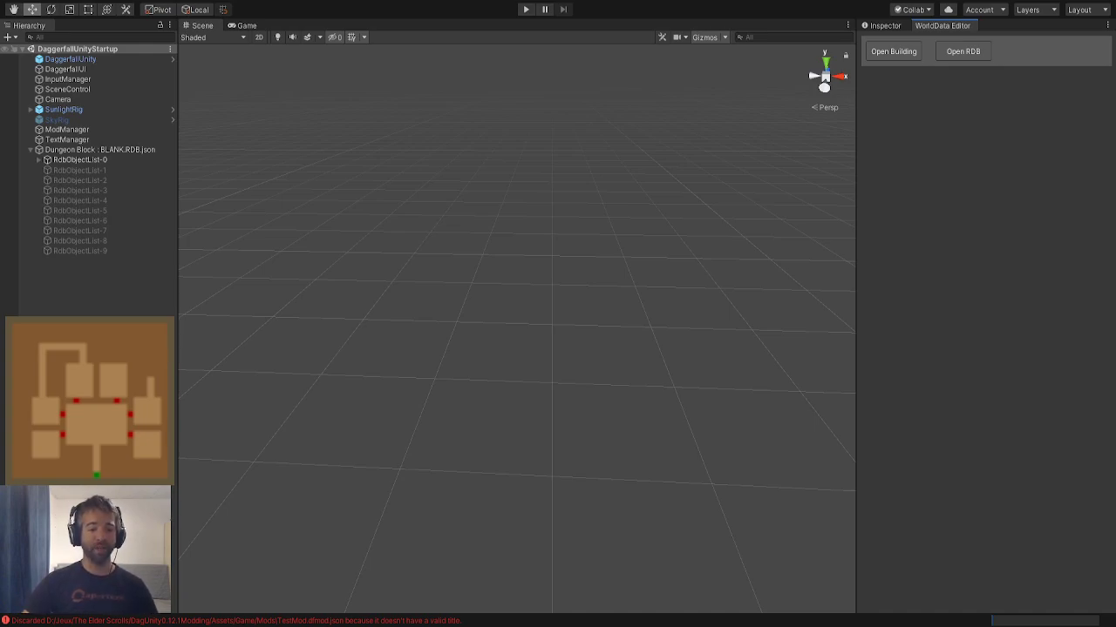
Open the BLANK.RDB.json dungeon block as an RDB file in the WorldData Editor
right_drag(555, 376, 417, 352)
right_drag(381, 259, 414, 263)
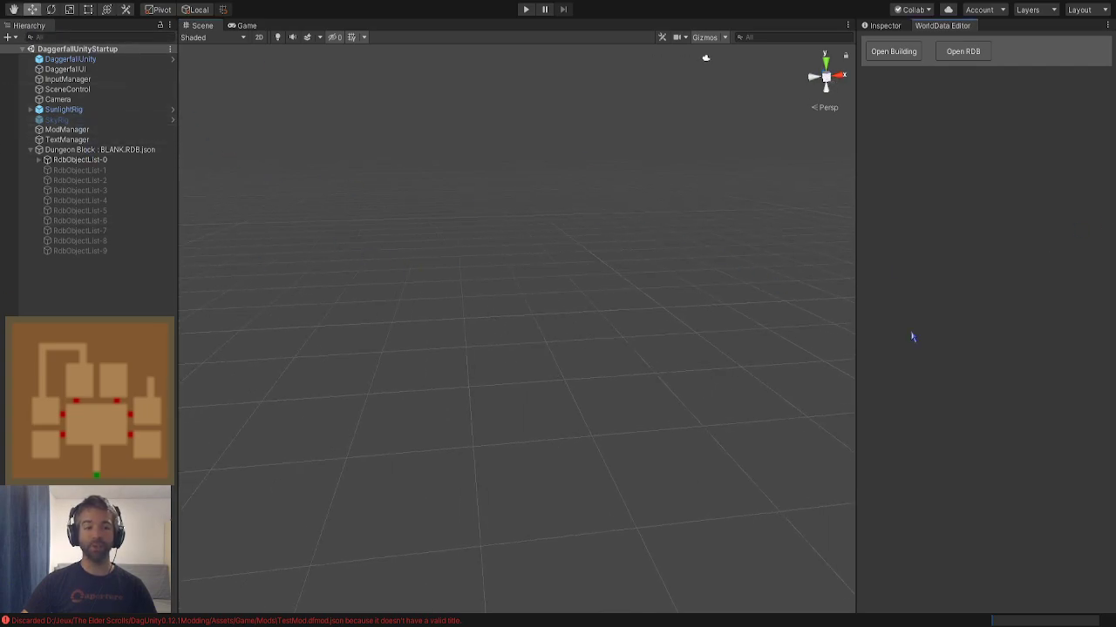
click(963, 50)
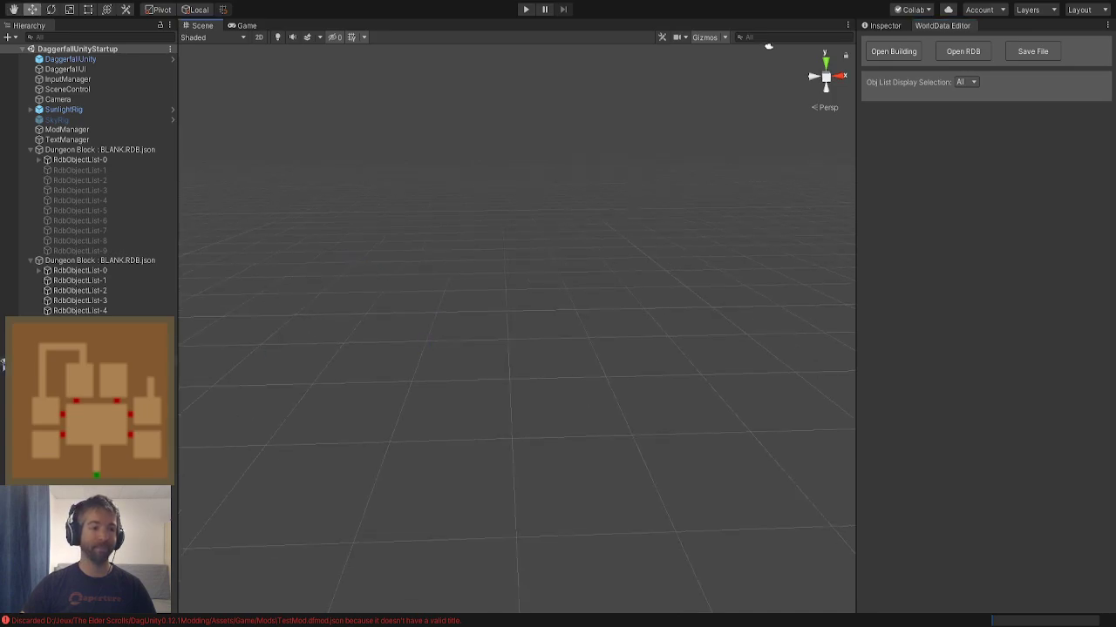
Delete the older BLANK.RDB.json dungeon block from the scene and set the object list display selection to 0
click(87, 150)
key(Delete)
click(100, 150)
click(962, 83)
click(978, 126)
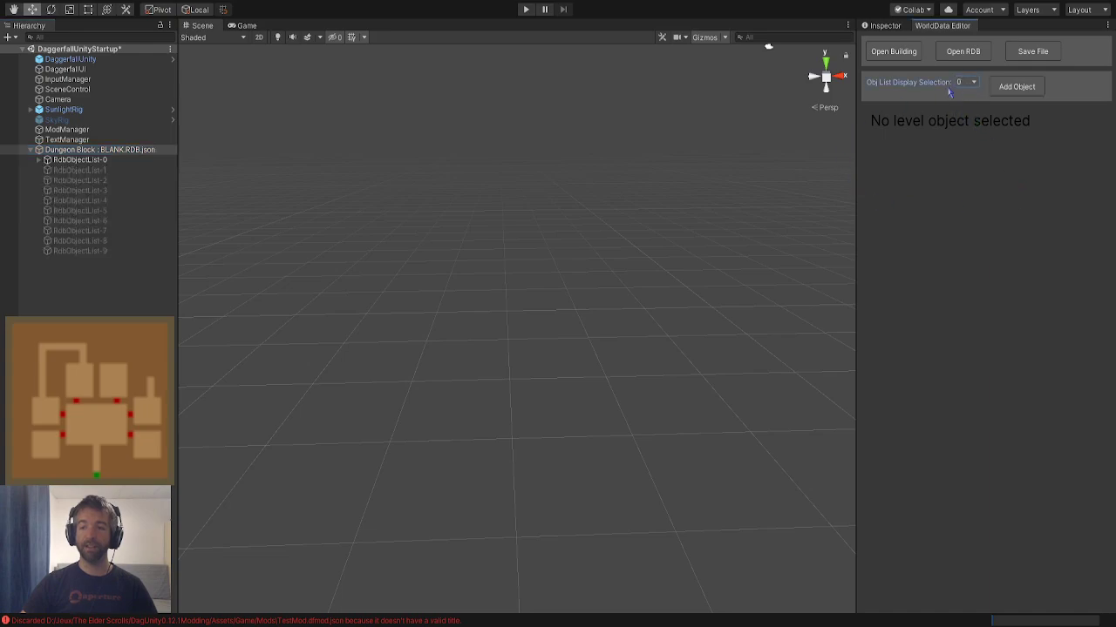
Look through the 3D Model and Flat categories of objects that can be added, including the dungeon and marker lists, without adding anything
click(1012, 87)
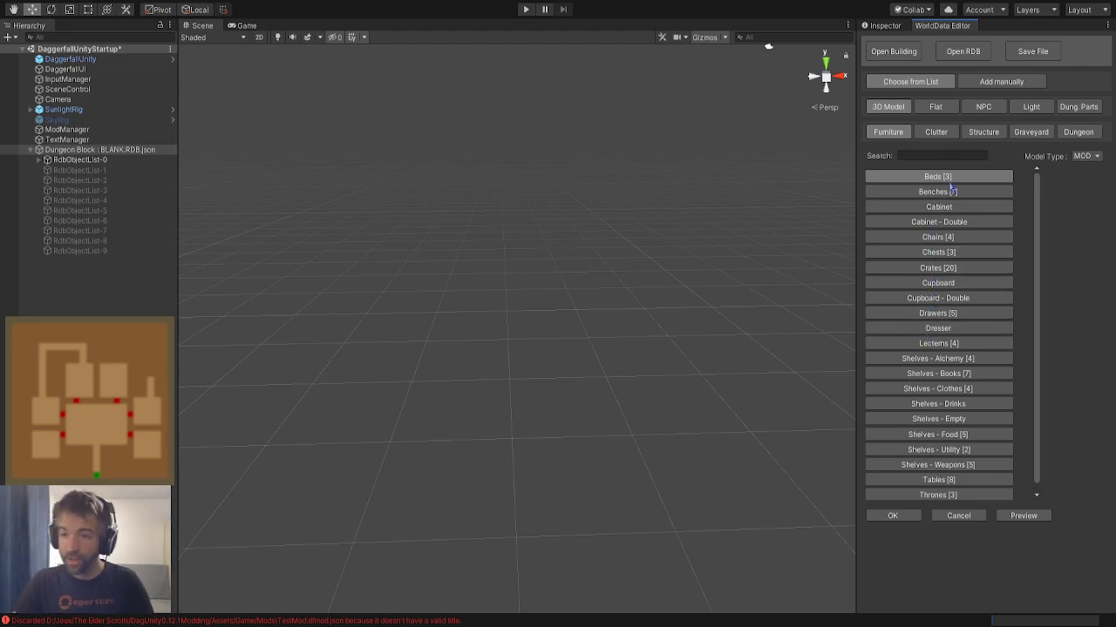
click(940, 132)
click(983, 132)
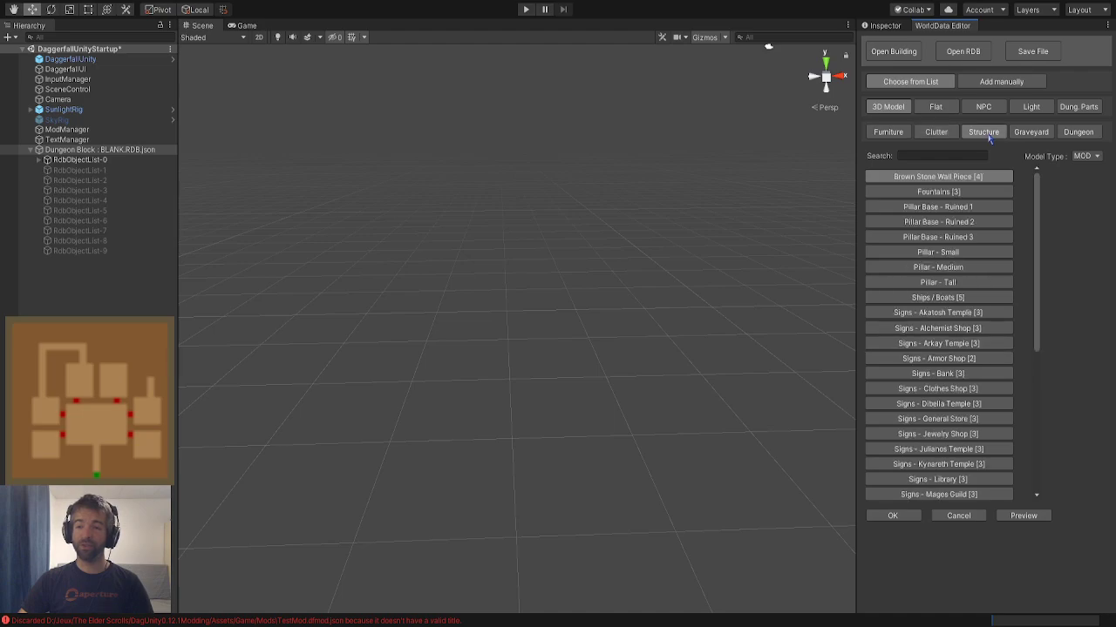
click(1035, 135)
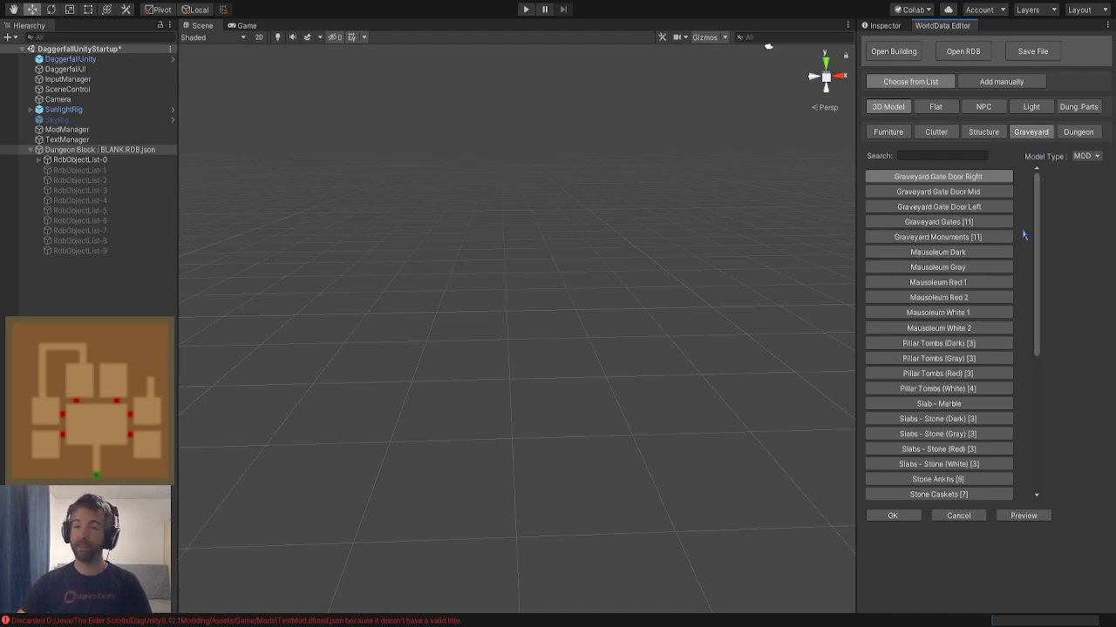
click(1086, 132)
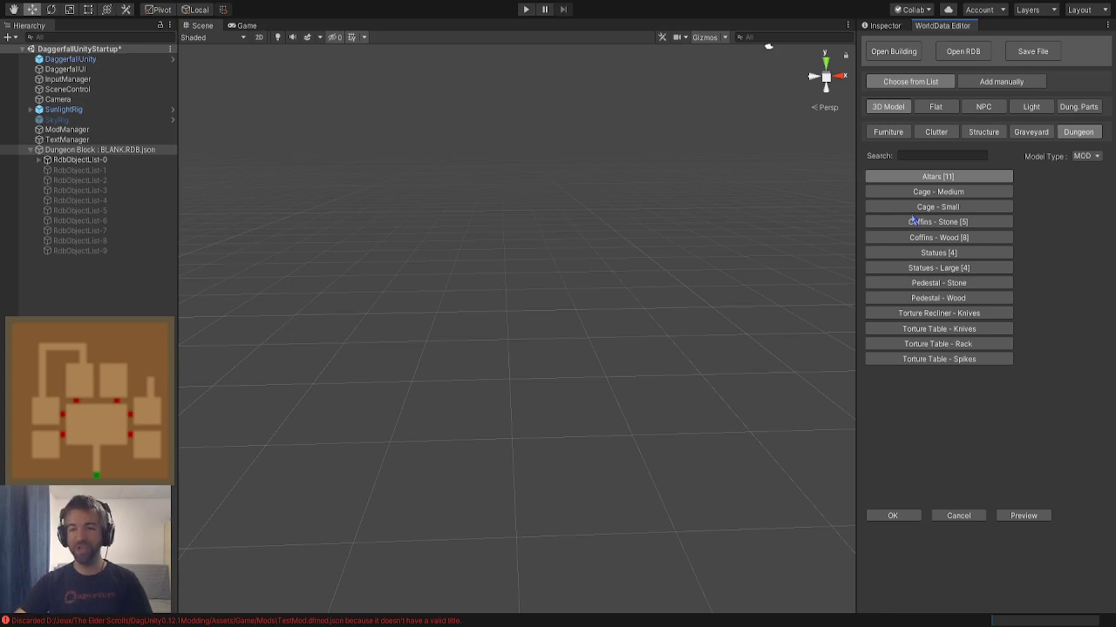
click(936, 109)
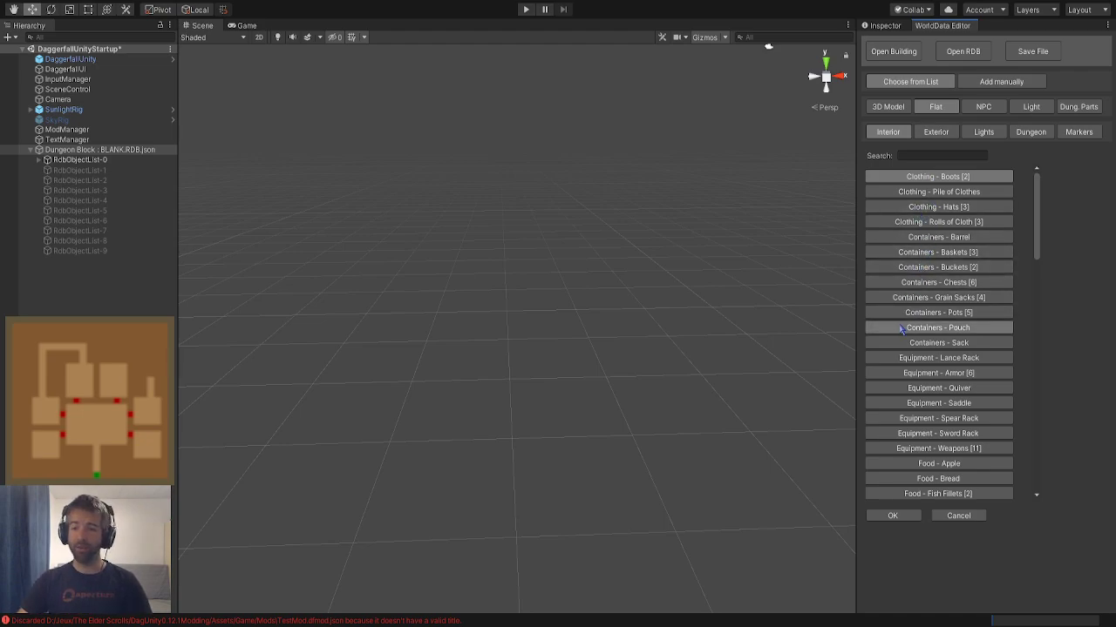
scroll(911, 393, down, 4)
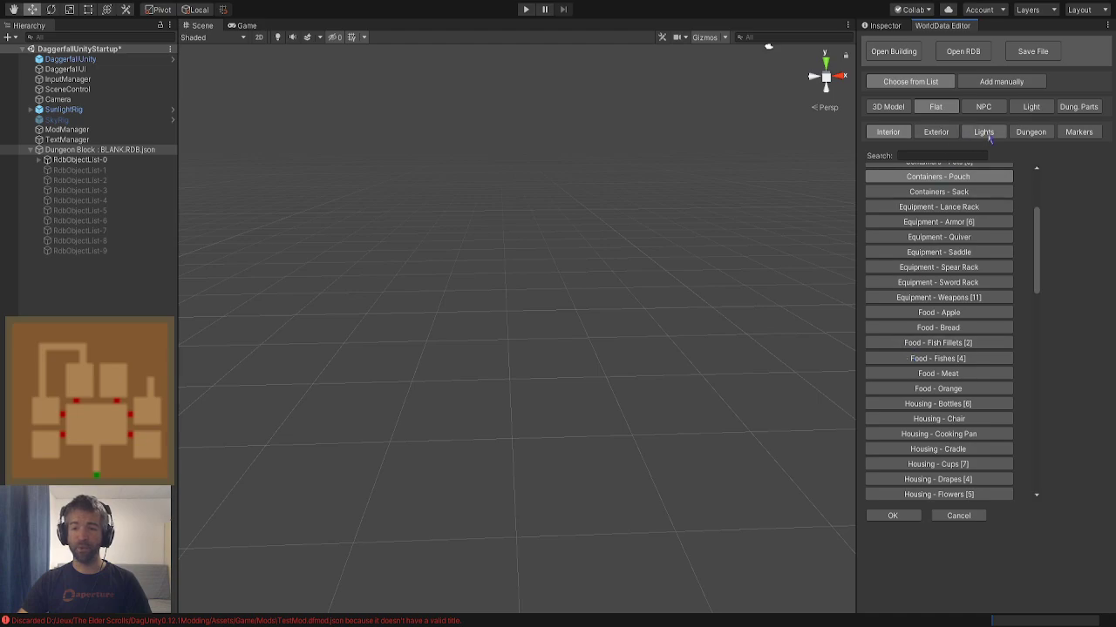
click(937, 134)
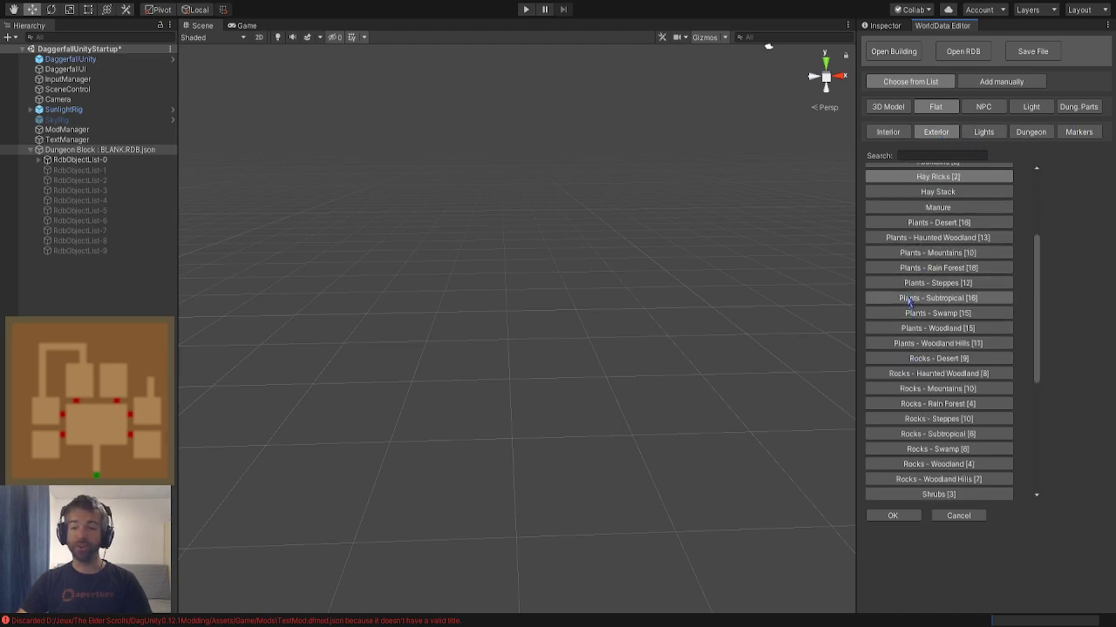
click(980, 135)
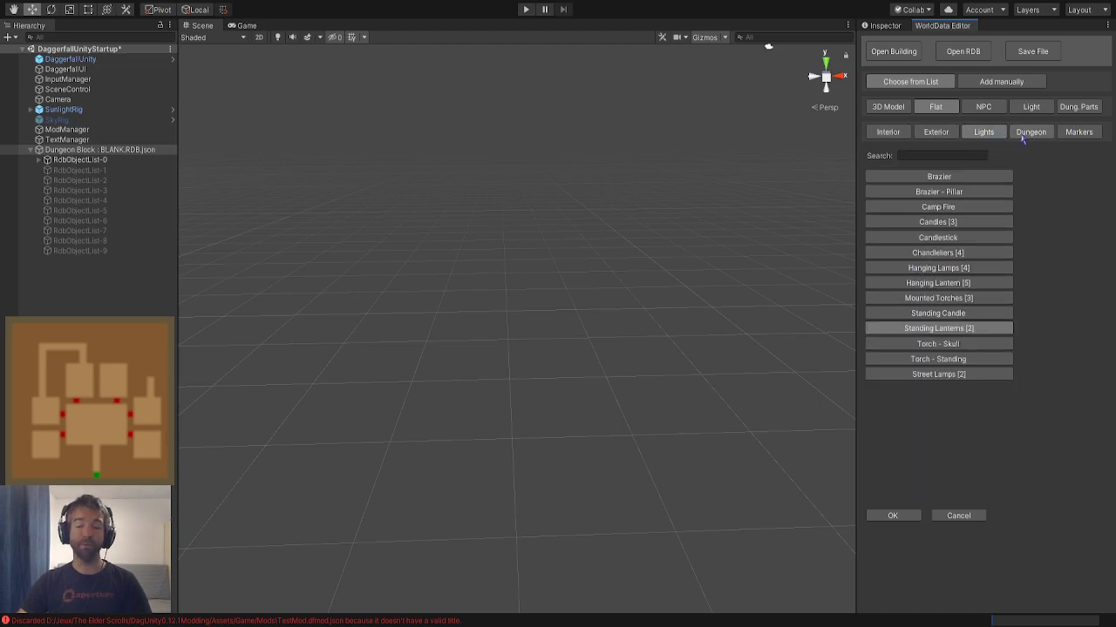
click(1022, 138)
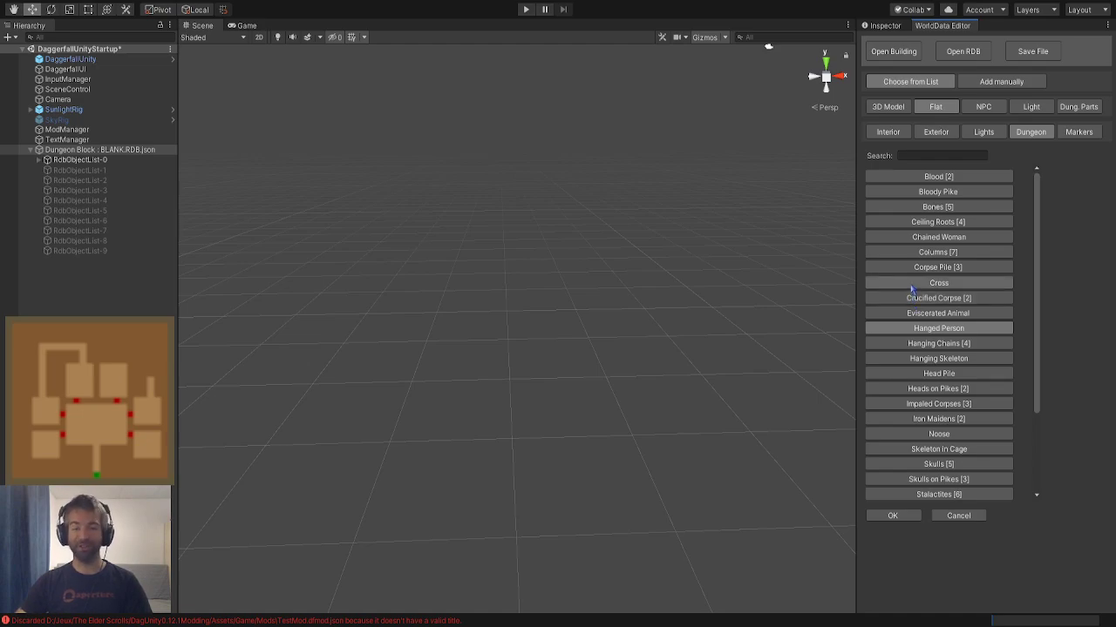
click(1068, 137)
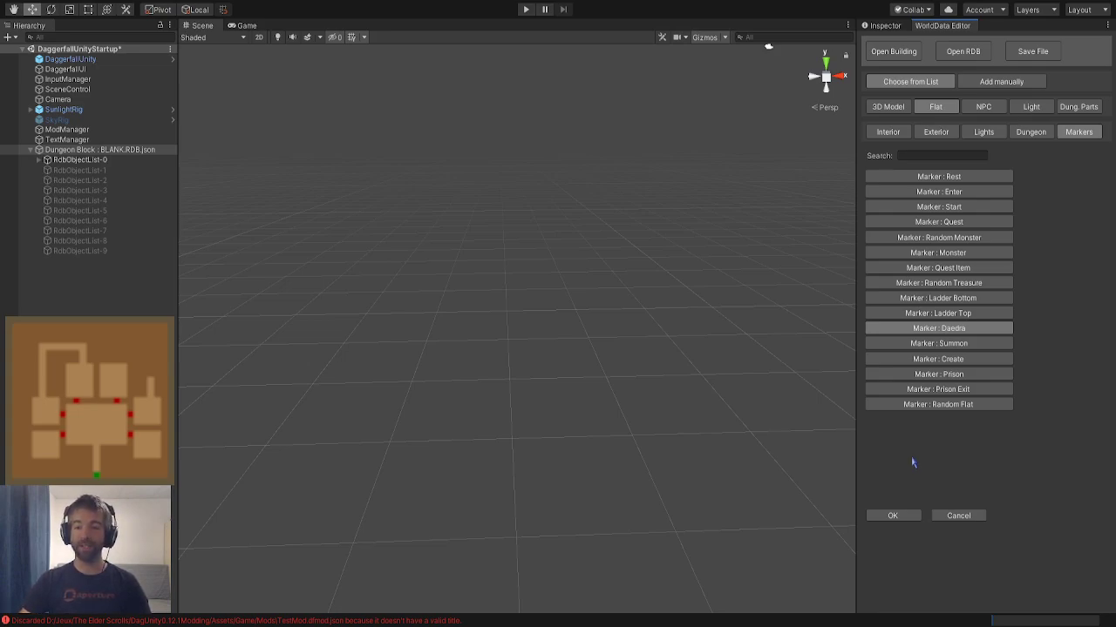
click(943, 517)
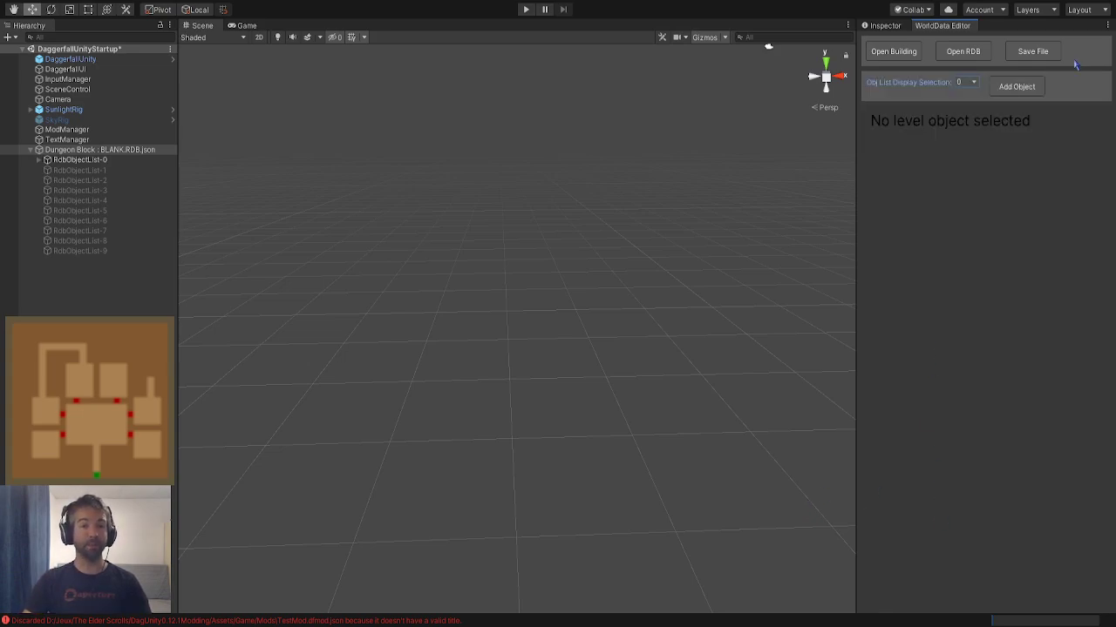
Add the Entrance/Exit - Crypt Entry Room dungeon part to object list 0
click(1016, 86)
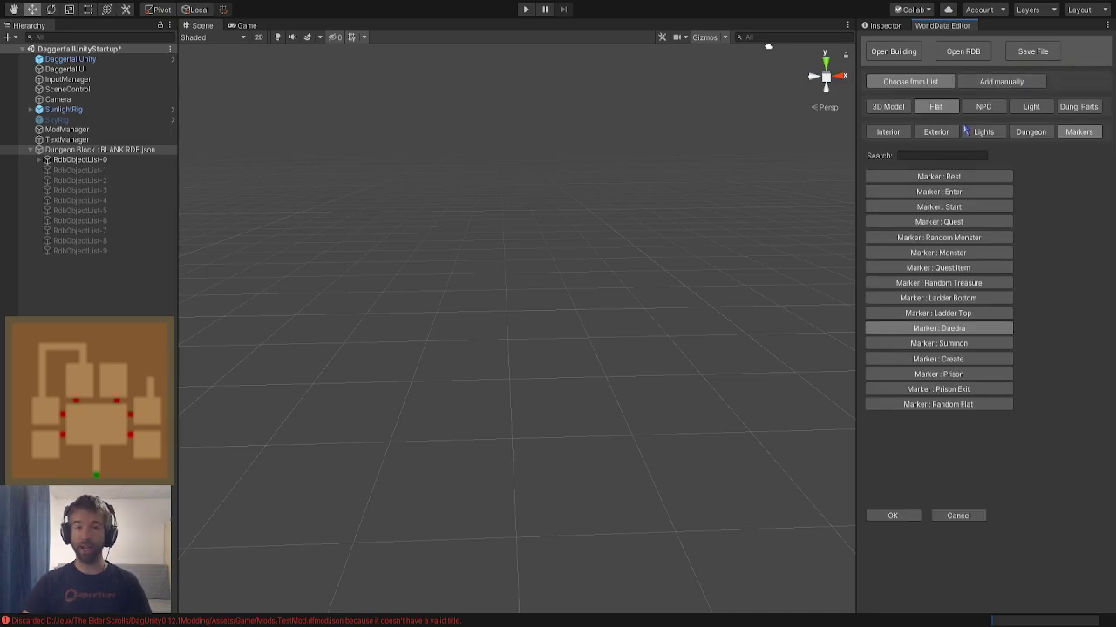
click(889, 108)
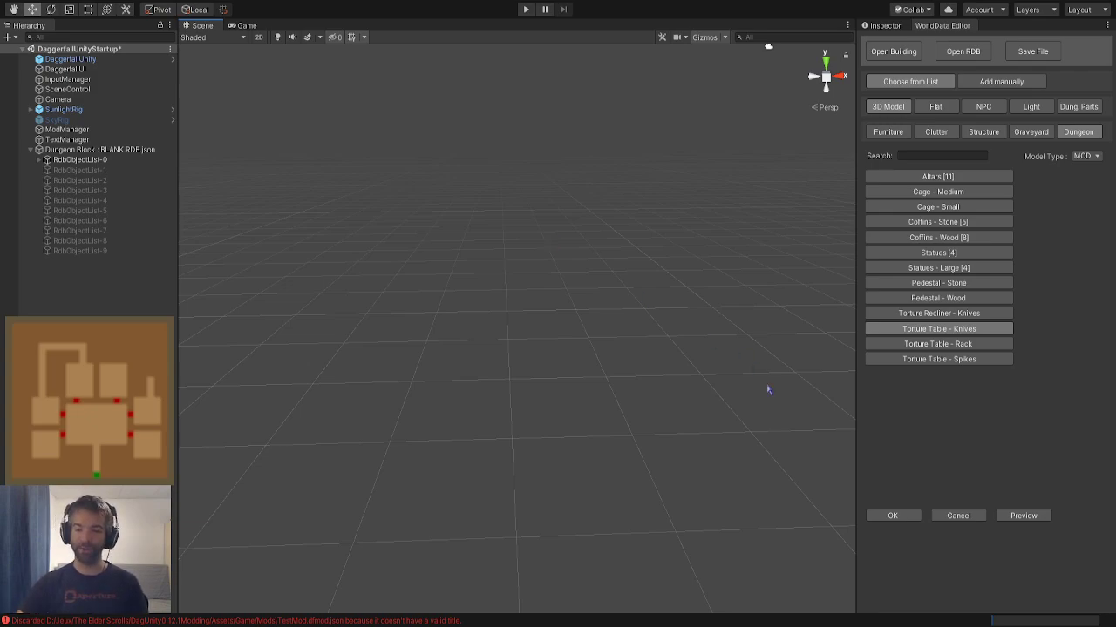
click(914, 457)
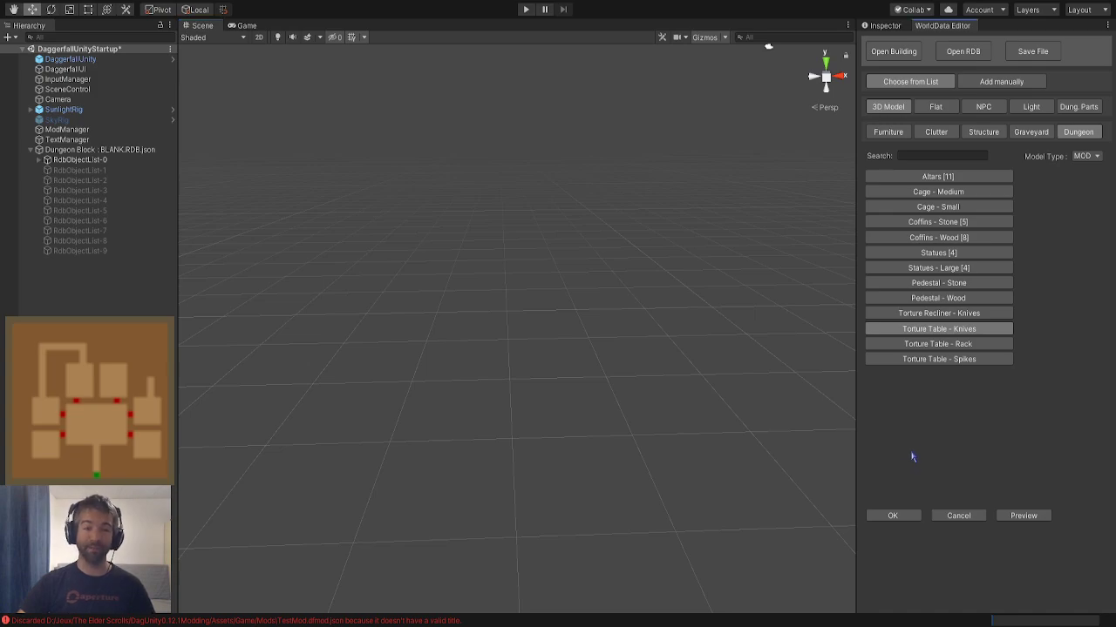
click(1079, 107)
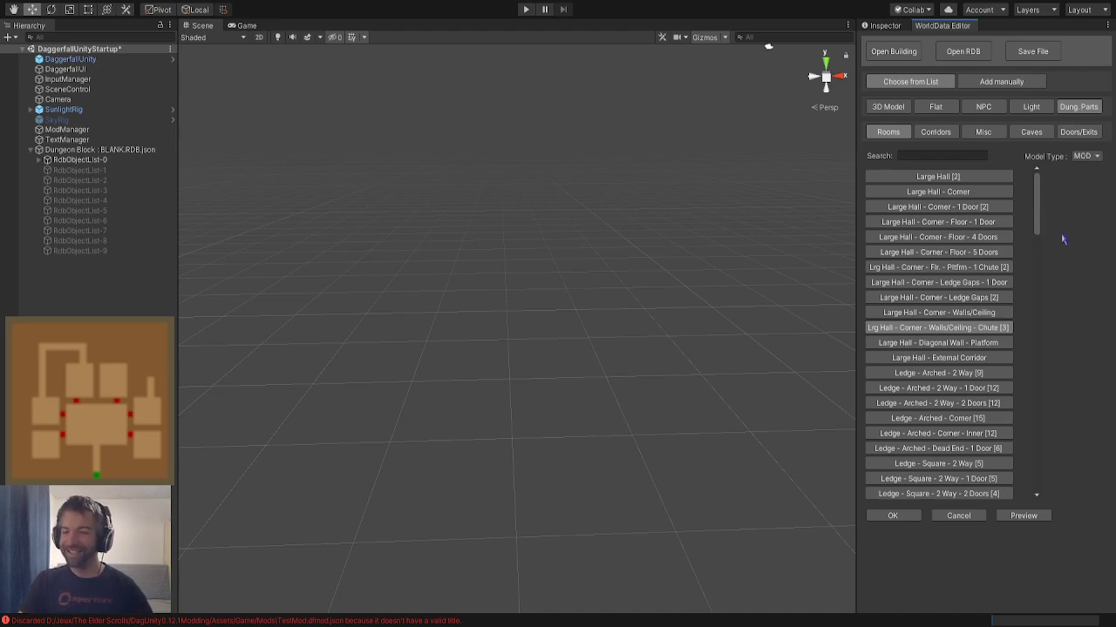
mouse_move(1039, 213)
mouse_down()
mouse_move(1038, 228)
mouse_move(1040, 204)
mouse_move(1034, 254)
mouse_move(1034, 207)
mouse_up()
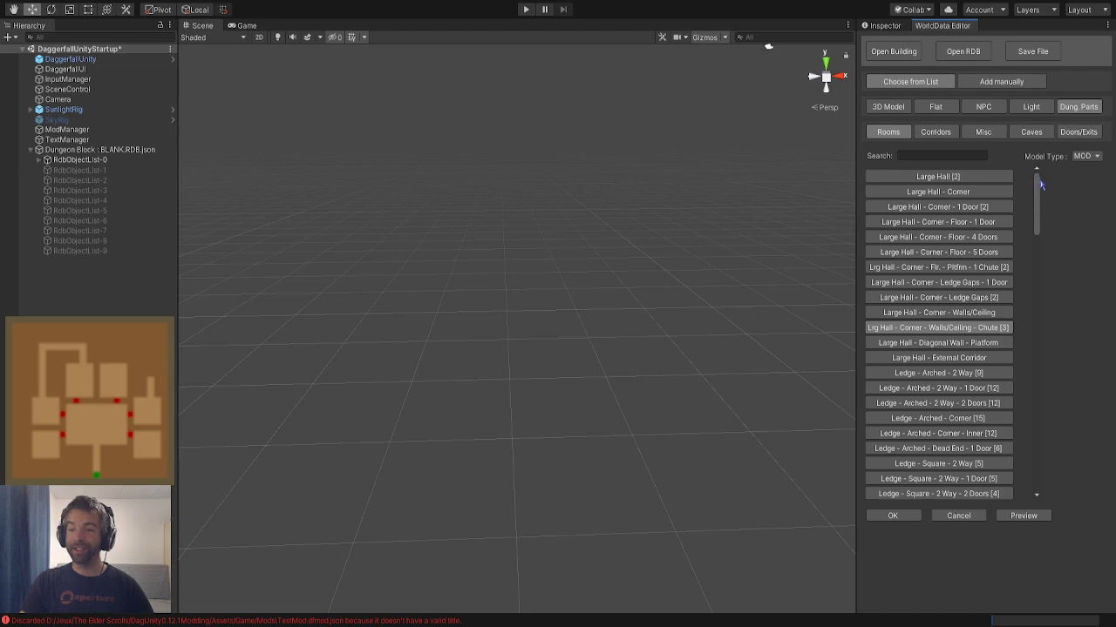
drag(1043, 223, 1034, 288)
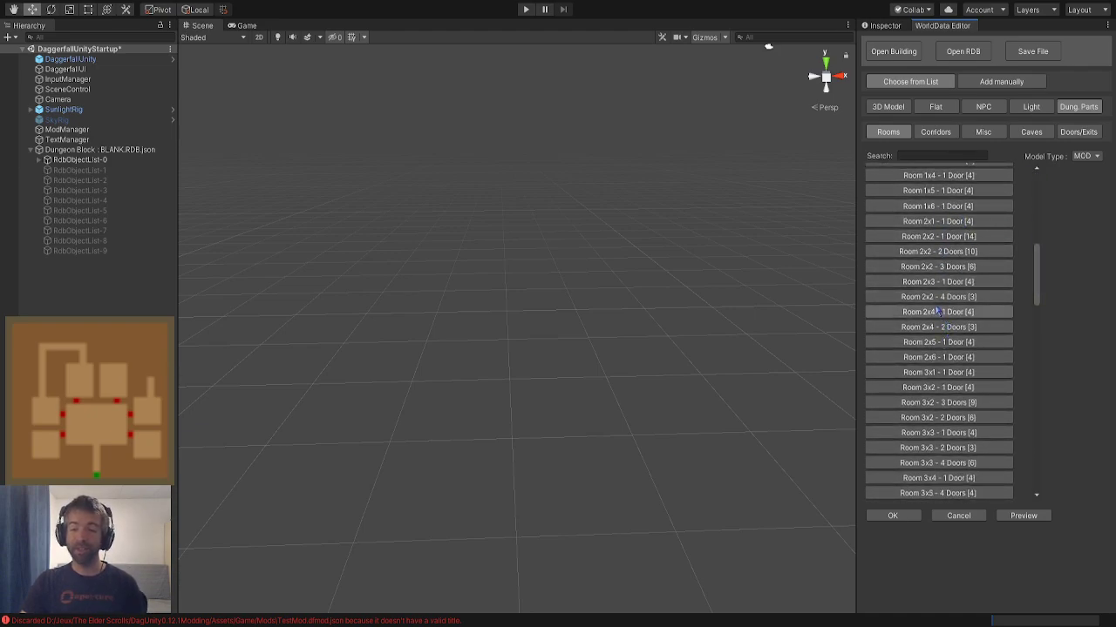
drag(1042, 255, 1039, 270)
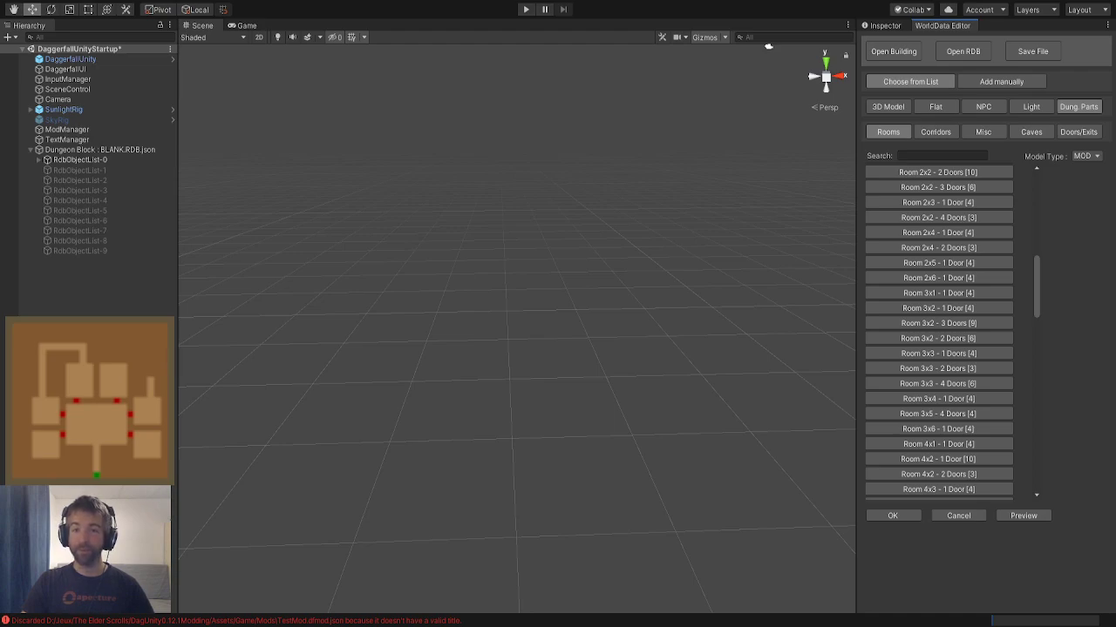
click(1078, 132)
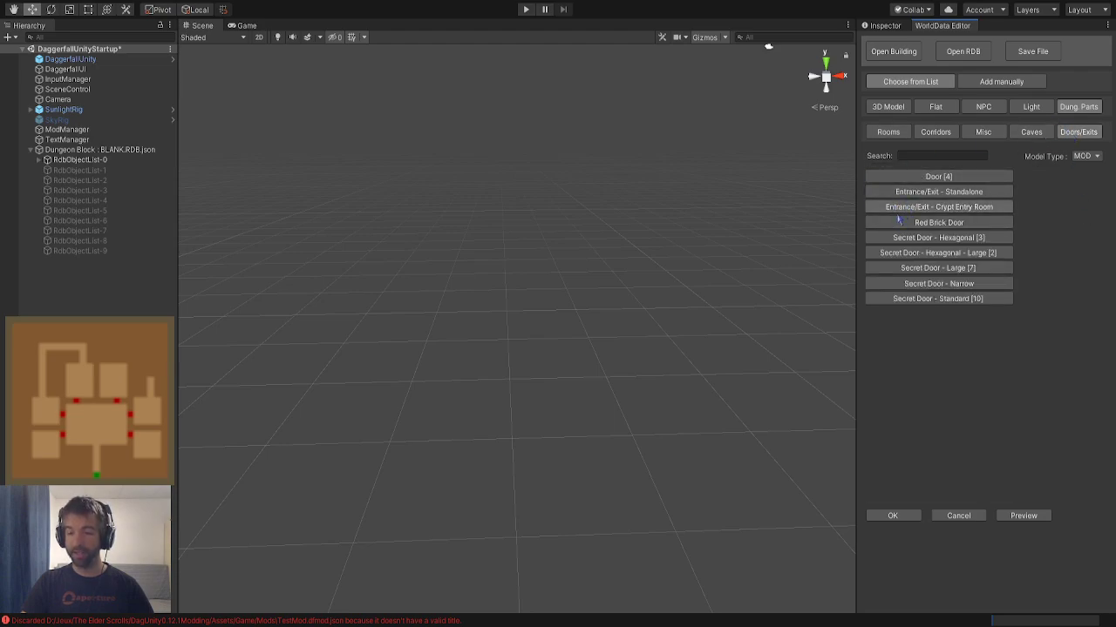
click(893, 223)
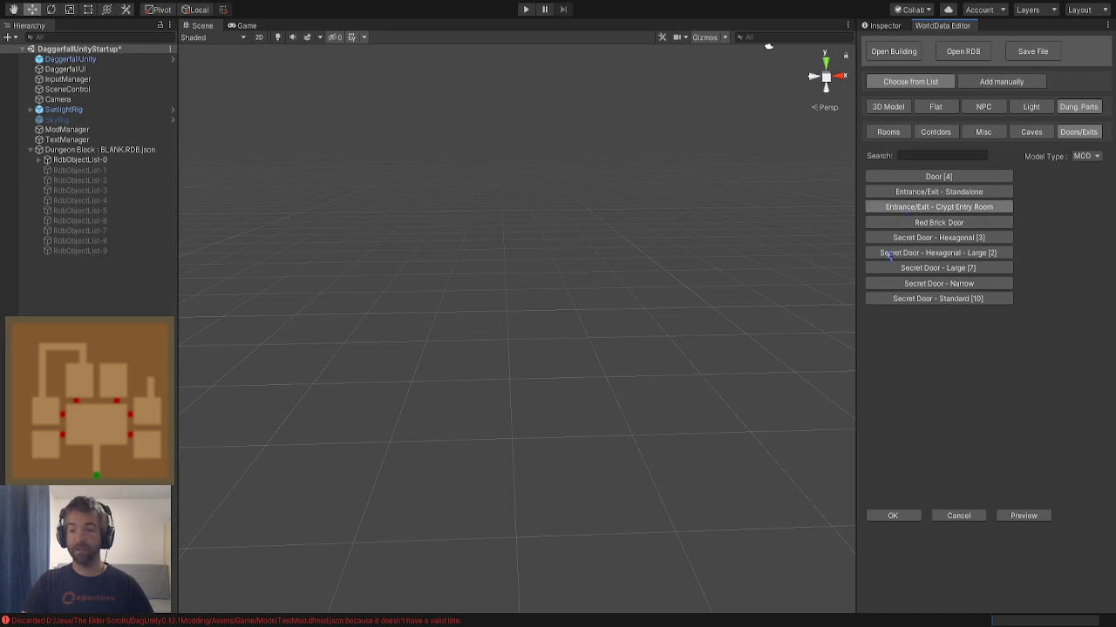
click(893, 516)
Set the crypt entry room's position to X 0, Y 0, Z 0
alt+drag(721, 490, 645, 409)
alt+drag(405, 283, 483, 315)
right_drag(483, 315, 485, 316)
key(s)
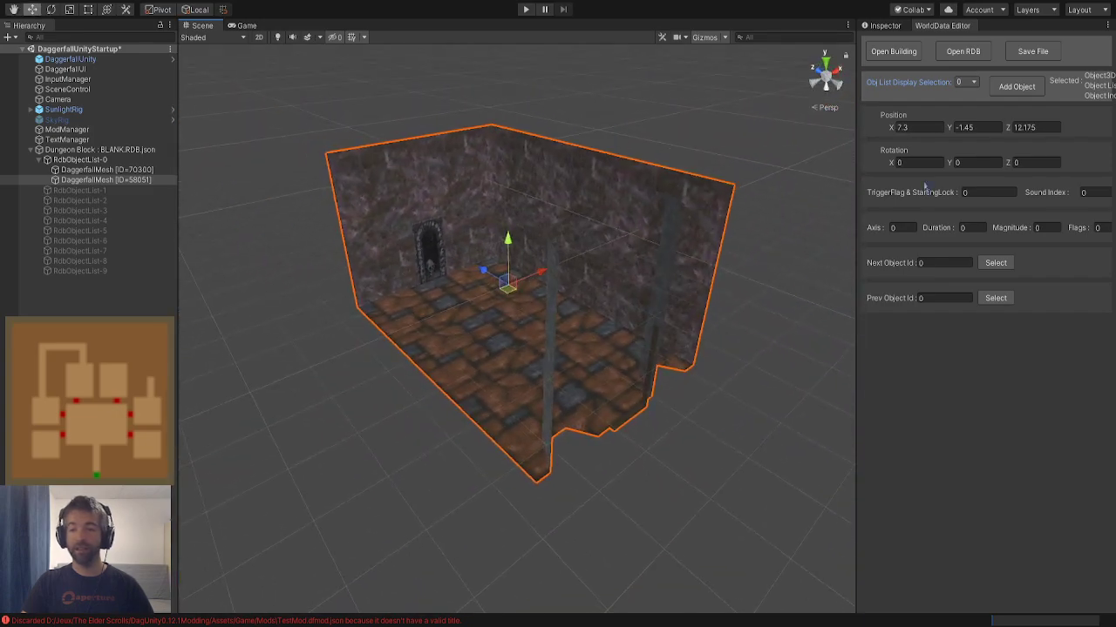
click(919, 125)
text(0)
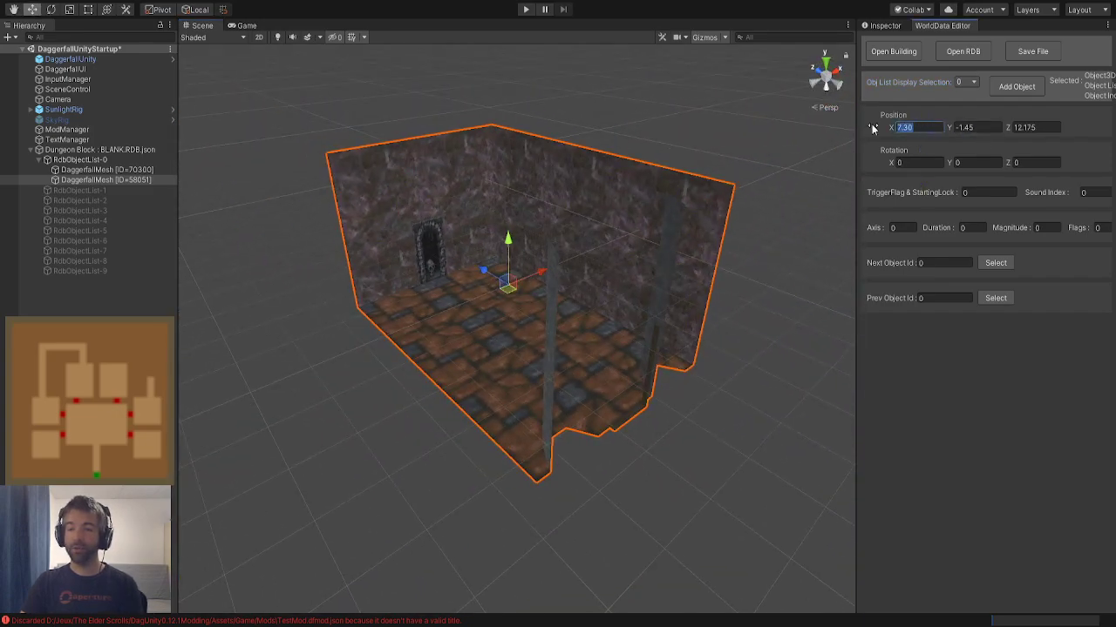
text(0)
click(969, 127)
text(0)
click(1050, 128)
text(0)
Delete the separate arched exit door (ID=70300) standing inside the crypt entry room
right_drag(716, 154, 375, 167)
key(d)
click(594, 242)
key(d)
right_drag(558, 375, 611, 371)
key(a)
mouse_move(611, 371)
alt+mouse_down()
mouse_move(642, 375)
mouse_move(548, 374)
mouse_move(597, 370)
alt+mouse_up()
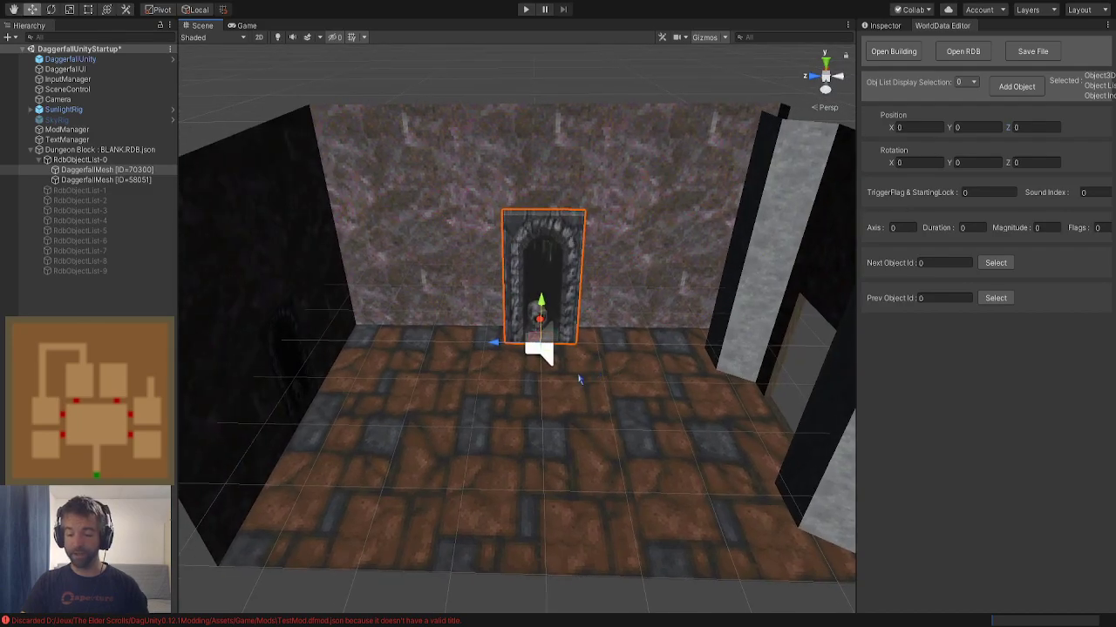
key(Delete)
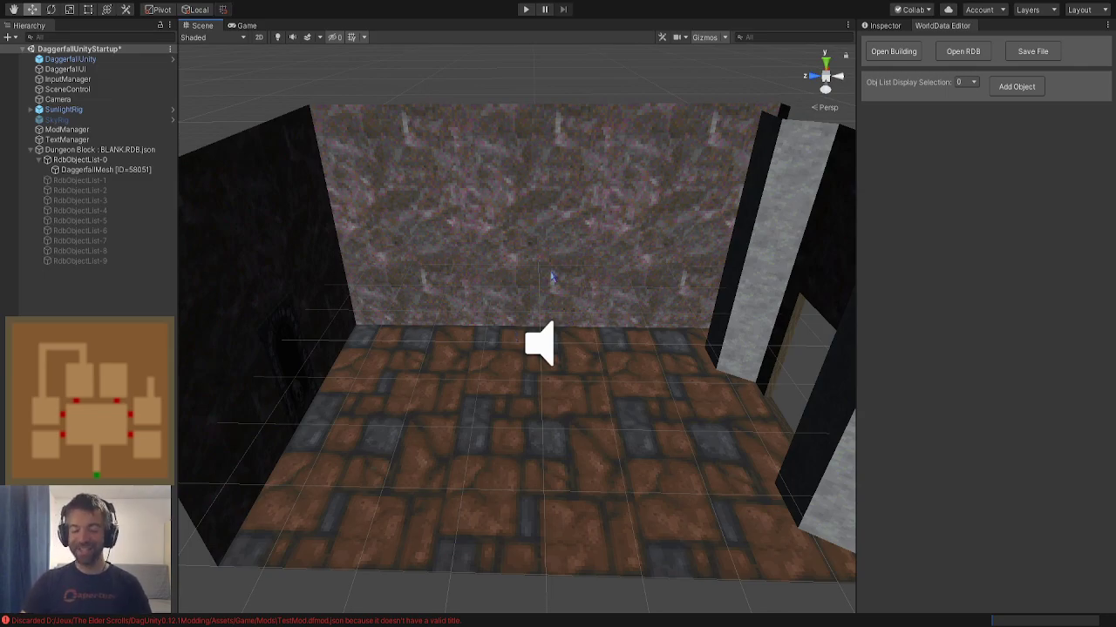
Examine the crypt entry room's open doorway and browse the Rooms list of dungeon parts, including the halls, ledges and sized rooms
alt+drag(551, 277, 531, 299)
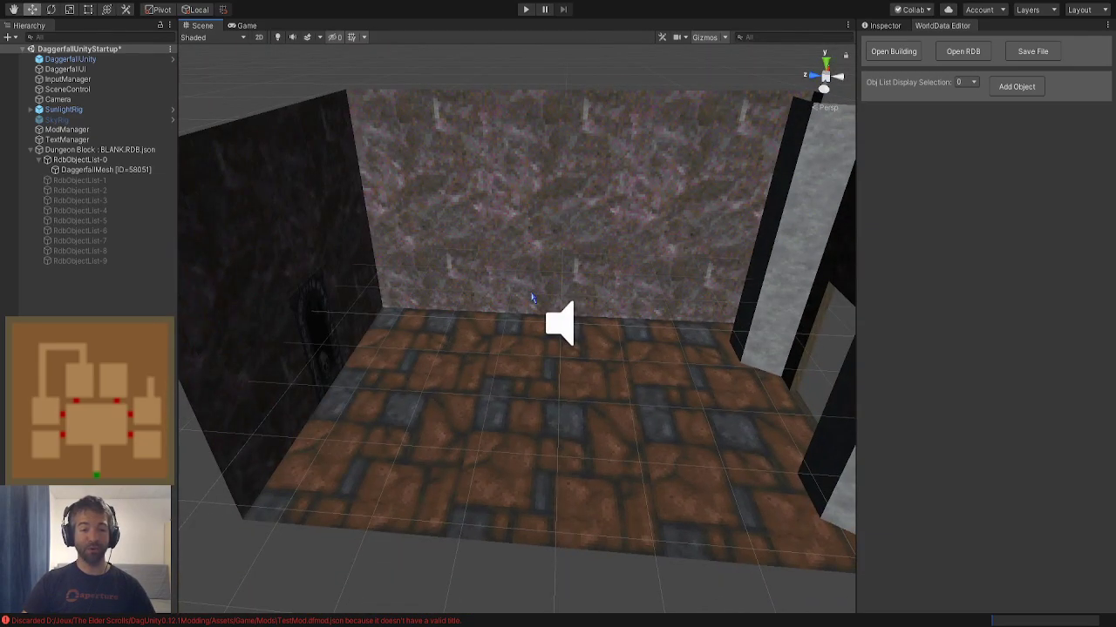
click(531, 299)
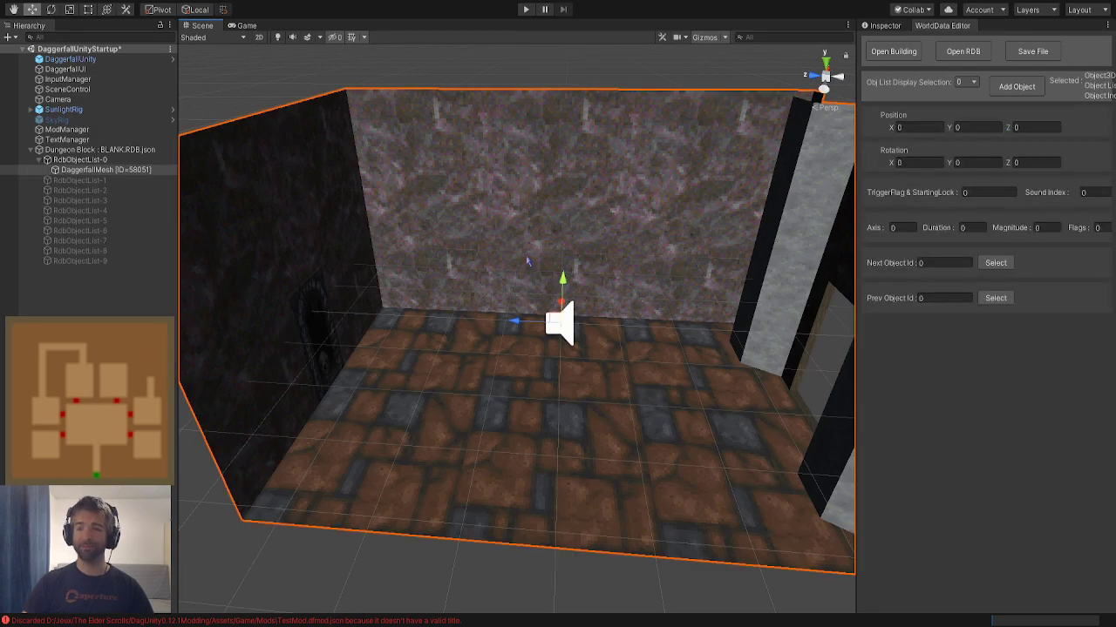
click(502, 82)
alt+drag(488, 229, 497, 197)
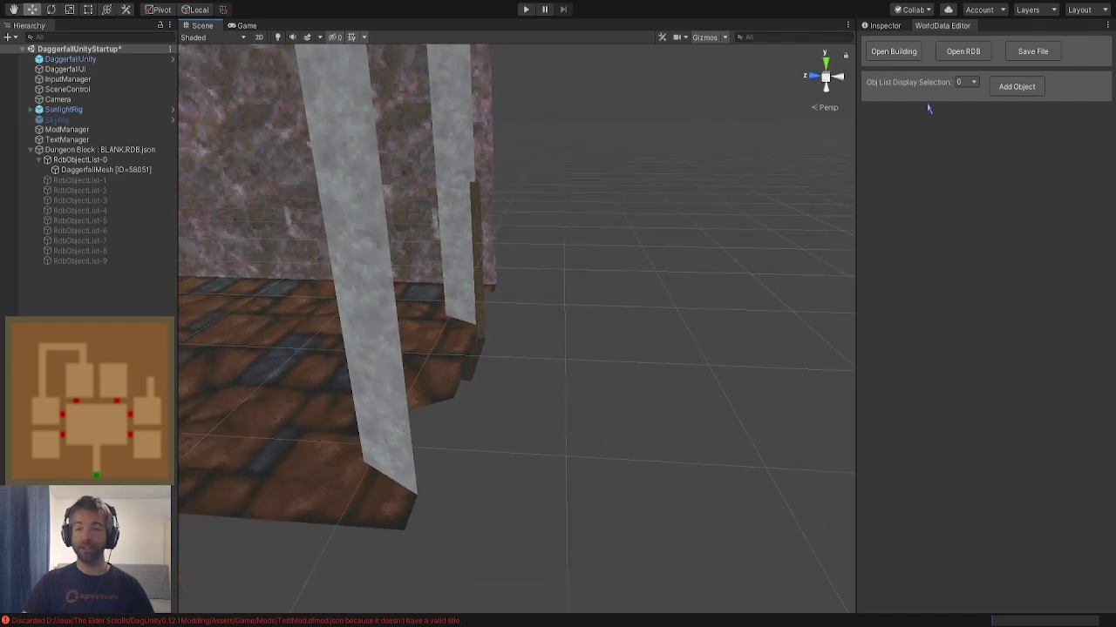
click(1021, 90)
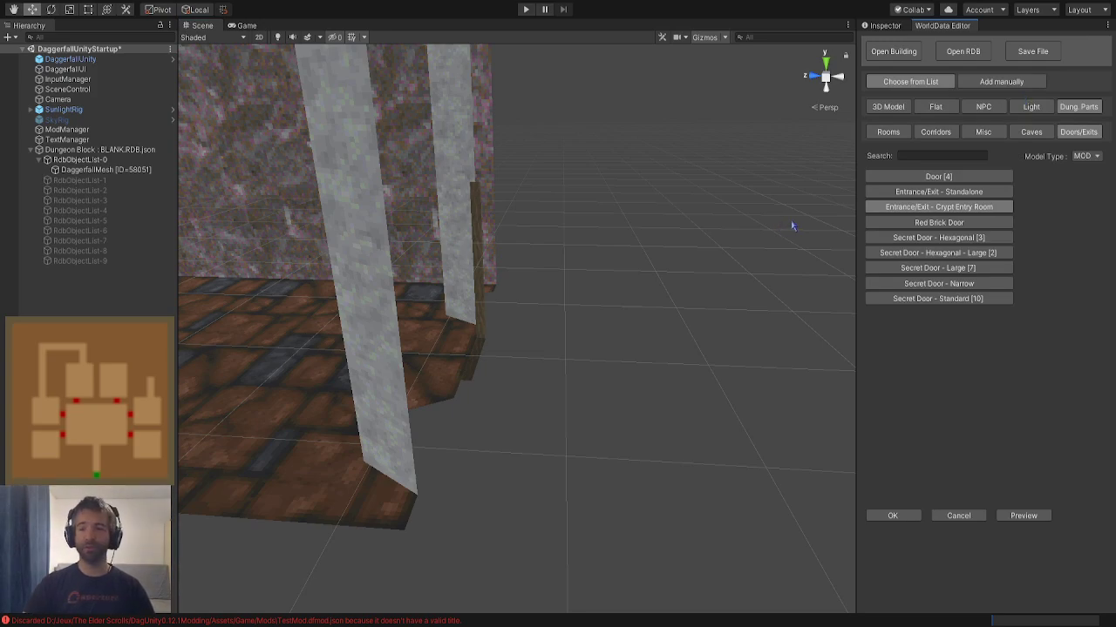
click(903, 131)
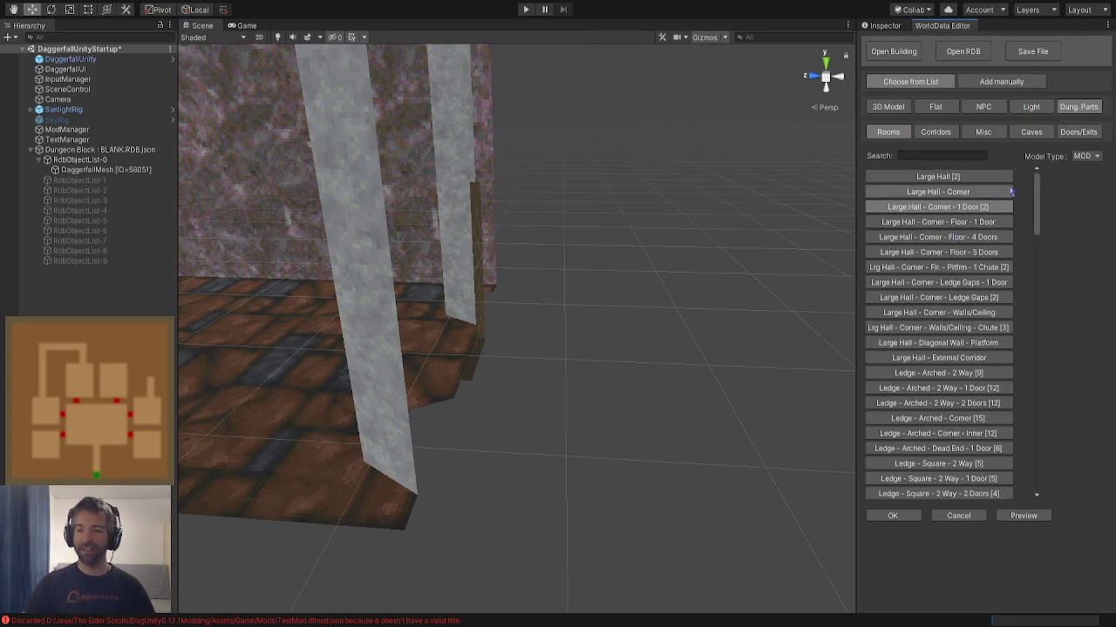
drag(1038, 209, 1038, 243)
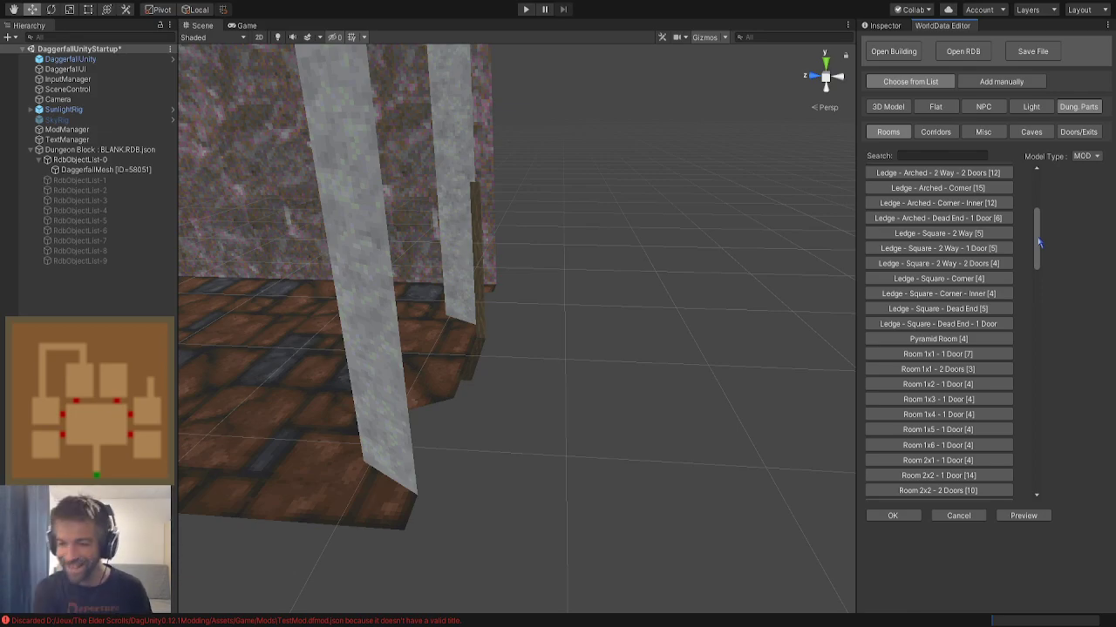
drag(1038, 243, 1038, 258)
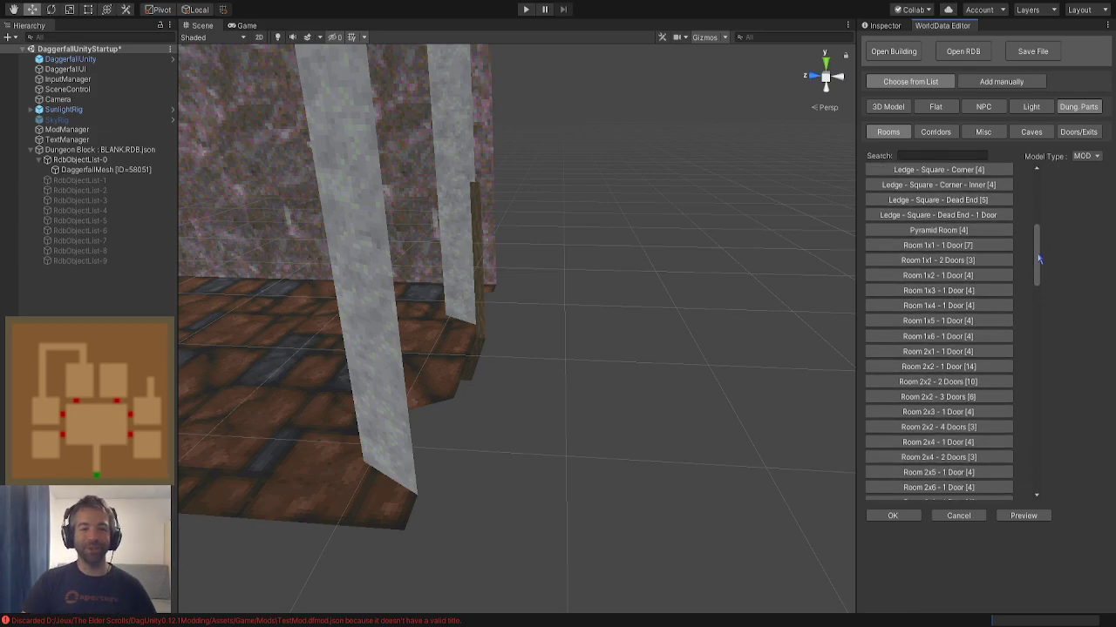
mouse_move(658, 386)
right_down()
mouse_move(561, 389)
mouse_move(643, 384)
right_up()
right_drag(738, 458, 677, 463)
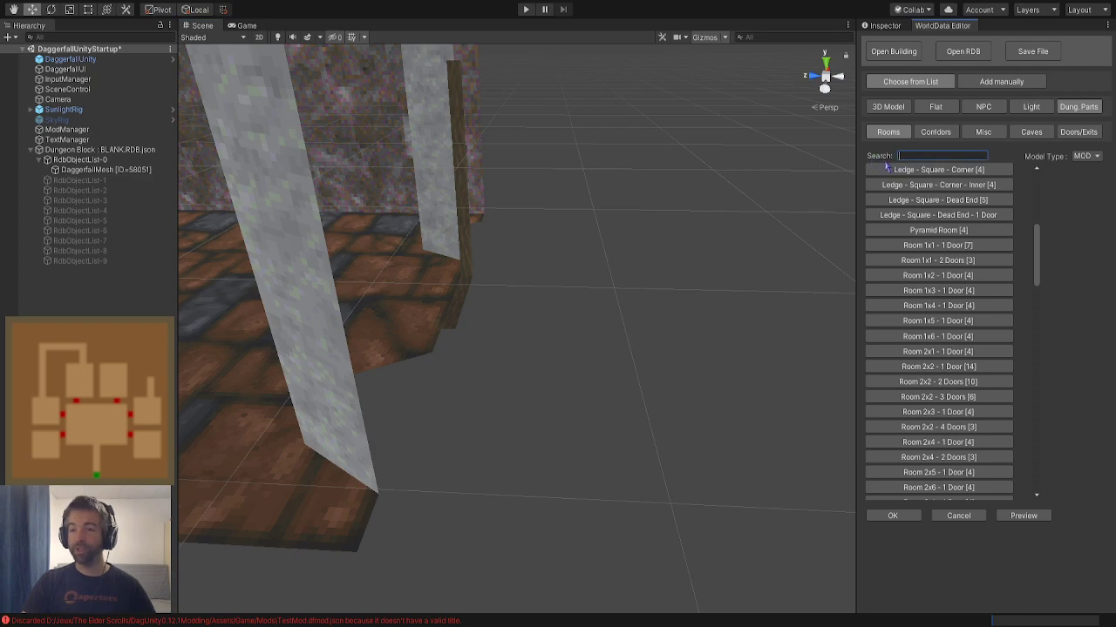
Filter the dungeon corridor parts by the search term "stair"
text(stair)
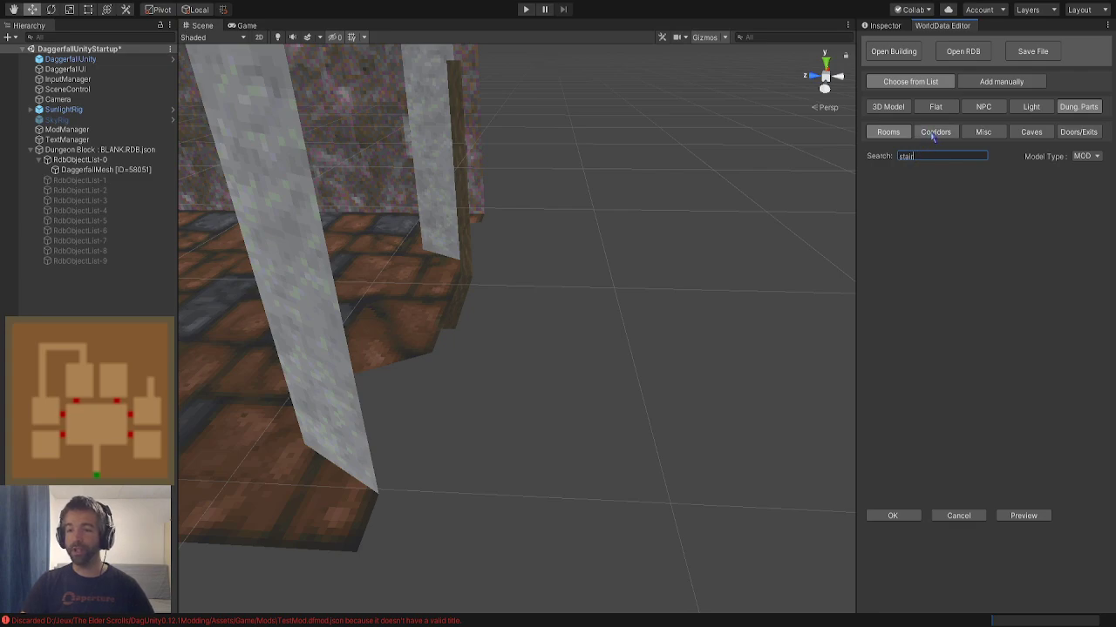
click(933, 132)
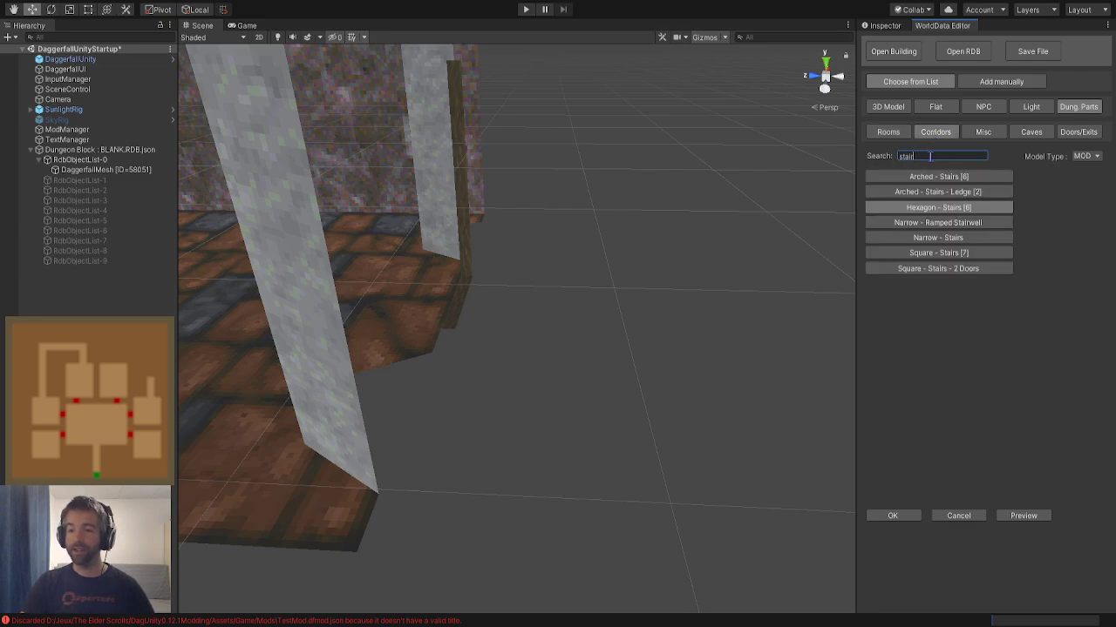
right_drag(684, 273, 643, 264)
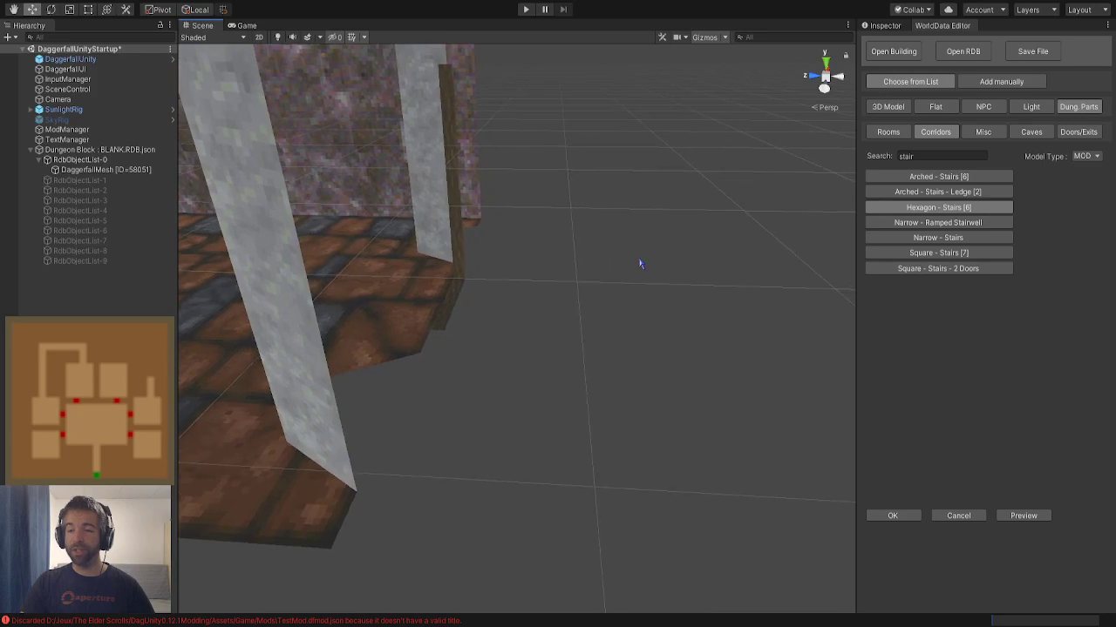
Go through the hexagon, arched, narrow and square stair entries, ending on Square - Stairs [7]
click(917, 209)
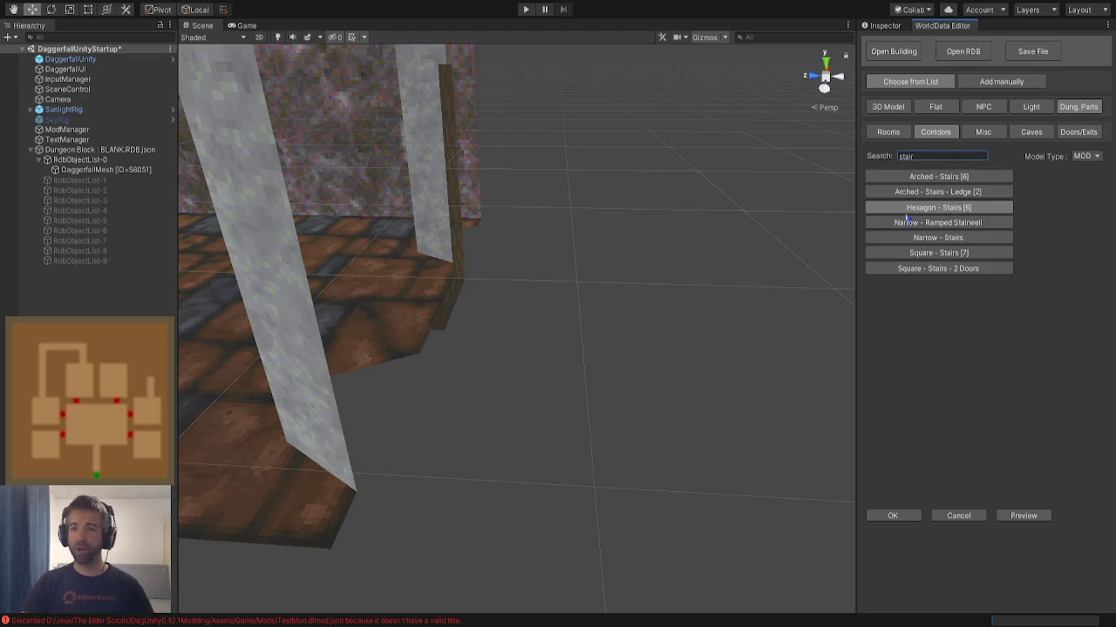
click(903, 178)
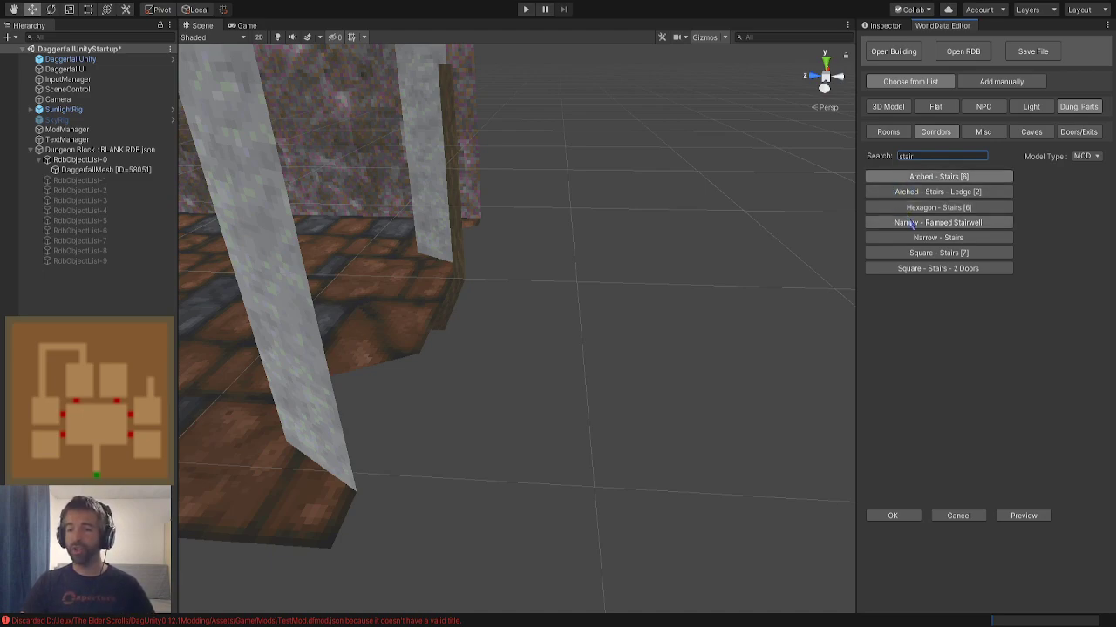
click(912, 213)
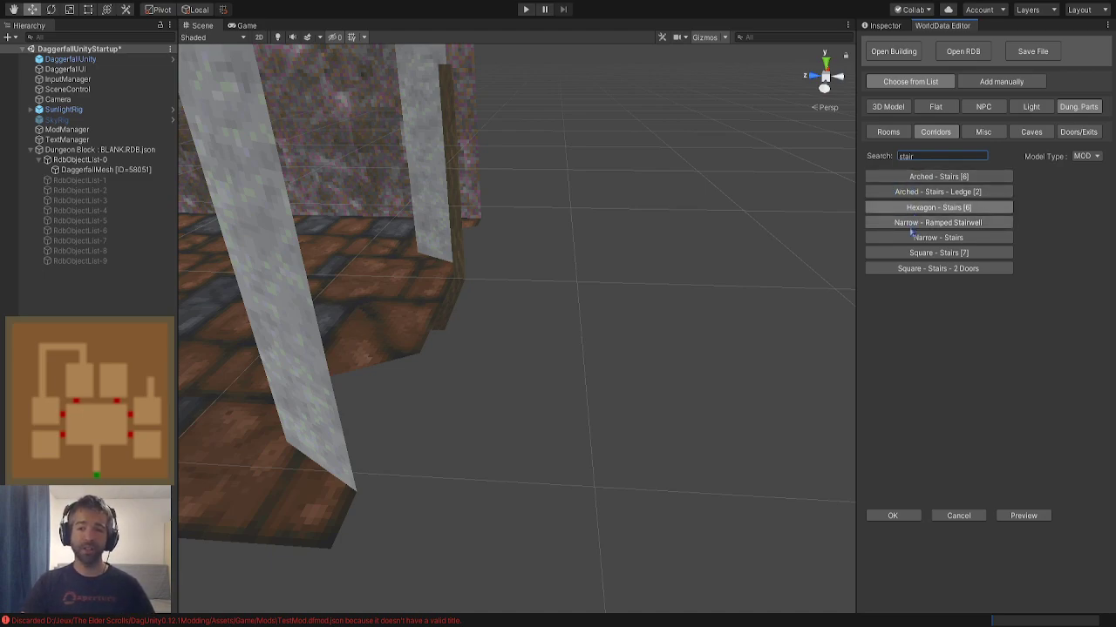
click(913, 223)
click(910, 242)
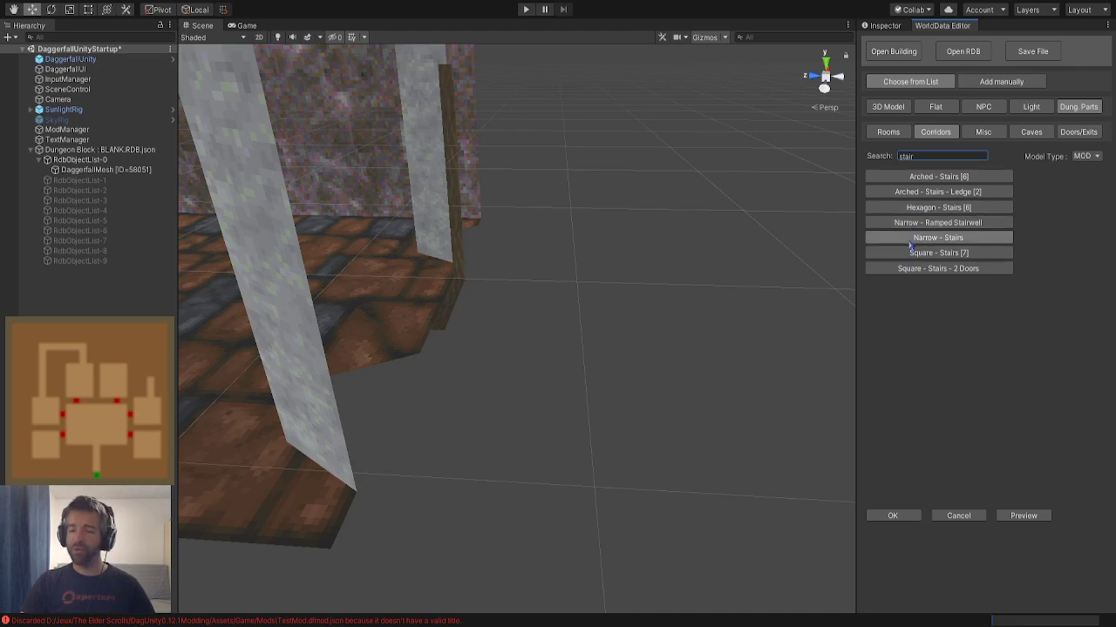
click(910, 253)
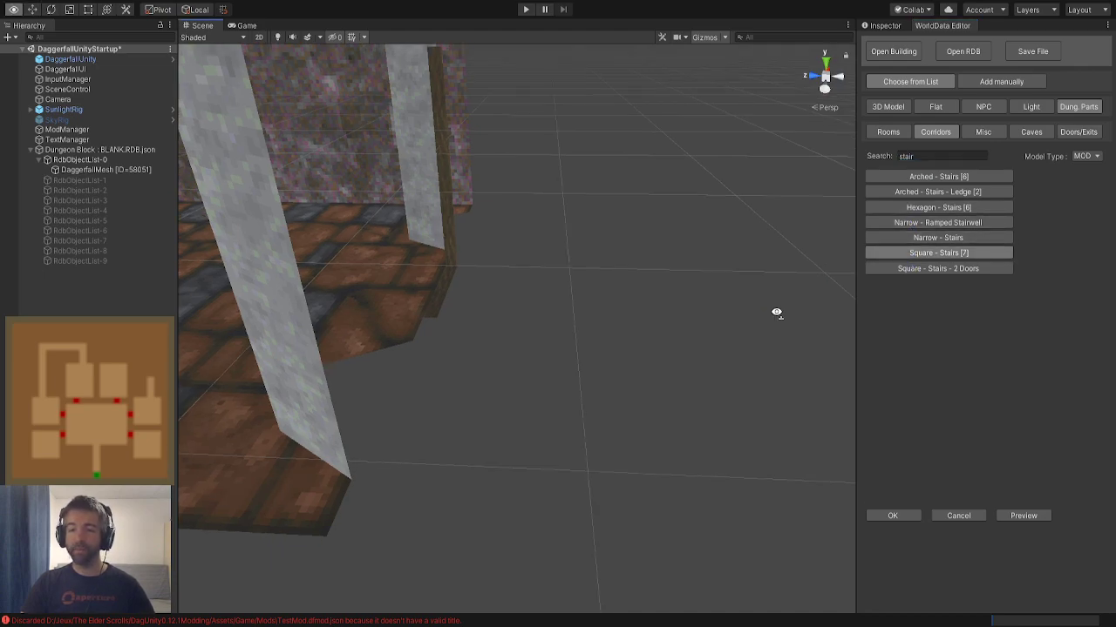
right_drag(776, 312, 778, 317)
key(w)
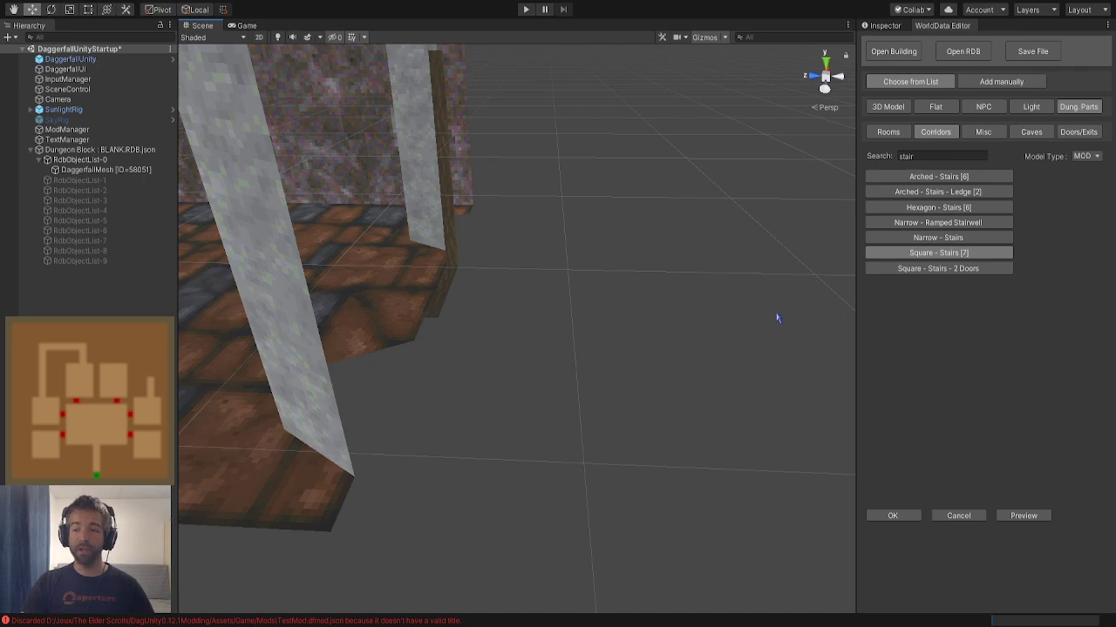
Preview the Square - Stairs corridor part and move the preview away from the crypt entry room
click(1045, 518)
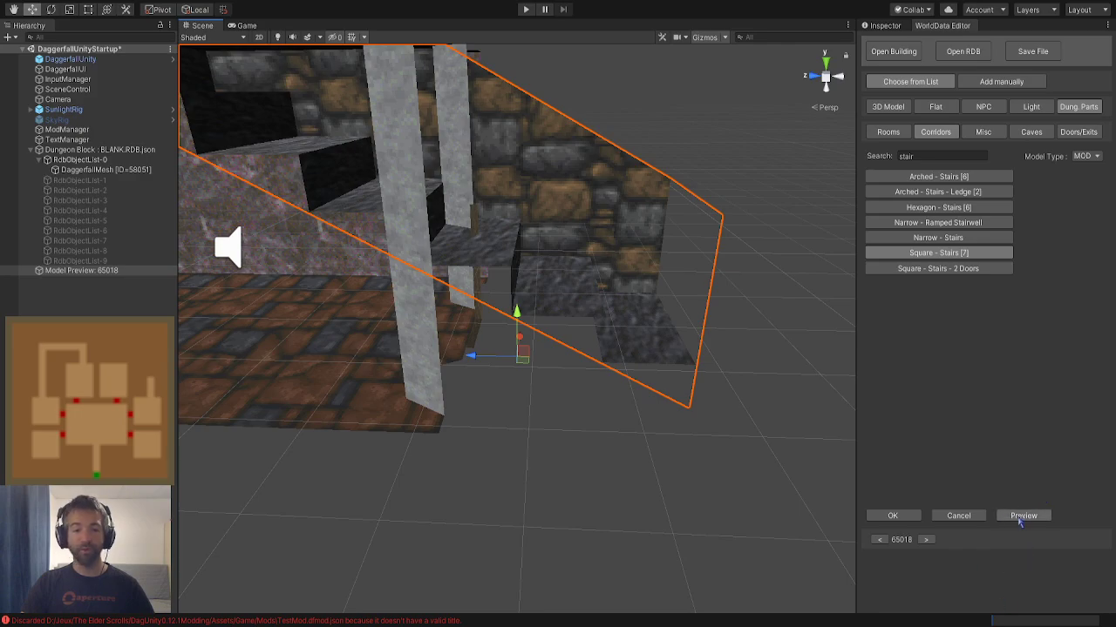
drag(524, 368, 757, 390)
key(s)
mouse_move(756, 391)
right_down()
mouse_move(731, 401)
mouse_move(752, 392)
mouse_move(734, 386)
right_up()
alt+drag(734, 386, 767, 391)
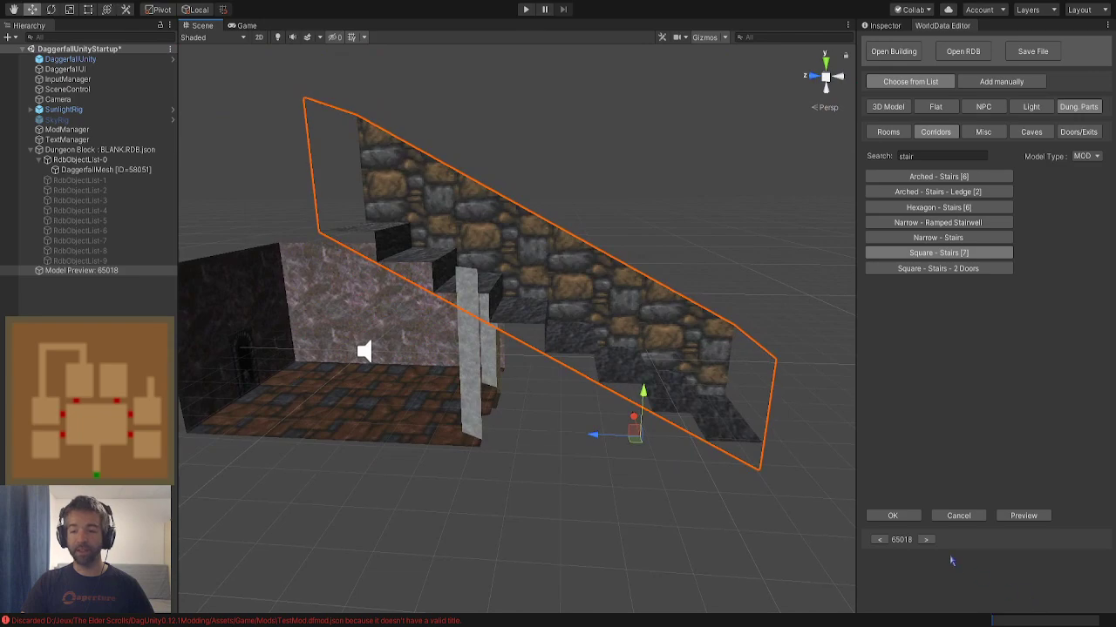
Cycle through the Square - Stairs model variants, comparing their direction, steepness and textures beside the crypt entry room
click(926, 540)
click(927, 540)
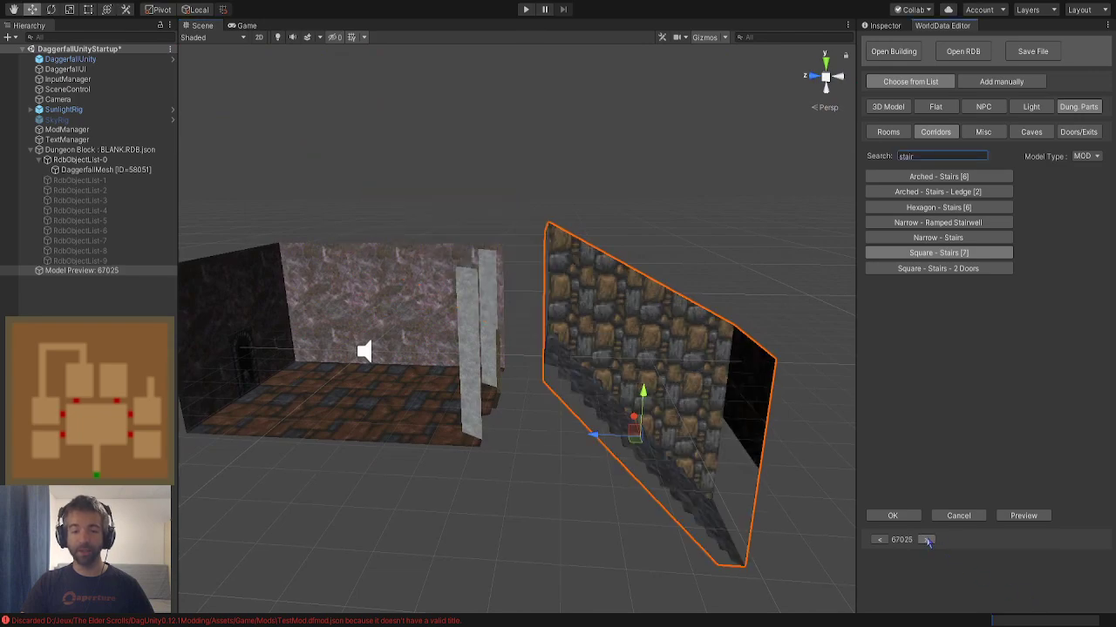
right_drag(737, 455, 704, 475)
key(w)
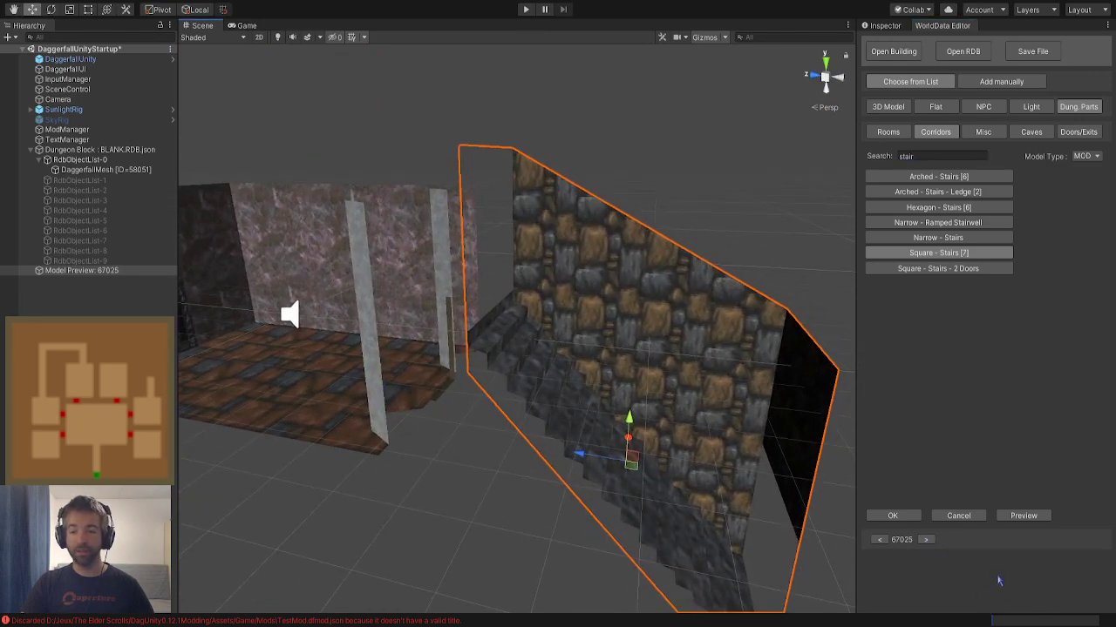
click(927, 541)
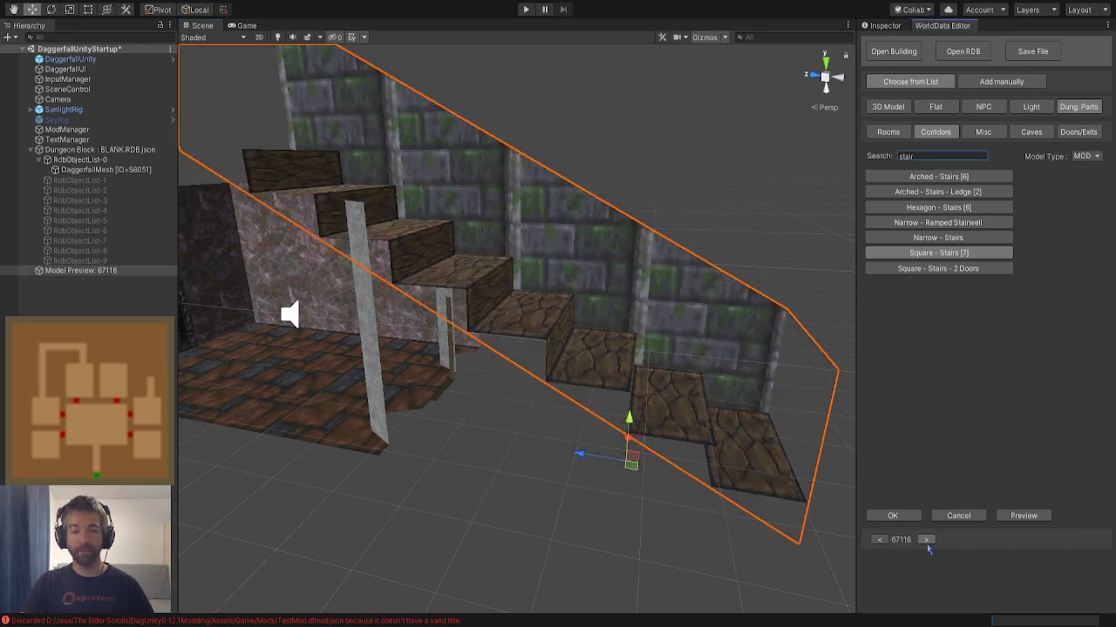
click(927, 541)
click(926, 540)
click(927, 541)
click(927, 541)
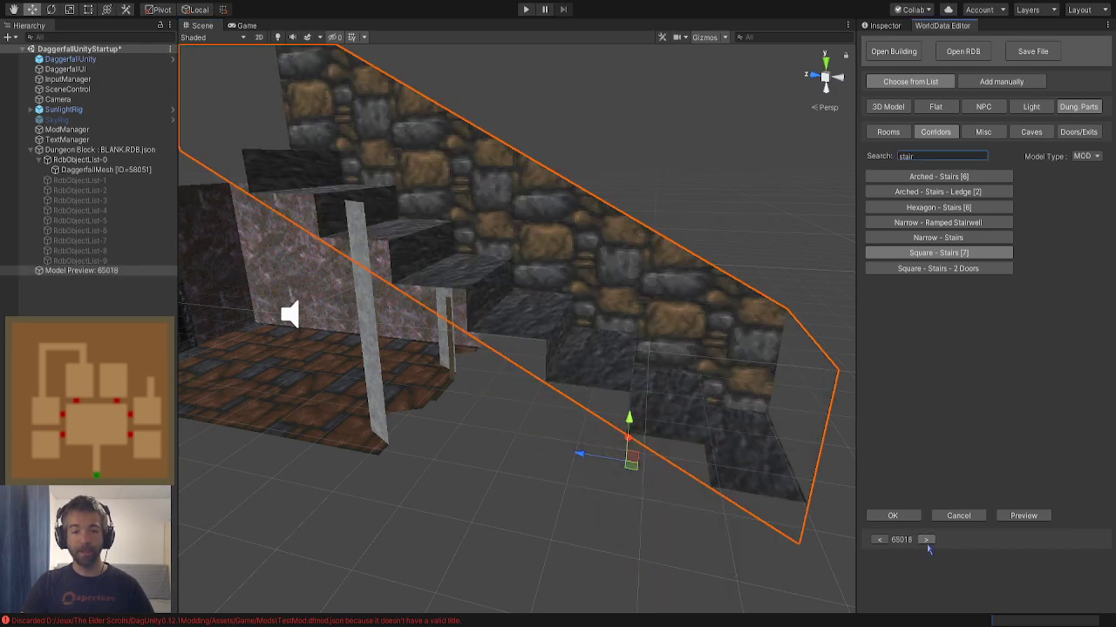
click(927, 540)
Examine stair variant 67025 from other angles and delete the preview model
mouse_move(488, 495)
alt+mouse_down()
mouse_move(466, 488)
mouse_move(480, 491)
alt+mouse_up()
right_drag(480, 491, 409, 448)
key(w)
key(s)
key(d)
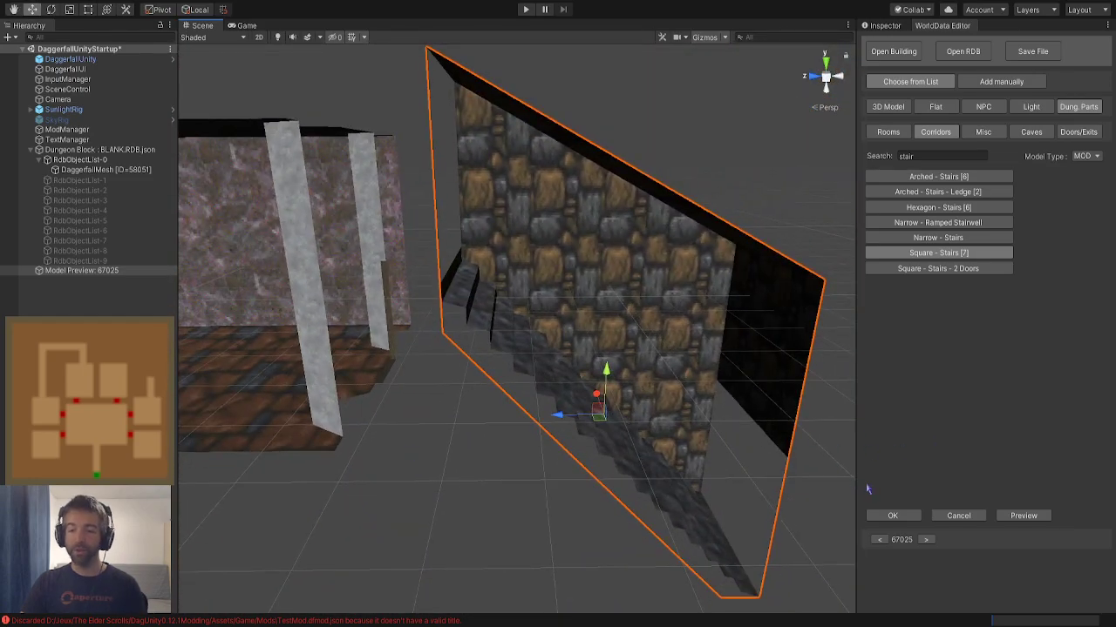
key(Delete)
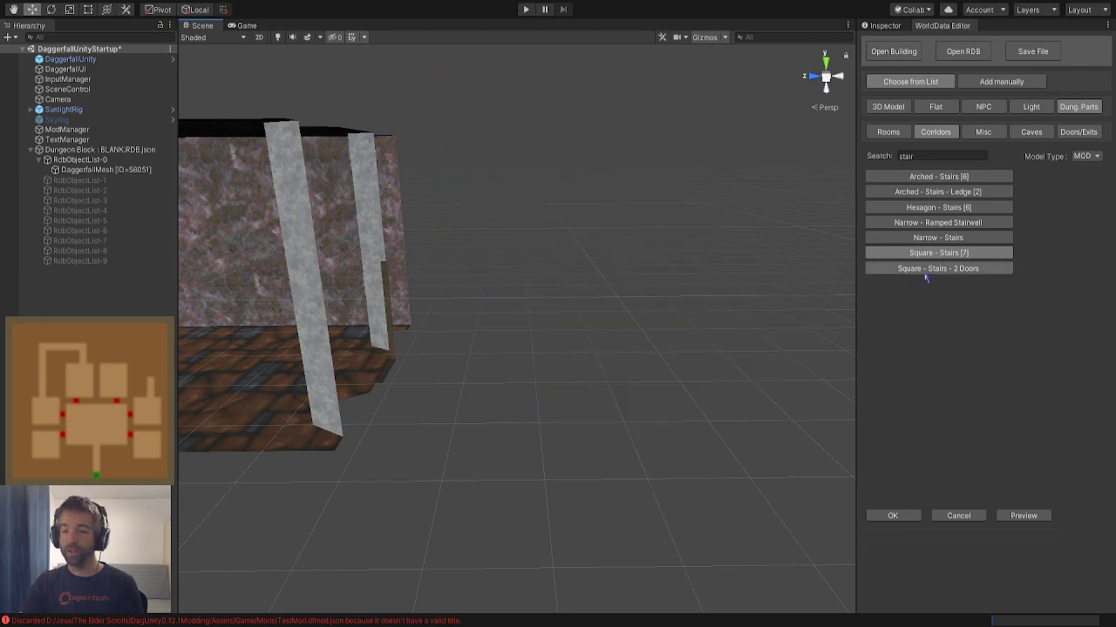
Add the Square - Stairs - 2 Doors corridor part to object list 0
click(924, 273)
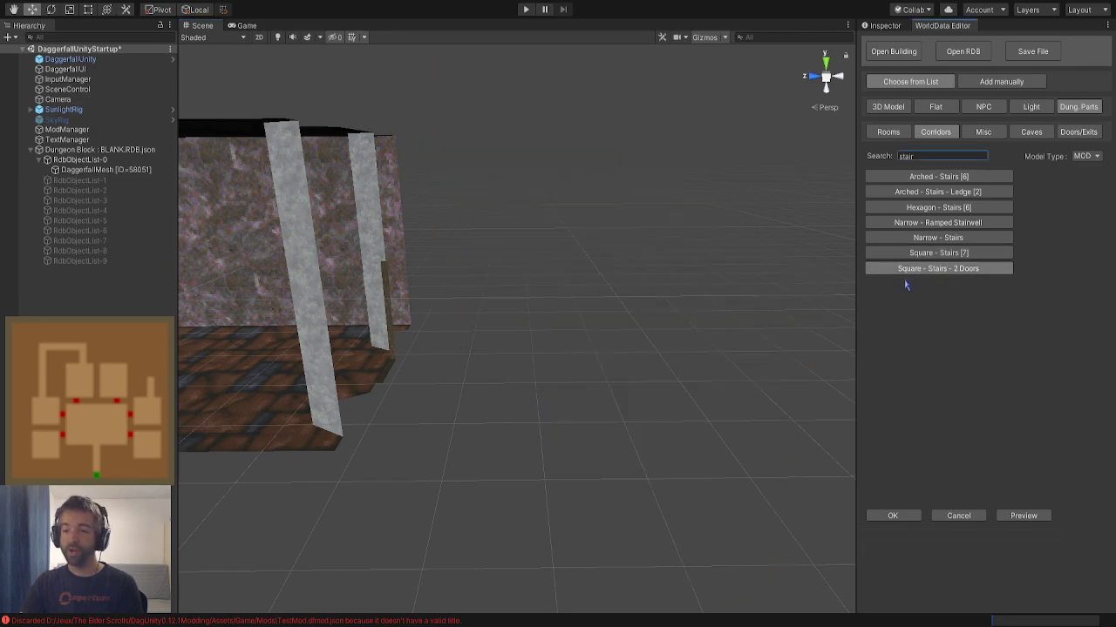
click(896, 518)
right_drag(340, 259, 361, 163)
alt+drag(361, 163, 571, 198)
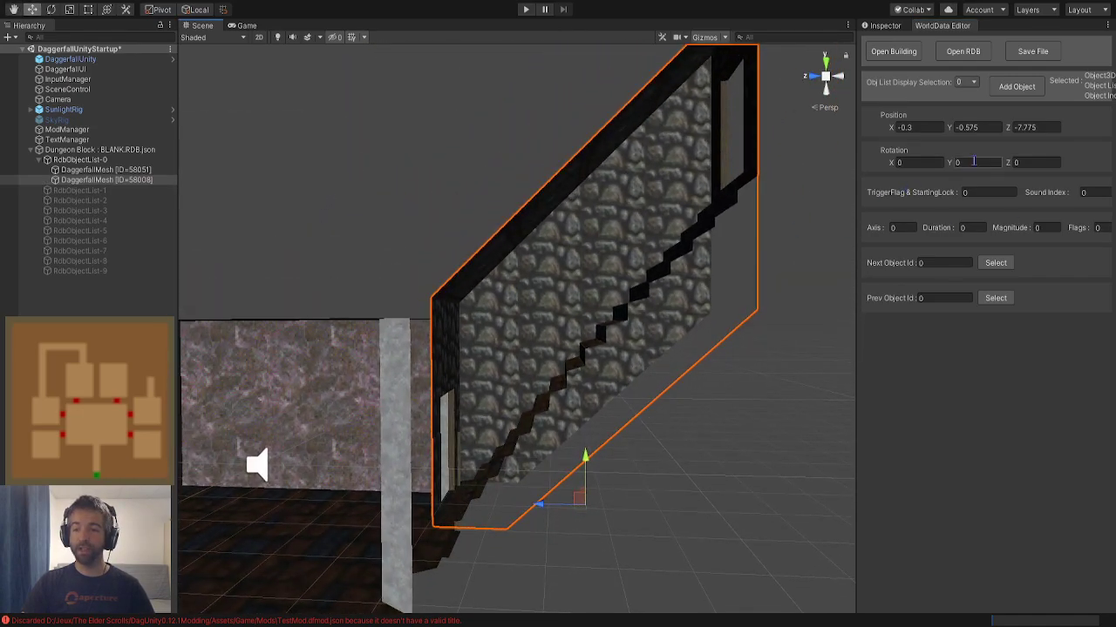
Set the two-door staircase's Y rotation to 180
text(180)
right_drag(369, 252, 387, 379)
key(w)
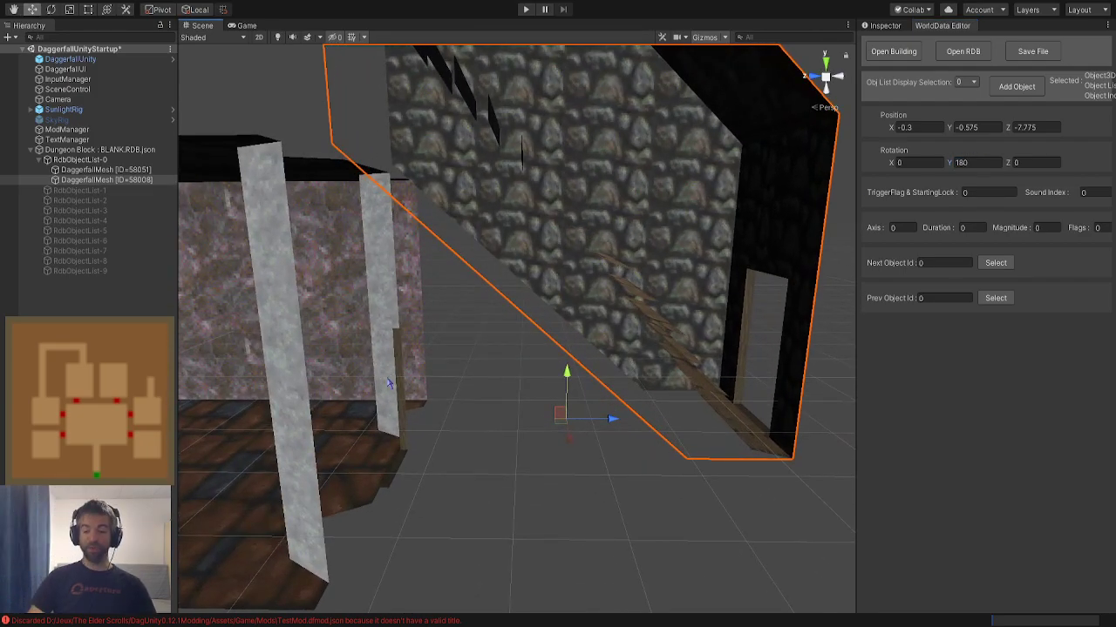
key(s)
key(a)
right_drag(388, 384, 390, 379)
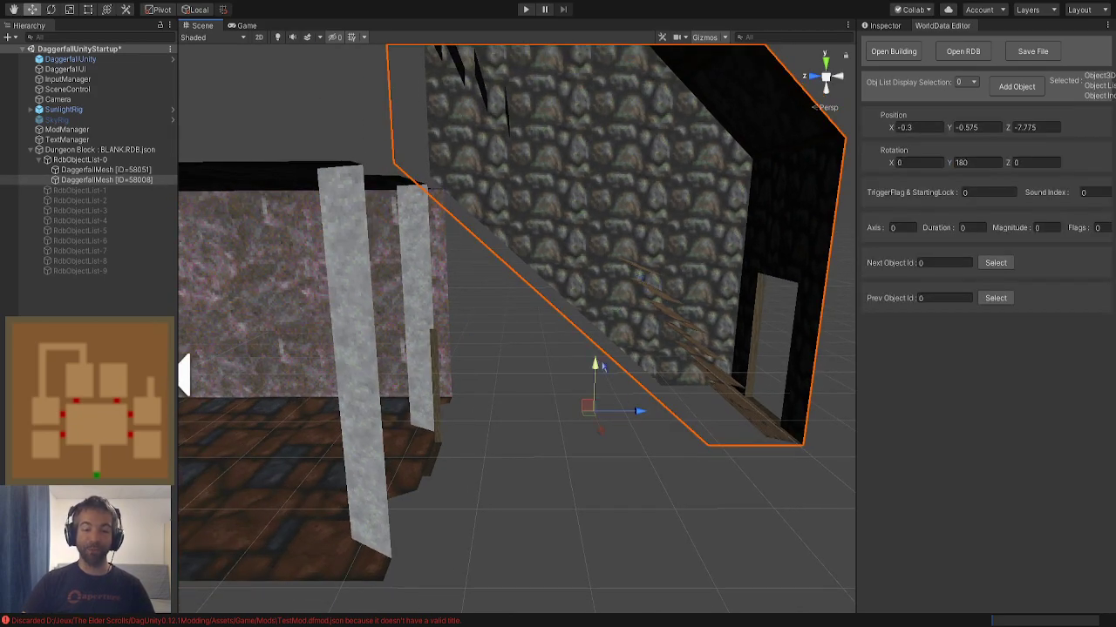
Move the staircase to about X 0.025, Y -7.85, Z -8.05, bringing its upper door to the crypt entry room's doorway
drag(602, 367, 596, 608)
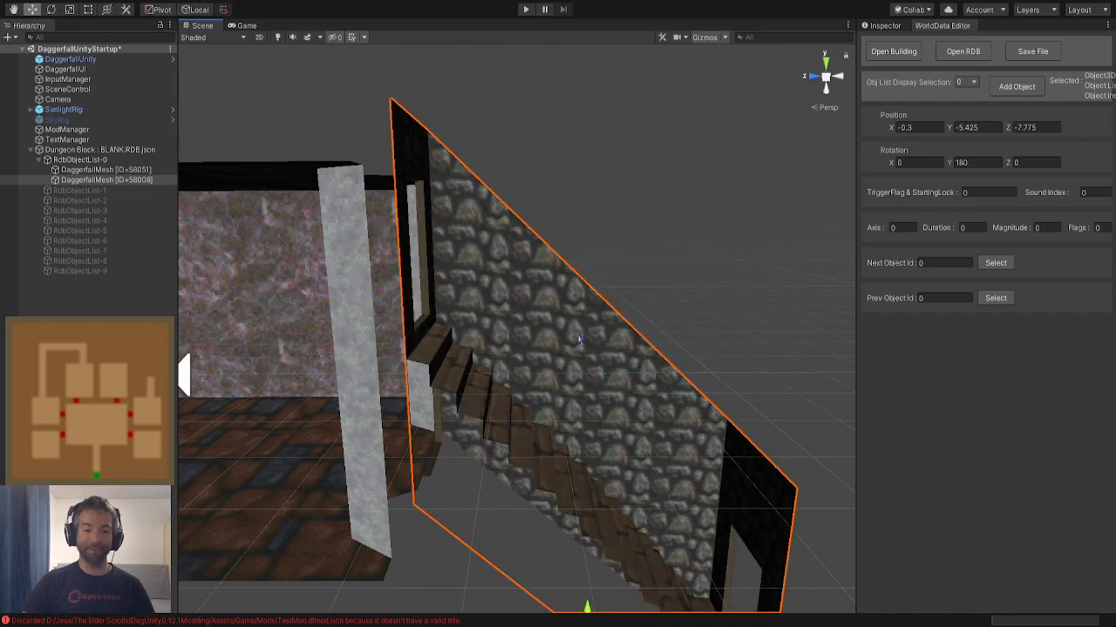
right_drag(580, 341, 577, 416)
drag(599, 405, 639, 512)
right_drag(541, 450, 559, 429)
alt+drag(558, 429, 549, 301)
right_drag(549, 301, 625, 368)
drag(603, 538, 594, 542)
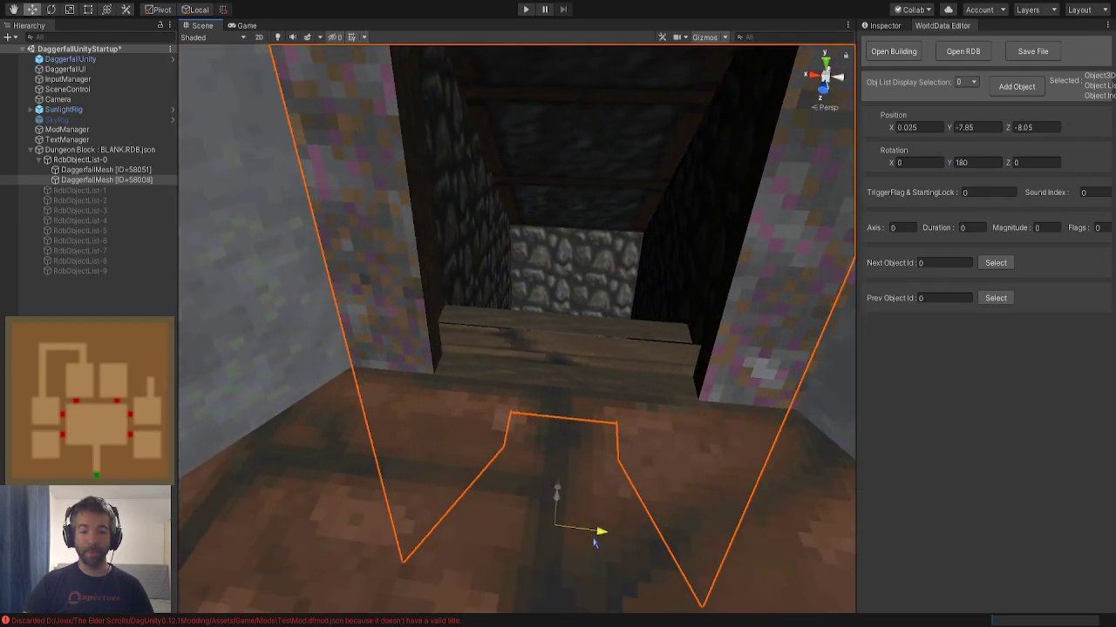
Fine-tune the staircase's position to Y -8 and Z -7.95, aligning its top step and door frame with the crypt entry room
right_drag(602, 475, 658, 481)
drag(708, 454, 693, 467)
right_drag(693, 467, 697, 421)
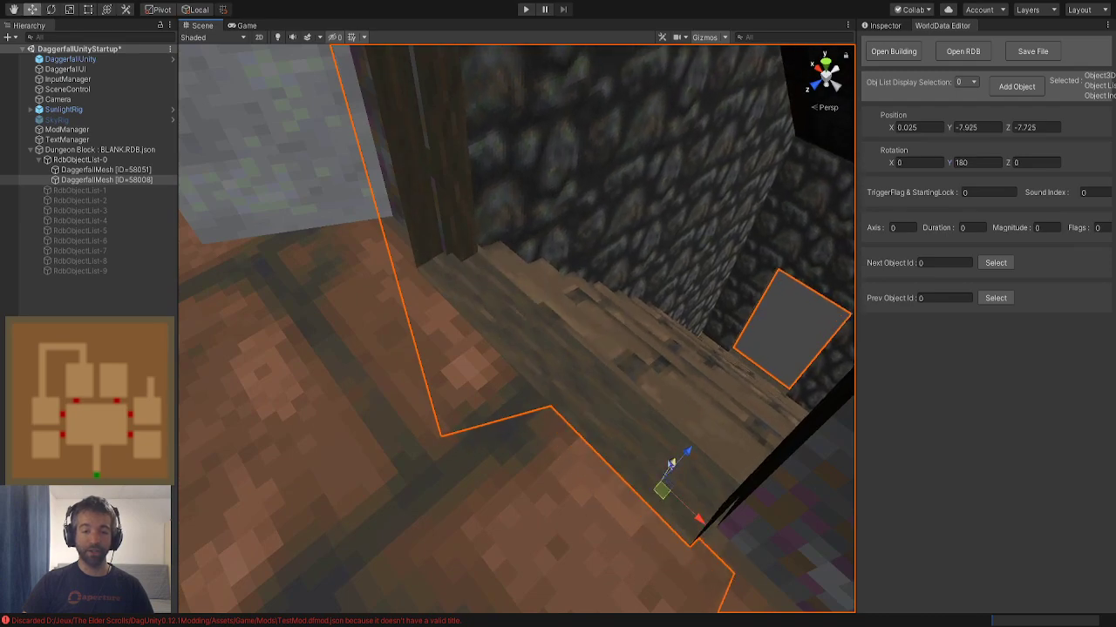
right_drag(599, 369, 684, 425)
drag(705, 430, 743, 426)
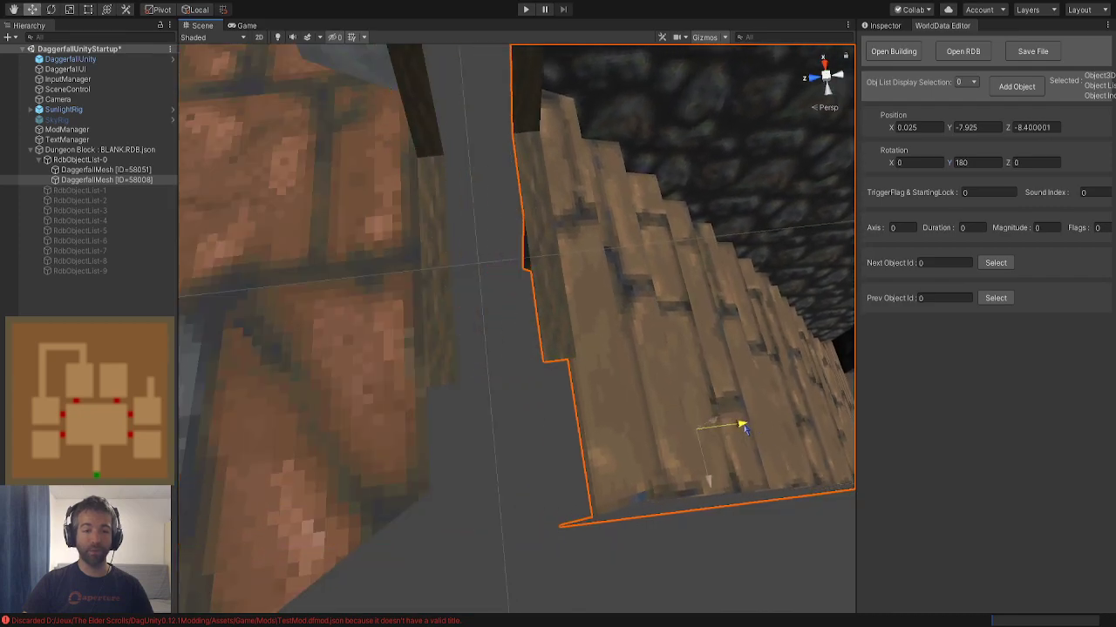
mouse_move(515, 384)
right_down()
mouse_move(757, 366)
mouse_move(643, 341)
mouse_move(526, 370)
right_up()
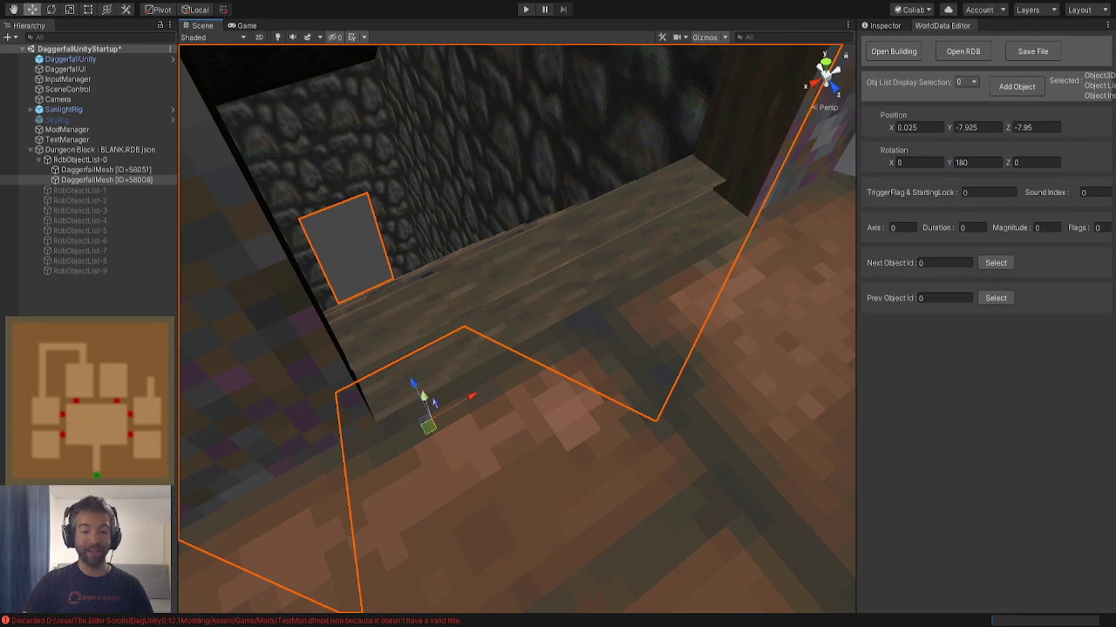
right_drag(425, 400, 944, 355)
right_drag(723, 348, 695, 339)
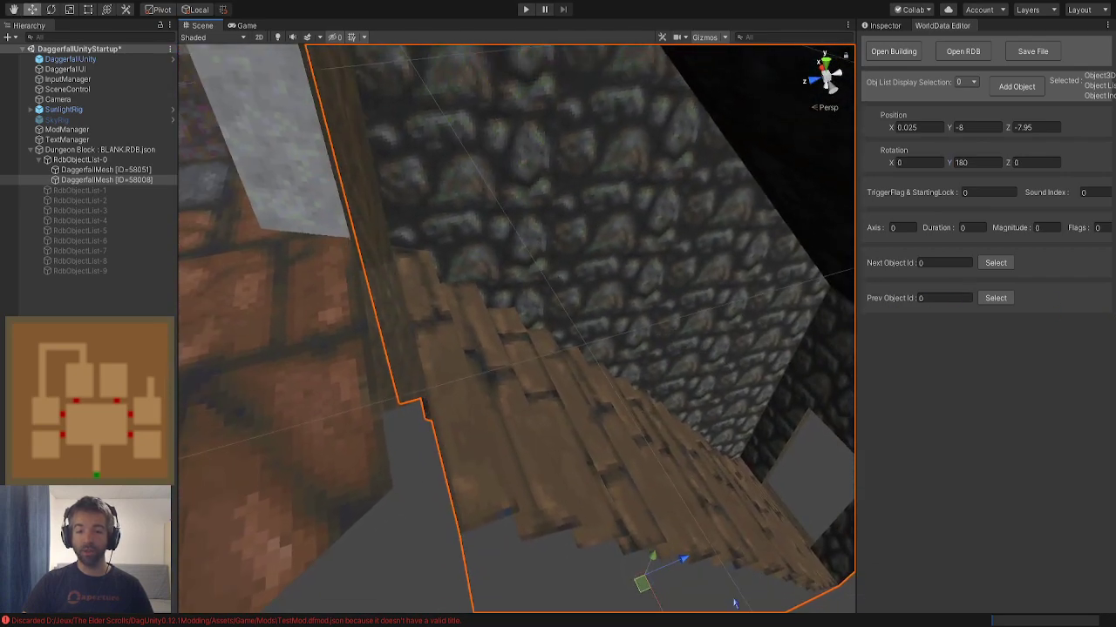
Move the staircase along Z to -8, closing its top step against the crypt entry room's doorway
drag(684, 561, 689, 562)
right_drag(423, 586, 378, 568)
scroll(694, 446, down, 3)
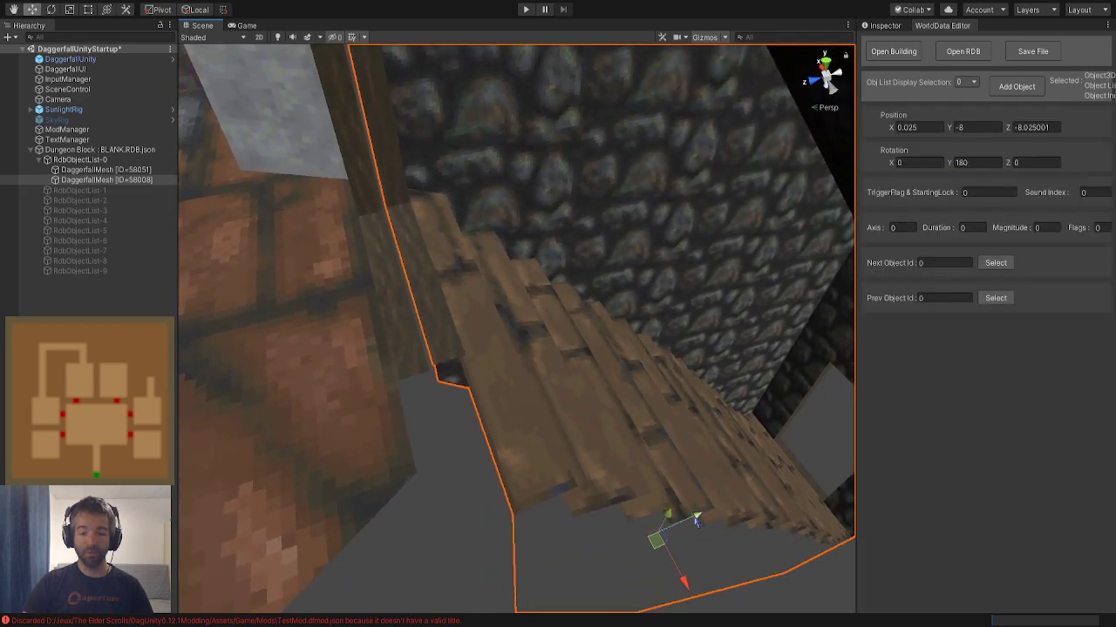
drag(696, 521, 695, 521)
click(482, 535)
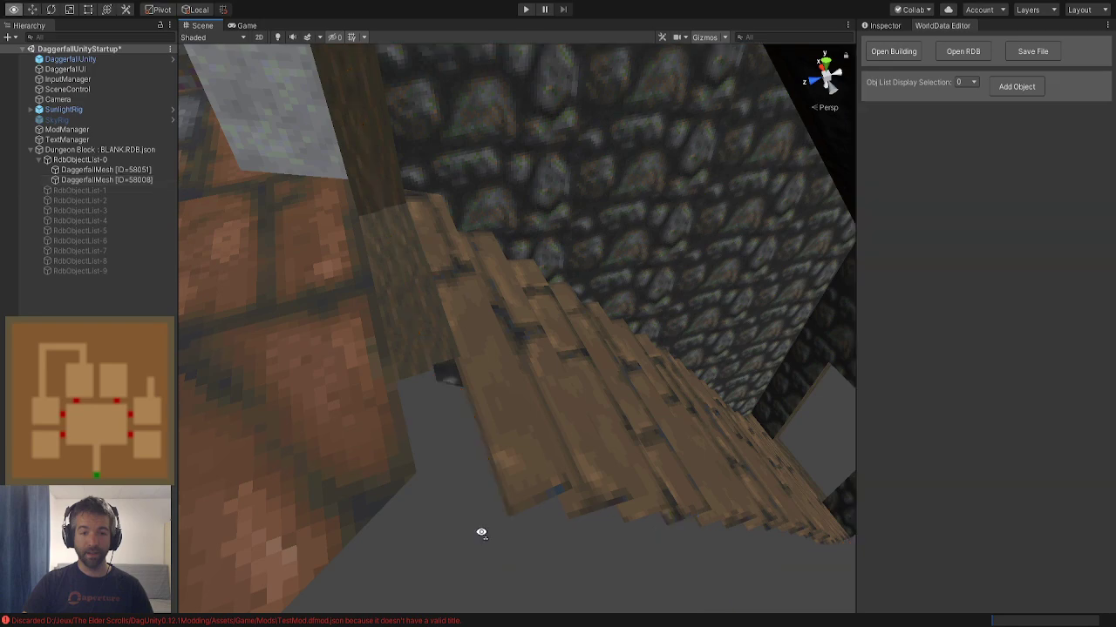
right_drag(481, 534, 485, 535)
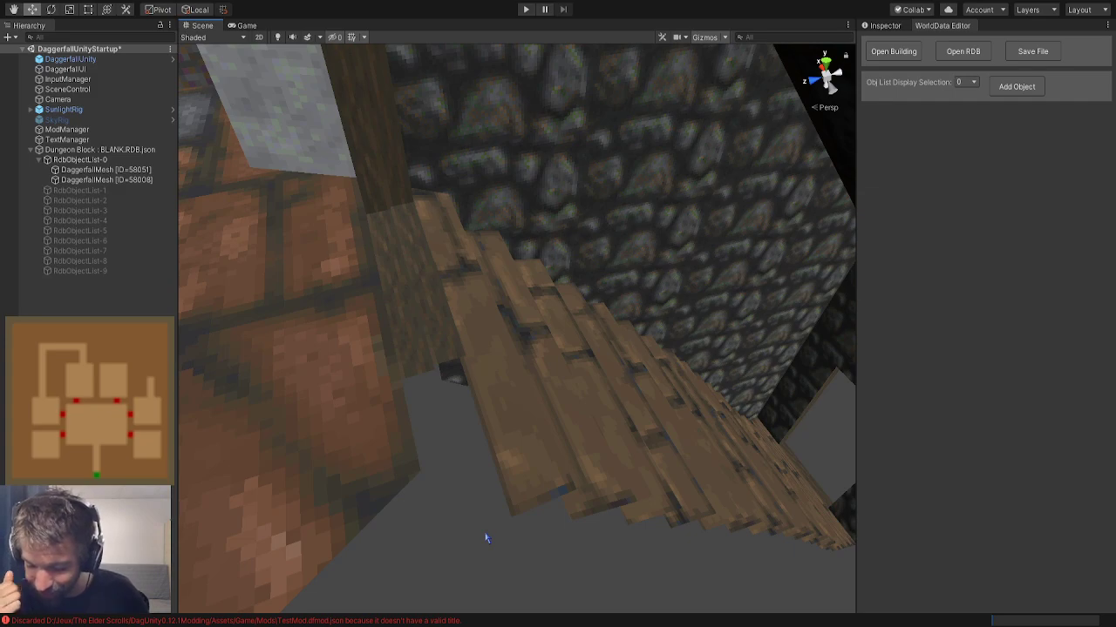
right_drag(486, 538, 741, 532)
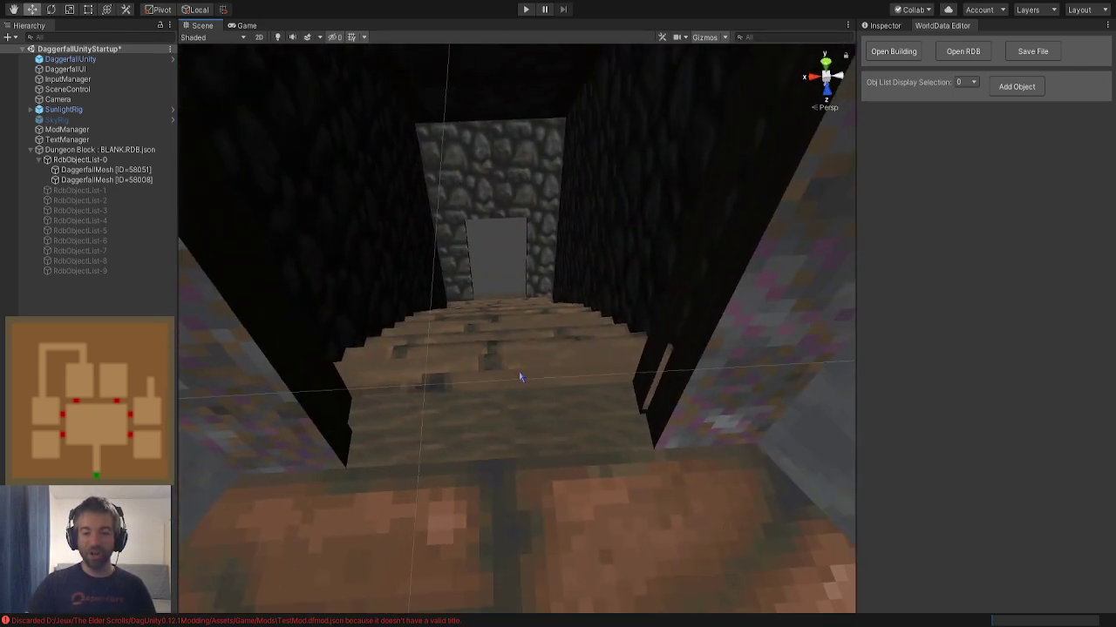
Centre the staircase on the entry room's doorway by moving it to X 0
click(519, 376)
drag(552, 433, 554, 433)
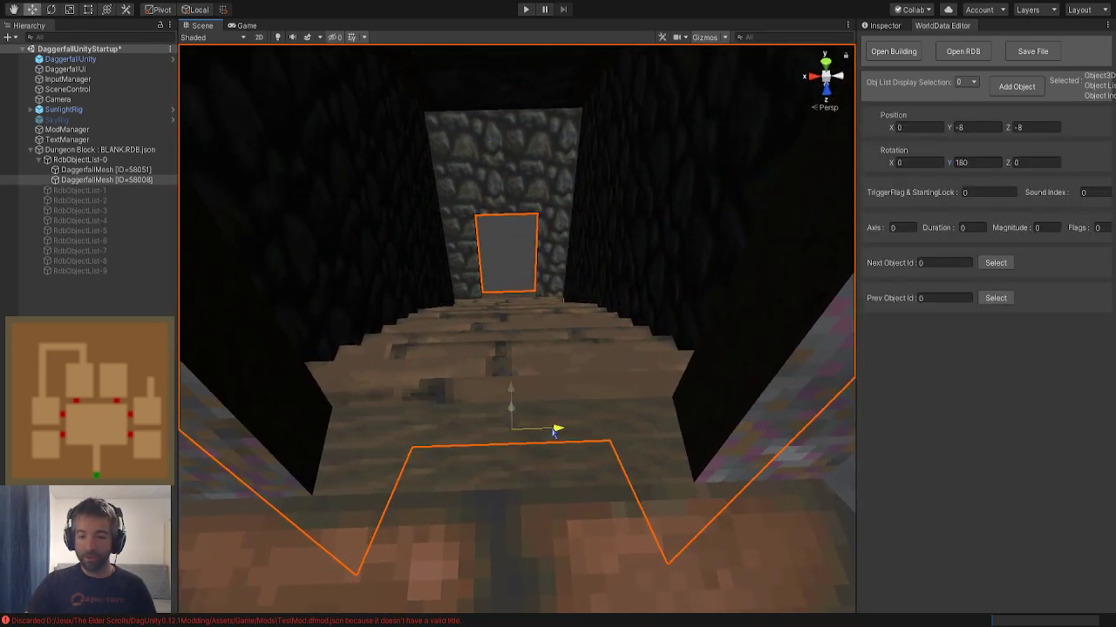
click(512, 279)
Preview the Room 4x4 - 8 Doors dungeon part at the foot of the staircase and add it to object list 0
right_drag(511, 279, 550, 322)
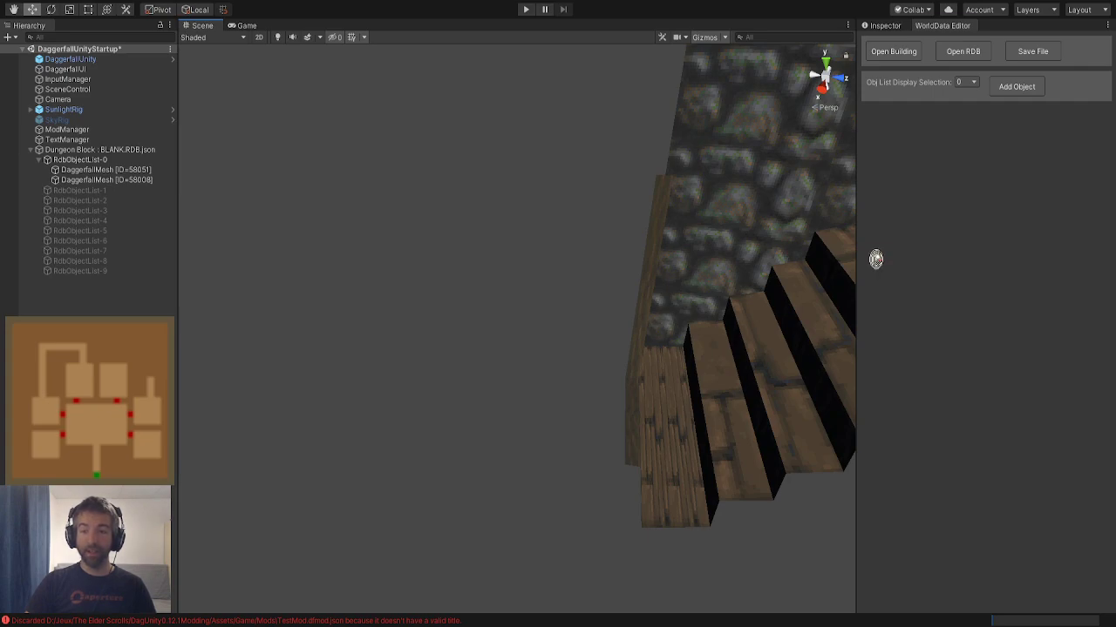
click(1016, 85)
right_drag(618, 302, 588, 303)
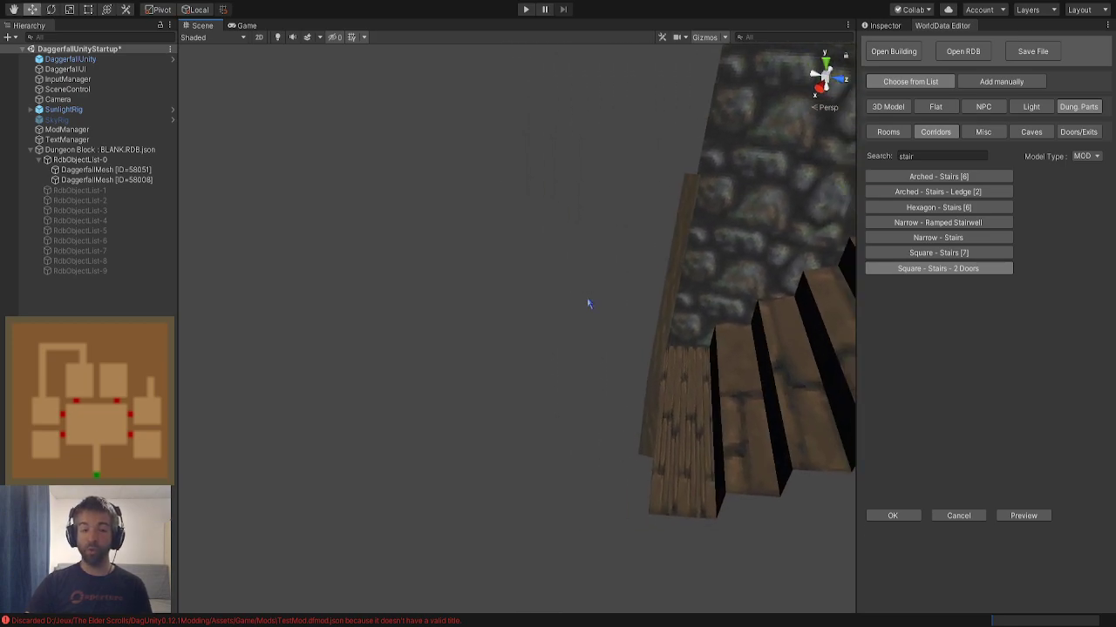
click(887, 132)
key(BackSpace)
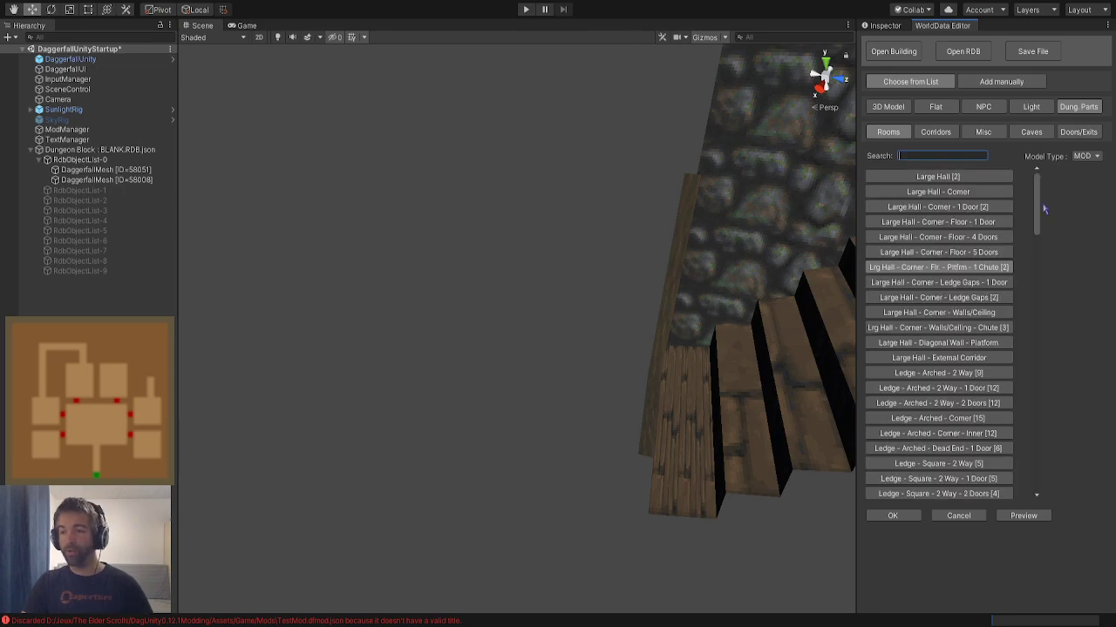
drag(1037, 209, 1037, 324)
click(922, 339)
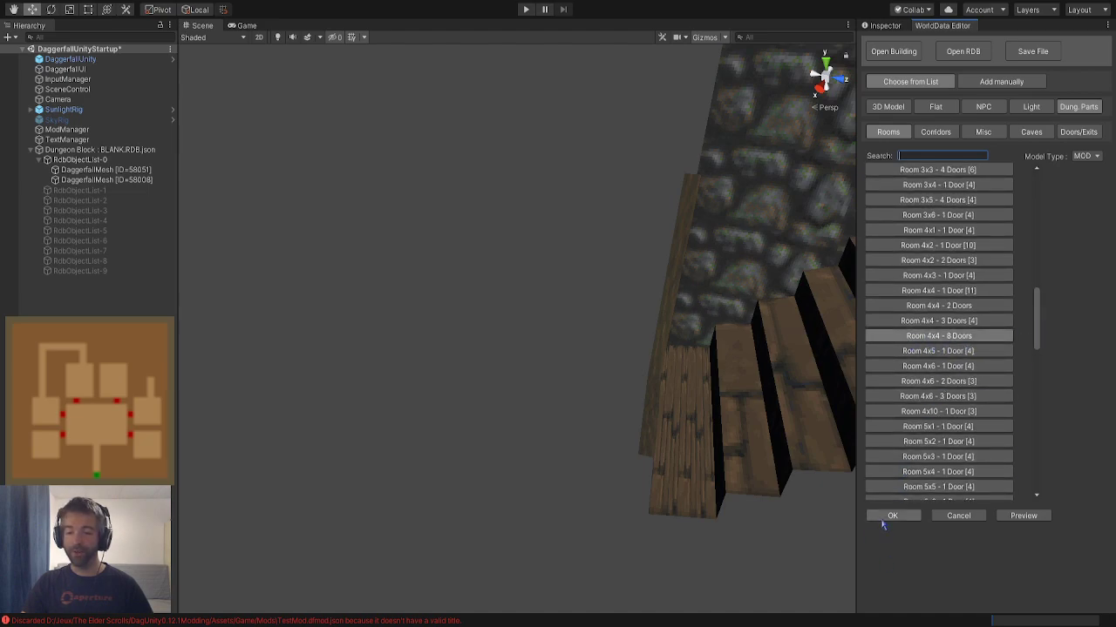
click(1023, 516)
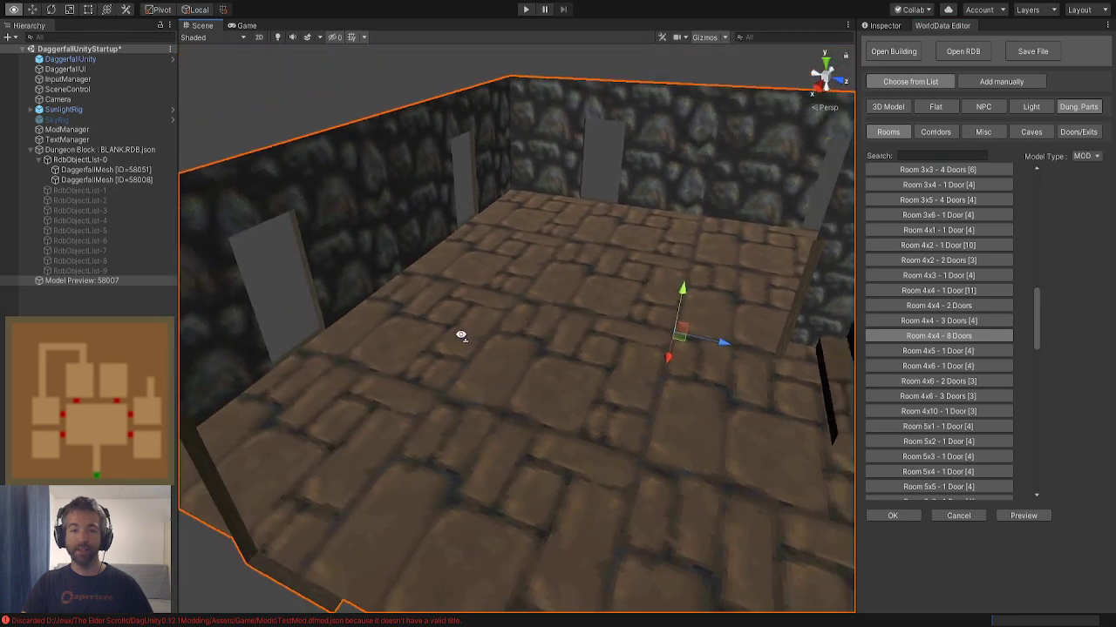
click(918, 519)
mouse_move(638, 409)
right_down()
mouse_move(650, 386)
mouse_move(635, 388)
mouse_move(647, 406)
right_up()
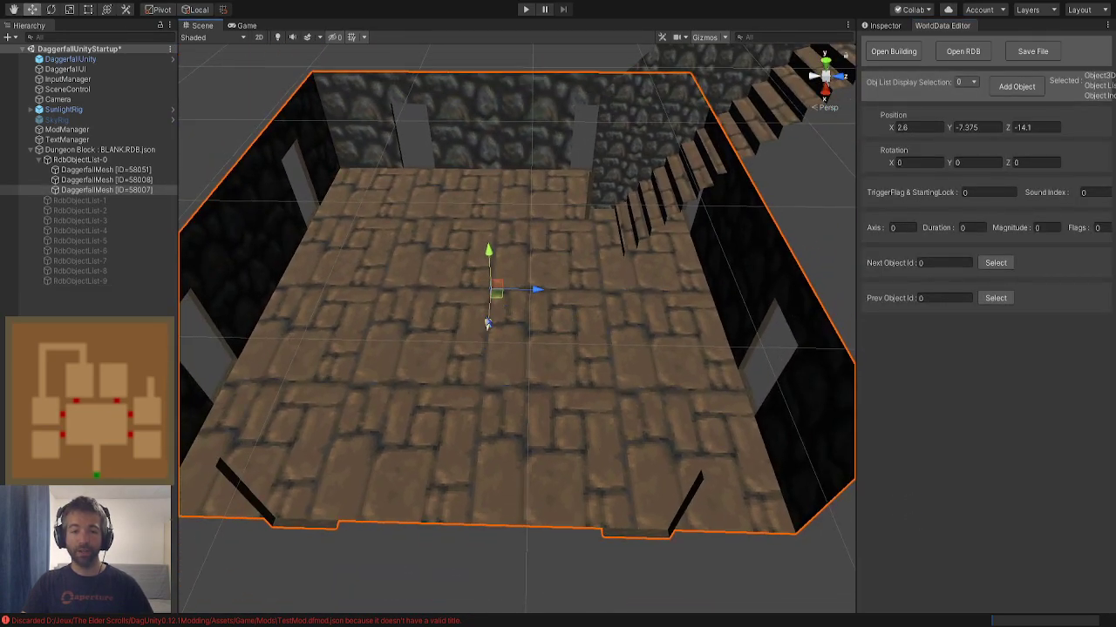
Move the eight-door room to about X -2.725, Z -17.925, near the staircase's lower door
drag(495, 305, 397, 206)
alt+drag(396, 206, 359, 387)
right_drag(360, 387, 357, 381)
drag(280, 414, 251, 400)
right_drag(602, 292, 549, 257)
alt+drag(549, 257, 514, 257)
right_drag(514, 257, 346, 273)
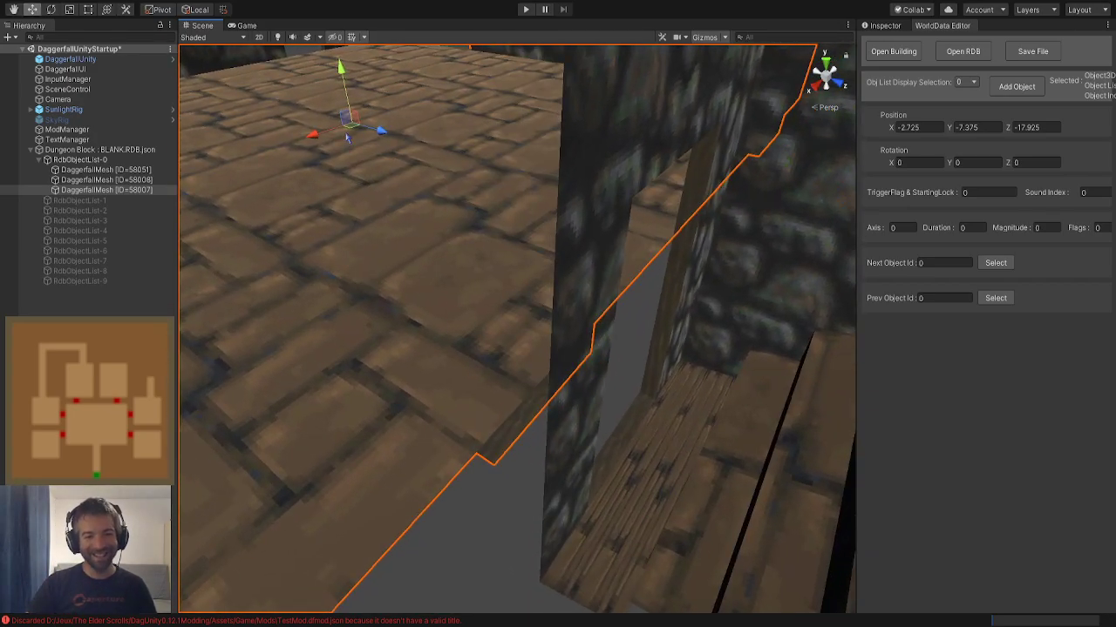
Bring the eight-door room's doorway closer to the staircase's lower door and lower the room to Y -8
drag(349, 129, 378, 141)
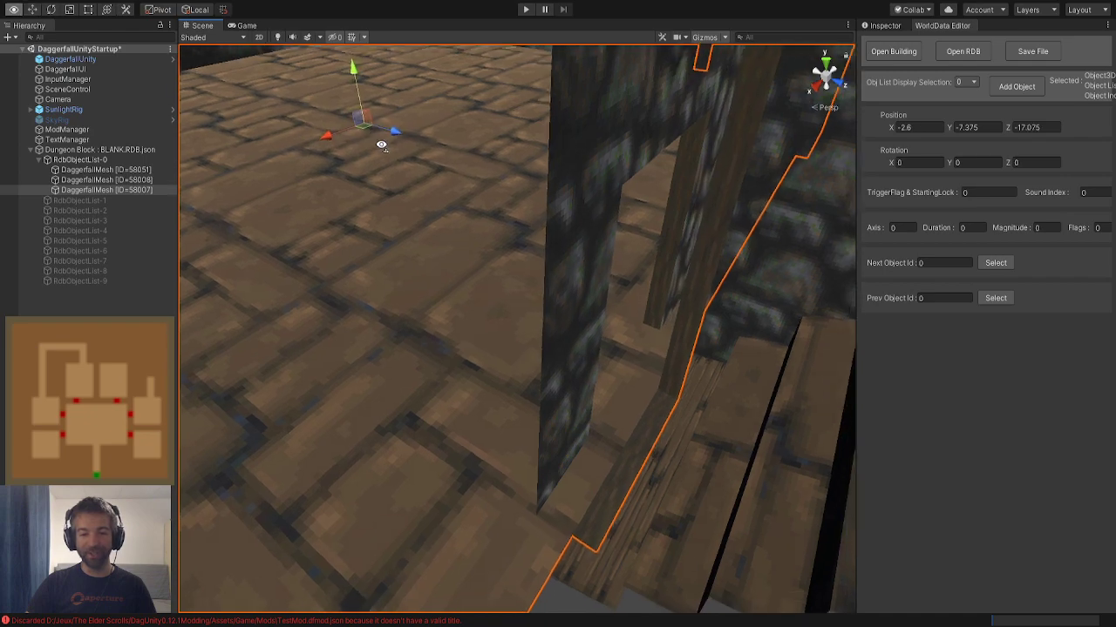
right_drag(378, 141, 375, 151)
click(328, 80)
key(ctrl+z)
right_drag(328, 81, 334, 96)
drag(334, 95, 340, 129)
right_drag(341, 134, 345, 192)
drag(333, 190, 340, 174)
Align the eight-door room's doorway with the staircase's lower door at X -3.2, Z -17.6
right_drag(340, 174, 440, 183)
key(w)
drag(660, 116, 656, 117)
right_drag(403, 224, 523, 221)
drag(417, 120, 416, 132)
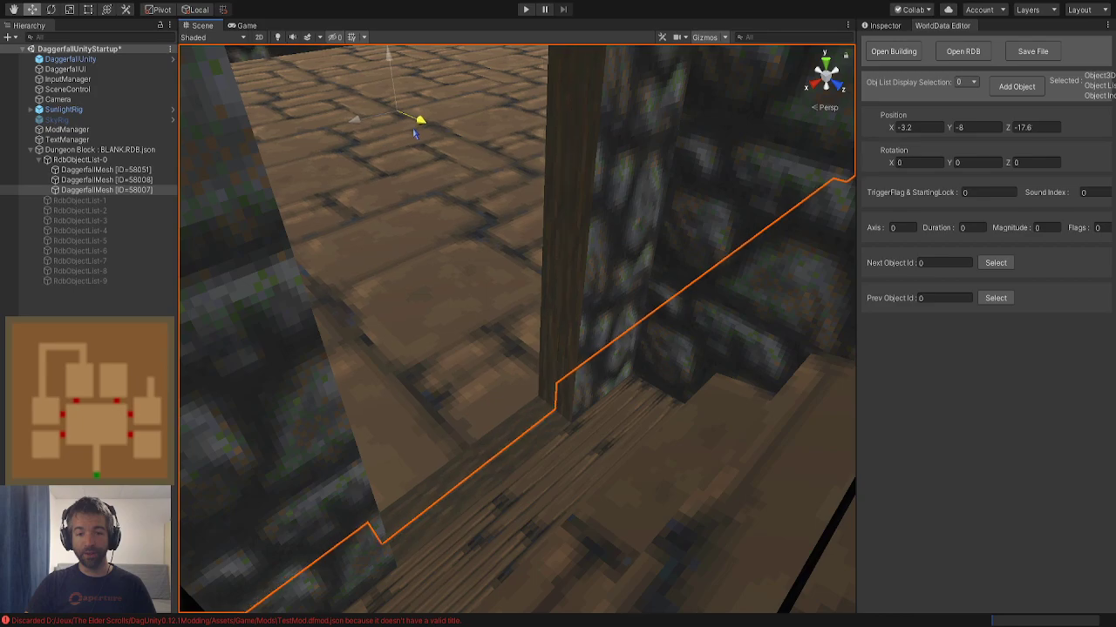
Inspect the eight-door room's connection and remaining doorways from inside and outside for attaching further rooms
right_drag(431, 167, 515, 583)
click(224, 247)
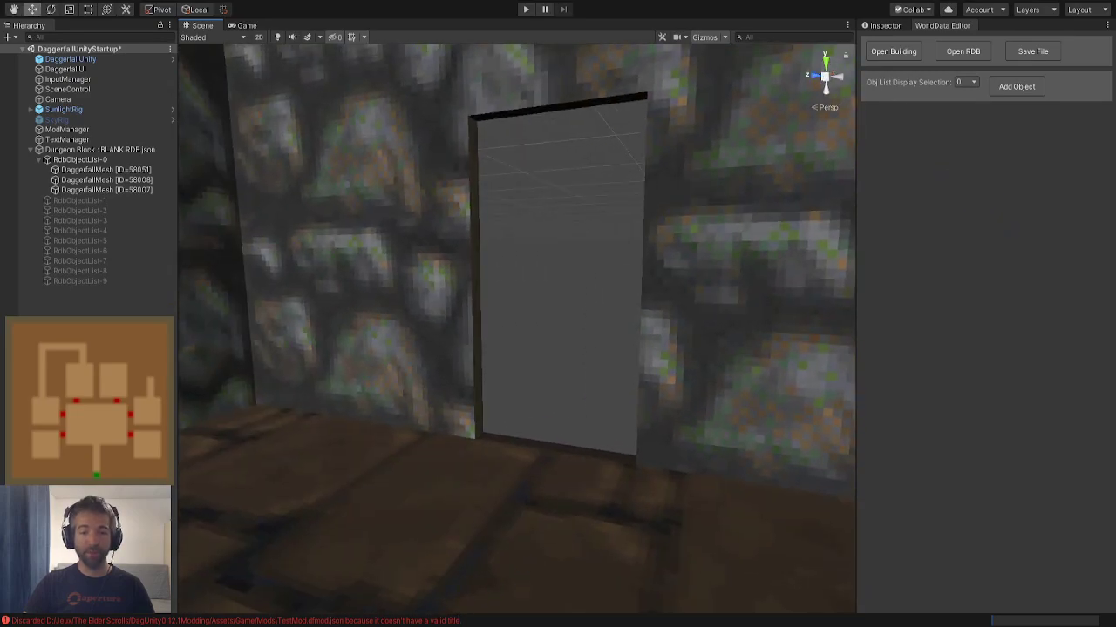
right_drag(533, 387, 538, 330)
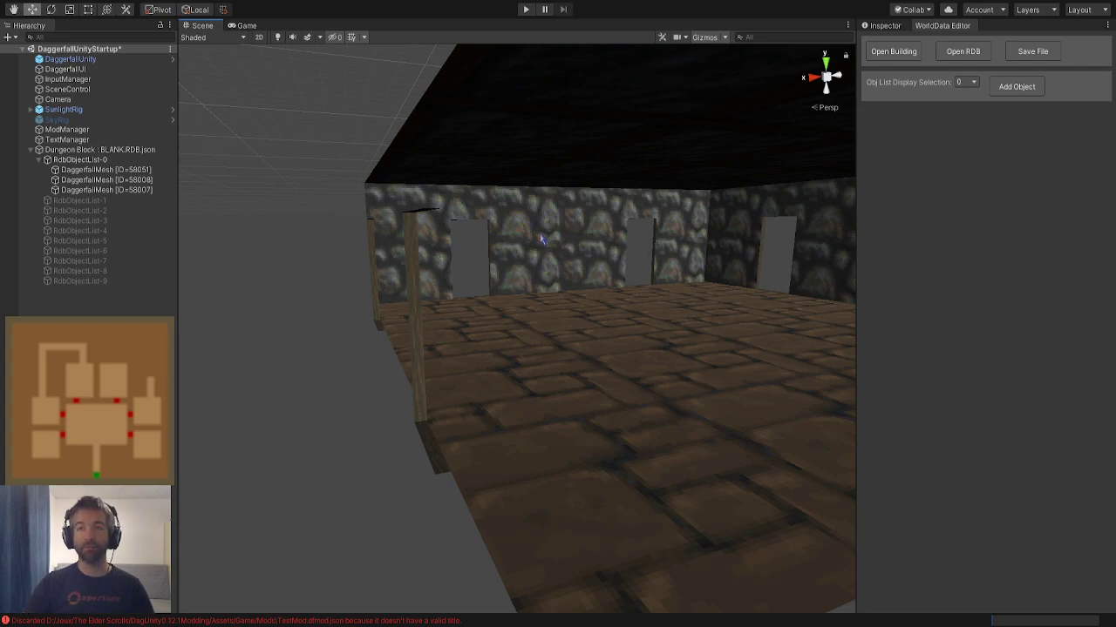
mouse_move(516, 262)
right_down()
mouse_move(540, 256)
mouse_move(512, 263)
right_up()
right_drag(564, 234, 562, 244)
right_drag(592, 202, 591, 202)
key(s)
key(w)
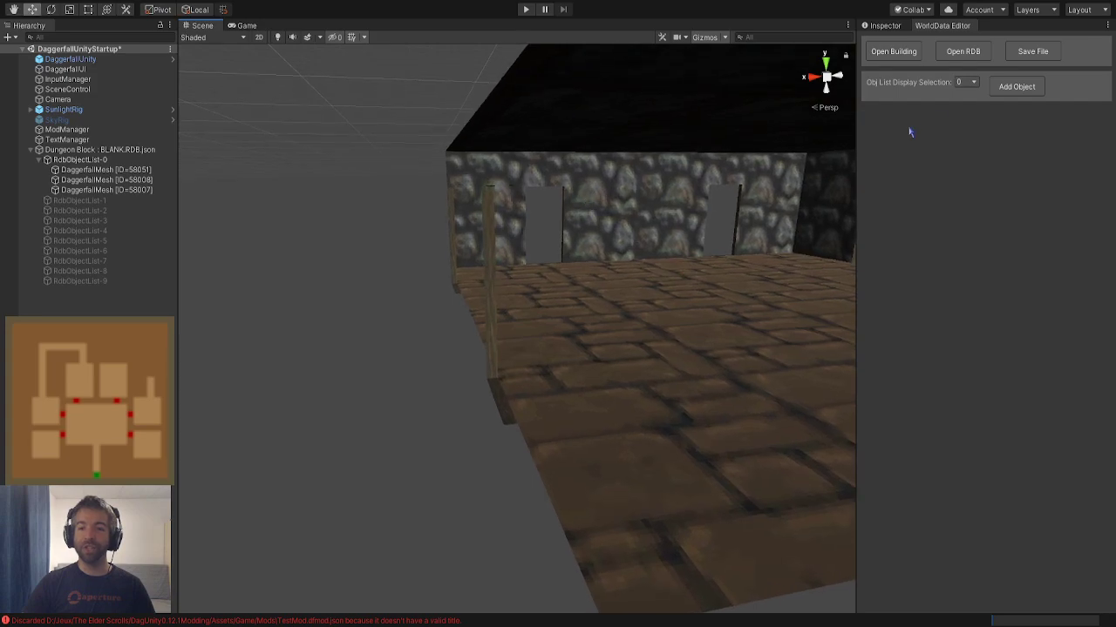
Preview the Room 2x2 - 1 Door dungeon part as the first side room for the eight-door room
click(1017, 86)
right_drag(563, 336, 529, 333)
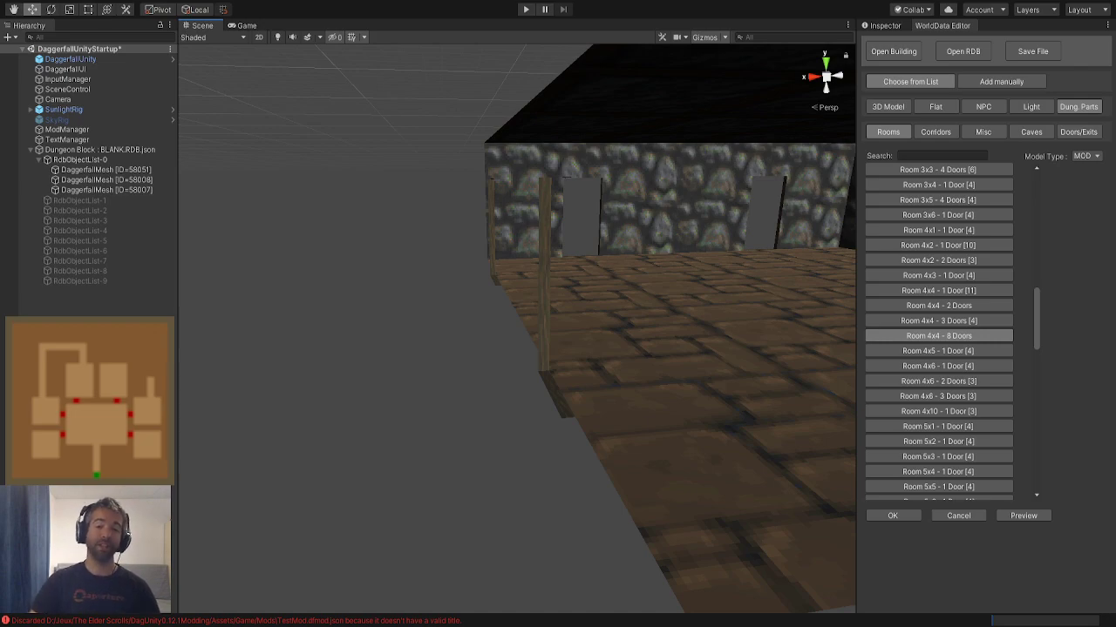
right_drag(399, 380, 537, 372)
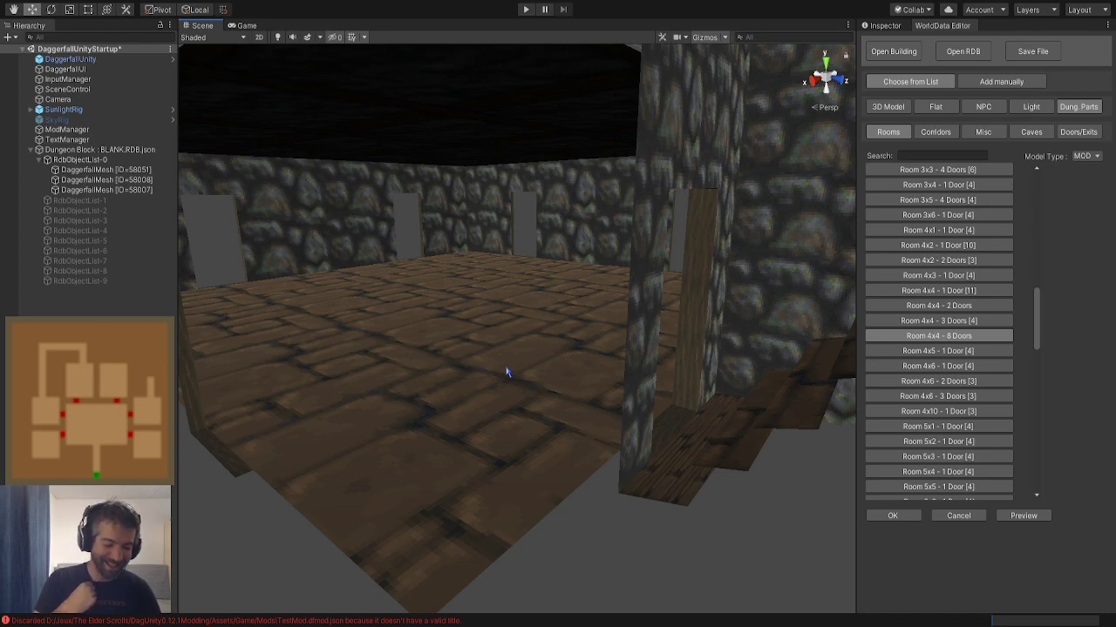
right_drag(491, 342, 440, 344)
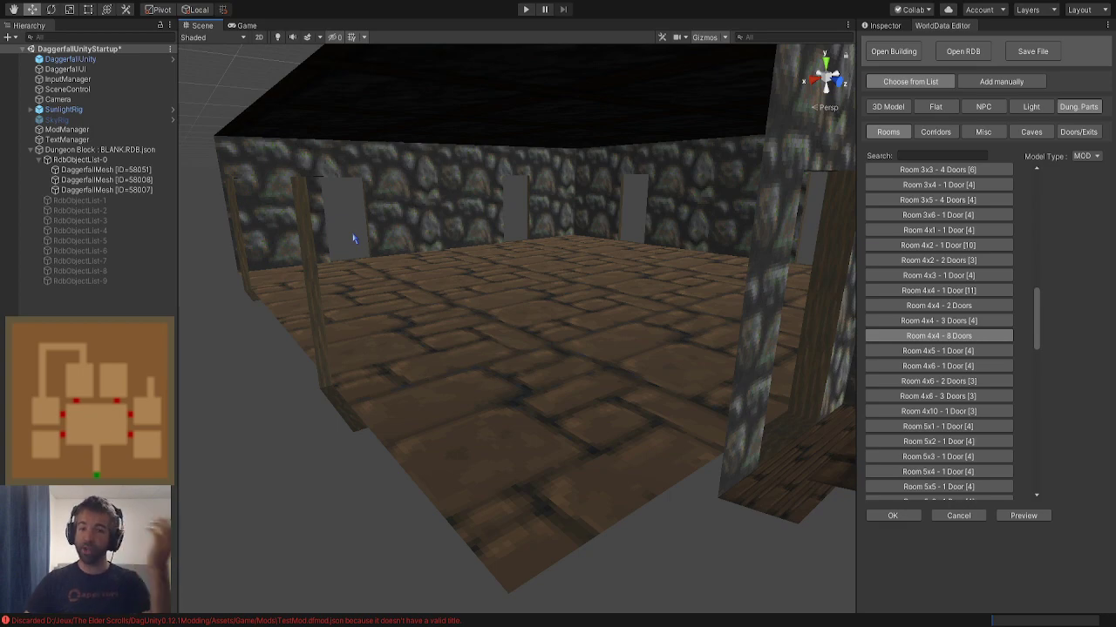
mouse_move(354, 238)
right_down()
mouse_move(334, 217)
mouse_move(345, 249)
right_up()
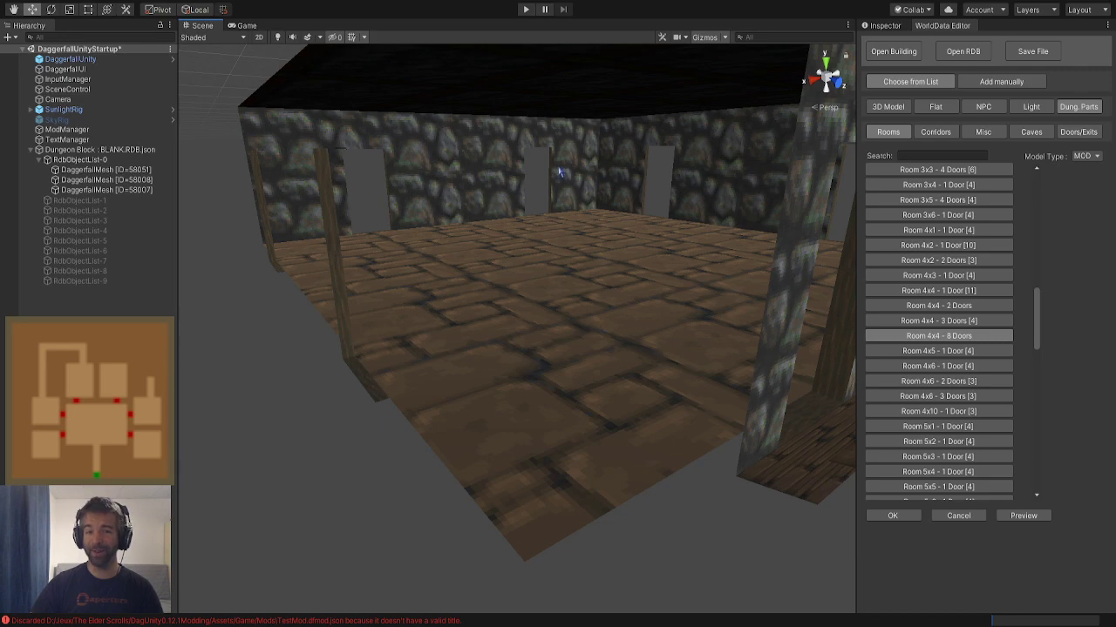
mouse_move(540, 181)
right_down()
mouse_move(538, 167)
mouse_move(542, 175)
right_up()
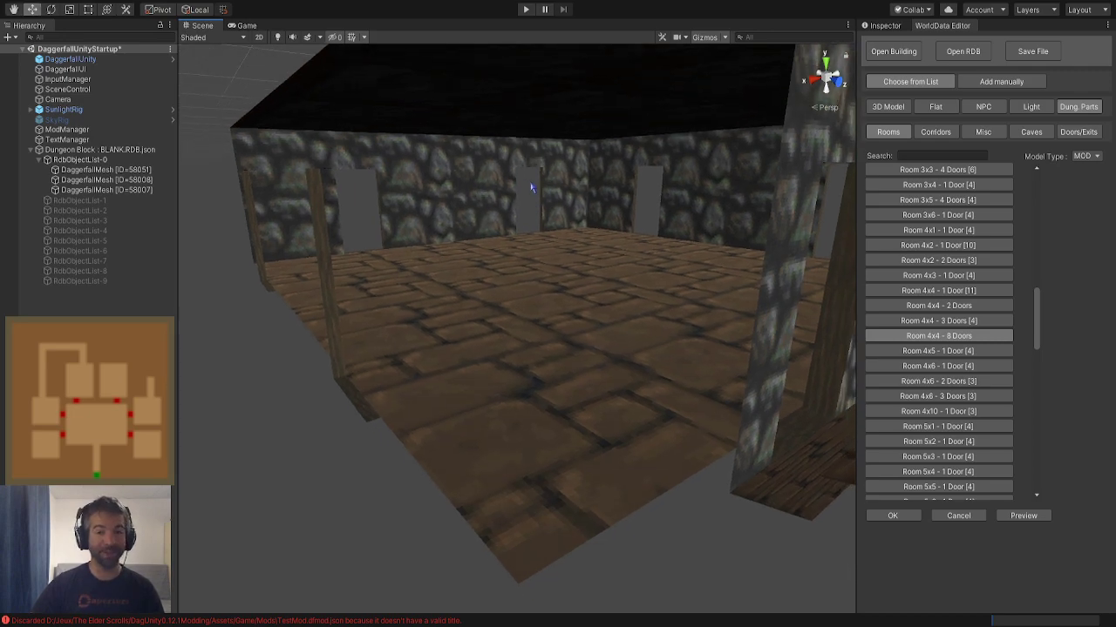
mouse_move(532, 187)
right_down()
mouse_move(526, 178)
mouse_move(534, 185)
right_up()
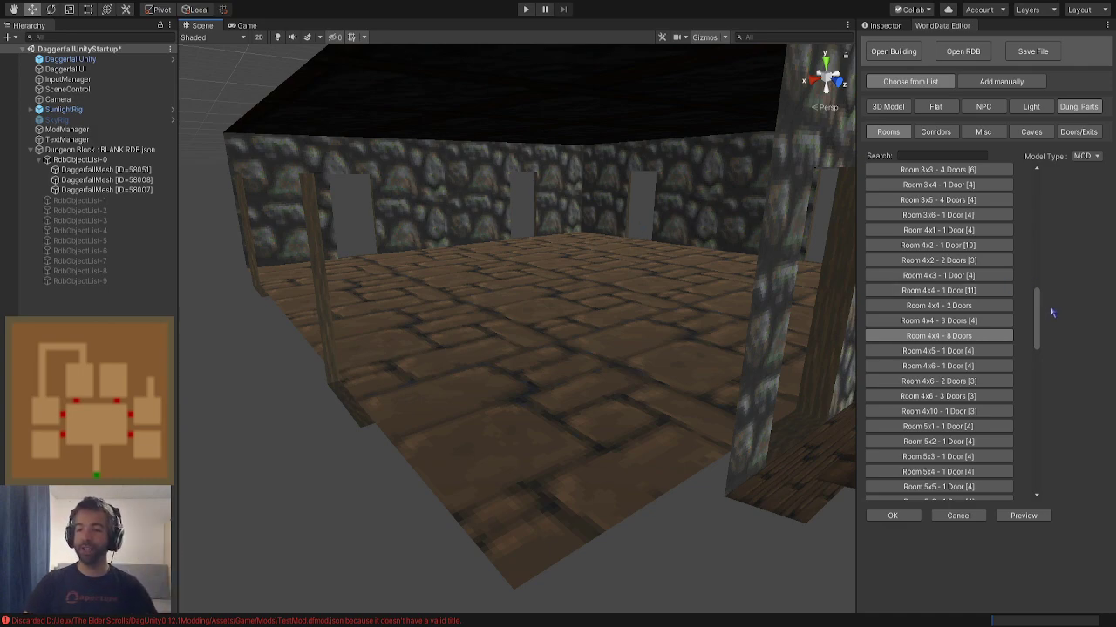
drag(1038, 314, 1037, 251)
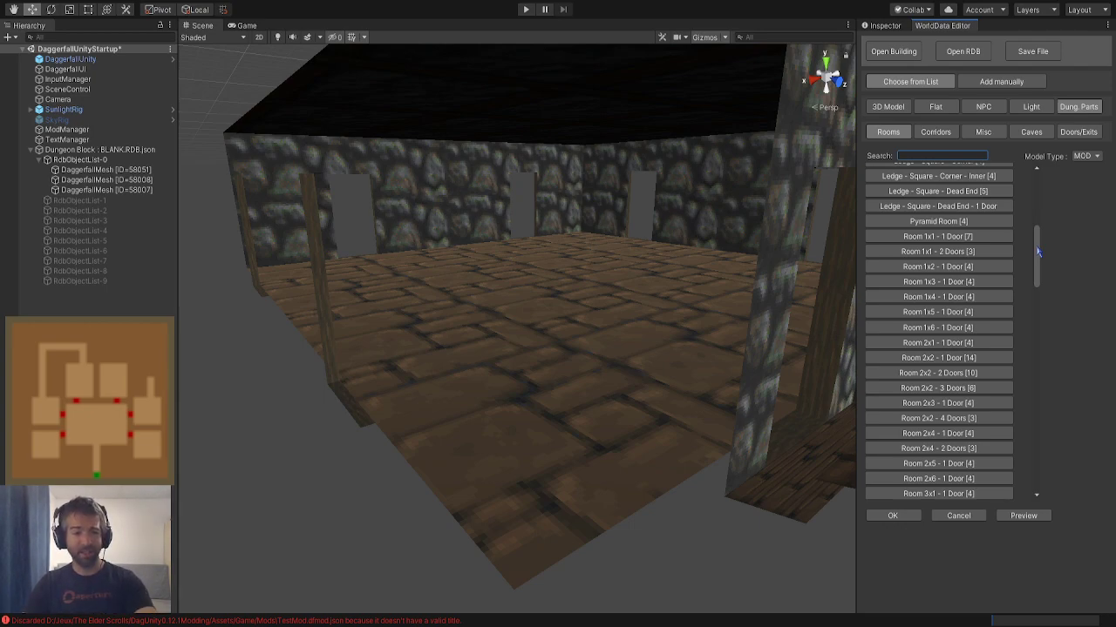
drag(1037, 251, 1038, 278)
click(902, 242)
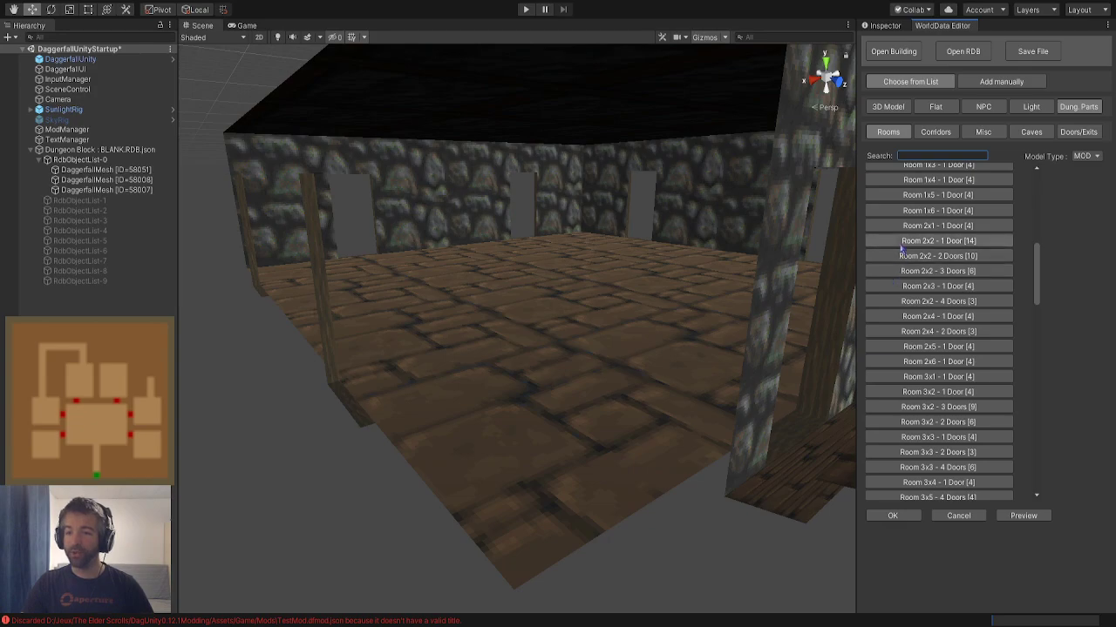
click(1023, 516)
Move the previewed 2x2 room to about X 5.175, Y -6.875, Z -17.275 beside the eight-door room and add it to object list 0
key(s)
right_drag(712, 407, 569, 419)
drag(647, 282, 282, 339)
right_drag(282, 338, 242, 305)
alt+drag(243, 305, 246, 294)
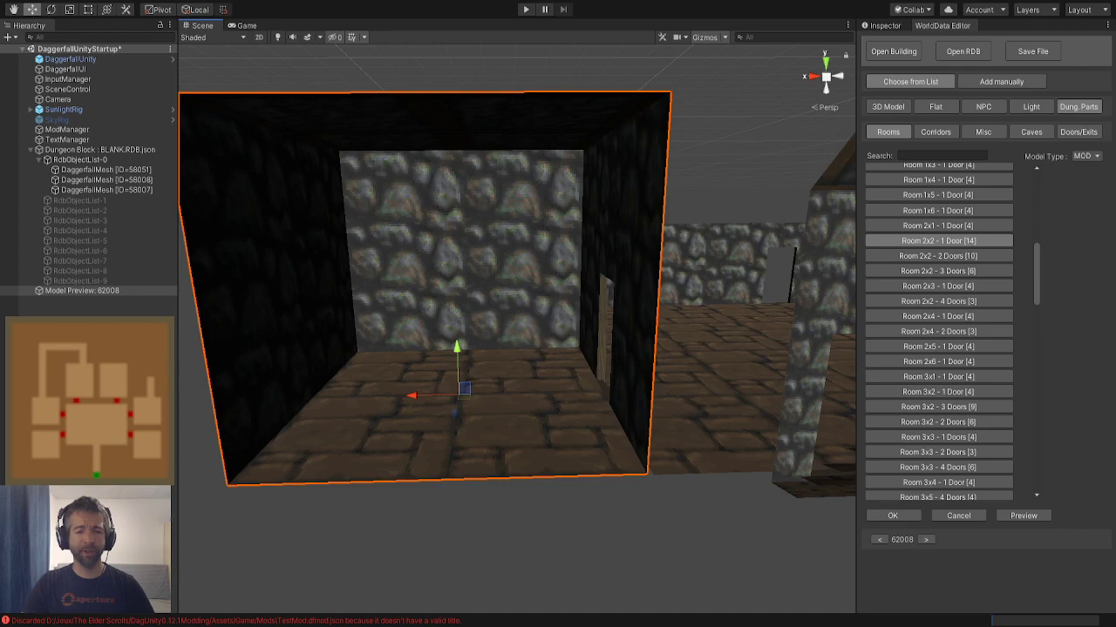
key(w)
right_drag(521, 442, 553, 464)
key(s)
right_drag(454, 432, 442, 404)
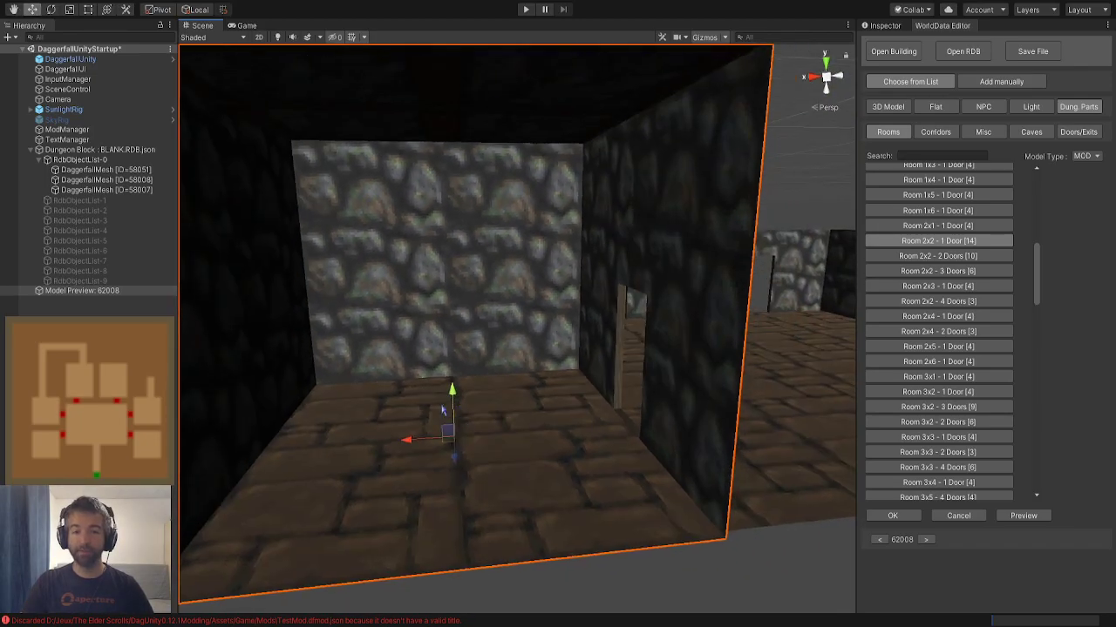
right_drag(616, 476, 695, 456)
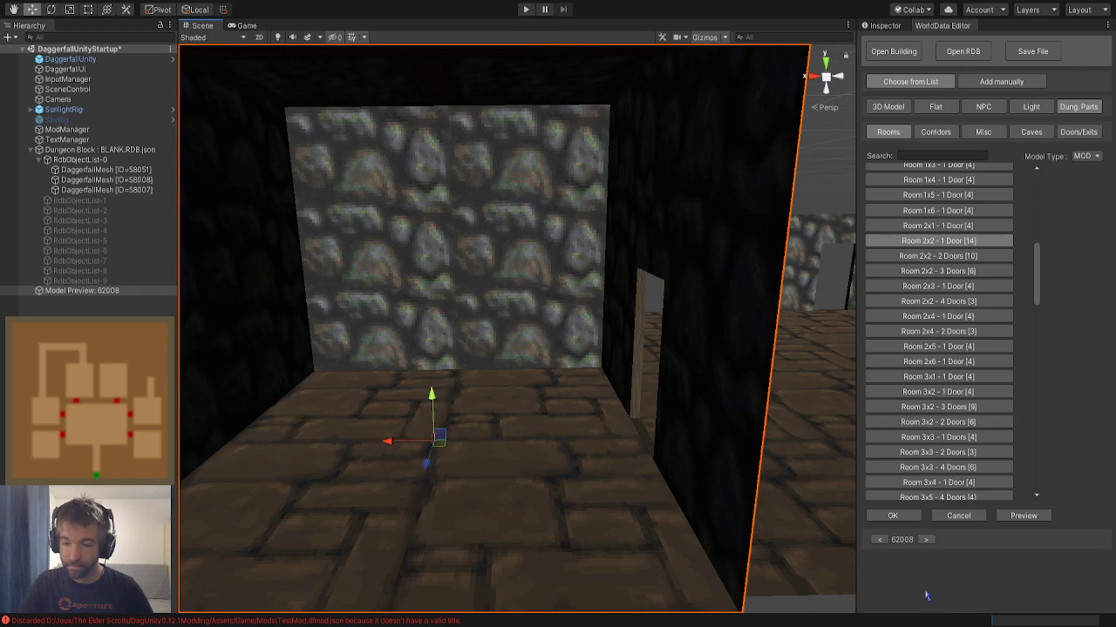
click(892, 515)
Lower the 2x2 room to Y -8, level with the eight-door room's floor
right_drag(540, 427, 579, 443)
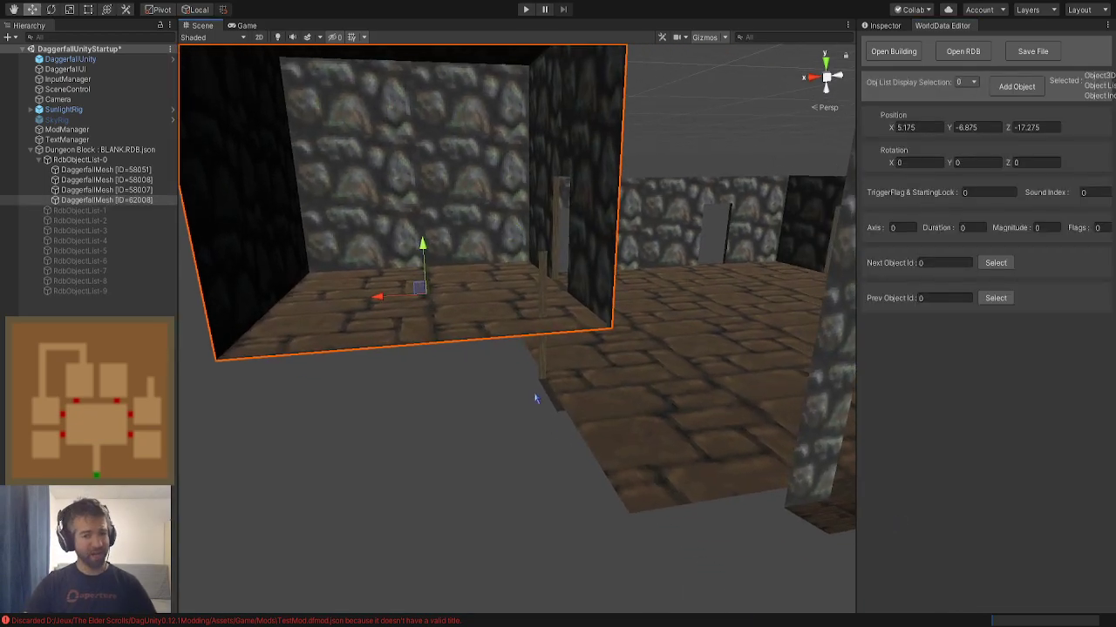
right_drag(422, 244, 411, 246)
drag(433, 244, 434, 272)
click(819, 445)
drag(977, 130, 924, 131)
click(398, 145)
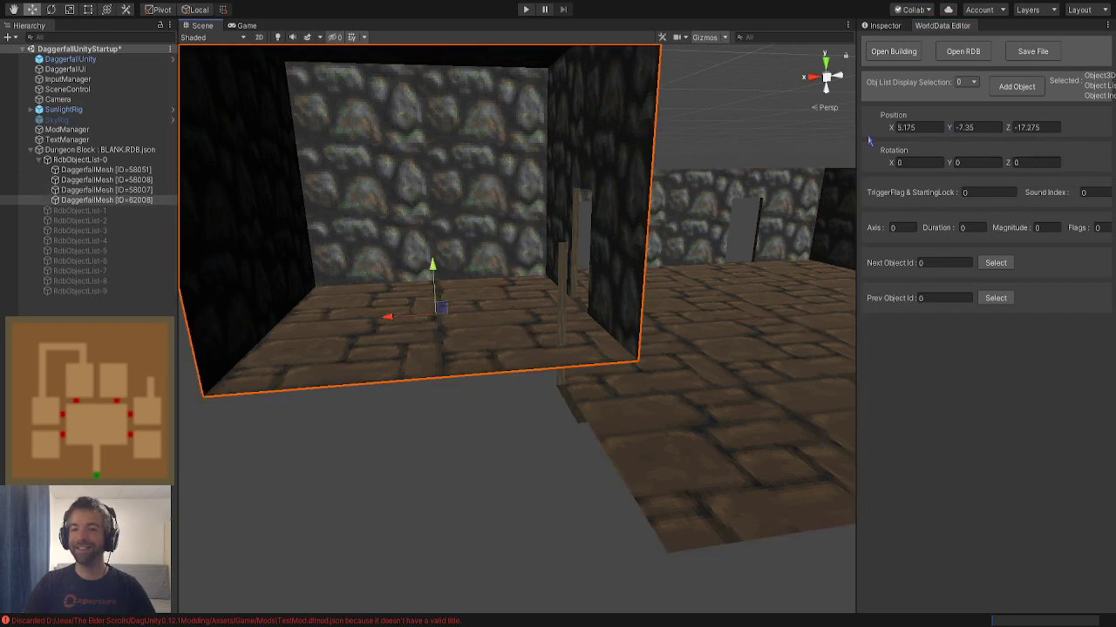
click(488, 460)
scroll(490, 456, up, 4)
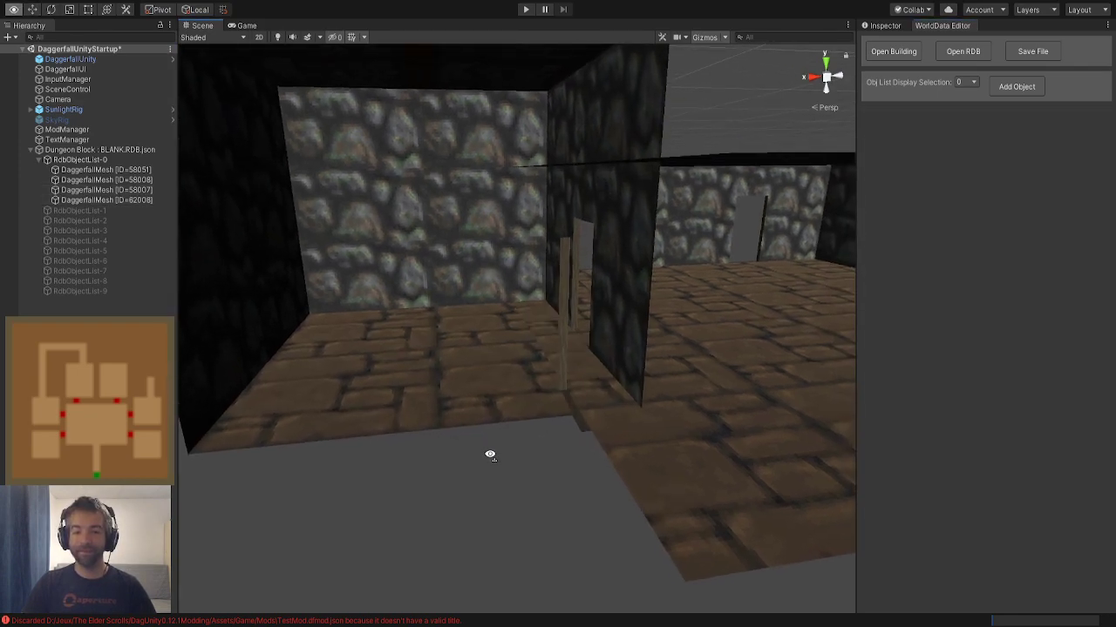
Compare the position values of the 2x2 room and the eight-door room, checking their Y heights
click(455, 367)
click(693, 409)
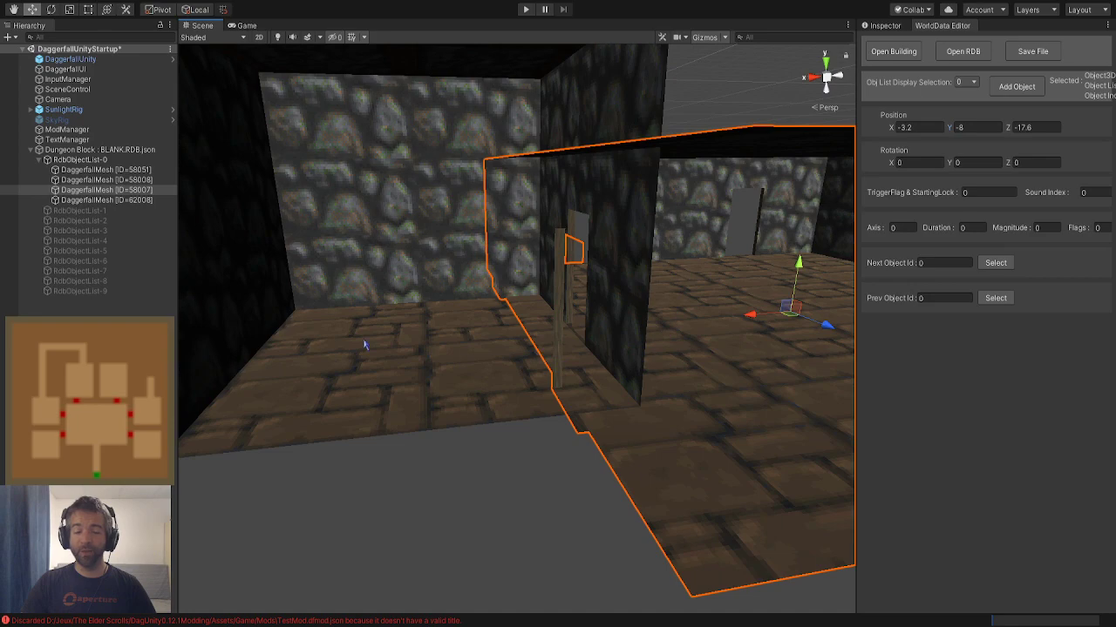
click(385, 281)
click(717, 413)
click(432, 308)
click(729, 385)
mouse_move(488, 376)
right_down()
mouse_move(521, 379)
mouse_move(480, 361)
mouse_move(489, 367)
right_up()
key(s)
key(w)
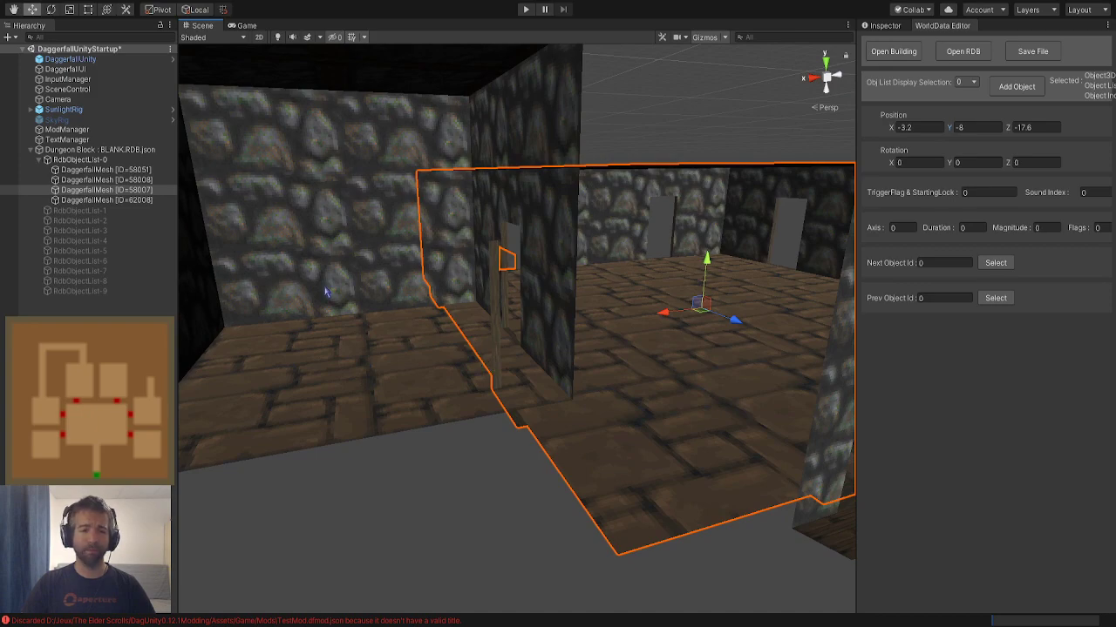
right_drag(343, 252, 332, 254)
click(373, 270)
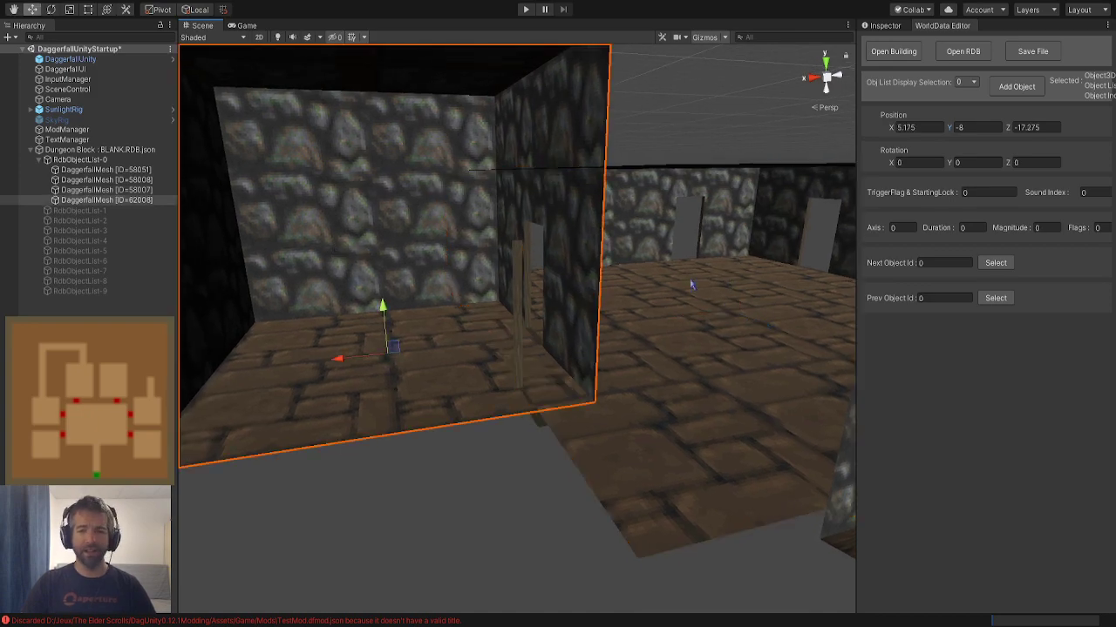
click(715, 308)
click(972, 128)
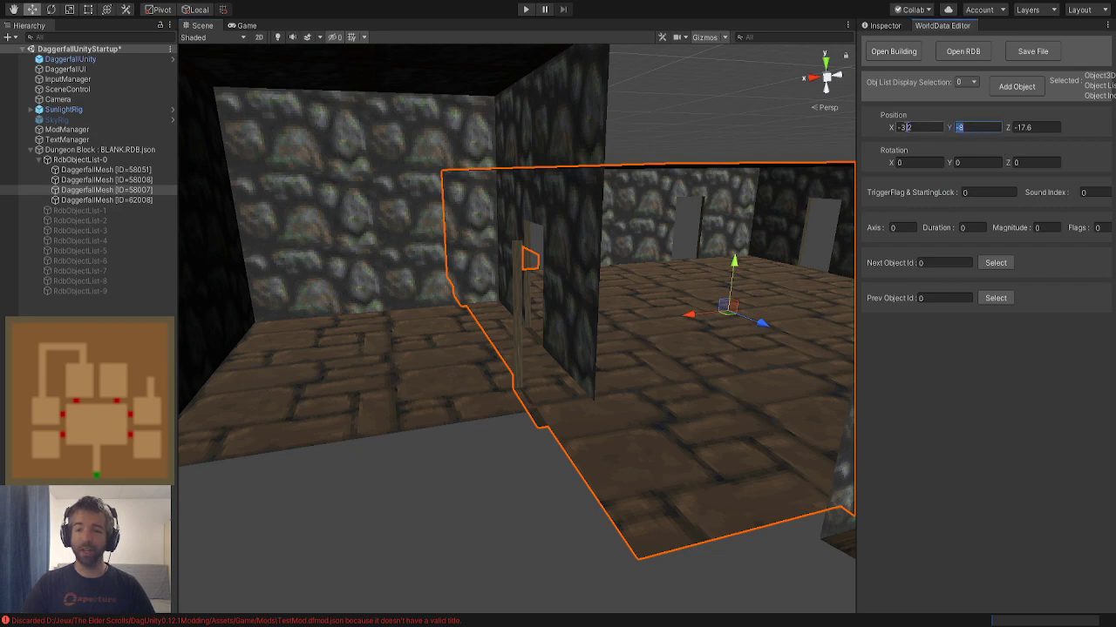
Fit the 2x2 room's door to the eight-door room's side doorway at X 6.4, Z -14.4
click(338, 215)
drag(392, 371, 287, 484)
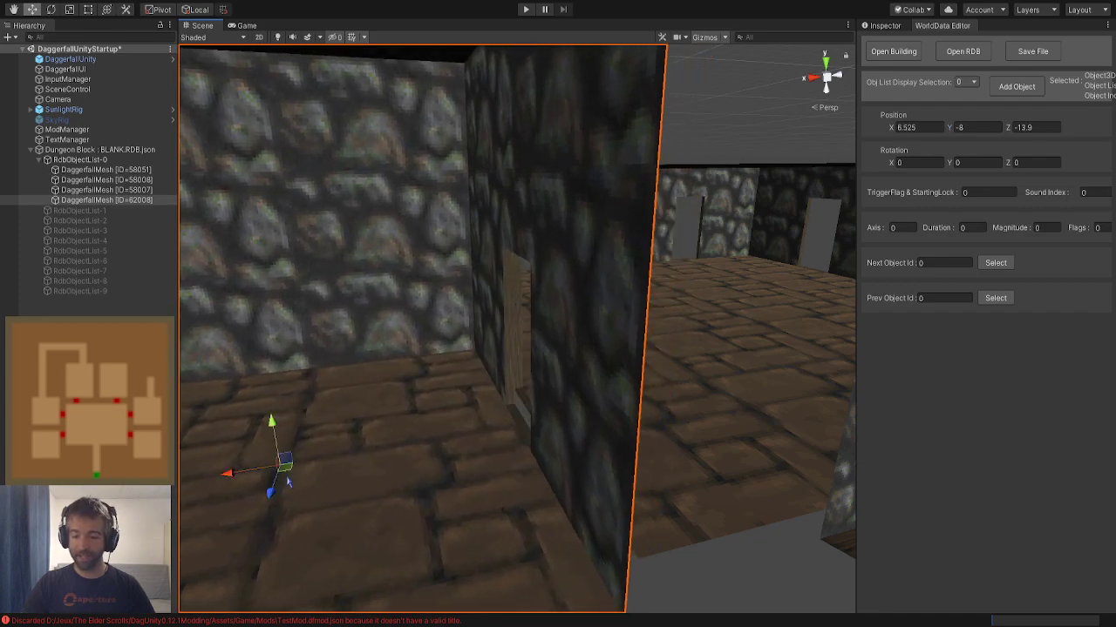
right_drag(481, 412, 688, 504)
drag(557, 430, 501, 413)
right_drag(626, 317, 361, 371)
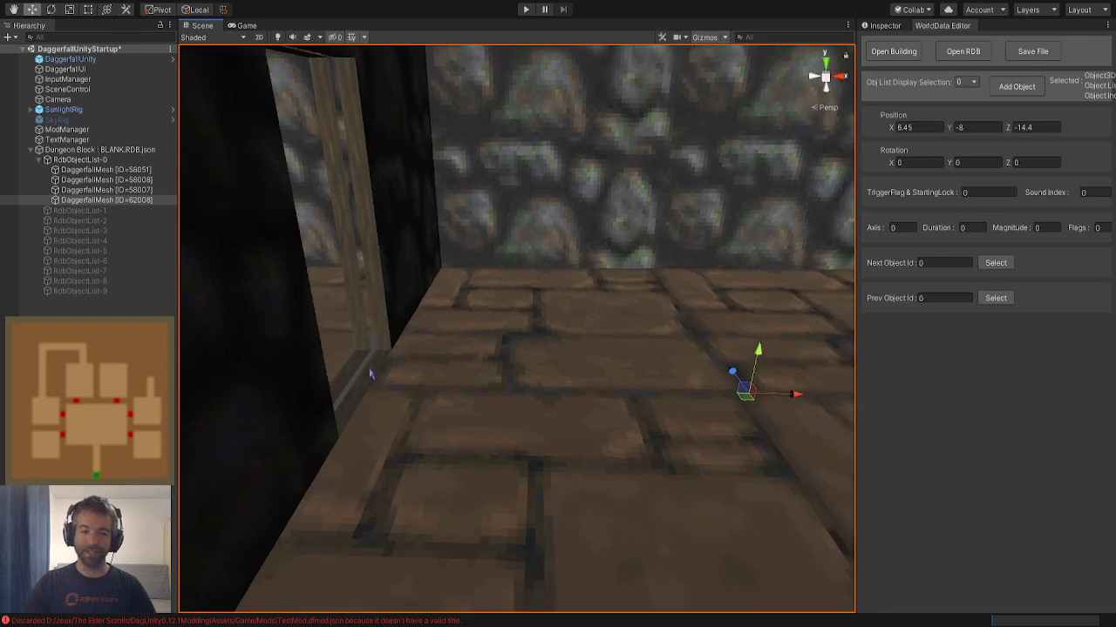
drag(788, 394, 782, 402)
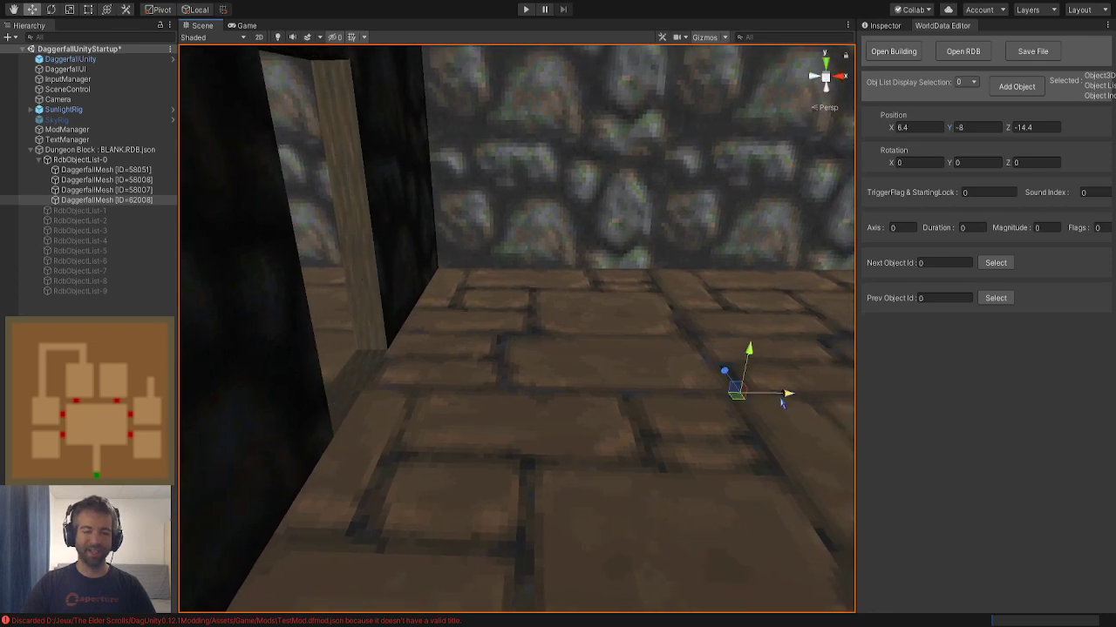
right_drag(267, 378, 392, 610)
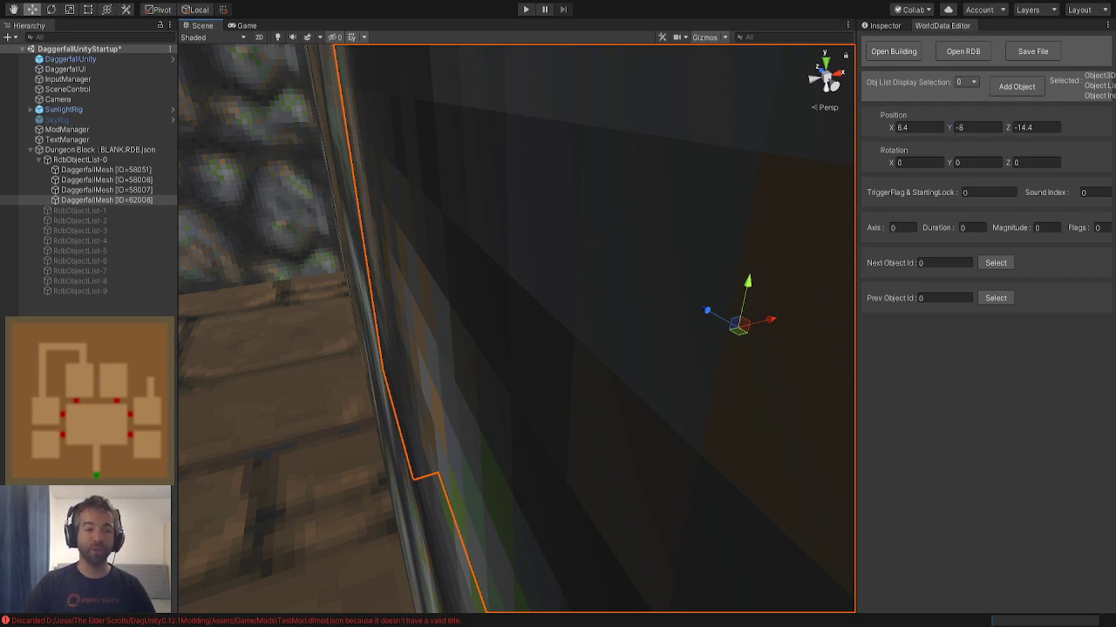
Duplicate the 2x2 room, move the copy across the eight-door room to about X -10.15 and set its Y rotation to 180
right_drag(353, 196, 562, 408)
click(287, 357)
key(ctrl+d)
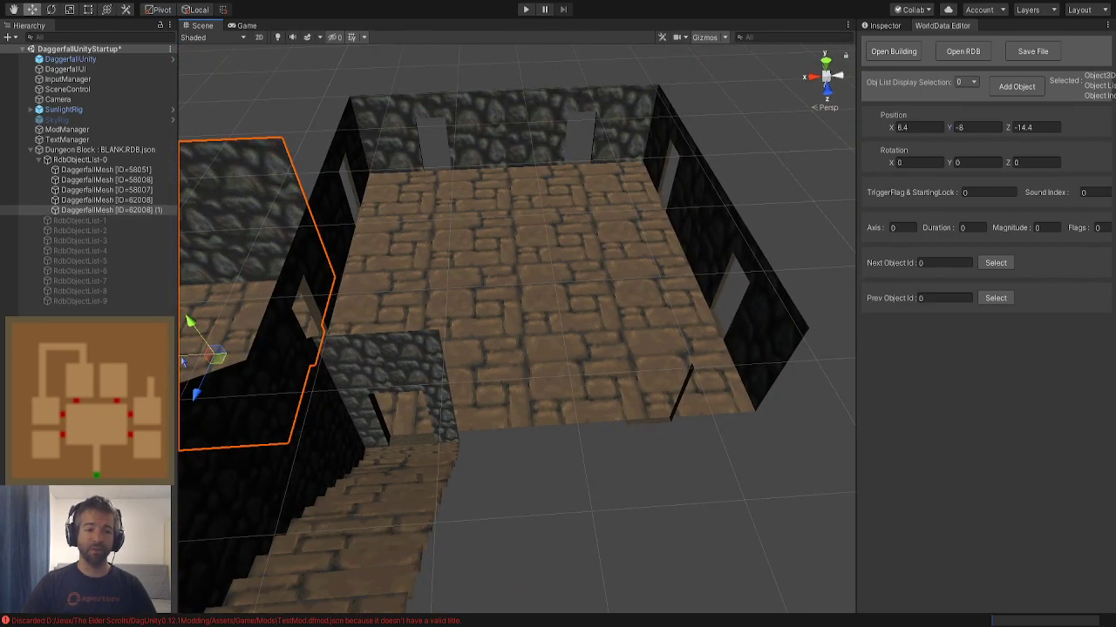
drag(193, 360, 767, 352)
right_drag(767, 353, 542, 347)
click(976, 162)
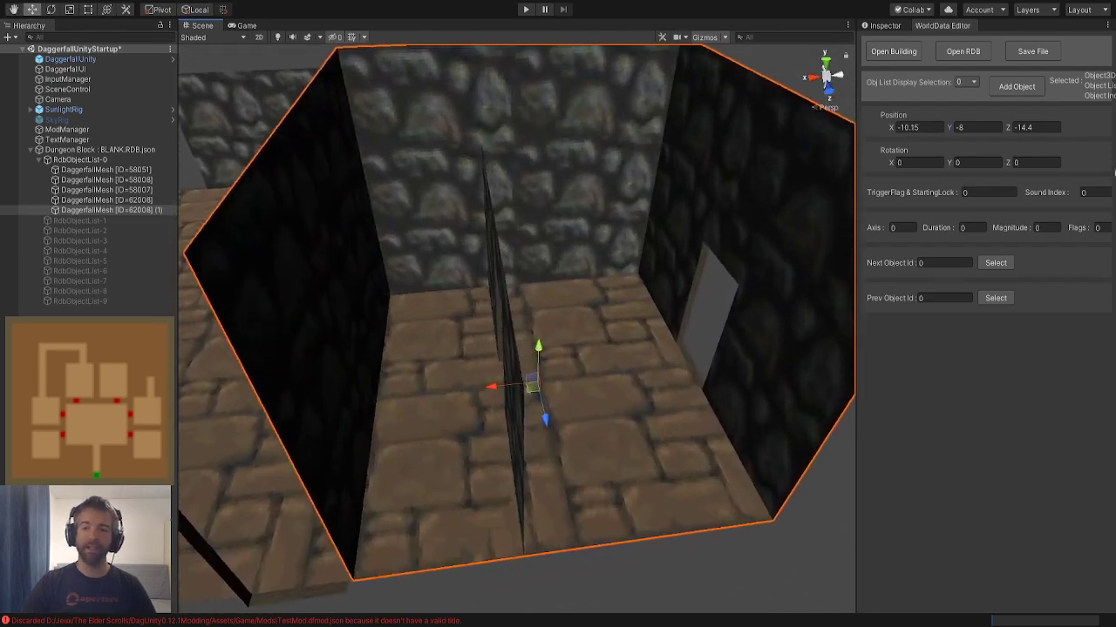
text(180)
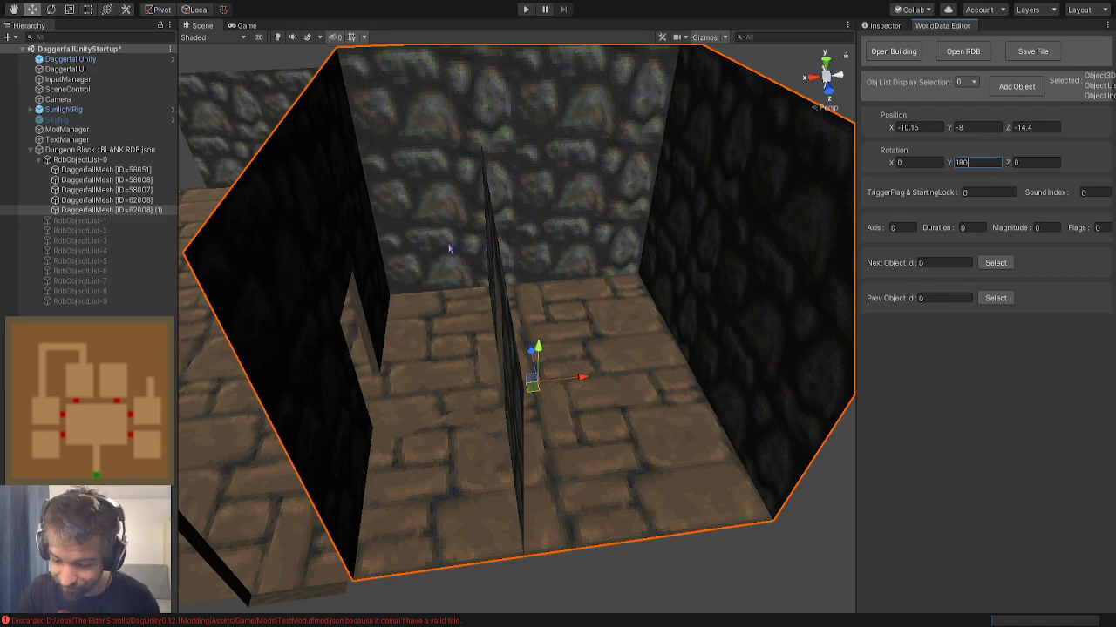
Fit the rotated copy's door to the opposite doorway of the eight-door room at X -12.8, Z -14.4
drag(586, 379, 740, 359)
right_drag(740, 359, 715, 363)
drag(702, 349, 653, 350)
right_drag(381, 399, 389, 381)
key(a)
click(354, 156)
right_drag(413, 186, 451, 79)
key(d)
Duplicate the rotated 2x2 room, move the copy to about X -6.85, Z -9.175 and set its Y rotation to 90
click(550, 373)
right_drag(553, 375, 810, 431)
key(a)
key(s)
right_drag(492, 375, 492, 376)
click(513, 258)
key(s)
right_drag(513, 258, 513, 259)
alt+drag(509, 254, 508, 433)
key(ctrl+d)
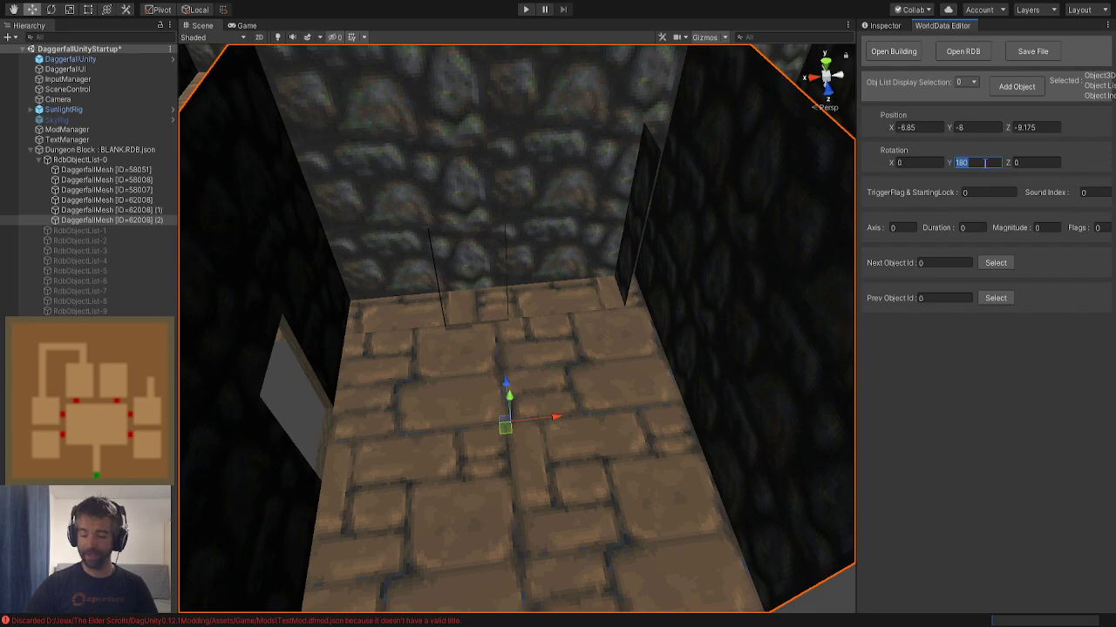
text(90)
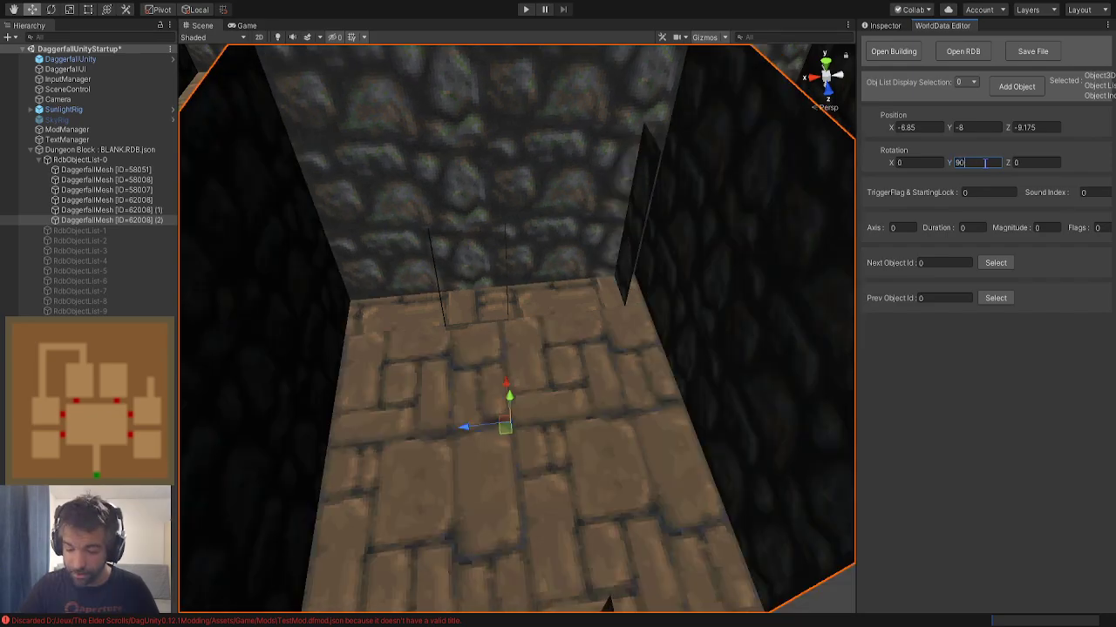
Move the second copy to about X -6.8, Z -6.95 and set its Y rotation to 270
alt+drag(406, 269, 586, 374)
drag(499, 265, 608, 336)
alt+drag(490, 338, 636, 315)
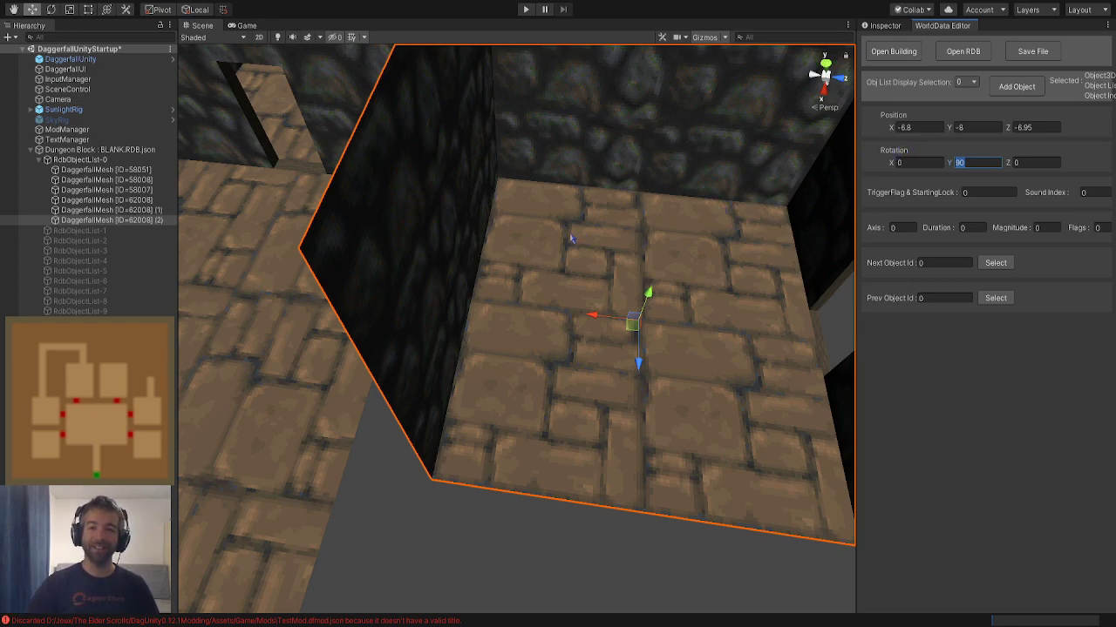
alt+drag(571, 238, 571, 231)
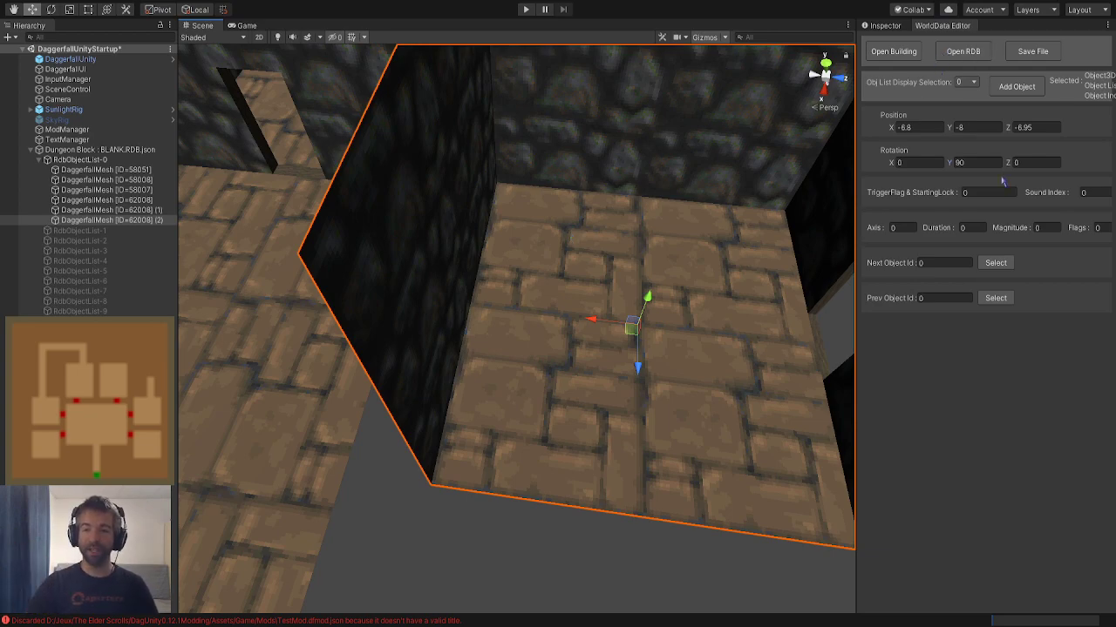
text(0)
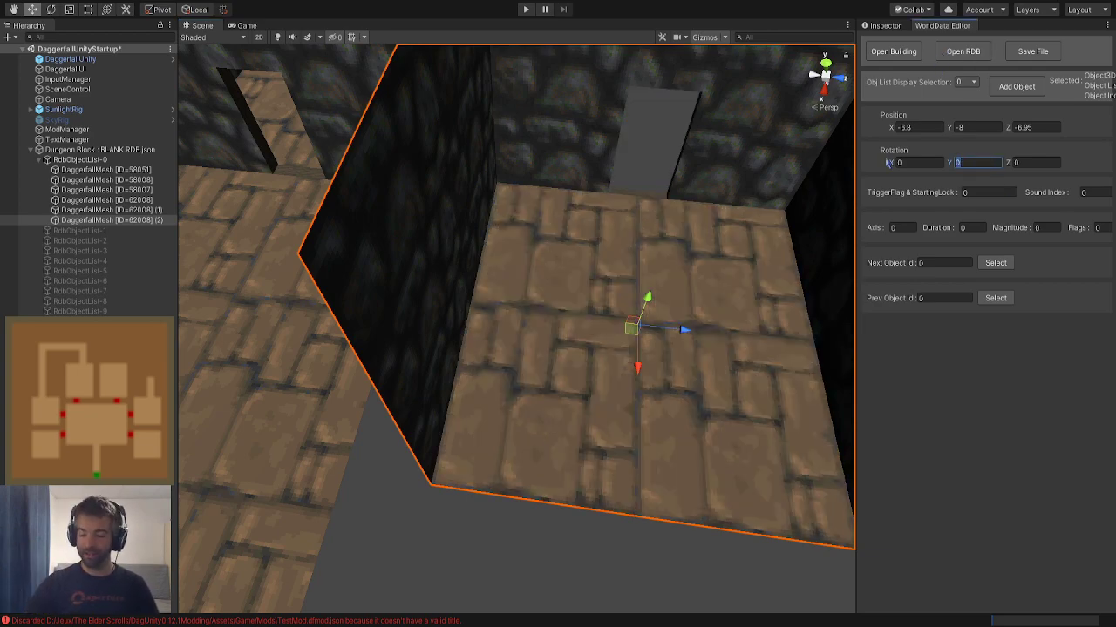
text(270)
Fit the second copy's door to the adjacent doorway of the eight-door room at X -6.4, Z -8
drag(632, 336, 562, 346)
key(a)
right_drag(532, 351, 630, 304)
right_drag(575, 344, 707, 288)
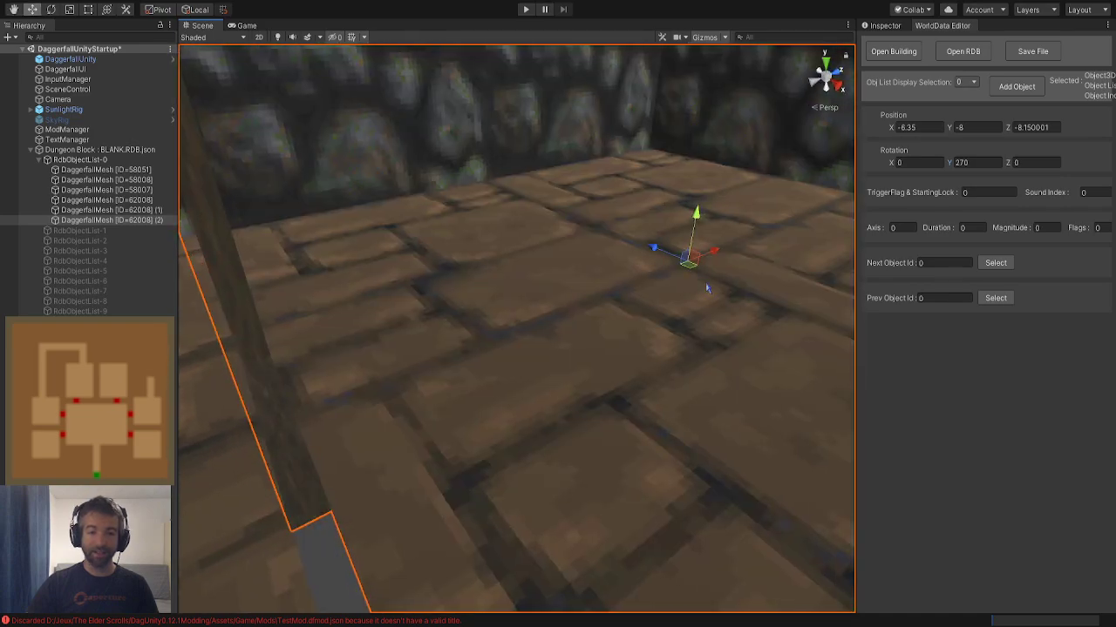
mouse_move(720, 261)
mouse_down()
mouse_move(718, 247)
mouse_move(726, 247)
mouse_up()
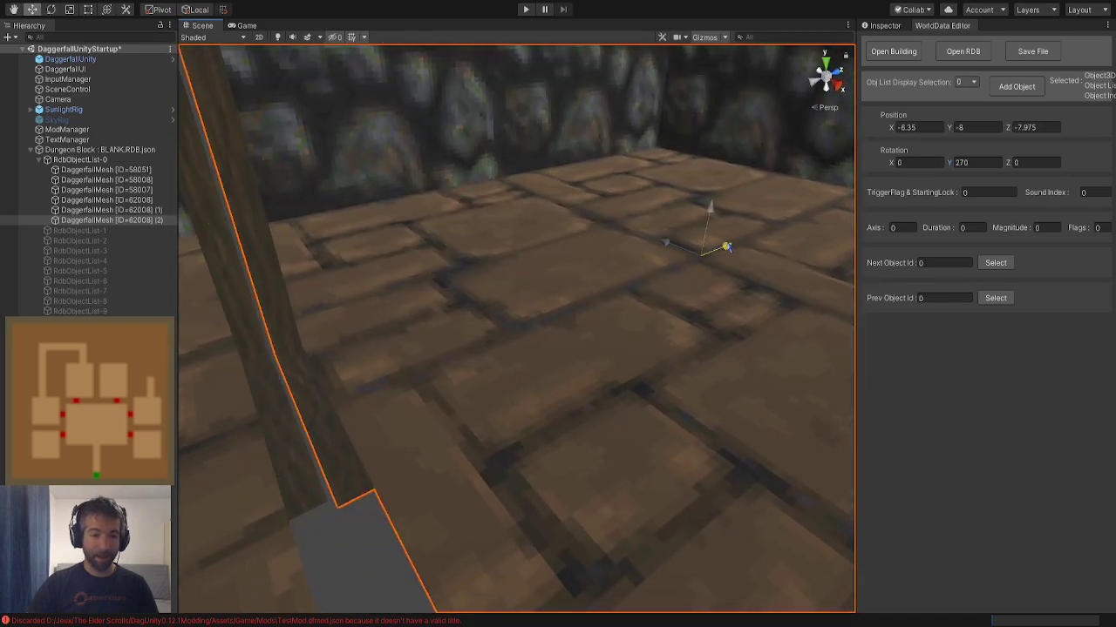
right_drag(353, 317, 544, 321)
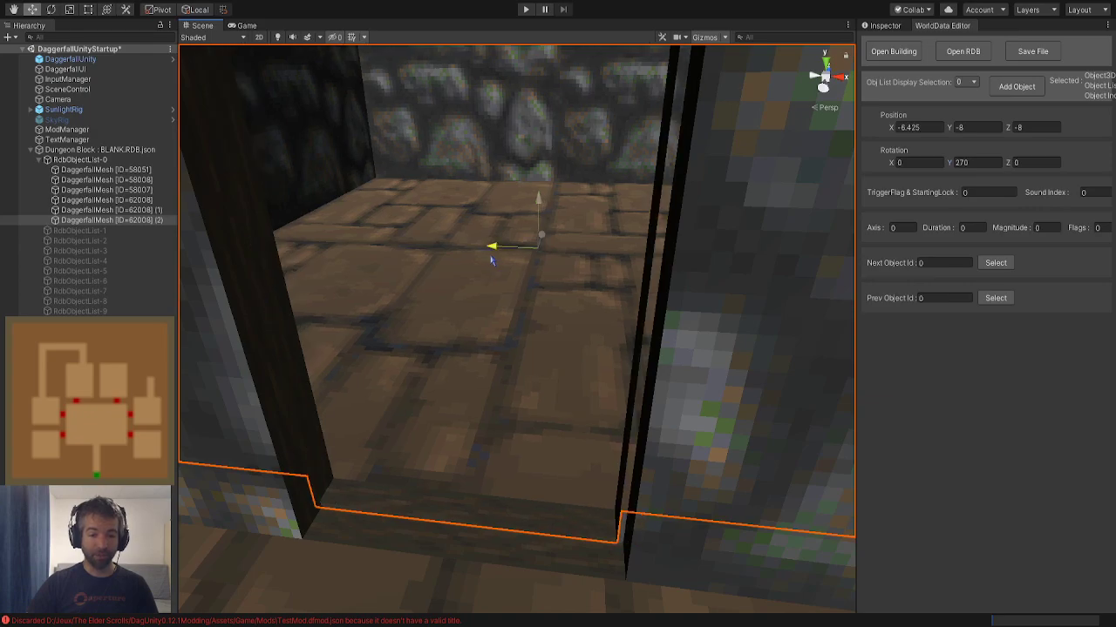
right_drag(493, 259, 60, 261)
click(528, 316)
right_drag(525, 316, 337, 378)
key(s)
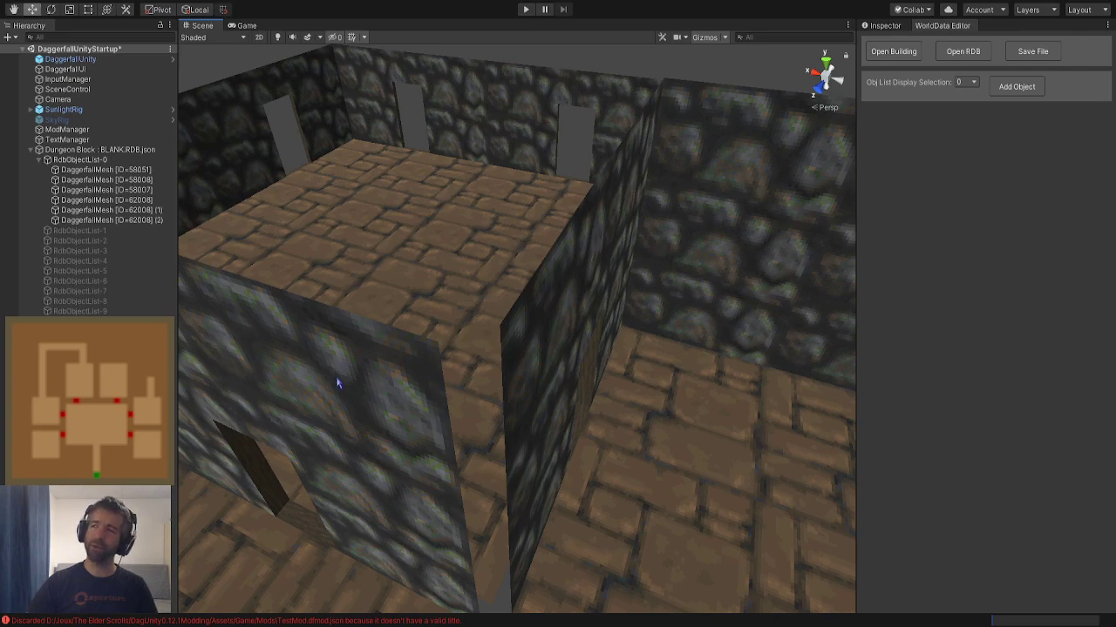
right_drag(337, 384, 298, 582)
click(316, 387)
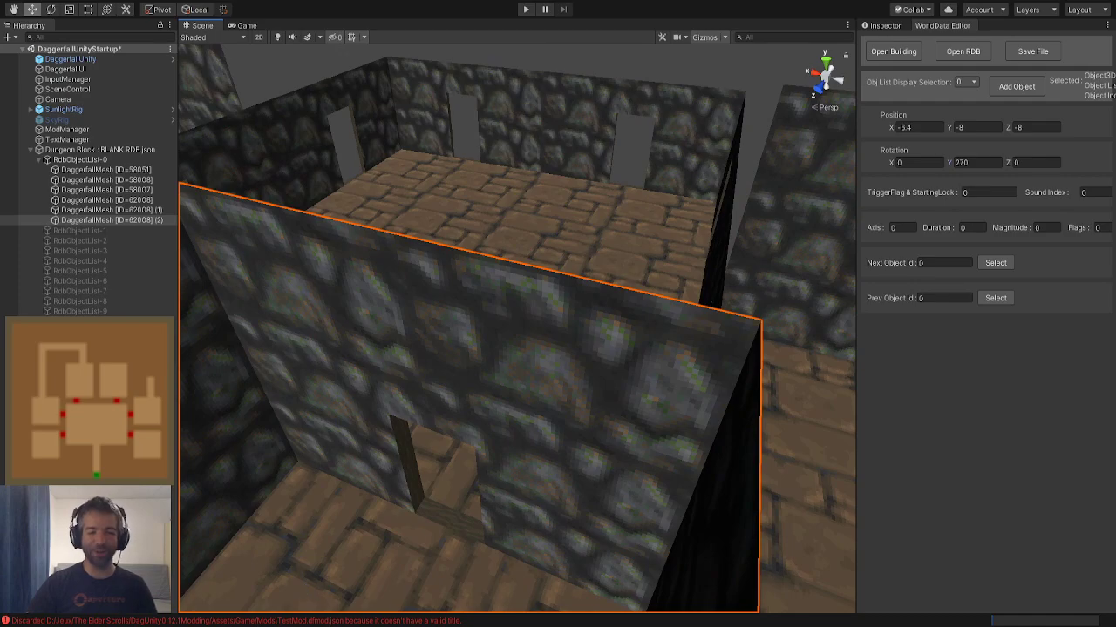
Duplicate the second copy, set its Y rotation to 0 and move it across the eight-door room to about Z -26.075
key(s)
right_drag(490, 425, 490, 450)
key(ctrl+d)
drag(387, 597, 549, 248)
right_drag(562, 248, 646, 3)
key(f)
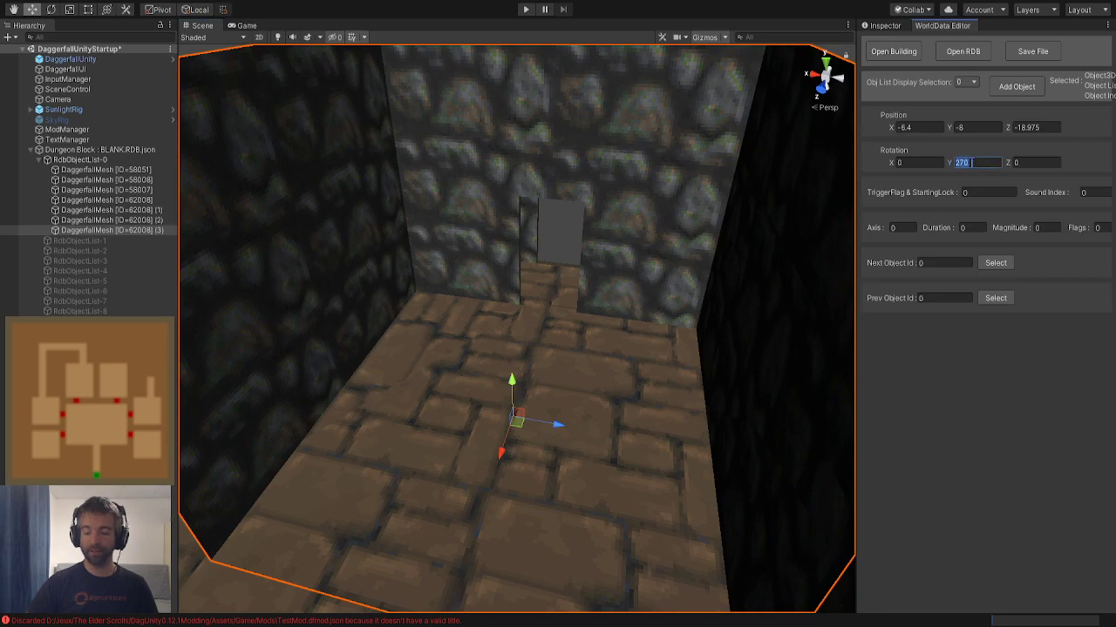
text(0)
drag(514, 446, 568, 249)
Set the third copy's Y rotation to 90 and fit its door flush with the eight-door room's doorway
right_drag(567, 249, 358, 286)
key(w)
key(d)
key(a)
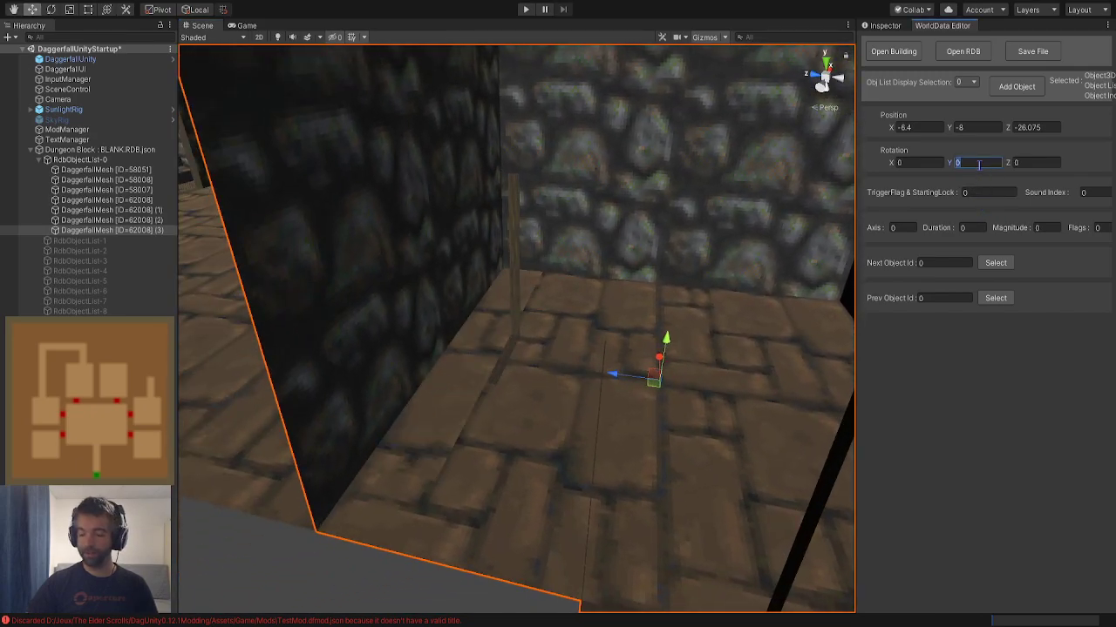
text(90)
drag(706, 398, 811, 426)
right_drag(737, 411, 755, 416)
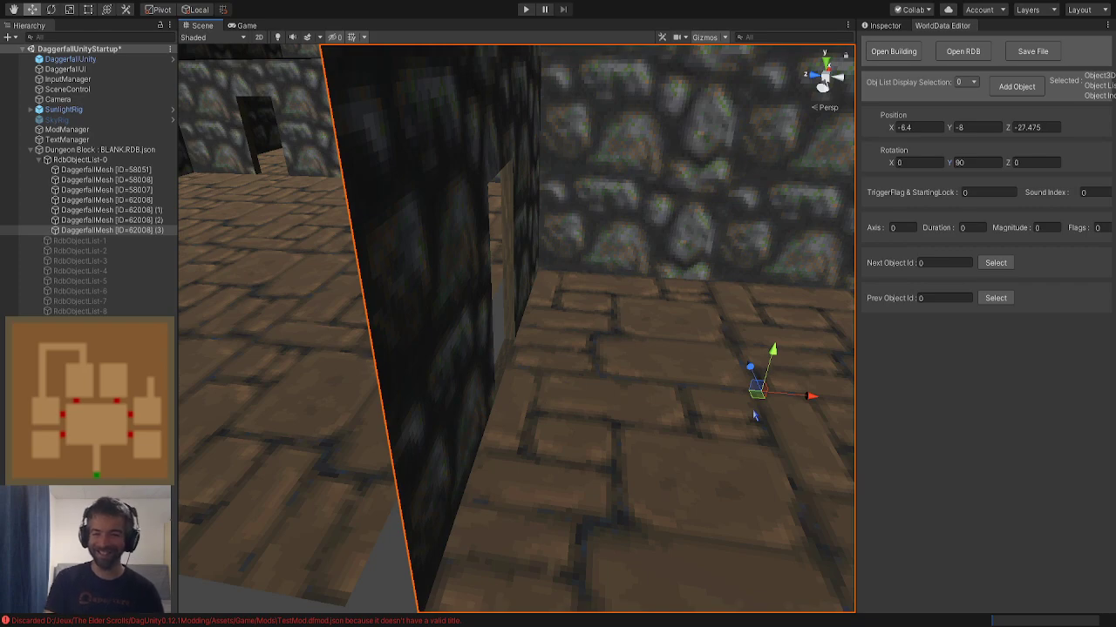
drag(785, 398, 760, 396)
right_drag(675, 410, 514, 521)
Check the side rooms' door alignment and the remaining open doorways around the eight-door room from several angles
click(292, 196)
right_drag(291, 196, 321, 327)
click(373, 462)
right_drag(373, 462, 634, 408)
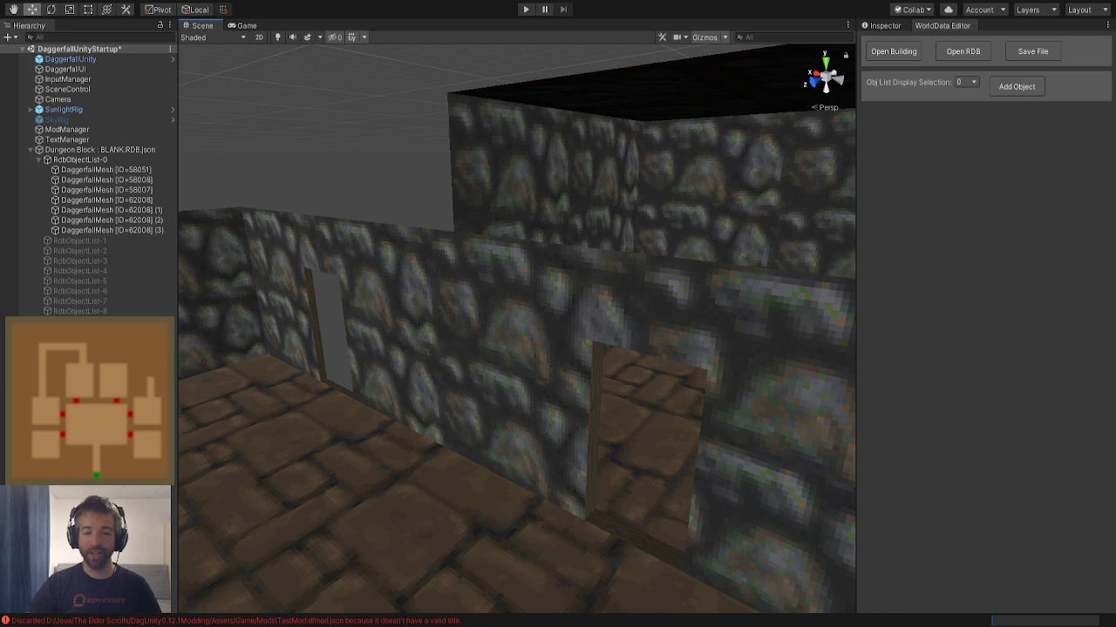
right_drag(345, 169, 881, 331)
click(745, 279)
right_drag(745, 279, 655, 371)
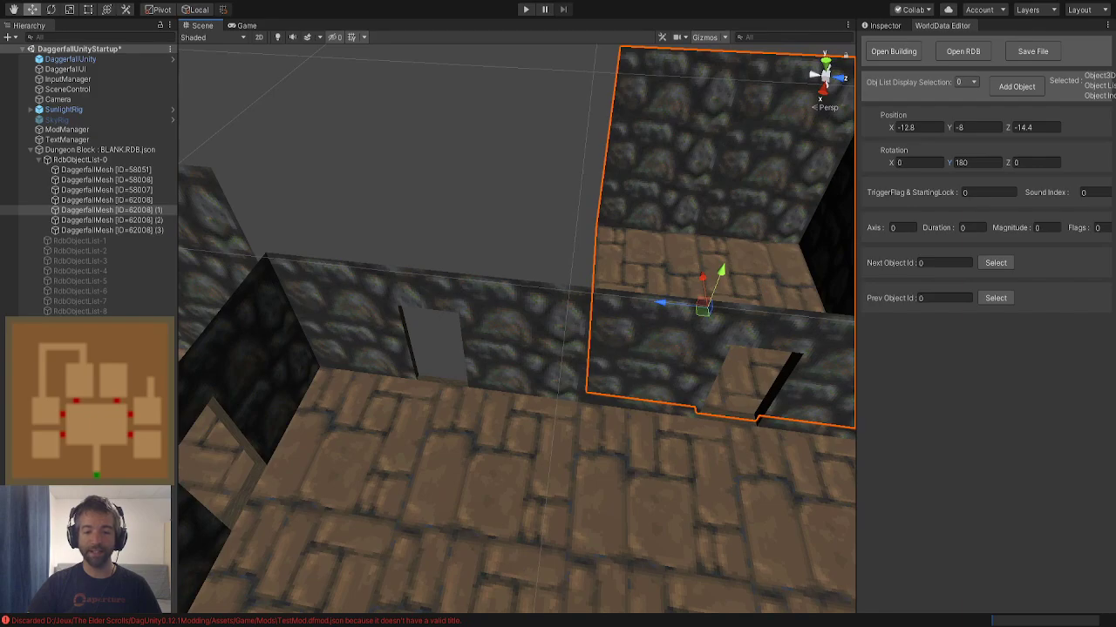
right_drag(466, 311, 268, 355)
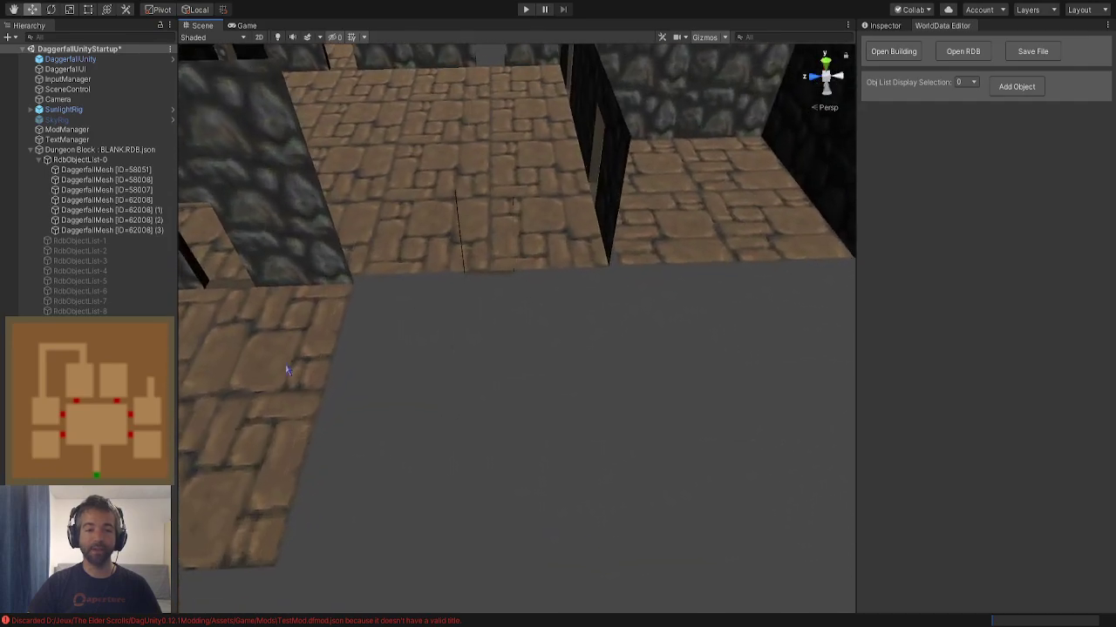
click(268, 356)
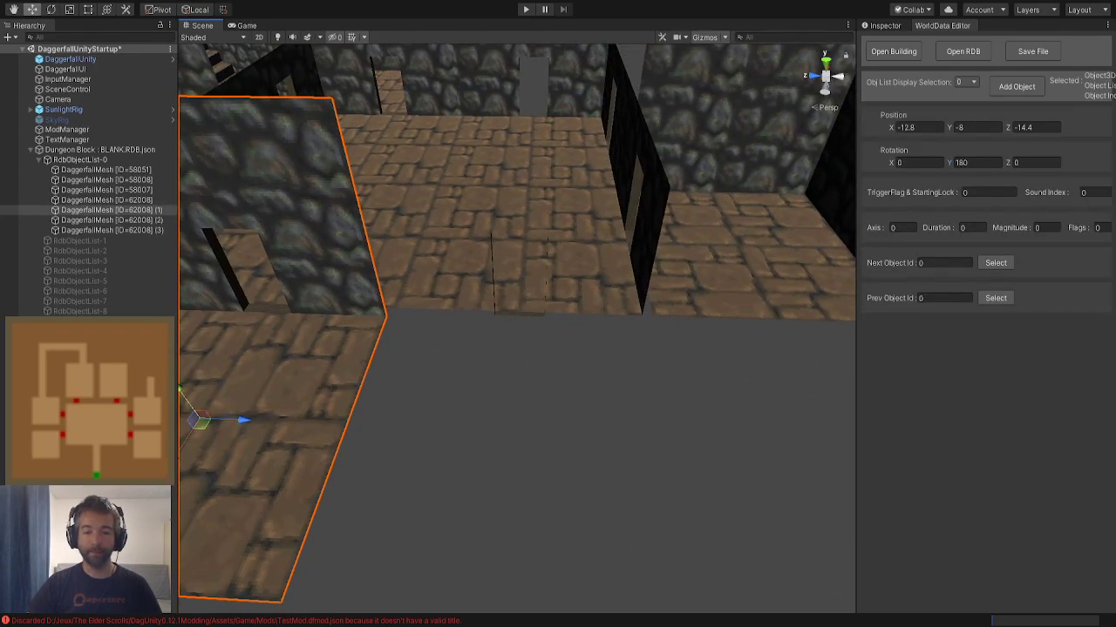
Preview the Room 2x2 - 2 Doors dungeon part for the next side room
click(558, 392)
click(1025, 89)
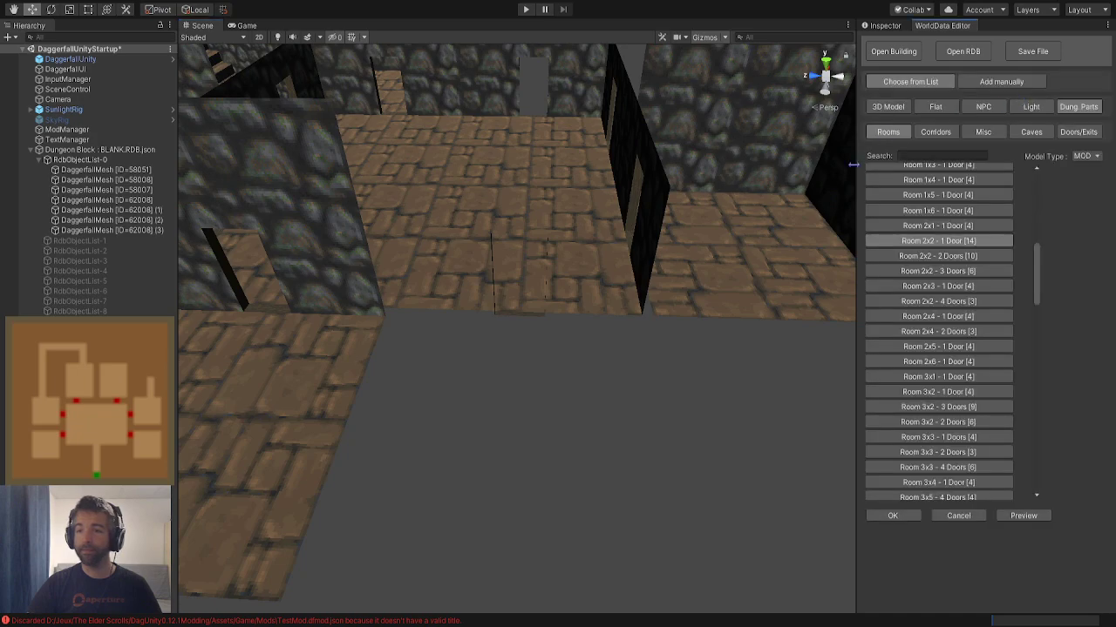
click(938, 255)
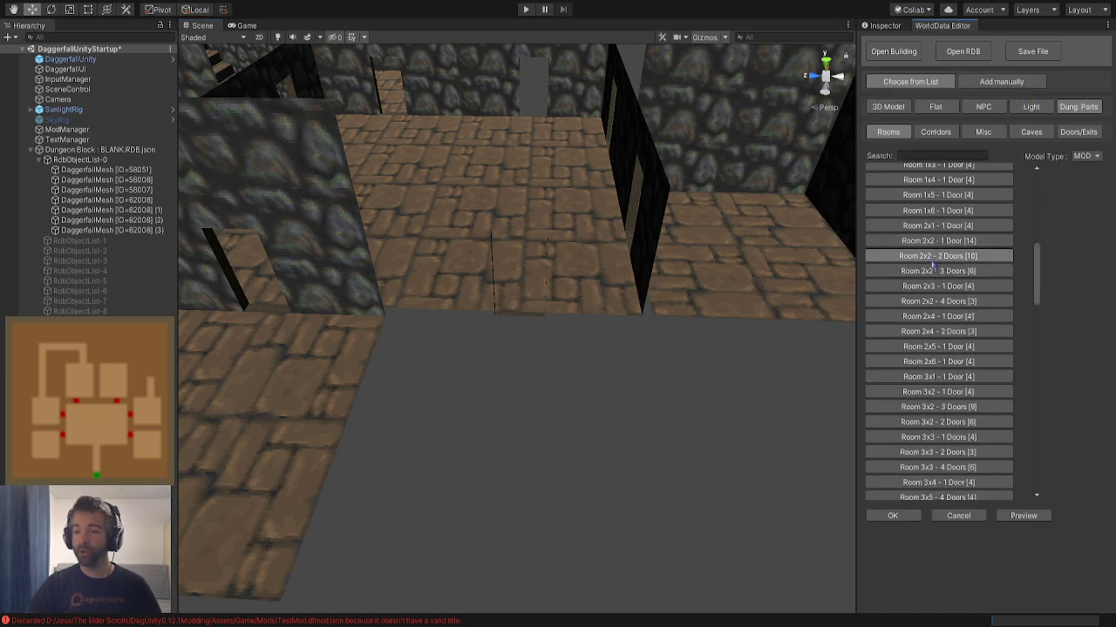
click(1034, 519)
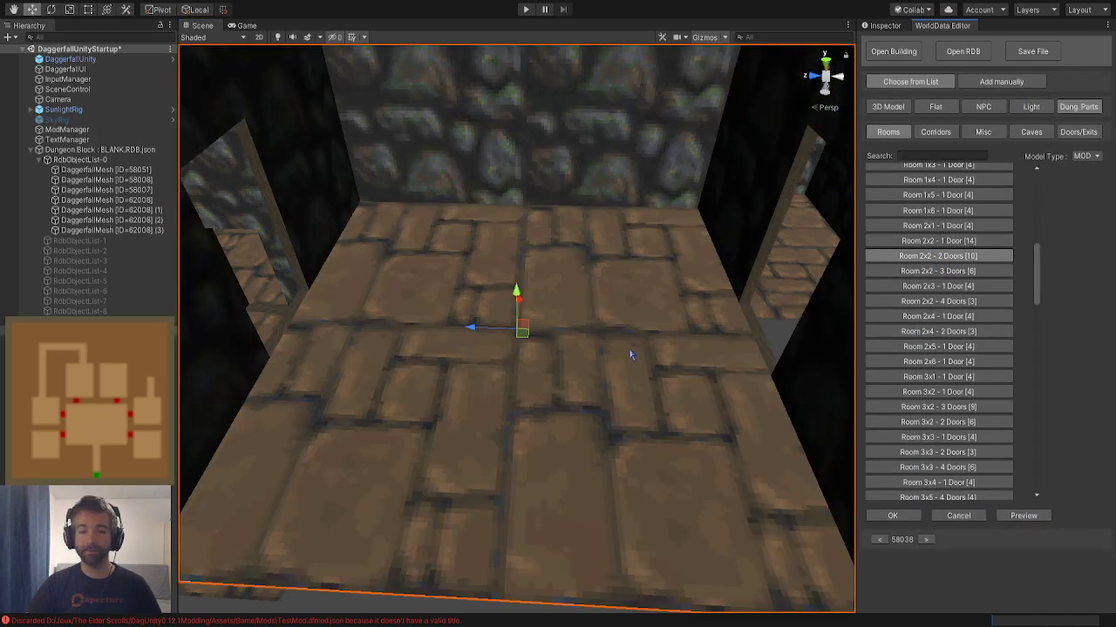
Switch the previewed two-door room to variant 62028 and add it to object list 0
mouse_move(526, 350)
right_down()
mouse_move(515, 341)
mouse_move(542, 351)
right_up()
key(s)
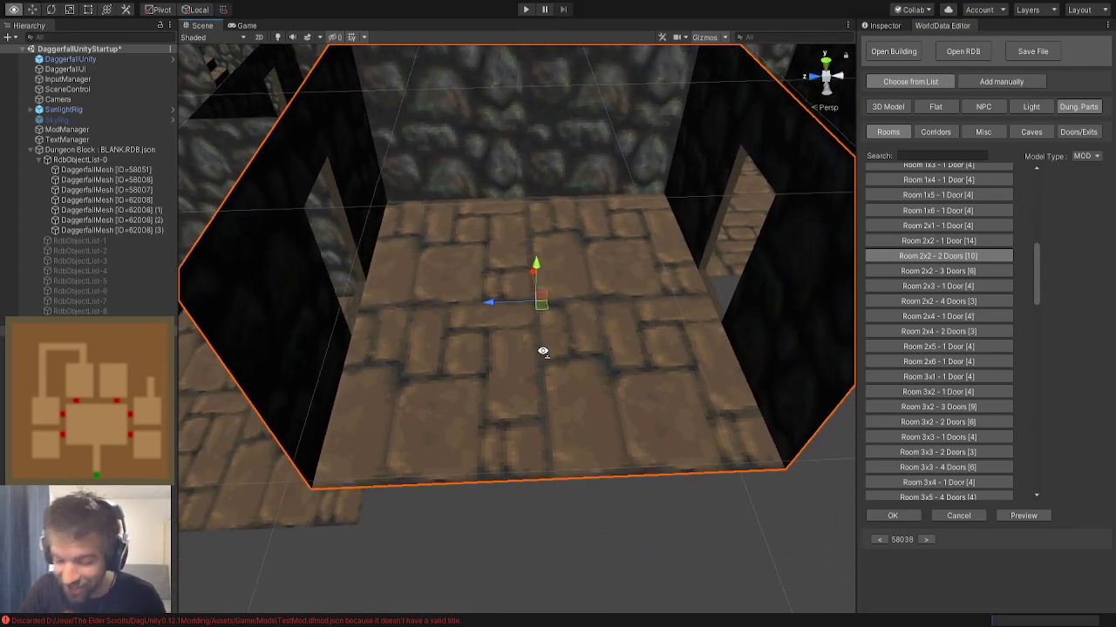
scroll(543, 356, up, 3)
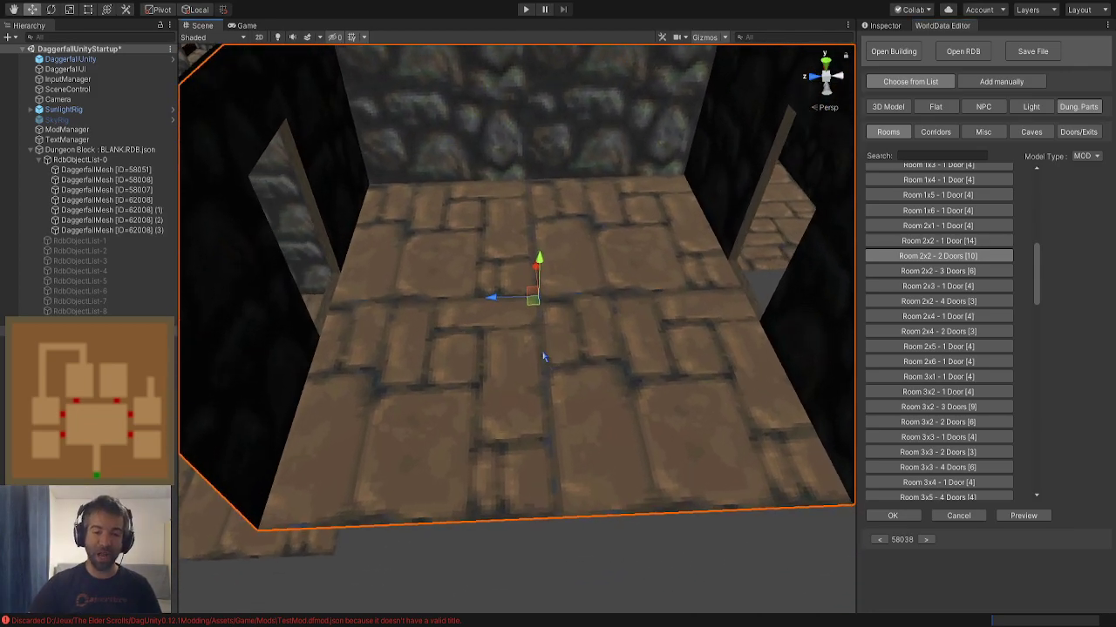
click(925, 541)
right_drag(630, 411, 671, 380)
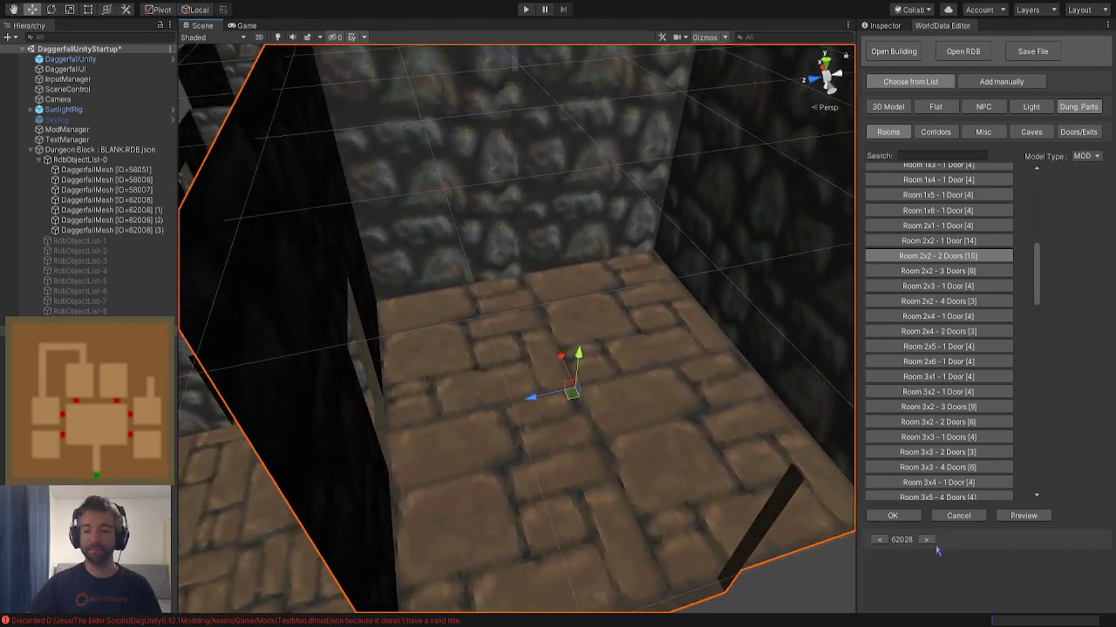
click(893, 516)
Move the two-door room to about X -13.175, Z -22.3 and set its Y rotation to 180
right_drag(821, 491, 501, 309)
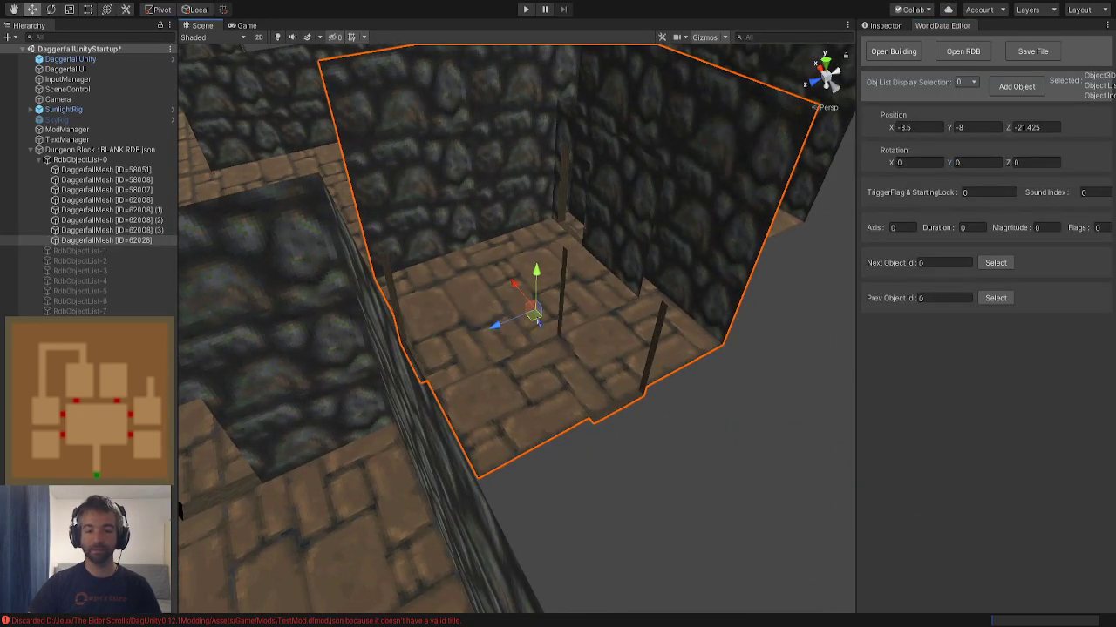
drag(535, 322, 708, 460)
right_drag(708, 460, 763, 466)
right_drag(720, 399, 693, 388)
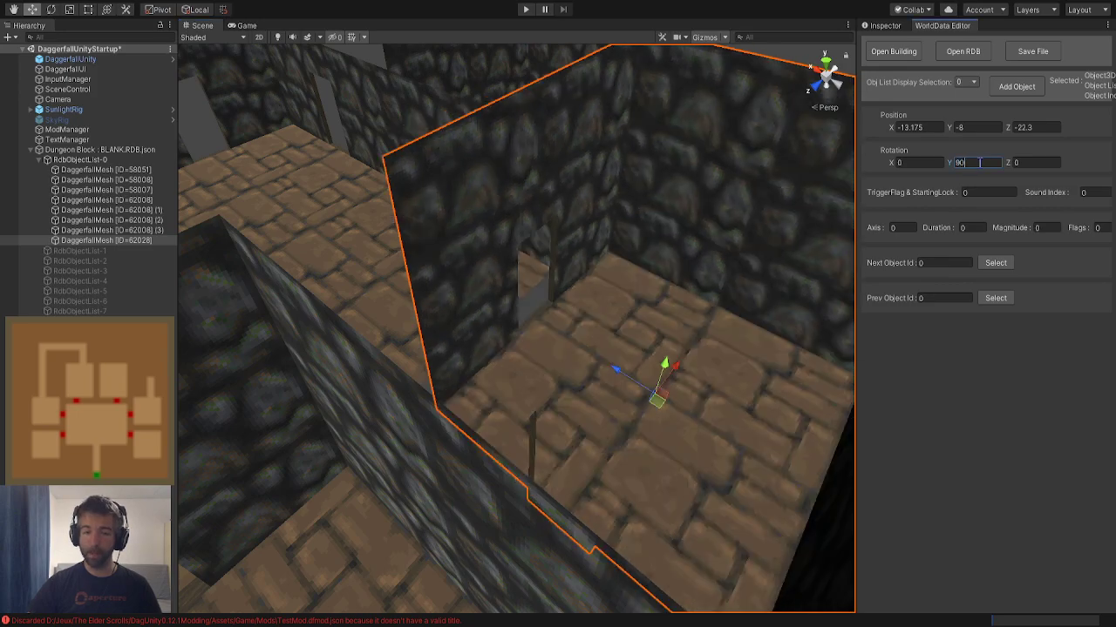
text(90)
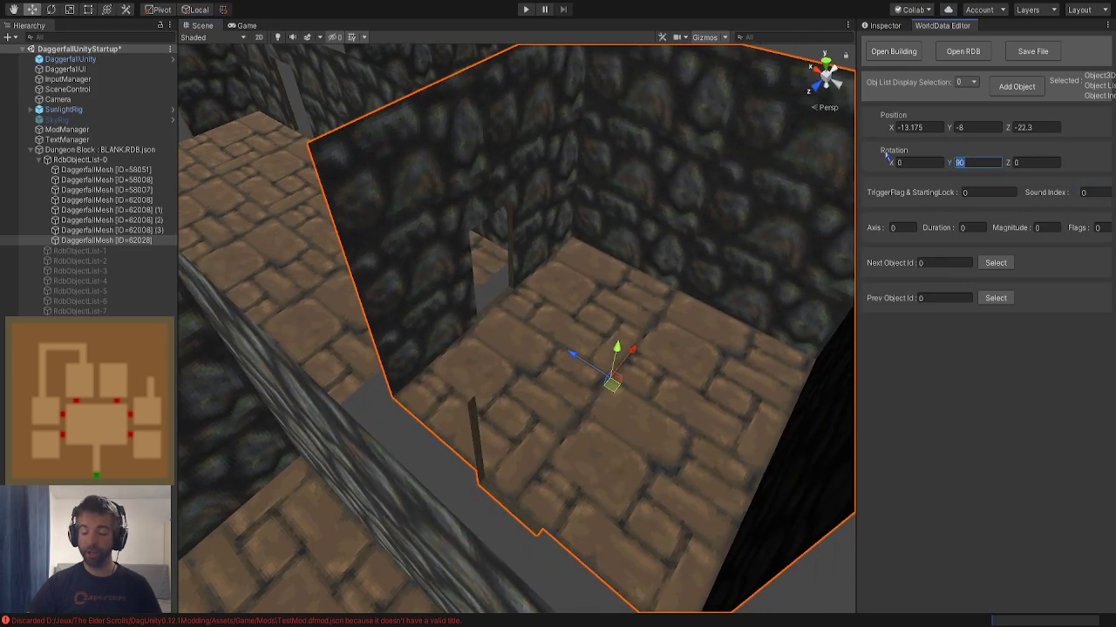
text(180)
right_drag(549, 283, 549, 288)
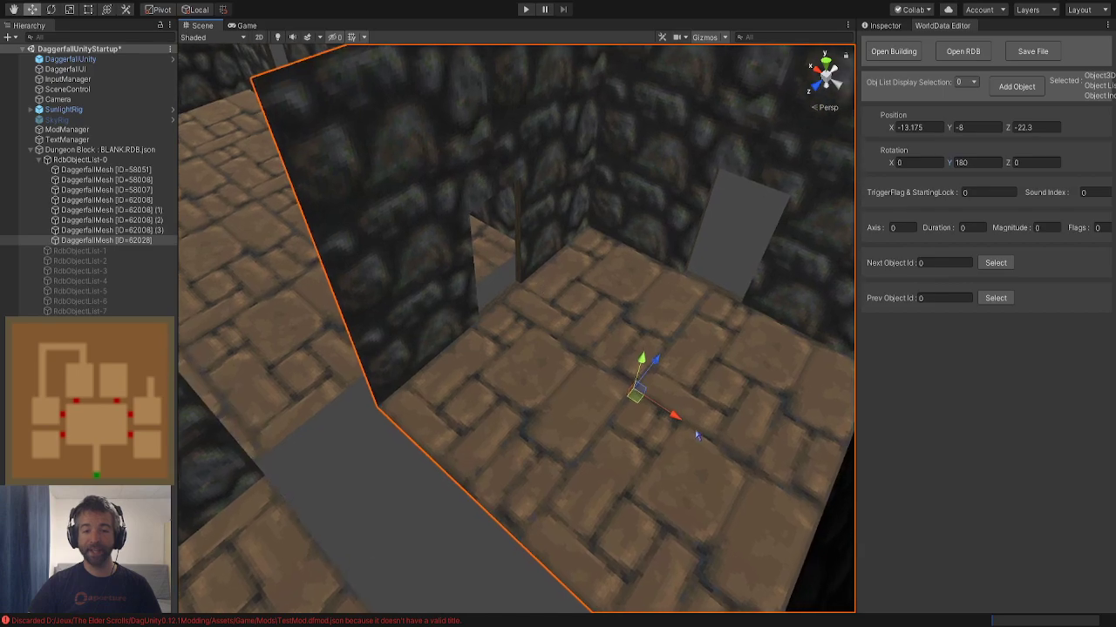
Move the new two-door room up to the central room's open doorway, at about X -12.825, Z -20.775
drag(637, 396, 604, 392)
right_drag(645, 207, 749, 294)
drag(486, 303, 594, 342)
right_drag(594, 342, 756, 266)
right_drag(788, 375, 722, 467)
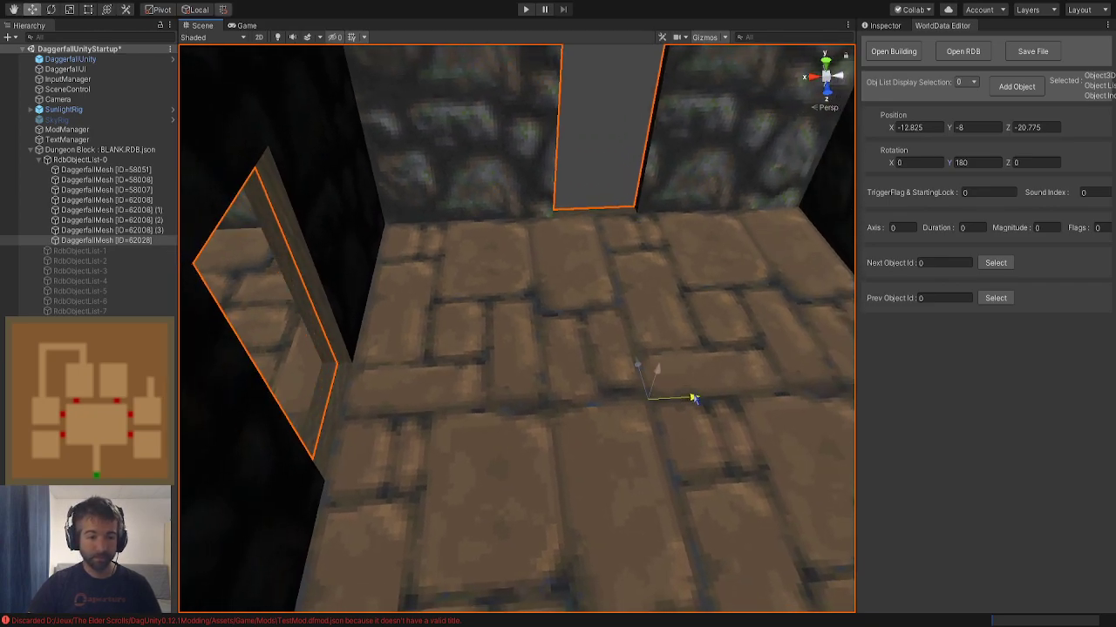
Fine-tune the two-door room's position to about X -12.8 so its doorway lines up with the central room's doorway
right_drag(692, 396, 702, 353)
click(720, 233)
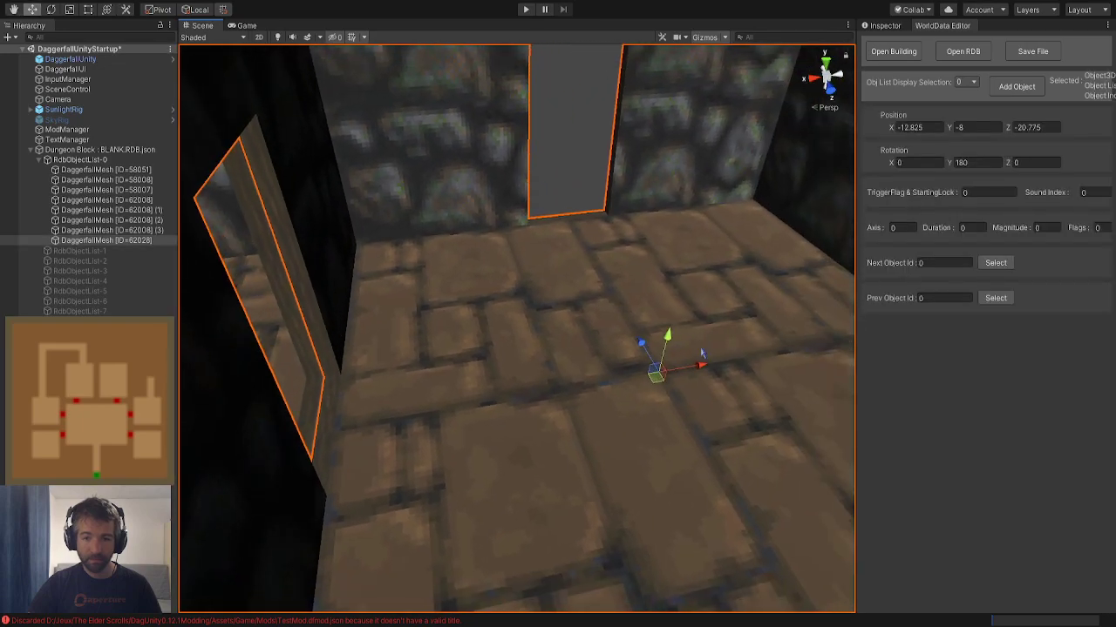
drag(701, 368, 699, 366)
click(567, 186)
right_drag(567, 187, 617, 257)
click(622, 259)
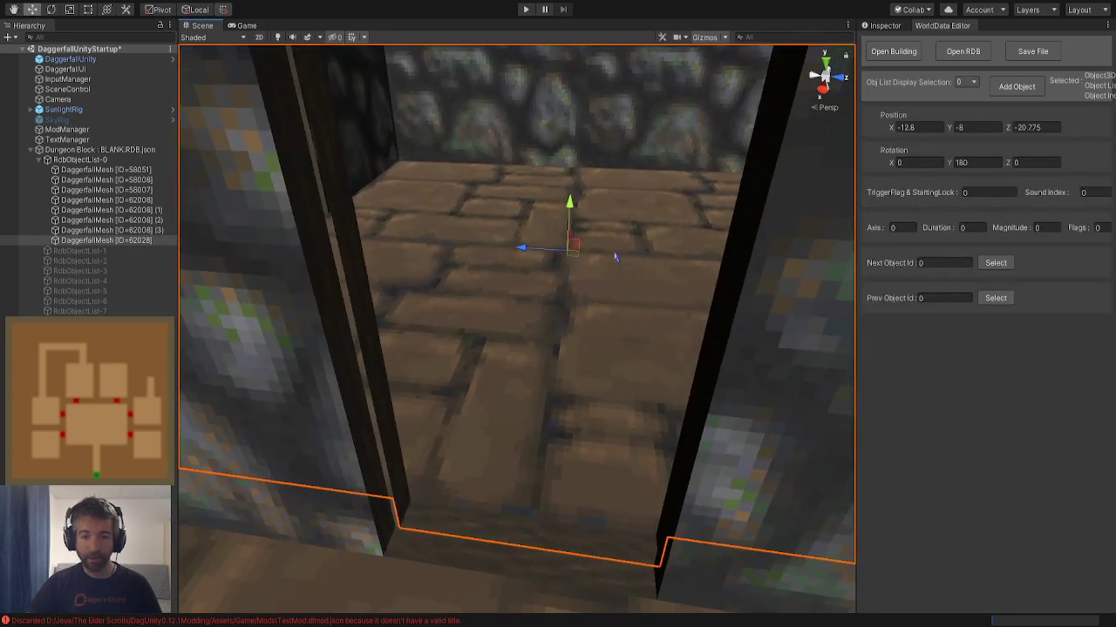
drag(530, 254, 527, 255)
Inspect the assembled rooms around the central room and the side room's free doorway where a corridor can attach
right_drag(503, 277, 181, 324)
click(422, 242)
key(f)
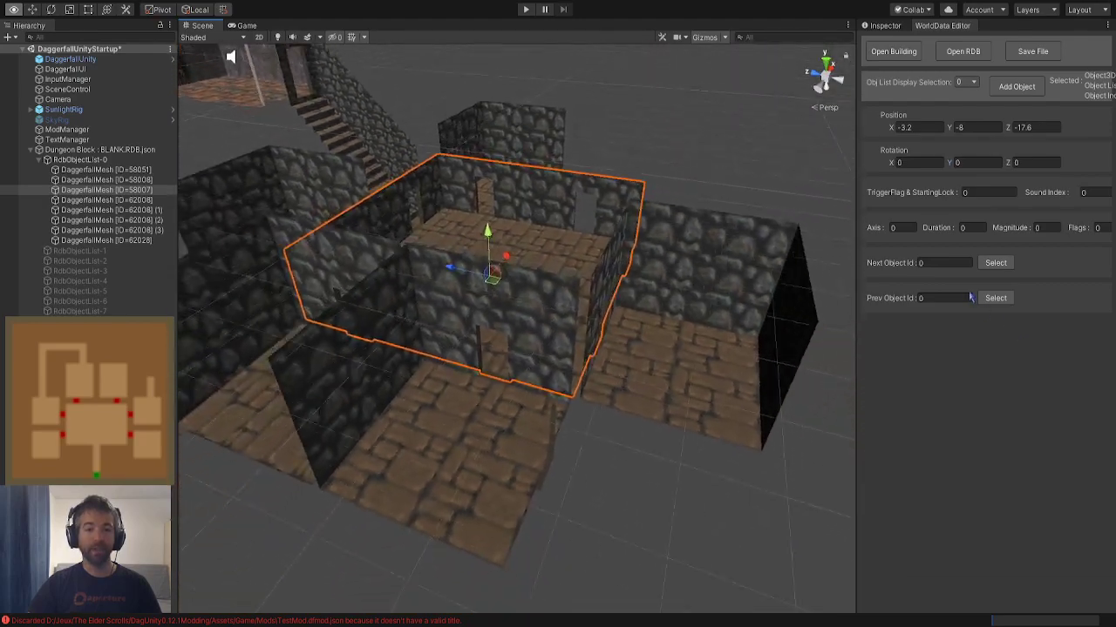
right_drag(971, 297, 1015, 335)
key(w)
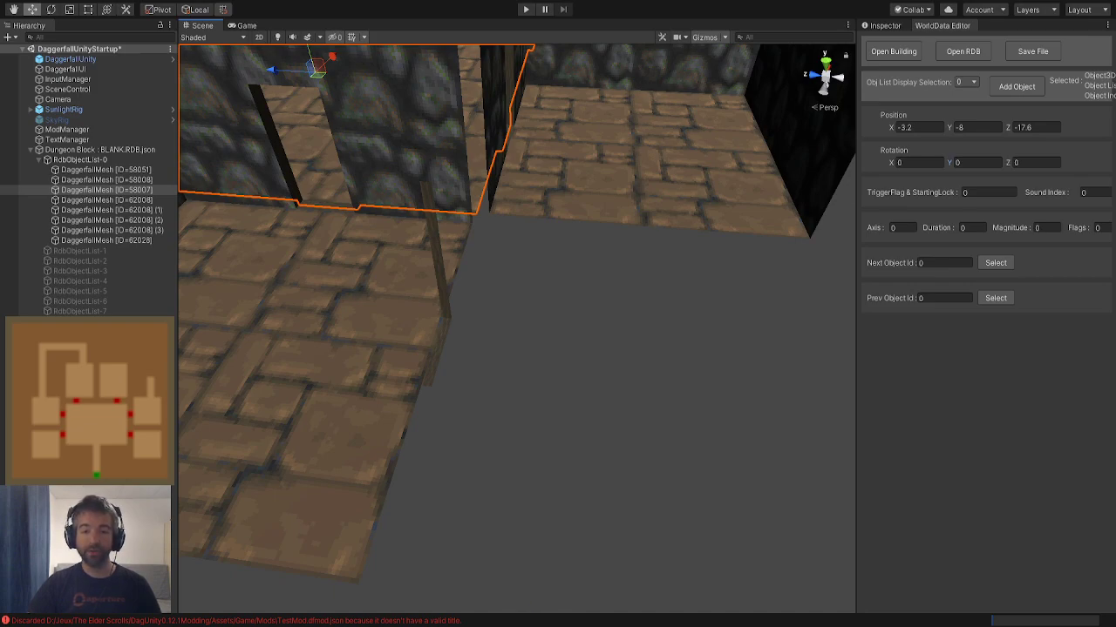
click(586, 433)
right_drag(589, 430, 588, 431)
Start adding a new object and filter the corridor dungeon parts by "square"
click(1020, 91)
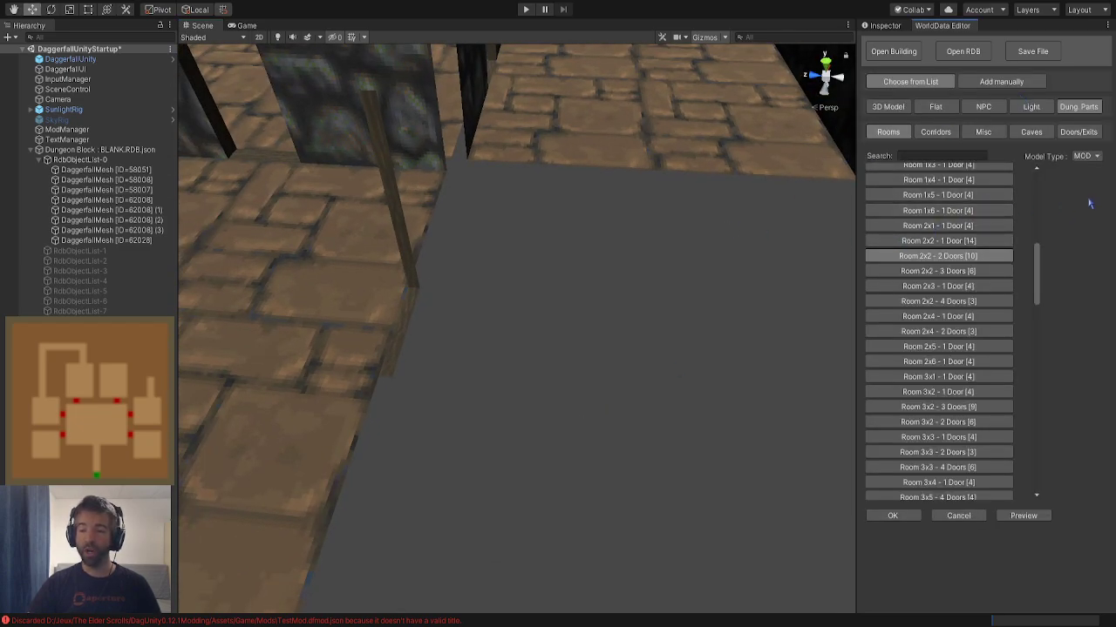
click(1039, 210)
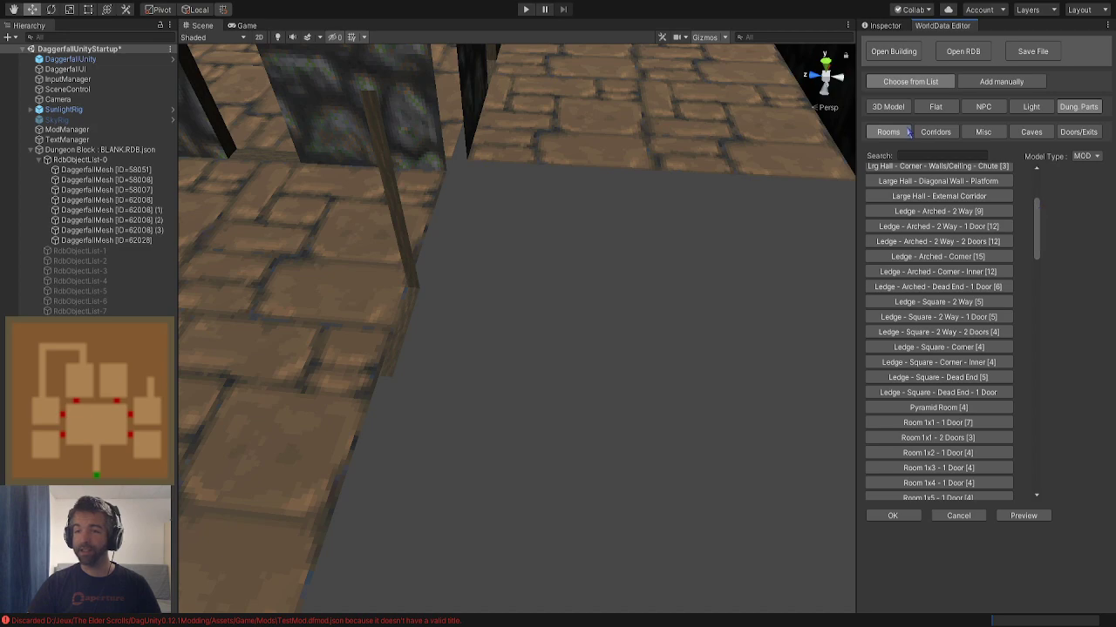
click(933, 132)
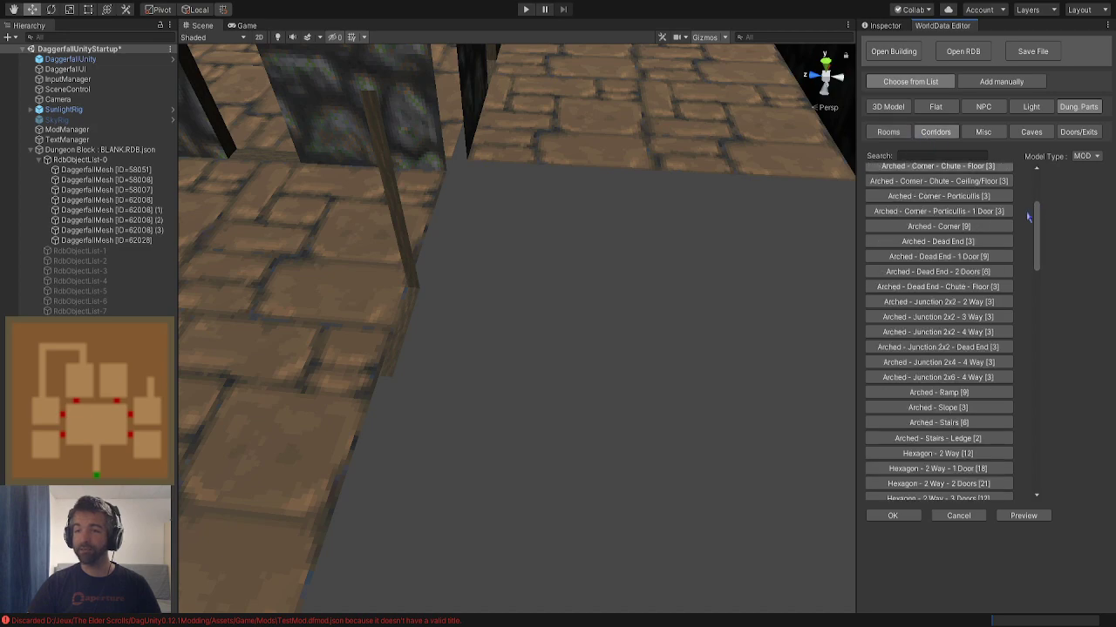
click(929, 155)
text(square)
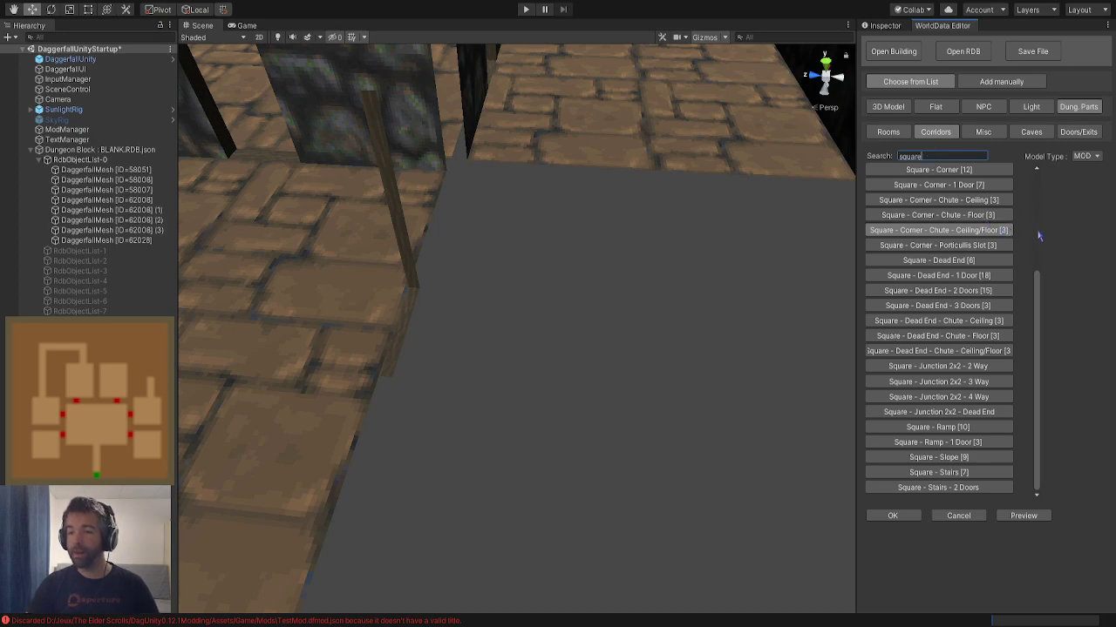
text(a)
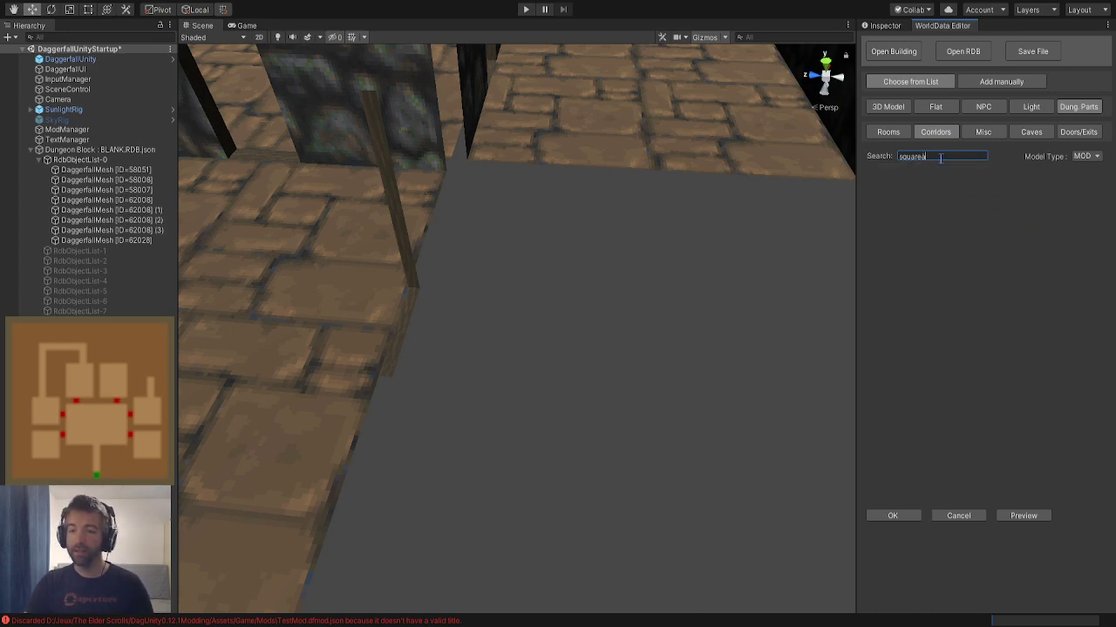
key(BackSpace)
scroll(1037, 270, down, 1)
scroll(1037, 261, up, 1)
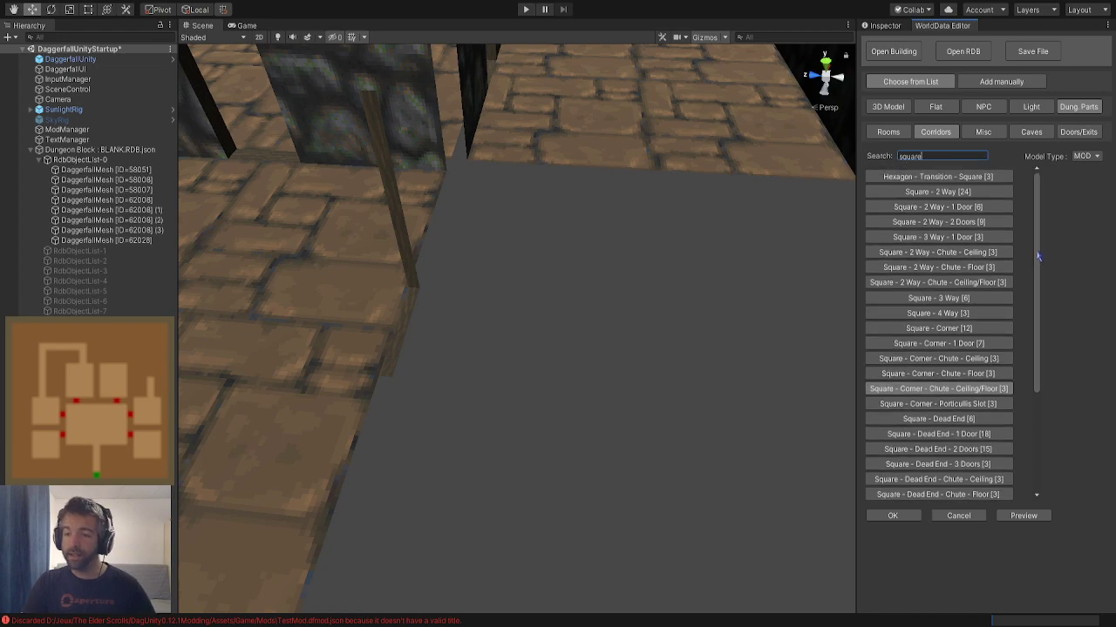
Preview the Square - 2 Way corridor beside the side room, and discard the preview
click(925, 196)
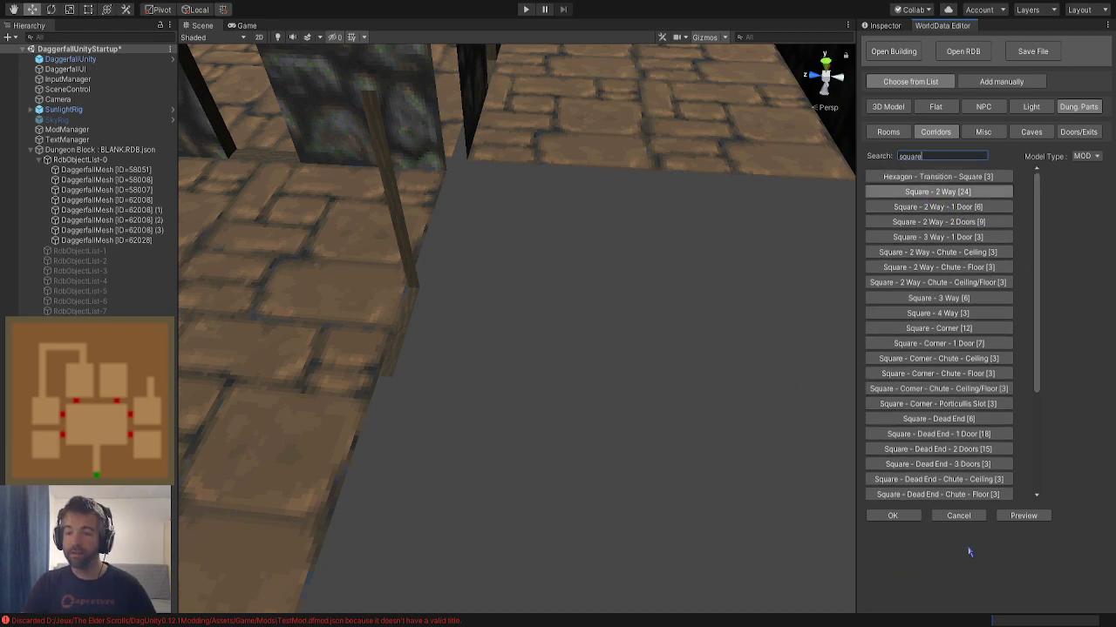
click(1026, 516)
drag(527, 360, 593, 398)
right_drag(593, 398, 563, 411)
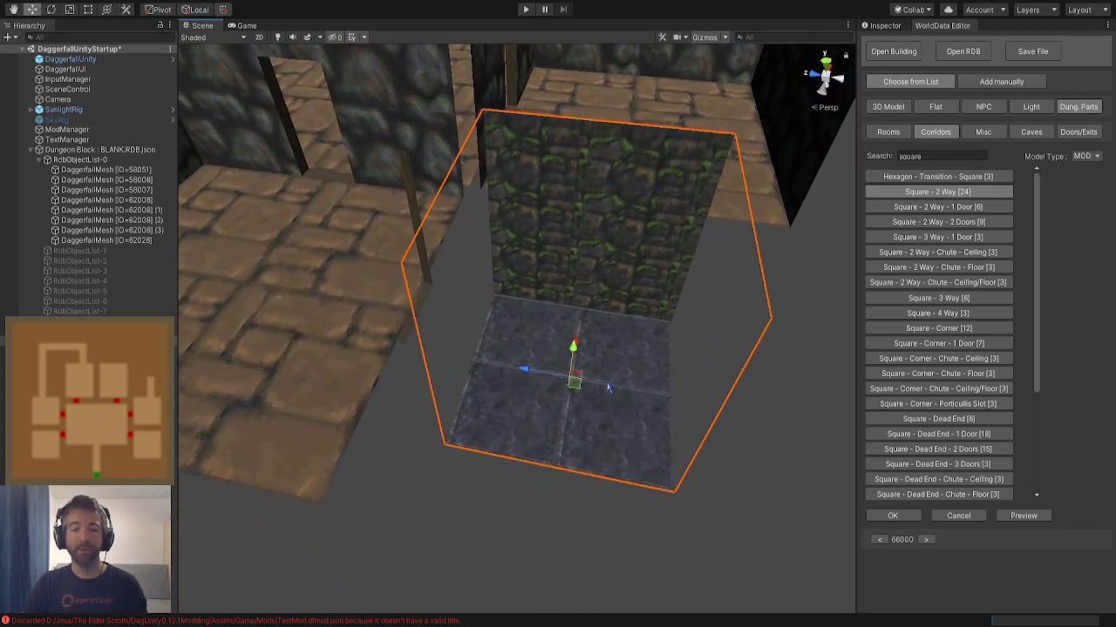
key(Delete)
Preview the Square - 2 Way - 1 Door corridor at the side room's free doorway, and delete it
click(937, 207)
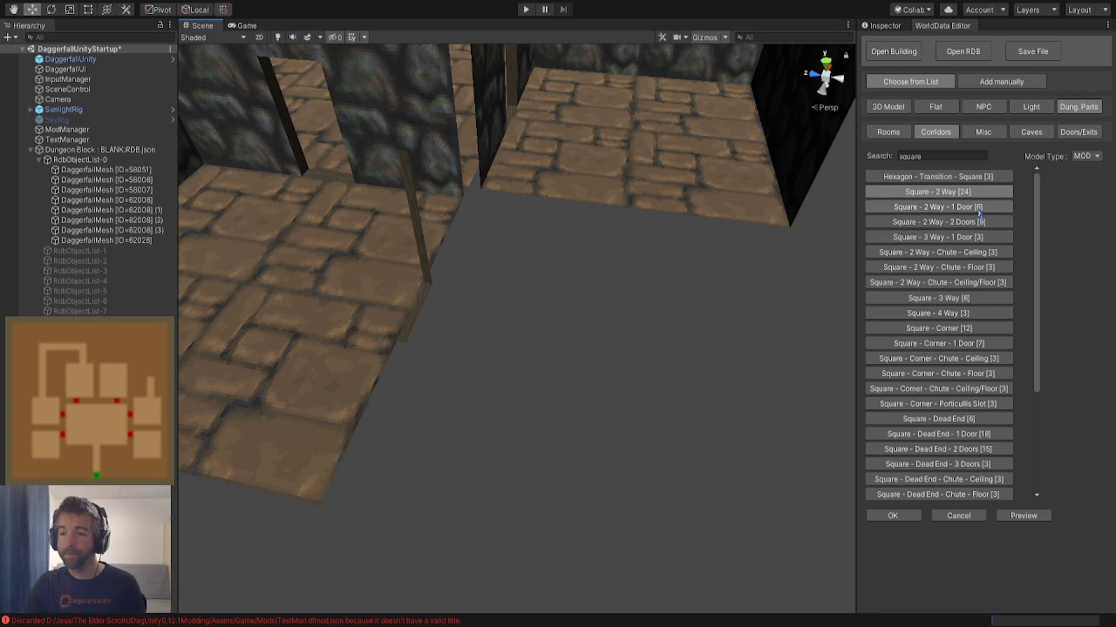
click(1024, 516)
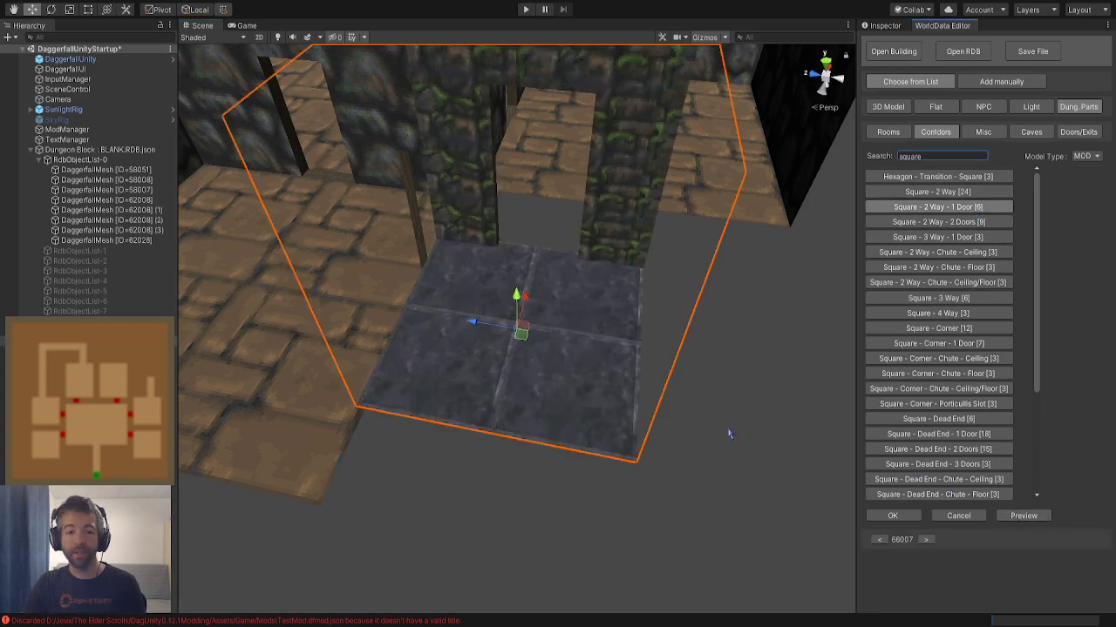
alt+drag(727, 436, 748, 416)
alt+drag(577, 413, 646, 349)
key(Delete)
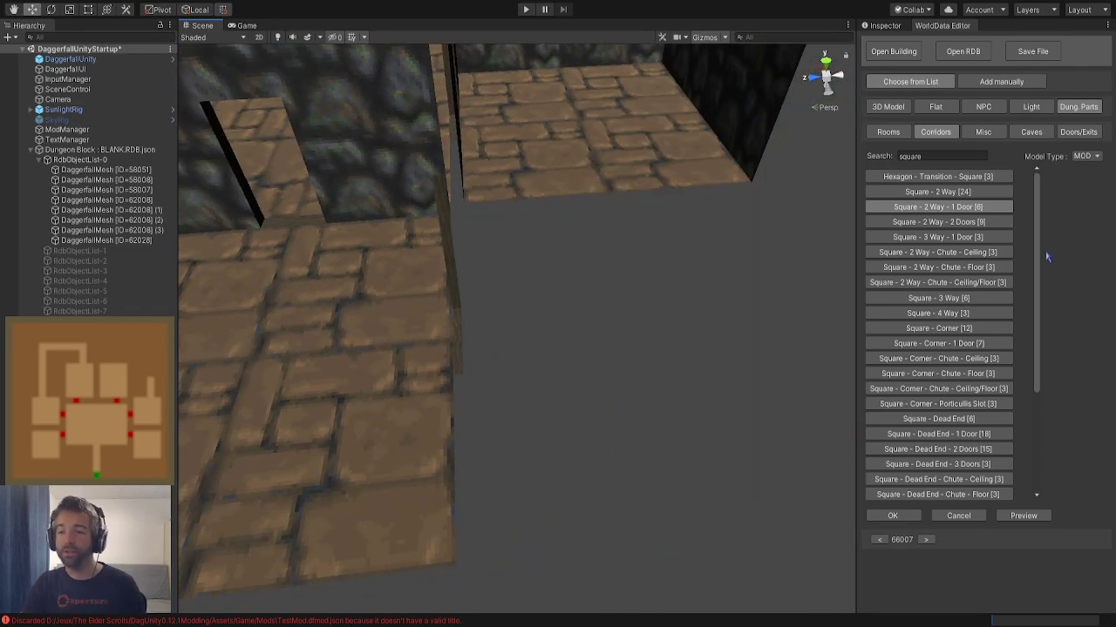
Preview the Square - 2 Way - 1 Door corridor again, step through its variants to 67211, and remove it
drag(1040, 249, 1040, 330)
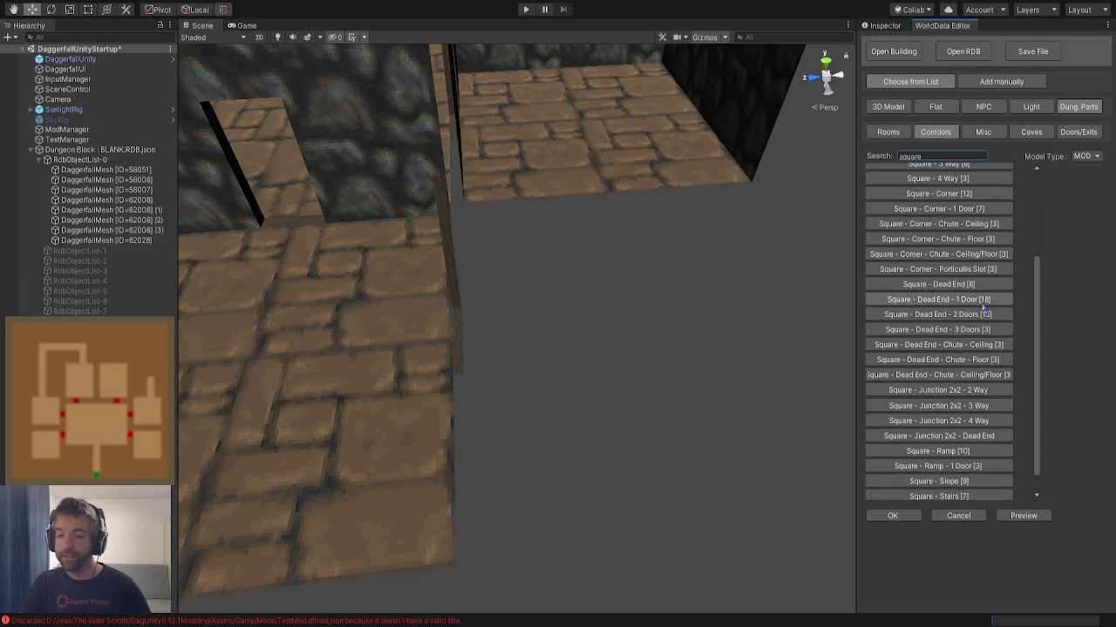
drag(1036, 360, 1037, 235)
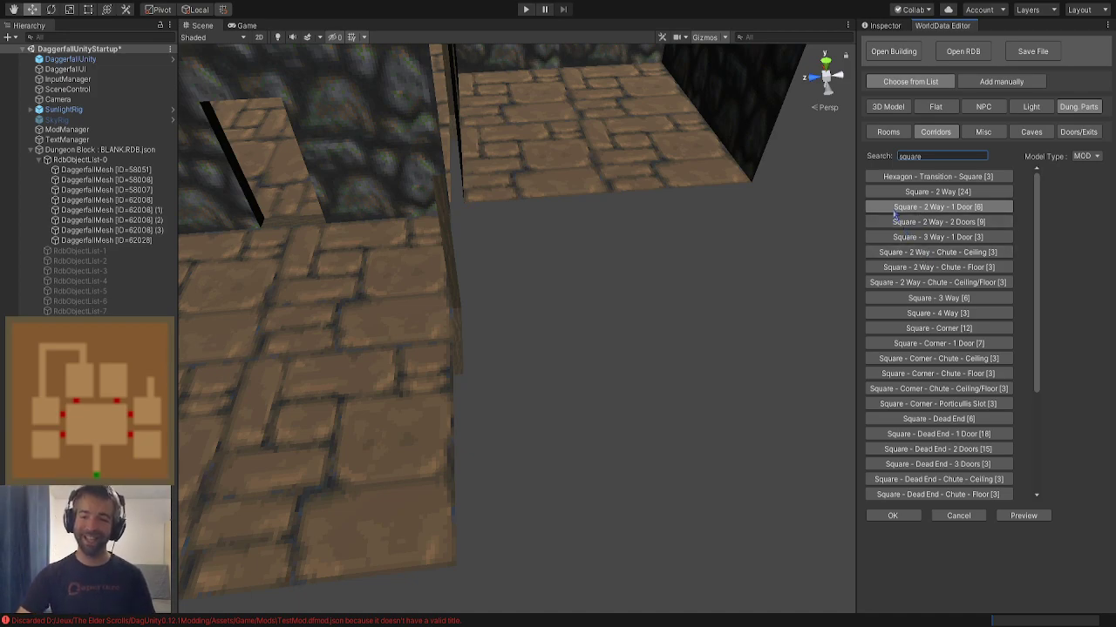
click(903, 298)
click(917, 224)
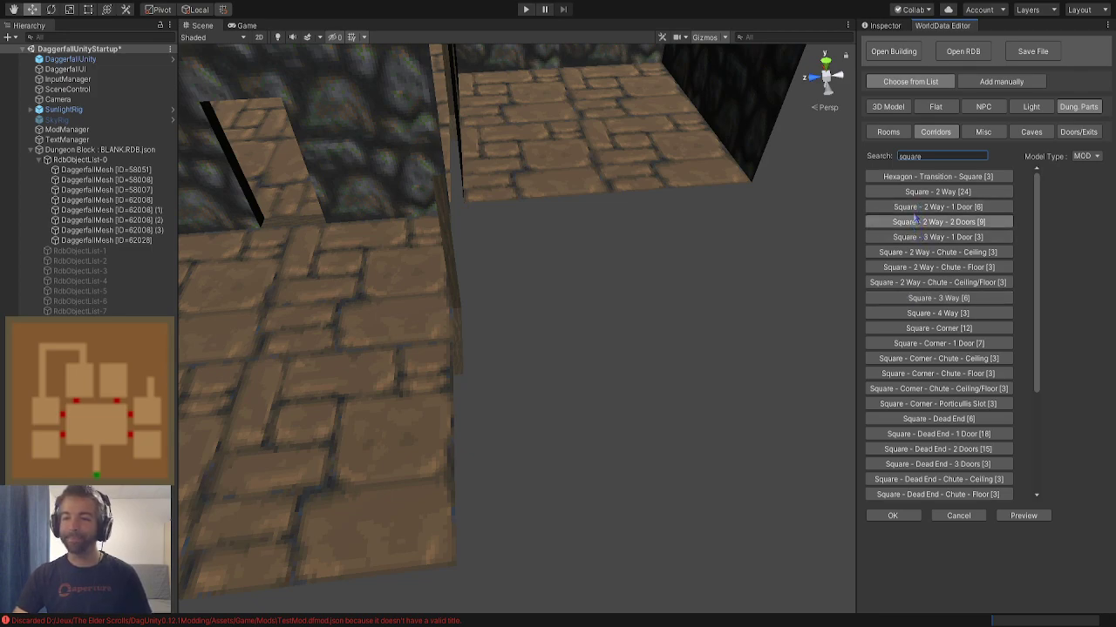
click(914, 209)
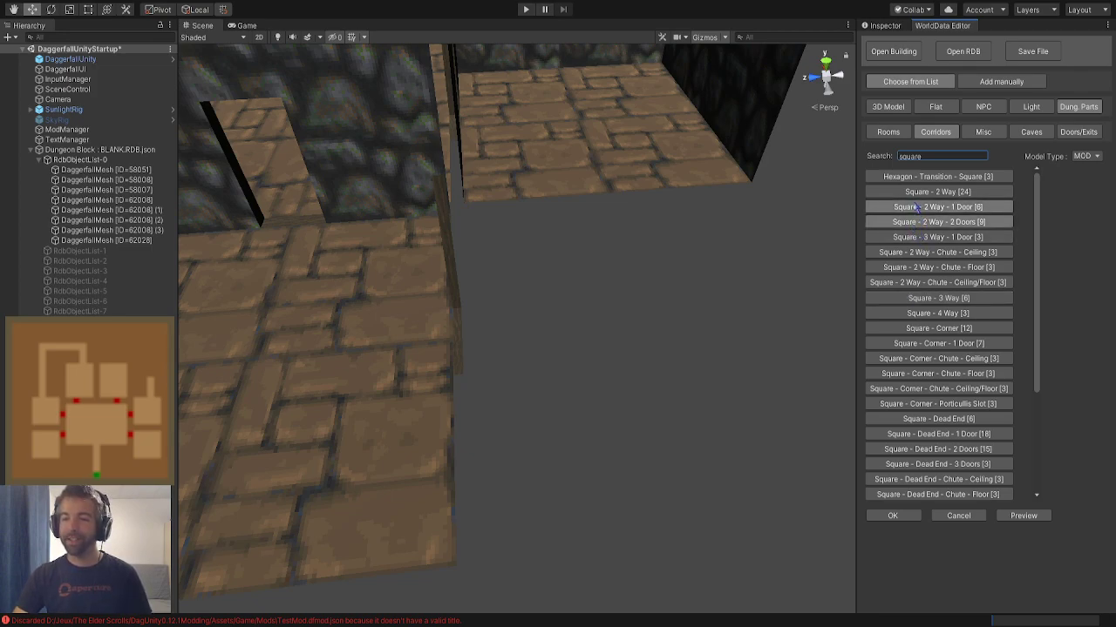
click(1023, 515)
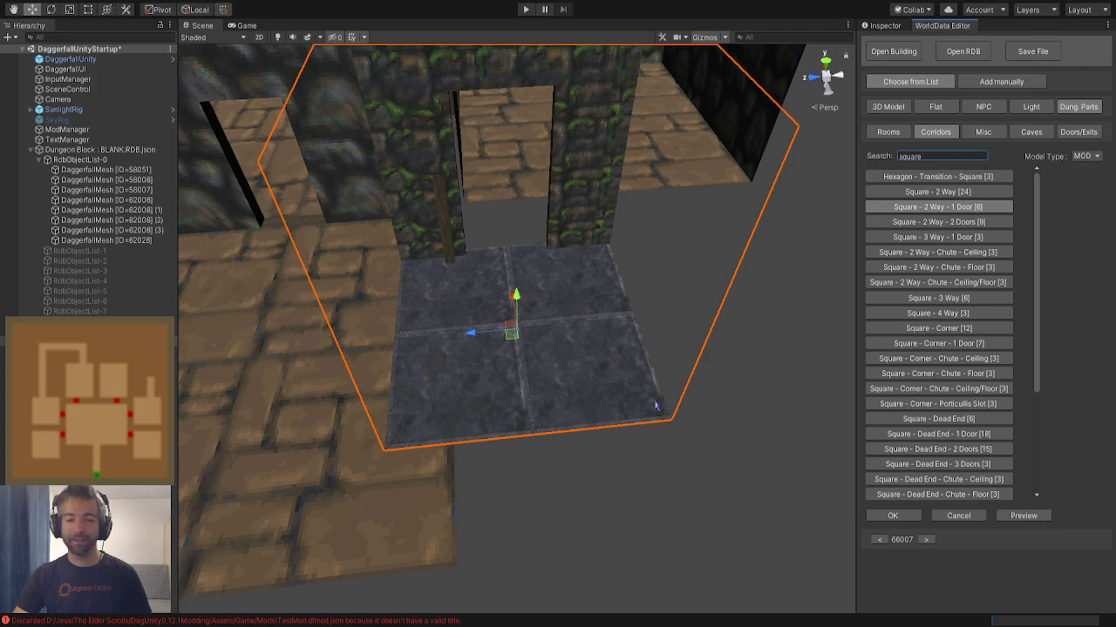
click(927, 539)
click(926, 539)
click(926, 539)
mouse_move(469, 339)
right_down()
mouse_move(441, 346)
mouse_move(460, 341)
right_up()
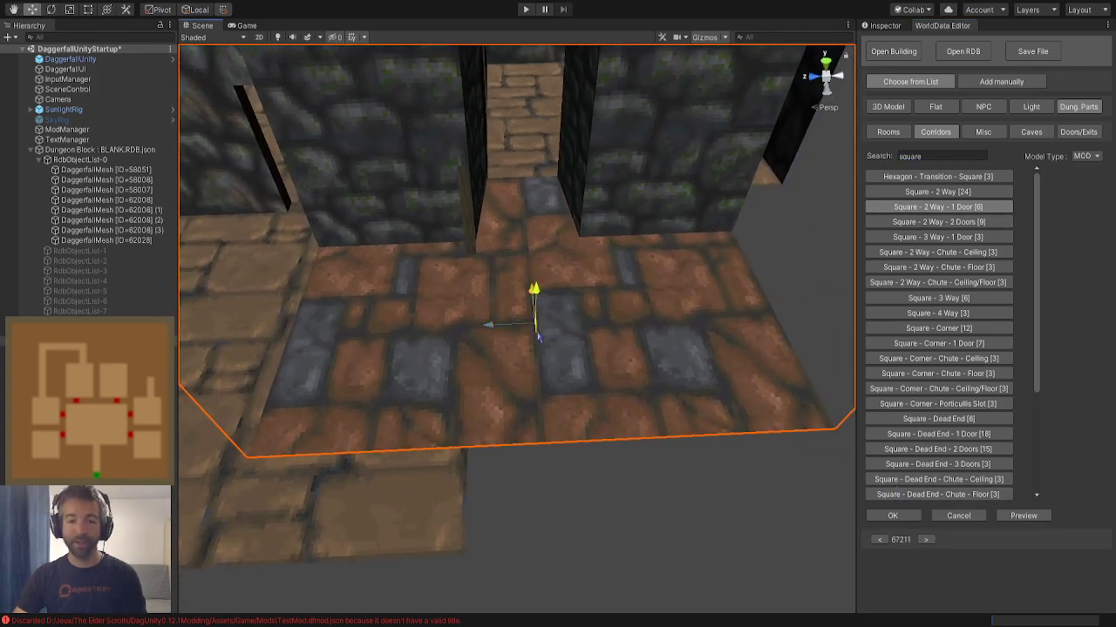
key(Delete)
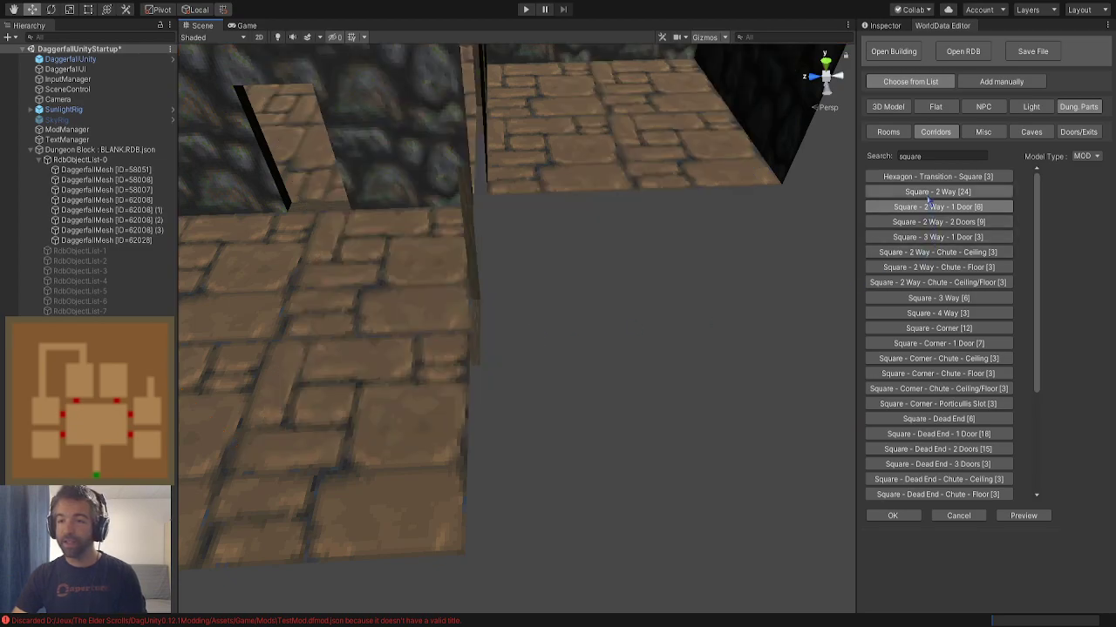
Preview the Square - 2 Way - 2 Doors corridor from the filtered parts, and discard it
scroll(958, 198, down, 2)
scroll(1040, 262, up, 2)
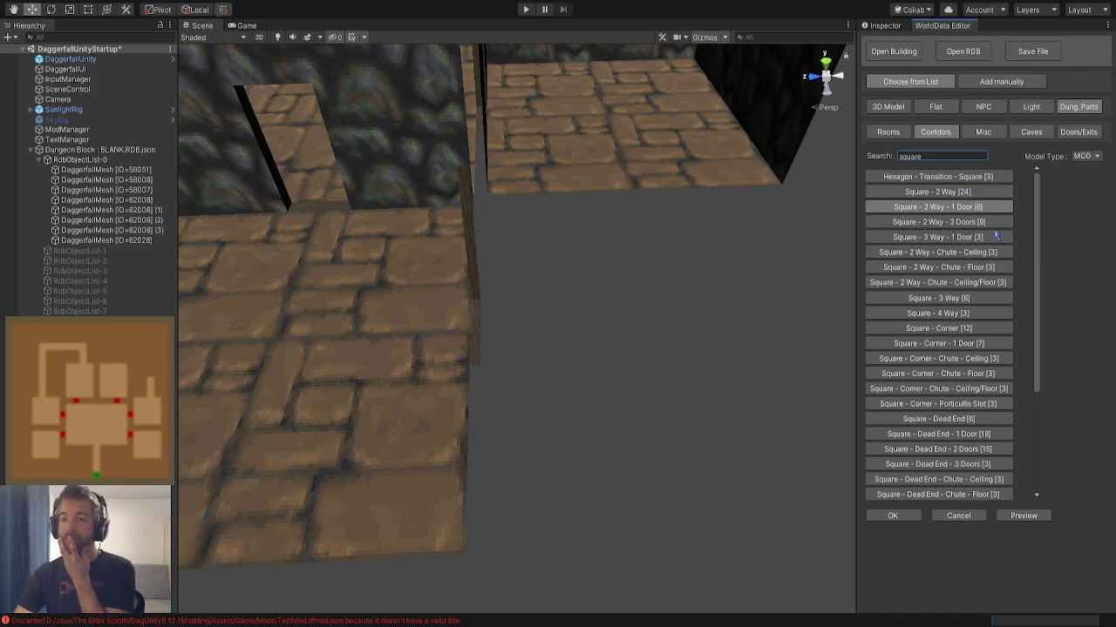
click(998, 237)
scroll(1041, 236, down, 3)
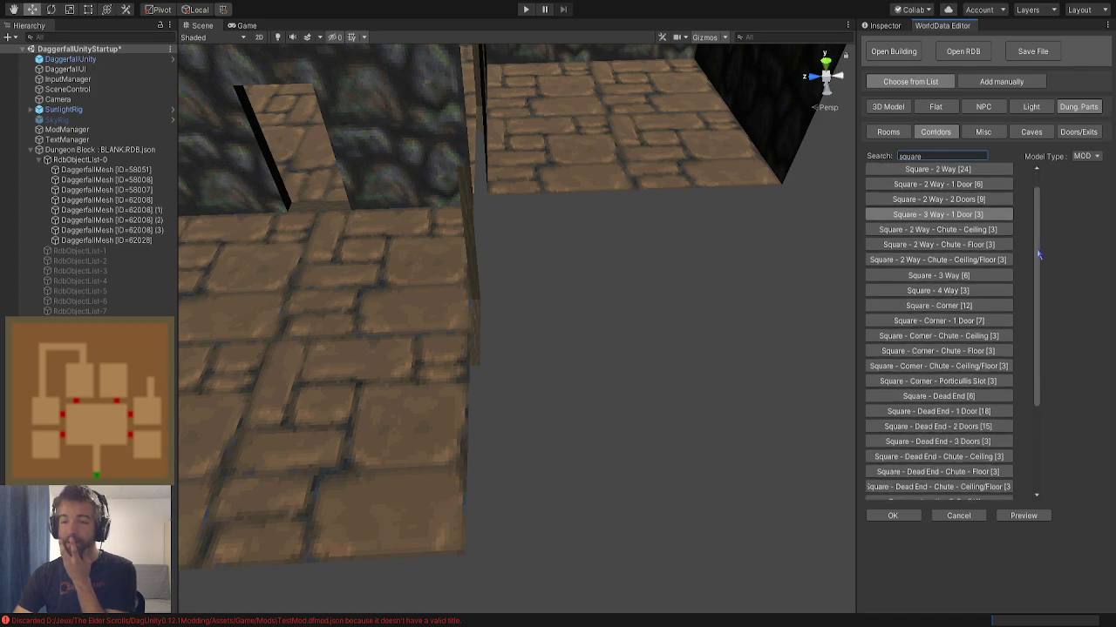
scroll(1037, 262, up, 1)
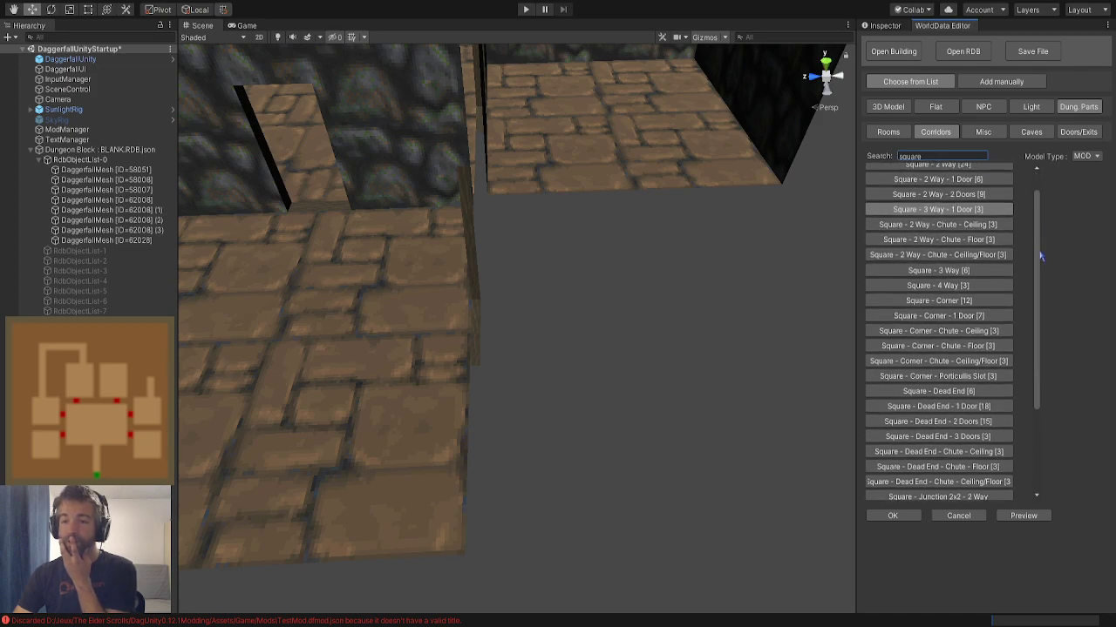
click(993, 198)
click(1023, 516)
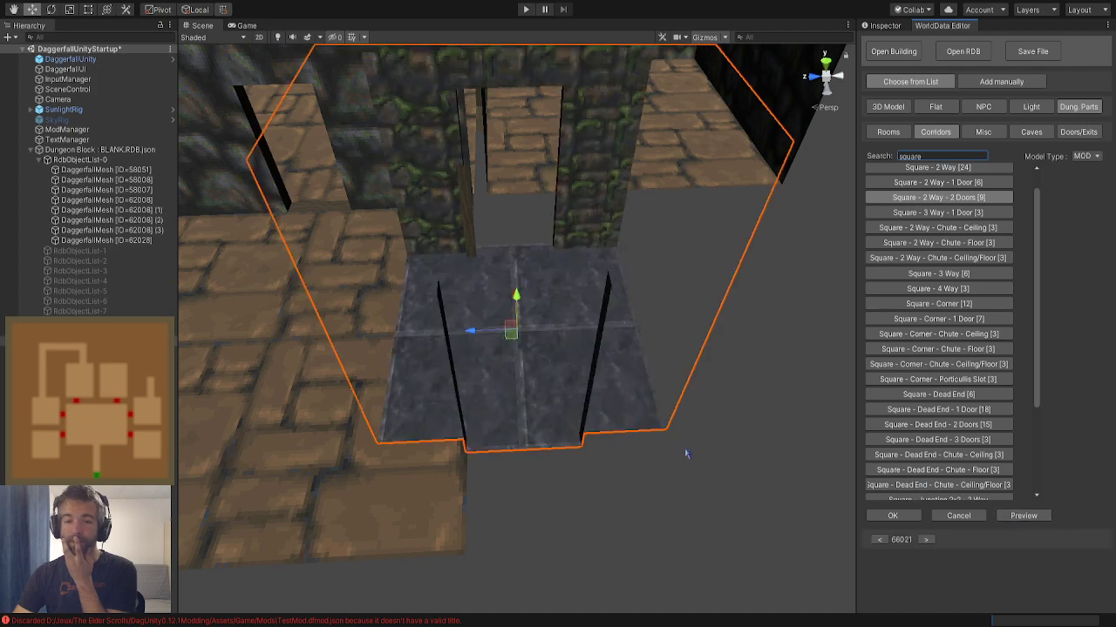
click(512, 333)
key(Delete)
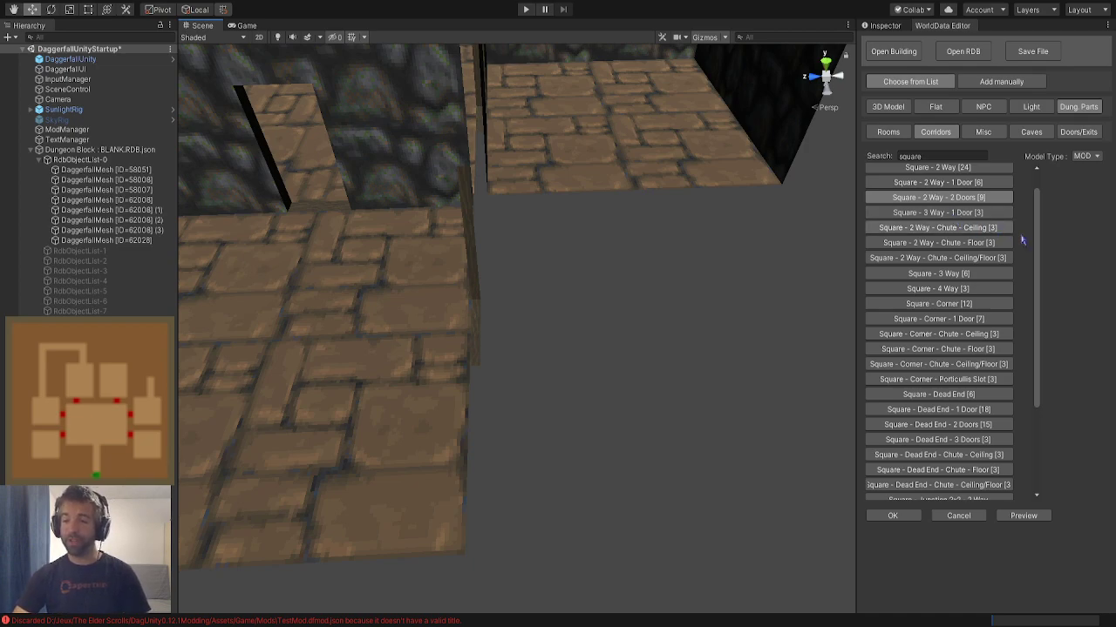
Preview the Square - Dead End - 1 Door corridor and place it beside the side room's free doorway
drag(1037, 241, 1034, 291)
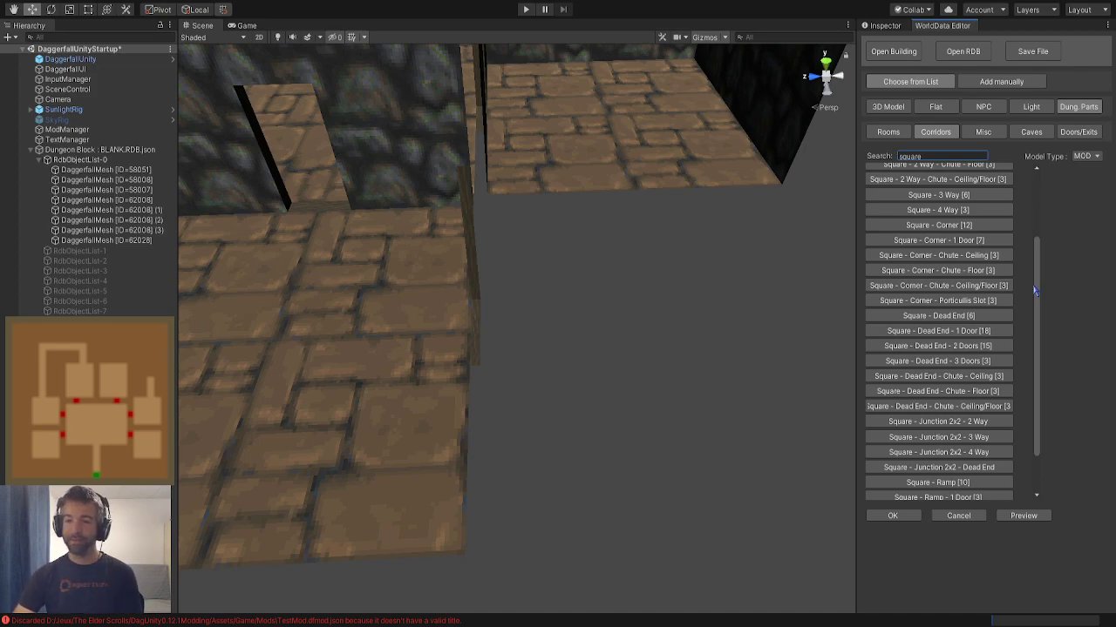
drag(1034, 291, 1034, 302)
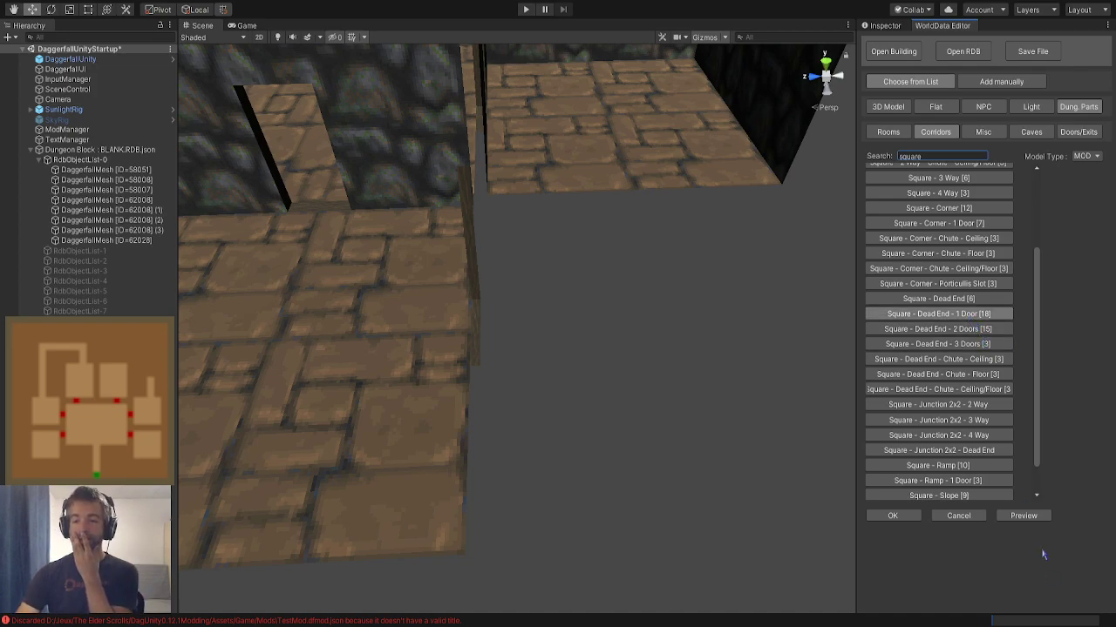
click(1031, 518)
drag(514, 338, 638, 375)
right_drag(638, 374, 691, 343)
alt+drag(691, 345, 367, 375)
key(f)
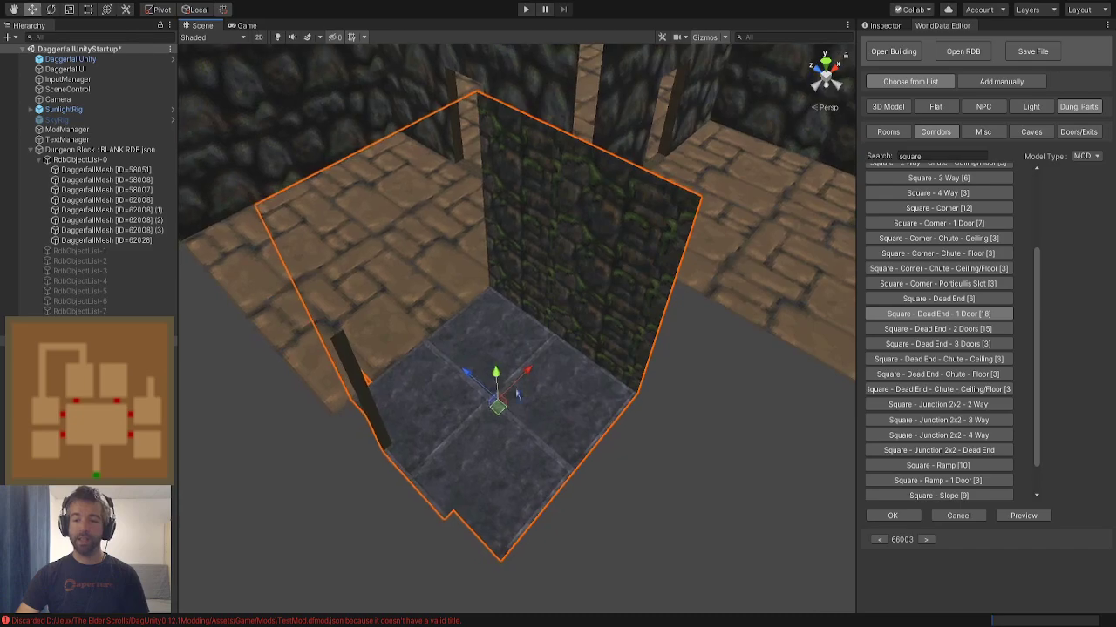
Step forward through the model variants of the previewed Square - Dead End - 1 Door corridor, checking the door's location in each
click(925, 539)
click(929, 542)
alt+drag(590, 490, 751, 360)
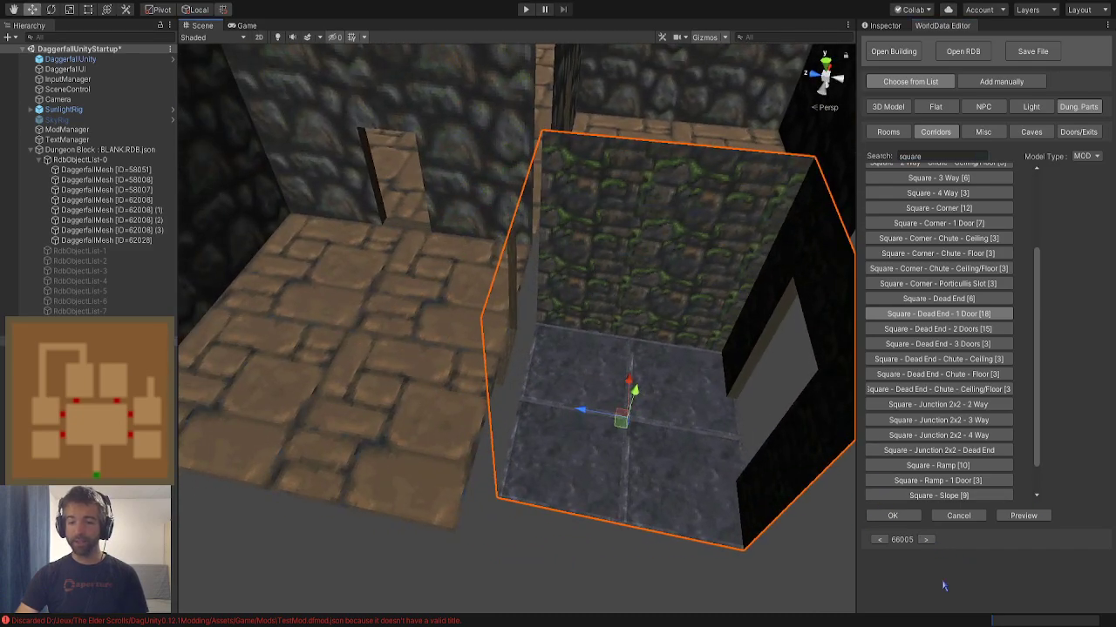
click(931, 541)
click(931, 541)
click(930, 540)
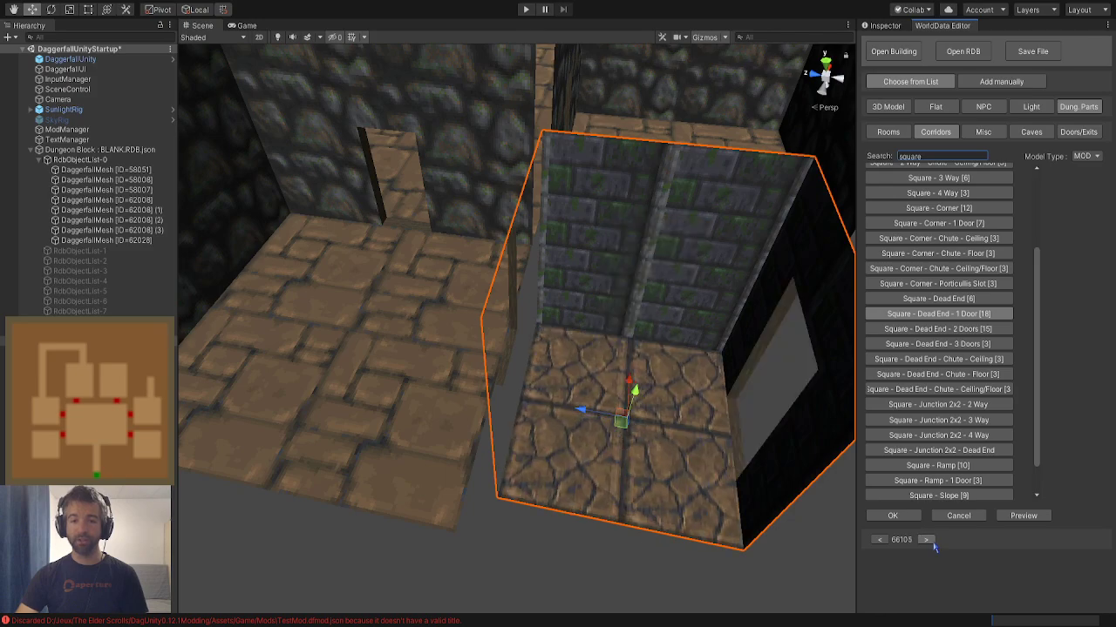
click(931, 541)
click(933, 544)
click(933, 544)
click(933, 544)
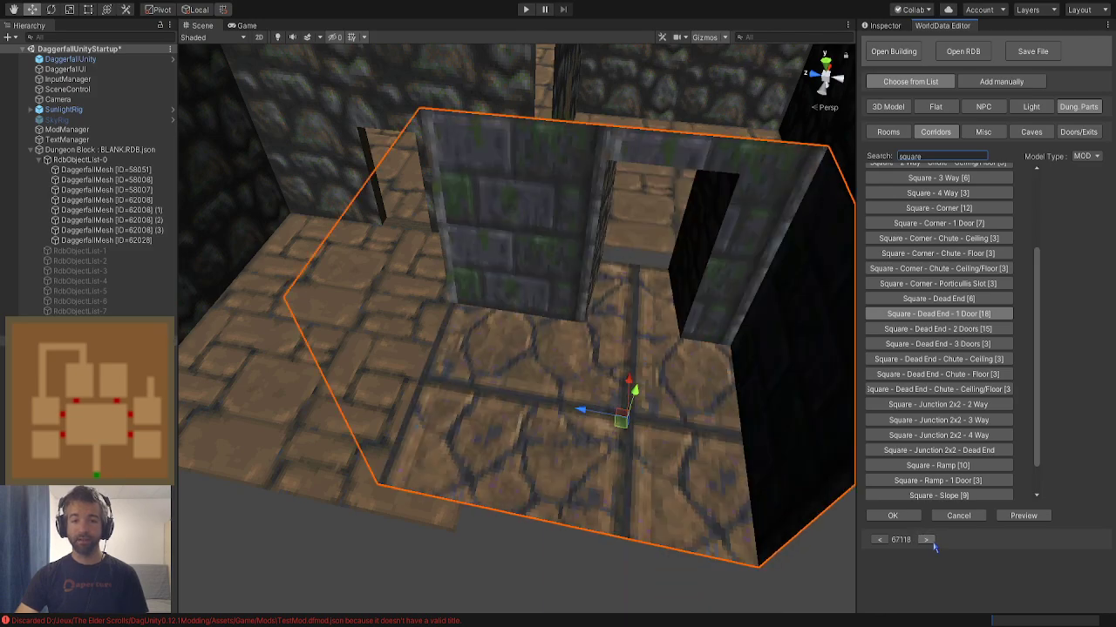
click(932, 544)
click(931, 542)
click(931, 542)
click(930, 542)
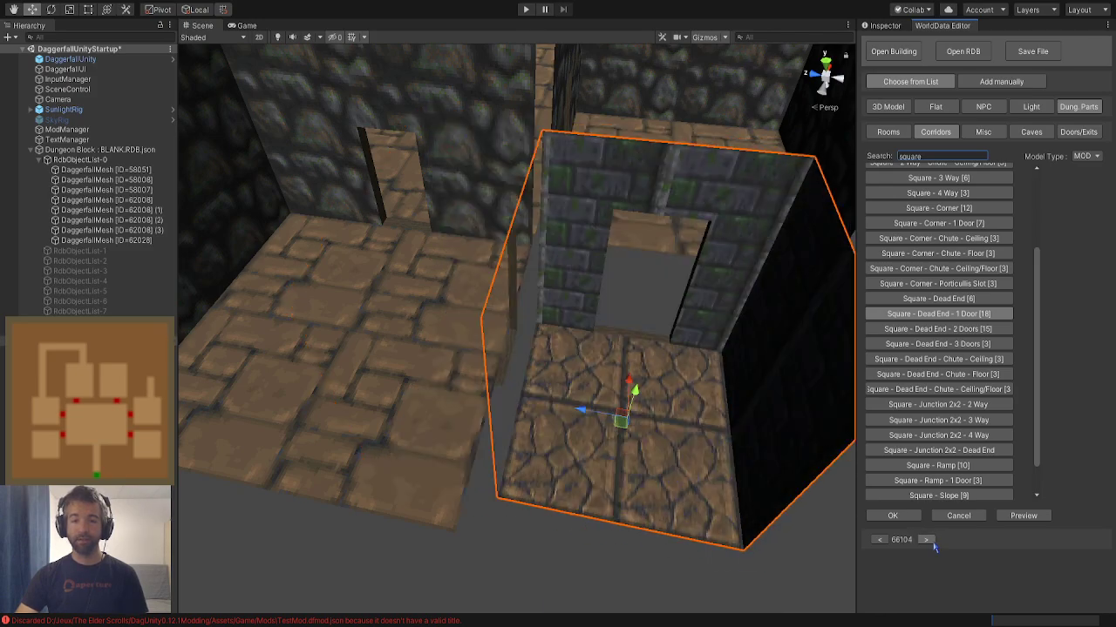
click(931, 542)
click(931, 542)
click(931, 543)
click(932, 543)
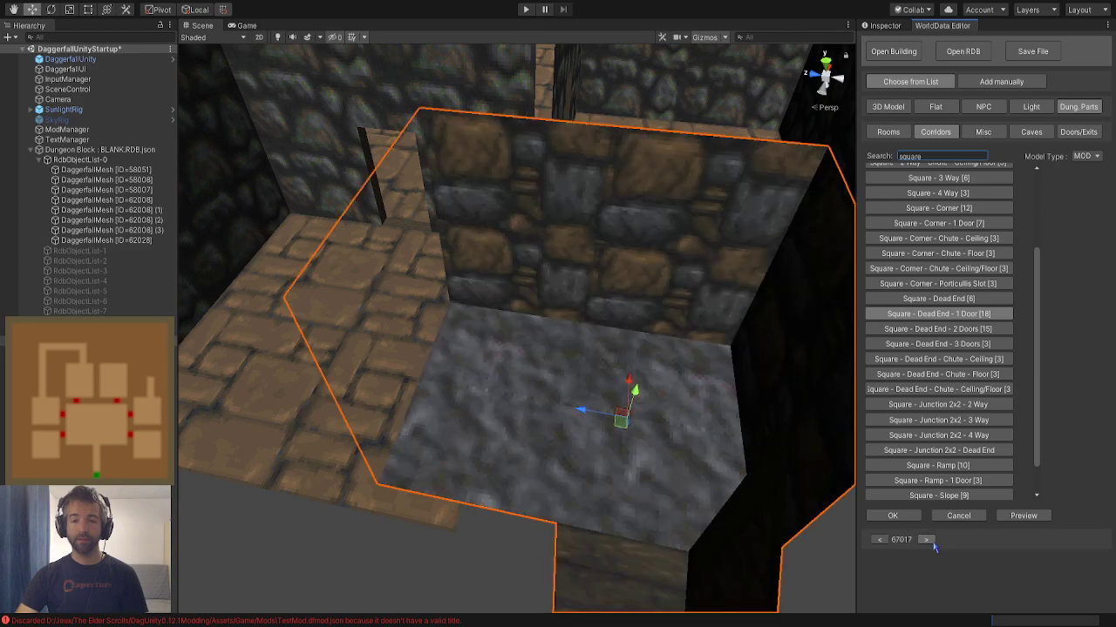
Step back through the corridor's model variants to 66205
click(874, 542)
alt+drag(465, 402, 523, 418)
click(880, 541)
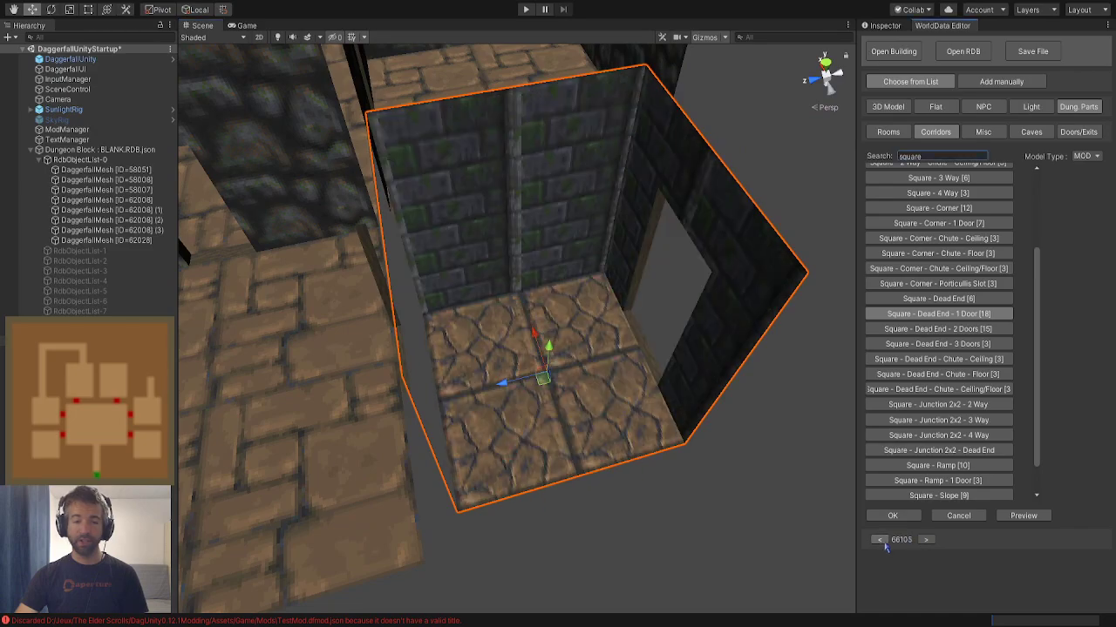
click(879, 541)
click(885, 545)
click(885, 546)
click(884, 546)
click(885, 546)
click(885, 546)
click(880, 540)
click(881, 541)
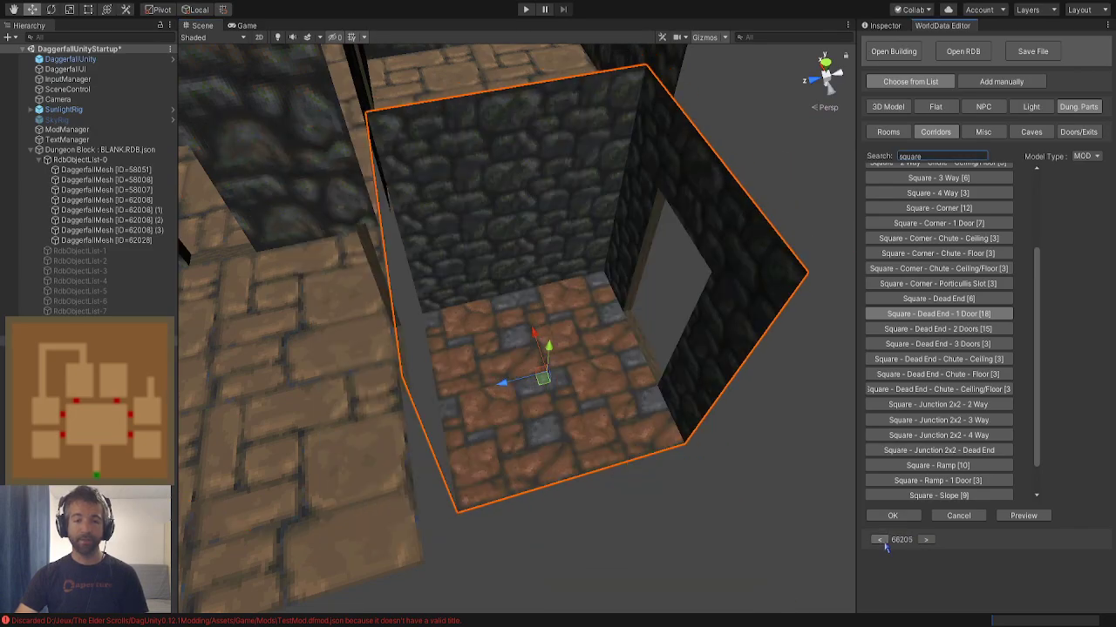
Compare the neighbouring variants 66105 and 66204, return to variant 66205 and add it to the dungeon block
right_drag(605, 435, 758, 420)
click(880, 541)
click(880, 541)
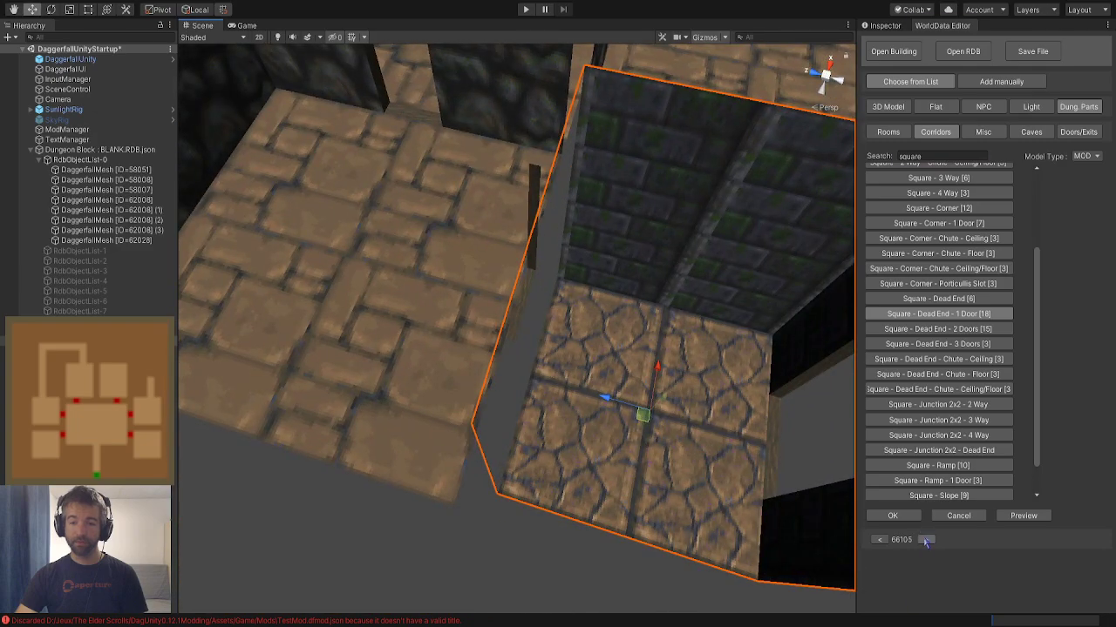
click(925, 540)
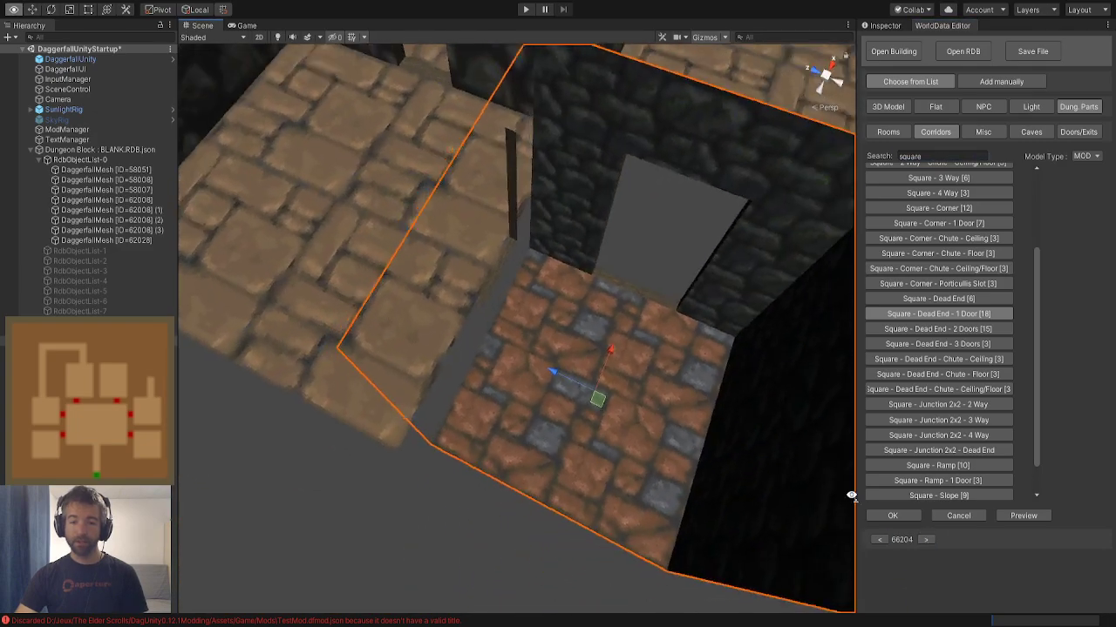
click(926, 540)
right_drag(553, 364, 603, 369)
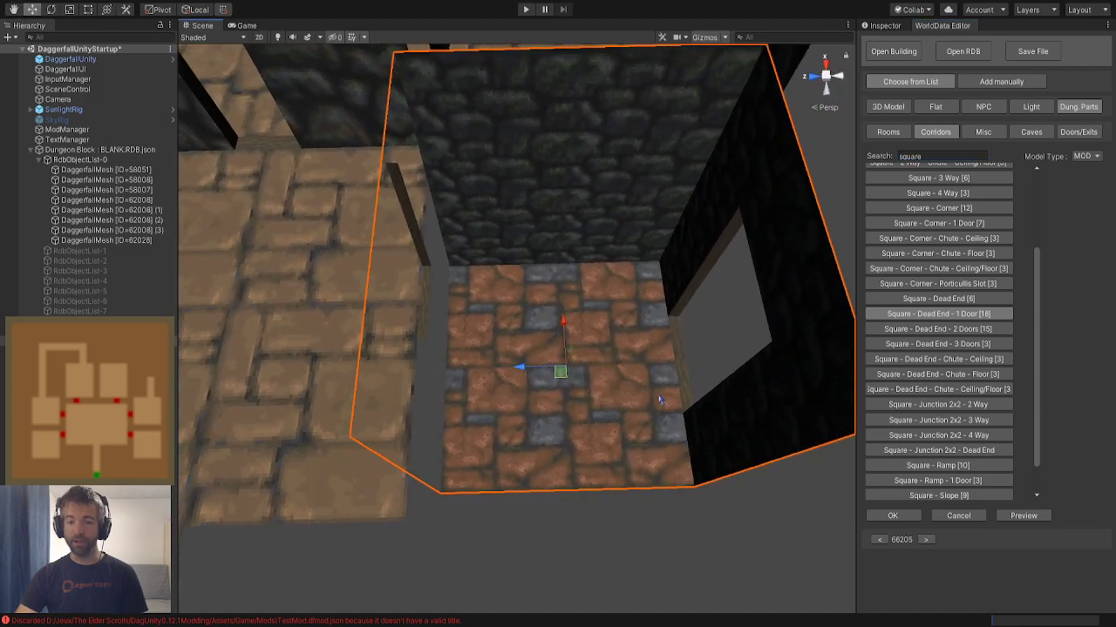
click(893, 516)
Set the new corridor's Y rotation to 180 and move it towards the side room's doorway
click(978, 162)
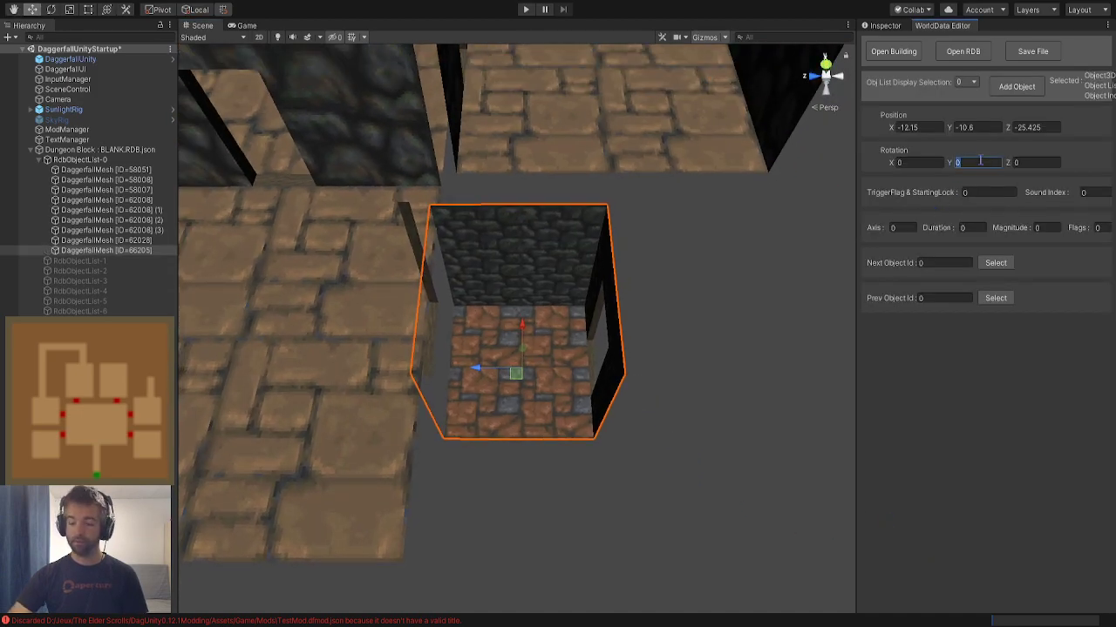
text(180)
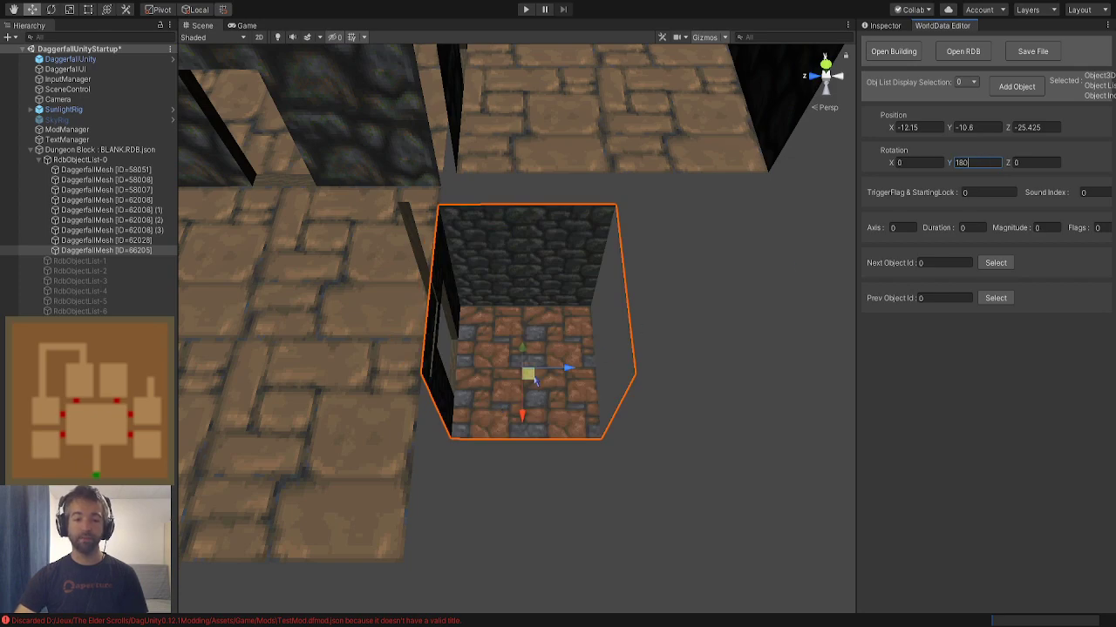
drag(528, 374, 484, 394)
right_drag(488, 383, 450, 344)
Copy the side room's Y position to the new corridor, setting it to -8
click(448, 344)
click(991, 131)
key(ctrl+c)
click(623, 292)
click(967, 129)
key(ctrl+v)
Move the corridor against the side room's doorway, to about X -12.825 and Z -25.575
click(594, 327)
click(583, 338)
right_drag(597, 343, 621, 338)
click(602, 341)
drag(573, 325, 744, 271)
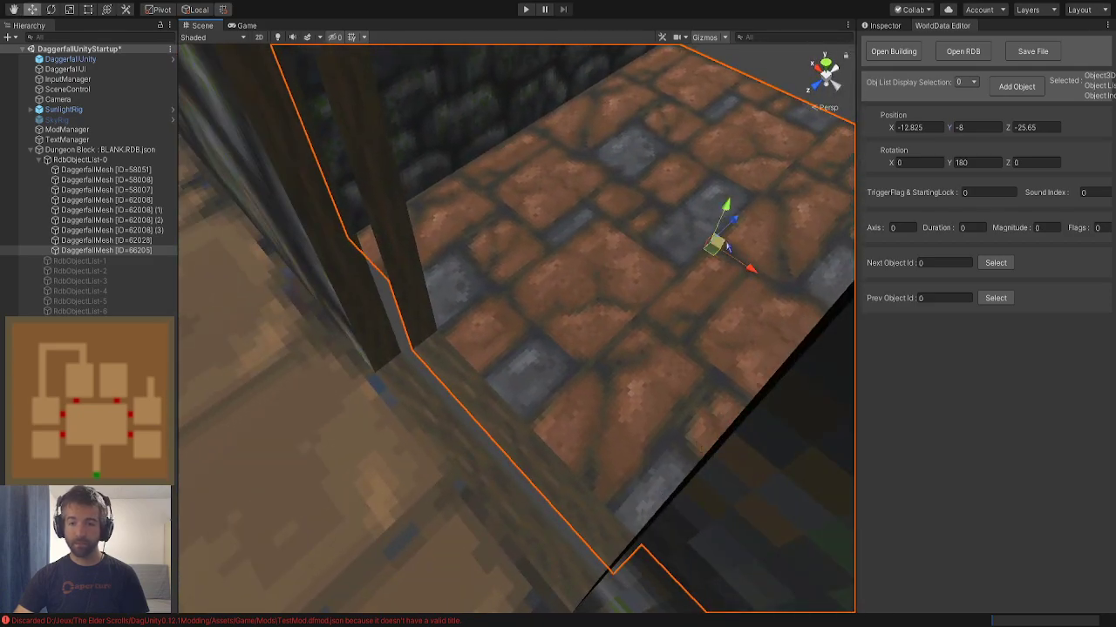
drag(728, 234, 724, 242)
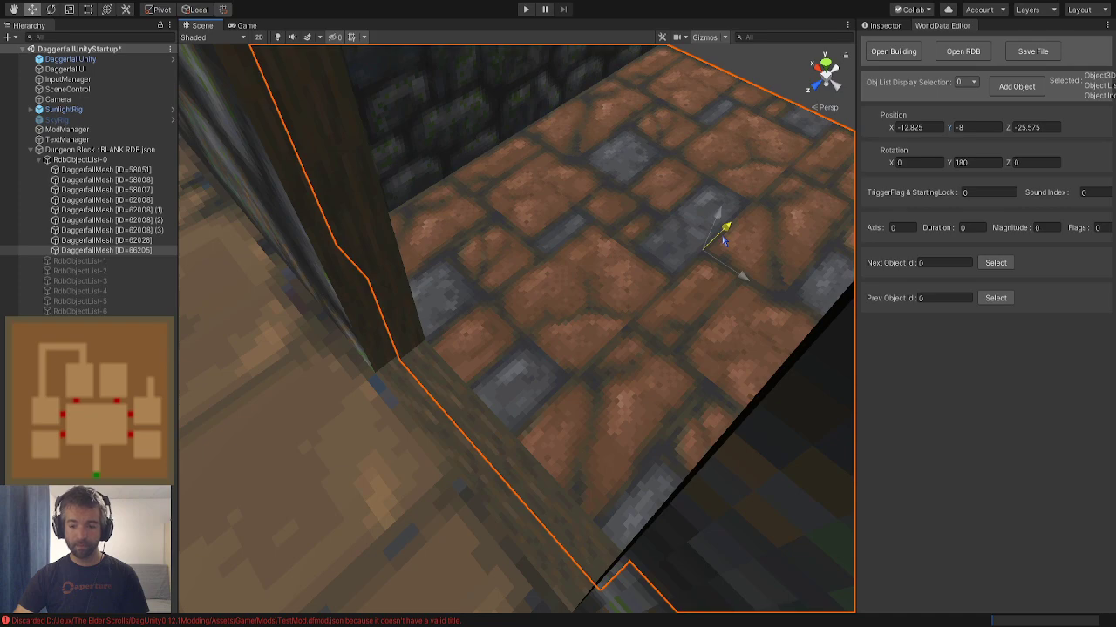
drag(723, 242, 723, 241)
Shift the corridor sideways to X -12.8 so its door frame lines up with the side room's
key(d)
right_drag(722, 240, 284, 277)
key(s)
click(281, 274)
key(d)
click(403, 368)
right_drag(404, 367, 662, 390)
alt+drag(661, 392, 685, 368)
drag(649, 423, 649, 408)
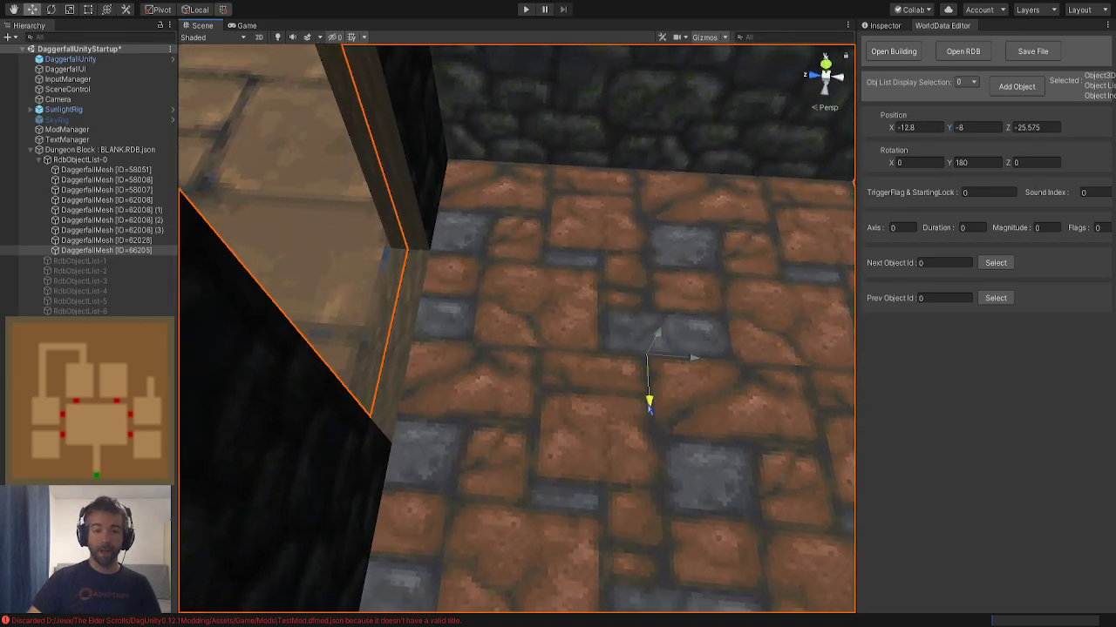
Fine-tune the corridor's Z position to -25.6 and check the door joint from inside
right_drag(586, 404, 578, 391)
click(475, 288)
right_drag(466, 270, 625, 301)
click(648, 365)
click(625, 302)
scroll(623, 302, down, 4)
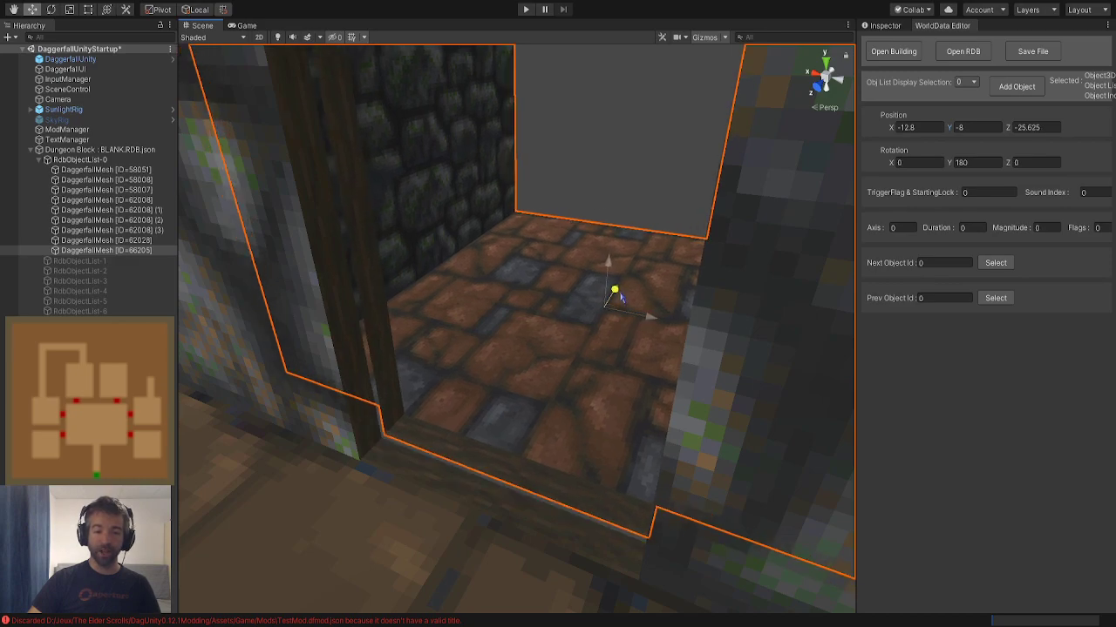
drag(621, 297, 618, 300)
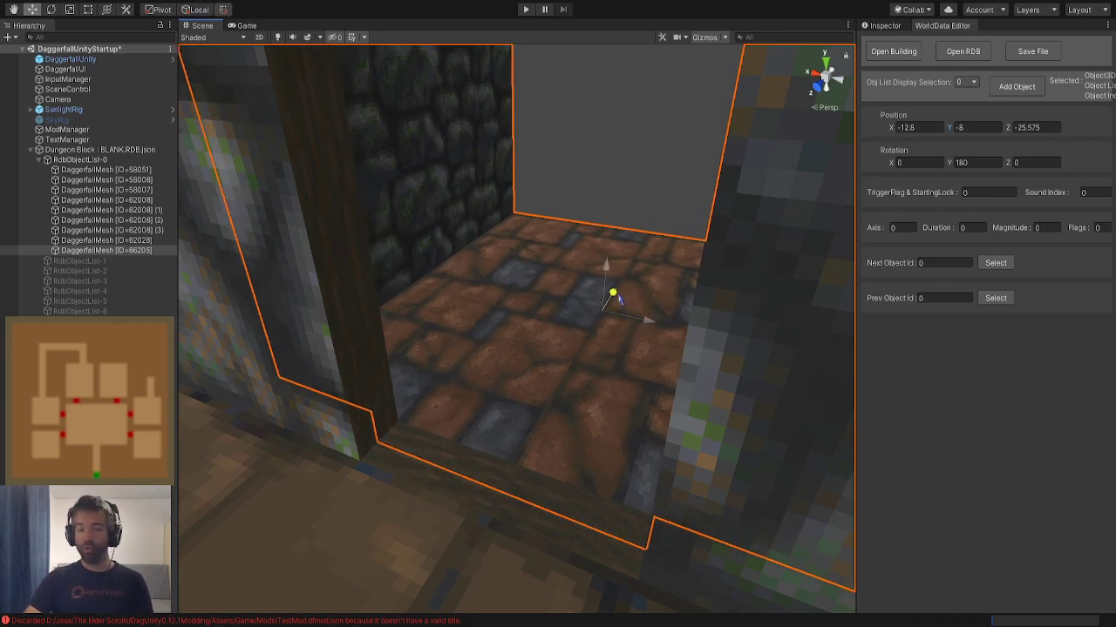
drag(619, 300, 621, 300)
click(622, 212)
right_drag(622, 212, 416, 245)
click(427, 256)
scroll(428, 257, down, 5)
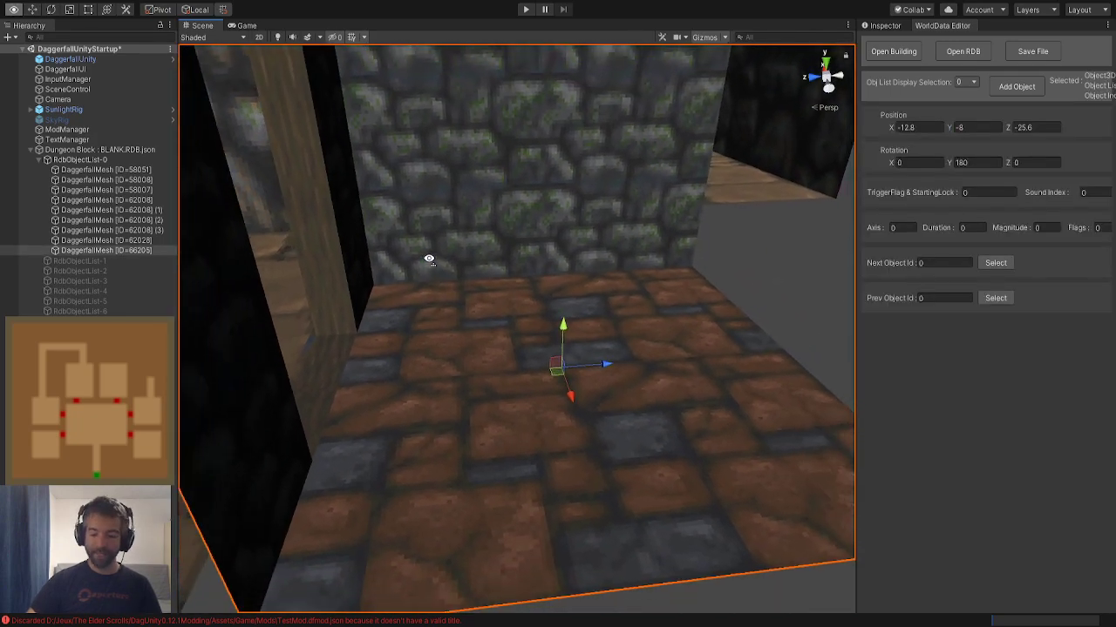
right_drag(471, 407, 511, 510)
click(509, 512)
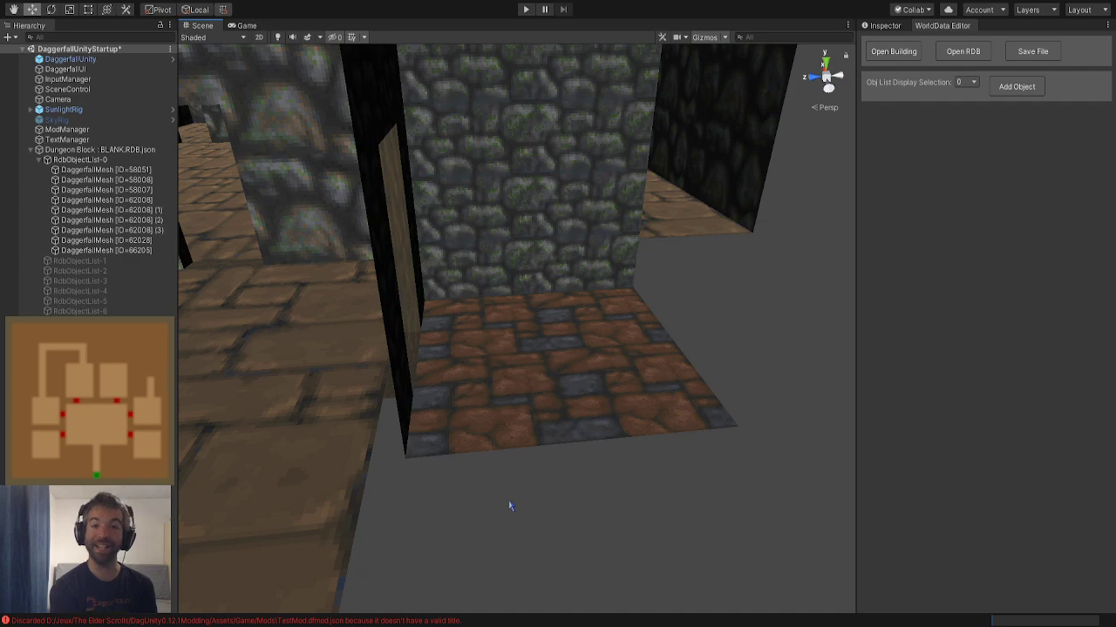
Inspect the open end of the placed corridor where the next piece has to connect
click(516, 379)
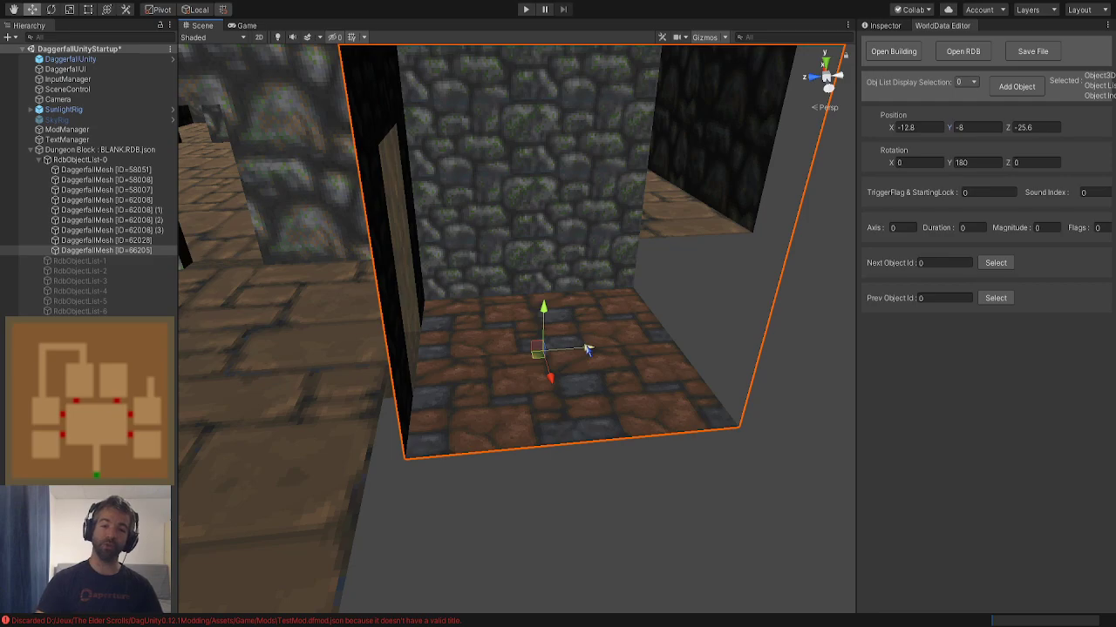
right_drag(588, 349, 538, 440)
key(w)
key(d)
click(549, 436)
key(w)
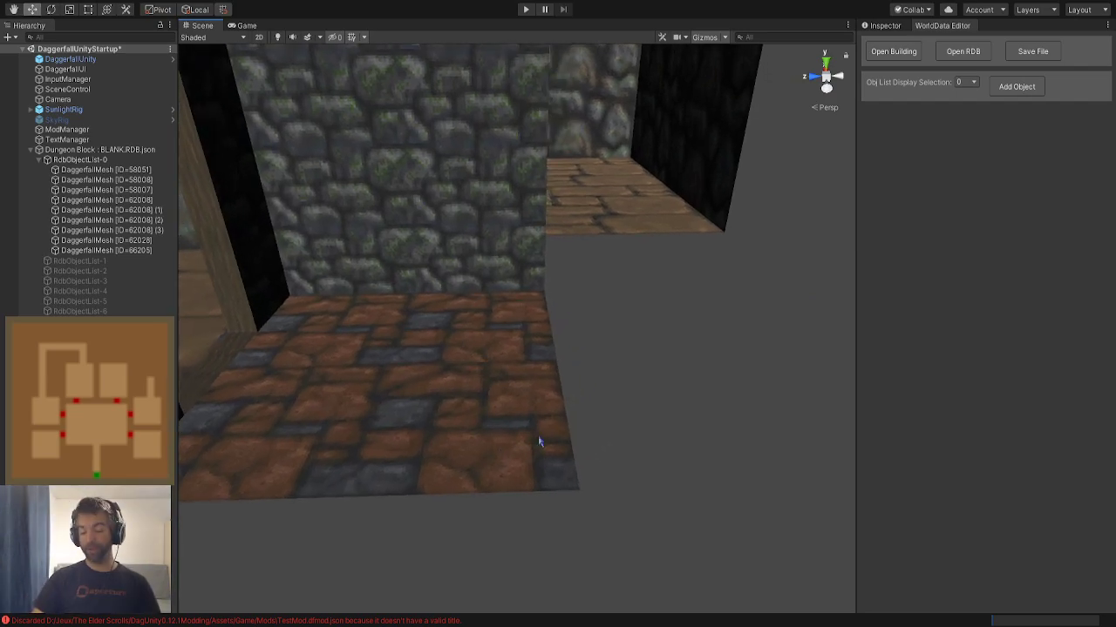
scroll(540, 442, down, 2)
click(541, 439)
key(d)
right_drag(541, 439, 531, 442)
click(531, 443)
Try the default Square - Dead End corridor at Y -8 beside the doored corridor's open end, and delete it
click(1002, 92)
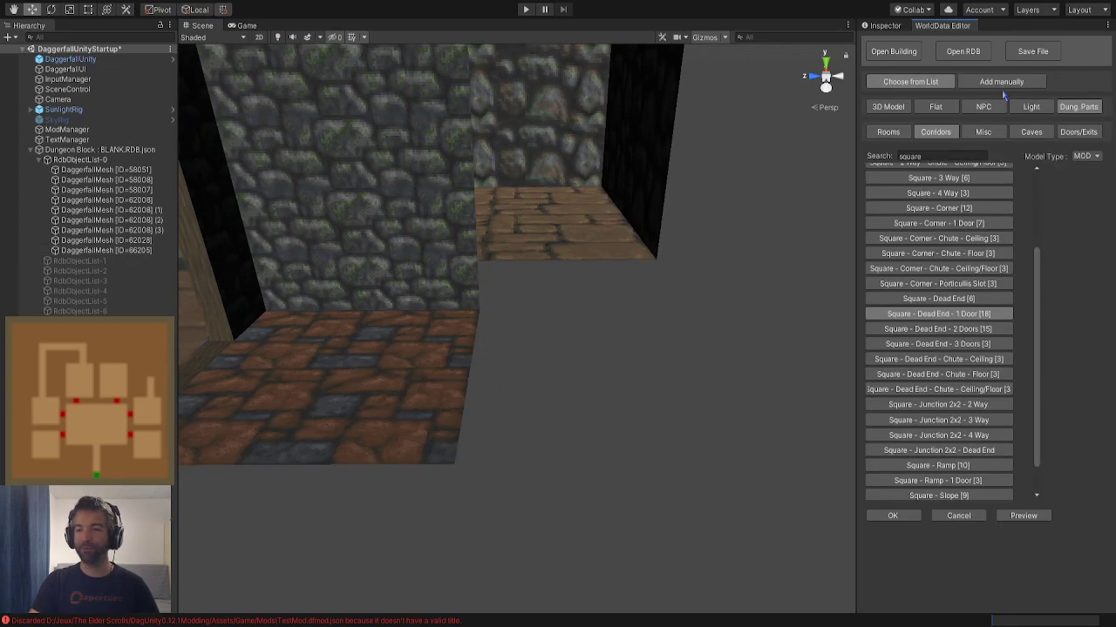
click(976, 300)
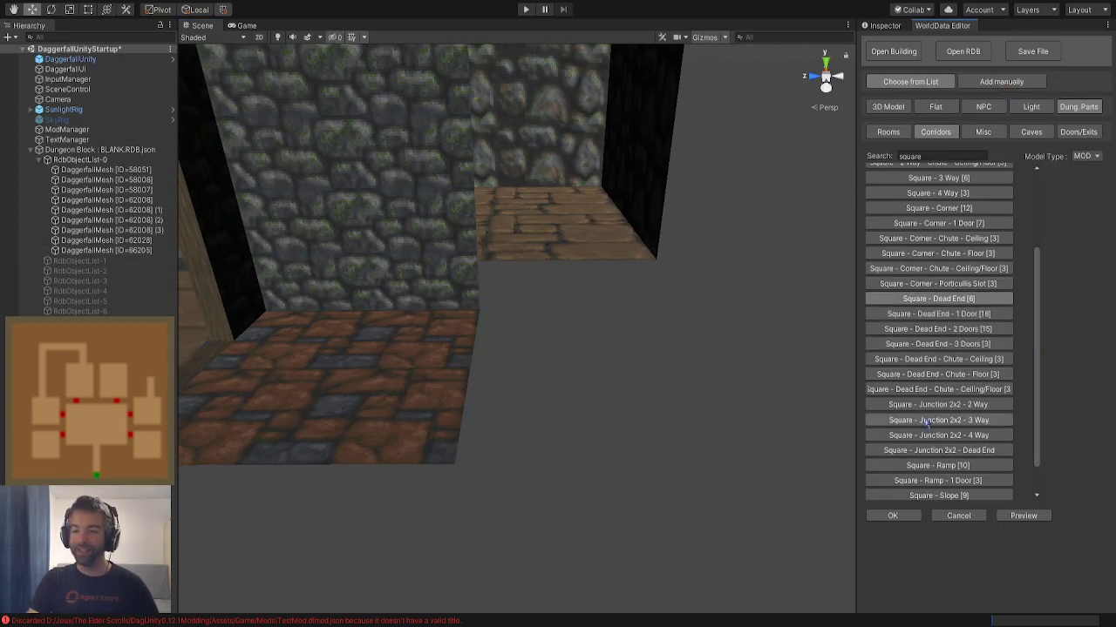
click(901, 518)
right_drag(583, 419, 586, 422)
key(s)
drag(510, 316, 494, 470)
click(988, 128)
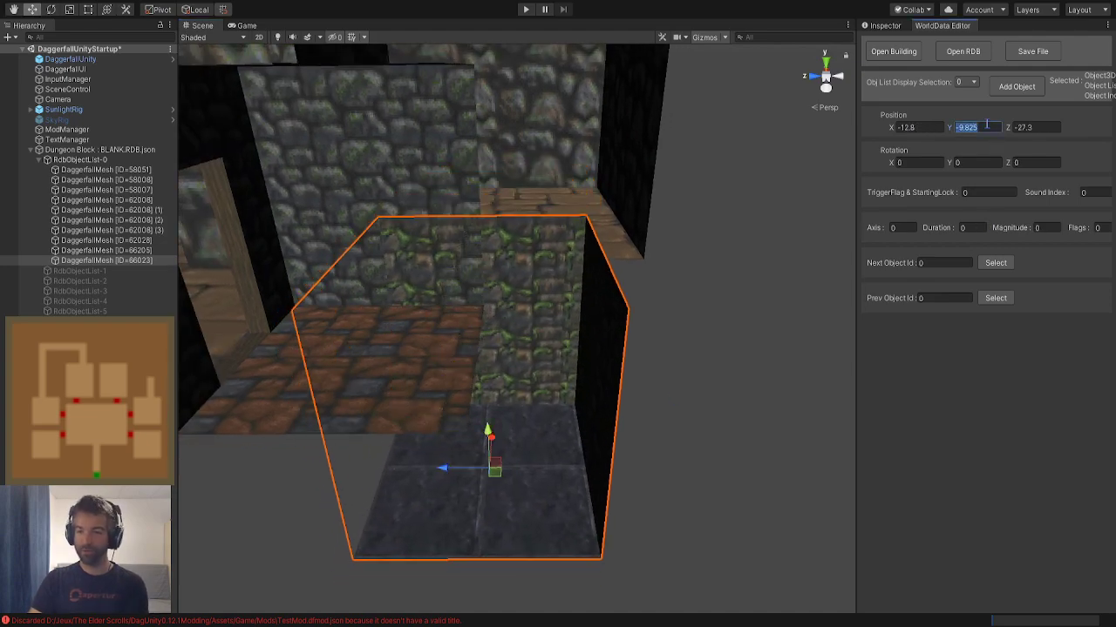
text(-8)
drag(489, 359, 576, 357)
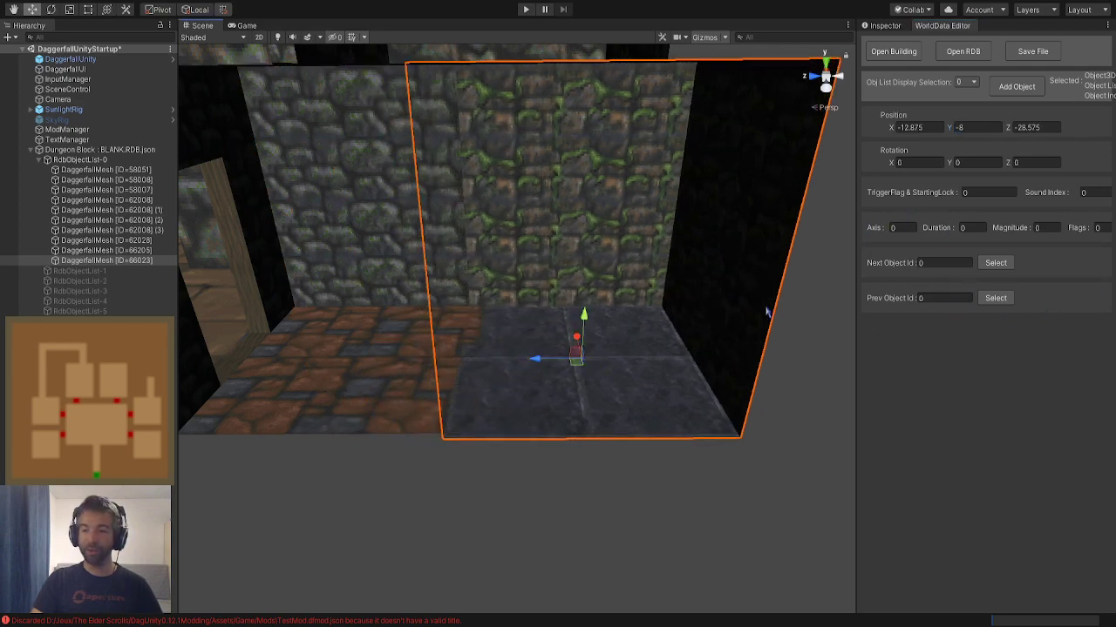
click(358, 239)
click(601, 350)
key(Delete)
Preview the Square - Dead End corridor again, switch to variant 66223 and add it to the block
click(1011, 87)
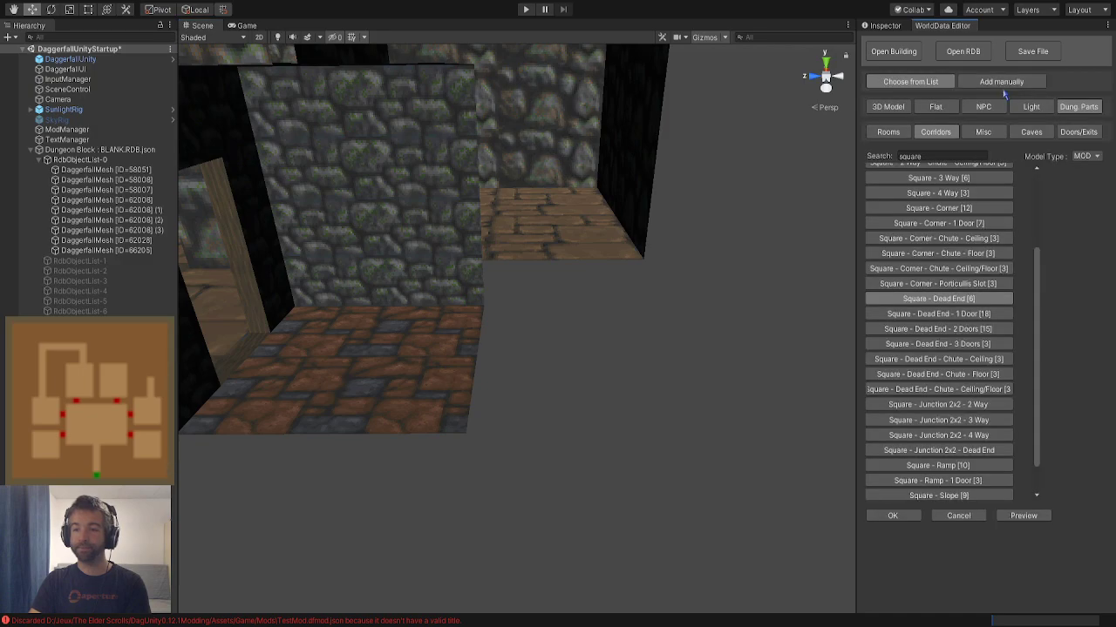
click(1023, 515)
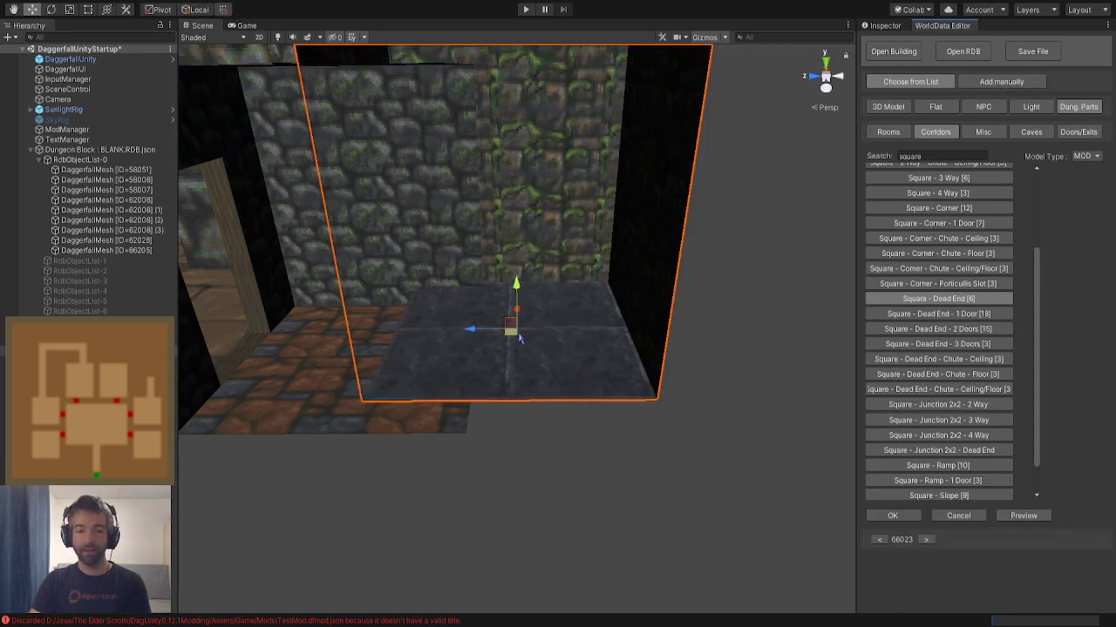
drag(488, 328, 602, 369)
click(926, 540)
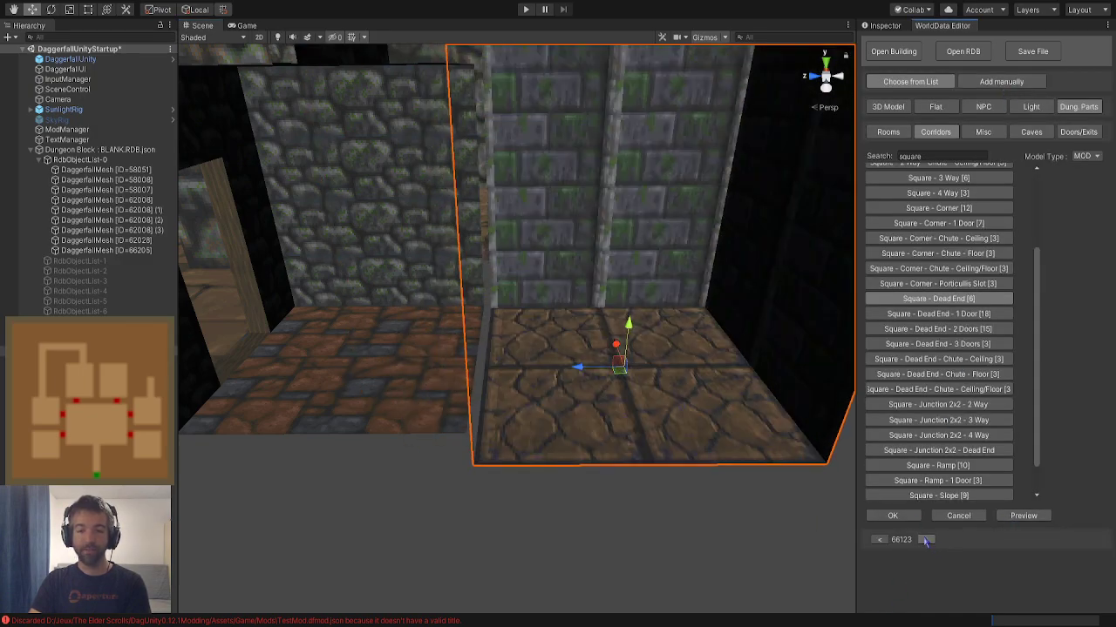
click(927, 540)
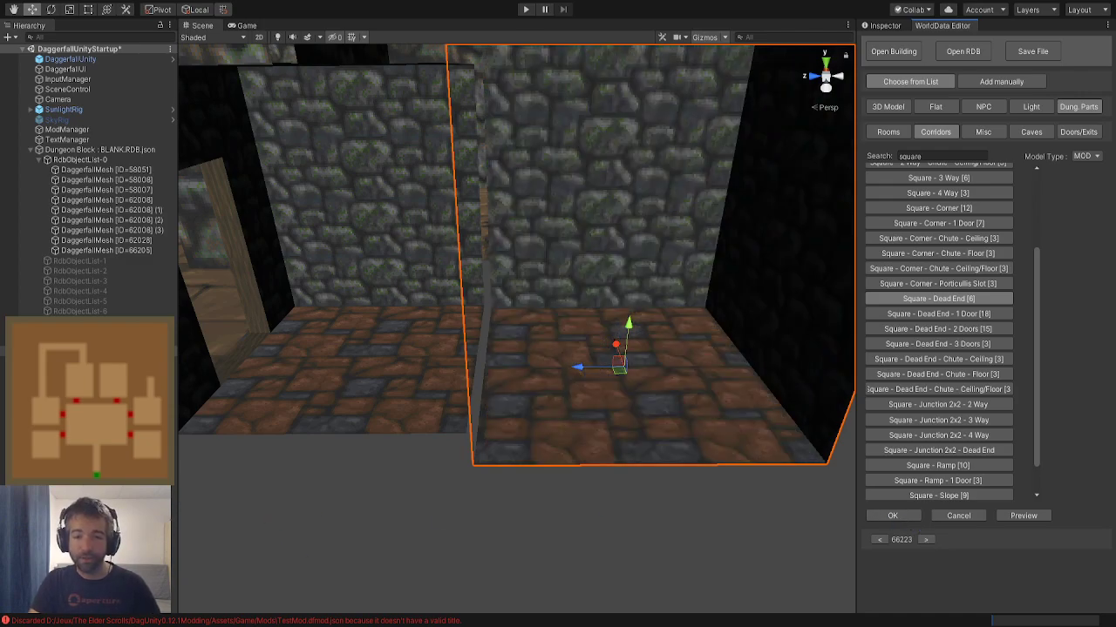
key(f)
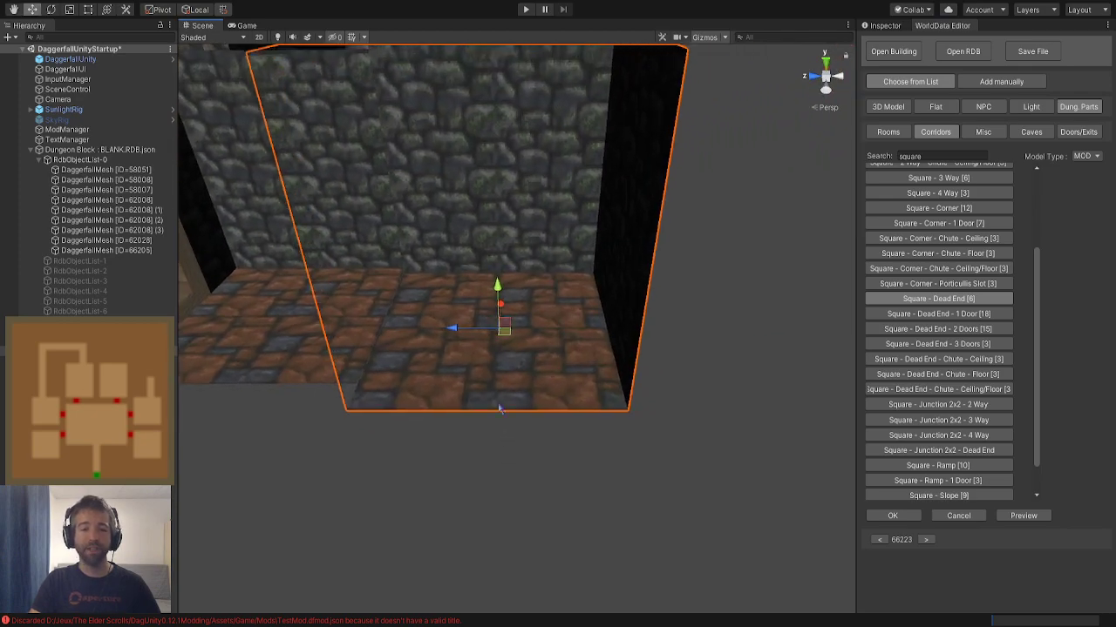
drag(503, 331, 780, 328)
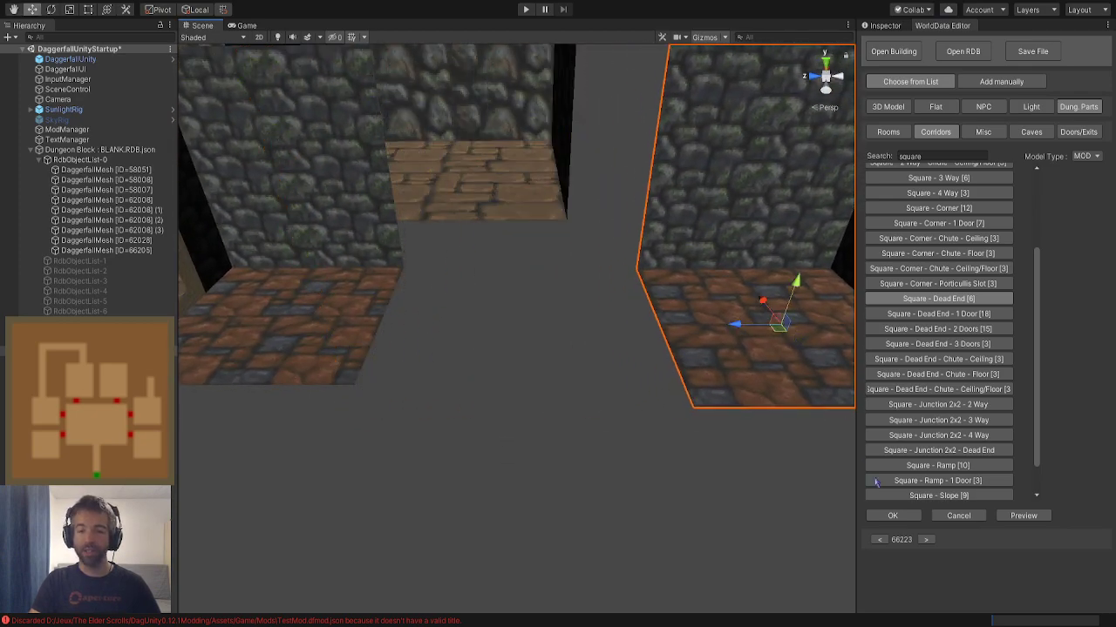
click(890, 516)
Set the dead end's Y position to -8 and move it opposite the doored corridor, to about X -13.35, Z -33.15, leaving a gap between them
key(f)
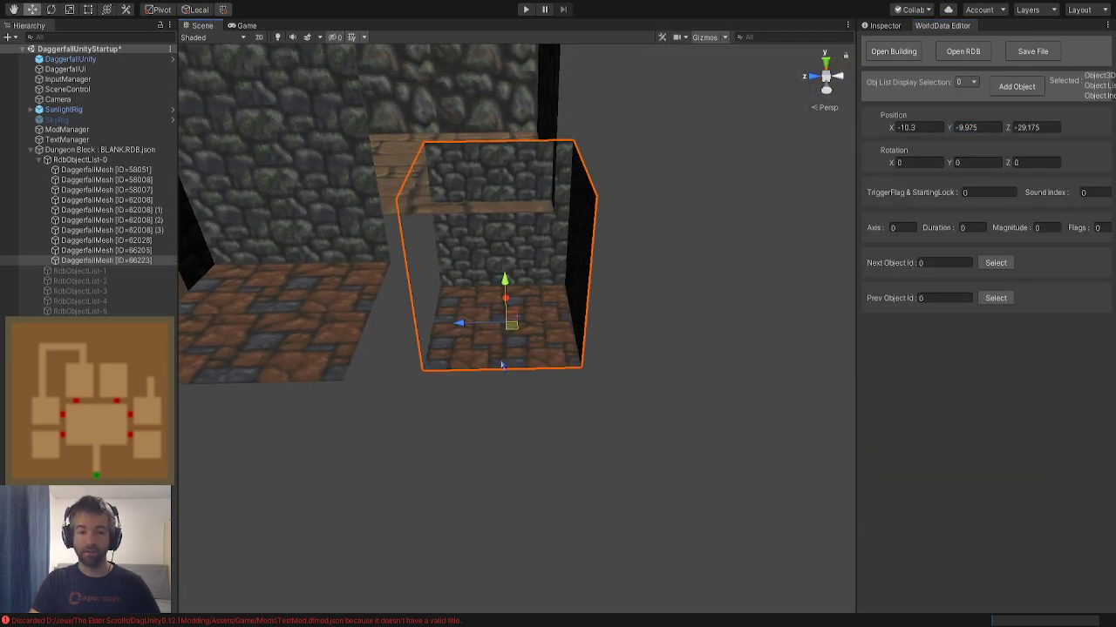
click(968, 128)
text(-8)
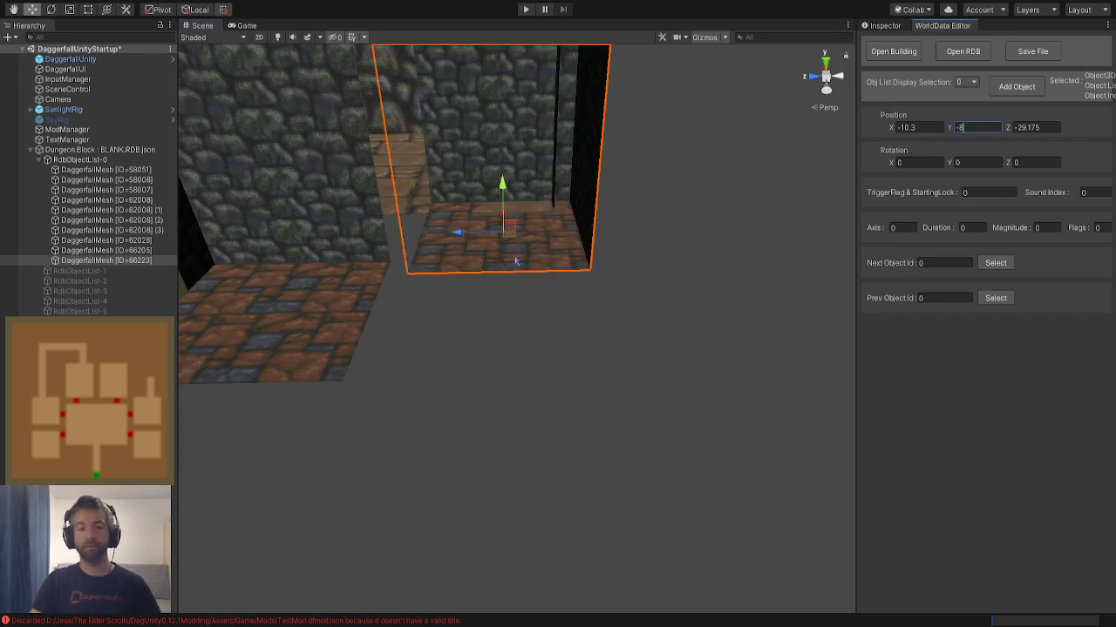
drag(515, 236, 799, 323)
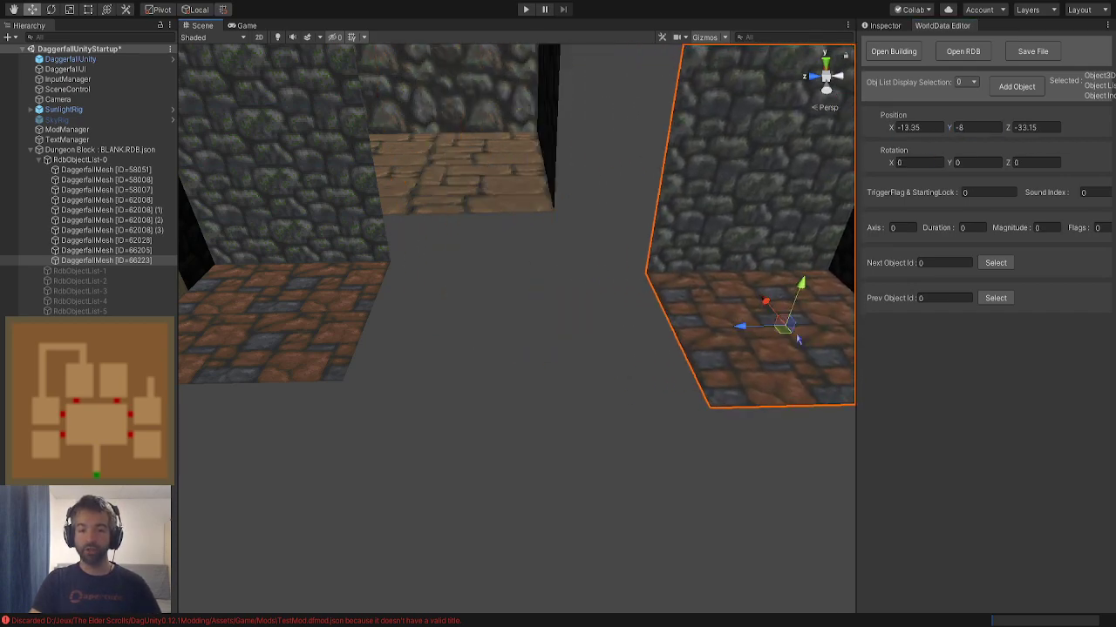
click(627, 377)
Preview the Square - 2 Way corridor, switch to variant 66200 and add it to the block
right_drag(627, 378, 605, 384)
alt+drag(606, 382, 619, 379)
click(1017, 86)
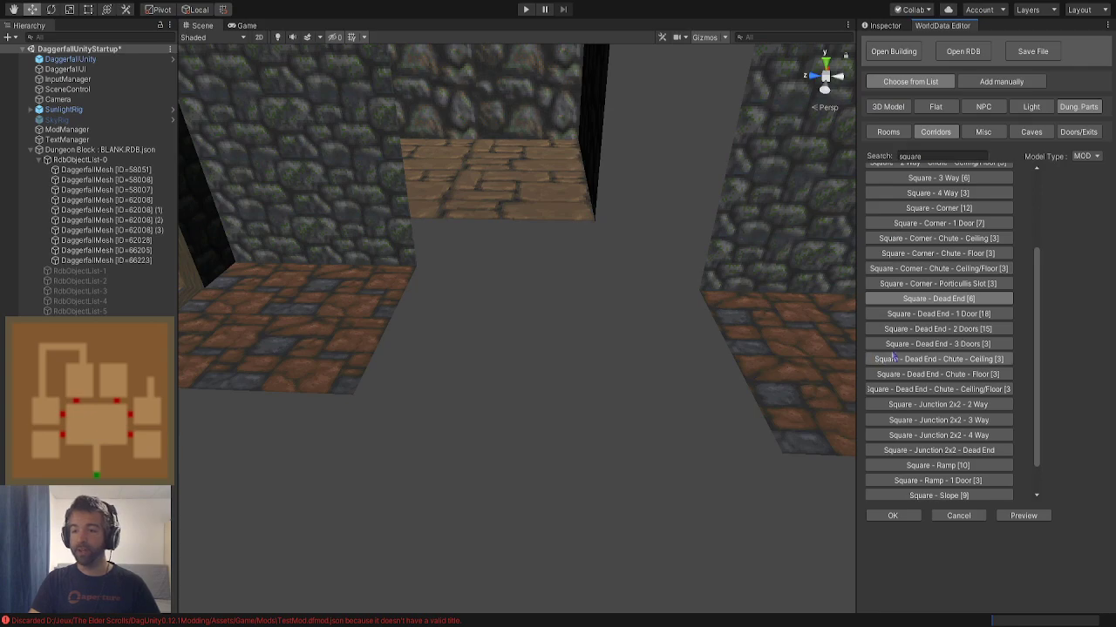
scroll(1038, 195, up, 3)
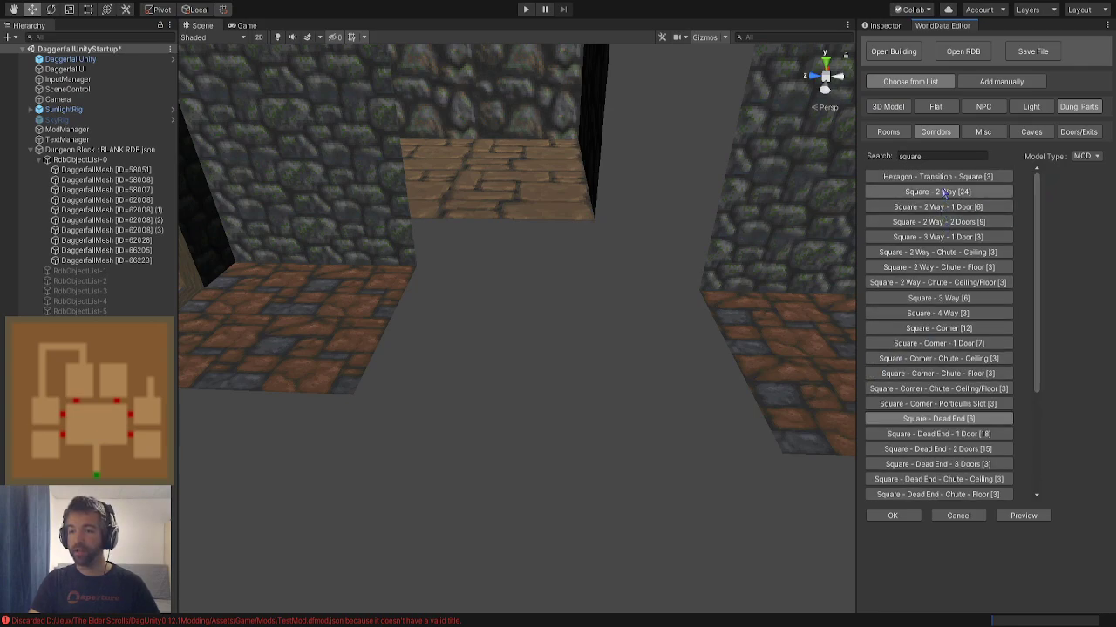
click(1024, 515)
alt+drag(544, 337, 558, 279)
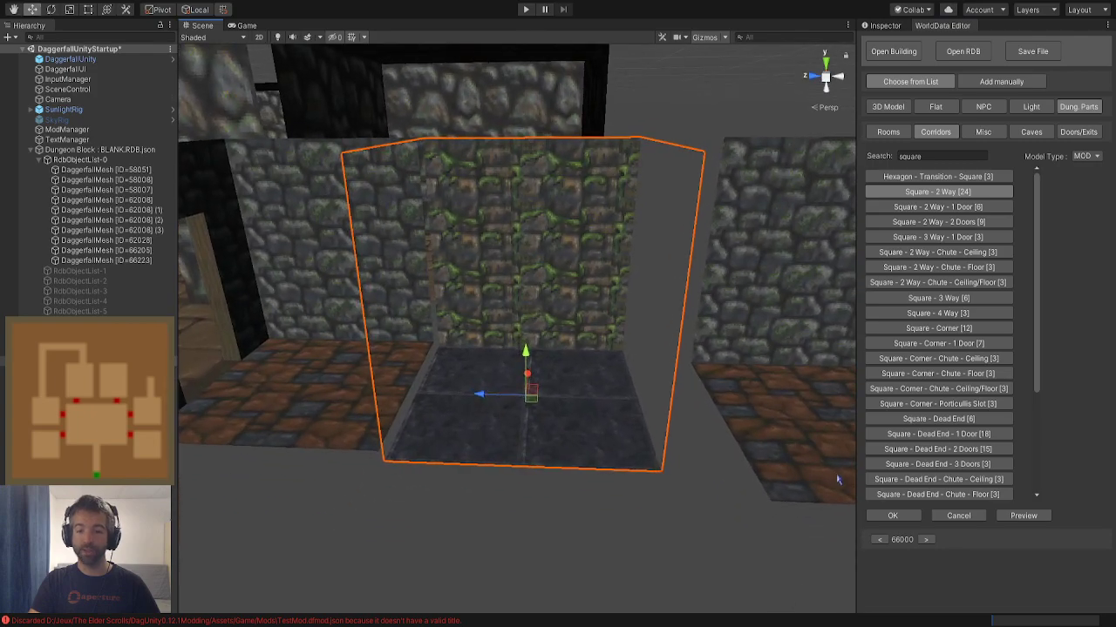
click(926, 540)
click(926, 540)
click(926, 541)
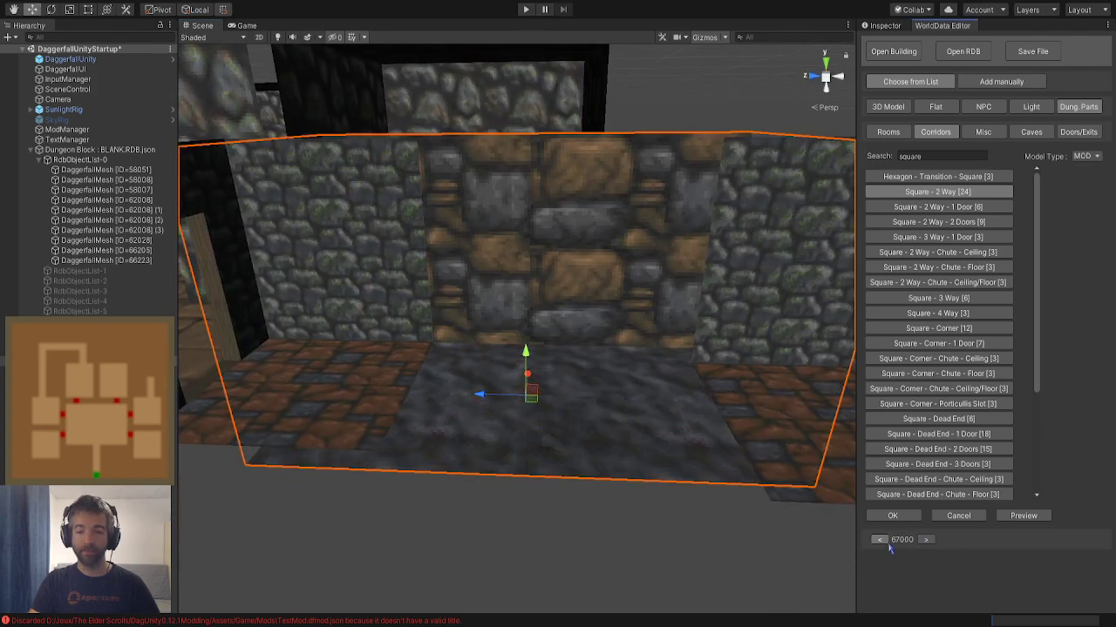
click(887, 543)
click(891, 515)
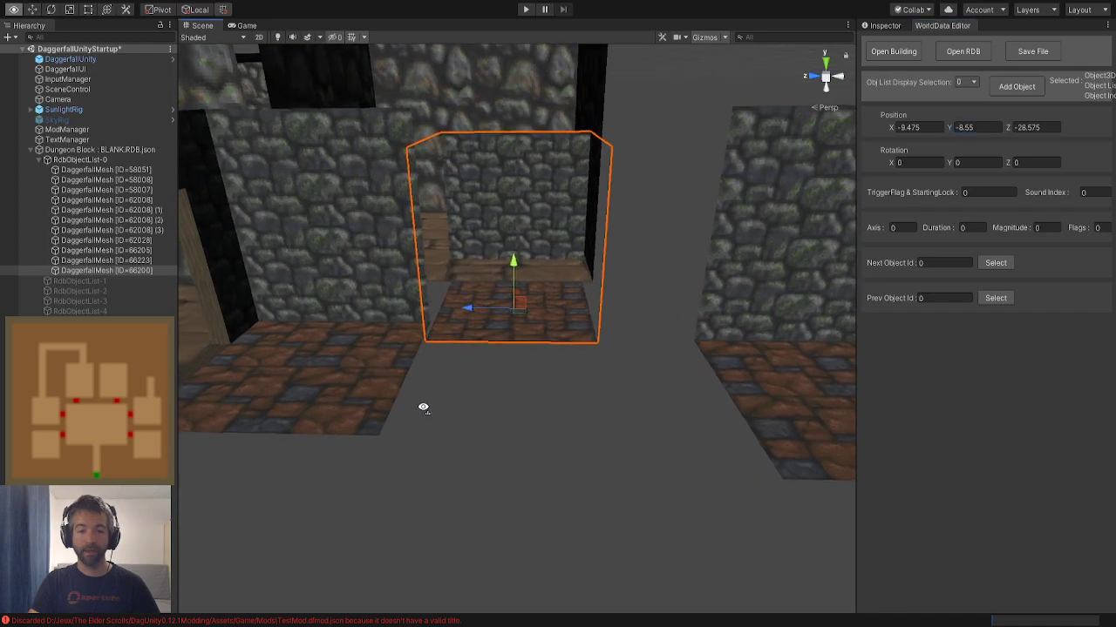
Set the straight corridor's Y position to -8 and its Z position to -25.6, taking the Z value from the doored corridor
click(971, 129)
text(-8)
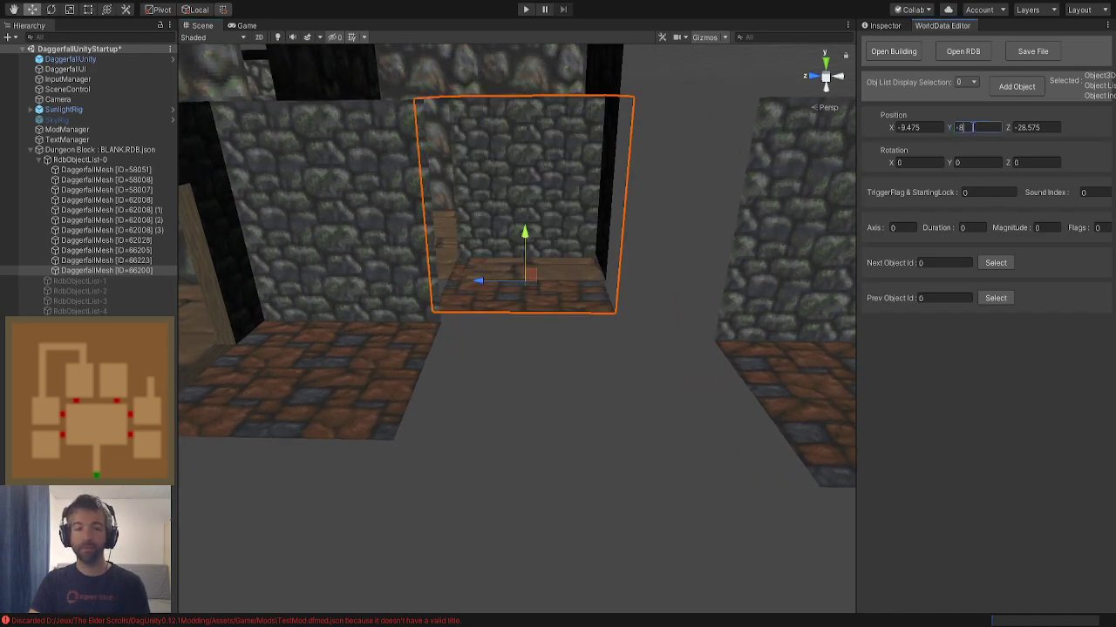
click(372, 366)
middle_drag(429, 350, 507, 354)
scroll(507, 354, up, 1)
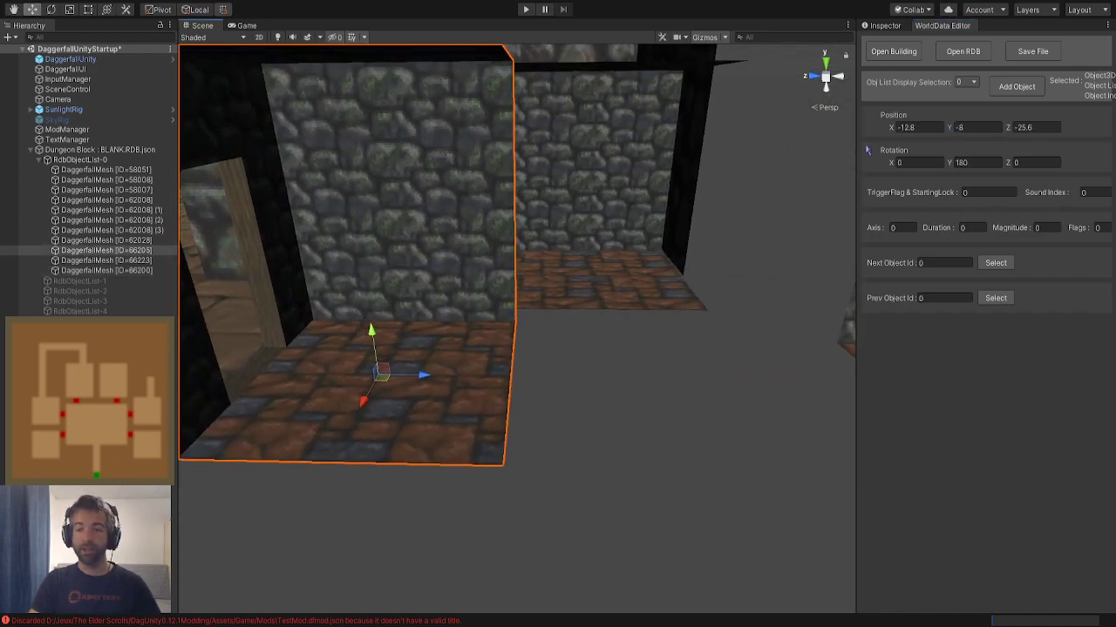
click(1028, 127)
click(606, 283)
click(451, 391)
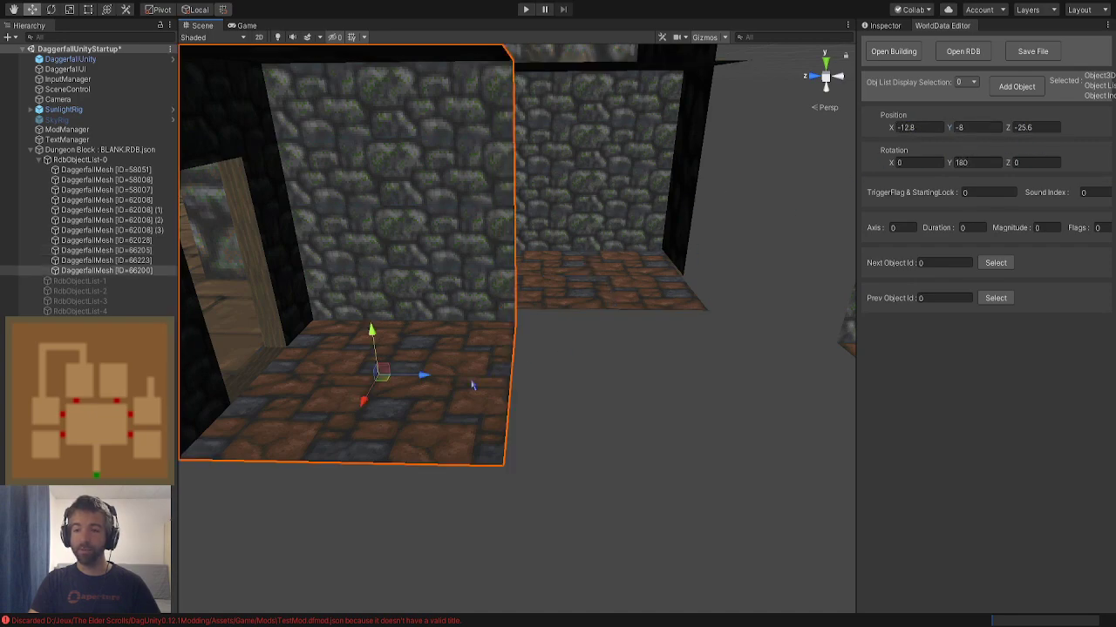
click(675, 311)
click(1027, 127)
text(-25.6)
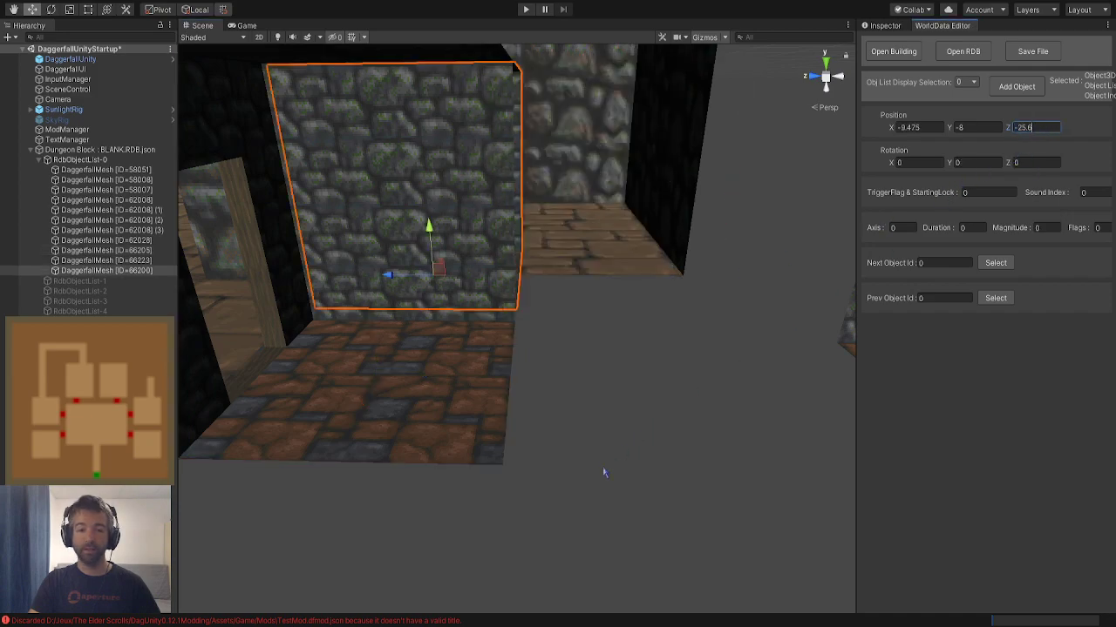
Set the straight corridor's X position to -12.8 and move it along Z to about -28.8, against the doored corridor's open end
drag(390, 275, 558, 276)
click(444, 365)
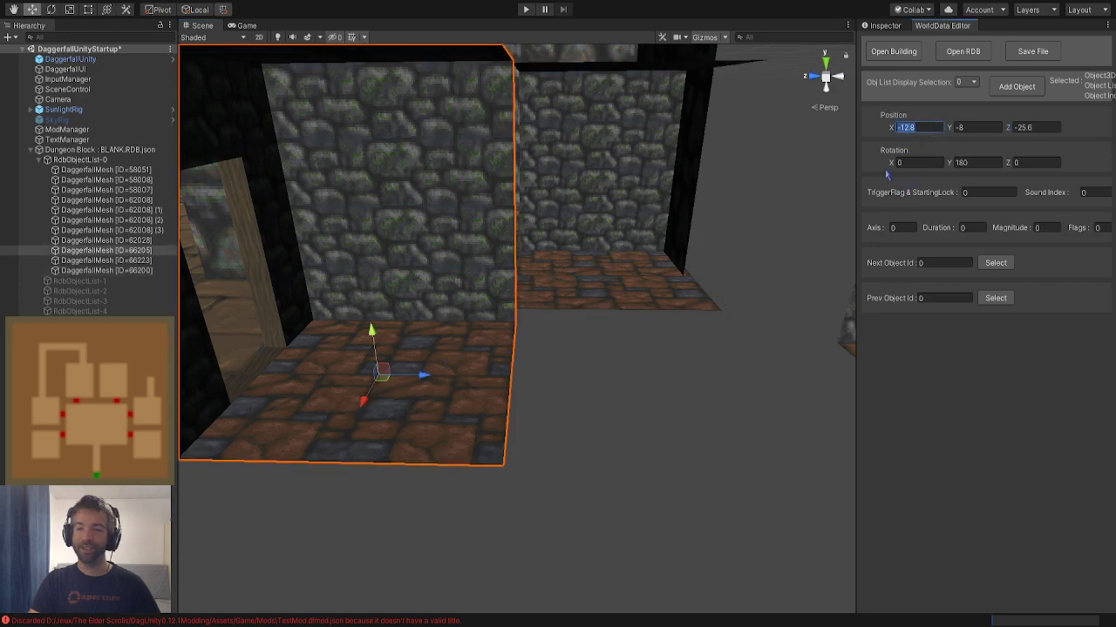
click(680, 299)
click(919, 128)
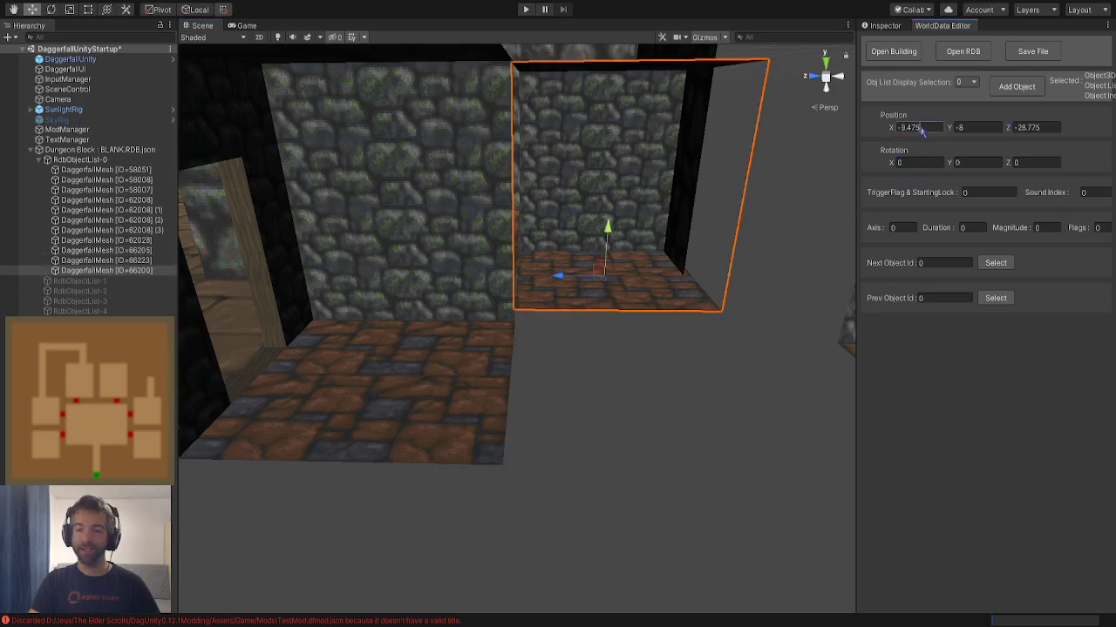
text(-12.8)
click(619, 485)
right_drag(610, 486, 635, 463)
key(w)
click(640, 428)
drag(663, 399, 668, 402)
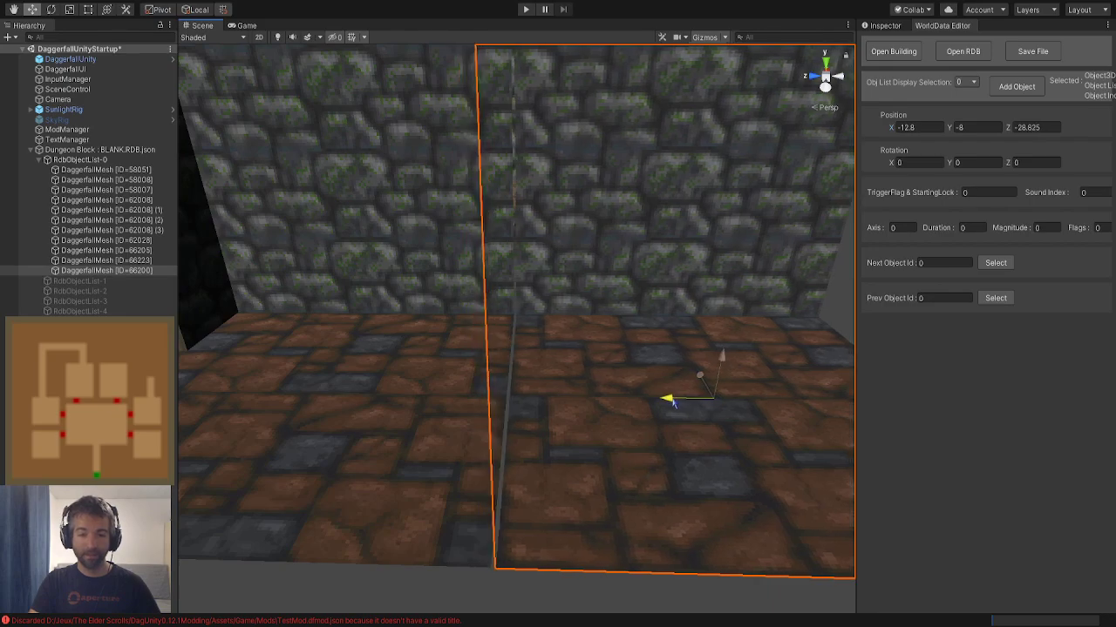
Set the dead end's X position to -12.8 and move it to Z -32, flush against the straight corridor
right_drag(671, 403, 654, 415)
key(s)
click(620, 490)
right_drag(619, 490, 631, 493)
key(d)
click(704, 426)
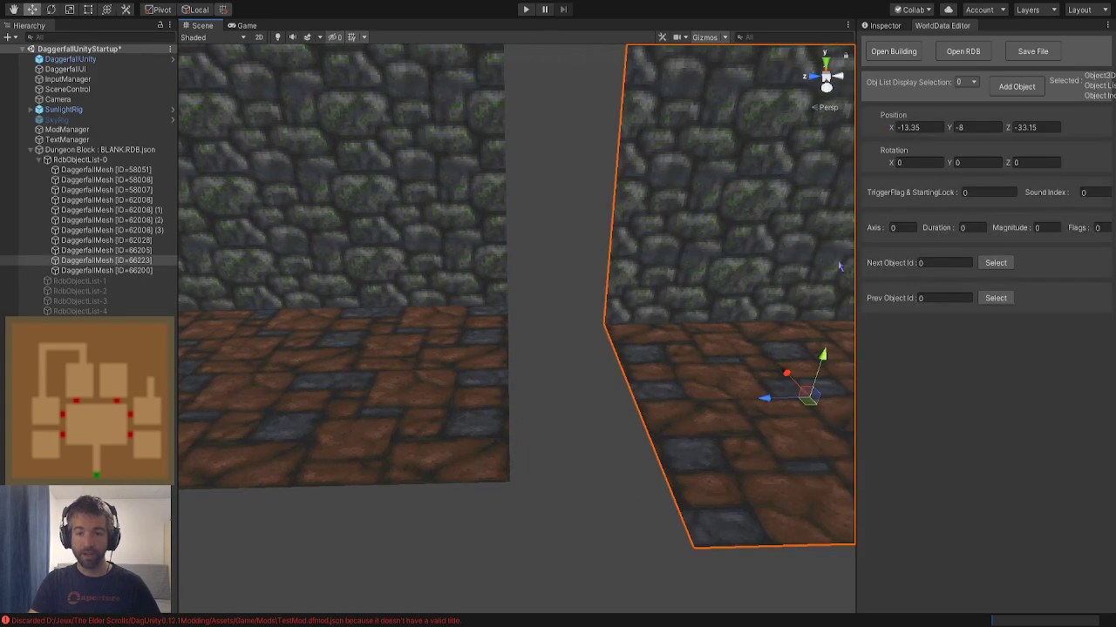
click(931, 128)
text(-12.8)
drag(739, 361, 626, 377)
click(599, 580)
click(598, 430)
right_drag(631, 378, 678, 337)
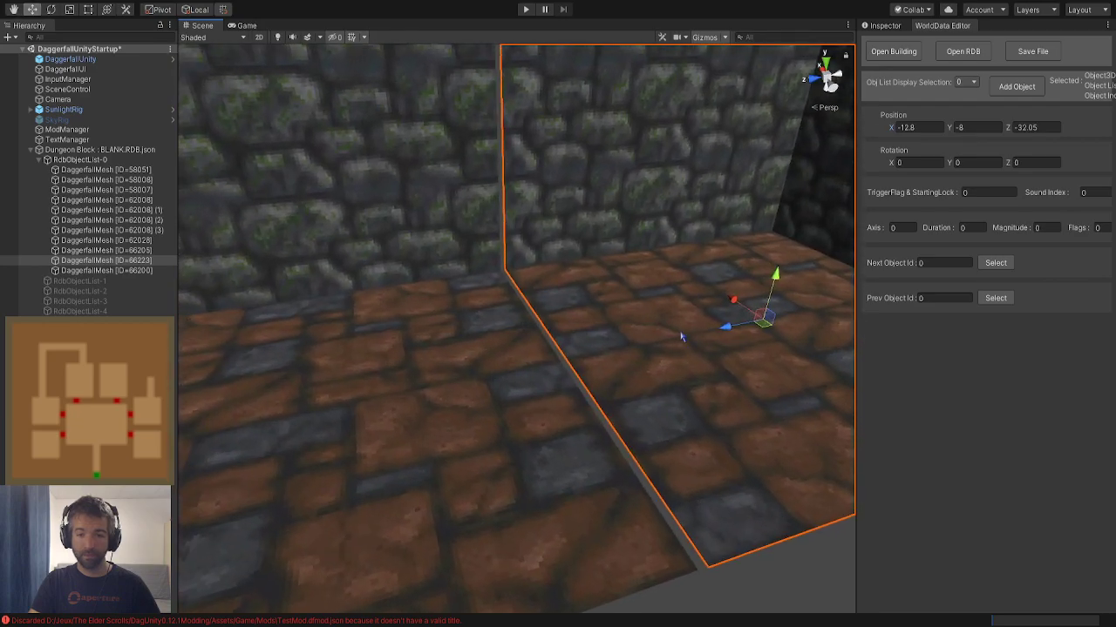
drag(717, 336, 711, 338)
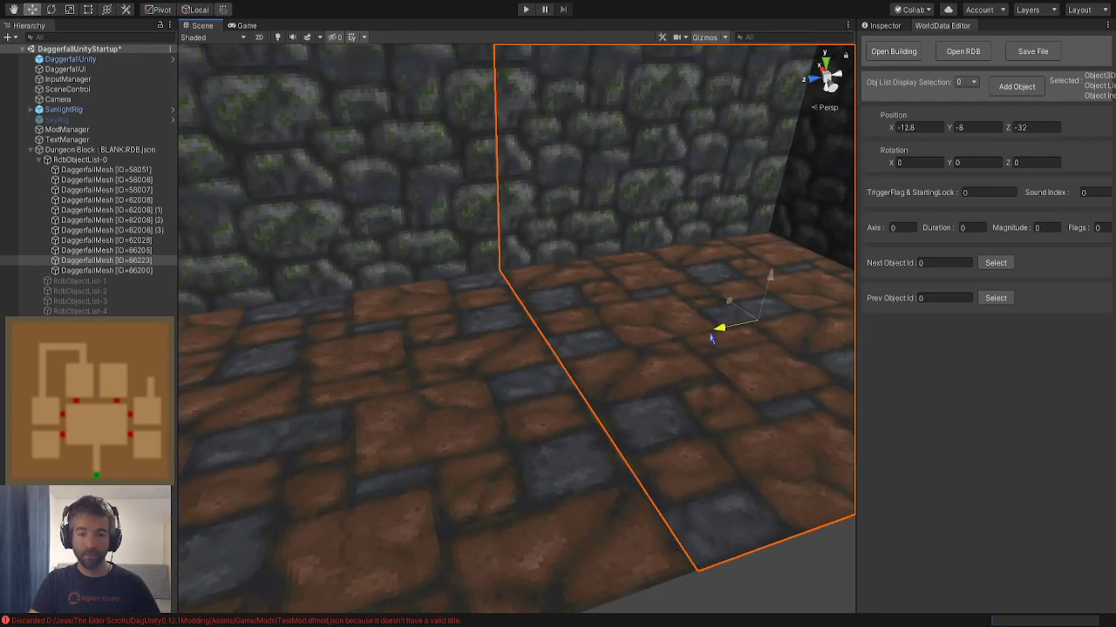
click(729, 581)
Start adding another object for the central room's open side and list all dungeon rooms without the search filter
right_drag(729, 582, 284, 368)
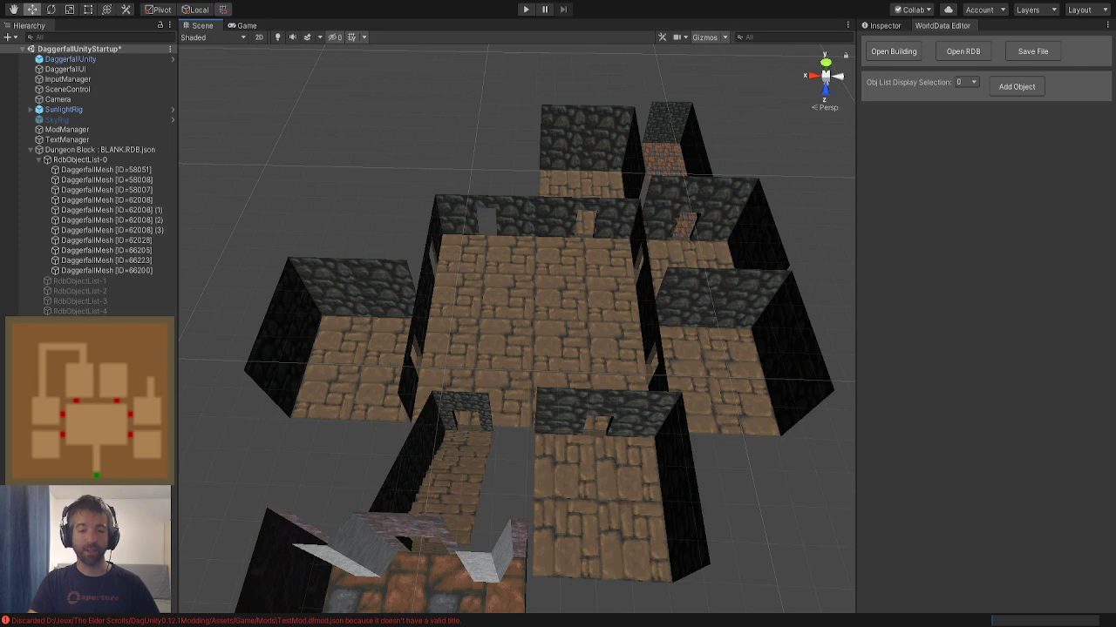
right_drag(291, 160, 737, 142)
key(w)
click(738, 142)
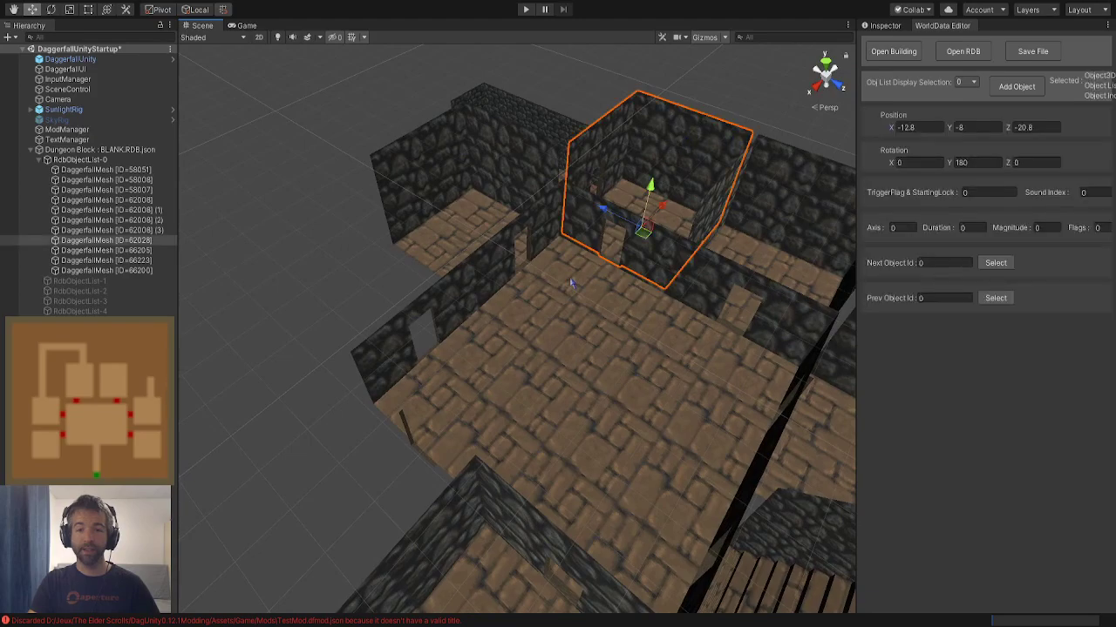
right_drag(571, 283, 620, 309)
scroll(608, 369, down, 5)
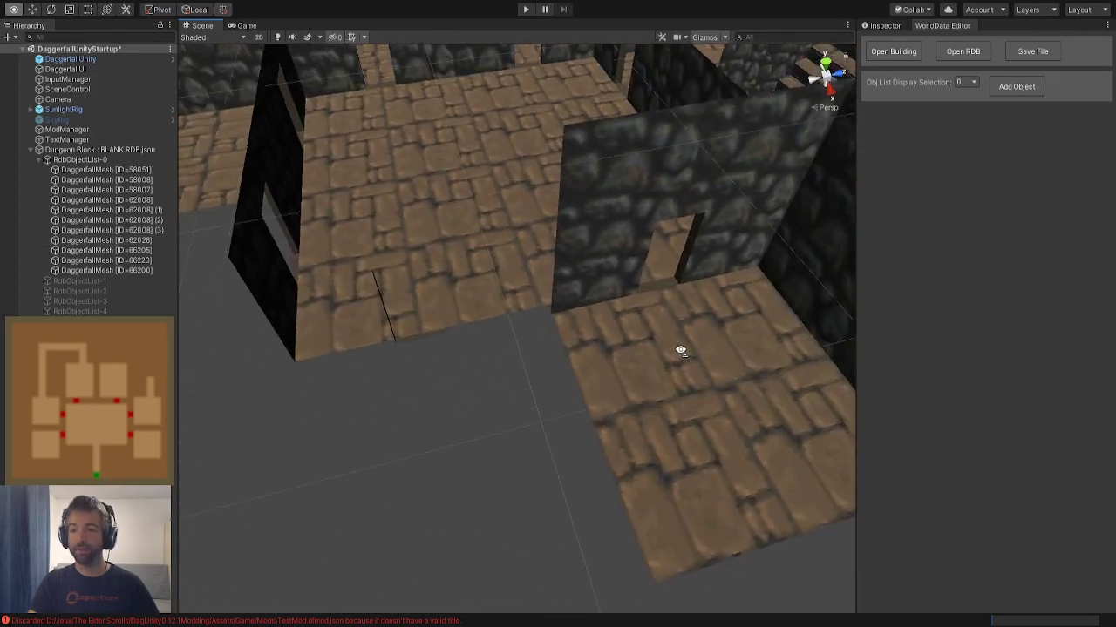
click(1016, 87)
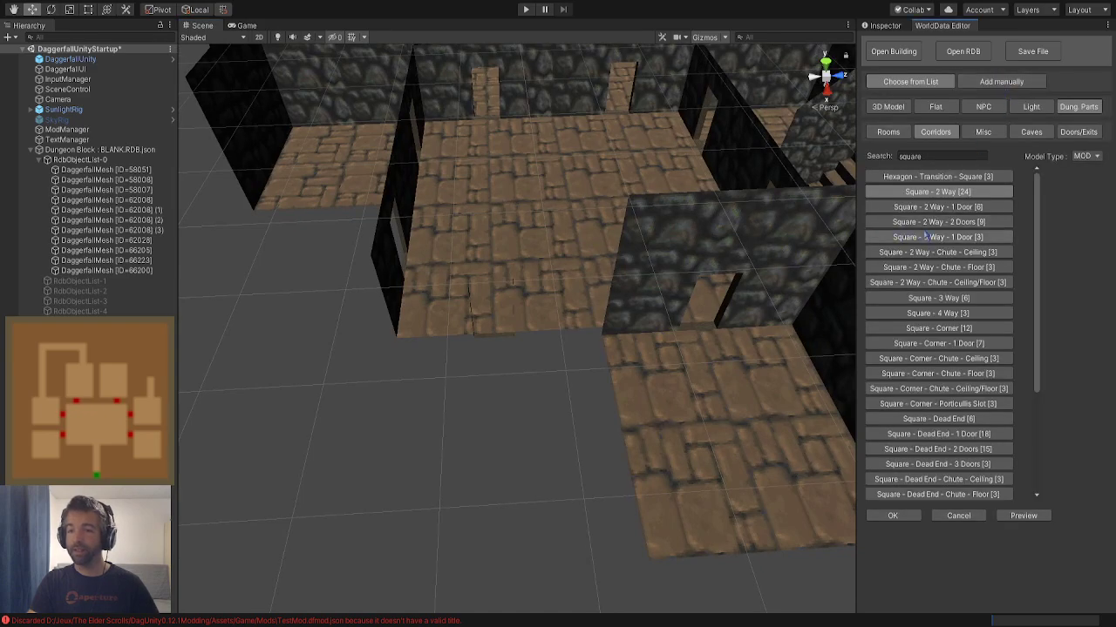
click(889, 132)
click(925, 156)
key(BackSpace)
key(BackSpace)
key(BackSpace)
key(BackSpace)
key(BackSpace)
key(BackSpace)
Preview Room 2x2 - 2 Doors, switch to variant 62028 and add it to the block
drag(1035, 207, 1037, 269)
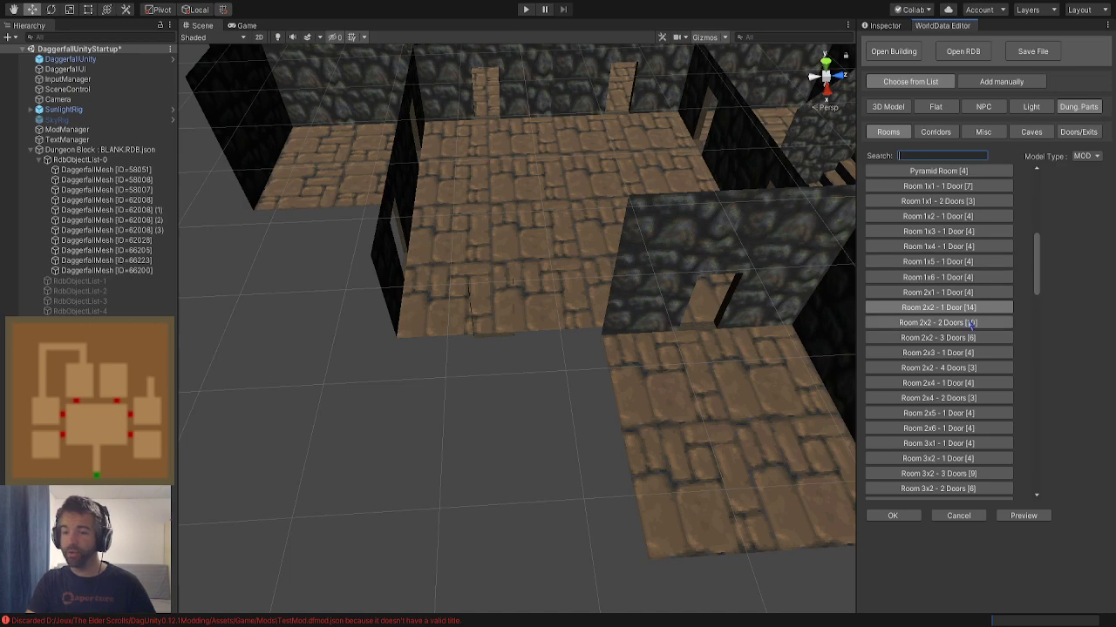
scroll(939, 262, down, 2)
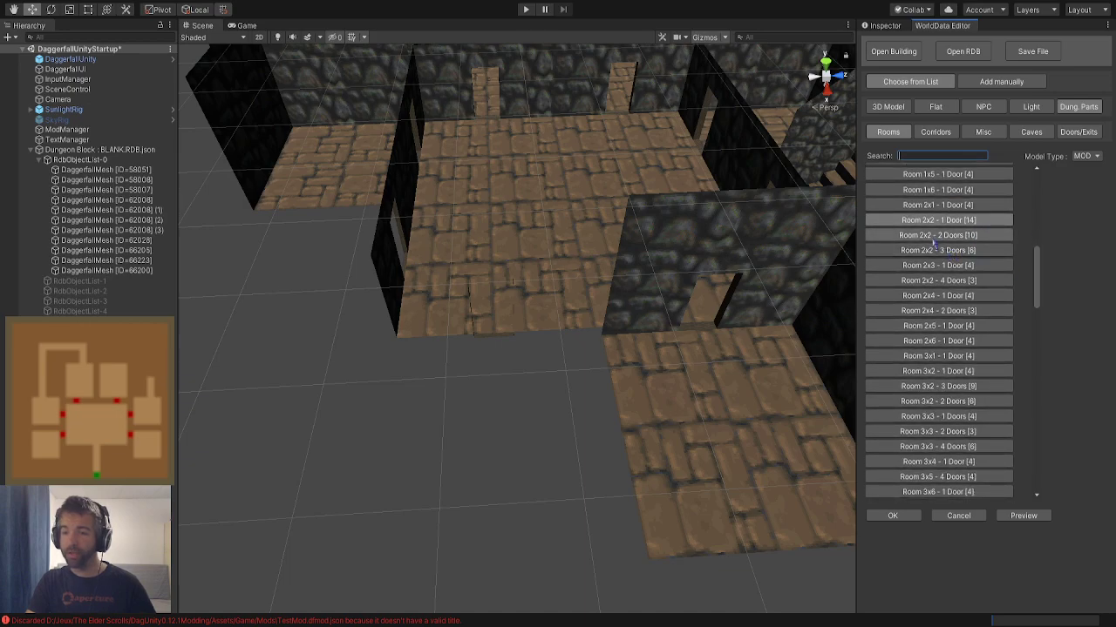
click(1022, 516)
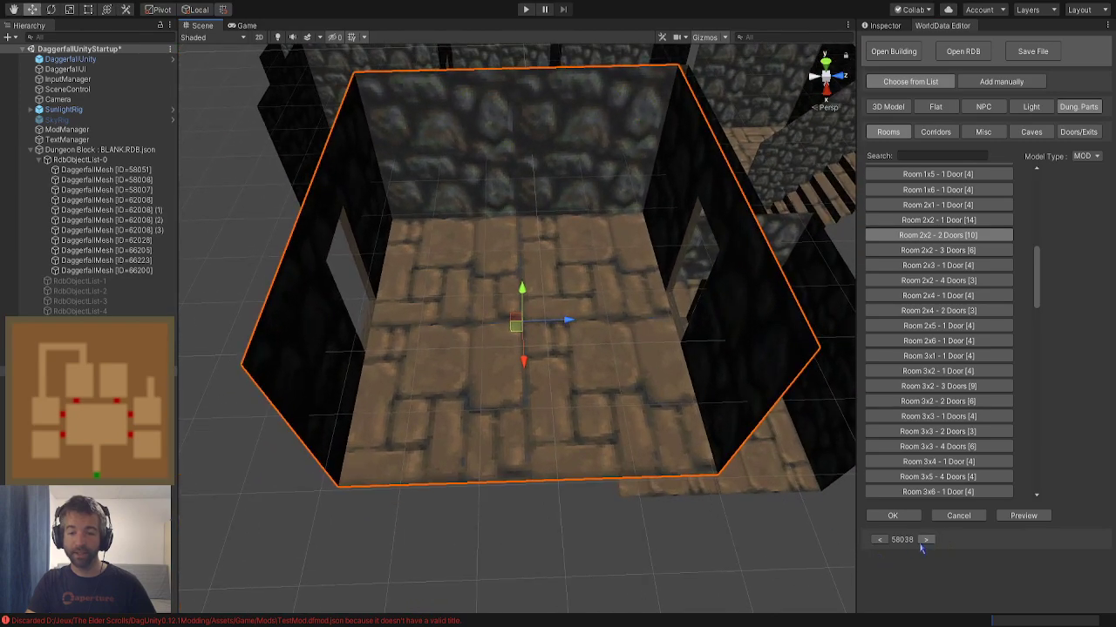
click(925, 539)
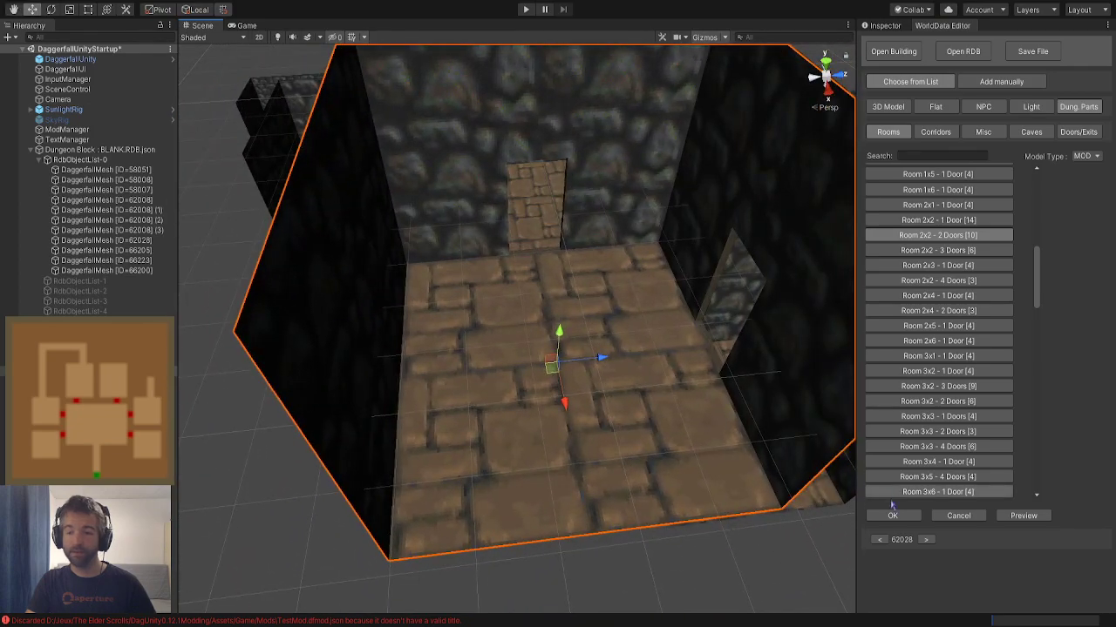
click(892, 515)
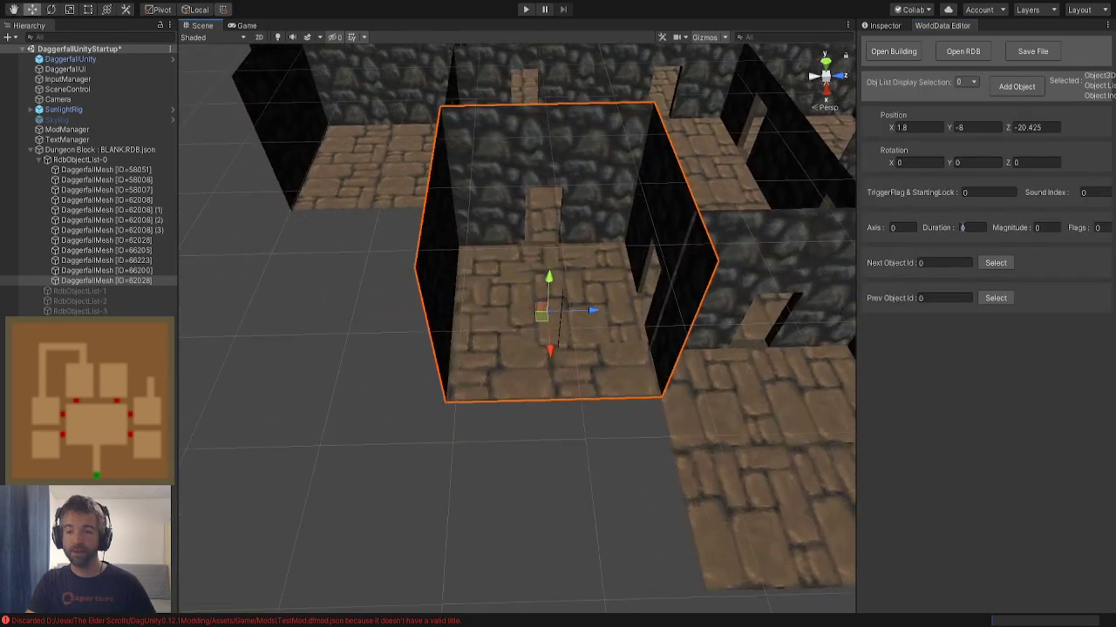
Try a Y rotation of 90 on the new two-door room
click(967, 162)
text(90)
drag(969, 162, 925, 163)
text(27)
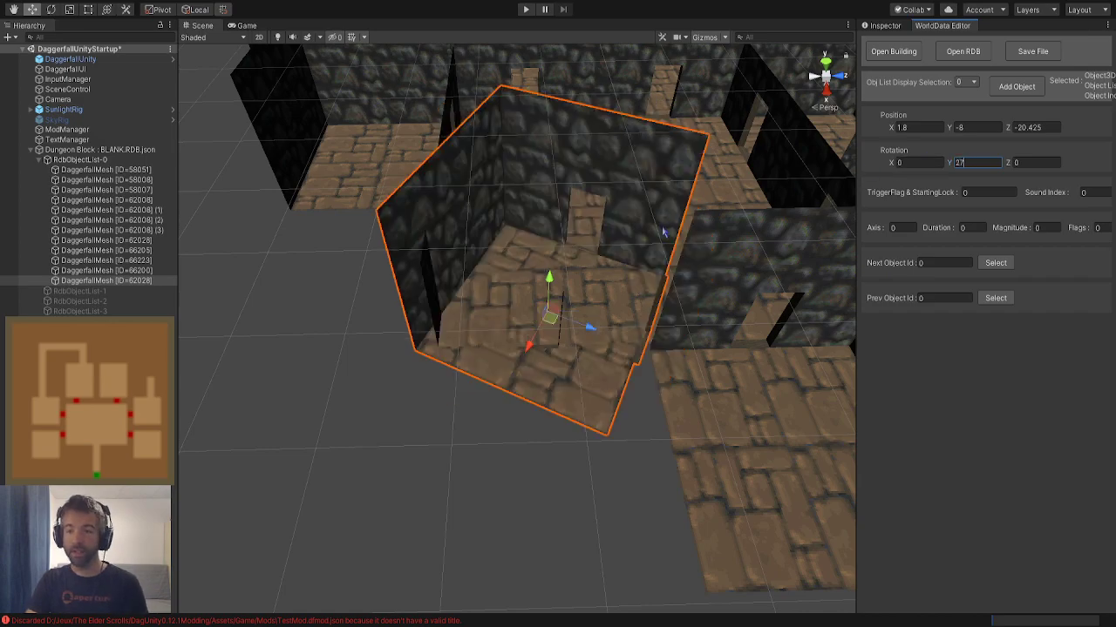
key(BackSpace)
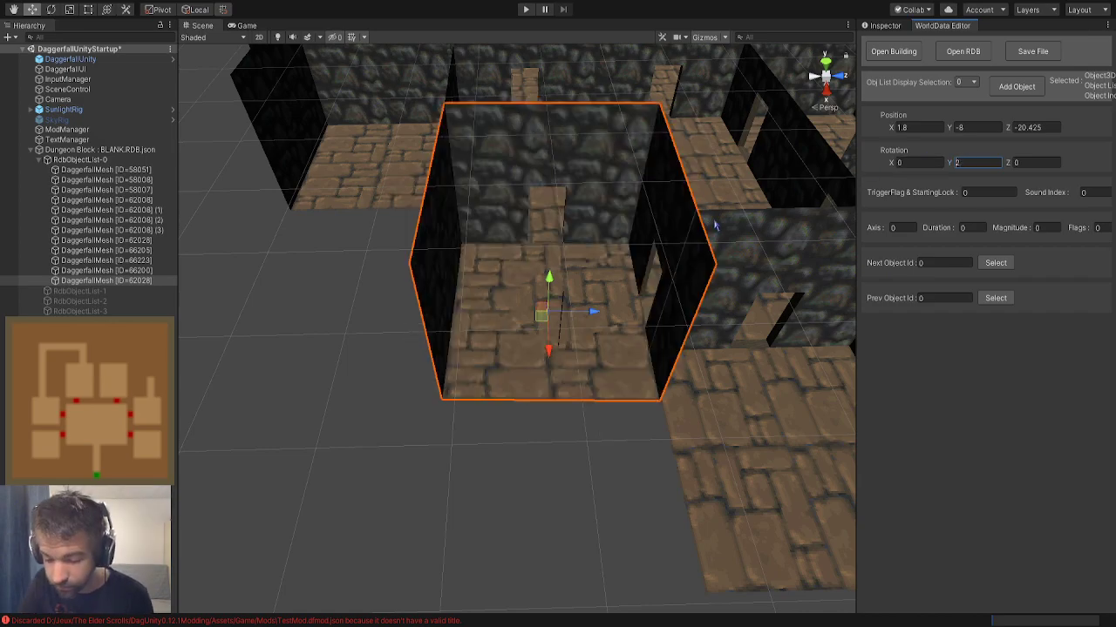
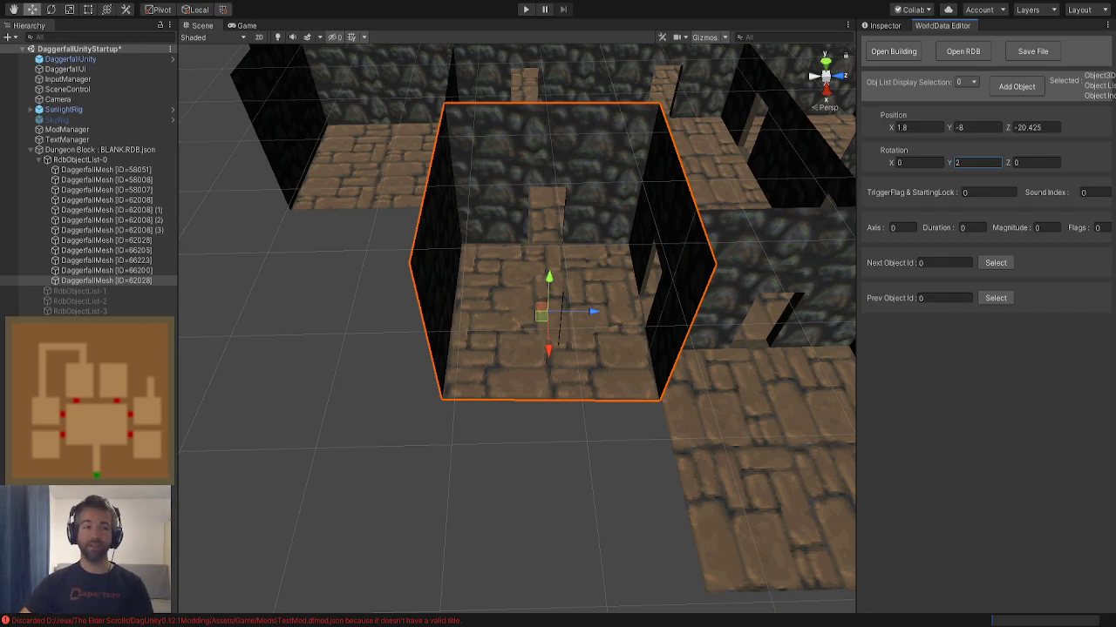
click(314, 425)
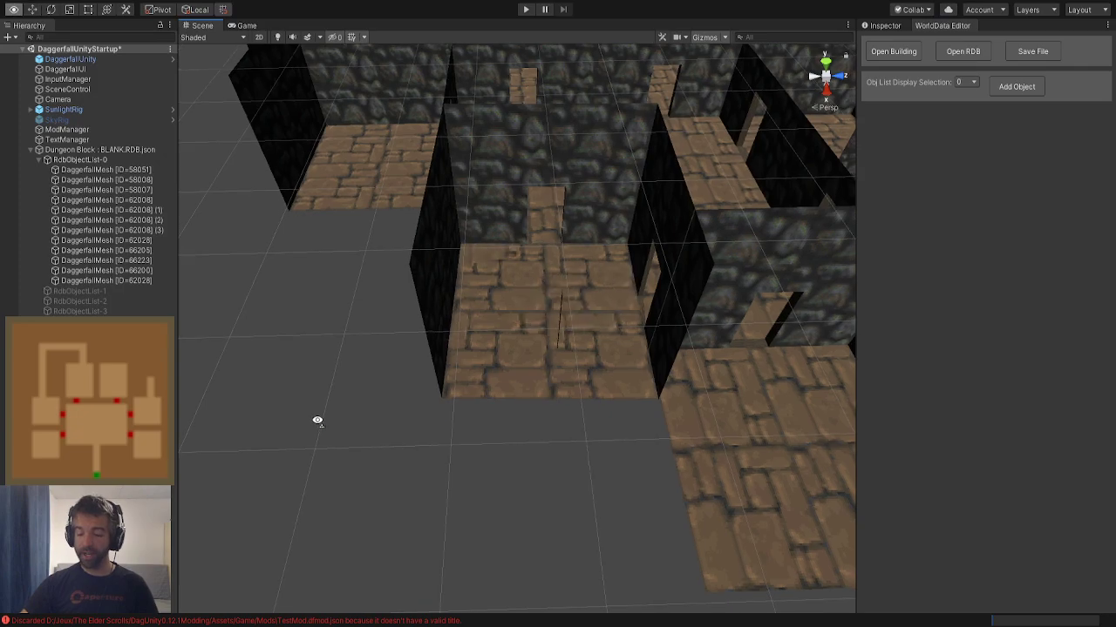
Move the new two-door room out of the central room, to about X 7.175, Z -20.775
click(480, 341)
drag(539, 336, 539, 504)
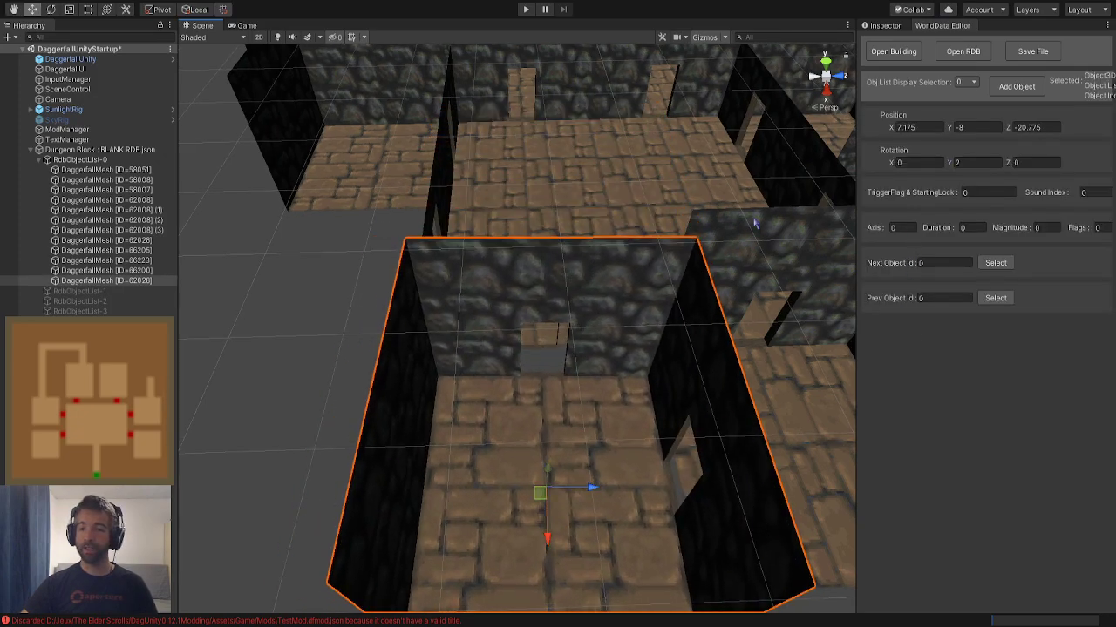
key(f)
Try a Y rotation of 90 on the two-door room, and set it to 270
click(967, 162)
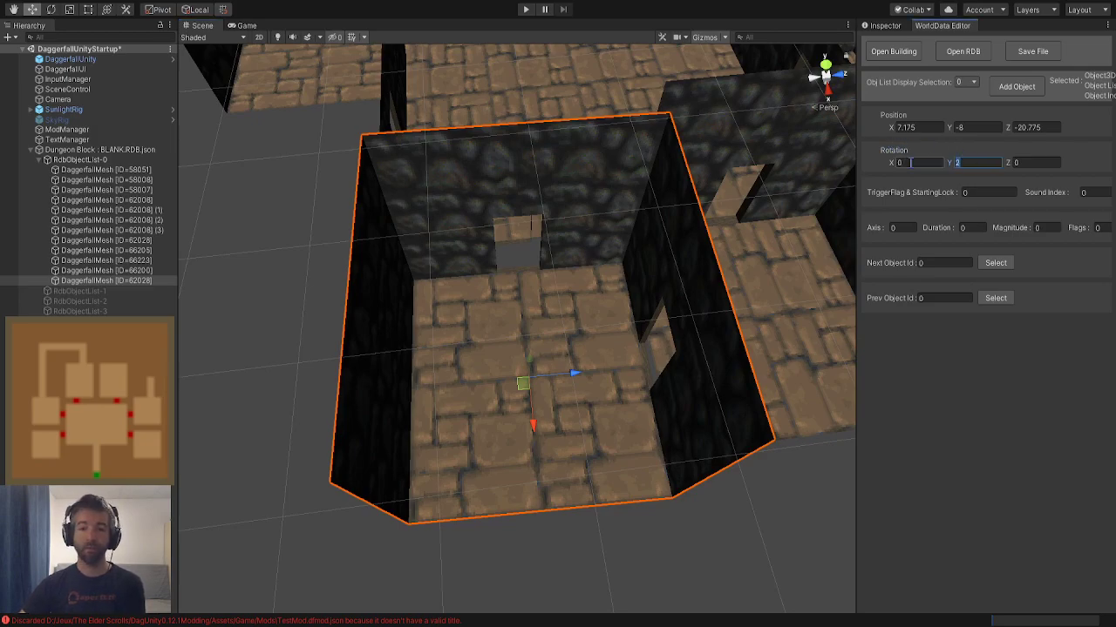
click(612, 107)
click(534, 347)
click(973, 163)
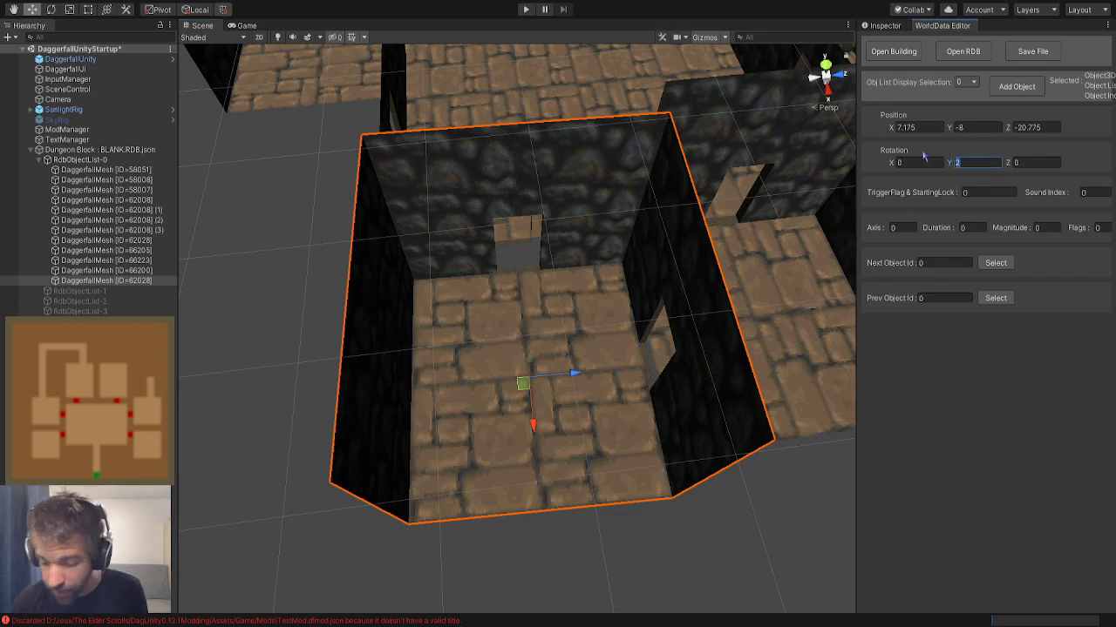
text(90)
key(Return)
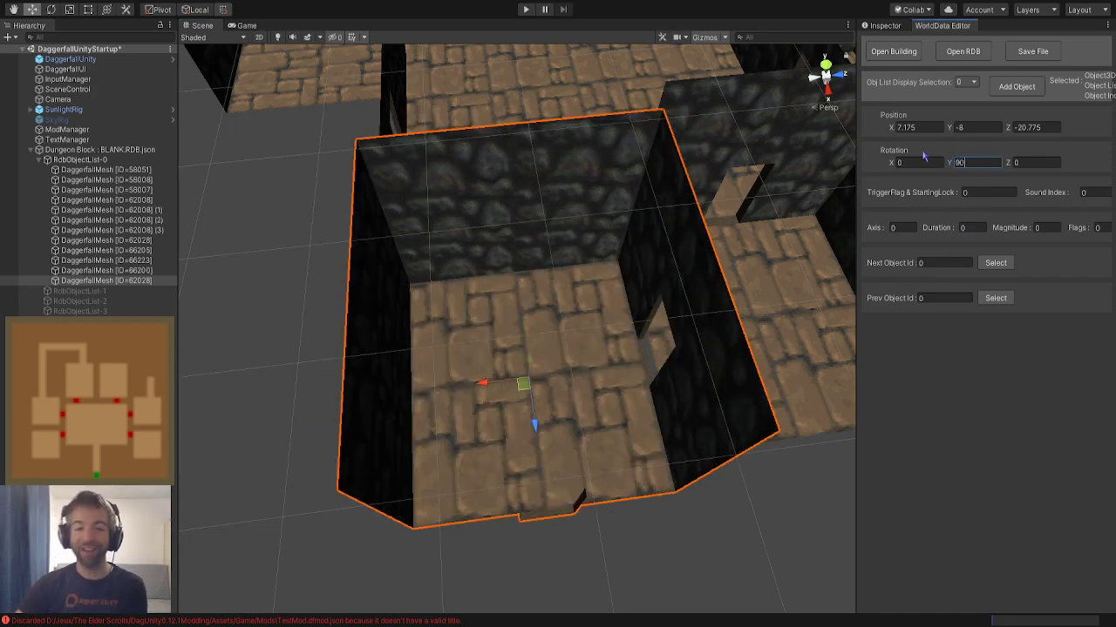
text(270)
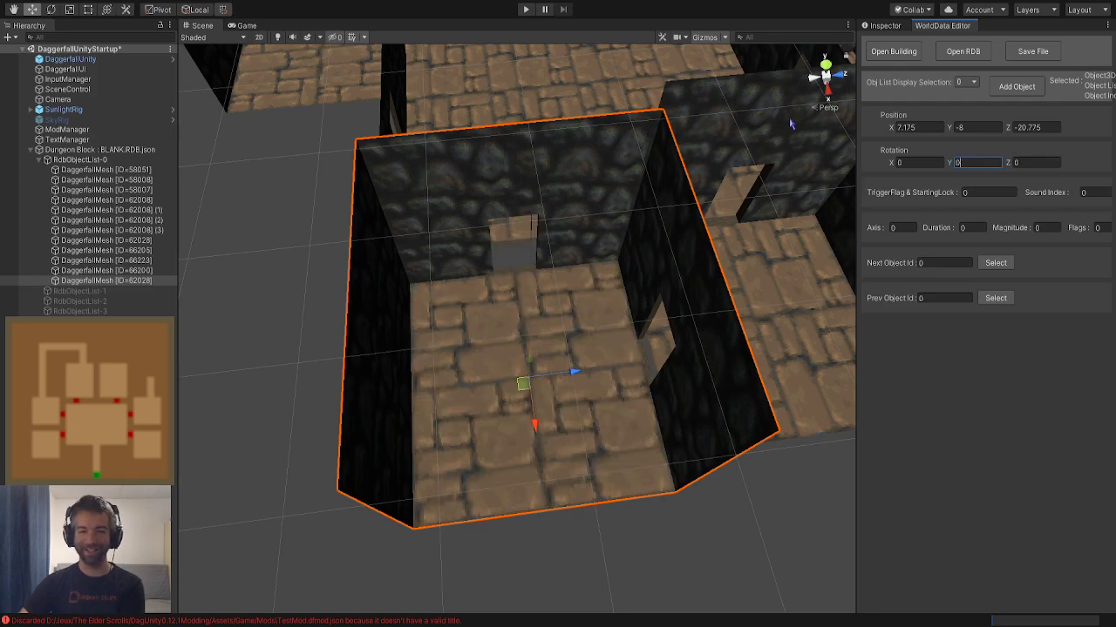
Move the two-door room to X 6.4 against the central room and nudge it along Z to line up the walls and doorway
mouse_move(488, 451)
right_down()
mouse_move(489, 439)
mouse_move(519, 438)
mouse_move(488, 434)
right_up()
key(w)
alt+drag(488, 436, 392, 420)
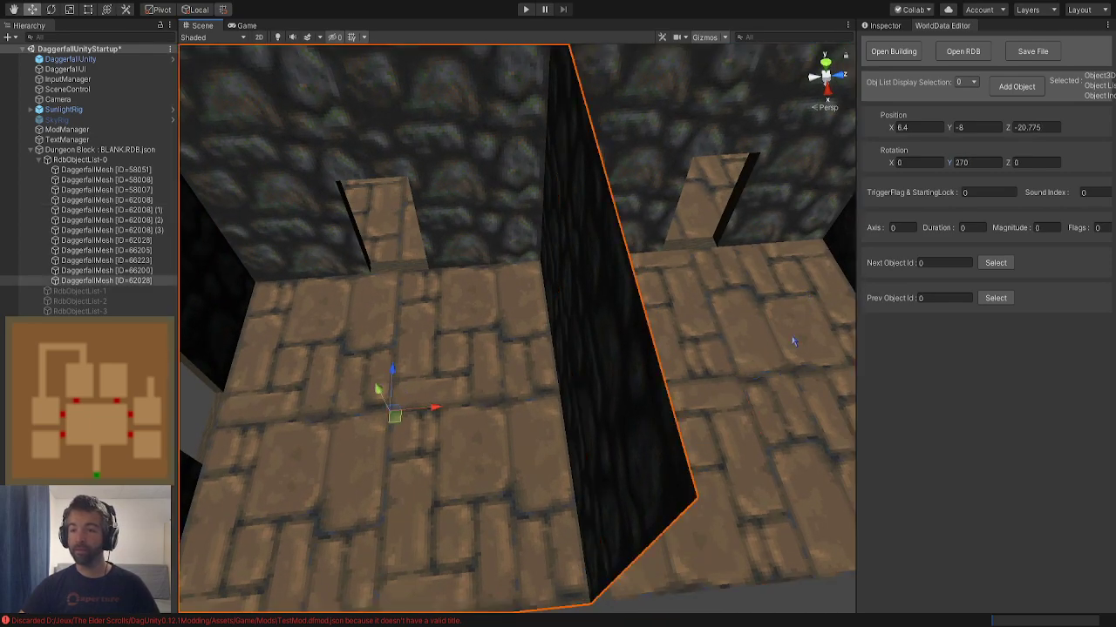
right_drag(373, 433, 584, 313)
click(382, 286)
click(619, 321)
drag(426, 235, 433, 238)
right_drag(433, 234, 772, 383)
click(360, 379)
right_drag(361, 378, 225, 447)
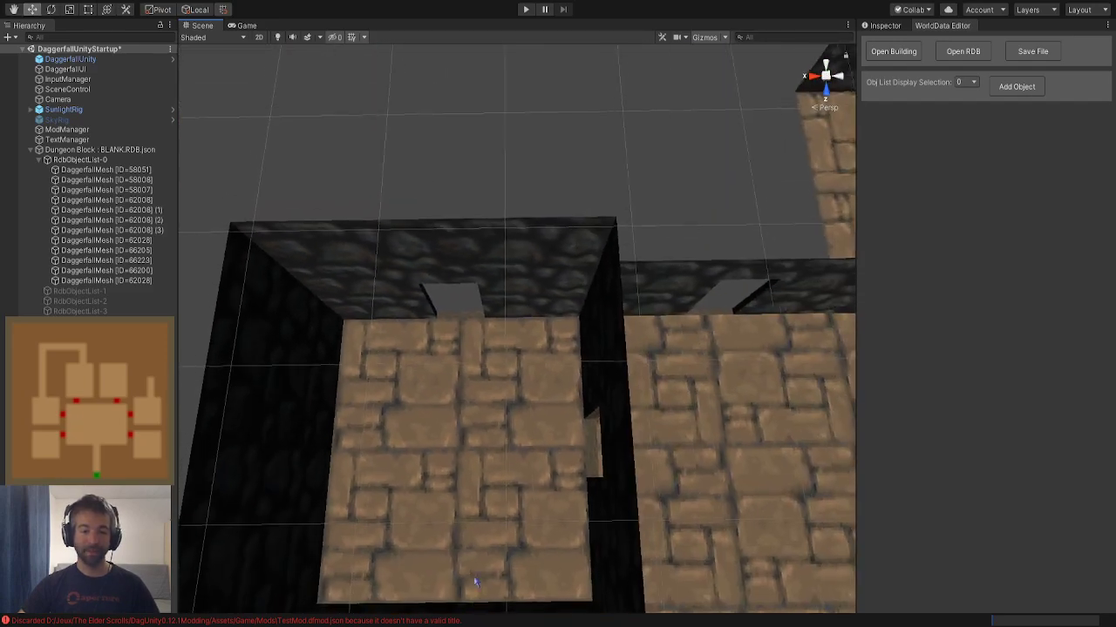
Examine the rear walls and open doorways of the two-door side room and the central room
key(s)
right_drag(462, 452, 462, 453)
key(d)
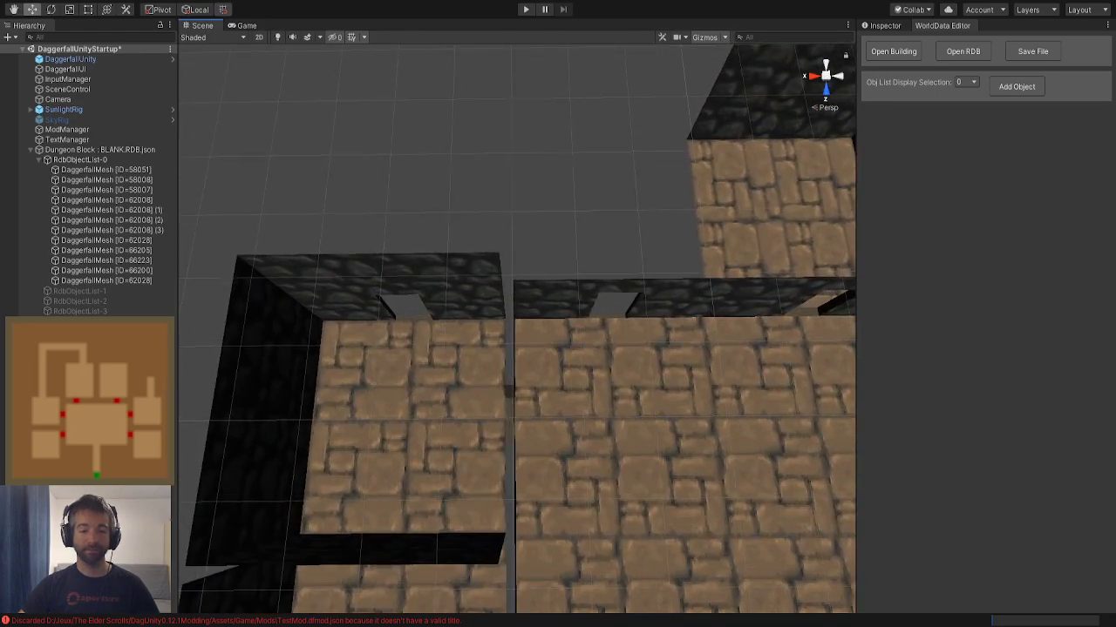
right_drag(465, 533, 465, 529)
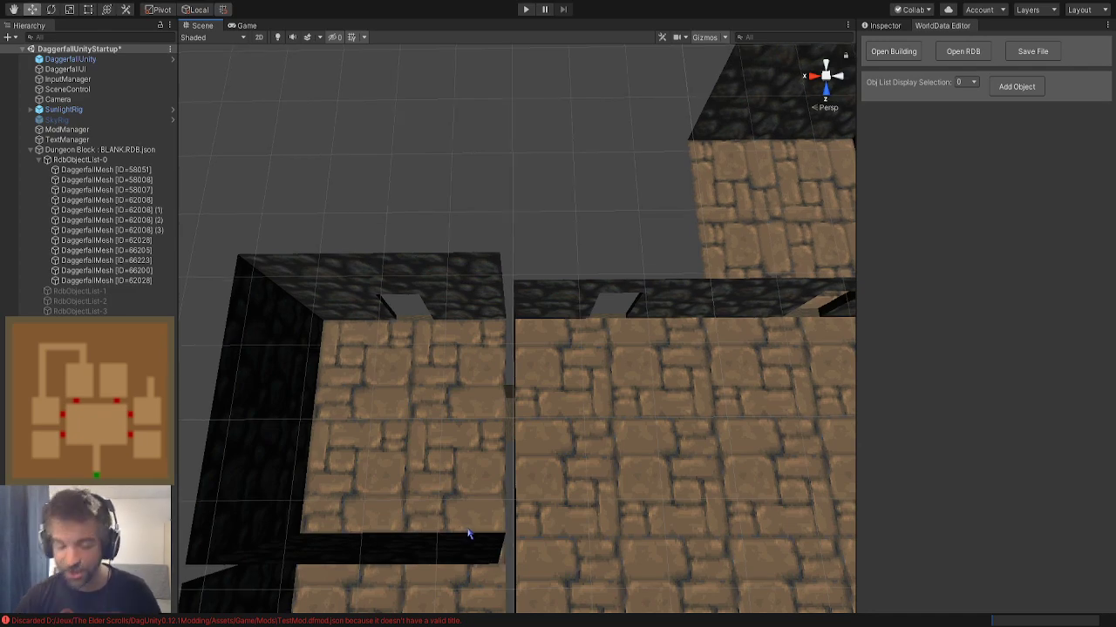
right_drag(466, 534, 508, 376)
key(w)
key(a)
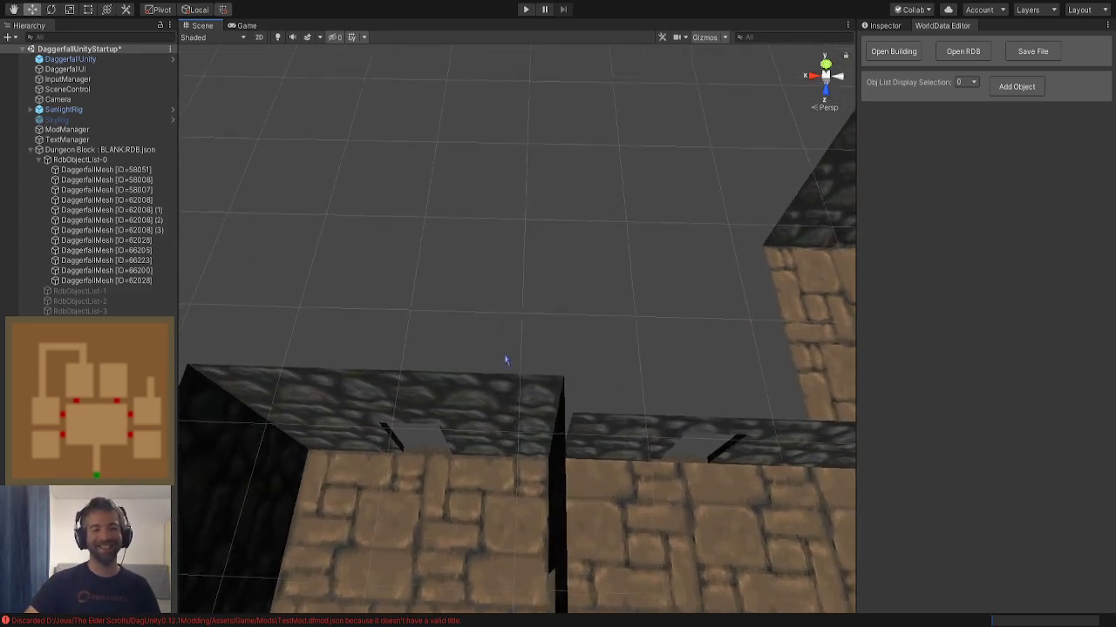
middle_drag(508, 375, 508, 346)
Duplicate the short one-door corridor and move the copy behind the rear doorway of the two-door side room
click(1016, 86)
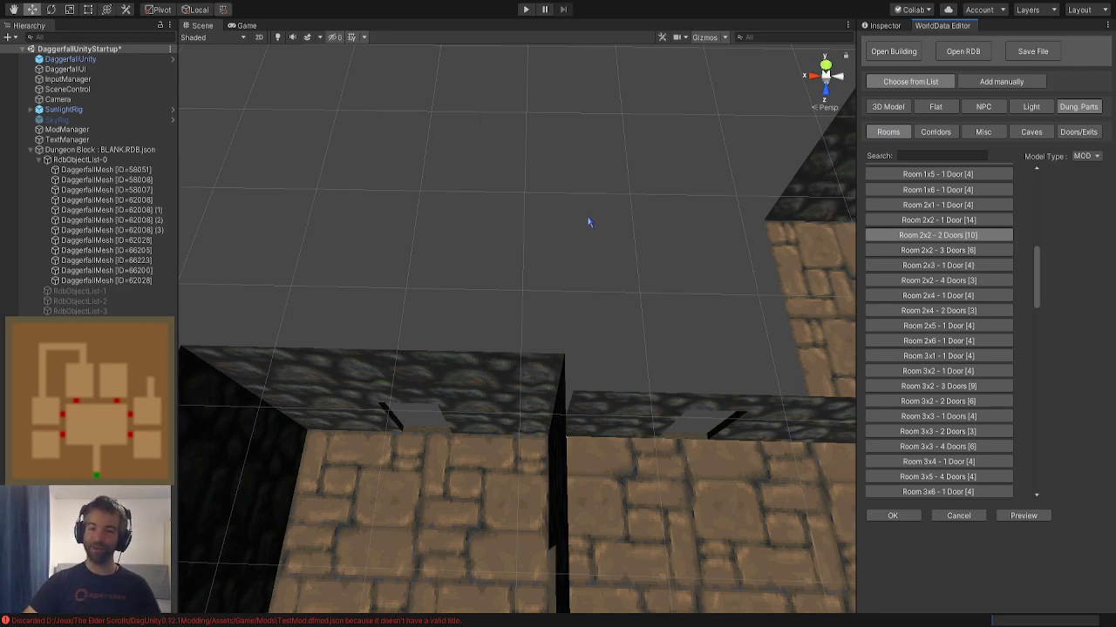
right_drag(589, 223, 575, 293)
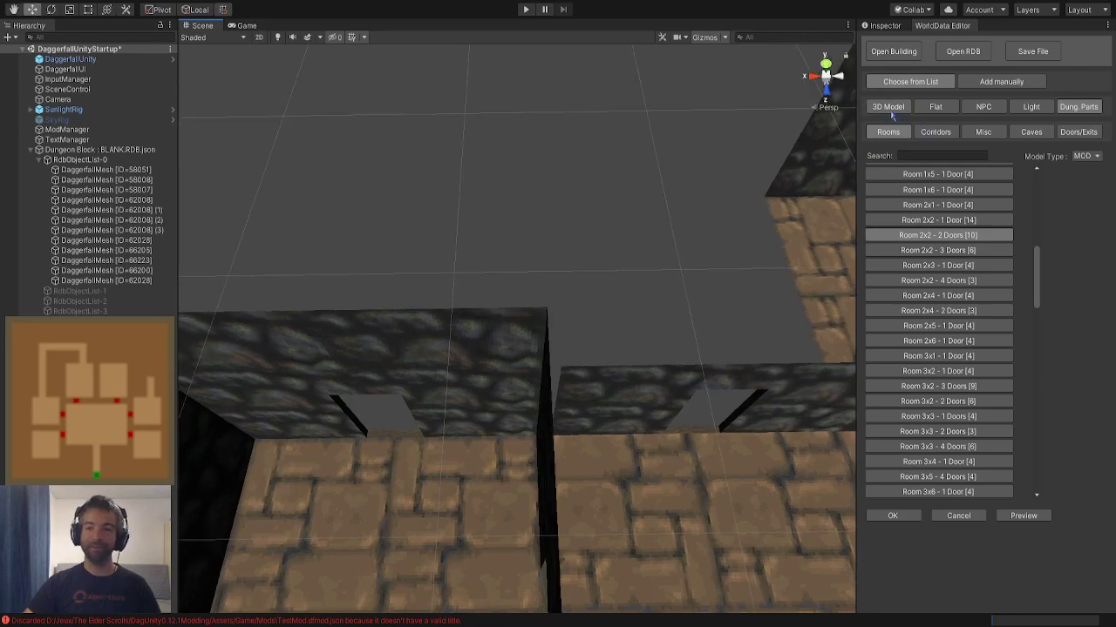
click(890, 111)
right_drag(777, 305, 722, 236)
click(745, 211)
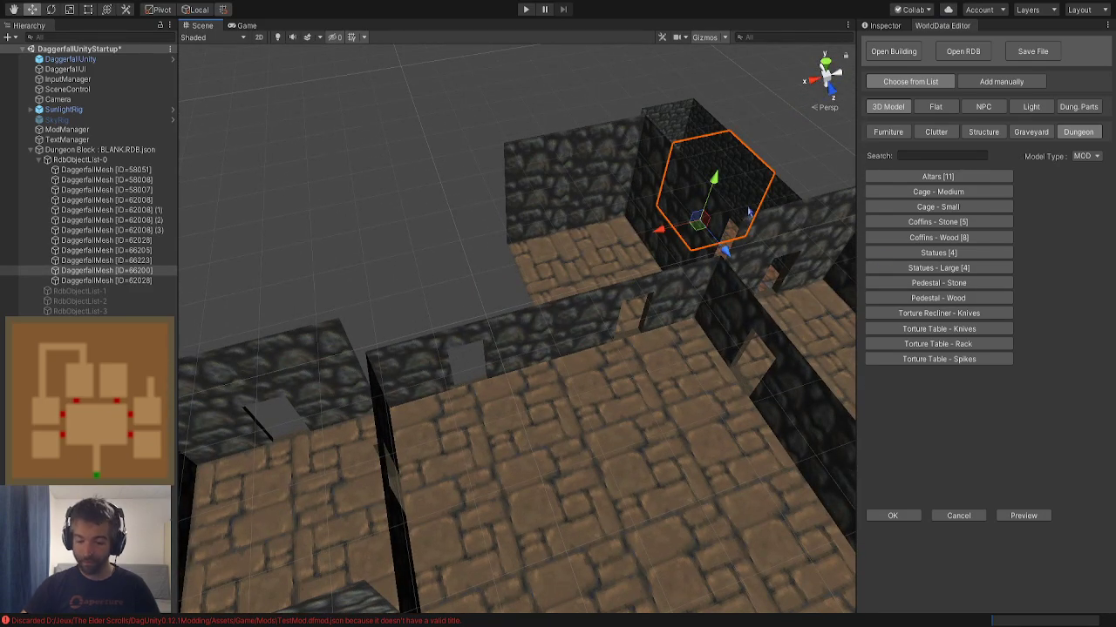
click(749, 213)
key(ctrl+d)
drag(741, 277, 264, 397)
right_drag(264, 401, 658, 462)
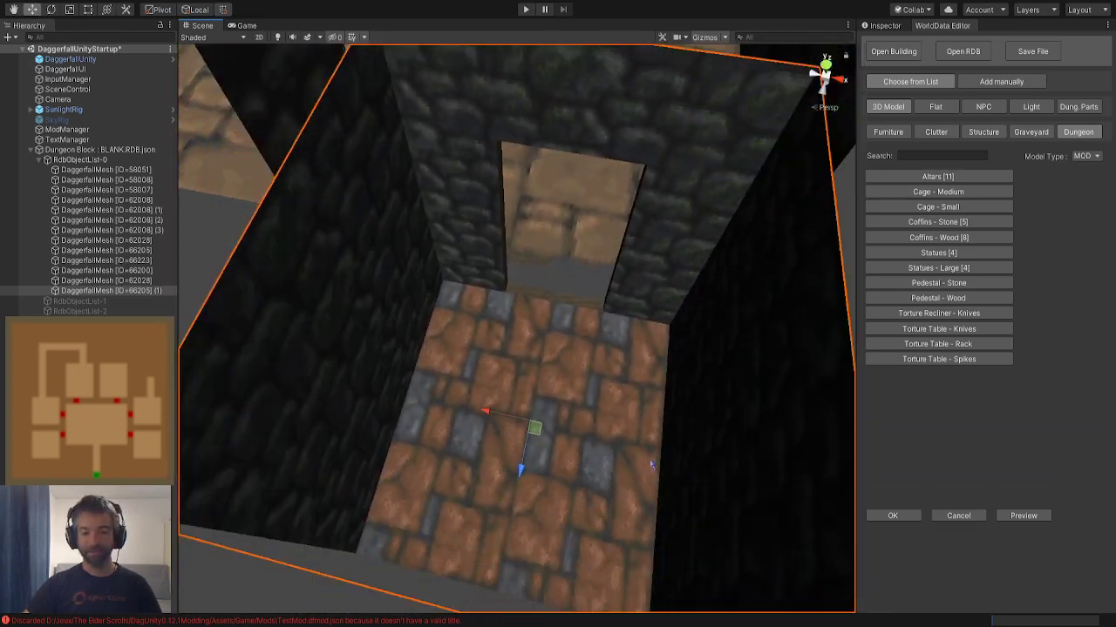
right_drag(530, 428, 448, 249)
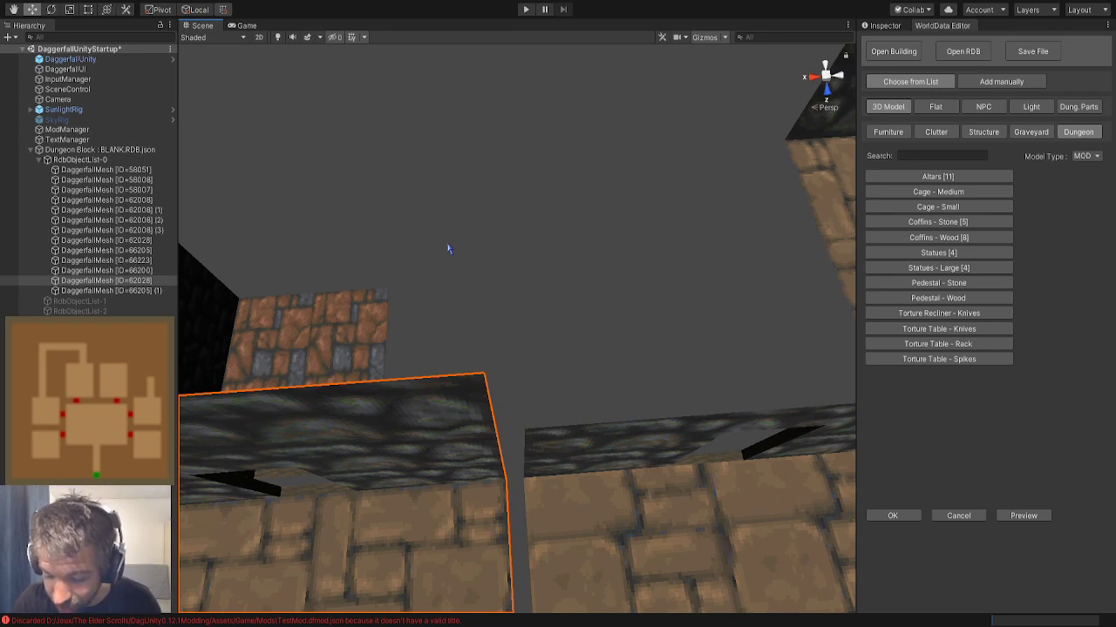
Add a Room 2x2 - 2 Doors piece, model 58038, from the dungeon room parts
mouse_move(448, 249)
right_down()
mouse_move(436, 194)
mouse_move(458, 256)
right_up()
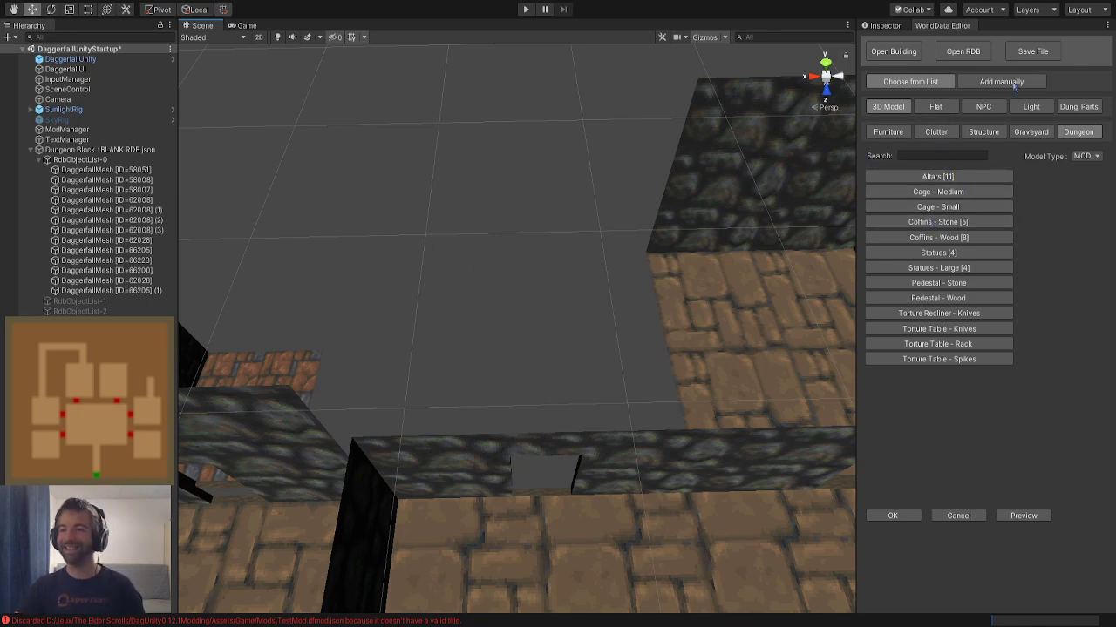
click(1078, 106)
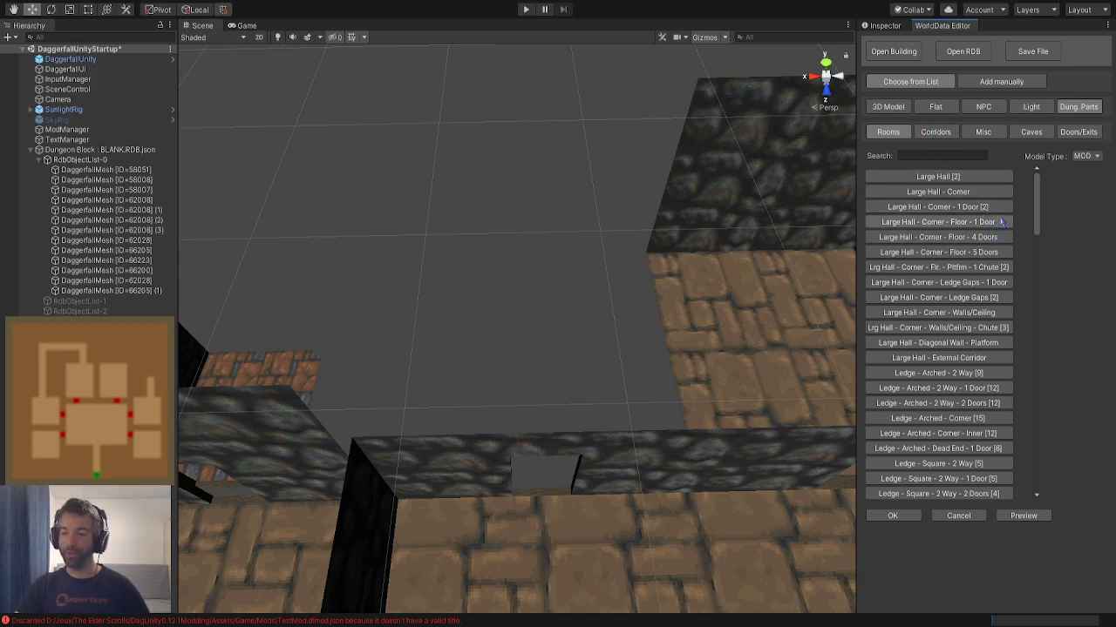
scroll(1043, 229, down, 4)
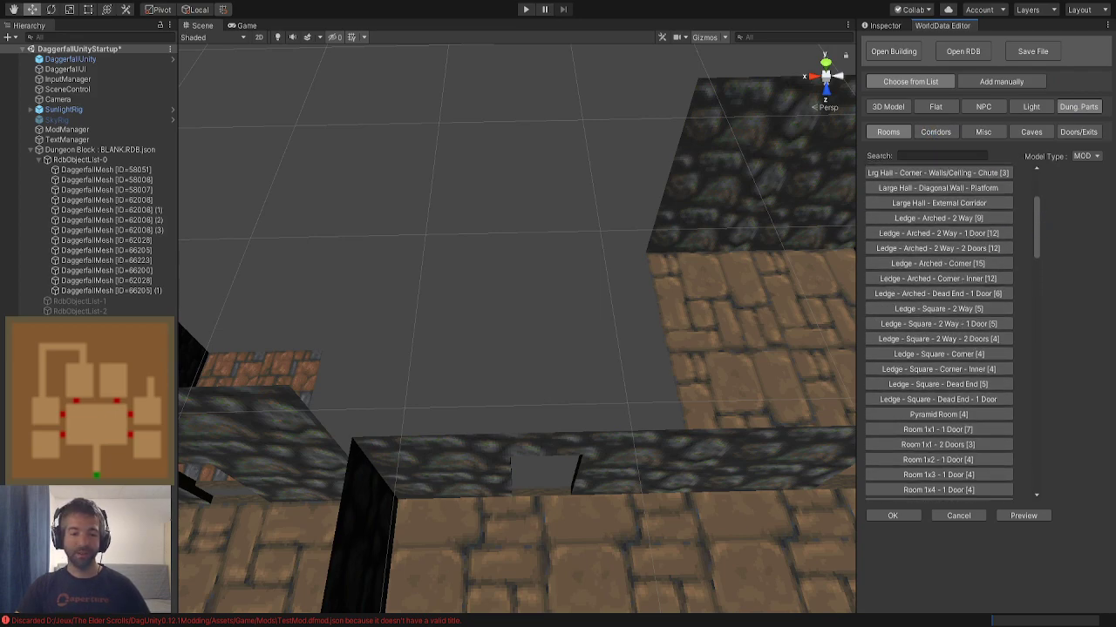
right_drag(599, 240, 585, 230)
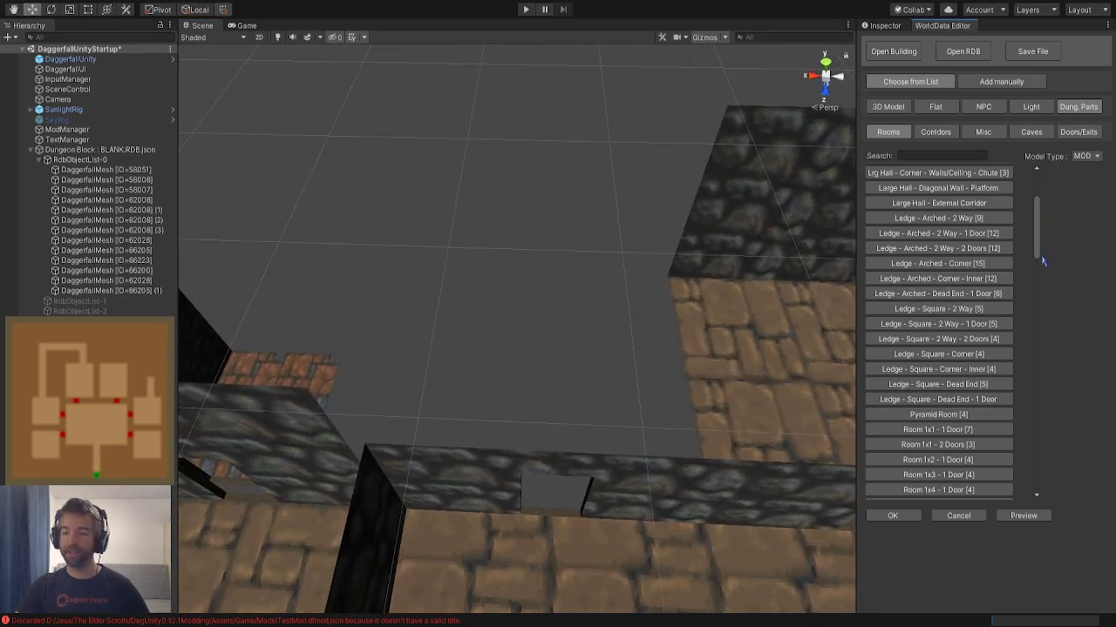
scroll(1041, 235, down, 7)
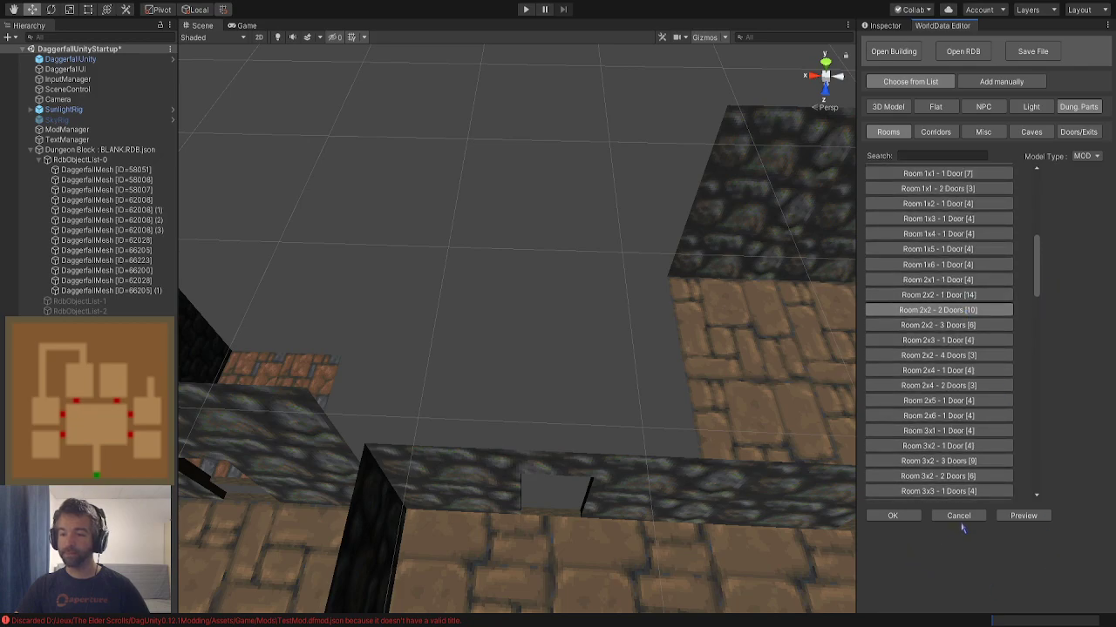
click(1028, 518)
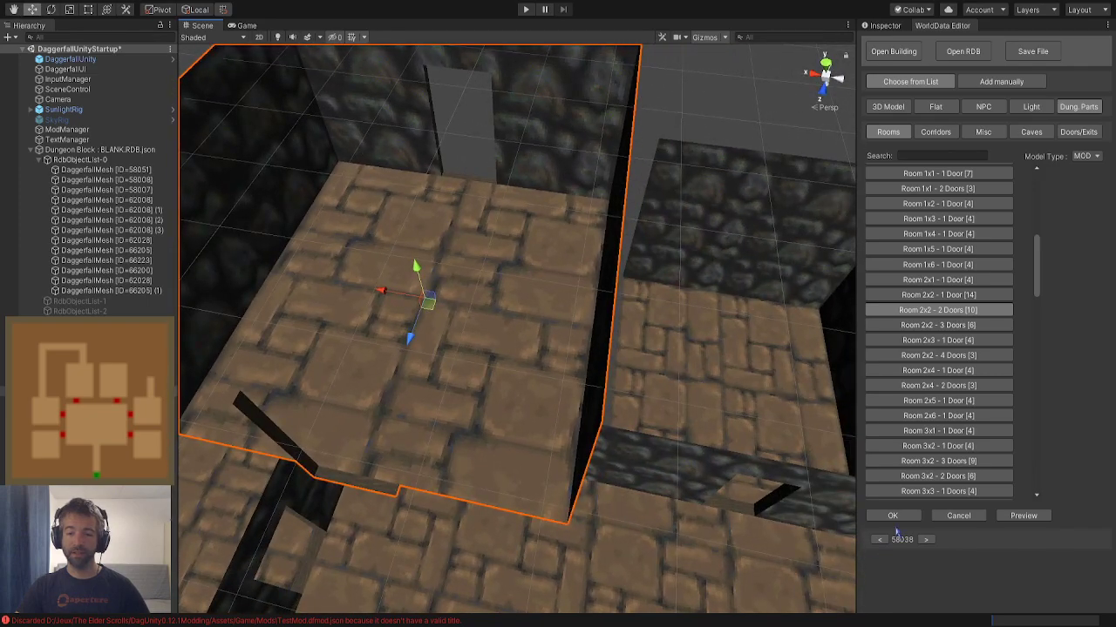
click(892, 515)
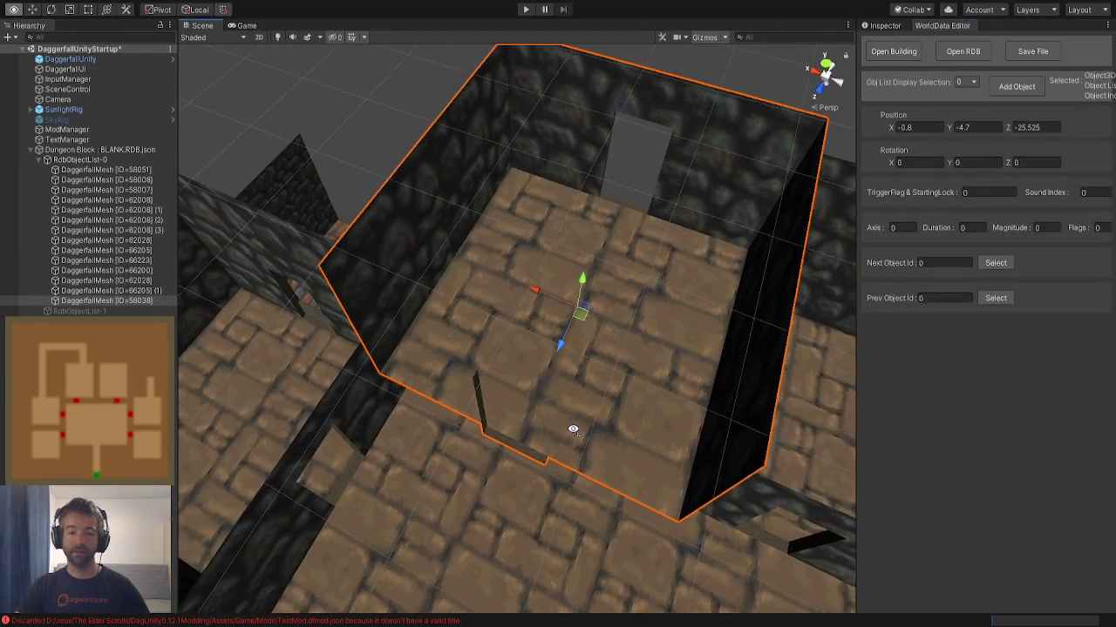
Set the new two-door room's Y position to -8 and move it behind the central room, to about X 0.1, Z -27.225
click(967, 127)
text(-8)
key(Return)
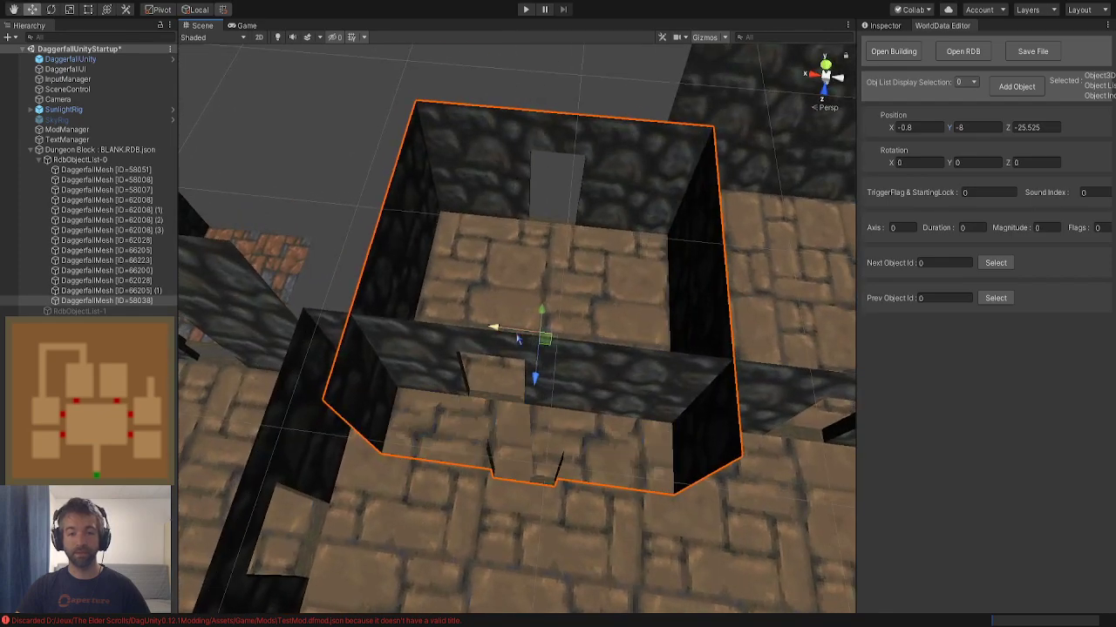
drag(544, 340, 520, 275)
right_drag(520, 274, 286, 364)
key(w)
click(550, 368)
click(512, 368)
click(1038, 128)
click(539, 366)
click(723, 262)
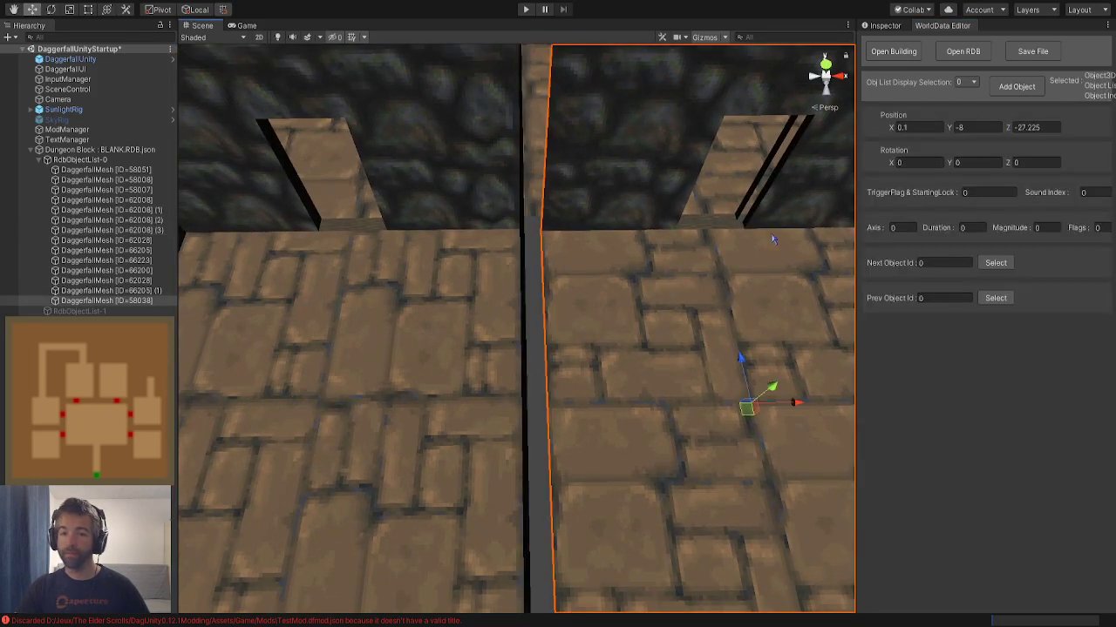
Nudge the rear two-door room sideways along X to line its doorway up with the central room's
middle_drag(712, 265, 584, 261)
drag(668, 407, 658, 407)
right_drag(610, 370, 742, 358)
click(743, 357)
Fine-tune the copied corridor's position so it lines up with the rear doorway of the two-door side room
right_drag(473, 336, 309, 291)
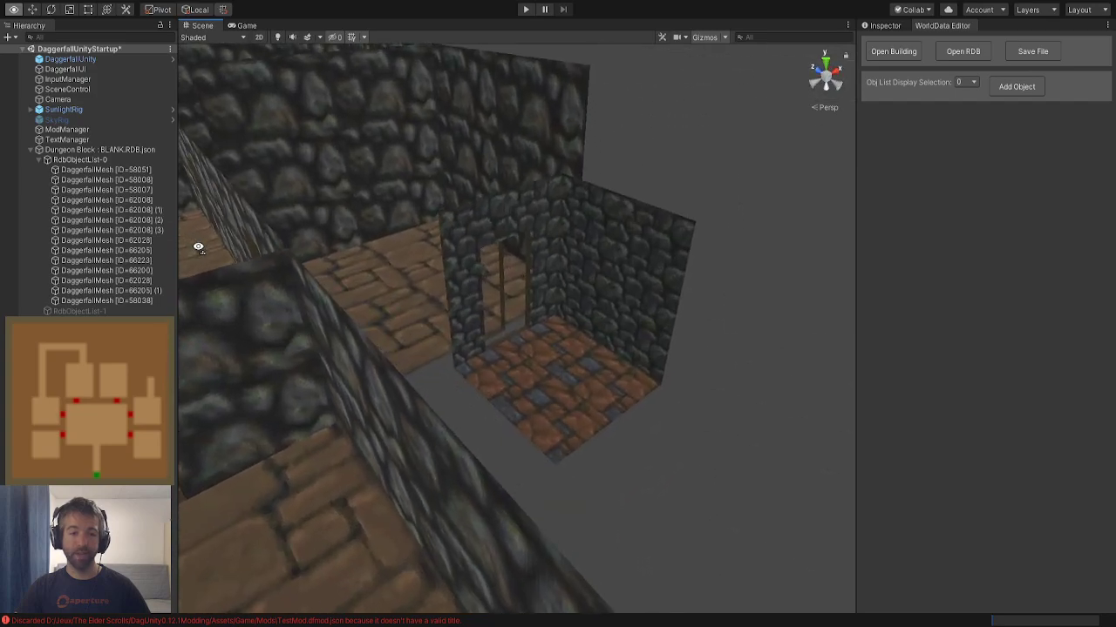
right_drag(199, 248, 201, 259)
click(461, 448)
right_drag(461, 448, 313, 508)
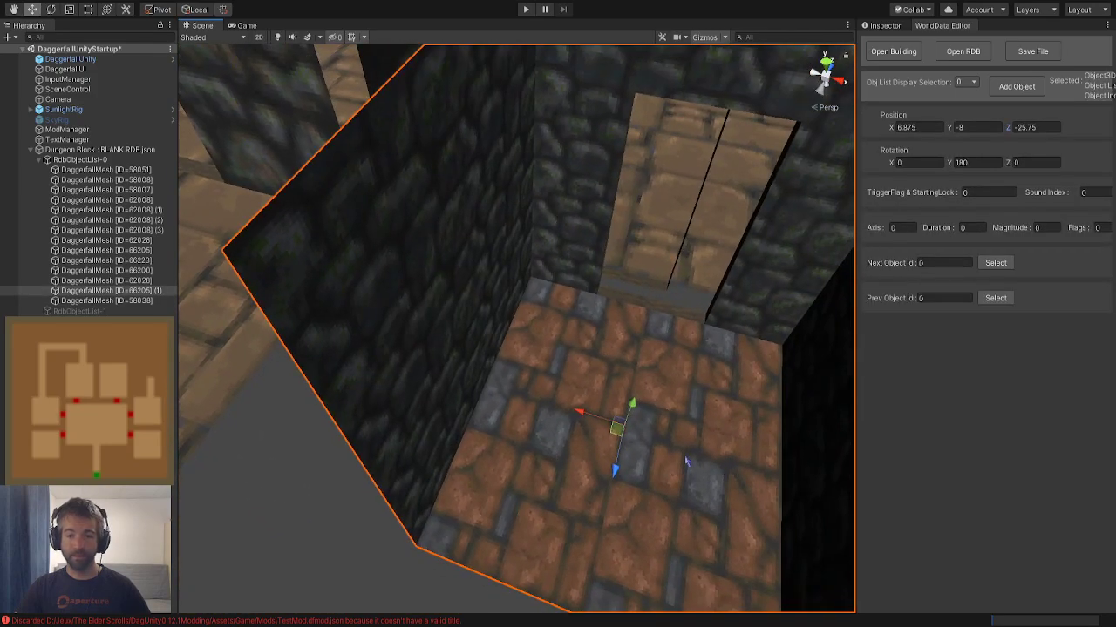
drag(621, 438, 568, 401)
right_drag(567, 401, 501, 351)
mouse_move(353, 382)
mouse_down()
mouse_move(333, 381)
mouse_move(343, 383)
mouse_up()
right_drag(632, 382, 648, 326)
click(449, 283)
Examine the copied corridor, the neighbouring rear room and the overall layout of the dungeon block
key(s)
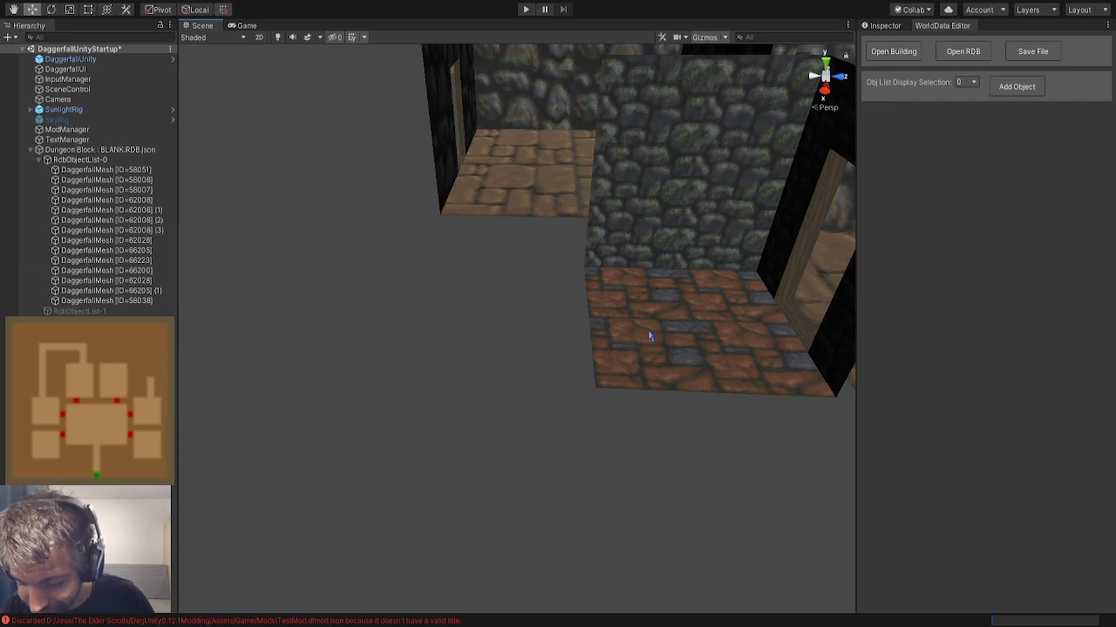
right_drag(592, 269, 471, 391)
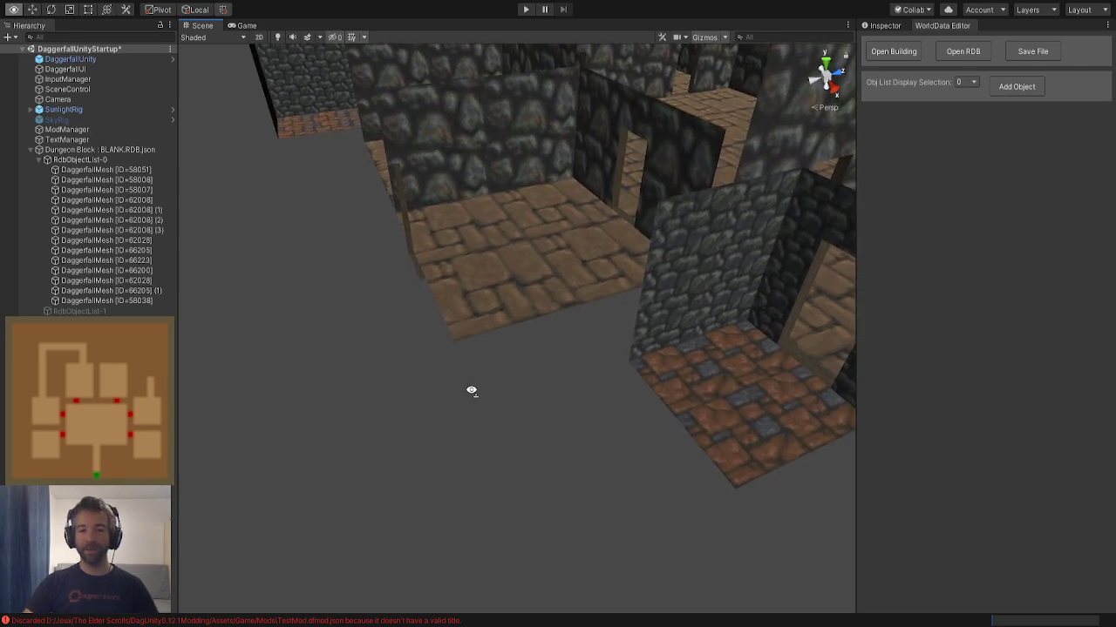
key(w)
right_drag(472, 391, 471, 391)
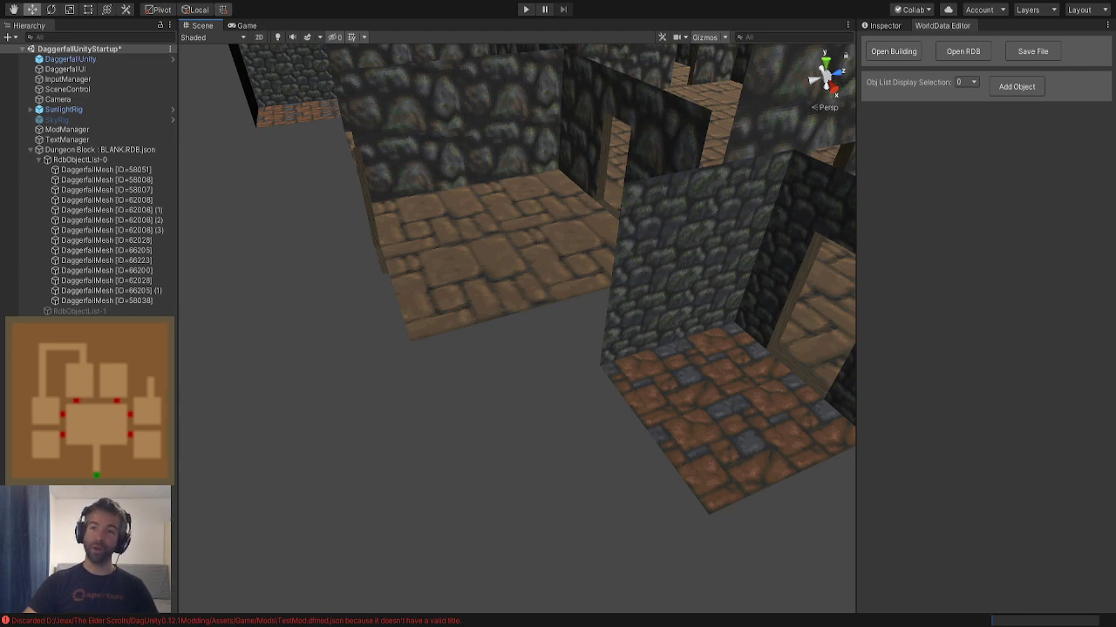
right_drag(408, 465, 363, 490)
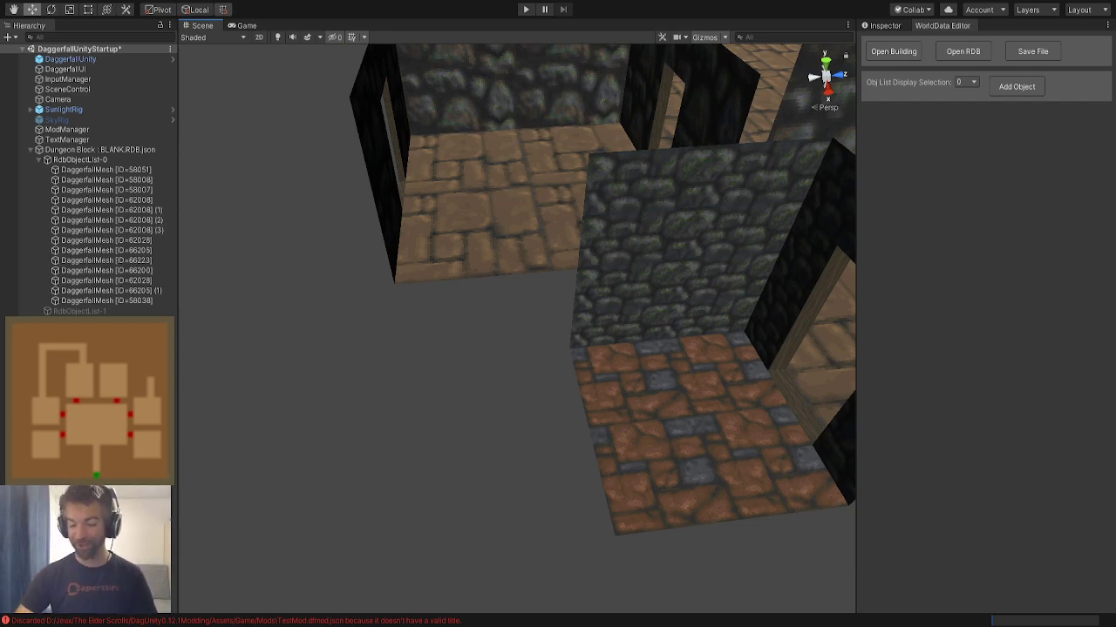
mouse_move(484, 403)
right_down()
mouse_move(436, 406)
mouse_move(470, 420)
right_up()
right_drag(611, 275, 315, 340)
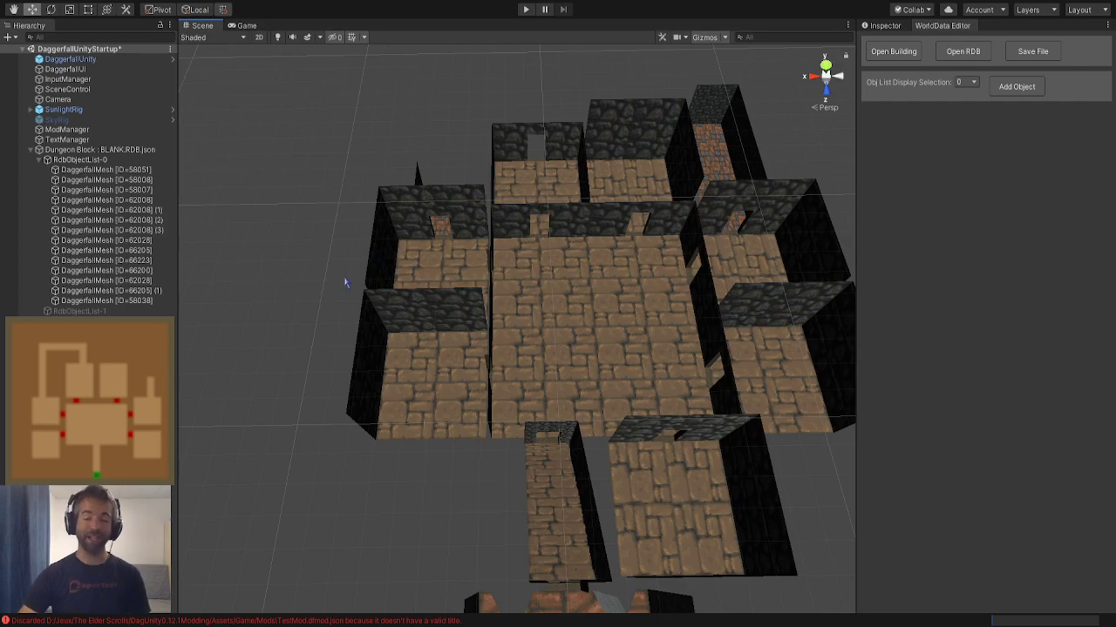
alt+drag(346, 284, 650, 251)
key(w)
key(a)
right_drag(651, 252, 653, 255)
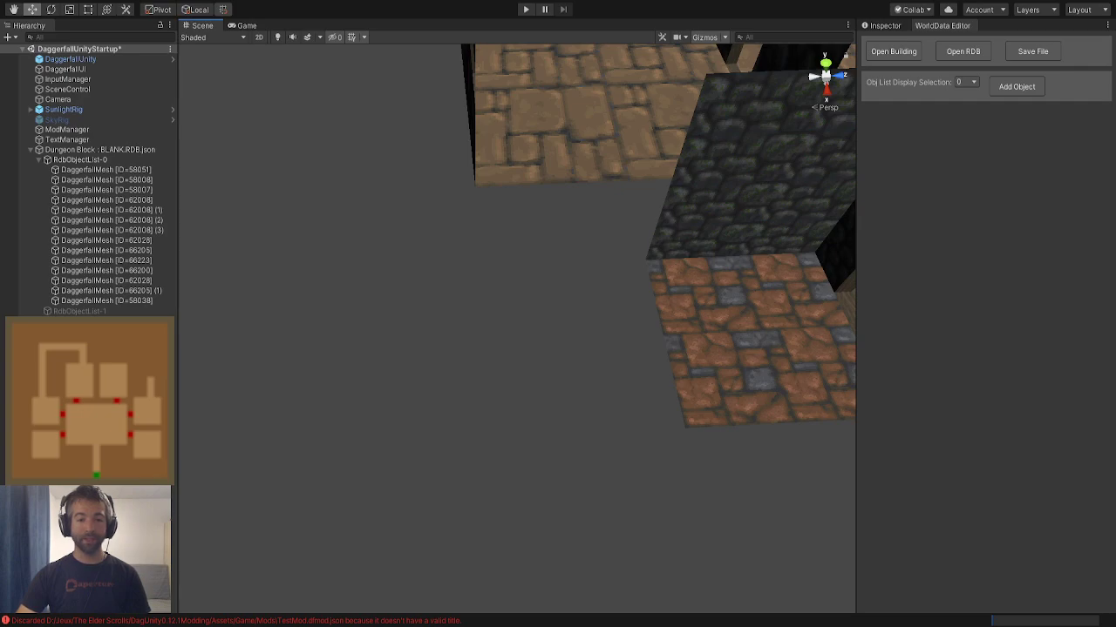
Duplicate the one-door corridor and move the copy to the outer doorway of the rear two-door room
alt+drag(376, 369, 261, 393)
click(669, 307)
key(ctrl+d)
right_drag(363, 387, 599, 420)
key(w)
right_drag(683, 425, 668, 398)
key(d)
click(731, 386)
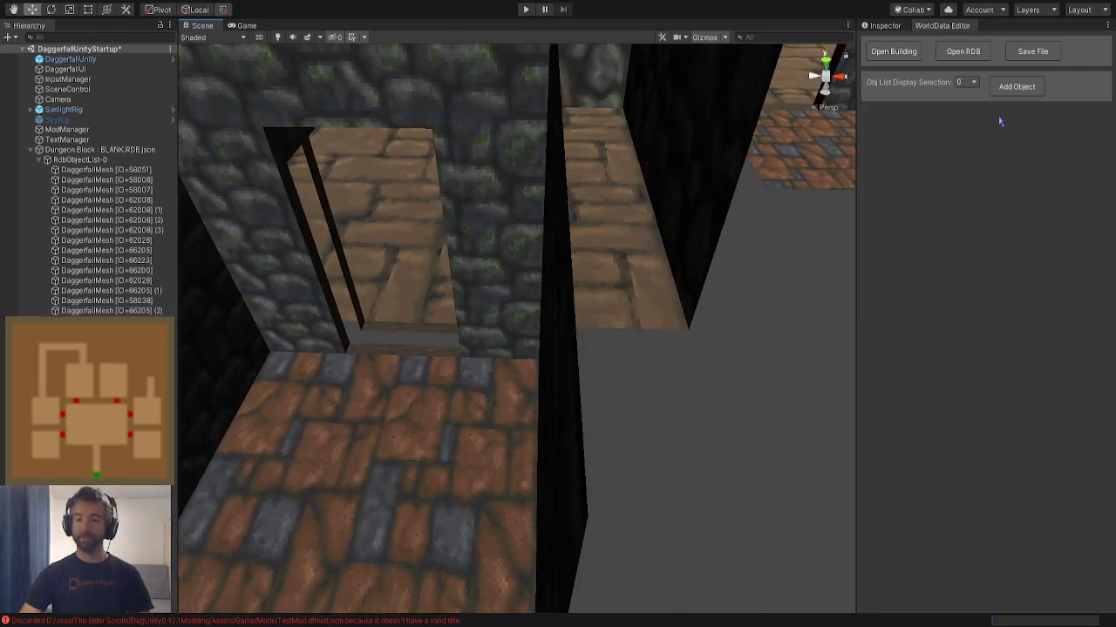
Open the object library and look through the marker types among the flats
click(1020, 54)
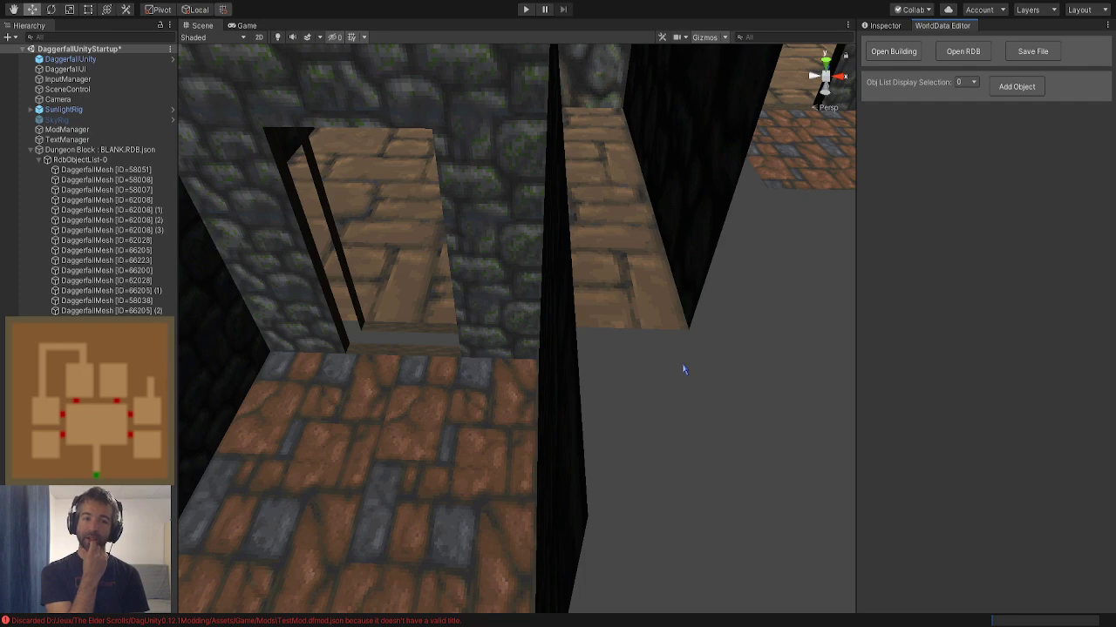
click(1000, 87)
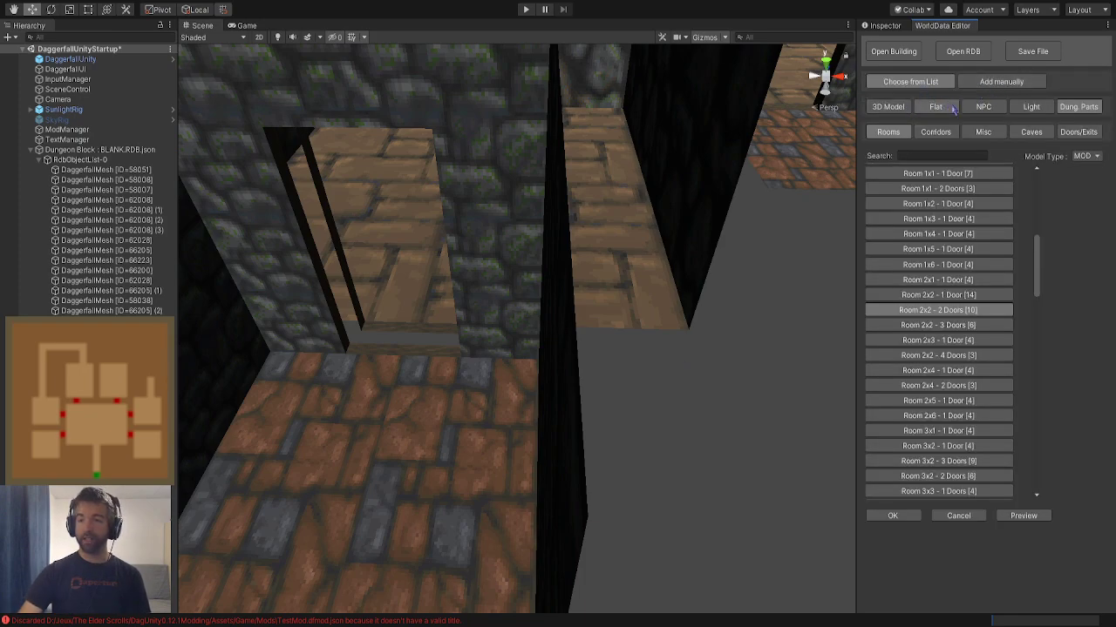
click(920, 106)
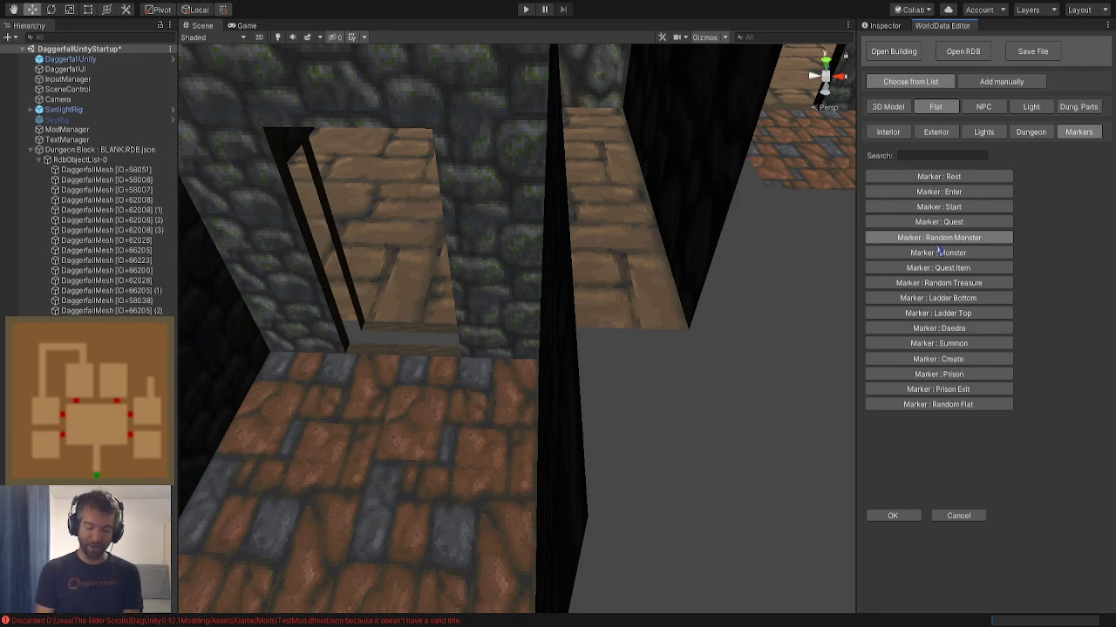
Nudge the second corridor copy into line with the rear two-door room's doorway and check the fit
mouse_move(411, 499)
right_down()
mouse_move(427, 503)
mouse_move(419, 514)
right_up()
click(426, 515)
key(s)
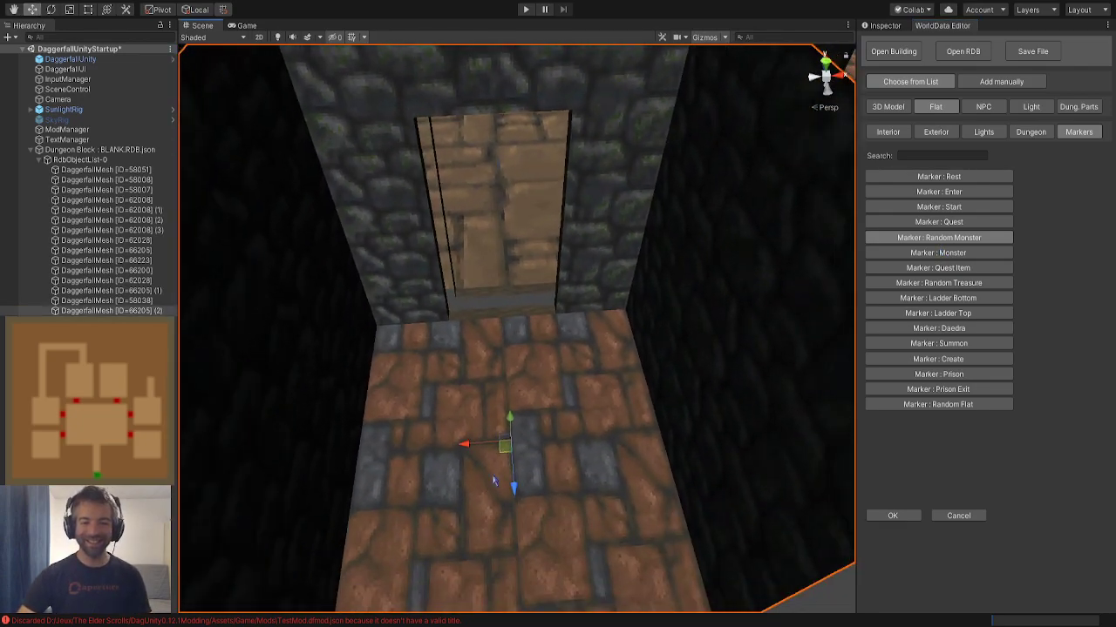
drag(504, 456, 512, 435)
mouse_move(515, 435)
right_down()
mouse_move(348, 406)
mouse_move(422, 361)
mouse_move(386, 368)
mouse_move(369, 336)
mouse_move(344, 348)
mouse_move(182, 351)
mouse_move(192, 317)
mouse_move(232, 374)
mouse_move(288, 388)
right_up()
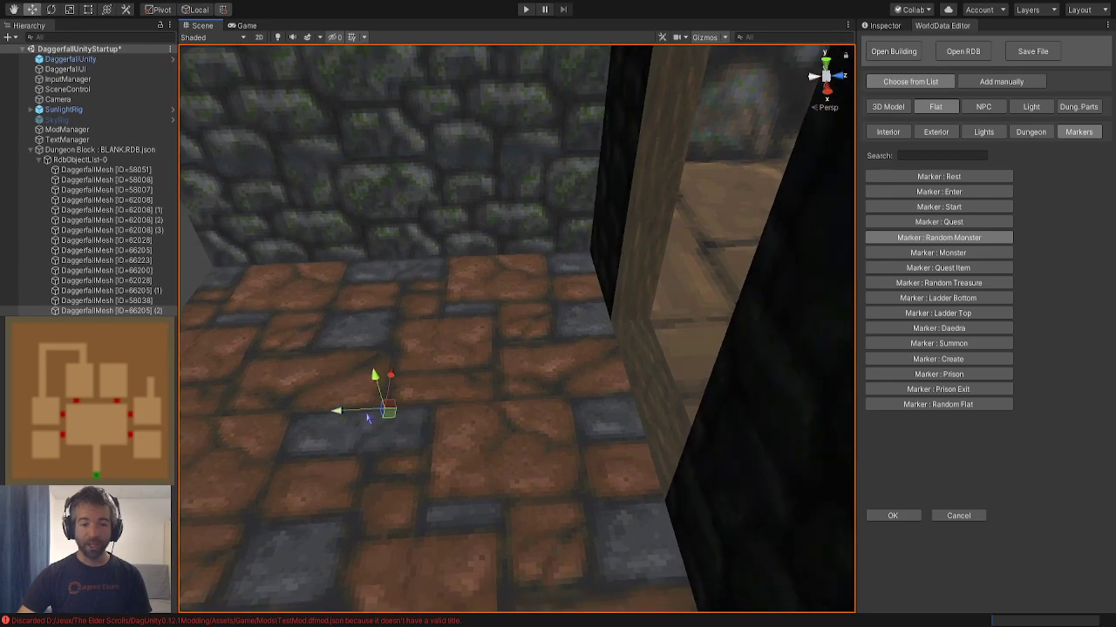
right_drag(335, 418, 598, 389)
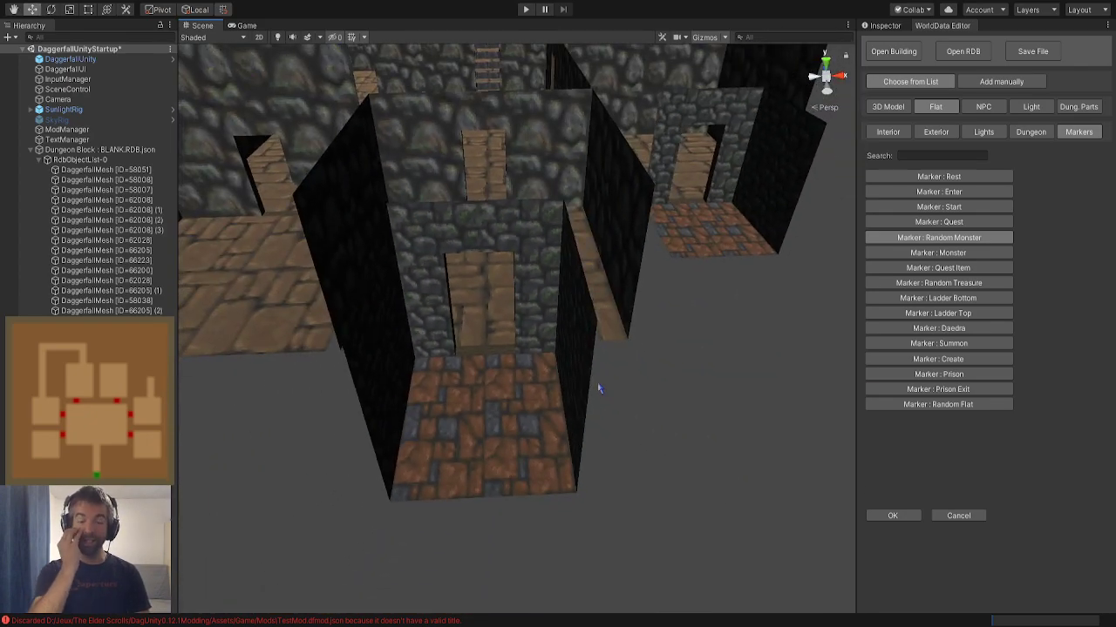
Find the square corridor pieces among the dungeon parts by searching for "square"
right_drag(598, 389, 343, 417)
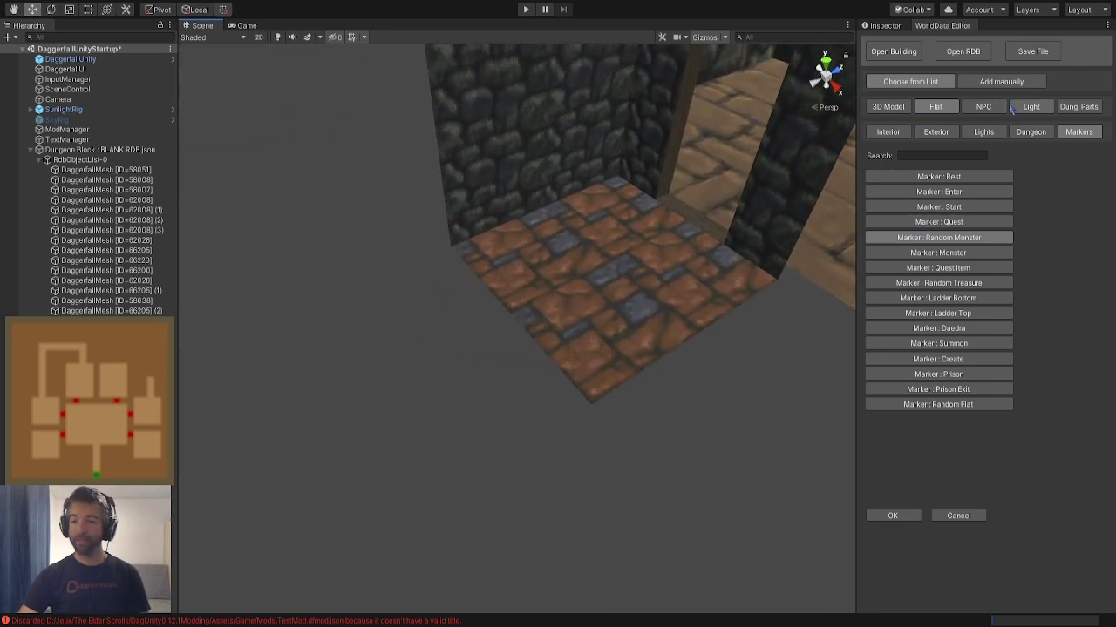
click(1078, 106)
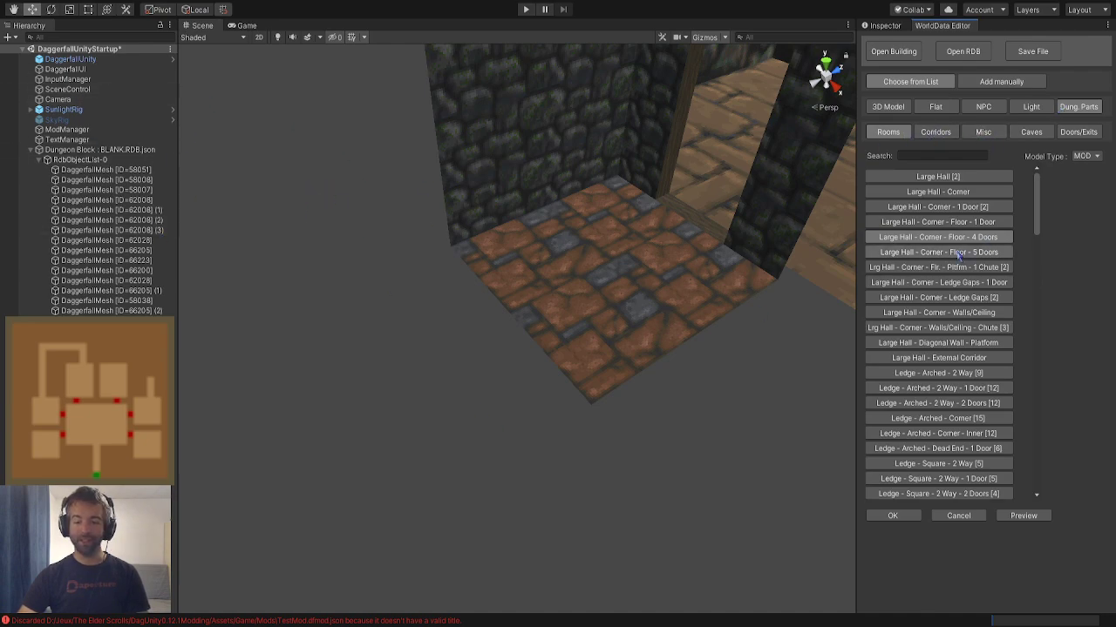
click(935, 132)
click(924, 154)
text(square)
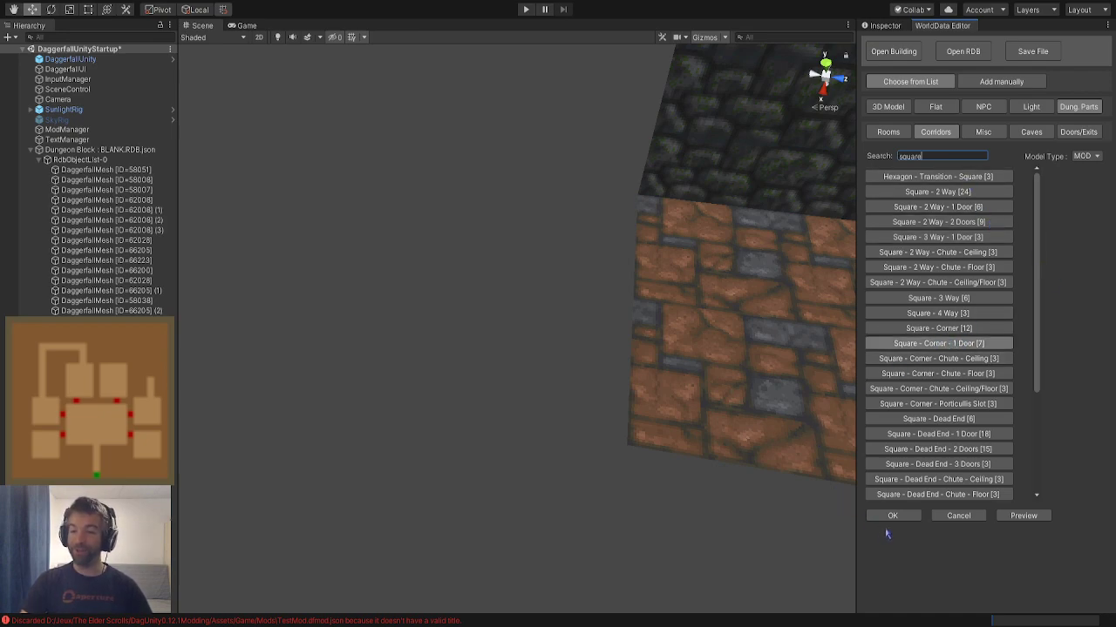
Preview the Square - Corner variants and add the one with the red-brick floor to the block
click(1023, 515)
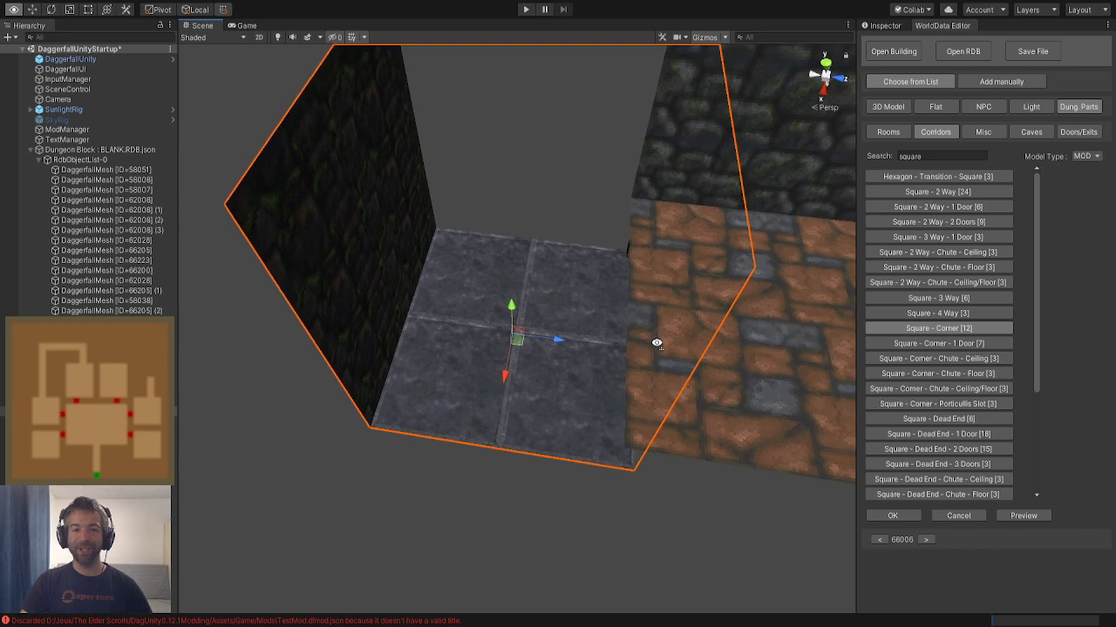
click(926, 541)
click(927, 540)
click(927, 541)
click(881, 541)
click(887, 517)
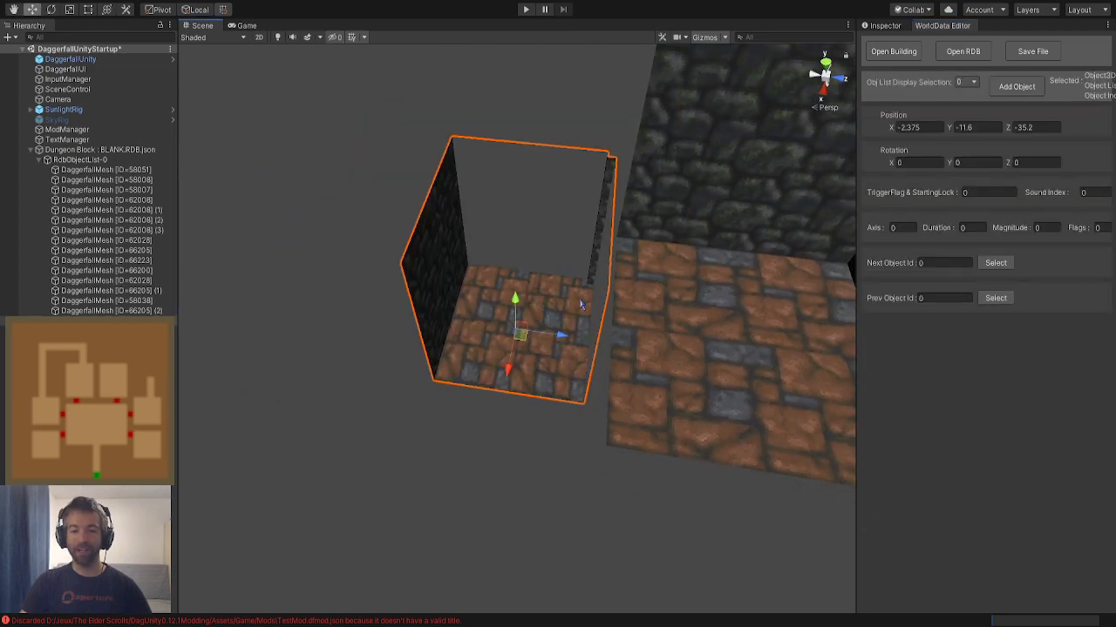
Set the corner piece's Y position to -8 and Y rotation to 90, and move it to the corridor's open end
click(992, 129)
text(-8)
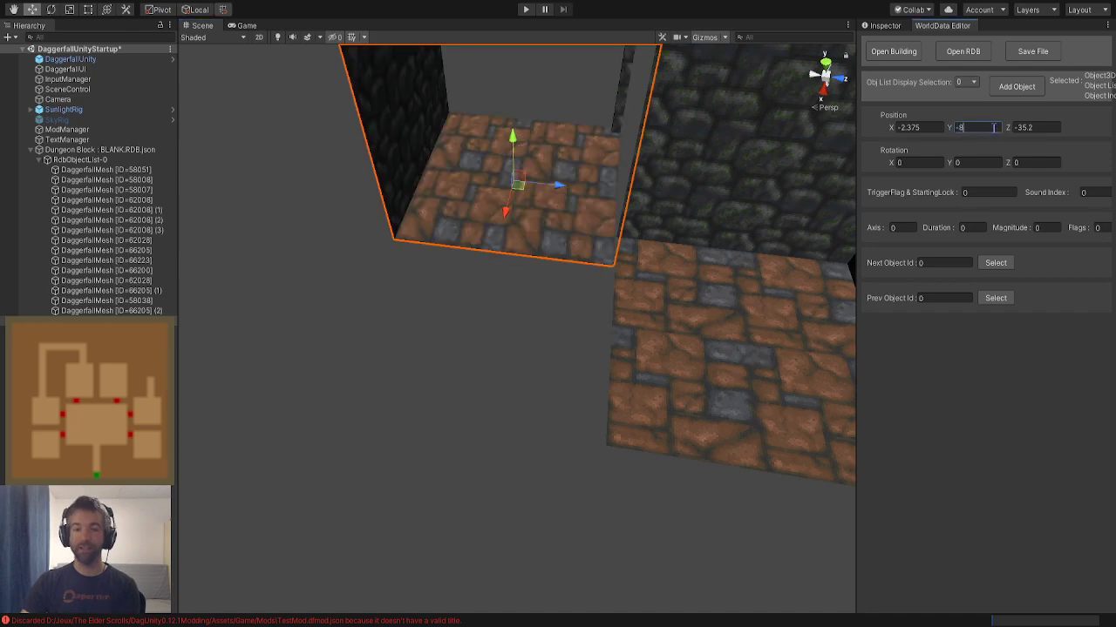
click(796, 228)
click(557, 170)
click(980, 163)
text(90)
alt+drag(509, 194, 820, 225)
drag(465, 290, 643, 332)
Nudge the corner piece flush with the end of the corridor and check the joint up close
click(448, 483)
key(w)
right_drag(537, 403, 318, 363)
click(311, 369)
key(s)
drag(273, 413, 277, 413)
key(a)
right_drag(277, 413, 276, 412)
right_drag(256, 385, 257, 372)
key(d)
key(s)
click(256, 377)
key(w)
Preview the Square - 2 Way corridor beside the corner piece and examine variant 67207 from several sides
alt+drag(256, 372, 566, 337)
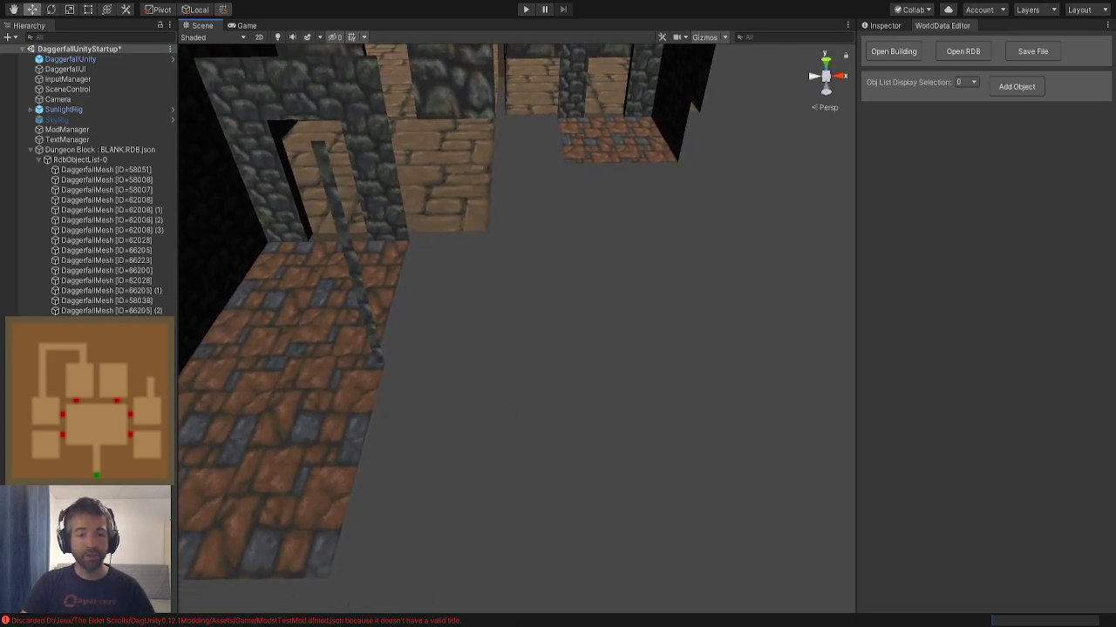
alt+drag(576, 333, 645, 321)
click(1013, 87)
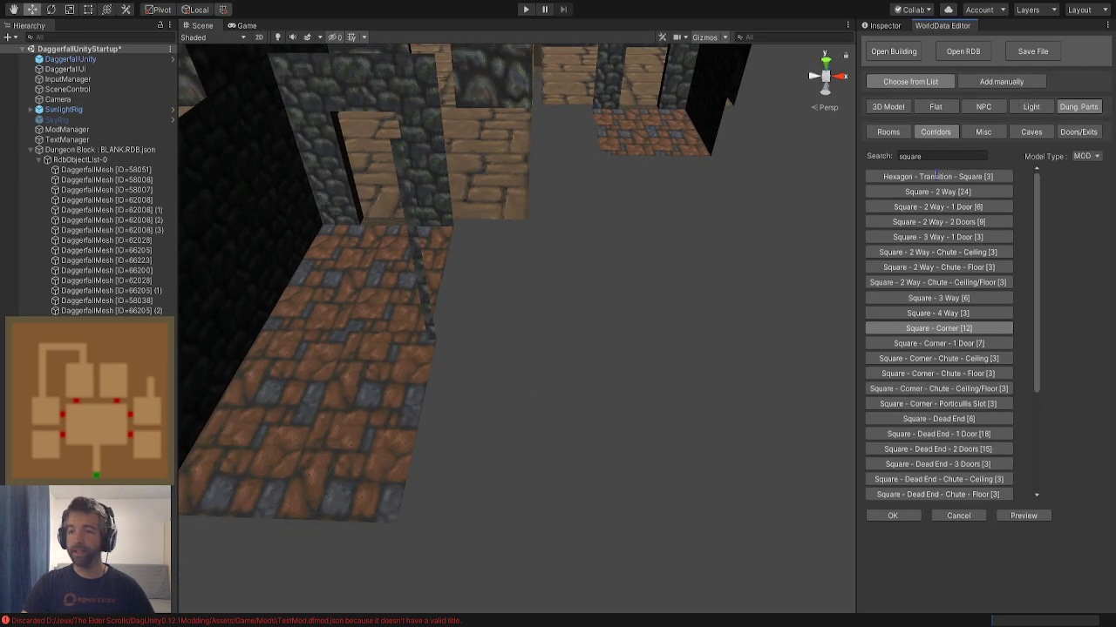
click(937, 191)
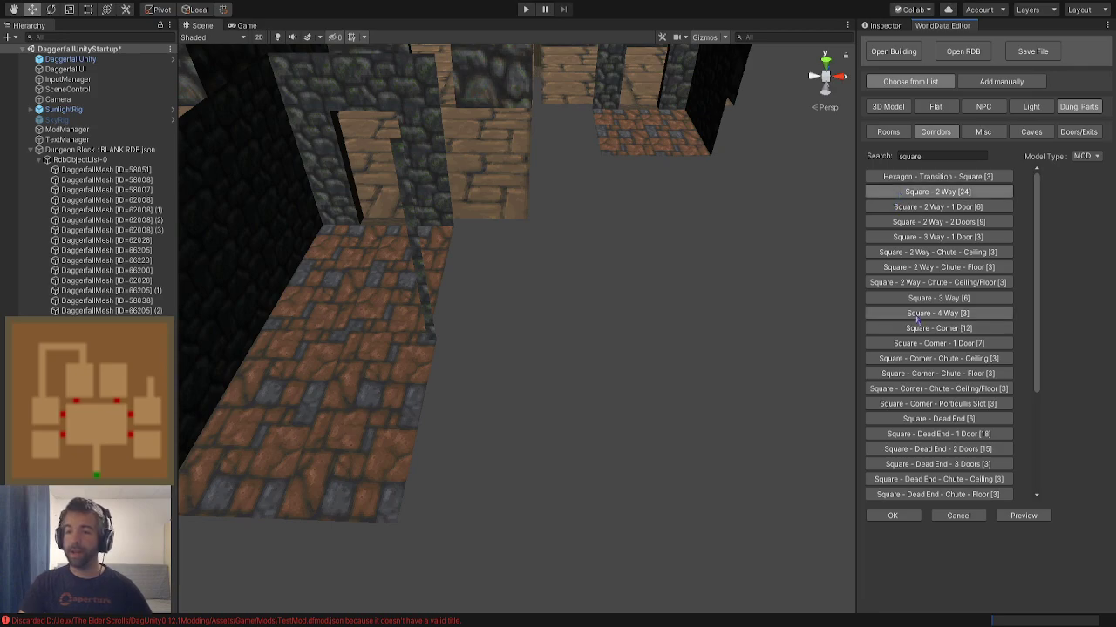
click(1024, 516)
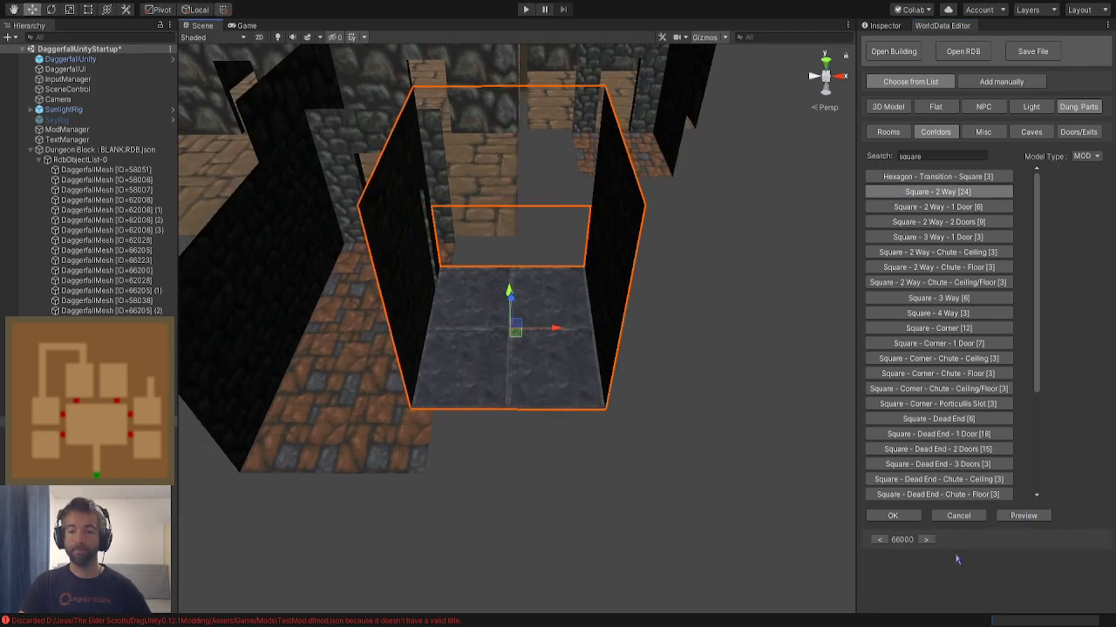
click(925, 539)
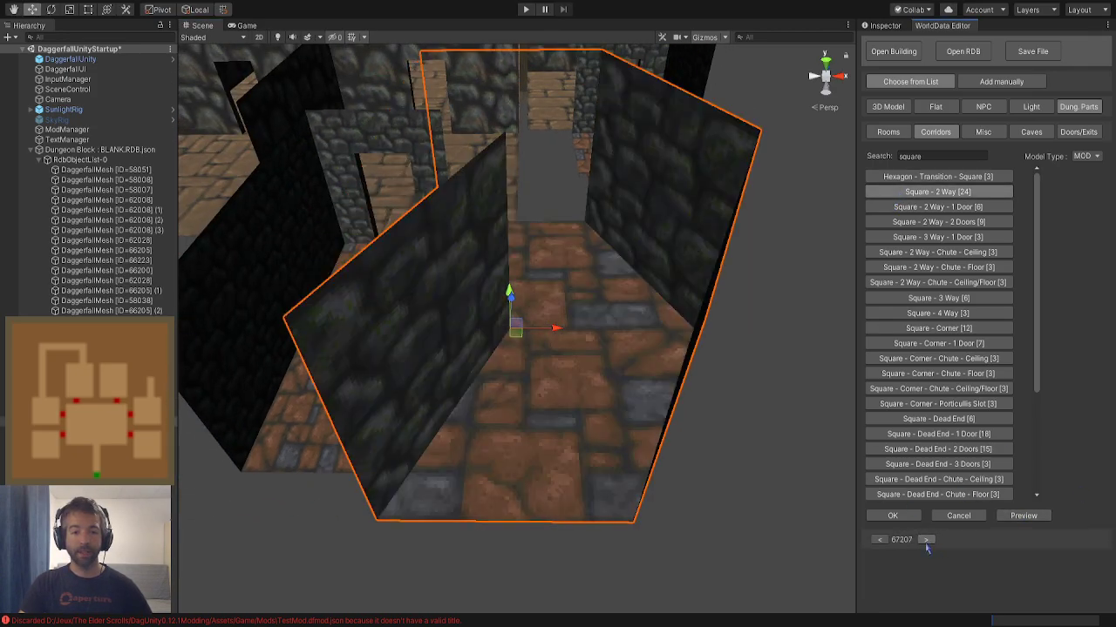
right_drag(681, 409, 480, 414)
alt+drag(492, 412, 727, 410)
alt+drag(675, 442, 399, 439)
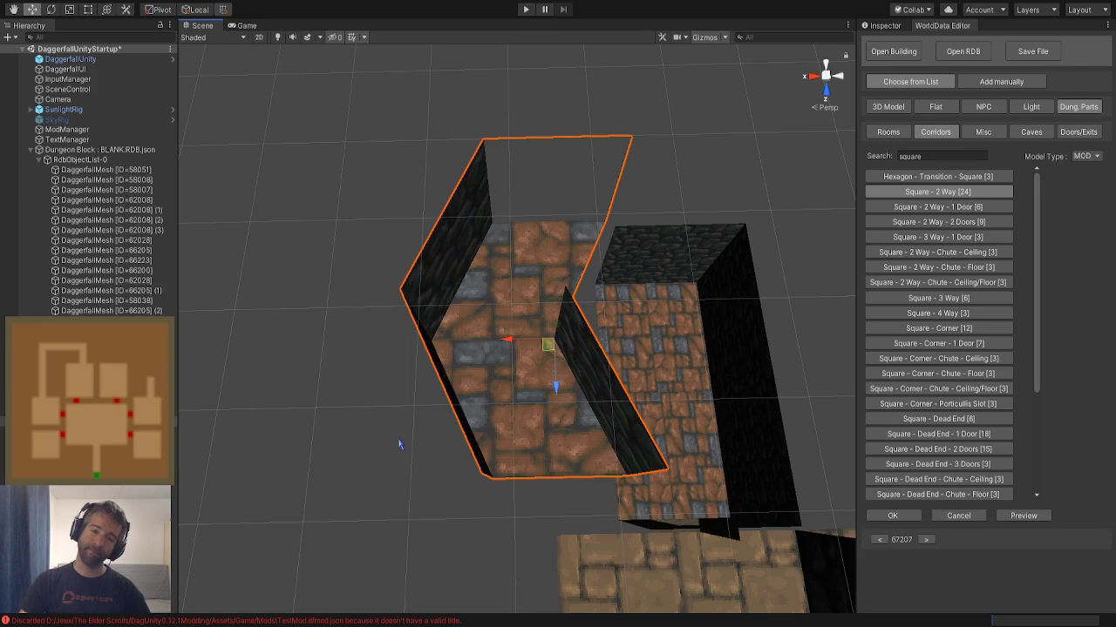
Step through further Square - 2 Way variants, comparing their length and floor texture with the existing corridor
click(924, 541)
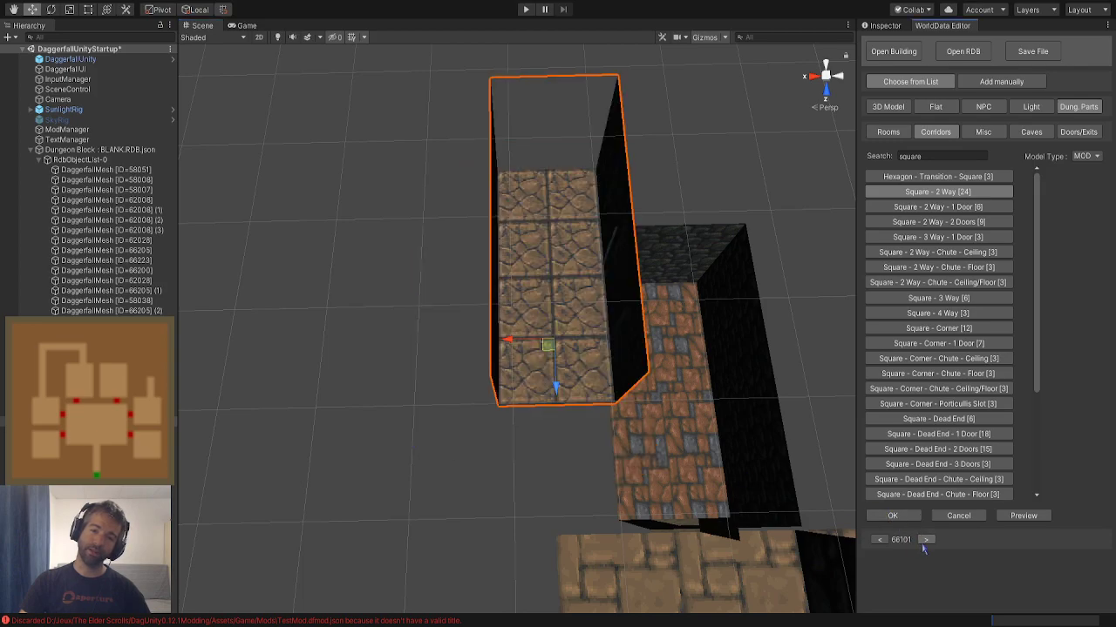
click(926, 540)
click(925, 539)
click(926, 540)
alt+drag(671, 383, 780, 334)
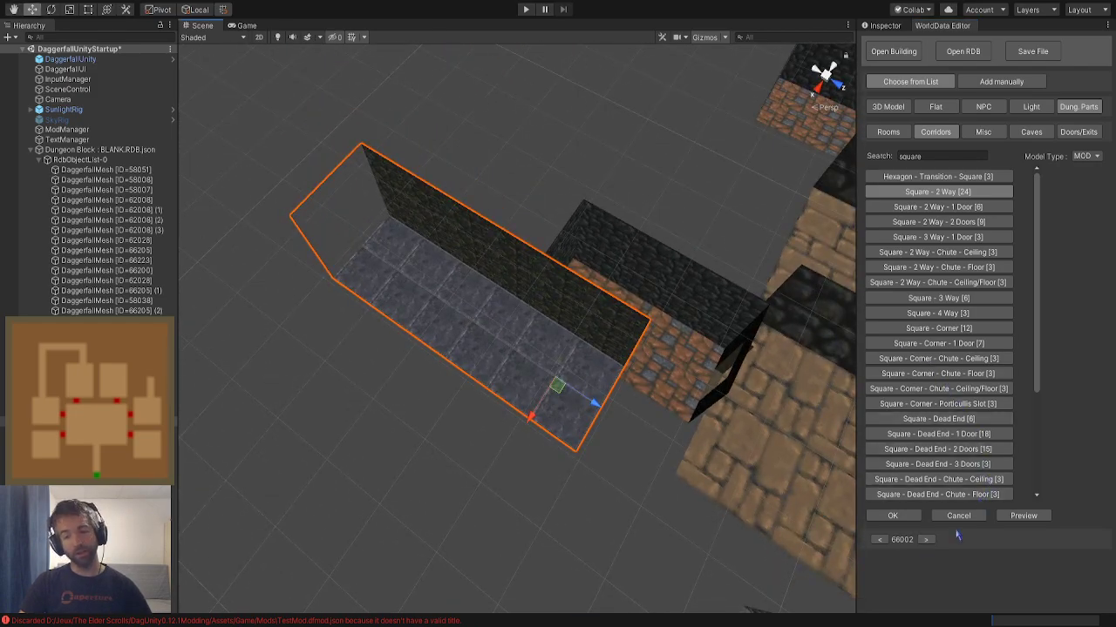
click(925, 539)
click(926, 540)
click(925, 540)
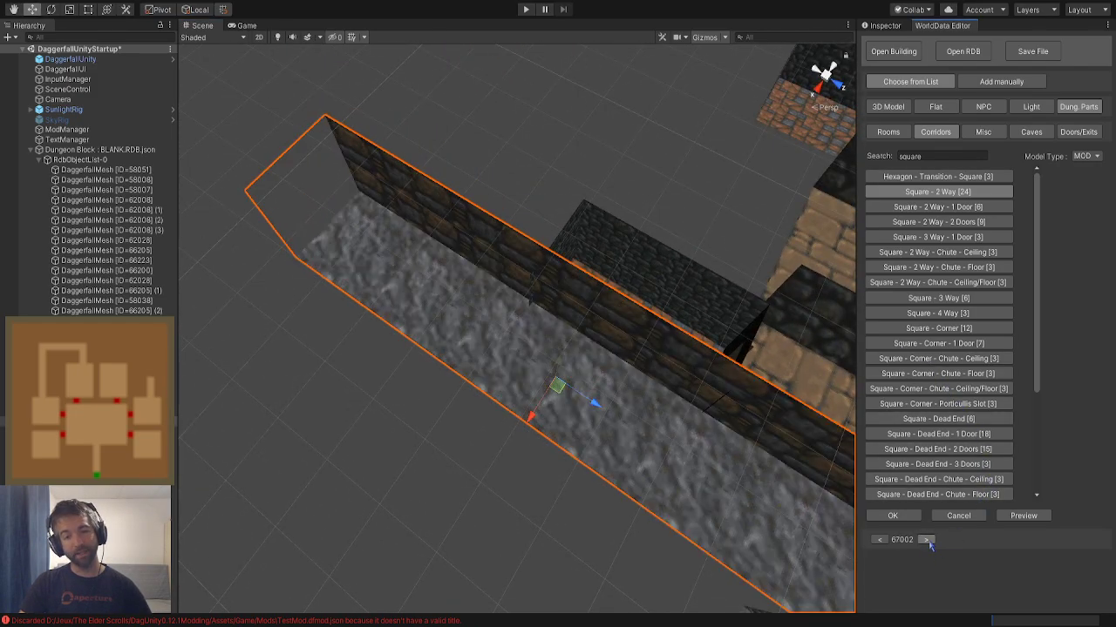
click(925, 540)
click(925, 540)
click(925, 540)
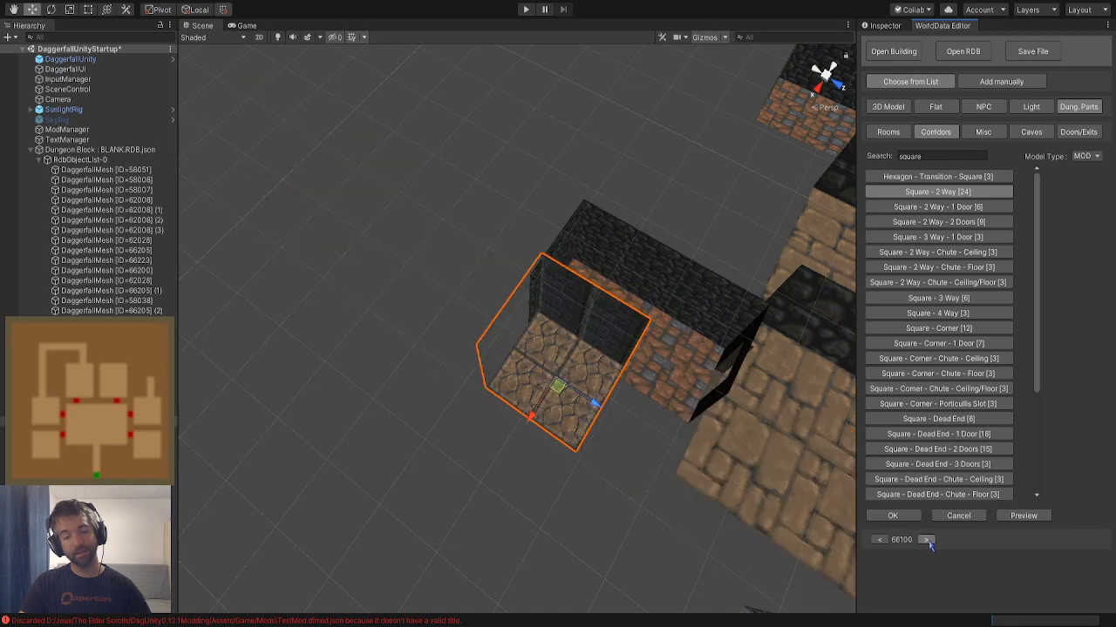
Return to the red-brick Square - 2 Way variants and add the angled corridor 67207 to the block
click(926, 541)
click(927, 540)
click(927, 541)
click(926, 540)
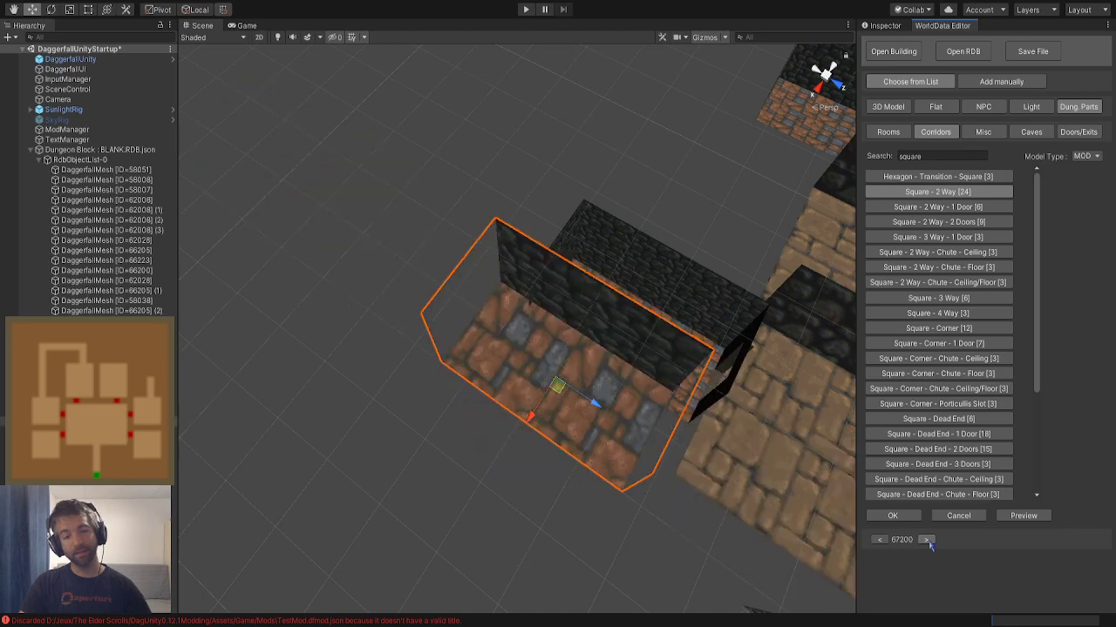
right_drag(668, 476, 696, 482)
click(926, 540)
alt+drag(610, 470, 280, 439)
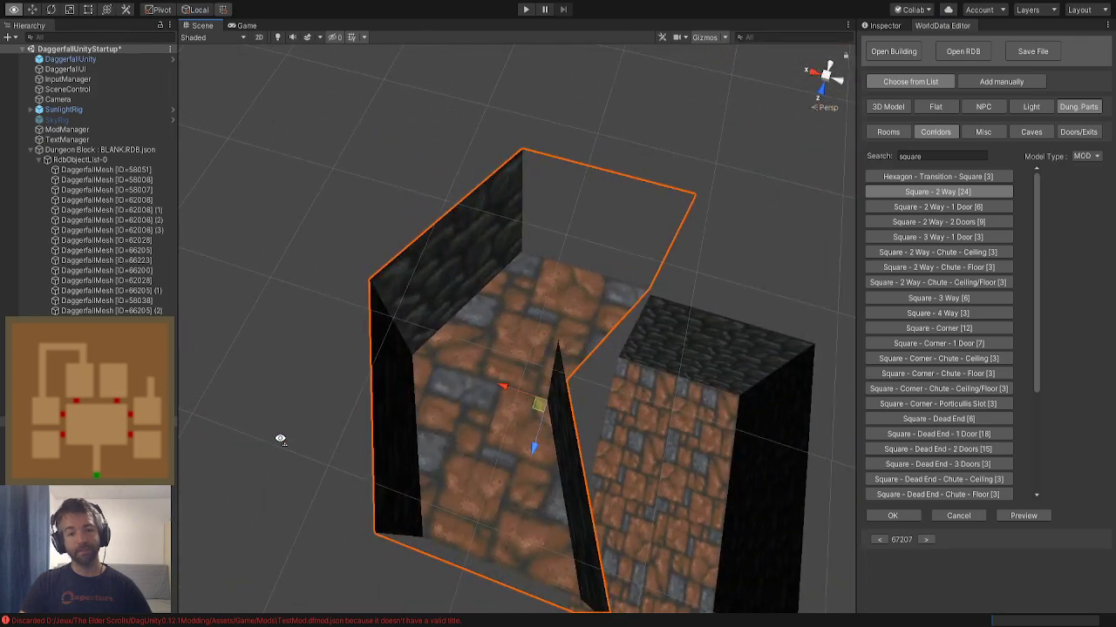
click(893, 516)
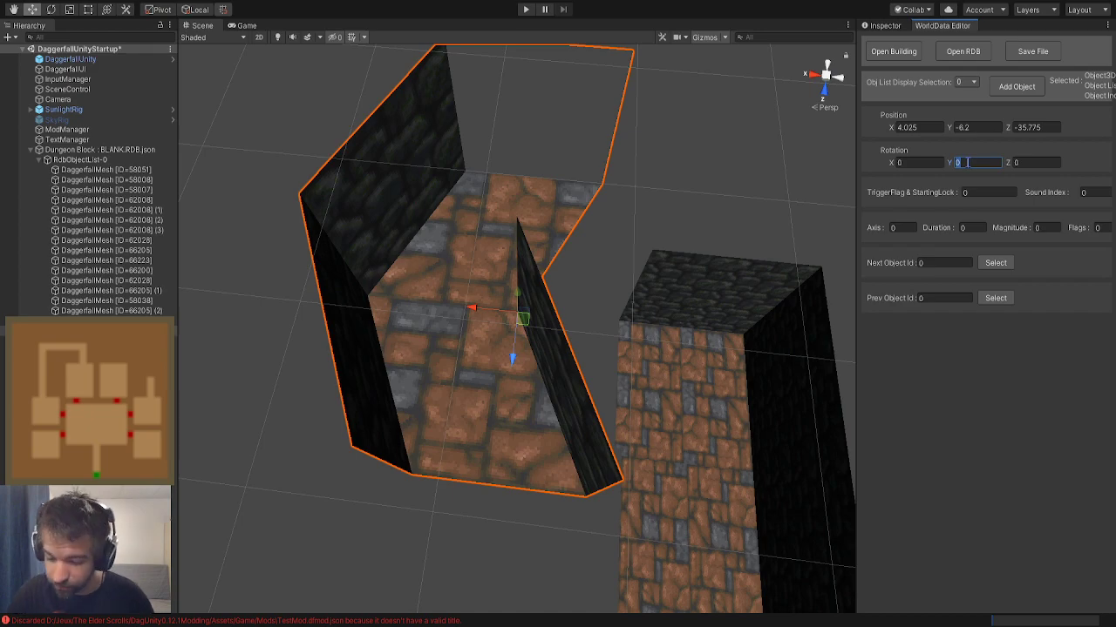
Set the angled corridor's Y rotation to 90 and Y position to -8, and try fitting it to the corner piece before removing it
text(90)
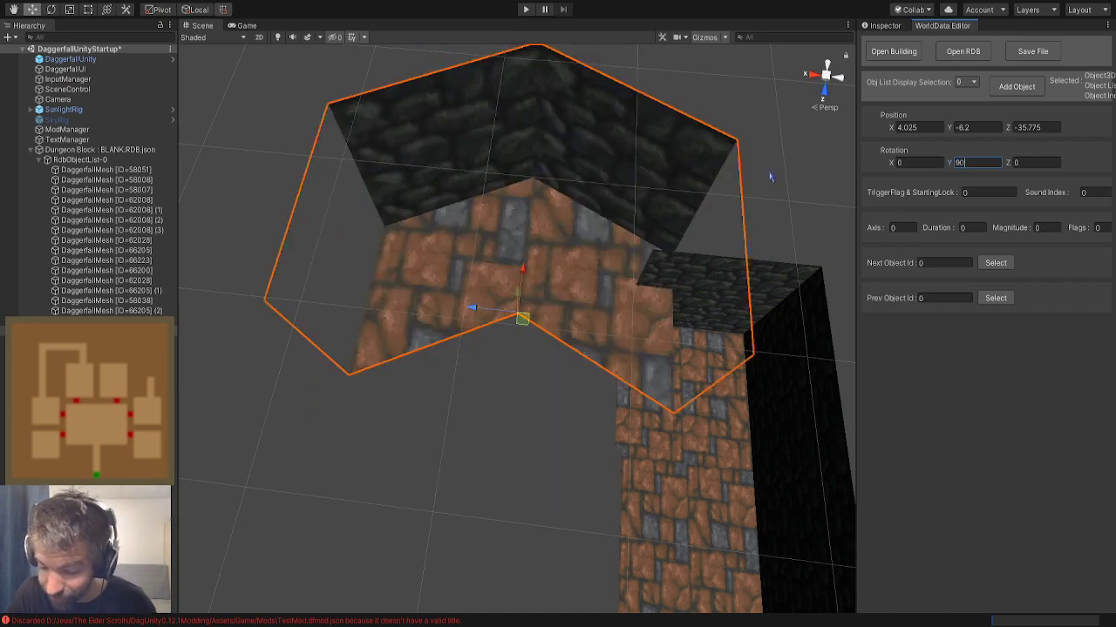
right_drag(712, 202, 626, 298)
drag(523, 315, 628, 278)
right_drag(626, 280, 494, 354)
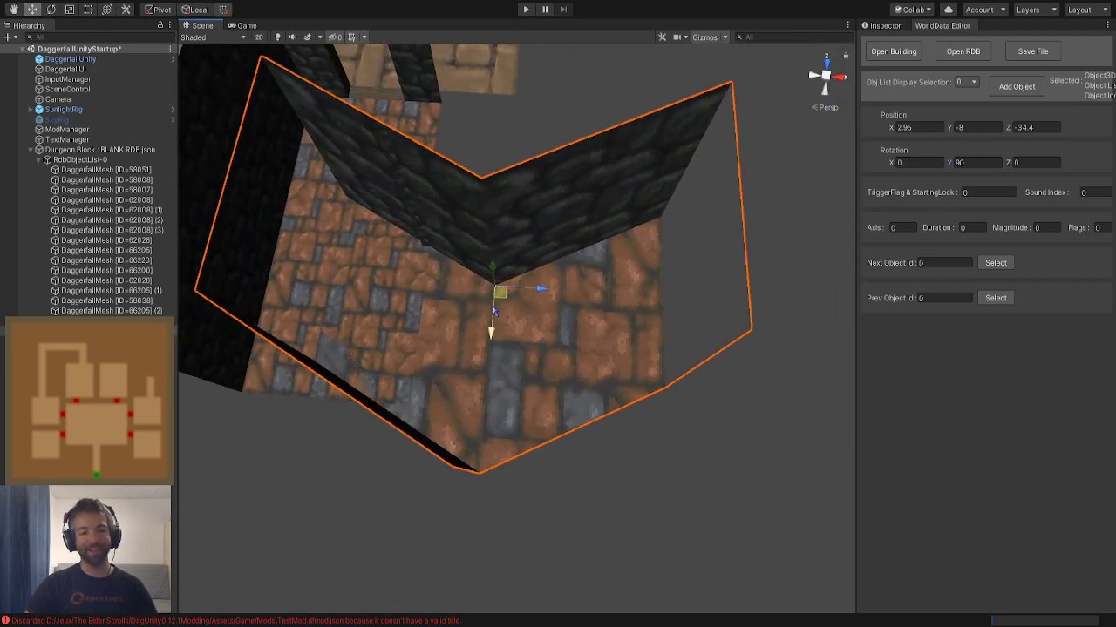
drag(502, 301, 598, 348)
right_drag(598, 349, 588, 282)
drag(612, 251, 600, 256)
right_drag(458, 316, 371, 371)
click(485, 360)
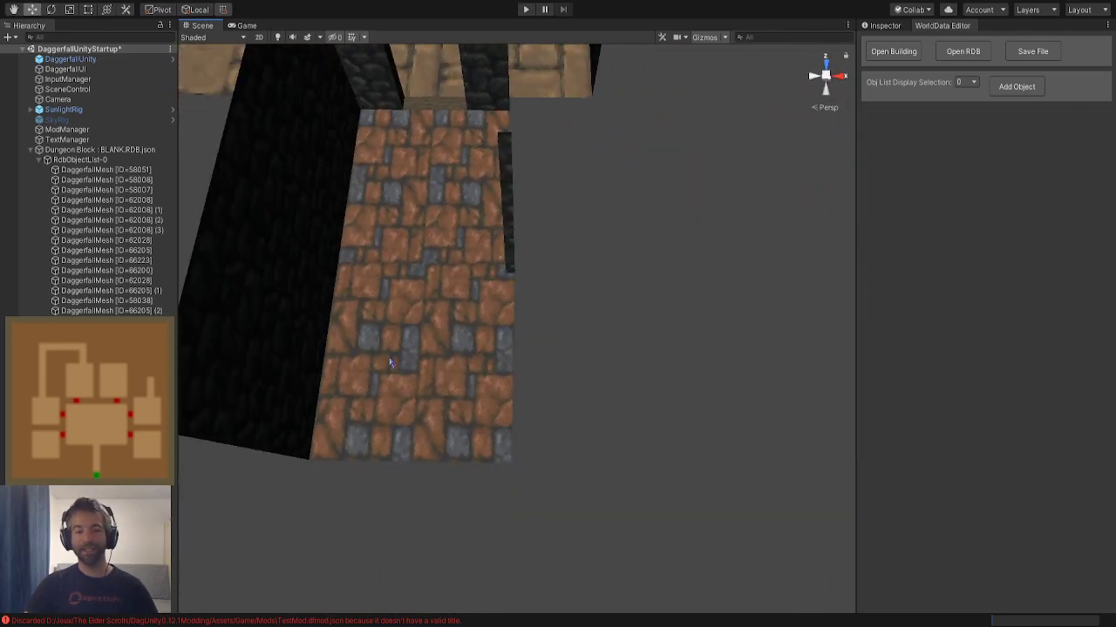
Reopen the object library and browse the Square - 2 Way previews for a straight red-brick corridor
click(1011, 88)
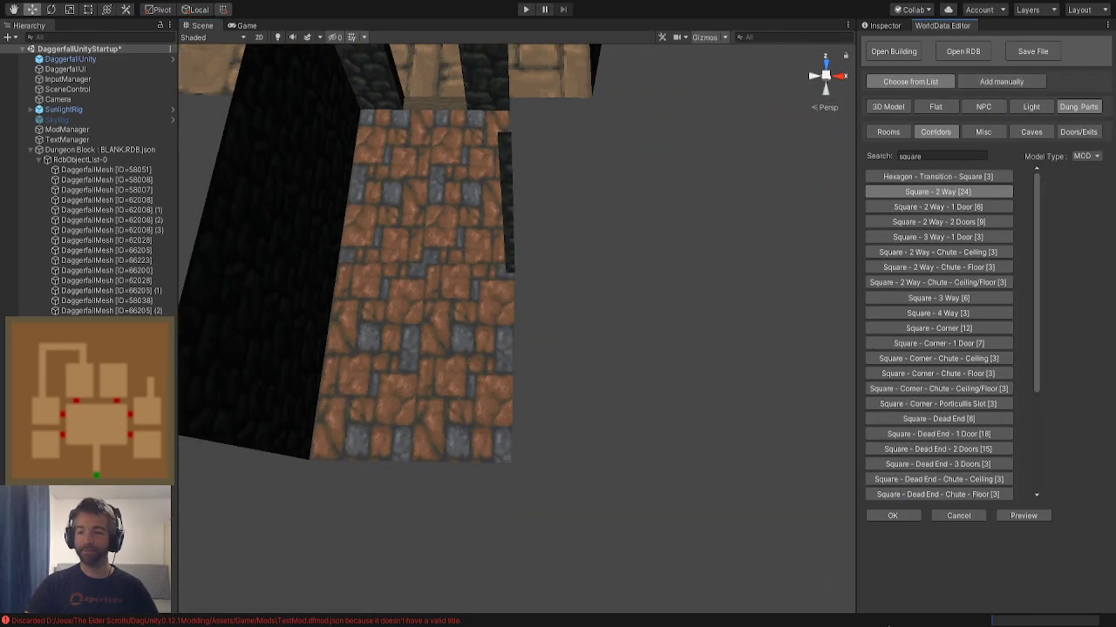
click(1022, 516)
click(926, 540)
click(926, 540)
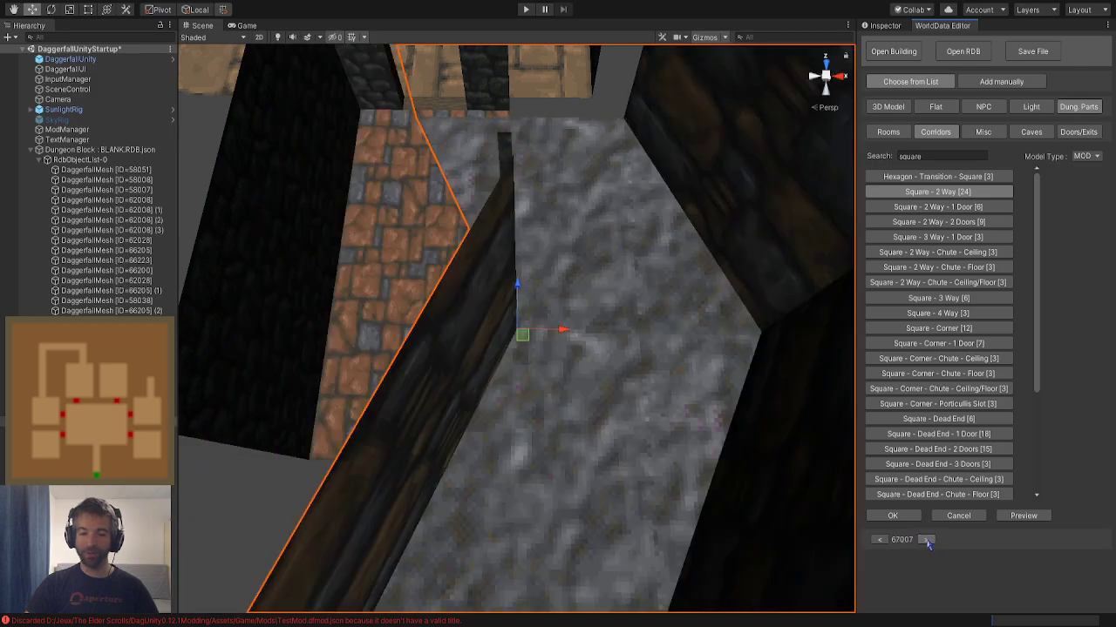
click(927, 540)
click(926, 540)
click(926, 540)
click(926, 541)
click(926, 541)
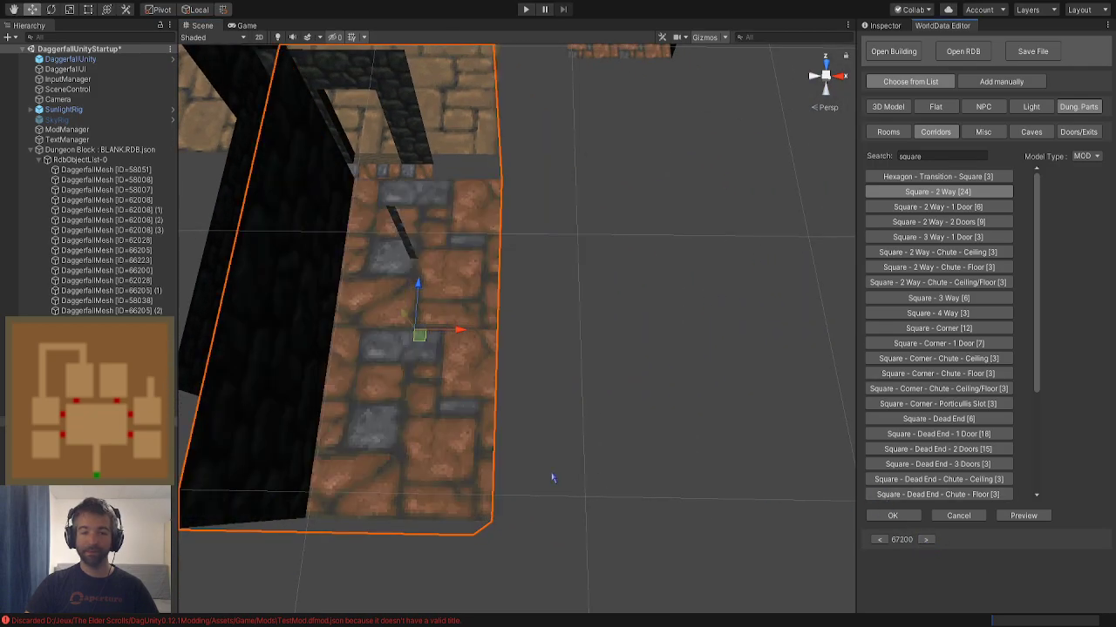
Compare Square - 2 Way variants 66200 and 67200, and add 67200 to the block
click(879, 541)
click(880, 540)
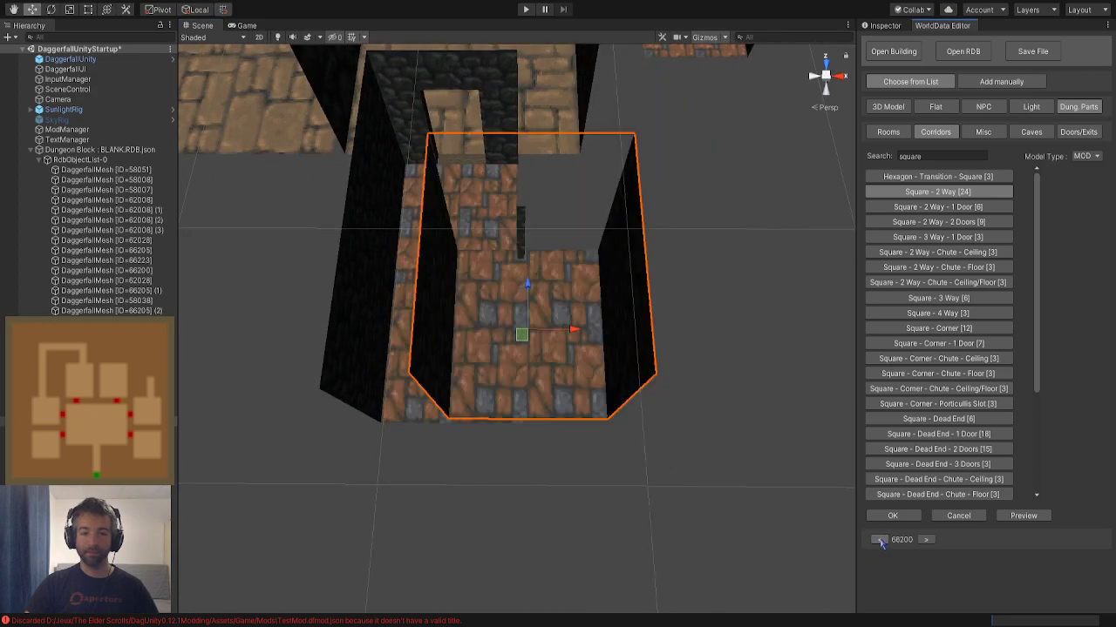
click(925, 540)
click(925, 540)
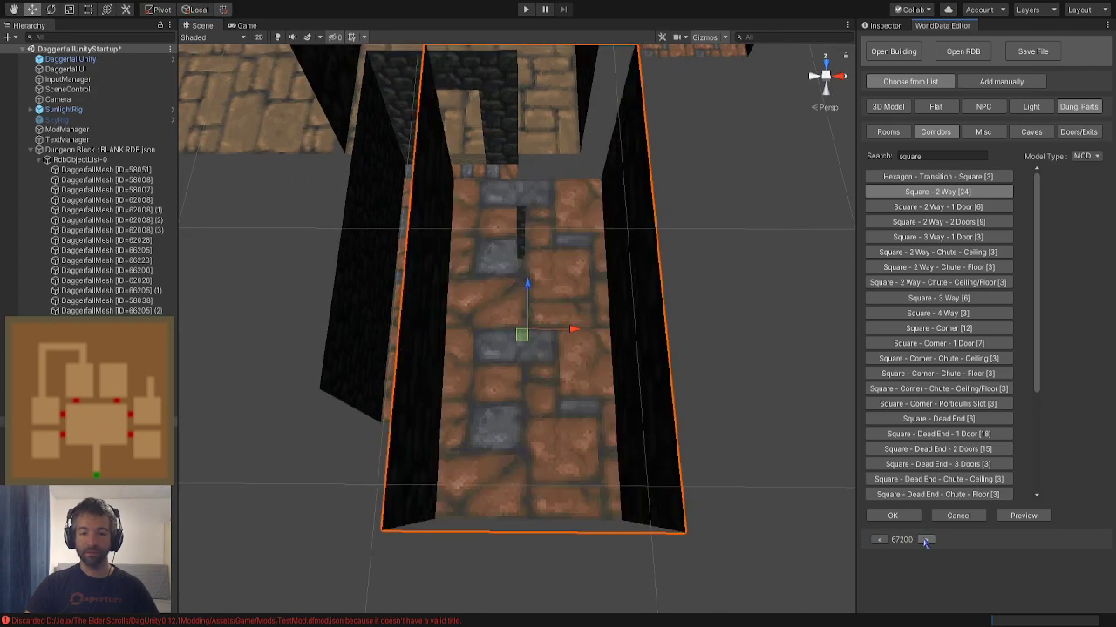
click(904, 519)
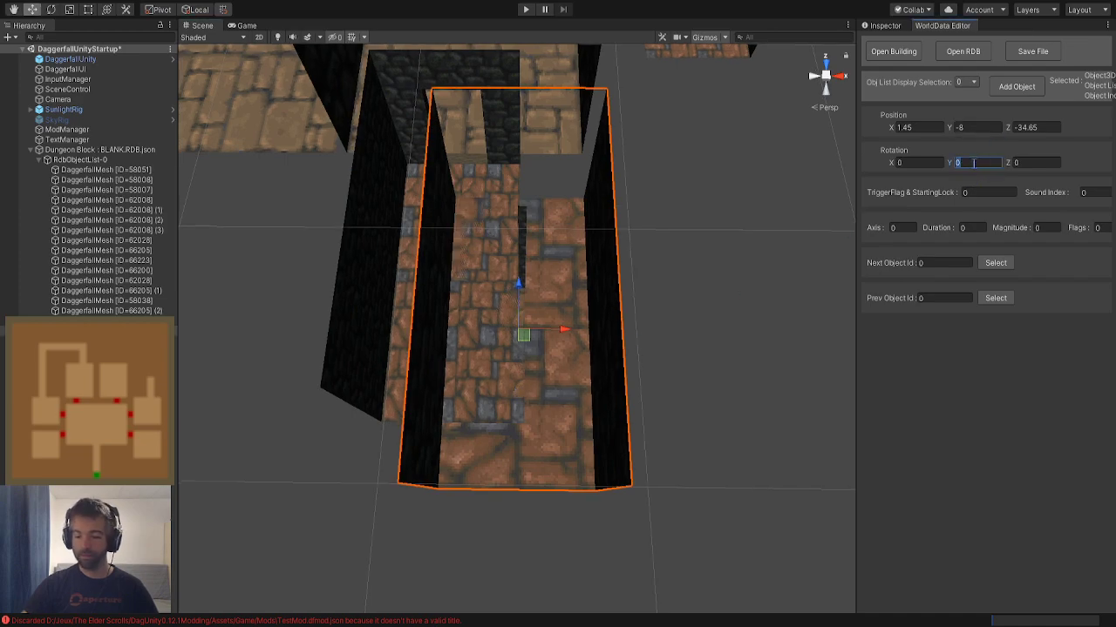
Set the straight corridor's Y rotation to 90 and move it beside the corner piece's side opening
text(90)
drag(523, 337, 683, 358)
click(585, 483)
right_drag(585, 483, 756, 392)
key(w)
click(756, 393)
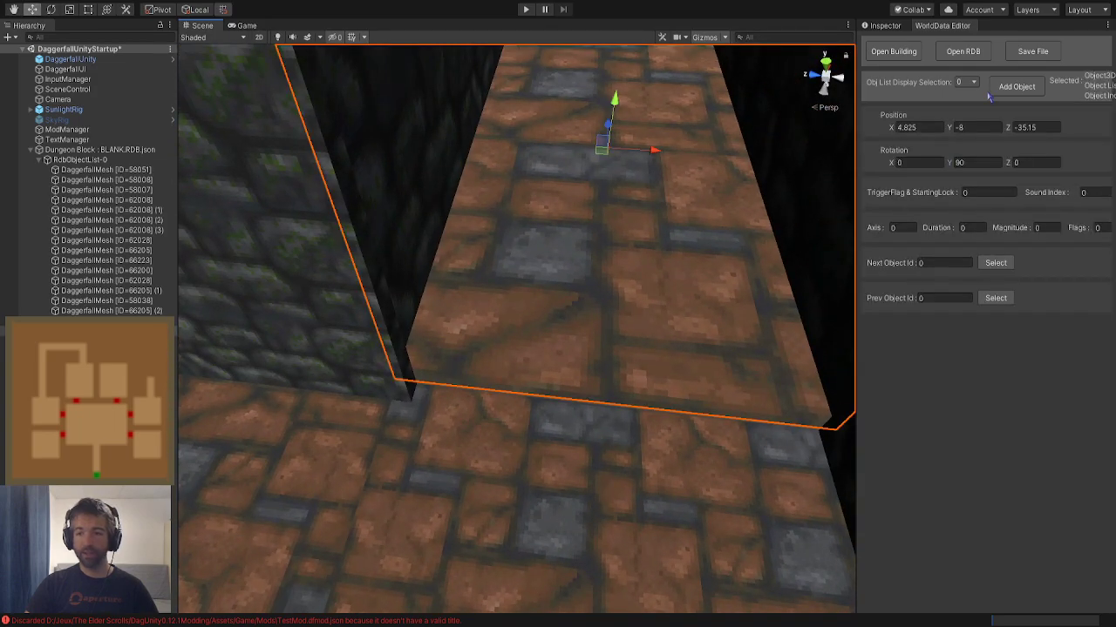
Try to line up the straight corridor with the corner piece's opening, and delete the corridor
right_drag(664, 209, 392, 209)
drag(774, 309, 775, 312)
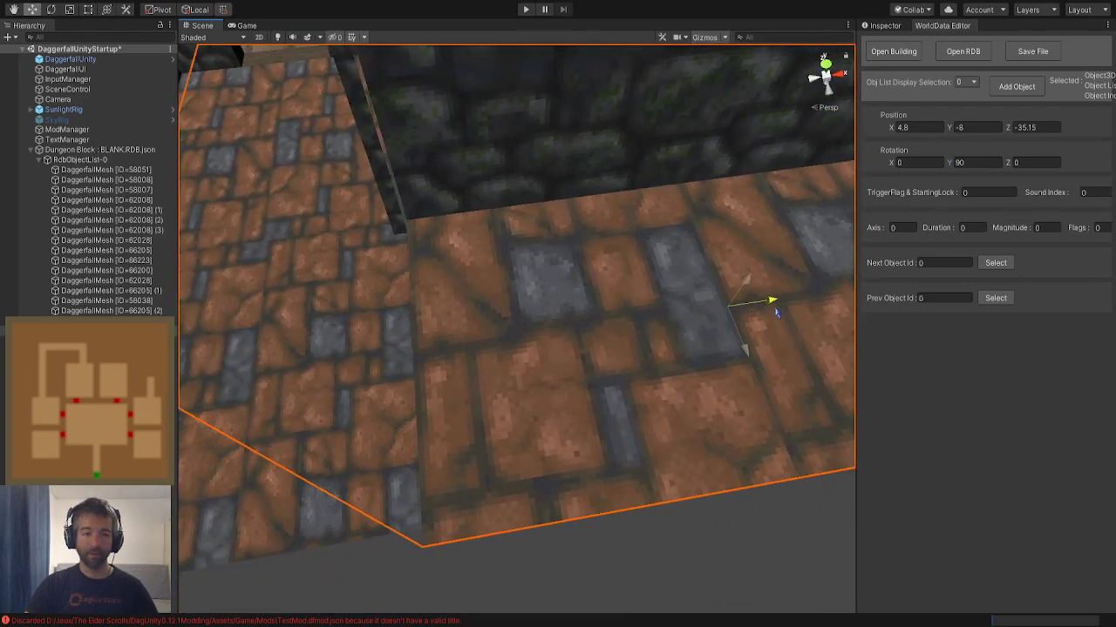
right_drag(777, 313, 702, 319)
drag(702, 230, 709, 238)
right_drag(662, 268, 374, 315)
key(Delete)
Preview the Square - 2 Way variants again and add the long red-brick corridor 66201 to the block
click(1017, 87)
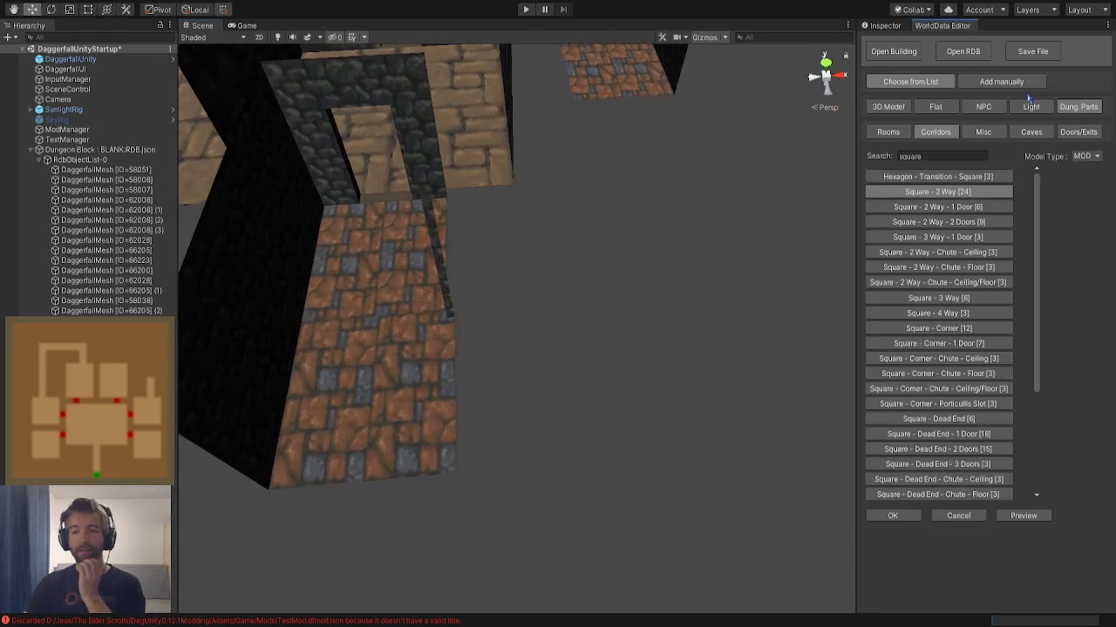
click(1023, 516)
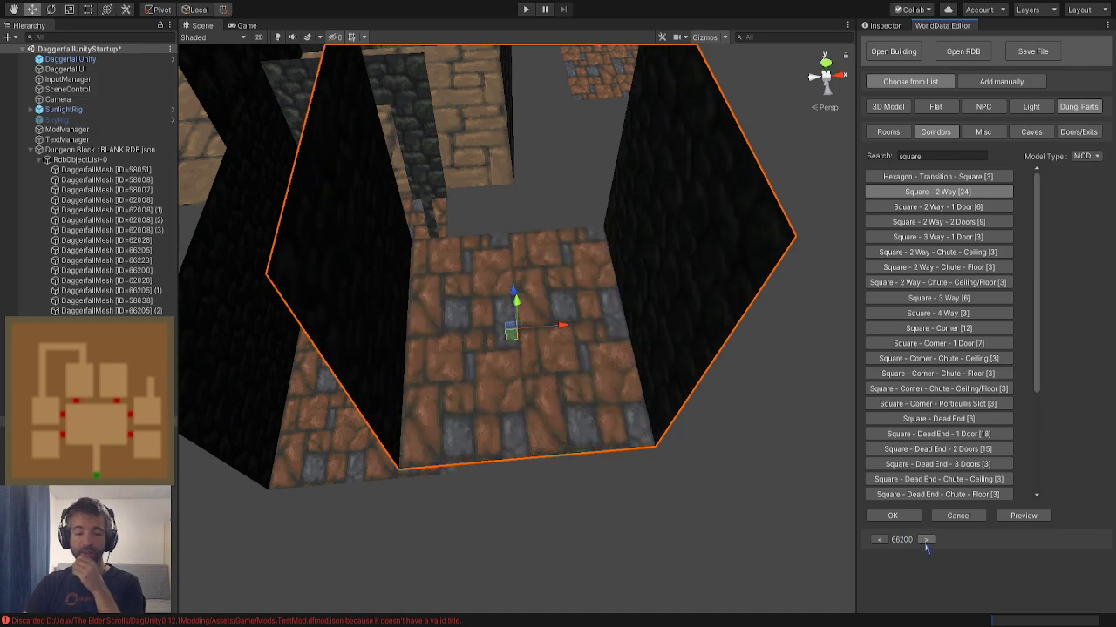
click(925, 541)
click(925, 540)
click(925, 541)
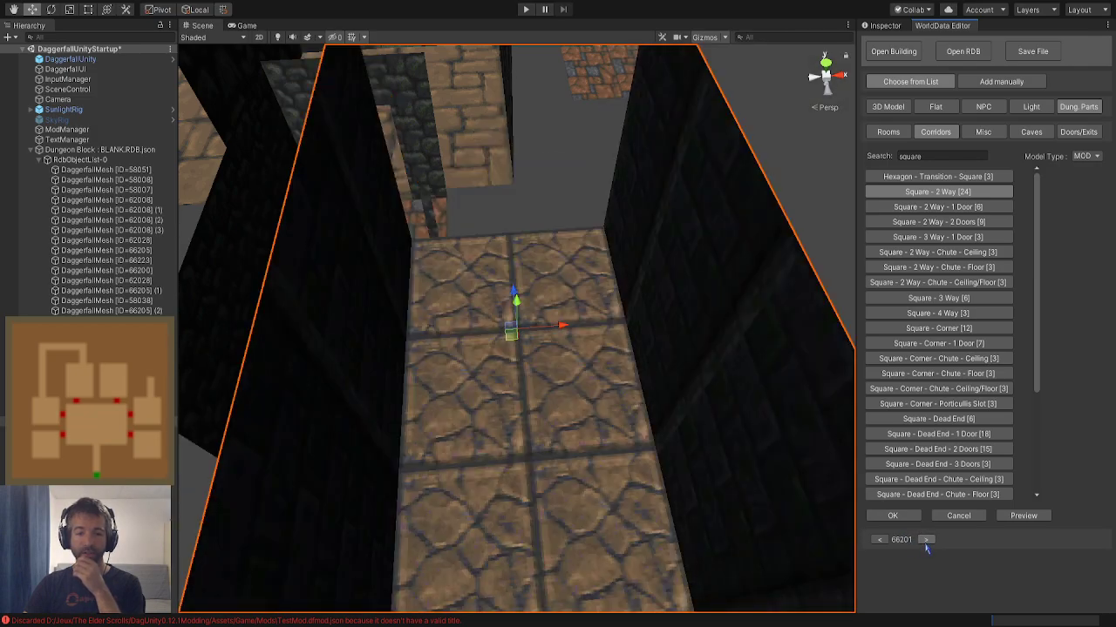
click(925, 540)
click(879, 539)
alt+drag(722, 443, 488, 366)
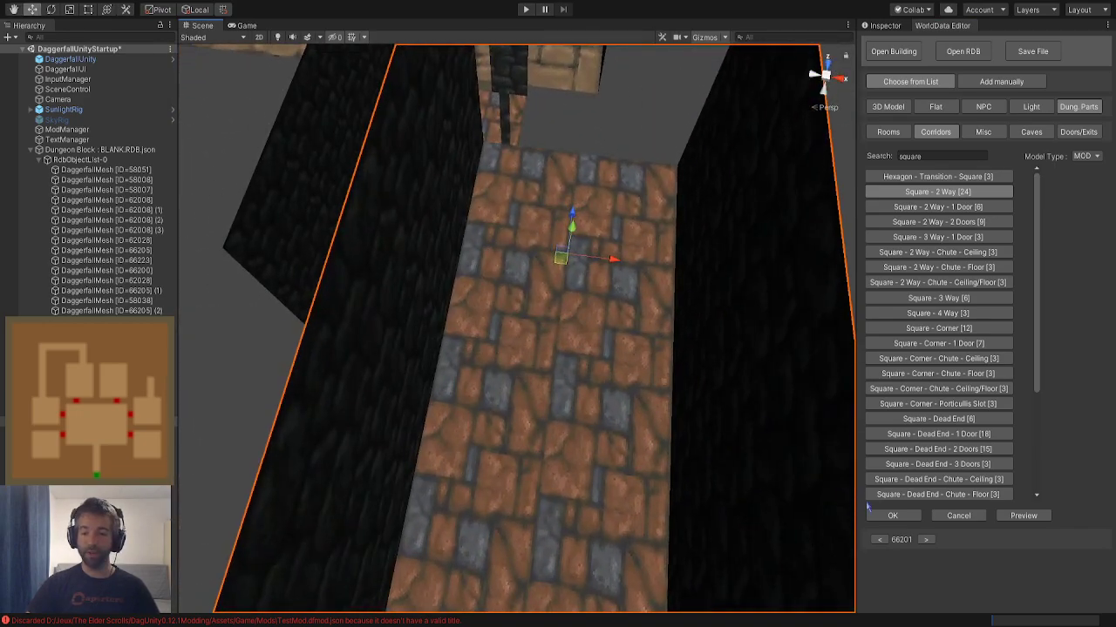
click(893, 516)
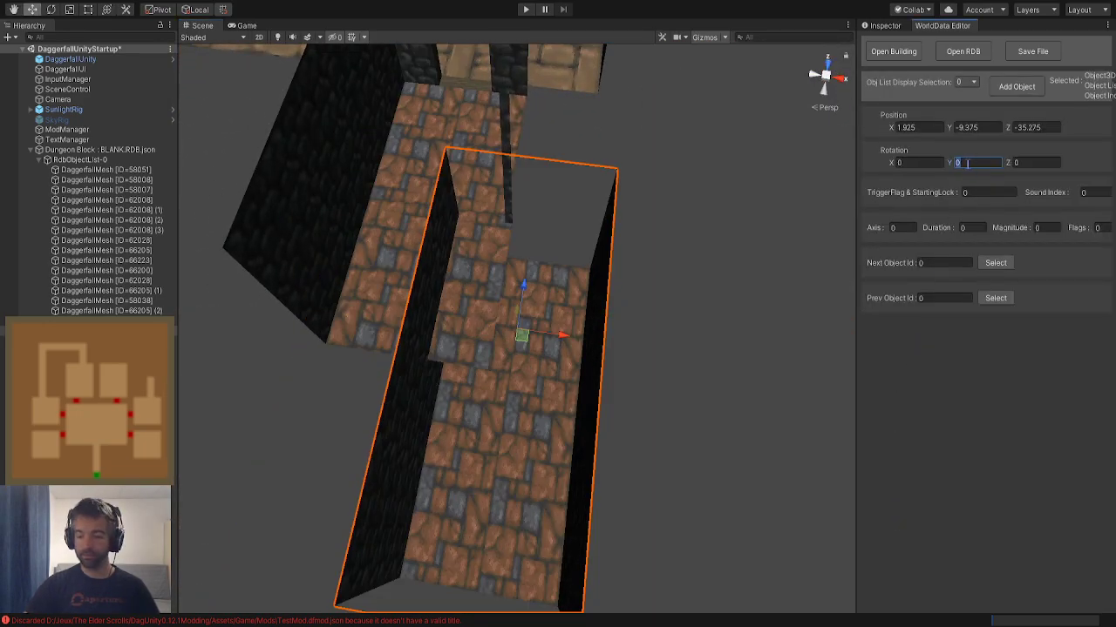
Set the long corridor's Y rotation to 90 and Y position to -8, and move it beside the corner piece's side opening
text(90)
alt+drag(443, 221, 471, 224)
scroll(471, 223, up, 3)
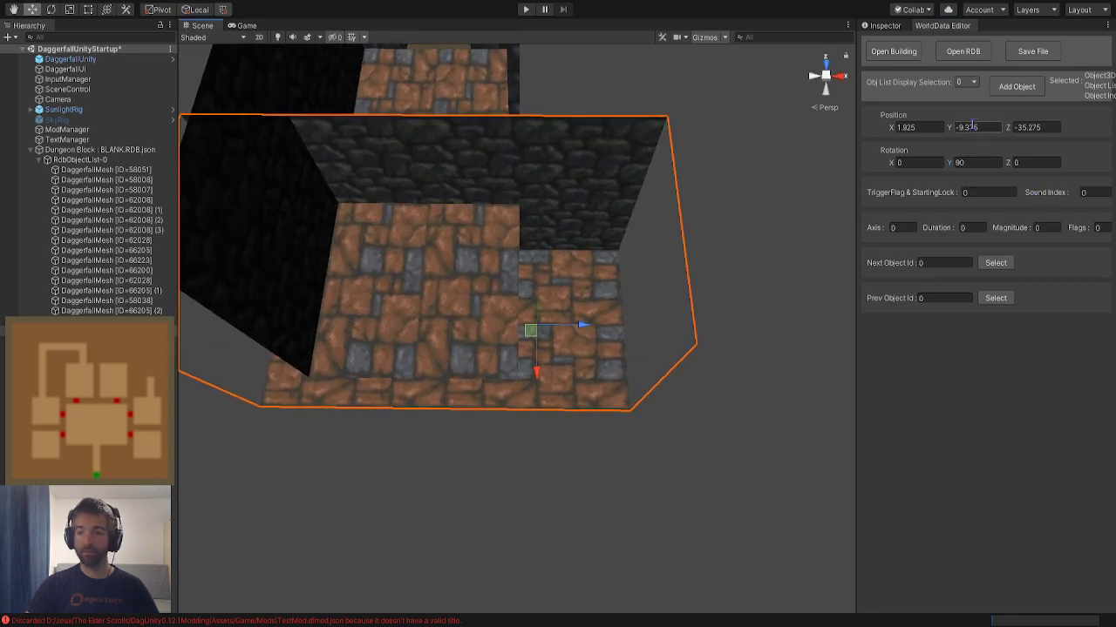
text(-8)
drag(580, 288, 879, 286)
right_drag(634, 298, 765, 228)
key(w)
alt+drag(765, 229, 767, 223)
drag(710, 137, 703, 135)
right_drag(648, 119, 624, 127)
key(d)
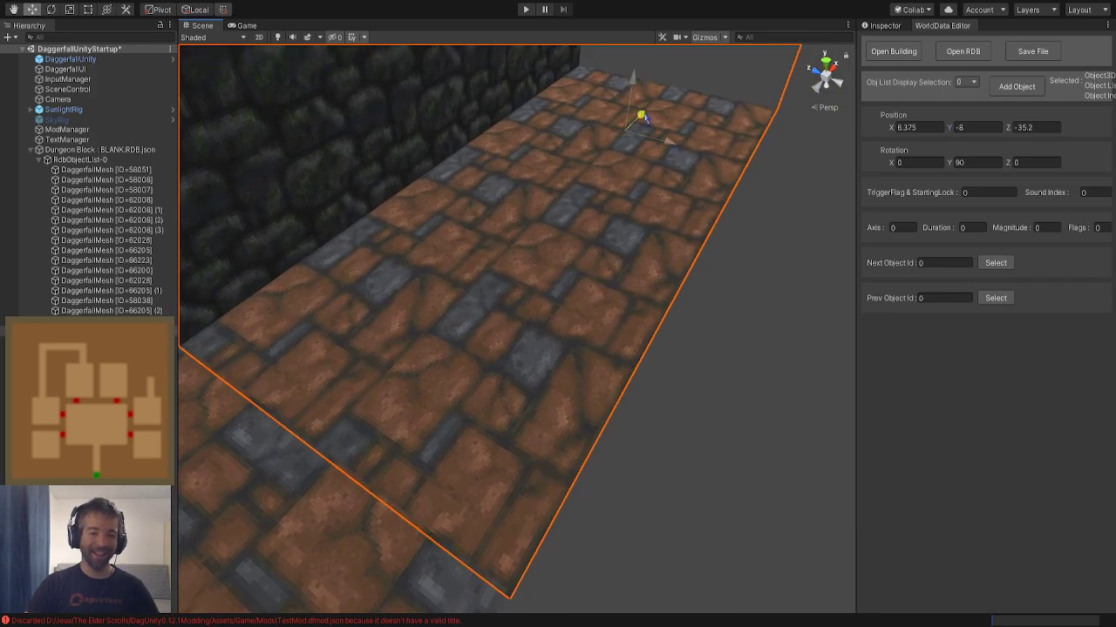
Try to close the seam between the long corridor and the corner piece by nudging it to X 6.4, Z -35.15
key(a)
right_drag(524, 193, 547, 206)
key(d)
key(a)
key(d)
click(650, 337)
right_drag(650, 336, 518, 296)
key(a)
click(520, 292)
drag(600, 187, 596, 186)
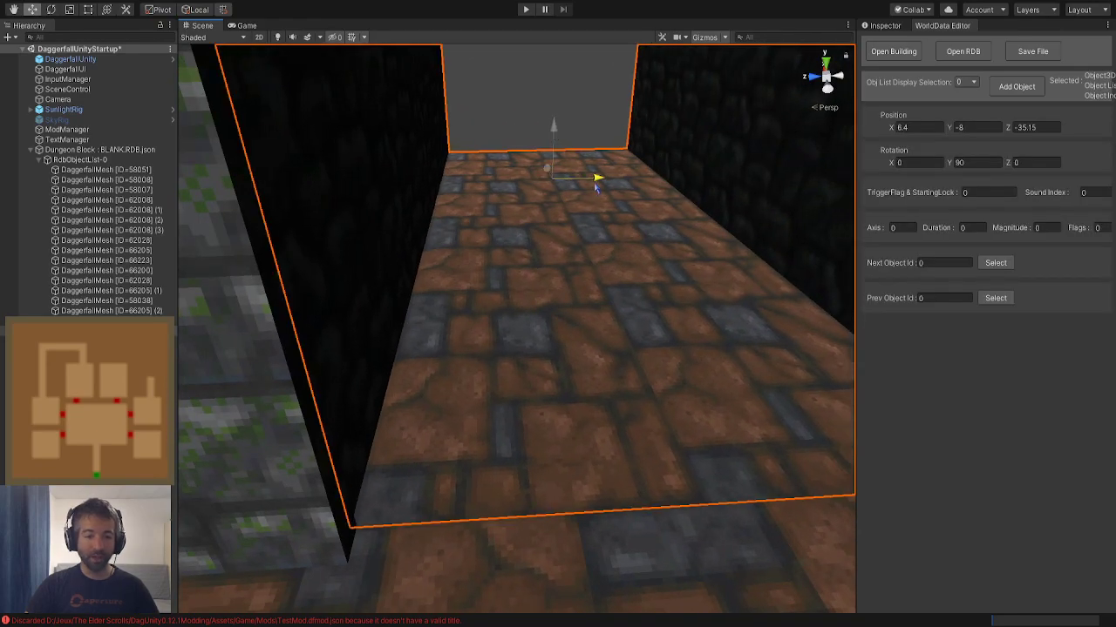
Nudge the long corridor to Z -35.175, inspect it against the neighbouring rooms, and delete it
click(504, 111)
right_drag(504, 111, 317, 192)
key(d)
key(w)
alt+drag(316, 192, 697, 270)
right_drag(20, 288, 42, 280)
key(s)
key(w)
right_drag(388, 346, 410, 291)
key(w)
alt+drag(410, 292, 488, 432)
click(493, 435)
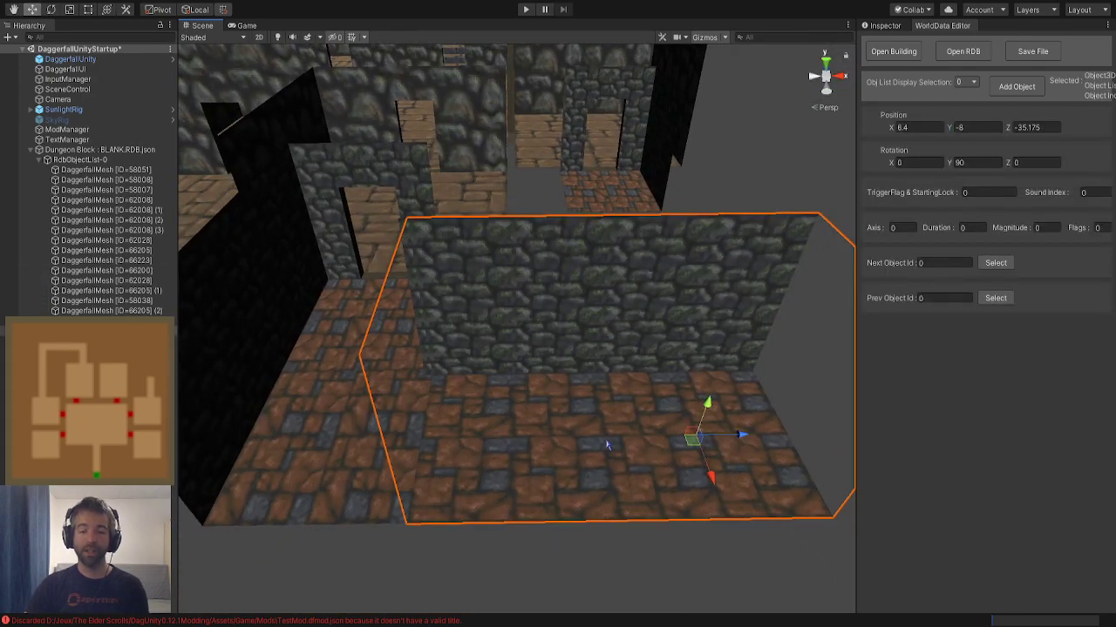
key(Delete)
Add the shorter Square - 2 Way corridor 66200 with Y position -8 and Y rotation 90 near the corner piece's opening
click(1016, 86)
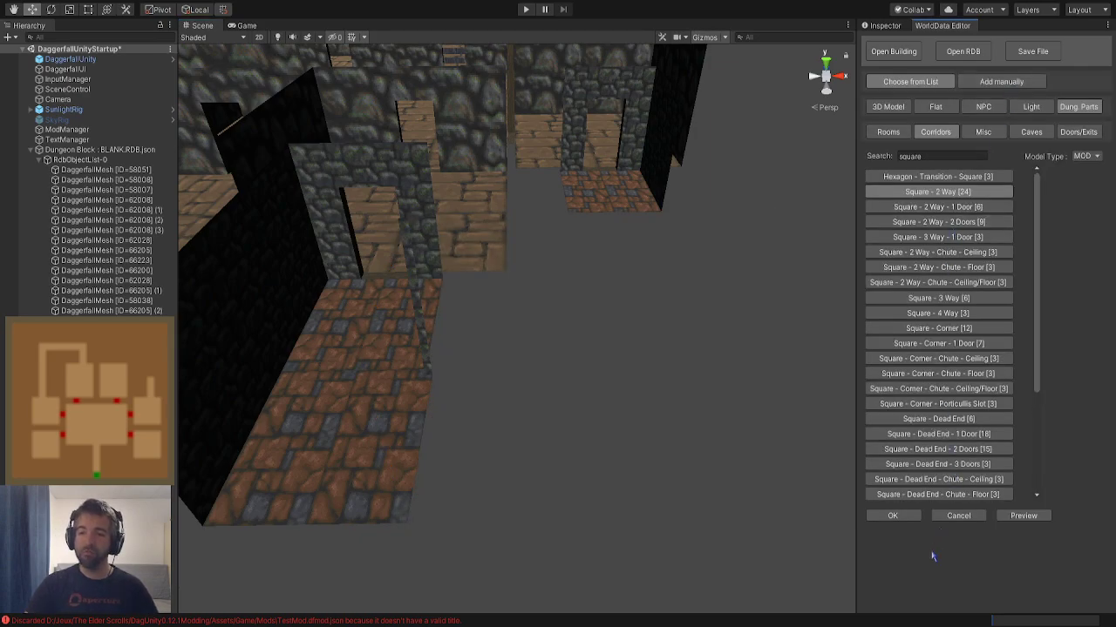
click(1035, 519)
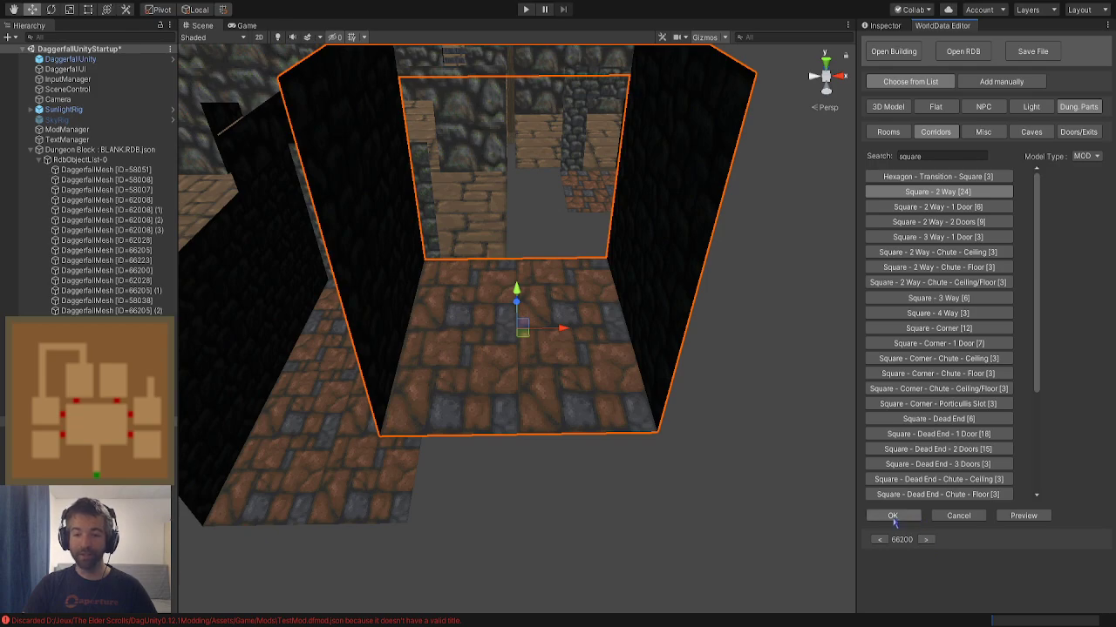
click(892, 516)
text(-8)
drag(559, 332, 560, 454)
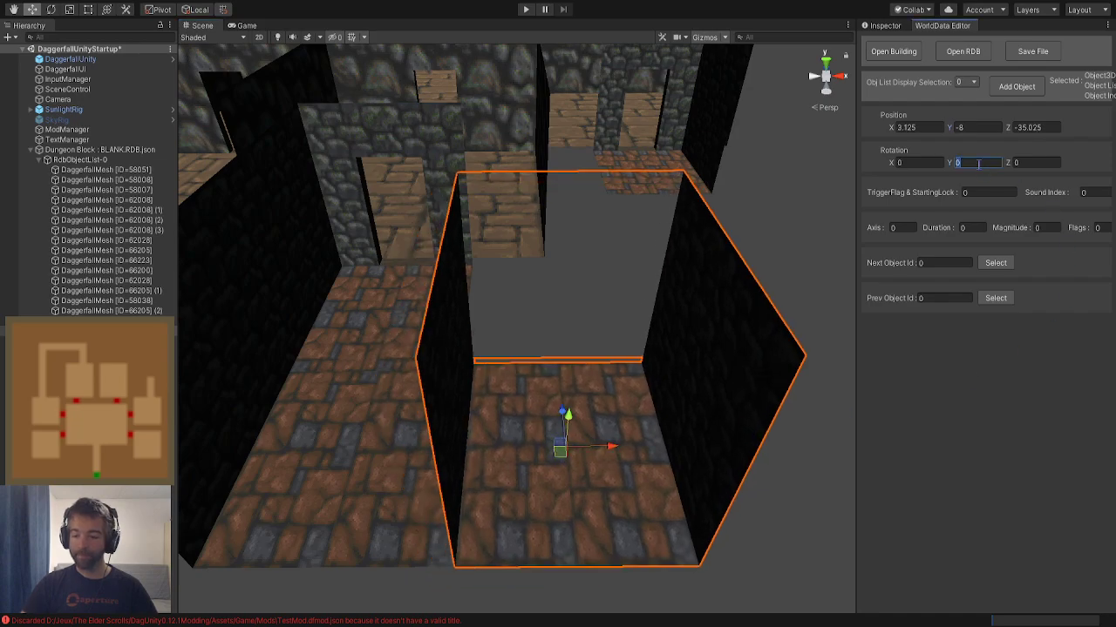
text(90)
key(Return)
Align the short corridor flush with the corner piece's side opening at X 3.2, Z -35.175
drag(558, 376, 568, 388)
right_drag(567, 387, 532, 380)
key(d)
key(a)
key(w)
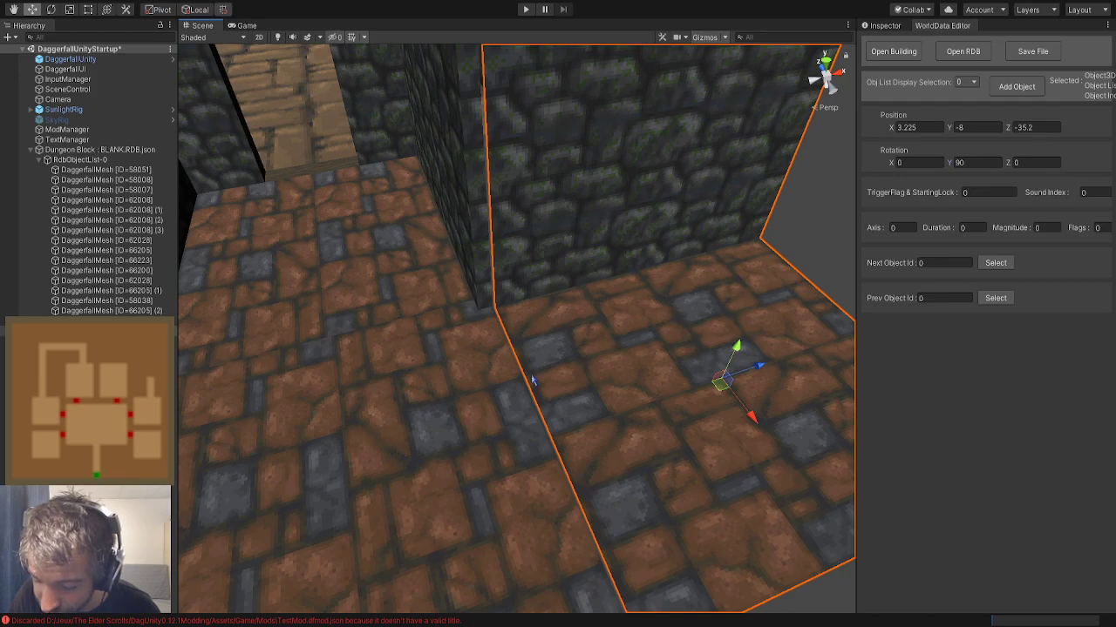
right_drag(532, 380, 651, 384)
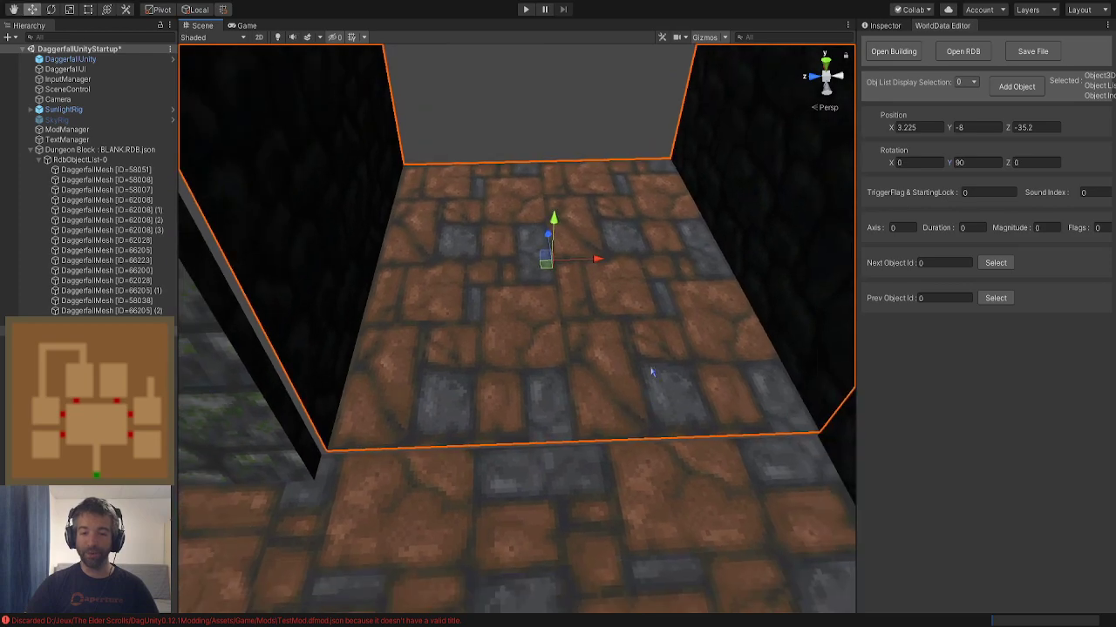
drag(602, 264, 599, 268)
right_drag(591, 292, 508, 314)
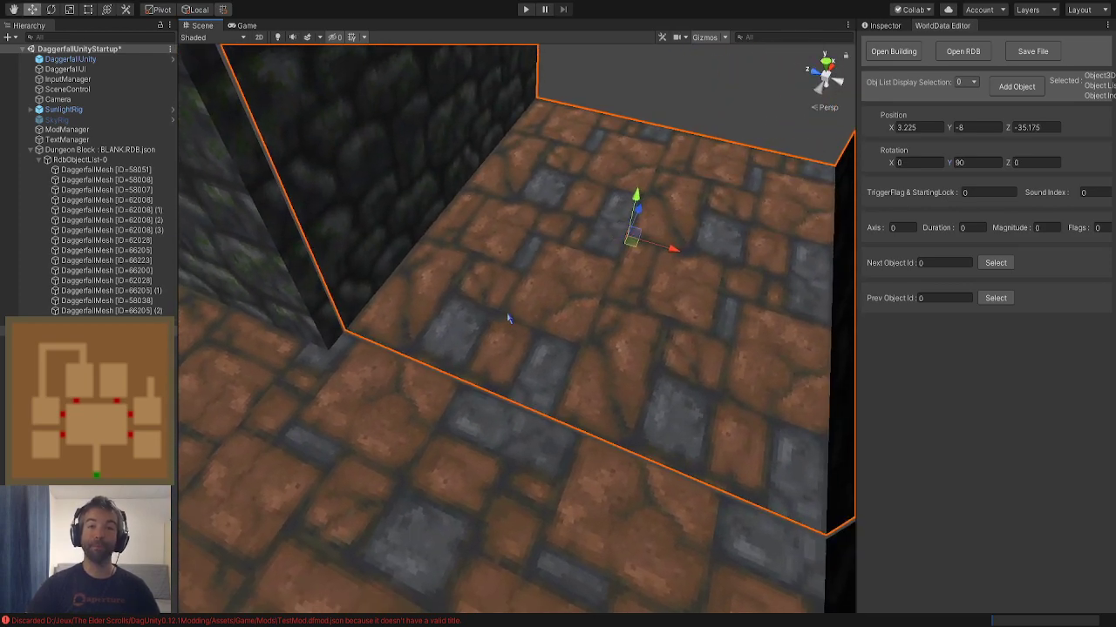
drag(638, 209, 638, 214)
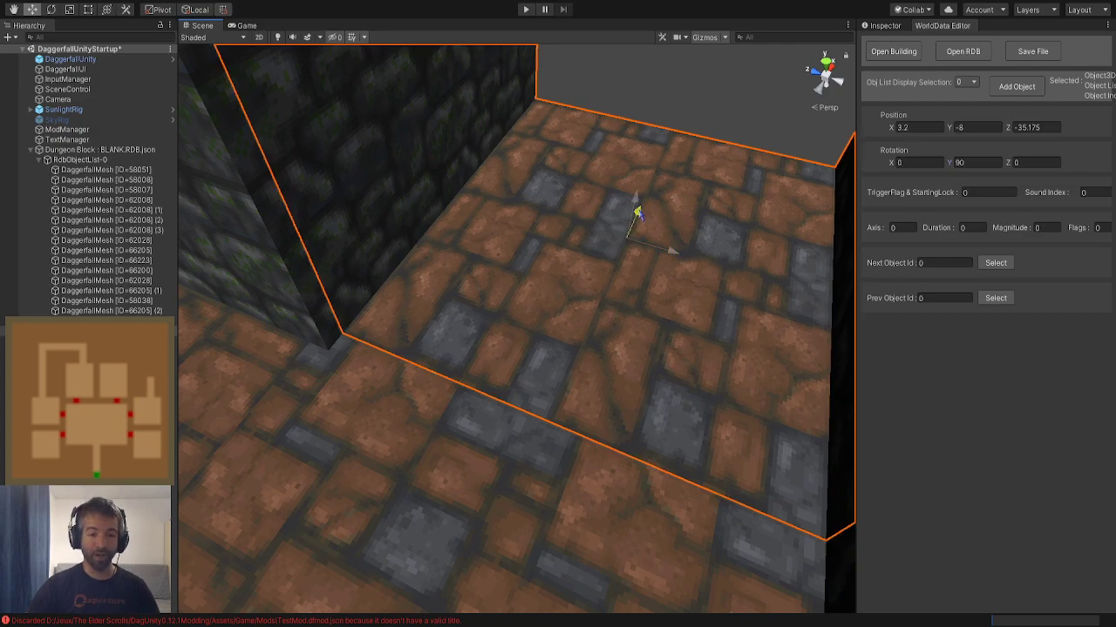
right_drag(638, 214, 641, 118)
click(645, 128)
right_drag(601, 270, 304, 374)
key(w)
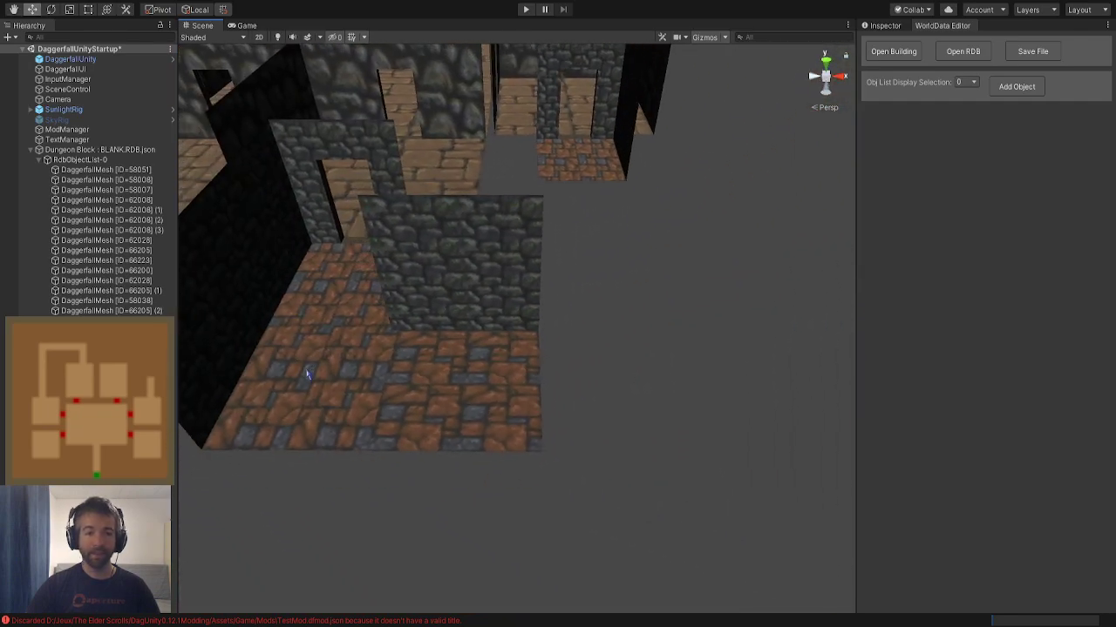
Examine the positions of the corner piece and the attached short corridor, and how they sit relative to the other rooms
click(341, 403)
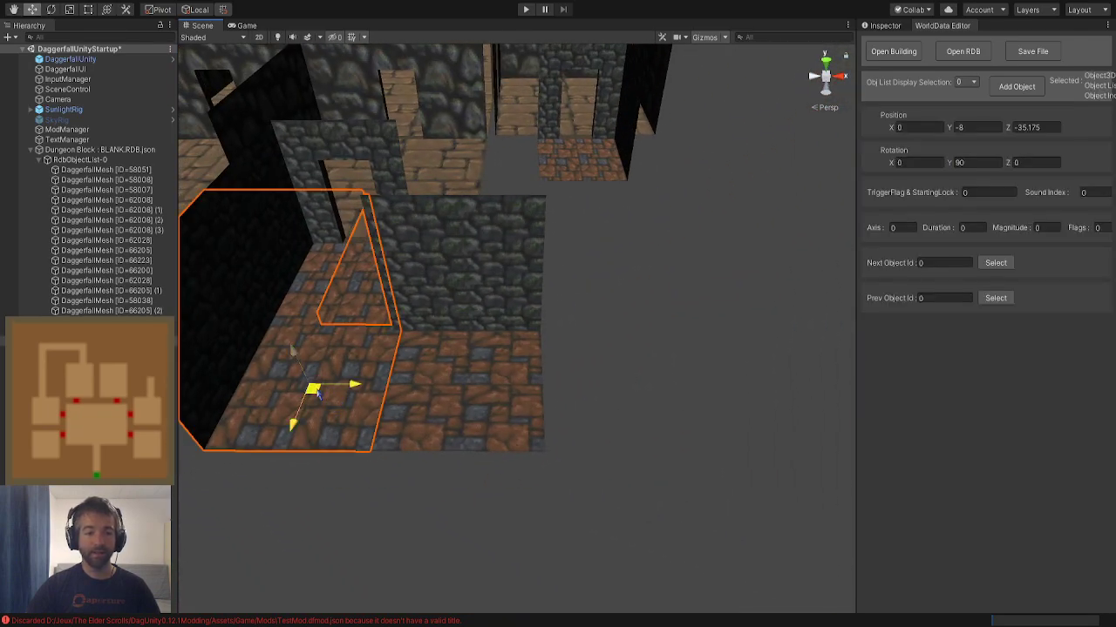
click(315, 394)
click(131, 311)
click(131, 300)
click(699, 289)
right_drag(700, 289, 670, 310)
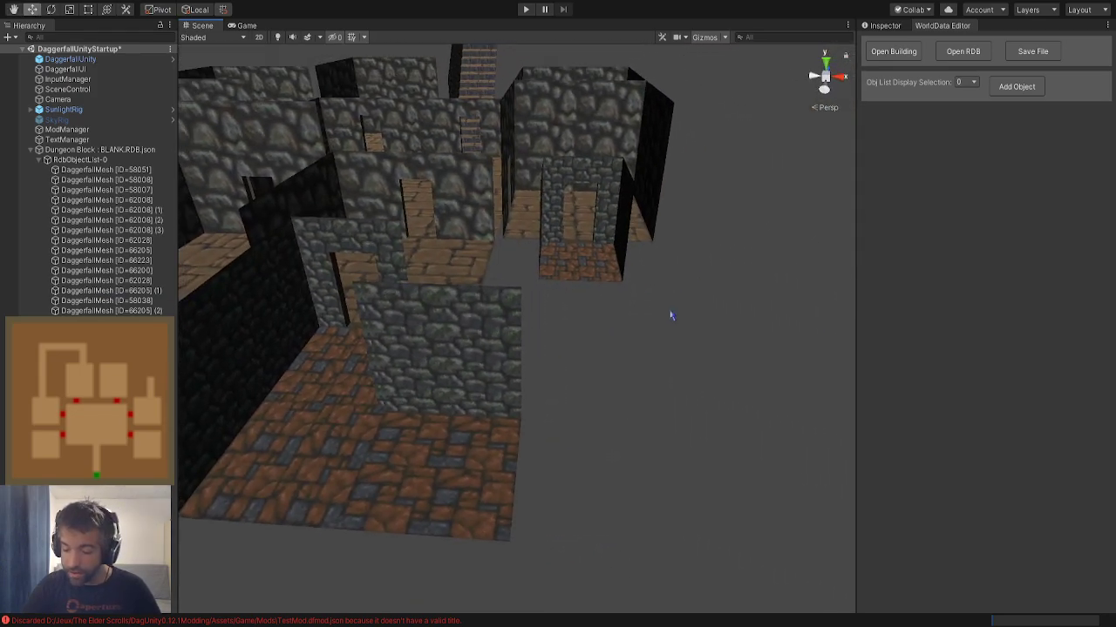
right_drag(670, 316, 670, 323)
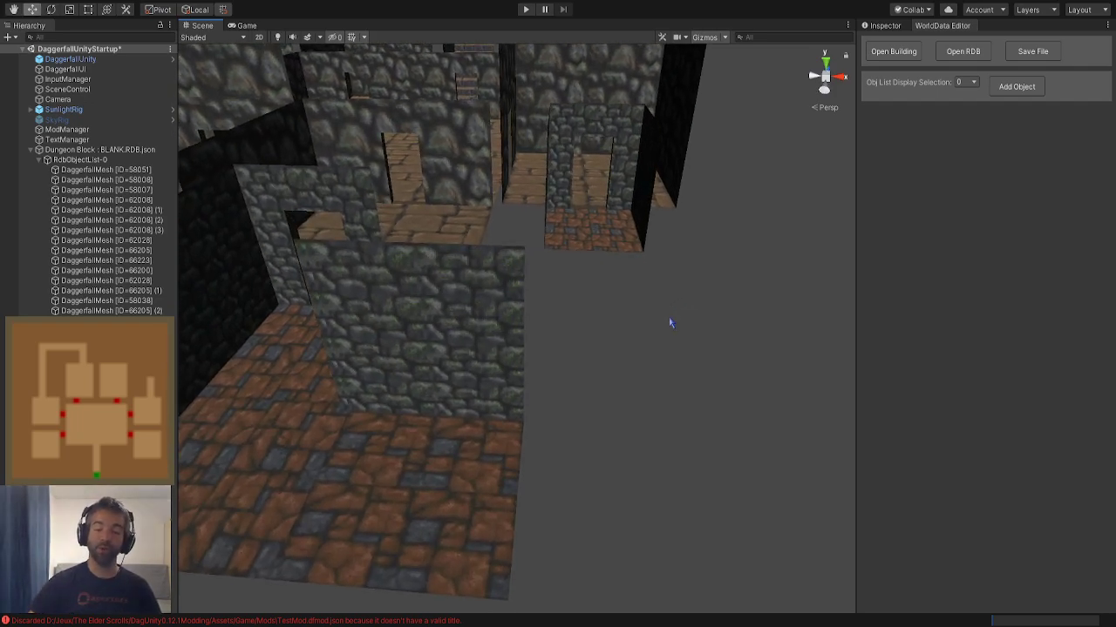
right_drag(645, 353, 628, 372)
right_drag(608, 373, 631, 376)
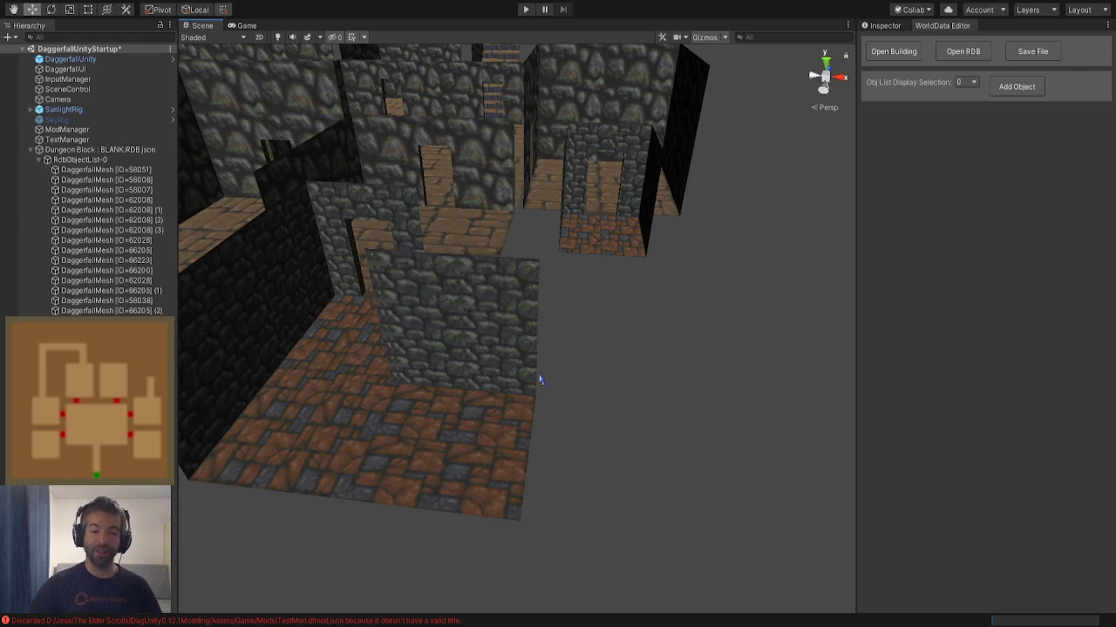
click(509, 385)
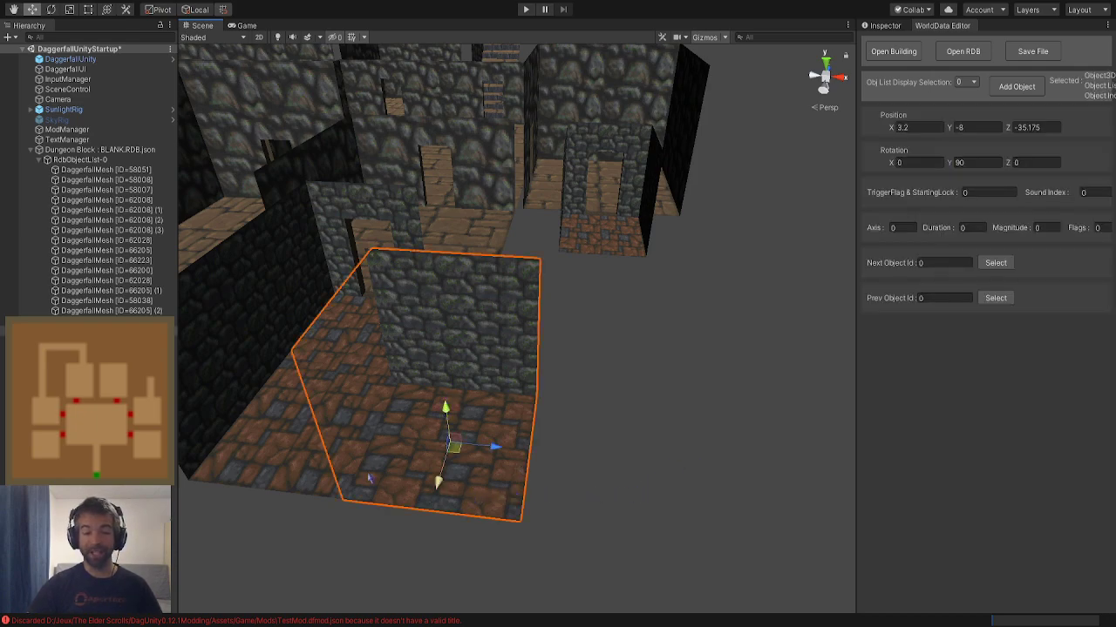
click(611, 348)
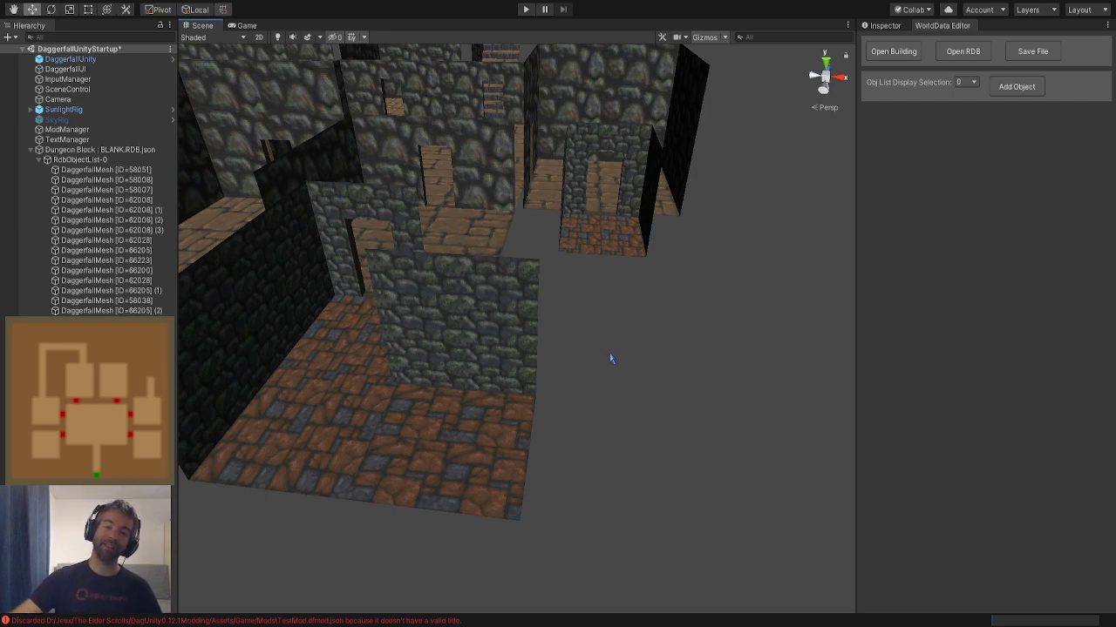
Try the default Square - Corner piece at the short corridor's open end, and delete it
click(1018, 87)
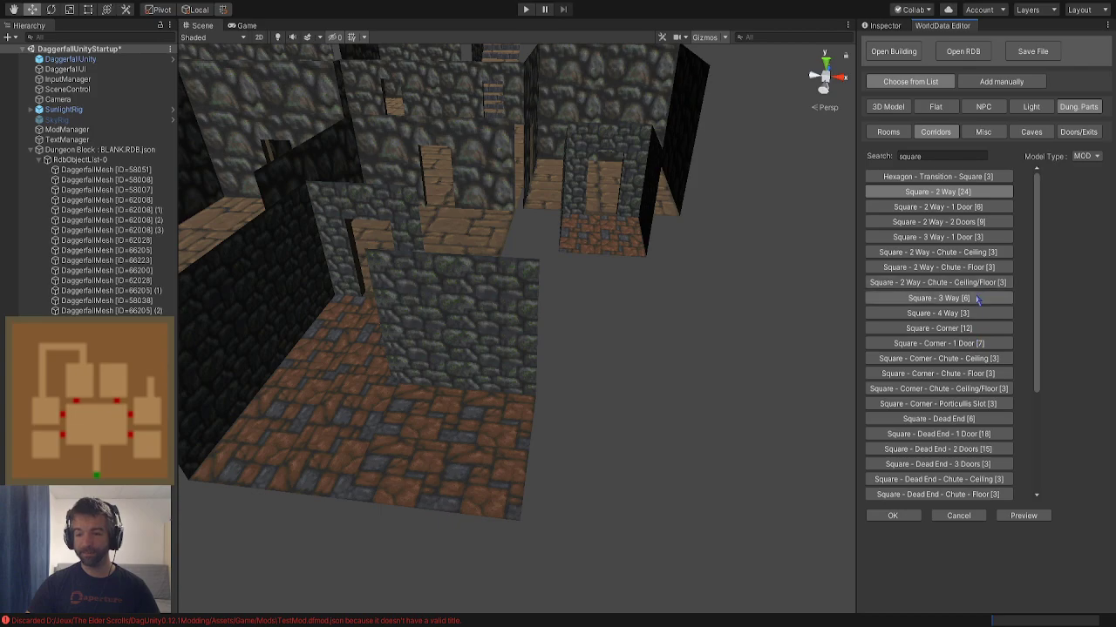
click(970, 329)
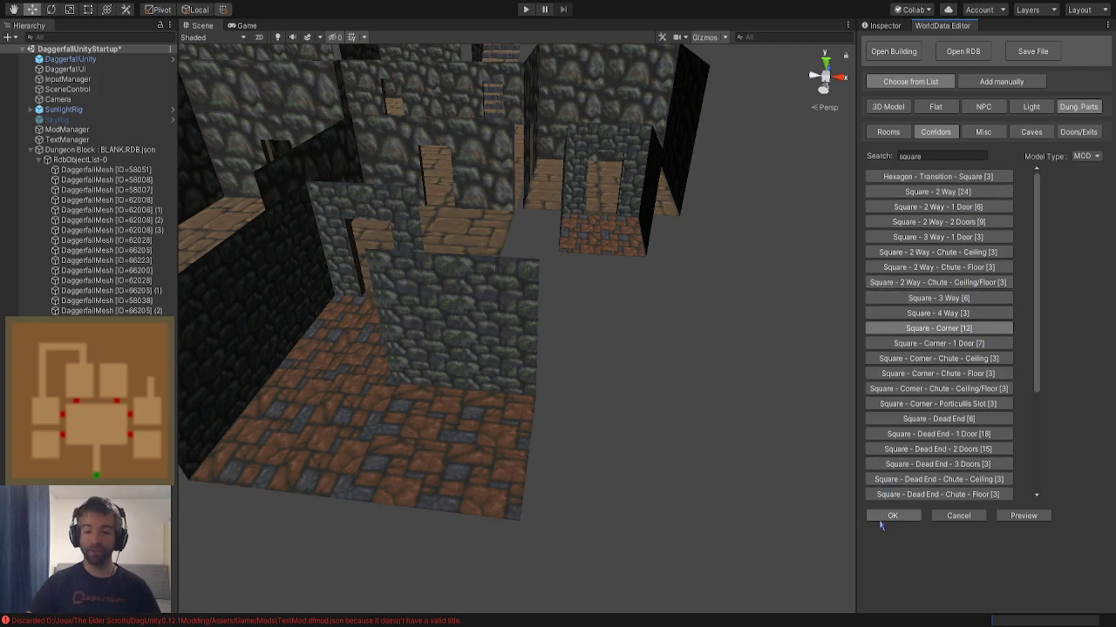
click(892, 515)
drag(520, 330, 643, 442)
right_drag(630, 441, 645, 466)
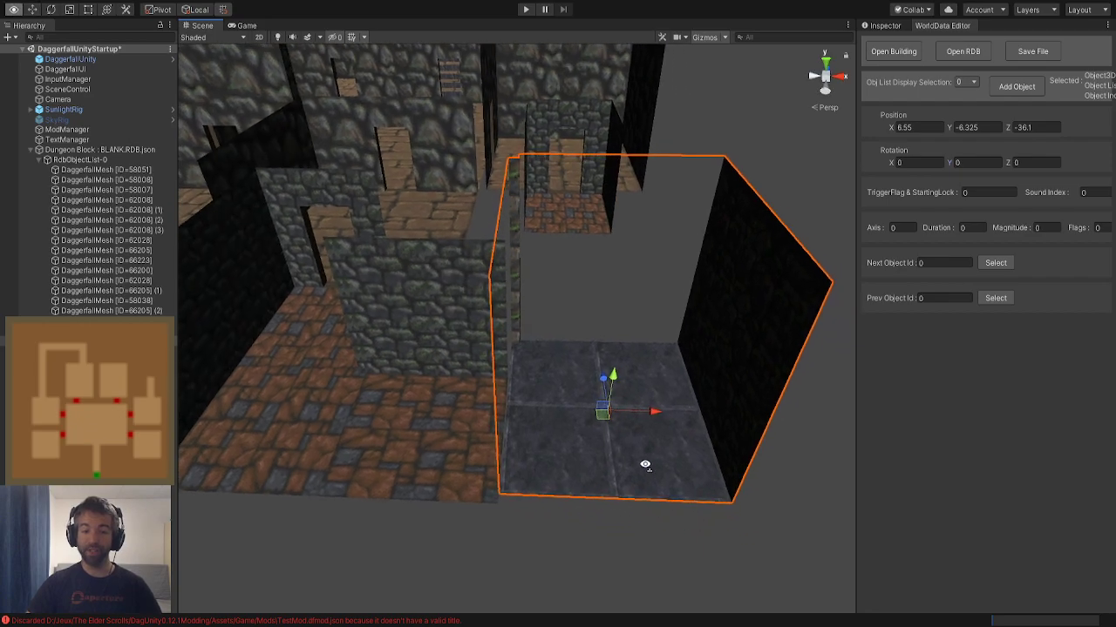
scroll(647, 464, up, 2)
key(Delete)
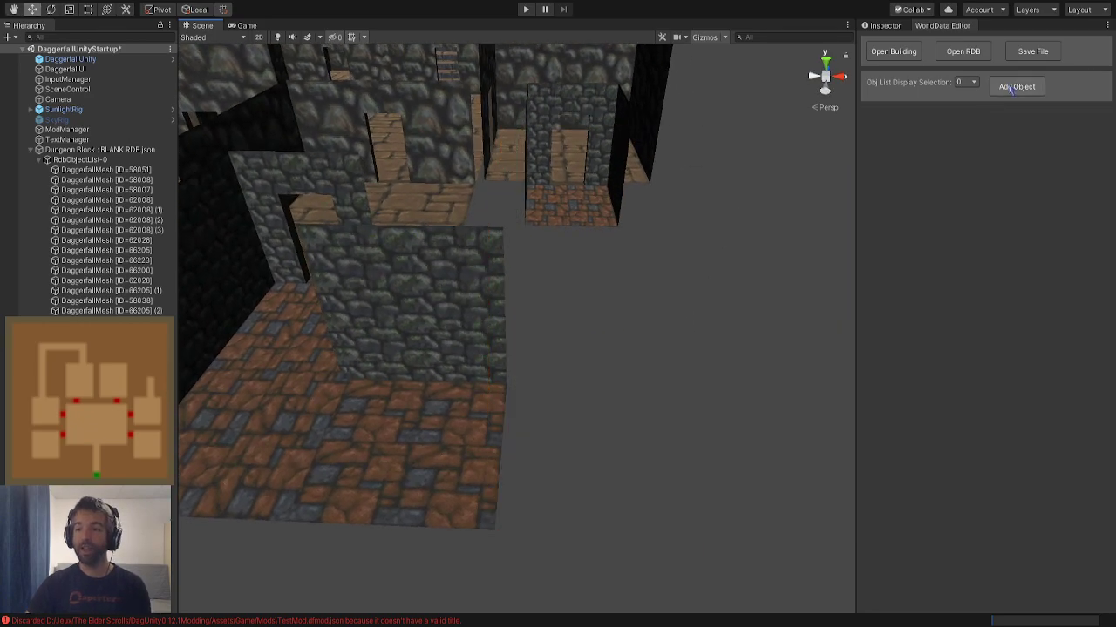
Preview the Square - Corner variants and add the red-brick corner 66206 to the block
click(1016, 86)
click(1022, 516)
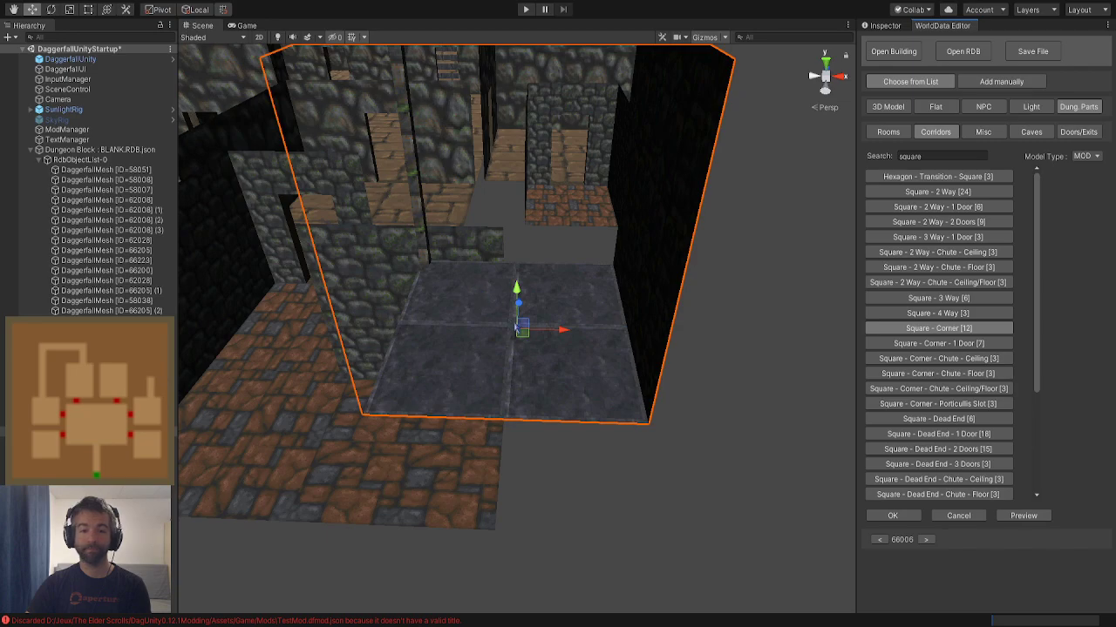
drag(520, 331, 599, 373)
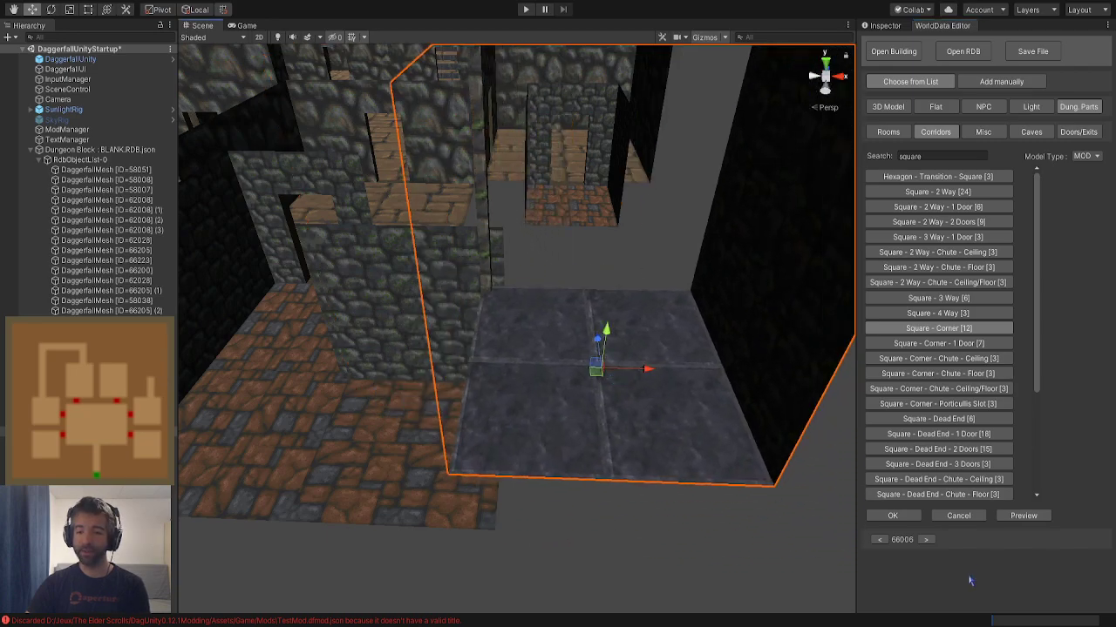
click(926, 539)
click(926, 539)
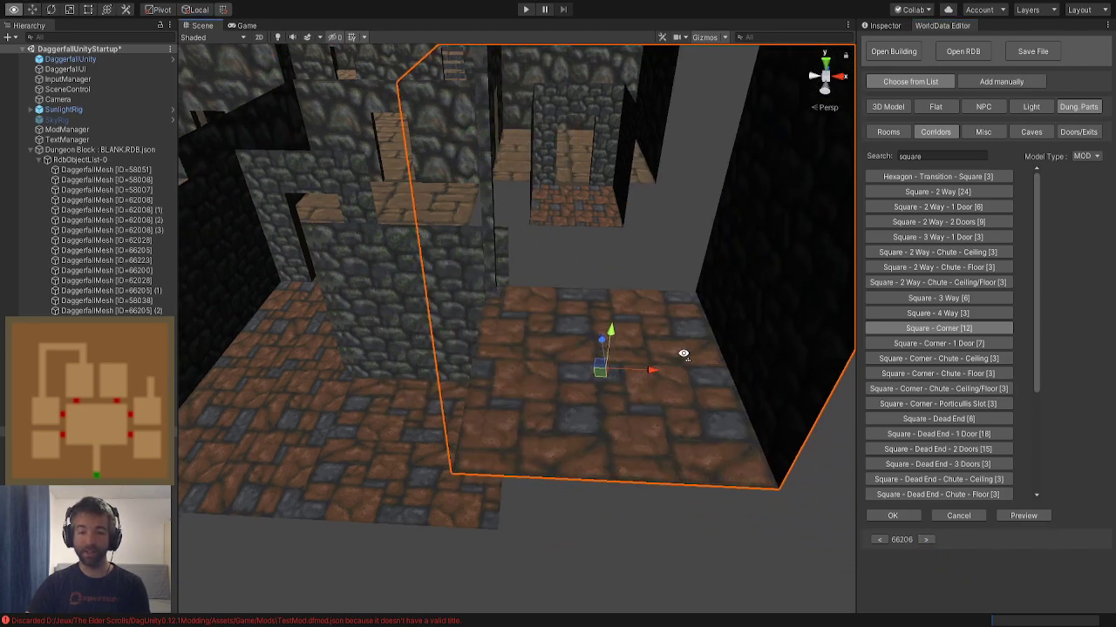
click(892, 516)
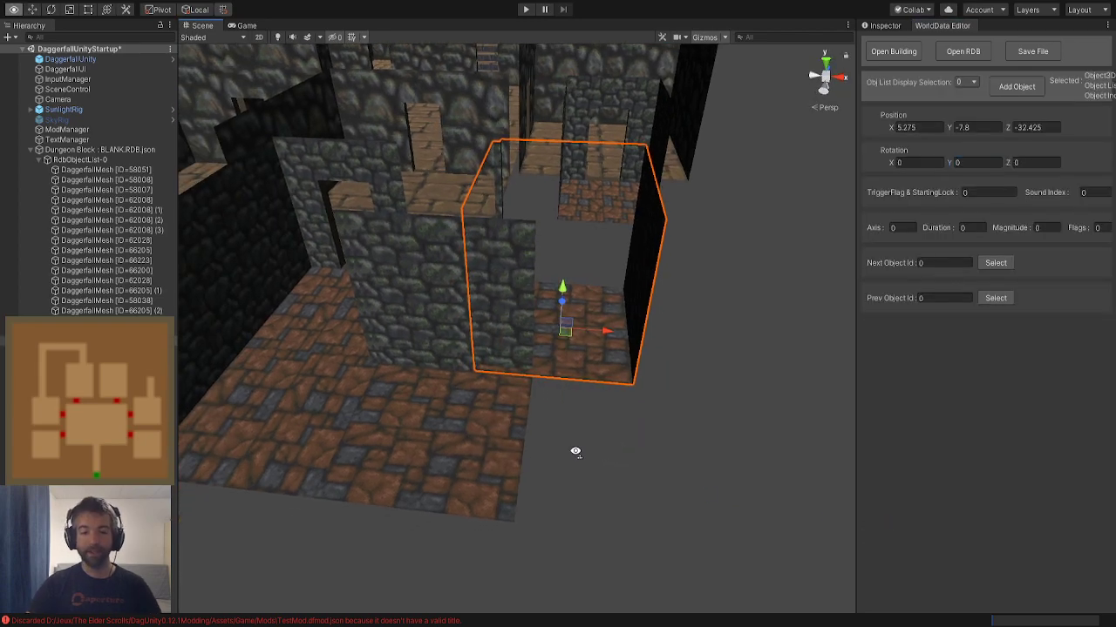
Set the new corner's Y position to -8 and move it to the short corridor's open end at X 6.4, Z -35.2
click(976, 128)
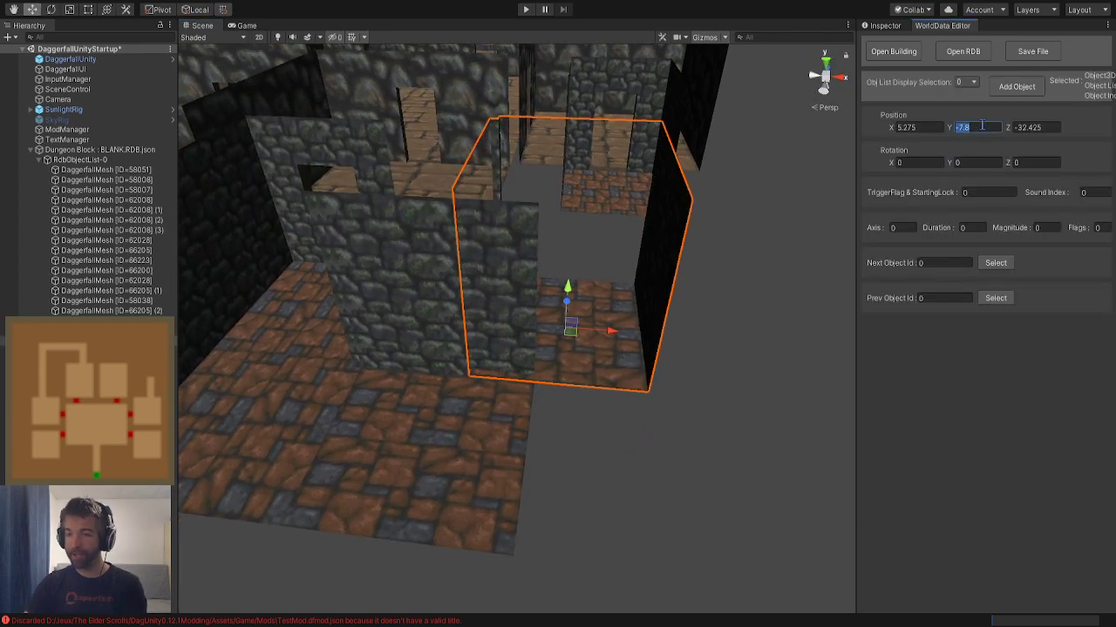
text(-8)
drag(580, 355, 646, 487)
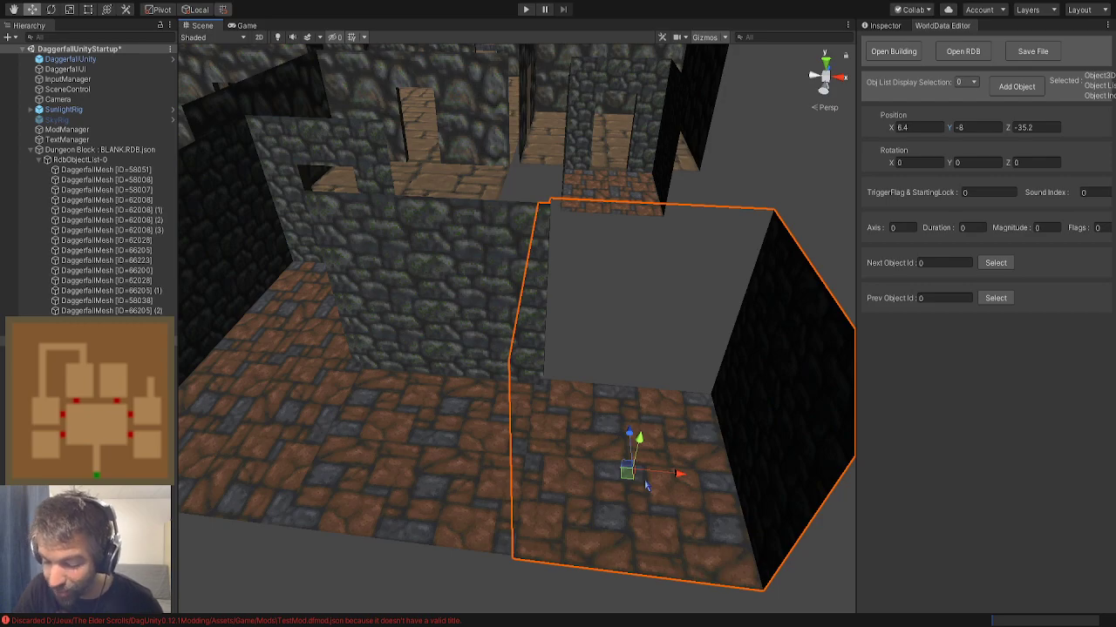
Nudge the new corner flush with the short corridor's end and check the joint between the two pieces
right_drag(647, 486, 355, 429)
click(525, 433)
click(444, 393)
drag(502, 441, 506, 442)
click(827, 426)
right_drag(826, 426, 356, 393)
click(377, 255)
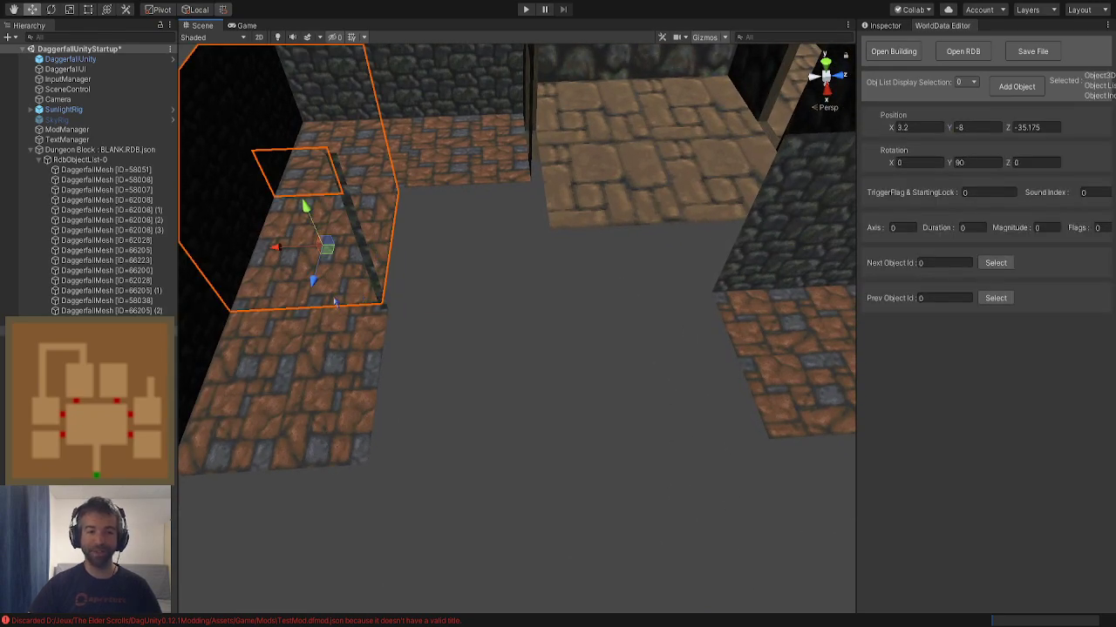
Preview the "Square - 2 Way" corridor from the dungeon parts and cycle through its variants to model 66201
click(610, 283)
click(1015, 86)
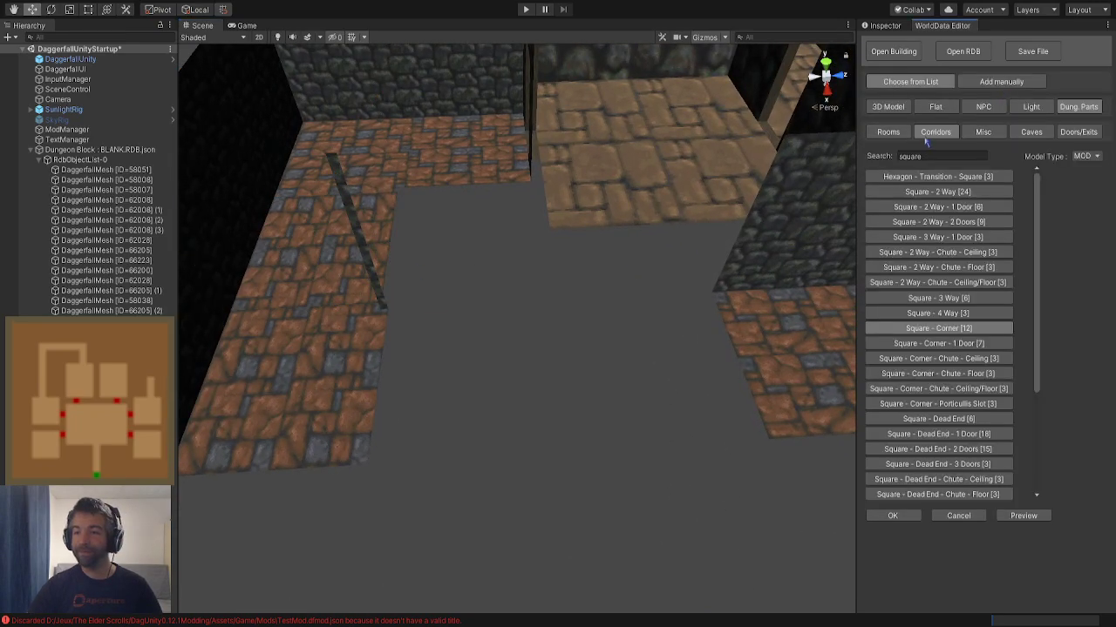
click(909, 193)
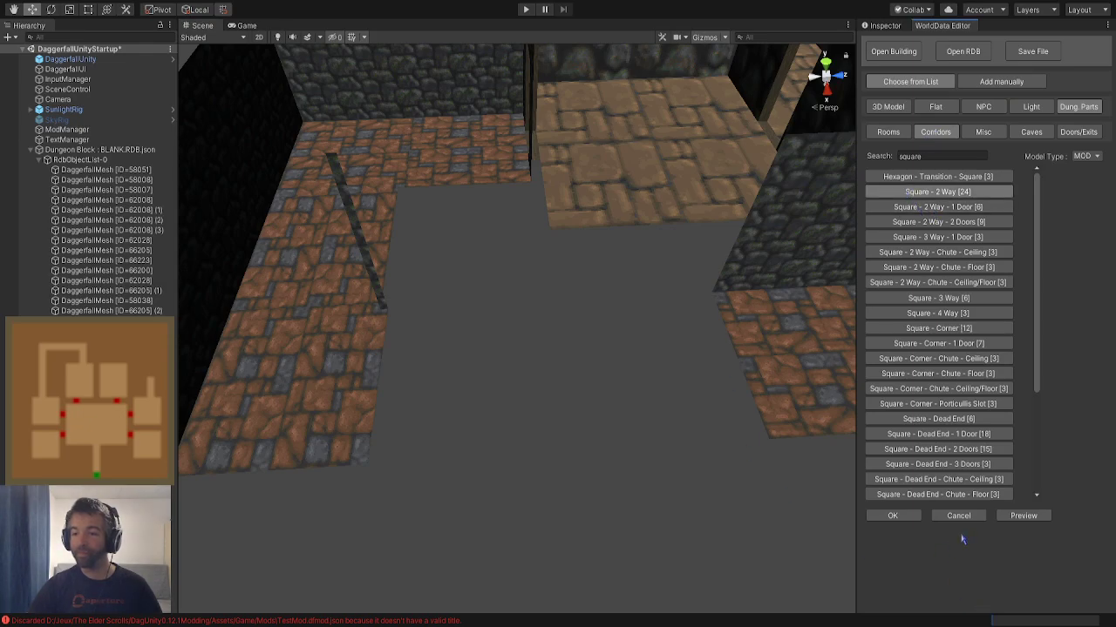
click(1022, 516)
click(926, 540)
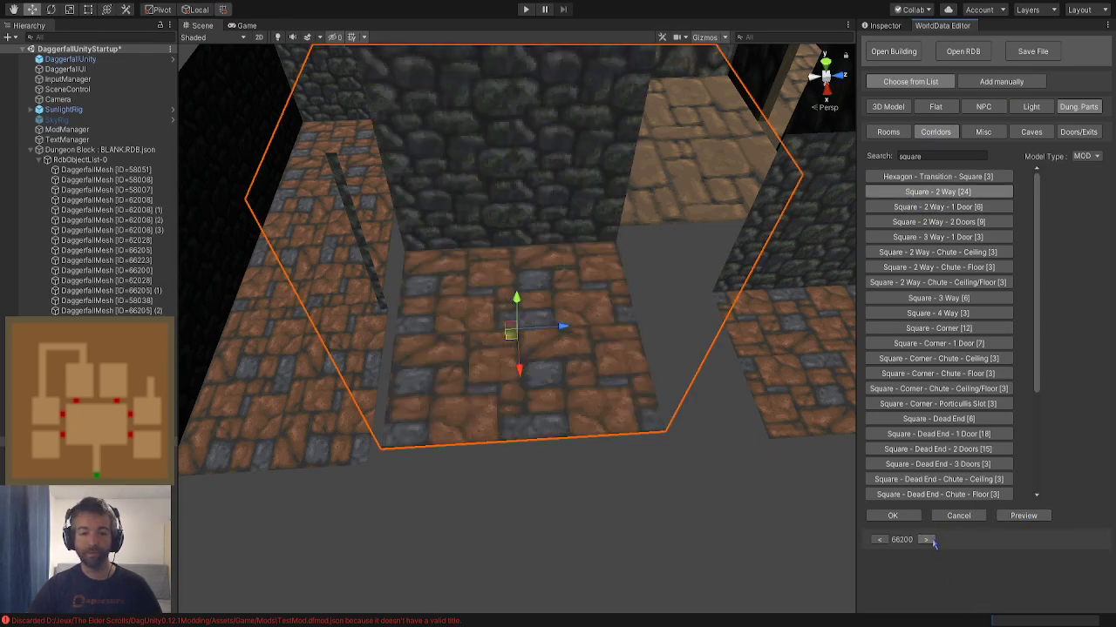
click(924, 540)
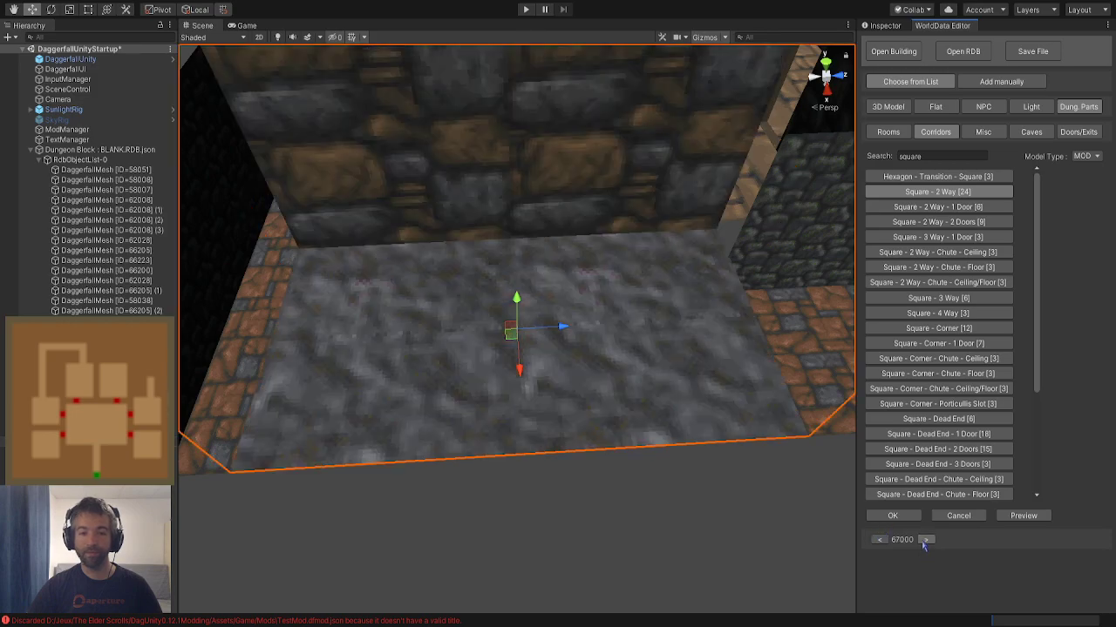
click(924, 539)
click(926, 540)
click(926, 539)
click(924, 542)
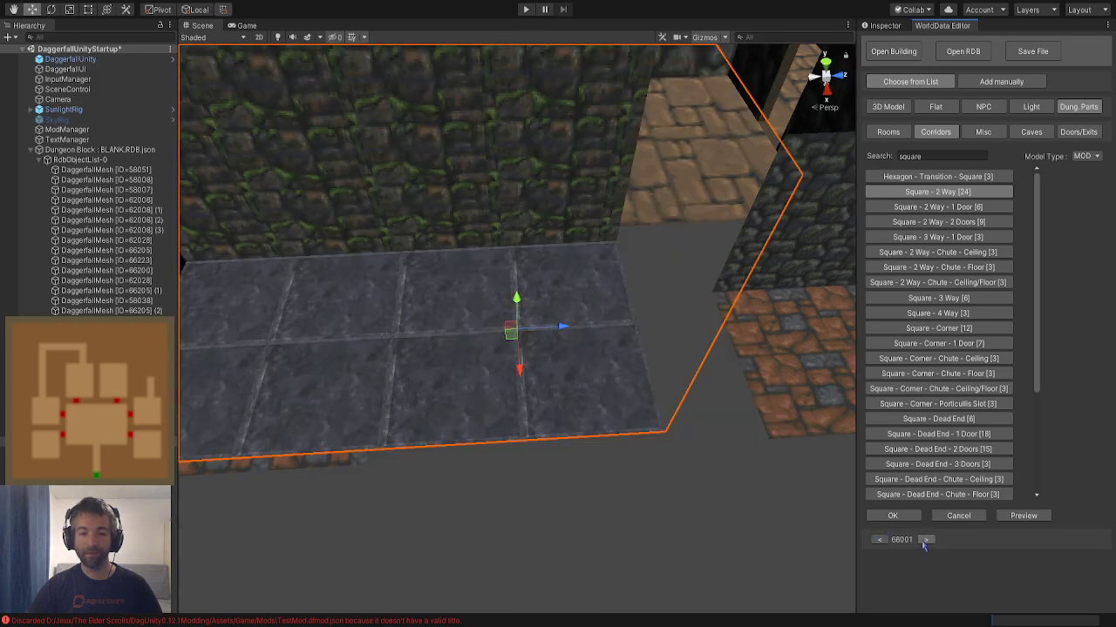
click(925, 542)
Add the previewed two-way corridor to the dungeon block and set its Y position to -8
scroll(660, 416, down, 5)
right_drag(660, 417, 655, 425)
key(s)
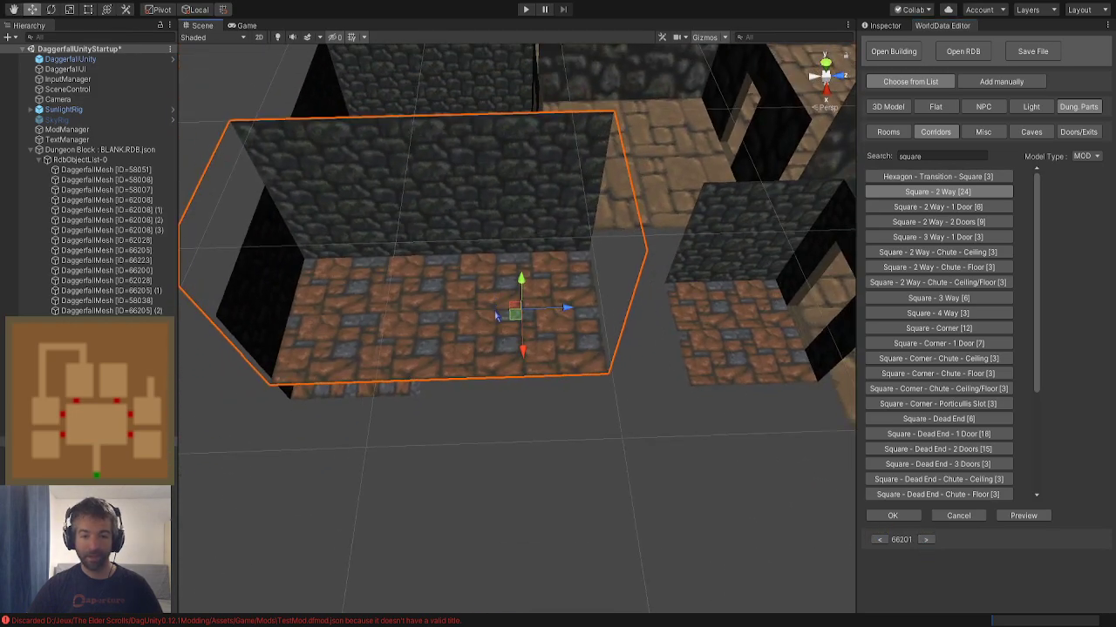
drag(518, 312, 630, 348)
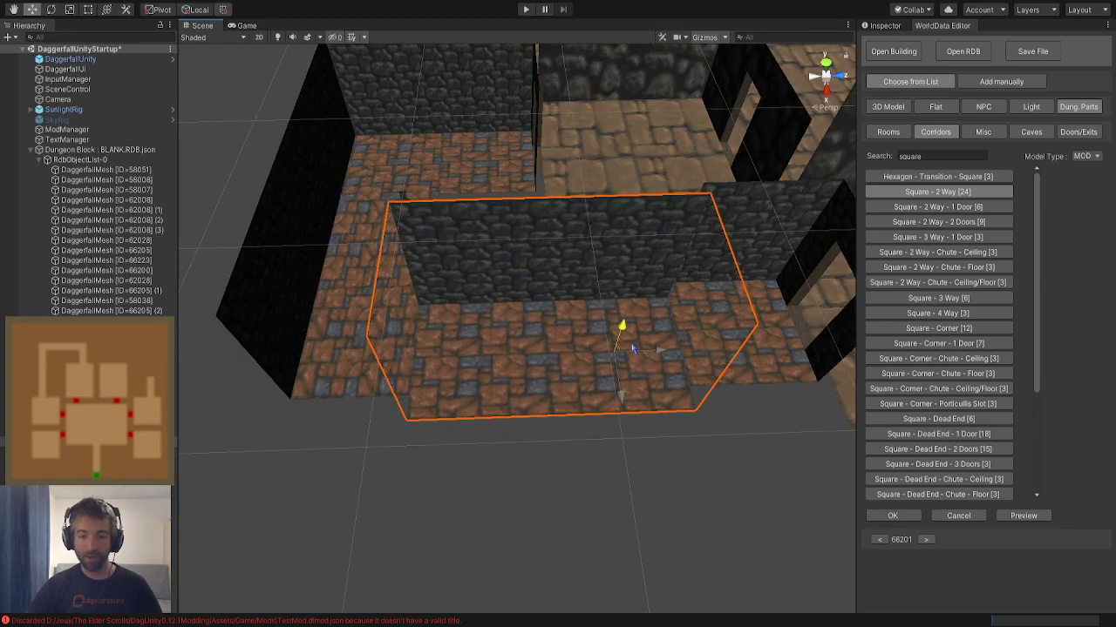
click(889, 517)
click(972, 127)
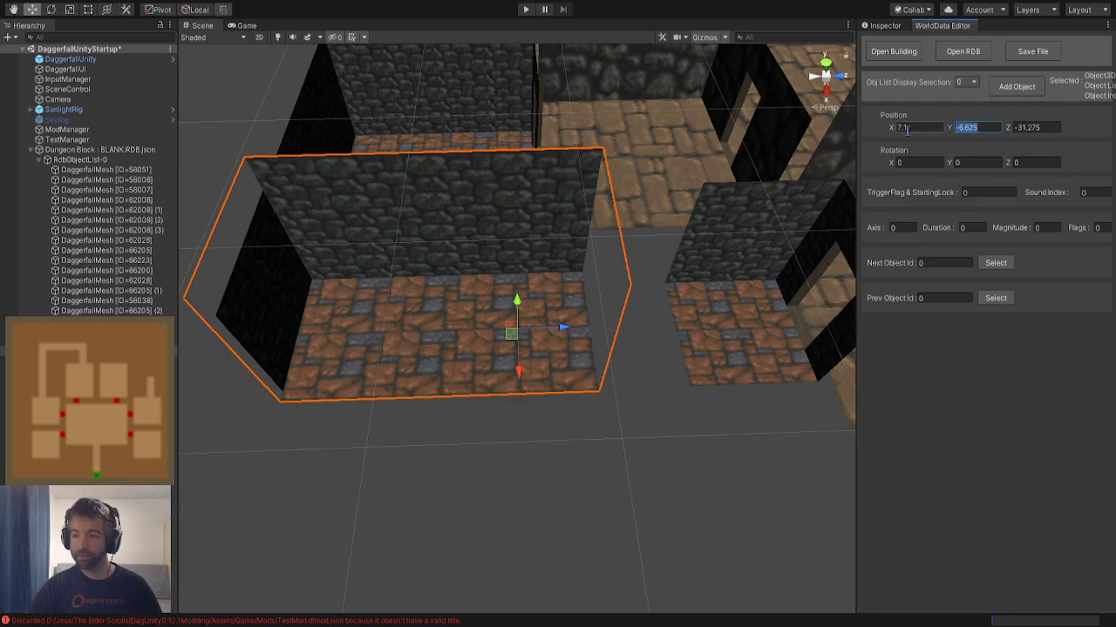
text(-8)
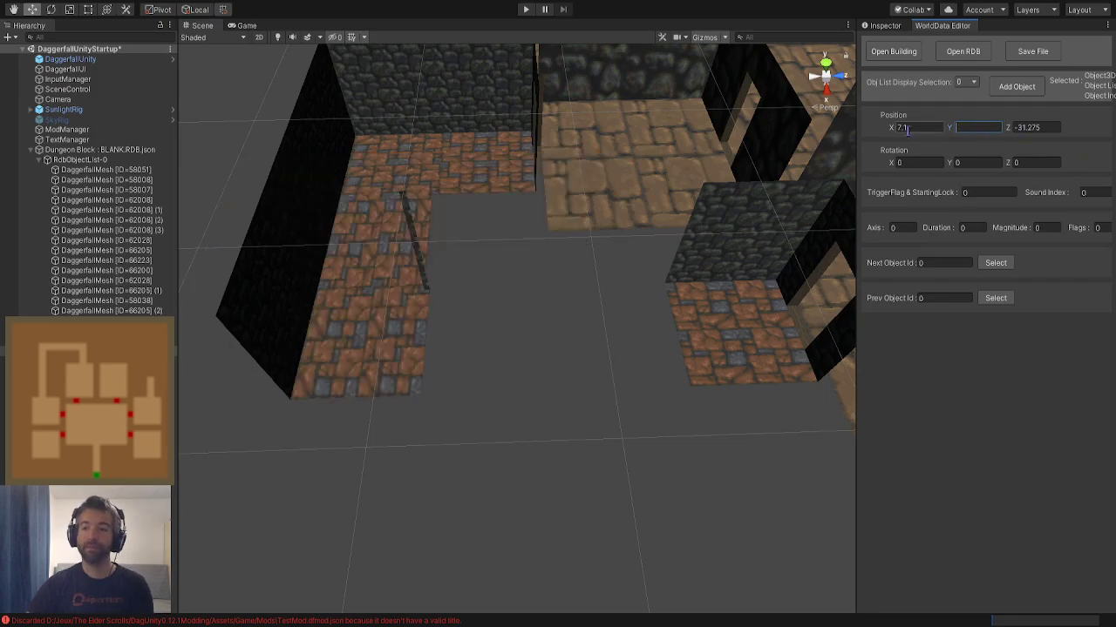
Slide the new corridor up against the adjoining section and copy that section's X position, 6.4, onto it
mouse_move(687, 334)
right_down()
mouse_move(667, 326)
mouse_move(669, 342)
right_up()
key(w)
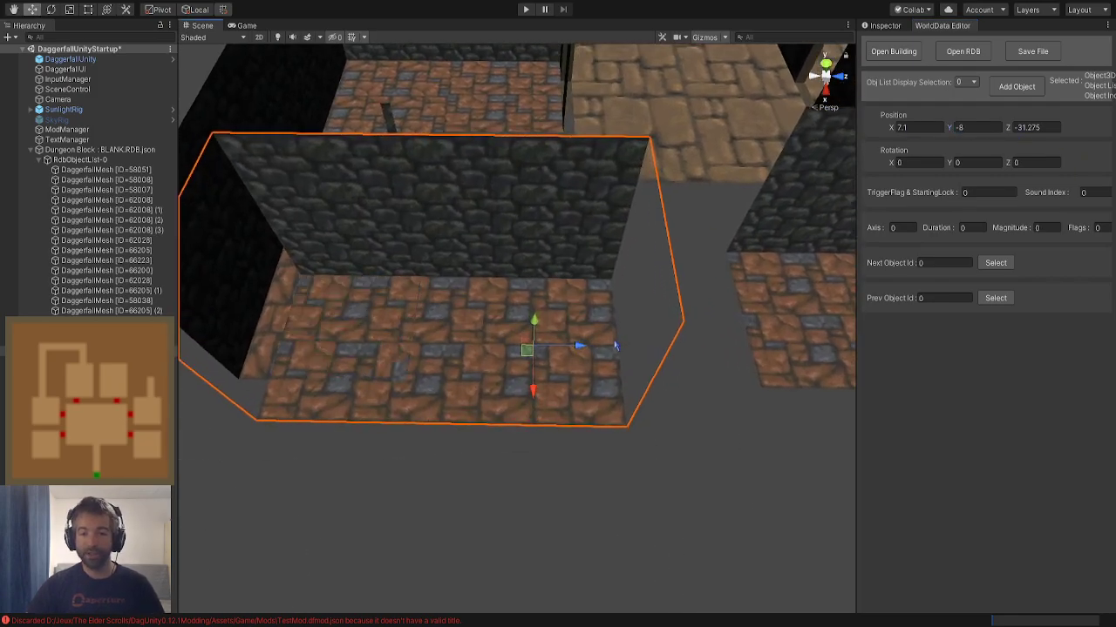
drag(530, 350, 660, 321)
click(259, 334)
click(907, 130)
key(ctrl+c)
click(747, 269)
click(923, 128)
key(ctrl+v)
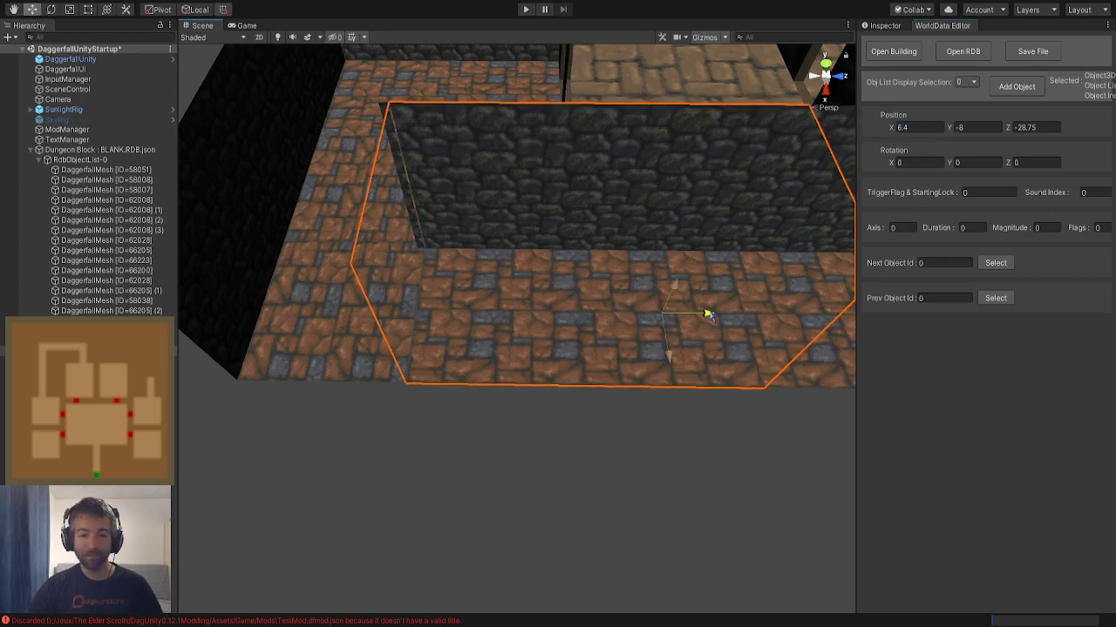
Inspect the joined corridor up close, and list the Clutter 3D models with the search filter cleared
click(613, 466)
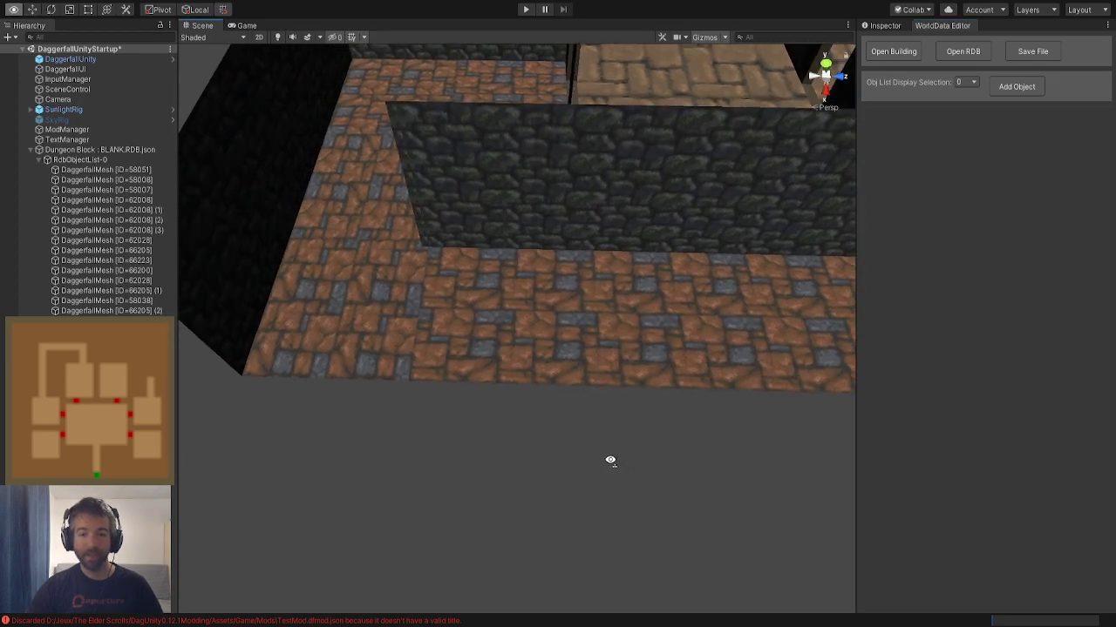
key(w)
right_drag(610, 460, 606, 391)
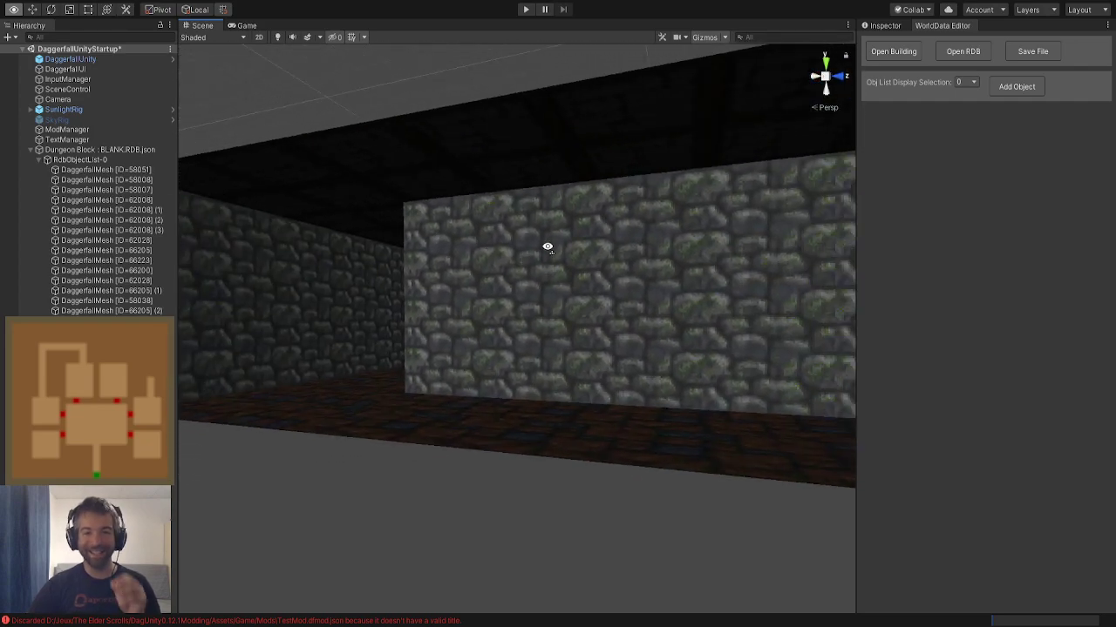
key(w)
right_drag(638, 240, 611, 387)
key(s)
click(1017, 86)
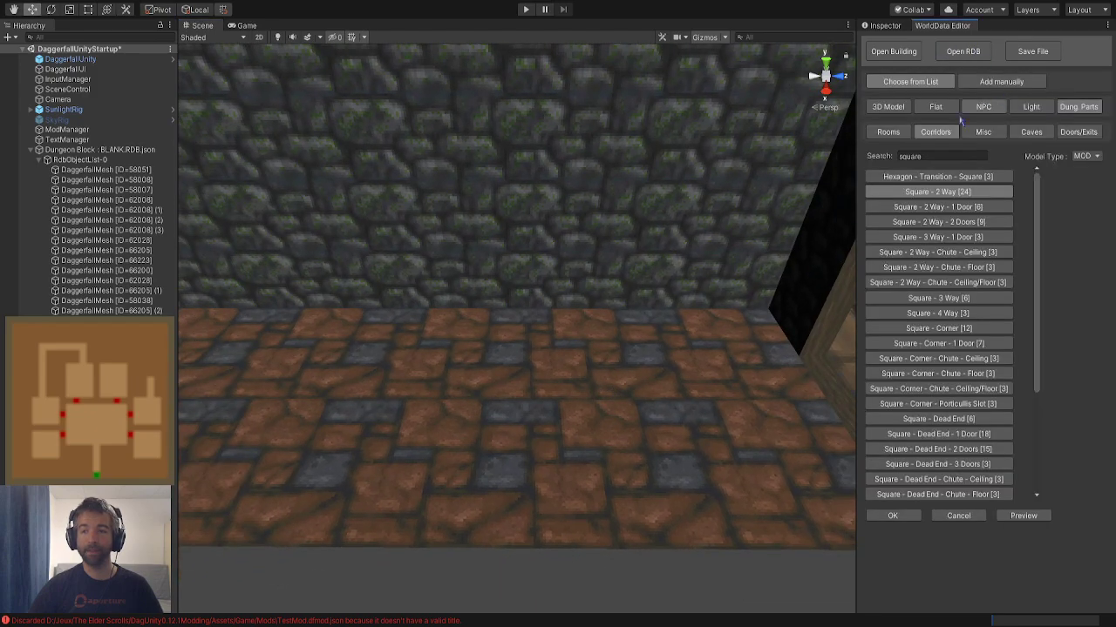
click(887, 109)
drag(925, 157, 890, 160)
key(BackSpace)
click(934, 133)
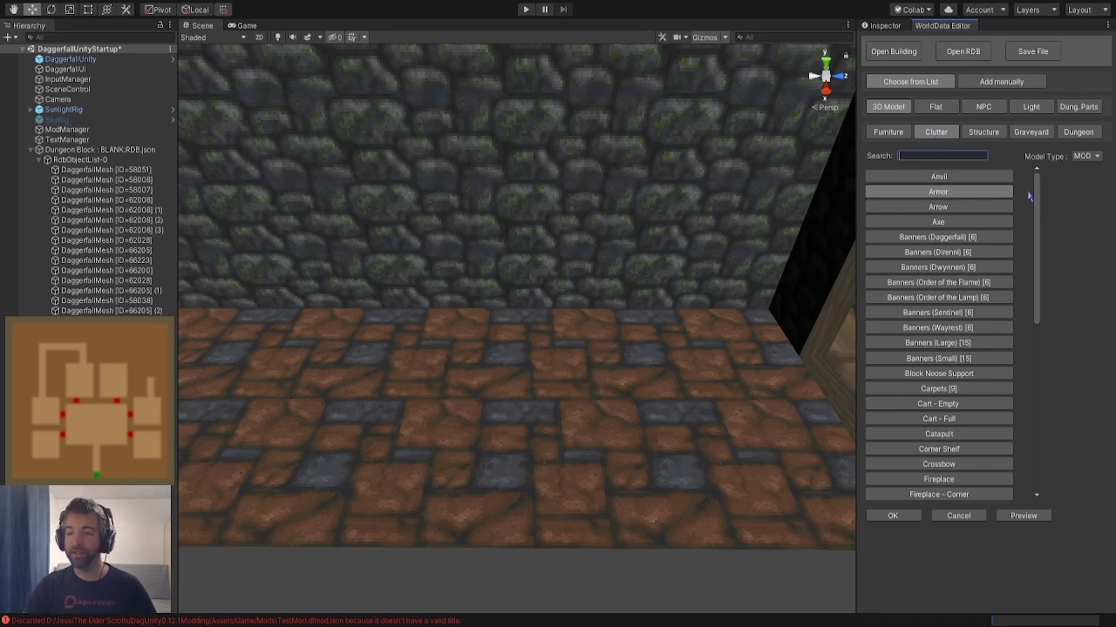
Browse the Structure, Clutter and Graveyard 3D model lists for a piece to decorate the corridor
click(983, 132)
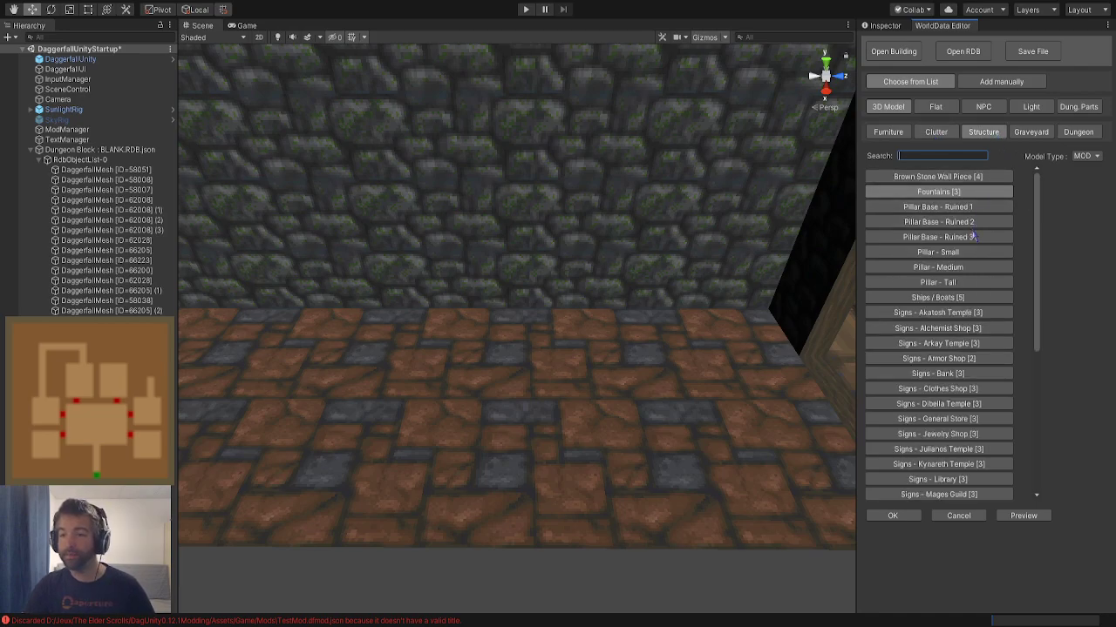
drag(1036, 270, 1044, 225)
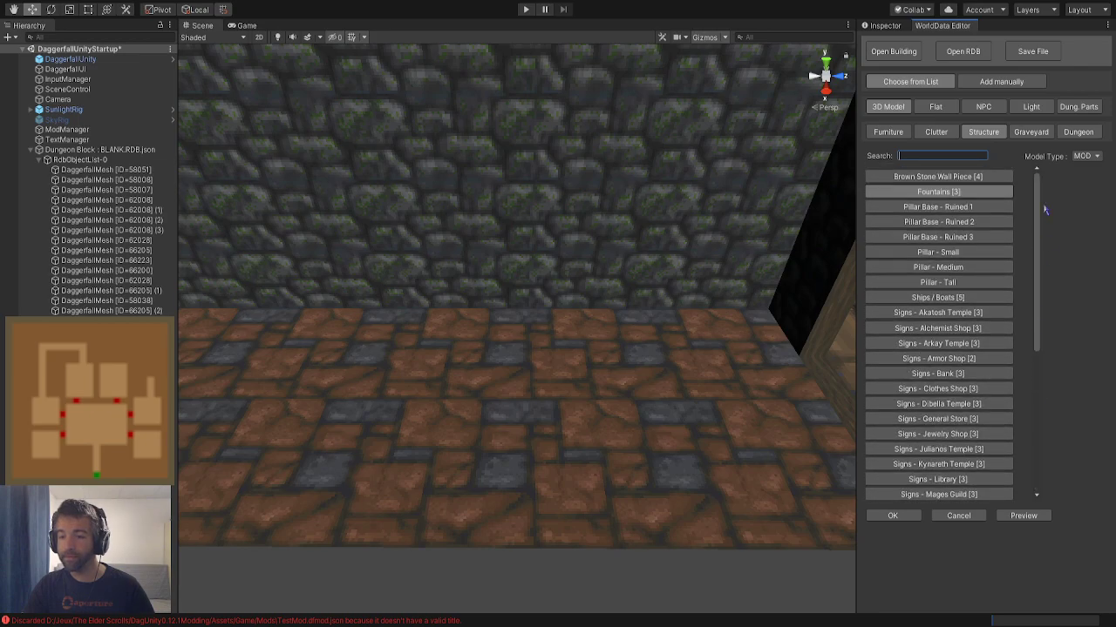
click(936, 135)
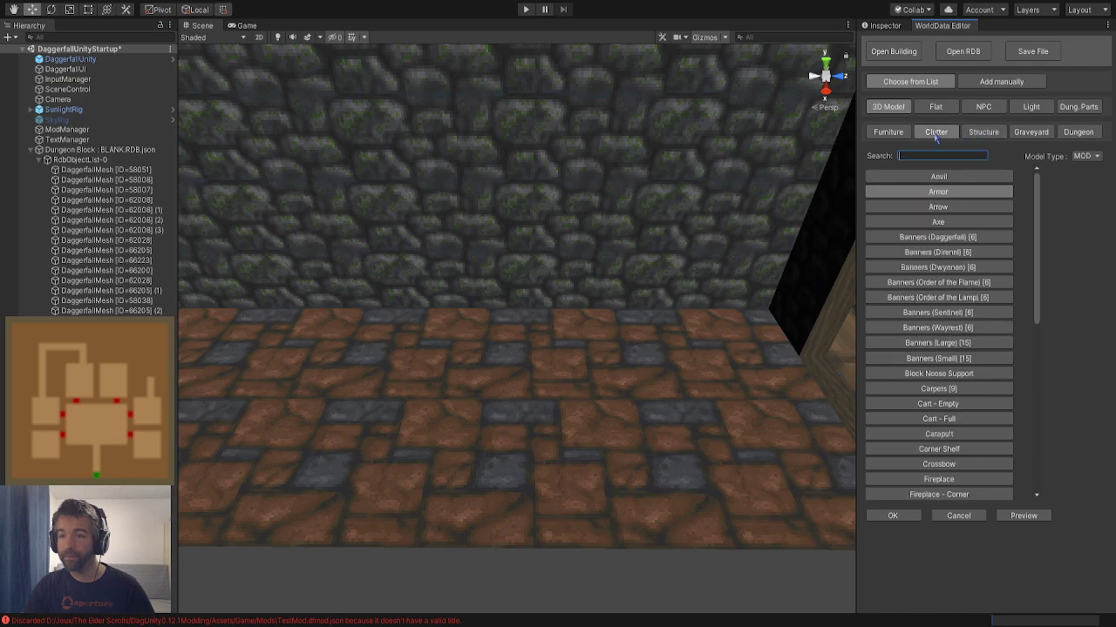
click(1031, 131)
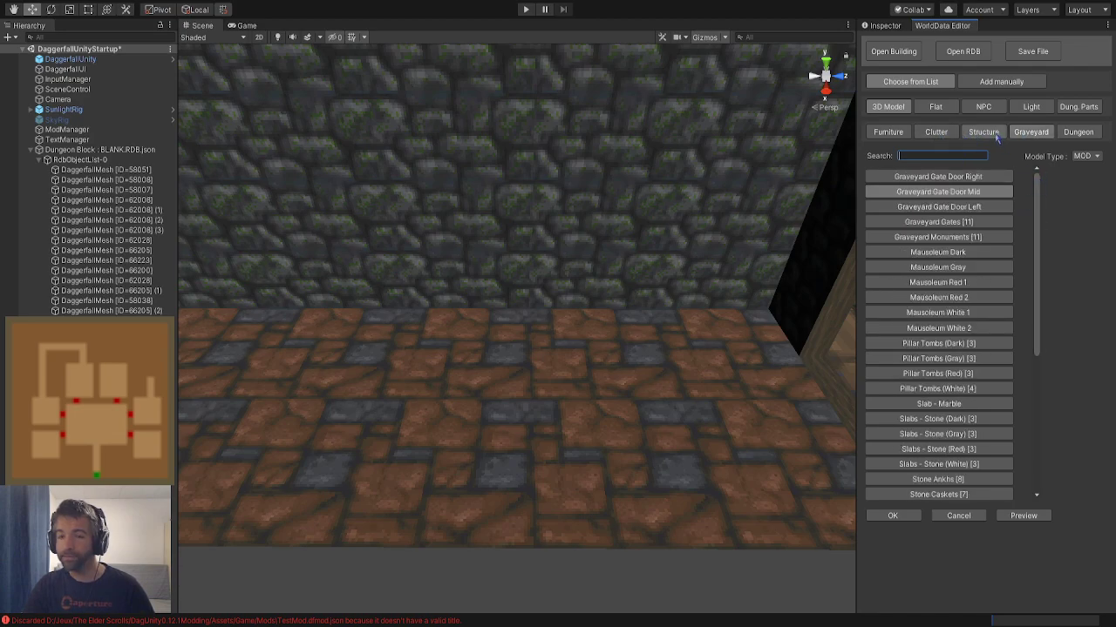
click(983, 132)
click(1026, 136)
Preview the "Graveyard Gates" model 43003, raise it and move it along the corridor towards the doorway
right_drag(615, 281, 741, 290)
key(s)
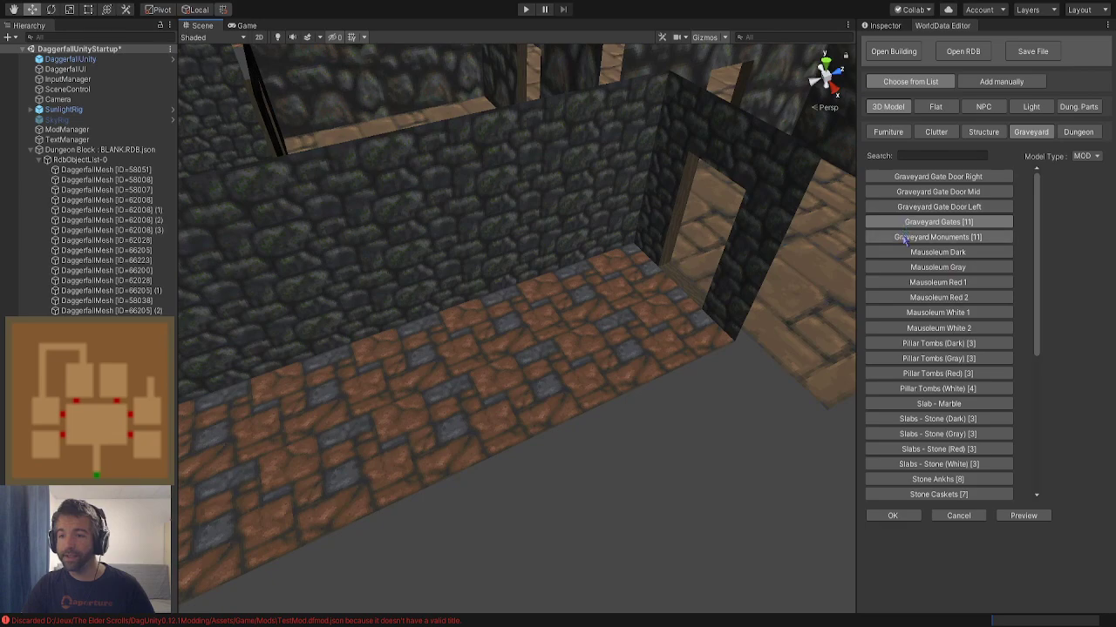
click(1023, 516)
right_drag(399, 456, 608, 312)
mouse_move(538, 323)
mouse_down()
mouse_move(542, 277)
mouse_move(544, 338)
mouse_up()
click(549, 341)
click(547, 345)
right_drag(547, 345, 603, 331)
drag(623, 313, 618, 187)
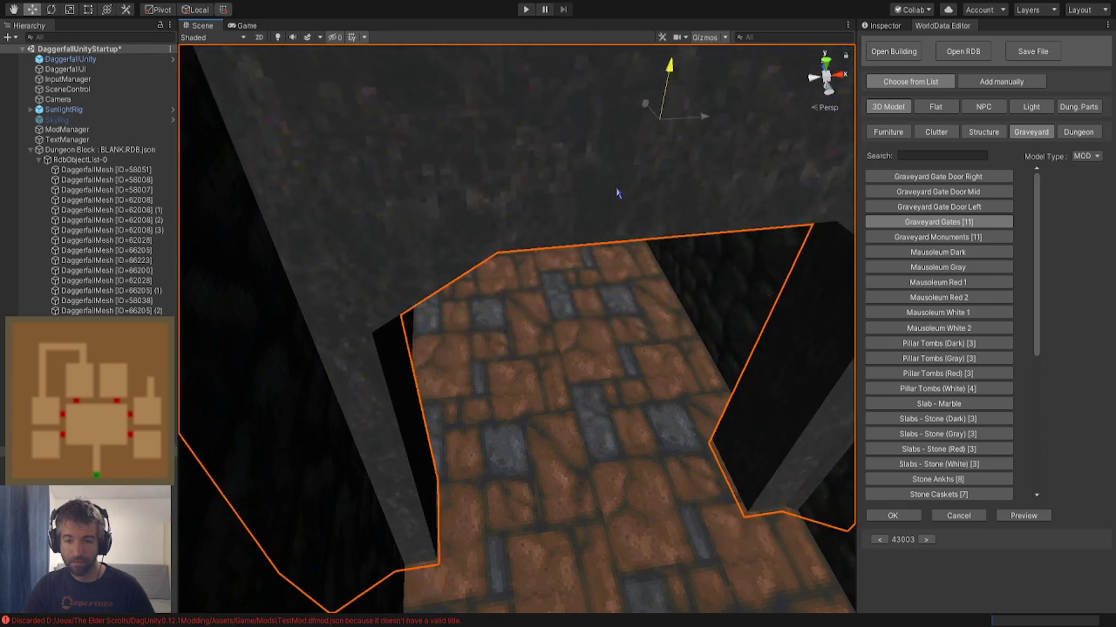
right_drag(617, 190, 384, 378)
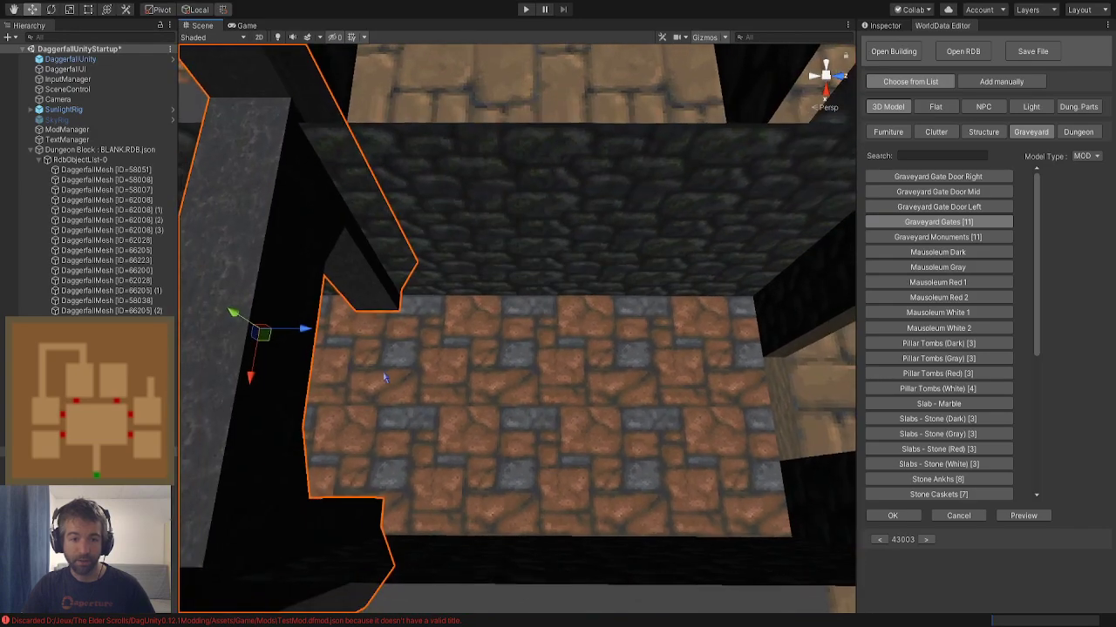
drag(300, 331, 610, 351)
Examine from the doorway how the gate archway fits against the corridor's walls, ceiling and floor
right_drag(612, 351, 395, 349)
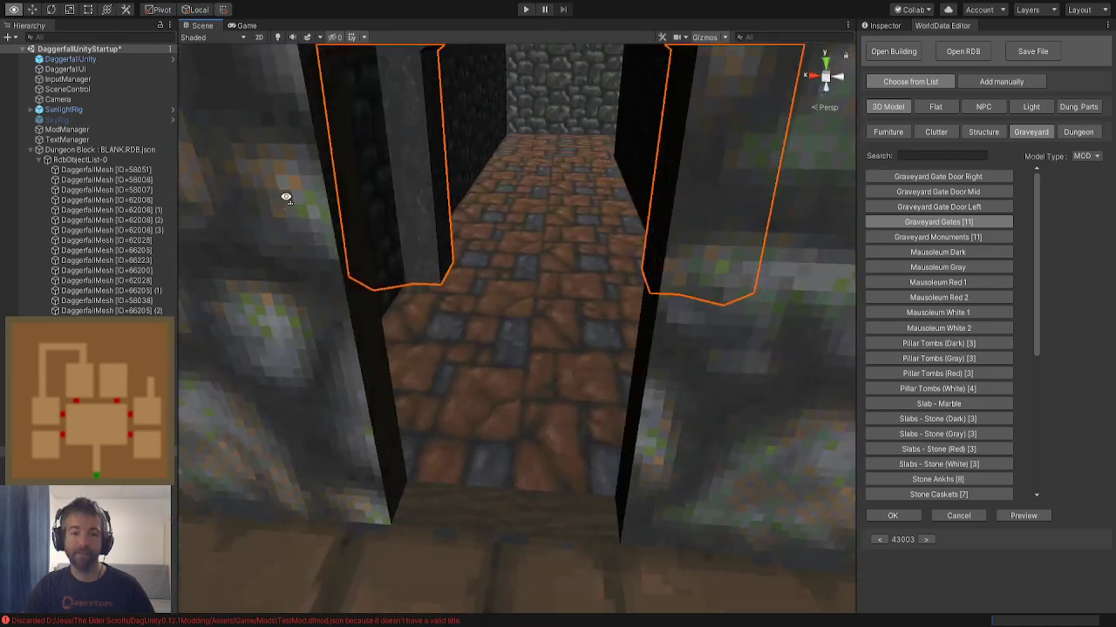
key(w)
right_drag(286, 198, 324, 93)
key(s)
key(w)
key(s)
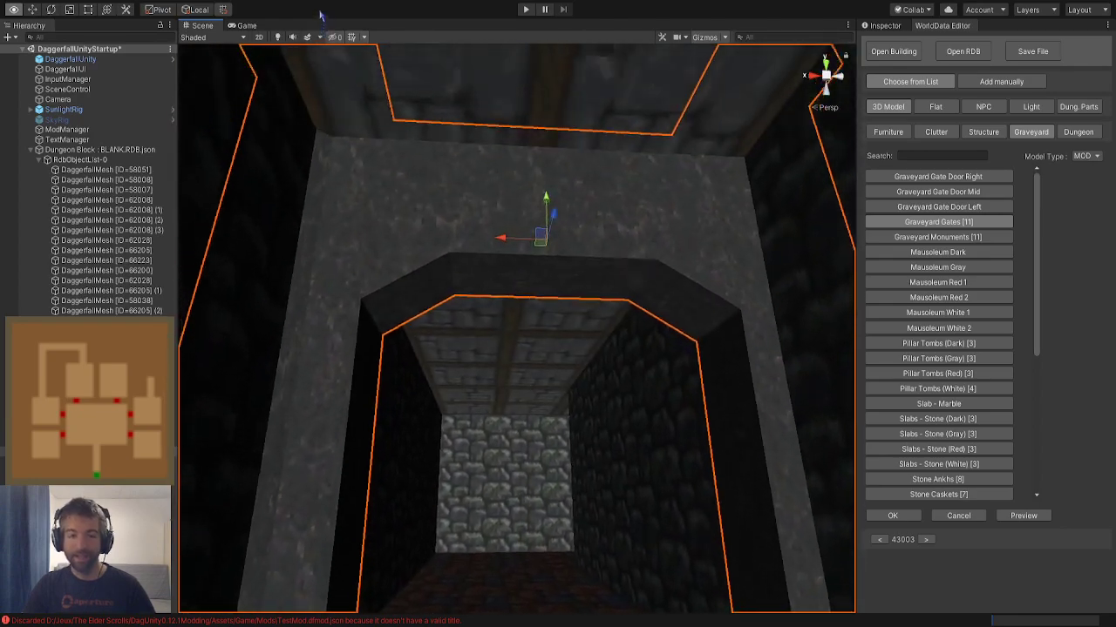
key(s)
right_drag(308, 62, 311, 105)
key(w)
right_drag(488, 157, 486, 122)
key(s)
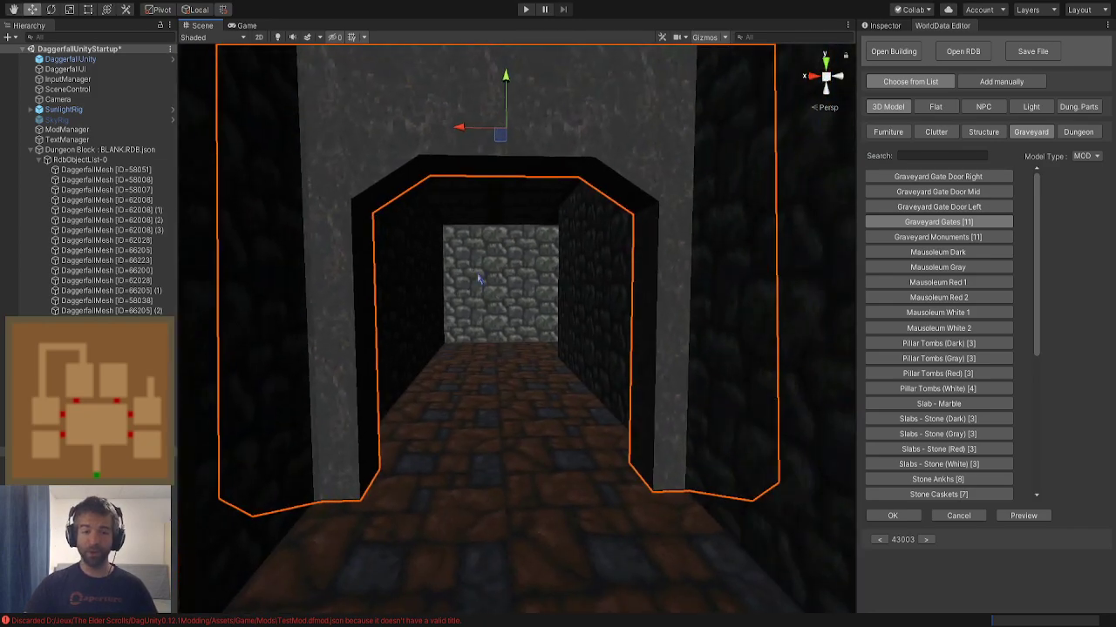
right_drag(478, 278, 461, 464)
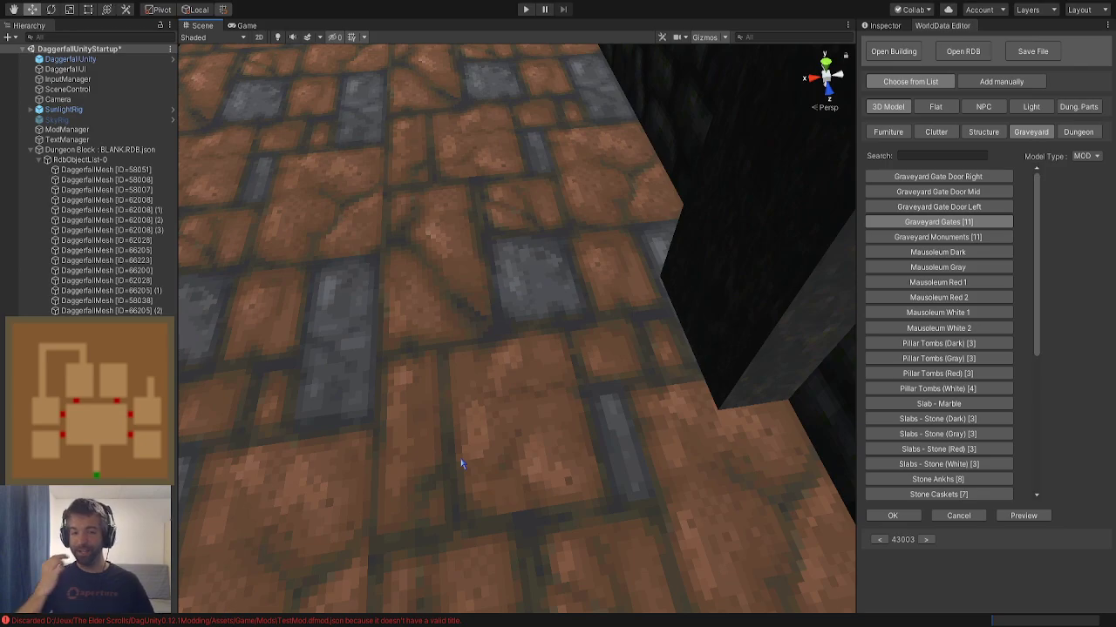
Select and frame the corridor section with the doorway to examine it and its surroundings from above
right_drag(462, 464, 388, 344)
click(388, 344)
key(f)
mouse_move(570, 338)
right_down()
mouse_move(637, 341)
mouse_move(560, 361)
mouse_move(572, 354)
right_up()
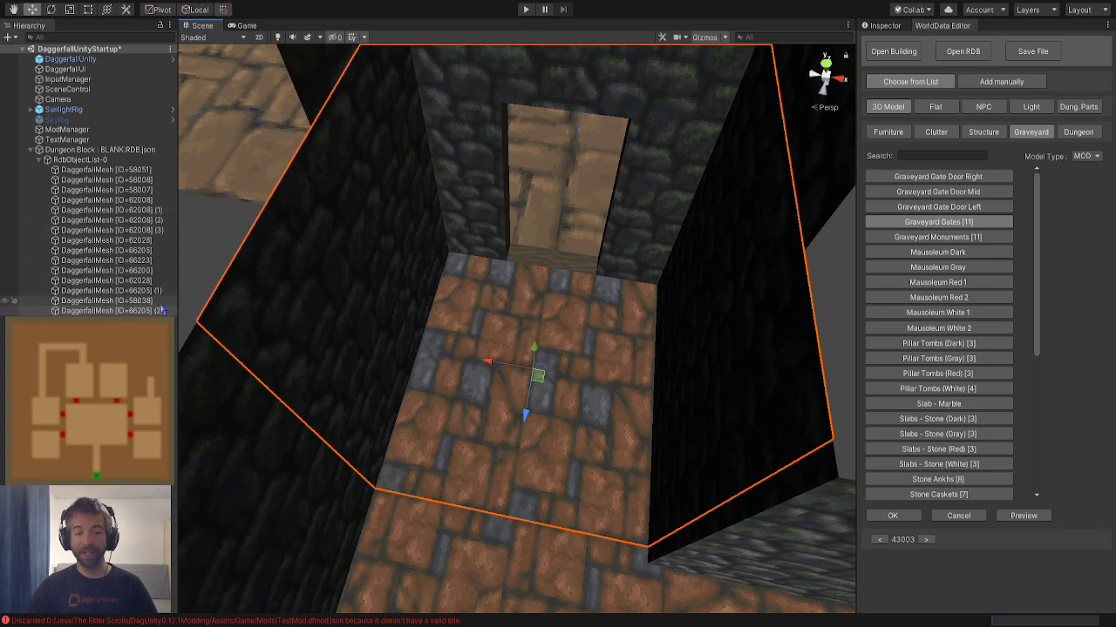
right_drag(474, 309, 775, 298)
click(775, 298)
click(741, 101)
Search the dungeon corridor parts for "SQUARE" and preview the "Square - Dead End - 1 Door" piece
click(1094, 107)
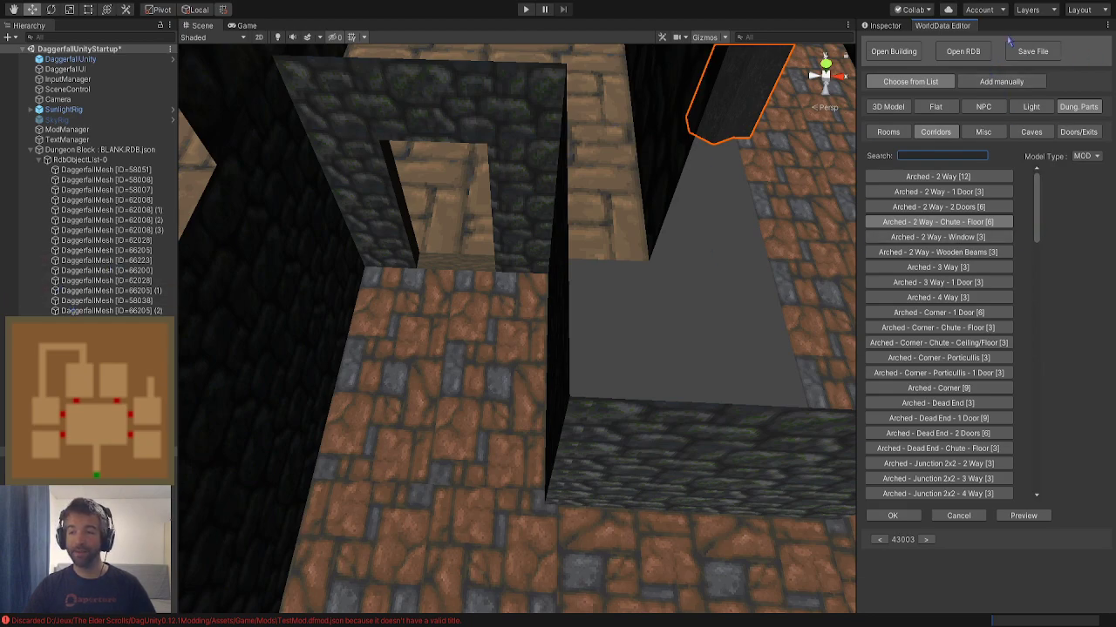
click(904, 156)
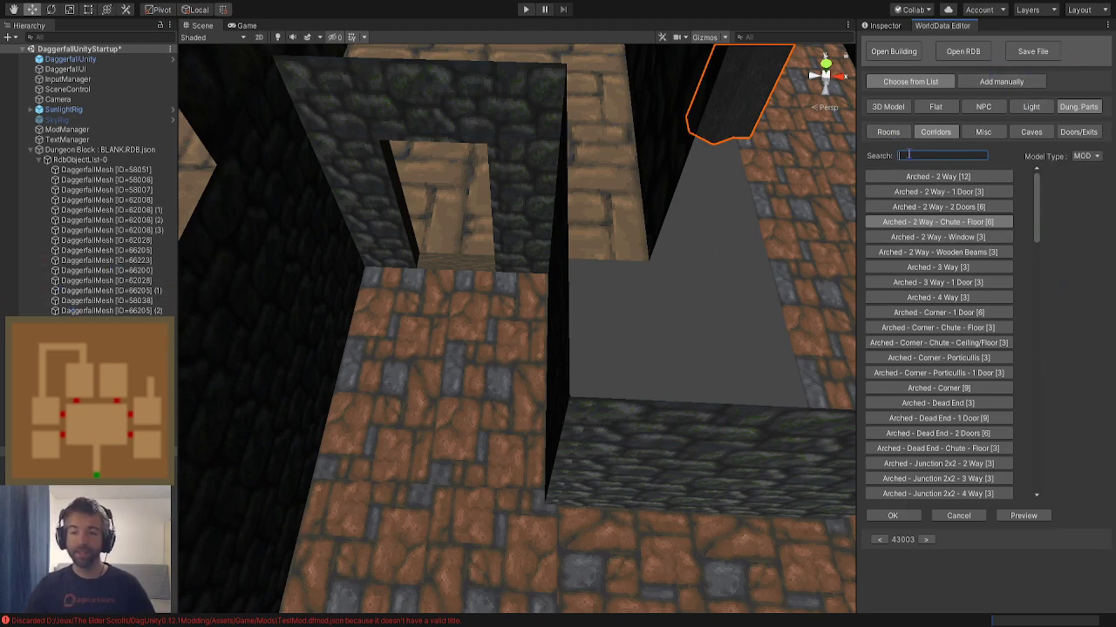
text(SQUARE)
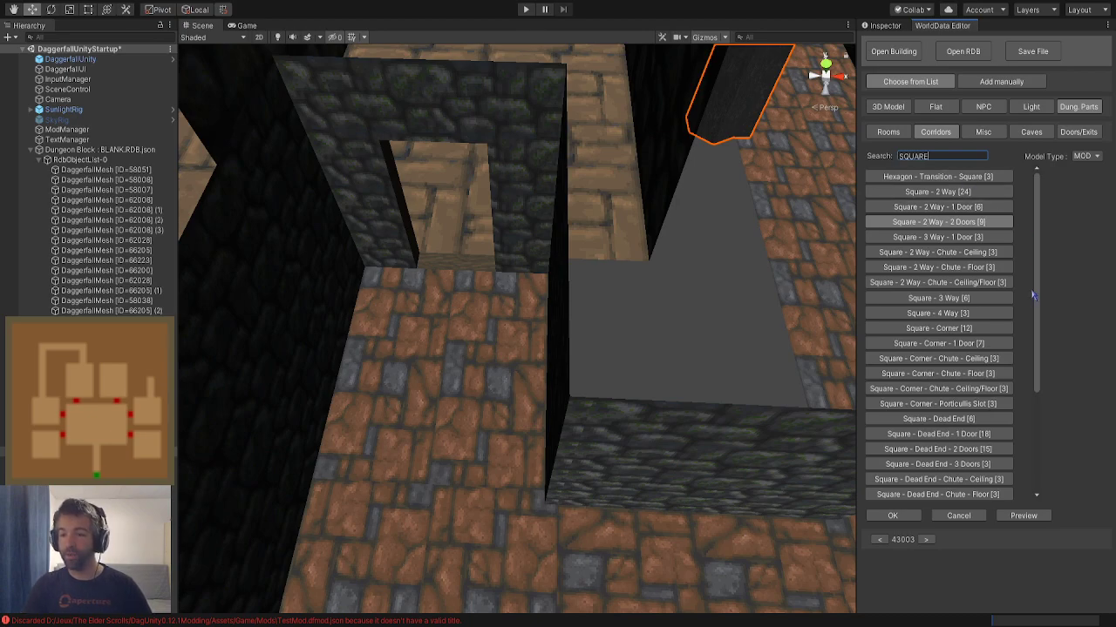
drag(1037, 273, 1038, 372)
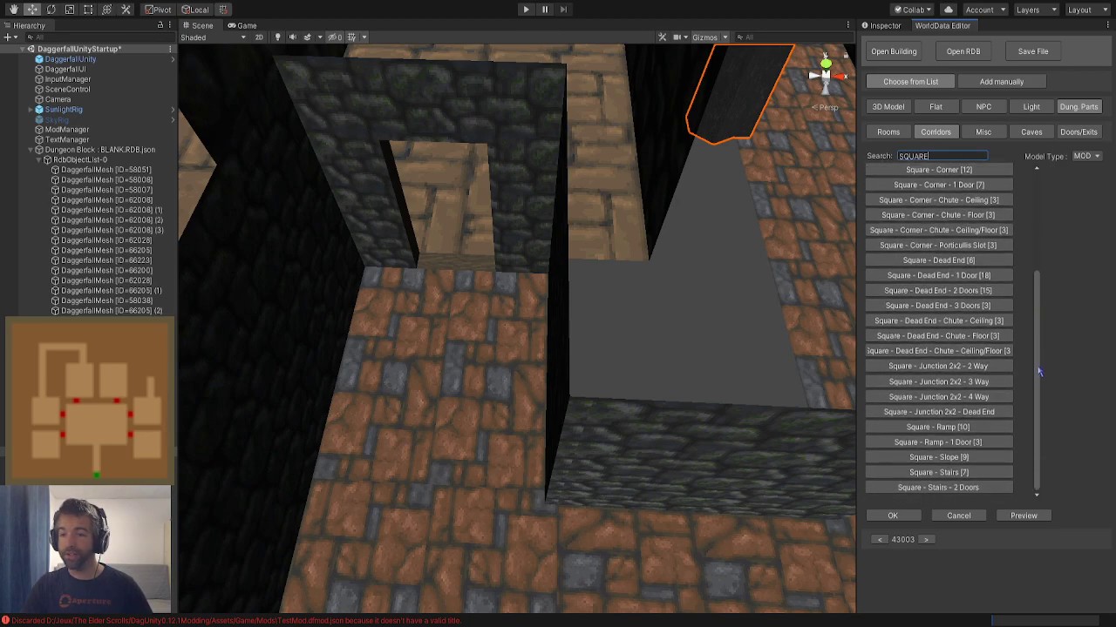
click(912, 278)
click(1023, 515)
right_drag(553, 353, 564, 297)
key(s)
right_drag(708, 316, 671, 391)
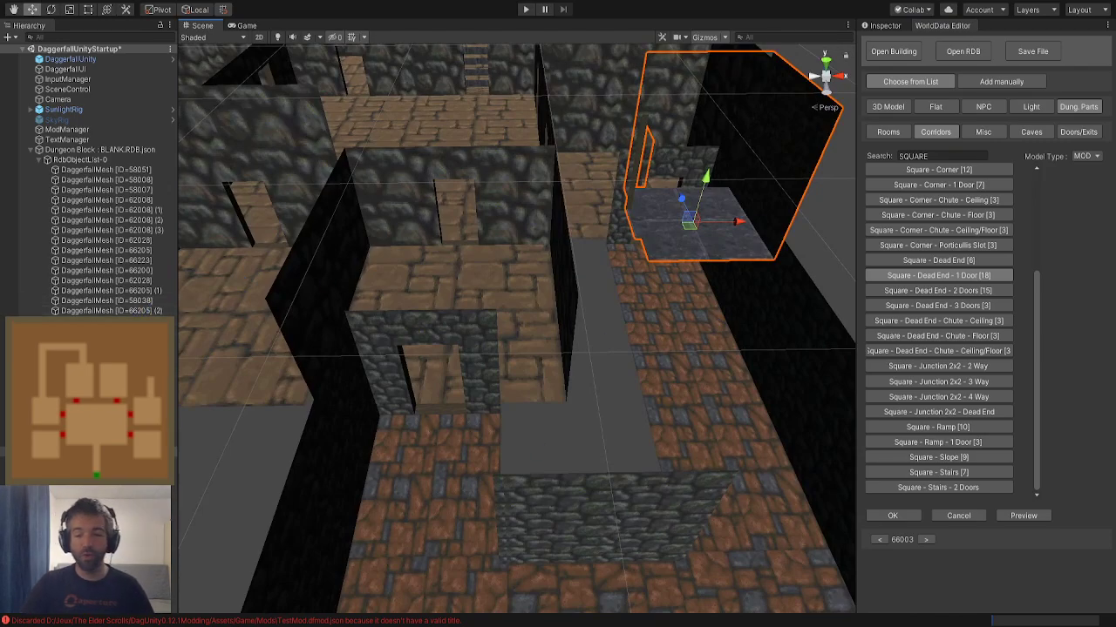
Cycle the one-door dead end to the variant with the matching brick floor and add it to the dungeon block
click(926, 541)
click(926, 540)
click(926, 540)
click(927, 541)
click(927, 540)
click(888, 518)
Set the new one-door dead end's Y rotation to 180
right_drag(626, 359, 631, 366)
alt+drag(631, 366, 607, 375)
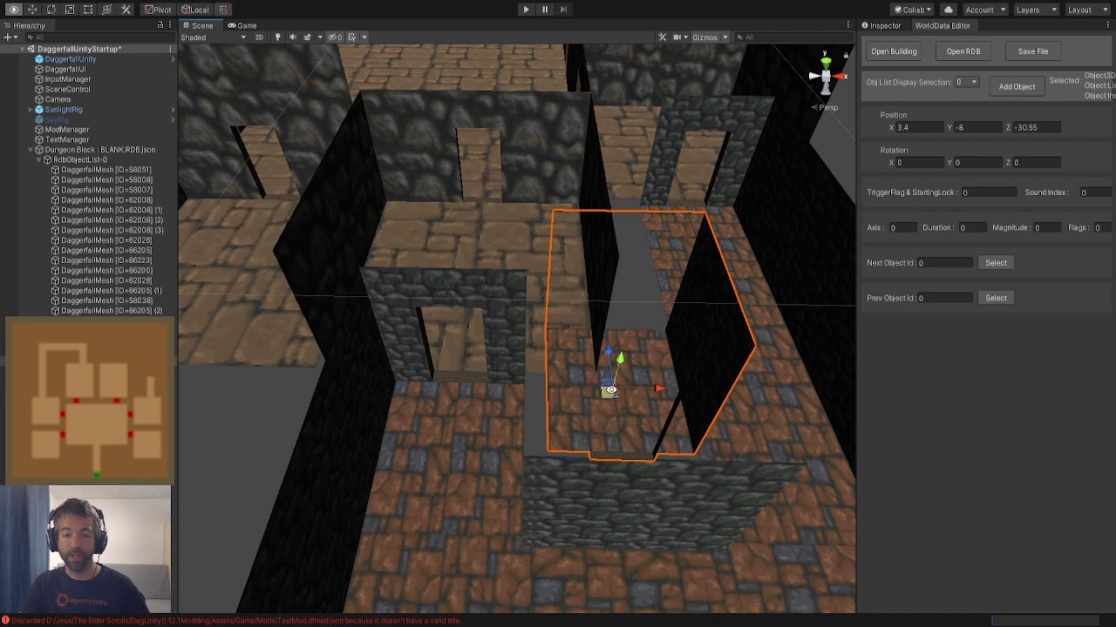
key(f)
click(986, 166)
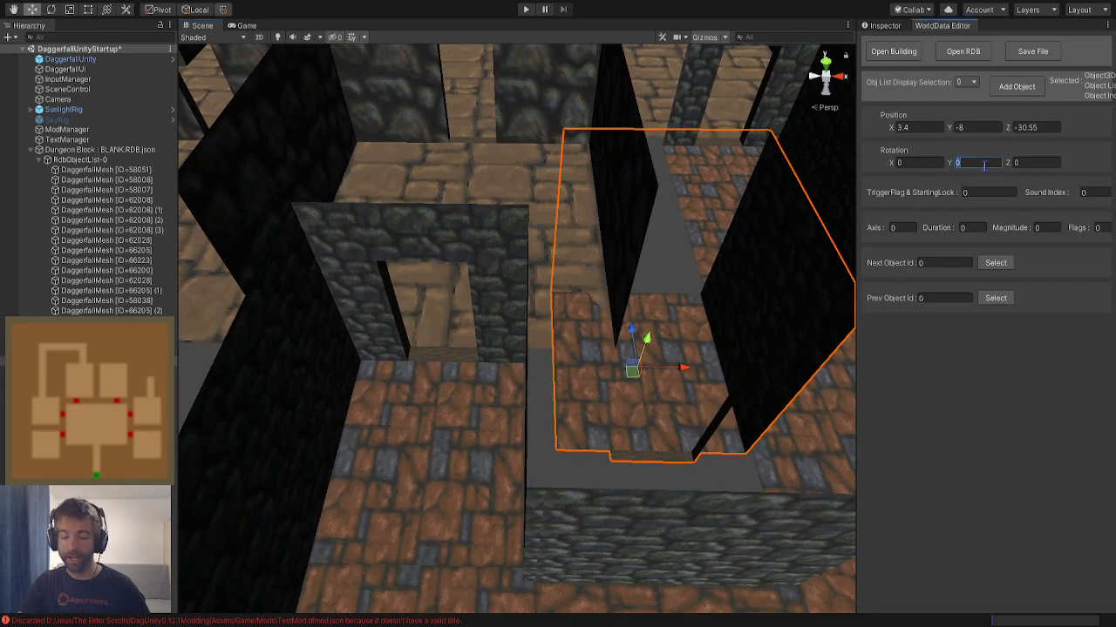
text(180)
Set the new one-door dead end's X position to 0, matching the old dead end beside it
click(417, 425)
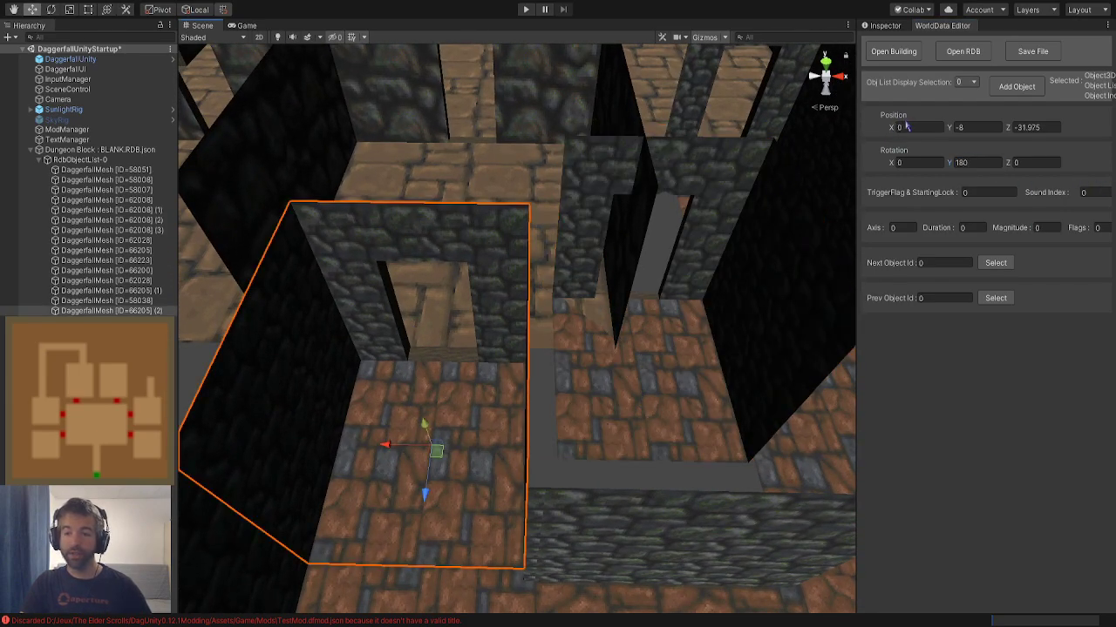
click(802, 271)
click(911, 128)
text(0)
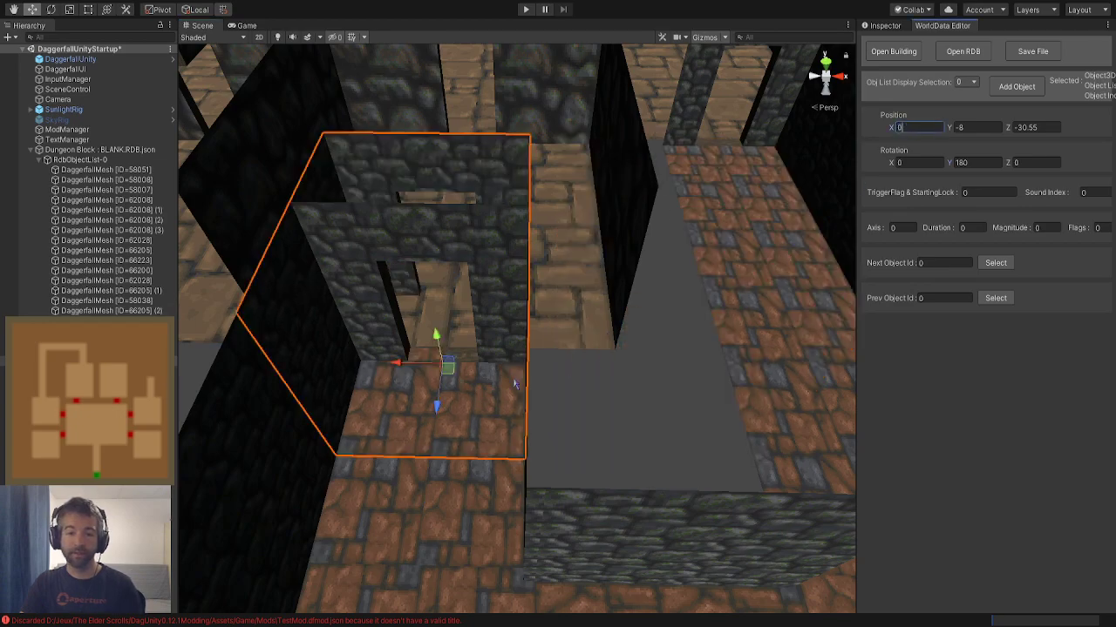
Copy the old dead end's Z position of -31.975, delete the old piece and apply the value to the new dead end
drag(427, 407, 415, 479)
right_drag(421, 459, 350, 456)
click(922, 127)
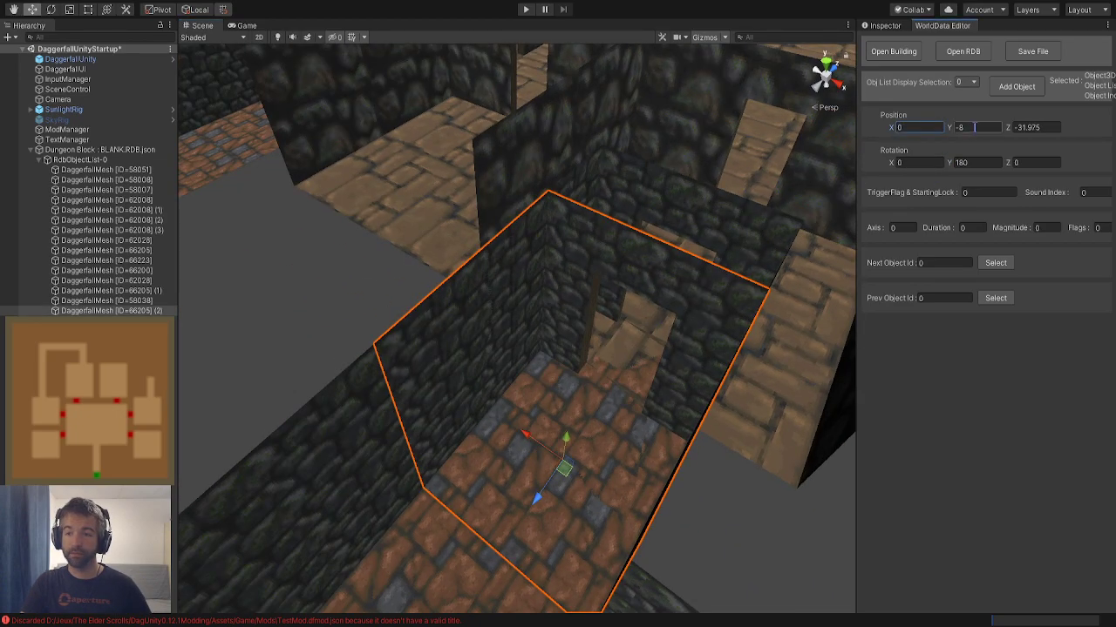
click(635, 199)
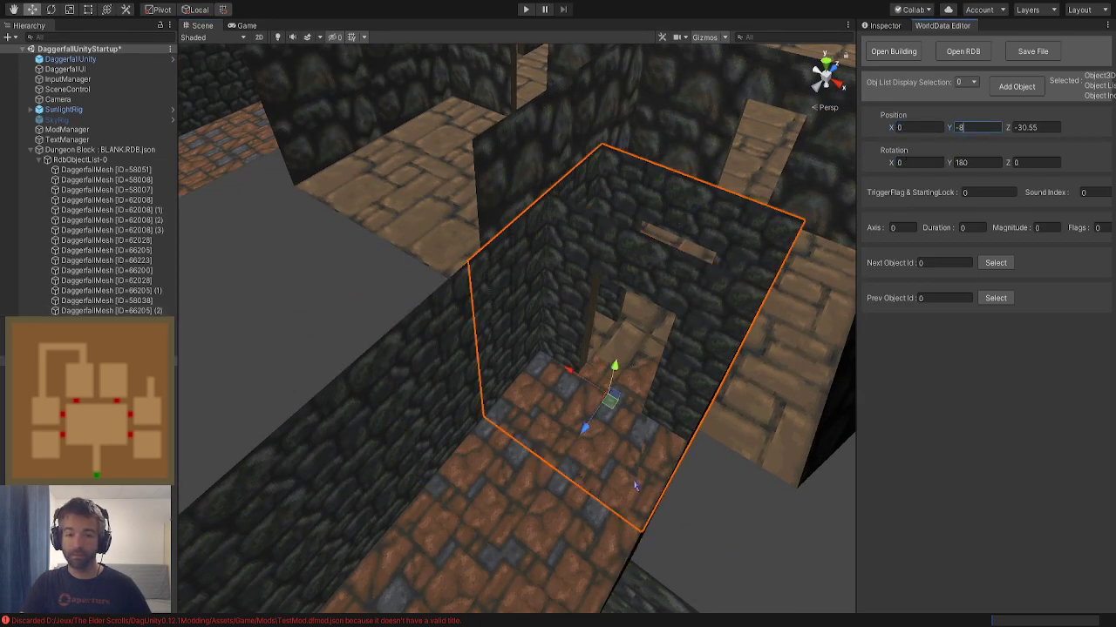
click(553, 502)
click(1052, 129)
key(ctrl+c)
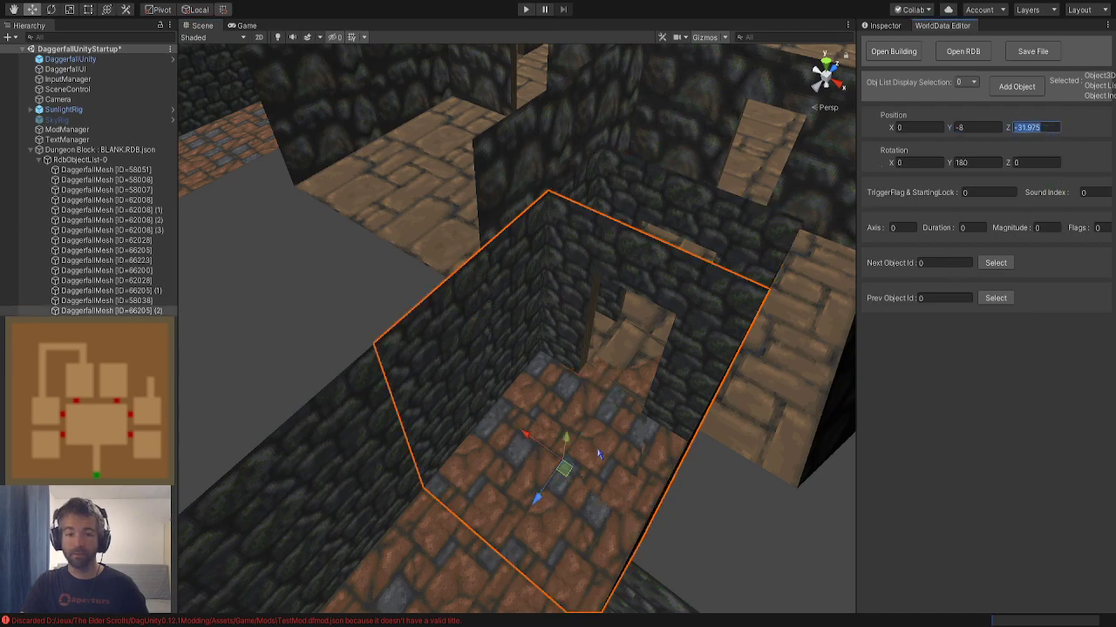
click(567, 474)
key(Delete)
click(700, 222)
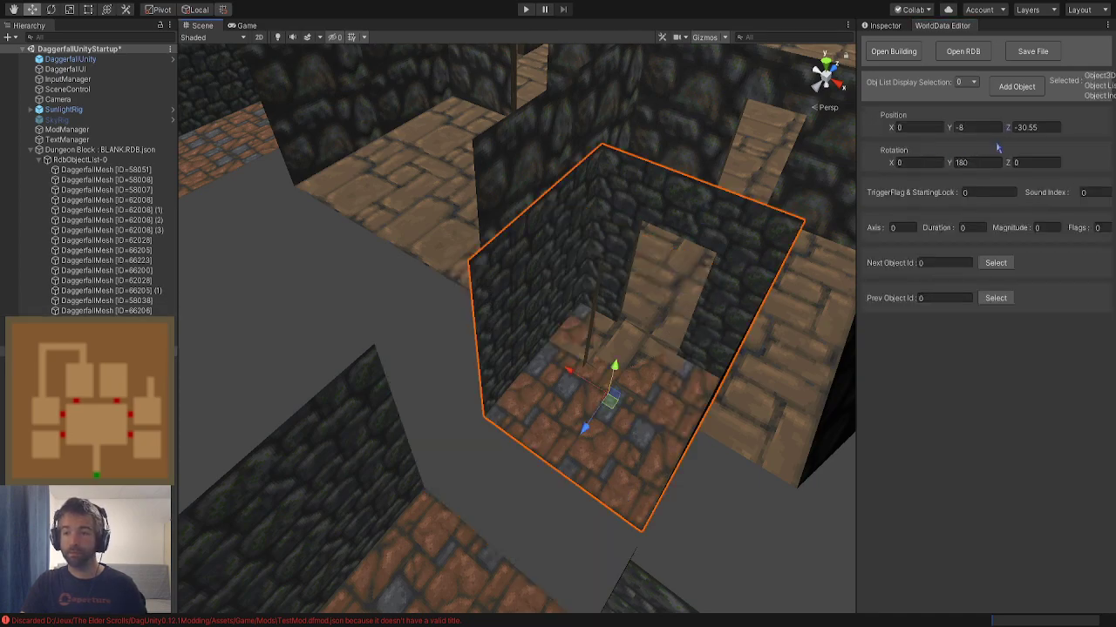
key(ctrl+v)
Find the duplicated corridor dead end 66205 (1) and delete it from the dungeon block
click(350, 316)
right_drag(350, 316, 499, 306)
double_click(125, 292)
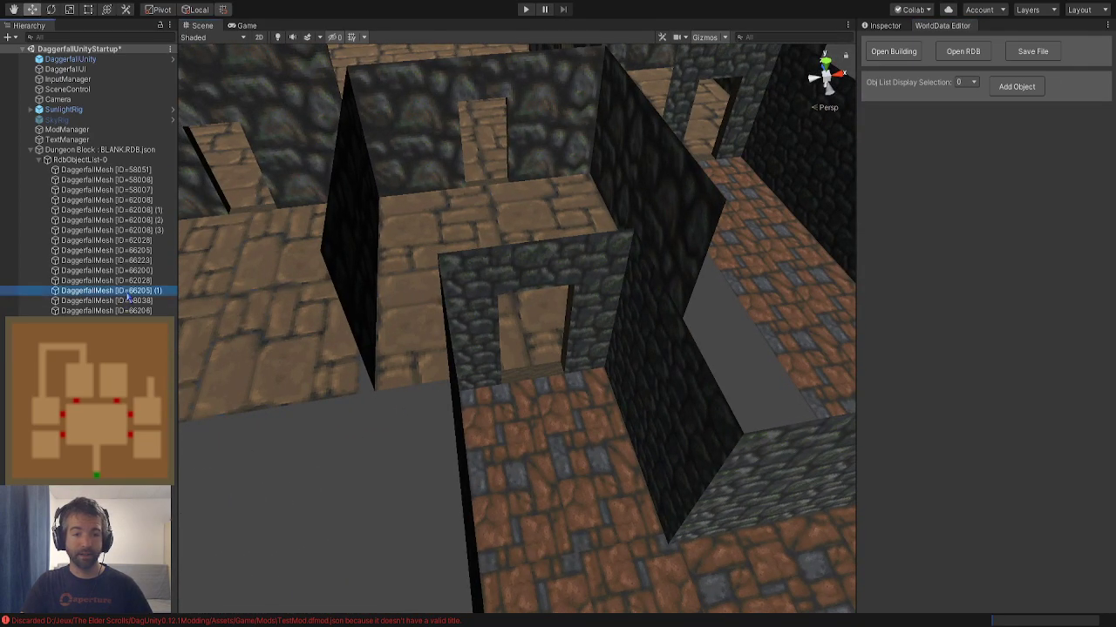
right_drag(800, 315, 684, 338)
key(s)
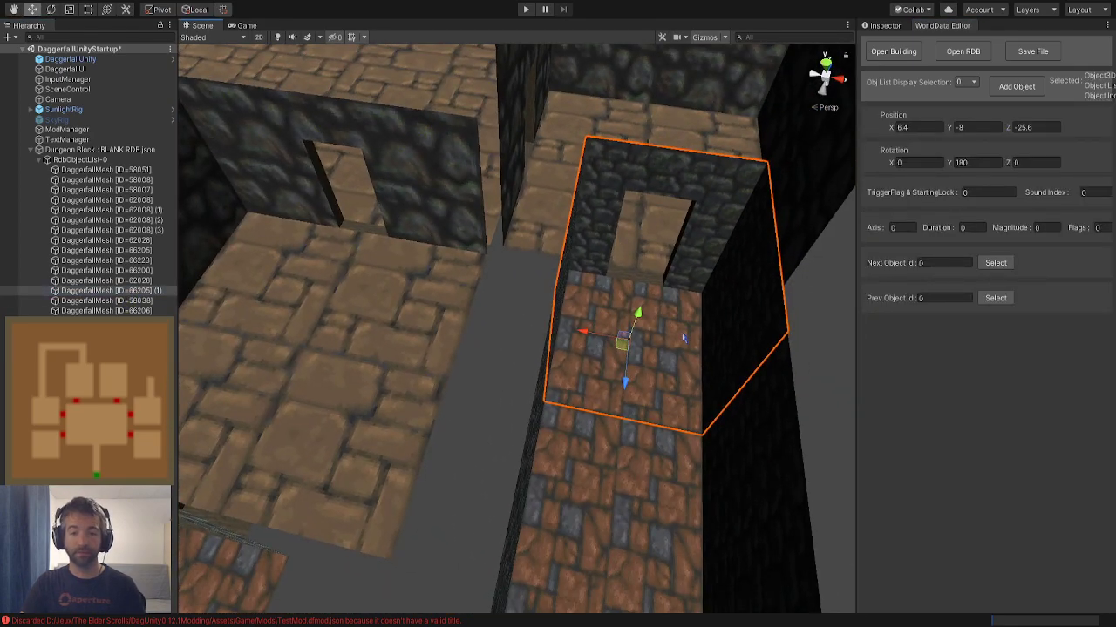
key(Delete)
Add a "Square - Dead End - 1 Door" corridor part in the gap, using the brick-floored variant 66205
scroll(697, 336, up, 5)
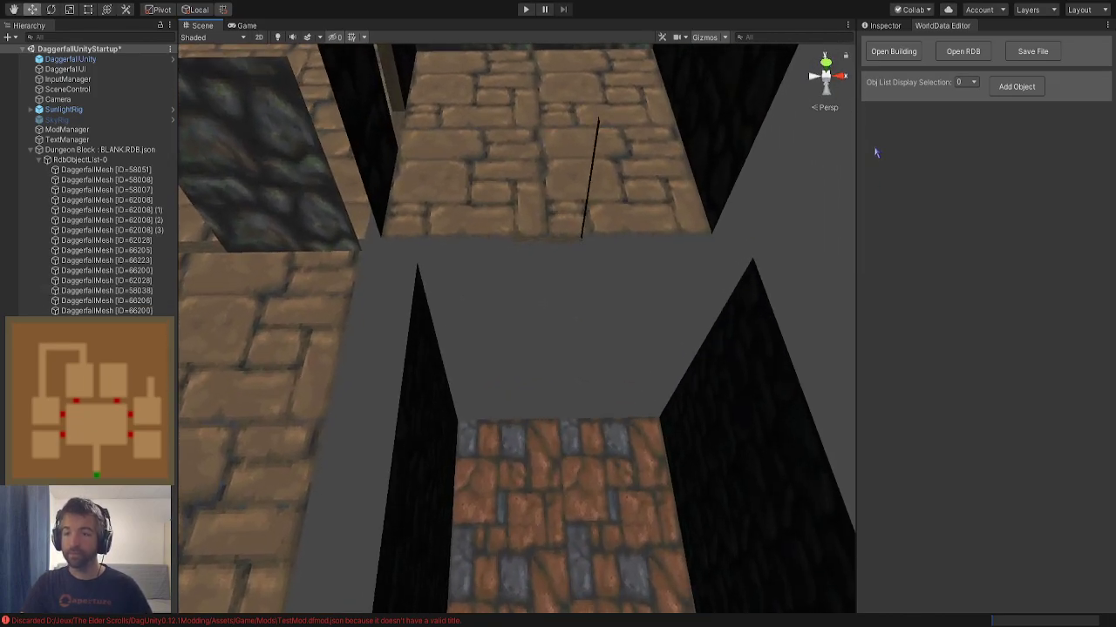
click(1016, 86)
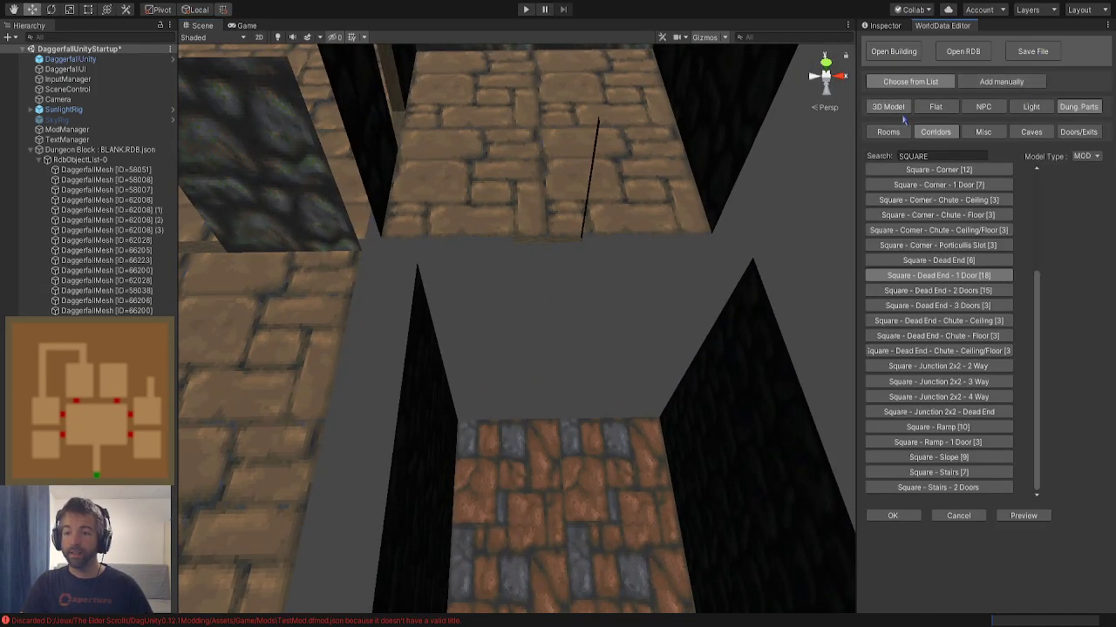
right_drag(649, 366, 658, 344)
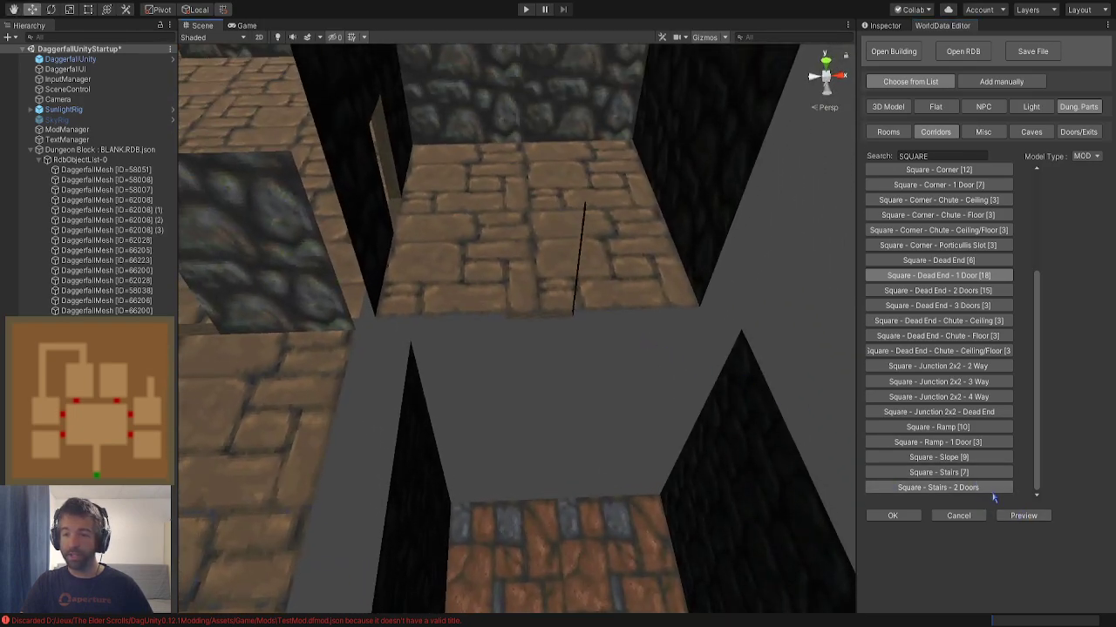
click(1023, 516)
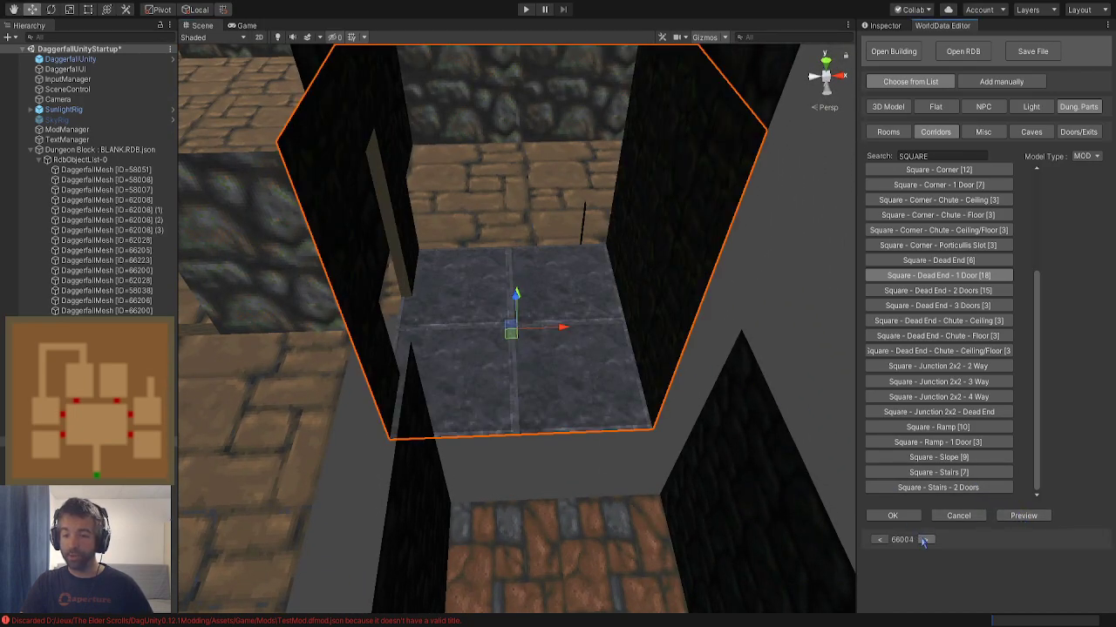
click(926, 539)
click(926, 540)
click(926, 539)
click(925, 539)
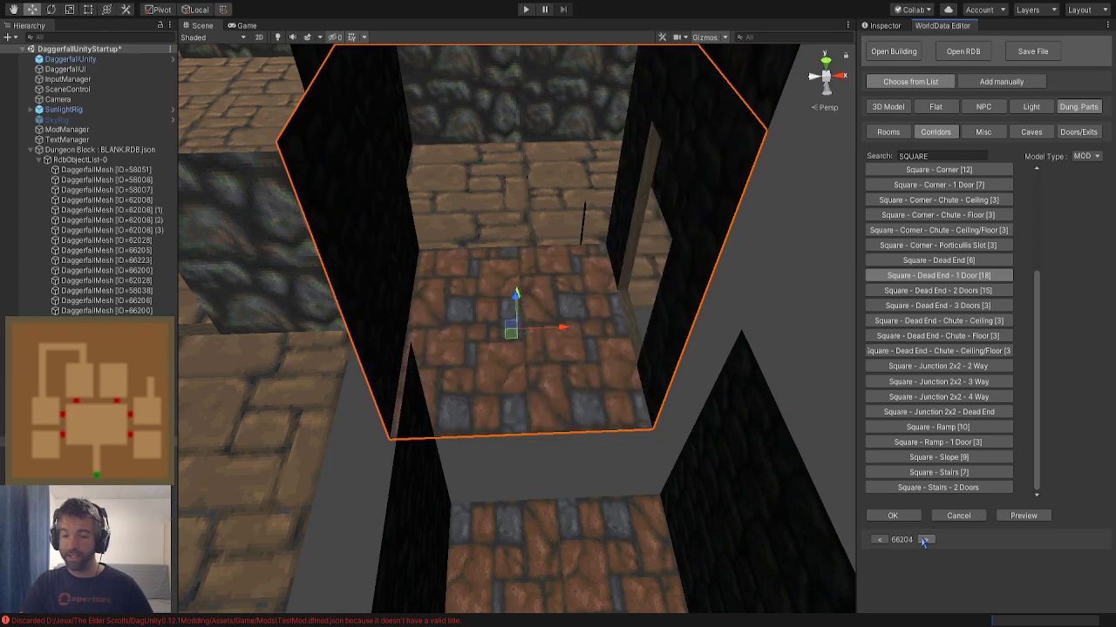
click(925, 539)
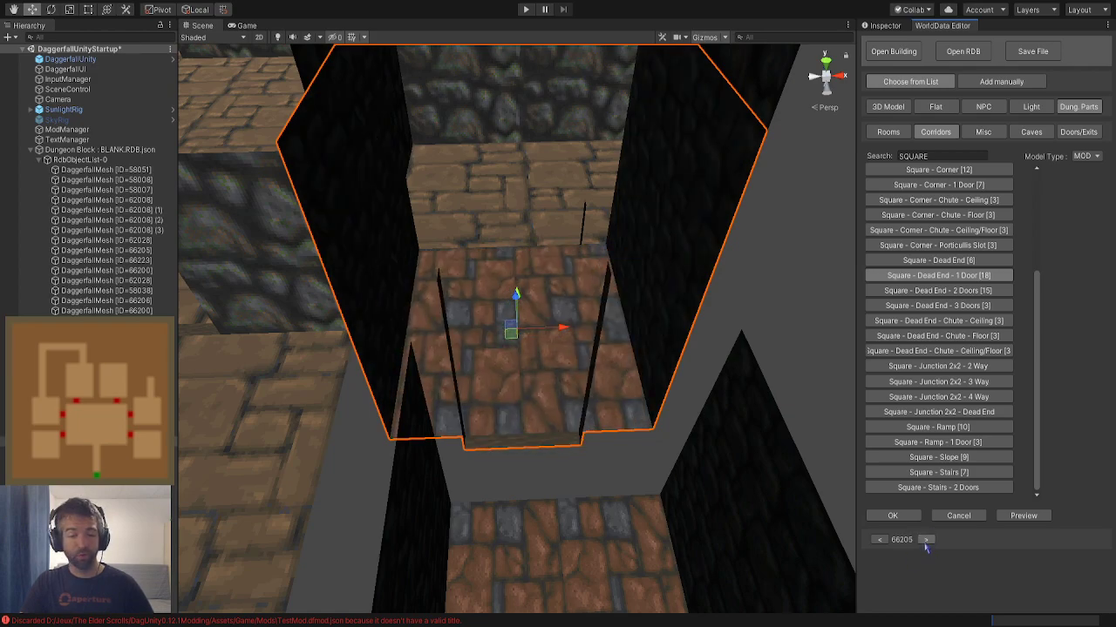
click(893, 515)
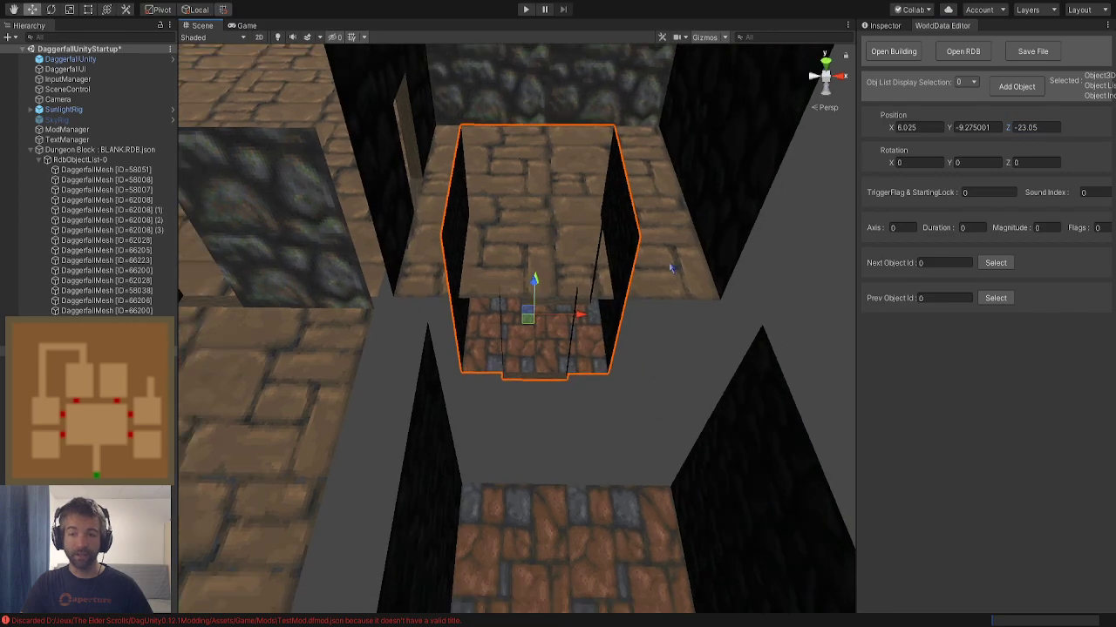
Set the new dead end's Y position to -8 and its Y rotation to 180
right_drag(603, 160, 397, 244)
click(995, 129)
text(-8)
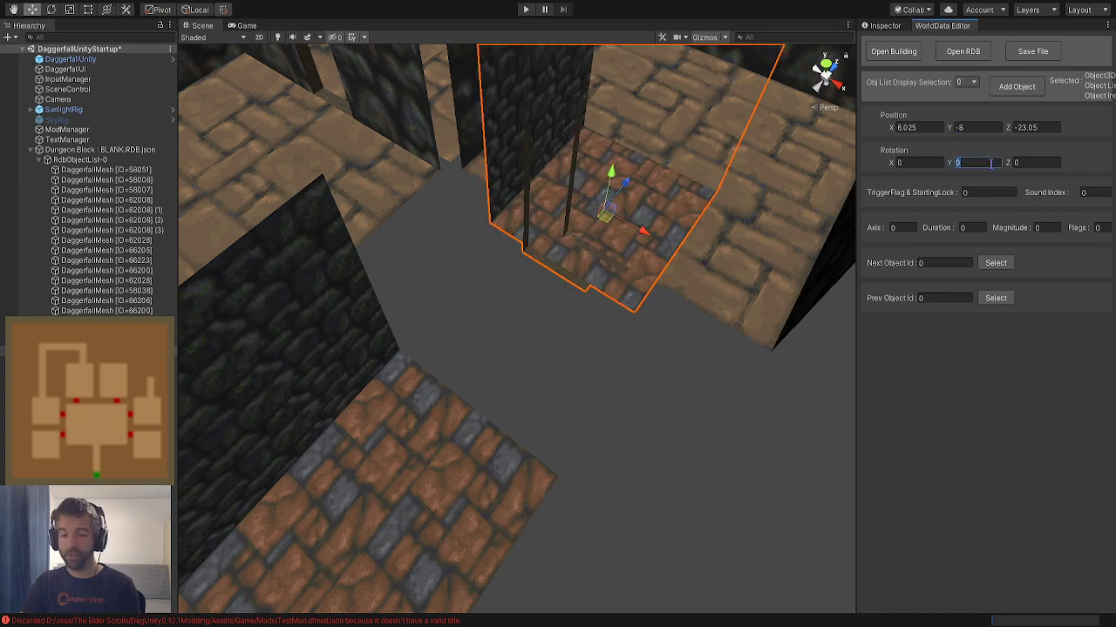
key(Return)
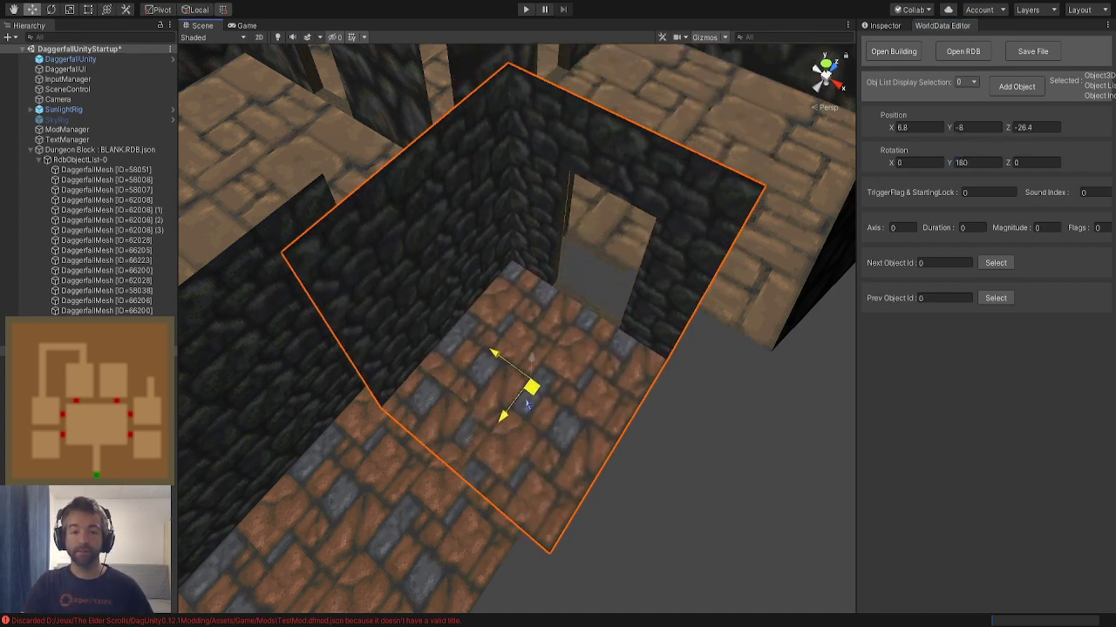
Move the new dead end to X 6.4, Z -25.6 so it meets the corridor and the room's doorway
right_drag(538, 361, 477, 384)
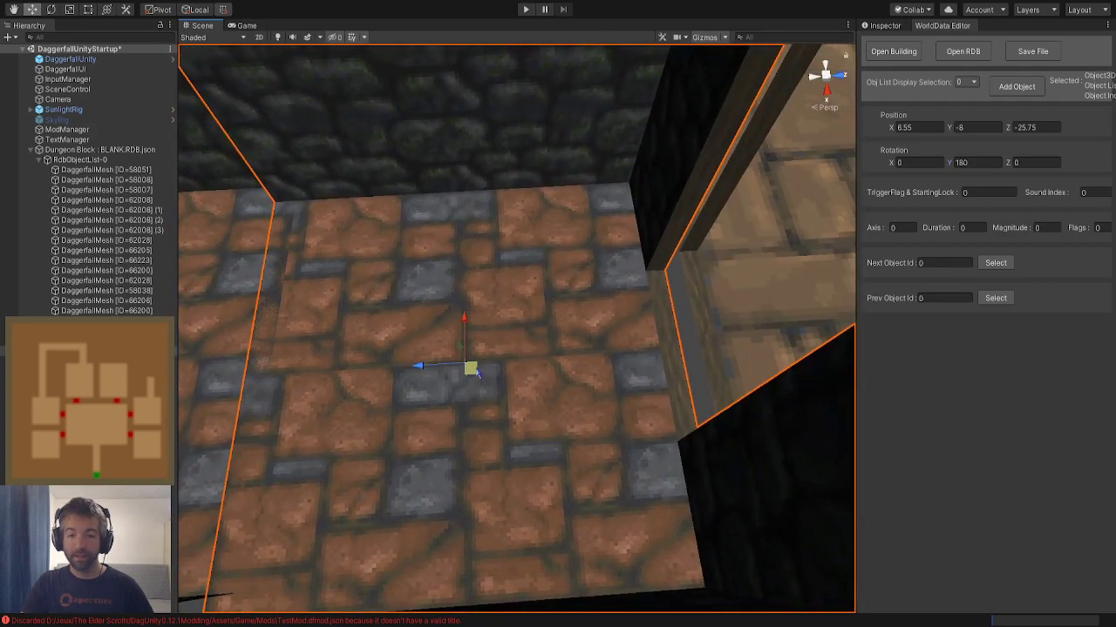
drag(475, 370, 483, 347)
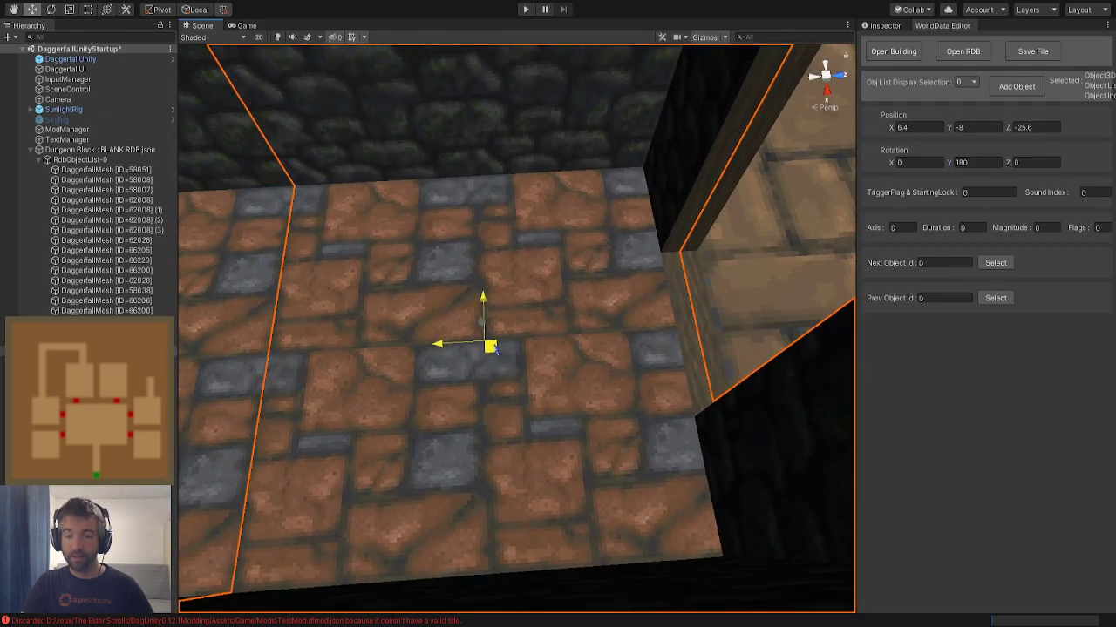
right_drag(490, 347, 505, 383)
click(515, 438)
Locate the duplicated room 62008 (3), manually add a new model with object ID 62008, and set its Y position to -8
right_drag(516, 439, 650, 391)
double_click(134, 231)
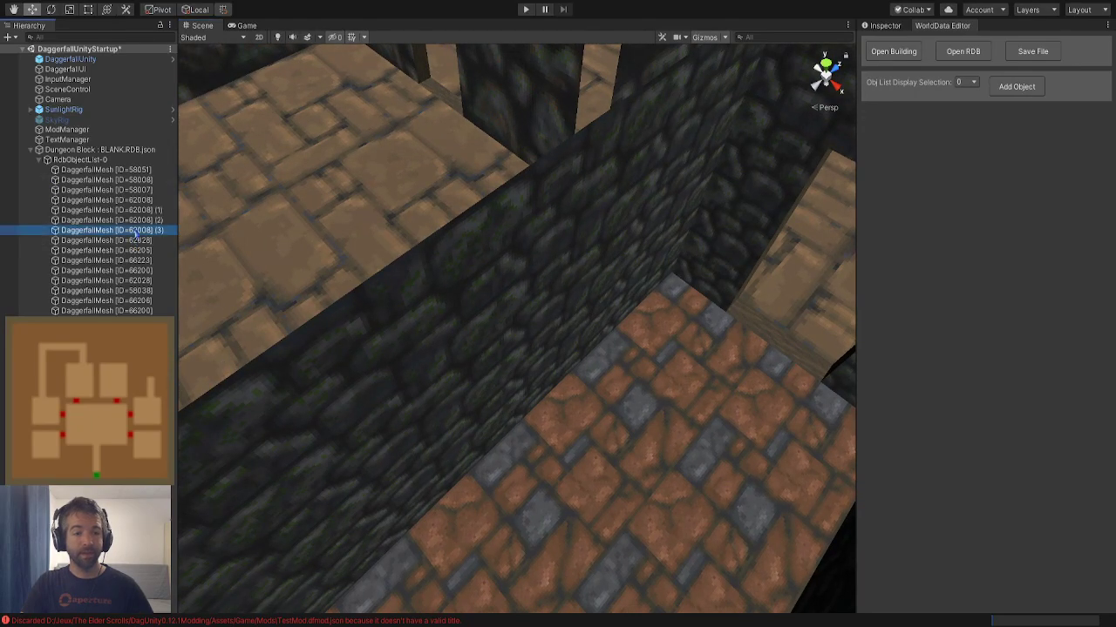
right_drag(341, 265, 433, 292)
click(434, 486)
right_drag(434, 485, 513, 448)
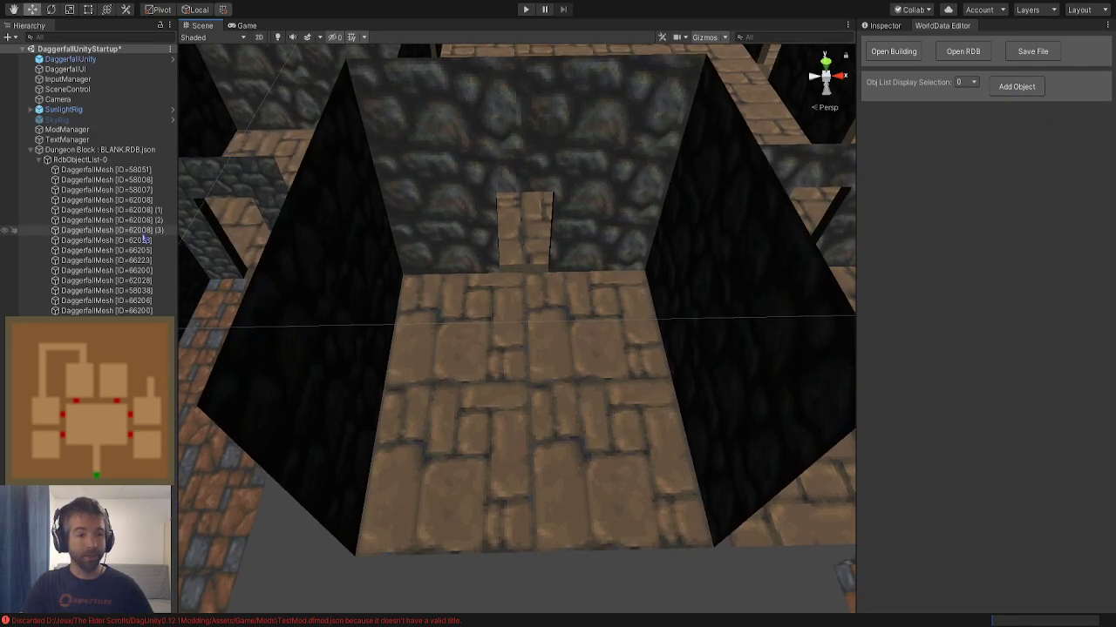
click(1017, 86)
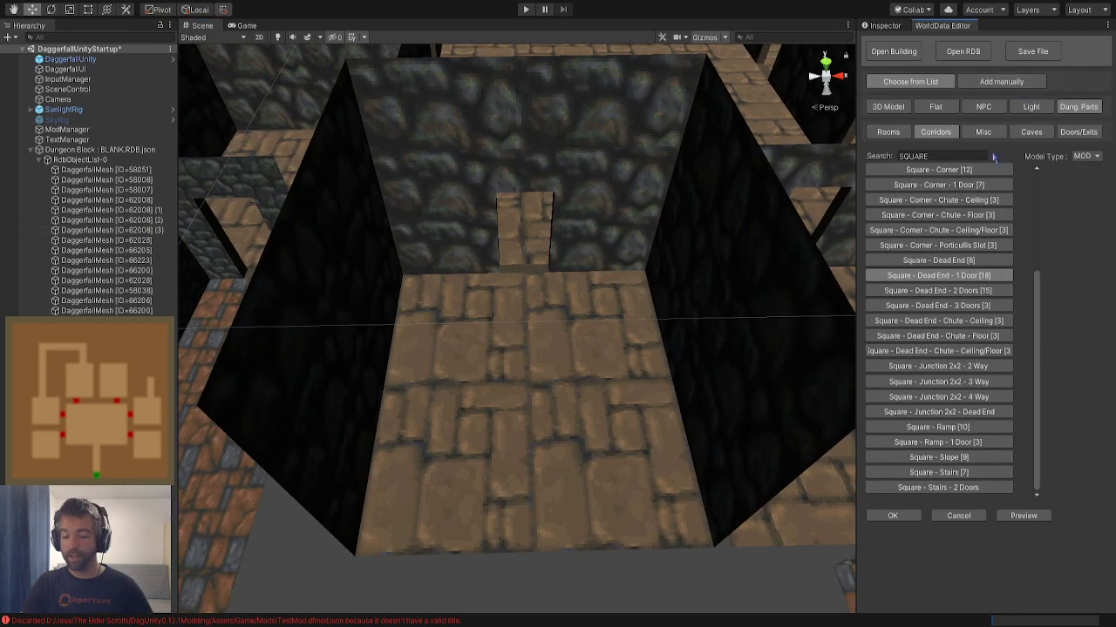
click(1016, 82)
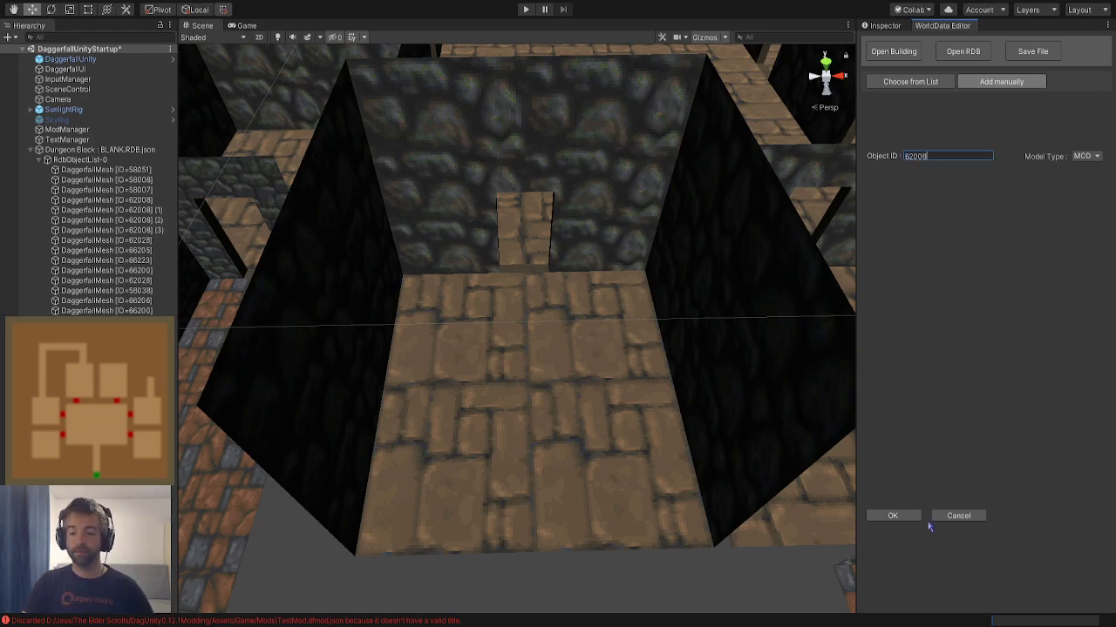
click(892, 516)
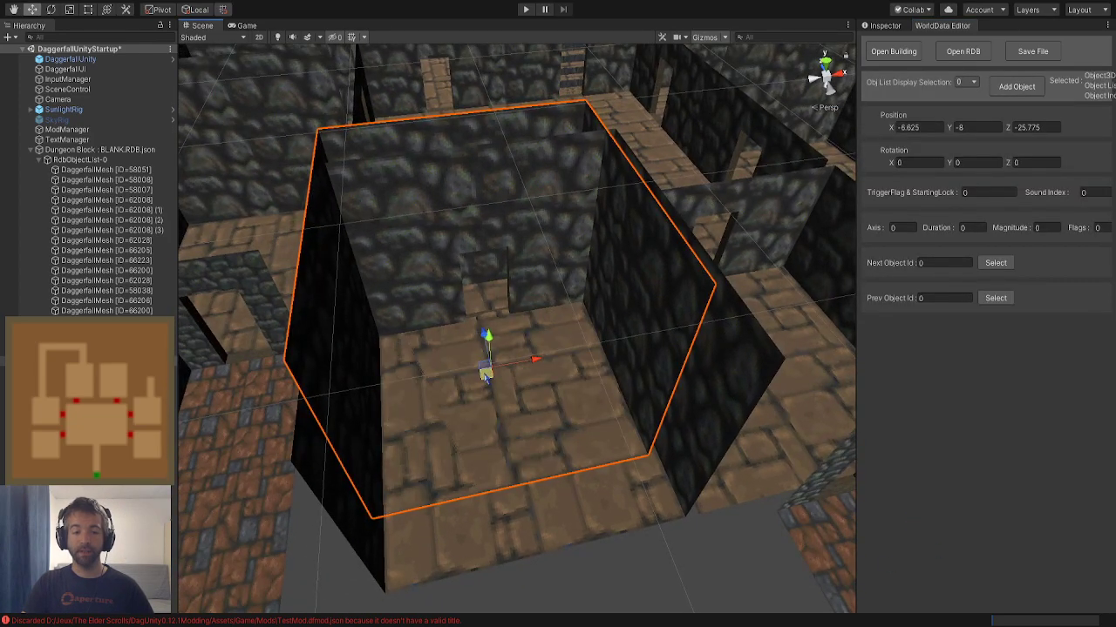
Shift the new room across the old one and set its Y rotation to 90
drag(485, 376, 668, 566)
alt+drag(418, 453, 584, 510)
click(410, 114)
key(ctrl+z)
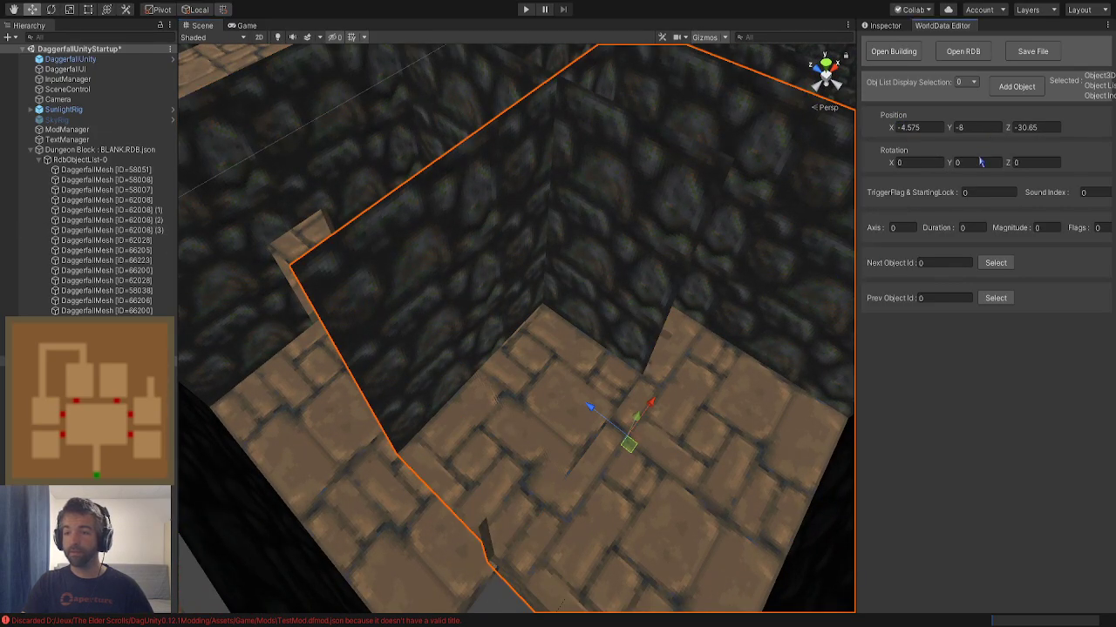
text(90)
Give the new room the old room's position, X -6.4 and Z -27.175, and delete the old room 62008 (3)
click(940, 128)
key(ctrl+z)
click(451, 114)
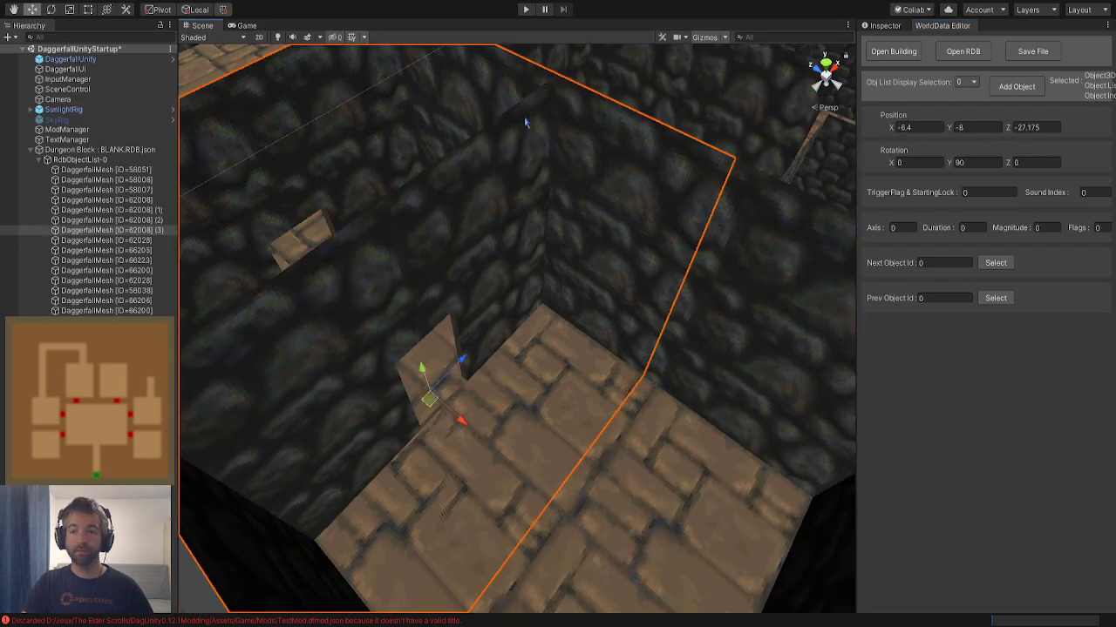
click(1009, 128)
click(373, 169)
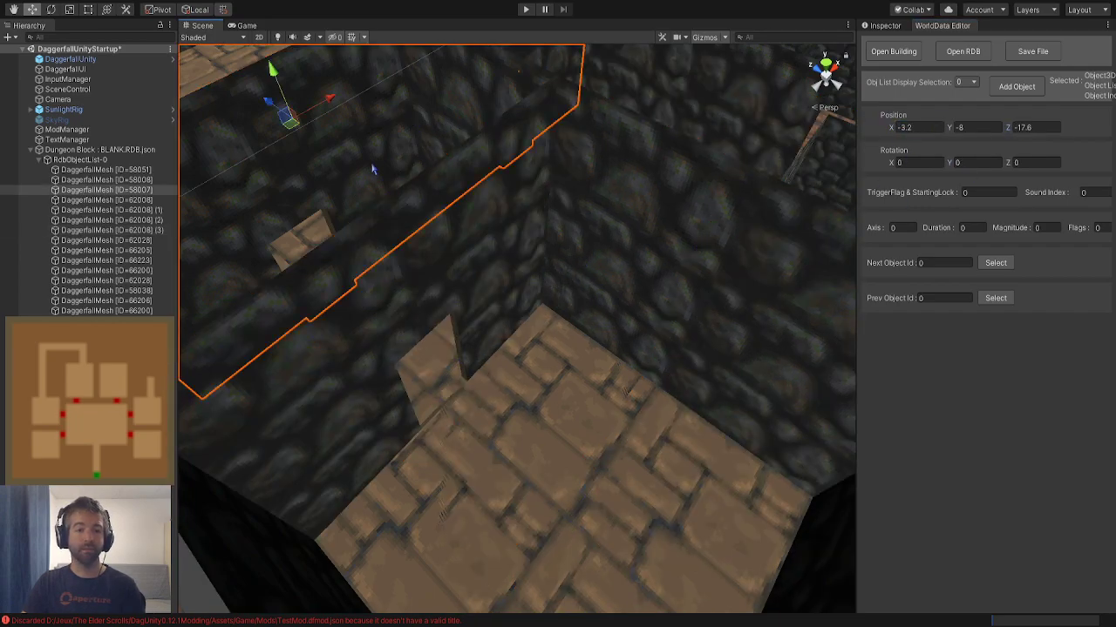
click(413, 198)
click(405, 134)
key(Delete)
click(684, 423)
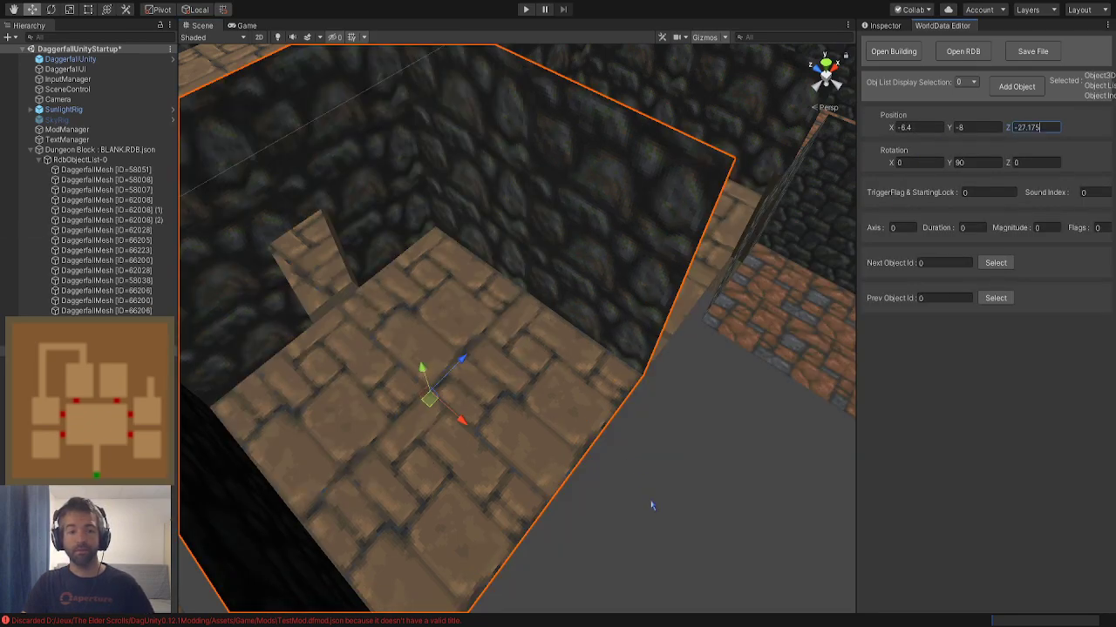
Locate the duplicated room 62008 (2) and manually add another model with object ID 62008 over it
click(652, 505)
key(a)
right_drag(653, 507, 688, 516)
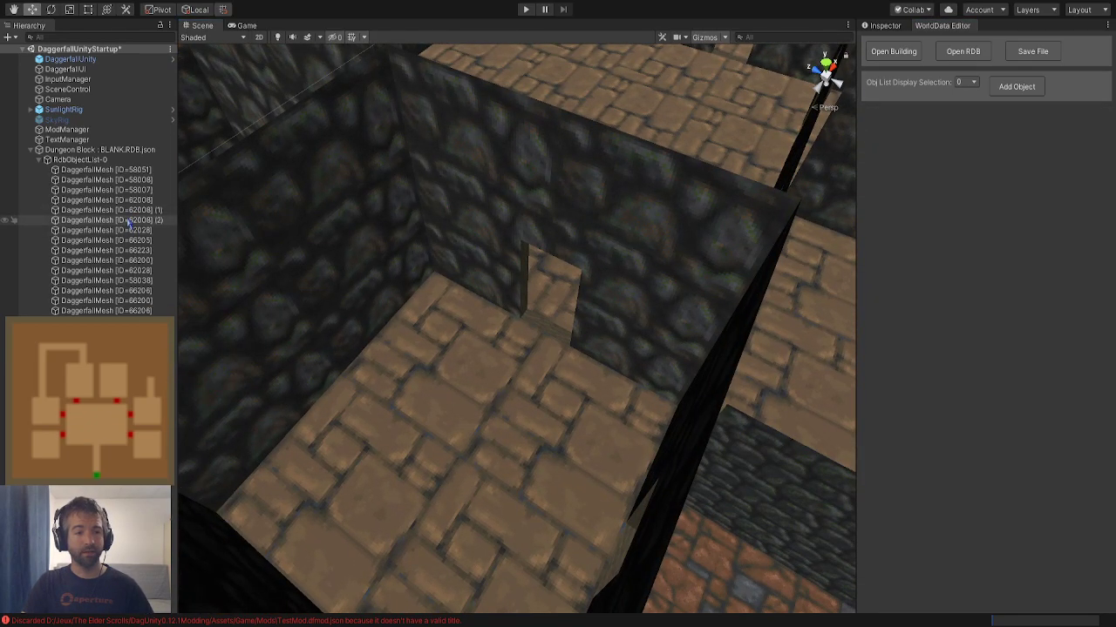
double_click(131, 220)
right_drag(443, 286, 354, 280)
click(347, 251)
key(w)
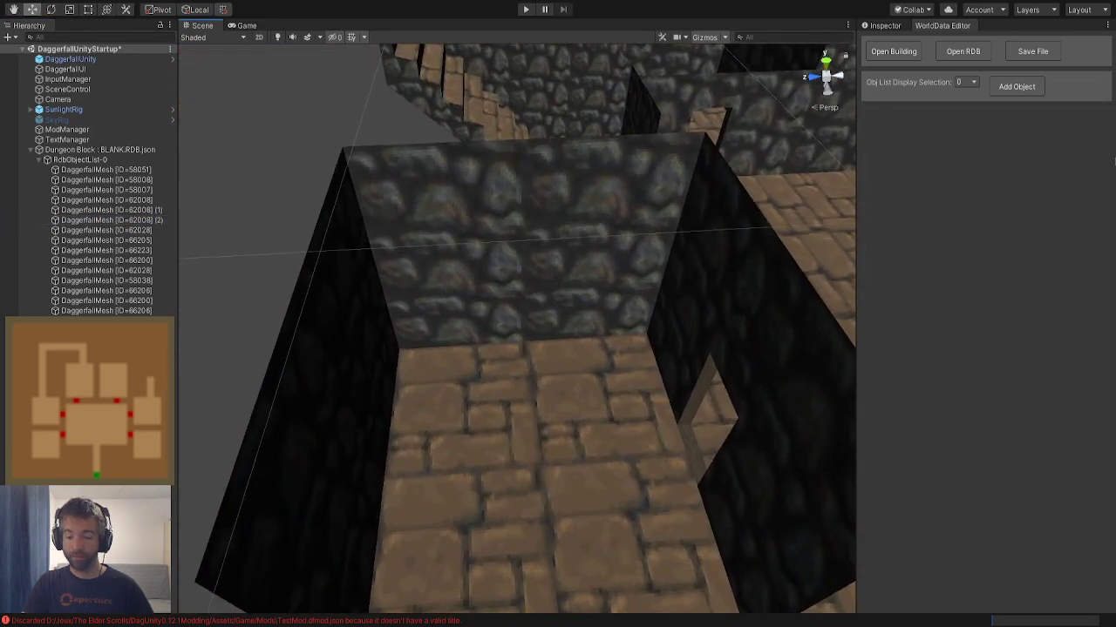
click(1003, 98)
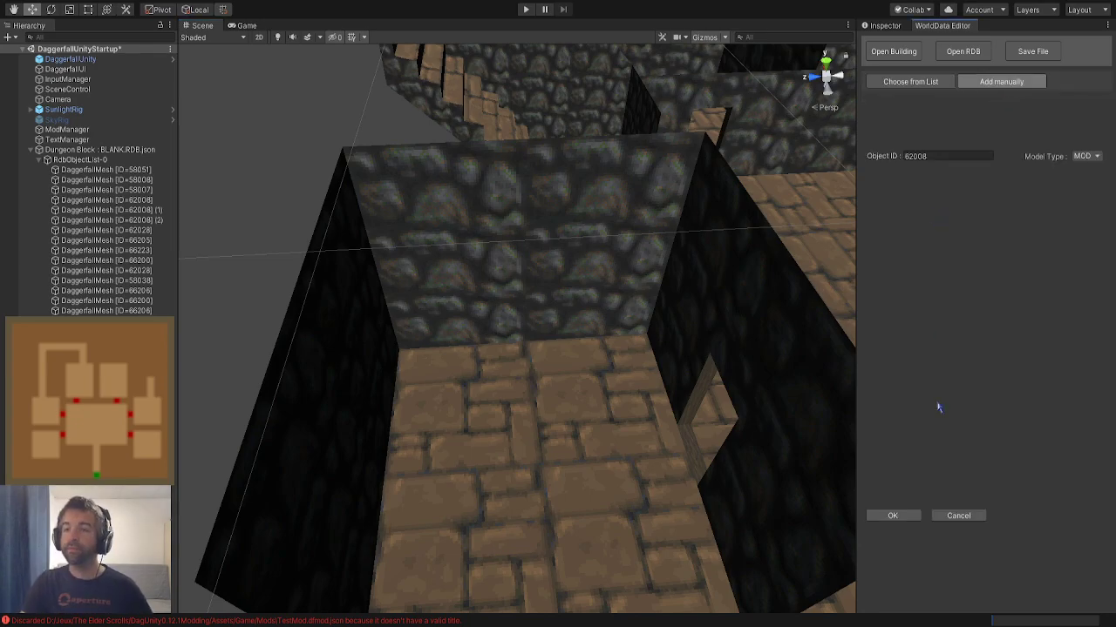
click(888, 519)
key(s)
right_drag(518, 319, 571, 449)
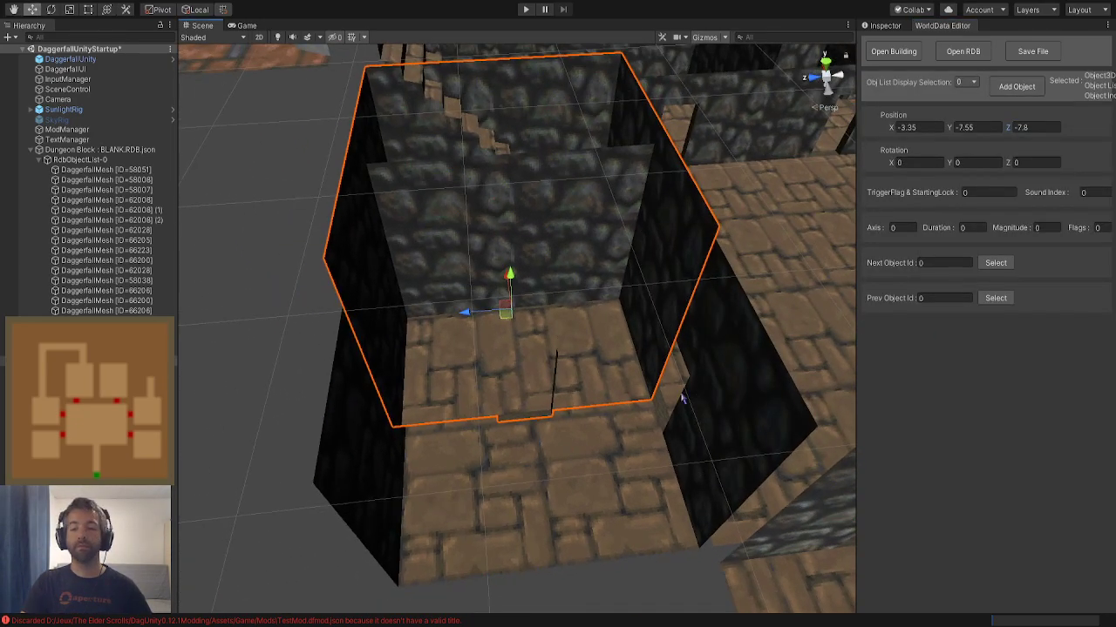
Set the newly added room's Y rotation to 270
click(984, 161)
text(270)
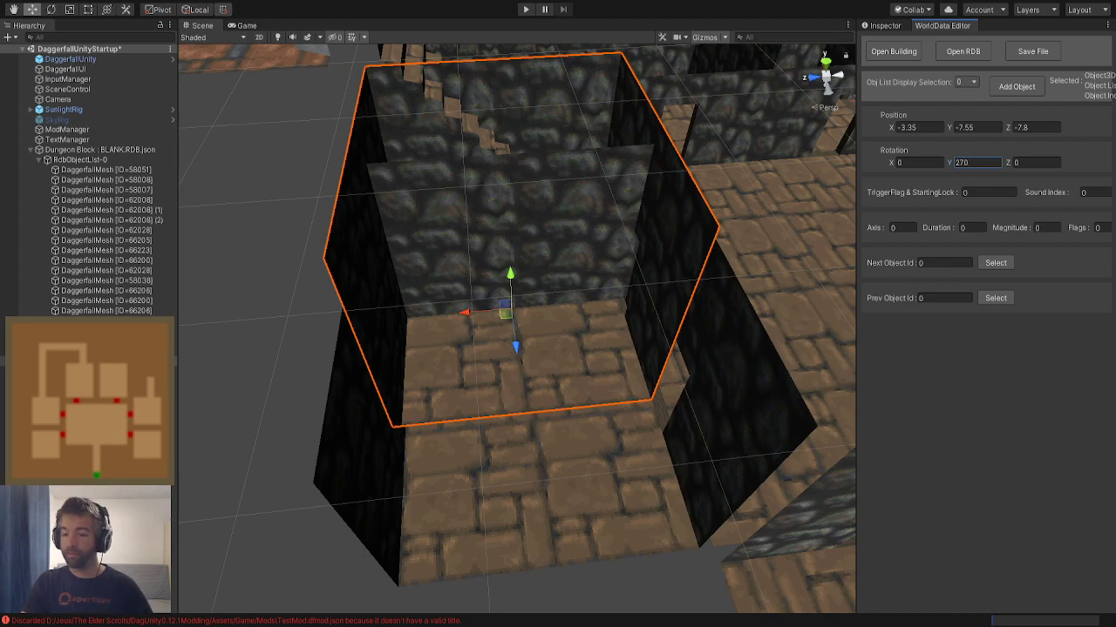
click(782, 214)
Compare the positions of the old and new rooms, and delete the old room 62008 (2)
click(616, 473)
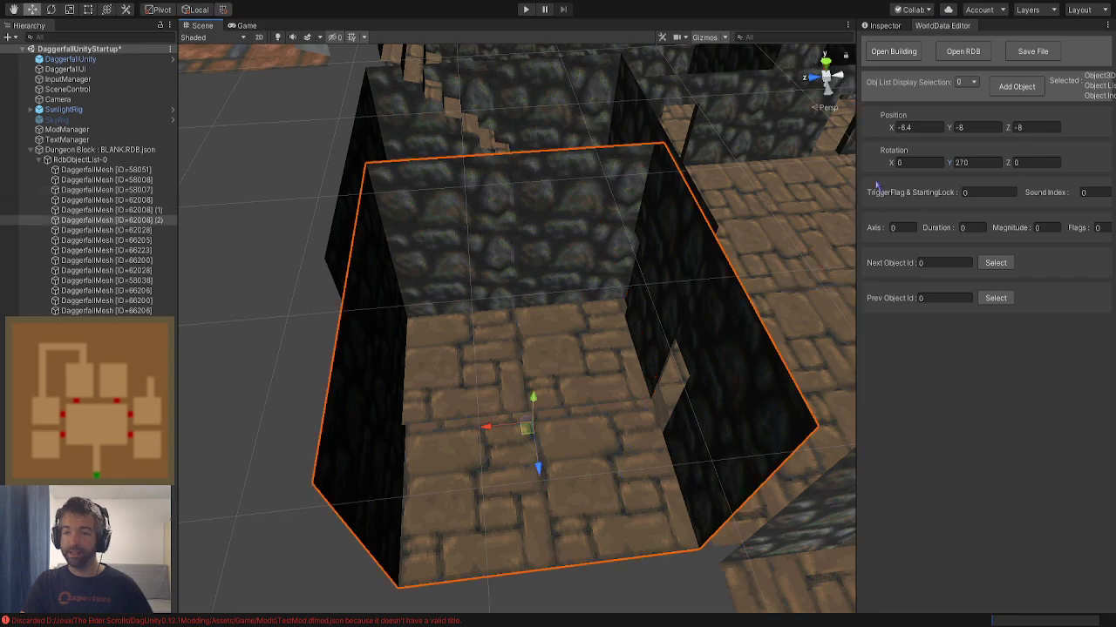
click(385, 125)
click(1040, 128)
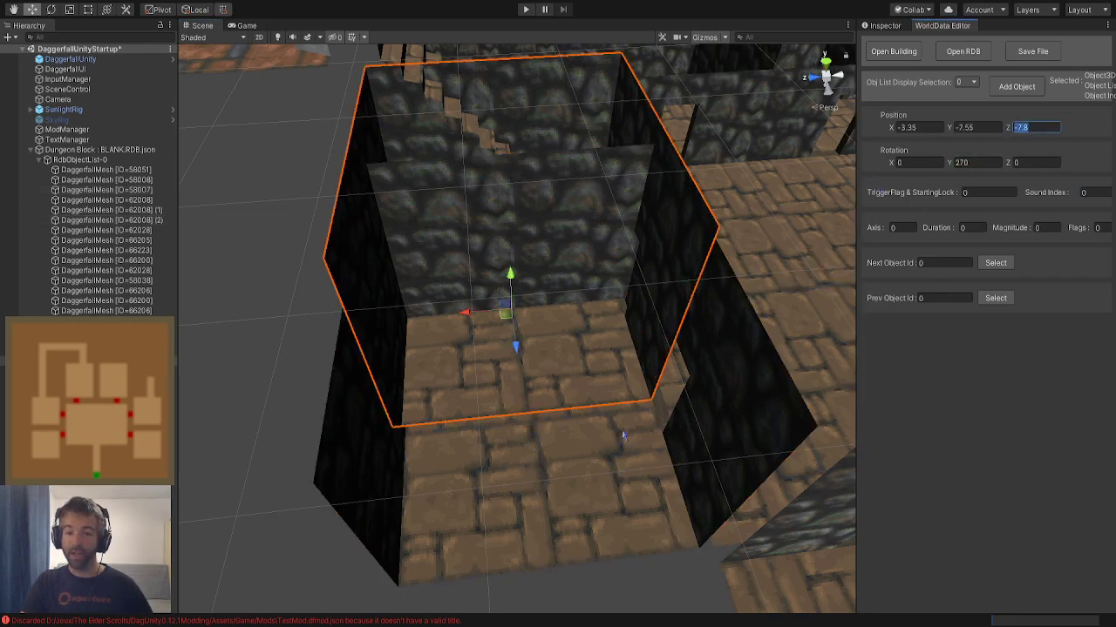
click(579, 489)
key(Delete)
Set the new room's position to Z -8 and X -6.4, matching the removed room
click(381, 168)
click(1044, 129)
text(-8)
click(911, 127)
text(6.4)
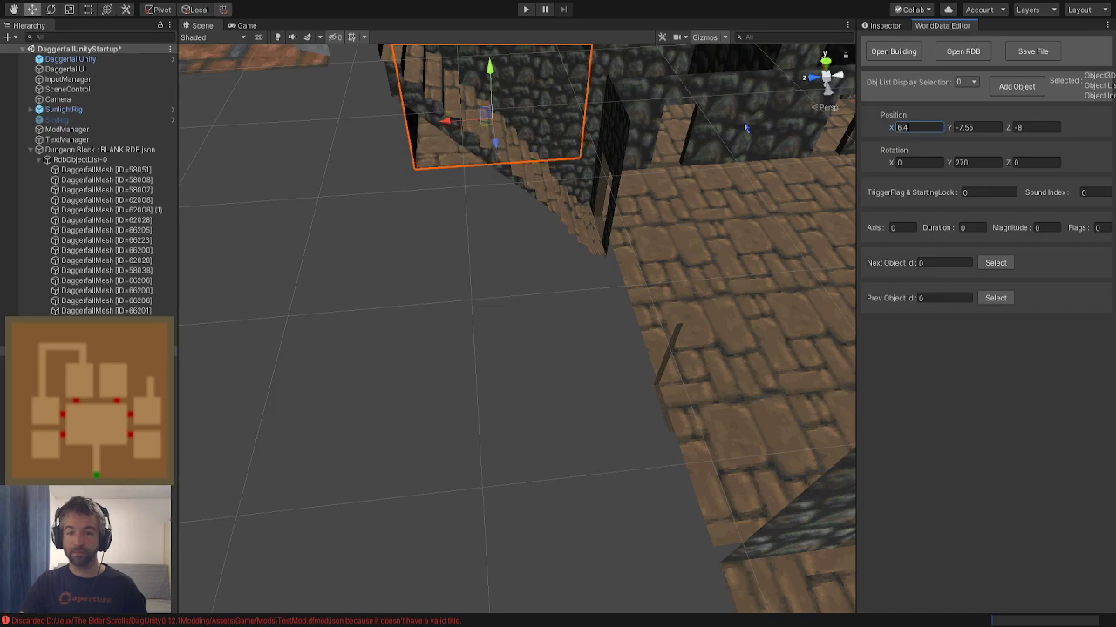
drag(911, 130, 872, 132)
text(-6.4)
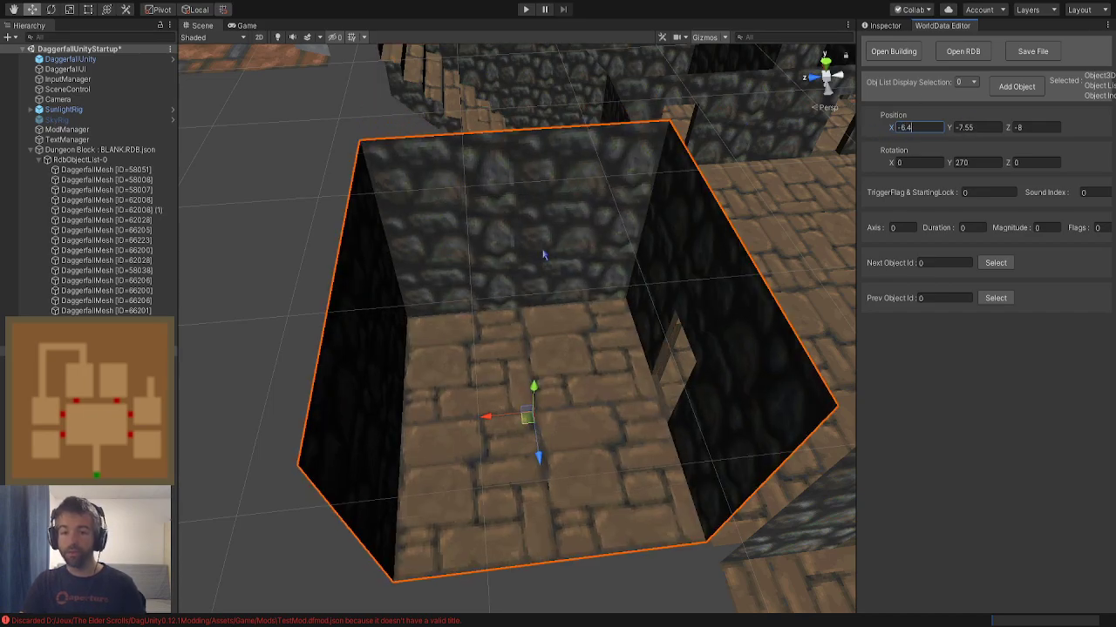
Inspect the floor seam at the doorway up close and set the new room's Y position to -8
click(209, 398)
right_drag(210, 399, 288, 418)
key(w)
click(406, 419)
key(w)
click(982, 127)
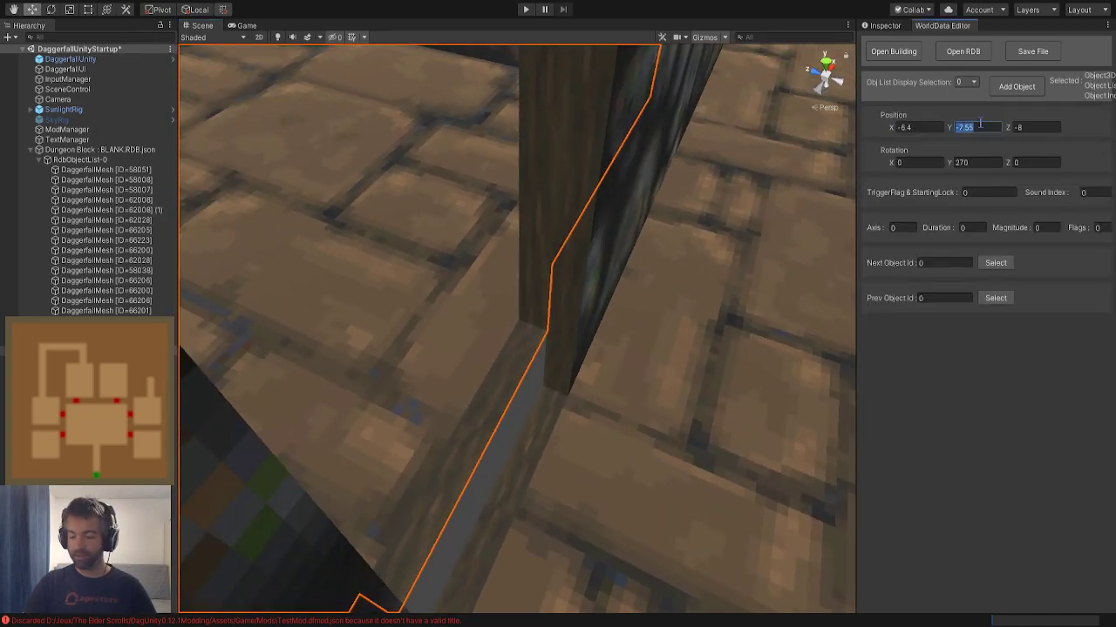
text(-8)
right_drag(536, 275, 534, 302)
Locate the duplicated room 62008 (1) and manually add another model with object ID 62008 over it
double_click(150, 211)
right_drag(771, 292, 576, 348)
click(722, 554)
right_drag(723, 553, 584, 550)
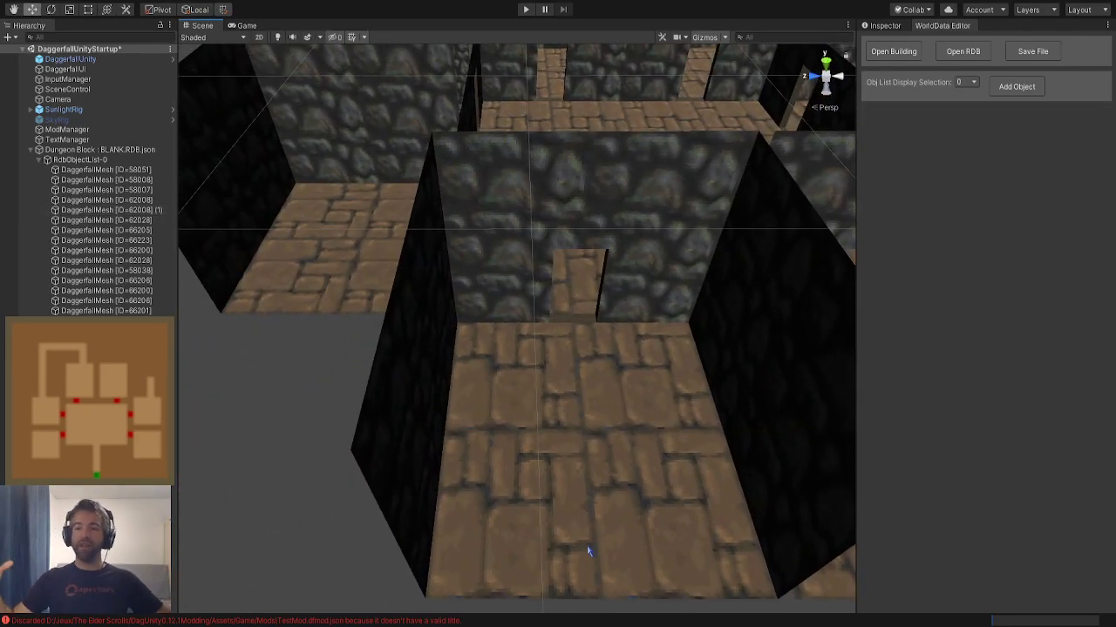
click(1041, 84)
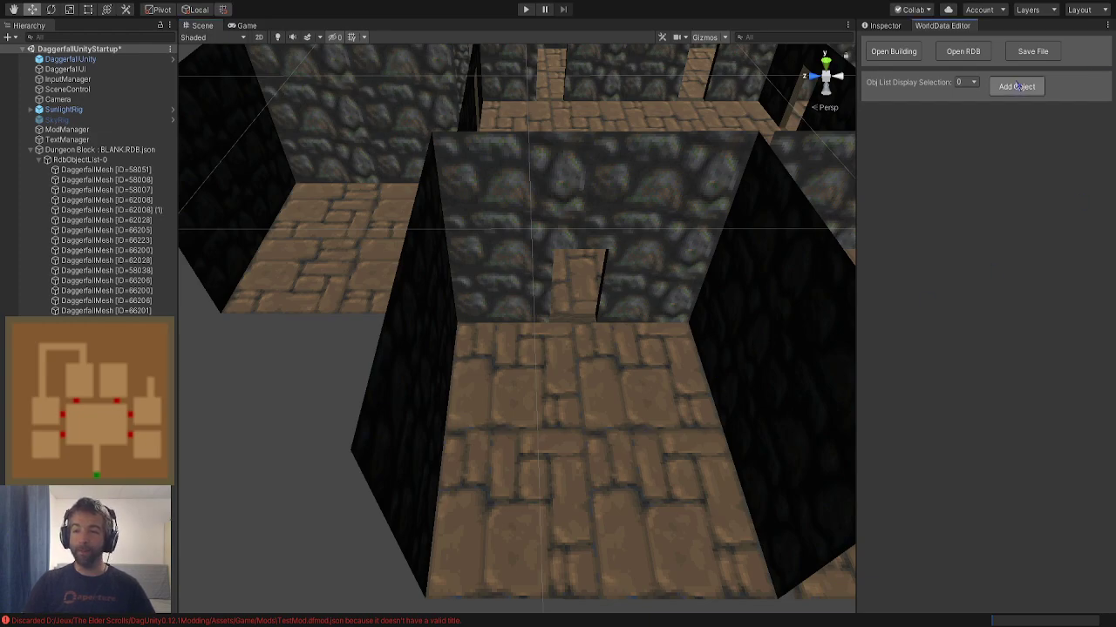
click(893, 515)
right_drag(565, 386, 555, 382)
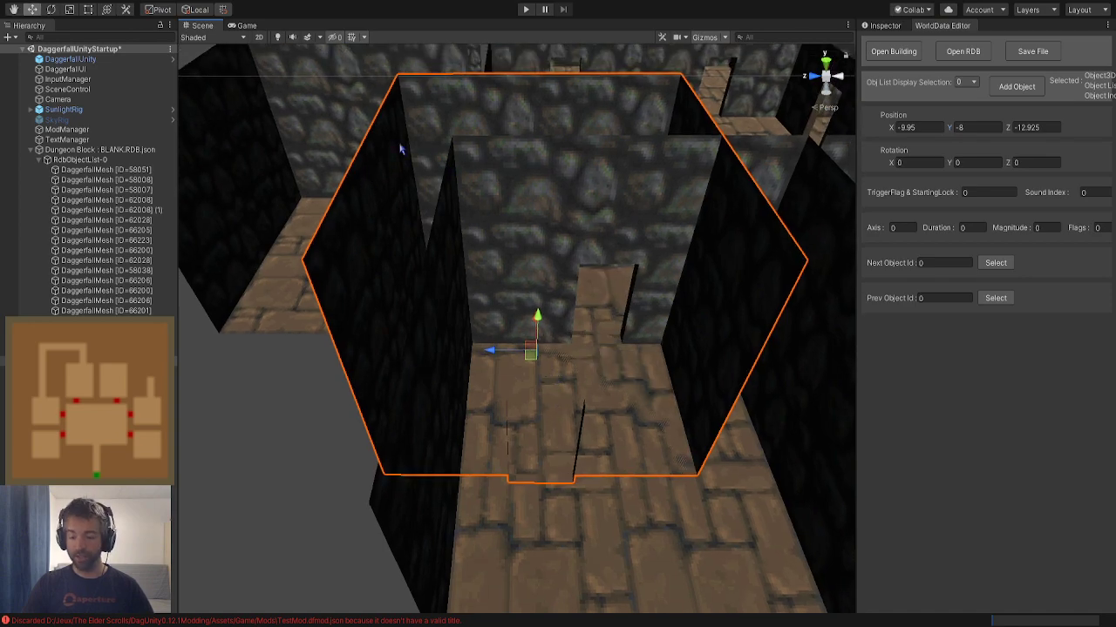
Check the old room 62008 (1) and set the newly added room's Y rotation to 180
right_drag(502, 286, 505, 282)
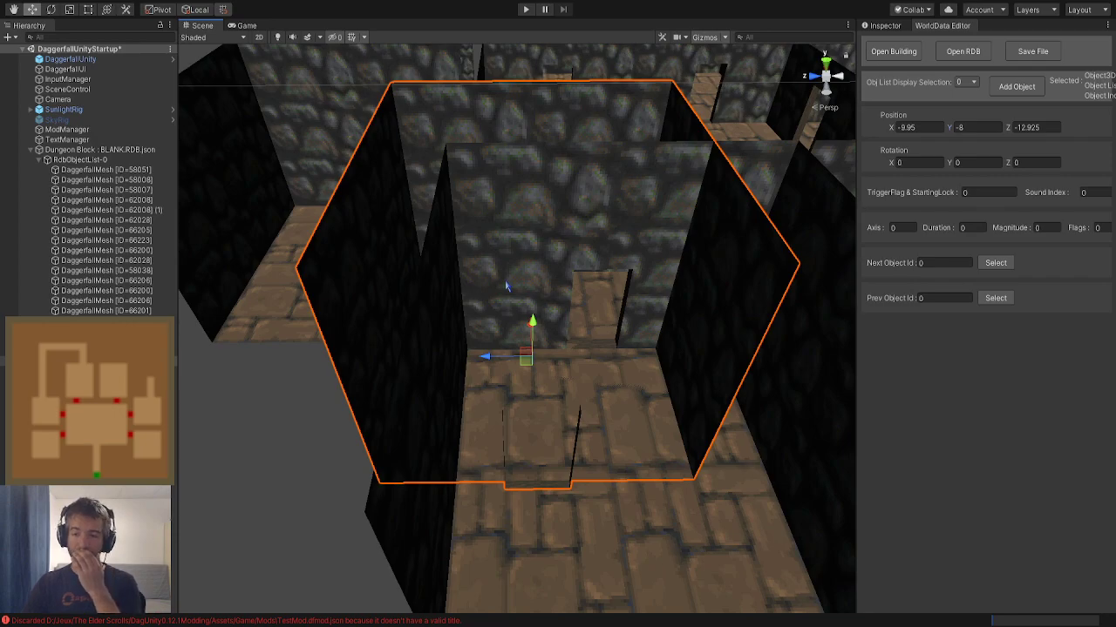
click(673, 422)
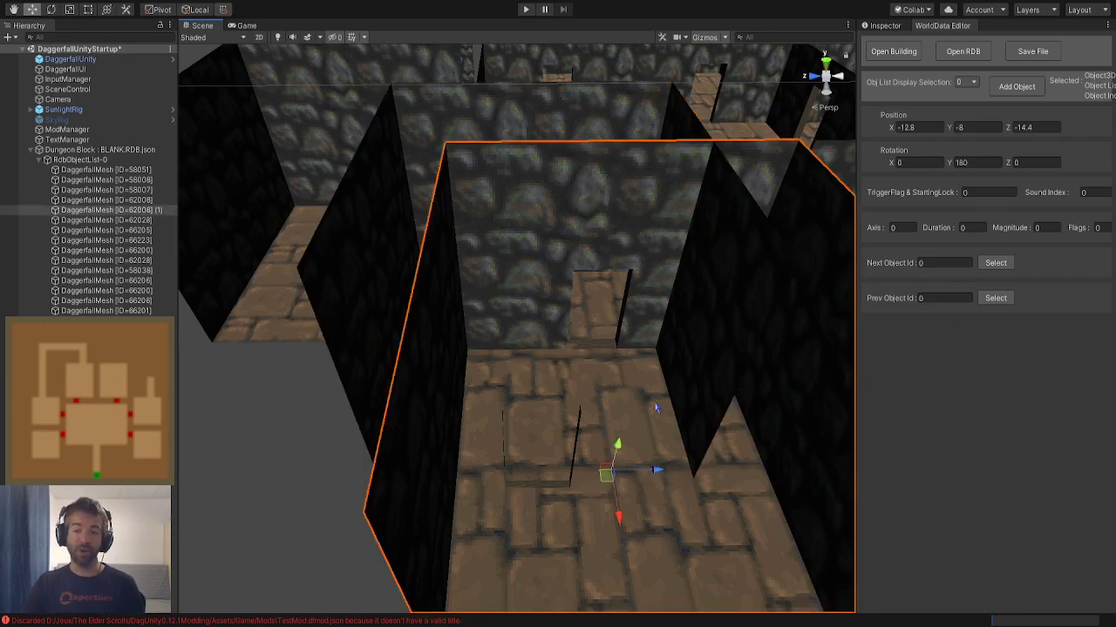
click(609, 128)
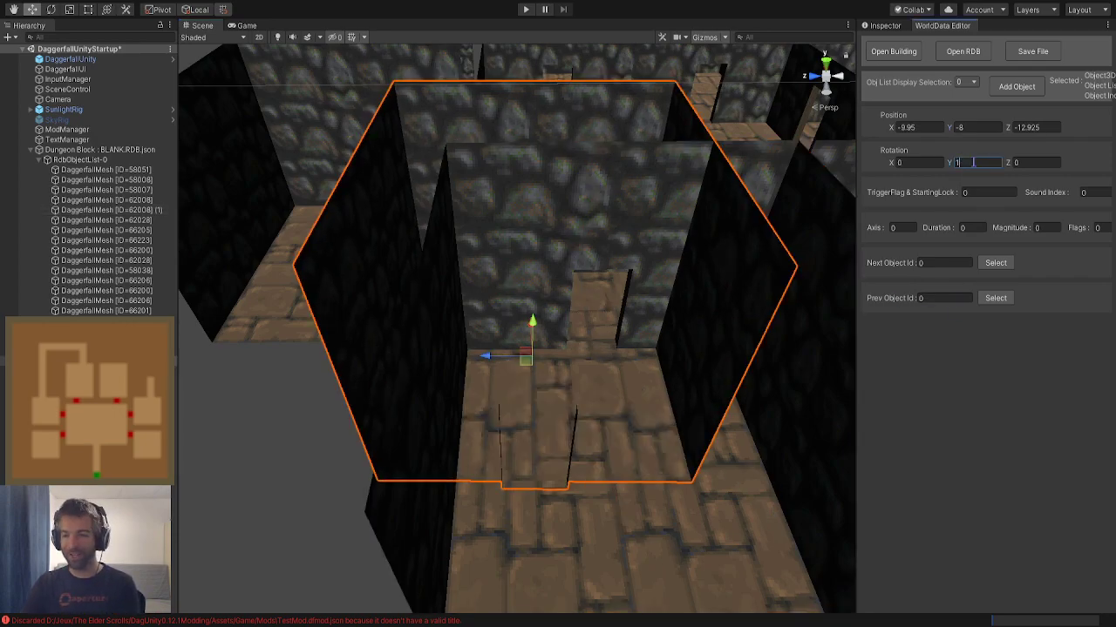
click(765, 457)
click(1043, 125)
click(598, 127)
click(604, 130)
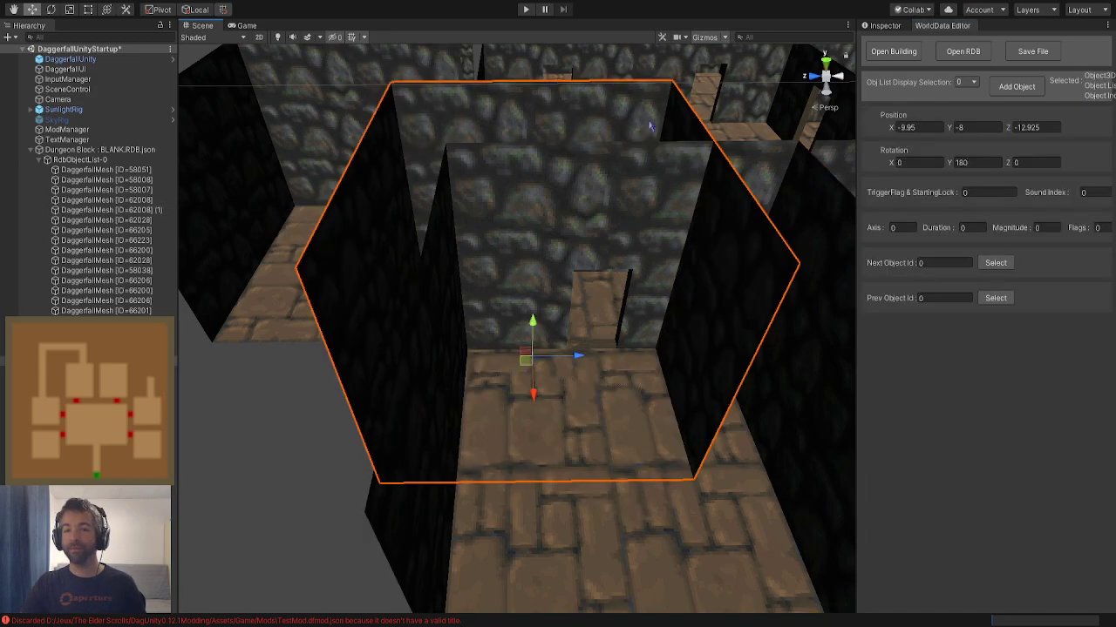
Give the new room the old room's position, X -12.8 and Z -14.4, and delete the old room 62008 (1)
click(819, 511)
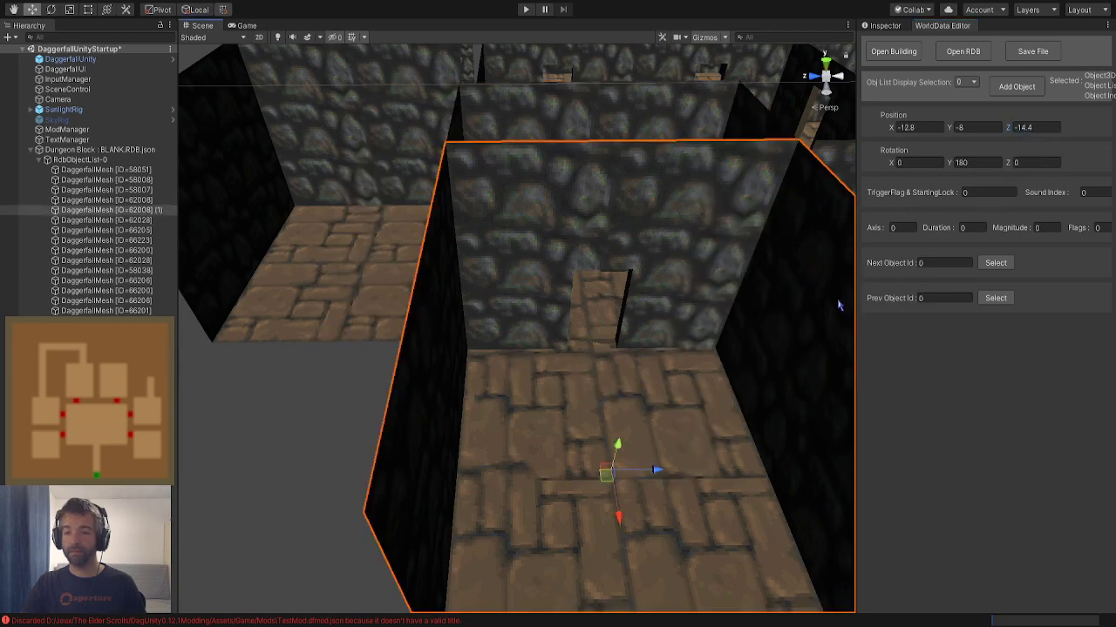
click(910, 127)
text(-9.95)
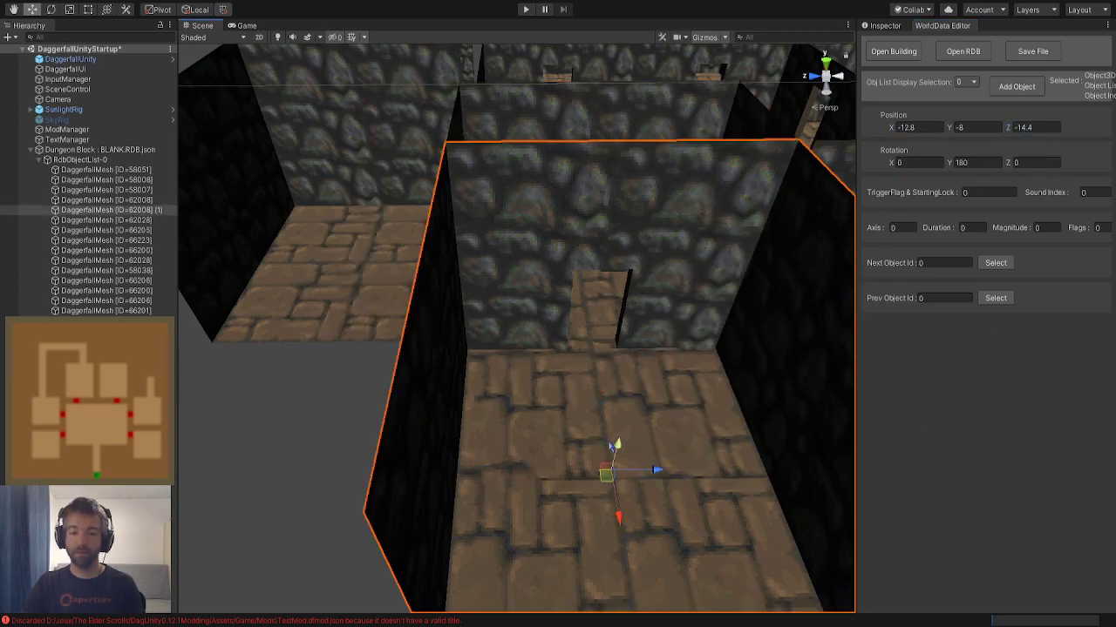
key(Return)
key(ctrl+z)
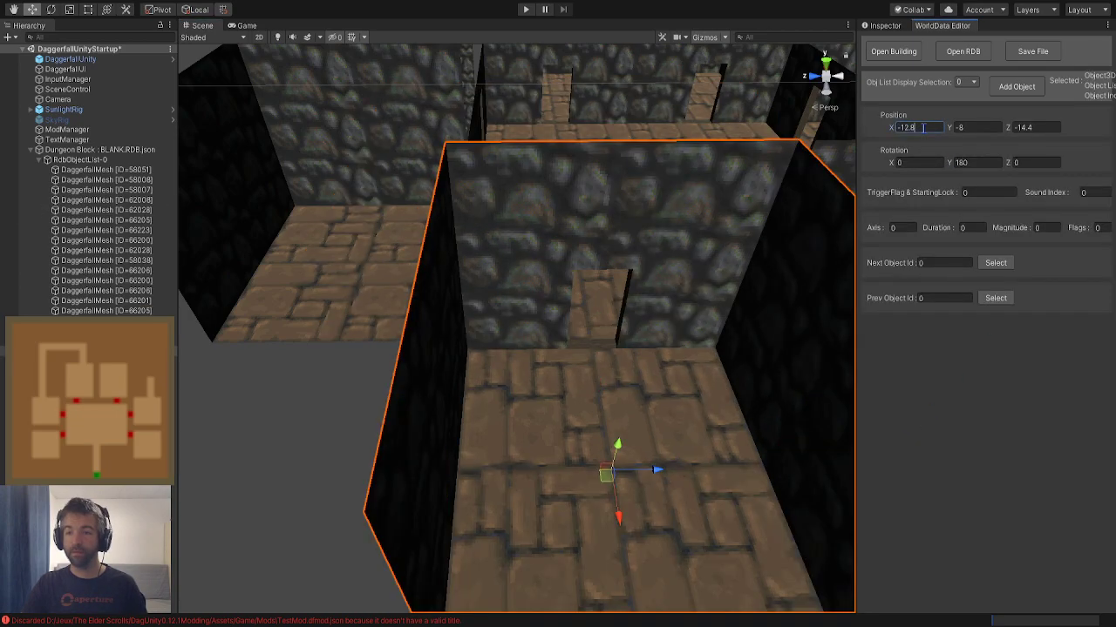
Examine the assembled dungeon block from several angles and take a close view of the entrance room's floor
alt+drag(320, 438, 188, 361)
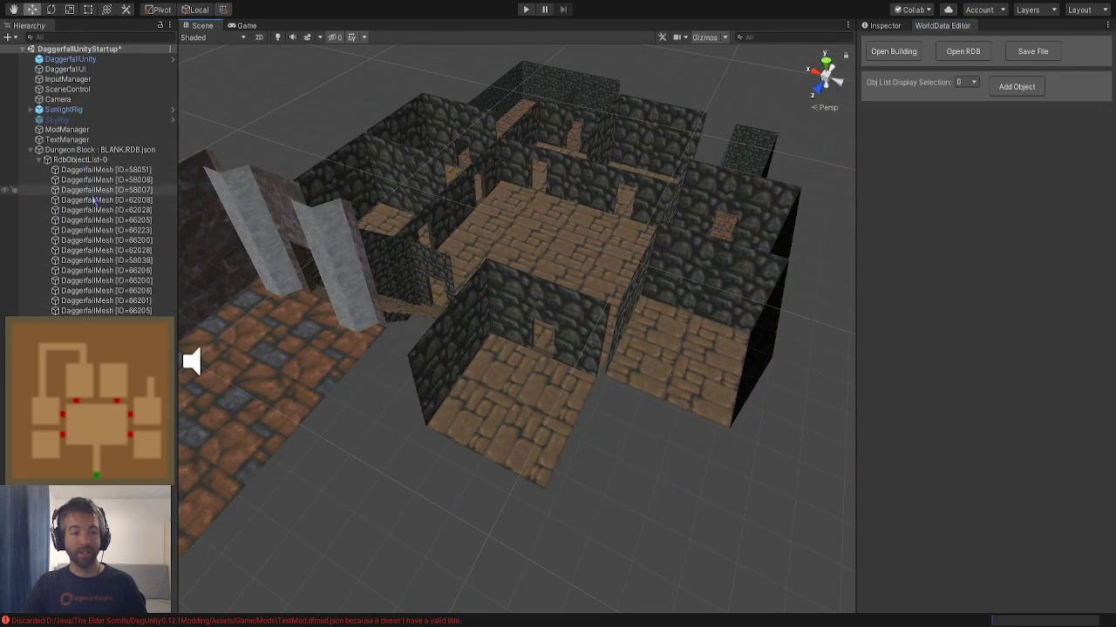
alt+drag(606, 344, 717, 360)
scroll(714, 361, down, 4)
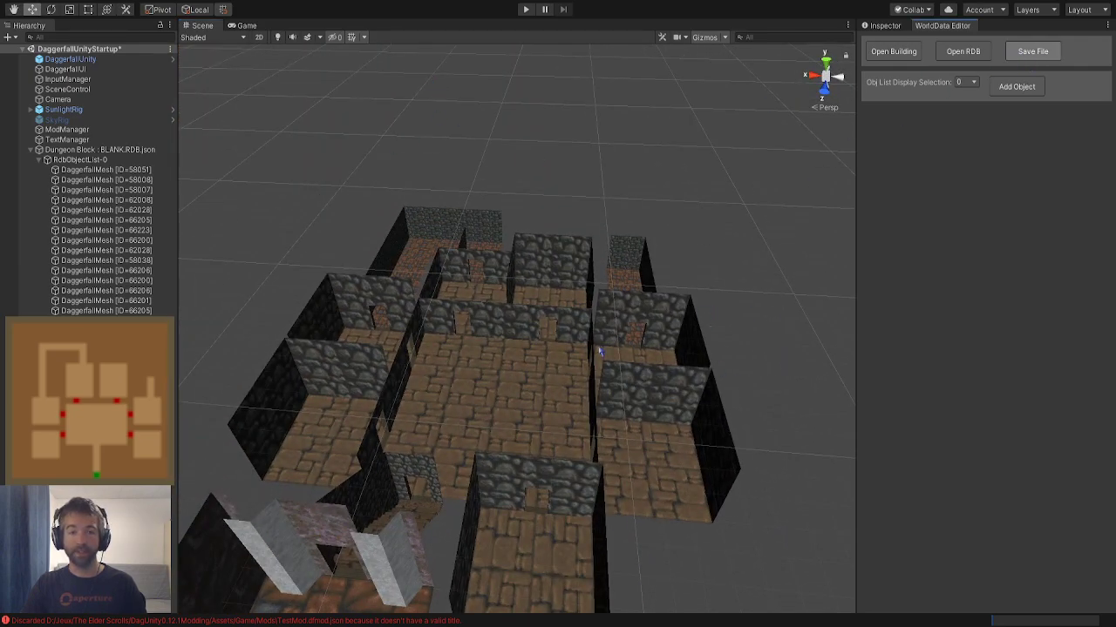
right_drag(776, 340, 788, 452)
alt+drag(788, 452, 650, 543)
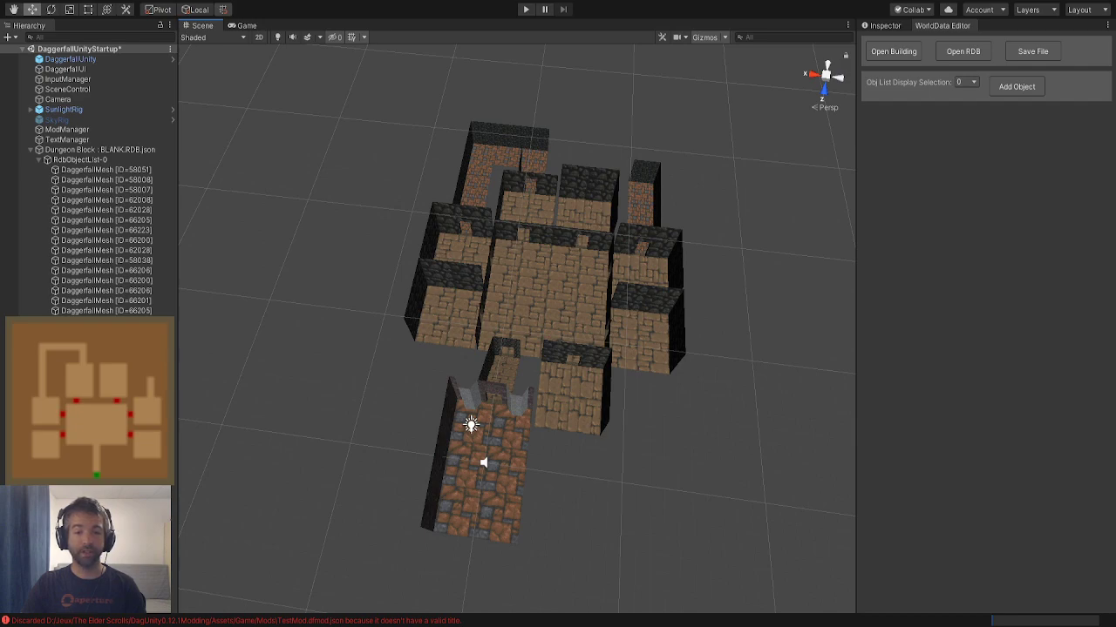
alt+drag(643, 526, 186, 560)
scroll(601, 559, up, 4)
key(w)
right_drag(186, 560, 381, 465)
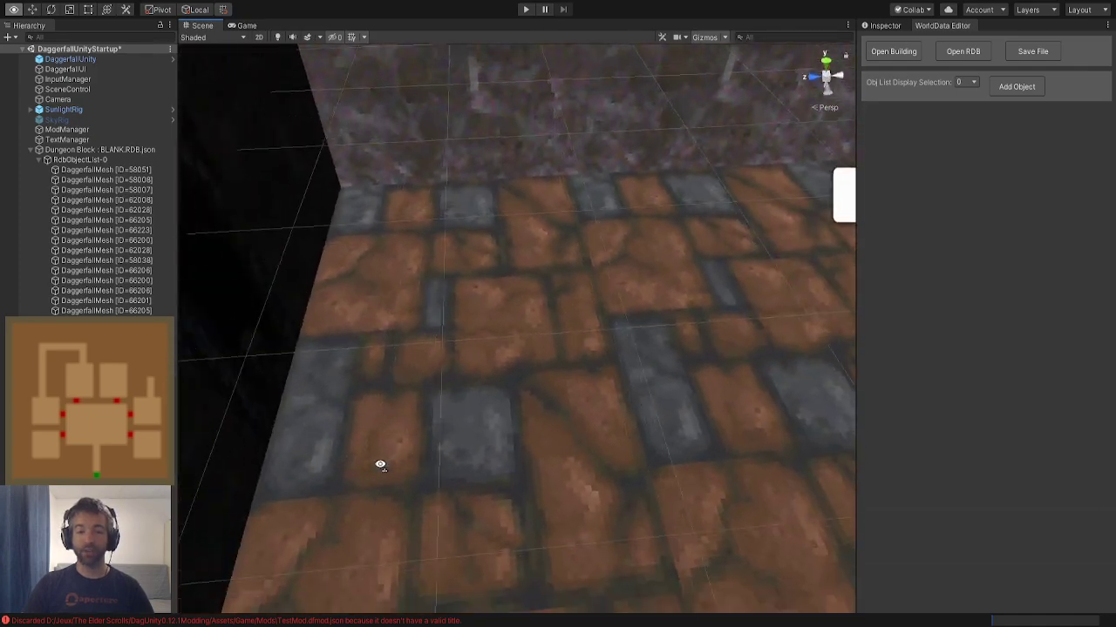
alt+drag(380, 465, 336, 462)
Add a Start marker flat from the object list, clearing the leftover SQUARE search text
click(1017, 90)
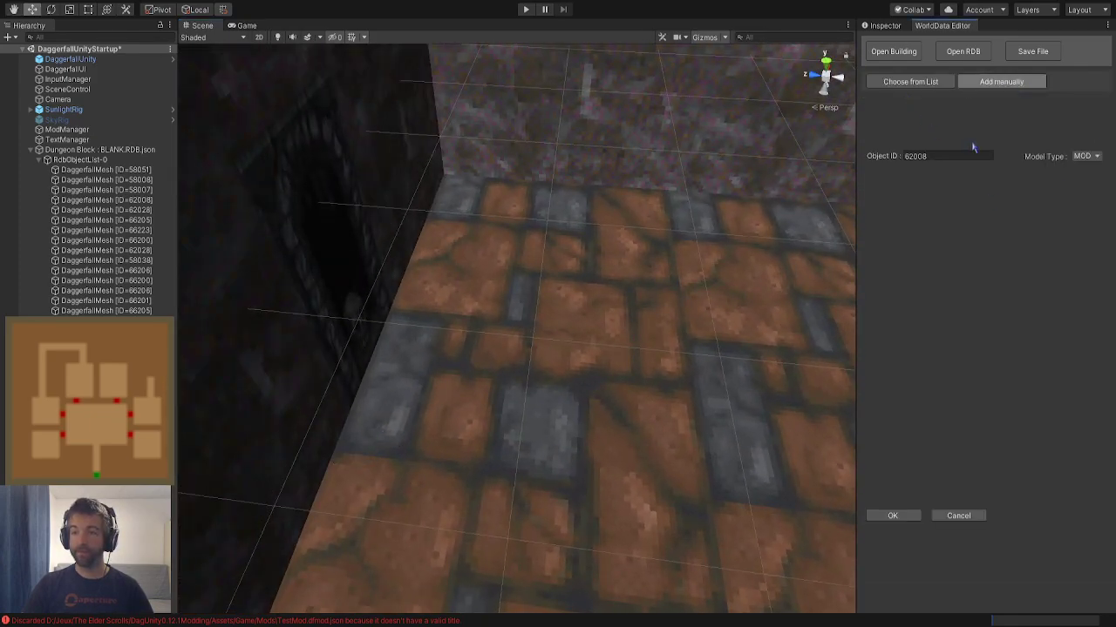
click(922, 82)
click(935, 107)
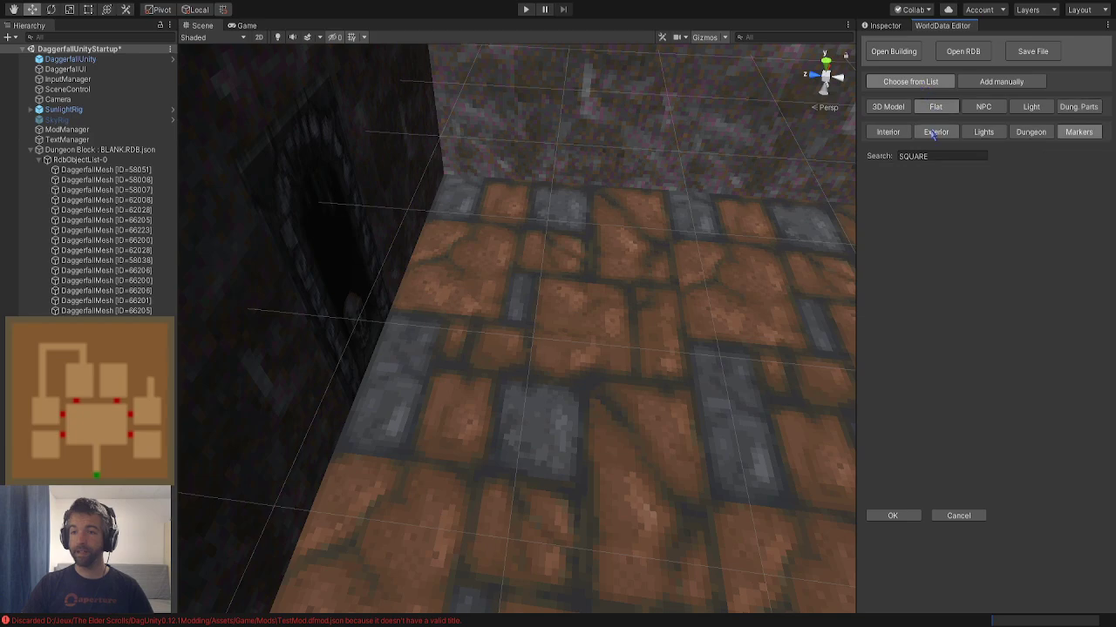
click(941, 155)
key(BackSpace)
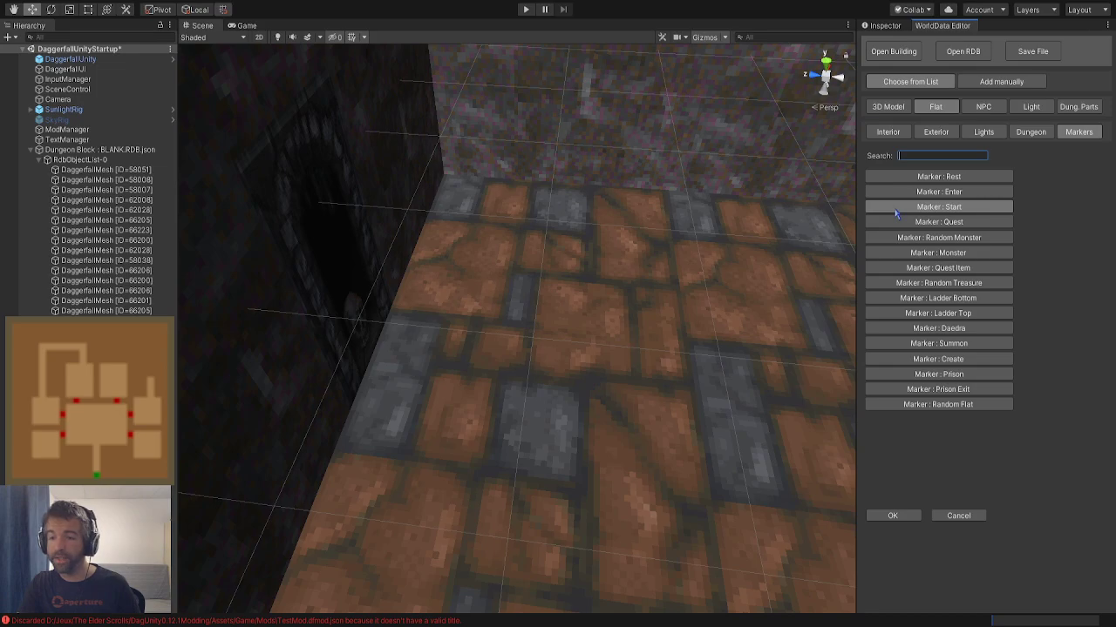
click(892, 515)
Place the Start marker above the entrance room's floor, at about X -0.05, Y -1.05, Z 3.9
mouse_move(541, 296)
mouse_down()
mouse_move(540, 262)
mouse_move(357, 285)
mouse_move(510, 326)
mouse_up()
scroll(510, 326, down, 5)
click(295, 324)
alt+drag(295, 324, 483, 260)
mouse_move(482, 260)
right_down()
mouse_move(325, 299)
mouse_move(296, 291)
right_up()
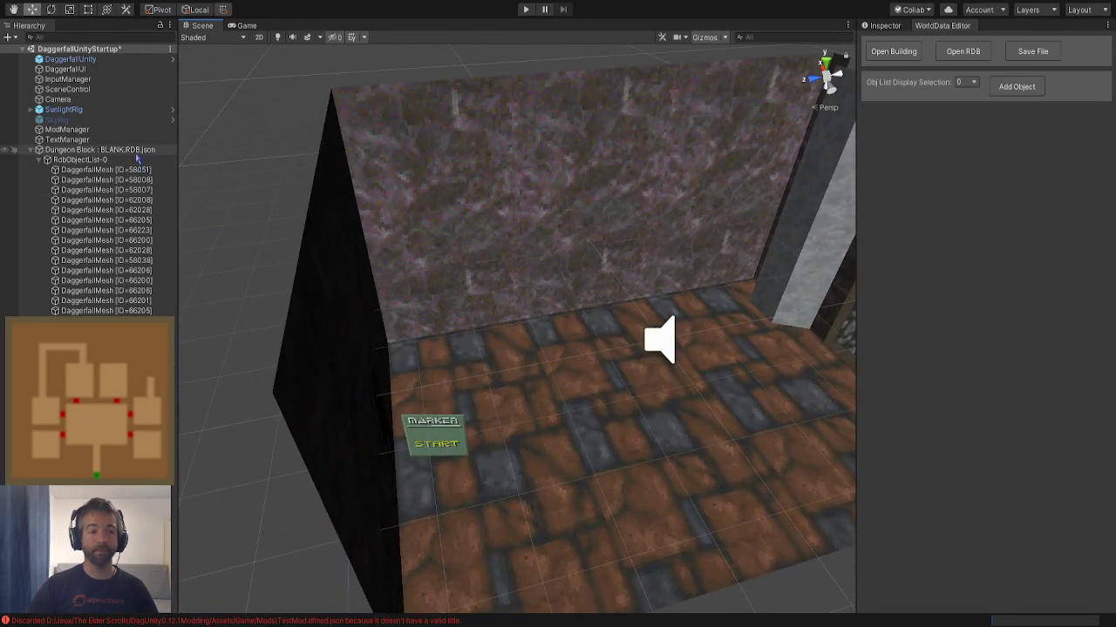
Check the Start marker's properties and save the dungeon block as CliffCrypt01.RDB.json
click(105, 150)
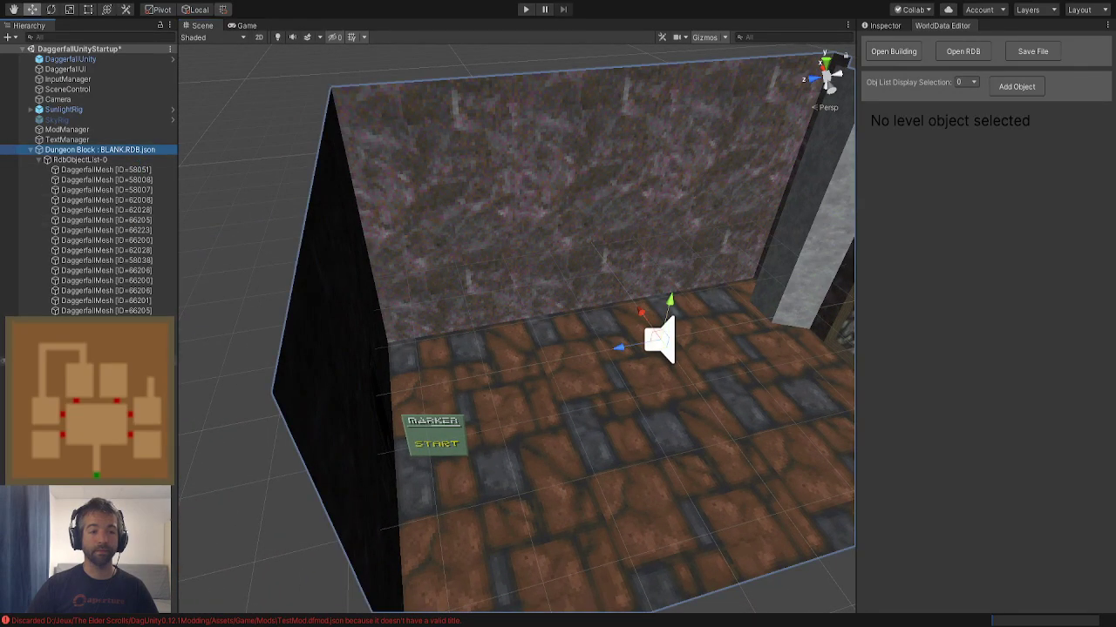
click(433, 432)
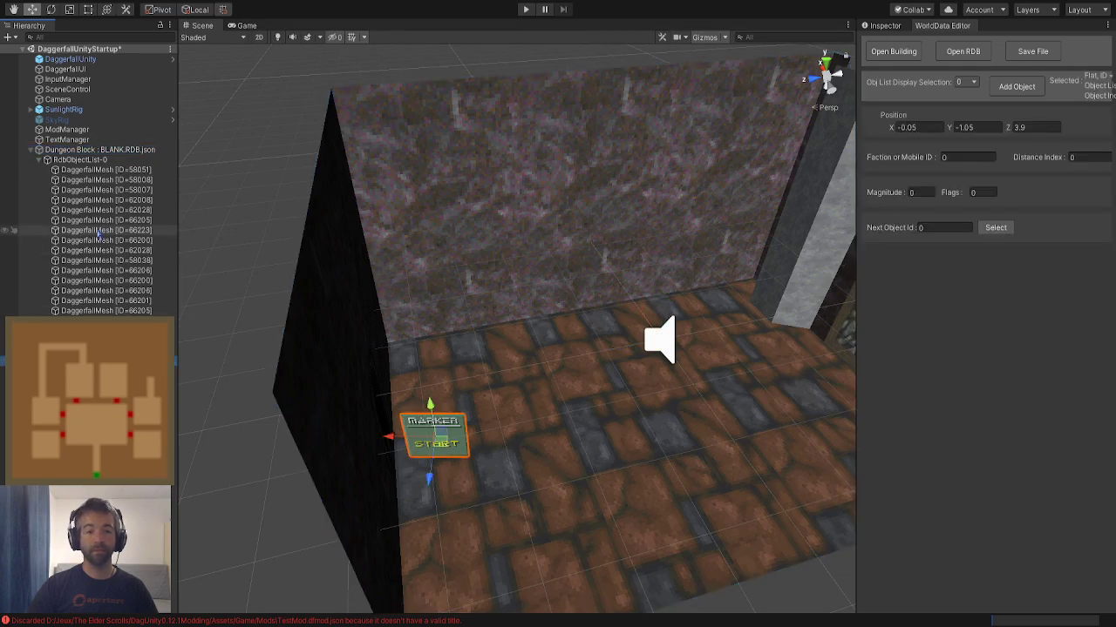
click(1043, 52)
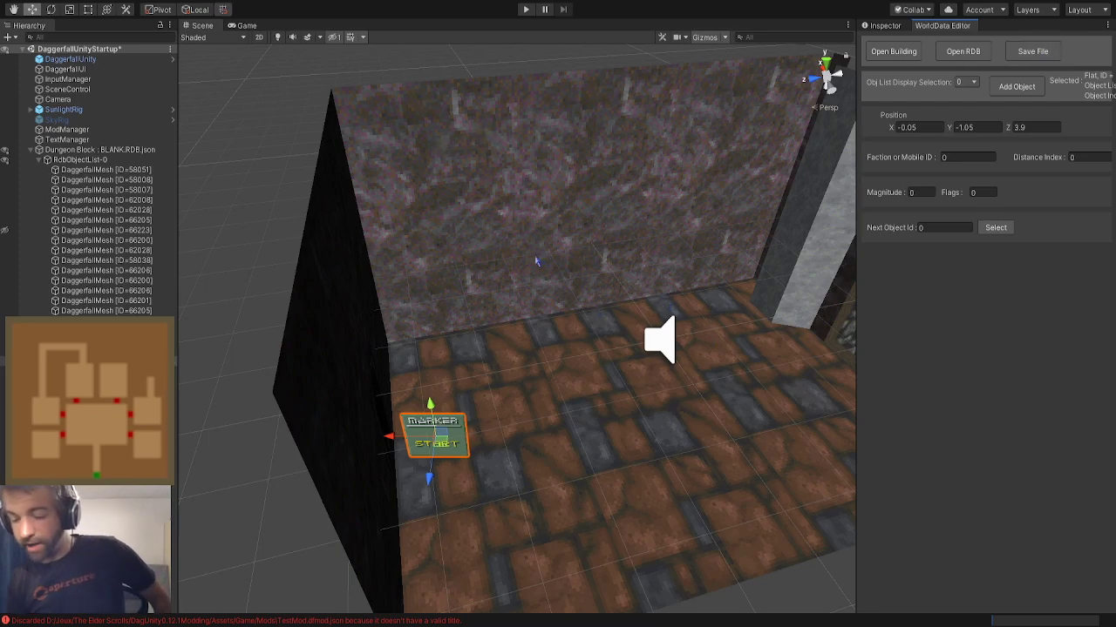
Load the saved dungeon block CliffCrypt01.RDB.json and look over its rooms and Start marker
click(135, 141)
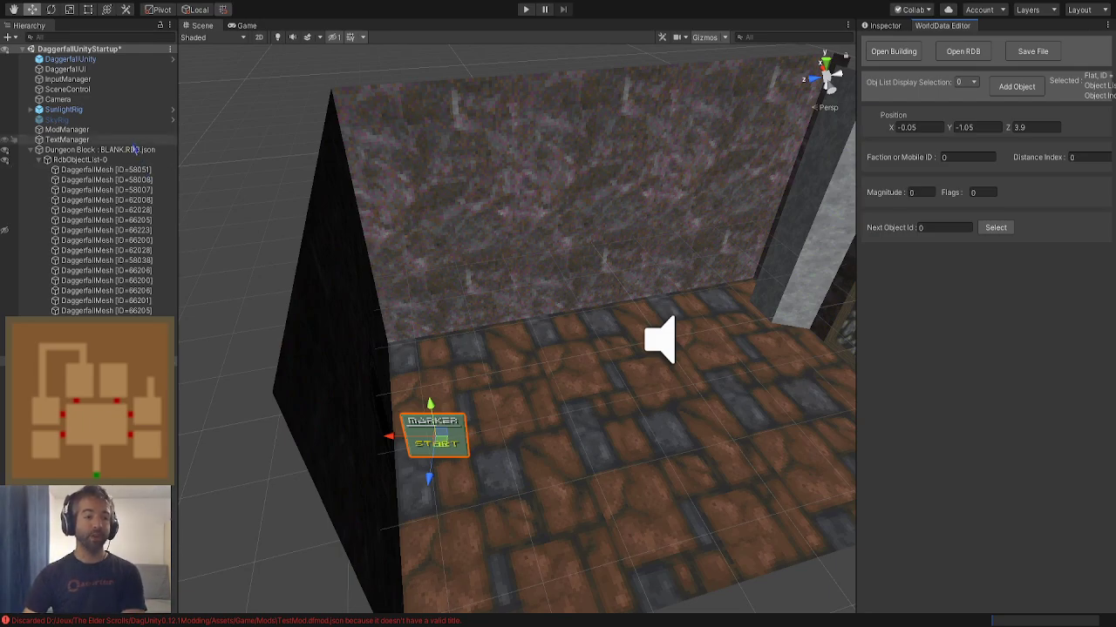
click(131, 150)
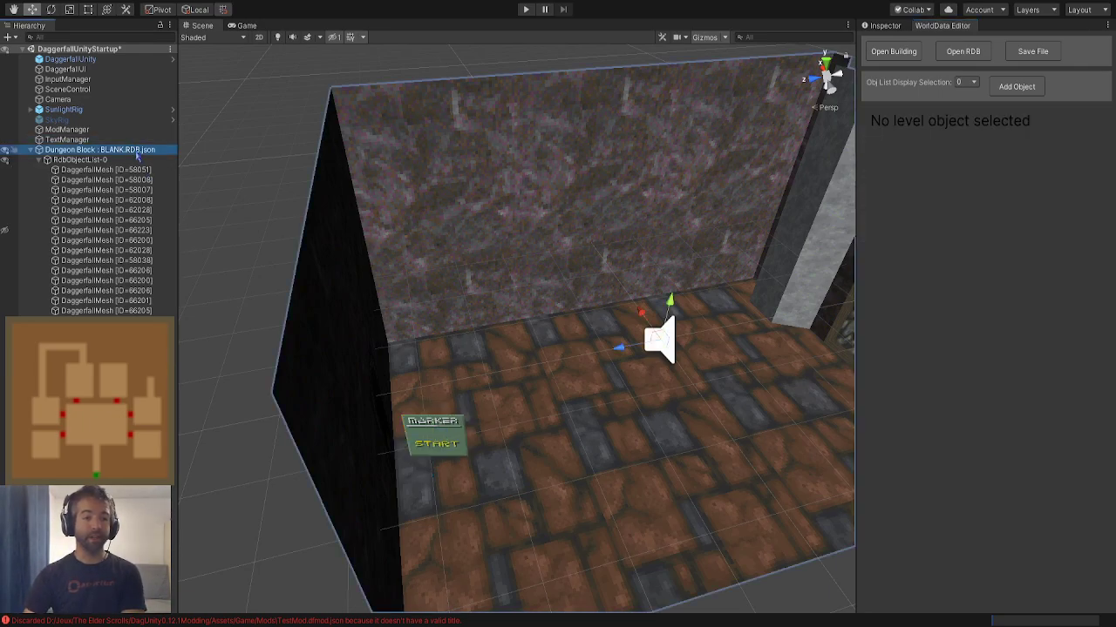
click(904, 54)
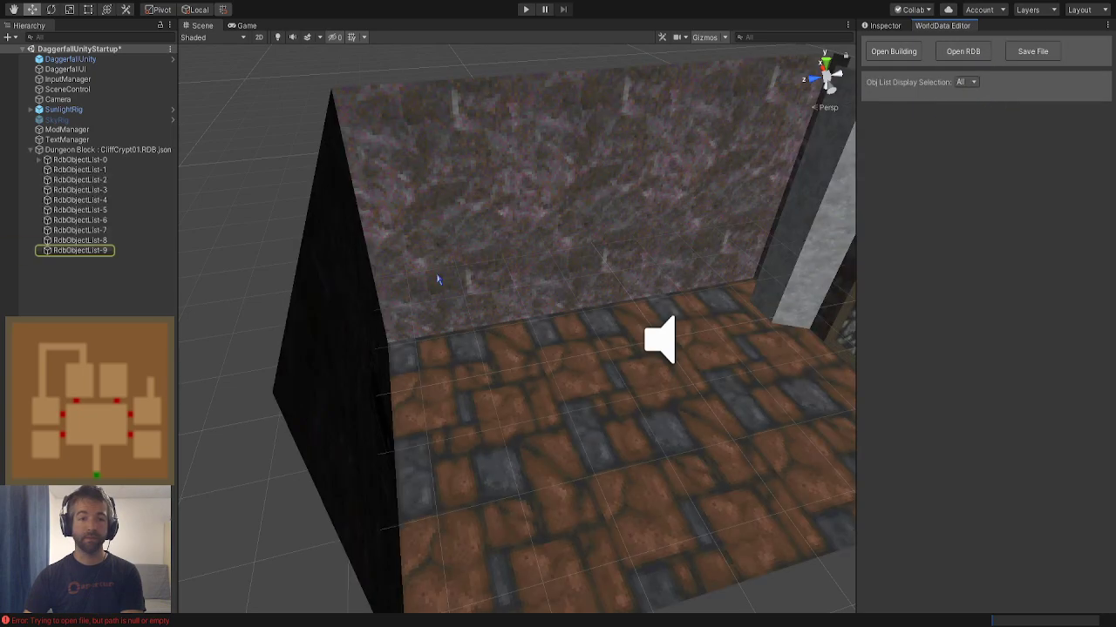
right_drag(293, 290, 437, 335)
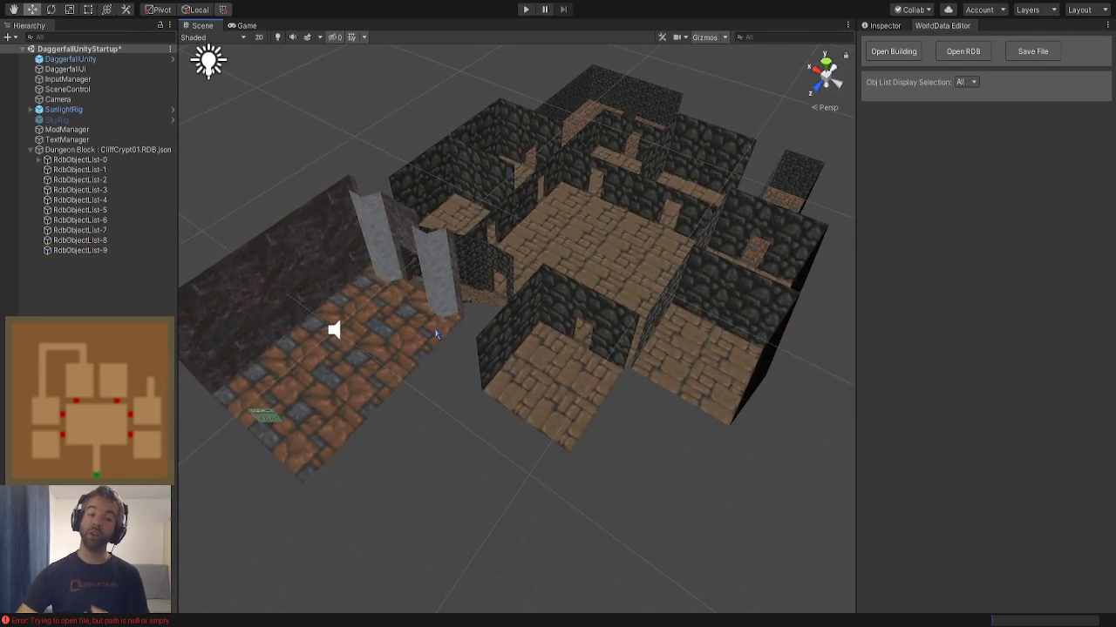
right_drag(436, 335, 368, 338)
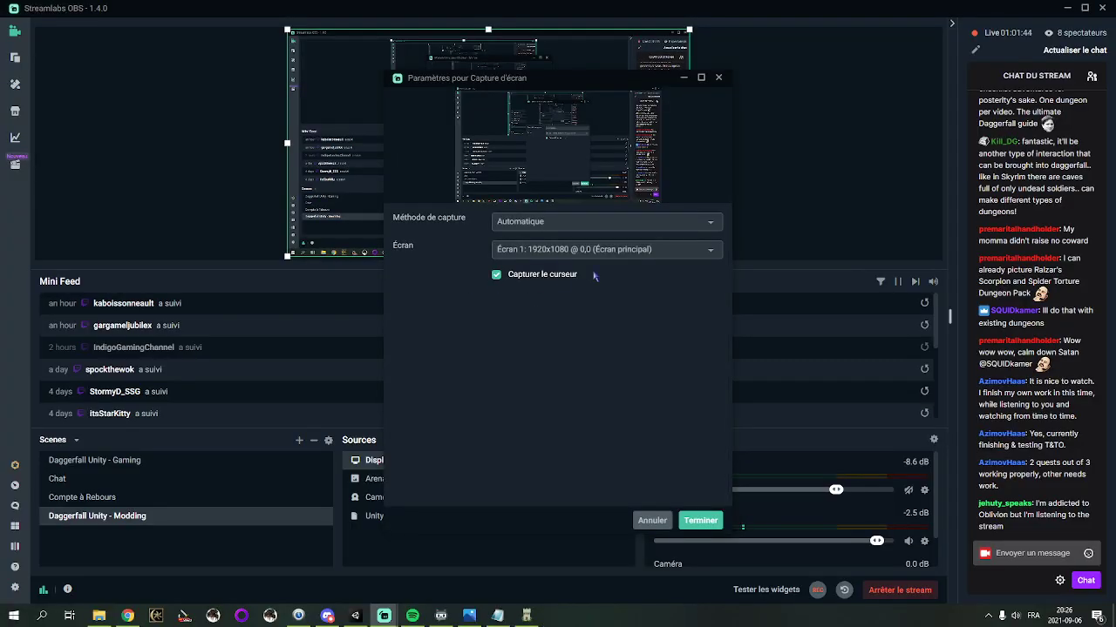
In Streamlabs OBS, confirm the display capture settings with method Automatique and Écran 1, and minimize the program
click(560, 225)
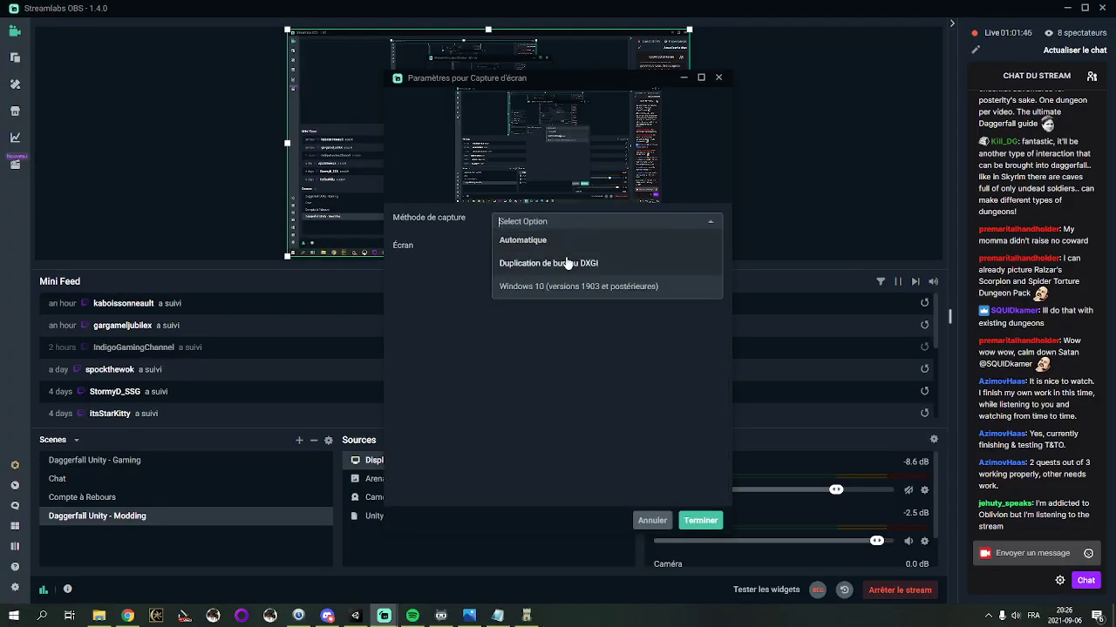
click(473, 227)
click(519, 250)
click(578, 268)
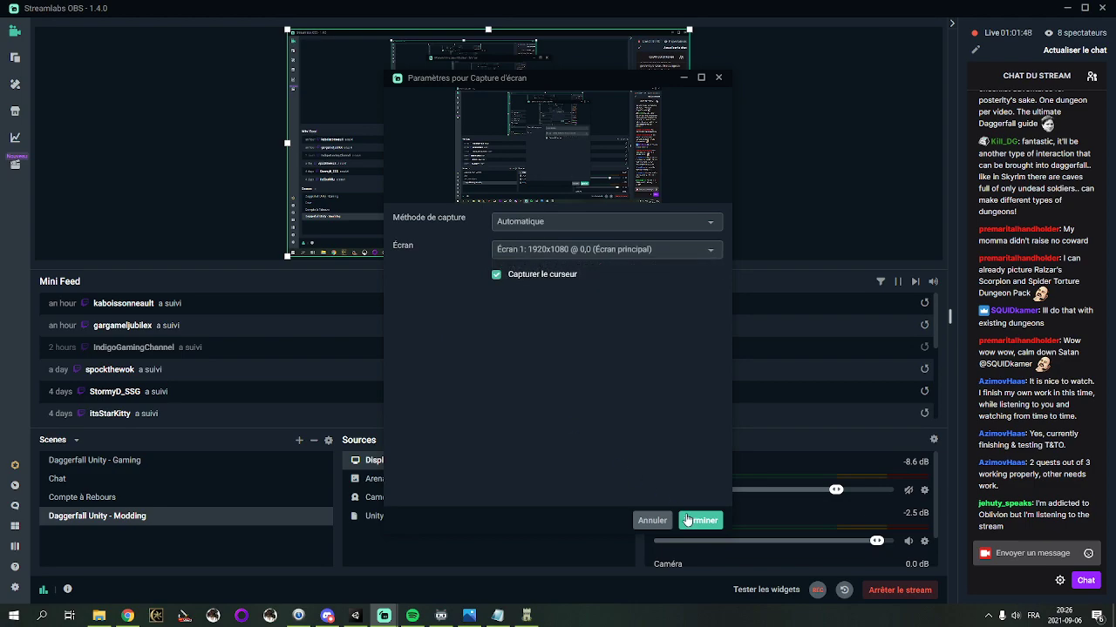
click(699, 520)
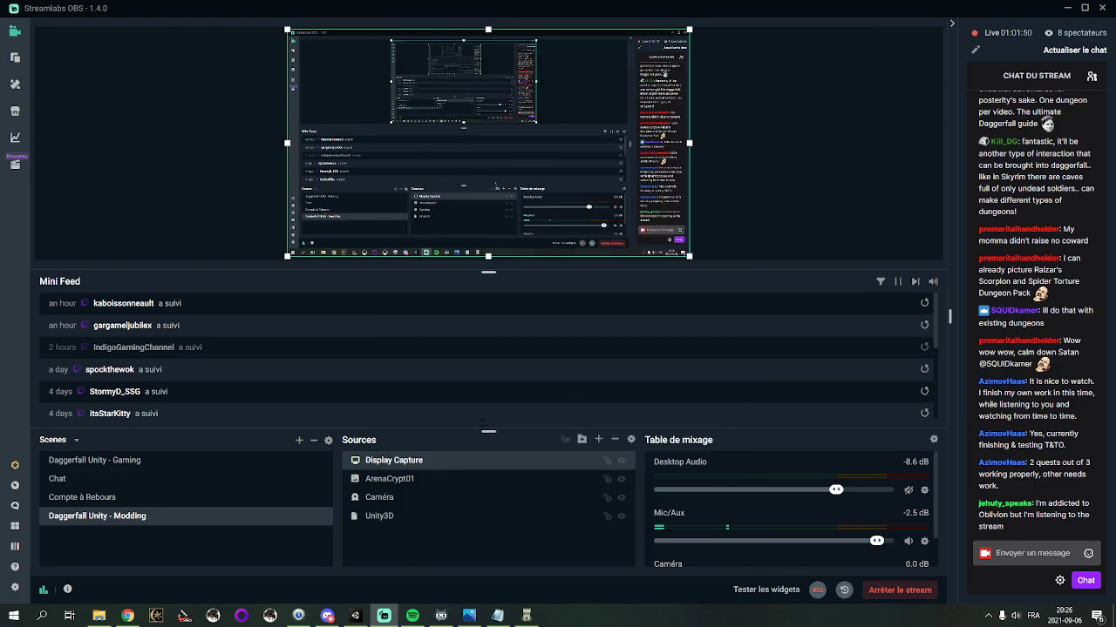
click(1065, 7)
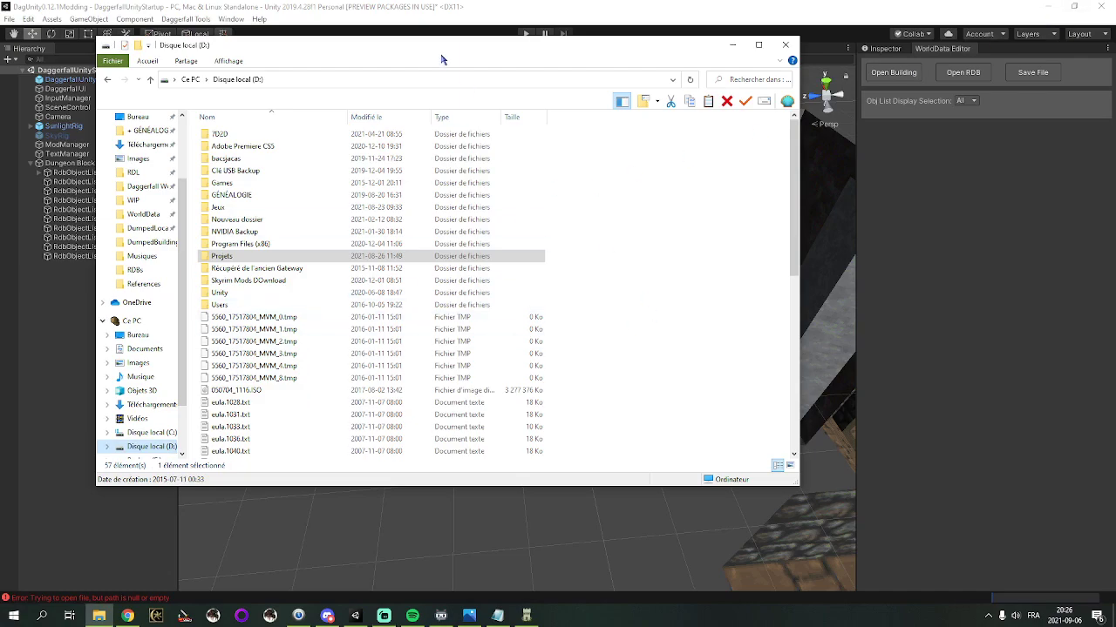
double_click(305, 48)
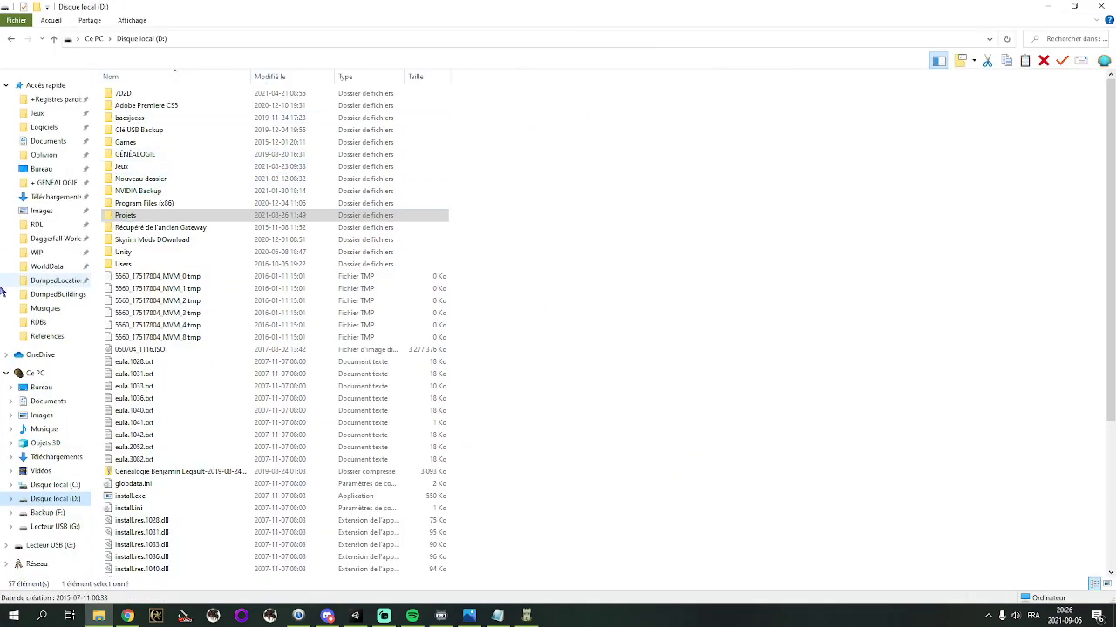
click(61, 267)
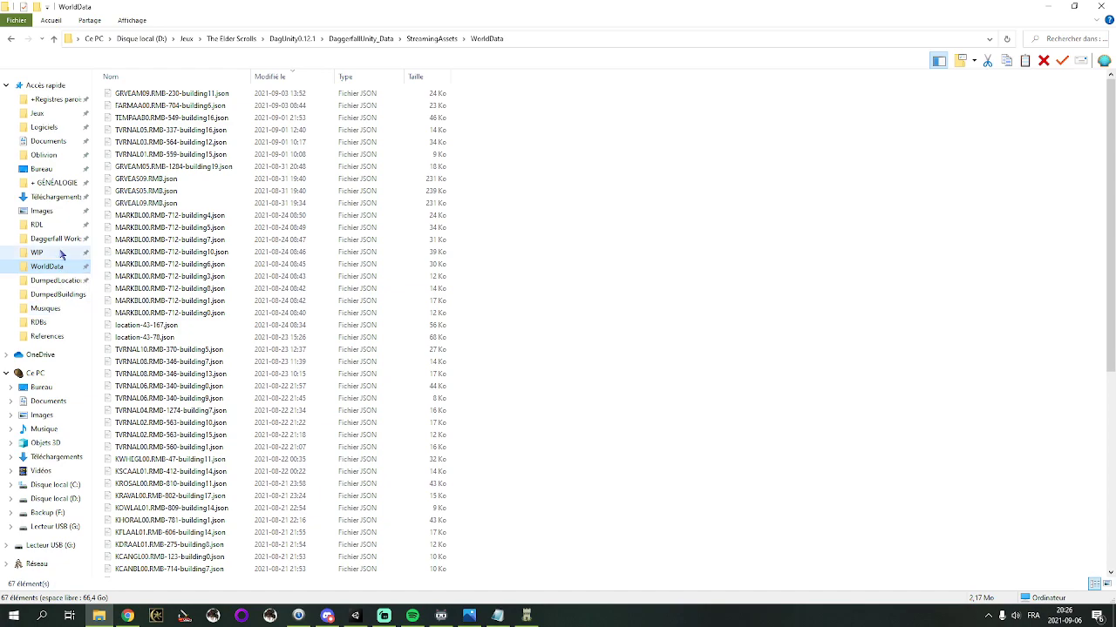
click(60, 242)
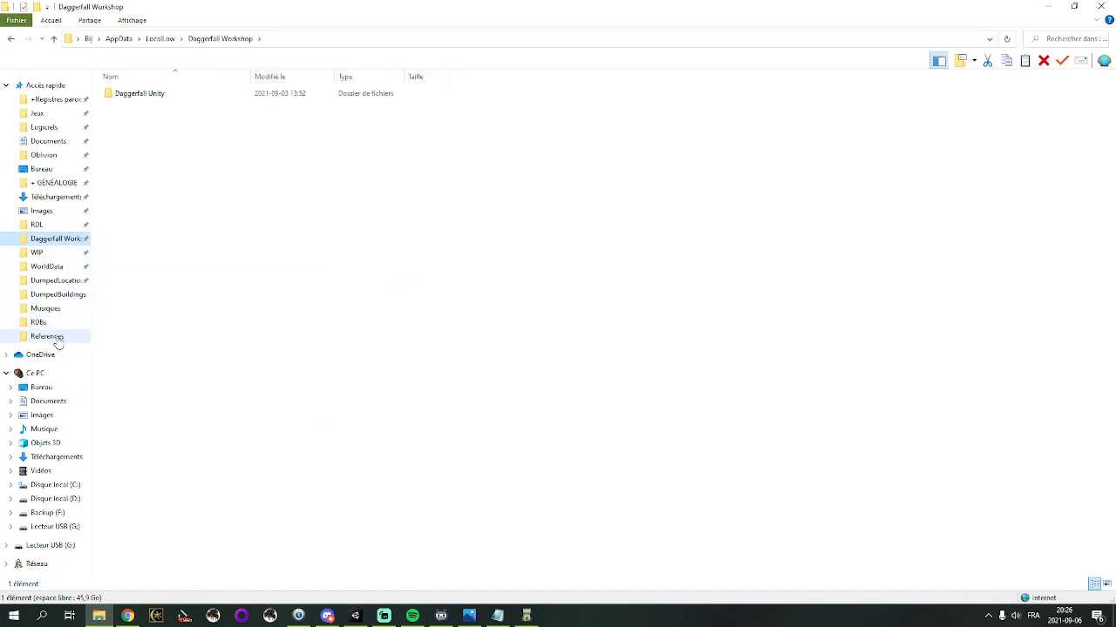
In the file explorer, browse to the WIP folder under D:\Projets\Mods\DaggerfallUnity
click(55, 499)
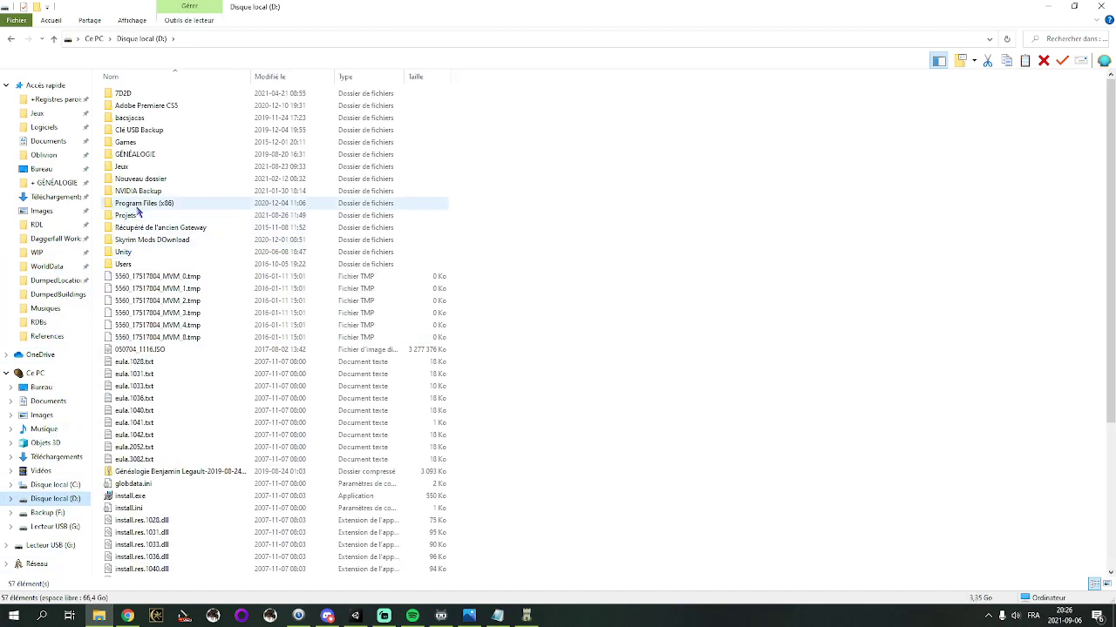
double_click(133, 215)
double_click(135, 108)
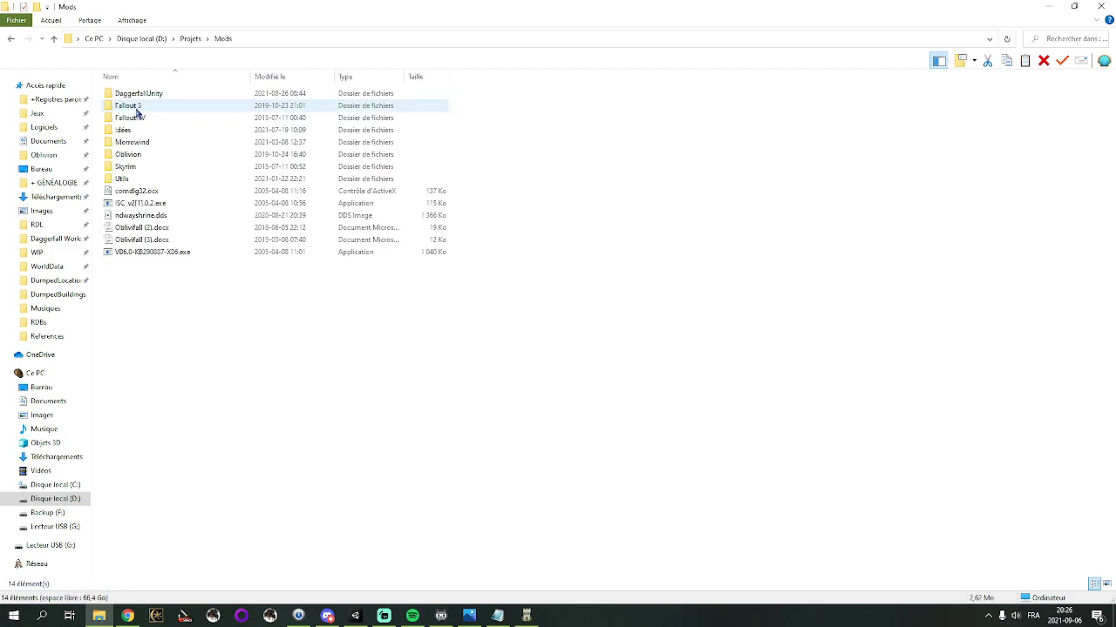
click(134, 95)
double_click(135, 94)
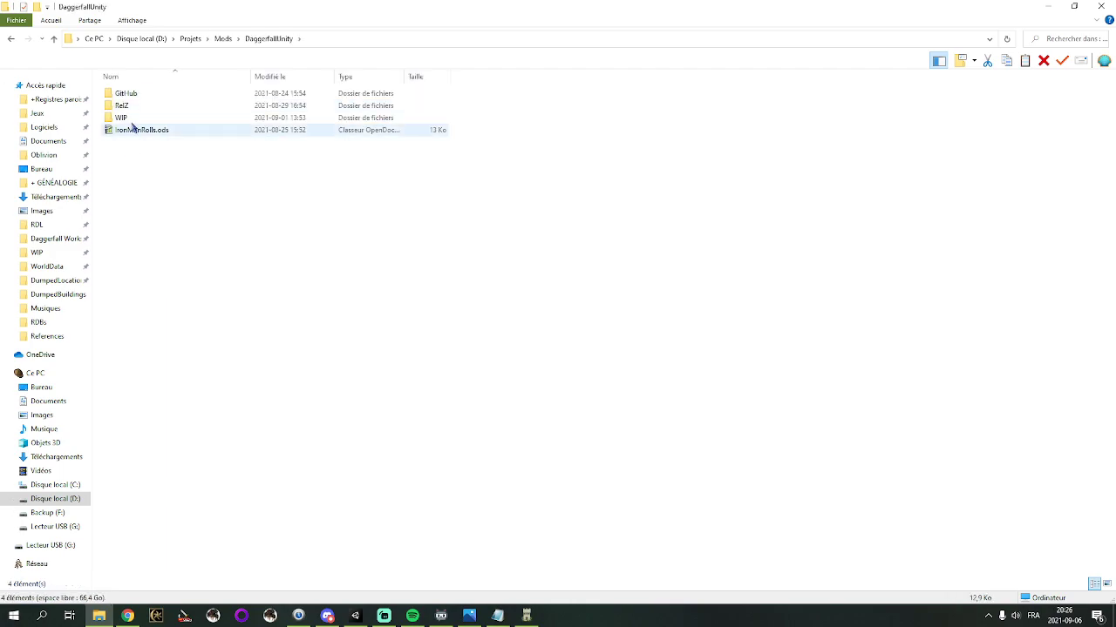
double_click(132, 117)
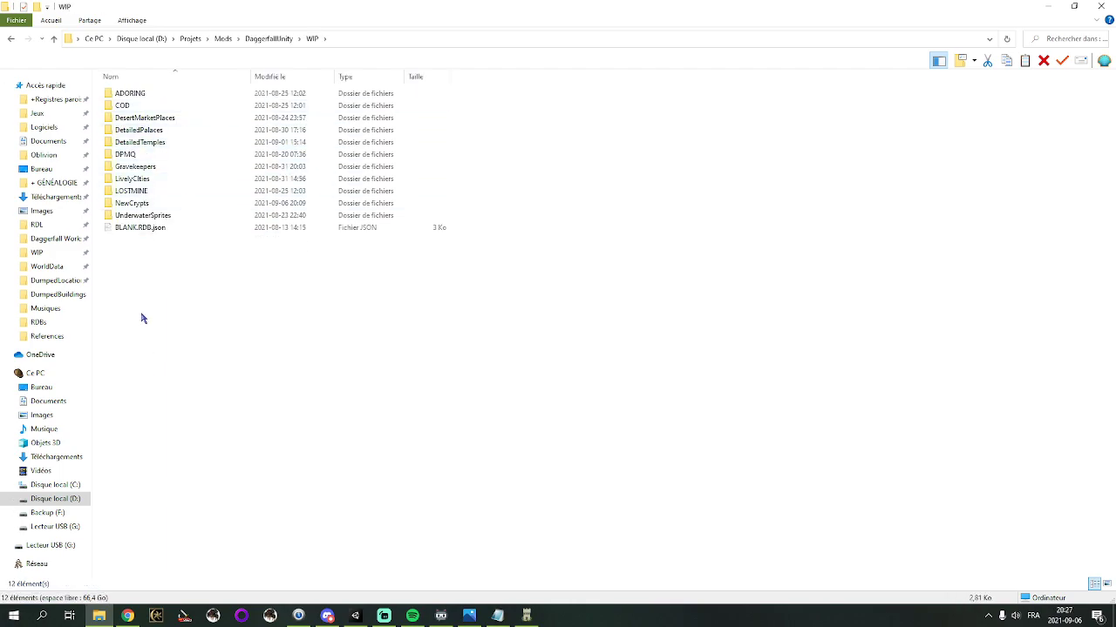
Open the RDBs folder inside NewCrypts and select CliffCrypt01.RDB.json
double_click(154, 203)
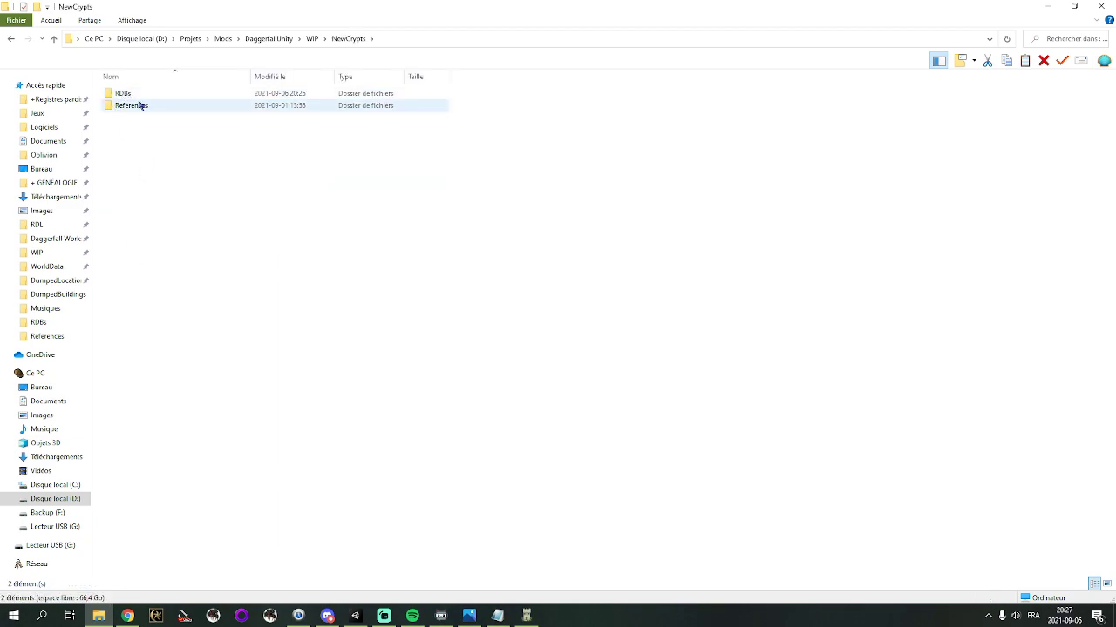
double_click(137, 105)
click(12, 42)
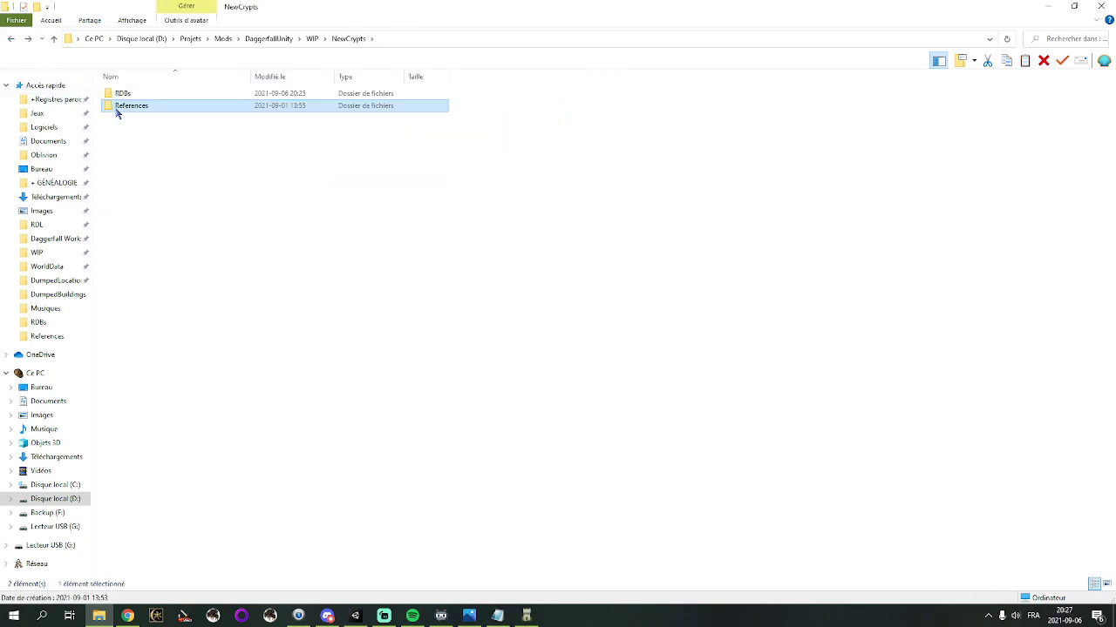
double_click(136, 94)
click(148, 105)
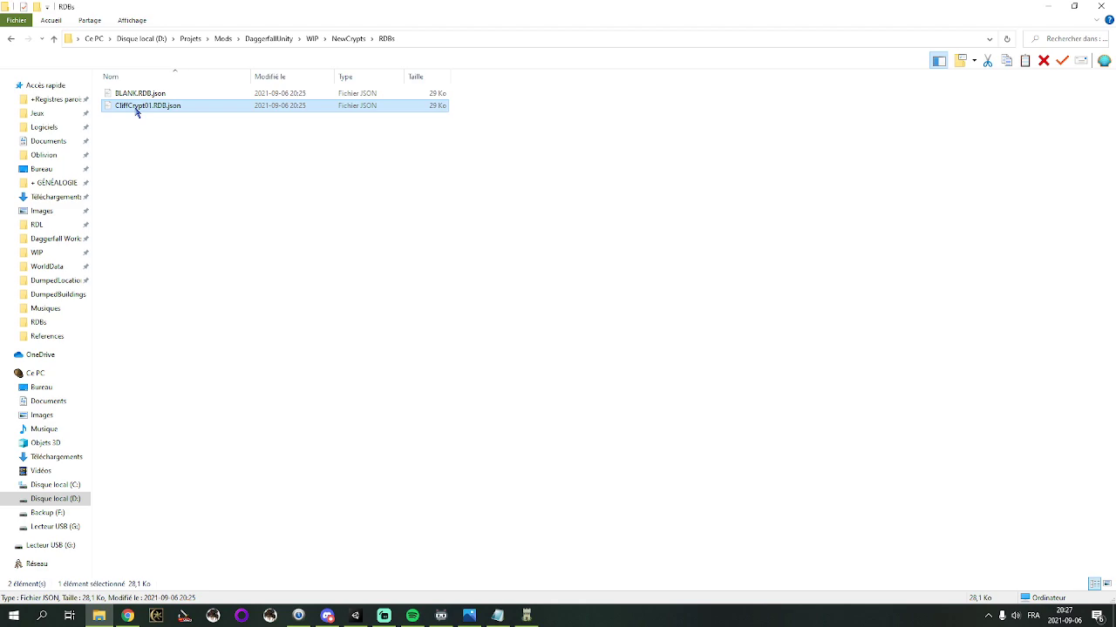
Switch to Unity and view the Light options and radius setting for adding a new object in the WorldData Editor
click(1047, 7)
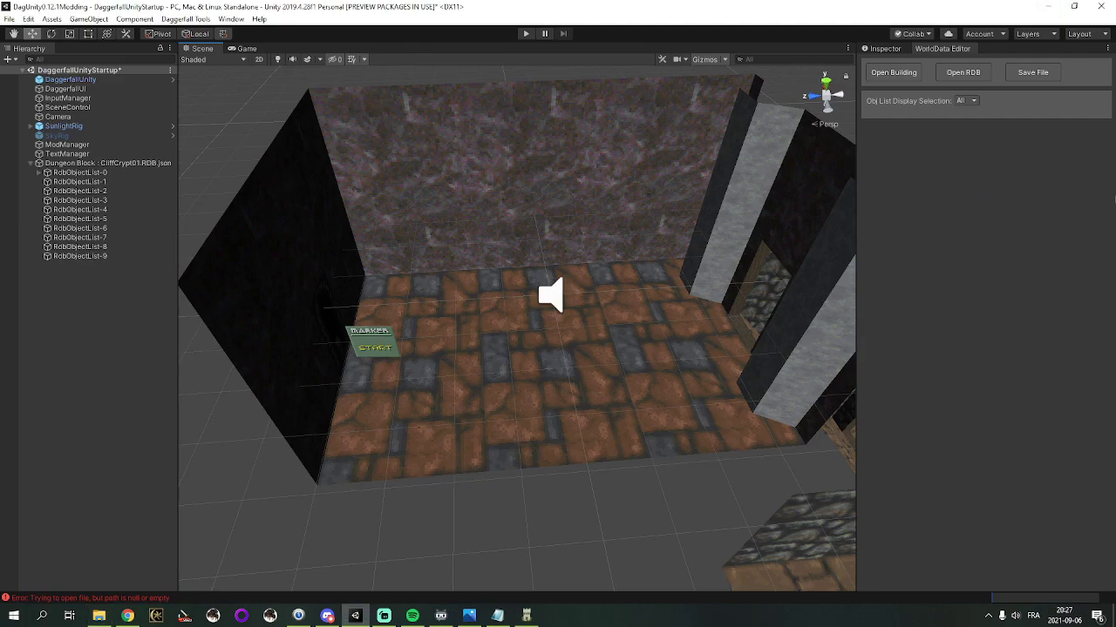
click(963, 100)
click(969, 134)
click(1016, 104)
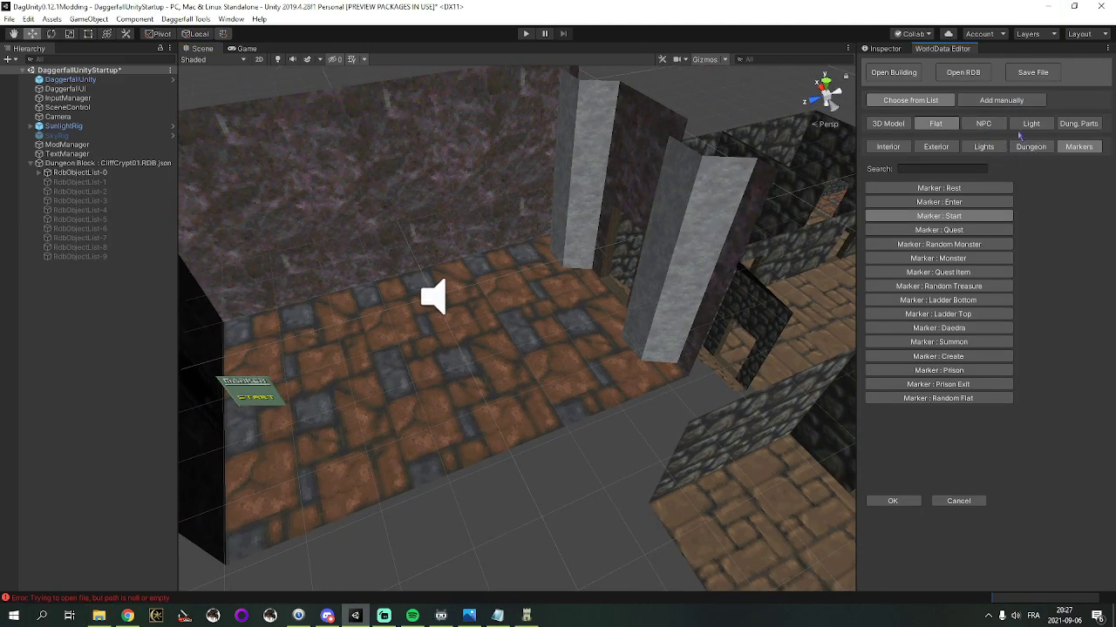
click(1037, 127)
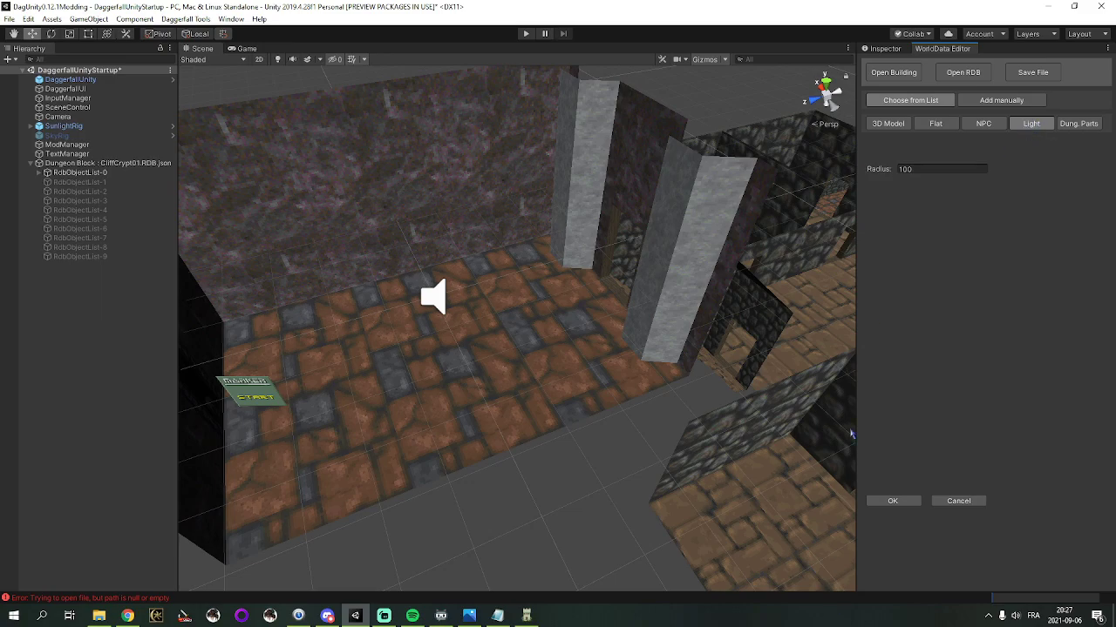
click(907, 169)
Switch to the file explorer and copy CliffCrypt01.RDB.json from the RDBs folder
click(98, 615)
click(118, 93)
click(160, 107)
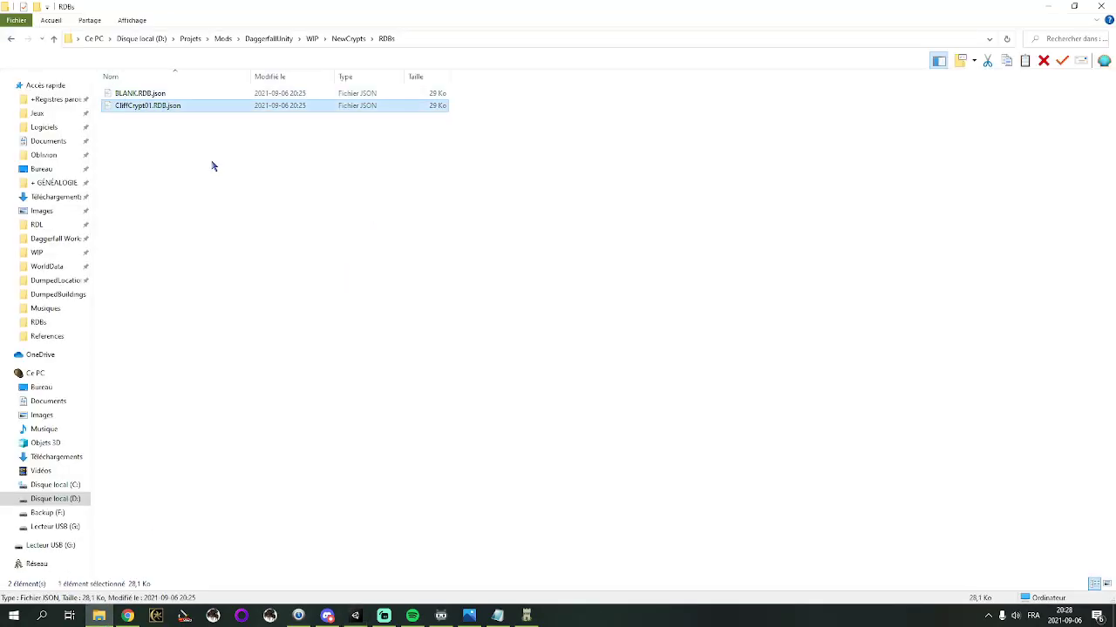
click(224, 322)
click(153, 105)
click(206, 229)
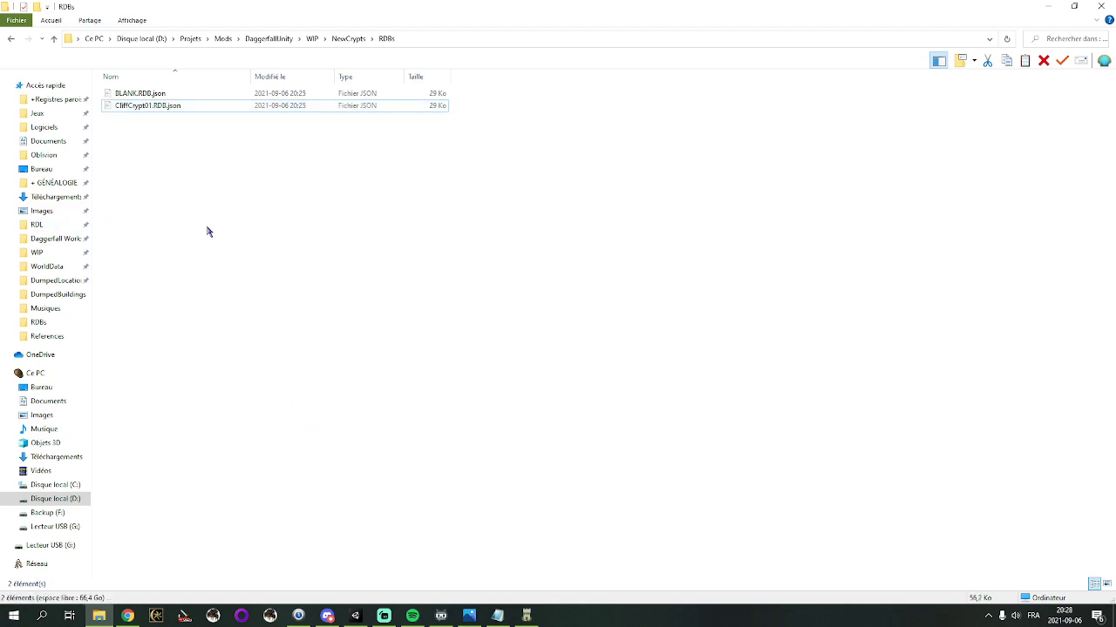
click(179, 105)
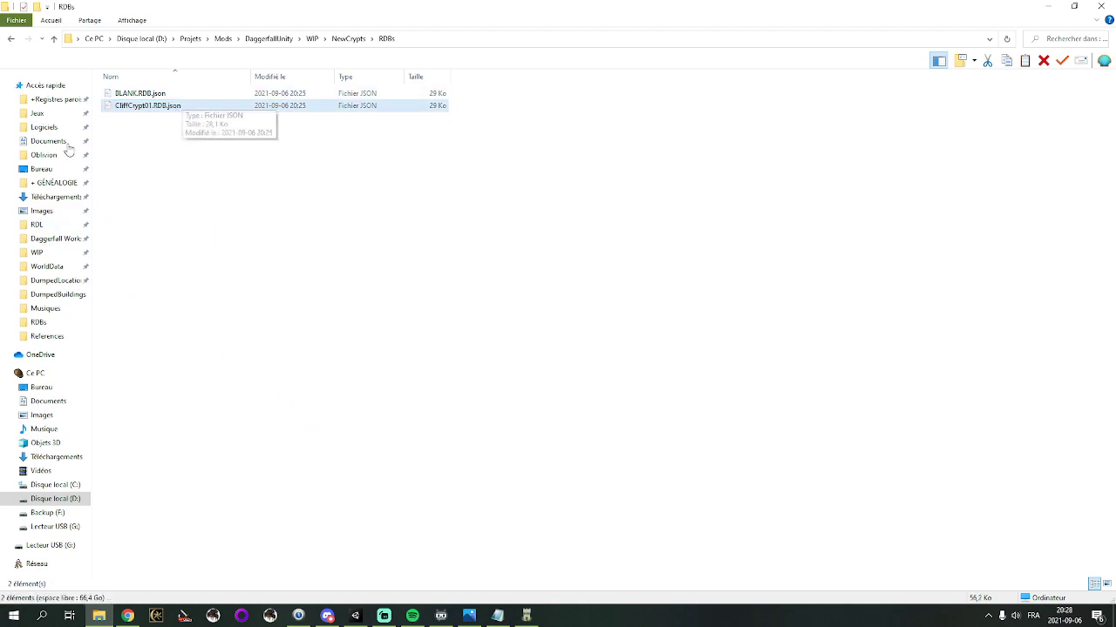
click(153, 106)
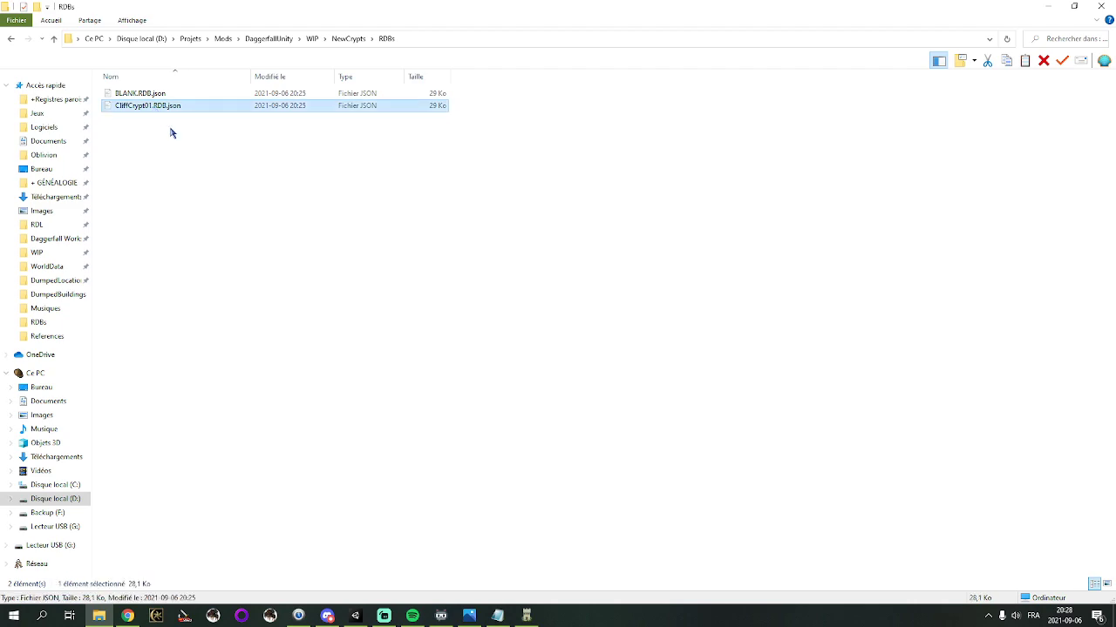
click(209, 200)
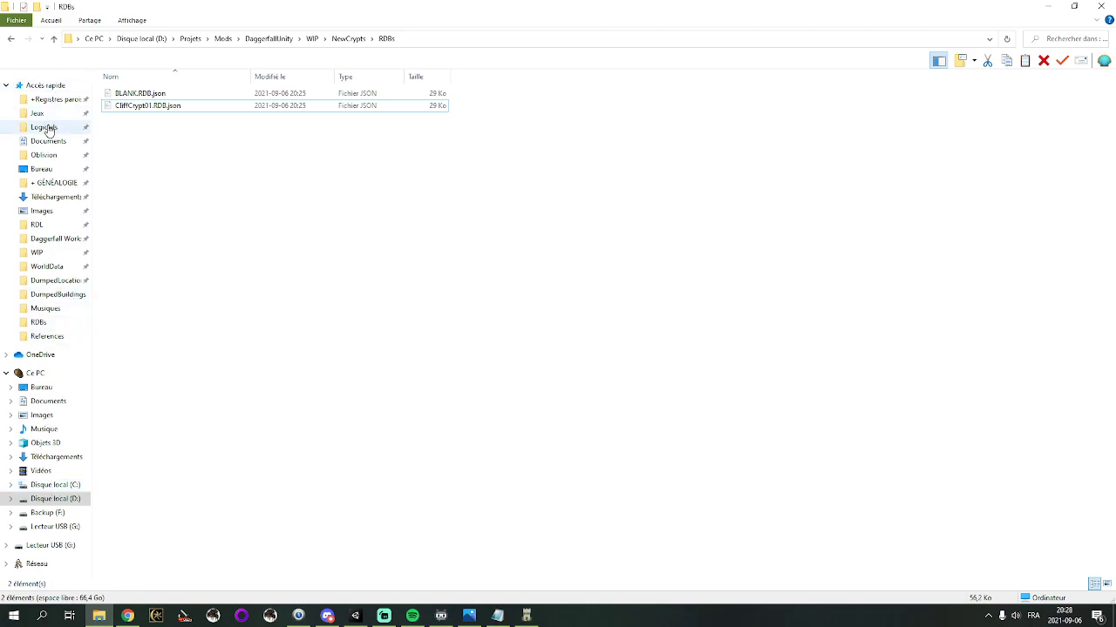
Browse to D:\Jeux\The Elder Scrolls\DagUnity0.12.1Modding\Assets\StreamingAssets\WorldData
click(55, 499)
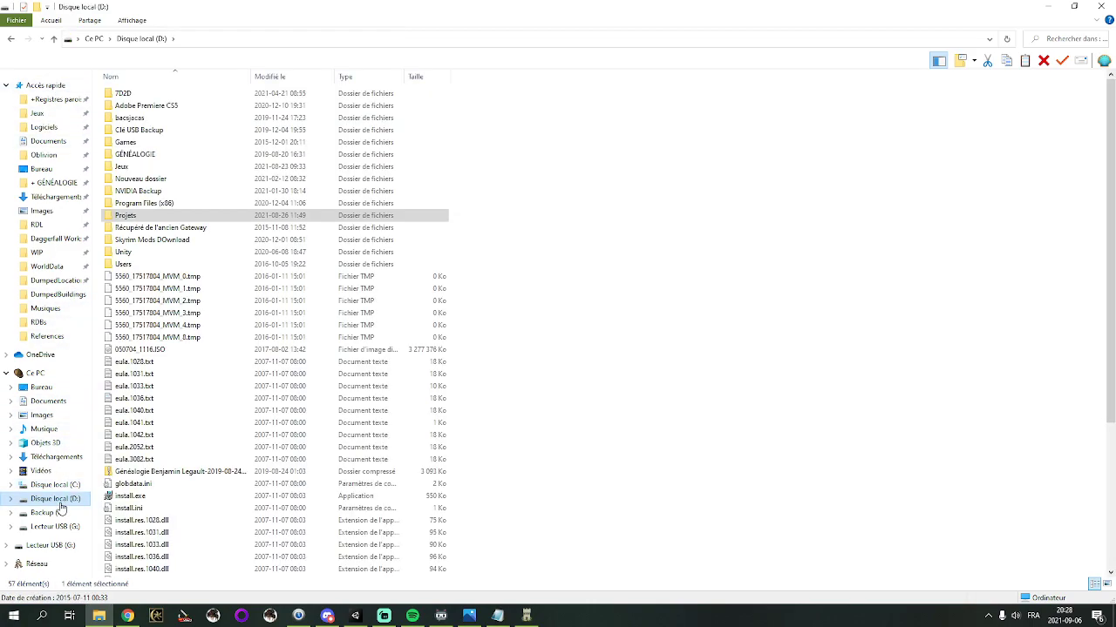
double_click(146, 168)
double_click(154, 246)
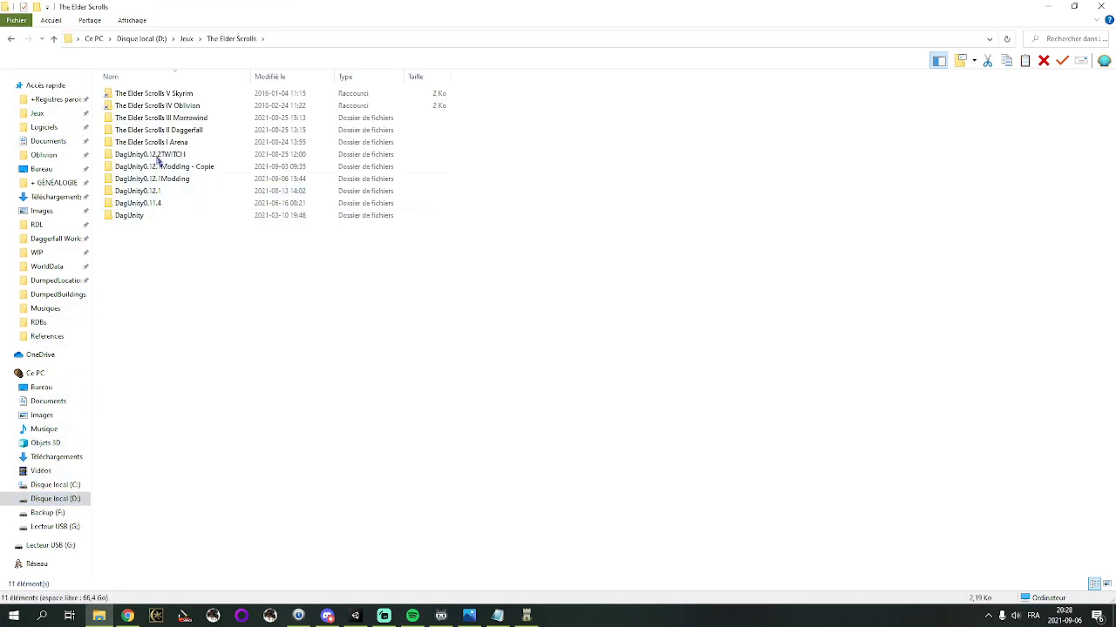
click(194, 181)
double_click(194, 181)
double_click(165, 119)
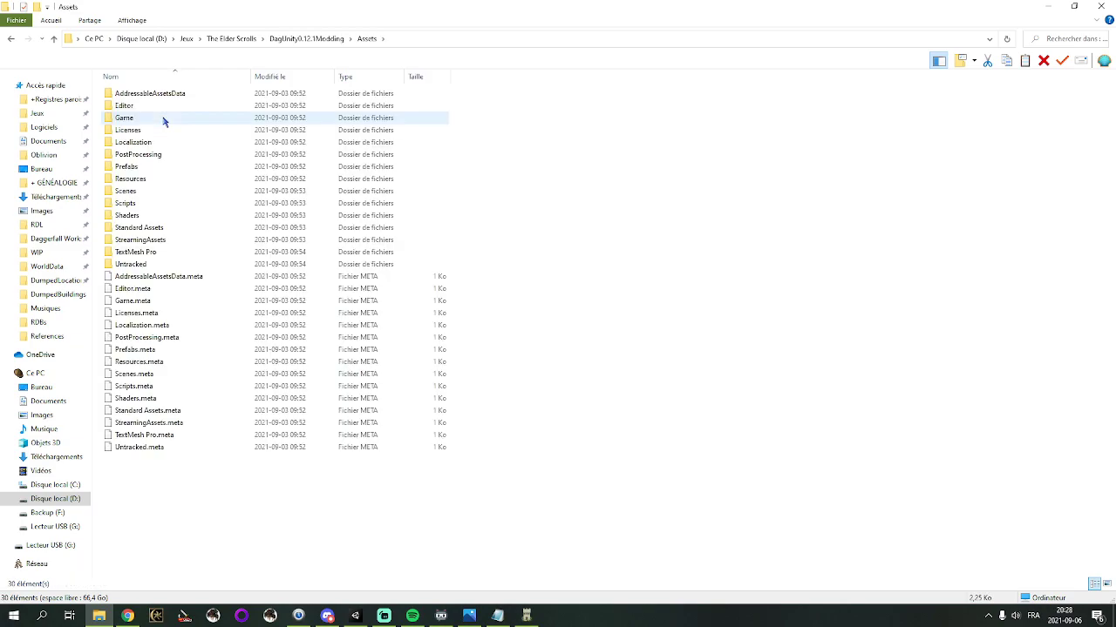
double_click(161, 243)
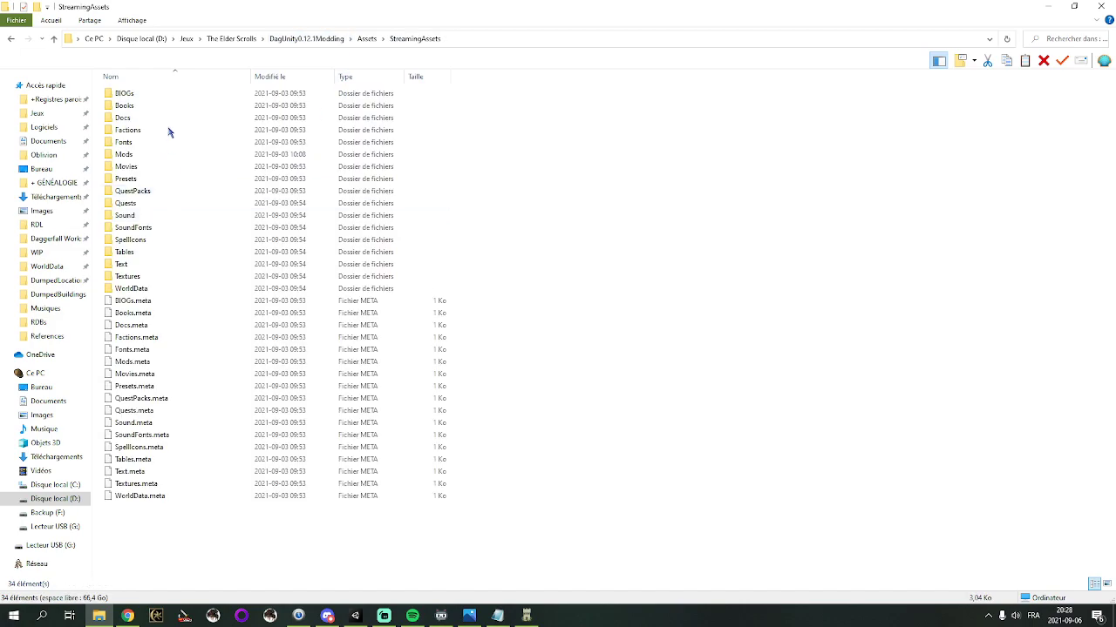
double_click(150, 289)
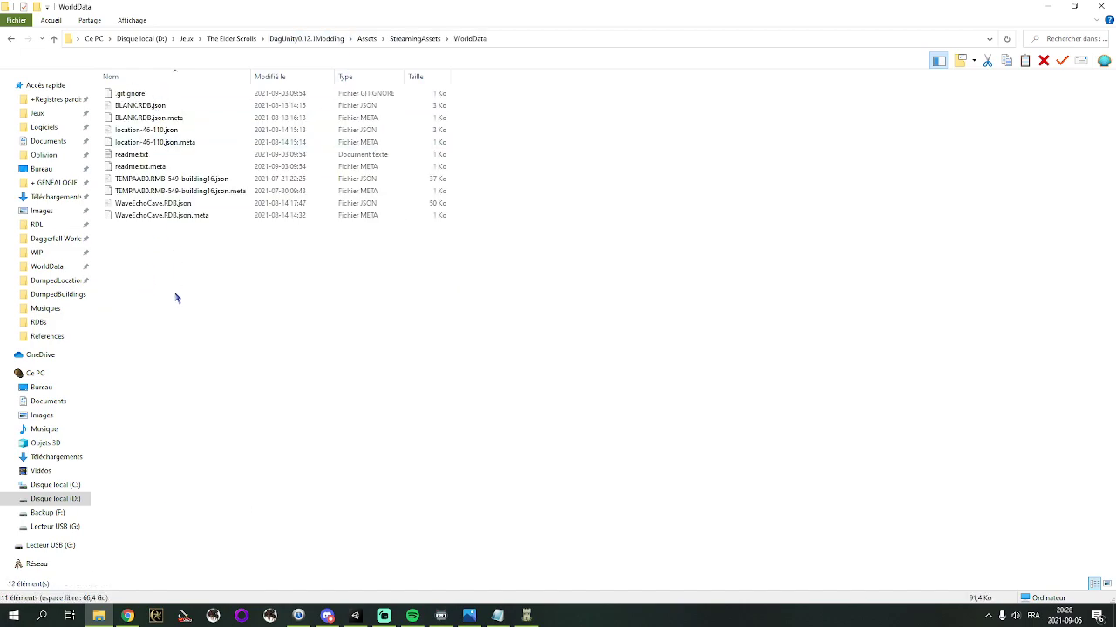
Paste CliffCrypt01.RDB.json into the project's WorldData folder and check that it is there
key(ctrl+v)
click(177, 330)
click(122, 131)
click(136, 130)
click(211, 287)
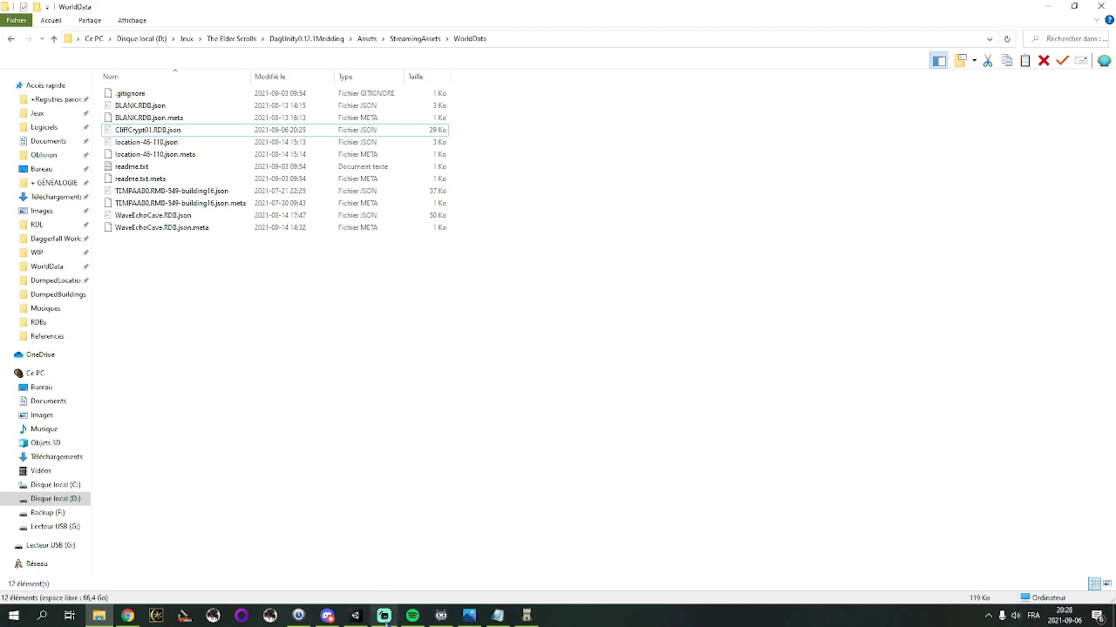
Switch to Unity, run the game in play mode and load the saved game Ironman
click(355, 617)
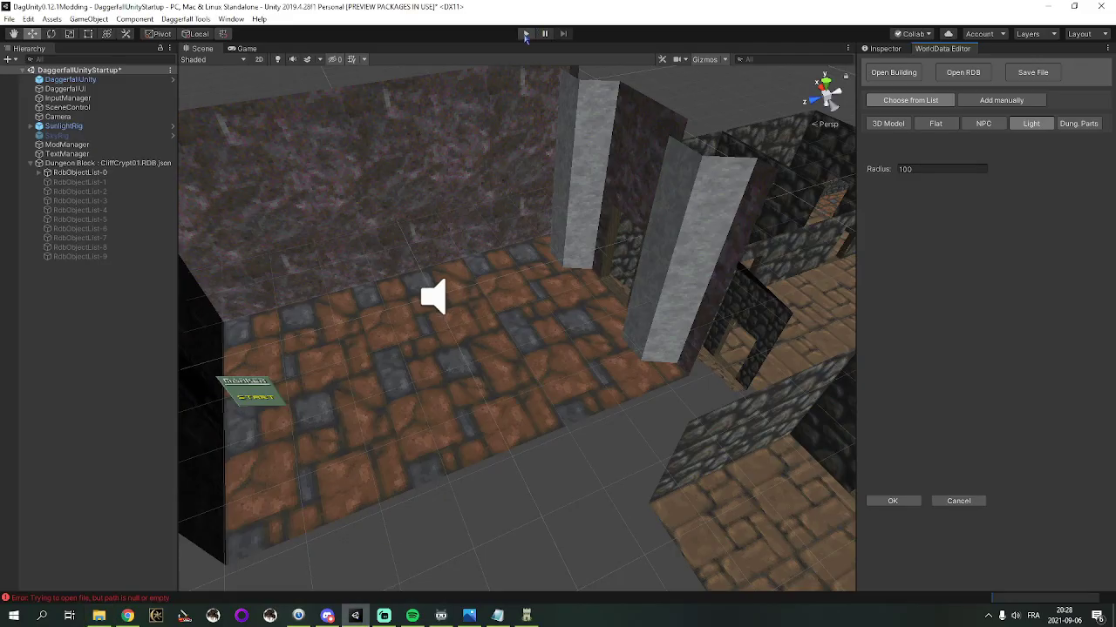
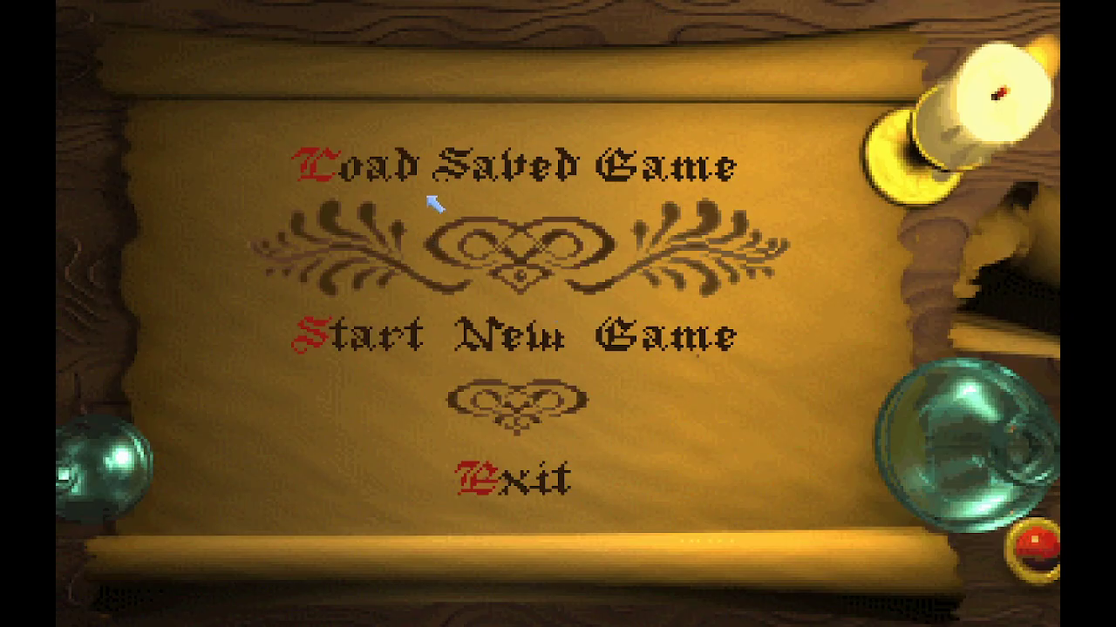
click(425, 192)
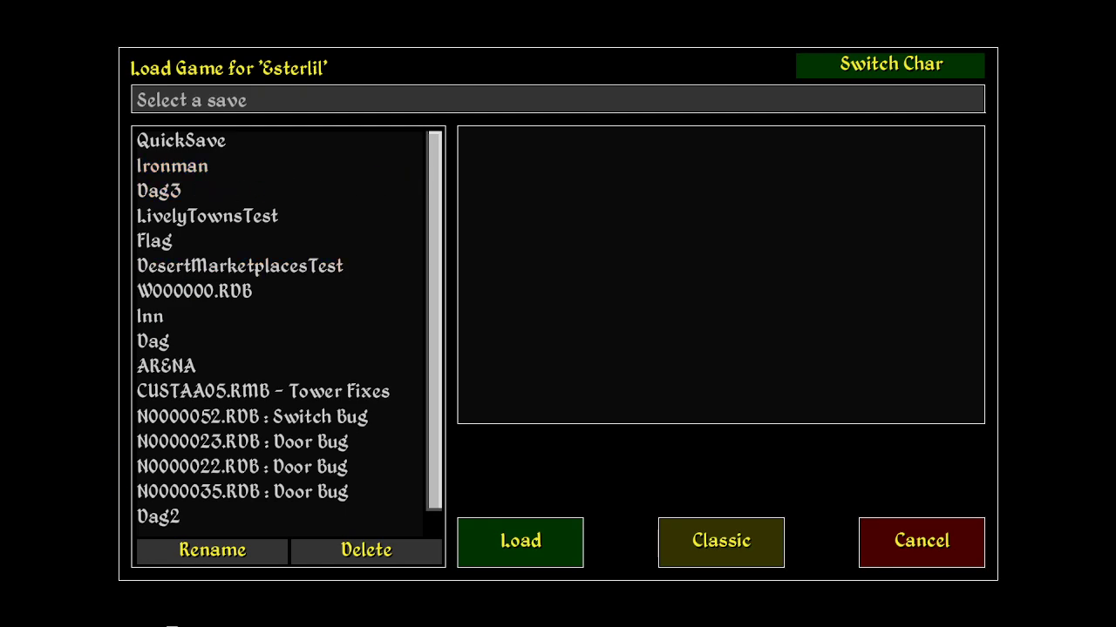
click(243, 179)
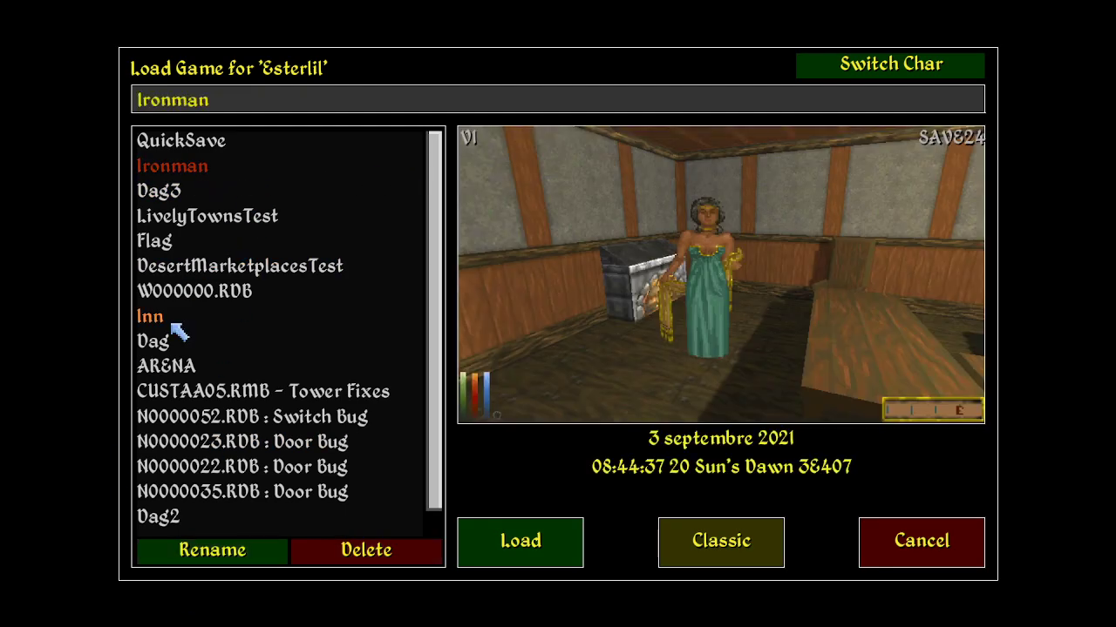
click(211, 187)
click(213, 167)
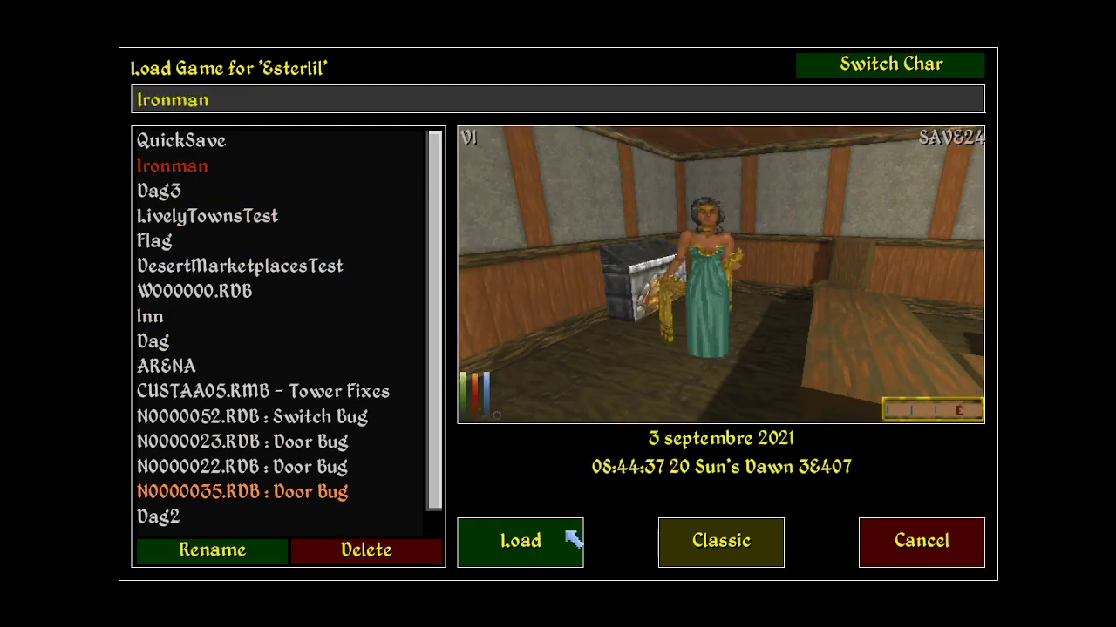
click(505, 555)
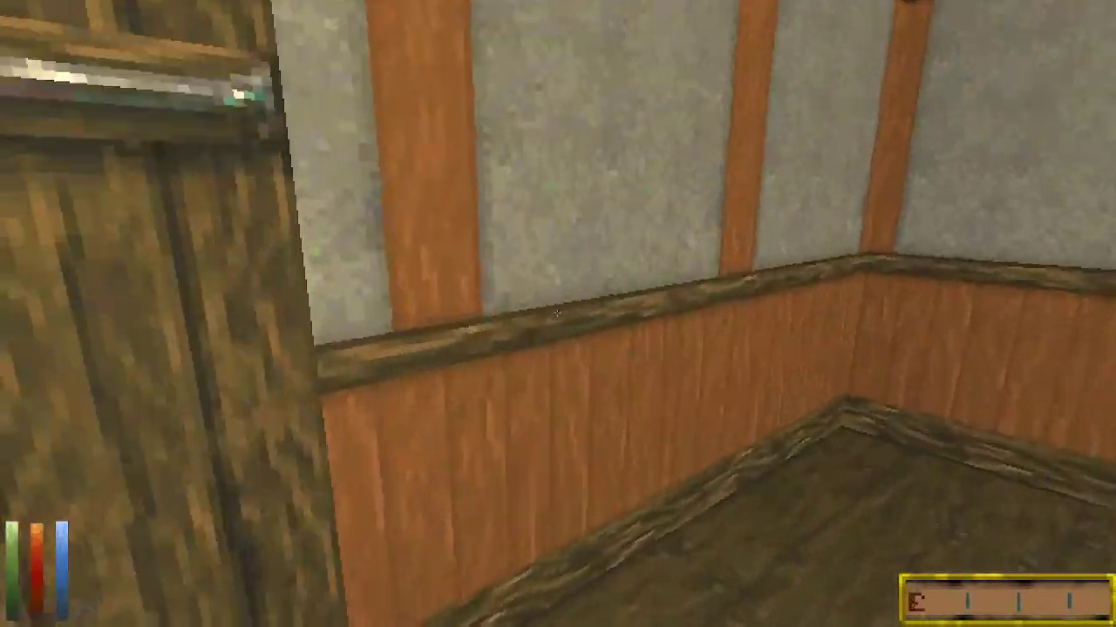
Leave the building for the street, and resume the game after a short pause to check Streamlabs OBS
click(557, 313)
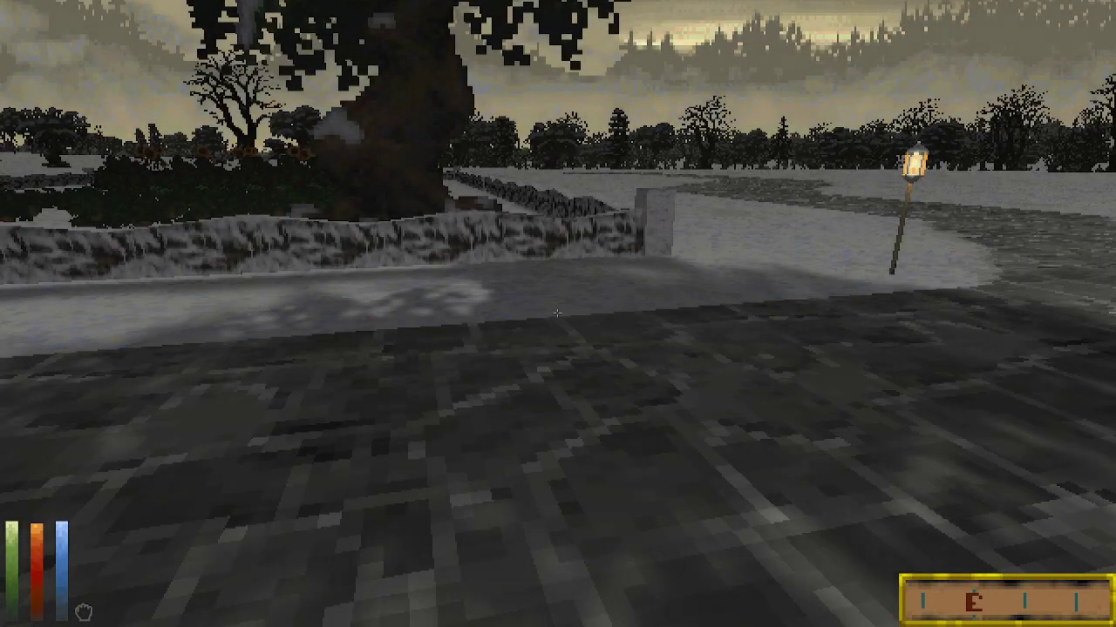
key(Escape)
key(super)
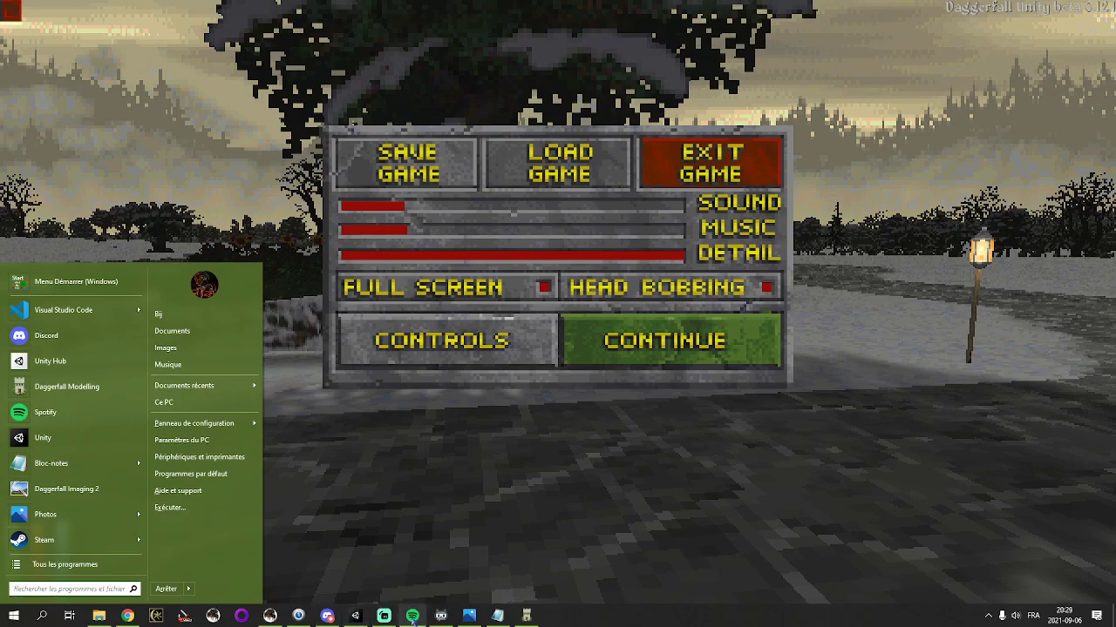
click(386, 618)
click(385, 621)
click(663, 368)
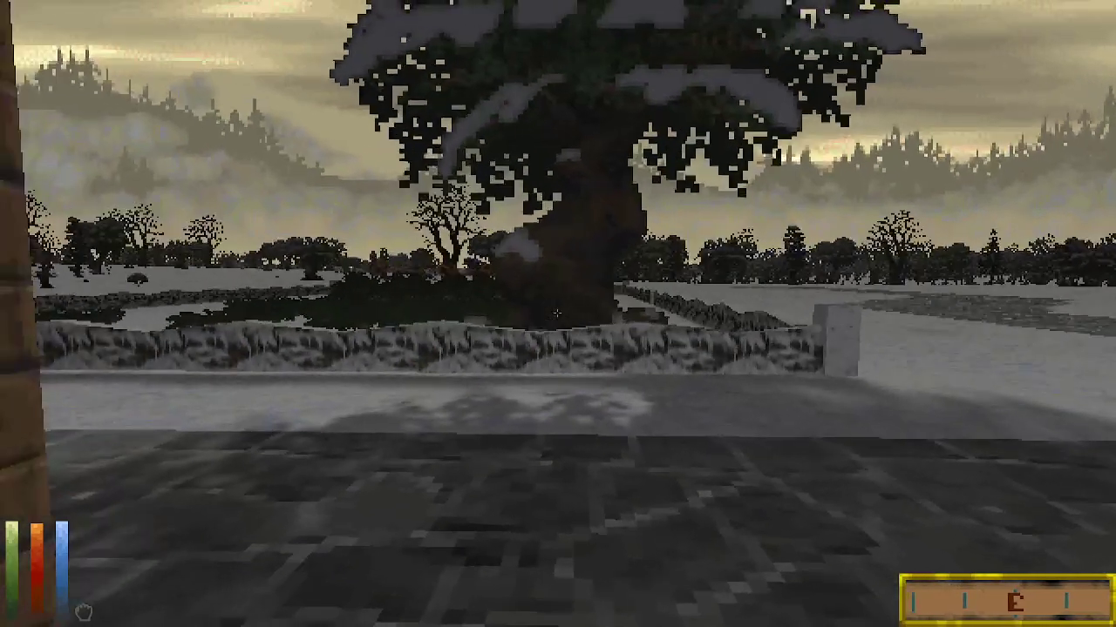
Open the travel map of the Daggerfall region and hide homes, towns and temples so only dungeons are displayed
key(v)
click(274, 183)
click(350, 241)
click(575, 565)
click(588, 601)
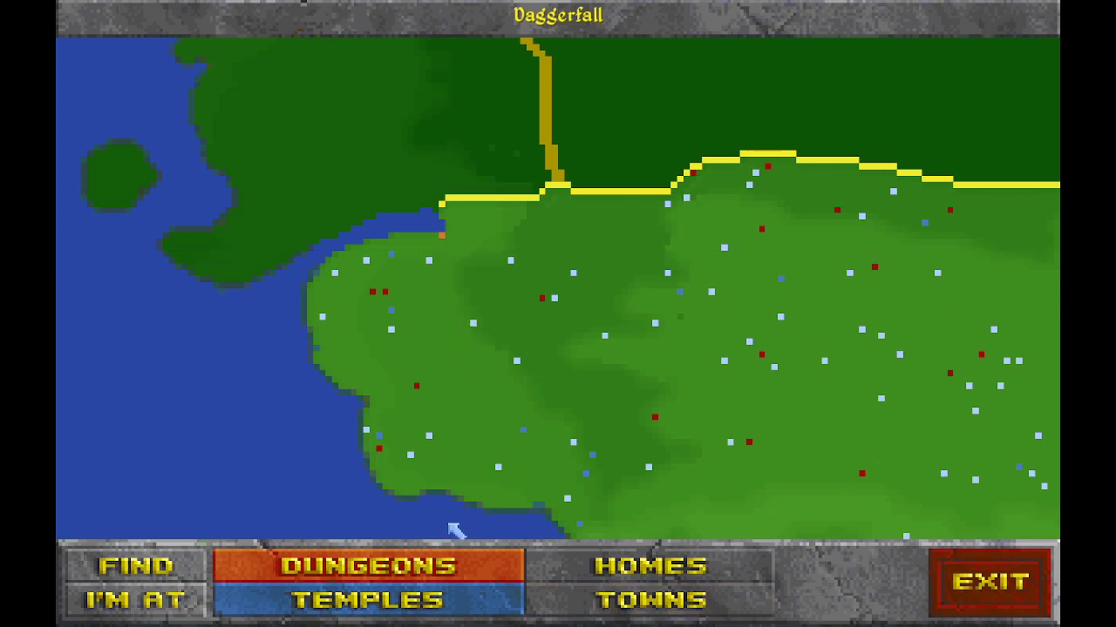
click(433, 600)
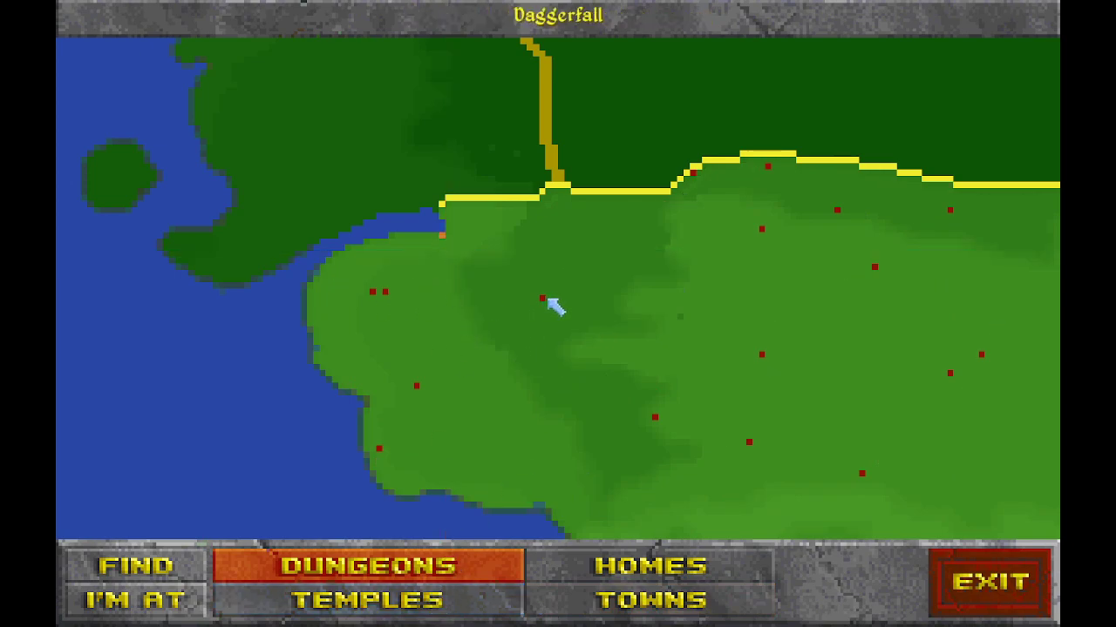
Fast travel to The Coppersly Graveyard in the Daggerfall region with the current travel options
mouse_move(544, 301)
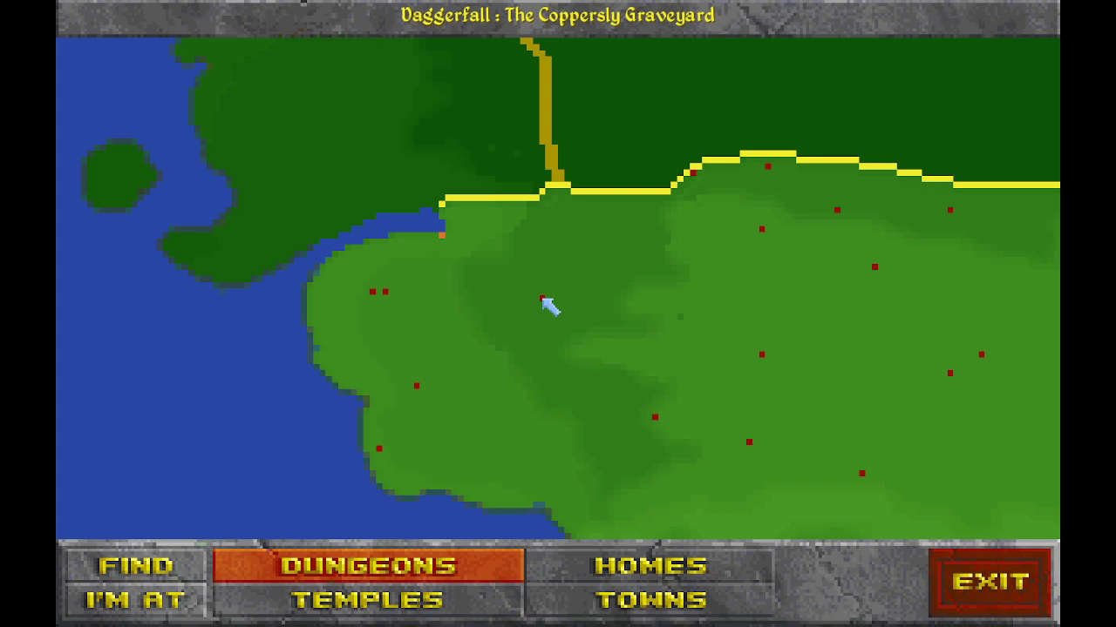
click(544, 301)
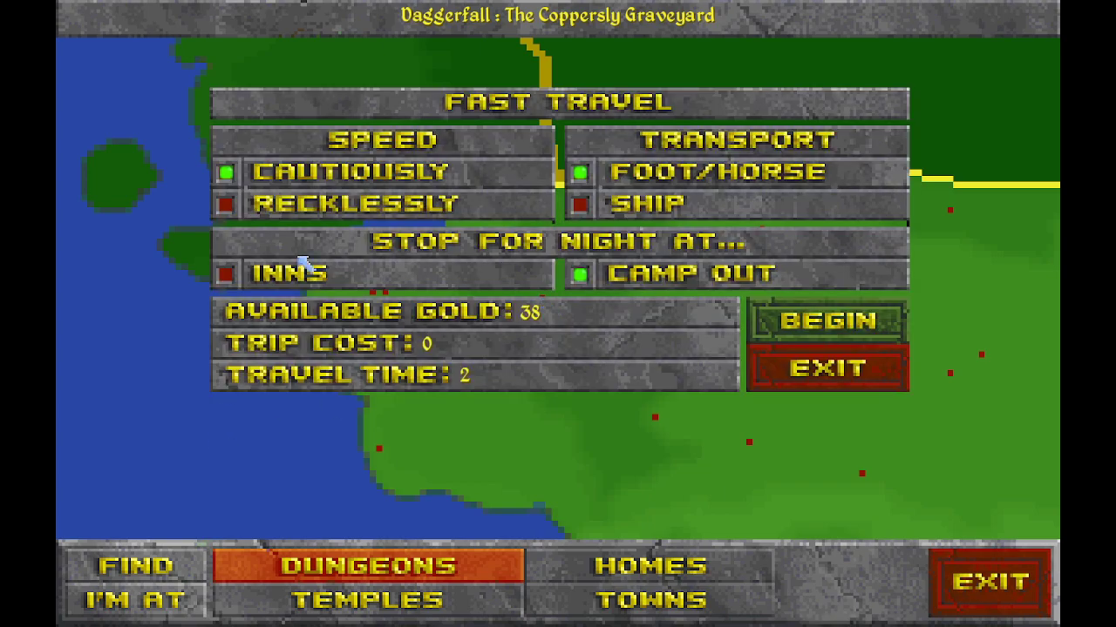
click(854, 324)
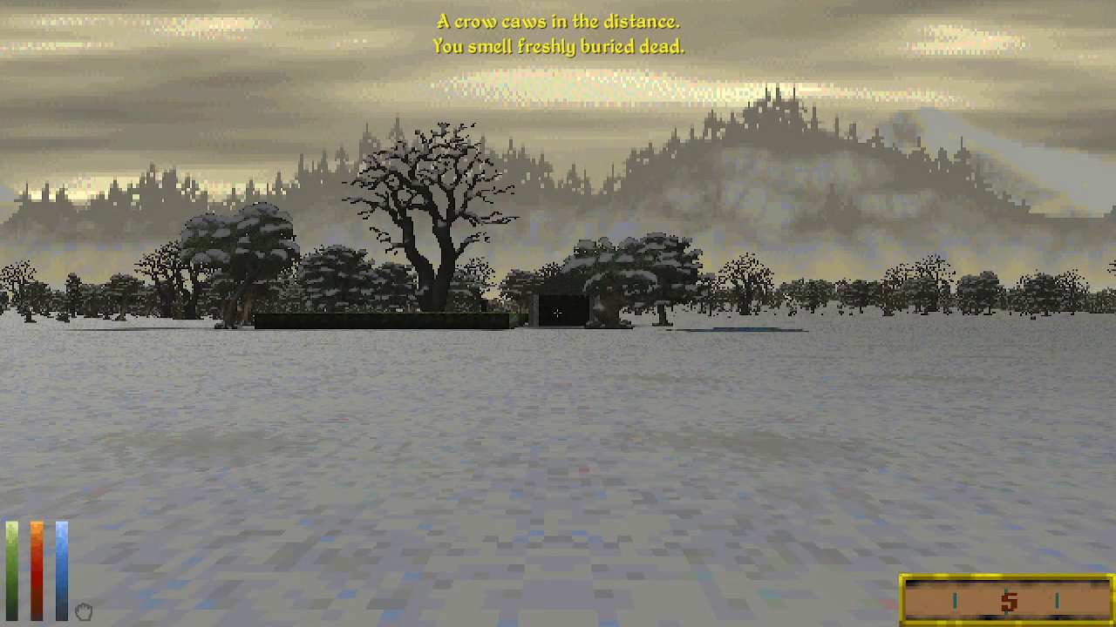
Dump the graveyard's location data to JSON with the console command dumplocation
key(w)
key(grave)
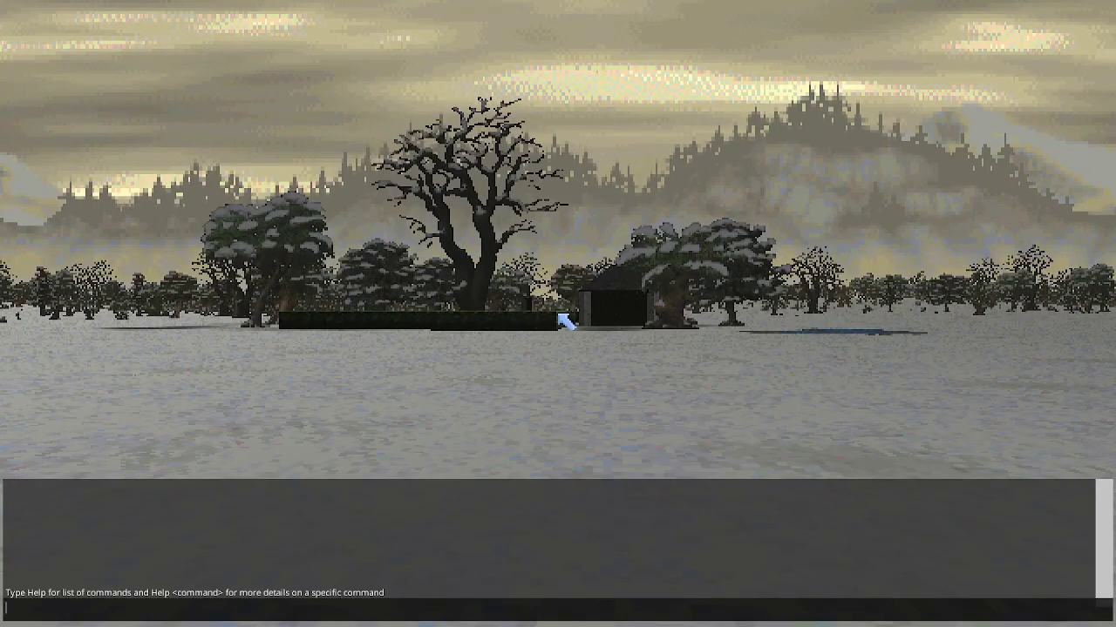
text(dumplocation)
key(Return)
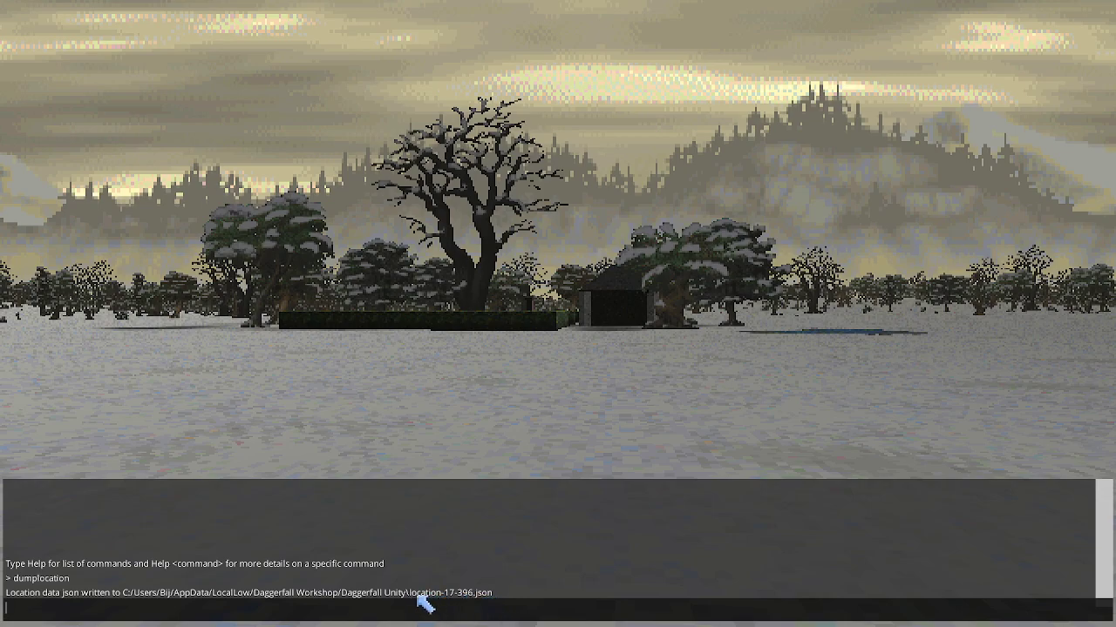
key(grave)
Save the game at the graveyard over the existing save Ironman
key(Escape)
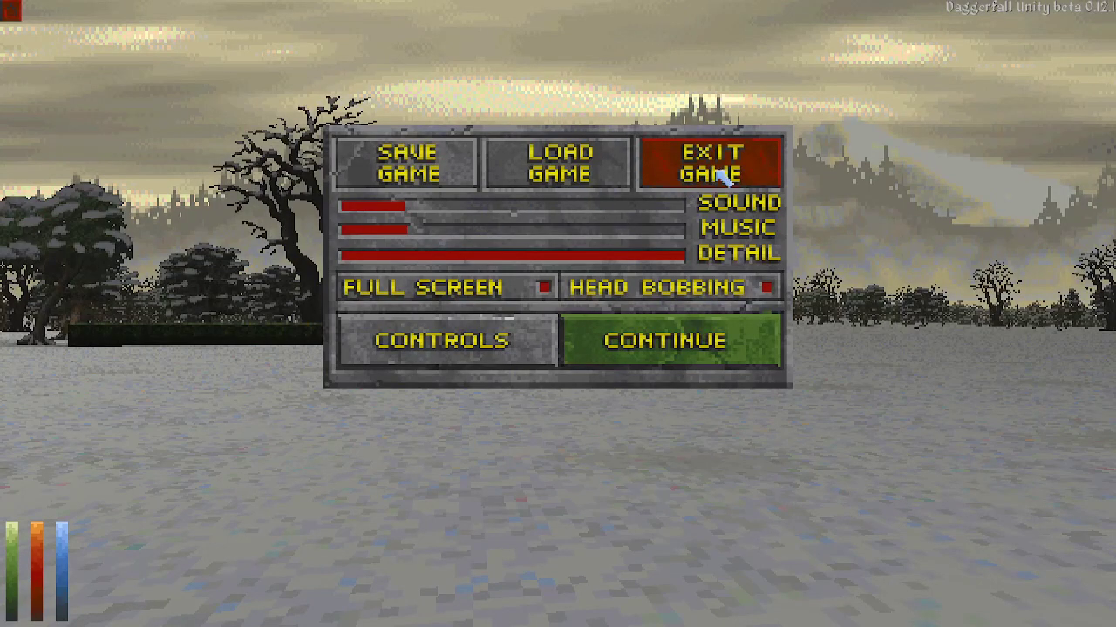
click(472, 164)
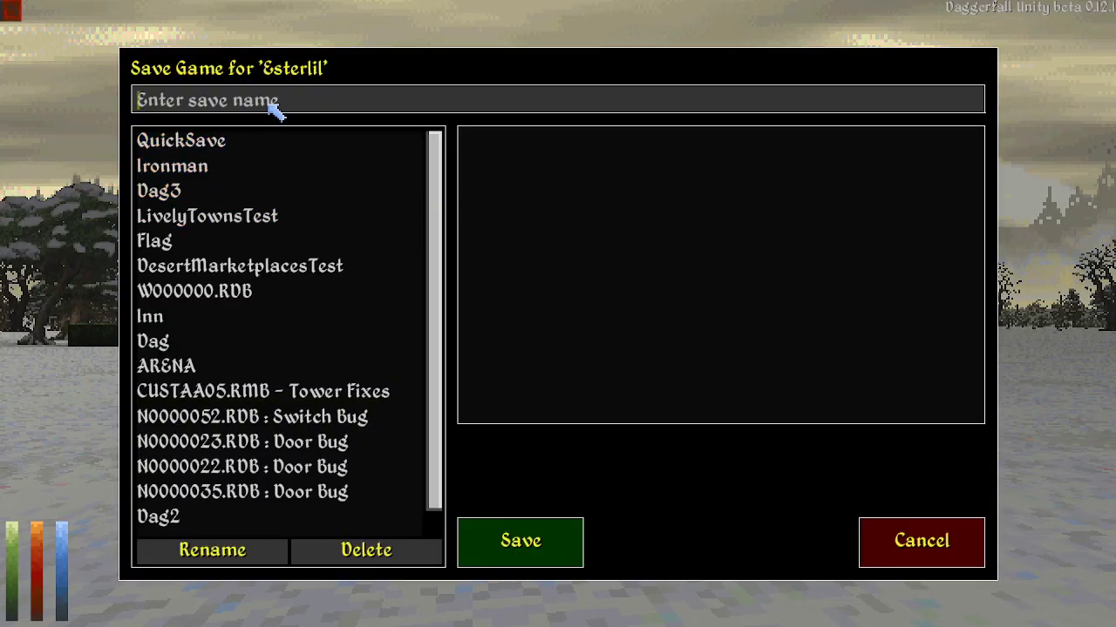
click(249, 168)
click(535, 537)
click(459, 342)
Exit the running game and return to the scene of the CliffCrypt01 dungeon block in Unity
key(Escape)
click(701, 160)
click(494, 332)
right_drag(526, 528, 499, 523)
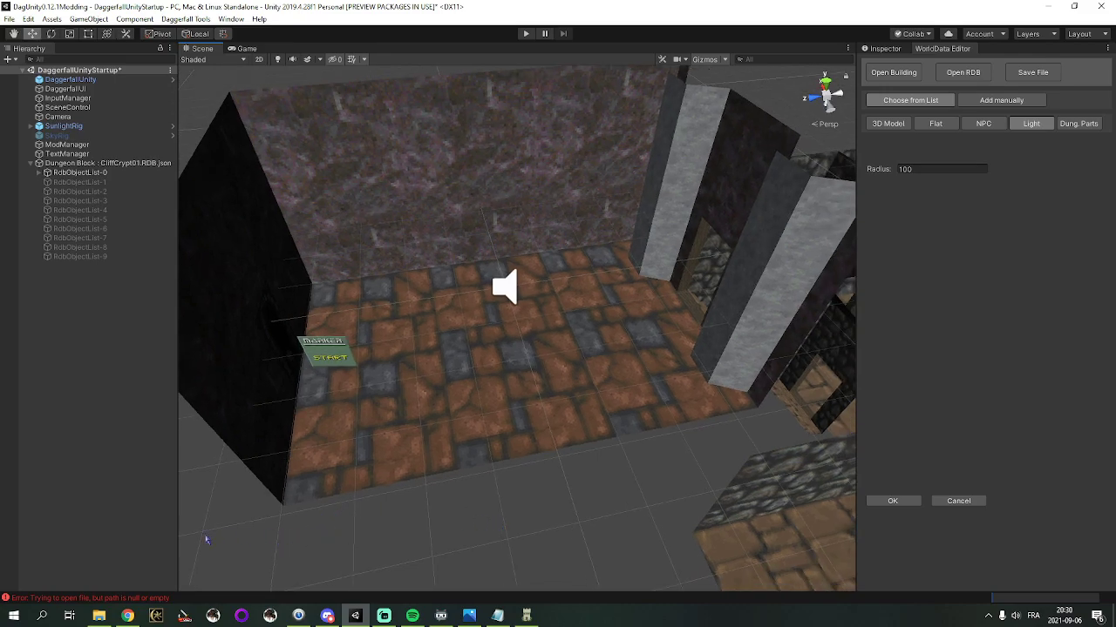
Switch to File Explorer, sort the Daggerfall Unity data folder by modification date and open location-17-396.json in Visual Studio Code
click(98, 617)
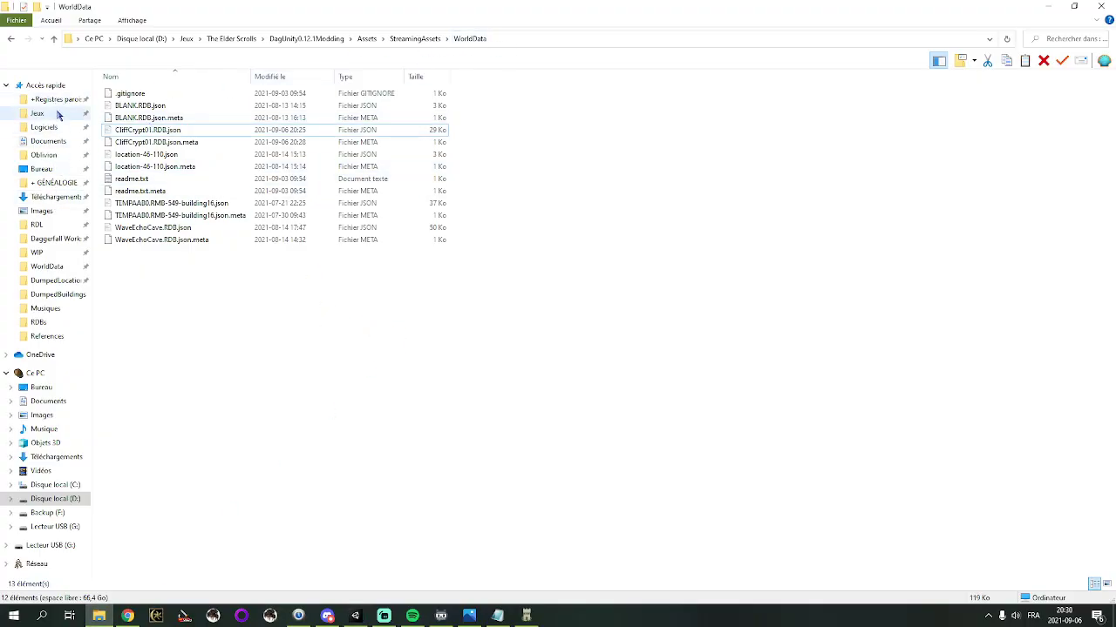
click(58, 238)
double_click(182, 96)
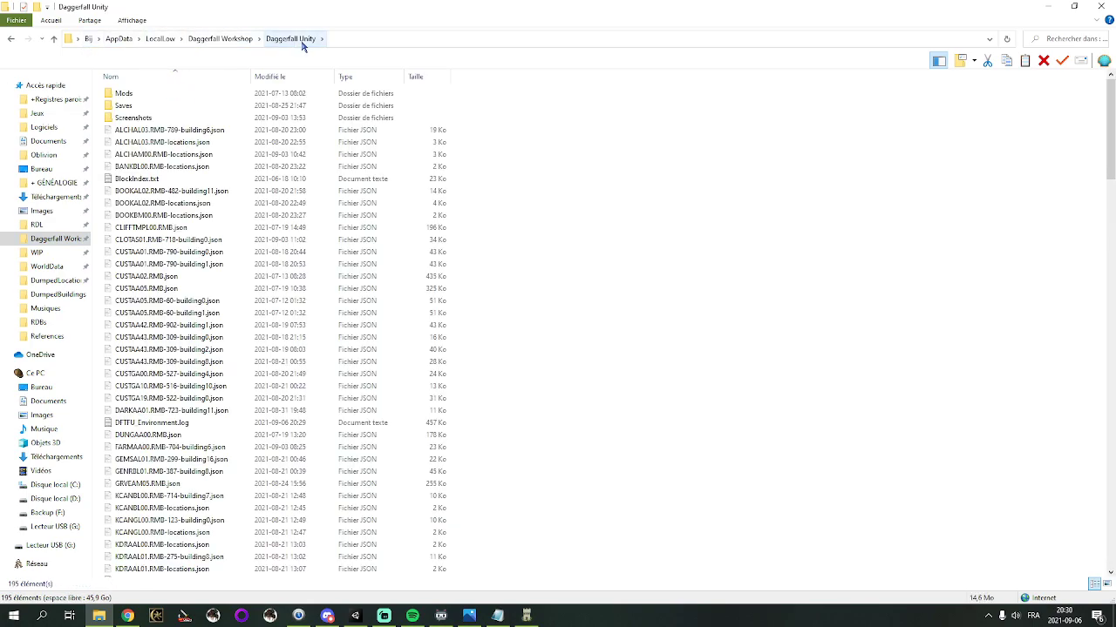
click(278, 78)
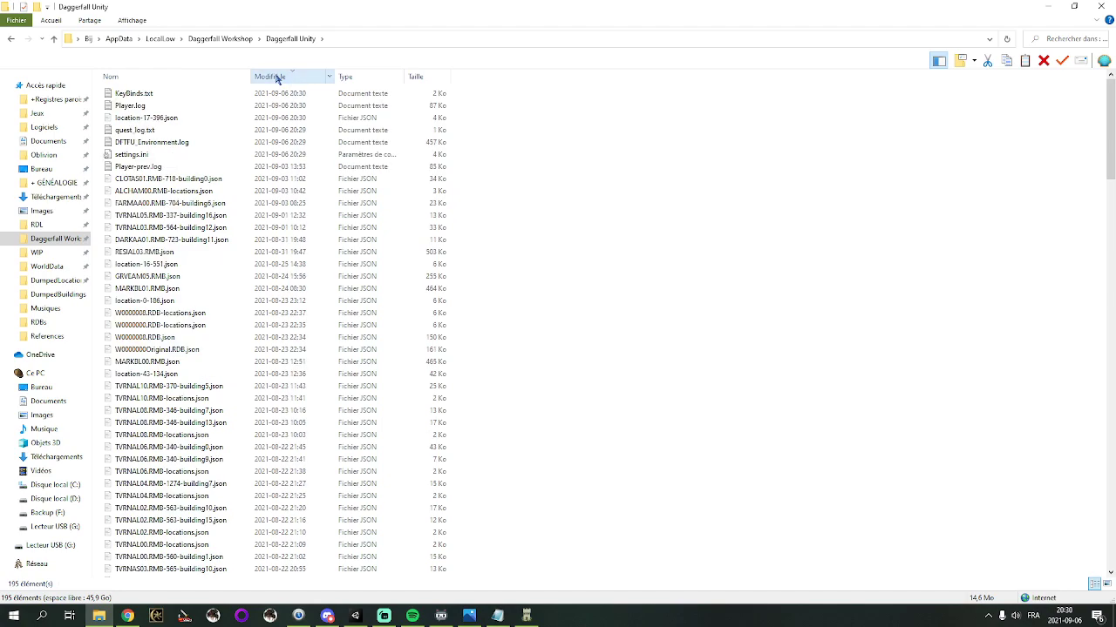
click(161, 120)
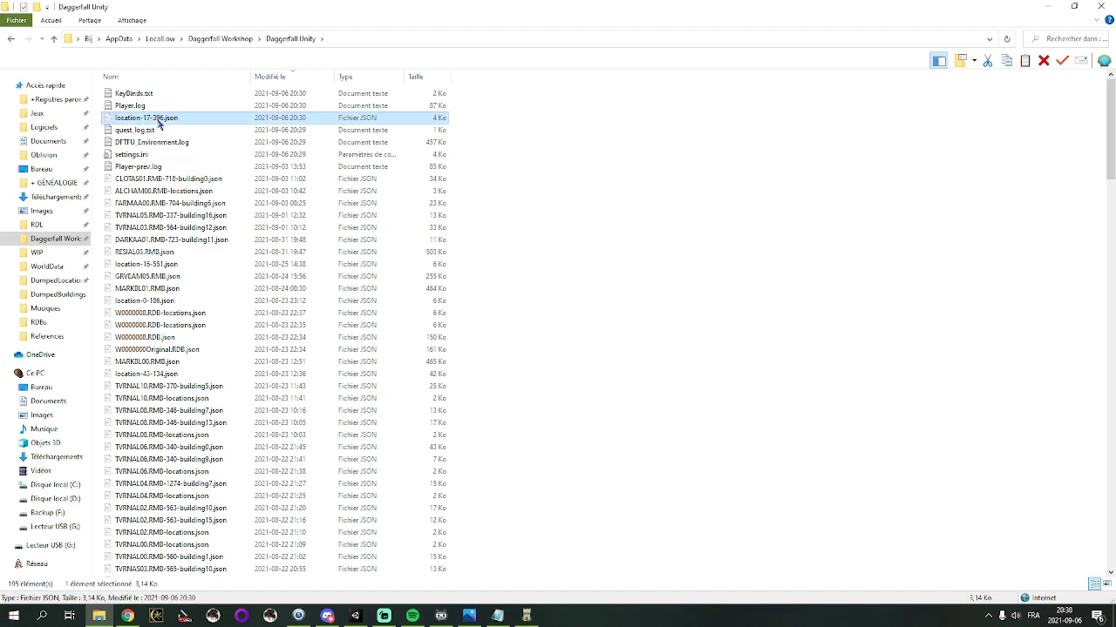
double_click(155, 118)
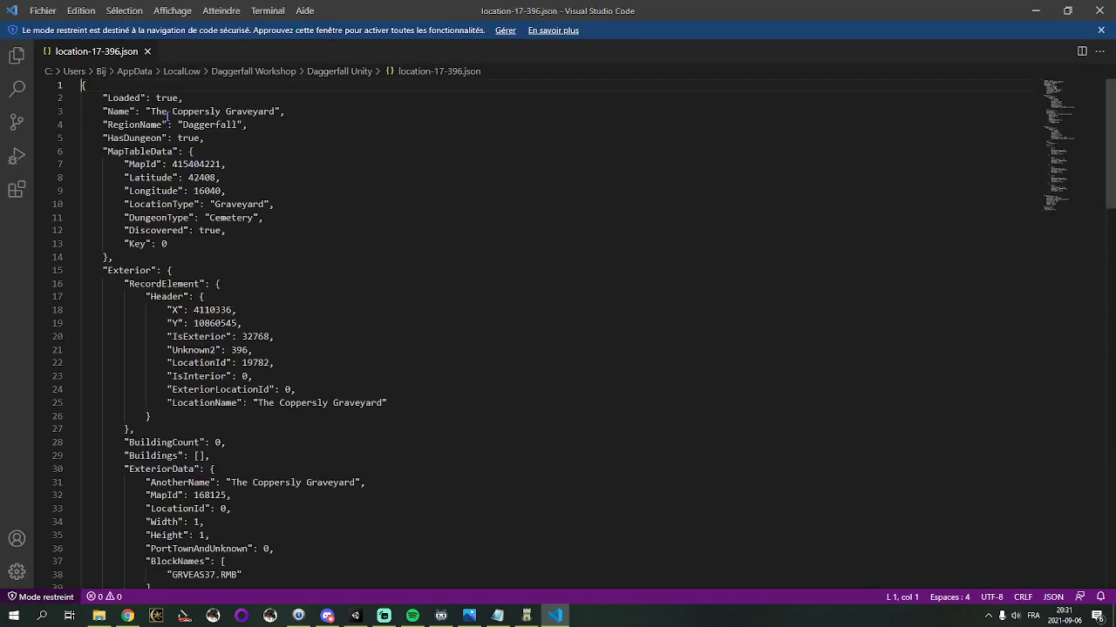
Examine the location's name, region and dungeon block list, and find the name of the starting block
drag(151, 111, 285, 111)
click(204, 125)
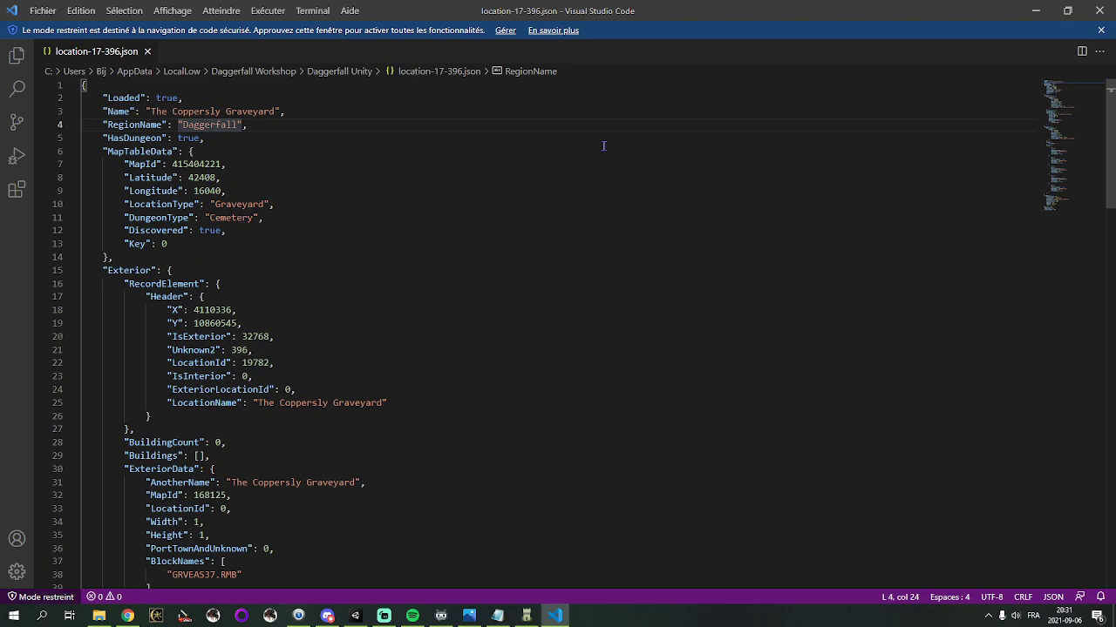
drag(1114, 144, 1114, 321)
drag(130, 114, 174, 534)
click(322, 115)
click(383, 339)
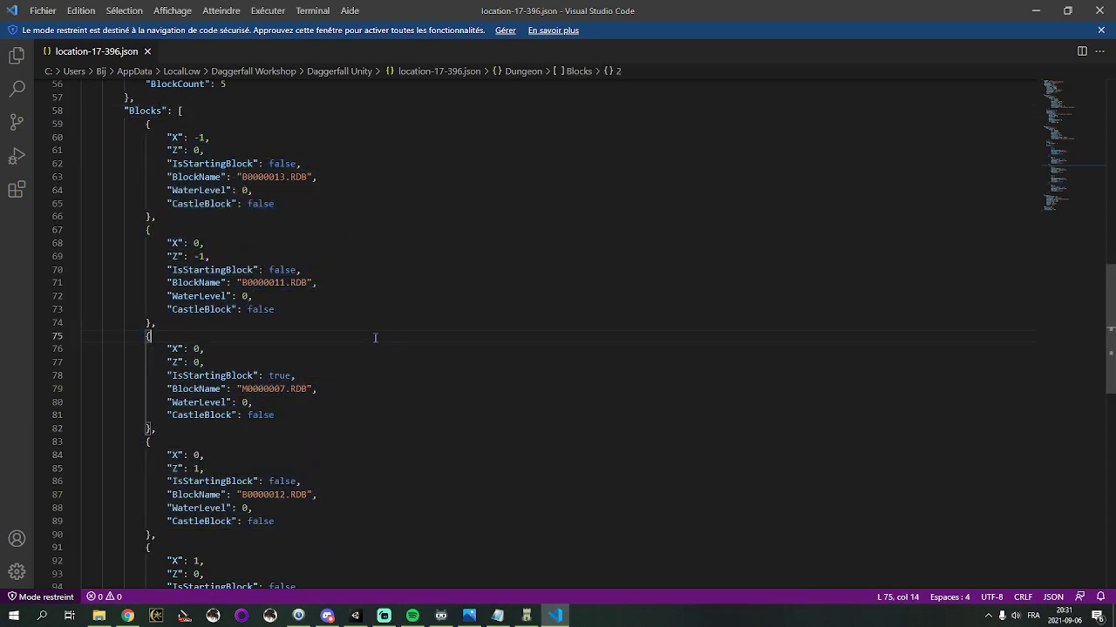
drag(172, 375, 254, 375)
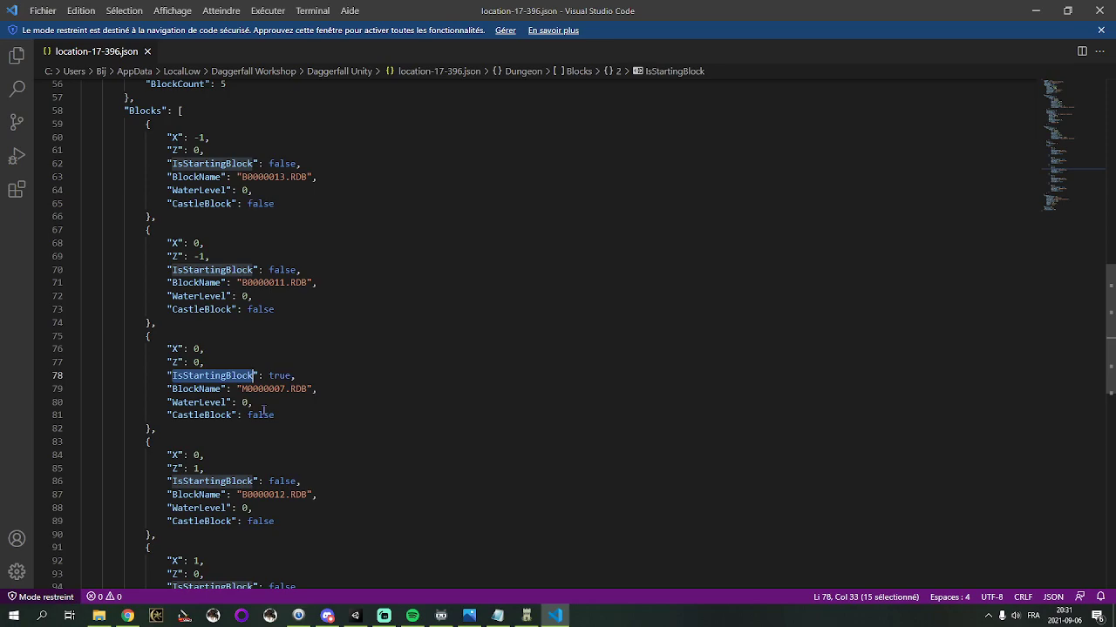
click(241, 389)
drag(242, 389, 309, 393)
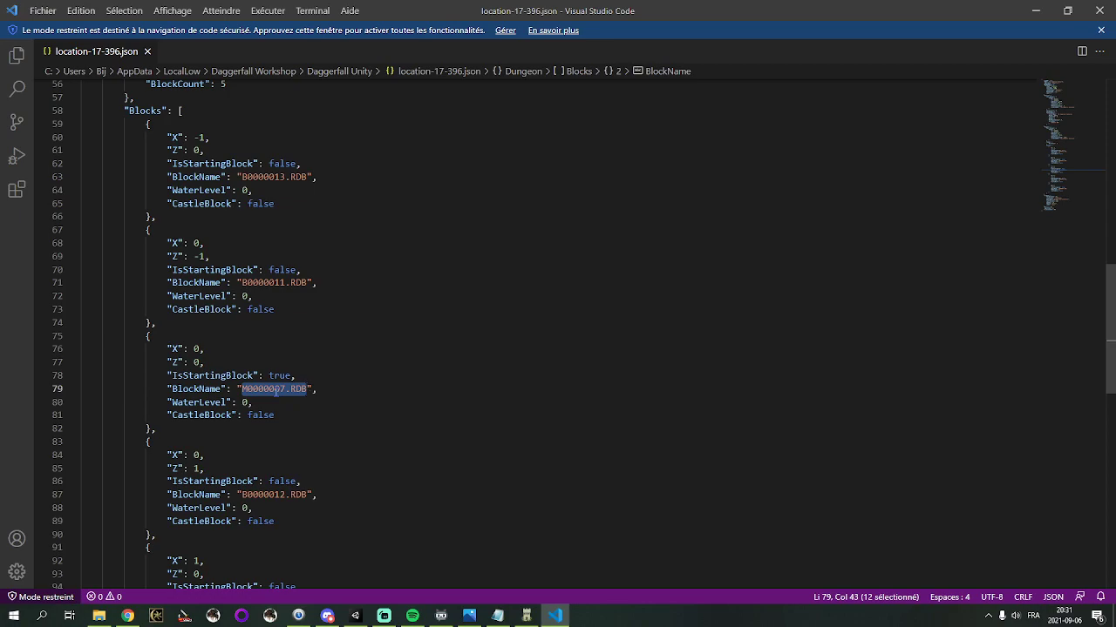
Switch to File Explorer and open the WorldData folder inside DagUnity0.12.1Modding, under Assets and StreamingAssets on drive D
click(98, 615)
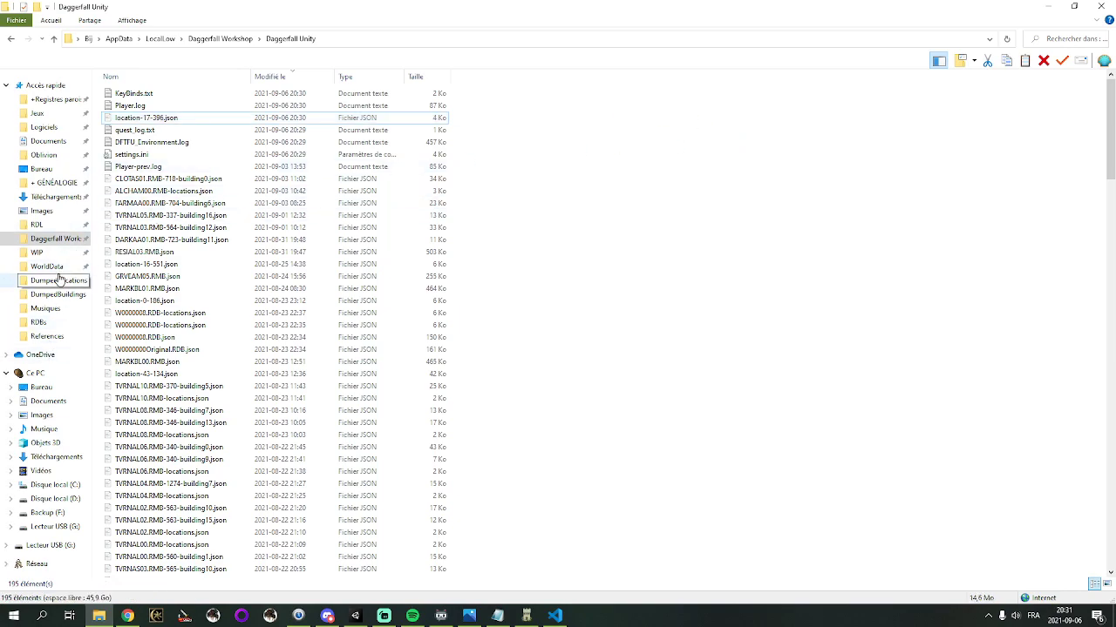
click(70, 506)
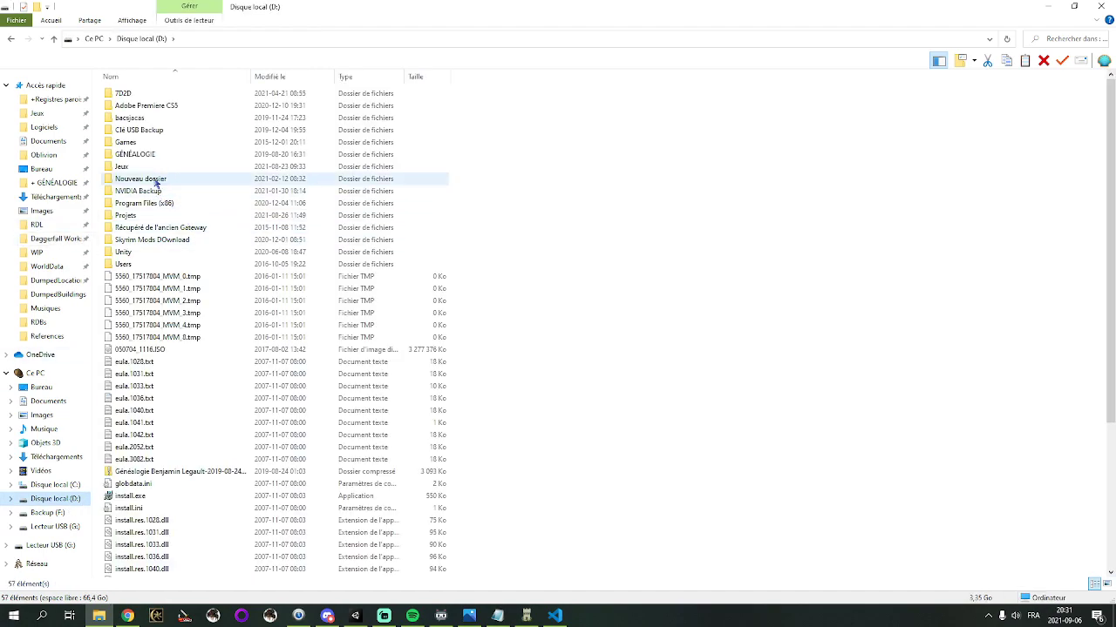
click(155, 169)
double_click(155, 168)
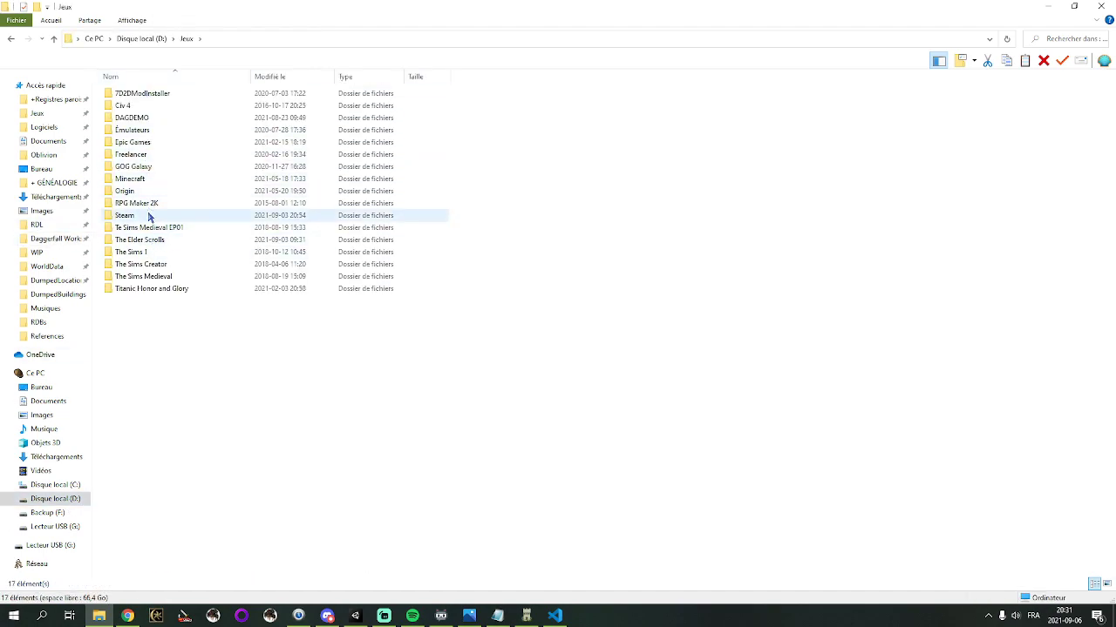
double_click(162, 242)
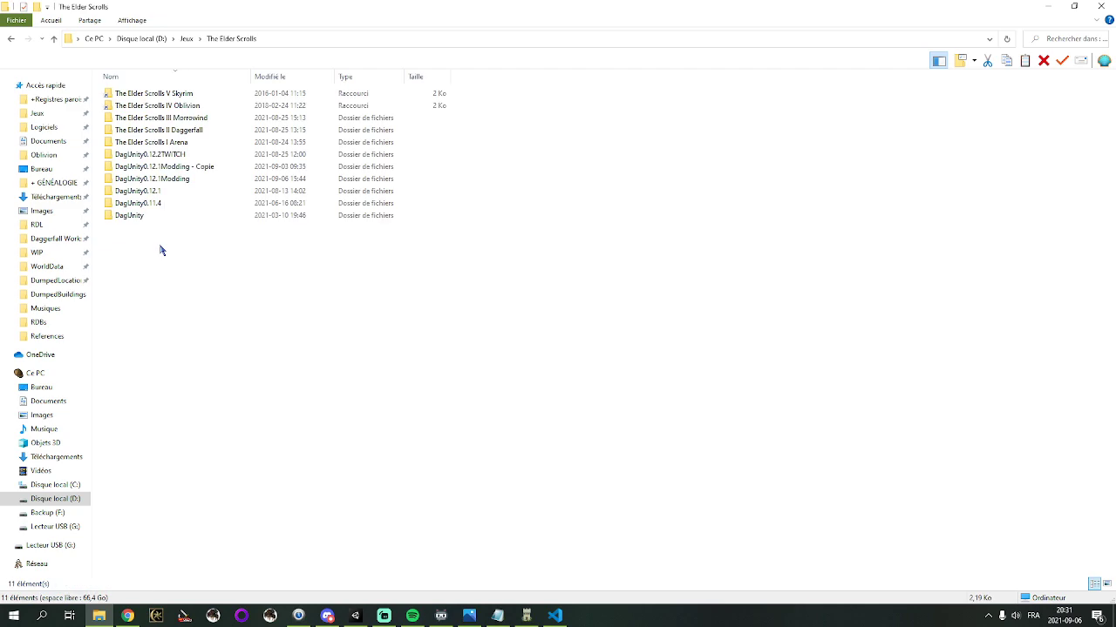
double_click(179, 179)
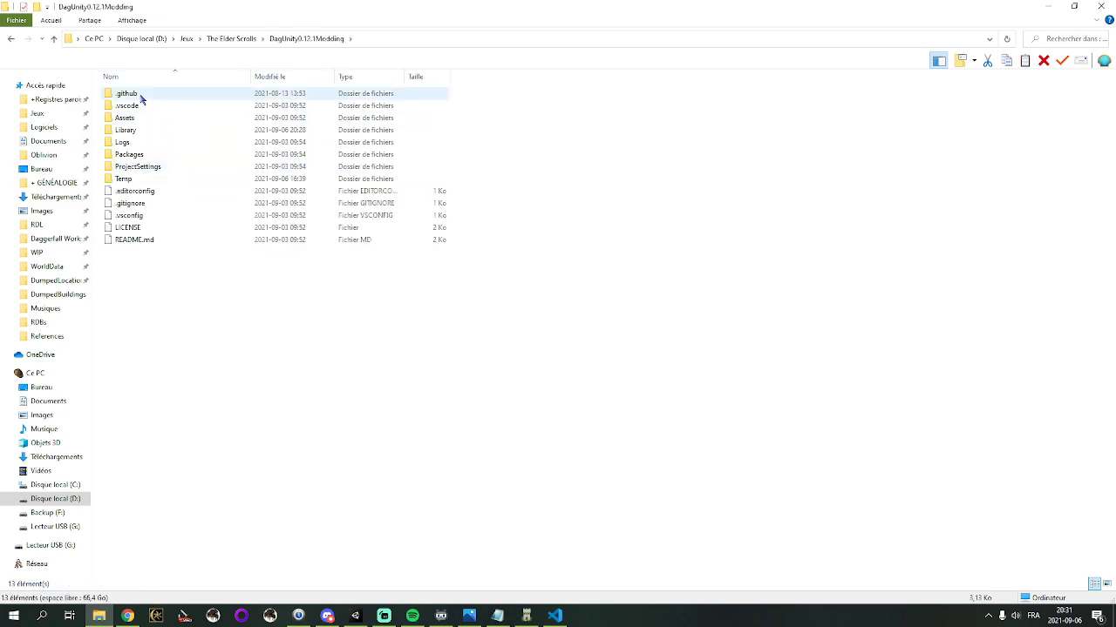
double_click(139, 120)
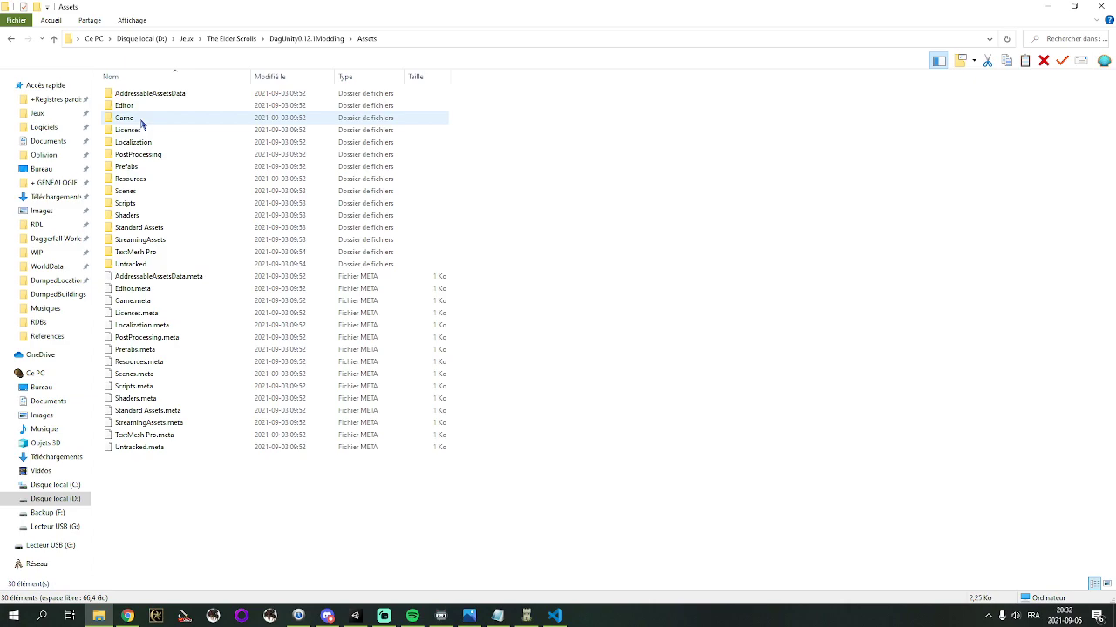
double_click(150, 245)
double_click(144, 290)
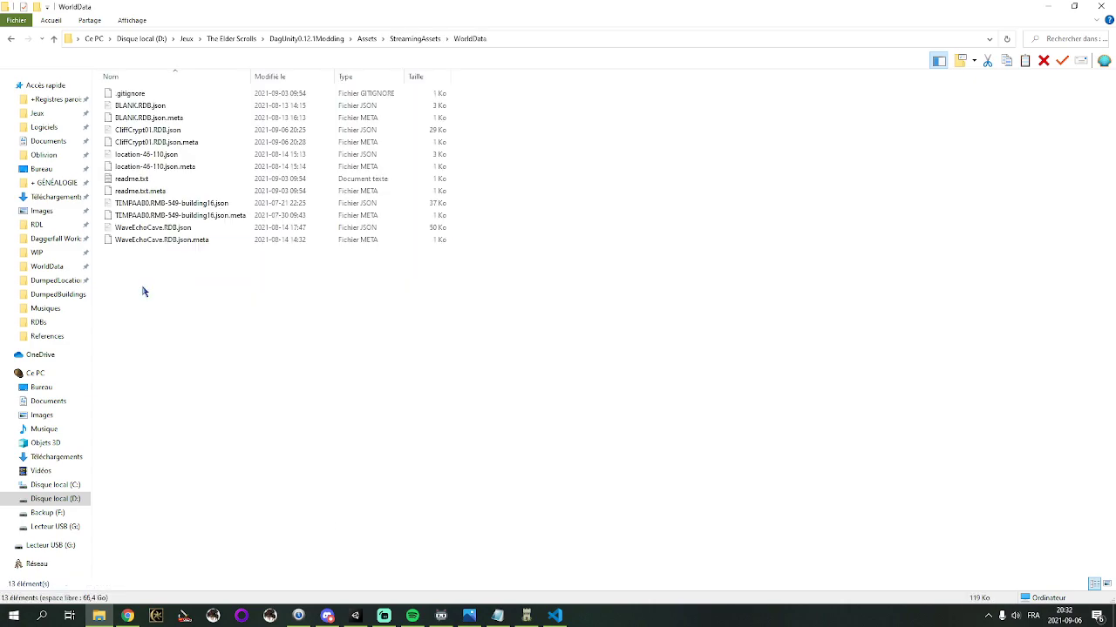
Copy the name CliffCrypt01.RDB from the block's JSON file without its .json extension
click(142, 130)
key(F2)
key(ctrl+c)
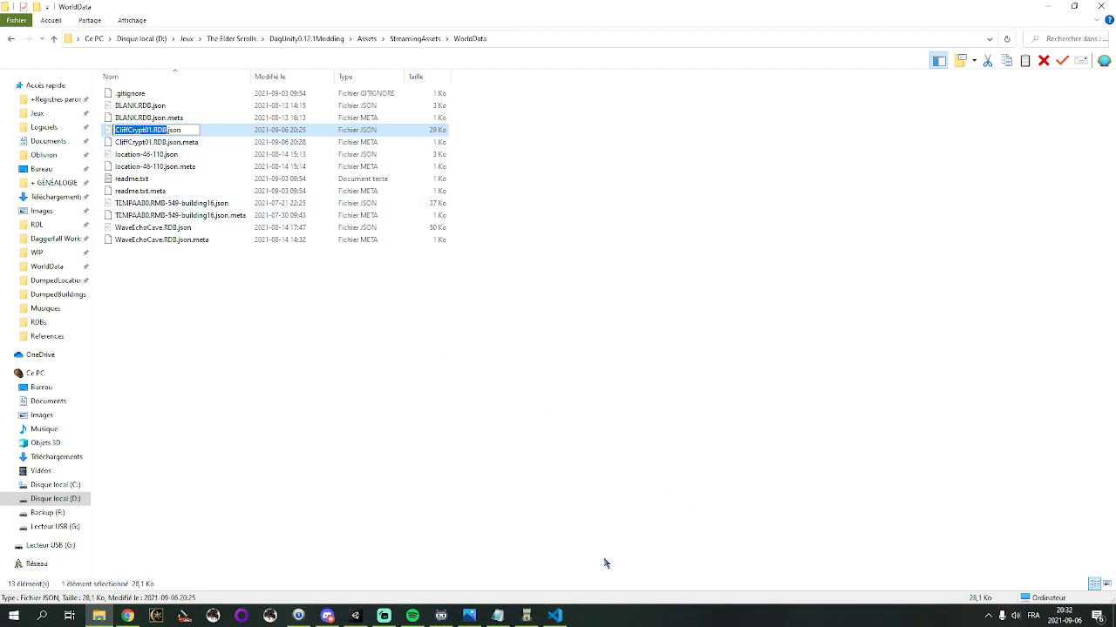
Switch to Visual Studio Code, replace the starting block's BlockName with CliffCrypt01.RDB and save location-17-396.json
click(558, 616)
click(287, 418)
drag(241, 389, 307, 389)
key(ctrl+v)
click(318, 349)
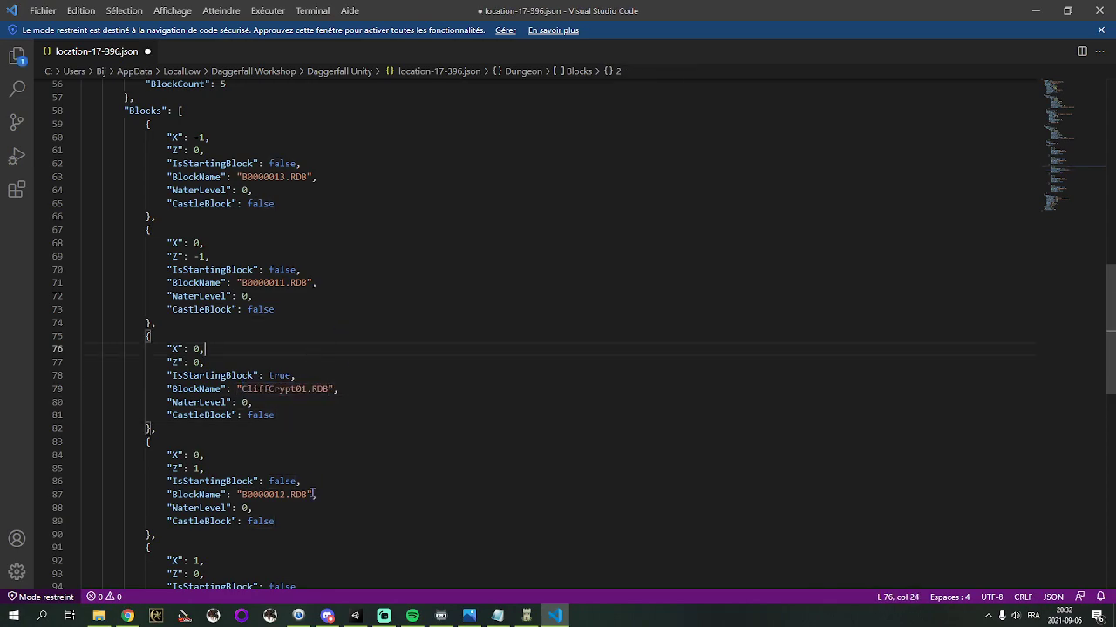
drag(242, 389, 291, 388)
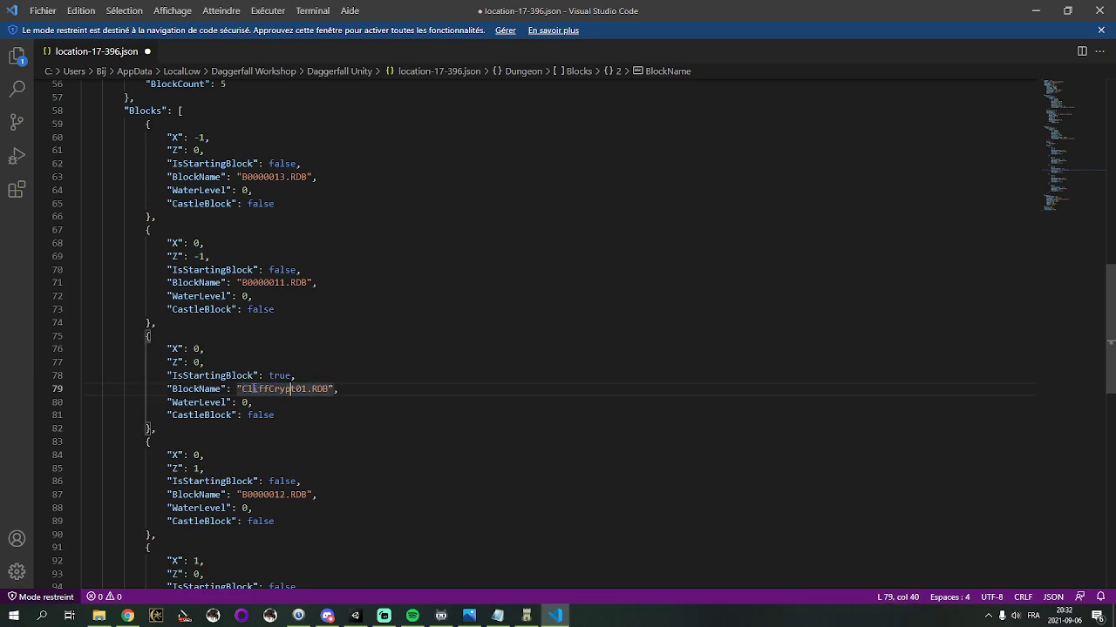
click(290, 389)
key(ctrl+s)
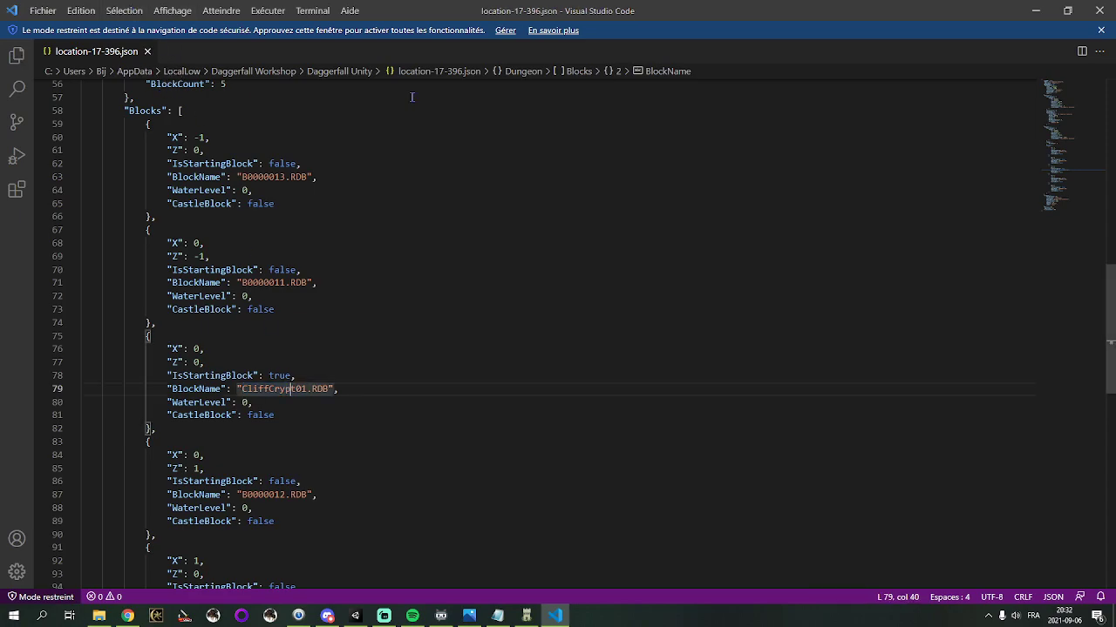
Switch to File Explorer, check the WorldData path, and copy the edited location-17-396.json from the Daggerfall Unity data folder
key(alt+Tab)
click(369, 325)
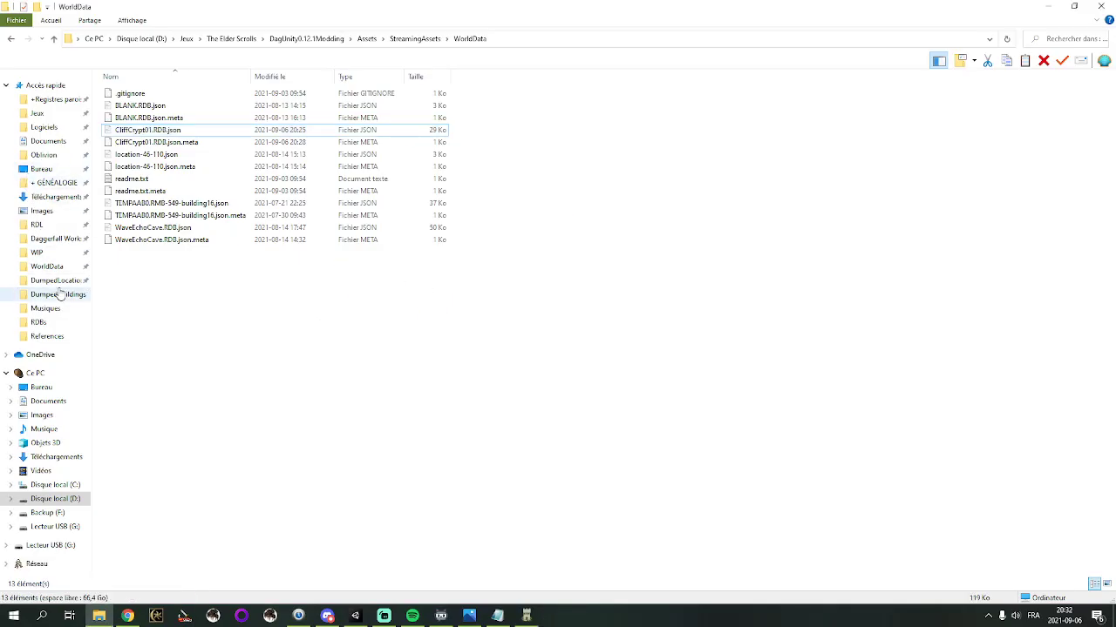
click(523, 39)
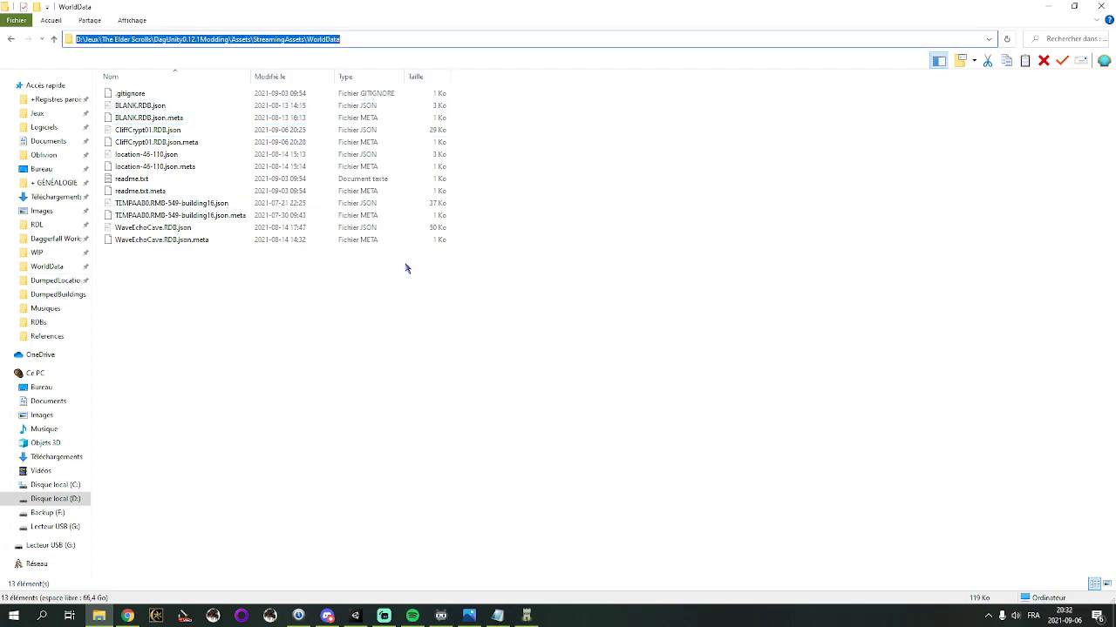
click(212, 319)
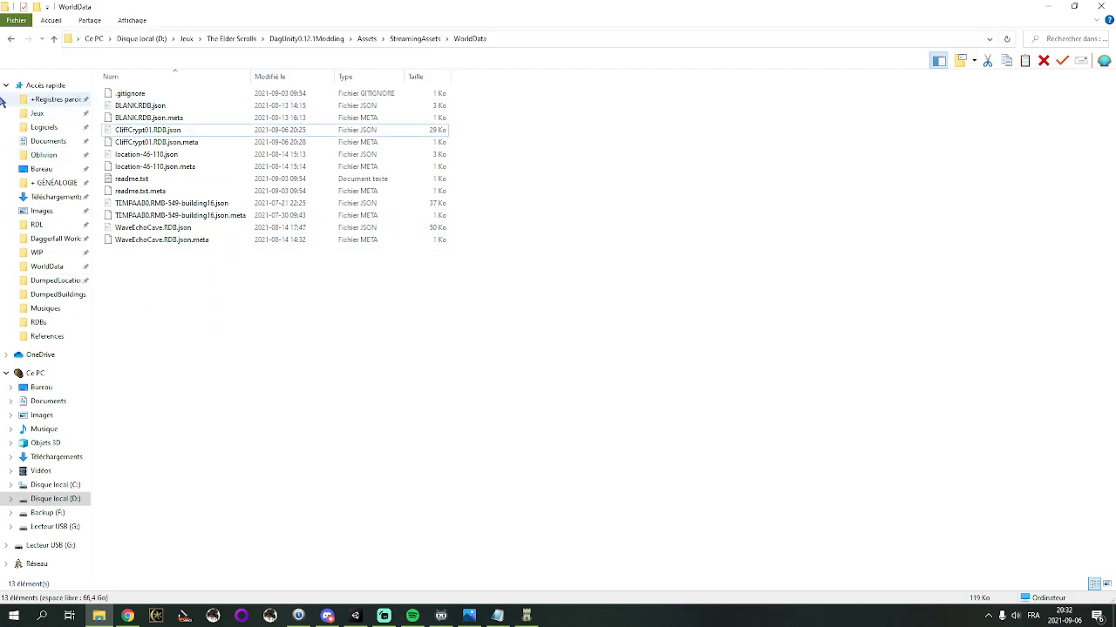
click(61, 239)
double_click(156, 96)
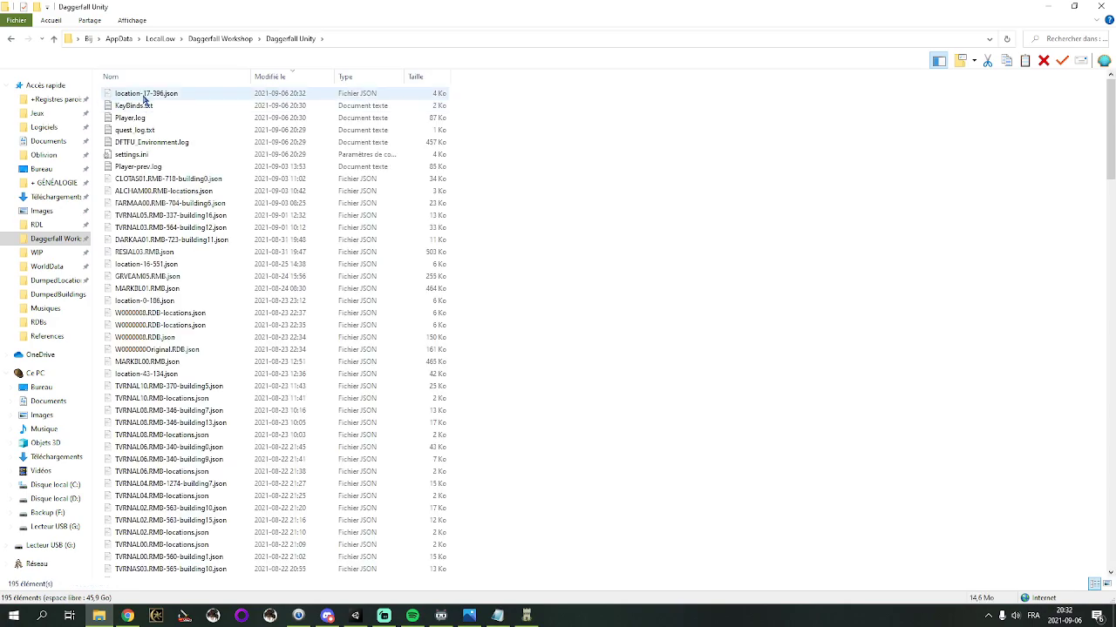
click(146, 95)
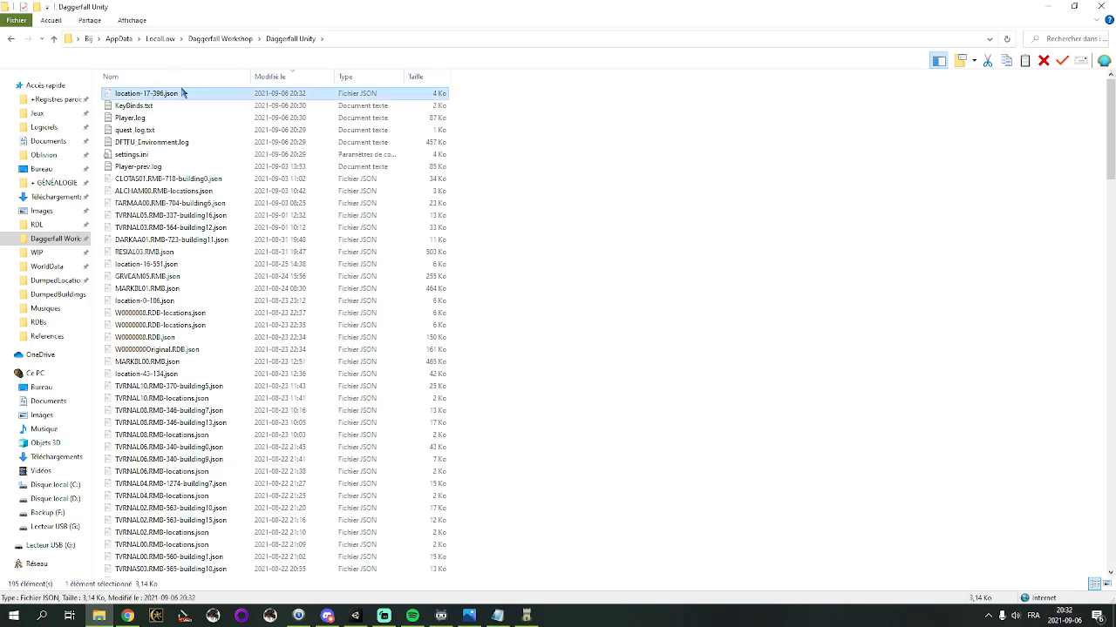
Return to the project's WorldData folder and paste location-17-396.json there
click(11, 38)
click(11, 39)
key(ctrl+v)
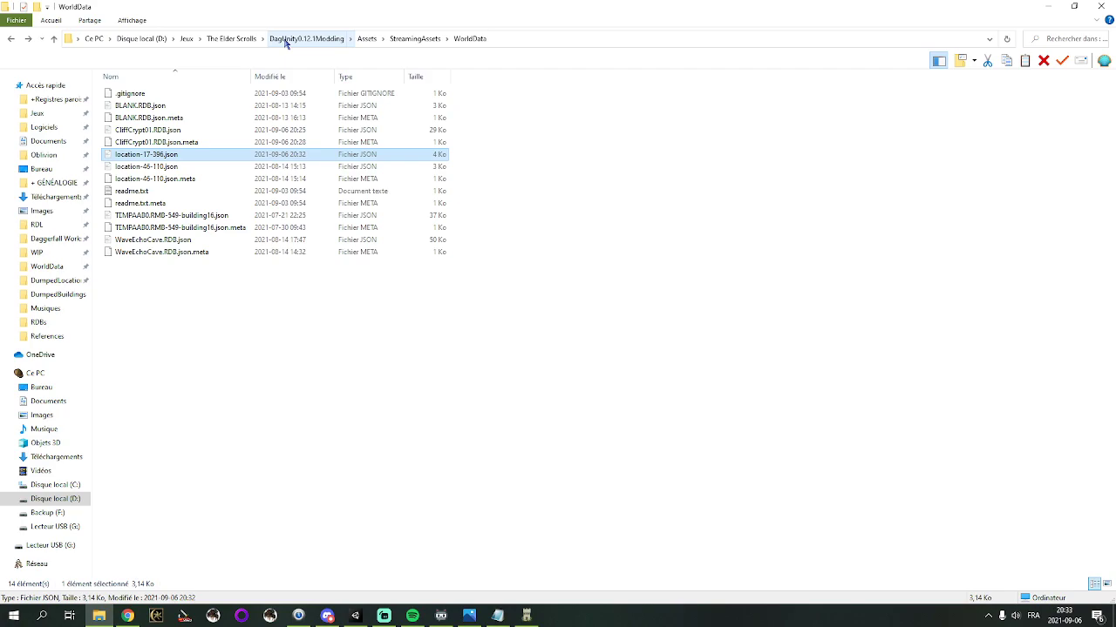
click(276, 391)
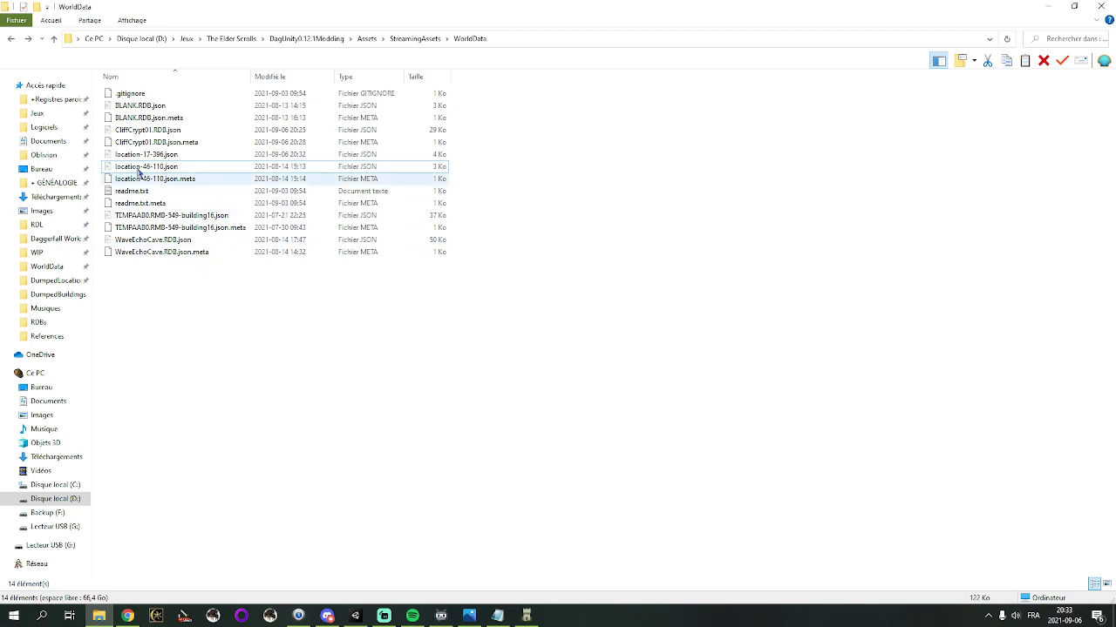
Examine the names of the location-46-110, location-17-396 and CliffCrypt01.RDB JSON files in the WorldData folder
click(139, 168)
click(135, 169)
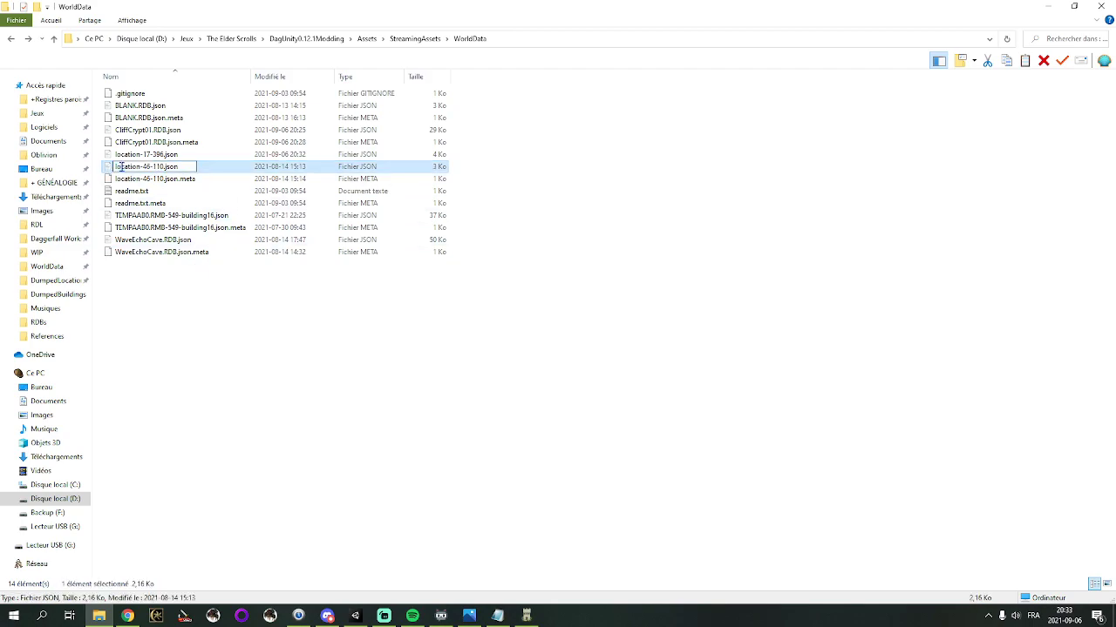
click(155, 143)
click(148, 157)
click(141, 157)
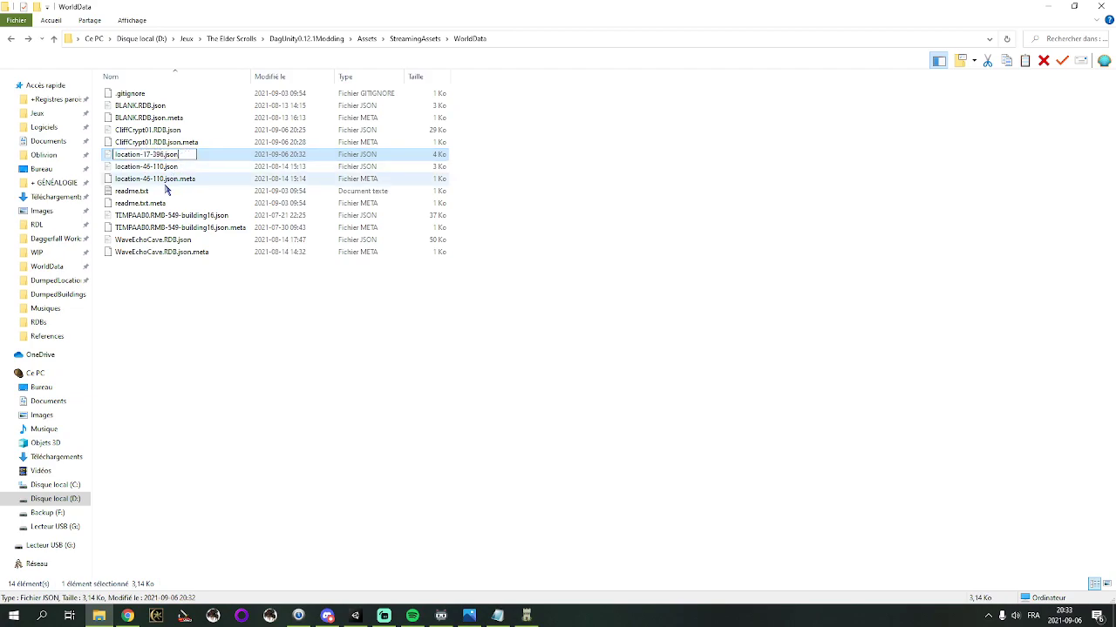
click(154, 144)
click(139, 131)
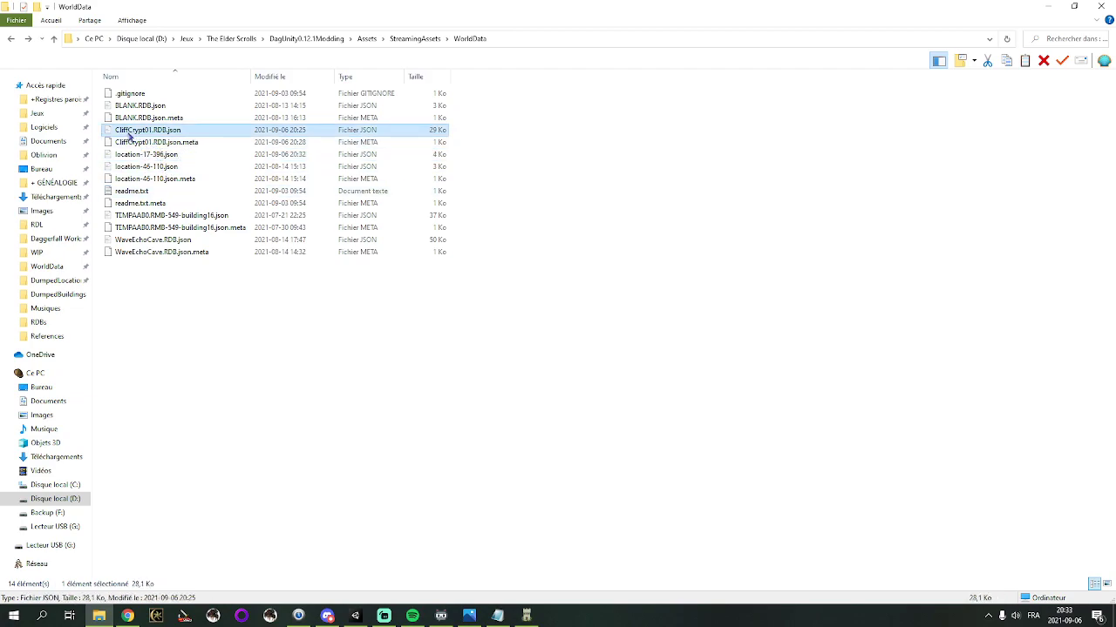
click(132, 130)
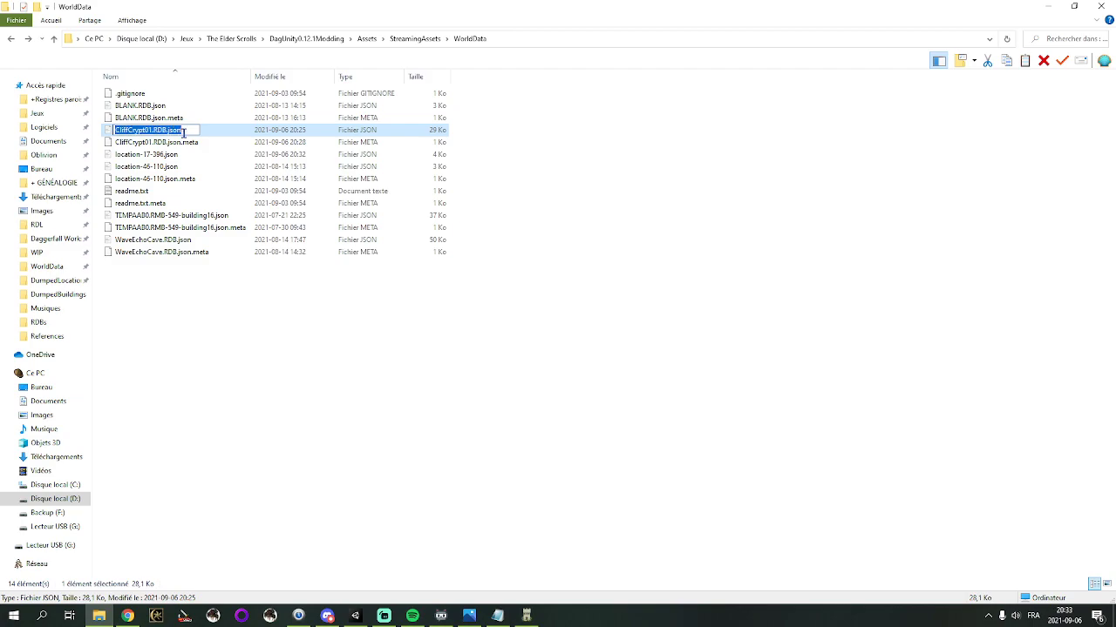
click(230, 364)
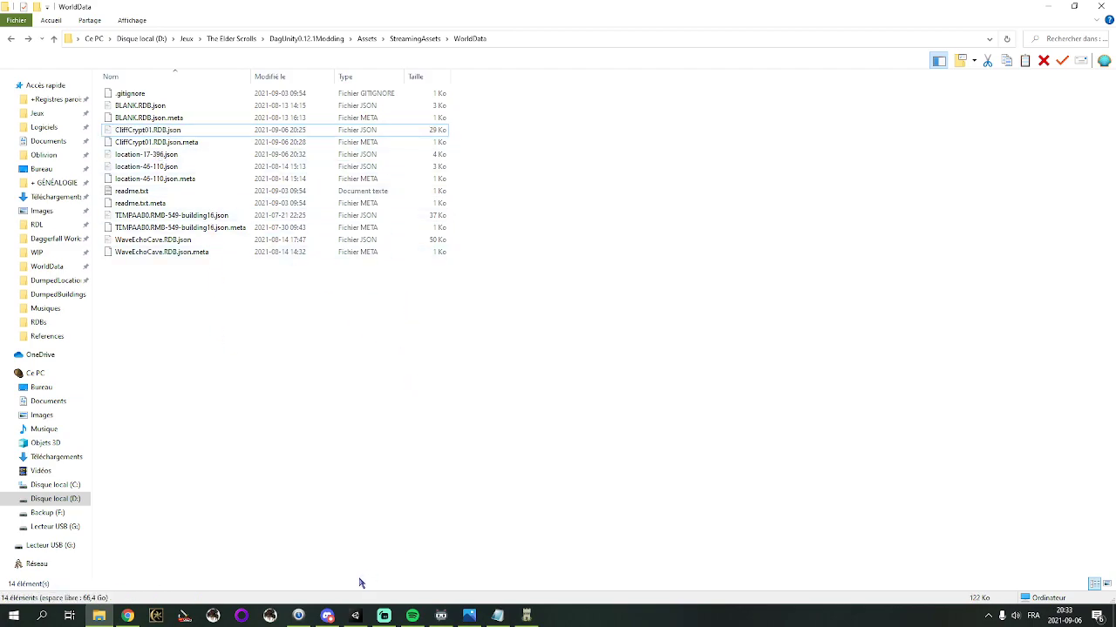
Switch to Unity, run the game in Play mode and load the Ironman save, proceeding despite the mod mismatch
click(353, 617)
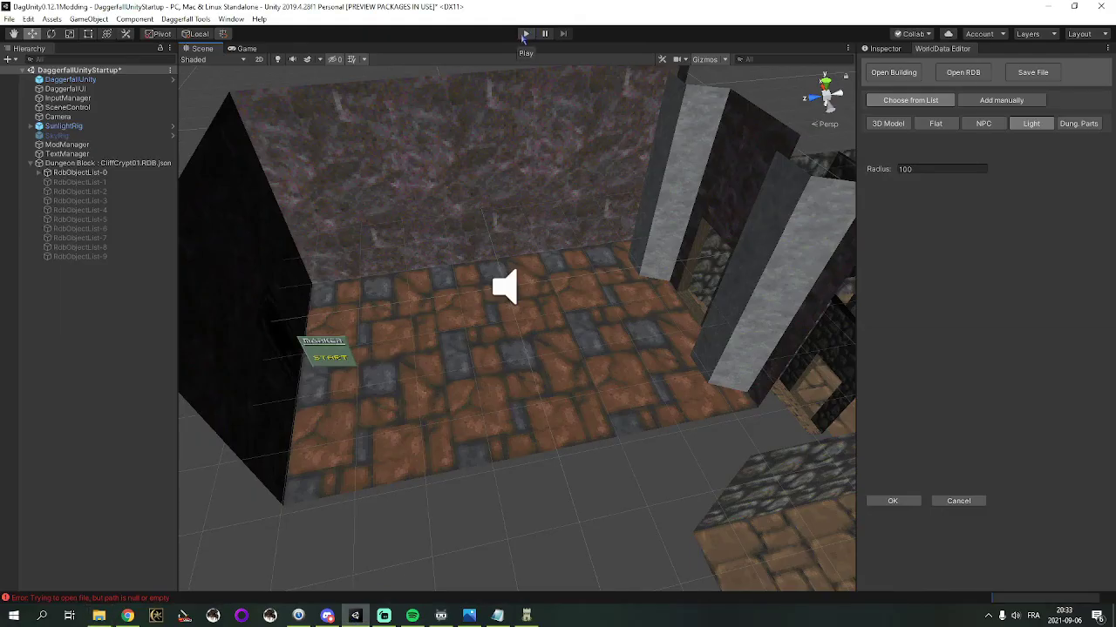
click(523, 37)
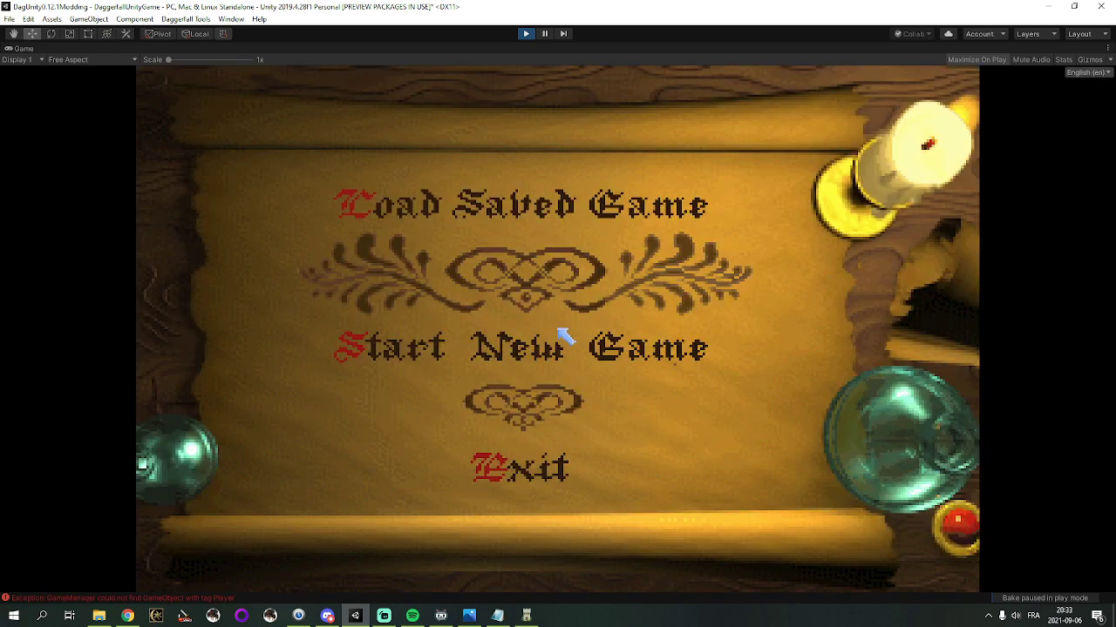
click(514, 203)
click(396, 190)
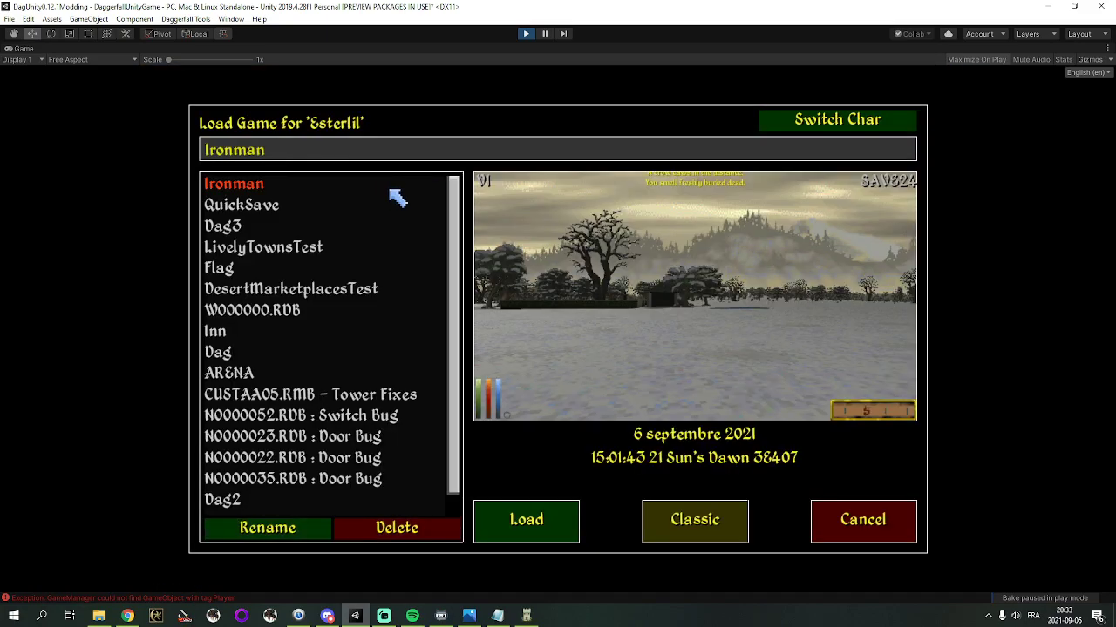
click(540, 521)
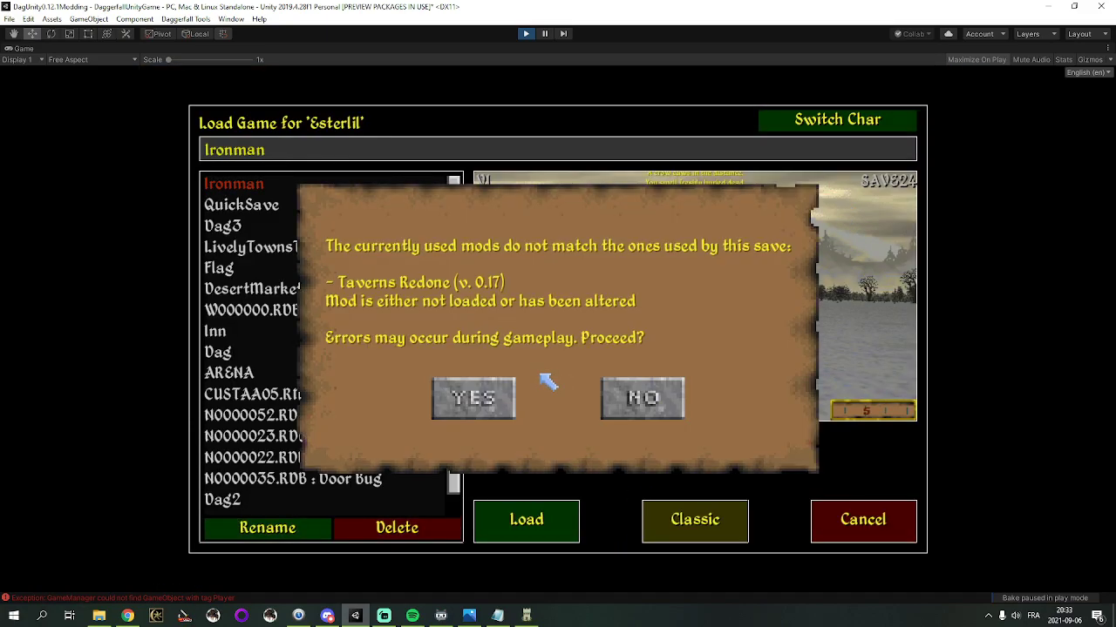
click(482, 394)
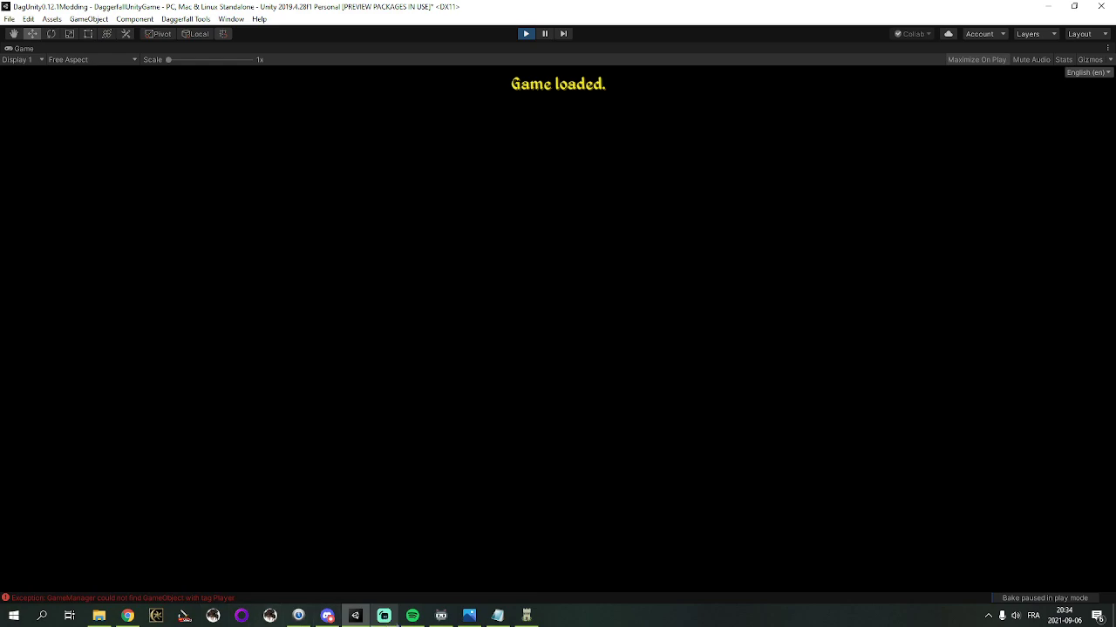
Switch to Streamlabs OBS, unmute Desktop Audio in the mixer, and return to the running game in Unity
click(412, 615)
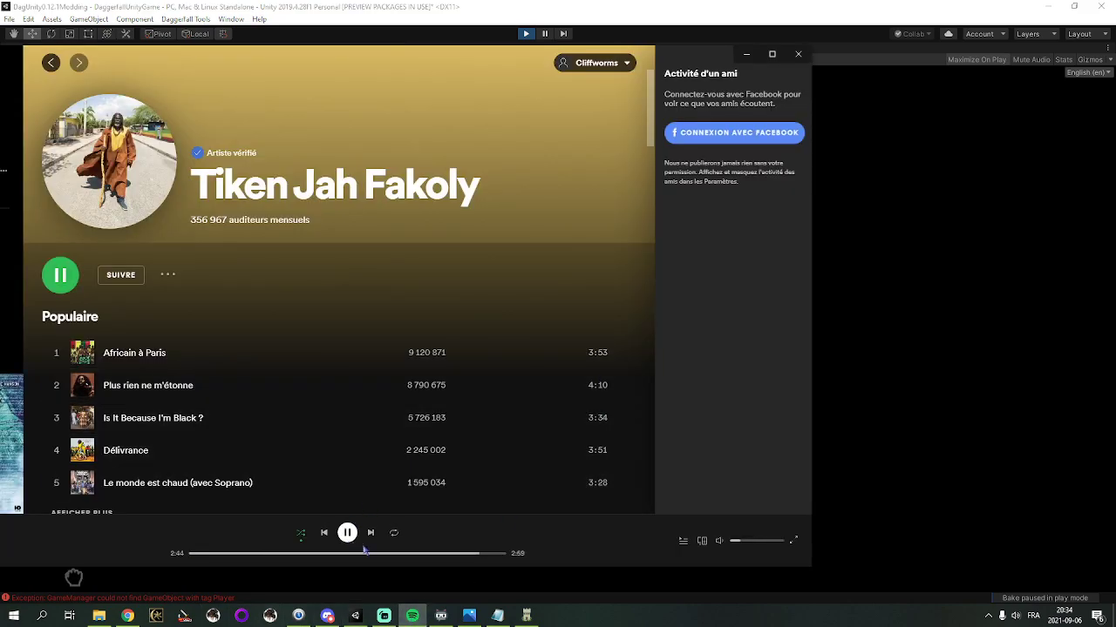
click(384, 615)
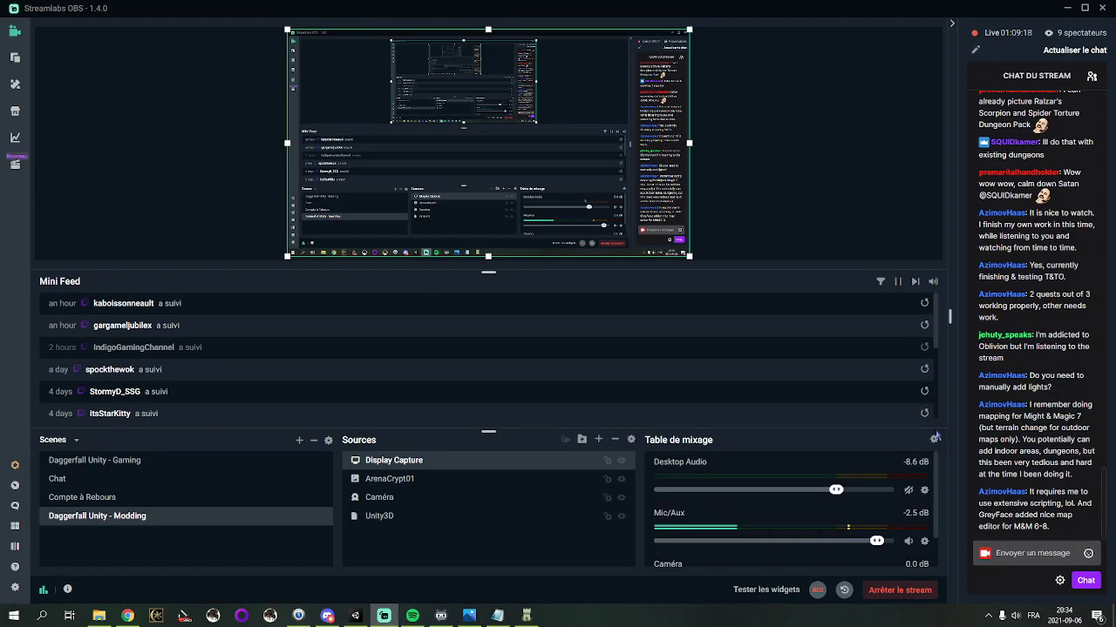
click(911, 490)
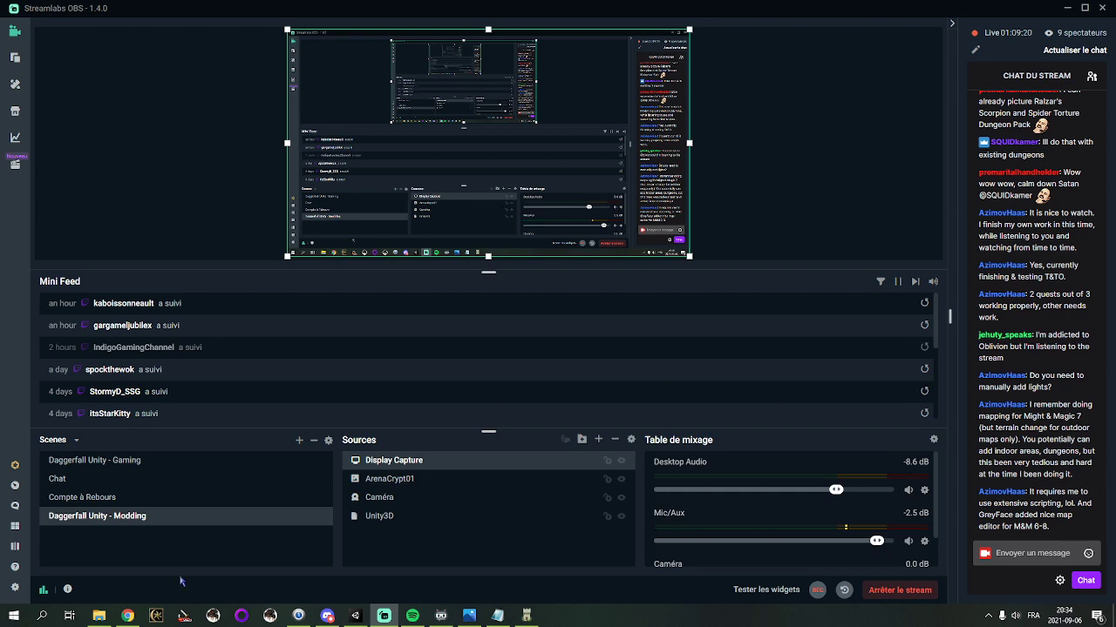
click(355, 615)
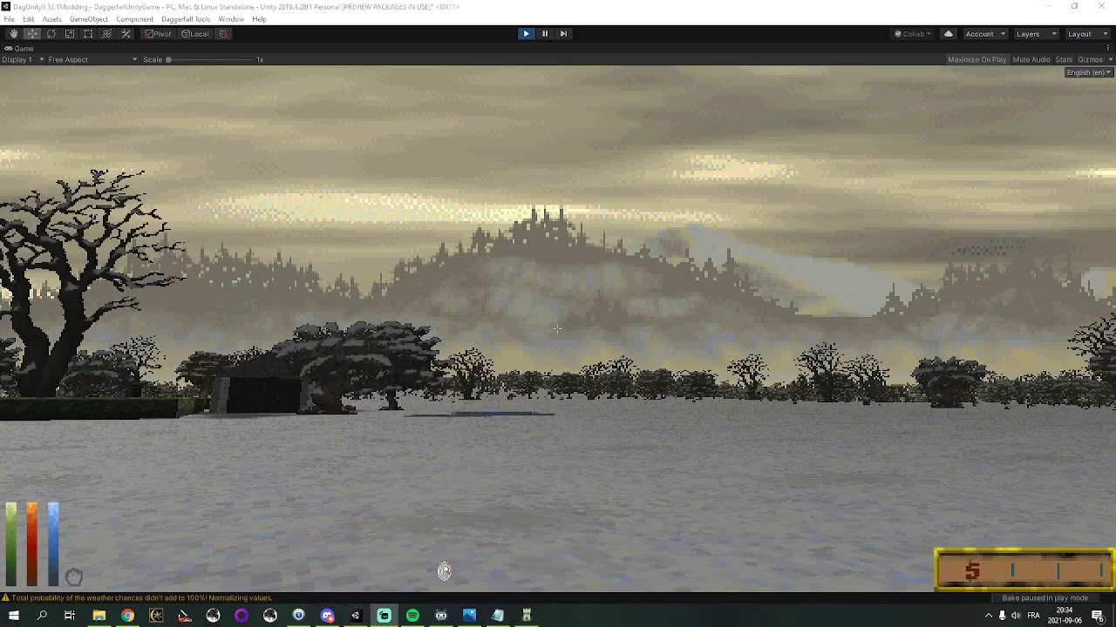
Set the in-game sound and music volumes to a little under a third and resume the game
key(Escape)
click(461, 238)
click(460, 260)
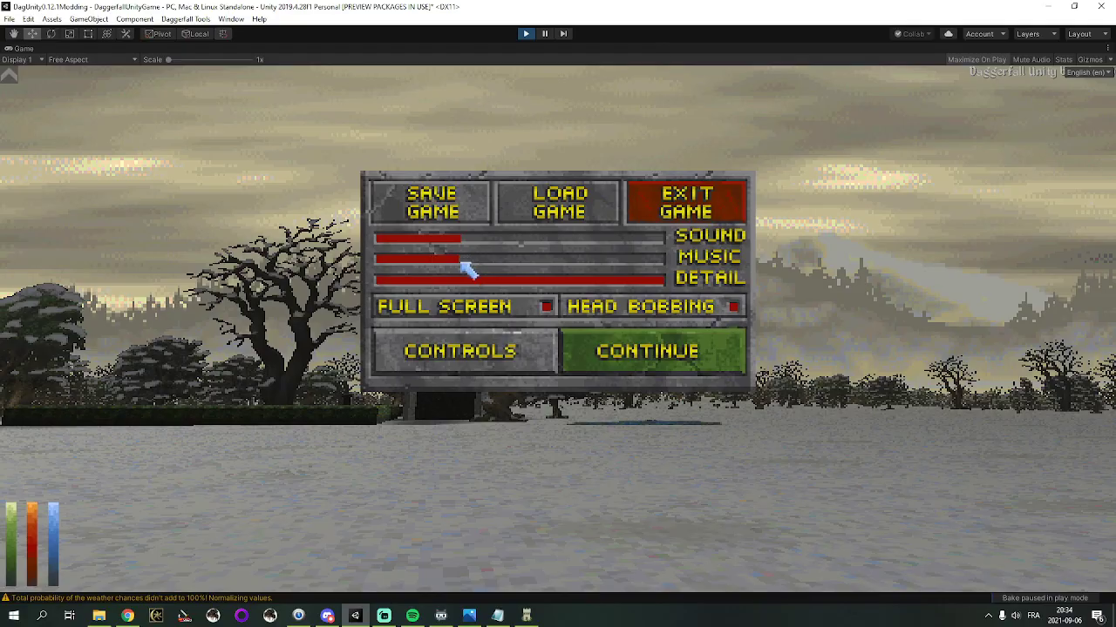
click(600, 352)
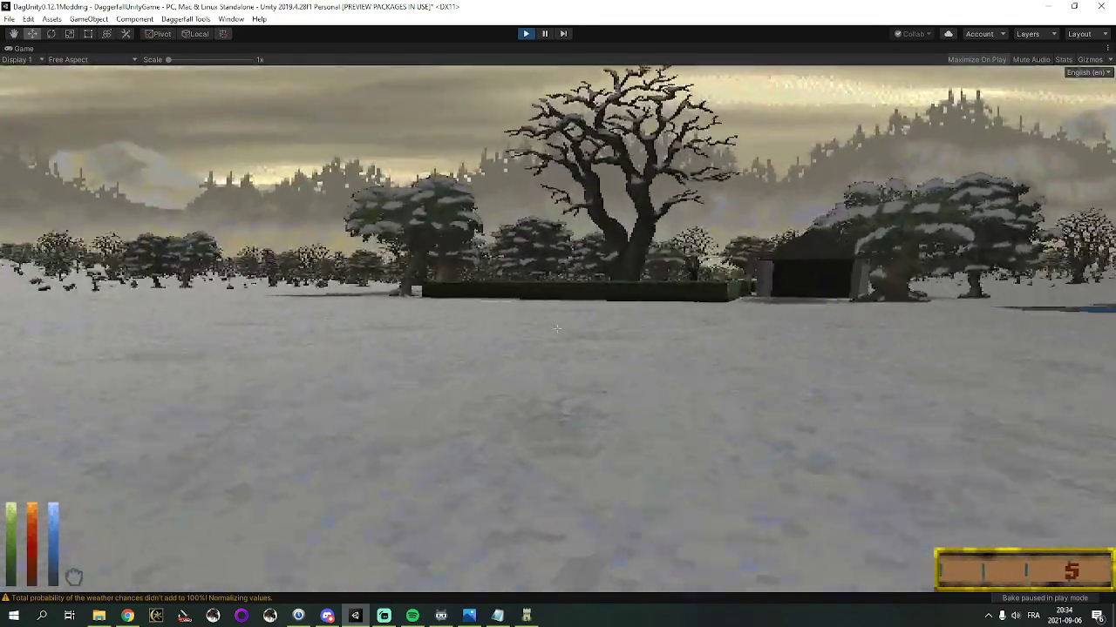
Walk across the snowy graveyard and around the stone mausoleum to its entrance door
key(w)
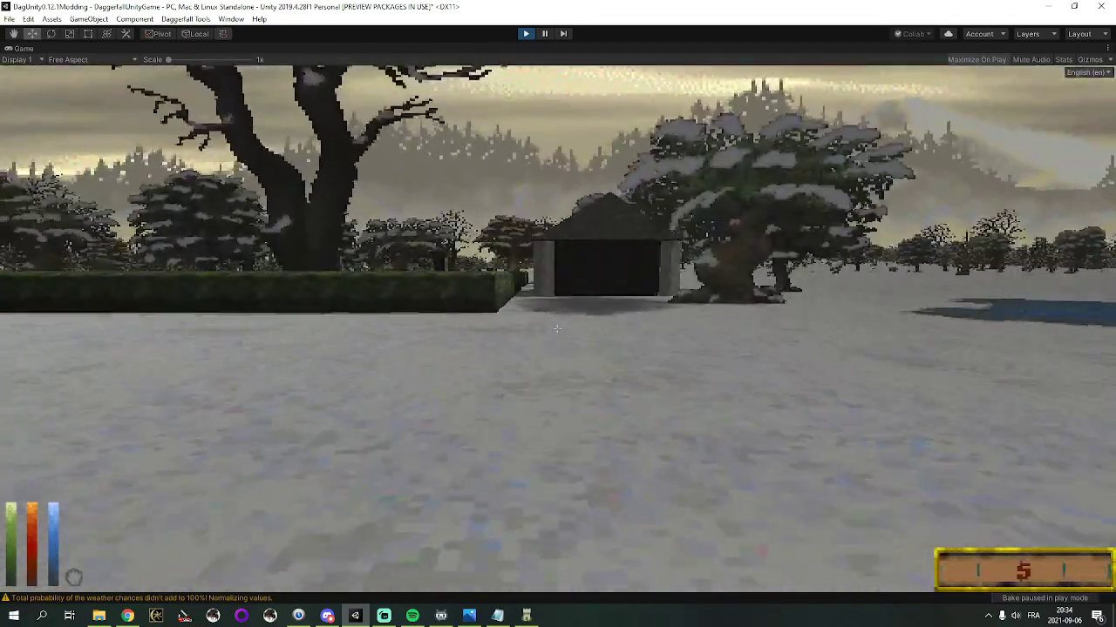
key(w)
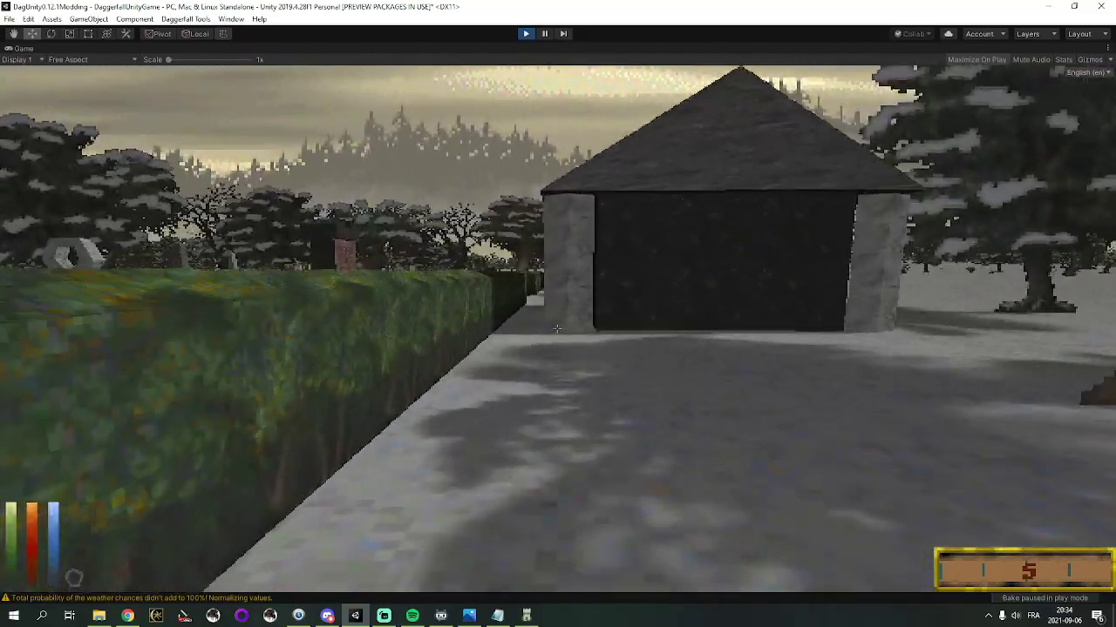
key(w)
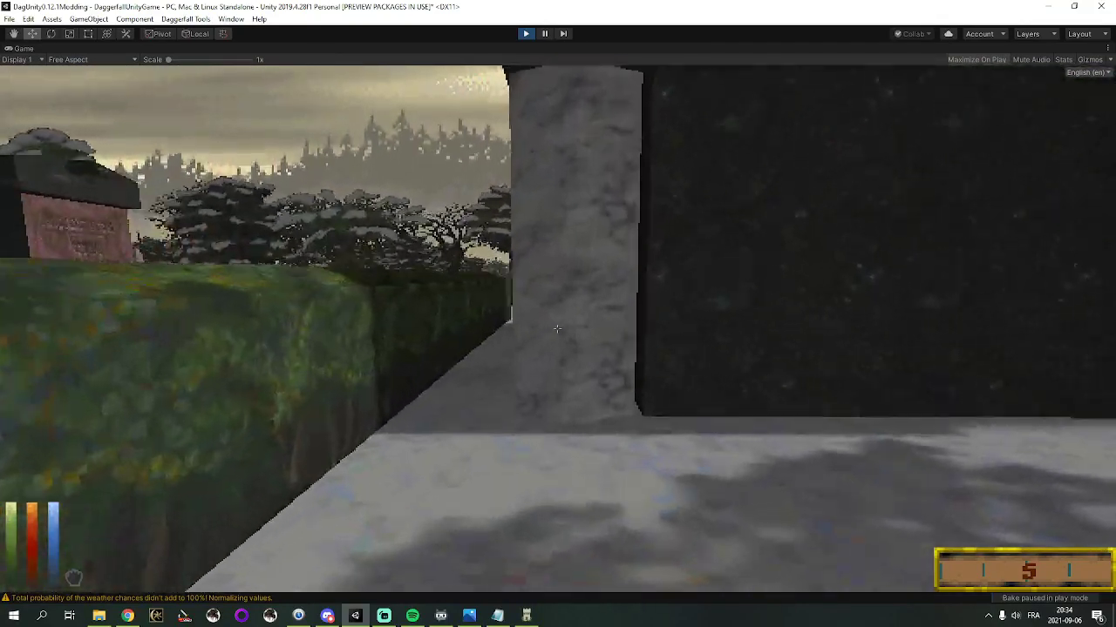
key(w)
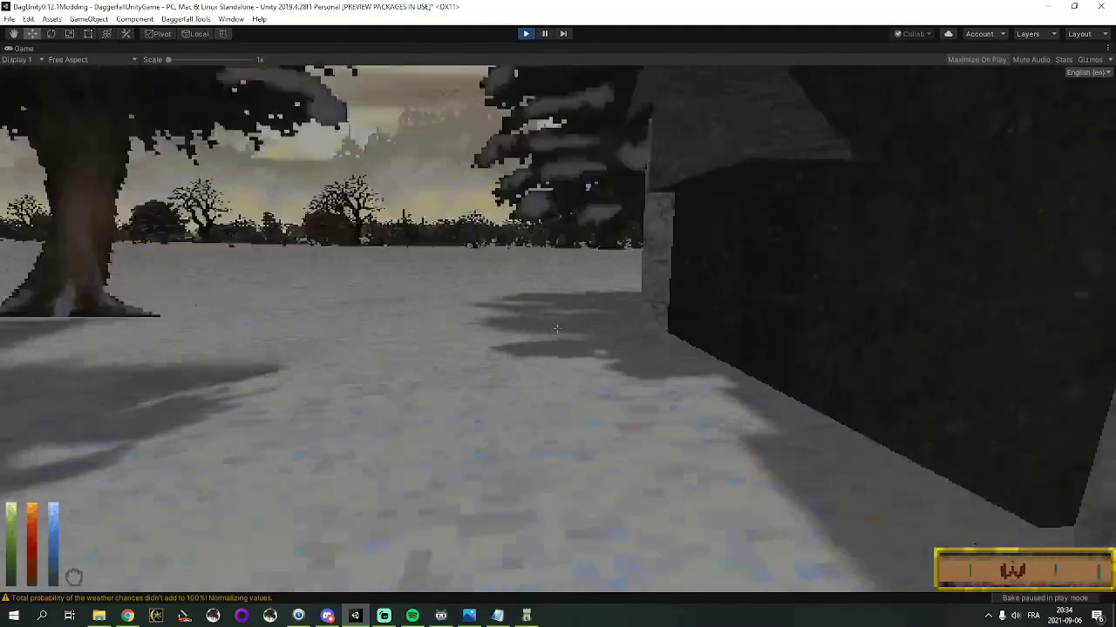
key(w)
Save the game in front of the mausoleum door, overwriting the Ironman save
key(Escape)
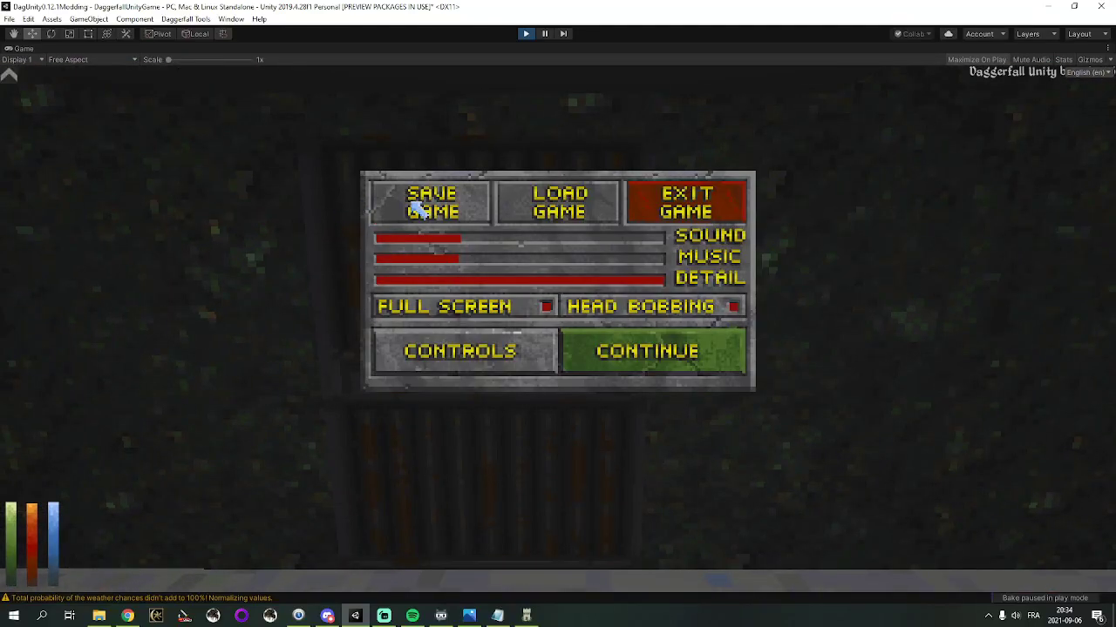
click(416, 207)
click(547, 510)
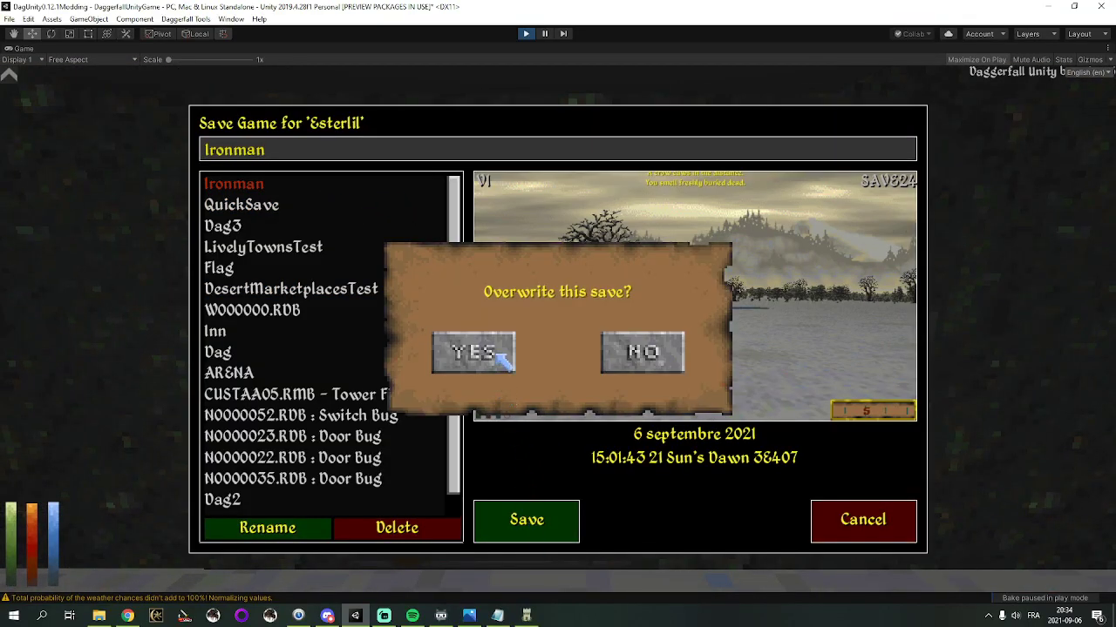
click(501, 356)
Approach the mausoleum's barred door and enter the dungeon through it
key(w)
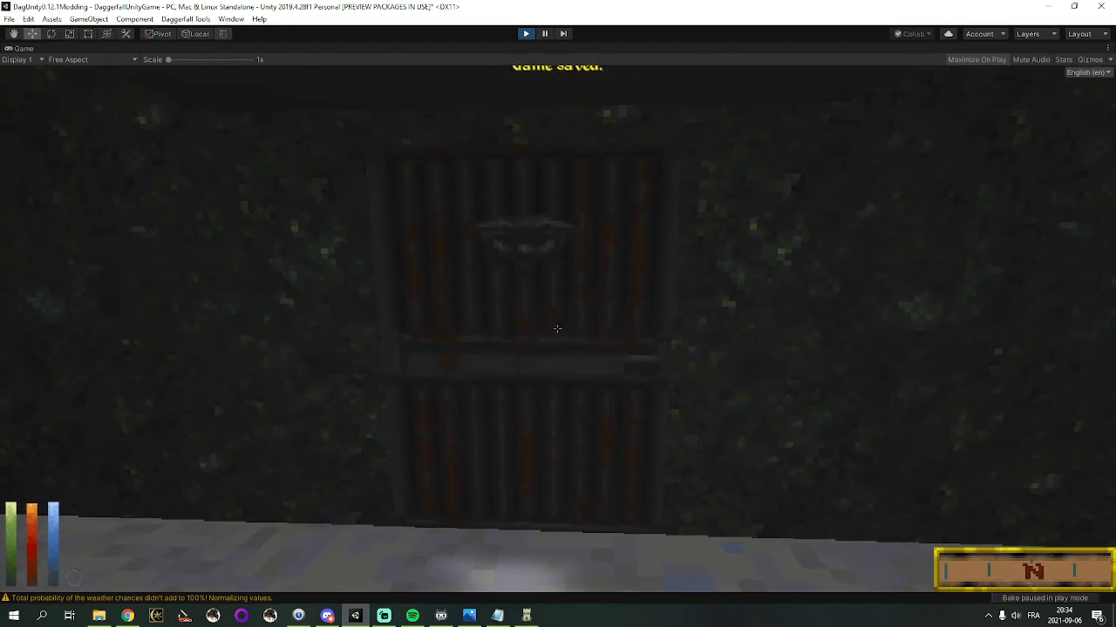
key(w)
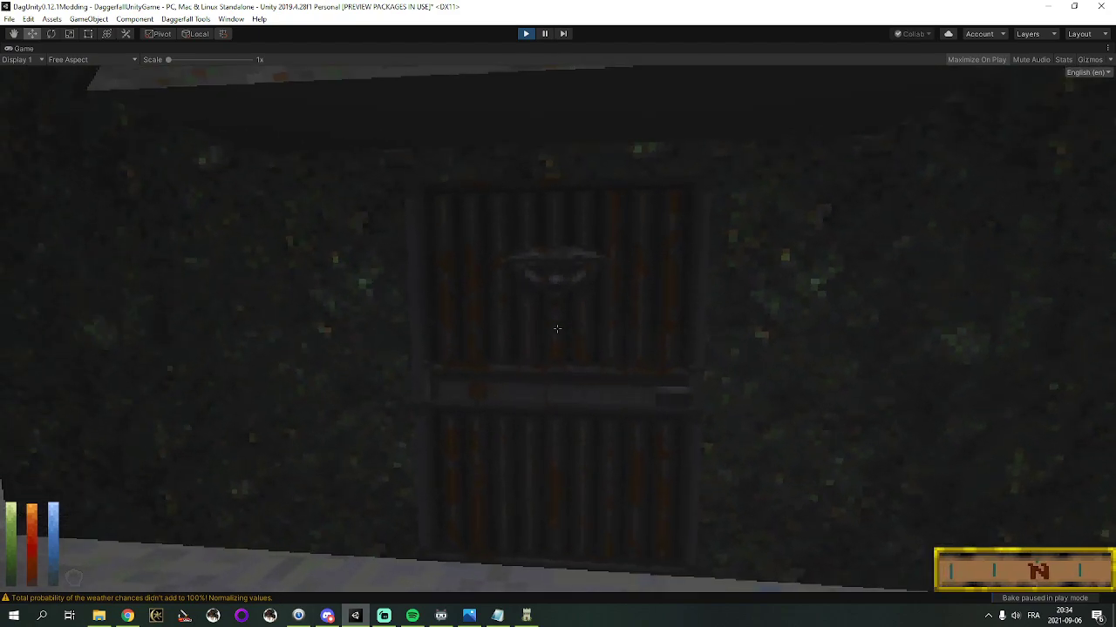
click(557, 328)
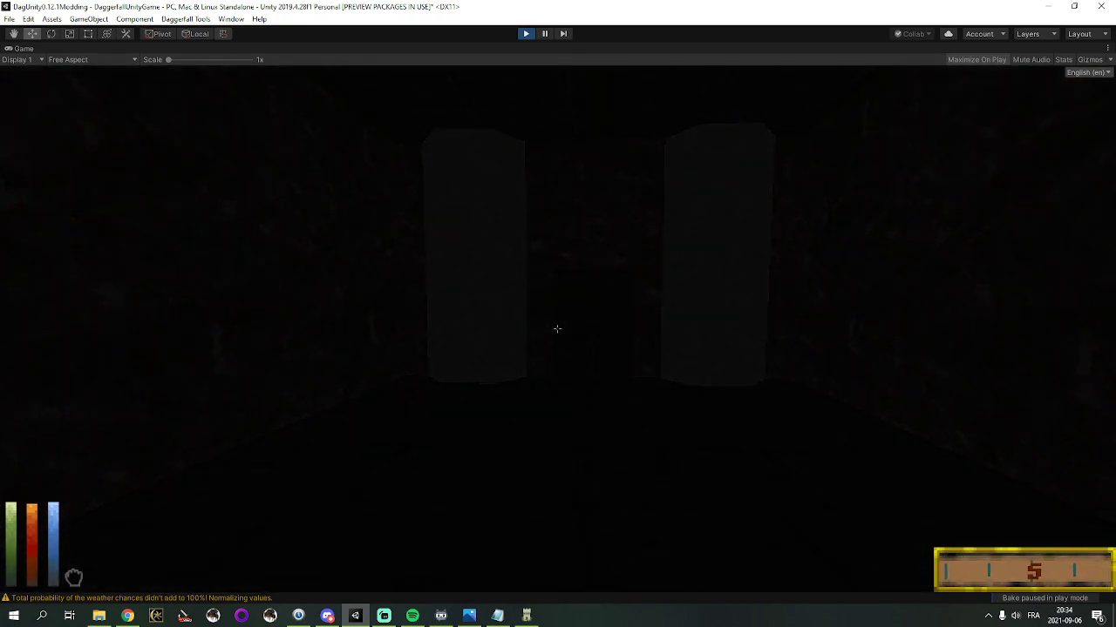
Inspect the dungeon's entrance room and walk forward between its two pillars into the custom block
mouse_move(557, 329)
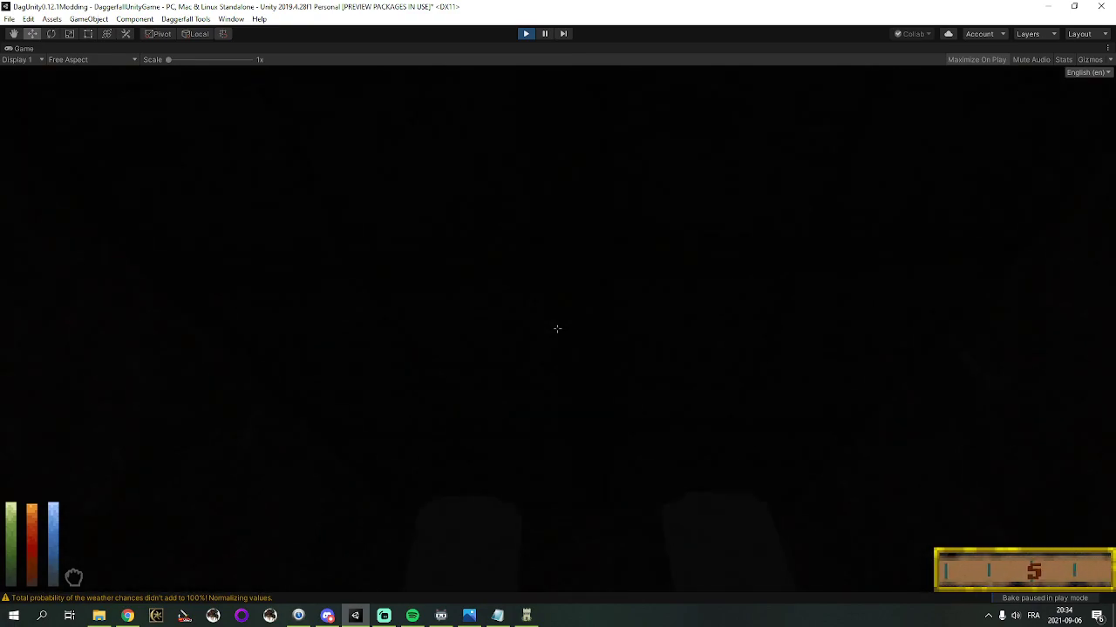
key(Escape)
key(Escape)
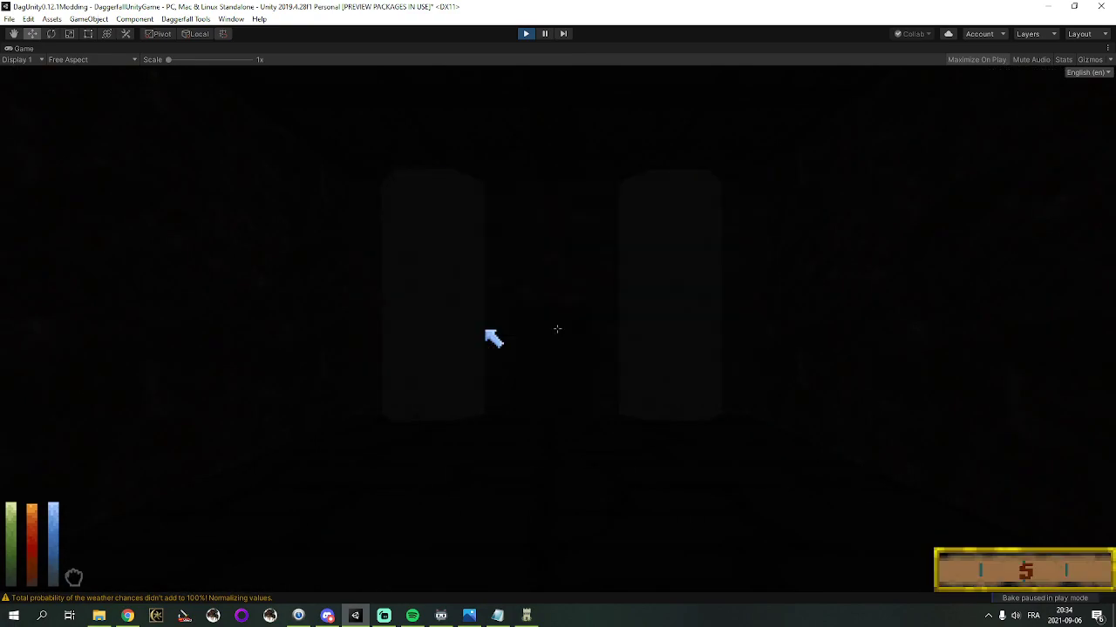
click(493, 334)
key(w)
key(w)
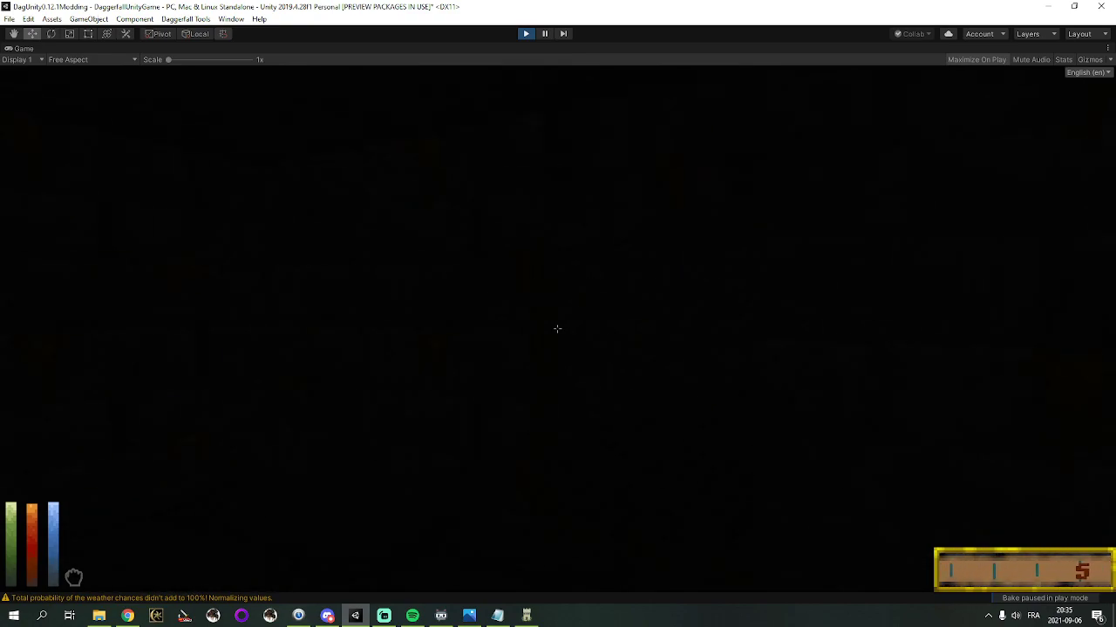
Lower the in-game sound volume to about a tenth and resume exploring the dungeon
key(Escape)
click(406, 238)
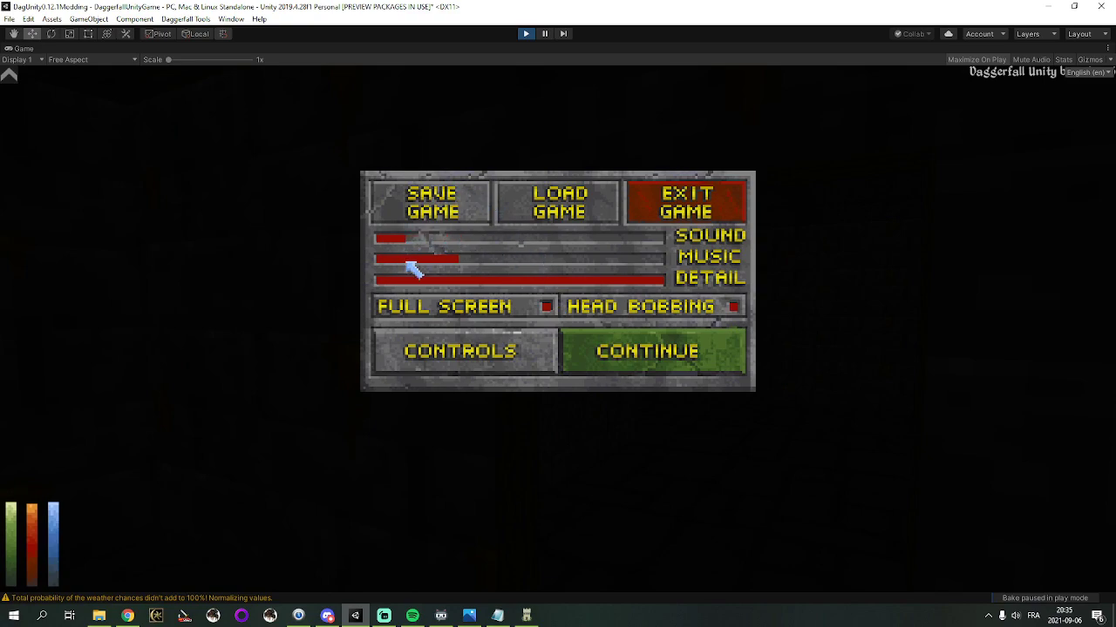
click(650, 355)
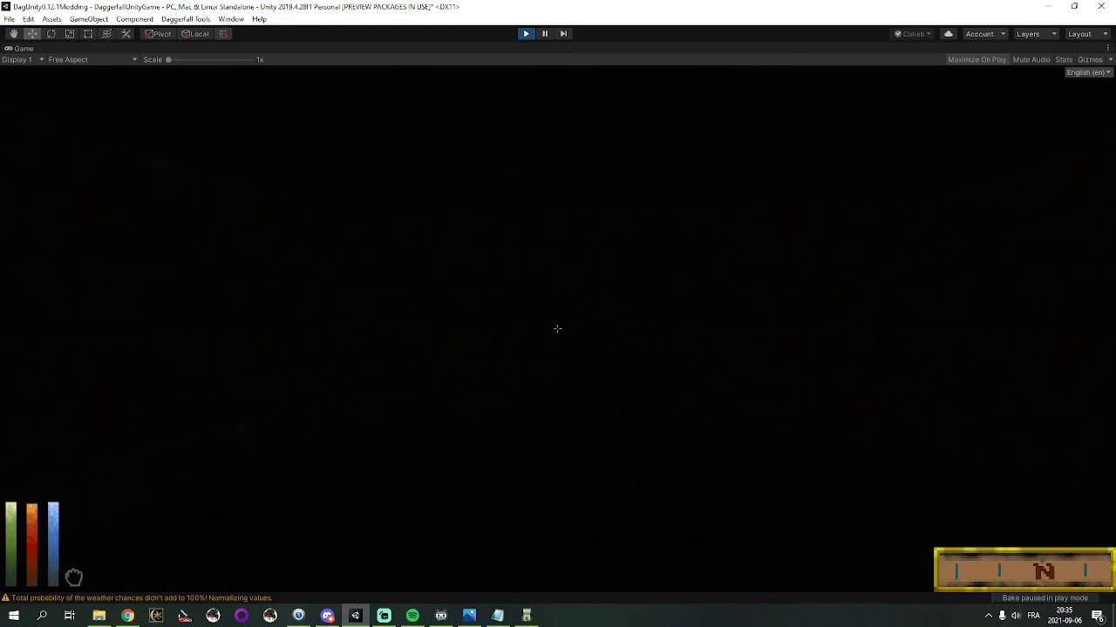
Turn around in all directions inside the dungeon to inspect the custom block's interior and lighting
key(Left)
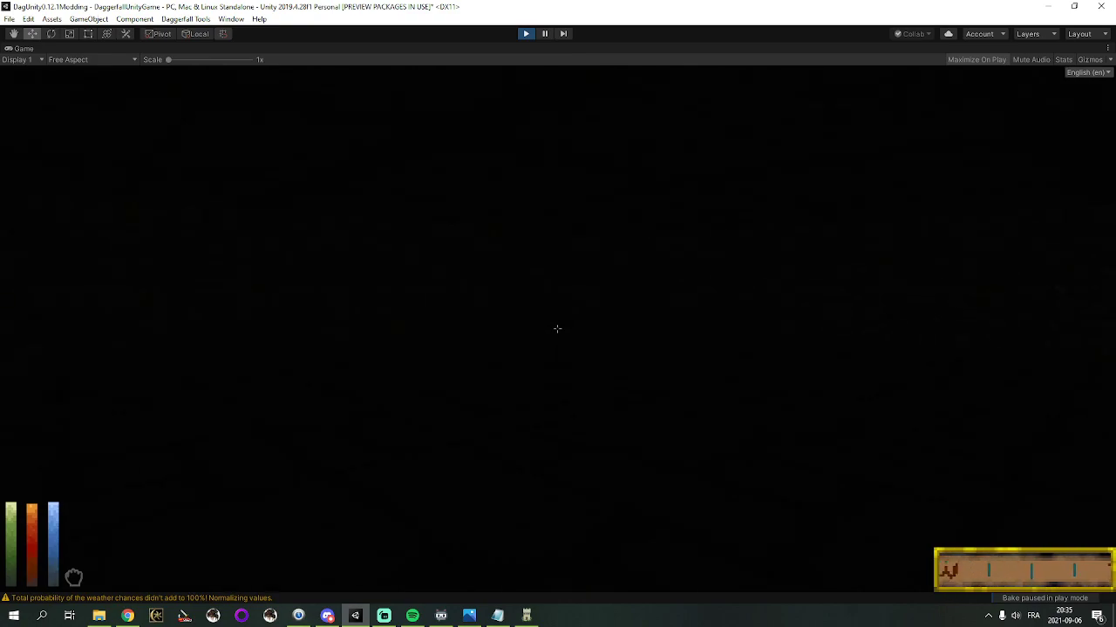
key(Left)
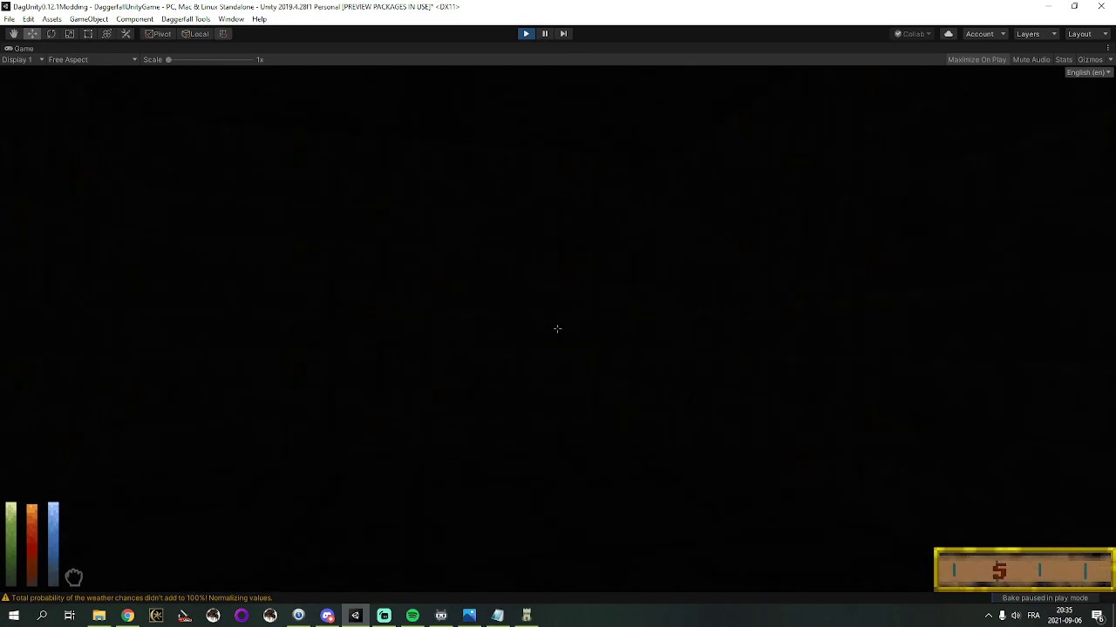
key(Left)
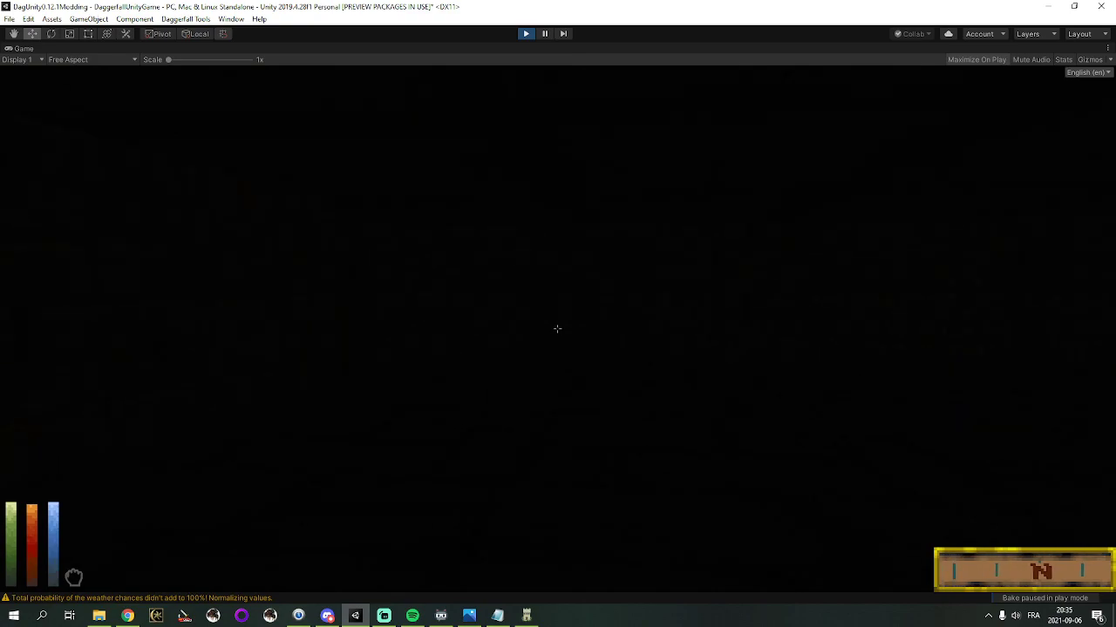
key(Left)
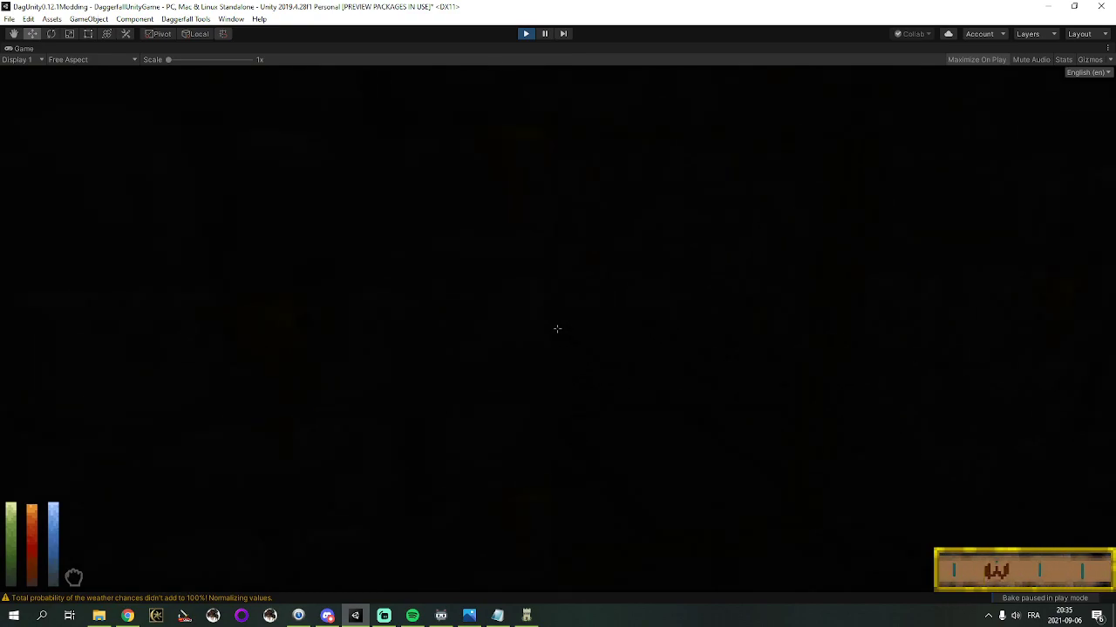
key(Left)
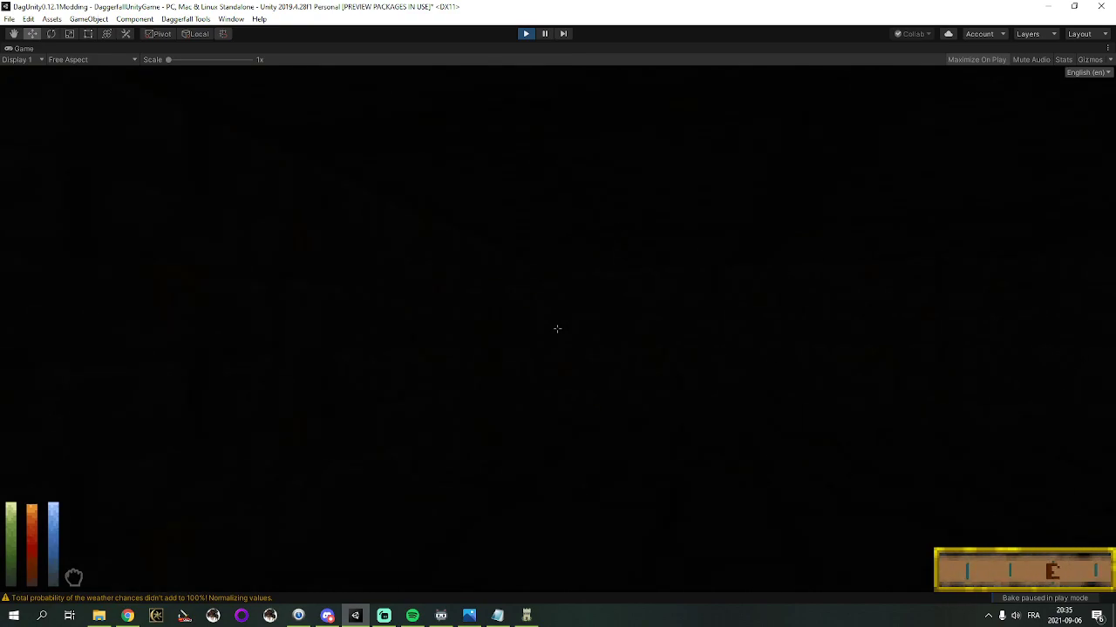
Exit the running game and return to the scene view in front of the entrance room's two pillars
key(Escape)
click(690, 189)
click(451, 358)
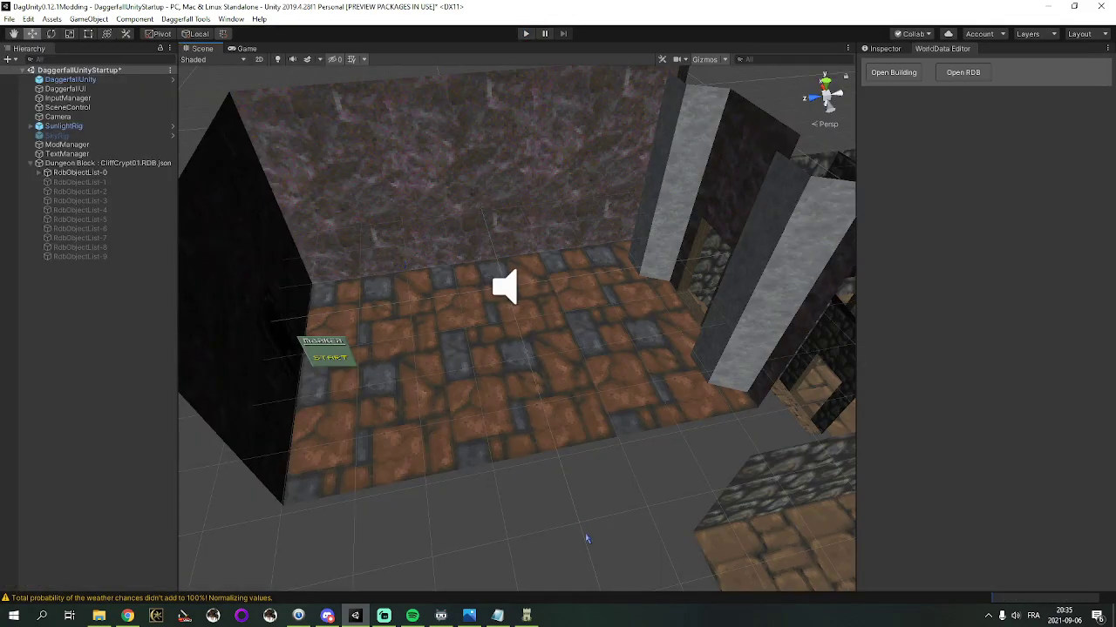
right_drag(525, 419, 851, 323)
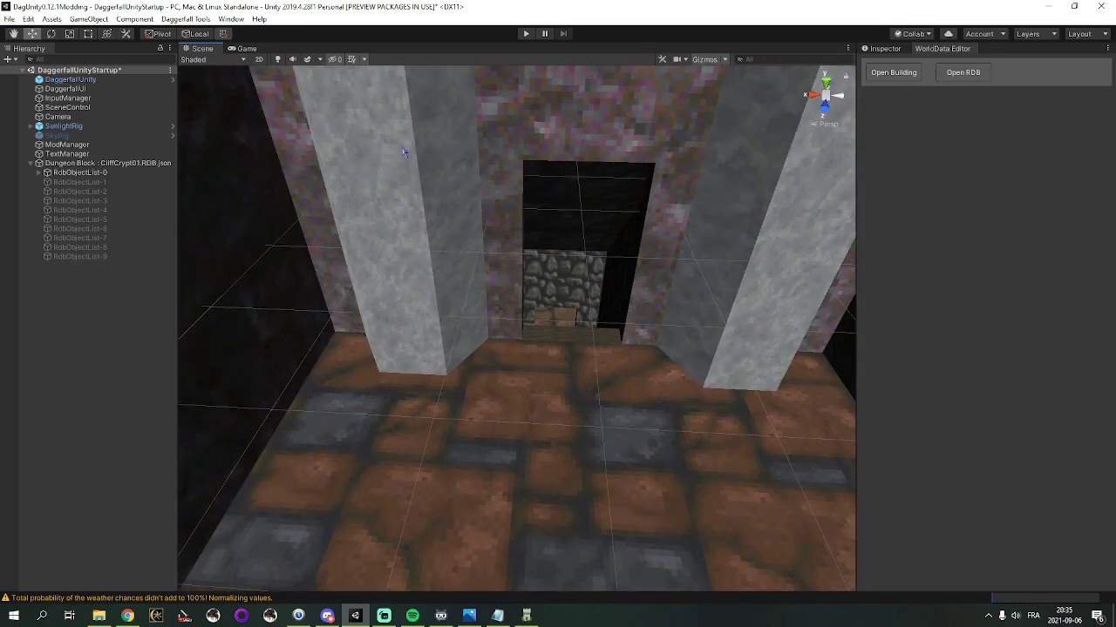
Reopen the dungeon block CliffCrypt01.RDB.json in the WorldData Editor
click(894, 71)
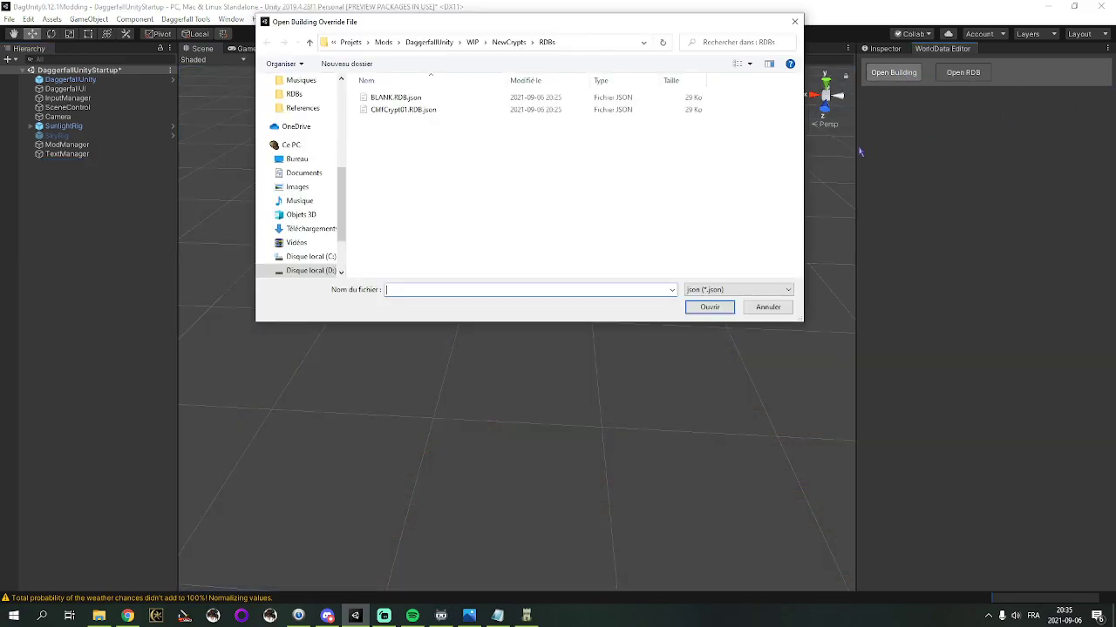
click(794, 21)
click(963, 72)
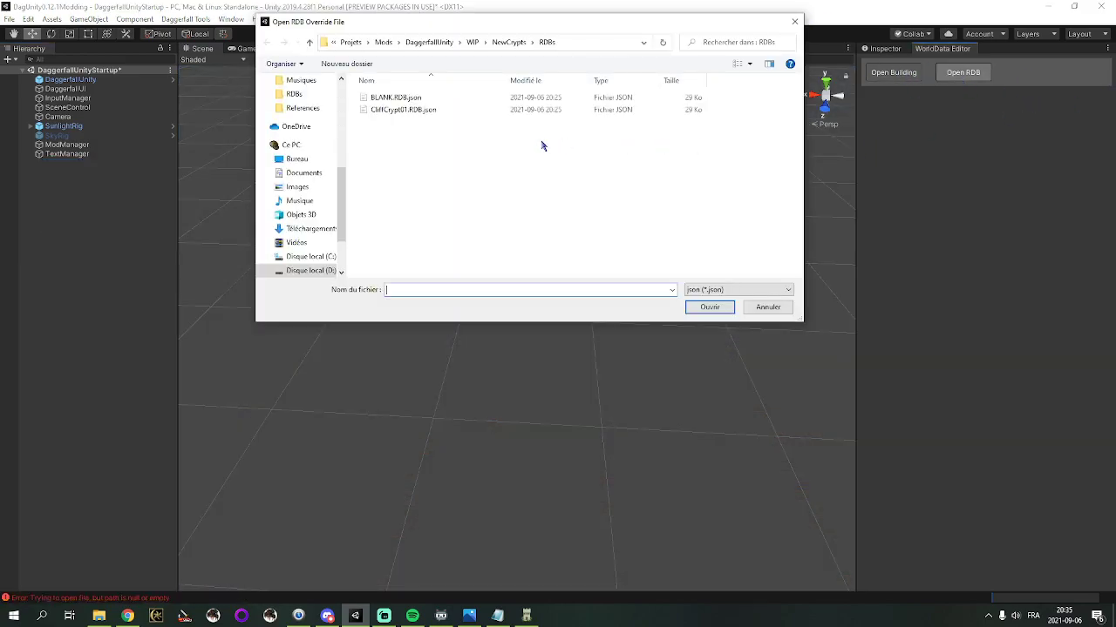
double_click(408, 110)
right_drag(655, 319, 589, 268)
Display object list 0, add a light to the block, and position it in the entrance room
click(967, 100)
click(976, 134)
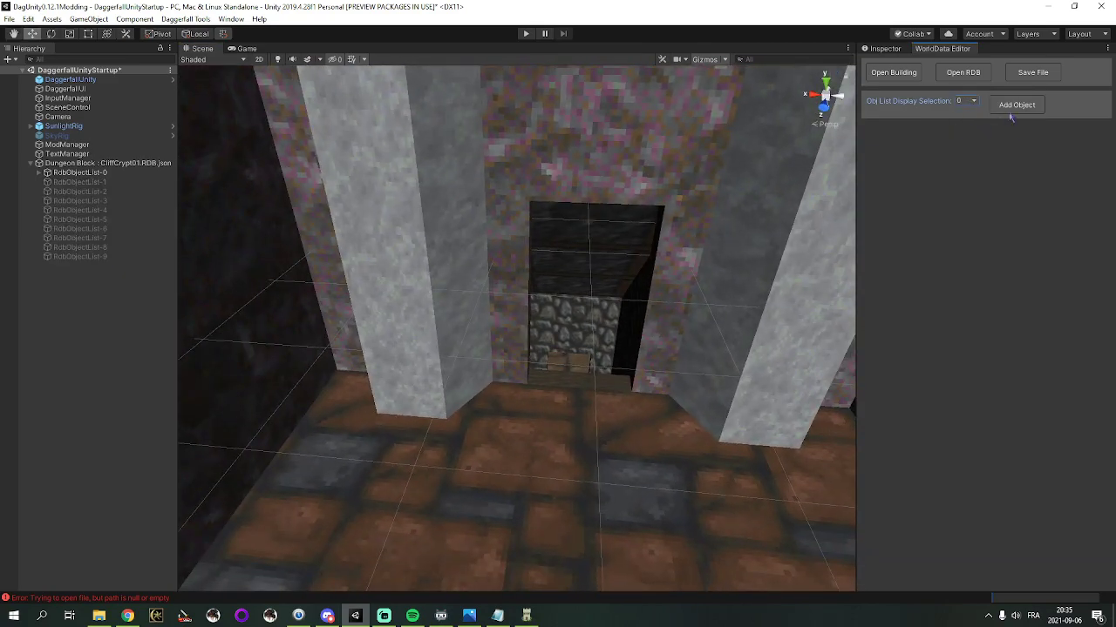
click(1017, 106)
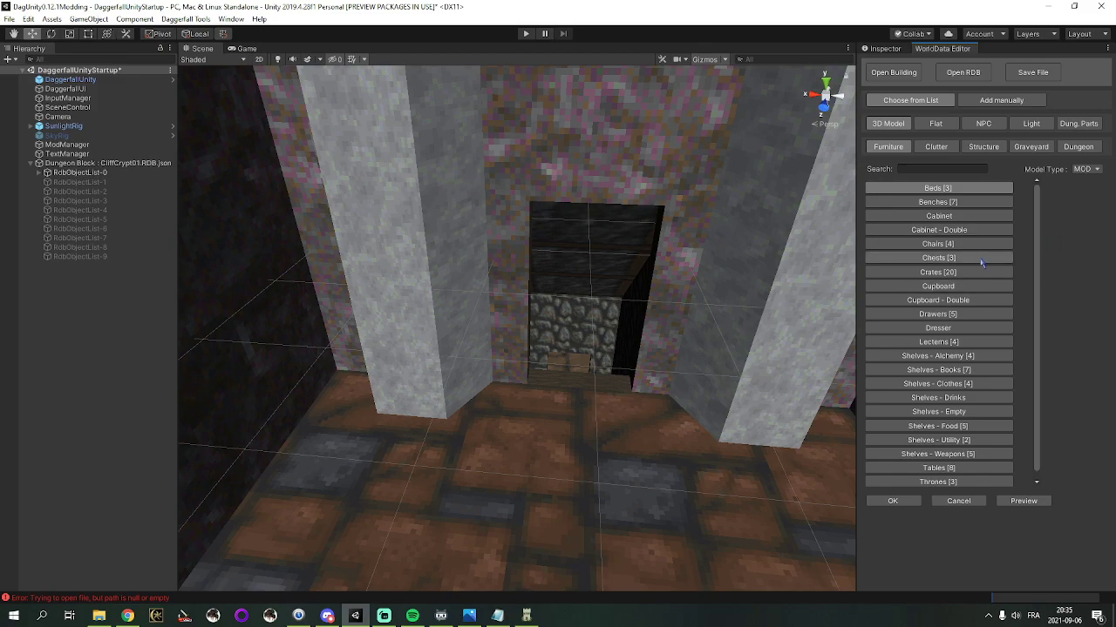
click(1021, 127)
click(982, 126)
click(893, 126)
click(931, 128)
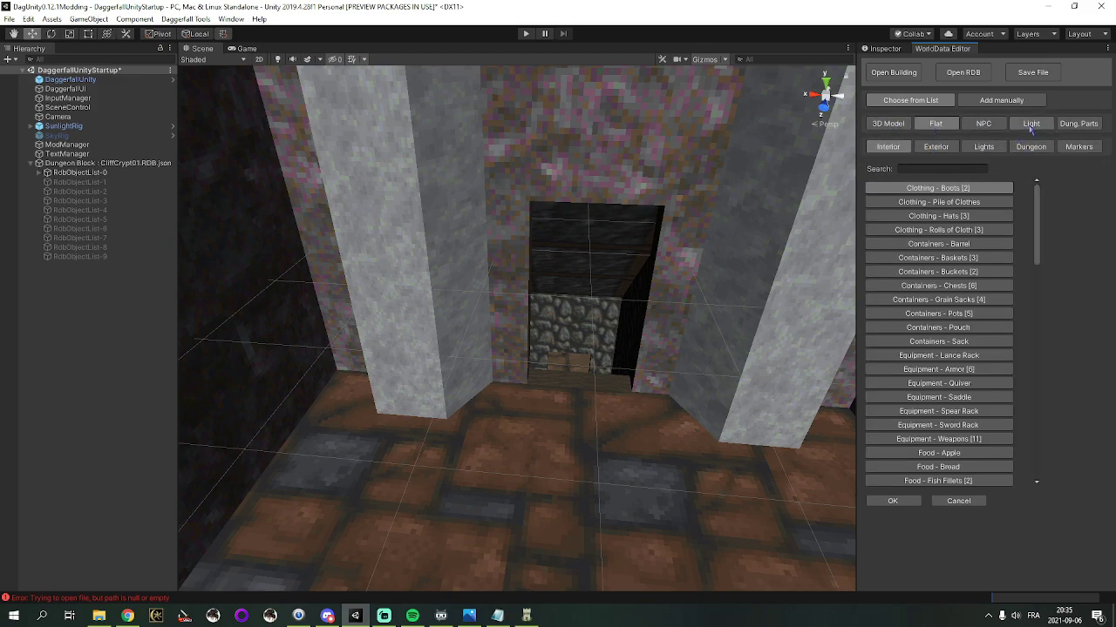
click(1031, 123)
click(882, 503)
alt+drag(650, 397, 448, 406)
drag(652, 313, 427, 293)
Add a second light with radius 100 in the large brown-floored room and raise it above the floor
right_drag(477, 345, 577, 310)
key(s)
click(1013, 105)
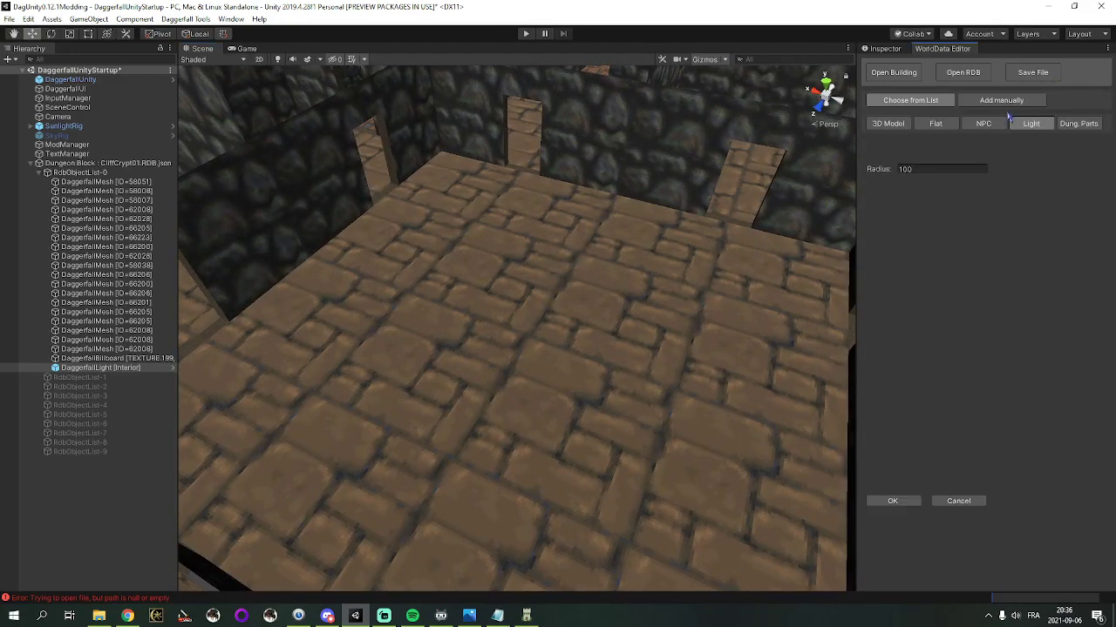
click(893, 501)
drag(572, 384, 580, 281)
Add a third light near the red-floored rooms and move it to about X -0.35, Y -6.95, Z -31.1
right_drag(586, 292, 913, 322)
click(497, 113)
right_drag(496, 113, 614, 105)
click(1015, 105)
click(893, 504)
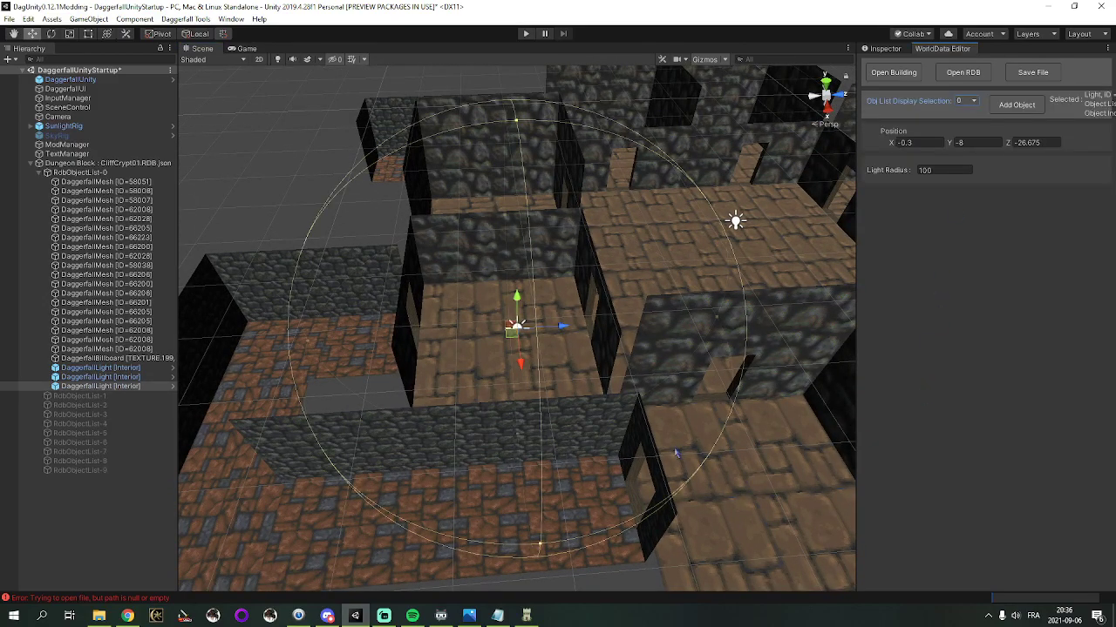
drag(494, 342, 386, 311)
right_drag(386, 312, 645, 261)
key(w)
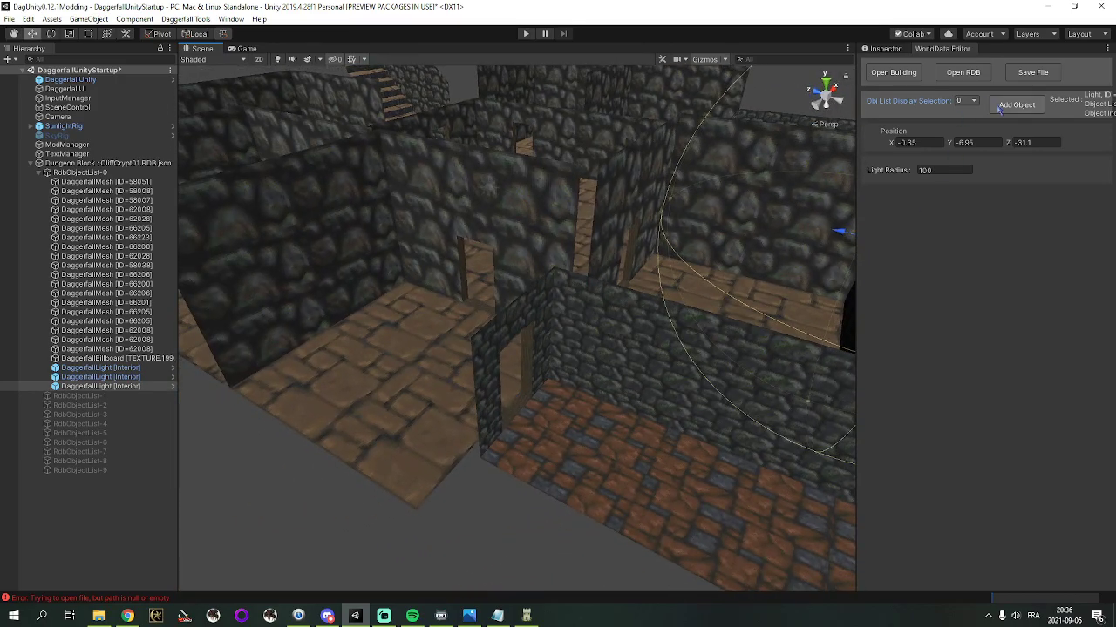
Add a fourth light to the block, adjust its position above the room floor, and deselect it
click(1017, 104)
click(894, 504)
drag(513, 338, 529, 399)
drag(534, 361, 533, 319)
key(a)
right_drag(535, 319, 591, 288)
drag(589, 286, 571, 267)
right_drag(571, 267, 563, 137)
key(s)
click(571, 143)
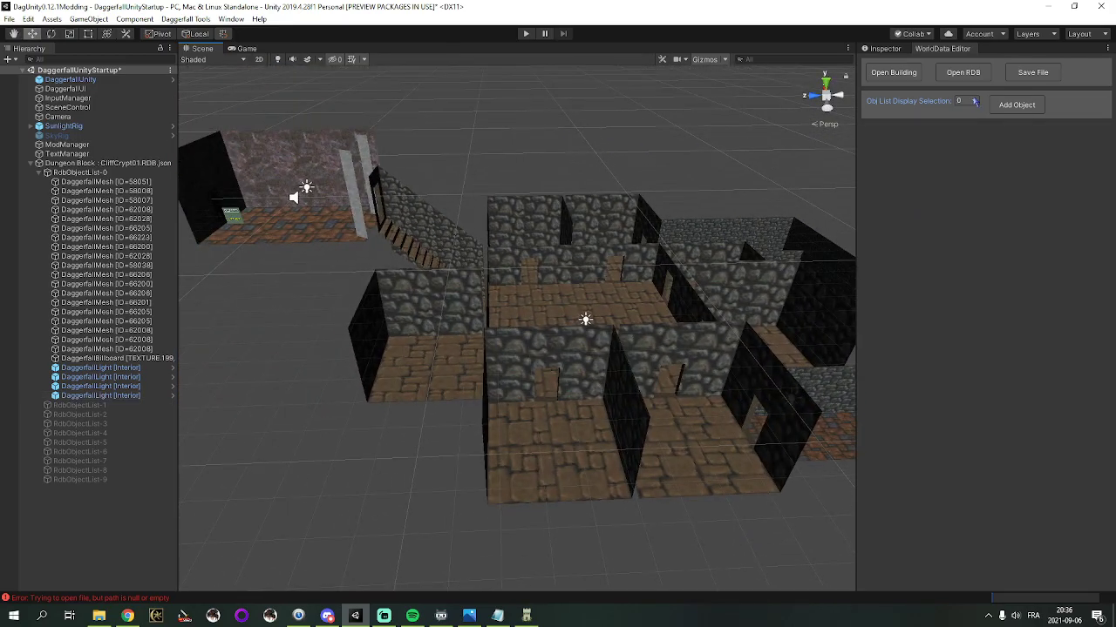
Start saving the block file and browse on drive D: to Jeux, The Elder Scrolls, DagUnity0.12.1Modding
click(1032, 72)
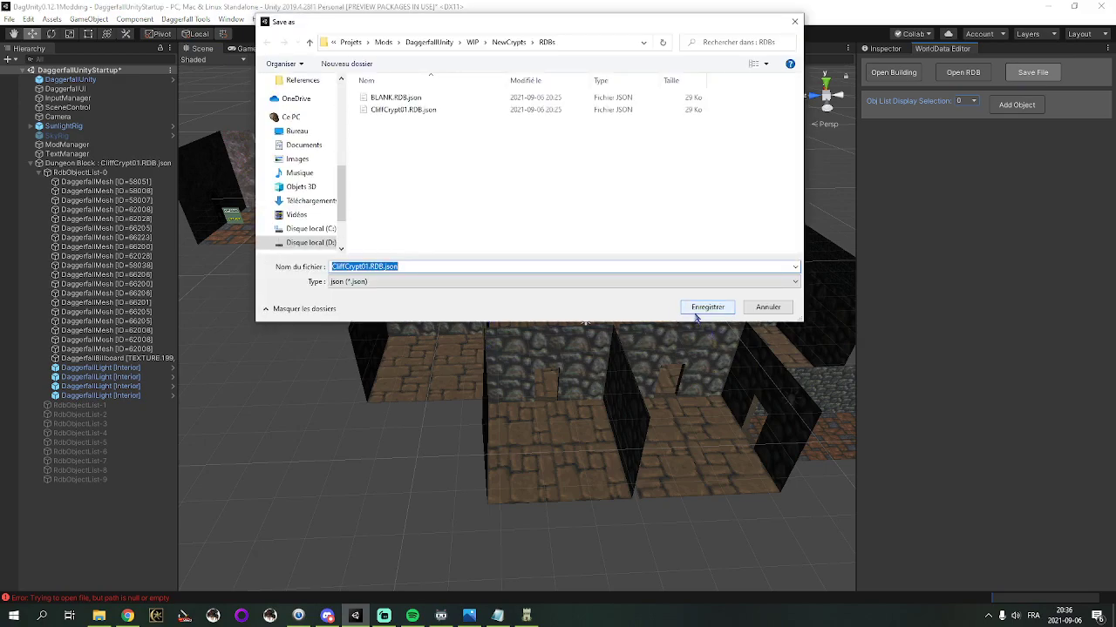
drag(339, 178, 339, 189)
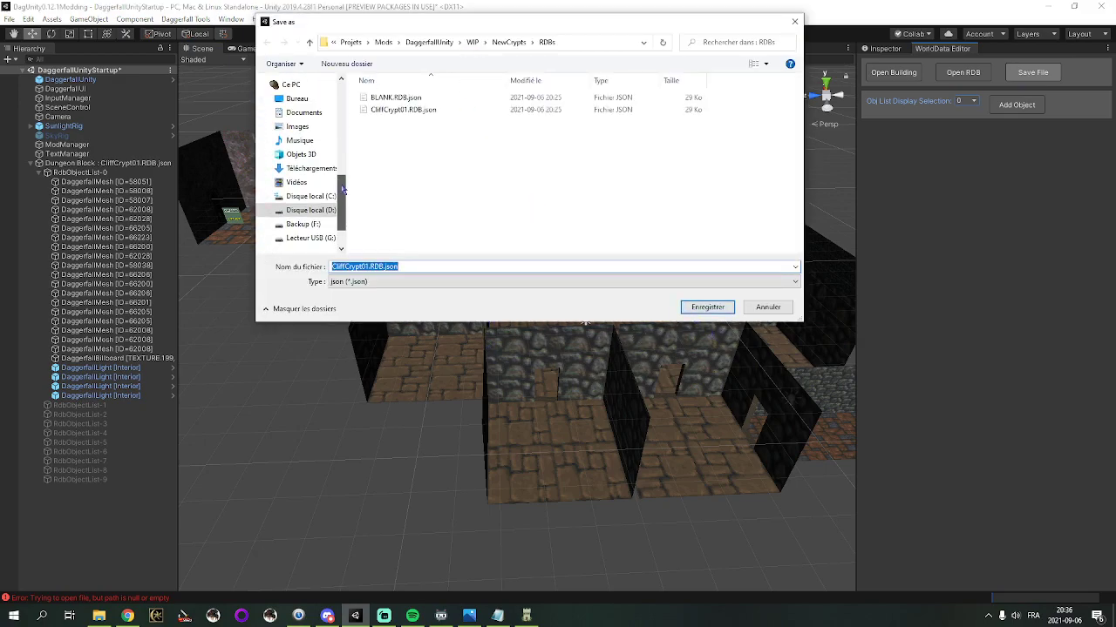
click(310, 210)
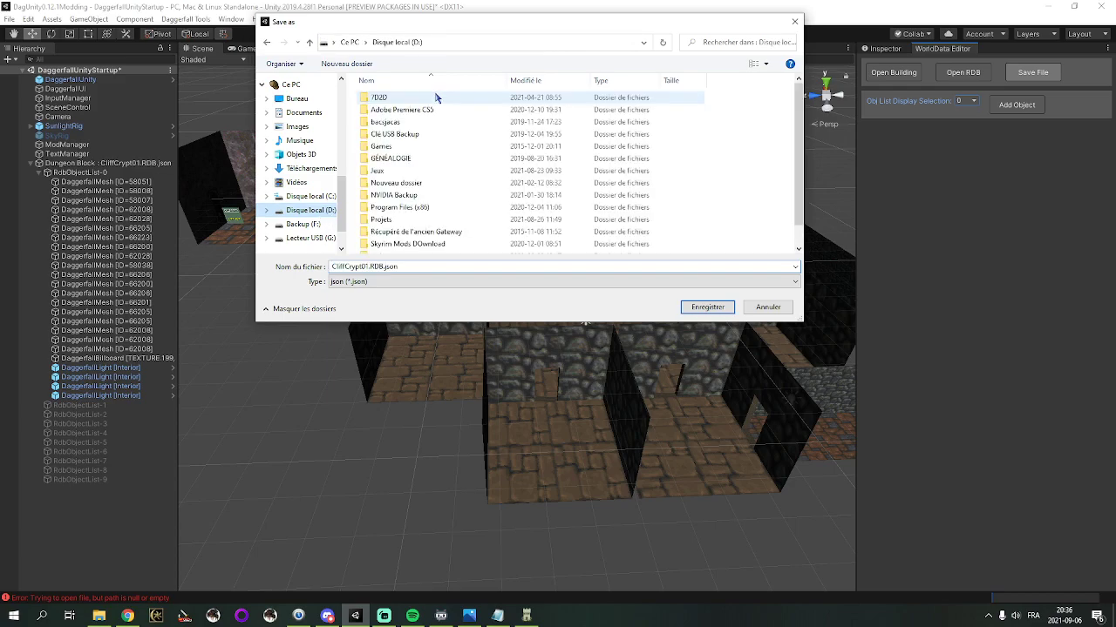
double_click(381, 181)
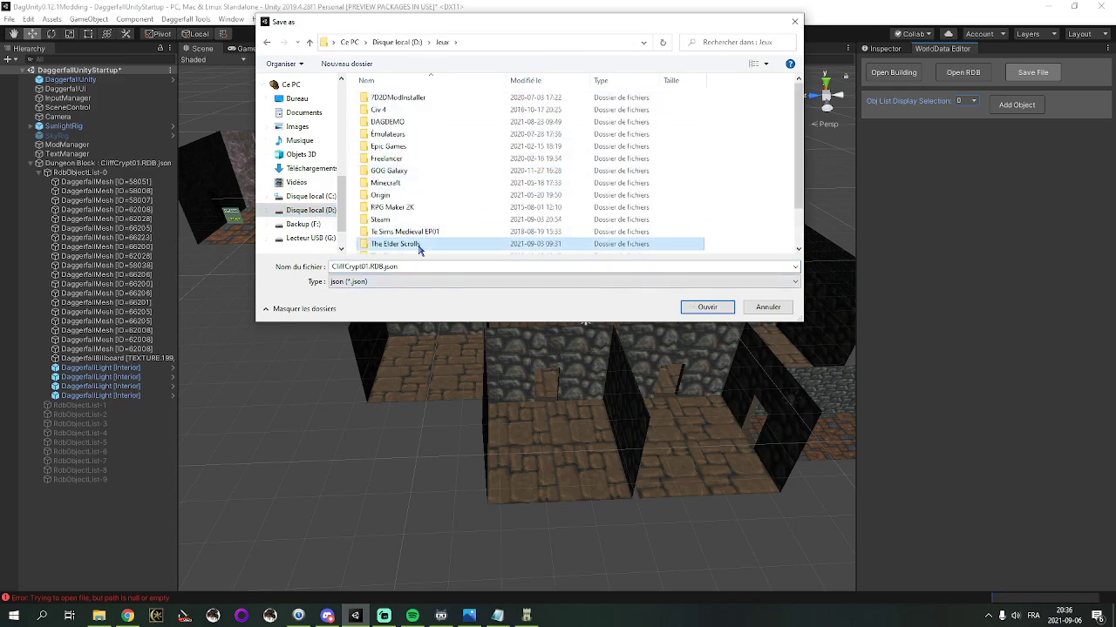
double_click(418, 244)
click(422, 135)
double_click(422, 135)
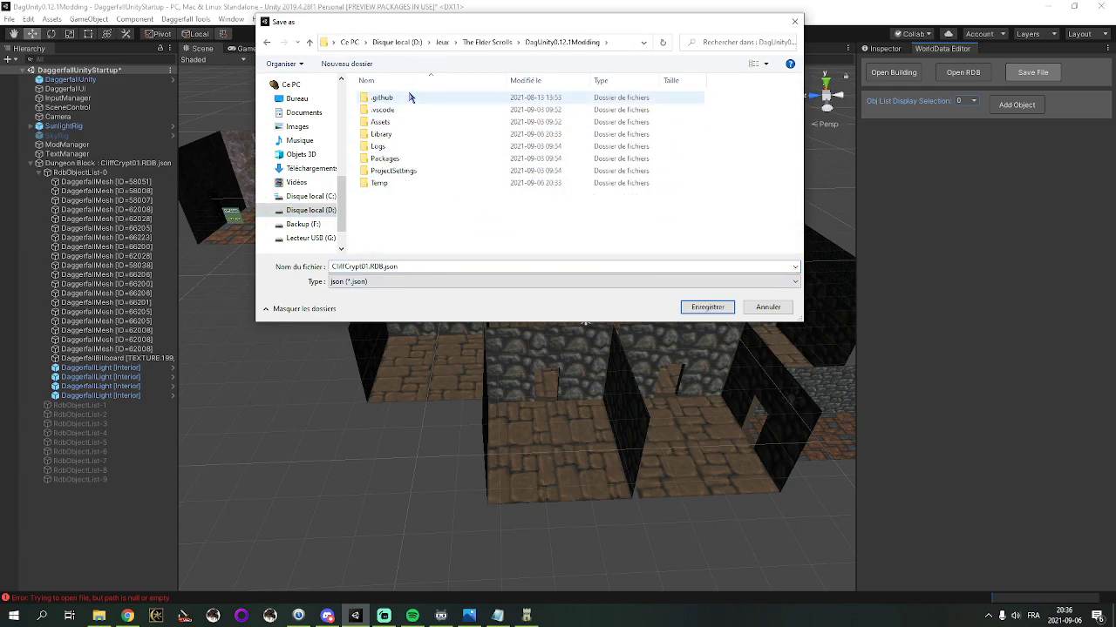
Save the block as CliffCrypt01.RDB.json in Assets/StreamingAssets/WorldData, replacing the existing file
double_click(399, 119)
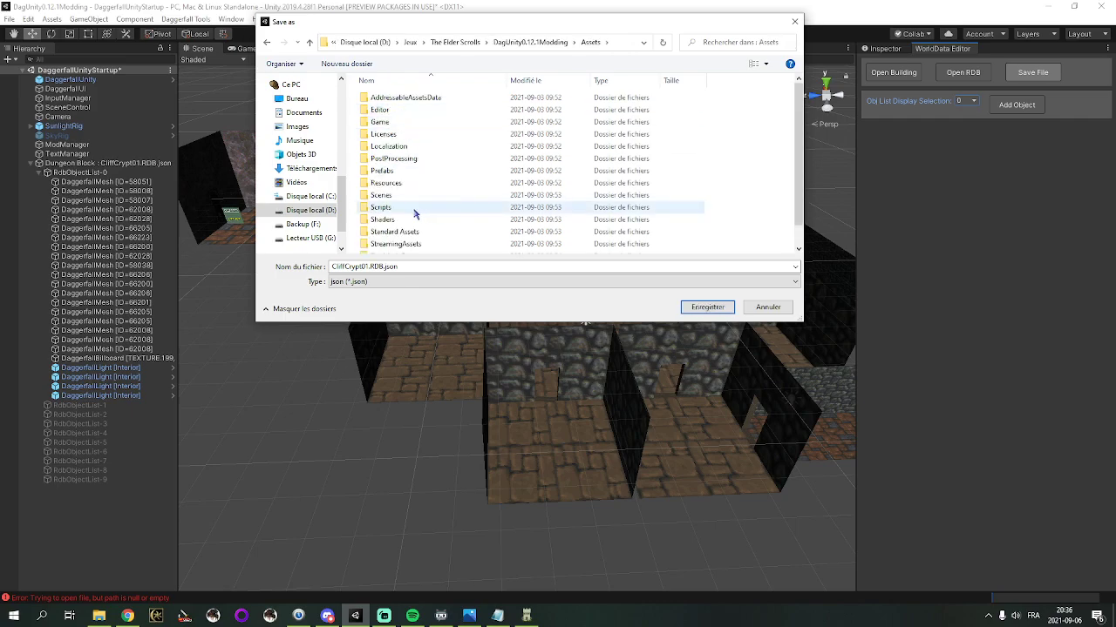
double_click(393, 244)
scroll(405, 238, down, 2)
click(403, 238)
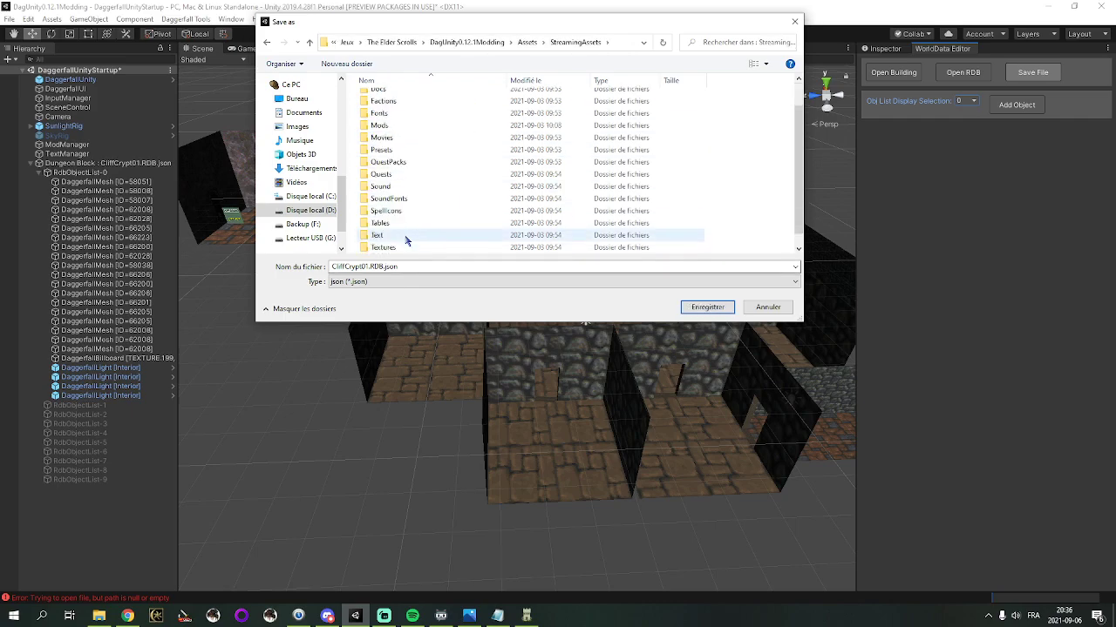
double_click(399, 247)
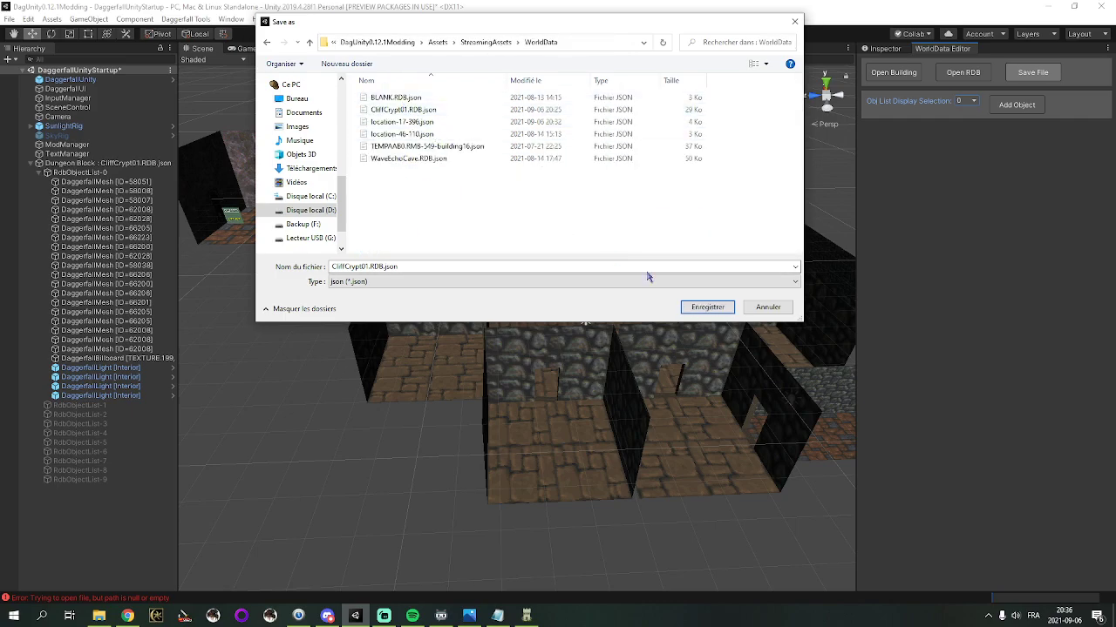
click(717, 314)
click(596, 311)
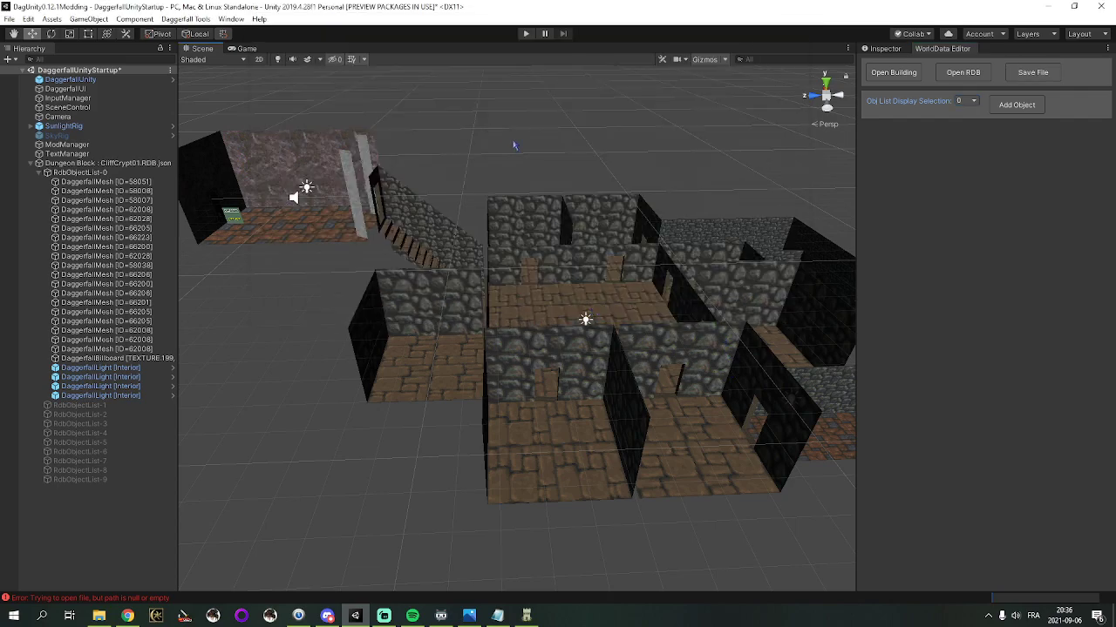
Run the game in play mode and load the Ironman save
right_drag(515, 146, 512, 123)
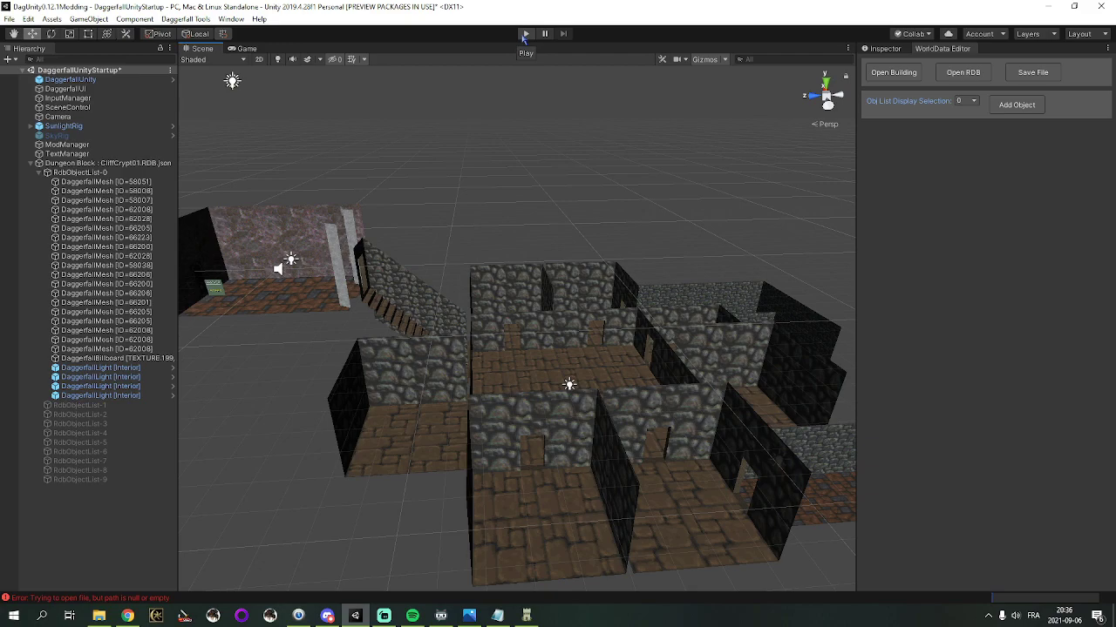
click(525, 34)
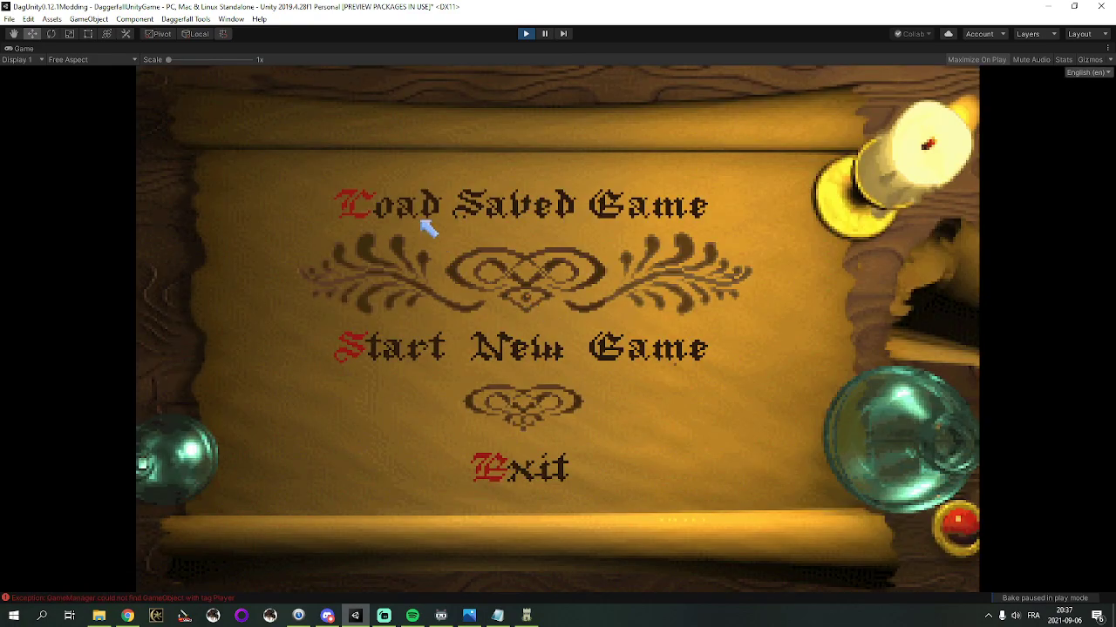
click(346, 212)
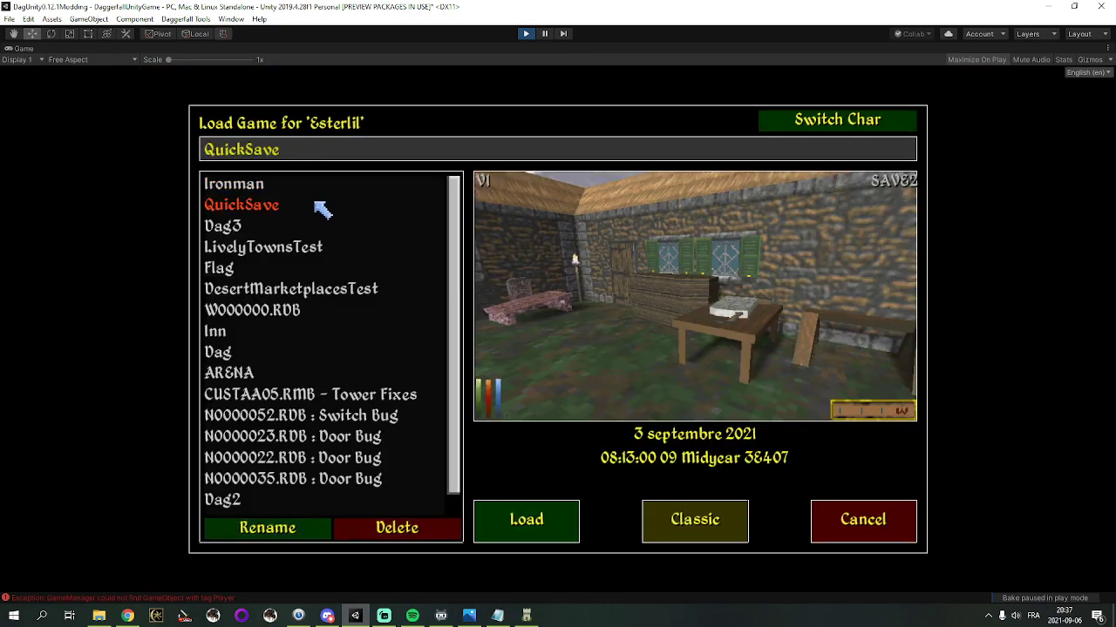
key(Up)
click(508, 527)
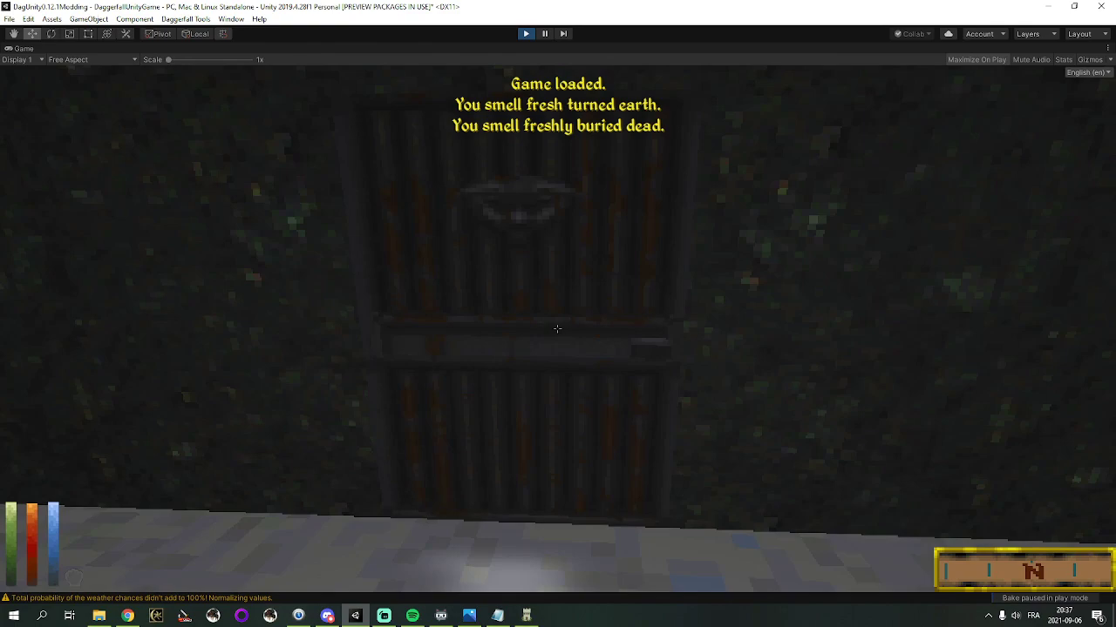
Enter the dungeon through the mausoleum door and walk between the two pillars down into the large room
click(557, 328)
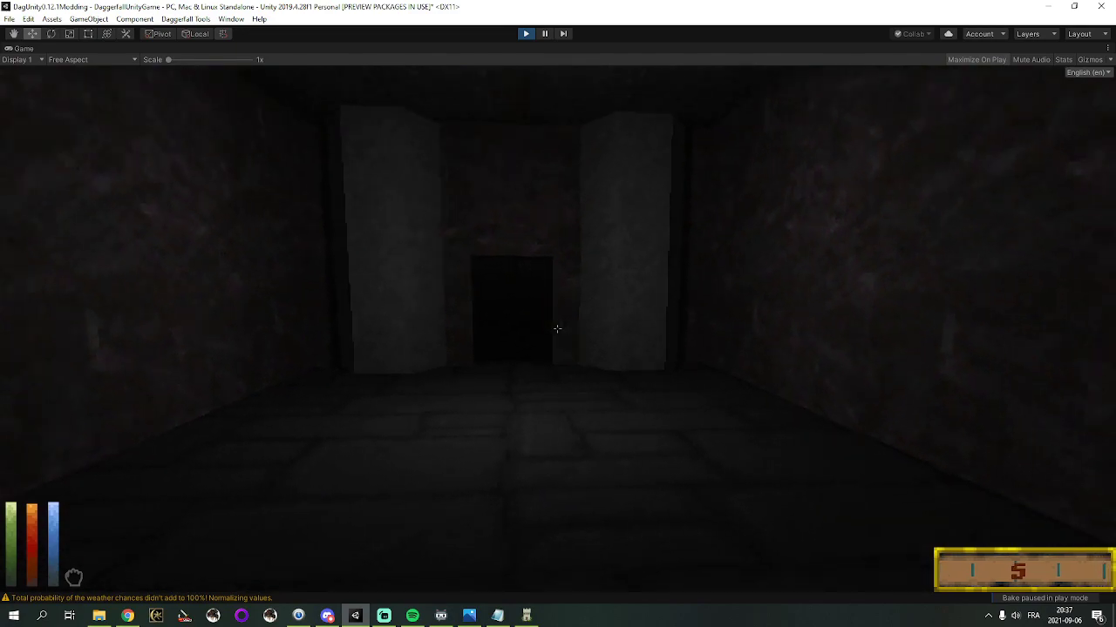
key(w)
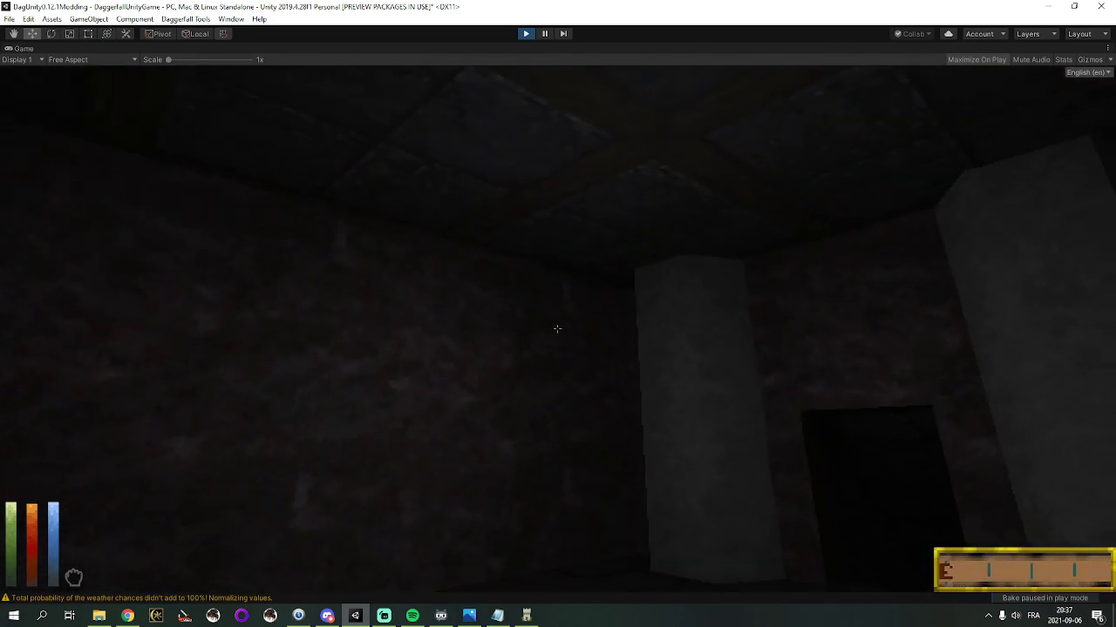
key(w)
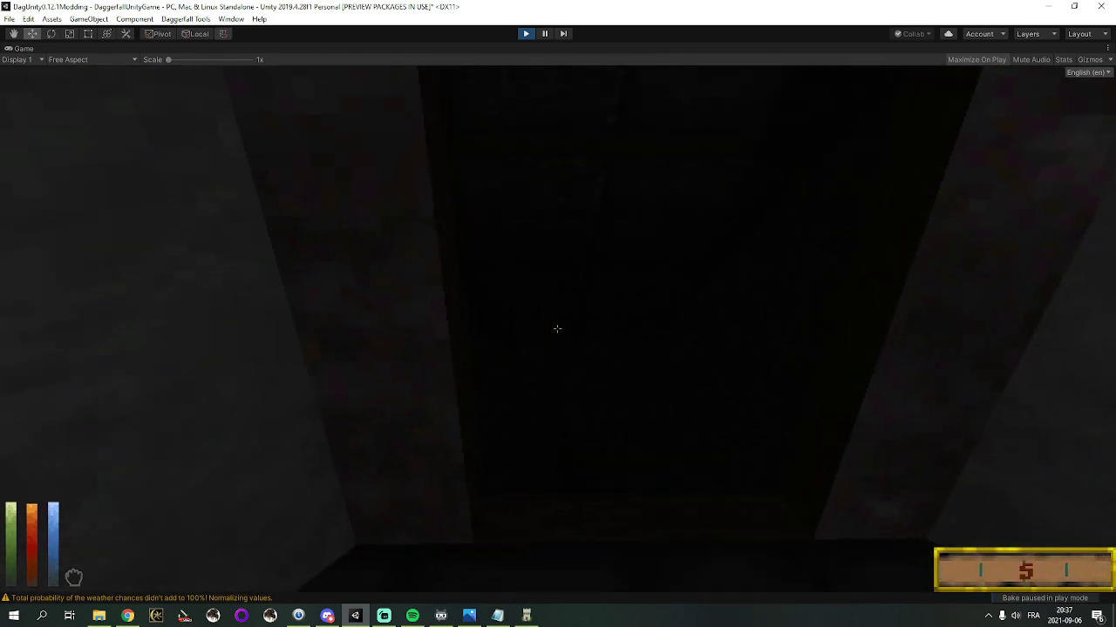
key(w)
key(w)
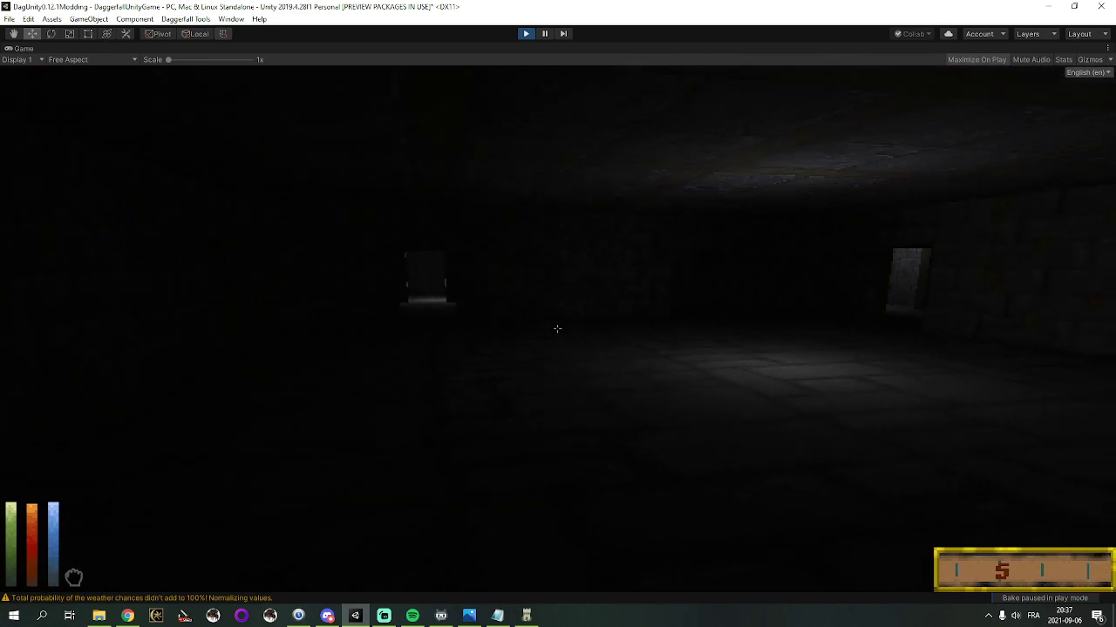
Walk through the dungeon's doorways and side rooms to inspect how the added lights illuminate them
key(w)
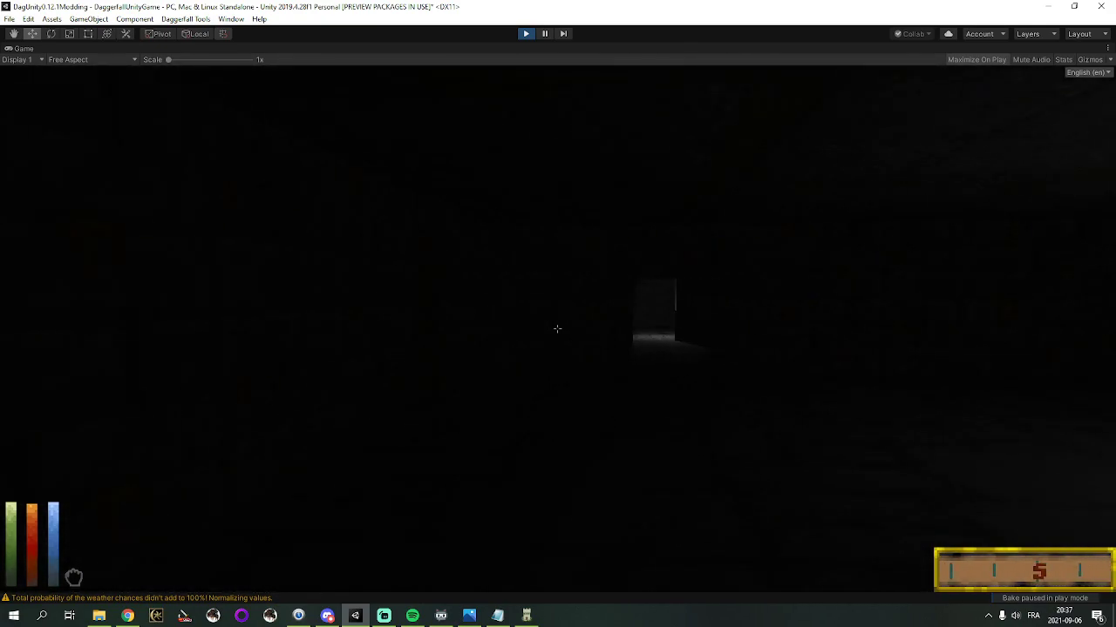
key(w)
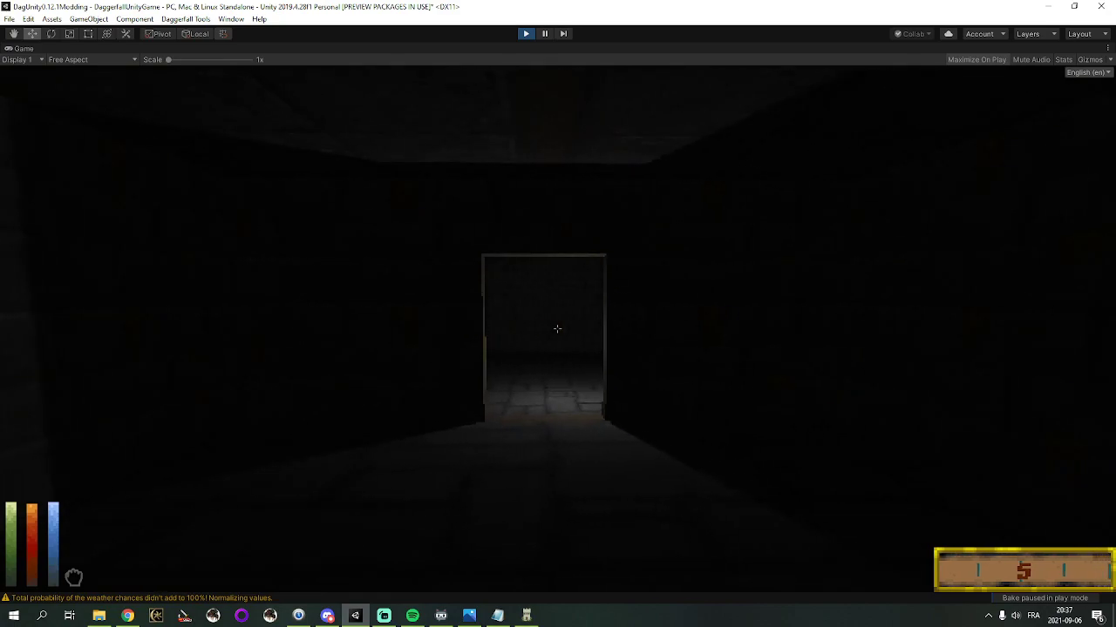
key(w)
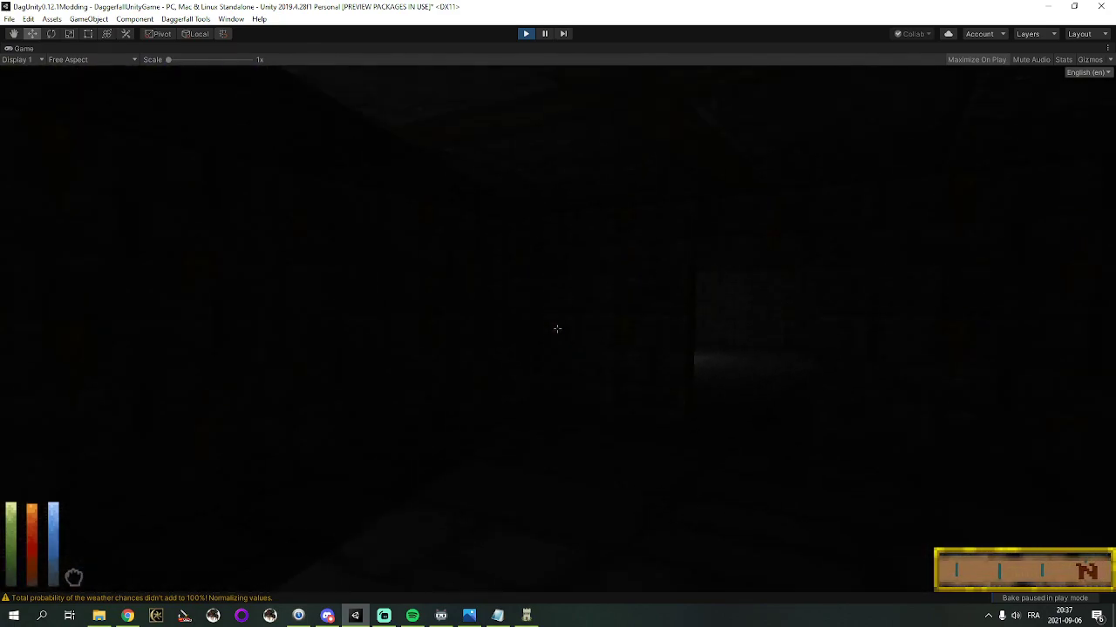
key(w)
key(w)
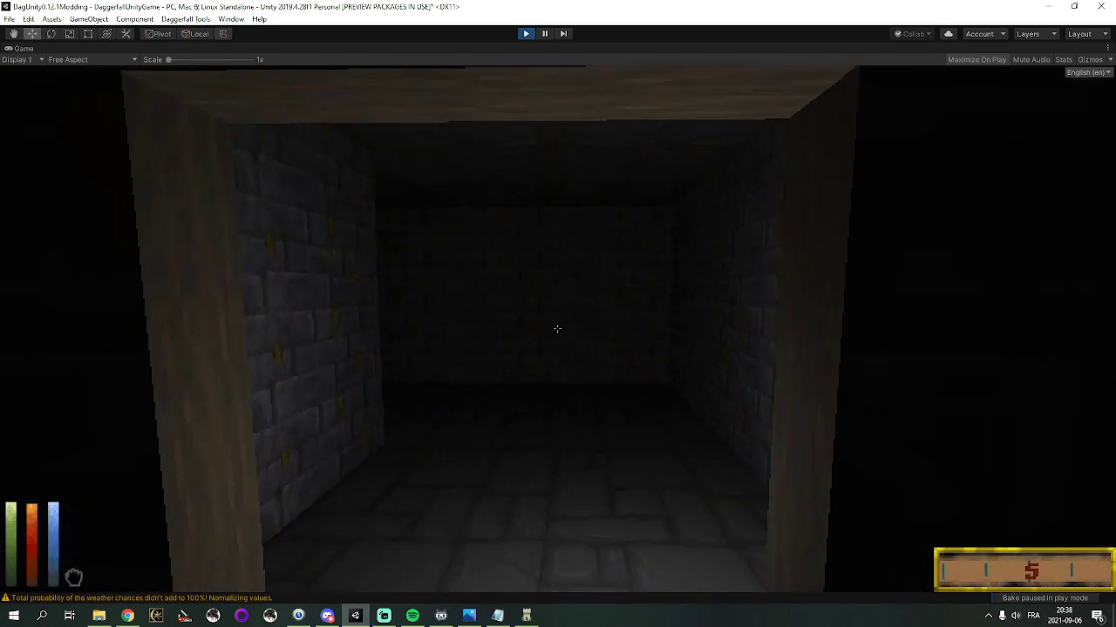
key(w)
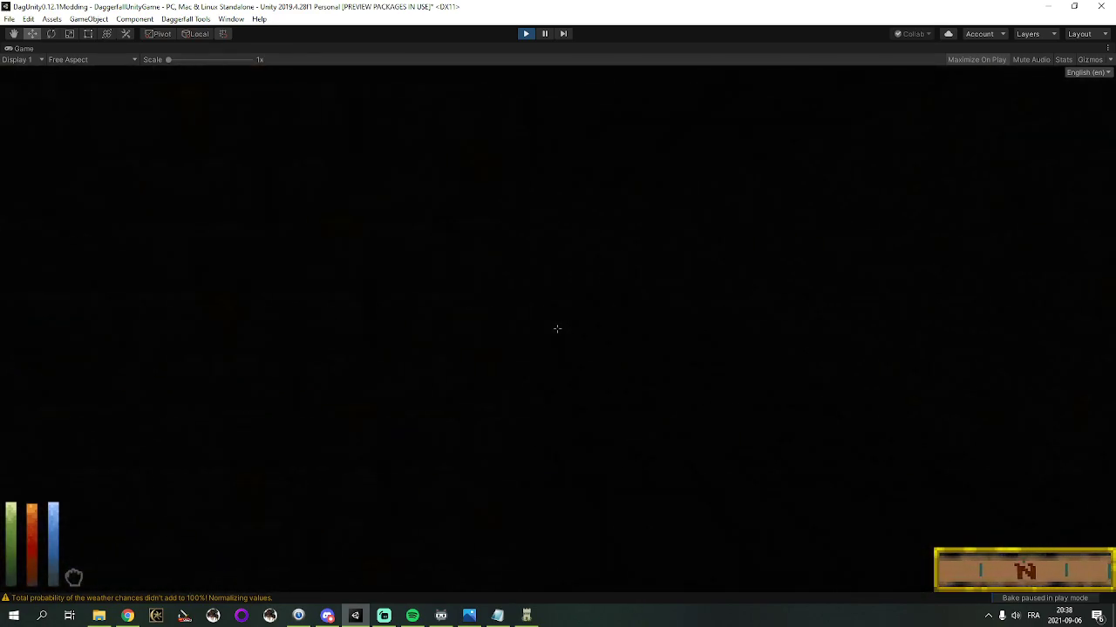
key(w)
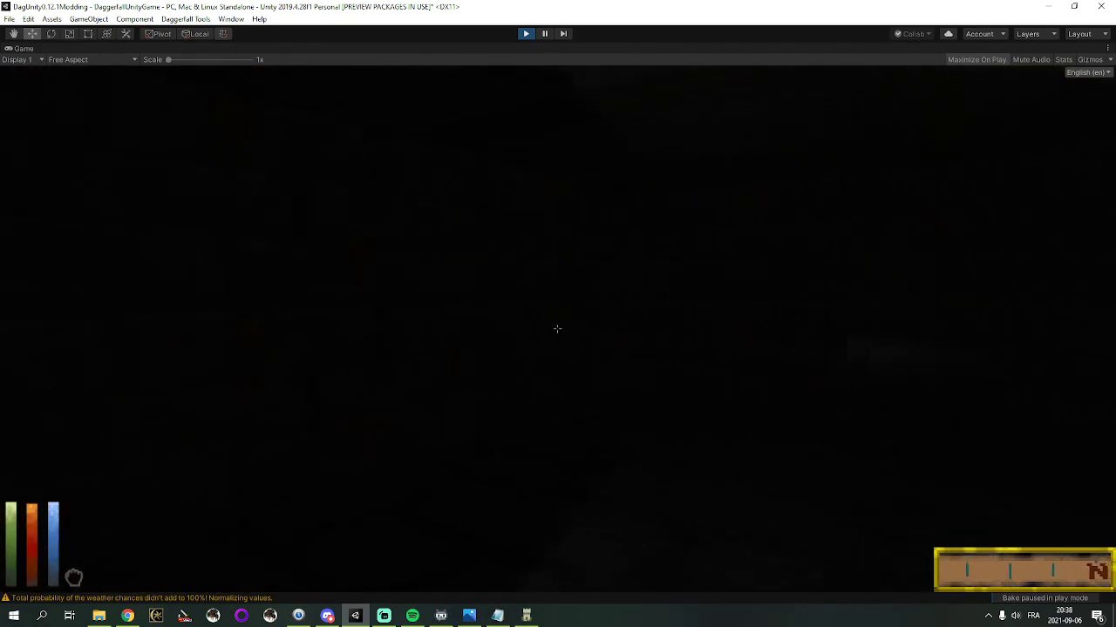
key(Left)
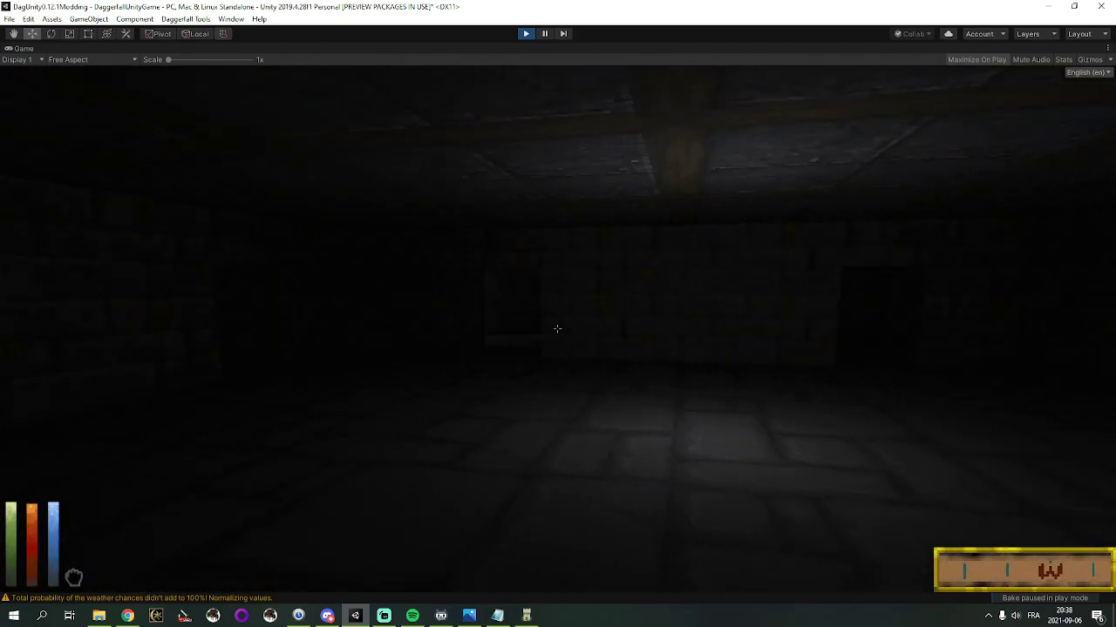
Walk through the dungeon's darker corridors and rooms to check where more lighting is needed
key(w)
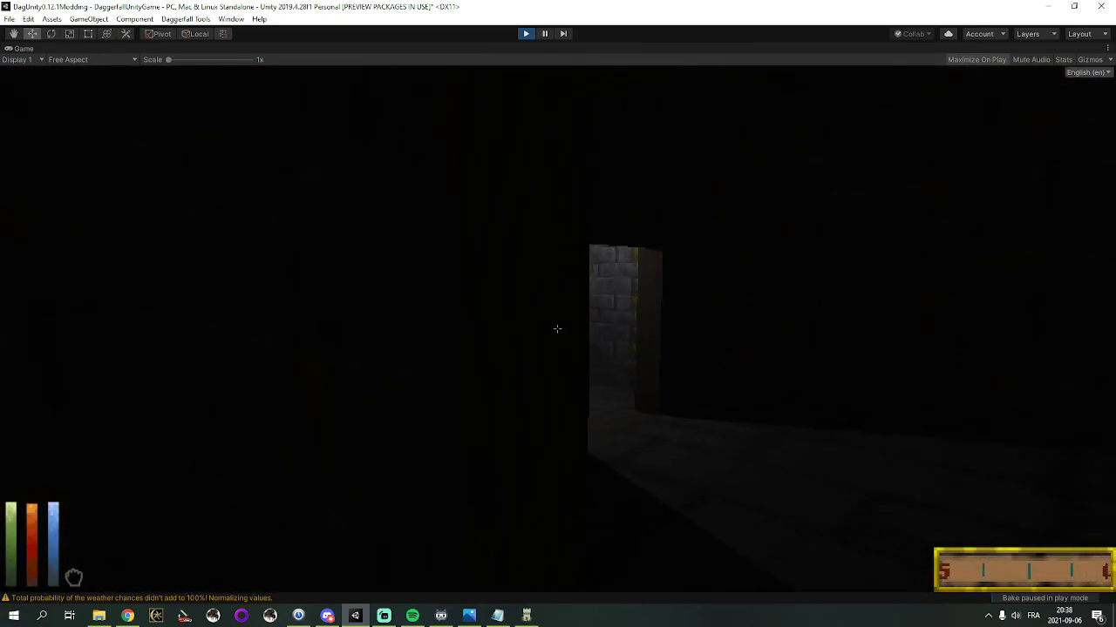
key(w)
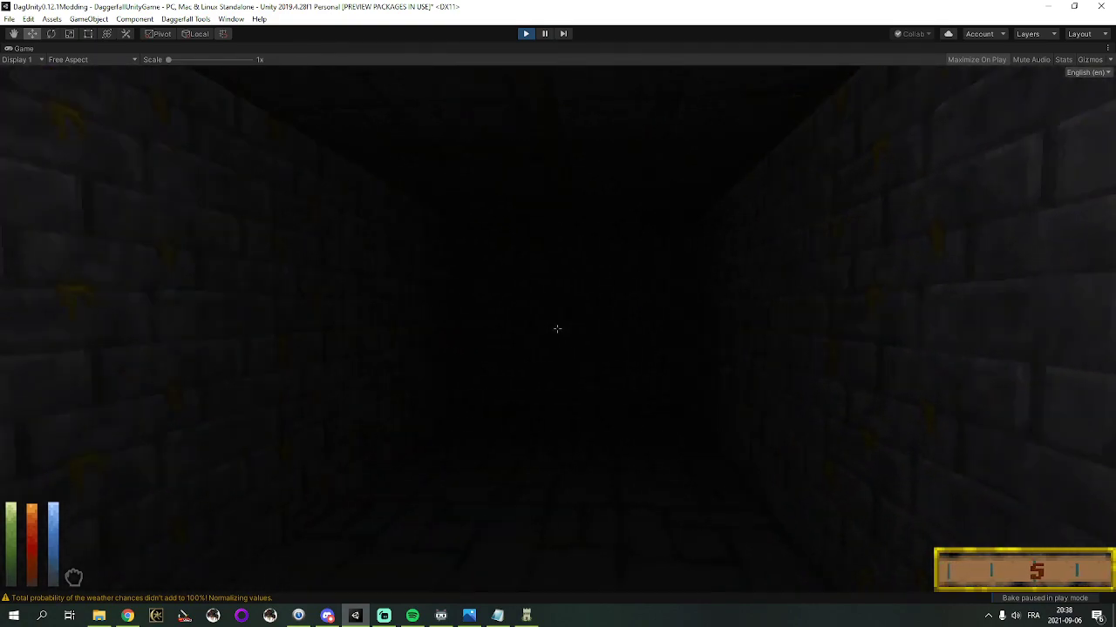
key(Right)
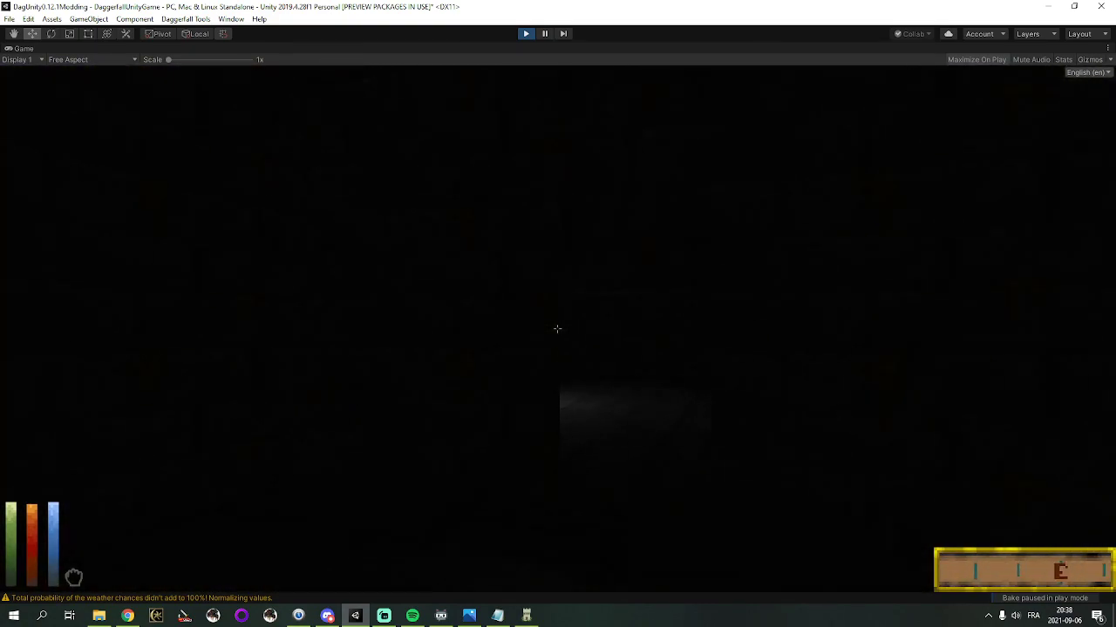
key(Left)
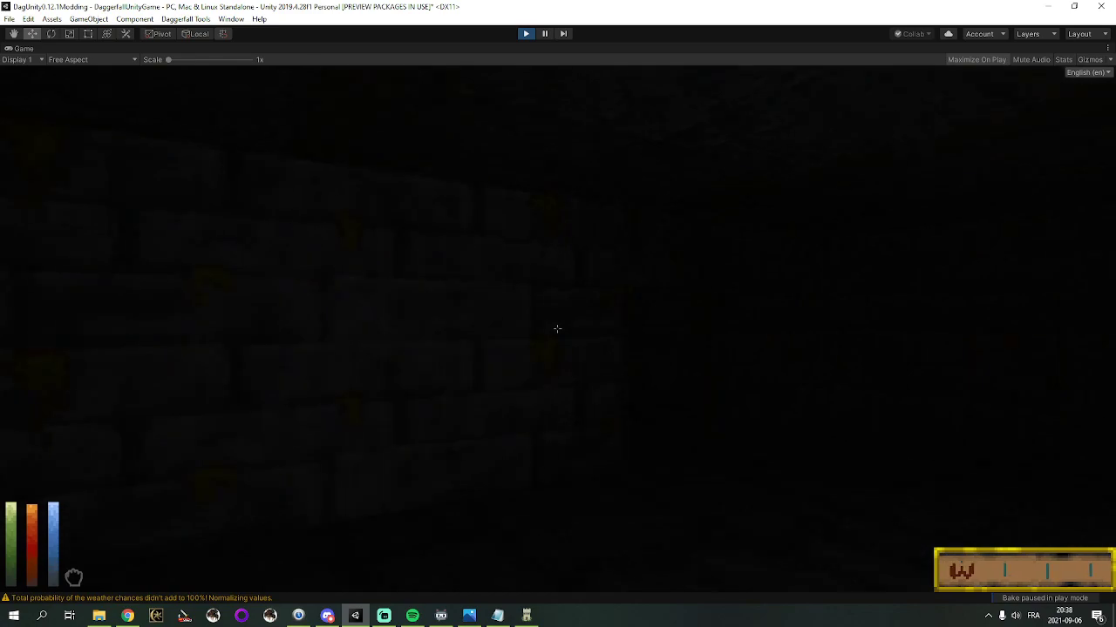
key(w)
key(Left)
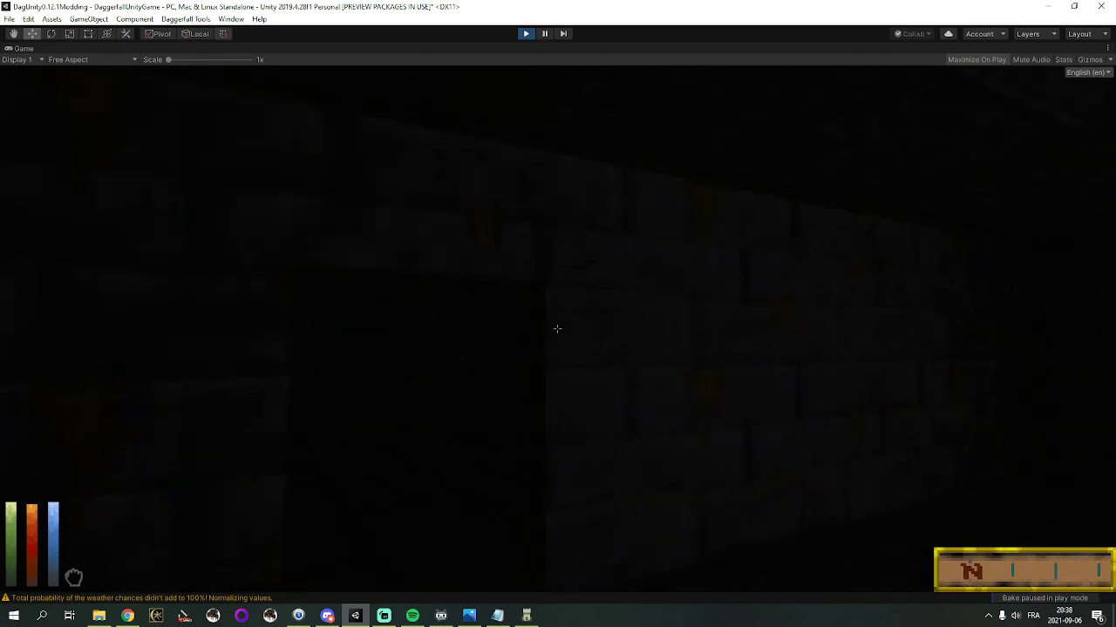
key(Left)
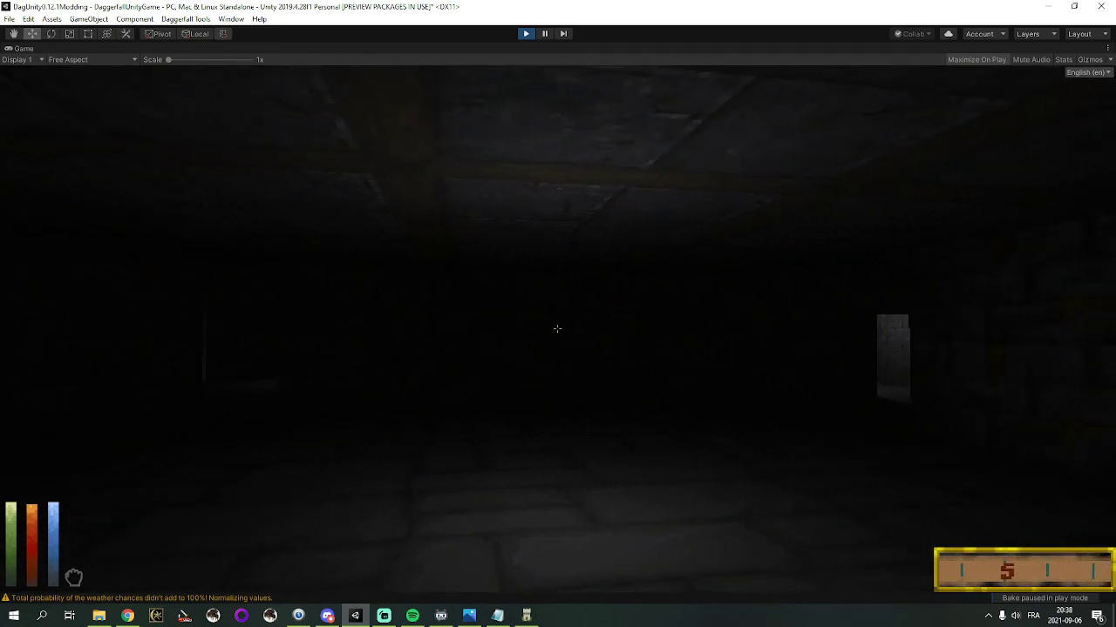
key(Left)
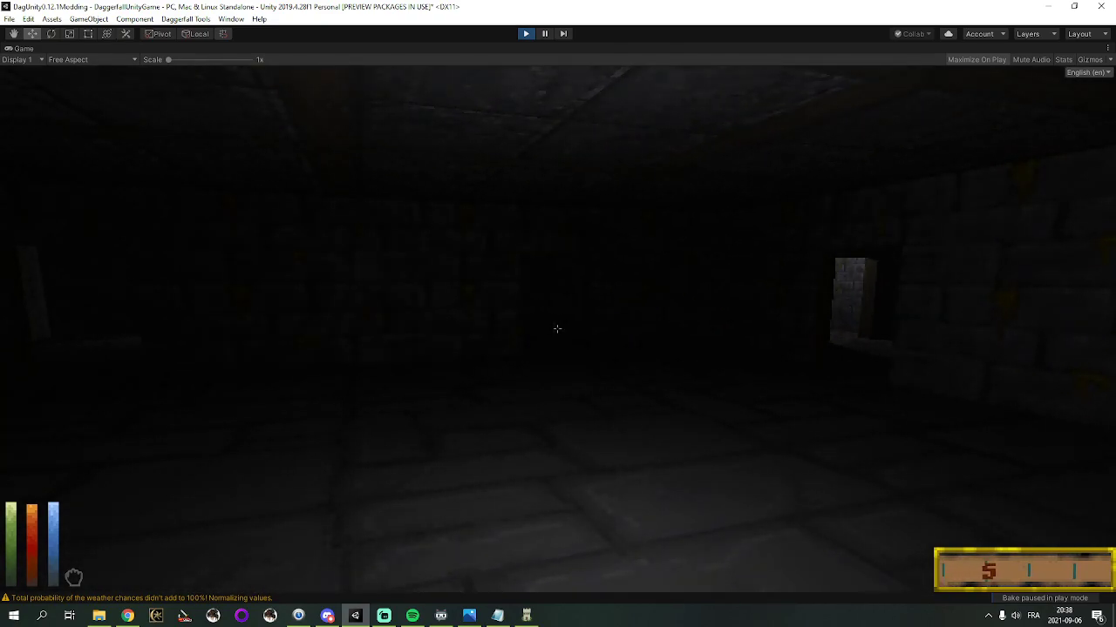
Exit the running game and return to the editor scene
key(Escape)
click(707, 190)
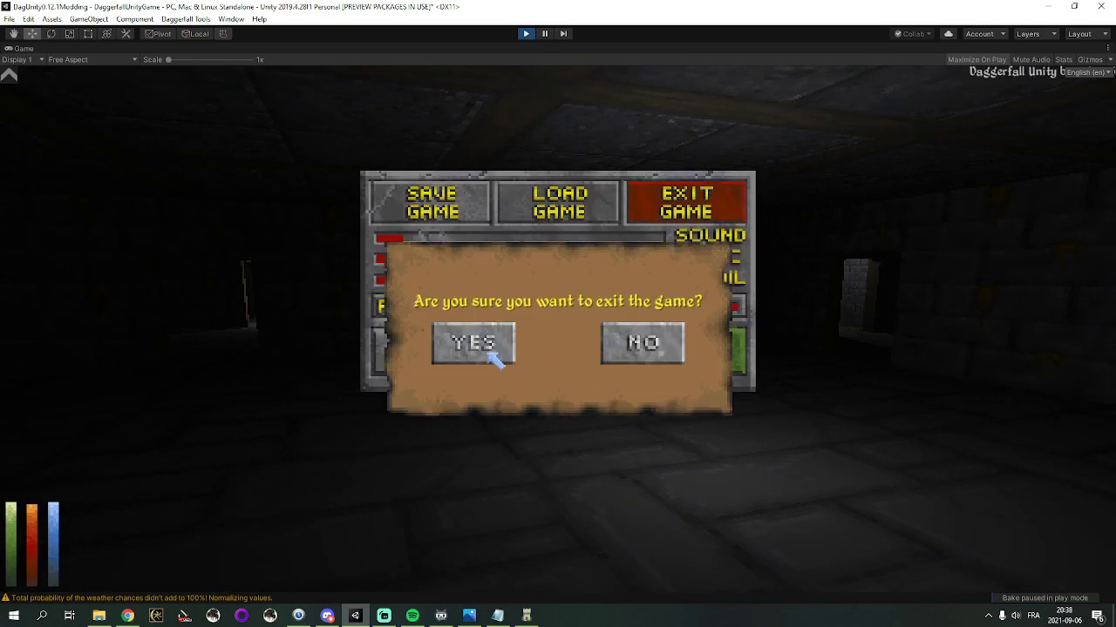
click(495, 350)
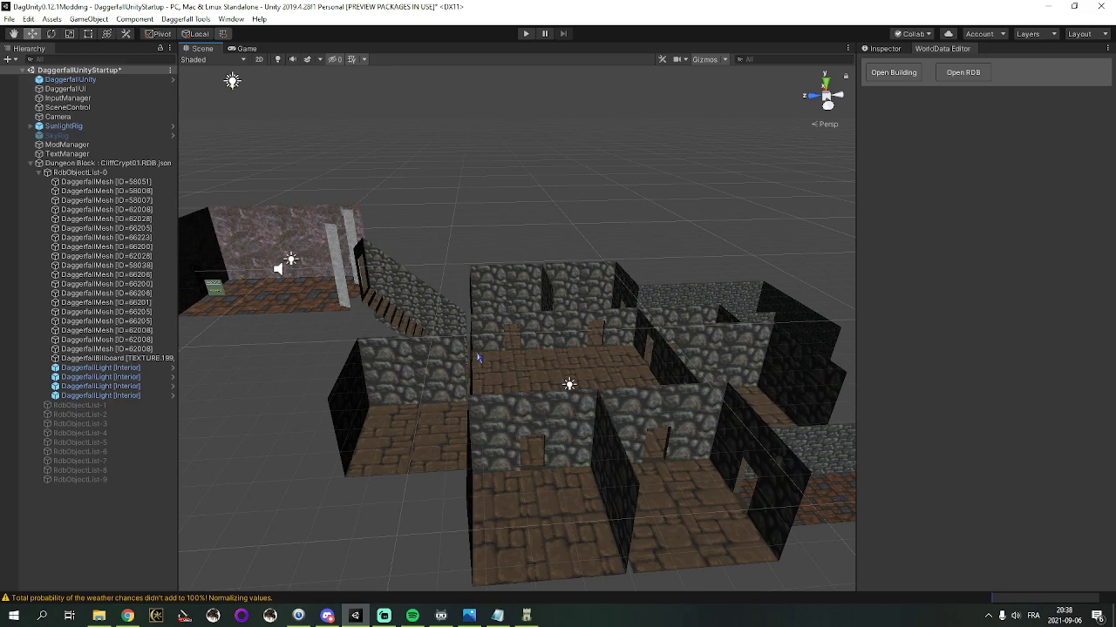
Remove the CliffCrypt01.RDB.json dungeon block from the scene
right_drag(478, 357, 932, 143)
key(w)
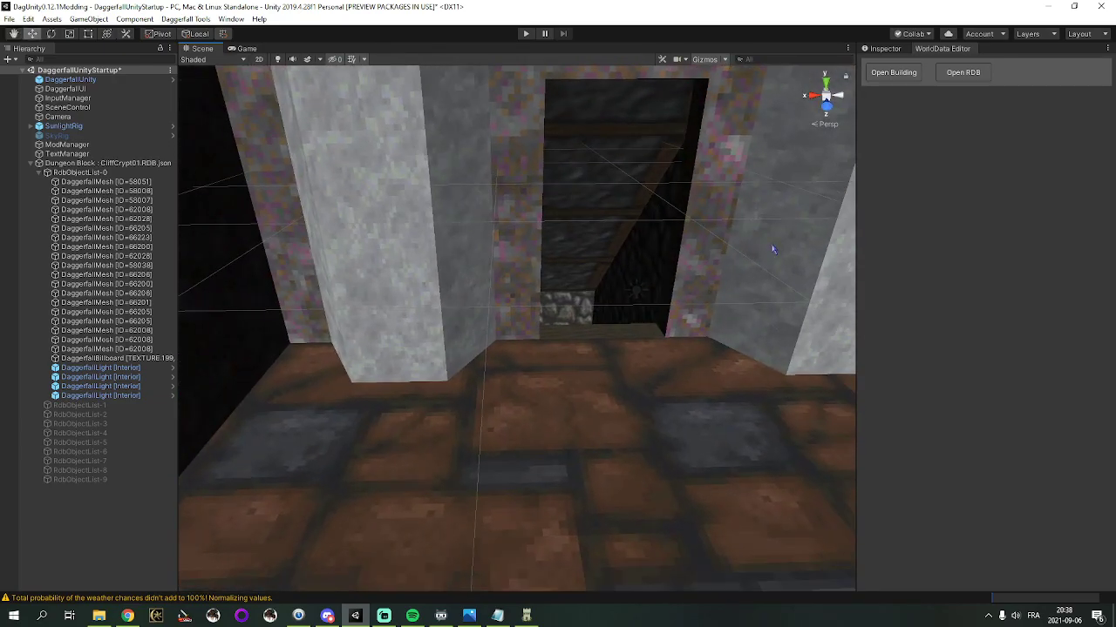
click(131, 170)
click(132, 166)
key(Delete)
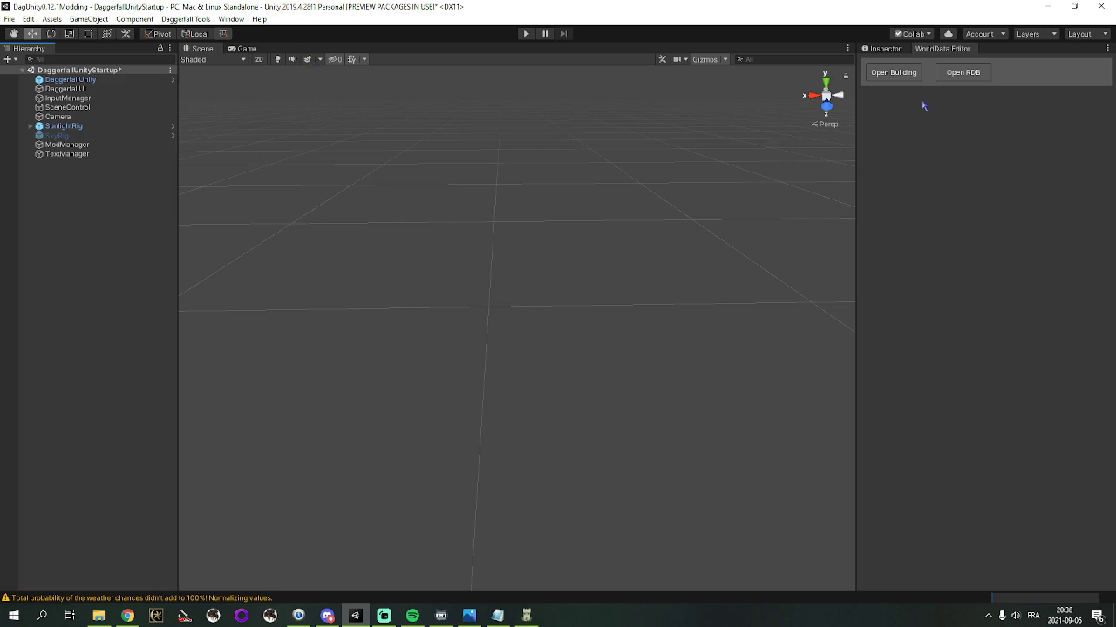
Open CliffCrypt01.RDB.json from the WorldData folder and limit the displayed objects to object list 0
click(963, 73)
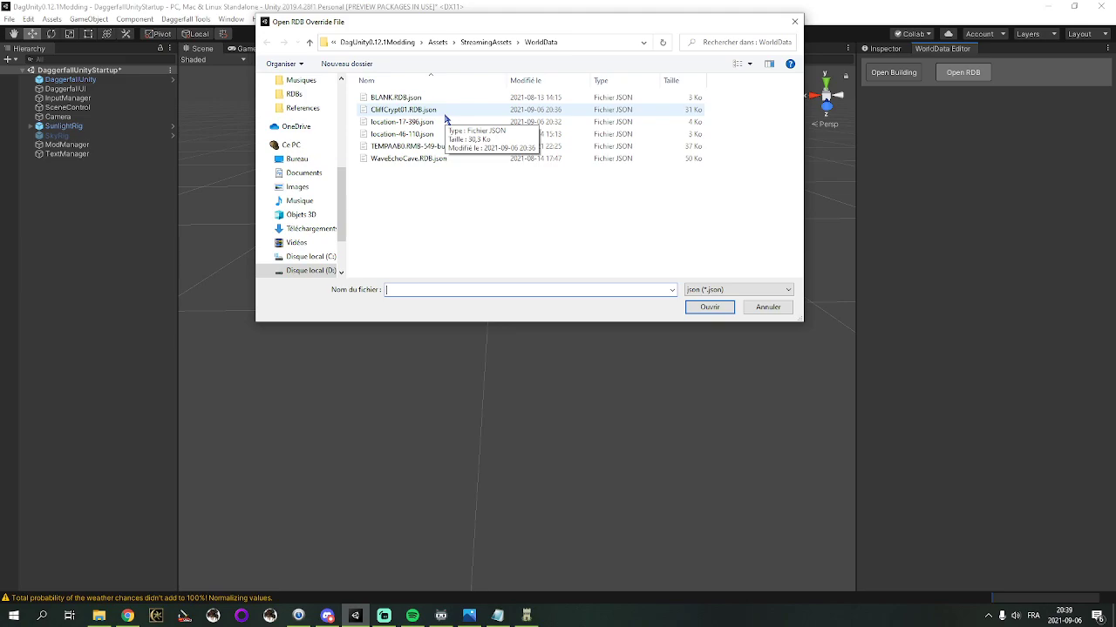
double_click(444, 118)
mouse_move(476, 253)
right_down()
mouse_move(473, 267)
mouse_move(466, 253)
right_up()
key(s)
key(d)
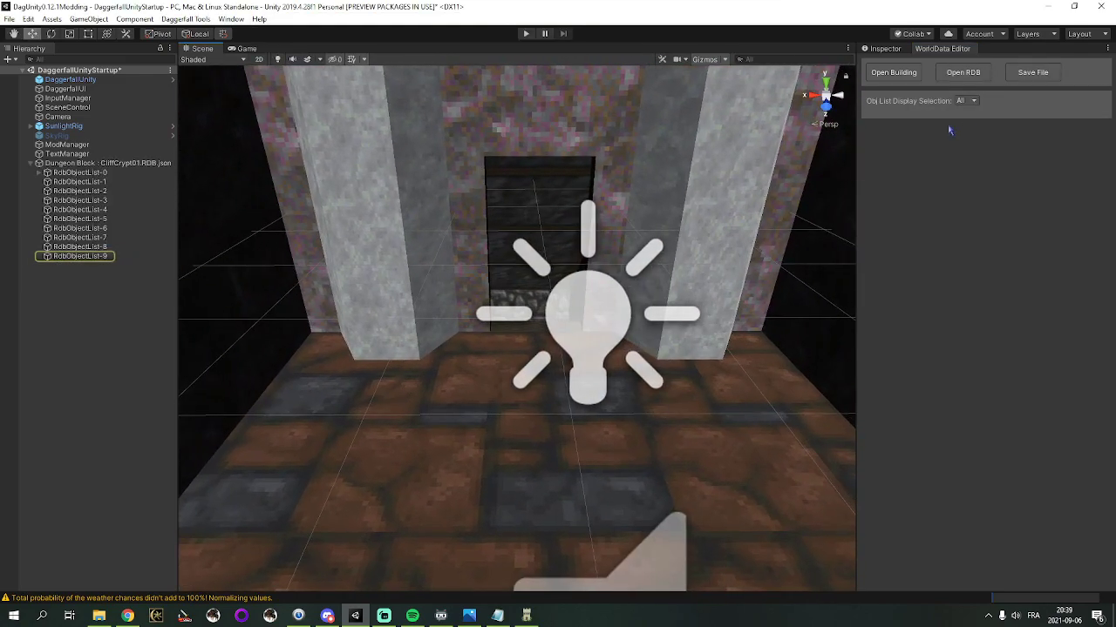
click(115, 163)
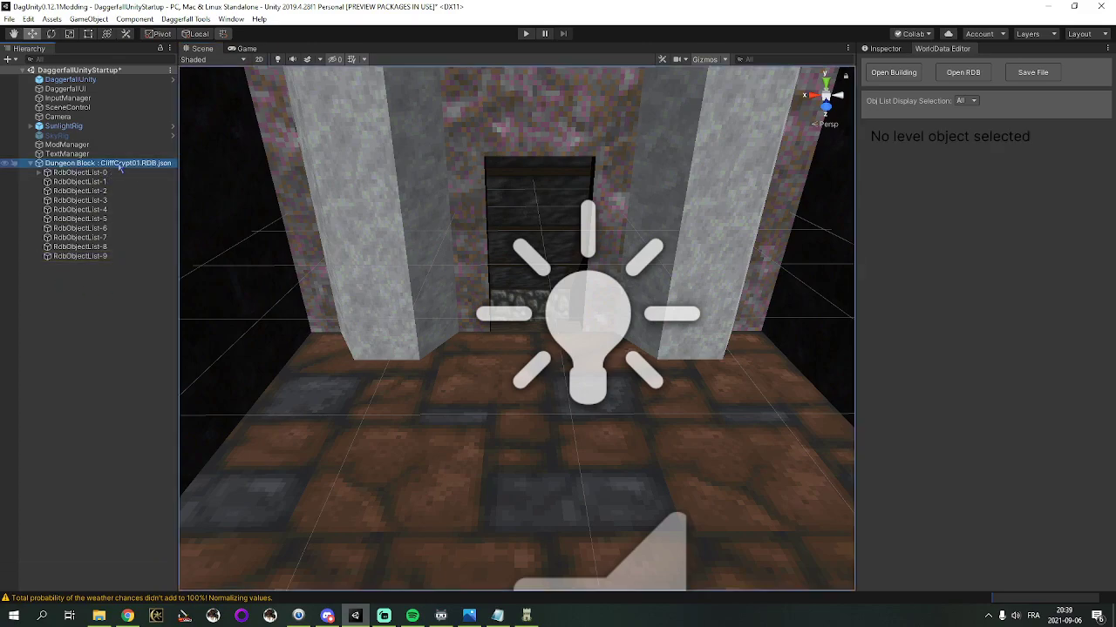
click(974, 102)
click(976, 136)
Add a Mounted Torches flat from the Lights category near the stairway entrance
click(995, 111)
right_drag(685, 192, 643, 183)
click(935, 124)
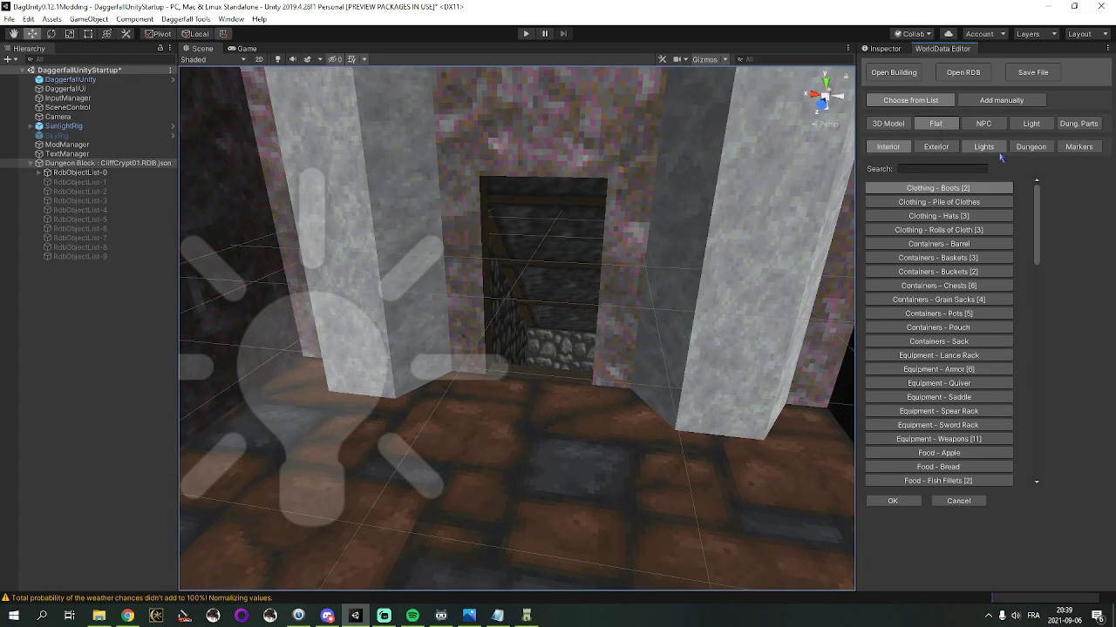
click(998, 150)
right_drag(650, 295, 847, 293)
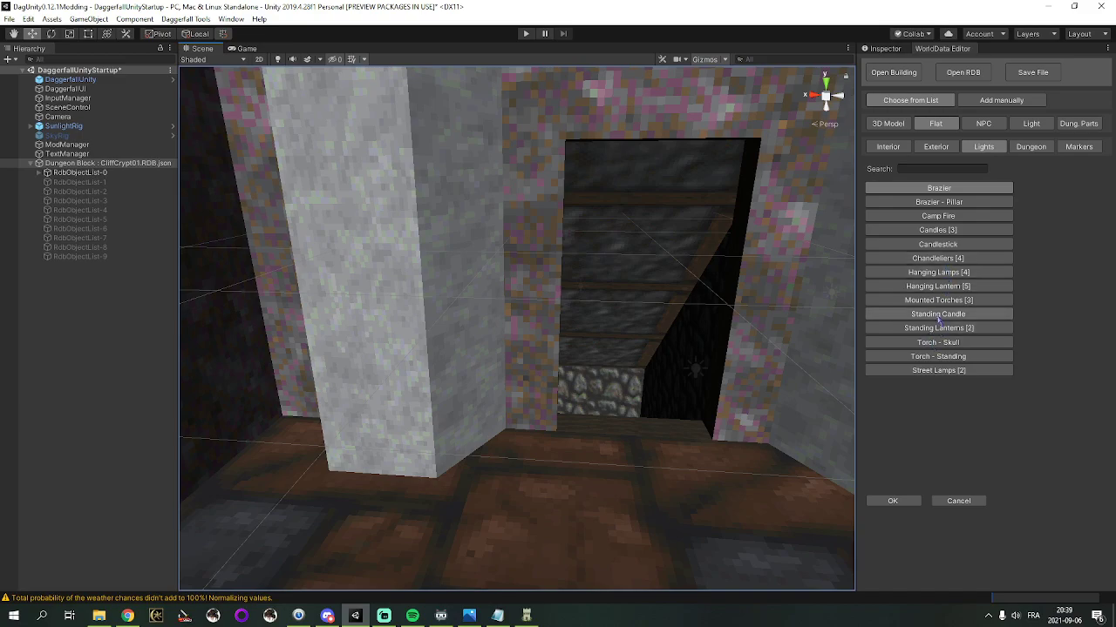
click(938, 300)
click(892, 501)
right_drag(663, 406, 667, 397)
key(w)
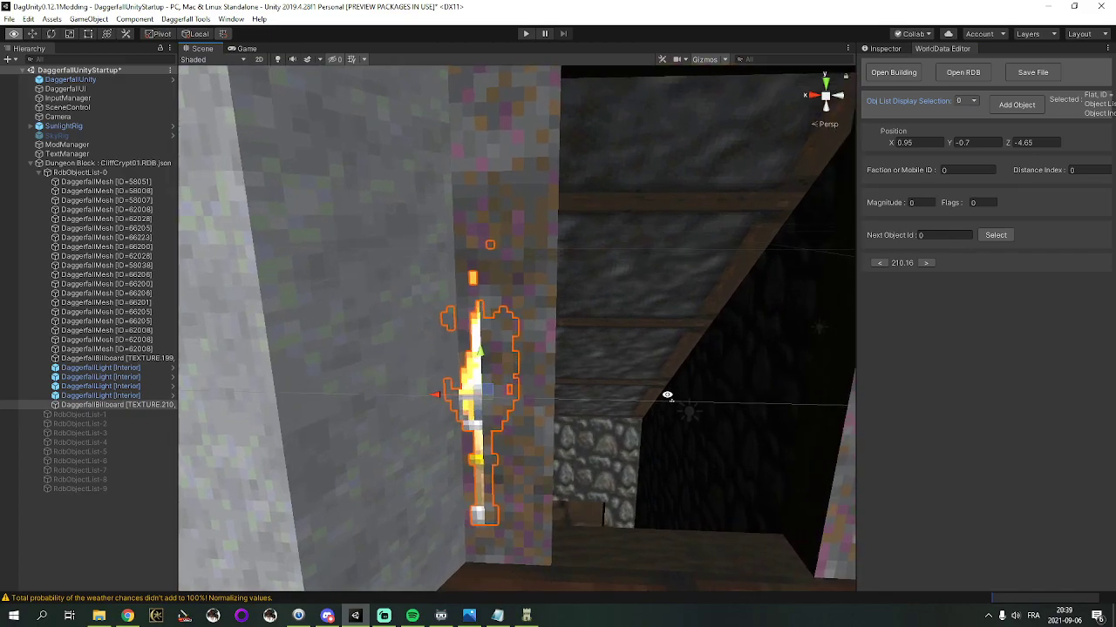
Mount the torch on the wall beside the stairway door at X 0.85, Y 0.15, Z -4.475
right_drag(667, 395, 668, 400)
right_drag(668, 401, 389, 419)
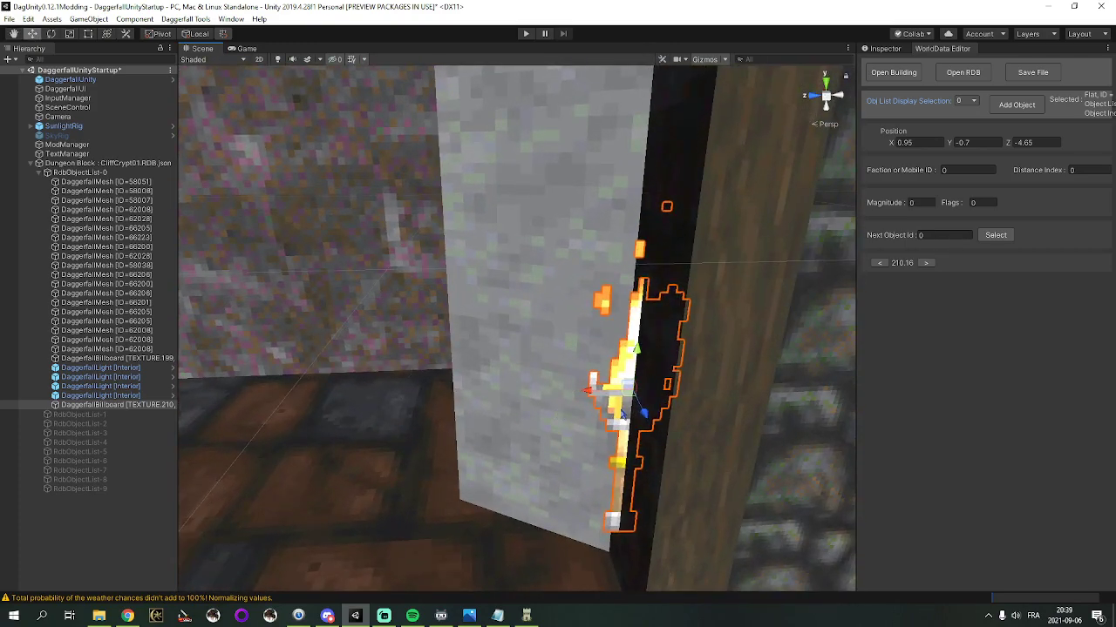
drag(622, 398, 585, 414)
mouse_move(585, 414)
right_down()
mouse_move(540, 410)
mouse_move(586, 403)
right_up()
drag(562, 416, 594, 242)
right_drag(594, 242, 608, 323)
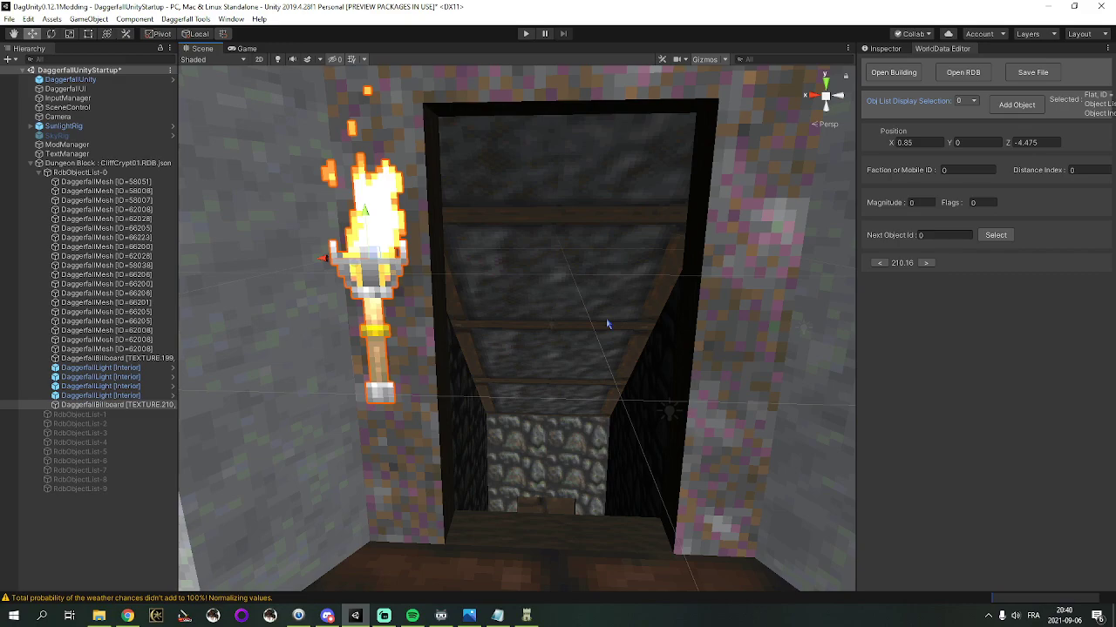
key(s)
right_drag(603, 320, 607, 295)
key(w)
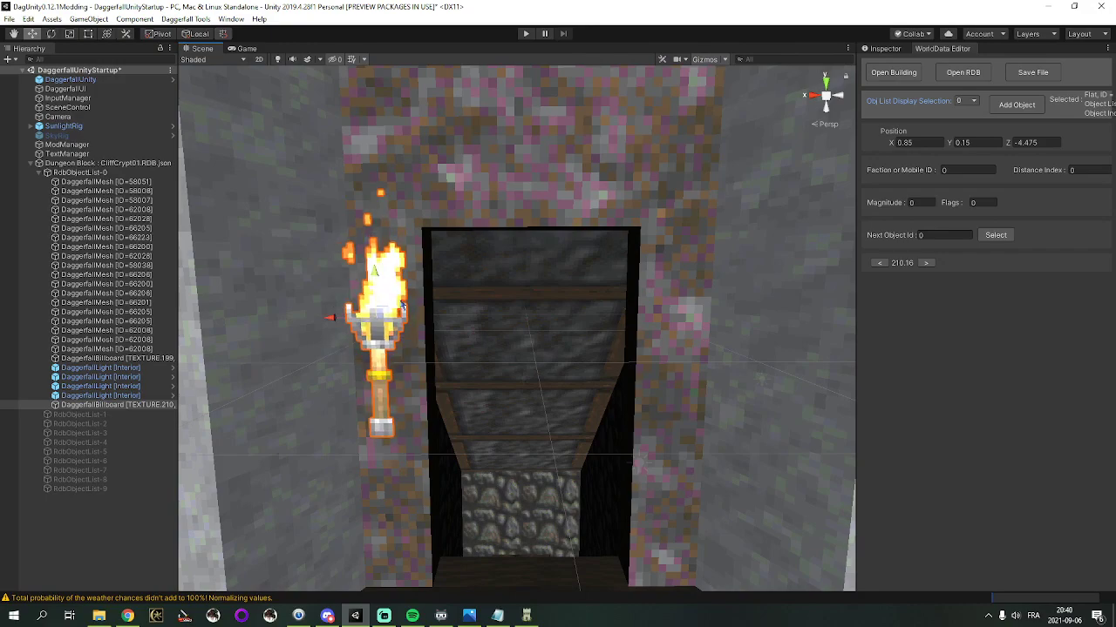
Duplicate the mounted torch and place the copy on the wall at the opposite side of the stairway door
click(356, 329)
click(365, 323)
click(364, 323)
mouse_move(643, 321)
mouse_down()
mouse_move(674, 323)
mouse_move(638, 327)
mouse_up()
mouse_move(638, 331)
right_down()
mouse_move(367, 362)
mouse_move(911, 357)
mouse_move(939, 337)
mouse_move(660, 302)
mouse_move(624, 315)
right_up()
key(s)
key(a)
Move the entrance room's interior light onto the first torch's flame at X 0.8, Y 0.3, Z -4.375
click(459, 348)
right_drag(475, 342, 500, 341)
key(d)
key(w)
click(585, 315)
key(w)
right_drag(592, 285, 601, 384)
drag(595, 328, 381, 197)
right_drag(450, 214, 413, 174)
key(w)
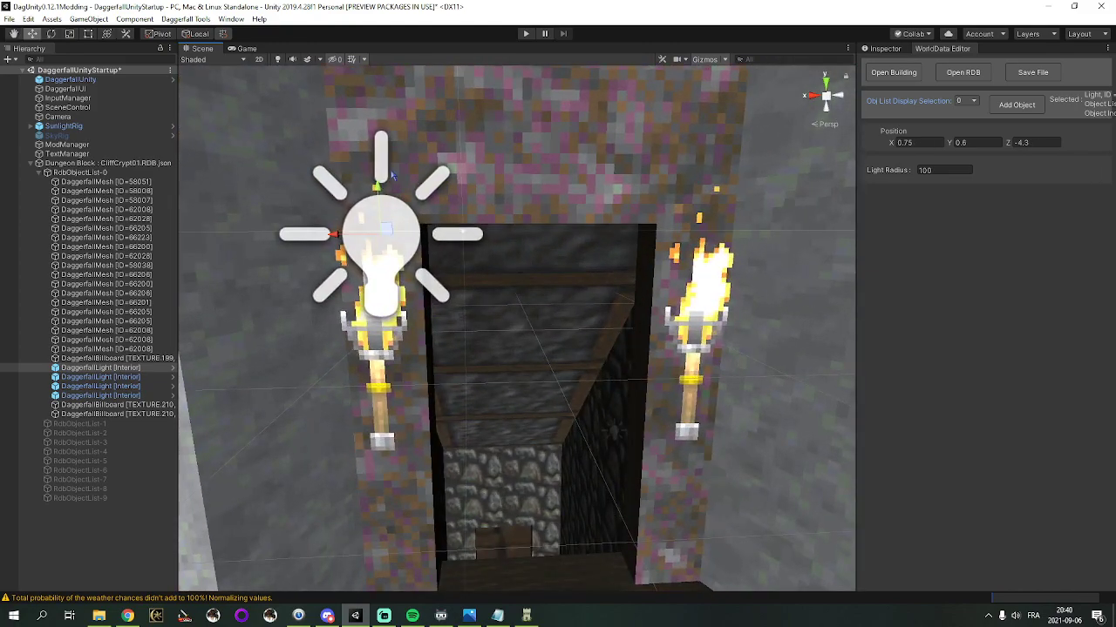
drag(376, 194, 380, 252)
drag(394, 310, 384, 309)
right_drag(384, 308, 383, 326)
key(s)
key(d)
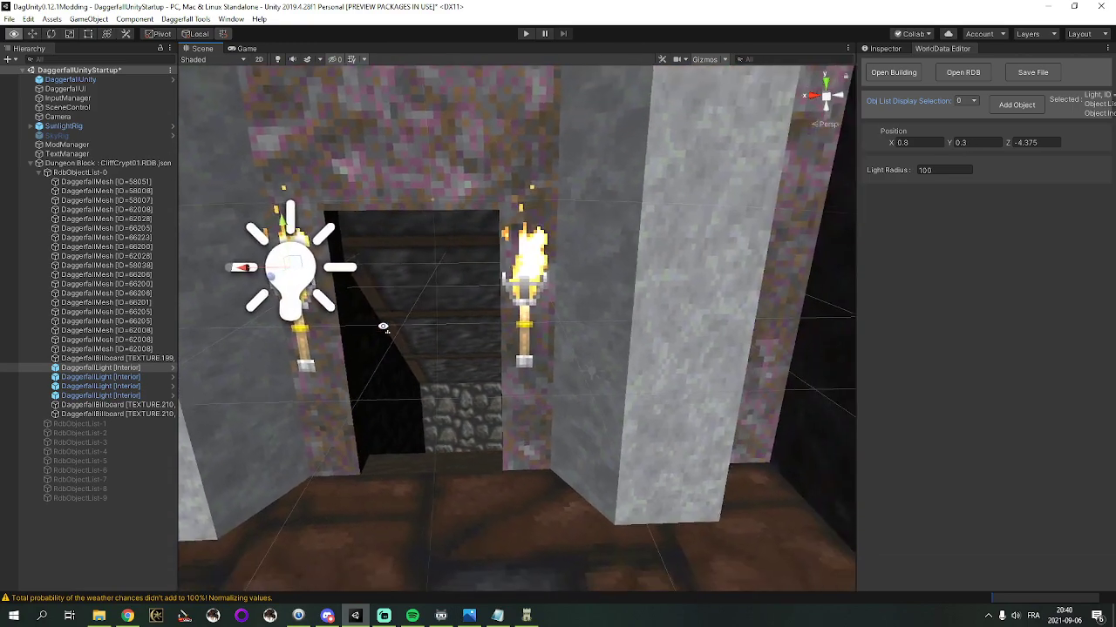
Add an interior light with radius 100 and position it at the second torch
click(1022, 105)
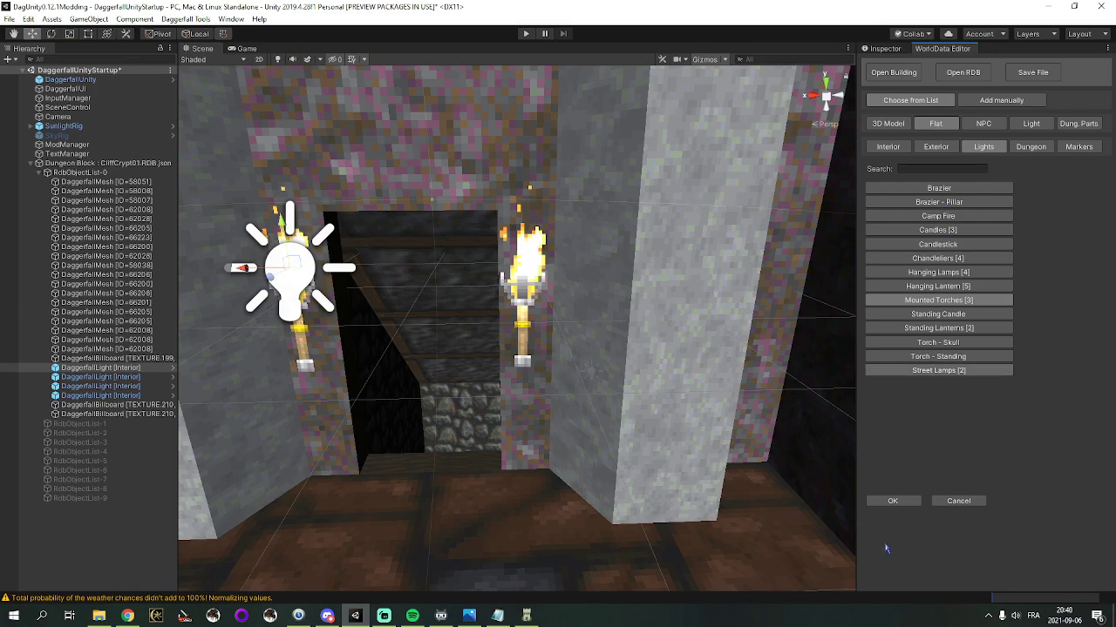
click(1065, 124)
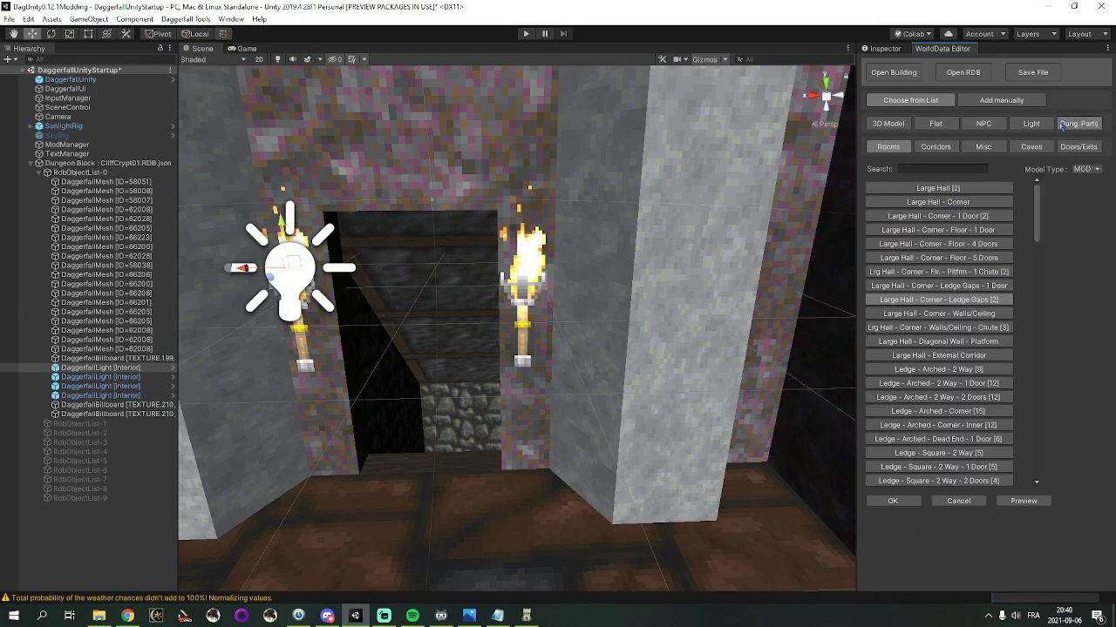
click(1039, 128)
click(887, 502)
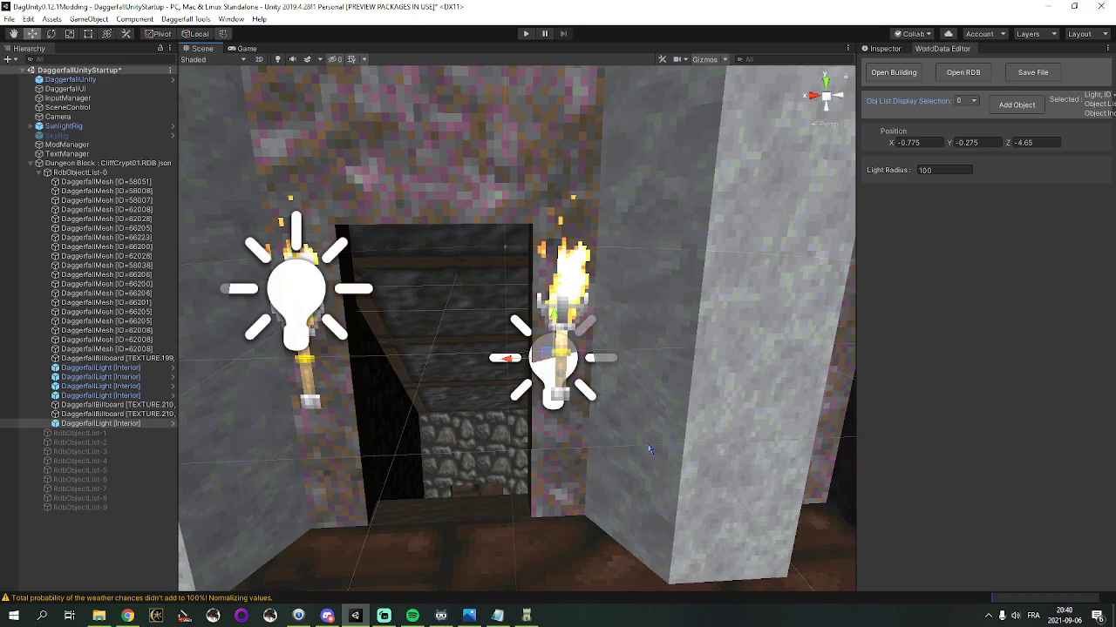
right_drag(534, 450, 580, 425)
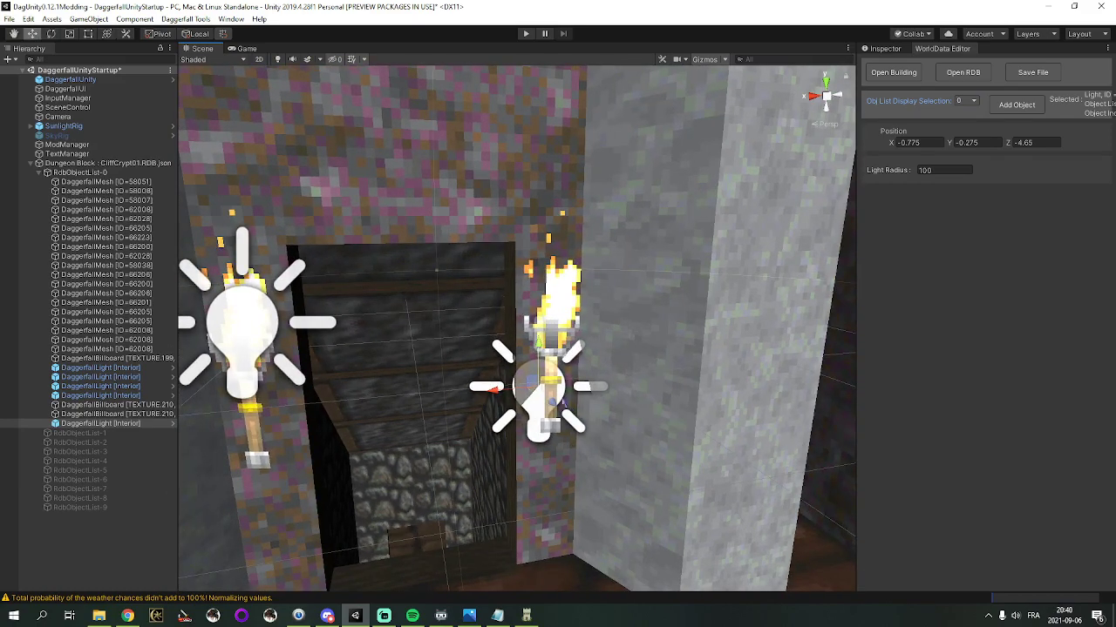
drag(540, 397, 552, 405)
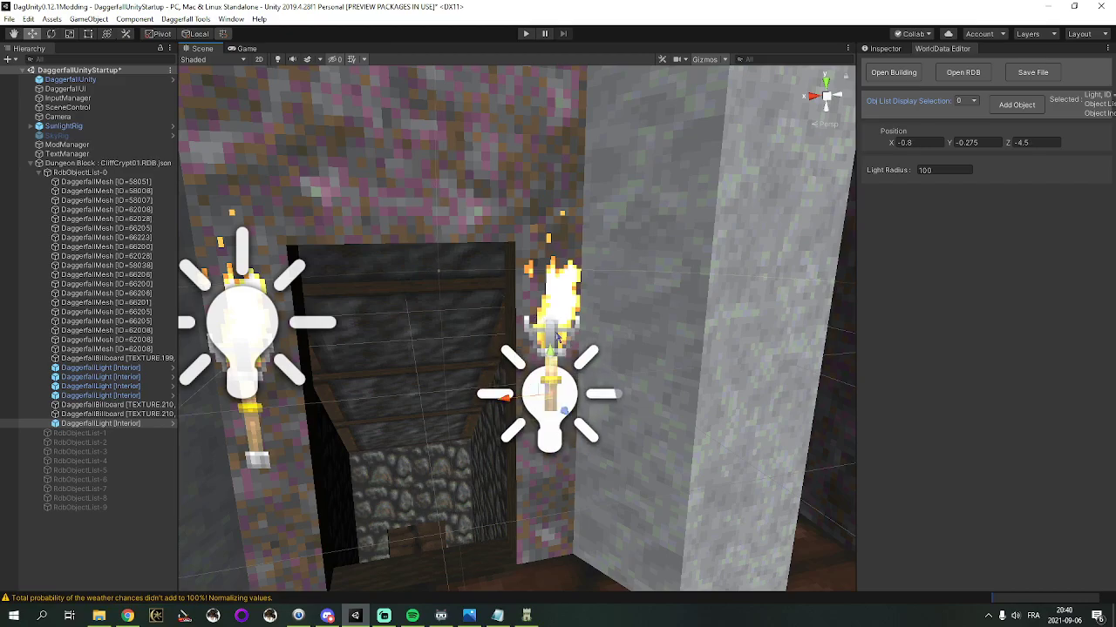
alt+drag(558, 298, 595, 355)
Delete one of the previously placed interior lights
right_drag(595, 356, 582, 376)
click(425, 393)
key(Delete)
Add a Hanging Lamps flat from the Lights category in the large room below the stairs
alt+drag(425, 393, 528, 368)
scroll(529, 357, up, 8)
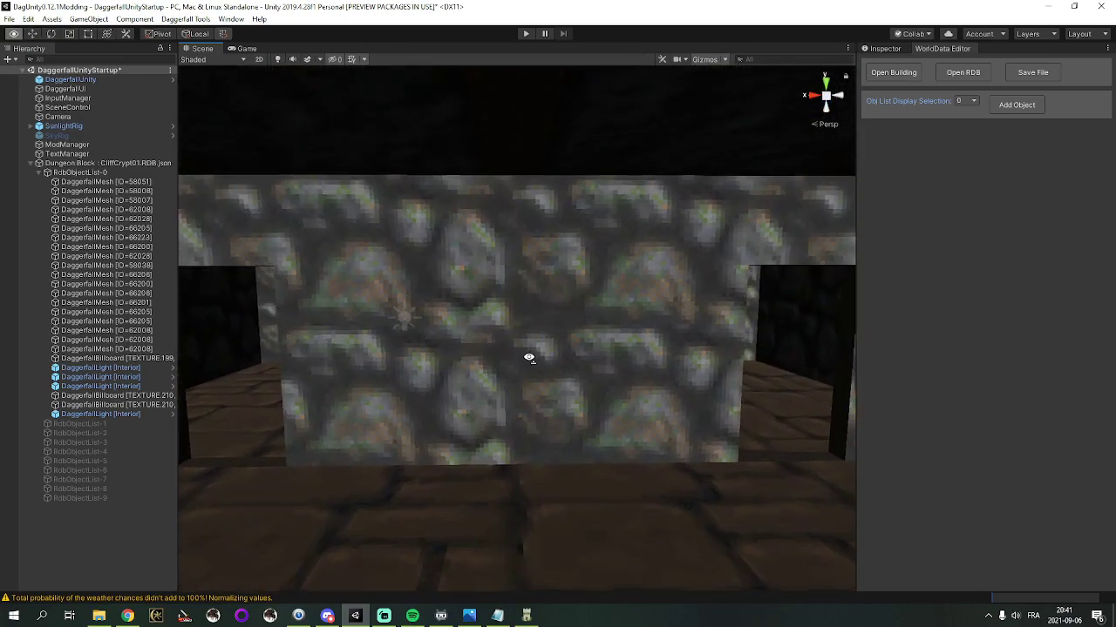
scroll(562, 254, down, 4)
mouse_move(563, 252)
alt+mouse_down()
mouse_move(550, 308)
mouse_move(685, 256)
mouse_move(496, 258)
mouse_move(567, 252)
alt+mouse_up()
click(1016, 105)
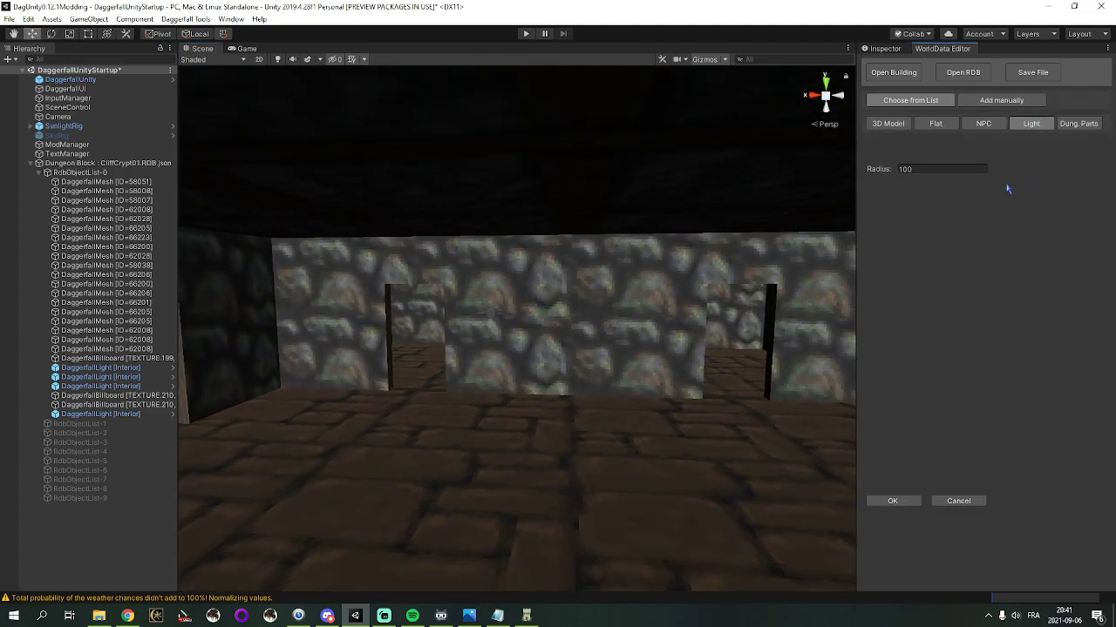
click(937, 123)
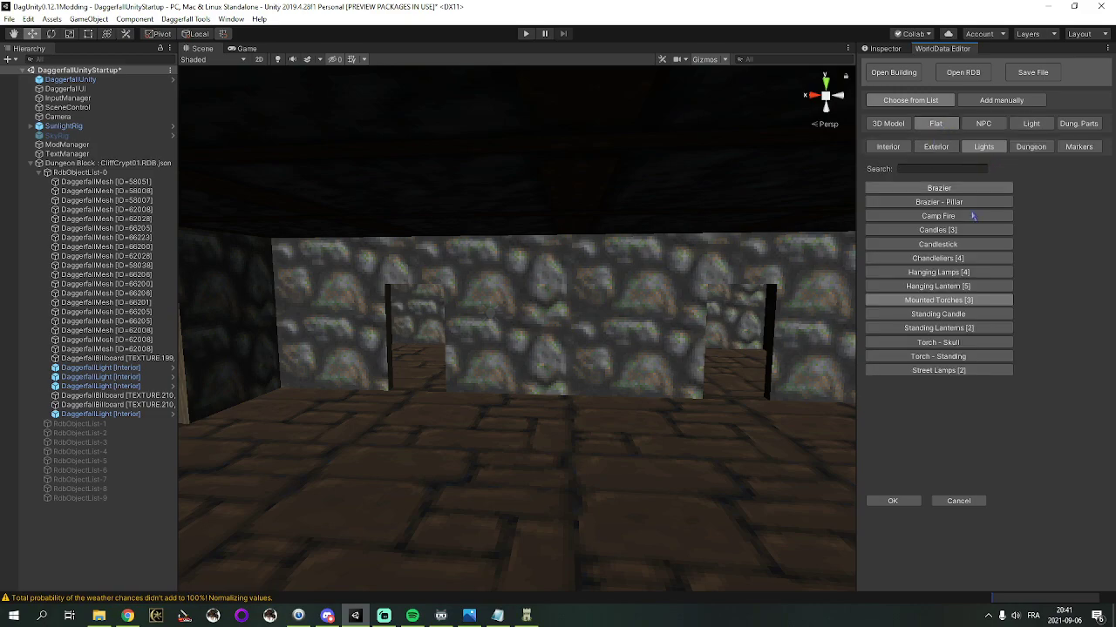
click(929, 288)
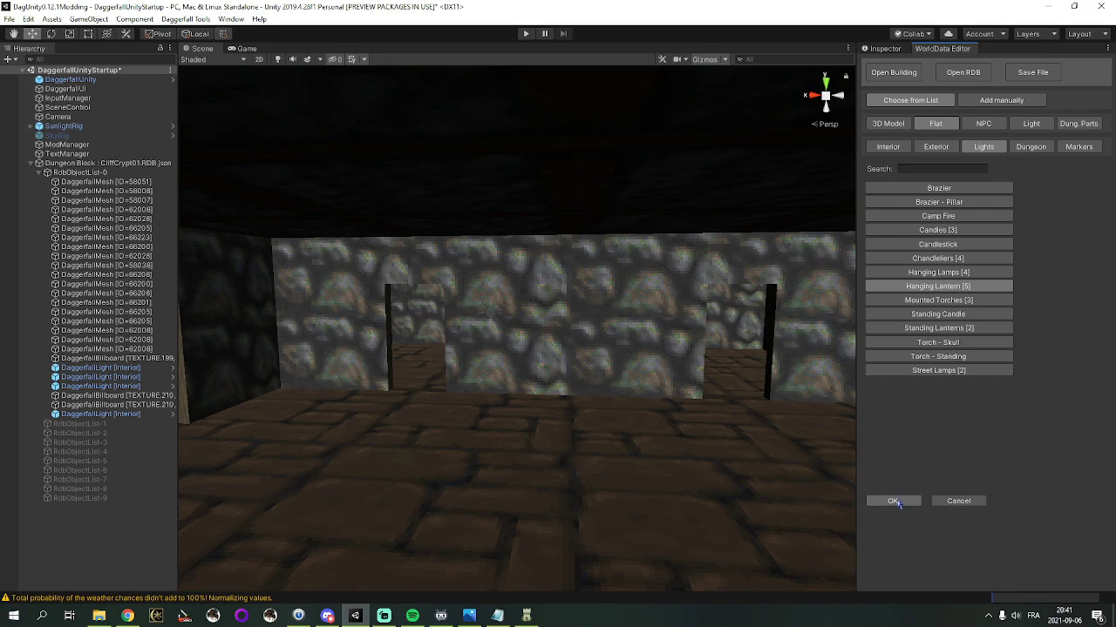
click(914, 275)
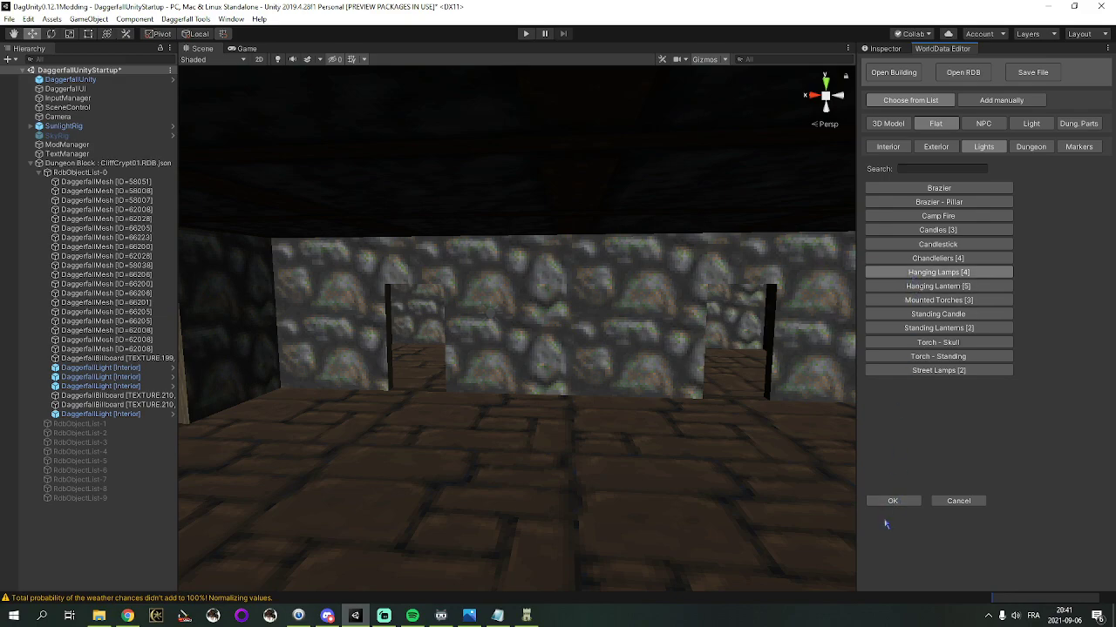
click(874, 502)
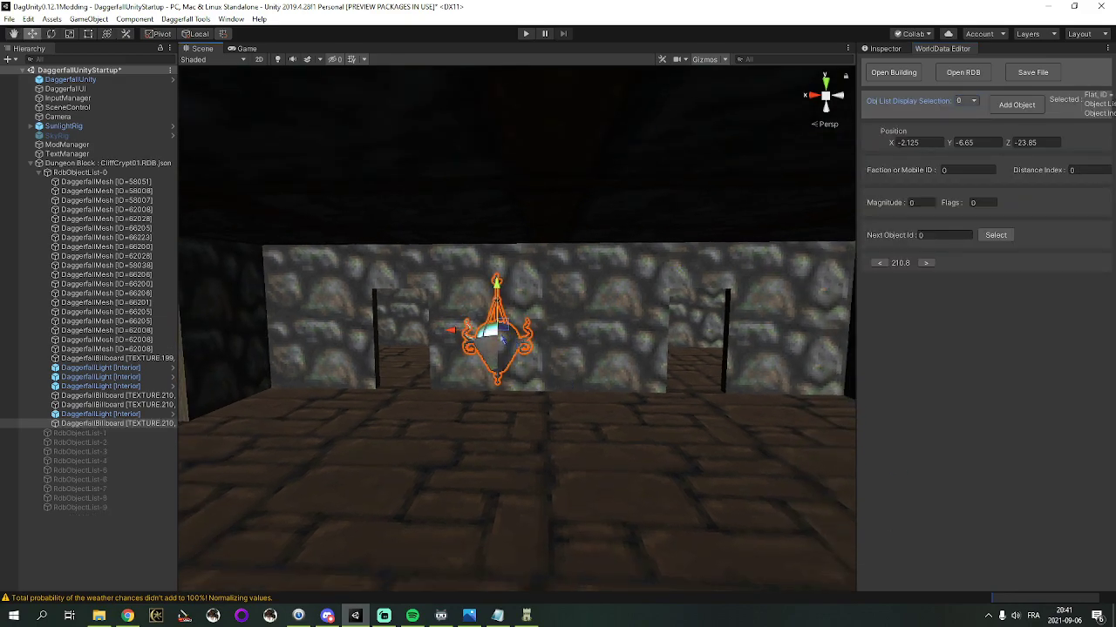
Move the hanging lamp to X -3.125, Y -6.65, Z -17.65 in the large room and switch its variant to 210.11
right_drag(503, 336, 348, 255)
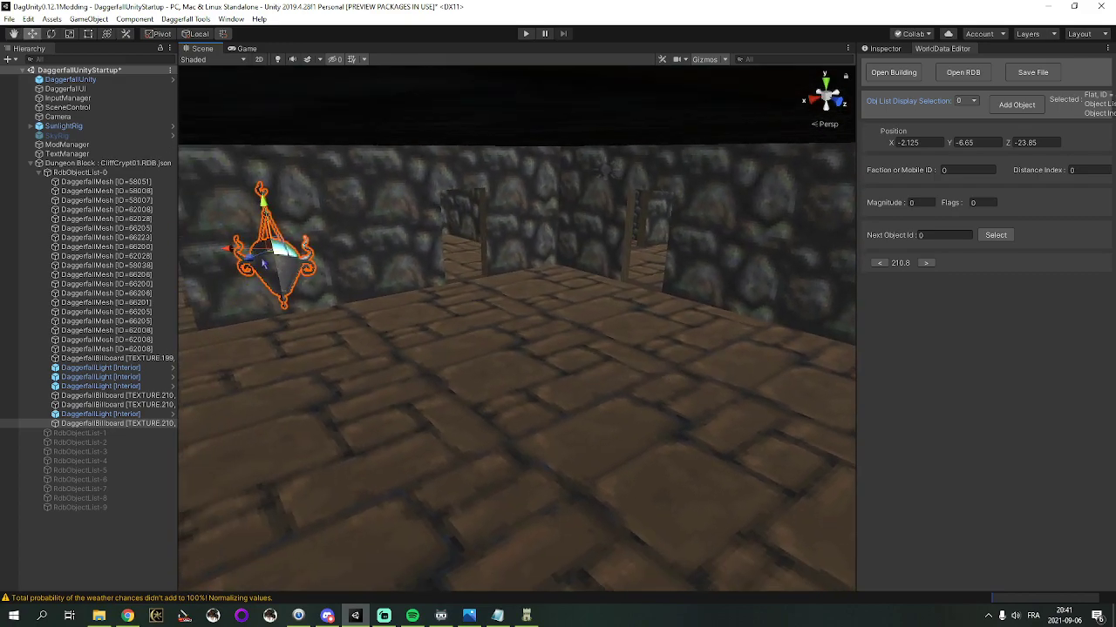
drag(283, 256, 493, 341)
right_drag(582, 341, 501, 351)
click(929, 265)
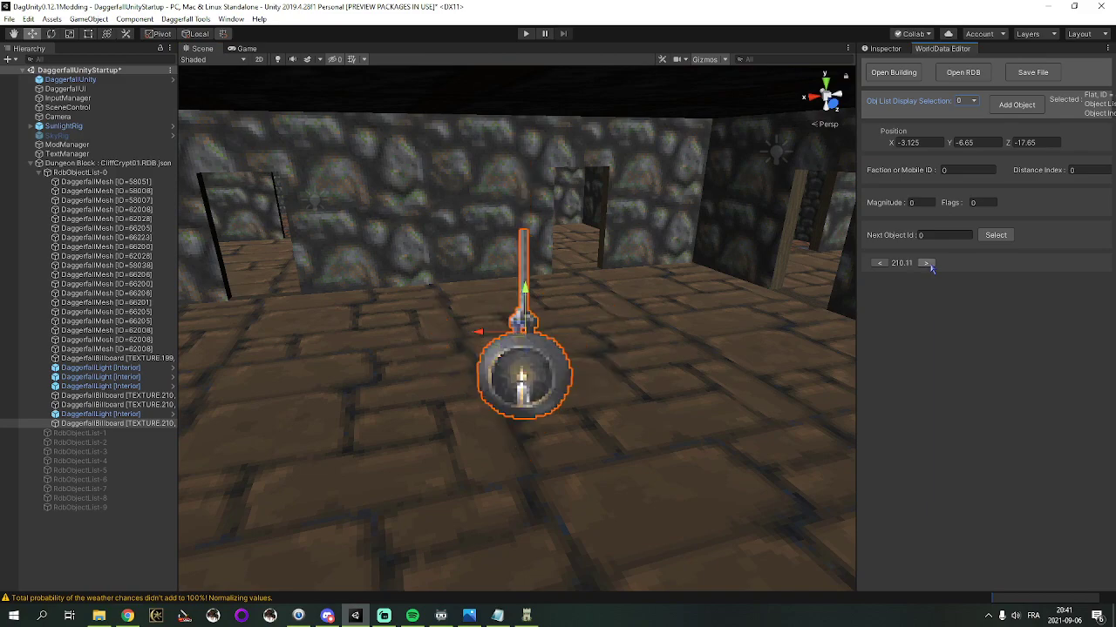
Cycle through the hanging lamp's variants and switch it to 210.8
click(927, 264)
click(928, 264)
click(927, 264)
click(928, 264)
click(881, 263)
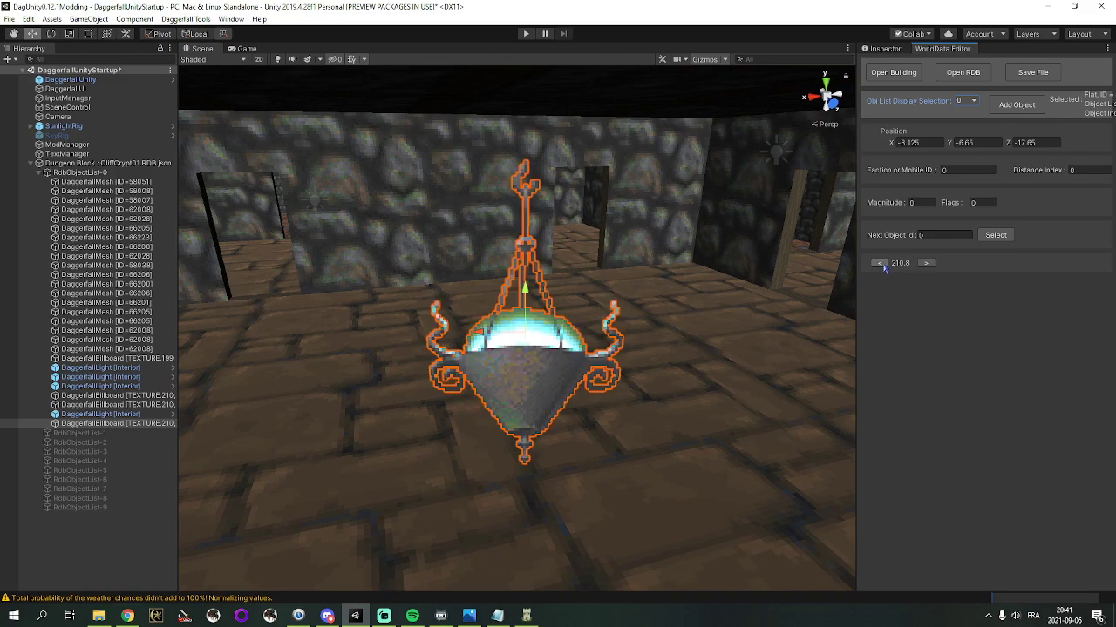
right_drag(843, 331, 839, 332)
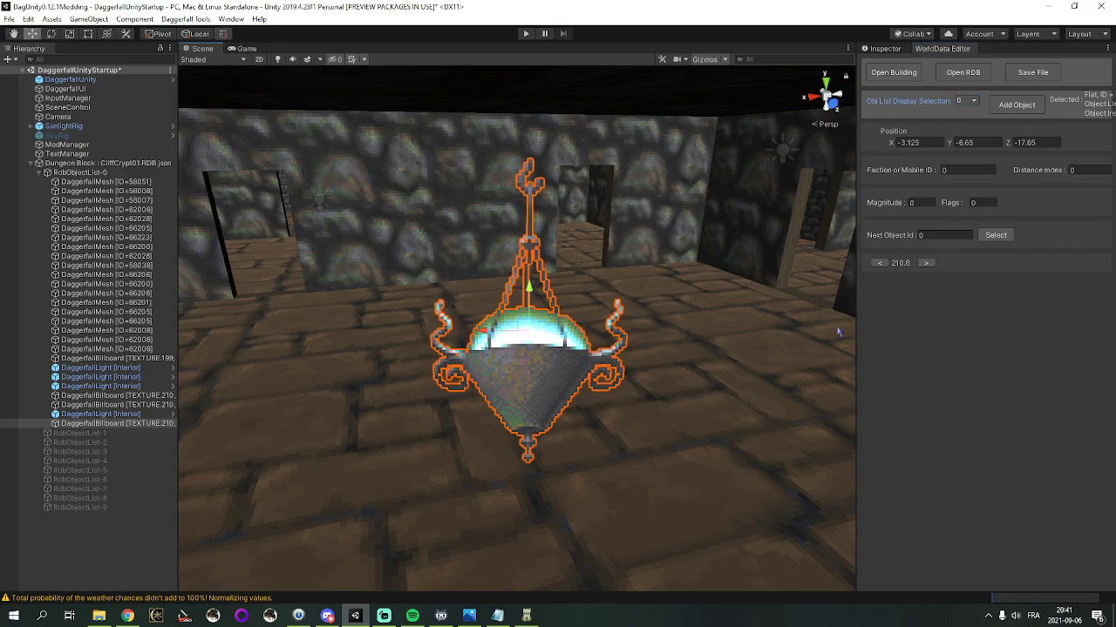
click(925, 263)
alt+drag(707, 399, 811, 334)
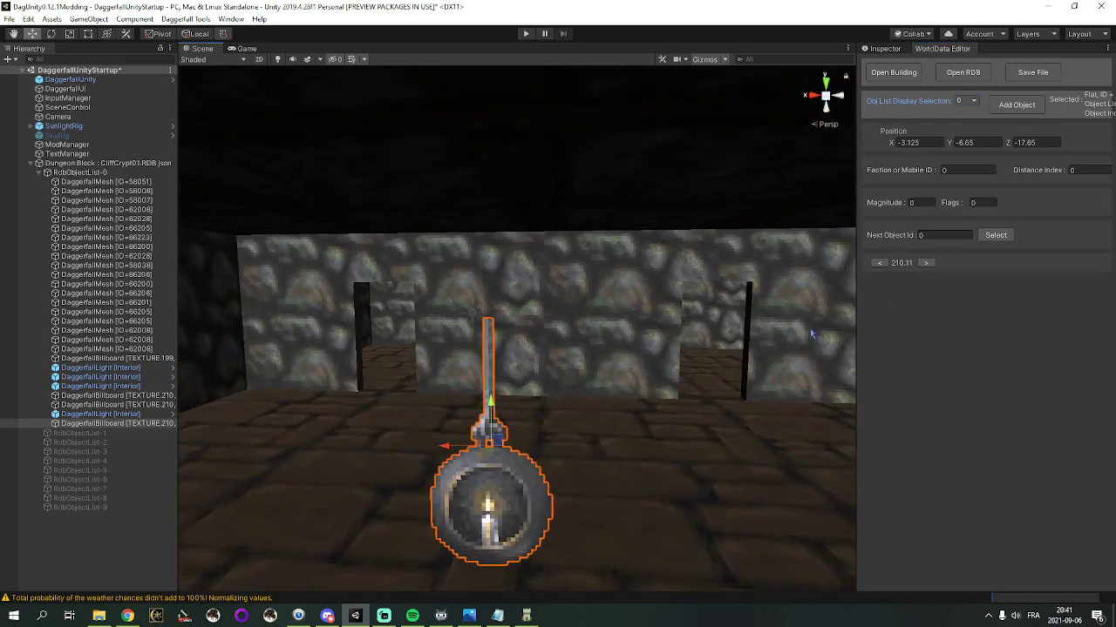
click(880, 263)
alt+drag(639, 370, 659, 387)
Raise the hanging lamp to Y -6 and shift it to X -3.225, Z -17.675 under the ceiling beam
drag(525, 418, 525, 302)
right_drag(521, 298, 454, 242)
alt+drag(679, 418, 588, 449)
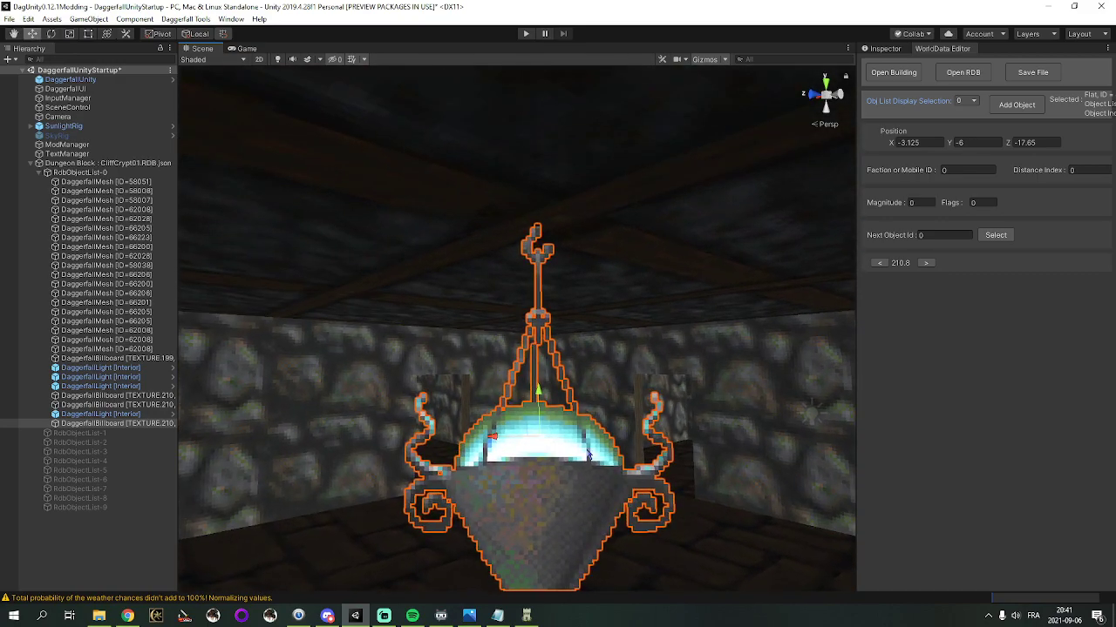
alt+drag(550, 412, 468, 351)
right_drag(468, 351, 747, 305)
key(a)
drag(594, 412, 610, 414)
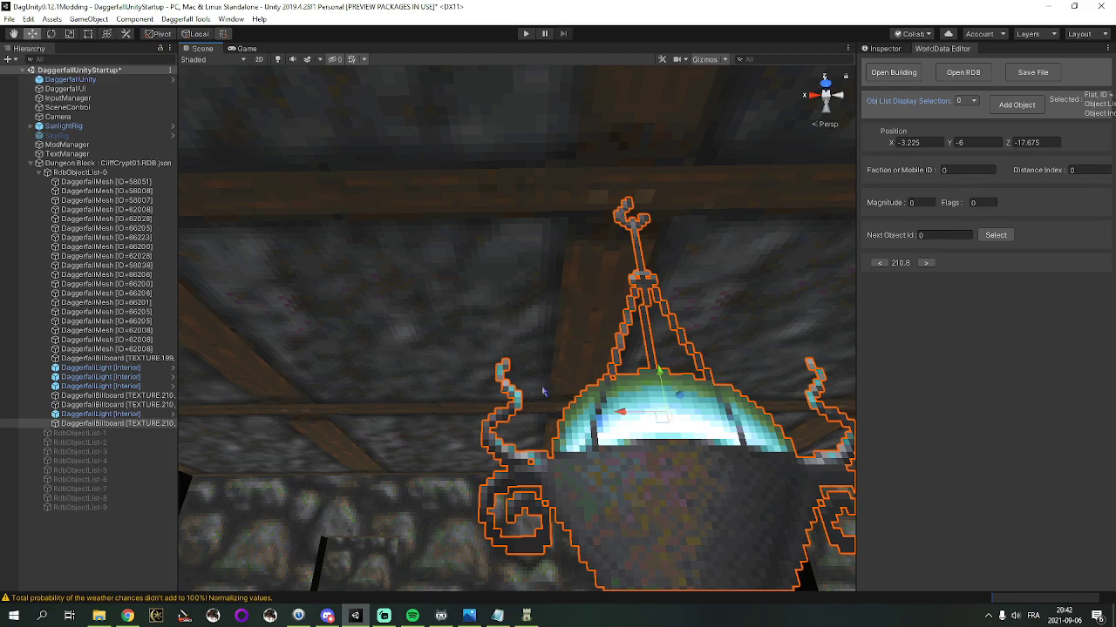
right_drag(542, 389, 535, 505)
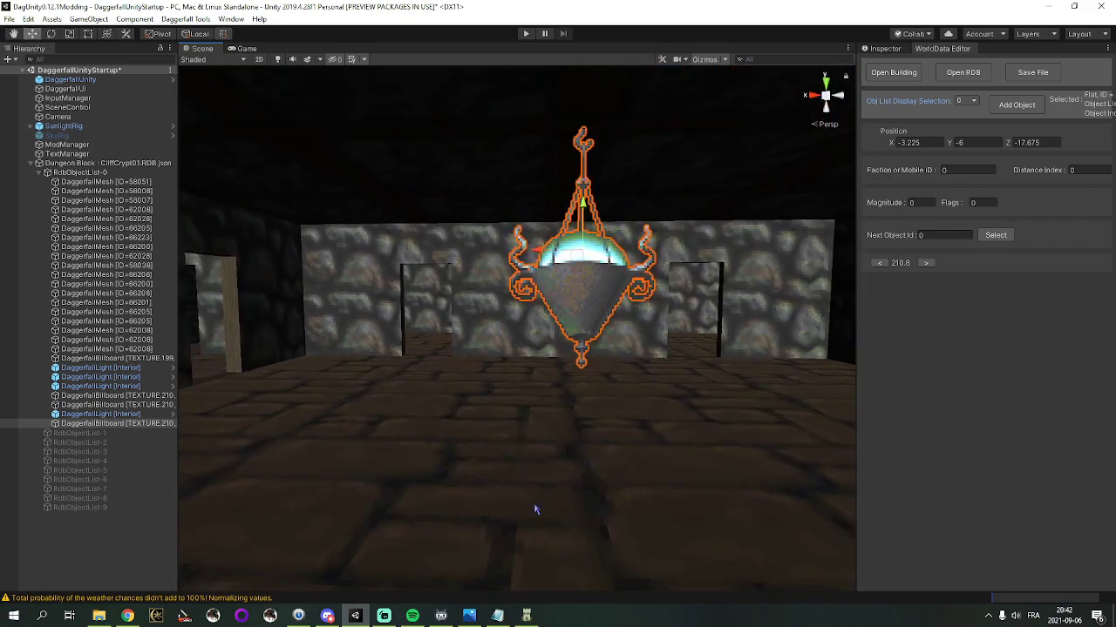
Raise the hanging lamp further toward the ceiling, to Y -5.475
right_drag(517, 448, 535, 470)
key(s)
key(a)
click(539, 509)
right_drag(540, 509, 546, 351)
key(w)
click(562, 346)
key(w)
click(554, 283)
right_drag(554, 283, 549, 246)
key(w)
key(s)
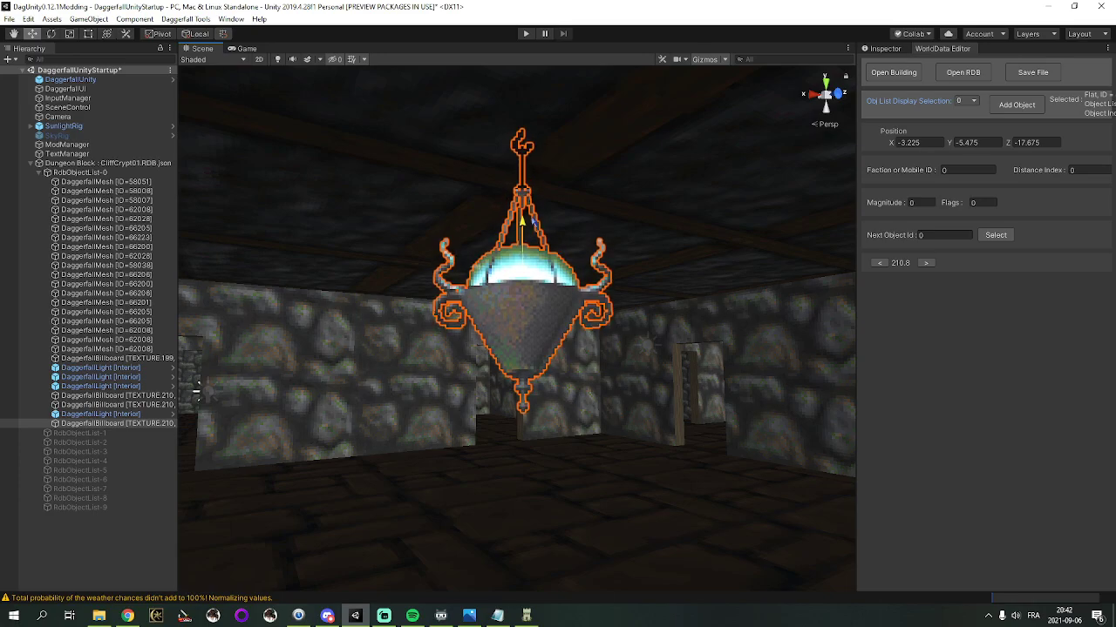
Delete the hanging lamp from the large room
right_drag(533, 224, 230, 258)
key(s)
key(w)
key(d)
key(Delete)
Add a Mounted Torches flat from the Lights category in front of the large room's wall
right_drag(549, 273, 610, 288)
click(1017, 105)
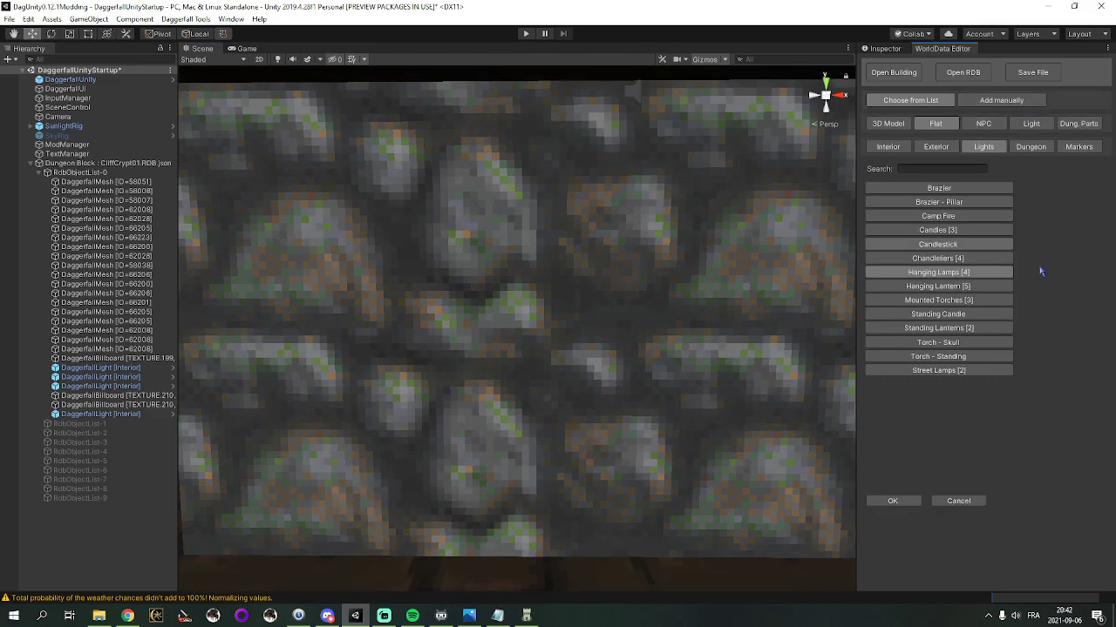
click(960, 302)
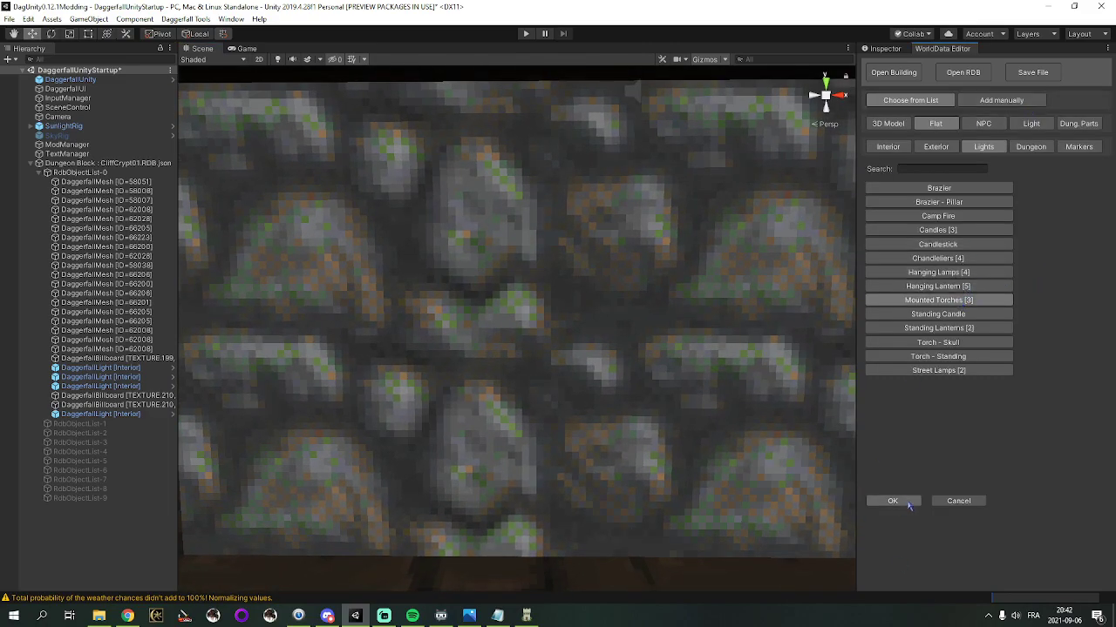
click(892, 501)
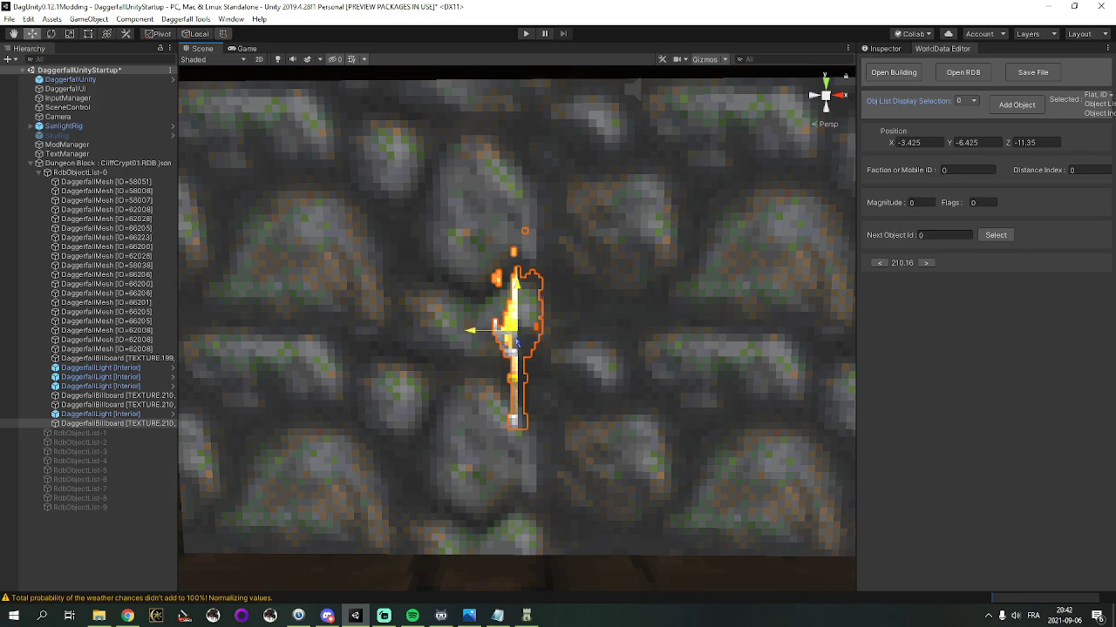
Switch the torch to variant 210.17 and place it against the wall at X -3.275, Y -6.3, Z -11.525
alt+drag(514, 336, 602, 356)
middle_drag(602, 357, 674, 361)
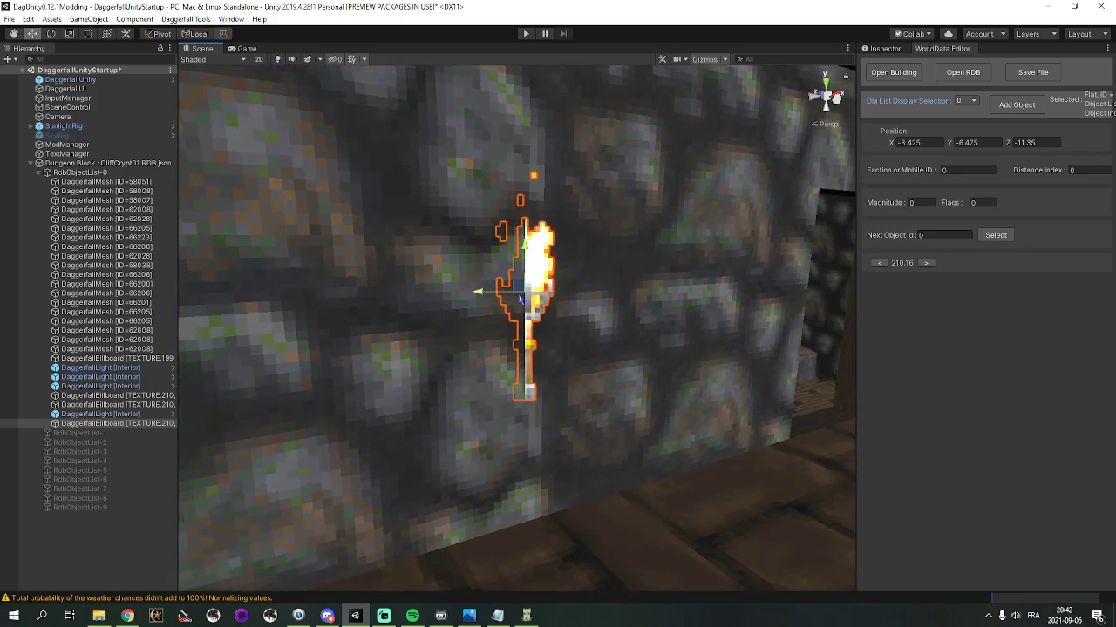
alt+drag(523, 298, 684, 304)
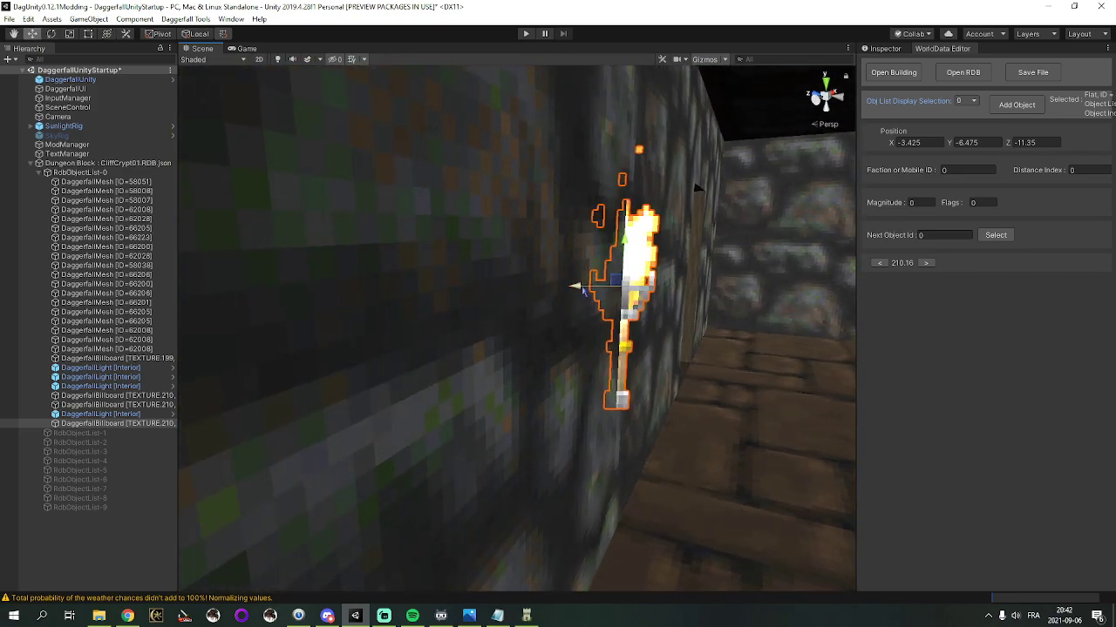
drag(575, 286, 620, 286)
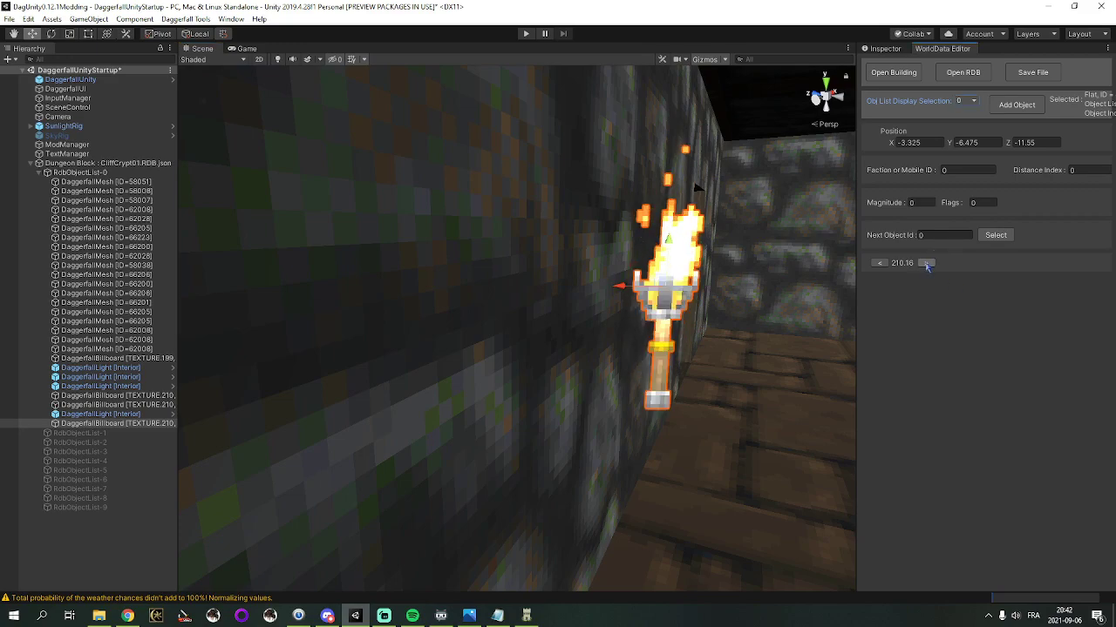
alt+drag(740, 294, 488, 301)
drag(639, 338, 786, 354)
mouse_move(562, 326)
mouse_down()
mouse_move(532, 326)
mouse_move(549, 326)
mouse_up()
alt+drag(710, 370, 441, 340)
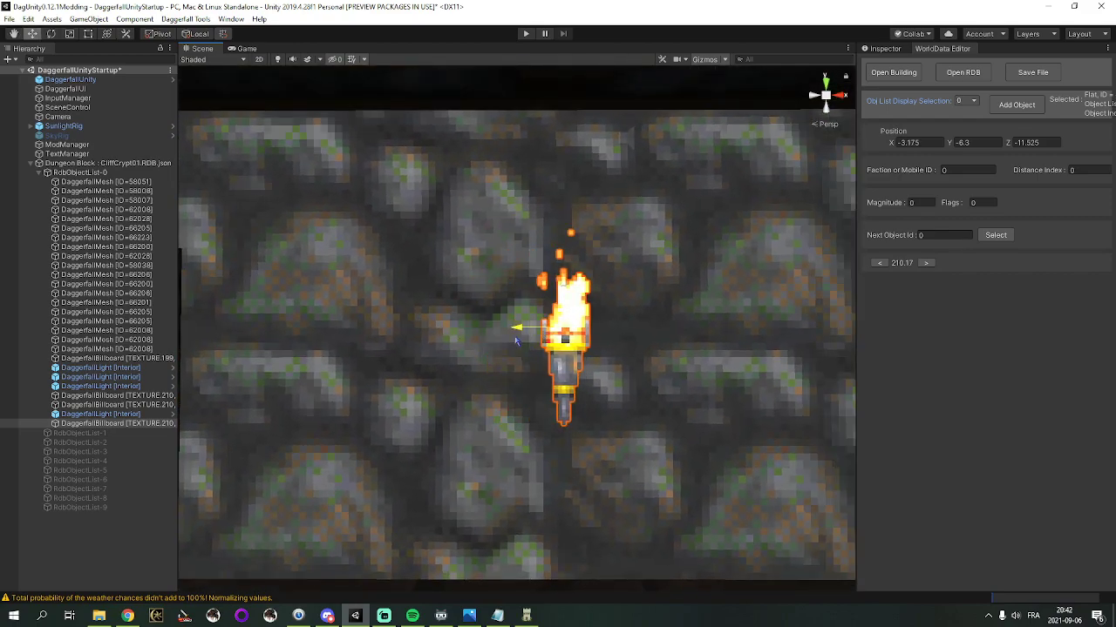
Add a second Mounted Torches flat at the opposite wall of the large room
right_drag(503, 344, 807, 354)
key(w)
click(1016, 105)
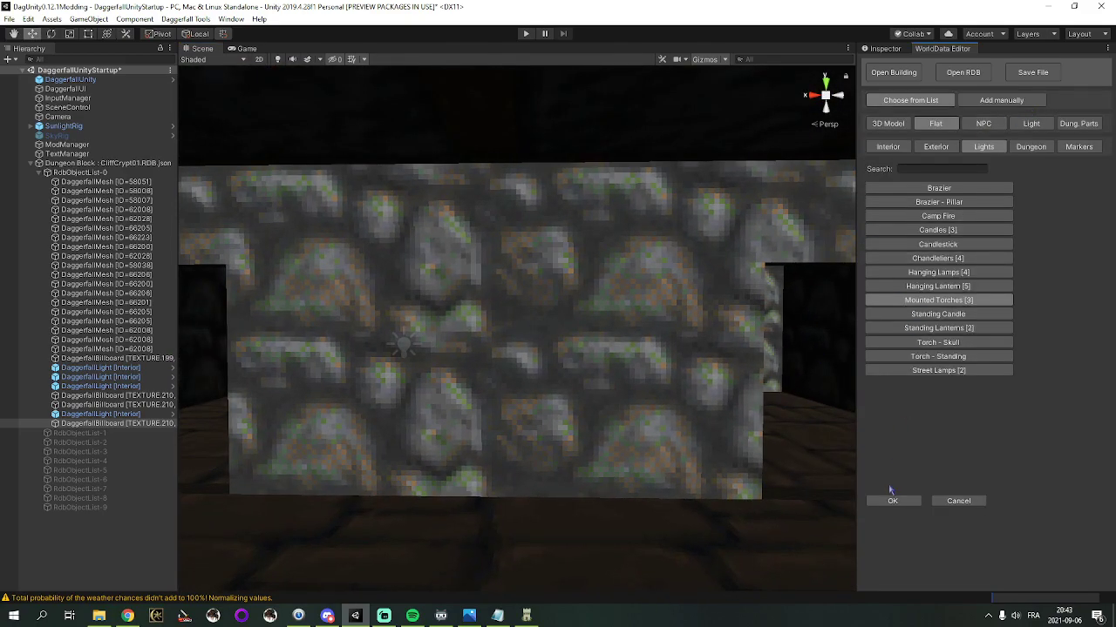
click(891, 501)
key(f)
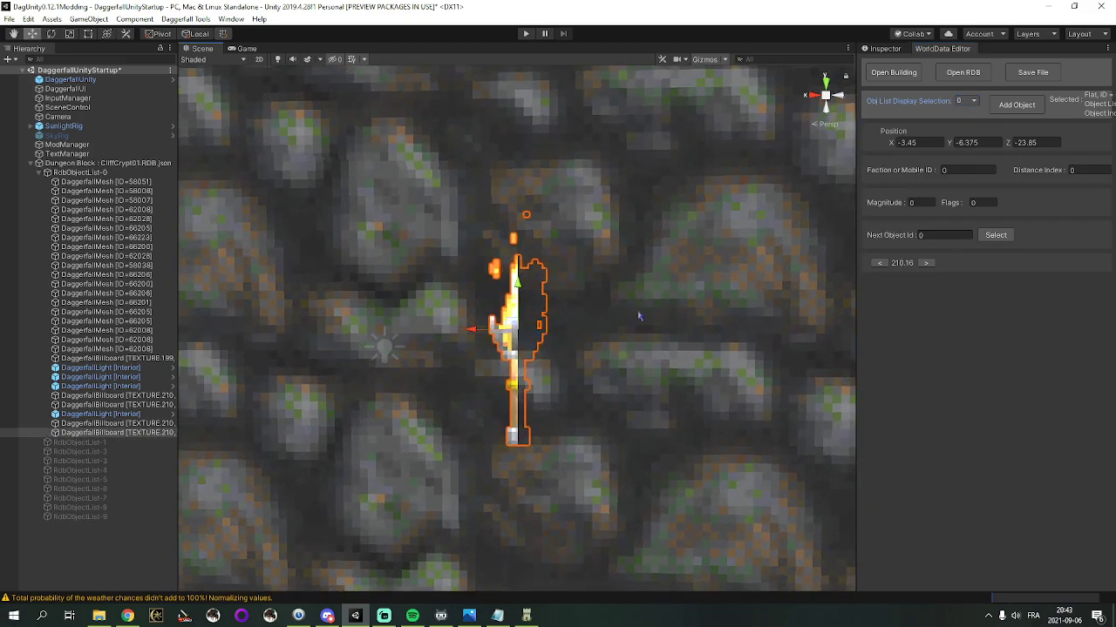
Switch the second torch to variant 210.17 and move it against its wall at X -3.15, Z -23.675
right_drag(480, 364, 615, 351)
right_drag(682, 342, 657, 314)
key(w)
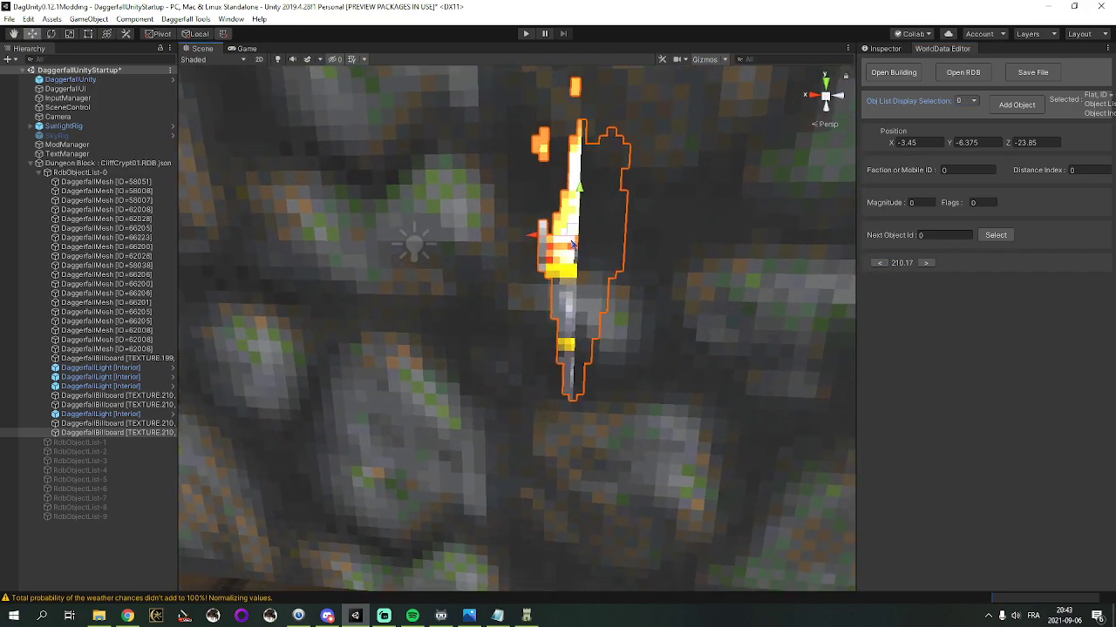
click(568, 254)
click(571, 258)
key(f)
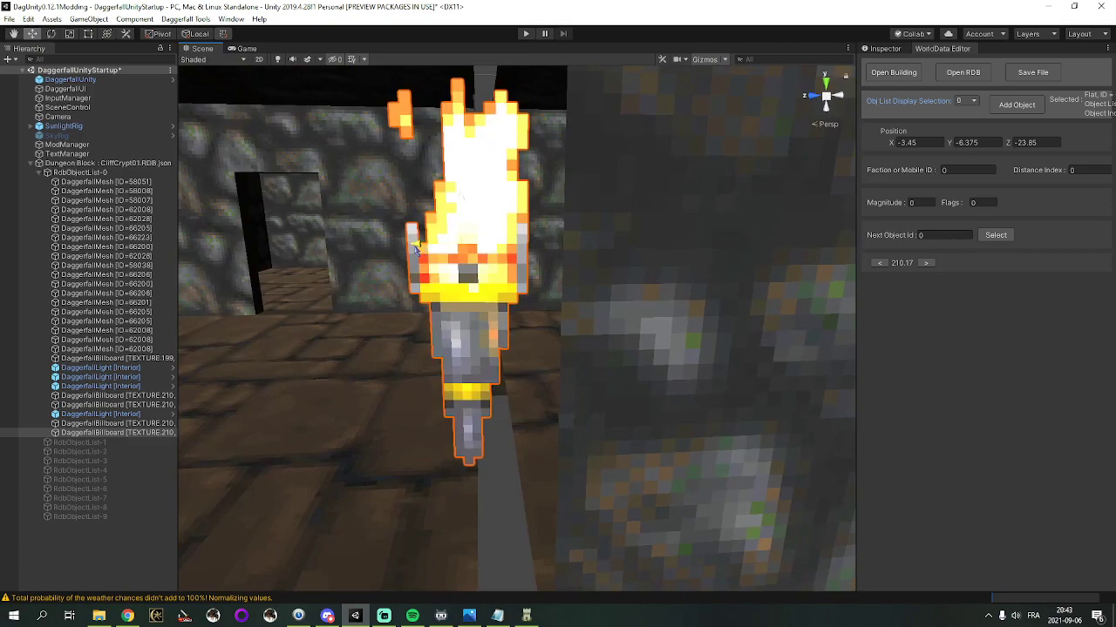
right_drag(416, 249, 652, 210)
key(f)
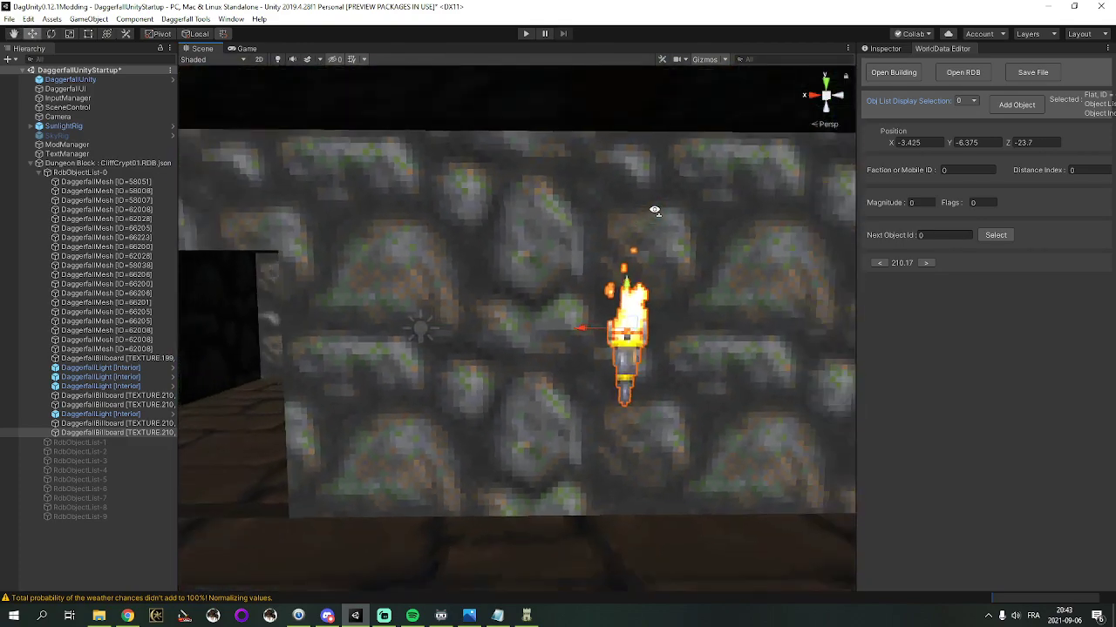
right_drag(540, 331, 238, 328)
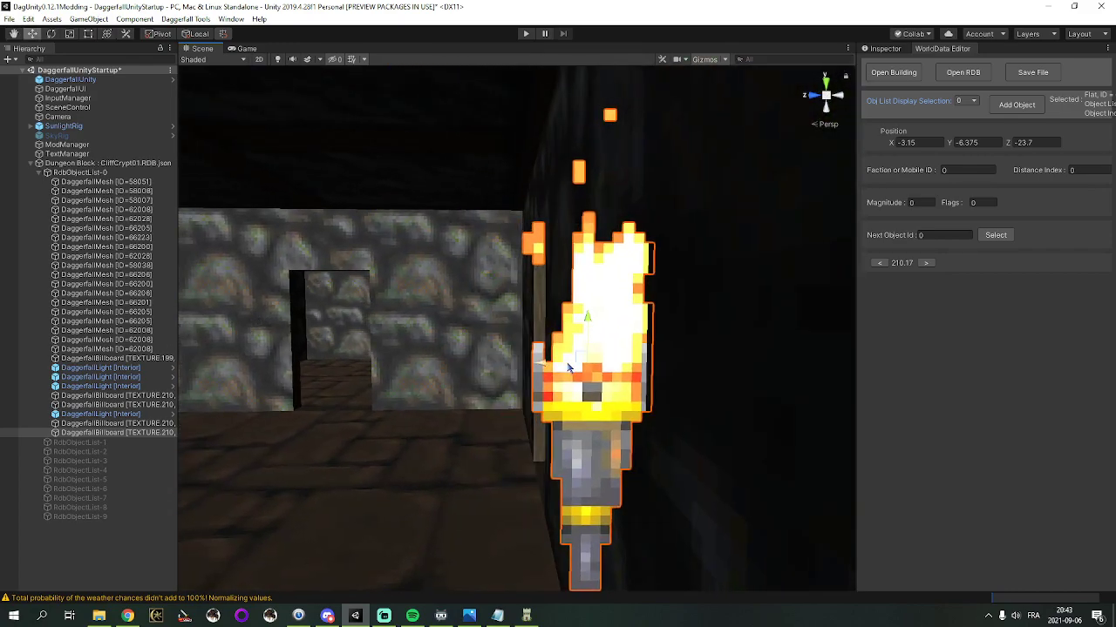
drag(549, 366, 542, 368)
Match the second torch's height to the first by setting its Y position to -6.3
drag(575, 323, 580, 286)
right_drag(580, 284, 679, 317)
click(384, 291)
click(384, 291)
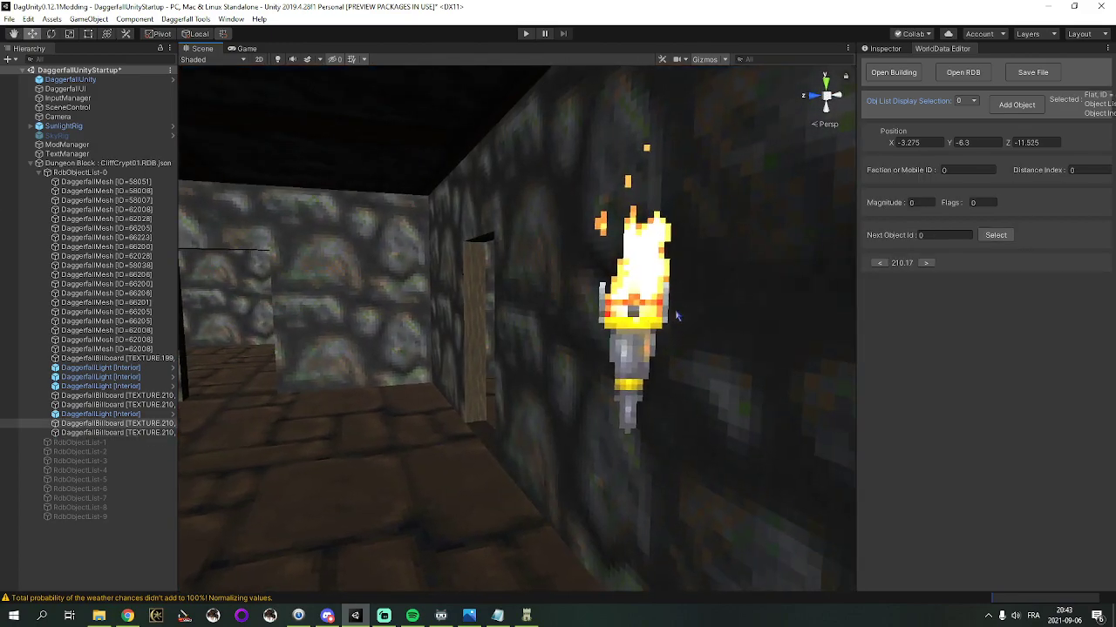
click(625, 333)
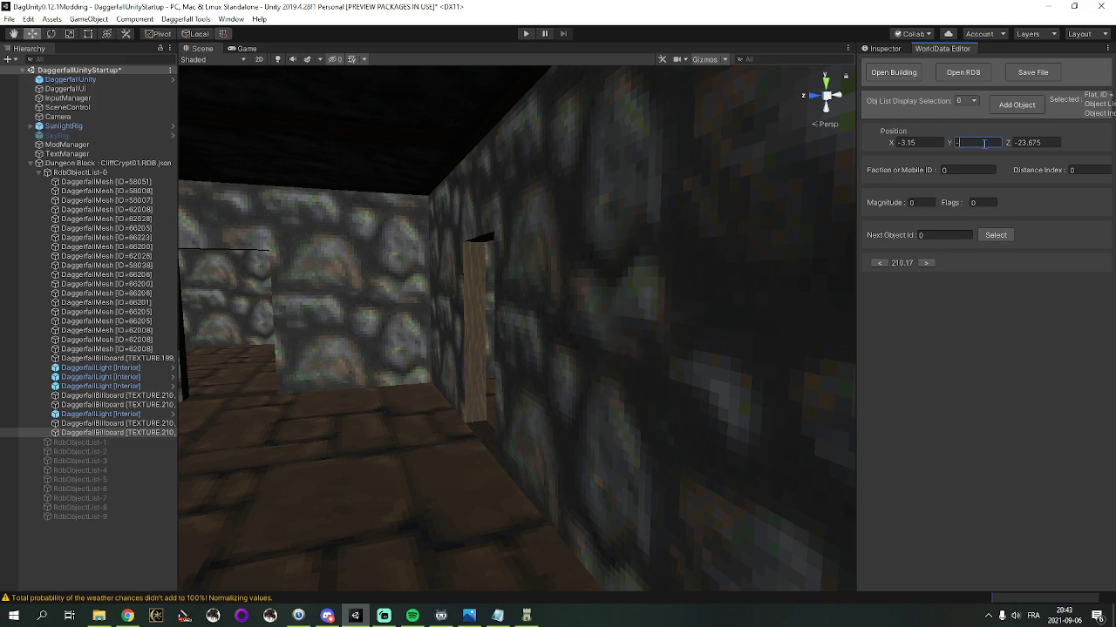
Add a third mounted torch facing the side wall at X 0.625, Y -6.55, Z -17.275, using variant 210.17
right_drag(488, 255, 454, 238)
right_drag(642, 241, 419, 244)
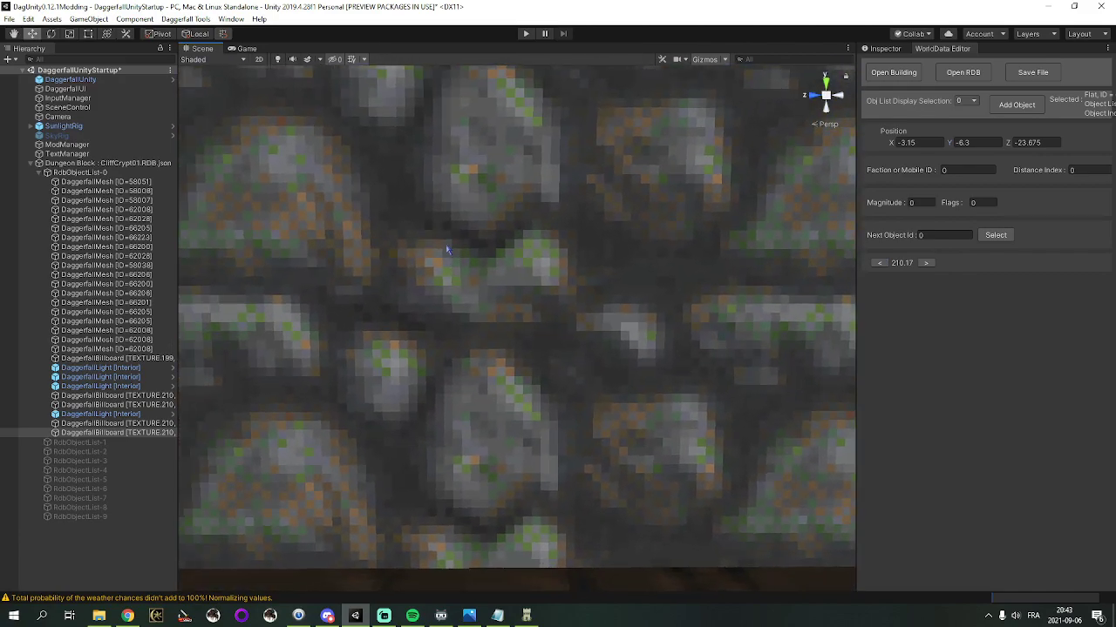
scroll(446, 250, down, 5)
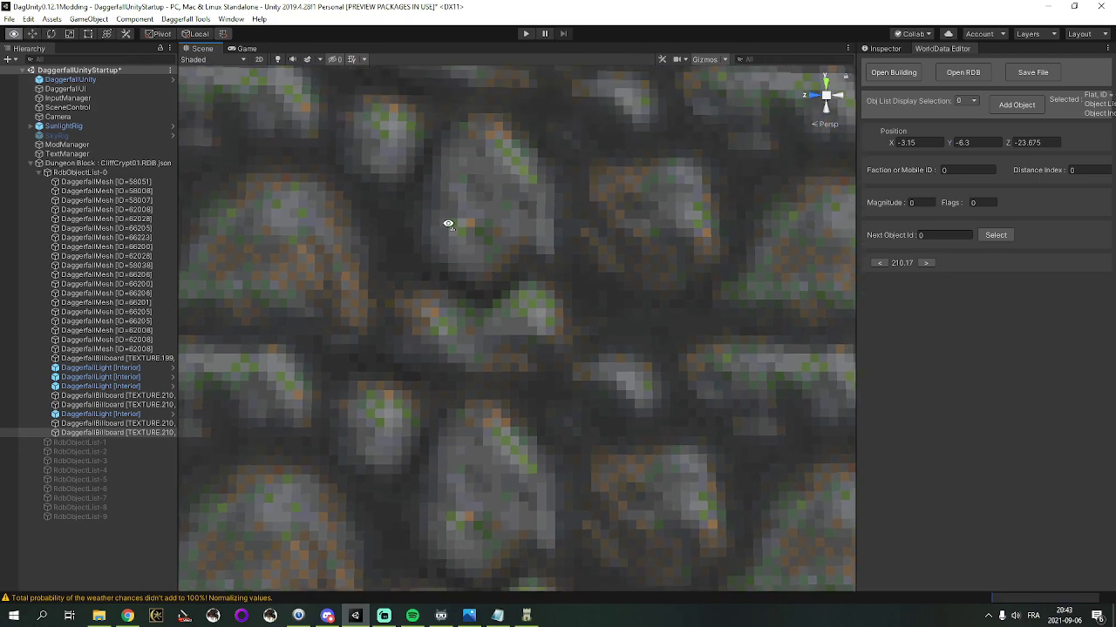
click(1018, 105)
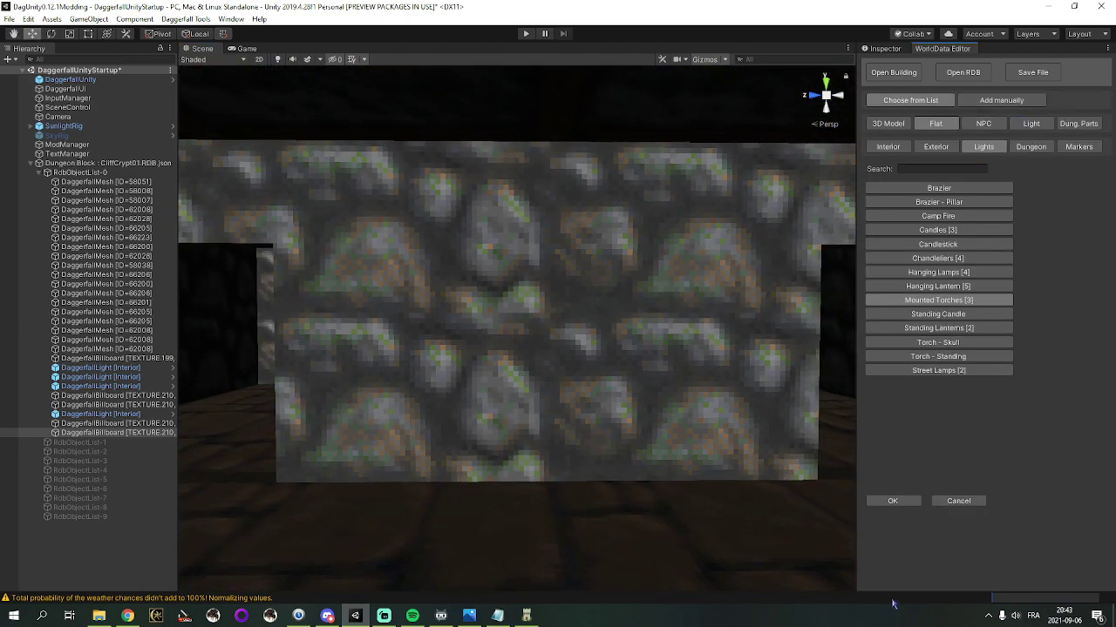
click(893, 501)
drag(513, 324, 513, 340)
click(880, 262)
right_drag(557, 342, 625, 348)
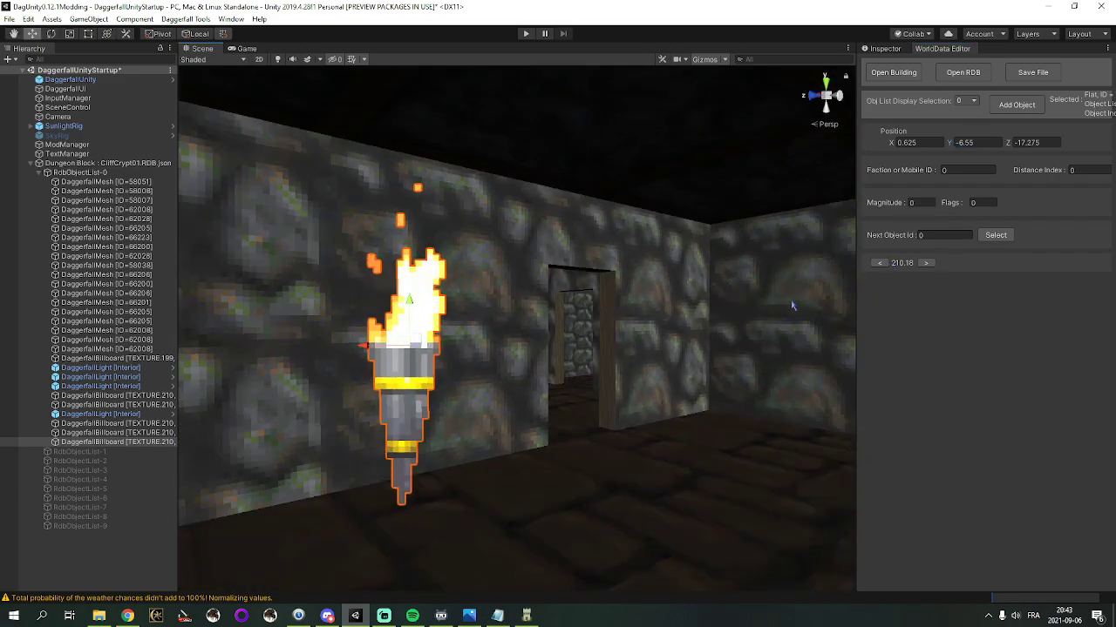
click(878, 263)
Add a fourth mounted torch at X 1.375, Y -6.55, Z -17.4, using variant 210.17
click(1016, 104)
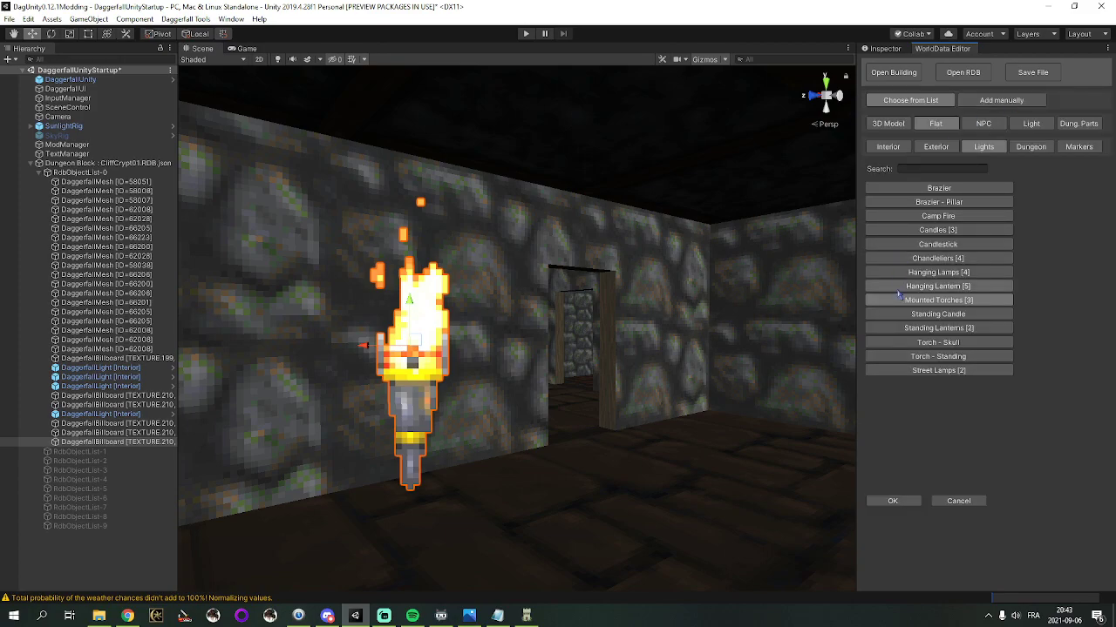
click(906, 502)
click(928, 264)
drag(511, 334, 514, 347)
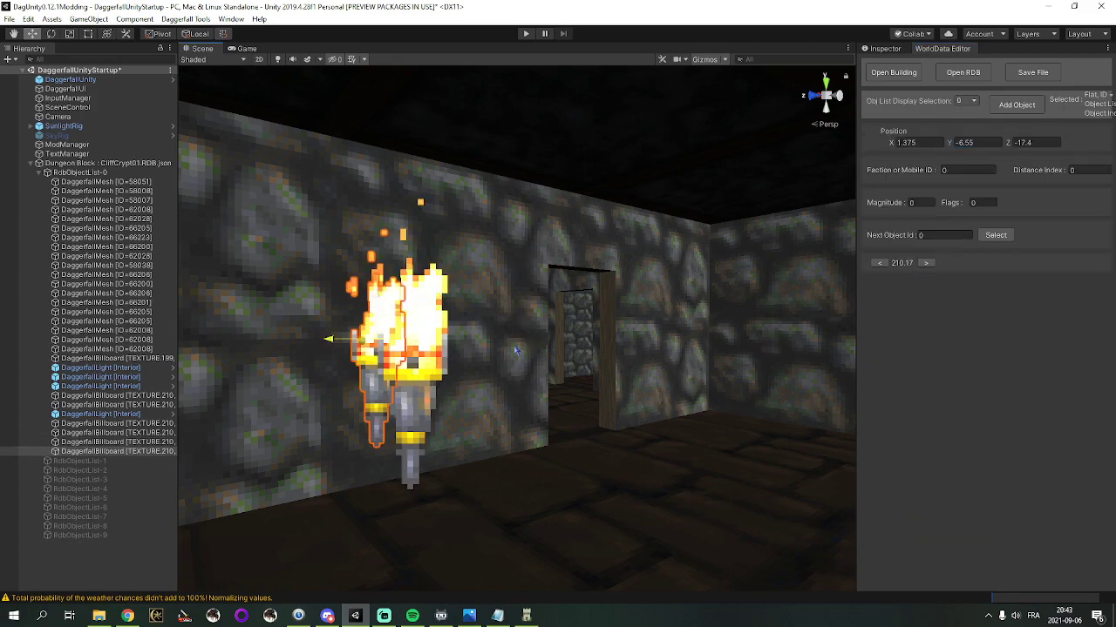
Check the first wall torch's position and set the fourth torch's Y position to -6.3 to match
right_drag(516, 351, 358, 204)
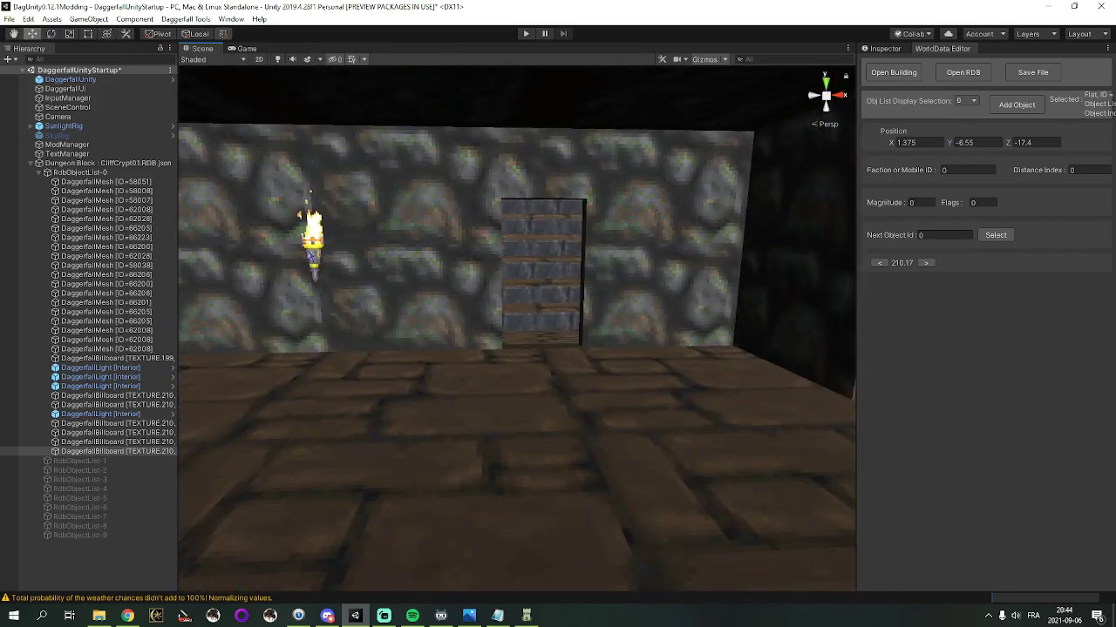
click(311, 256)
click(326, 250)
click(314, 249)
mouse_move(467, 260)
right_down()
mouse_move(615, 228)
mouse_move(448, 248)
right_up()
click(340, 269)
click(353, 270)
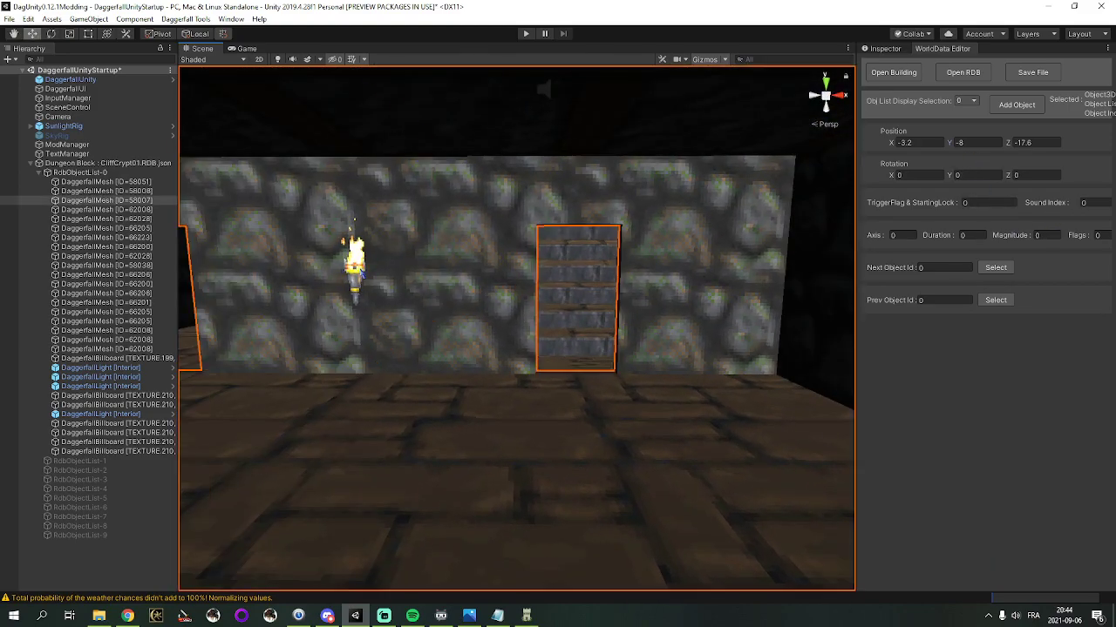
click(359, 270)
right_drag(358, 270, 585, 265)
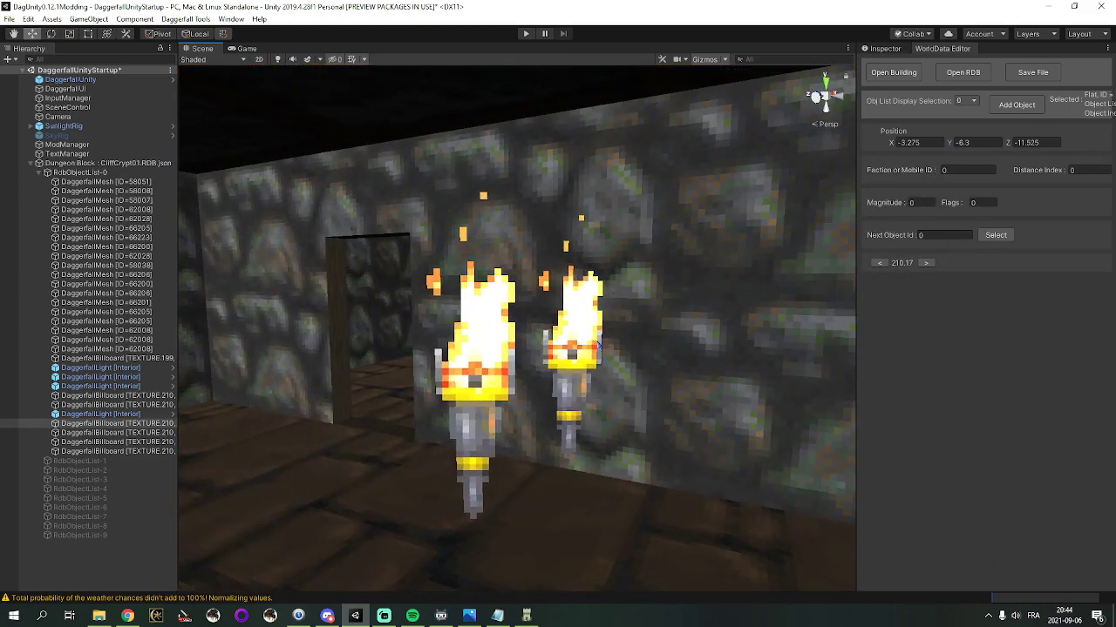
click(577, 350)
drag(982, 145, 901, 147)
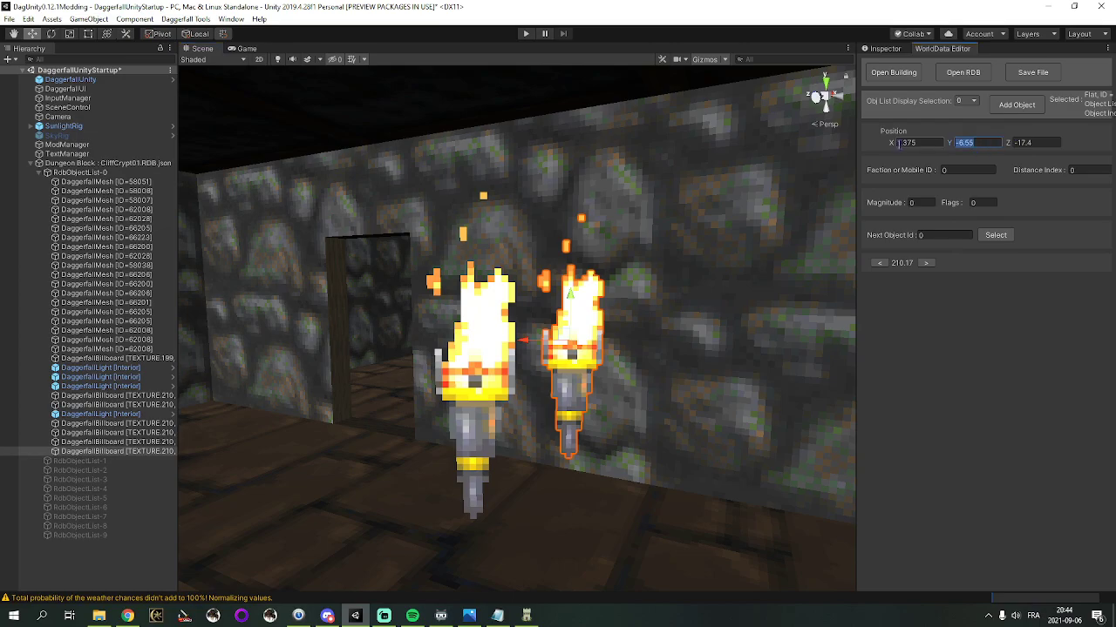
text(-6.3)
Move the fourth torch against the side wall at X 2.85, Z -17.45
right_drag(802, 186, 557, 218)
drag(341, 303, 630, 306)
right_drag(631, 306, 676, 322)
drag(522, 334, 519, 335)
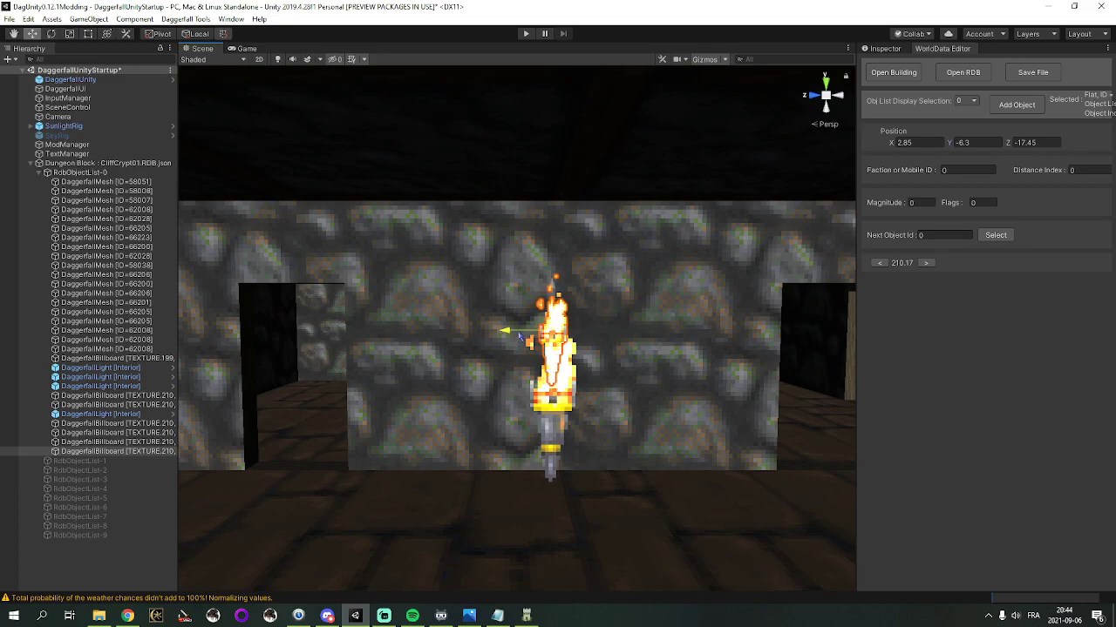
Set the third torch's Y position to -6.3
click(523, 369)
right_drag(523, 370, 851, 355)
click(725, 426)
drag(981, 144, 909, 144)
text(-6.3)
Move the third torch across the room towards the wall opposite the fourth torch, to about X -7.65, Z -17.575
right_drag(551, 297, 869, 314)
key(s)
right_drag(357, 410, 510, 431)
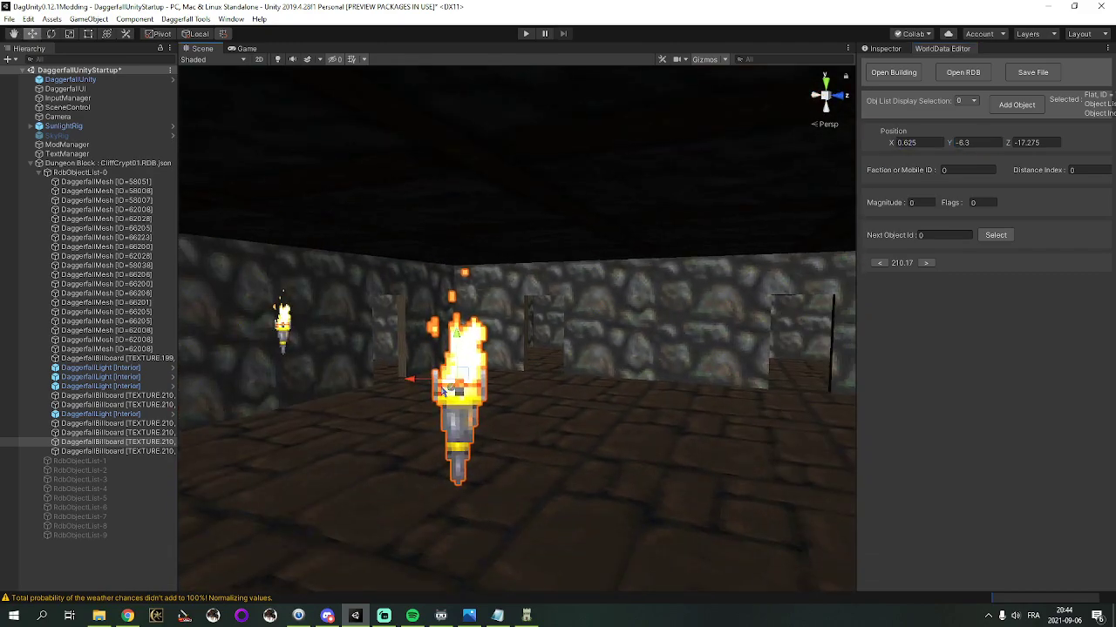
drag(444, 394, 553, 326)
right_drag(542, 335, 347, 323)
key(d)
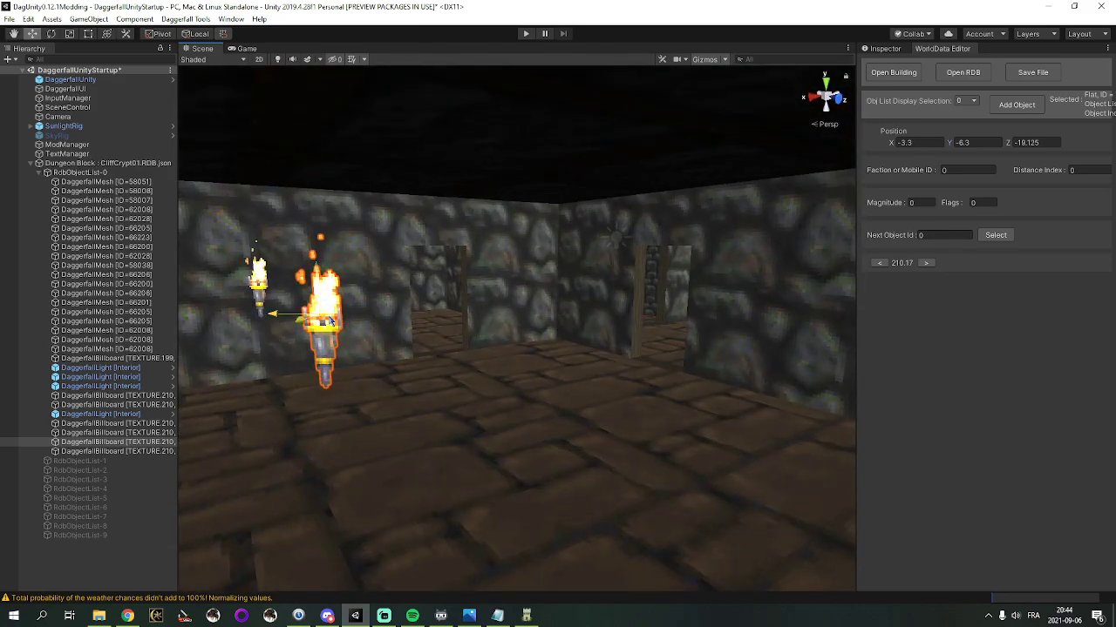
drag(328, 321, 793, 302)
key(d)
key(w)
right_drag(793, 302, 232, 264)
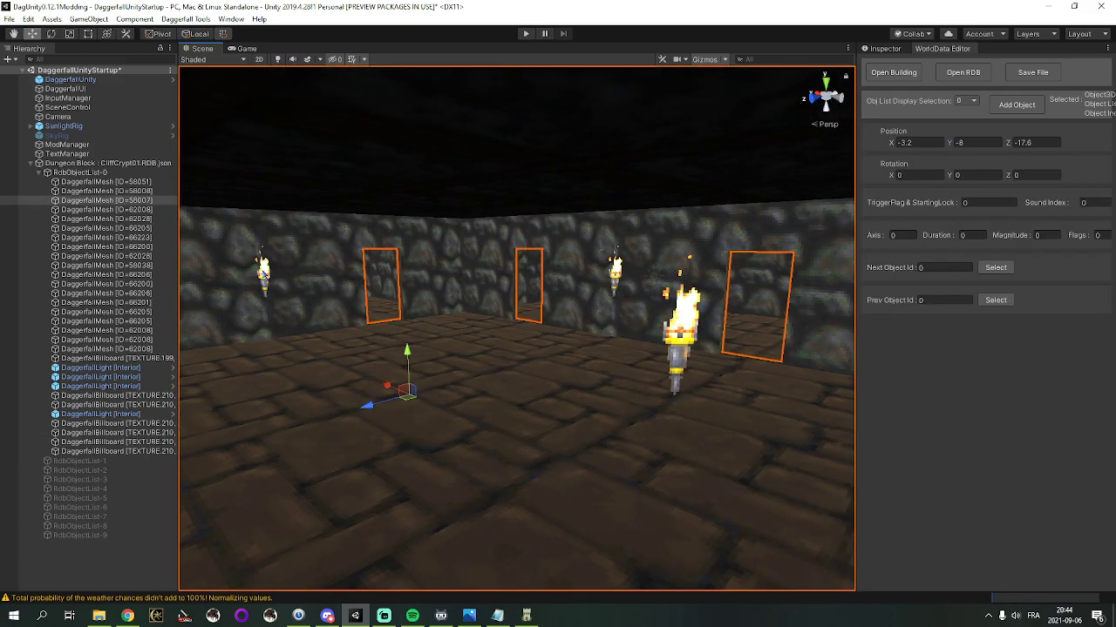
Copy the fourth torch's Z position and set the third torch's Z to -17.45 to align them
click(262, 270)
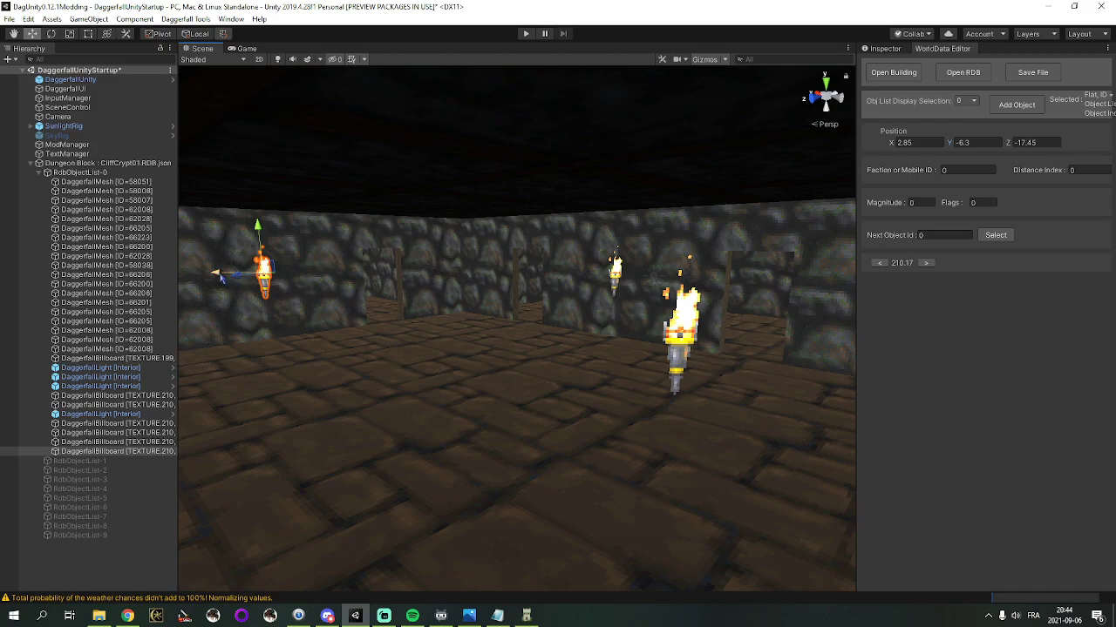
click(689, 339)
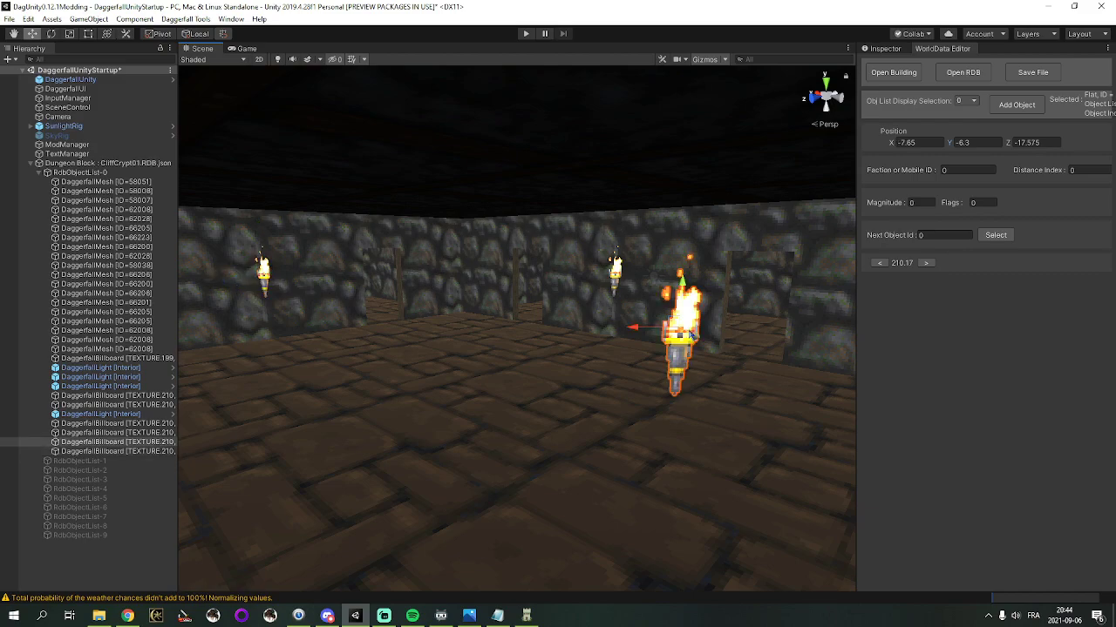
click(265, 283)
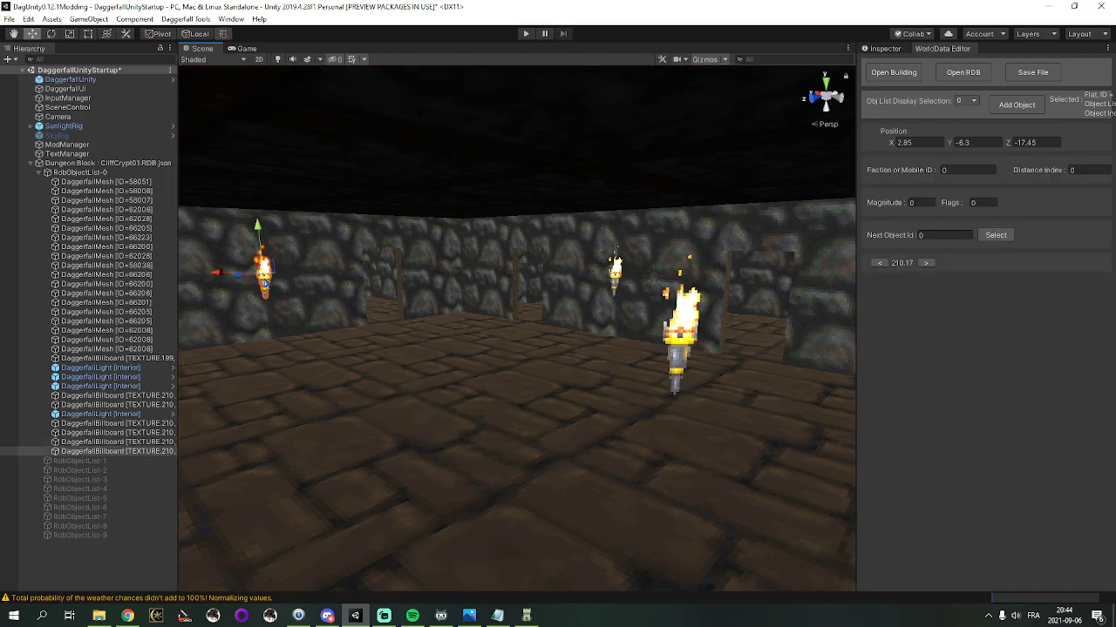
click(1020, 142)
key(ctrl+c)
click(682, 335)
click(1029, 145)
key(ctrl+v)
Move the third torch against the side wall at about X -9.275
right_drag(514, 249, 355, 345)
drag(362, 311, 672, 302)
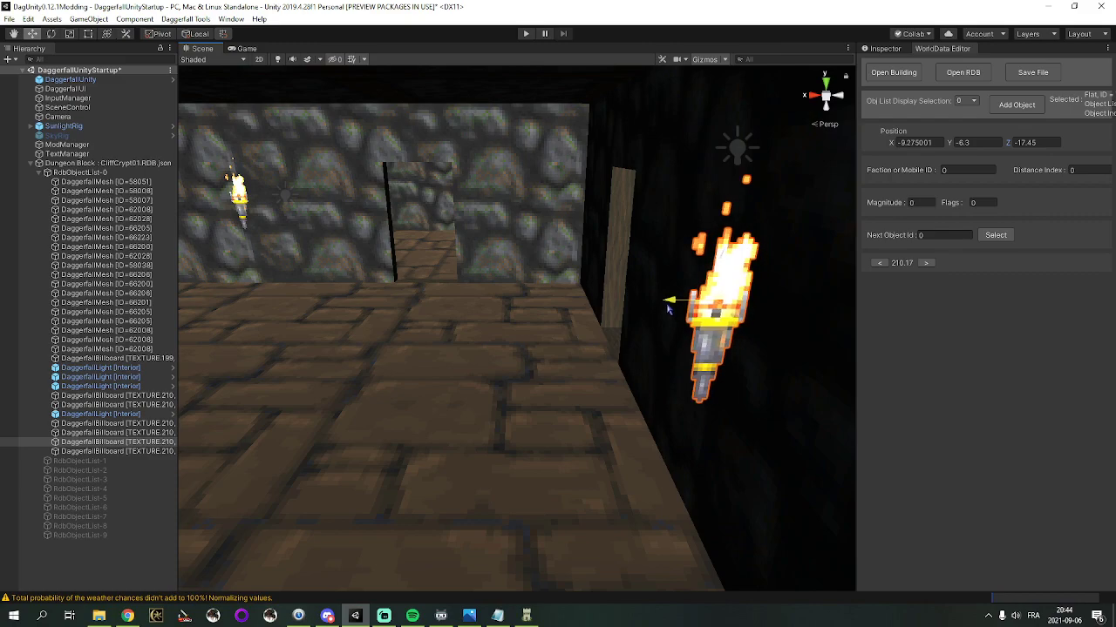
right_drag(593, 325, 657, 320)
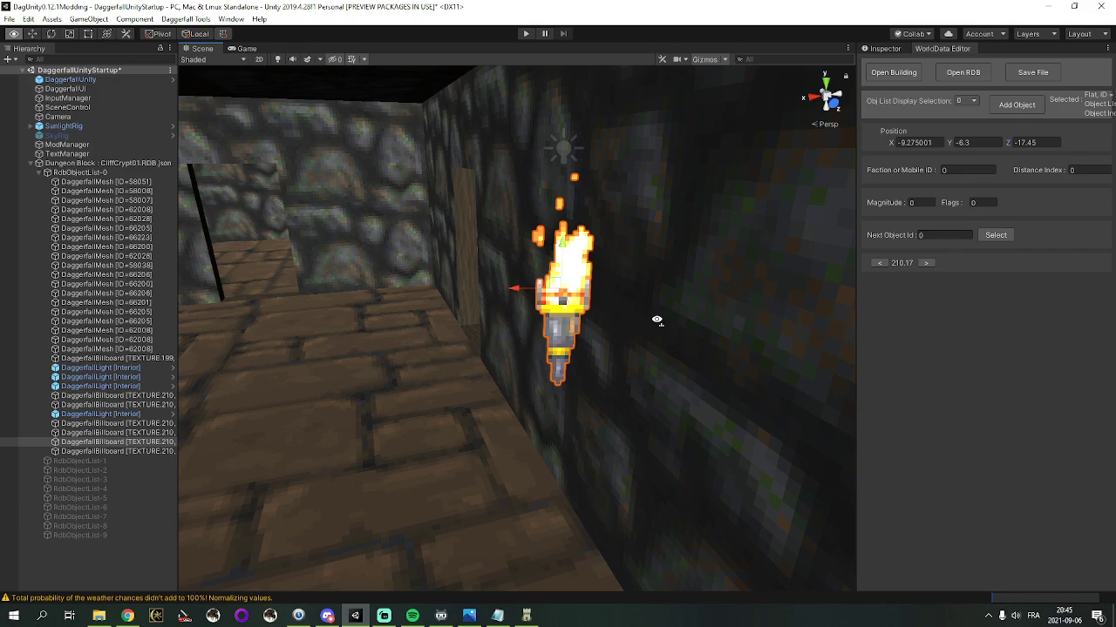
right_drag(657, 320, 351, 266)
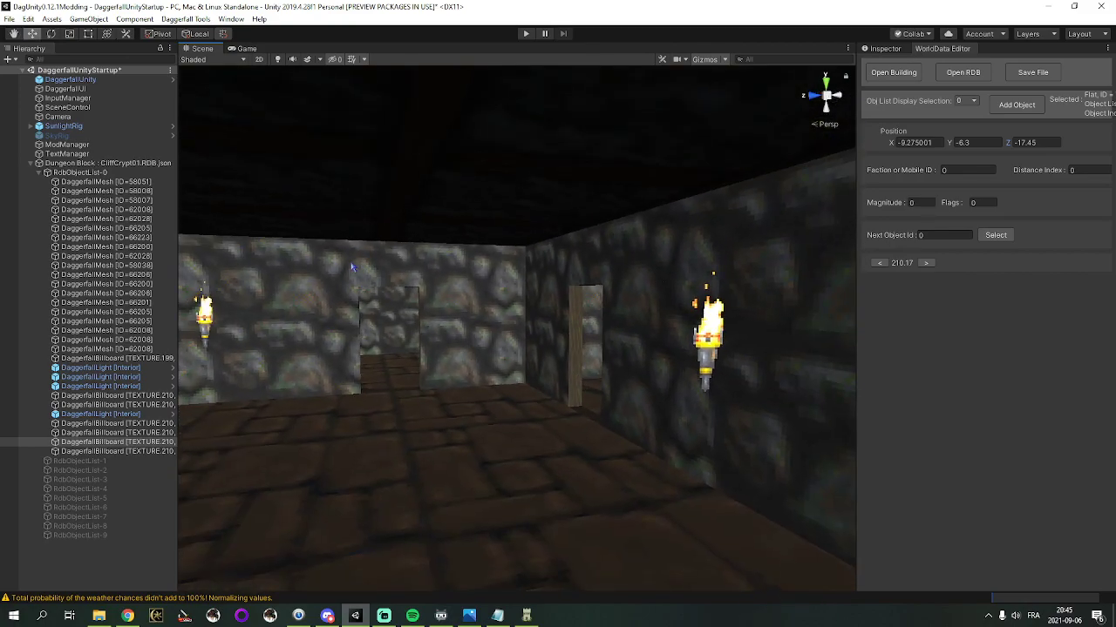
Add a light with radius 100 and move it onto the wall torch beside the doorway
click(398, 322)
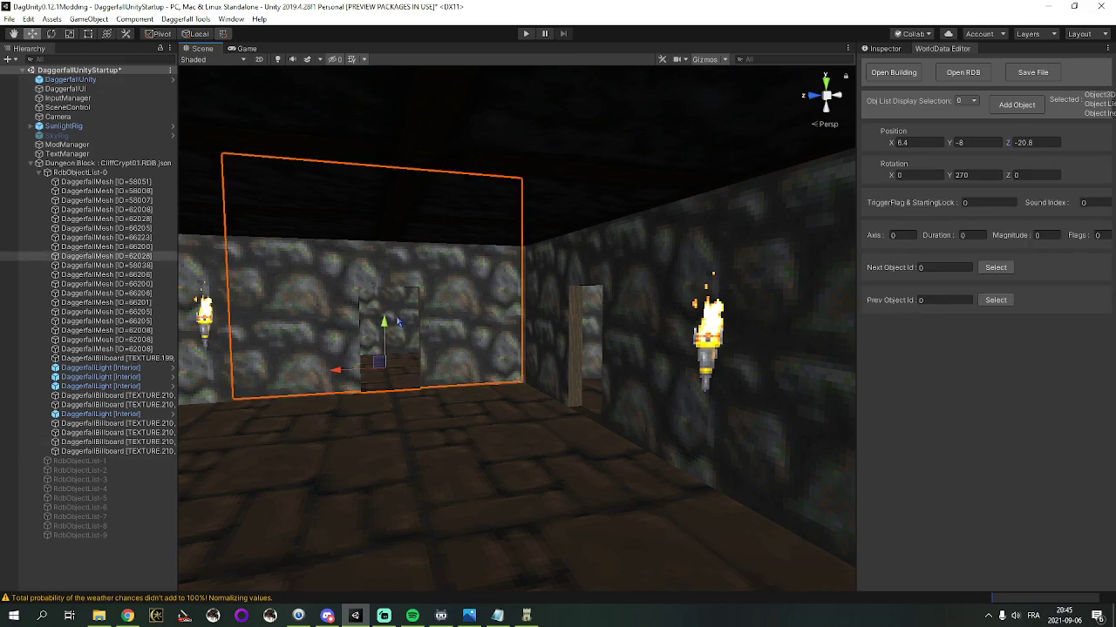
click(1016, 104)
mouse_move(540, 261)
right_down()
mouse_move(529, 257)
mouse_move(559, 258)
mouse_move(549, 258)
right_up()
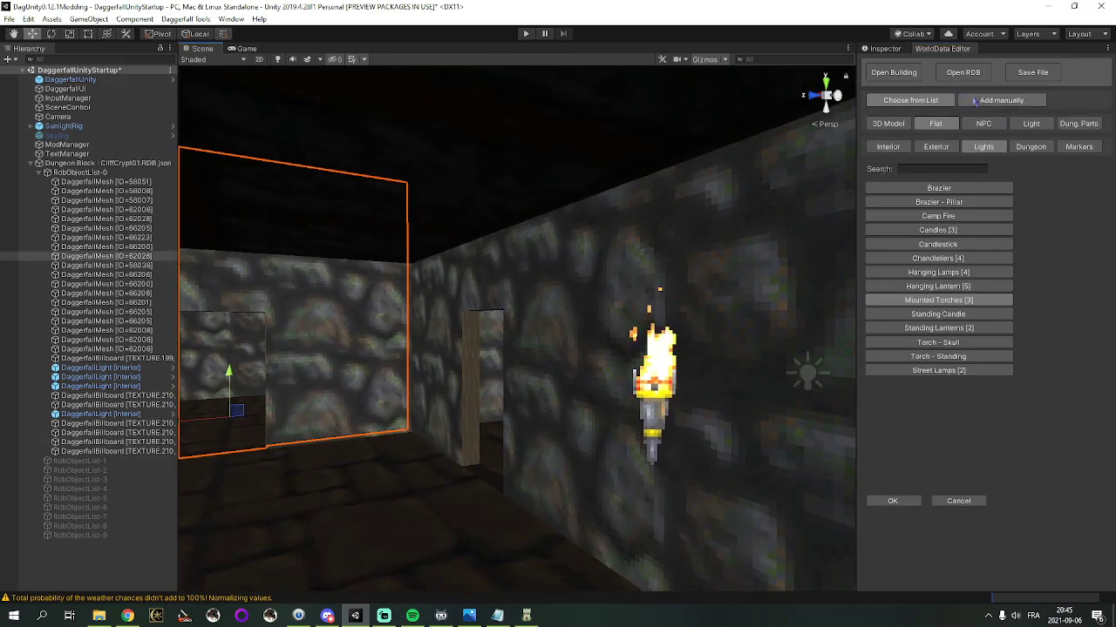
click(1031, 123)
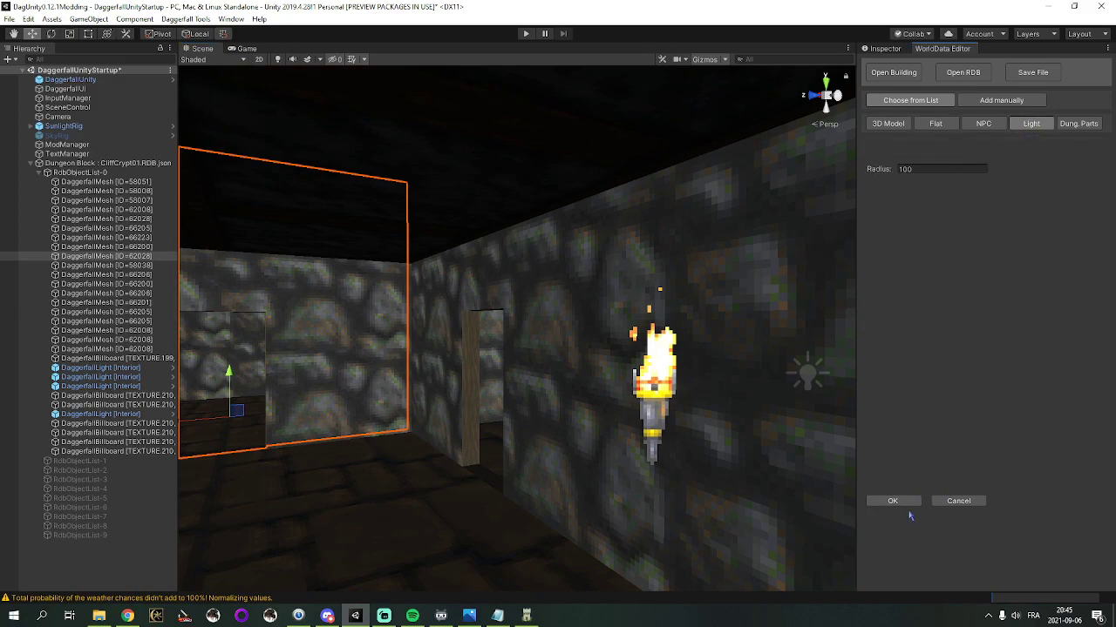
click(909, 505)
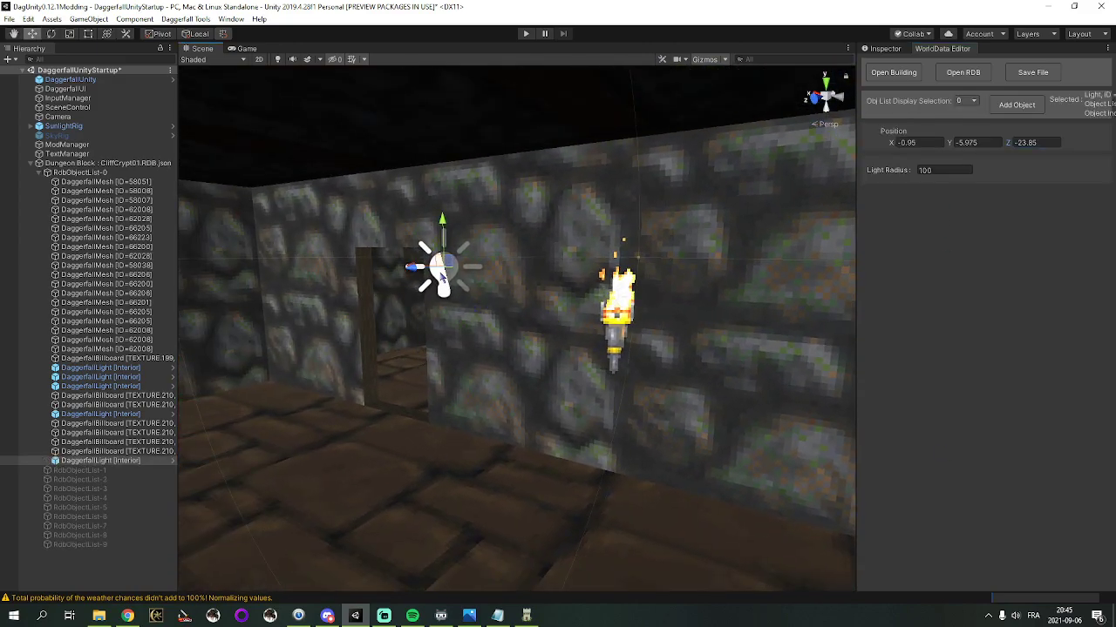
drag(445, 272, 619, 272)
key(s)
right_drag(284, 318, 370, 272)
key(w)
Add another light with radius 100 and place it on the fourth torch at X 2.875, Y -6.325, Z -17.475
click(1016, 105)
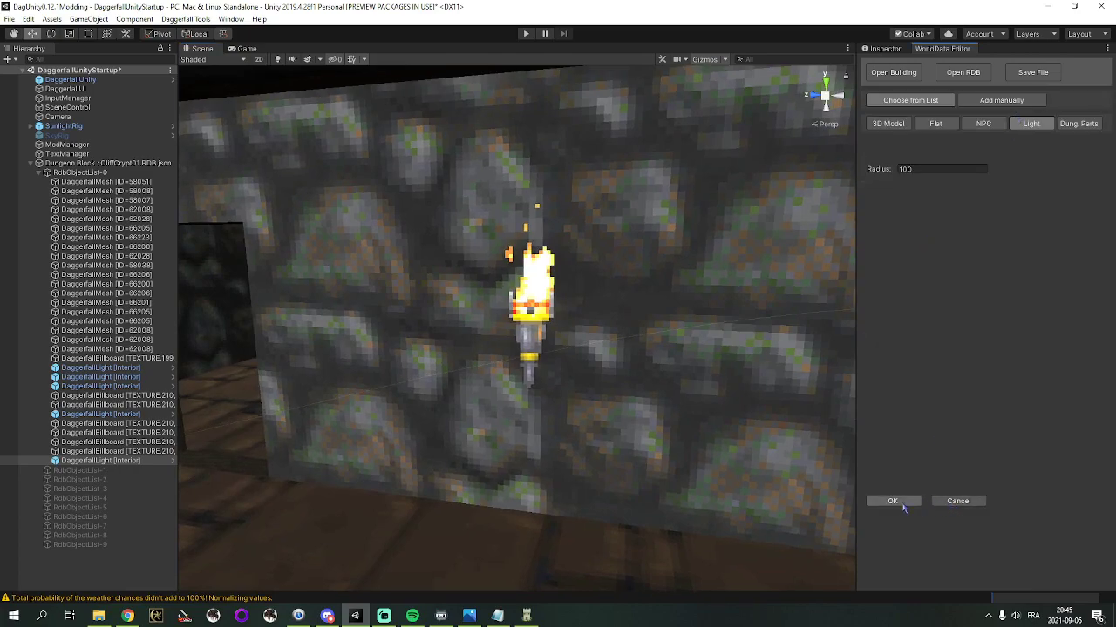
click(893, 501)
drag(519, 336, 554, 339)
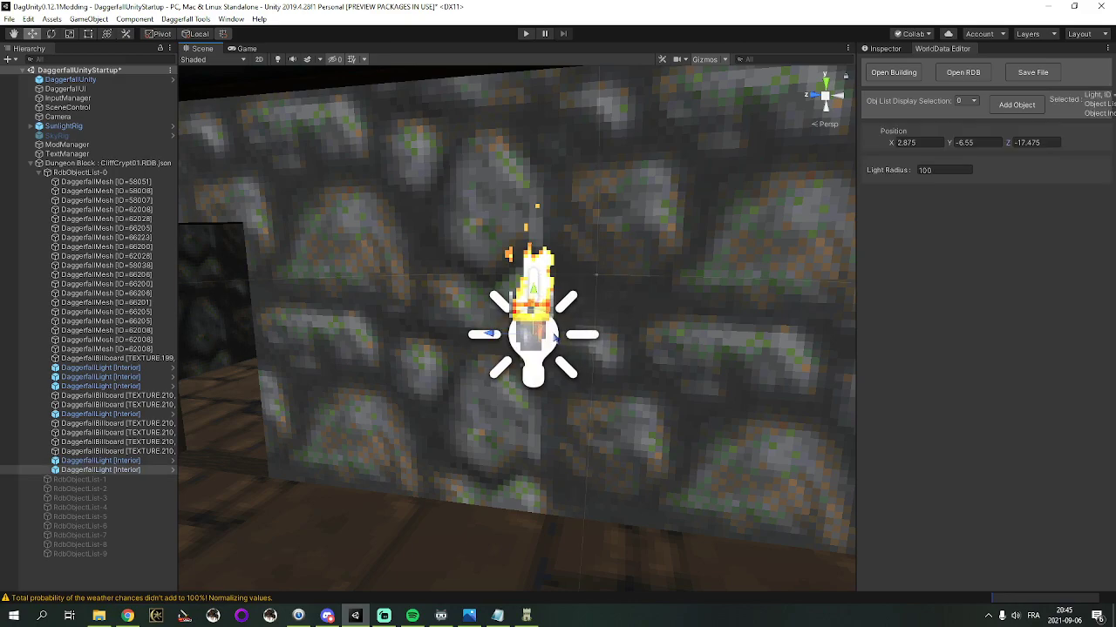
drag(533, 295, 534, 262)
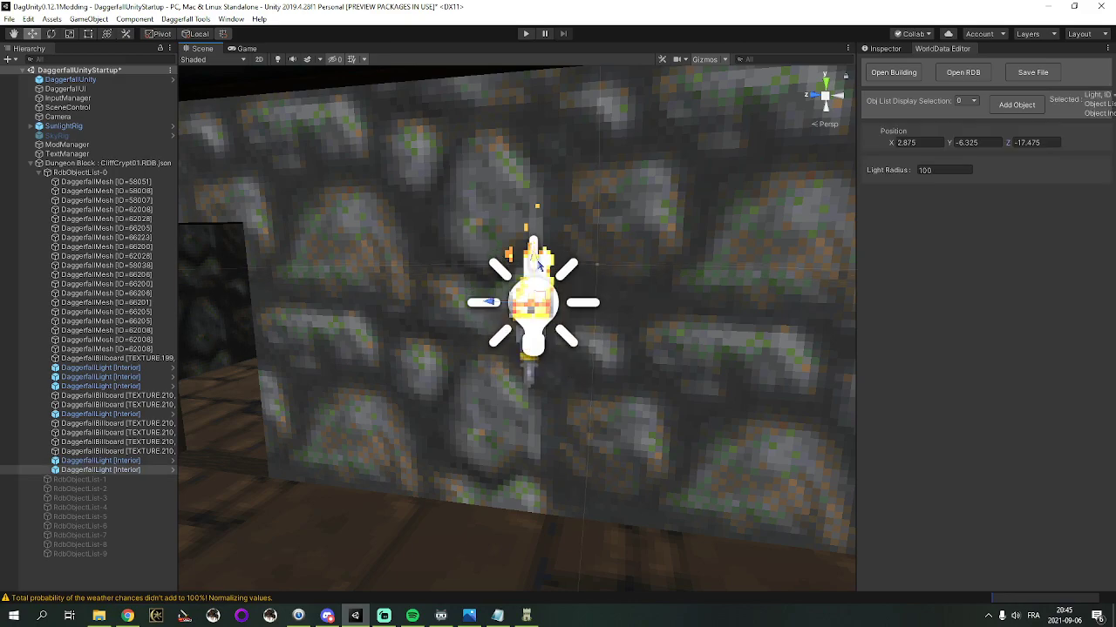
right_drag(535, 261, 282, 236)
key(f)
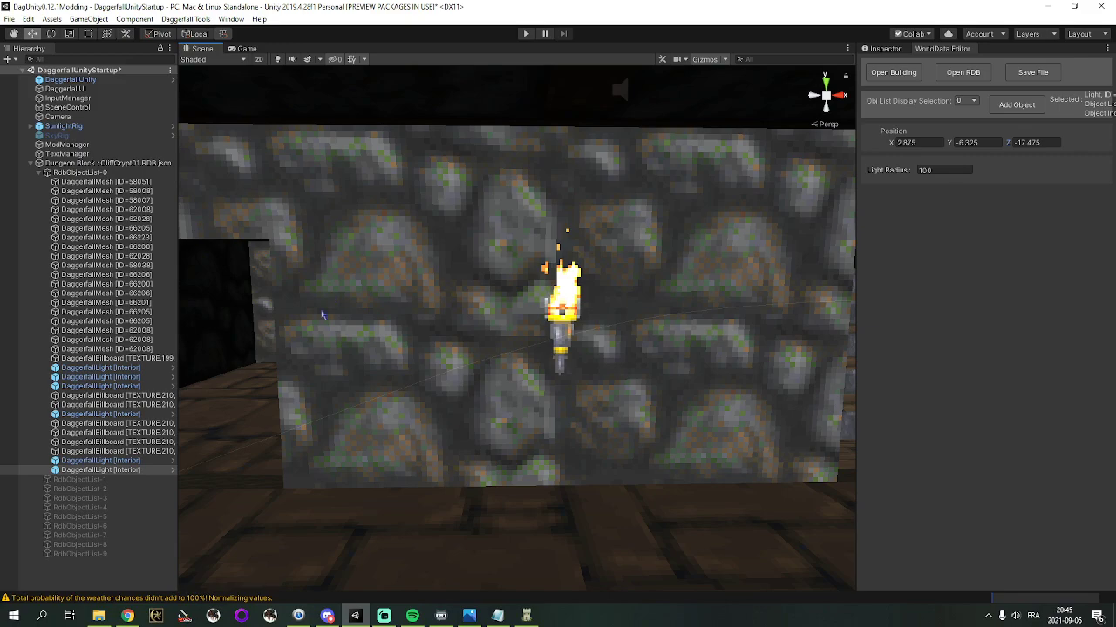
right_drag(535, 210, 539, 210)
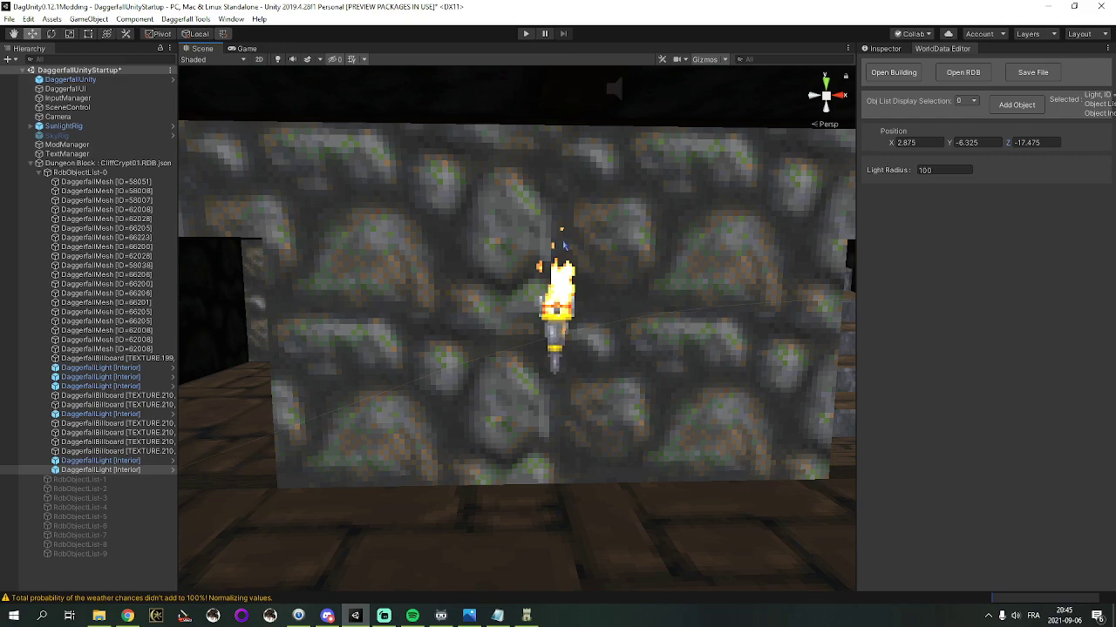
Add a light with radius 100 near the wall torch and move it beside the flame
right_drag(563, 246, 559, 248)
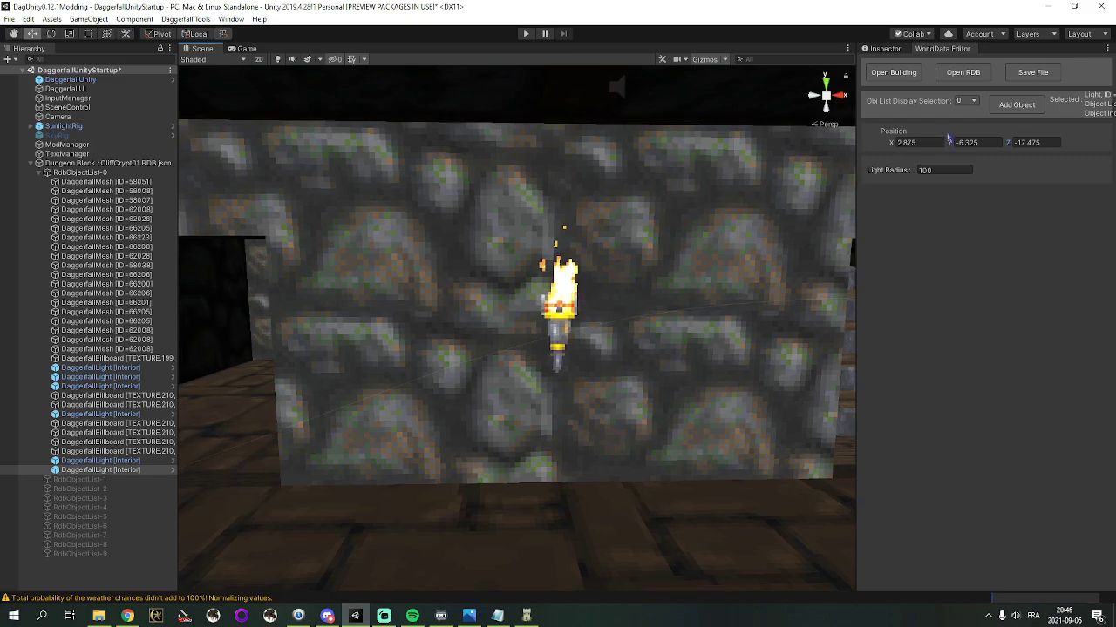
click(1012, 111)
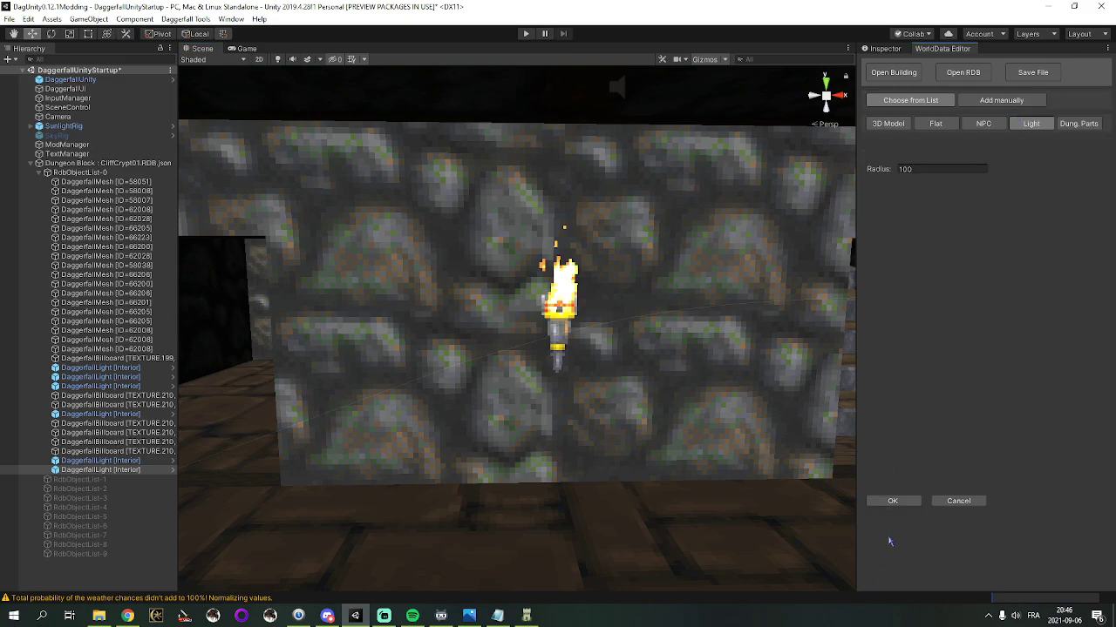
click(891, 501)
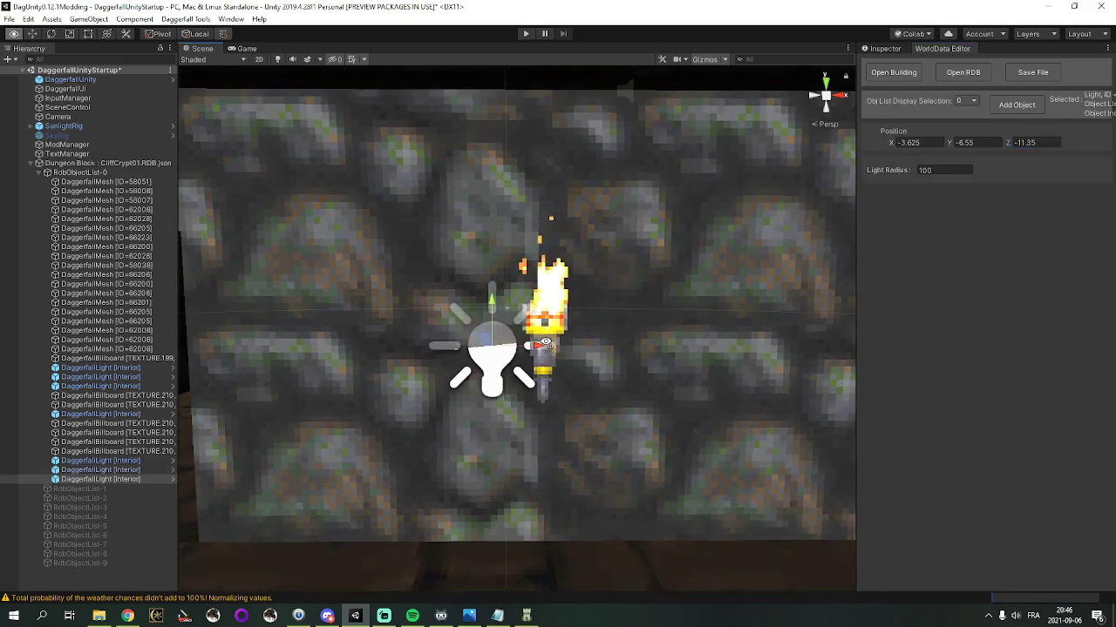
alt+drag(544, 341, 555, 314)
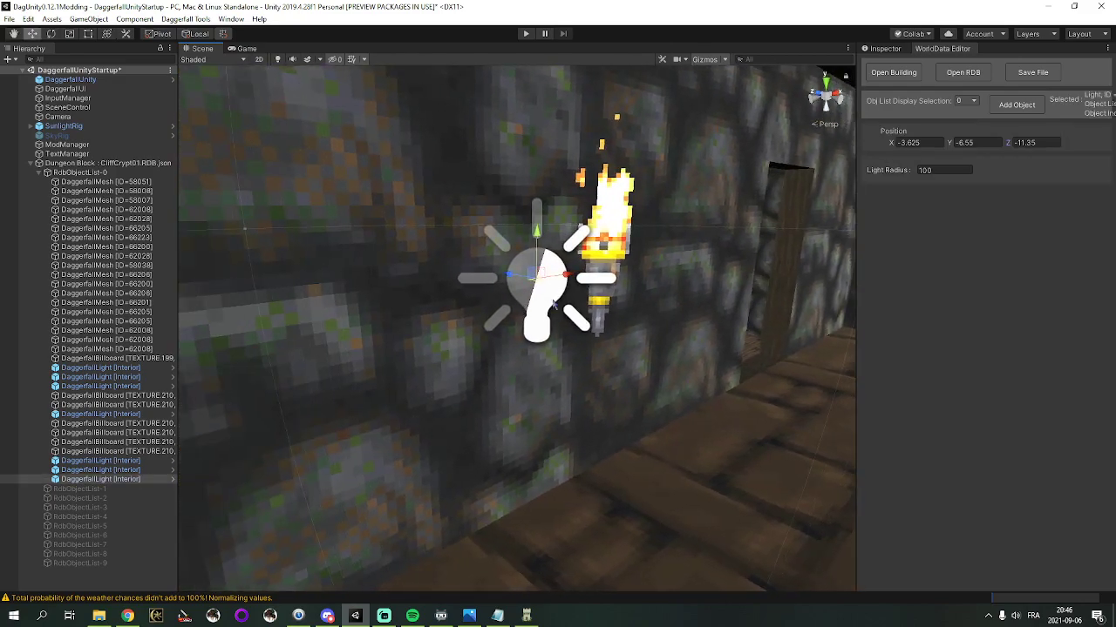
click(592, 290)
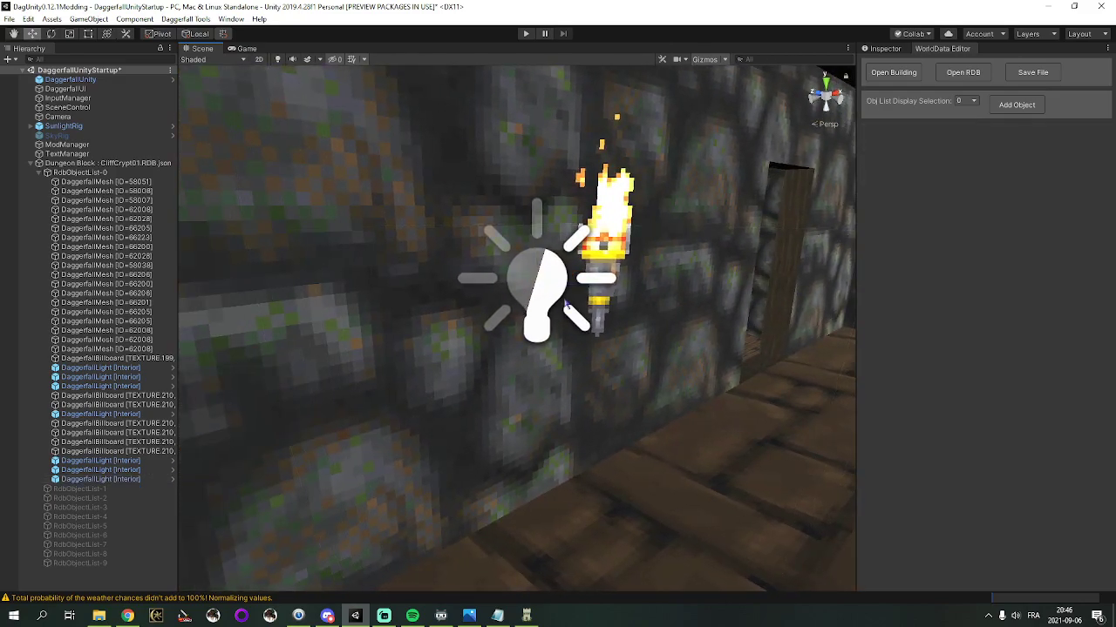
click(540, 305)
drag(540, 286, 475, 229)
alt+drag(485, 270, 1095, 276)
Add another light with radius 100 at the torch on the next wall
key(w)
right_drag(1096, 277, 316, 288)
click(1016, 105)
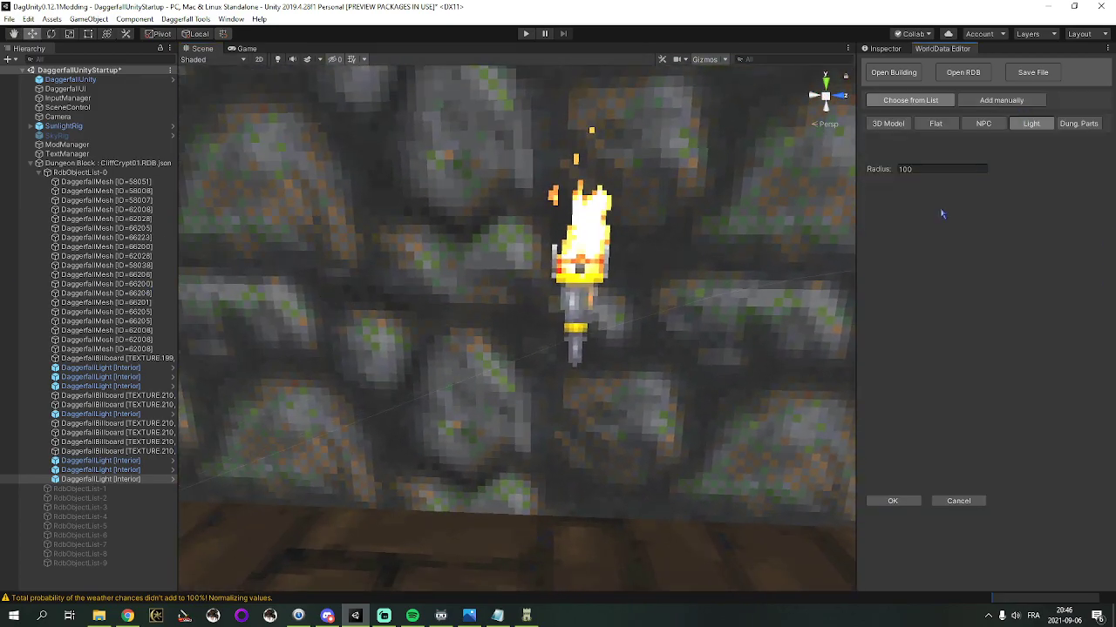
click(895, 504)
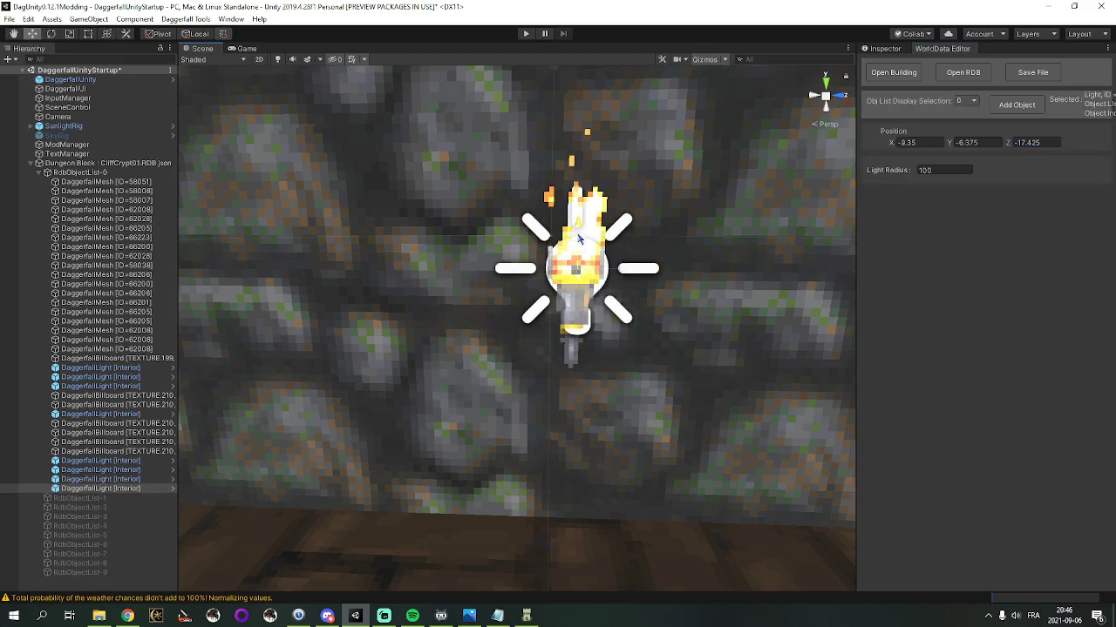
Delete two of the existing interior lights from the dungeon block
right_drag(589, 252, 233, 265)
key(s)
click(349, 298)
right_drag(350, 301, 295, 376)
key(s)
click(395, 98)
right_drag(378, 134, 1068, 230)
key(w)
click(316, 204)
key(Delete)
click(619, 442)
key(Delete)
Save the dungeon block over CliffCrypt01.RDB.json in the WorldData folder
right_drag(619, 441, 471, 393)
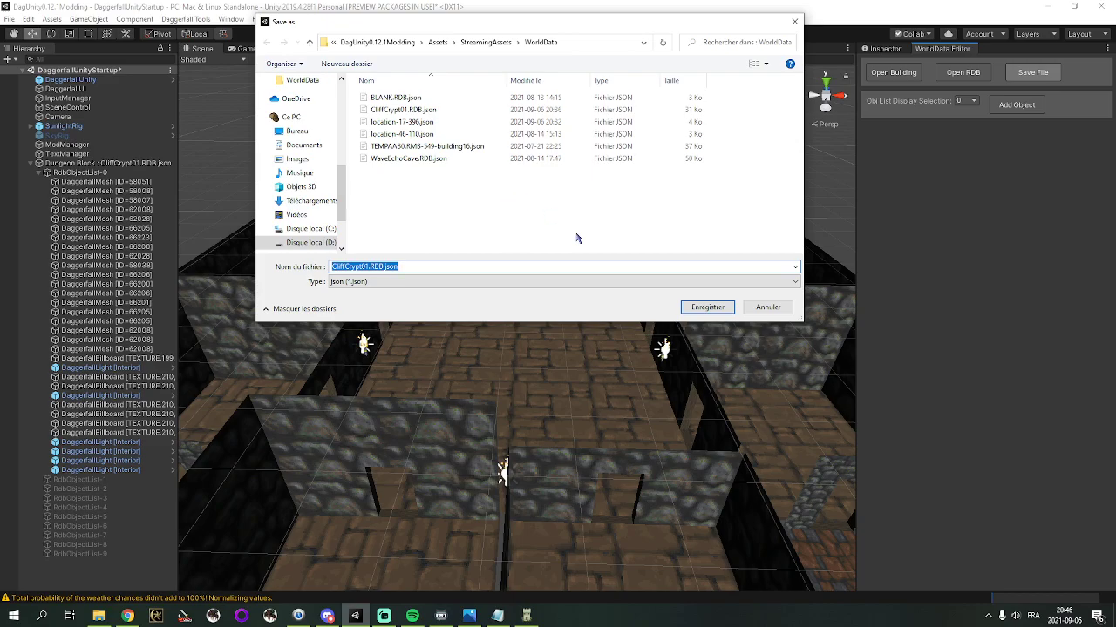
click(705, 307)
click(575, 308)
Start adding an object for the torch-flanked doorway above the stairs and list the Doors/Exits dungeon parts
right_drag(575, 309, 601, 225)
key(w)
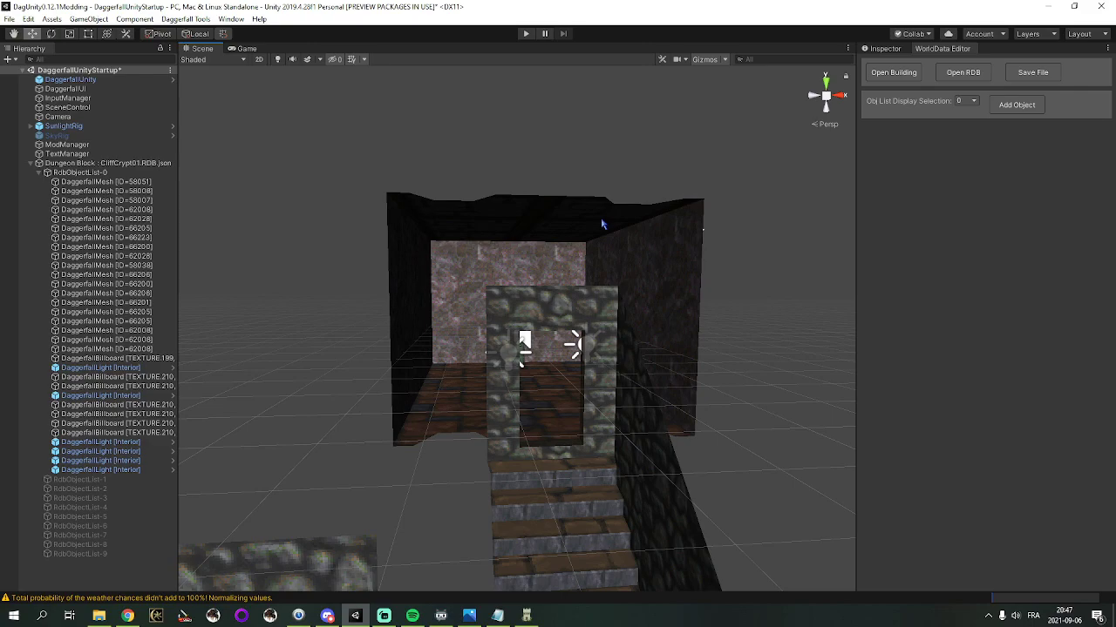
right_drag(601, 225, 662, 300)
key(w)
click(1017, 104)
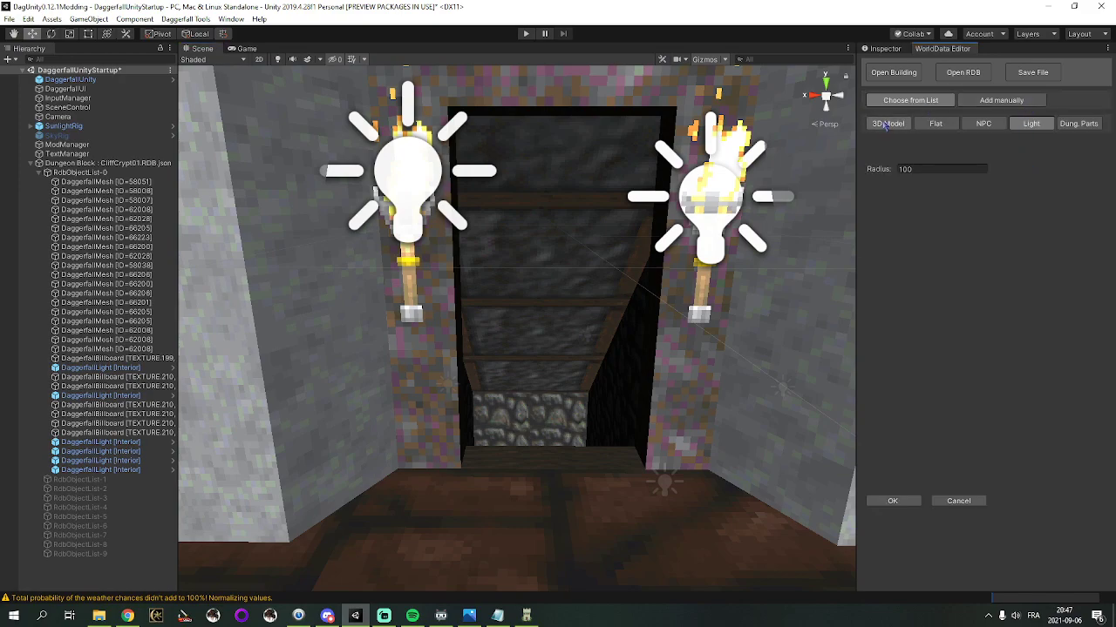
click(982, 129)
click(937, 128)
click(905, 128)
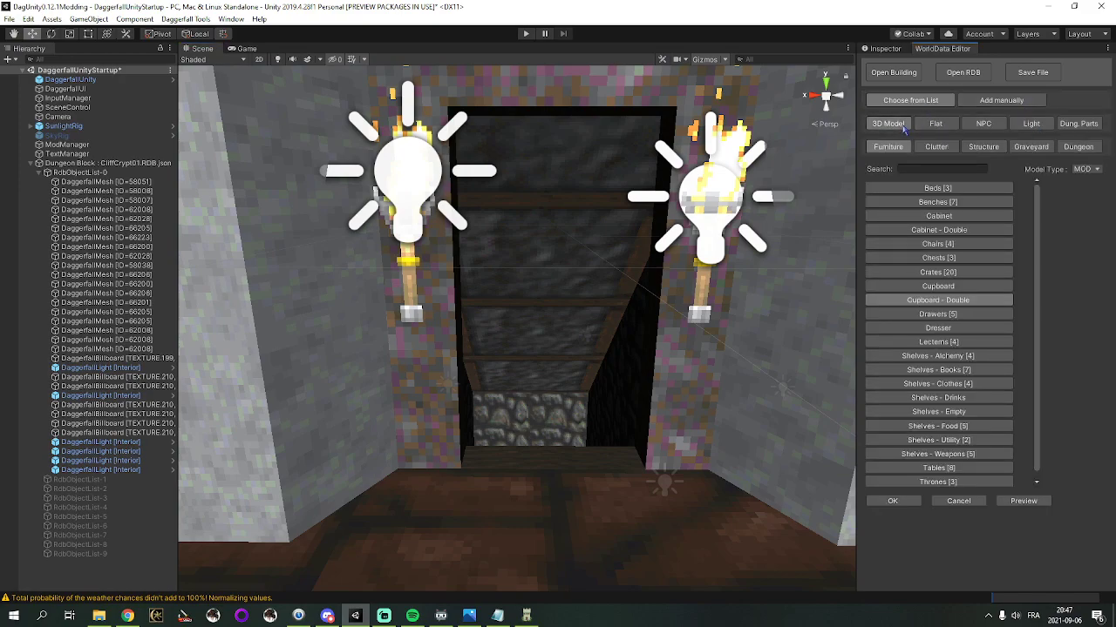
click(1091, 131)
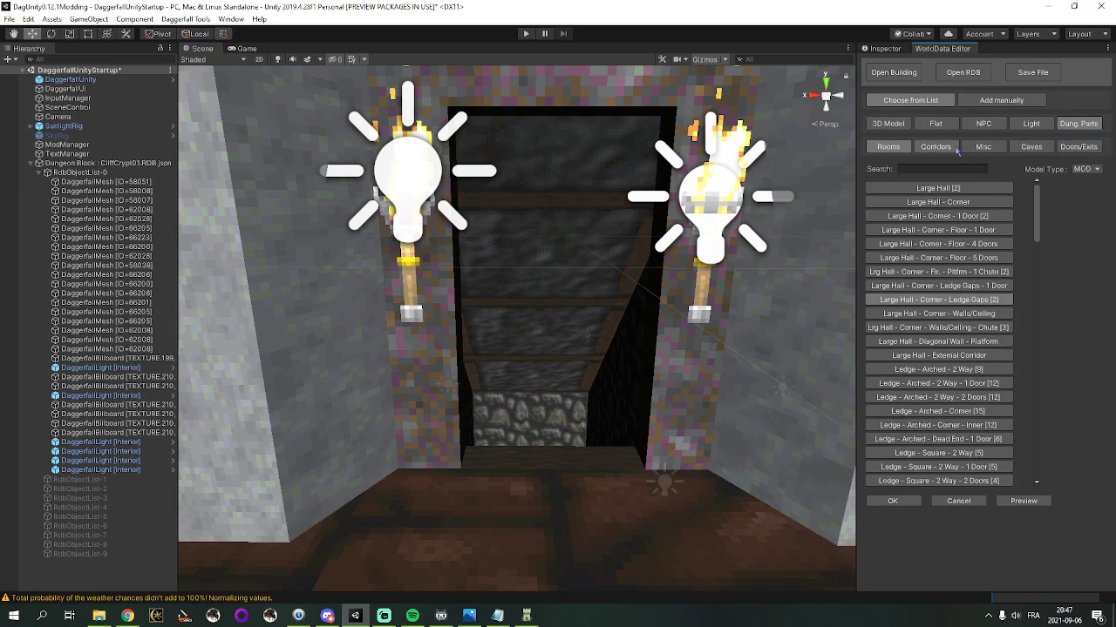
click(1077, 148)
Choose the Door [4] model and preview it in the scene
click(968, 187)
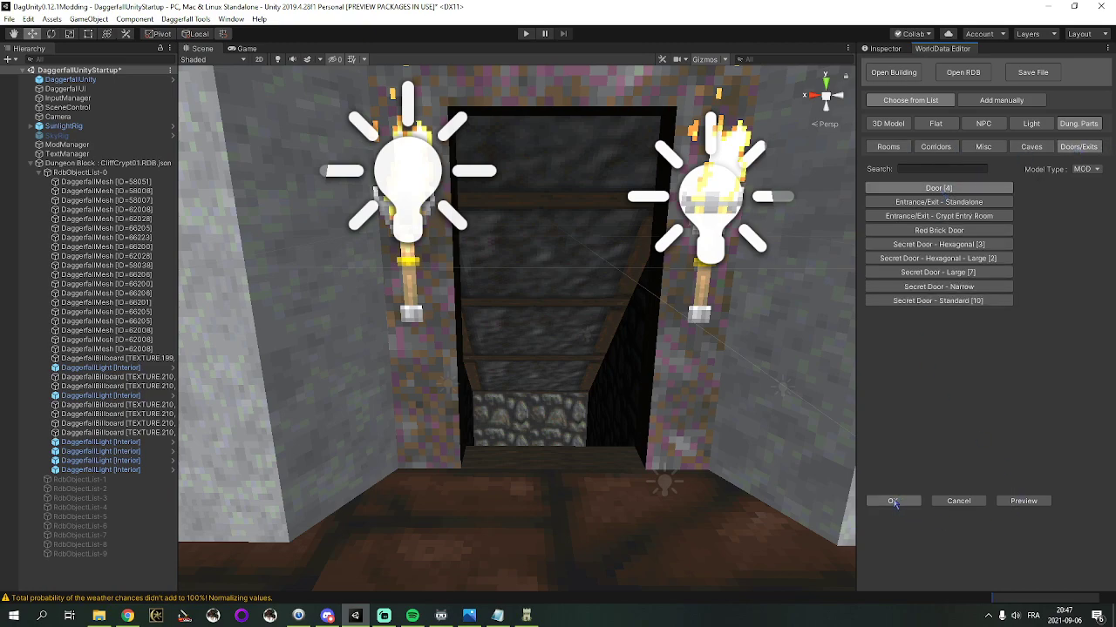
click(929, 231)
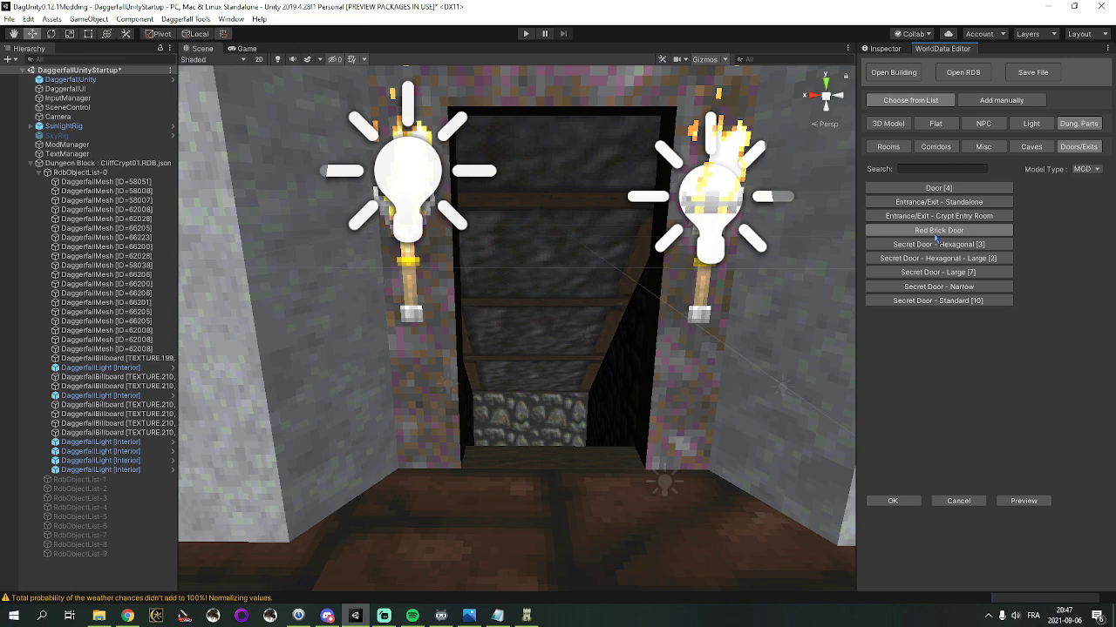
click(937, 192)
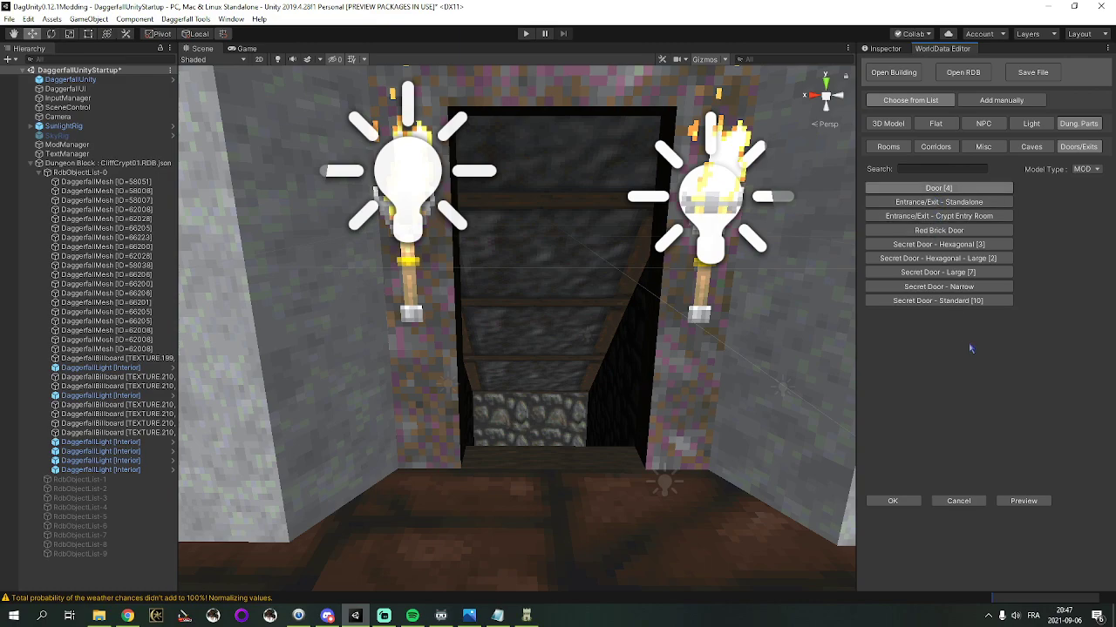
click(1019, 502)
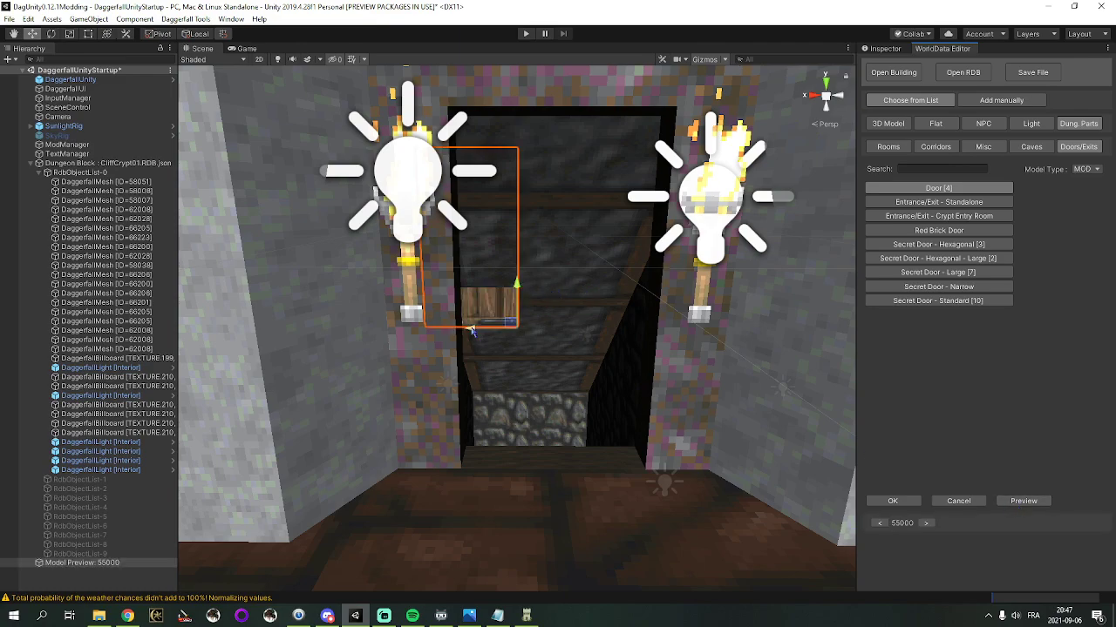
Switch the door preview to model 55005 and move it into the doorway between the two torches
scroll(471, 331, up, 5)
click(925, 523)
alt+drag(471, 331, 693, 429)
scroll(488, 335, down, 4)
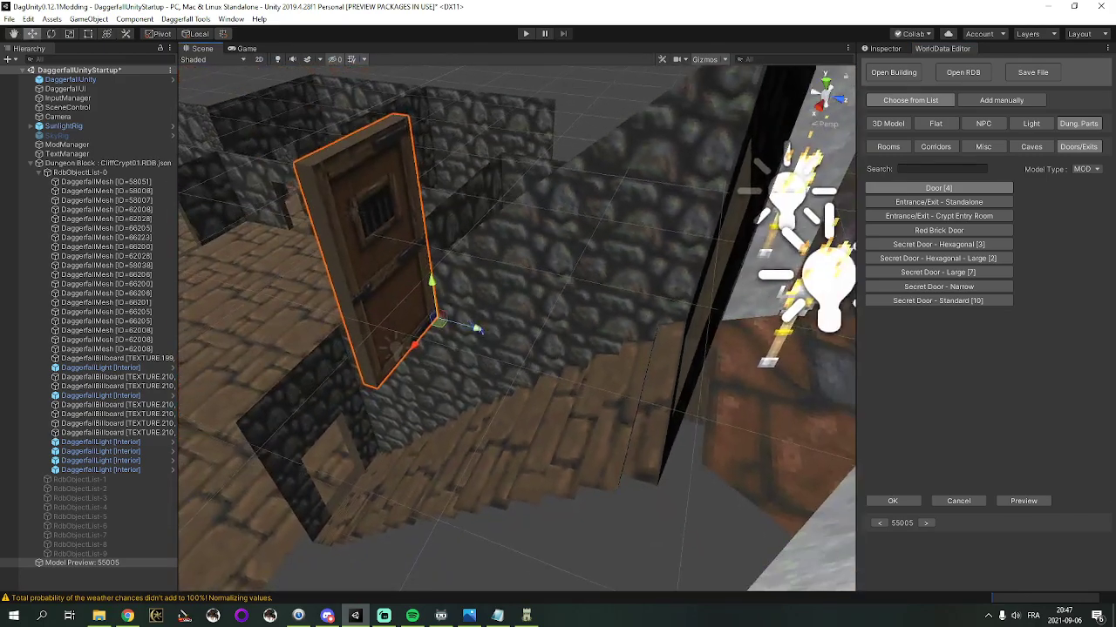
drag(442, 325, 712, 350)
right_drag(715, 350, 737, 348)
alt+drag(737, 349, 493, 329)
scroll(494, 329, down, 2)
scroll(493, 329, up, 1)
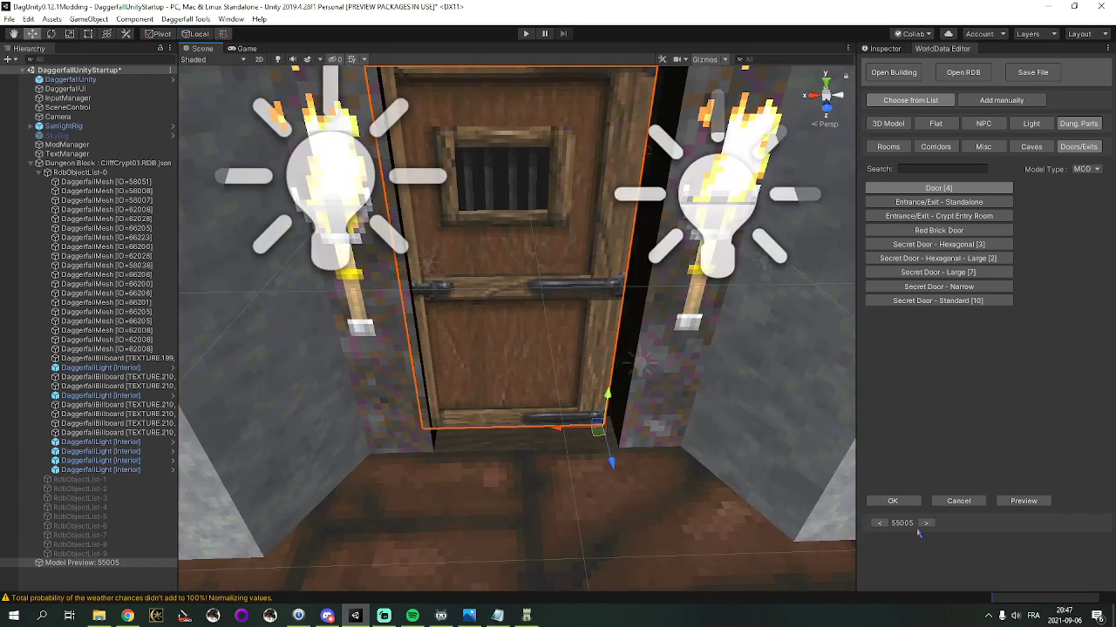
Switch the door preview to model 9003 and raise it to fit the doorway's height
click(925, 523)
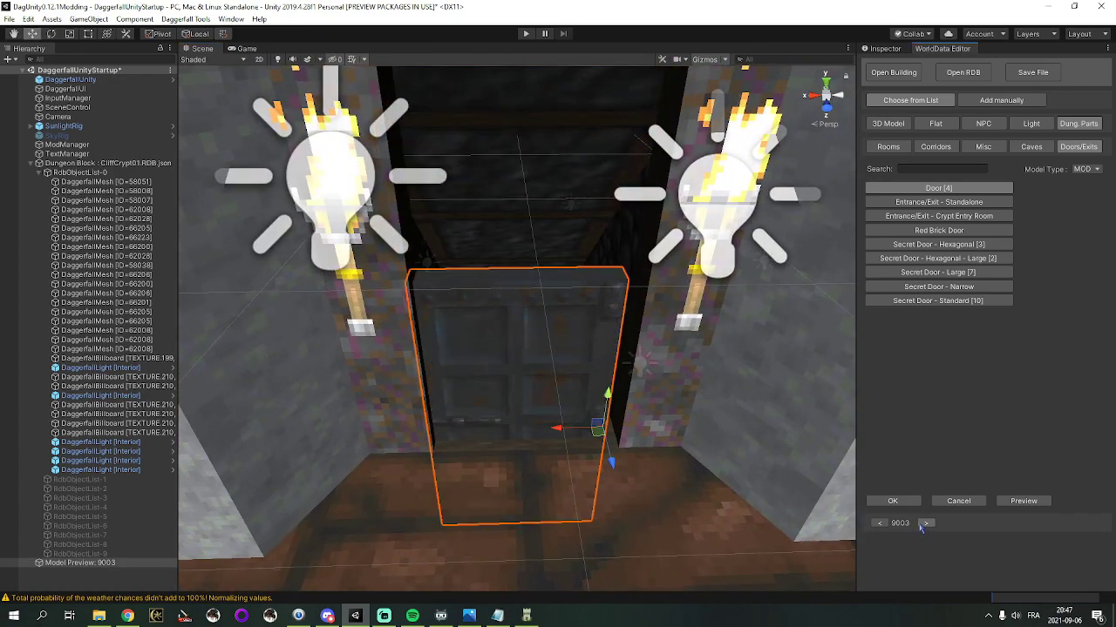
click(925, 522)
click(879, 523)
scroll(511, 488, up, 3)
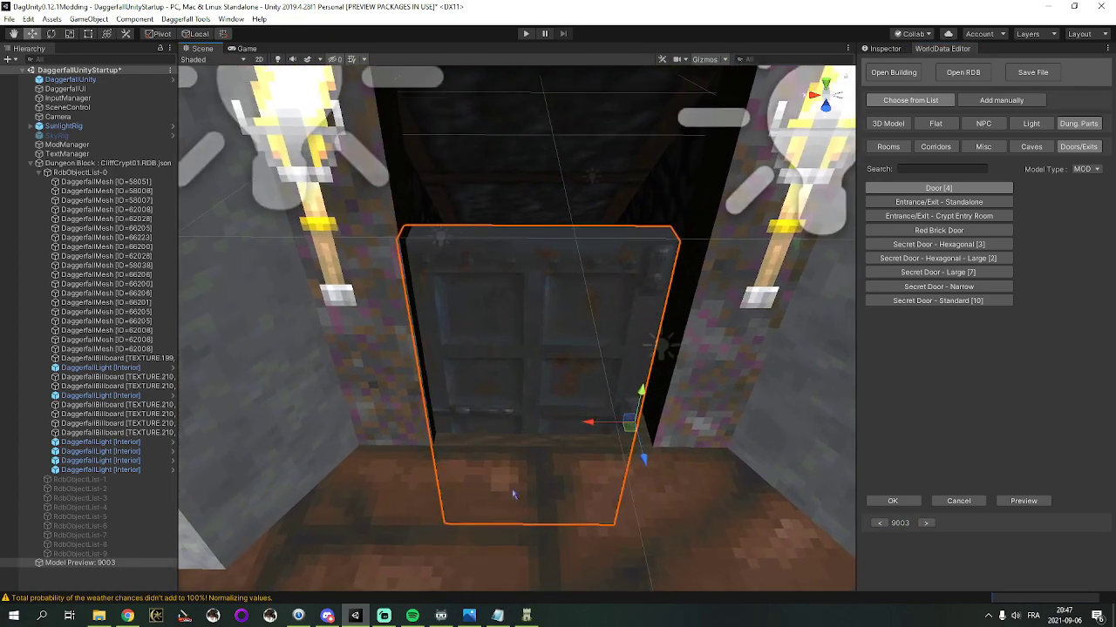
mouse_move(646, 443)
mouse_down()
mouse_move(666, 448)
mouse_move(650, 439)
mouse_up()
drag(658, 399, 660, 294)
right_drag(602, 350, 602, 313)
key(s)
scroll(600, 314, up, 3)
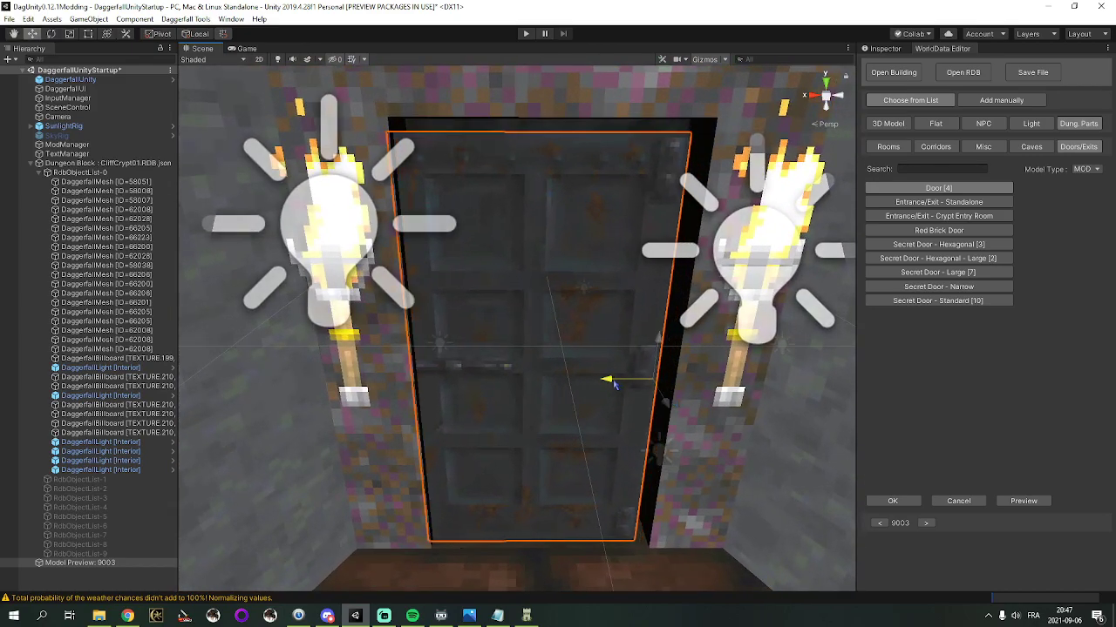
Shift the previewed door 9003 sideways to centre it within the door frame
key(w)
right_drag(627, 350, 554, 399)
key(s)
key(d)
key(w)
drag(555, 400, 547, 400)
key(a)
right_drag(546, 400, 564, 398)
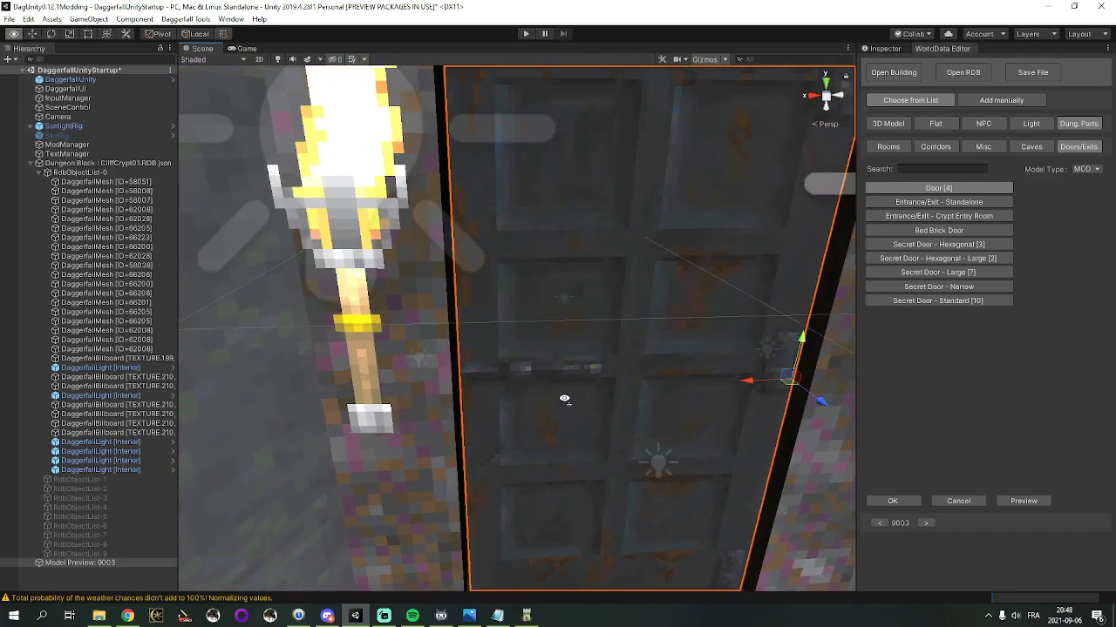
drag(747, 384, 740, 381)
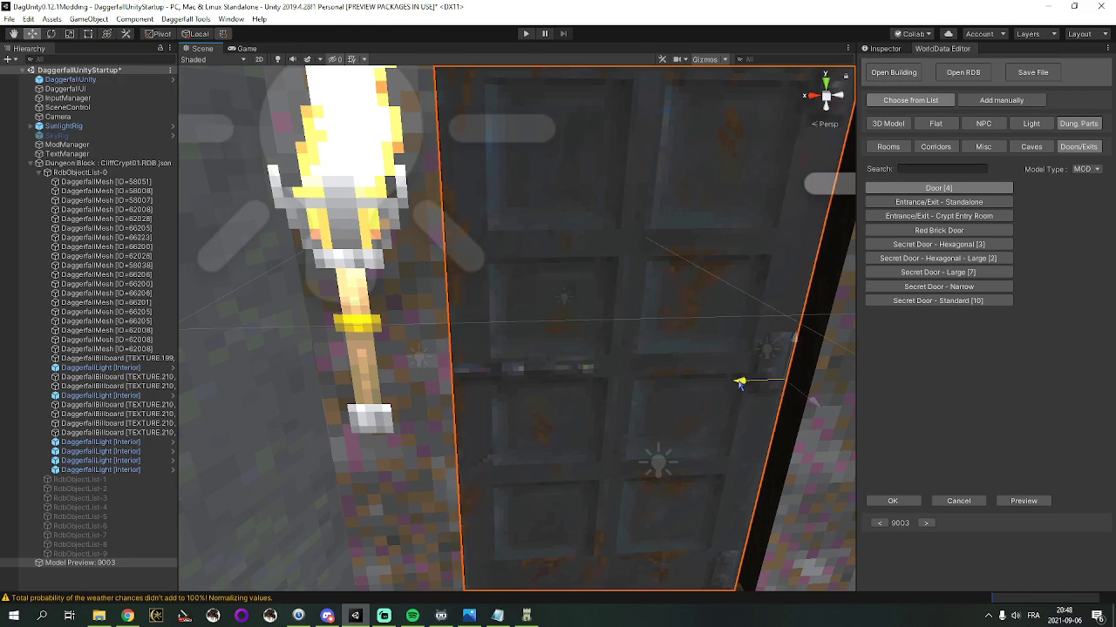
right_drag(707, 391, 588, 400)
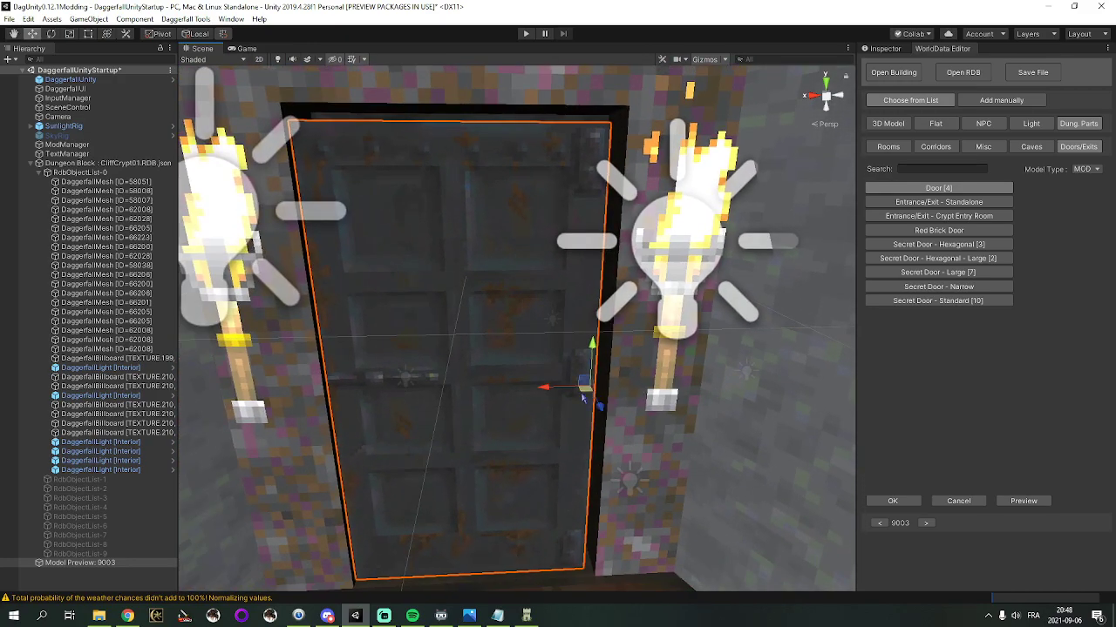
drag(544, 398, 549, 397)
right_drag(549, 394, 475, 396)
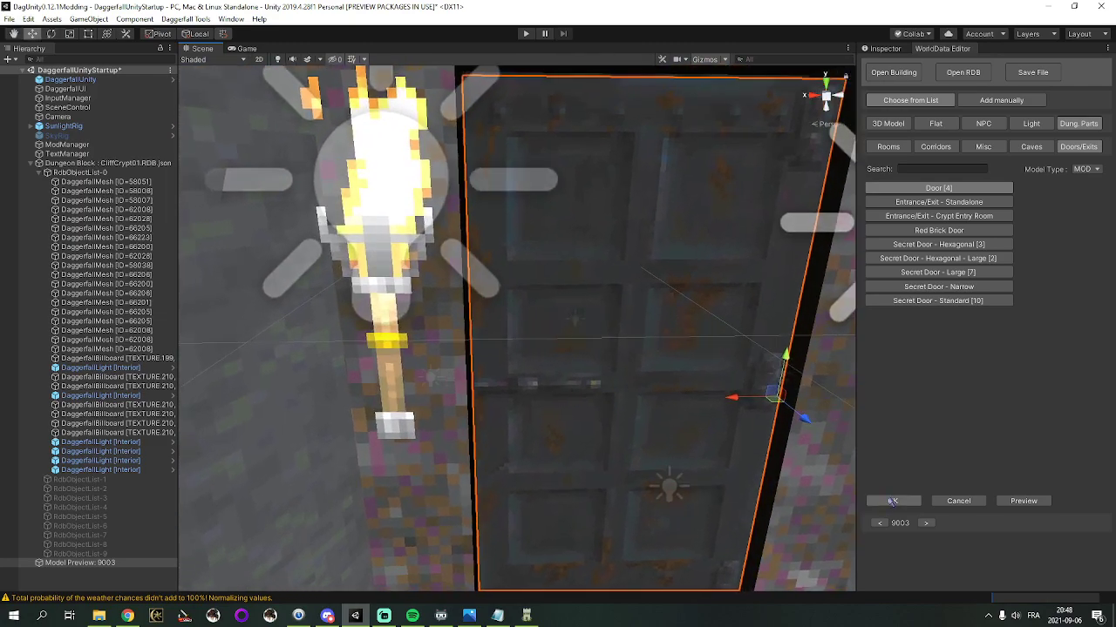
Cycle the door preview through 55000 back to 55005 and check its fit in the doorway
click(926, 524)
click(926, 524)
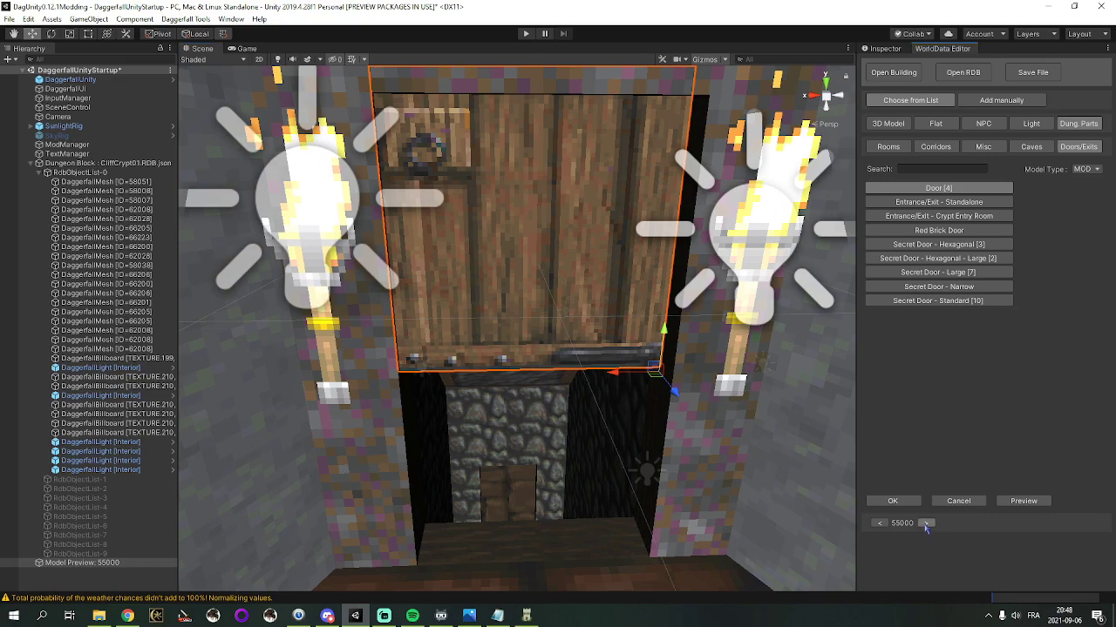
click(926, 523)
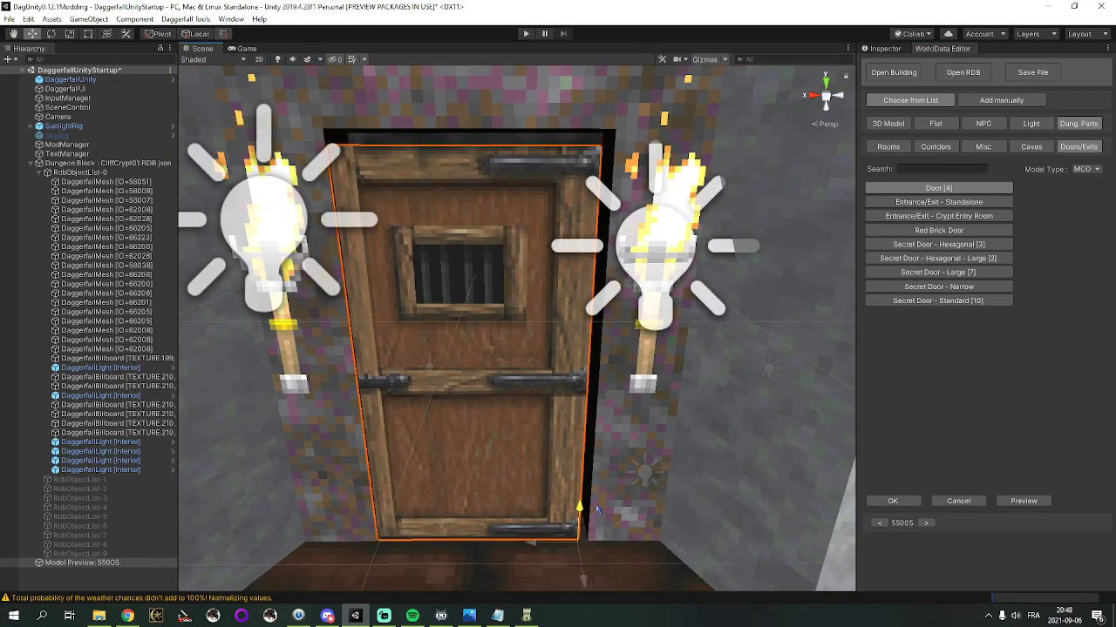
scroll(602, 514, up, 4)
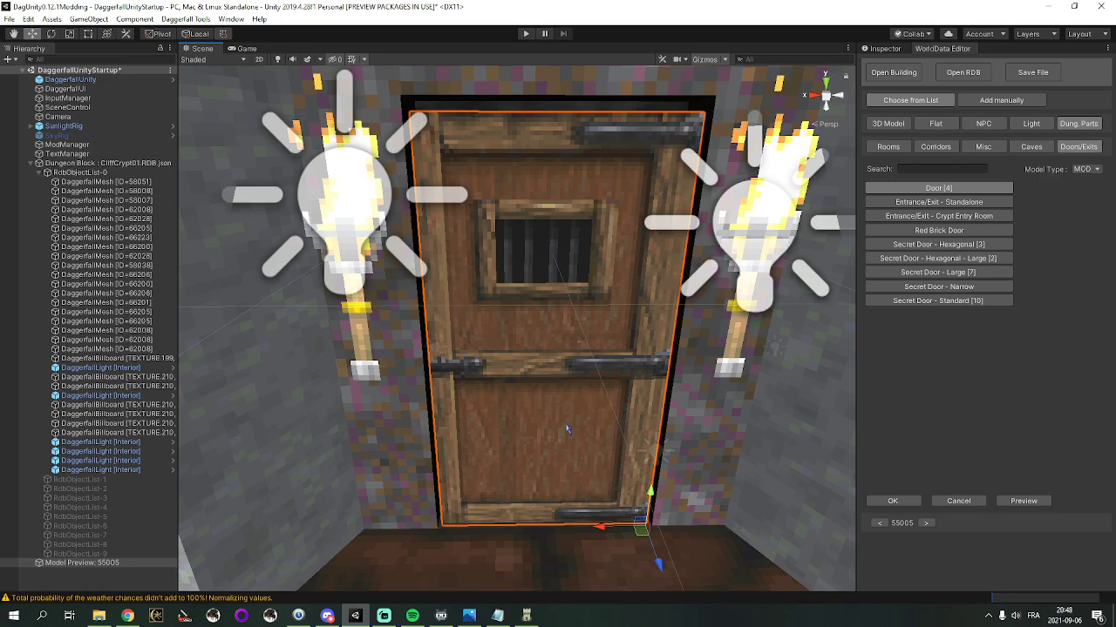
right_drag(427, 429, 401, 312)
key(a)
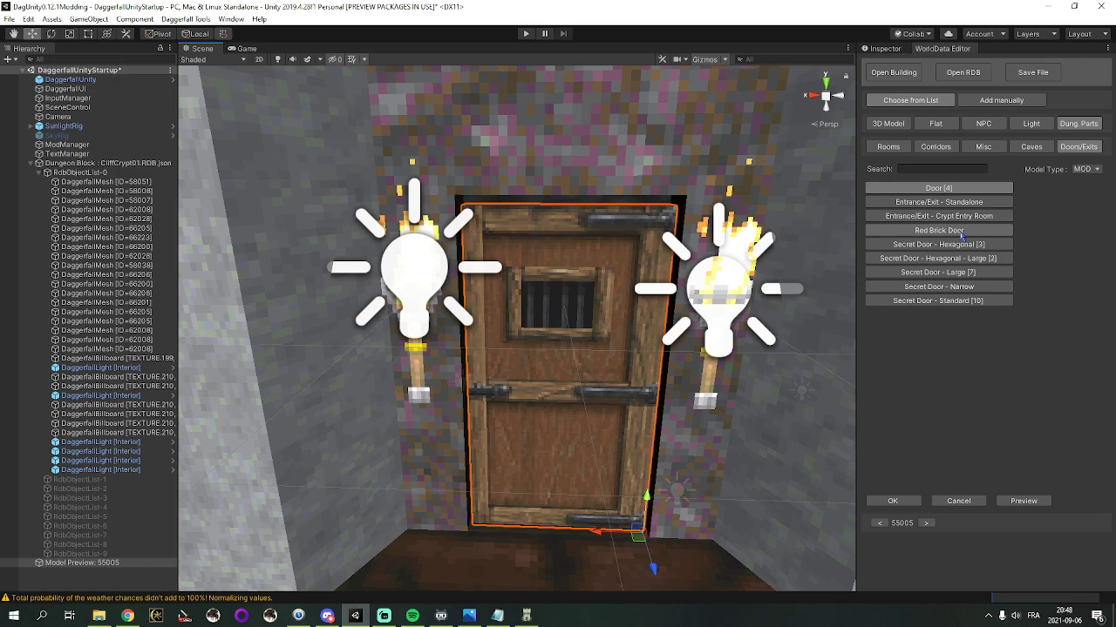
Set the door's model type to DOR, delete the preview model and add the door to the block
click(1085, 169)
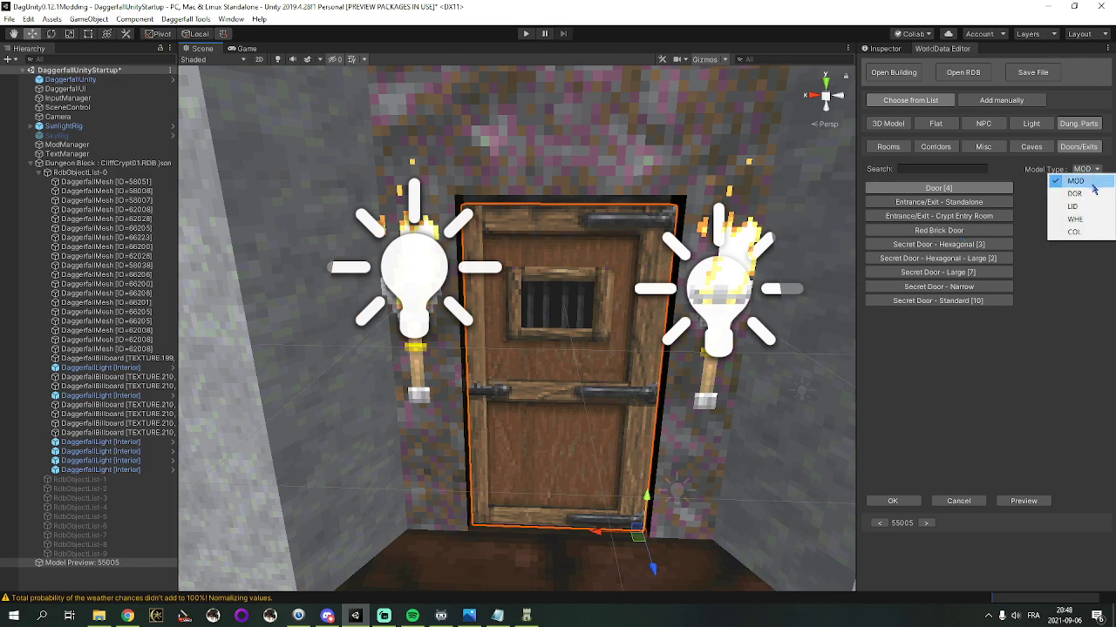
click(1074, 193)
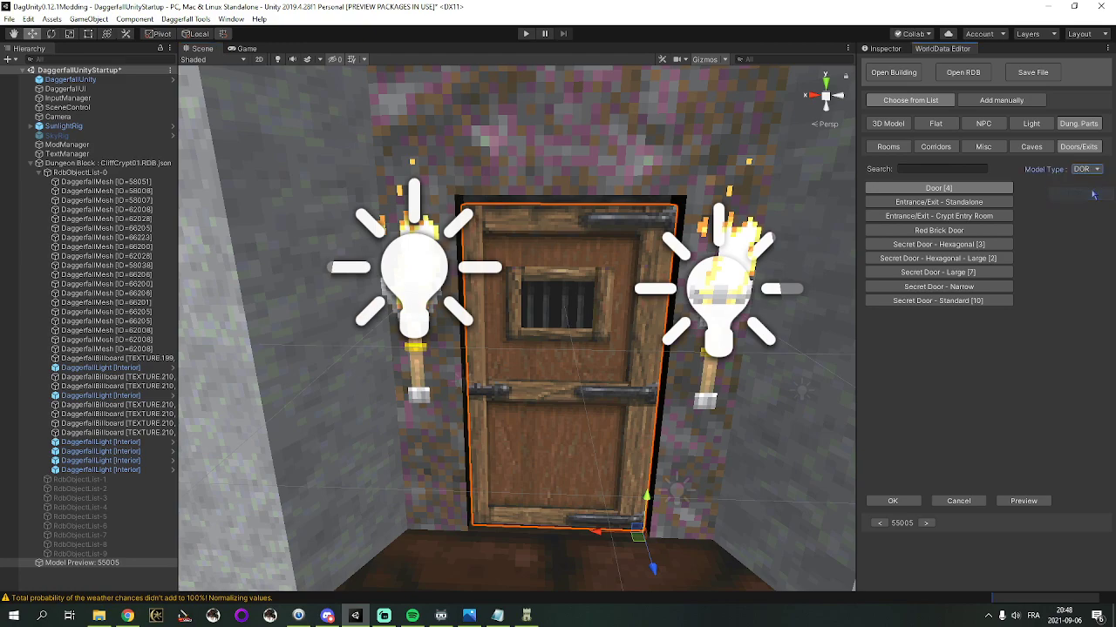
key(Delete)
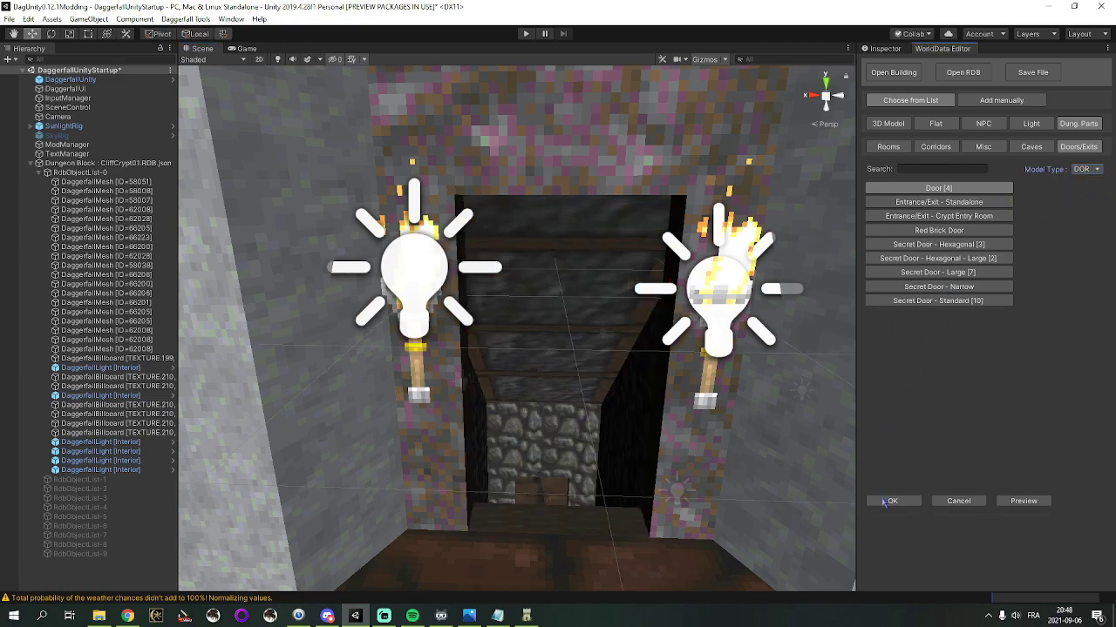
click(886, 501)
Move the added wooden door down into the doorway, at about X -0.525, Y -1.65, Z -4.625
right_drag(499, 290, 565, 329)
drag(568, 384, 251, 480)
right_drag(251, 479, 563, 424)
drag(634, 429, 624, 450)
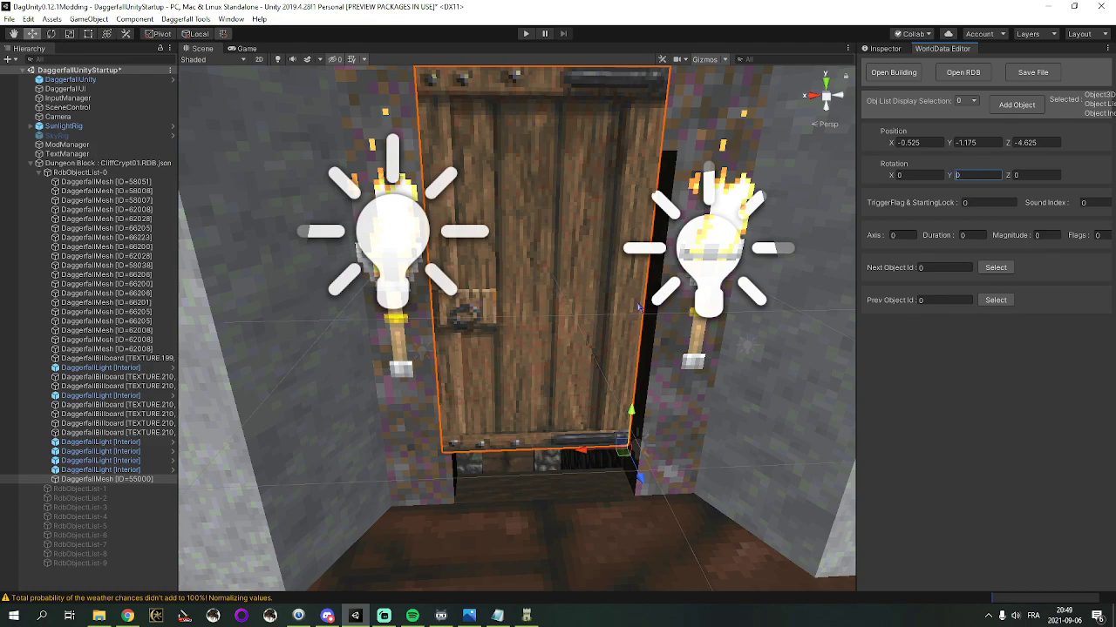
click(618, 437)
click(620, 375)
drag(629, 410, 623, 471)
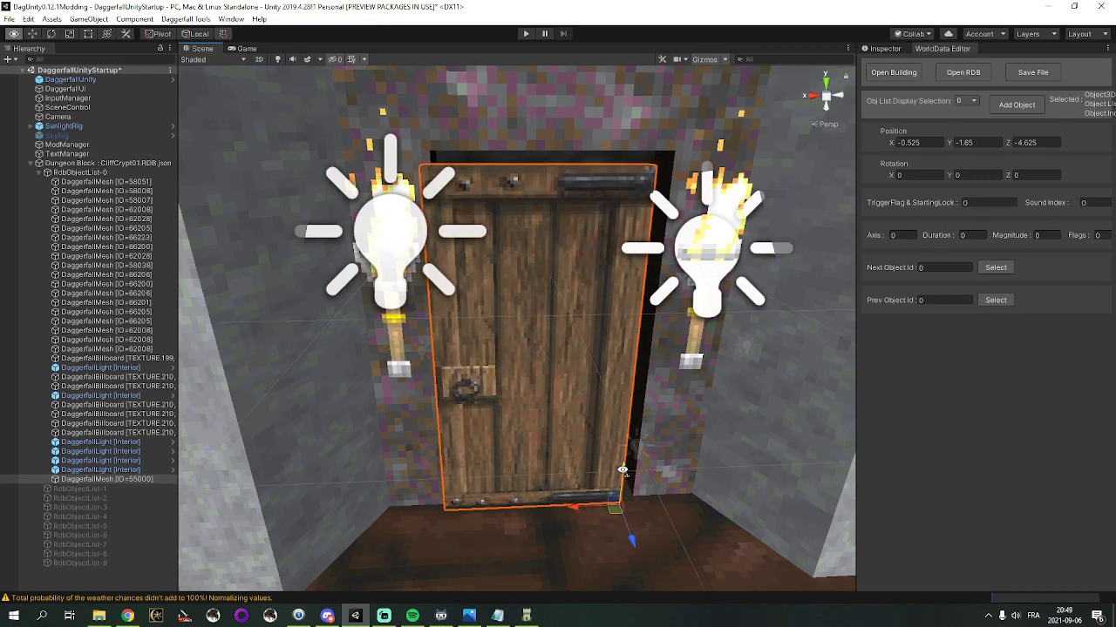
Fine-tune the wooden door within its frame to about X -0.6 and Z -4.75
right_drag(622, 470, 607, 476)
key(w)
key(d)
drag(553, 538, 572, 529)
right_drag(572, 527, 561, 494)
key(s)
key(a)
alt+drag(562, 494, 580, 552)
right_drag(580, 552, 579, 527)
key(w)
scroll(579, 528, down, 5)
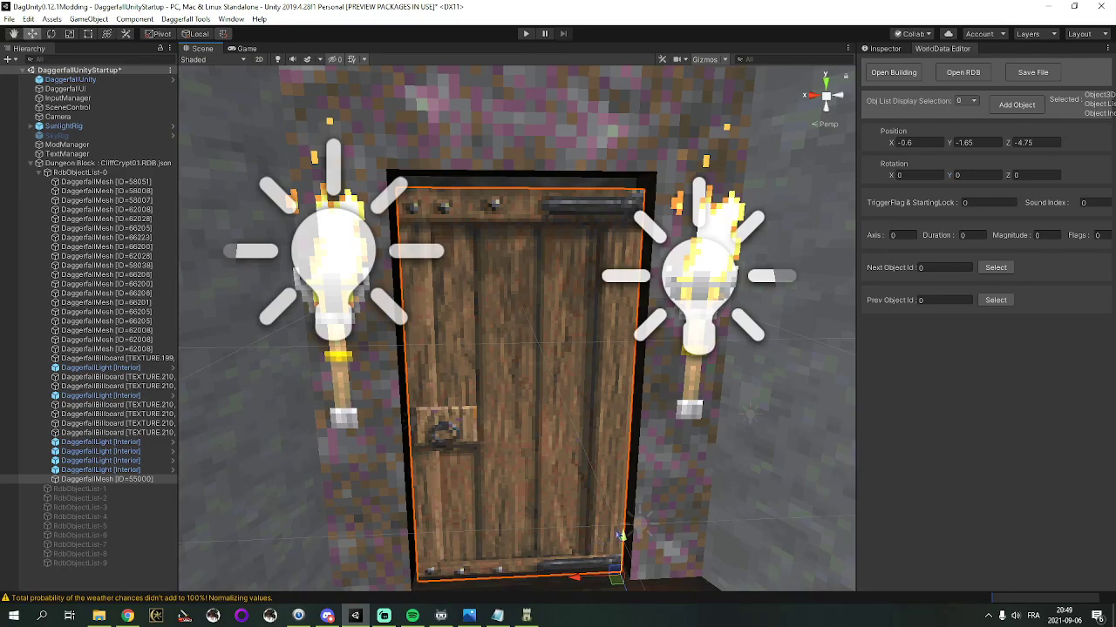
Raise the wooden door slightly within its frame to Y -1.625 and check how it fits the doorway
drag(623, 537, 622, 531)
right_drag(610, 514, 505, 465)
key(s)
key(a)
click(493, 480)
key(w)
key(d)
alt+drag(505, 467, 507, 473)
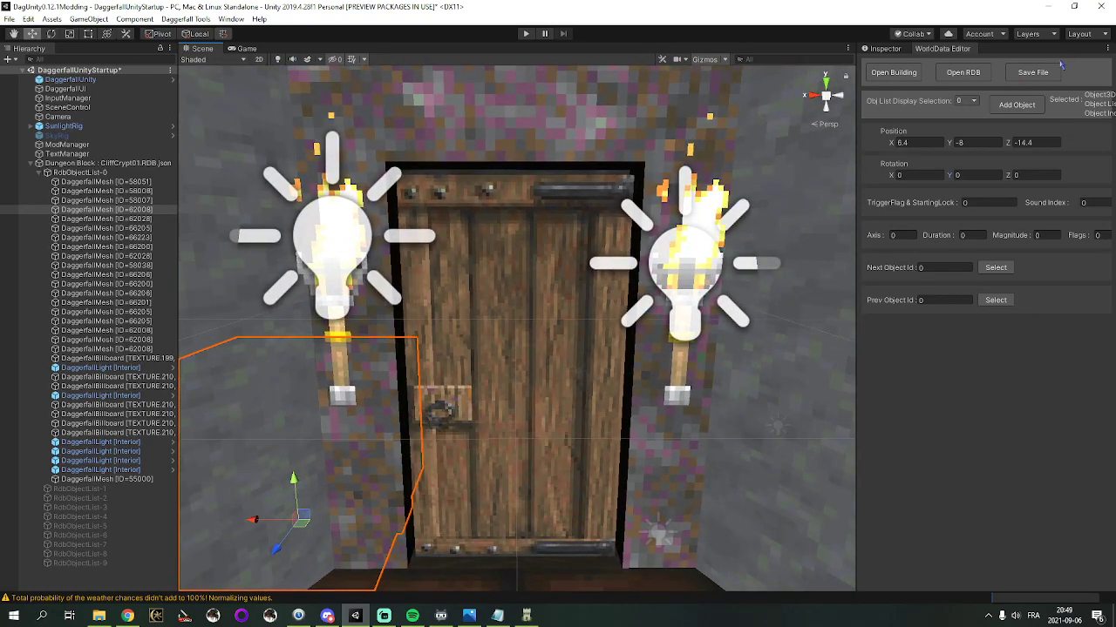
Save the dungeon block as CliffCrypt01.RDB.json, replacing the existing file
click(1033, 72)
click(708, 307)
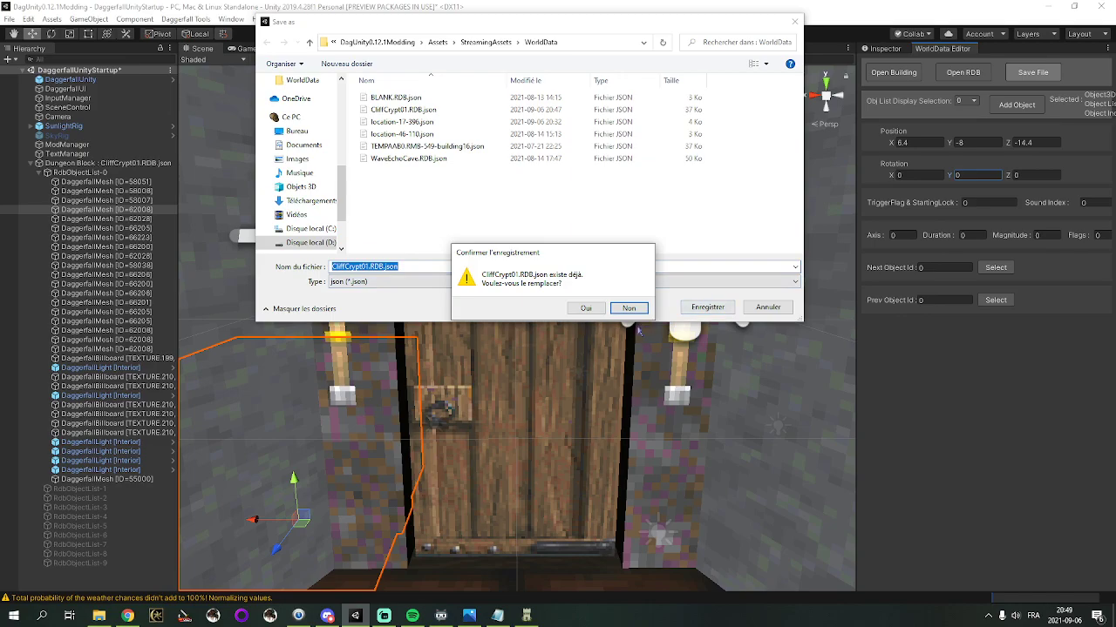
click(586, 309)
Examine the placed door up close and the whole dungeon block from outside
click(582, 339)
key(f)
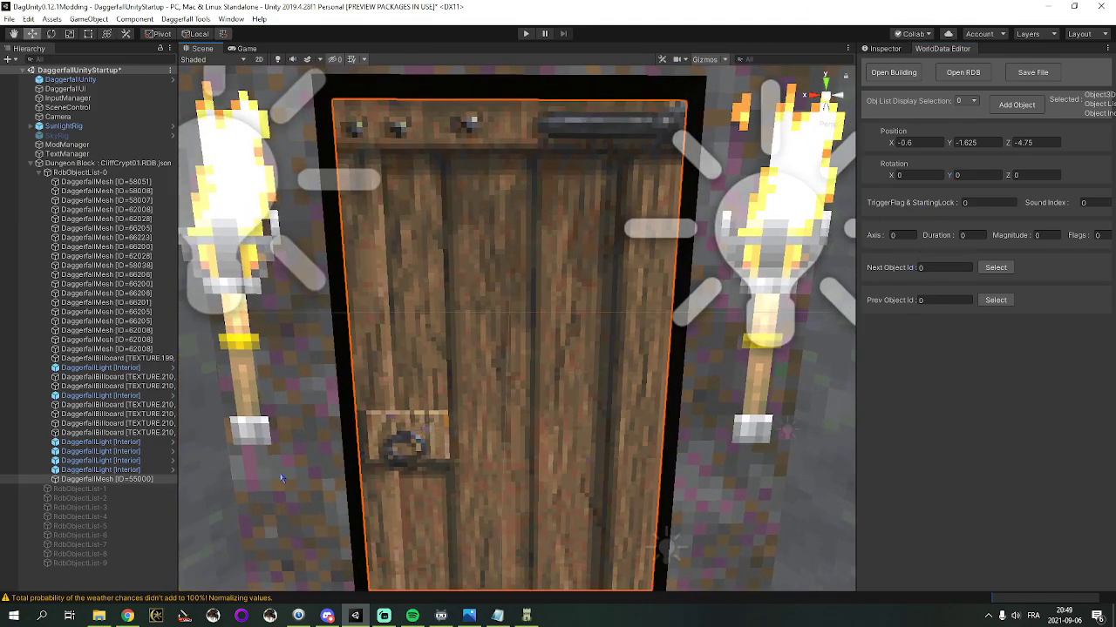
alt+drag(669, 545, 660, 398)
right_drag(659, 398, 658, 395)
key(s)
click(491, 184)
key(w)
right_drag(491, 185, 554, 193)
alt+drag(553, 192, 583, 222)
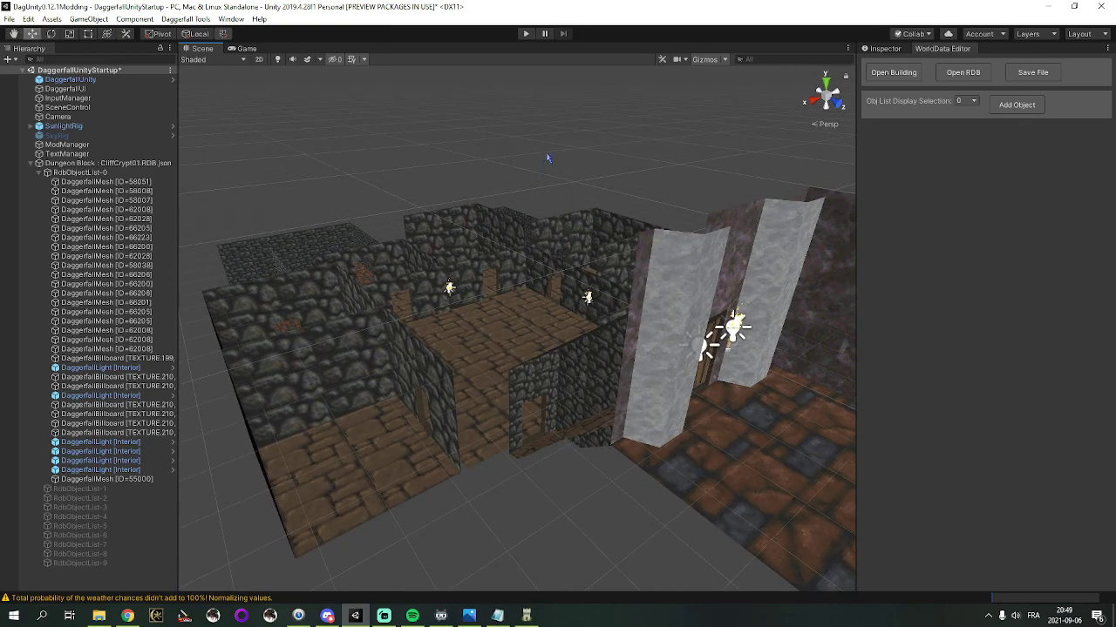
right_drag(535, 97, 497, 85)
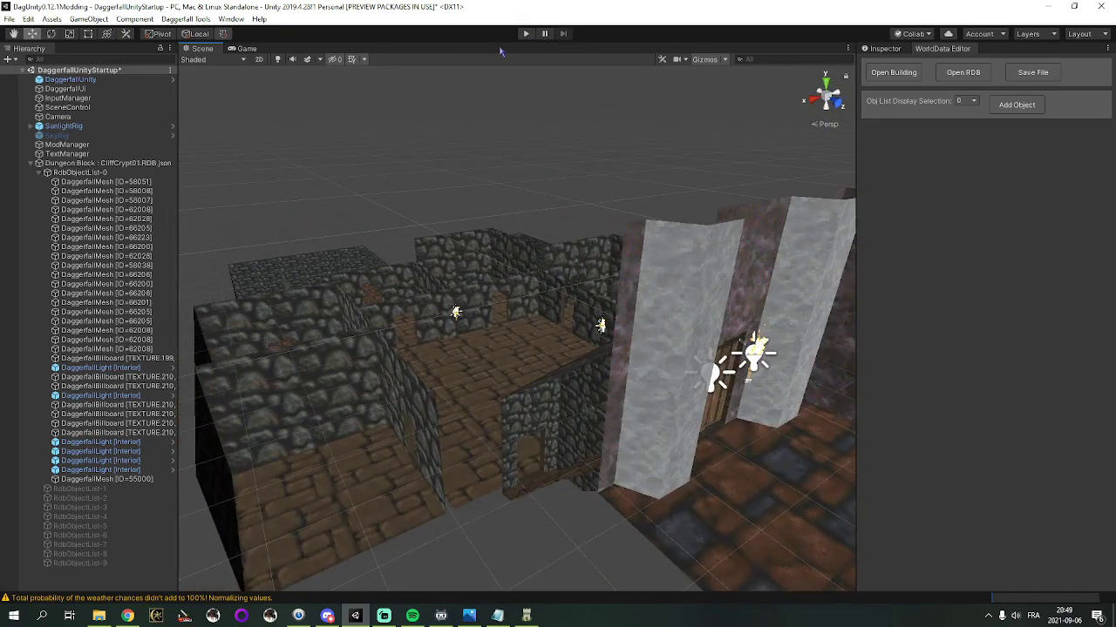
Run the game, load the Ironman save and enter the crypt through its entrance door
click(526, 34)
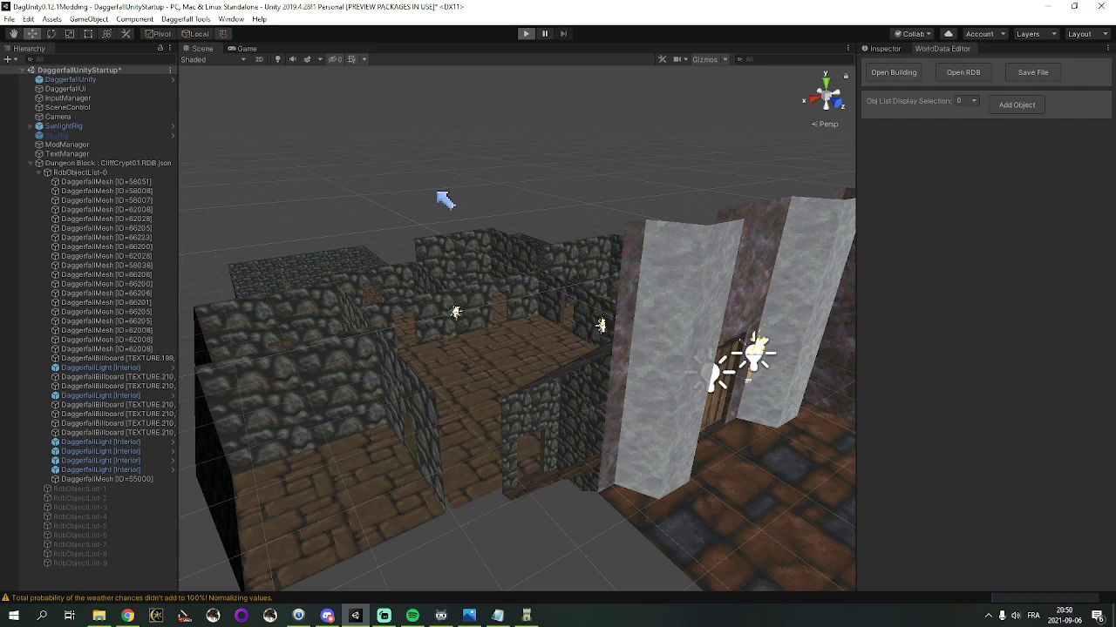
key(ctrl+p)
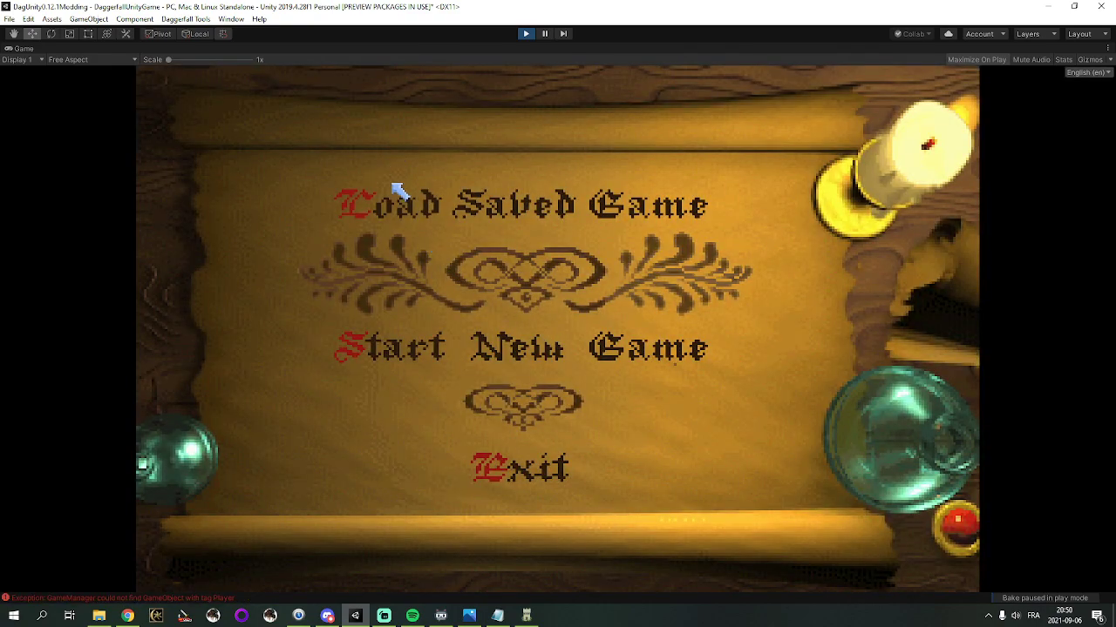
click(394, 188)
click(224, 183)
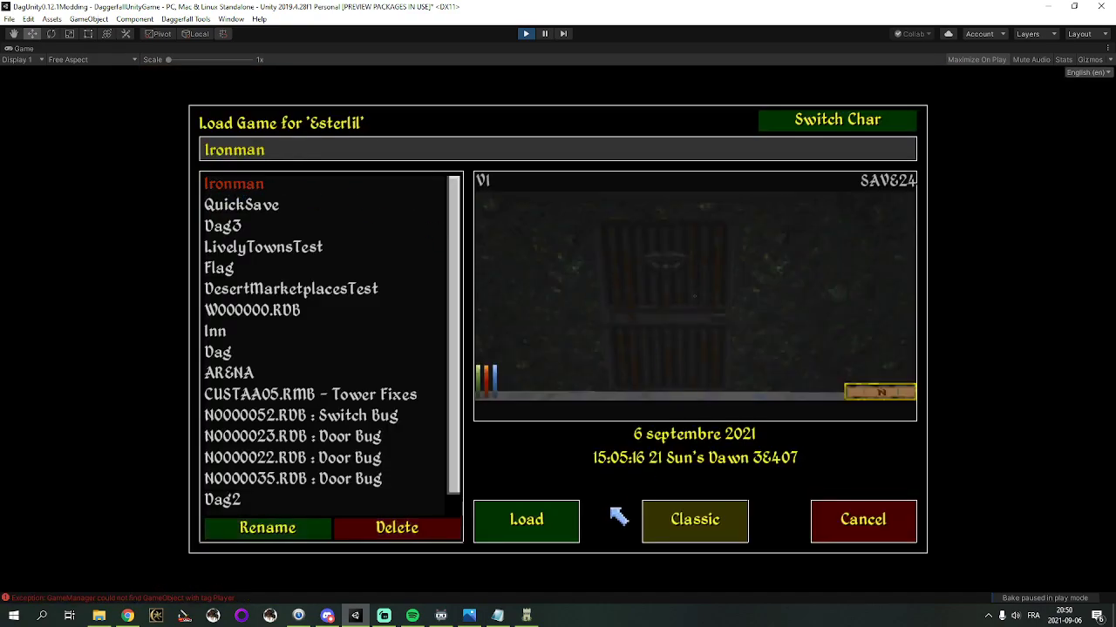
click(538, 512)
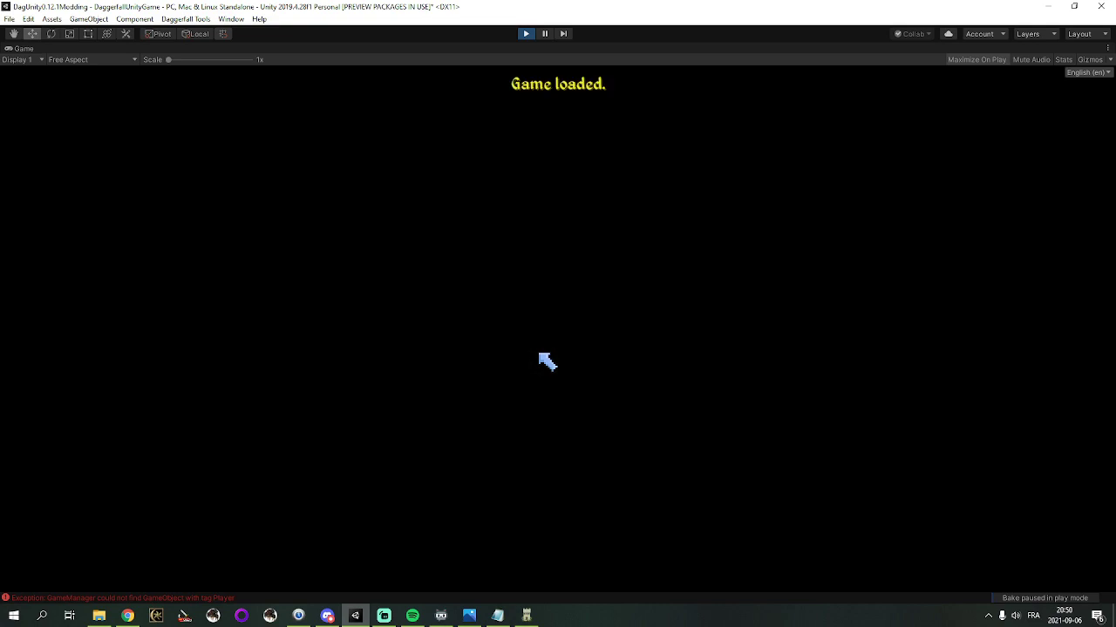
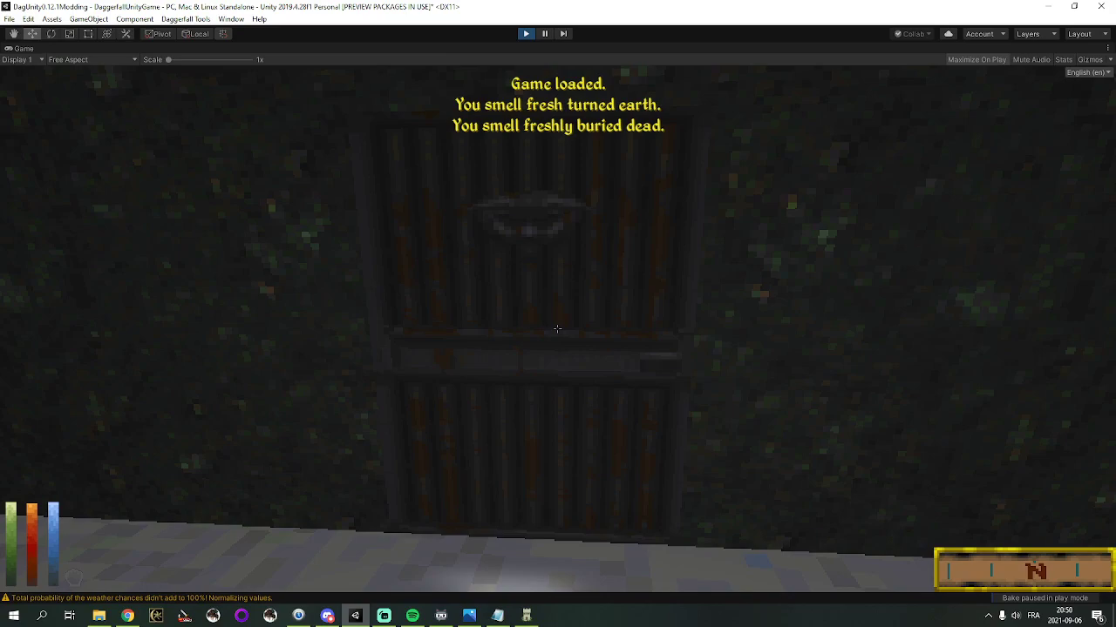
click(557, 329)
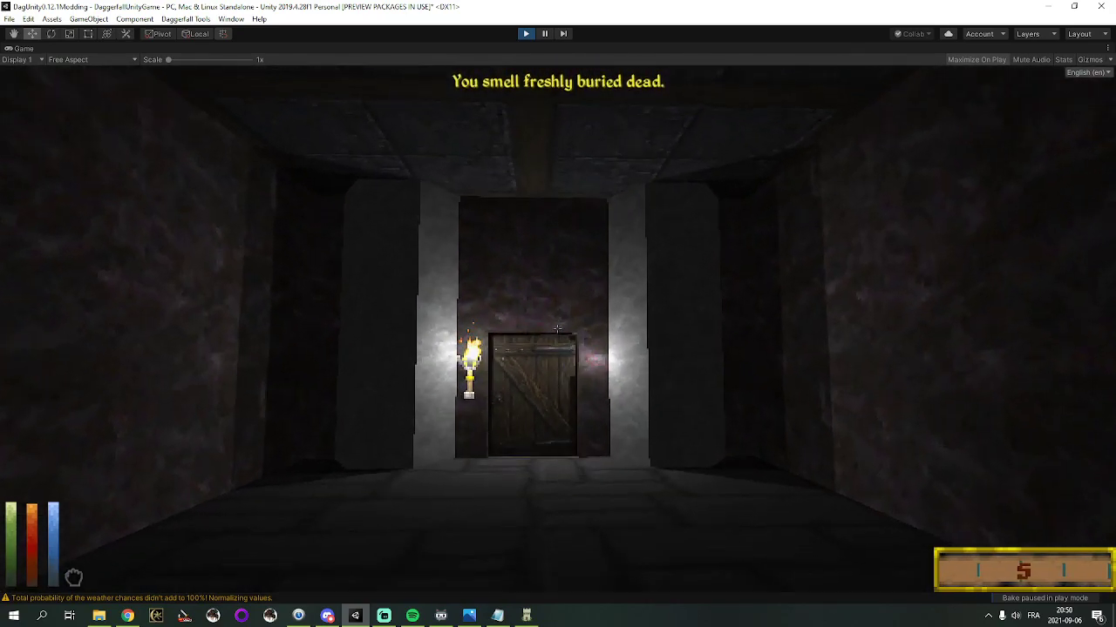
Walk up to the wooden door, test that it opens and inspect the torches on both sides
key(w)
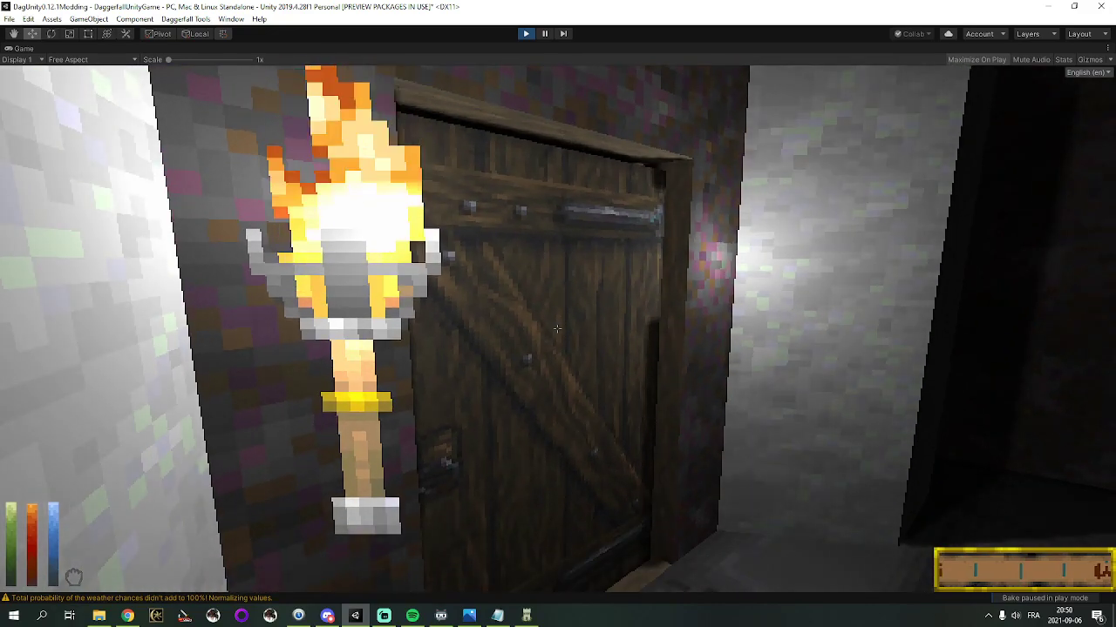
click(557, 328)
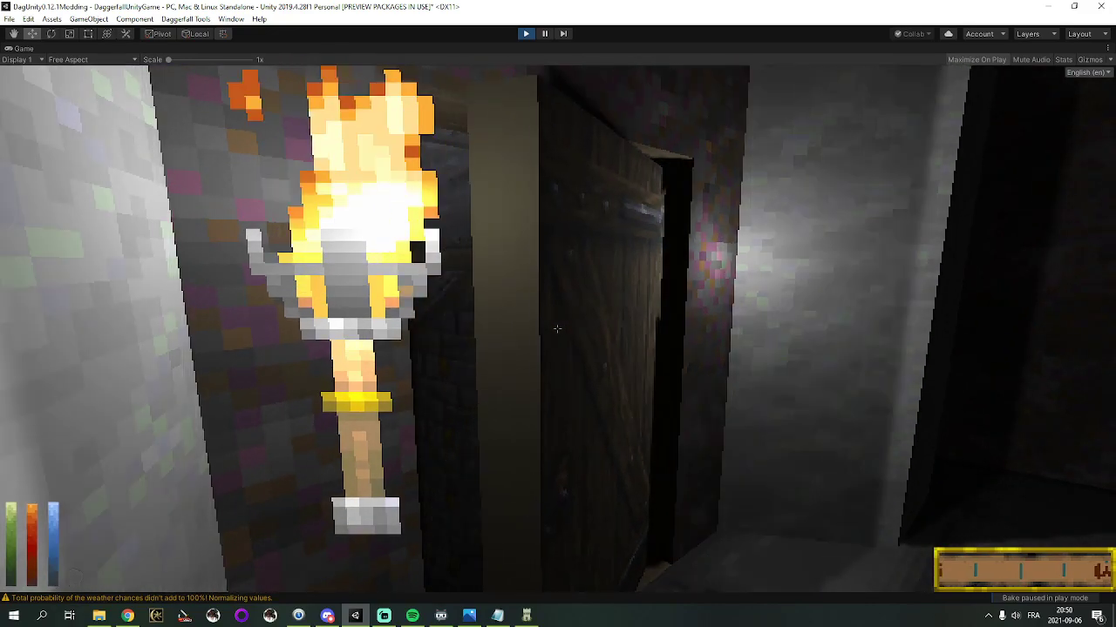
key(w)
key(w)
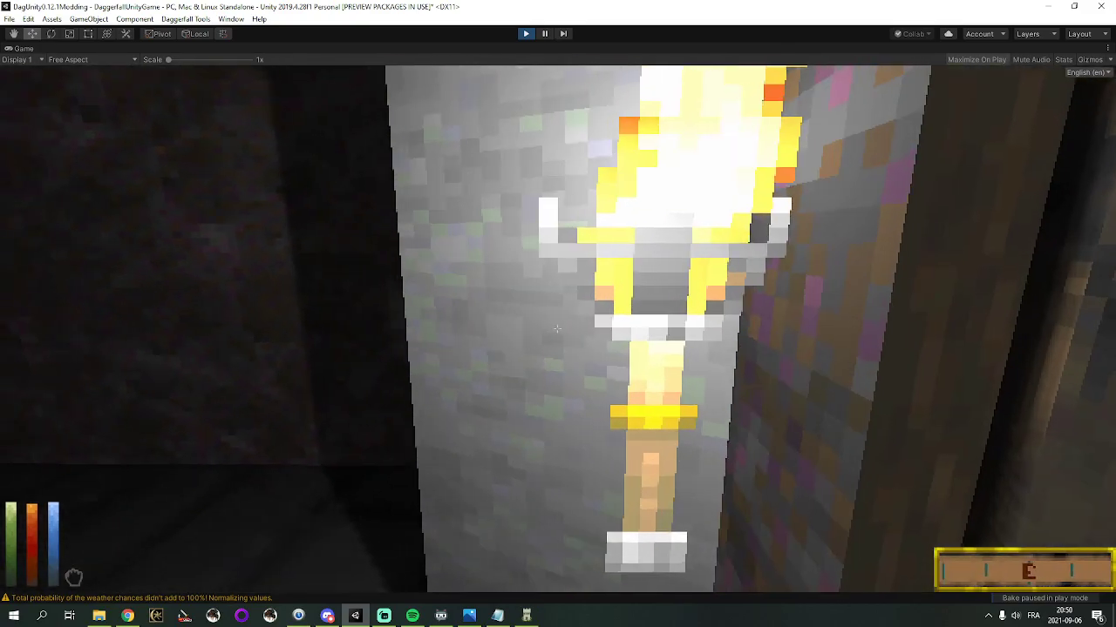
key(s)
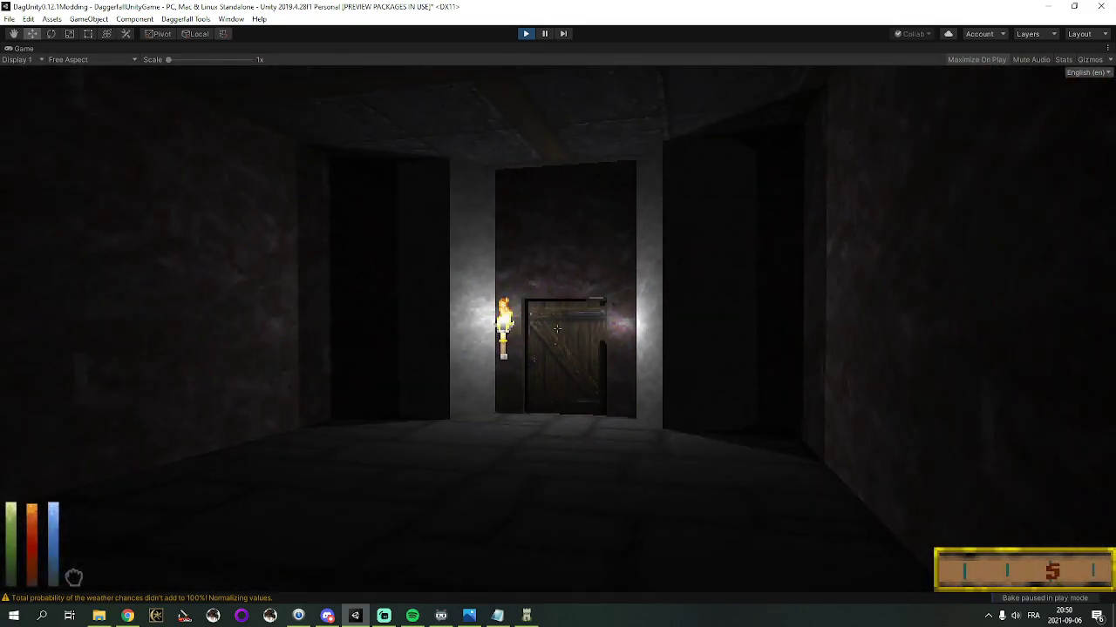
key(Left)
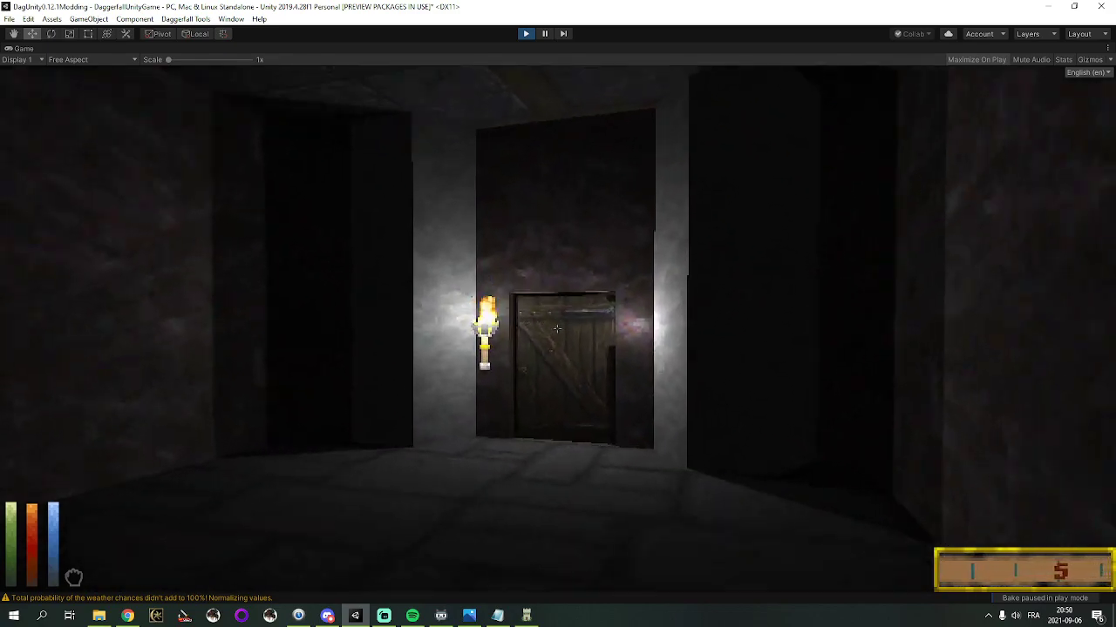
key(w)
click(556, 329)
click(557, 329)
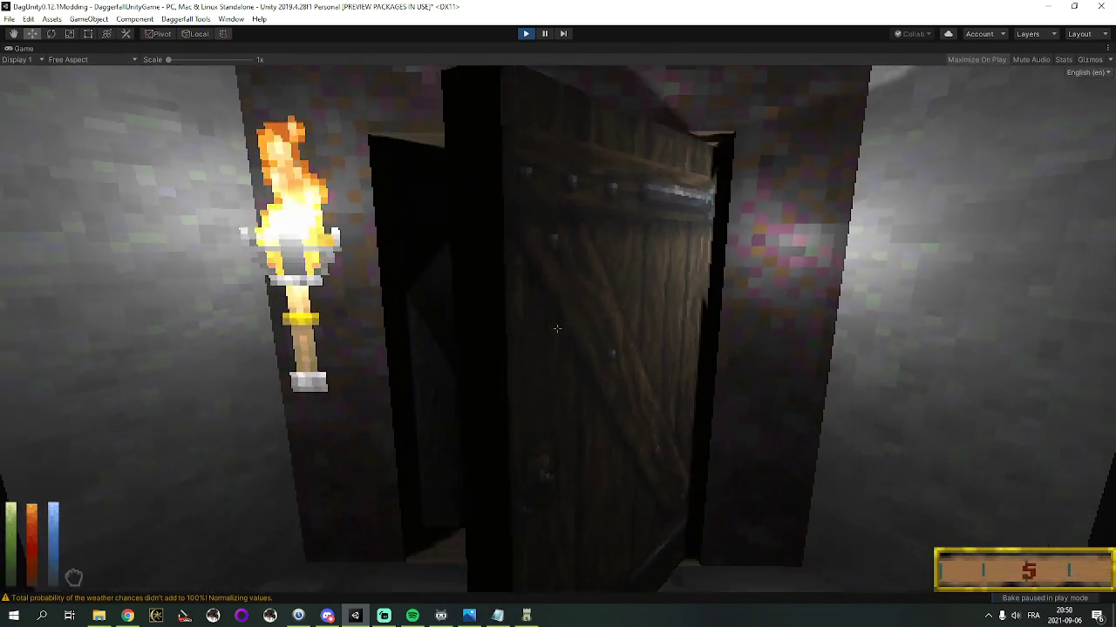
Go through the doorway and examine the wall torches and their lighting around the large inner room
key(w)
key(Right)
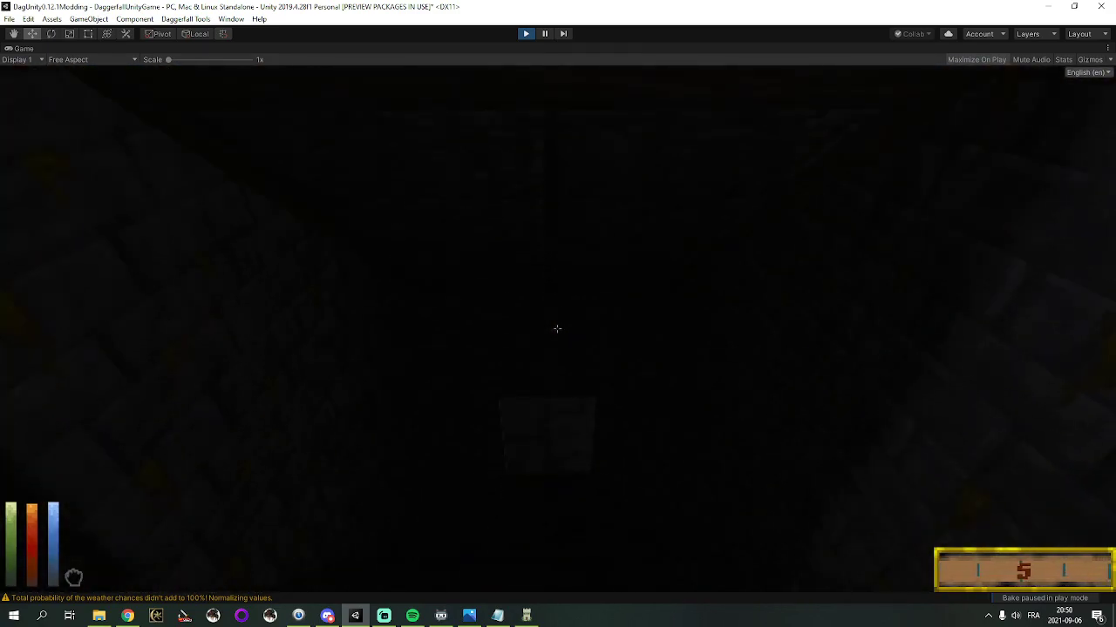
key(w)
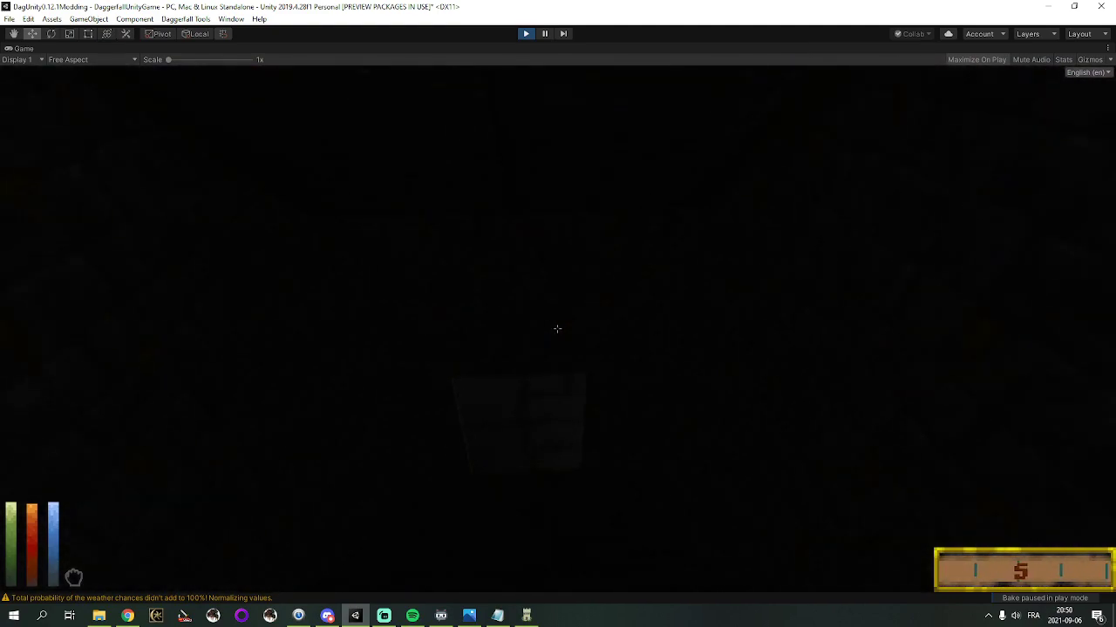
key(Right)
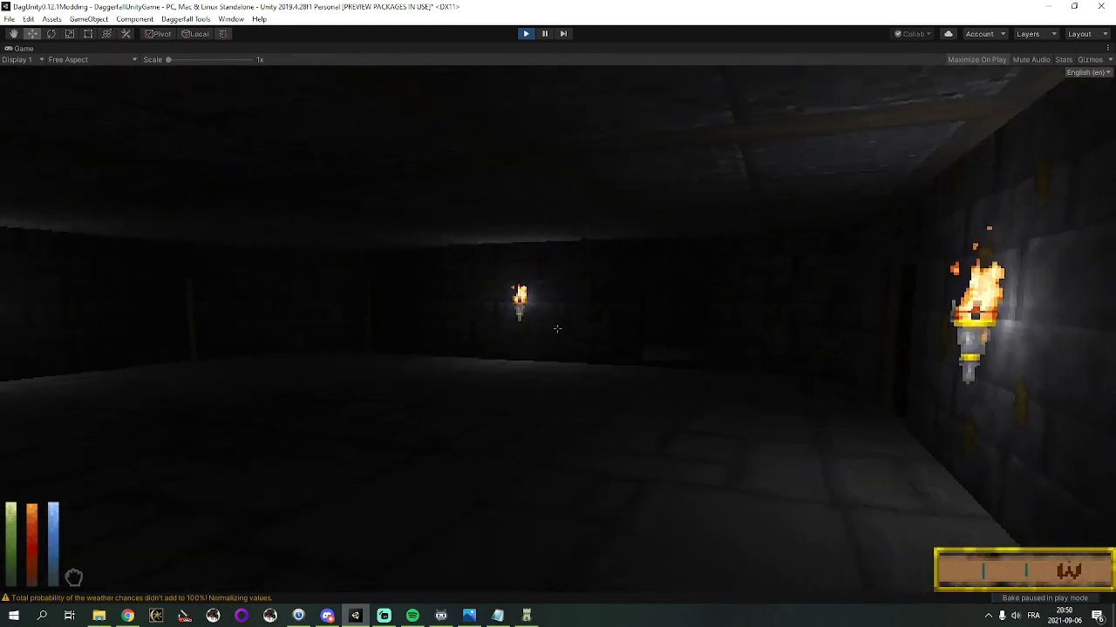
key(w)
key(Left)
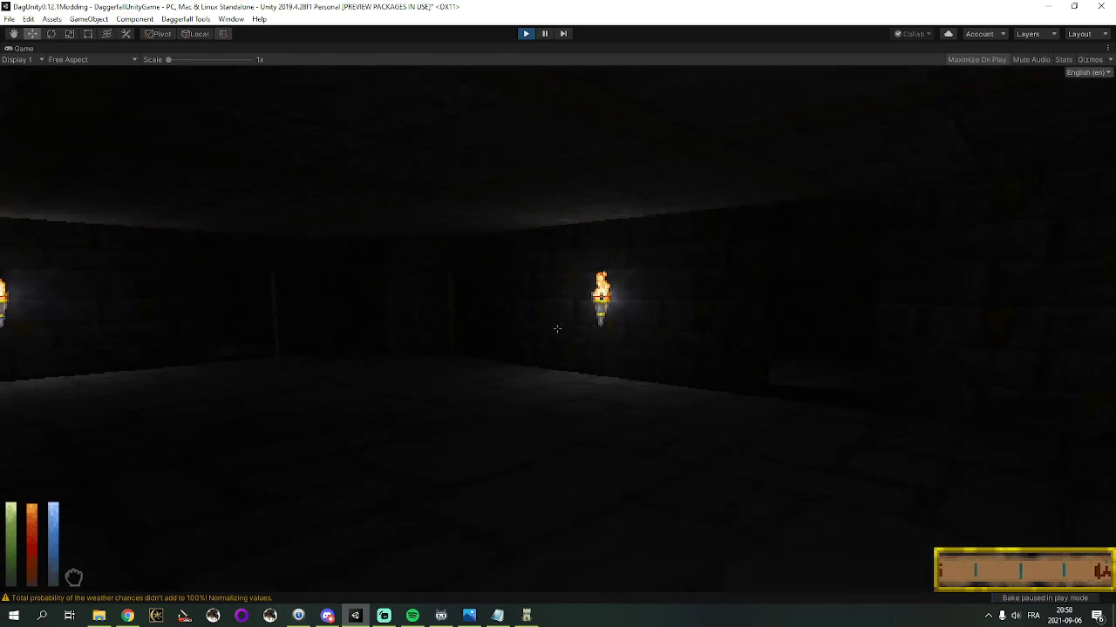
key(Left)
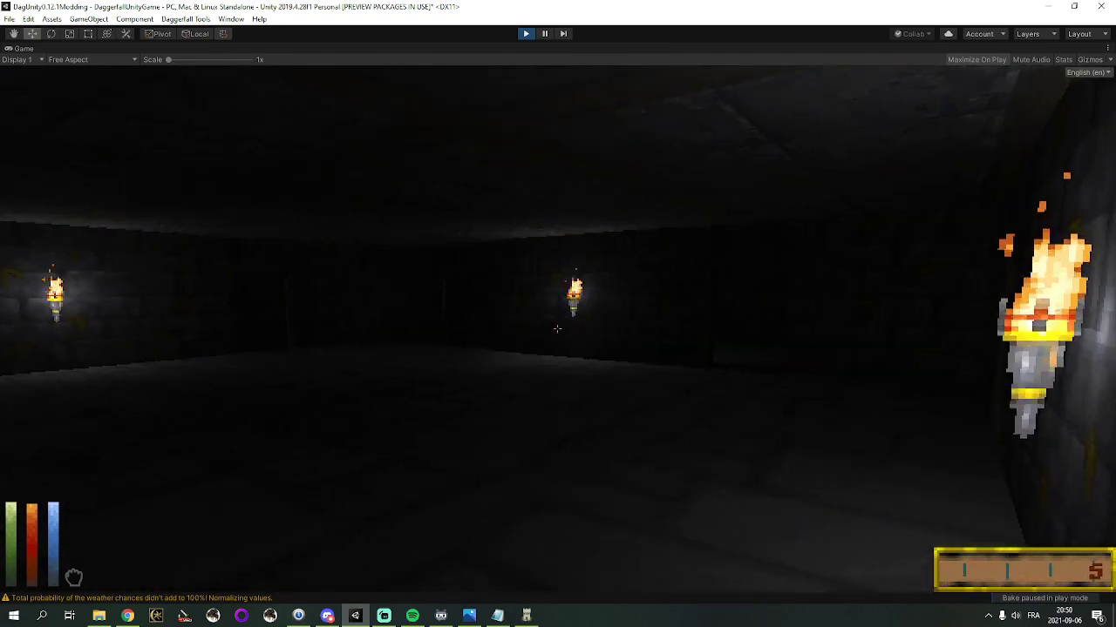
key(Right)
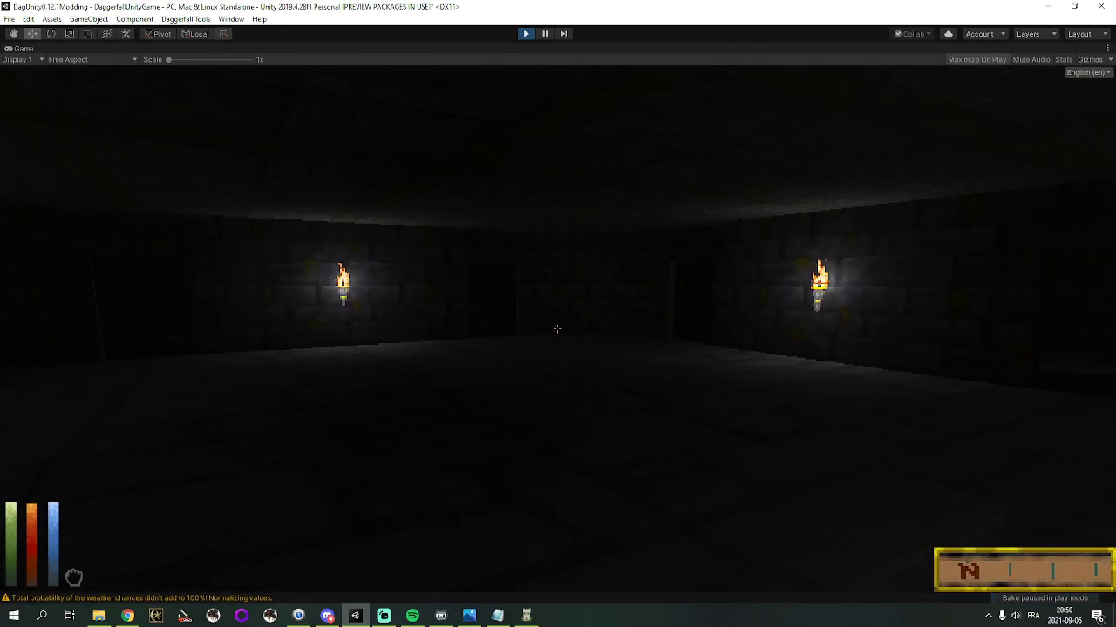
key(w)
key(Right)
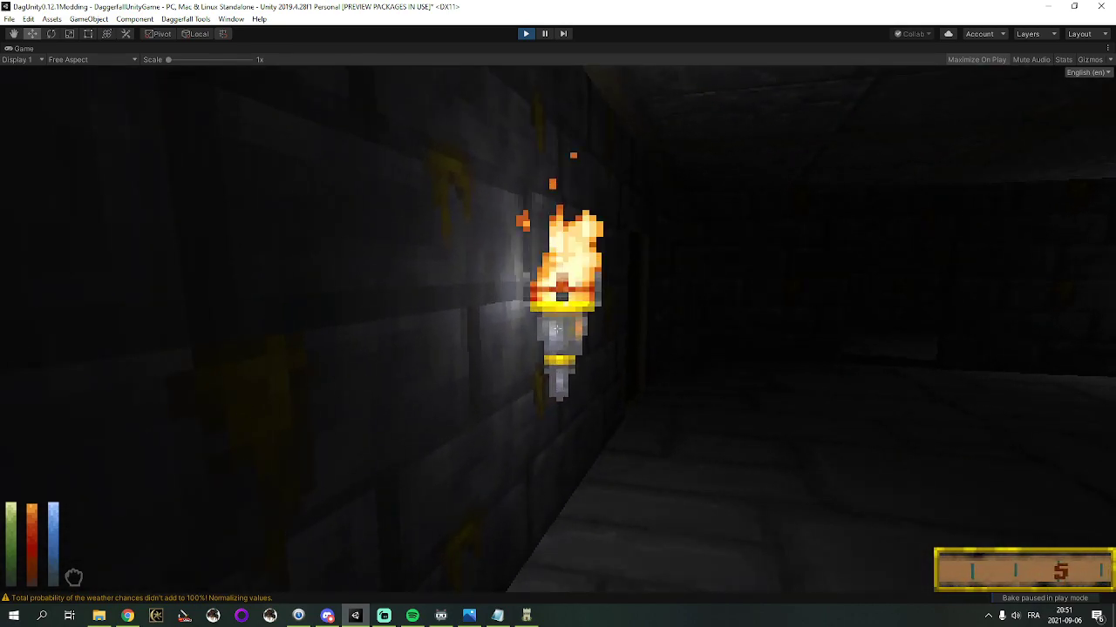
key(w)
key(s)
key(Right)
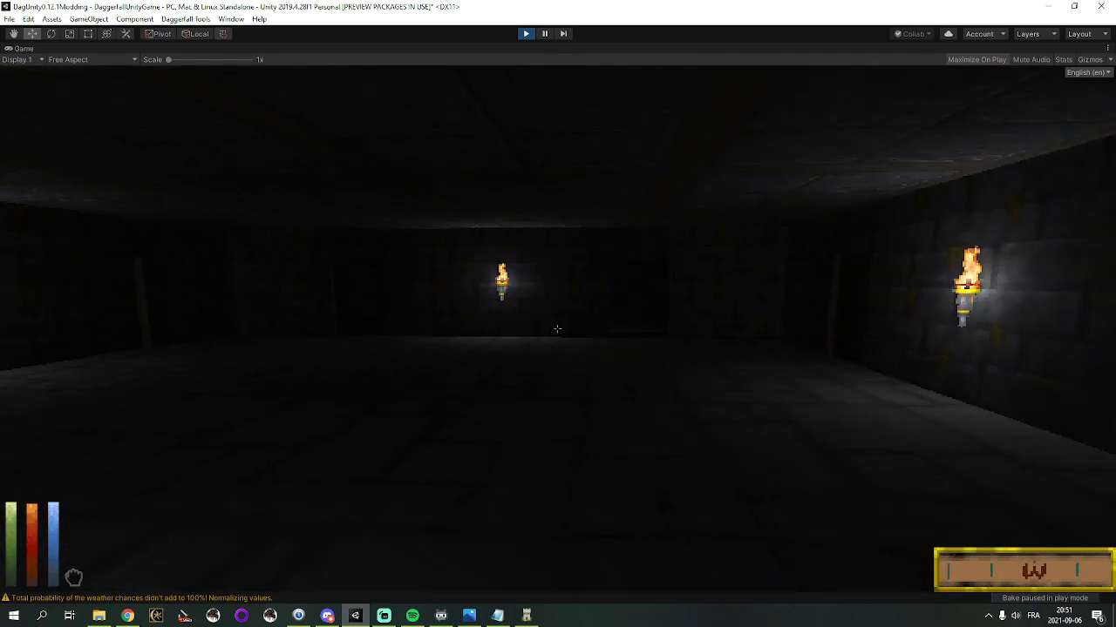
key(Left)
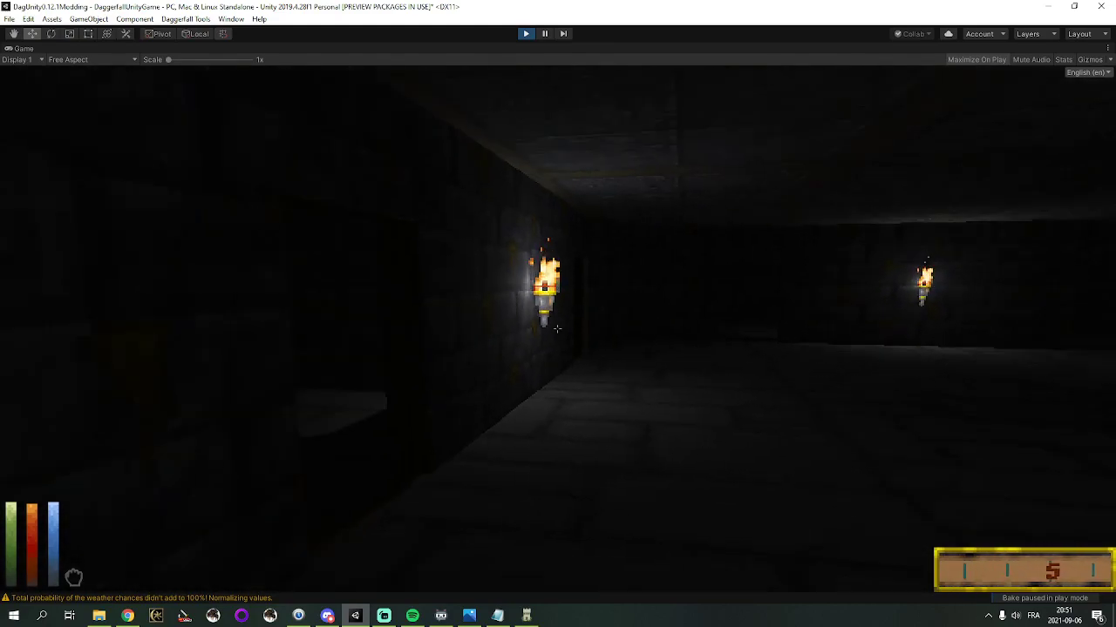
key(Right)
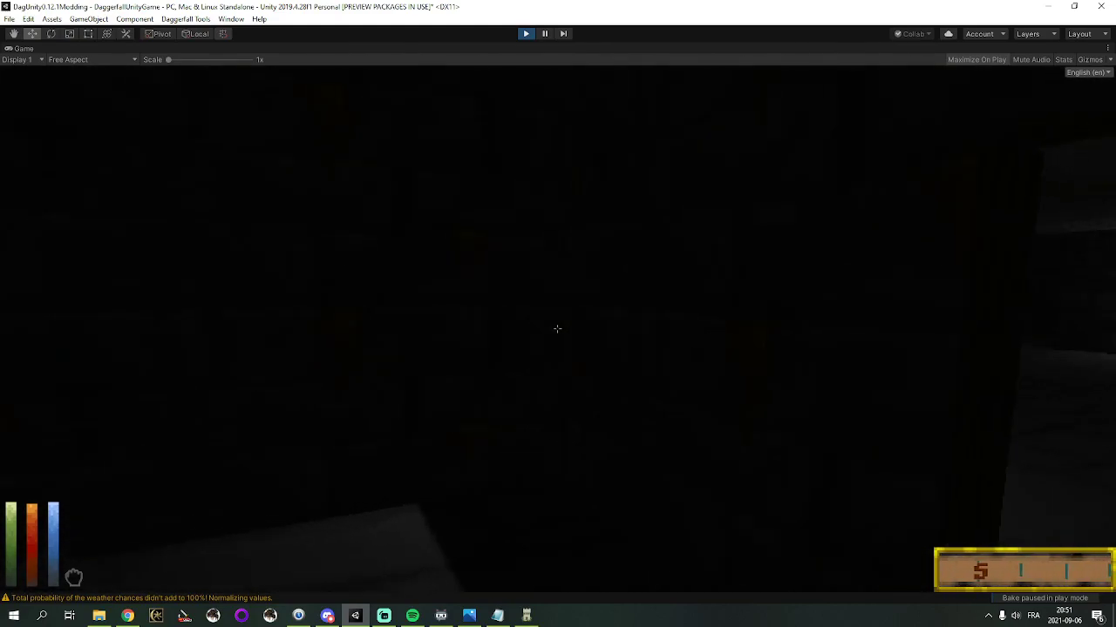
key(w)
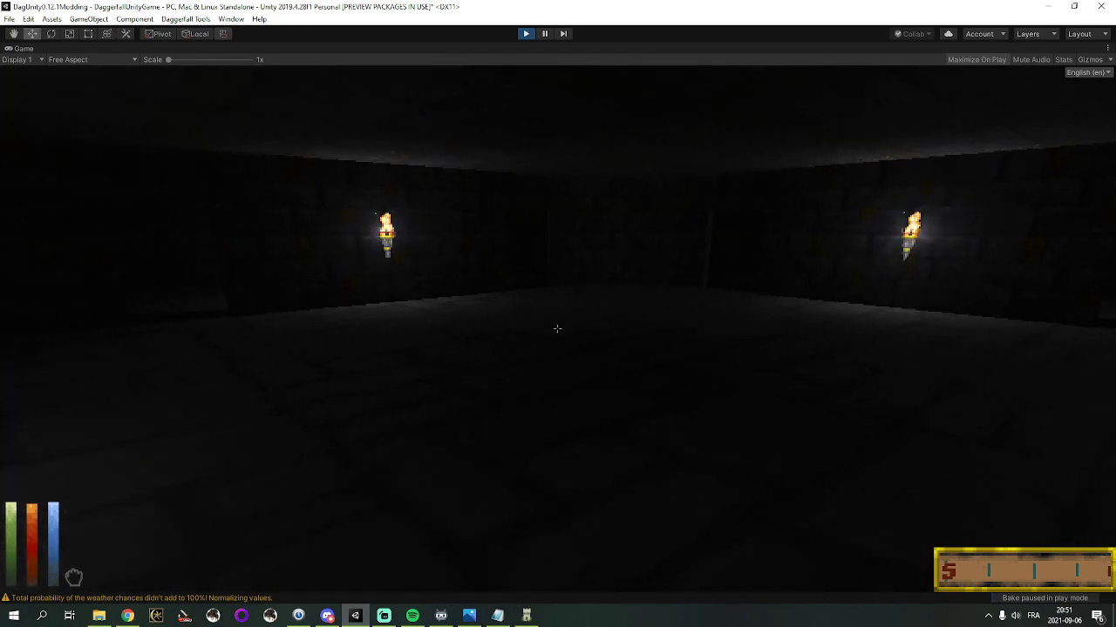
key(Left)
key(Right)
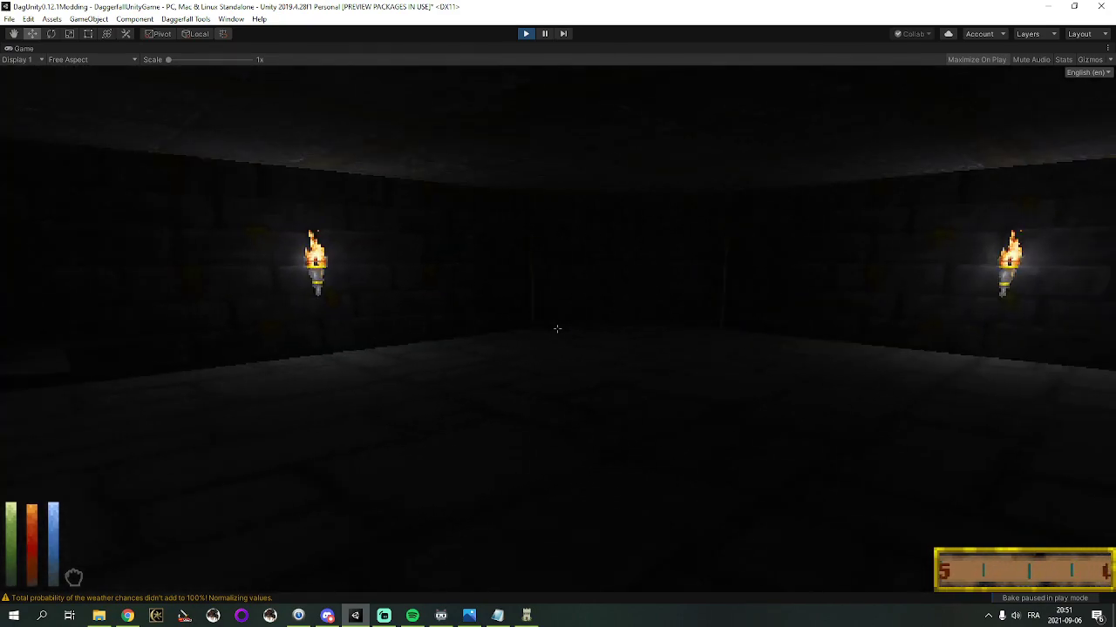
key(Right)
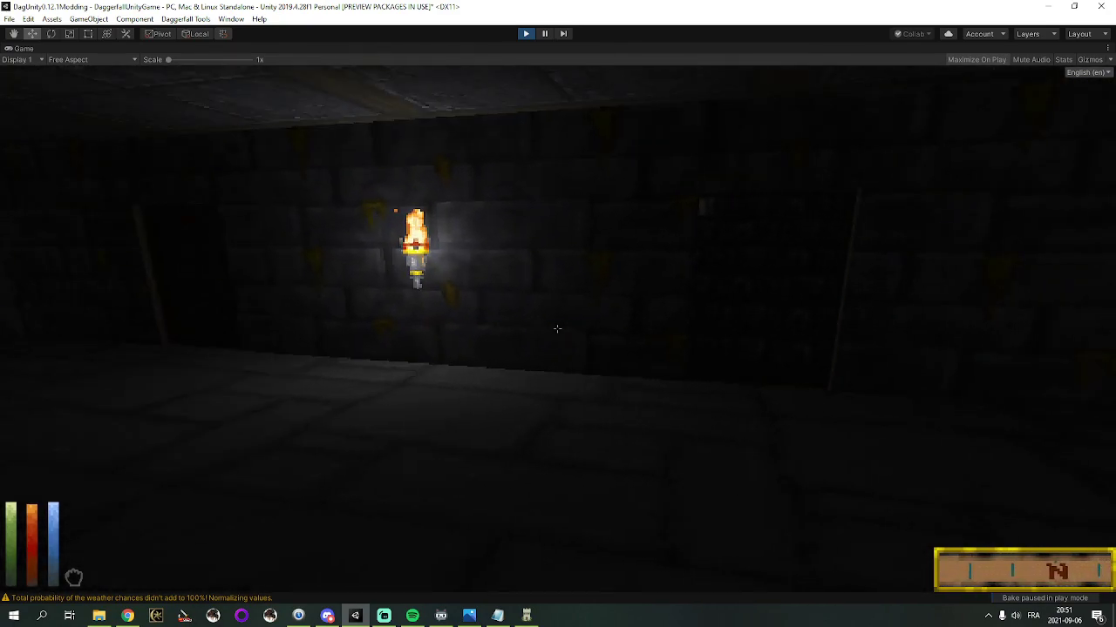
key(Left)
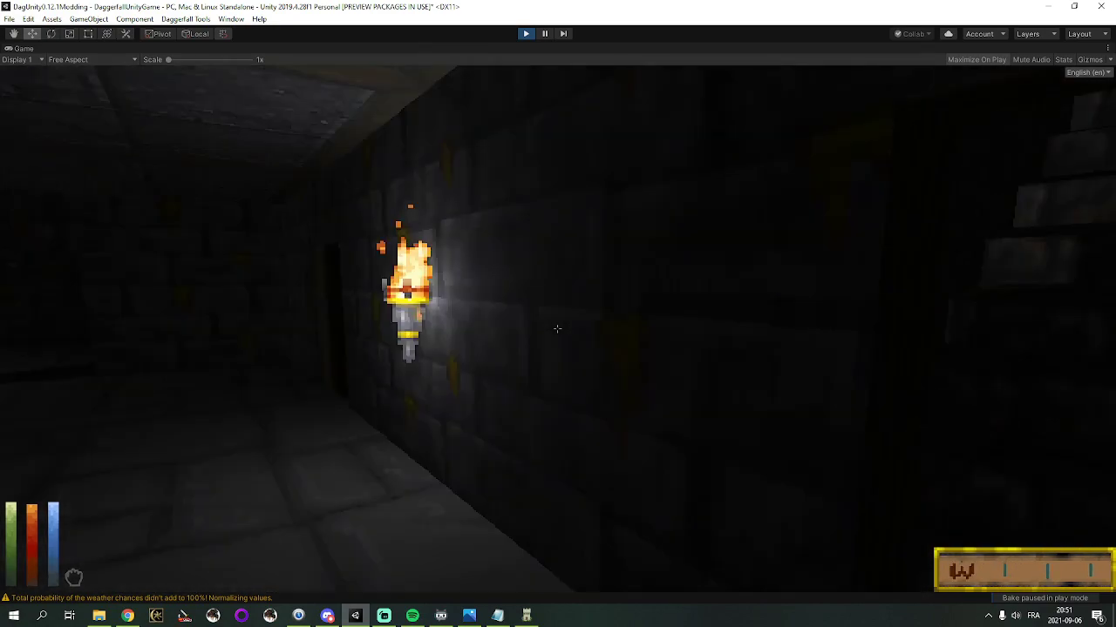
Exit the running game and return to the scene editor
key(Escape)
click(685, 214)
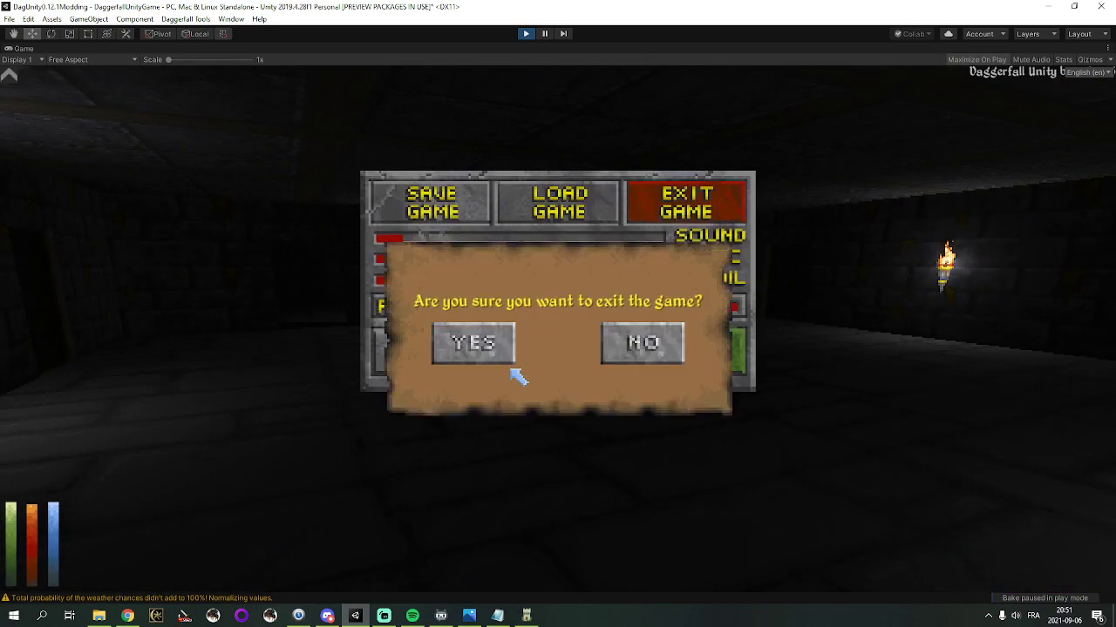
click(484, 357)
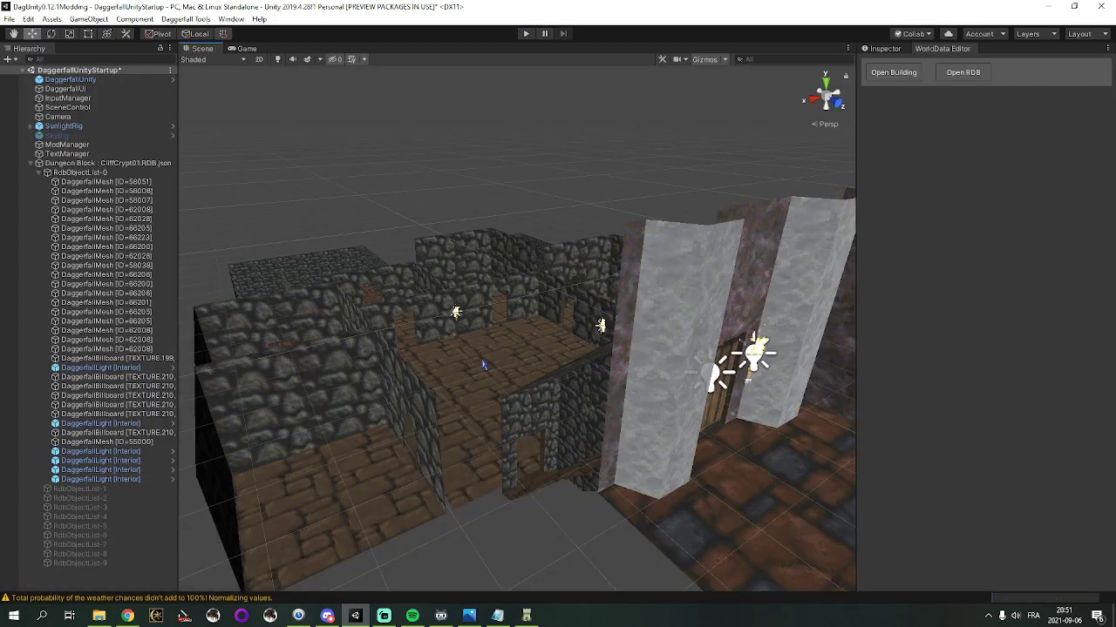
Select the torch billboard beside the wooden door and widen the scene object list to show full names
right_drag(463, 329, 512, 272)
key(w)
click(618, 293)
key(w)
key(d)
click(512, 184)
click(513, 184)
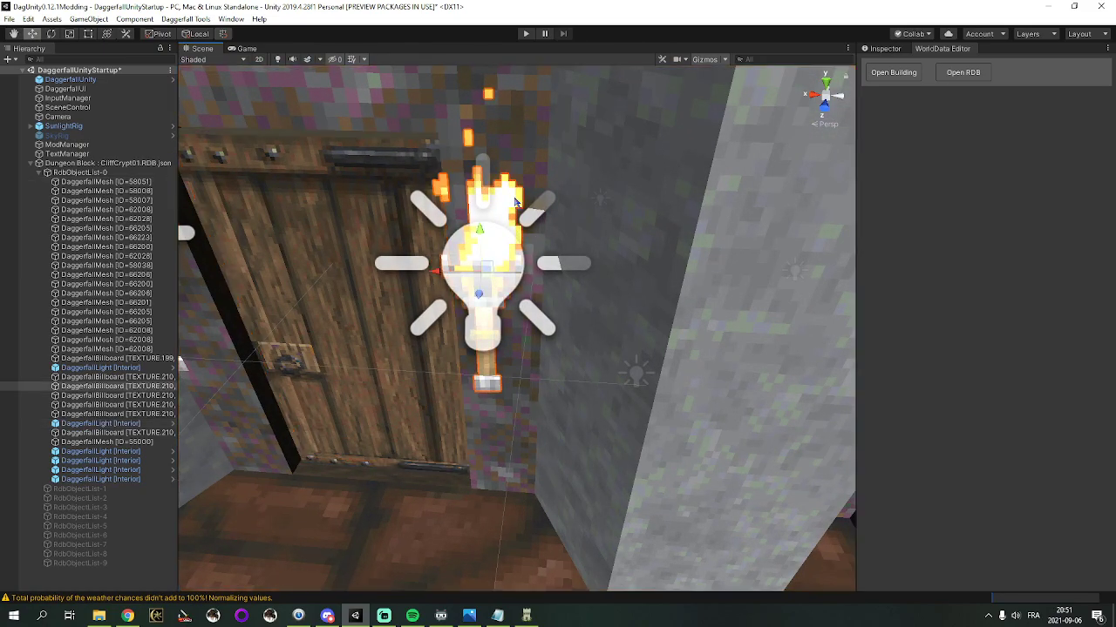
drag(178, 361, 254, 383)
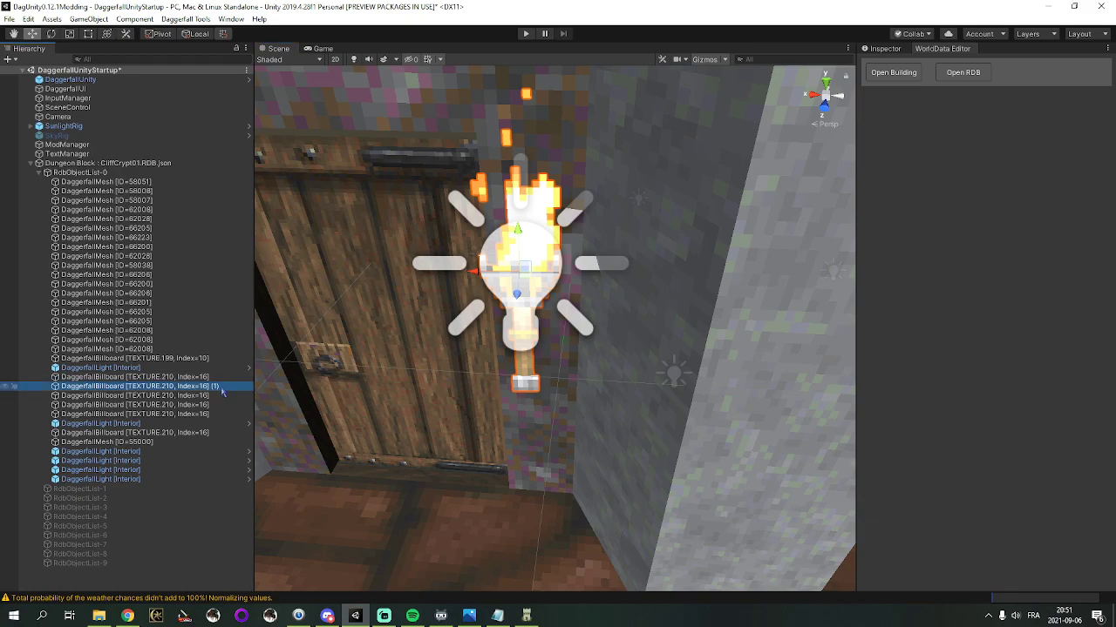
Delete the selected torch billboard beside the wooden door
key(s)
key(a)
right_drag(397, 373, 419, 375)
key(Delete)
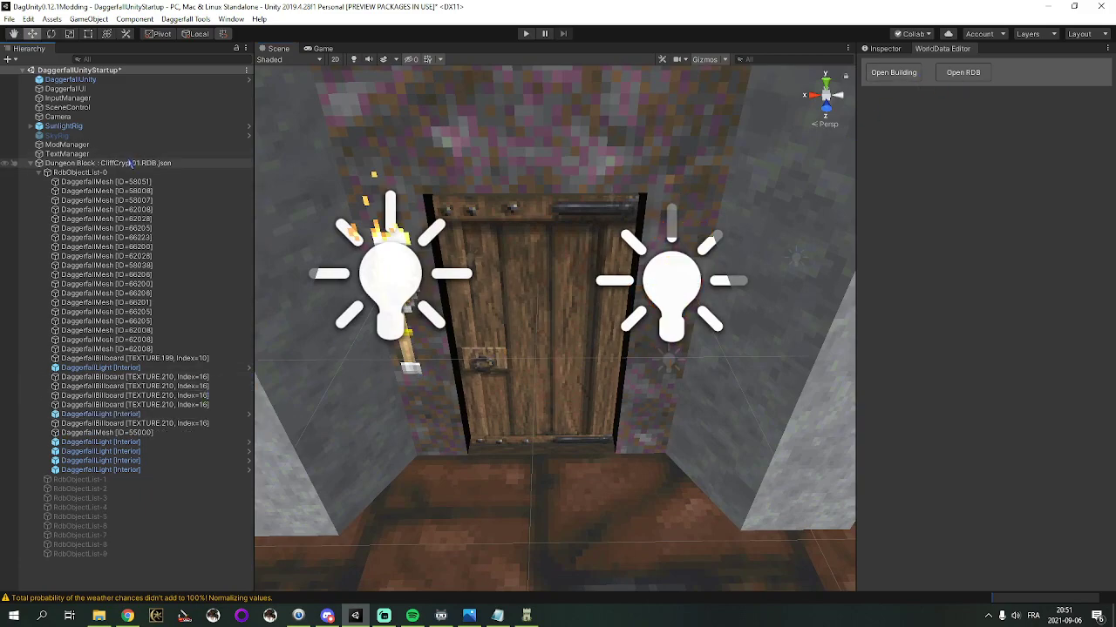
Remove the dungeon block from the scene and reopen it from CliffCrypt01.RDB.json
click(127, 163)
key(Delete)
click(962, 72)
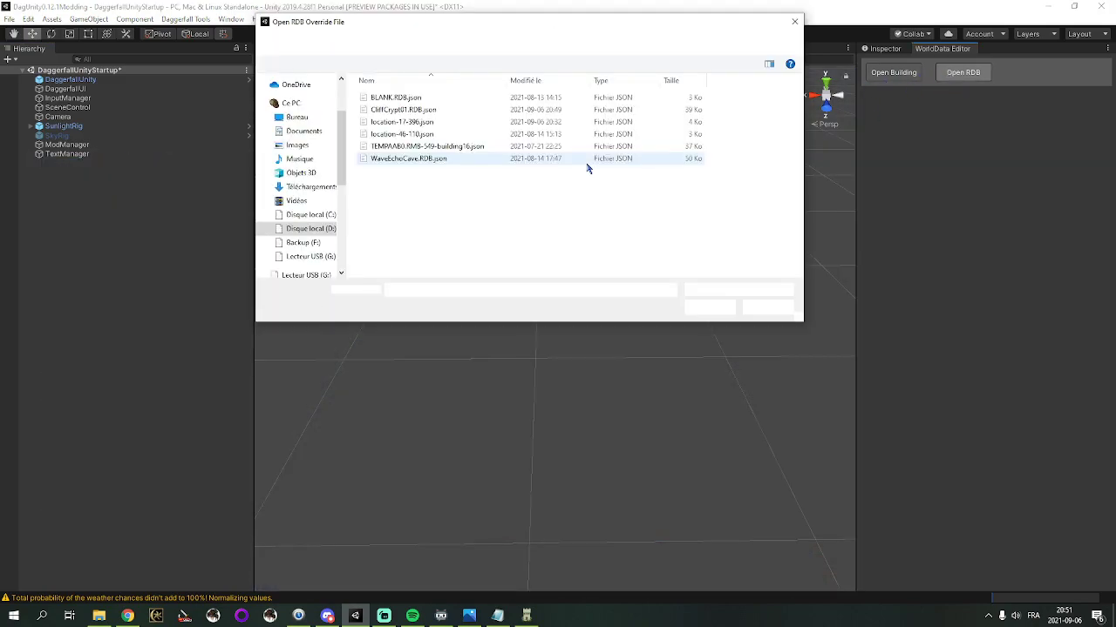
double_click(412, 113)
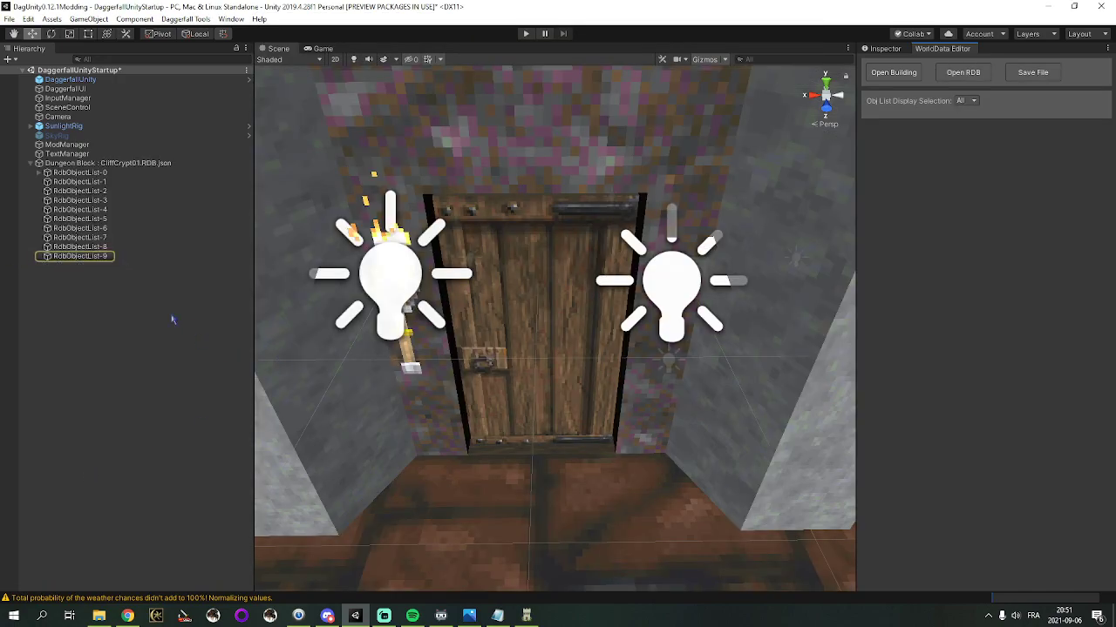
Limit the display to object list 0 and add a Mounted Torches light flat in front of the wooden door
right_drag(665, 272, 631, 261)
click(974, 101)
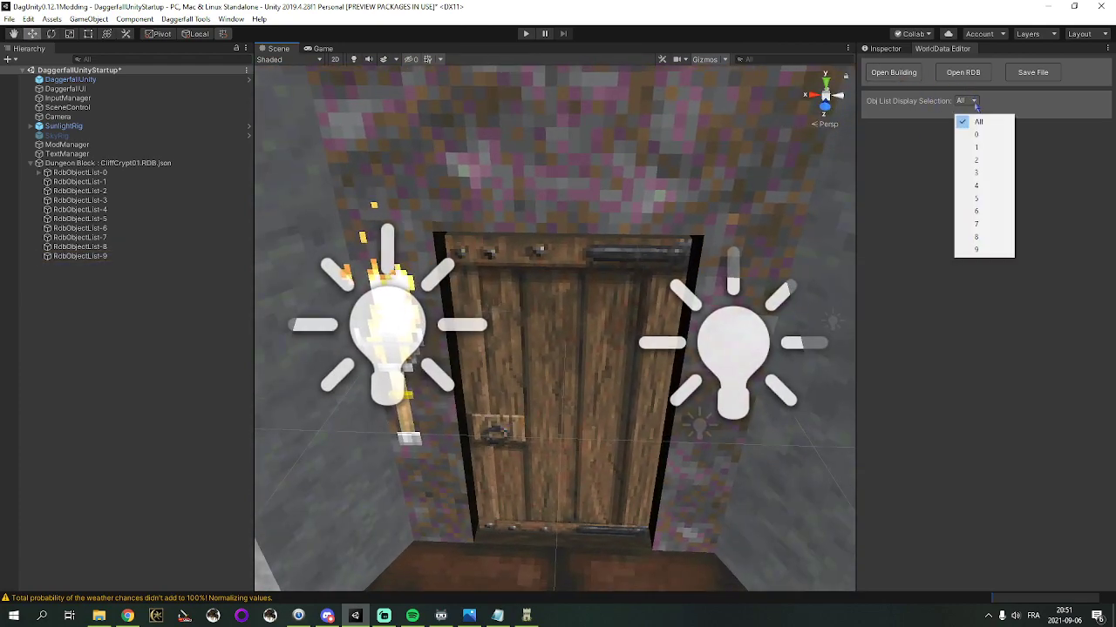
click(977, 133)
click(1016, 105)
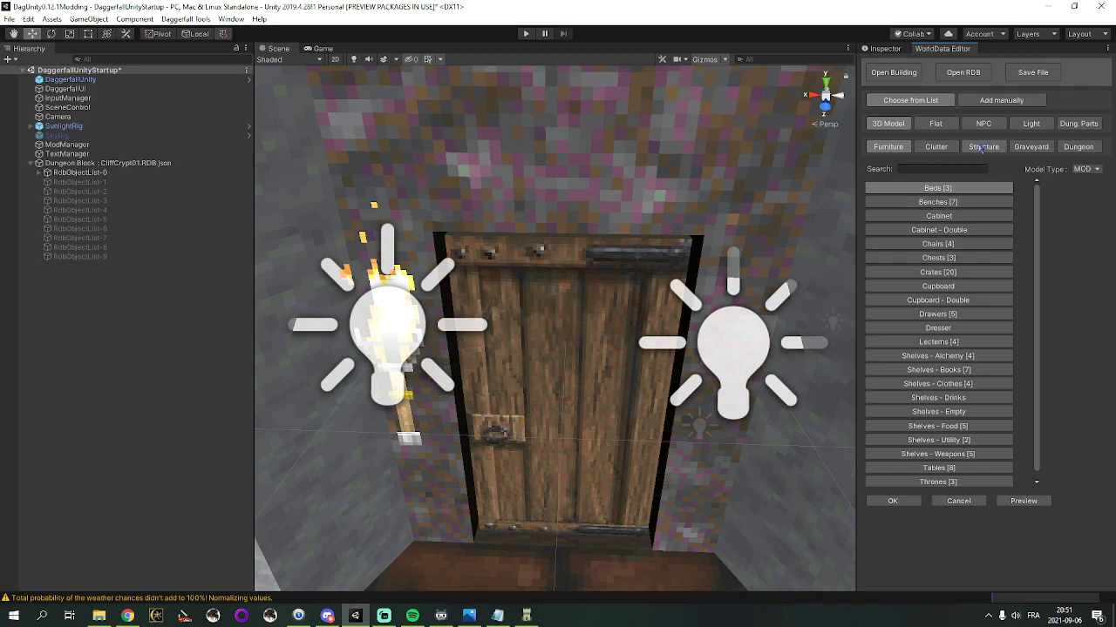
click(936, 122)
click(971, 149)
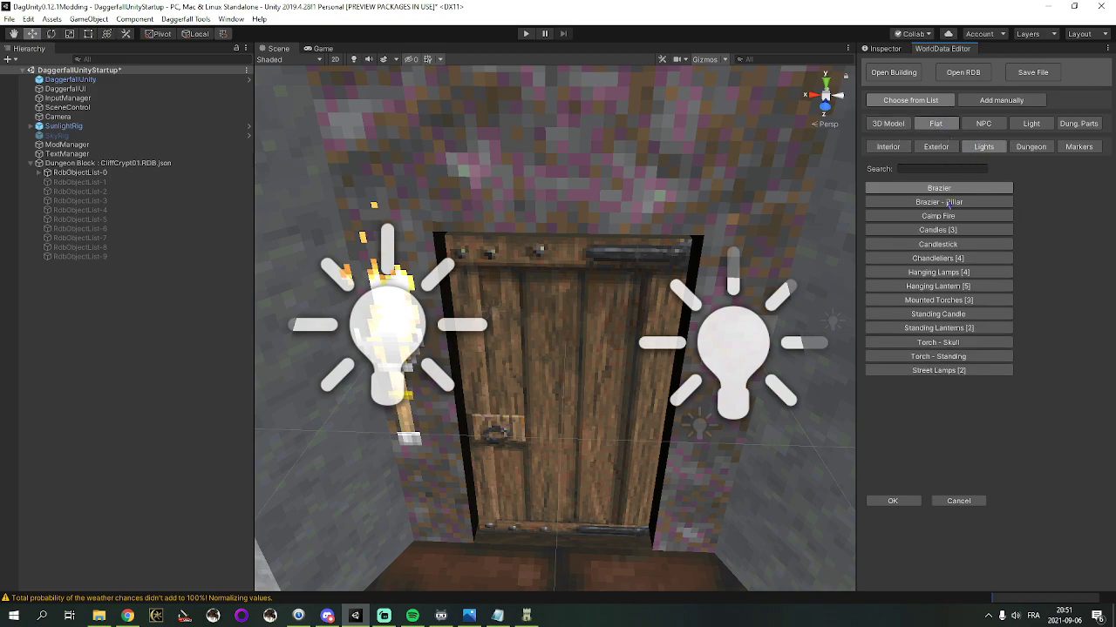
click(940, 303)
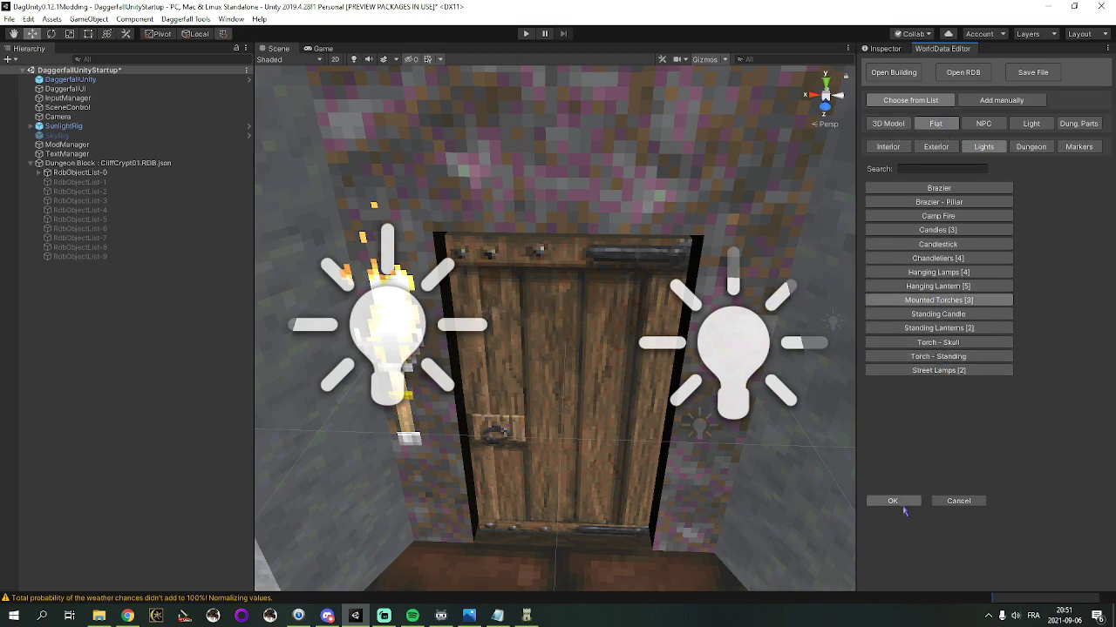
click(893, 501)
scroll(547, 322, up, 3)
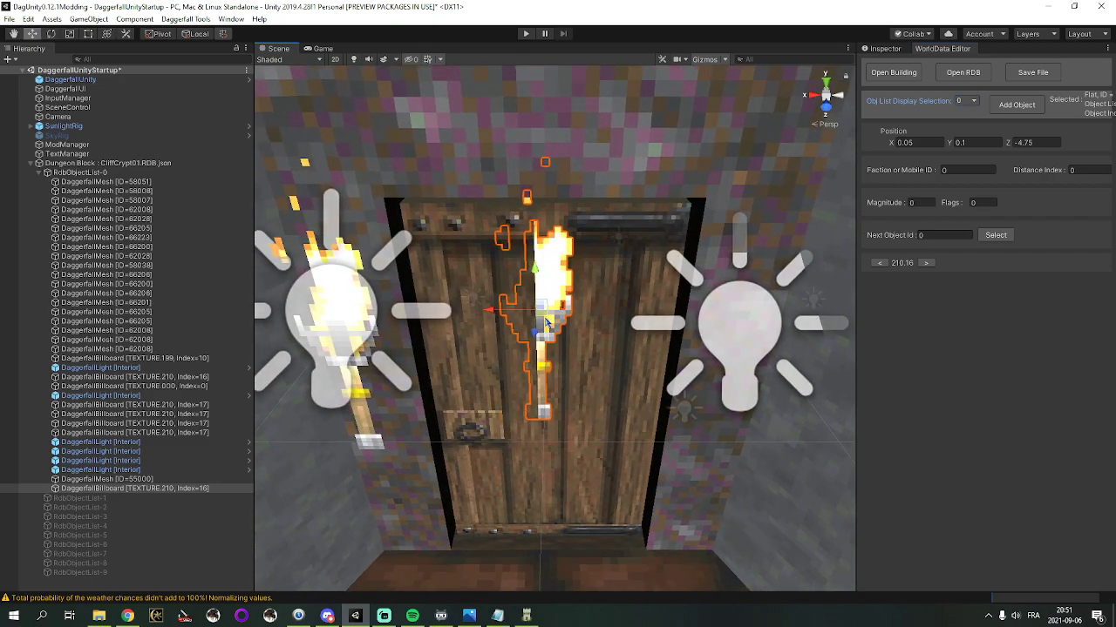
Shift the new torch toward the unlit side of the door and set its Y position to 0.15
drag(541, 324, 571, 366)
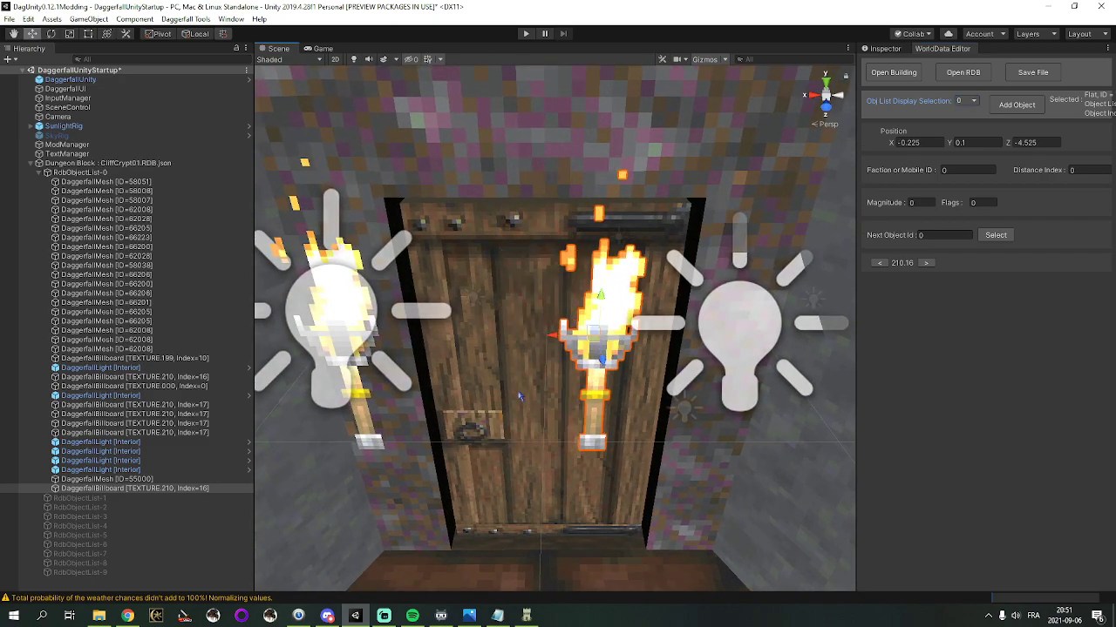
click(375, 443)
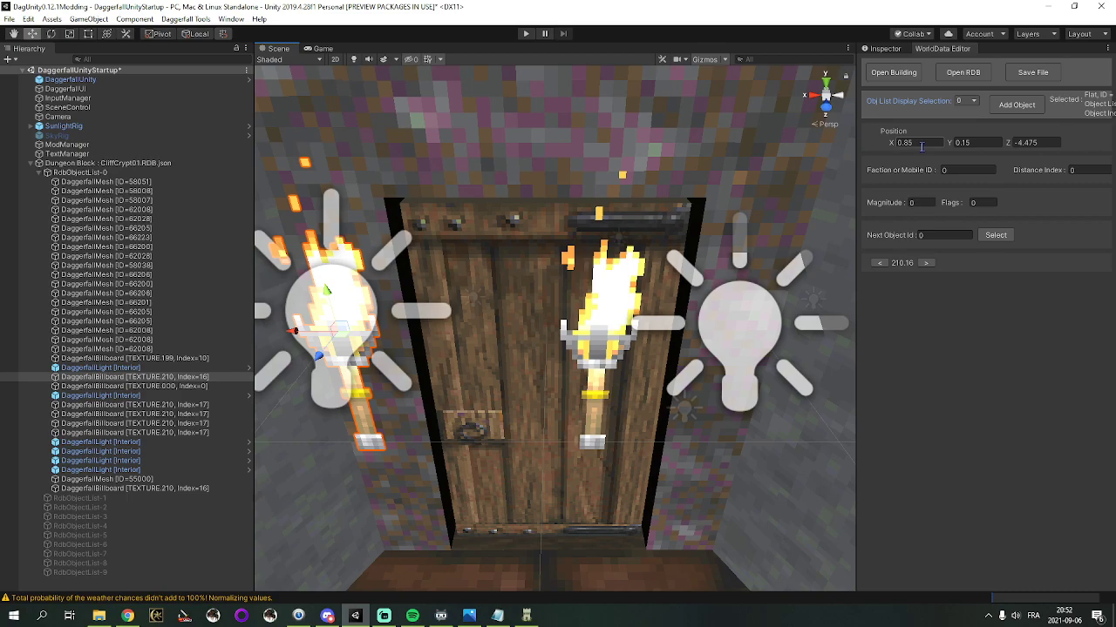
click(610, 346)
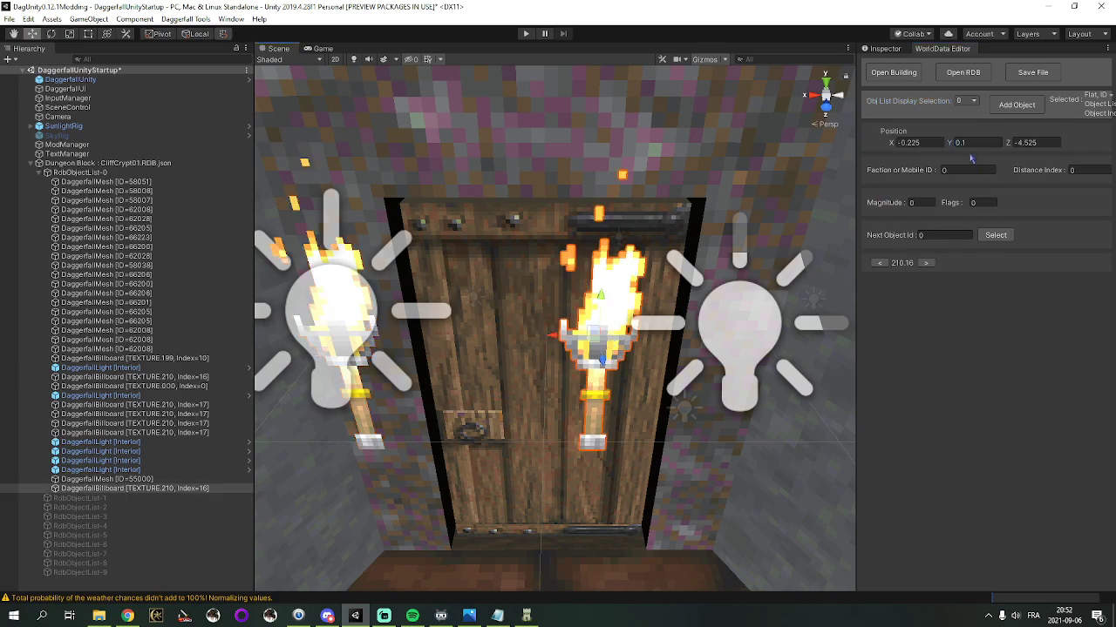
text(0.15)
Set the new torch's Z position to -4.475 and slide it onto the wall beside the door, at about X -0.8
click(369, 444)
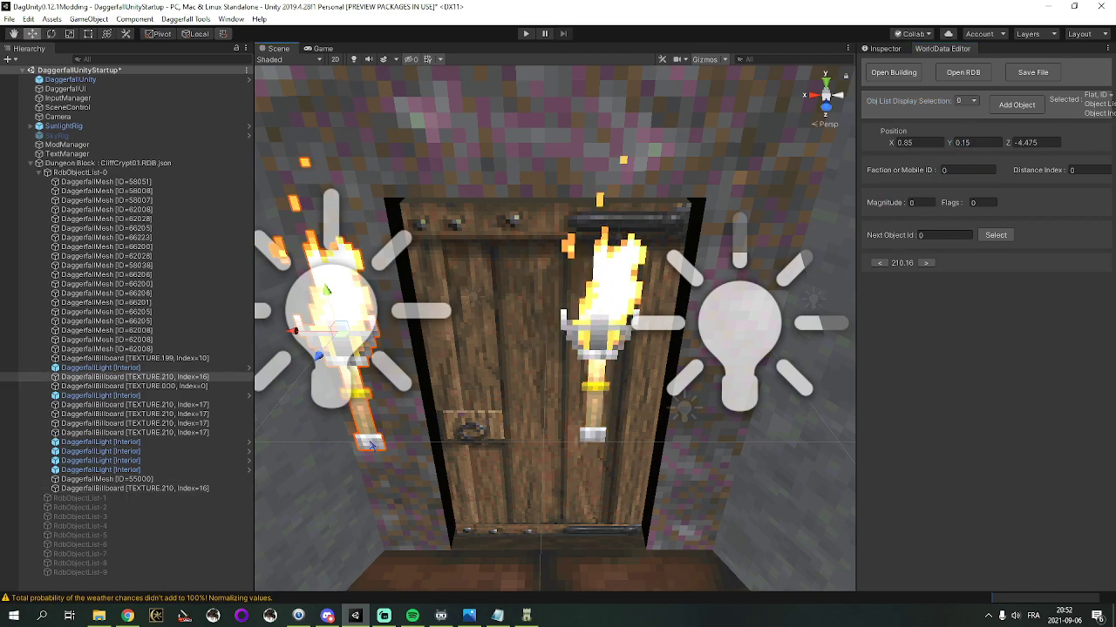
click(597, 376)
click(384, 444)
click(596, 357)
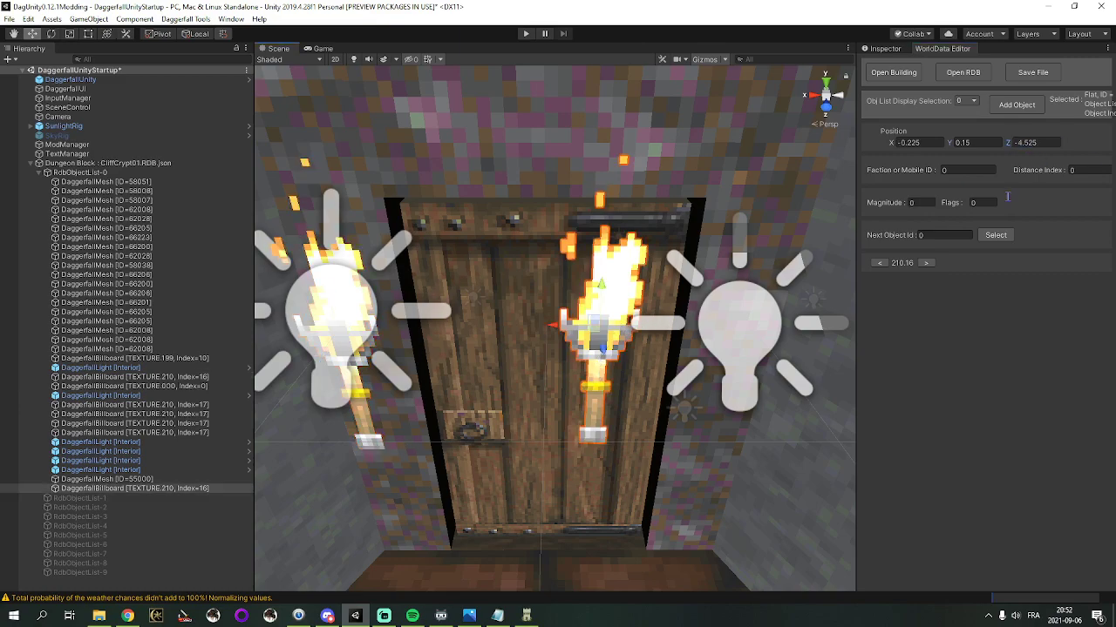
click(1053, 142)
text(-4.475)
middle_drag(575, 347, 473, 346)
drag(457, 343, 300, 394)
Add a Random Monster marker flat on the floor of the large inner room
key(a)
key(s)
right_drag(300, 394, 765, 393)
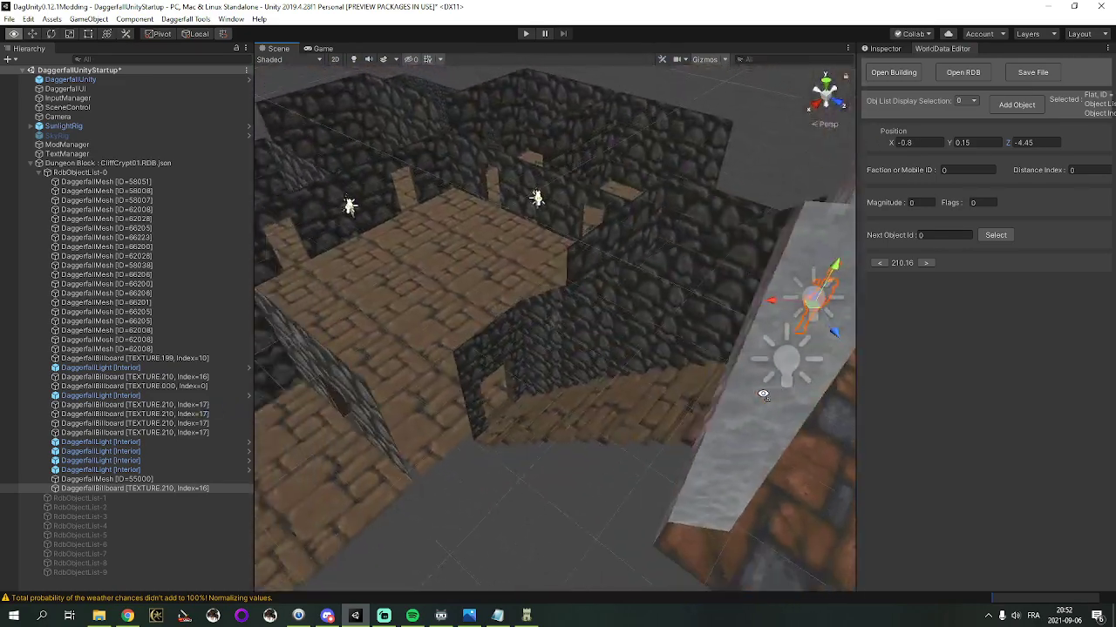
click(524, 96)
mouse_move(533, 281)
right_down()
mouse_move(498, 284)
mouse_move(526, 285)
mouse_move(524, 266)
right_up()
key(w)
click(1021, 104)
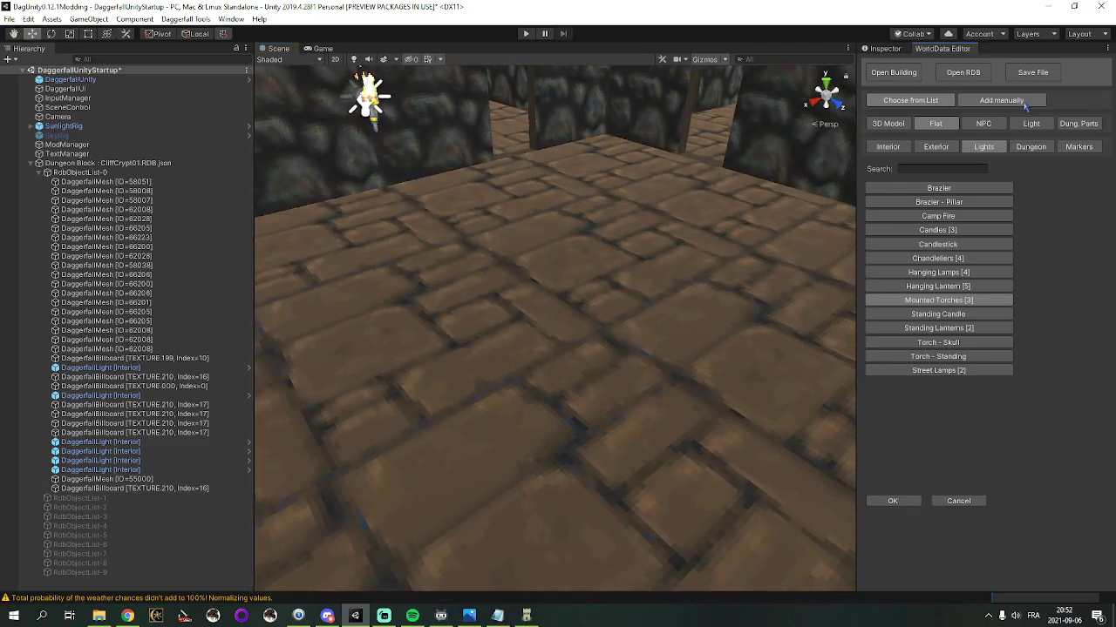
click(947, 148)
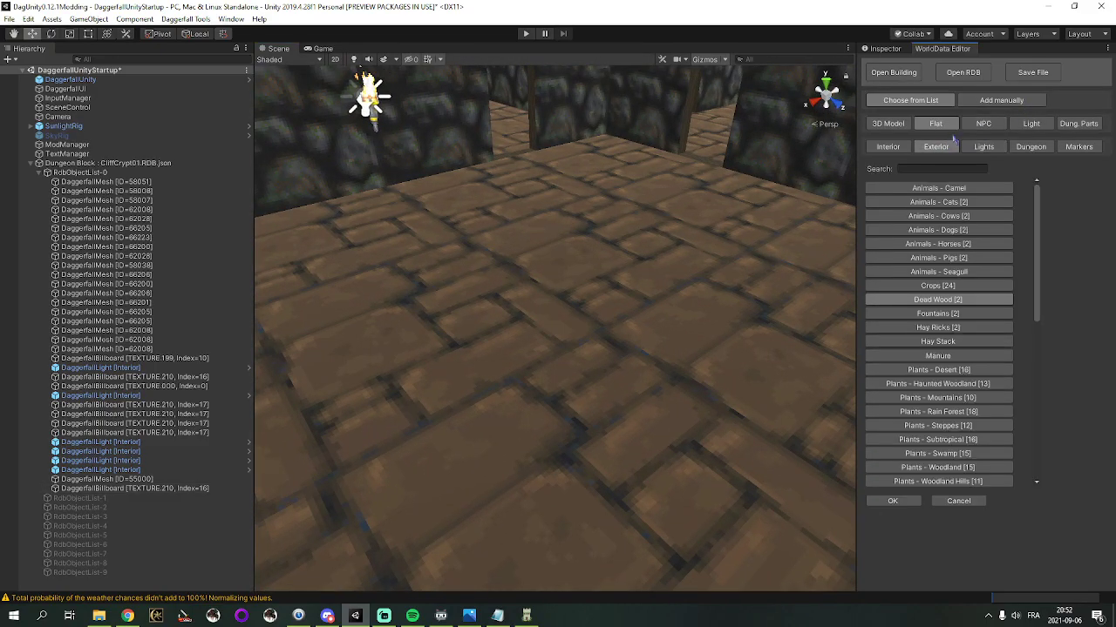
click(1072, 147)
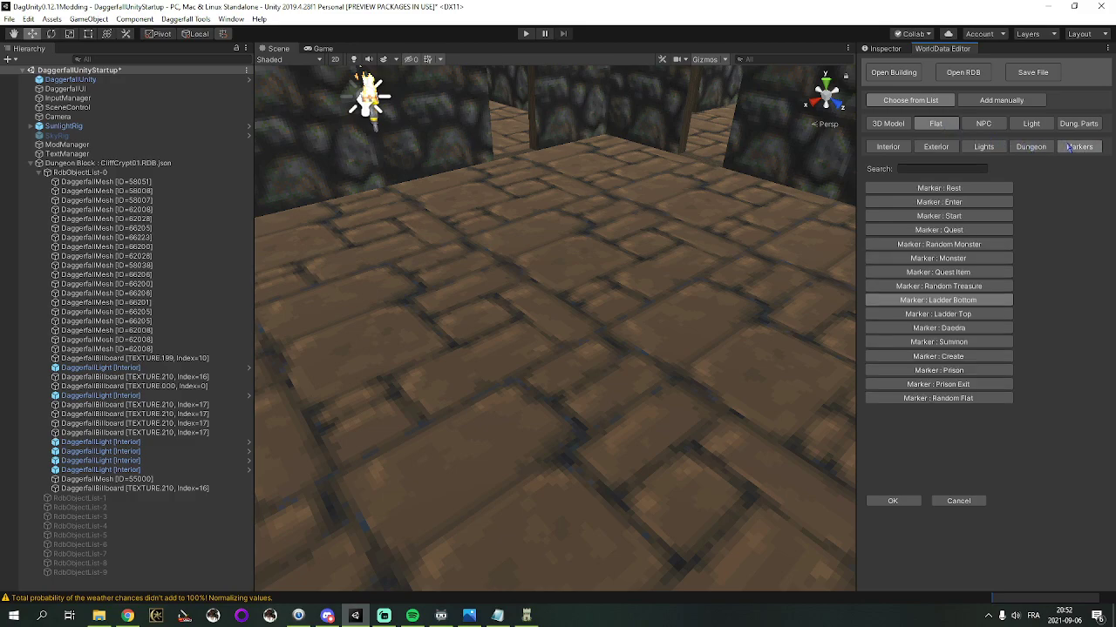
click(963, 245)
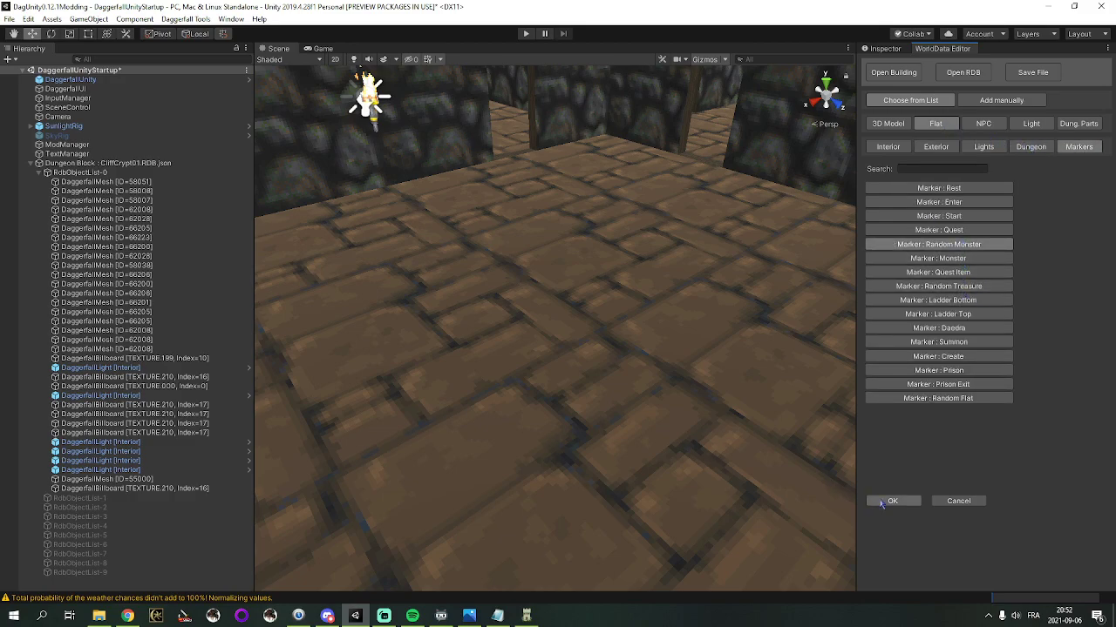
click(887, 502)
Raise the Random Monster marker just above the floor, to about Y -7.45, and deselect it
drag(589, 332, 592, 296)
right_drag(592, 295, 582, 292)
key(s)
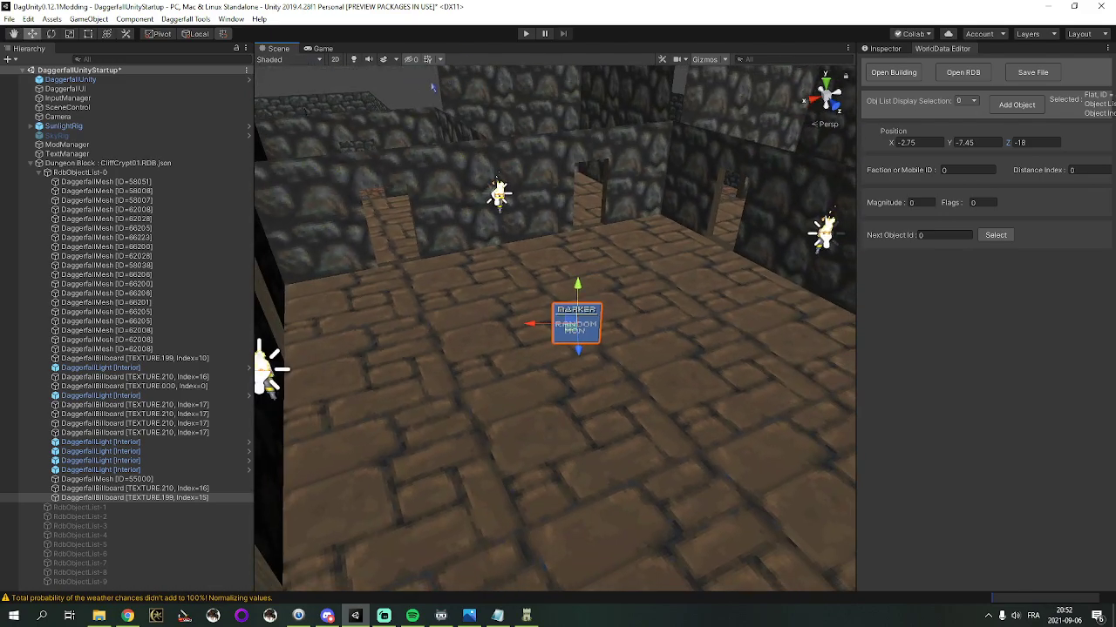
click(427, 88)
Open the picker for adding another object and bring the whole large room into view around the existing marker
click(1017, 105)
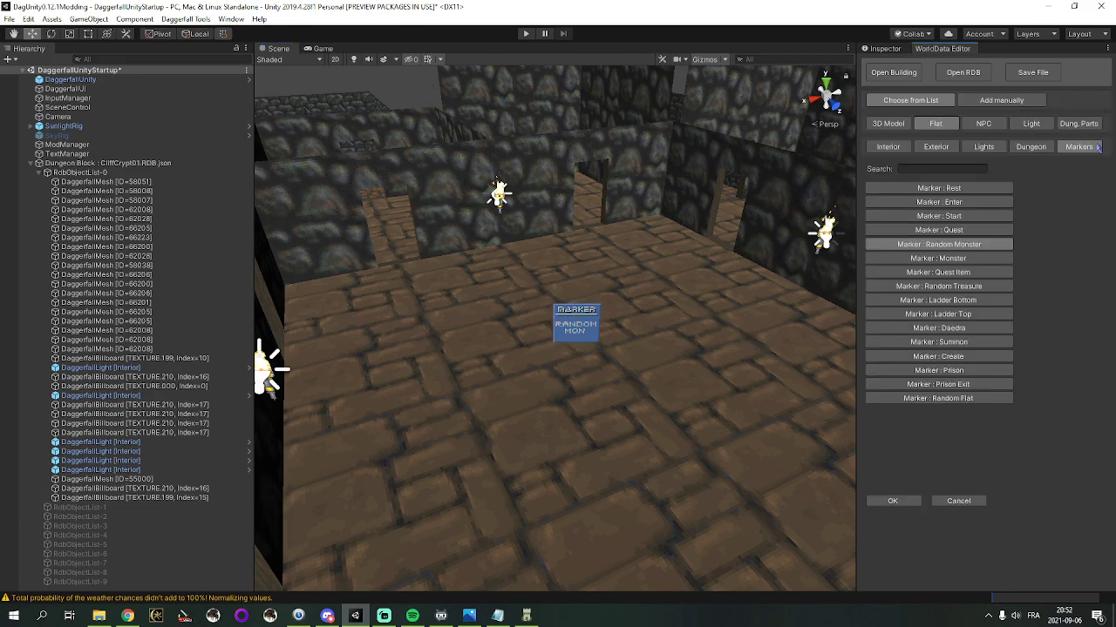
click(933, 145)
click(904, 124)
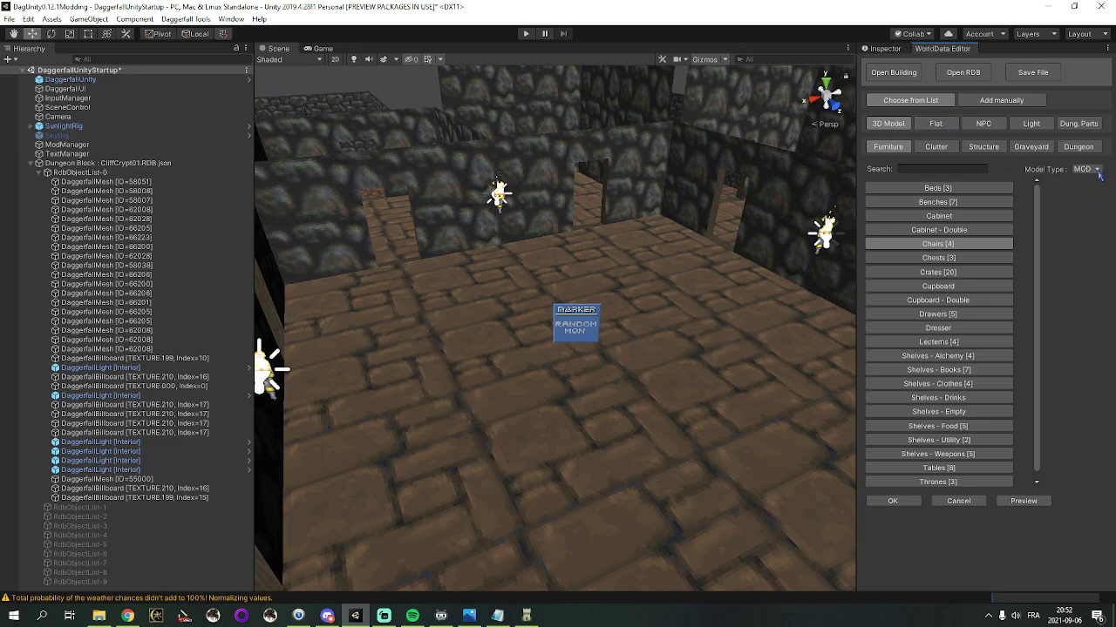
click(582, 299)
click(425, 101)
click(598, 328)
click(582, 331)
mouse_move(582, 334)
right_down()
mouse_move(552, 398)
mouse_move(551, 377)
right_up()
key(s)
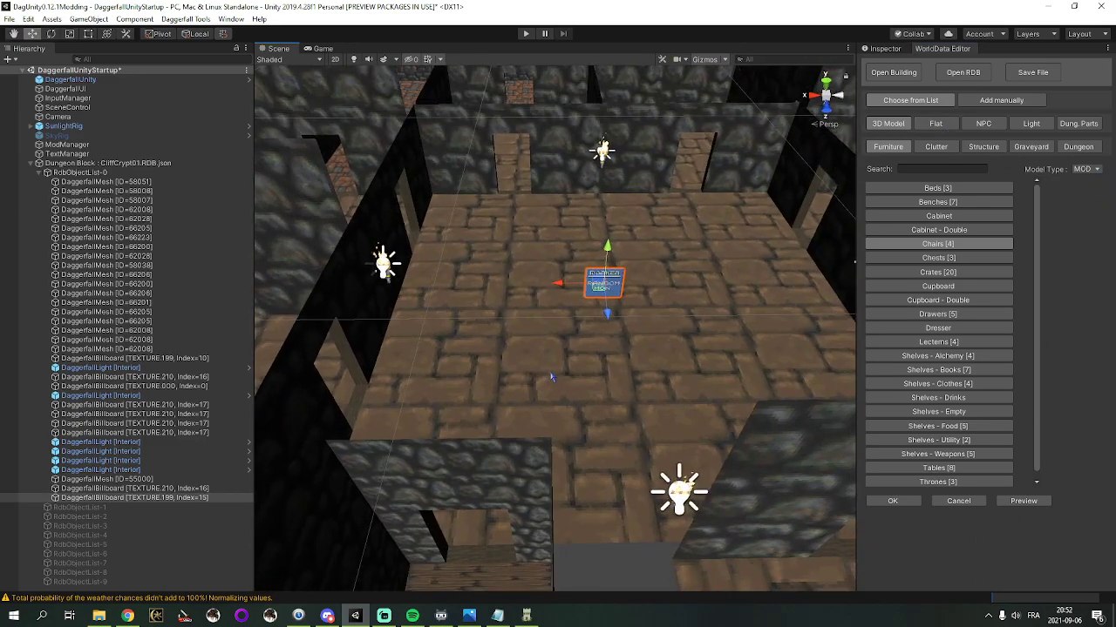
Add a second Random Monster marker, raise it above the floor and place it near the room's far-left doorway
scroll(551, 376, up, 6)
click(935, 123)
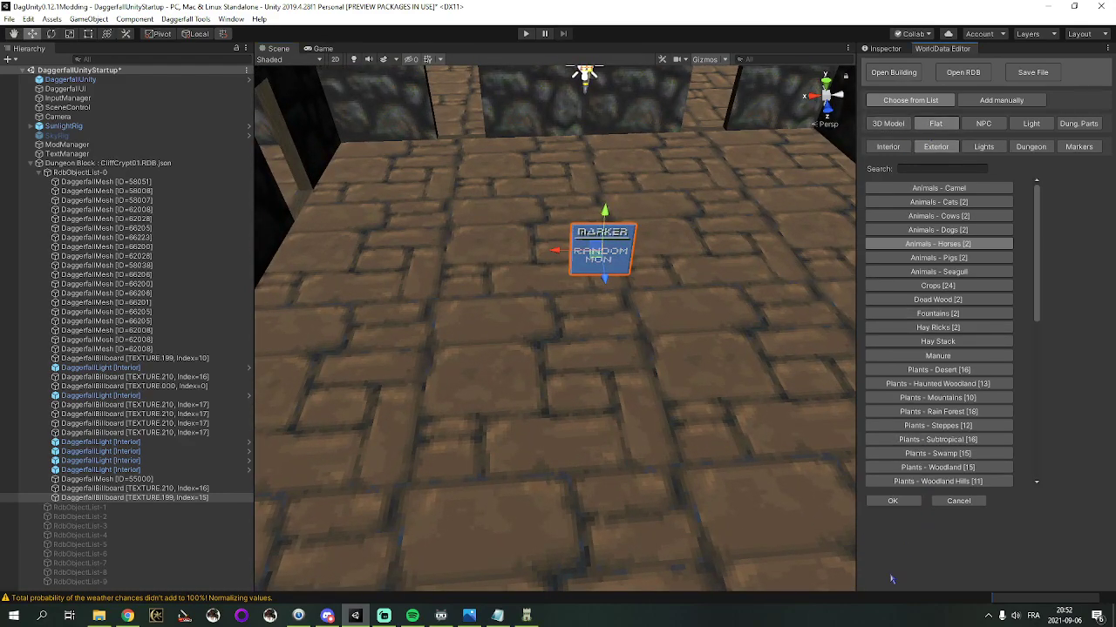
click(1057, 149)
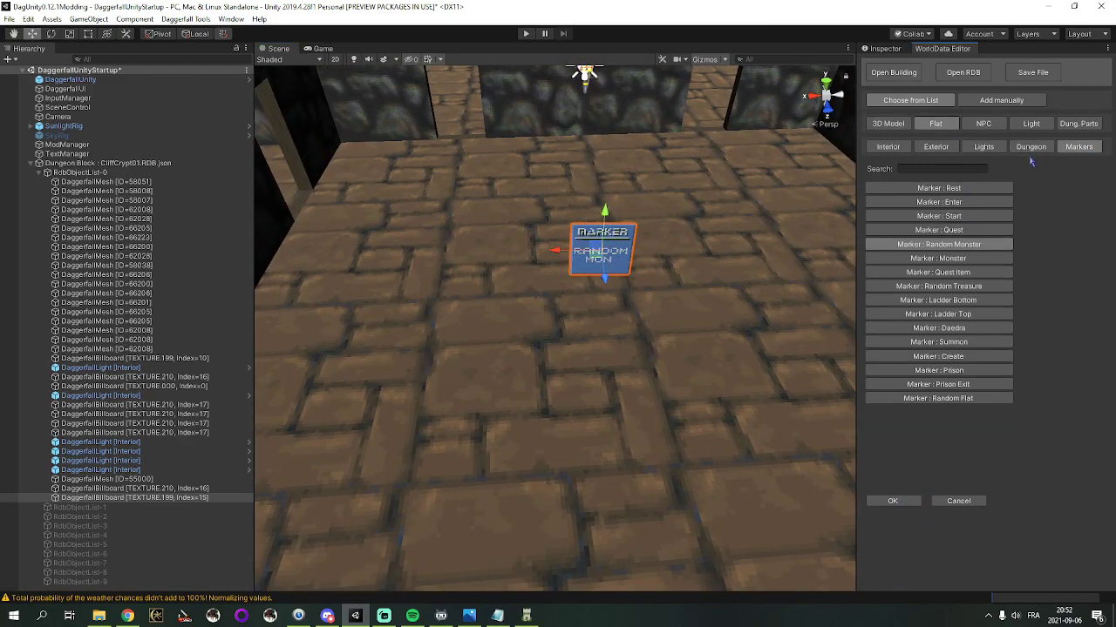
click(892, 501)
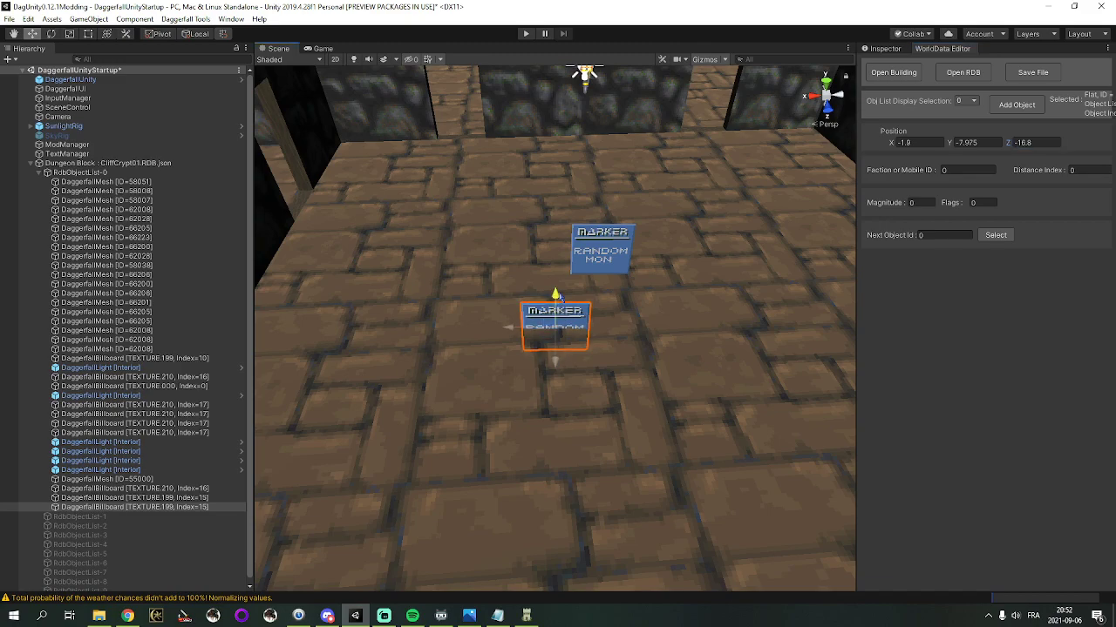
drag(556, 305, 555, 279)
drag(562, 328, 399, 175)
Add a third Random Monster marker and move it to the right of the first one, toward the far wall
click(1012, 105)
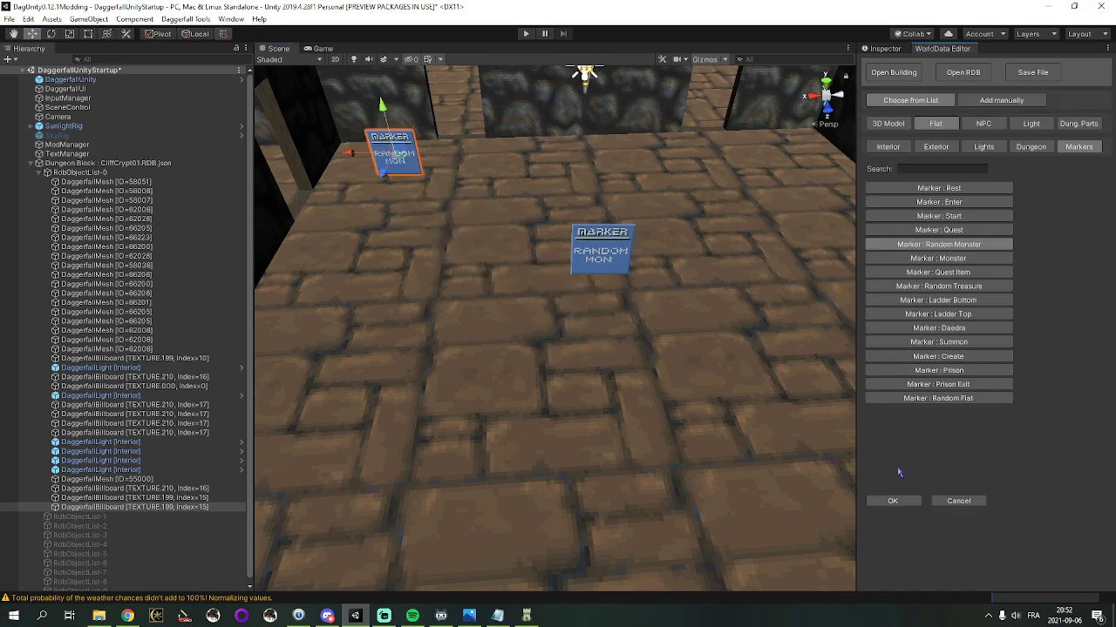
click(892, 502)
mouse_move(555, 294)
mouse_down()
mouse_move(556, 277)
mouse_move(718, 224)
mouse_move(753, 195)
mouse_up()
Add a fourth Random Monster marker, raise it above the floor and move it to the room's near-right side
click(1017, 105)
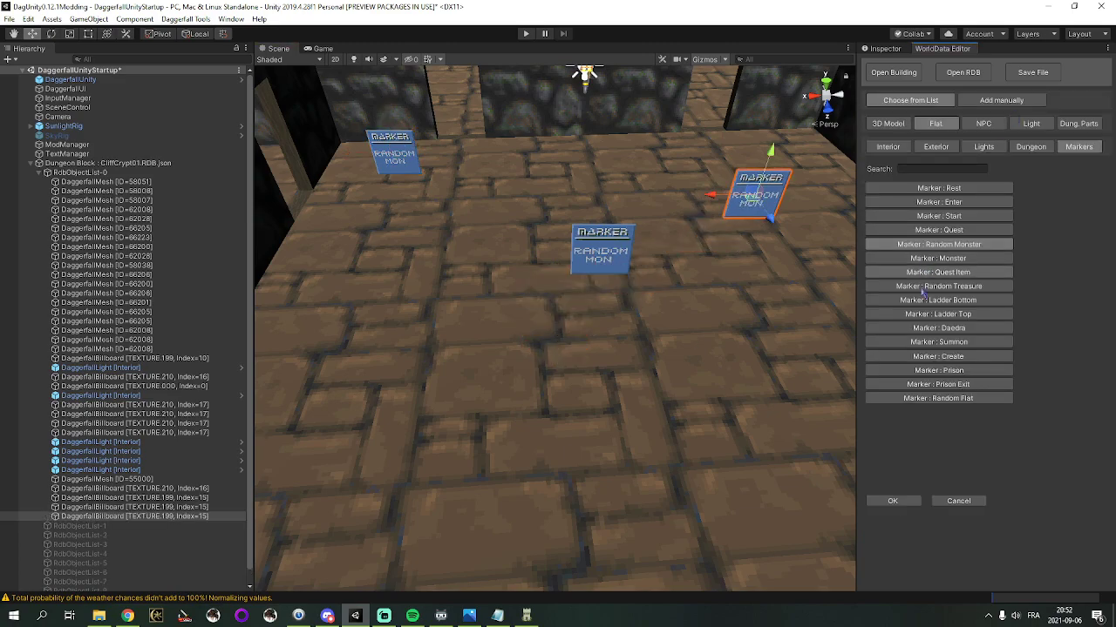
click(893, 502)
right_drag(616, 398, 628, 407)
drag(537, 287, 536, 252)
mouse_move(538, 304)
mouse_down()
mouse_move(769, 311)
mouse_move(813, 329)
mouse_up()
Add a fifth Random Monster marker and place it on the room's near-left side, at about X -0.05, Y -7.4, Z -15.25
click(1016, 104)
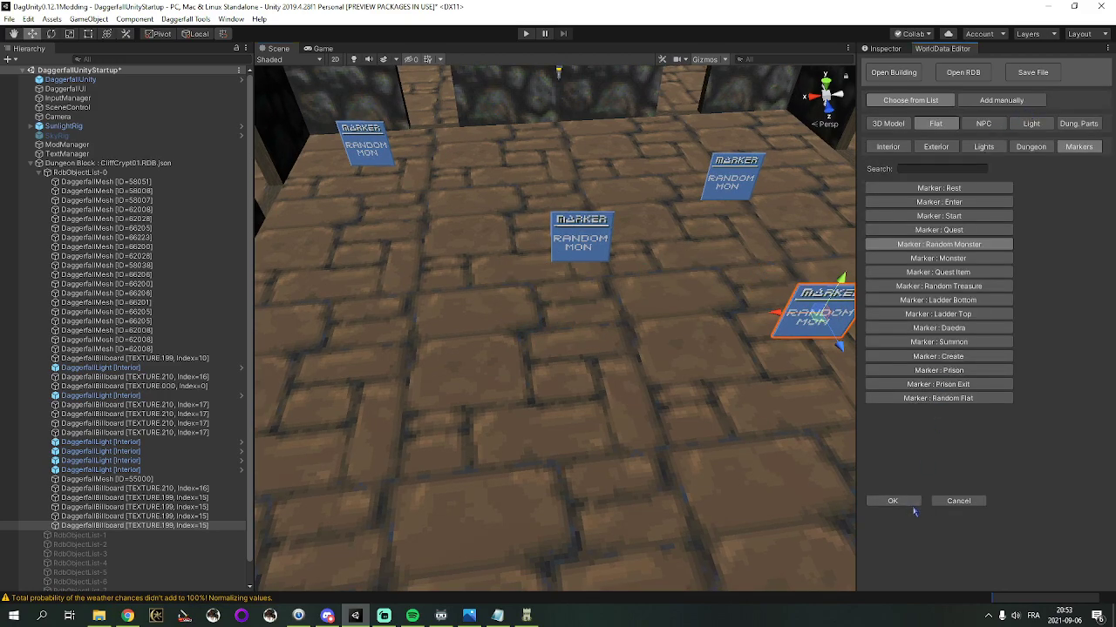
click(910, 504)
drag(554, 296, 554, 264)
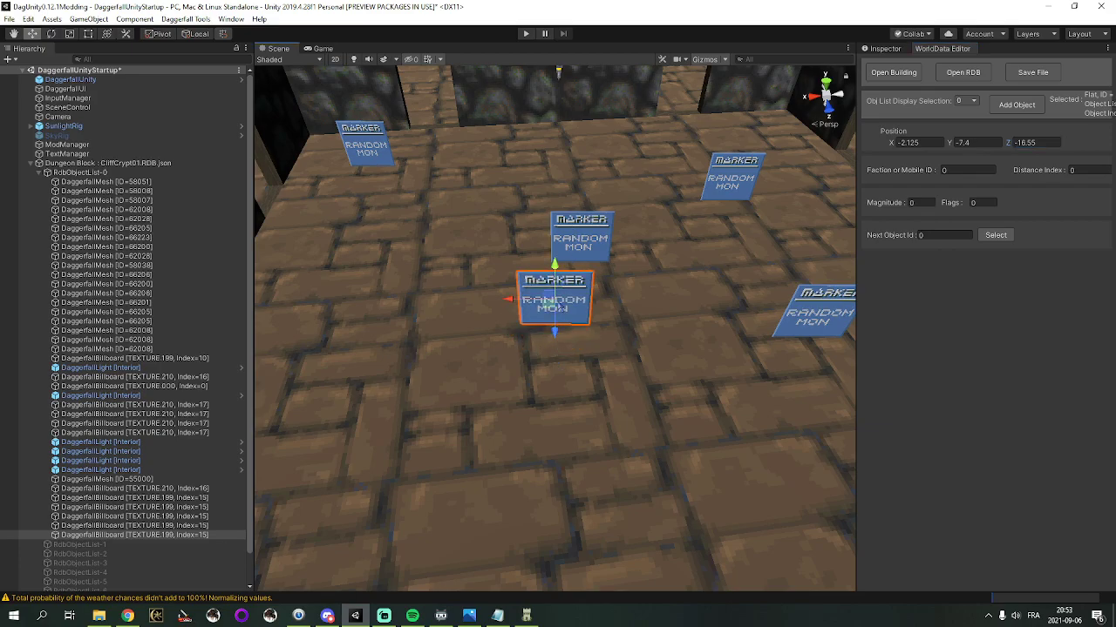
drag(549, 305, 380, 395)
Save the dungeon block over the existing CliffCrypt01.RDB.json file
right_drag(393, 393, 448, 334)
key(s)
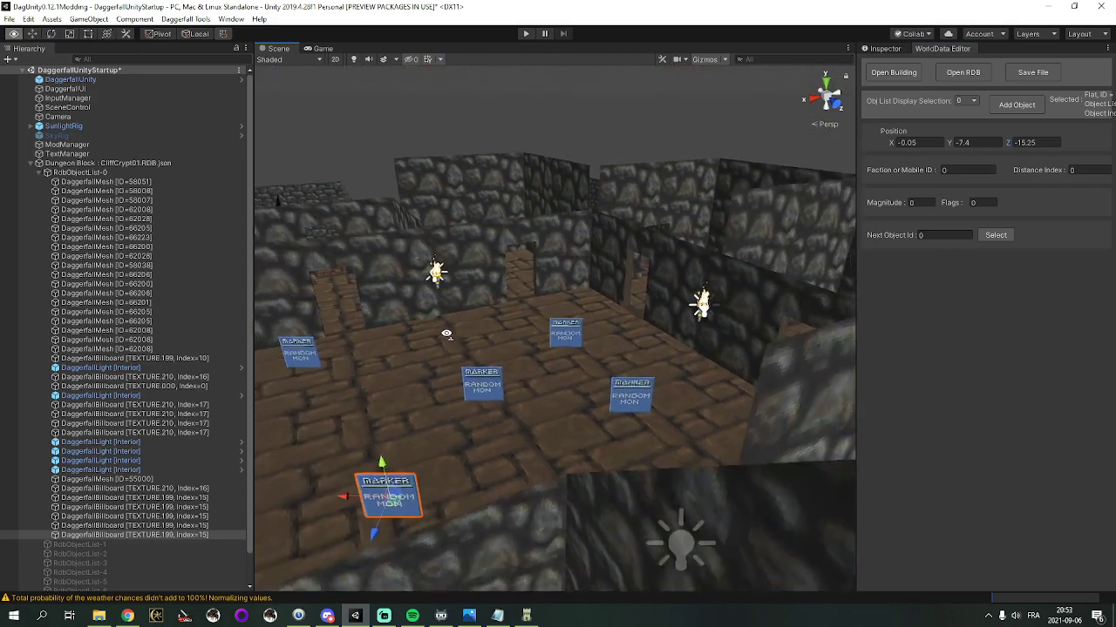
click(481, 156)
key(s)
right_drag(579, 185, 546, 173)
click(545, 173)
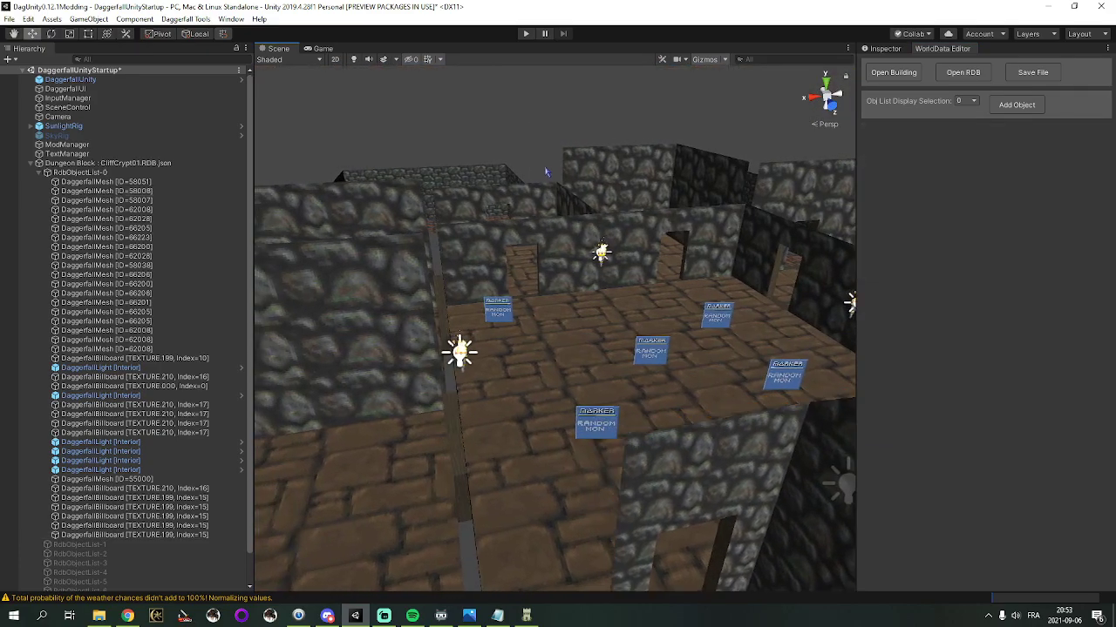
click(1050, 73)
click(710, 307)
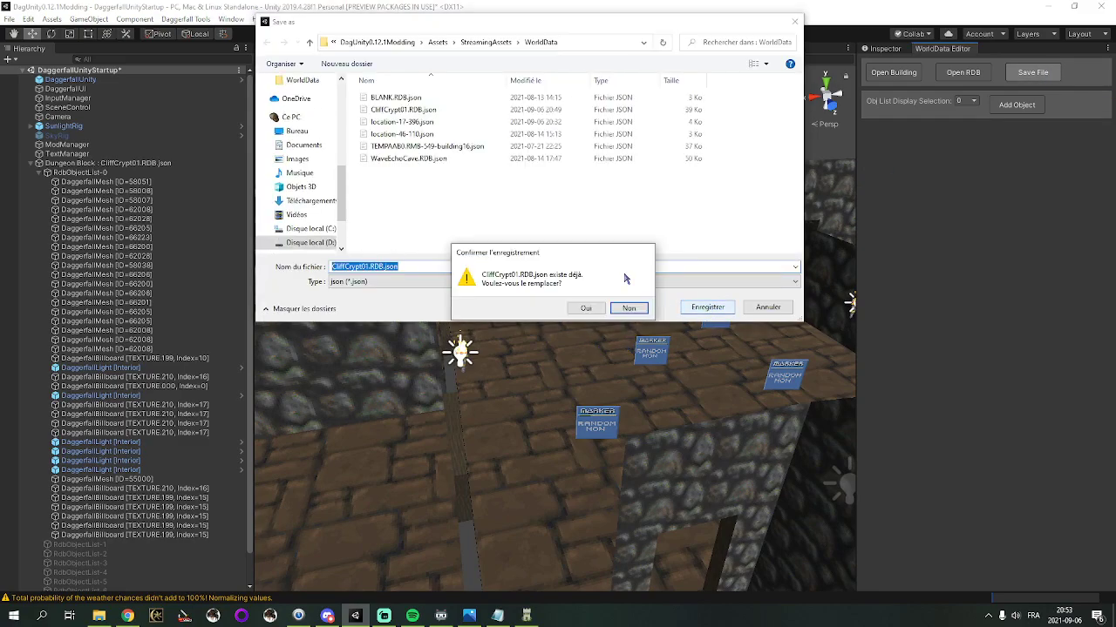
click(586, 309)
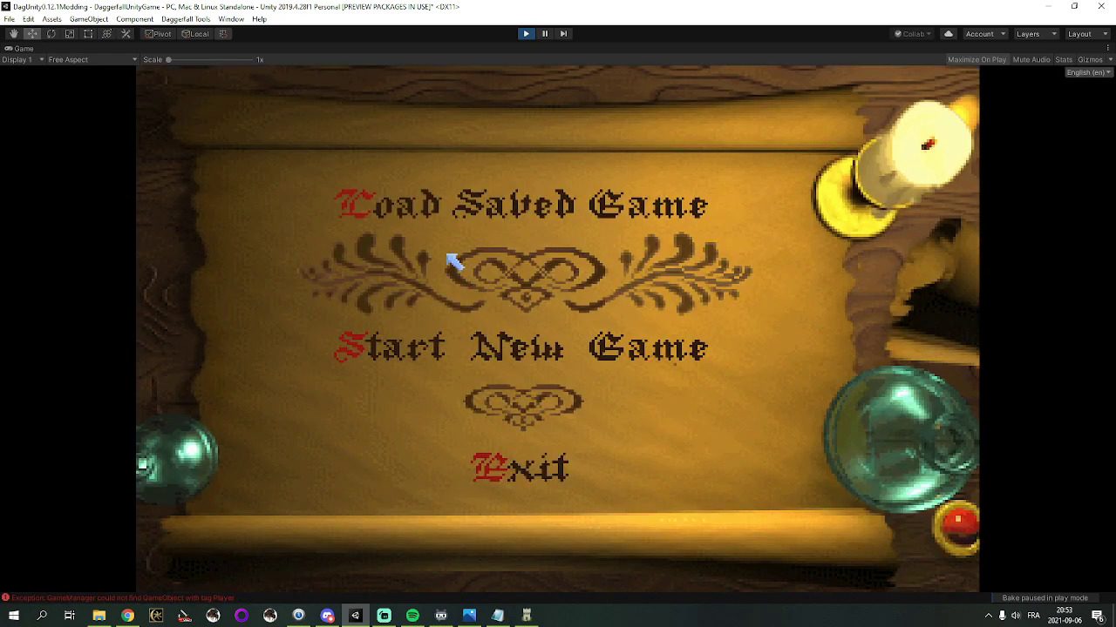
Load the Ironman saved game in the running game
click(391, 218)
click(283, 180)
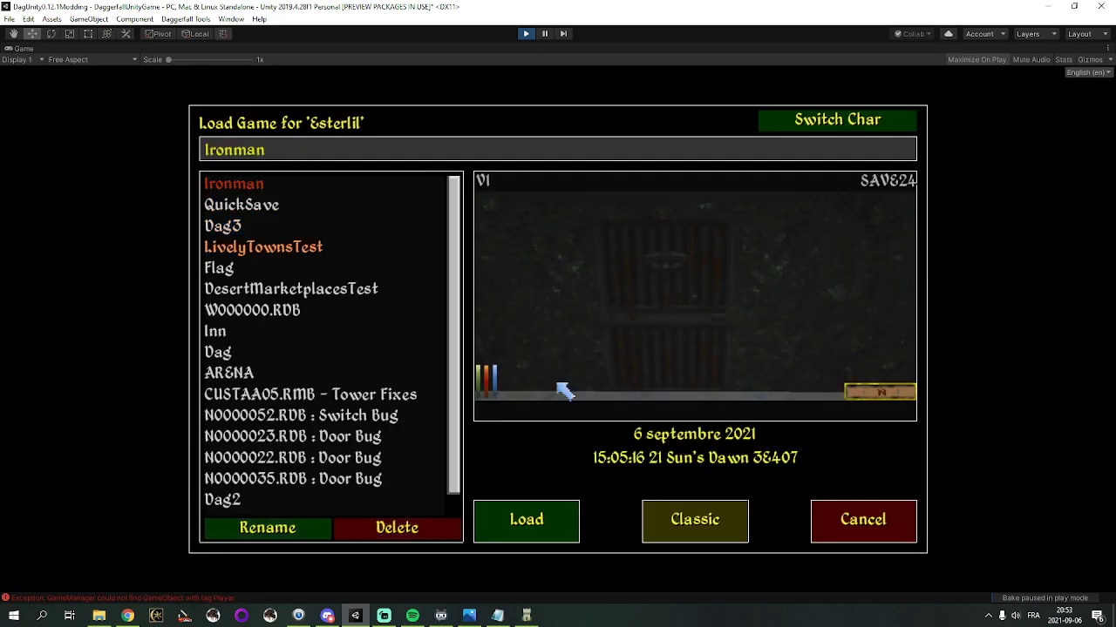
click(533, 533)
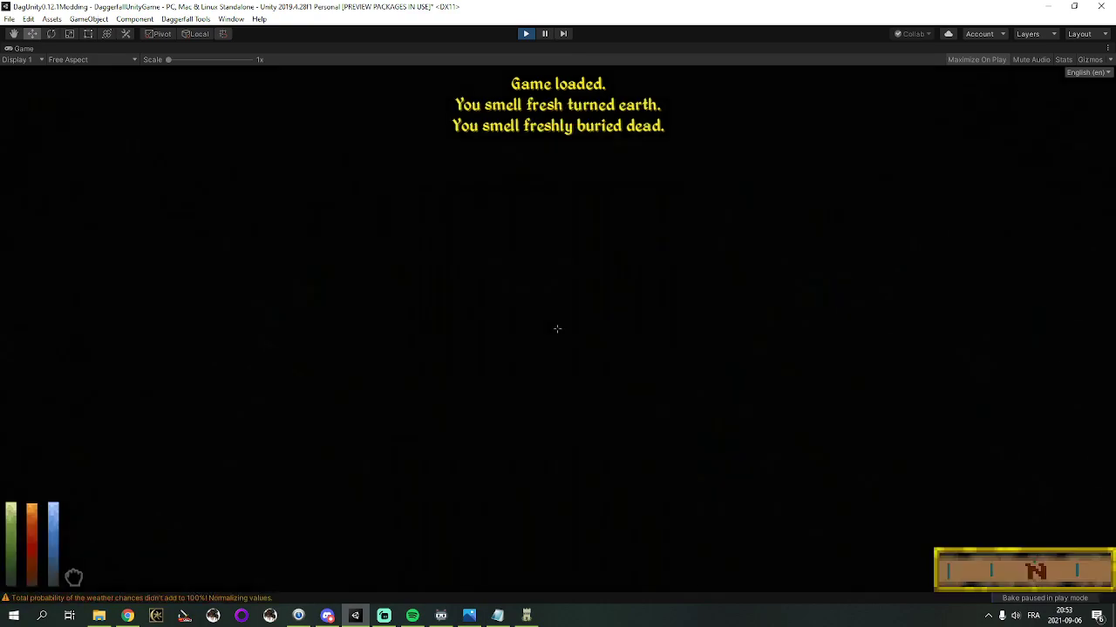
Open the wooden door between the two torches and walk through the corridor into the dungeon's main room
key(grave)
key(grave)
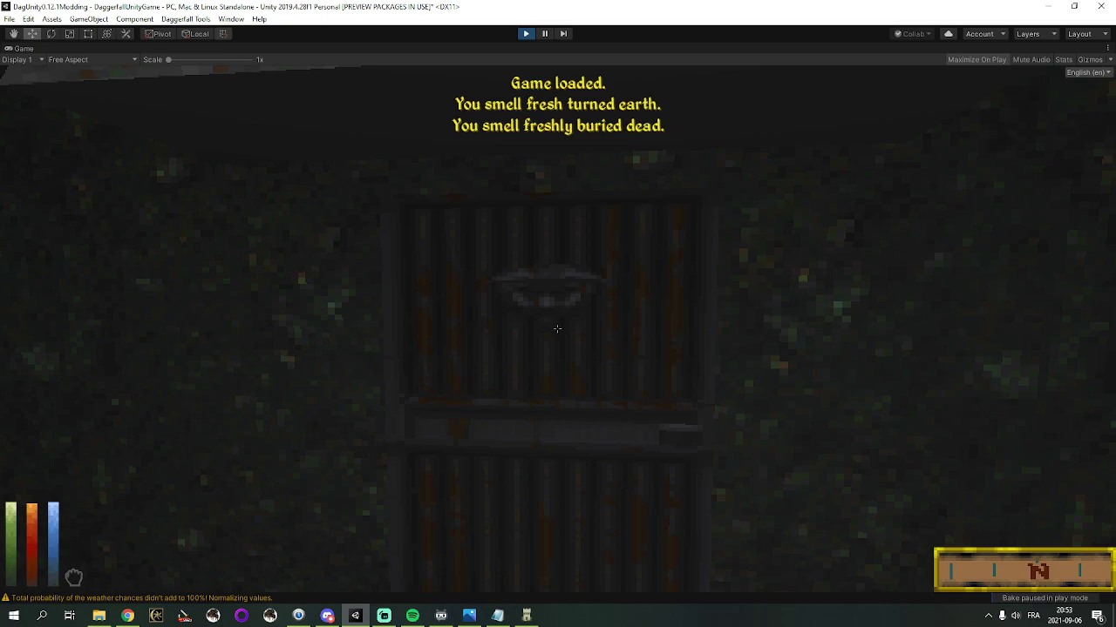
key(w)
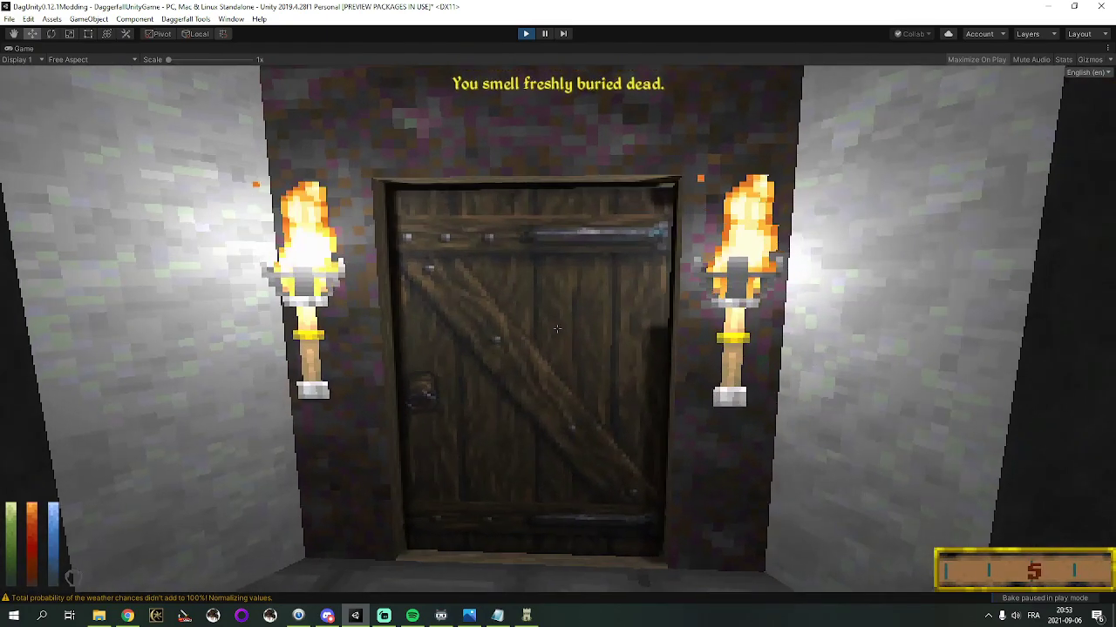
click(557, 328)
key(w)
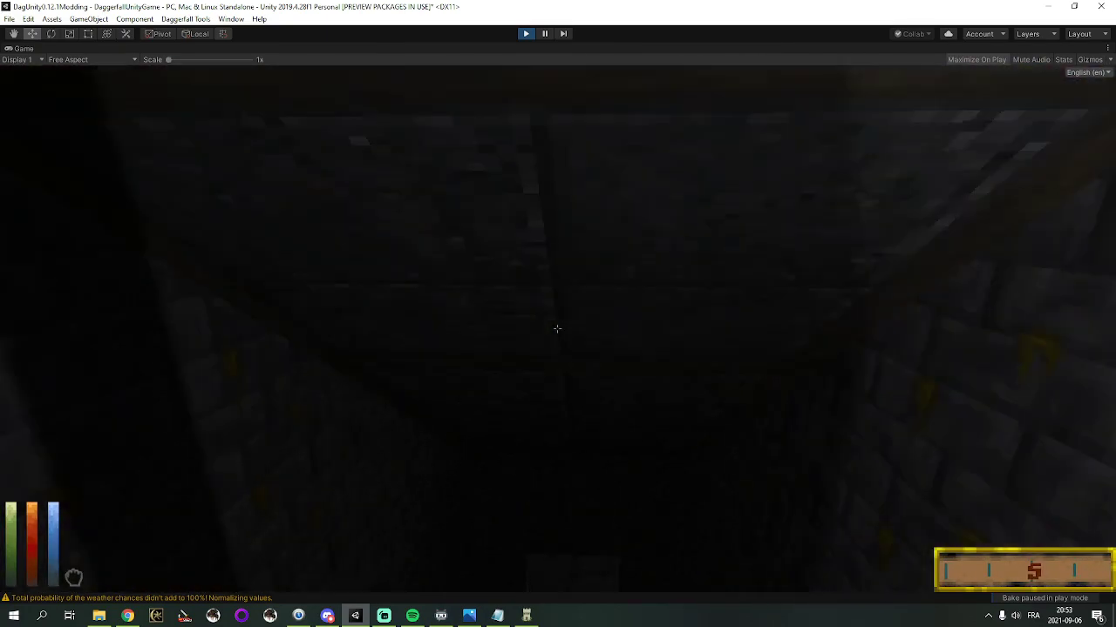
key(w)
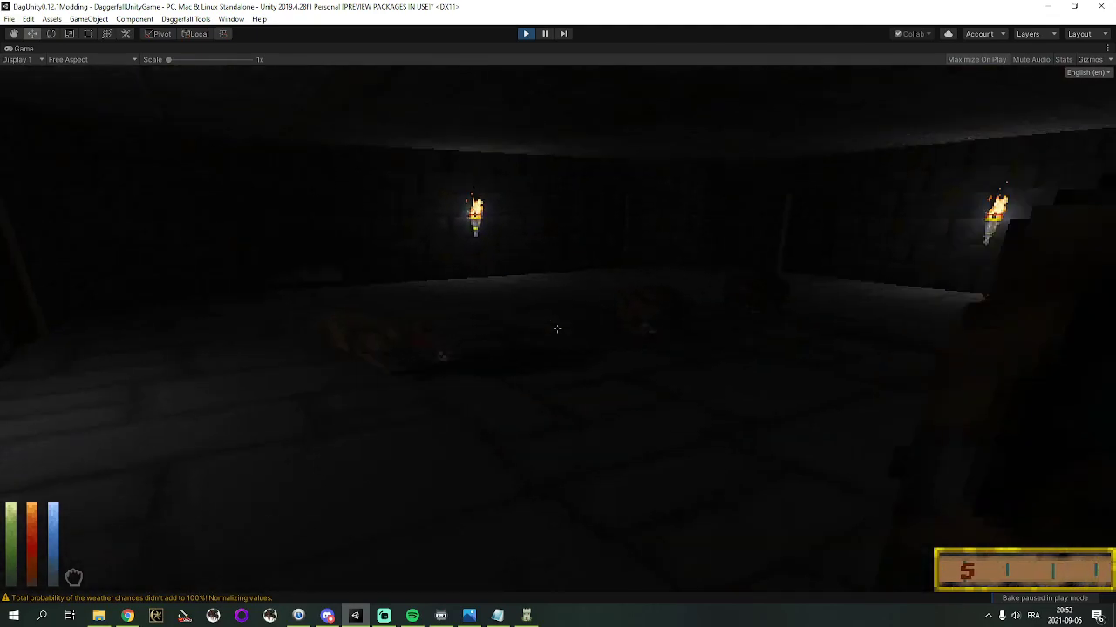
Walk around the torch-lit main room to examine the creatures spawned by the Random Monster markers
key(s)
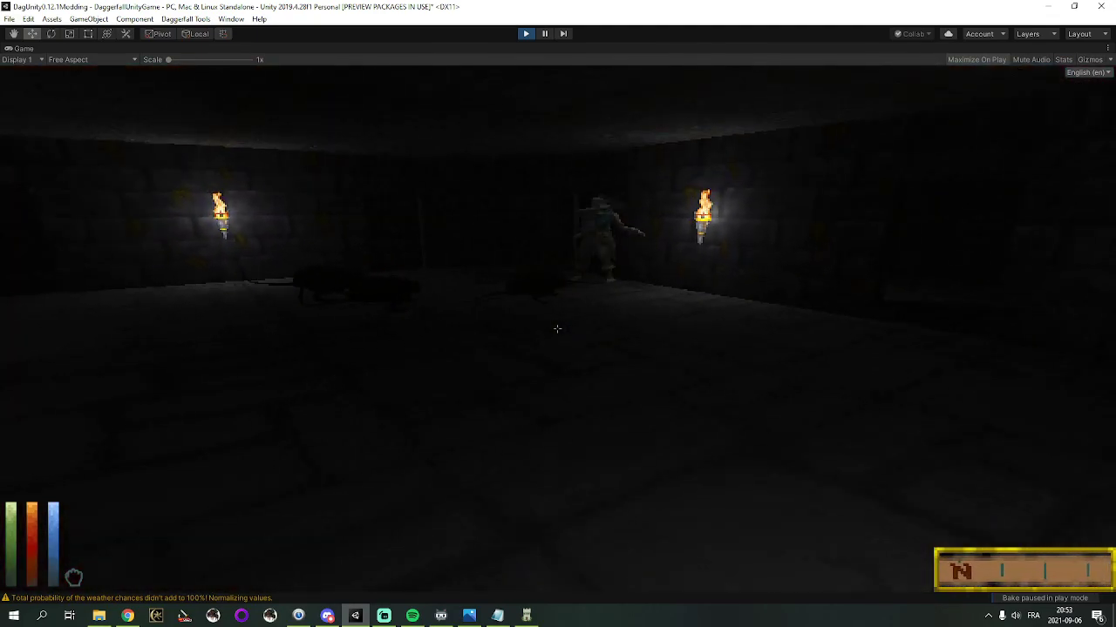
key(s)
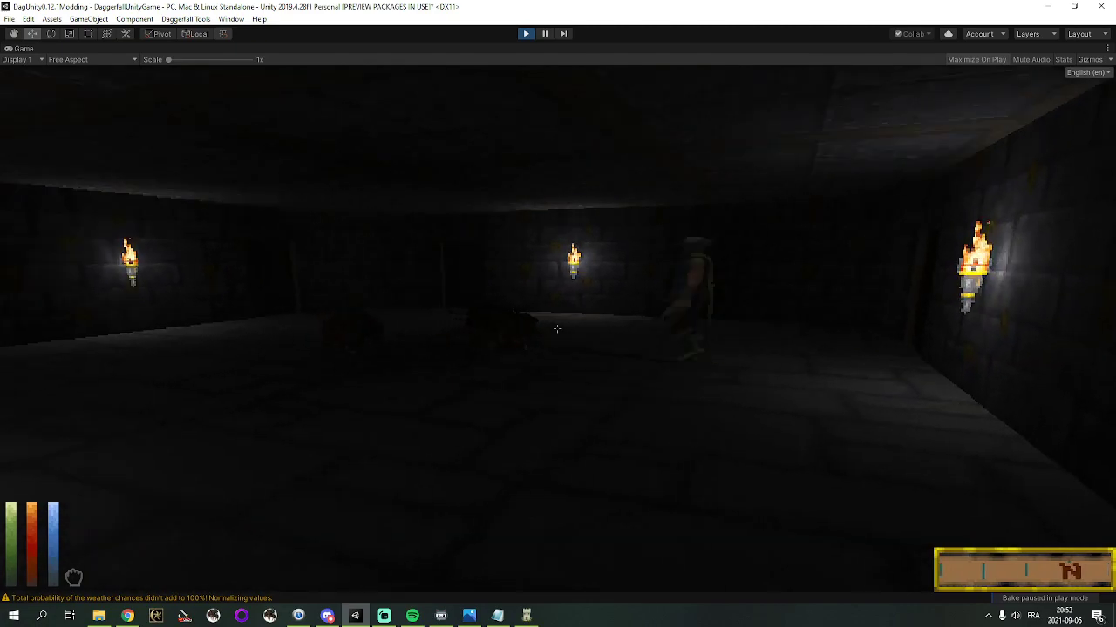
key(d)
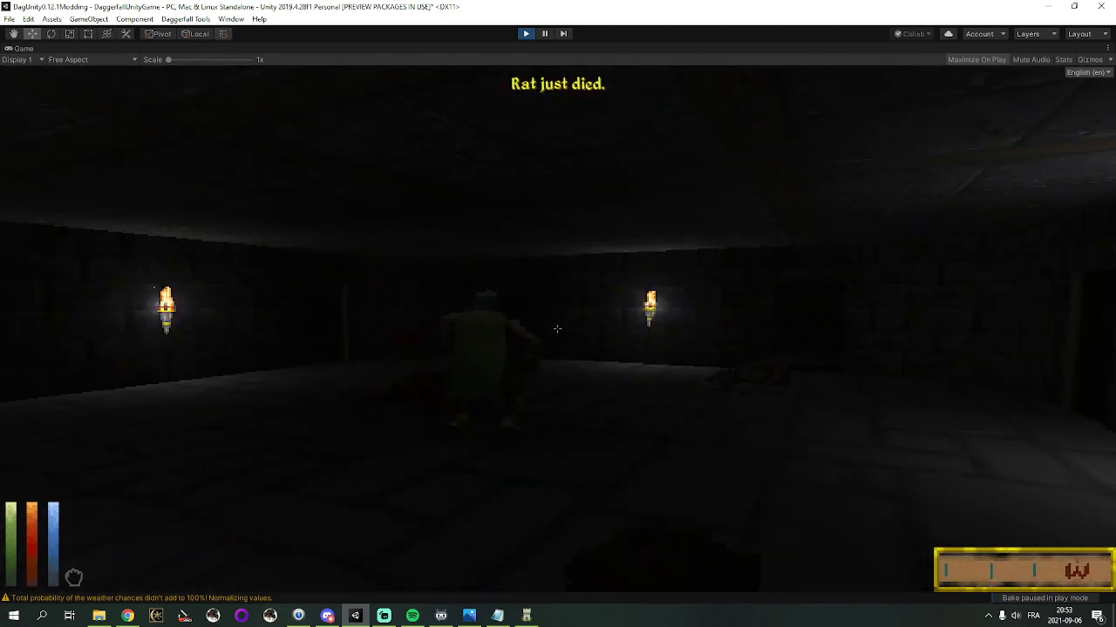
key(d)
click(556, 328)
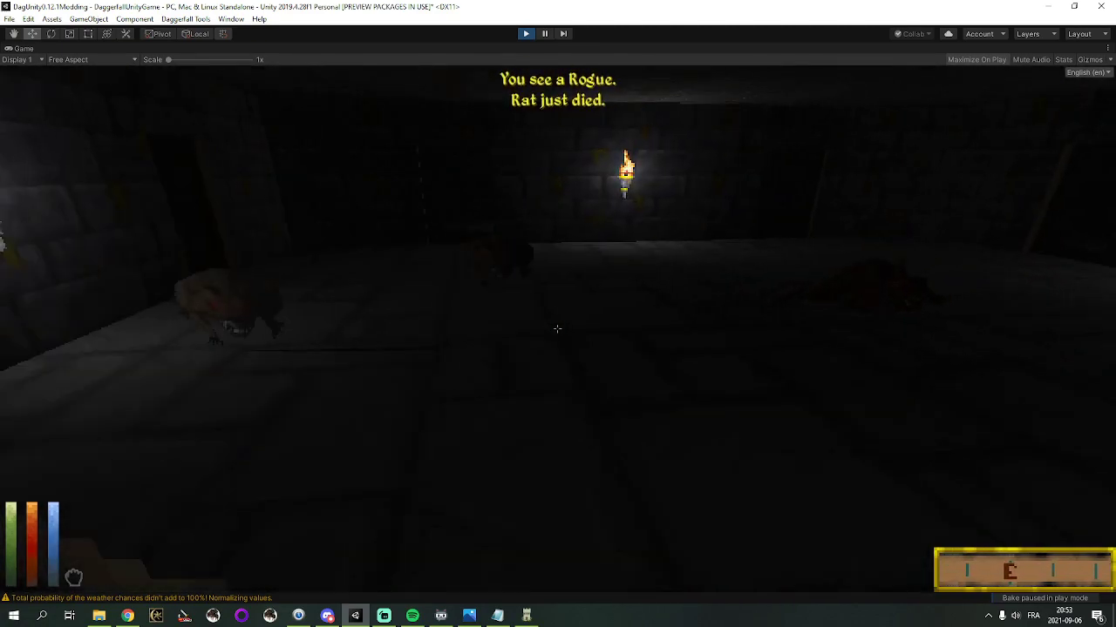
key(s)
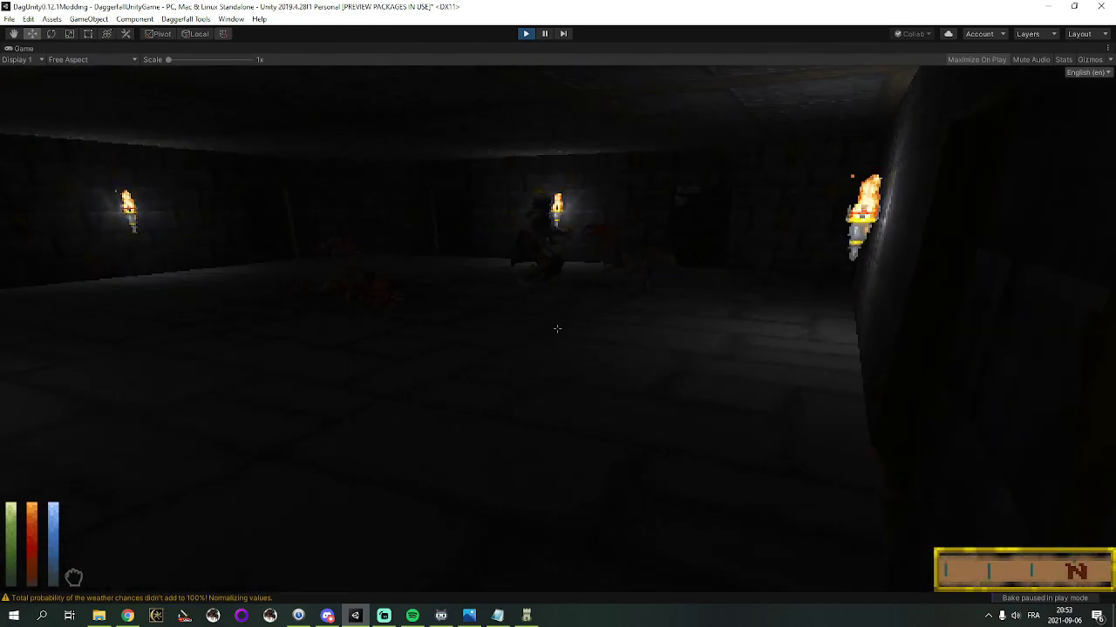
key(w)
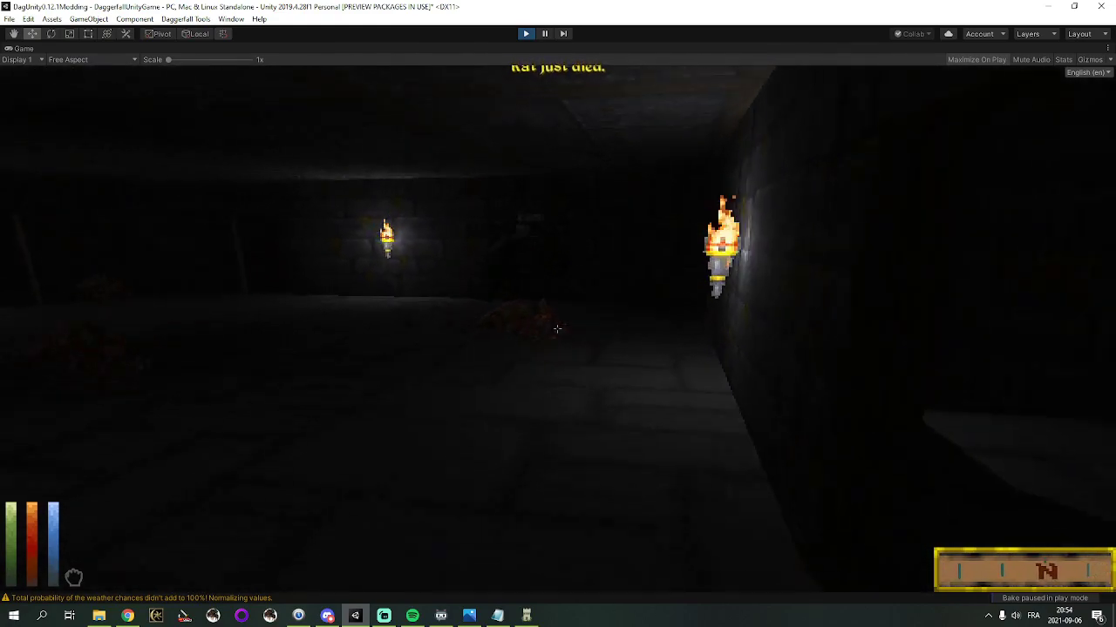
key(Left)
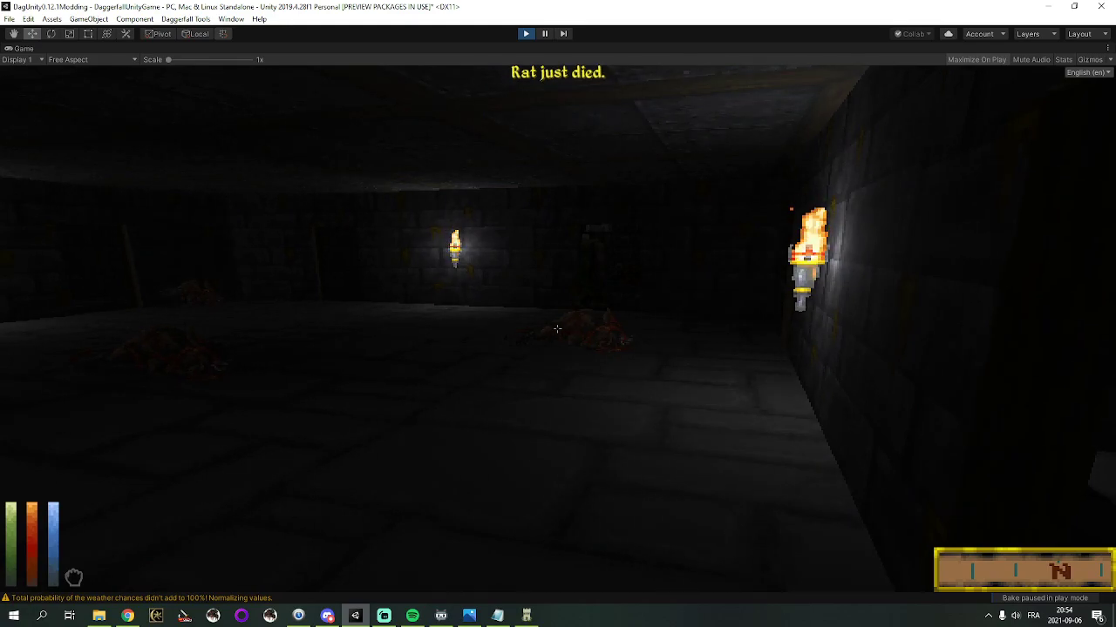
key(w)
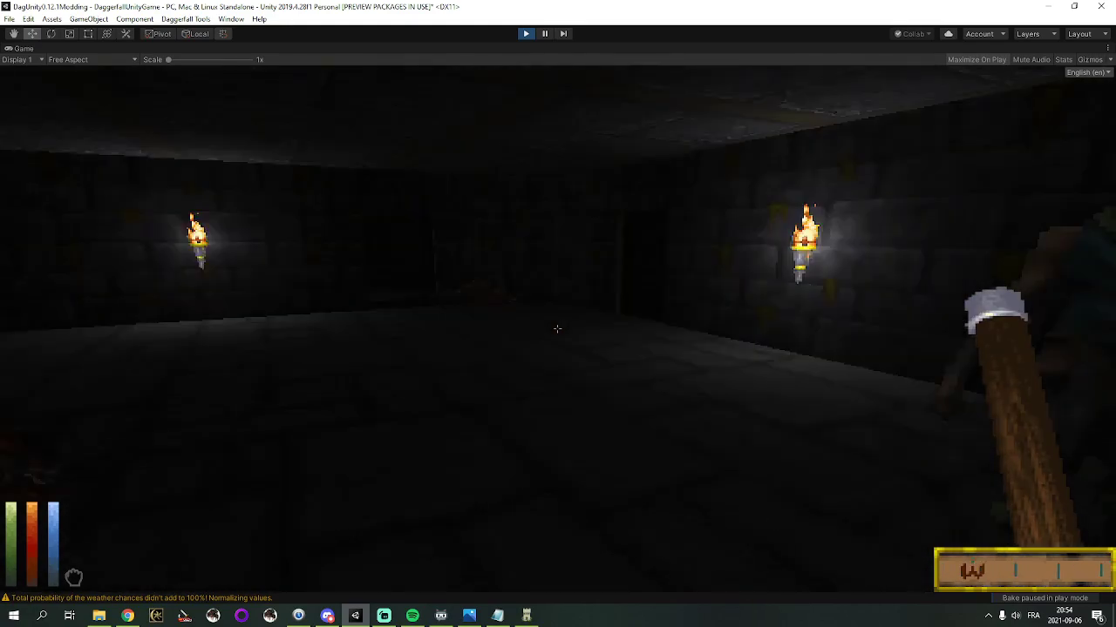
Fight and kill the Rogue in the main room, then look over the cleared room
right_click(557, 328)
right_click(557, 328)
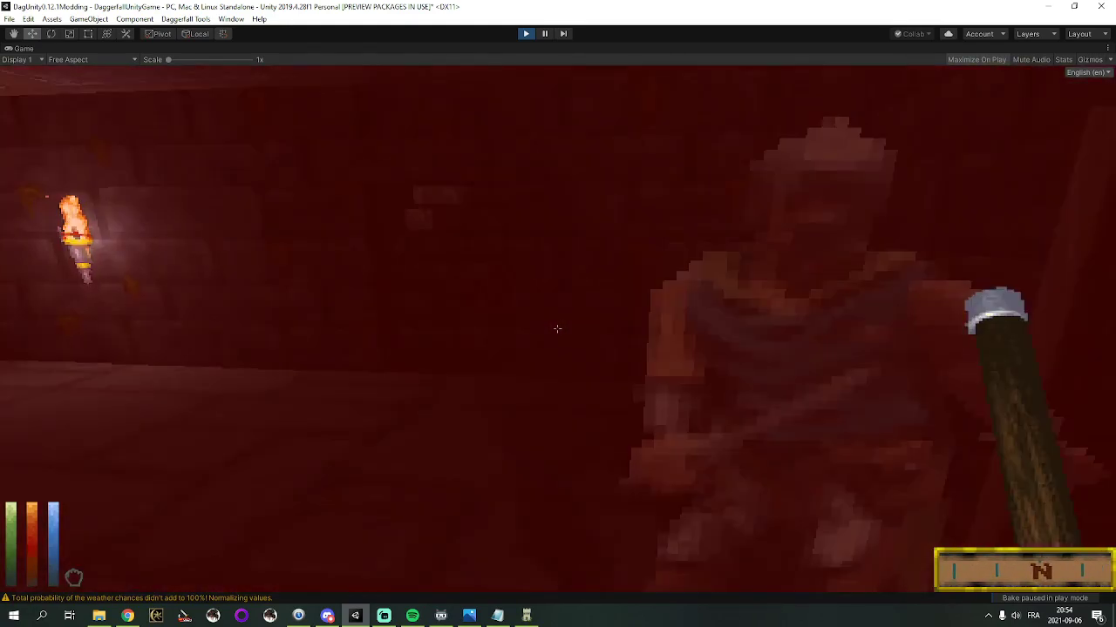
right_click(557, 329)
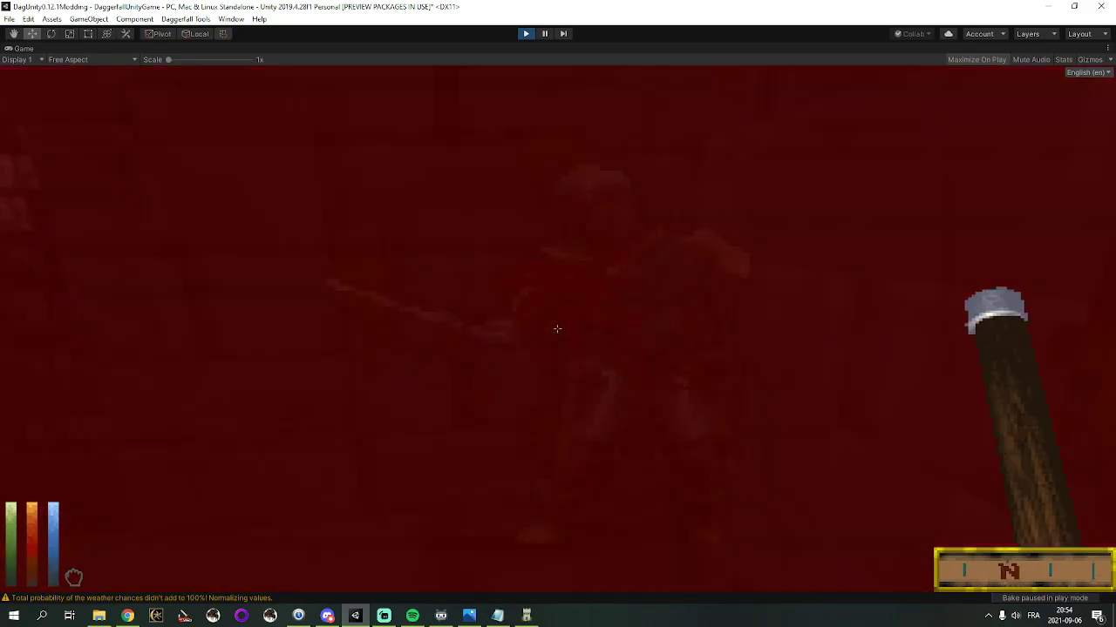
right_click(557, 329)
right_click(557, 329)
right_click(556, 329)
right_drag(557, 328, 557, 313)
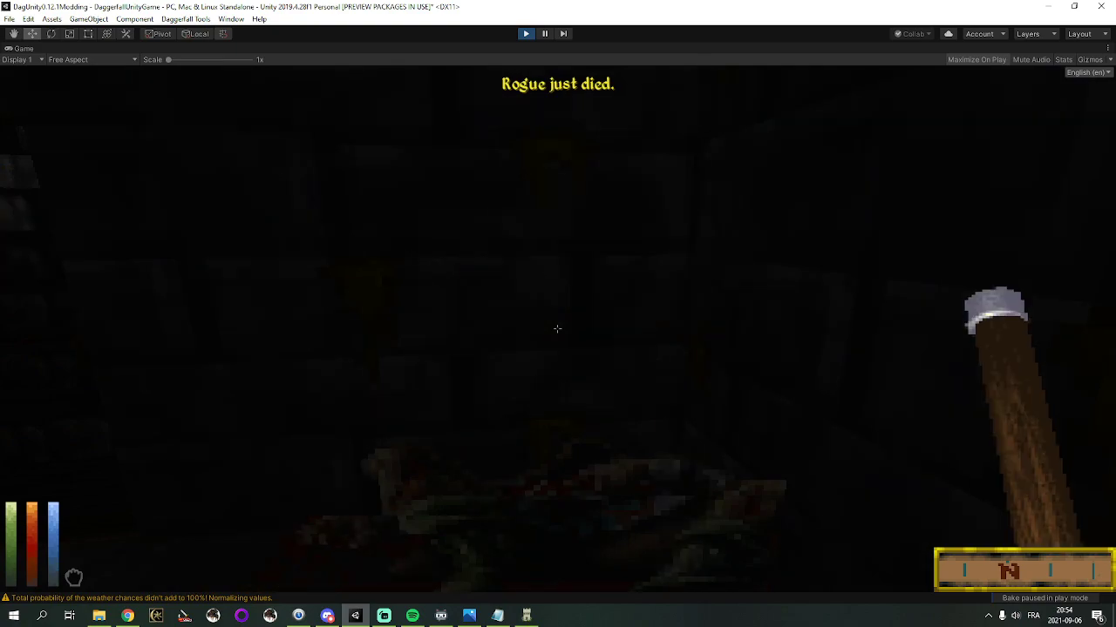
key(z)
key(w)
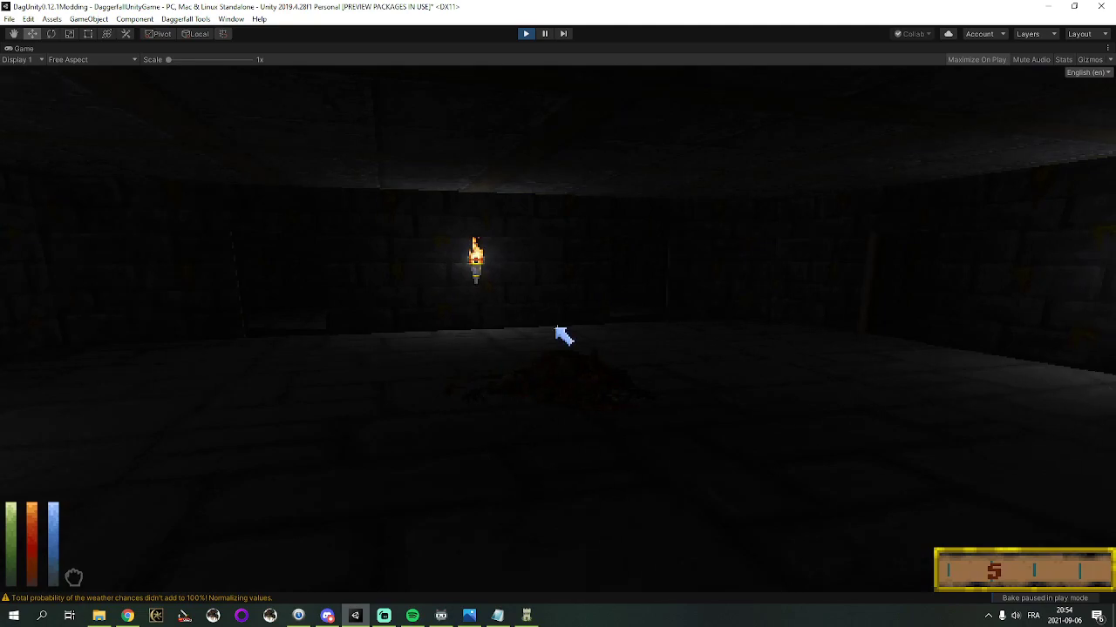
Exit the running game and return to the scene with the CliffCrypt01 dungeon block
key(Escape)
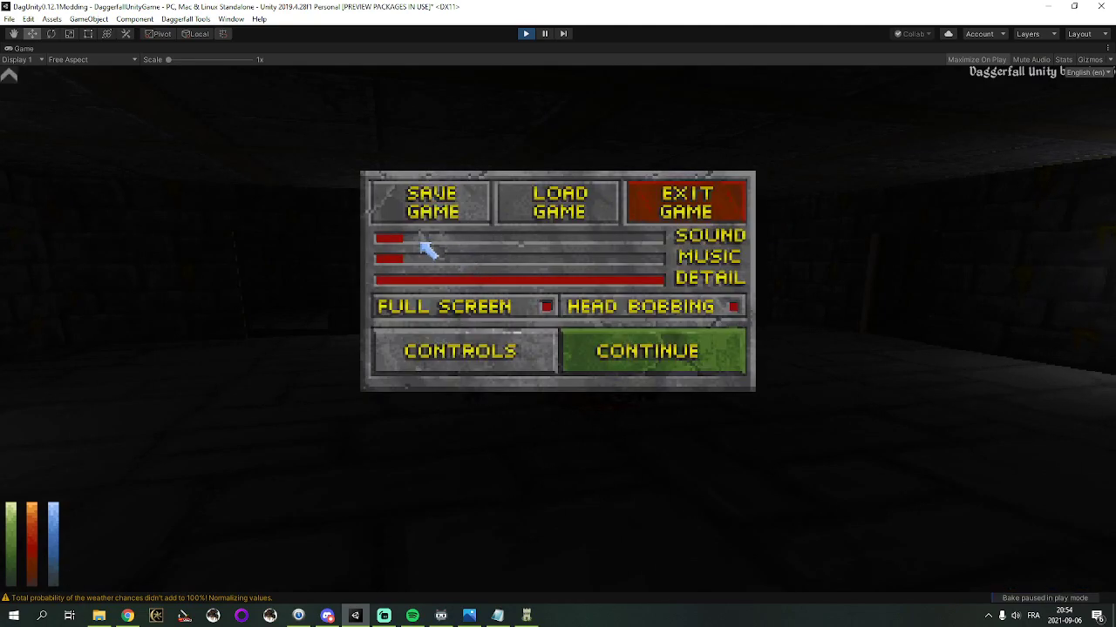
click(582, 335)
key(Escape)
click(682, 186)
click(462, 362)
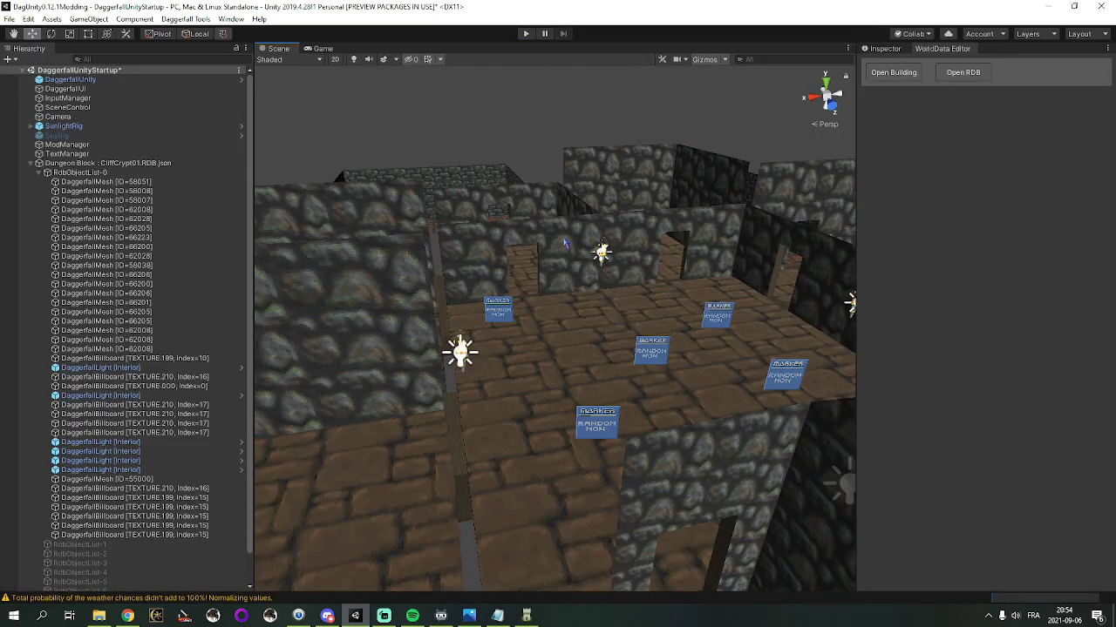
Delete all five Random Monster markers from the main room of the dungeon block
right_drag(642, 199, 615, 262)
click(608, 217)
click(601, 213)
key(Delete)
click(710, 274)
key(Delete)
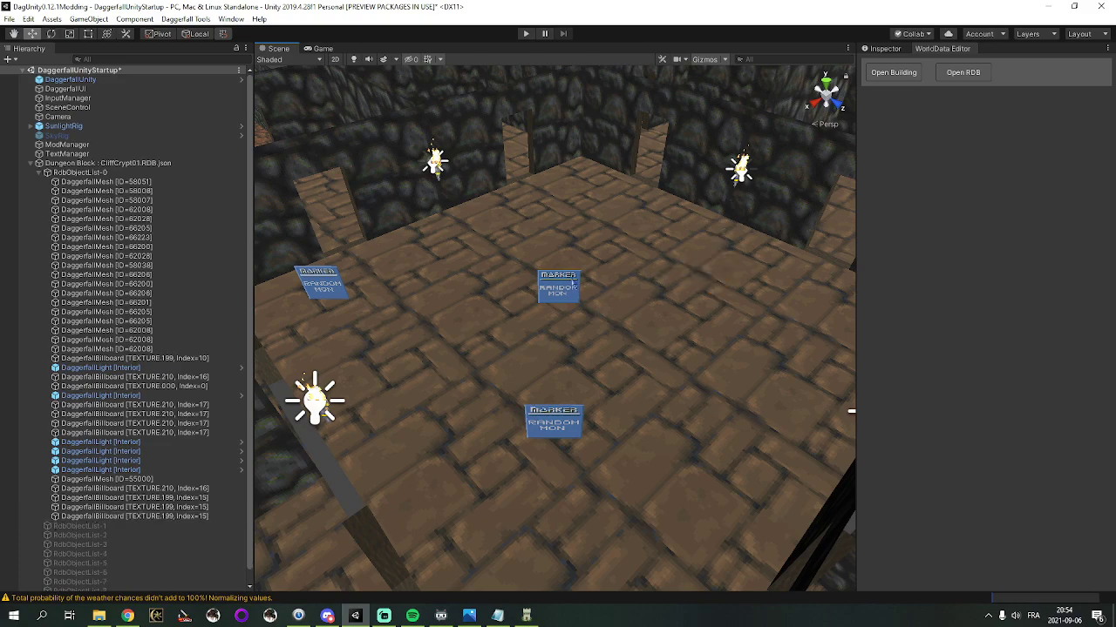
key(Delete)
click(537, 419)
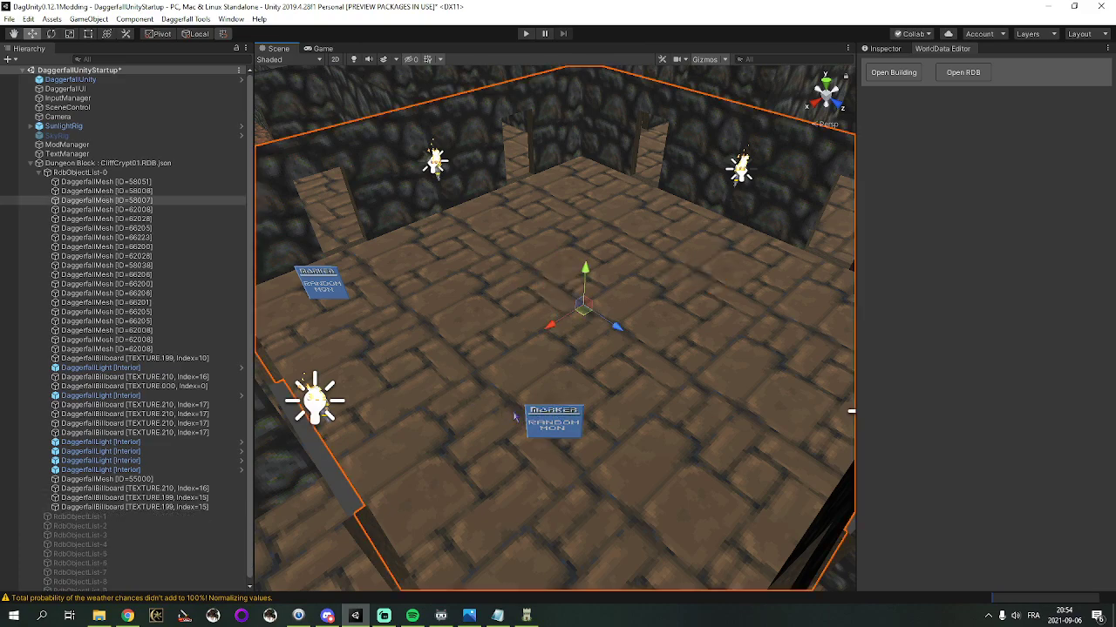
key(Delete)
click(328, 286)
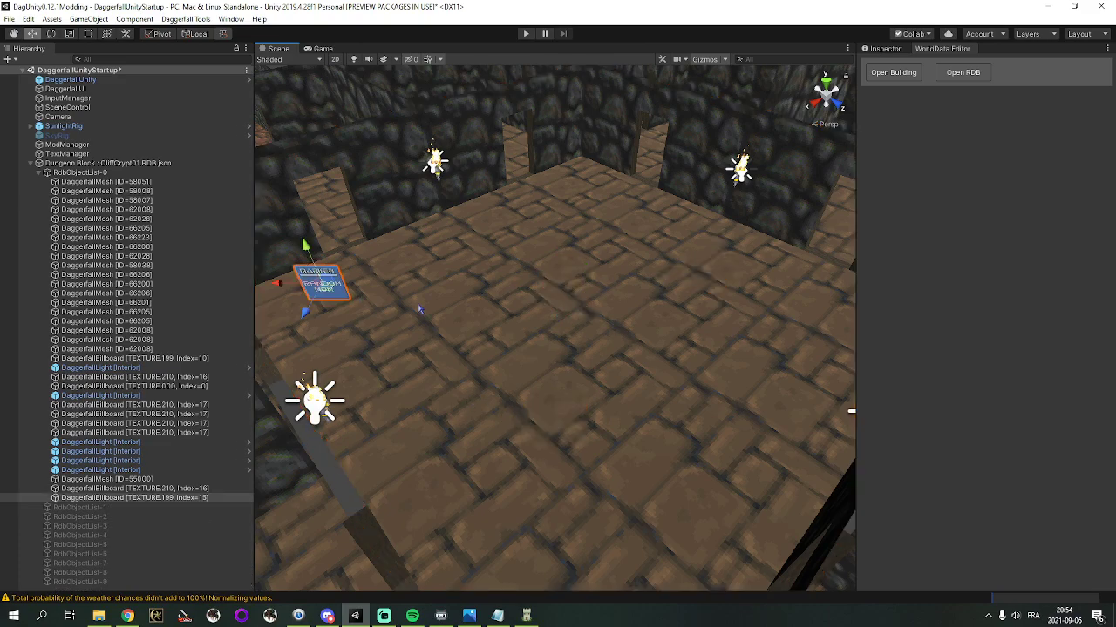
key(Delete)
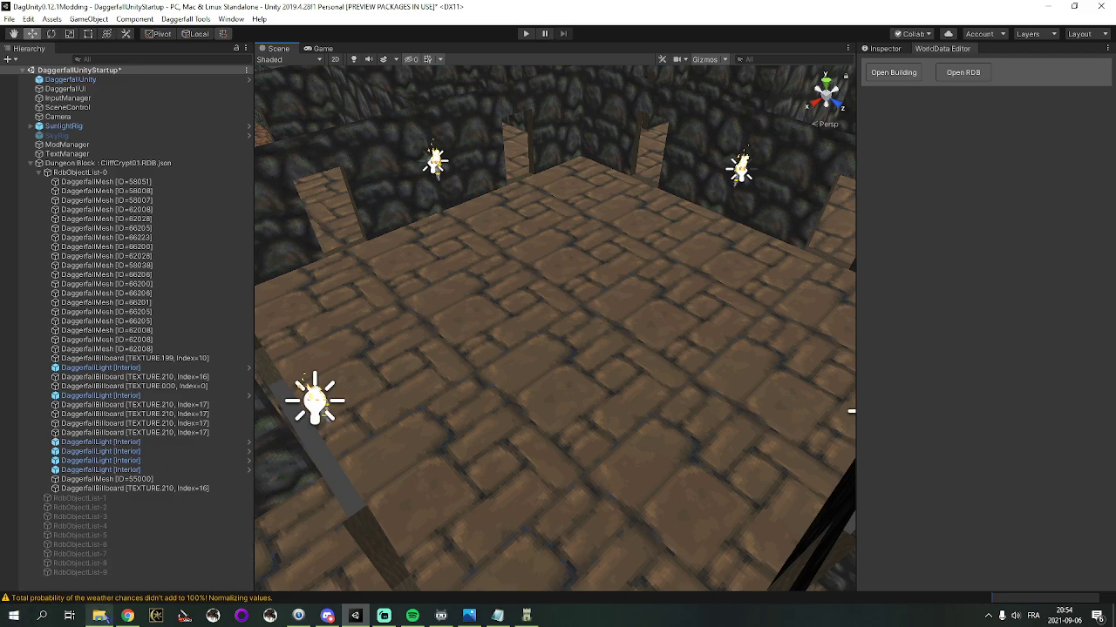
Open location-17-396.json from the WorldData folder in Visual Studio Code
click(99, 616)
click(147, 156)
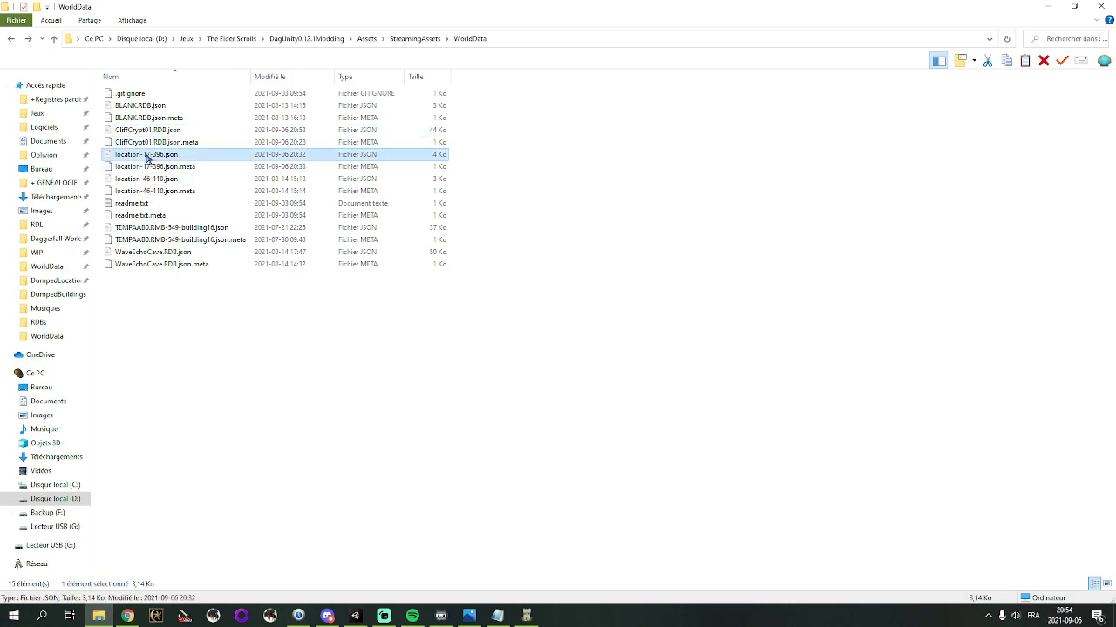
double_click(145, 156)
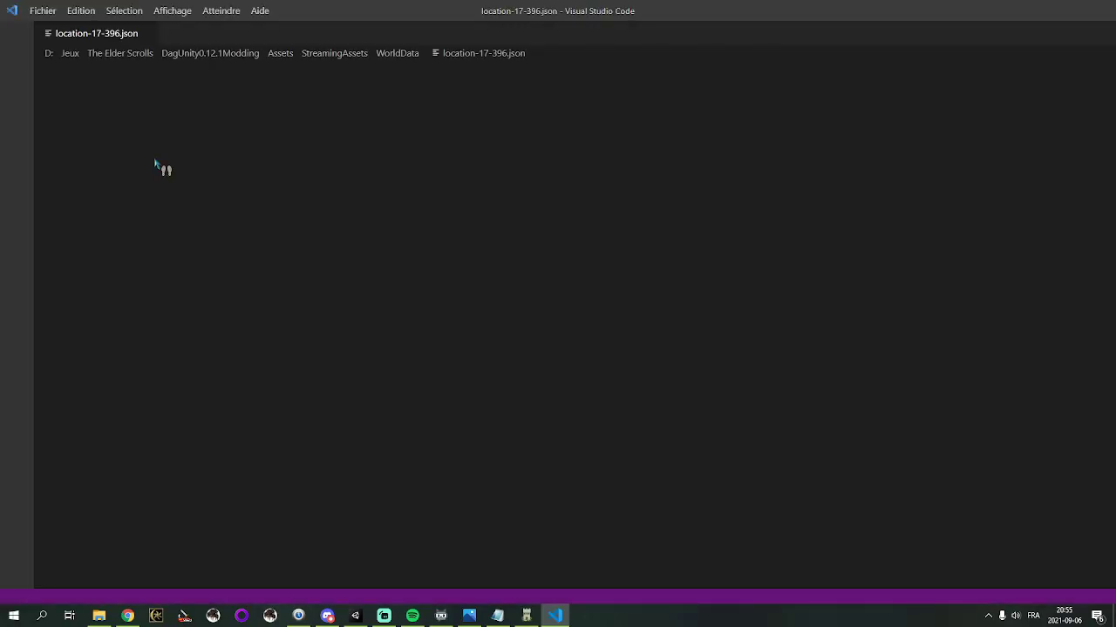
click(250, 152)
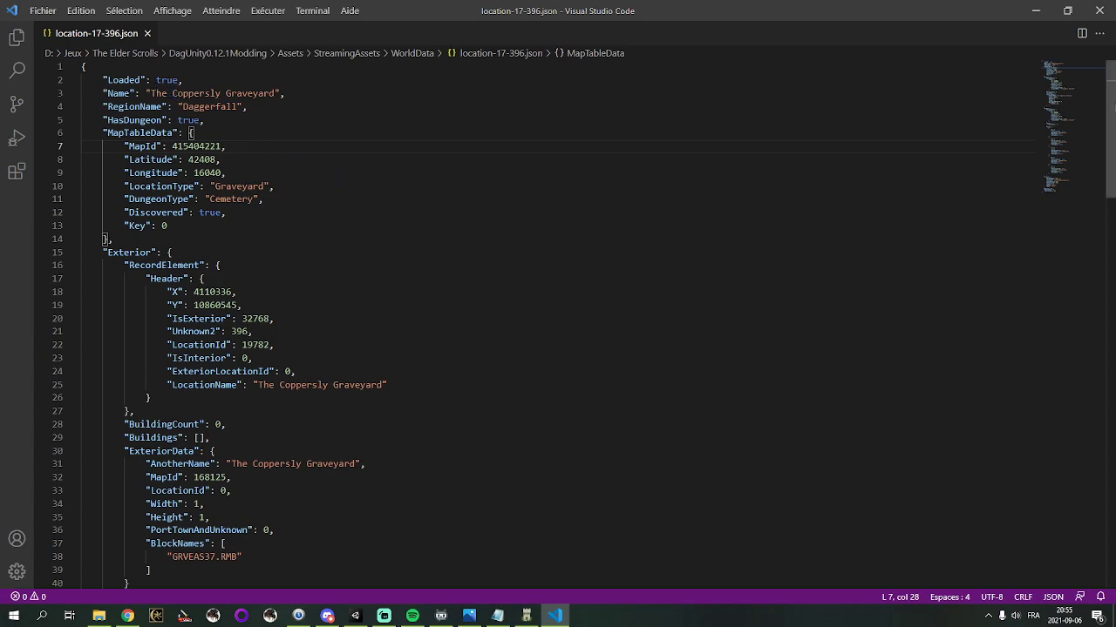
Examine the Dungeon section's block list, especially the CliffCrypt01.RDB BlockName entry of the starting block
drag(1113, 93, 1113, 210)
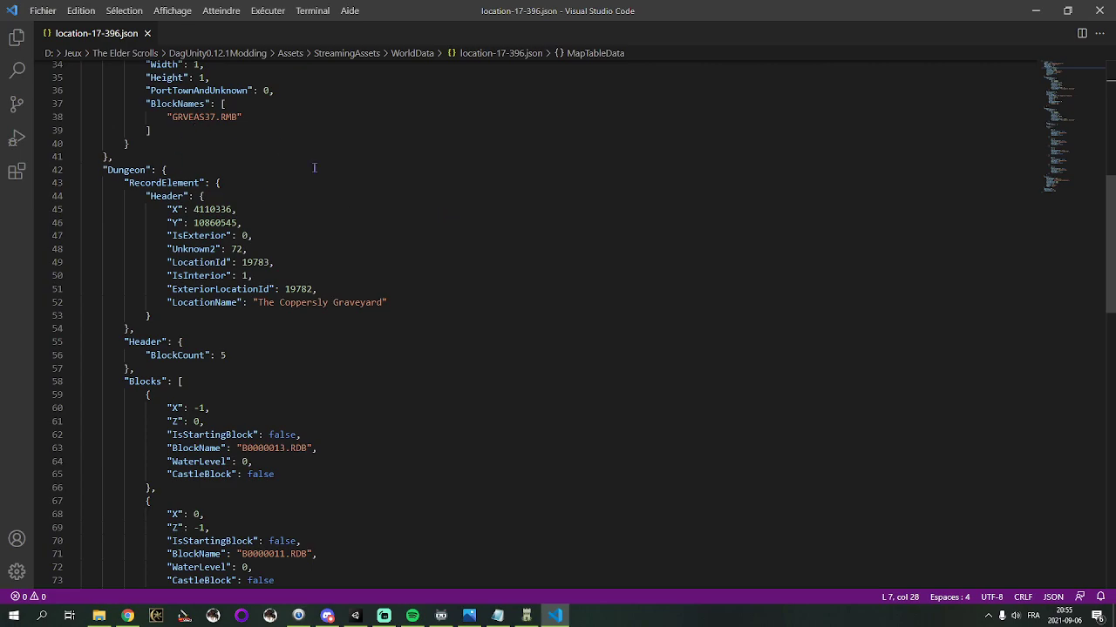
click(249, 374)
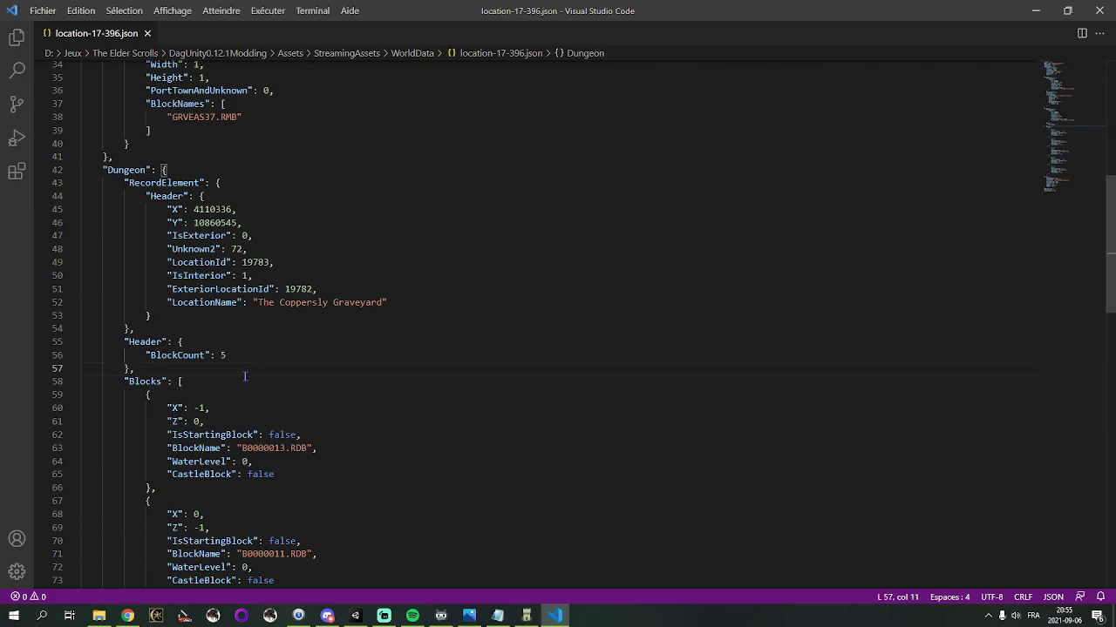
scroll(247, 378, down, 2)
scroll(246, 378, down, 7)
click(311, 312)
drag(311, 312, 329, 311)
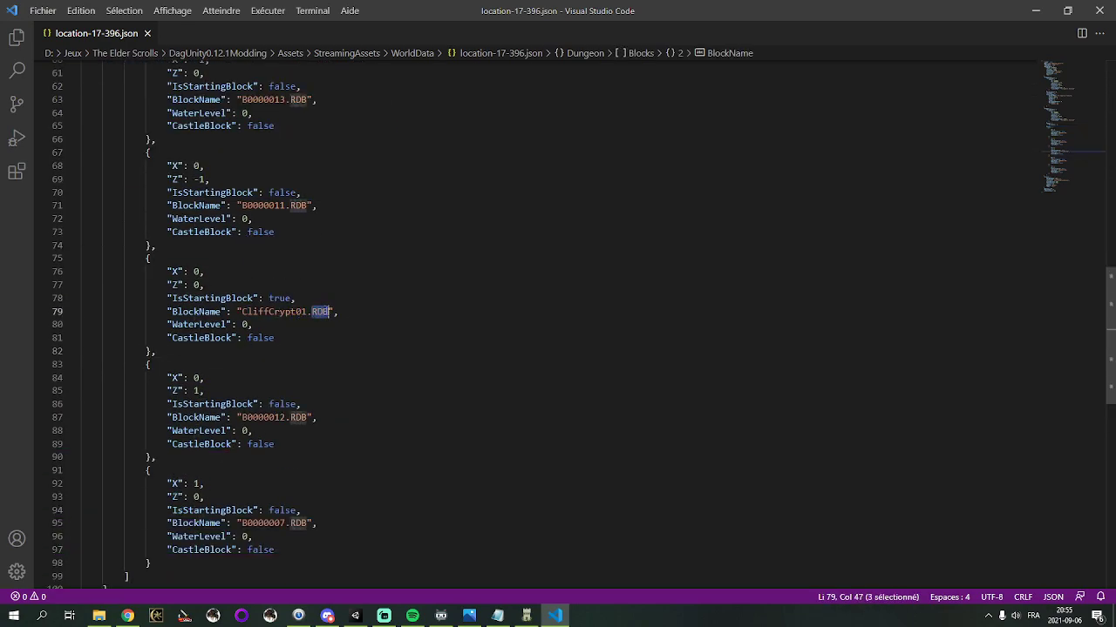
click(321, 329)
drag(241, 311, 331, 311)
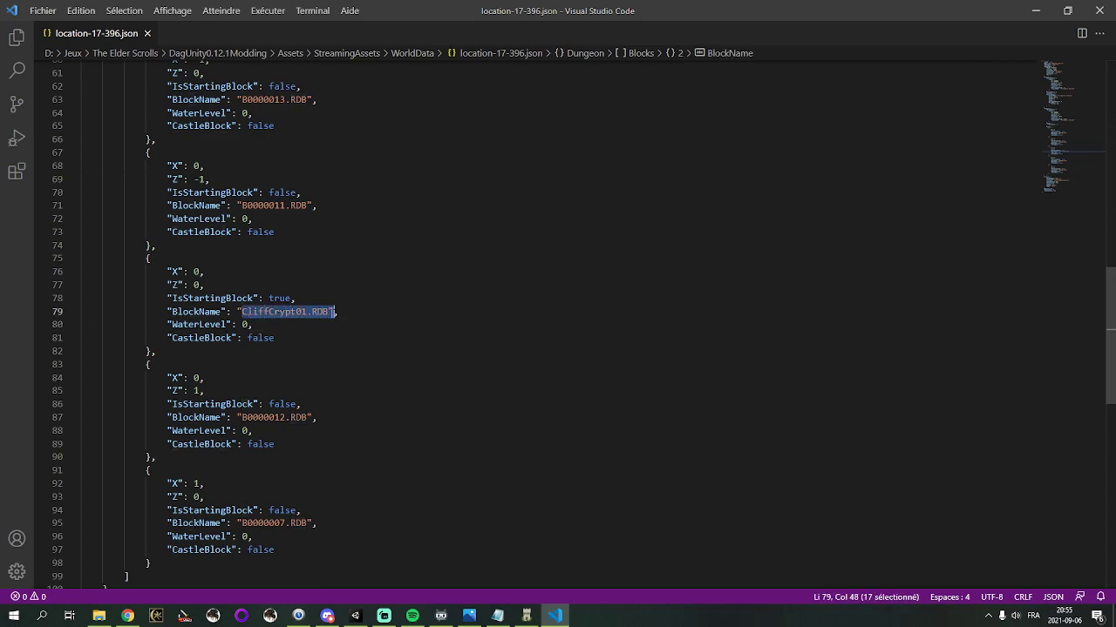
click(333, 302)
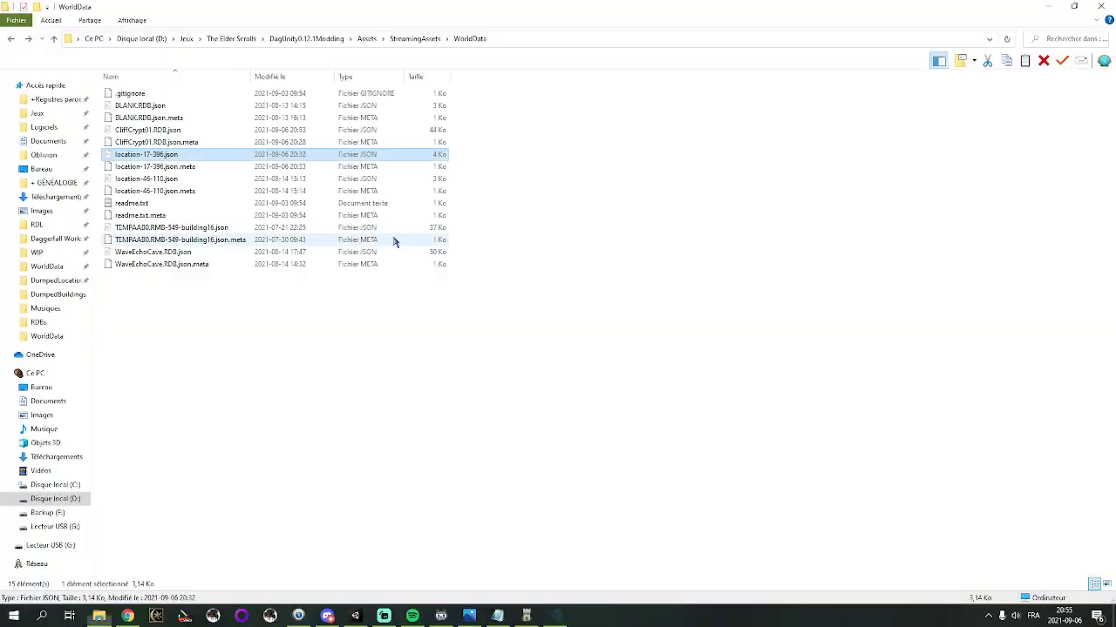
Leave the location file and WorldData folder and switch back to the Unity editor
key(alt+Tab)
click(403, 331)
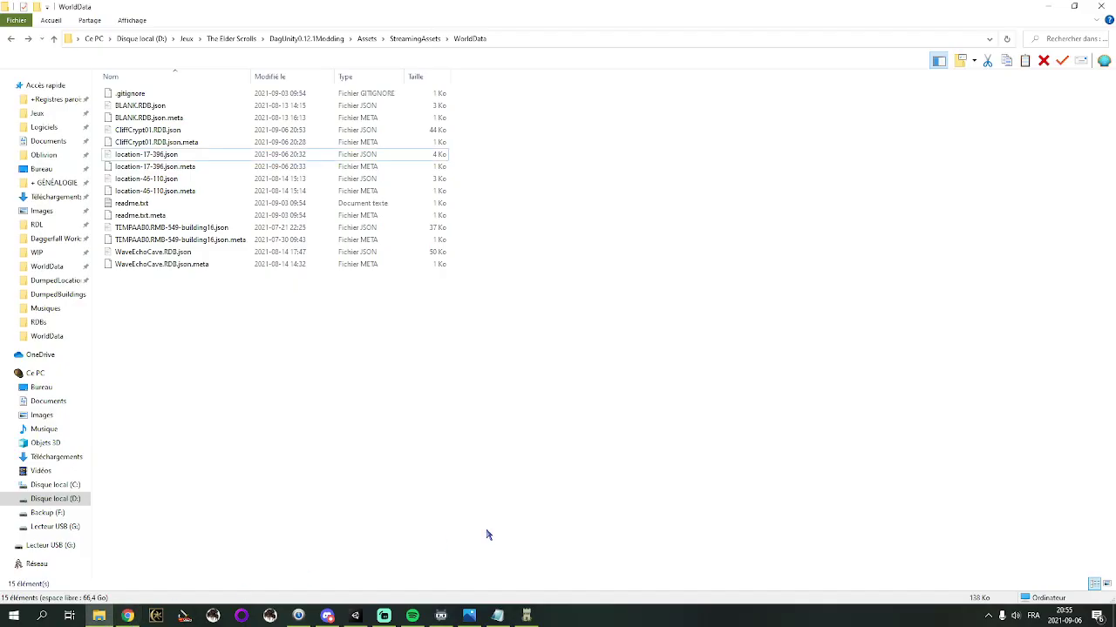
click(328, 617)
click(354, 616)
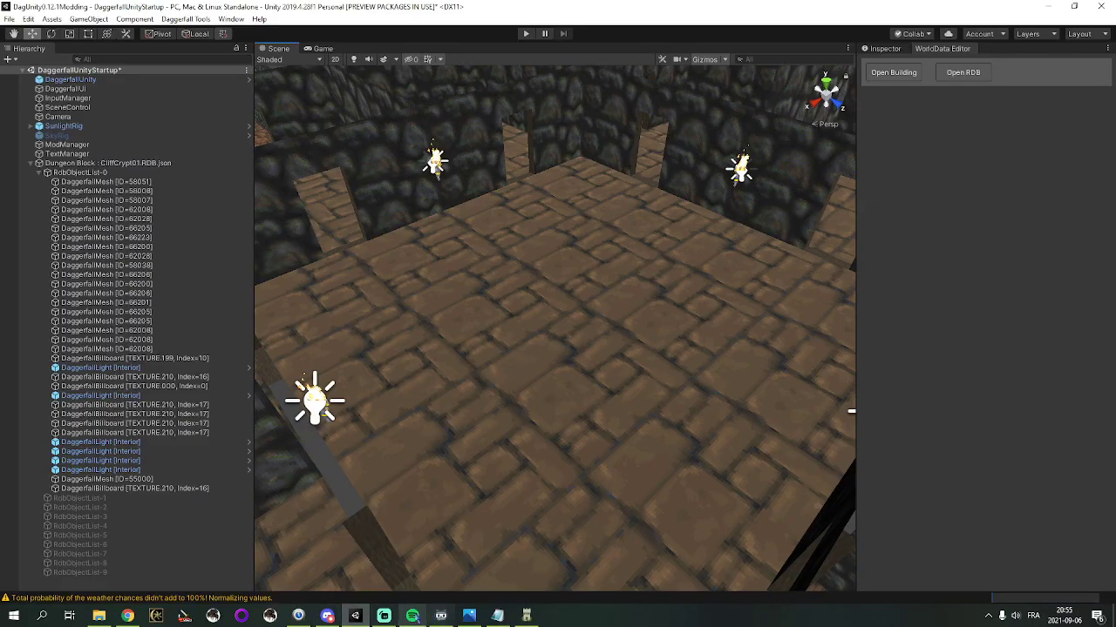
click(384, 617)
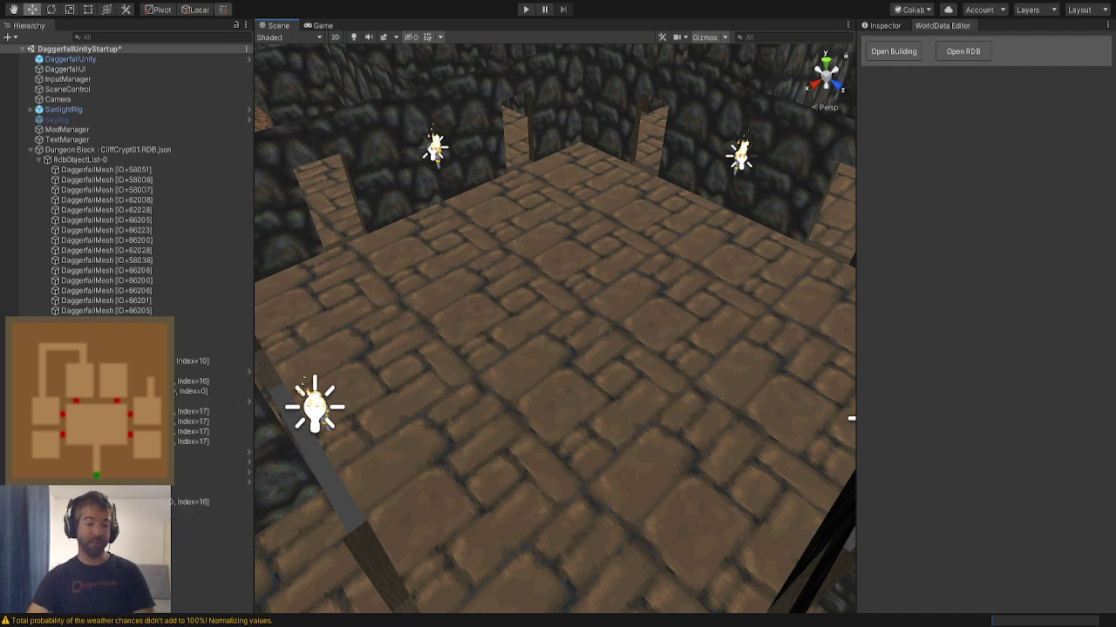
right_drag(499, 320, 501, 297)
alt+drag(502, 303, 432, 341)
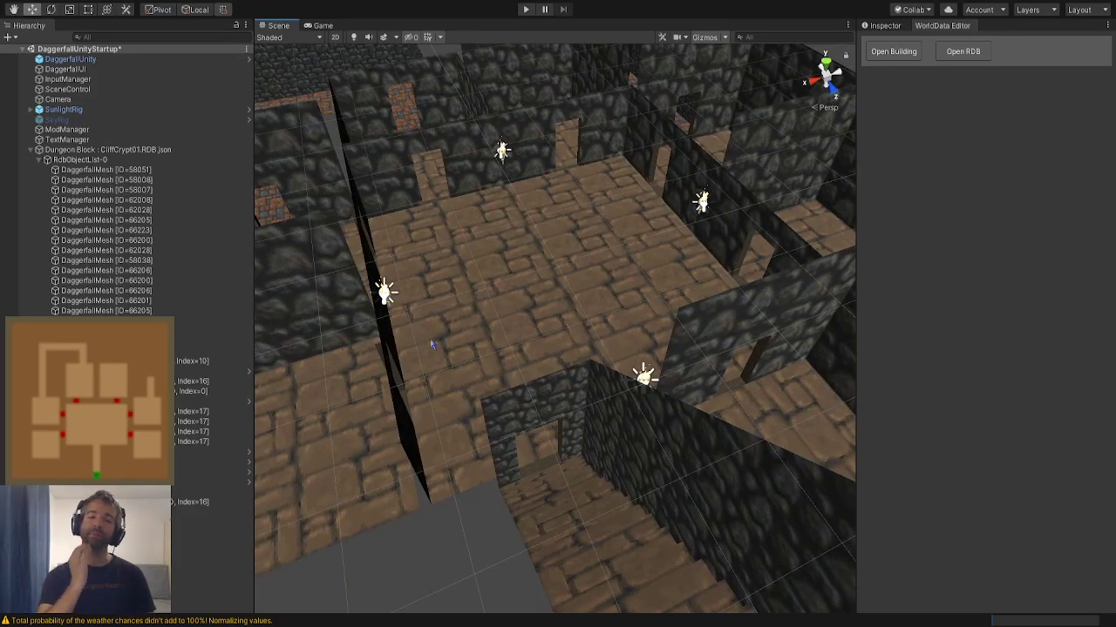
right_drag(433, 344, 458, 318)
key(w)
key(d)
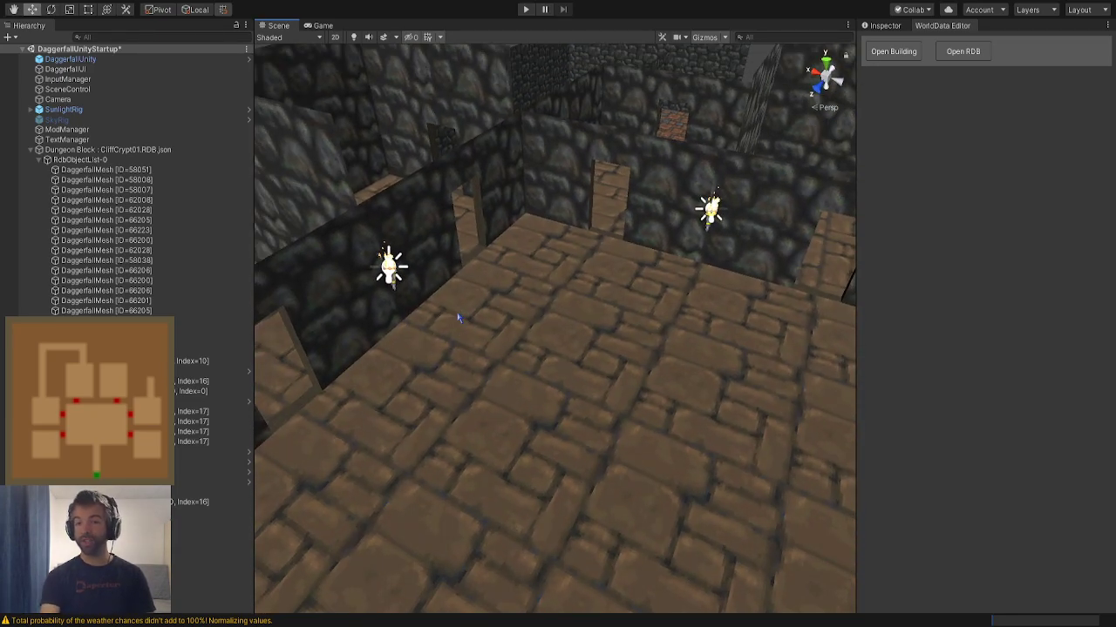
Examine the crypt's main room, side rooms and entrance passage from above and from several angles
right_drag(648, 258, 538, 246)
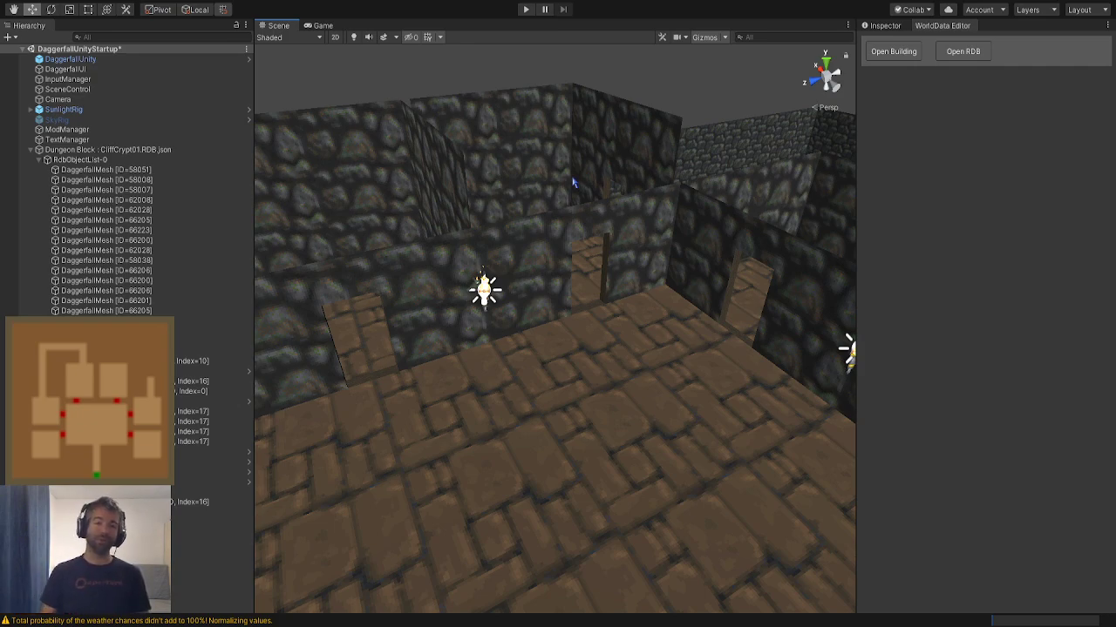
scroll(581, 103, down, 3)
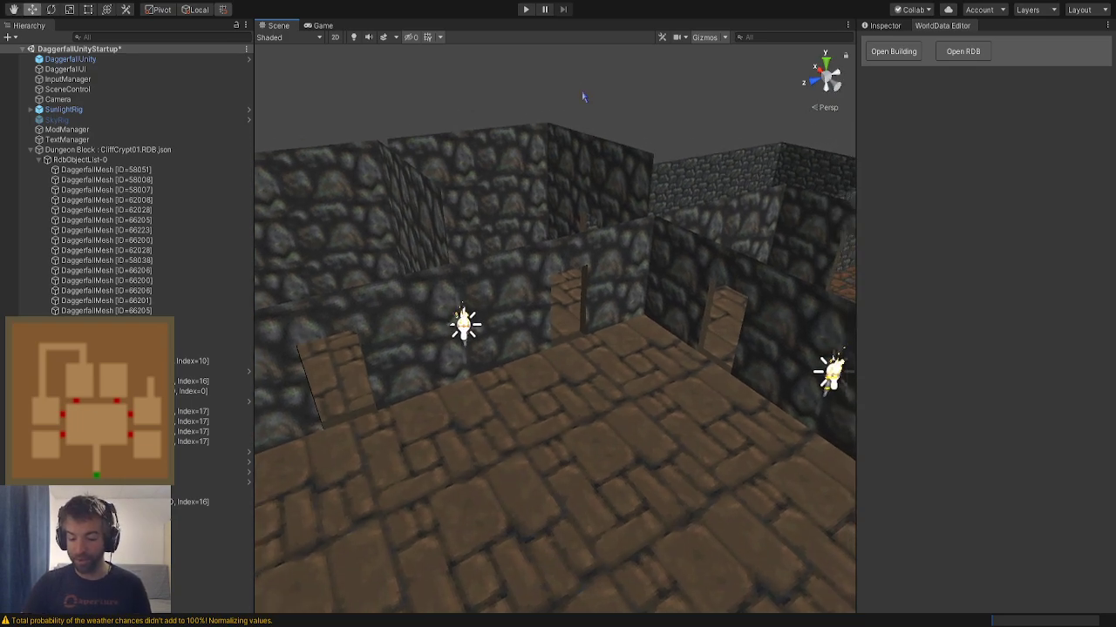
right_drag(583, 96, 393, 95)
right_drag(508, 175, 760, 132)
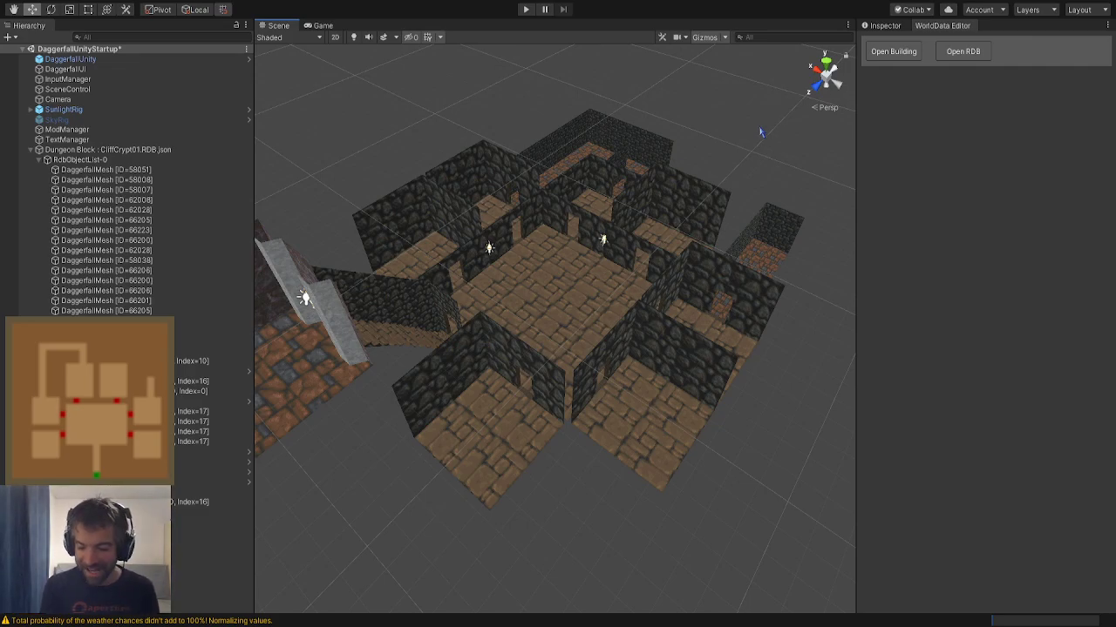
alt+drag(760, 132, 596, 204)
right_drag(597, 204, 609, 192)
key(a)
key(w)
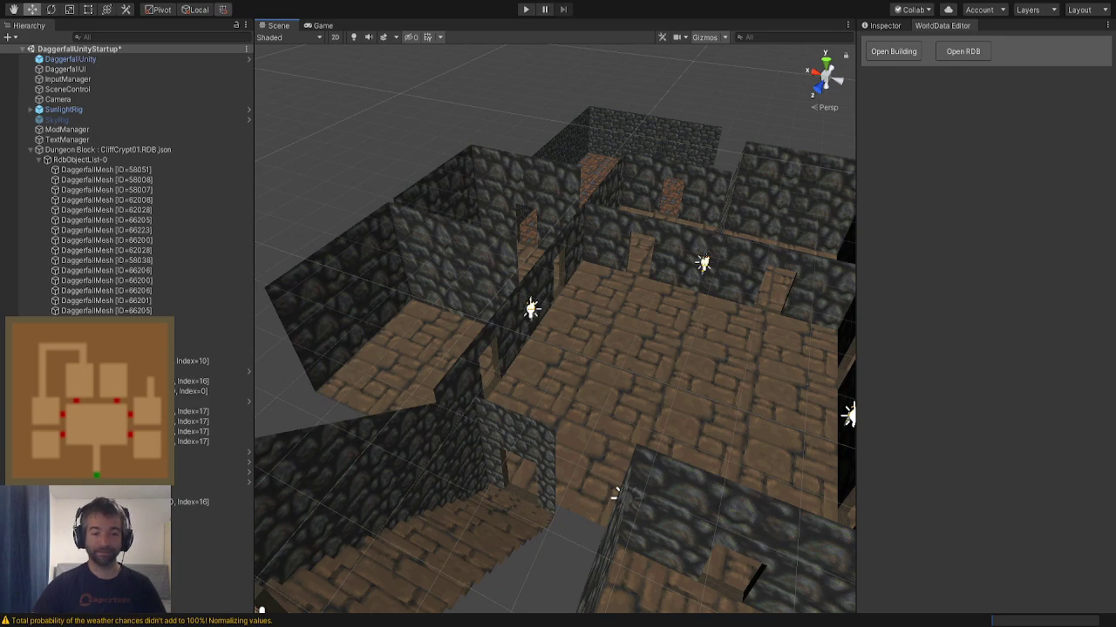
Show the Display Capture source in Streamlabs OBS and switch to the DFU Modding Ideas document in Chrome
click(622, 460)
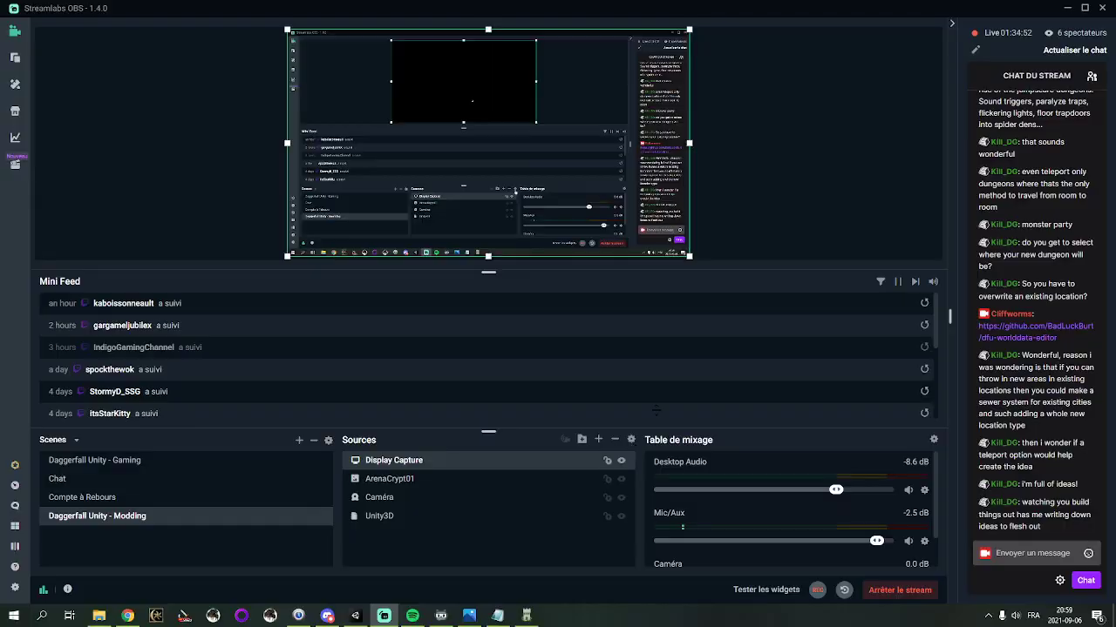
click(1065, 7)
click(389, 199)
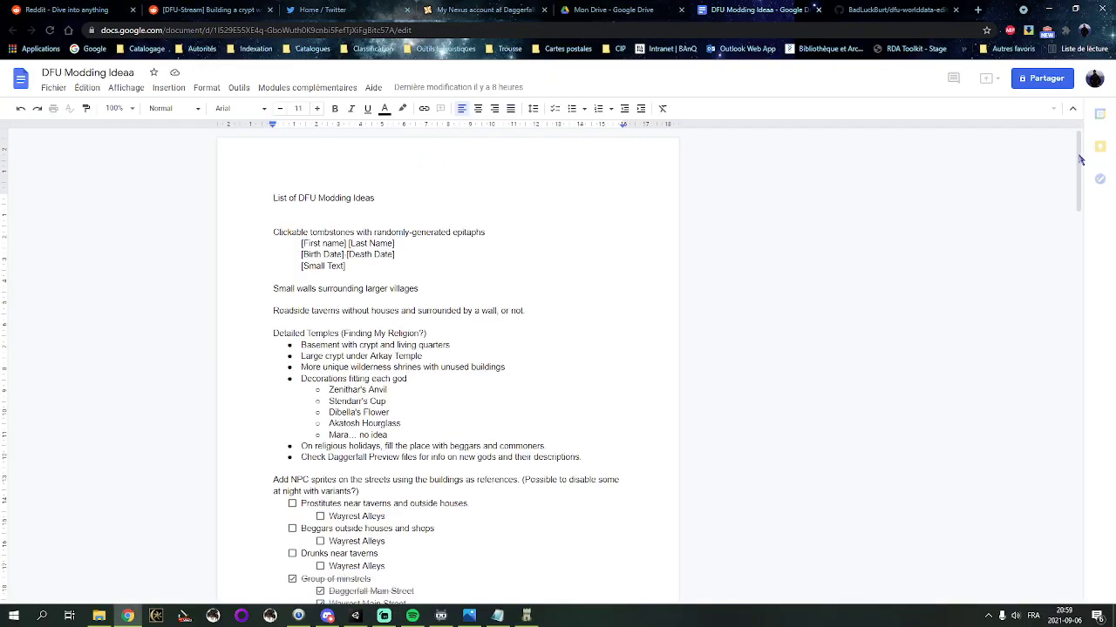
drag(274, 227, 405, 226)
click(433, 249)
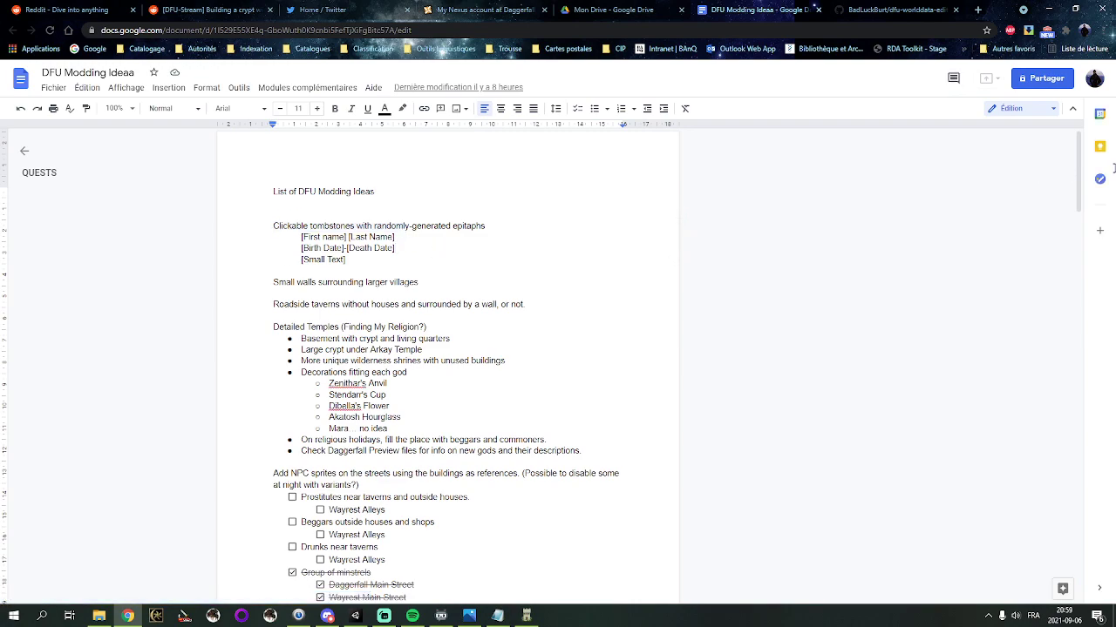
Read the Detailed Temples section and the NPC sprite checklist in the modding ideas document
drag(1078, 155, 1078, 170)
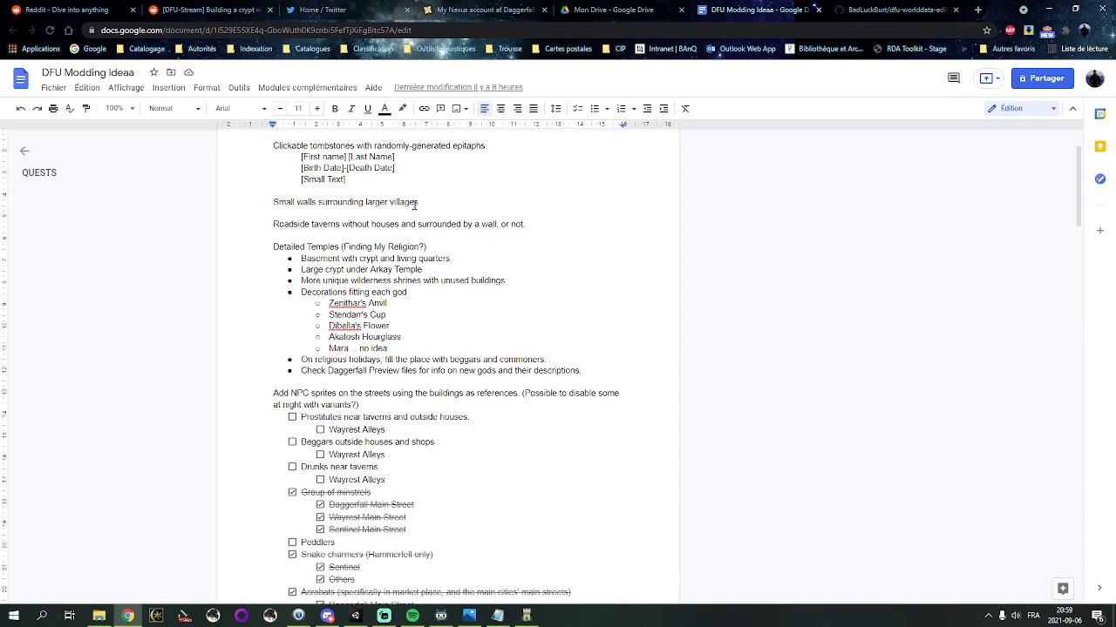
scroll(465, 214, down, 1)
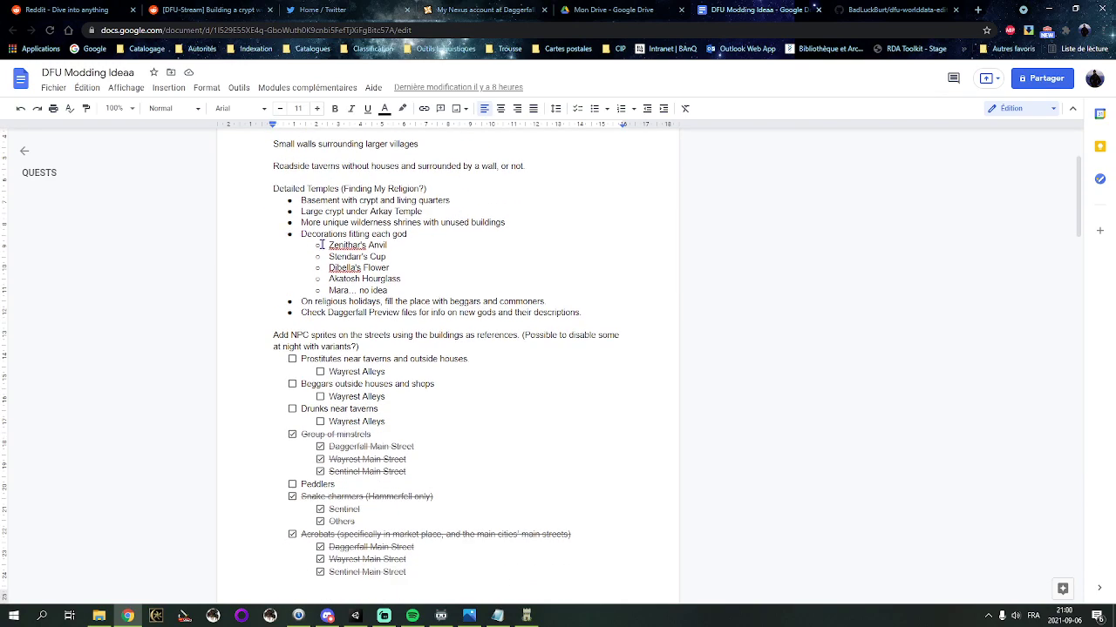
drag(274, 188, 481, 285)
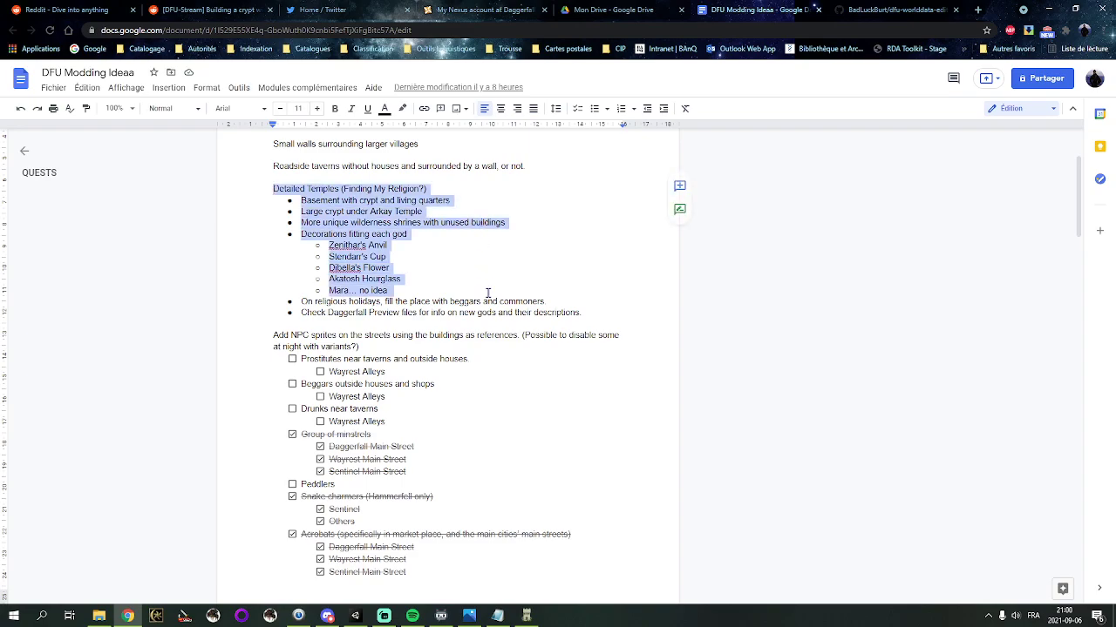
click(439, 257)
scroll(439, 256, down, 2)
drag(267, 216, 473, 339)
click(474, 339)
scroll(394, 272, down, 4)
scroll(394, 272, down, 5)
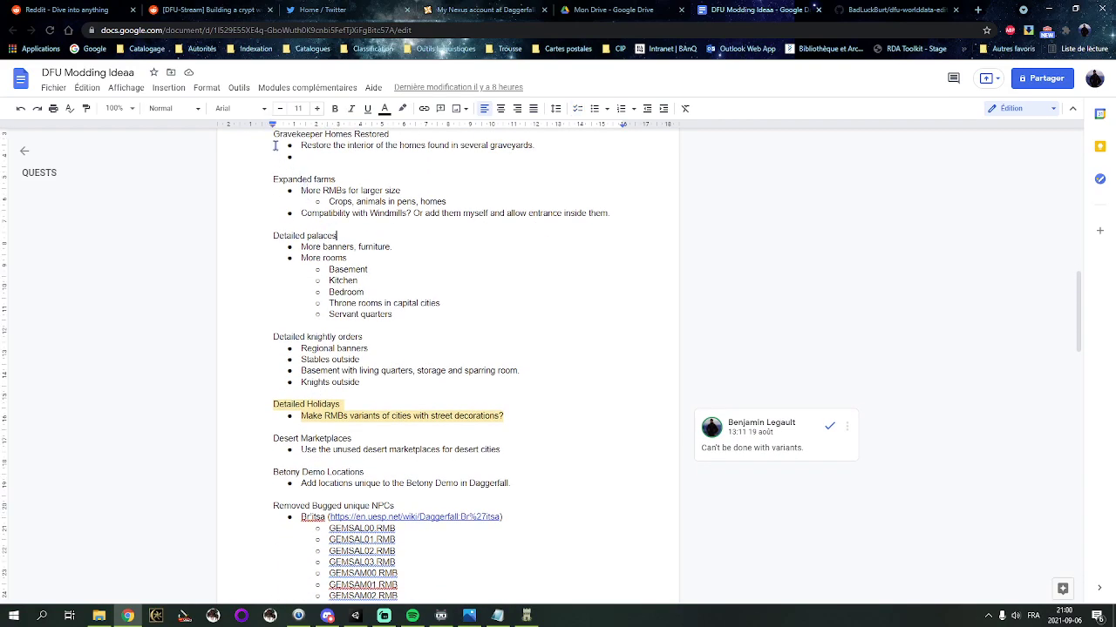
Read through the Gravekeeper Homes Restored, Expanded farms and Detailed palaces ideas, highlighting each section's text
drag(270, 137, 507, 151)
click(491, 162)
drag(273, 179, 448, 189)
click(436, 232)
drag(272, 237, 403, 299)
click(404, 305)
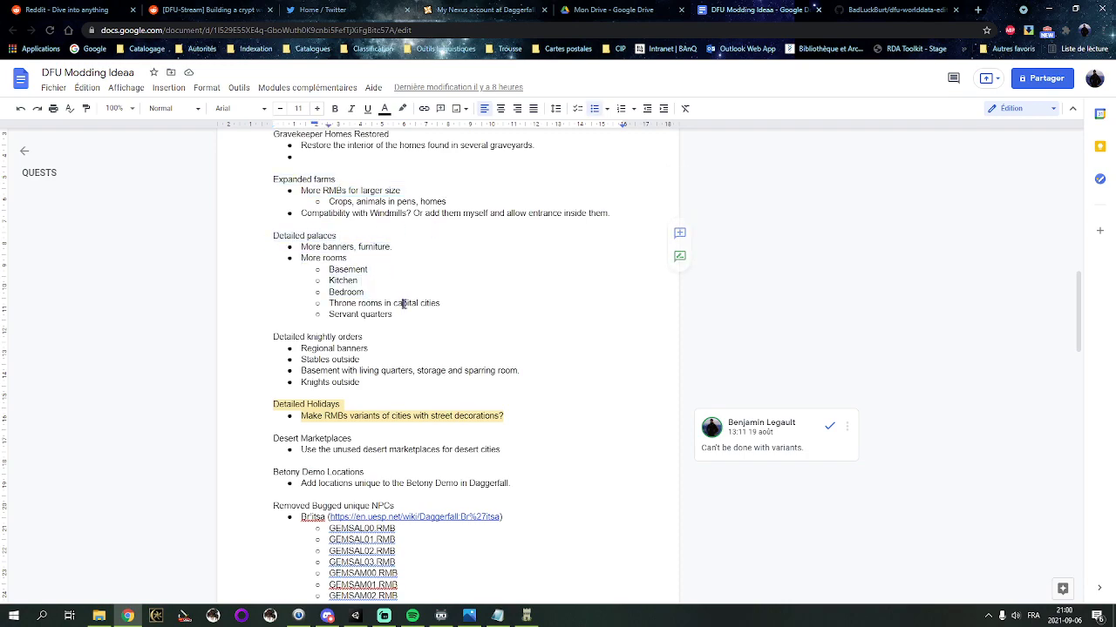
Highlight and read the Detailed knightly orders ideas, including the Regional banners entry
scroll(401, 300, down, 1)
click(391, 281)
drag(315, 278, 366, 324)
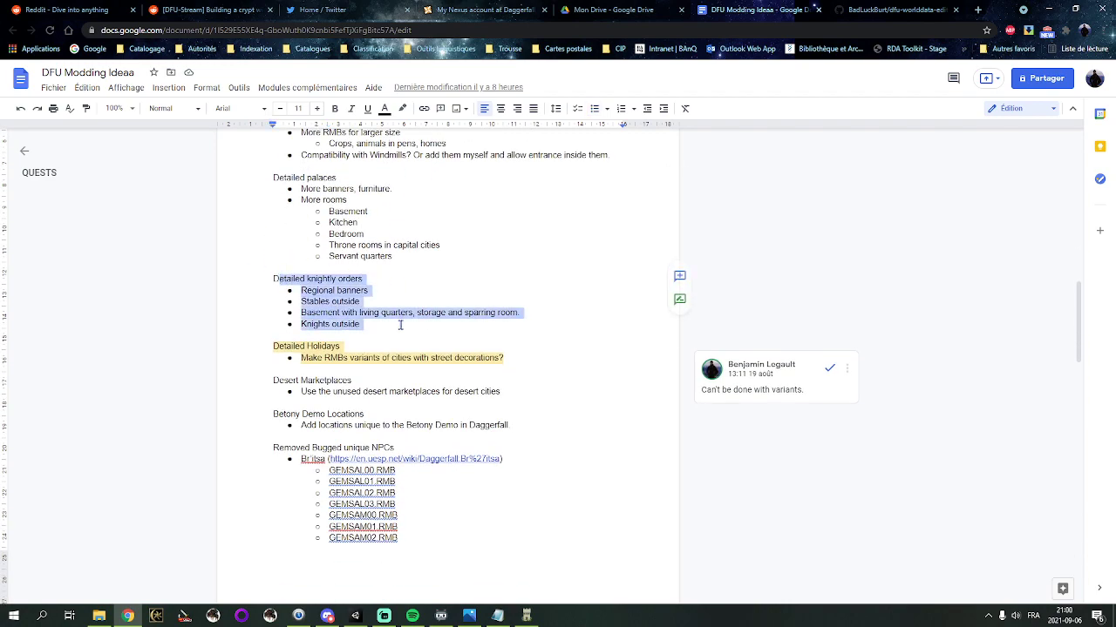
click(381, 288)
scroll(374, 281, down, 1)
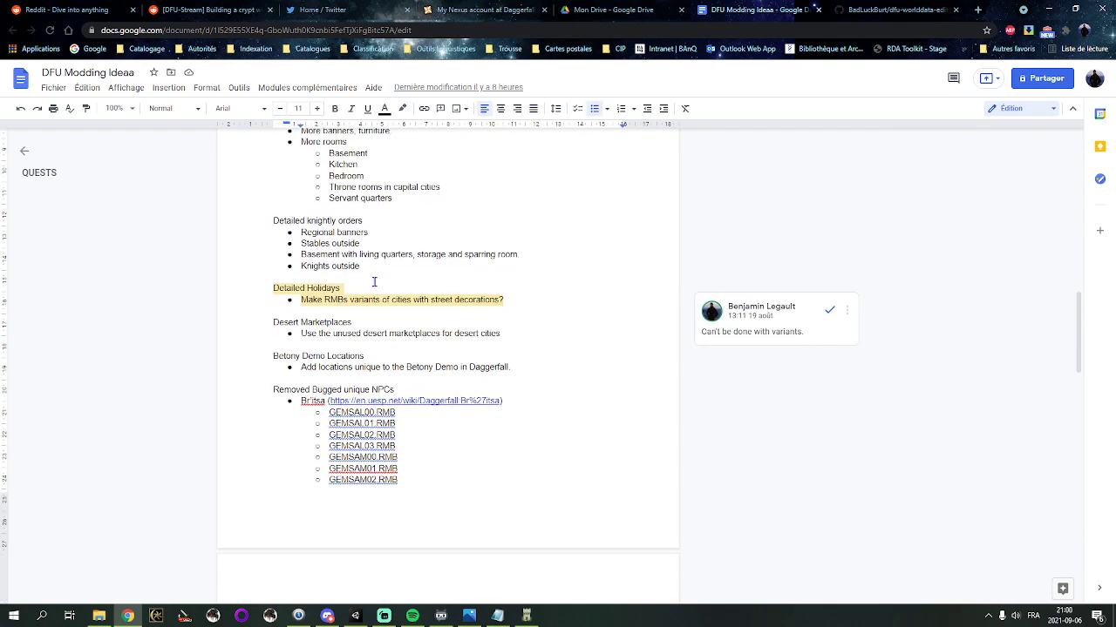
triple_click(337, 233)
click(365, 233)
scroll(353, 255, down, 2)
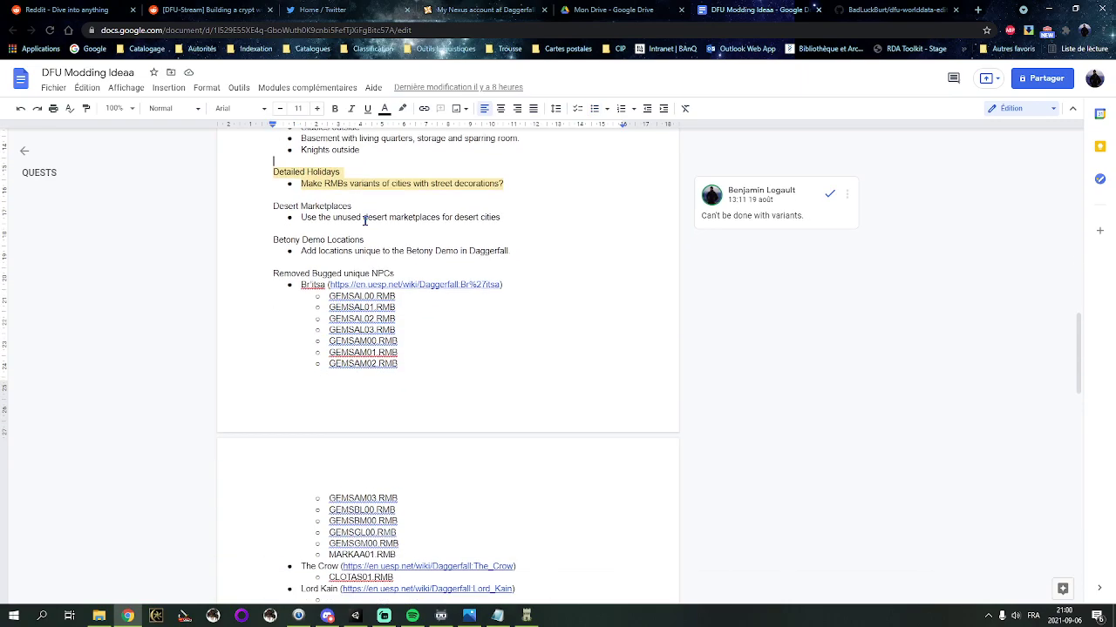
Read the Desert Marketplaces and Betony Demo Locations ideas, highlighting each section's text
drag(281, 206, 414, 207)
click(376, 230)
scroll(359, 241, down, 1)
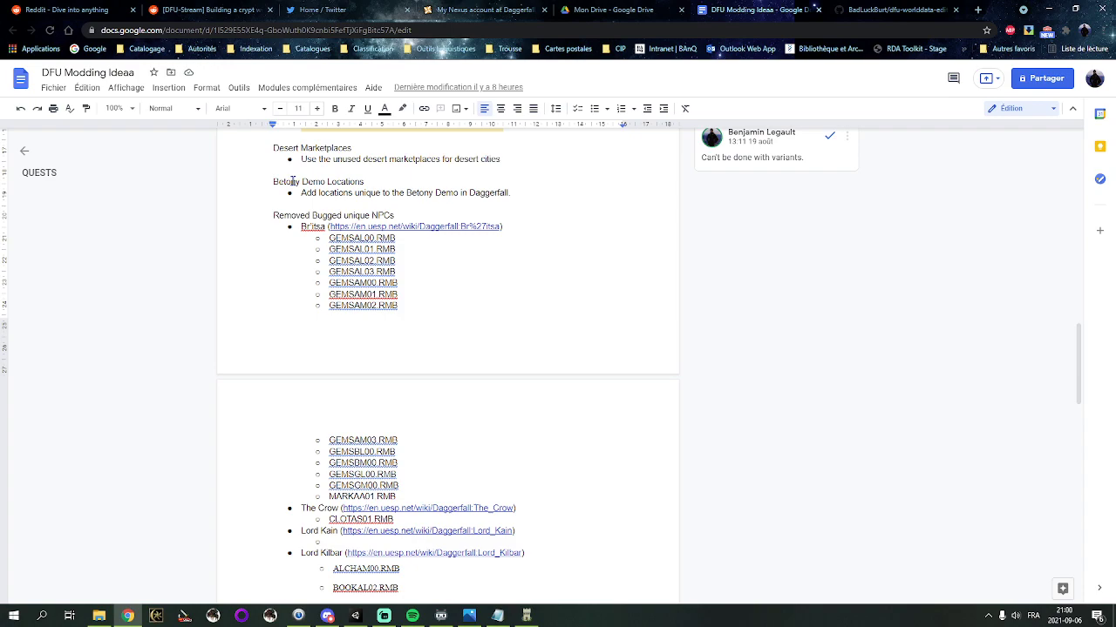
drag(293, 181, 525, 193)
click(525, 194)
Read the Cryptic crypts section near the end of the document and highlight its heading and bullets
scroll(324, 168, down, 10)
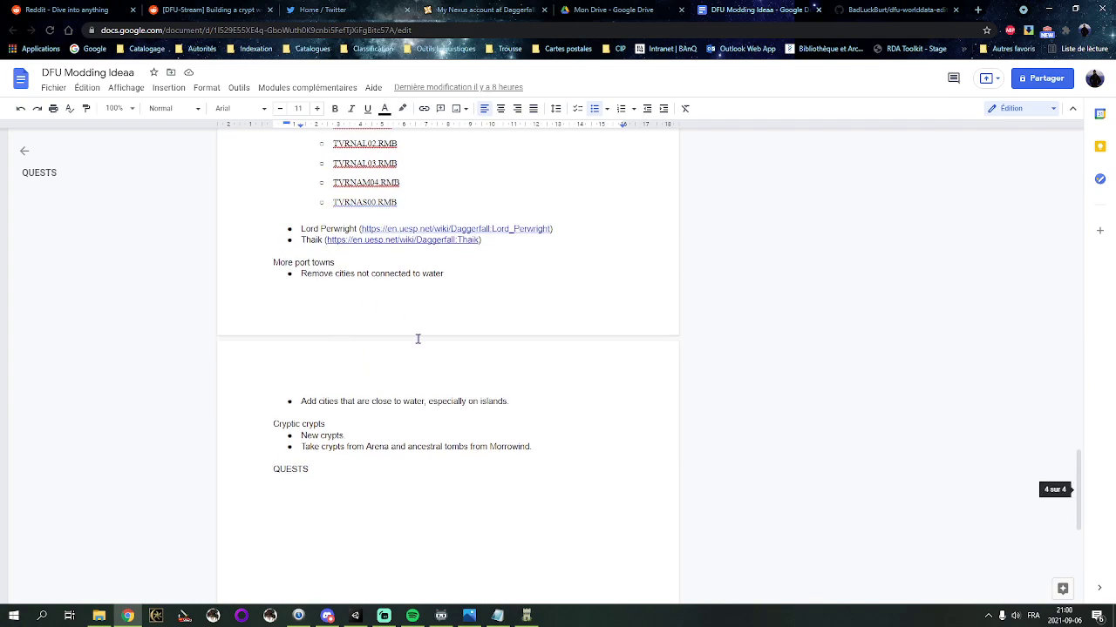
scroll(366, 340, down, 3)
click(339, 352)
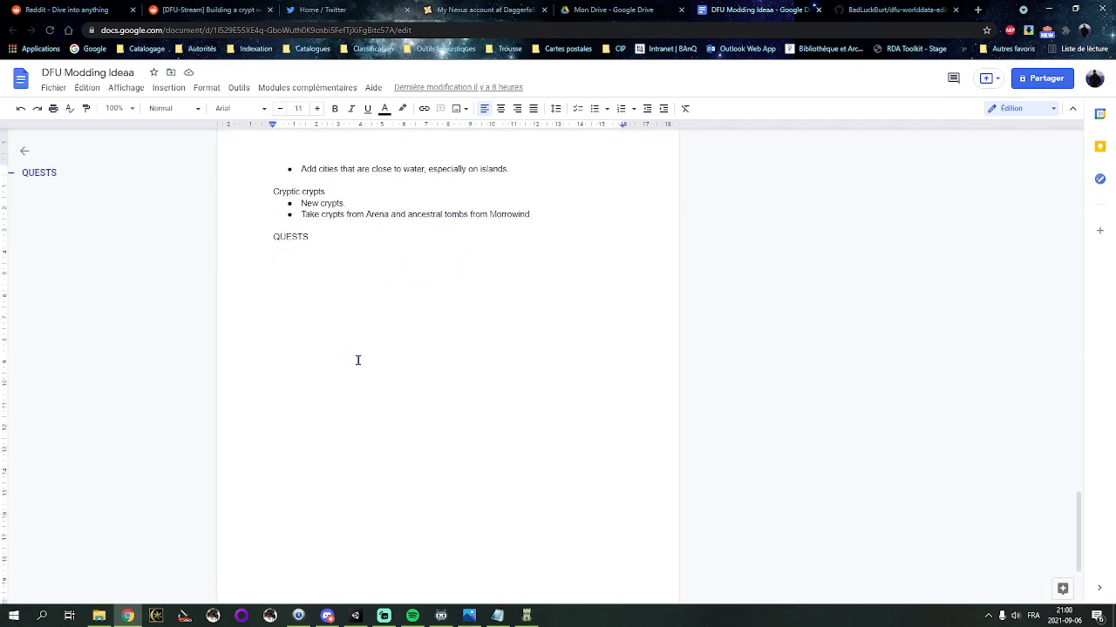
drag(274, 191, 376, 192)
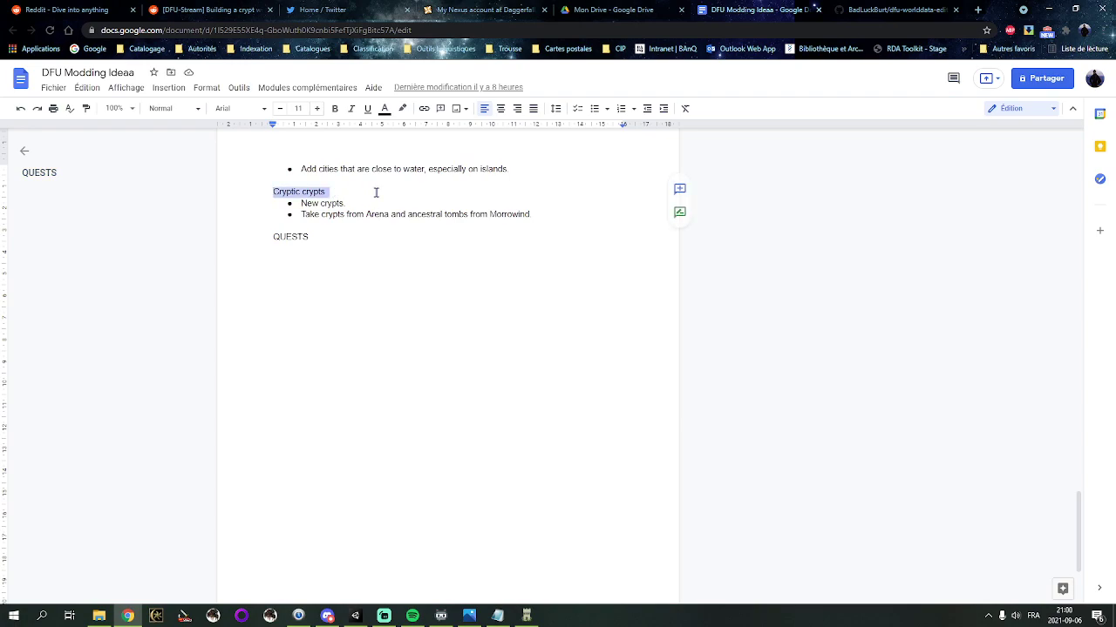
drag(376, 192, 566, 212)
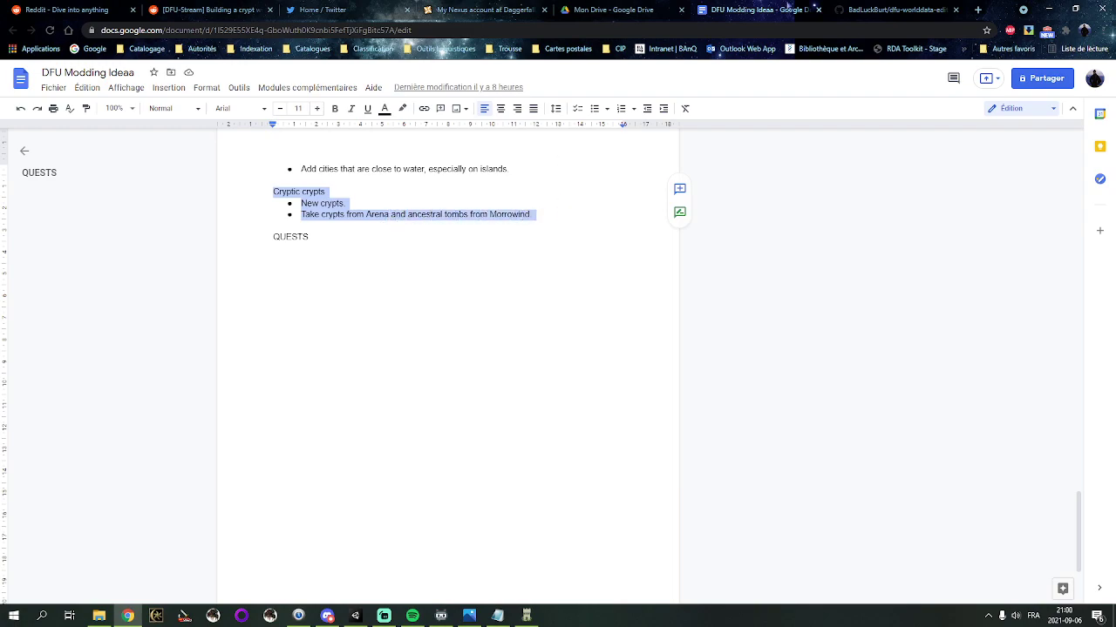
Close the DFU Modding Ideas document and hide the Display Capture source in Streamlabs OBS
click(817, 9)
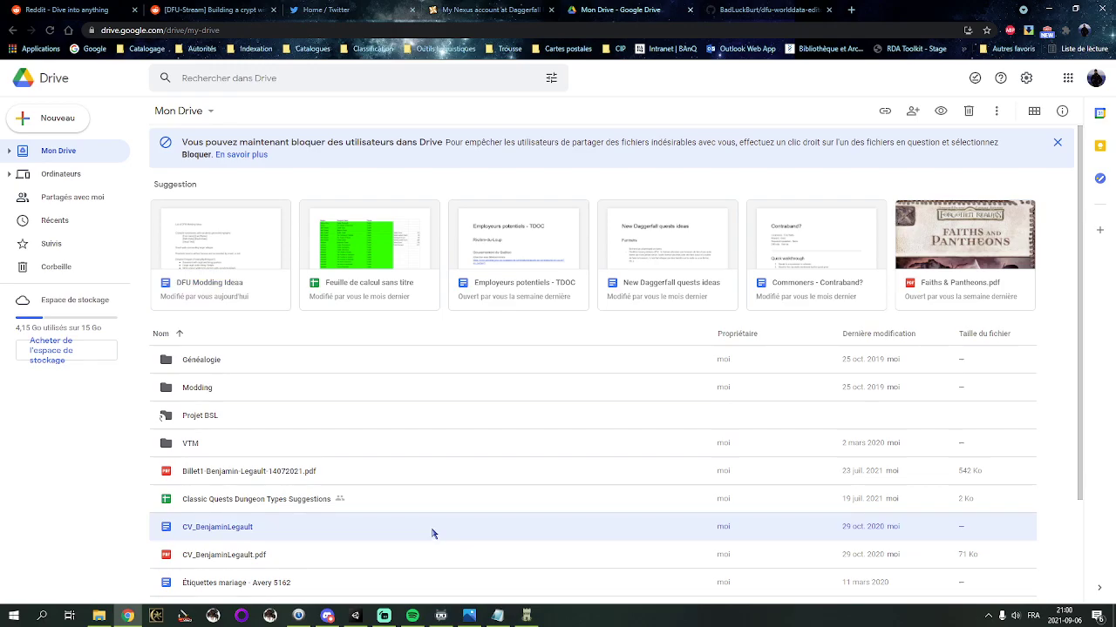
click(394, 615)
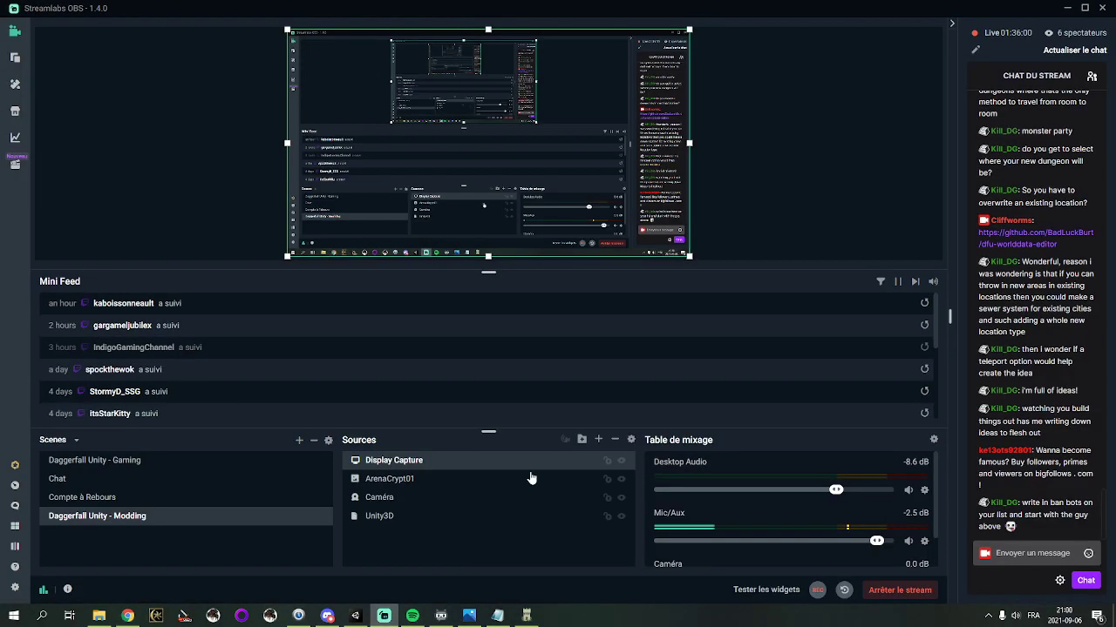
click(619, 462)
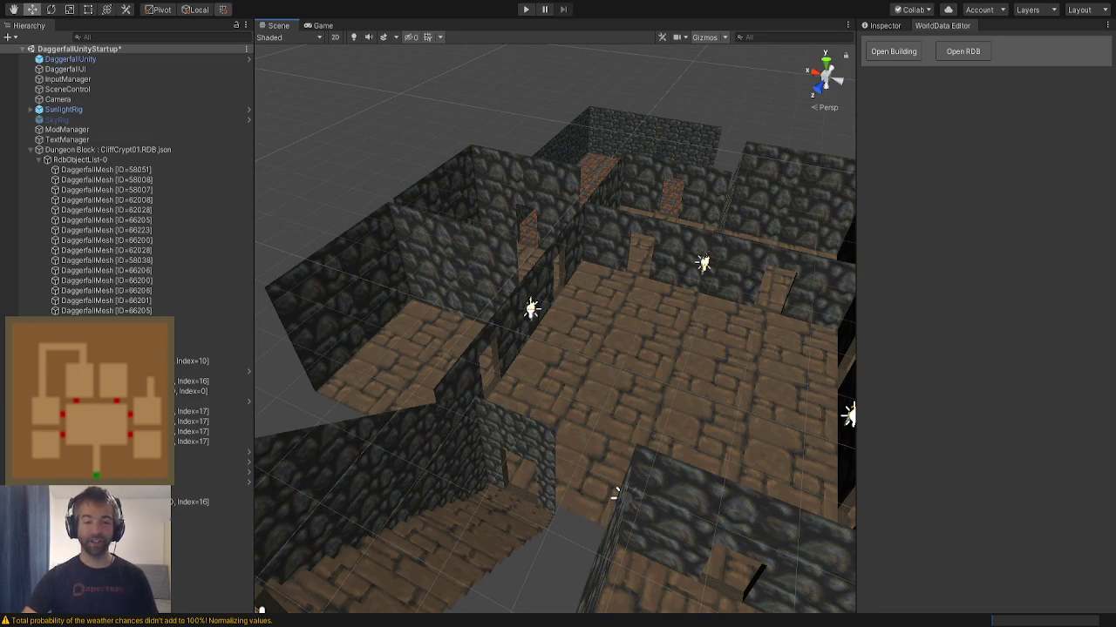
Delete the loaded dungeon block from the Unity scene and reopen CliffCrypt01.RDB.json in the WorldData Editor
right_drag(552, 191, 625, 221)
click(96, 149)
key(Delete)
click(954, 54)
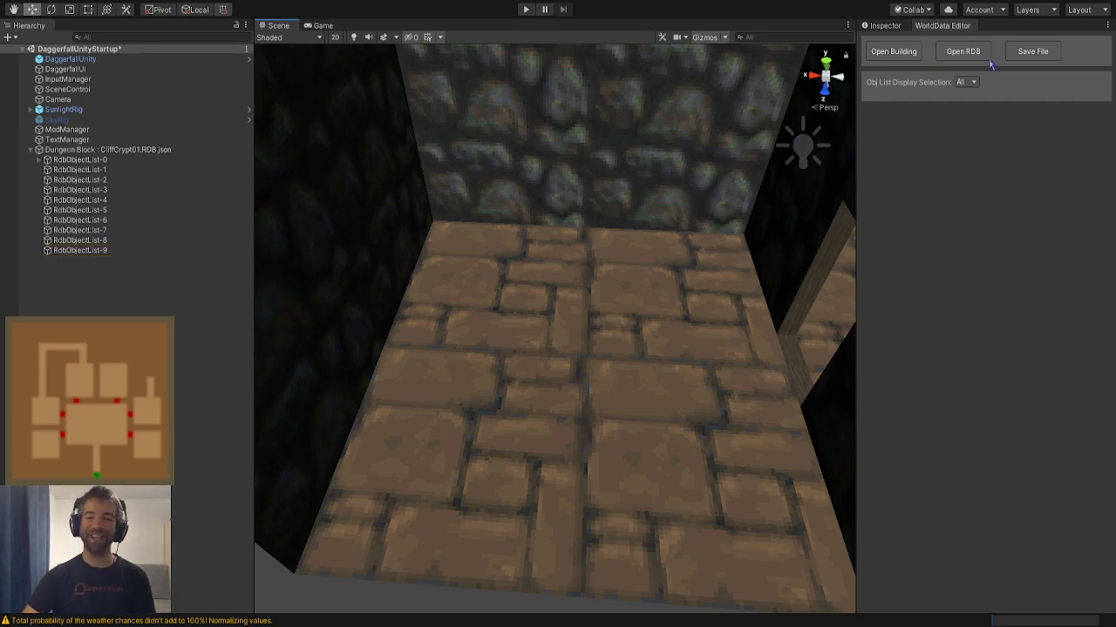
Set the object list display selection to 0
click(971, 83)
click(969, 82)
click(967, 130)
Try a wooden coffin from the Dungeon 3D models in the side room and delete it
click(1017, 87)
right_drag(706, 185, 724, 211)
click(1073, 135)
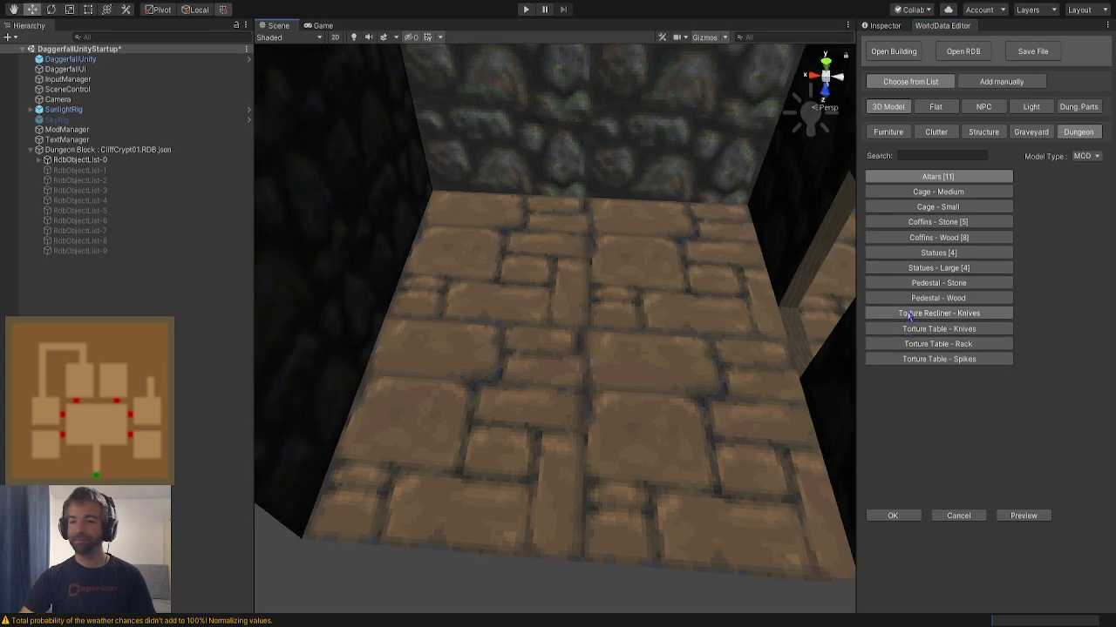
click(909, 237)
click(893, 516)
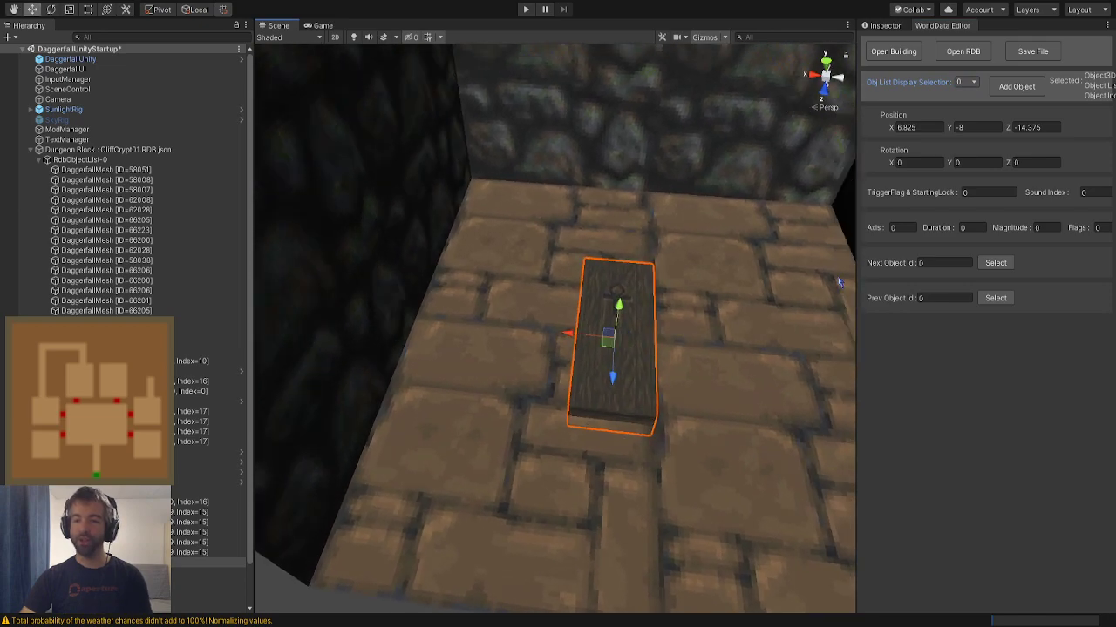
key(Delete)
Preview the Coffins - Stone variants from the Dungeon 3D models and add a closed one to the side room
click(1017, 86)
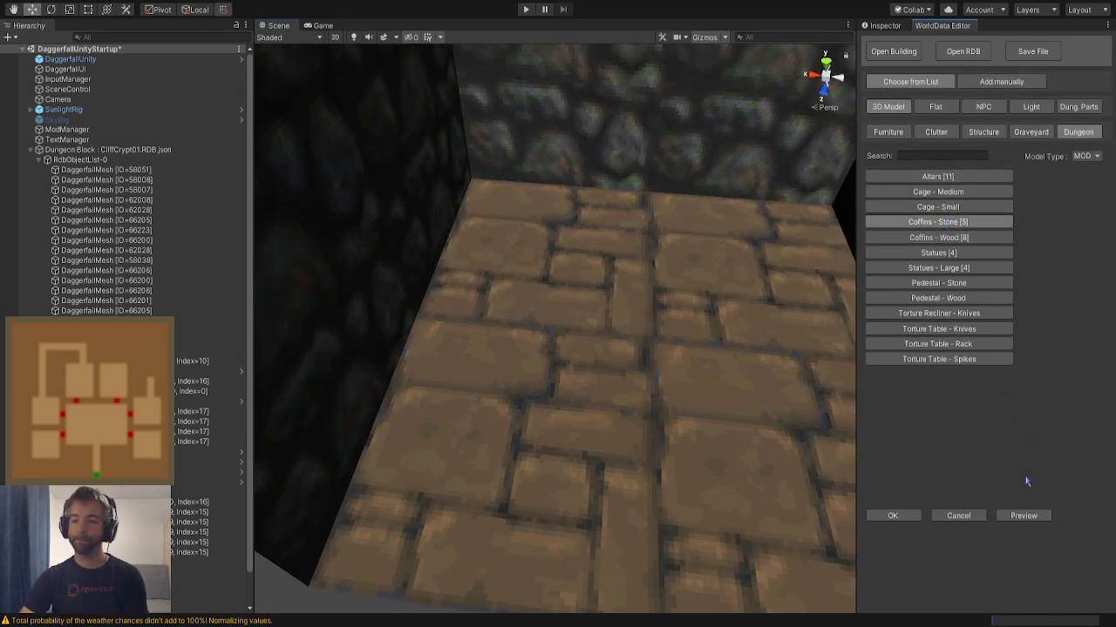
click(1023, 516)
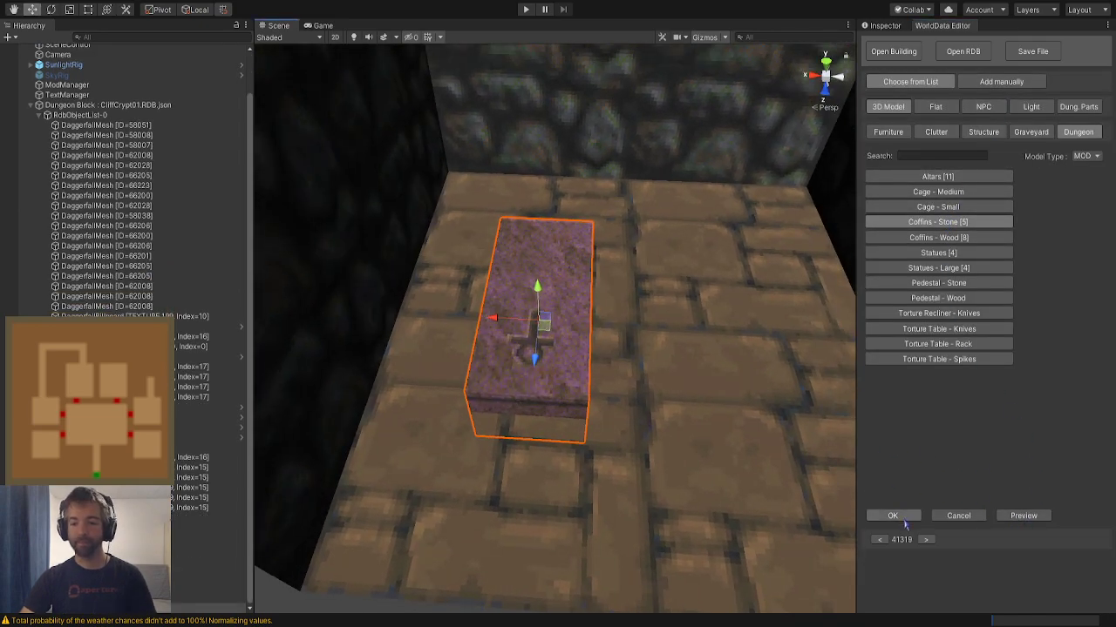
click(927, 540)
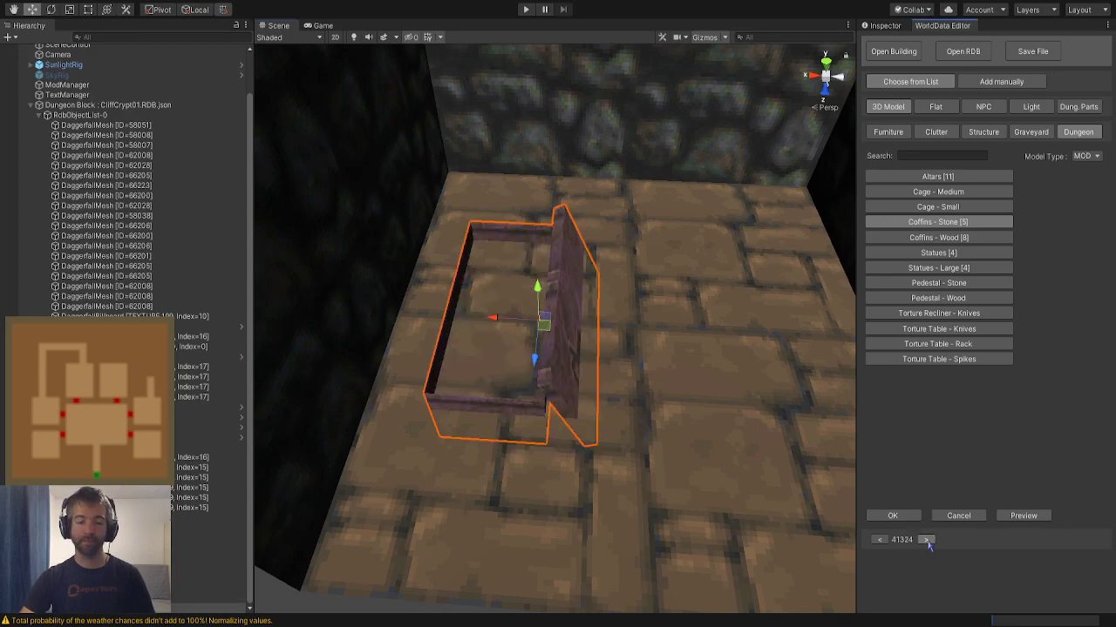
click(926, 539)
click(891, 516)
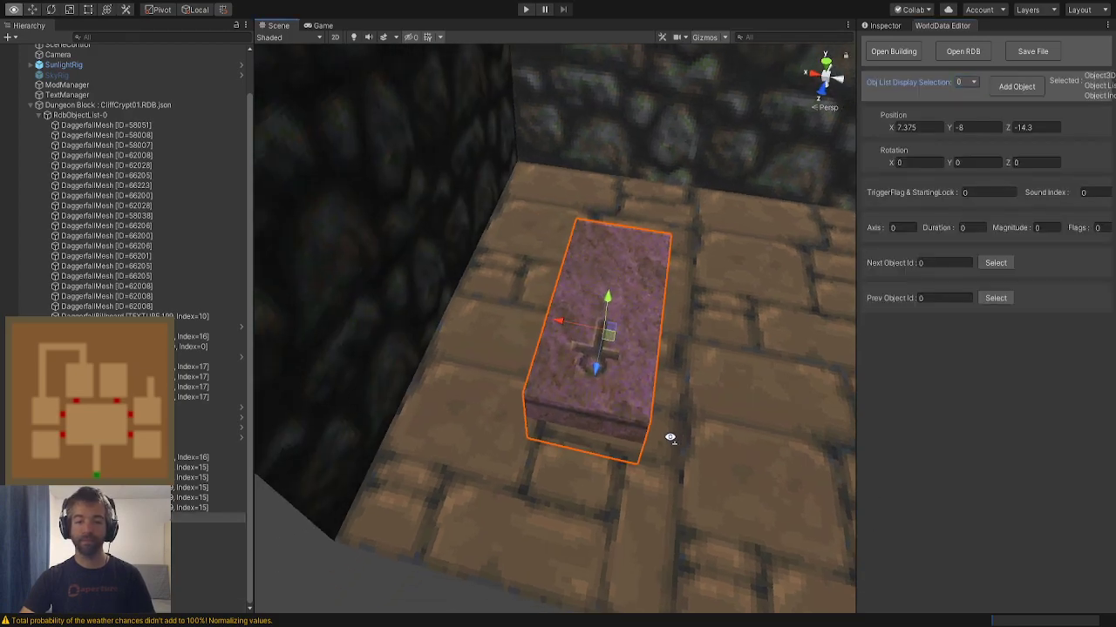
Raise the stone coffin out of the floor to a Y position of -7.55
right_drag(674, 437, 601, 392)
right_drag(643, 303, 410, 269)
drag(616, 308, 623, 271)
right_drag(536, 292, 829, 324)
Set the stone coffin's Y rotation to 180 and move it to about 8.775 on the X axis
click(964, 165)
text(180)
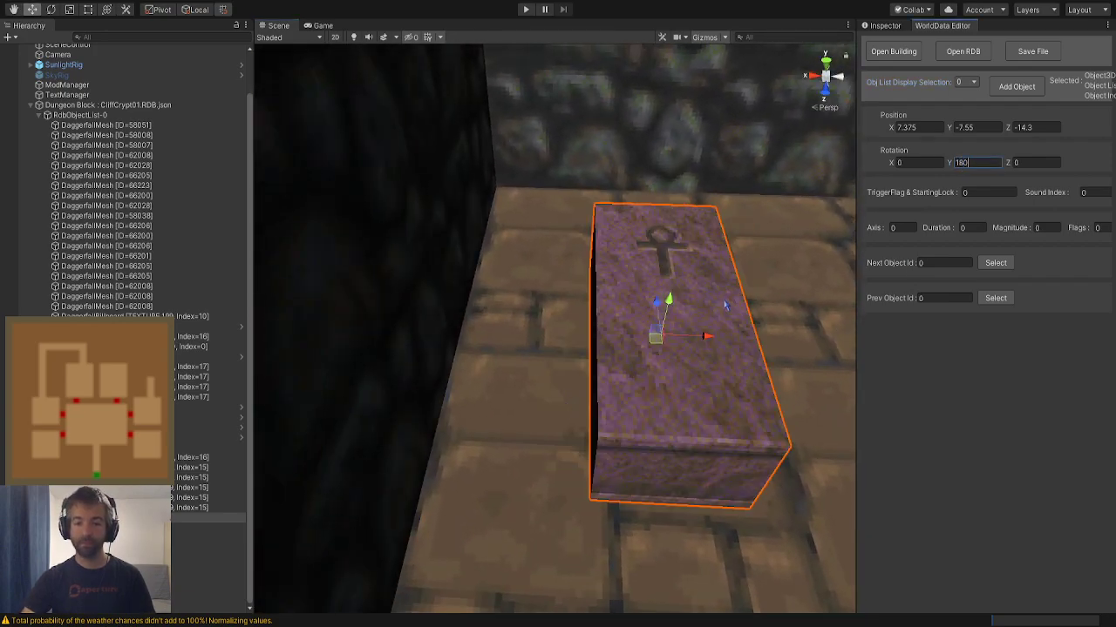
drag(720, 337, 552, 364)
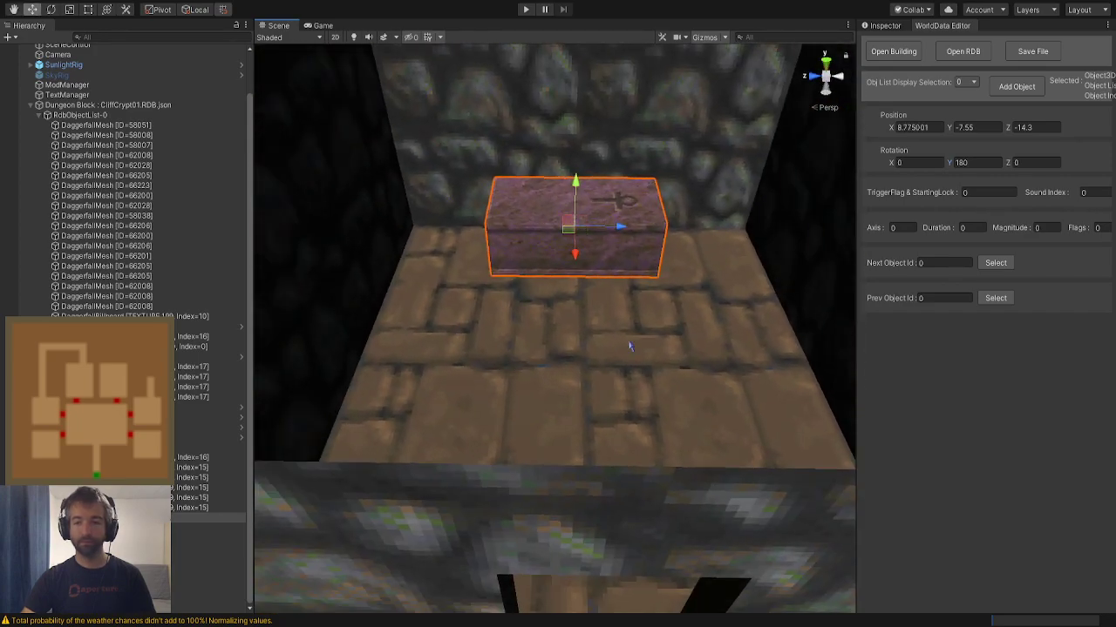
Set the stone coffin's Y rotation to 90 and move it toward the side wall of the room
click(996, 164)
text(0)
drag(978, 164, 926, 159)
text(90)
drag(575, 231, 389, 427)
Add a second closed stone coffin, model 41319, beside the first and set its Y rotation to 90
click(1016, 86)
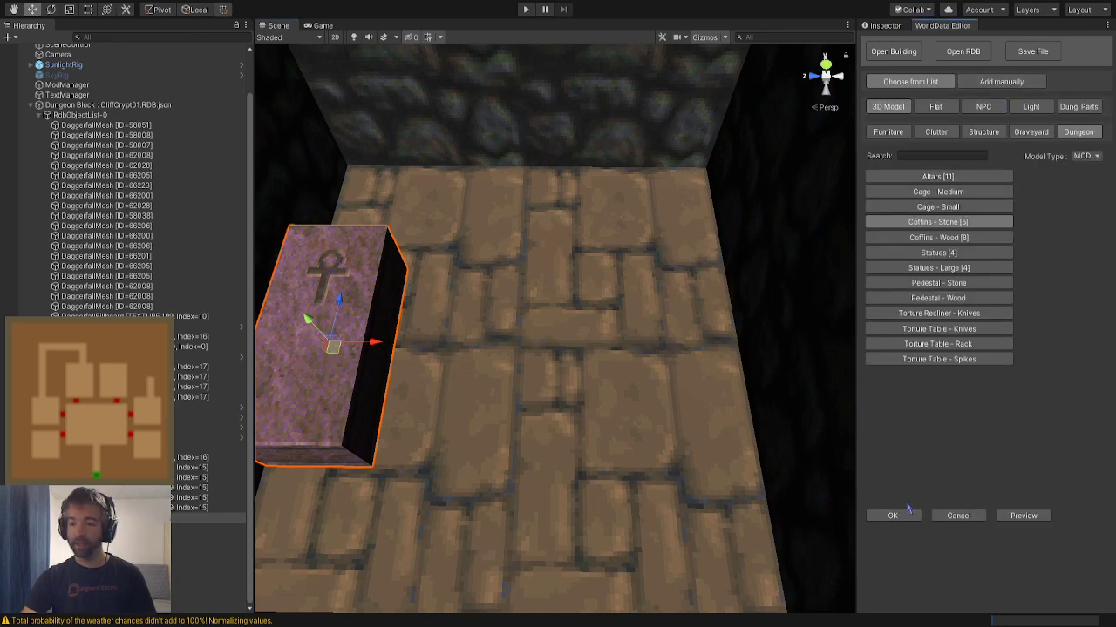
click(1024, 516)
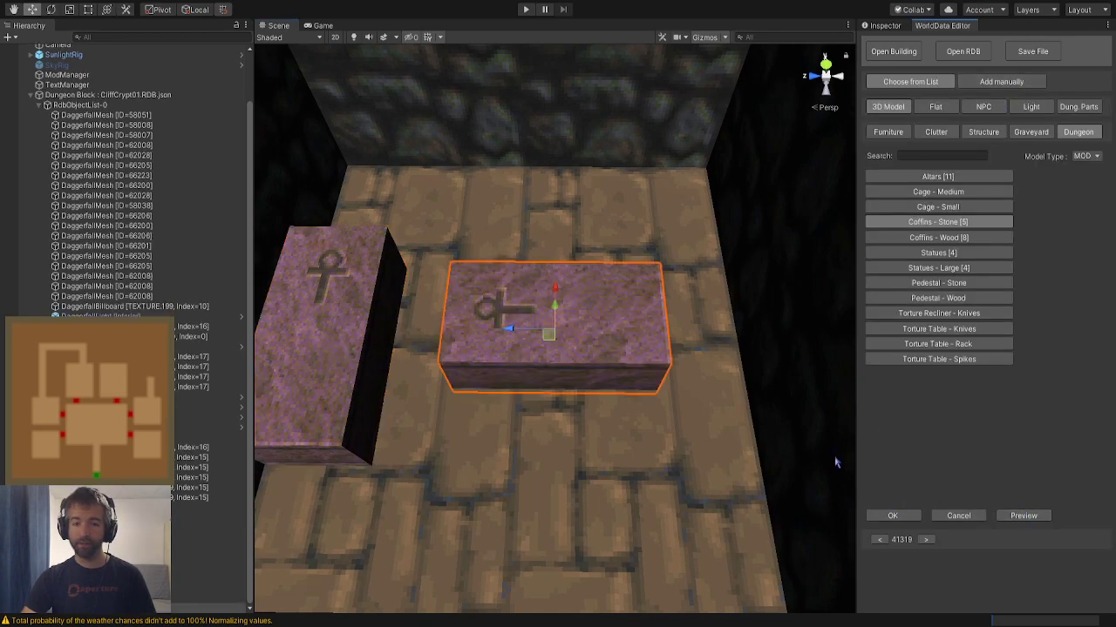
click(898, 516)
click(958, 163)
text(90)
key(Return)
scroll(525, 244, up, 5)
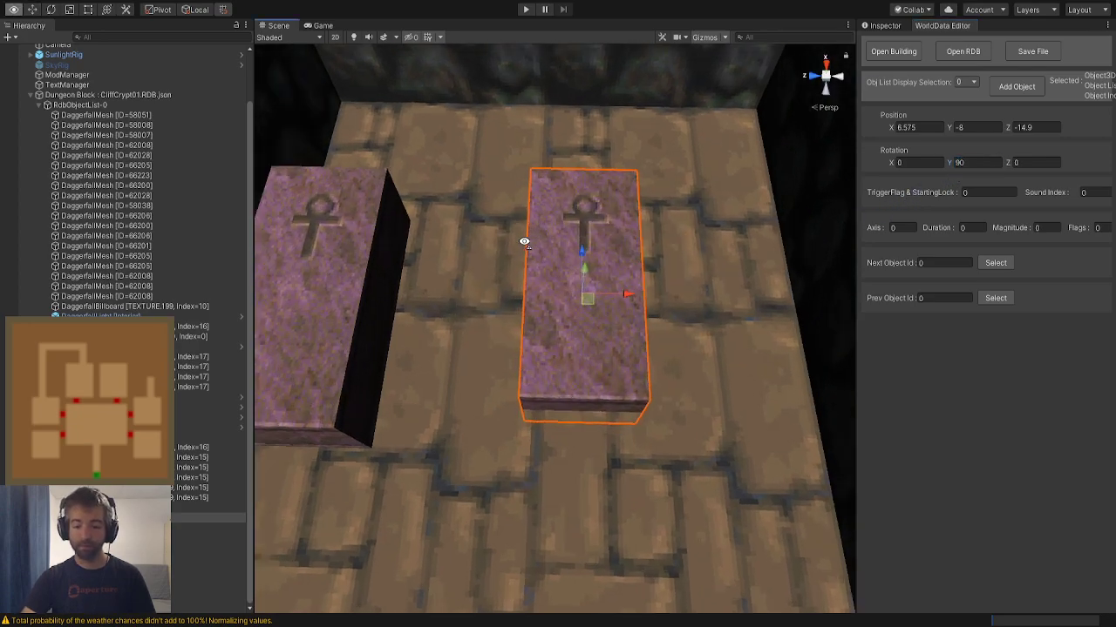
Raise the second stone coffin to Y -7.55 and move it toward the opposite side wall, to about X 6.275, Z -16.775
alt+drag(526, 246, 615, 222)
drag(642, 285, 647, 264)
right_drag(647, 264, 606, 180)
alt+drag(606, 180, 719, 305)
drag(498, 194, 620, 224)
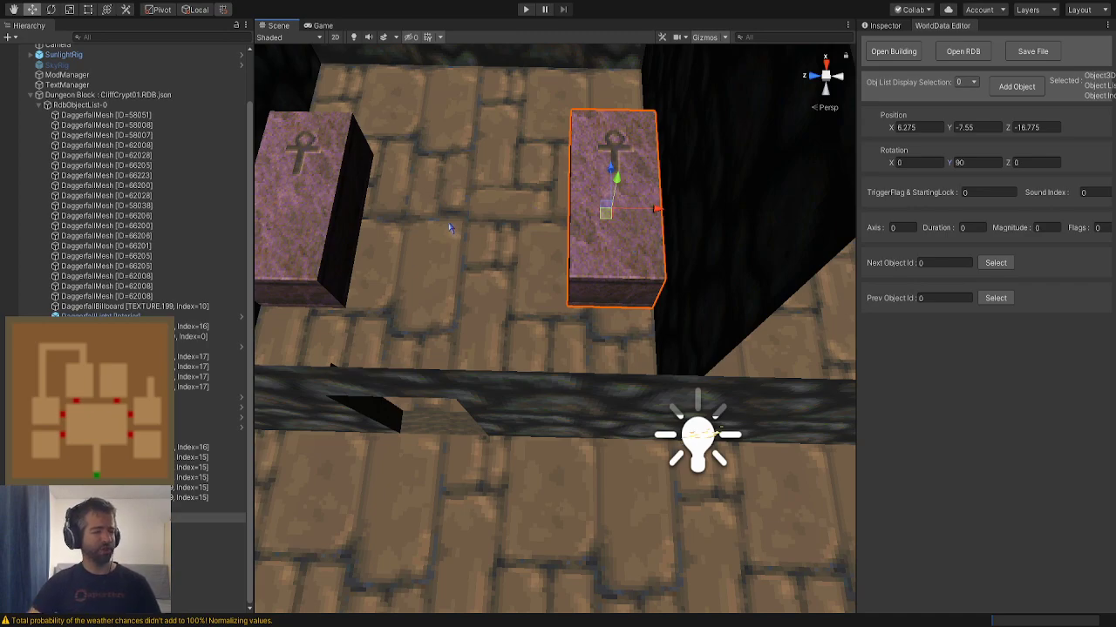
alt+drag(450, 228, 440, 163)
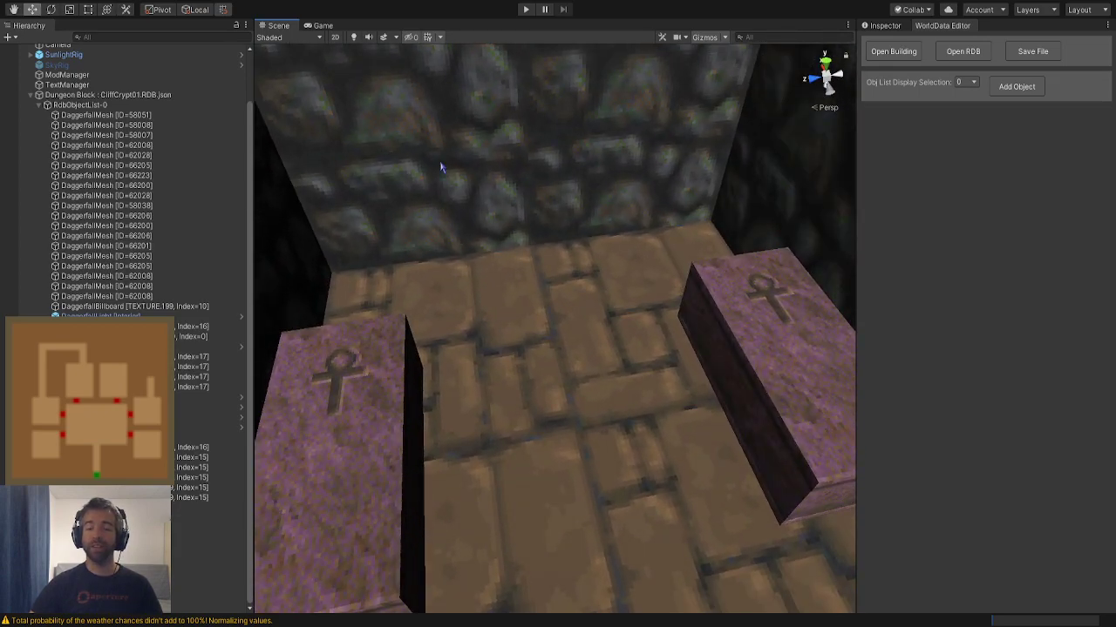
mouse_move(442, 167)
alt+mouse_down()
mouse_move(455, 175)
mouse_move(450, 163)
alt+mouse_up()
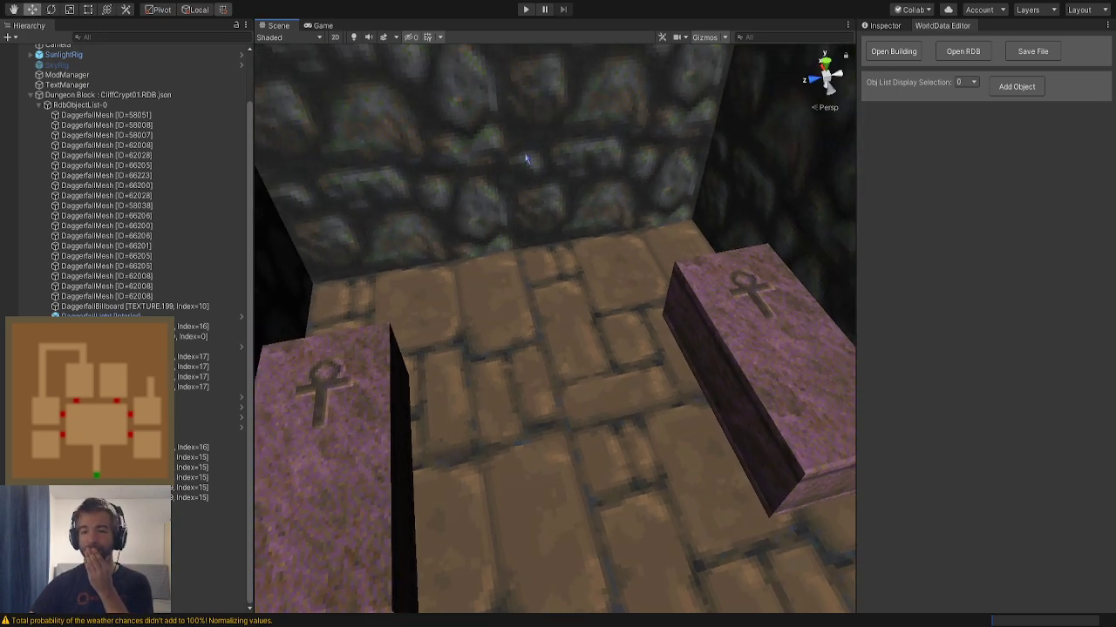
Add a third closed stone coffin, model 41319, on the floor between the two existing coffins
click(1016, 86)
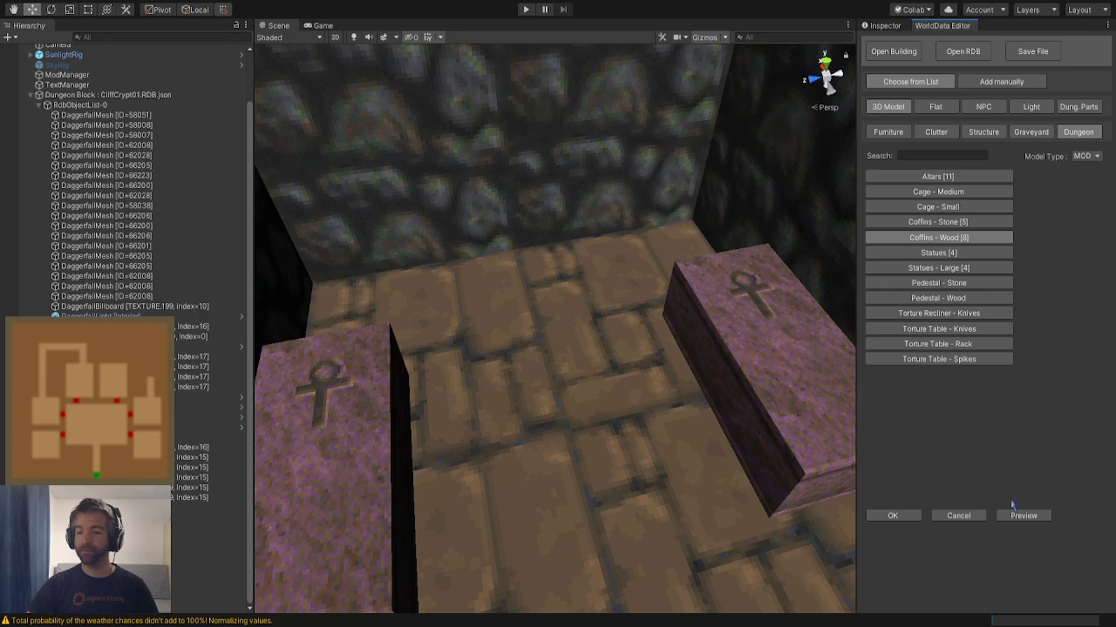
click(937, 221)
click(1021, 516)
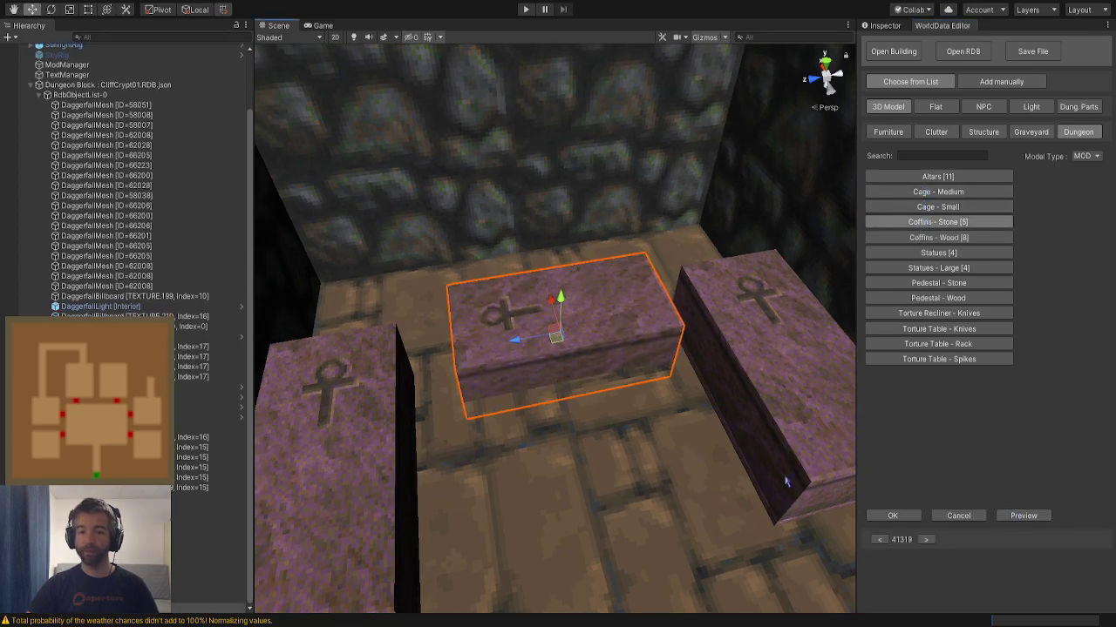
click(927, 542)
click(928, 542)
click(928, 543)
click(927, 542)
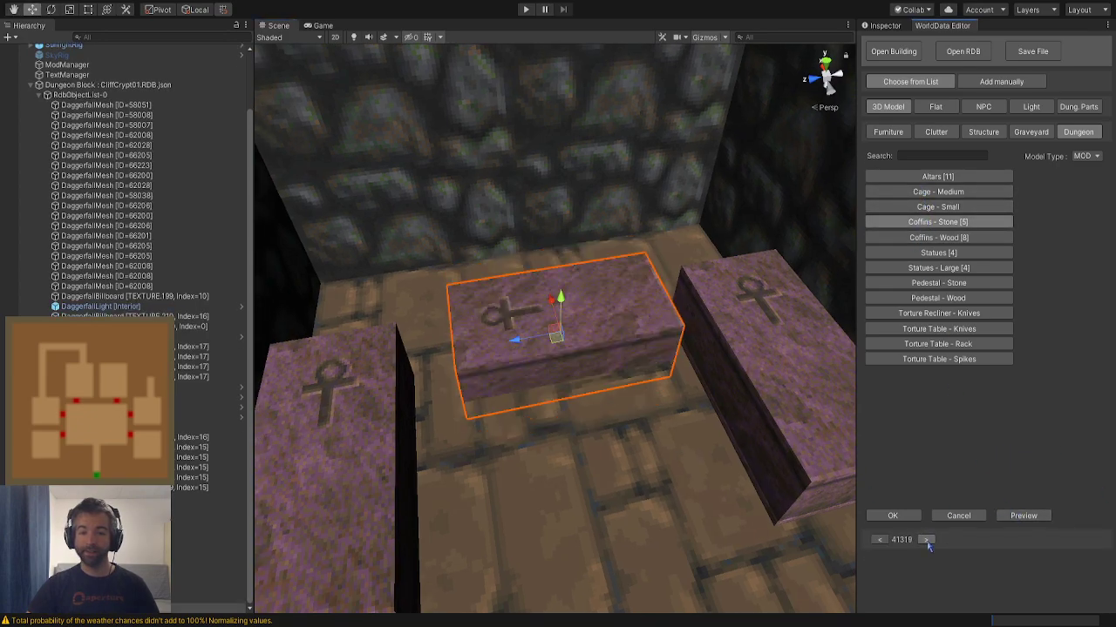
click(892, 516)
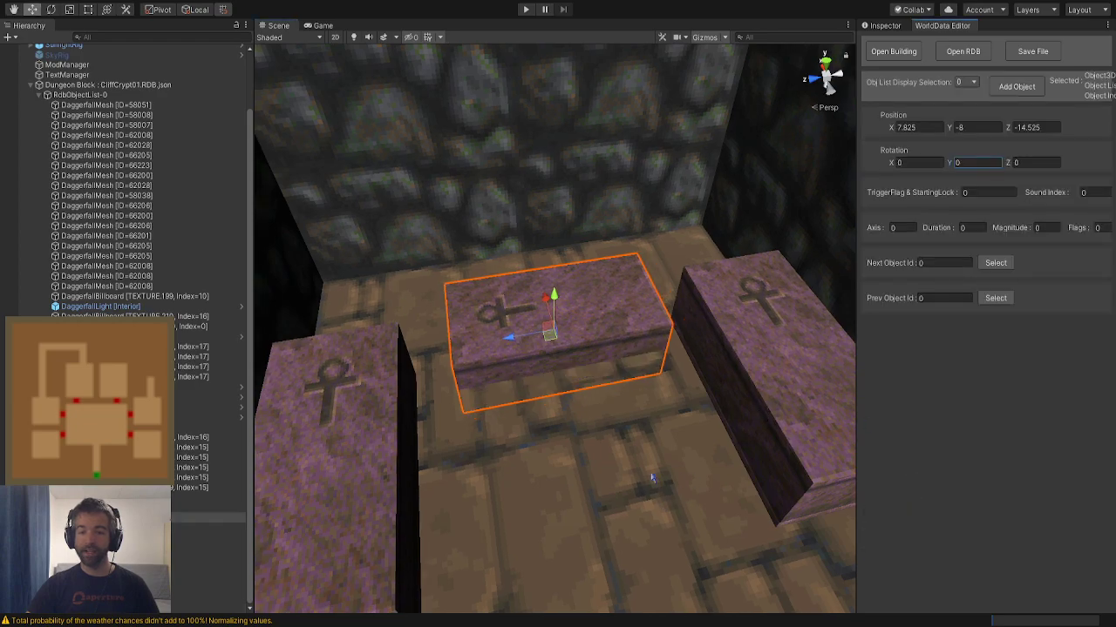
Set the third coffin's Y rotation to 90, trying 180 on Z before restoring its Z rotation to 0
click(975, 163)
text(90)
click(926, 164)
text(1800)
click(1040, 163)
click(978, 164)
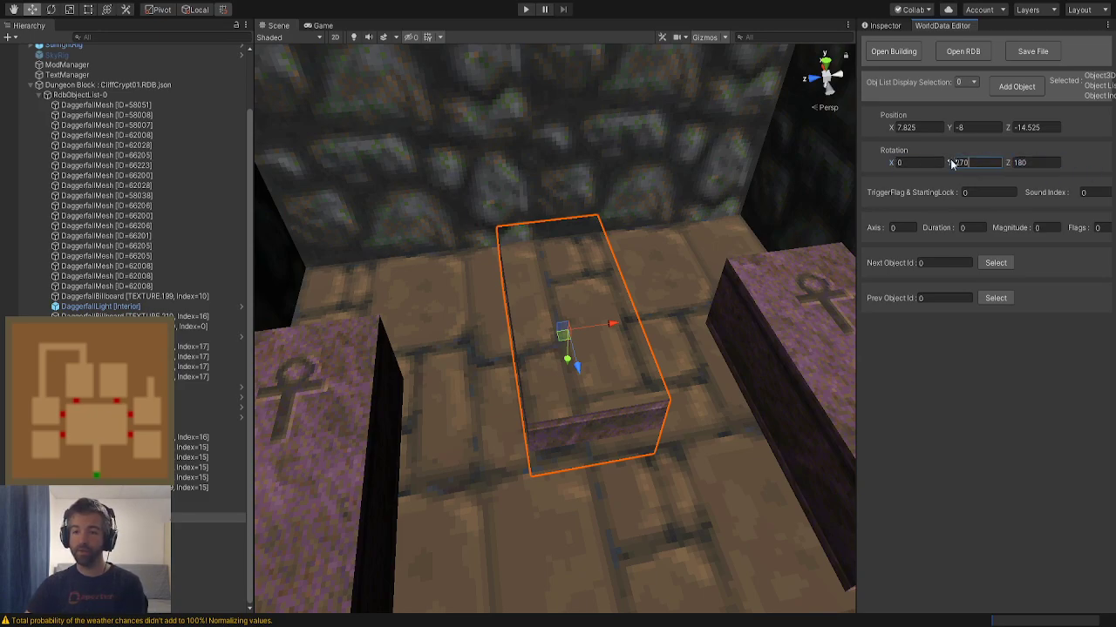
text(90)
click(1022, 163)
text(0)
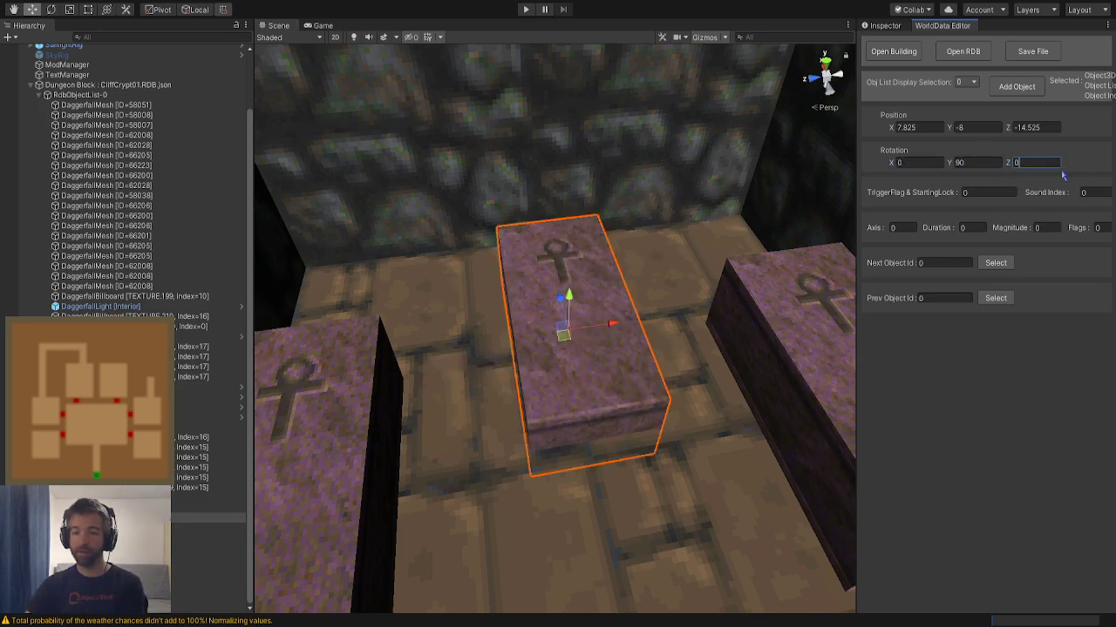
key(BackSpace)
text(90)
drag(1026, 165, 993, 163)
text(0)
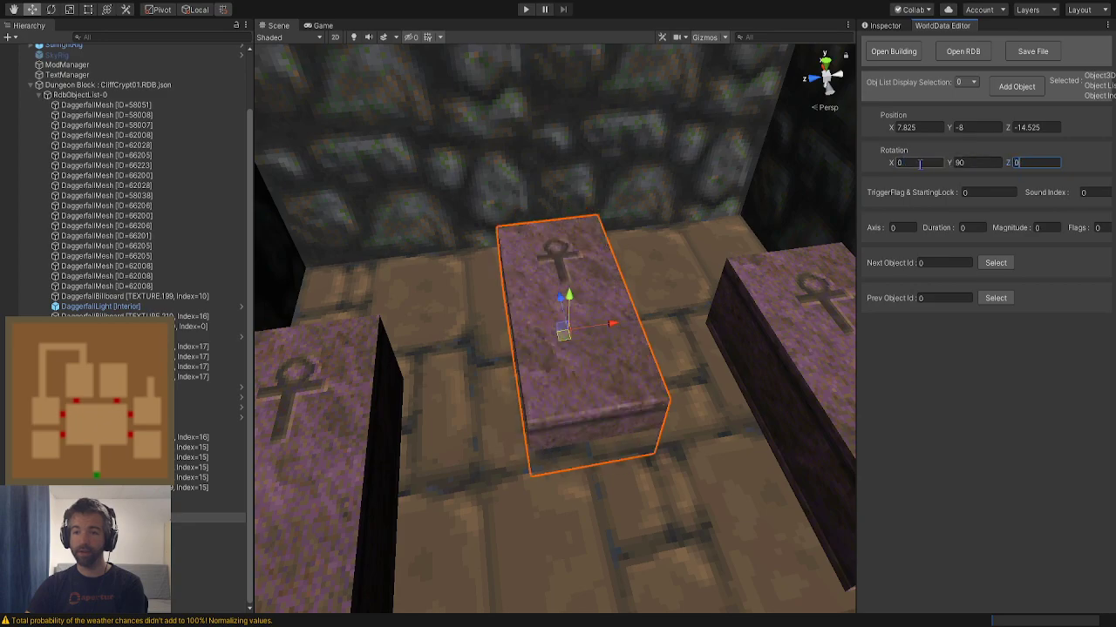
Stand the third coffin upright by setting its X rotation to 270, after trying 90
click(962, 162)
click(915, 163)
text(90)
alt+drag(581, 208, 891, 195)
right_drag(891, 195, 914, 166)
key(s)
drag(916, 163, 889, 164)
text(270)
Raise the upright coffin to a Y position of about -6.675 and move it back against the rear wall
right_drag(540, 293, 537, 304)
drag(624, 322, 610, 223)
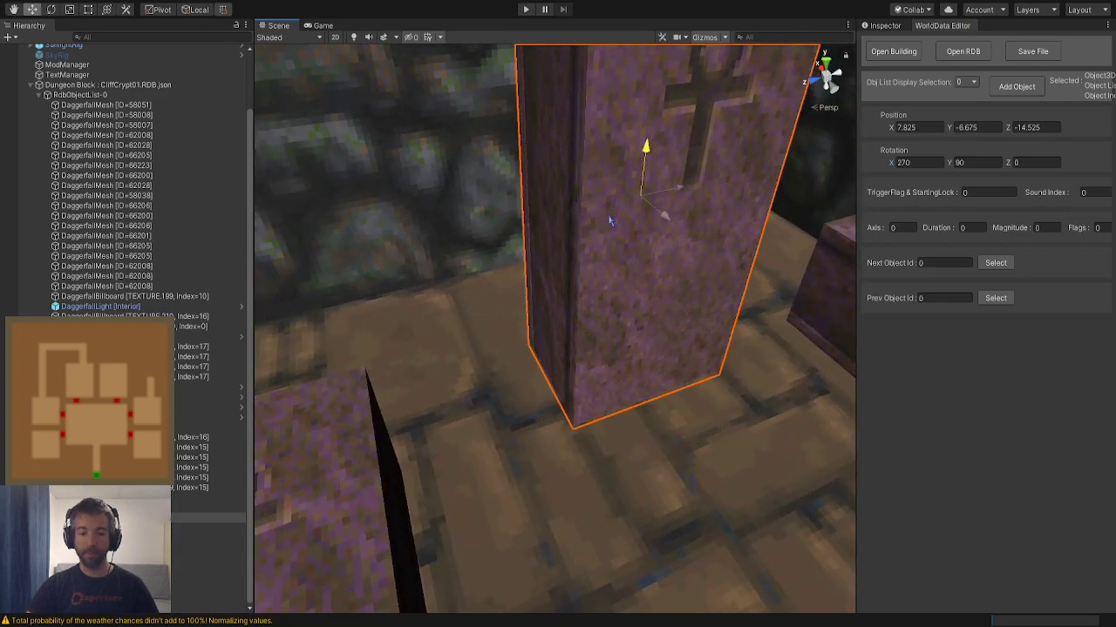
right_drag(533, 315, 626, 329)
drag(674, 252, 583, 259)
key(d)
right_drag(583, 258, 456, 250)
right_drag(648, 285, 450, 305)
key(a)
click(596, 299)
key(s)
Add a Torch - Standing flat from the lights category near the upright coffin
click(1013, 87)
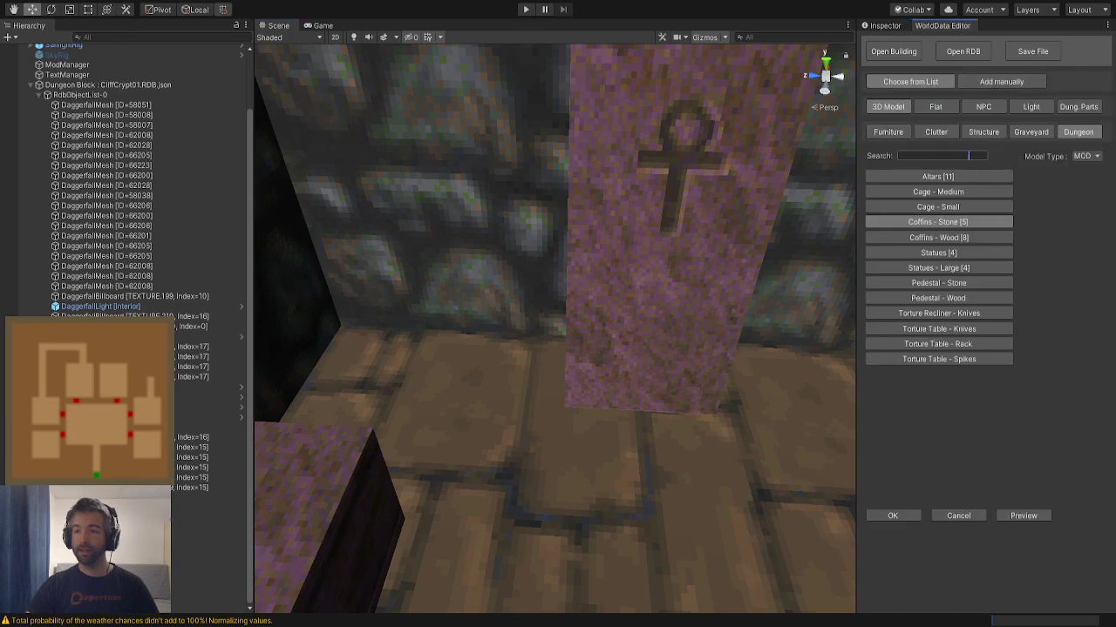
click(1030, 106)
click(935, 106)
click(981, 133)
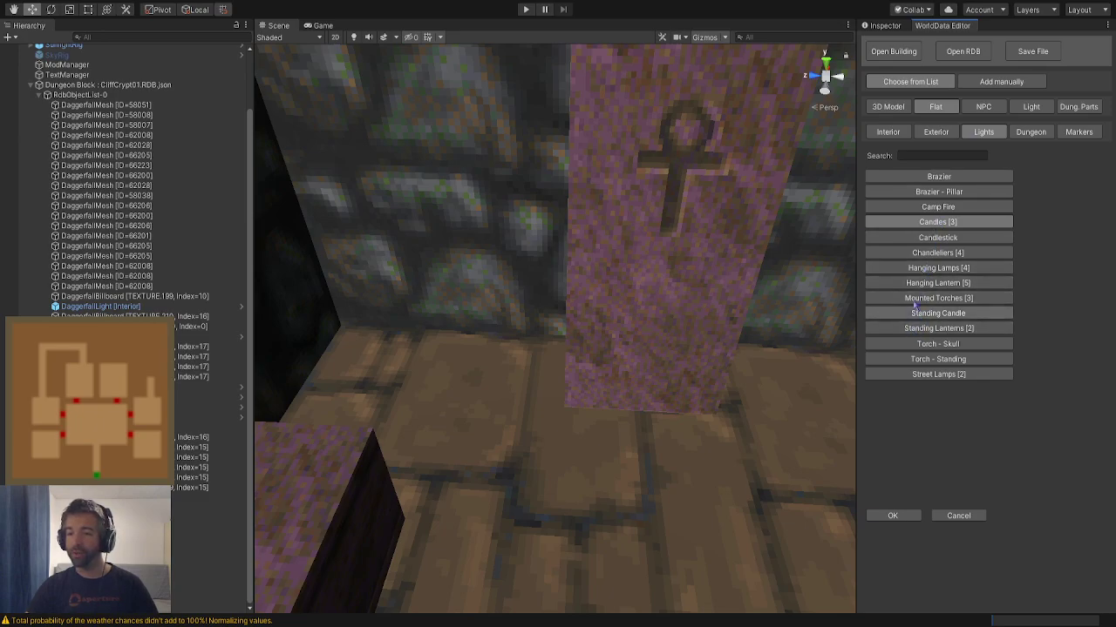
click(912, 359)
click(907, 516)
Move the standing torch beside the upright coffin near the rear wall, at about X 8.95, Y -6.925, Z -13.225
alt+drag(680, 436, 767, 442)
drag(634, 331, 800, 353)
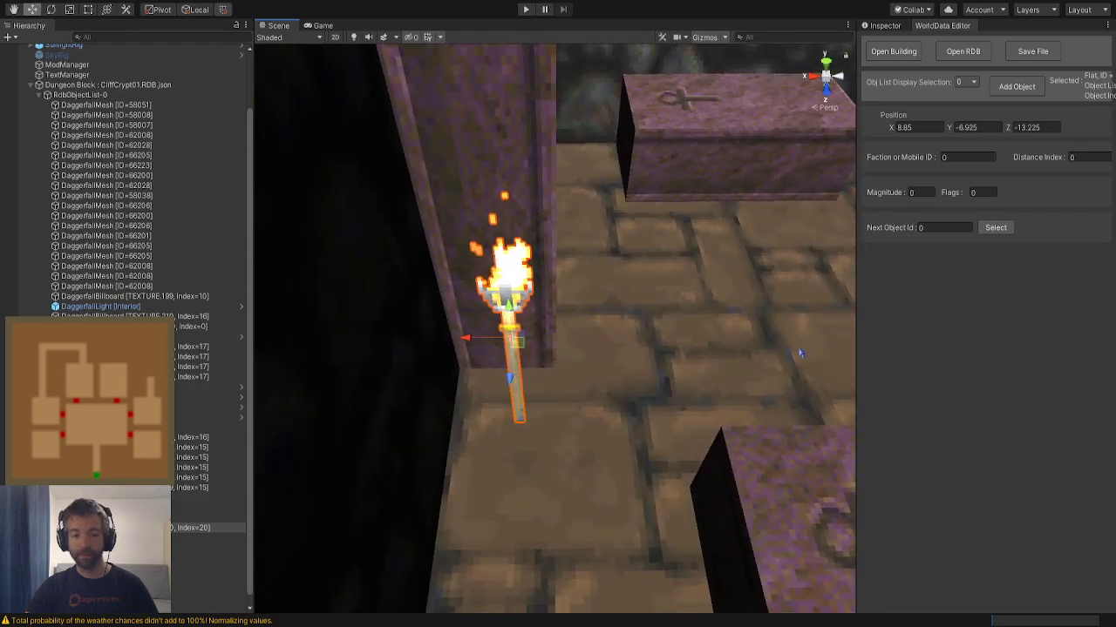
mouse_move(464, 339)
mouse_down()
mouse_move(392, 346)
mouse_move(454, 354)
mouse_up()
alt+drag(735, 269, 384, 247)
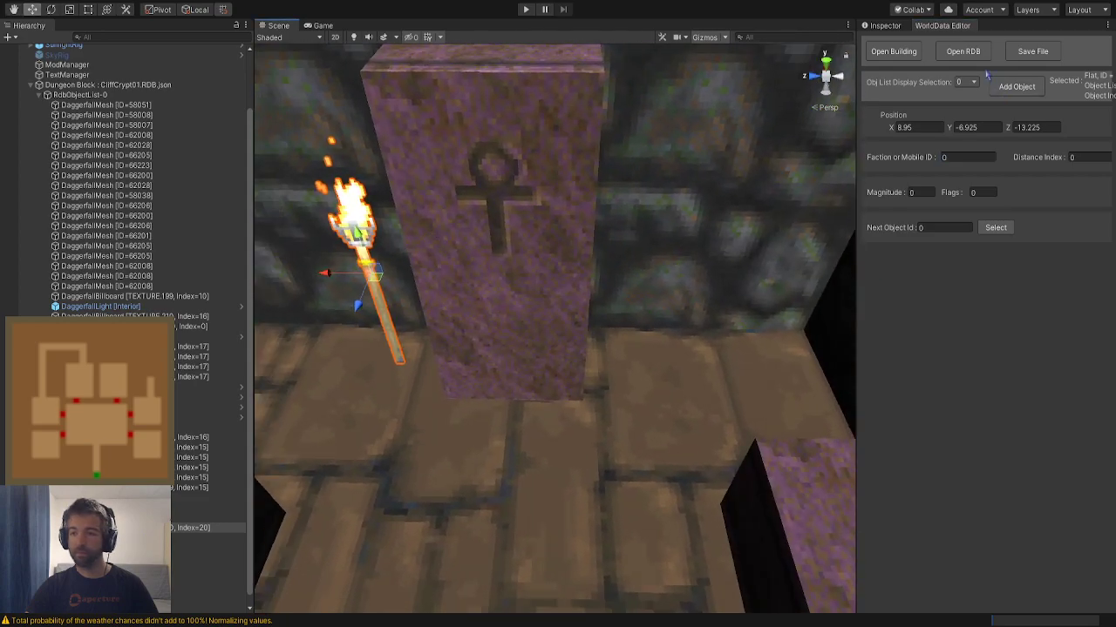
Add a second standing torch and place it on the other side of the upright coffin, at about X 8.175, Z -15.525
click(1011, 87)
click(891, 515)
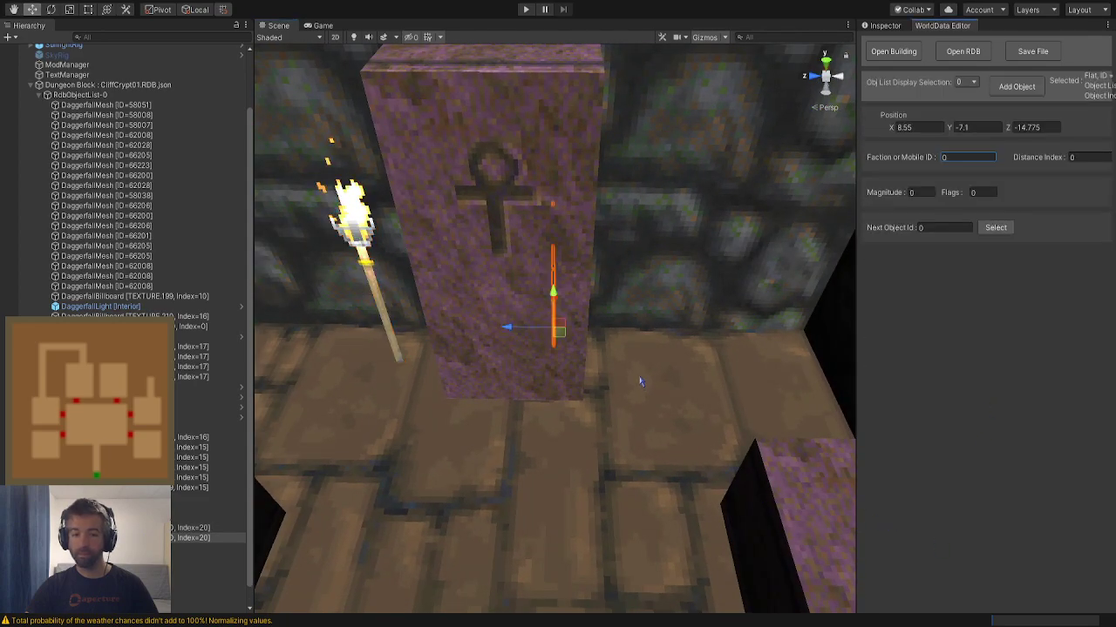
drag(558, 333, 650, 359)
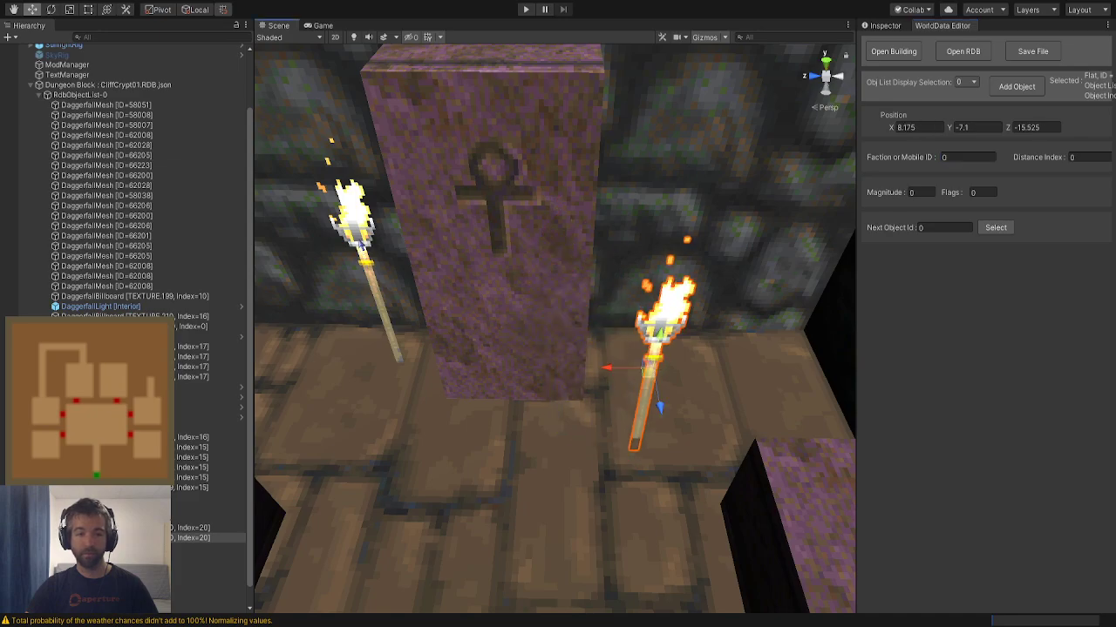
Copy the first torch's Y position of -6.925 to the second torch
click(360, 246)
click(910, 128)
click(968, 128)
key(ctrl+c)
click(650, 291)
click(659, 307)
click(992, 125)
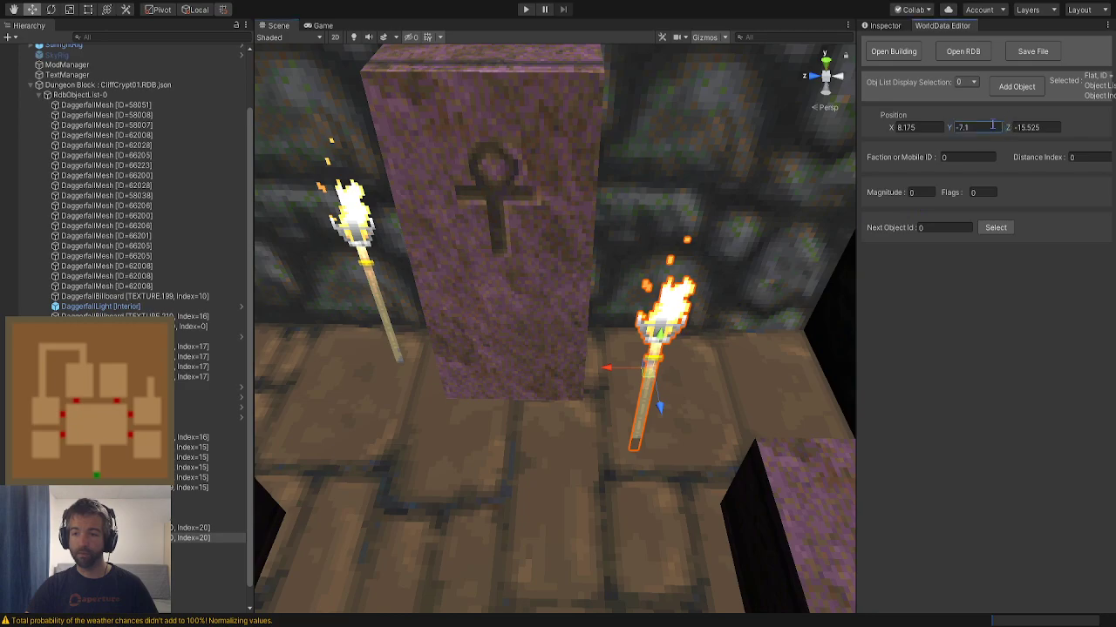
key(ctrl+v)
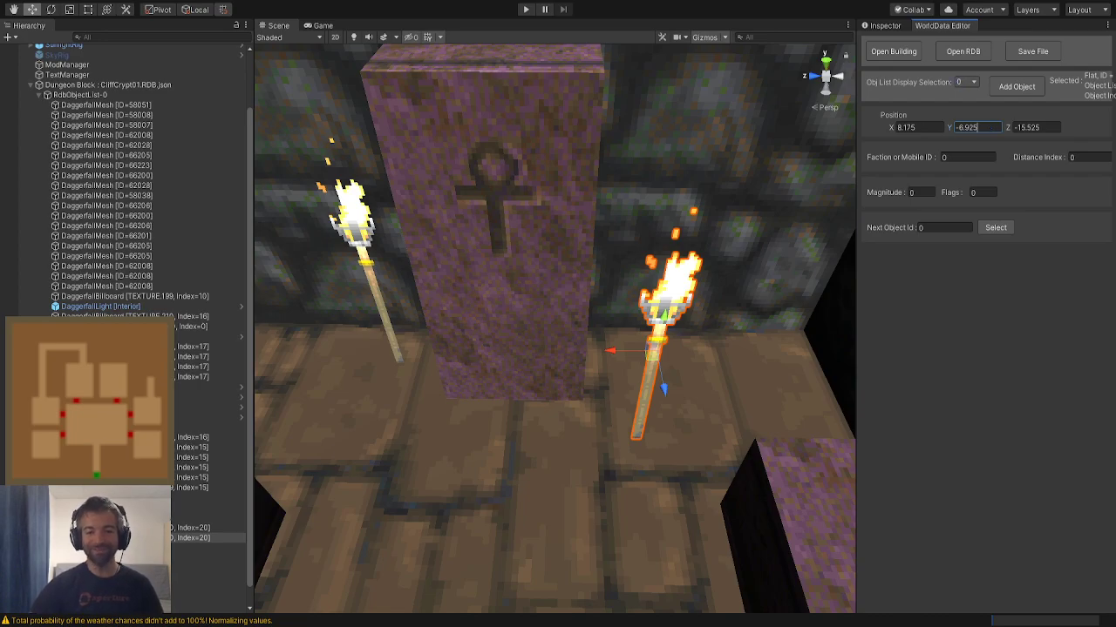
Move the second torch closer to the rear wall, to about X 8.675, Z -15.75
click(353, 224)
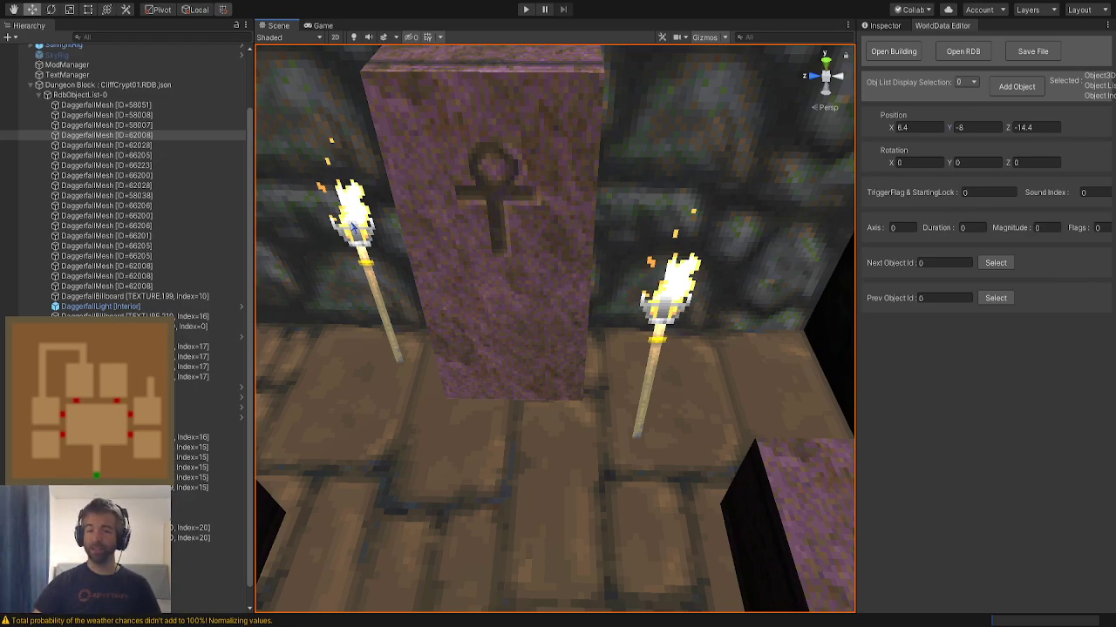
click(681, 300)
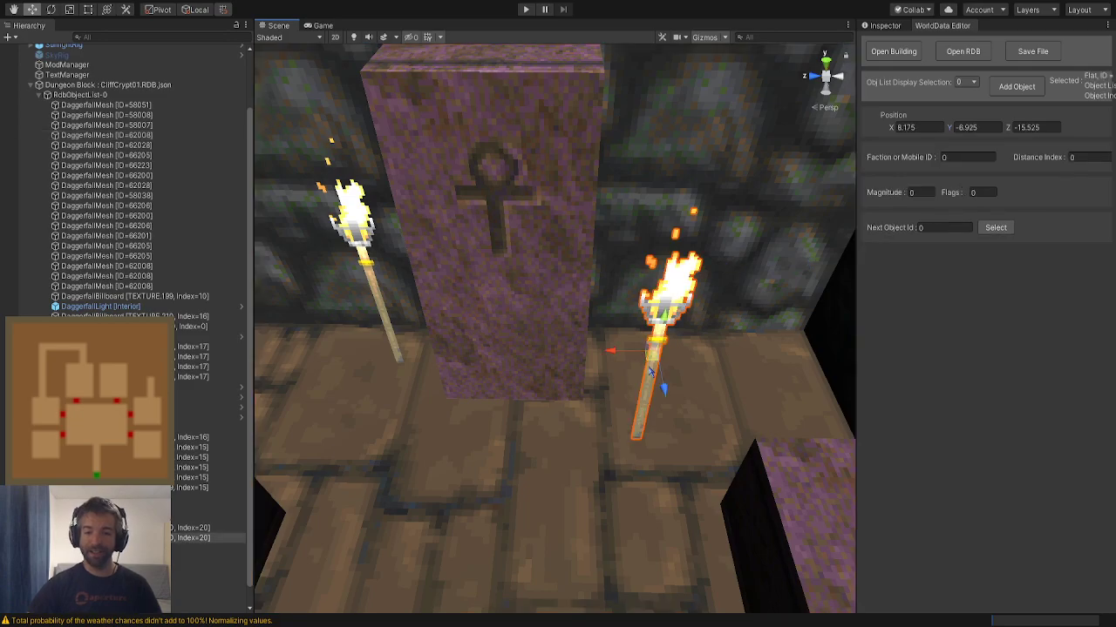
click(367, 244)
click(362, 229)
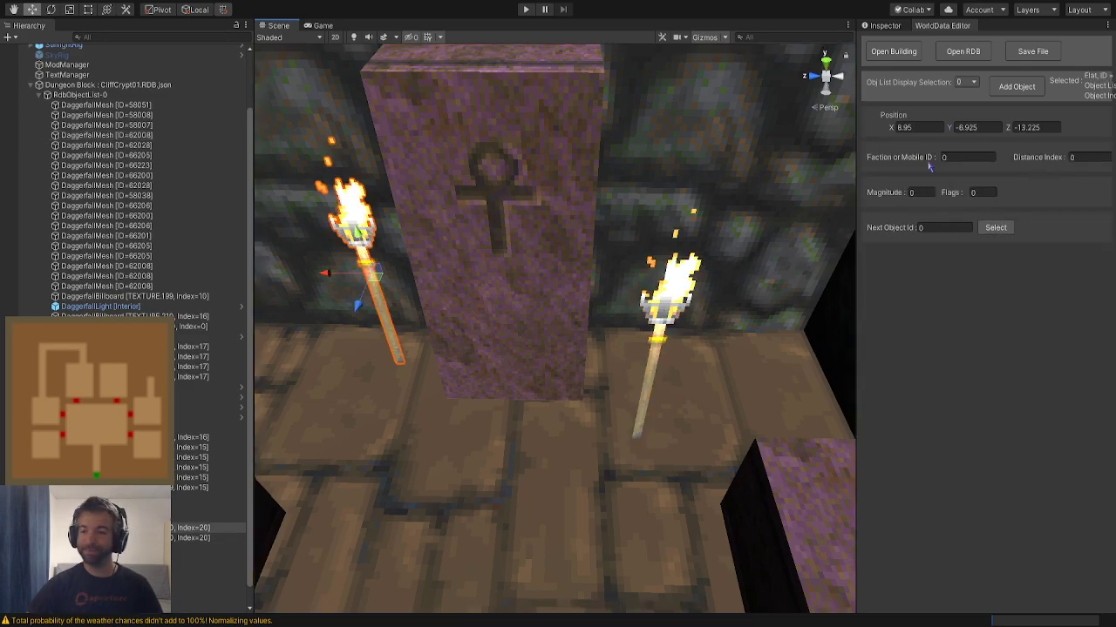
click(679, 295)
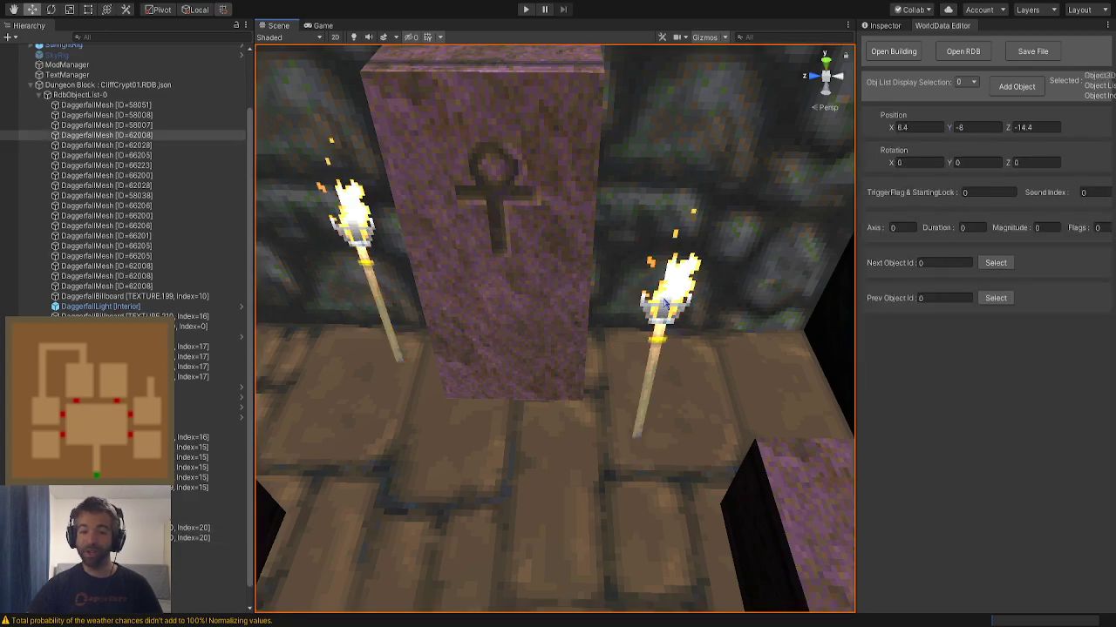
drag(652, 358, 672, 308)
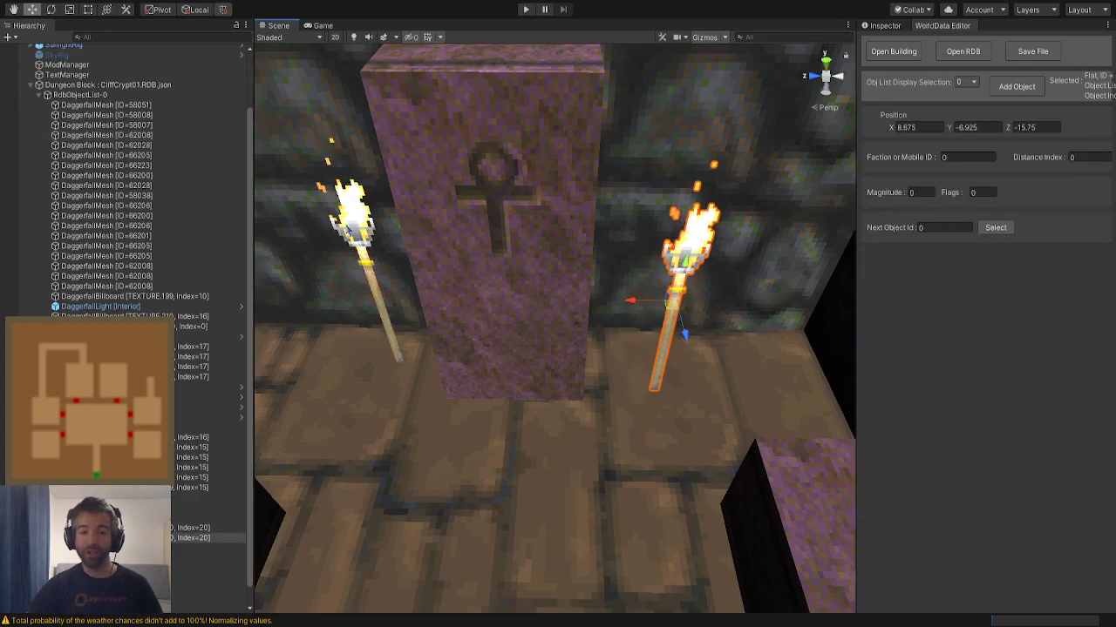
Set the second torch's X position to 8.95 to match the first torch
click(356, 230)
click(360, 231)
drag(923, 128, 897, 142)
click(697, 254)
click(696, 254)
text(8.95)
Adjust the second torch along the Z axis so the two torches flank the upright coffin evenly
right_drag(700, 278, 692, 286)
key(a)
key(d)
drag(662, 275, 655, 135)
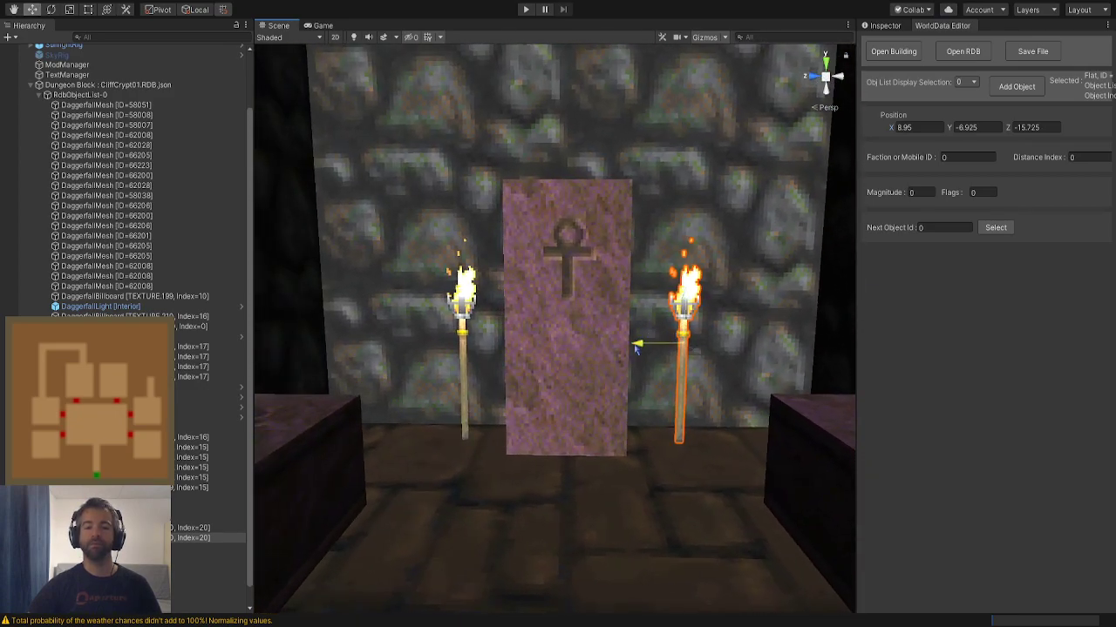
drag(637, 341, 624, 349)
click(671, 289)
Add a Random Treasure marker near the stone coffin along the side wall
right_drag(670, 288, 467, 284)
key(s)
key(shift+d)
key(w)
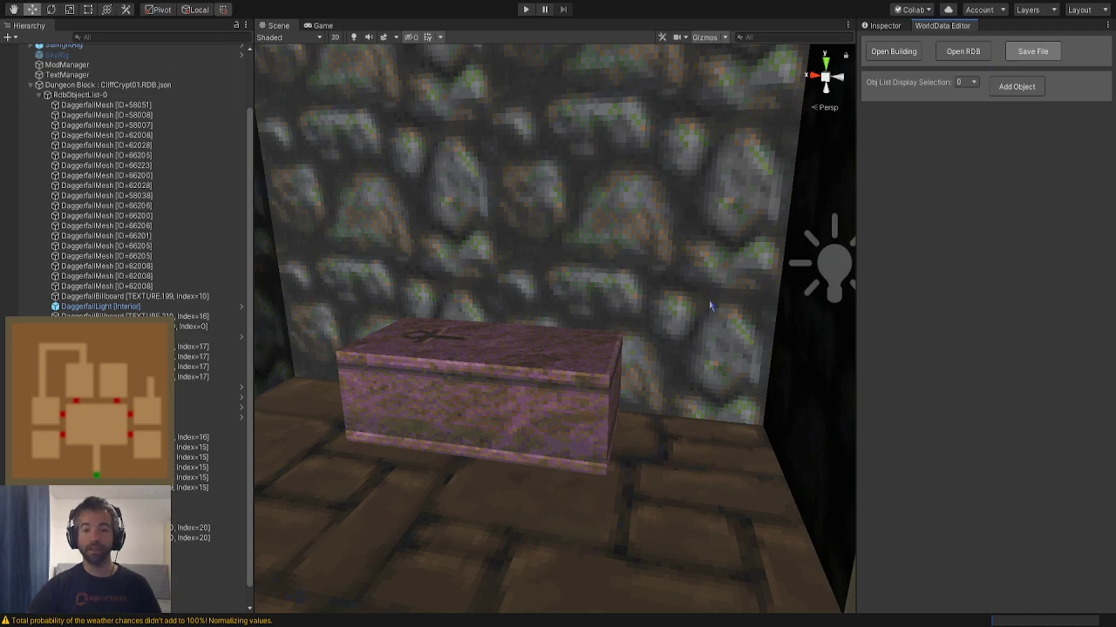
scroll(590, 279, up, 3)
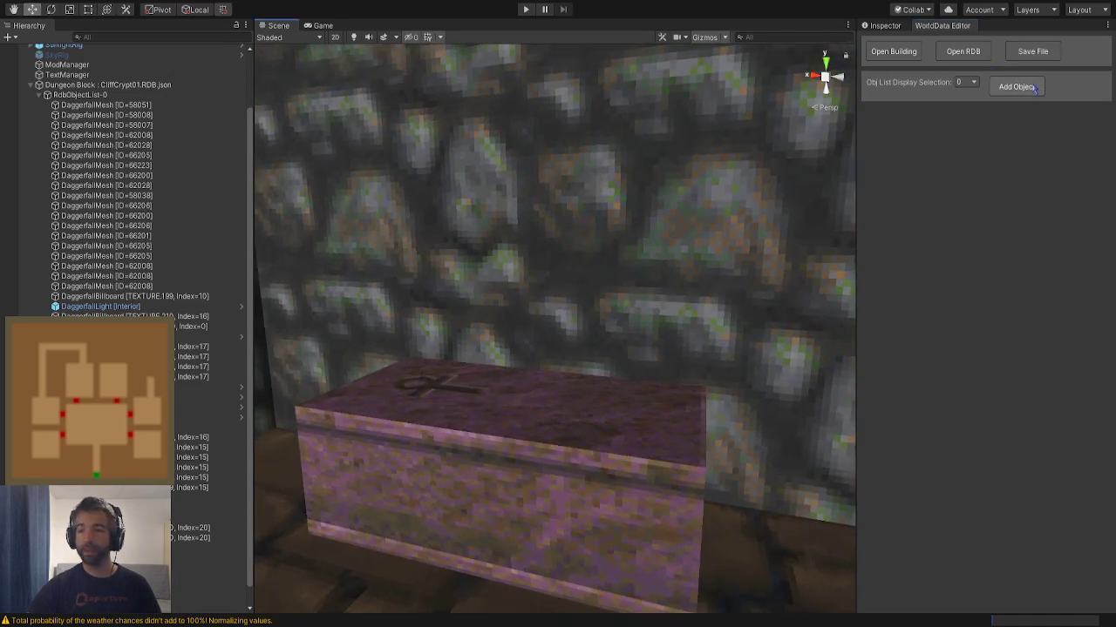
click(1017, 86)
click(1081, 132)
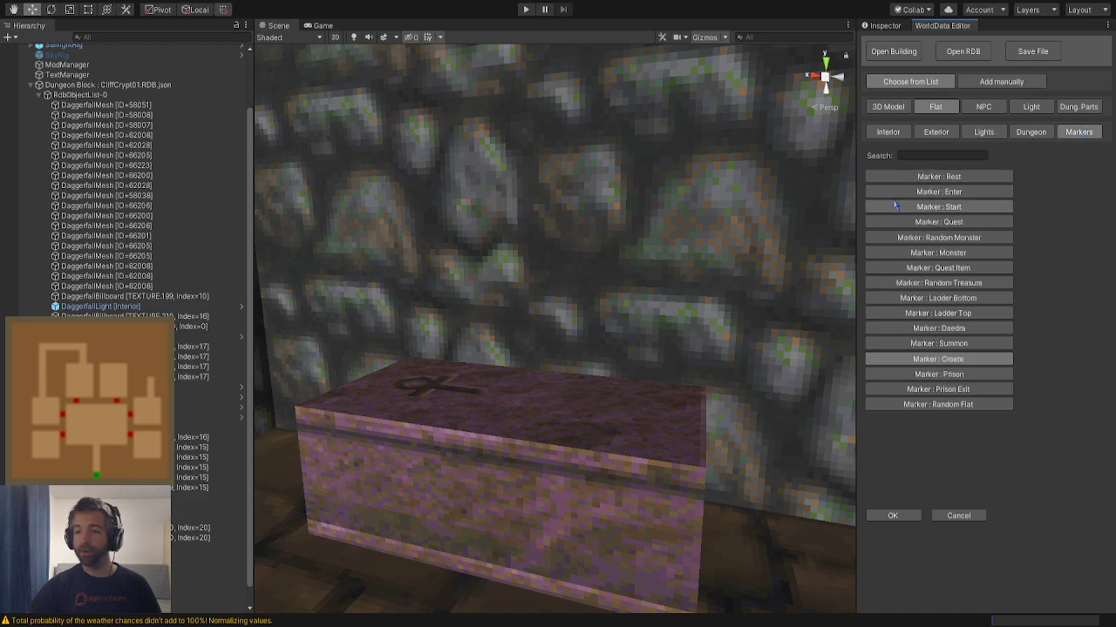
click(913, 283)
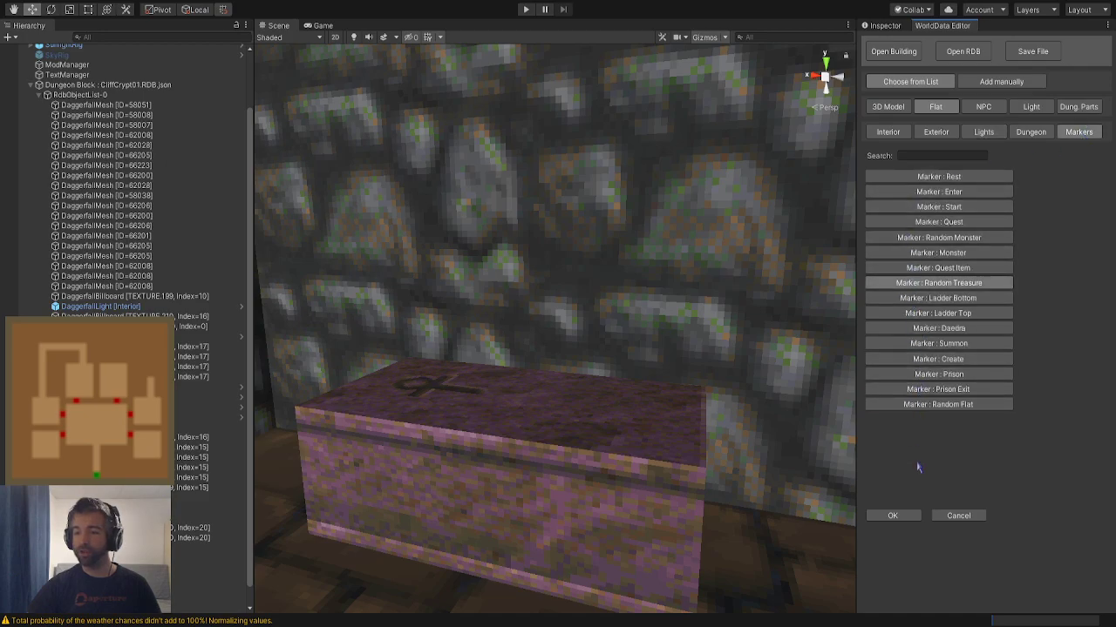
click(909, 520)
Position the Random Treasure marker above the lid of the side-wall coffin
right_drag(538, 456, 581, 474)
key(a)
alt+drag(581, 475, 563, 470)
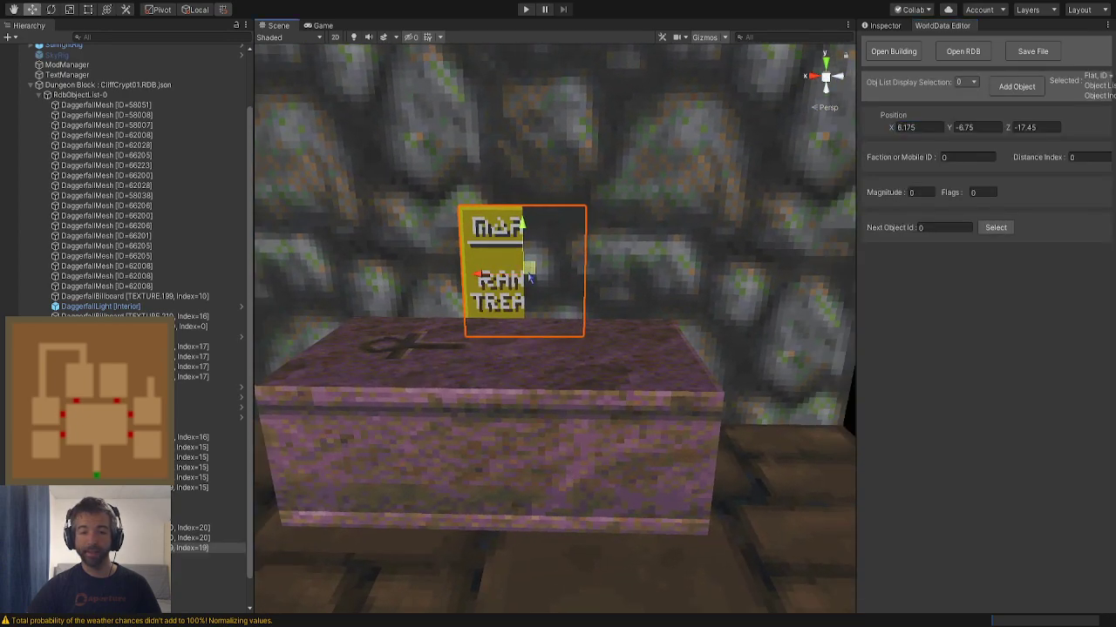
mouse_move(531, 285)
mouse_down()
mouse_move(501, 298)
mouse_move(495, 245)
mouse_up()
Preview a Door model from the dungeon doors and exits category at the coffin room's doorway
key(s)
right_drag(494, 248, 488, 266)
key(a)
click(376, 293)
right_drag(376, 293, 388, 267)
key(w)
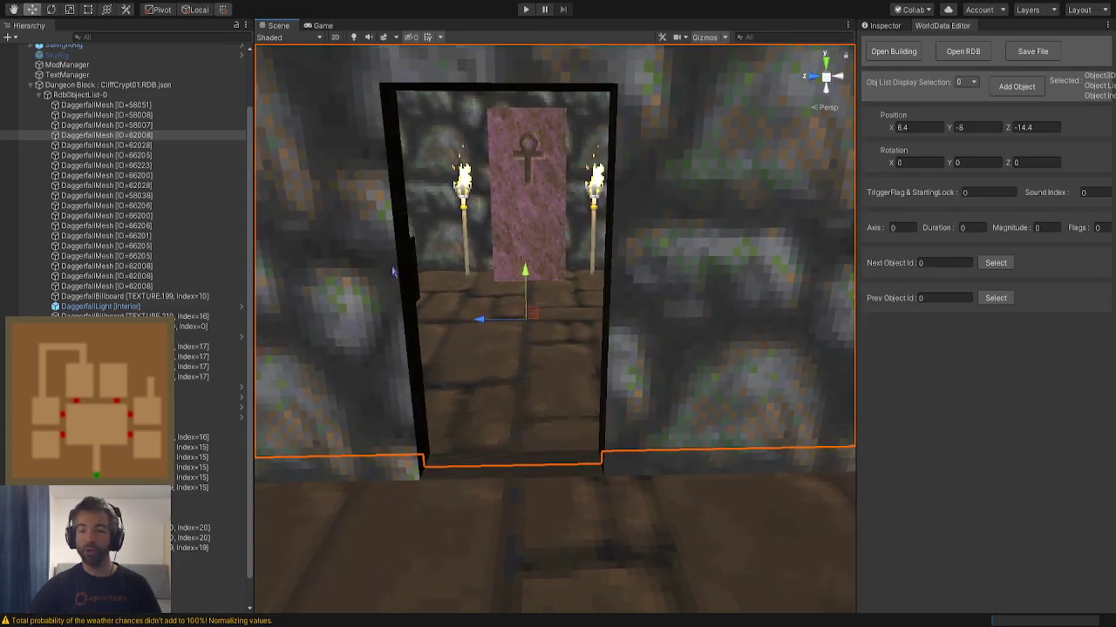
click(1015, 88)
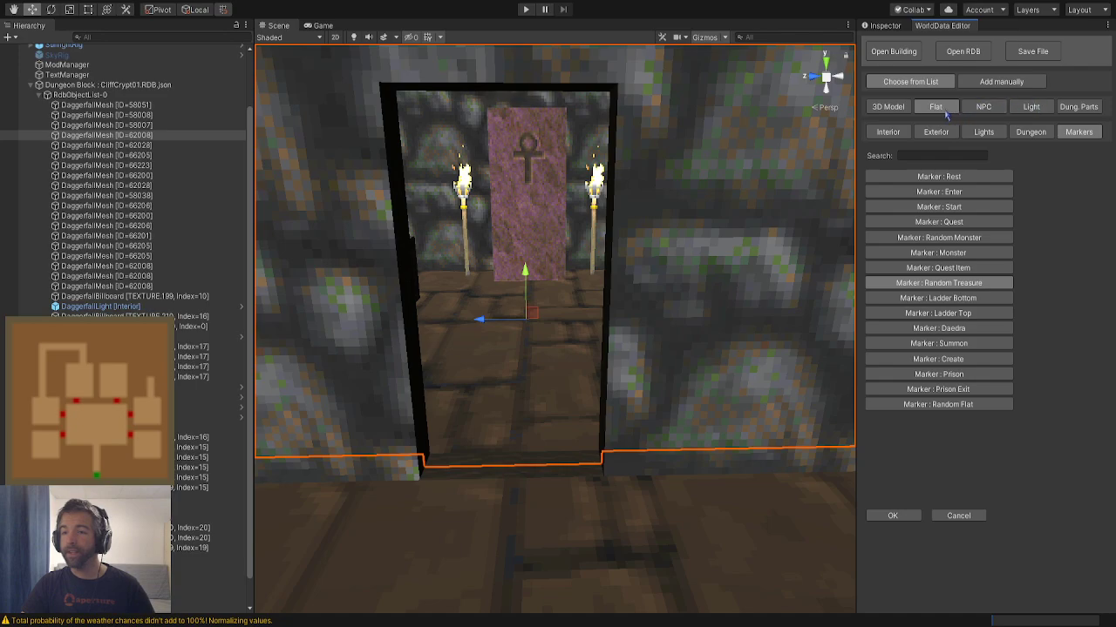
click(890, 108)
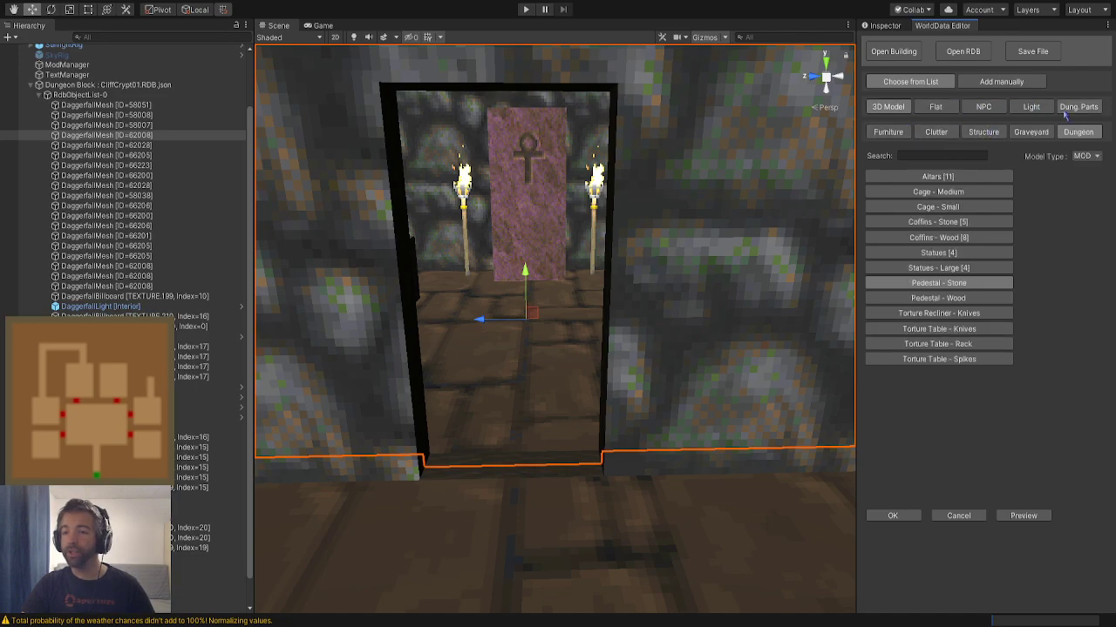
click(1077, 106)
click(1070, 133)
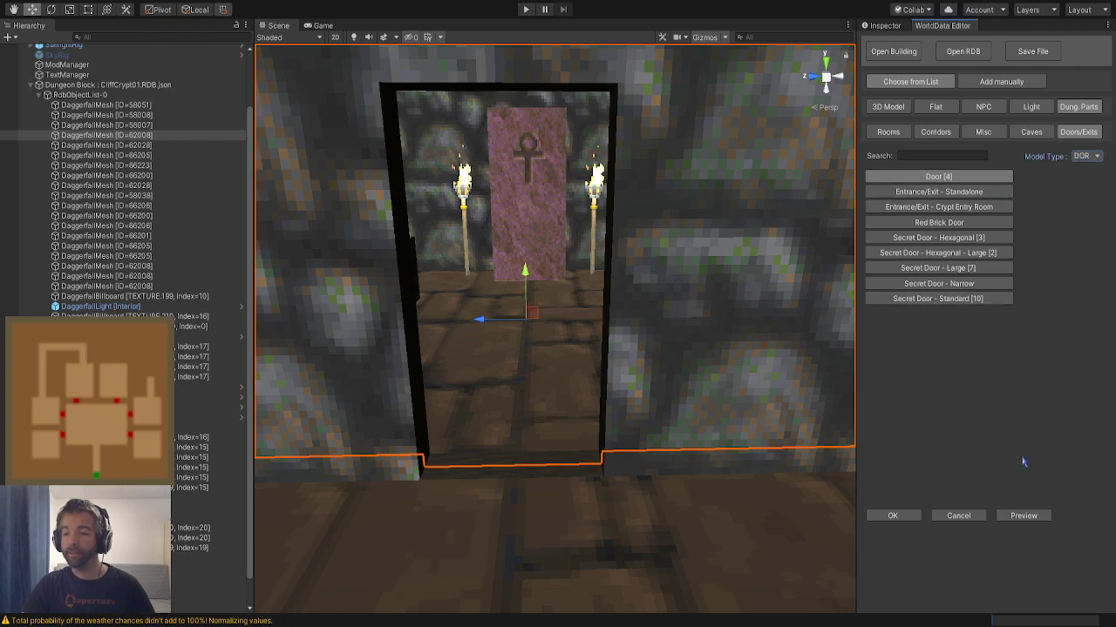
click(1023, 515)
Move the door preview down to the doorway's base, compare the door models, and add the chosen door
drag(574, 332, 553, 454)
right_drag(553, 454, 639, 456)
key(a)
alt+drag(639, 456, 649, 457)
click(924, 539)
click(881, 542)
right_drag(627, 471, 515, 475)
click(889, 520)
Move the new door to about X 3.05, Z -14.3 at the doorway's base and set its Y rotation to 90
right_drag(727, 458, 663, 460)
alt+drag(662, 460, 593, 495)
text(90)
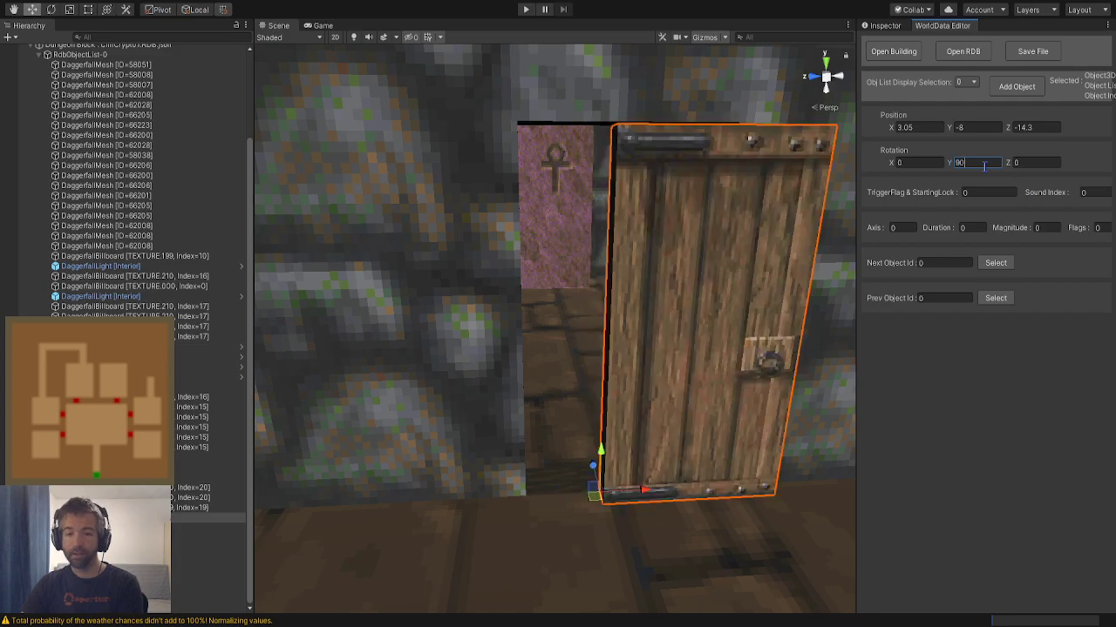
Examine from several angles how the new door fits the coffin room's doorway
alt+drag(587, 323, 442, 479)
scroll(448, 462, up, 4)
right_drag(457, 474, 389, 437)
key(s)
key(w)
click(386, 375)
key(a)
key(d)
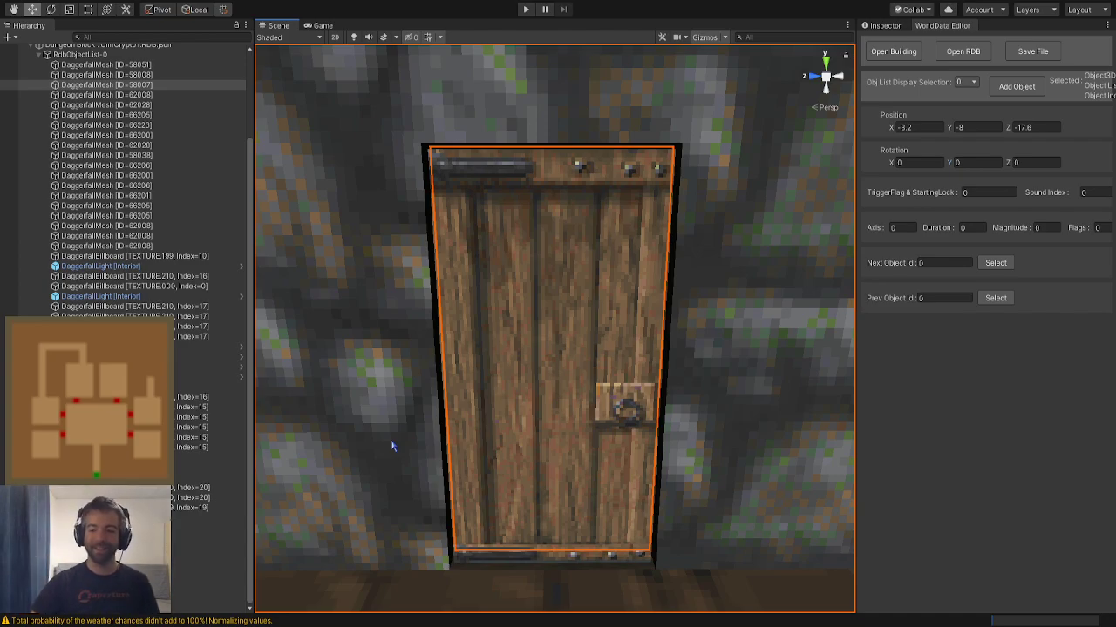
right_drag(392, 446, 479, 516)
key(w)
key(s)
key(w)
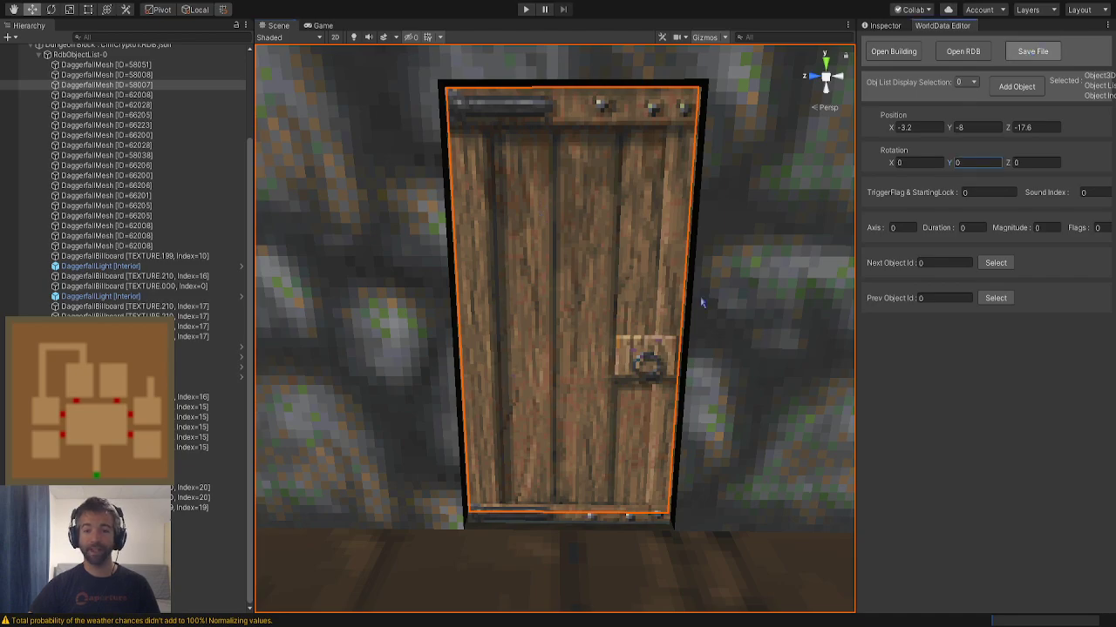
scroll(593, 320, down, 5)
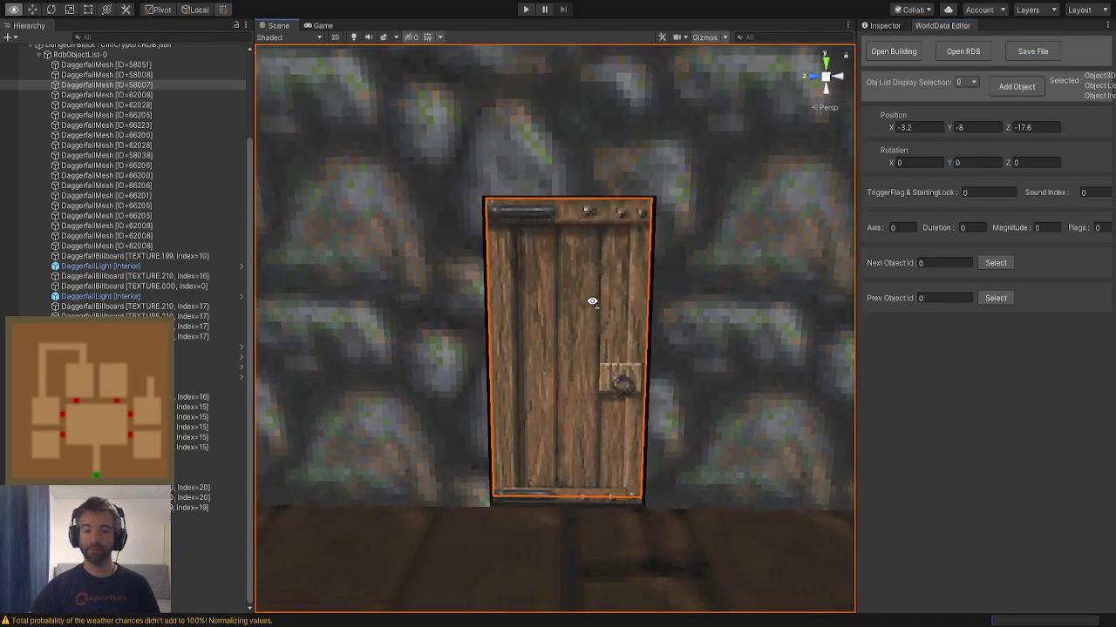
Look over the furnished coffin room with its stone coffins, torches and Random Treasure marker
click(398, 376)
mouse_move(427, 386)
right_down()
mouse_move(688, 476)
mouse_move(576, 540)
mouse_move(586, 502)
mouse_move(572, 537)
mouse_move(610, 543)
mouse_move(575, 535)
right_up()
click(599, 261)
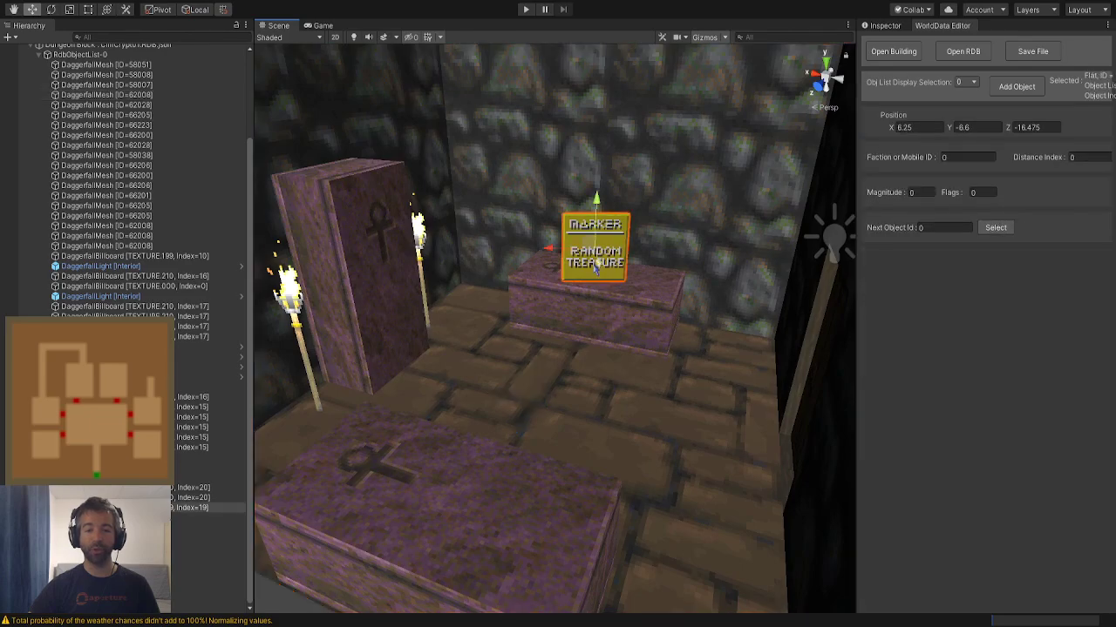
mouse_move(463, 318)
right_down()
mouse_move(493, 328)
mouse_move(304, 419)
right_up()
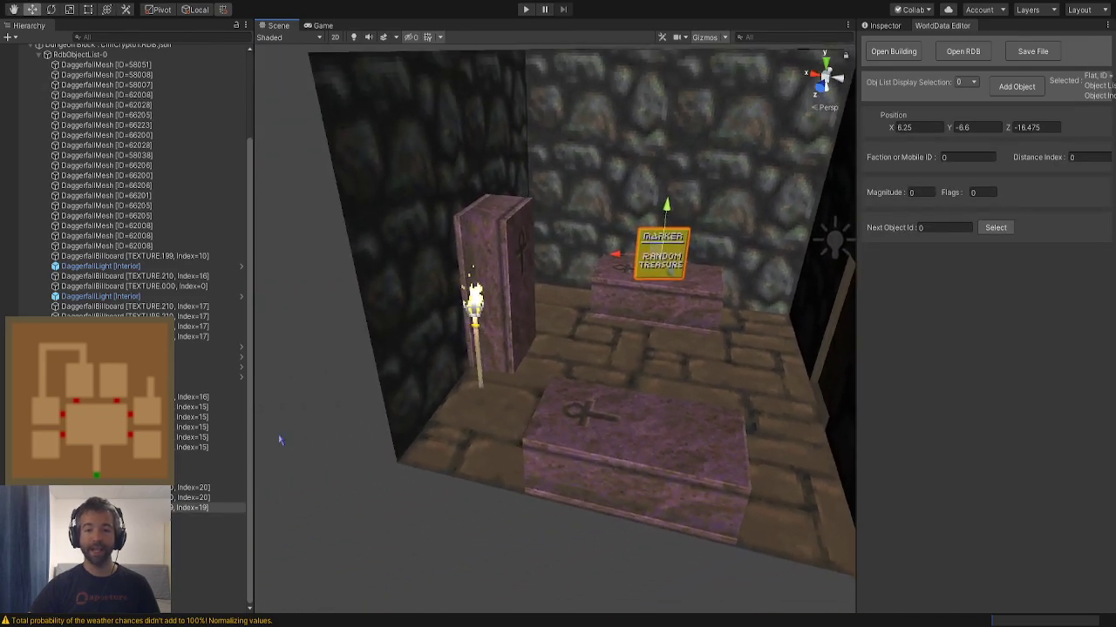
click(344, 510)
mouse_move(343, 510)
right_down()
mouse_move(419, 492)
mouse_move(423, 317)
right_up()
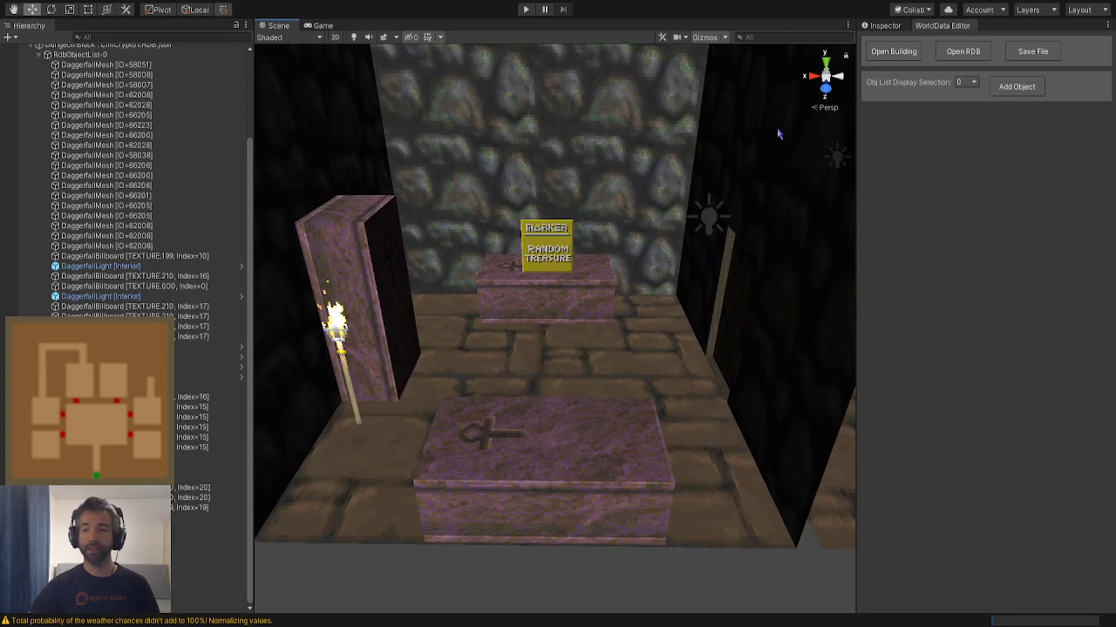
Run the game in play mode and load the Ironman save
click(530, 10)
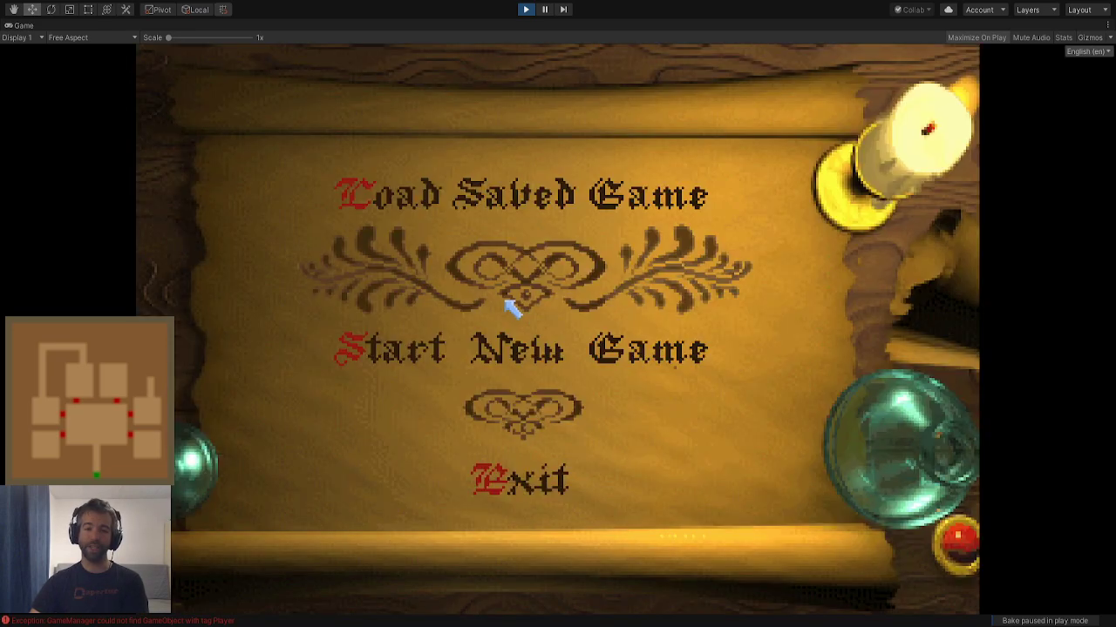
click(468, 179)
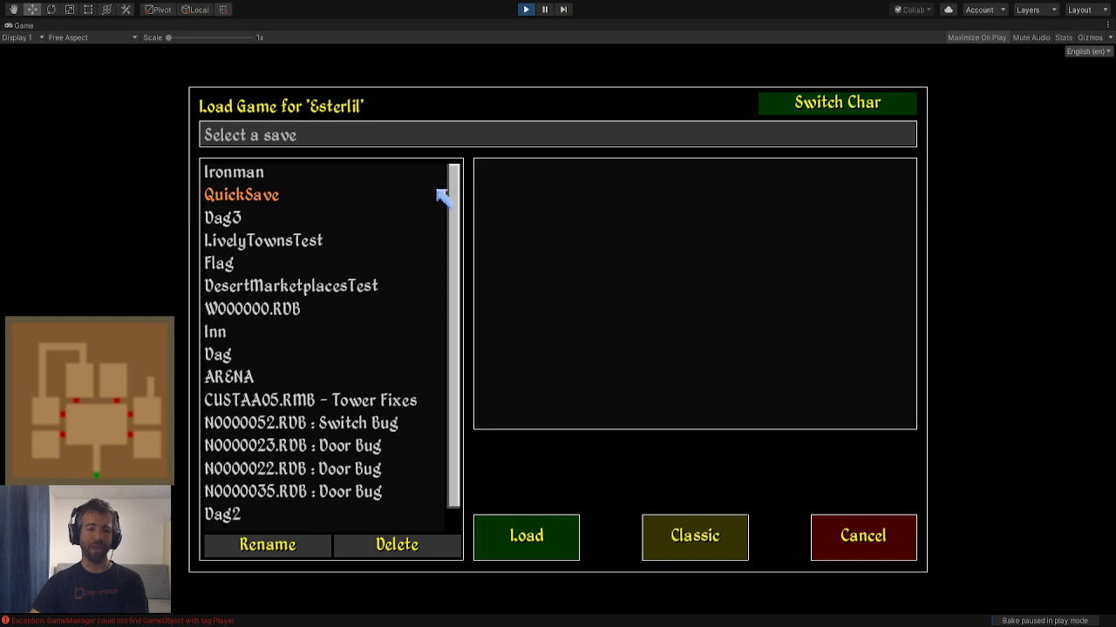
click(286, 180)
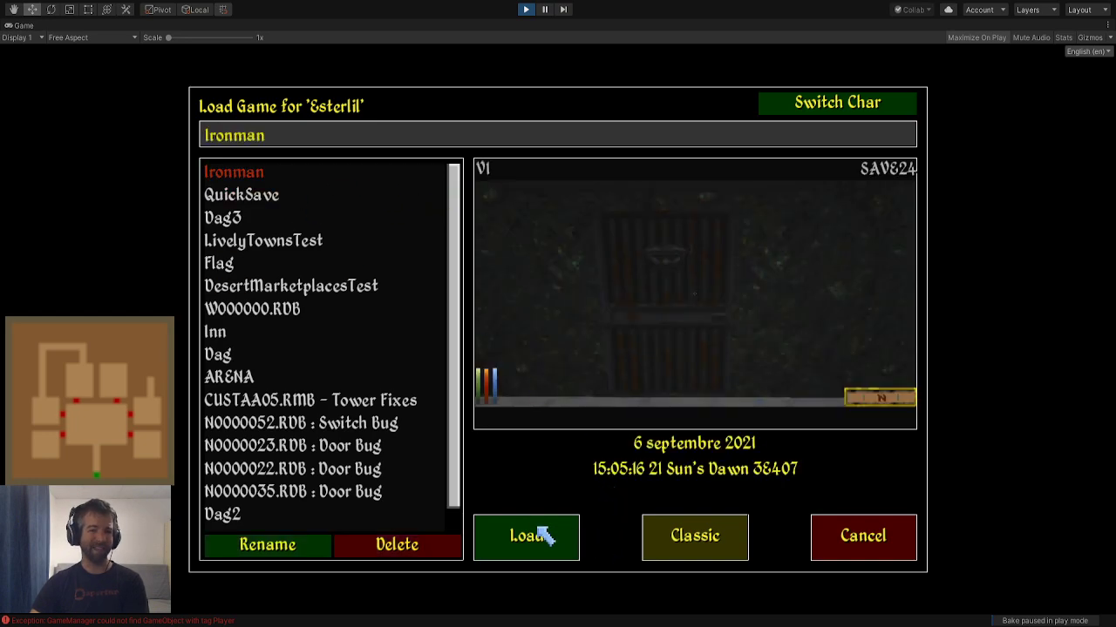
click(539, 533)
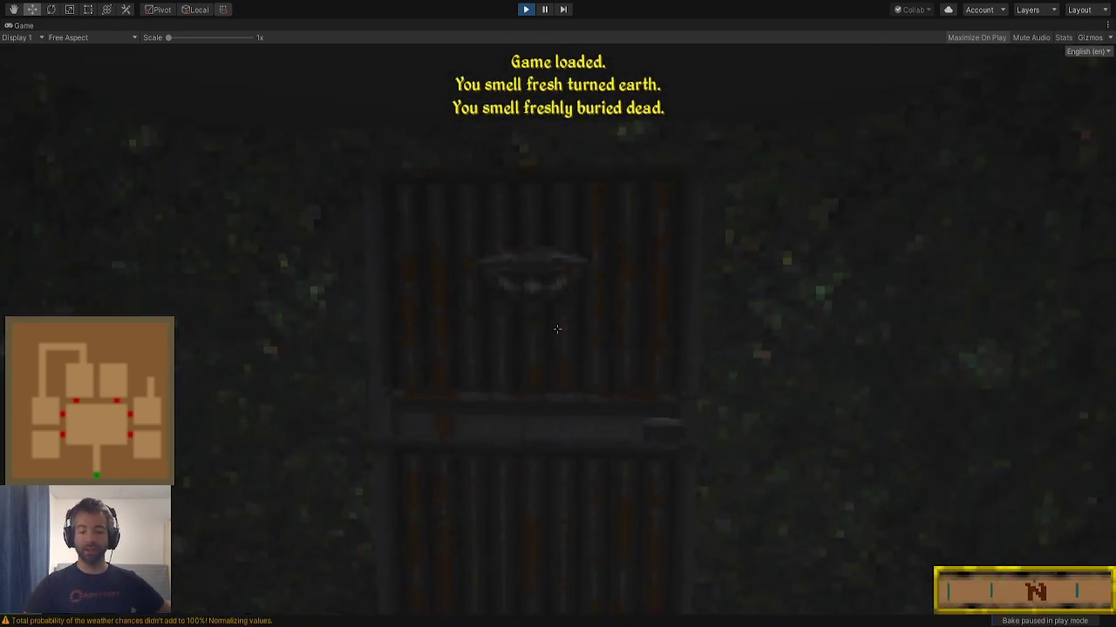
Walk south to the wooden entrance door and inspect the two torches flanking it from both sides
click(556, 329)
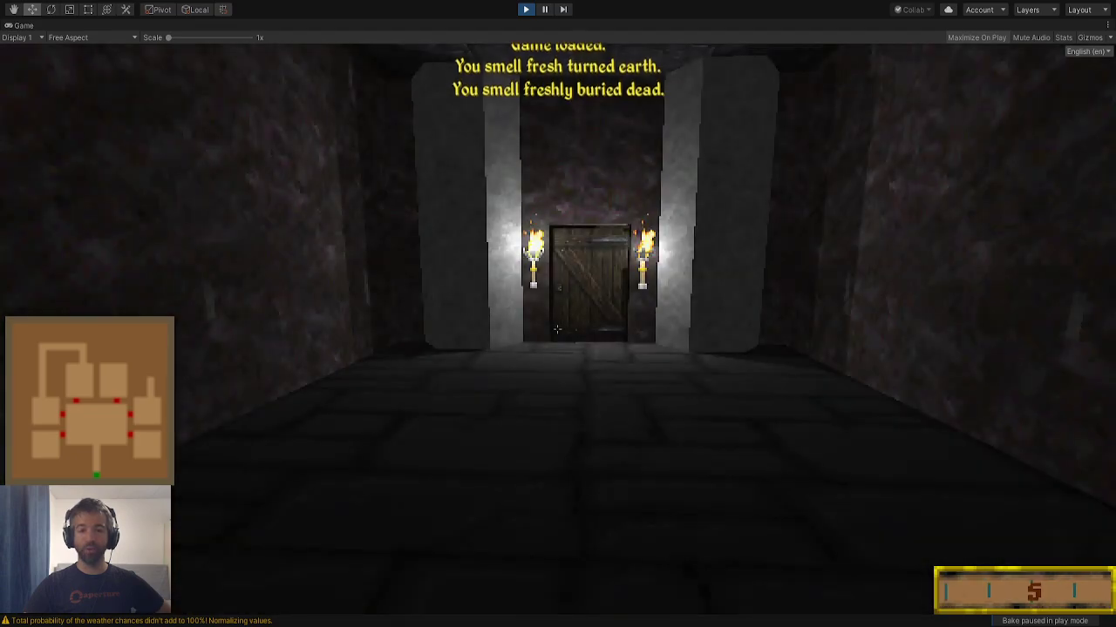
key(w)
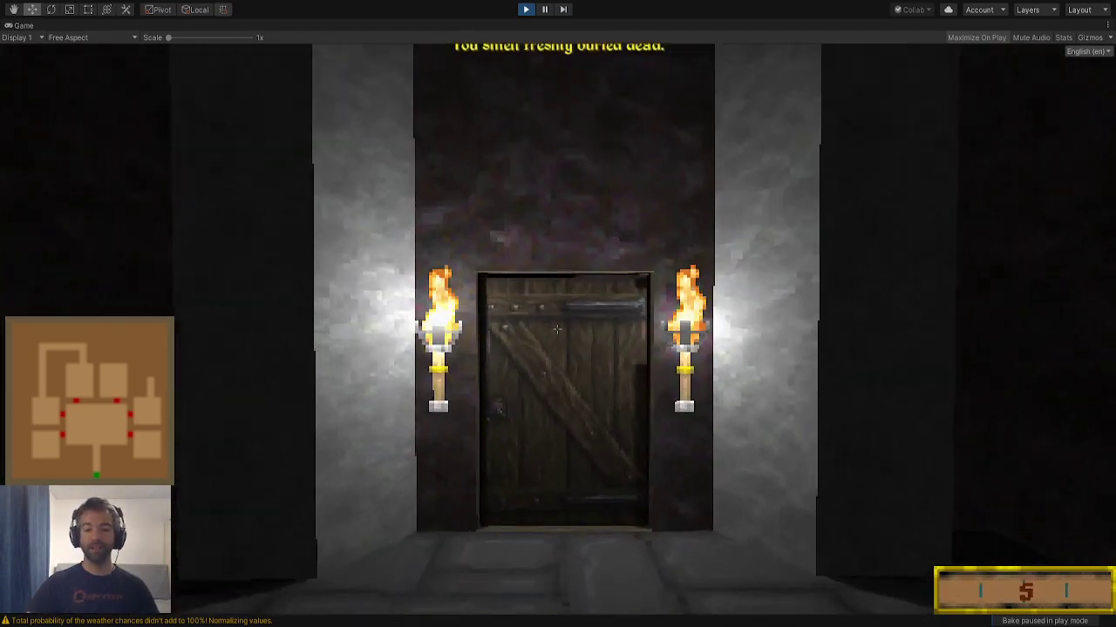
key(w)
key(s)
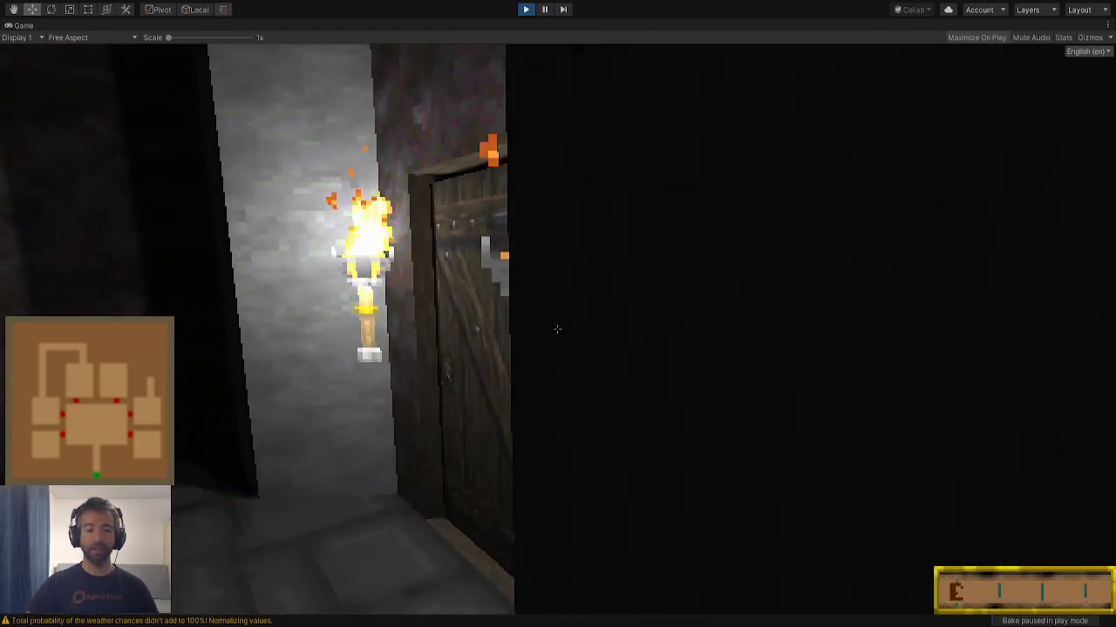
key(w)
key(a)
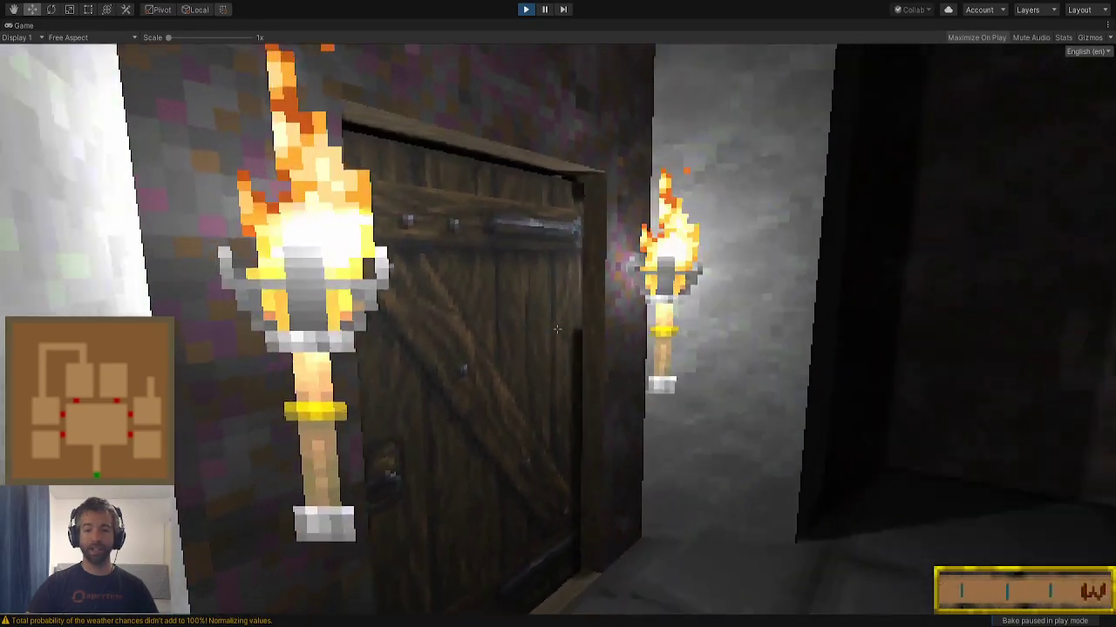
key(d)
key(w)
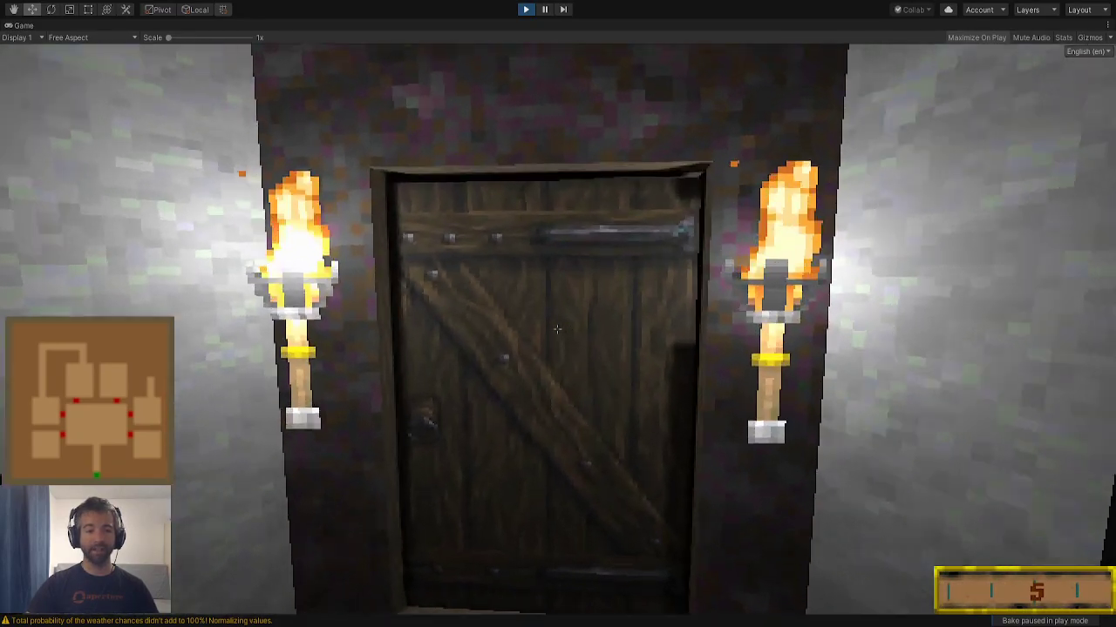
key(w)
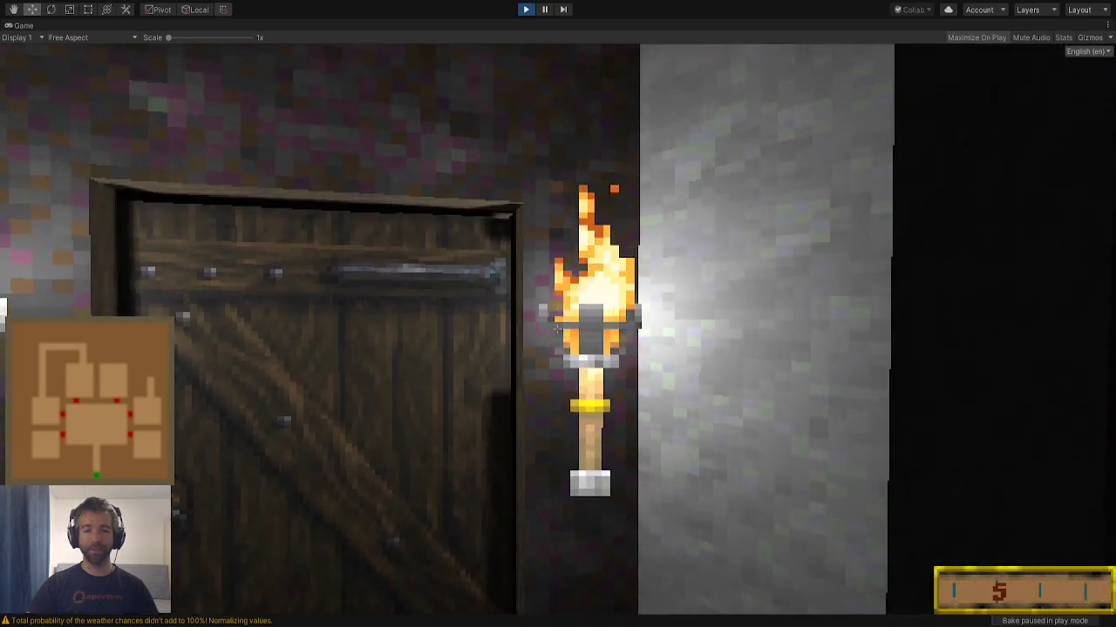
key(d)
key(a)
key(d)
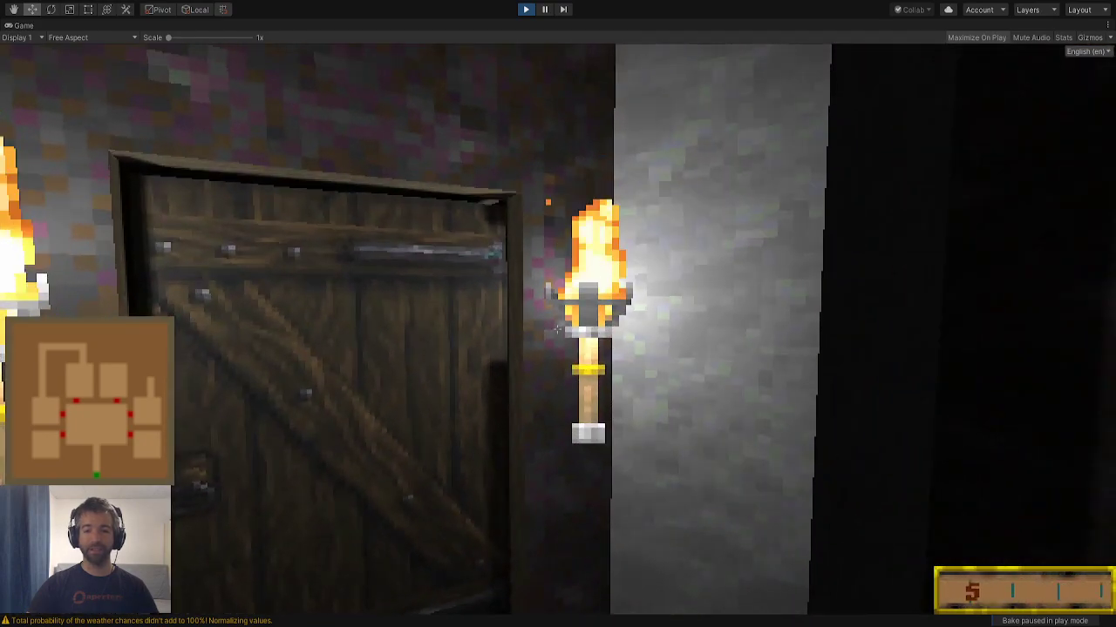
Open the wooden door, look into the main hall with its monsters, and back out through the doorway
key(e)
key(e)
key(w)
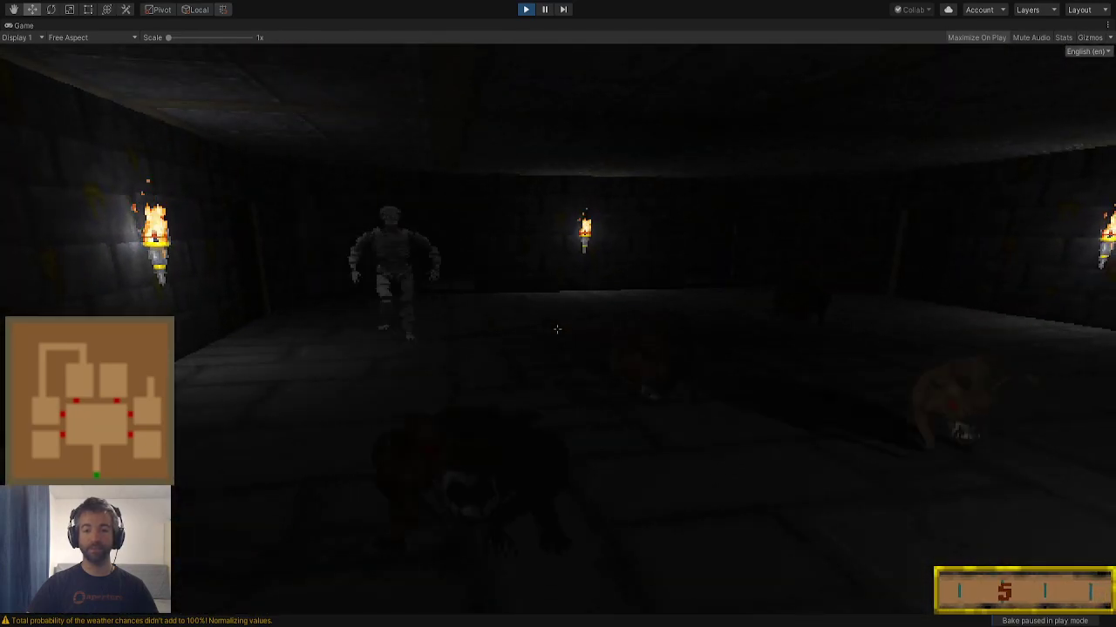
key(s)
key(s)
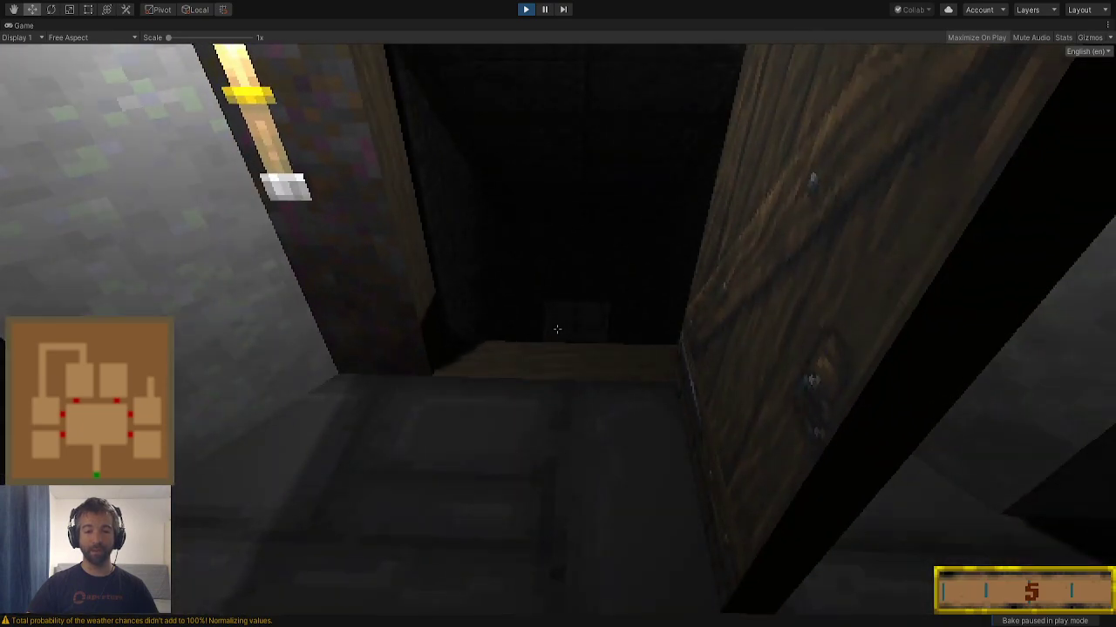
Draw the weapon at the open door and fight off the first rat
key(w)
key(f)
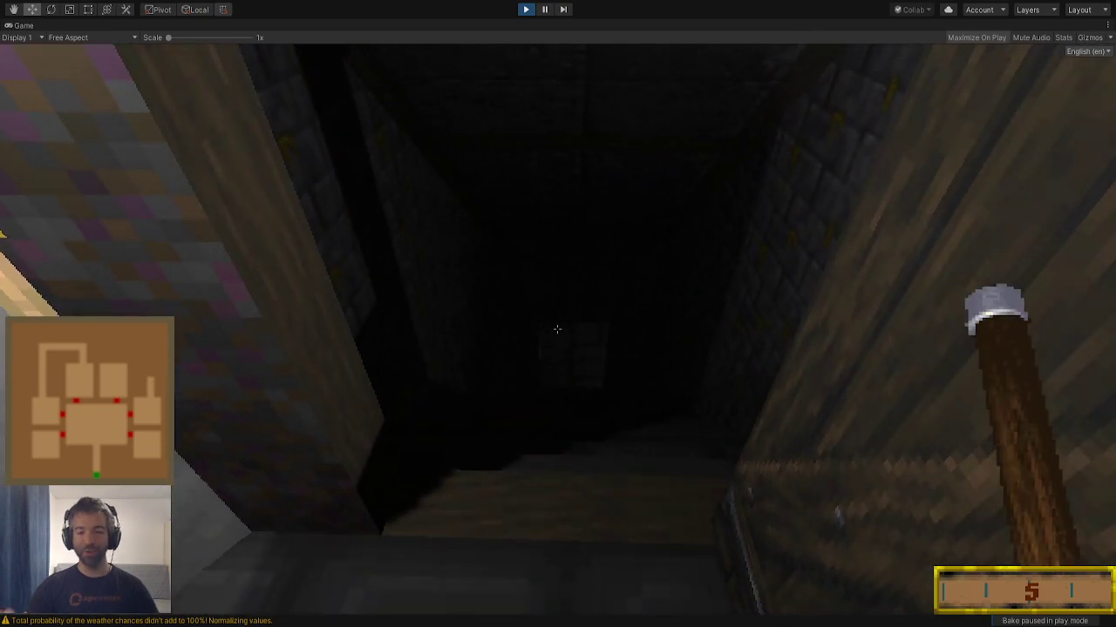
key(grave)
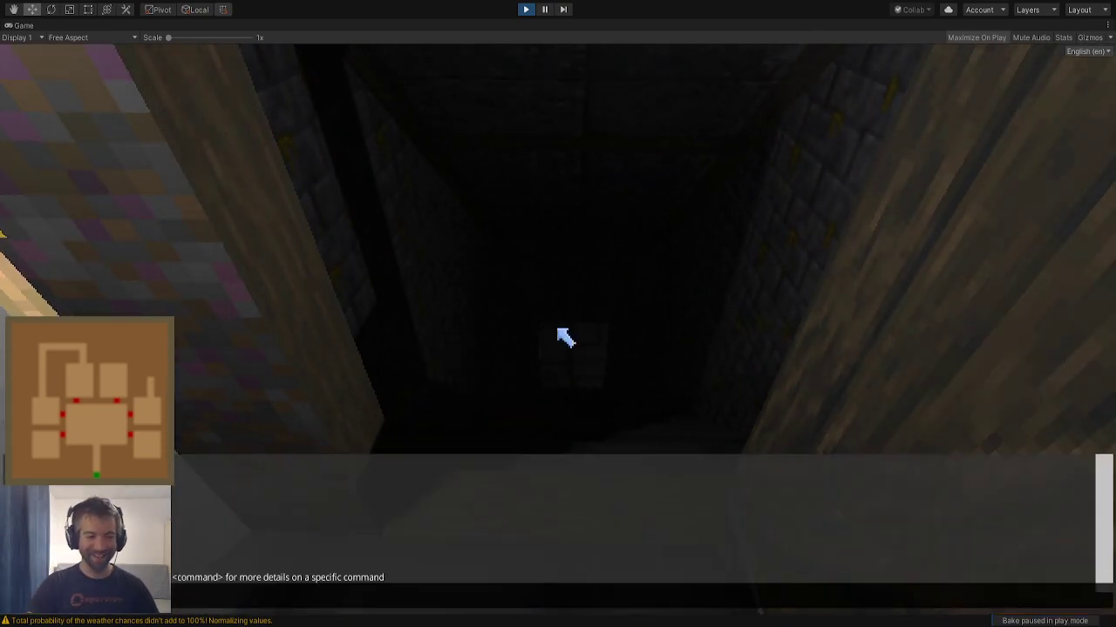
key(grave)
key(grave)
key(grave)
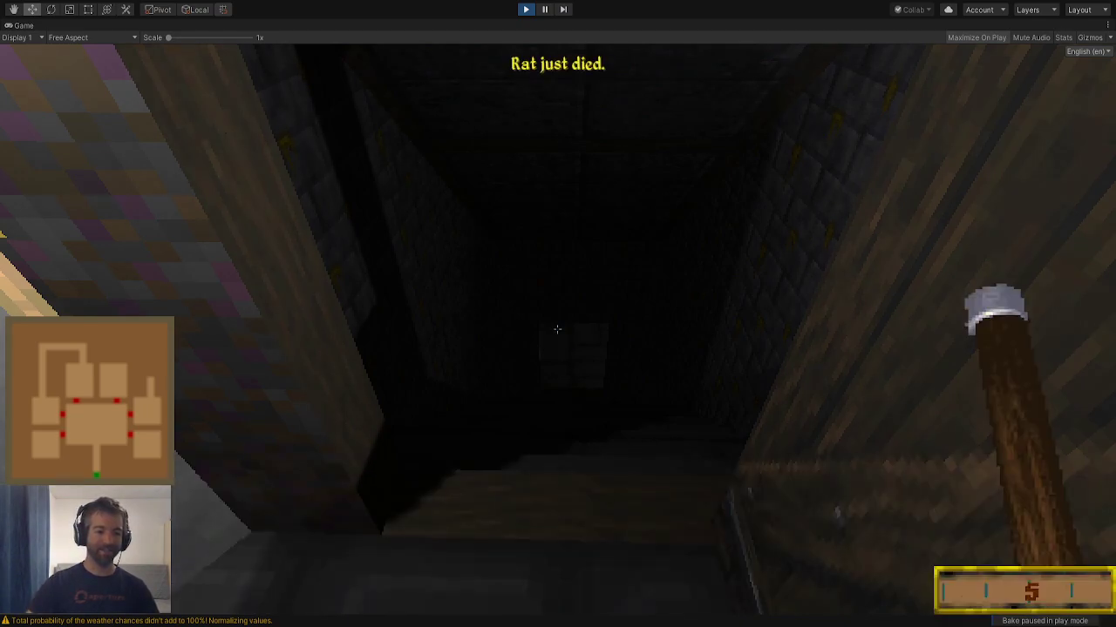
Enter the main hall and attack the remaining rats
key(w)
key(d)
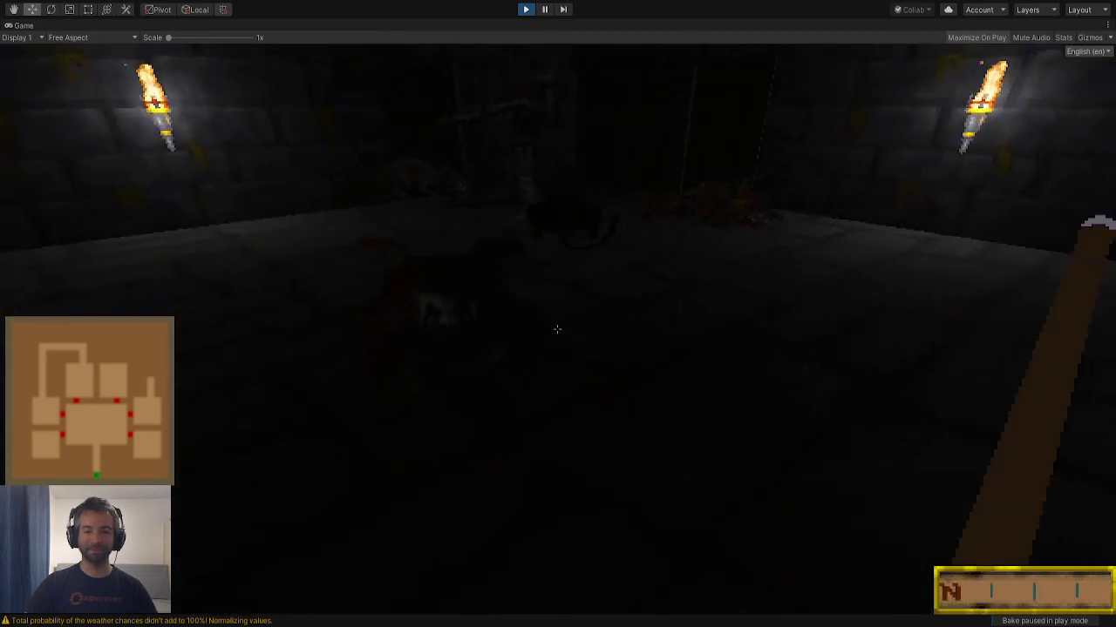
click(556, 329)
click(557, 328)
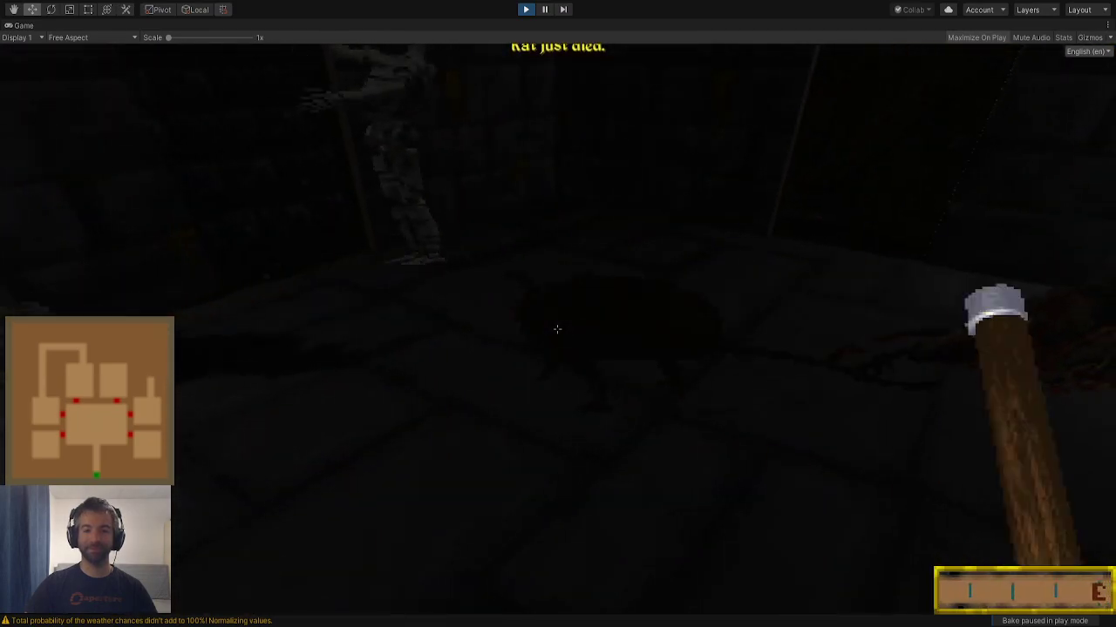
key(w)
click(557, 328)
click(557, 328)
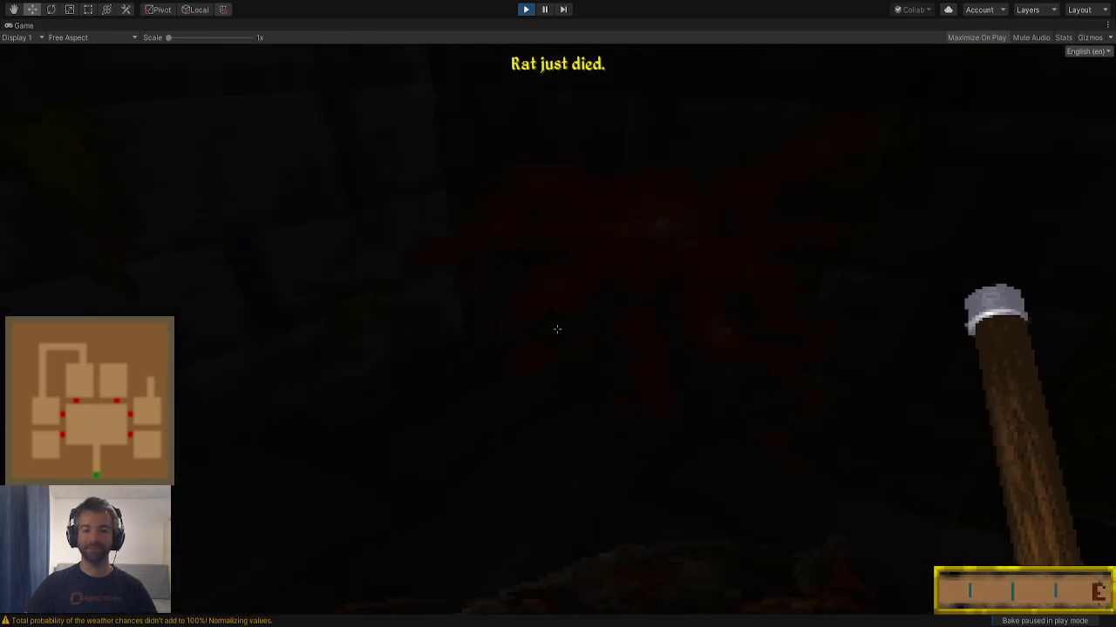
click(556, 328)
click(557, 329)
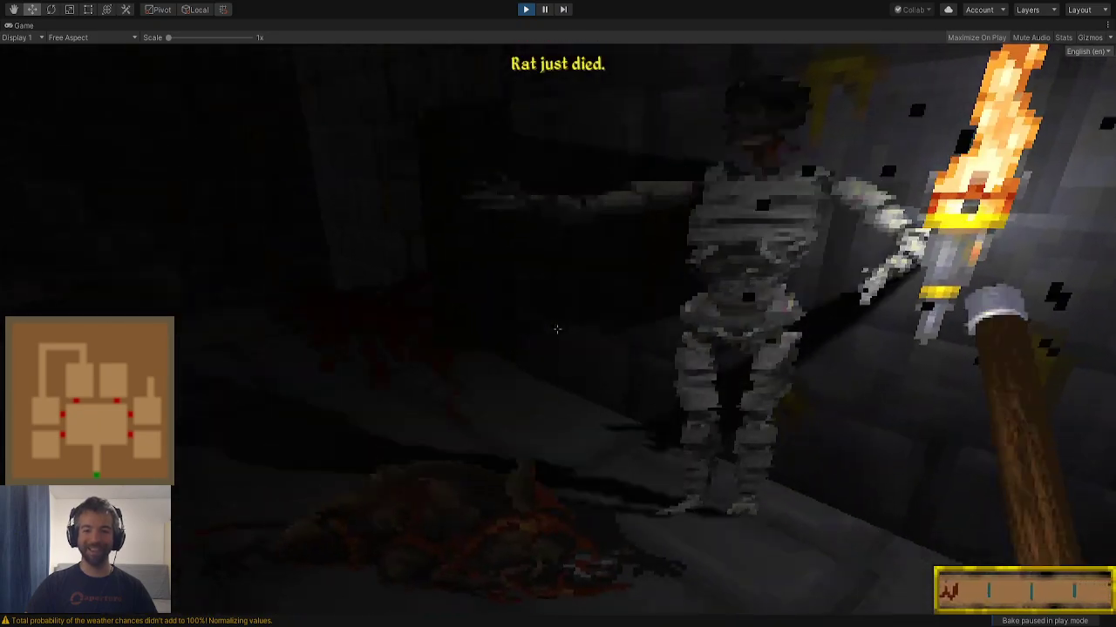
Move past the skeleton through the east doorway into the torchlit coffin room
key(e)
key(w)
key(q)
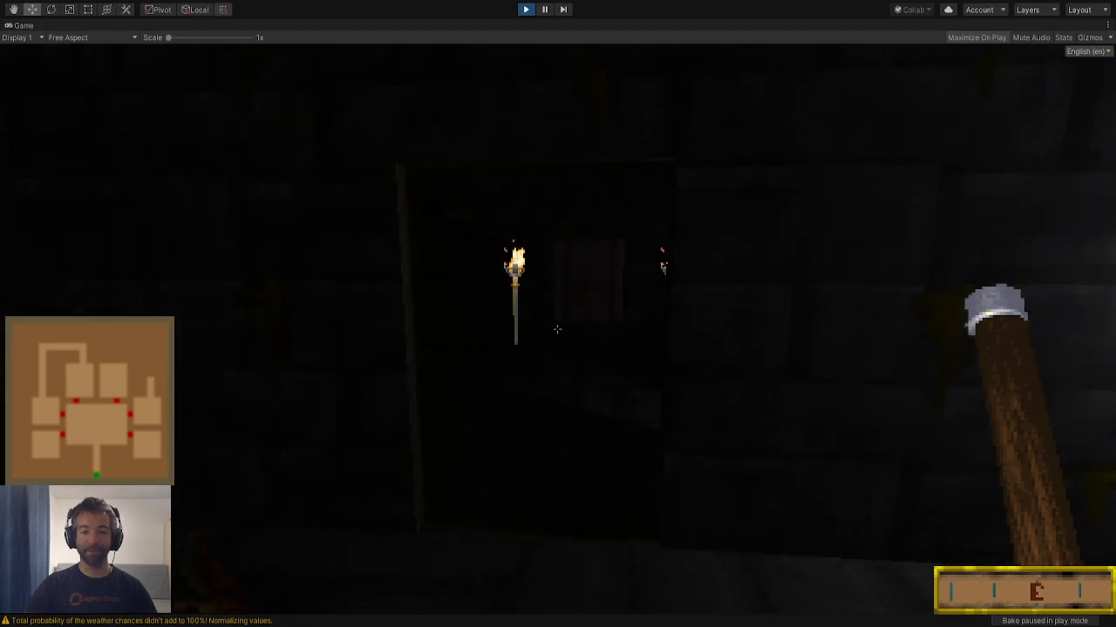
key(e)
key(q)
key(w)
key(e)
key(q)
key(q)
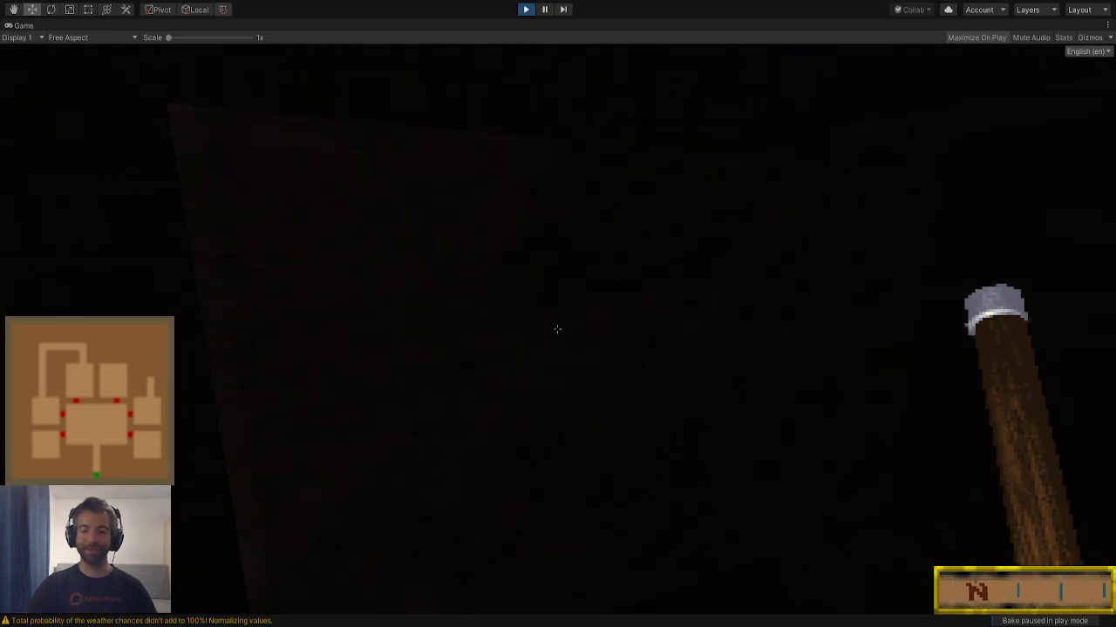
Explore the coffin room in game, checking the coffins, torches, door and treasure pile placement and lighting
key(e)
key(e)
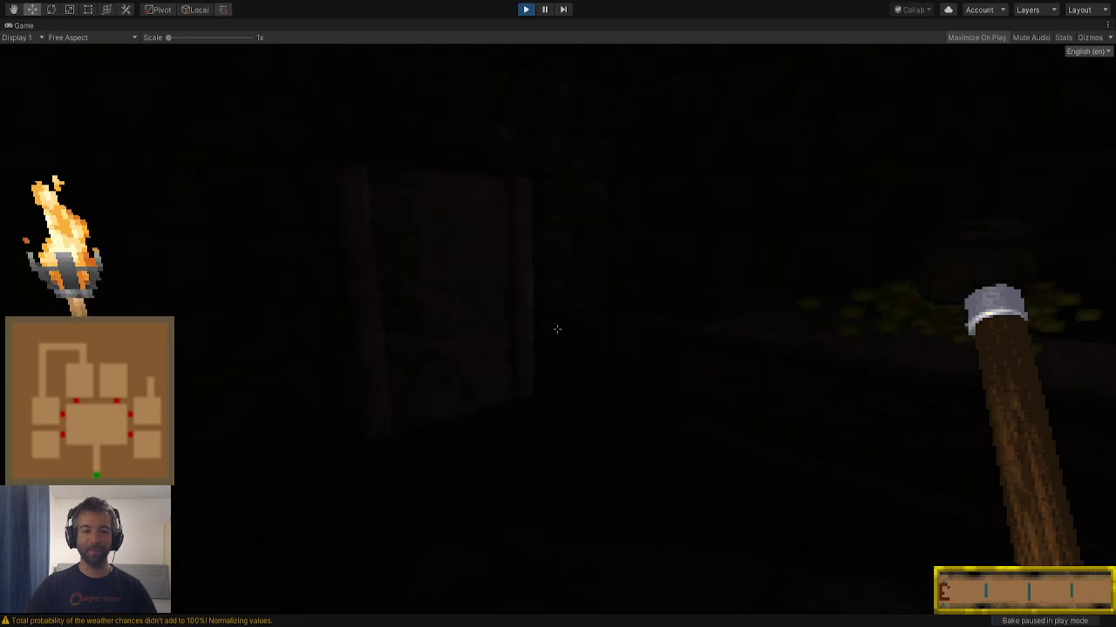
key(q)
key(e)
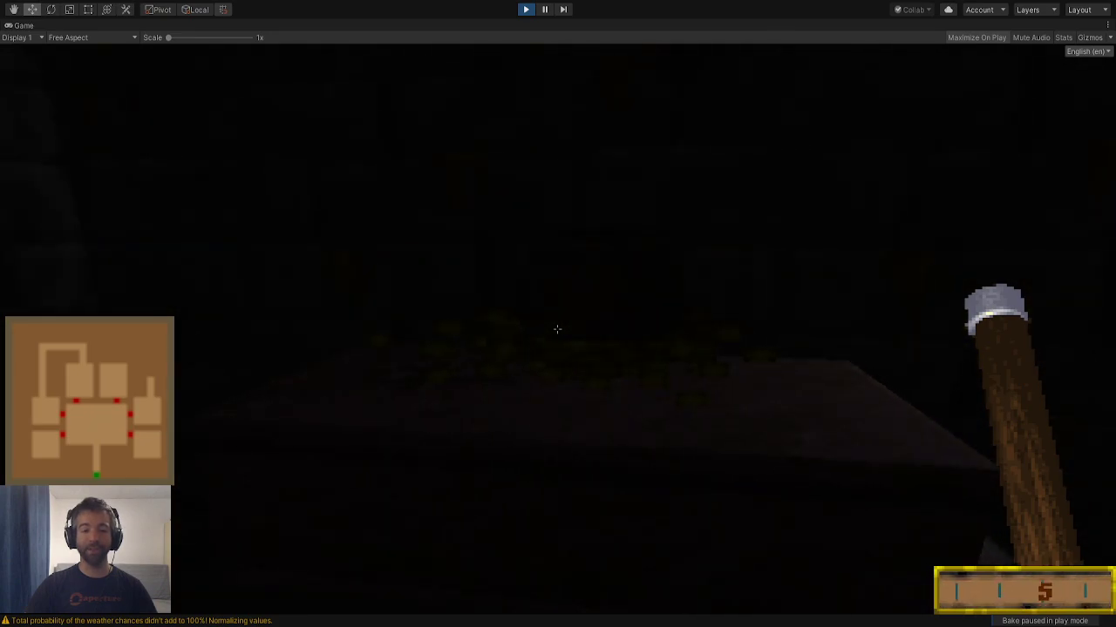
key(q)
key(e)
key(q)
key(q)
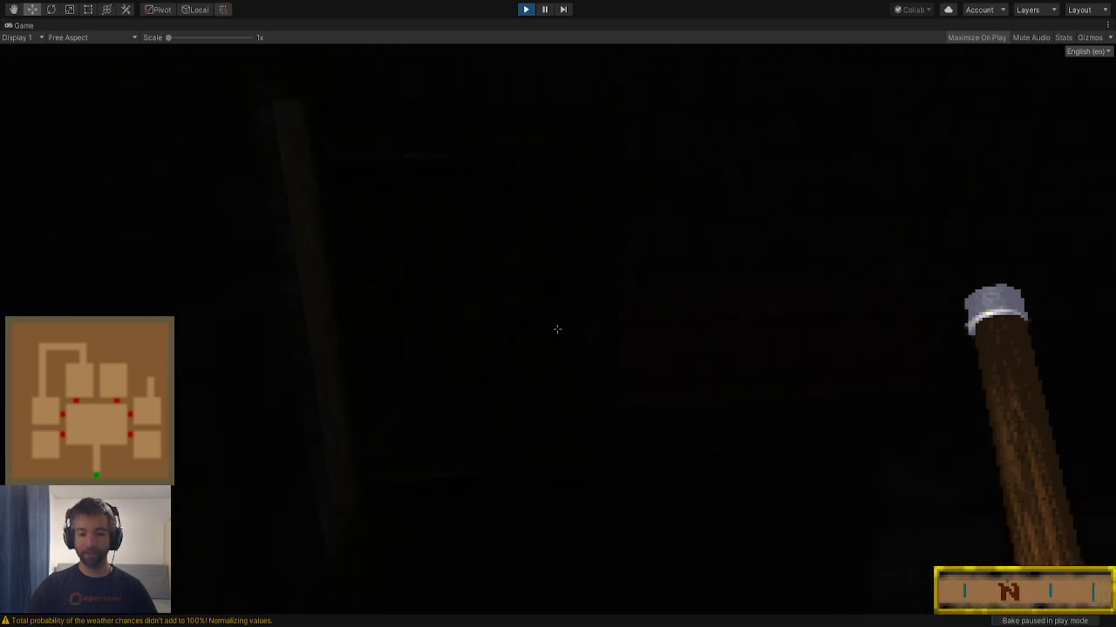
key(e)
key(q)
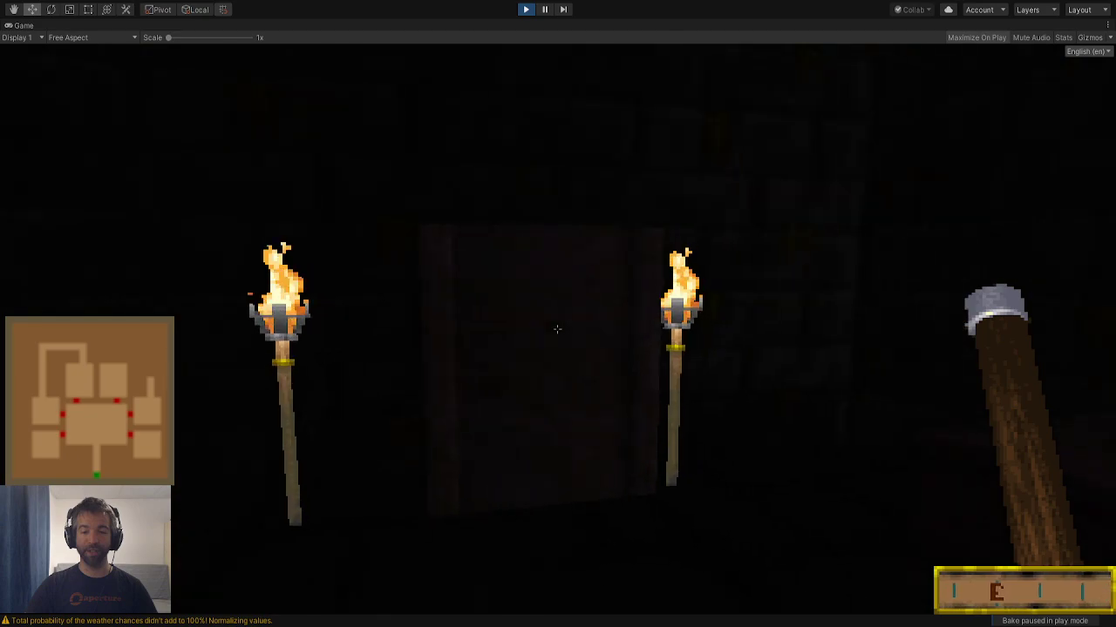
key(e)
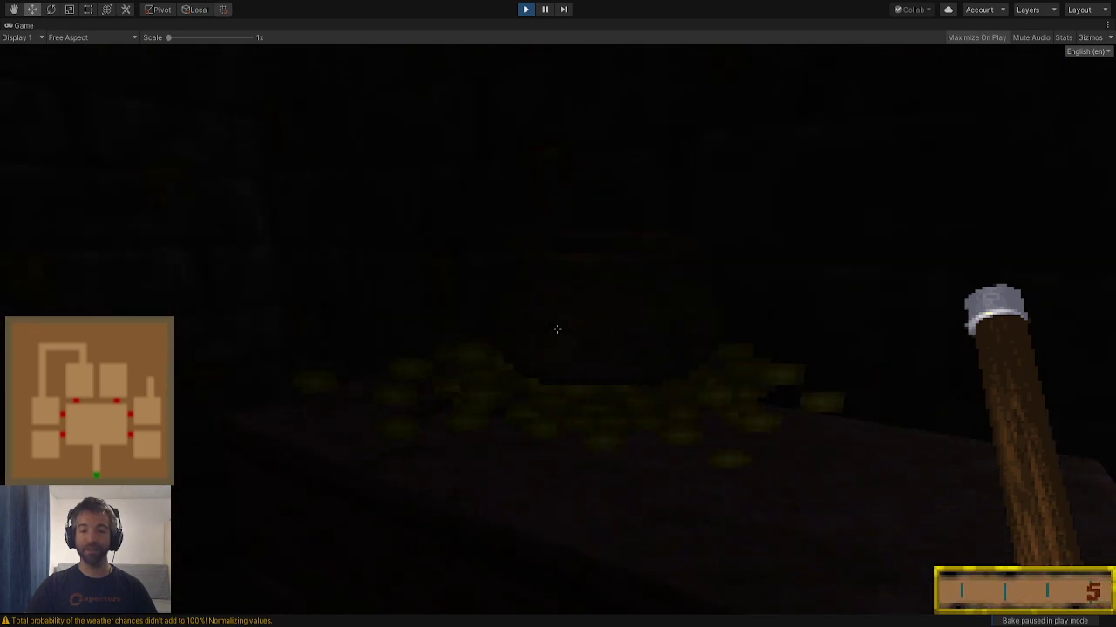
Open the treasure pile on the coffin lid and browse through its loot list
click(557, 329)
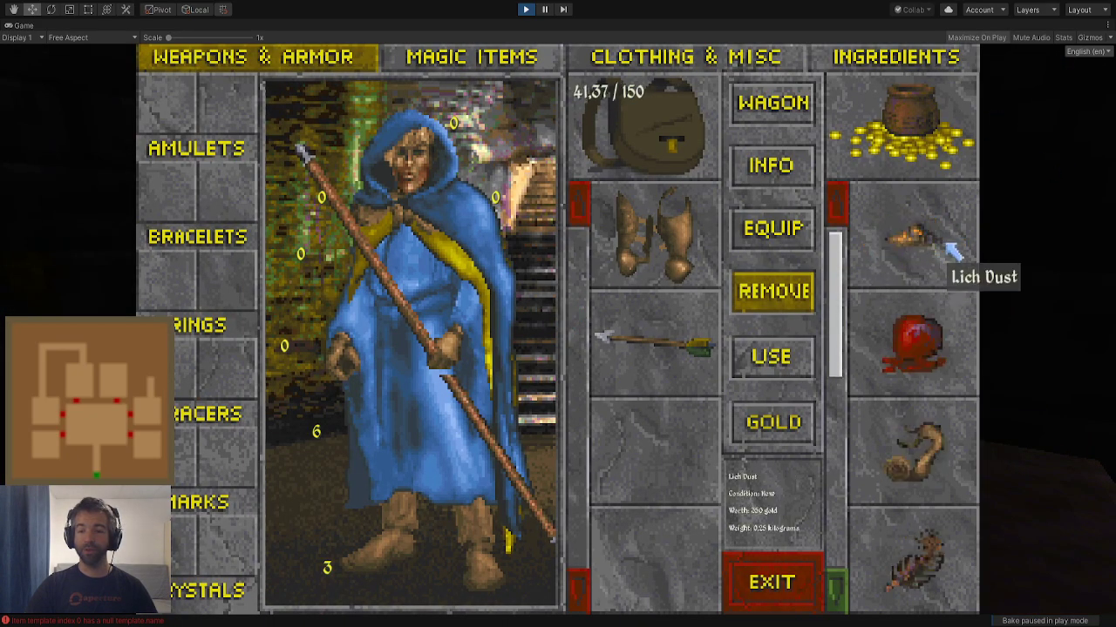
drag(837, 339, 847, 527)
scroll(854, 523, down, 1)
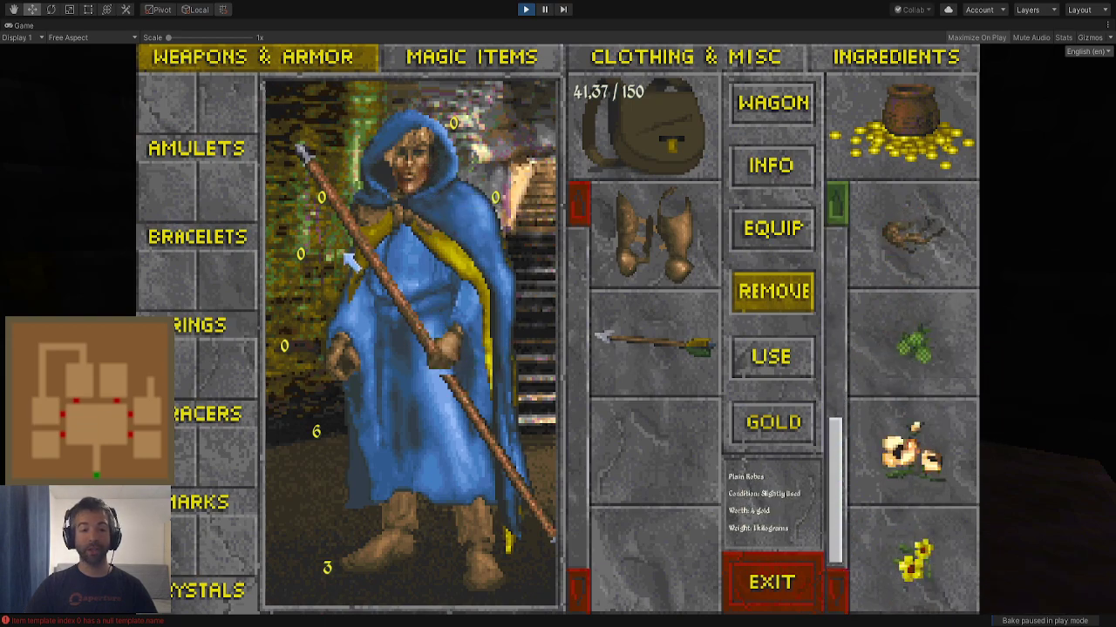
Close the treasure loot list and save the game over the Ironman slot
scroll(835, 505, up, 3)
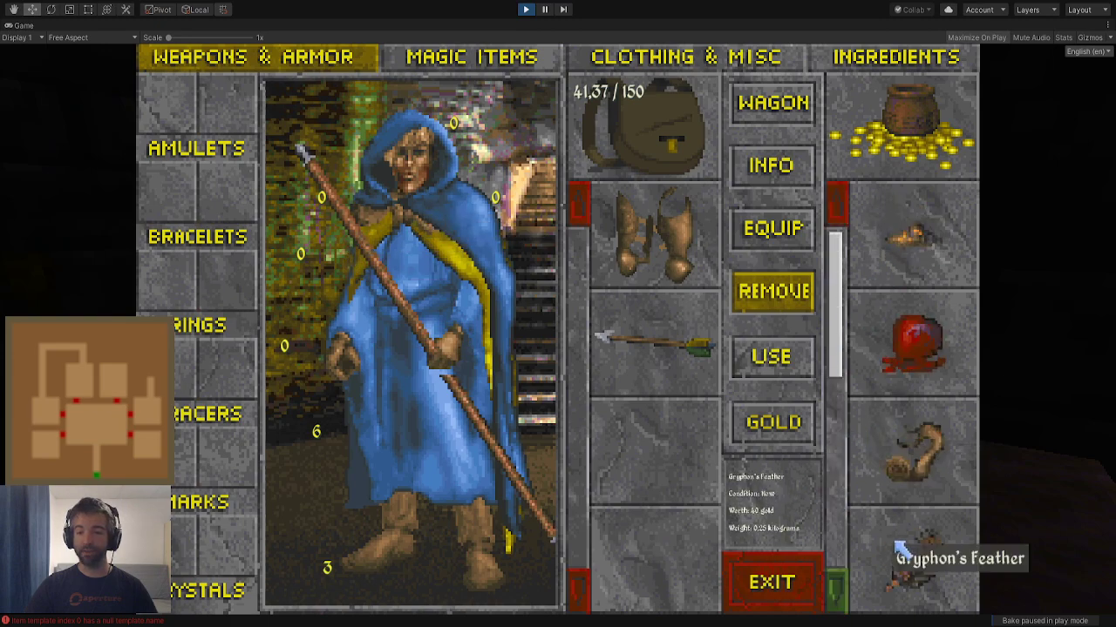
click(778, 603)
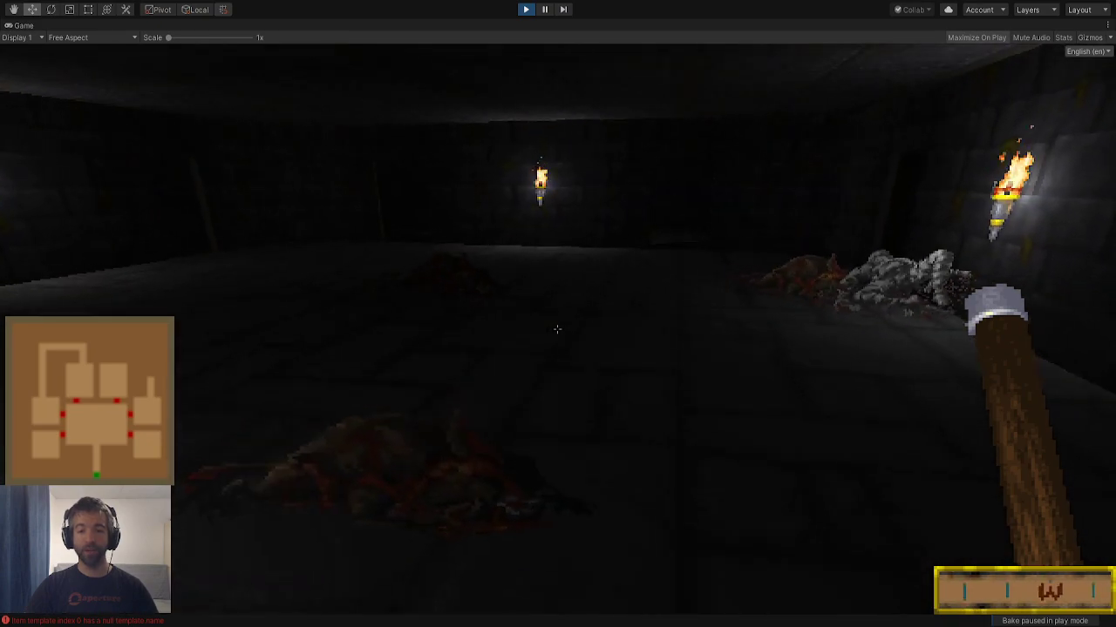
key(Escape)
click(440, 192)
click(296, 178)
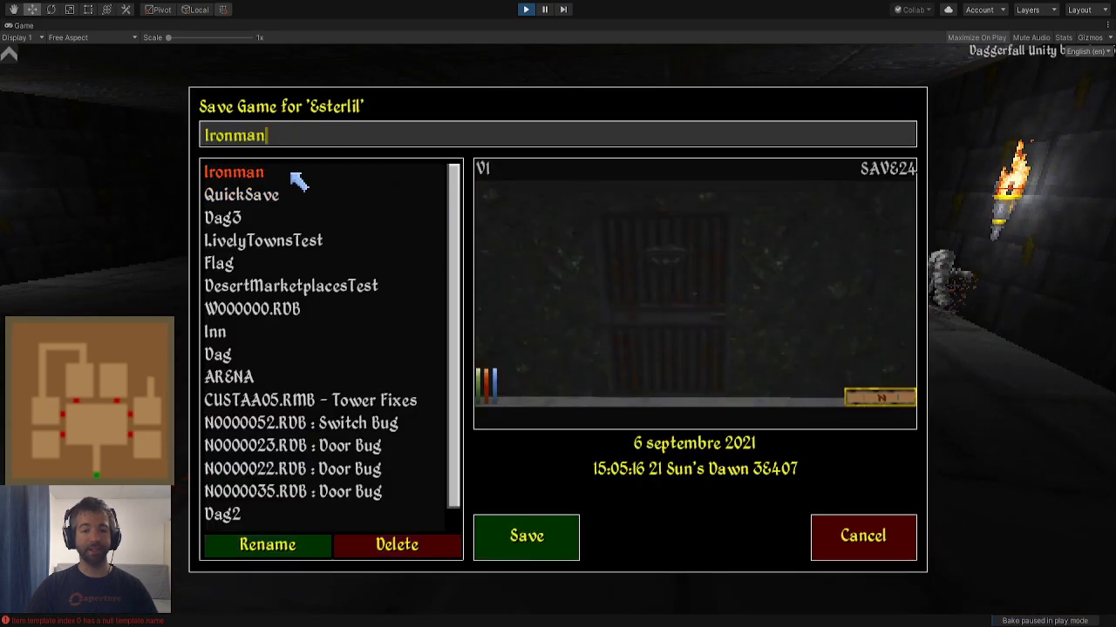
click(526, 534)
click(480, 363)
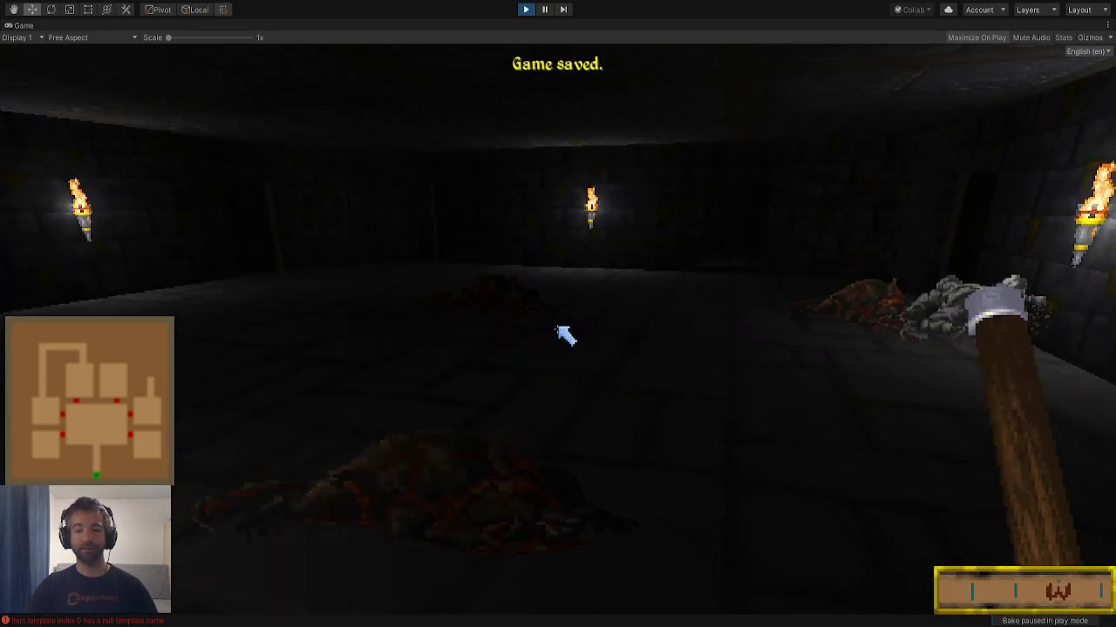
Stop the in-game test and return to editing the scene
key(Escape)
click(690, 208)
click(484, 359)
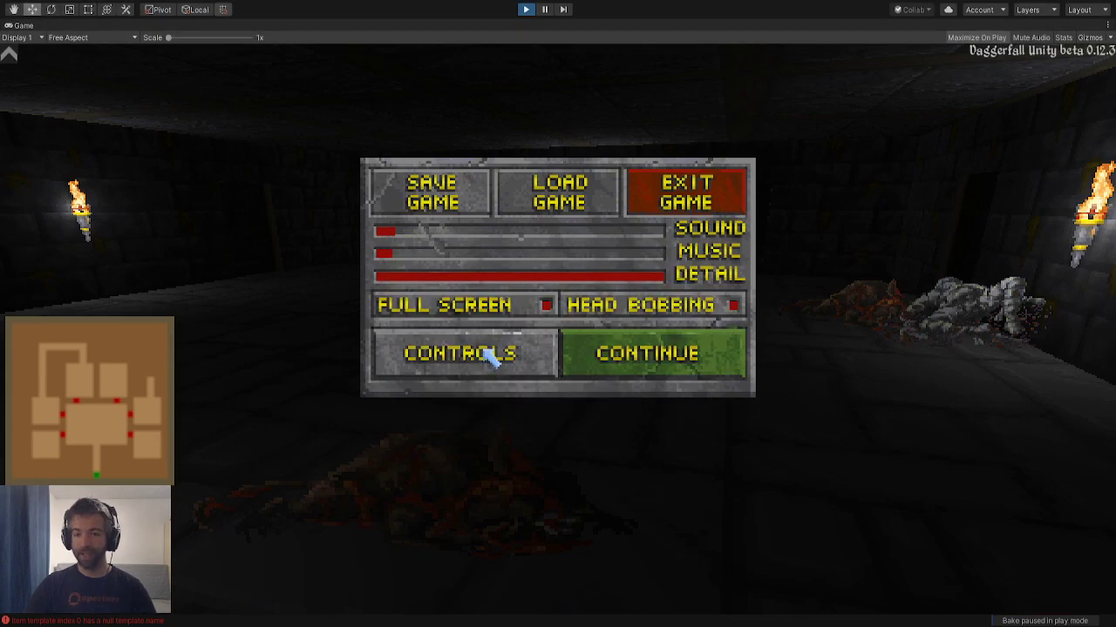
key(ctrl+p)
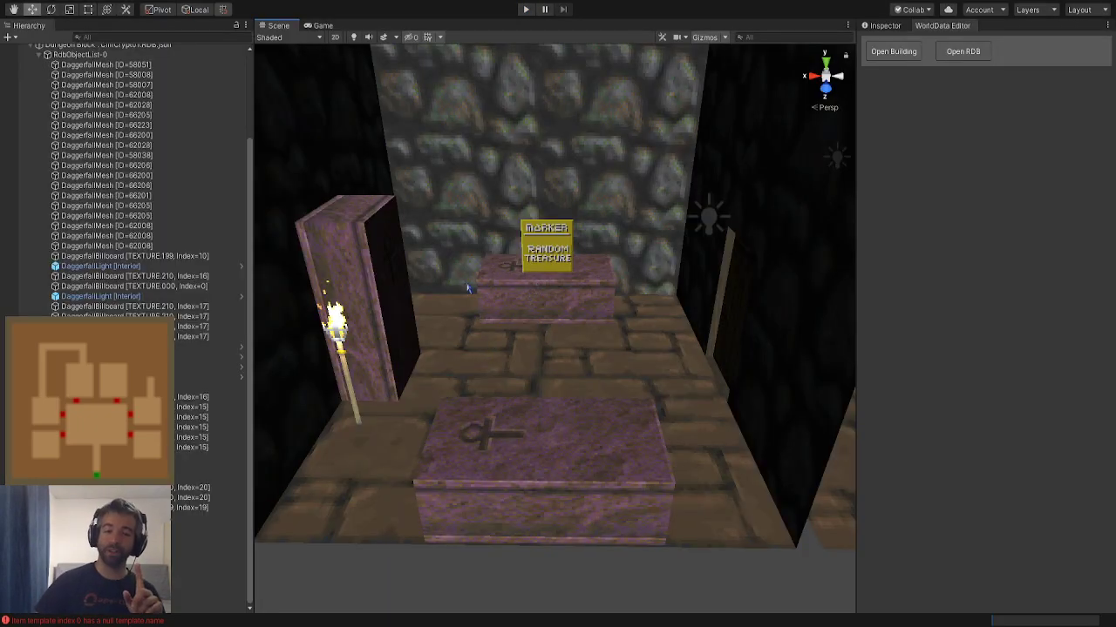
Delete the current dungeon block from the scene and reopen CliffCrypt01.RDB.json
click(406, 283)
scroll(135, 175, up, 4)
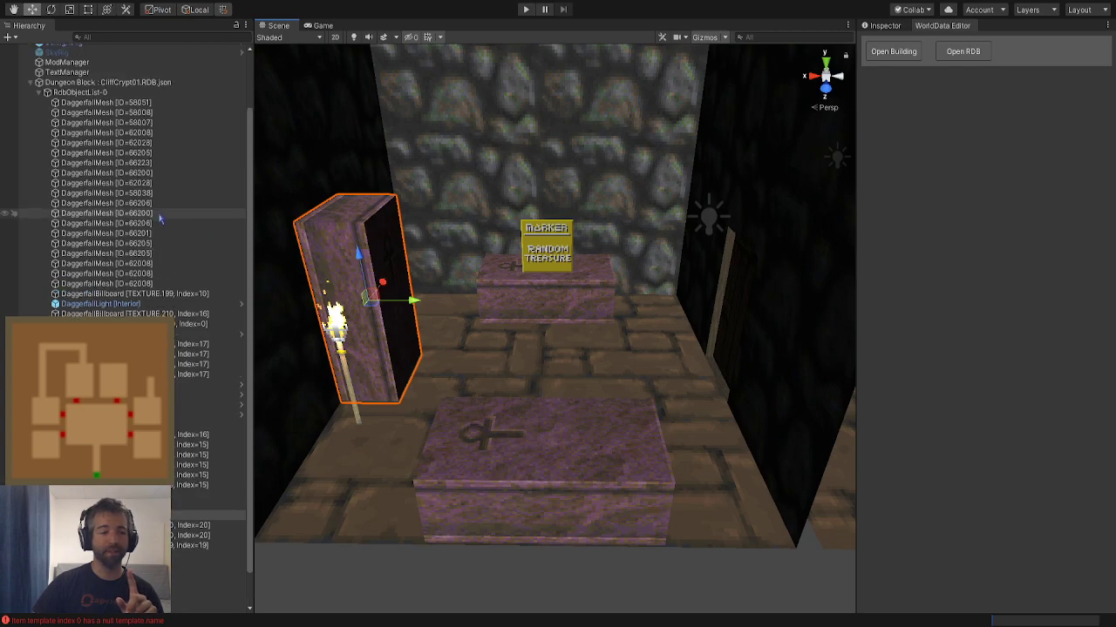
click(130, 119)
key(Delete)
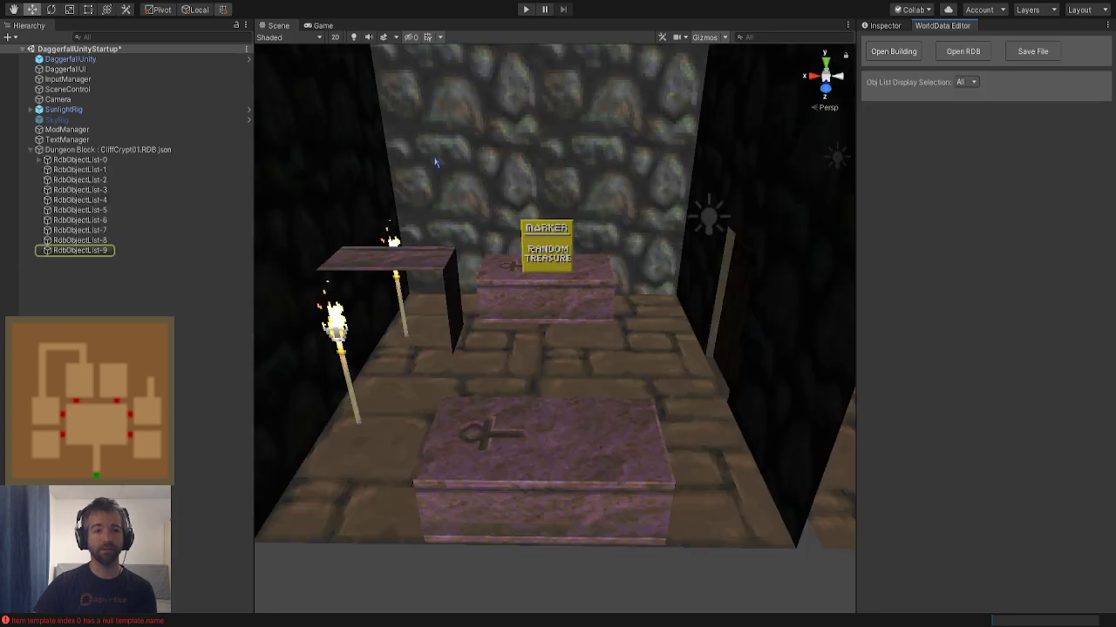
Select the misrotated coffin between the two torches and set its Y rotation to 90
click(440, 247)
right_drag(440, 248, 391, 258)
key(w)
right_drag(665, 165, 626, 164)
alt+drag(625, 163, 366, 174)
click(976, 162)
text(0)
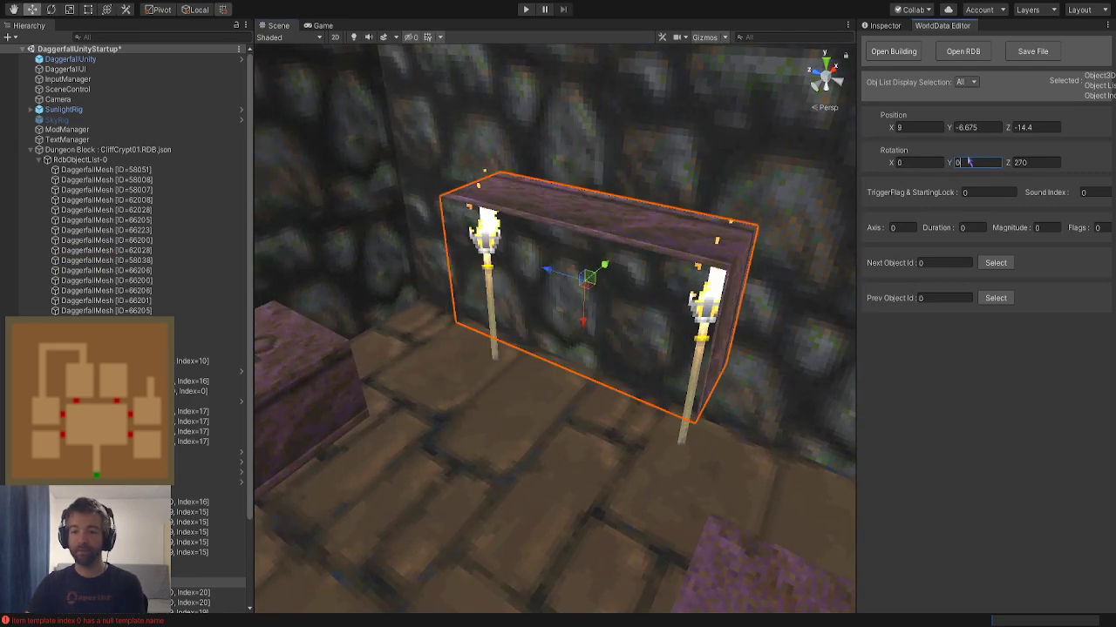
key(BackSpace)
text(90)
Stand the coffin upright facing the room with rotation X 270, Y 90, Z 0, and save the block file
drag(936, 165, 823, 168)
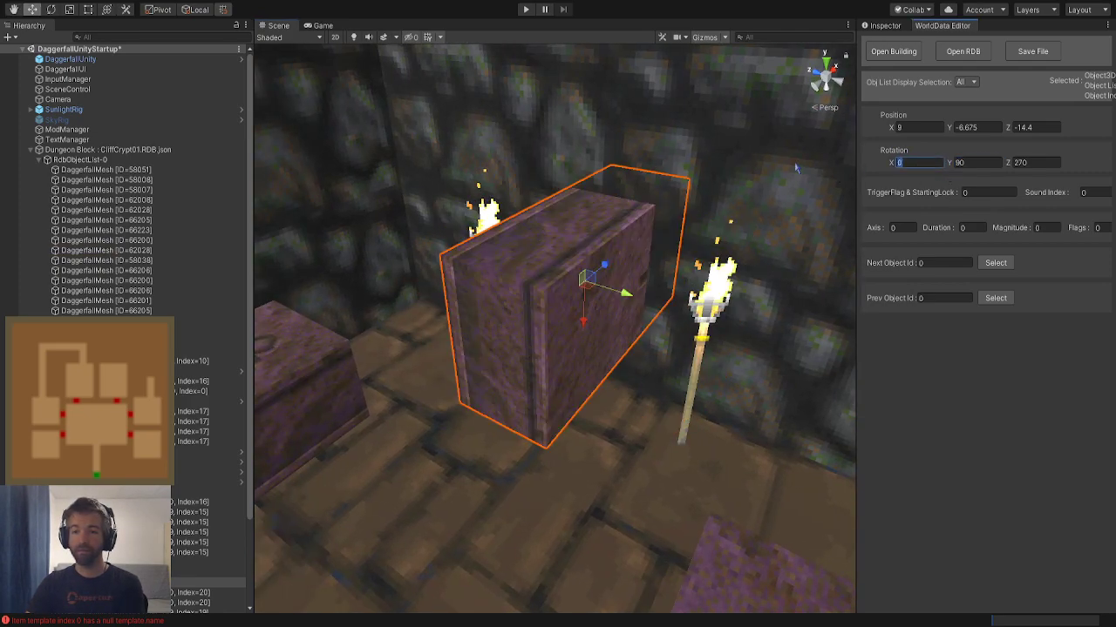
text(90270)
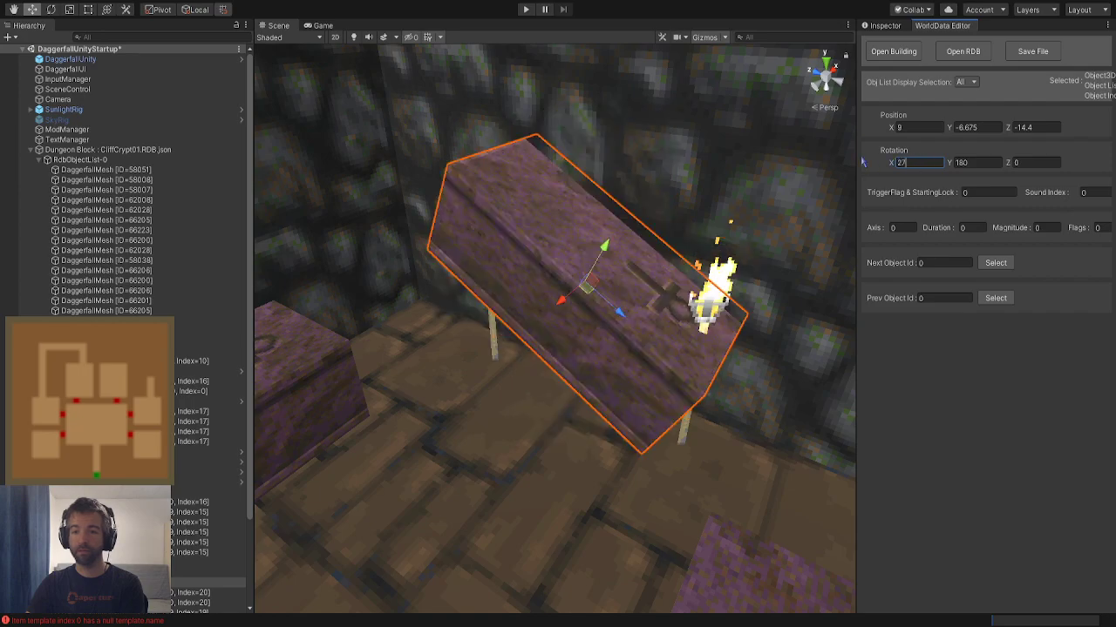
click(1032, 163)
text(90)
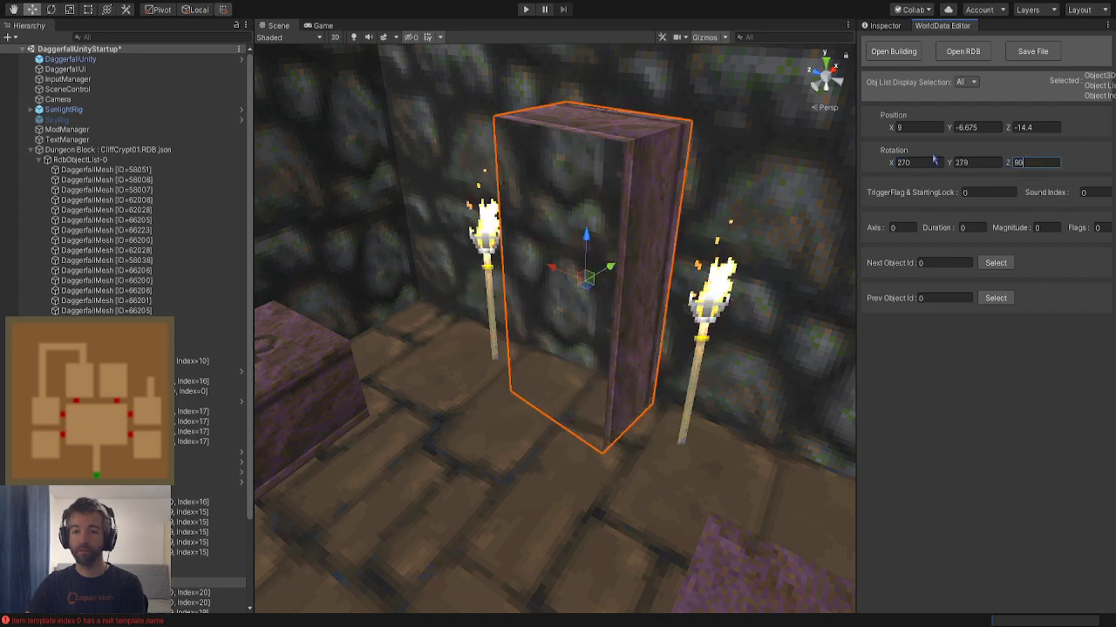
drag(1038, 158, 882, 165)
text(270)
click(980, 162)
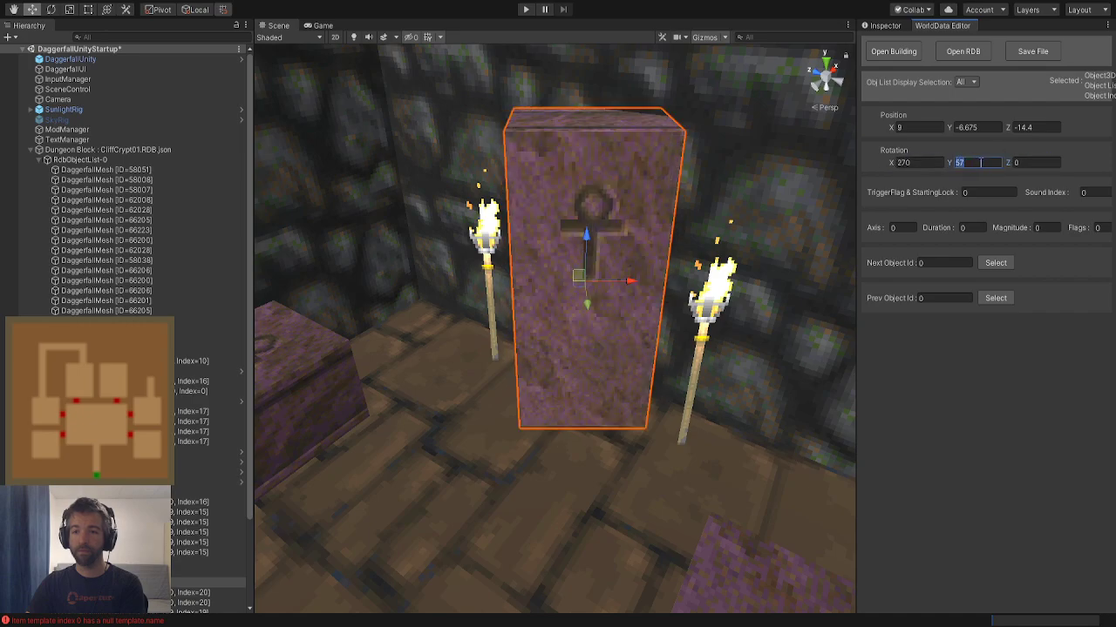
text(90)
right_drag(537, 261, 806, 259)
alt+drag(805, 259, 1011, 148)
click(1041, 53)
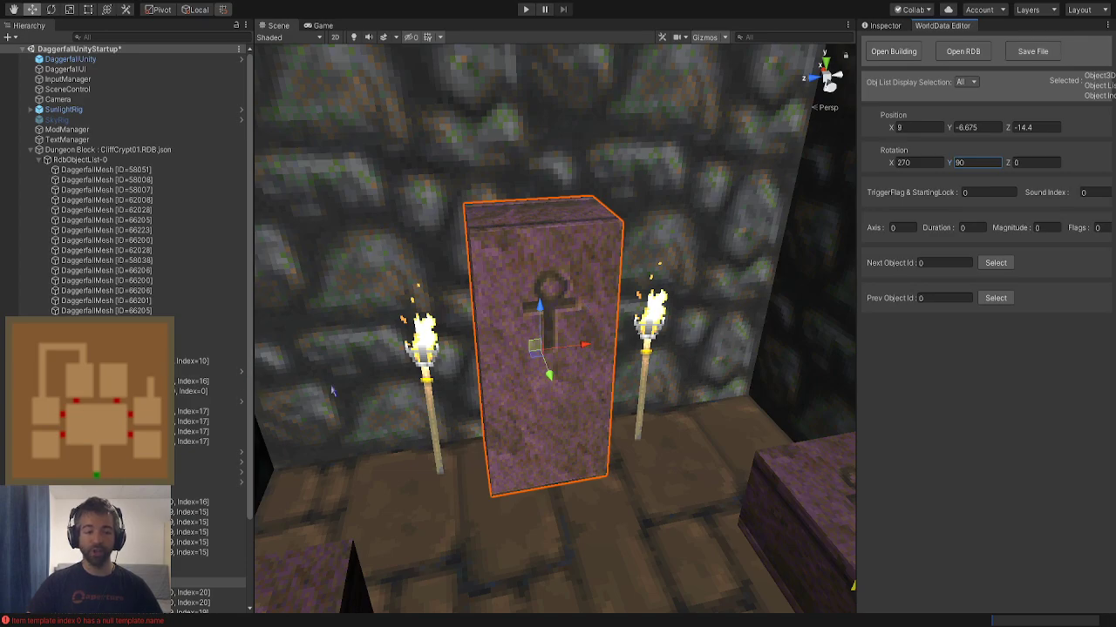
Check the coffins, torches and random treasure marker in the coffin room, then save the block file again
mouse_move(586, 305)
alt+mouse_down()
mouse_move(613, 344)
mouse_move(511, 348)
mouse_move(598, 349)
alt+mouse_up()
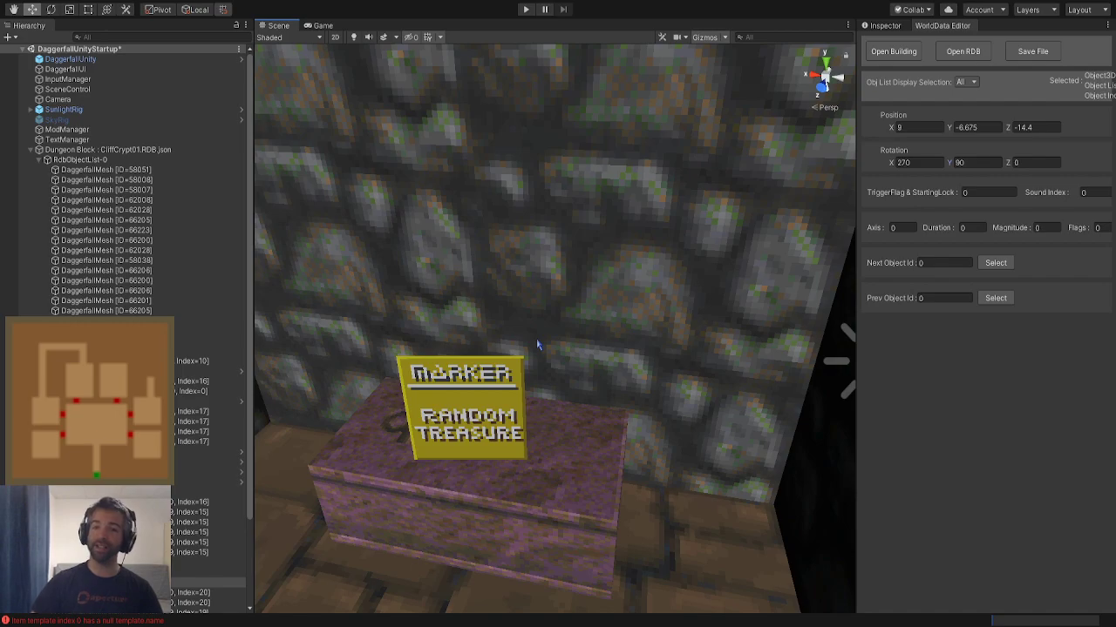
mouse_move(537, 344)
alt+mouse_down()
mouse_move(561, 331)
mouse_move(562, 343)
alt+mouse_up()
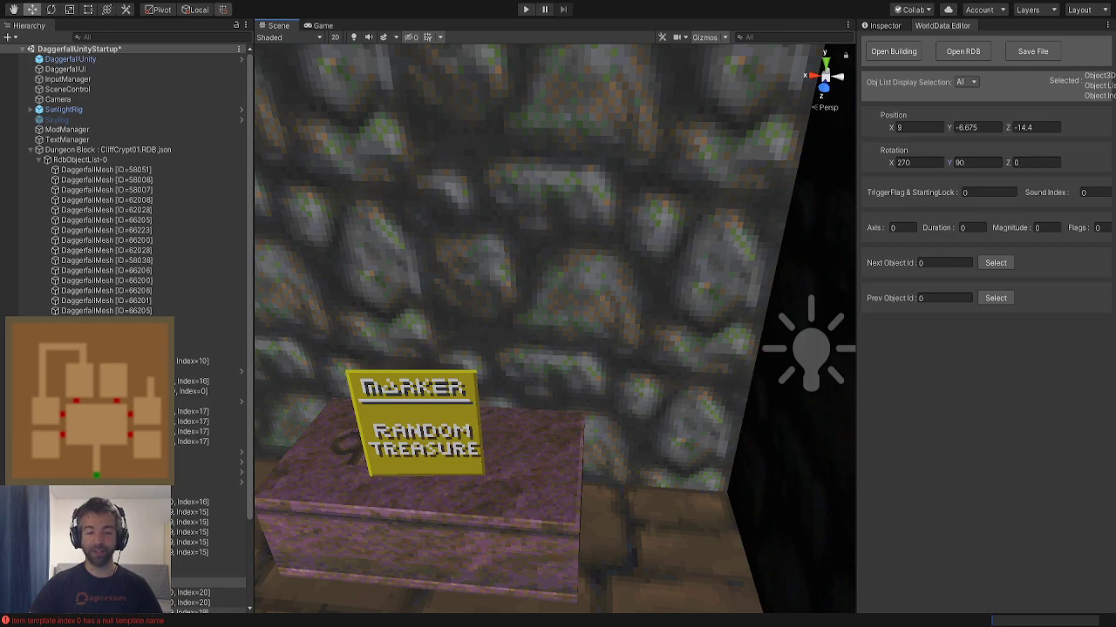
mouse_move(471, 392)
right_down()
mouse_move(421, 393)
mouse_move(479, 418)
mouse_move(515, 418)
right_up()
key(s)
click(424, 401)
key(w)
click(1031, 51)
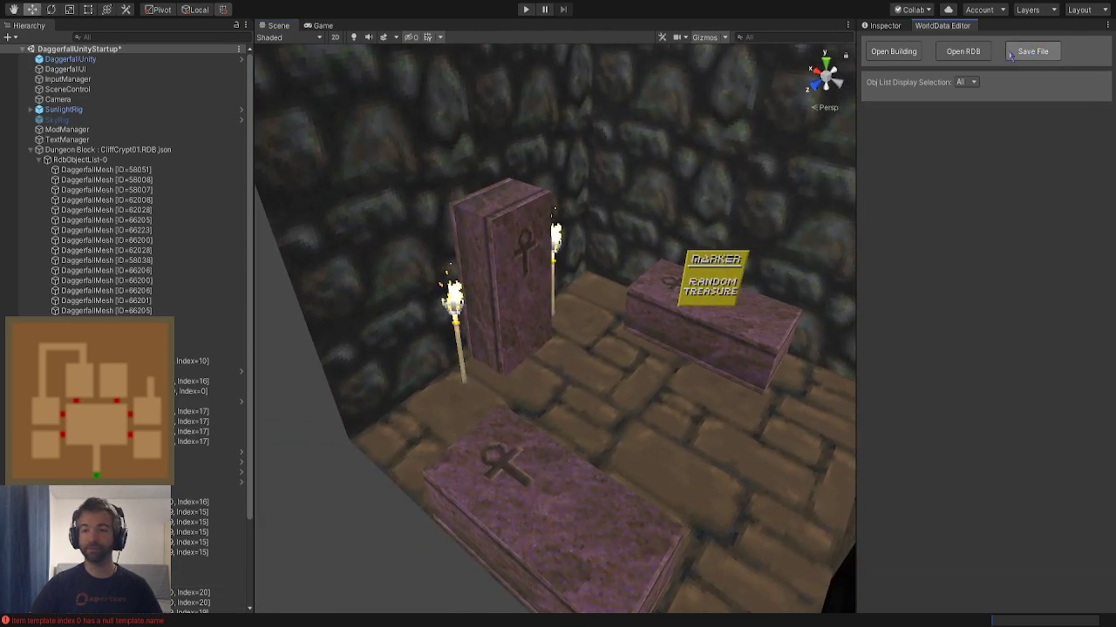
Inspect the main hall's random monster markers and torches, and the upright coffin between its torches
alt+drag(623, 312, 501, 417)
key(d)
right_drag(501, 417, 614, 301)
key(w)
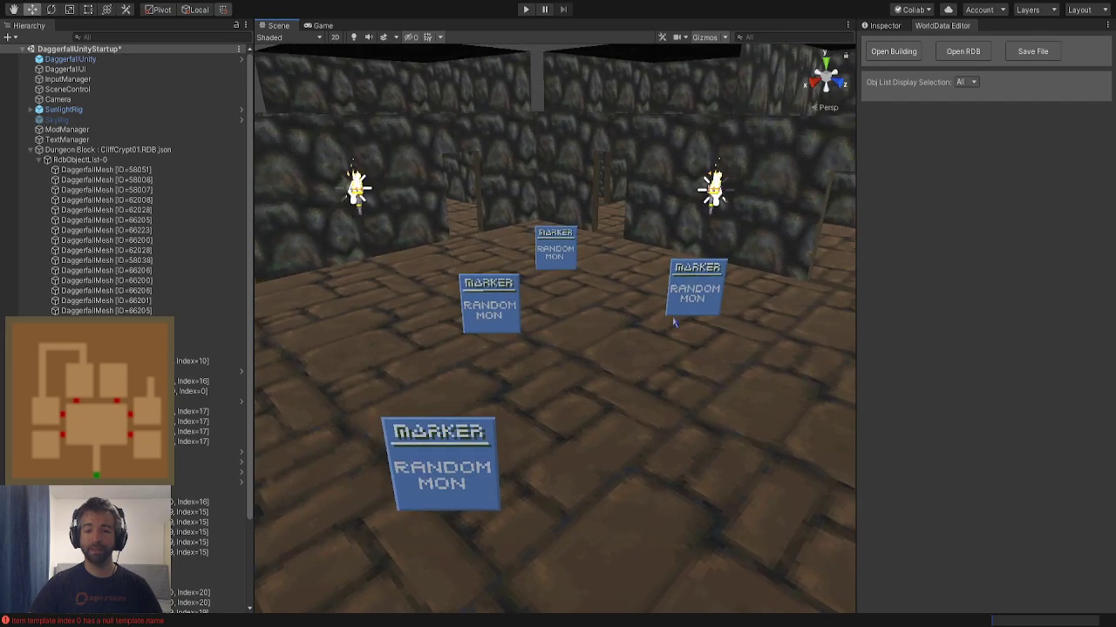
click(614, 301)
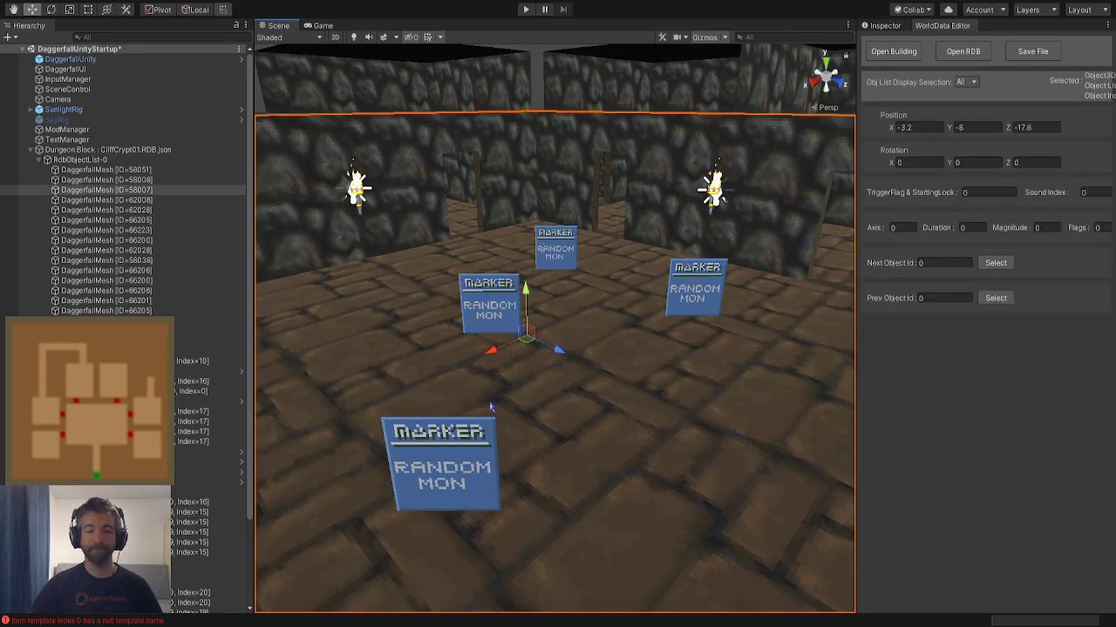
key(w)
right_drag(721, 321, 500, 391)
click(568, 299)
key(w)
mouse_move(567, 299)
right_down()
mouse_move(605, 482)
mouse_move(519, 514)
mouse_move(531, 496)
mouse_move(727, 451)
mouse_move(699, 439)
mouse_move(467, 441)
mouse_move(584, 488)
mouse_move(406, 500)
mouse_move(386, 441)
mouse_move(518, 480)
mouse_move(542, 439)
mouse_move(508, 369)
mouse_move(448, 417)
right_up()
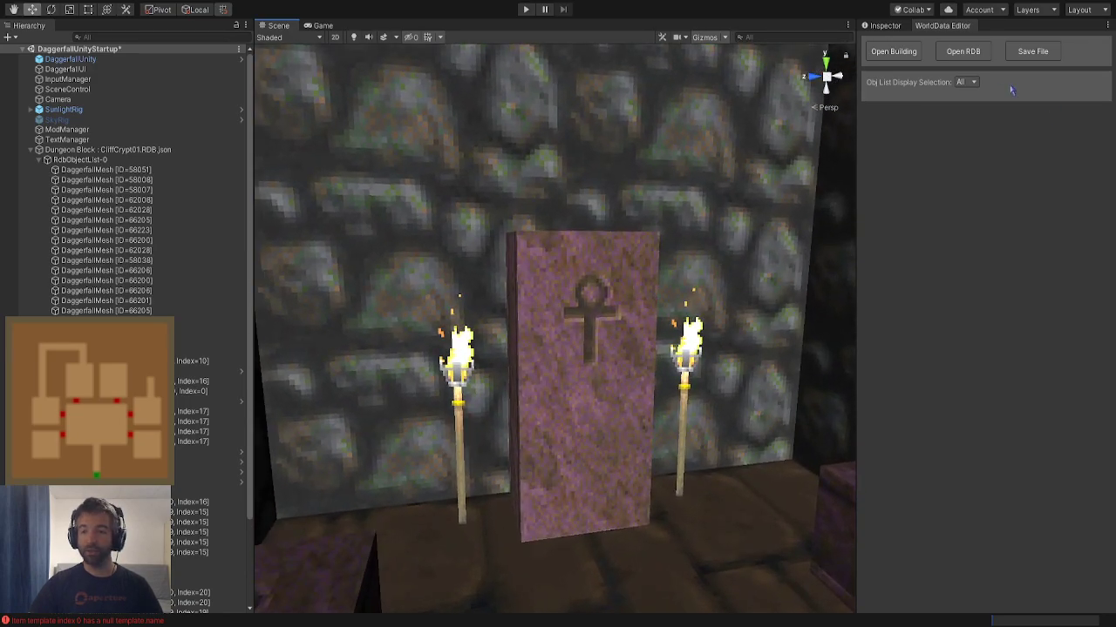
Set the object list selection to 0 and add a light with radius 100
click(986, 83)
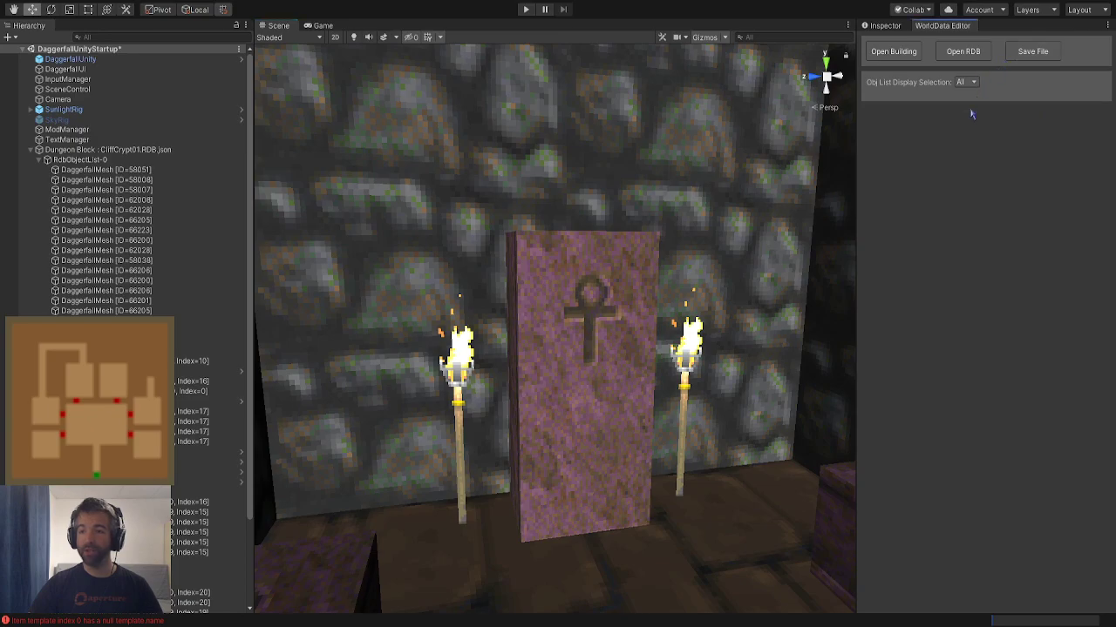
click(1006, 94)
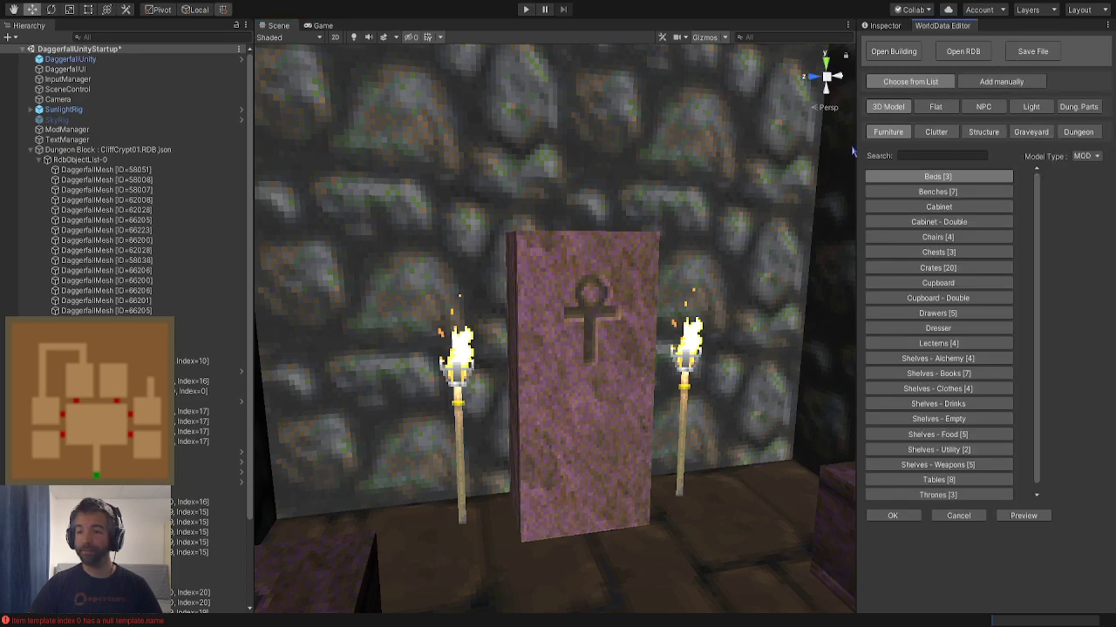
click(1033, 109)
click(892, 515)
right_drag(488, 429, 584, 496)
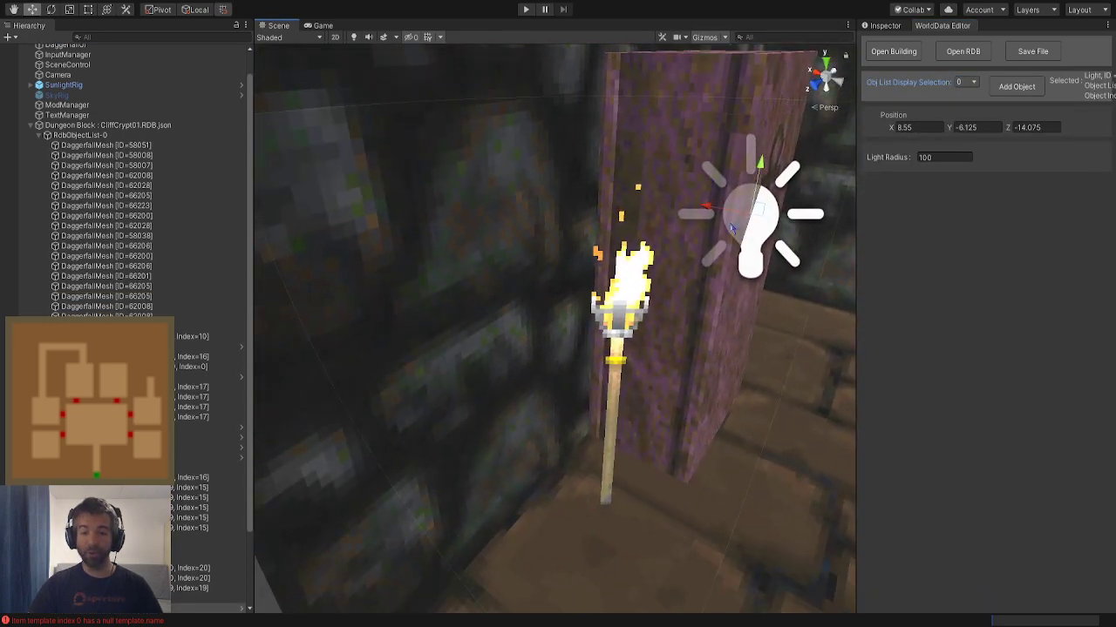
Move the new light onto the flame of the first torch beside the upright coffin
drag(755, 228, 629, 255)
key(d)
right_drag(629, 256, 436, 249)
drag(521, 289, 470, 215)
key(d)
right_drag(470, 217, 523, 226)
Add a second light with radius 100 and place it on the other torch, at X 8.95, Y -6.3, Z -15.575
click(1018, 90)
click(1018, 88)
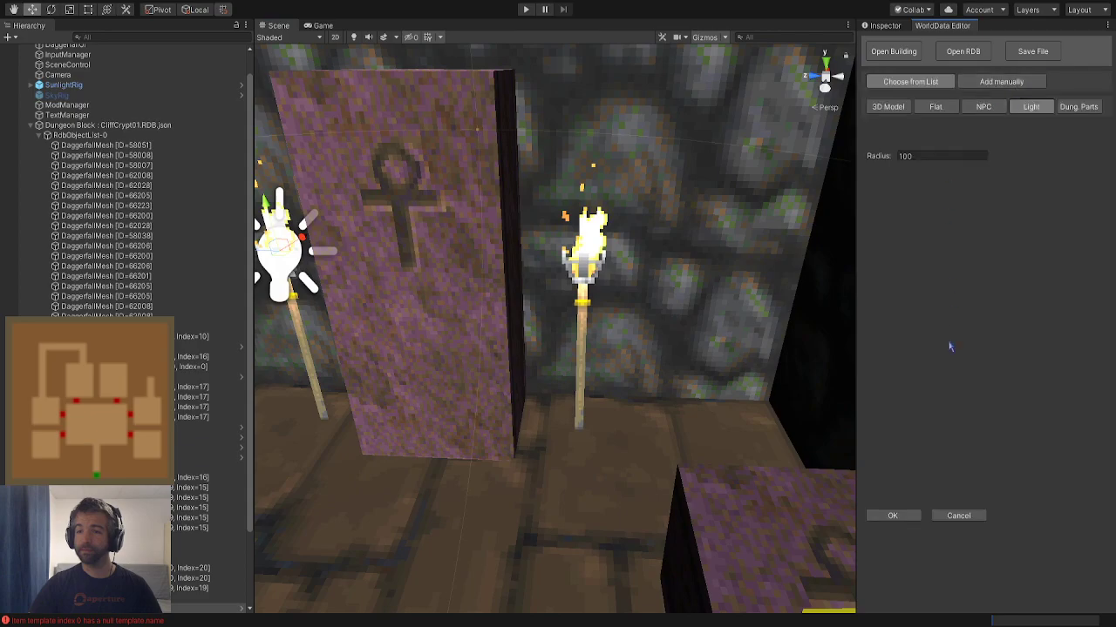
click(911, 514)
key(f)
drag(601, 352, 585, 347)
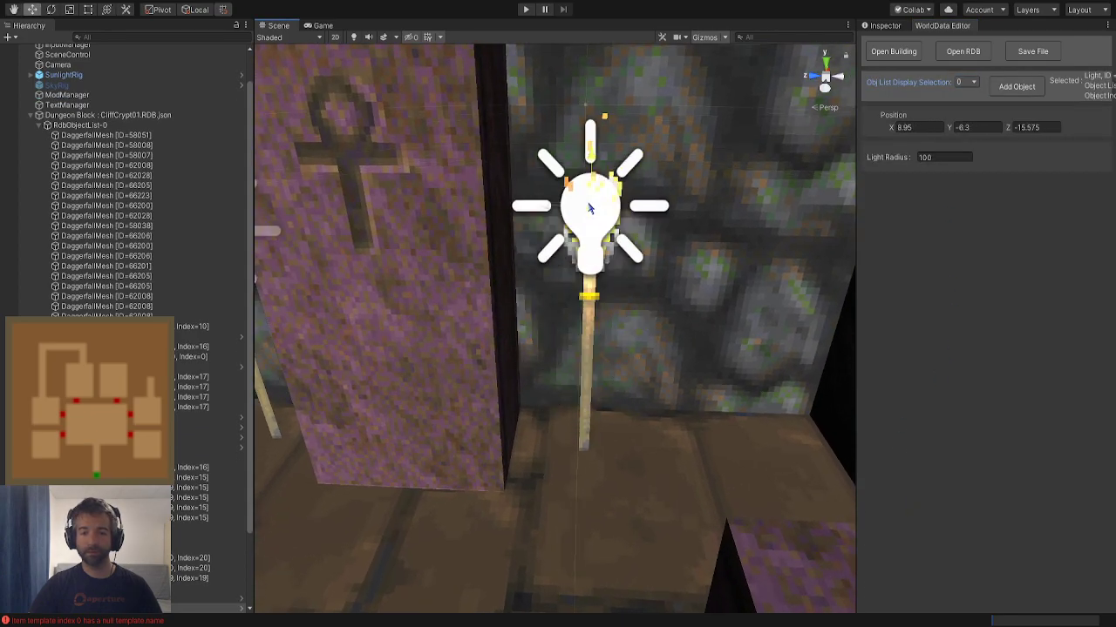
Start a new object for the open corridor doorway and choose Secret Door - Standard from the dungeon parts
key(s)
right_drag(595, 236, 722, 335)
click(514, 331)
right_drag(514, 332, 590, 344)
alt+drag(590, 344, 518, 147)
right_drag(535, 211, 535, 176)
click(1037, 88)
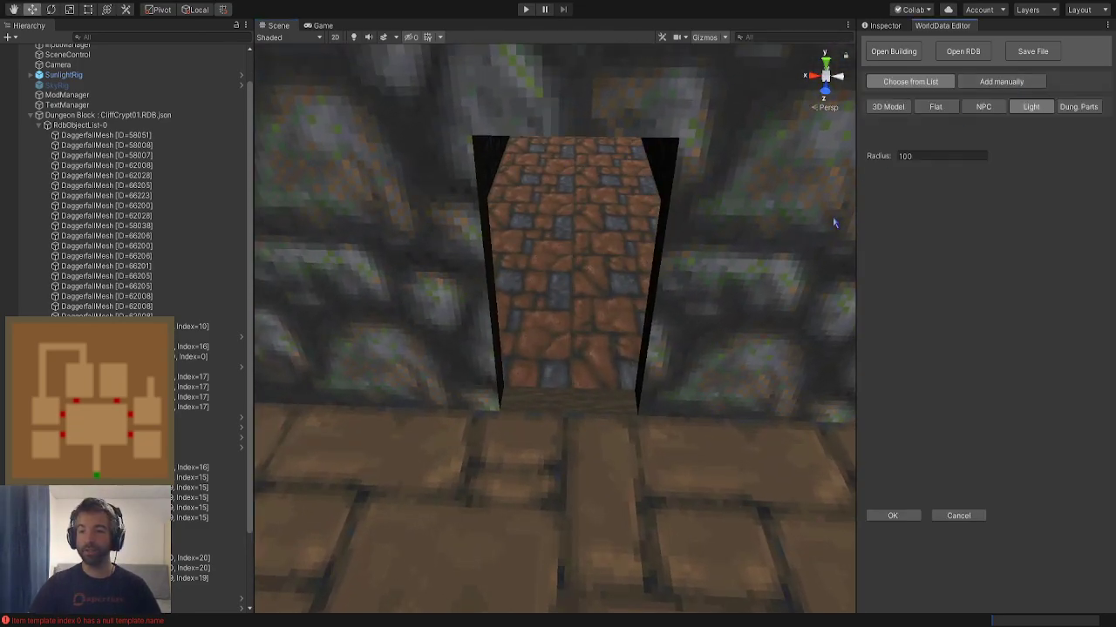
click(1078, 106)
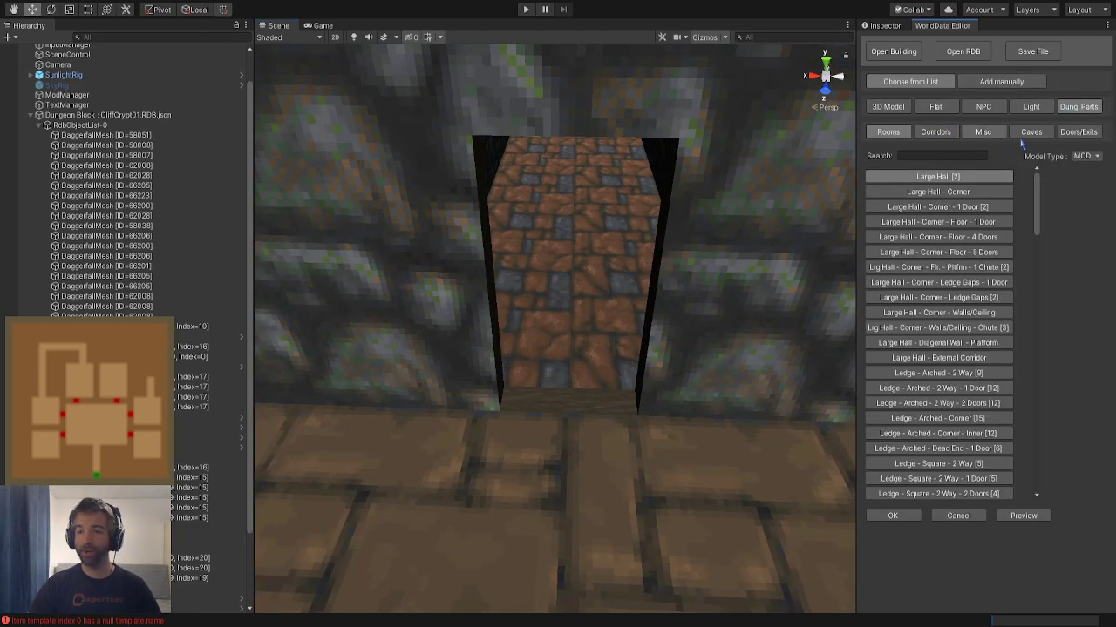
click(1078, 132)
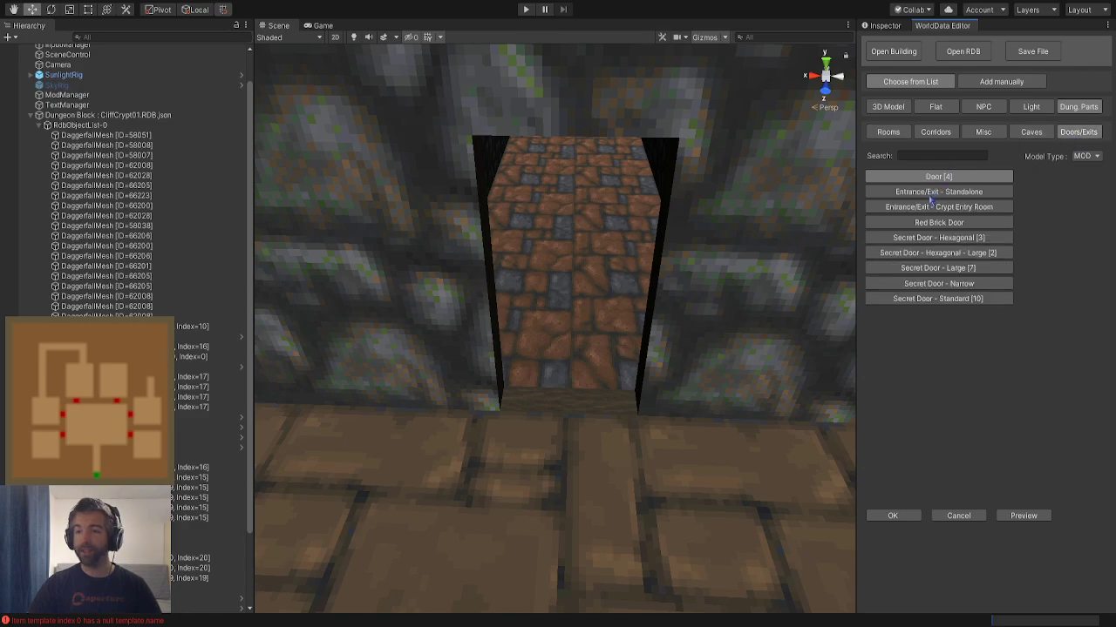
click(911, 300)
Set the secret door's model type to DOR and preview it at the corridor doorway
right_drag(651, 414, 620, 339)
key(w)
key(s)
key(w)
key(w)
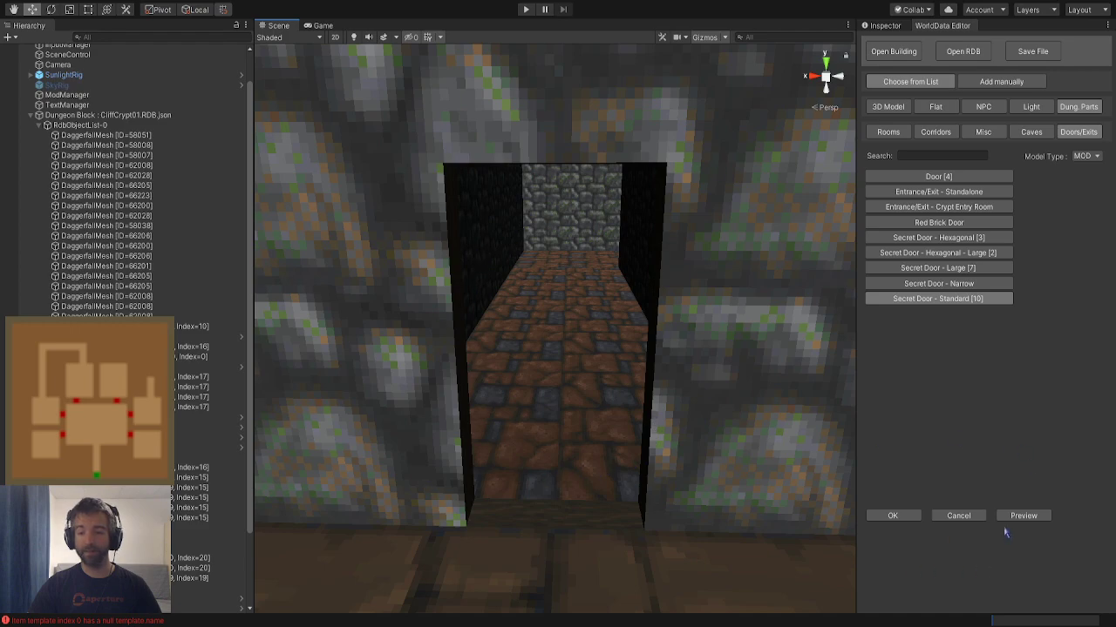
click(1078, 189)
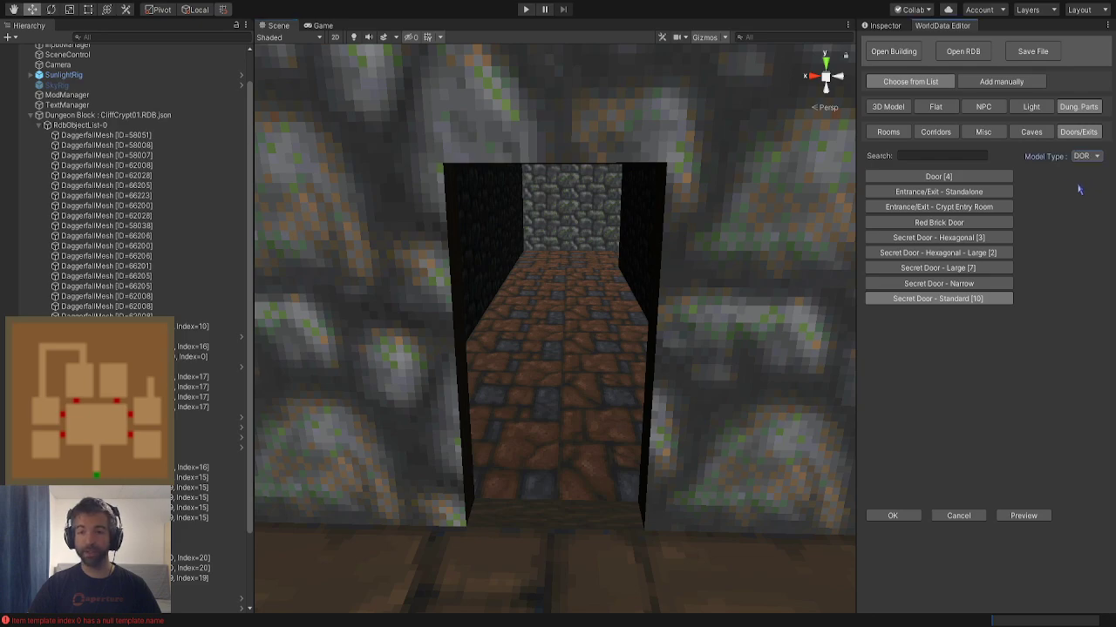
click(1022, 516)
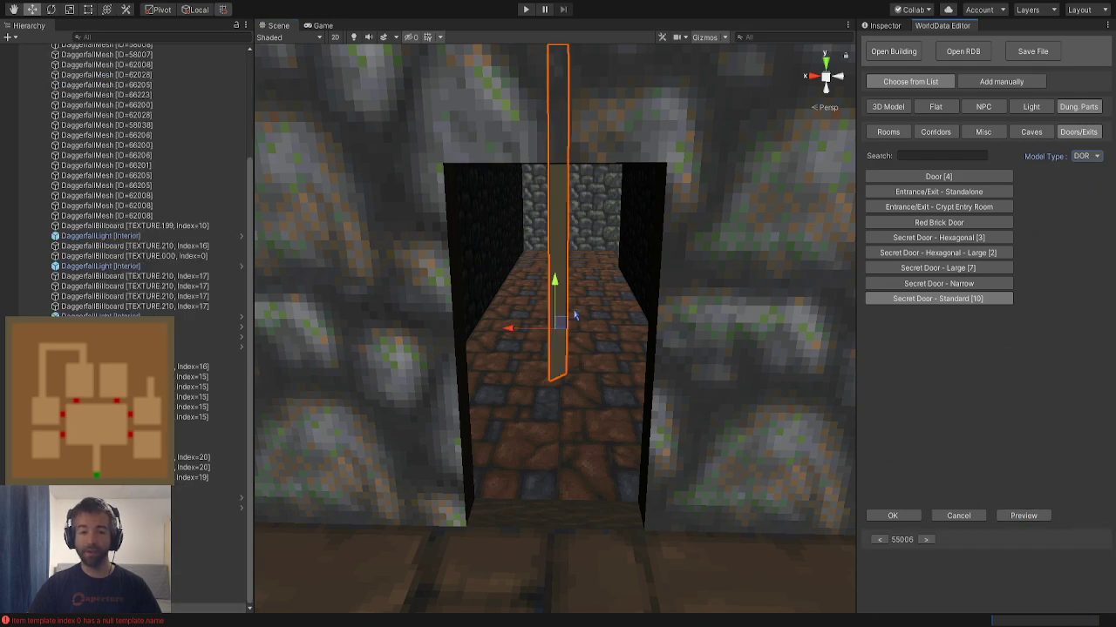
Lower the previewed secret door into the doorway and switch it to model 55009
drag(559, 330, 562, 446)
key(d)
right_drag(562, 446, 450, 430)
alt+drag(449, 429, 475, 414)
click(927, 541)
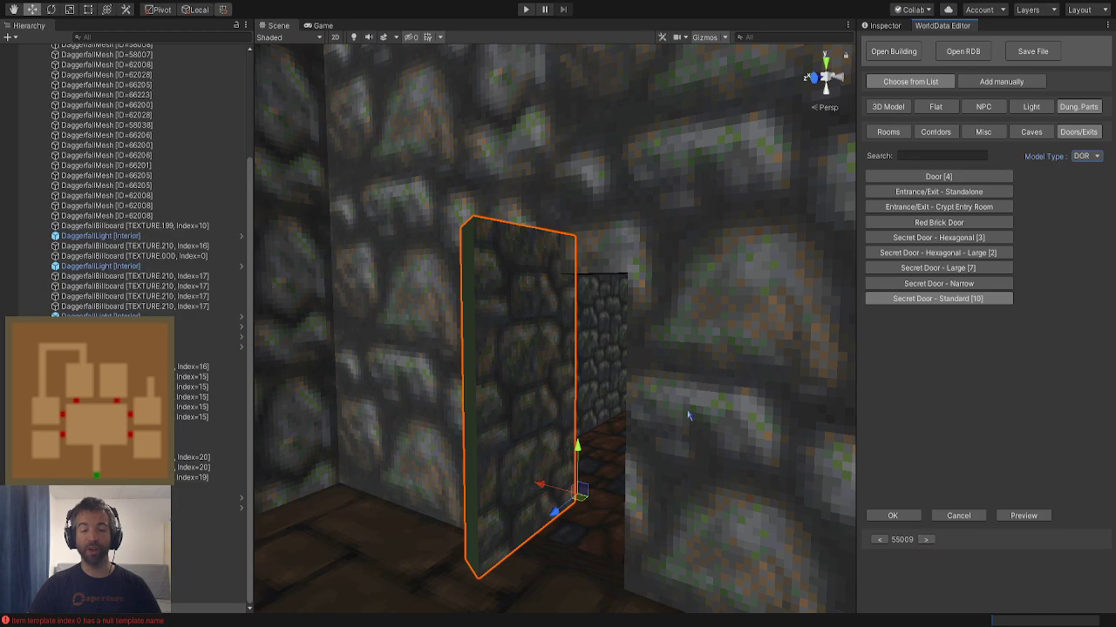
Switch the previewed secret door to model 55012 and add it to the corridor doorway
right_drag(691, 417, 605, 442)
key(d)
alt+drag(604, 442, 811, 429)
key(a)
right_drag(812, 429, 658, 433)
key(d)
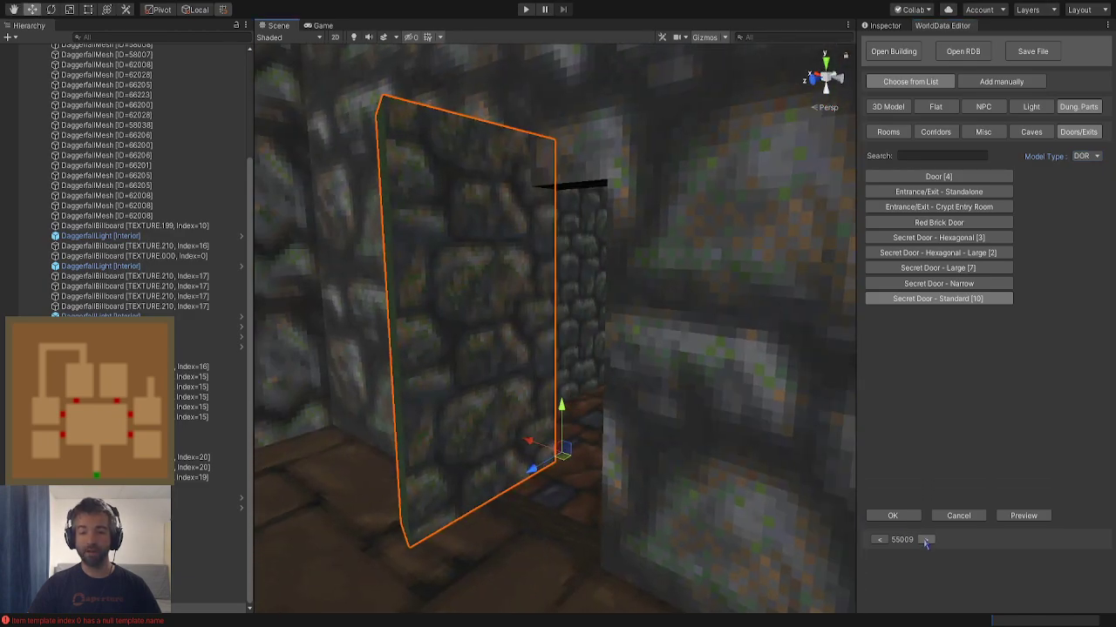
click(928, 542)
alt+drag(828, 429, 671, 426)
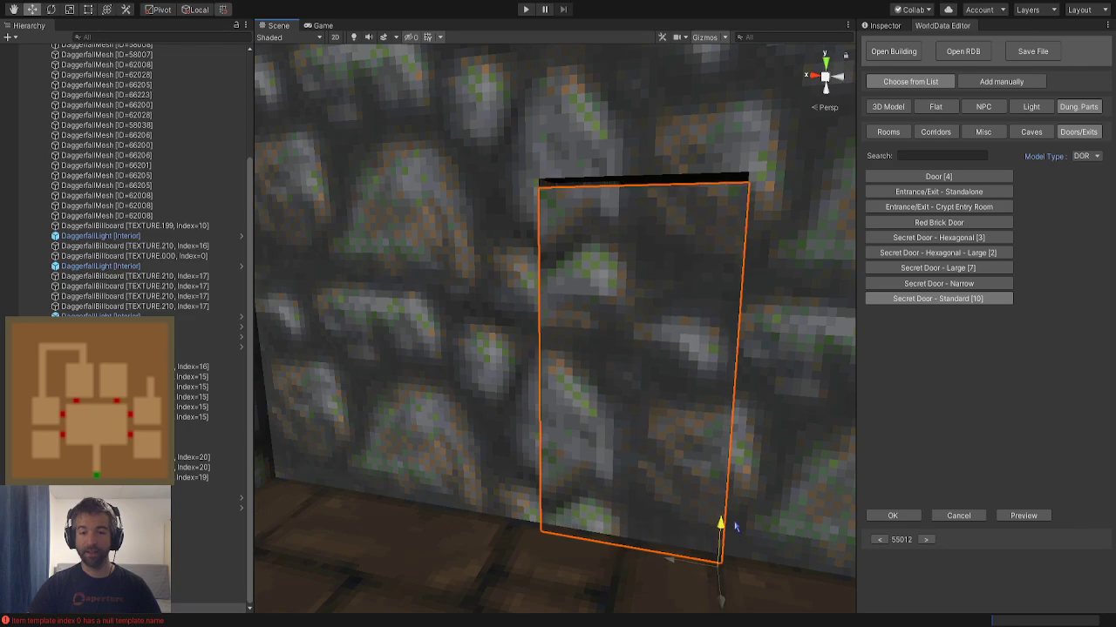
alt+drag(734, 518, 707, 433)
key(d)
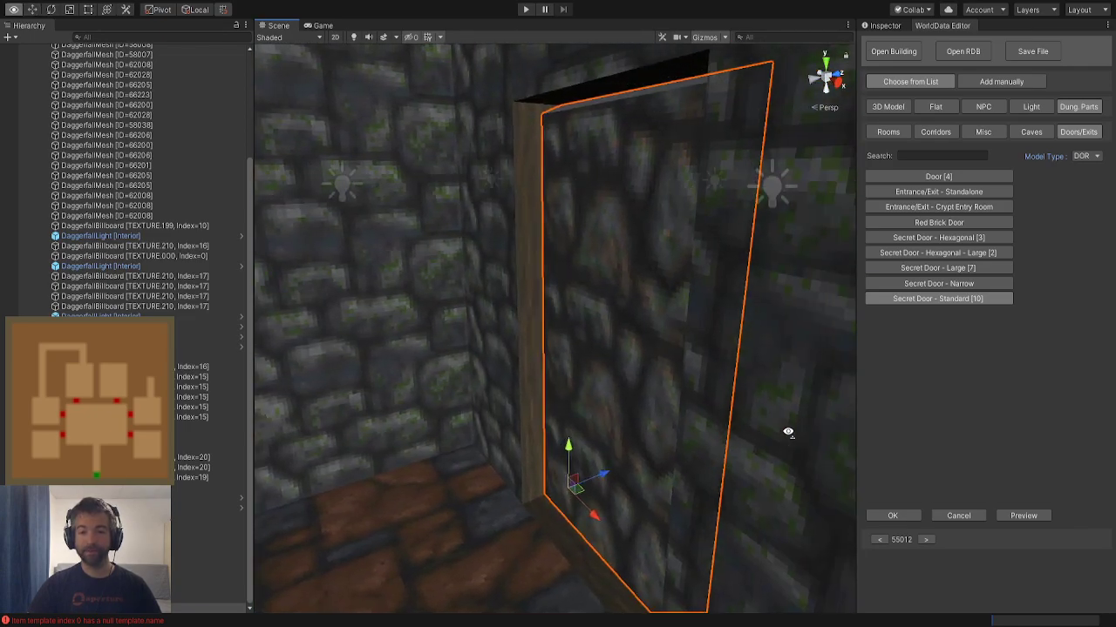
right_drag(788, 432, 392, 411)
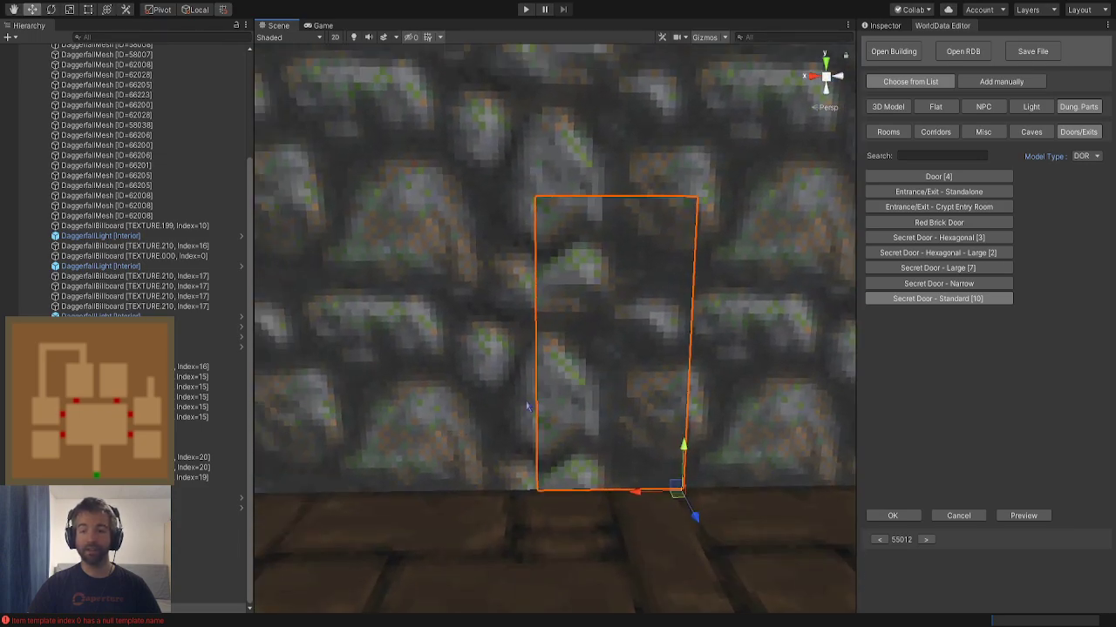
click(891, 516)
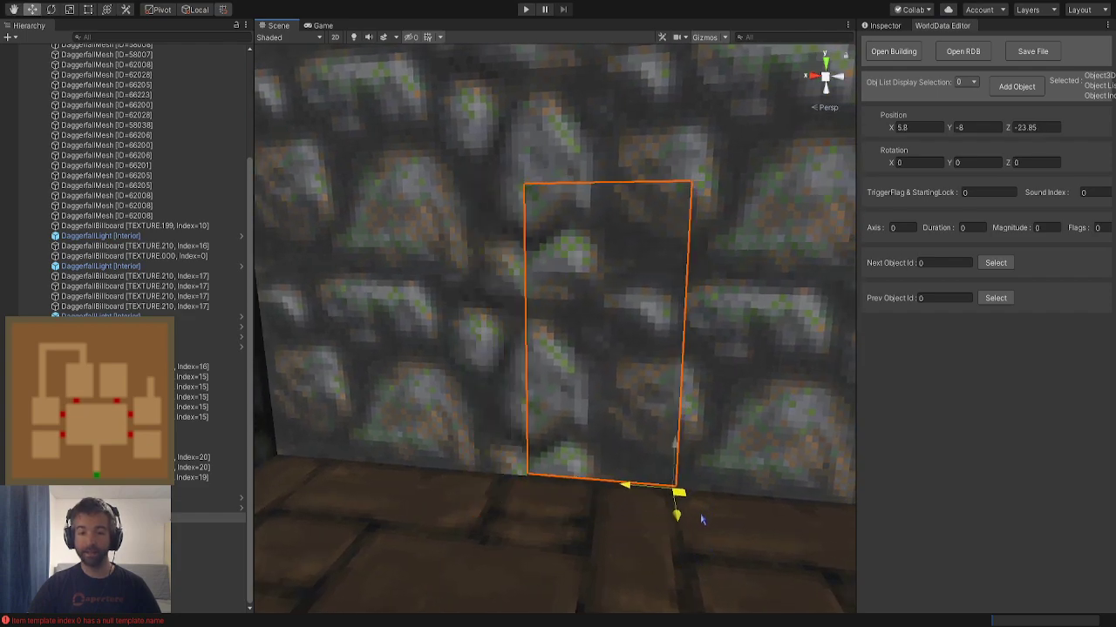
Move the new secret door to Z -23.8 so it sits flush in the wall
right_drag(551, 403, 444, 475)
key(a)
click(550, 406)
key(w)
click(535, 371)
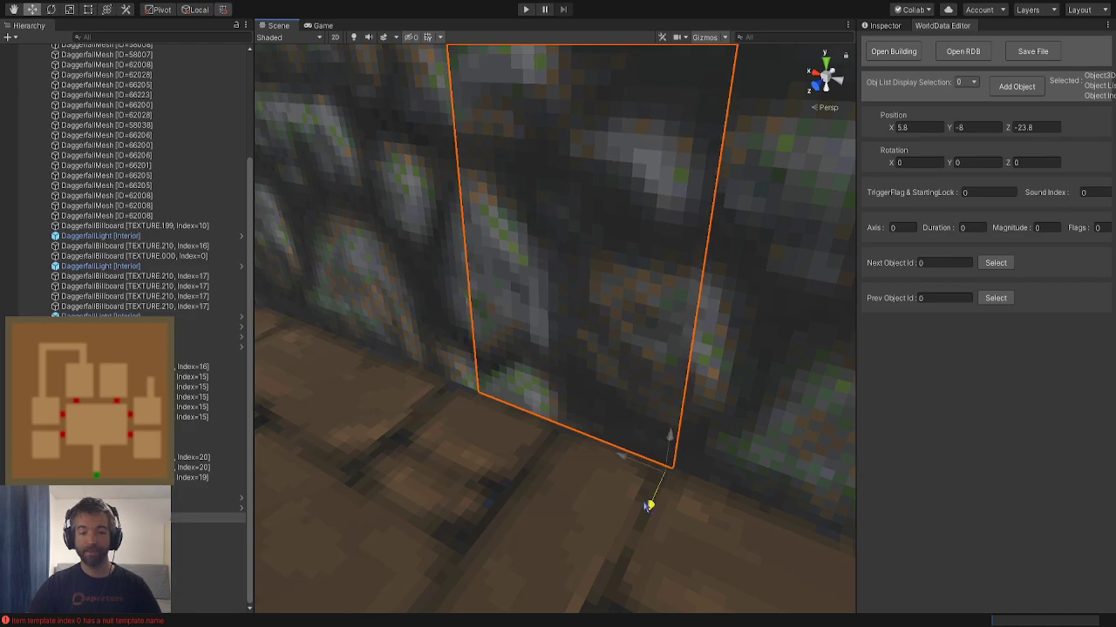
Examine how the secret door fits the surrounding wall from both sides and from inside the room
click(441, 551)
right_drag(440, 551, 440, 551)
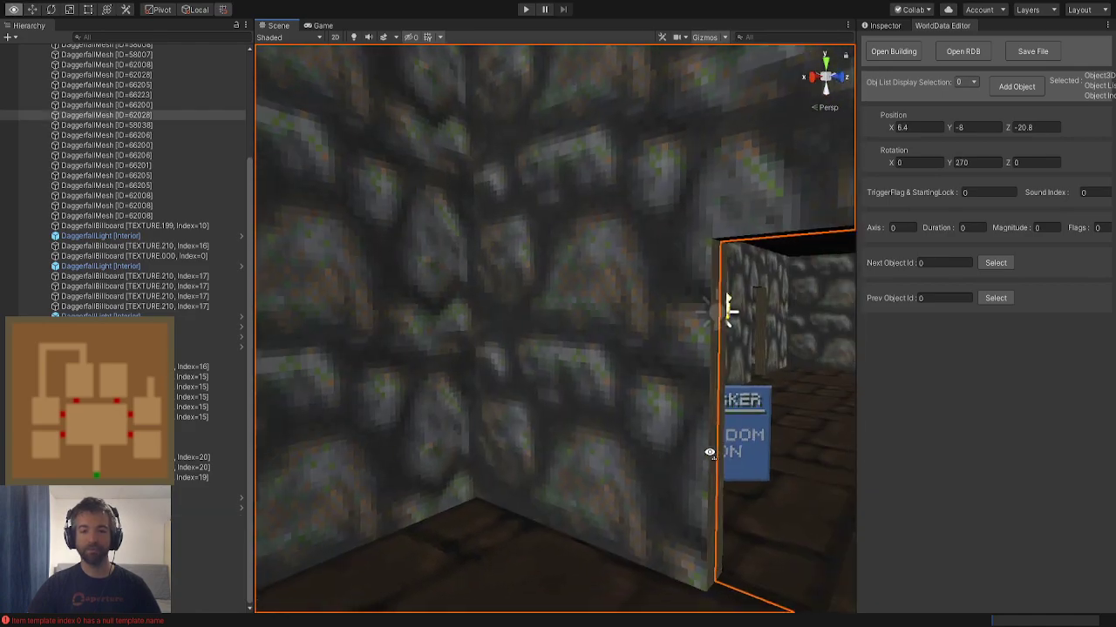
right_drag(710, 453, 709, 454)
click(817, 326)
right_drag(817, 326, 536, 396)
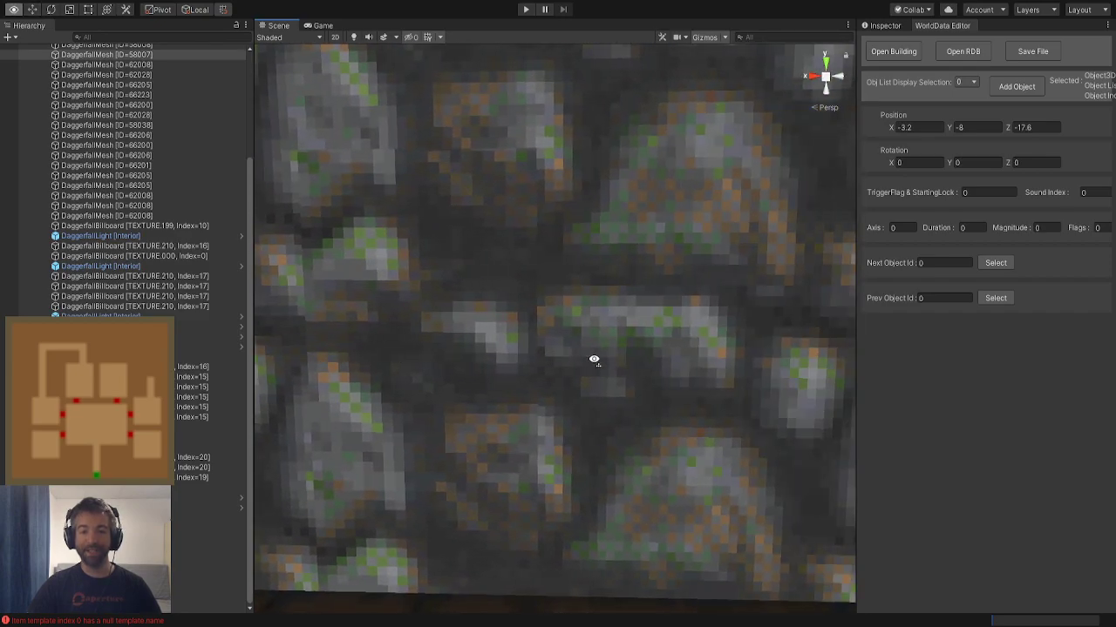
right_drag(594, 359, 548, 343)
click(578, 354)
click(588, 389)
click(588, 391)
right_drag(588, 390, 589, 417)
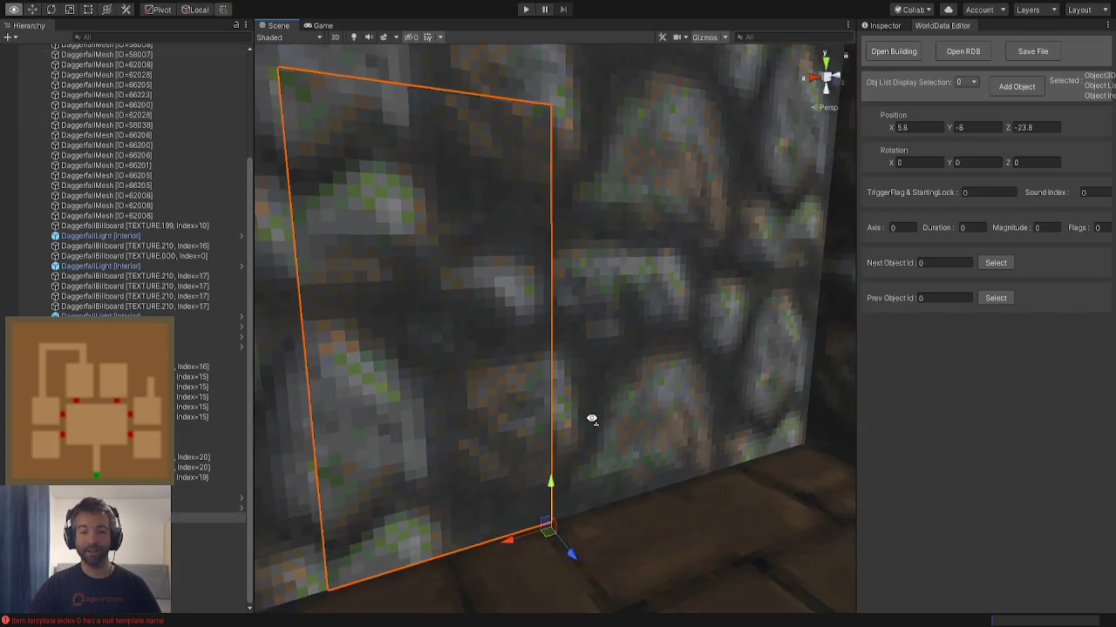
right_drag(670, 454, 611, 460)
Manually add a second door with object ID 55012 and model type DOR at the adjacent room's open corridor doorway
right_drag(491, 523, 774, 481)
click(598, 518)
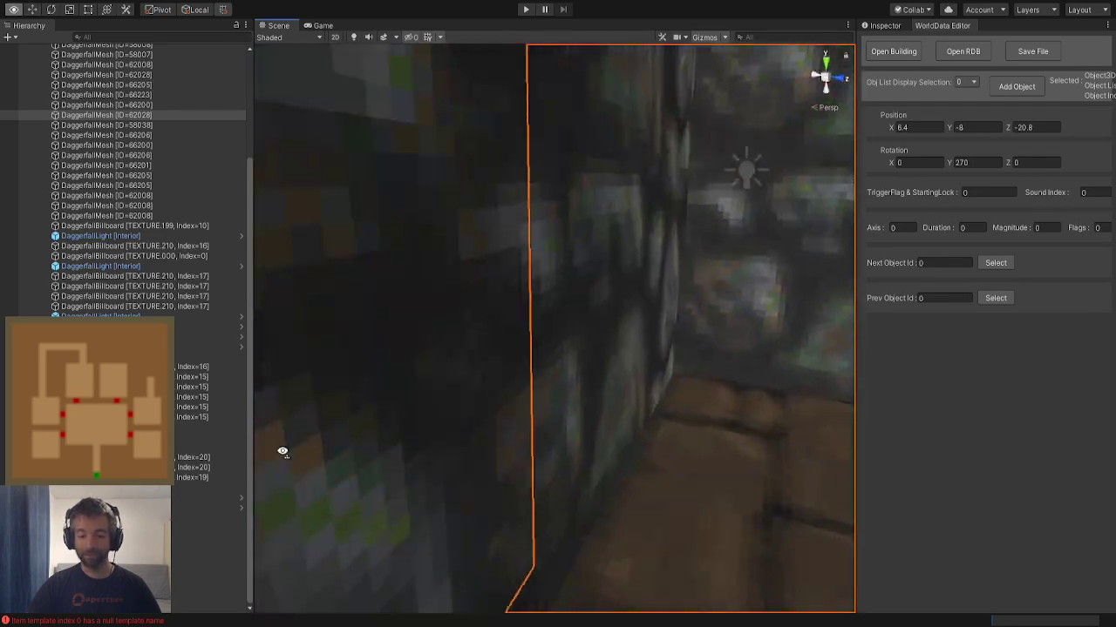
right_drag(282, 452, 224, 447)
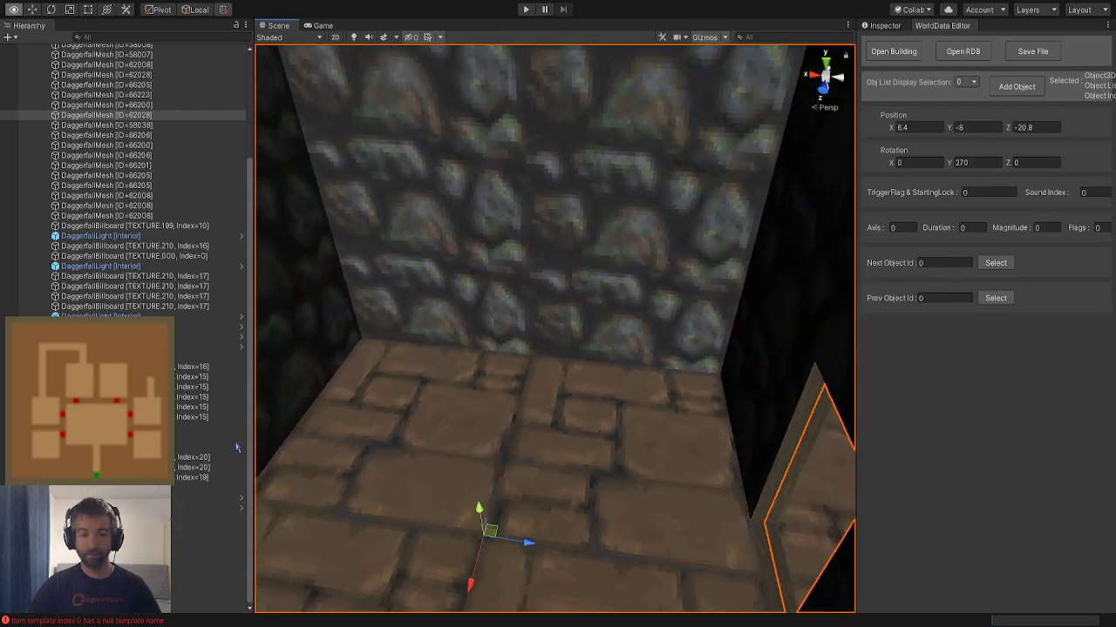
key(s)
right_drag(448, 376, 503, 272)
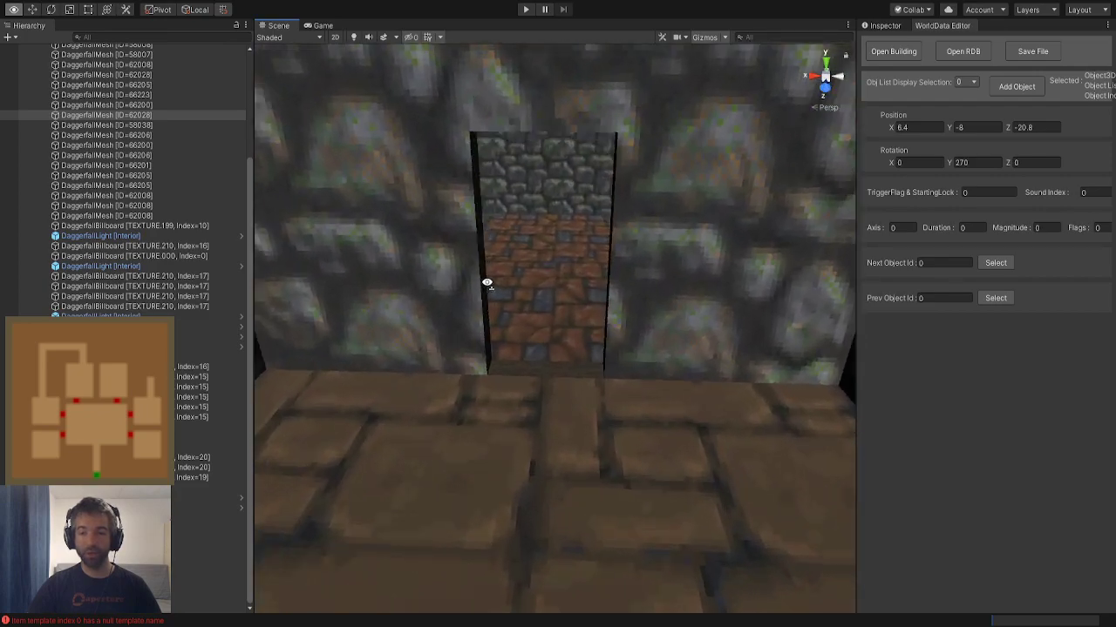
right_drag(487, 284, 846, 231)
click(510, 428)
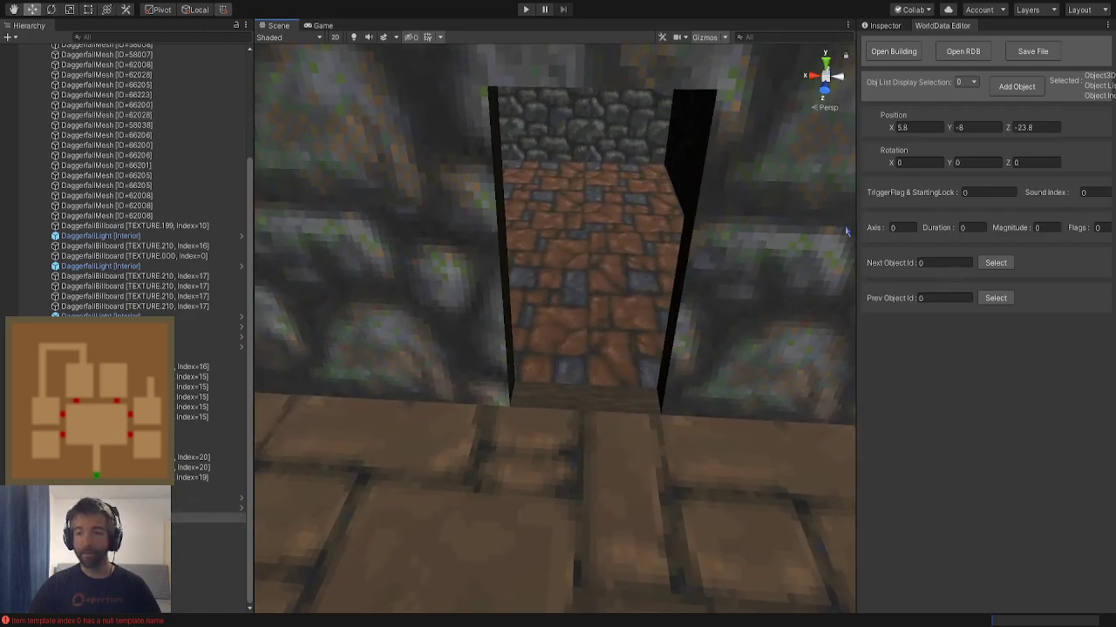
click(1016, 86)
click(1001, 81)
click(960, 155)
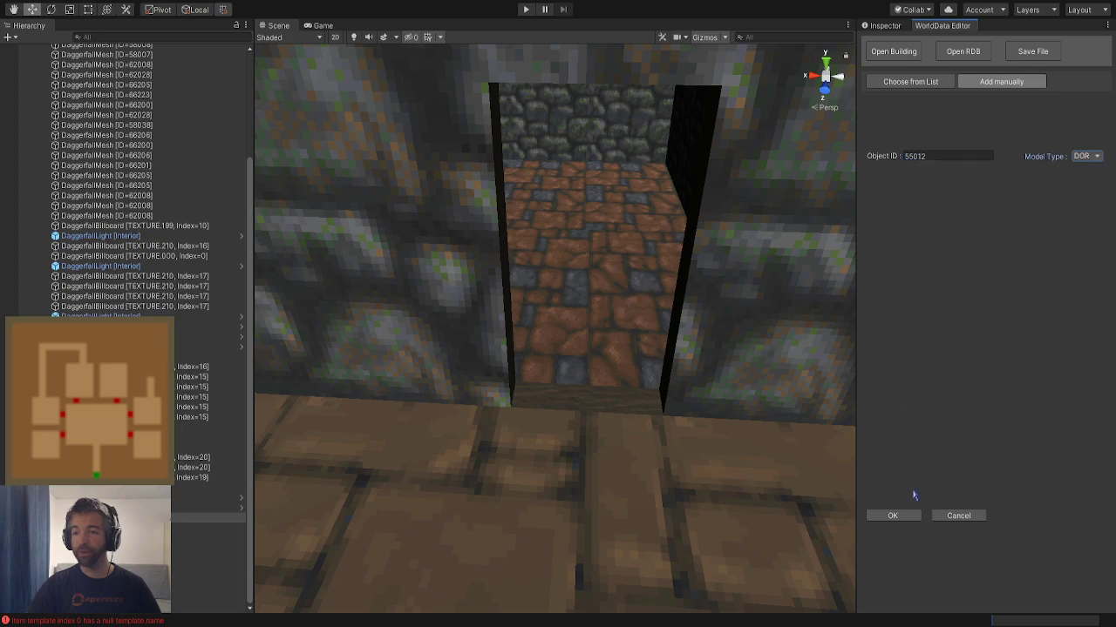
click(893, 515)
Fit the second secret door into its doorway at X -0.6, Y -8, Z -30.175
drag(552, 332, 661, 373)
scroll(661, 373, up, 5)
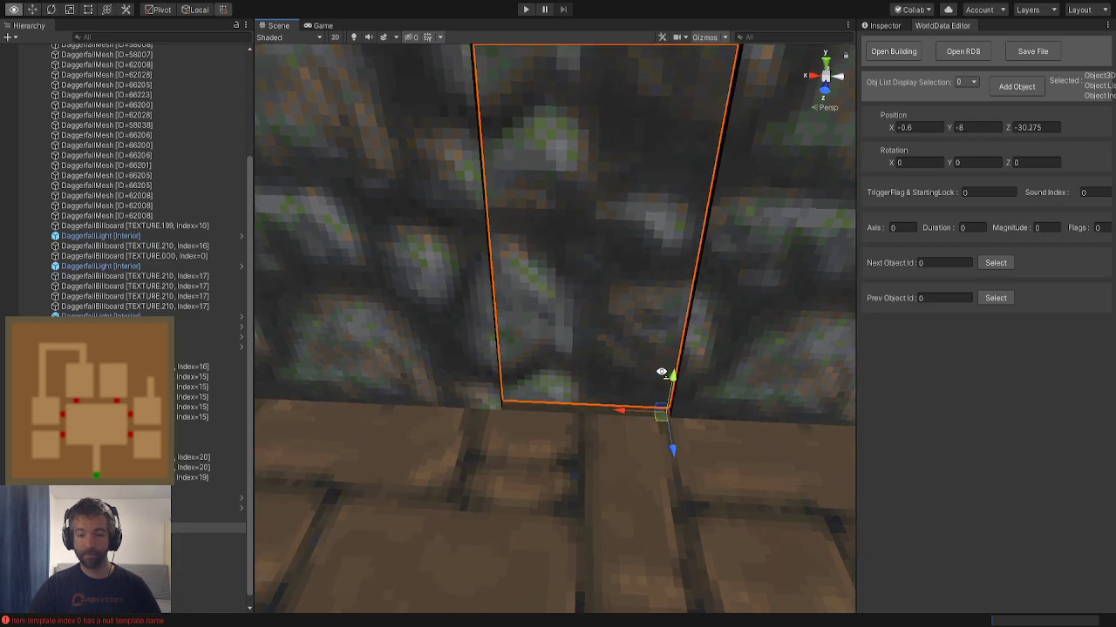
click(694, 471)
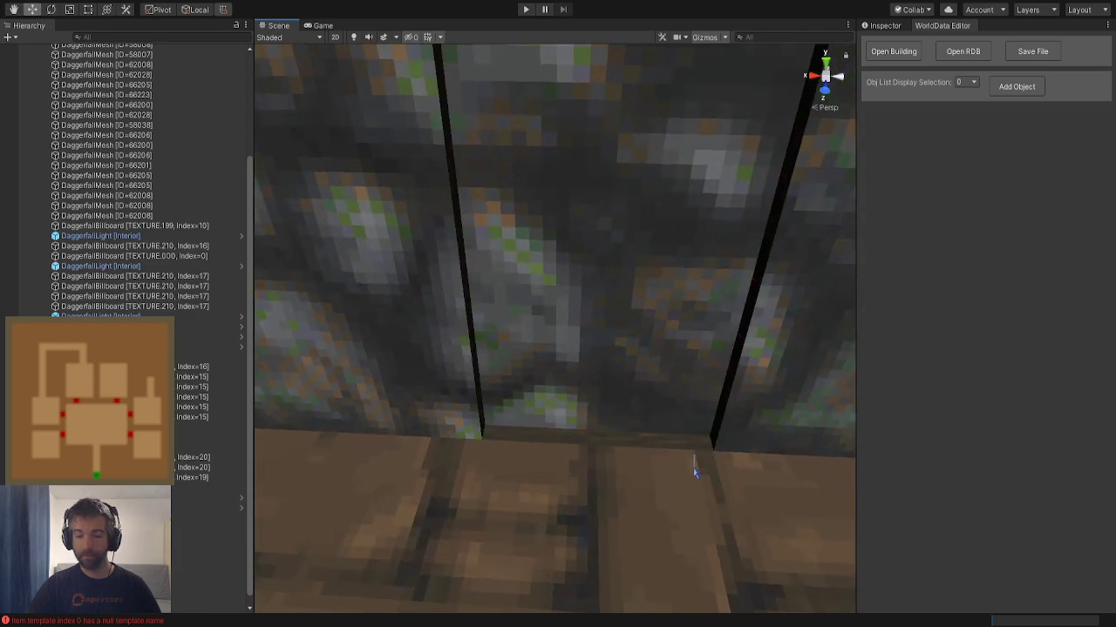
click(681, 423)
drag(702, 464, 708, 466)
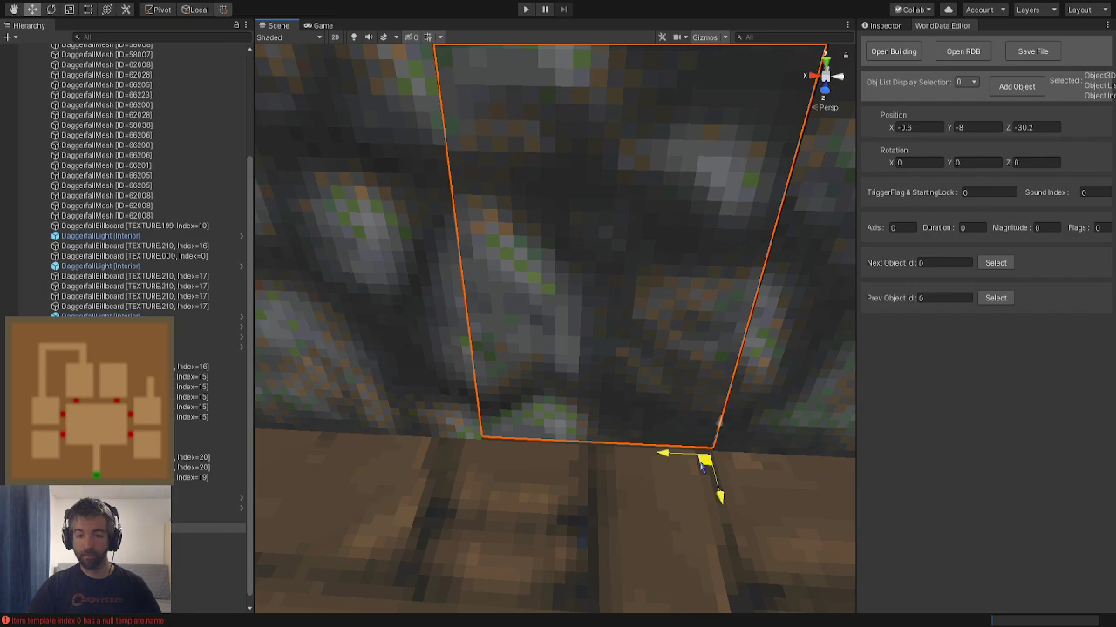
right_drag(707, 466, 692, 358)
scroll(689, 359, down, 5)
click(488, 279)
right_drag(488, 279, 595, 244)
click(824, 279)
right_drag(531, 262, 373, 243)
click(491, 298)
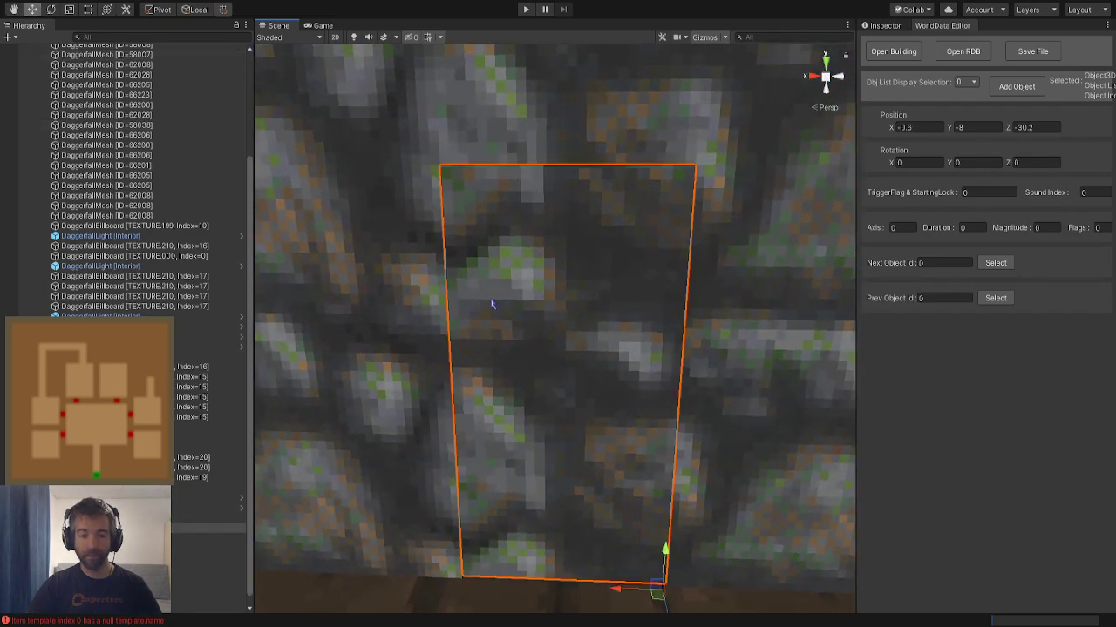
drag(612, 587, 615, 588)
mouse_move(612, 558)
right_down()
mouse_move(568, 549)
mouse_move(597, 560)
right_up()
drag(568, 552, 564, 554)
Examine the second secret door and the hidden corridor from inside the room and from above
right_drag(563, 555, 707, 415)
click(406, 415)
click(836, 314)
right_drag(836, 314, 405, 344)
key(w)
click(593, 347)
key(f)
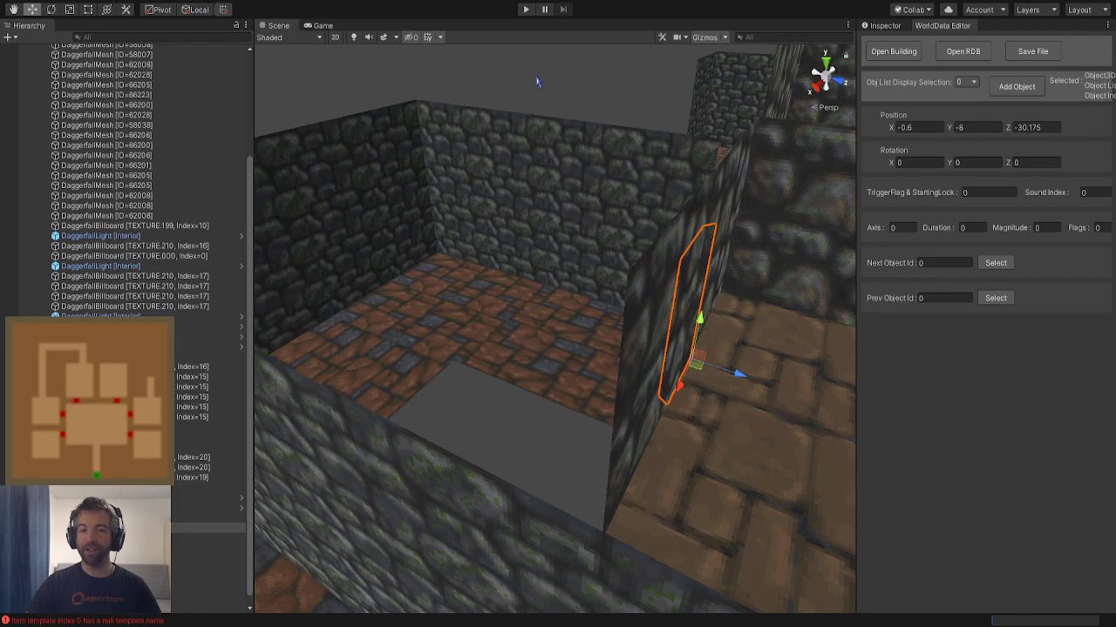
click(537, 81)
right_drag(538, 82, 555, 100)
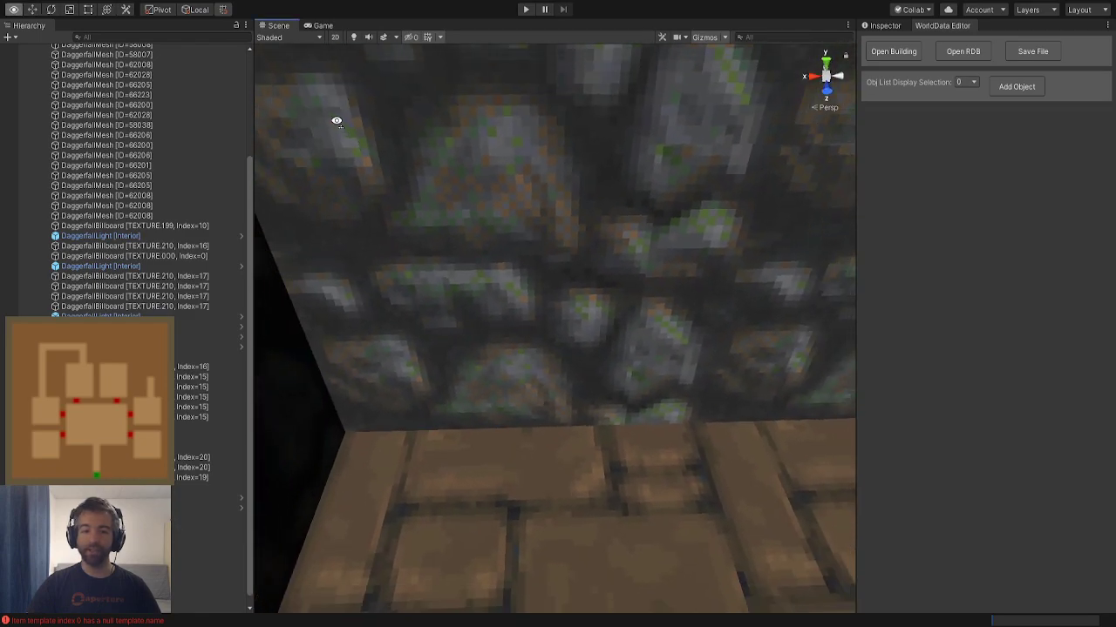
right_drag(337, 122, 787, 174)
key(s)
key(d)
key(a)
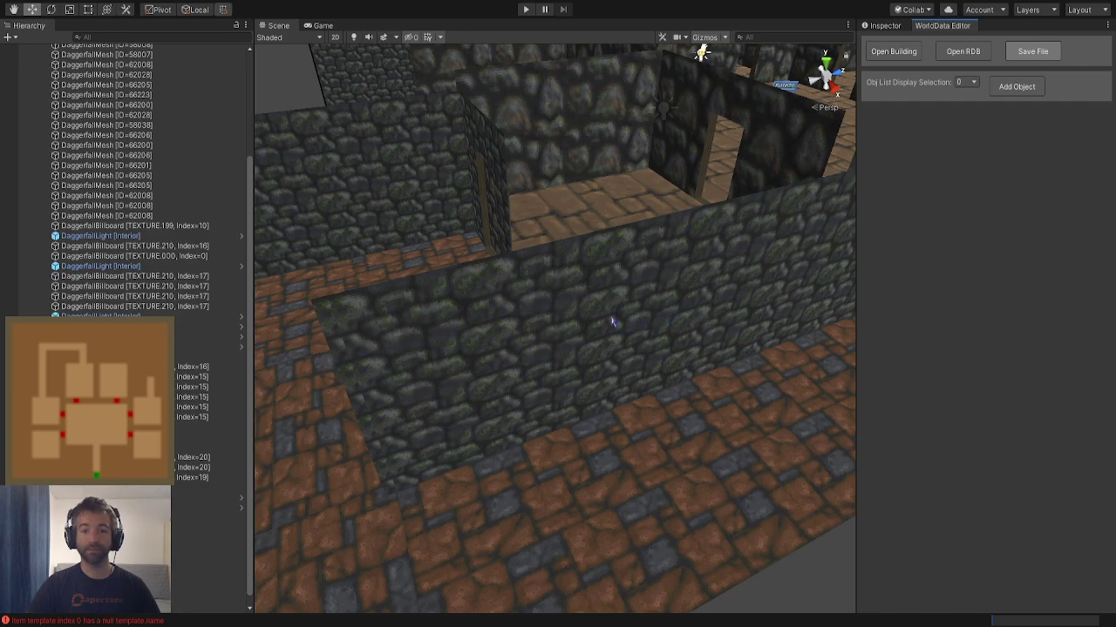
Set the TriggerFlag & StartingLock value of the first secret door, at X 5.8, Z -23.8, to 10
right_drag(497, 348, 514, 325)
key(s)
key(w)
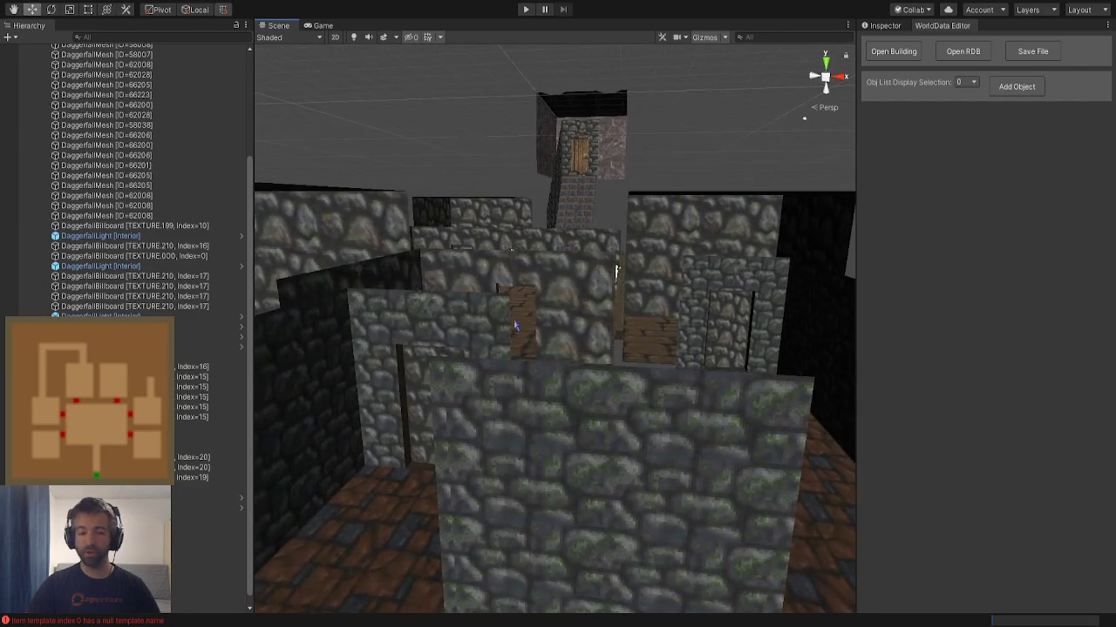
click(429, 404)
key(f)
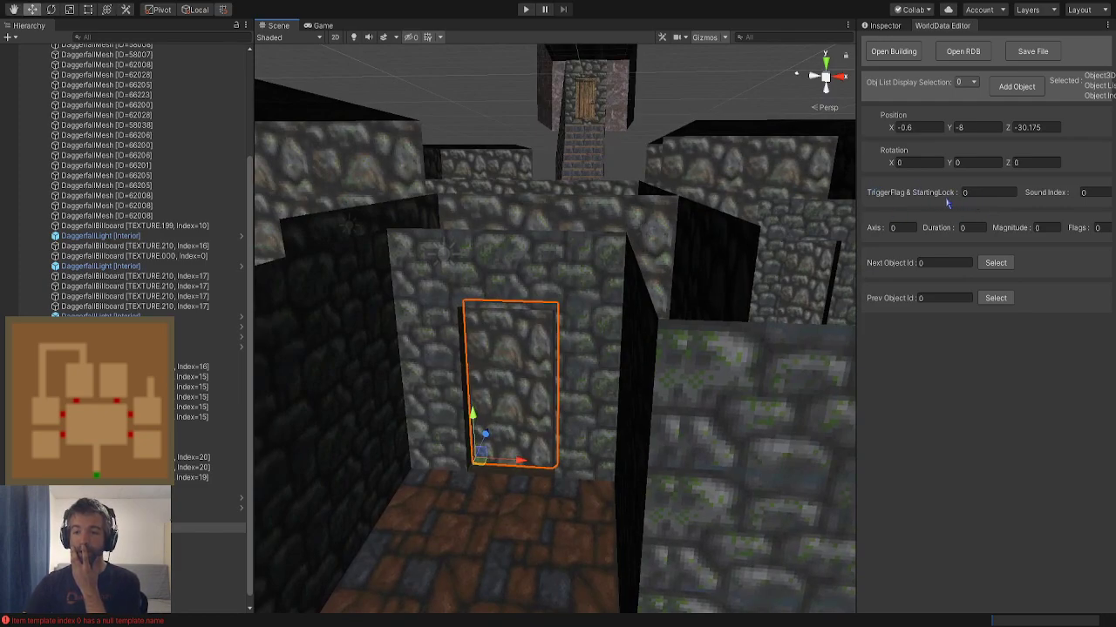
click(982, 194)
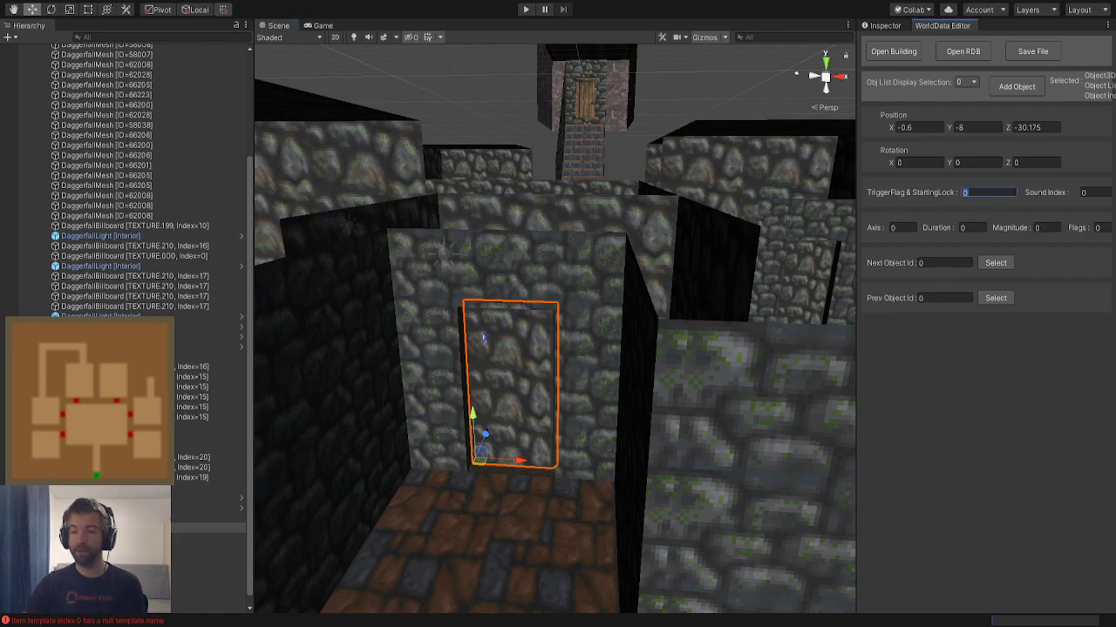
right_drag(490, 343, 586, 346)
click(730, 264)
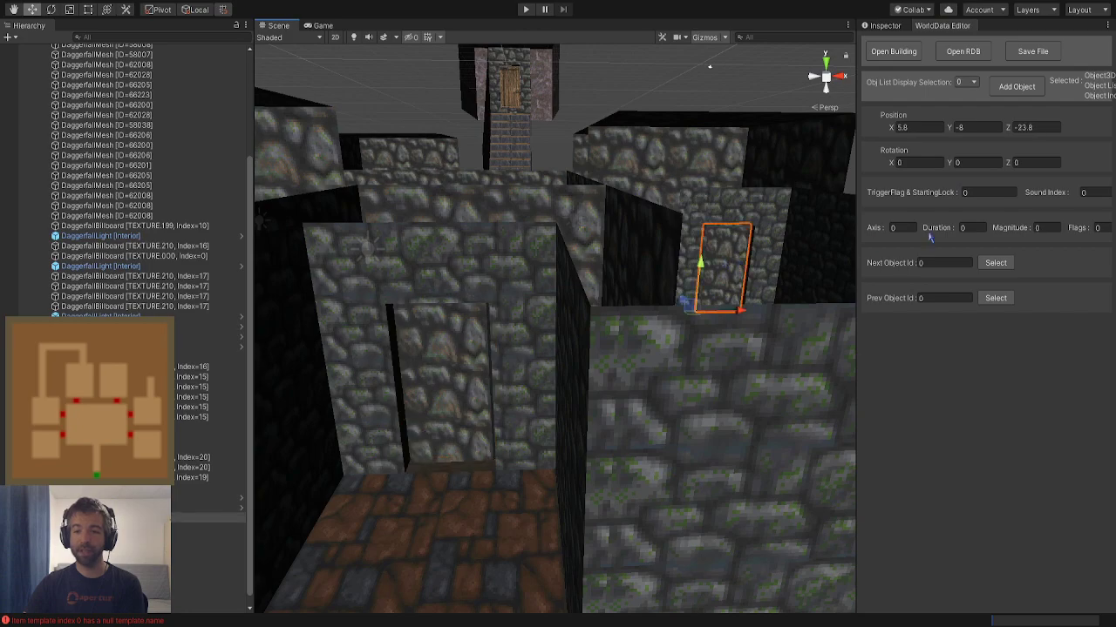
click(1001, 193)
text(1)
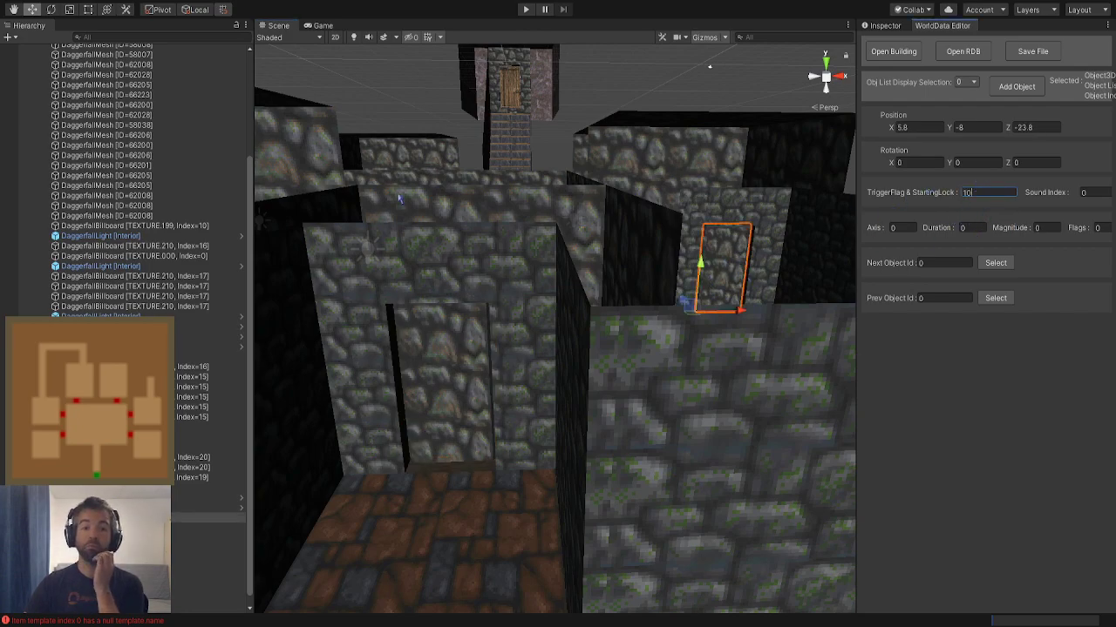
click(597, 110)
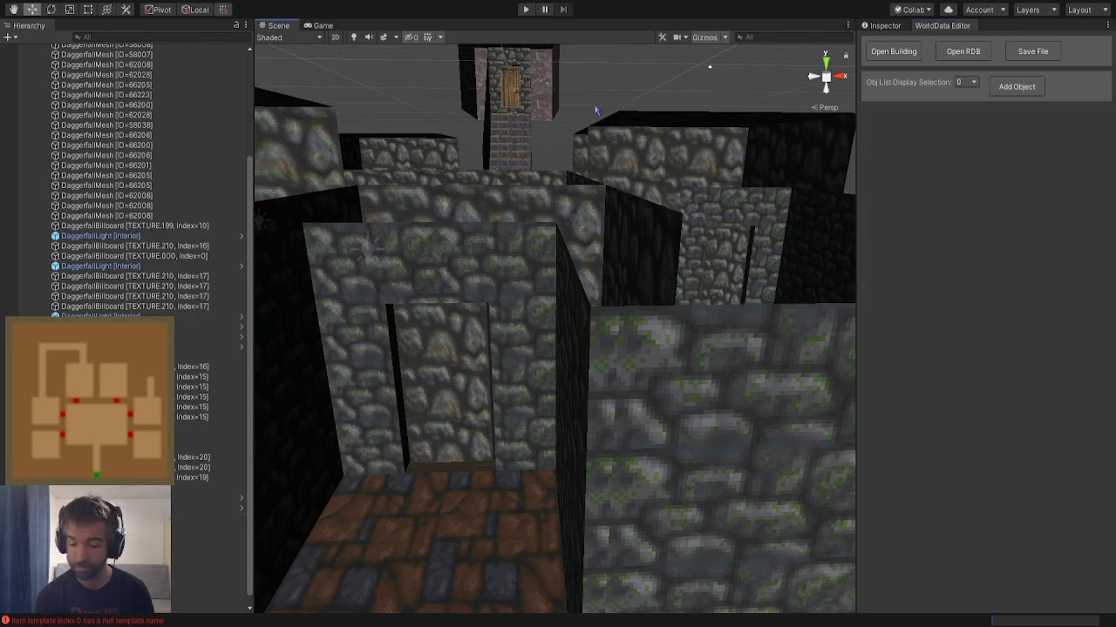
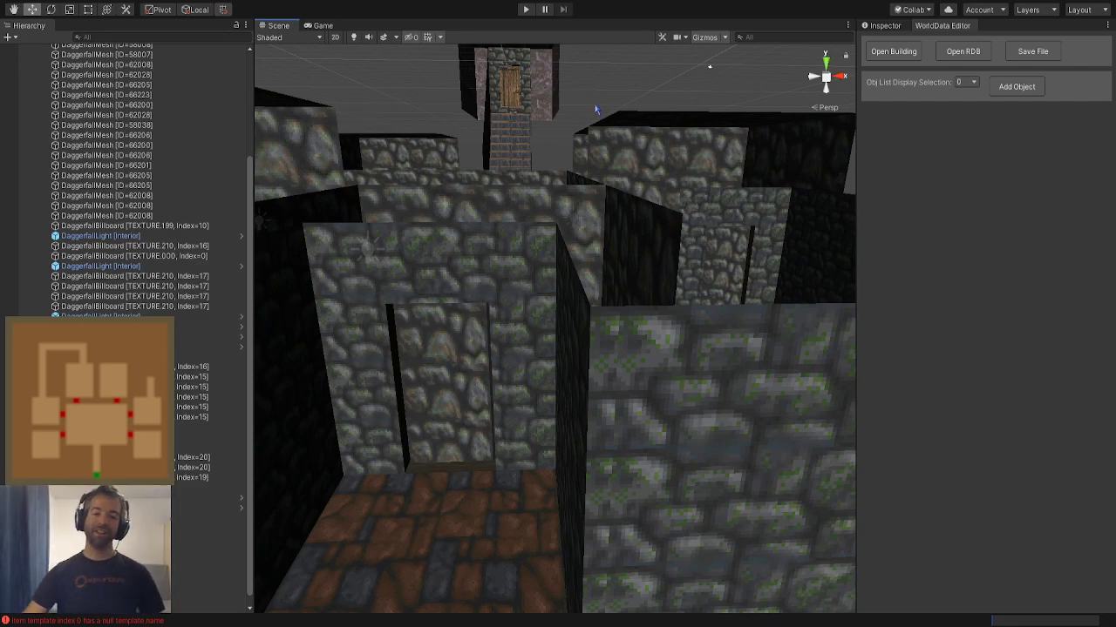
Save the dungeon block file with the two secret doors
key(s)
right_drag(565, 176, 554, 245)
click(1033, 51)
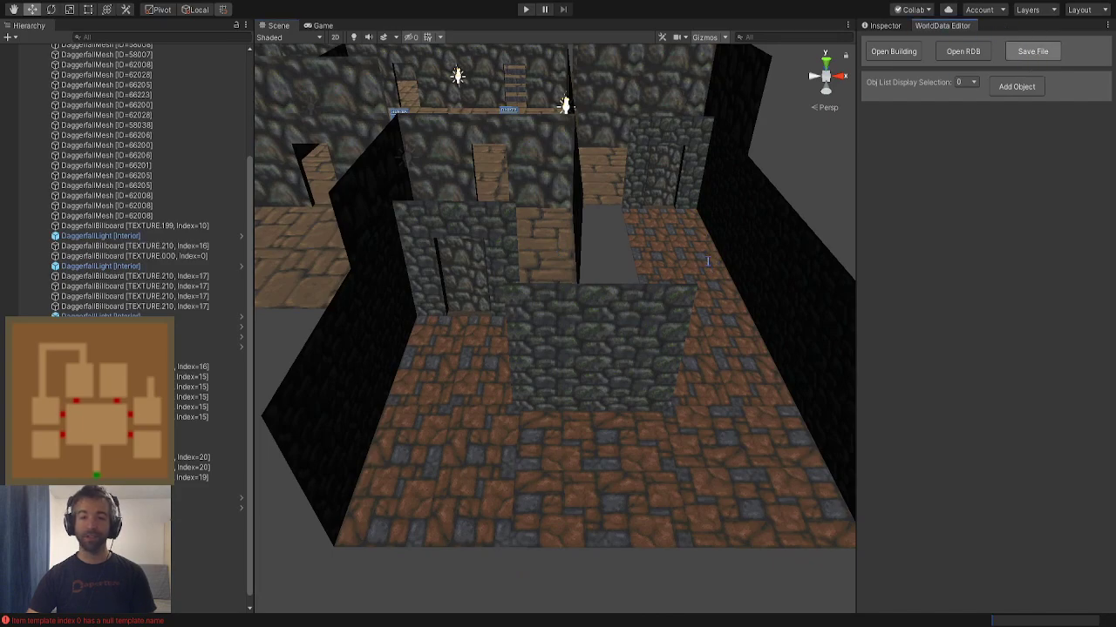
Start a new object at the wall between the two corridor branches and preview the dungeon altar model 51110
right_drag(598, 335, 609, 312)
right_drag(282, 399, 274, 359)
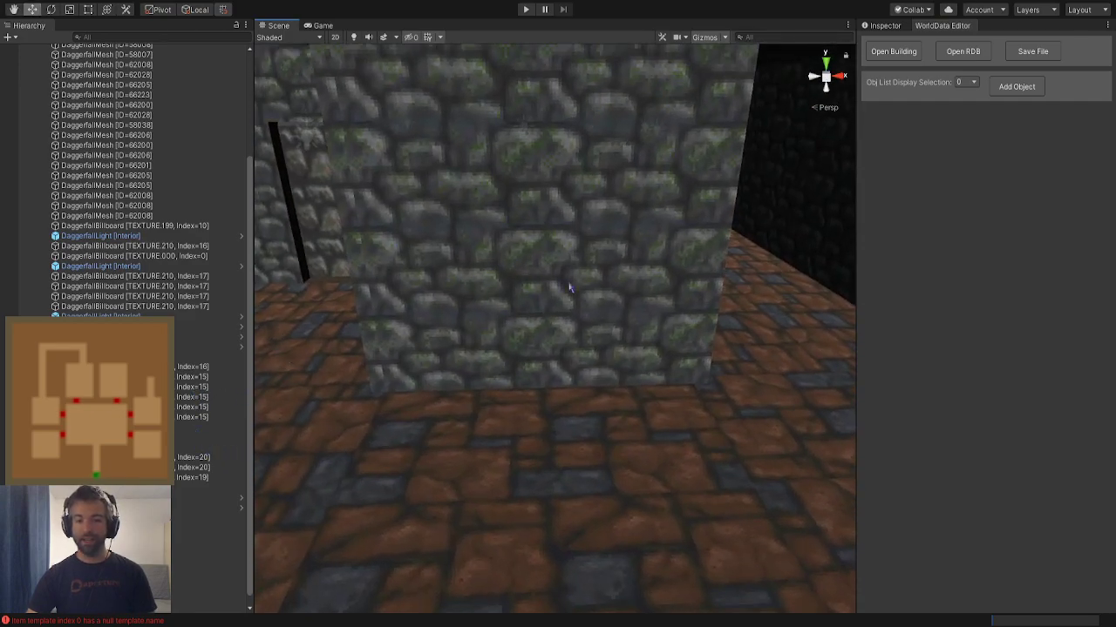
click(1016, 87)
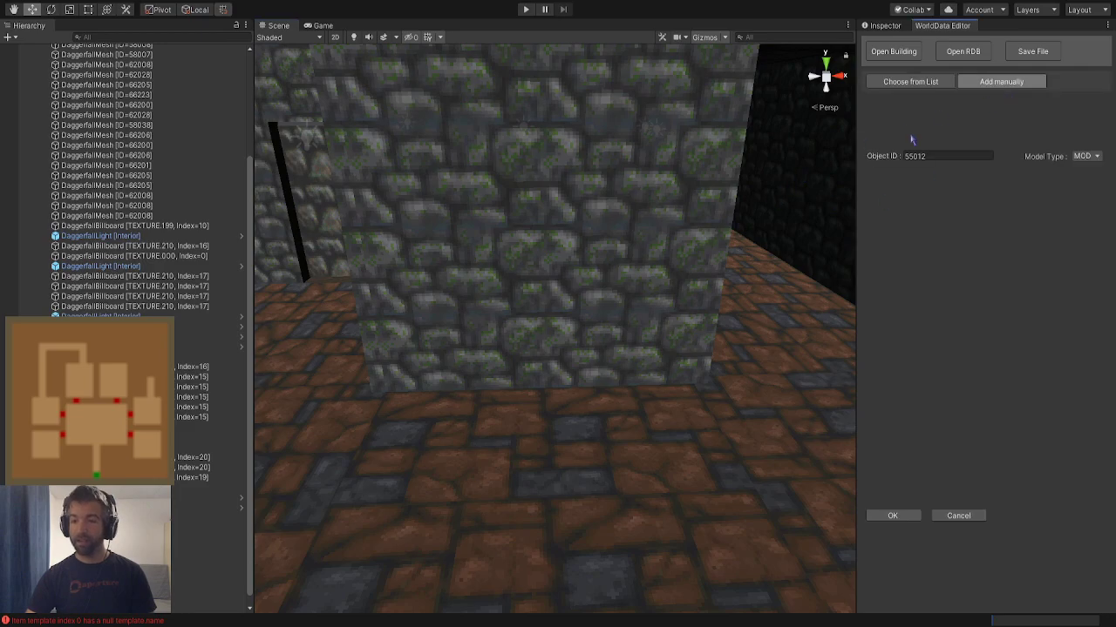
click(906, 82)
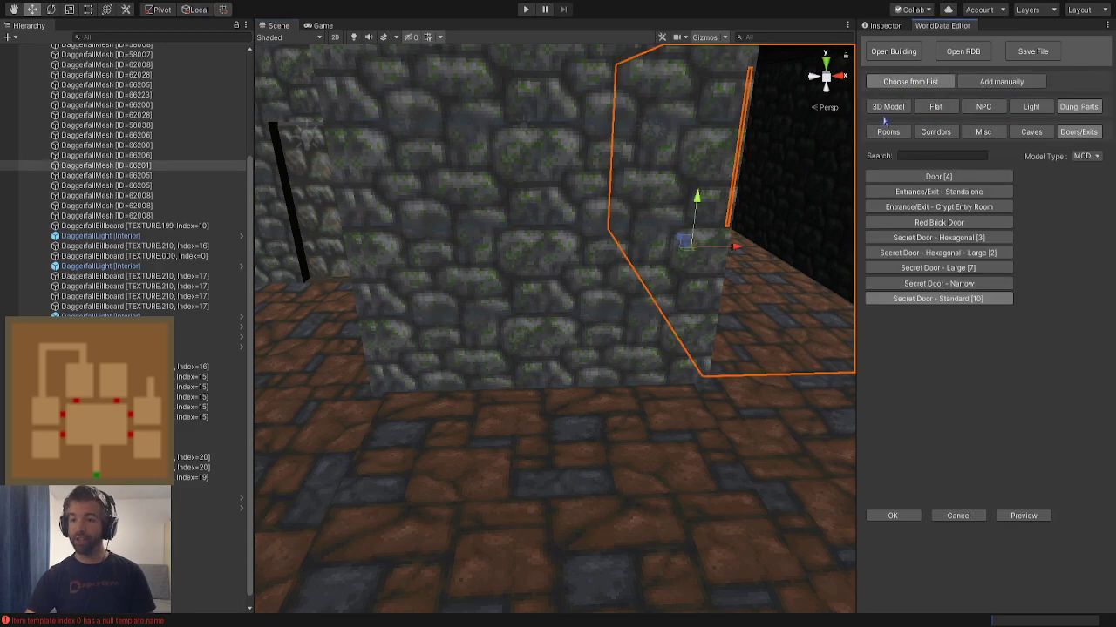
click(888, 107)
click(1078, 132)
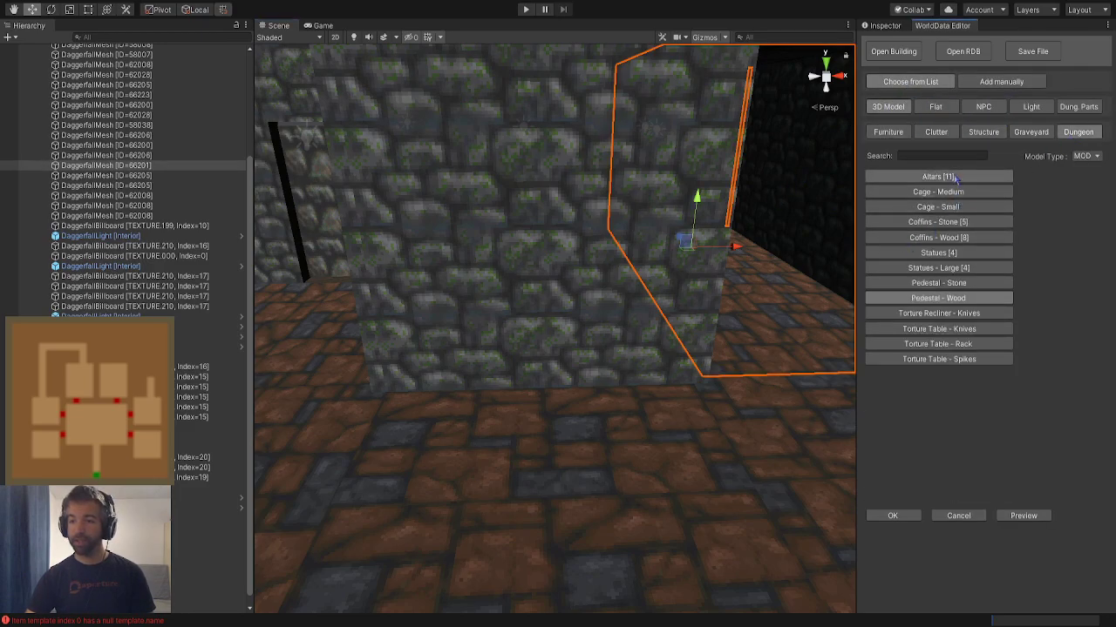
click(1024, 516)
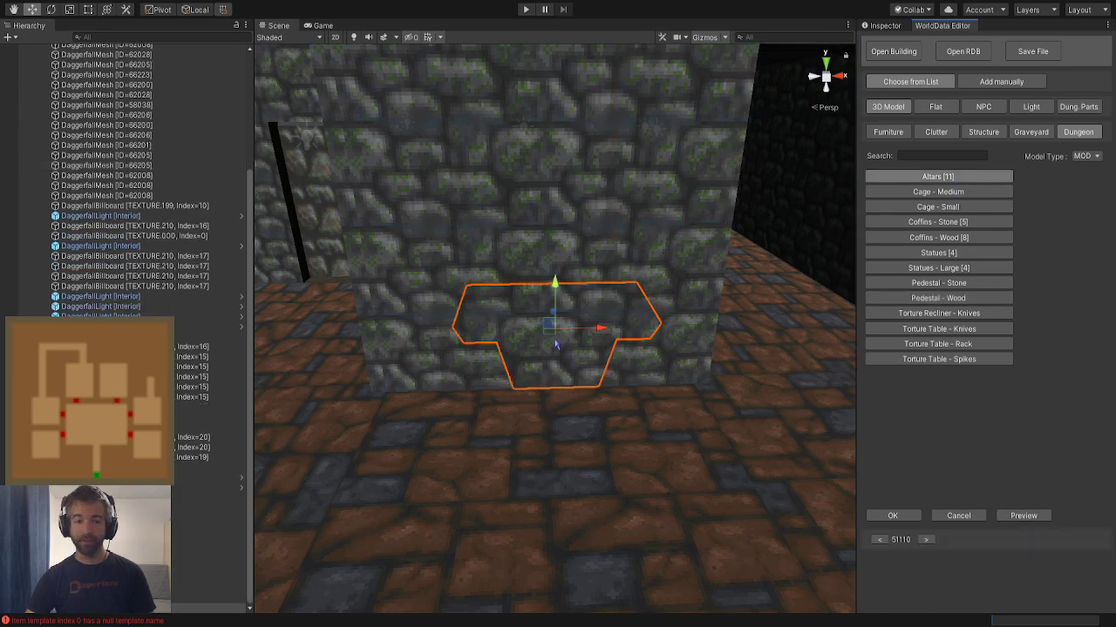
Move the previewed altar out of the wall to stand on the floor between the two corridor branches
alt+drag(555, 344, 657, 413)
right_drag(658, 376, 507, 383)
drag(672, 250, 679, 175)
right_drag(675, 199, 690, 305)
alt+drag(690, 305, 581, 422)
Try to add a Random Treasure marker flat without first confirming the previewed altar
click(938, 105)
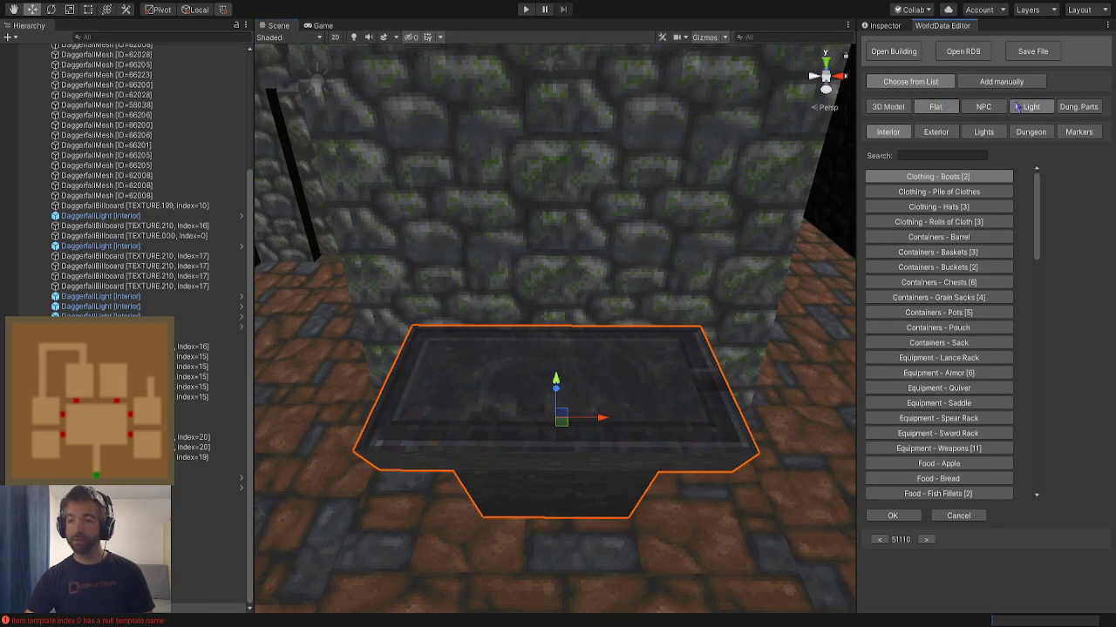
click(983, 106)
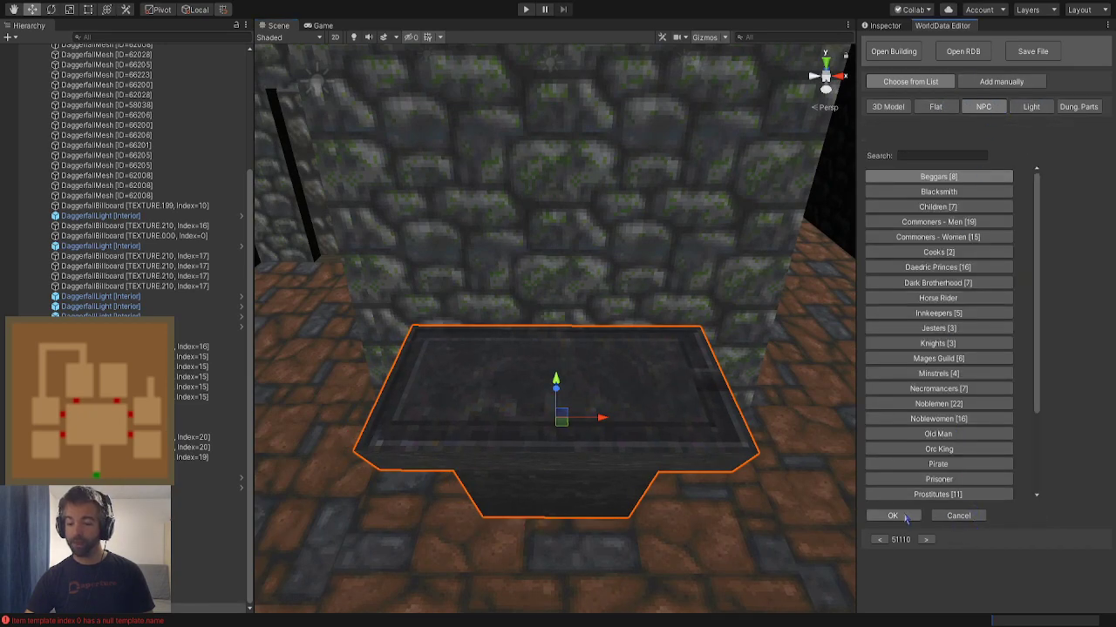
click(935, 107)
click(1078, 131)
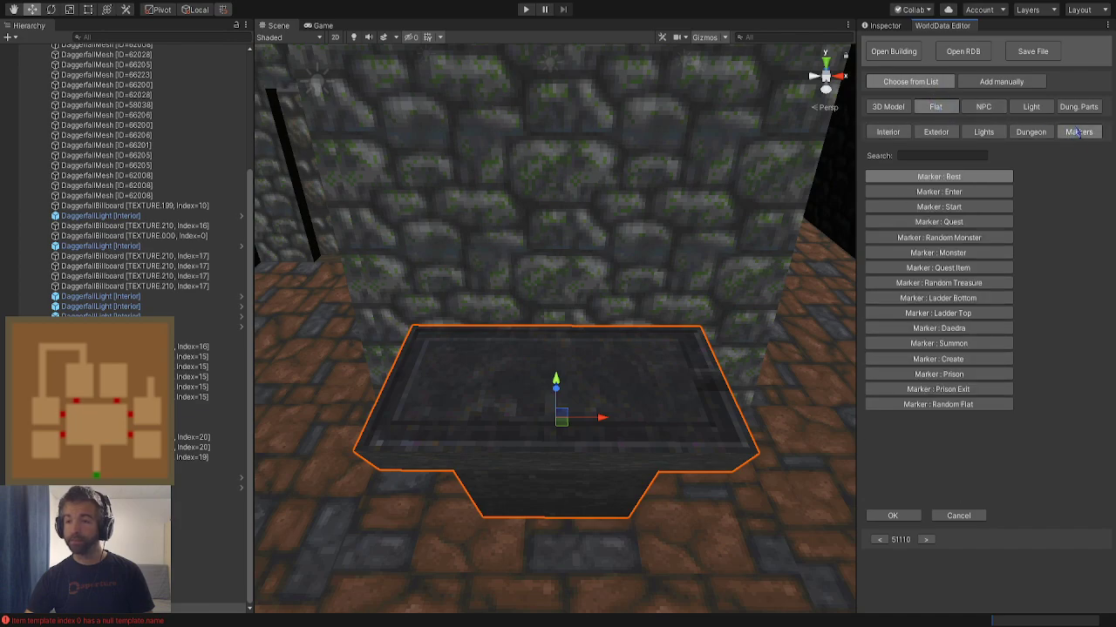
click(945, 284)
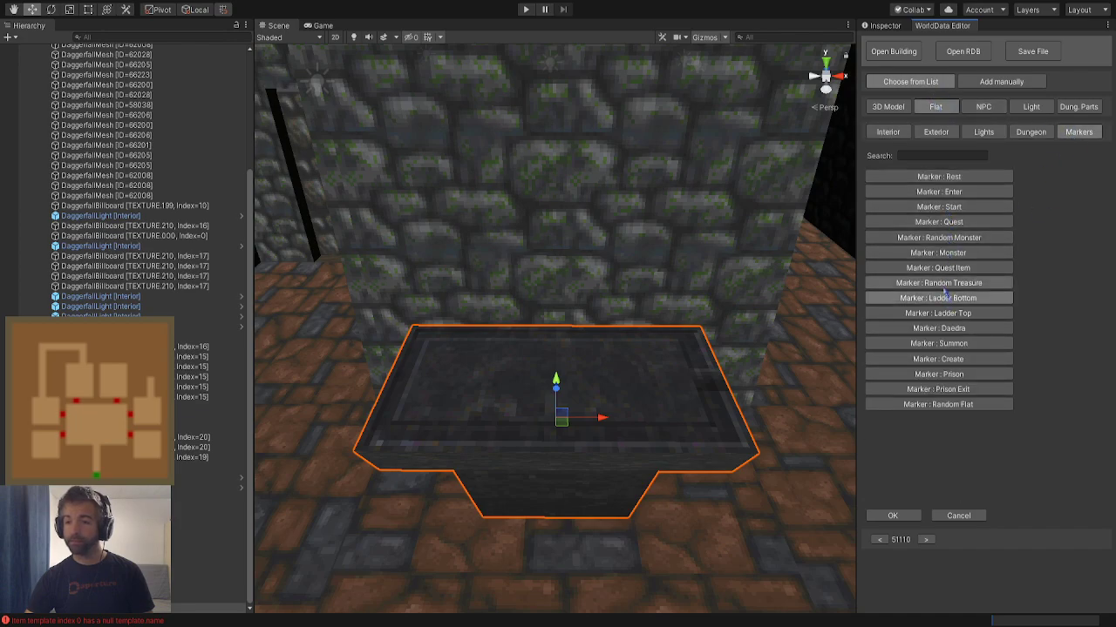
click(894, 518)
right_drag(553, 372, 571, 402)
click(647, 393)
right_drag(647, 388, 590, 230)
right_drag(589, 228, 584, 229)
key(s)
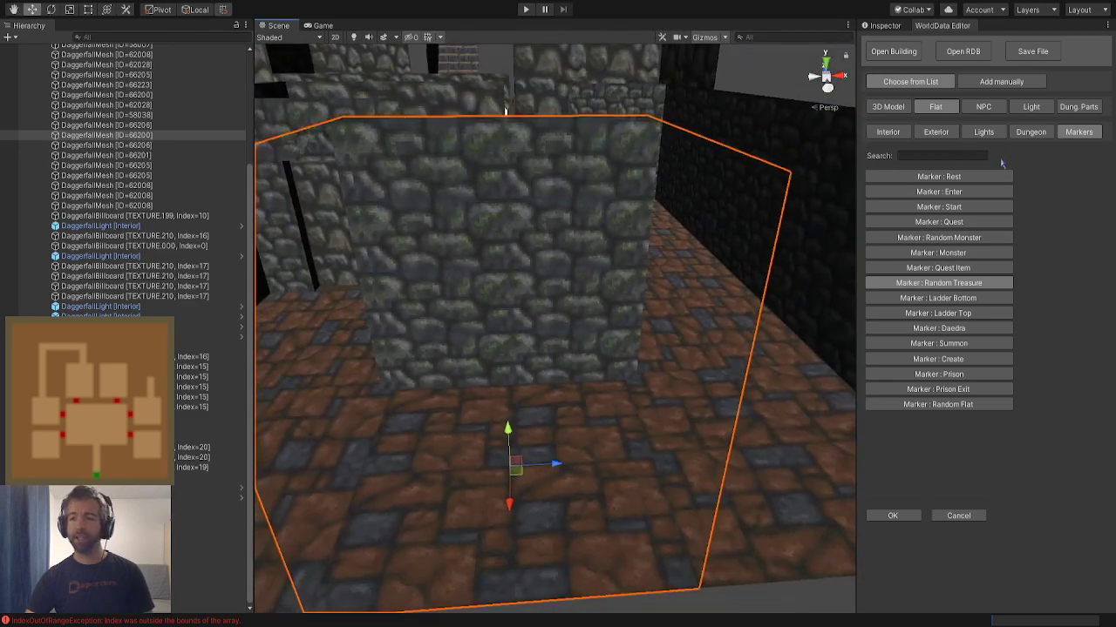
Add the dungeon altar model 51110 and place it on the floor centred in front of the wall between the corridor branches
click(889, 107)
click(938, 178)
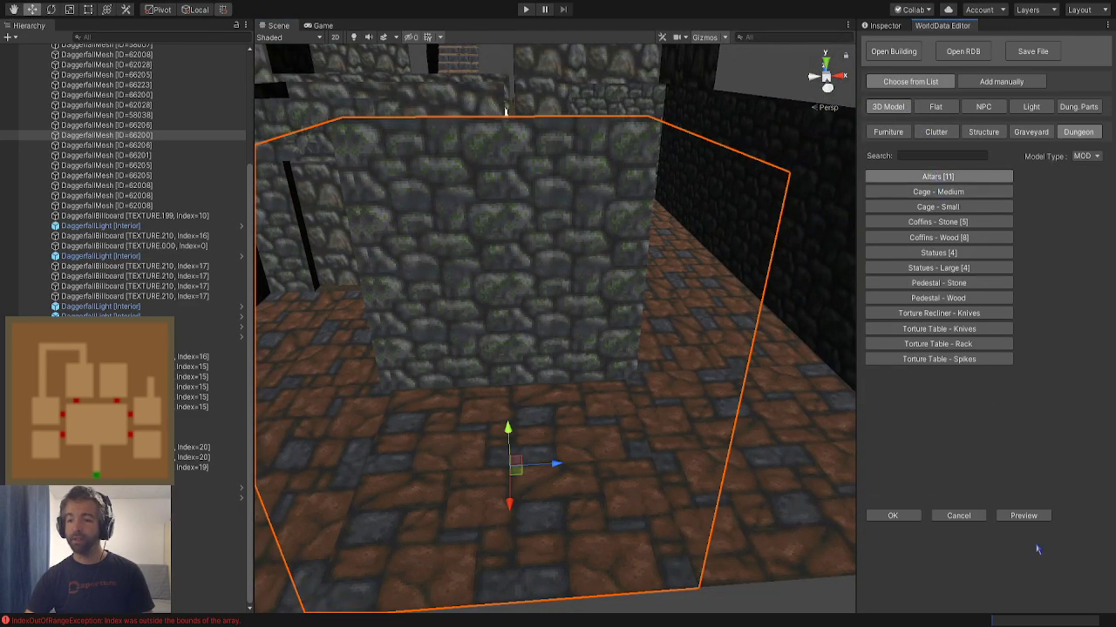
click(1024, 516)
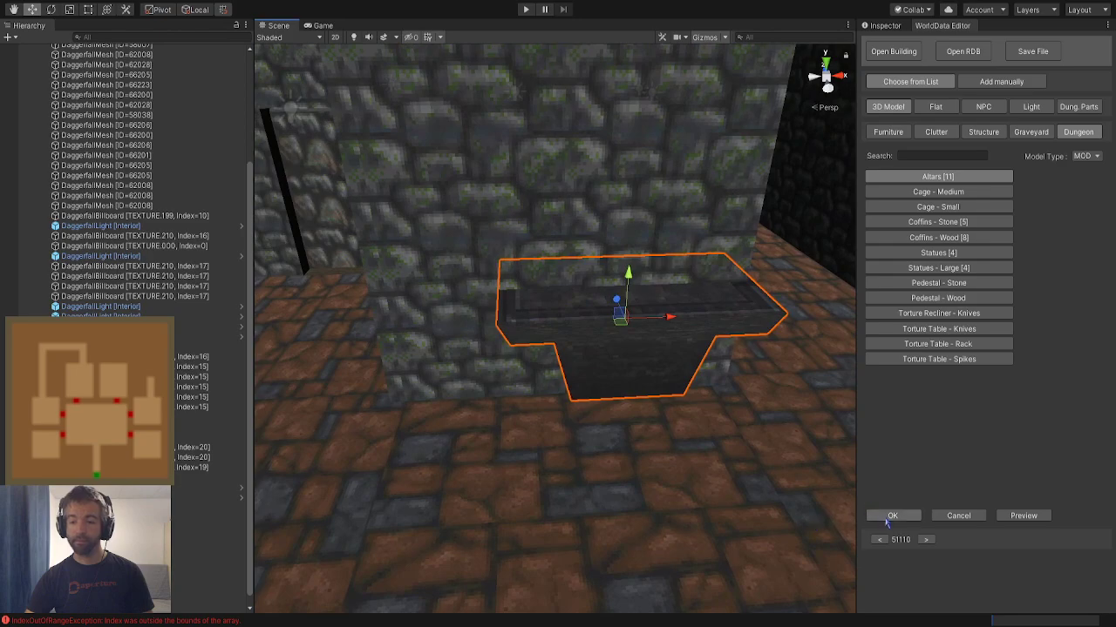
click(891, 516)
drag(559, 341, 572, 383)
right_drag(572, 384, 652, 329)
drag(506, 261, 344, 267)
Add a Random Treasure marker and set it on top of the altar at about X 3.15, Y -6.55, Z -34.475
click(994, 91)
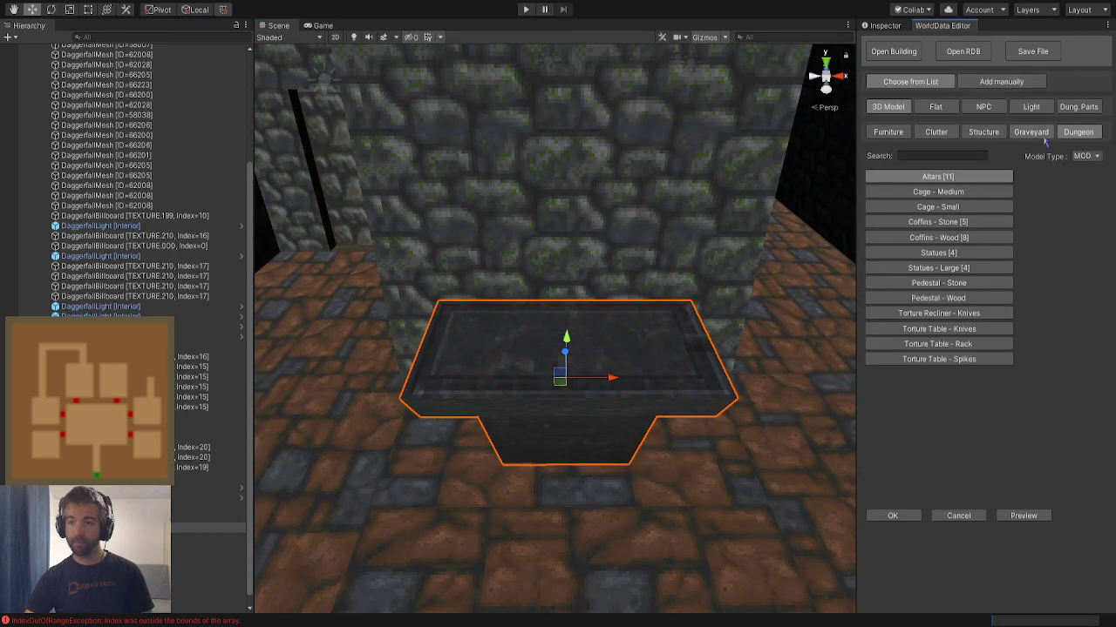
click(938, 110)
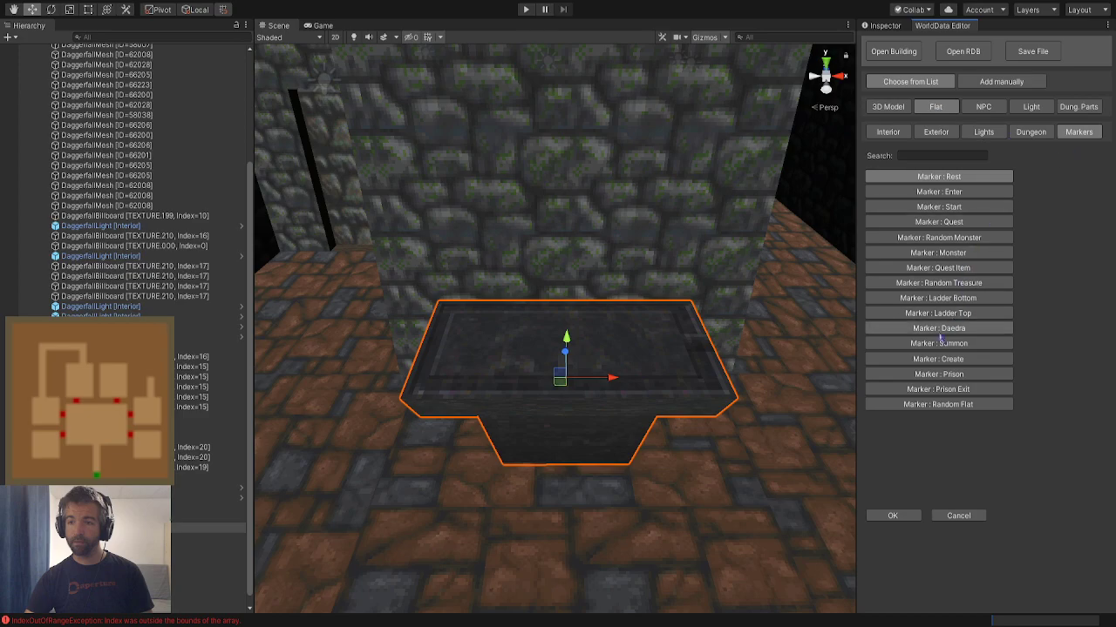
click(940, 284)
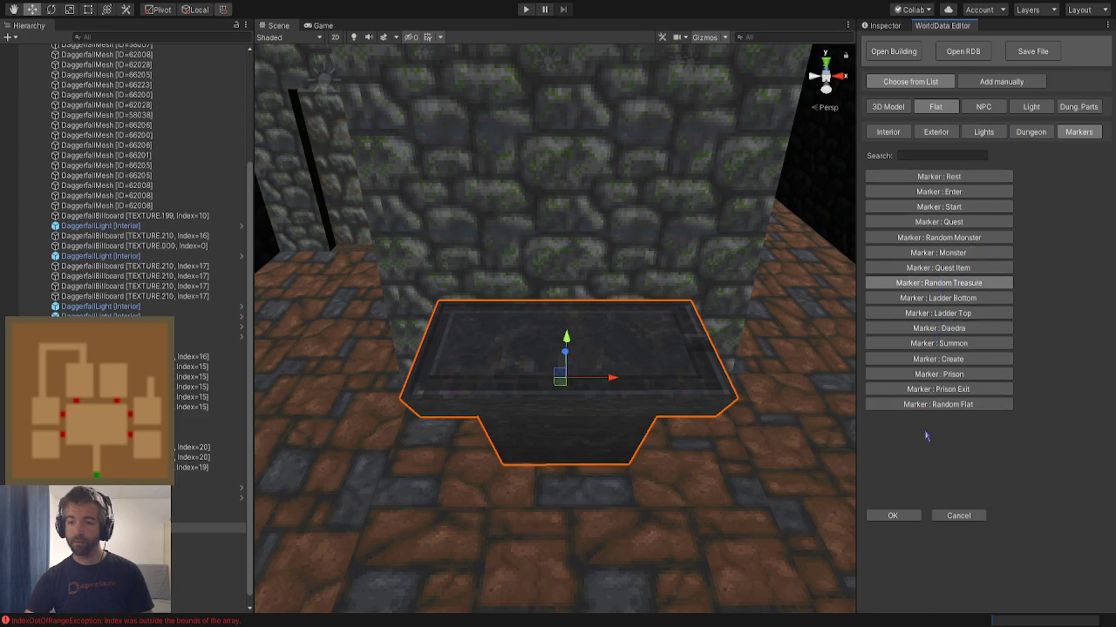
click(891, 516)
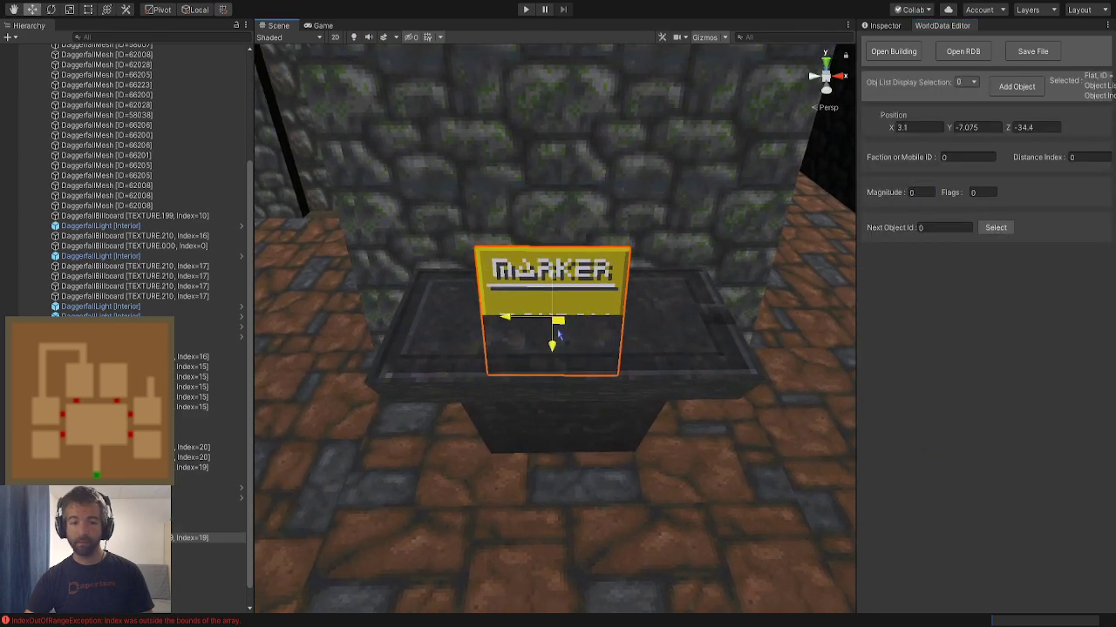
drag(556, 277, 558, 245)
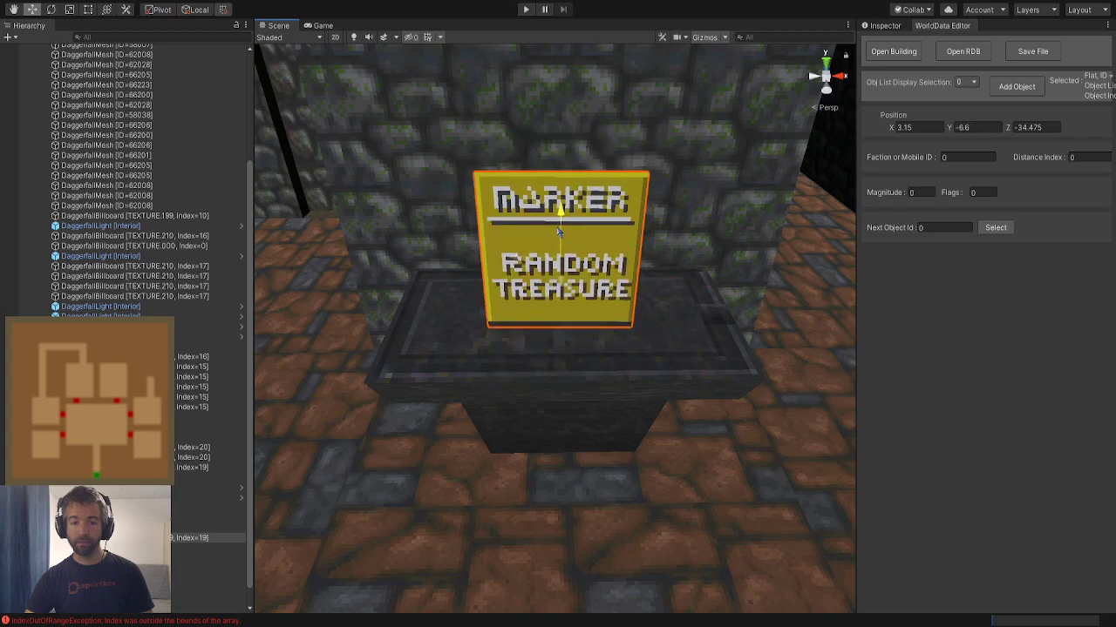
scroll(560, 229, down, 8)
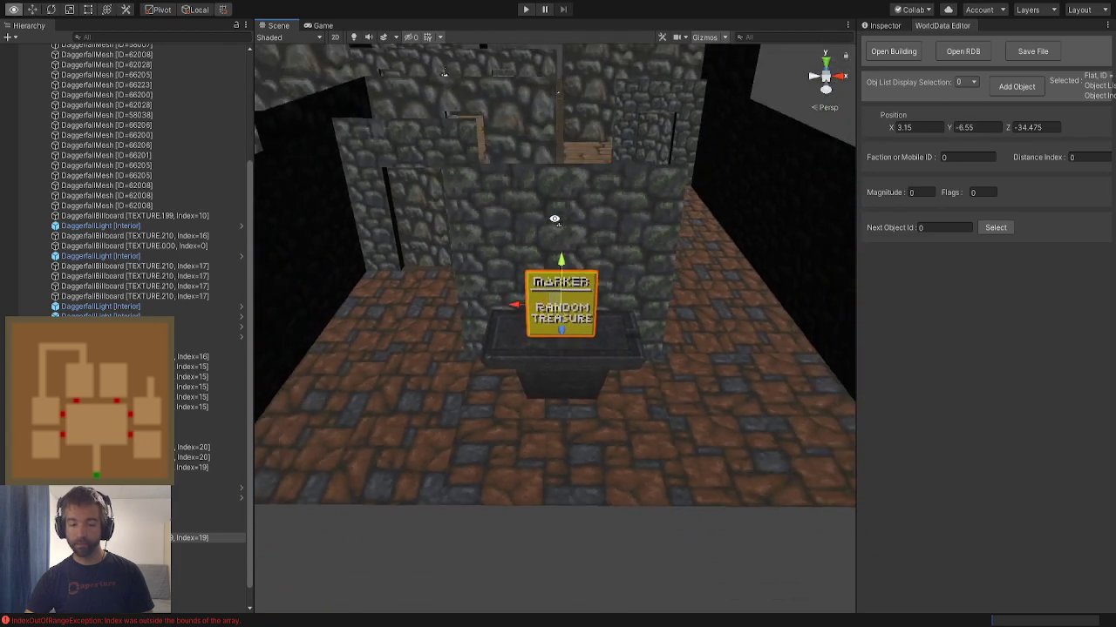
Deselect the treasure marker and save the dungeon block file with the new altar and marker
click(615, 486)
key(w)
mouse_move(607, 475)
right_down()
mouse_move(620, 415)
mouse_move(377, 433)
mouse_move(602, 445)
mouse_move(647, 435)
right_up()
key(d)
key(a)
click(1032, 50)
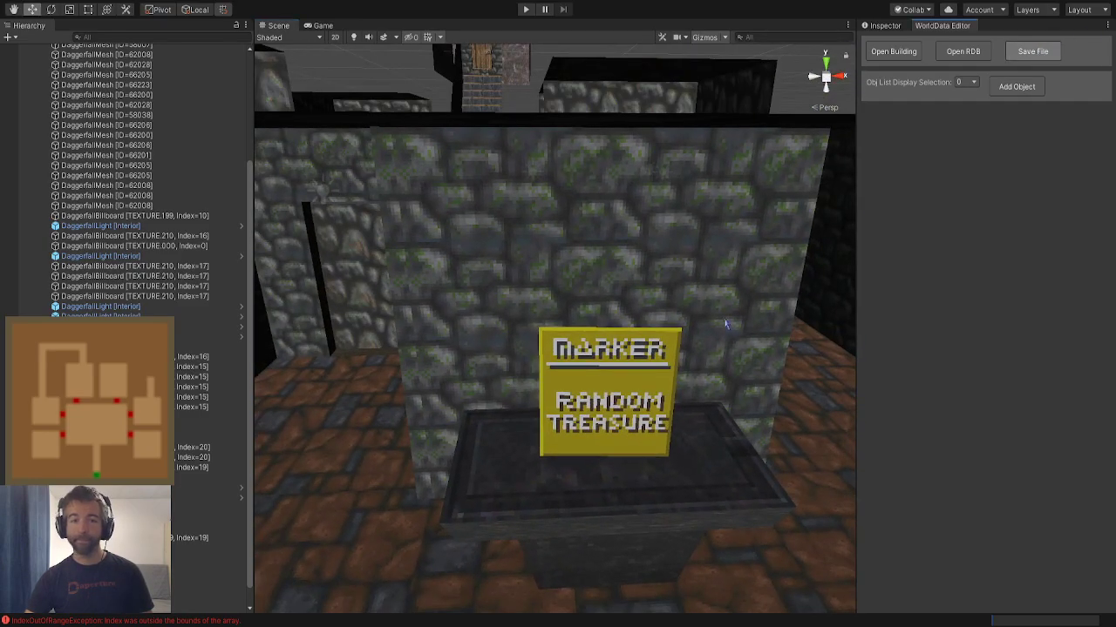
Look over the altar and the hidden corridor, and start the game to test the dungeon
key(s)
mouse_move(588, 399)
right_down()
mouse_move(588, 365)
mouse_move(602, 399)
mouse_move(589, 403)
right_up()
key(w)
mouse_move(589, 404)
alt+mouse_down()
mouse_move(588, 389)
mouse_move(677, 466)
mouse_move(681, 430)
mouse_move(737, 428)
mouse_move(689, 357)
alt+mouse_up()
scroll(689, 458, down, 5)
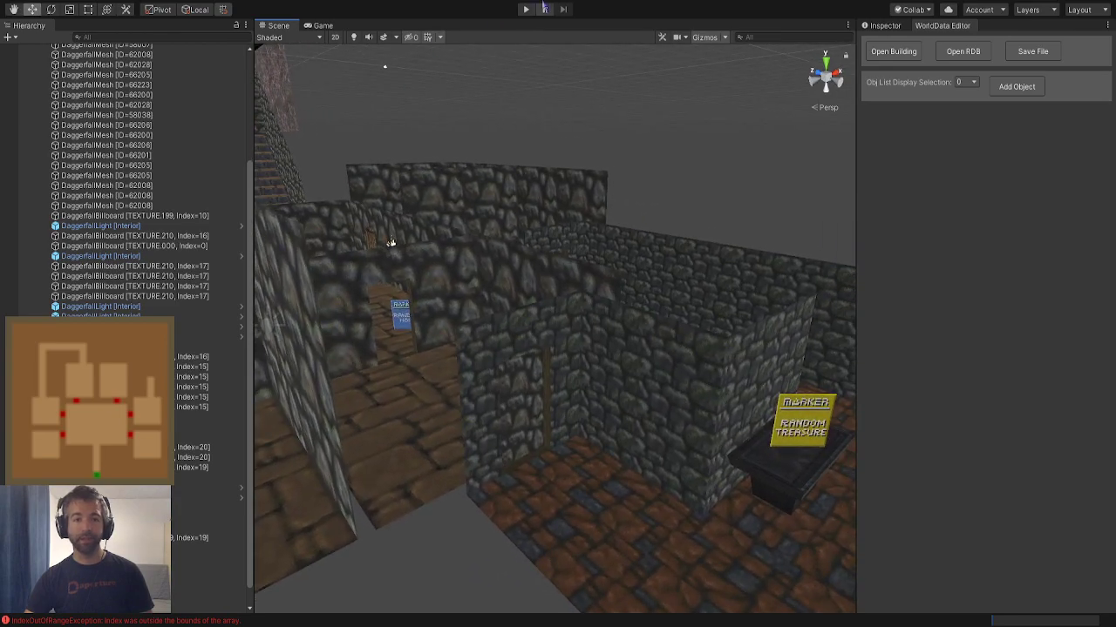
click(525, 9)
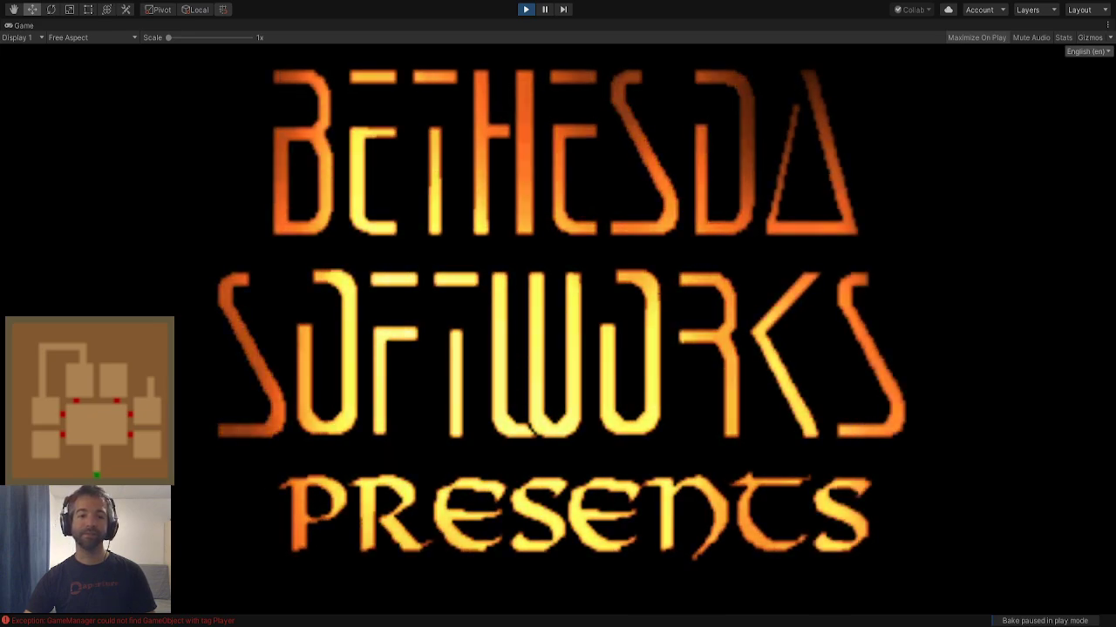
Skip the intro and load the saved game named Ironman
click(561, 195)
click(562, 196)
click(246, 172)
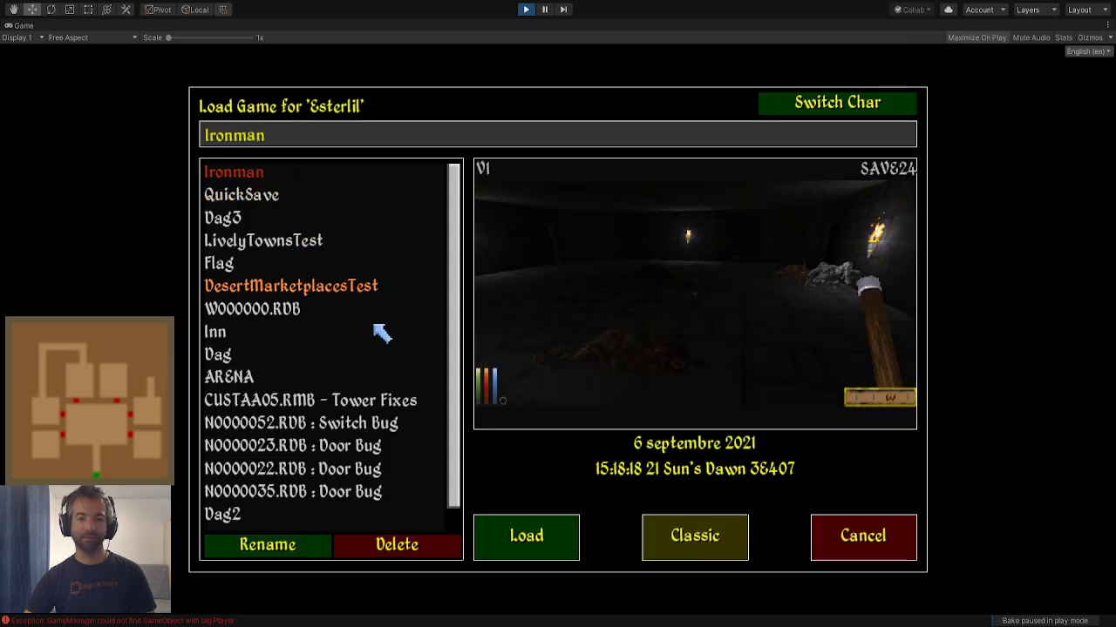
click(499, 529)
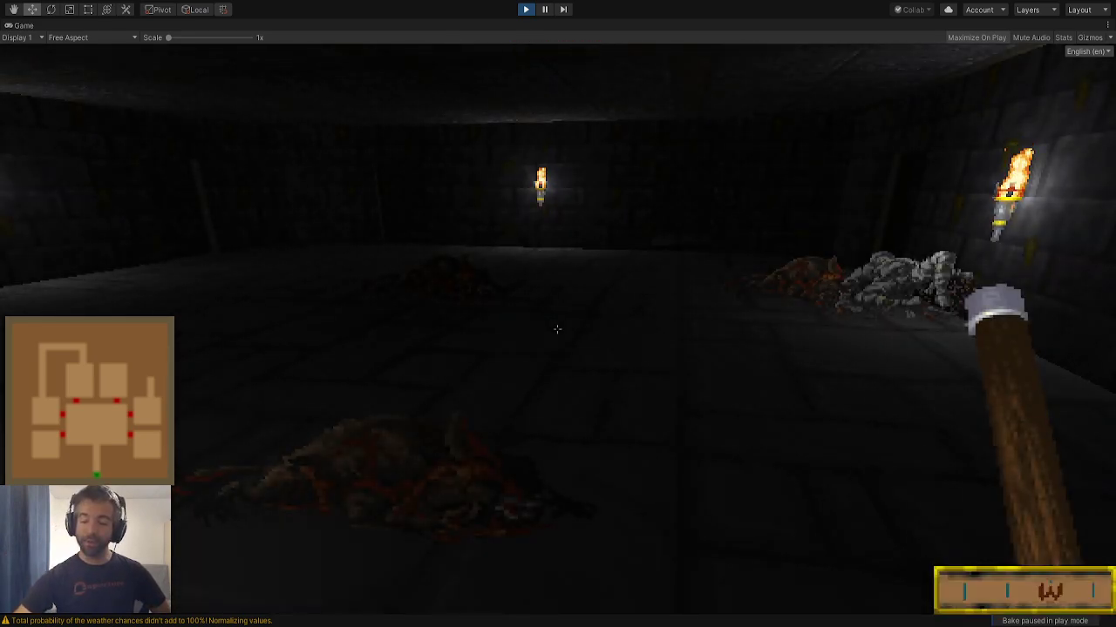
Cross the dark main hall and enter the side room in its east wall that holds the coffins
key(e)
key(w)
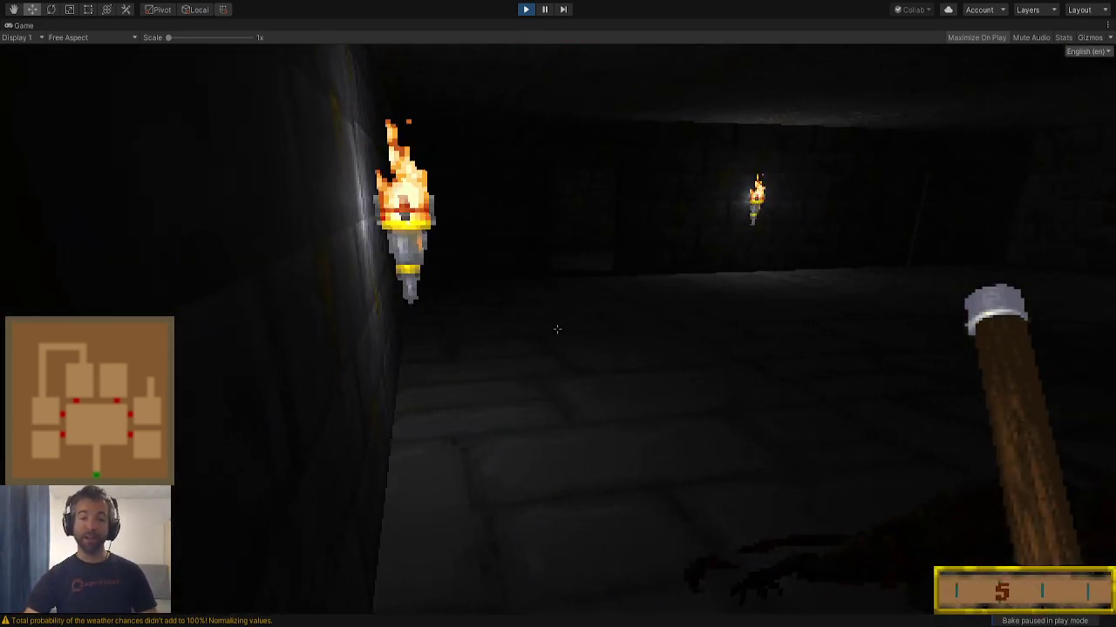
key(e)
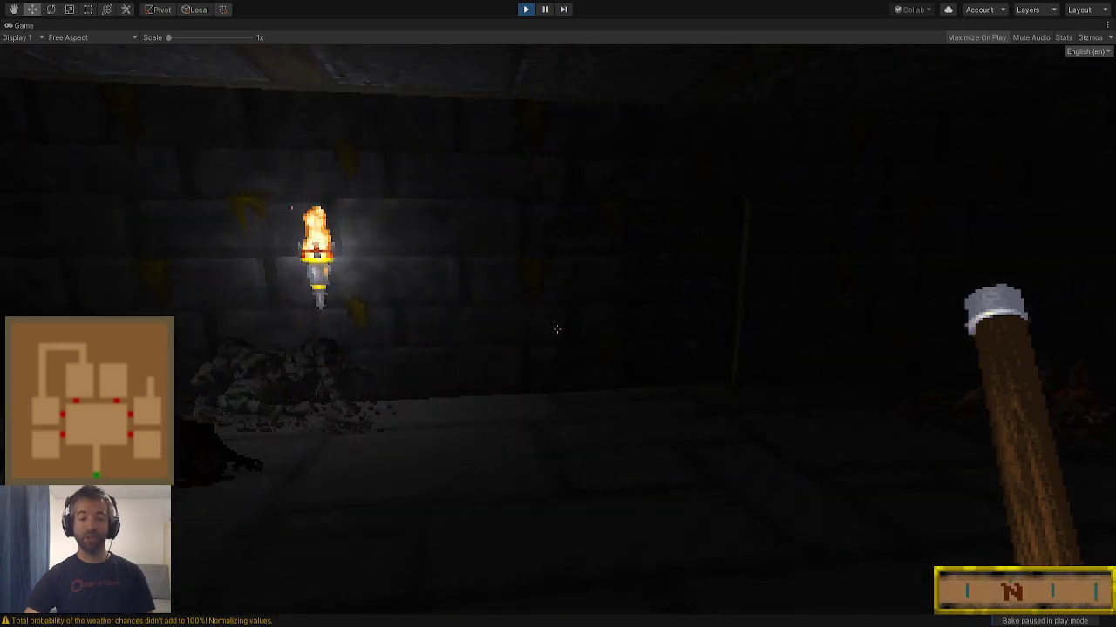
key(e)
key(w)
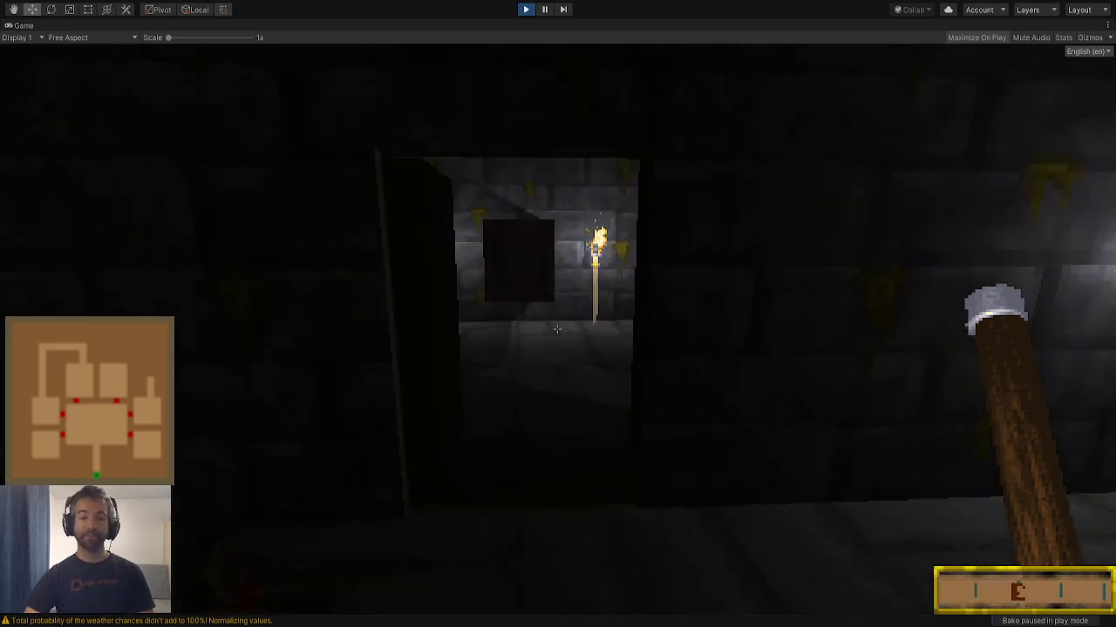
key(w)
key(d)
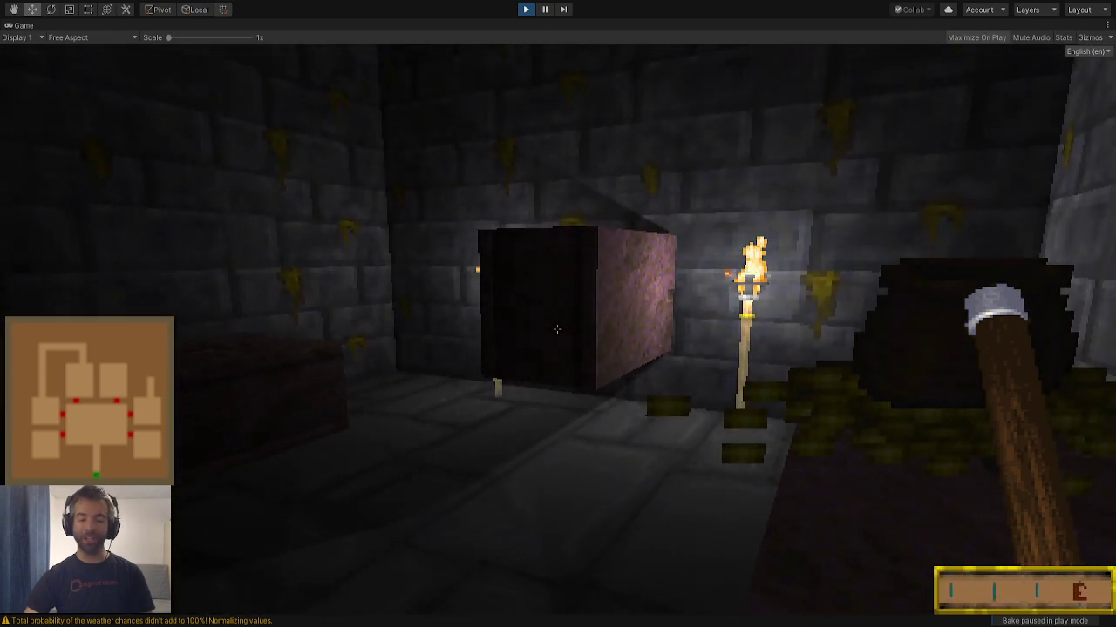
Walk around the coffin room to examine the upright coffin, its surroundings and the dark walls near the doorway
key(q)
key(w)
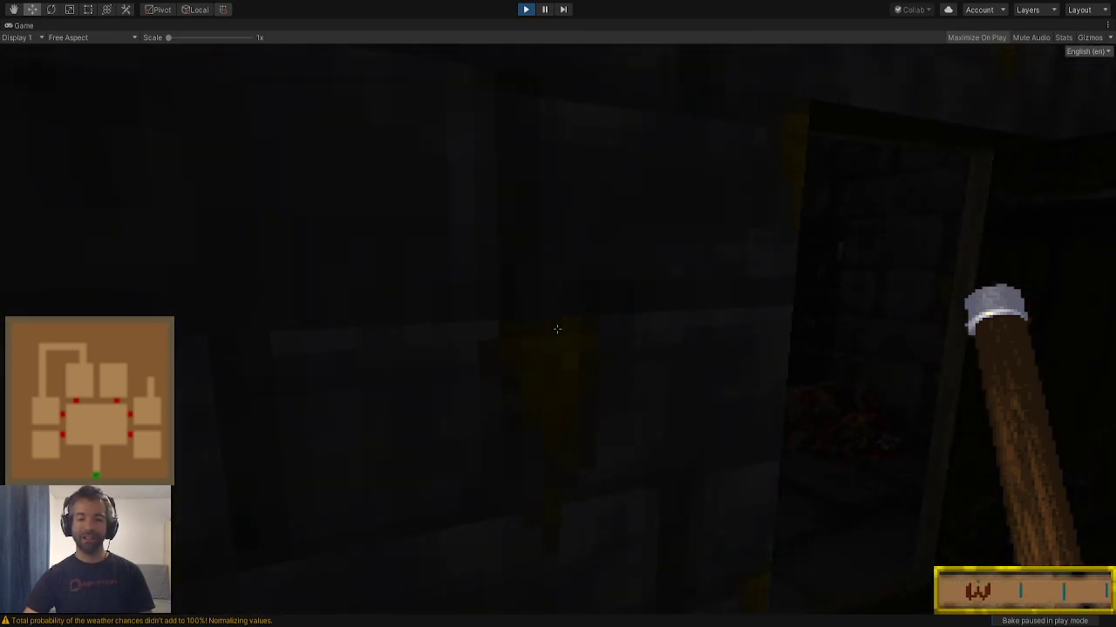
key(e)
key(q)
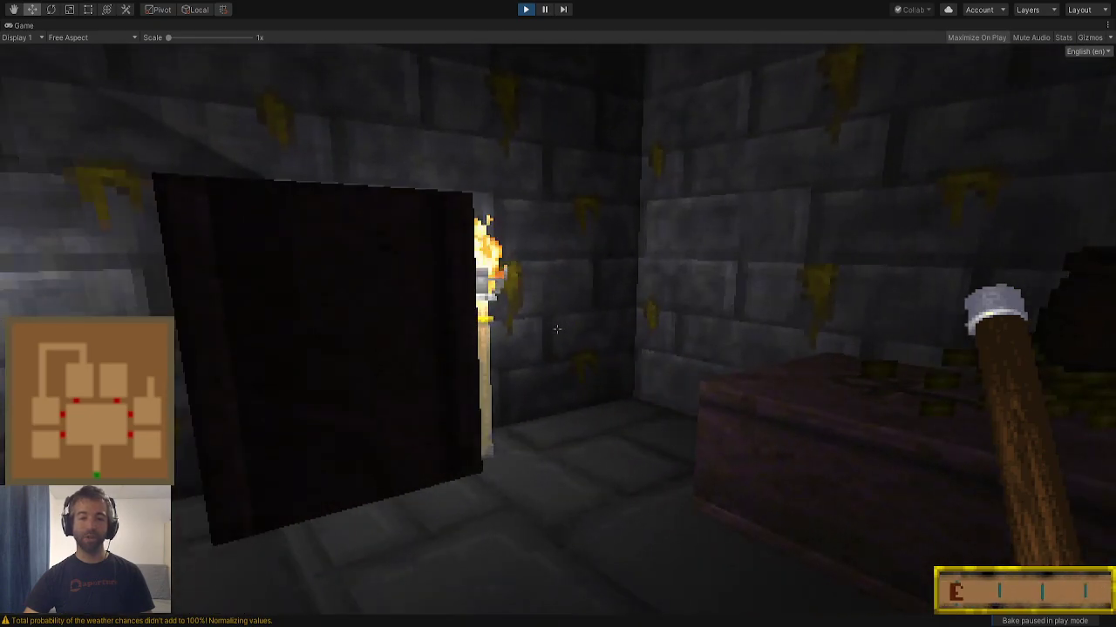
key(w)
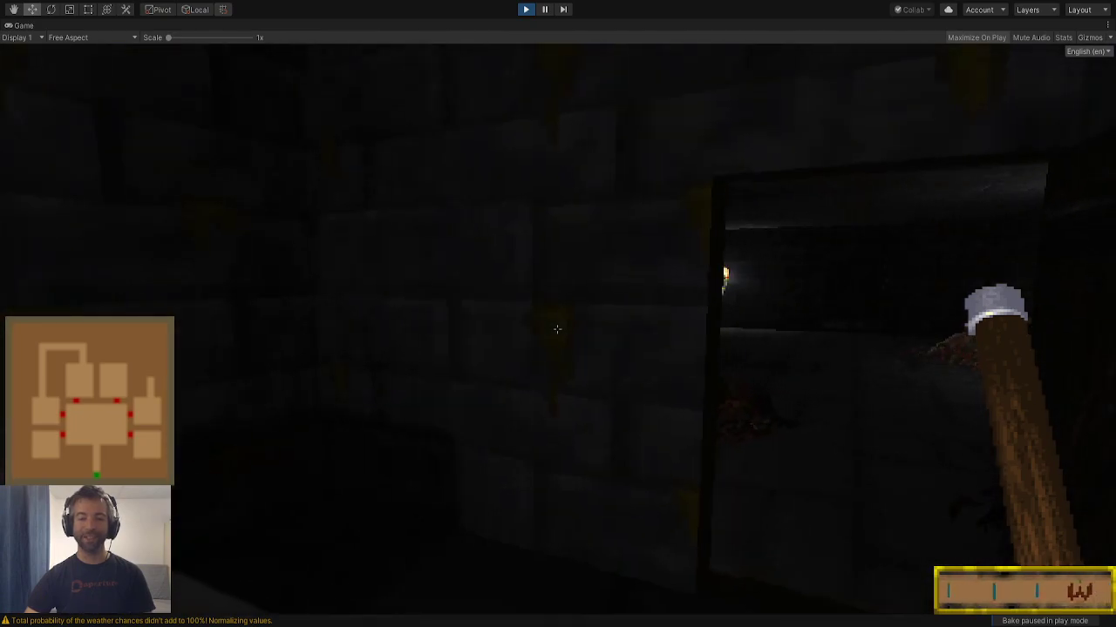
key(w)
key(w)
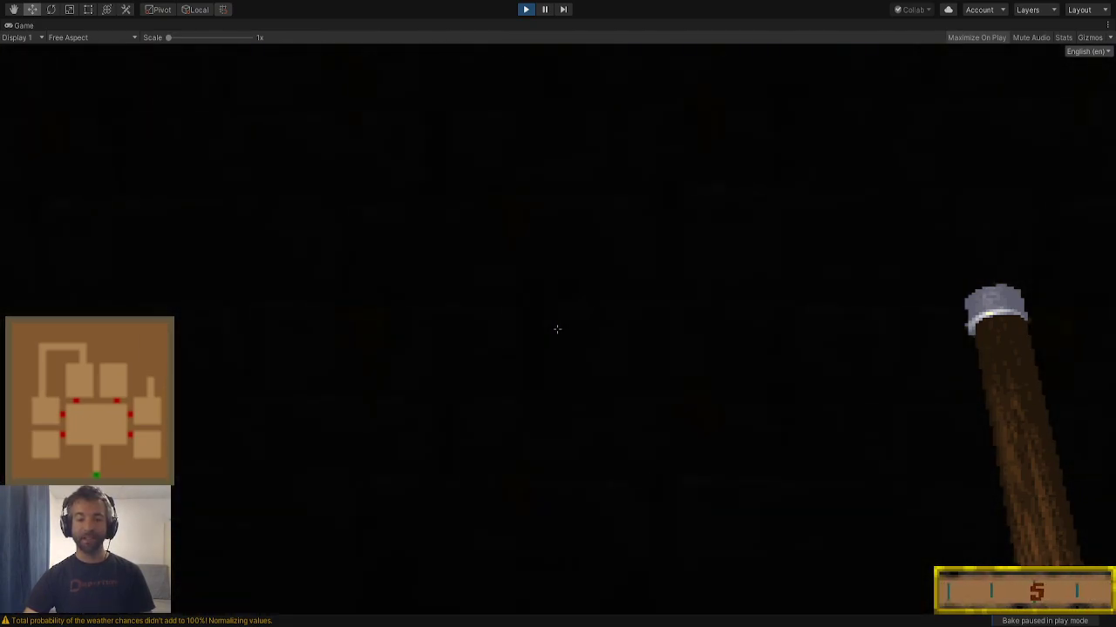
Check the key bindings in the control configuration and resume the game
key(i)
key(Escape)
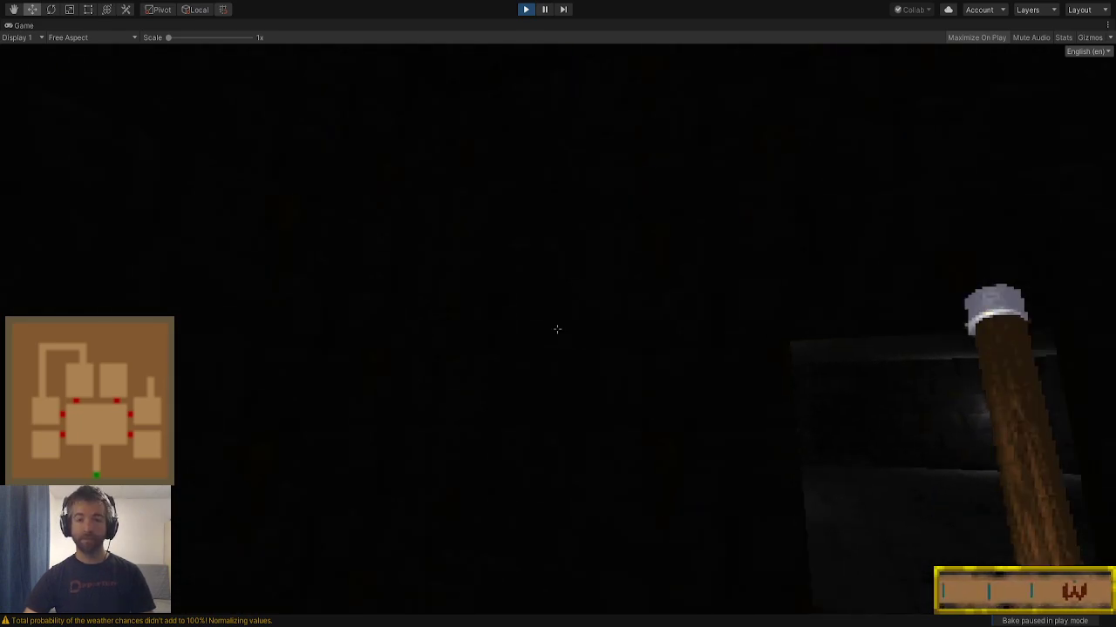
key(Escape)
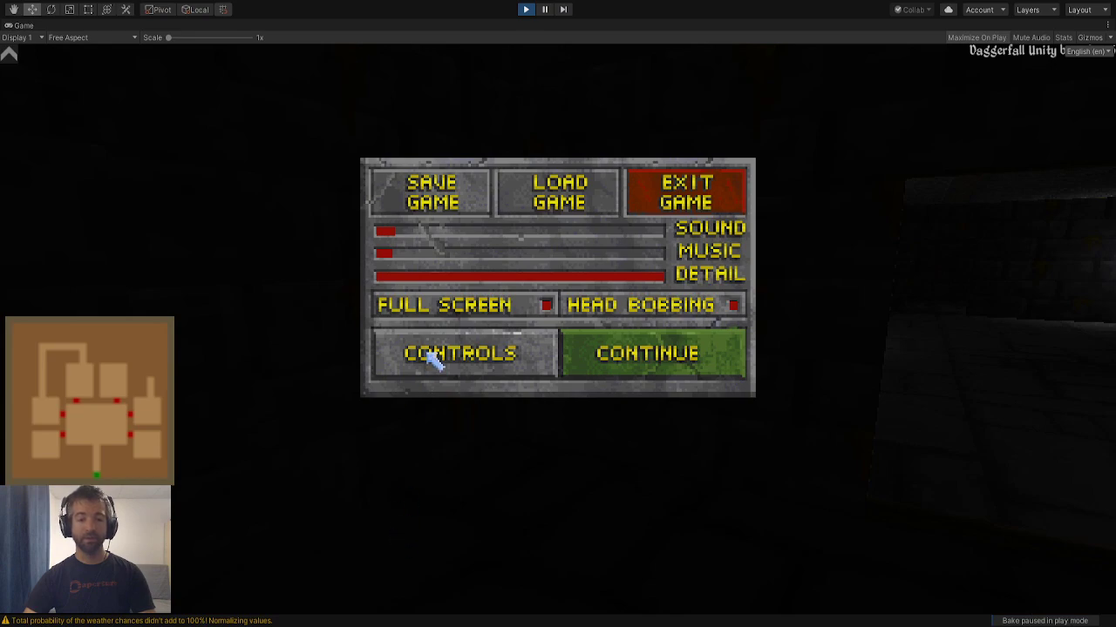
click(425, 353)
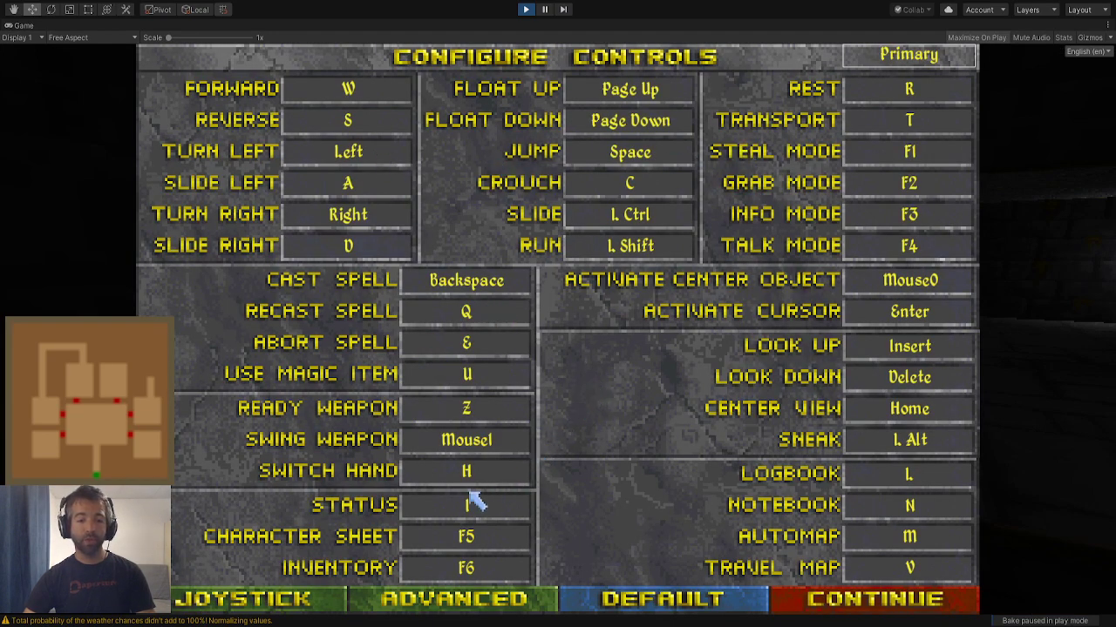
click(912, 610)
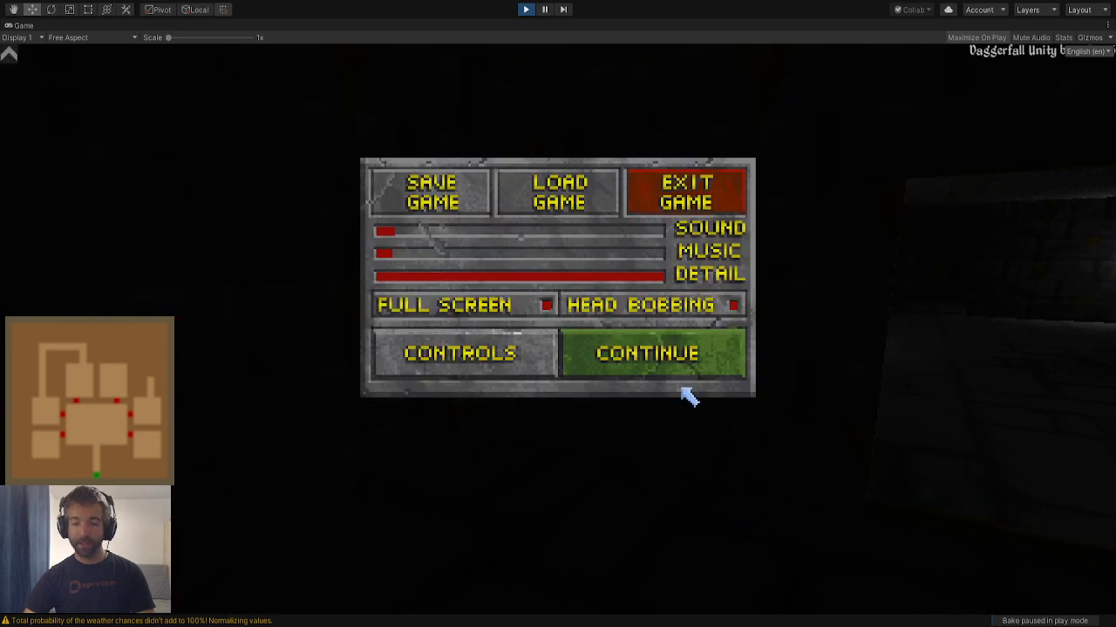
click(674, 376)
Use a light source from the character's inventory to illuminate the dungeon
key(i)
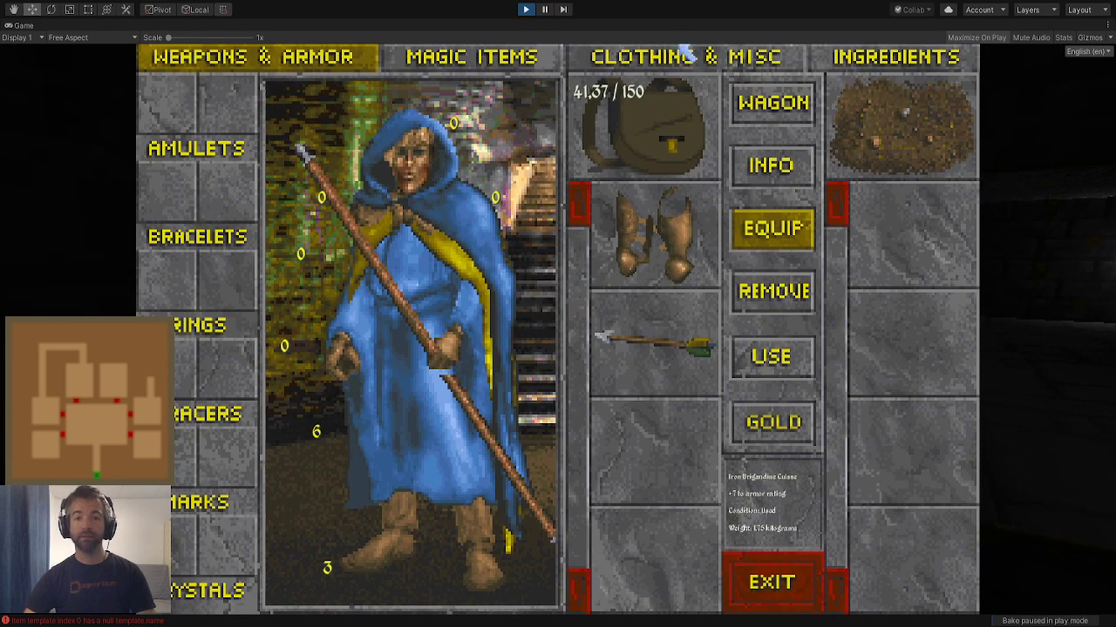
scroll(576, 296, down, 3)
drag(581, 269, 588, 344)
click(800, 360)
click(692, 335)
click(775, 507)
click(773, 581)
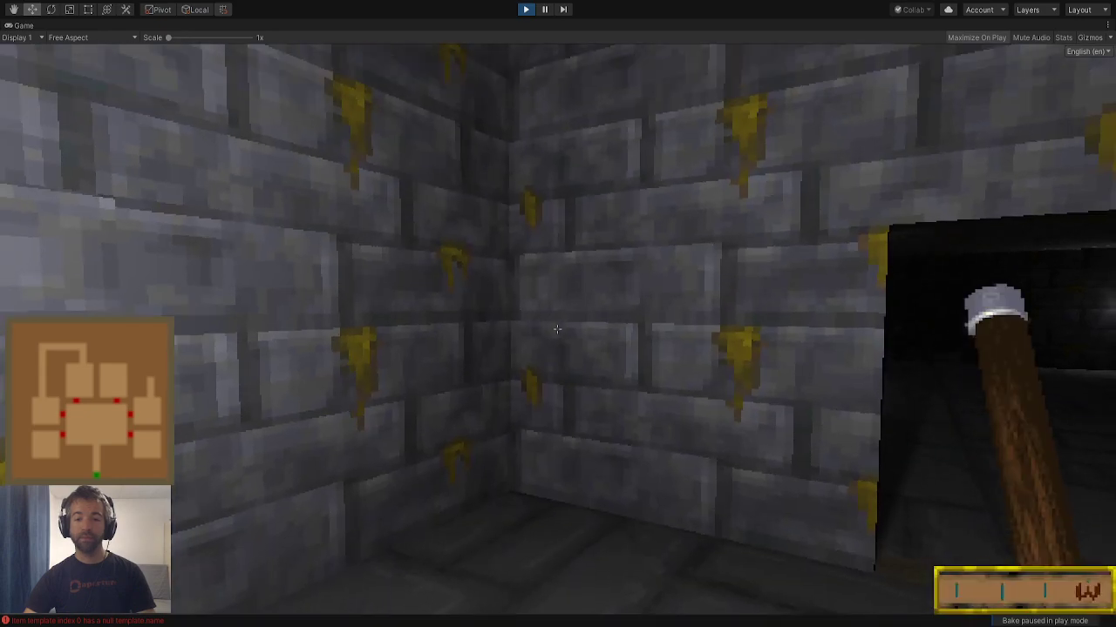
Open the hidden door in the south wall and pass through it to examine the door from both sides
key(w)
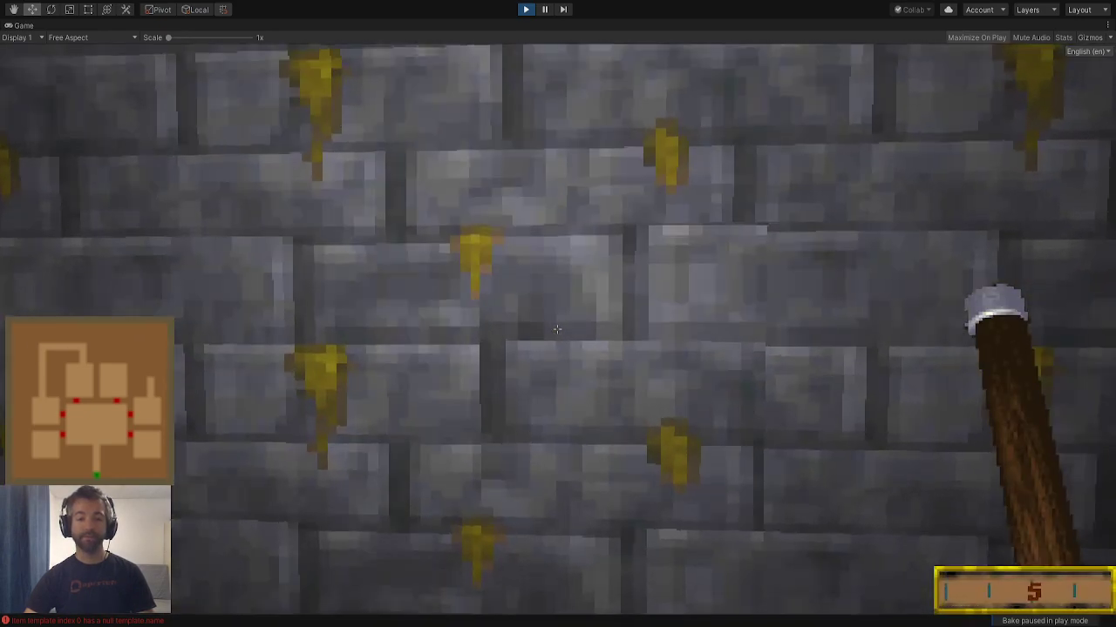
key(e)
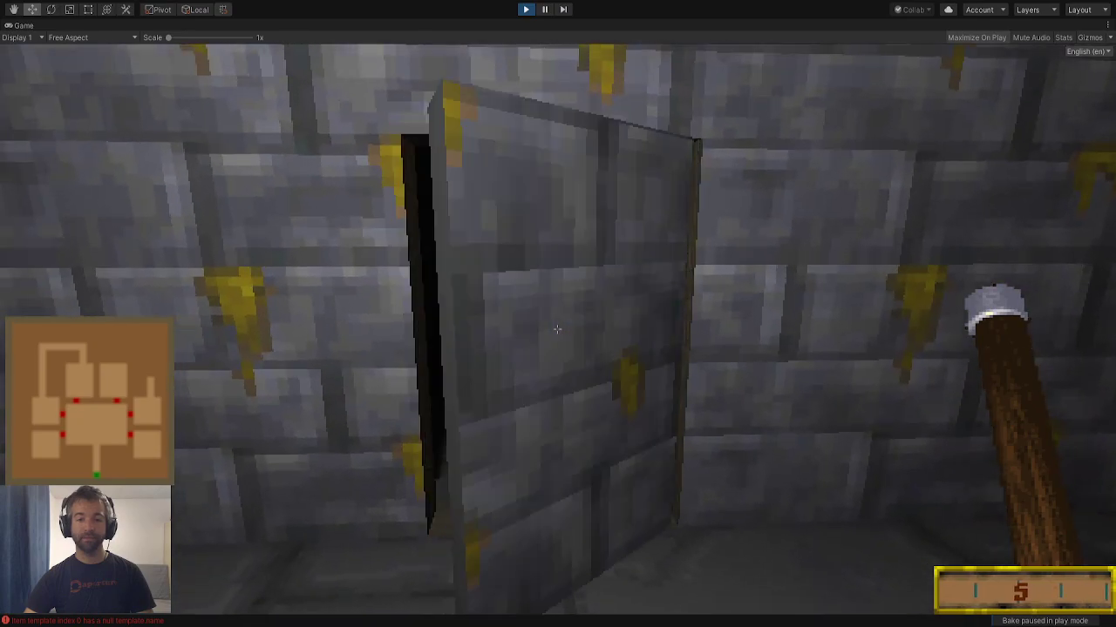
key(d)
key(a)
key(w)
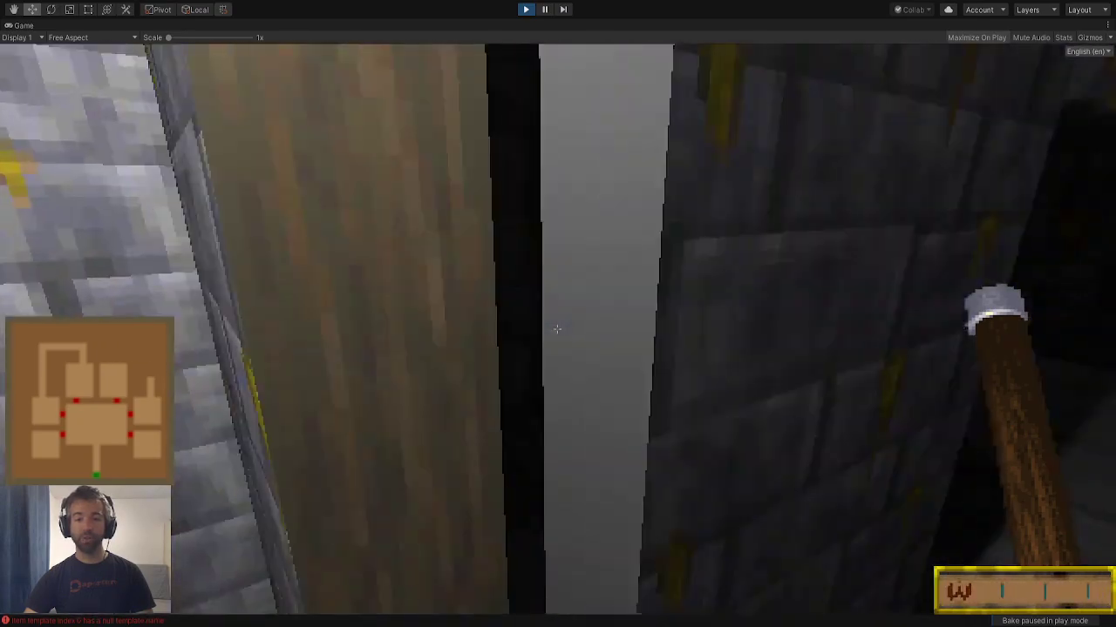
key(s)
key(w)
key(e)
key(e)
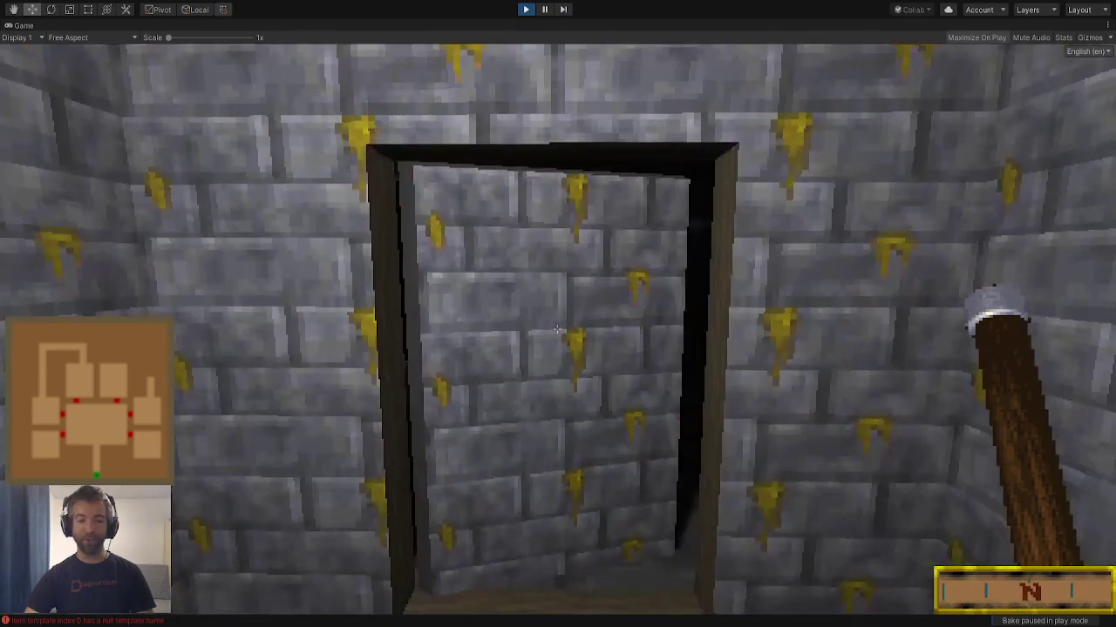
Return through the hidden doorway and examine the closed hidden door in the south wall
key(w)
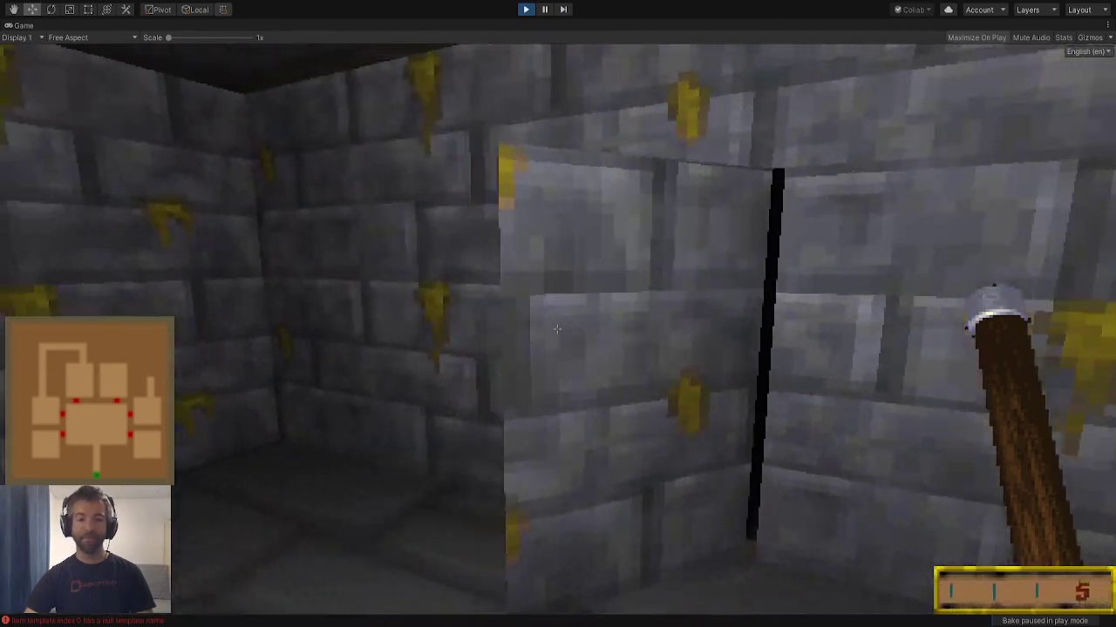
key(w)
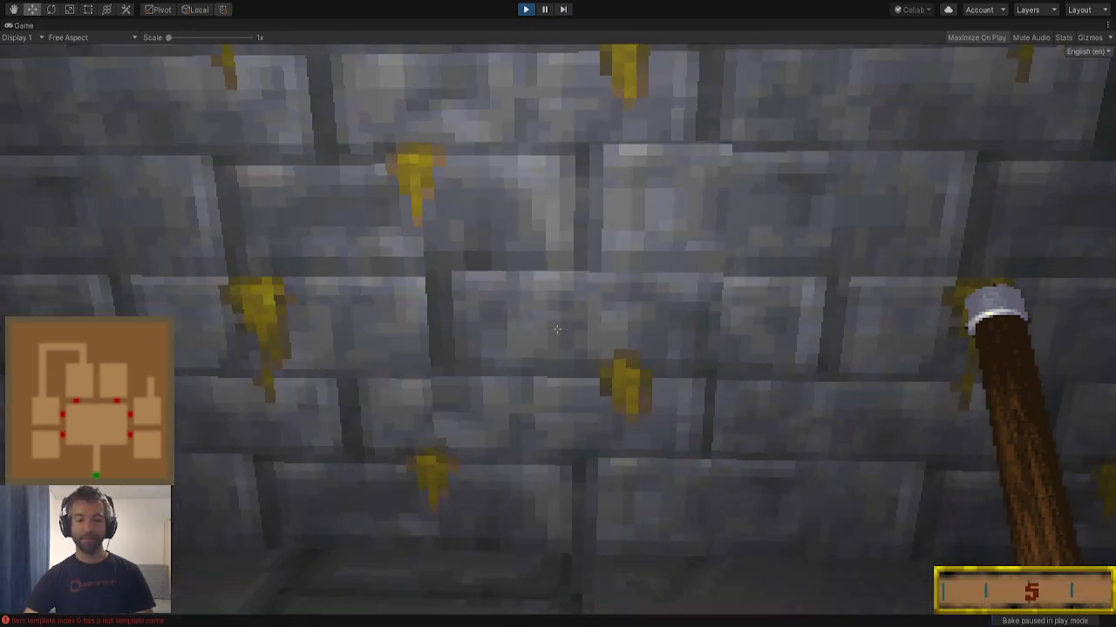
key(a)
key(d)
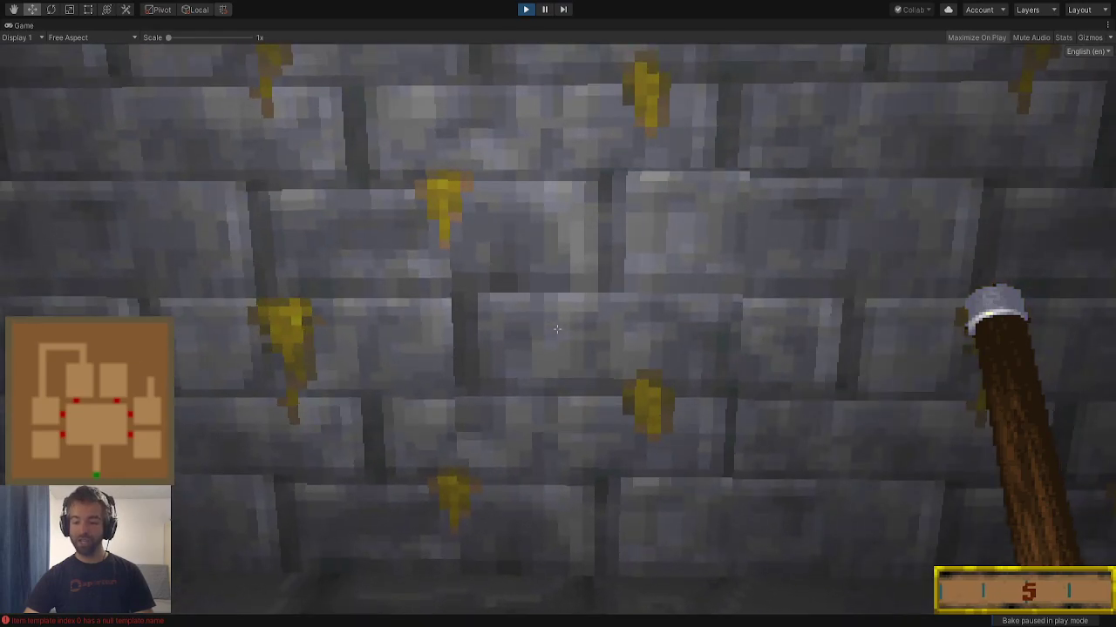
key(s)
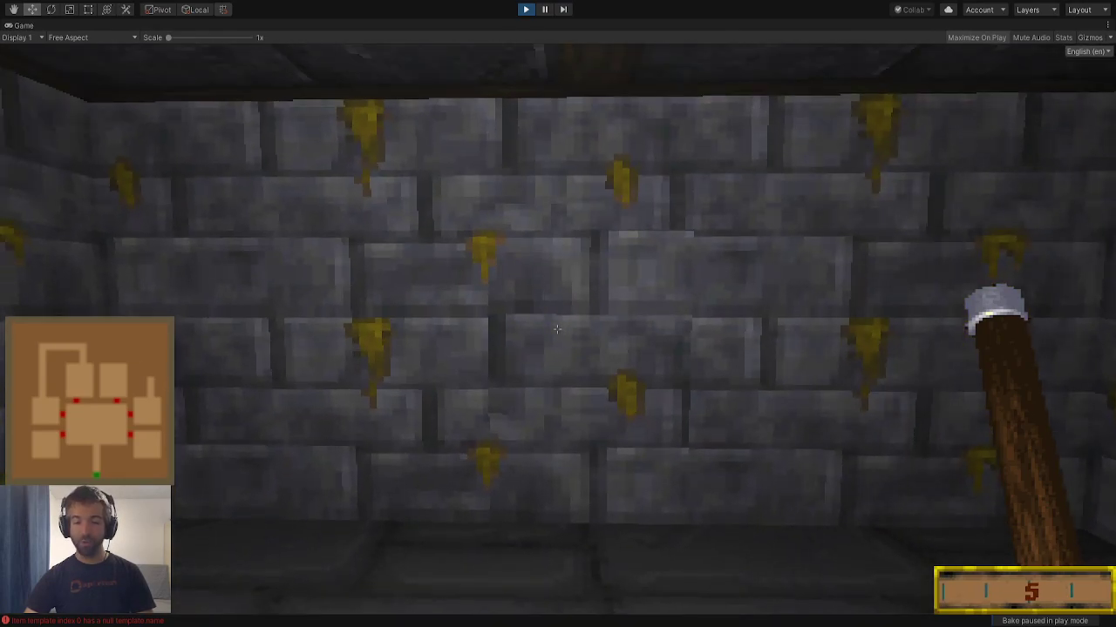
Walk back through the lit main hall toward the open doorway of the coffin room in the east wall
key(e)
key(e)
key(w)
key(q)
key(q)
key(w)
key(q)
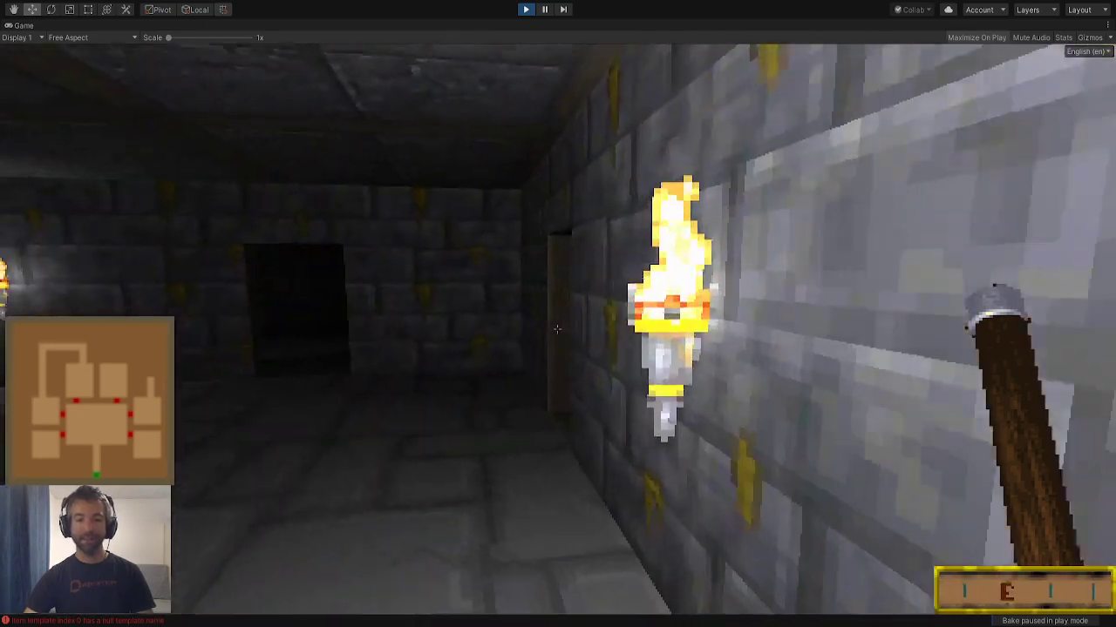
key(w)
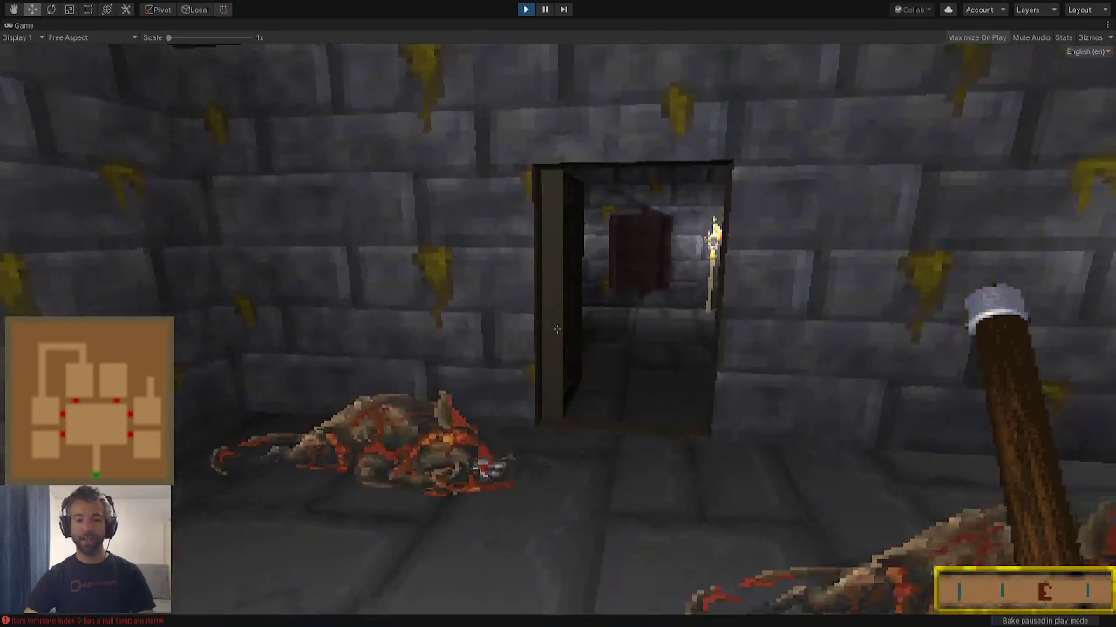
Leave the running game and stop play mode to return to scene editing
key(Escape)
click(665, 206)
click(476, 352)
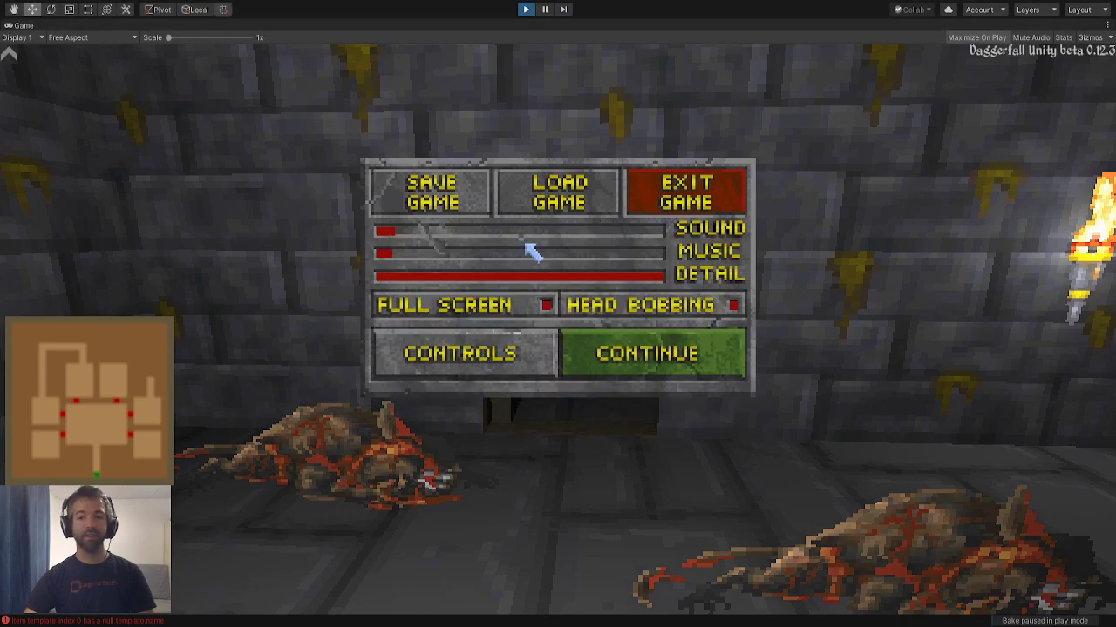
key(ctrl+p)
Delete the CliffCrypt01.RDB.json dungeon block from the scene and reload it through the WorldData Editor's RDB loading
right_drag(599, 275, 732, 307)
mouse_move(636, 161)
right_down()
mouse_move(583, 147)
mouse_move(517, 107)
right_up()
scroll(143, 224, up, 4)
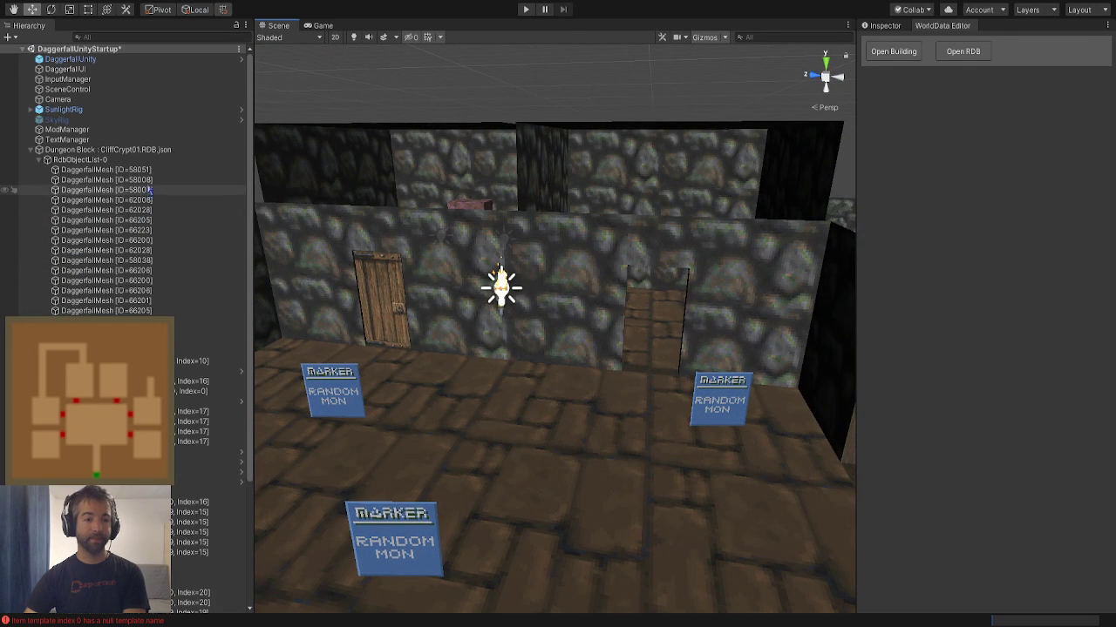
click(154, 151)
key(Delete)
click(956, 52)
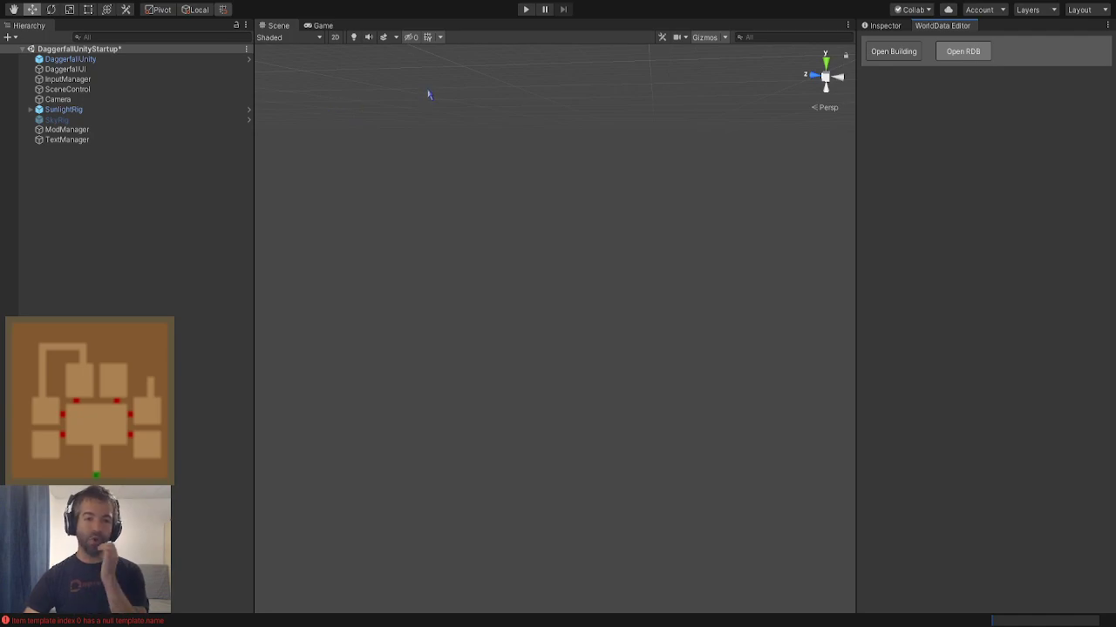
Inspect the upright coffin between the two torches from several angles and open its X rotation for editing
right_drag(737, 288, 769, 274)
key(w)
click(583, 331)
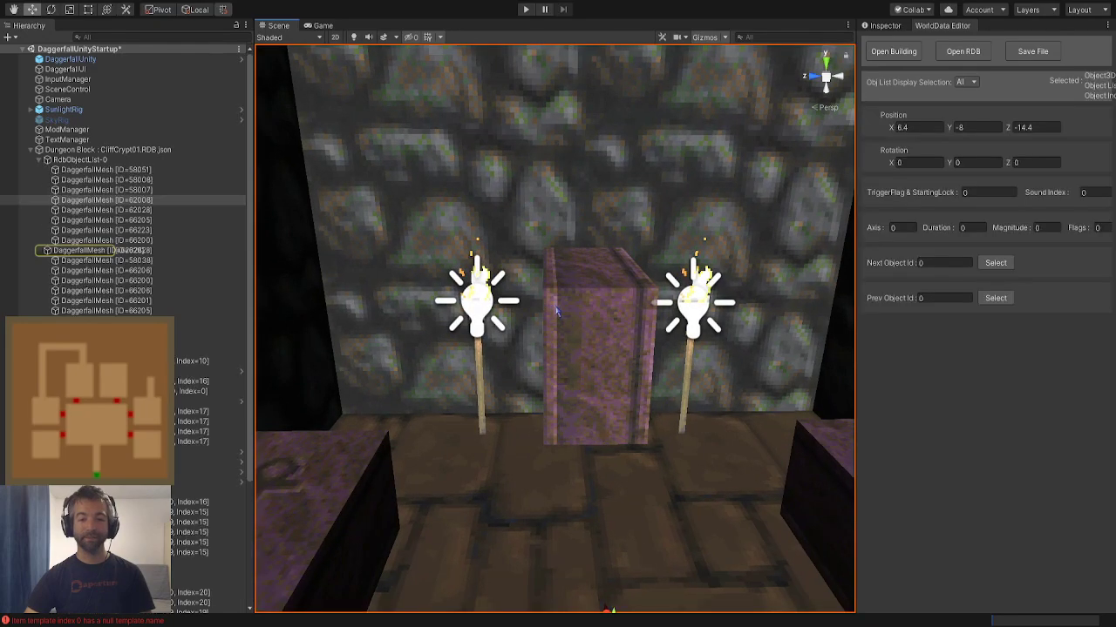
click(582, 331)
right_drag(582, 338, 562, 357)
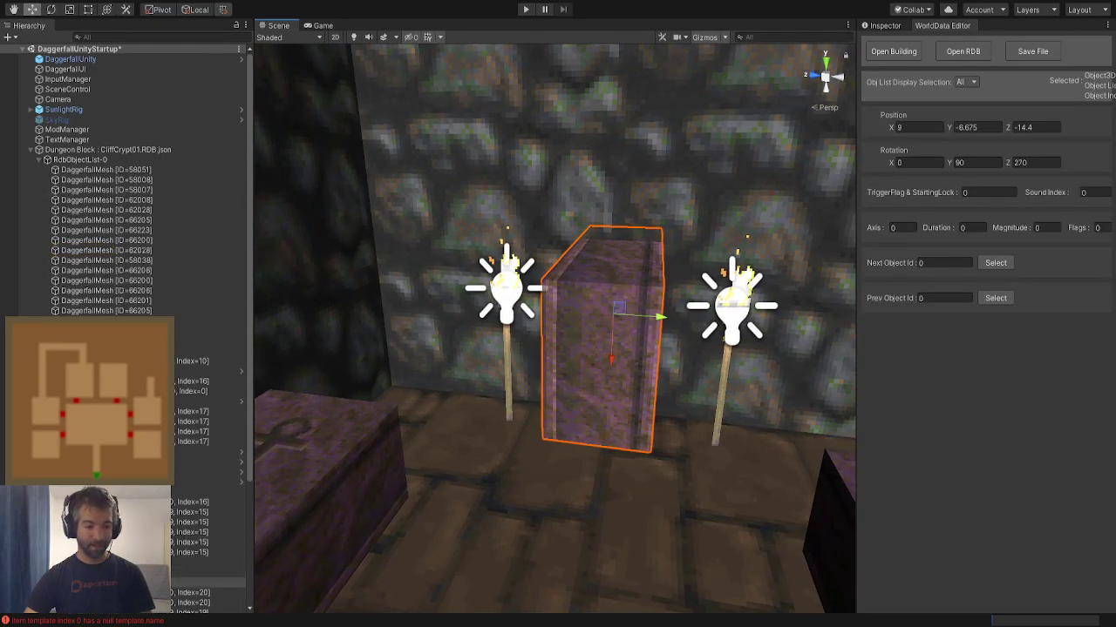
right_drag(645, 362, 539, 369)
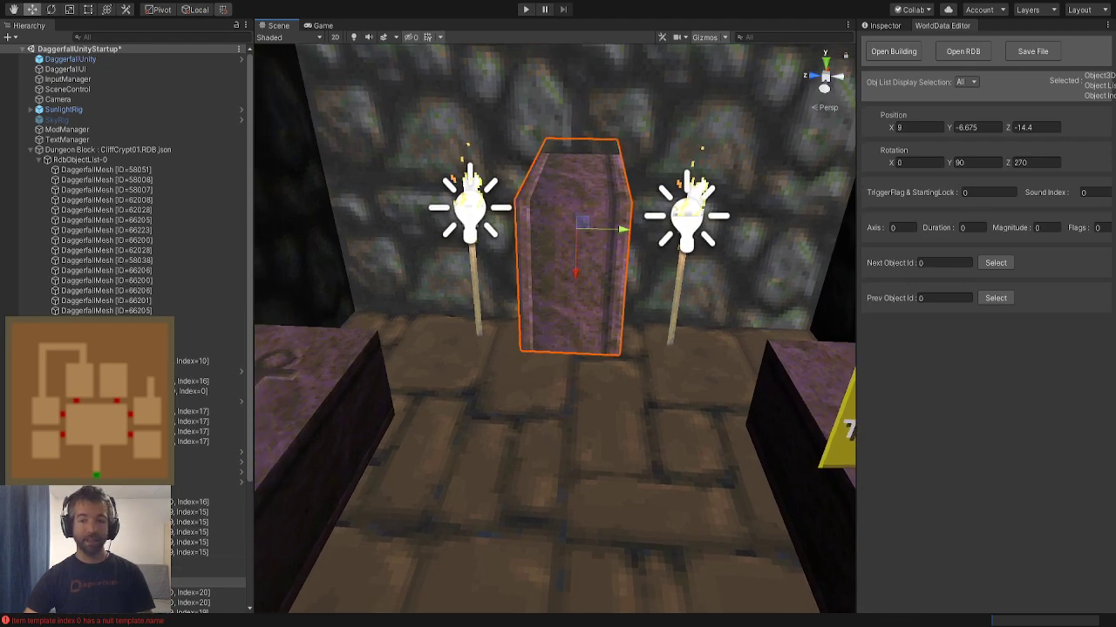
click(914, 164)
Set the TriggerFlag & StartingLock value of the hidden door in the stone wall to 0
mouse_move(427, 283)
right_down()
mouse_move(657, 264)
mouse_move(665, 295)
mouse_move(747, 187)
mouse_move(762, 219)
mouse_move(424, 444)
right_up()
click(494, 486)
mouse_move(508, 462)
right_down()
mouse_move(505, 514)
mouse_move(516, 491)
mouse_move(497, 465)
right_up()
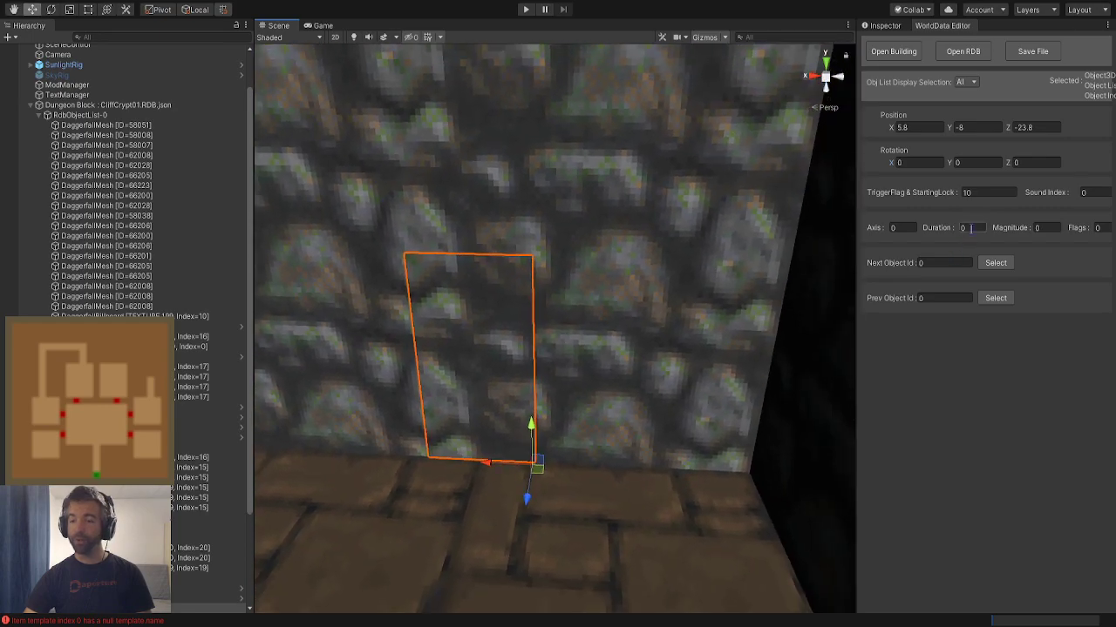
text(0)
right_drag(343, 287, 350, 290)
right_drag(542, 321, 545, 286)
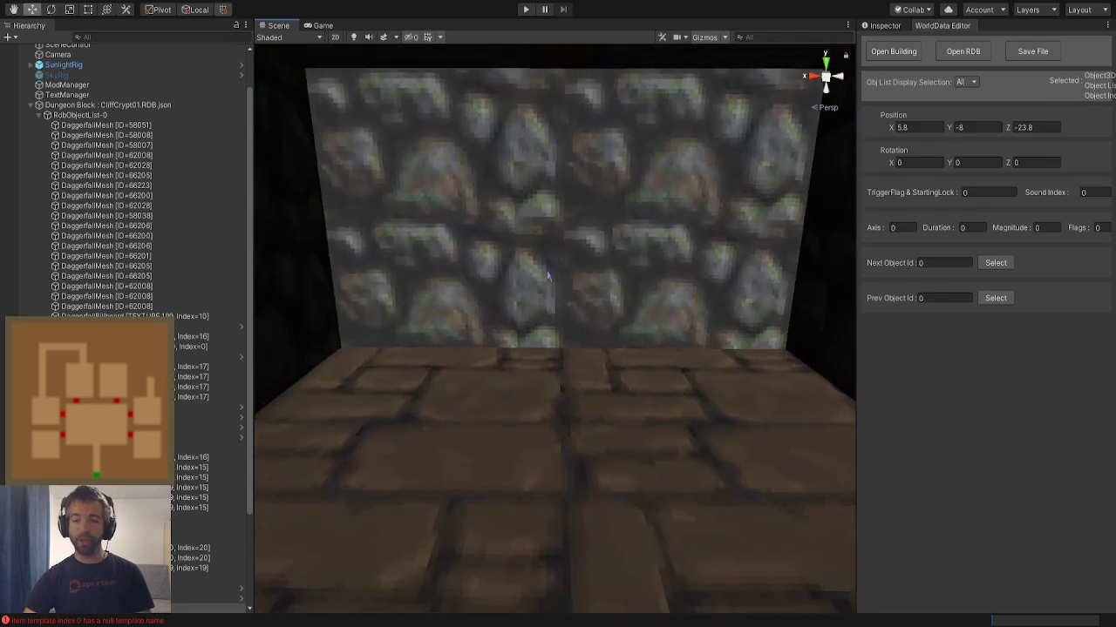
Inspect the neighbouring walls, clear the selection and save the edited dungeon block file
click(546, 286)
click(575, 291)
mouse_move(553, 340)
right_down()
mouse_move(563, 364)
mouse_move(558, 340)
right_up()
click(490, 142)
click(1028, 52)
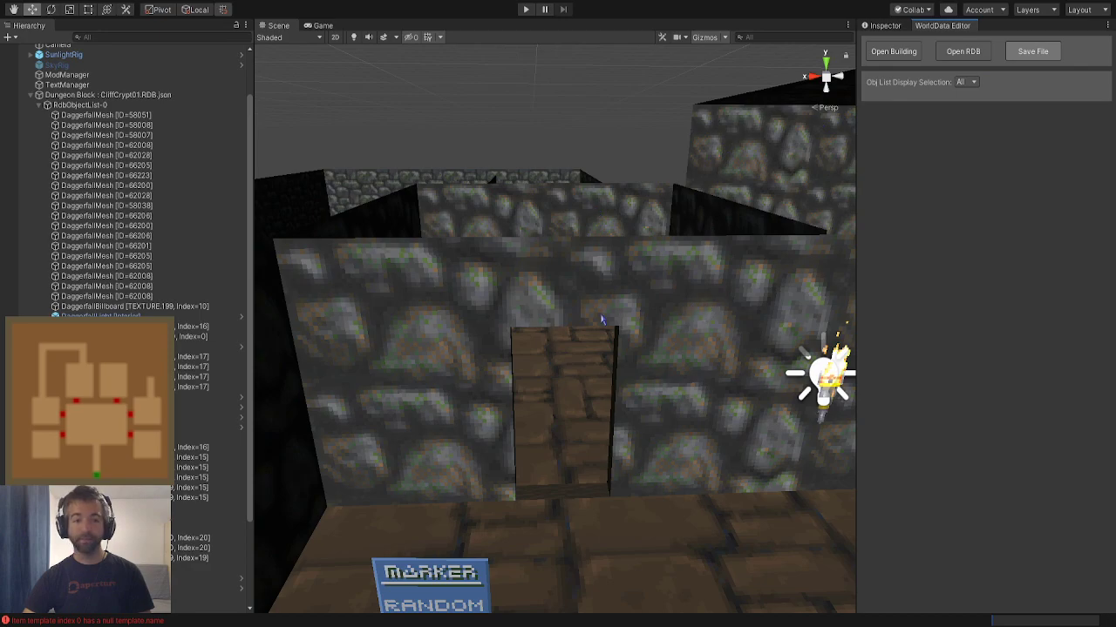
Set the object list display selection to 0 and start adding an object for the empty side room
mouse_move(591, 312)
right_down()
mouse_move(304, 371)
mouse_move(441, 364)
mouse_move(733, 376)
mouse_move(604, 361)
mouse_move(725, 353)
right_up()
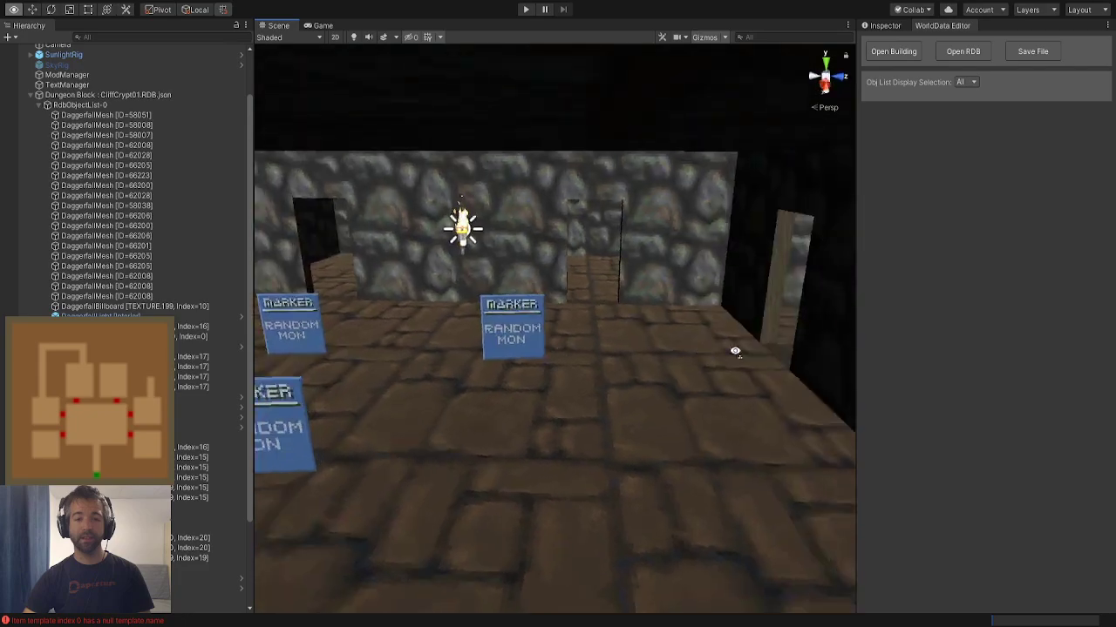
right_drag(290, 351, 604, 362)
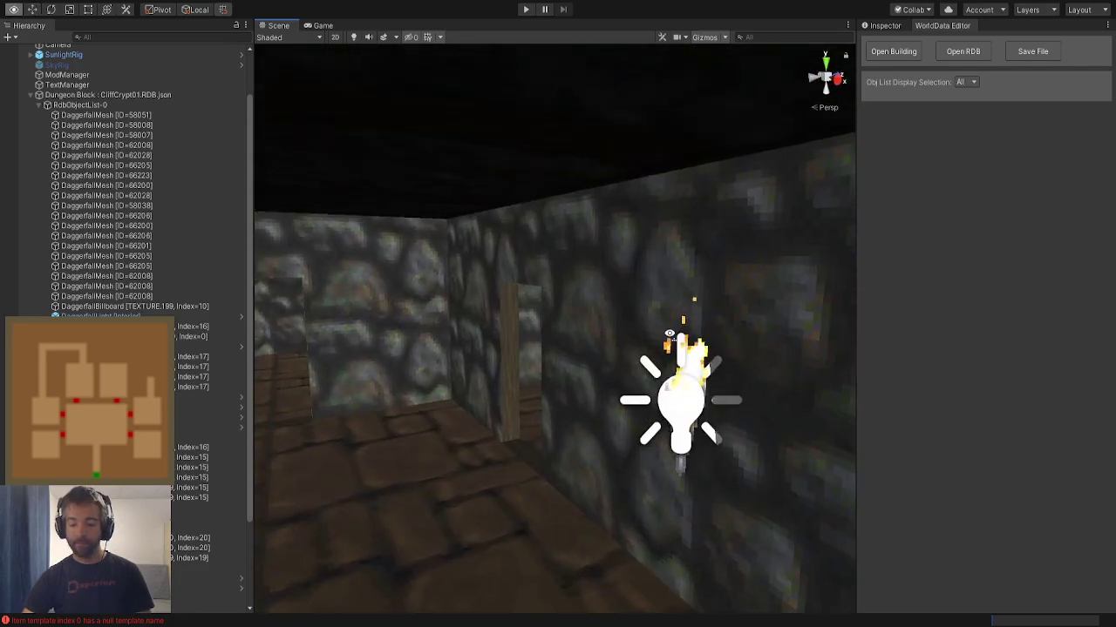
mouse_move(734, 324)
right_down()
mouse_move(711, 345)
mouse_move(585, 358)
mouse_move(245, 344)
right_up()
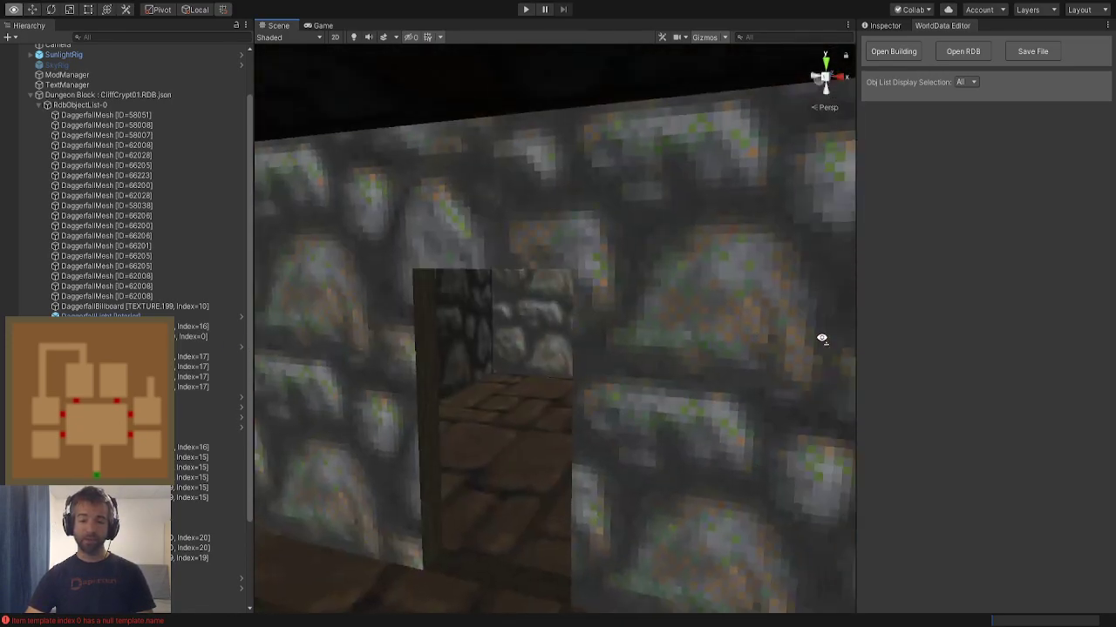
right_drag(821, 339, 644, 387)
key(w)
click(967, 87)
click(969, 121)
click(1005, 91)
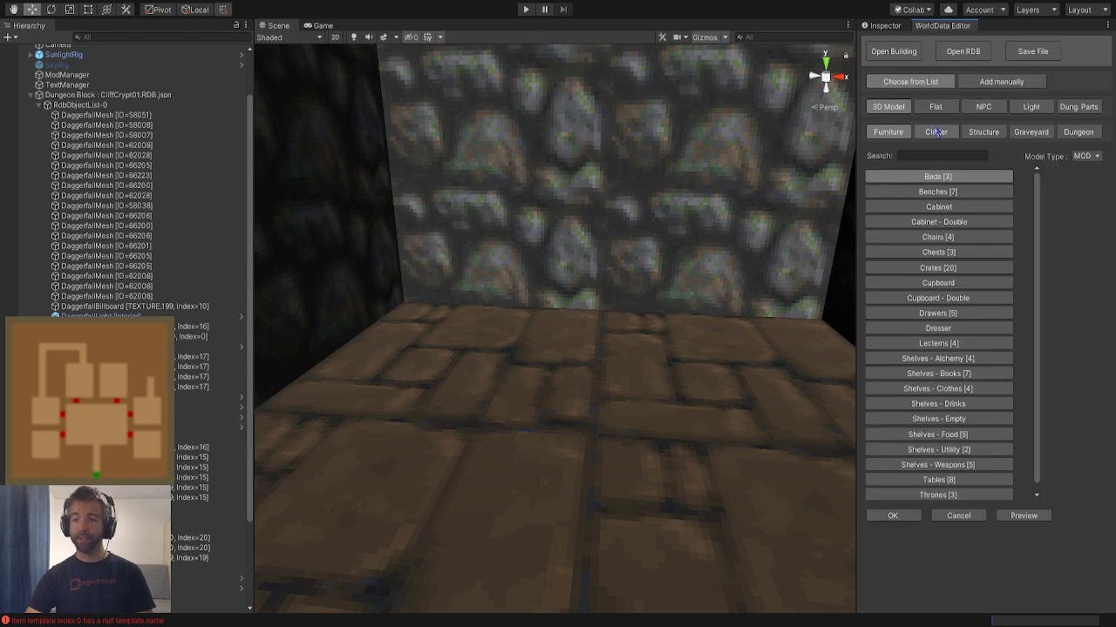
Browse the Dungeon, Clutter and Furniture 3D models and add a lectern from the Furniture list
click(1077, 134)
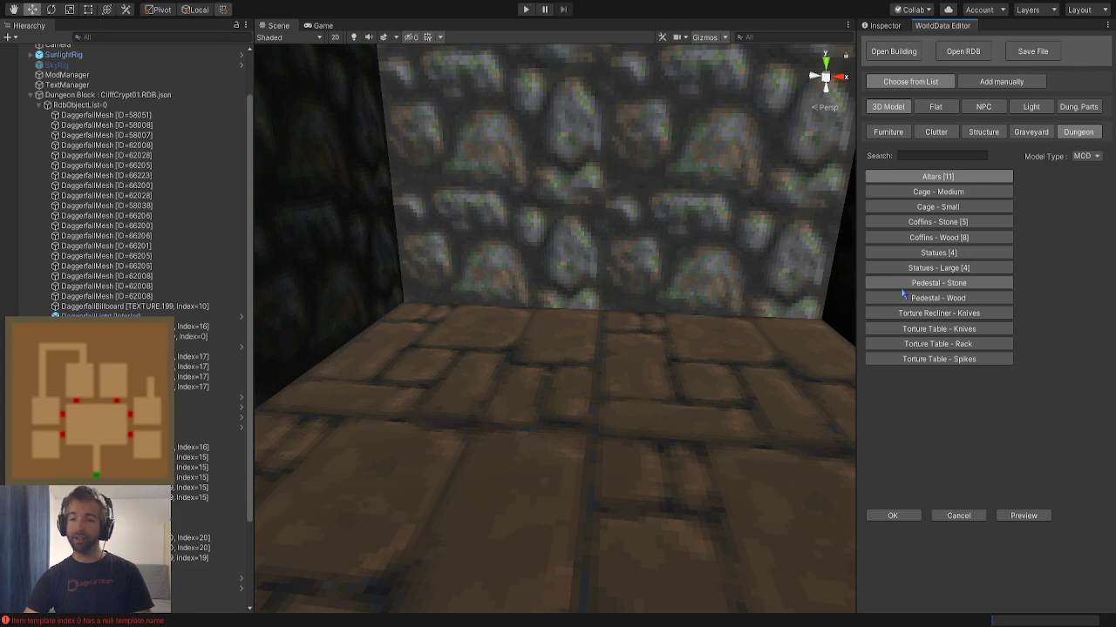
click(898, 136)
right_drag(704, 222, 438, 249)
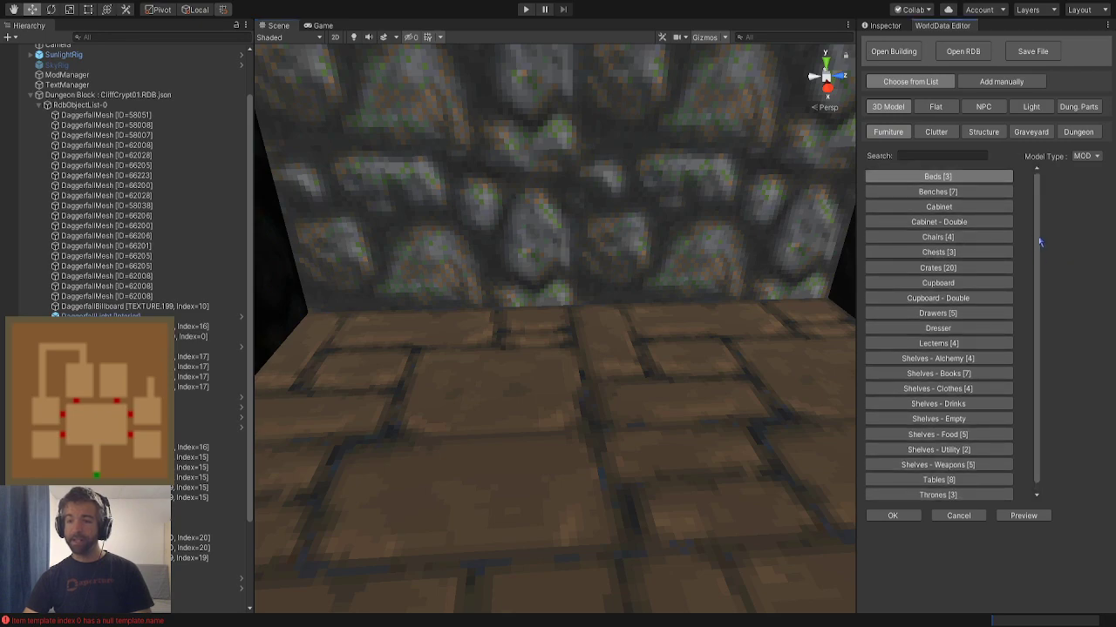
drag(1038, 238, 1040, 260)
click(937, 133)
click(905, 136)
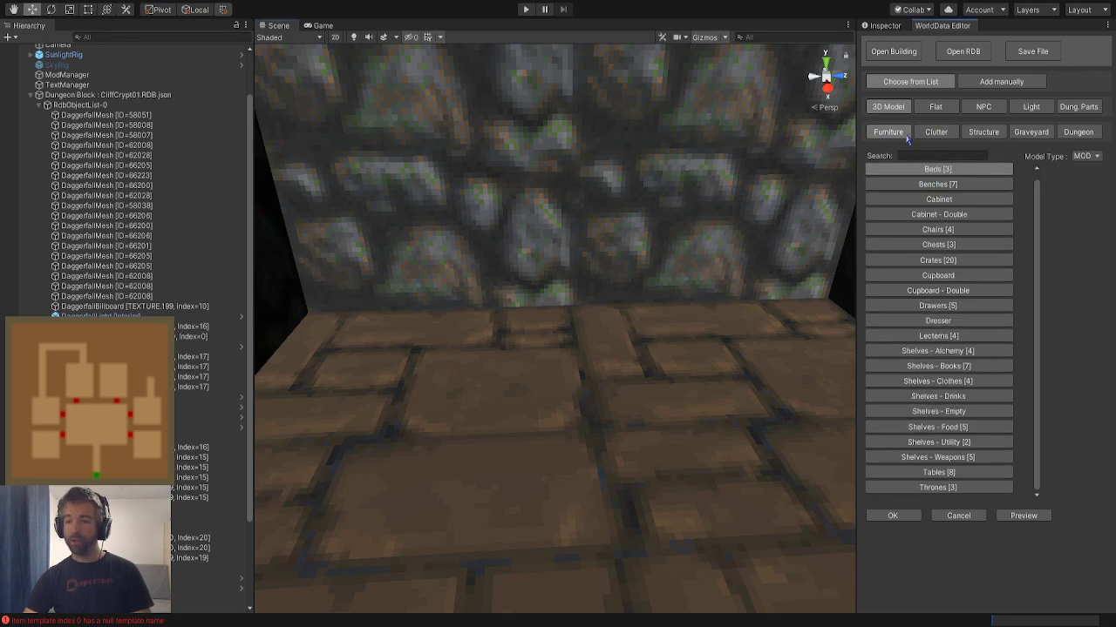
click(950, 337)
click(903, 516)
Stand the lectern on the side room's floor near the wall, at about X -6.075, Y -7.1, Z -5.65
right_drag(571, 375, 670, 411)
drag(411, 307, 708, 416)
right_drag(708, 416, 602, 348)
drag(596, 320, 590, 238)
right_drag(589, 239, 477, 231)
drag(485, 221, 531, 318)
right_drag(532, 318, 581, 331)
drag(571, 321, 722, 263)
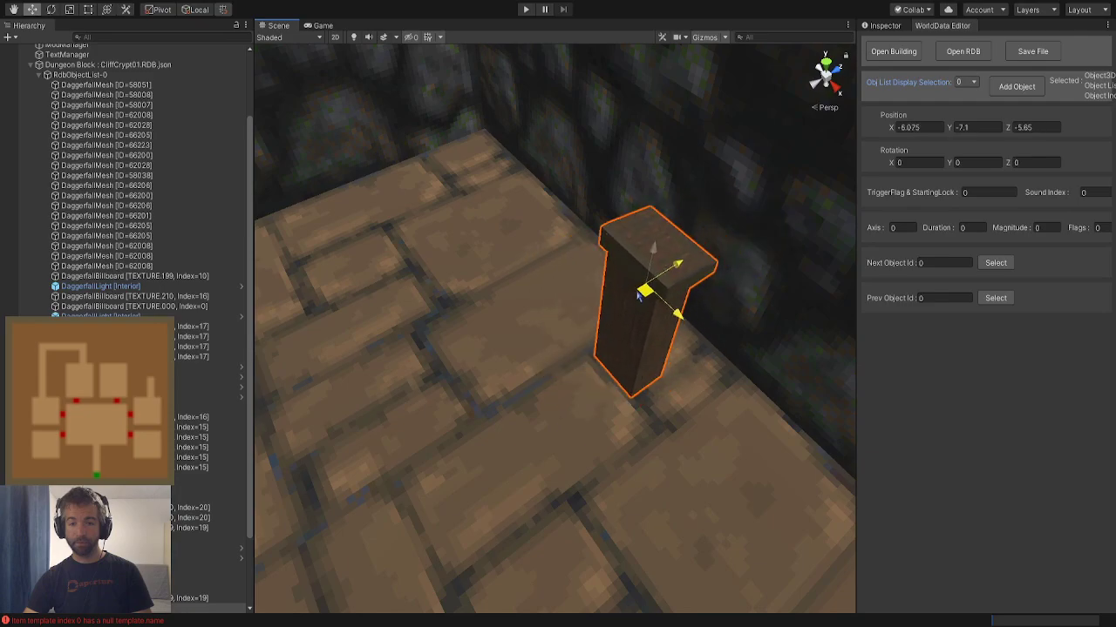
Shift the lectern away from the wall to about X -6.275, Z -6.45
right_drag(558, 340, 686, 341)
drag(682, 341, 680, 345)
right_drag(680, 345, 542, 384)
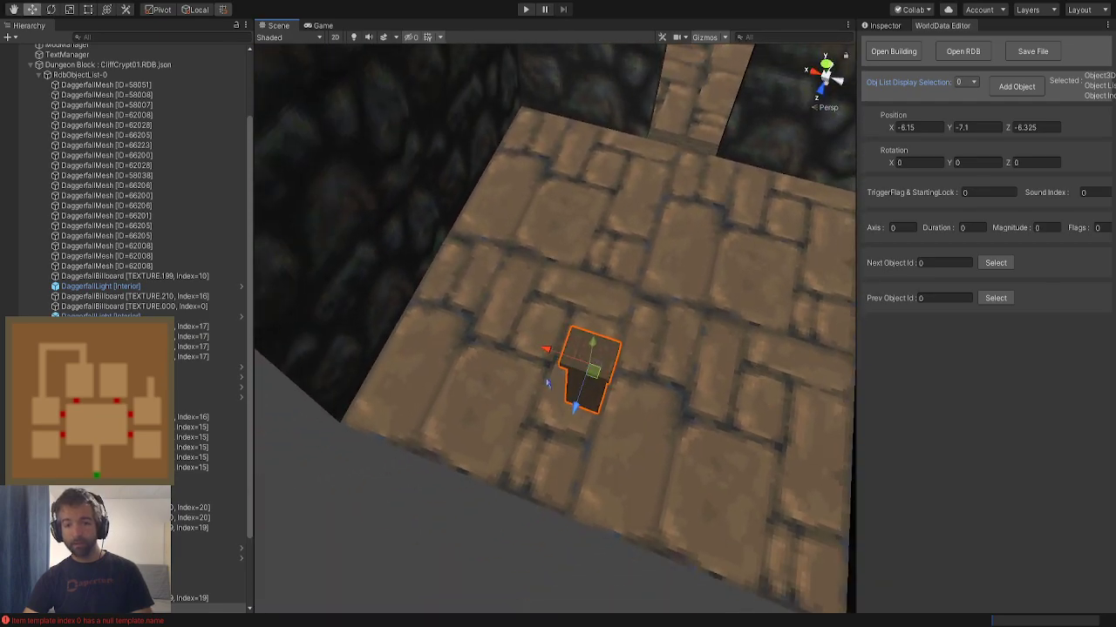
drag(608, 376, 610, 374)
right_drag(610, 375, 319, 327)
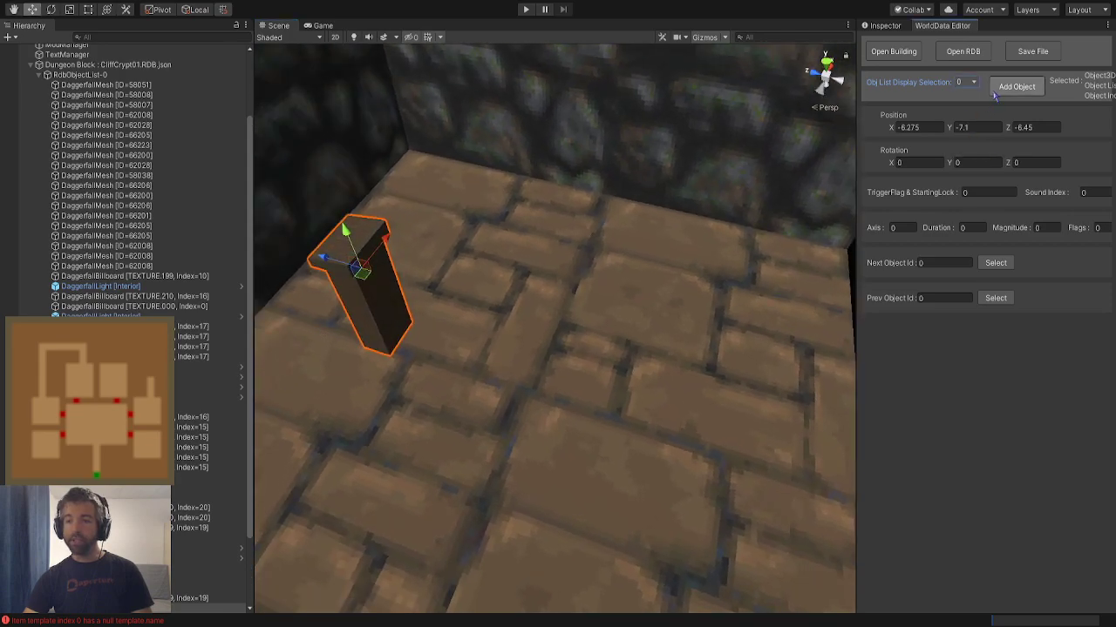
Add a furniture bench and place it in front of the lectern at about X -5.05, Y -7.625, Z -7.9
click(1016, 86)
right_drag(466, 421, 490, 420)
click(893, 516)
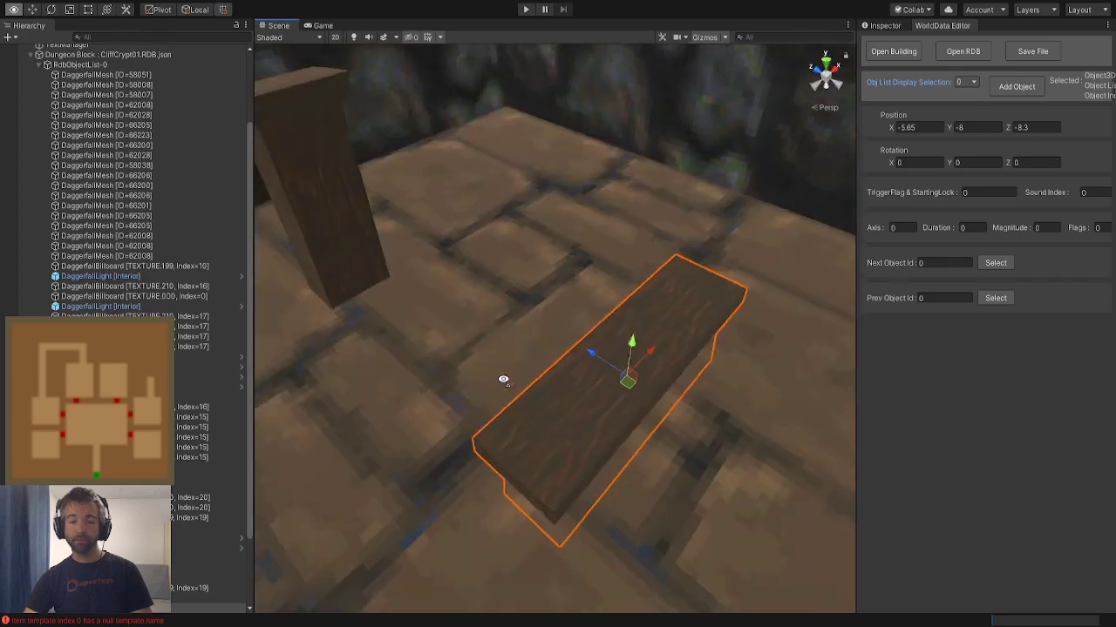
mouse_move(621, 358)
mouse_down()
mouse_move(622, 324)
mouse_move(627, 348)
mouse_up()
right_drag(627, 348, 498, 476)
key(s)
key(a)
drag(596, 299, 628, 272)
scroll(623, 288, up, 4)
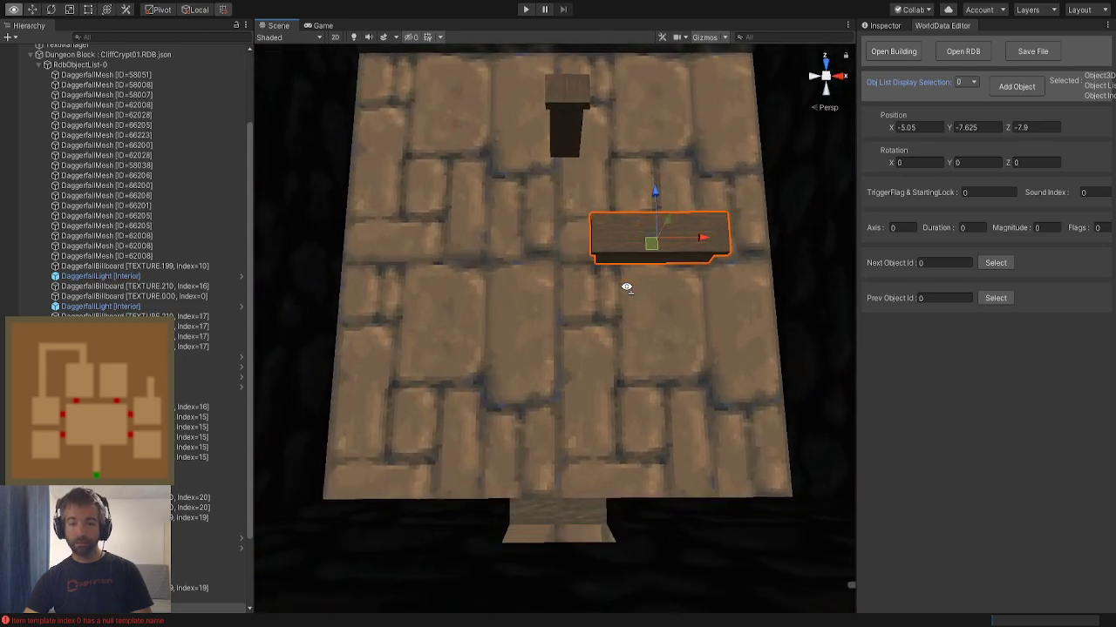
Add three more benches at about X -4.95, Z -9.25, X -8.125, Z -9.3, and X -8.225, Z -7.8, forming two rows
click(993, 86)
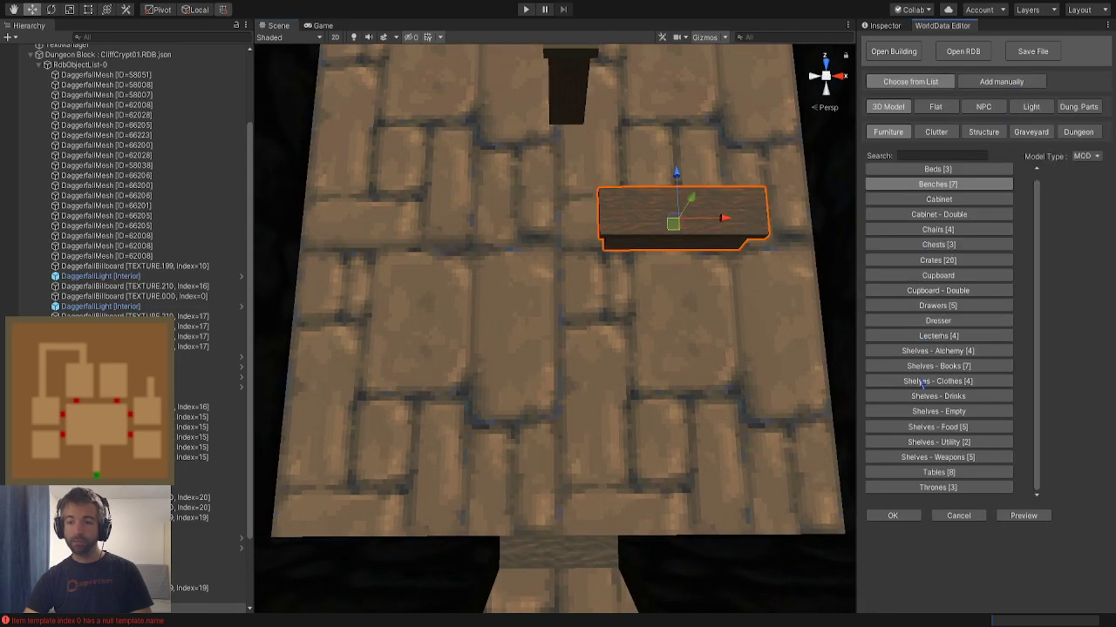
click(913, 517)
drag(569, 345, 688, 370)
click(1015, 87)
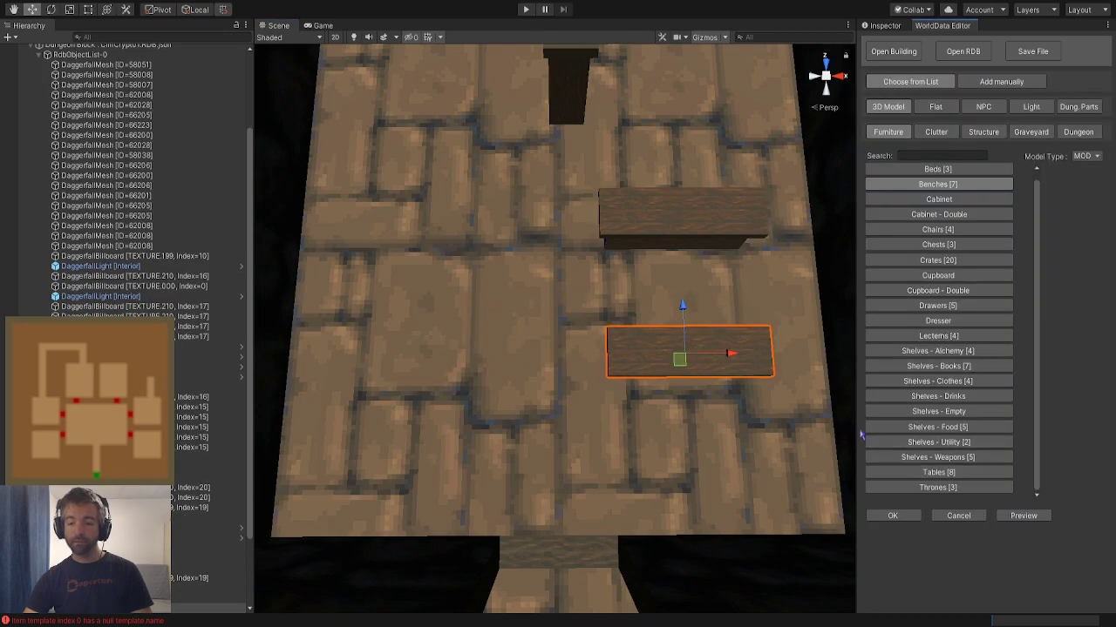
click(901, 517)
drag(555, 340, 406, 370)
click(1016, 87)
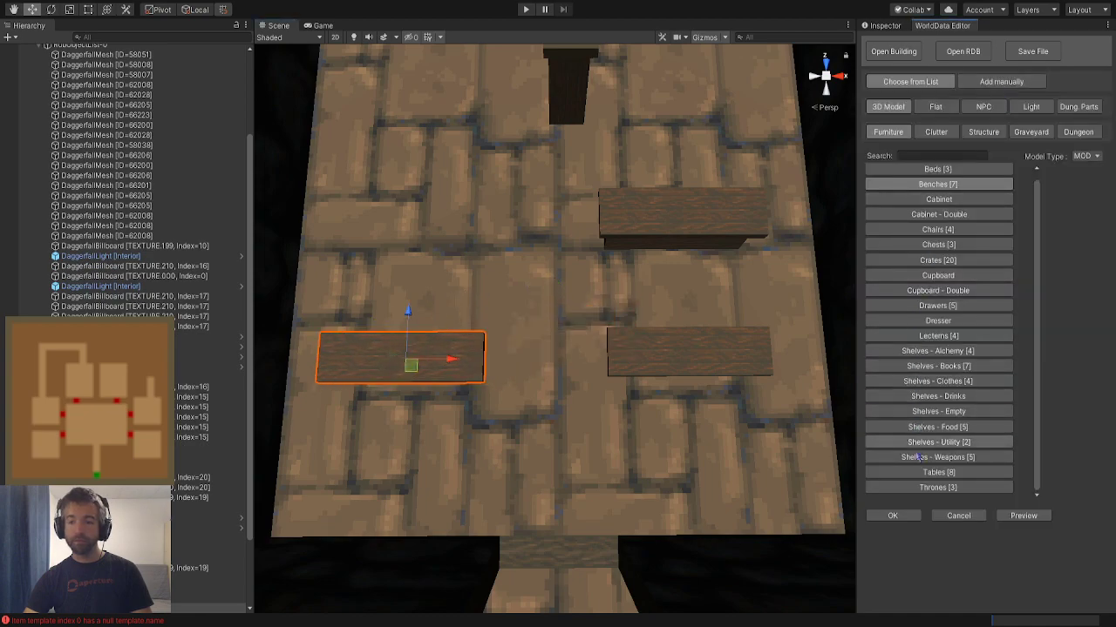
click(893, 515)
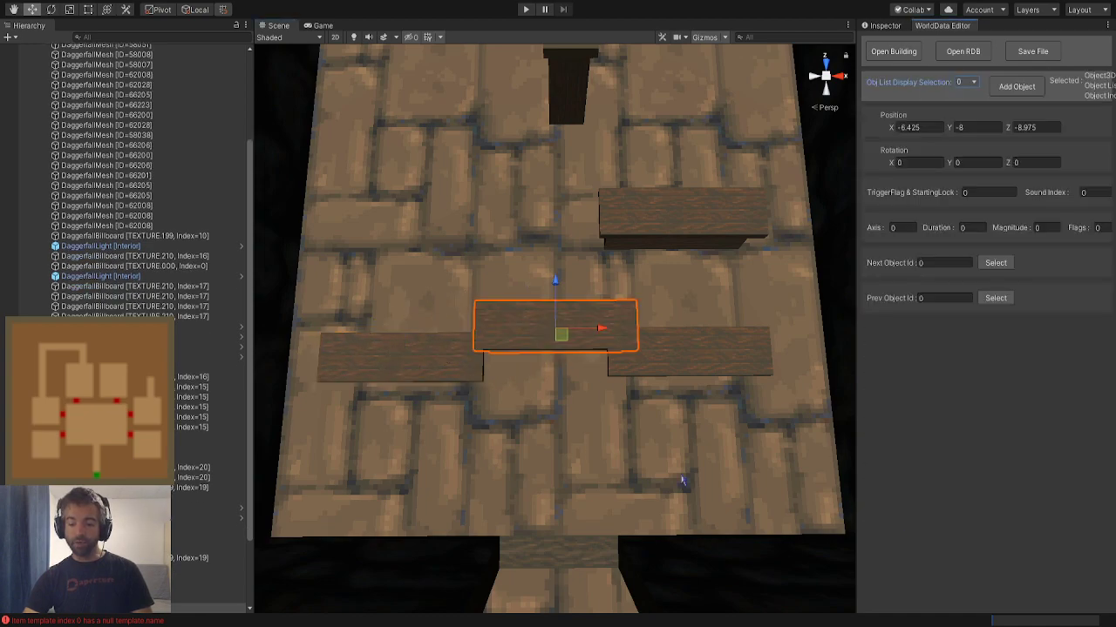
drag(570, 342, 543, 214)
Line up the last added bench with the raised one by setting its position to Y -7.625 and Z -7.9
right_drag(543, 214, 414, 157)
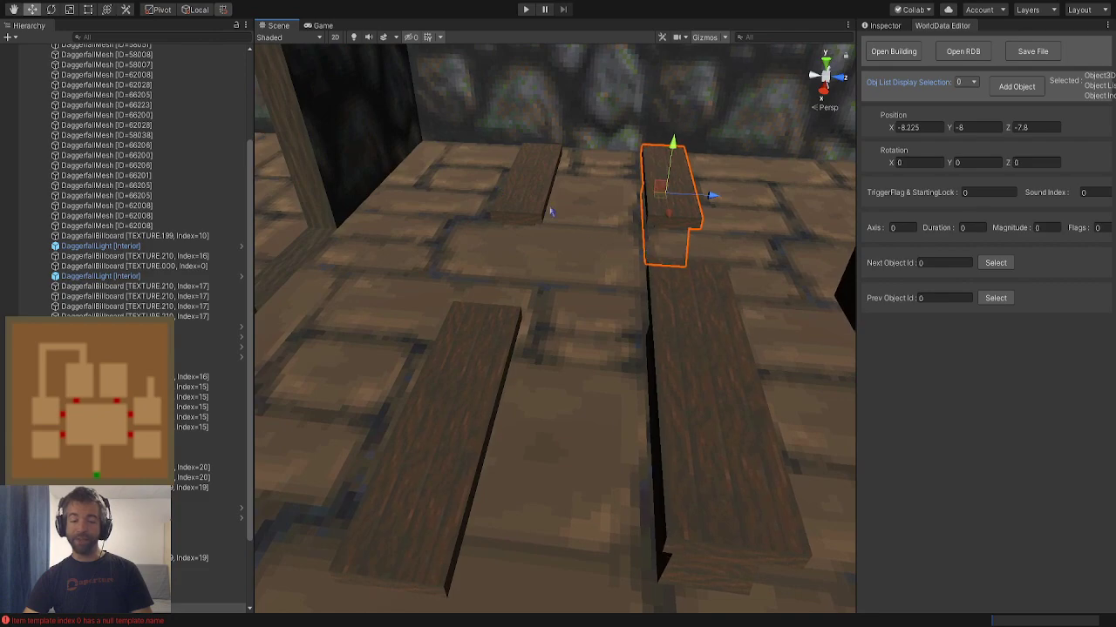
click(685, 408)
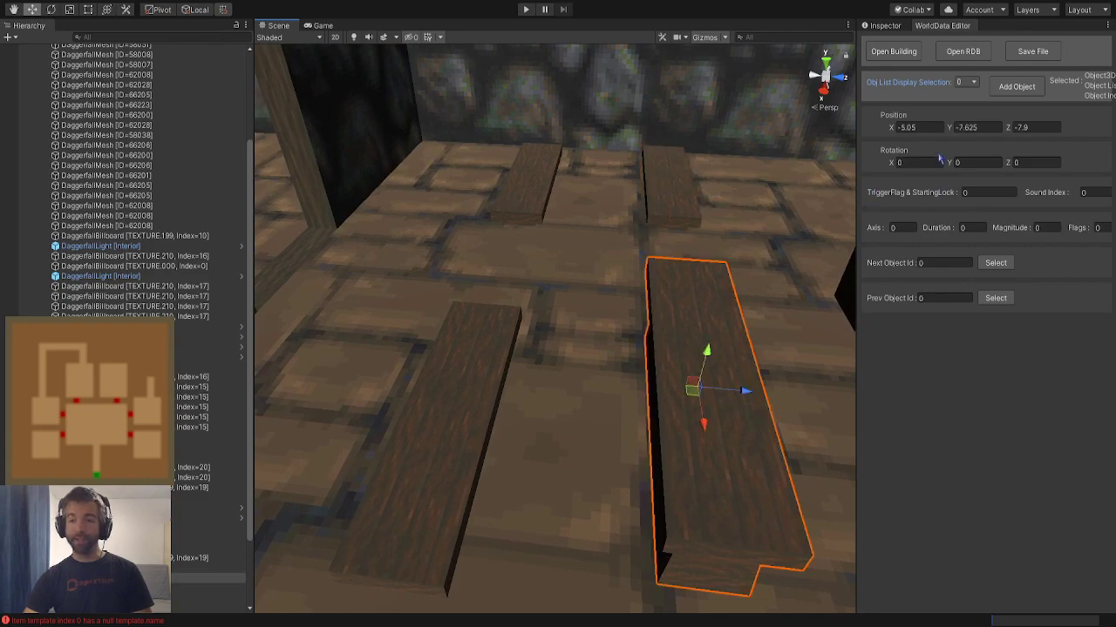
click(650, 163)
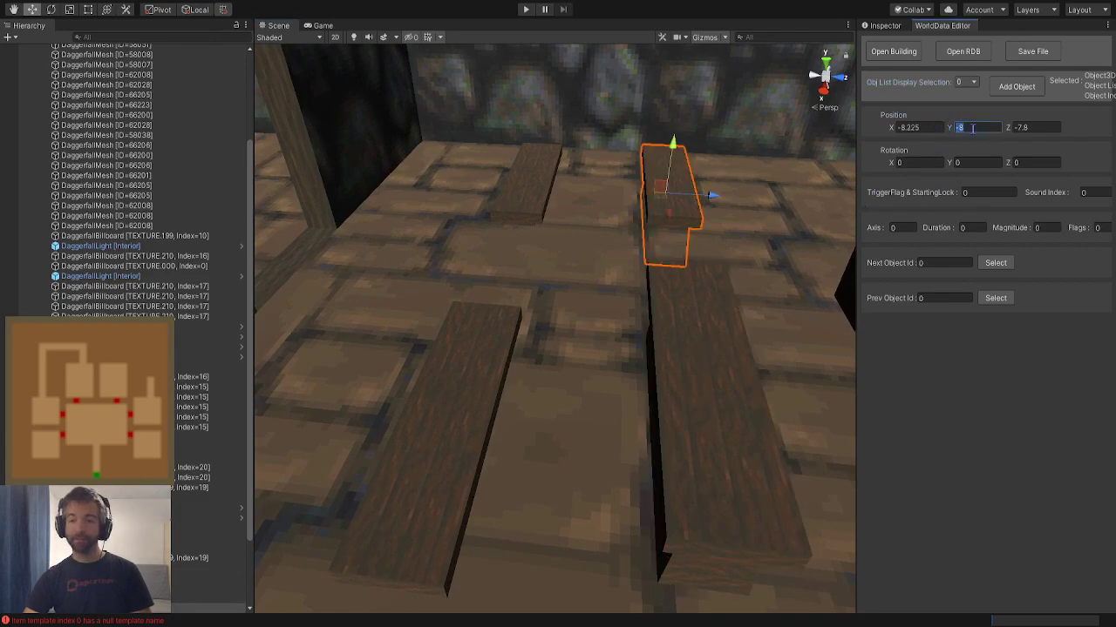
click(720, 344)
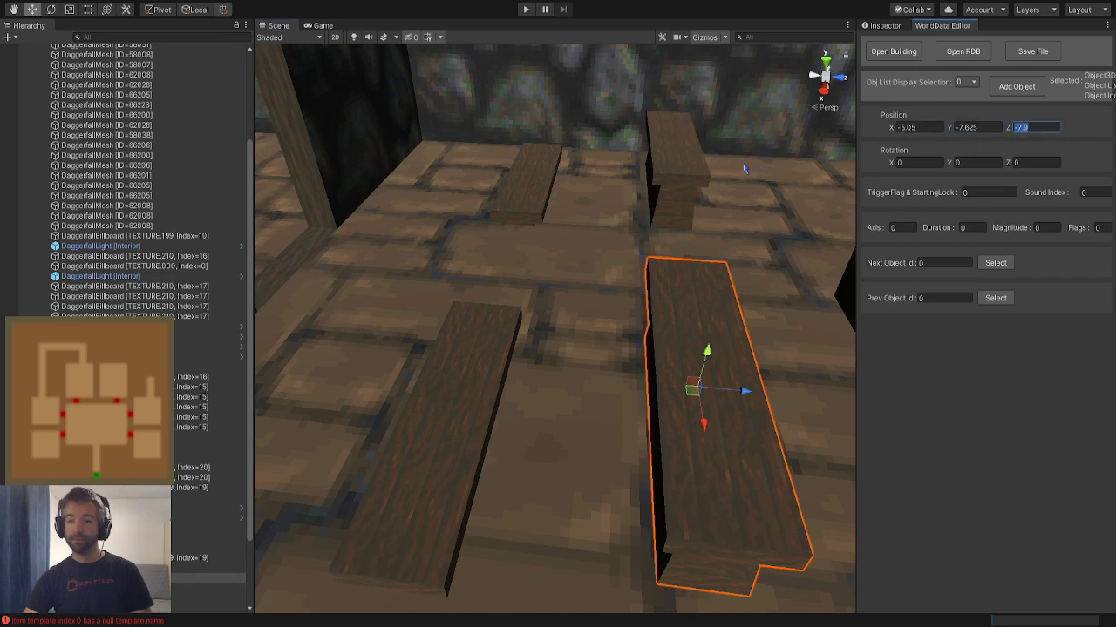
click(698, 173)
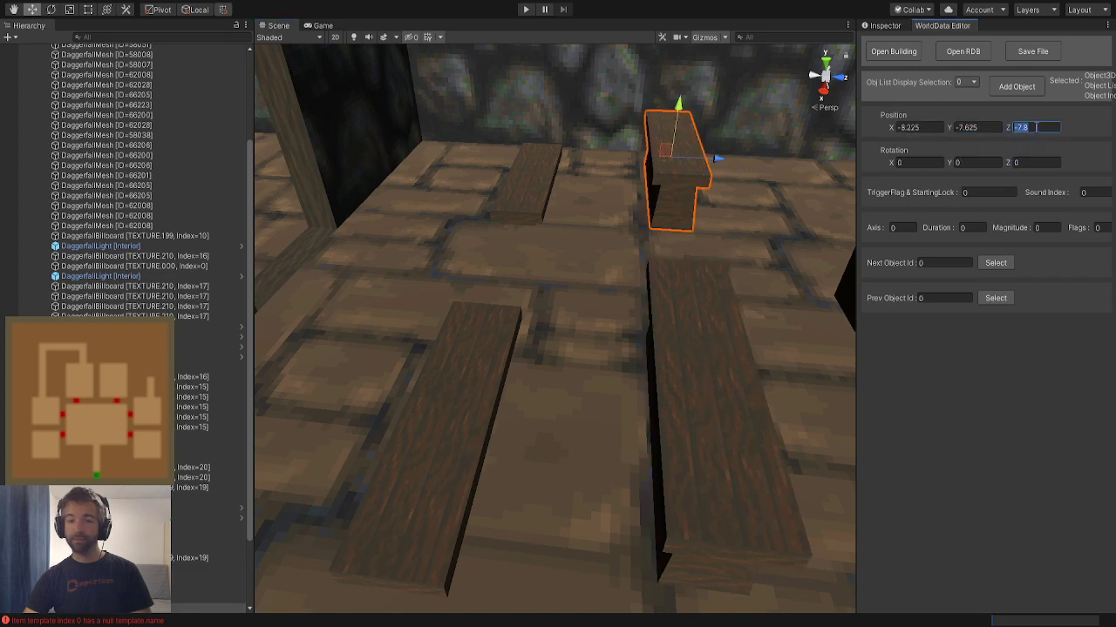
click(514, 344)
Raise both benches of the row farther from the lectern to Y -7.625
click(739, 359)
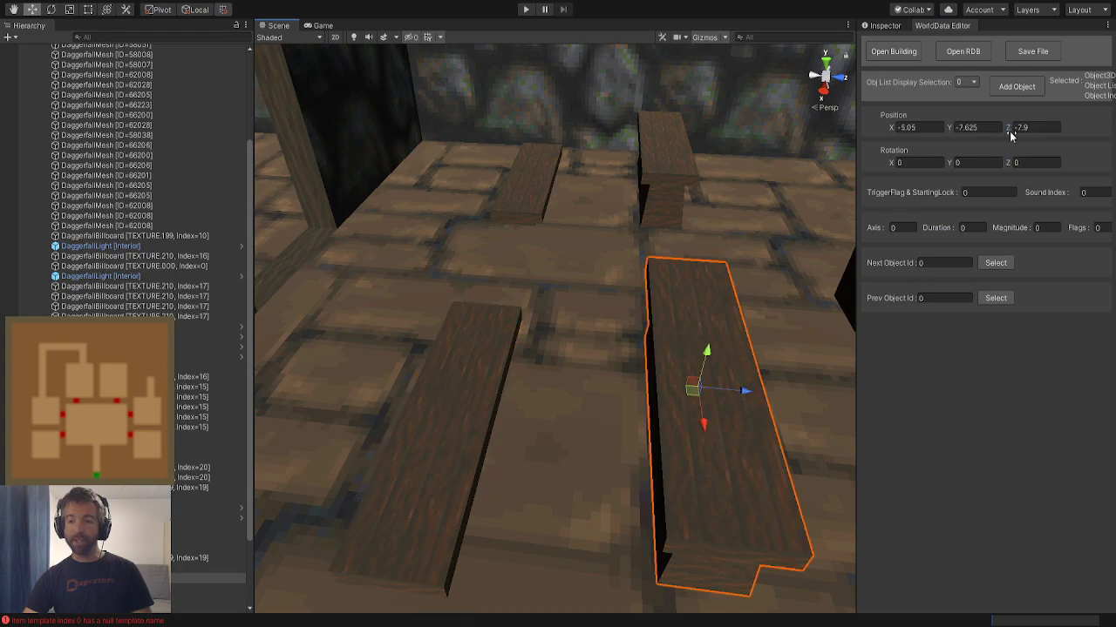
click(499, 379)
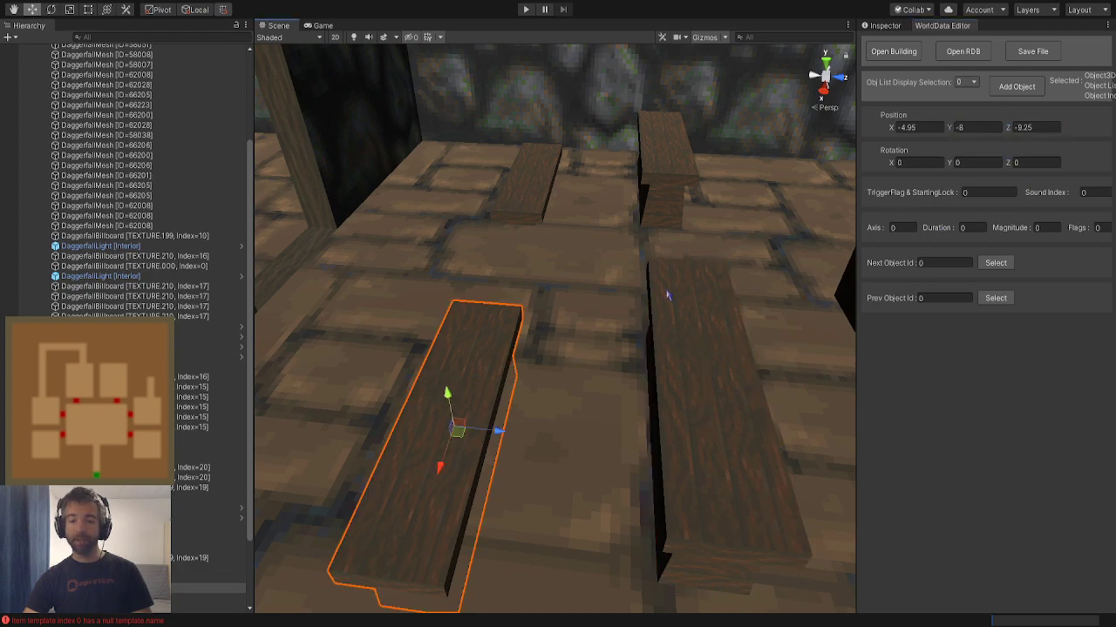
key(ctrl+z)
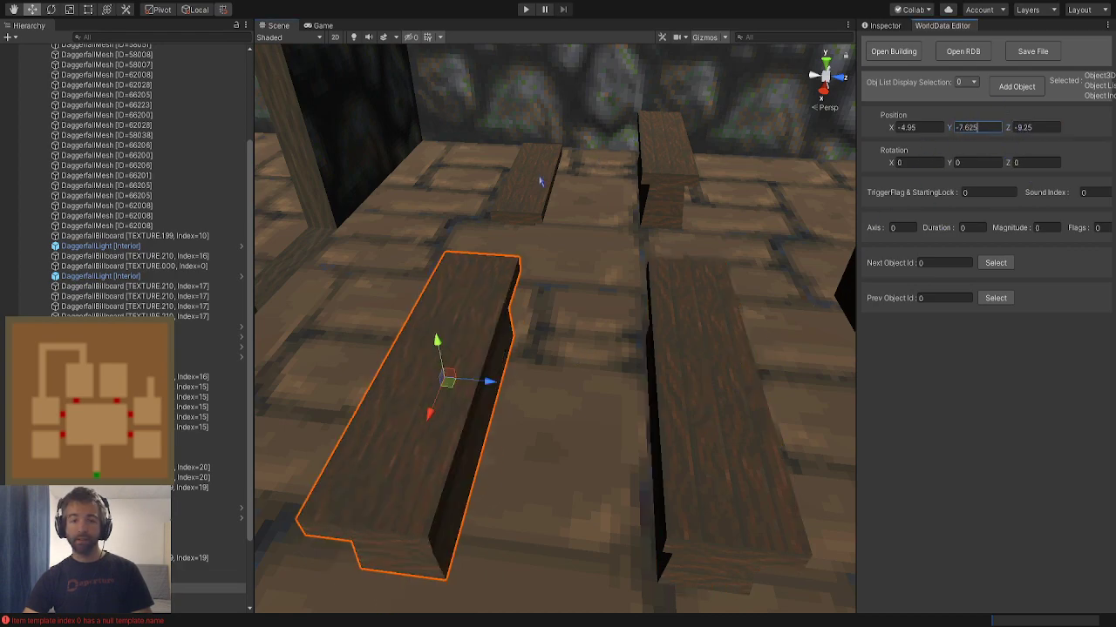
key(ctrl+z)
text(-7.625)
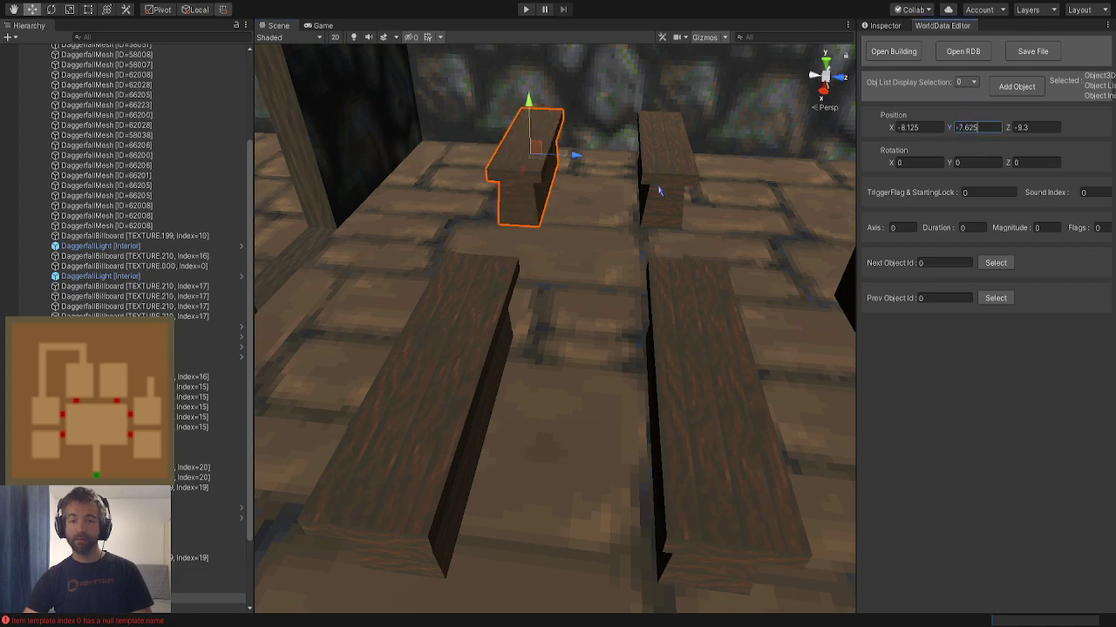
Align the second row's benches in X with their first-row counterparts, using -8.225 for the far one
click(659, 190)
key(ctrl+c)
click(548, 153)
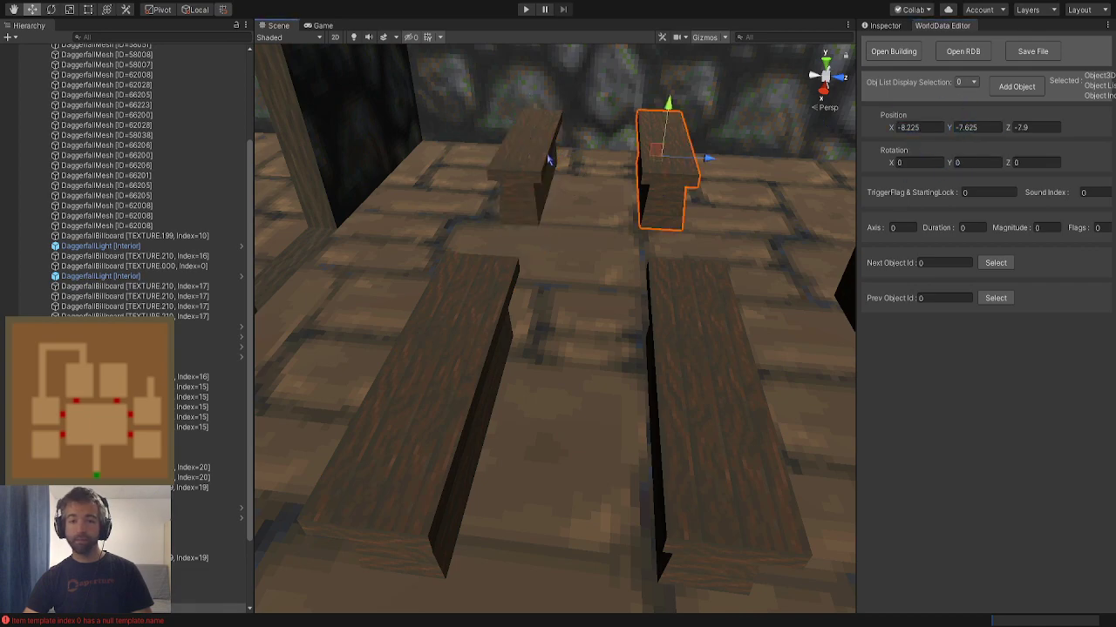
click(911, 129)
key(ctrl+v)
click(695, 292)
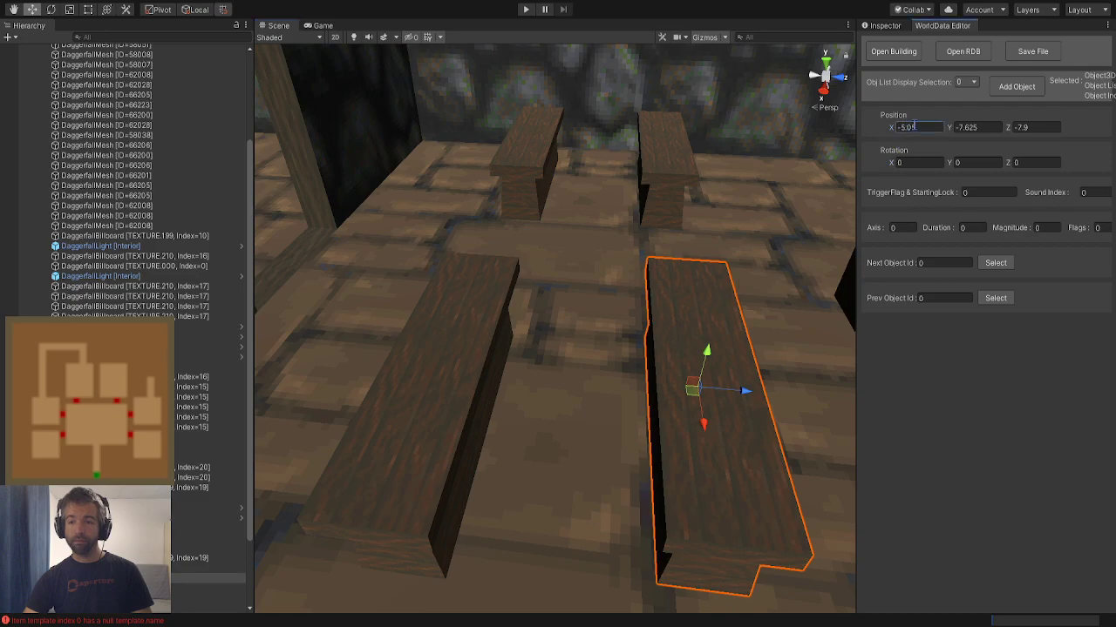
click(511, 301)
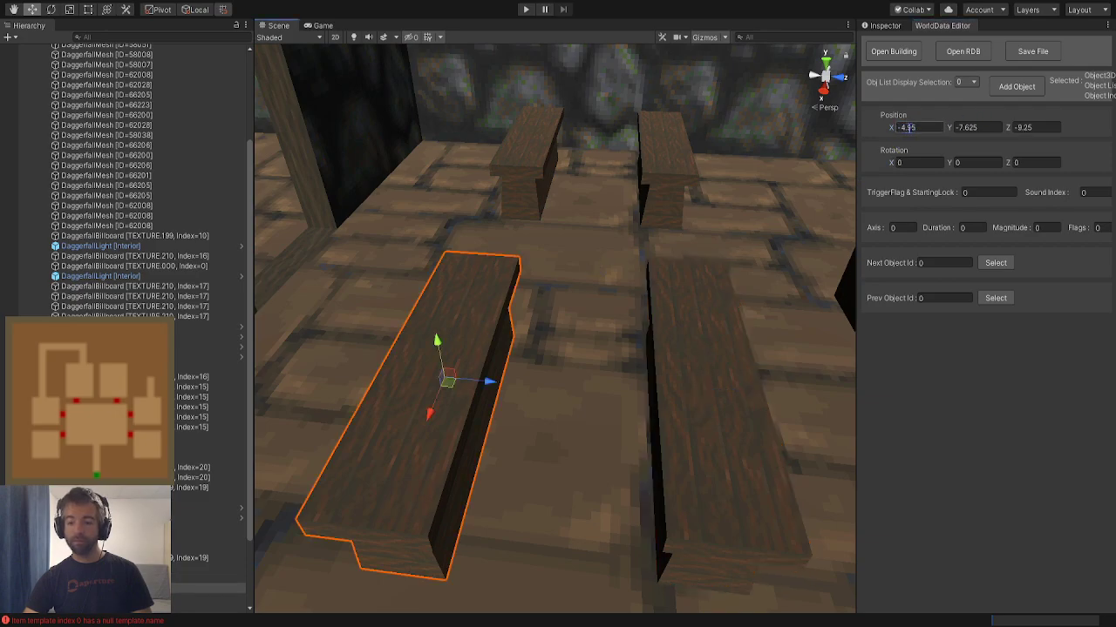
Add a Statues - Kynareth interior flat behind the lectern at about X -6.575, Y -6.75, Z -4.95
alt+drag(590, 304, 727, 287)
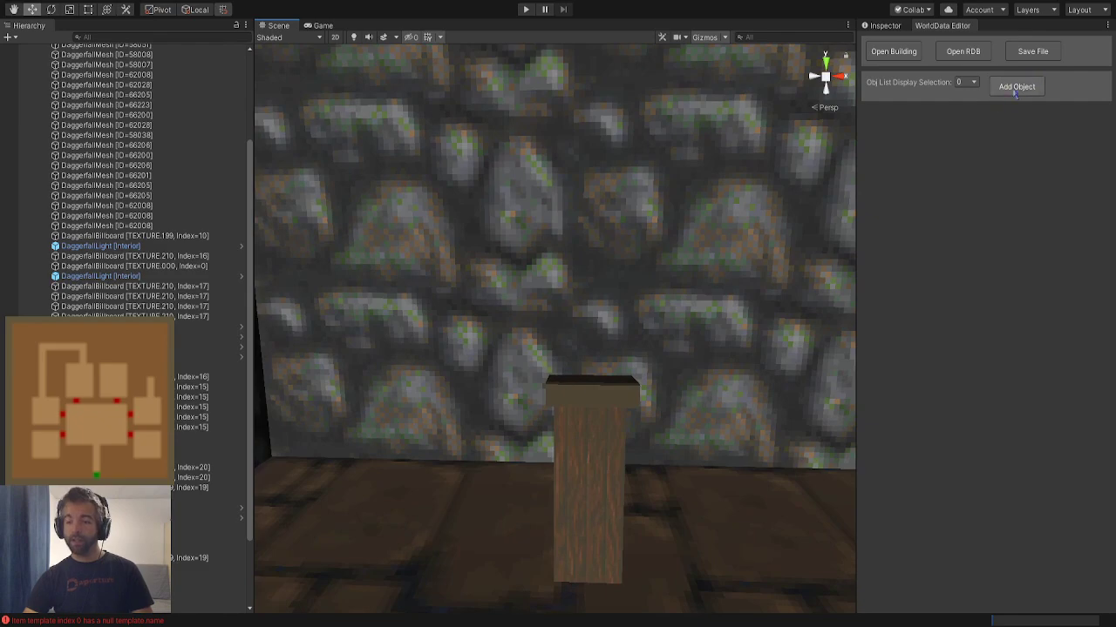
click(1017, 87)
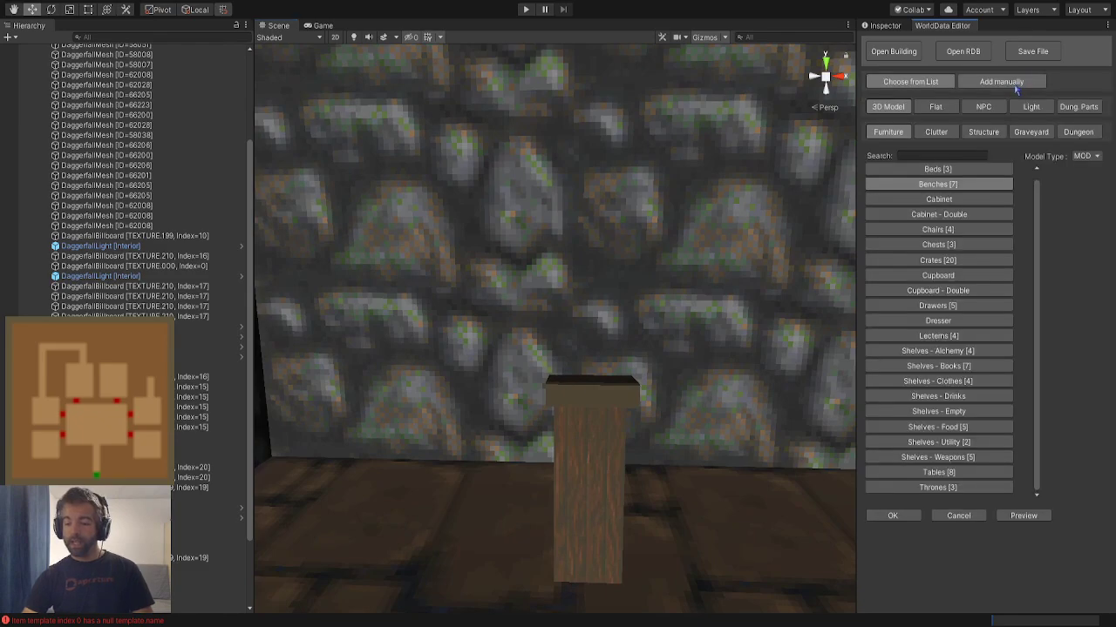
click(934, 106)
click(937, 132)
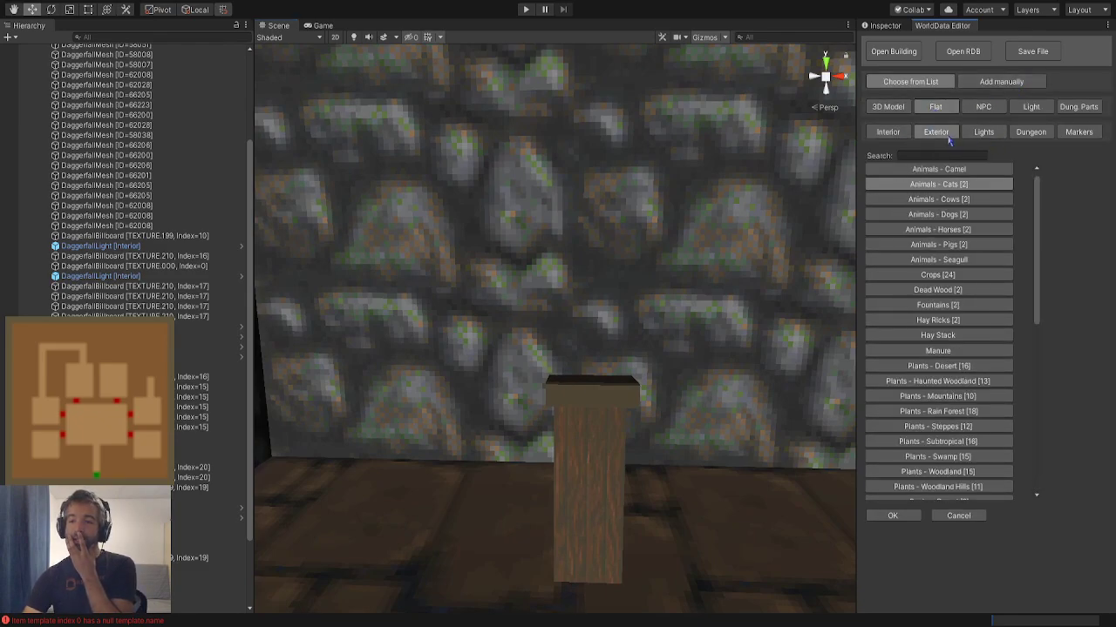
drag(1037, 219, 1037, 365)
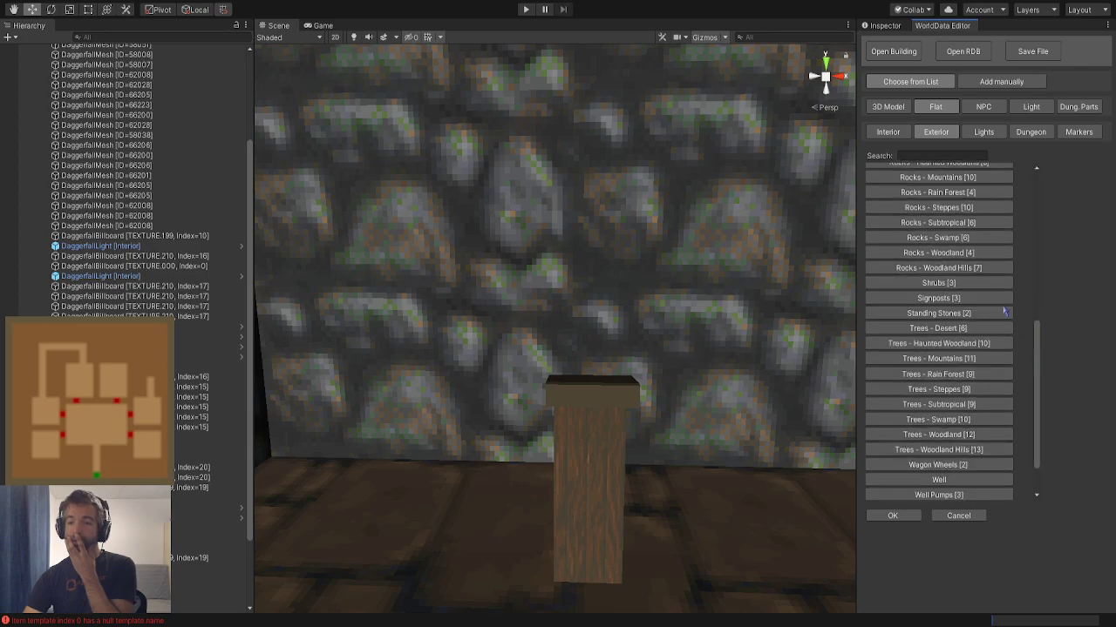
click(898, 136)
drag(1039, 321, 1038, 424)
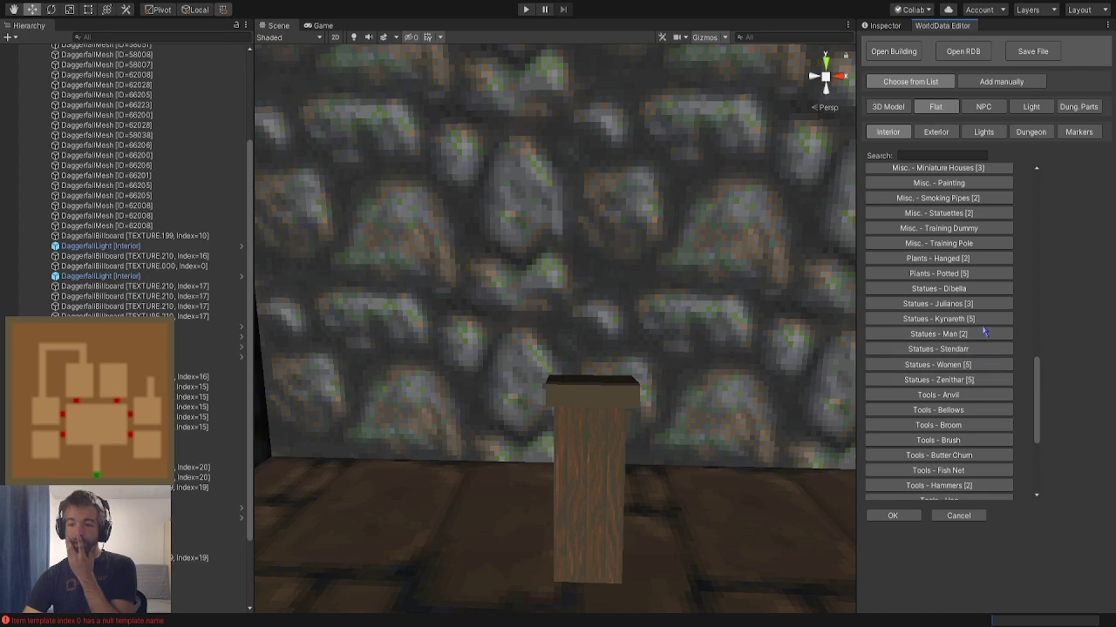
click(938, 319)
click(912, 514)
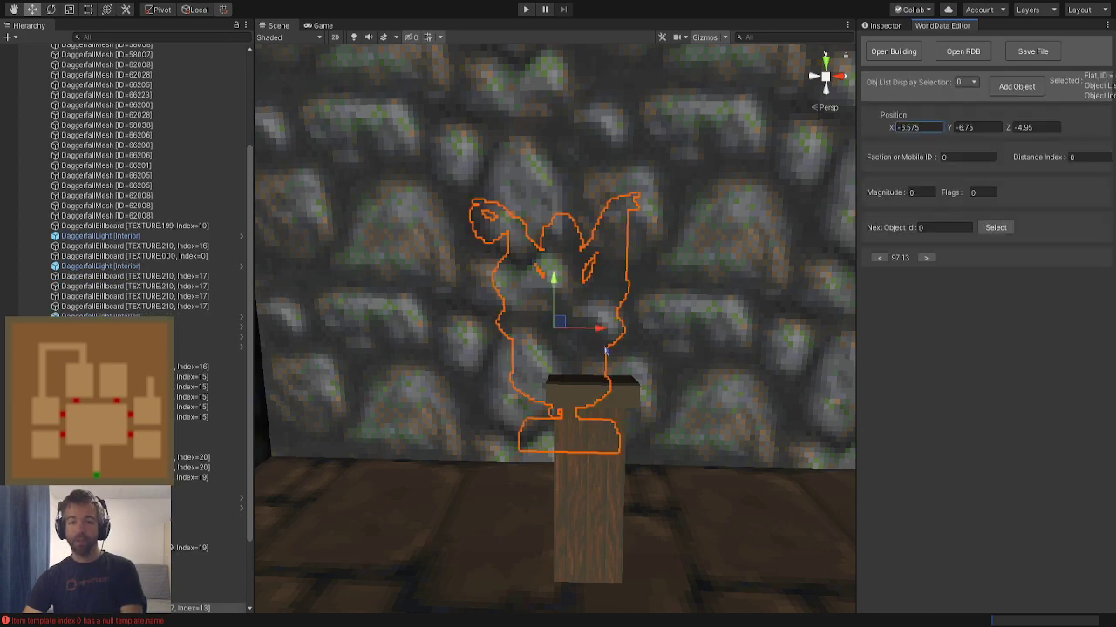
click(560, 333)
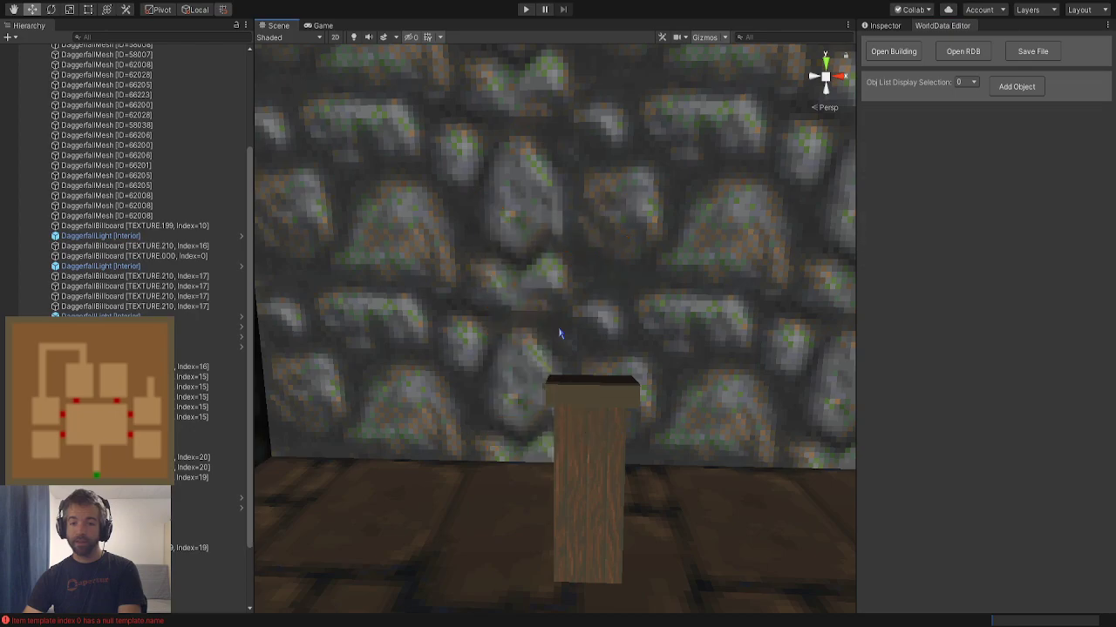
Add a Statues - Man interior flat behind the lectern in the side room
click(1016, 86)
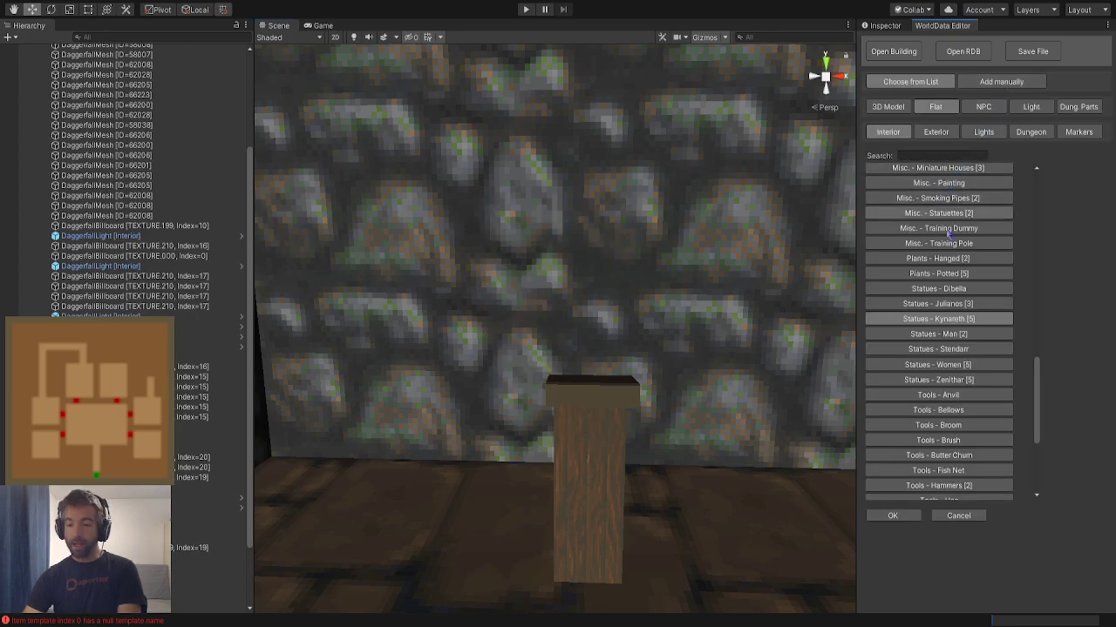
click(939, 349)
click(893, 515)
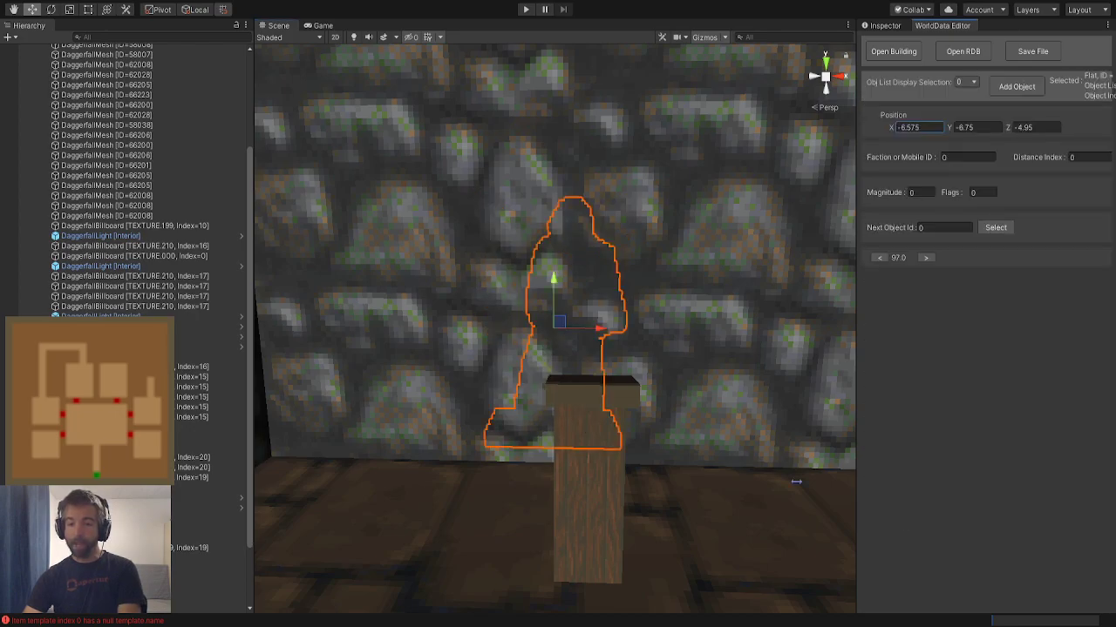
right_drag(562, 337, 545, 315)
Move the statue out of the side room into the main hall, at about X -3.425, Z -17.775
drag(551, 304, 591, 315)
right_drag(590, 316, 486, 321)
alt+drag(485, 322, 635, 429)
right_drag(636, 429, 614, 369)
key(w)
drag(308, 512, 597, 389)
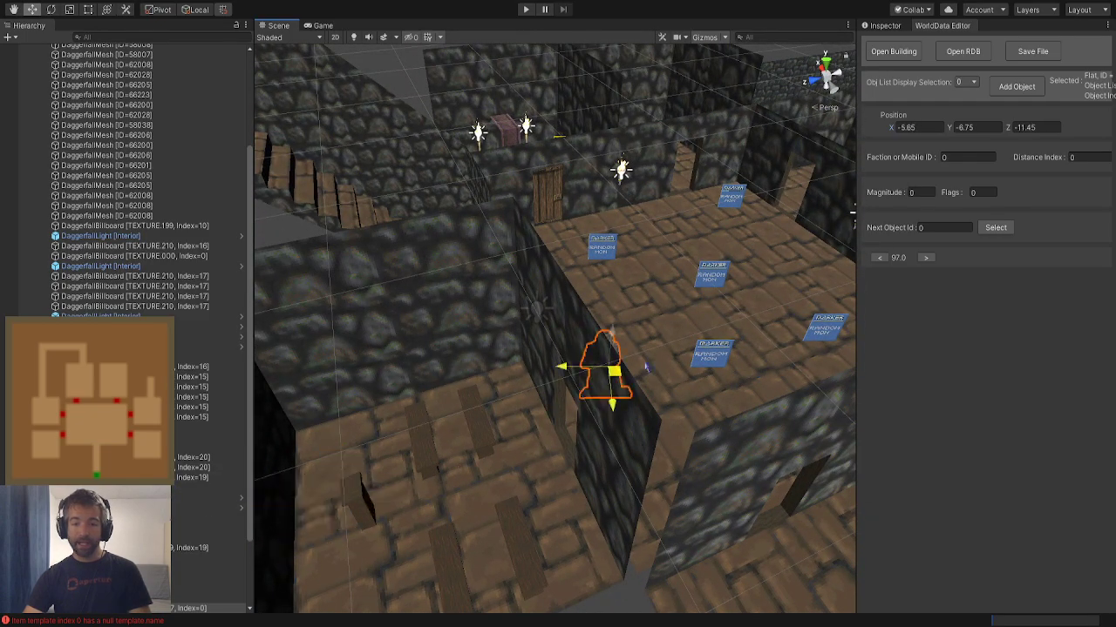
drag(727, 278, 731, 280)
key(w)
right_drag(453, 422, 688, 343)
key(a)
key(w)
Switch the statue to variant 97.9, lower it to Y -6.925 and shift it to about X -2.925
click(927, 262)
click(927, 261)
click(927, 262)
mouse_move(688, 344)
alt+mouse_down()
mouse_move(694, 398)
mouse_move(695, 356)
alt+mouse_up()
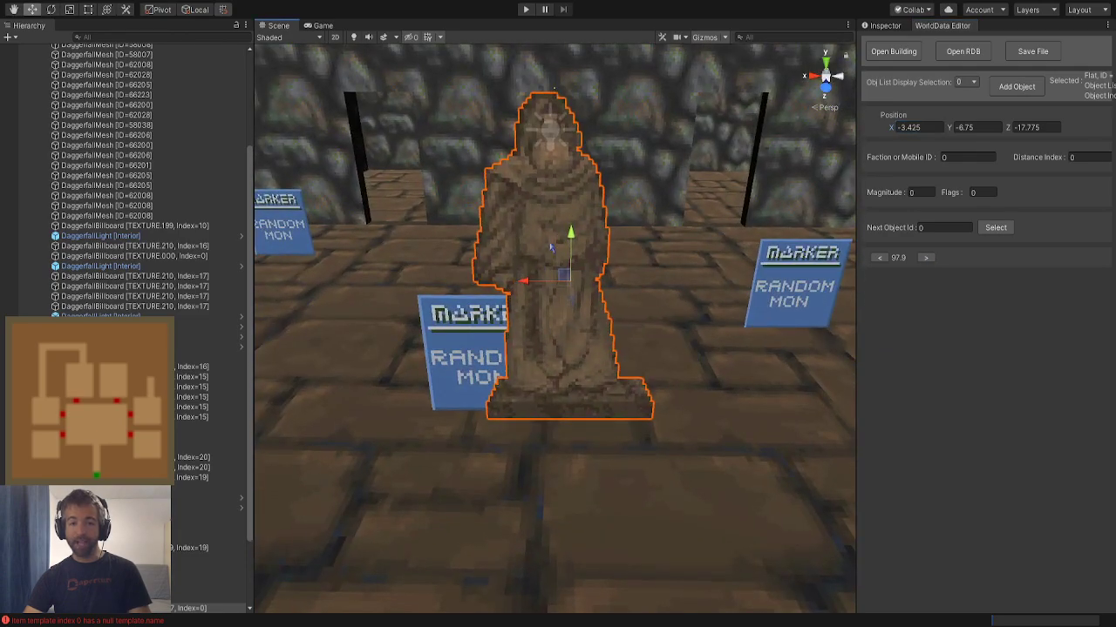
mouse_move(575, 240)
mouse_down()
mouse_move(572, 316)
mouse_move(570, 259)
mouse_up()
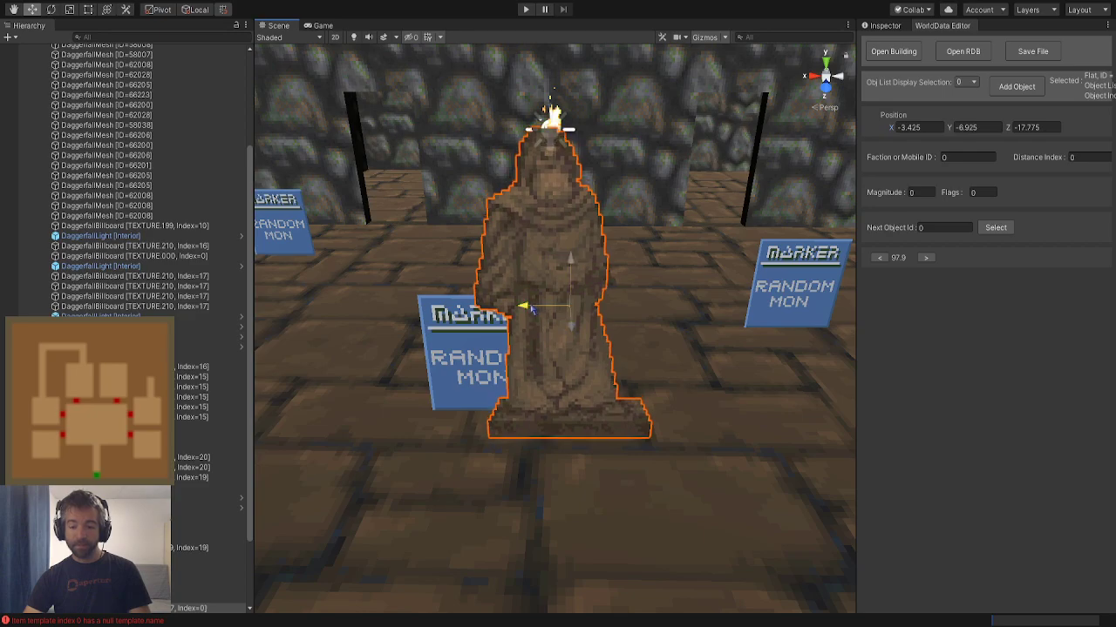
drag(534, 309, 468, 310)
click(619, 308)
alt+drag(619, 307, 789, 251)
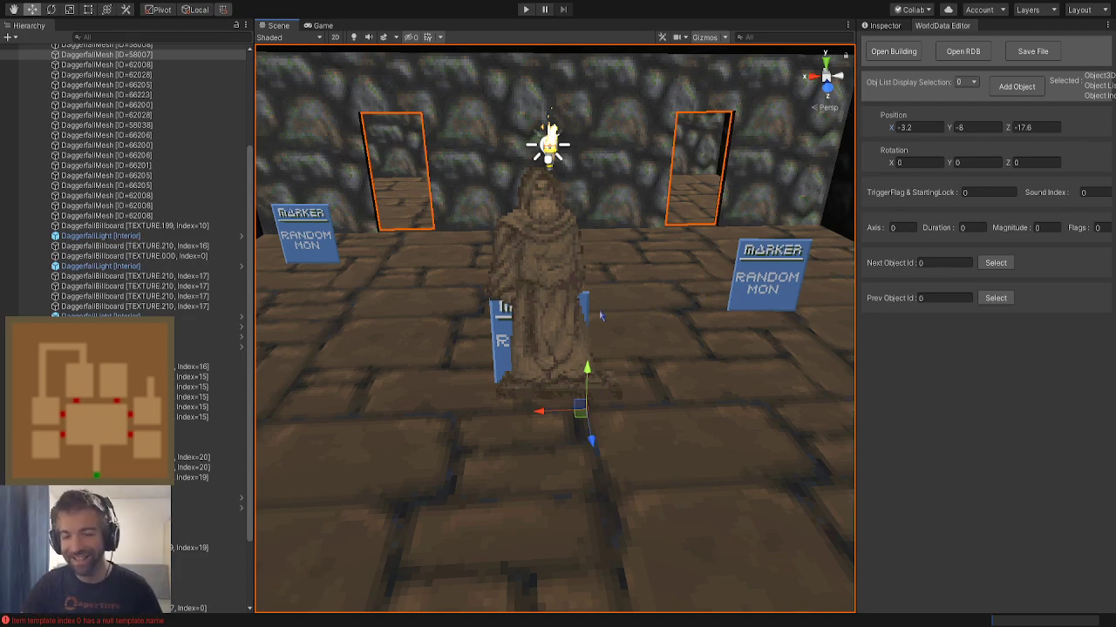
right_drag(499, 362, 501, 338)
scroll(501, 338, down, 1)
scroll(507, 331, up, 1)
click(520, 320)
click(537, 281)
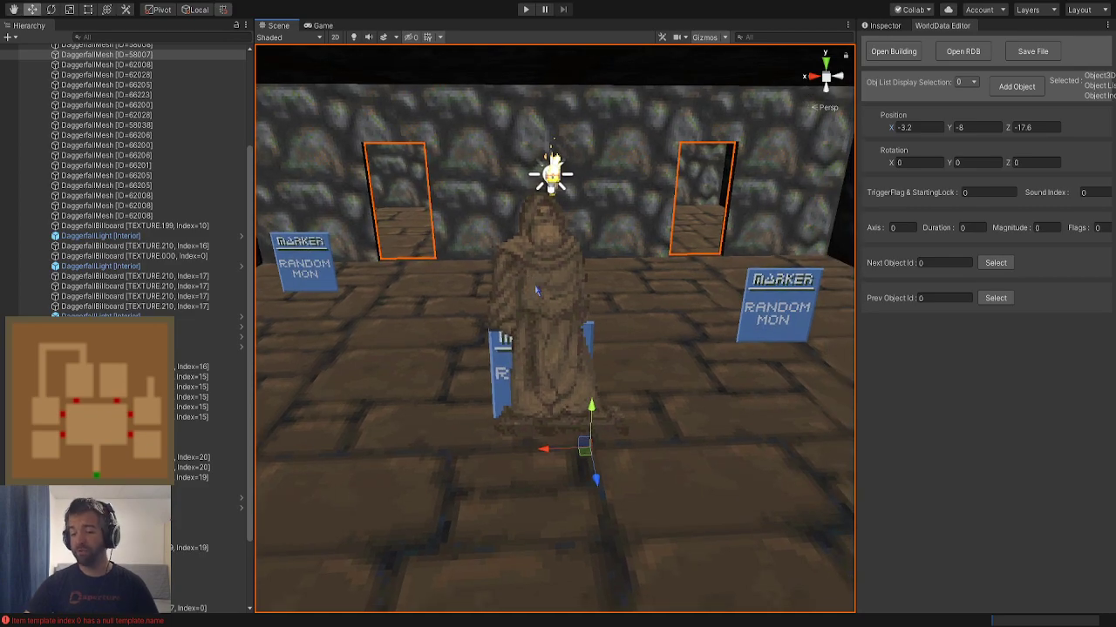
Add a Pedestal - Wood dungeon 3D model beside the statue
click(1016, 86)
drag(1037, 399, 1038, 402)
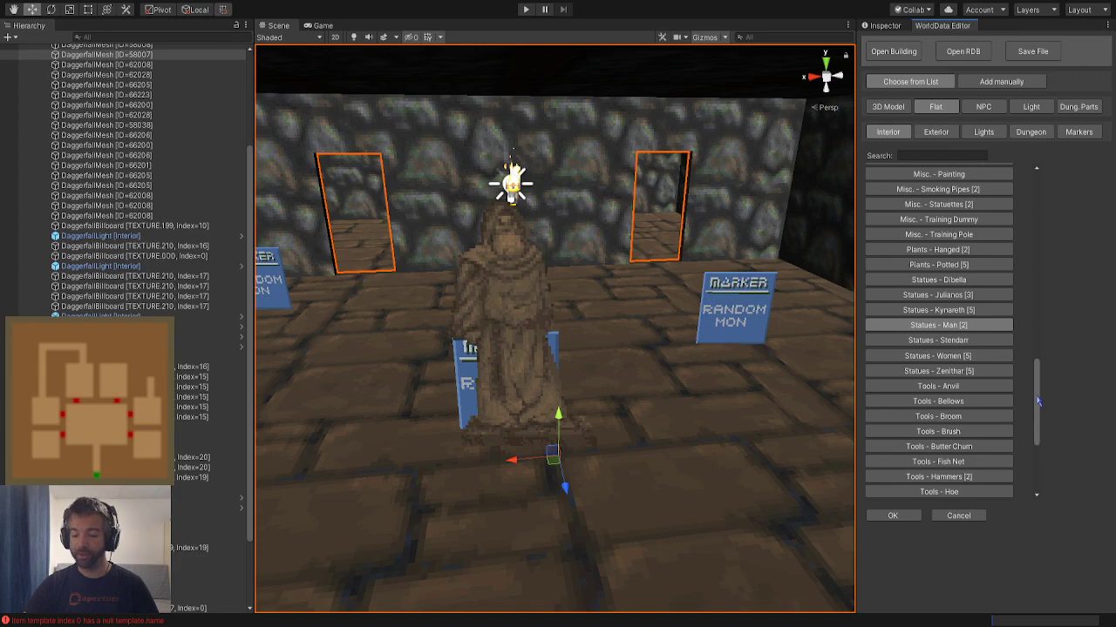
click(1081, 133)
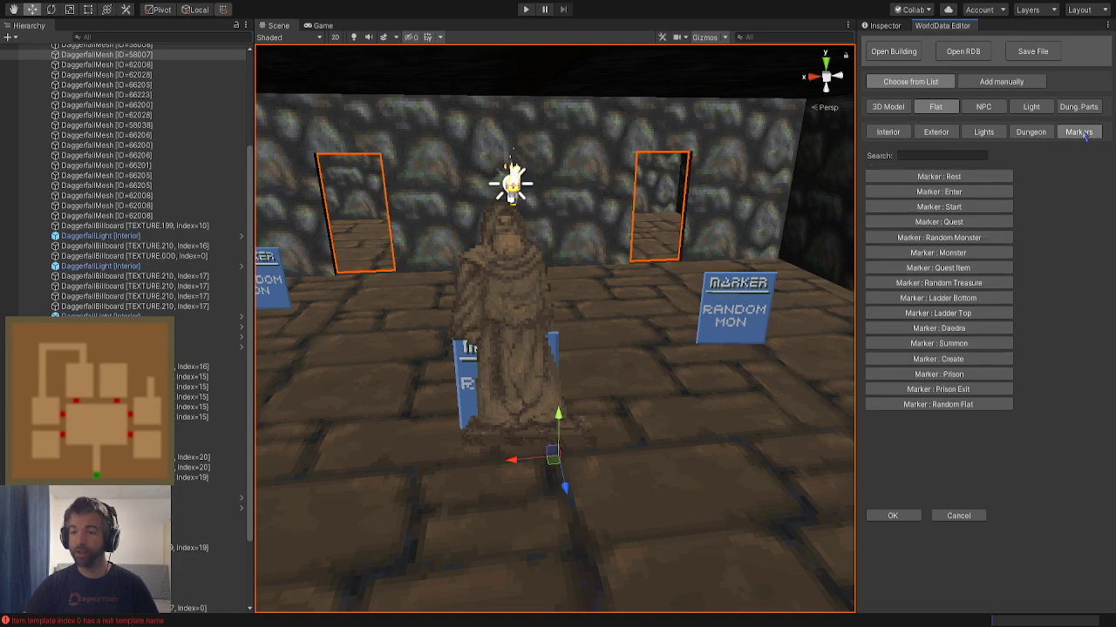
click(1040, 134)
click(888, 106)
click(1065, 131)
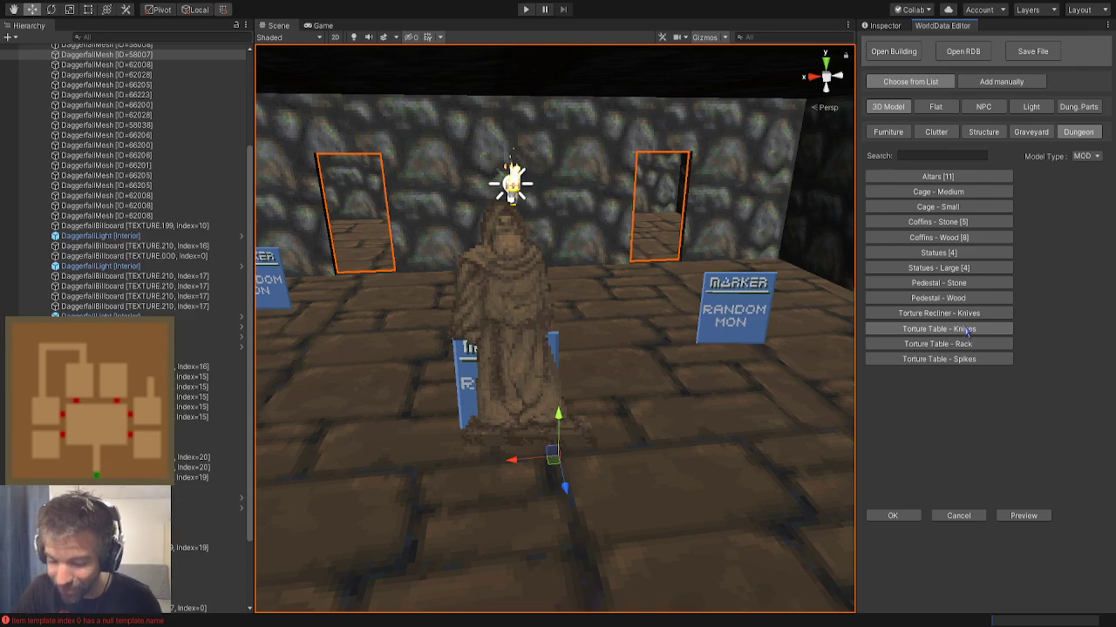
key(s)
right_drag(528, 486, 476, 503)
key(w)
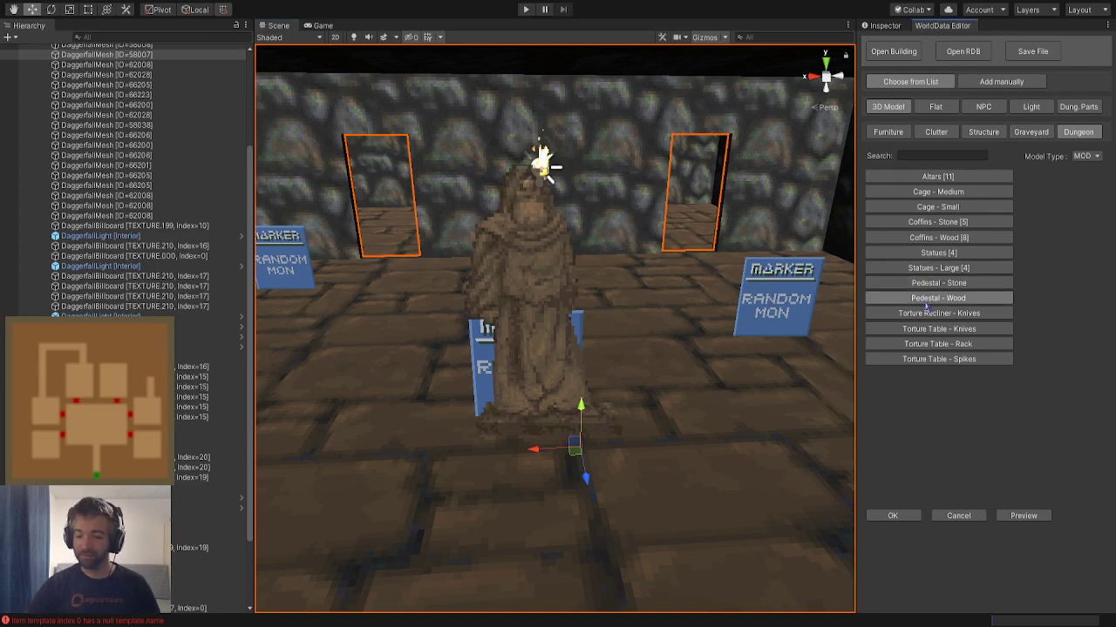
click(889, 516)
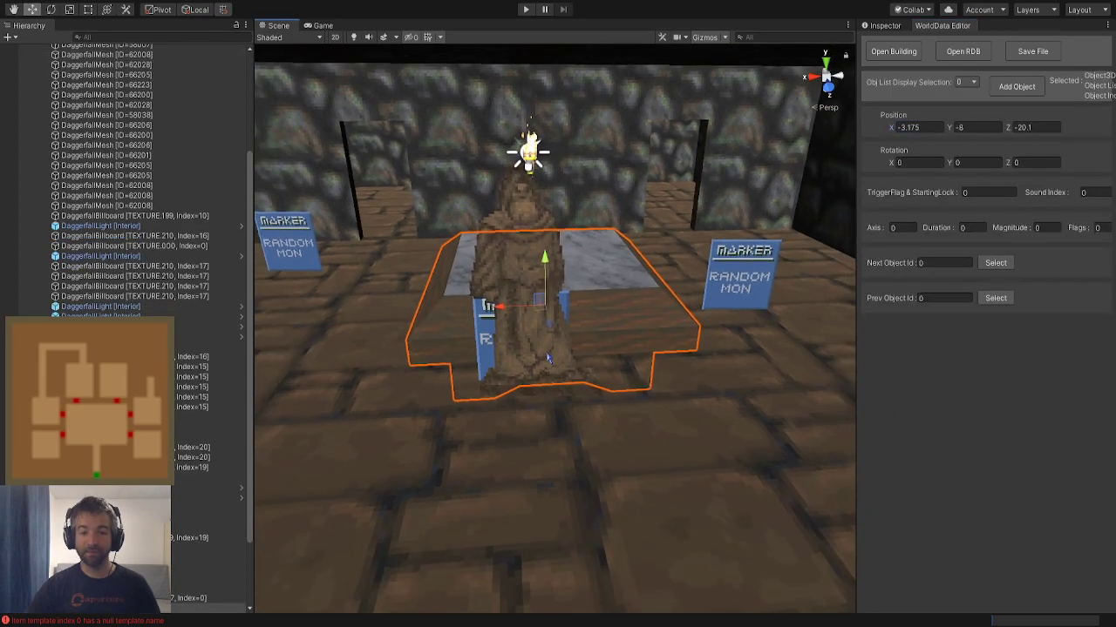
Try the wood pedestal in front of the statue and delete it
drag(537, 349, 524, 381)
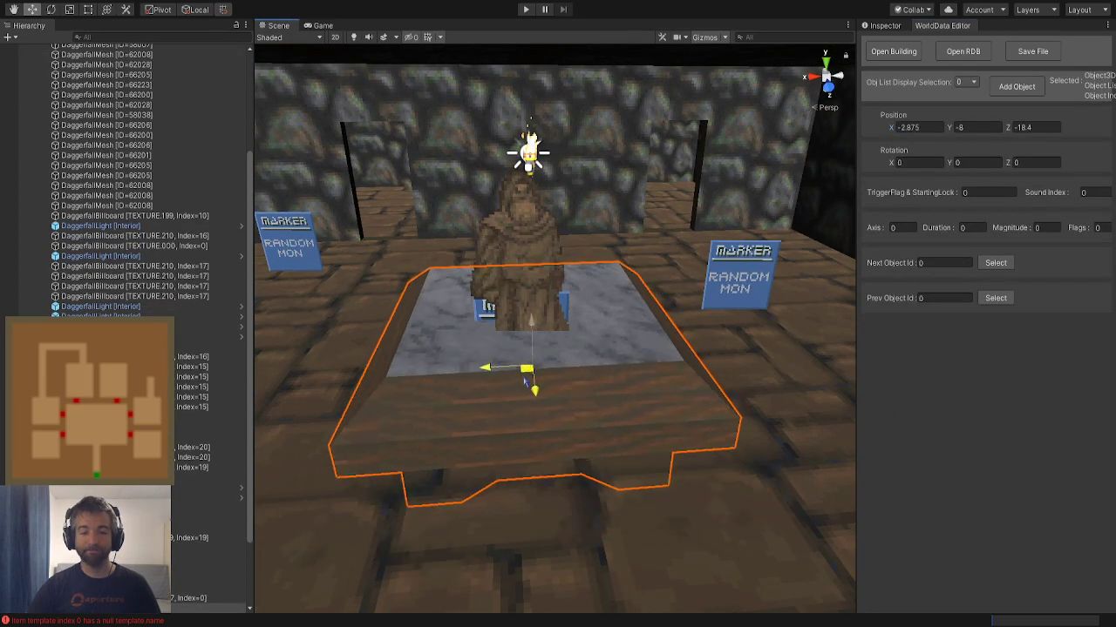
mouse_move(530, 328)
mouse_down()
mouse_move(528, 271)
mouse_move(531, 345)
mouse_move(531, 320)
mouse_up()
key(Delete)
Preview the Altars dungeon model in front of the statue and cycle its variants to 41307
click(1016, 87)
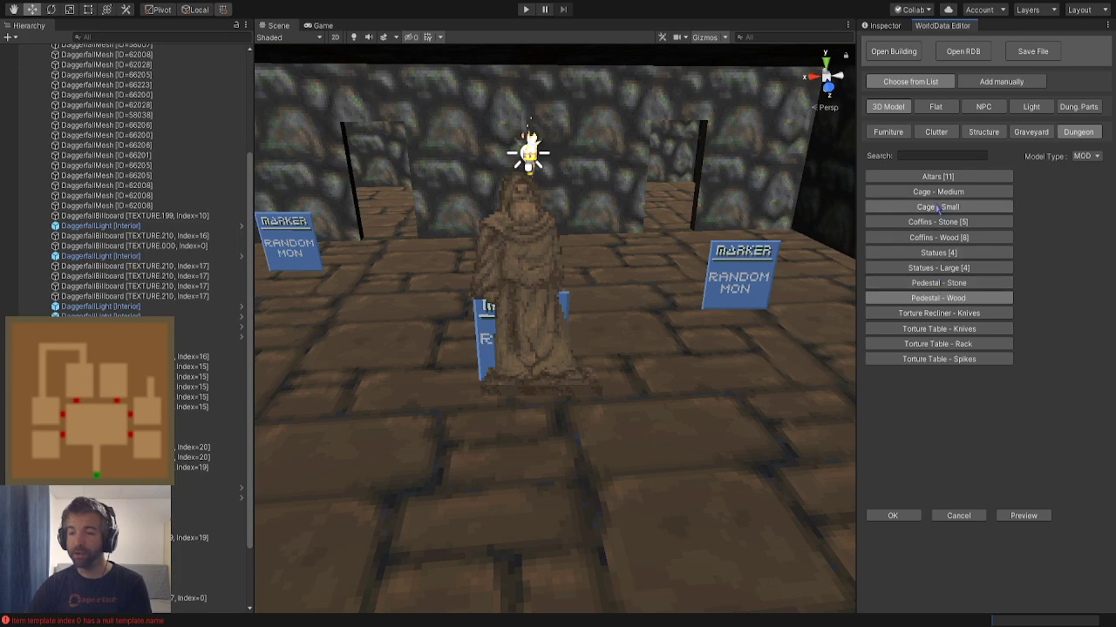
click(1021, 516)
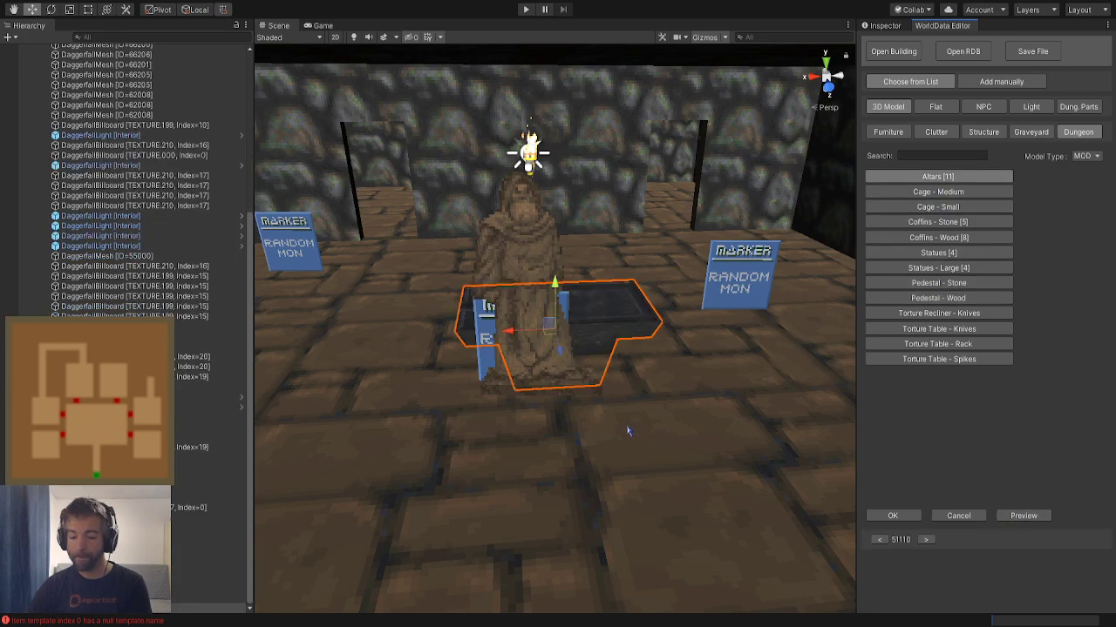
drag(552, 336, 566, 424)
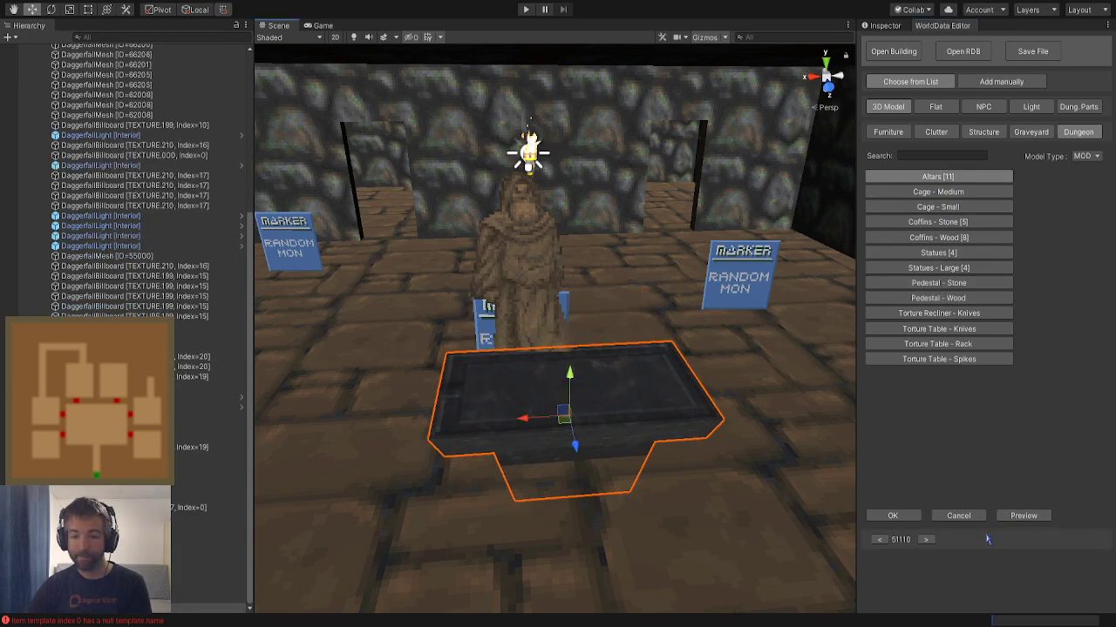
click(925, 539)
click(925, 540)
click(925, 539)
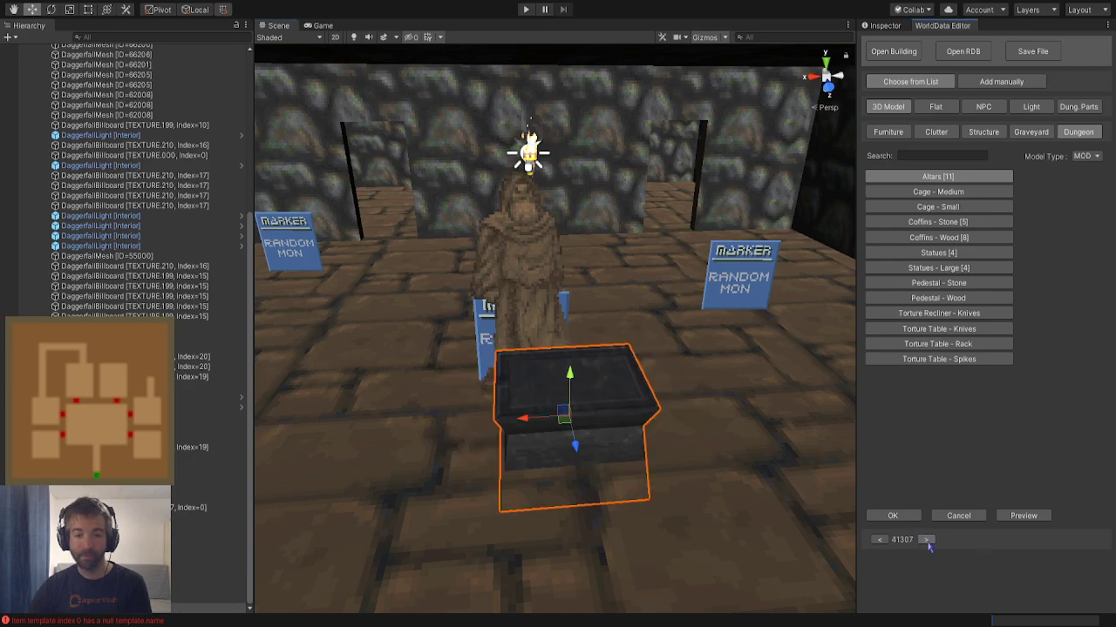
click(927, 540)
click(882, 541)
Move the previewed altar 41307 under the statue's base and adjust its height
click(216, 458)
key(ctrl+z)
right_drag(393, 465, 668, 370)
drag(695, 359, 641, 294)
drag(652, 249, 637, 301)
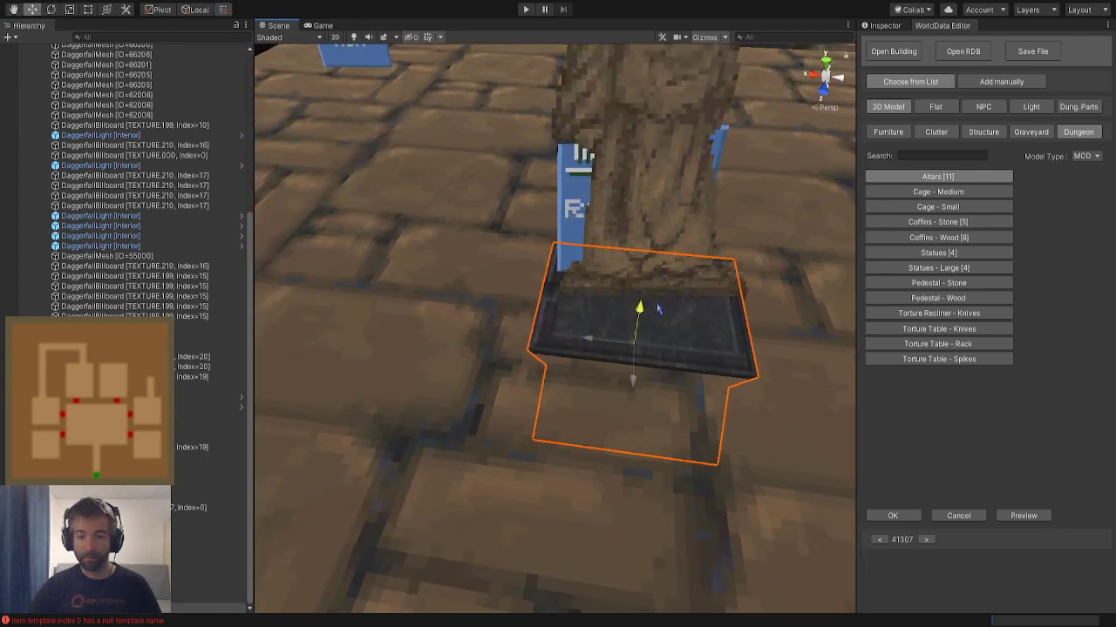
mouse_move(637, 300)
right_down()
mouse_move(393, 323)
mouse_move(850, 330)
right_up()
right_drag(963, 333, 679, 287)
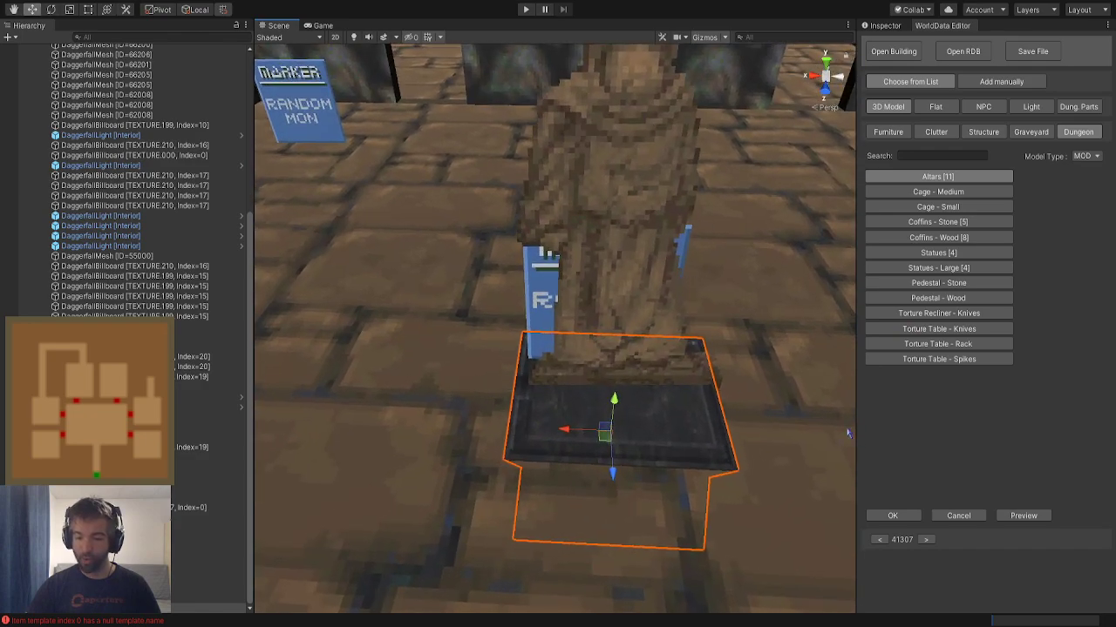
Preview altar variants 41309 and 41305 at the statue, adjusting the altar's height and position
click(925, 540)
right_drag(708, 416, 718, 428)
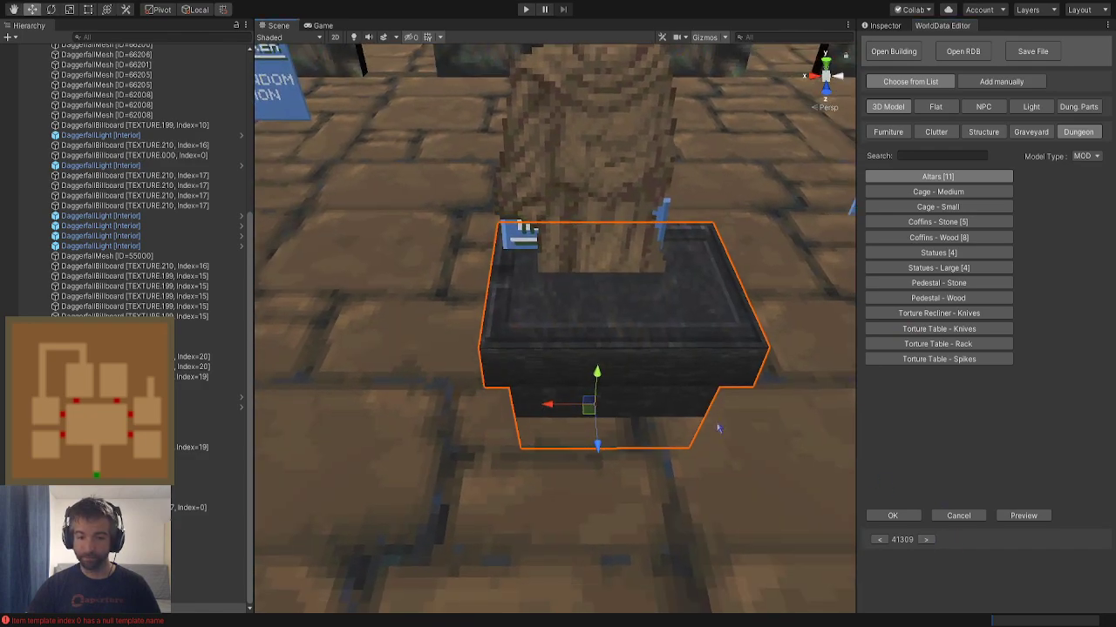
click(925, 539)
drag(598, 378, 595, 361)
right_drag(596, 361, 724, 366)
alt+drag(724, 366, 690, 397)
drag(591, 399, 554, 384)
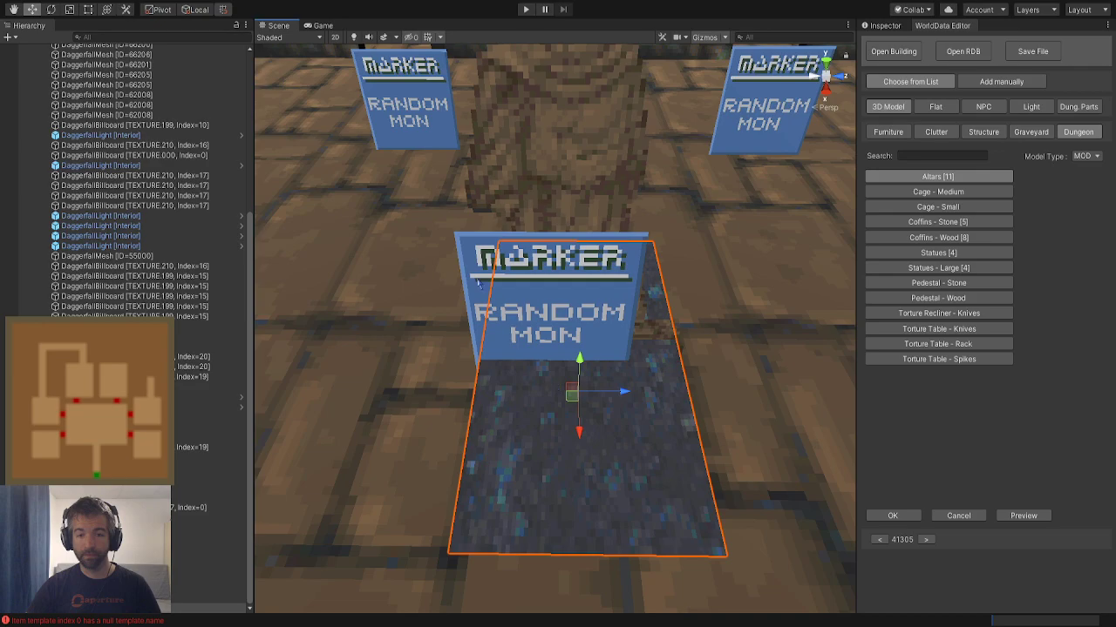
Move the random monster marker that overlaps the altar clear of the statue, to its side
click(562, 307)
click(505, 270)
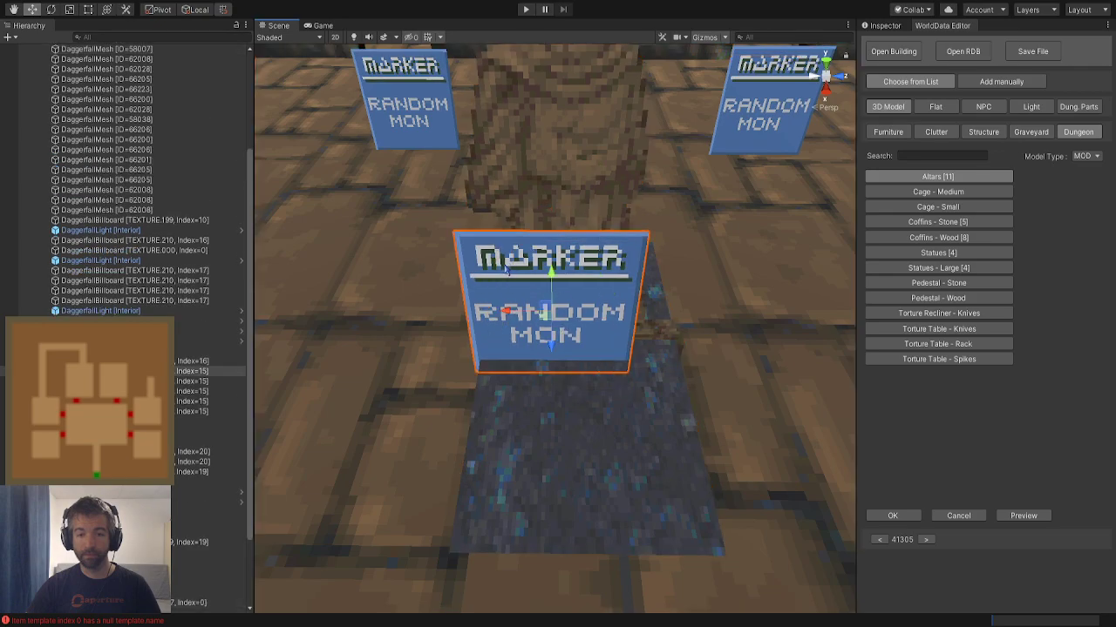
drag(545, 309, 372, 251)
Select the previewed altar again and fine-tune its position beneath the statue
click(542, 401)
mouse_move(542, 400)
right_down()
mouse_move(545, 421)
mouse_move(544, 304)
mouse_move(553, 332)
right_up()
key(w)
key(s)
key(w)
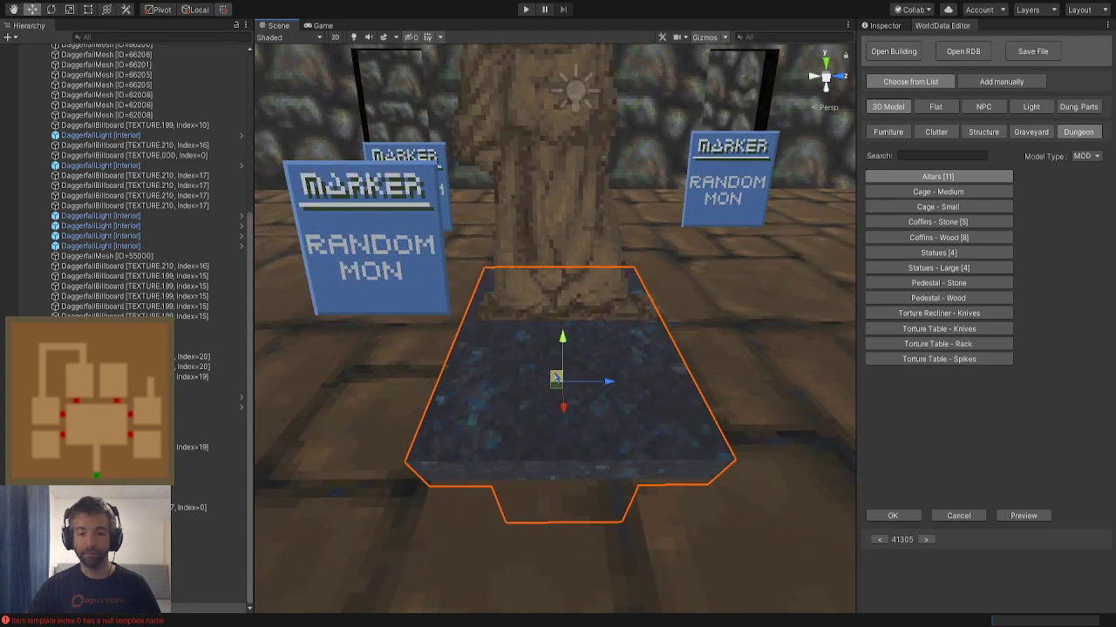
mouse_move(565, 369)
mouse_down()
mouse_move(564, 405)
mouse_move(565, 388)
mouse_up()
key(d)
right_drag(587, 364, 569, 376)
key(a)
key(d)
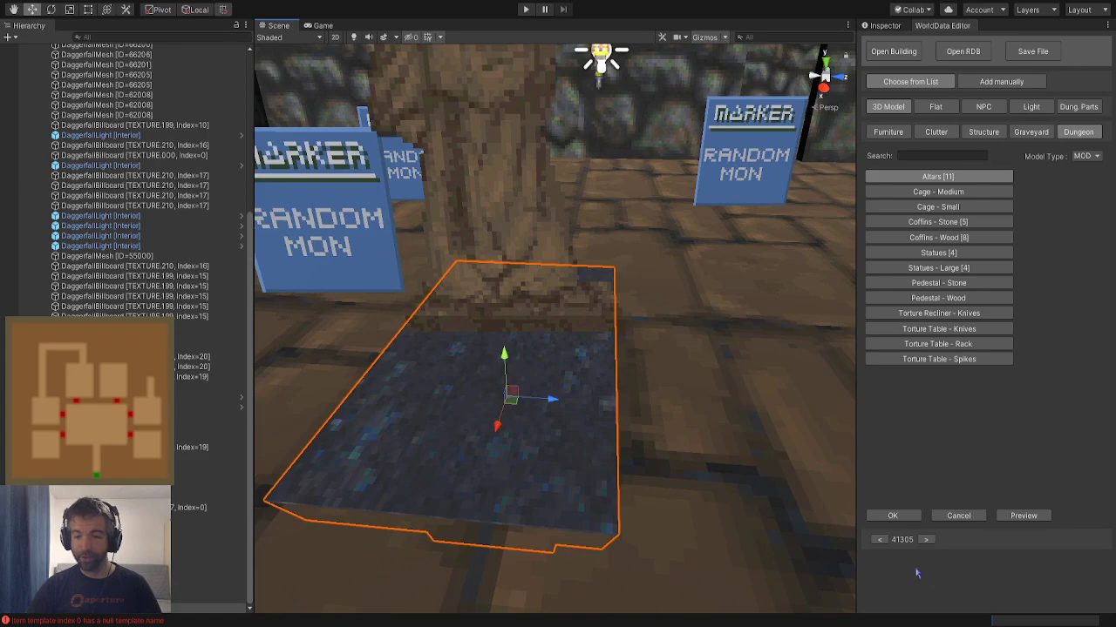
Compare the remaining altar variants, including 51114, 51111 and 41304, and return to variant 41307
click(928, 544)
click(928, 544)
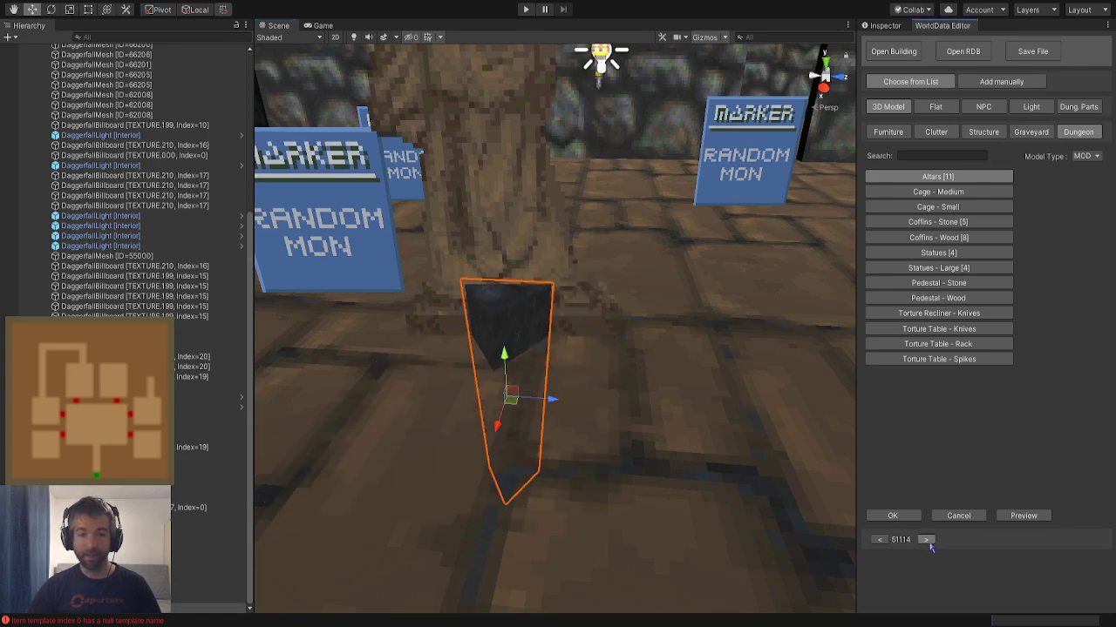
click(929, 543)
click(929, 543)
alt+drag(523, 384, 562, 385)
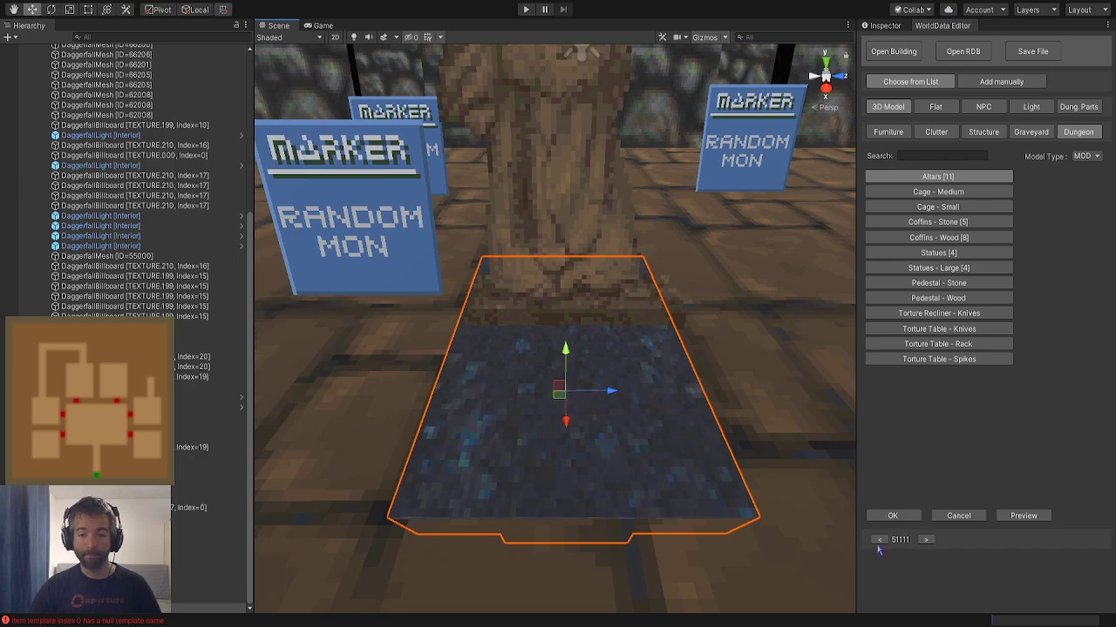
click(926, 541)
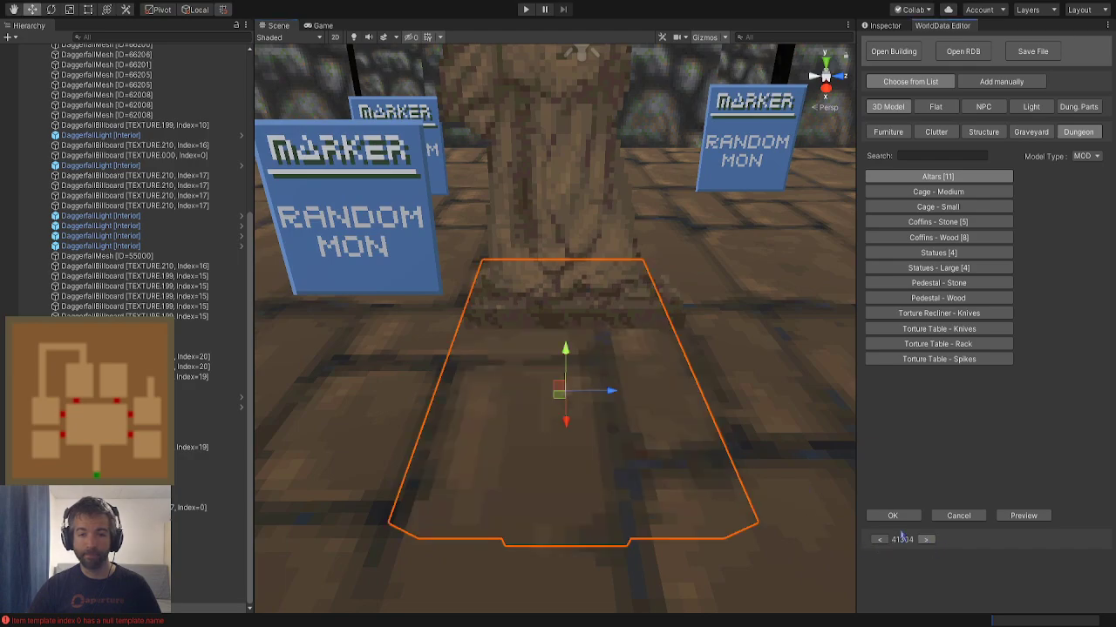
alt+drag(572, 353, 427, 367)
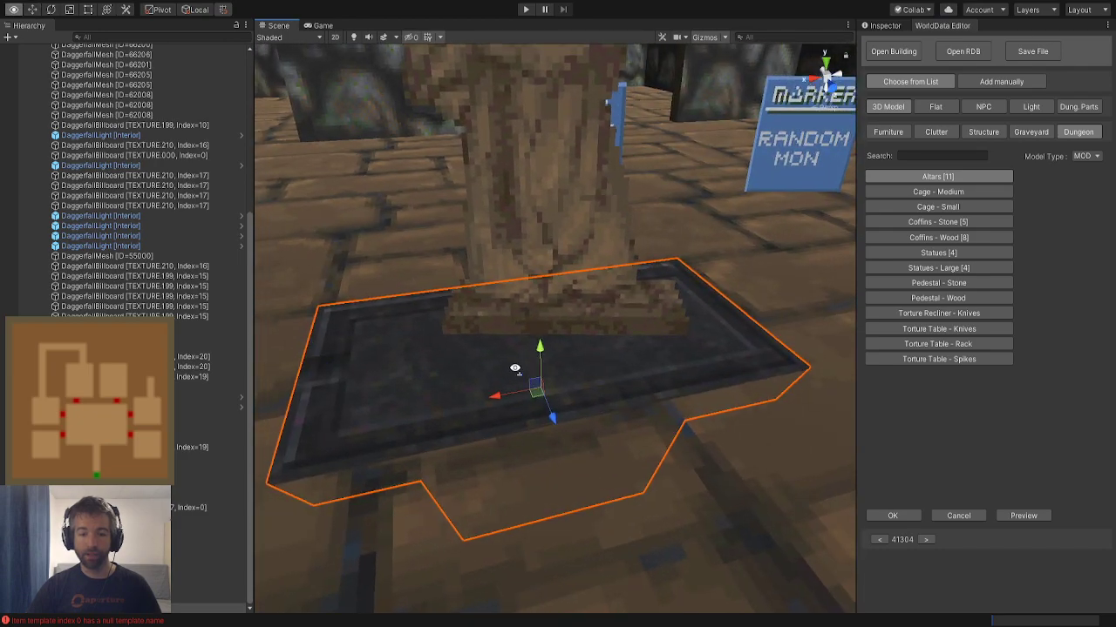
scroll(518, 373, down, 5)
click(924, 540)
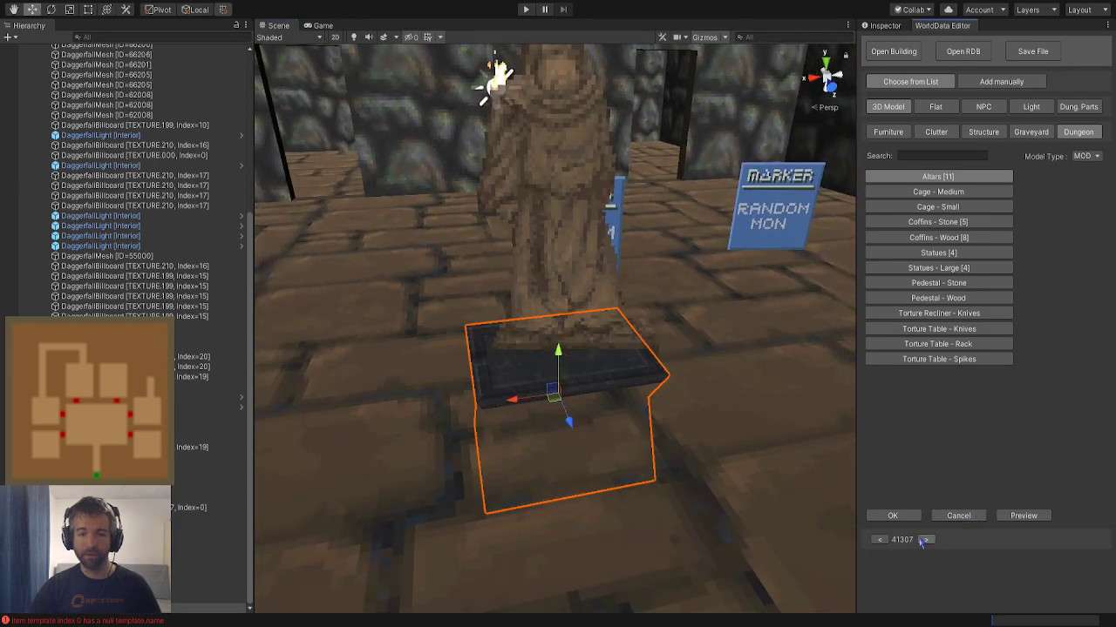
Add altar 41307 to the block and position it standing on the floor at the statue's base
mouse_move(568, 422)
alt+mouse_down()
mouse_move(531, 414)
mouse_move(582, 413)
alt+mouse_up()
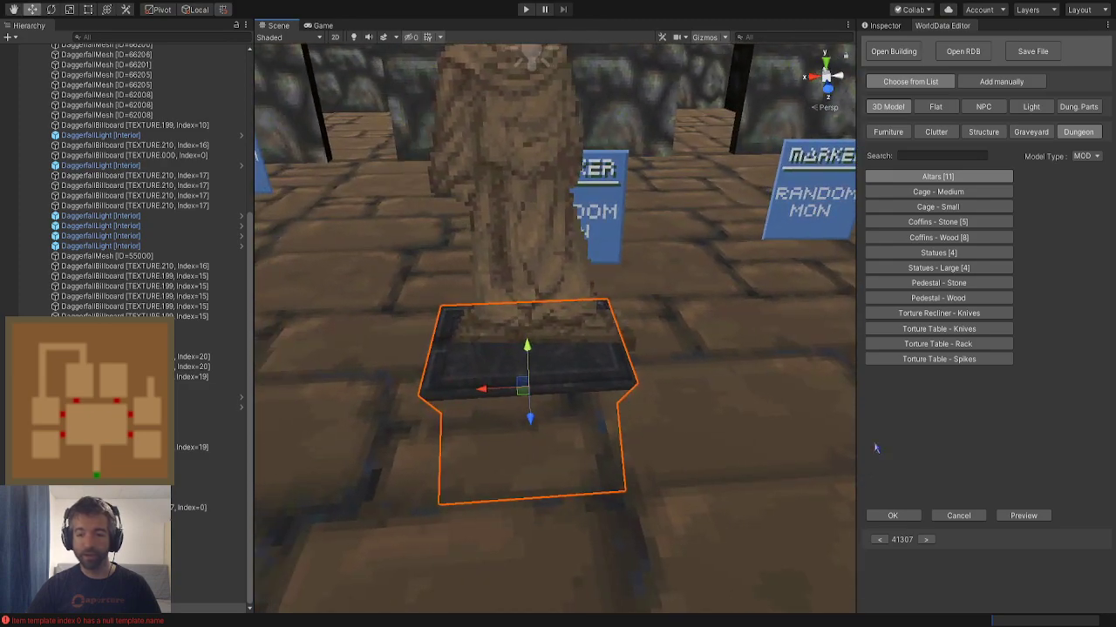
click(891, 516)
mouse_move(555, 298)
mouse_down()
mouse_move(554, 242)
mouse_move(554, 337)
mouse_move(555, 312)
mouse_up()
Place the statue on top of the altar at X -3.025, Y -6.525, Z -17.95
click(527, 151)
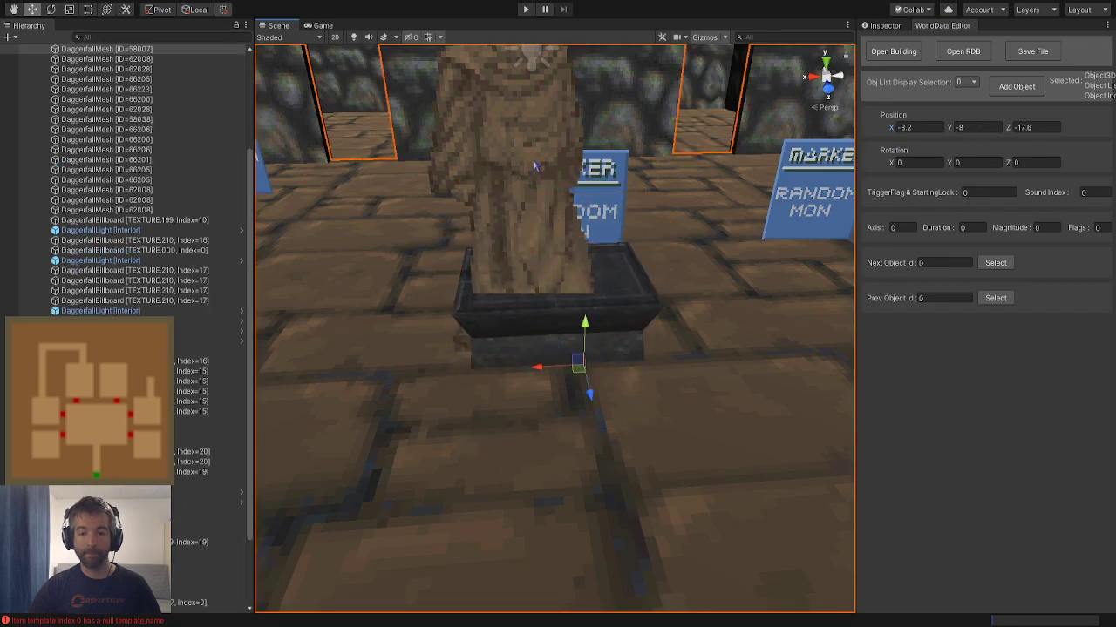
scroll(527, 152, up, 2)
click(527, 155)
right_drag(528, 161, 549, 282)
scroll(550, 261, down, 4)
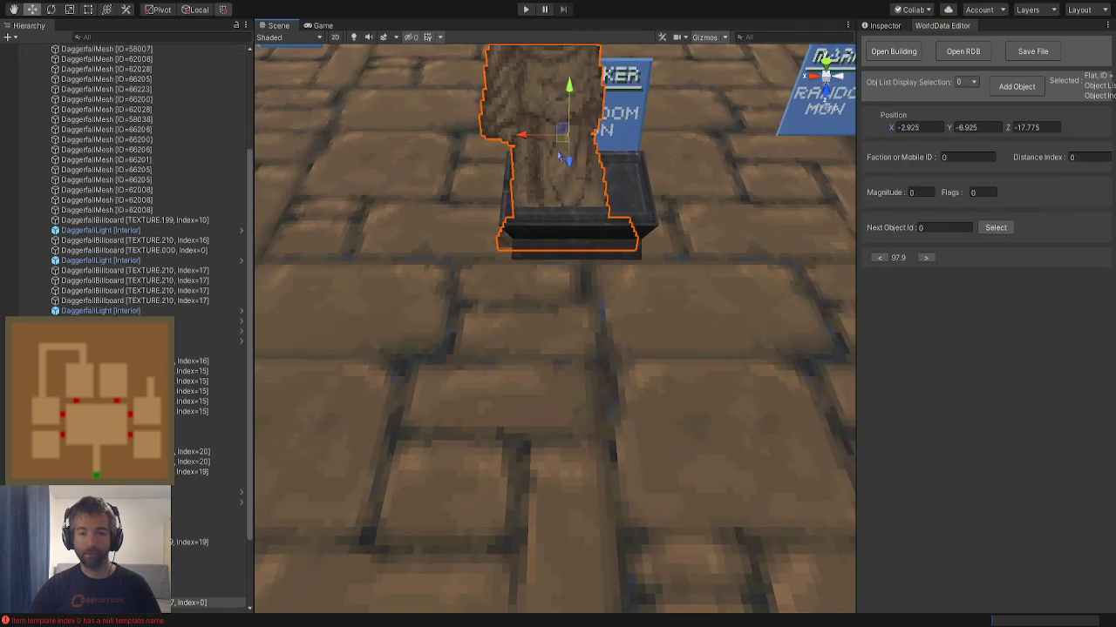
drag(563, 140, 573, 124)
right_drag(614, 296, 639, 223)
scroll(639, 222, down, 2)
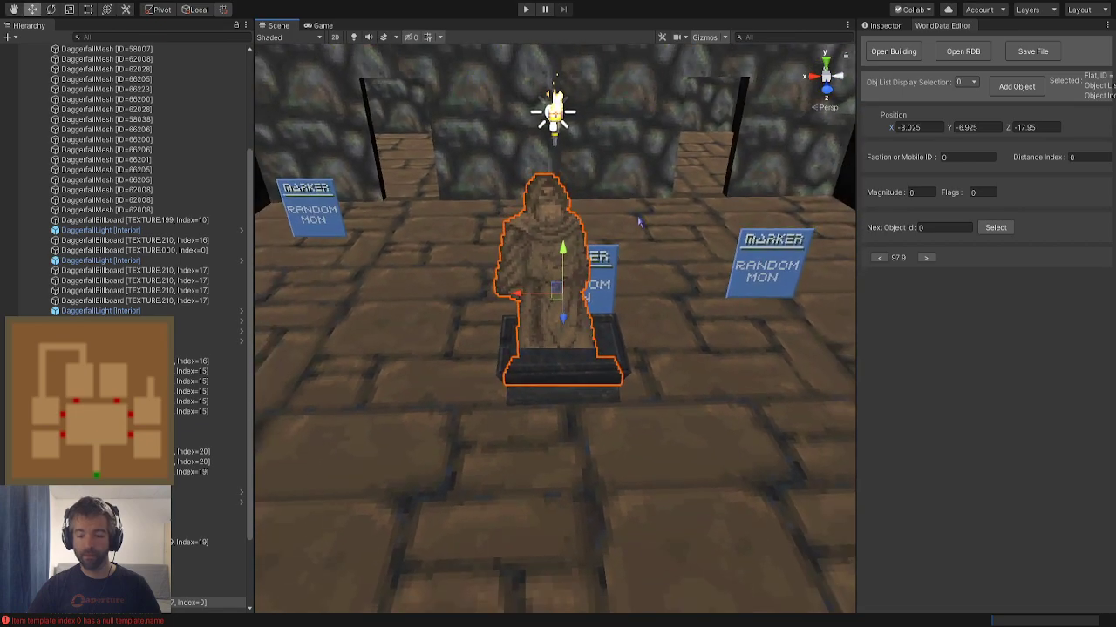
drag(563, 250, 565, 211)
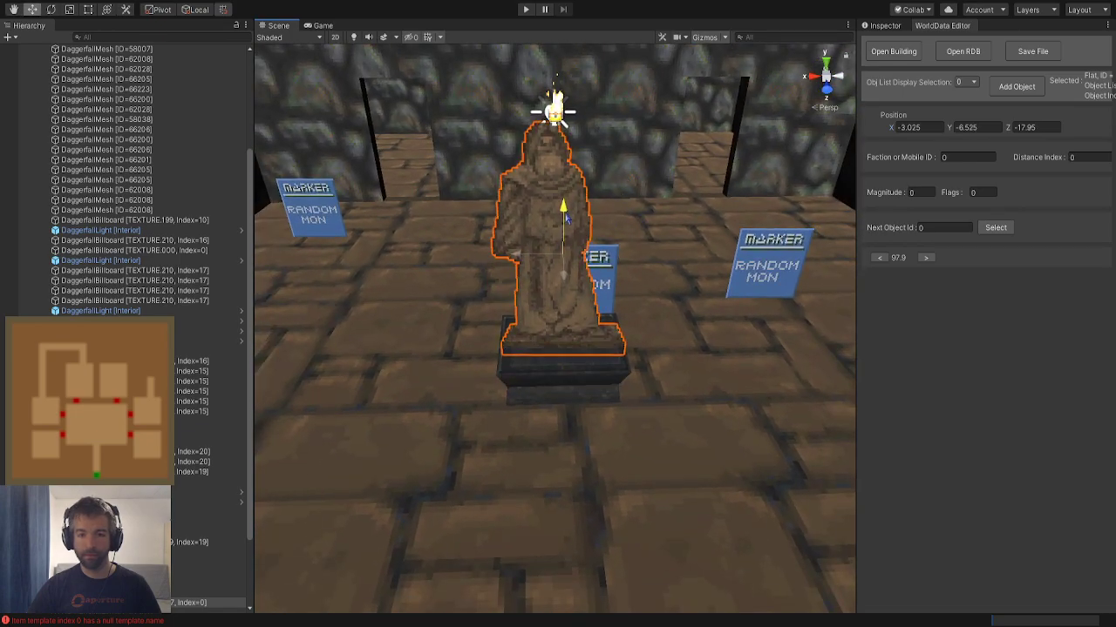
Examine the statue's placement in the main hall from several angles
click(403, 112)
right_drag(453, 184, 742, 236)
key(a)
click(617, 248)
right_drag(617, 246, 619, 244)
key(a)
drag(631, 141, 620, 141)
right_drag(644, 284, 587, 139)
key(s)
right_drag(694, 341, 438, 320)
key(w)
click(699, 331)
key(d)
click(561, 455)
click(561, 396)
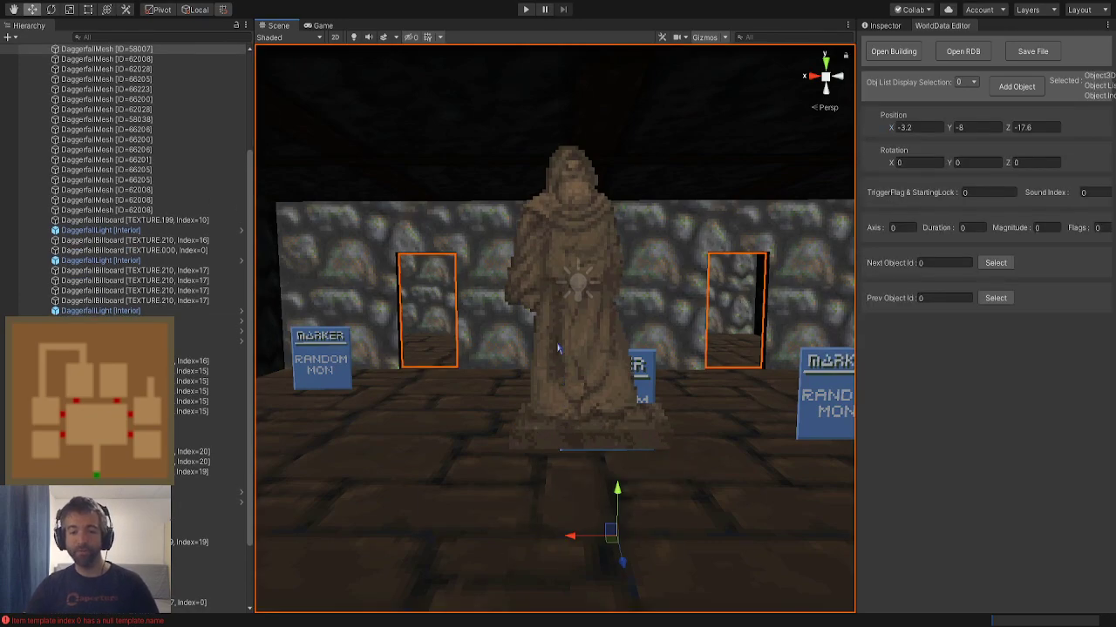
Add altar variant 51113 to the block and place it in front of the statue's left side
click(590, 296)
drag(590, 296, 590, 319)
right_drag(491, 325, 421, 255)
click(438, 259)
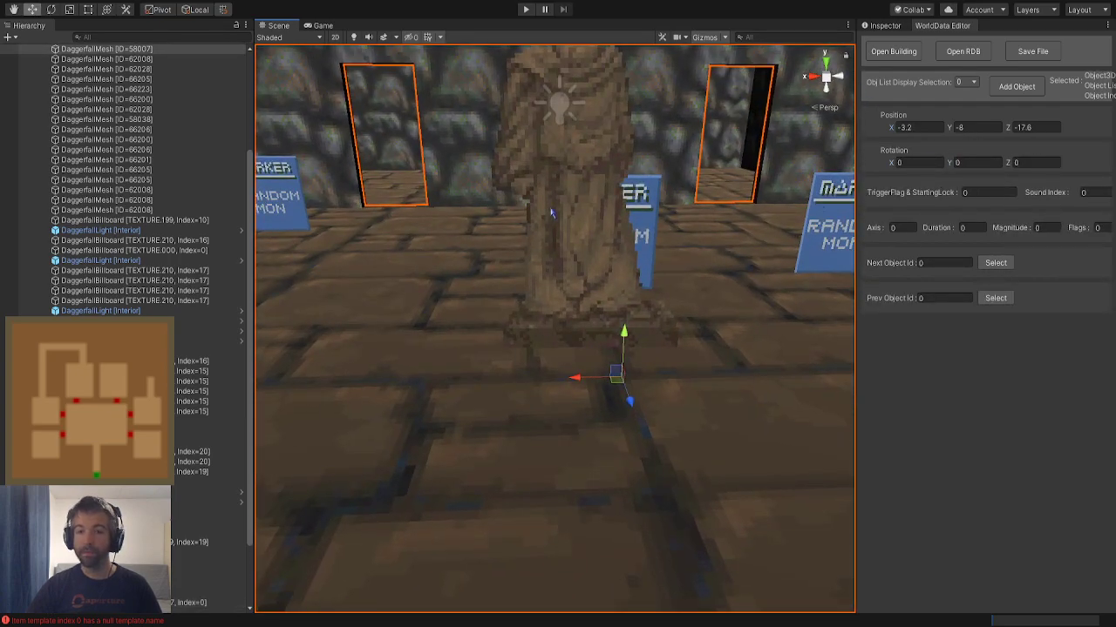
click(382, 140)
right_drag(505, 230, 498, 227)
click(1000, 93)
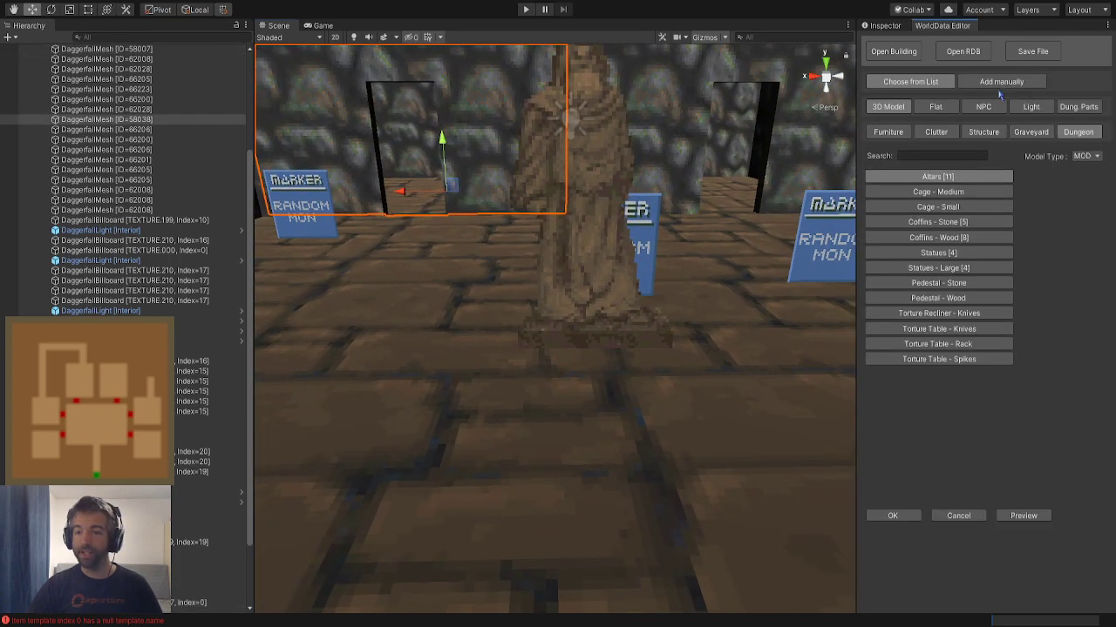
click(1015, 516)
mouse_move(578, 335)
mouse_down()
mouse_move(558, 418)
mouse_move(556, 338)
mouse_up()
click(878, 539)
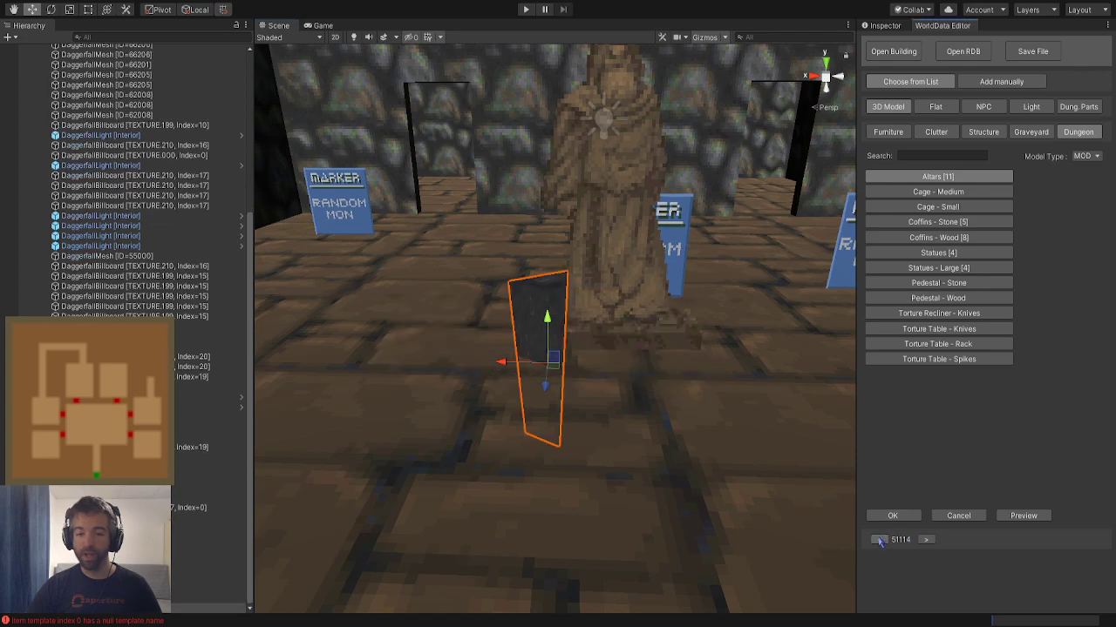
right_drag(600, 363, 607, 367)
key(w)
alt+drag(607, 366, 503, 328)
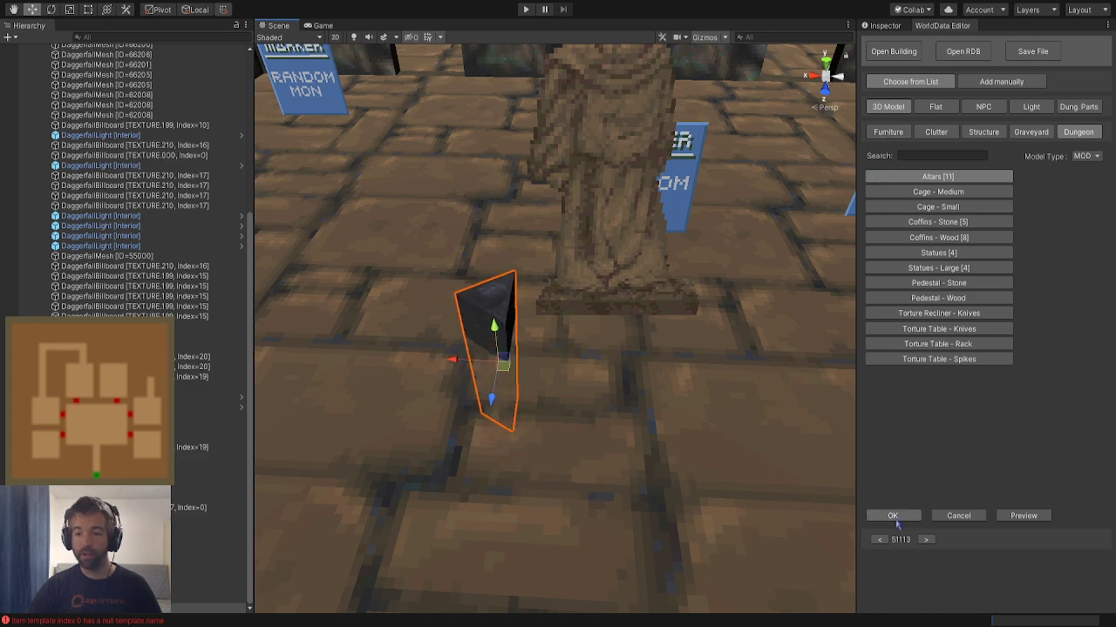
click(893, 516)
Add a second altar 51113 and place it at the statue's right side at X -3.825, Y -7.85, Z -17.65
click(1017, 85)
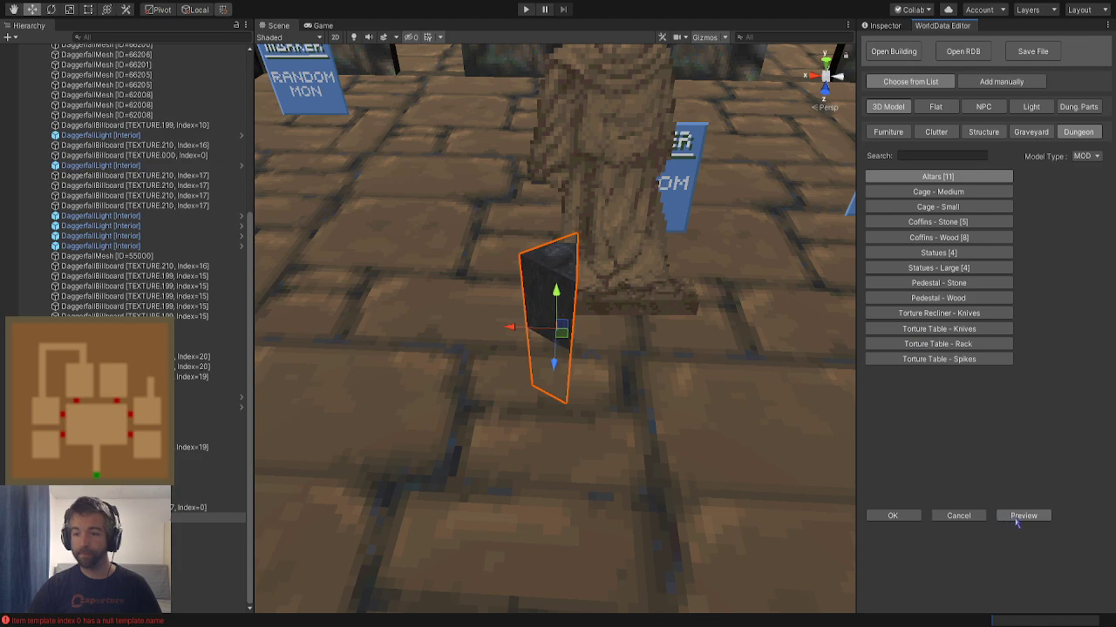
click(1019, 517)
click(879, 540)
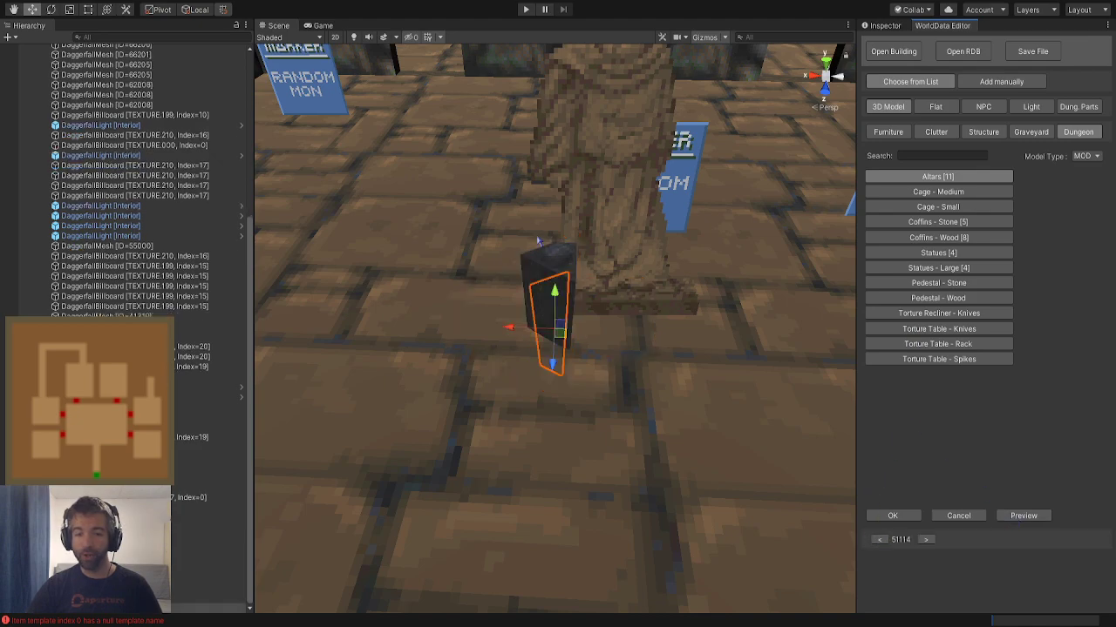
drag(561, 332, 723, 285)
click(891, 516)
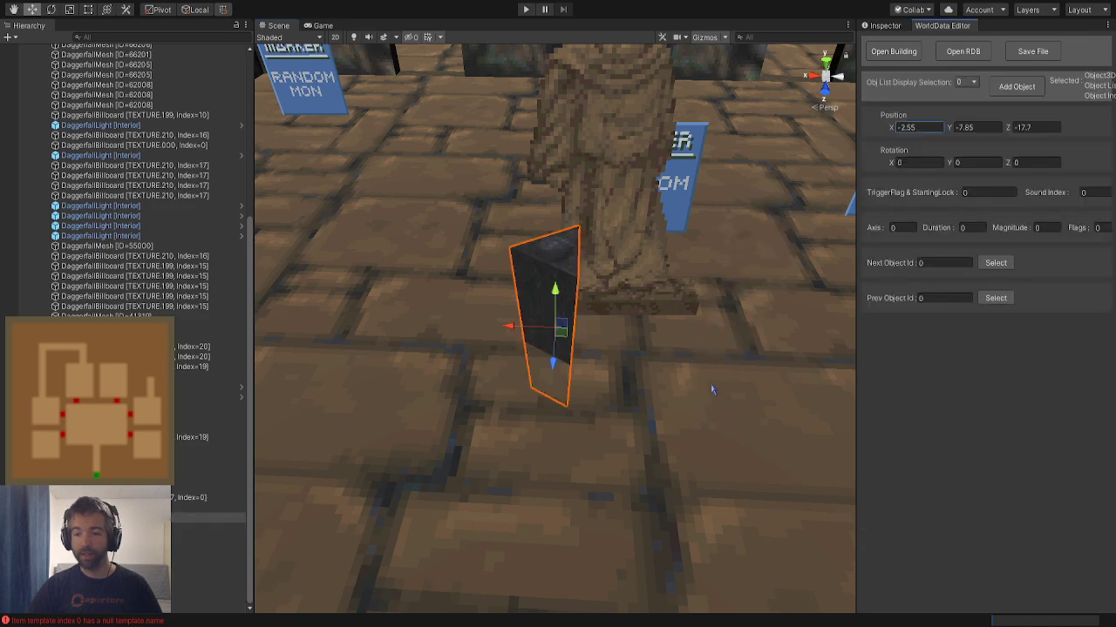
drag(485, 309, 644, 307)
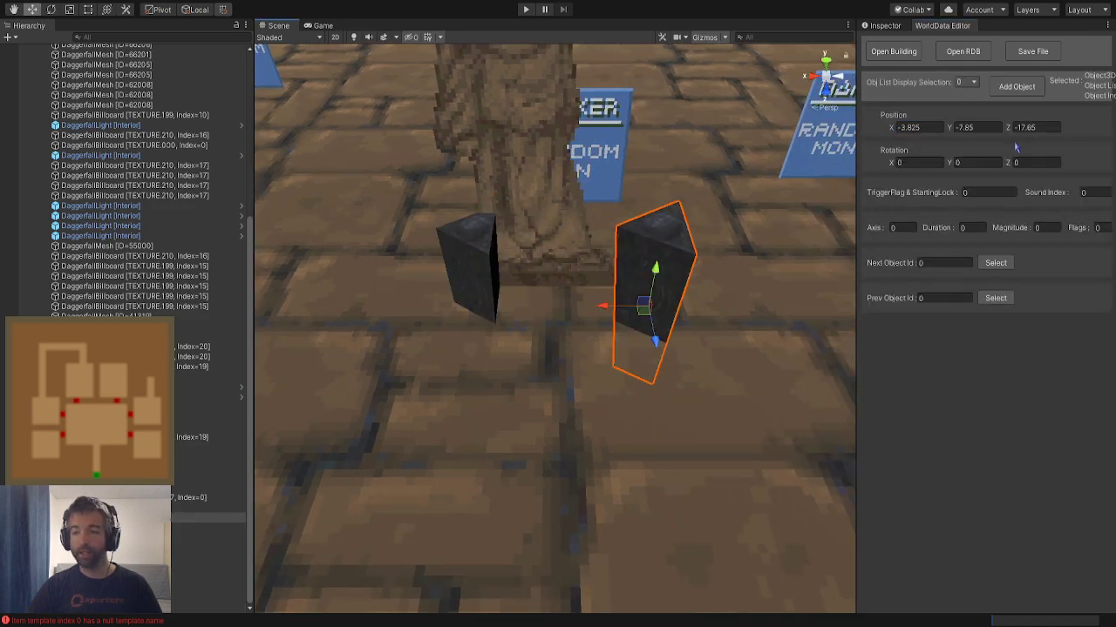
Try rotating the right-hand altar 90 degrees about Z, then 90 degrees about Y
text(90)
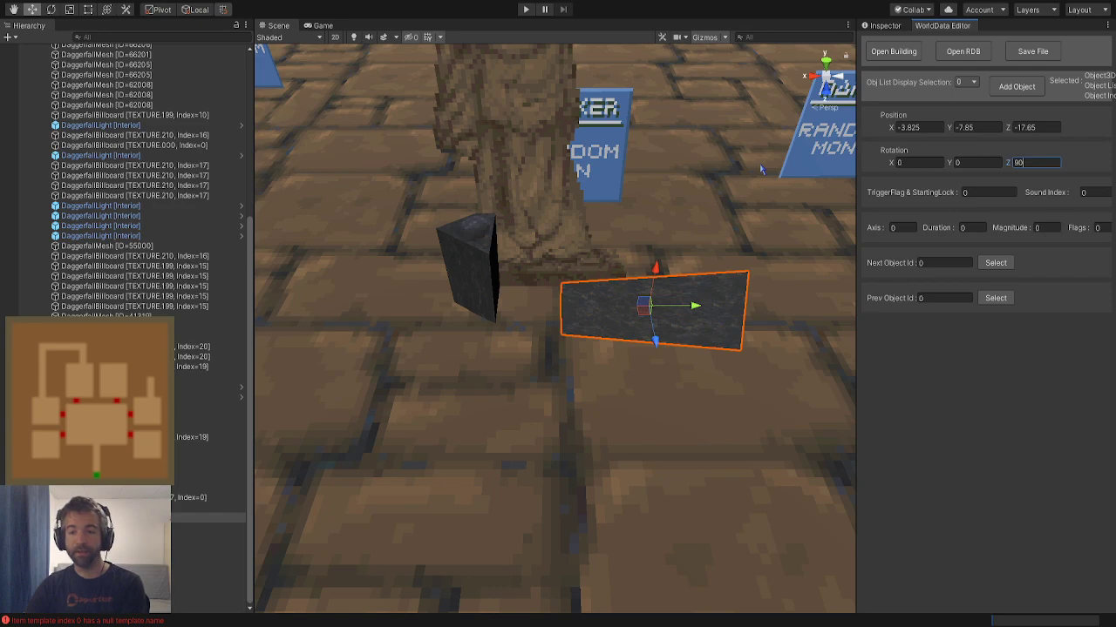
text(0)
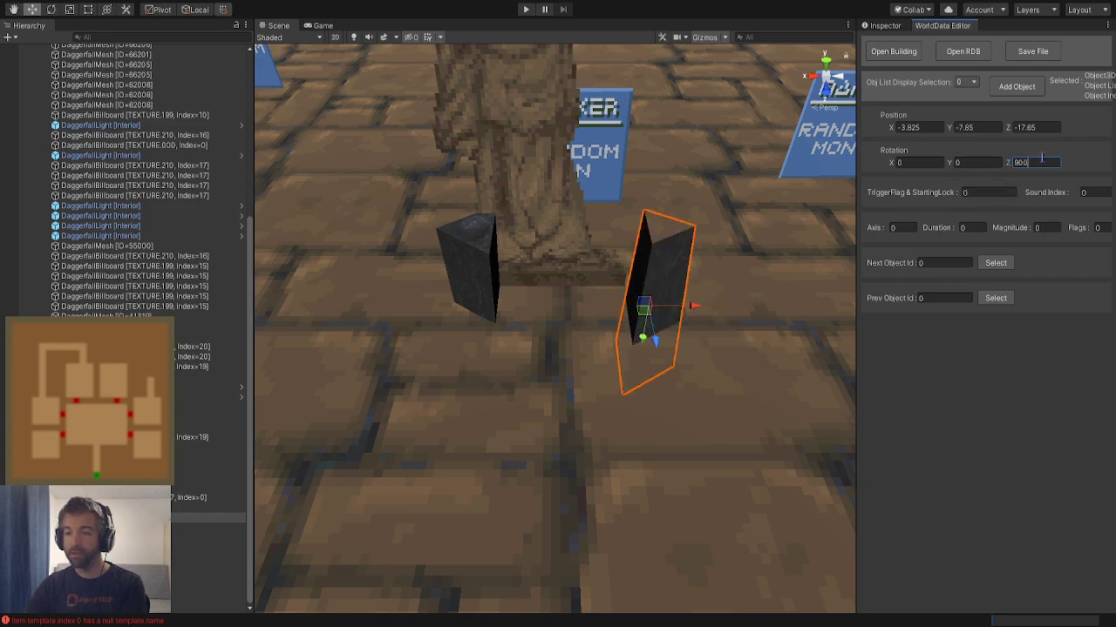
text(0)
click(978, 163)
text(90)
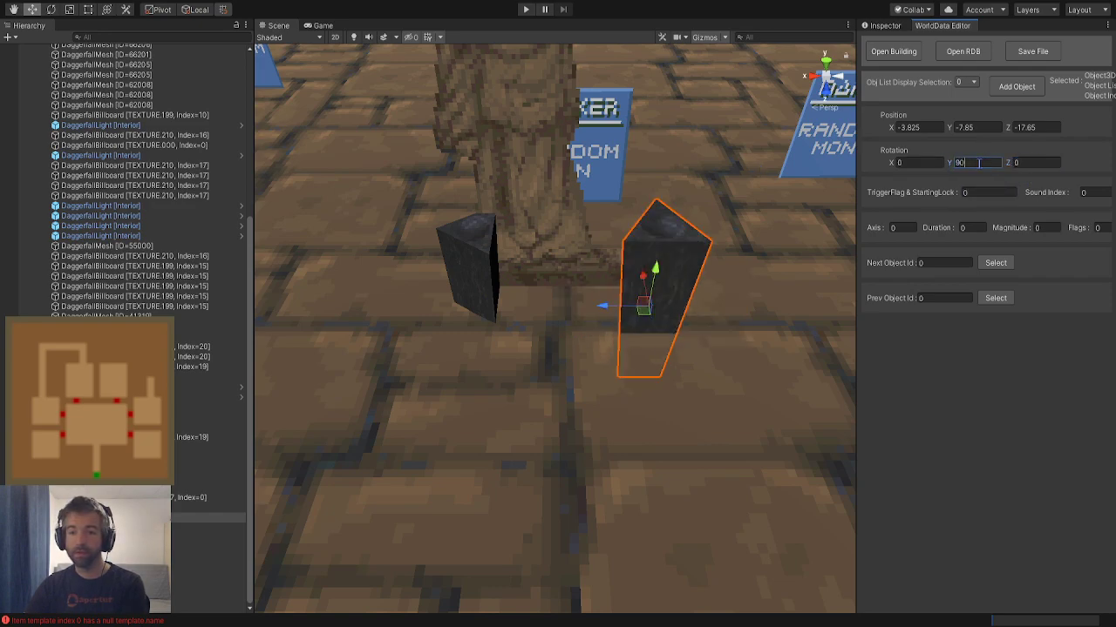
Rotate the right-hand altar freehand to 54 degrees about Y
click(50, 9)
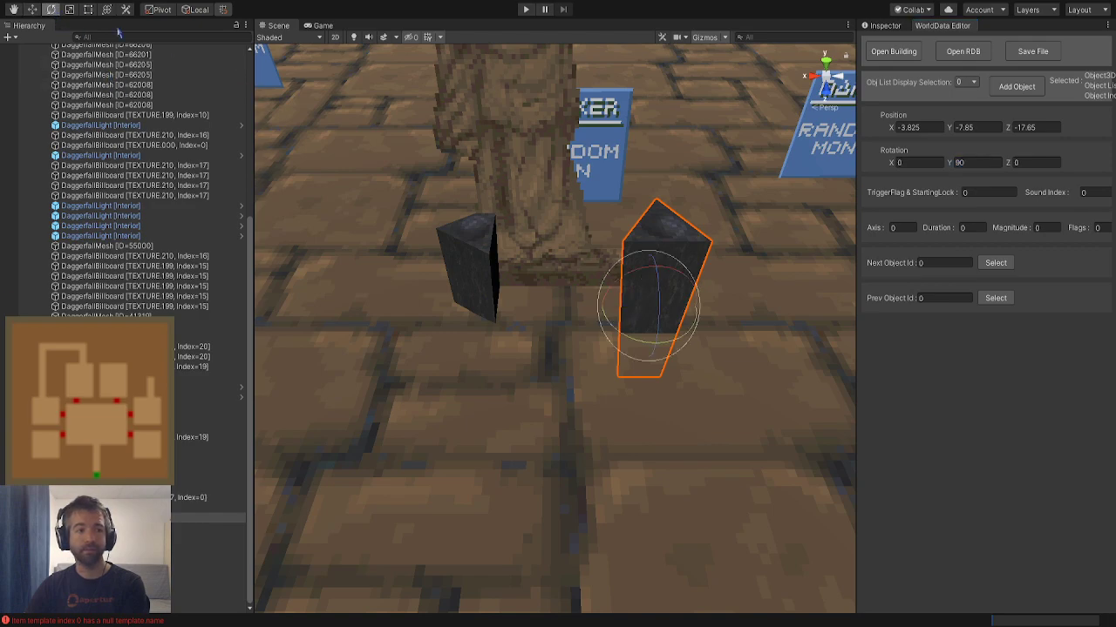
mouse_move(619, 334)
mouse_down()
mouse_move(640, 325)
mouse_move(649, 335)
mouse_move(629, 331)
mouse_up()
click(33, 8)
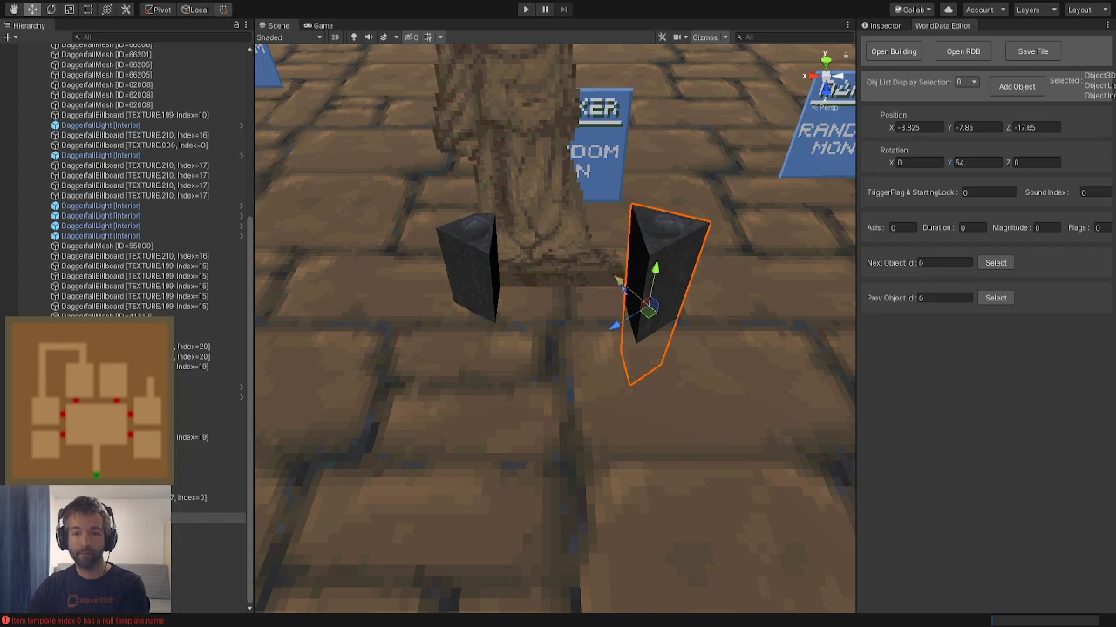
Sink the right-hand altar into the floor to Y -8.275001 and give the left-hand altar the same height
drag(652, 268, 648, 312)
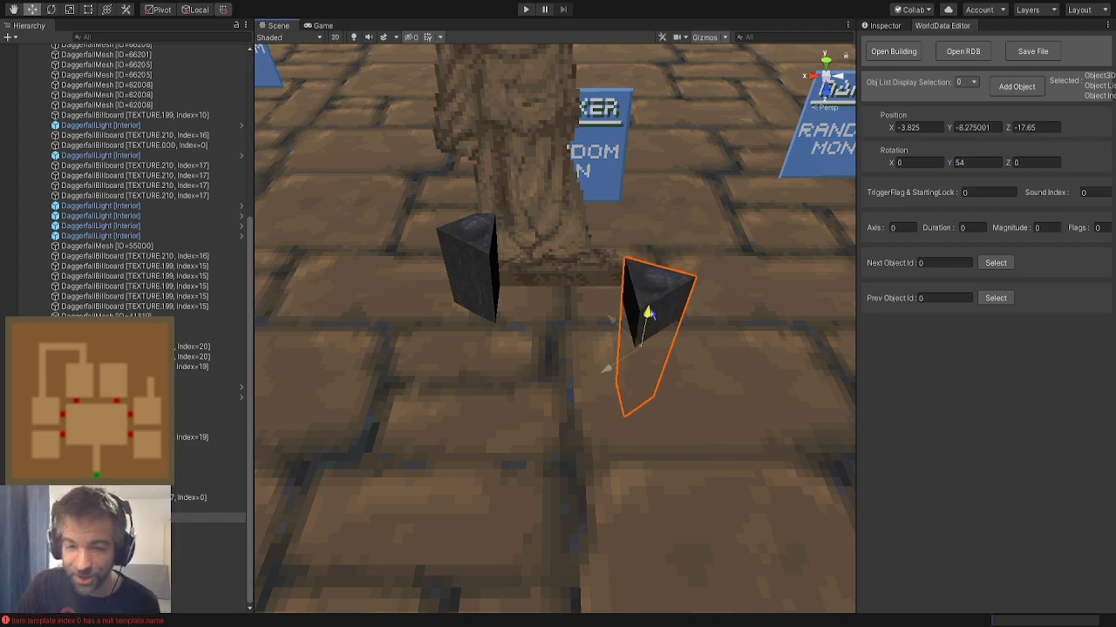
right_drag(530, 261, 542, 242)
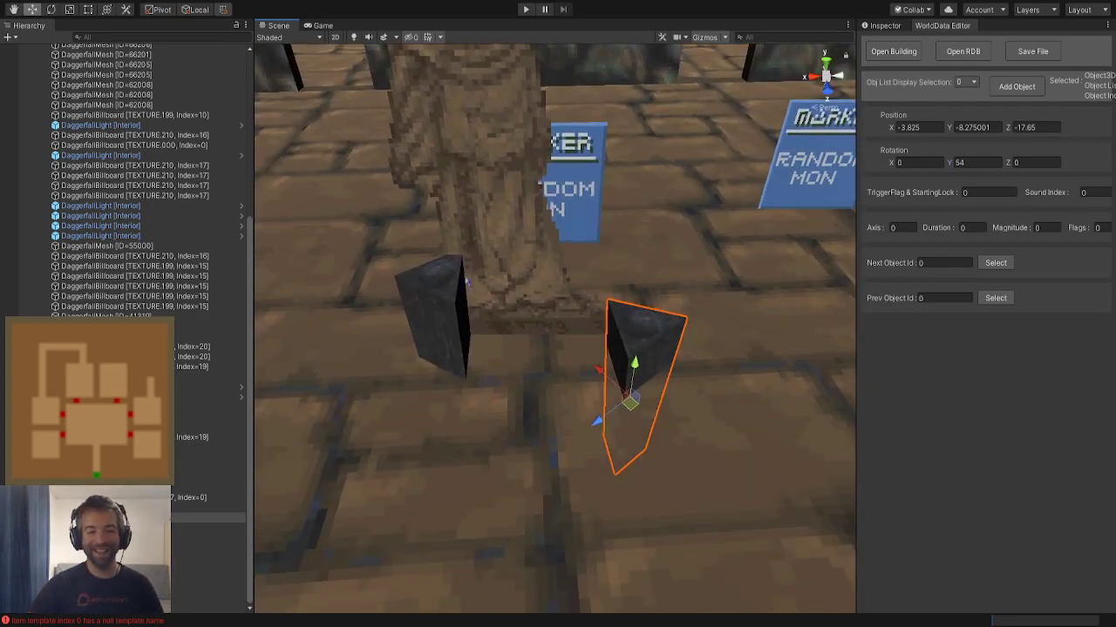
click(450, 319)
right_drag(451, 322, 459, 320)
drag(475, 359, 456, 383)
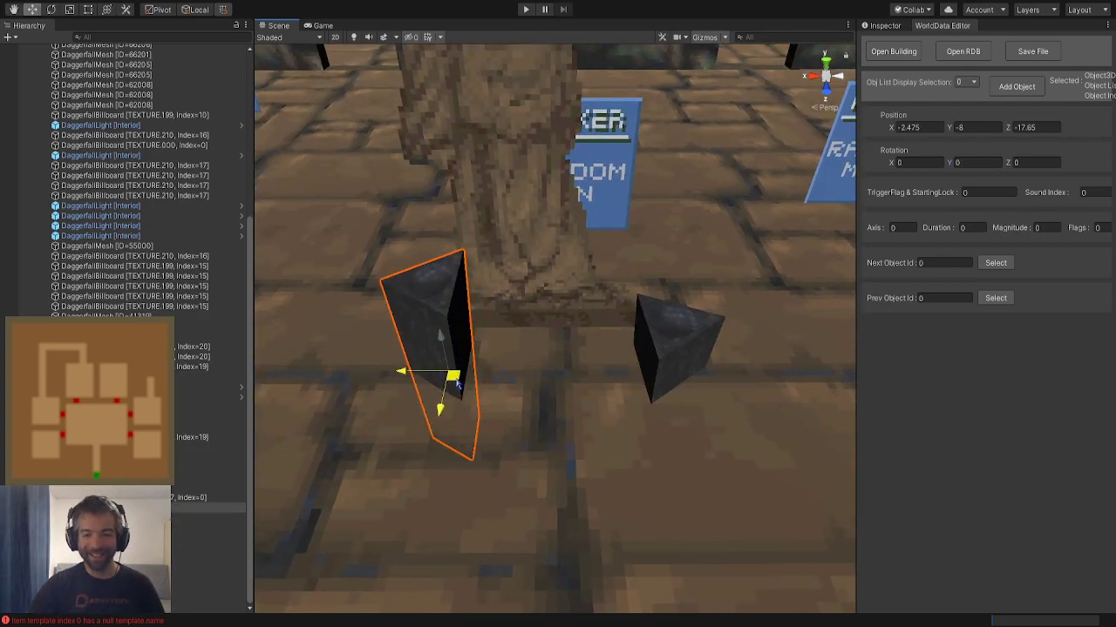
click(674, 362)
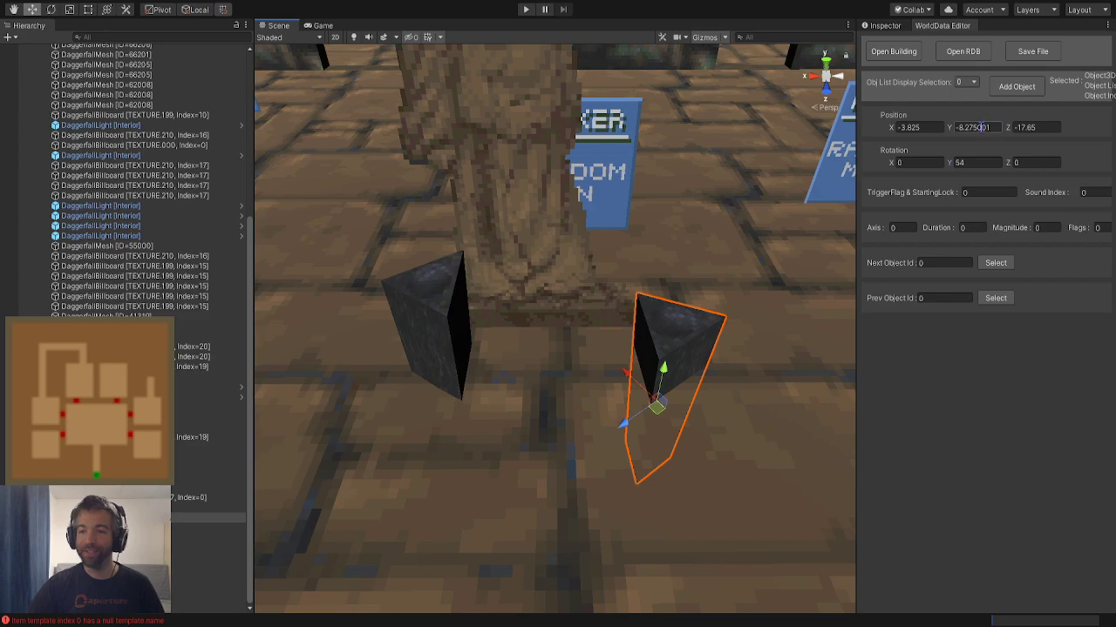
click(420, 340)
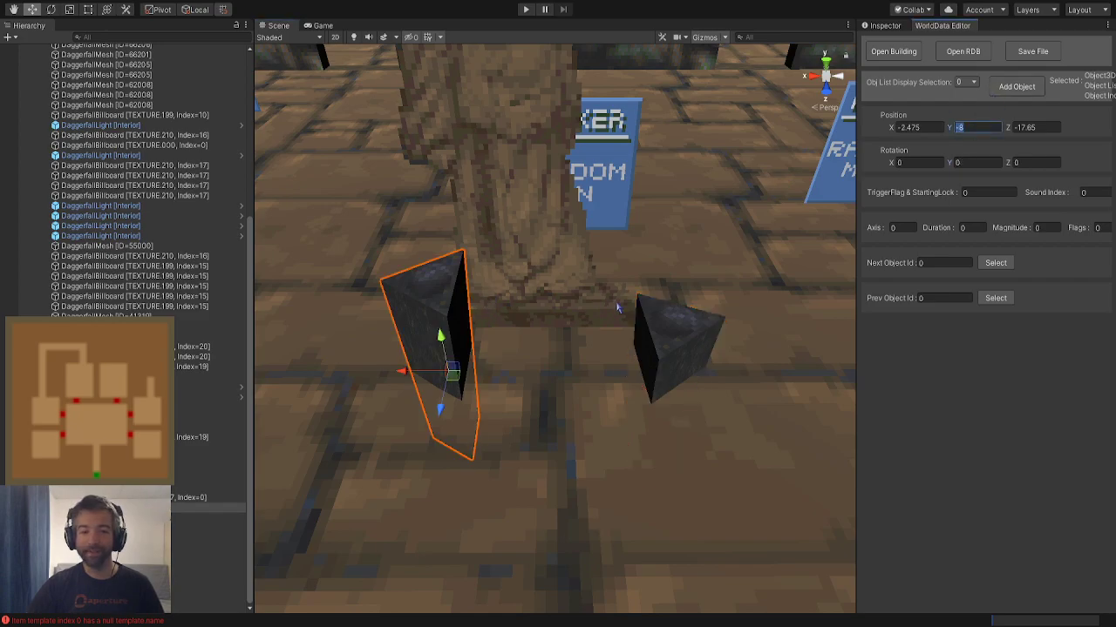
key(Return)
Spread the altars apart, the left one to X -2.125, Z -17.6 and the right one to X -3.925, Z -17.55
key(f)
drag(615, 401, 565, 416)
right_drag(565, 417, 589, 365)
mouse_move(547, 371)
mouse_down()
mouse_move(523, 375)
mouse_move(533, 378)
mouse_up()
click(800, 359)
drag(767, 383, 785, 400)
key(d)
right_drag(783, 390, 780, 389)
click(377, 353)
mouse_move(379, 355)
right_down()
mouse_move(379, 375)
mouse_move(389, 375)
right_up()
key(w)
key(a)
key(s)
key(d)
Rotate the right-hand altar to 63 degrees about Y so it mirrors the left-hand one
click(682, 308)
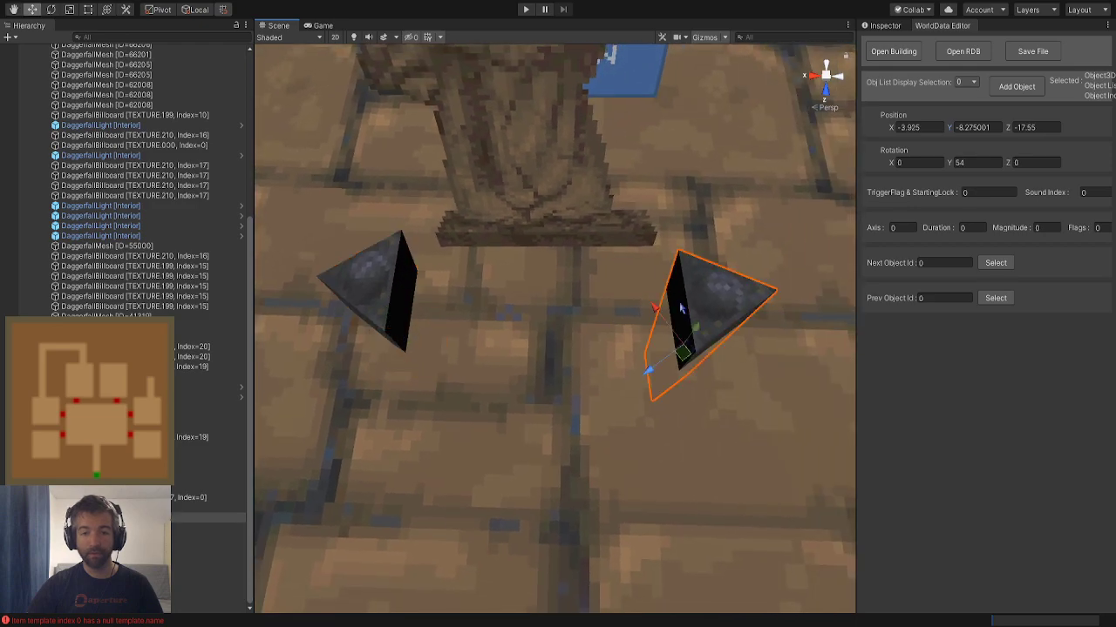
click(51, 10)
drag(688, 394, 668, 398)
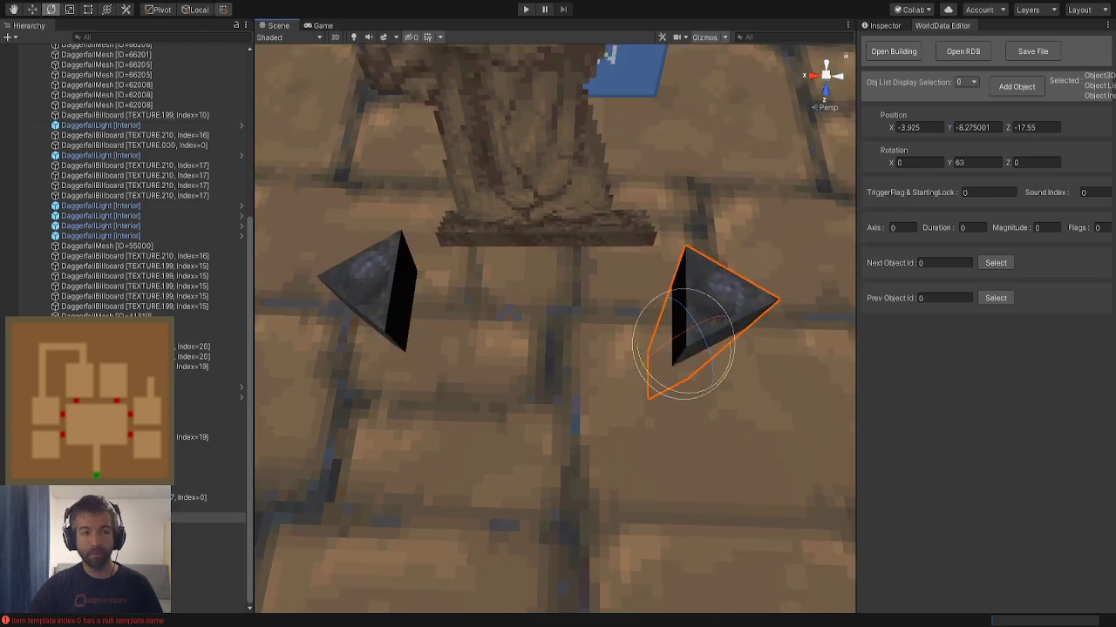
click(33, 9)
Try to match the left-hand altar's Z position to the right-hand altar's value of -17.55
click(391, 290)
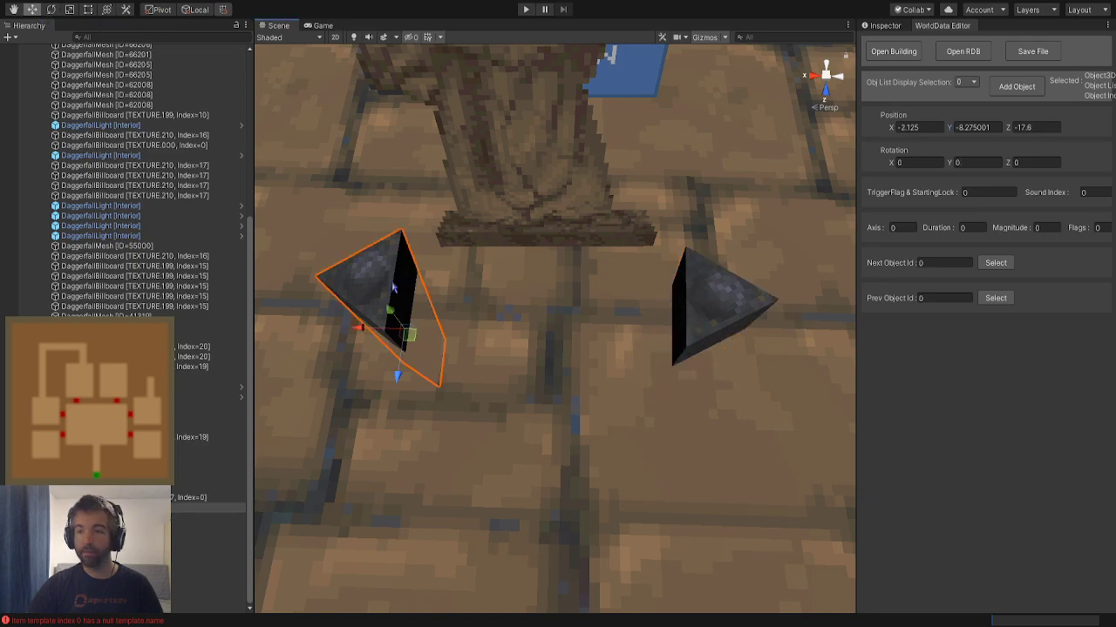
click(727, 307)
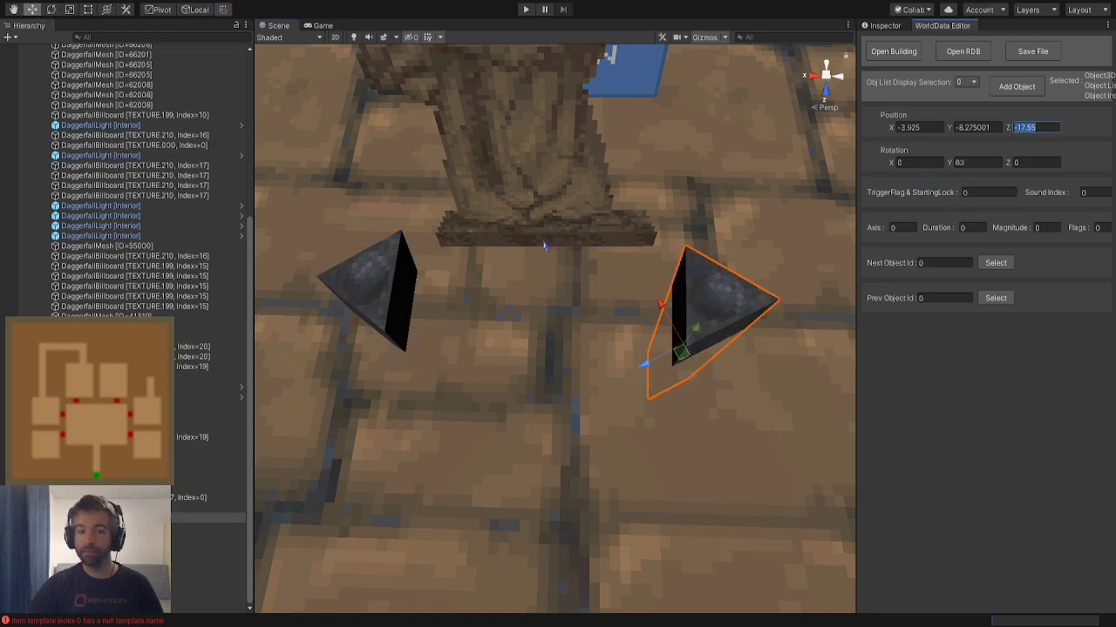
click(422, 279)
click(1024, 127)
text(-17.55)
Inspect the main hall mesh and its walls around the statue from several angles
scroll(549, 374, up, 3)
right_drag(549, 375, 678, 281)
scroll(540, 386, down, 1)
key(ctrl+z)
click(599, 362)
key(s)
right_drag(694, 401, 600, 186)
click(568, 309)
right_drag(569, 310, 600, 426)
click(600, 426)
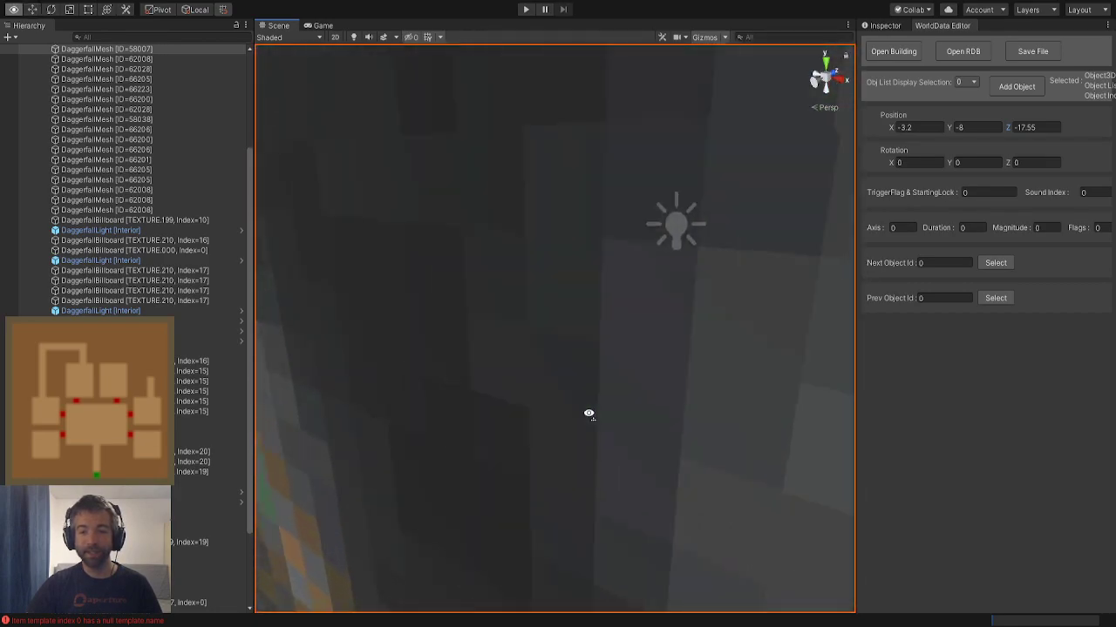
Shift the main hall mesh back along Z so its doorways line up with the adjoining pieces
mouse_move(589, 415)
right_down()
mouse_move(635, 410)
mouse_move(717, 438)
mouse_move(745, 463)
mouse_move(741, 398)
mouse_move(752, 422)
mouse_move(685, 411)
mouse_move(504, 478)
mouse_move(522, 473)
mouse_move(523, 345)
right_up()
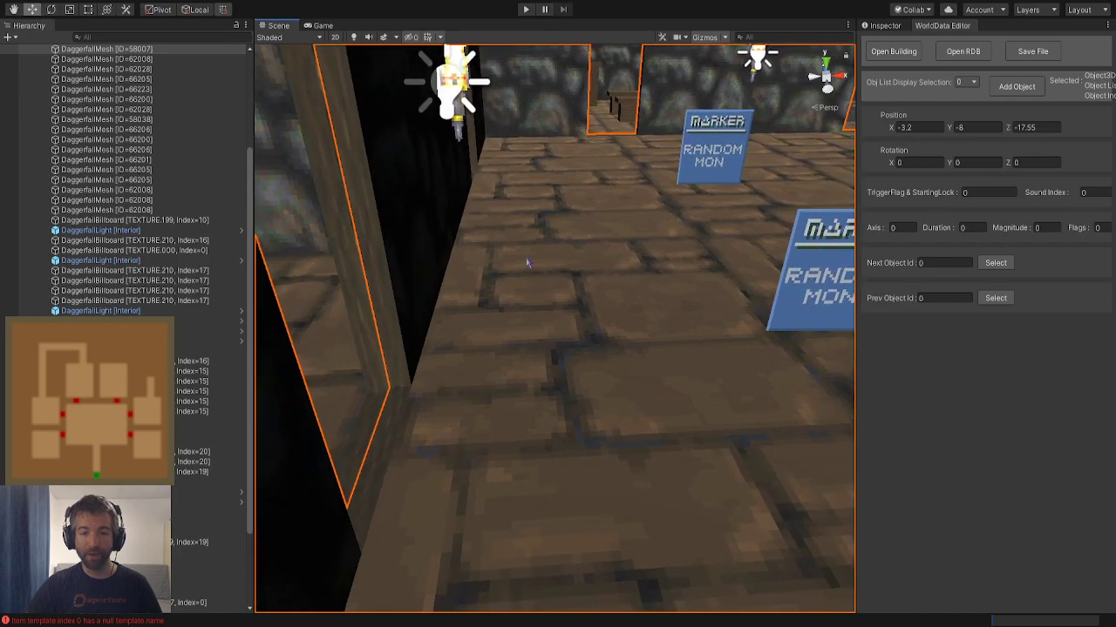
click(562, 109)
right_drag(575, 214, 585, 220)
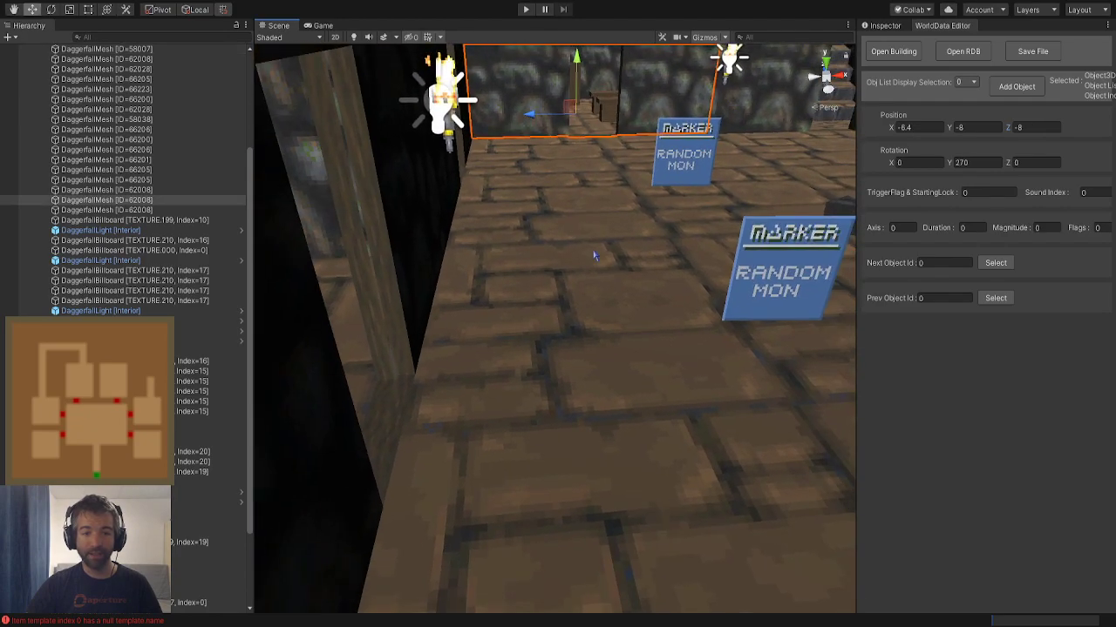
click(673, 261)
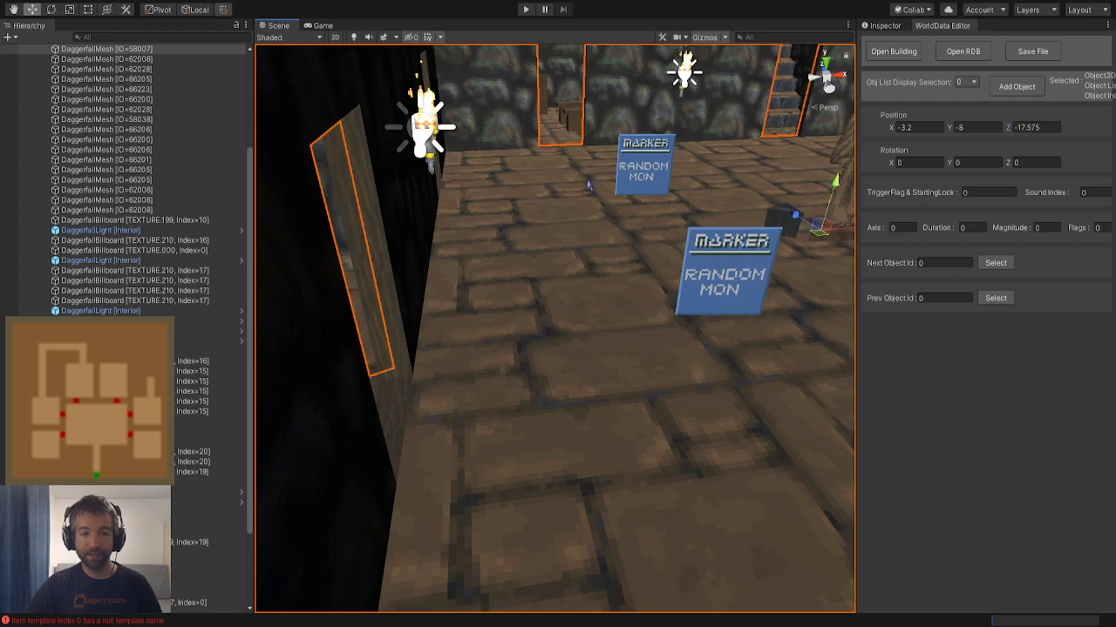
click(571, 131)
click(787, 389)
drag(796, 218, 796, 219)
Set the left-hand altar's Z position to -17.525
click(531, 108)
mouse_move(531, 108)
right_down()
mouse_move(451, 79)
mouse_move(428, 149)
mouse_move(418, 61)
mouse_move(456, 598)
mouse_move(611, 48)
mouse_move(651, 2)
mouse_move(874, 128)
mouse_move(961, 145)
mouse_move(556, 247)
mouse_move(642, 155)
mouse_move(668, 323)
mouse_move(647, 294)
right_up()
key(w)
key(w)
key(w)
click(643, 290)
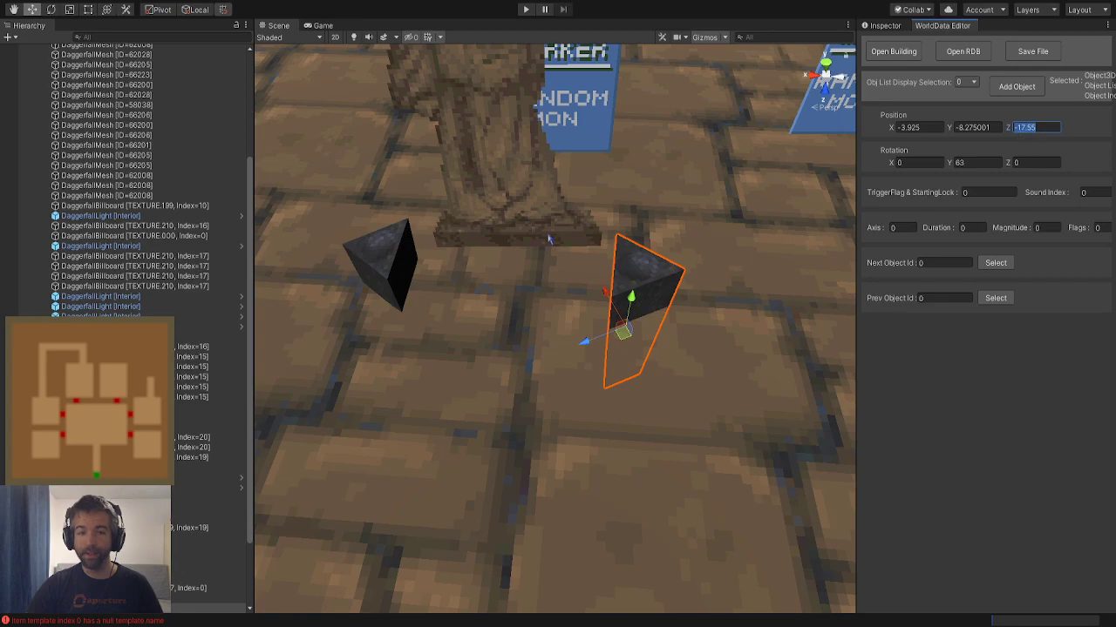
click(399, 259)
text(-17.525)
click(615, 342)
right_drag(615, 342, 628, 224)
key(a)
key(d)
Add a Candles flat from the Lights category and move it near the left-hand altar at X -2.55, Y -7.45, Z -17.625
click(1017, 86)
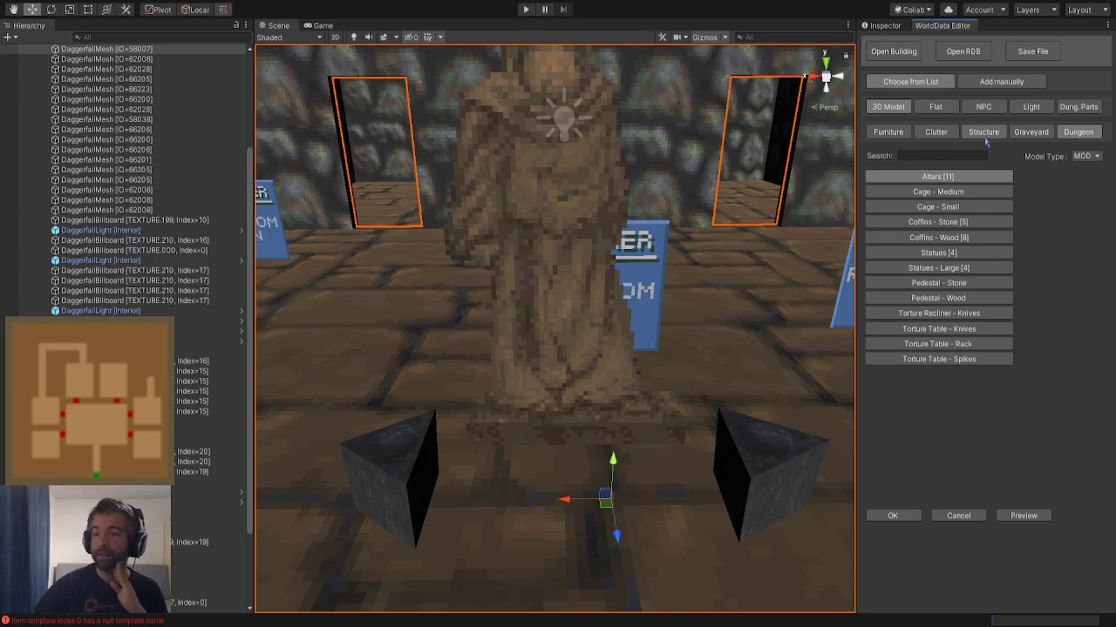
click(936, 106)
click(983, 132)
click(926, 225)
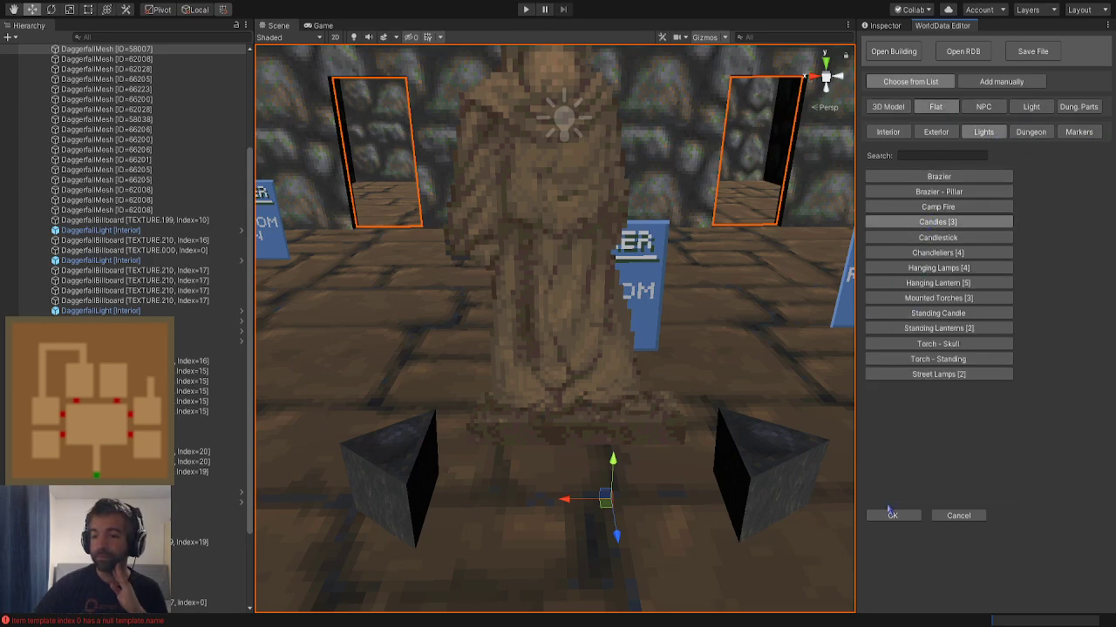
click(890, 515)
right_drag(531, 413, 532, 413)
drag(580, 312, 502, 335)
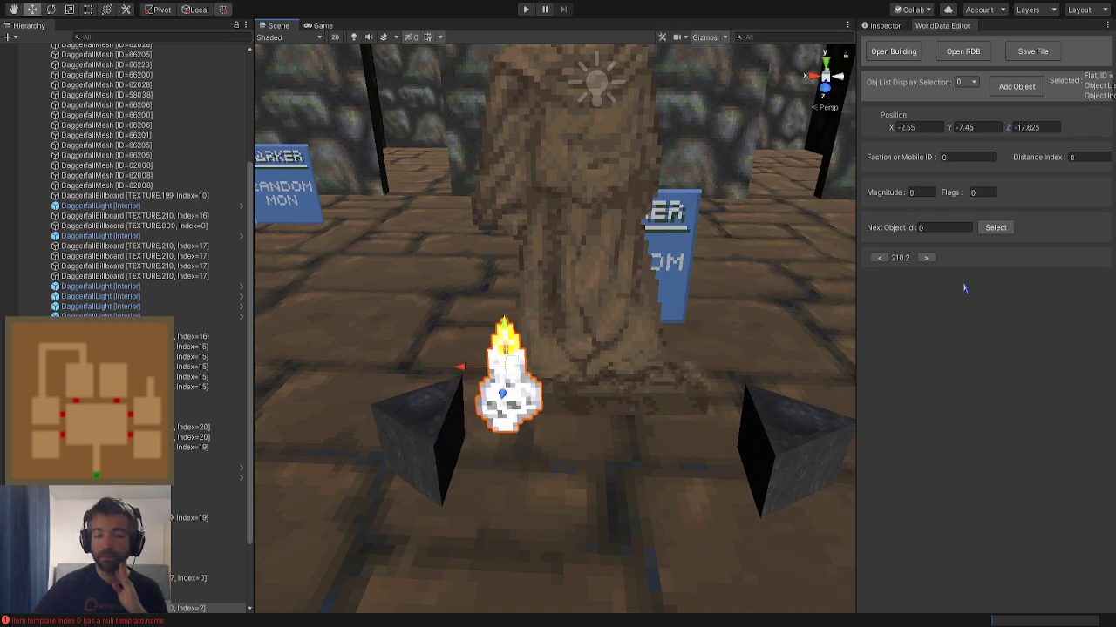
Switch the candle to variant 210.3 and stand it on the left-hand altar at X -2.125, Y -7.5, Z -17.475
click(929, 262)
click(929, 262)
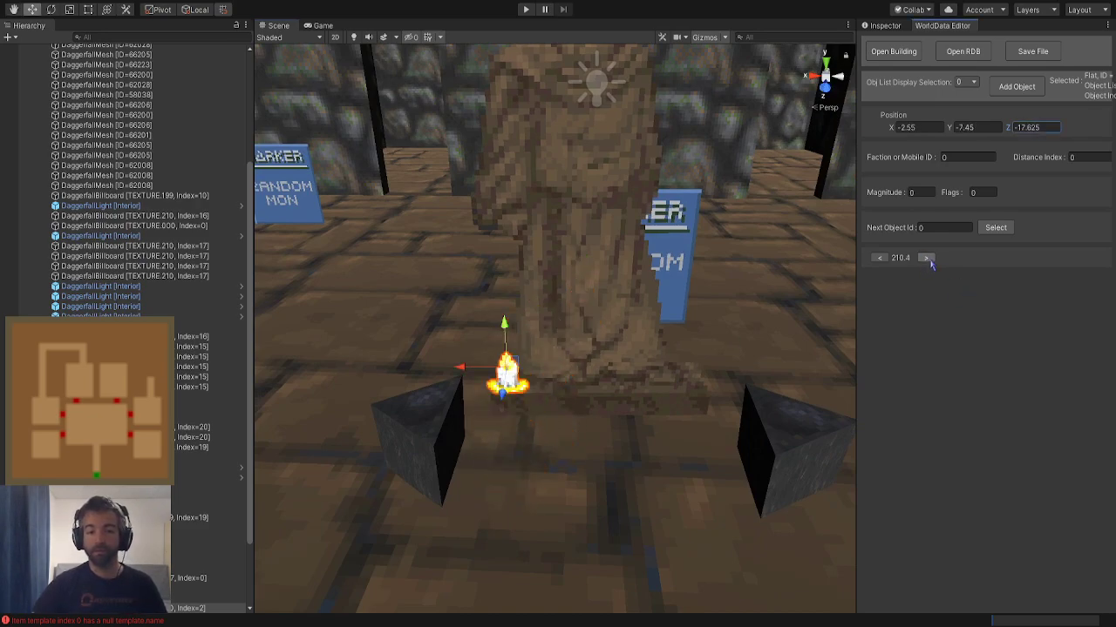
click(882, 261)
right_drag(781, 235, 780, 250)
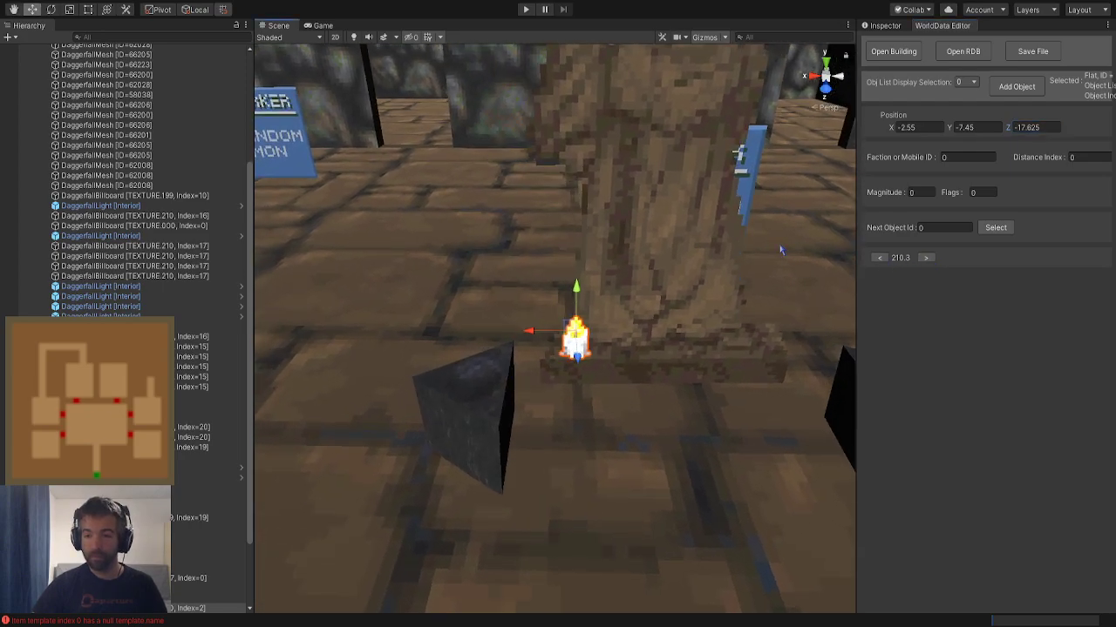
drag(571, 346, 462, 372)
drag(461, 316, 462, 321)
right_drag(471, 317, 527, 327)
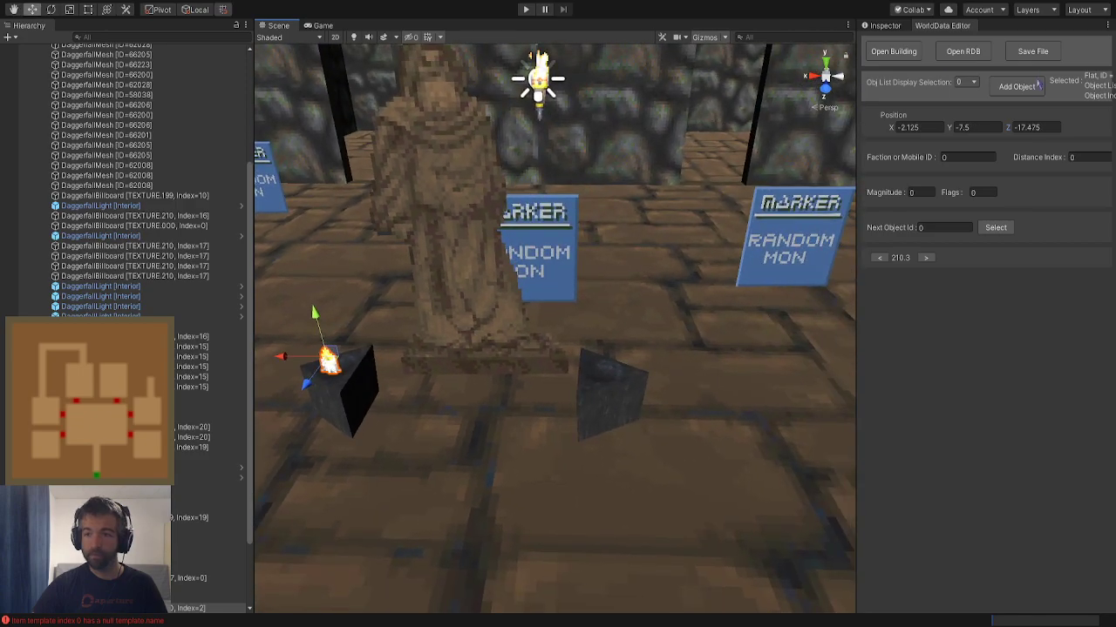
Add a second candle of the same variant and stand it on top of the right-hand altar
click(1028, 85)
click(886, 515)
click(927, 258)
scroll(577, 338, up, 4)
drag(548, 331, 634, 391)
mouse_move(641, 348)
mouse_down()
mouse_move(642, 318)
mouse_move(641, 335)
mouse_up()
key(s)
right_drag(642, 335, 661, 259)
click(661, 259)
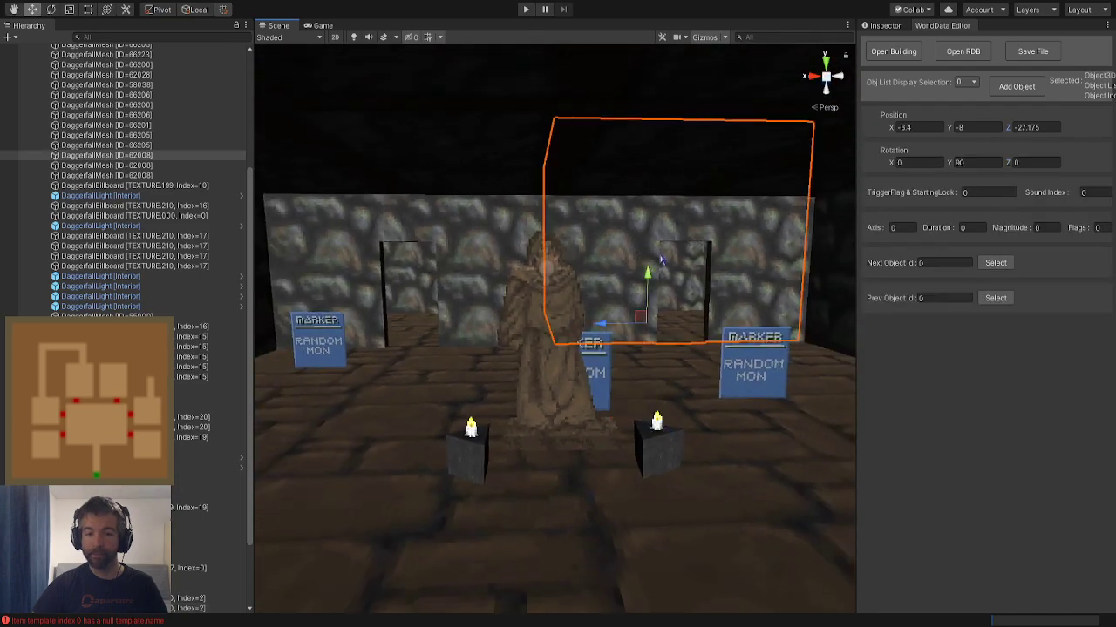
scroll(661, 259, up, 6)
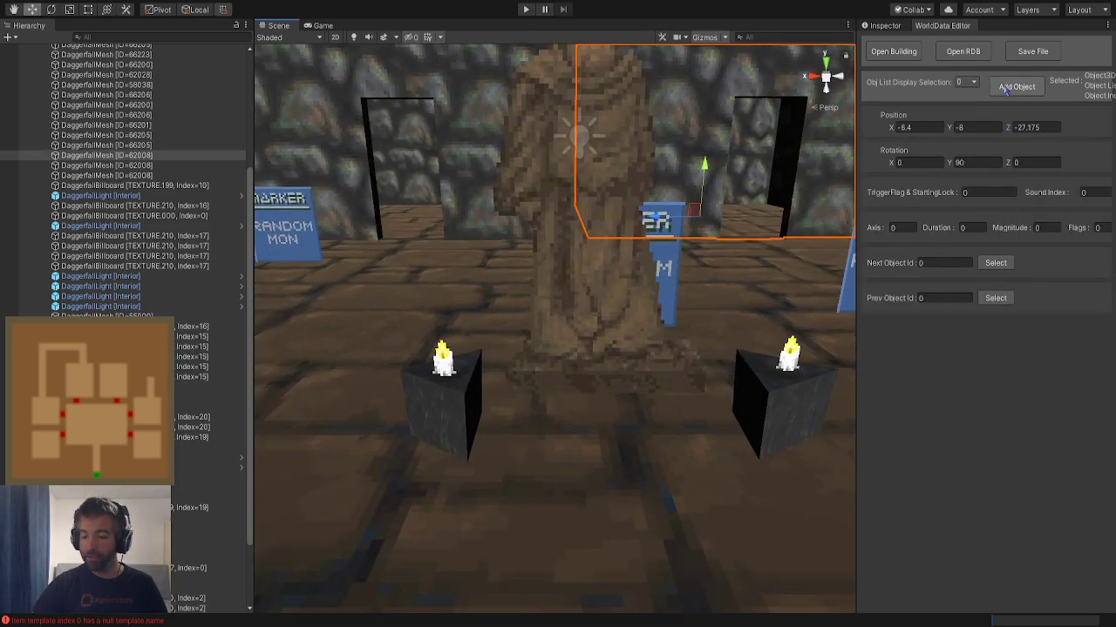
Add a light with a radius of 30 and position it at the left-hand altar's candle
click(1011, 87)
click(1025, 109)
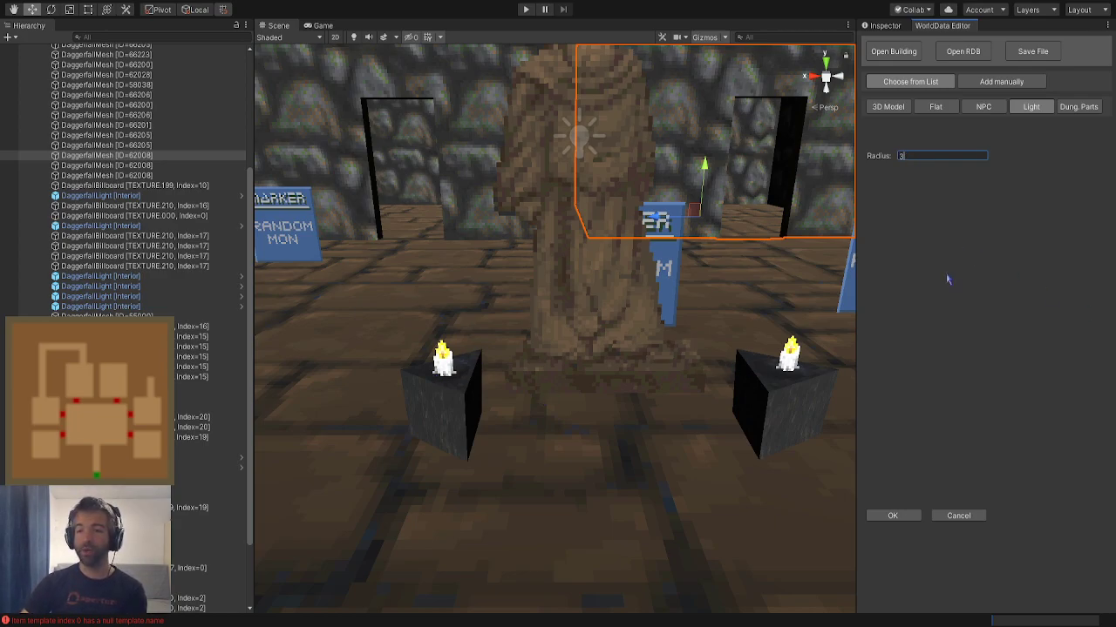
click(891, 517)
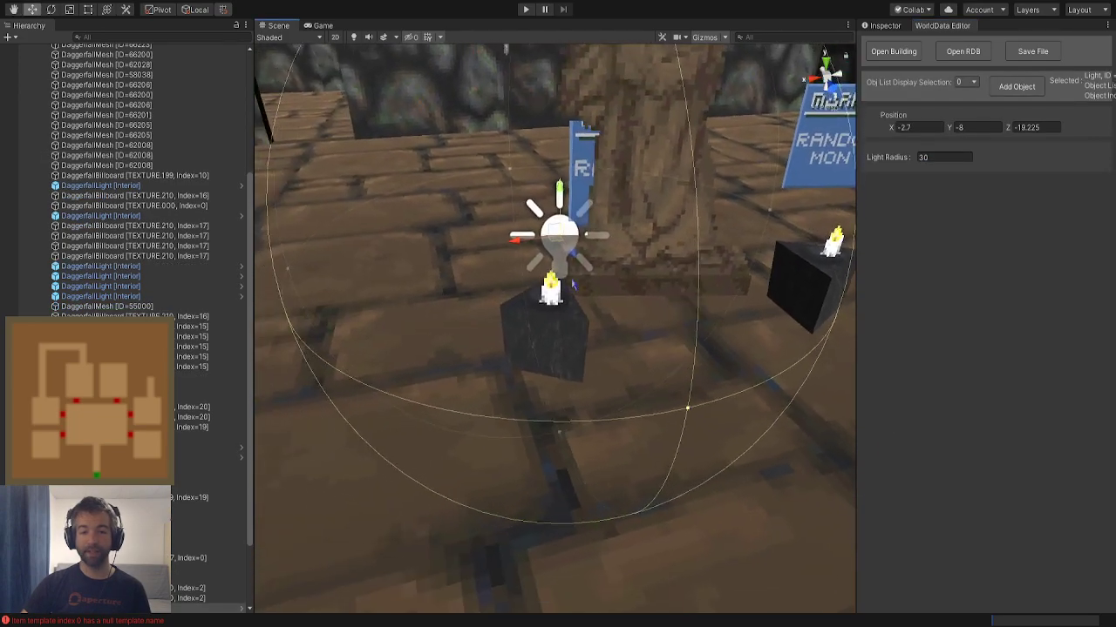
mouse_move(572, 283)
mouse_down()
mouse_move(541, 400)
mouse_move(543, 229)
mouse_move(550, 285)
mouse_up()
right_drag(551, 285, 498, 304)
click(761, 210)
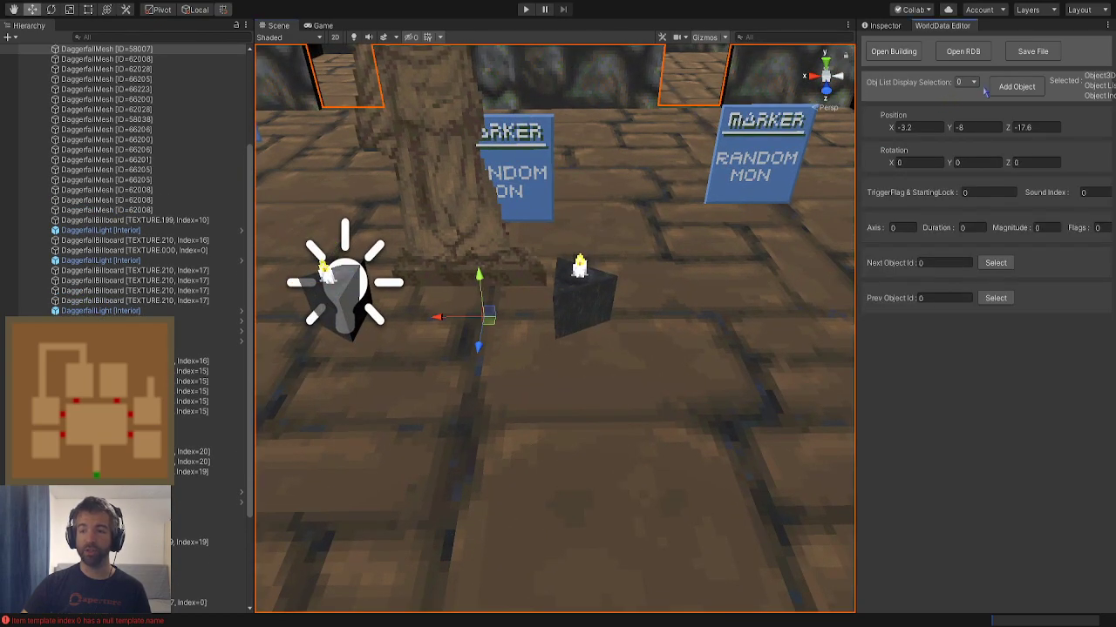
Add a second light of radius 30 and position it at the right-hand altar at X -3.95, Y -7.675, Z -17.55
click(1011, 86)
click(891, 516)
key(f)
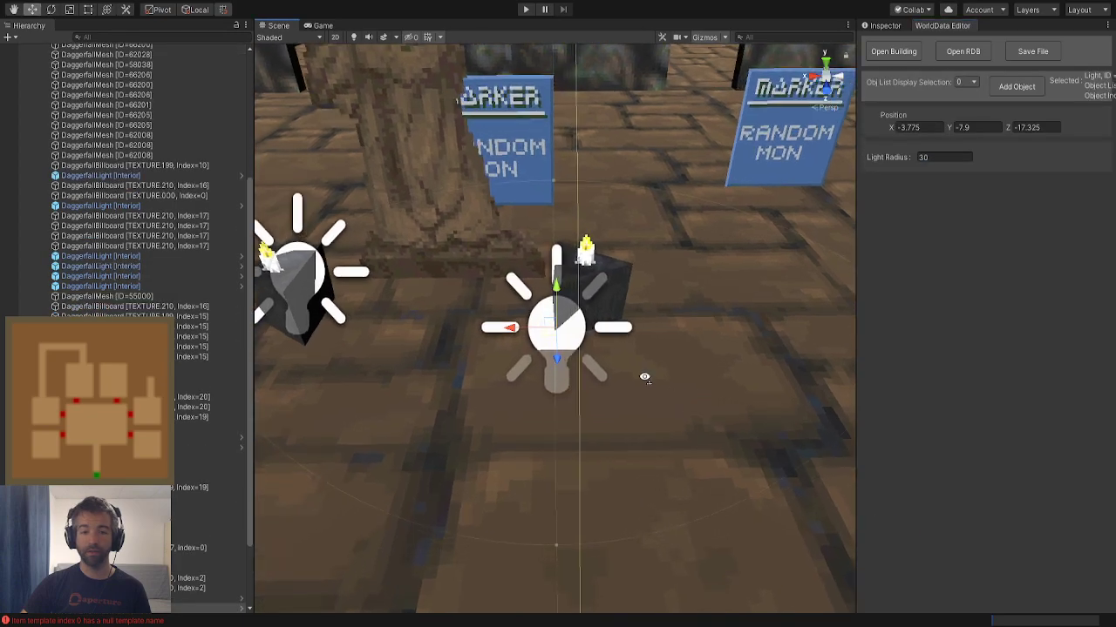
drag(565, 325, 583, 309)
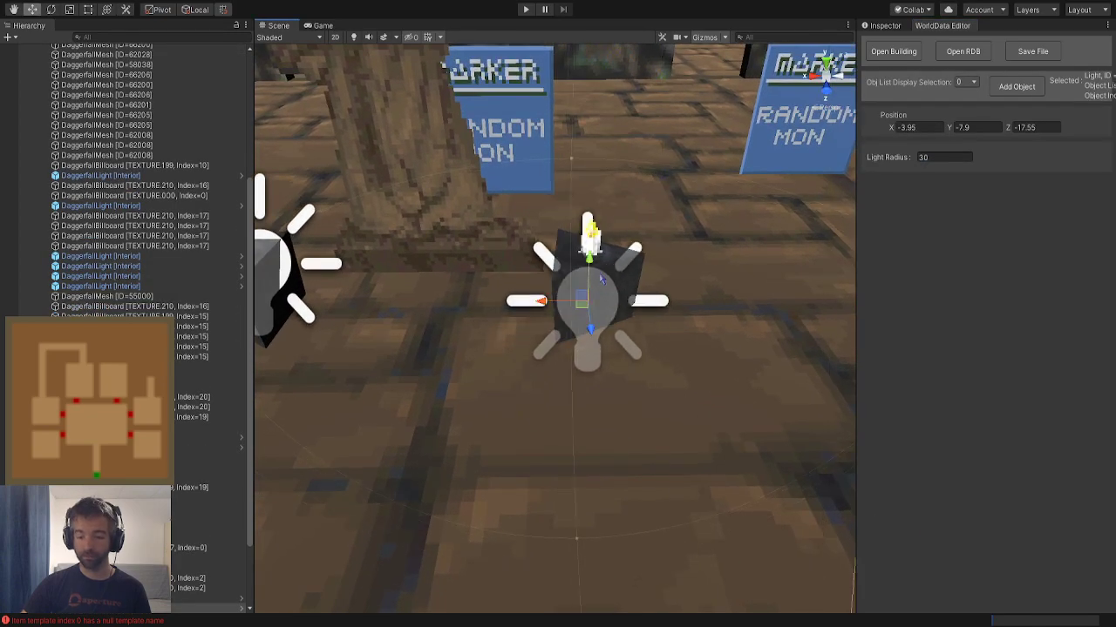
scroll(589, 244, down, 10)
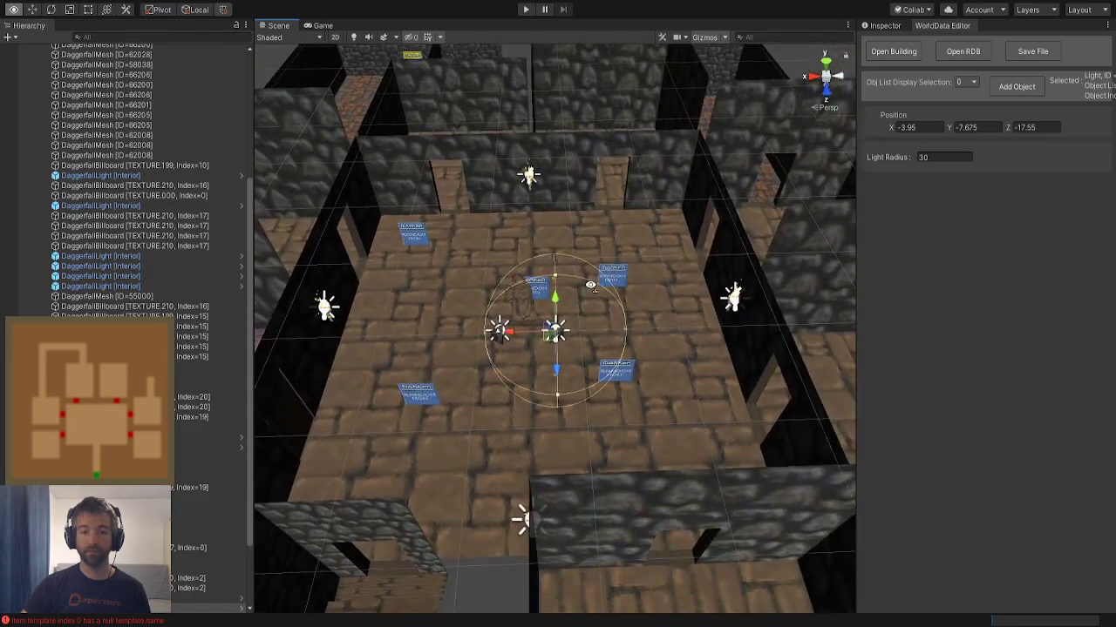
Go from the main hall to the room with the benches and wooden pedestal, and save the block file
right_drag(591, 286, 509, 102)
click(556, 125)
key(w)
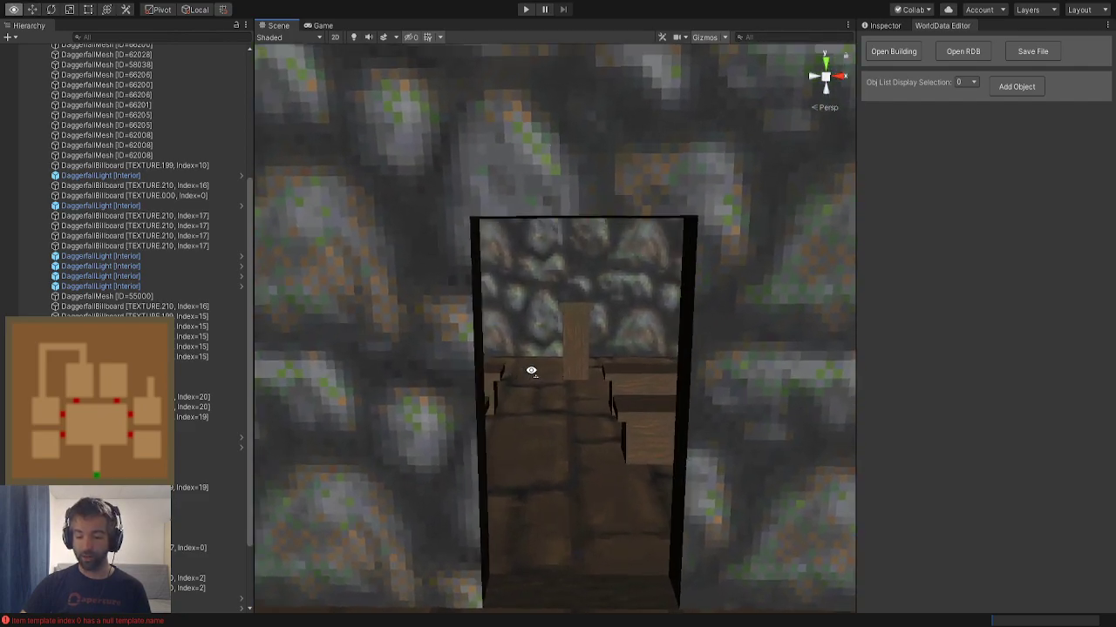
right_drag(532, 370, 533, 369)
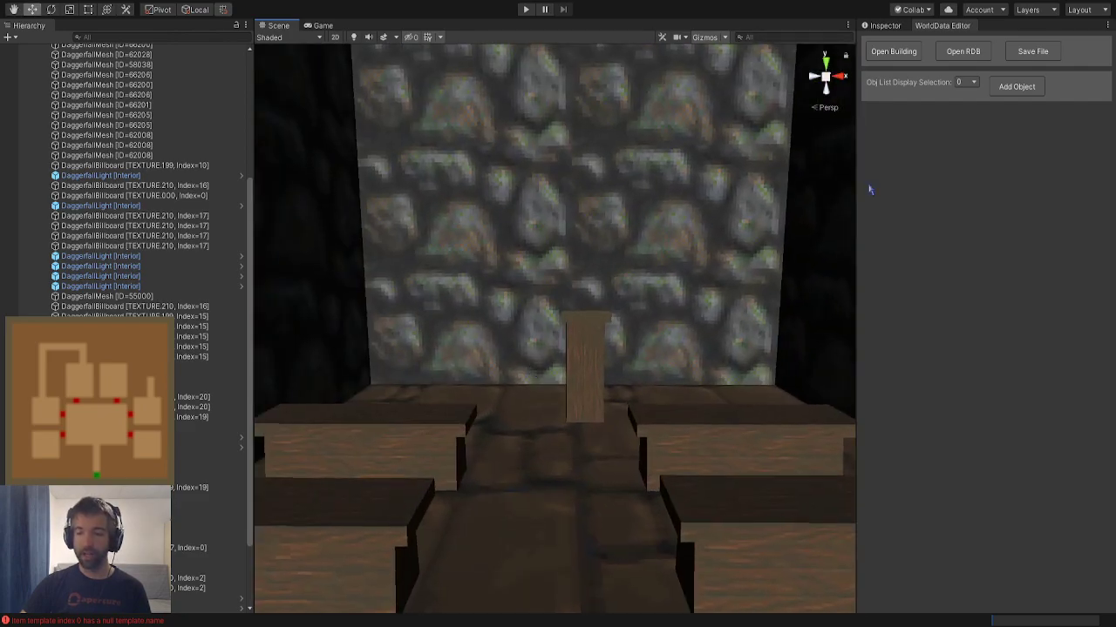
click(1046, 52)
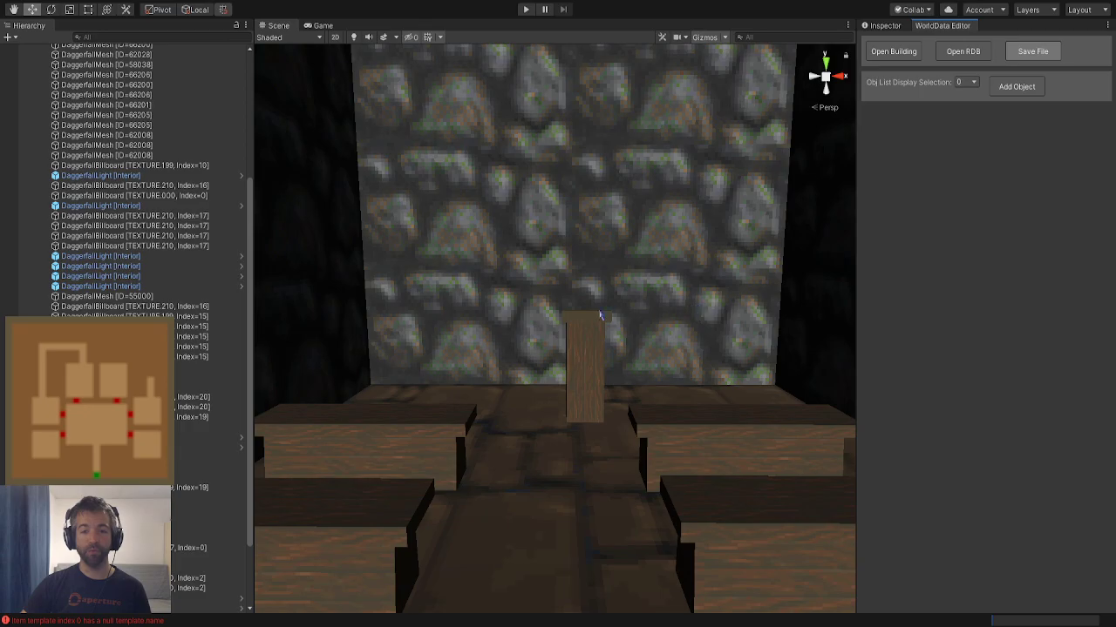
Try a Brazier - Pillar flat beside the wooden pedestal at X -6.925, Y -6.875, Z -5.95, and delete it
right_drag(548, 328, 789, 513)
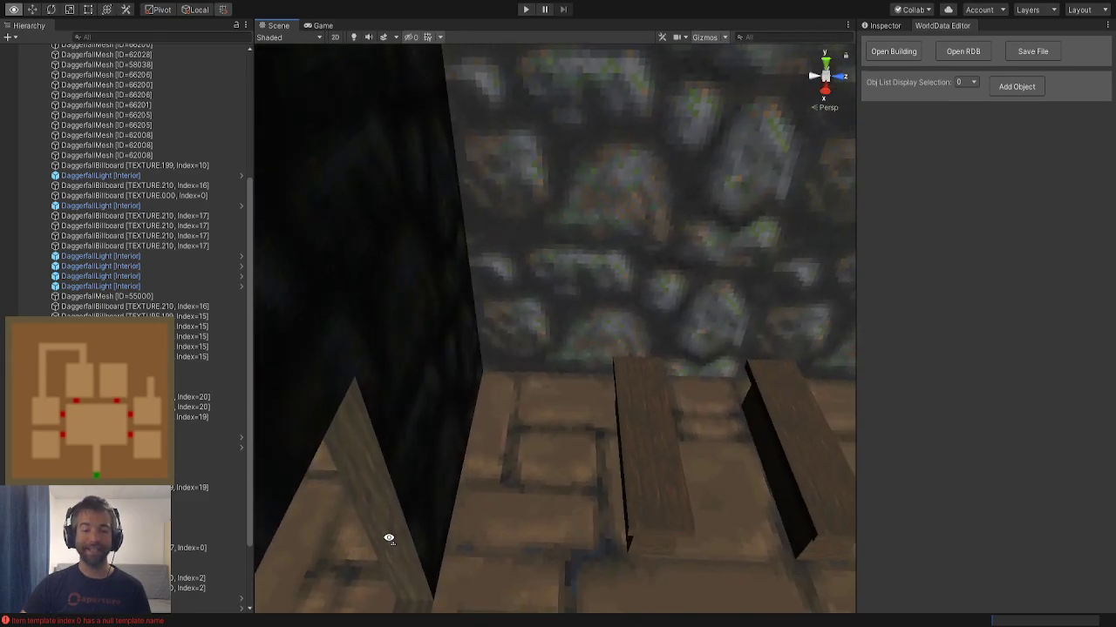
right_drag(388, 539, 691, 495)
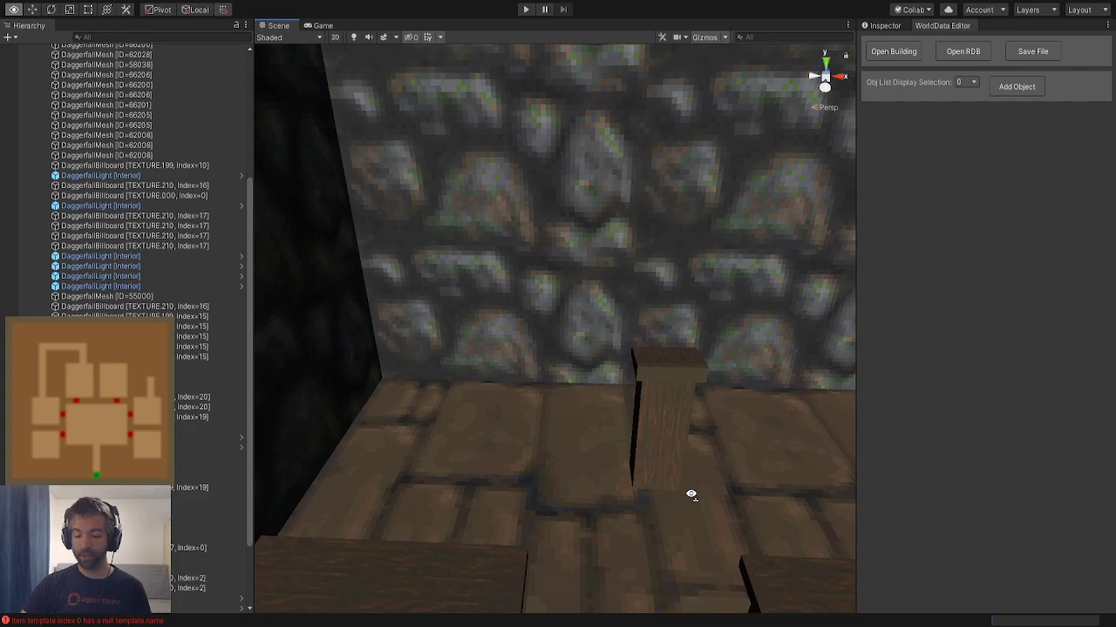
click(1023, 86)
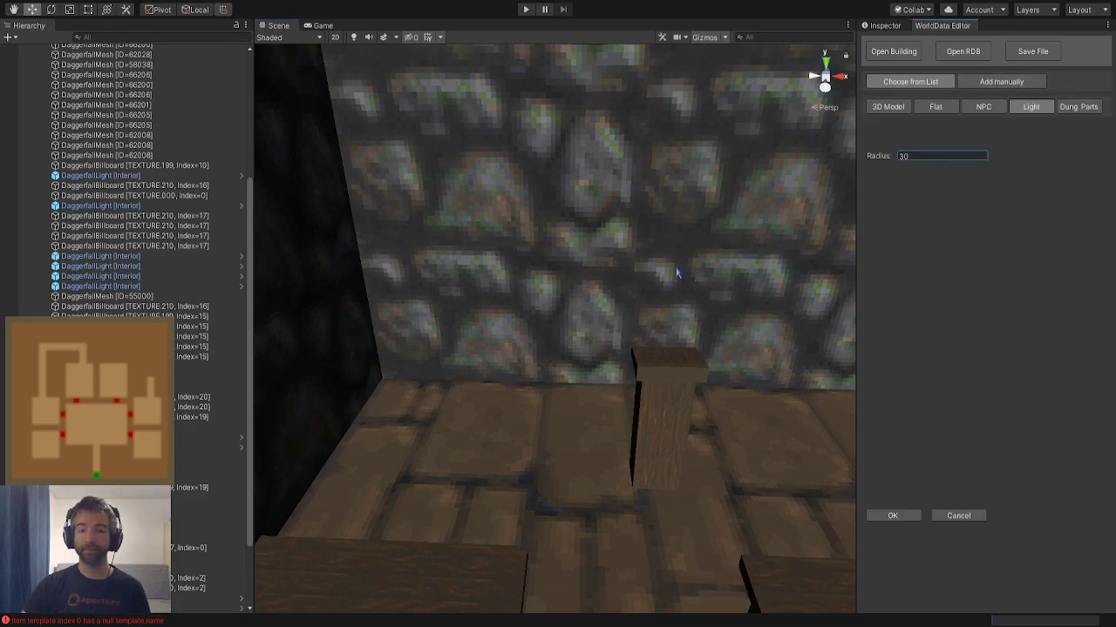
right_drag(762, 204, 610, 358)
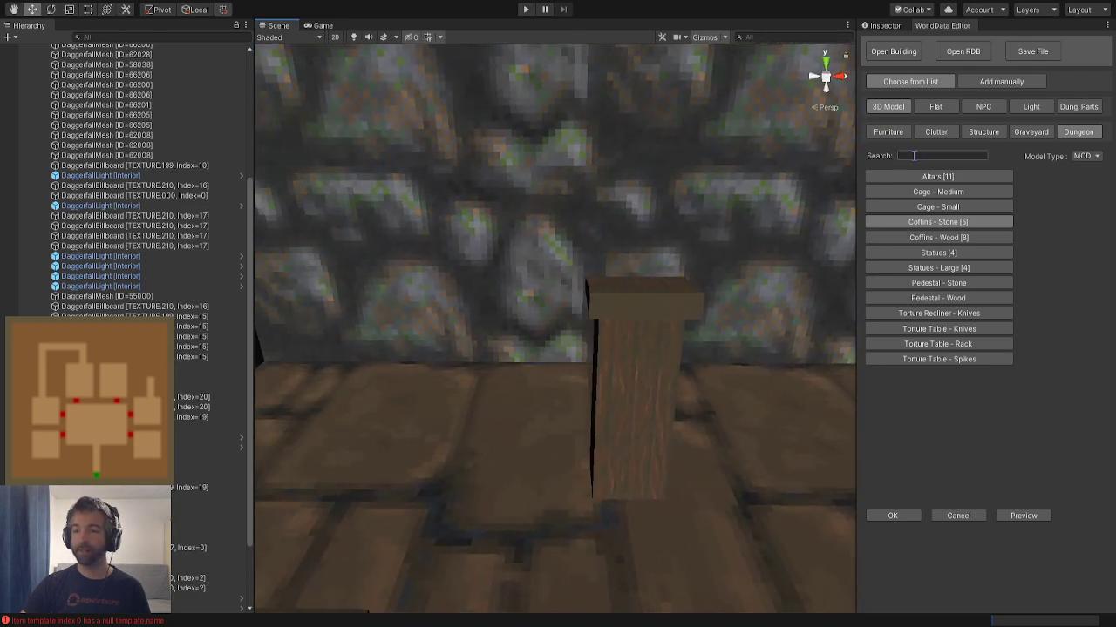
click(1023, 109)
click(935, 106)
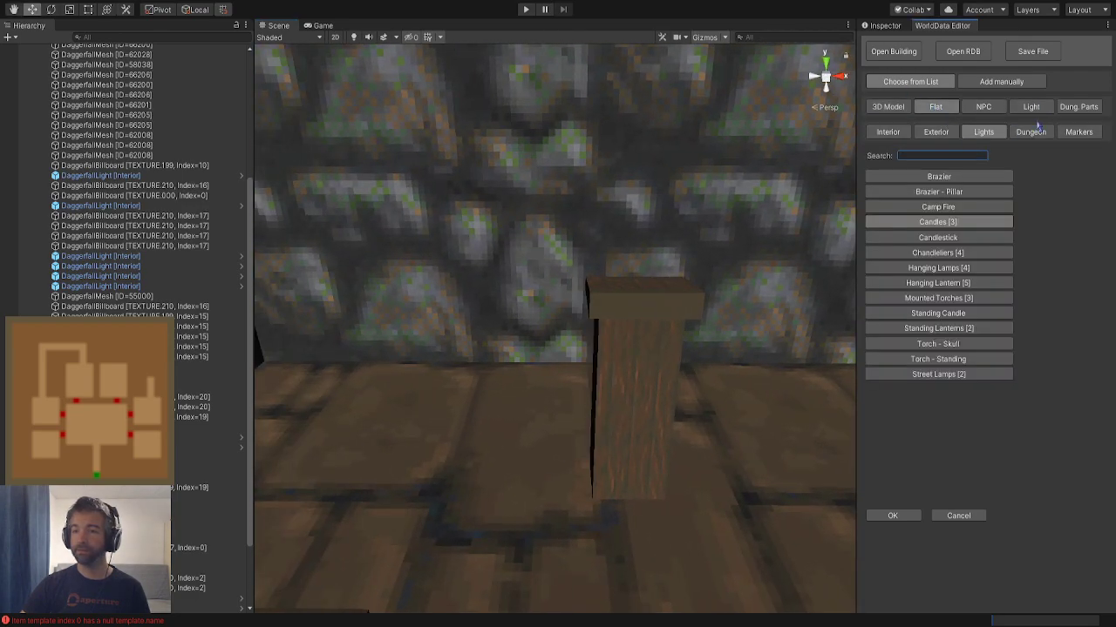
click(943, 193)
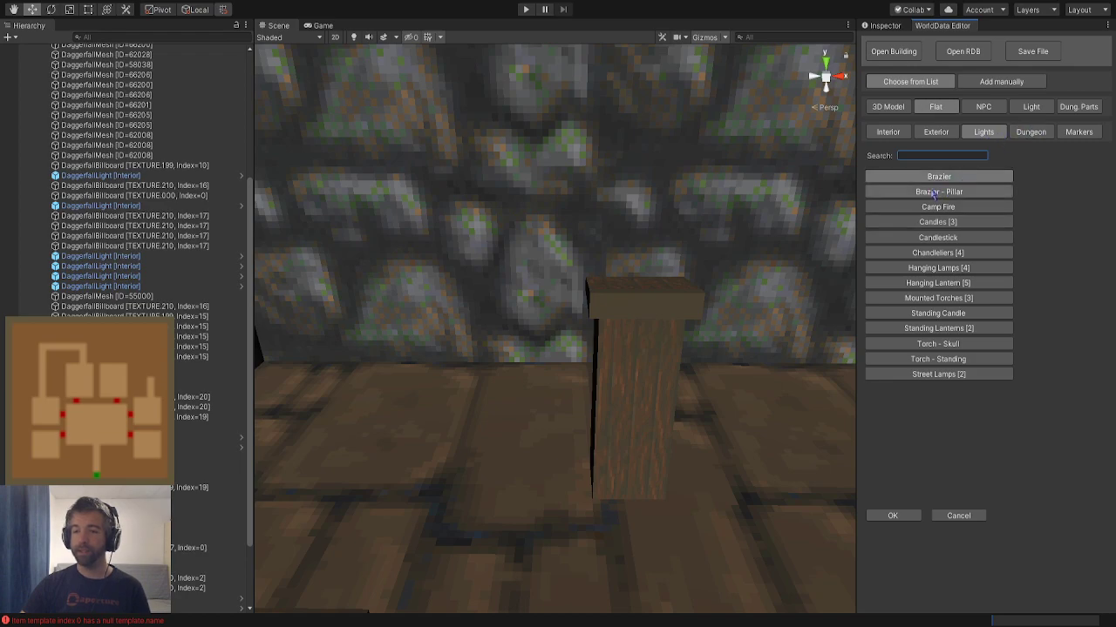
click(893, 516)
right_drag(654, 460, 658, 465)
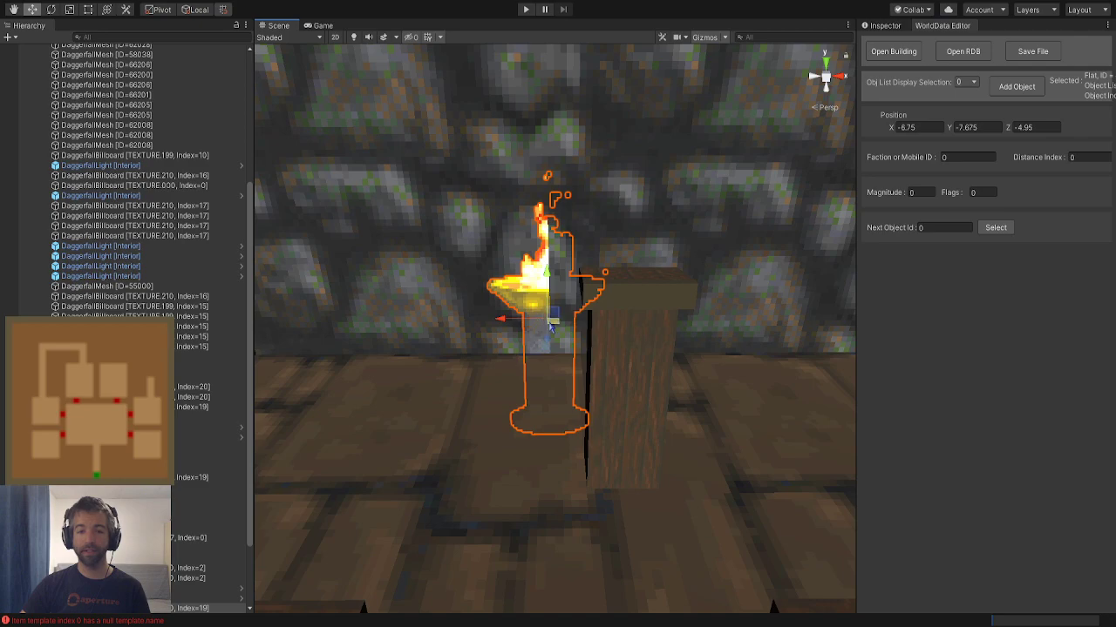
drag(549, 325, 522, 391)
right_drag(521, 391, 546, 389)
drag(659, 346, 654, 250)
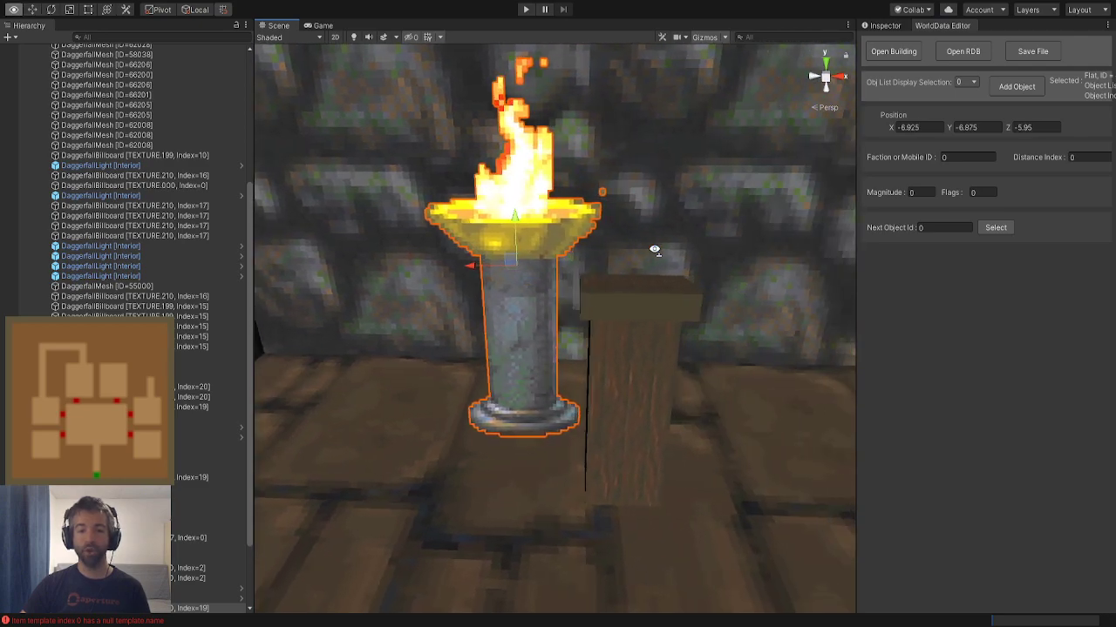
right_drag(655, 250, 657, 251)
key(Delete)
Try a Candles flat from the Lights category in front of the wooden pedestal, and delete it
click(1028, 87)
right_drag(706, 356, 713, 367)
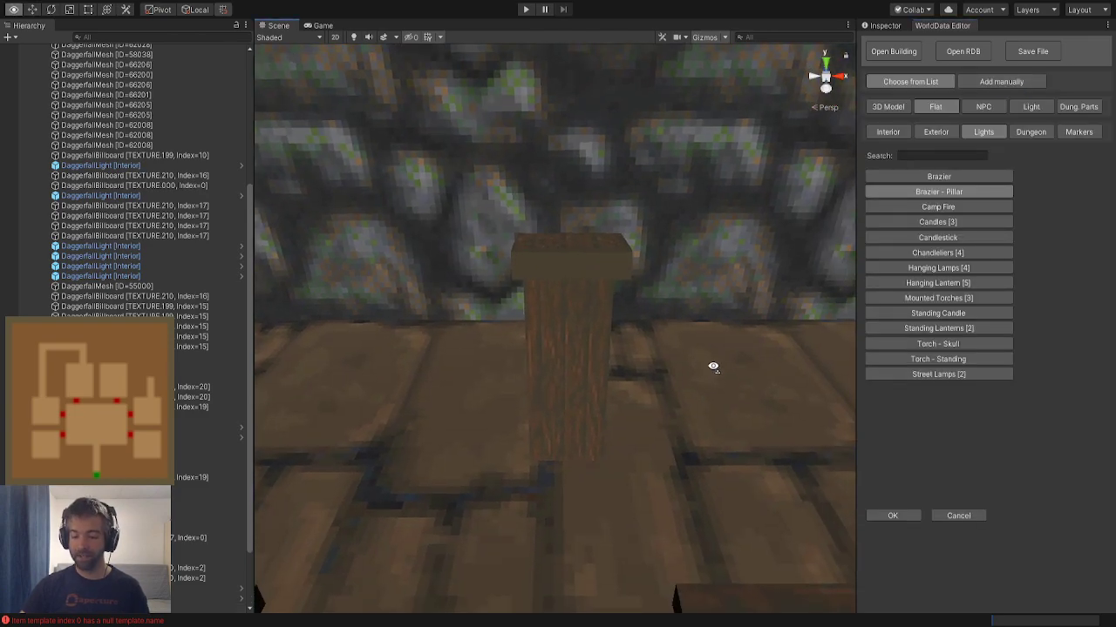
click(938, 208)
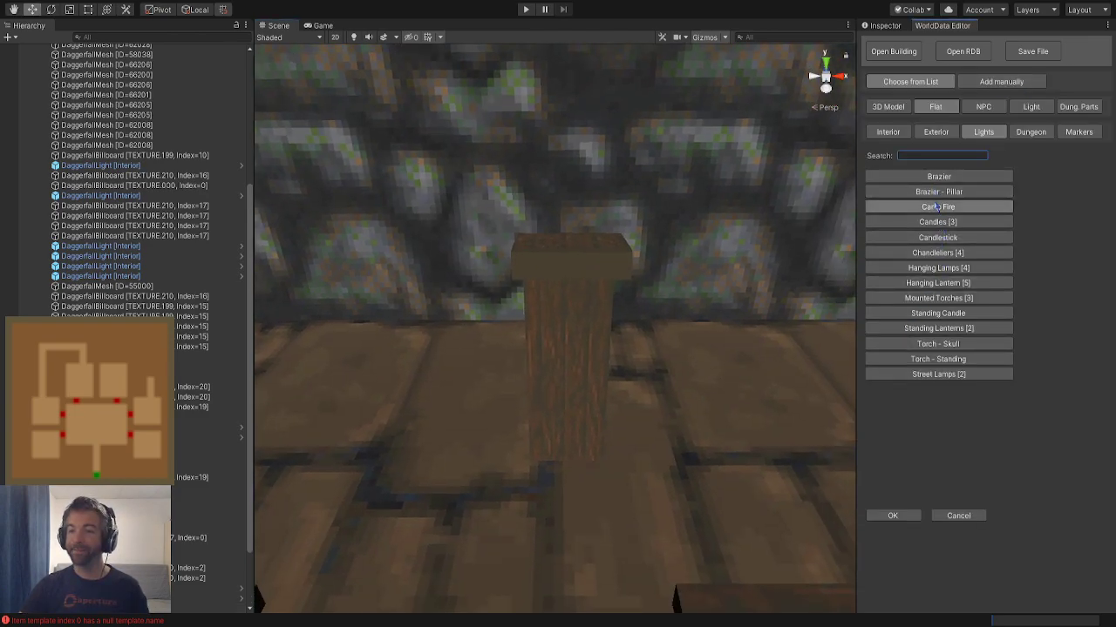
click(937, 222)
click(893, 515)
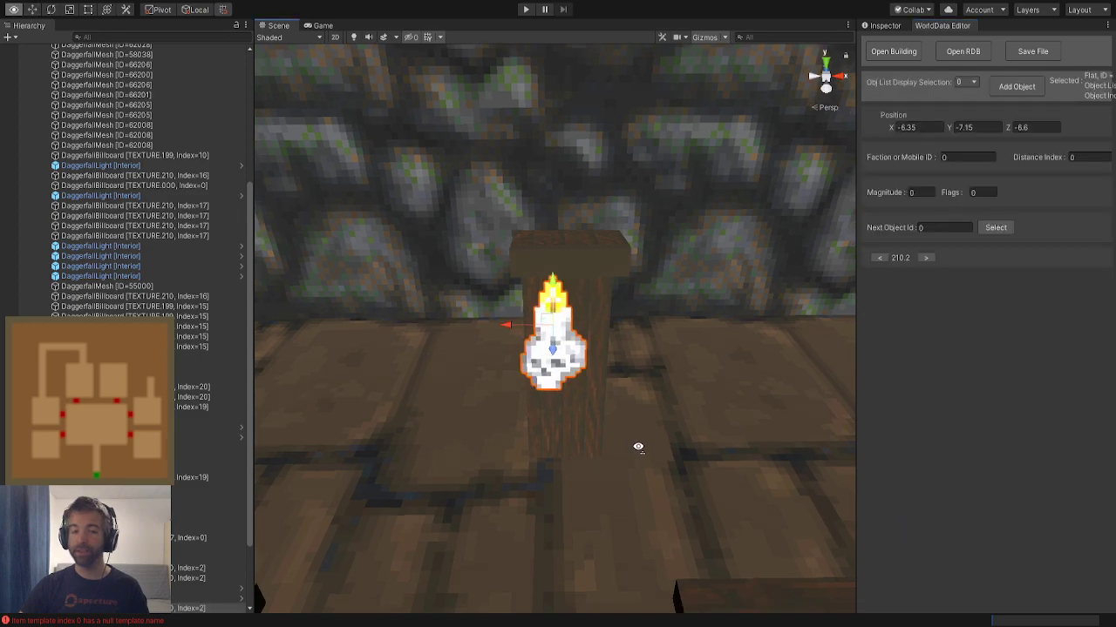
alt+drag(637, 448, 669, 396)
right_drag(669, 397, 697, 394)
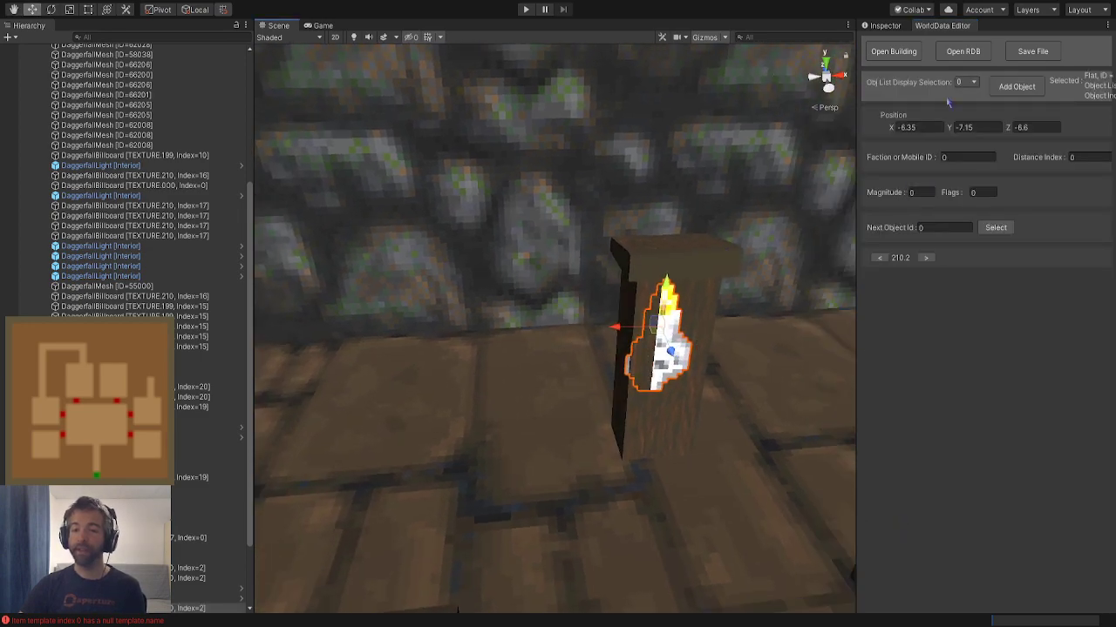
key(Delete)
Try a Candlestick flat next to the wooden pedestal, and delete it
click(998, 87)
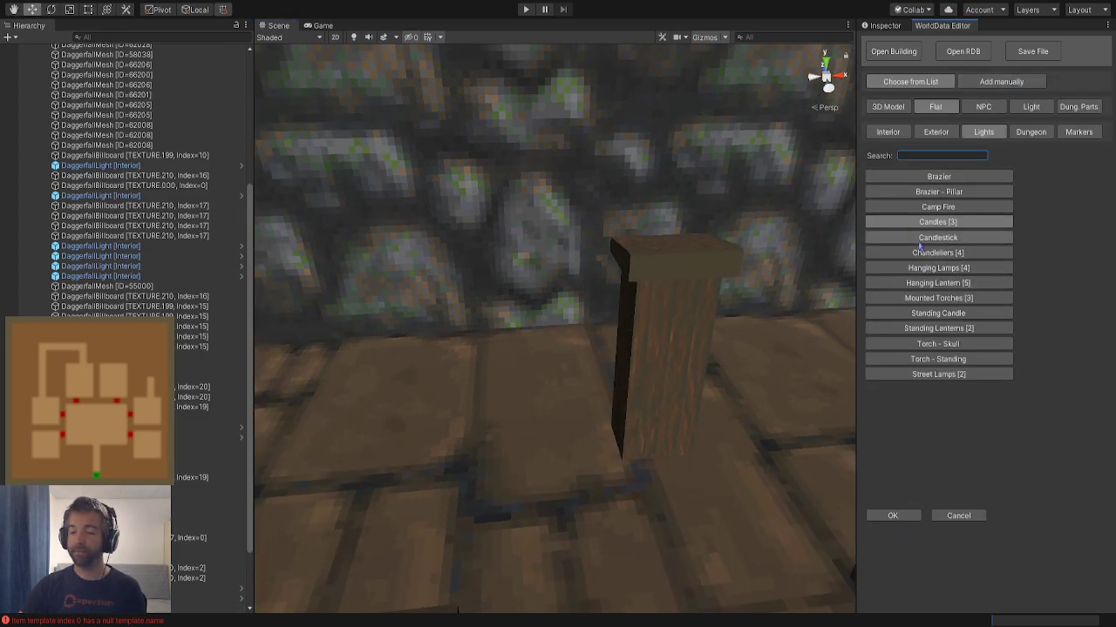
click(919, 241)
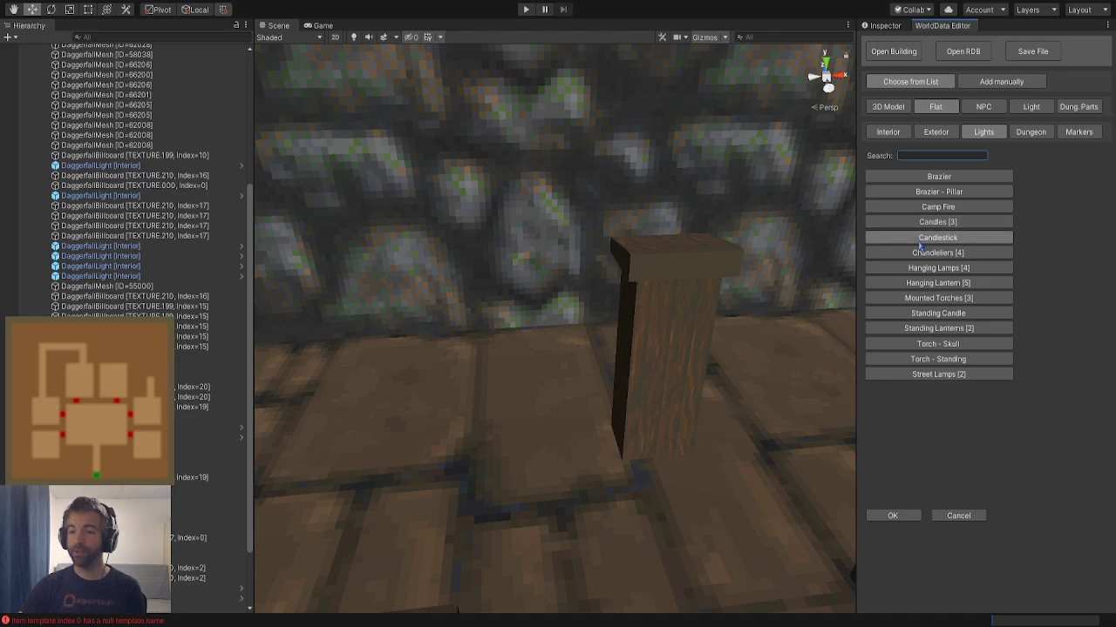
click(894, 517)
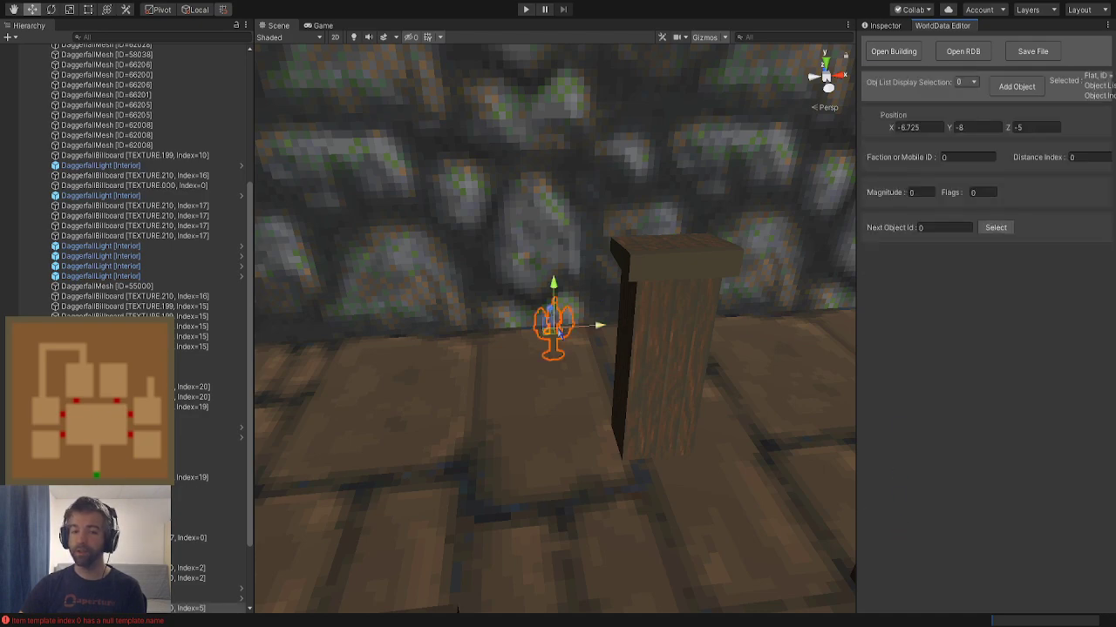
key(Delete)
Add a Torch - Standing flat on the floor to the left of the wooden pedestal, and save the block file
click(1016, 87)
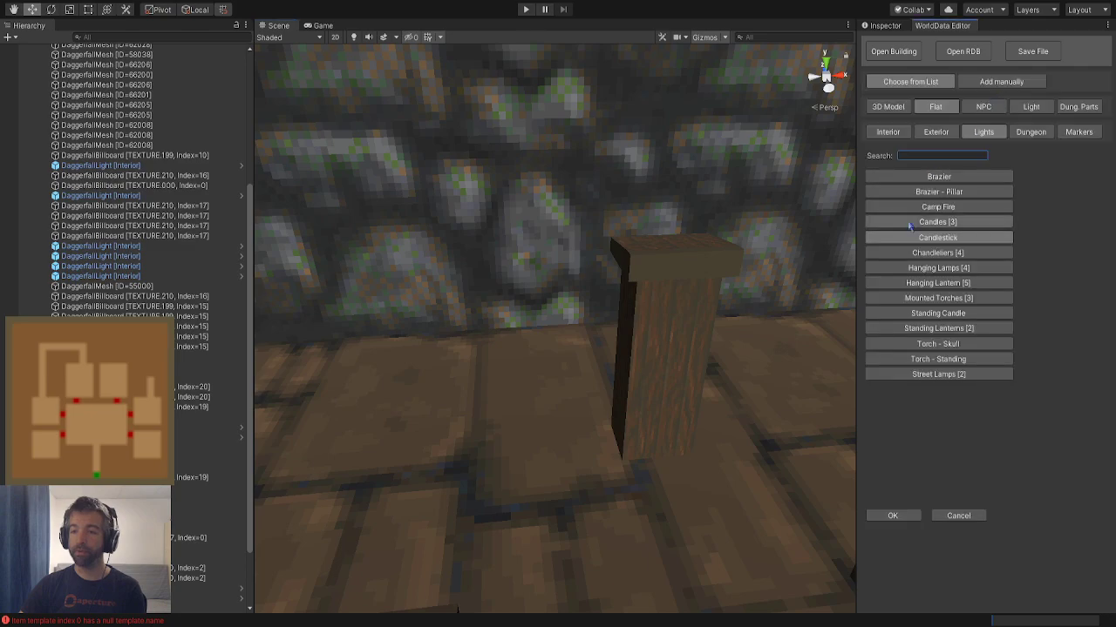
click(910, 254)
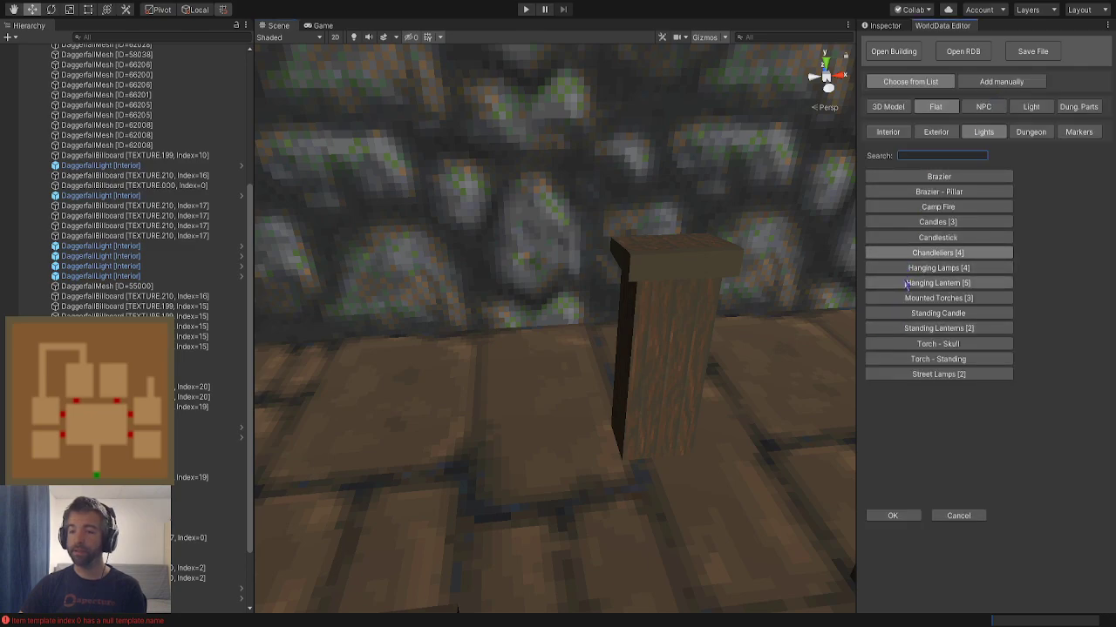
click(909, 361)
click(896, 518)
right_drag(630, 508, 563, 517)
scroll(563, 518, down, 4)
drag(620, 305, 611, 206)
alt+drag(488, 261, 800, 116)
click(1033, 51)
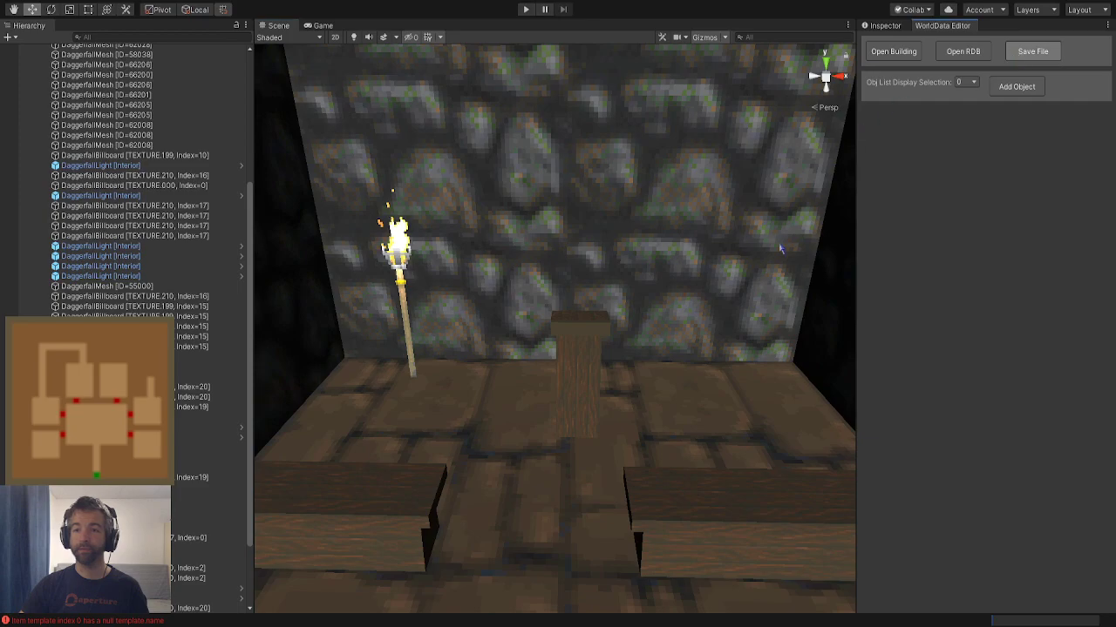
Look through the Clutter and Structure 3D models for a decoration, and preview Signs - Arkay Temple in the bench room
key(w)
right_drag(624, 326, 650, 300)
click(1013, 87)
key(d)
click(887, 106)
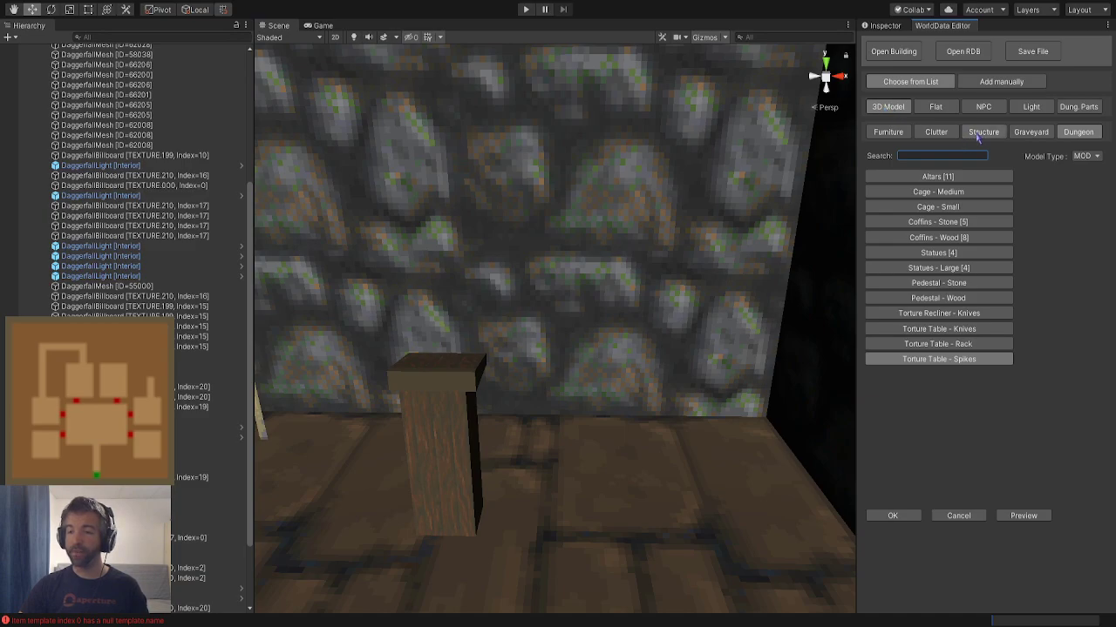
click(935, 131)
drag(1032, 181, 1030, 383)
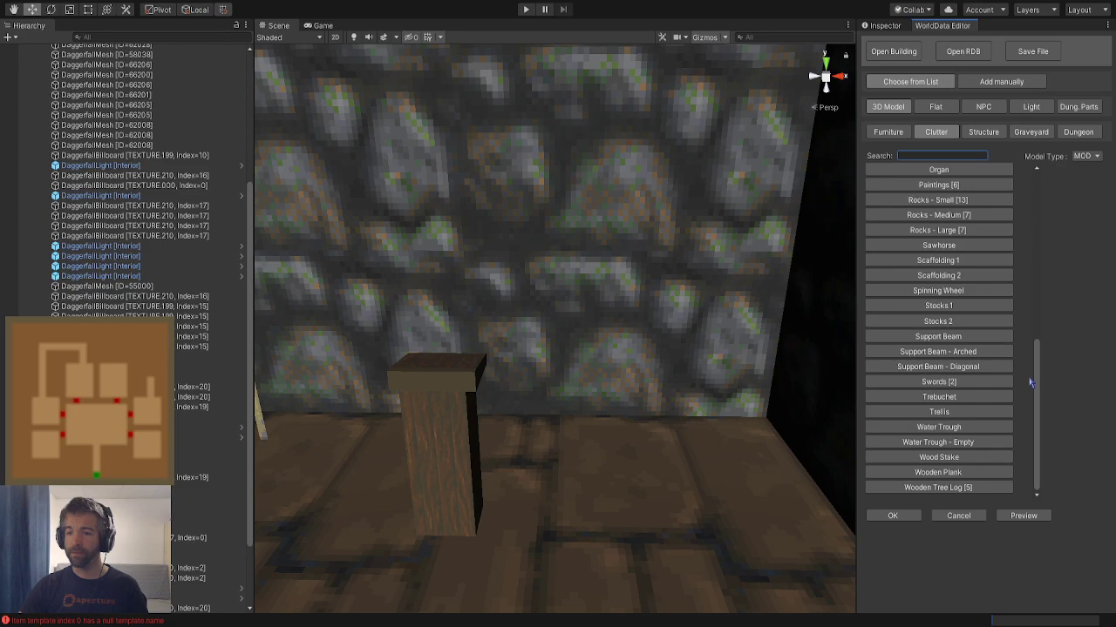
click(998, 131)
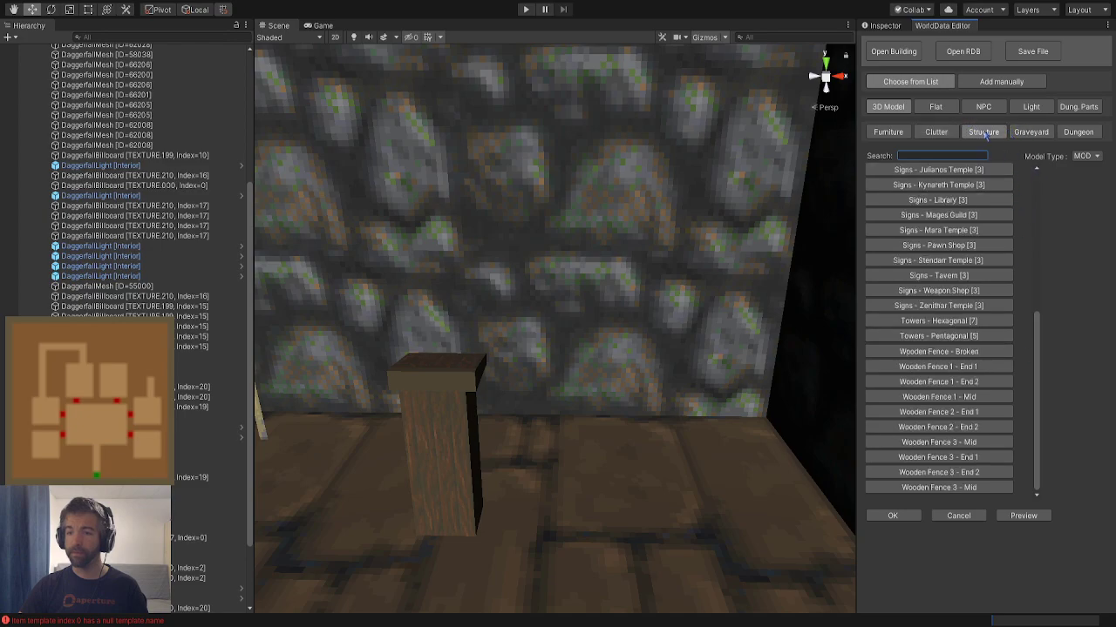
drag(1035, 374, 1035, 272)
click(974, 272)
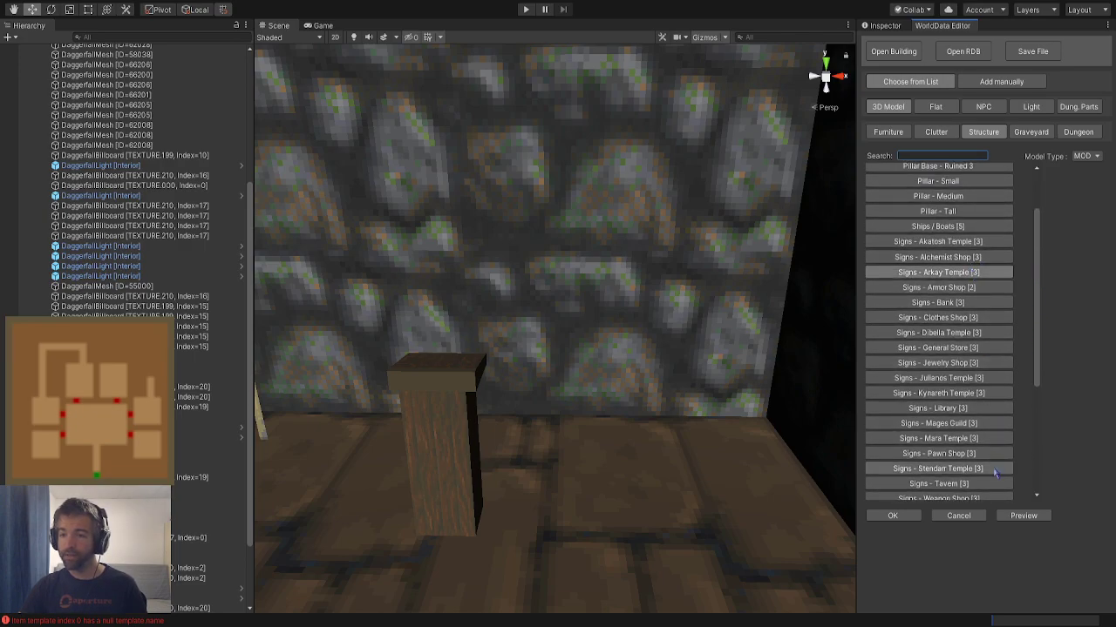
click(1009, 516)
Move the previewed Arkay Temple sign away from the wall into the room, and switch it to variant 43737
key(d)
right_drag(806, 370, 662, 364)
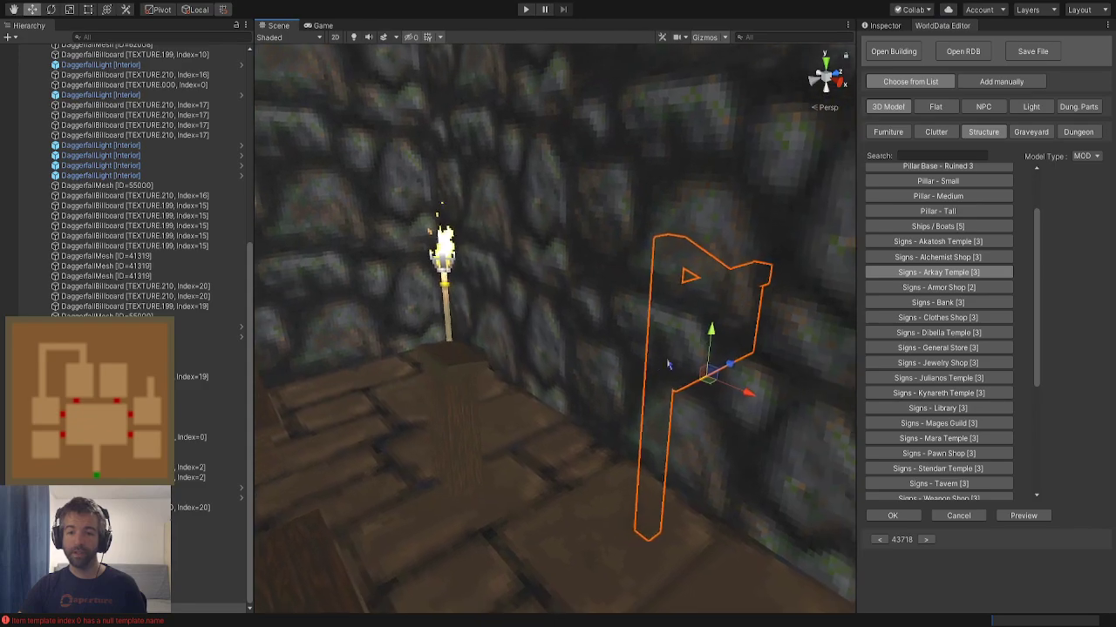
drag(707, 381, 538, 472)
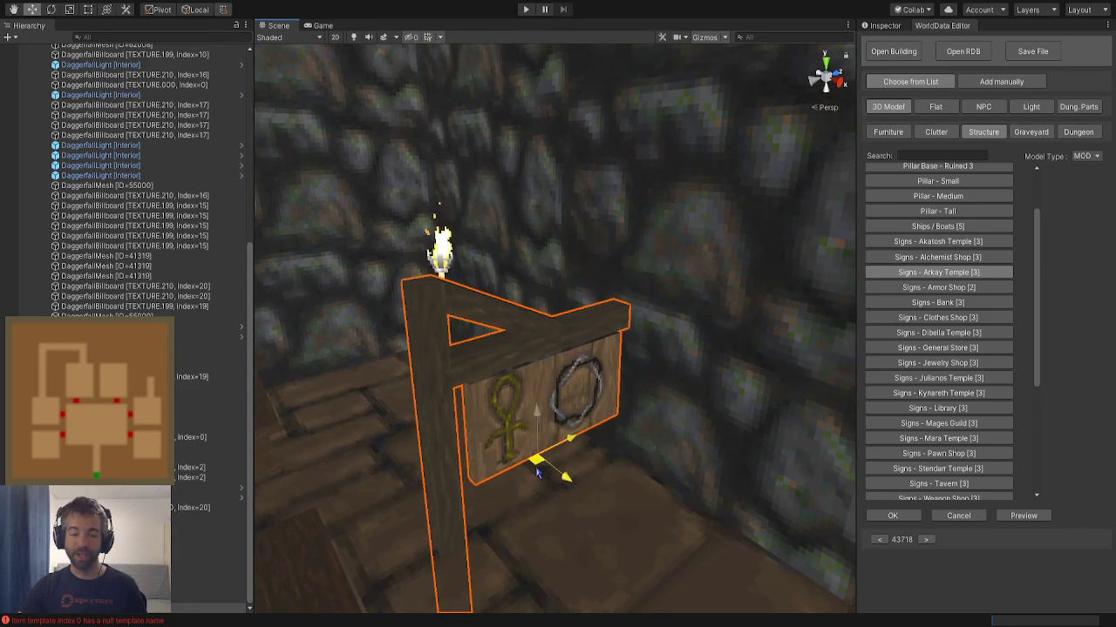
key(d)
right_drag(538, 414, 471, 459)
key(w)
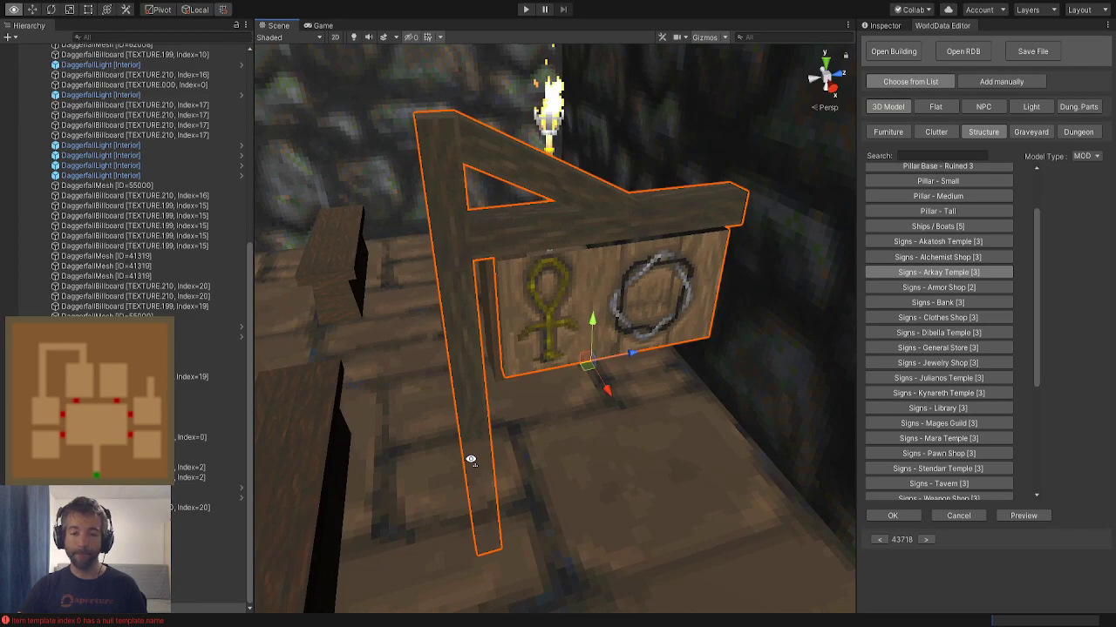
click(925, 540)
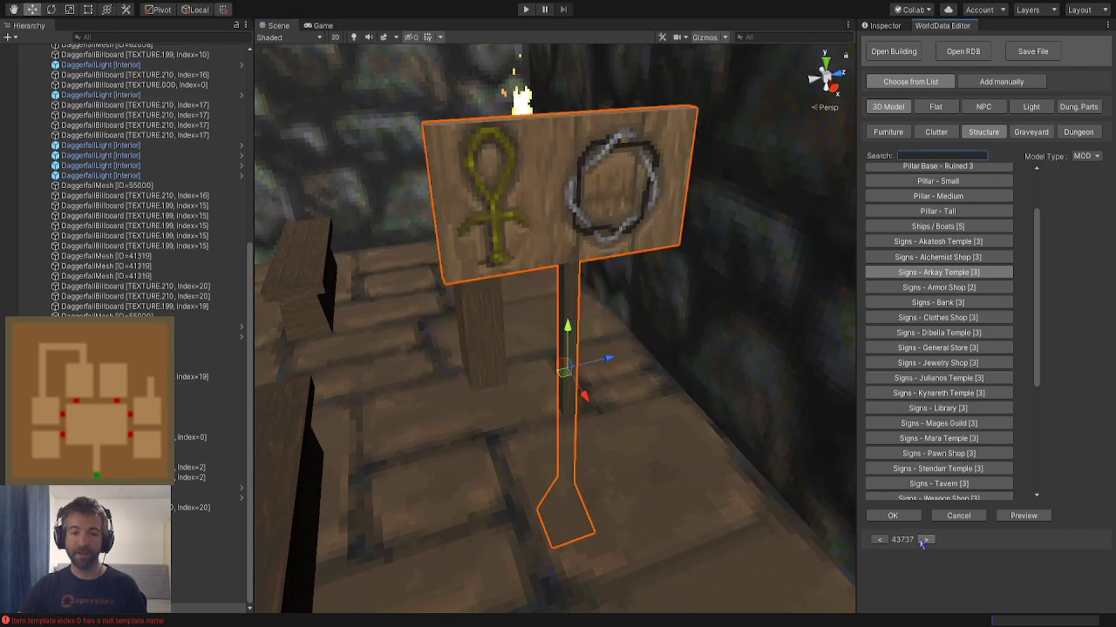
Raise the previewed Arkay Temple sign off the floor and check it from the front and side
alt+drag(635, 420, 702, 418)
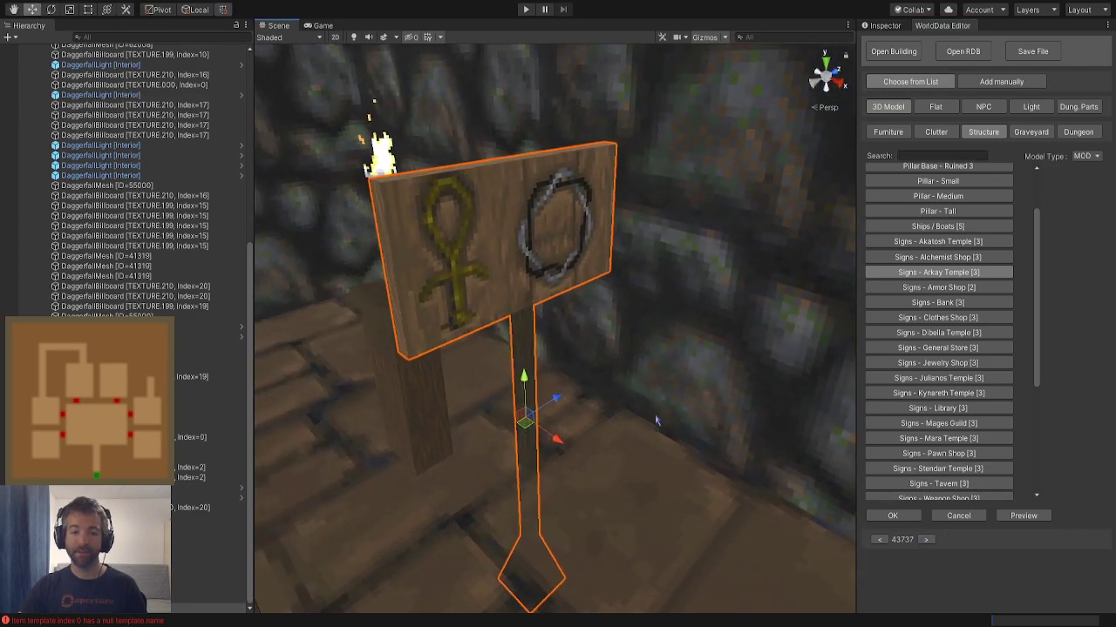
drag(525, 381, 525, 344)
key(w)
right_drag(538, 386, 503, 380)
key(s)
key(d)
alt+drag(504, 381, 741, 373)
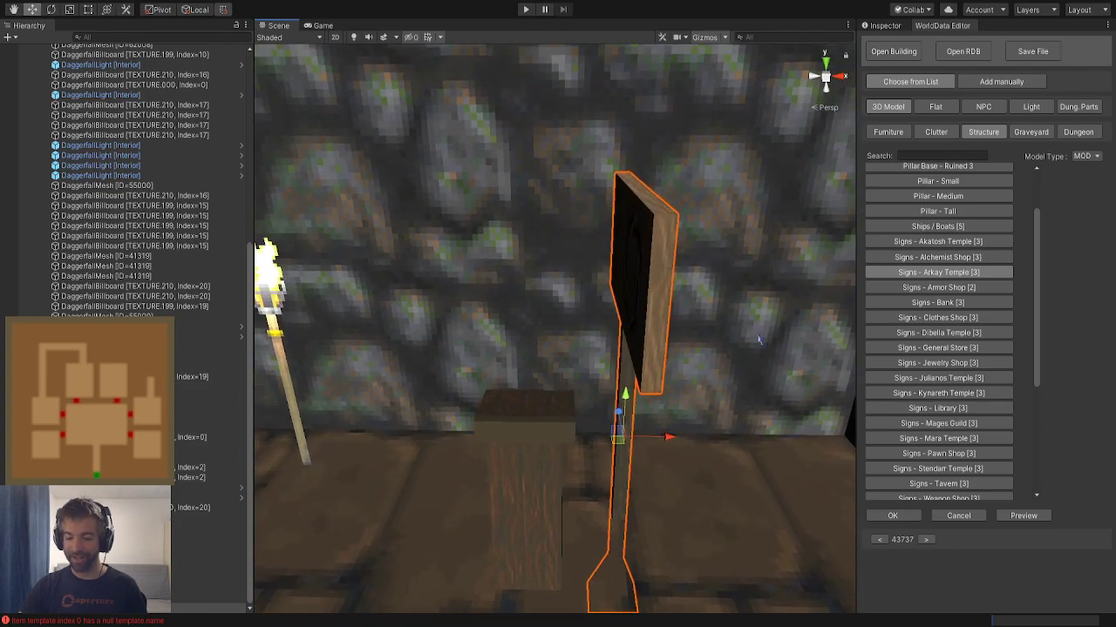
Compare the sign with variant 43700, add it as variant 43737, and set its Y rotation to 90
click(926, 540)
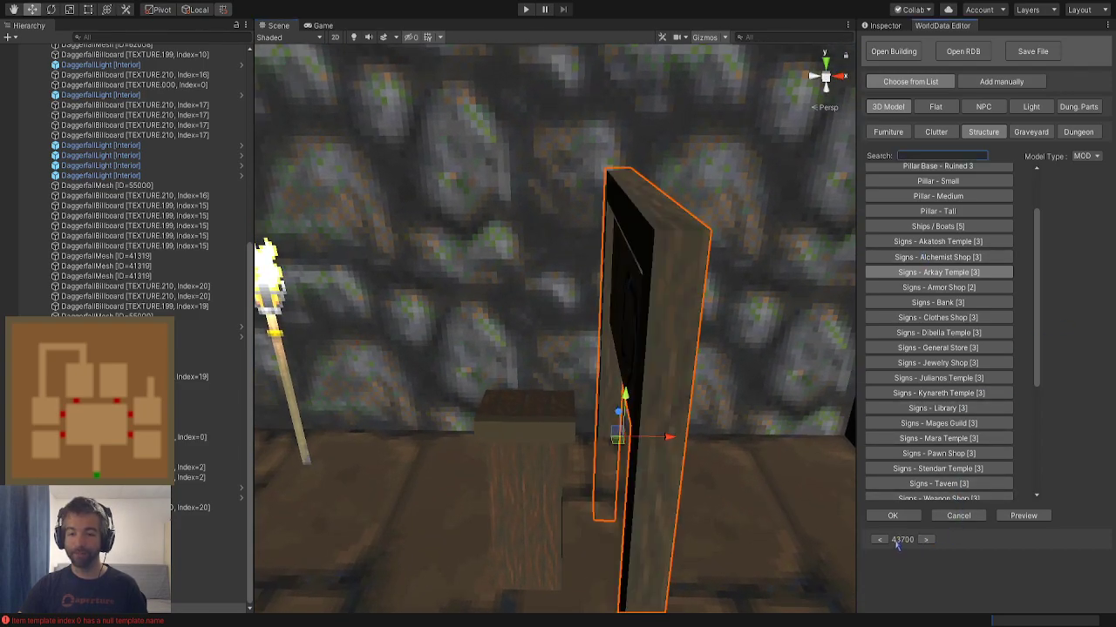
click(879, 539)
click(893, 516)
alt+drag(668, 448, 641, 366)
click(959, 162)
text(90)
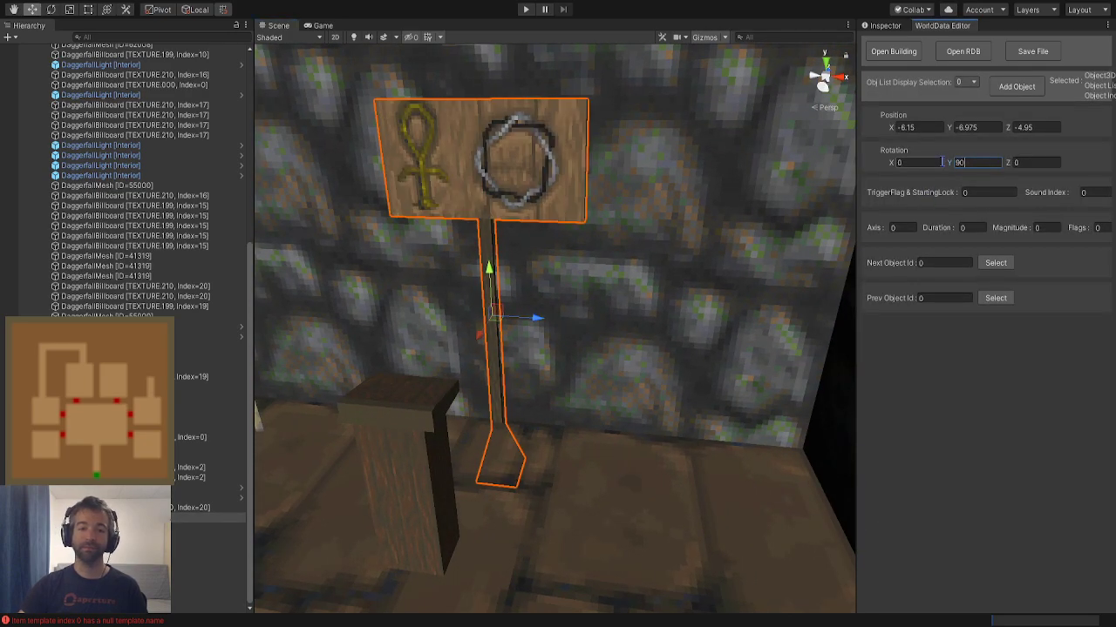
Lower the sign to Y -7.05 and place it against the back wall behind the pedestal at Z -4.925
drag(494, 274, 494, 286)
alt+drag(485, 196, 581, 379)
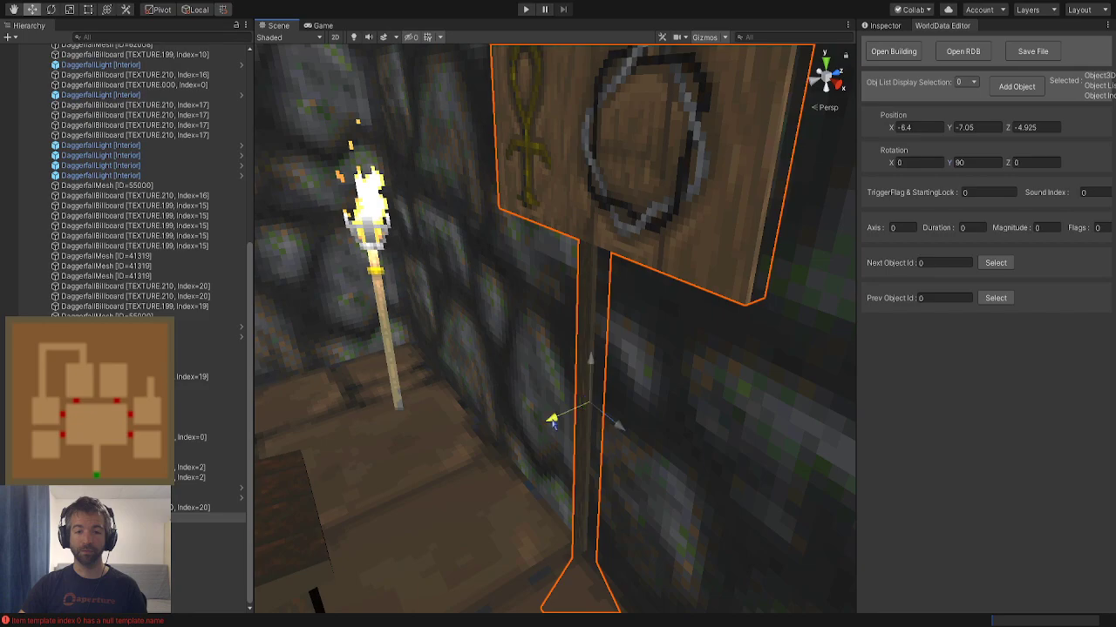
drag(552, 419, 552, 427)
right_drag(521, 420, 642, 384)
key(a)
key(s)
alt+drag(642, 385, 633, 409)
scroll(633, 383, down, 5)
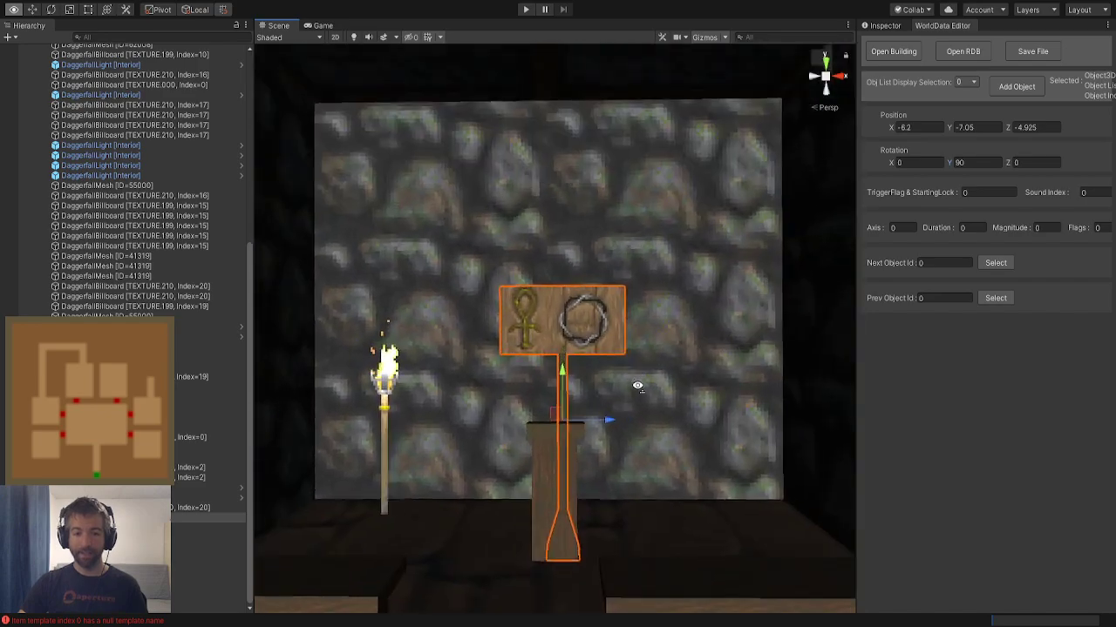
Shift the sign along the back wall to X -6.35 and check its placement behind the pedestal
right_drag(638, 386, 636, 389)
key(w)
drag(615, 452, 599, 454)
right_drag(598, 454, 453, 386)
key(a)
key(s)
click(615, 459)
key(d)
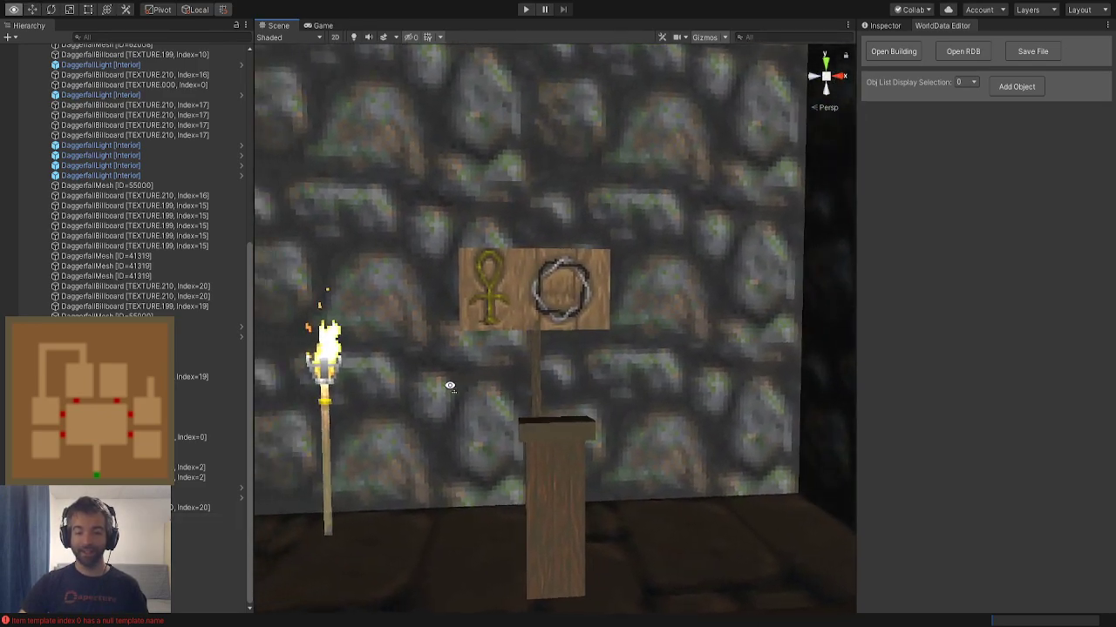
alt+drag(453, 386, 436, 388)
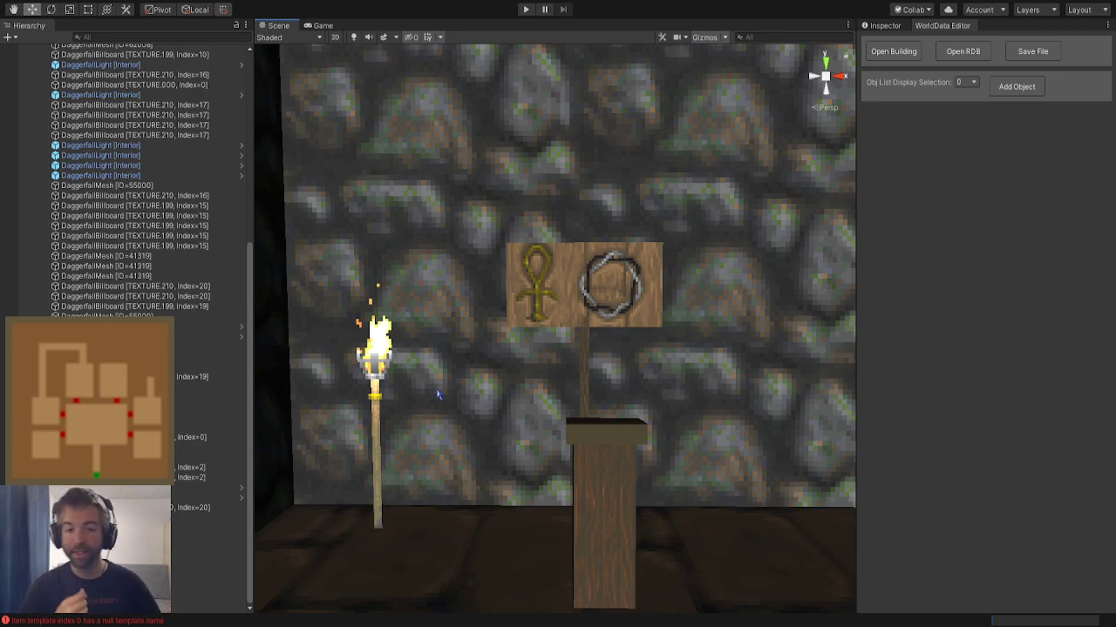
Add a Dresser from the Furniture 3D models near the sign, and set its Y rotation to 180
right_drag(436, 394, 622, 355)
click(581, 333)
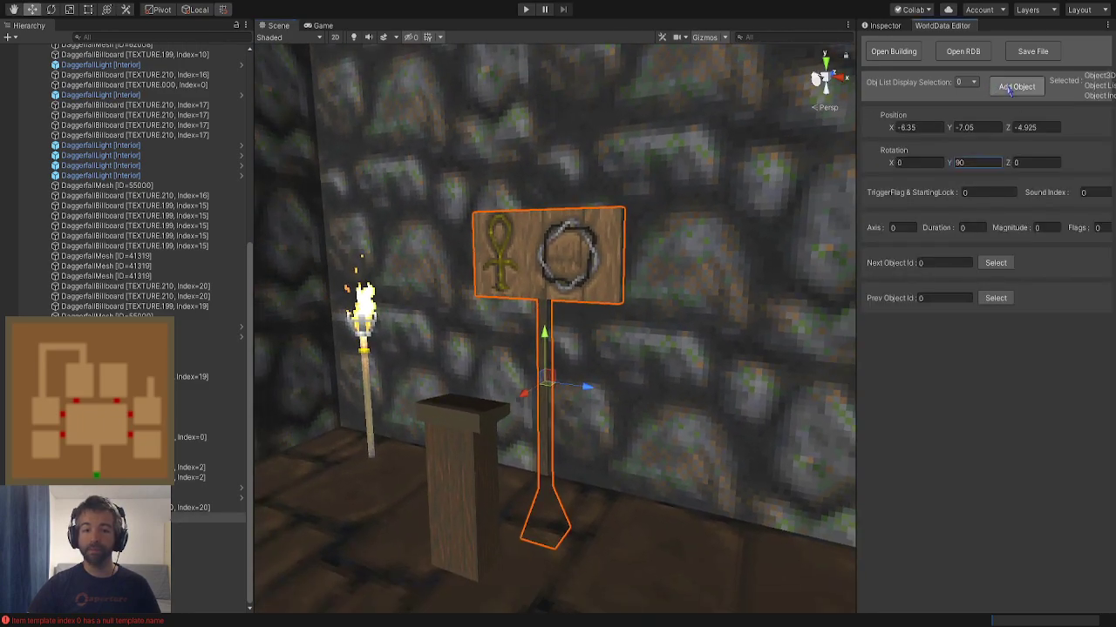
click(1017, 86)
click(888, 132)
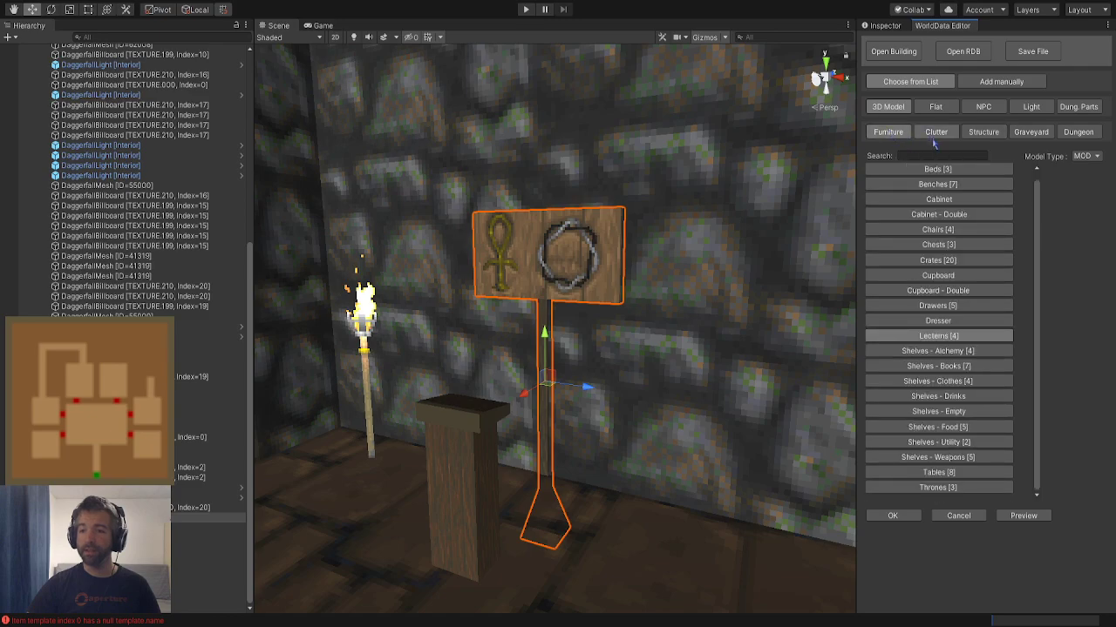
click(938, 275)
click(943, 321)
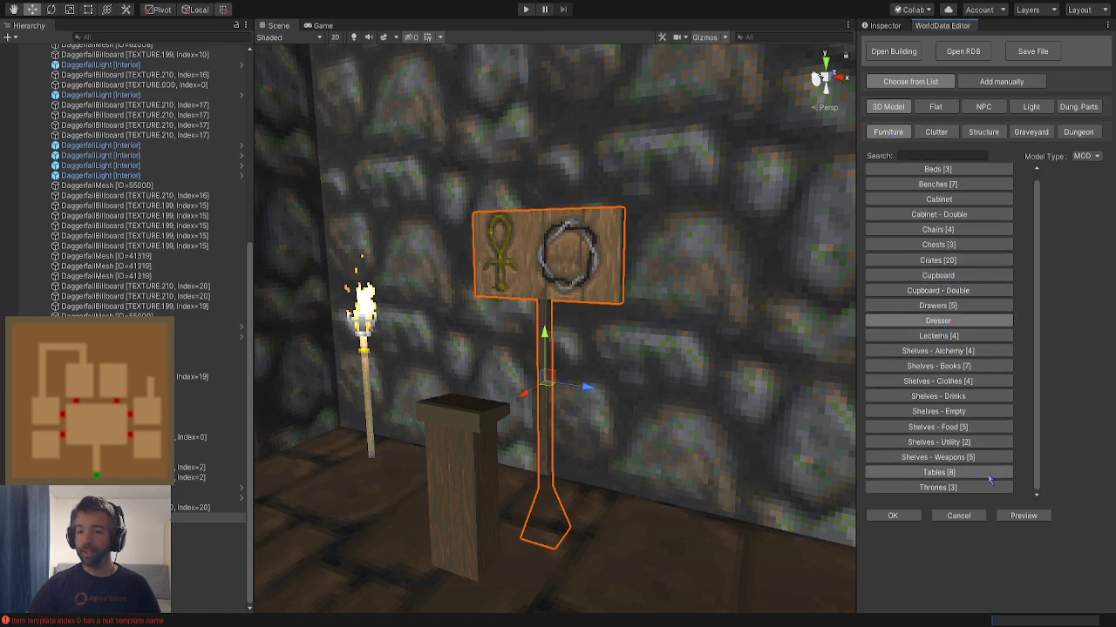
click(1021, 516)
click(937, 473)
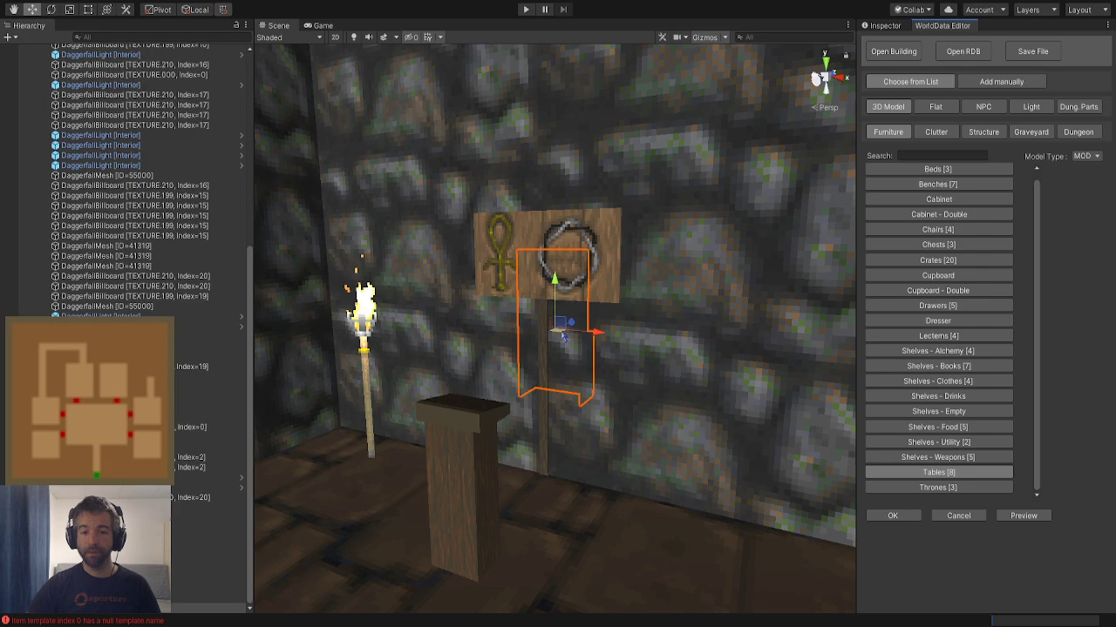
drag(560, 336, 635, 461)
alt+drag(635, 461, 685, 474)
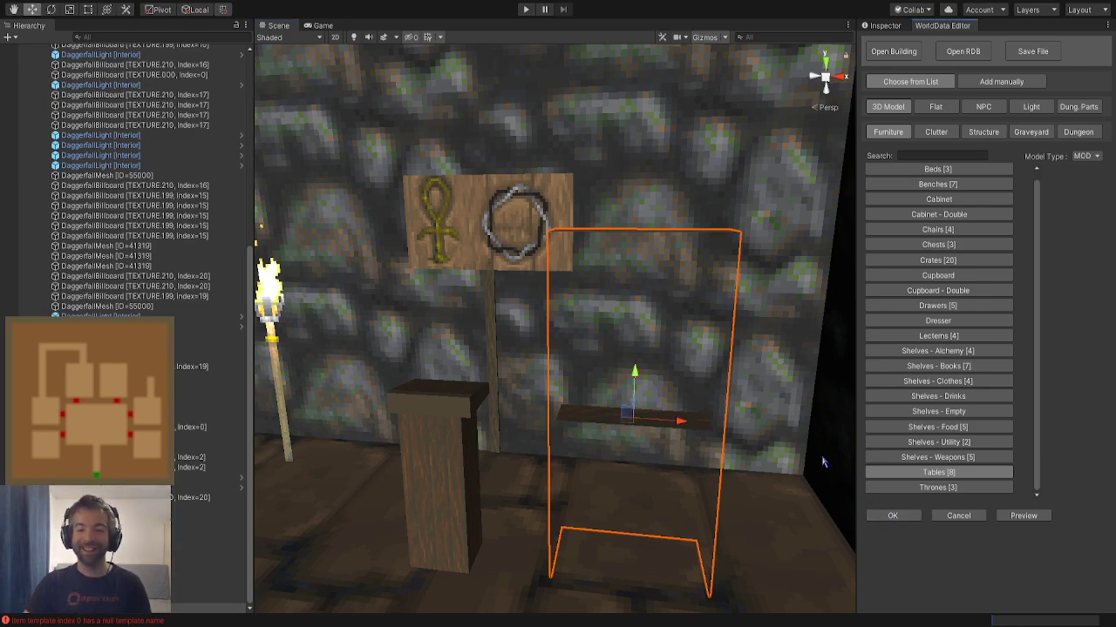
click(907, 519)
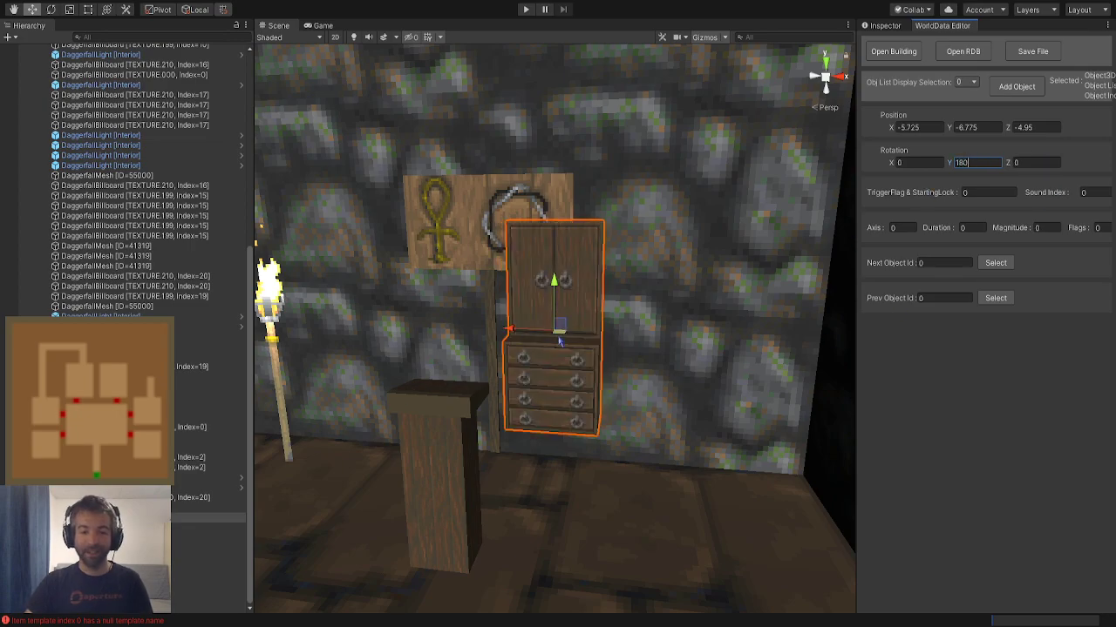
Lower the dresser to the floor and move it in front of the sign's post
drag(561, 339, 553, 358)
right_drag(554, 358, 528, 352)
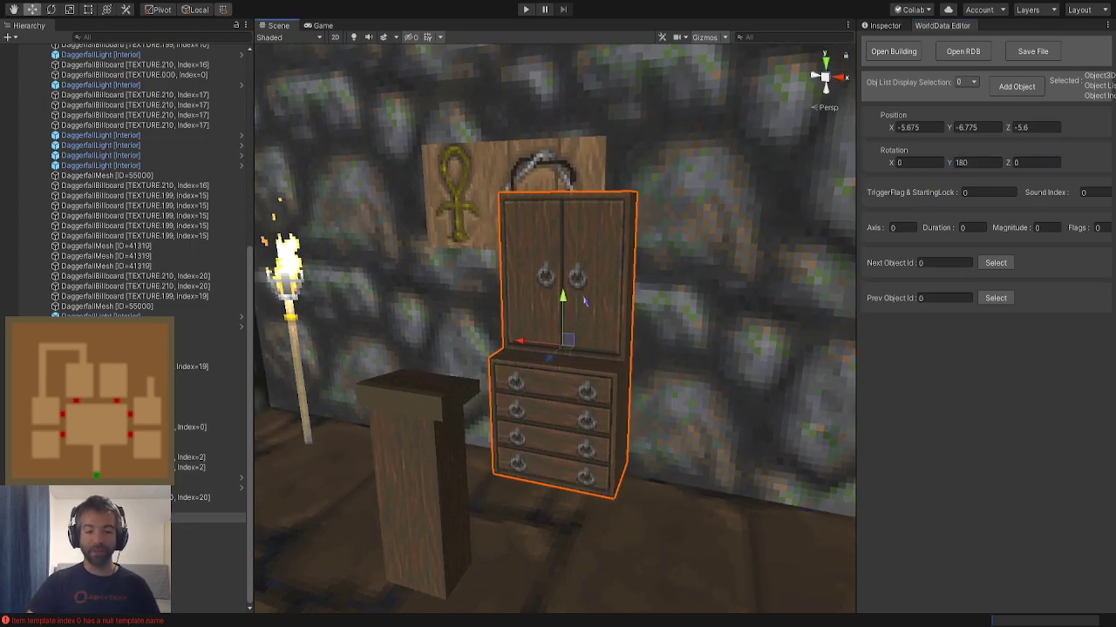
drag(562, 297, 569, 350)
right_drag(570, 350, 629, 419)
drag(615, 470, 505, 397)
right_drag(509, 397, 379, 306)
Raise the sign to Y -6.975 above the dresser, and push the dresser back against the wall at X -6.35
click(551, 200)
mouse_move(551, 427)
mouse_down()
mouse_move(544, 406)
mouse_move(549, 418)
mouse_up()
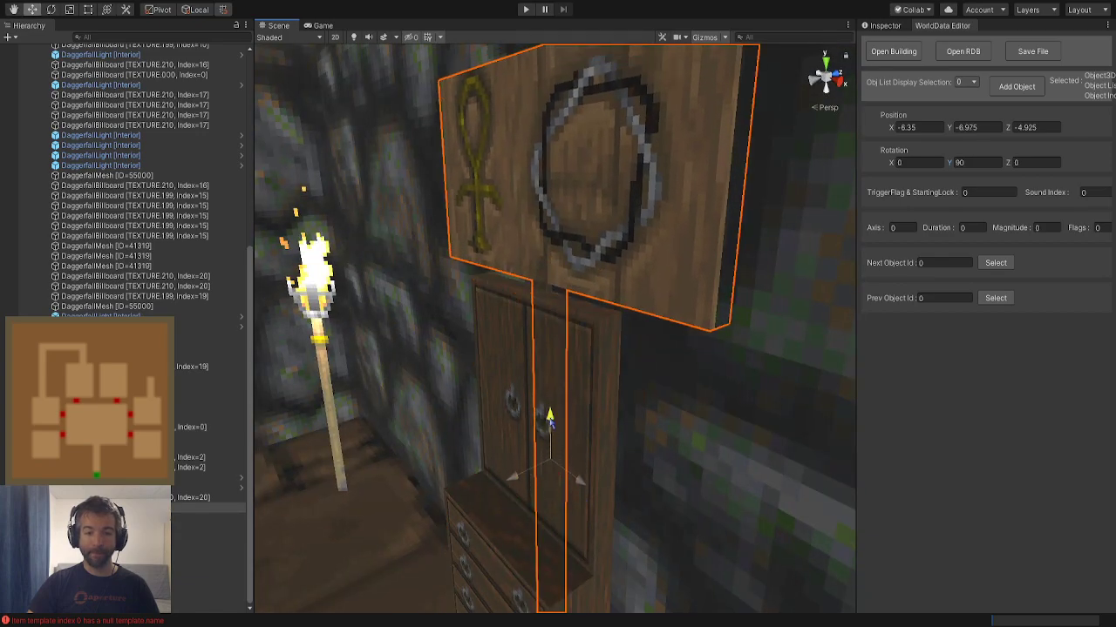
right_drag(550, 422, 488, 476)
click(473, 456)
click(509, 468)
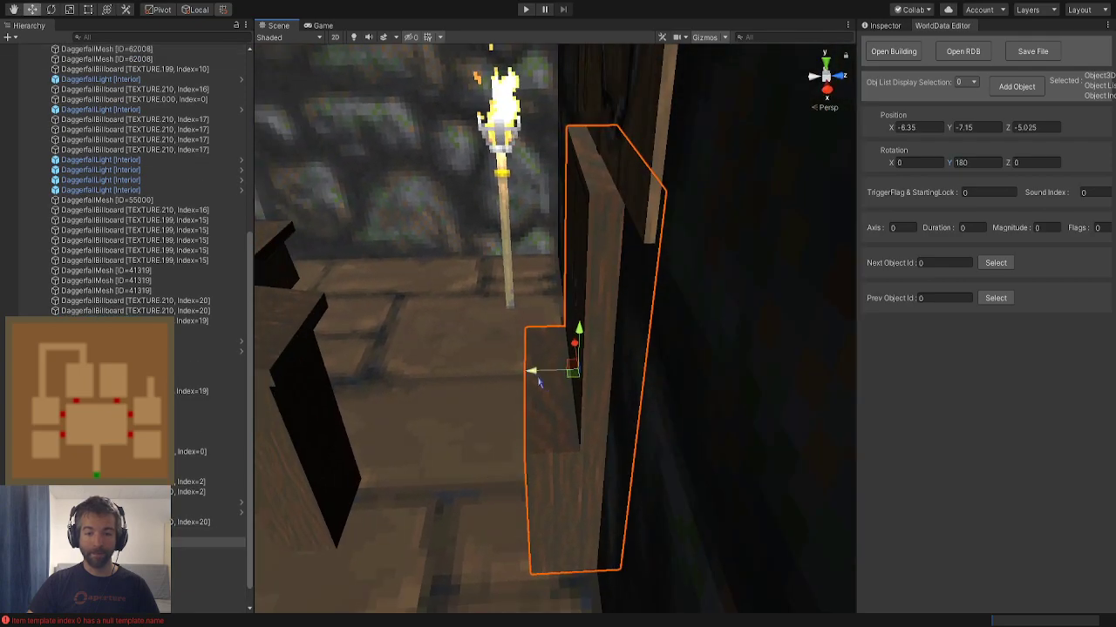
right_drag(515, 372, 459, 278)
click(465, 347)
Select the sign and dresser together and shift them along the back wall, away from the torch, with the sign at X -4.65
click(536, 229)
shift+click(539, 178)
right_drag(539, 207, 539, 209)
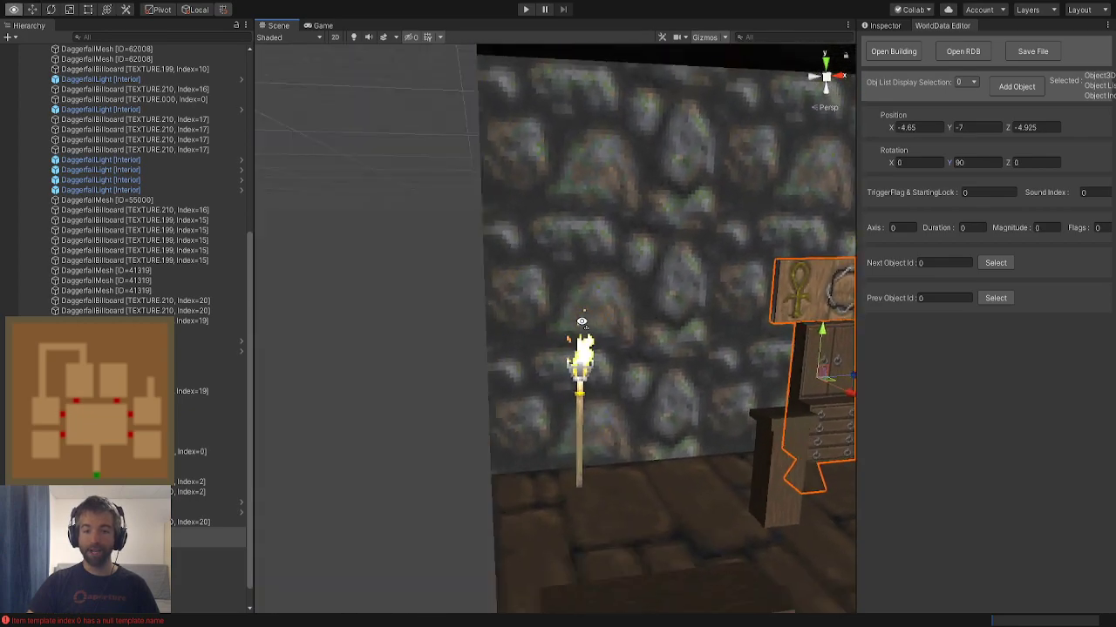
click(410, 339)
right_drag(409, 340, 481, 361)
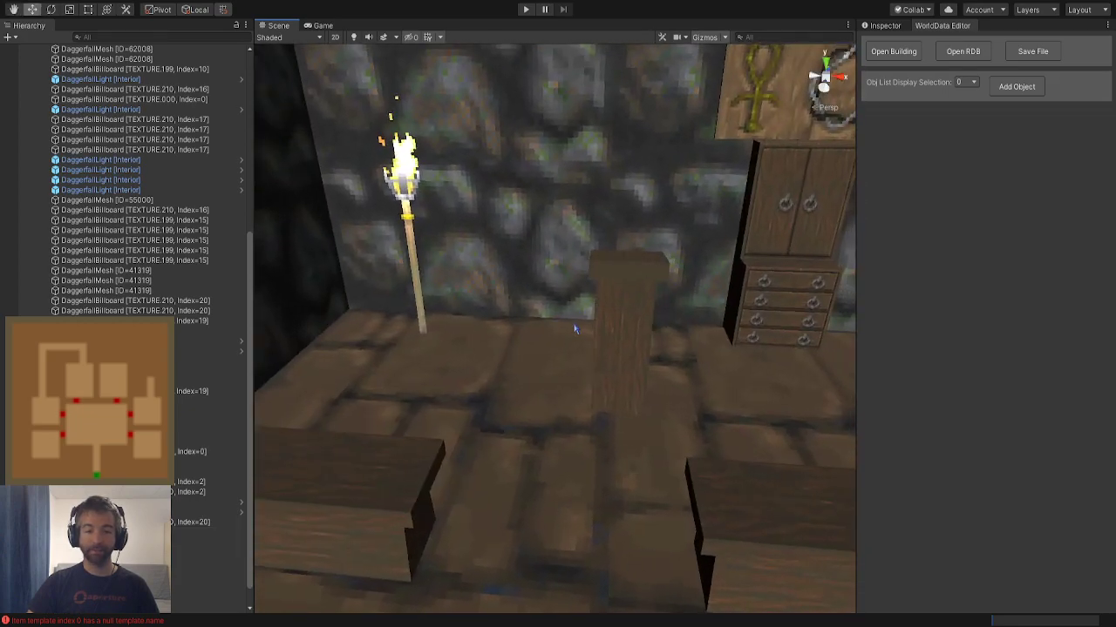
Move the wooden pedestal to X -6.475, in line with the aisle between the benches
click(610, 322)
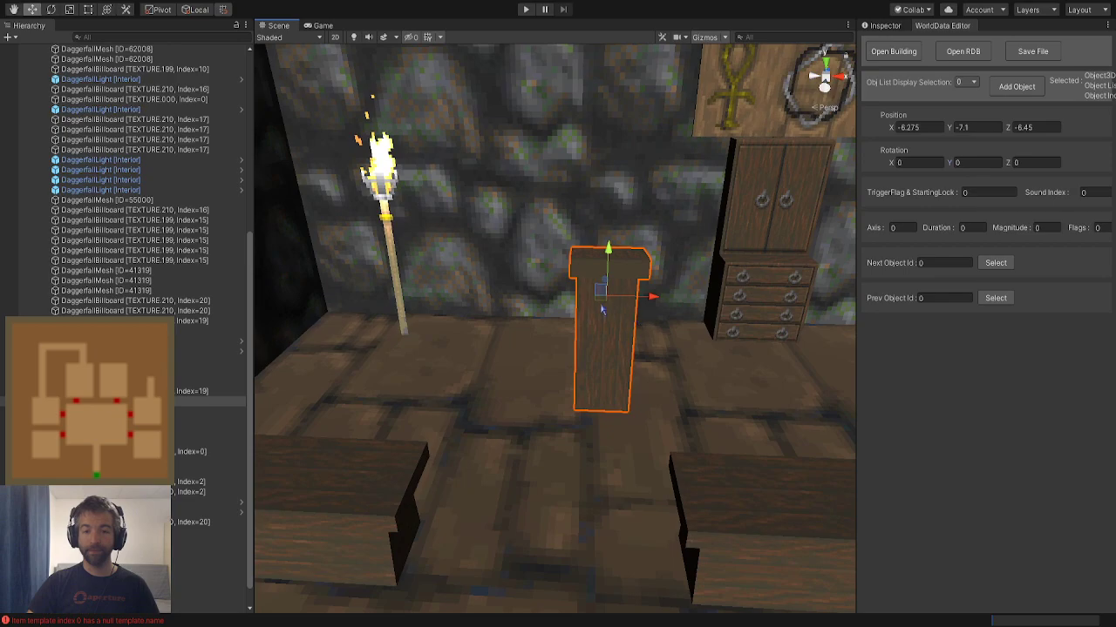
right_drag(600, 306, 451, 320)
click(655, 307)
click(545, 247)
mouse_move(545, 246)
right_down()
mouse_move(543, 259)
mouse_move(542, 234)
mouse_move(545, 251)
right_up()
drag(618, 321, 602, 326)
right_drag(588, 372, 586, 362)
drag(601, 330, 599, 331)
right_drag(598, 335, 591, 368)
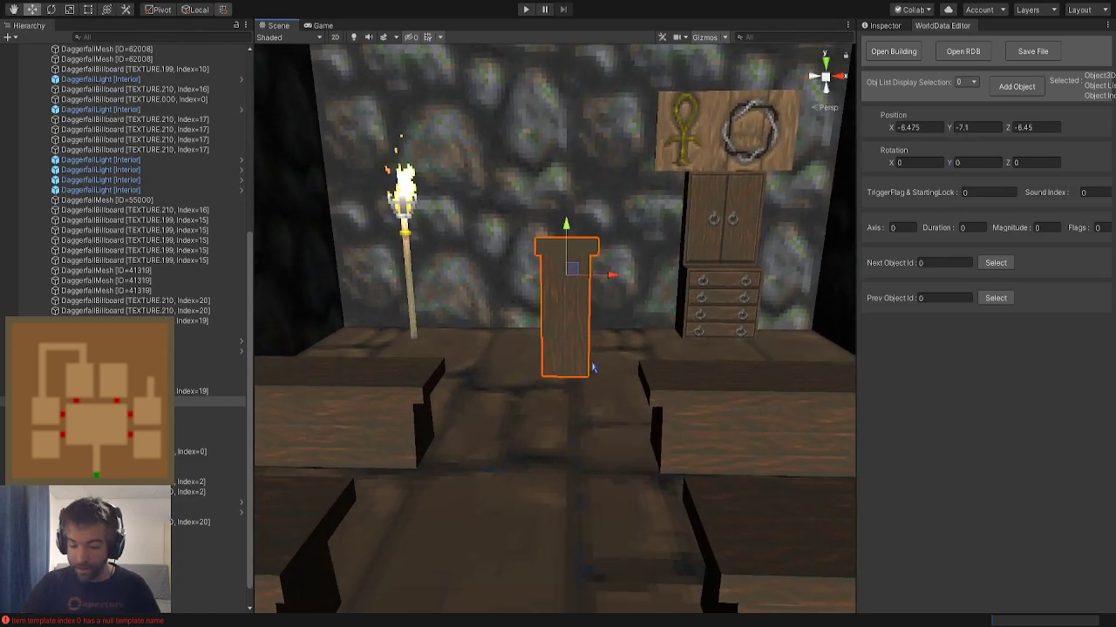
right_drag(592, 368, 604, 317)
Preview the Carpets model from the Clutter 3D models in the bench room
click(649, 285)
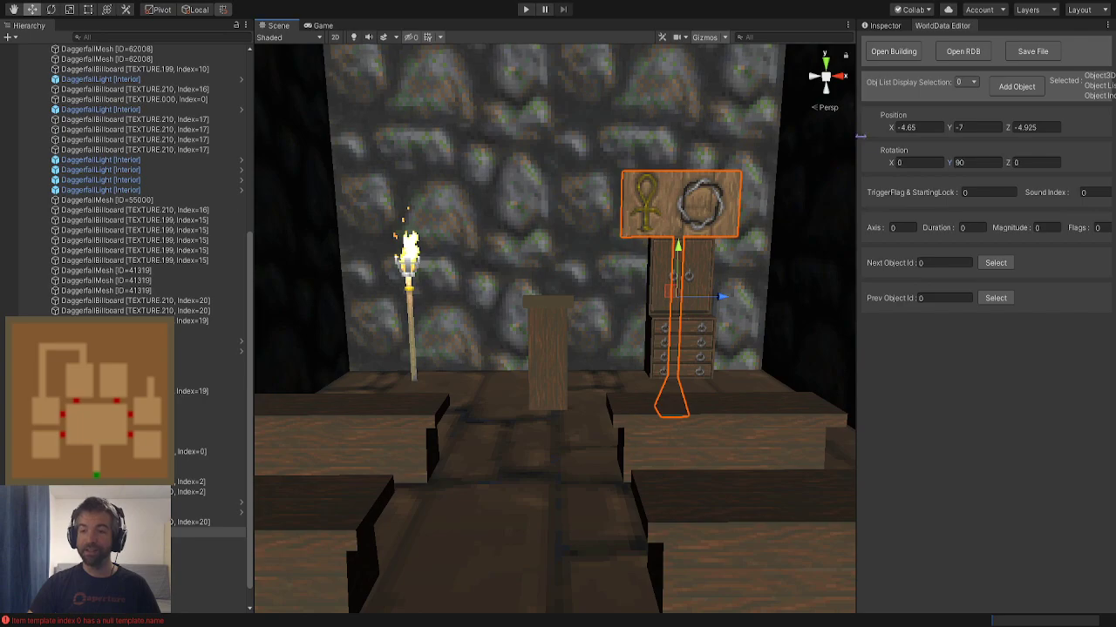
click(1016, 87)
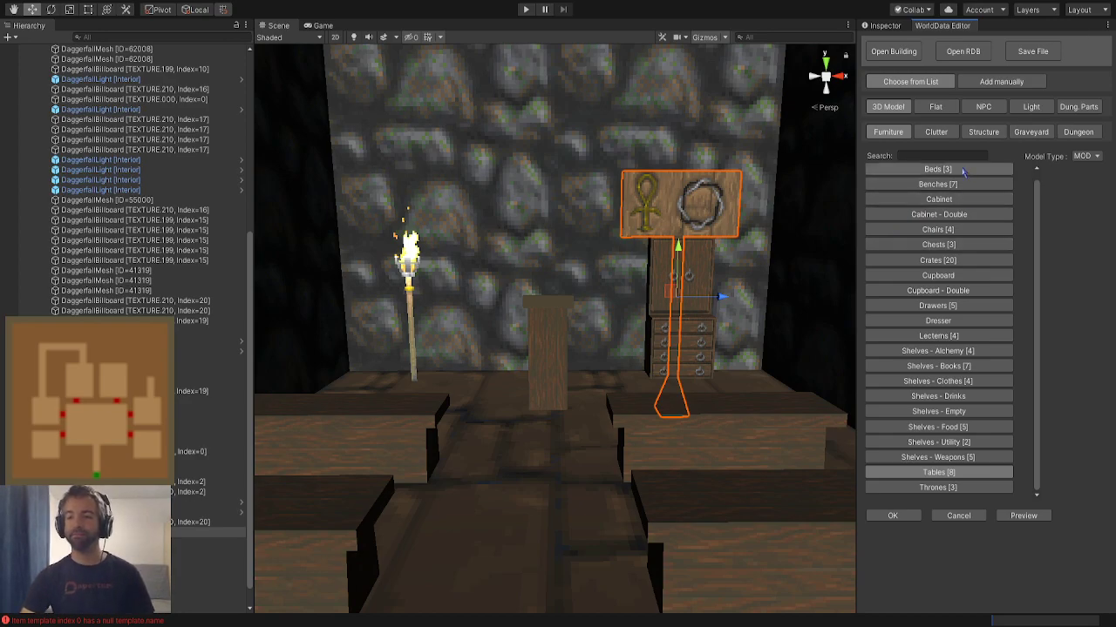
click(936, 132)
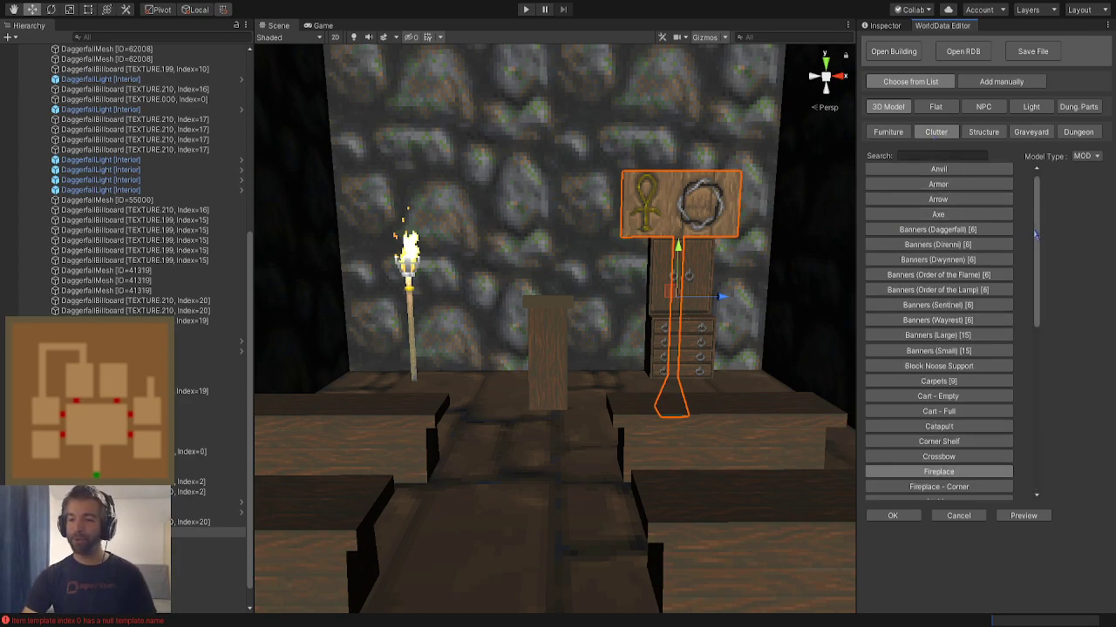
scroll(1034, 234, down, 3)
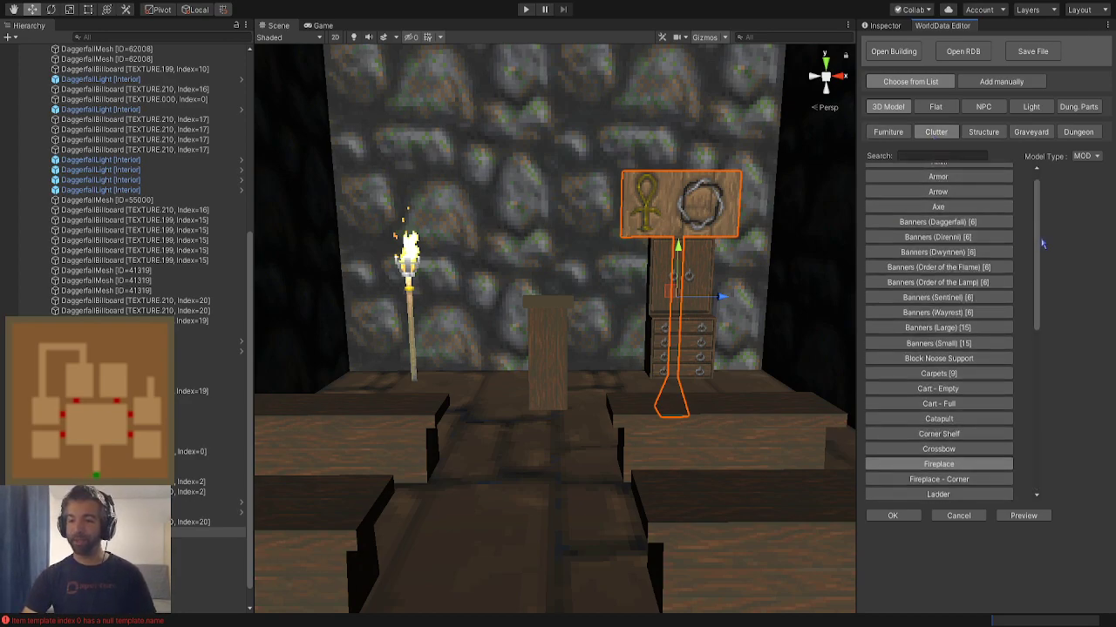
click(1024, 515)
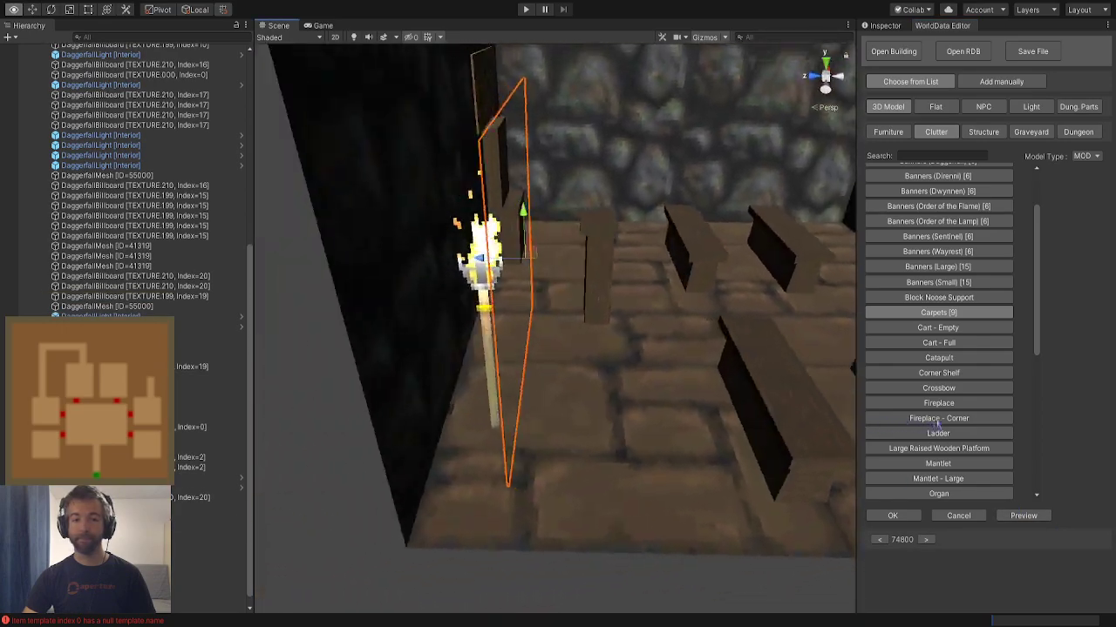
Compare the carpet variants and add variant 74807 to the room
click(926, 540)
click(925, 541)
click(926, 541)
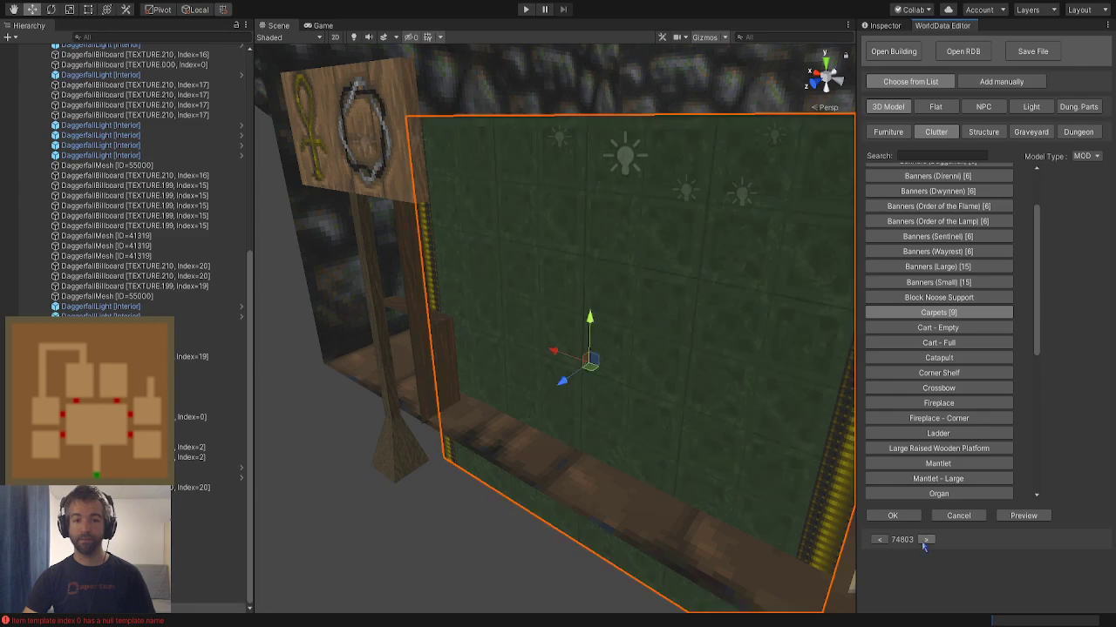
click(923, 542)
click(883, 541)
click(883, 541)
alt+drag(755, 425, 632, 403)
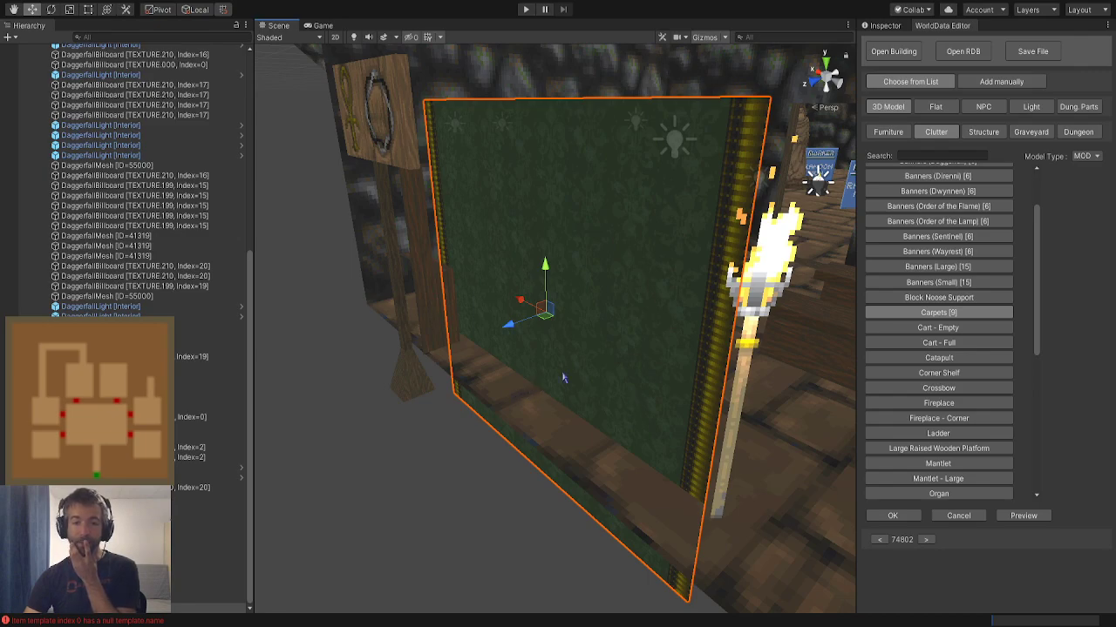
right_drag(596, 350, 625, 363)
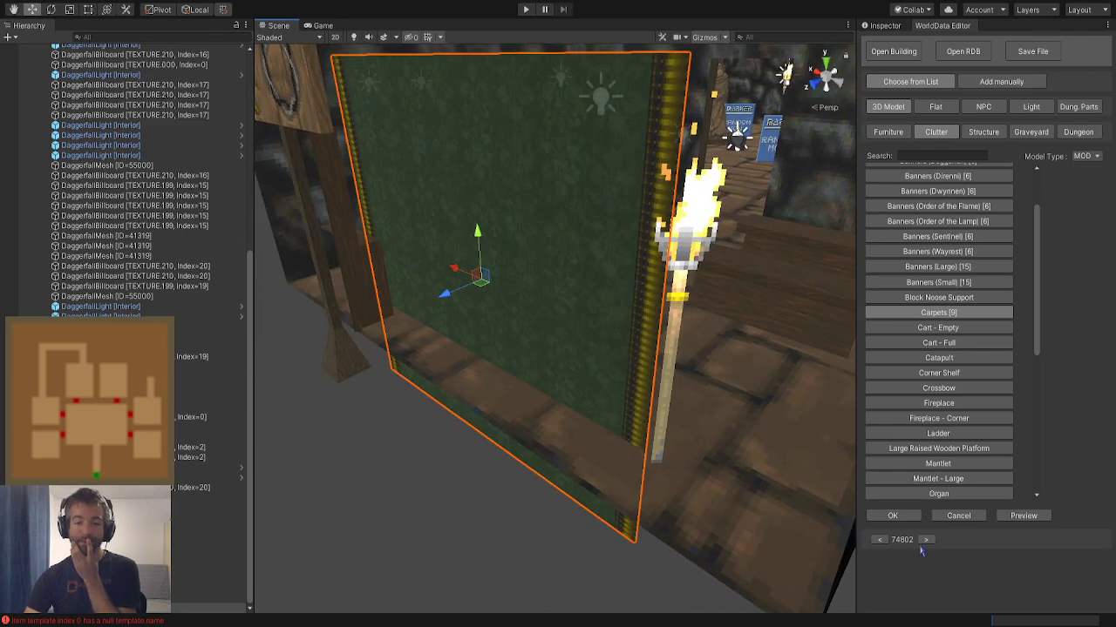
click(926, 540)
click(926, 540)
click(925, 540)
click(926, 541)
click(925, 541)
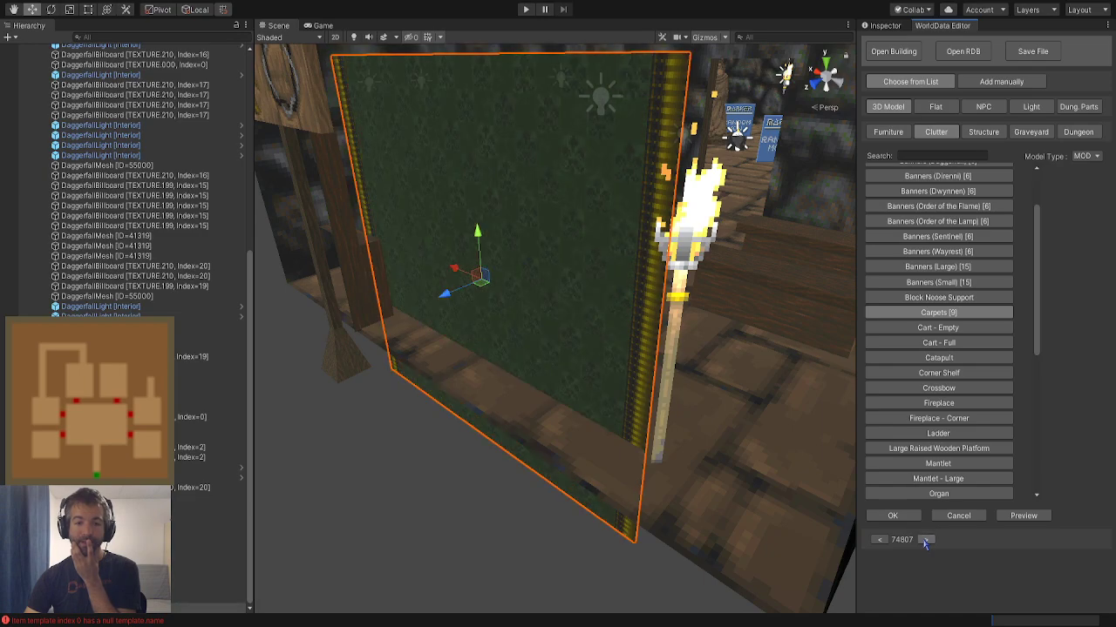
click(894, 520)
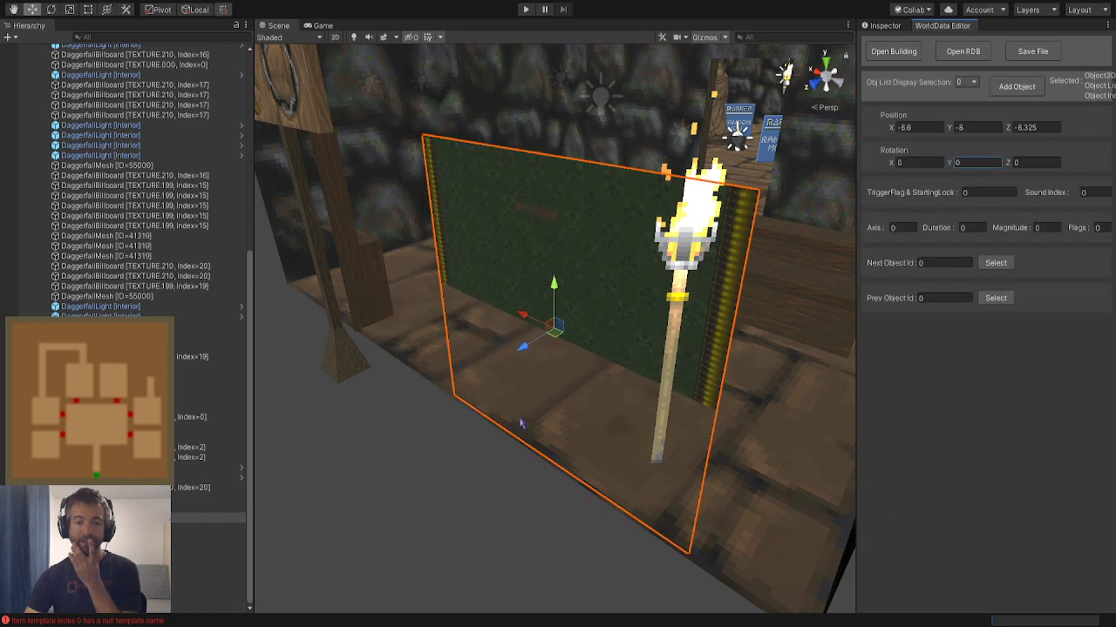
Try 90-degree rotations of the wide green carpet around its Y, Z and X axes
right_drag(520, 423, 529, 375)
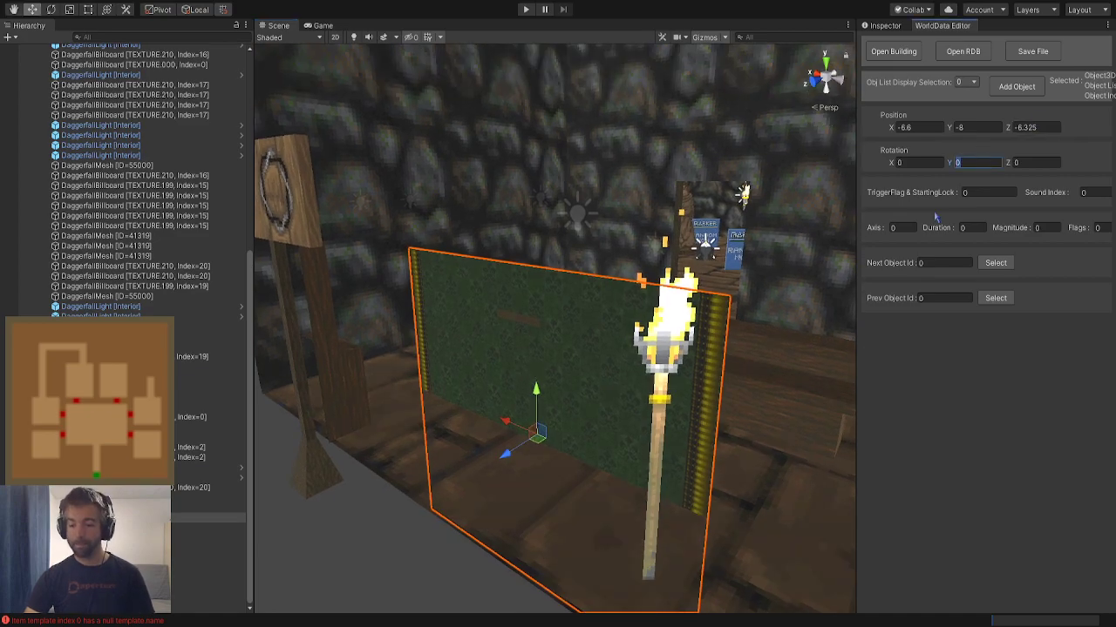
text(90)
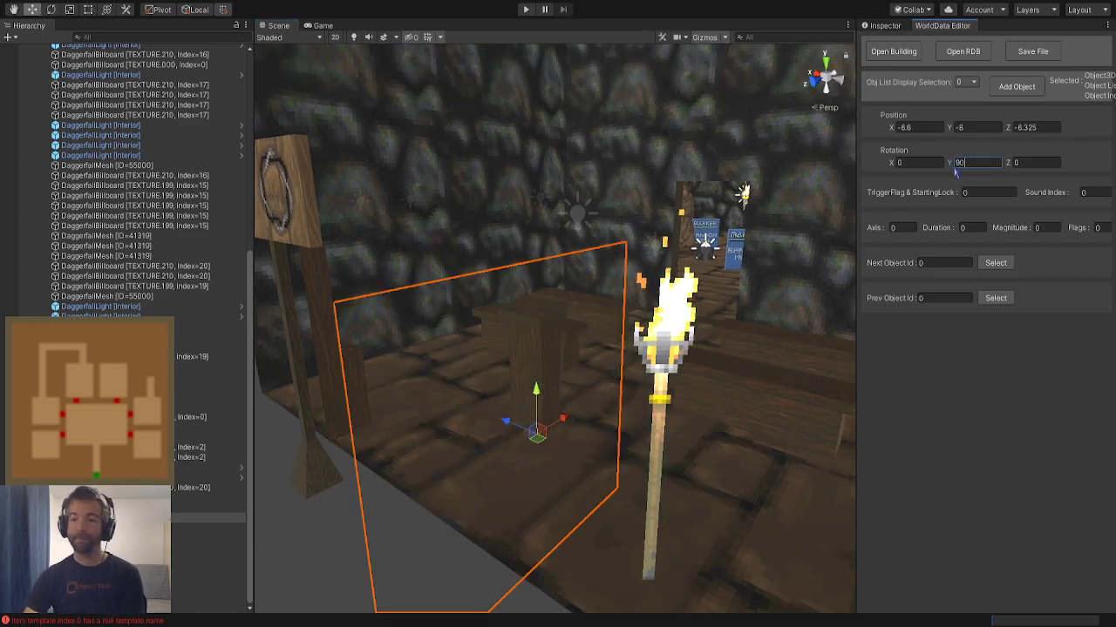
key(BackSpace)
key(BackSpace)
text(0)
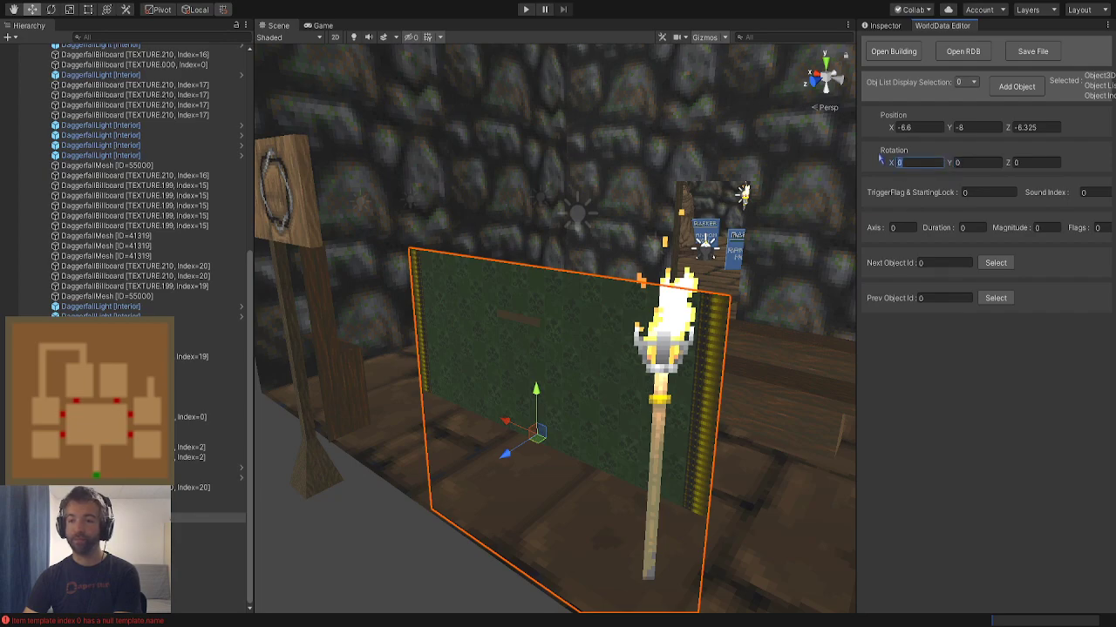
text(90)
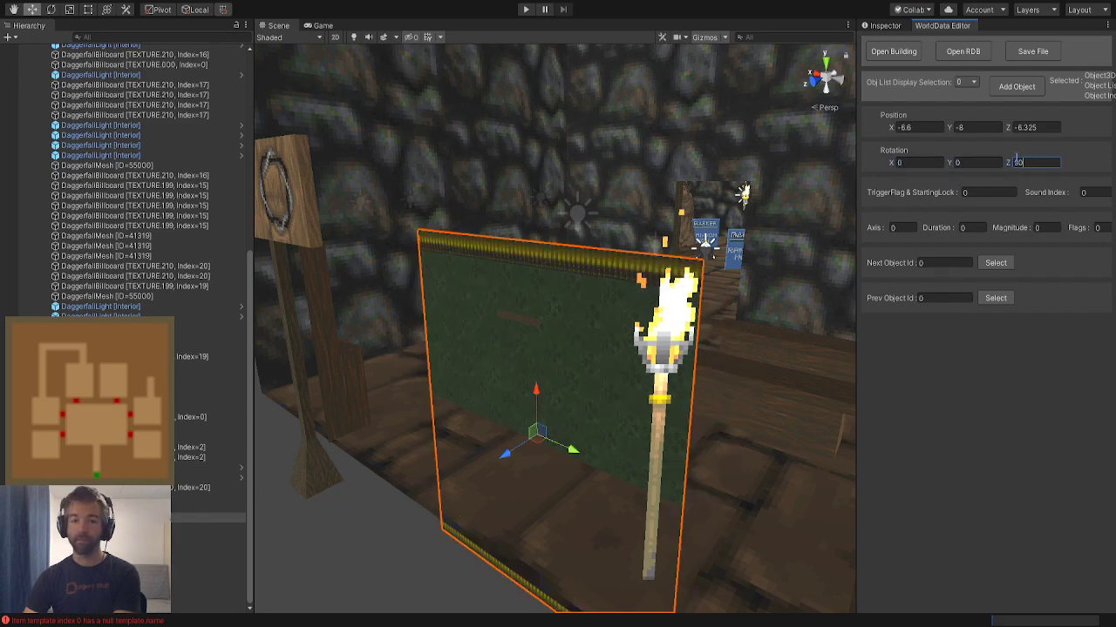
text(090)
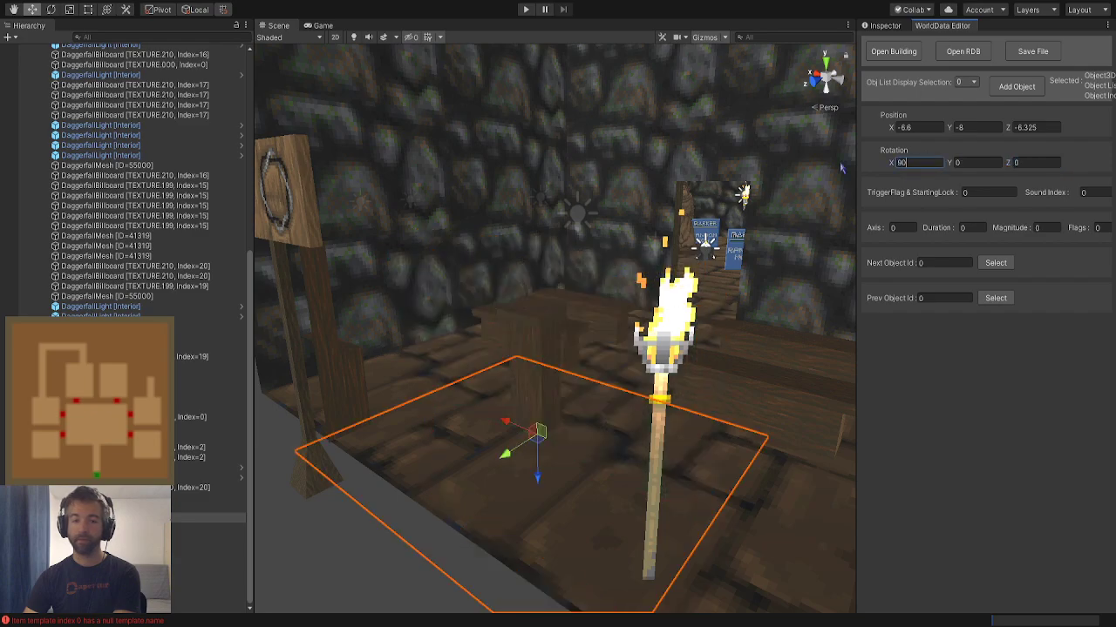
Lay the wide green carpet flat with its face up by setting its X rotation to 270
right_drag(543, 416, 535, 444)
drag(910, 163, 882, 164)
text(270)
Position the wide carpet on the floor beneath the pedestal, at Y -8.075 and Z -6.525
right_drag(620, 269, 439, 398)
drag(463, 279, 619, 291)
right_drag(601, 276, 558, 193)
mouse_move(559, 206)
mouse_down()
mouse_move(560, 224)
mouse_move(561, 214)
mouse_up()
right_drag(561, 216, 567, 236)
alt+drag(568, 235, 681, 225)
right_drag(784, 248, 721, 271)
drag(690, 285, 550, 308)
right_drag(550, 308, 321, 189)
click(440, 293)
alt+drag(321, 190, 287, 261)
right_drag(286, 261, 352, 218)
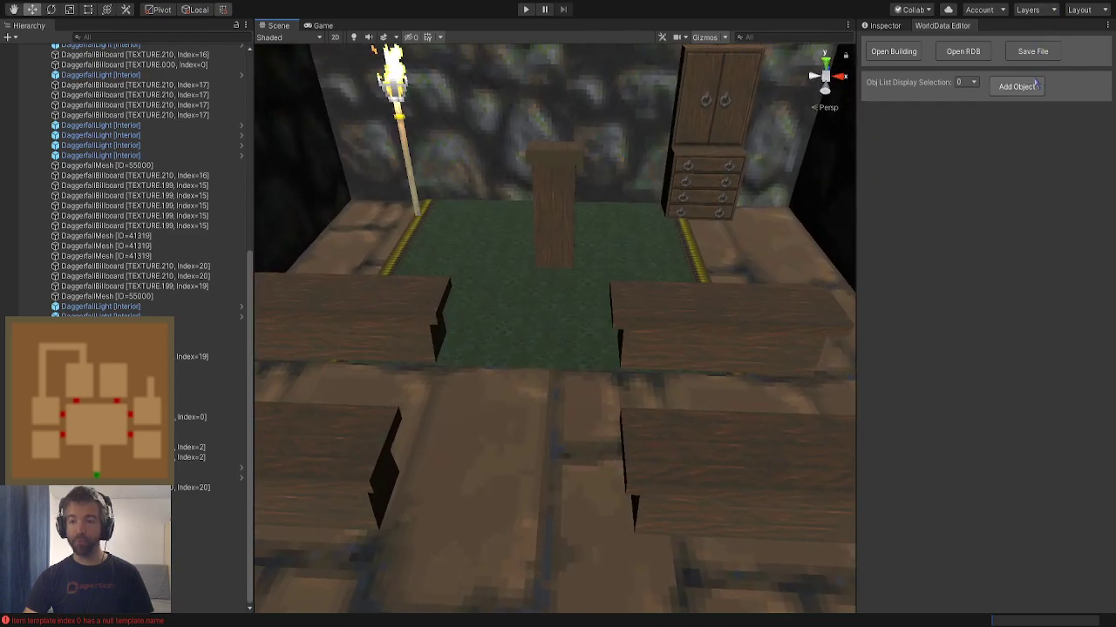
Preview the Banners (Small) model from the Clutter 3D models in the bench room
click(1033, 84)
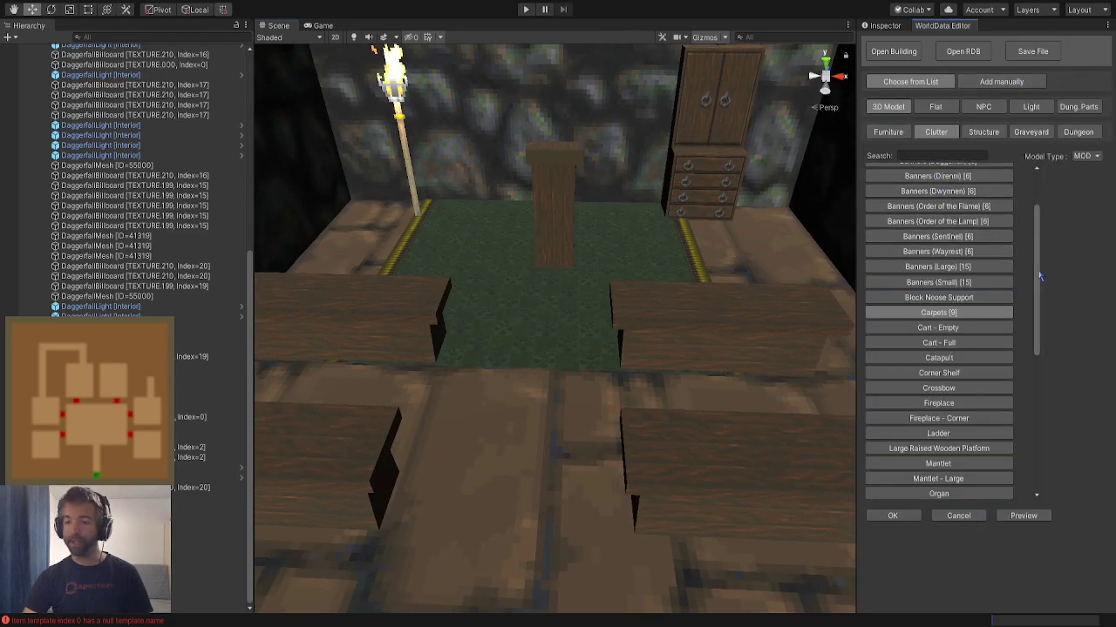
scroll(1039, 276, up, 3)
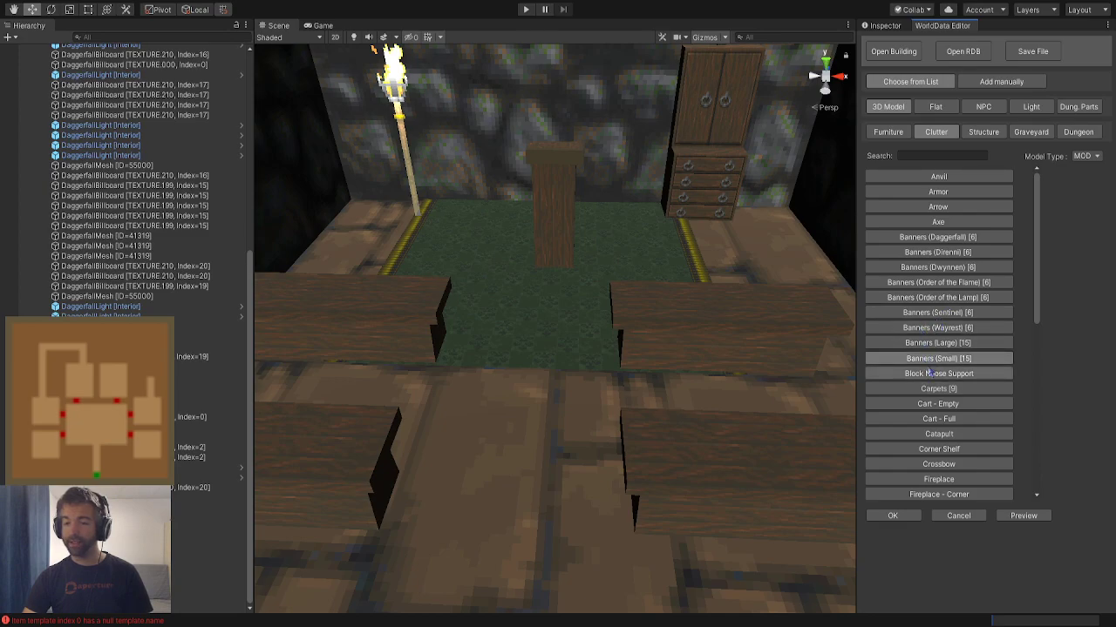
click(1025, 515)
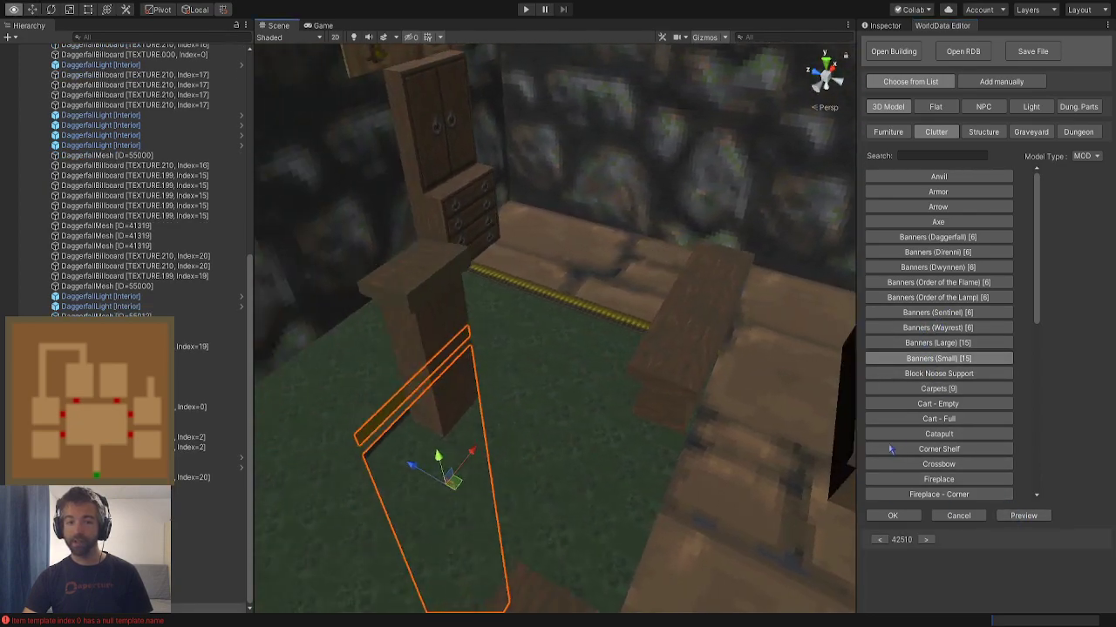
right_drag(891, 450, 671, 450)
drag(421, 504, 695, 136)
right_drag(661, 317, 708, 286)
Compare the small banner variants and add the green one to the room
click(928, 540)
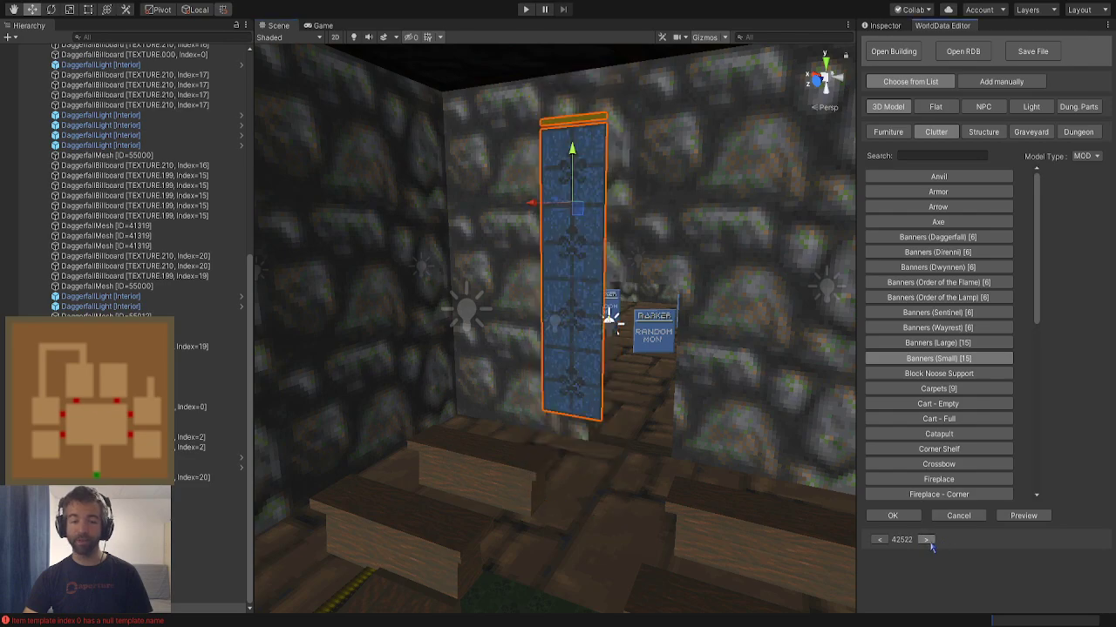
click(926, 541)
right_drag(712, 353, 606, 404)
right_drag(631, 442, 669, 430)
click(926, 541)
click(878, 542)
click(891, 516)
Lay the green banner horizontally with an X rotation of 270 and move it to Z -9.5
right_drag(700, 391, 757, 267)
drag(712, 279, 607, 388)
drag(616, 347, 708, 232)
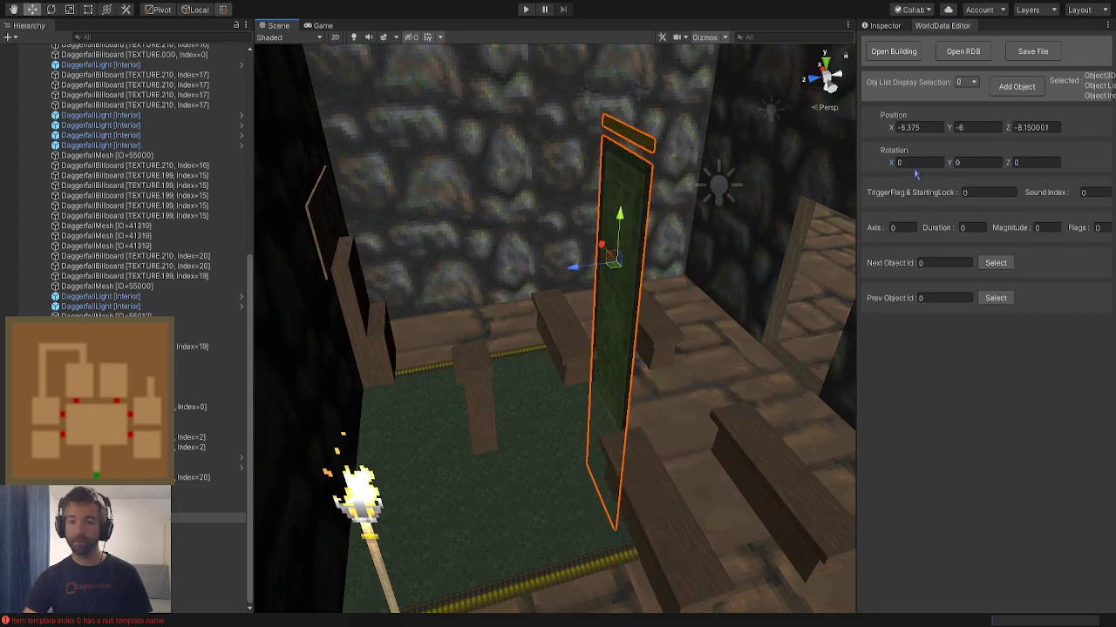
text(270)
right_drag(636, 253, 572, 219)
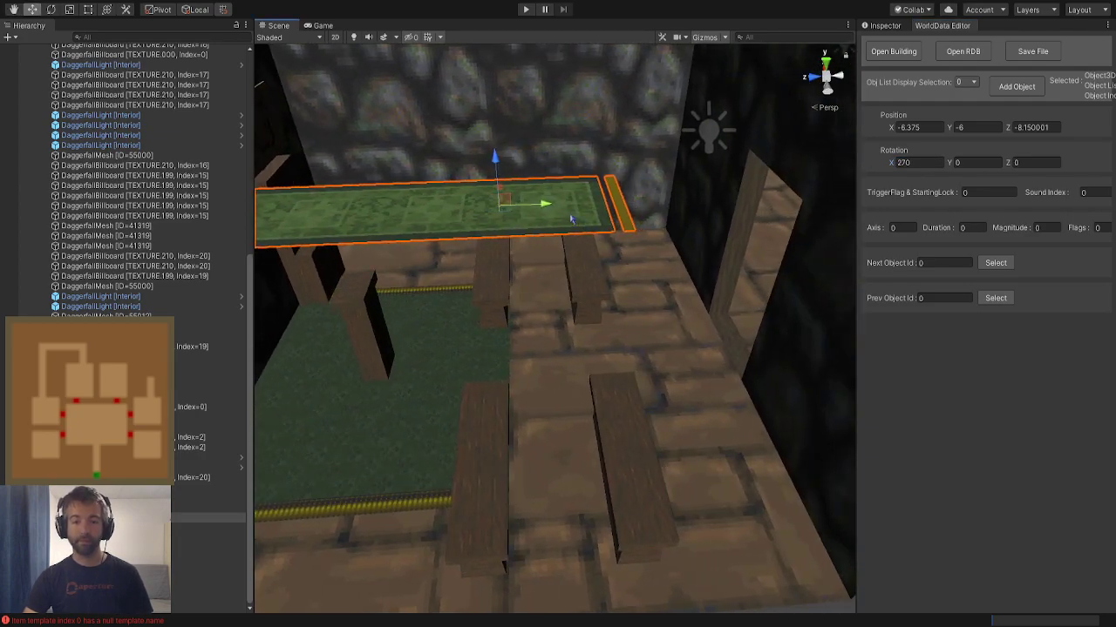
drag(552, 212, 668, 197)
Try to turn the green banner end for end with a Z rotation of 180, and restore its Y rotation to 0
mouse_move(667, 197)
right_down()
mouse_move(663, 206)
mouse_move(673, 201)
right_up()
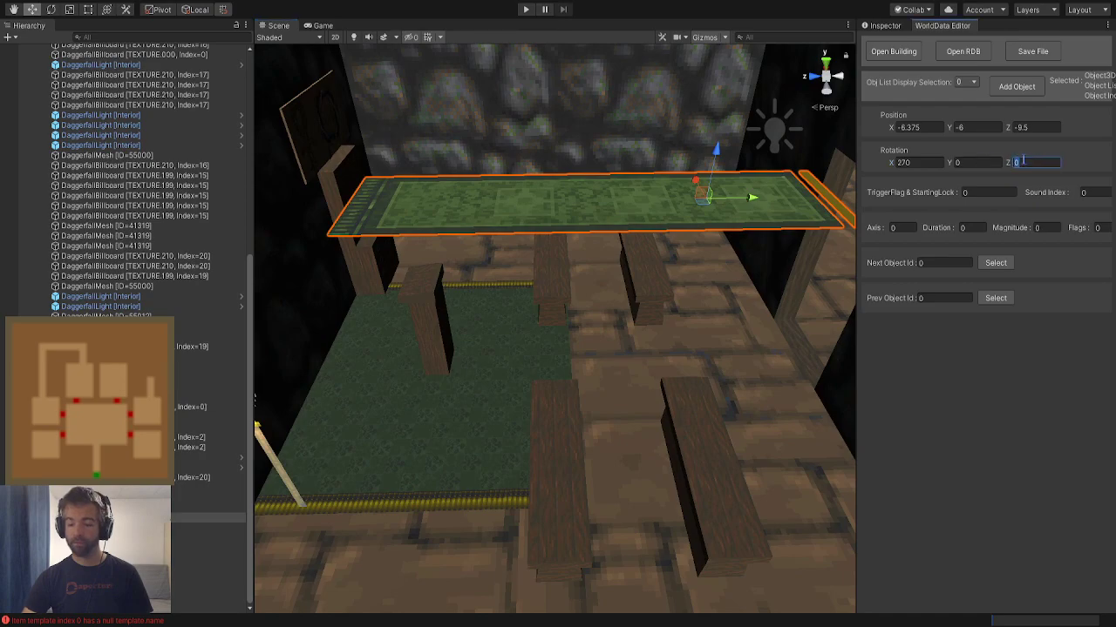
text(180)
right_drag(634, 233, 631, 225)
key(d)
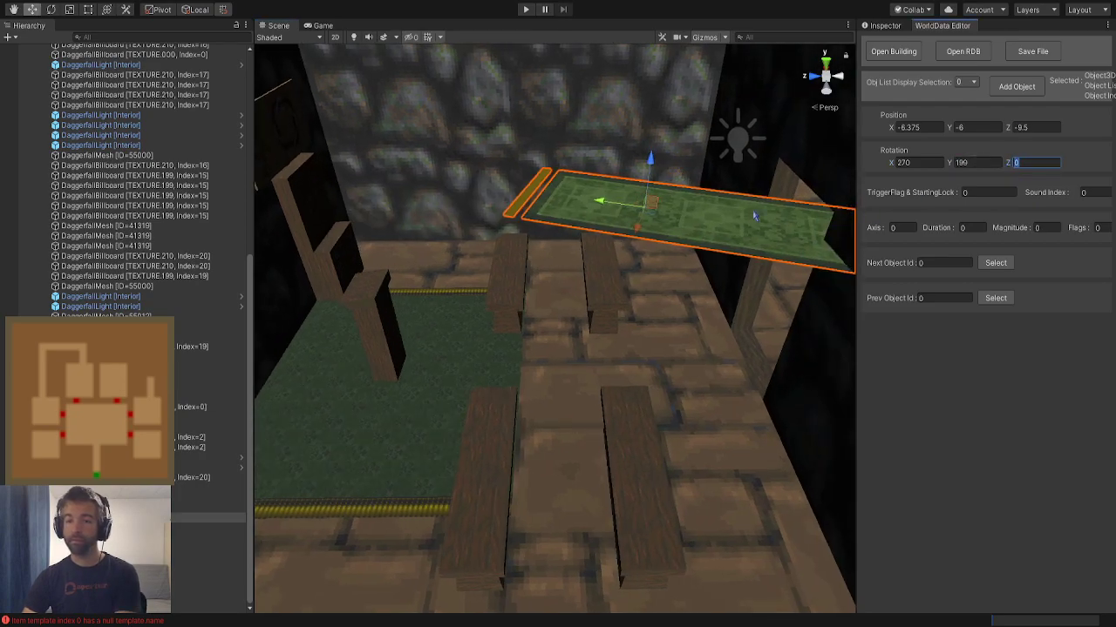
click(667, 218)
click(667, 218)
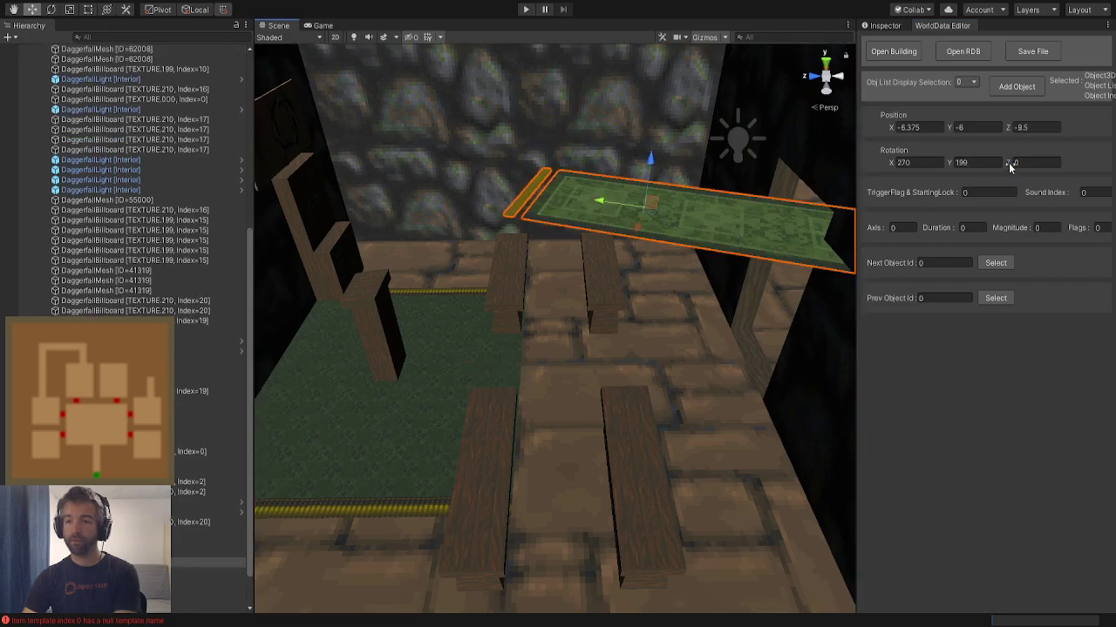
text(180)
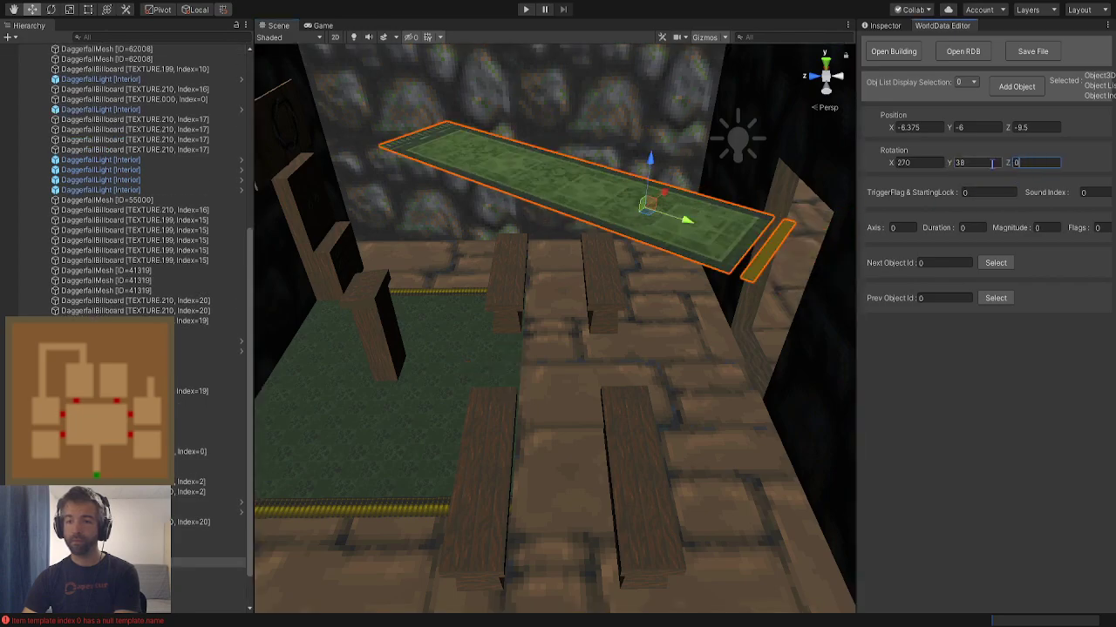
click(991, 162)
Lower the green banner to the floor at Y -7.975 and move the wide carpet out of the room beyond the back wall
right_drag(643, 228, 645, 230)
drag(668, 174, 669, 347)
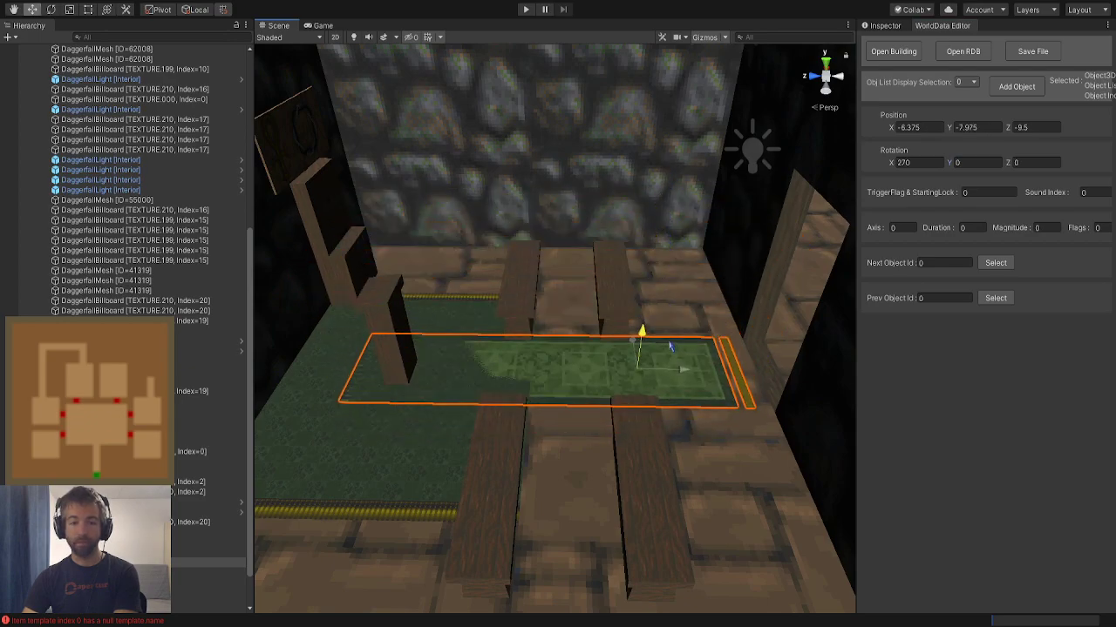
click(414, 454)
right_drag(414, 454, 390, 447)
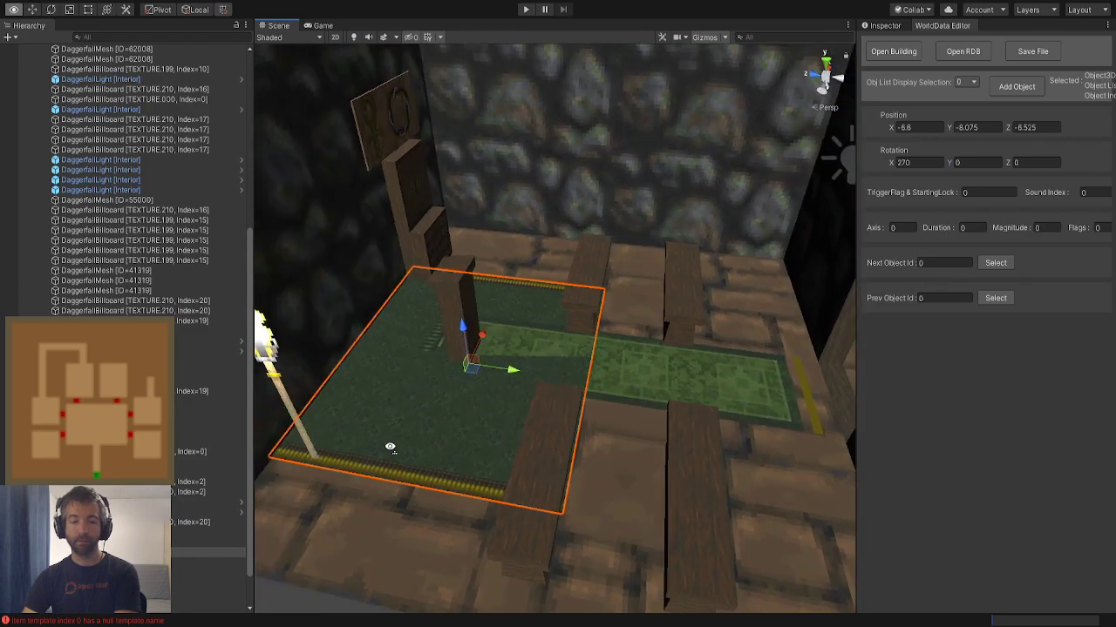
right_drag(513, 416, 491, 406)
drag(528, 365, 267, 327)
Slide the green banner to Z -8.675 and try again to reverse its direction with a Z rotation of 180
click(599, 362)
drag(760, 384, 687, 397)
right_drag(798, 323, 724, 204)
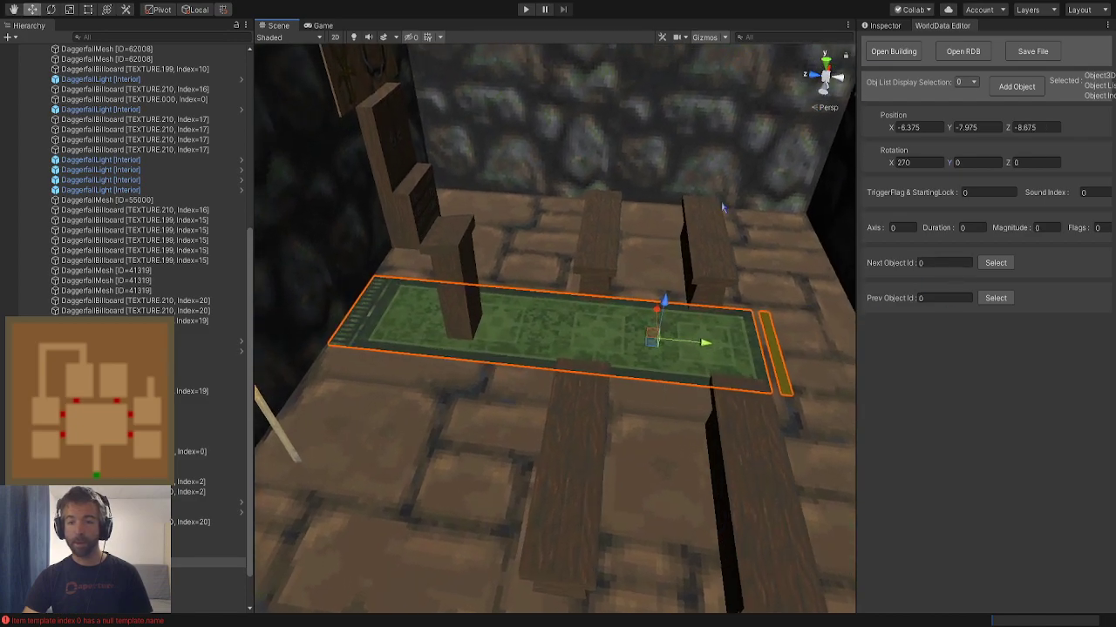
click(583, 262)
right_drag(582, 261, 598, 266)
click(630, 320)
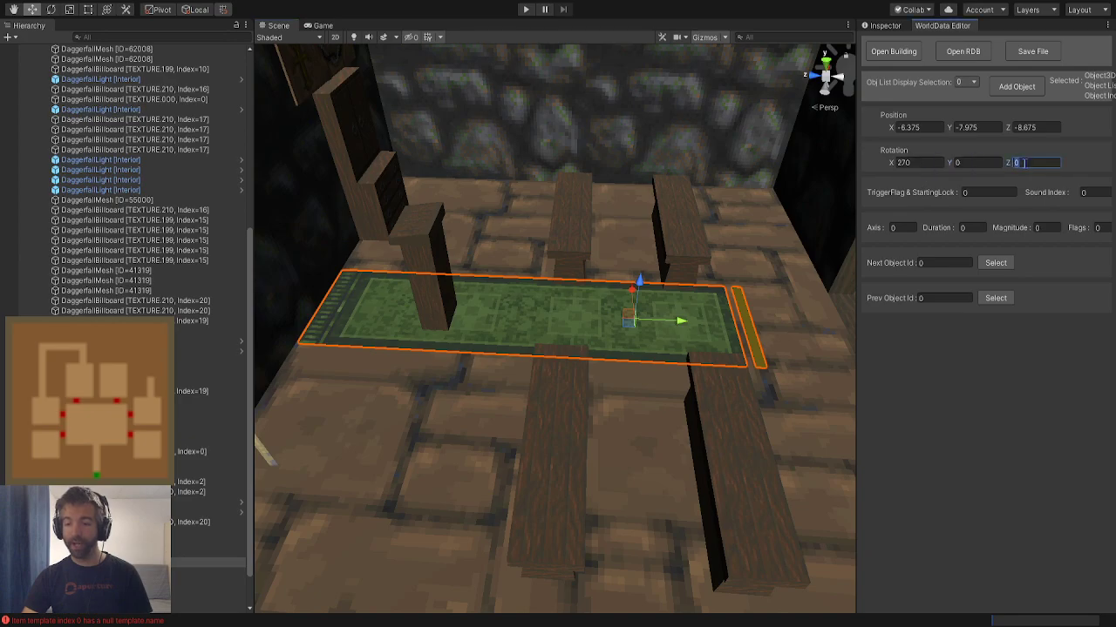
text(180)
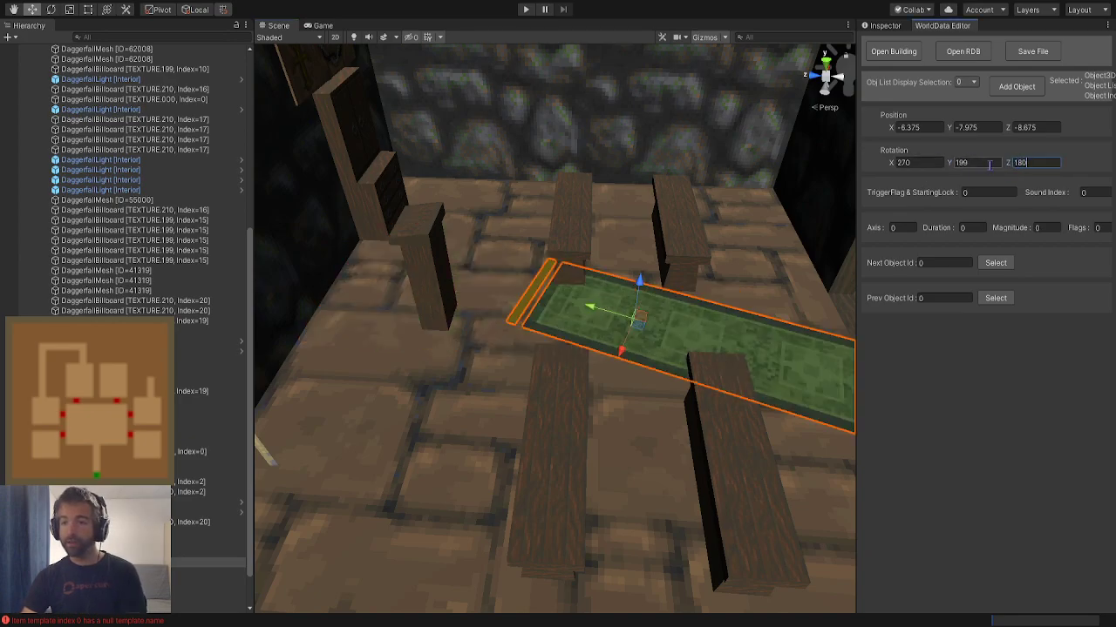
text(0180)
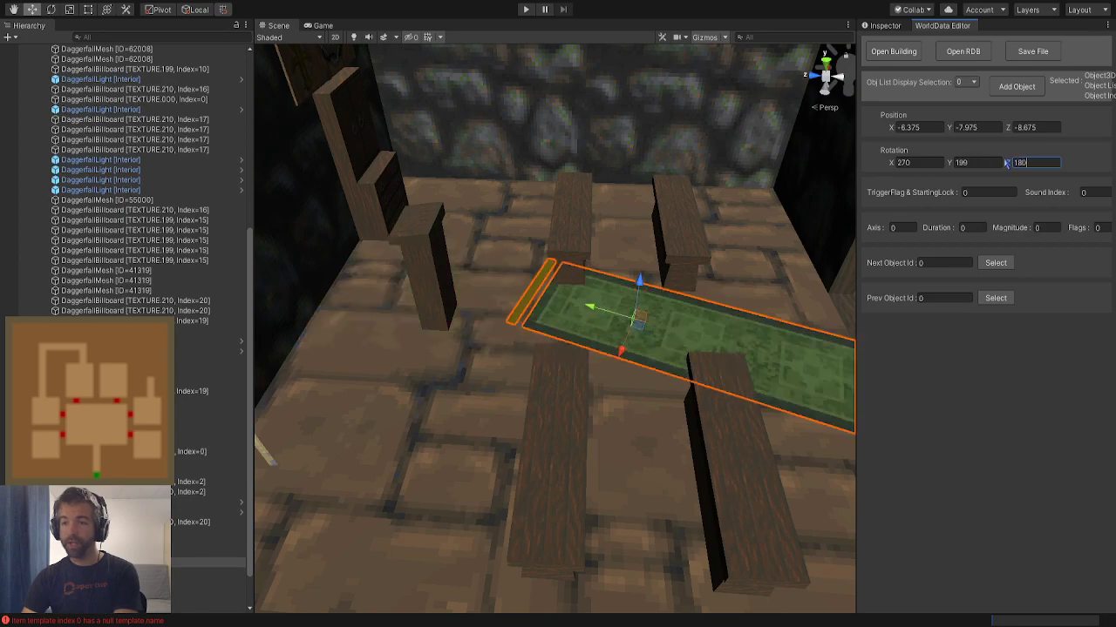
click(991, 164)
text(0)
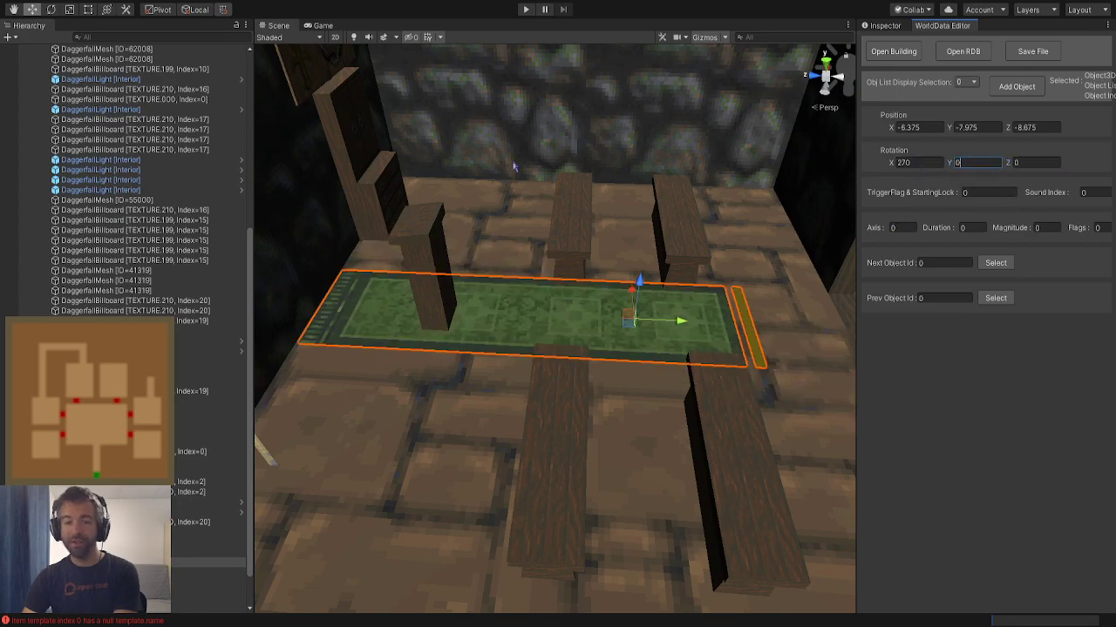
Rotate the green banner to a Y rotation of 180 and move it to Z -6.125, beneath the pedestal
click(50, 9)
drag(673, 357, 446, 420)
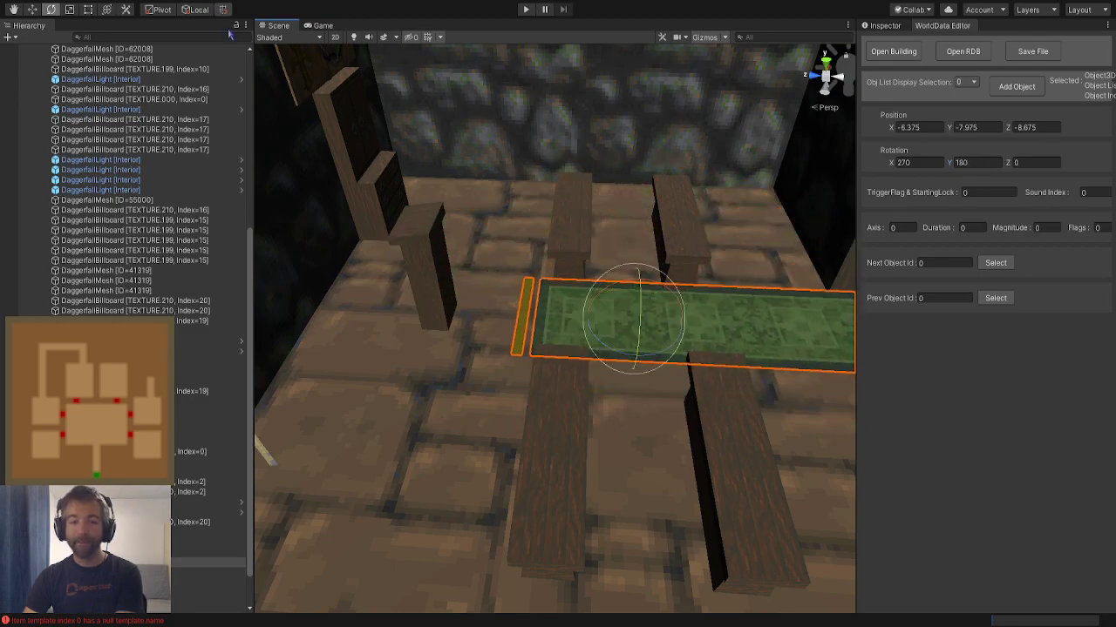
click(32, 11)
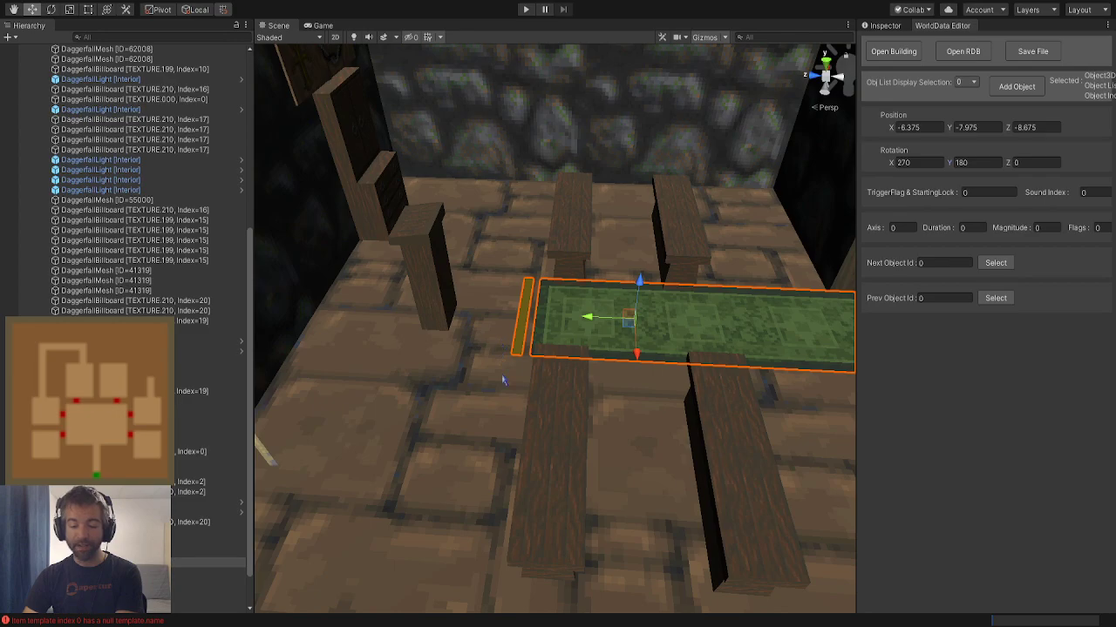
drag(593, 320, 371, 327)
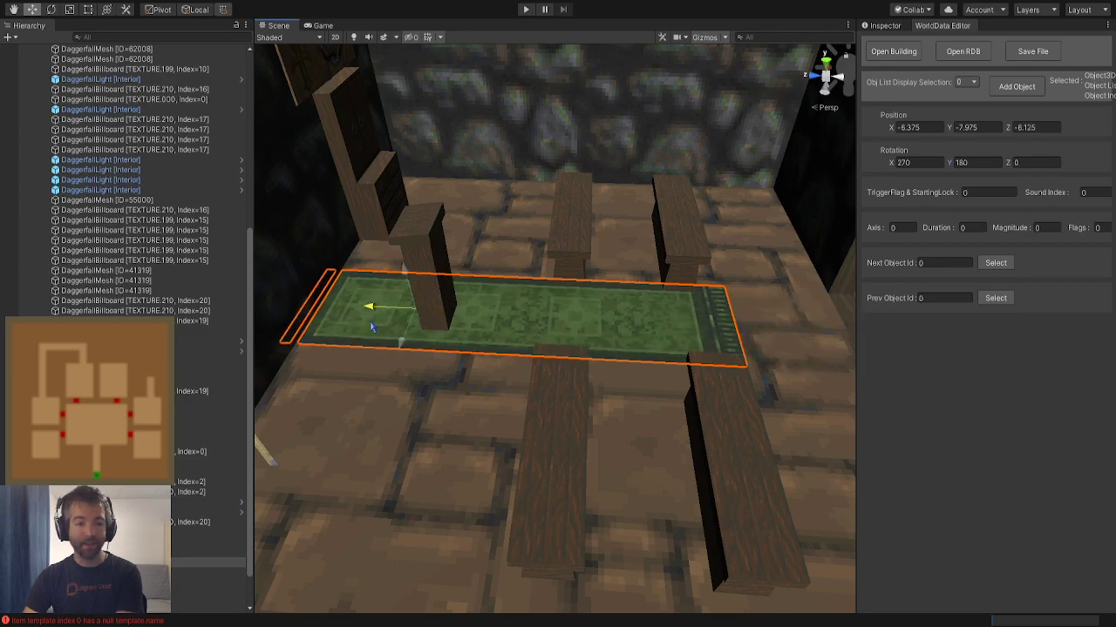
Shift the green banner sideways to centre it in the aisle between the benches
right_drag(428, 376, 301, 348)
click(346, 348)
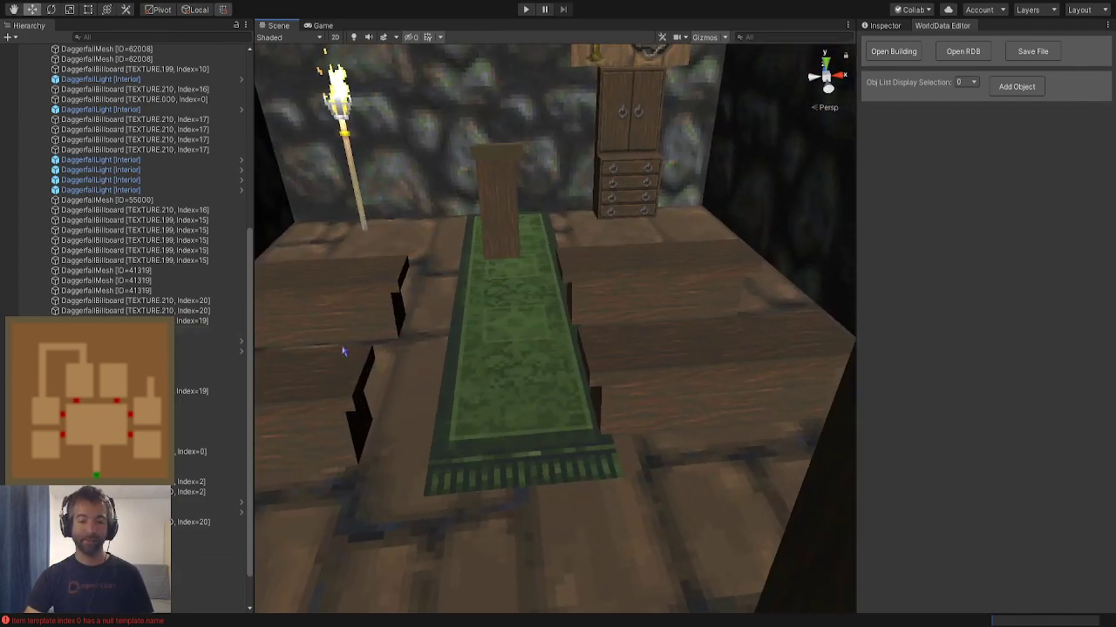
click(523, 344)
right_drag(523, 345, 516, 277)
drag(522, 264, 500, 258)
Move the wooden pedestal to X -6.525, in line with the green banner on the floor
right_drag(499, 258, 488, 236)
click(482, 259)
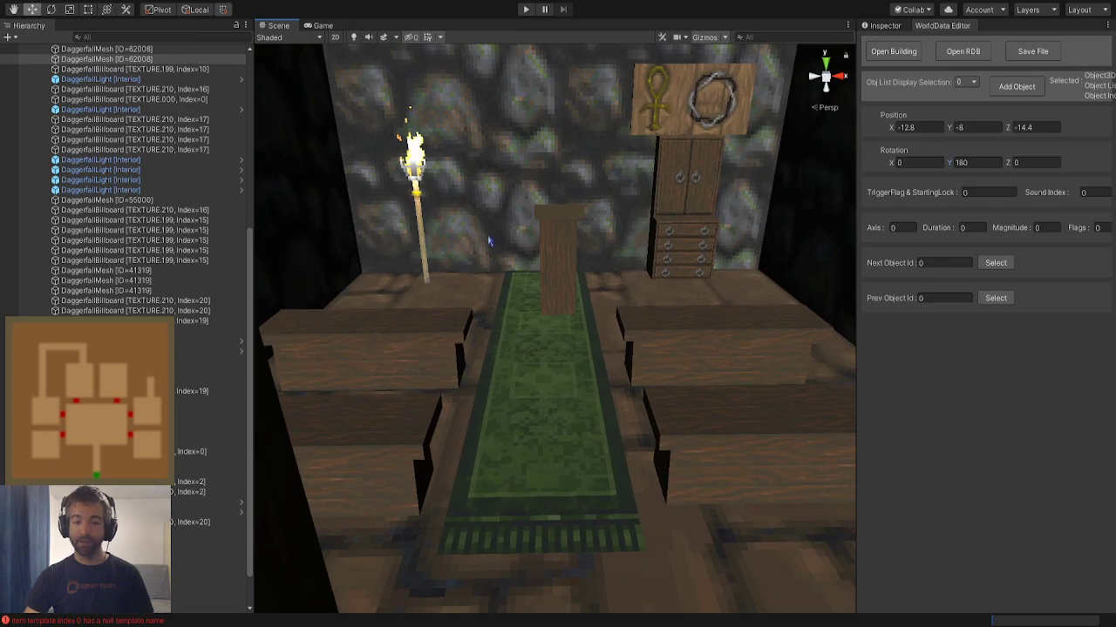
click(554, 269)
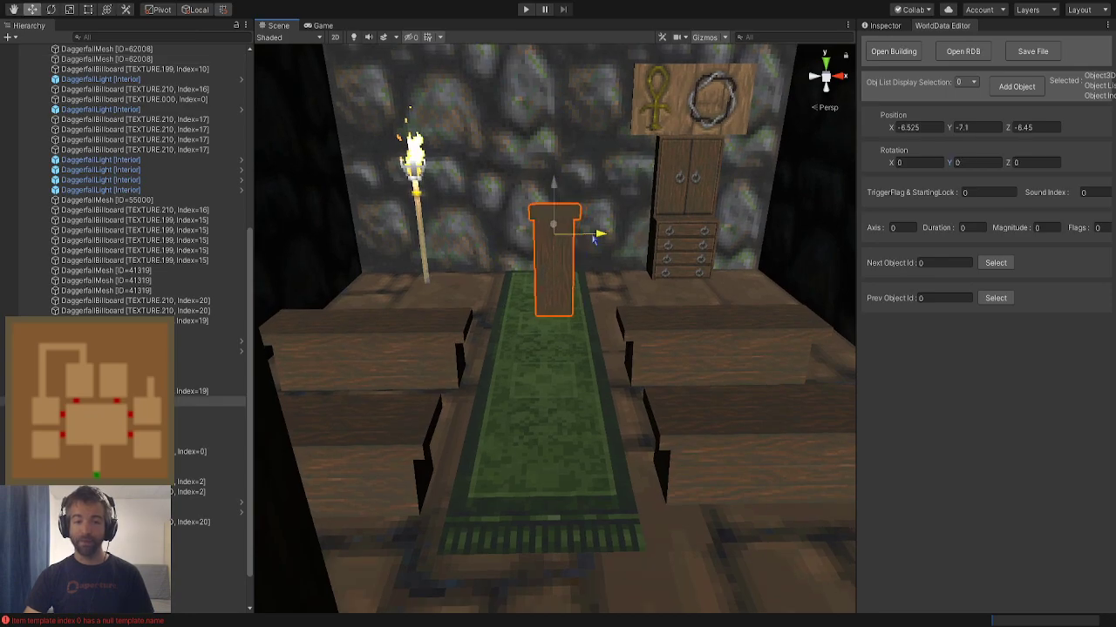
click(638, 305)
Deselect everything in the bench room and save the dungeon block file
right_drag(401, 315, 671, 366)
click(427, 350)
click(427, 439)
right_drag(428, 439, 500, 459)
click(1054, 50)
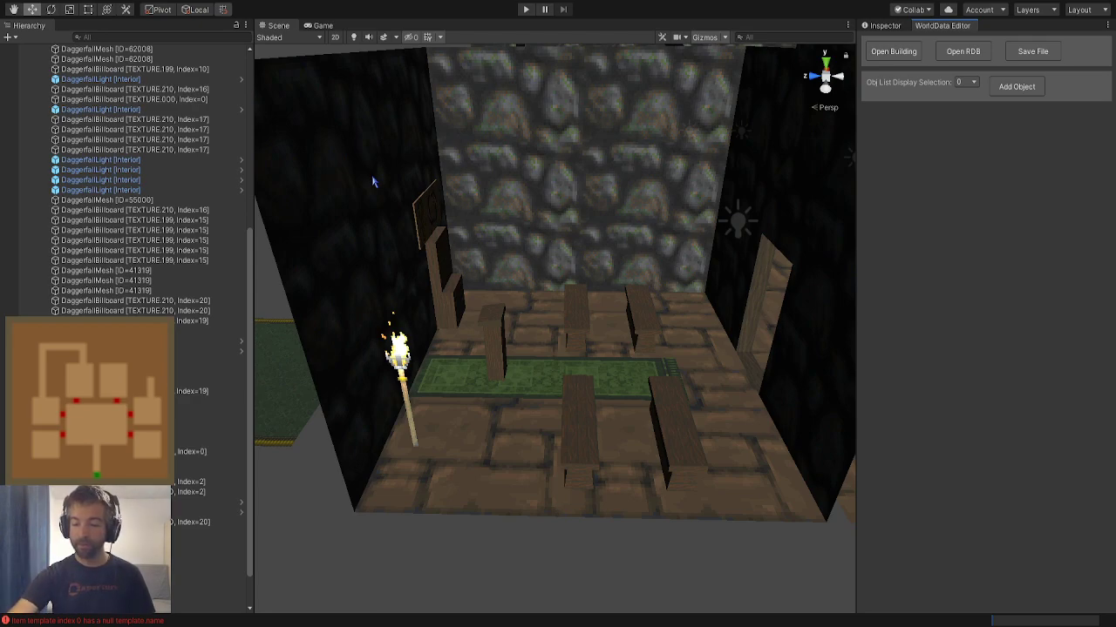
Delete the wide green carpet left outside the bench room behind the back wall
alt+drag(373, 180, 278, 162)
right_drag(279, 161, 182, 151)
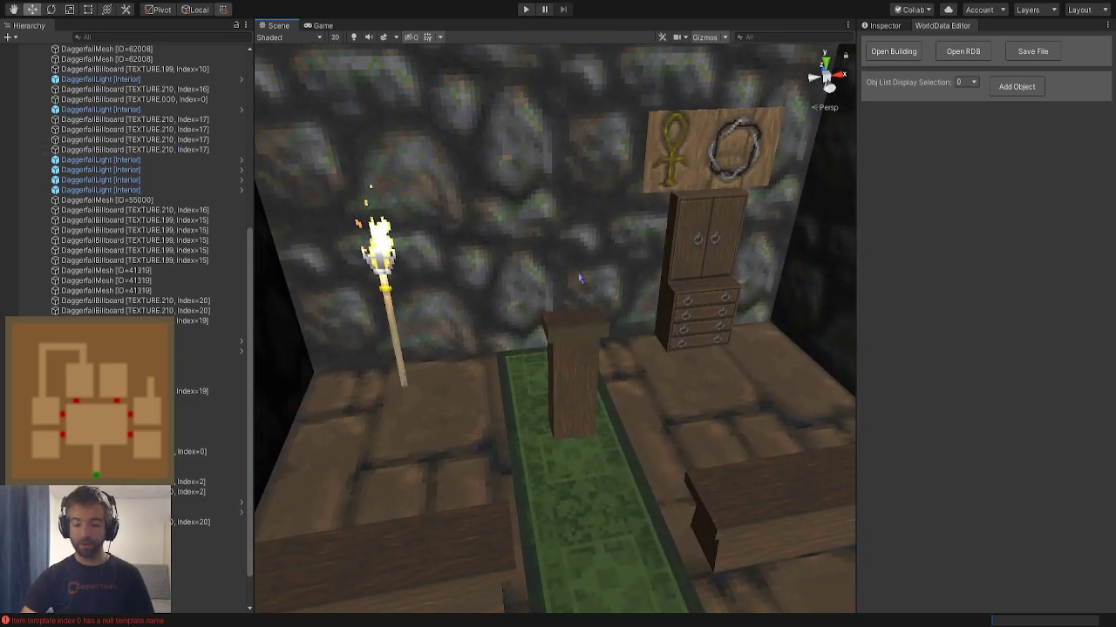
alt+drag(811, 426, 858, 514)
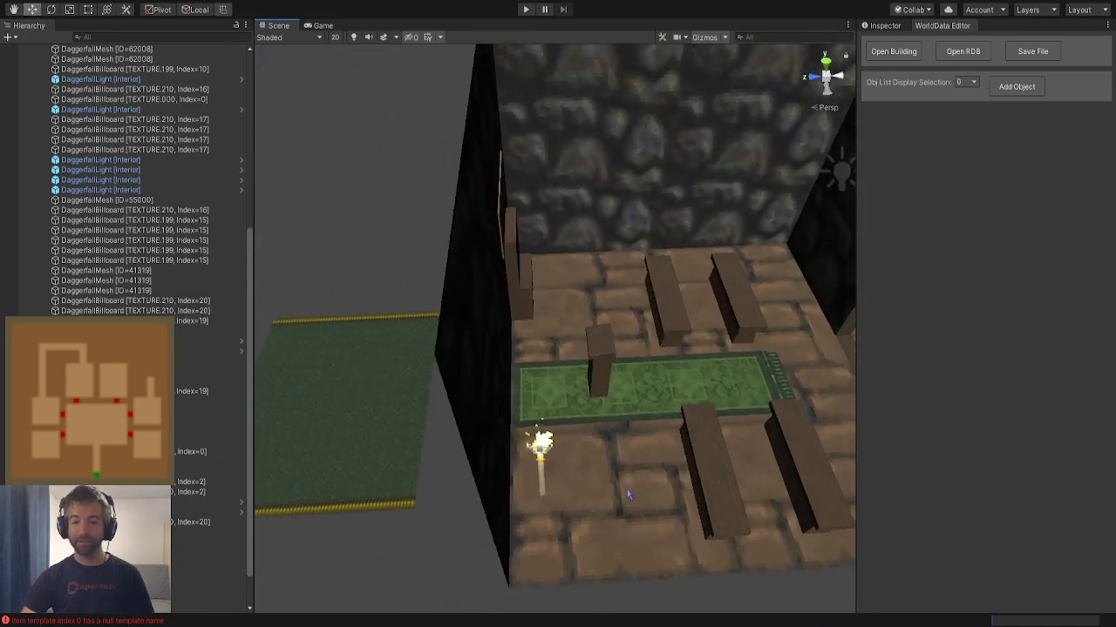
click(341, 456)
key(Delete)
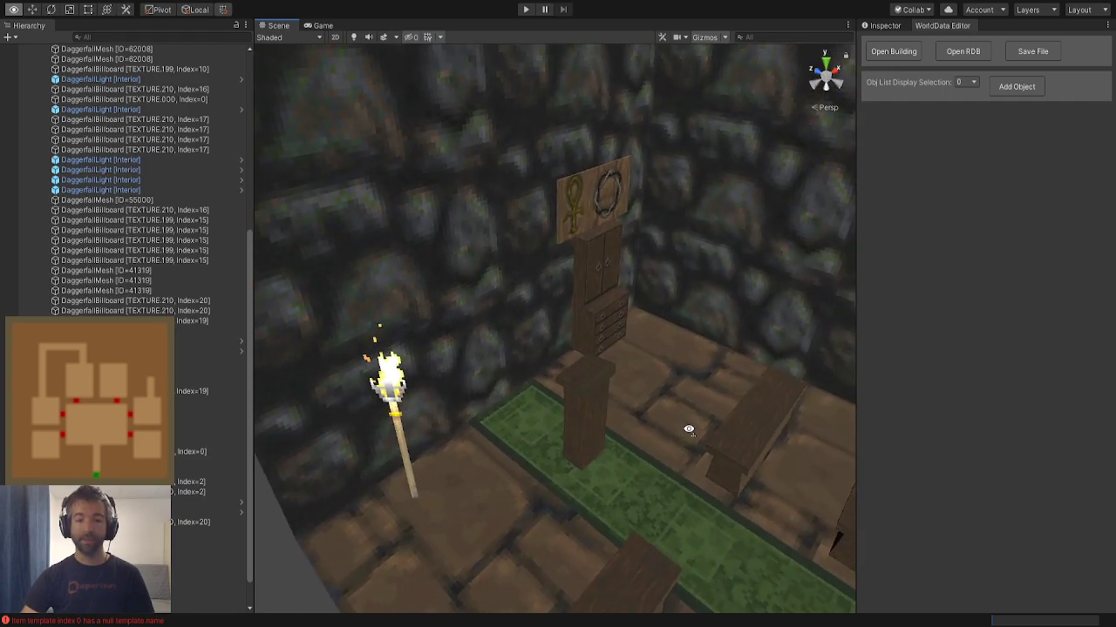
Start adding a 3D model from the Dungeon category in the empty room that comes after the bench room
alt+drag(689, 429, 590, 392)
right_drag(590, 392, 621, 410)
key(w)
key(s)
key(s)
right_drag(767, 397, 623, 421)
key(w)
alt+drag(624, 421, 662, 418)
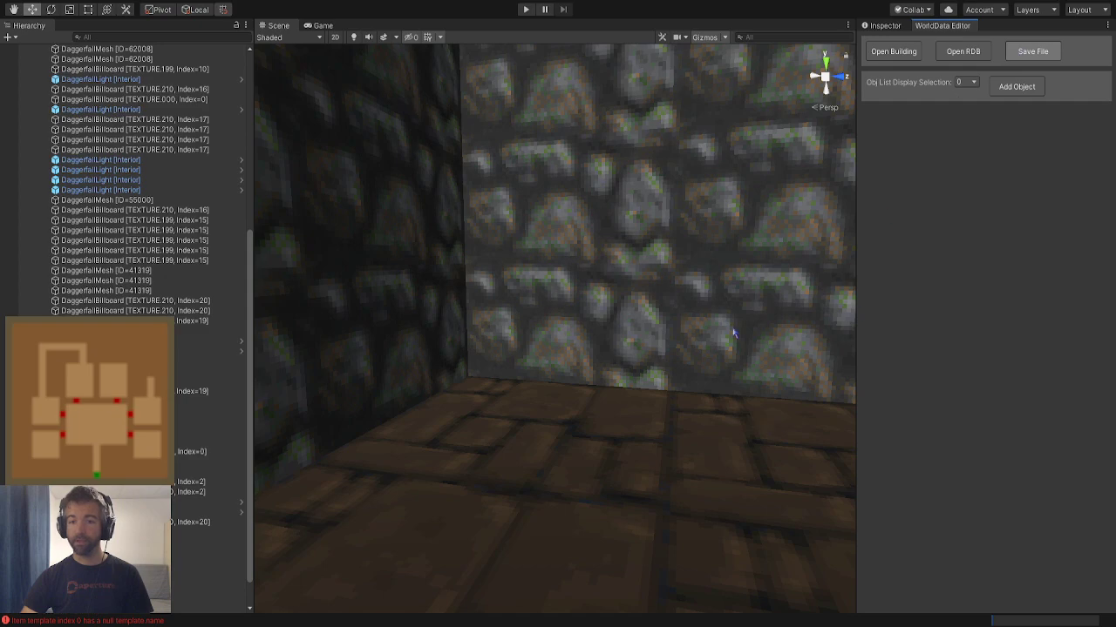
click(1015, 89)
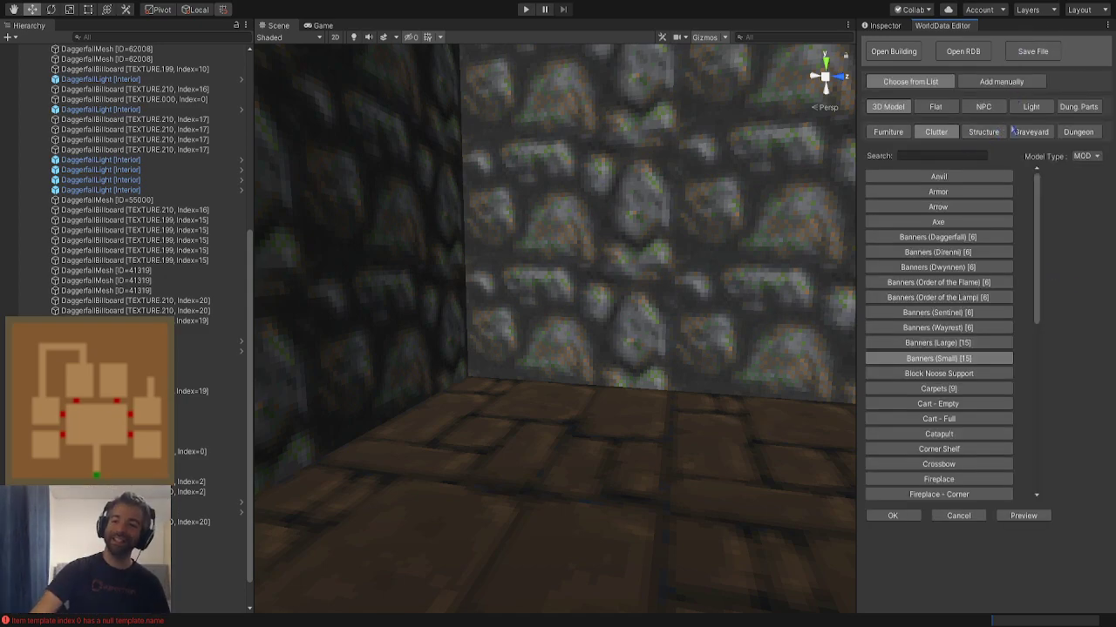
click(1077, 132)
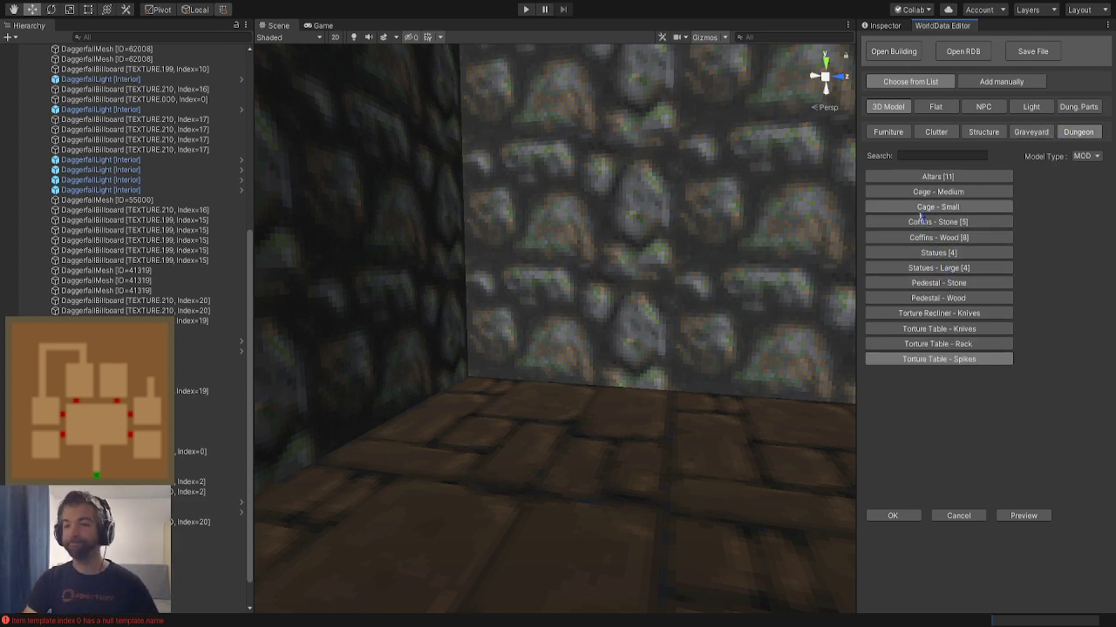
Preview a model from the Coffins - Stone [5] set in the empty room
click(939, 237)
click(938, 222)
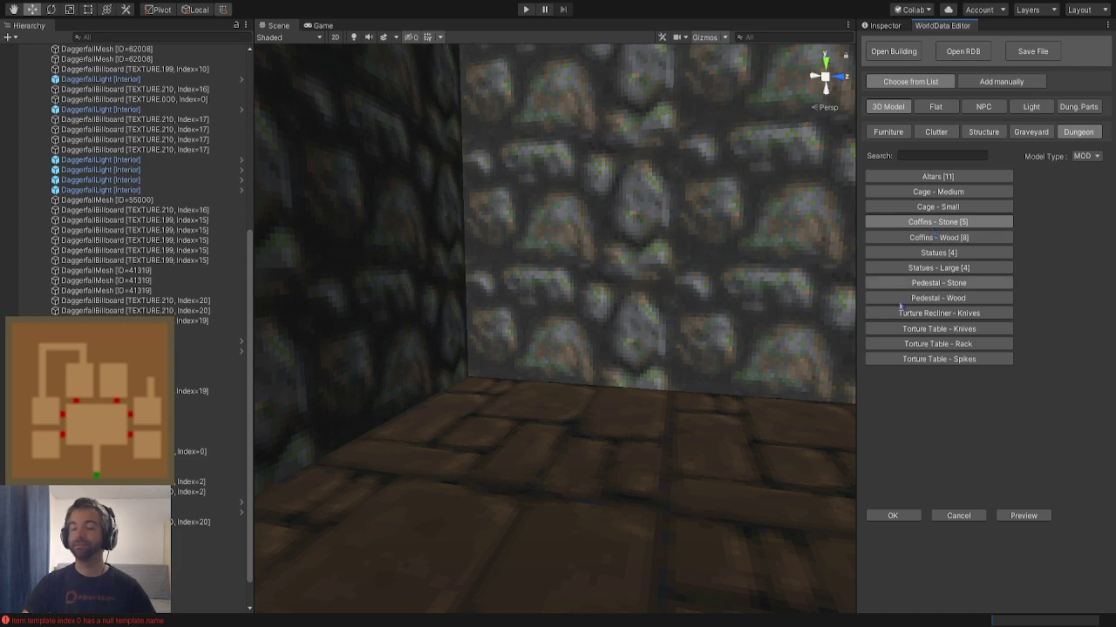
scroll(670, 394, up, 3)
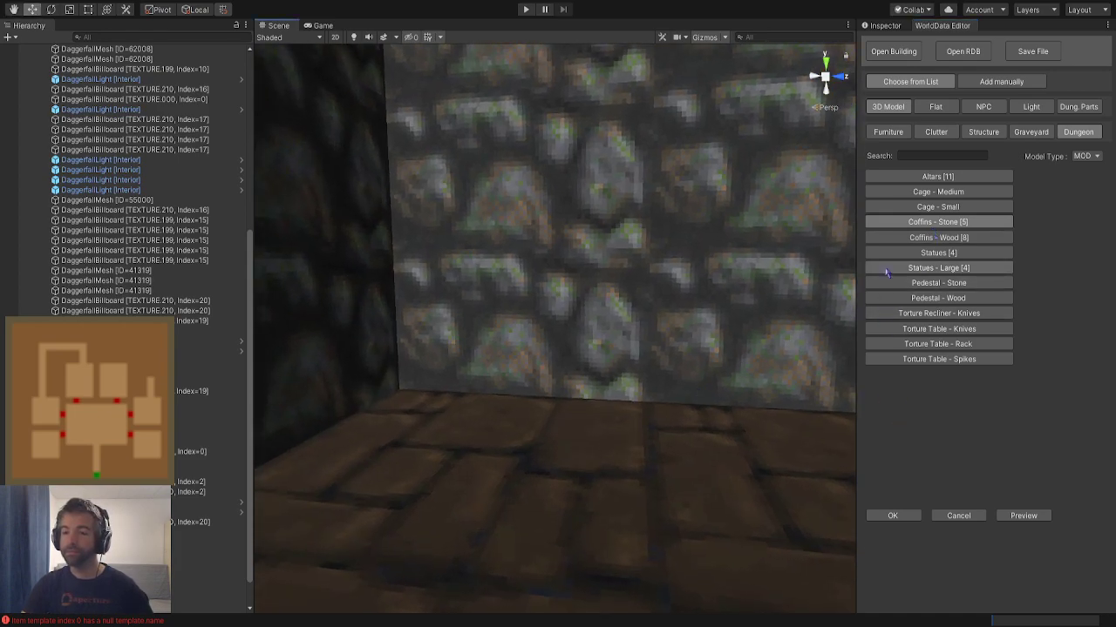
click(922, 238)
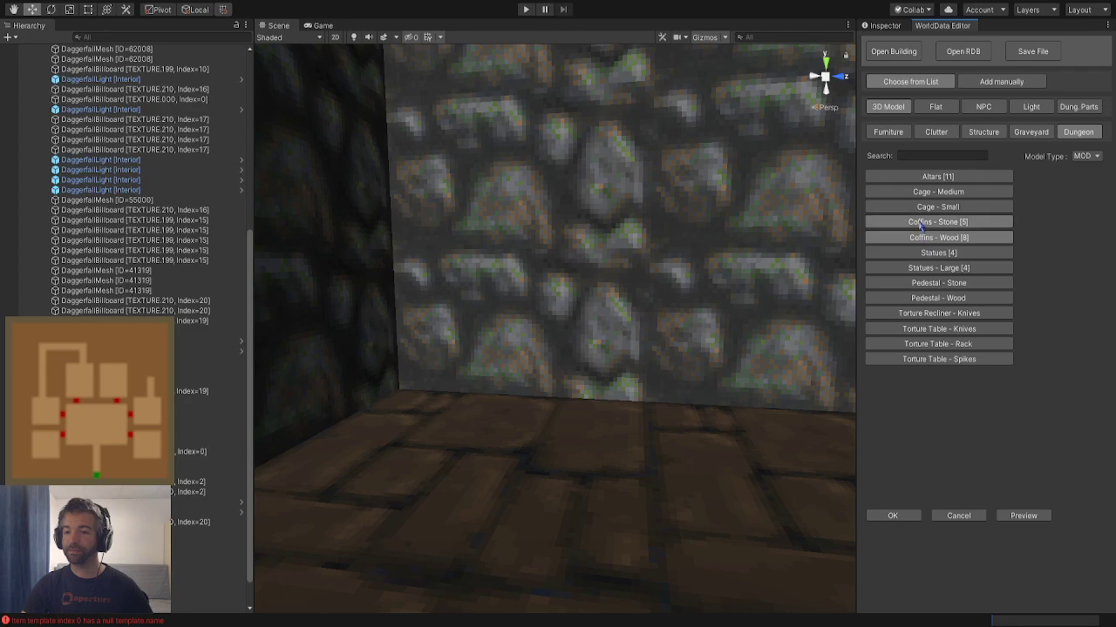
click(1028, 520)
right_drag(601, 357, 647, 468)
scroll(646, 468, down, 3)
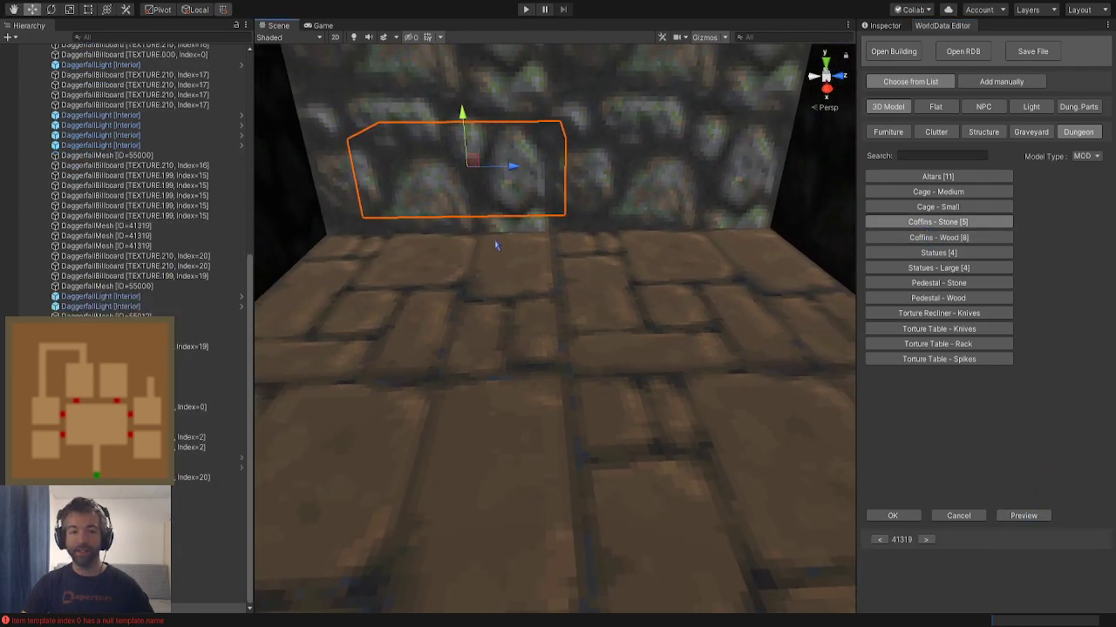
Pull the previewed stone coffin away from the wall onto the open floor so it can be inspected
drag(473, 172, 551, 284)
right_drag(551, 284, 600, 304)
scroll(601, 304, up, 3)
scroll(600, 304, down, 3)
Compare the stone coffin variants and add model 41321, the open coffin holding a decayed corpse
click(924, 541)
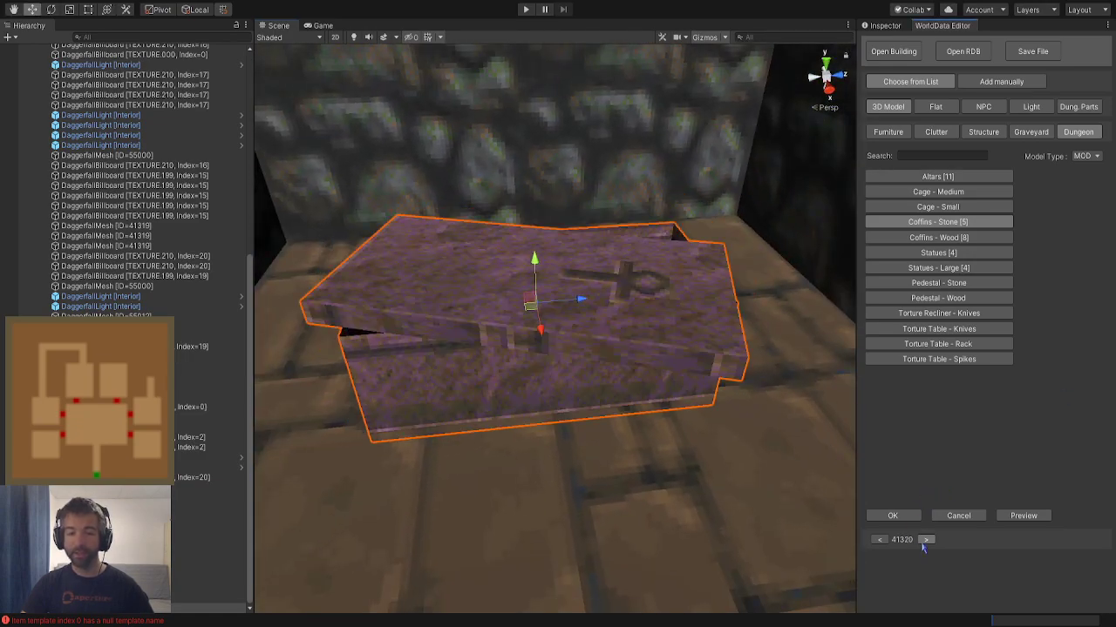
click(925, 541)
right_drag(841, 488, 787, 418)
key(s)
key(w)
click(928, 540)
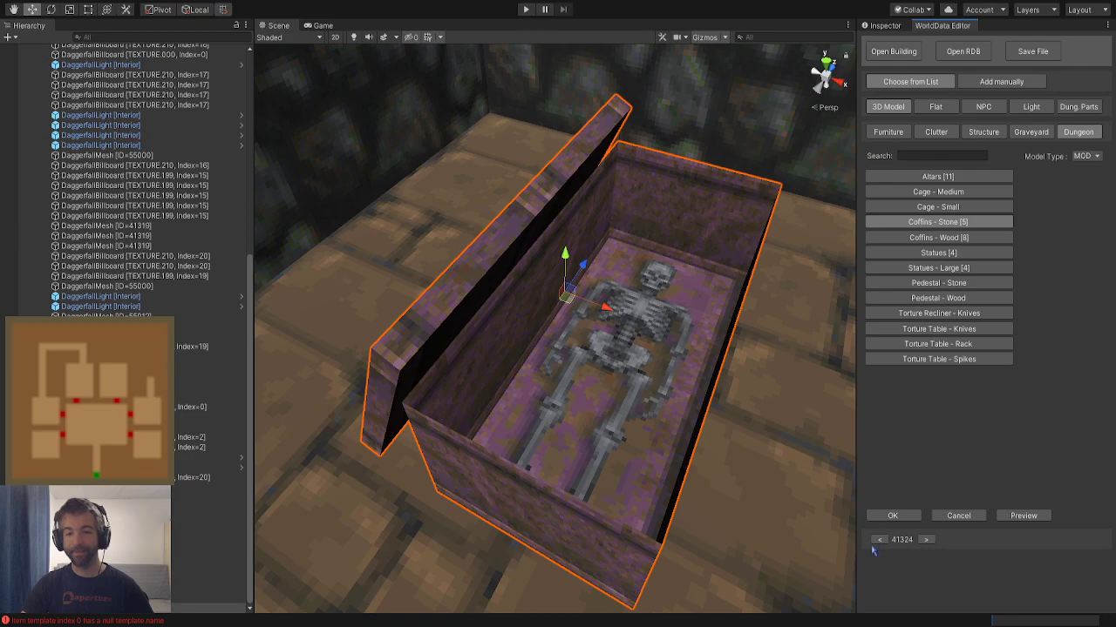
click(879, 540)
click(925, 540)
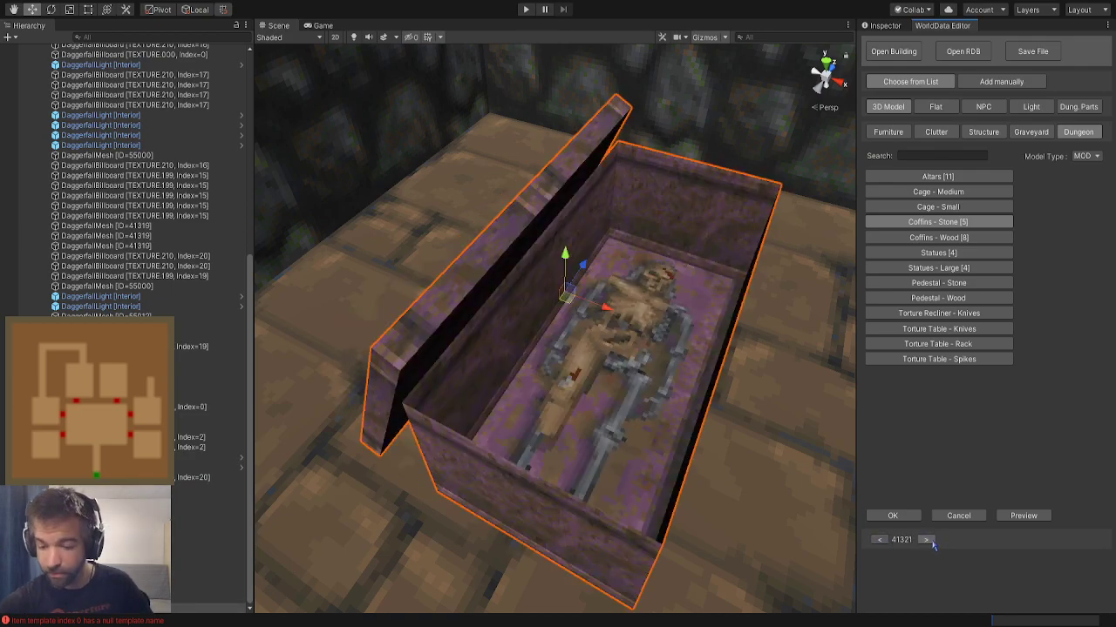
alt+drag(449, 349, 366, 375)
click(892, 515)
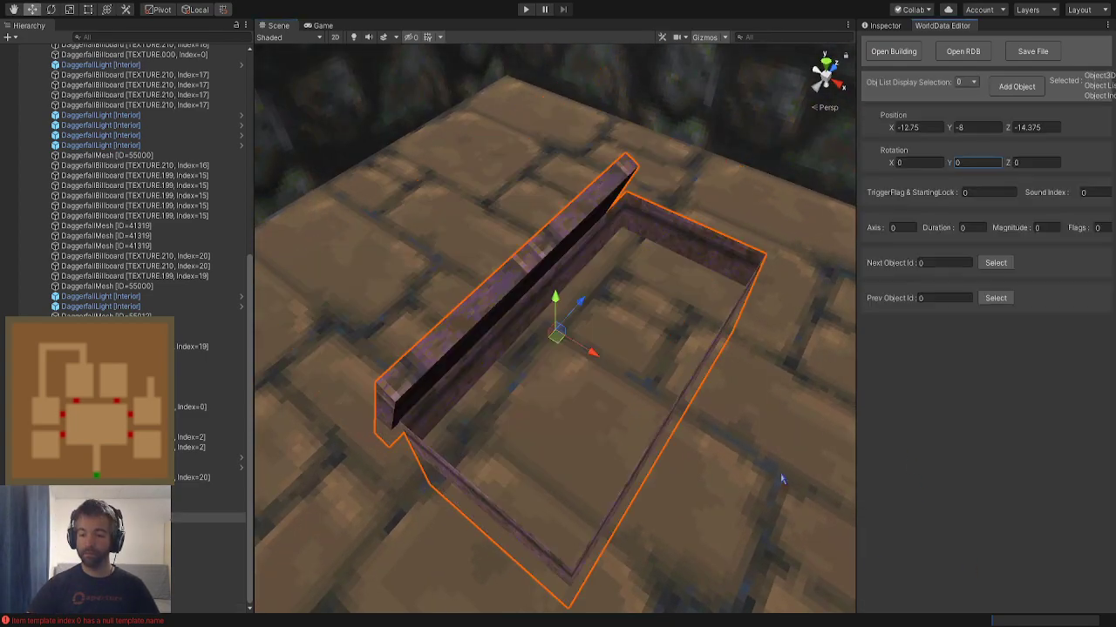
Raise the coffin to Y -7.45 so it rests on the floor and set its Y rotation to 180
drag(599, 307, 573, 267)
right_drag(573, 267, 685, 299)
key(s)
key(w)
key(d)
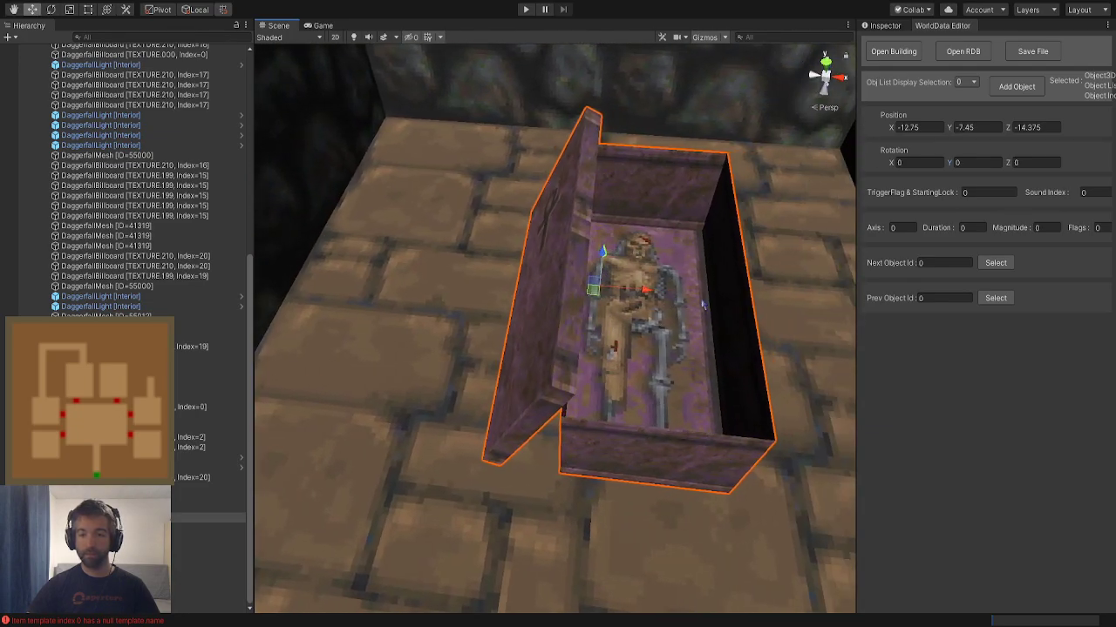
text(180)
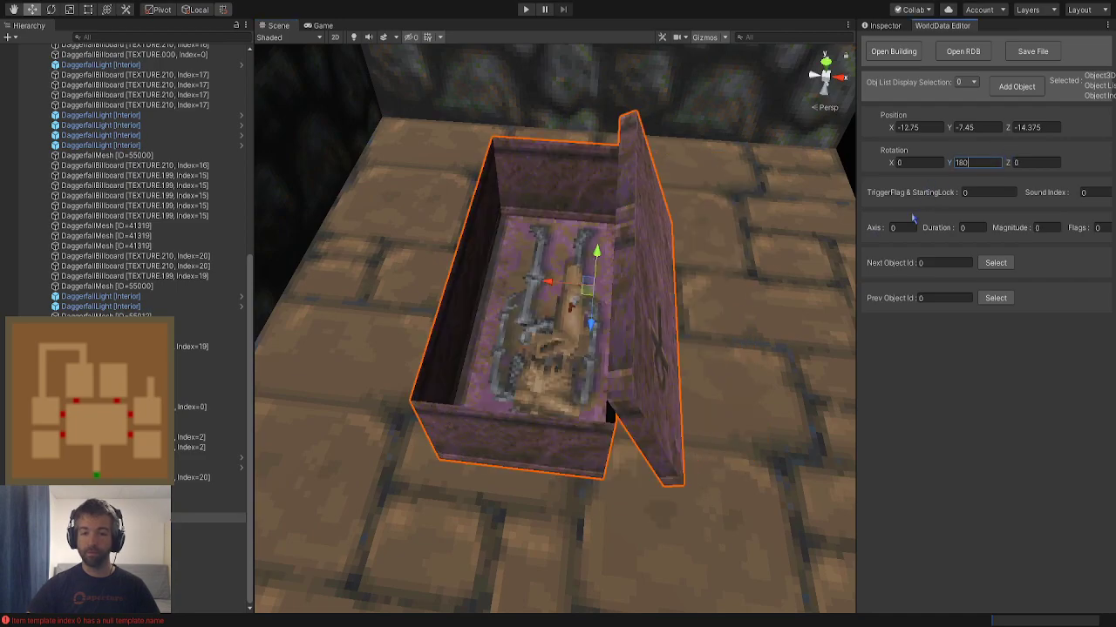
Move the coffin back towards the room's end wall, with its lid facing into the room
drag(546, 281, 410, 265)
middle_drag(353, 286, 601, 293)
drag(660, 275, 468, 283)
drag(564, 381, 658, 284)
Compare the models in the Statues [4] set and add 62329, the dark seated statue
click(1016, 87)
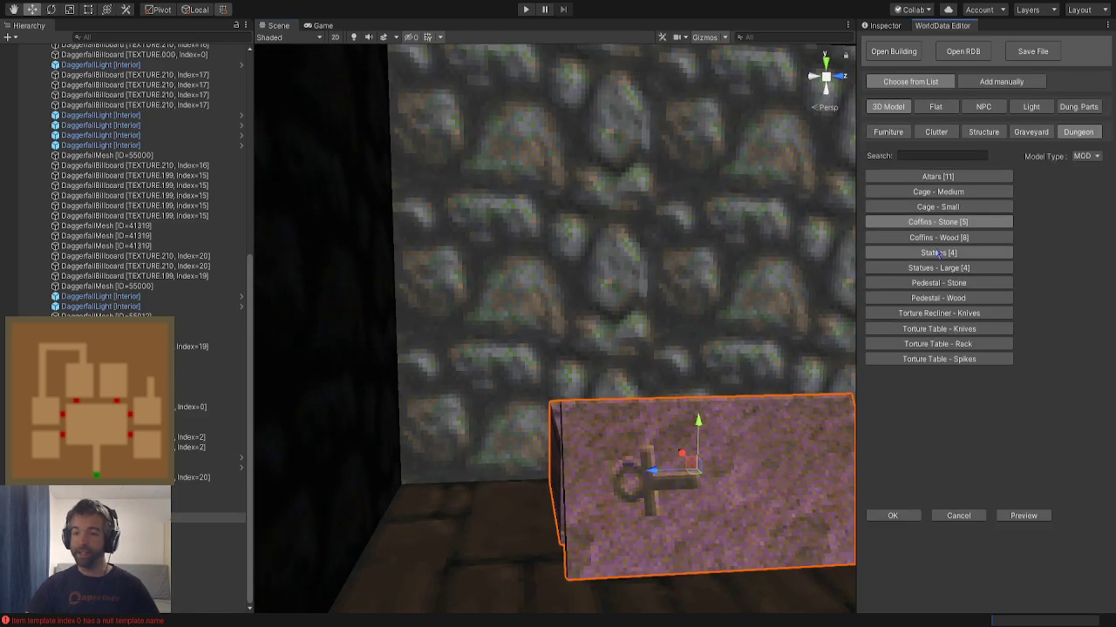
click(917, 254)
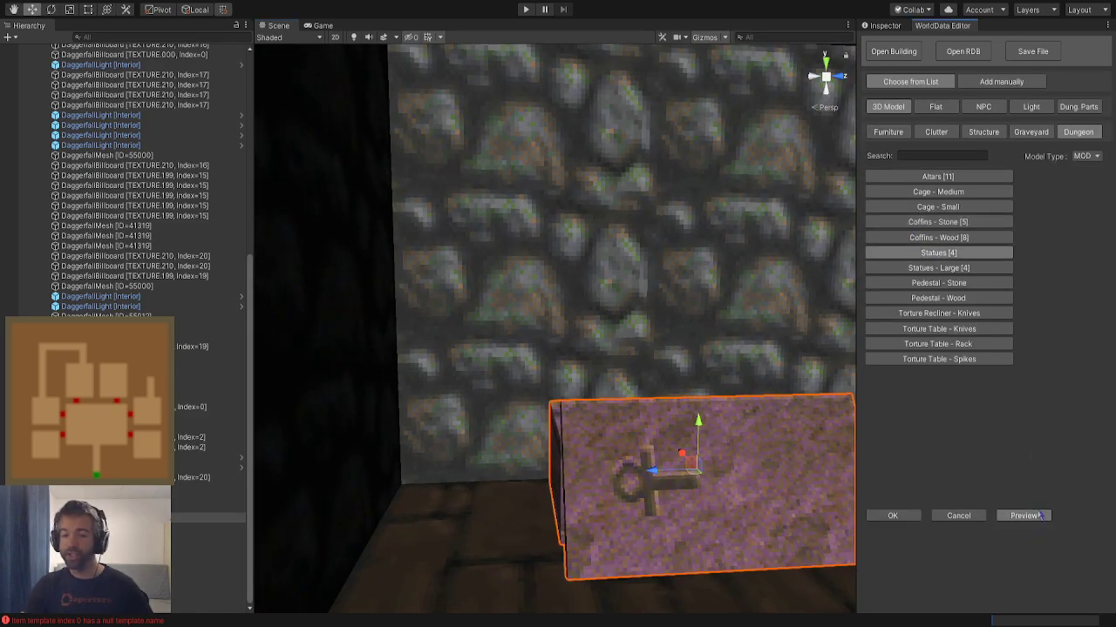
click(1023, 515)
alt+drag(608, 291, 410, 336)
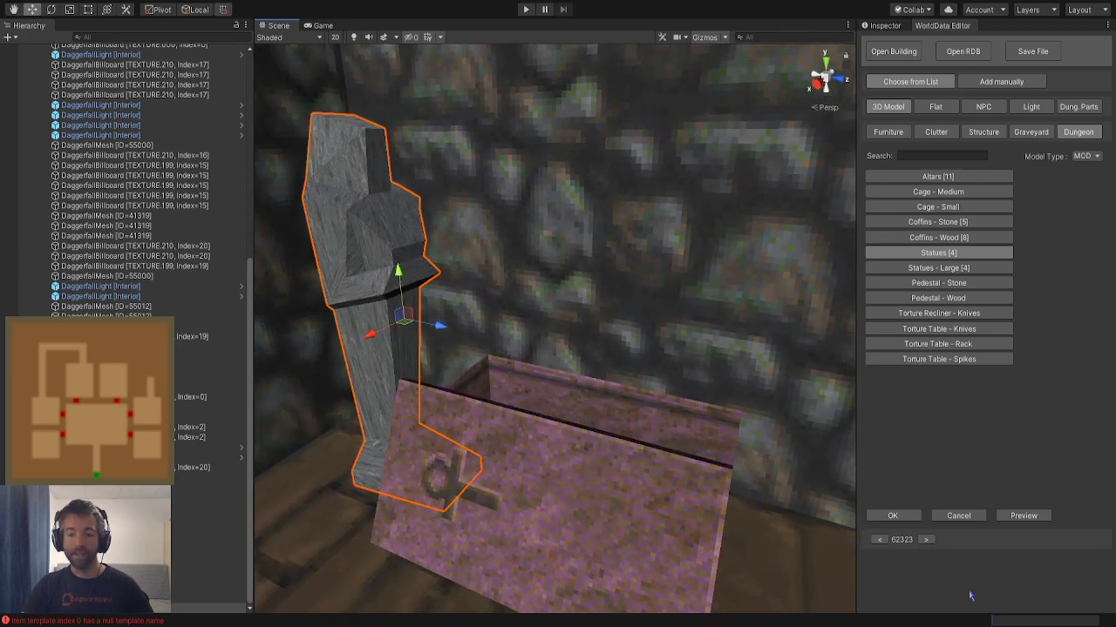
click(926, 540)
click(879, 539)
click(879, 539)
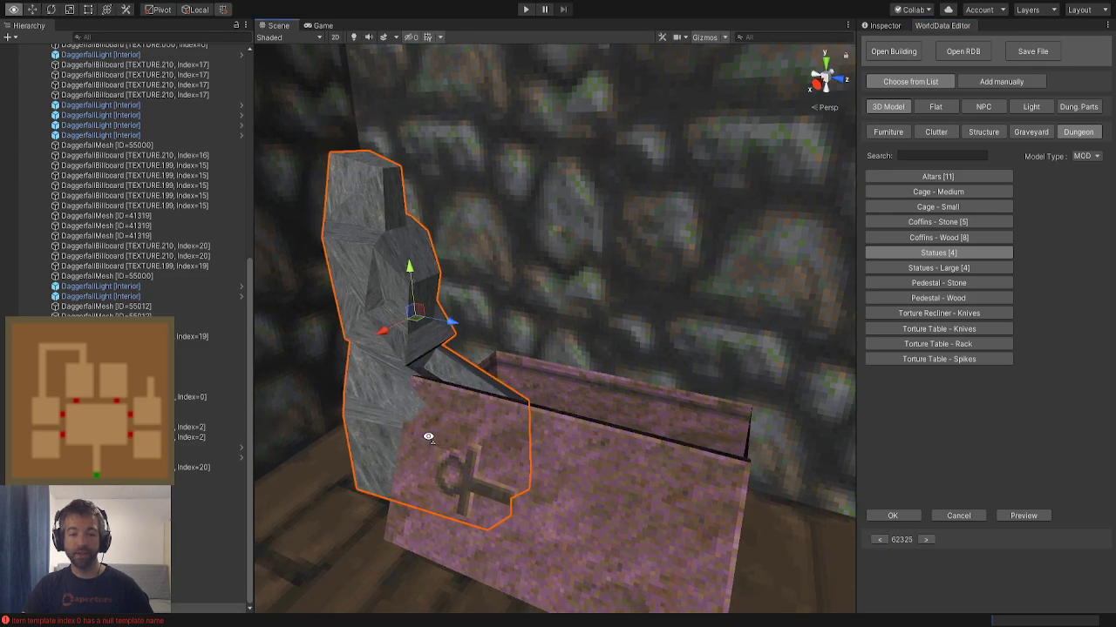
click(925, 540)
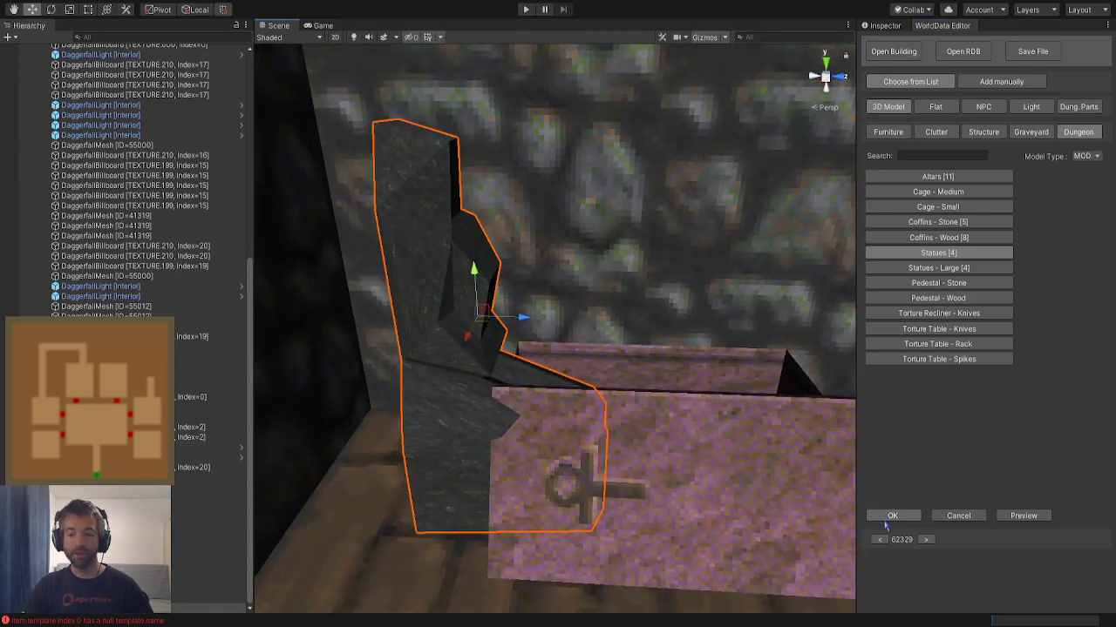
click(891, 516)
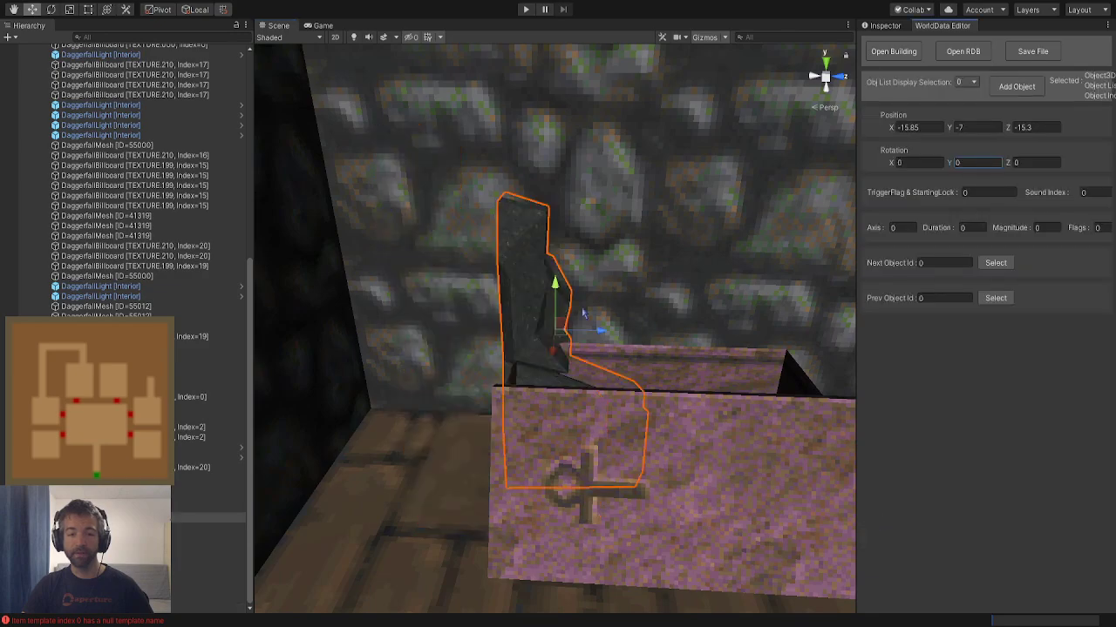
Move the statue beside the head of the coffin, to X -14.875, Z -16.375, and set its Y rotation to 90
drag(513, 363, 428, 381)
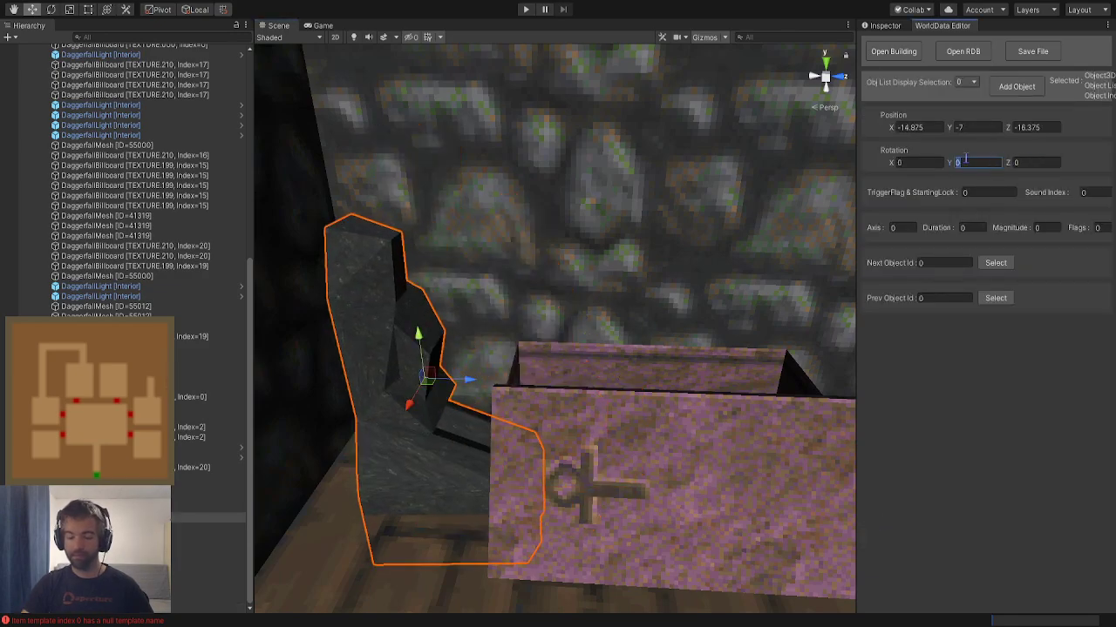
text(90)
click(215, 328)
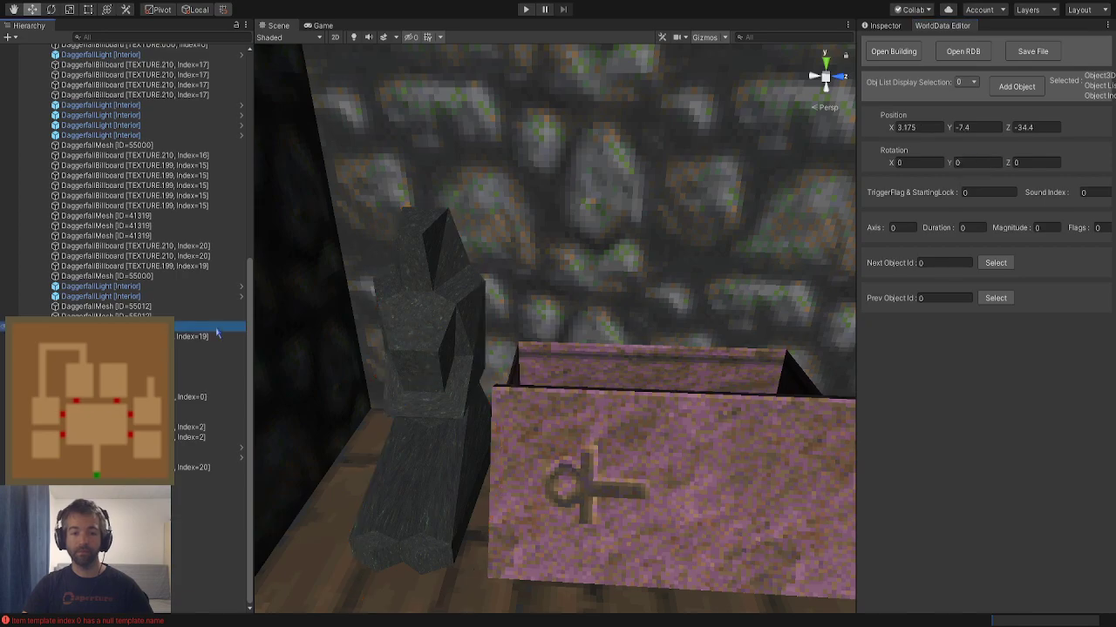
Raise the statue onto the floor and shift it towards the end wall, to X -15.35, Y -6.45, Z -16.475
click(434, 325)
alt+drag(436, 327, 725, 388)
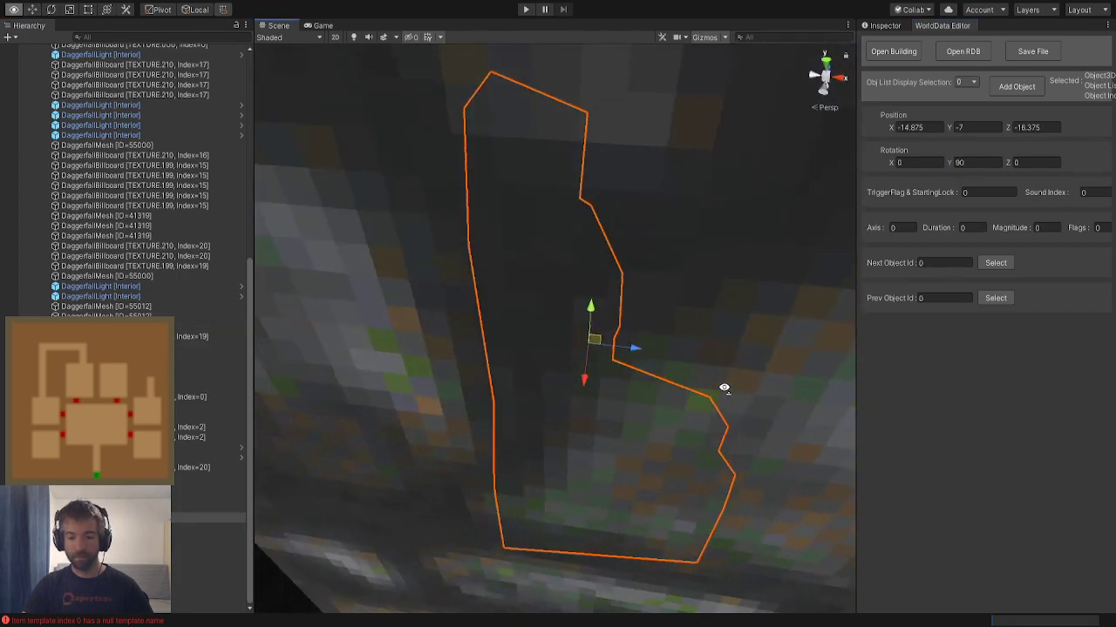
key(f)
drag(604, 315, 618, 227)
right_drag(620, 227, 726, 240)
drag(727, 242, 577, 262)
right_drag(683, 273, 401, 240)
drag(419, 325, 598, 357)
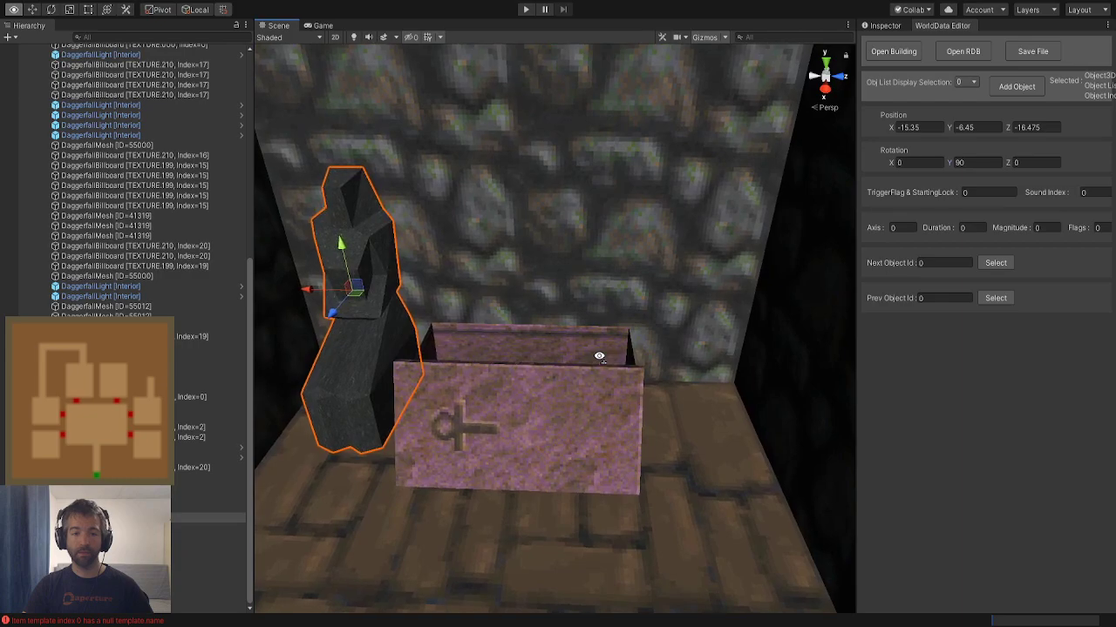
Add a second dark seated statue on the coffin's other side at X -14.375, Z -11.975, with Y rotation 90
click(1016, 86)
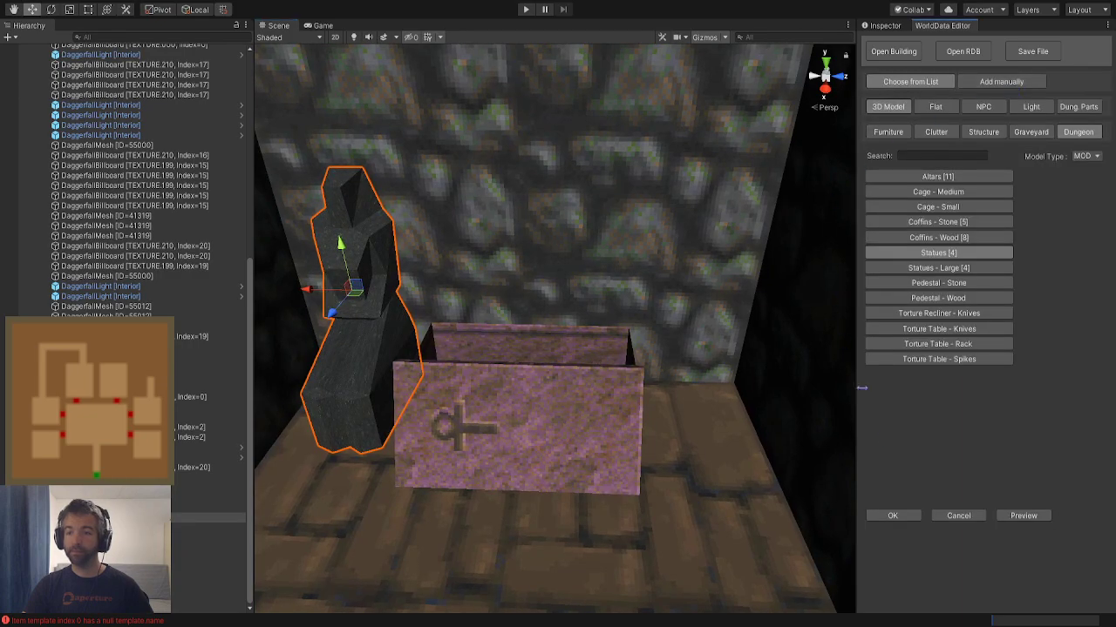
click(1032, 516)
click(878, 540)
click(893, 516)
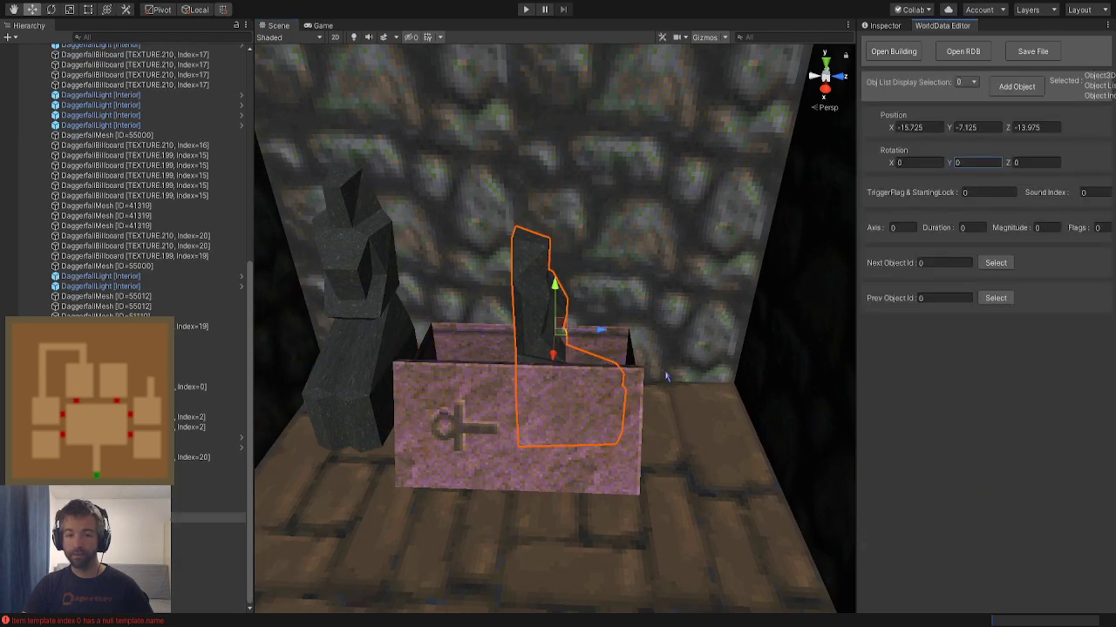
drag(607, 362, 747, 401)
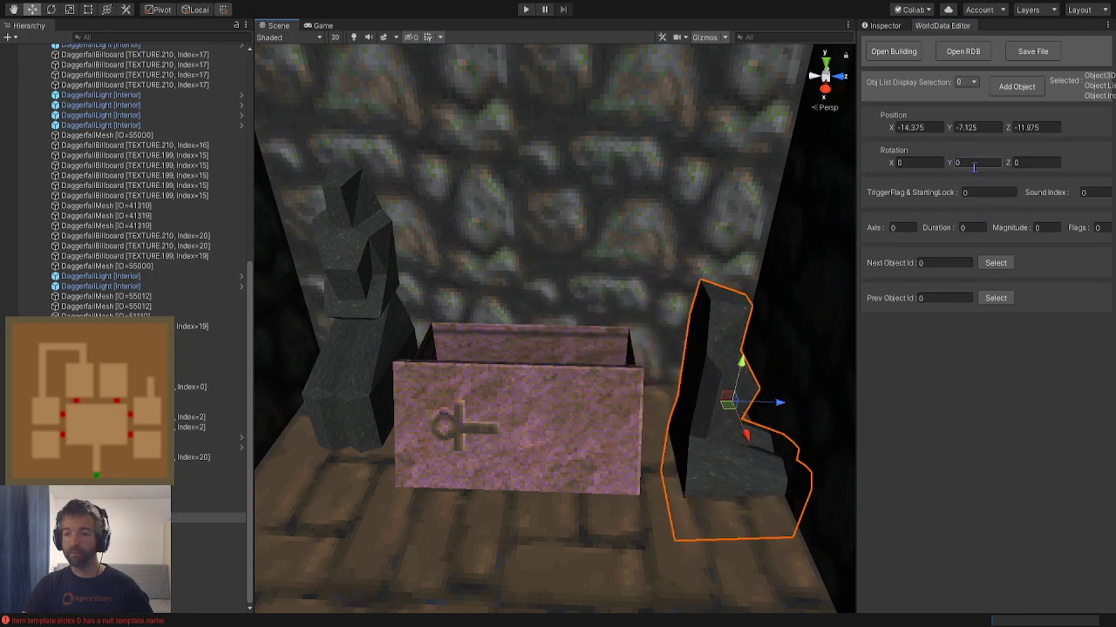
text(90)
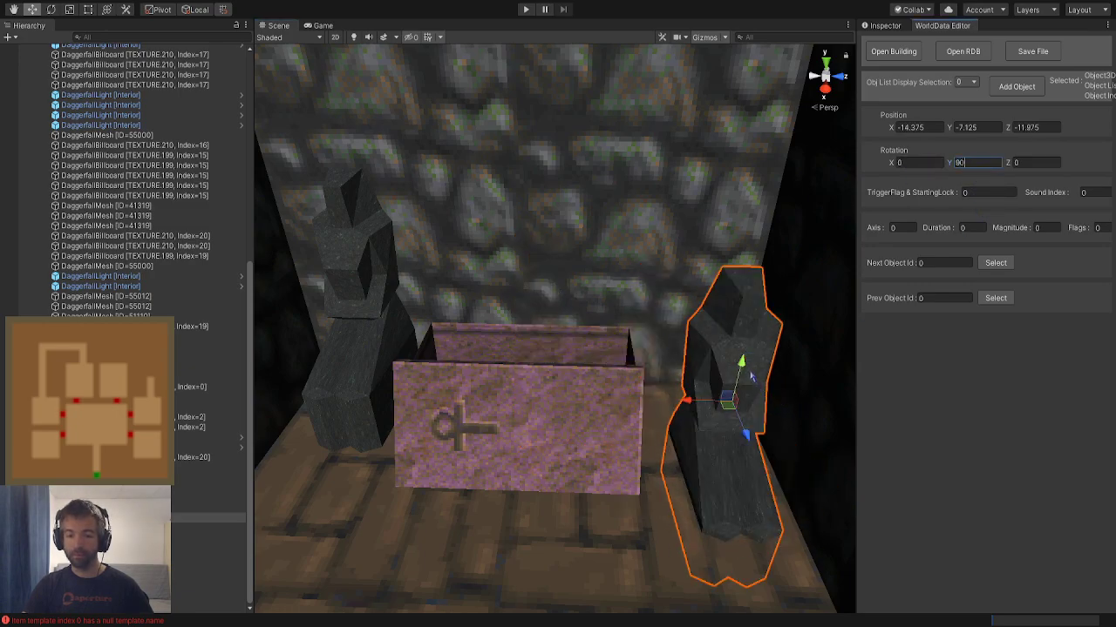
Line up the second statue with the first by copying its height, Y -6.45, and moving it to X -15.35, Z -11.85
drag(743, 366, 750, 338)
click(356, 279)
click(982, 128)
key(ctrl+c)
click(764, 298)
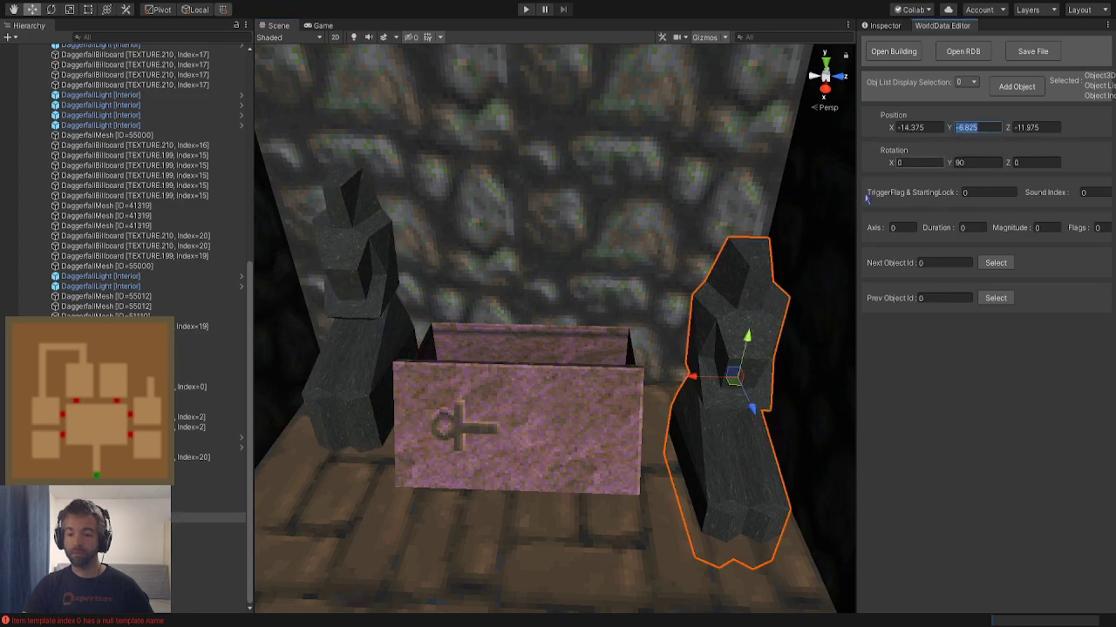
key(ctrl+v)
key(w)
right_drag(563, 358, 600, 357)
drag(750, 325, 734, 261)
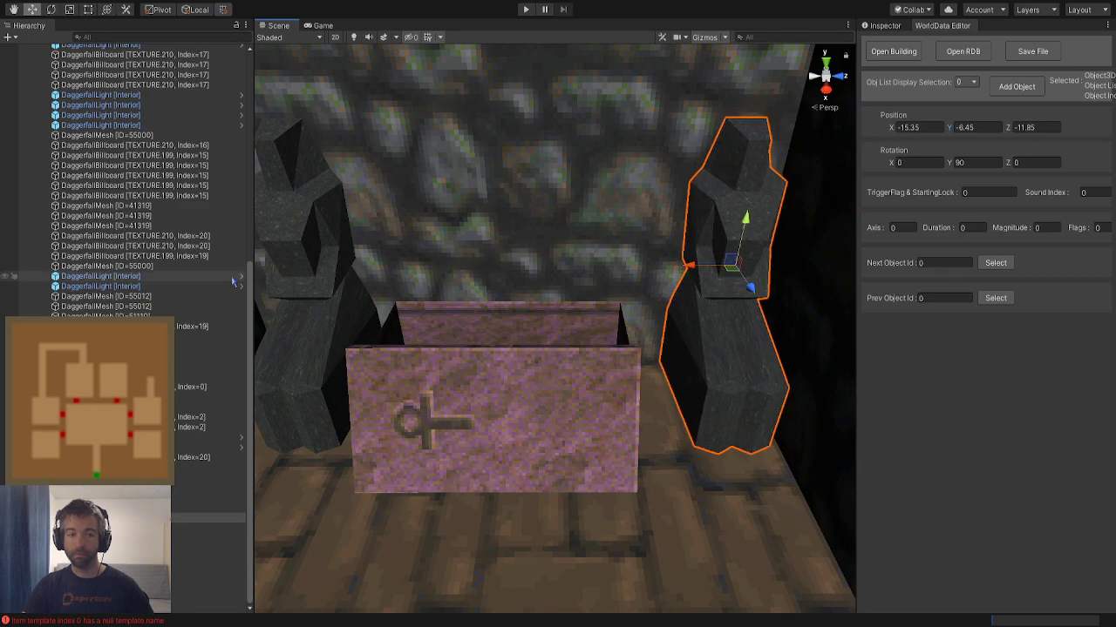
Compare the two statues' Z positions and move the second statue closer to the coffin, to Z -12.05
click(309, 220)
click(1030, 129)
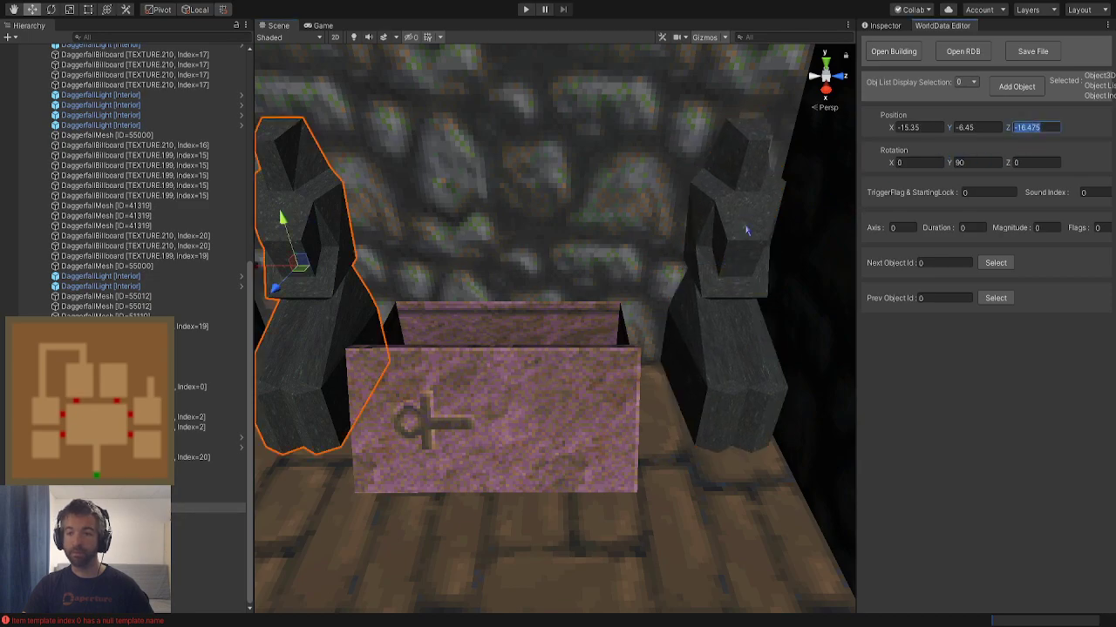
click(741, 229)
right_drag(717, 237, 674, 259)
key(w)
key(s)
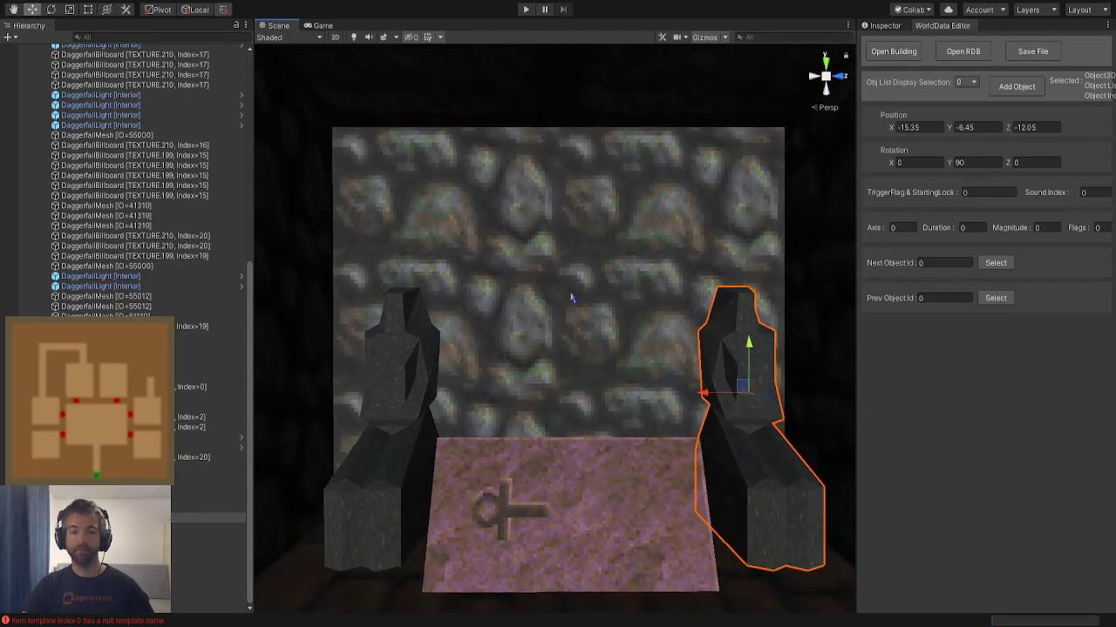
Add a mounted torch flat to the wall behind the coffin and switch it to variant 210.18
click(571, 298)
alt+drag(571, 298, 557, 313)
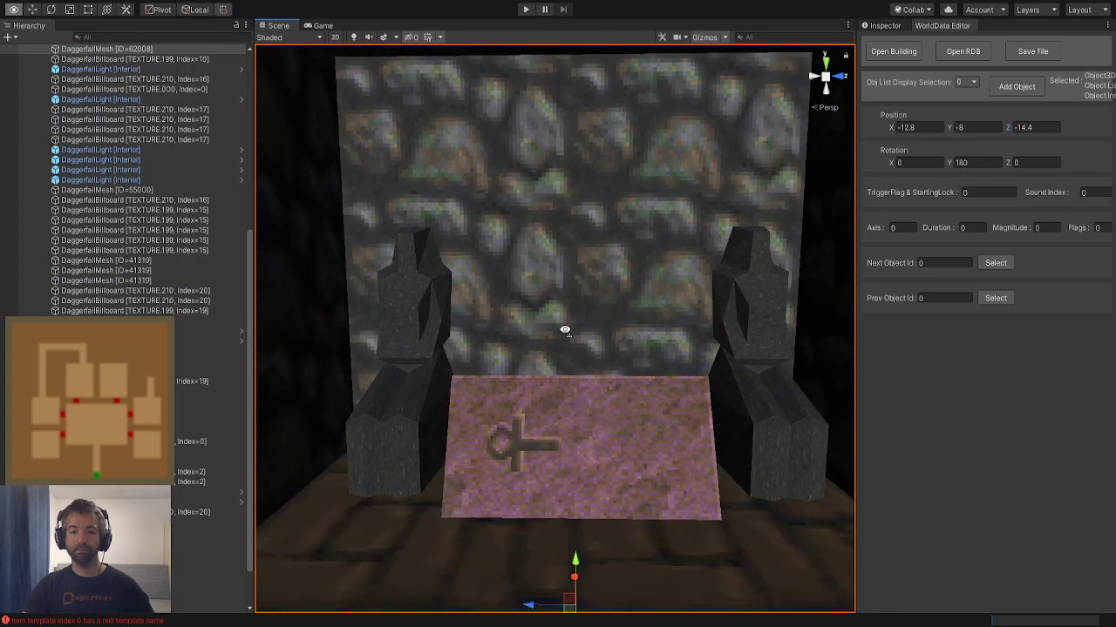
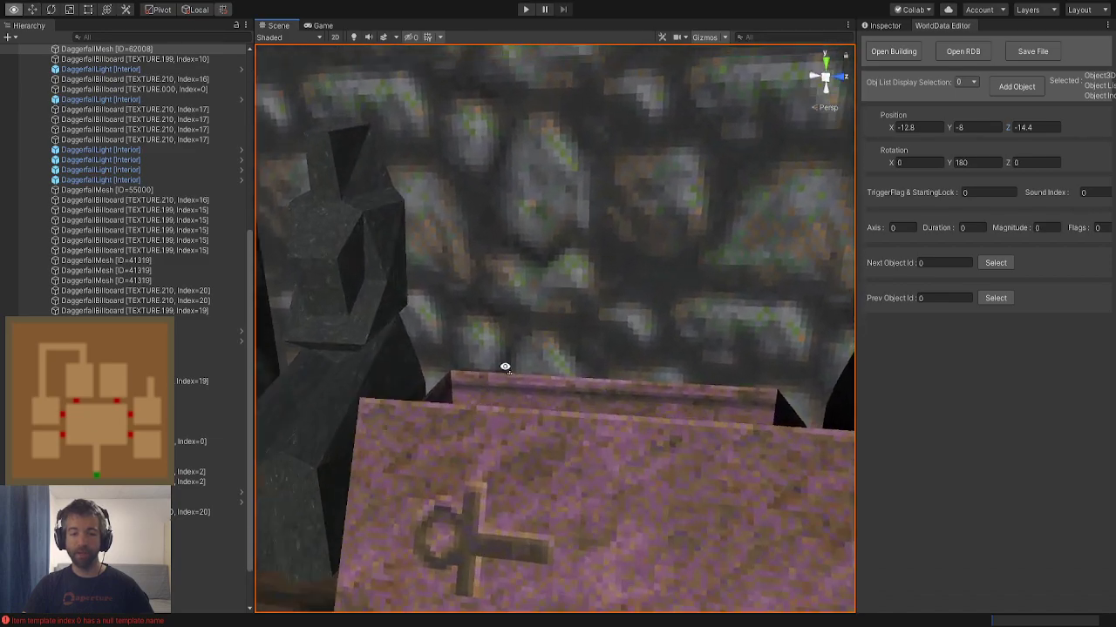
right_drag(505, 367, 517, 345)
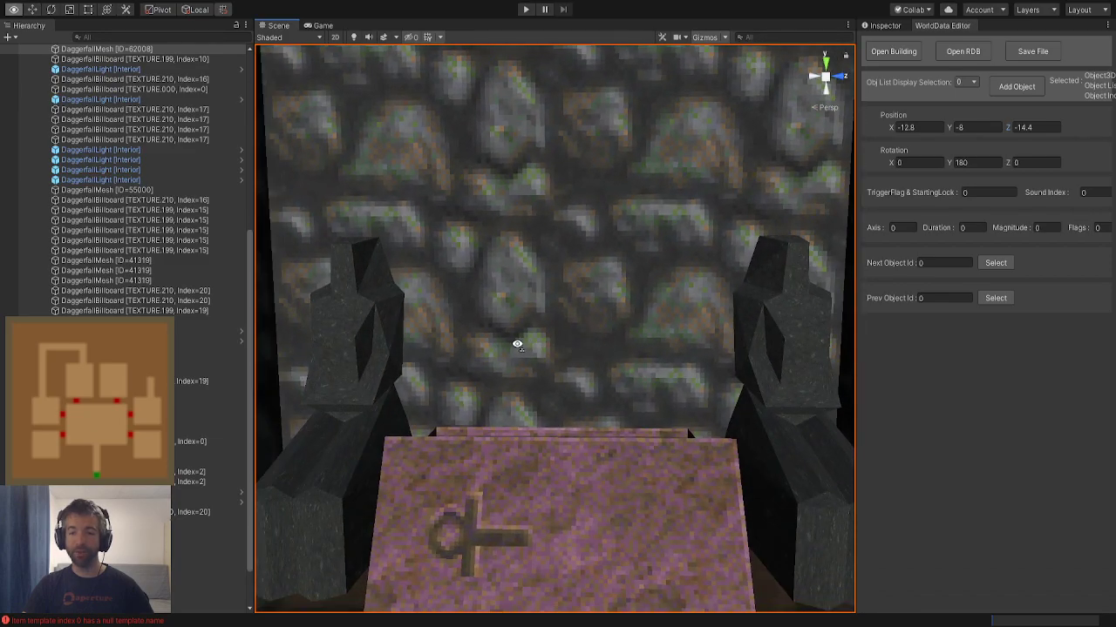
click(1002, 89)
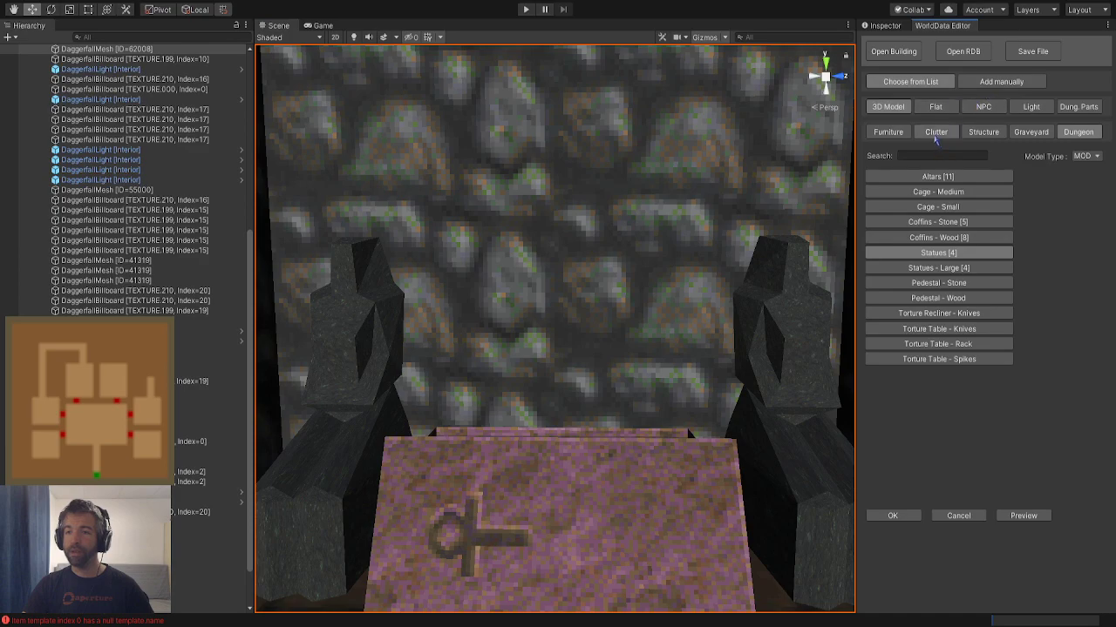
click(939, 106)
click(984, 131)
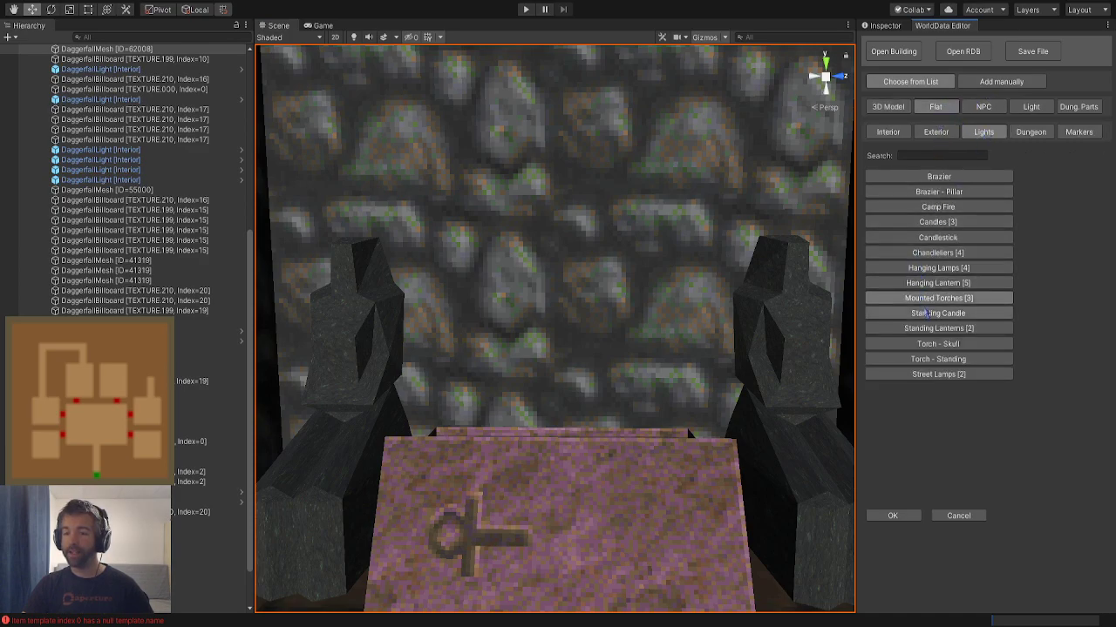
click(892, 516)
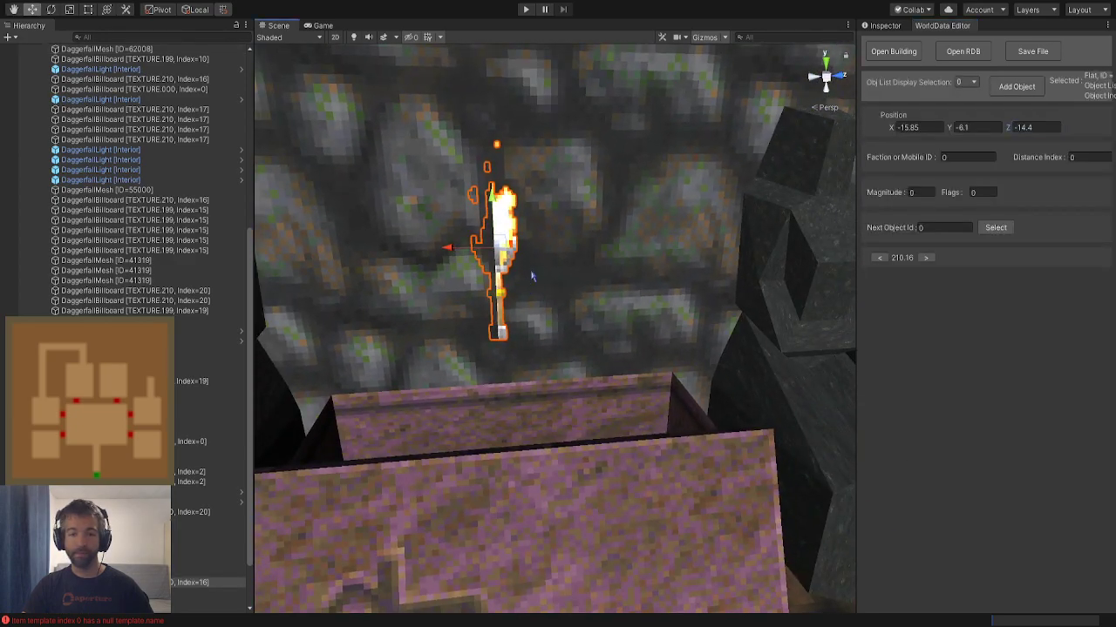
click(880, 260)
Raise the torch on the end wall and centre it above the coffin at X -15.675, Z -14.35
right_drag(687, 261, 902, 285)
key(a)
drag(539, 193, 585, 195)
right_drag(585, 194, 537, 356)
key(d)
drag(601, 312, 584, 98)
key(f)
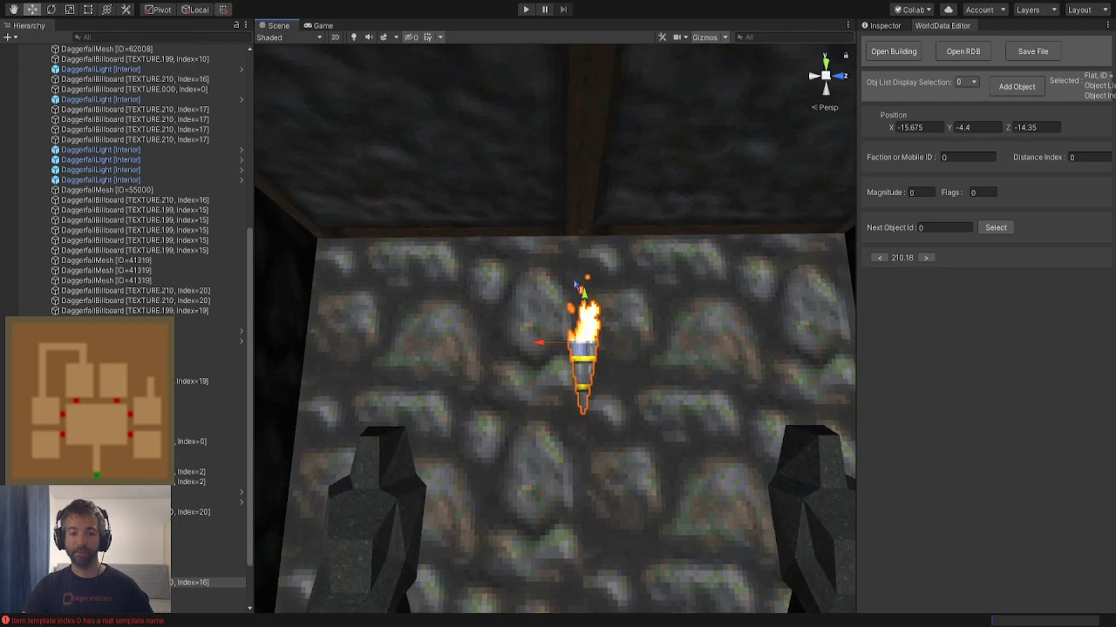
drag(575, 286, 577, 311)
Add a light with radius 100 for the mounted torch above the coffin
right_drag(577, 310, 641, 434)
click(640, 434)
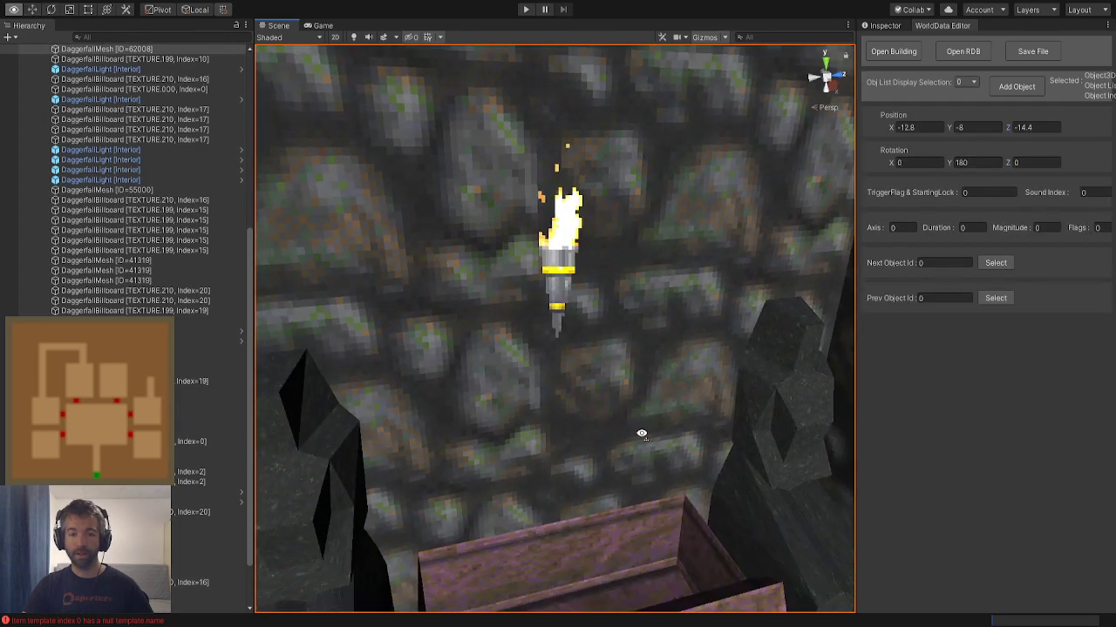
click(1011, 87)
click(1032, 109)
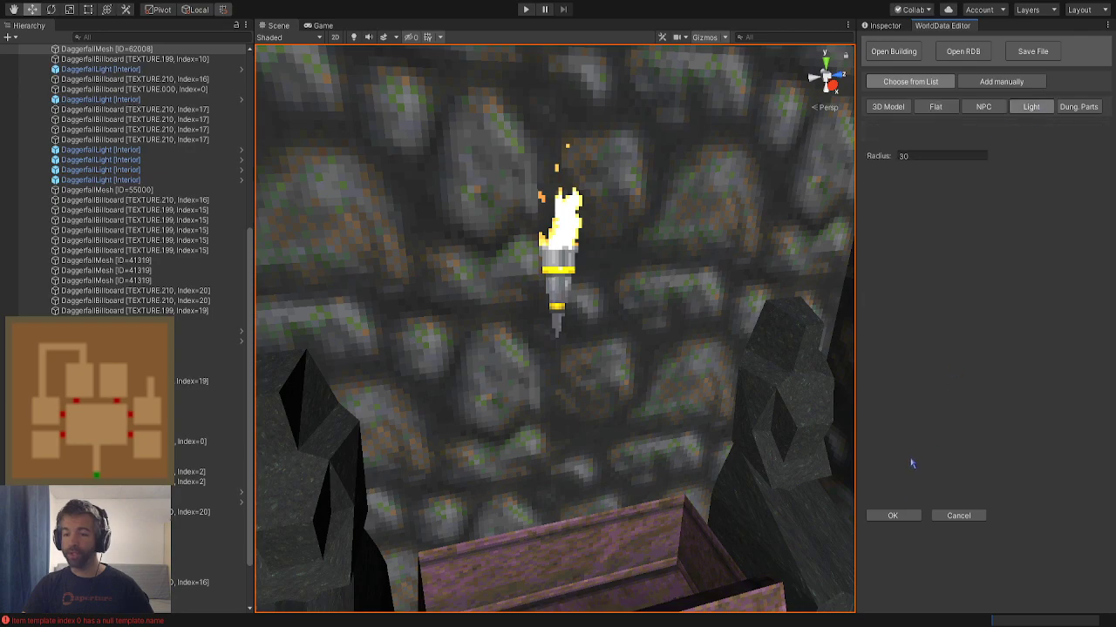
drag(859, 157, 858, 155)
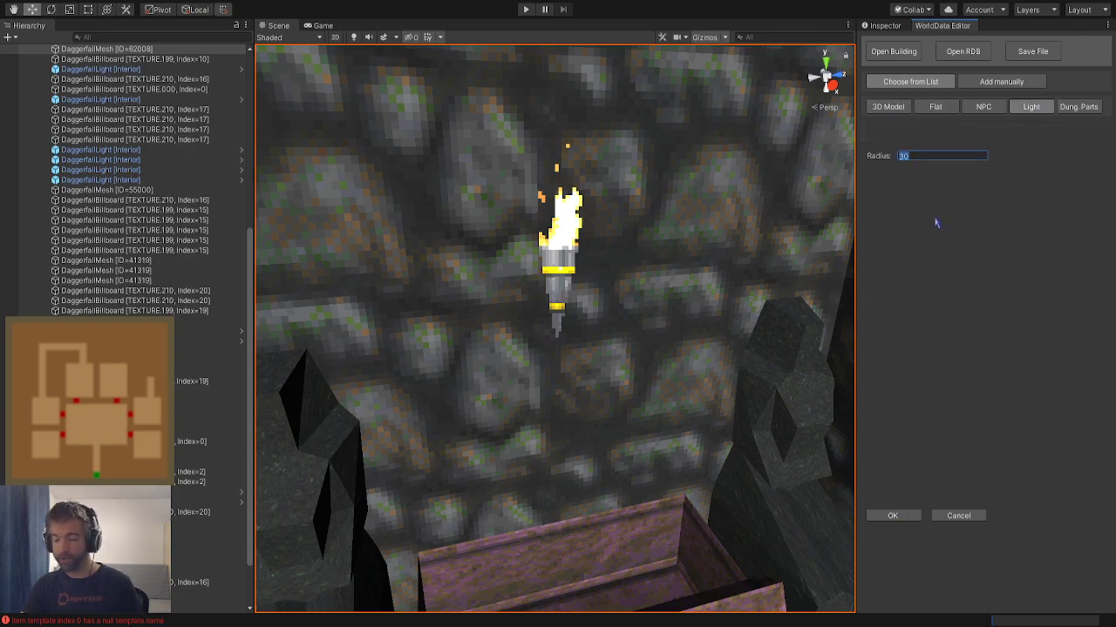
click(906, 518)
Move the new light onto the mounted torch's flame, at X -15.725, Y -4.6, Z -14.35
right_drag(619, 366, 718, 423)
key(s)
drag(524, 280, 530, 274)
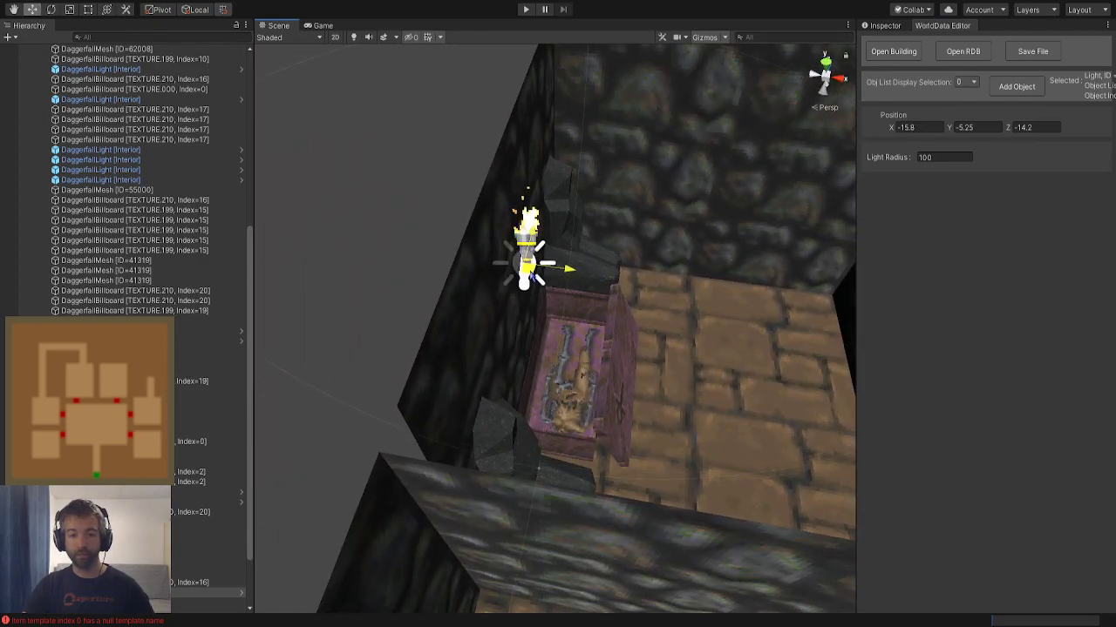
mouse_move(524, 219)
mouse_down()
mouse_move(525, 187)
mouse_move(526, 205)
mouse_up()
right_drag(531, 202, 321, 179)
key(d)
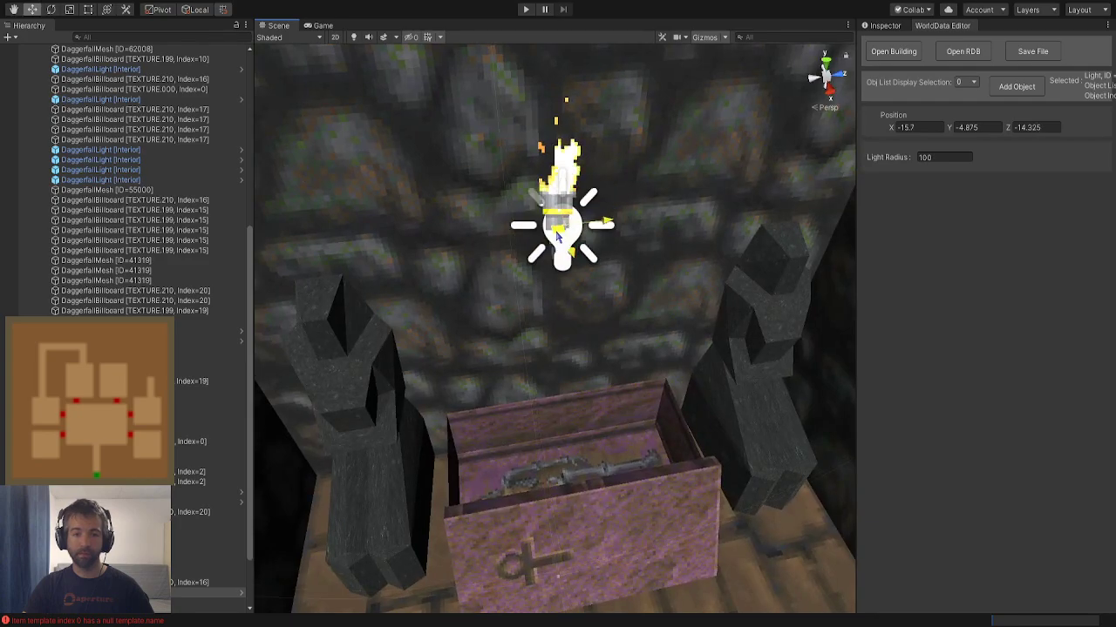
drag(555, 164, 556, 152)
Add a light with radius 100 at the standing torch in the room corner and raise it to the flame, at about Y -6.525
key(s)
right_drag(558, 155, 816, 150)
key(w)
click(997, 91)
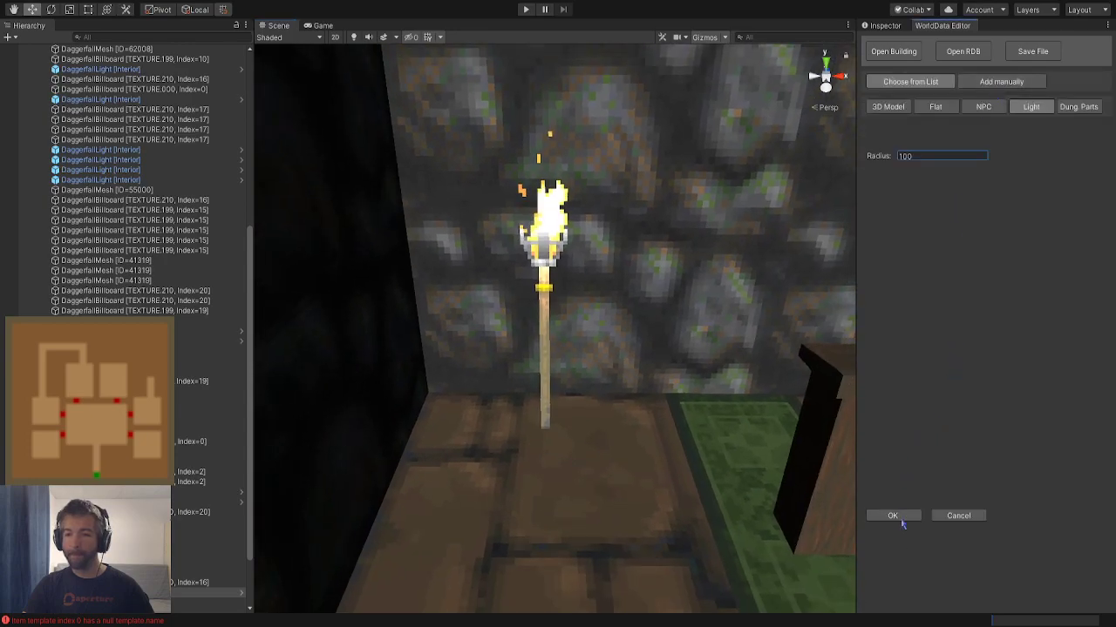
click(893, 517)
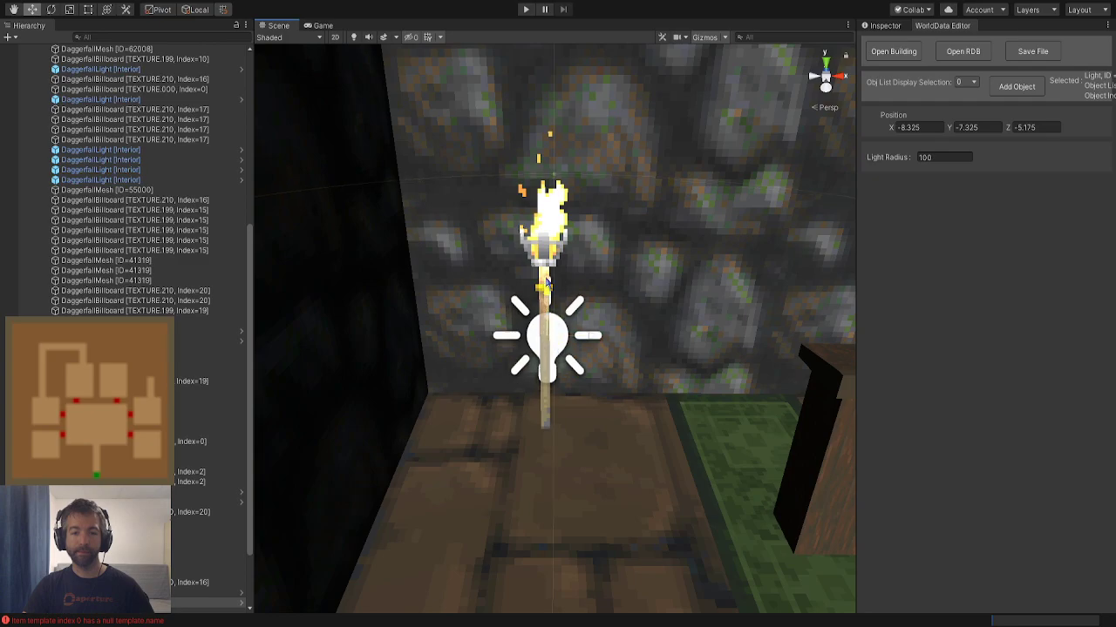
alt+drag(540, 194, 716, 270)
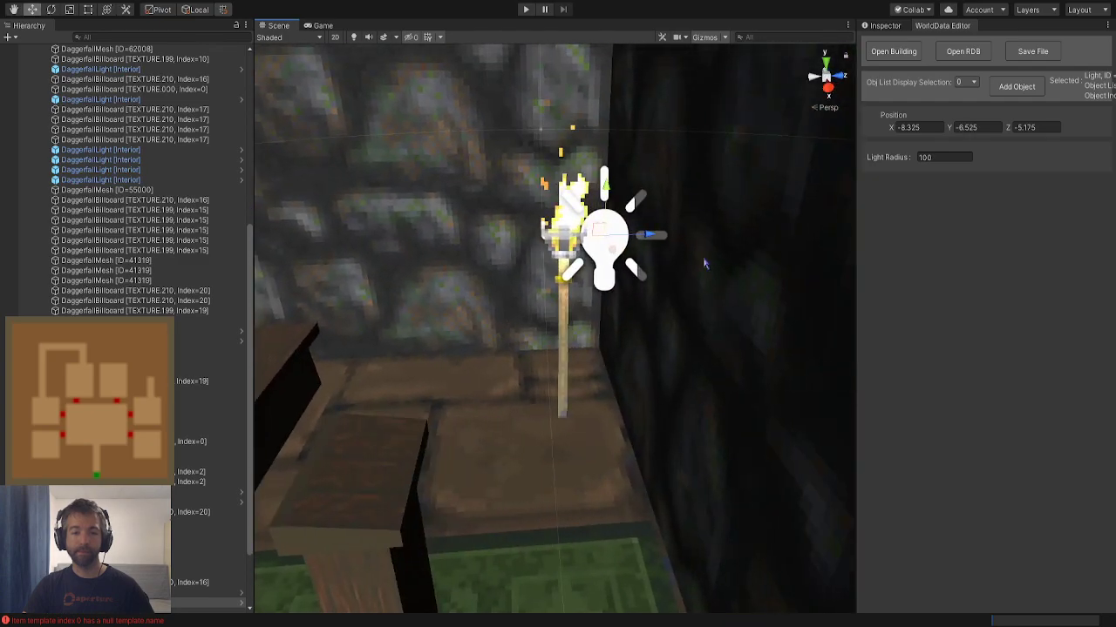
right_drag(571, 227, 598, 253)
key(s)
click(597, 254)
click(556, 180)
Examine the torch light above the coffin and its statues, and look over the layout of the central hall
right_drag(555, 179, 489, 117)
key(d)
key(w)
scroll(493, 121, up, 4)
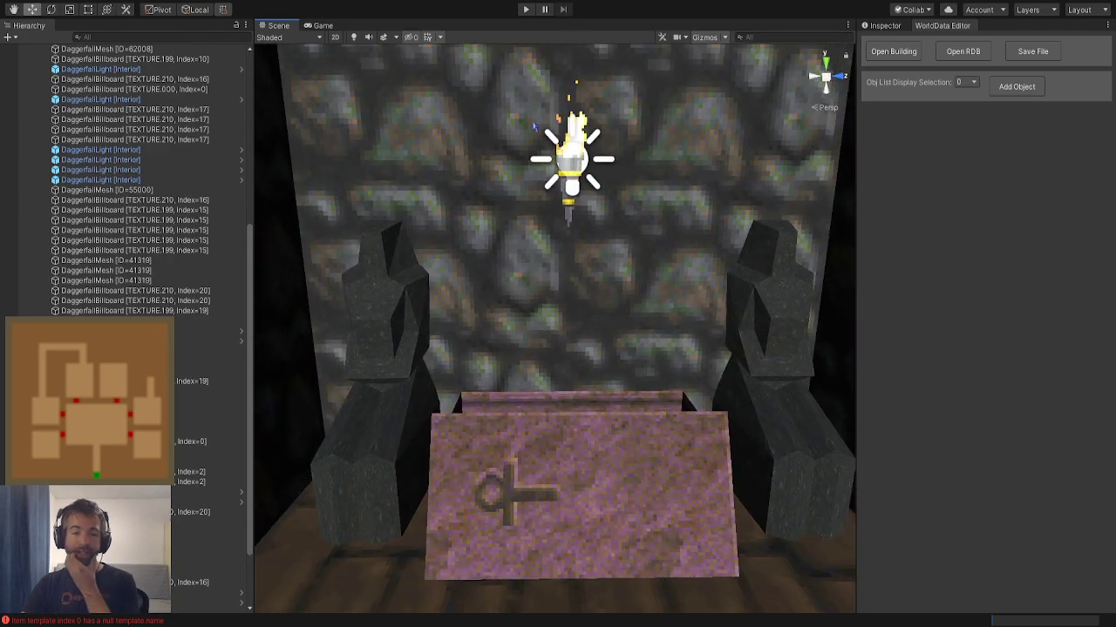
click(599, 157)
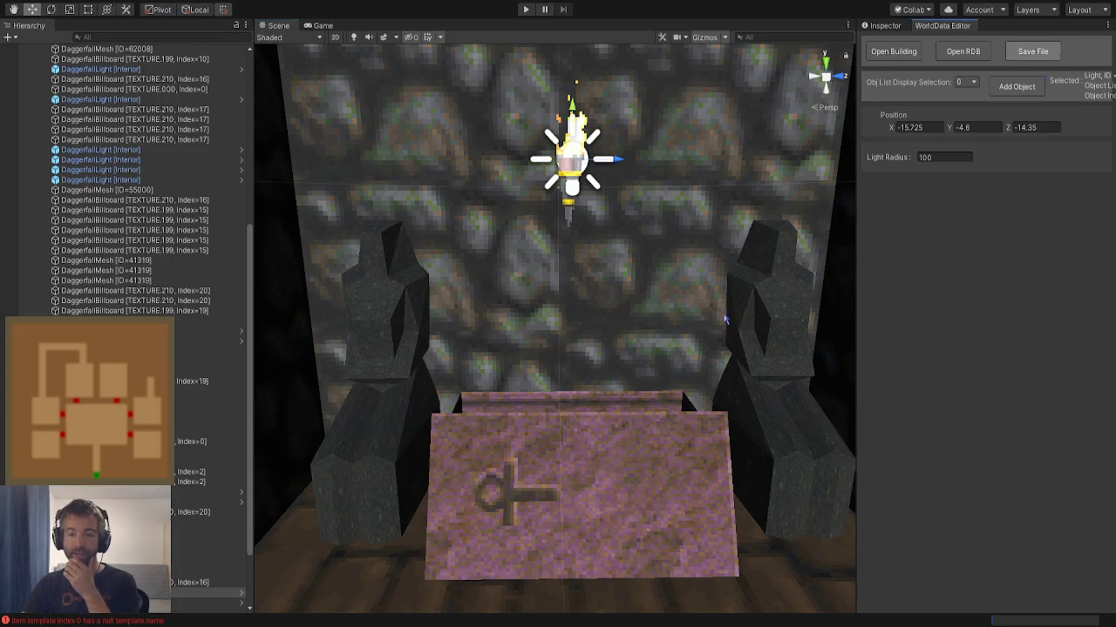
right_drag(642, 374, 421, 444)
key(s)
key(w)
click(481, 369)
right_drag(481, 370, 531, 241)
click(518, 248)
click(600, 243)
key(s)
click(680, 253)
key(s)
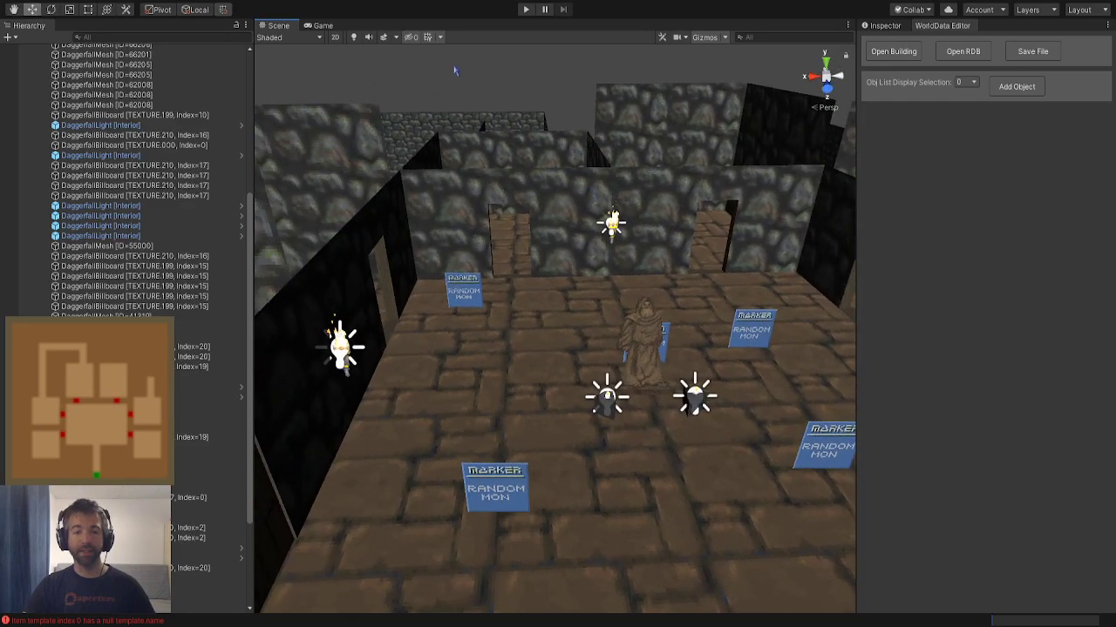
Run the game in play mode, skip the intro and load the Ironman save
click(527, 10)
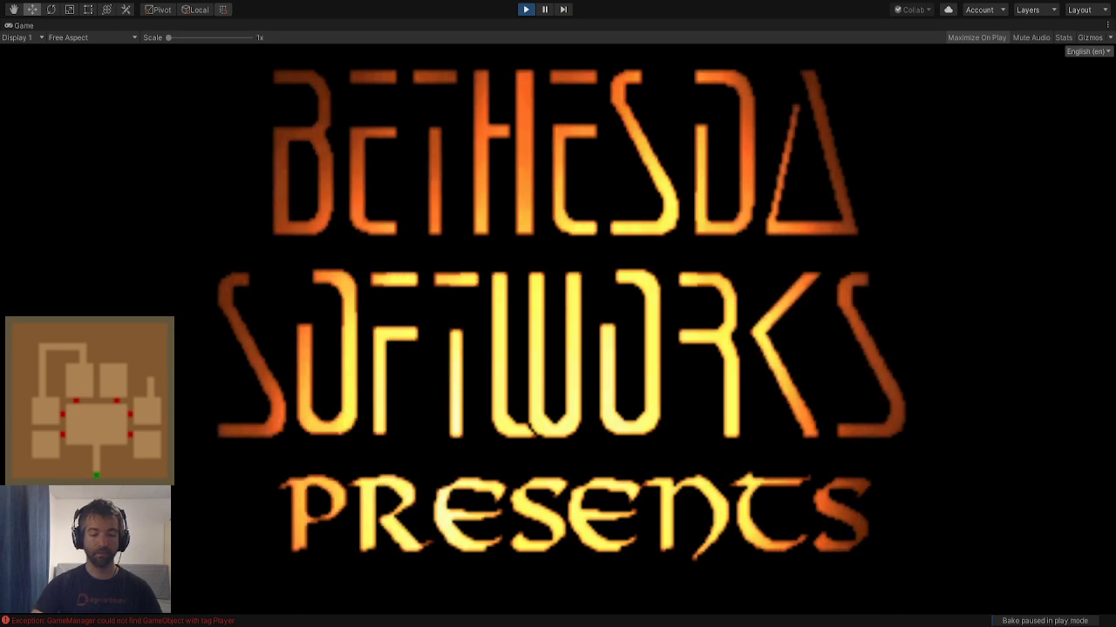
key(Escape)
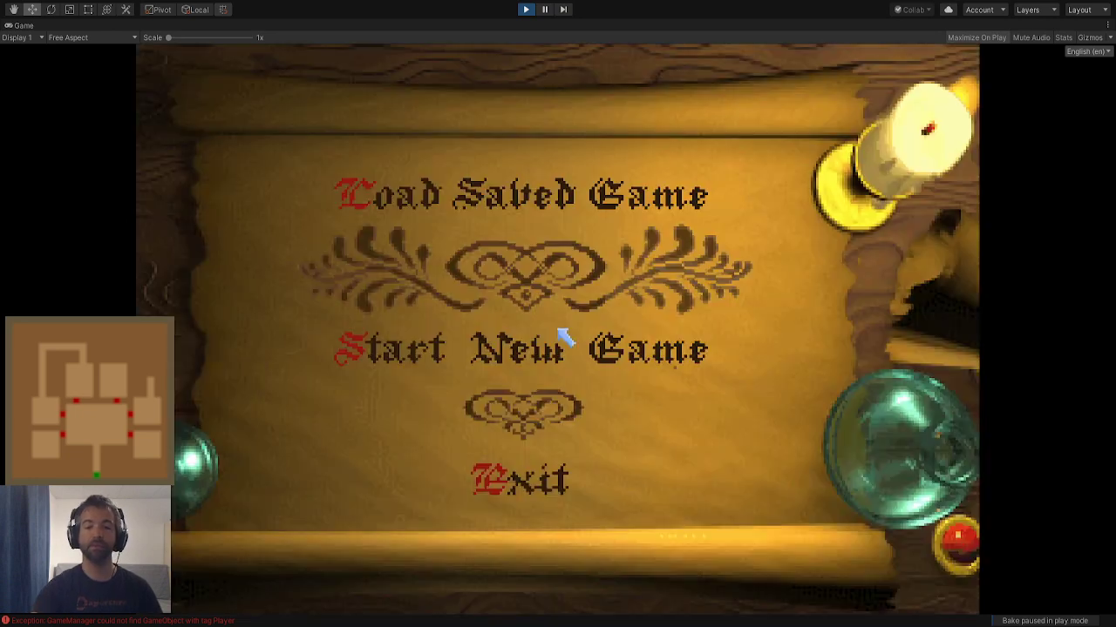
click(549, 207)
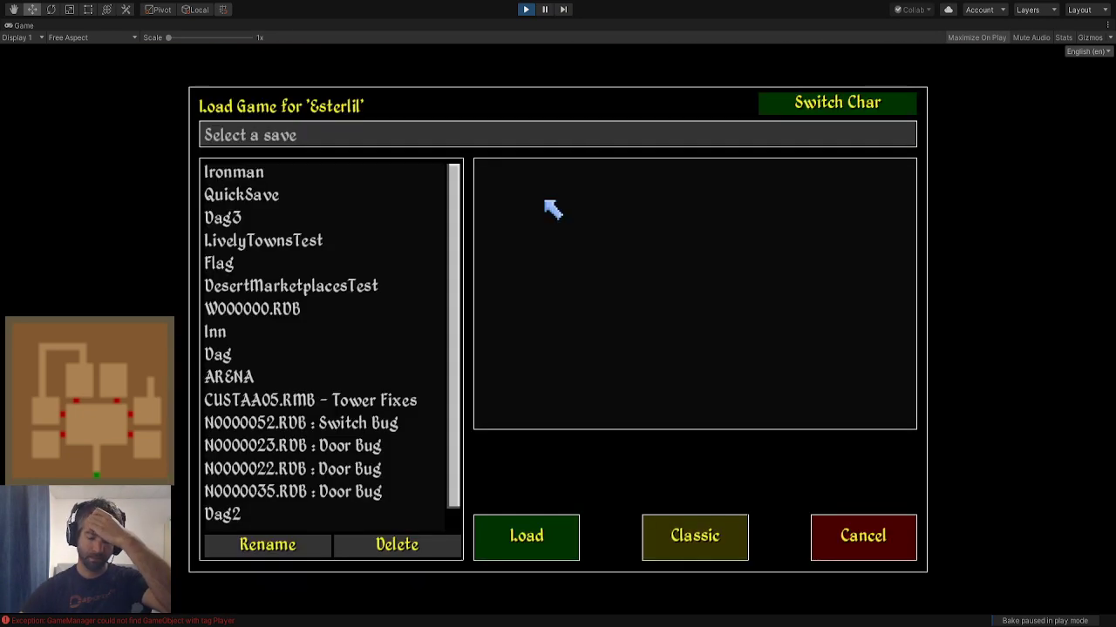
click(284, 171)
click(530, 549)
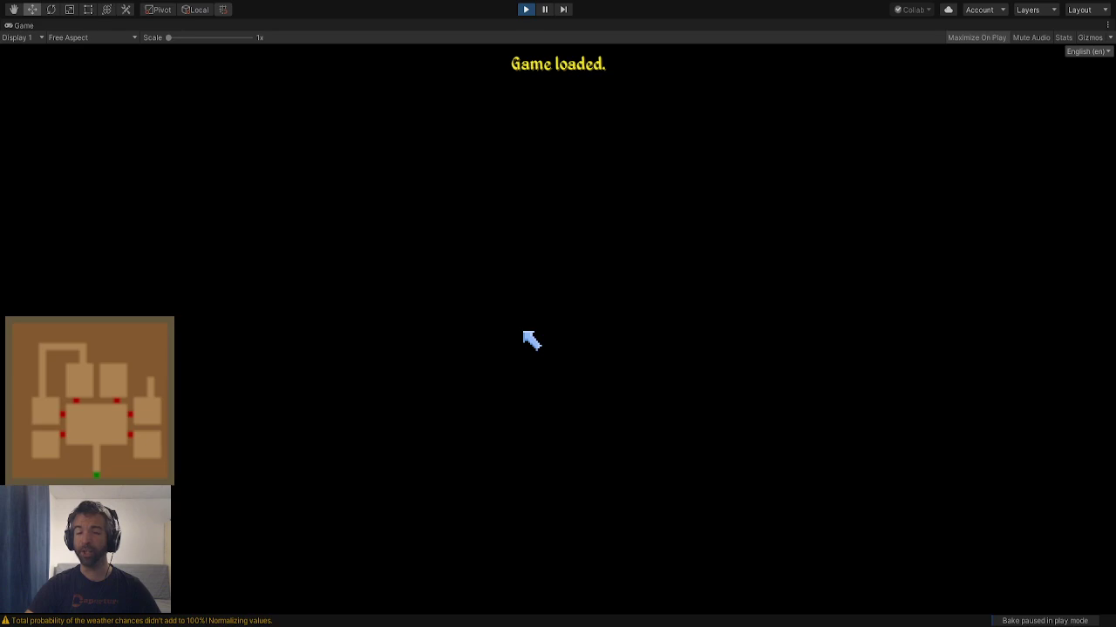
Walk around the central hall's robed statue and examine how the candles on the stone blocks light the area
key(w)
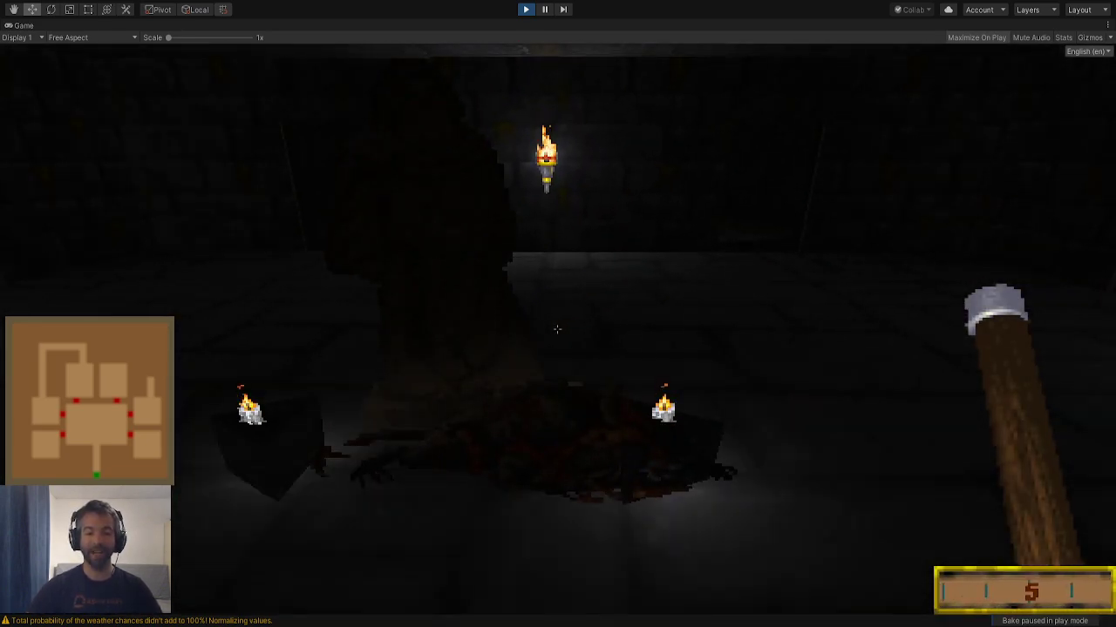
key(a)
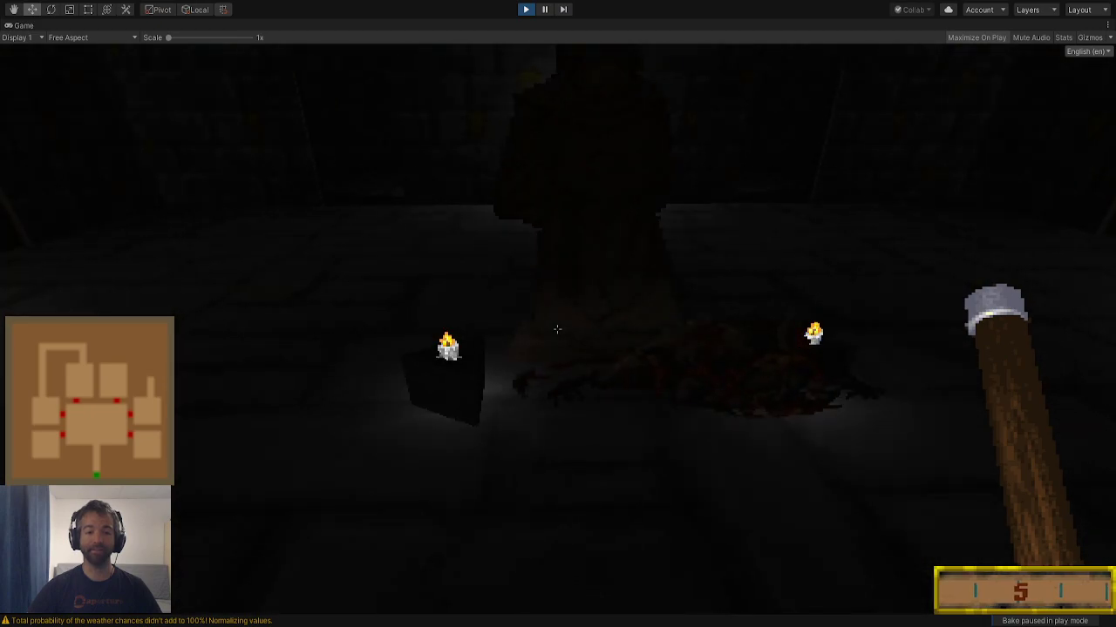
key(s)
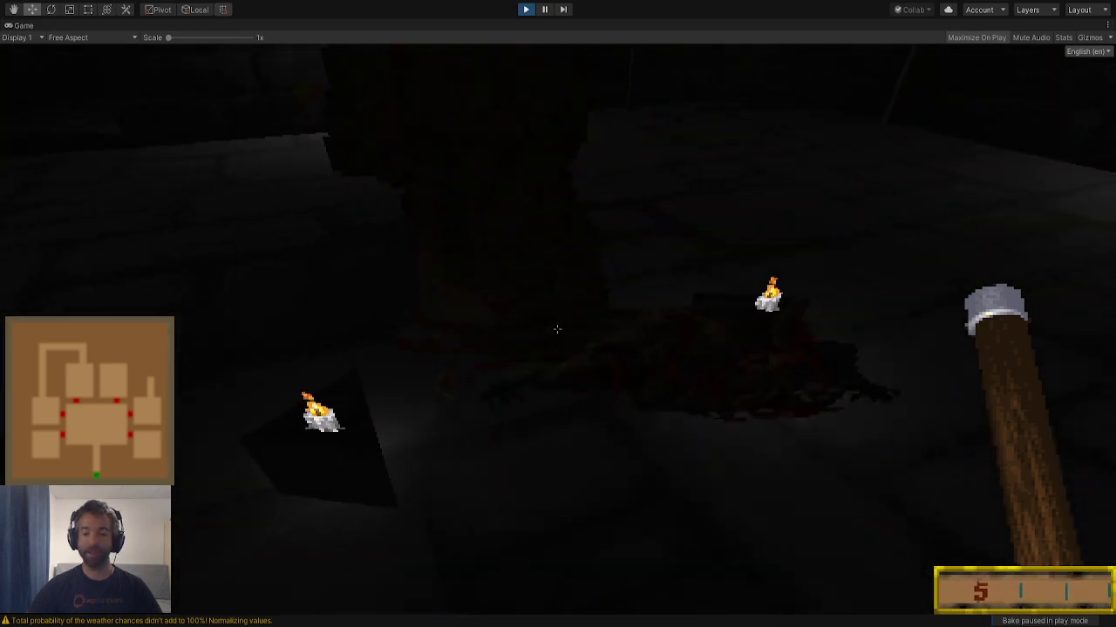
key(w)
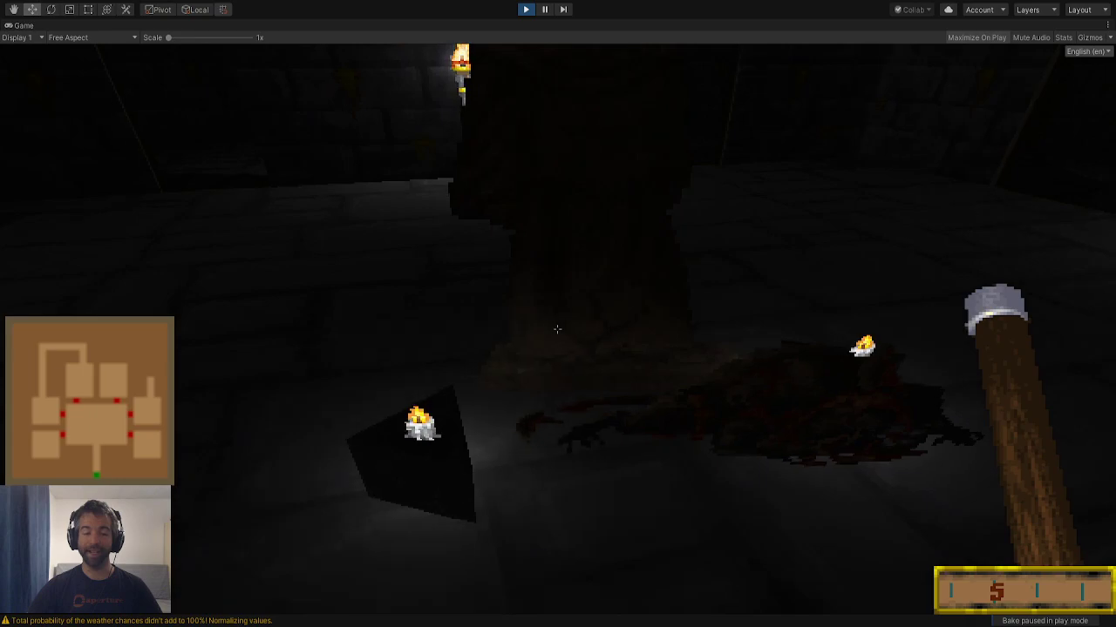
key(a)
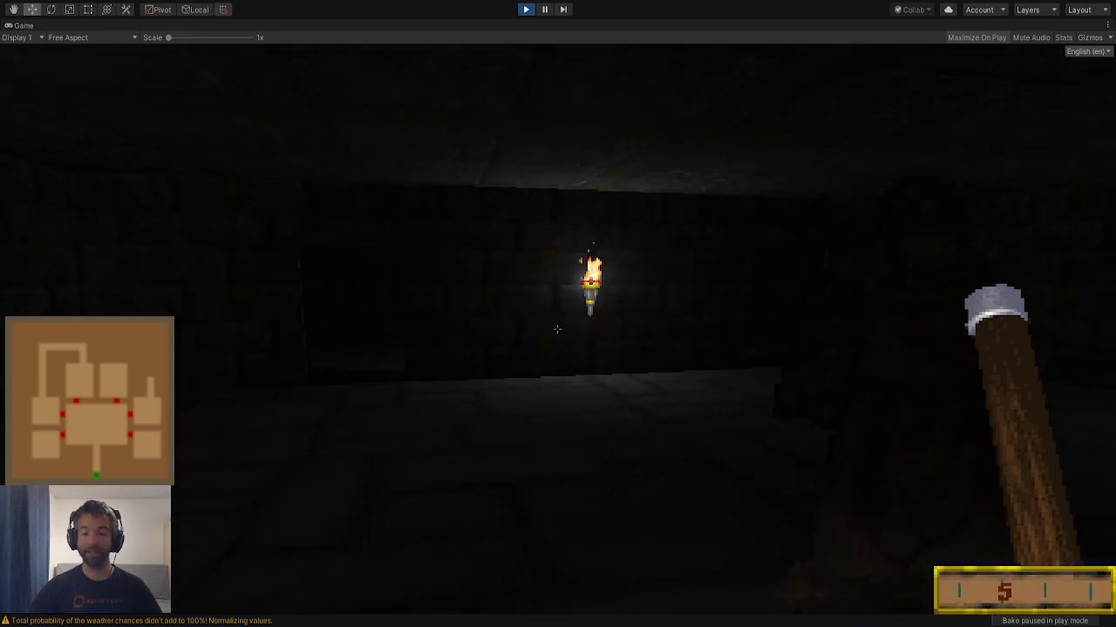
key(d)
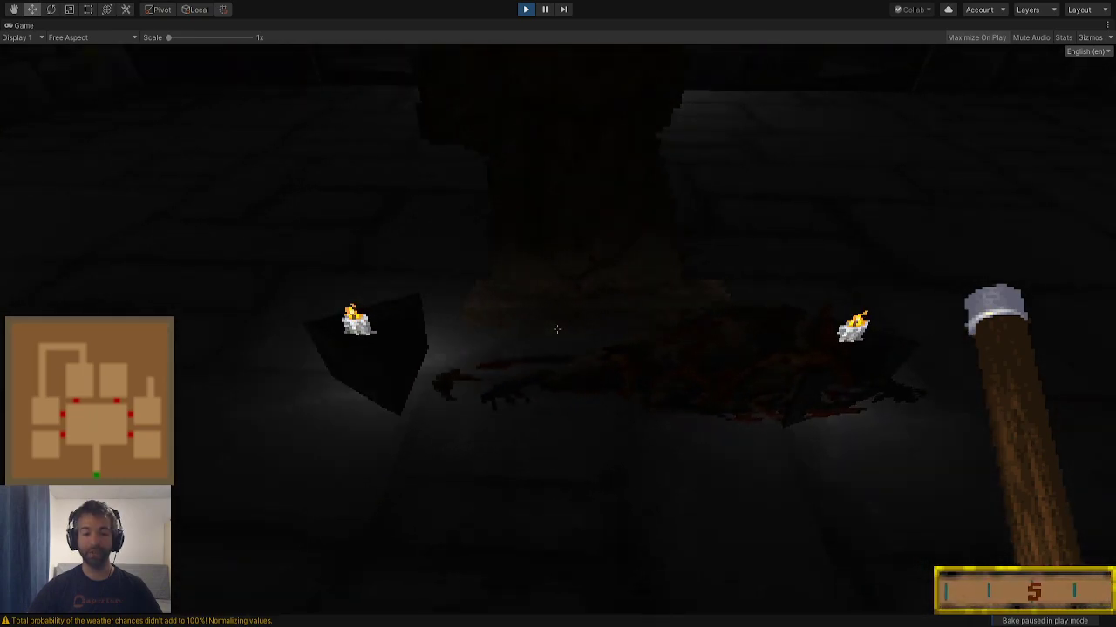
key(w)
key(a)
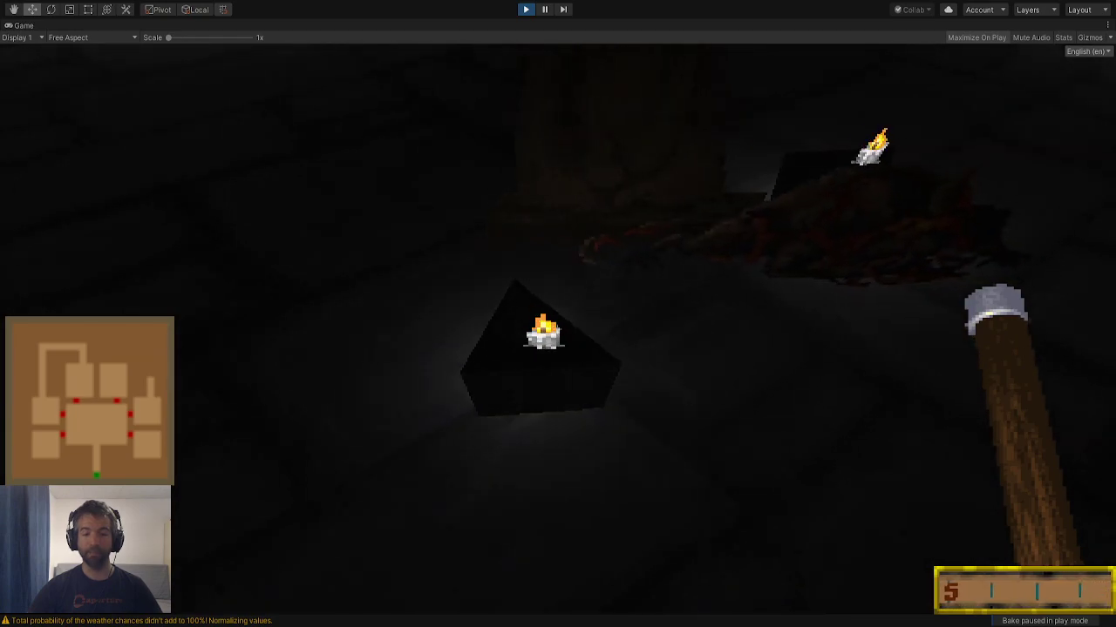
key(d)
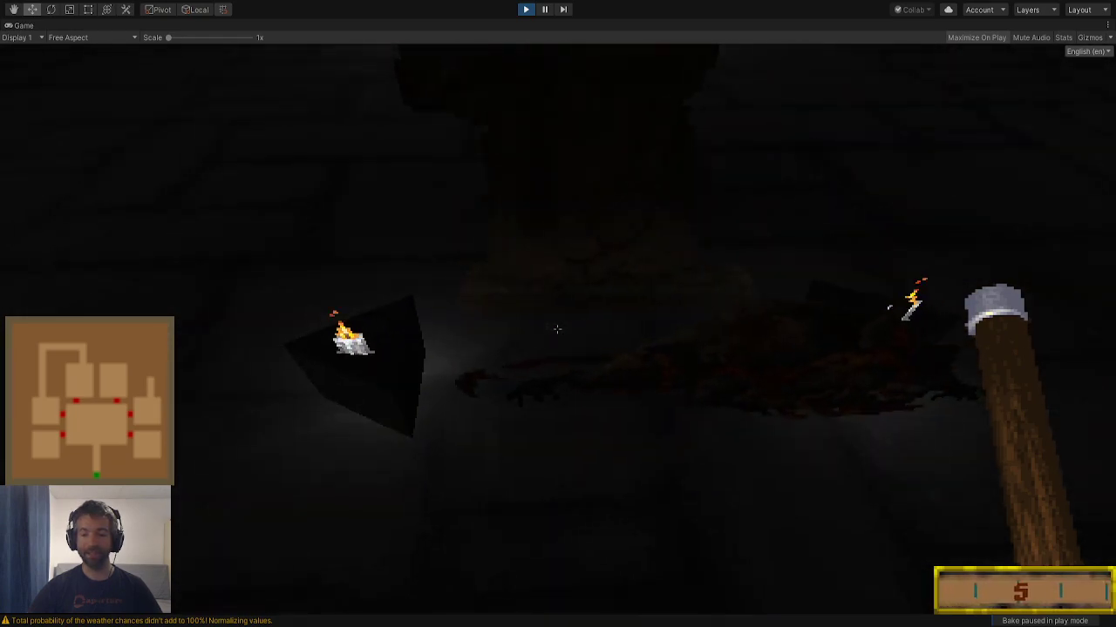
key(d)
key(a)
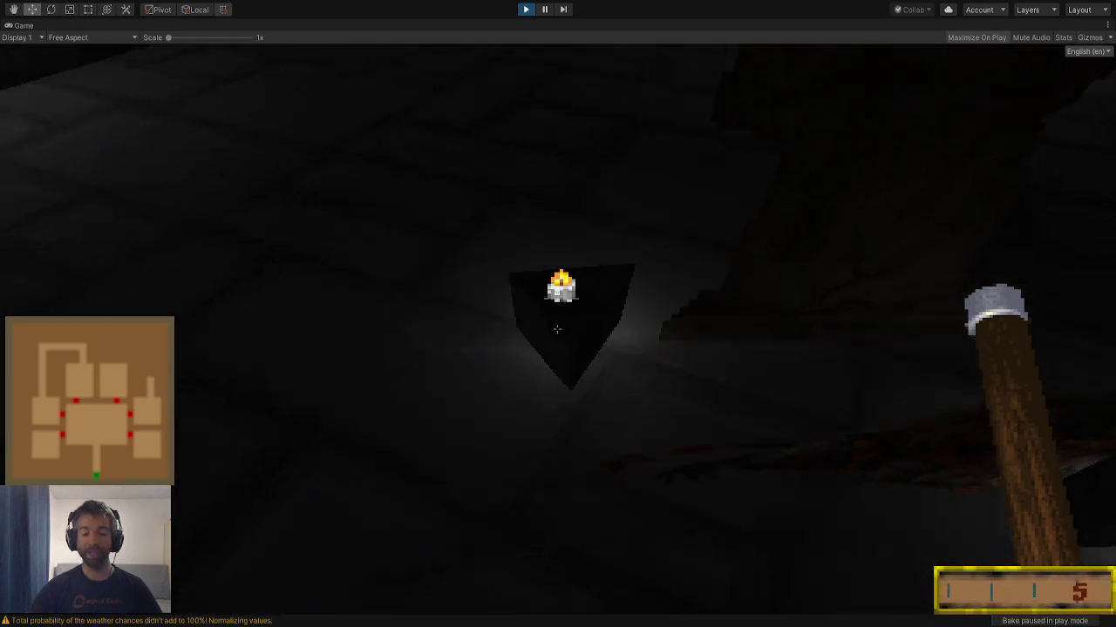
mouse_move(557, 329)
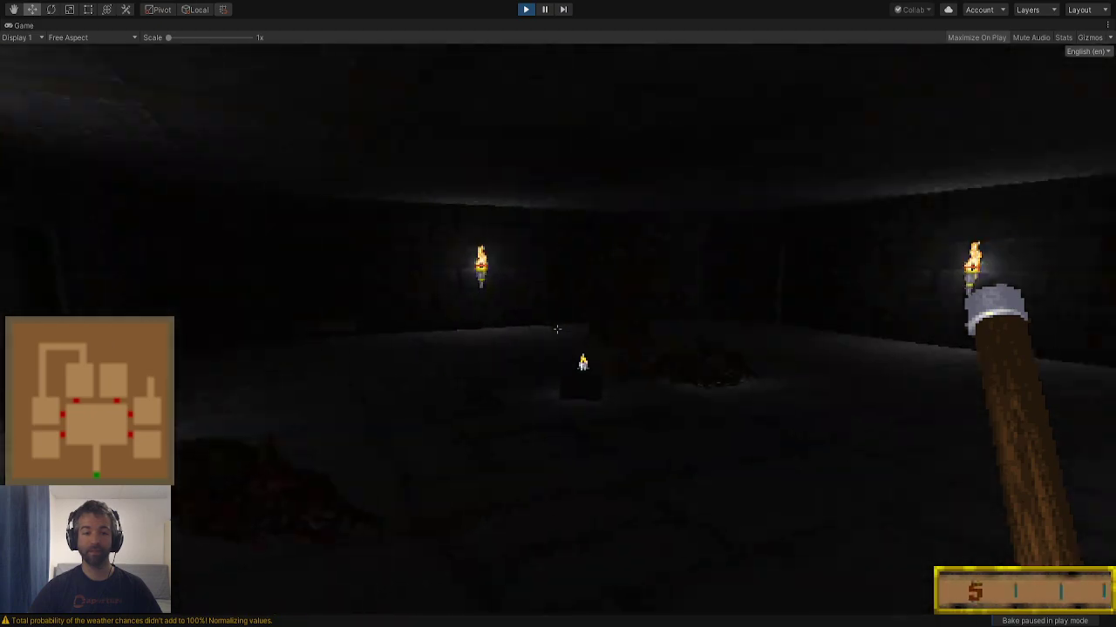
Walk through the open doorway to inspect the torchlit side room, and return to the hall to check its wall torches
key(w)
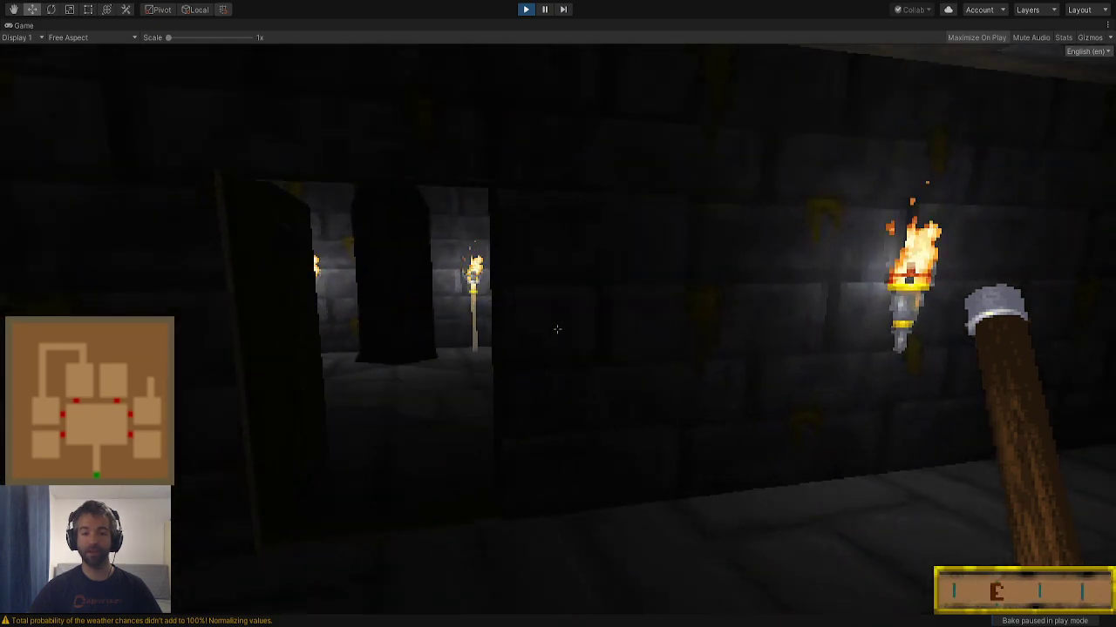
key(w)
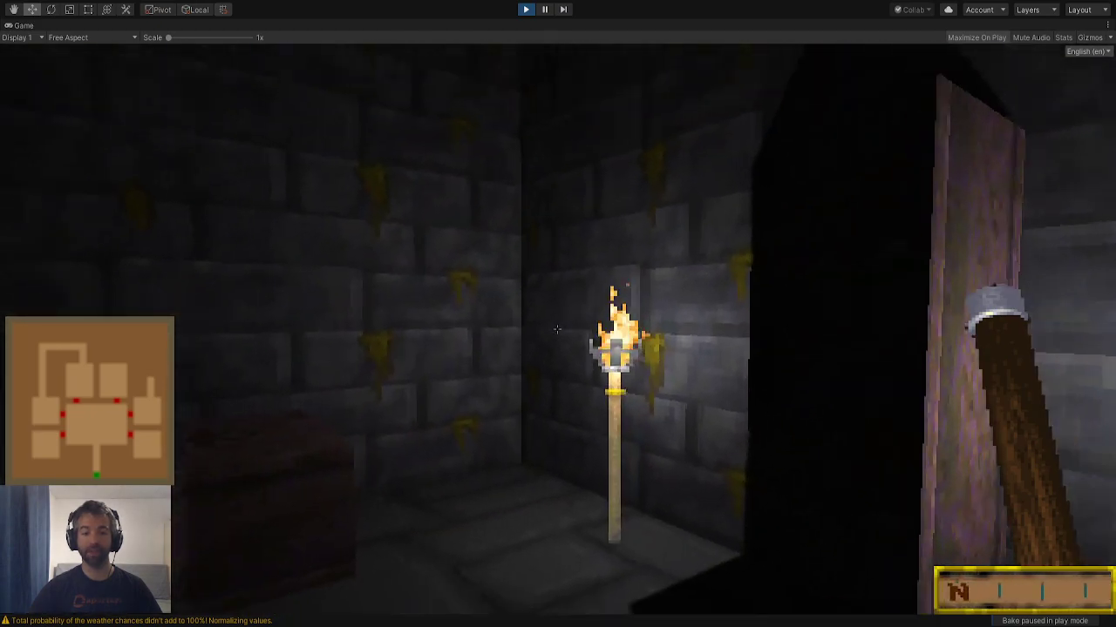
key(w)
key(w)
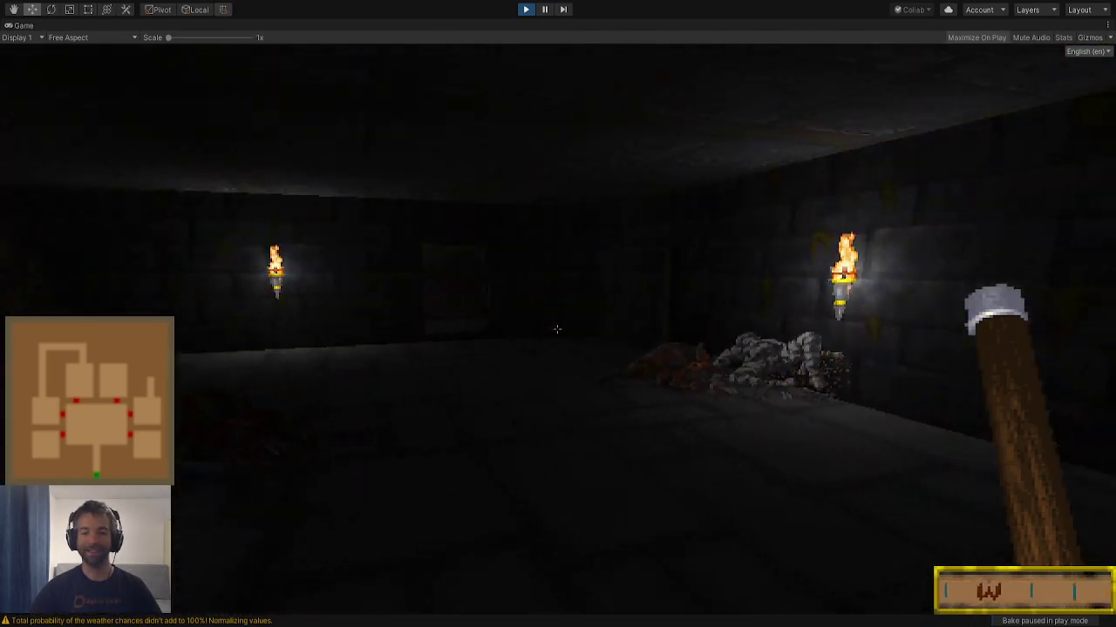
Walk from the central hall into the side room with the benches and check how dark it is
key(a)
key(w)
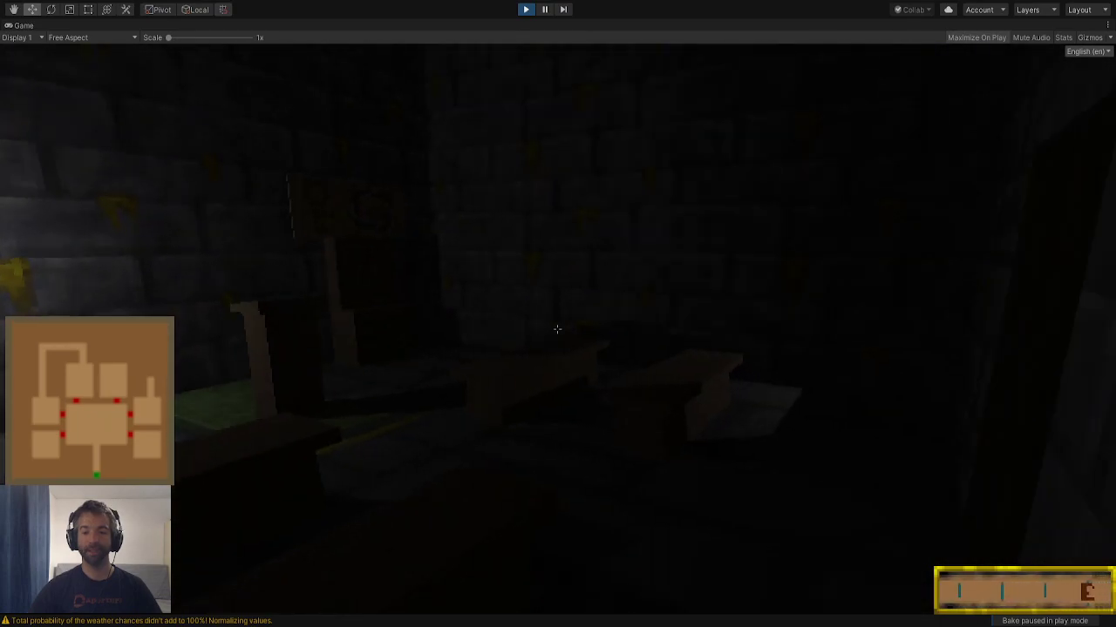
key(w)
key(d)
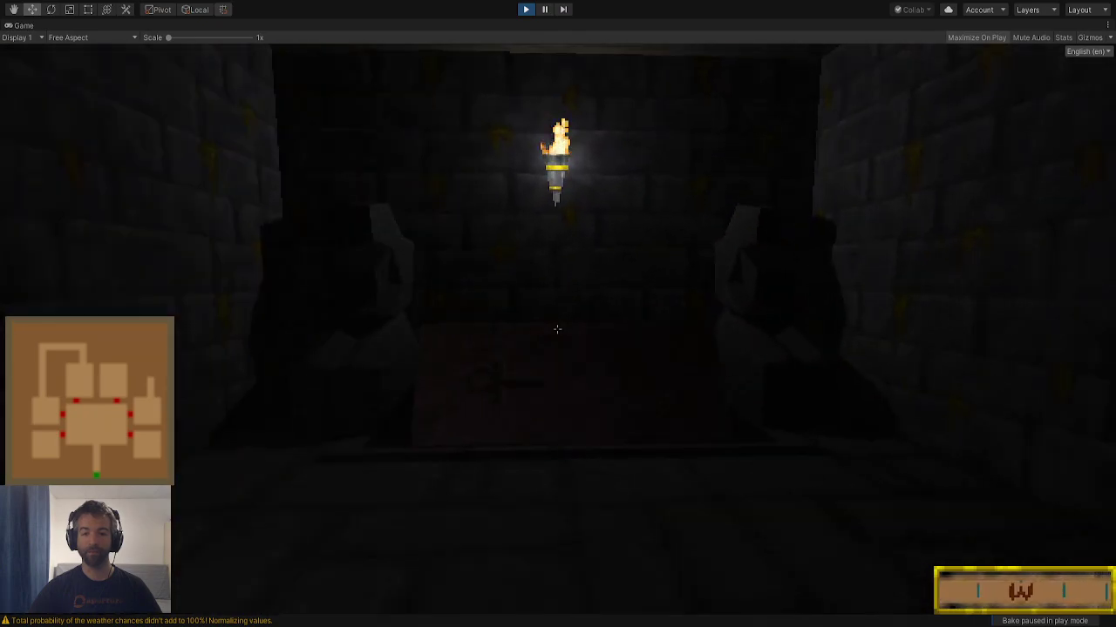
Inspect the coffin between the two statues, the skeleton lying inside it and the light from the wall torch above
key(w)
key(d)
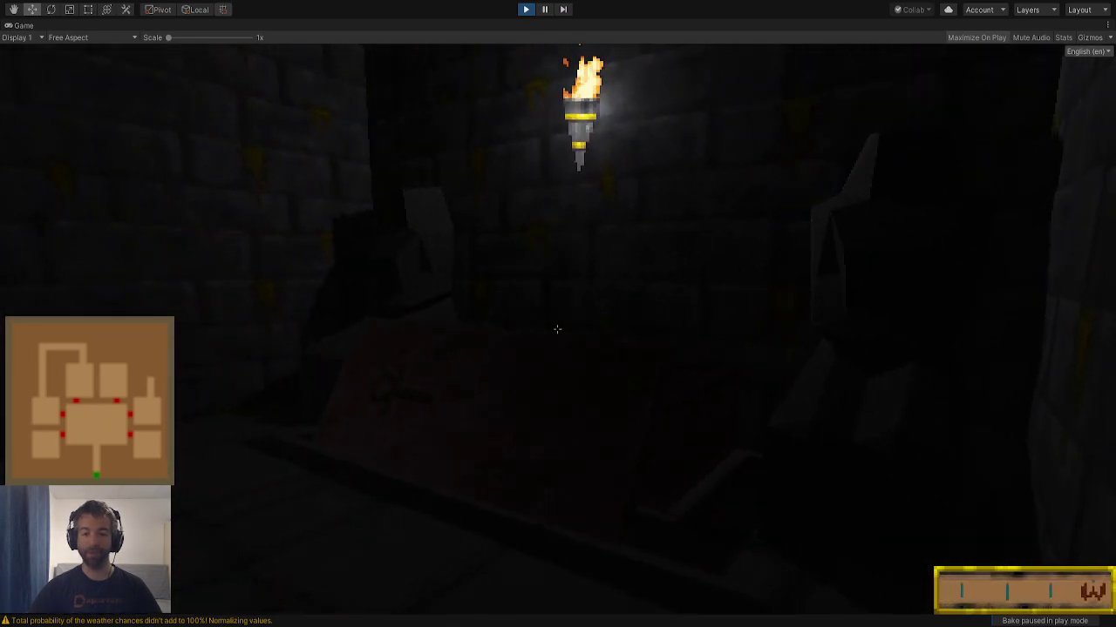
key(s)
key(w)
key(s)
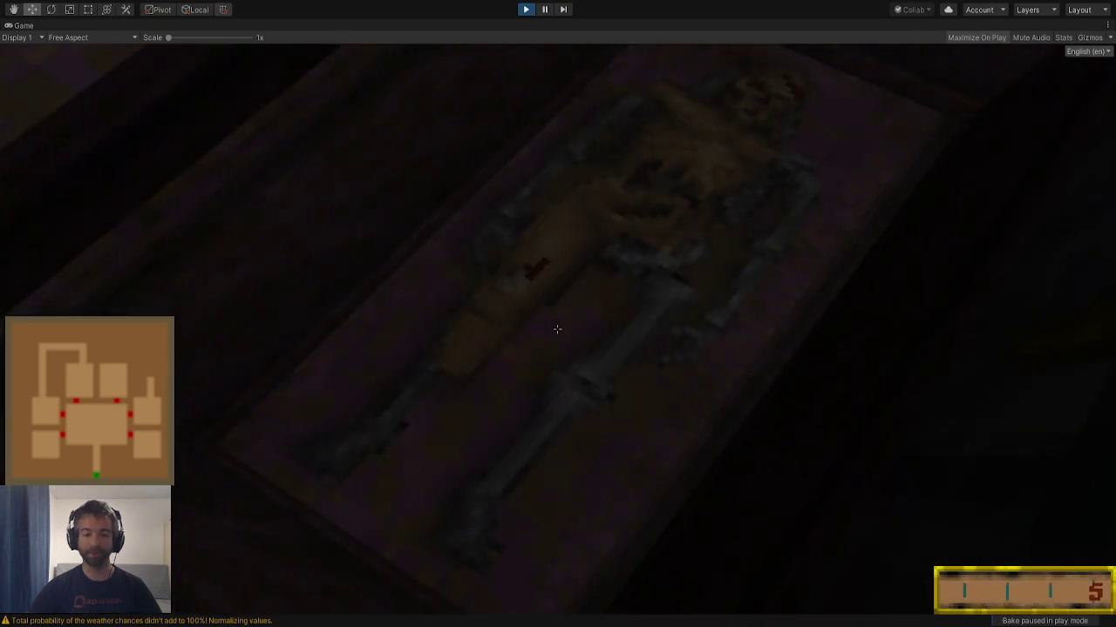
key(s)
key(w)
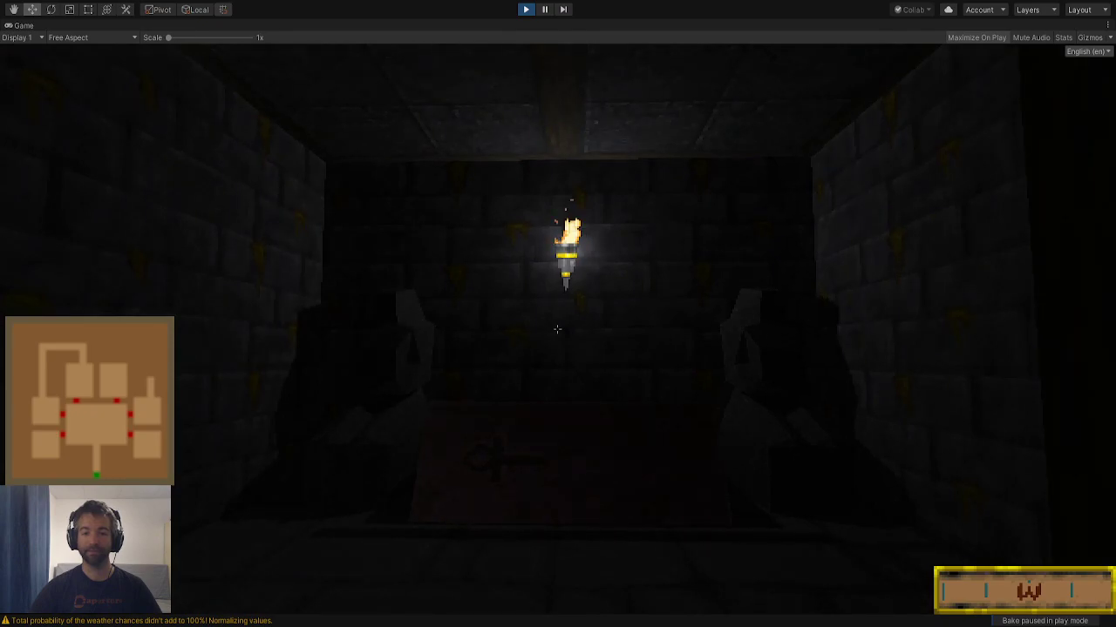
key(w)
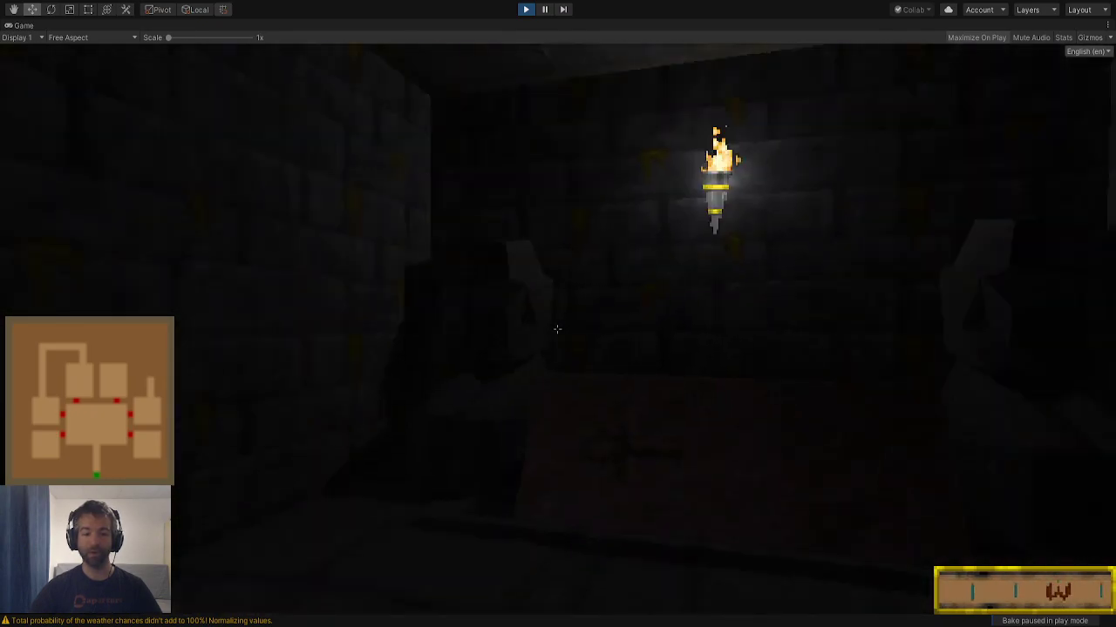
key(s)
key(w)
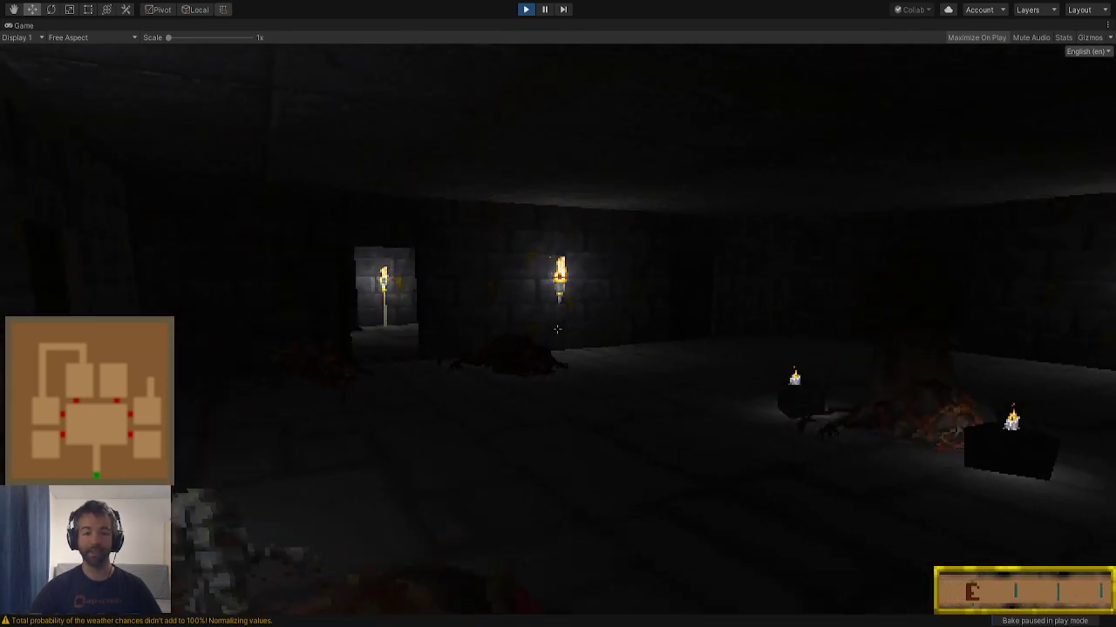
Walk through the dark parts of the dungeon and along the central hall to check the light of its wall torches
key(w)
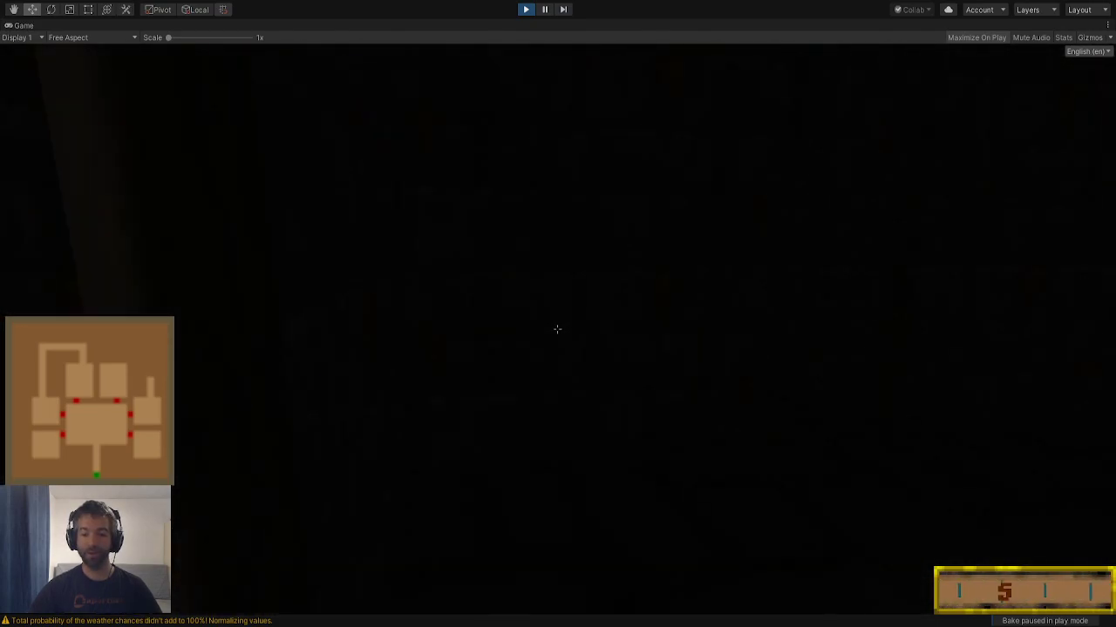
key(w)
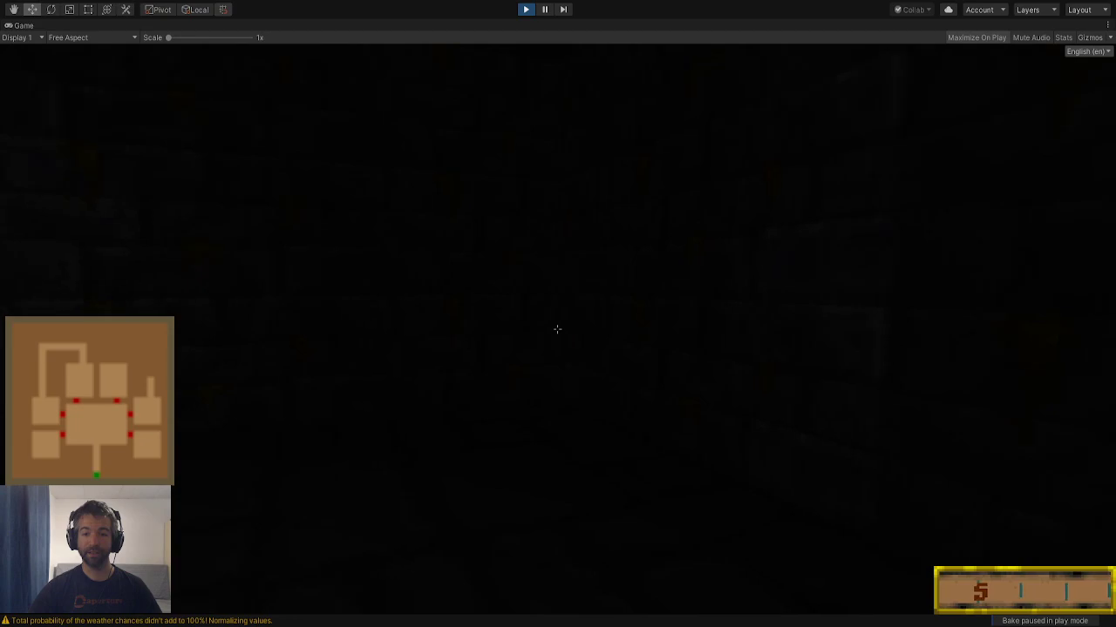
key(w)
key(w)
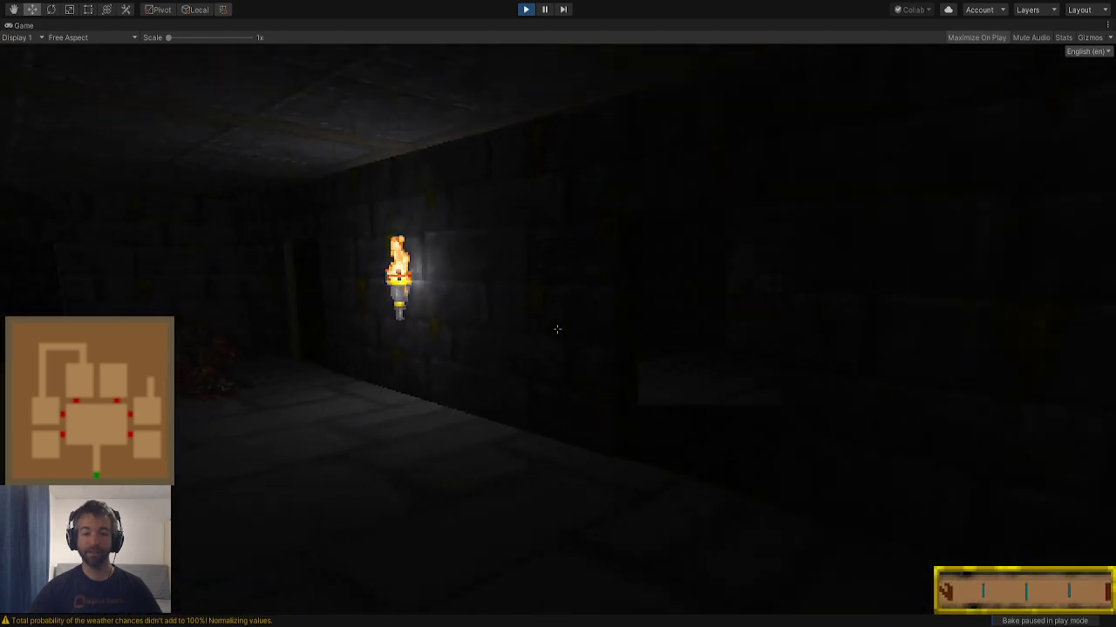
key(w)
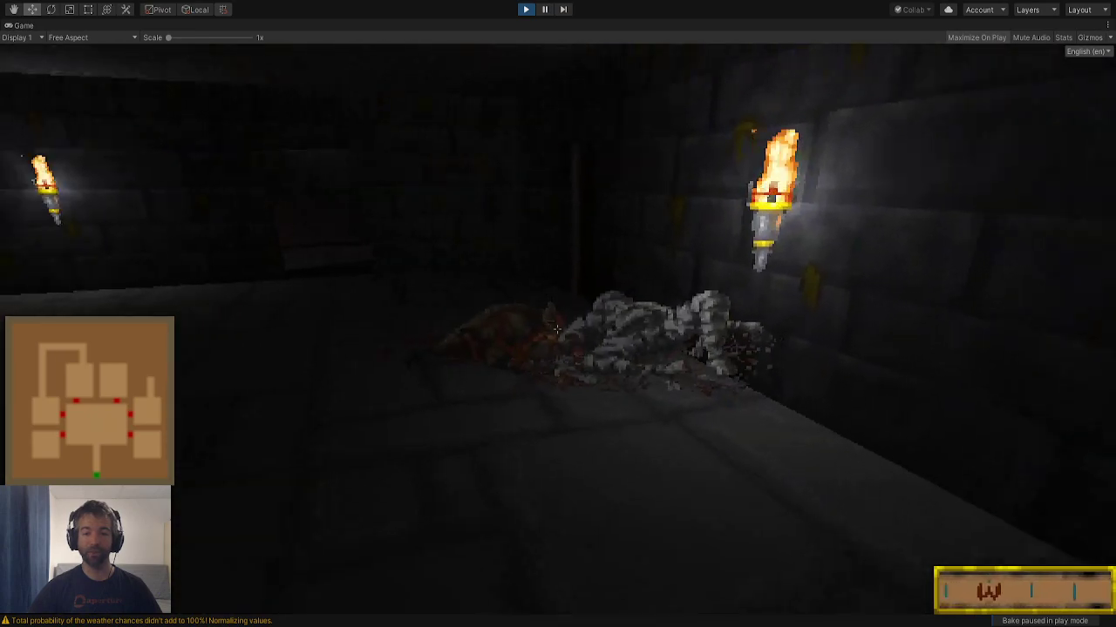
Exit the running game and return to the dungeon block's scene
key(Escape)
click(697, 203)
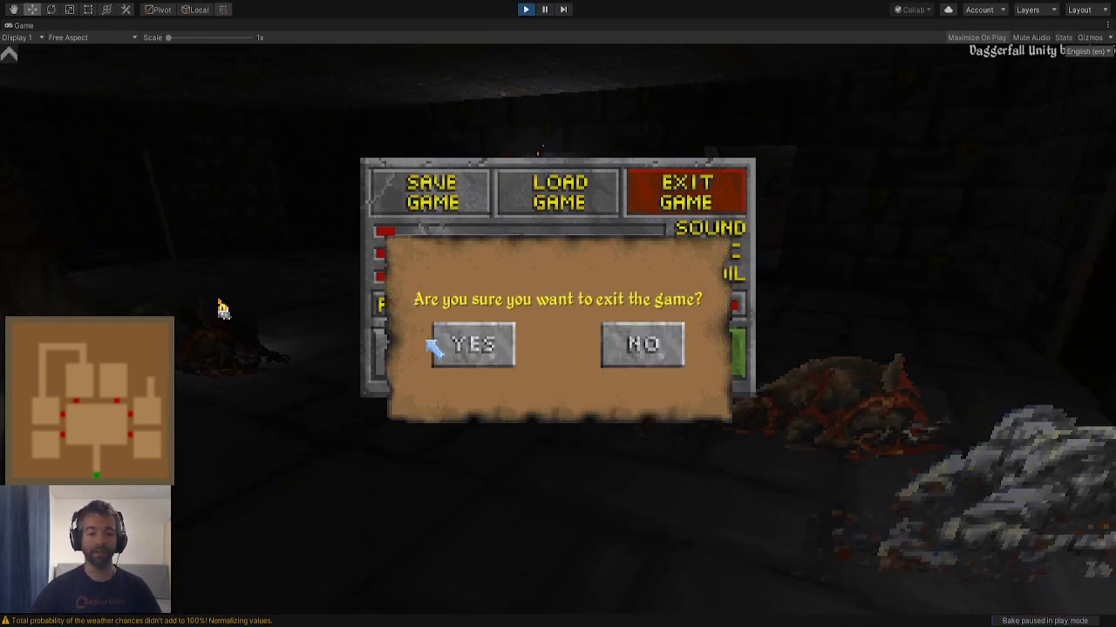
click(503, 342)
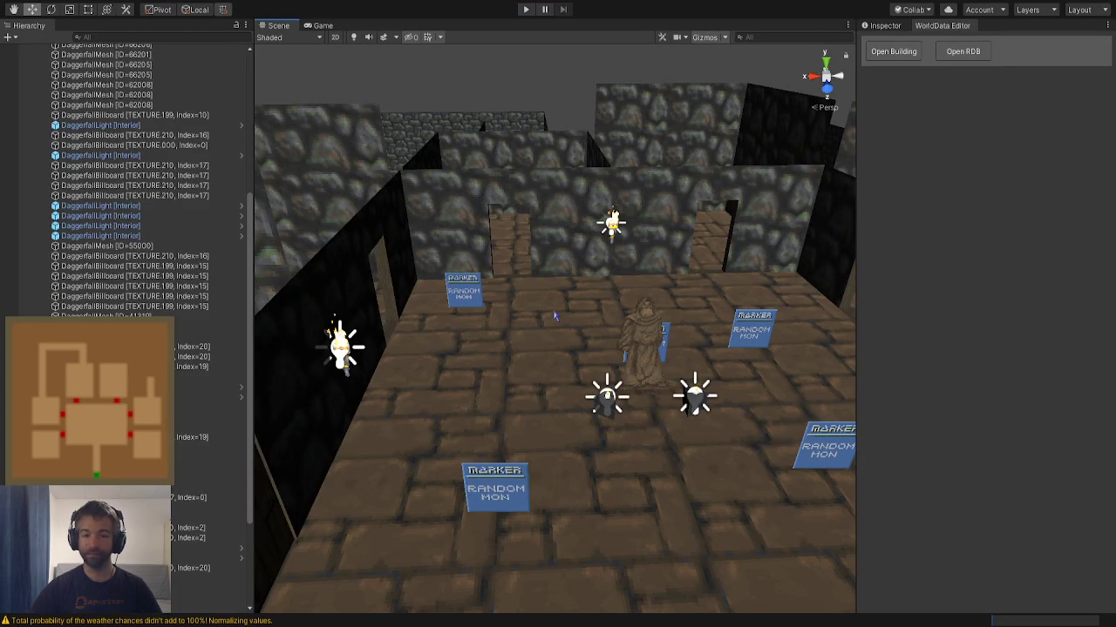
Look over the central hall in the scene and examine the two candle lights in front of the robed statue up close
click(554, 317)
right_drag(536, 169, 485, 178)
key(s)
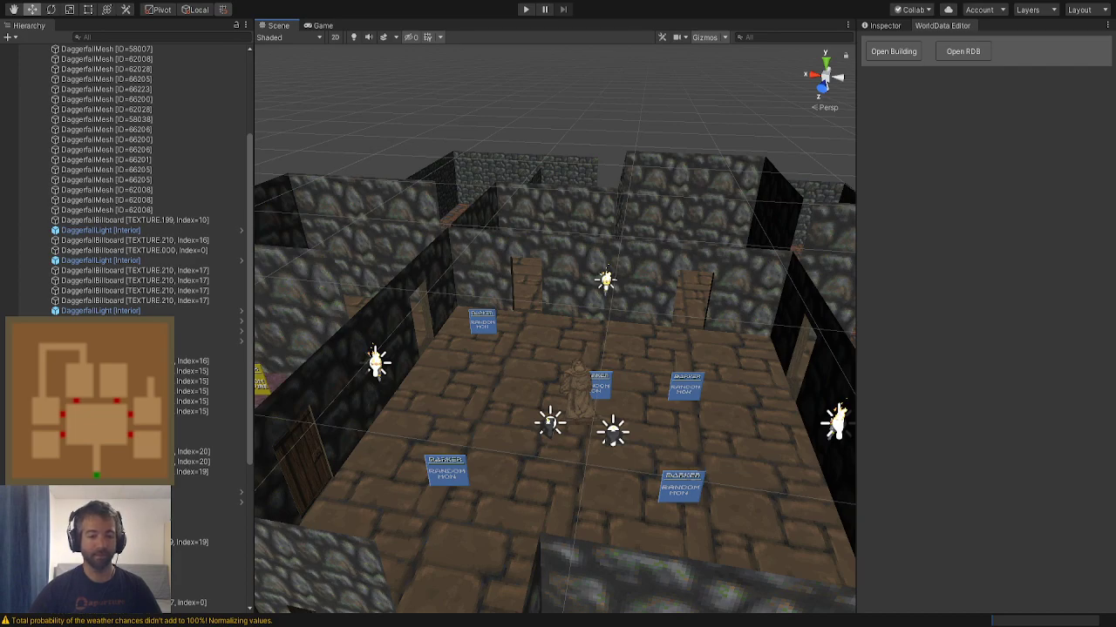
right_drag(460, 199, 565, 239)
key(s)
key(a)
key(w)
click(659, 218)
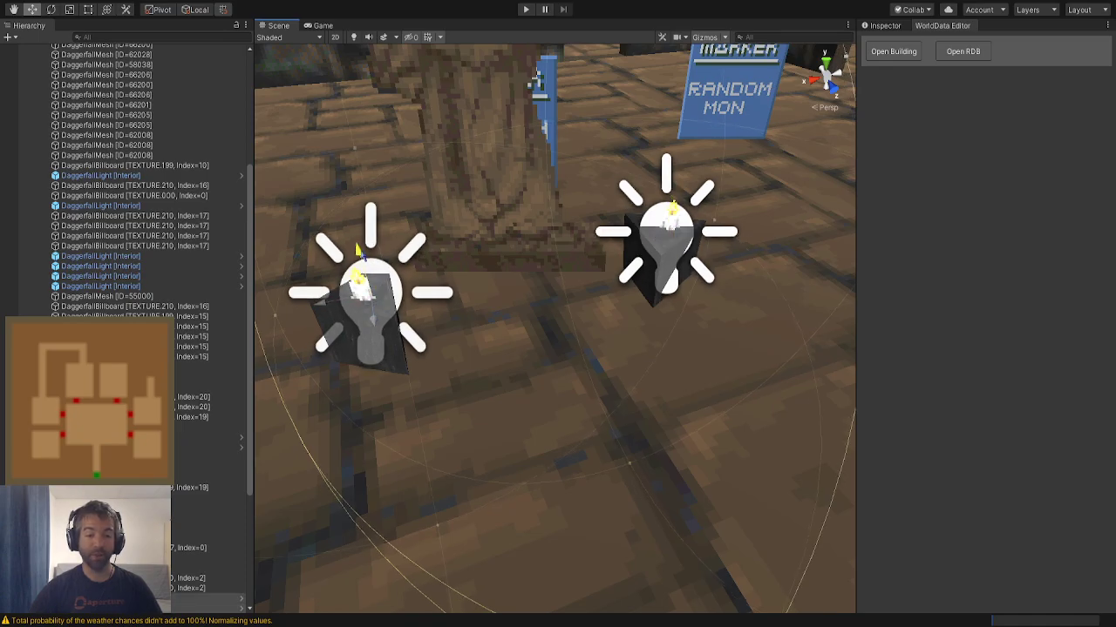
Examine the torch-lit coffin with its two statues, and the upright coffin between the standing torches in the treasure room
key(s)
right_drag(420, 268, 785, 283)
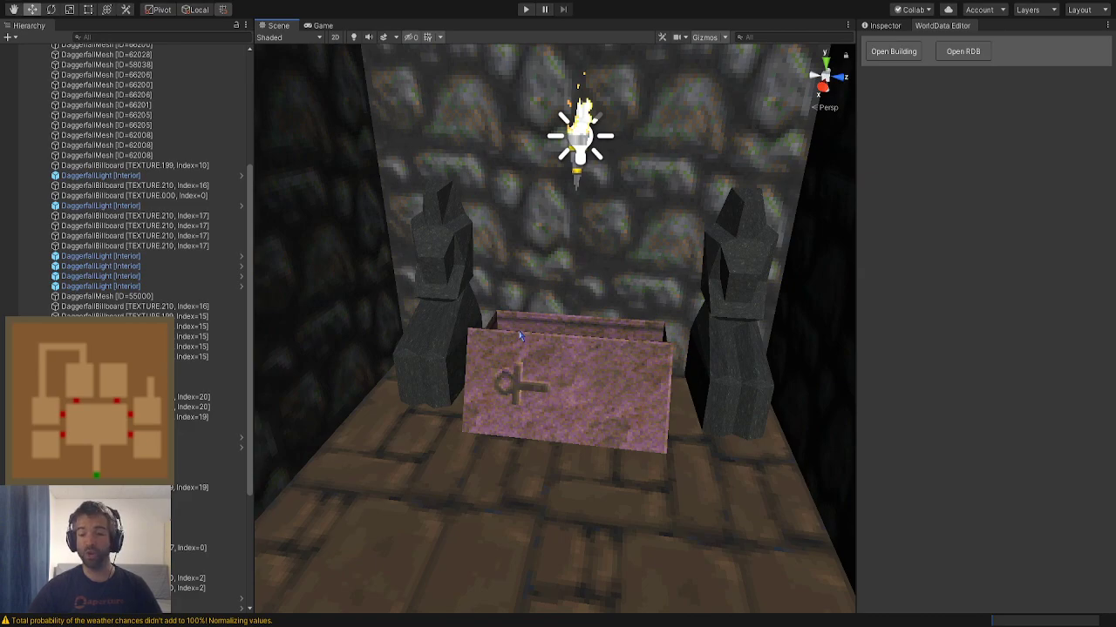
mouse_move(520, 336)
right_down()
mouse_move(473, 323)
mouse_move(348, 337)
mouse_move(293, 373)
mouse_move(520, 363)
mouse_move(366, 99)
mouse_move(439, 189)
mouse_move(203, 167)
mouse_move(443, 169)
mouse_move(204, 185)
mouse_move(1008, 177)
mouse_move(902, 122)
mouse_move(700, 226)
mouse_move(684, 332)
right_up()
right_drag(693, 377, 801, 376)
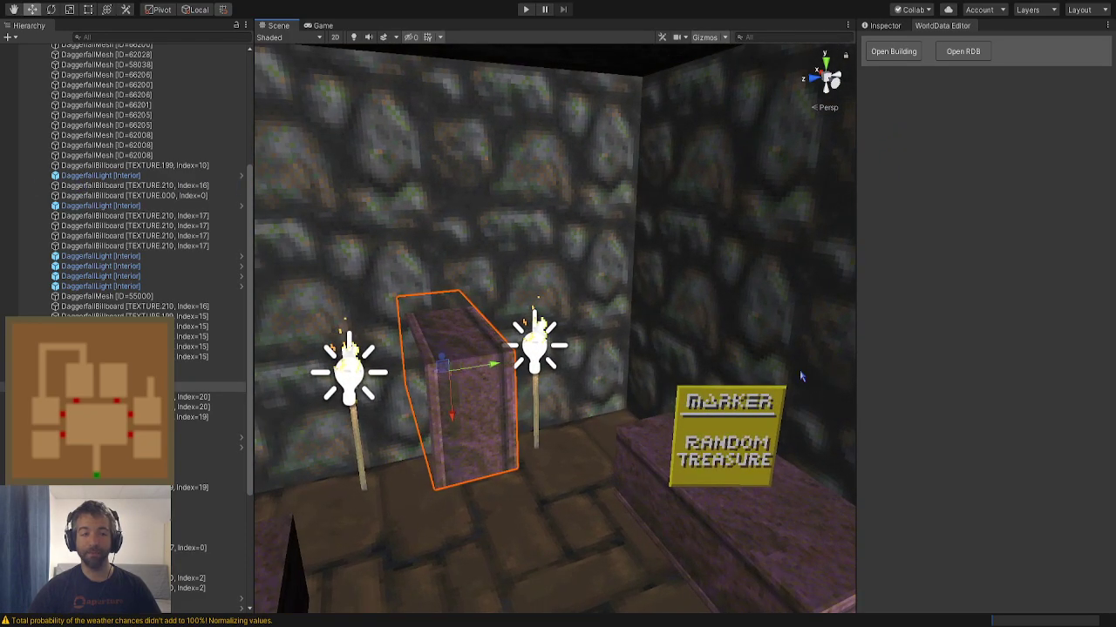
Delete the loaded CliffCrypt01.RDB.json dungeon block from the scene and reopen it in the WorldData Editor
scroll(185, 166, up, 5)
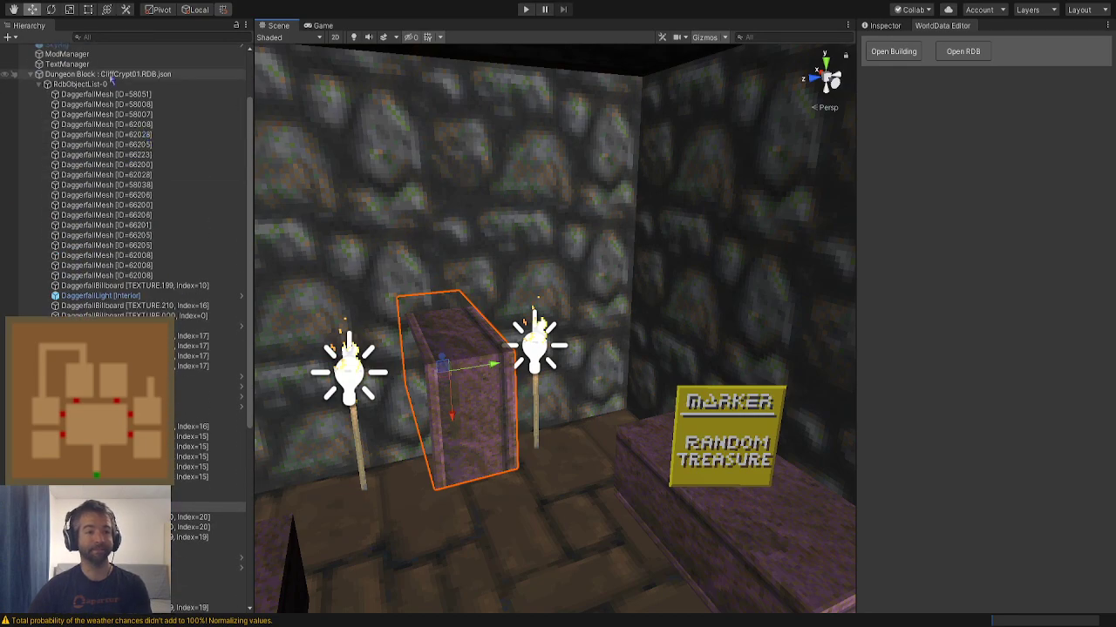
click(111, 74)
key(Delete)
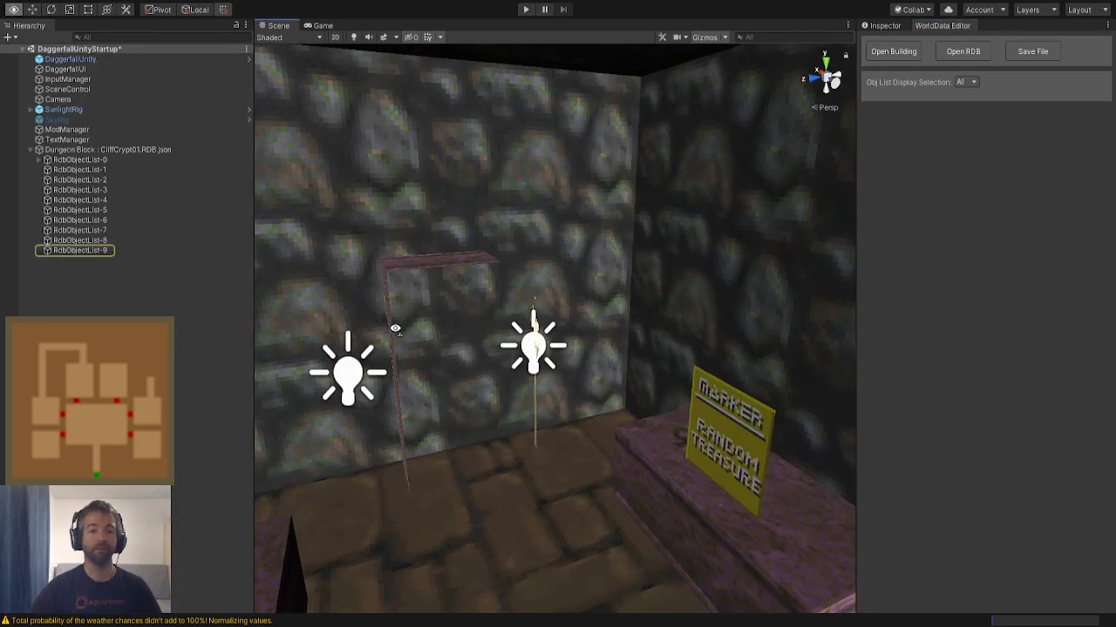
Select the candle lights in front of the robed statue and raise one above its stone block to Y -7.375
right_drag(819, 279, 865, 281)
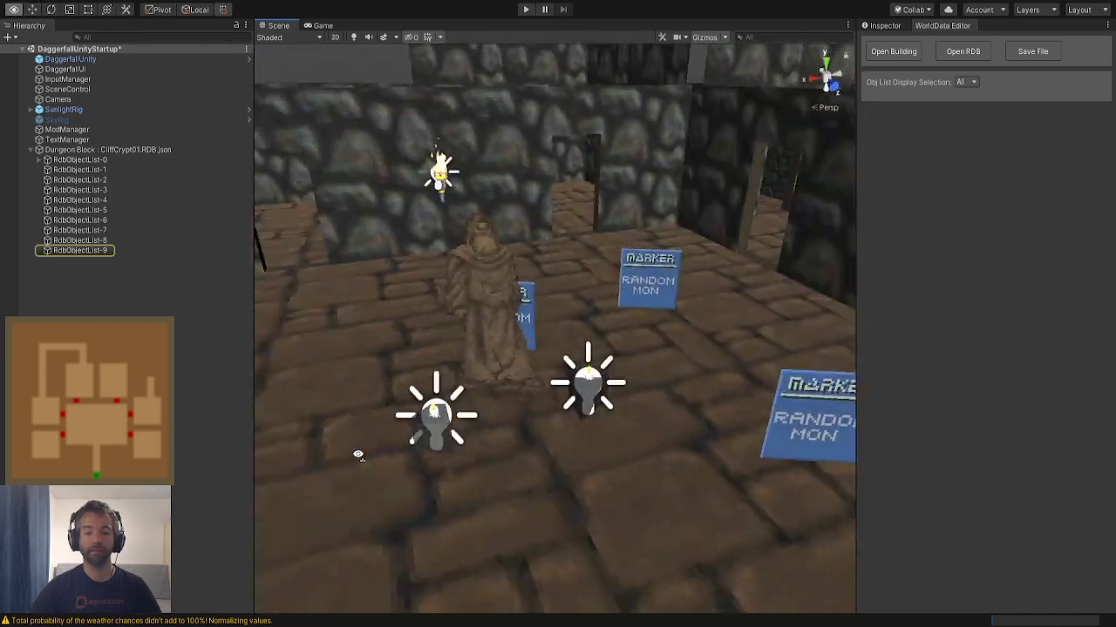
scroll(348, 463, up, 5)
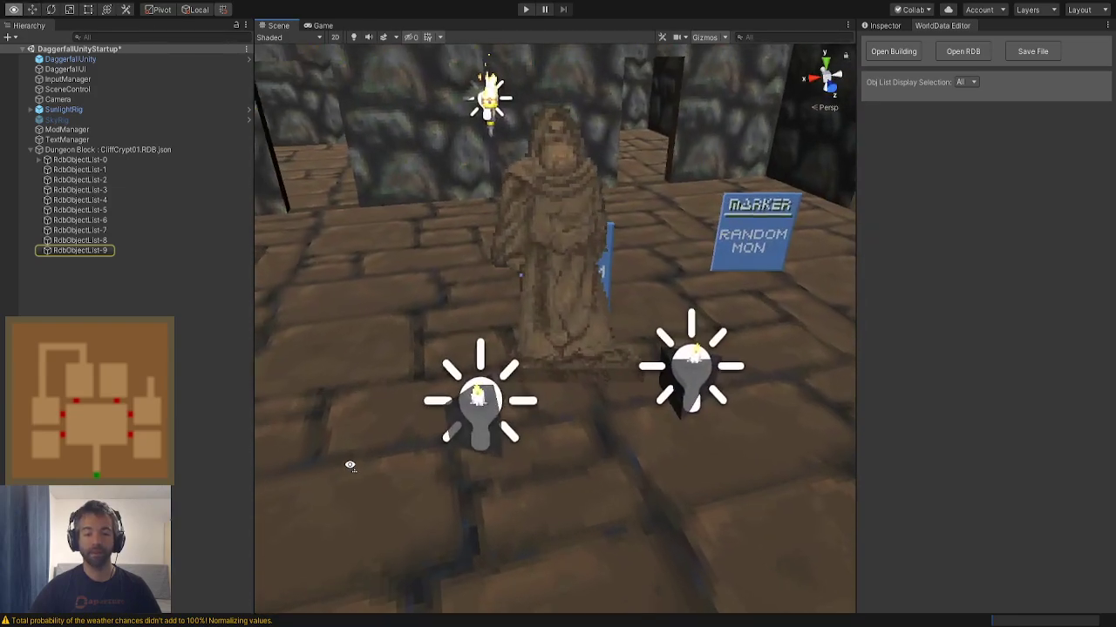
click(462, 367)
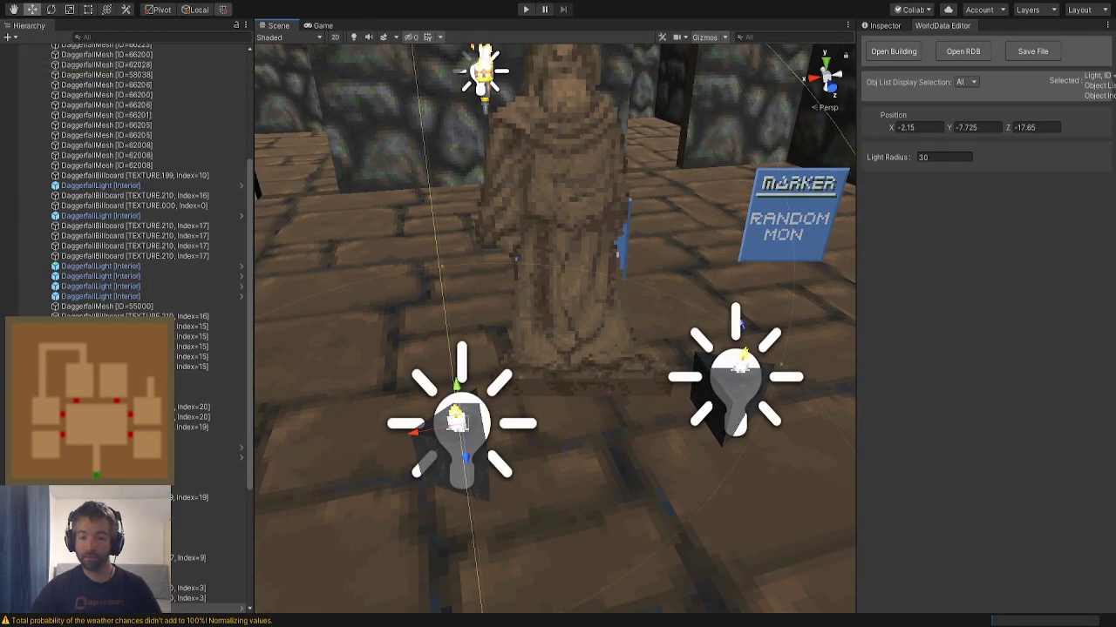
right_drag(571, 349, 658, 309)
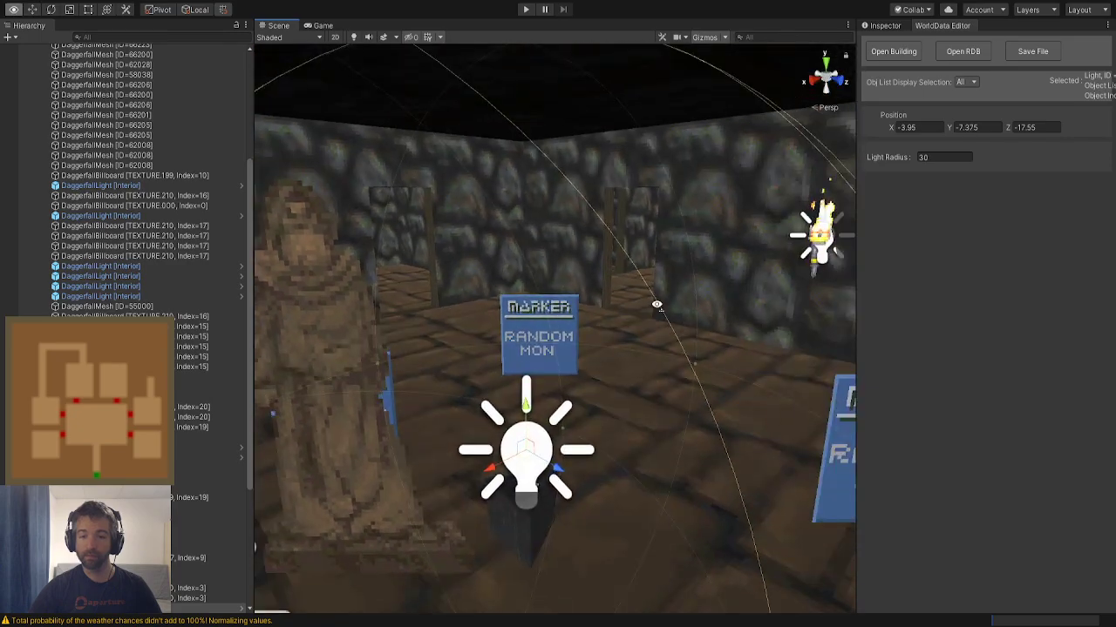
Look through the dungeon rooms and examine the open coffin, its skeleton and the bare walls around it
scroll(552, 316, up, 5)
right_drag(262, 355, 301, 360)
scroll(480, 361, up, 4)
click(486, 361)
right_drag(486, 361, 850, 376)
scroll(852, 346, up, 8)
right_drag(619, 430, 468, 456)
click(585, 382)
right_drag(585, 382, 551, 360)
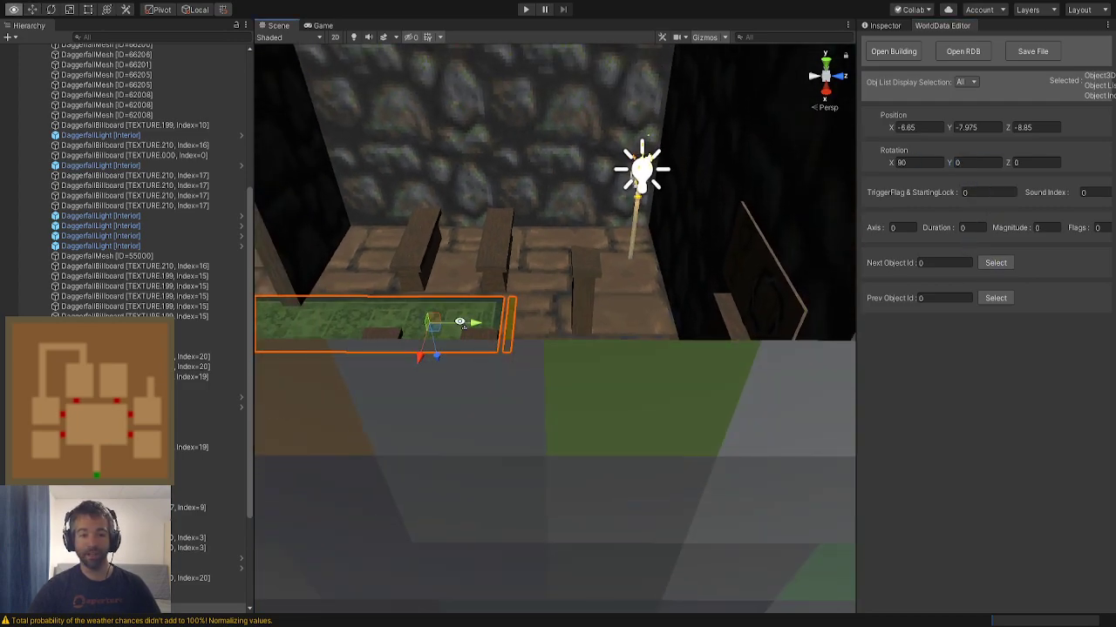
right_drag(463, 324, 464, 325)
mouse_move(654, 330)
right_down()
mouse_move(618, 299)
mouse_move(739, 302)
mouse_move(531, 252)
mouse_move(482, 223)
mouse_move(655, 165)
mouse_move(654, 232)
mouse_move(658, 153)
mouse_move(642, 113)
mouse_move(536, 232)
mouse_move(405, 322)
right_up()
key(d)
click(659, 333)
key(w)
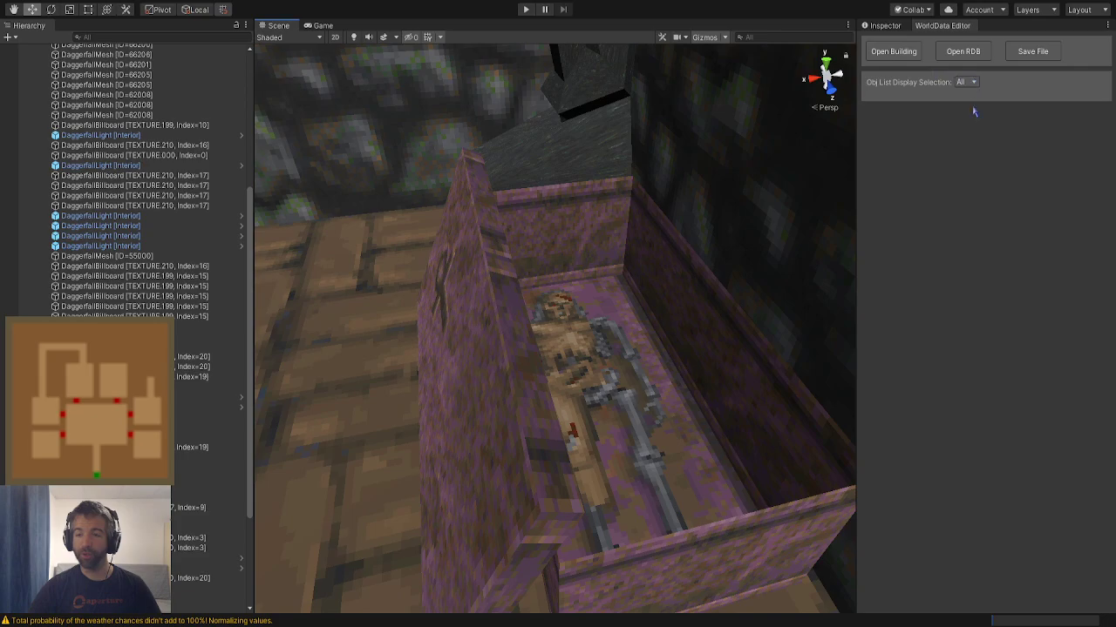
right_drag(637, 283, 679, 394)
right_drag(581, 345, 601, 301)
right_drag(609, 347, 952, 153)
Start adding an object and browse the Dungeon and Clutter categories of 3D models, ending in Clutter
click(1014, 87)
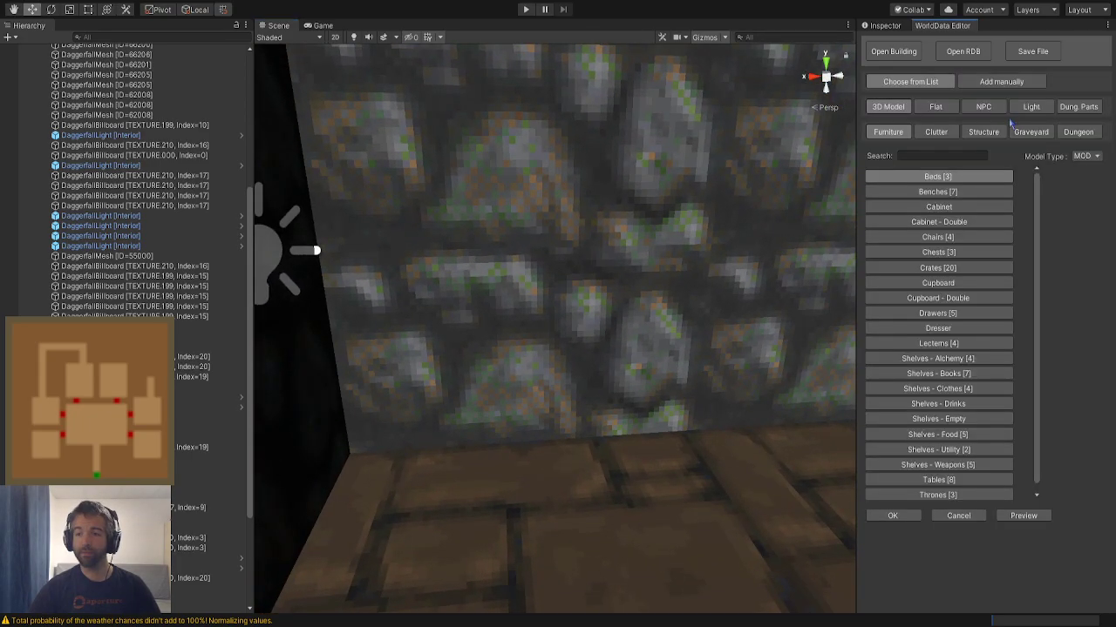
click(938, 133)
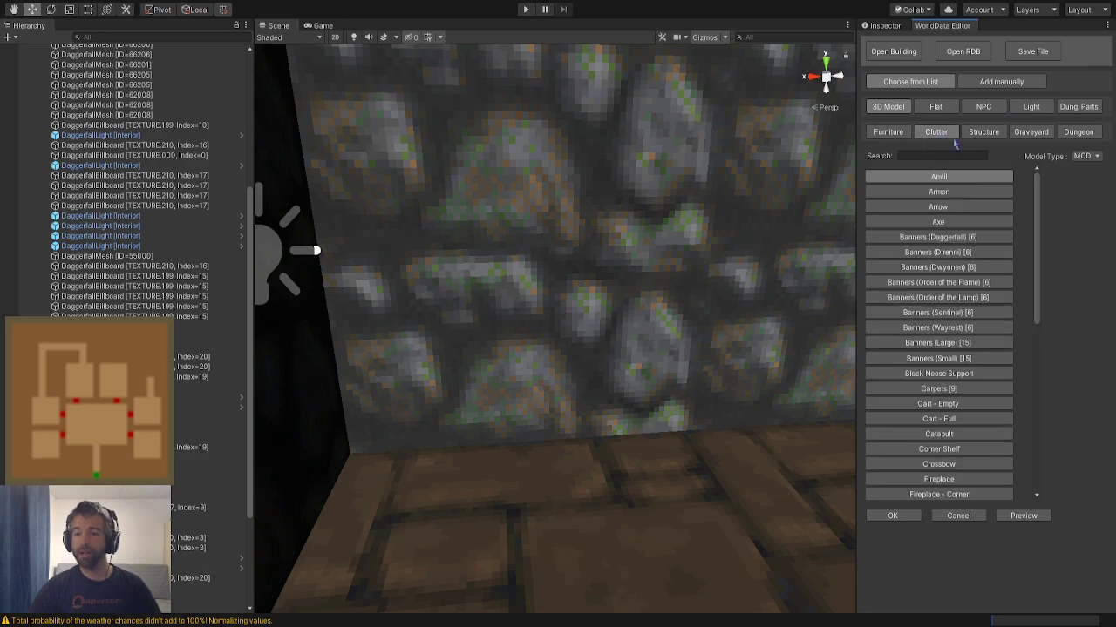
click(1096, 134)
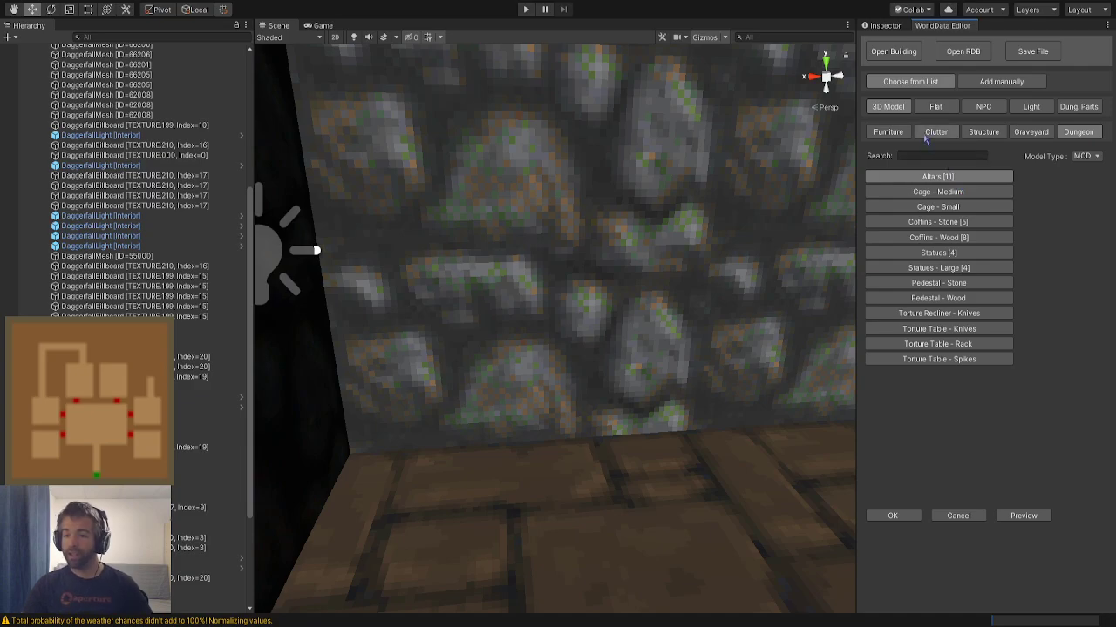
mouse_move(561, 314)
right_down()
mouse_move(712, 328)
mouse_move(545, 322)
right_up()
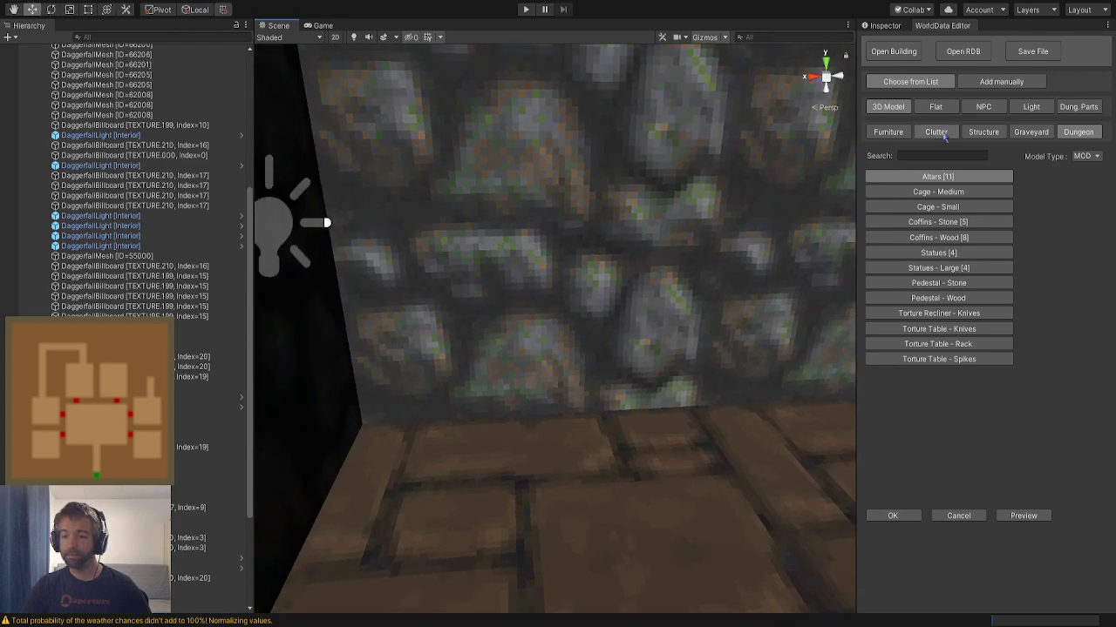
click(939, 133)
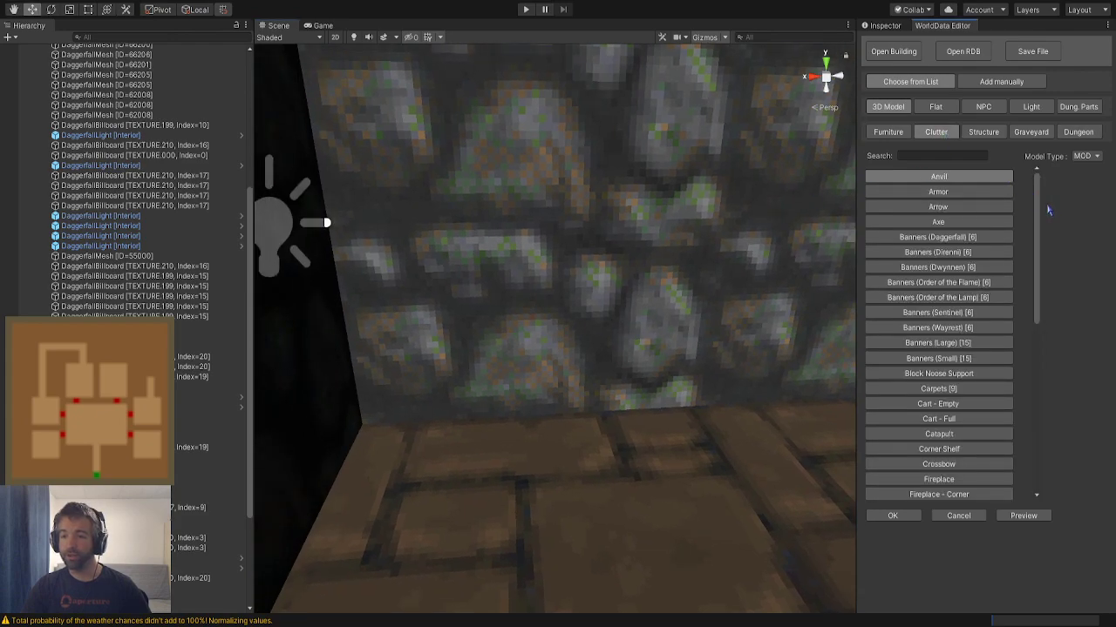
drag(1037, 251, 1035, 270)
Preview a Banners (Small) model in front of the purple coffin
right_drag(563, 274, 836, 260)
key(s)
key(w)
key(a)
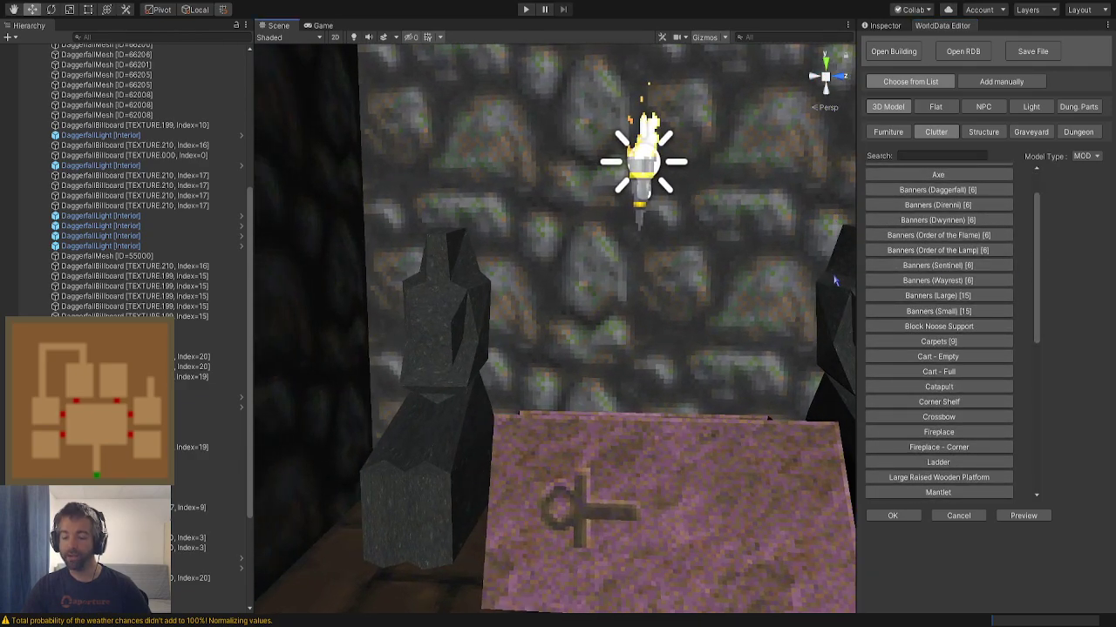
click(920, 315)
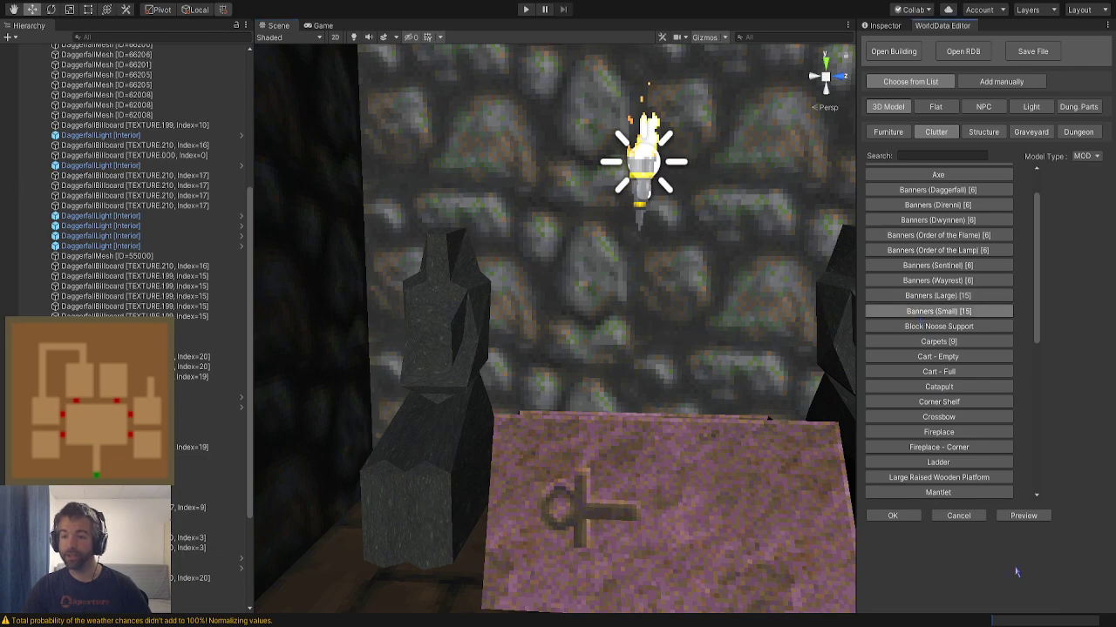
click(1026, 520)
right_drag(709, 366, 713, 383)
key(s)
right_drag(547, 370, 548, 307)
key(a)
drag(501, 292, 610, 337)
right_drag(610, 336, 649, 338)
key(s)
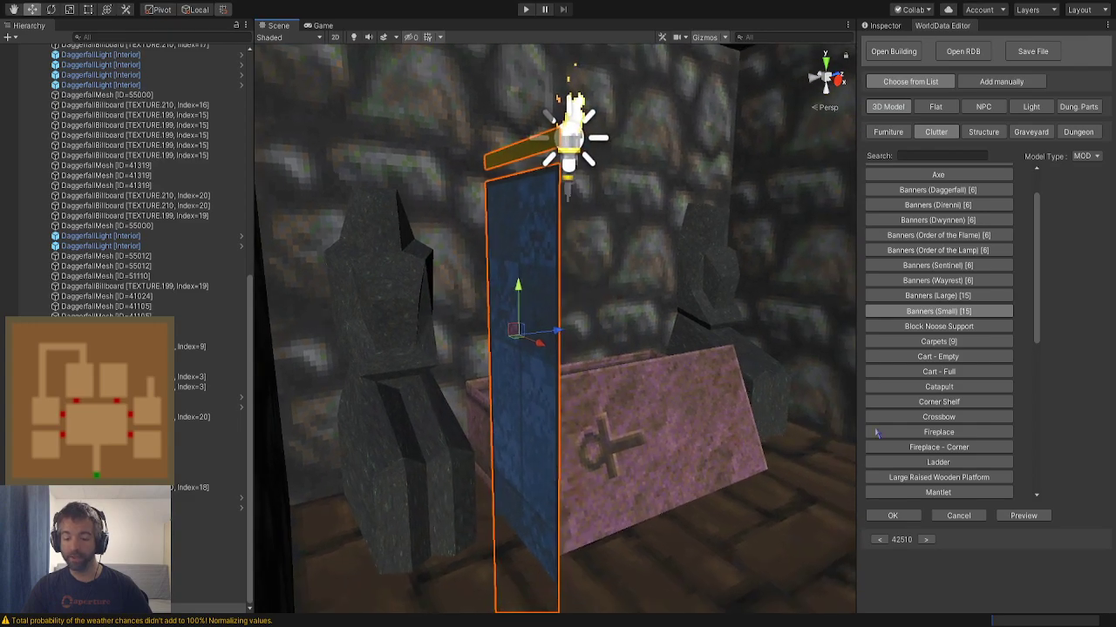
Compare the small banner variants, choose model 42534 and add it to the scene
click(923, 542)
click(923, 543)
click(926, 543)
click(926, 543)
click(925, 543)
click(927, 540)
click(885, 545)
right_drag(543, 446, 584, 446)
key(a)
click(931, 540)
click(926, 540)
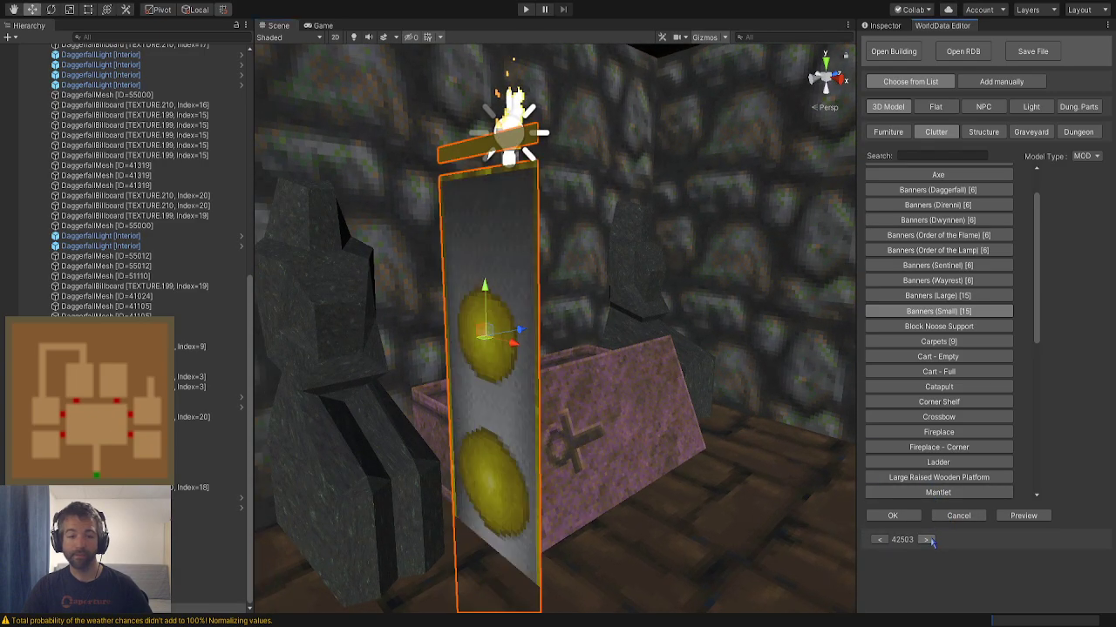
click(927, 540)
click(926, 540)
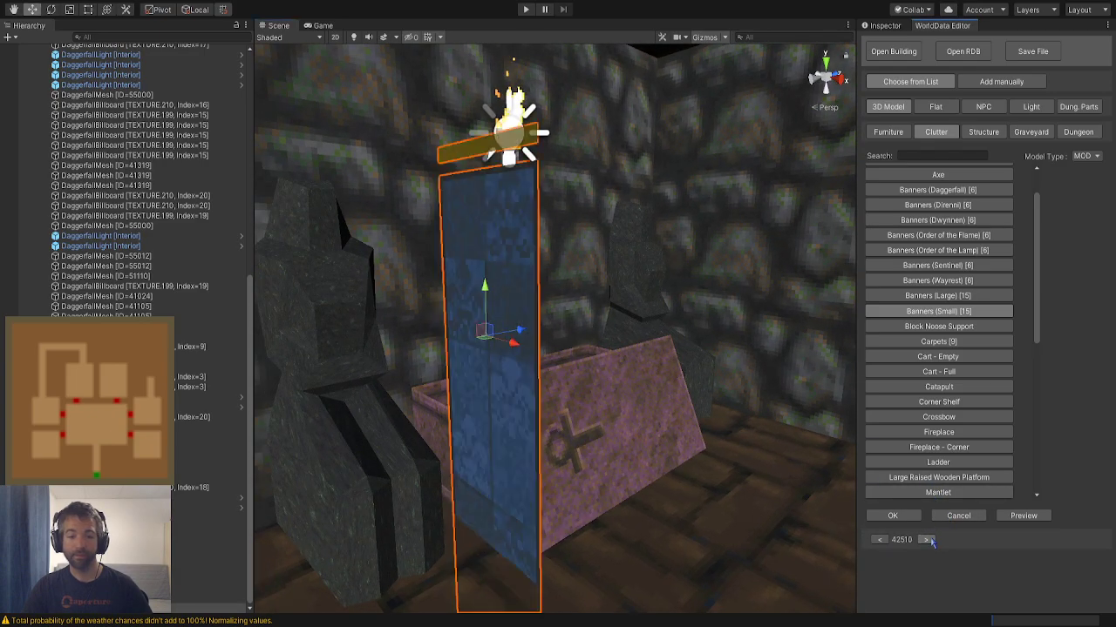
click(927, 540)
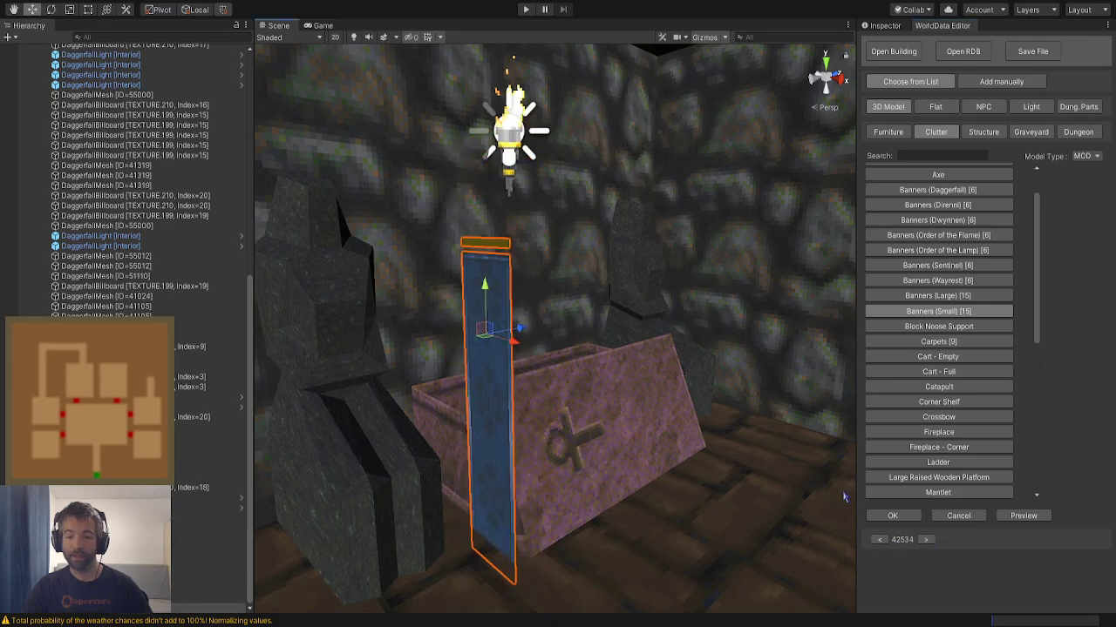
click(893, 516)
Set the banner's Y rotation to 90 and move it beside the back wall torch at about Y -4.7, Z -16.3
right_drag(601, 419, 506, 401)
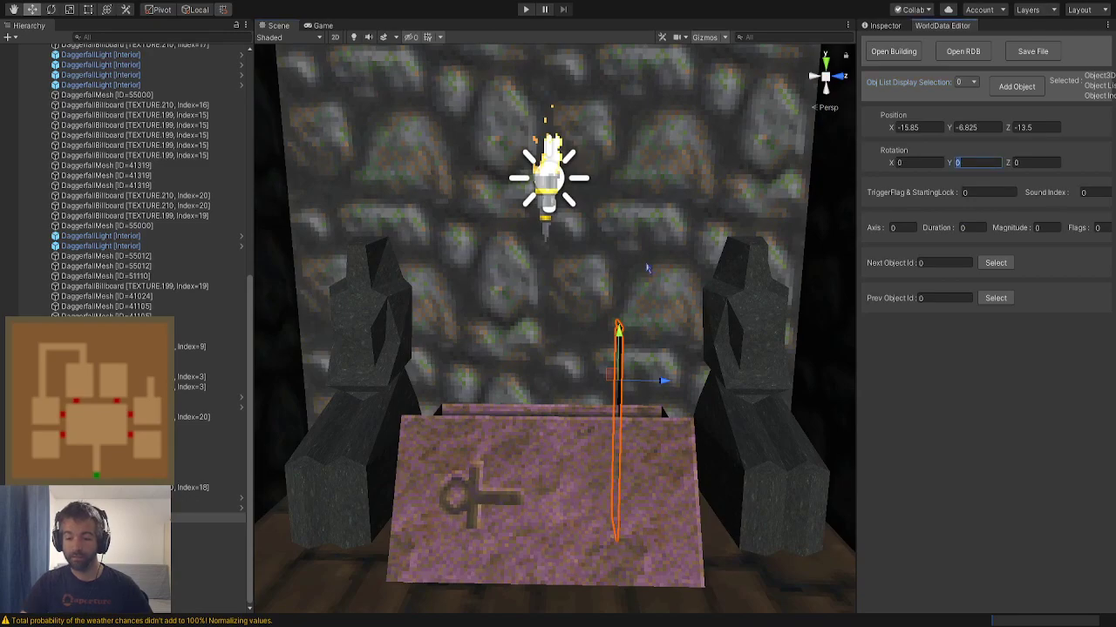
text(90)
key(Return)
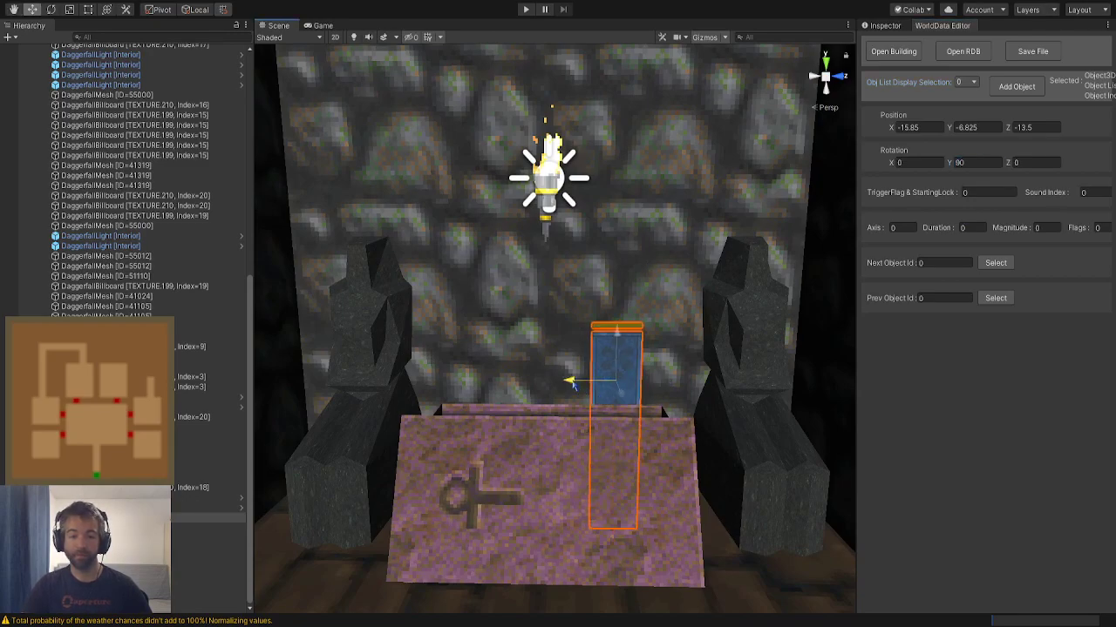
drag(577, 386, 410, 392)
drag(450, 219, 451, 144)
right_drag(451, 146, 596, 135)
drag(517, 142, 443, 142)
right_drag(444, 142, 391, 243)
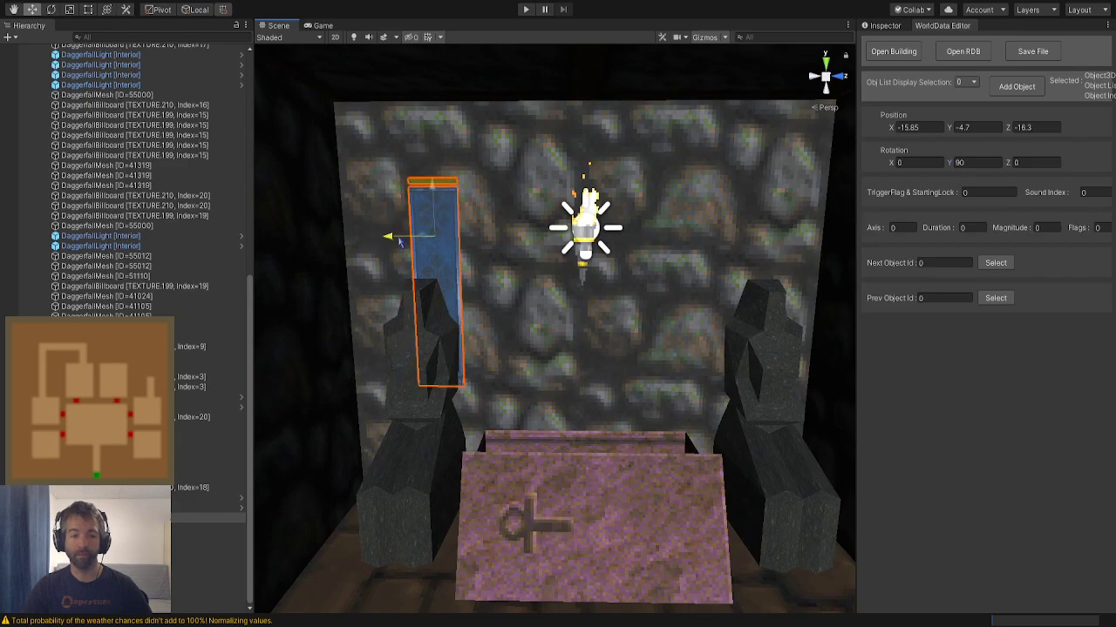
Turn the banner to a Y rotation of 180 and bring it out from the back wall to about X -13.825, Z -15.95
drag(444, 243, 446, 244)
right_drag(446, 243, 602, 186)
drag(530, 199, 527, 199)
right_drag(549, 216, 662, 252)
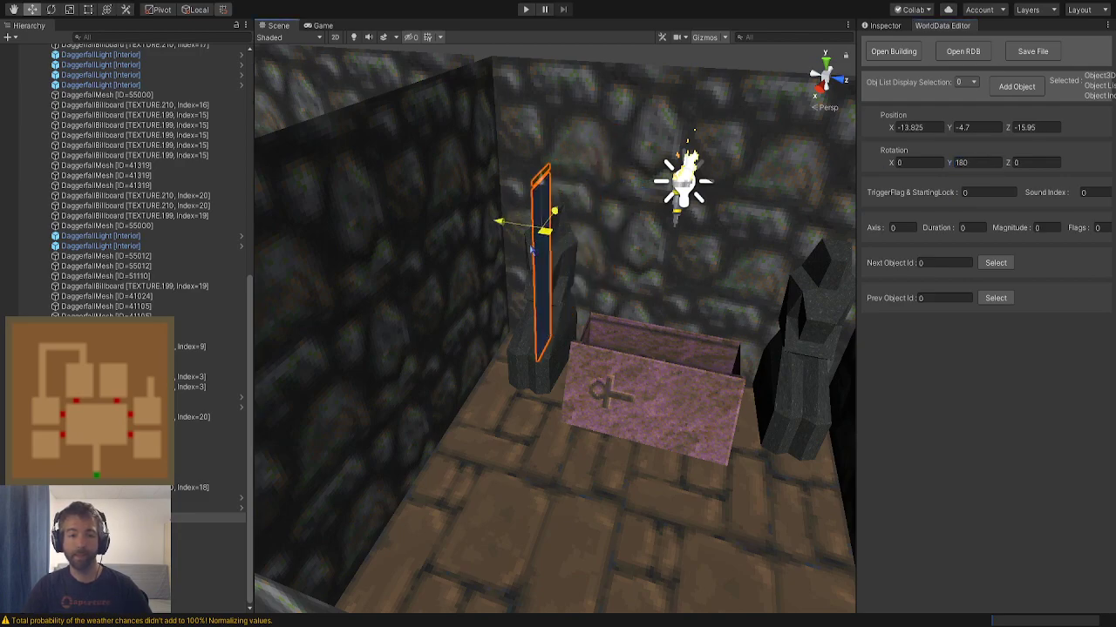
Place the banner against the side wall near the coffin at about X -12.575, Y -4.875, Z -17.425
drag(383, 311, 378, 311)
right_drag(377, 311, 523, 279)
right_drag(643, 300, 590, 311)
drag(578, 297, 480, 293)
right_drag(482, 295, 572, 214)
drag(573, 209, 572, 232)
right_drag(573, 232, 523, 239)
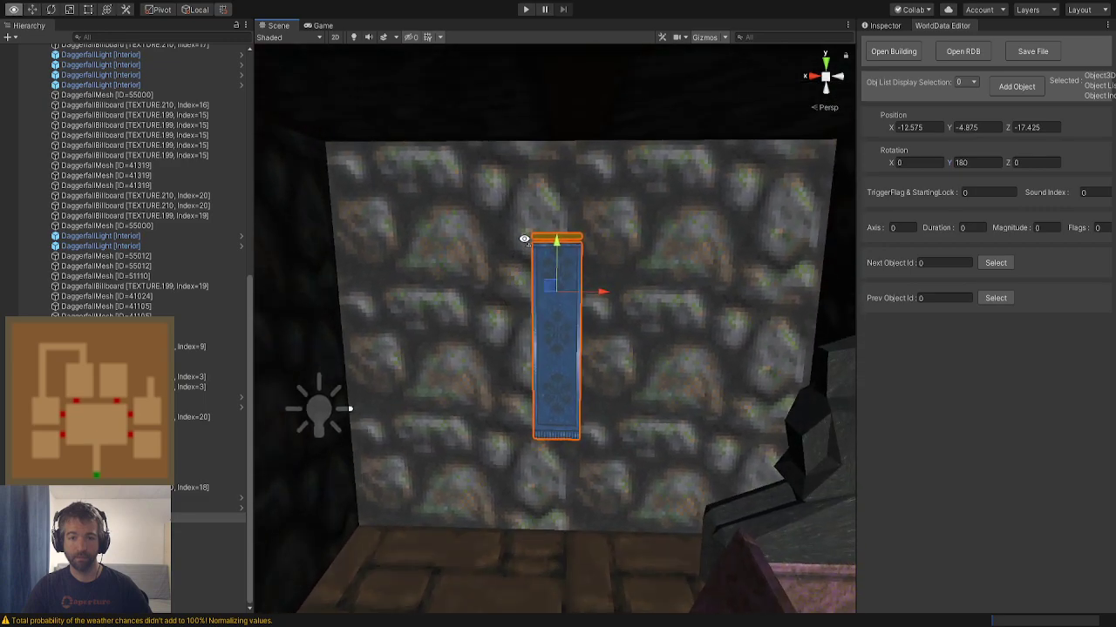
Add a second small banner, model 42534, to the coffin room
right_drag(623, 302, 867, 392)
click(1011, 87)
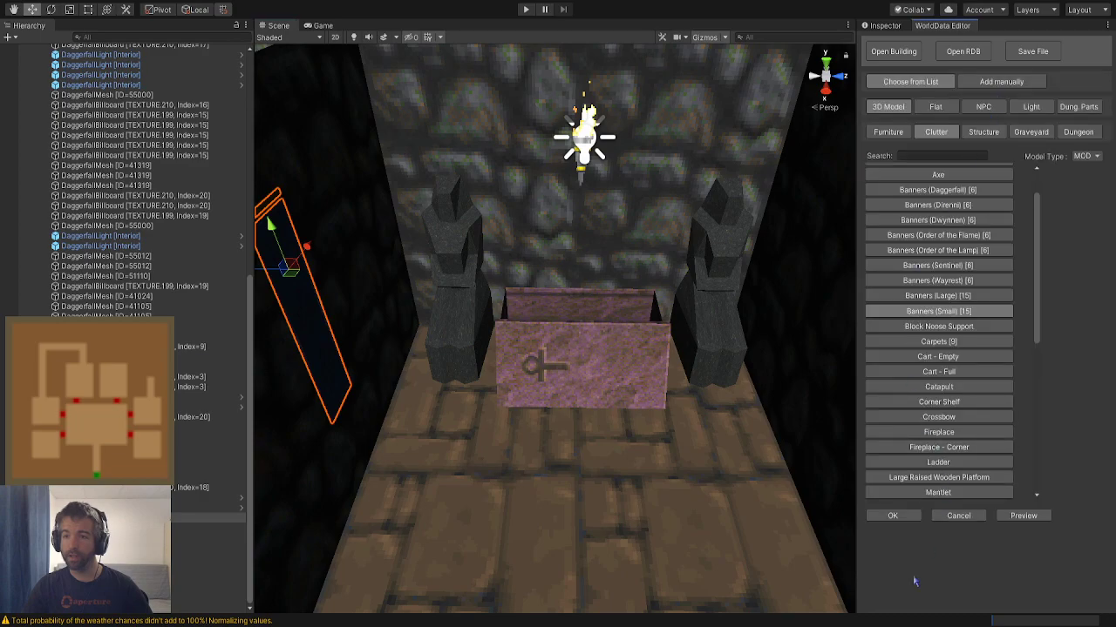
click(1023, 516)
right_drag(610, 392, 597, 429)
click(924, 539)
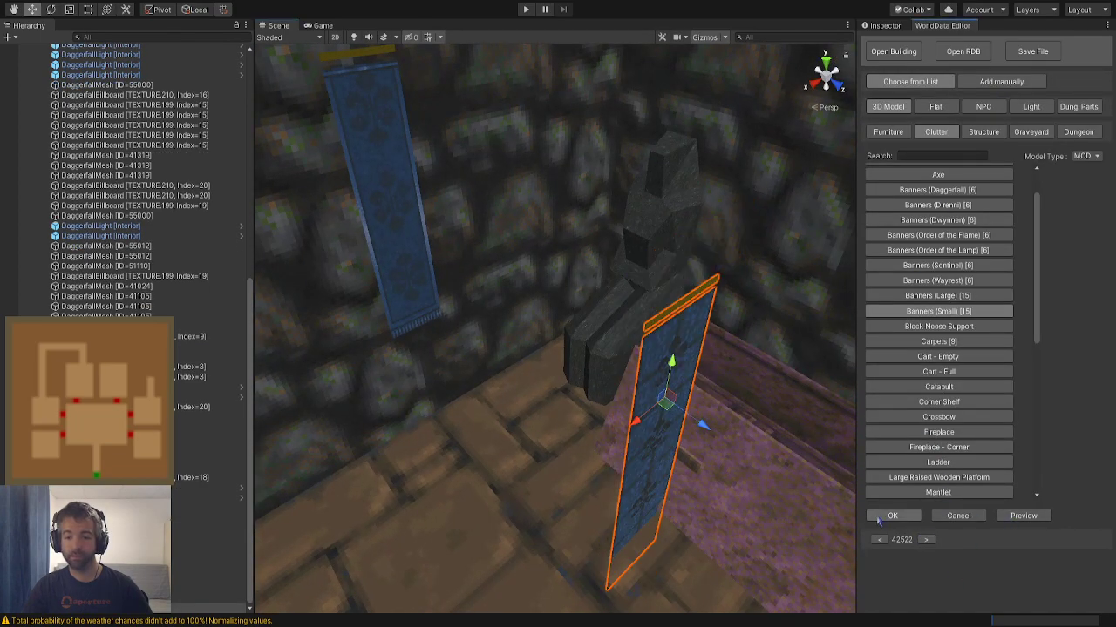
right_drag(667, 459, 571, 366)
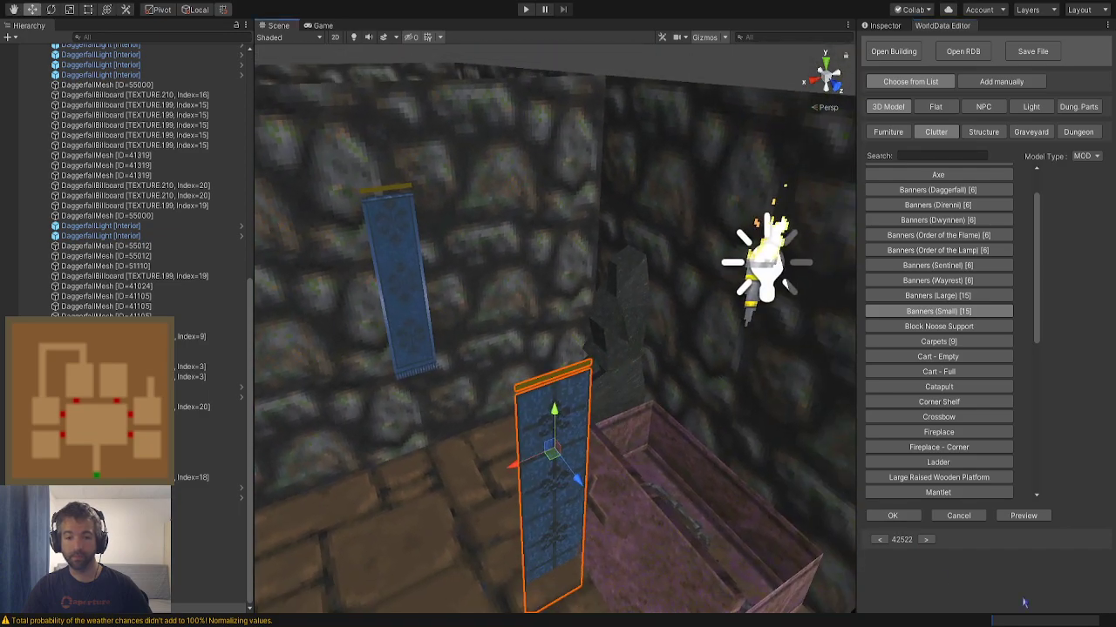
click(926, 539)
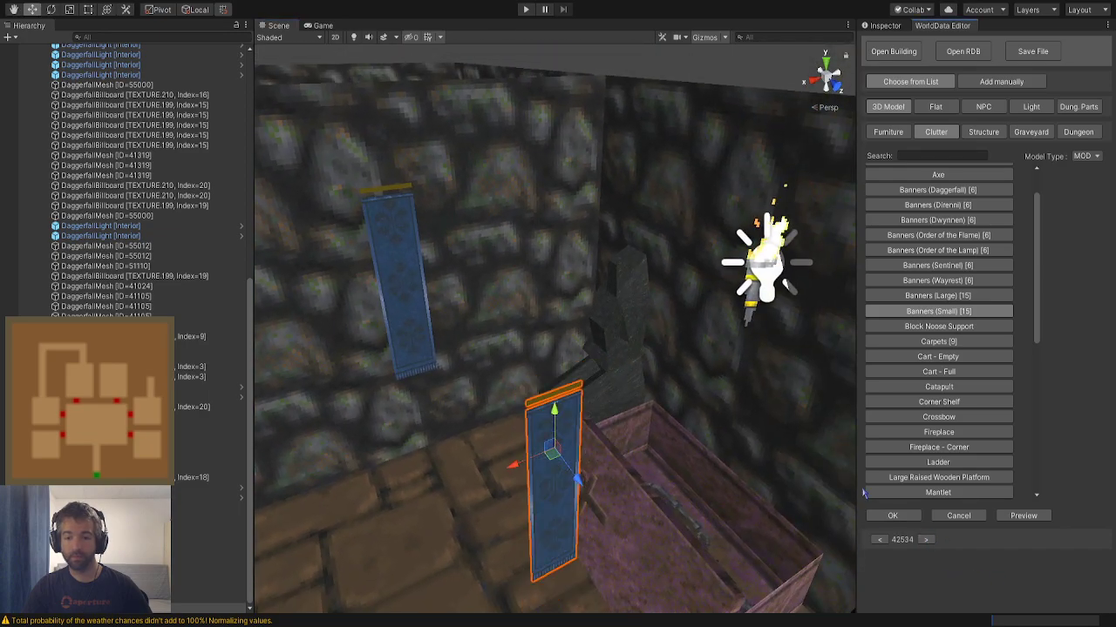
click(889, 516)
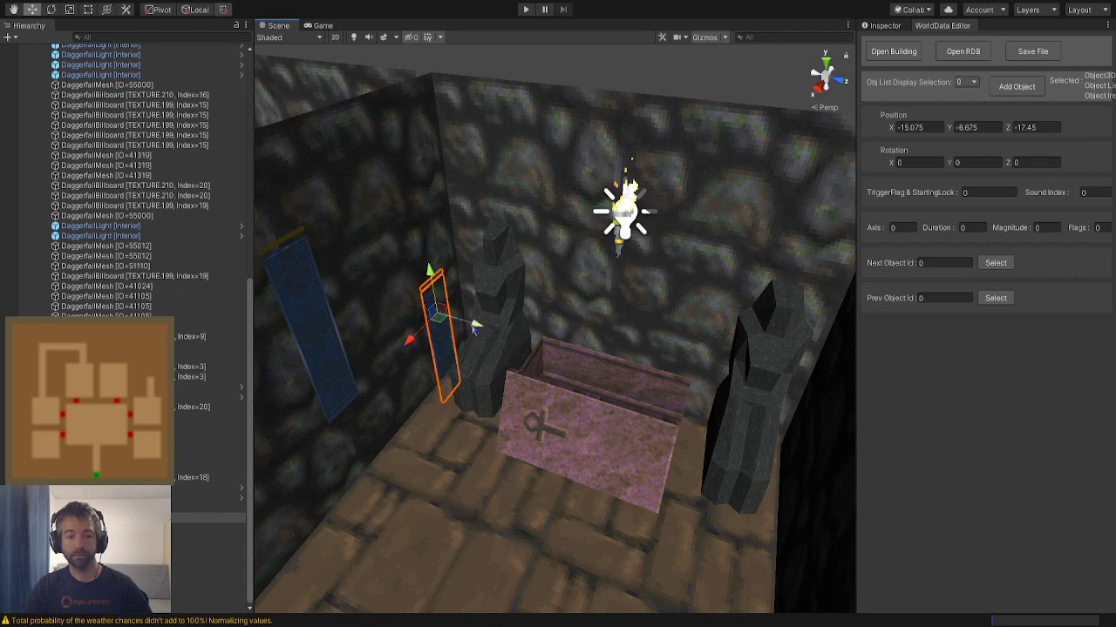
Move the second banner to the opposite side wall at about X -12.575, Z -11.4
drag(446, 324, 707, 492)
right_drag(575, 451, 650, 472)
alt+drag(649, 472, 358, 331)
scroll(349, 335, down, 2)
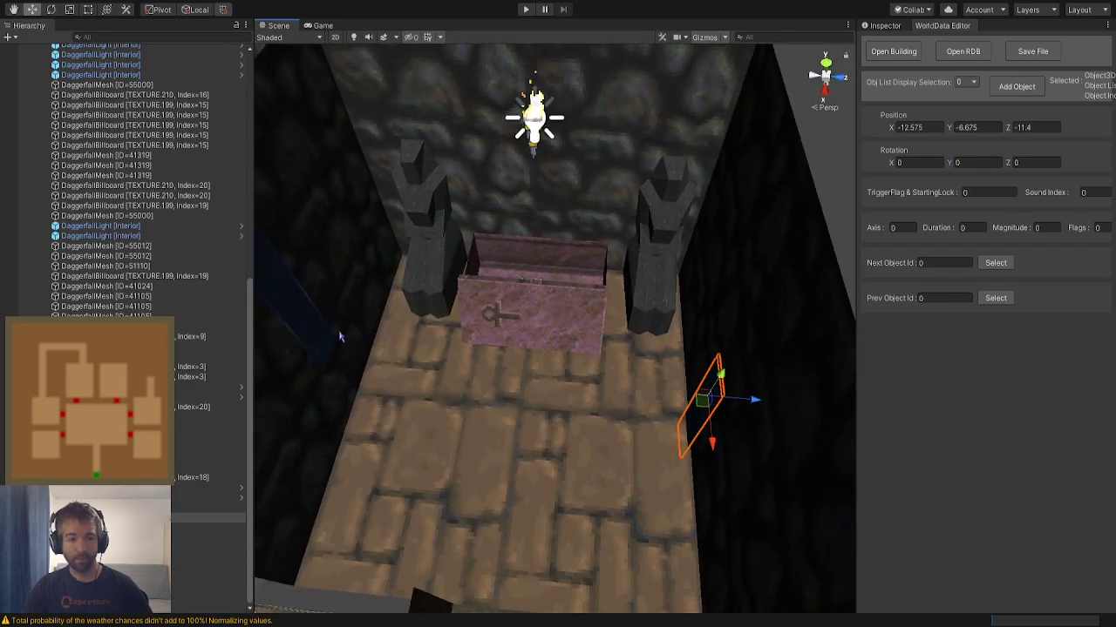
Copy the first banner's Y position to the second banner, setting it to -4.875
click(311, 338)
middle_drag(386, 362, 447, 361)
click(964, 132)
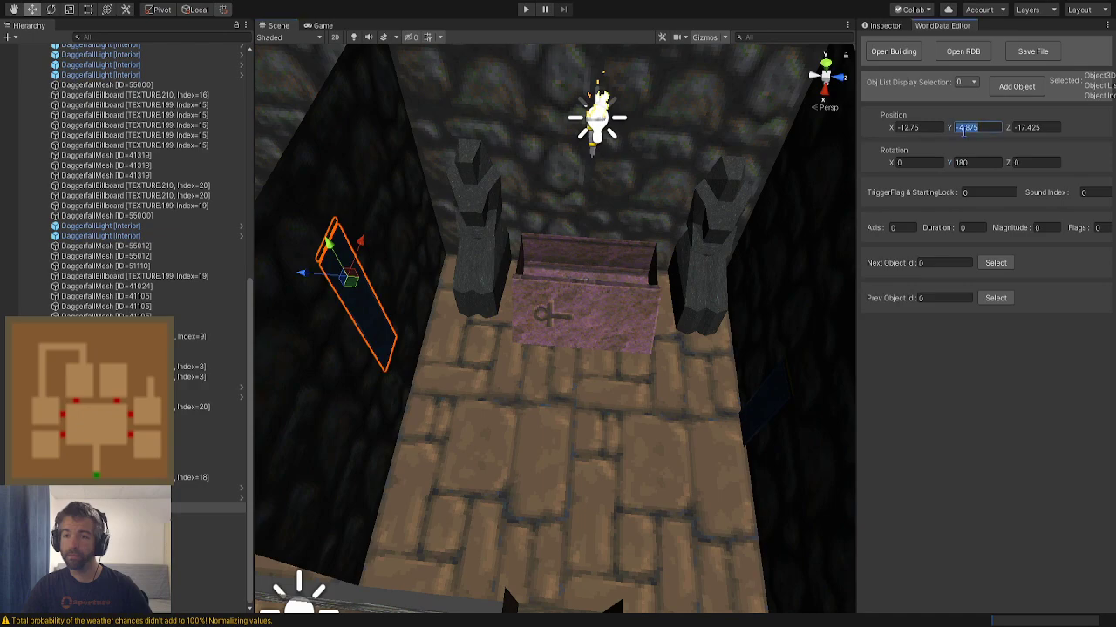
click(765, 401)
click(980, 133)
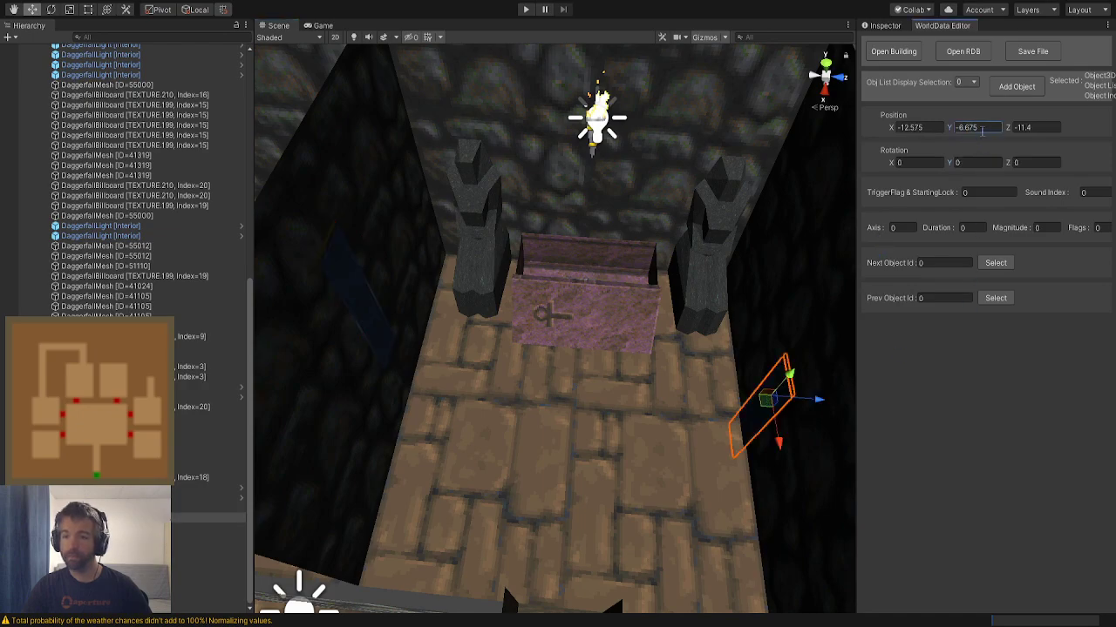
text(-4.875)
Copy the first banner's X position to the second banner, setting it to -12.75
key(ctrl+z)
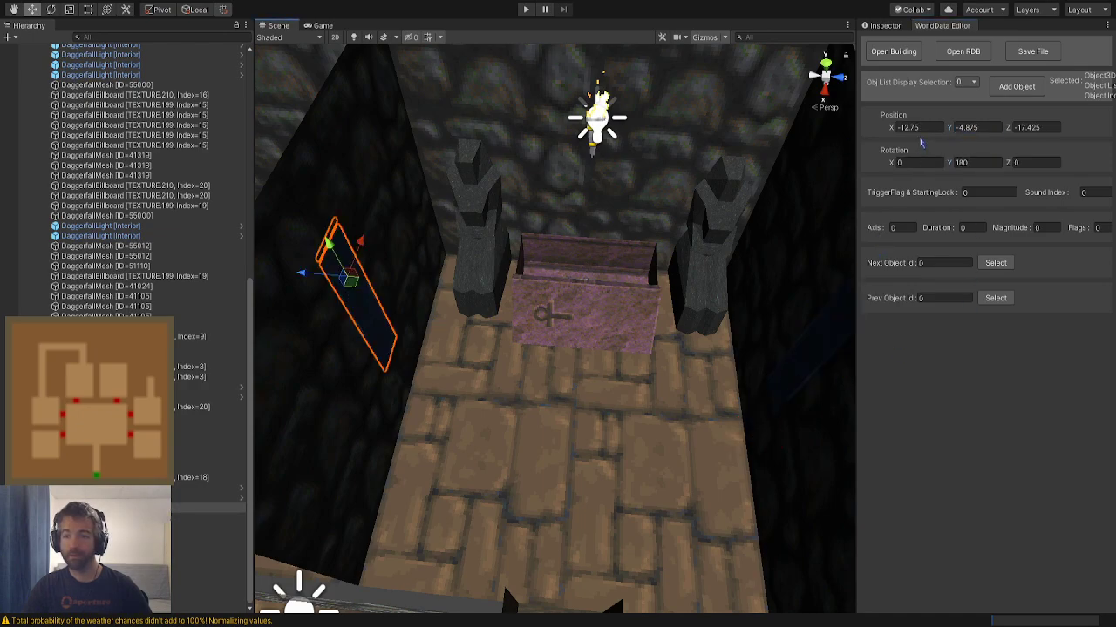
key(ctrl+y)
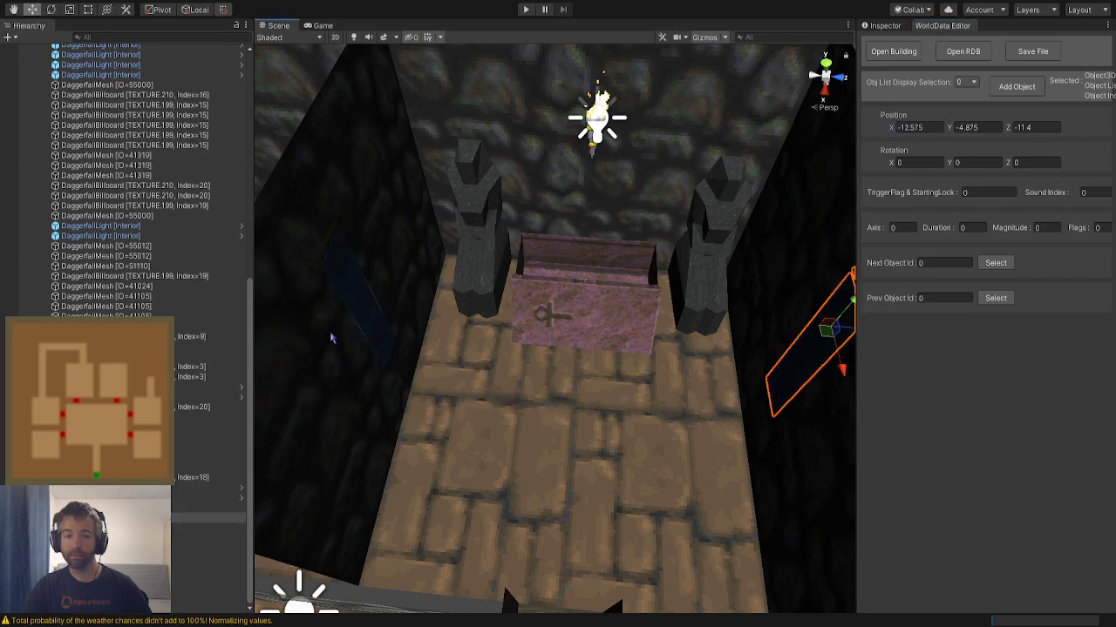
key(ctrl+z)
key(ctrl+c)
click(837, 311)
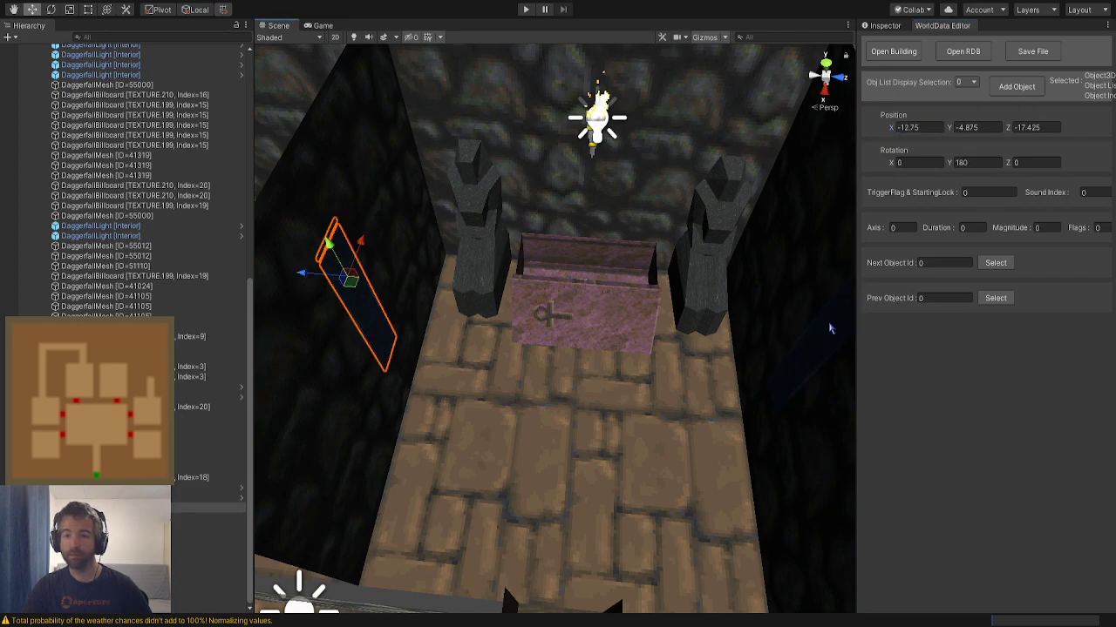
click(926, 127)
key(ctrl+v)
Shift the second banner flush against its side wall at about Z -11.375
right_drag(681, 324, 727, 299)
key(f)
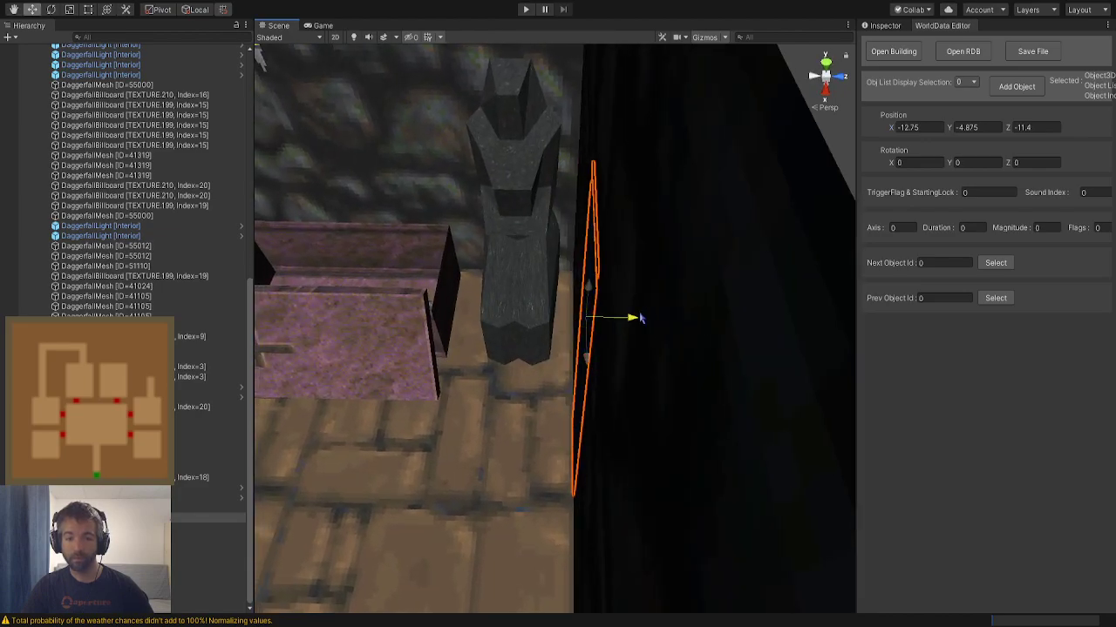
drag(640, 318, 759, 320)
right_drag(754, 319, 447, 192)
alt+drag(447, 192, 539, 262)
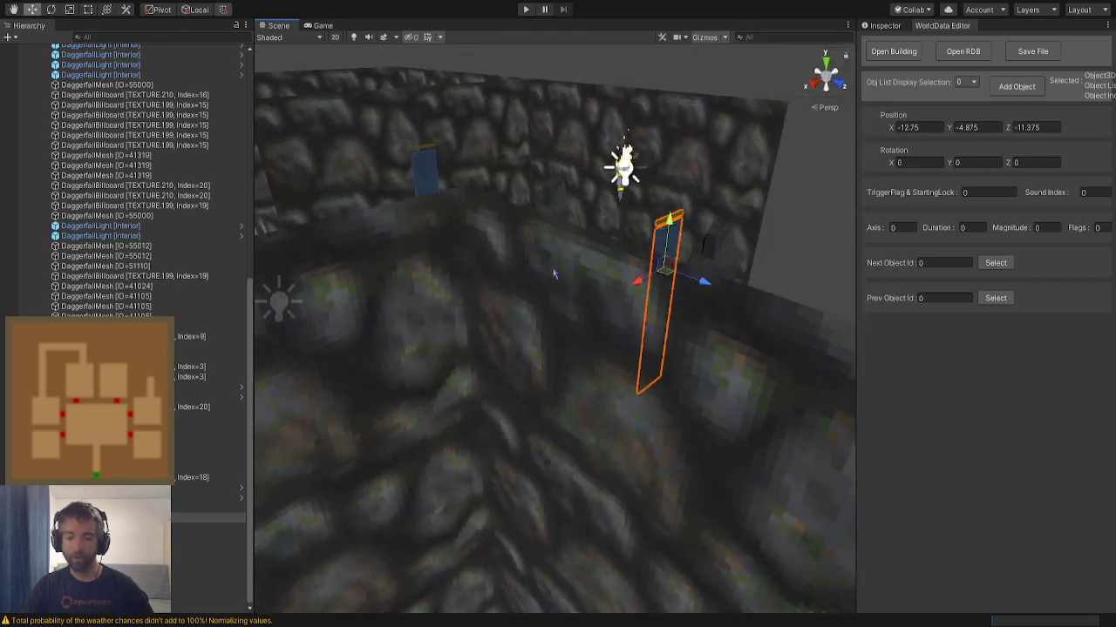
Deselect the banner and check both wall banners from inside the coffin room
click(792, 258)
key(w)
right_drag(792, 258, 715, 215)
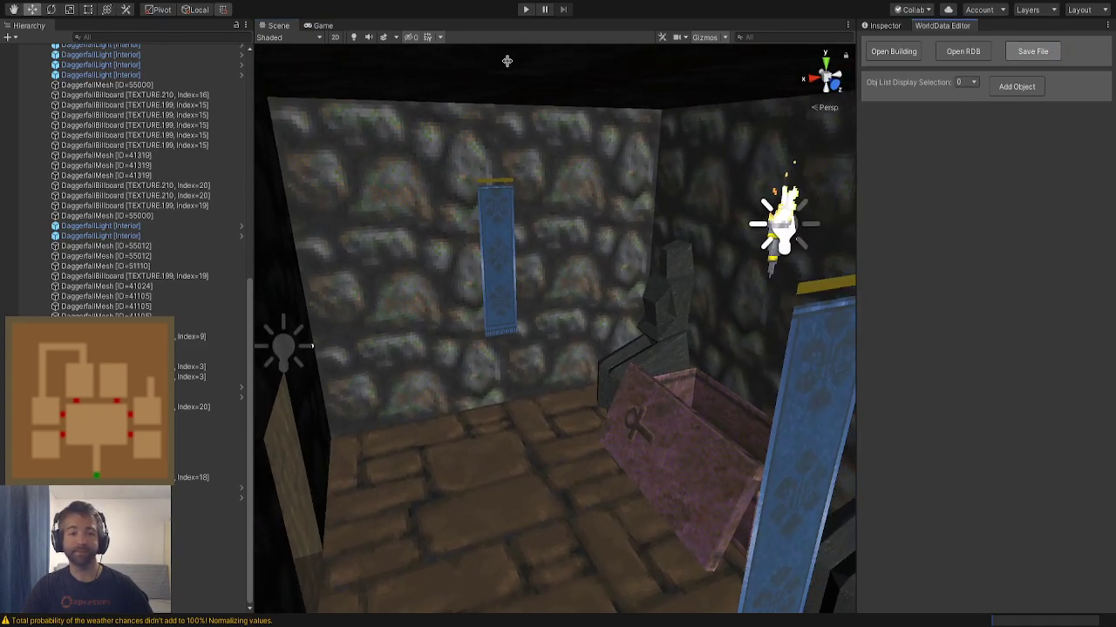
alt+drag(586, 317, 665, 340)
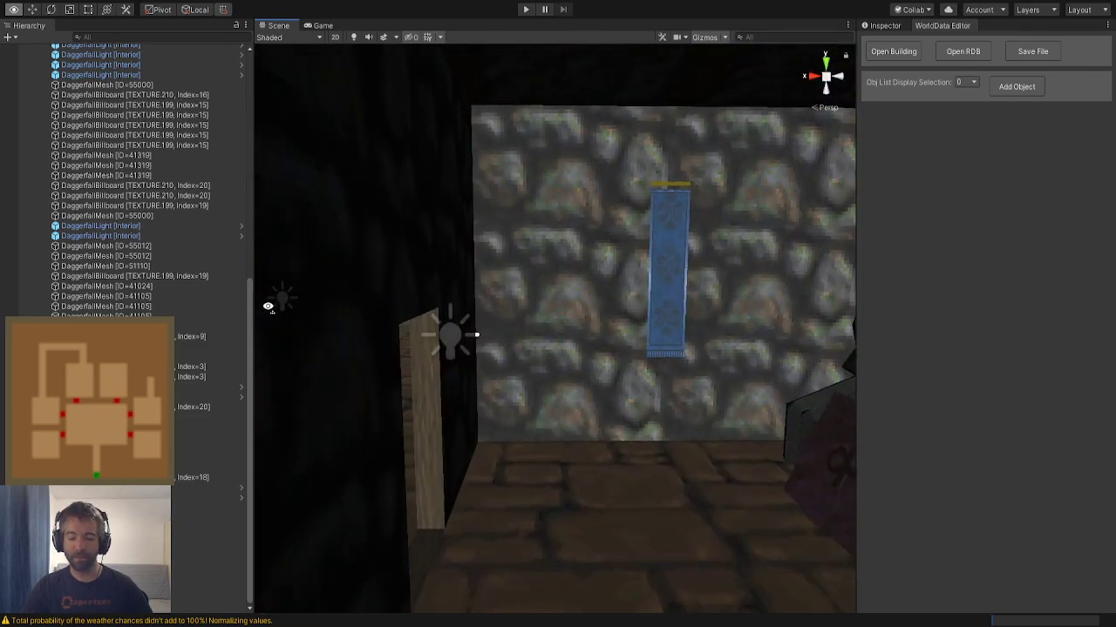
Add the Door [4] model, type DOR, from the dungeon Doors/Exits parts beside the coffin room's doorway
alt+drag(269, 306, 966, 259)
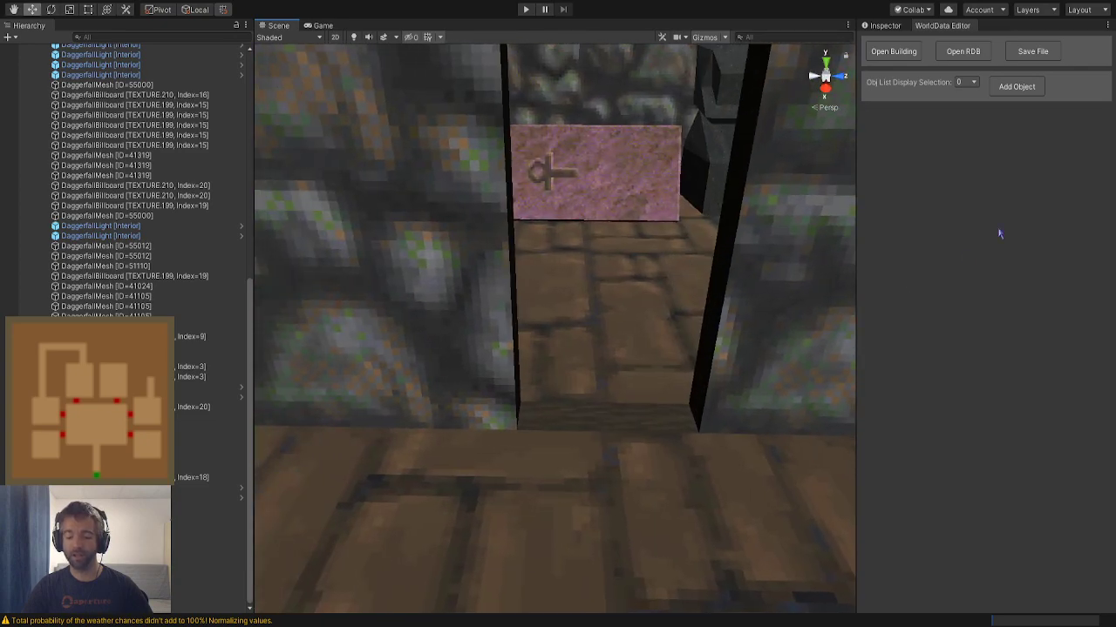
click(1013, 86)
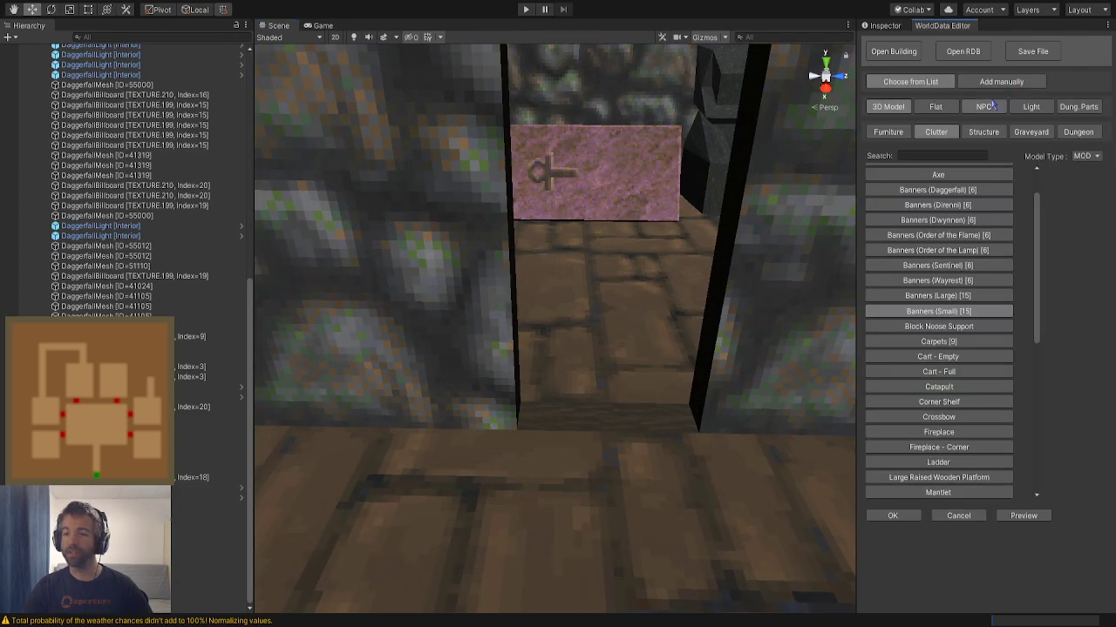
click(1076, 106)
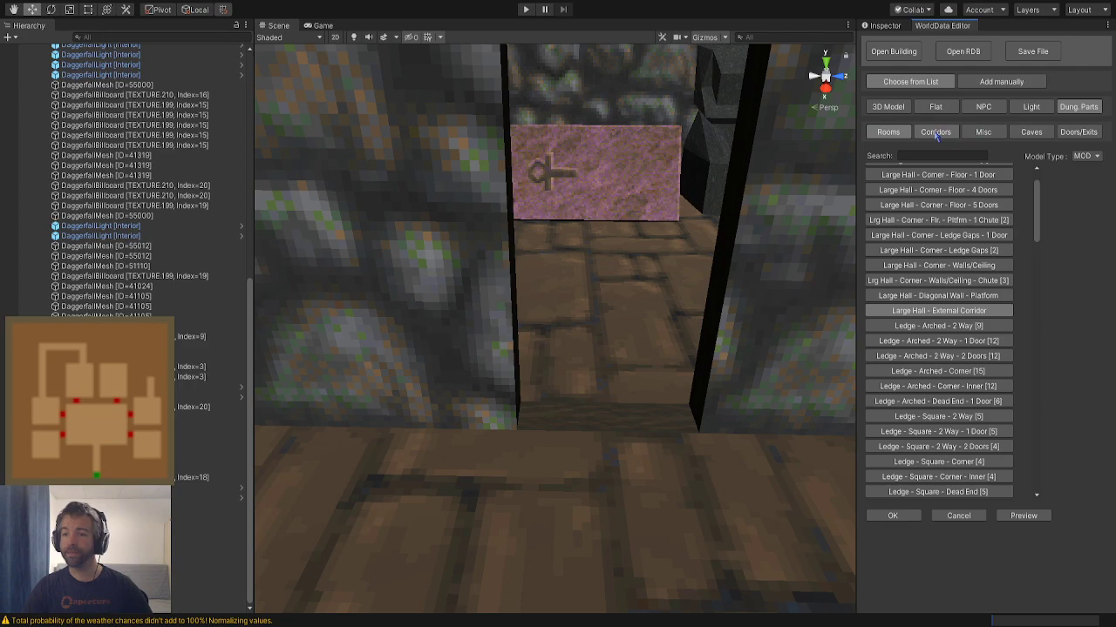
click(1072, 134)
click(981, 177)
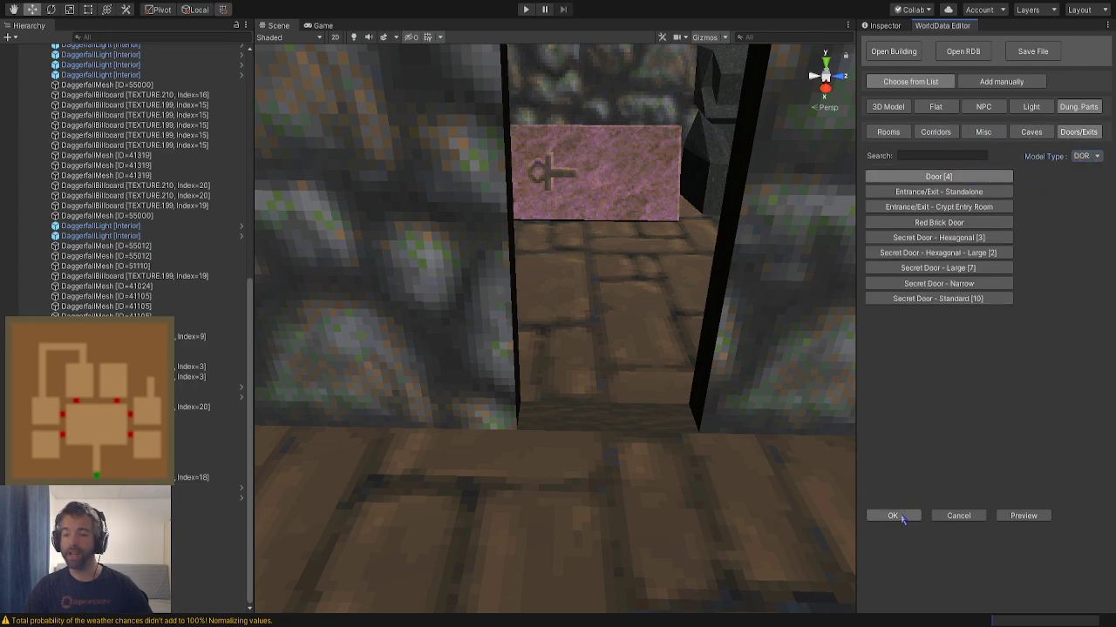
click(1023, 516)
scroll(592, 418, up, 2)
alt+drag(600, 451, 743, 488)
click(892, 516)
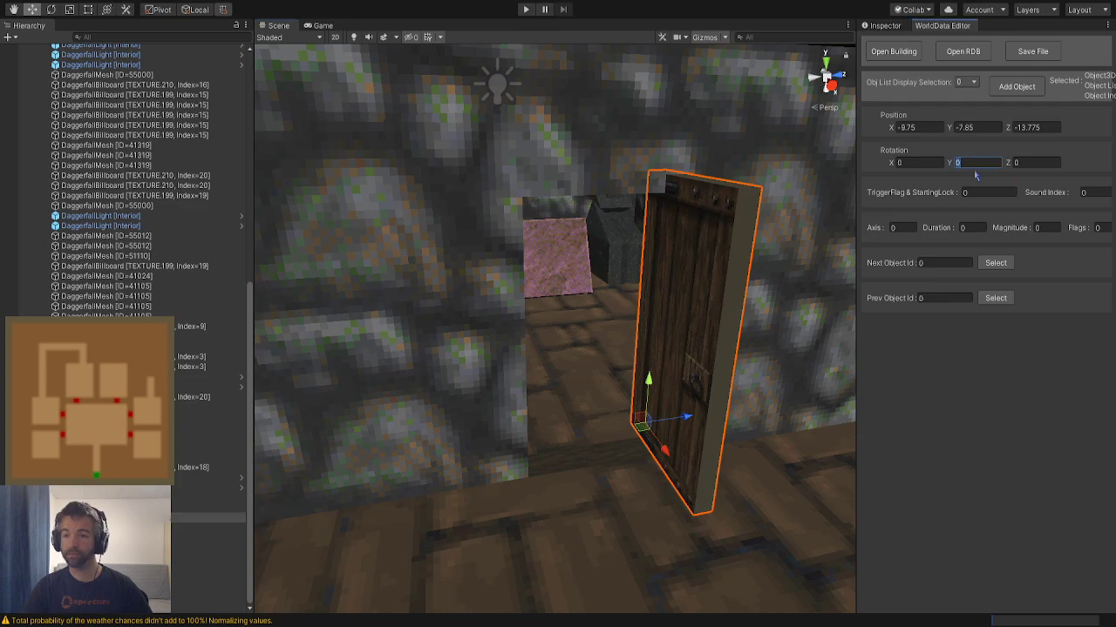
Rotate the door 90 degrees about Y and fit it into the doorway at about X -9.525, Y -8.05, Z -13.775
text(90)
key(Return)
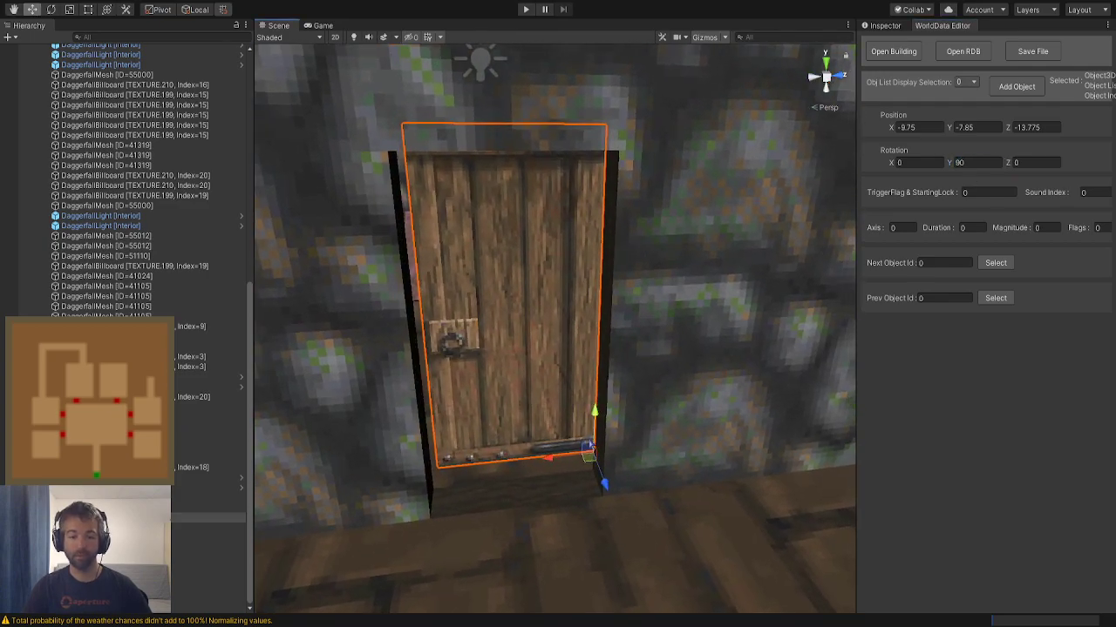
drag(590, 454, 597, 494)
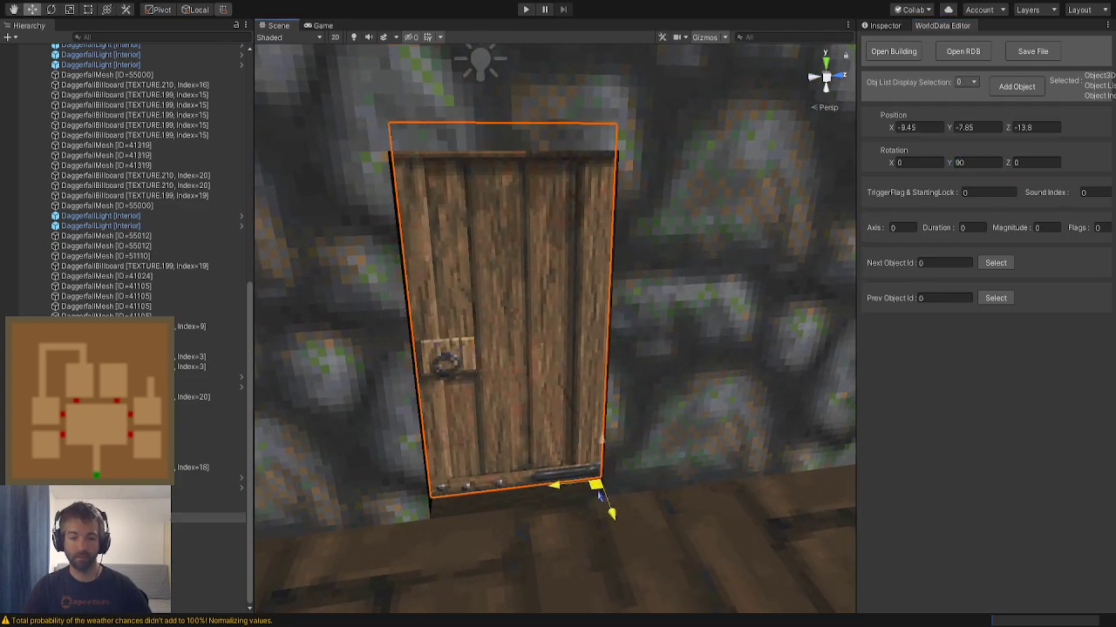
drag(604, 451, 604, 473)
right_drag(598, 461, 551, 494)
drag(501, 537, 501, 524)
right_drag(502, 521, 607, 498)
key(s)
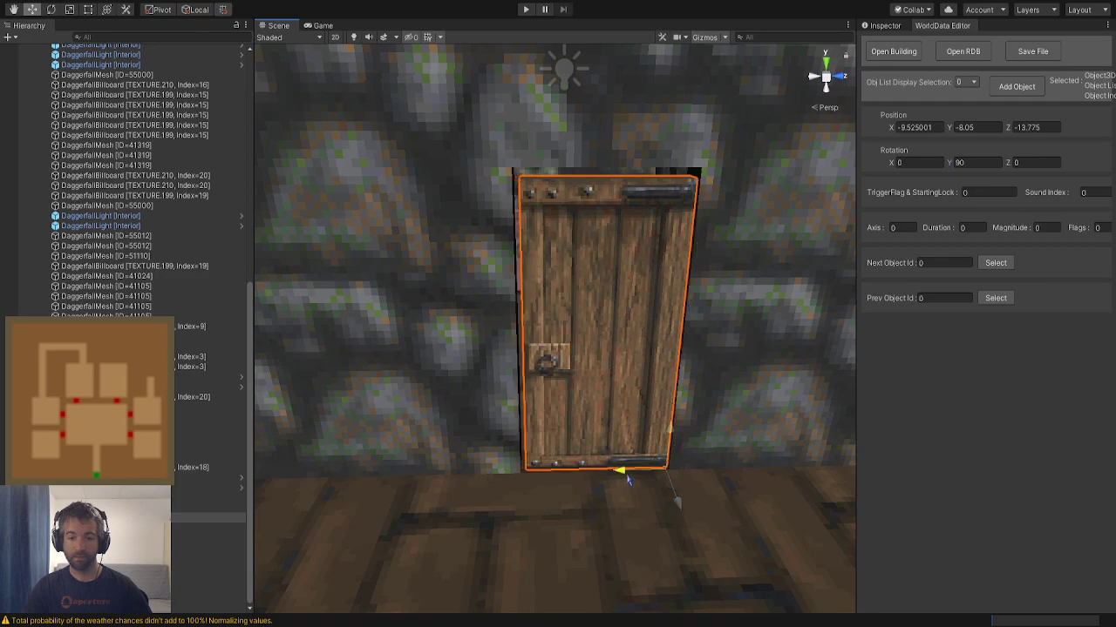
Check the door's fit from farther back and fine-tune it sideways in the opening, ending at Z -13.775
right_drag(620, 476, 610, 424)
key(s)
click(428, 411)
right_drag(429, 411, 435, 427)
key(w)
key(d)
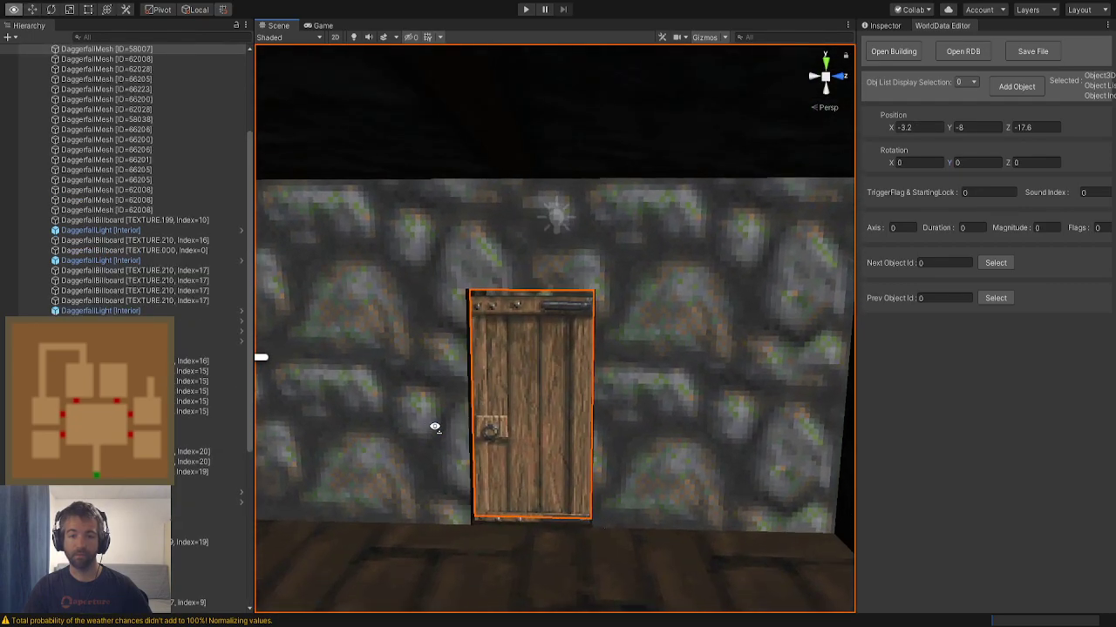
click(512, 451)
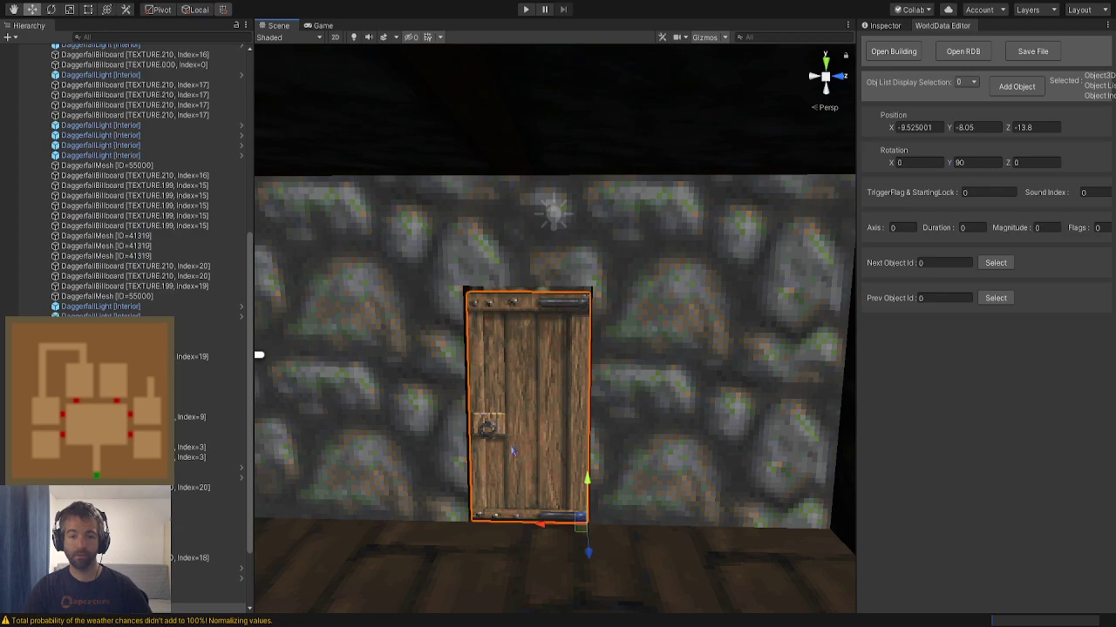
click(550, 538)
right_drag(541, 528, 553, 538)
key(w)
click(593, 539)
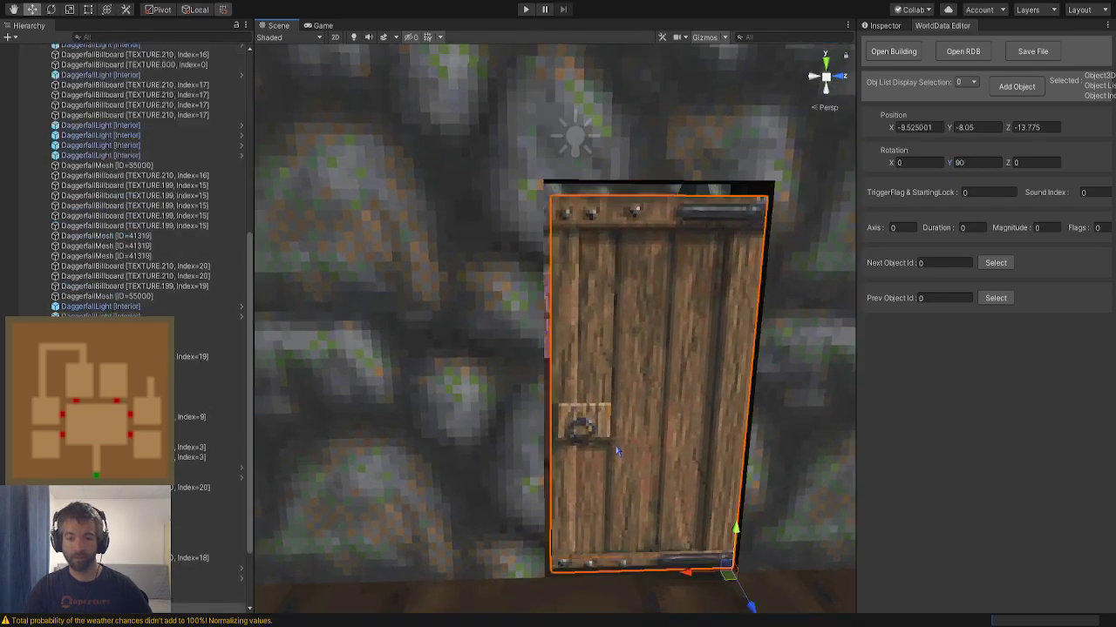
Go to the empty room beyond the main hall and browse dungeon parts and structure models for something to furnish it
right_drag(683, 576, 503, 261)
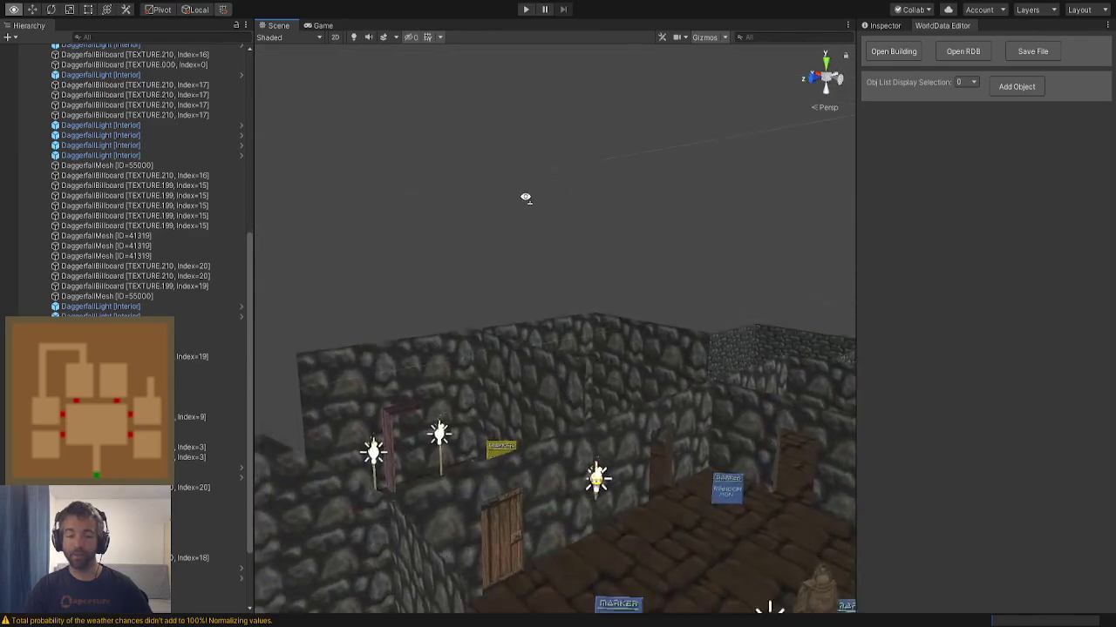
right_drag(504, 195, 245, 406)
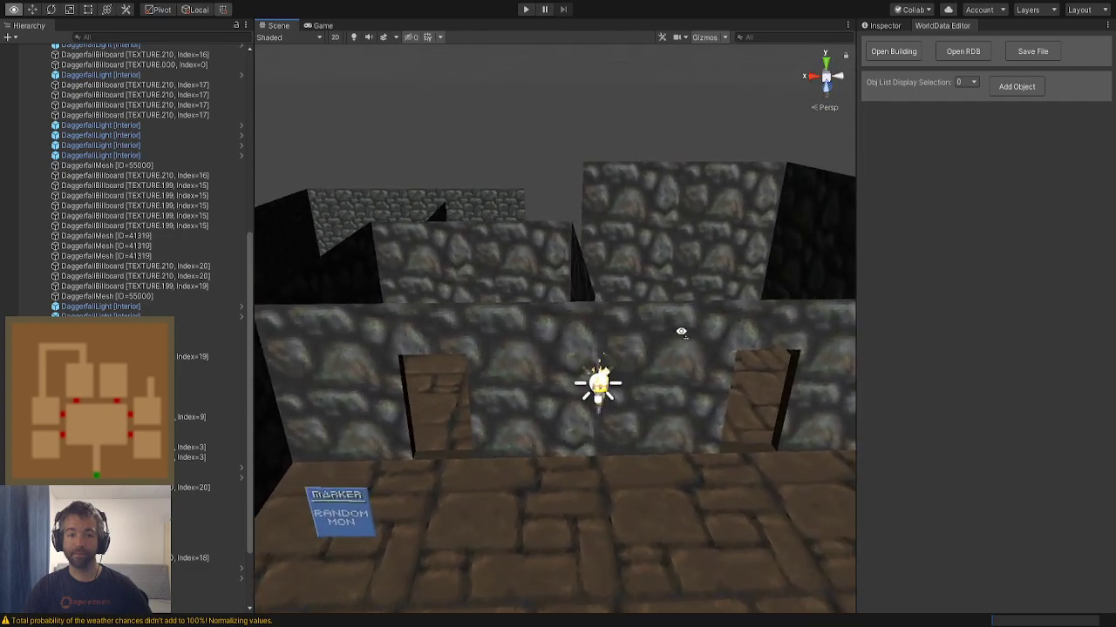
right_drag(610, 331, 666, 310)
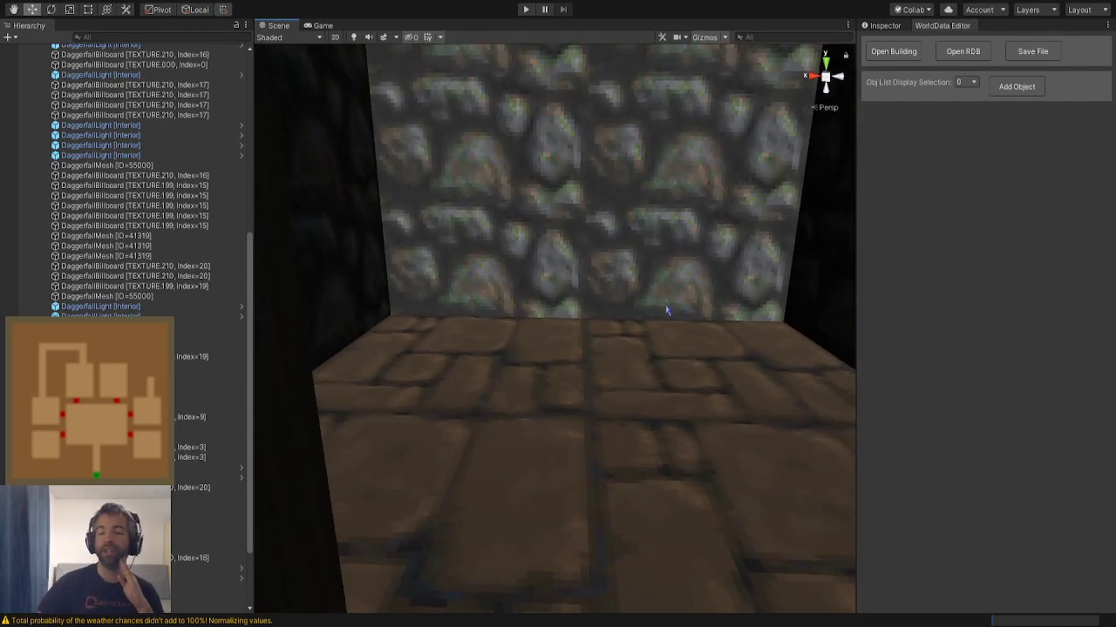
click(1016, 90)
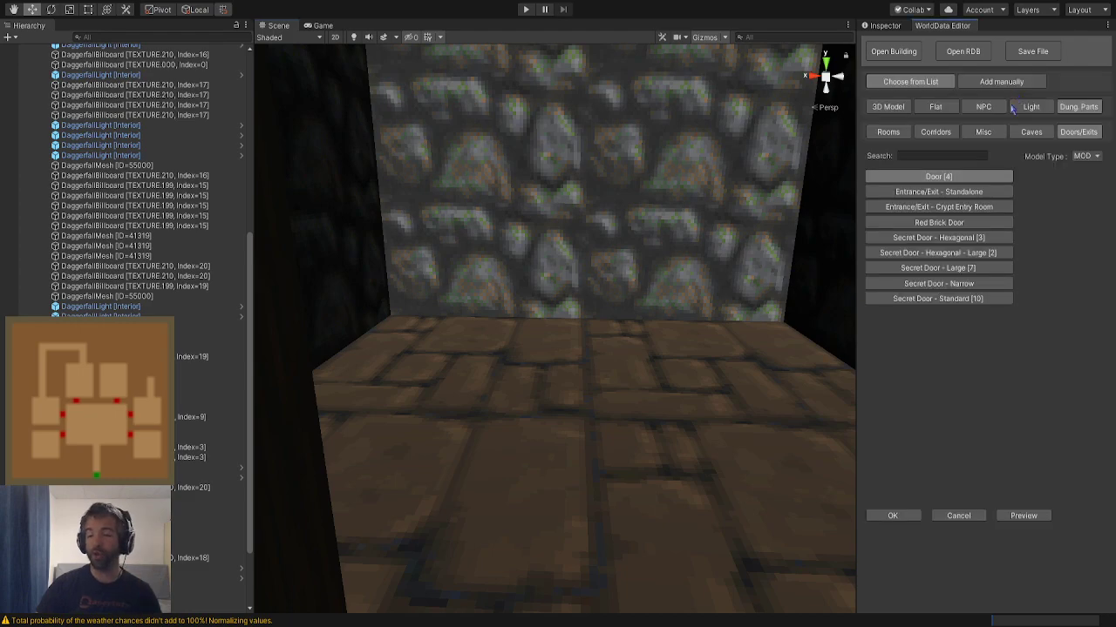
click(948, 137)
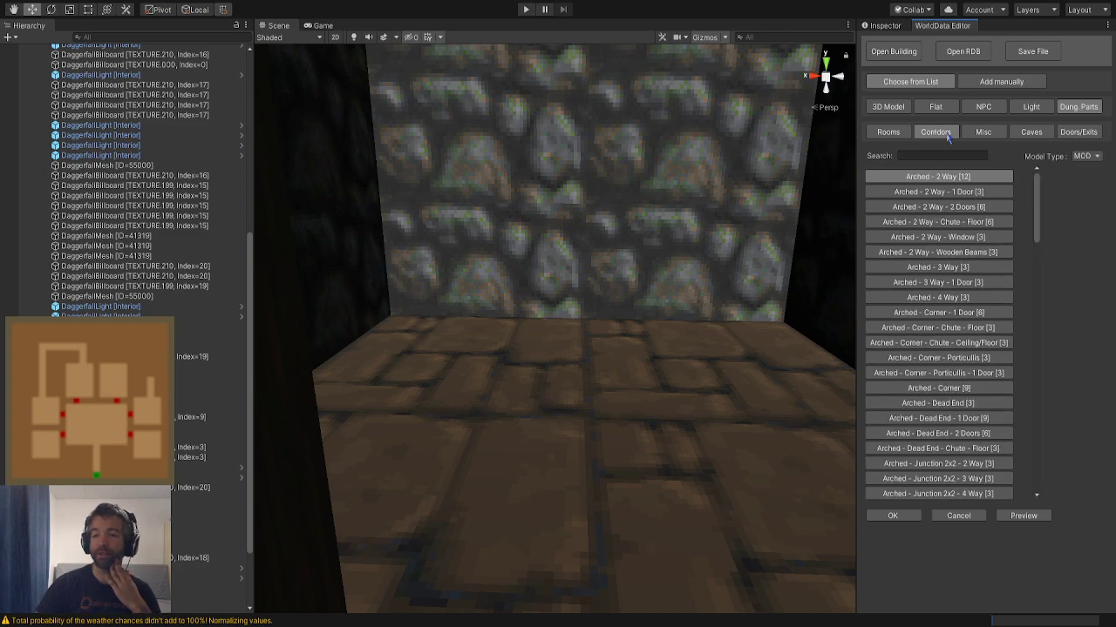
mouse_move(1036, 207)
mouse_down()
mouse_move(1037, 228)
mouse_move(1043, 187)
mouse_up()
click(1015, 138)
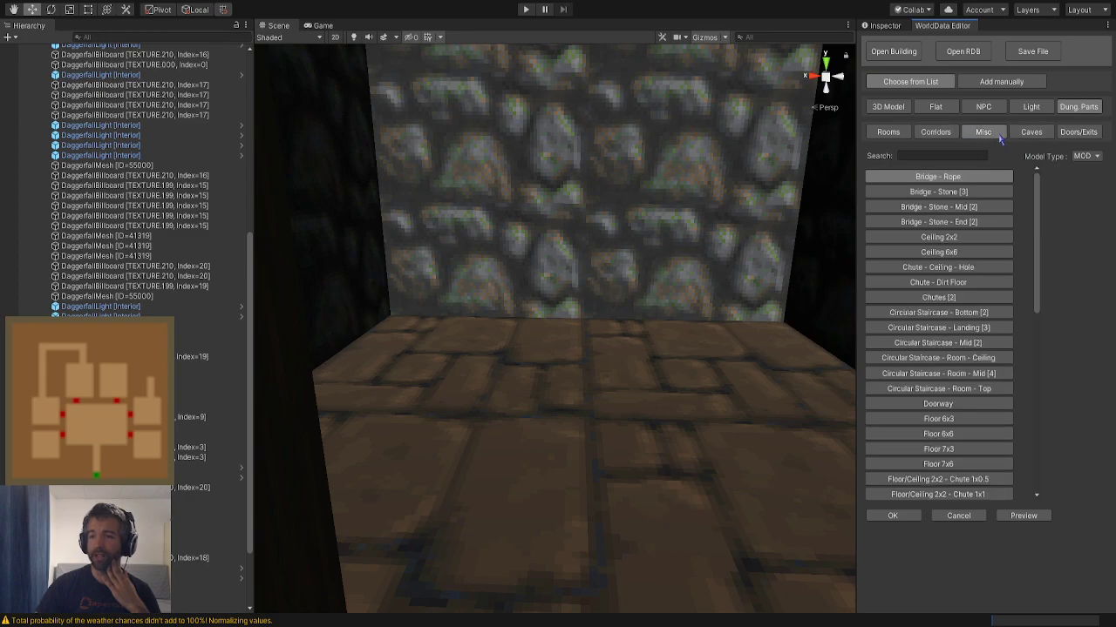
click(936, 106)
click(878, 106)
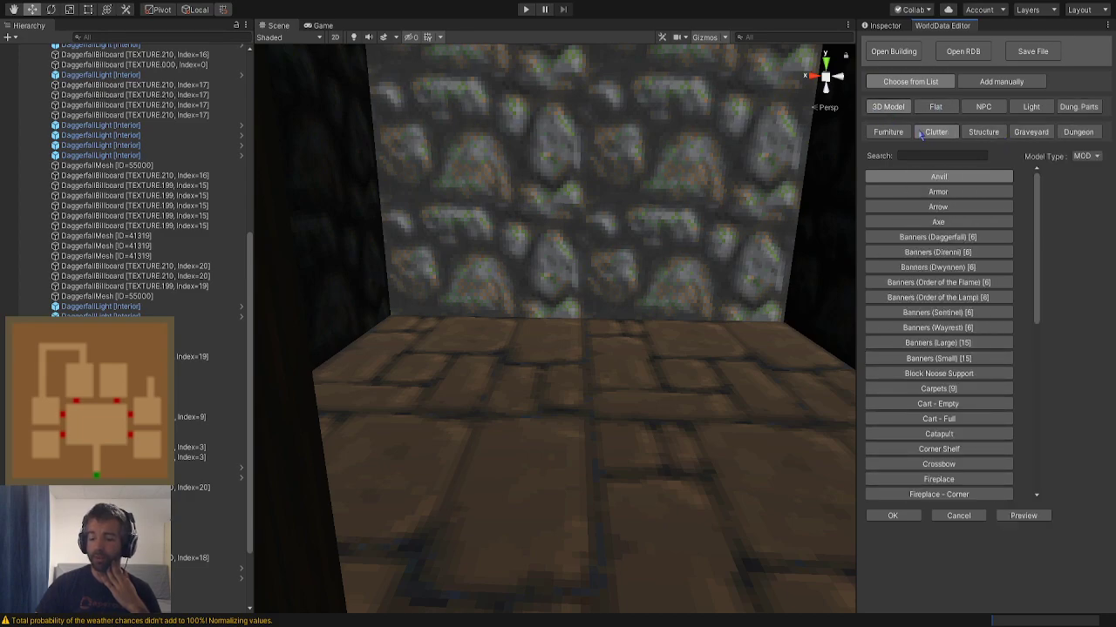
click(983, 134)
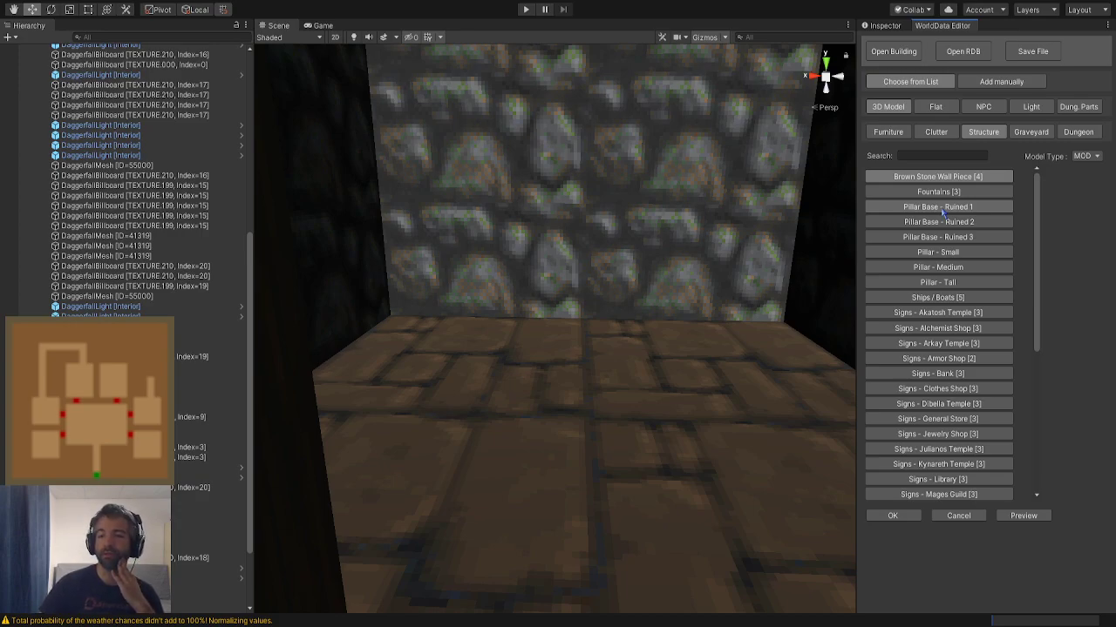
Preview the Pillar - Small model in the empty room and move it to judge its height against the walls
click(939, 252)
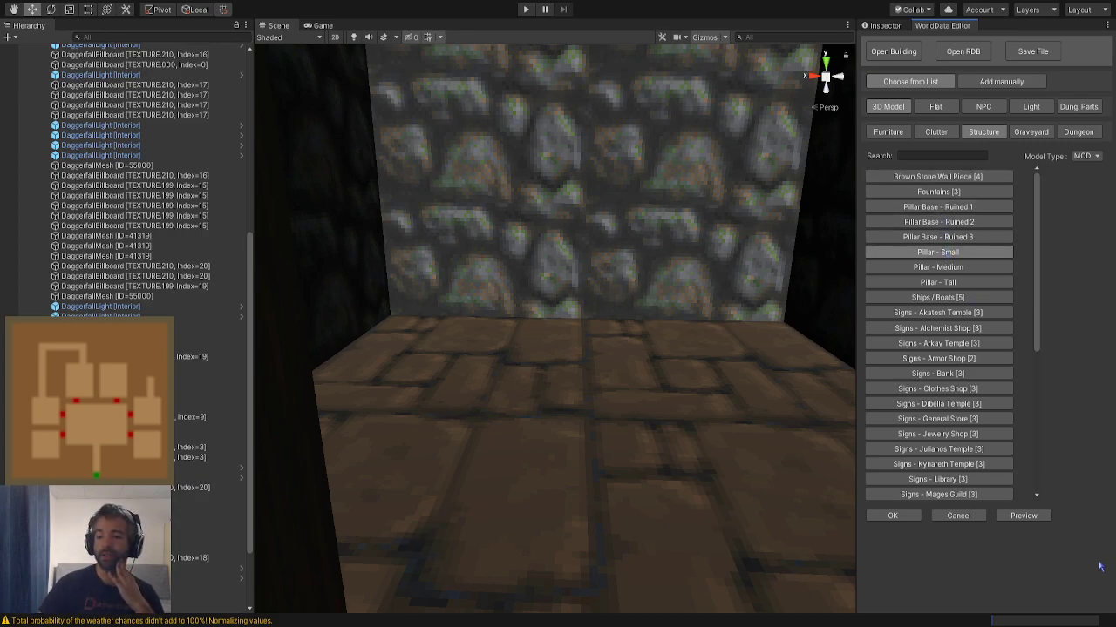
click(1024, 516)
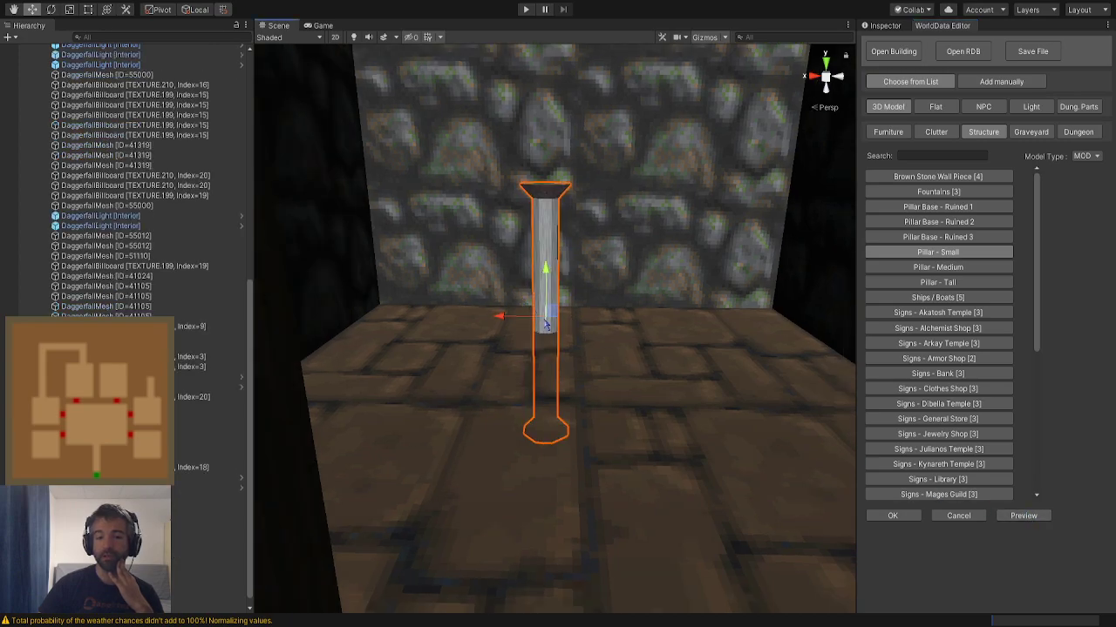
mouse_move(552, 311)
mouse_down()
mouse_move(551, 178)
mouse_move(551, 295)
mouse_up()
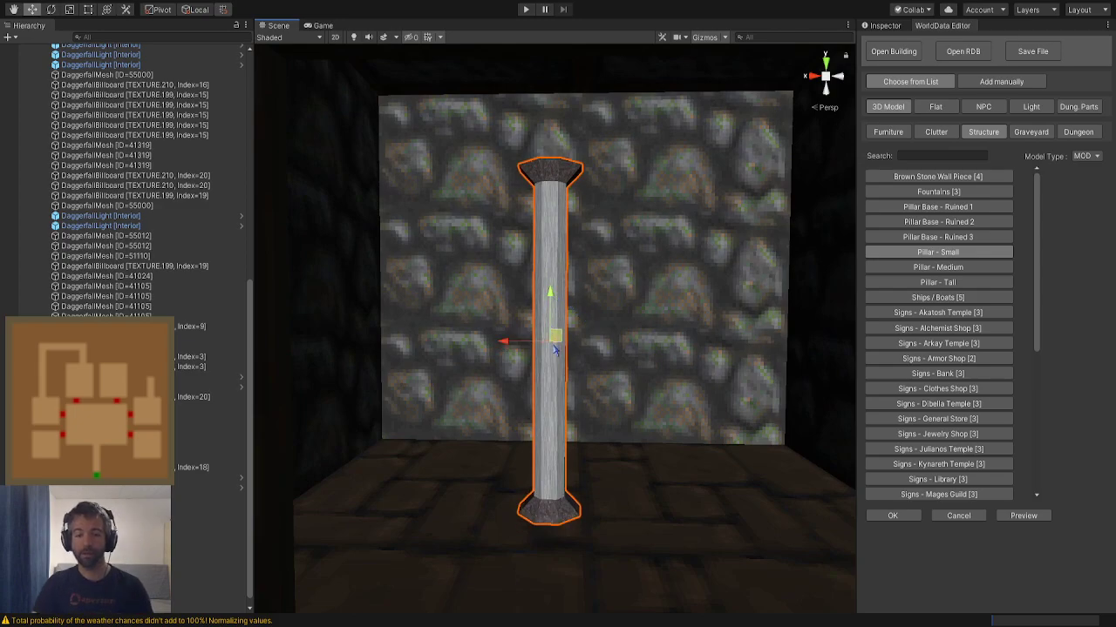
Preview the Pillar - Medium model instead, raise it to stand on the floor, and try it at different spots in the room
click(937, 267)
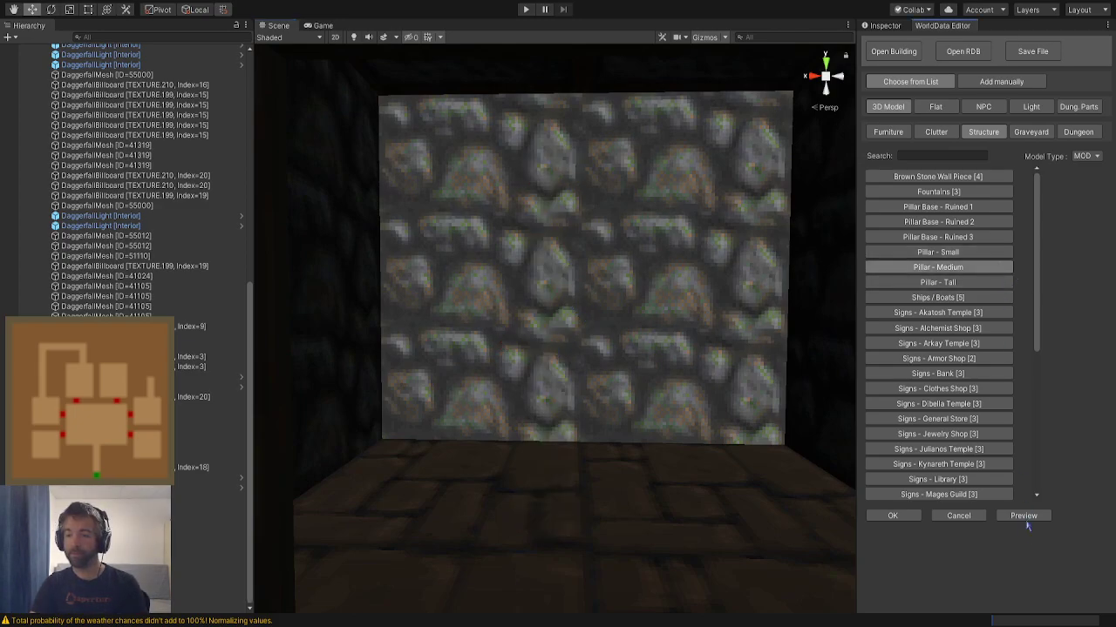
click(1024, 516)
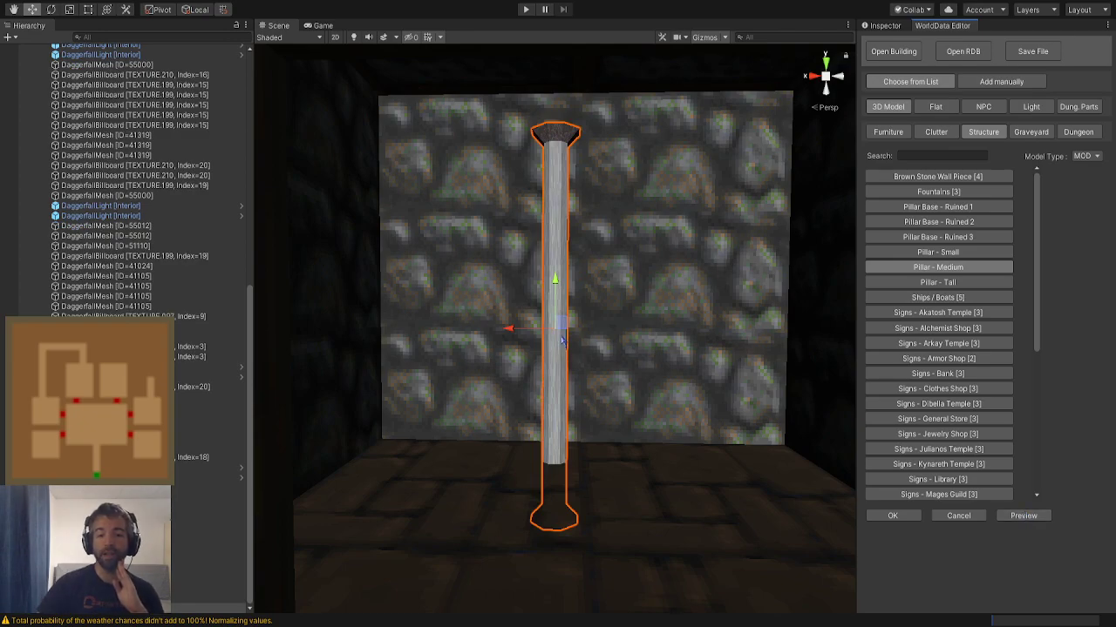
drag(555, 285, 548, 224)
alt+drag(556, 316, 560, 294)
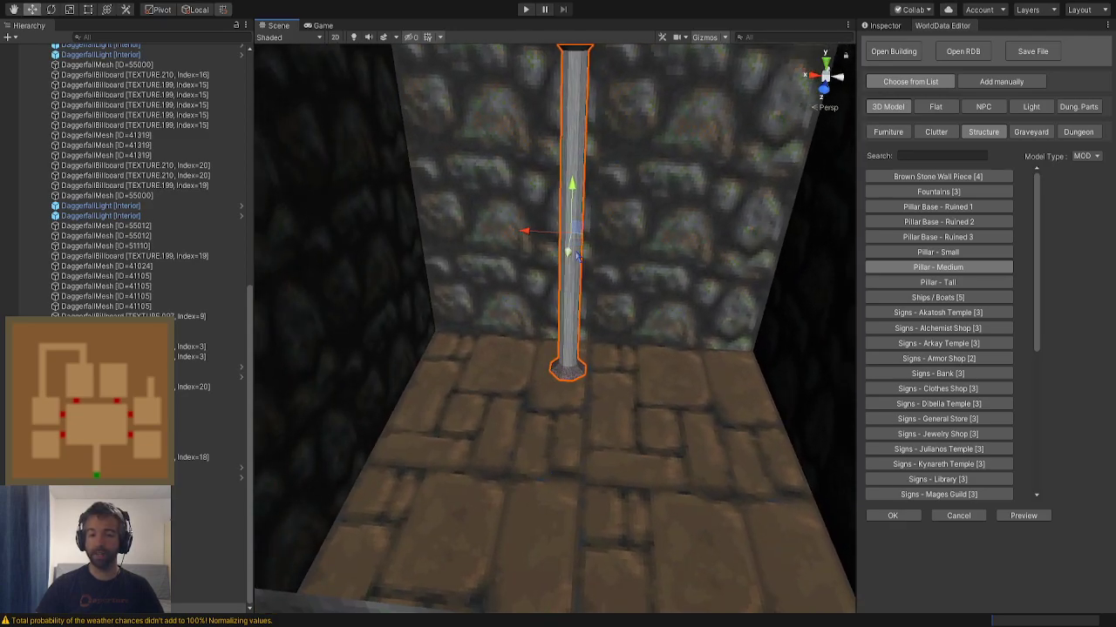
drag(579, 241, 500, 245)
right_drag(503, 248, 411, 361)
alt+drag(411, 363, 510, 340)
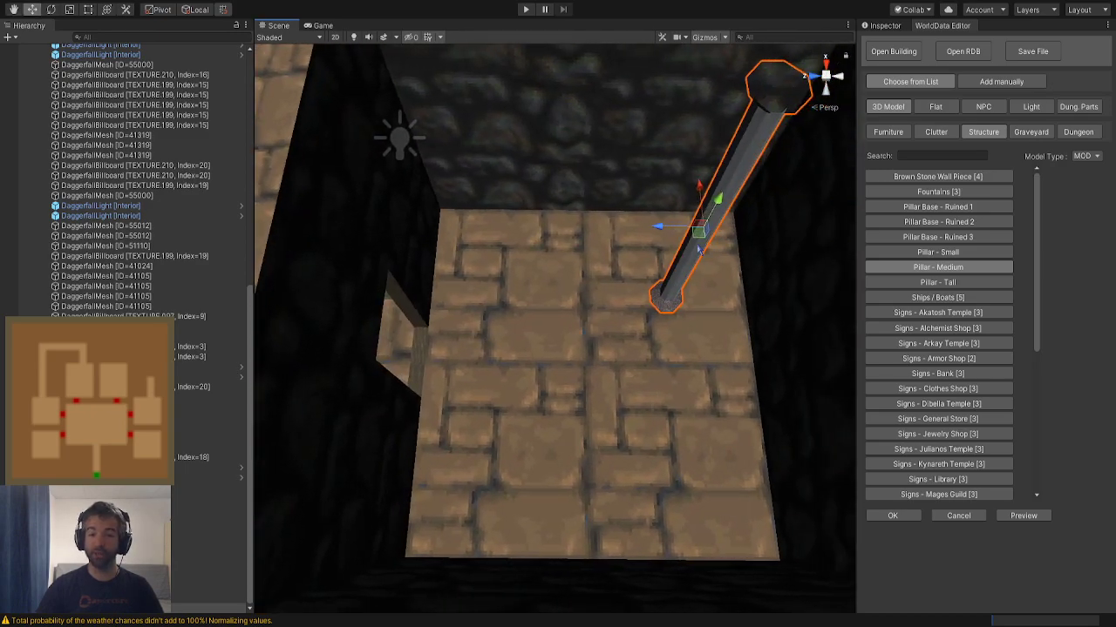
drag(700, 251, 639, 337)
Preview the Floor 6x3 piece from the miscellaneous dungeon parts in the empty room, and delete it again
click(1078, 106)
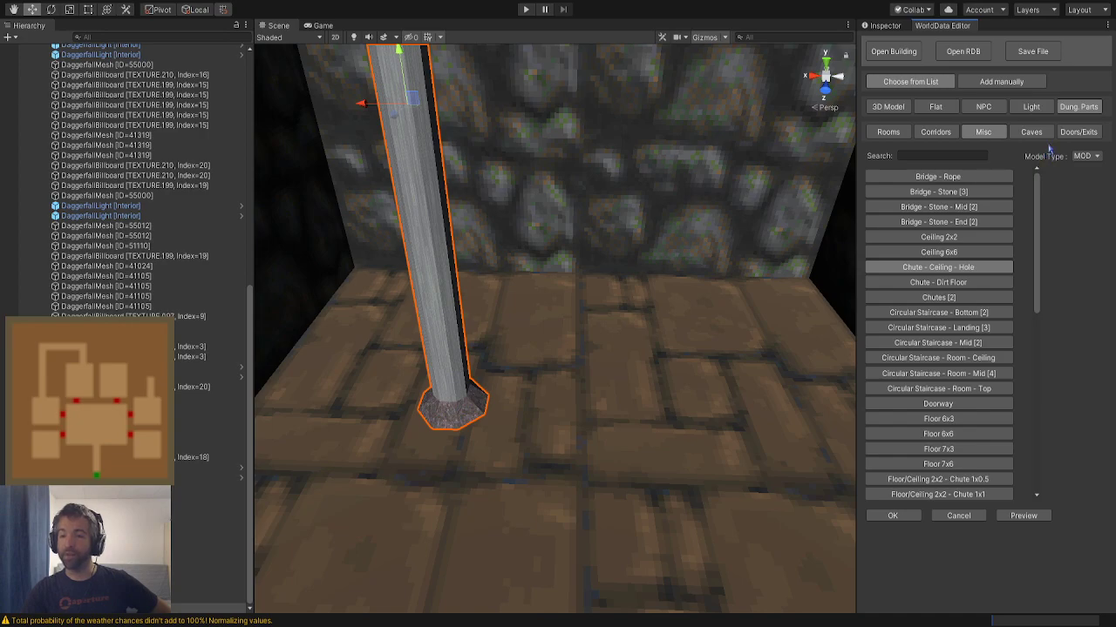
click(888, 132)
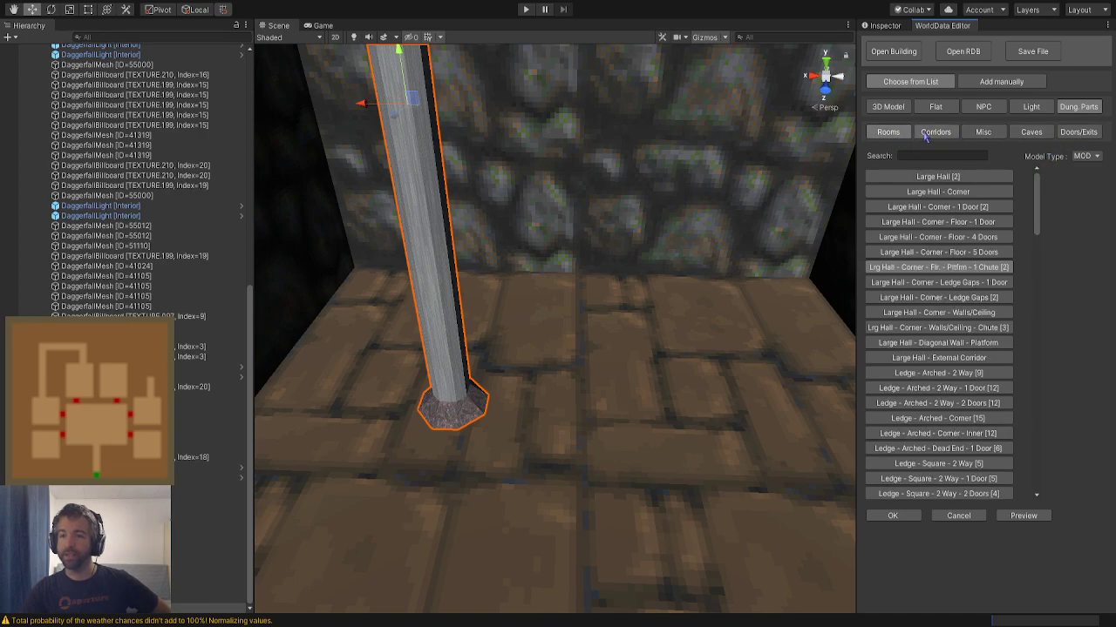
click(984, 133)
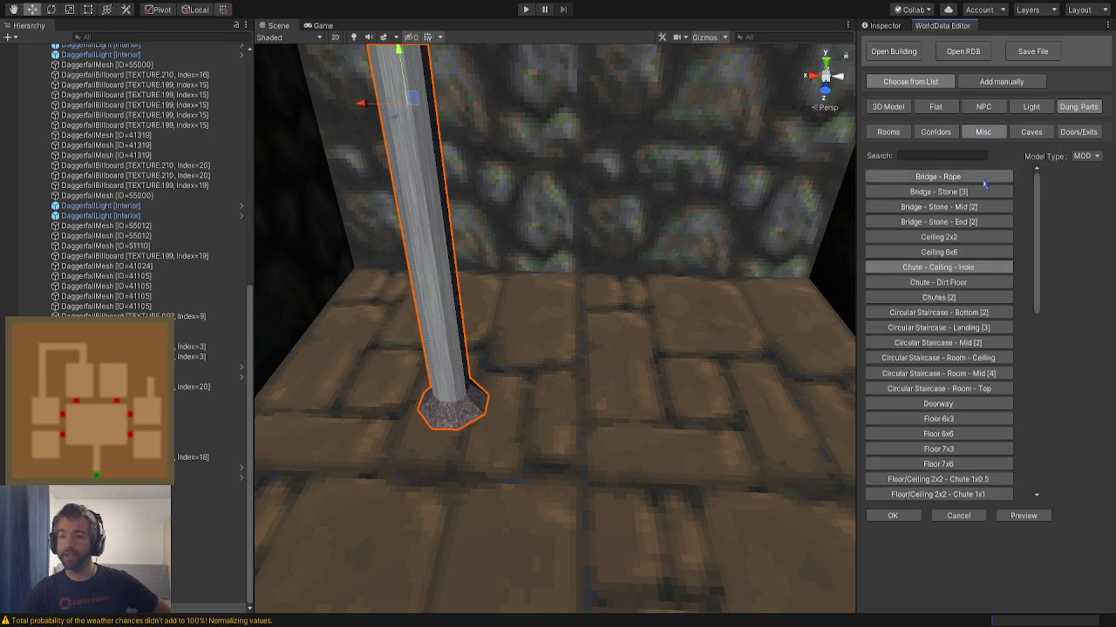
drag(1041, 251, 1038, 319)
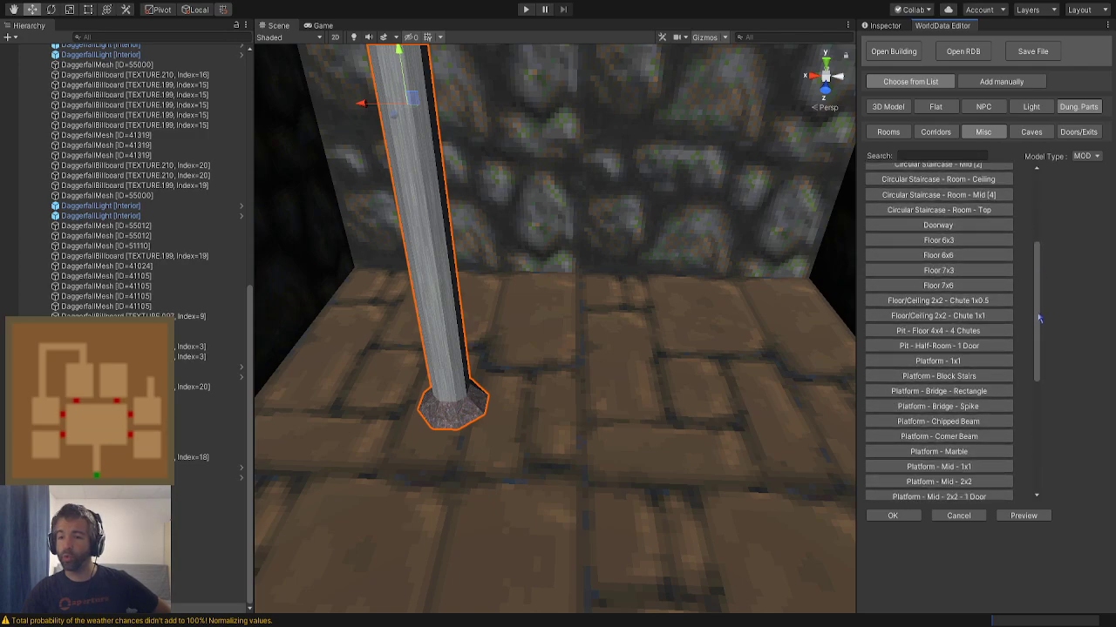
click(985, 245)
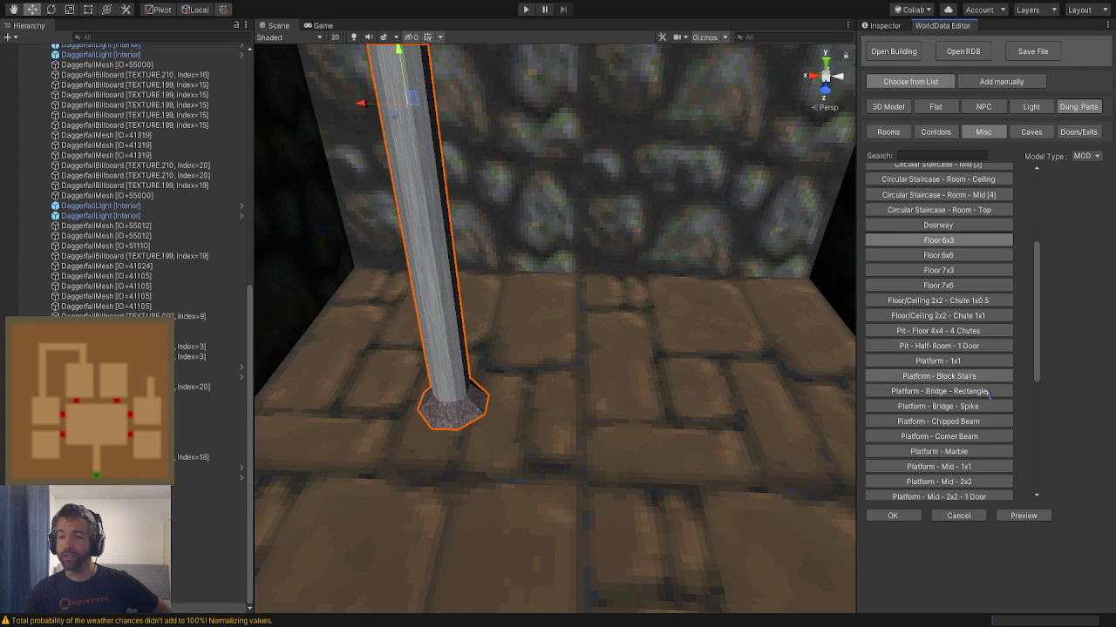
click(1002, 516)
right_drag(661, 297, 695, 349)
key(Delete)
right_drag(759, 298, 758, 232)
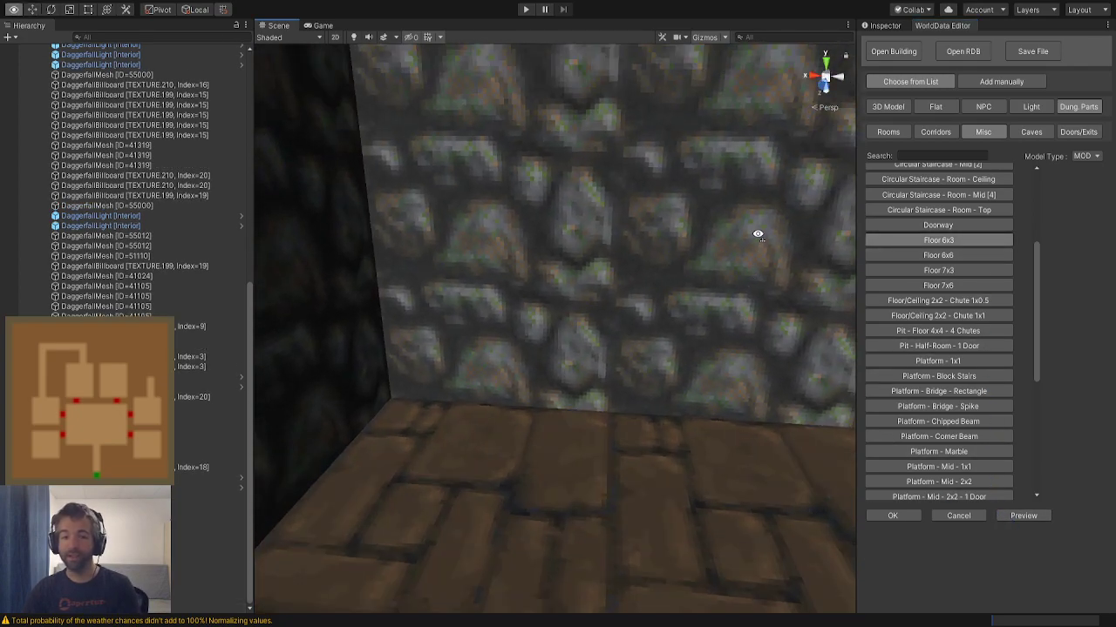
Preview the Platform - 1x1 piece, try it lower against the back wall, and delete it again
click(590, 367)
drag(1037, 318, 1038, 357)
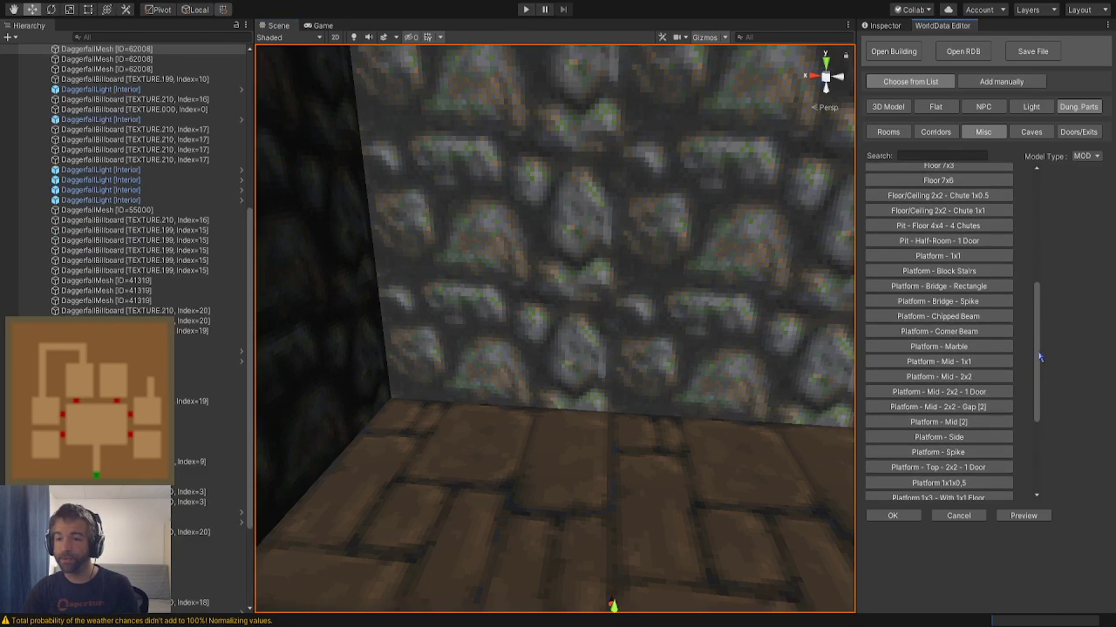
click(941, 257)
click(1009, 518)
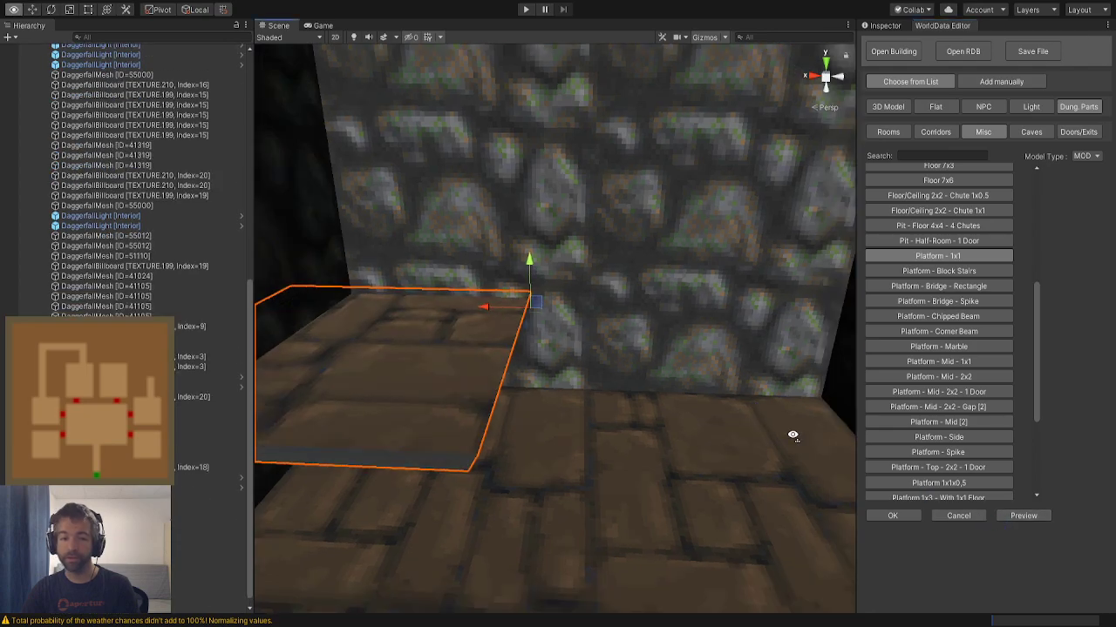
drag(522, 295, 707, 286)
drag(700, 228, 708, 296)
key(Delete)
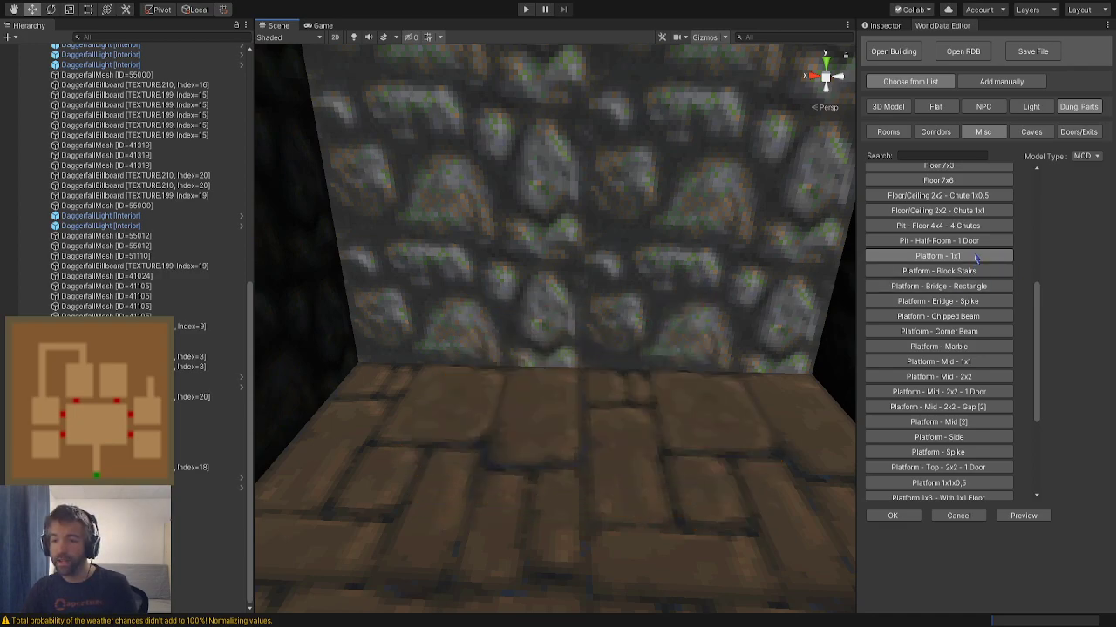
Preview the Platform - Block Stairs piece in the empty room, and try the Platform - Marble piece instead
click(998, 271)
click(1023, 515)
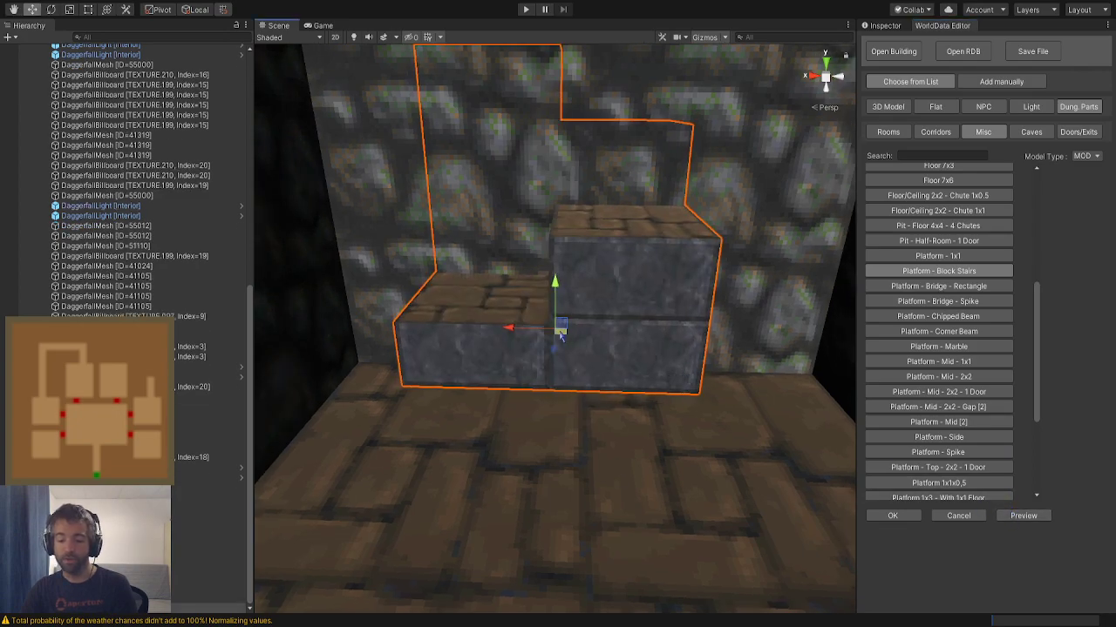
click(938, 301)
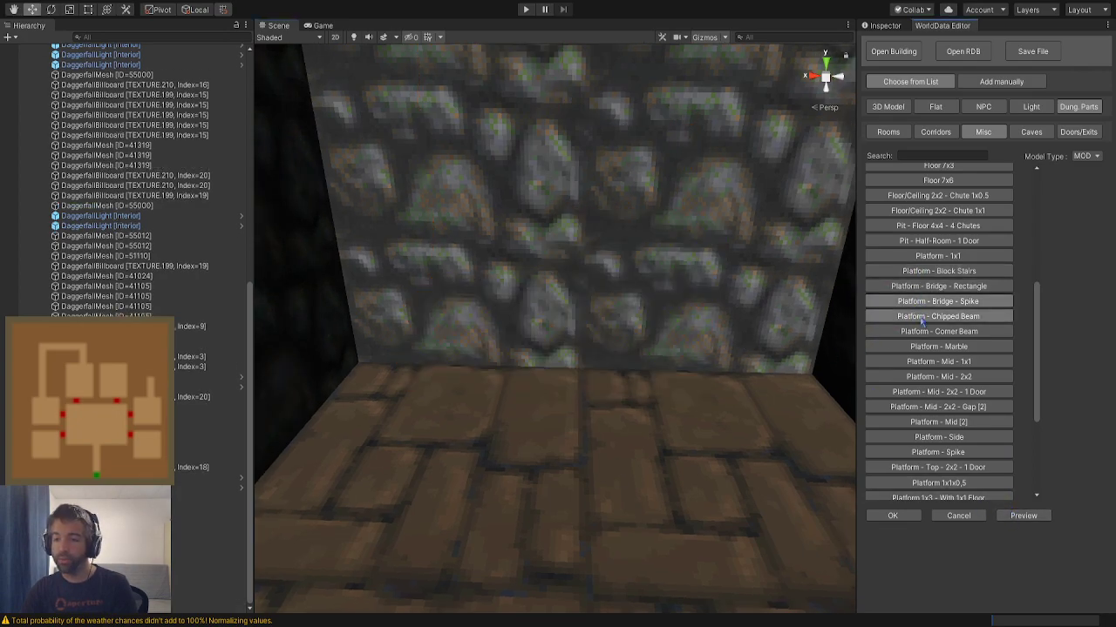
click(939, 346)
click(1023, 516)
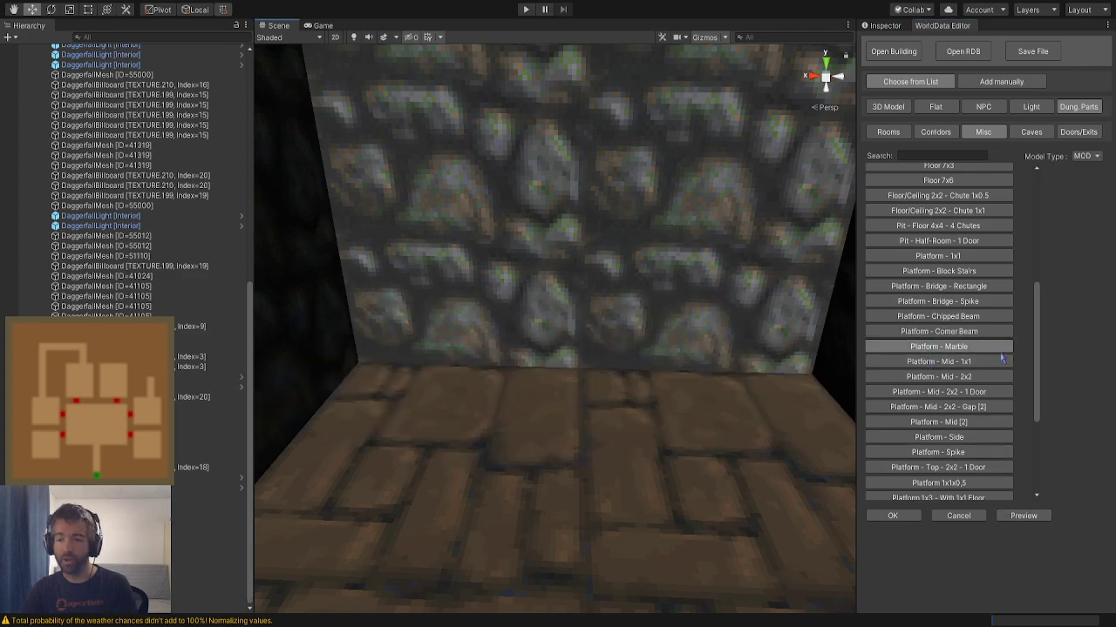
Preview the Platform - Mid - 1x1 piece in the empty room, and delete it again
click(972, 360)
click(1023, 515)
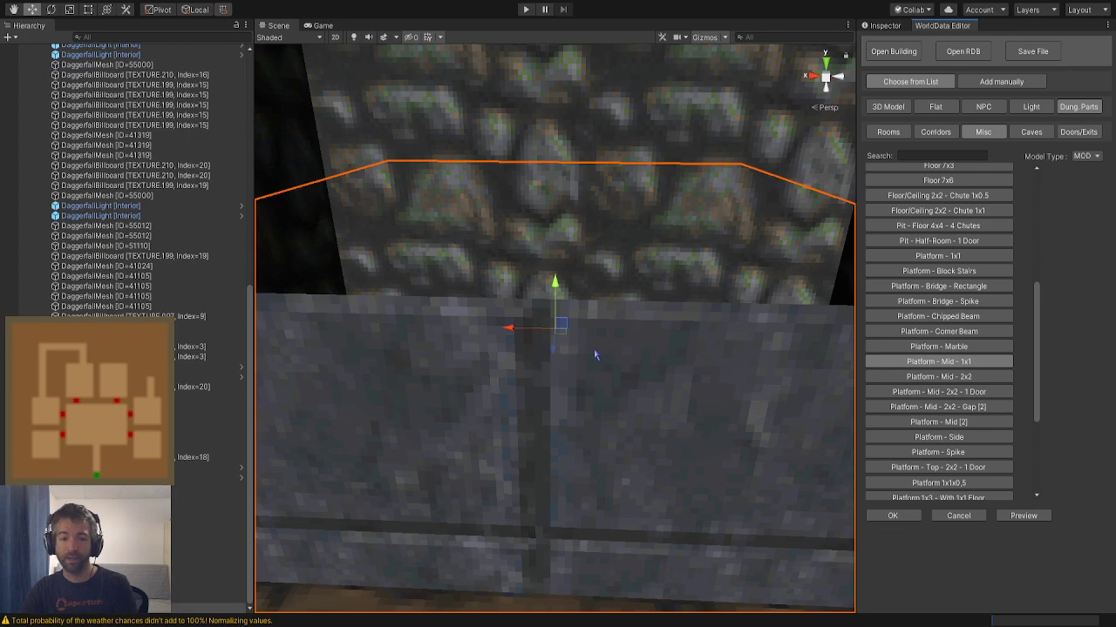
click(562, 330)
key(Delete)
Preview the Platform 1x1x0,5 piece in the empty room and lower it toward the floor
drag(1037, 347, 1035, 396)
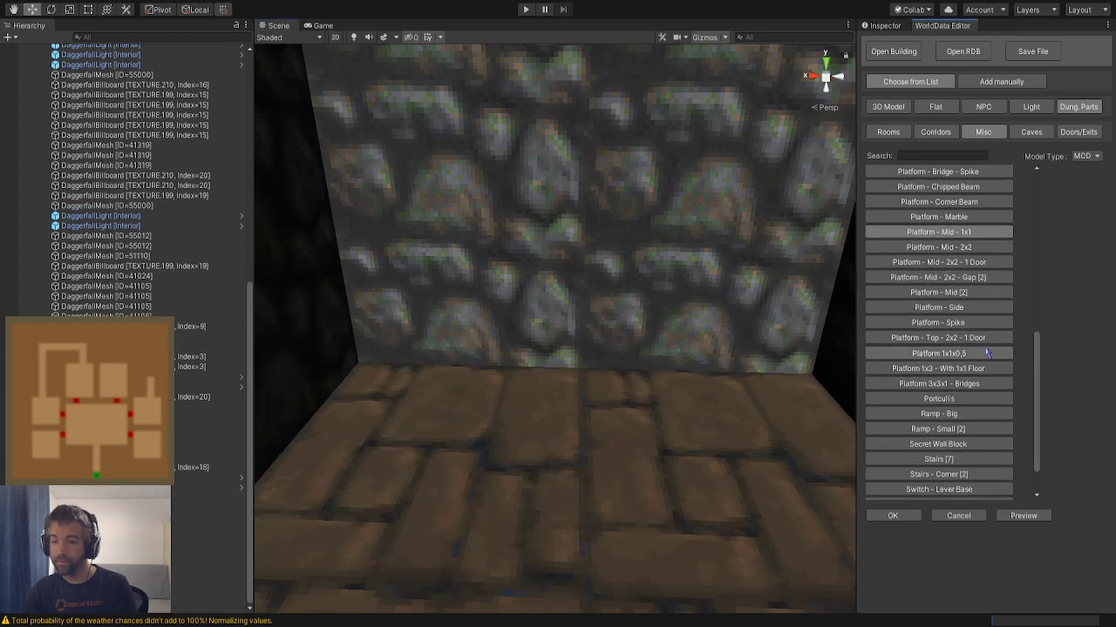
click(938, 353)
click(1011, 515)
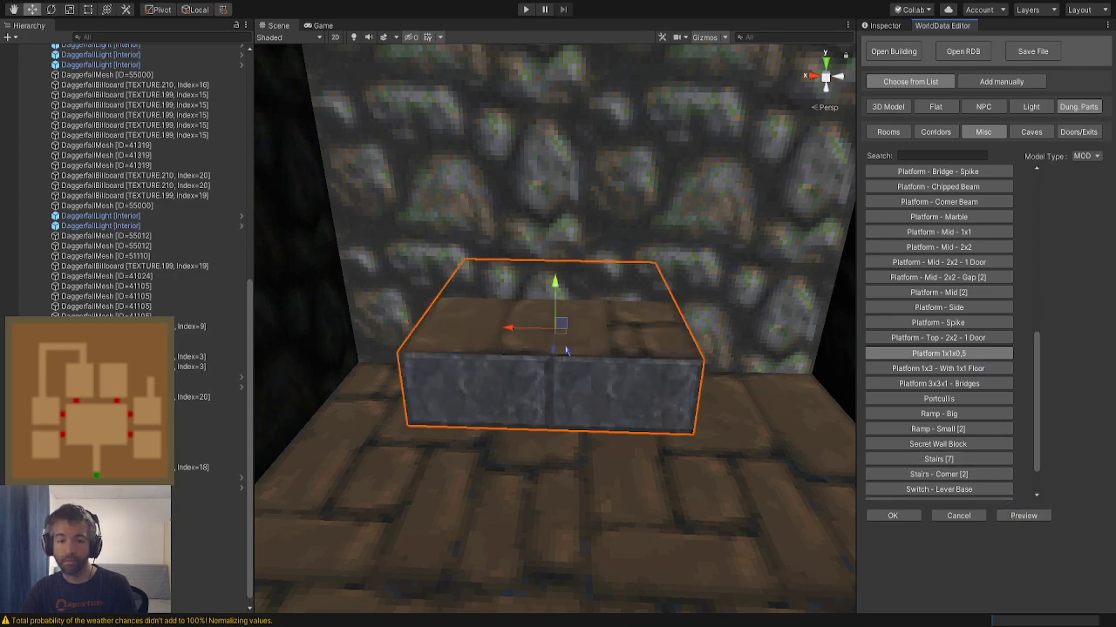
drag(561, 326, 588, 405)
right_drag(605, 305, 518, 296)
alt+drag(517, 296, 476, 302)
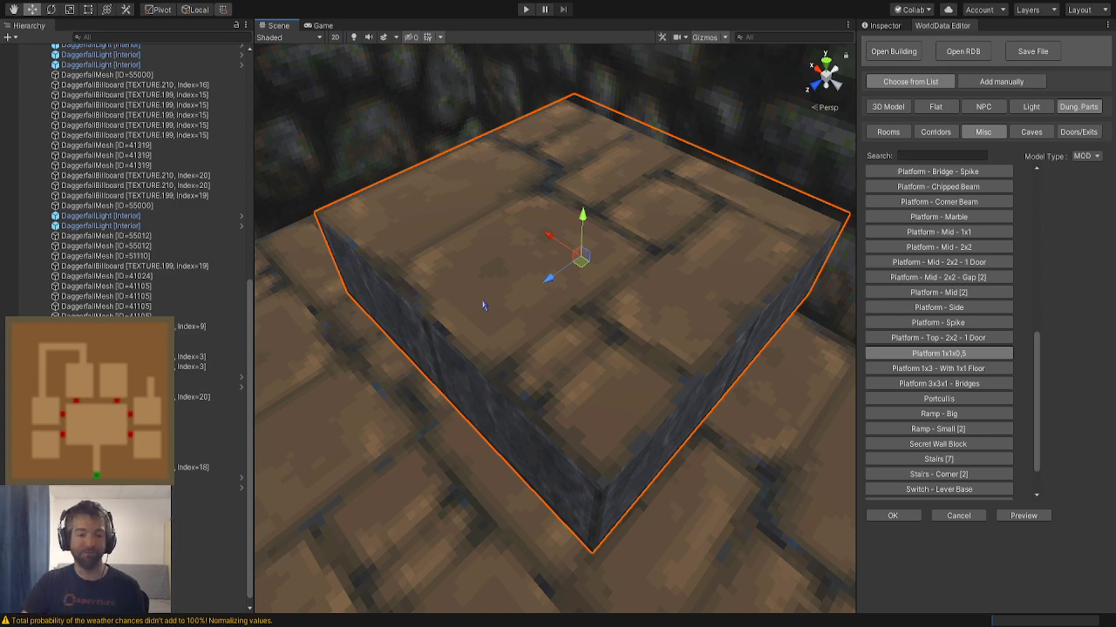
Adjust the previewed platform's position on the floor near the back wall and check it from several angles
right_drag(484, 305, 573, 220)
drag(490, 357, 472, 372)
right_drag(478, 350, 490, 326)
scroll(492, 324, down, 2)
drag(511, 303, 511, 326)
right_drag(511, 328, 610, 324)
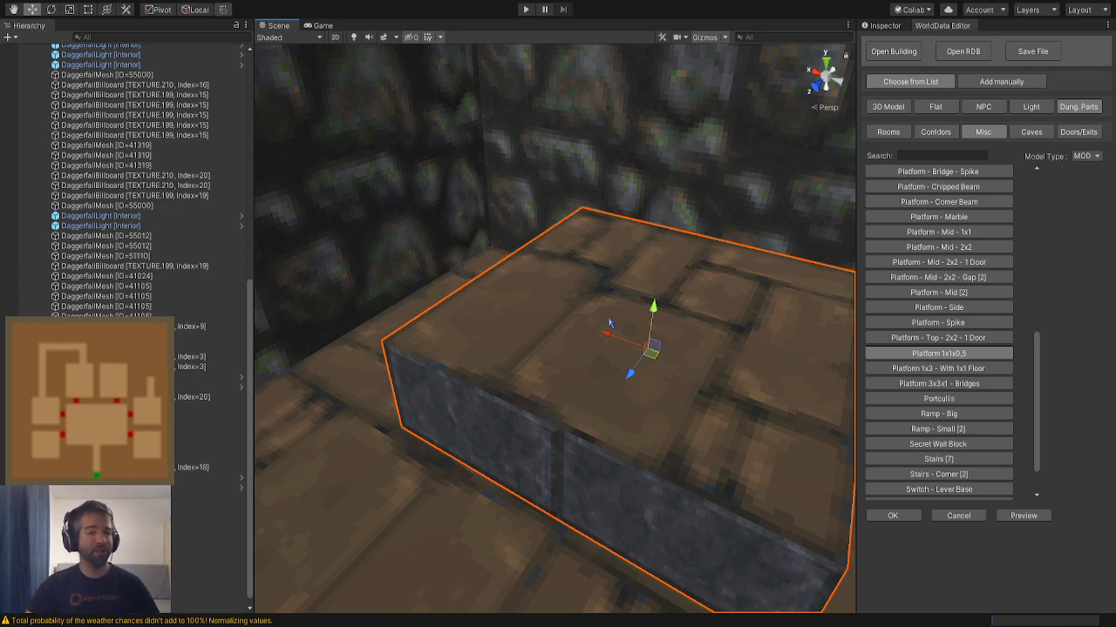
alt+drag(601, 372, 557, 368)
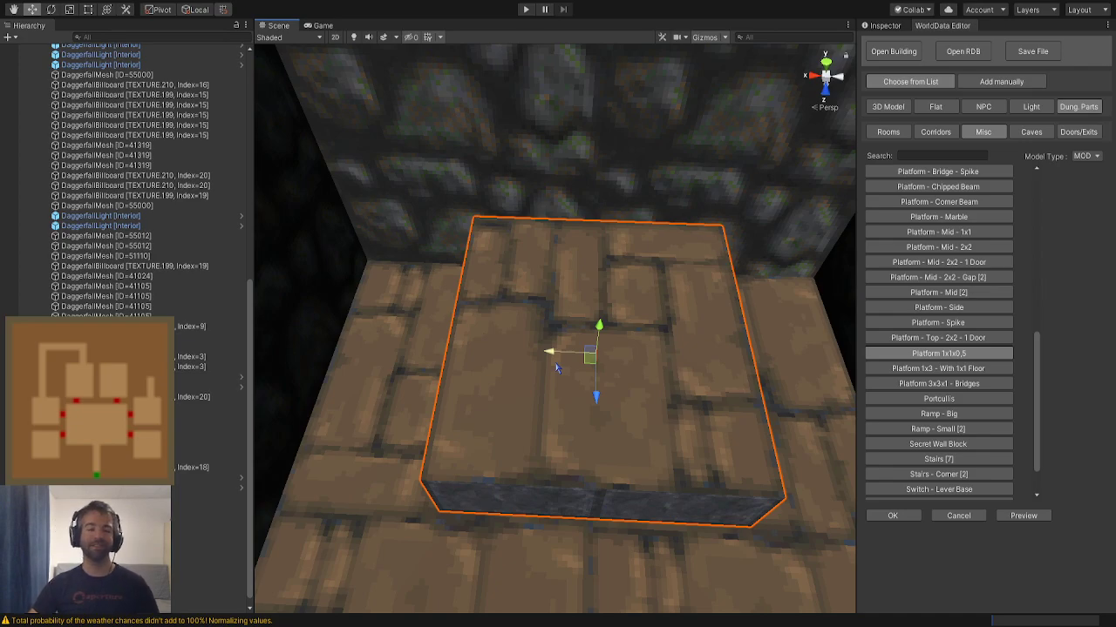
alt+drag(523, 267, 264, 262)
drag(489, 350, 727, 348)
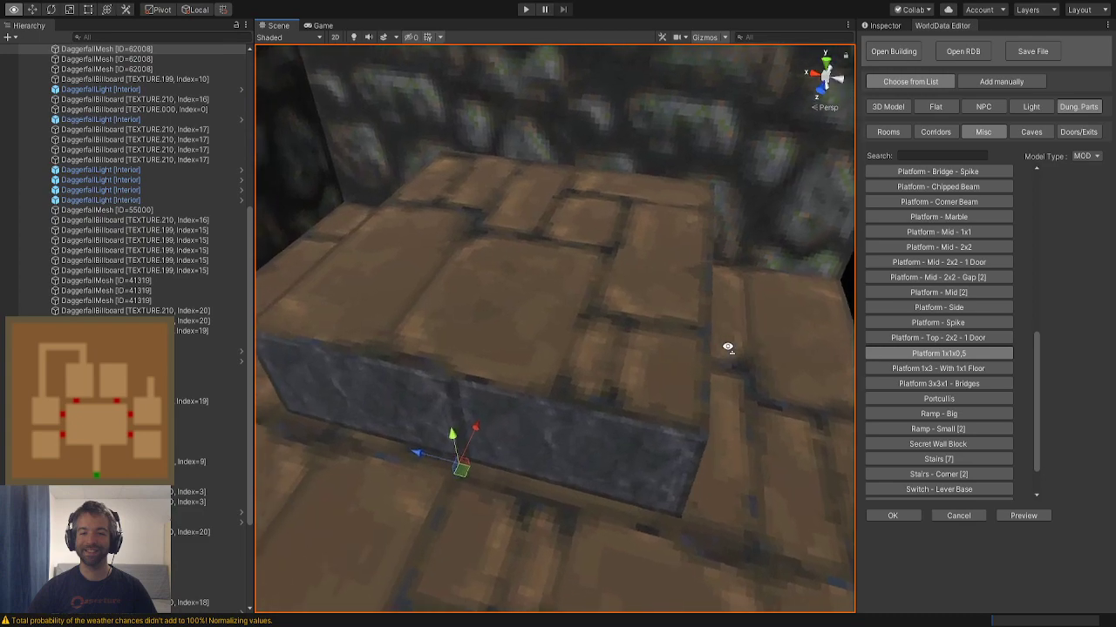
key(f)
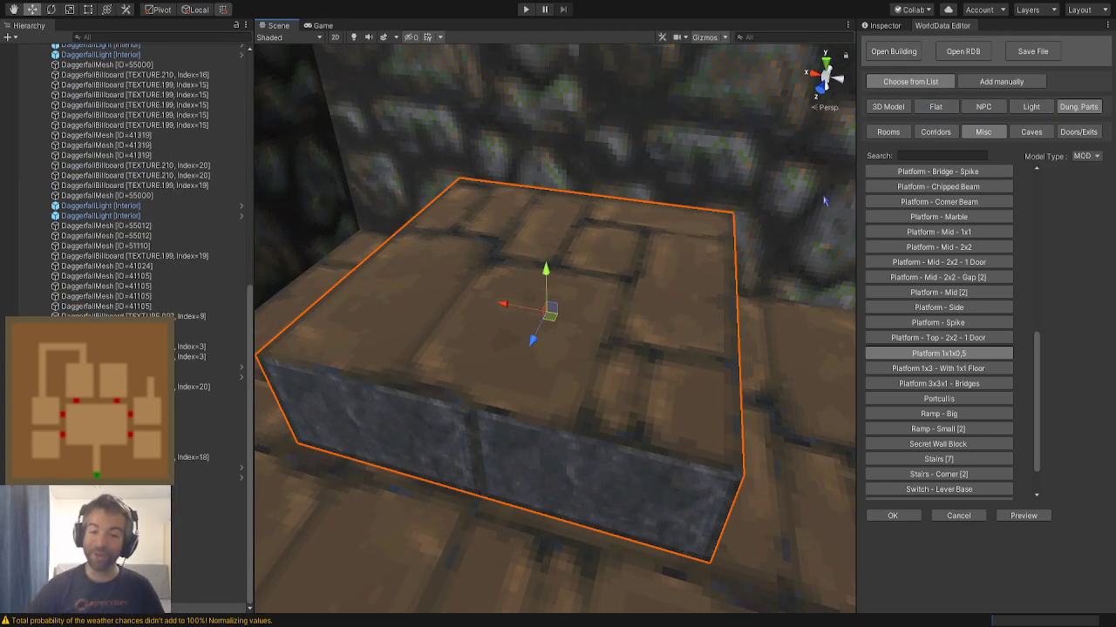
right_drag(624, 225, 635, 197)
key(s)
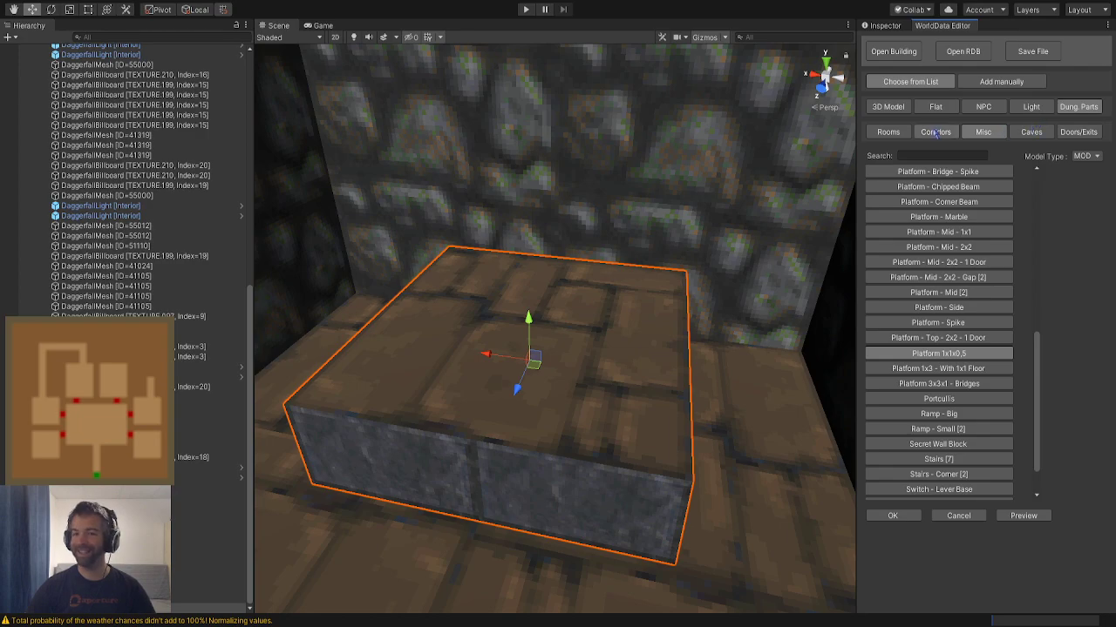
Preview a Coffins - Stone model from the dungeon models in the room, and cancel its placement
click(888, 106)
click(1041, 133)
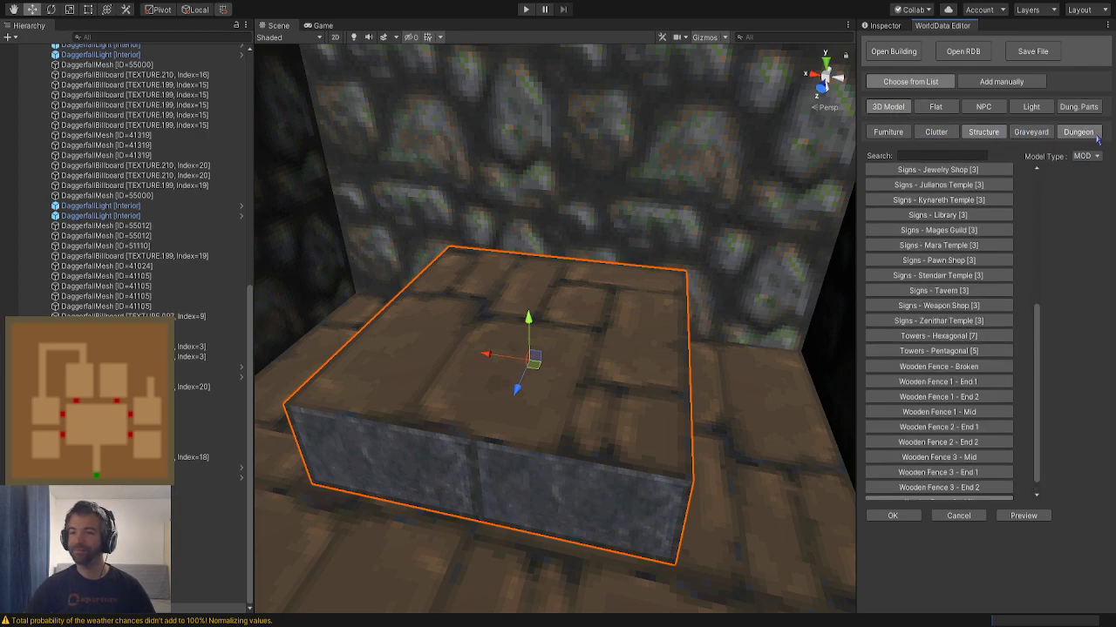
click(1081, 136)
click(937, 192)
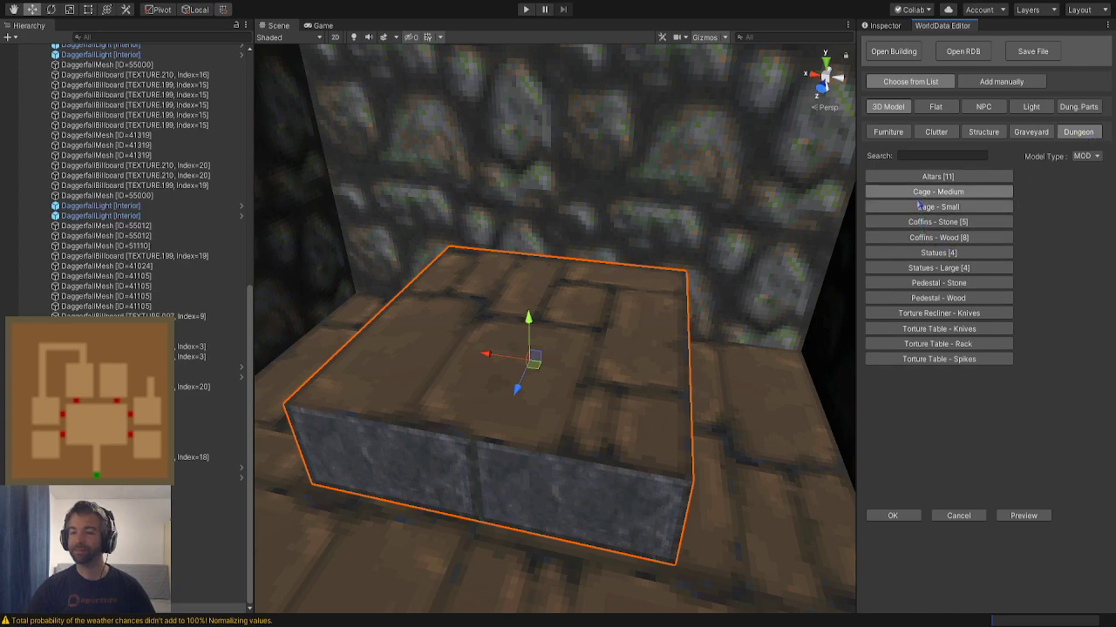
click(921, 222)
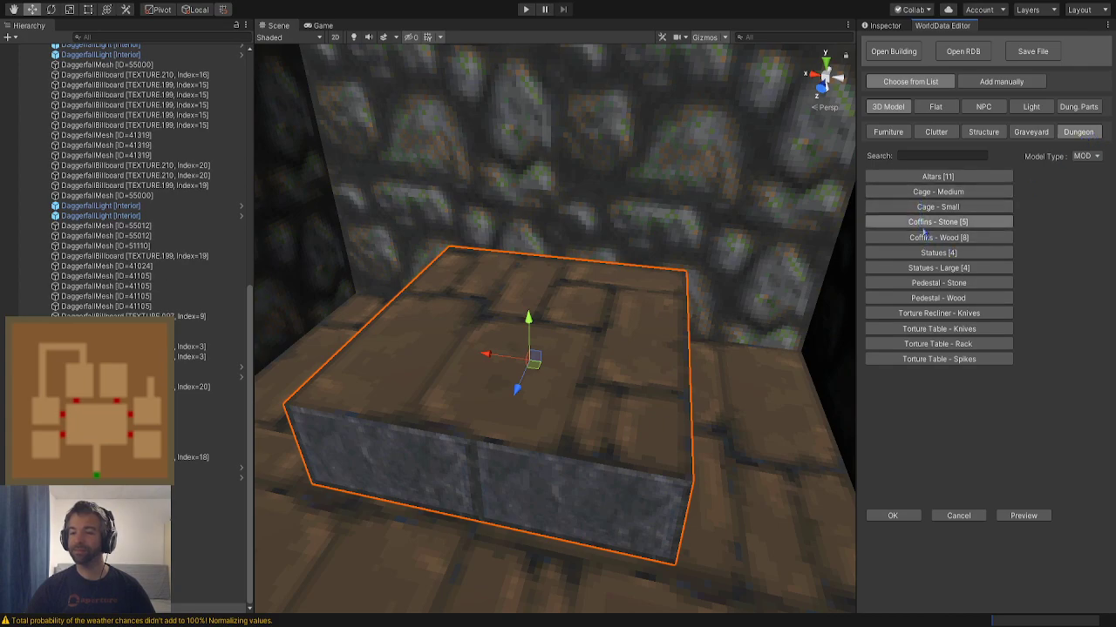
click(1033, 518)
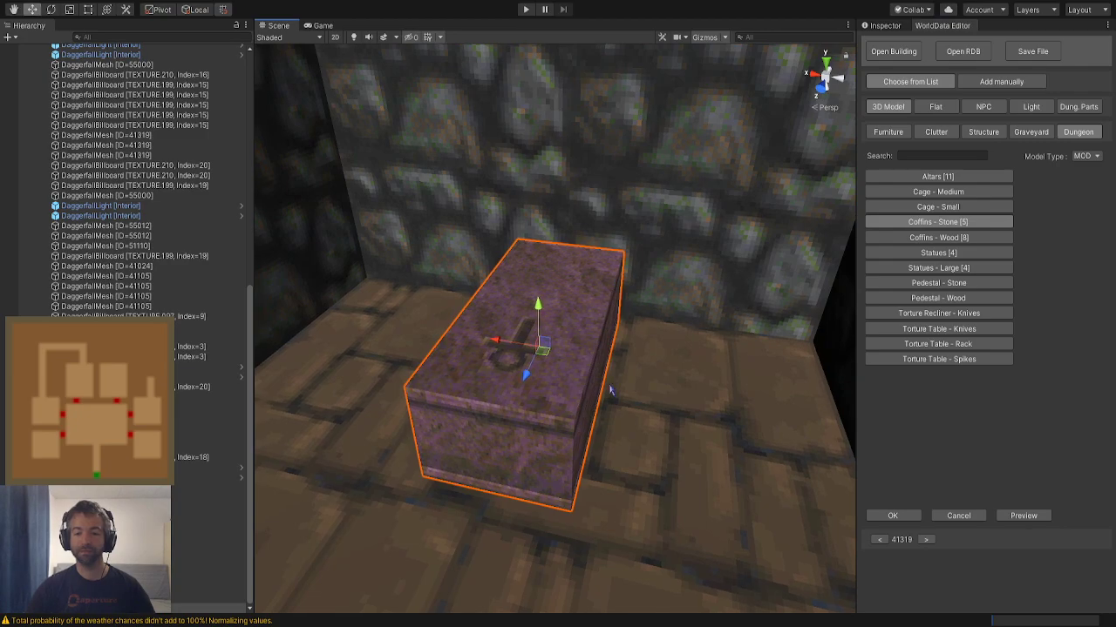
click(967, 517)
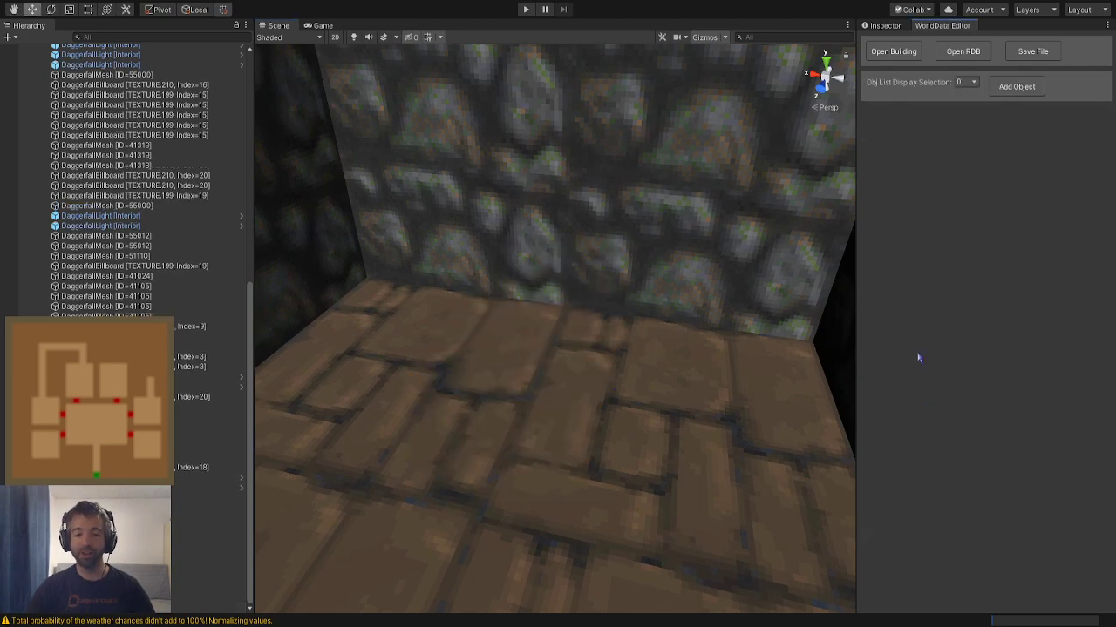
Add the Platform 1x1x0,5 dungeon part to the room and raise it to Y -7.6
click(997, 93)
click(1068, 109)
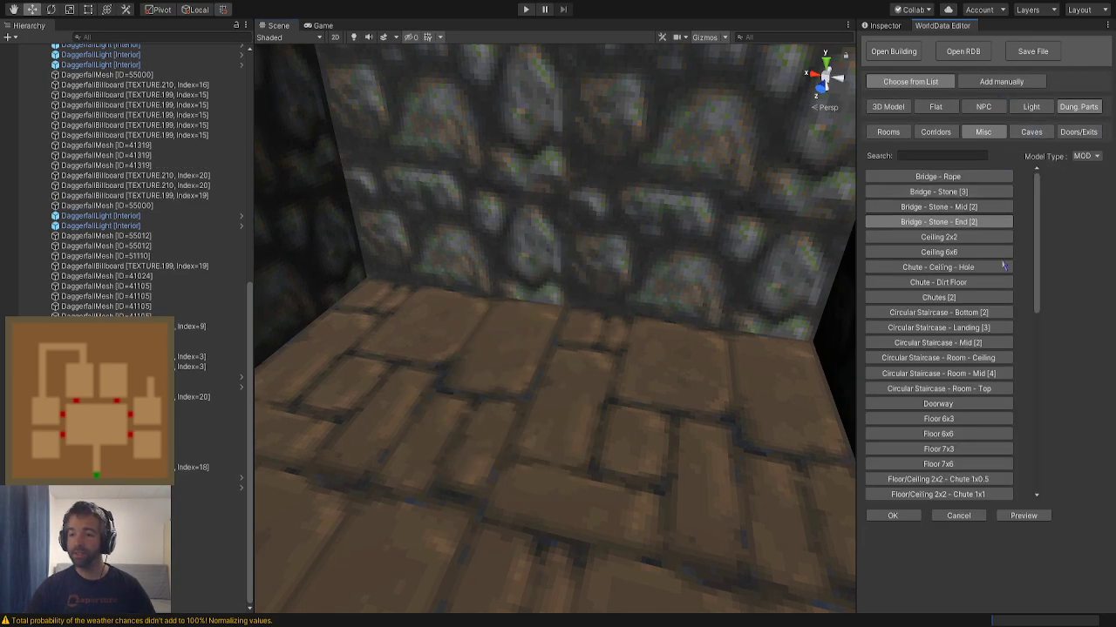
scroll(991, 359, down, 10)
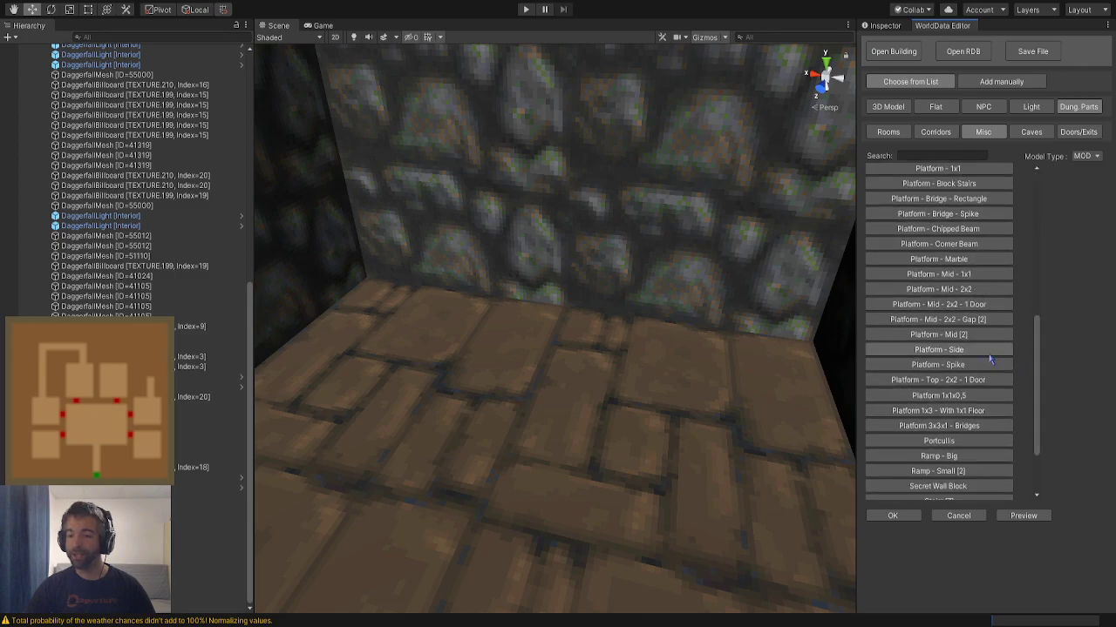
click(938, 395)
click(892, 516)
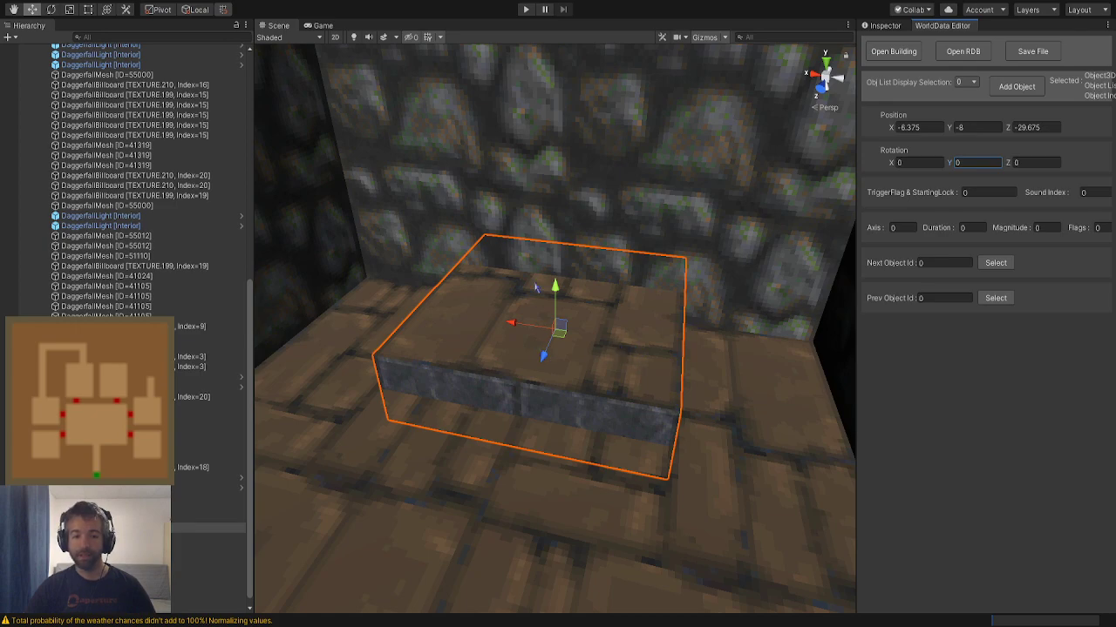
drag(558, 301, 558, 275)
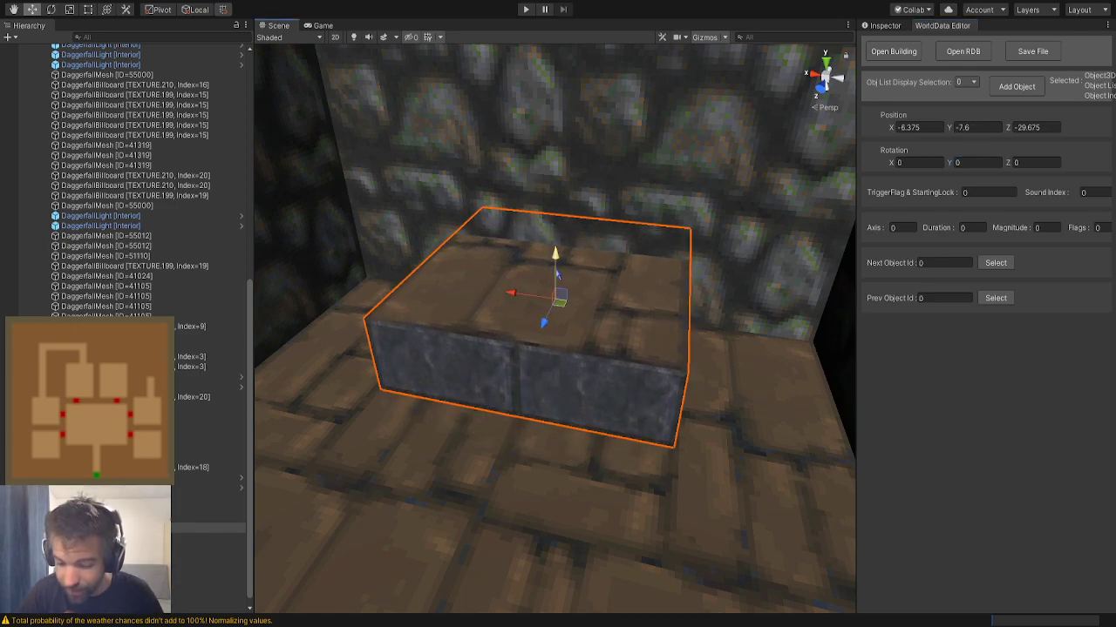
Move the platform into place on the floor, centred between the side walls in front of the back wall
right_drag(556, 273, 581, 272)
key(s)
key(a)
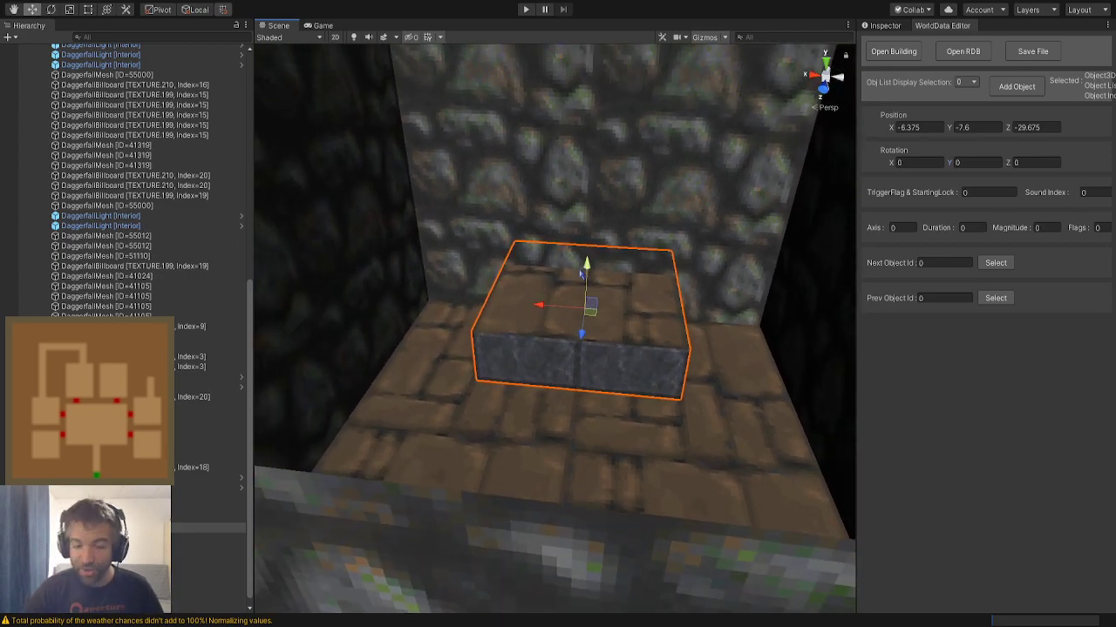
drag(591, 312, 592, 361)
right_drag(591, 362, 513, 352)
key(d)
mouse_move(512, 309)
mouse_down()
mouse_move(534, 312)
mouse_move(525, 319)
mouse_up()
right_drag(513, 332, 518, 342)
alt+drag(518, 342, 758, 317)
drag(525, 346, 501, 351)
right_drag(500, 353, 505, 299)
key(w)
key(s)
click(462, 258)
right_drag(462, 258, 441, 245)
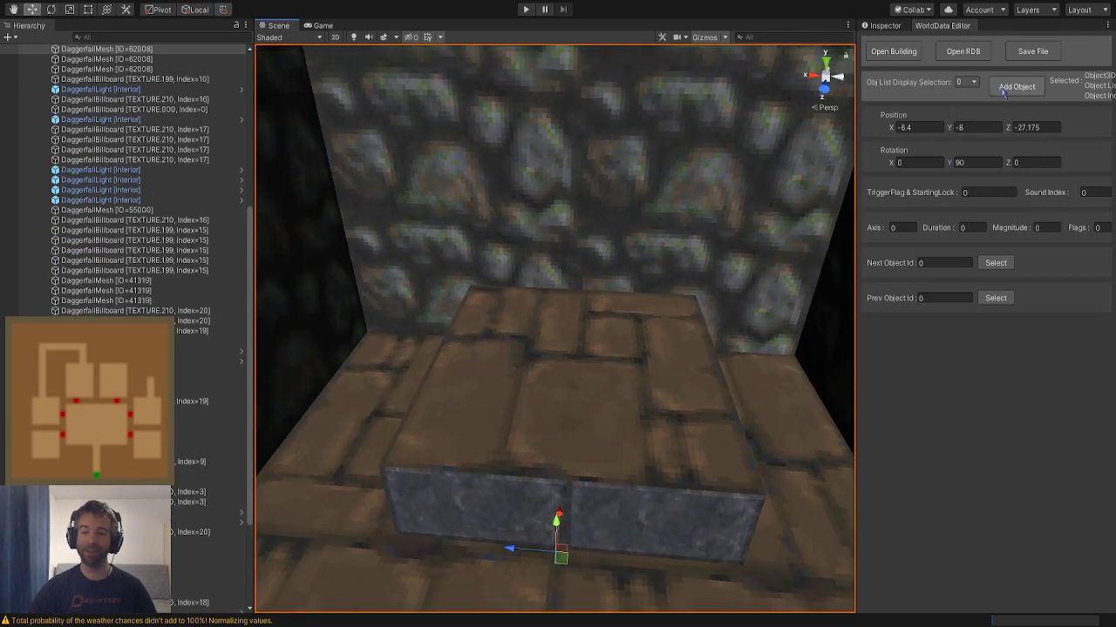
Preview a Coffins - Wood model on top of the platform and view it up close
click(1016, 87)
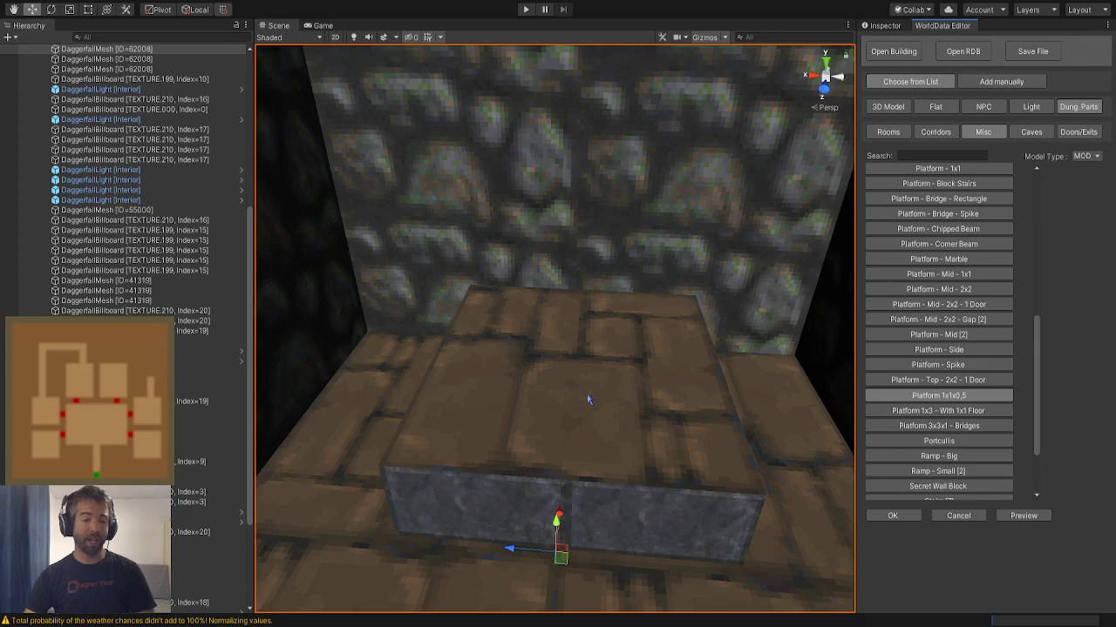
right_drag(588, 399, 599, 401)
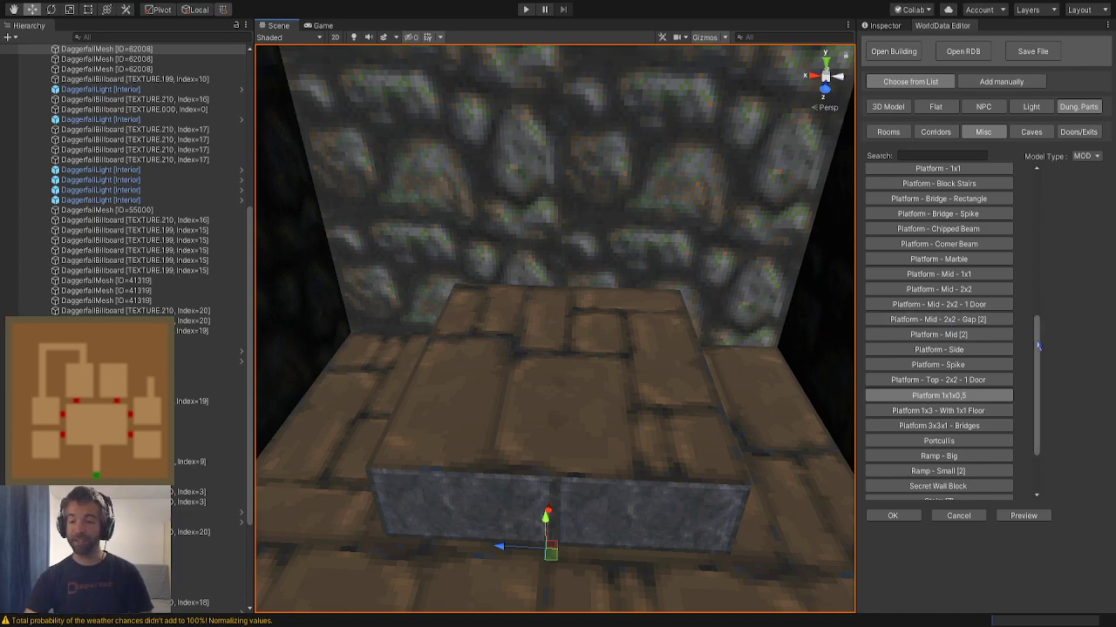
click(888, 106)
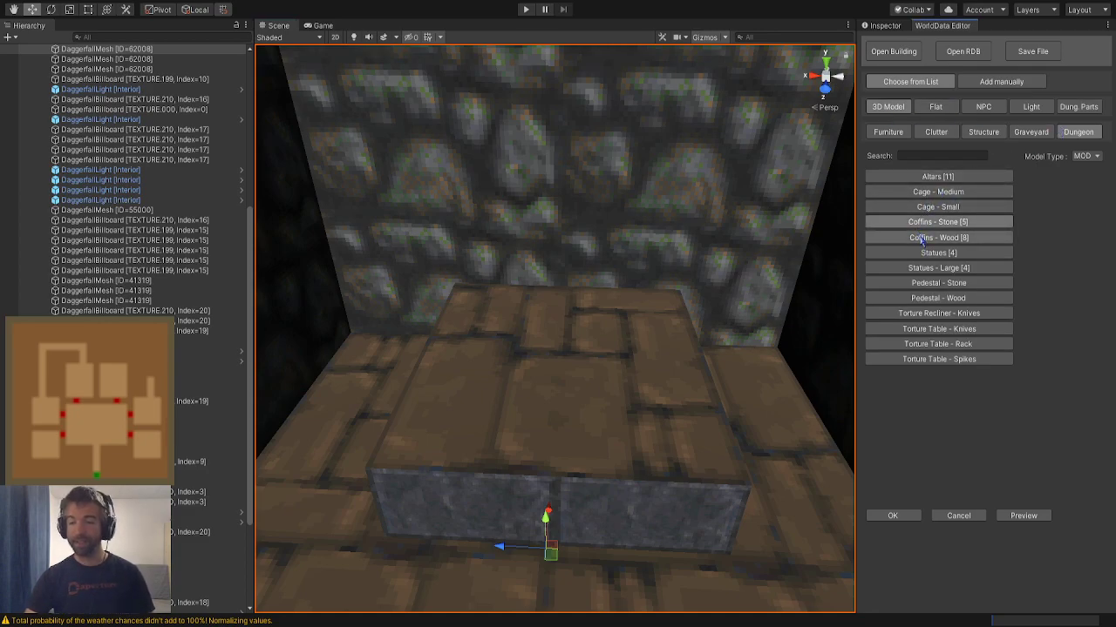
click(1013, 514)
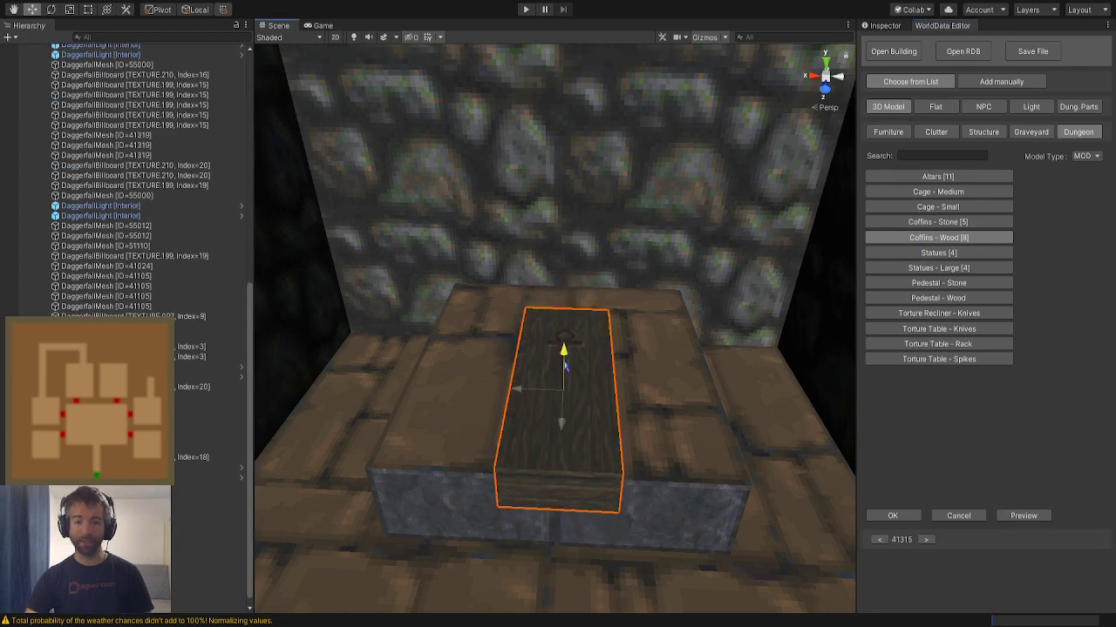
alt+drag(565, 366, 484, 355)
drag(587, 311, 711, 272)
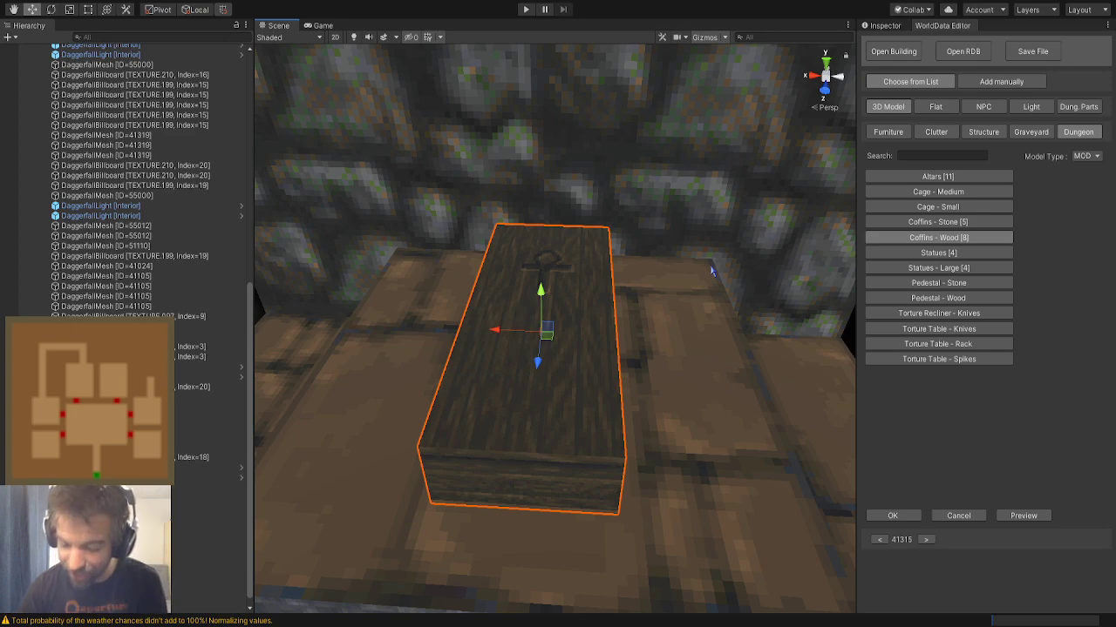
alt+drag(609, 276, 577, 279)
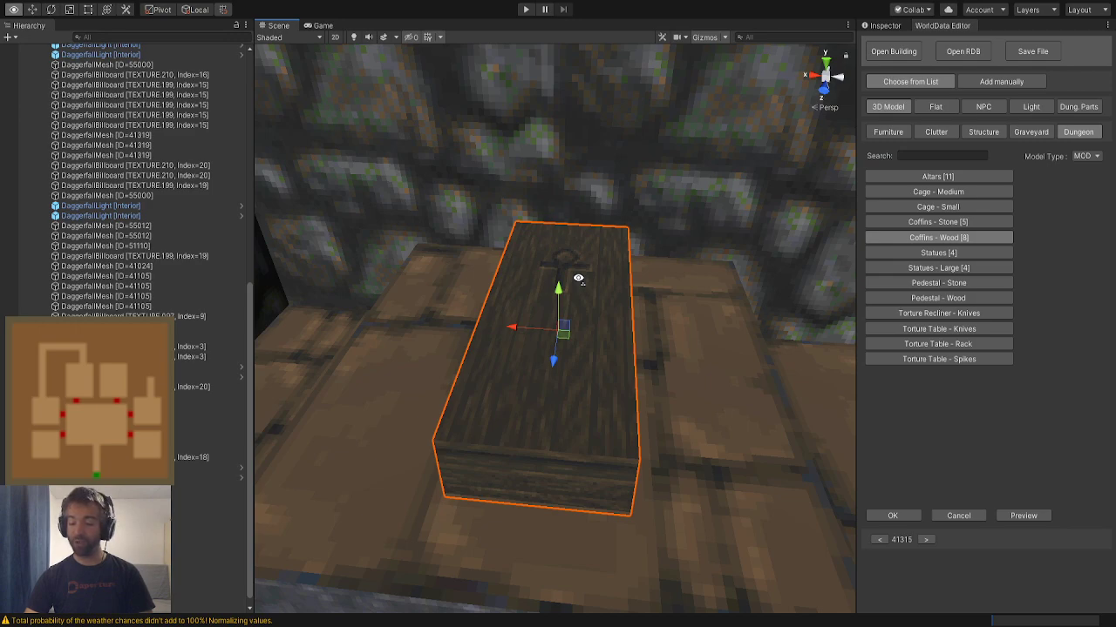
alt+drag(578, 279, 572, 275)
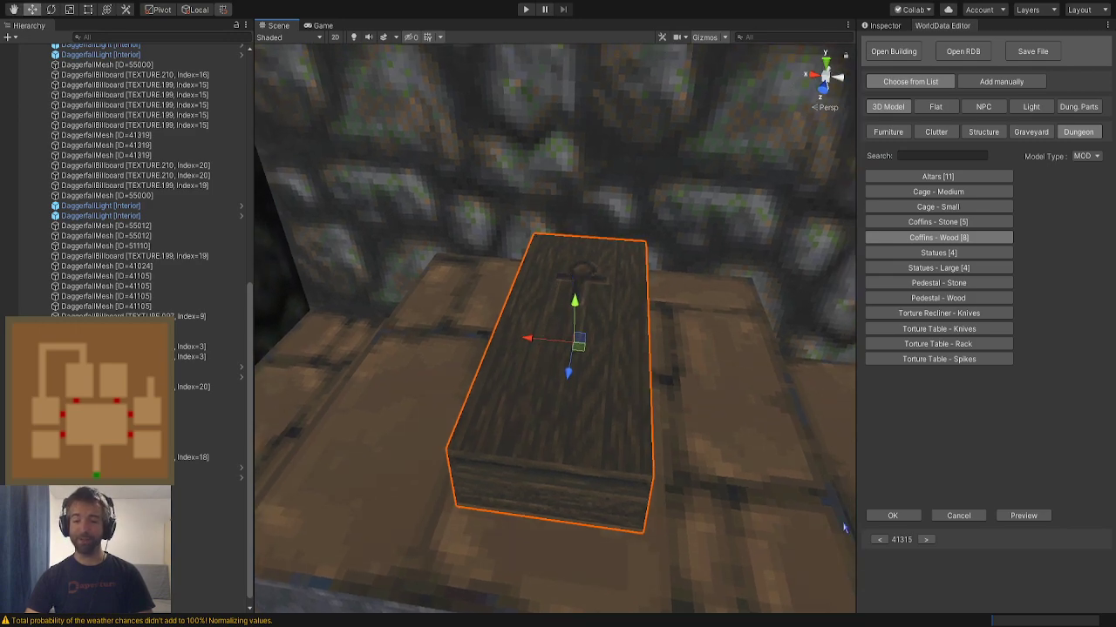
Go through the wooden coffin variants on the platform and return to the closed coffin 41315
click(926, 539)
click(927, 539)
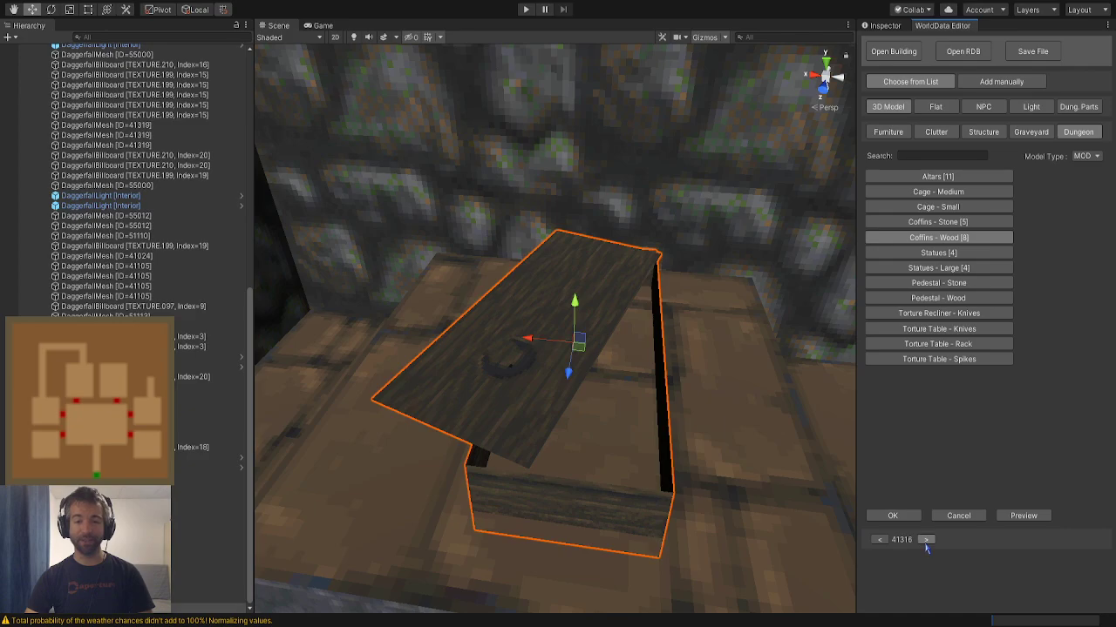
click(926, 539)
click(927, 540)
click(926, 540)
click(926, 540)
click(927, 539)
click(927, 540)
Place wooden coffin 41315 on the platform and raise it until it rests on the platform's surface
alt+drag(669, 469, 487, 480)
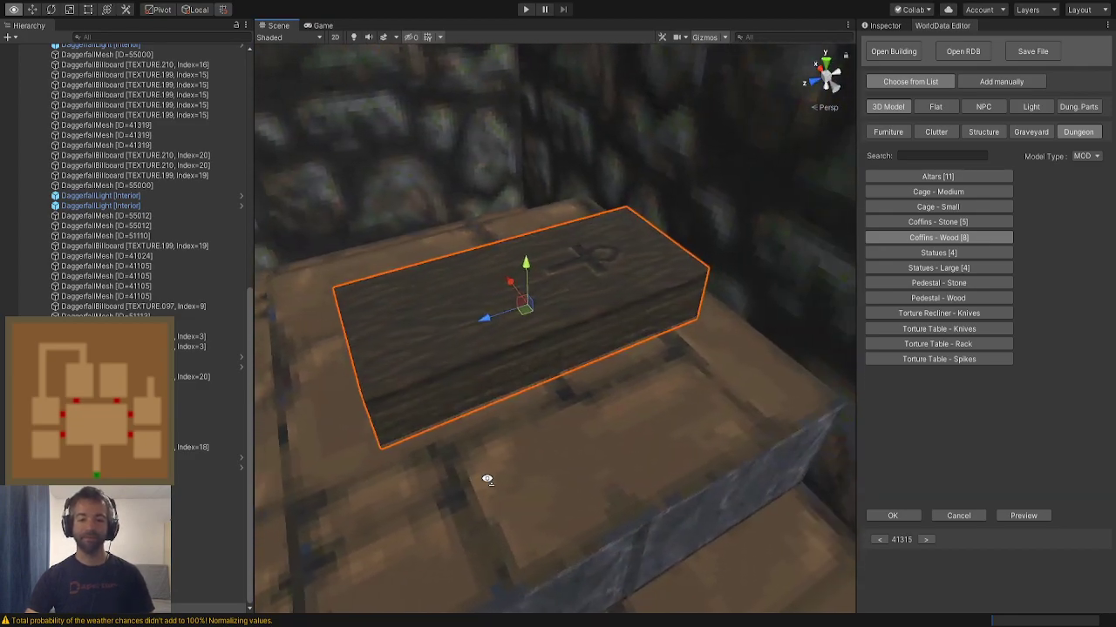
right_drag(487, 479, 491, 477)
drag(514, 264, 621, 336)
drag(573, 362, 575, 386)
click(893, 515)
alt+drag(742, 404, 591, 366)
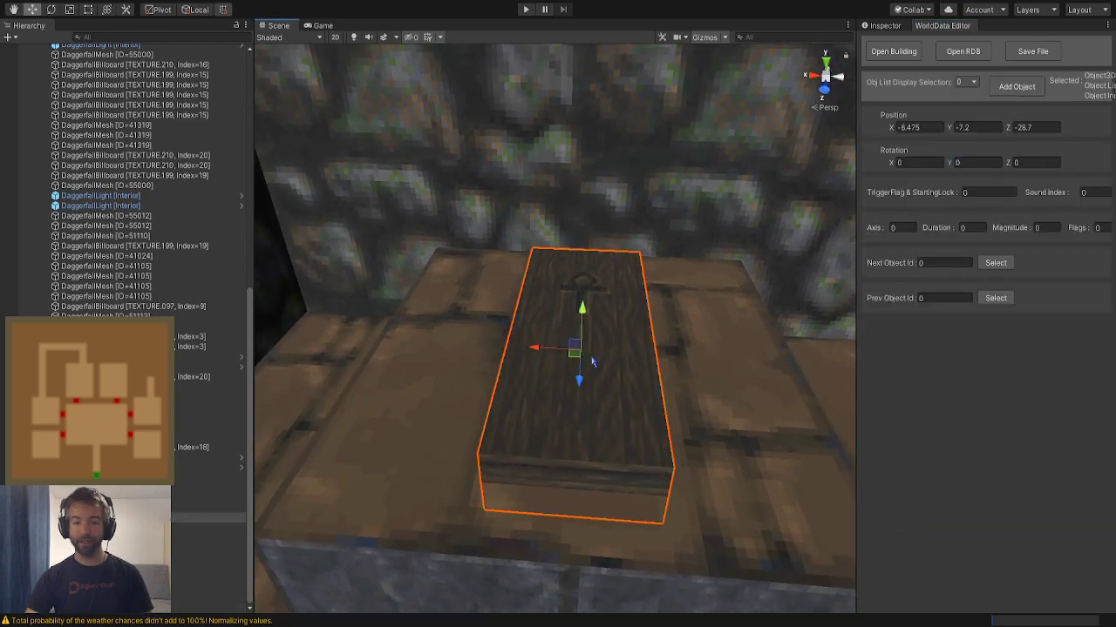
drag(579, 311, 585, 259)
Examine the wooden coffin's placement on the platform from close up and from further back
right_drag(585, 259, 576, 273)
key(w)
click(640, 491)
key(s)
mouse_move(640, 490)
right_down()
mouse_move(637, 458)
mouse_move(639, 506)
mouse_move(641, 496)
right_up()
key(w)
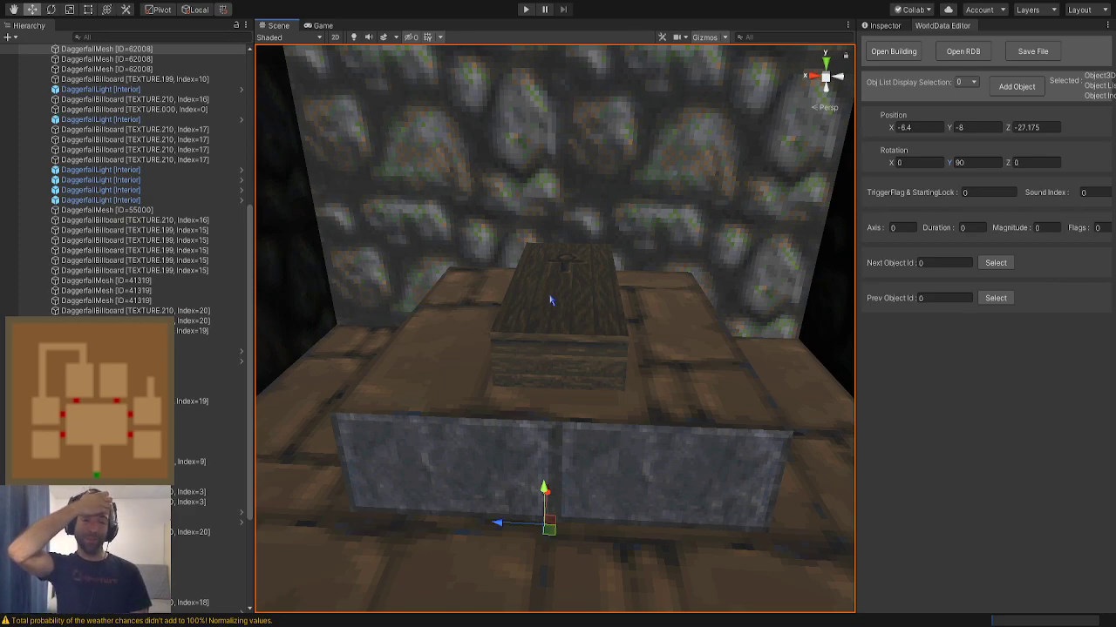
click(551, 300)
right_drag(550, 300, 523, 212)
key(w)
key(a)
click(521, 236)
key(s)
key(d)
Add a Standing Candle light flat and place it on the platform beside the coffin, at about X -5.55, Y -6.2, Z -27.625
click(1013, 87)
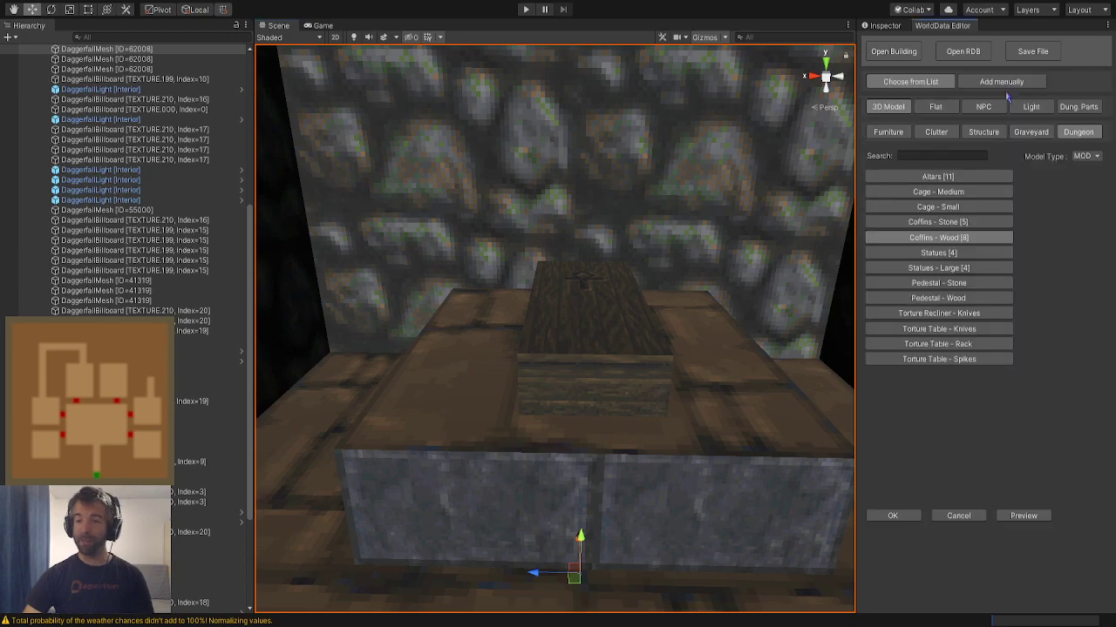
click(1027, 107)
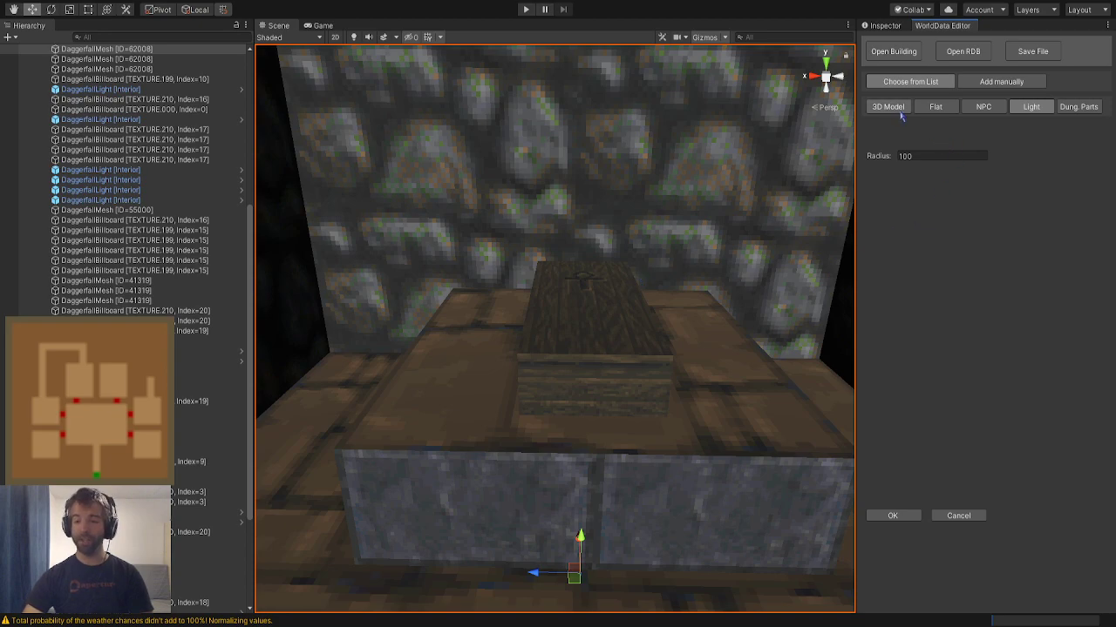
click(931, 106)
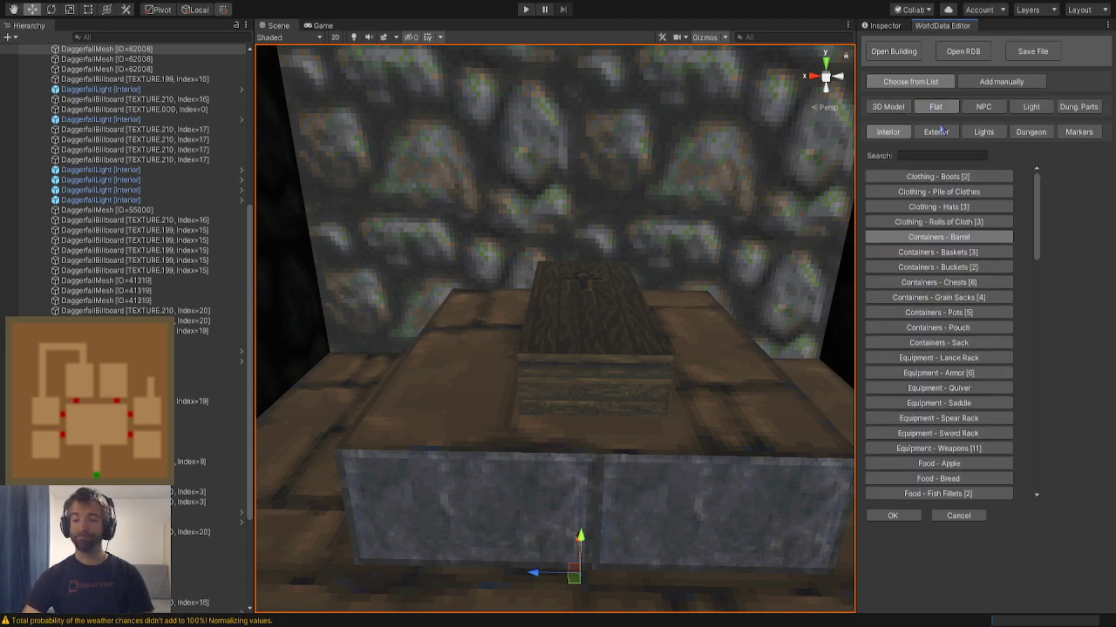
click(983, 131)
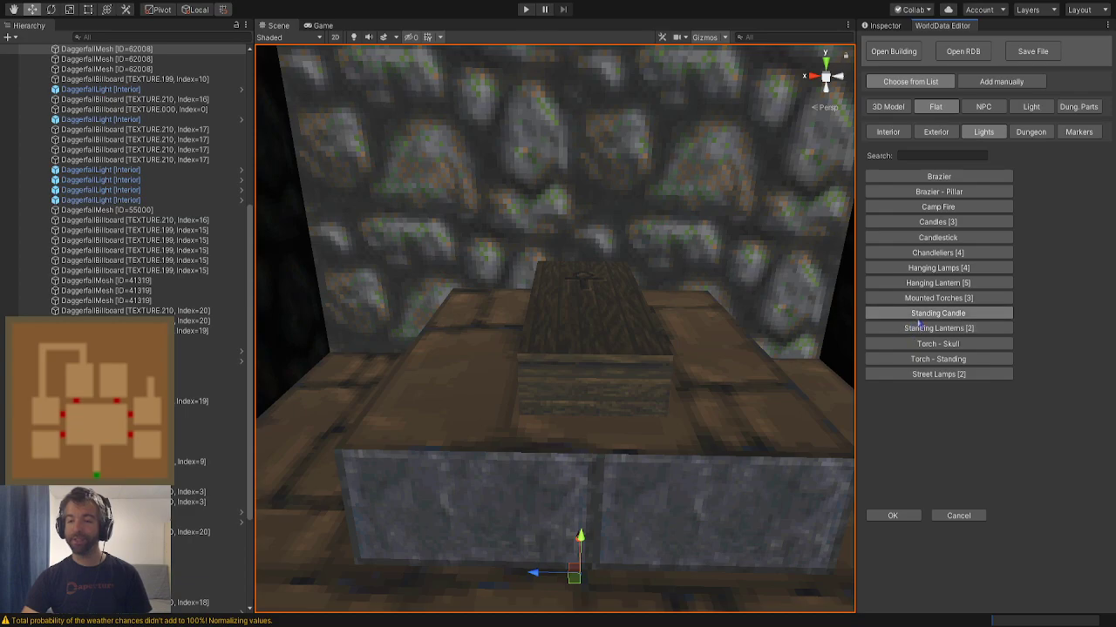
scroll(725, 371, down, 3)
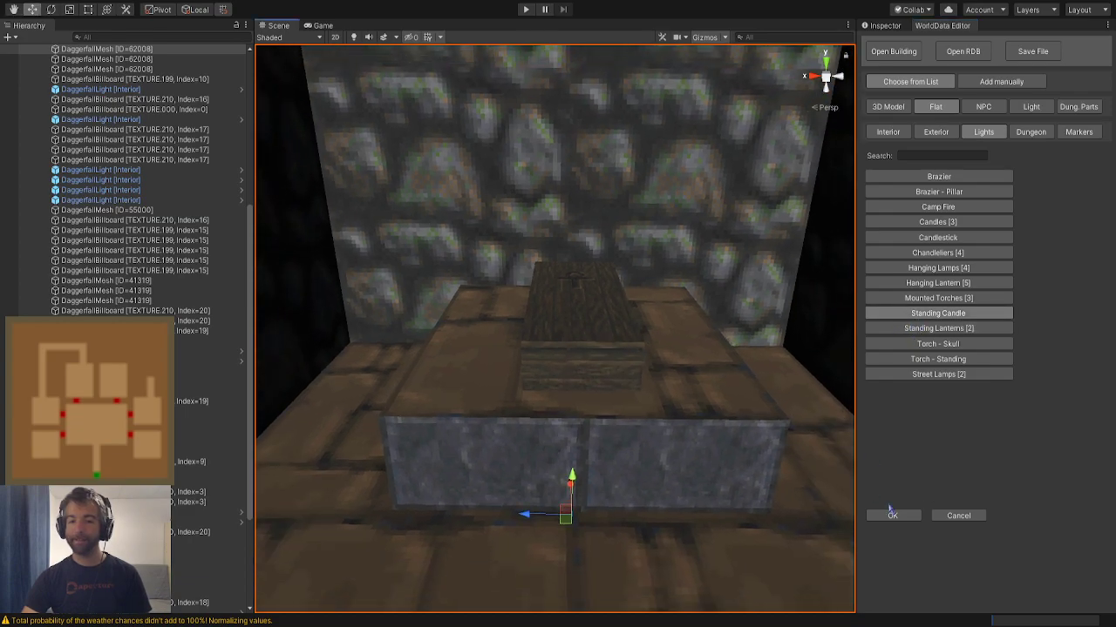
click(891, 515)
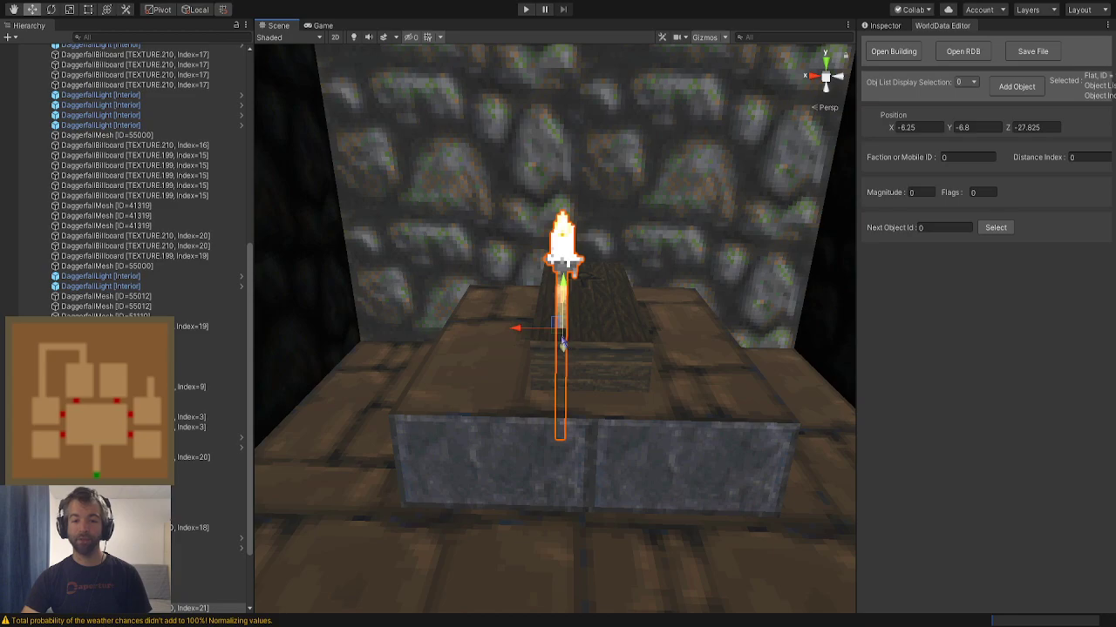
drag(562, 340, 475, 235)
mouse_move(475, 248)
right_down()
mouse_move(477, 437)
mouse_move(480, 268)
right_up()
alt+drag(479, 269, 432, 333)
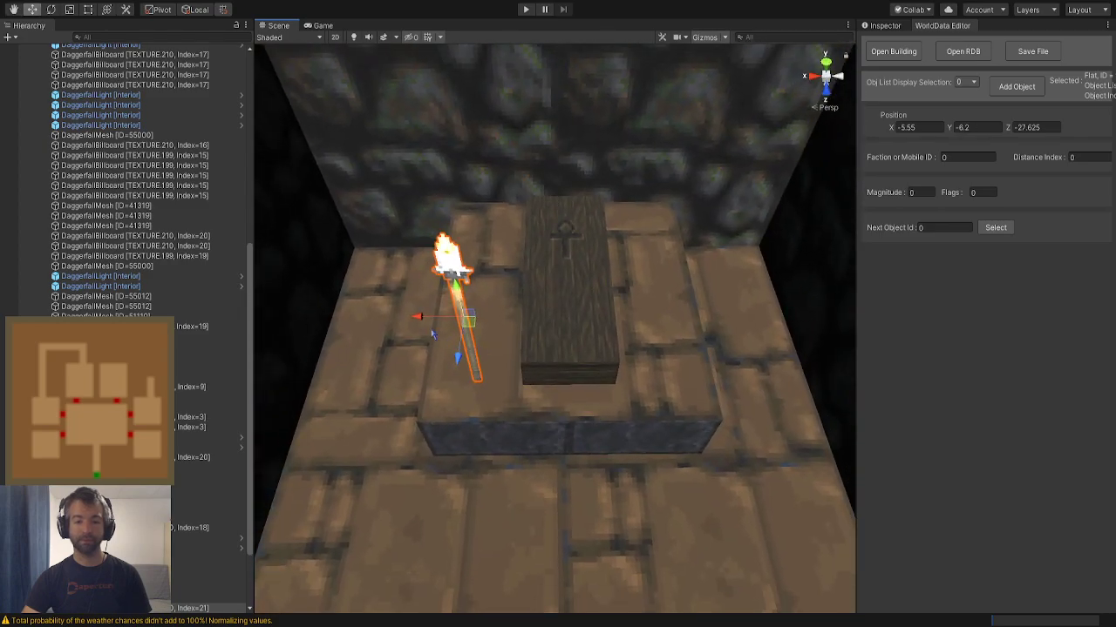
Add a second Standing Candle and place it on the coffin's other side, at about X -7.425, Y -6.225, Z -27.6
click(1016, 86)
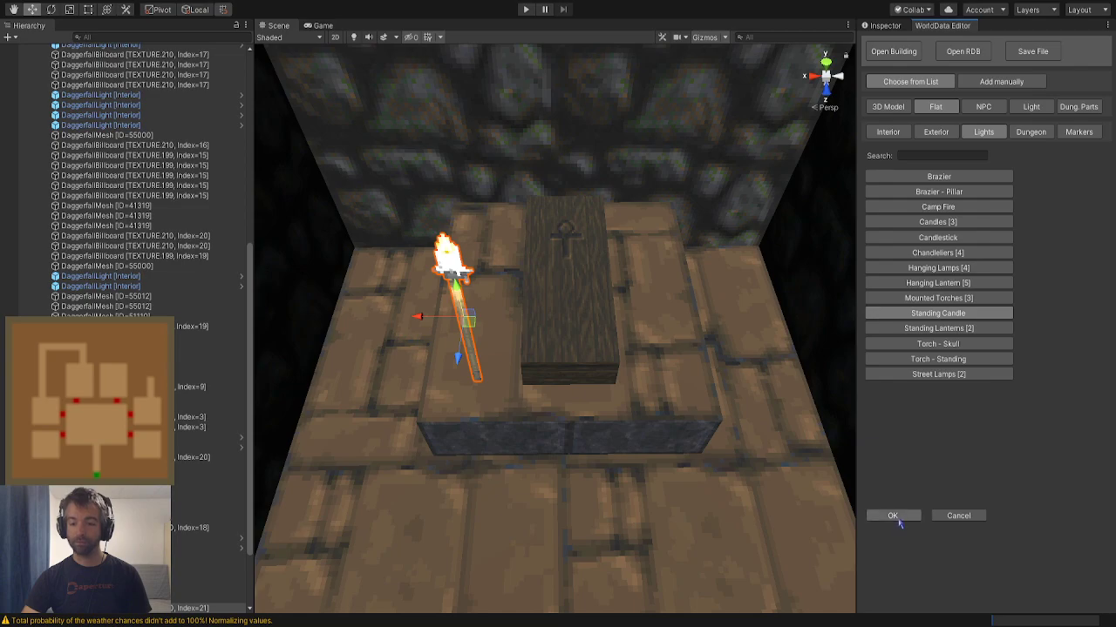
click(896, 518)
drag(542, 342, 660, 374)
alt+drag(659, 374, 665, 388)
scroll(666, 383, up, 3)
drag(711, 294, 712, 231)
right_drag(685, 259, 684, 253)
key(s)
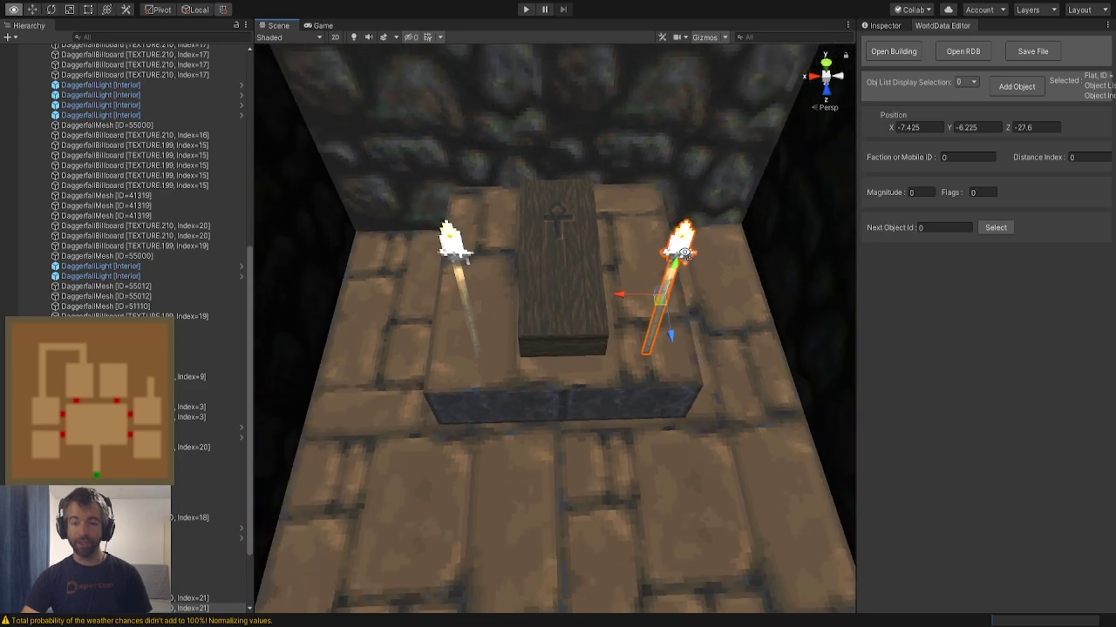
scroll(685, 254, up, 2)
Match the second candle's height to the first candle by setting its Y position to -6.2
click(526, 254)
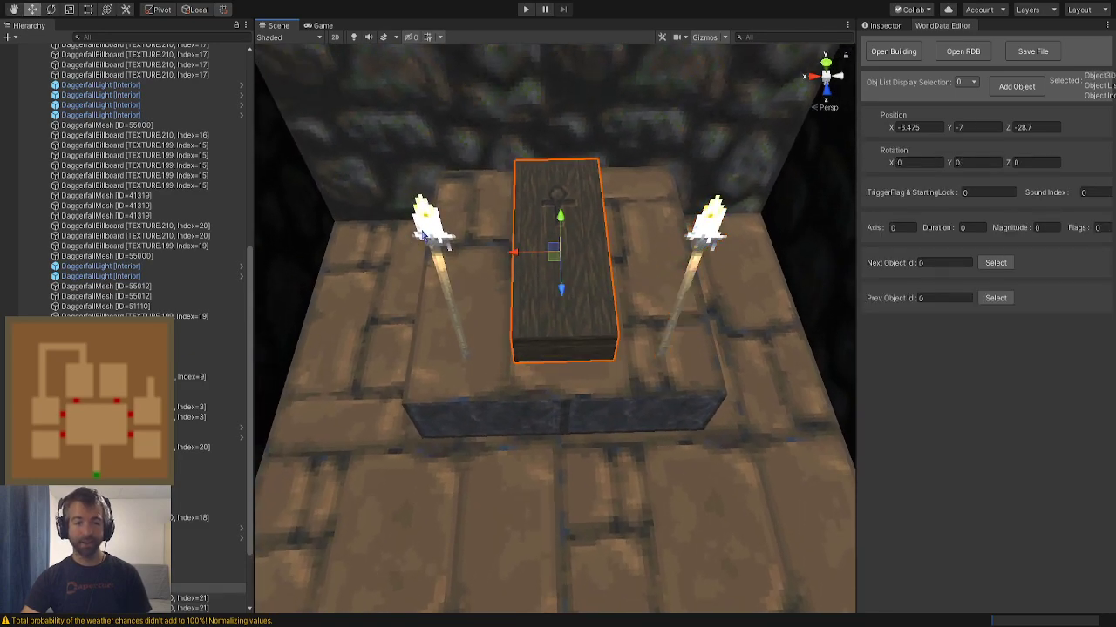
click(424, 233)
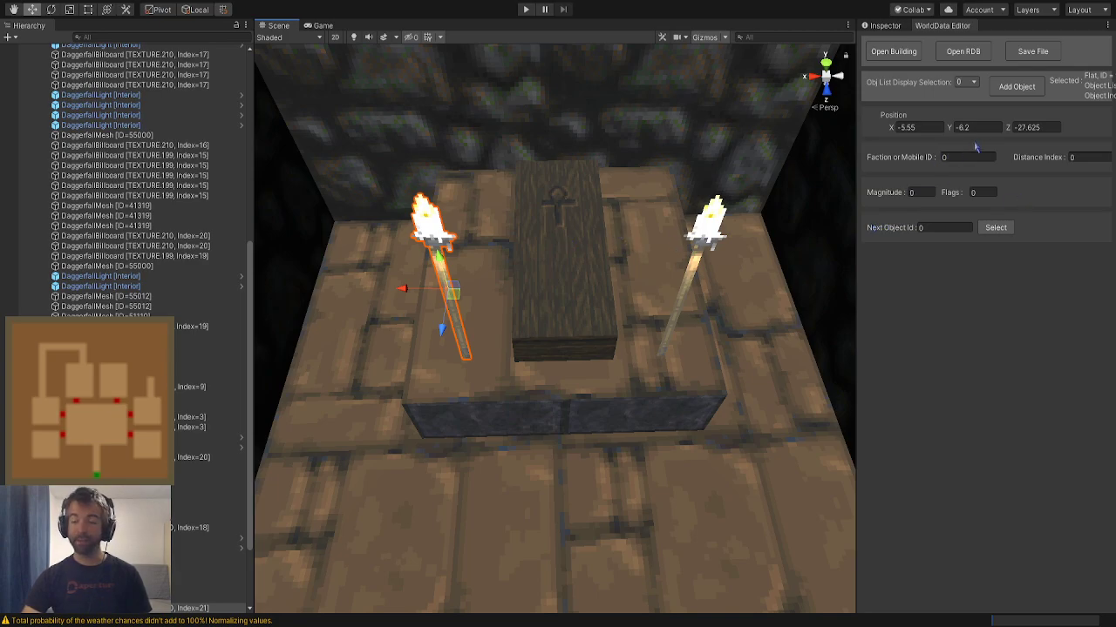
click(700, 240)
click(700, 241)
text(-8.2)
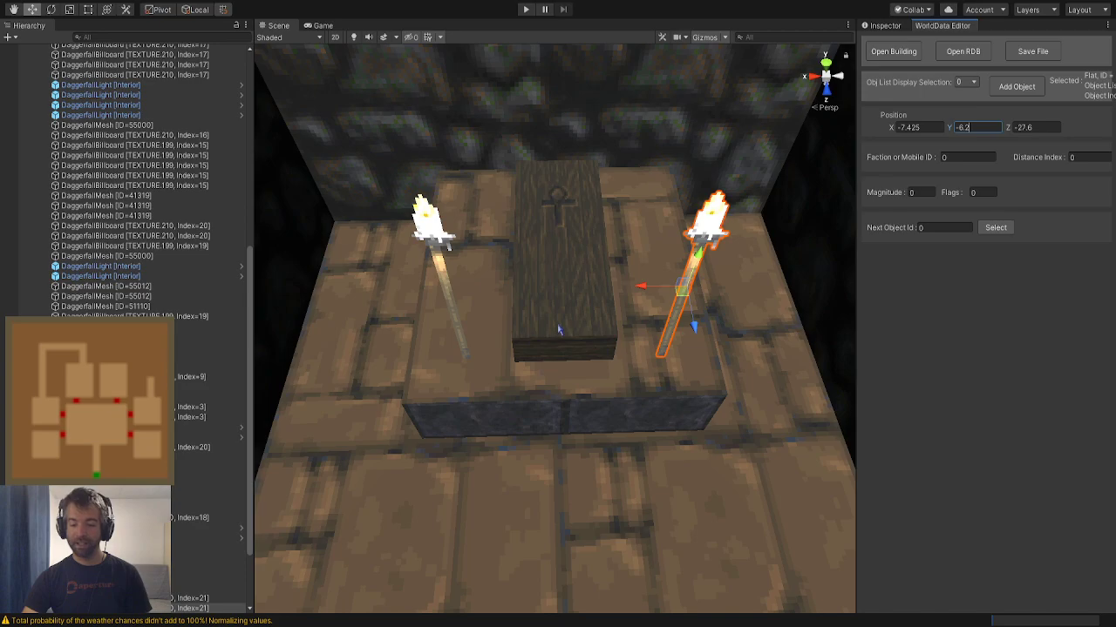
click(558, 329)
Add a light with radius 100 and move it onto the first candle's pole, at about X -5.525, Z -27.625
alt+drag(558, 329, 523, 320)
right_drag(523, 321, 549, 405)
click(511, 169)
right_drag(510, 169, 614, 270)
click(1013, 89)
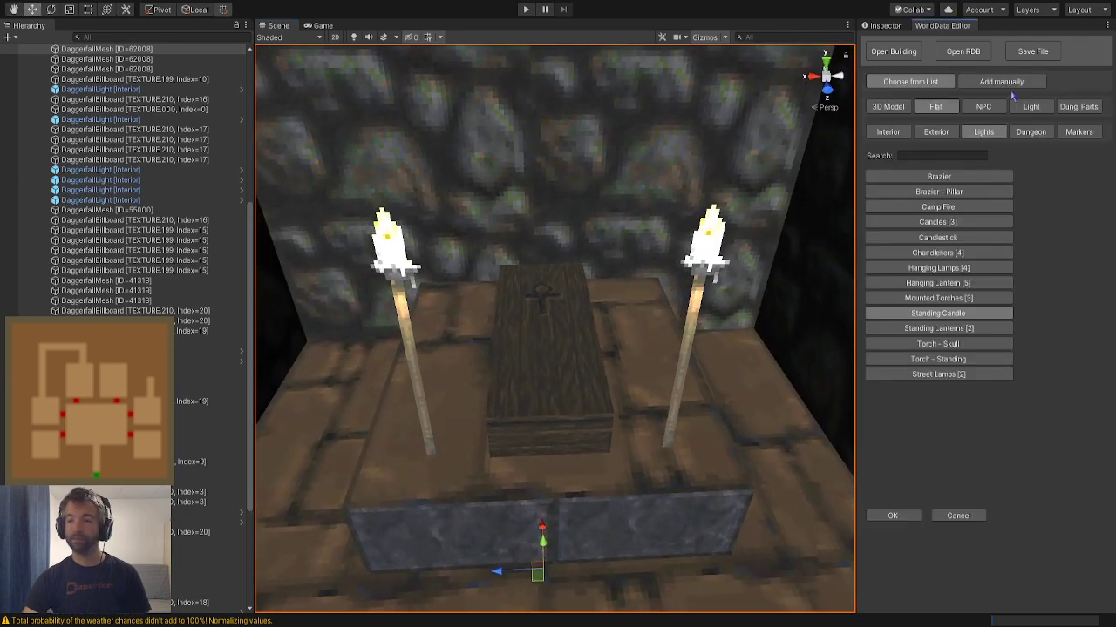
click(1028, 107)
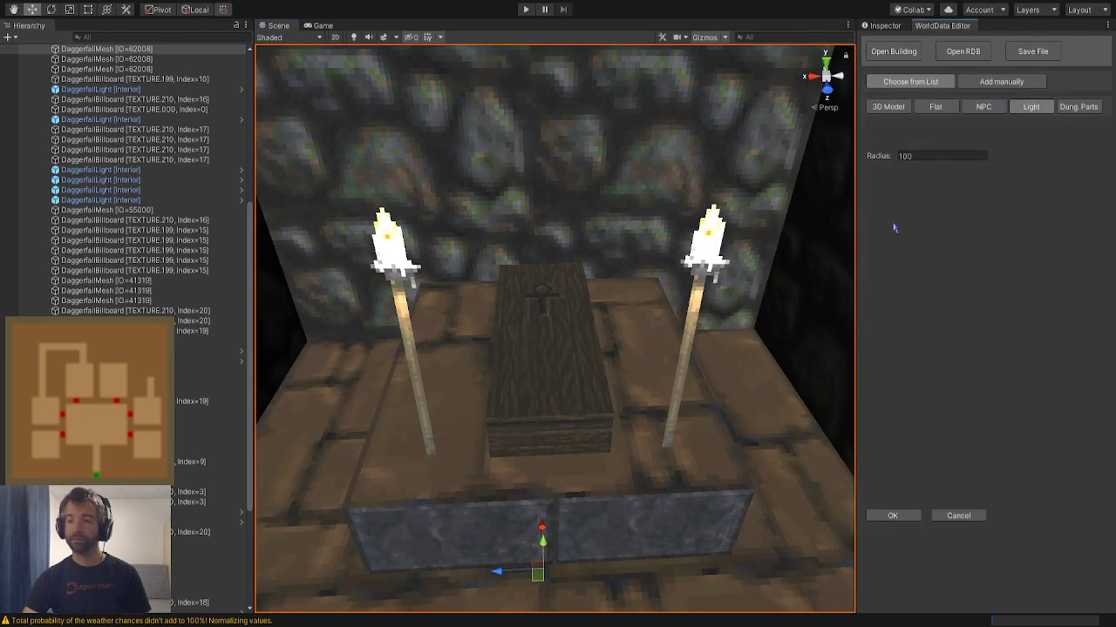
click(893, 515)
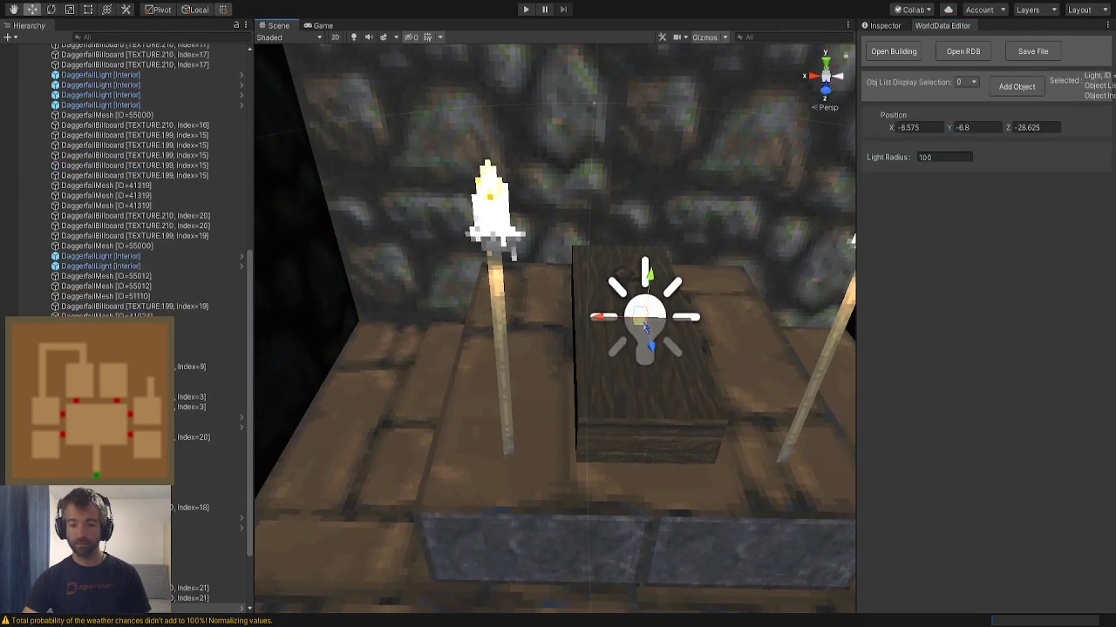
drag(614, 365, 501, 427)
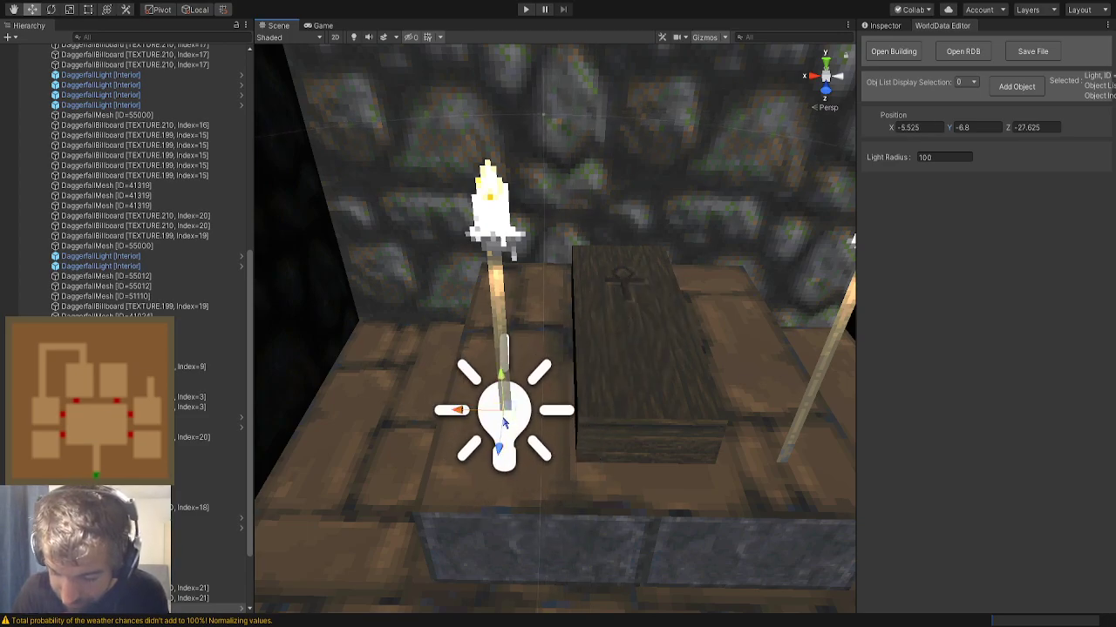
Raise the light to the first candle's flame, at about Y -5.525
right_drag(501, 394, 497, 382)
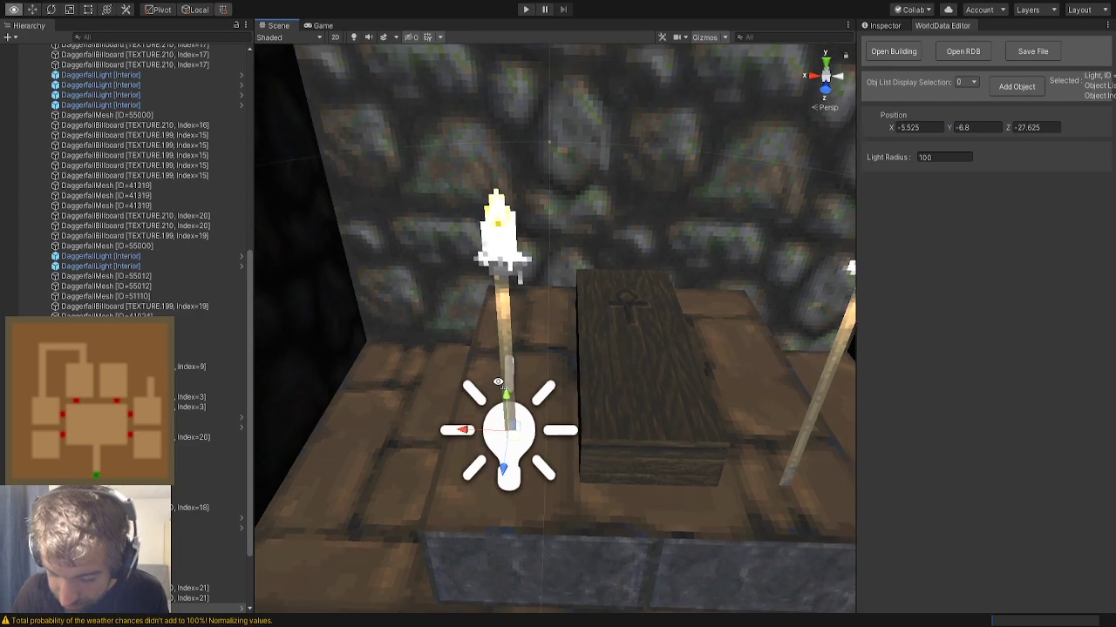
key(s)
key(w)
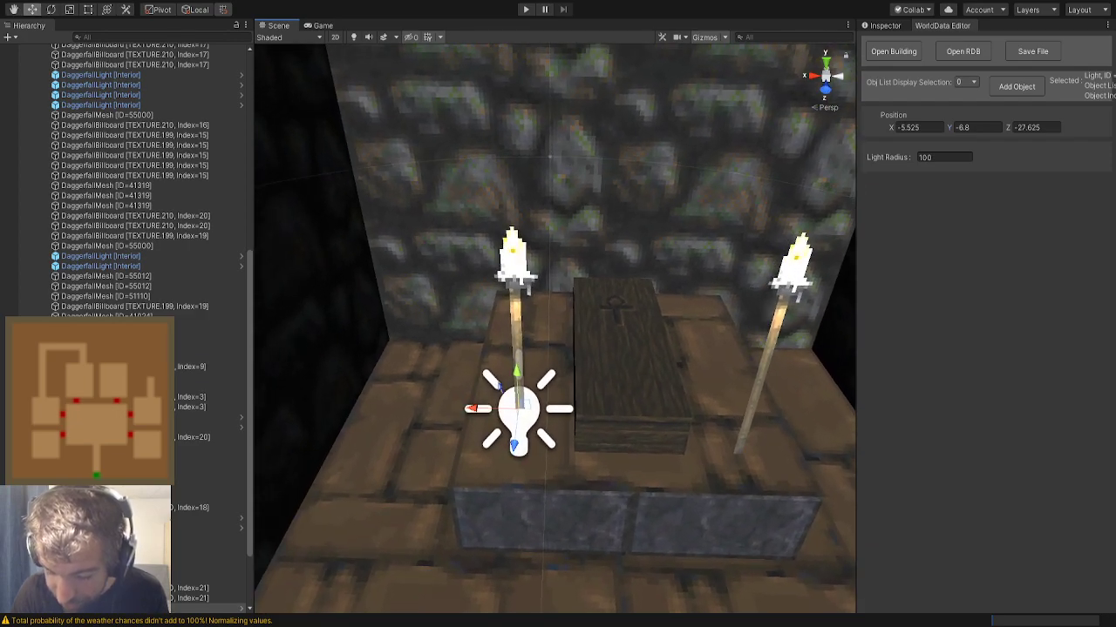
drag(520, 384, 518, 256)
Add a second light with radius 100 and place it at the other candle's flame, at about X -7.45, Y -5.7, Z -27.6
right_drag(519, 256, 403, 276)
key(d)
alt+drag(404, 276, 802, 236)
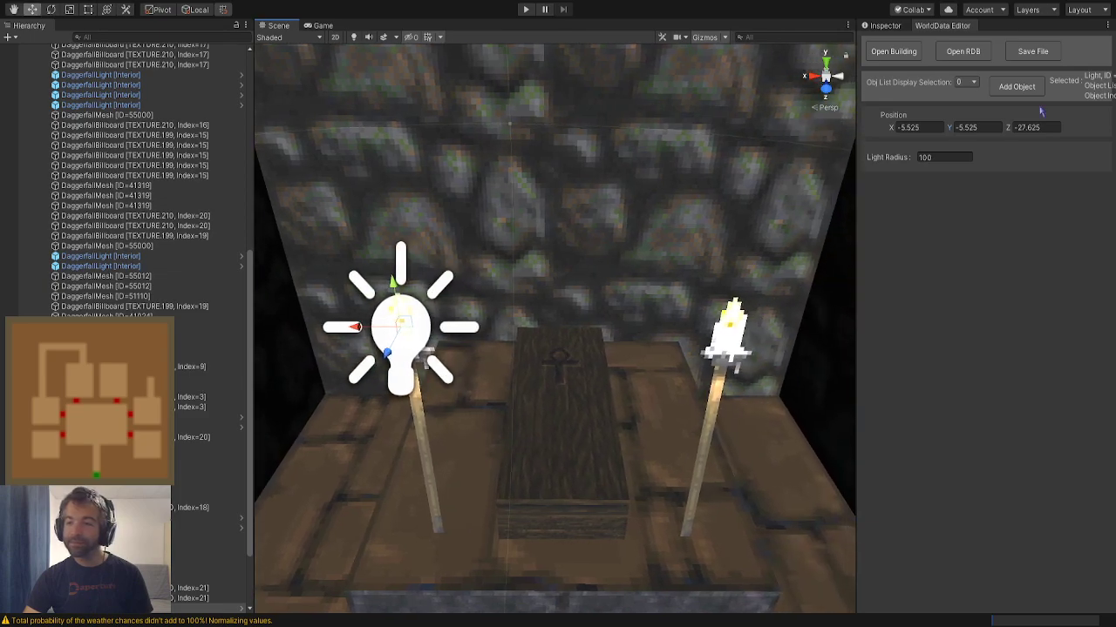
click(1017, 86)
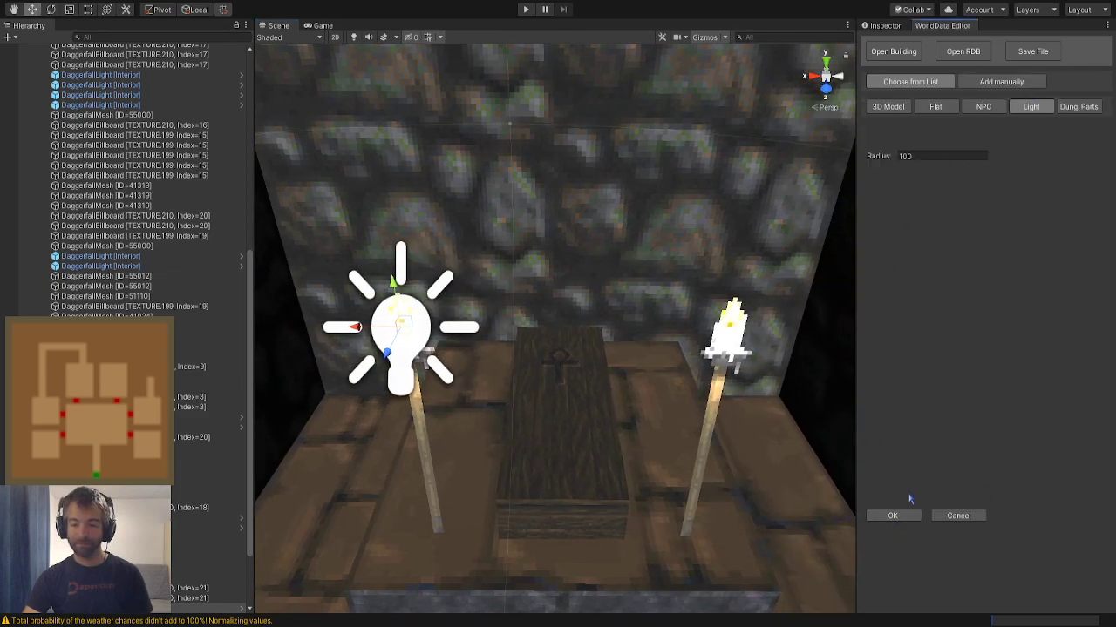
click(887, 517)
drag(554, 340, 734, 326)
right_drag(714, 365, 710, 349)
key(w)
key(s)
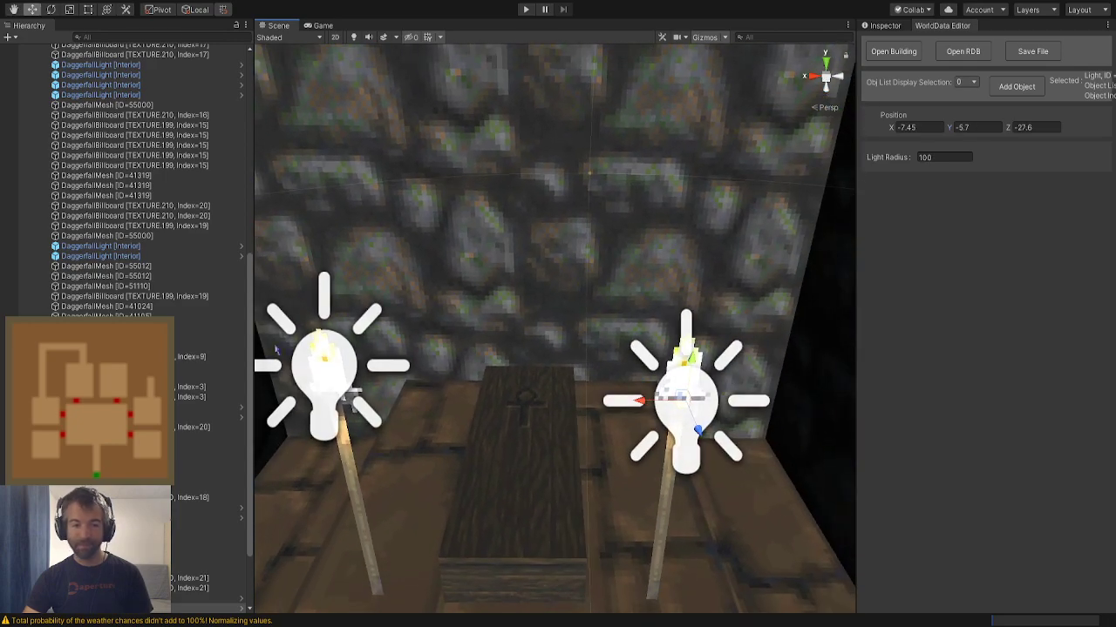
Match the second light's height to the first light by setting its Y position to -5.525
click(319, 374)
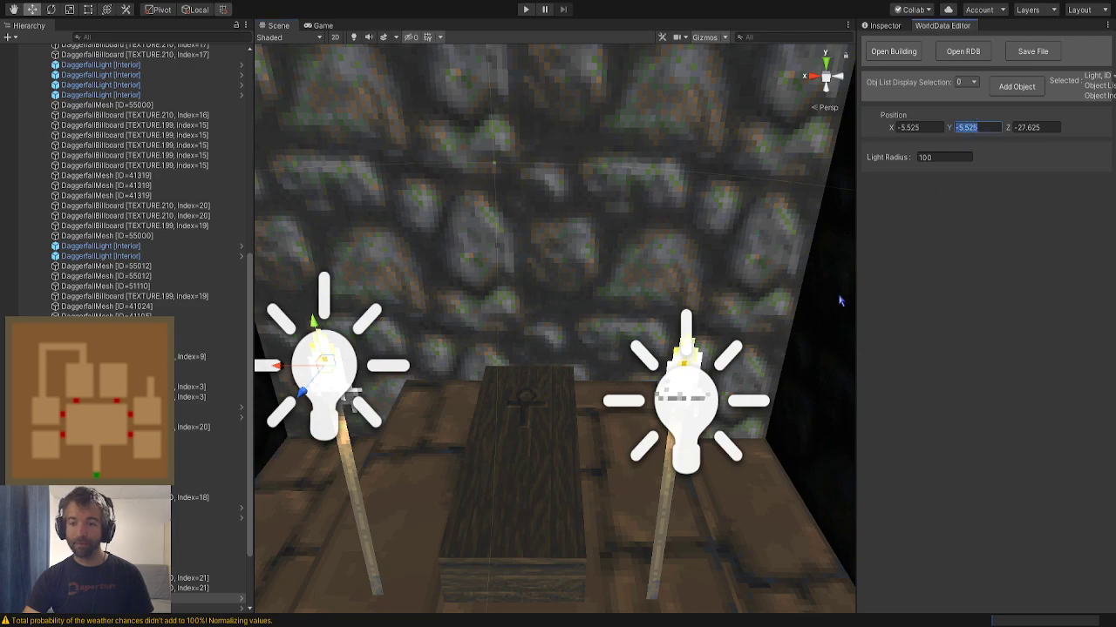
click(690, 383)
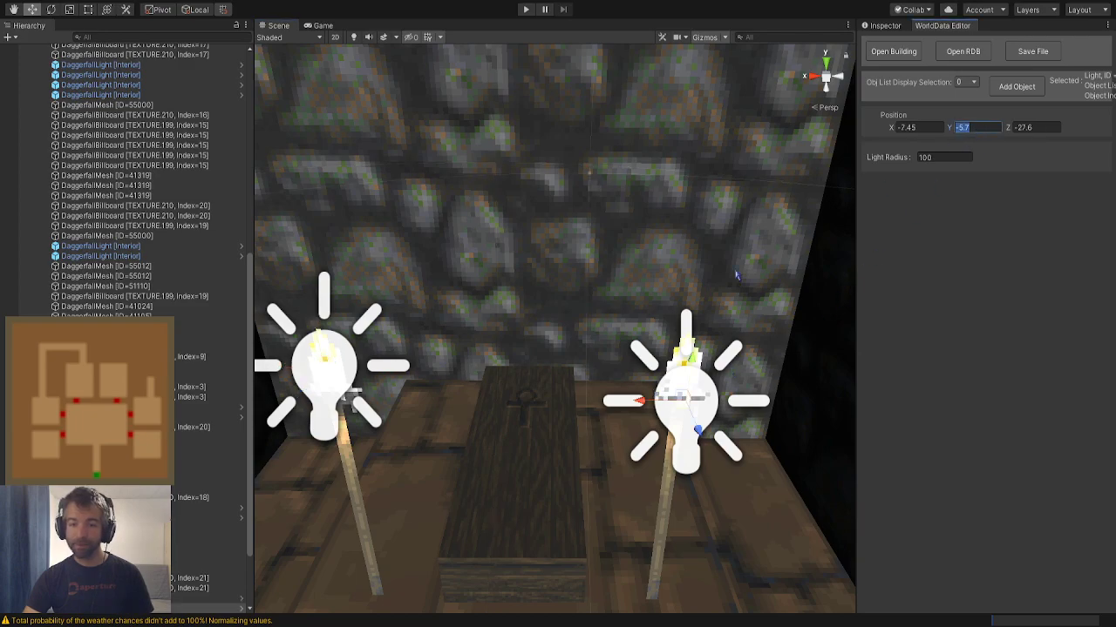
text(-5.525)
click(647, 282)
Select both candles together with their lights and move them to the head of the coffin, with the second light at about Z -29.75
right_drag(644, 284, 598, 306)
key(s)
alt+drag(598, 306, 488, 409)
click(487, 412)
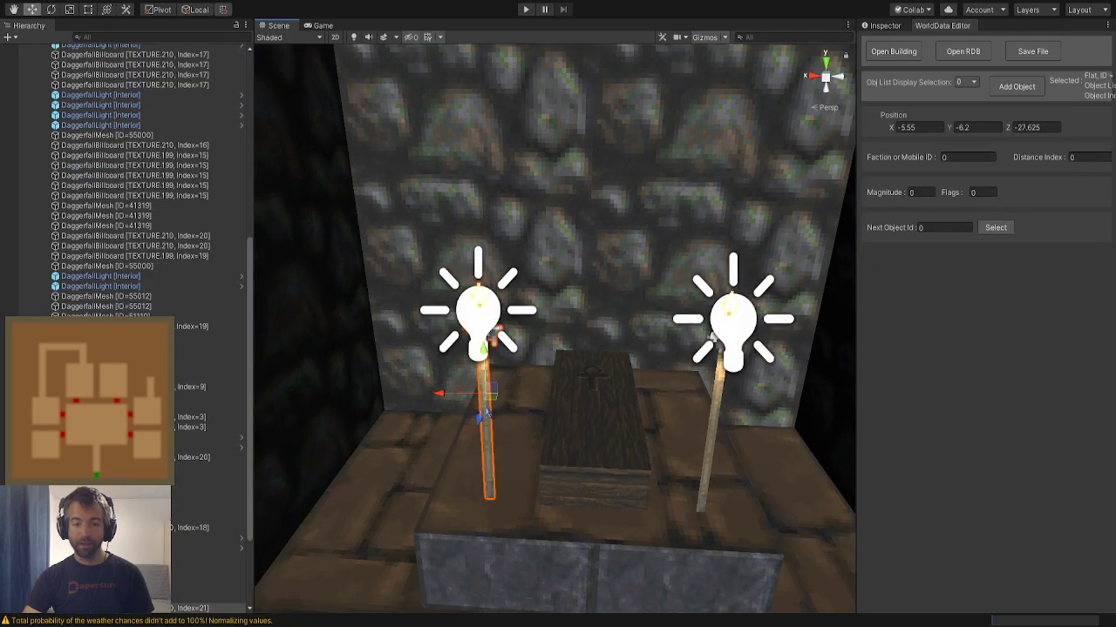
click(719, 415)
click(713, 410)
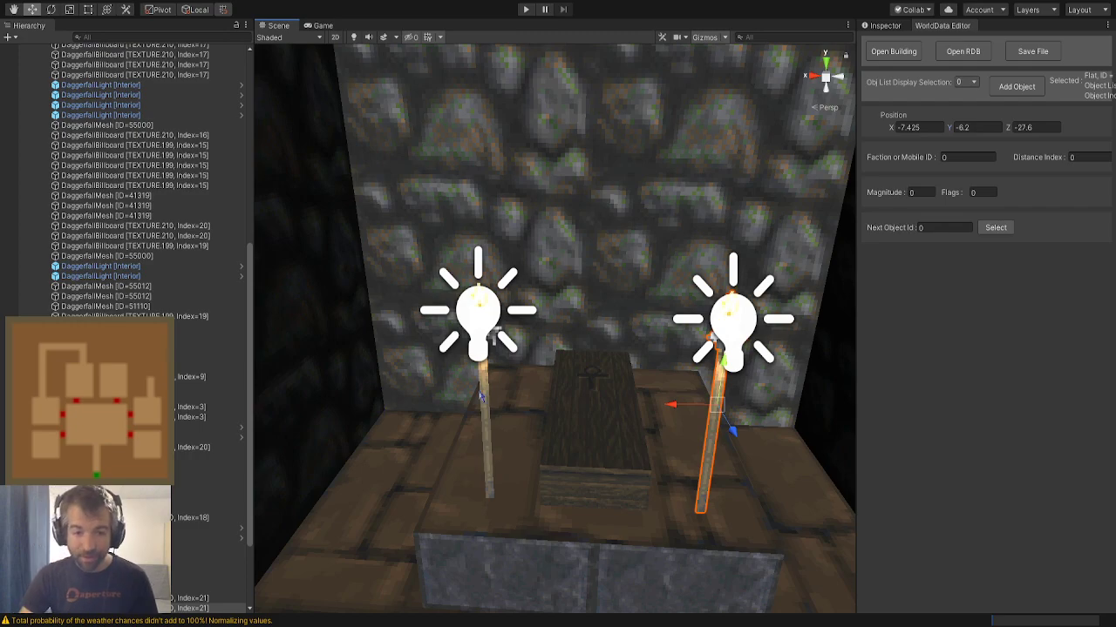
shift+click(480, 395)
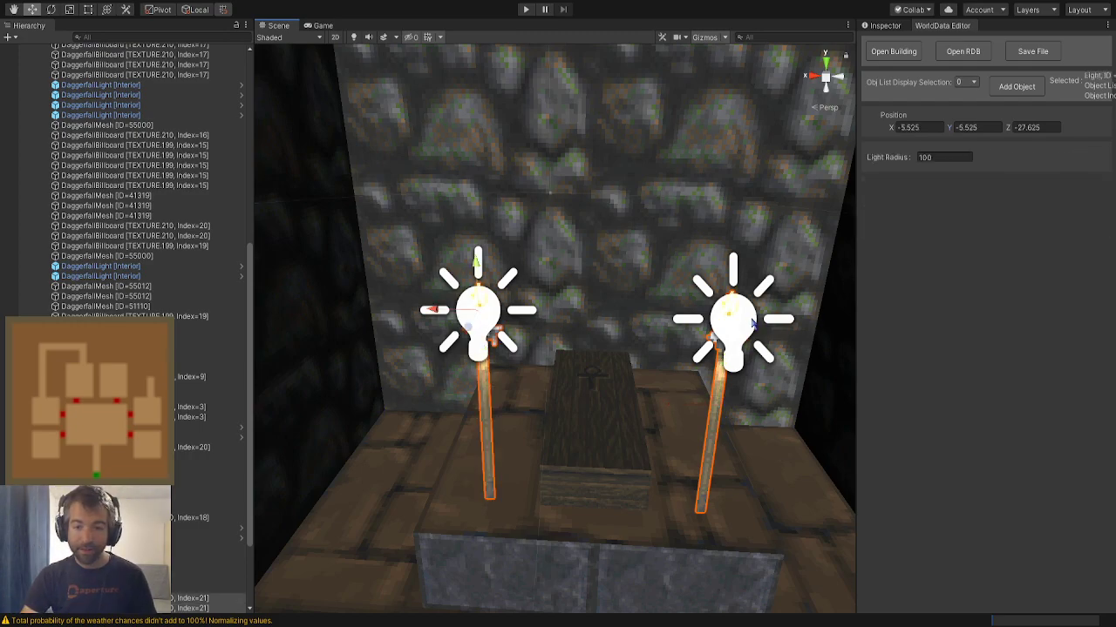
alt+drag(719, 327, 421, 376)
right_drag(421, 376, 444, 353)
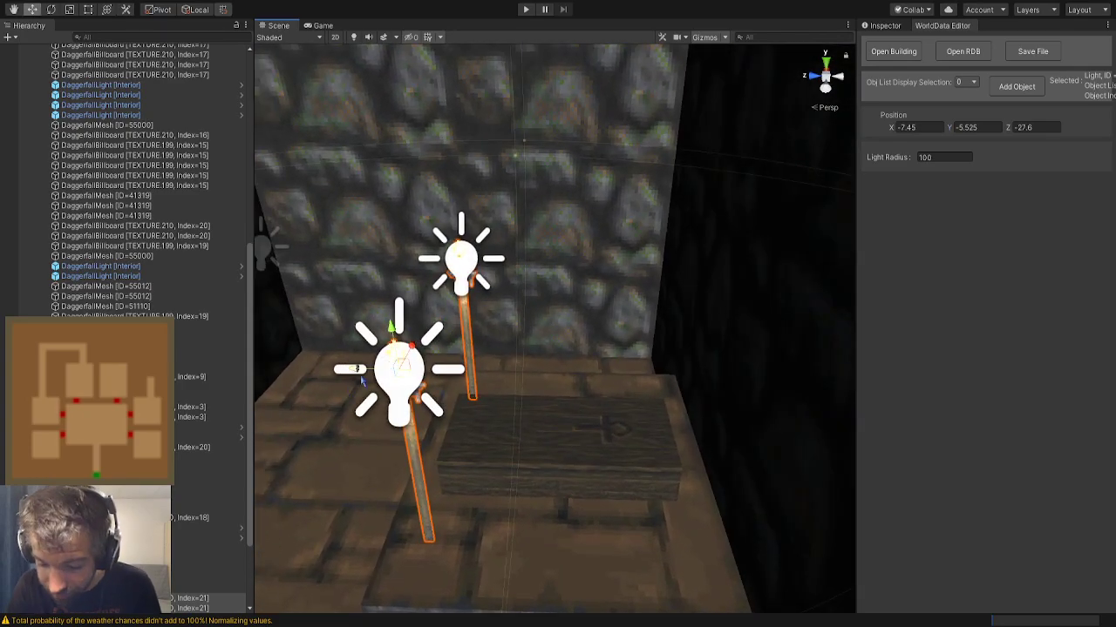
drag(361, 377, 403, 384)
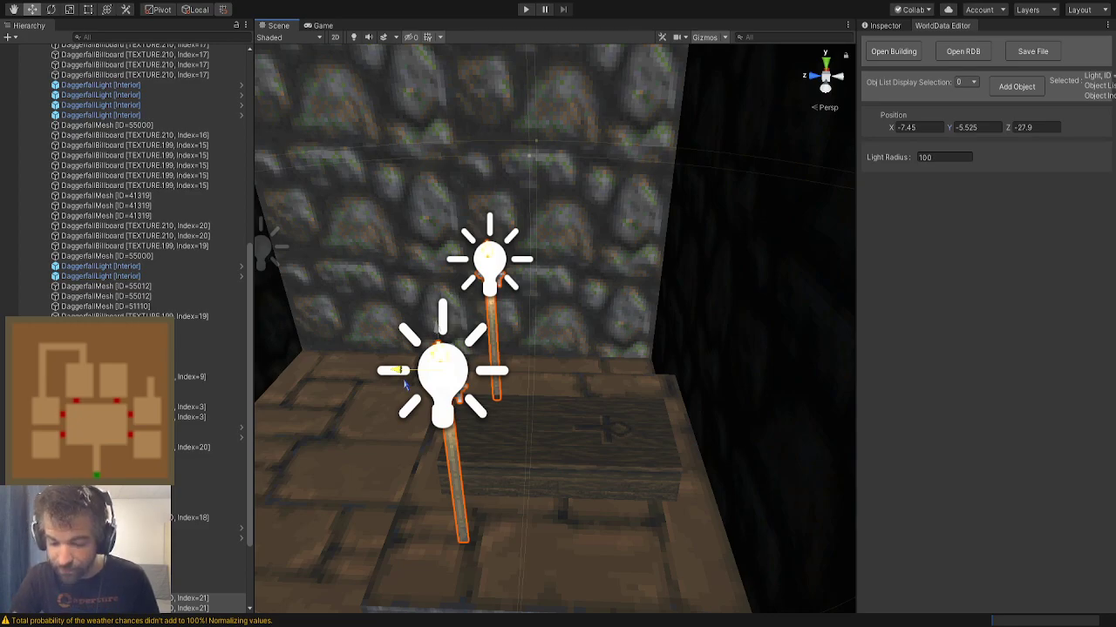
drag(404, 384, 667, 398)
Check the moved candles and lights from the front of the platform, then save the dungeon block file
right_drag(440, 392, 665, 410)
key(a)
key(s)
key(w)
alt+drag(666, 411, 670, 417)
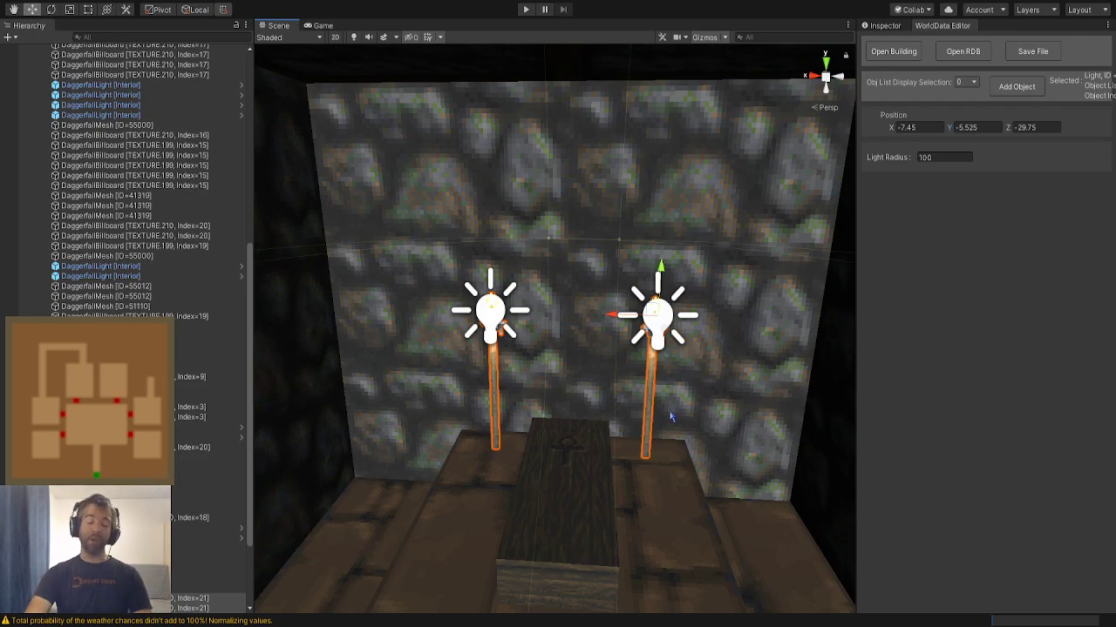
right_drag(671, 417, 664, 401)
key(s)
click(542, 400)
right_drag(542, 400, 550, 416)
key(w)
scroll(549, 416, down, 5)
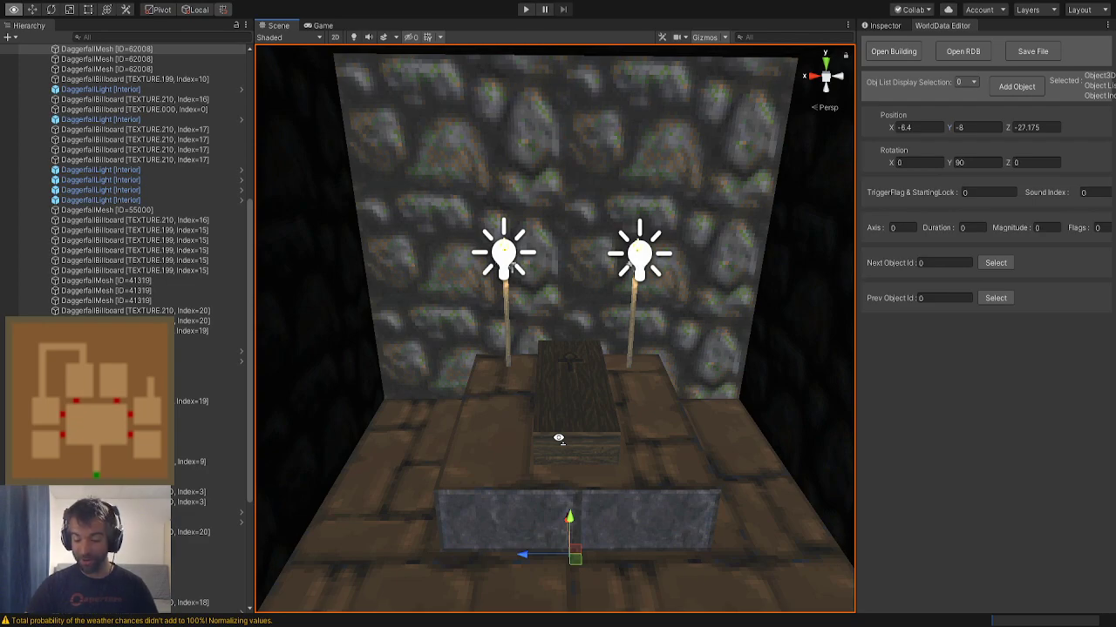
scroll(559, 438, up, 3)
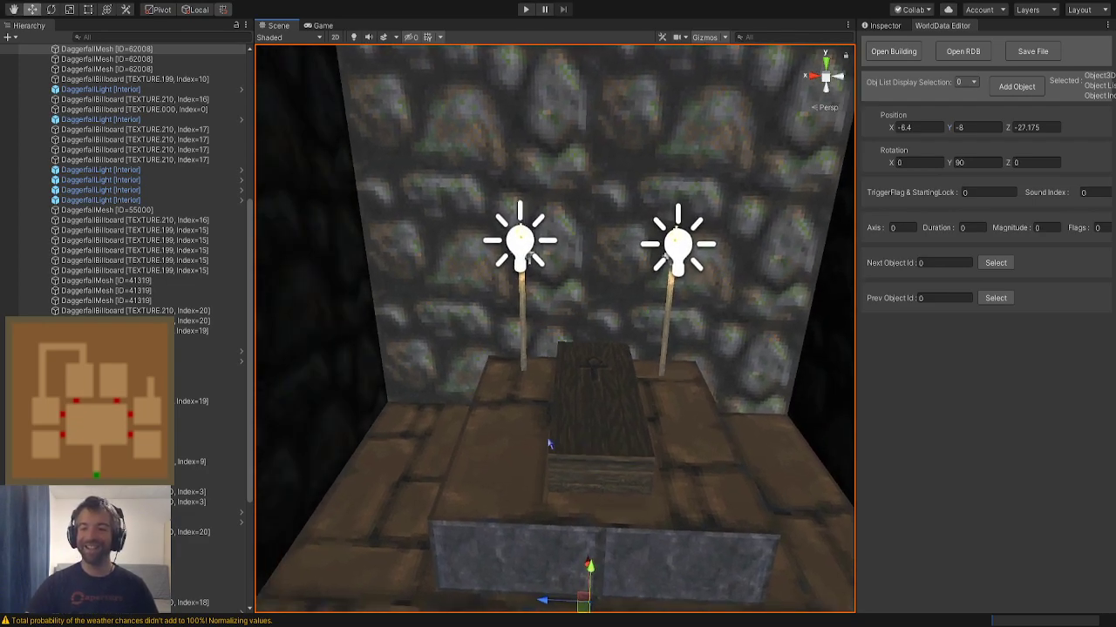
click(1032, 56)
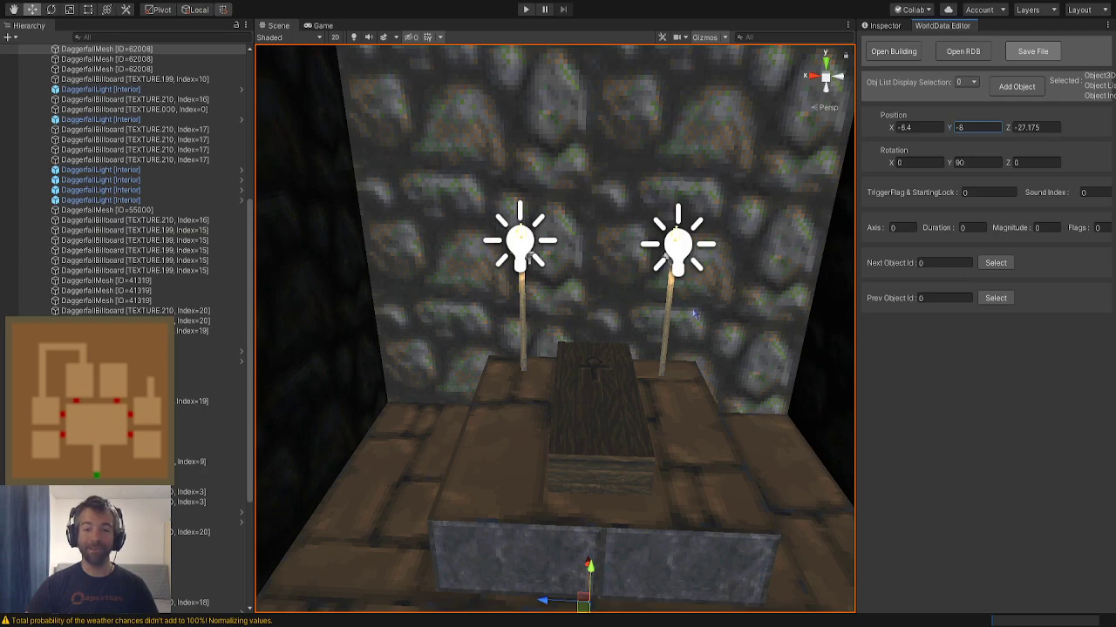
Examine the candlelit coffin platform and the surrounding floor and walls from different angles
right_drag(424, 305, 517, 340)
click(513, 386)
click(410, 383)
click(463, 267)
right_drag(463, 266, 432, 260)
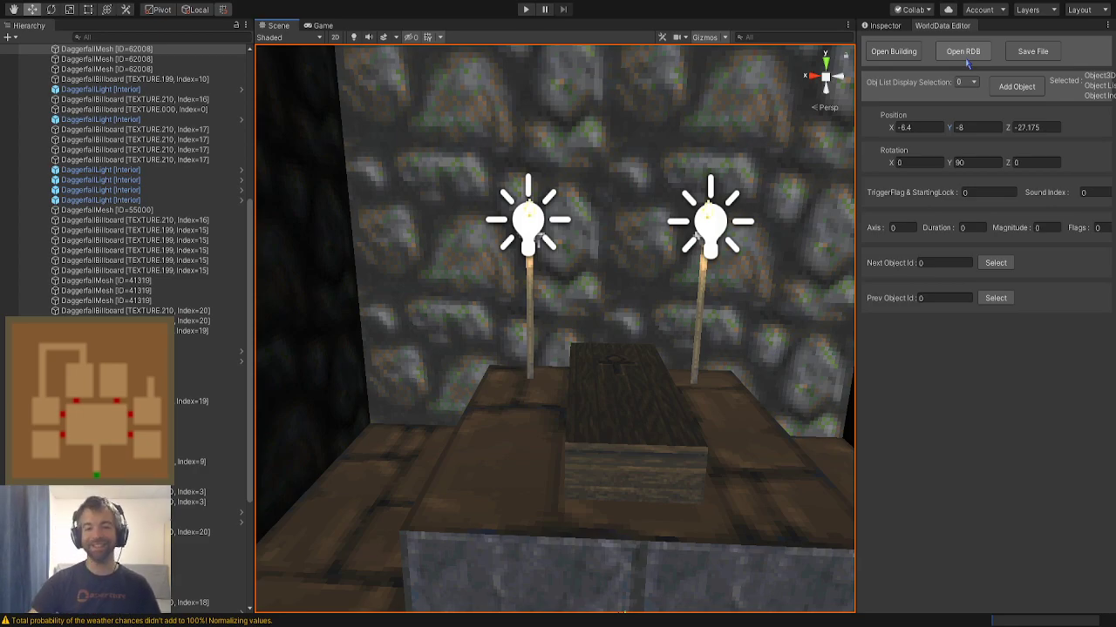
alt+drag(575, 401, 501, 397)
right_drag(501, 398, 512, 404)
right_drag(660, 307, 677, 301)
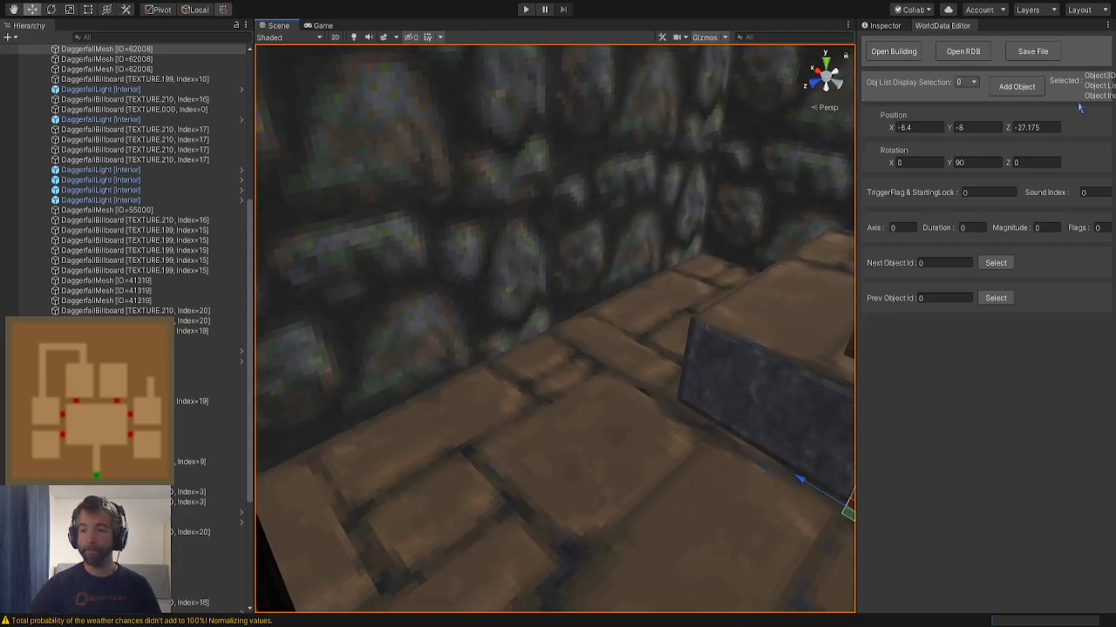
Start adding an object for the coffin room and find Swords [2] among the 3D clutter models
click(1016, 89)
right_drag(554, 301, 684, 296)
alt+drag(684, 298, 706, 306)
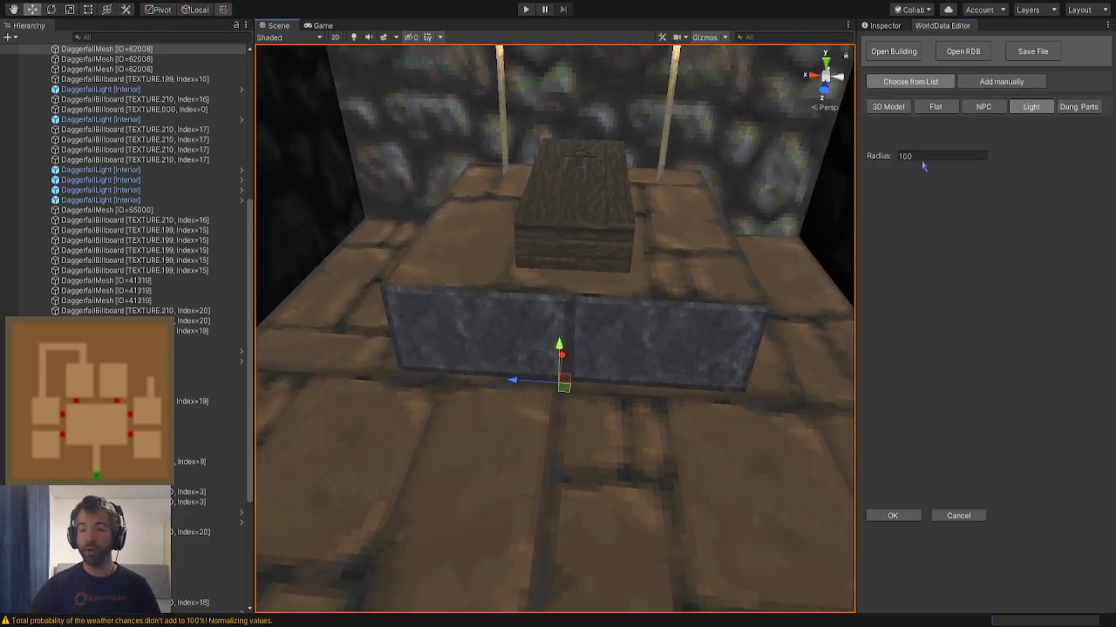
click(888, 108)
alt+drag(633, 366, 798, 240)
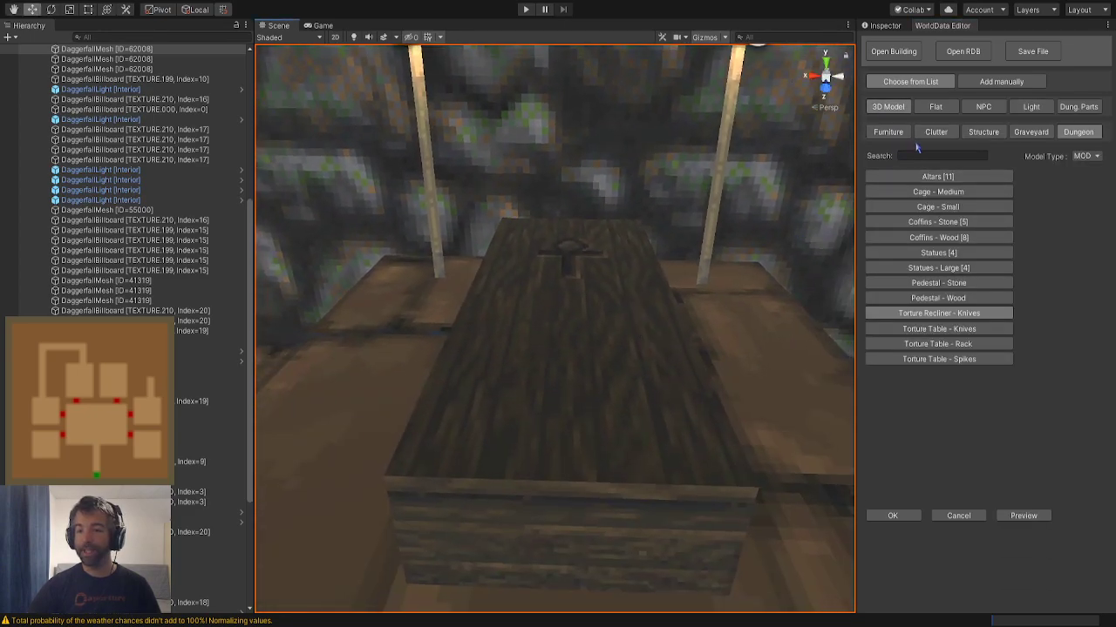
click(936, 132)
click(983, 132)
click(935, 131)
click(935, 107)
click(888, 106)
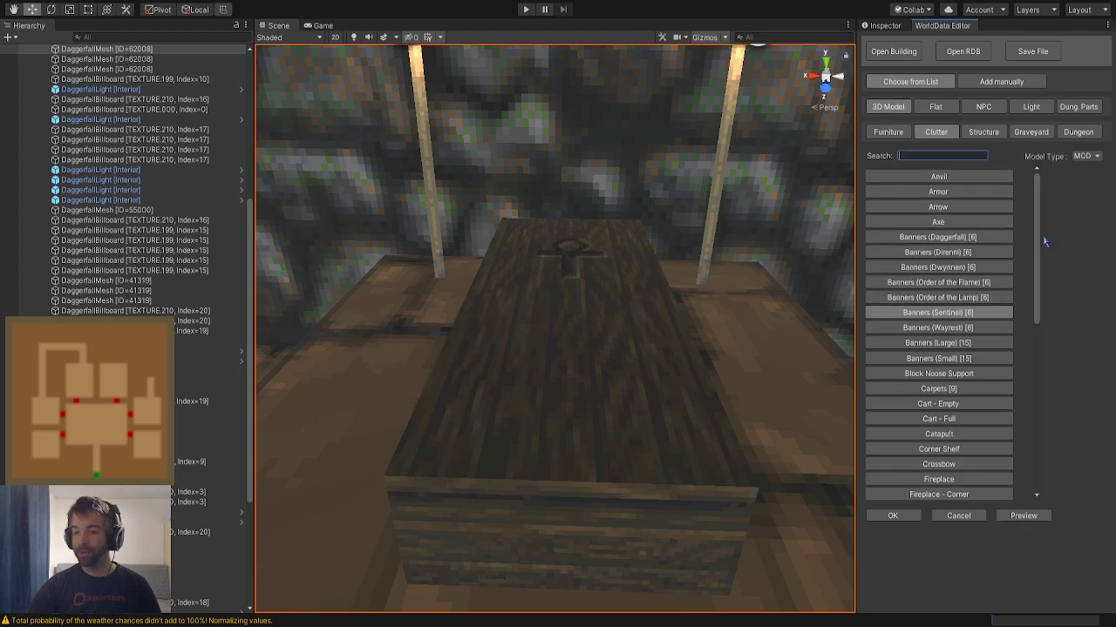
drag(1034, 324, 1034, 486)
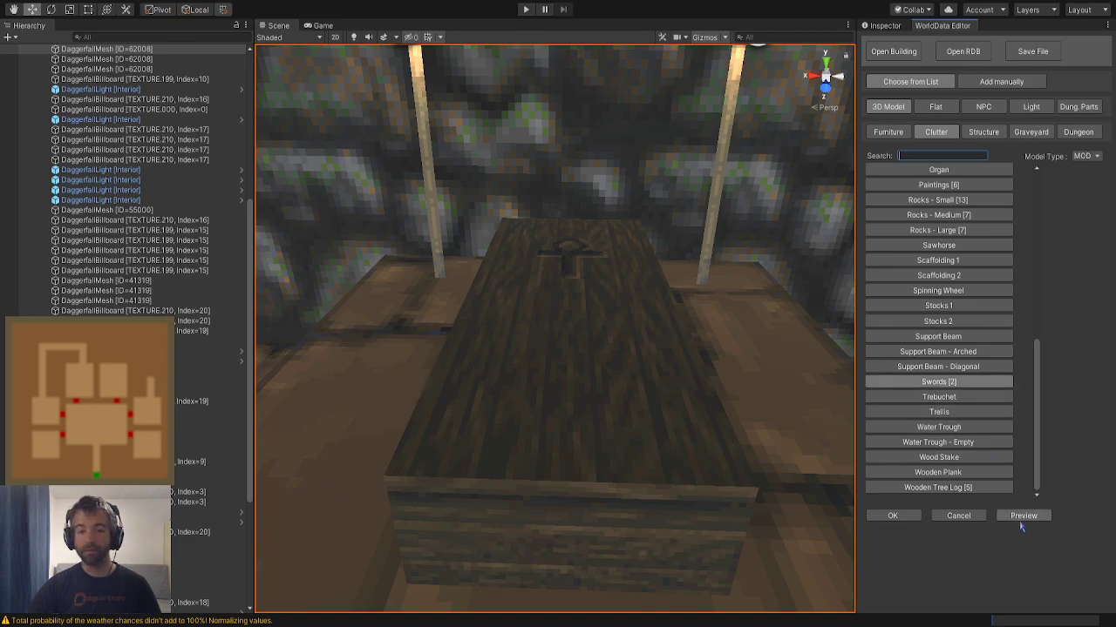
Preview the sword model and position it over the middle of the wooden coffin's lid
click(1022, 518)
key(a)
right_drag(441, 390, 622, 431)
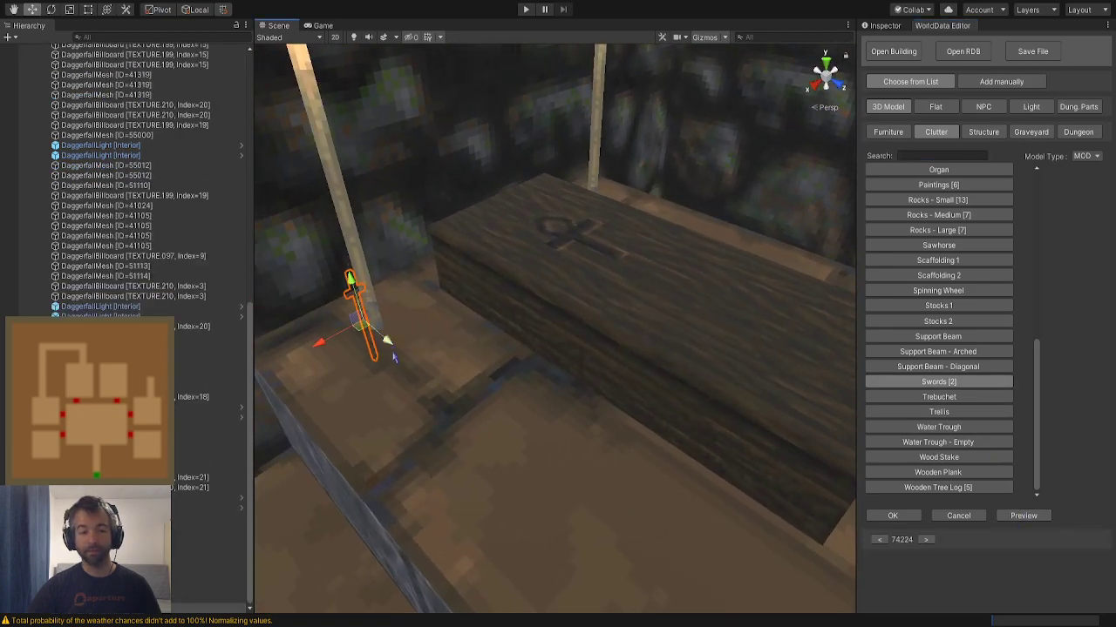
drag(366, 335, 610, 291)
right_drag(610, 292, 494, 293)
key(d)
drag(514, 225, 454, 327)
right_drag(455, 327, 450, 327)
key(a)
Cycle the sword variants to model 74227 and add it to the dungeon block
click(927, 540)
click(926, 539)
click(926, 539)
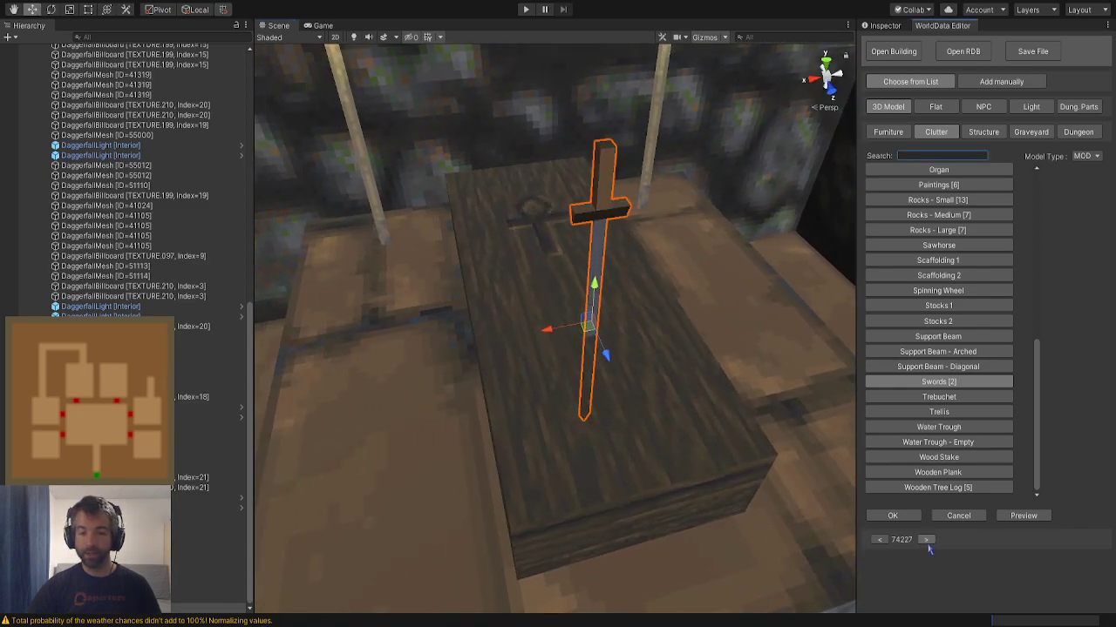
click(882, 523)
Lay the sword flat along the coffin by setting its rotation to X 90 and Y 0
right_drag(577, 393, 757, 319)
text(a)
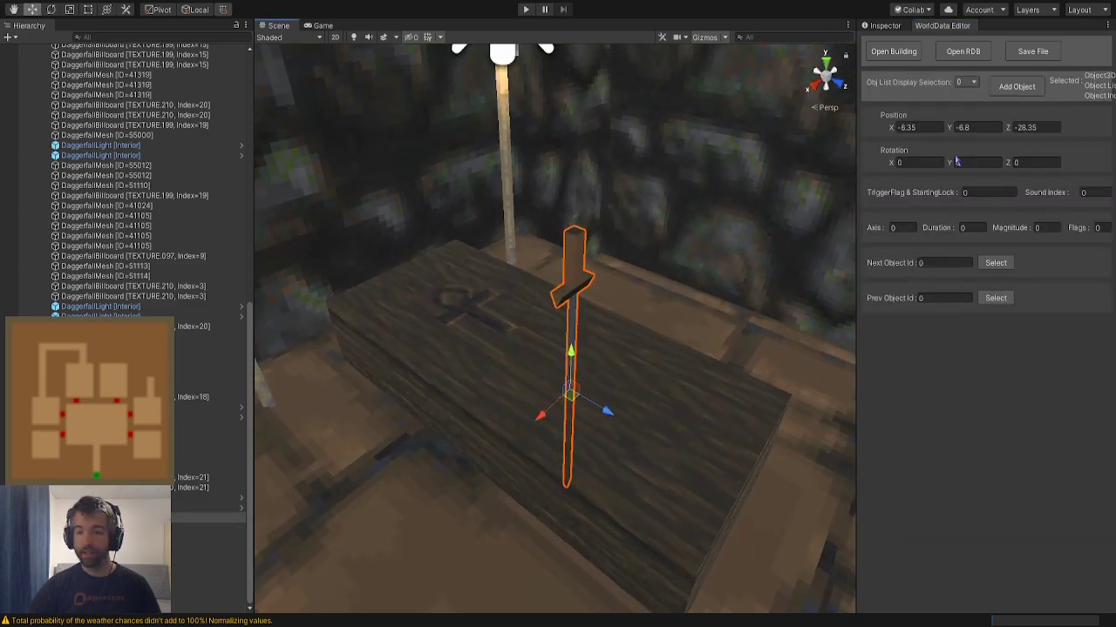
text(90)
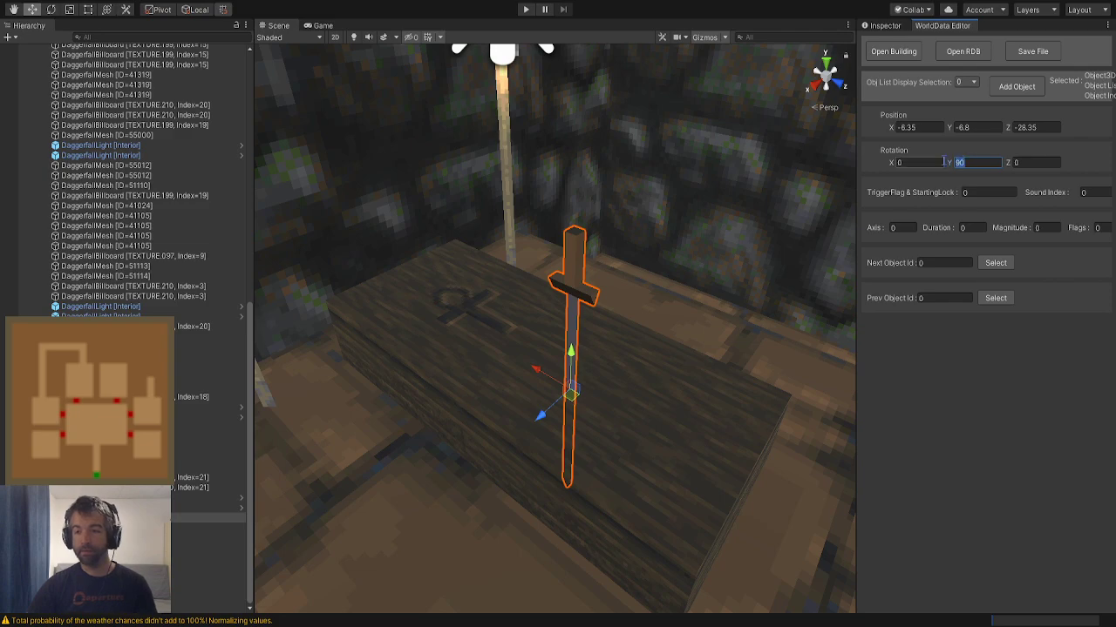
text(090)
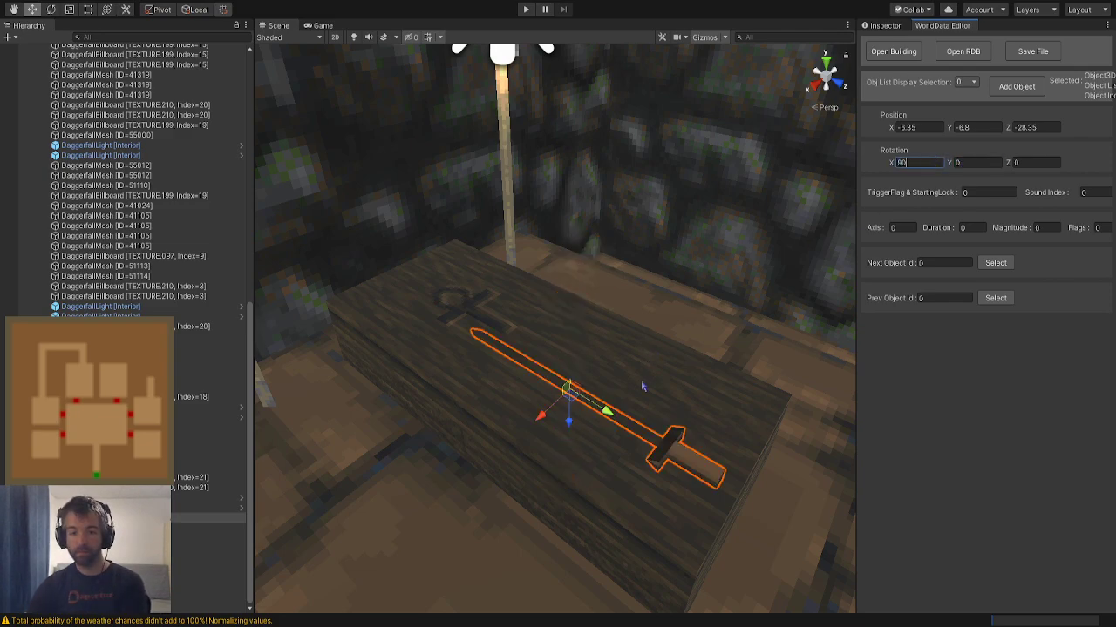
Lower the sword onto the coffin lid, centre it along the lid, and check its placement from the front
drag(568, 423, 569, 418)
right_drag(582, 420, 717, 407)
key(a)
drag(700, 348, 330, 399)
key(w)
drag(473, 264, 508, 274)
alt+drag(589, 328, 332, 366)
scroll(381, 358, down, 3)
click(470, 371)
right_drag(470, 383, 687, 285)
key(w)
alt+drag(687, 286, 693, 300)
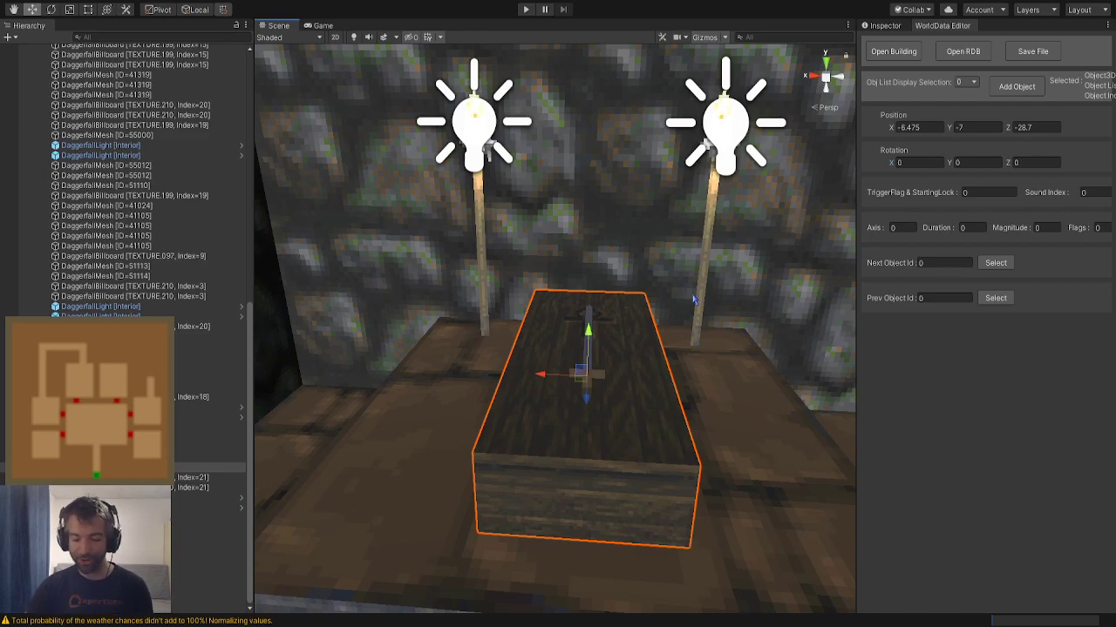
Add a Door [4] object from the dungeon doors and exits, with model type DOR, near the coffin room's entrance
click(418, 269)
right_drag(418, 268, 441, 329)
key(w)
key(s)
alt+drag(440, 329, 445, 296)
key(s)
right_drag(444, 296, 438, 320)
key(w)
alt+drag(438, 320, 452, 300)
click(1020, 88)
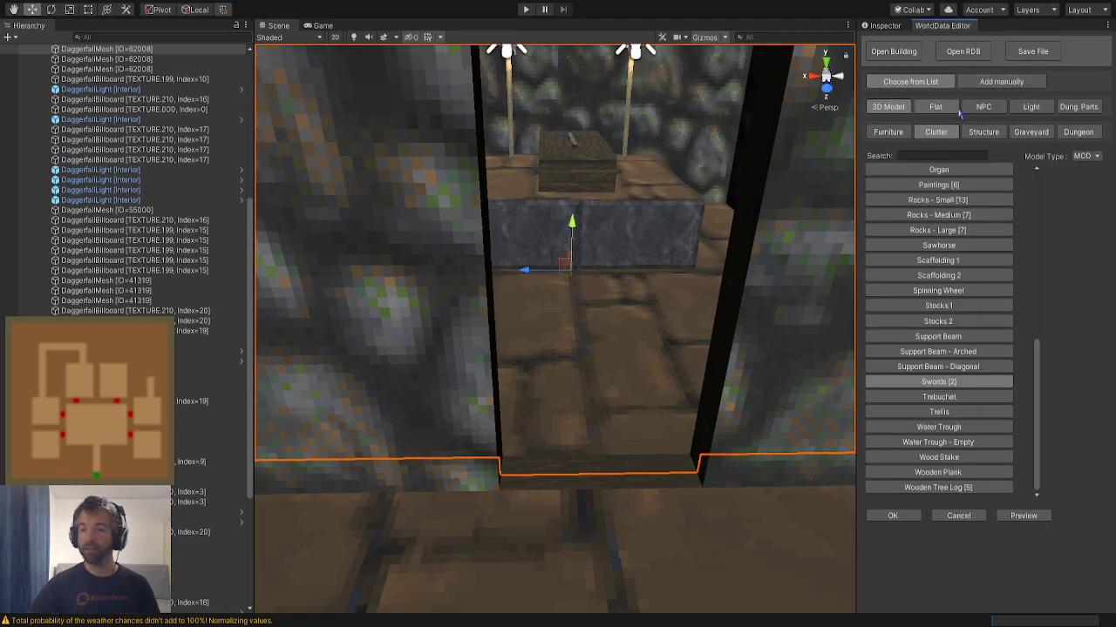
click(1057, 106)
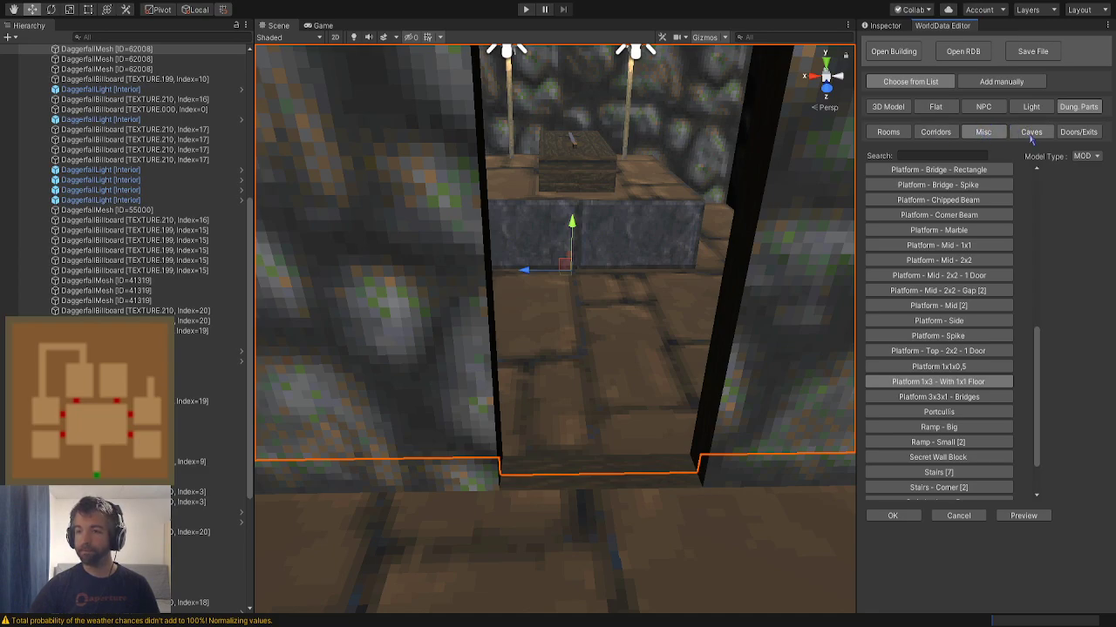
click(1078, 132)
click(976, 177)
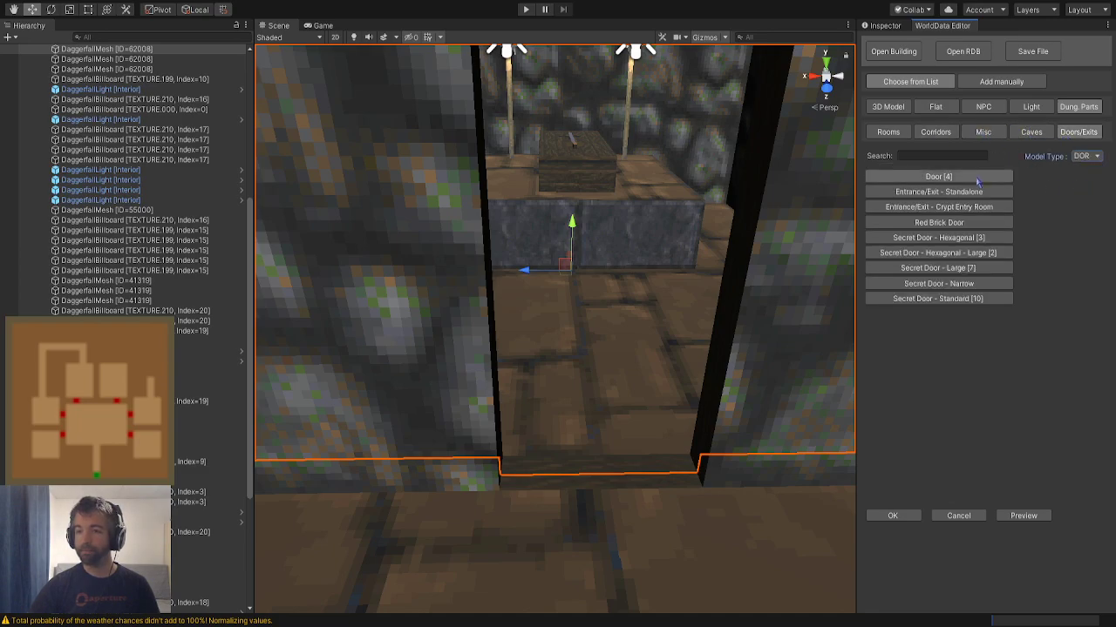
click(882, 523)
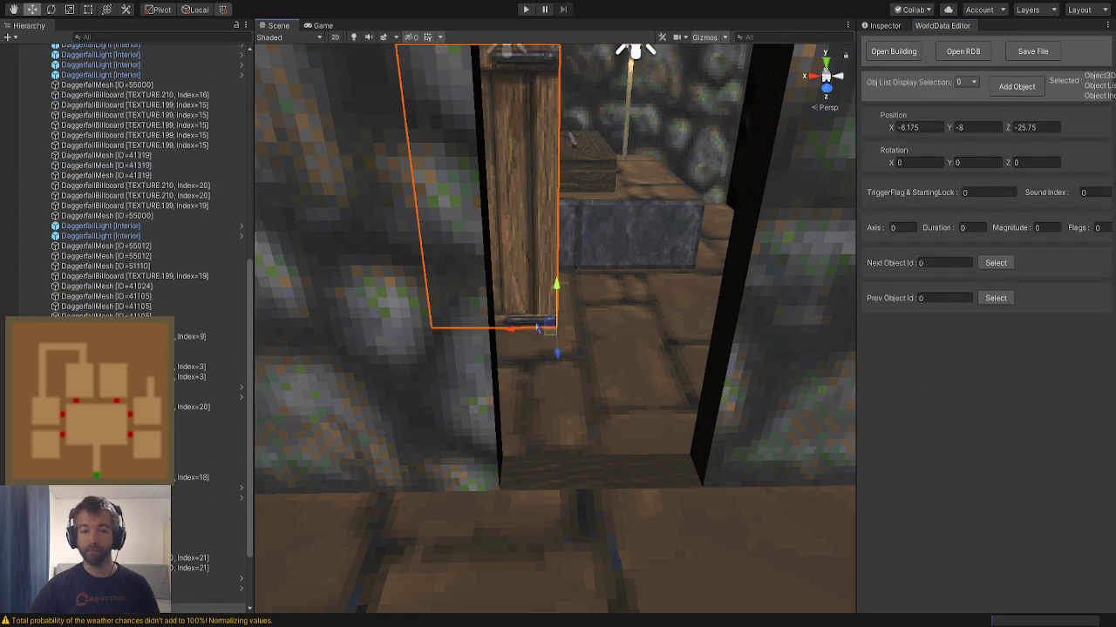
Move the wooden door into the coffin room's doorway and adjust its height to fit the opening
drag(554, 338, 693, 503)
right_drag(693, 503, 682, 454)
key(w)
key(s)
click(695, 466)
click(693, 469)
drag(700, 457, 699, 468)
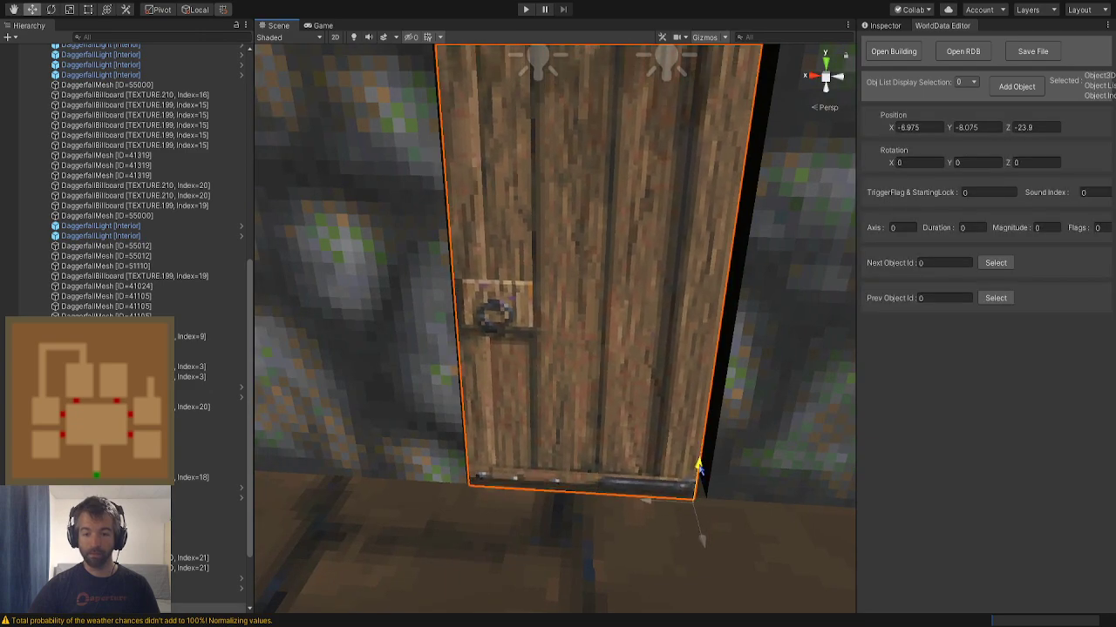
scroll(697, 466, down, 3)
drag(630, 393, 633, 383)
click(614, 446)
key(s)
mouse_move(614, 446)
right_down()
mouse_move(624, 376)
mouse_move(616, 460)
right_up()
Deselect the door and look across the main hall and into the empty room to furnish
click(375, 97)
right_drag(558, 174, 660, 203)
key(s)
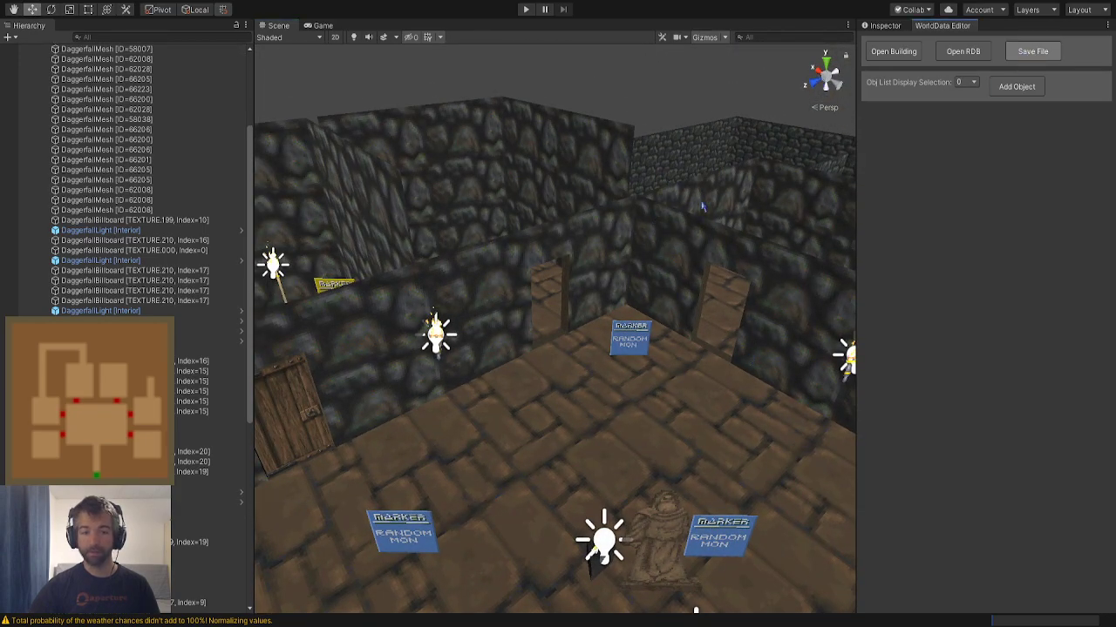
right_drag(598, 321, 268, 261)
key(w)
key(d)
right_drag(544, 320, 562, 289)
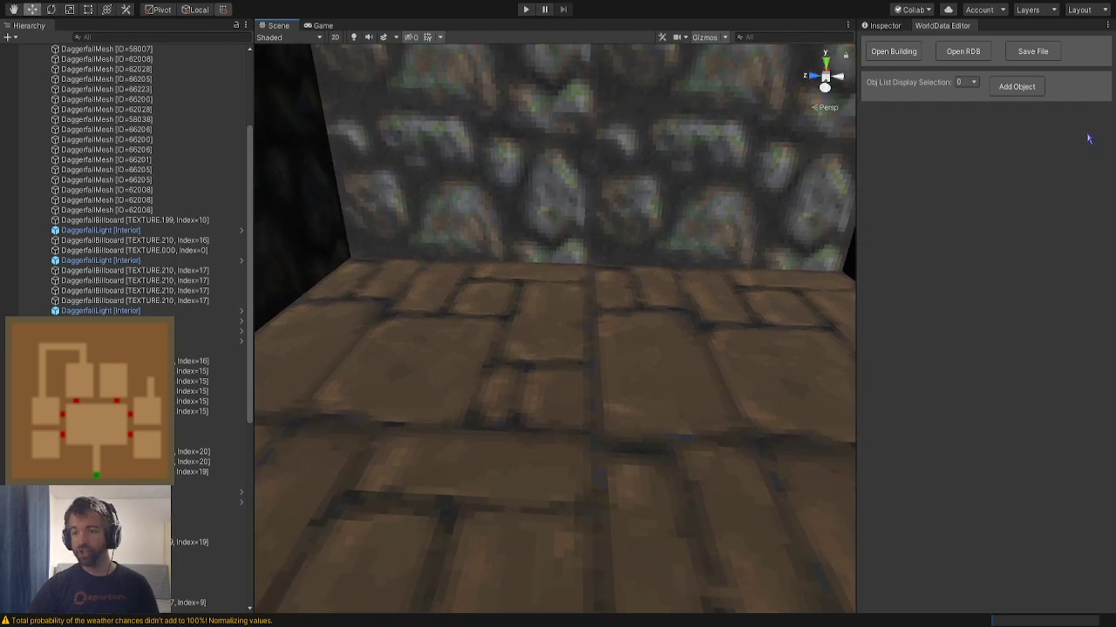
Add a Bones [5] object from the dungeon flats to the empty room, using variant 206.8
click(1016, 86)
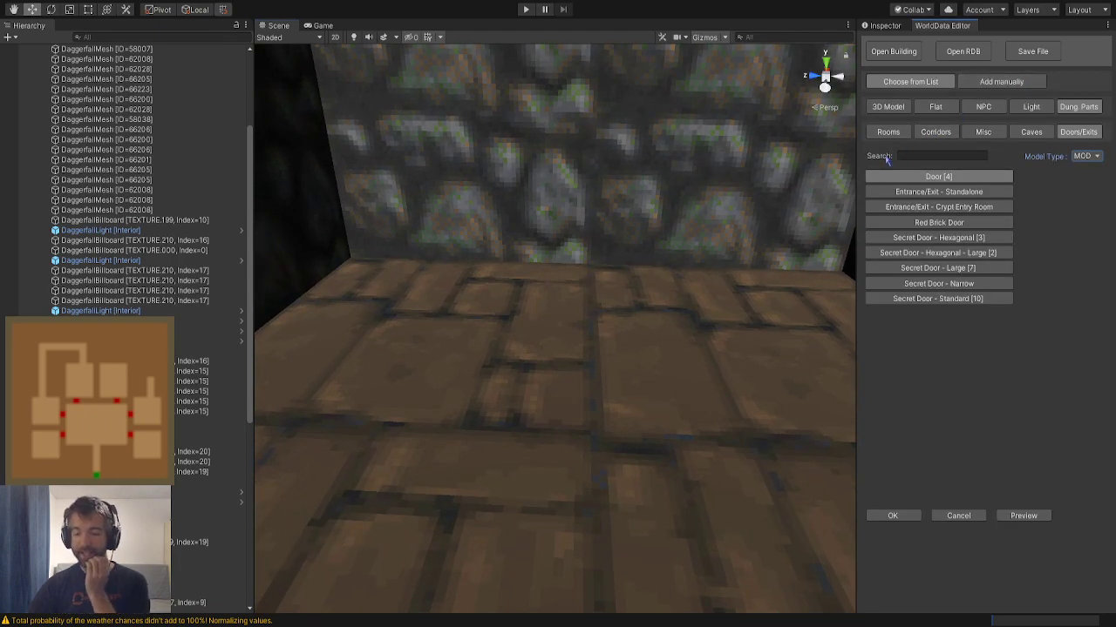
click(935, 107)
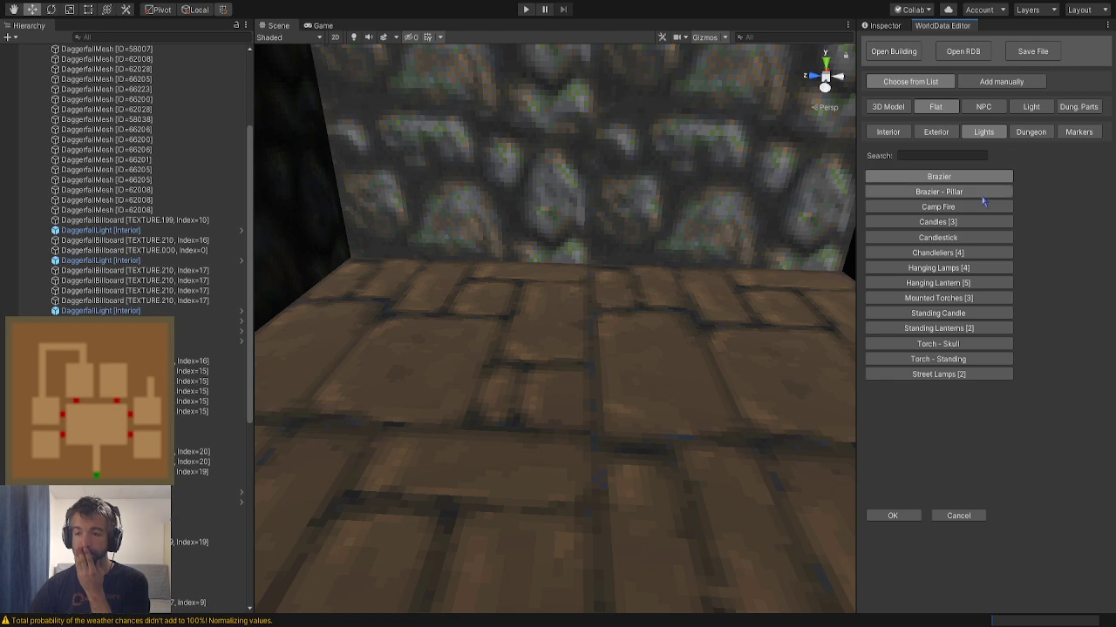
click(935, 132)
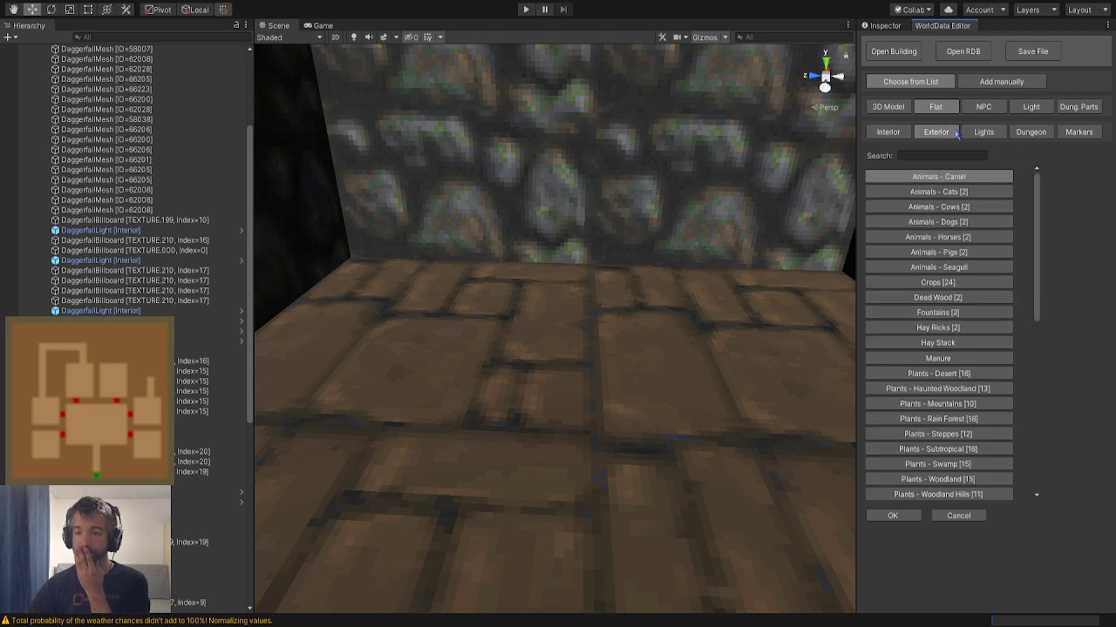
click(1065, 133)
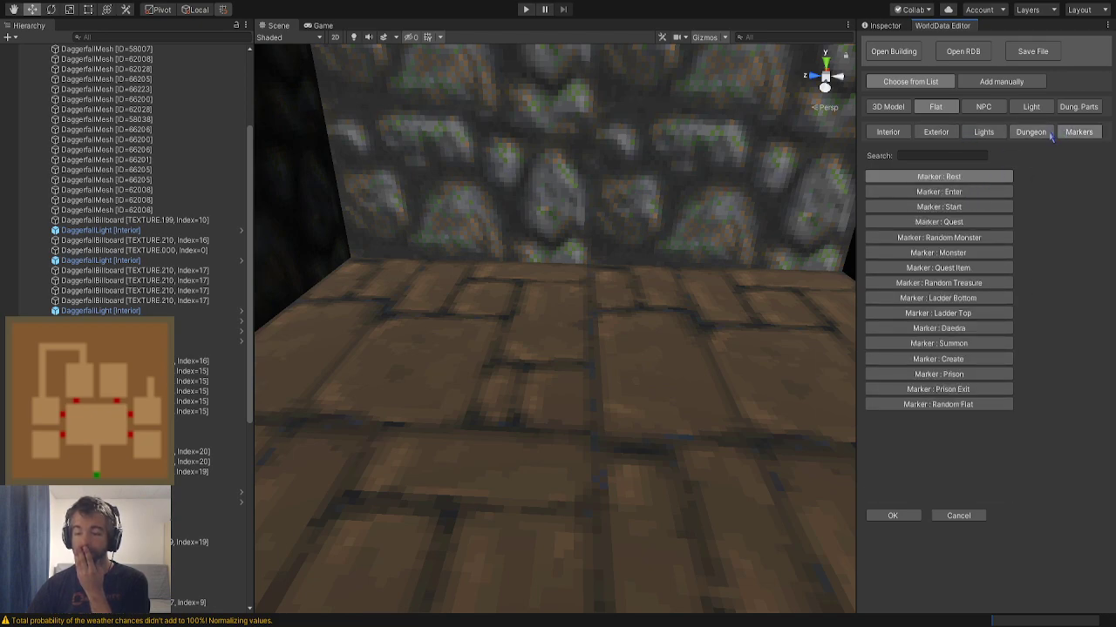
mouse_move(673, 199)
right_down()
mouse_move(655, 186)
mouse_move(663, 191)
right_up()
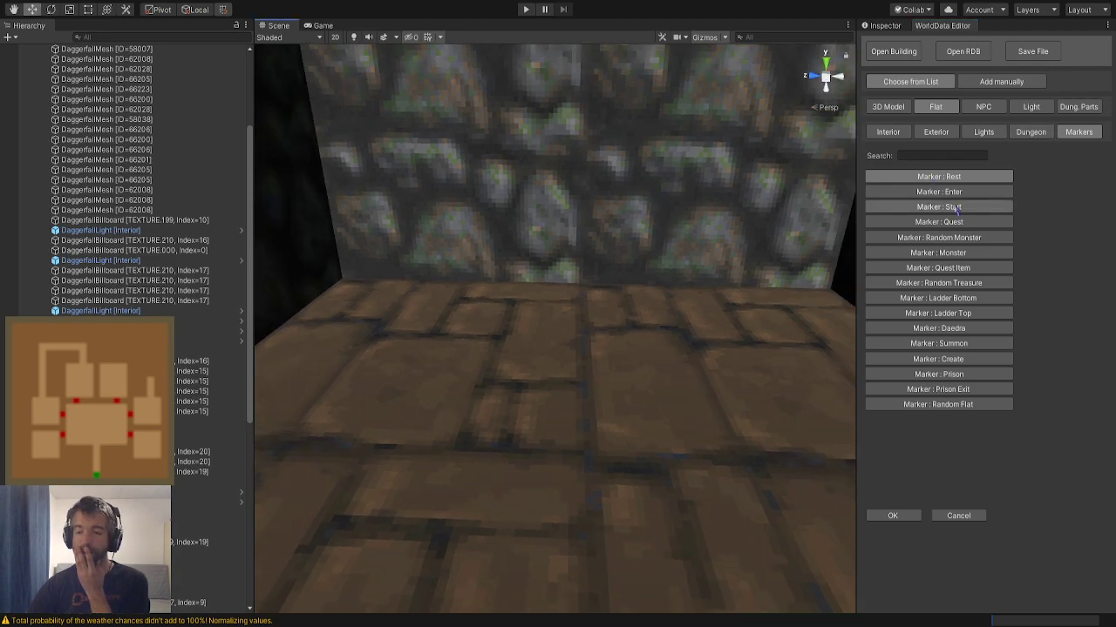
click(954, 137)
click(1066, 135)
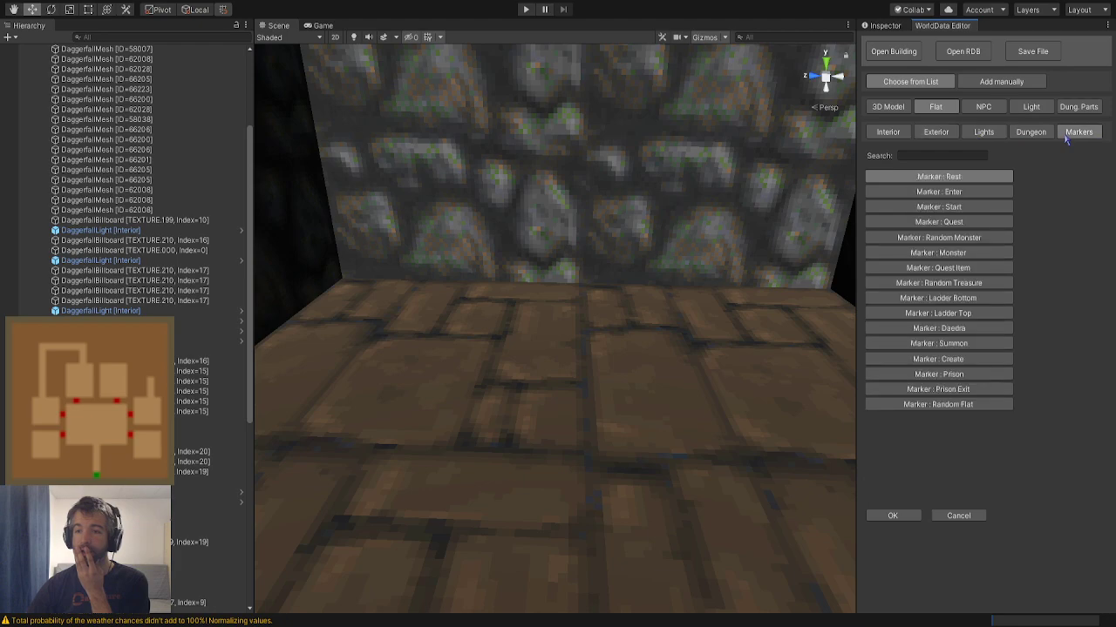
click(1032, 133)
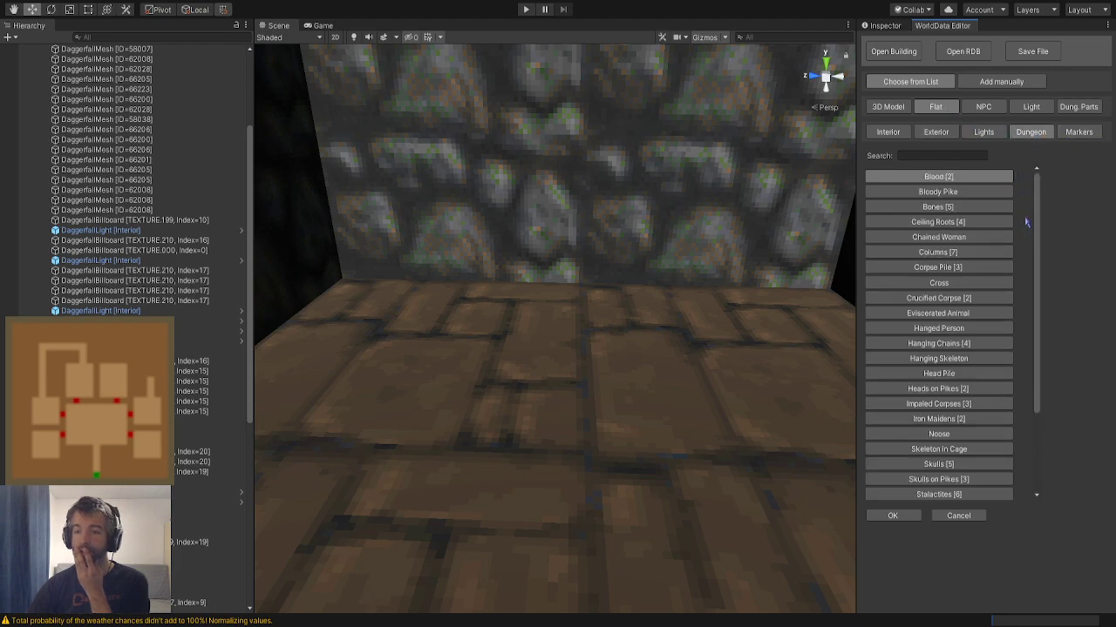
click(988, 206)
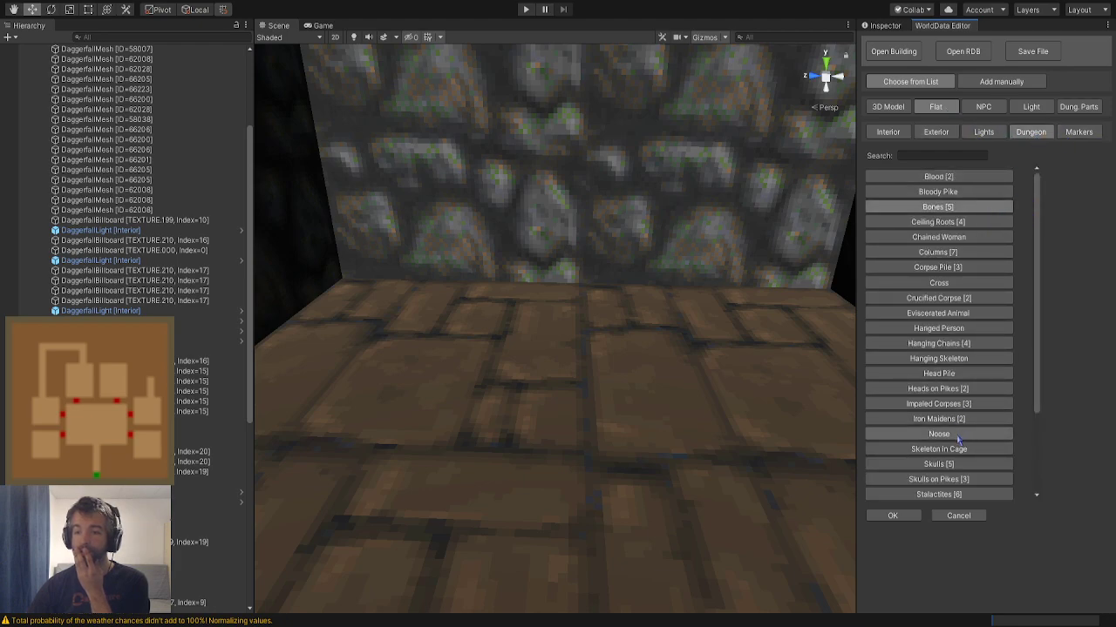
click(891, 516)
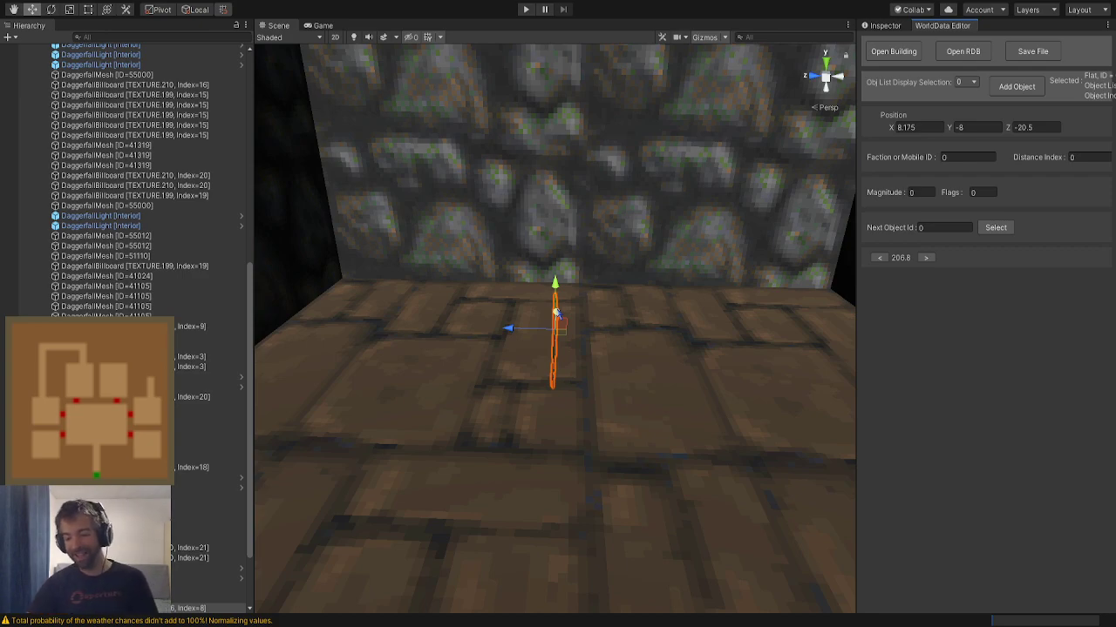
Place the bone pile on the empty room's floor at about X 6.675, Y -7.6, Z -20.65
drag(562, 331, 575, 432)
drag(568, 383, 555, 366)
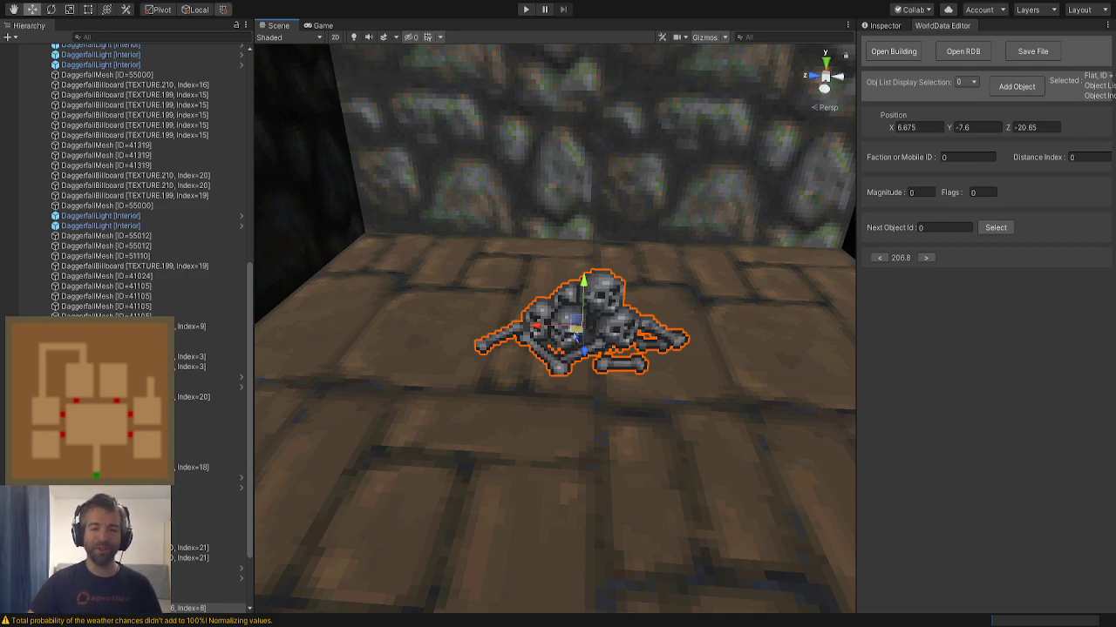
right_drag(575, 337, 588, 311)
click(600, 256)
right_drag(600, 256, 613, 254)
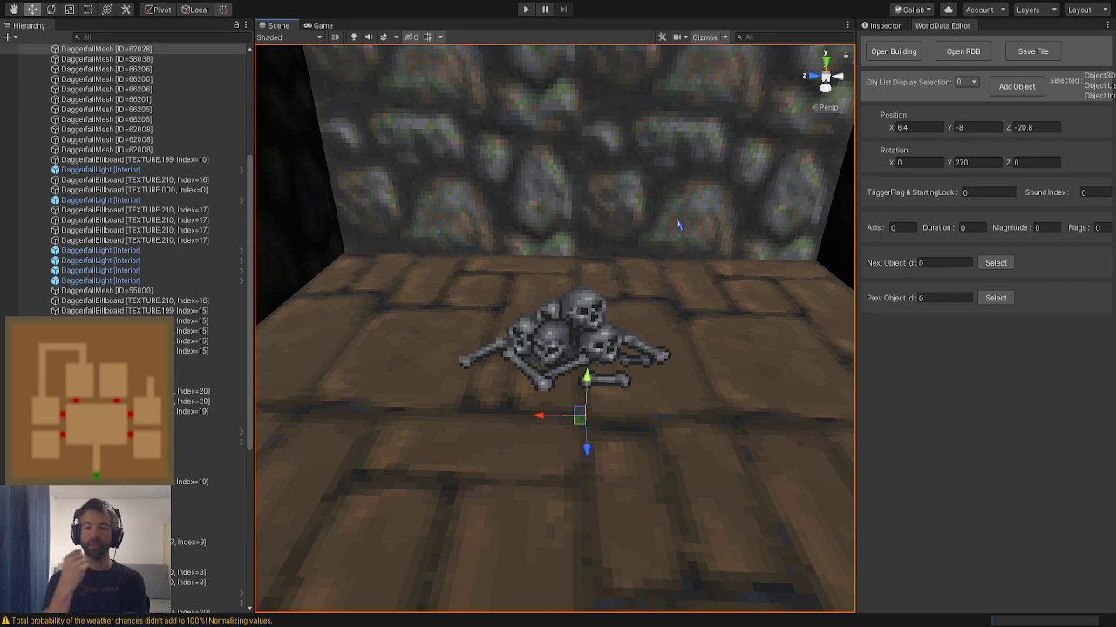
Browse the full list of dungeon flats for another decoration for the empty room
click(1003, 87)
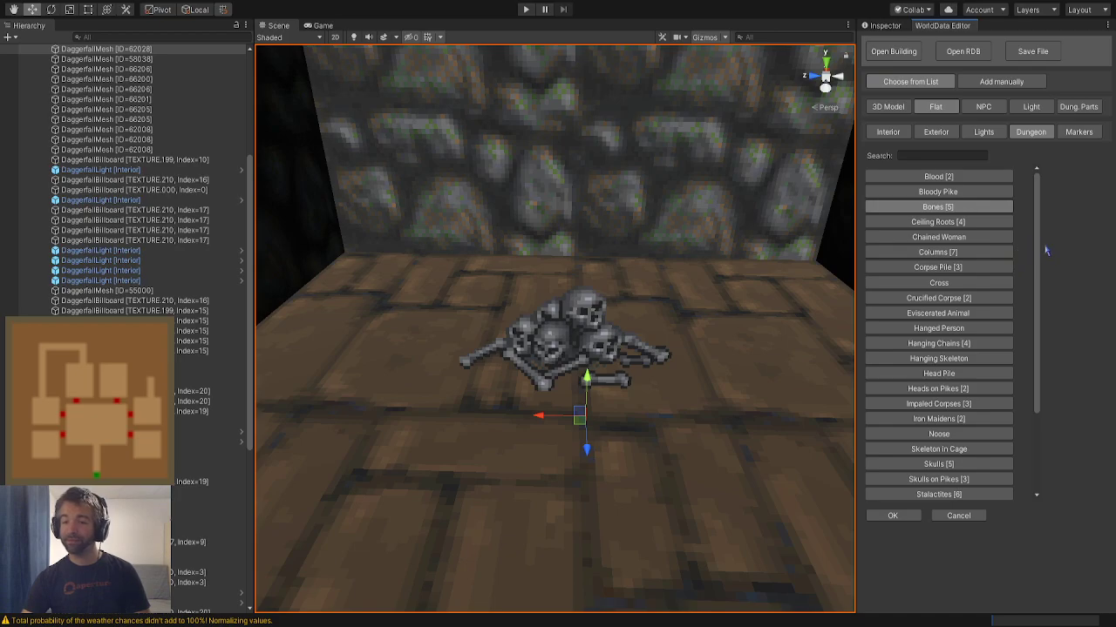
drag(1034, 335, 1042, 421)
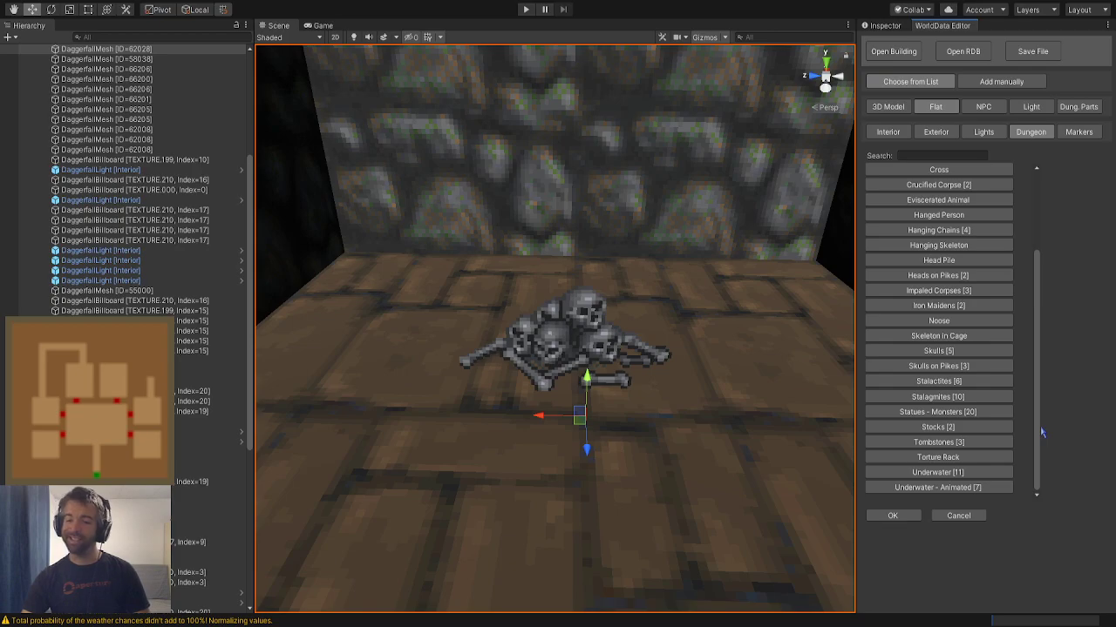
drag(1042, 433, 1042, 273)
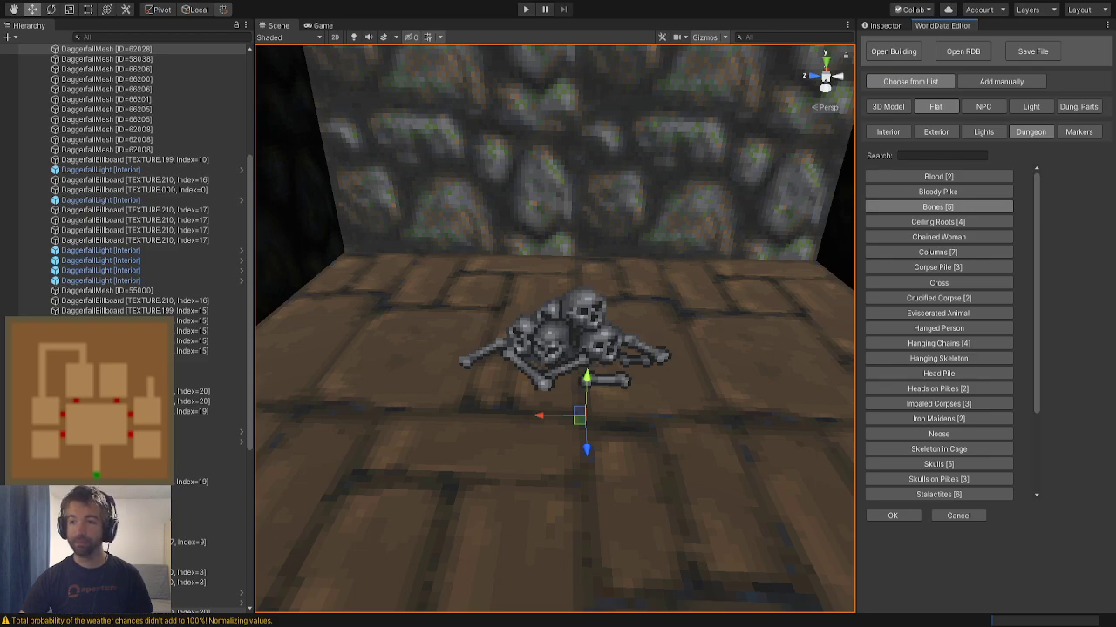
Delete the bone pile from the room's floor
right_drag(485, 348, 476, 351)
click(549, 343)
mouse_move(547, 343)
right_down()
mouse_move(559, 342)
mouse_move(558, 323)
mouse_move(564, 349)
mouse_move(622, 318)
mouse_move(563, 327)
right_up()
key(s)
key(w)
key(Delete)
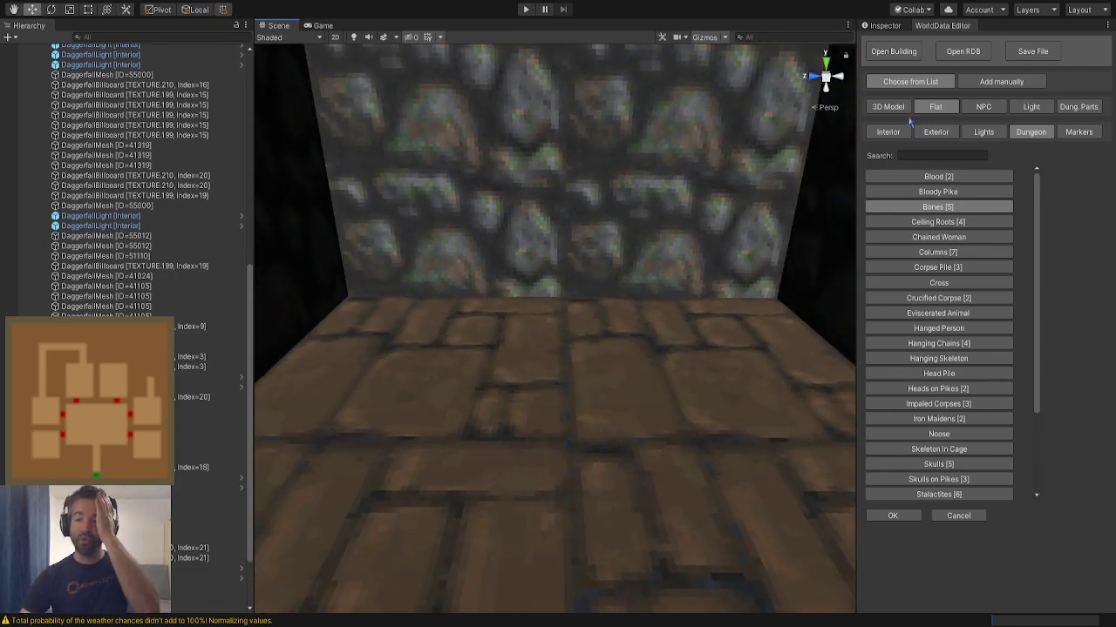
Preview a Coffins - Wood [8] object from the dungeon 3D models on the empty room's floor
click(902, 108)
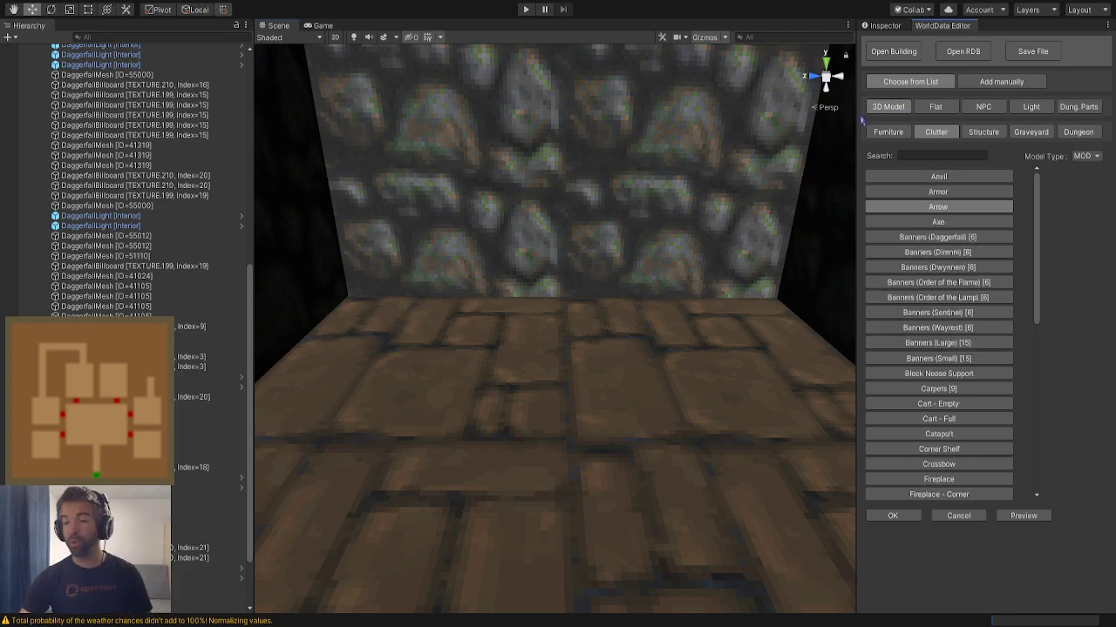
click(1073, 133)
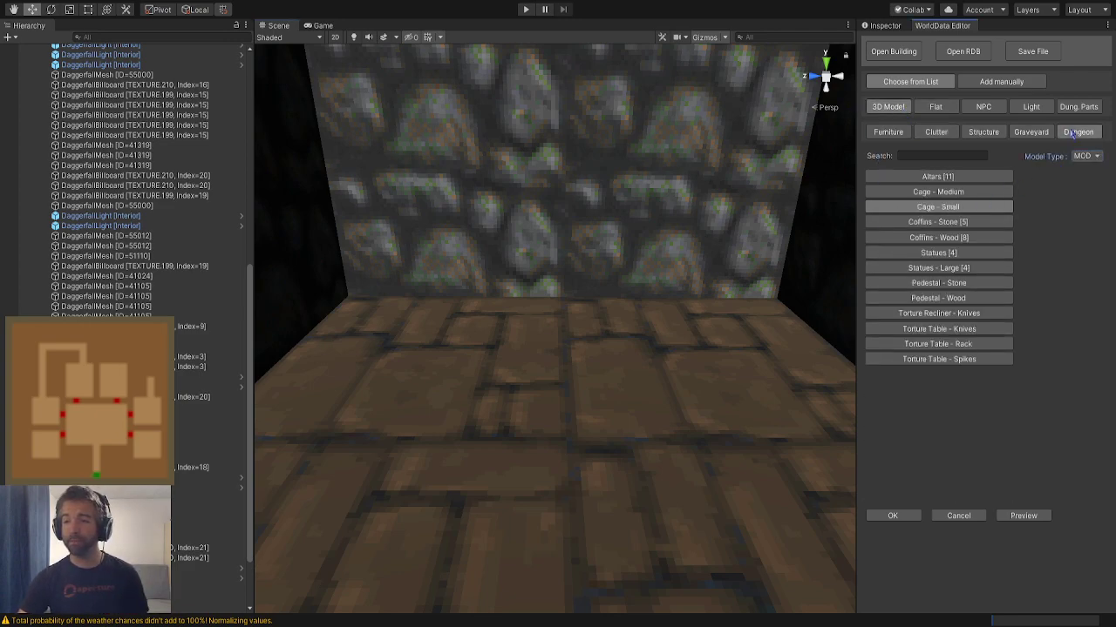
click(924, 237)
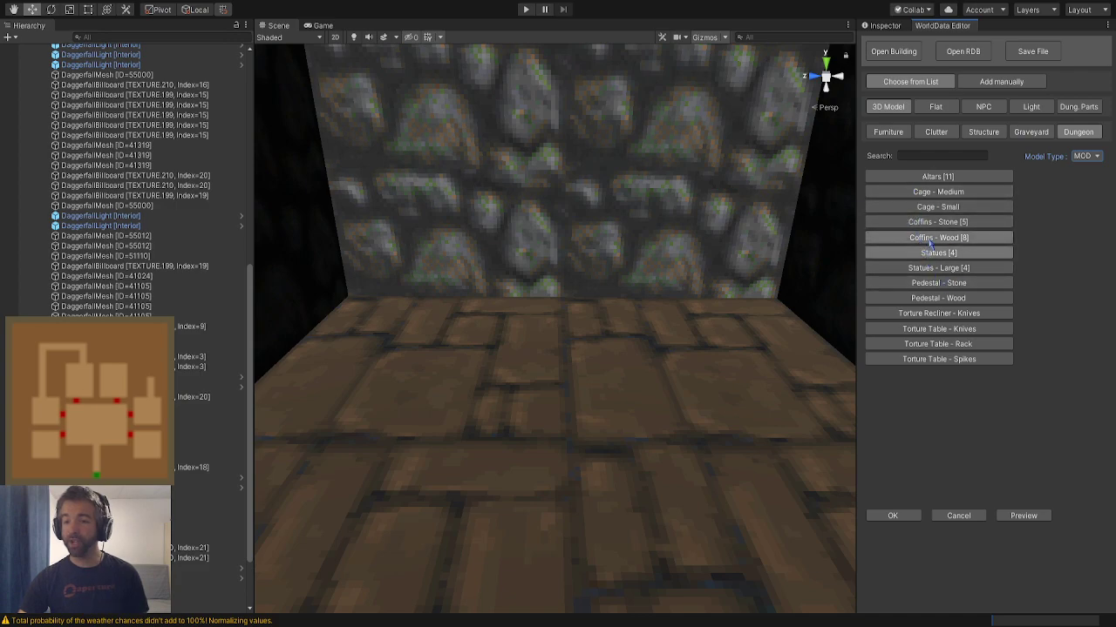
click(1025, 516)
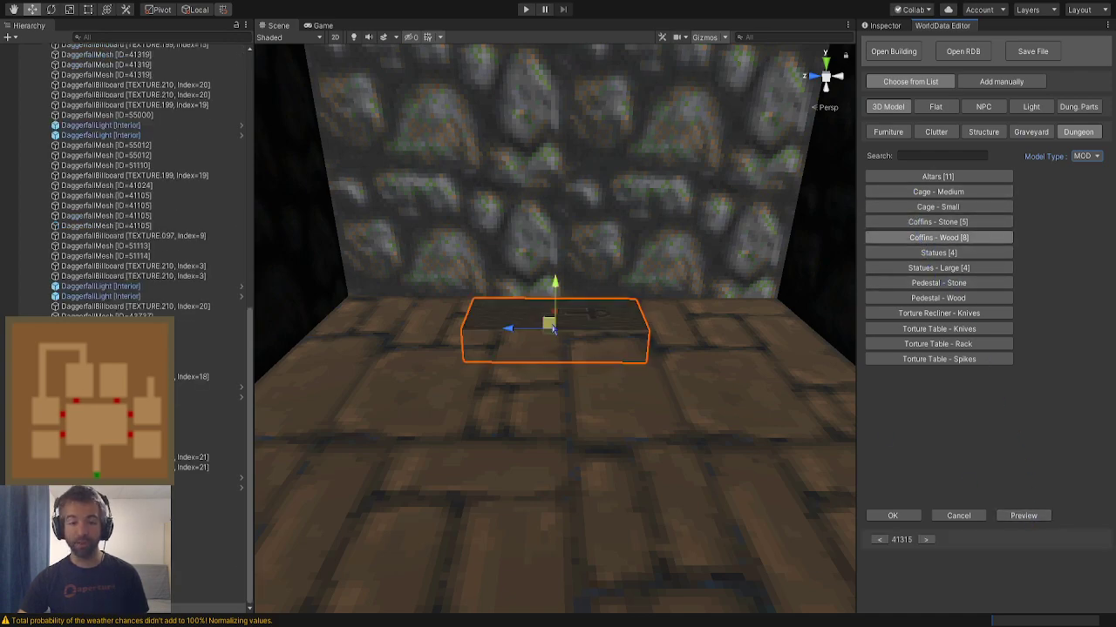
drag(553, 338, 553, 311)
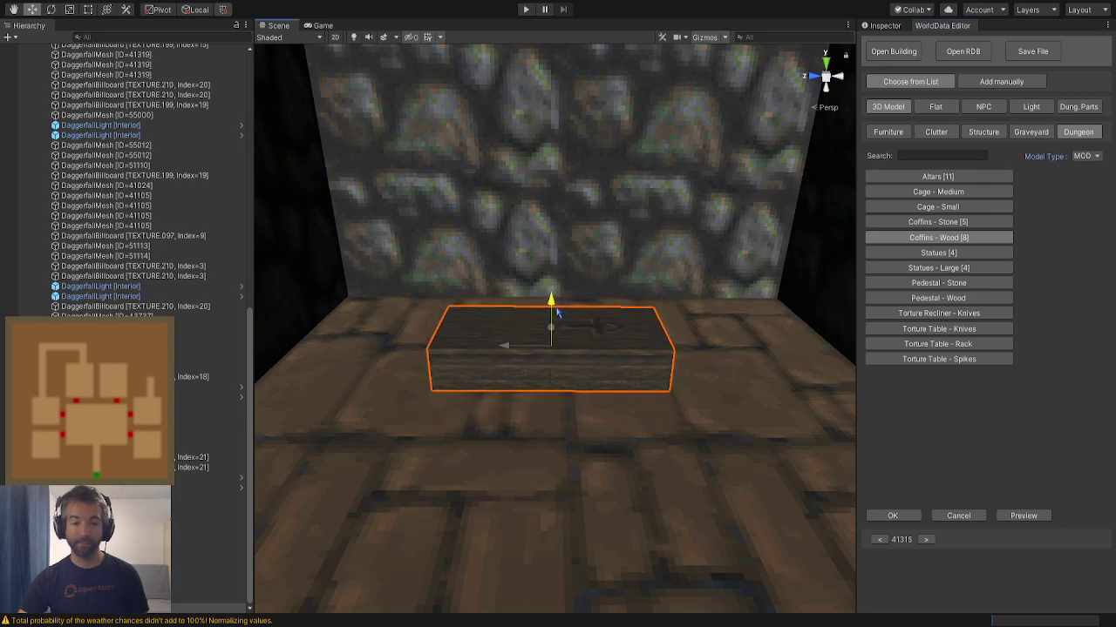
right_drag(553, 334, 519, 325)
alt+drag(519, 324, 558, 370)
Add the wooden coffin to the room using variant 41317
click(924, 539)
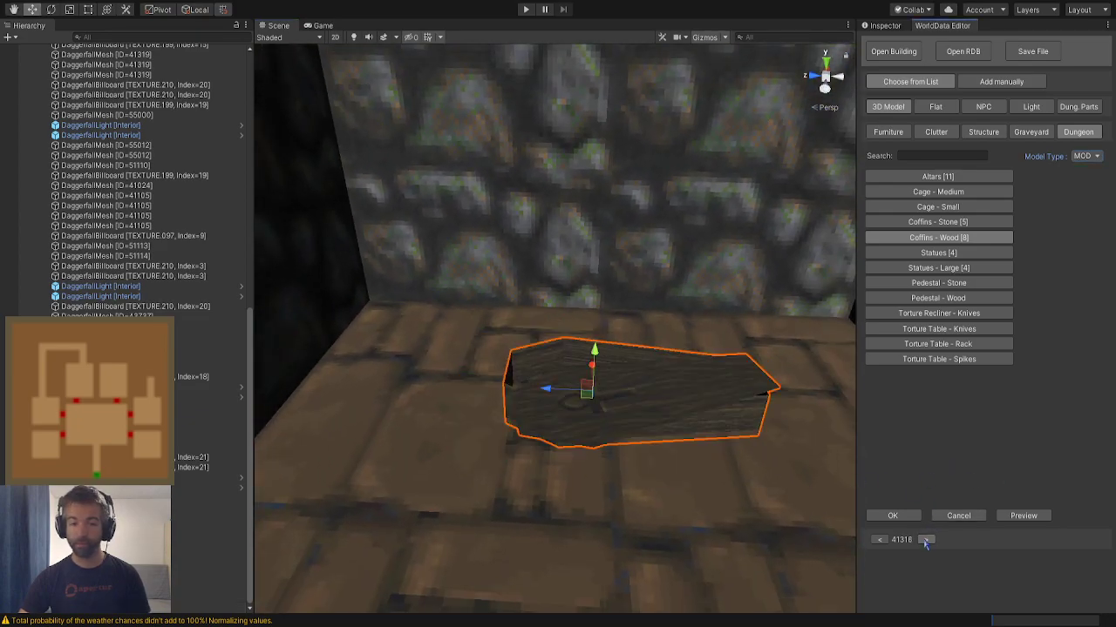
click(925, 539)
drag(594, 351, 595, 354)
right_drag(596, 352, 595, 360)
alt+drag(595, 361, 600, 335)
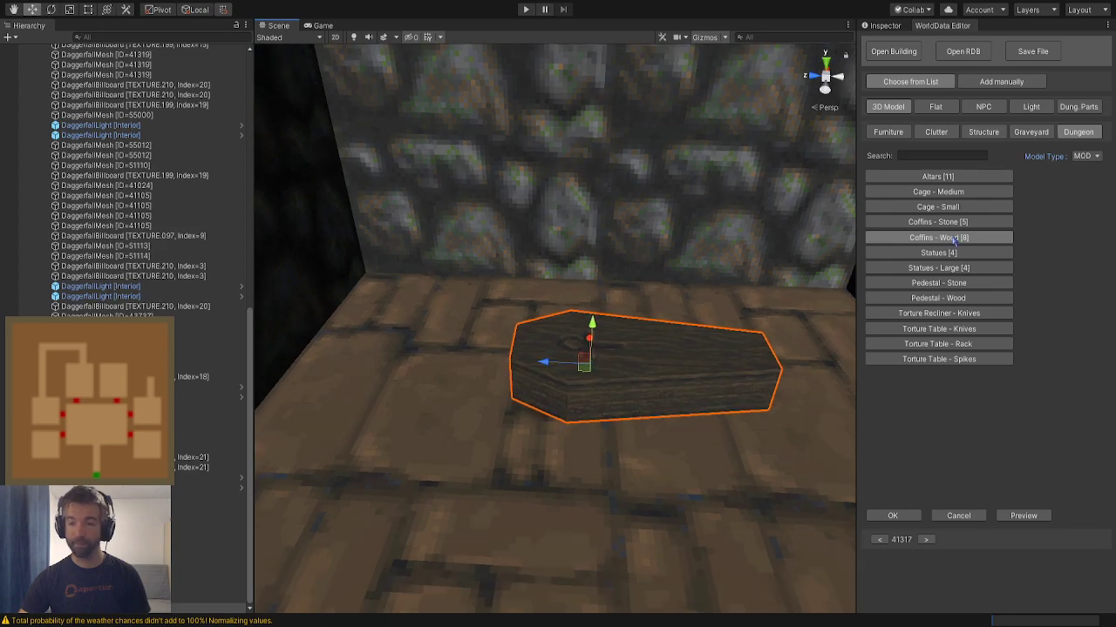
click(892, 515)
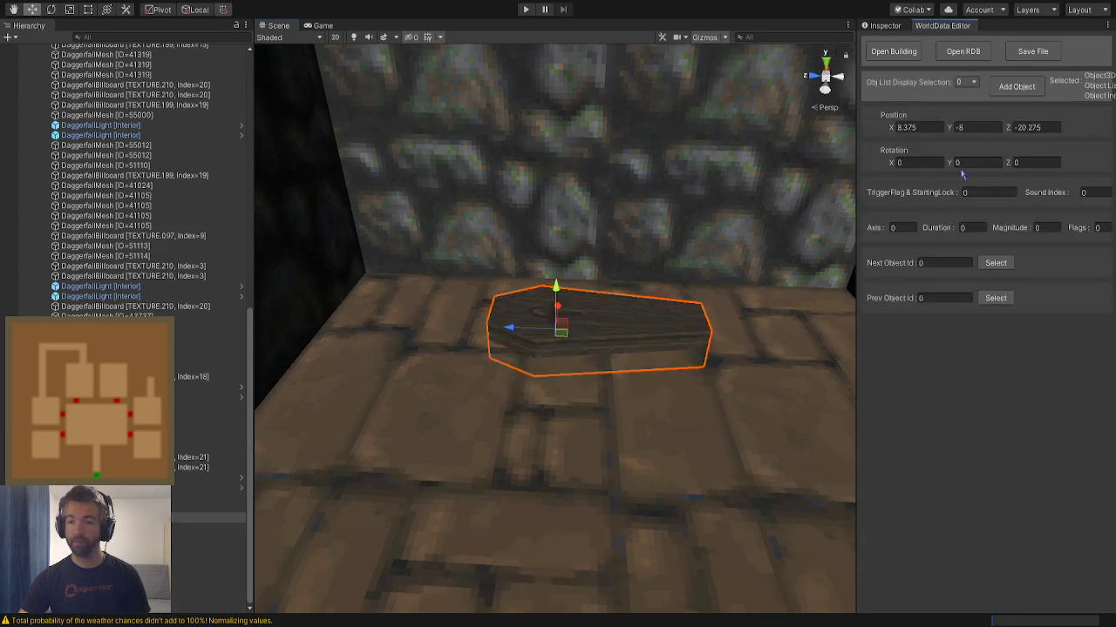
Rotate the coffin to 90 on Y and place it in the room's back corner at X 8.5, Y -7.8, Z -18.75
text(90)
right_drag(624, 205, 623, 237)
drag(653, 300, 323, 254)
right_drag(323, 255, 341, 251)
drag(503, 237, 503, 204)
right_drag(500, 244, 542, 253)
drag(503, 248, 487, 222)
right_drag(488, 223, 512, 237)
click(1037, 94)
click(1035, 90)
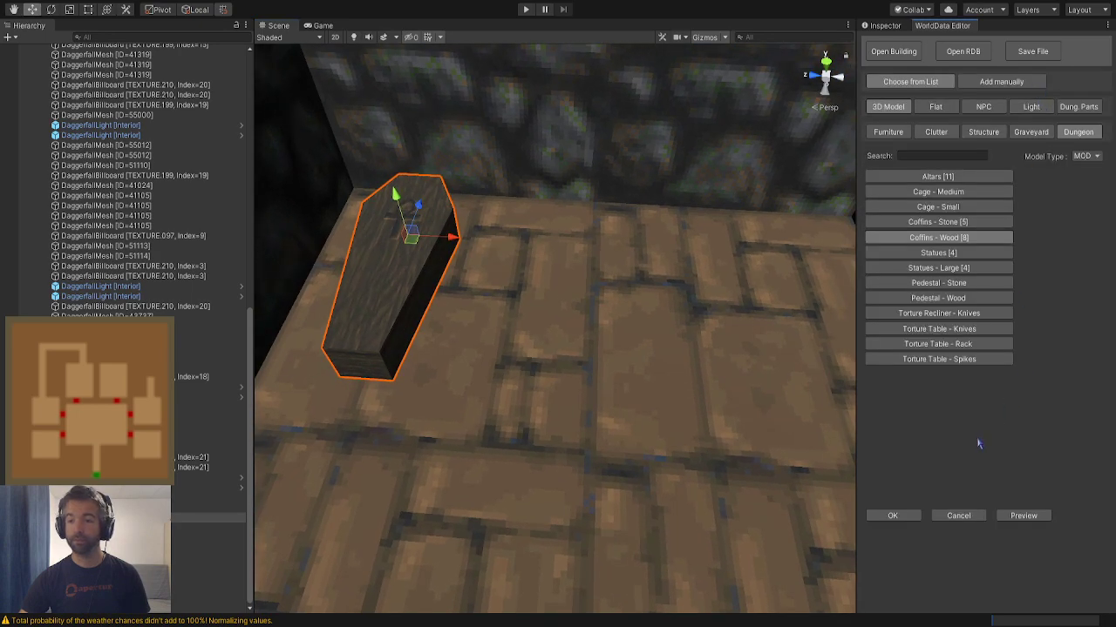
click(894, 517)
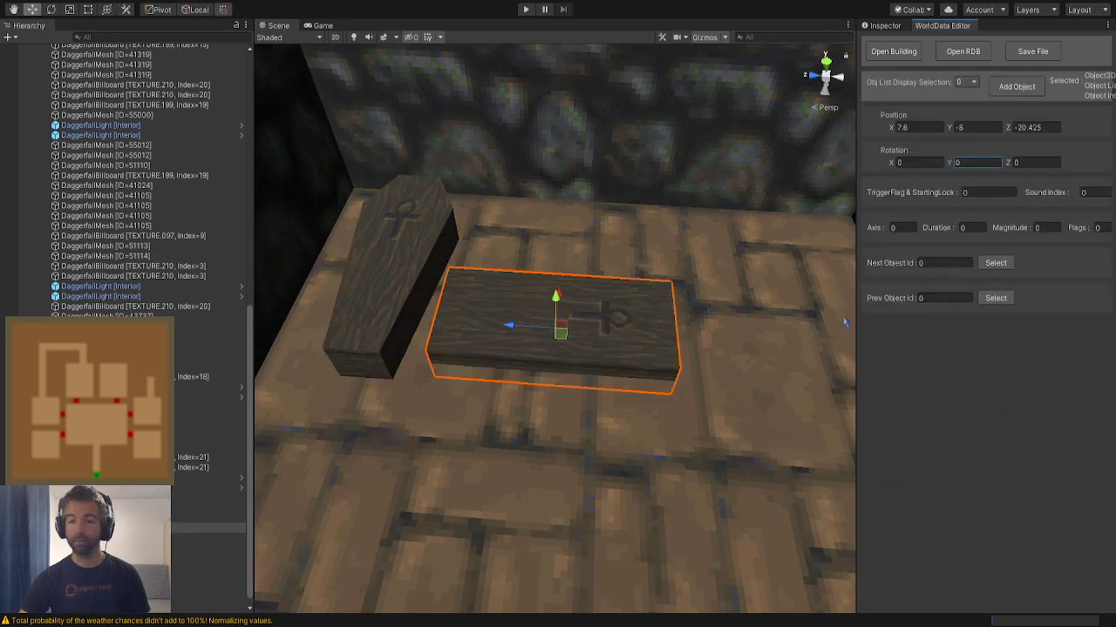
key(Delete)
Add a second wooden coffin of the same shape beside the first and raise it to about Y -7.75
click(1016, 86)
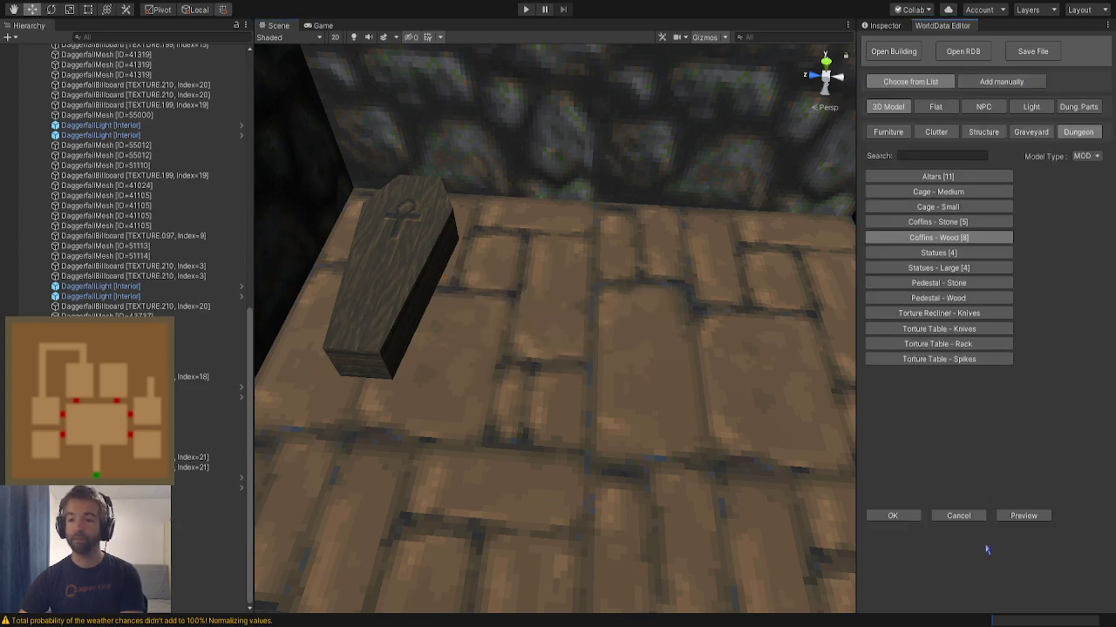
click(1013, 515)
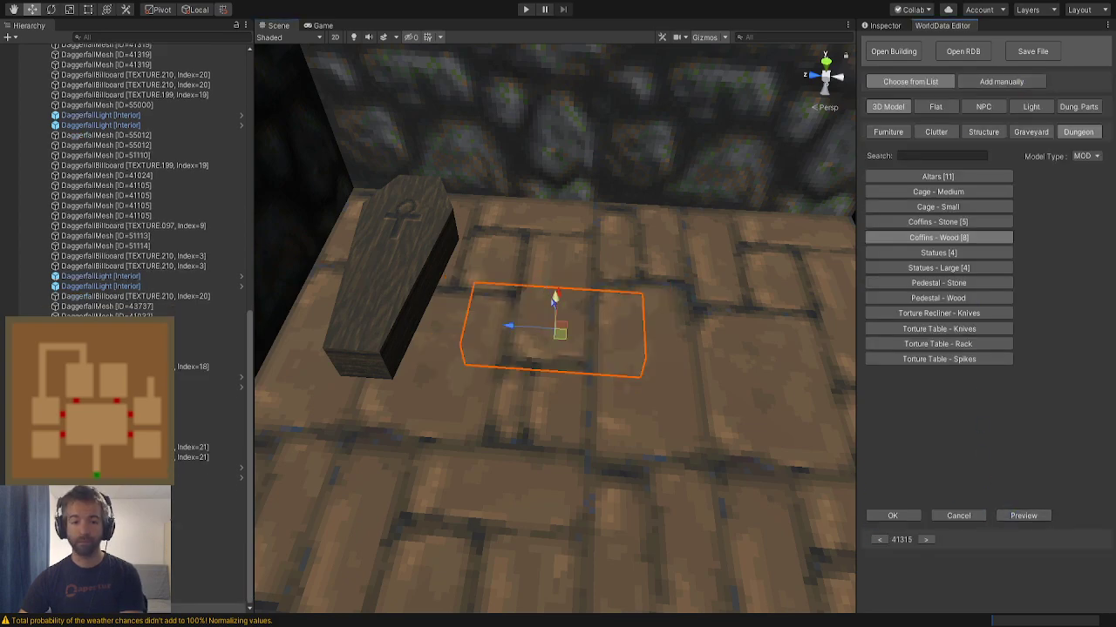
click(879, 540)
click(879, 539)
click(878, 539)
click(878, 540)
click(878, 539)
click(893, 516)
drag(557, 298, 557, 279)
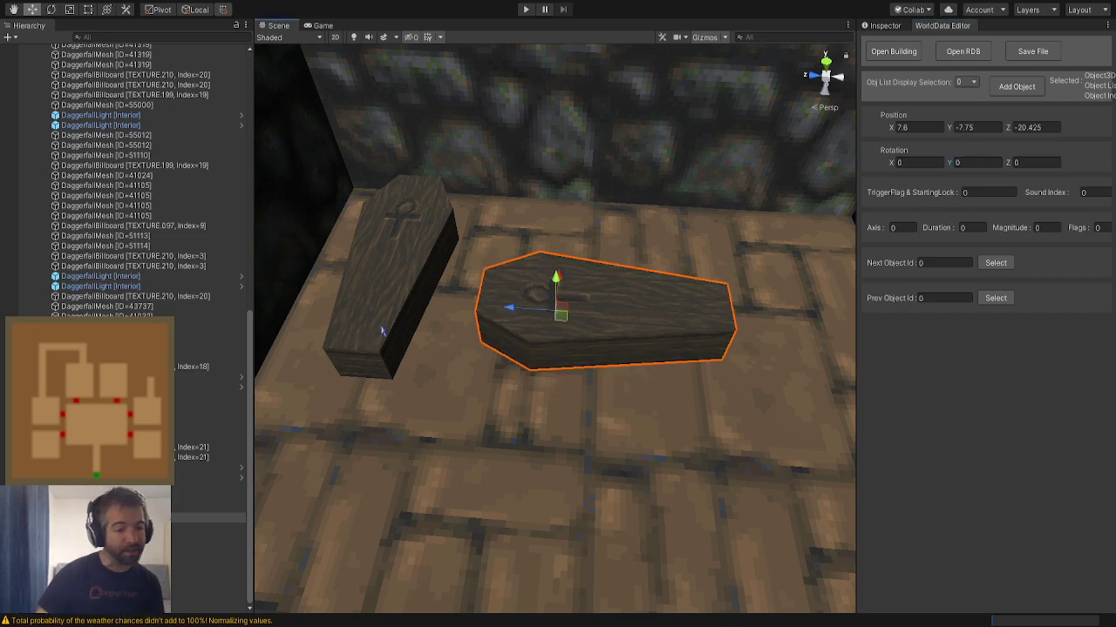
Add a third coffin manually by object ID 41317 and place it at about X 7.575, Y -7.75, Z -21.65
right_drag(674, 254, 685, 252)
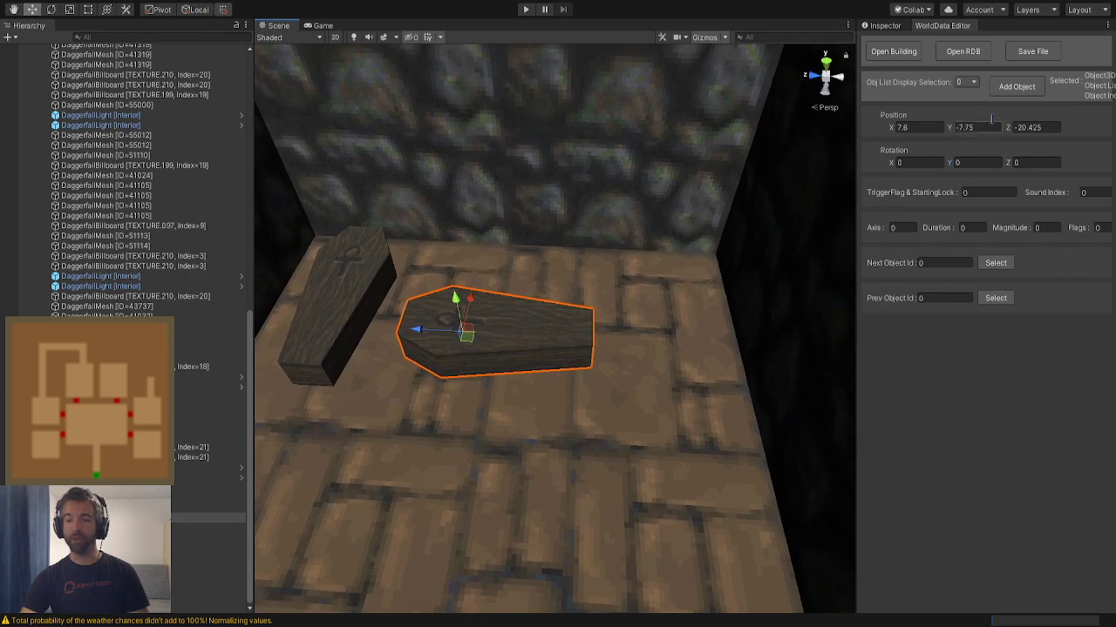
click(1016, 86)
click(1000, 81)
click(889, 157)
click(893, 515)
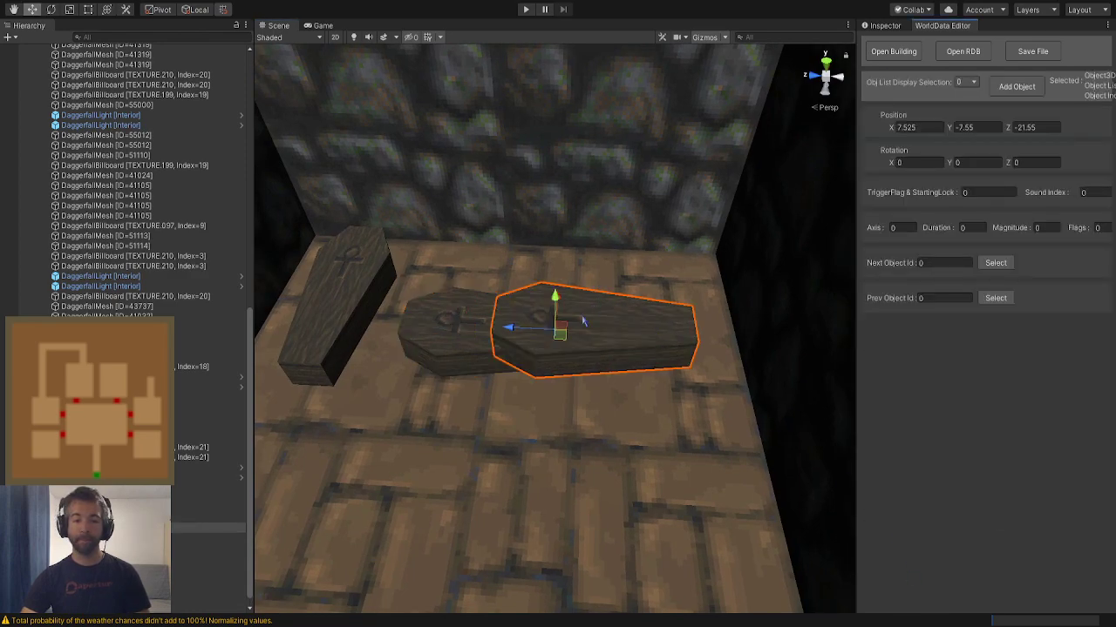
drag(557, 331, 568, 311)
Set the second coffin's Y rotation to 90 and its Y position to -7.8, the same height as the first coffin
click(486, 331)
key(f)
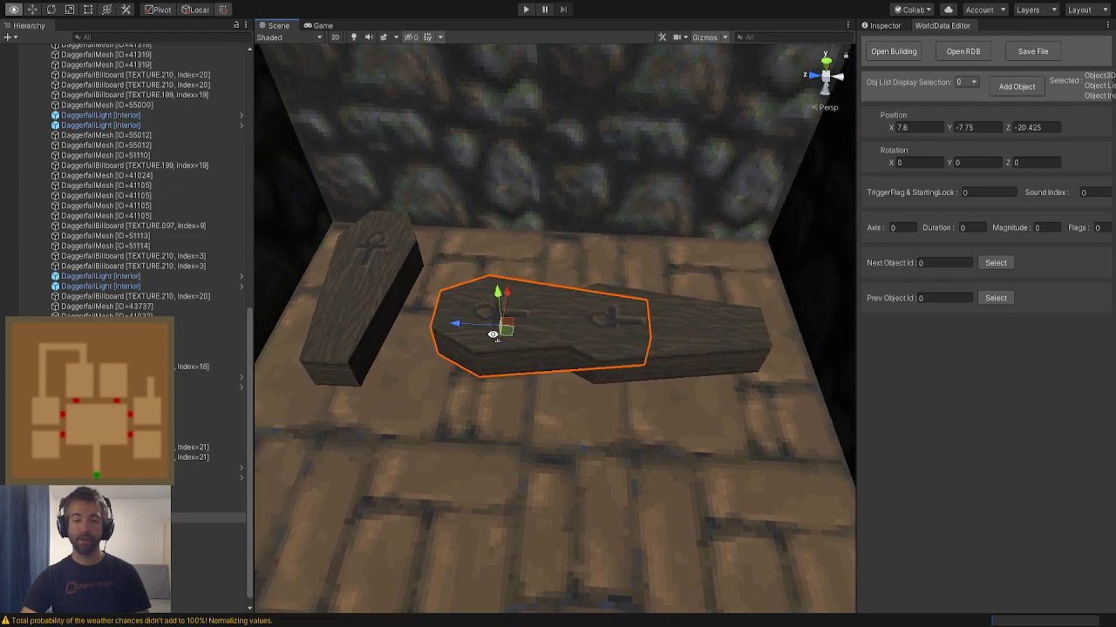
click(979, 162)
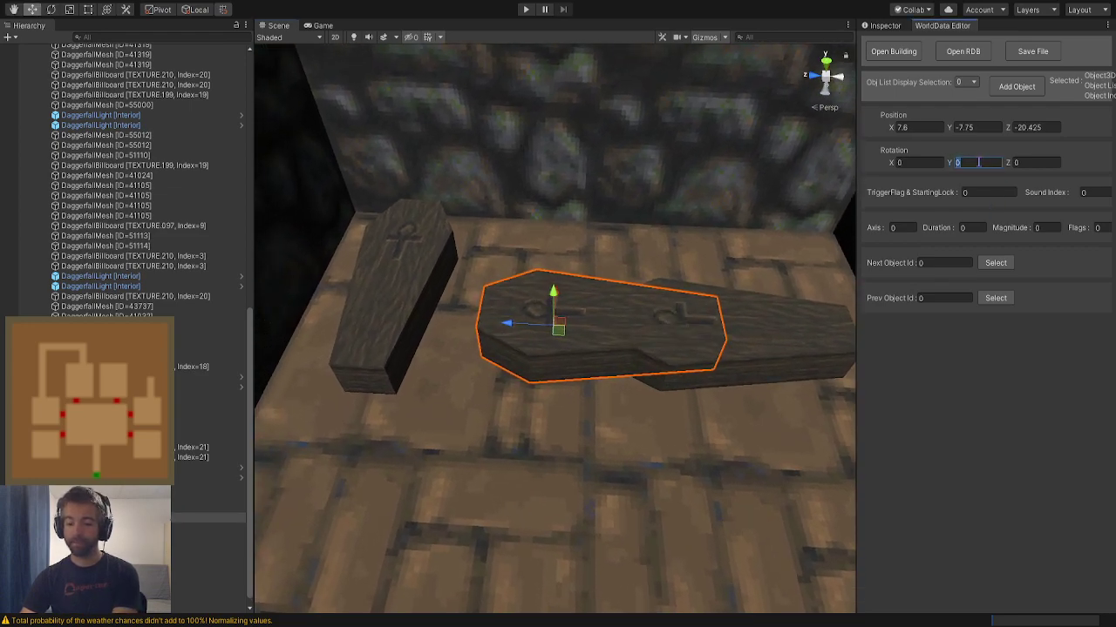
text(90)
key(Return)
click(422, 304)
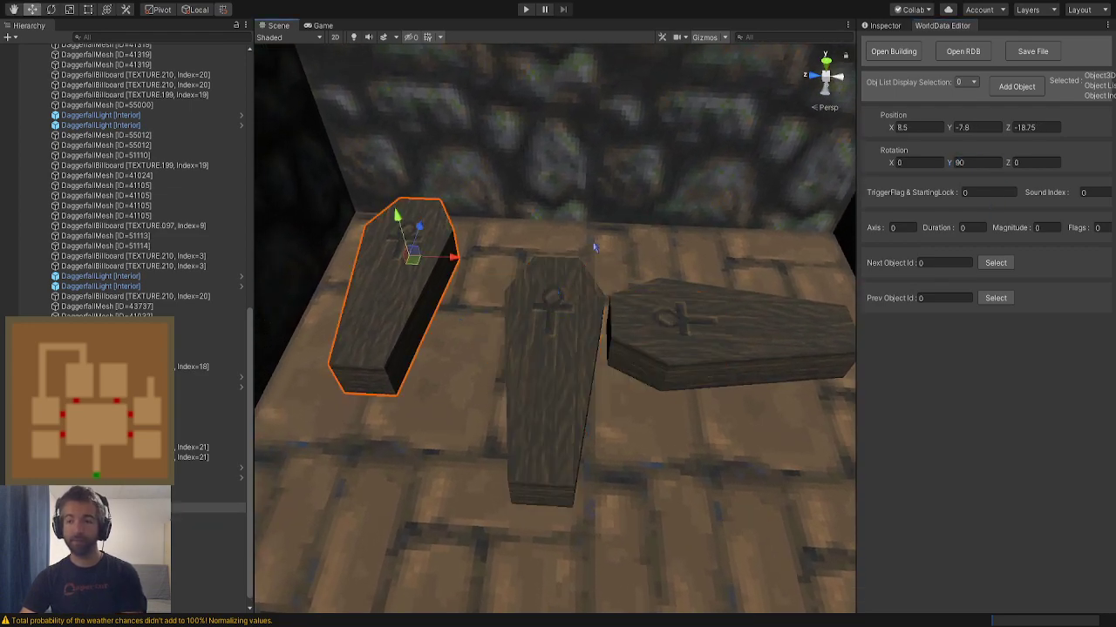
click(999, 129)
click(555, 378)
click(983, 129)
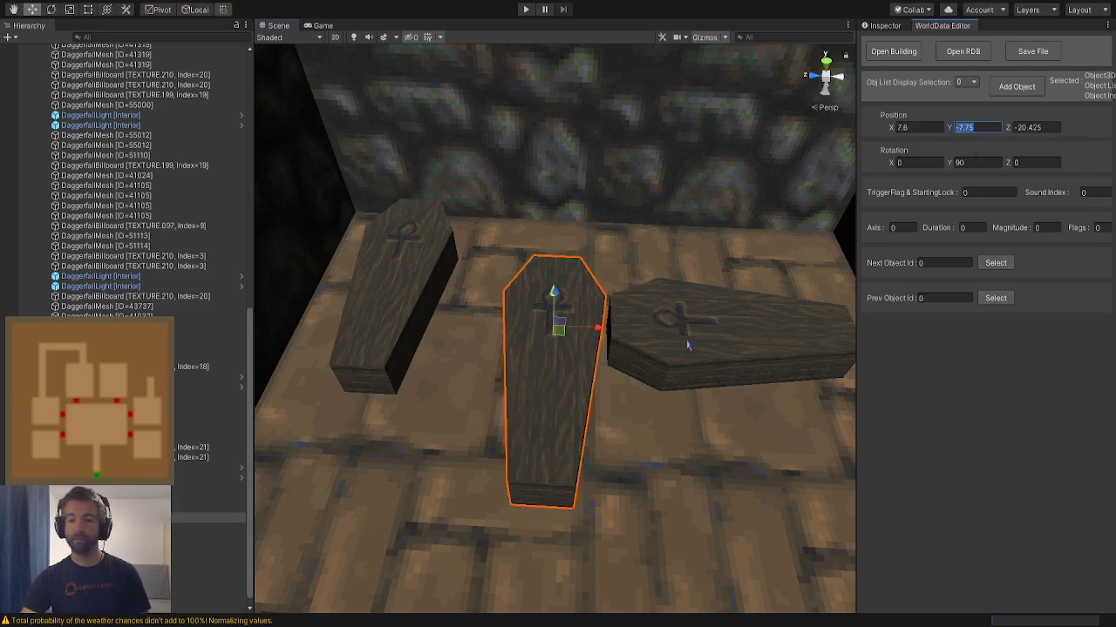
Set the third coffin's Y rotation to 90 and its Y position to -7.8
click(701, 335)
right_drag(605, 300, 574, 286)
alt+drag(573, 286, 601, 281)
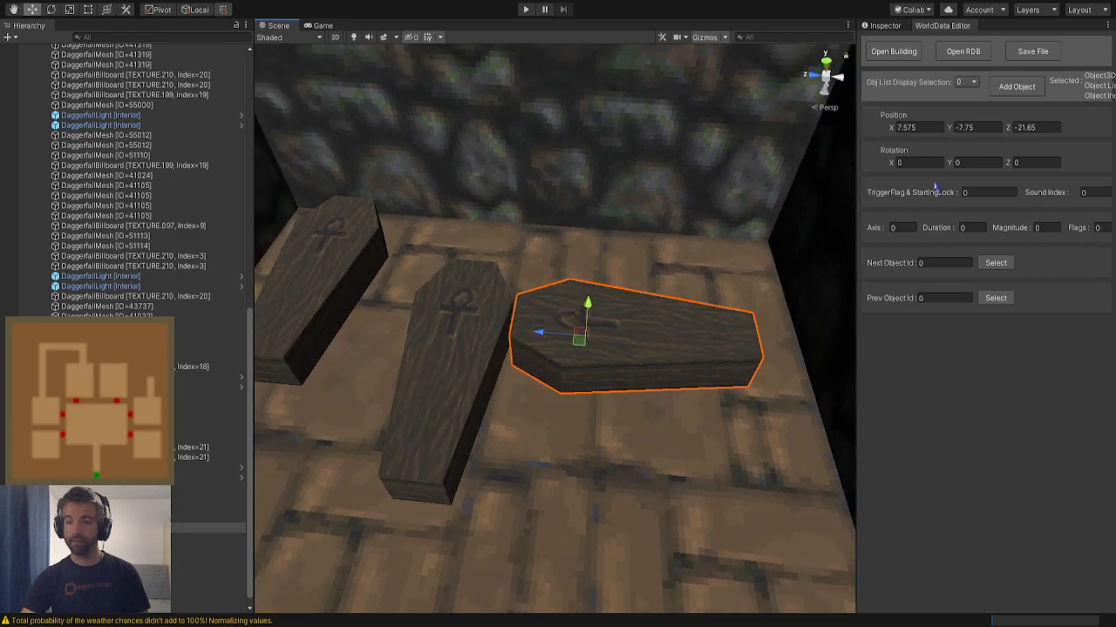
text(90)
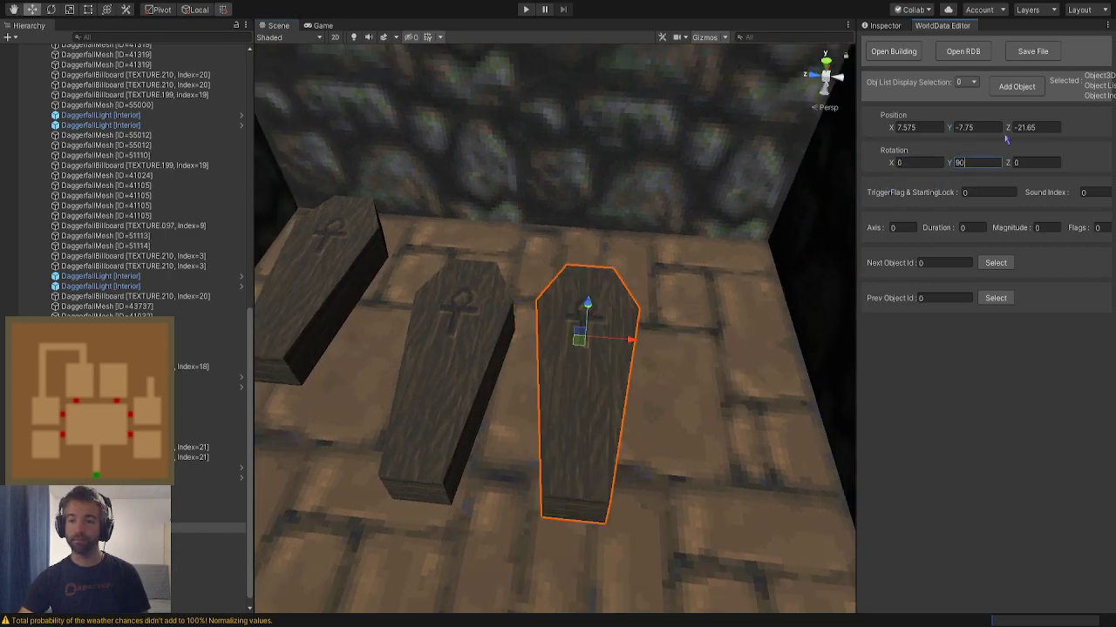
click(970, 128)
text(-7.8)
right_drag(562, 353, 545, 368)
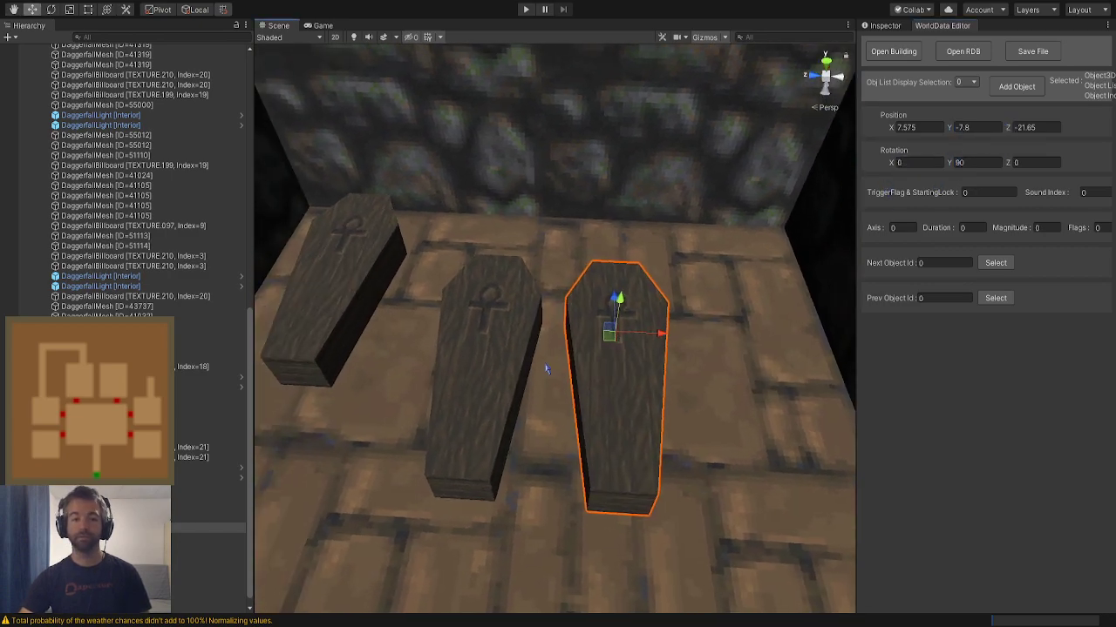
Move the second coffin to about X 8.25, Z -20.8 and the third to about X 8.275, Z -22.7, near the back wall
click(479, 353)
drag(495, 342, 603, 305)
click(610, 305)
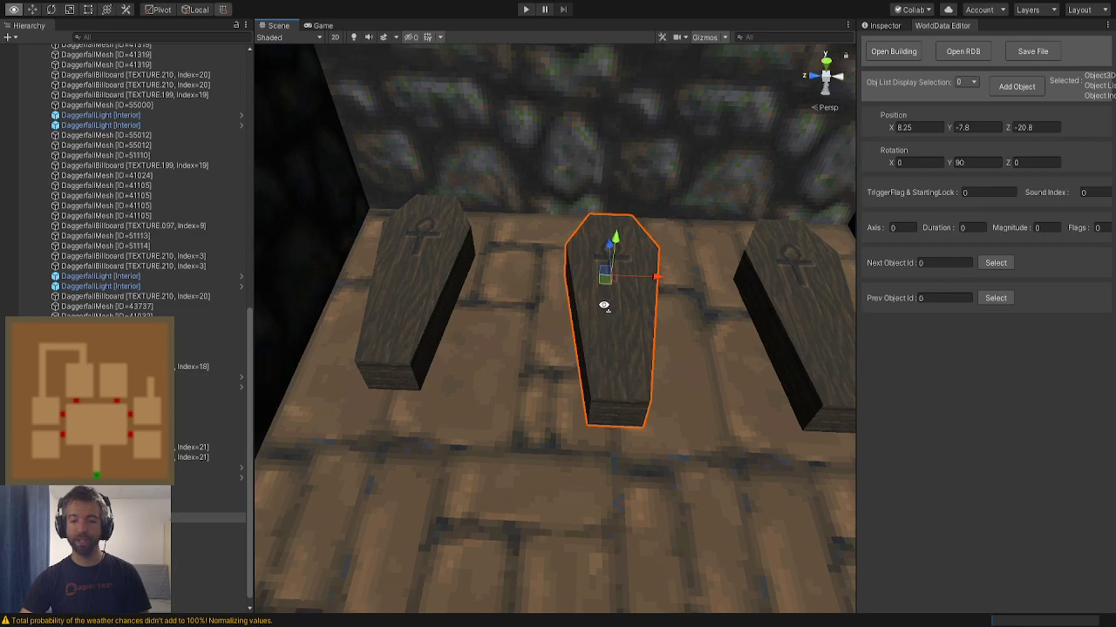
middle_drag(602, 305, 508, 304)
Add a fourth wooden coffin of the same model between the second and third coffins
click(1011, 88)
click(893, 515)
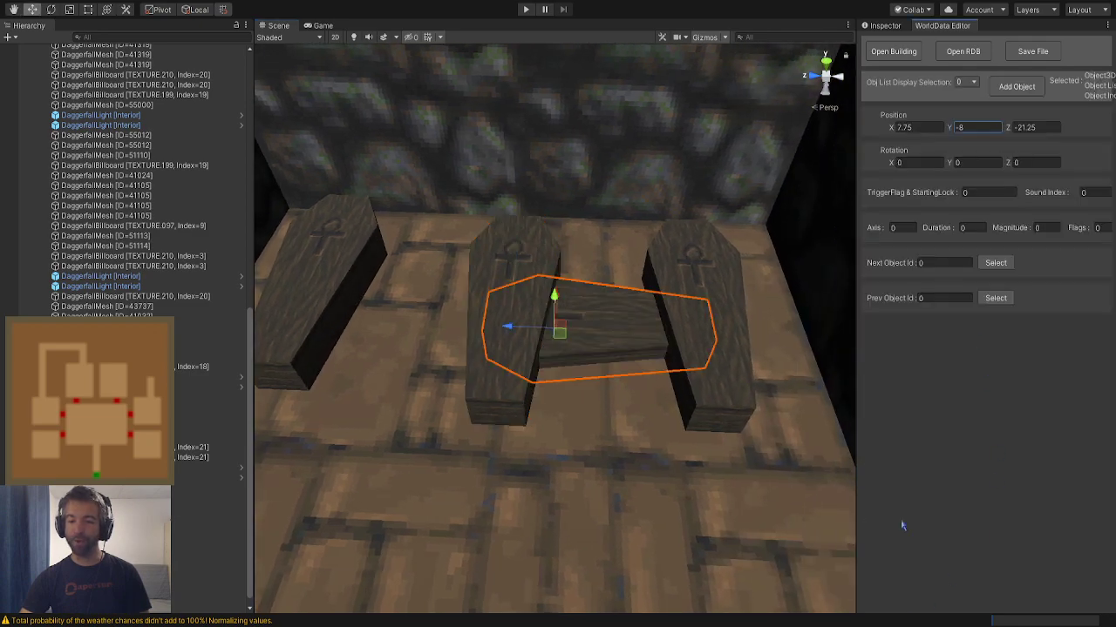
alt+drag(610, 430, 616, 393)
key(a)
right_drag(617, 392, 614, 394)
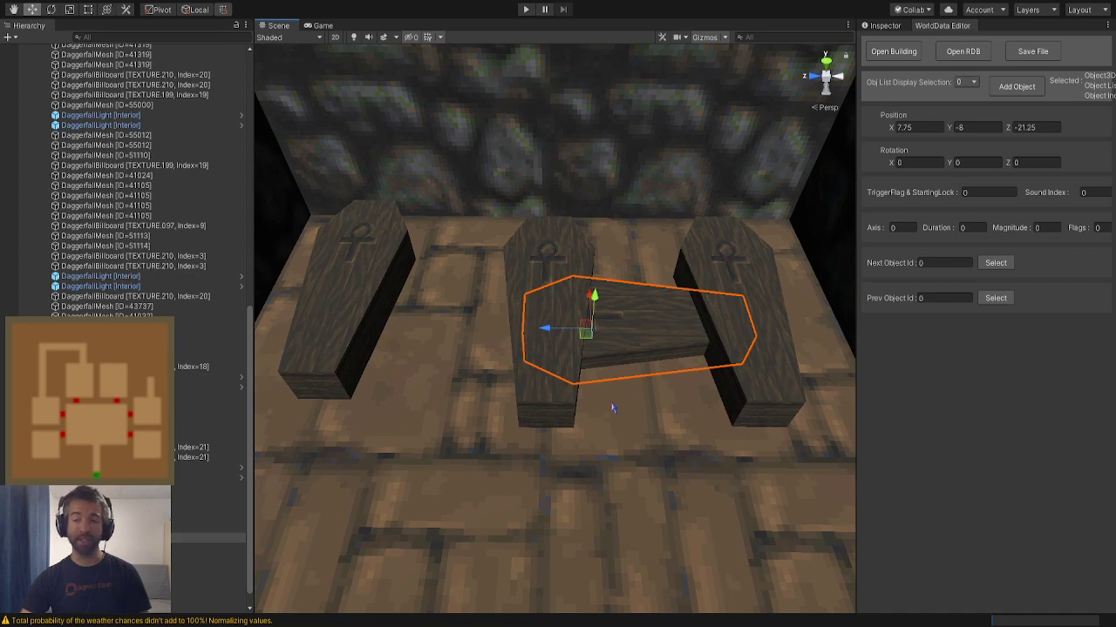
Set the fourth coffin's Y rotation to 90 and its Y position to -7.8
click(985, 162)
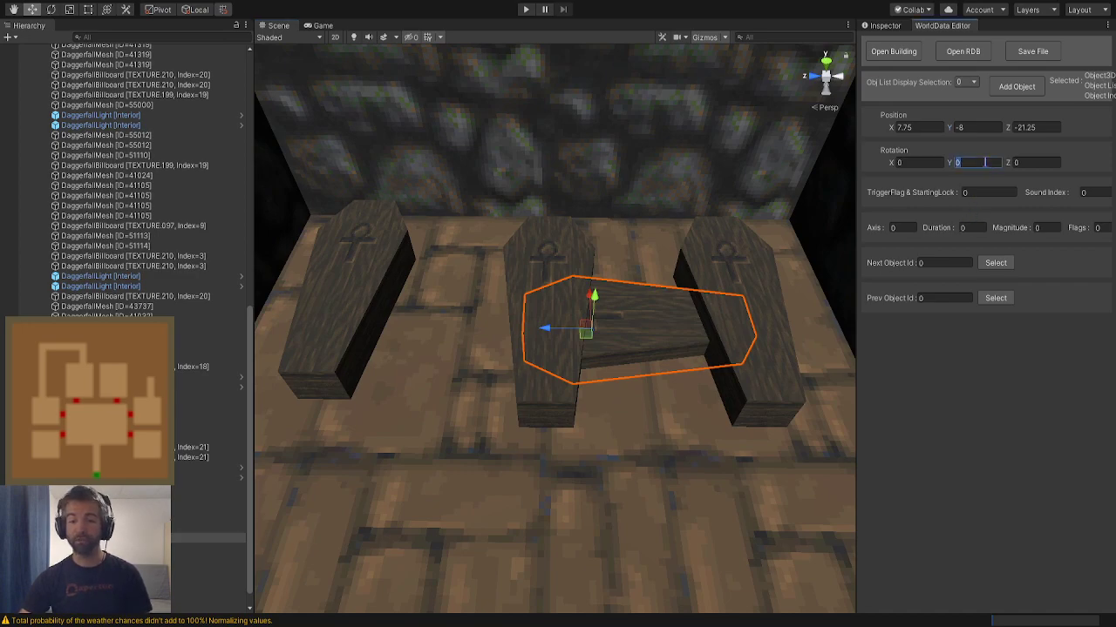
text(90)
key(a)
right_drag(532, 445, 532, 445)
key(w)
click(985, 125)
text(-7.8)
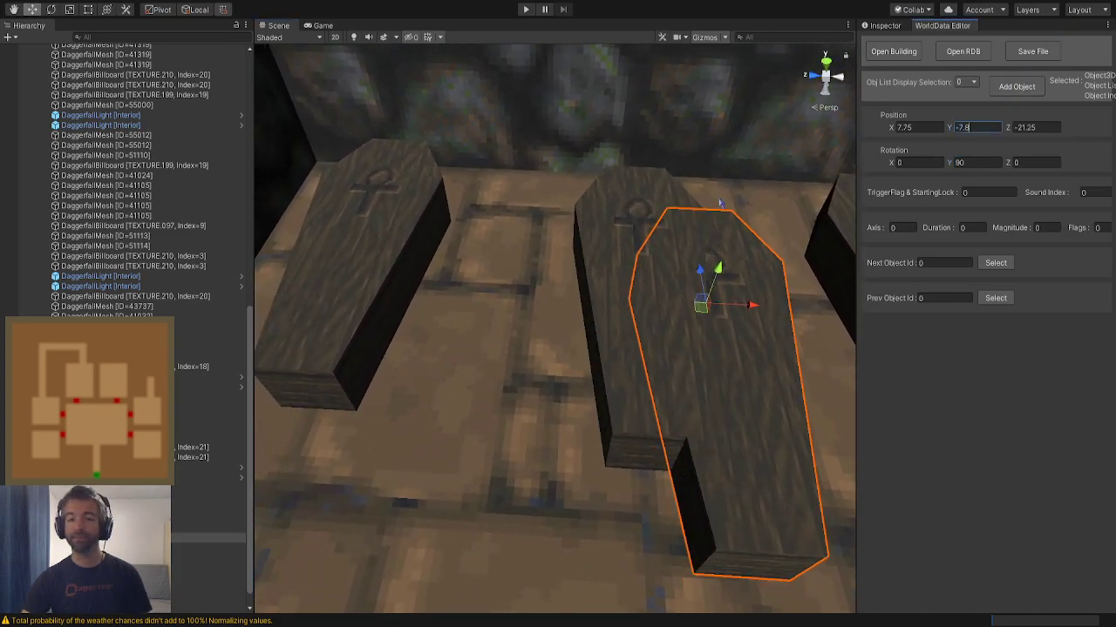
Align the other three coffins with the first one by setting their X position to 8.5
click(629, 260)
click(431, 258)
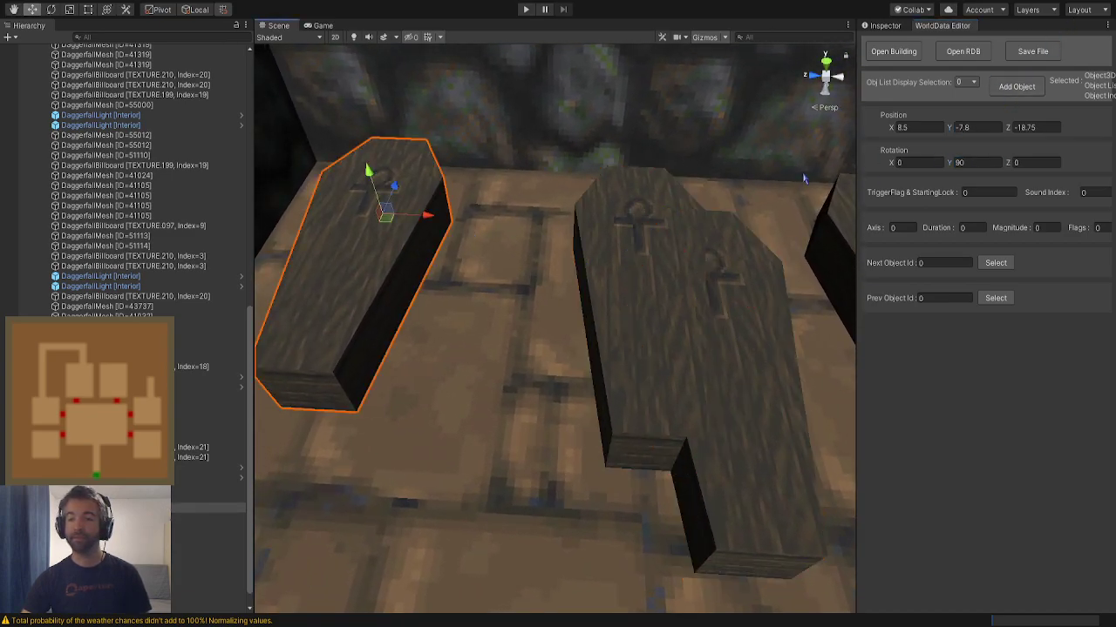
click(914, 126)
key(ctrl+c)
click(640, 228)
click(907, 129)
key(ctrl+v)
right_drag(659, 237, 629, 244)
click(725, 267)
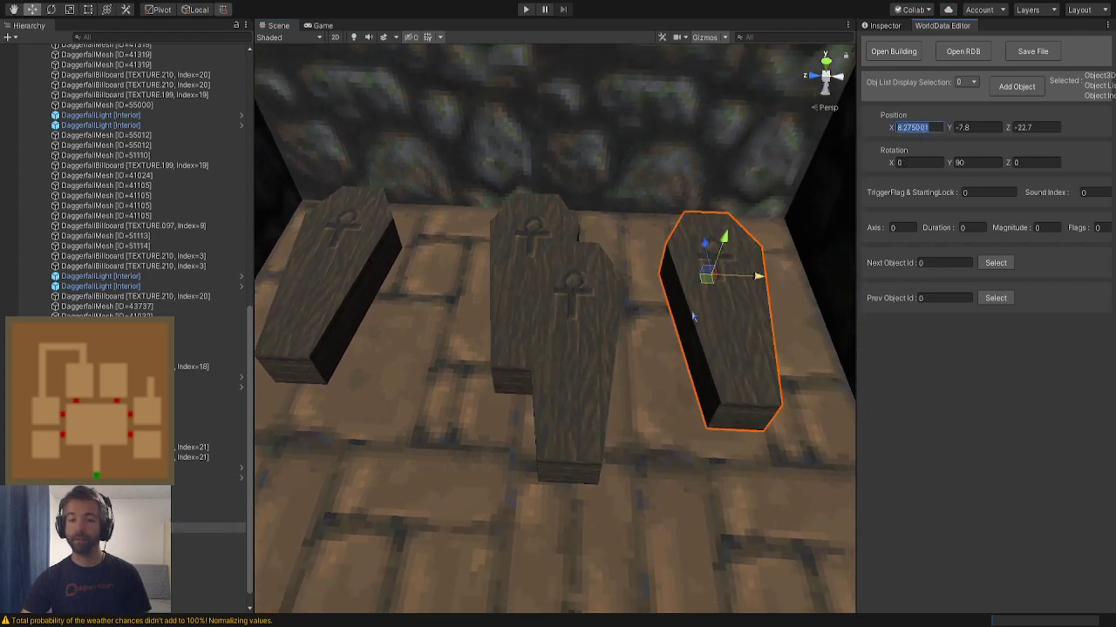
click(595, 396)
click(914, 131)
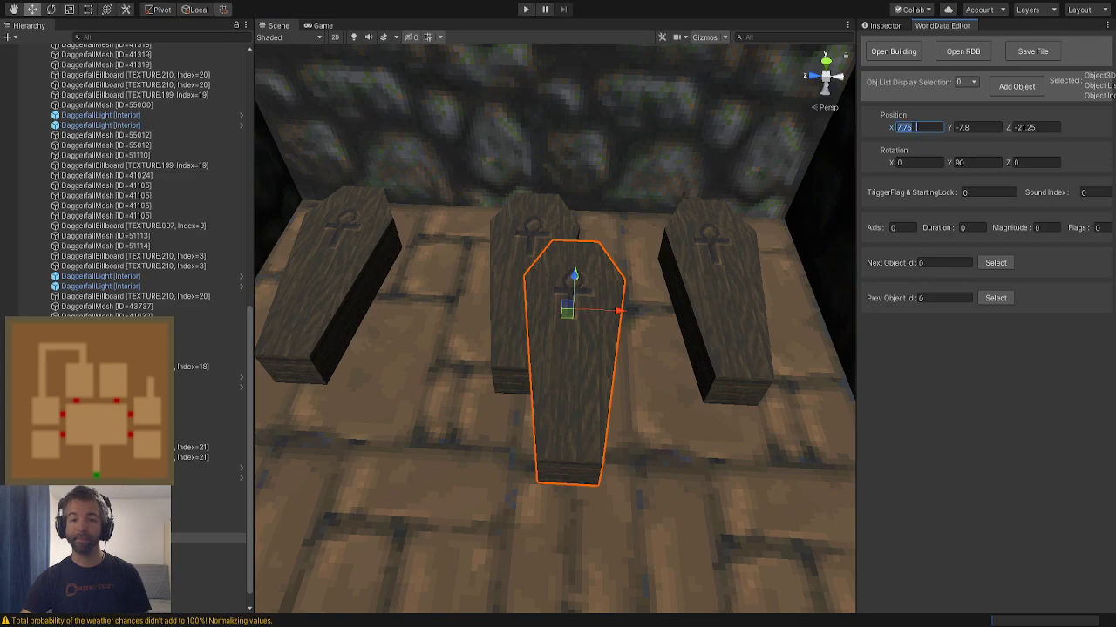
text(8.5)
Space the two middle coffins evenly in the row, at about Z -20.175 and Z -21.35
scroll(528, 281, up, 1)
middle_drag(528, 281, 558, 286)
click(552, 286)
drag(619, 247, 565, 251)
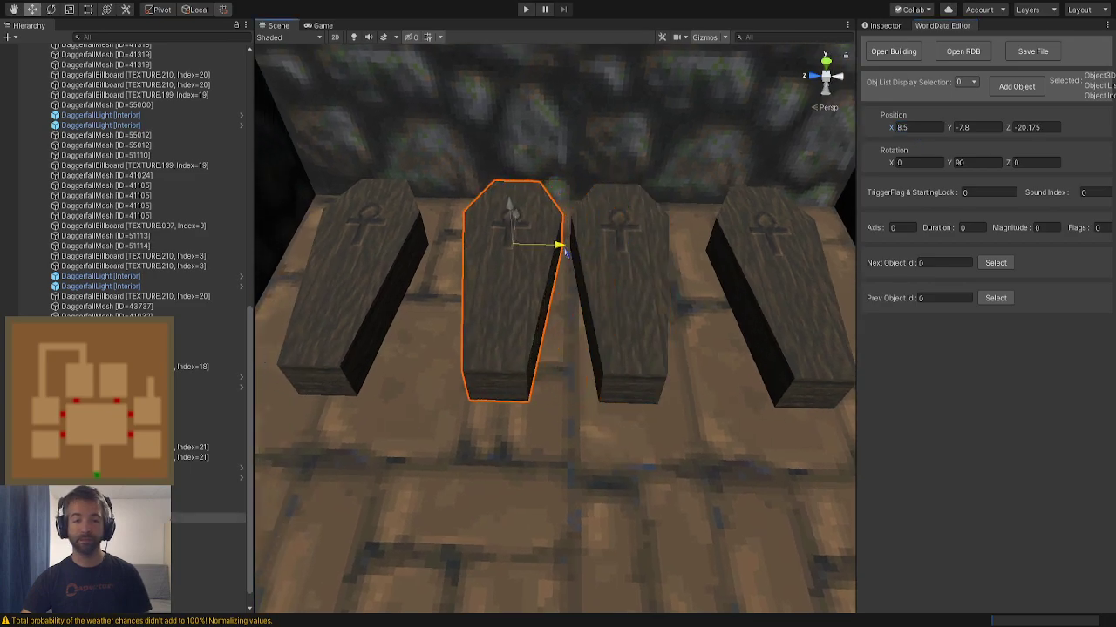
click(663, 270)
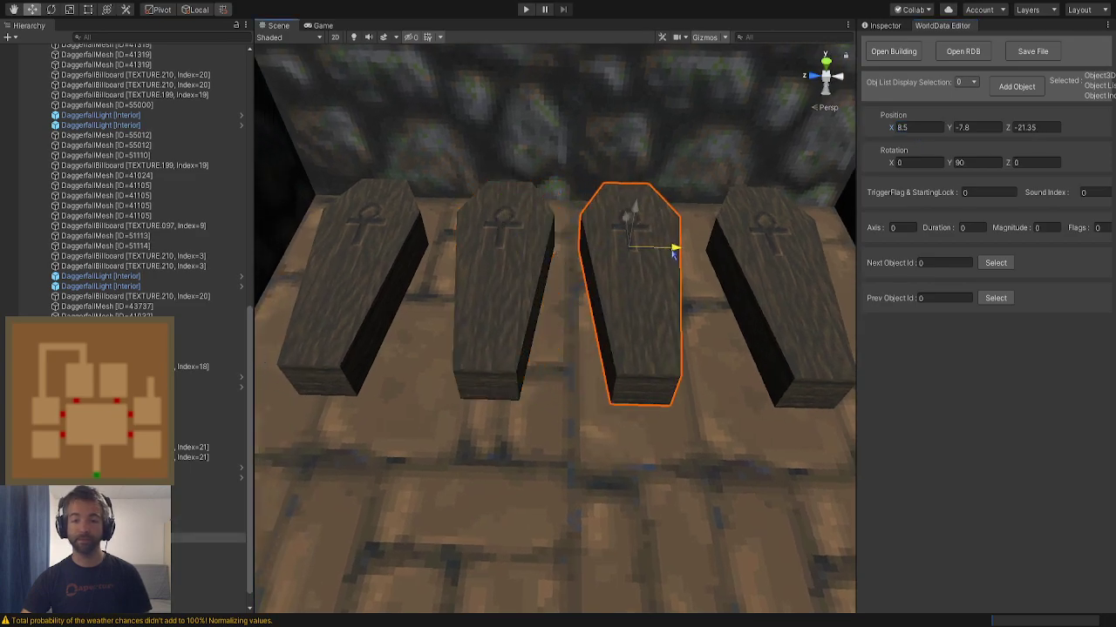
Preview the altar model 51110 from the dungeon 3D models as an additional object beside the coffins
key(s)
right_drag(642, 496, 466, 392)
click(640, 281)
right_drag(640, 281, 519, 339)
key(w)
alt+drag(519, 340, 581, 338)
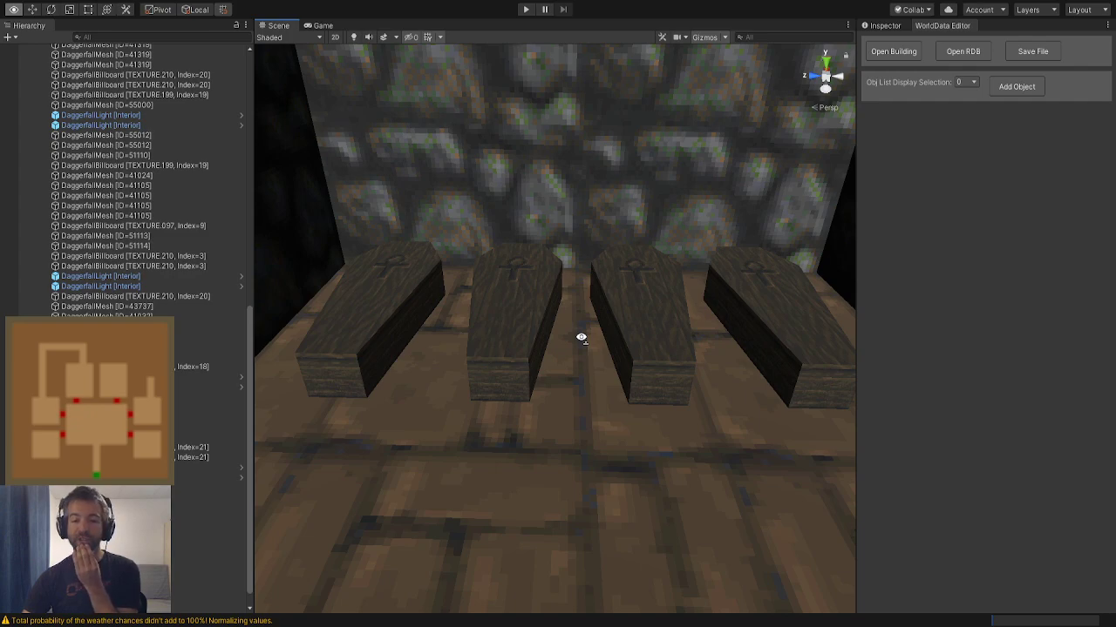
click(1005, 91)
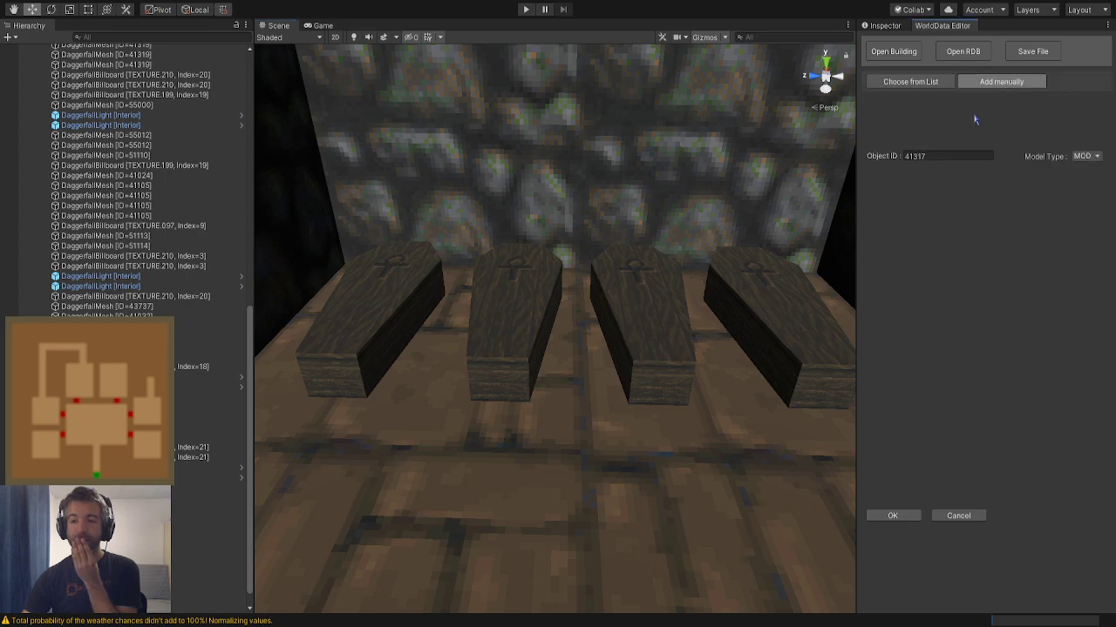
click(927, 82)
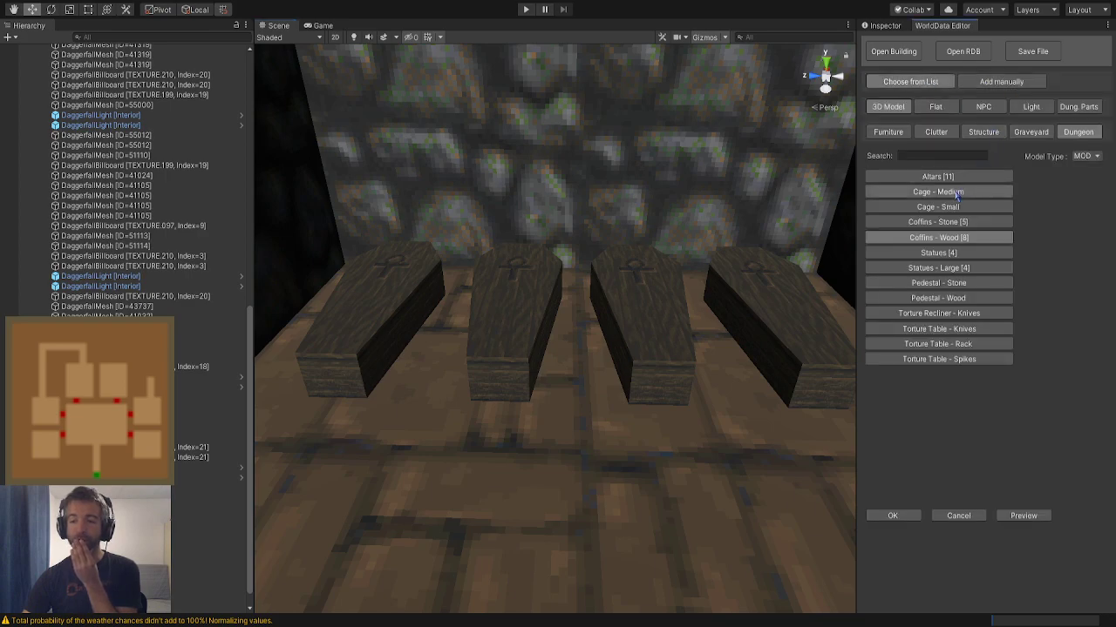
click(1023, 516)
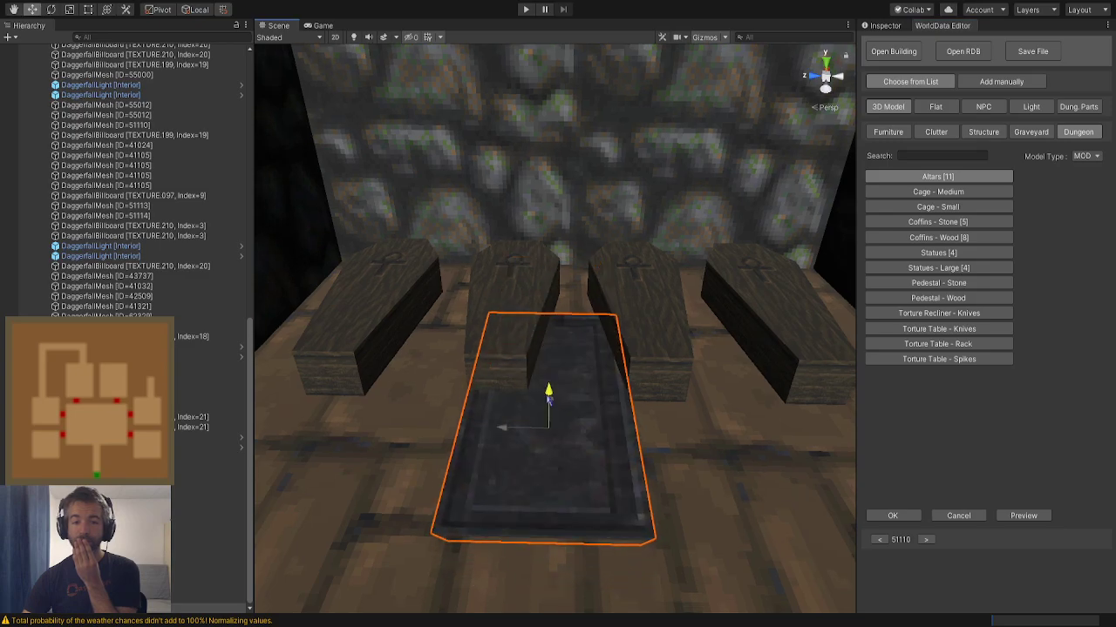
Lower the altar to the floor in front of the coffins at Y -8 and add it to the block
drag(549, 342, 549, 380)
key(w)
right_drag(550, 380, 724, 366)
right_drag(588, 251, 566, 195)
mouse_move(566, 195)
mouse_down()
mouse_move(568, 225)
mouse_move(572, 187)
mouse_up()
right_drag(571, 187, 401, 262)
key(s)
drag(601, 360, 431, 299)
mouse_move(432, 299)
right_down()
mouse_move(237, 319)
mouse_move(413, 288)
right_up()
click(886, 515)
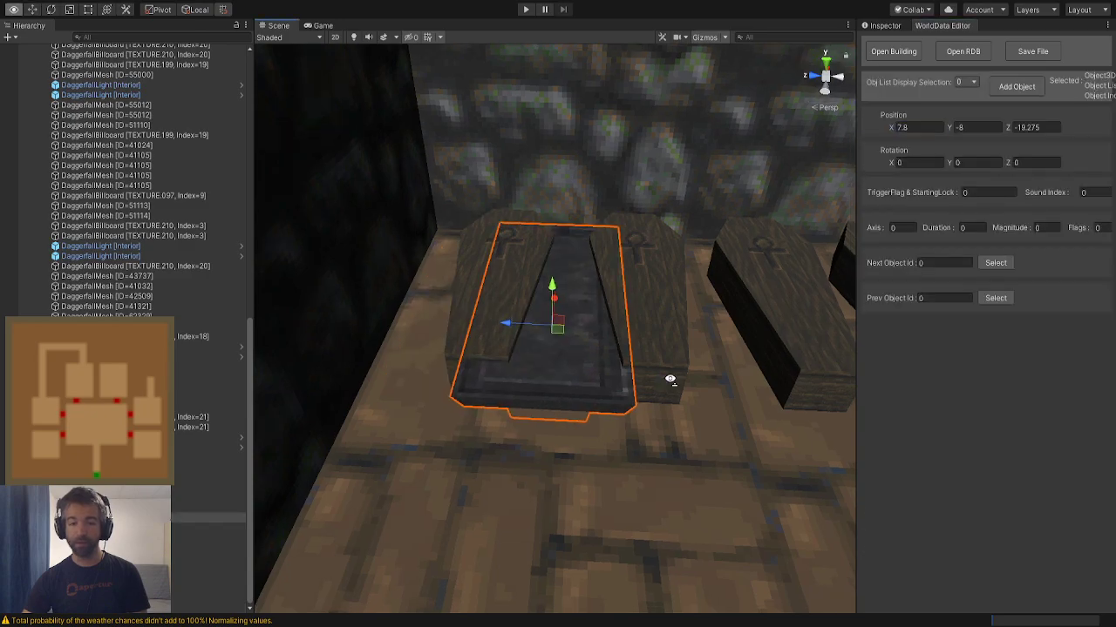
Place the altar beneath the first coffin at X 7.925, Z -18.775, and set the coffin's height to rest on it
mouse_move(441, 327)
right_down()
mouse_move(511, 369)
mouse_move(694, 374)
mouse_move(480, 425)
mouse_move(598, 444)
mouse_move(371, 386)
mouse_move(435, 310)
right_up()
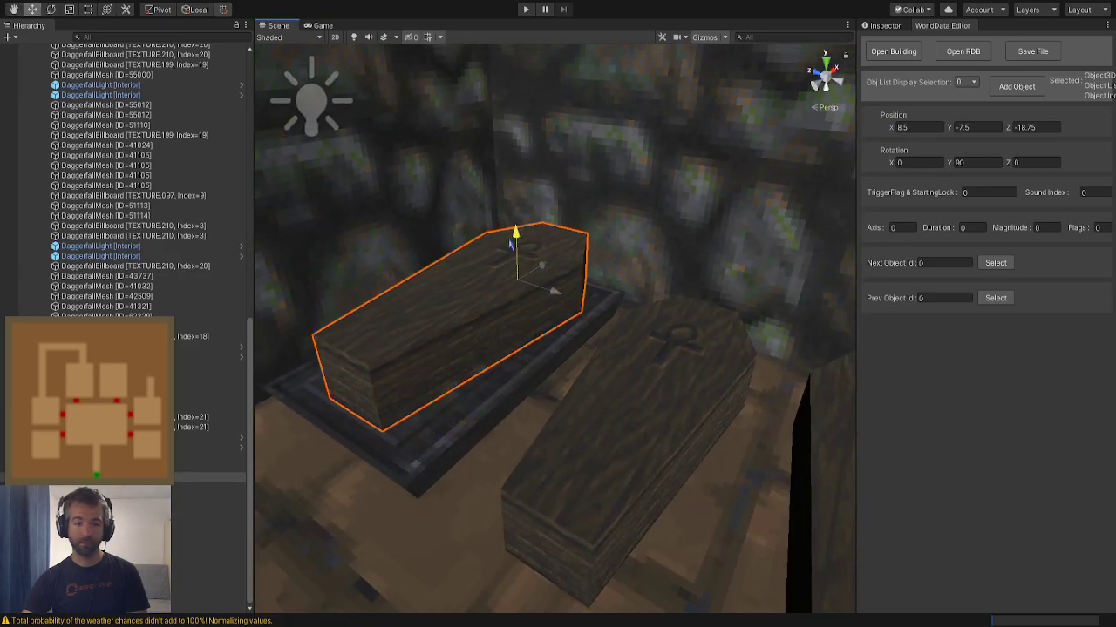
drag(512, 240, 512, 243)
right_drag(512, 243, 542, 439)
click(423, 513)
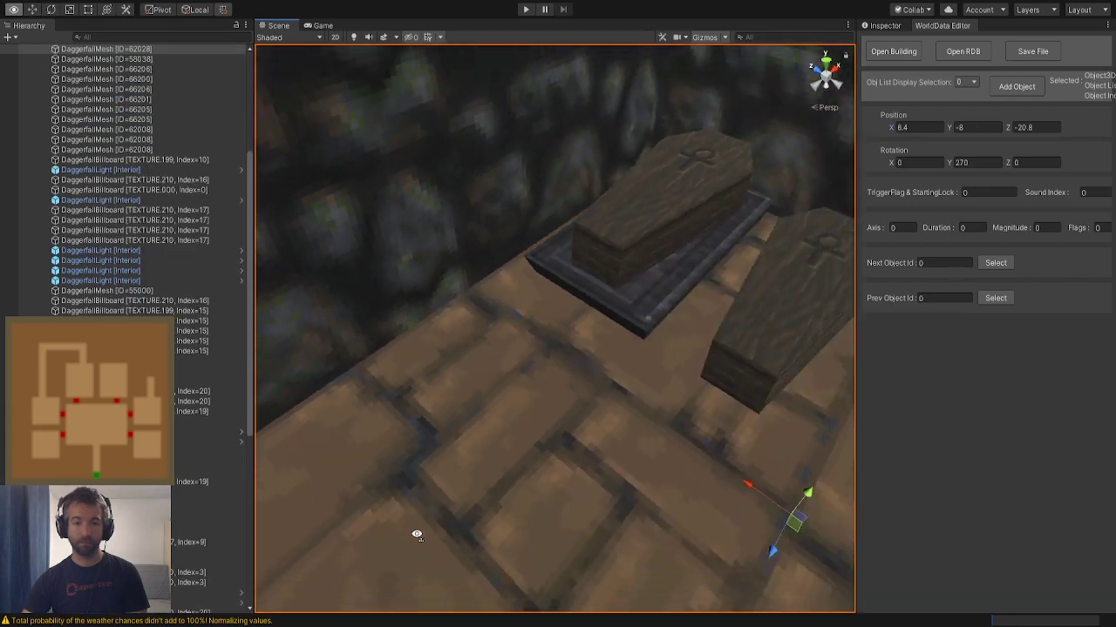
Raise the first coffin and its altar together, bringing the altar to Y -7.8
right_drag(417, 535, 571, 320)
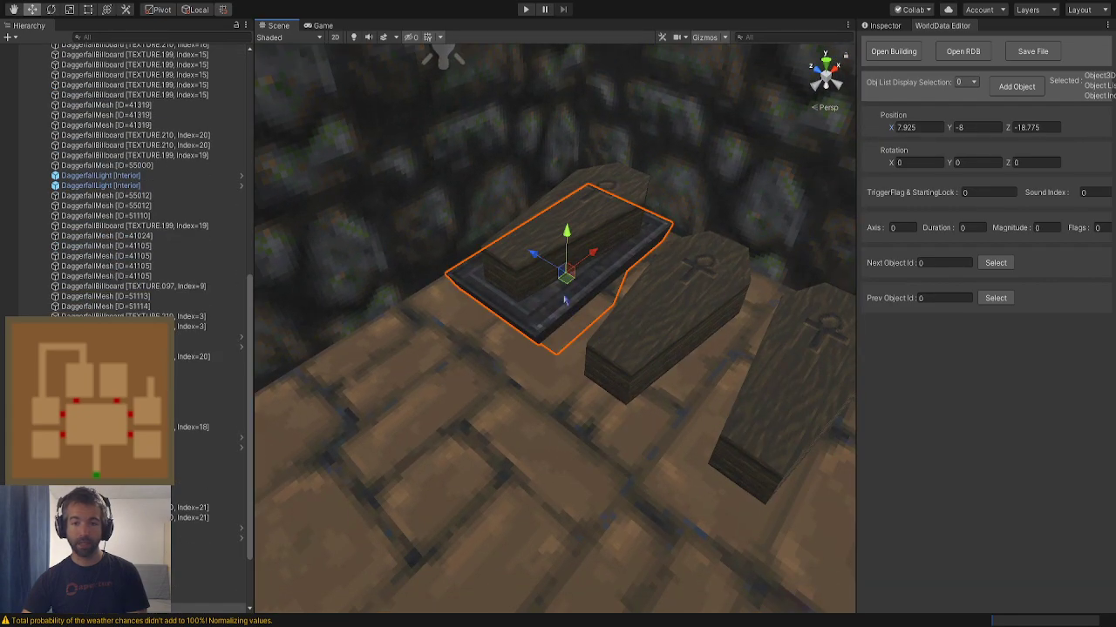
shift+click(537, 244)
drag(586, 165, 586, 157)
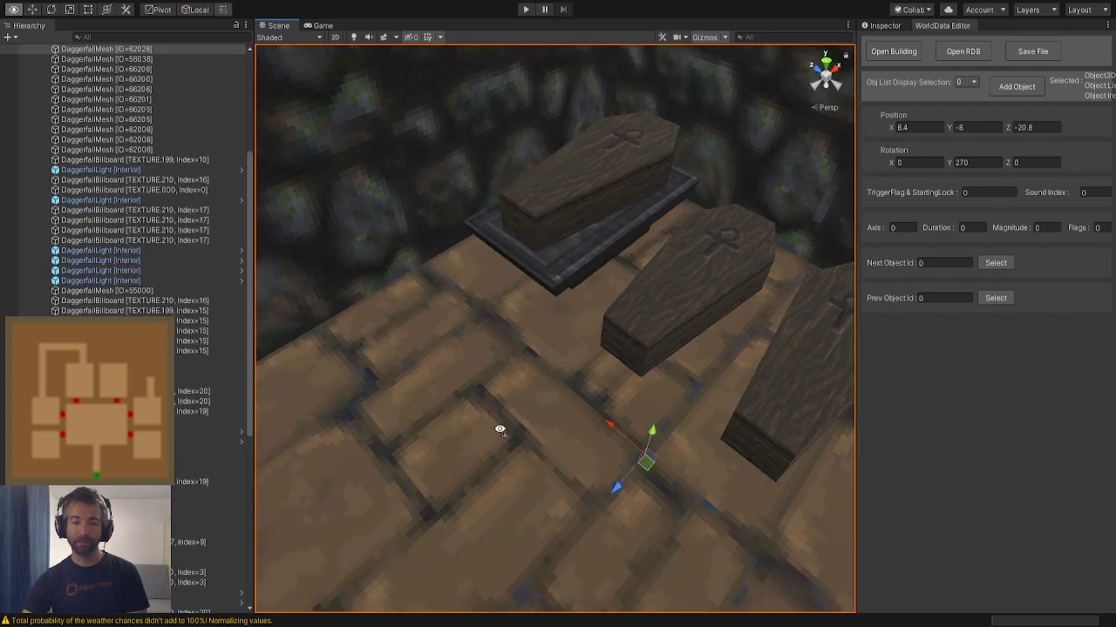
right_drag(500, 429, 473, 356)
click(435, 404)
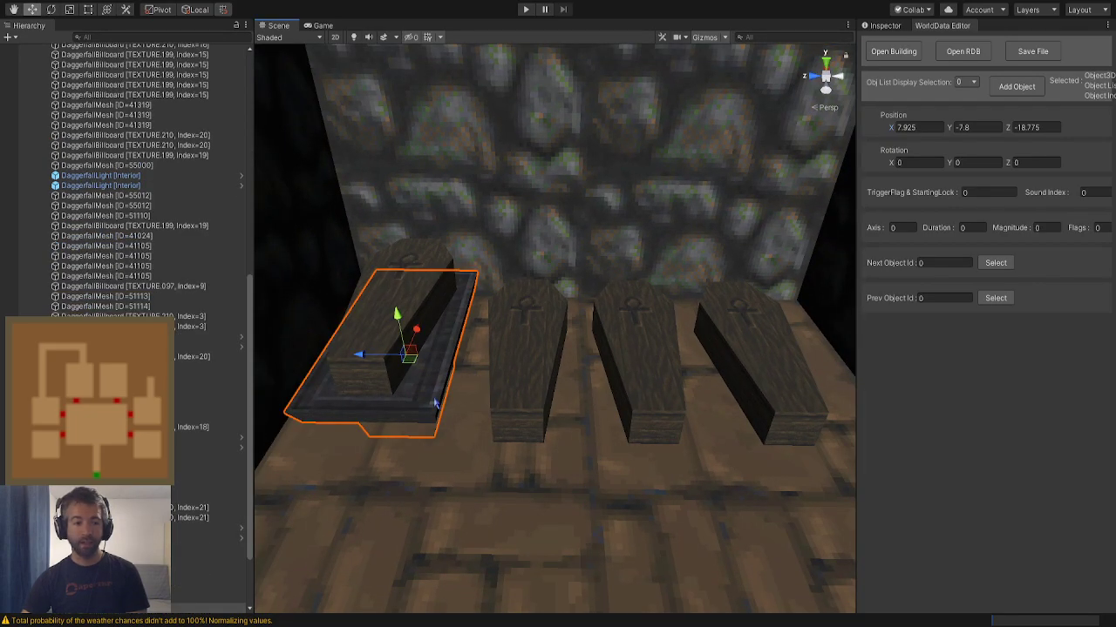
Add three more altars by object ID 51110
click(1016, 86)
click(1002, 81)
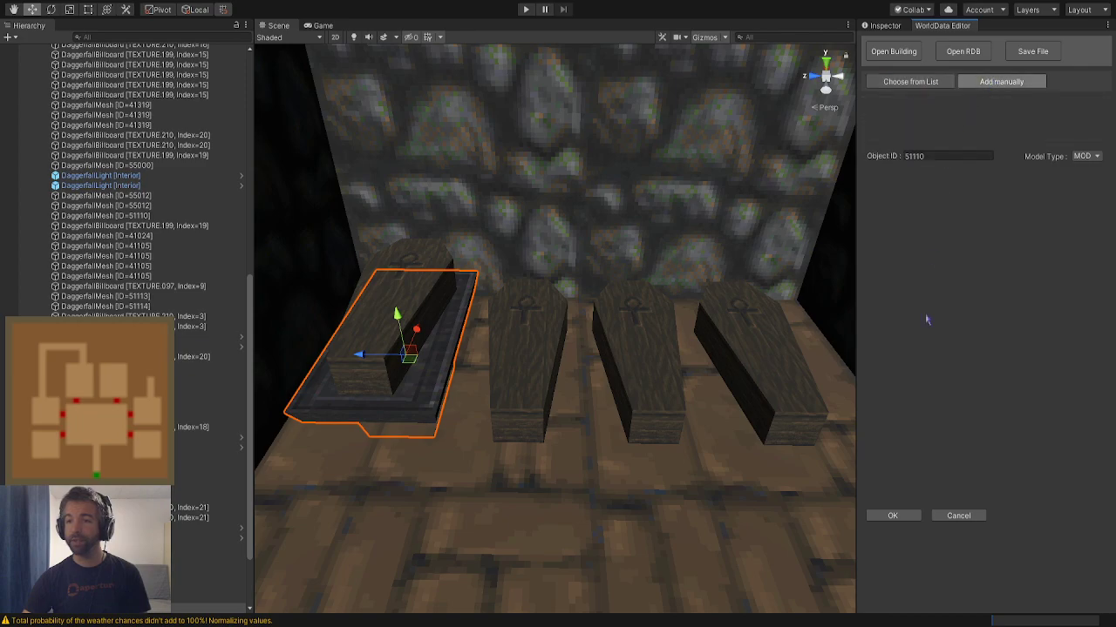
click(890, 515)
click(1013, 88)
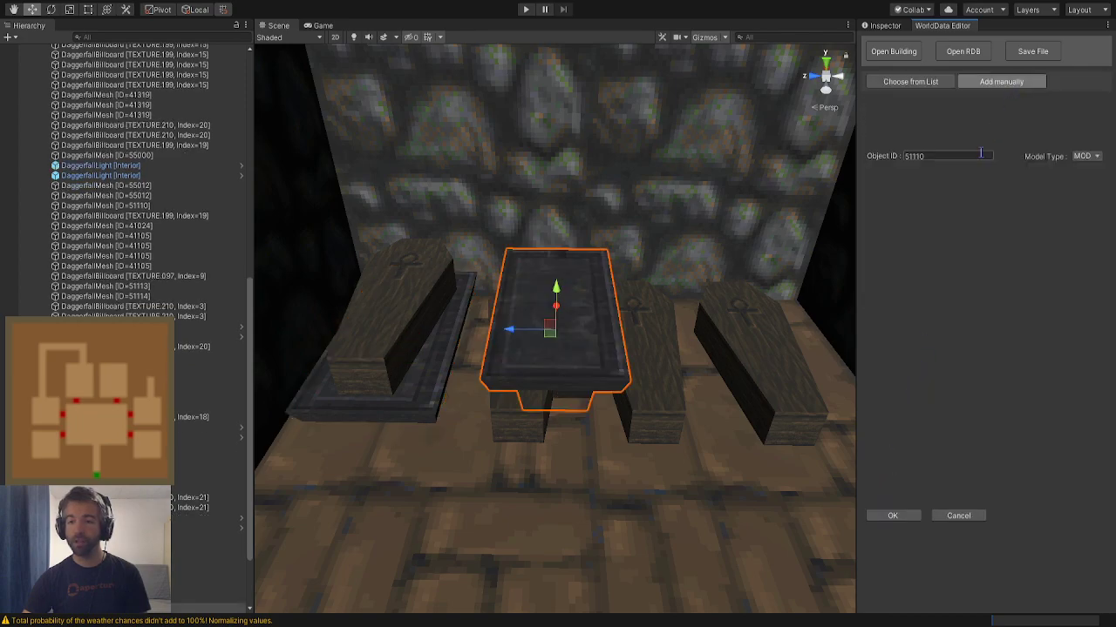
click(914, 516)
click(1028, 86)
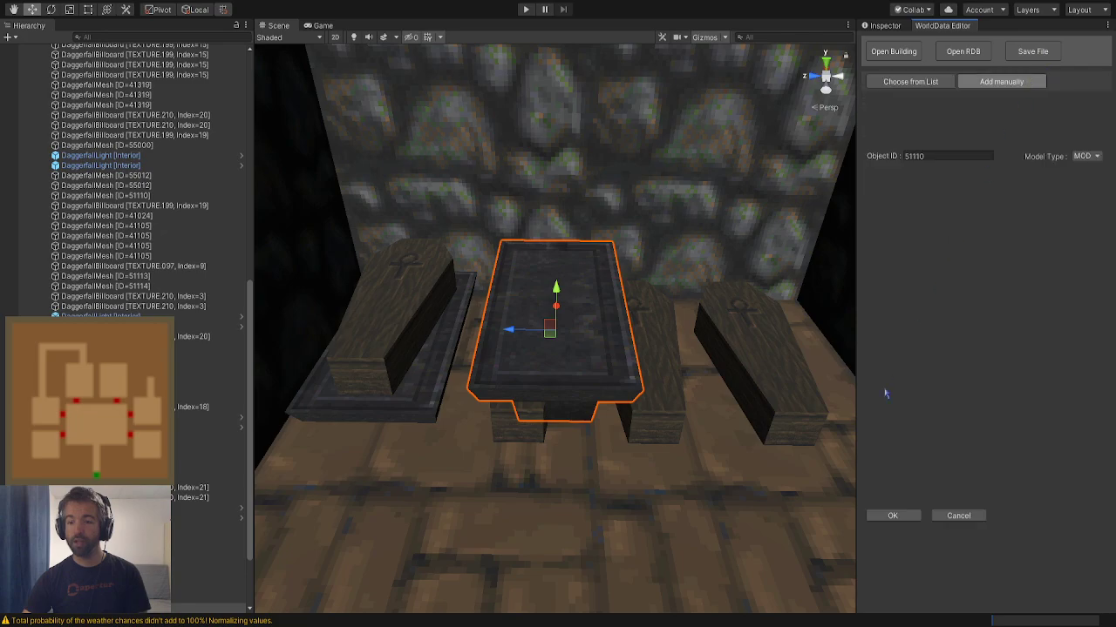
click(881, 517)
Spread the new altars apart along the row of coffins
middle_drag(739, 366, 496, 323)
drag(340, 311, 615, 301)
middle_drag(497, 307, 597, 305)
scroll(576, 307, down, 2)
Copy the first altar's Y position of -7.8 to the altar over the second coffin
click(356, 367)
alt+drag(356, 368, 501, 408)
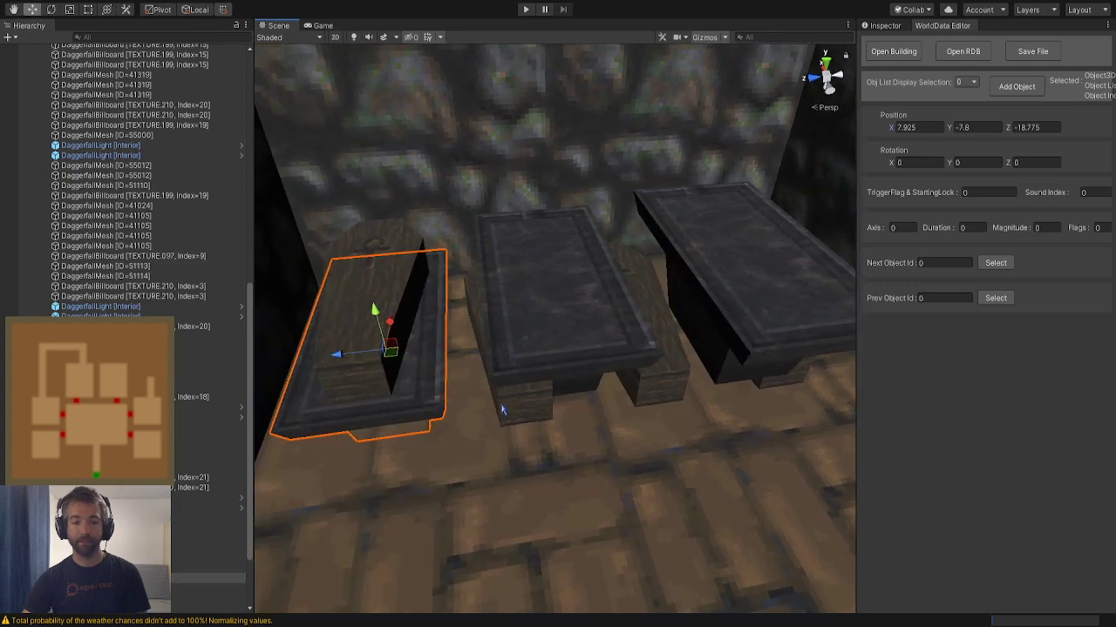
click(982, 130)
key(ctrl+c)
click(584, 316)
click(972, 128)
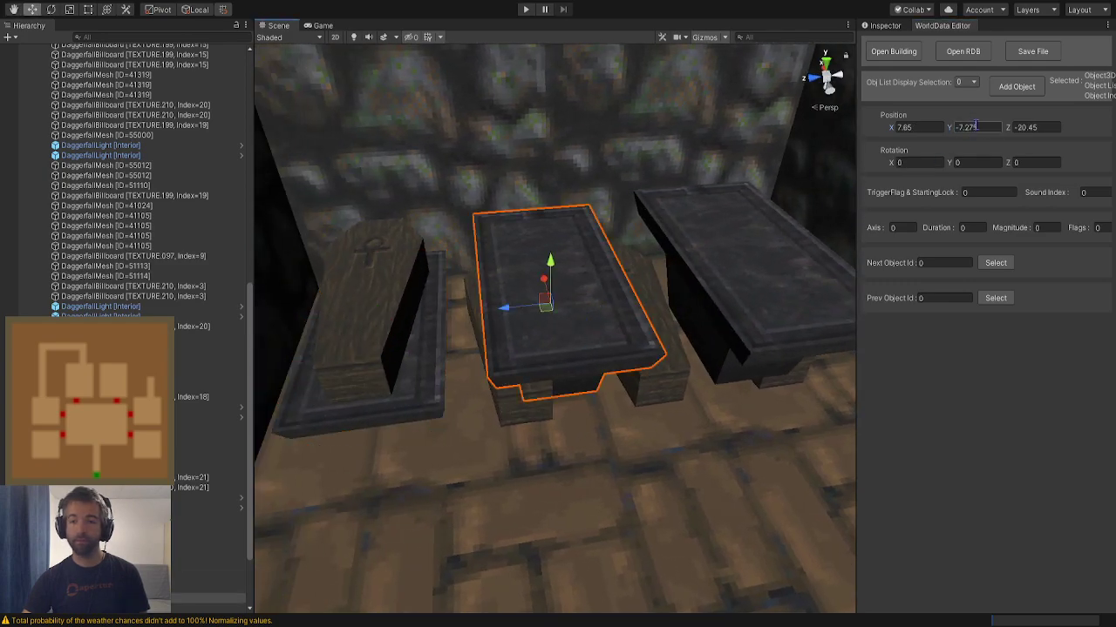
key(ctrl+v)
Move the remaining two altars over the third and fourth coffins and set their Y position to -7.8
click(563, 257)
drag(539, 309, 642, 273)
click(971, 131)
key(ctrl+v)
click(757, 295)
drag(737, 288, 784, 231)
click(990, 130)
key(ctrl+v)
Align the three new altars with the first one by setting their X position to 7.925
right_drag(611, 318, 458, 324)
click(454, 293)
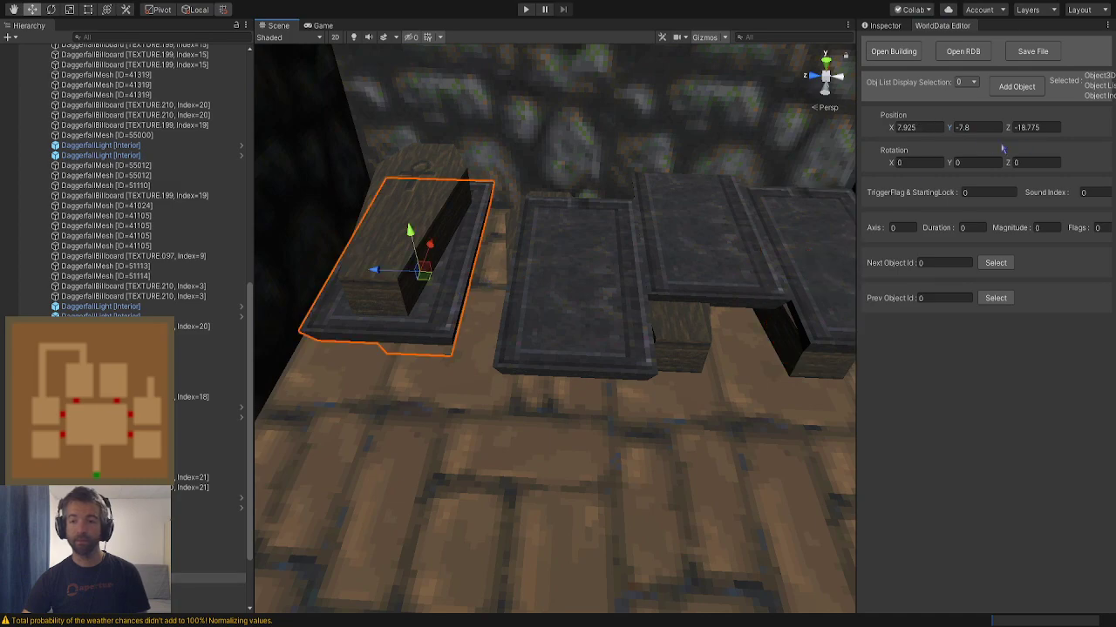
click(921, 130)
key(ctrl+c)
click(591, 332)
click(921, 129)
key(ctrl+v)
click(722, 240)
click(918, 129)
key(ctrl+v)
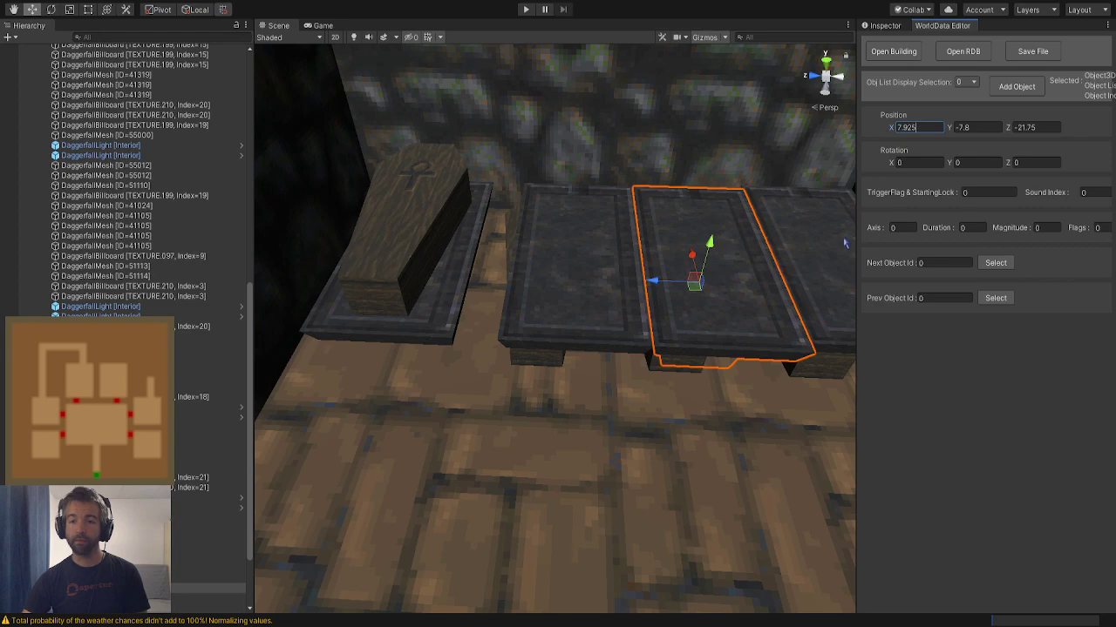
click(812, 263)
click(921, 130)
key(ctrl+v)
Raise the second coffin onto its altar and adjust its position along the row to centre it
right_drag(658, 250, 658, 249)
key(w)
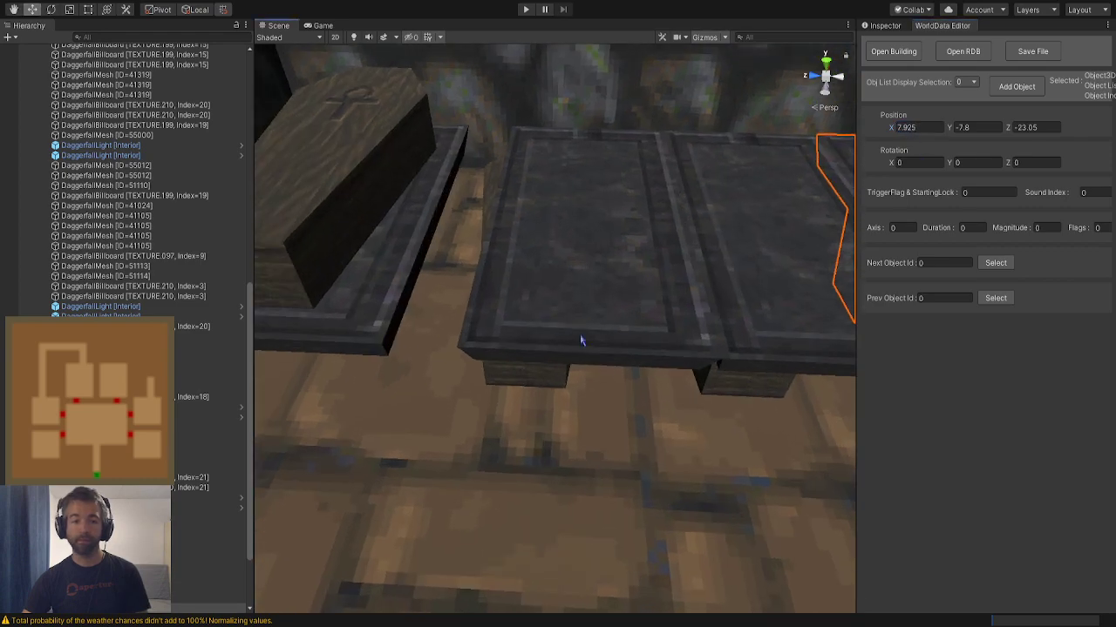
click(540, 368)
key(a)
right_drag(540, 366, 543, 364)
click(680, 280)
drag(593, 261, 559, 260)
click(607, 249)
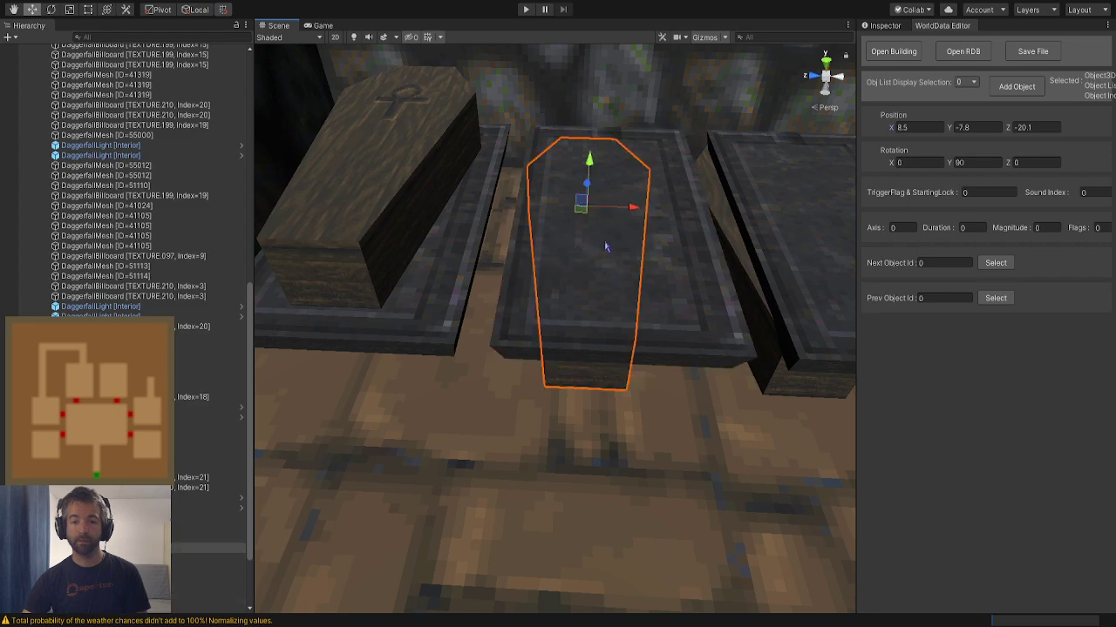
drag(588, 174, 602, 116)
key(d)
key(s)
right_drag(603, 184, 601, 190)
drag(536, 186, 553, 186)
Centre the third coffin over its altar and raise it onto the top at Y -7.25
key(w)
key(d)
right_drag(615, 286, 621, 301)
click(610, 372)
right_drag(689, 403, 693, 405)
key(a)
click(598, 342)
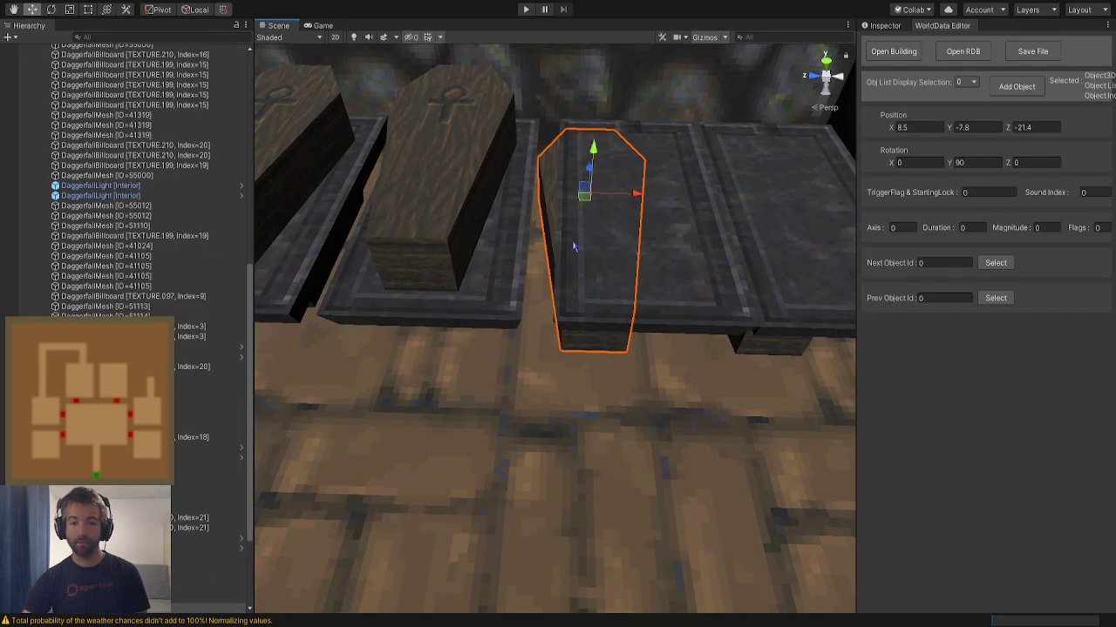
drag(628, 202, 675, 209)
drag(637, 174, 676, 139)
Shift the first coffin together with its altar slightly outward, bringing the altar to Z -18.725
right_drag(683, 138, 631, 206)
key(s)
click(665, 229)
key(w)
key(a)
click(631, 207)
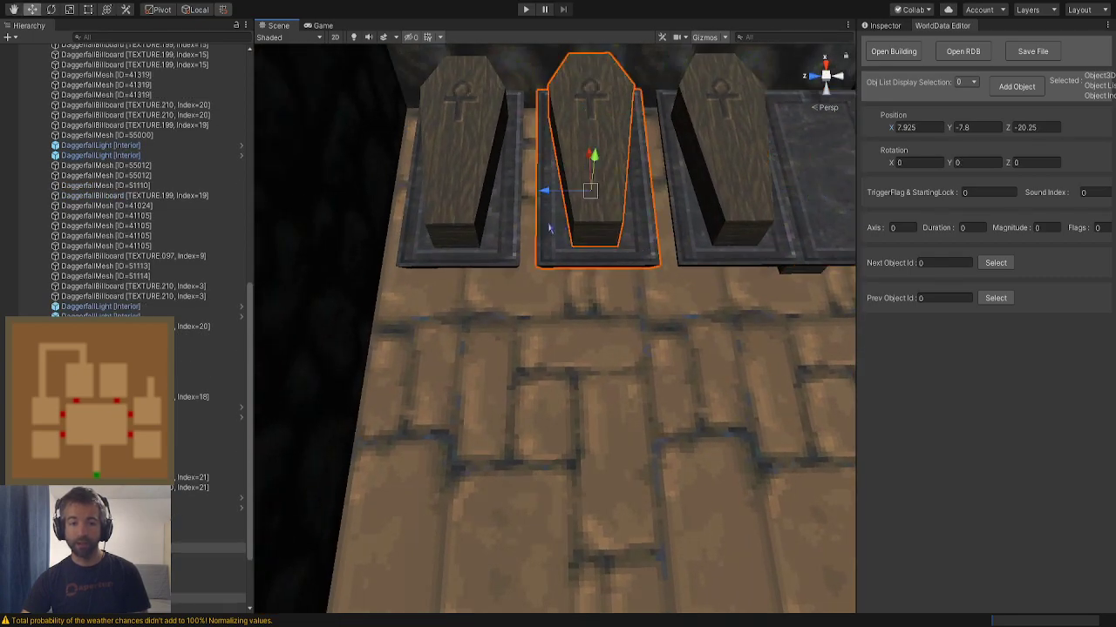
click(493, 235)
drag(424, 191, 420, 192)
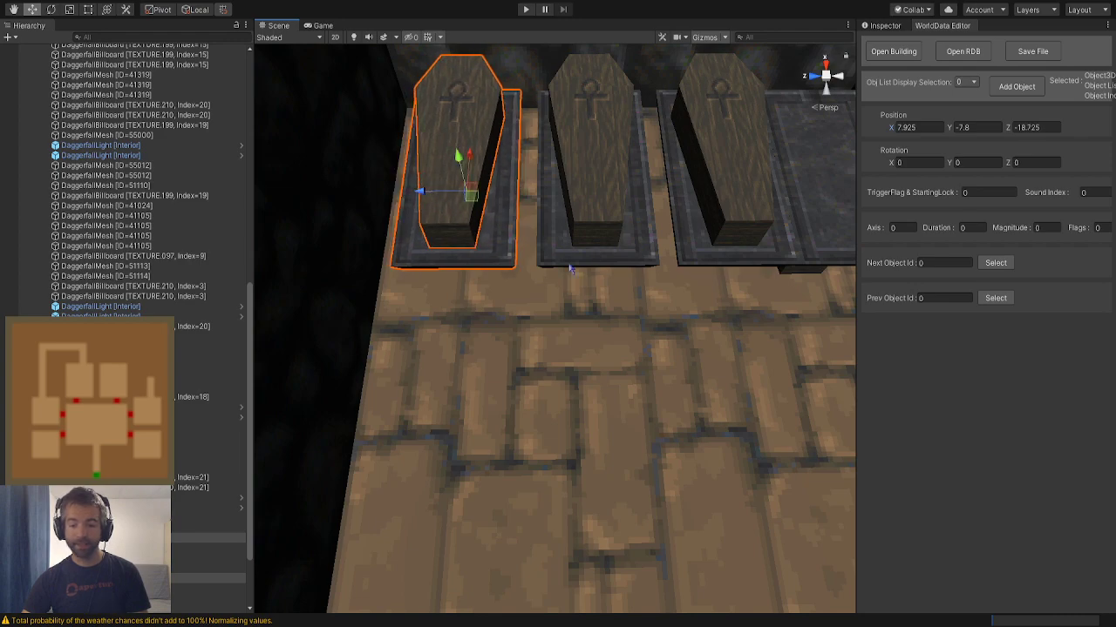
Nudge the second and third coffins with their altars along the row to even out the gaps
click(547, 188)
drag(542, 201, 534, 199)
right_drag(610, 169, 610, 170)
key(d)
click(609, 169)
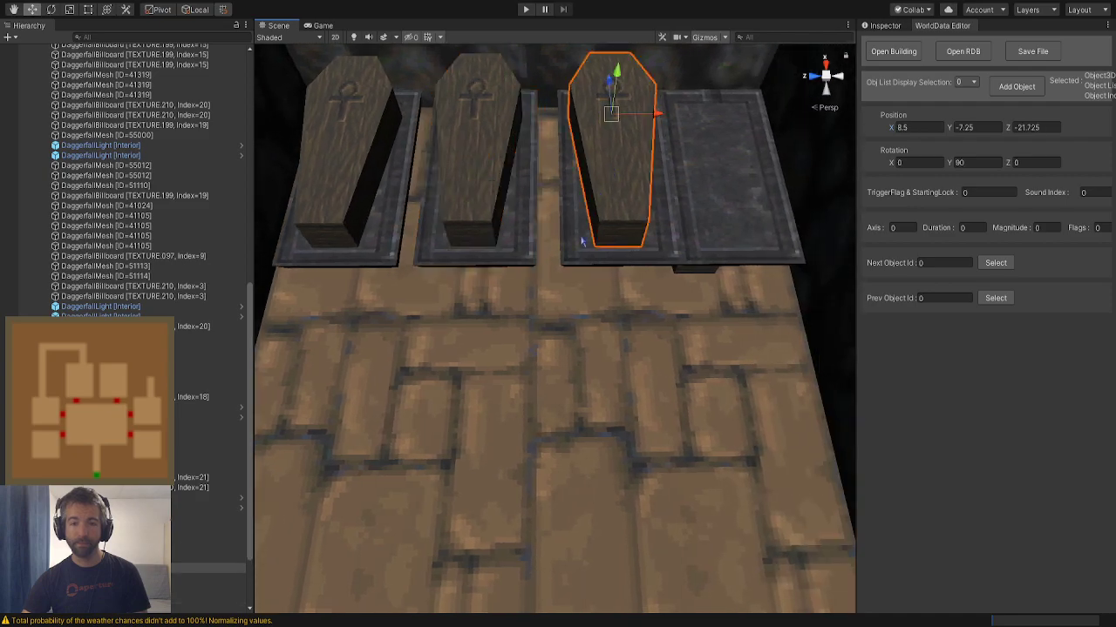
drag(562, 193, 560, 194)
Move the fourth coffin to Z -23.05 over its altar and raise it above the altar's top
key(d)
key(w)
right_drag(601, 234, 602, 237)
click(590, 241)
click(576, 249)
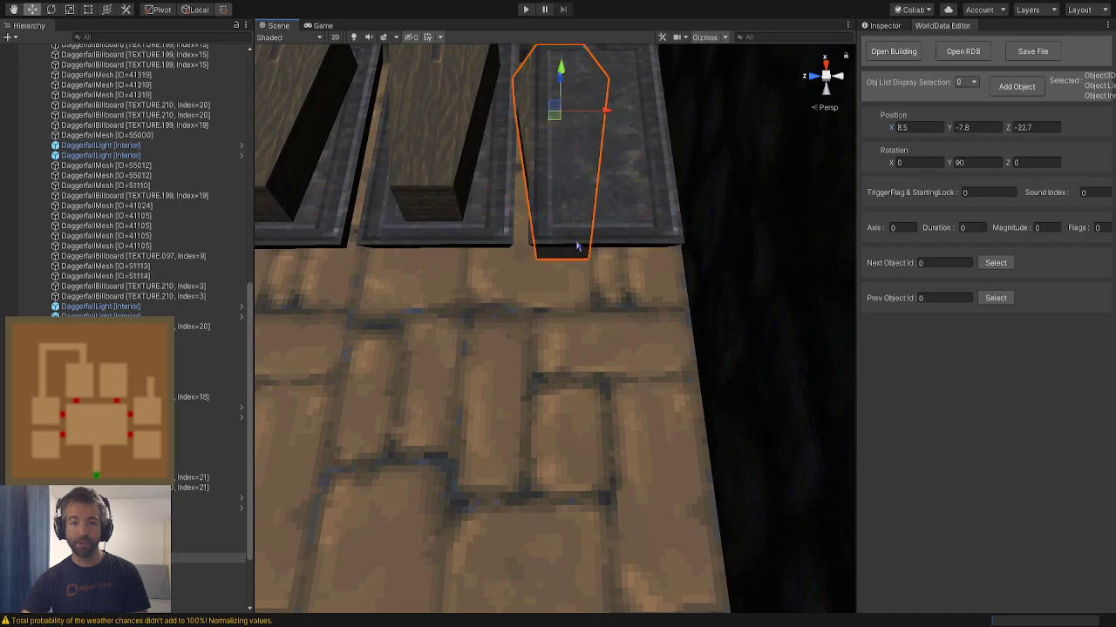
right_drag(637, 202, 635, 197)
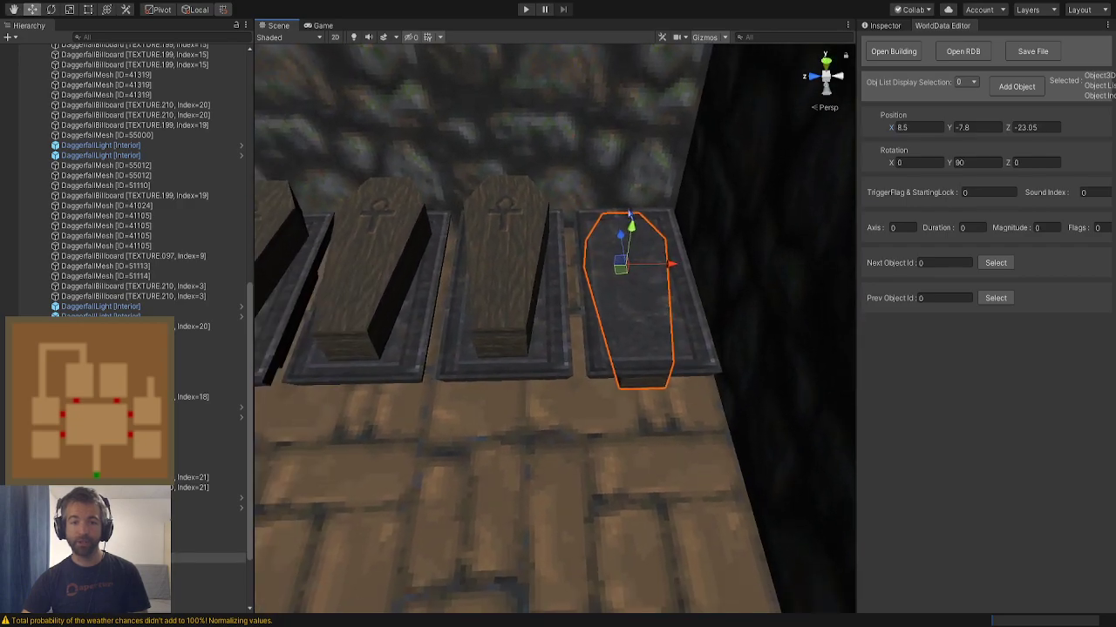
drag(631, 226, 639, 185)
Lower the fourth coffin slightly so that it rests on its altar, and deselect it
right_drag(633, 193, 530, 160)
drag(516, 181, 519, 196)
right_drag(521, 199, 442, 305)
click(529, 248)
right_drag(515, 247, 455, 171)
click(520, 252)
right_drag(520, 252, 529, 394)
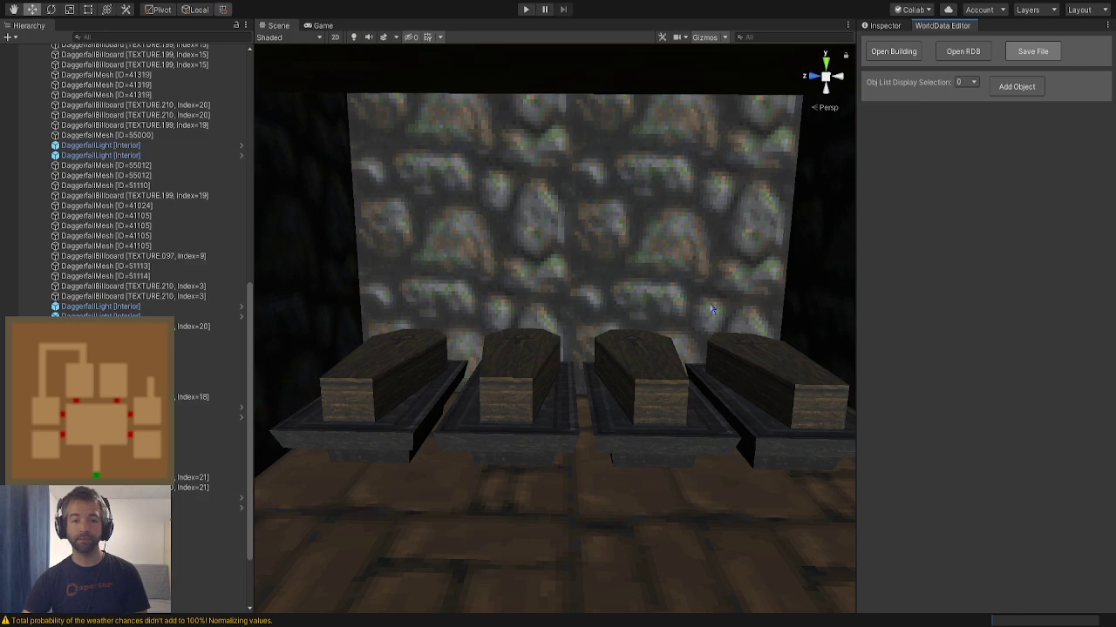
Browse the Furniture, Clutter, Structure, Graveyard and Dungeon groups of the 3D model list for further objects to furnish the coffin room
mouse_move(551, 358)
right_down()
mouse_move(552, 341)
mouse_move(554, 480)
mouse_move(550, 409)
mouse_move(235, 462)
mouse_move(458, 448)
mouse_move(548, 391)
mouse_move(549, 375)
right_up()
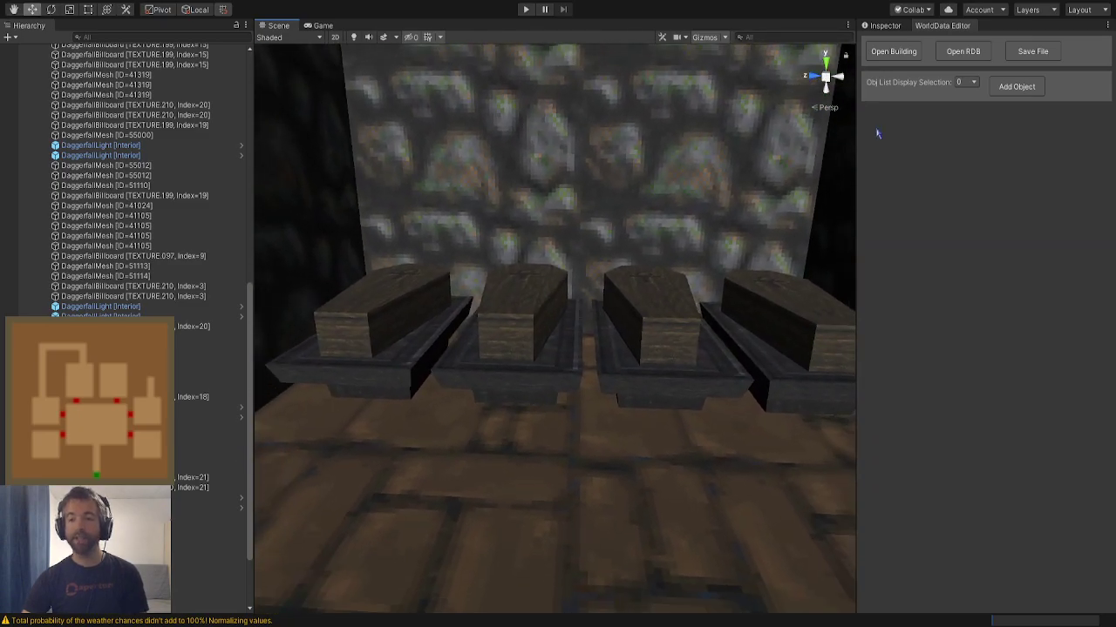
click(1017, 87)
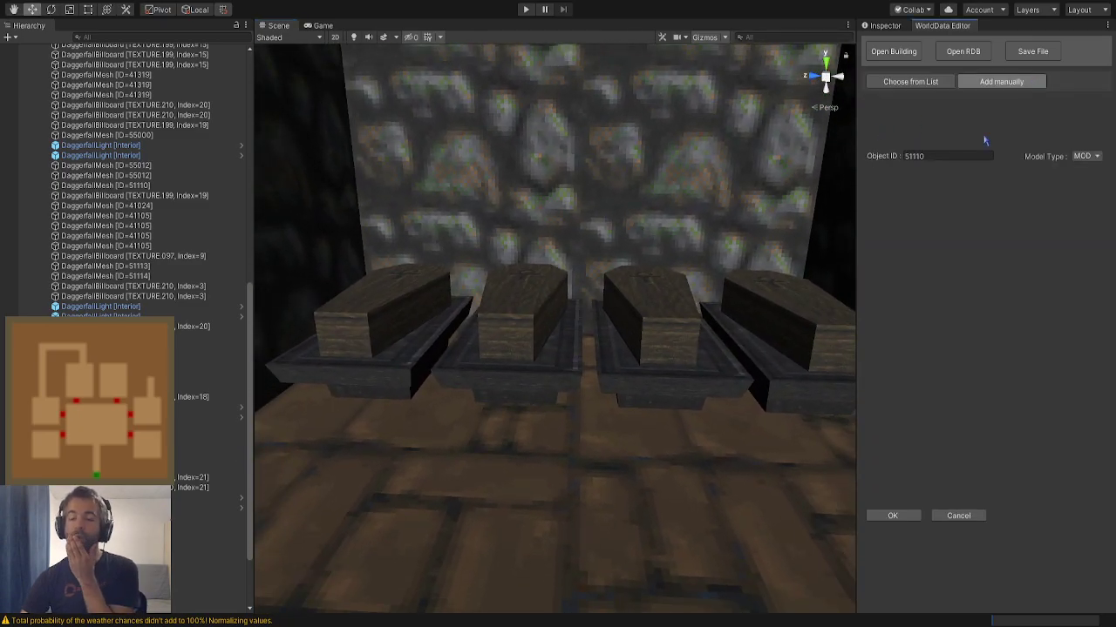
click(911, 81)
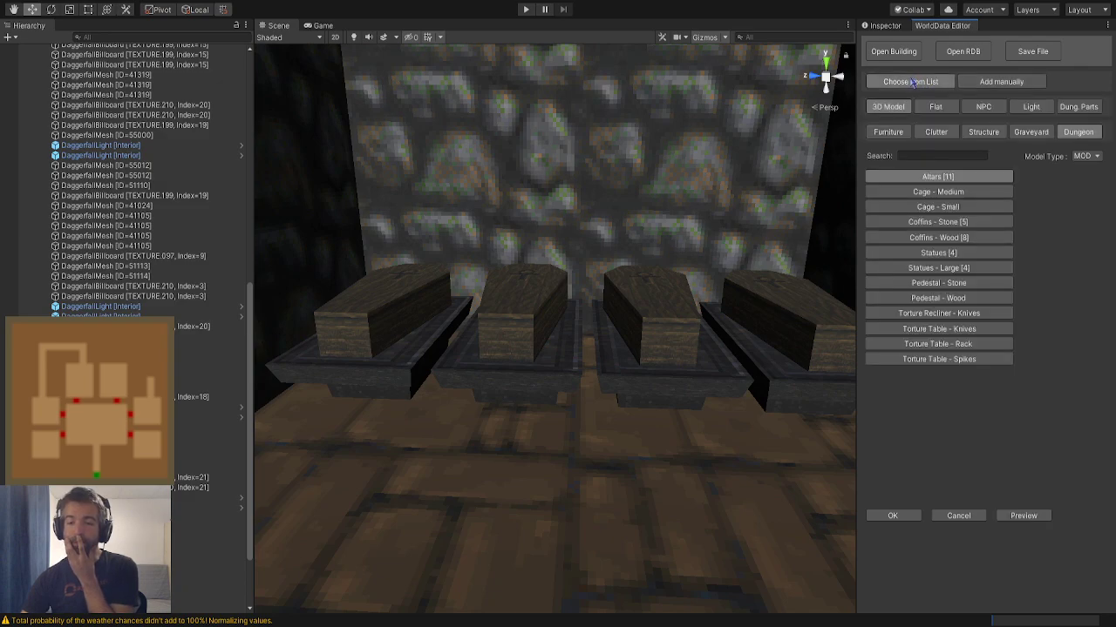
click(888, 132)
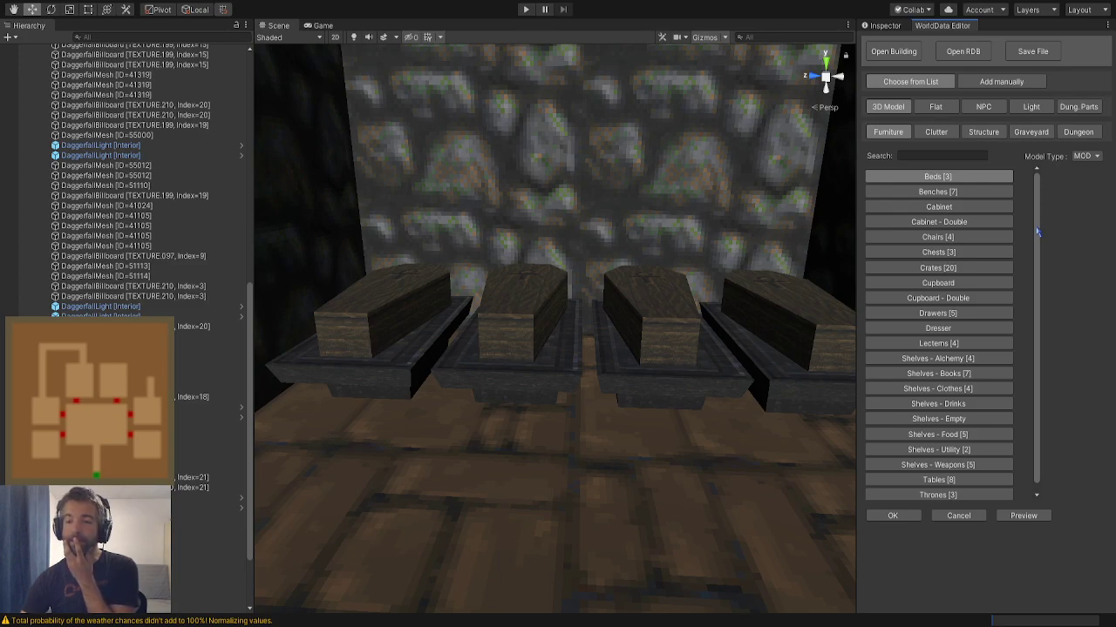
scroll(1037, 235, down, 1)
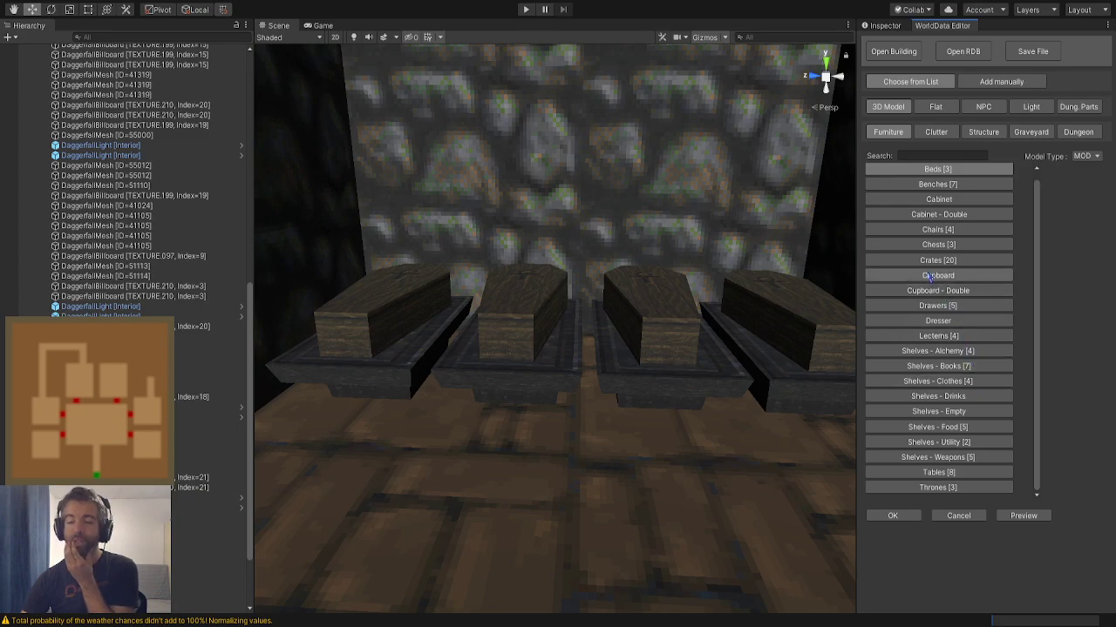
click(933, 132)
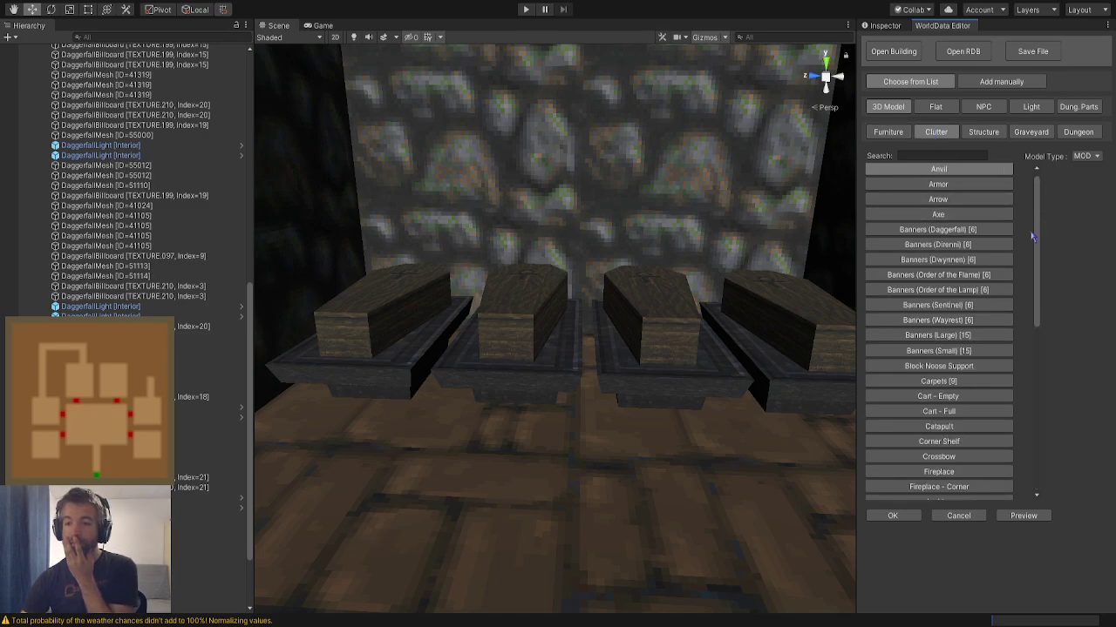
drag(1036, 258, 1040, 332)
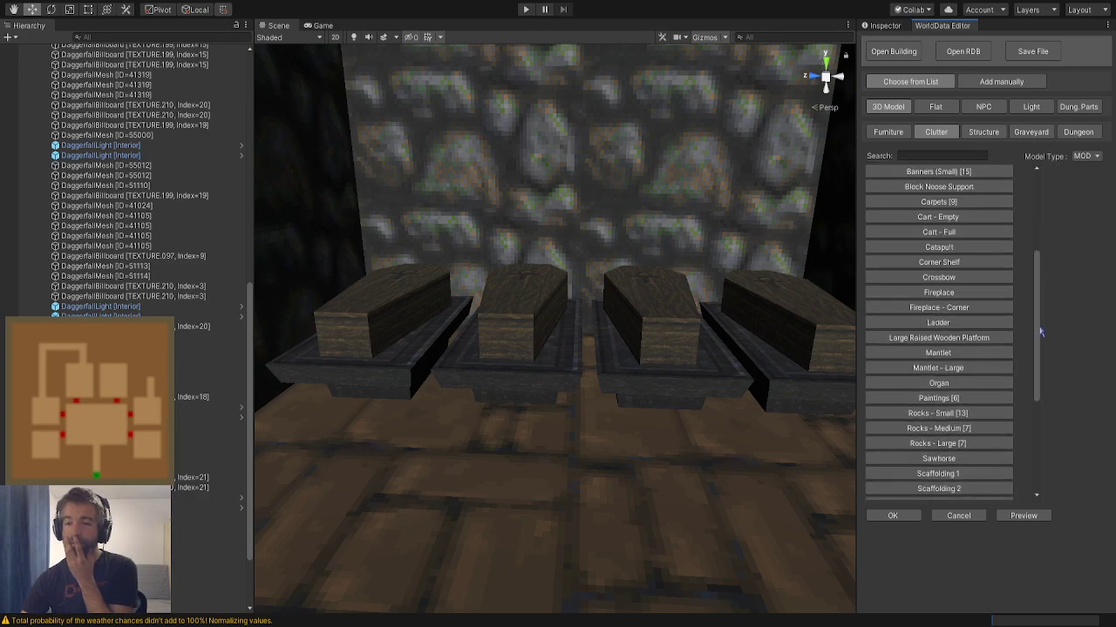
drag(1040, 332, 1039, 421)
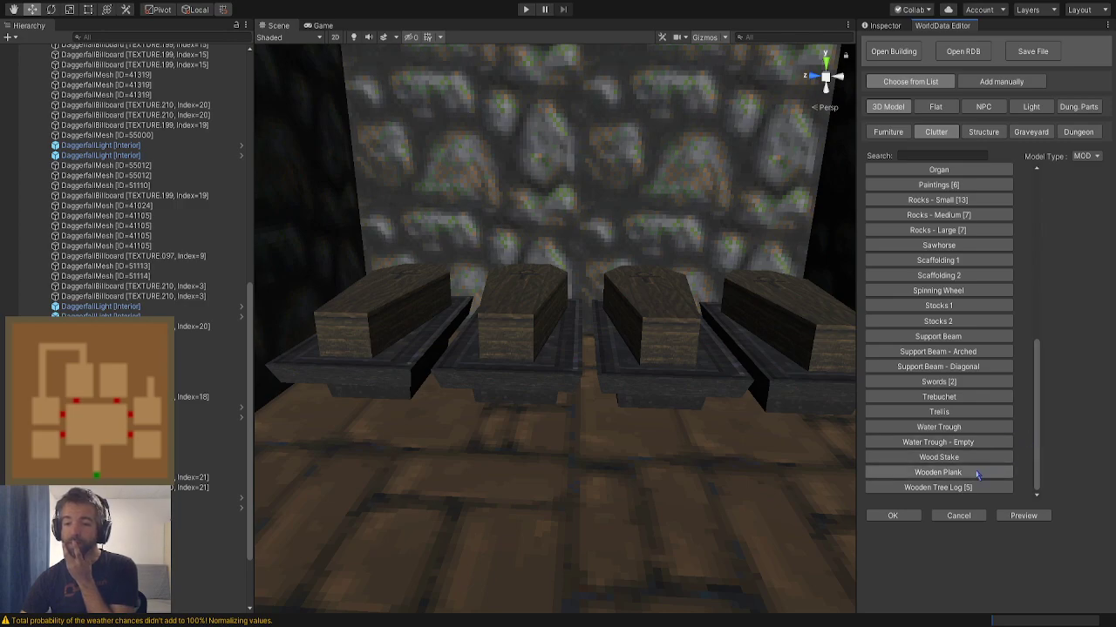
click(983, 132)
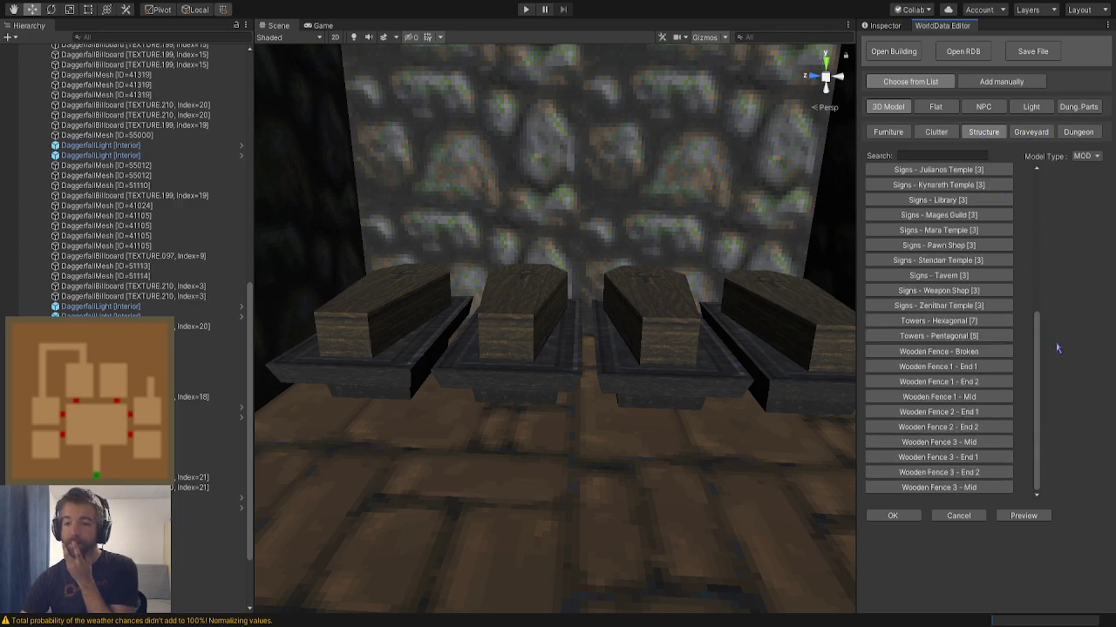
drag(1037, 353, 1043, 207)
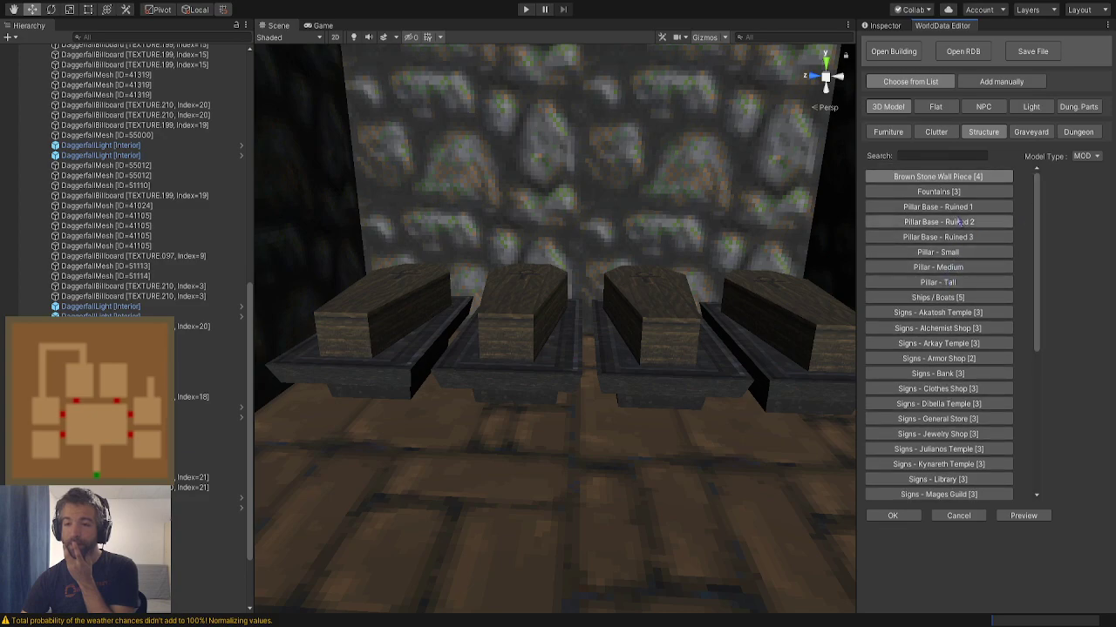
click(1040, 137)
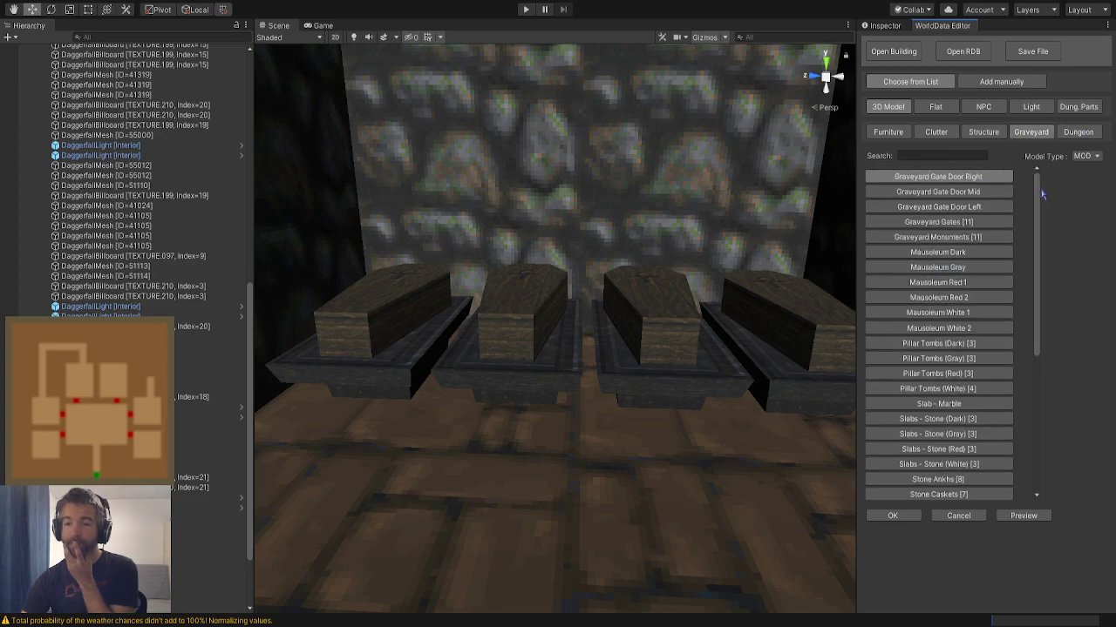
drag(1036, 195, 1035, 338)
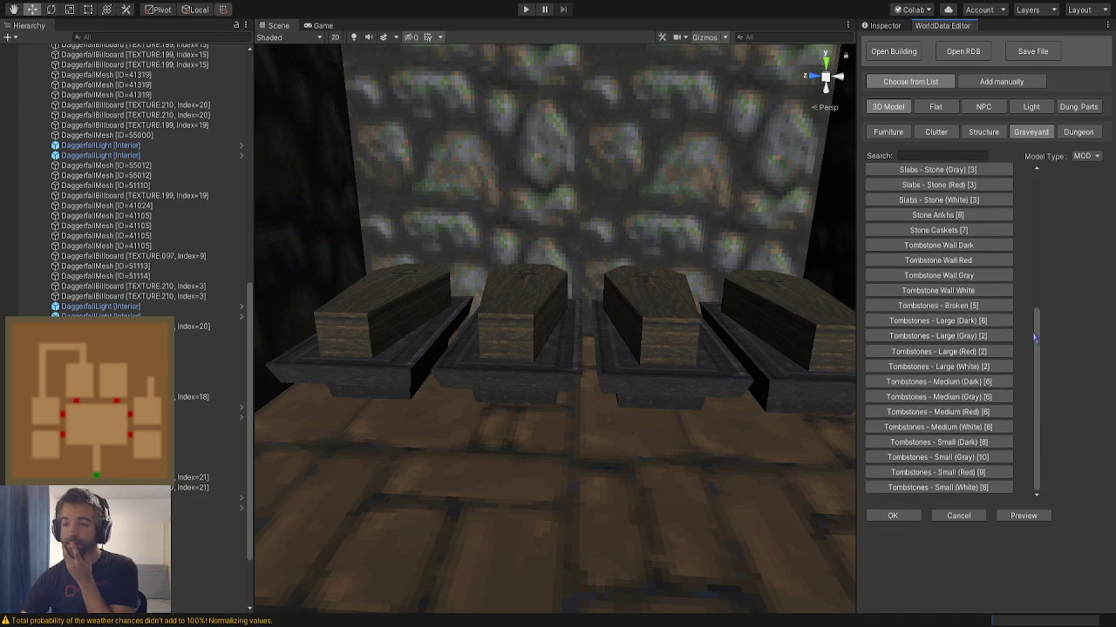
click(1085, 135)
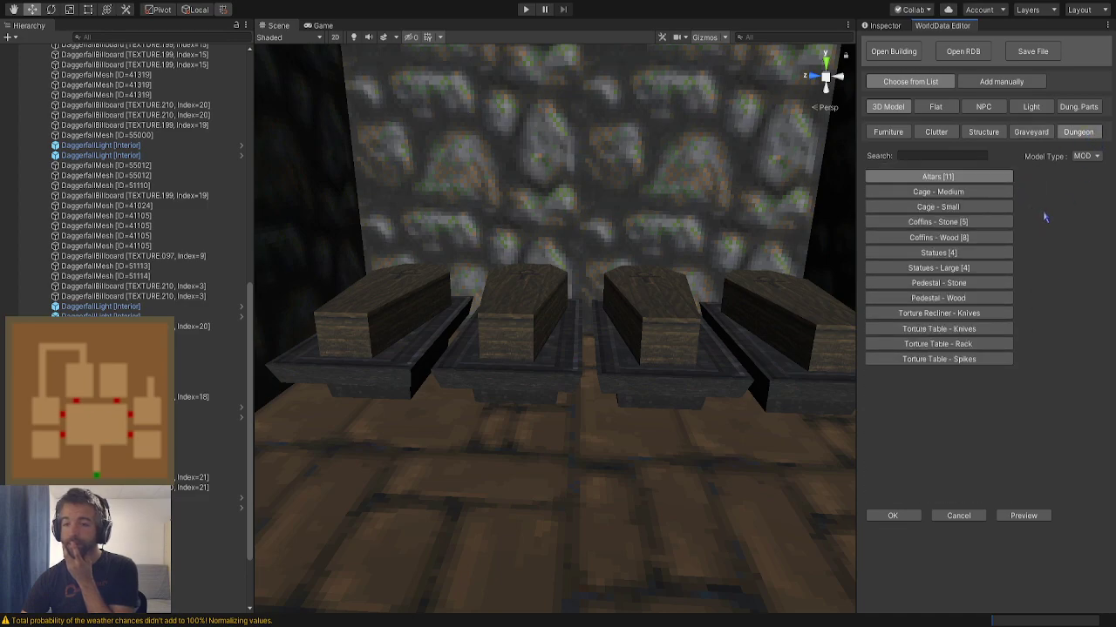
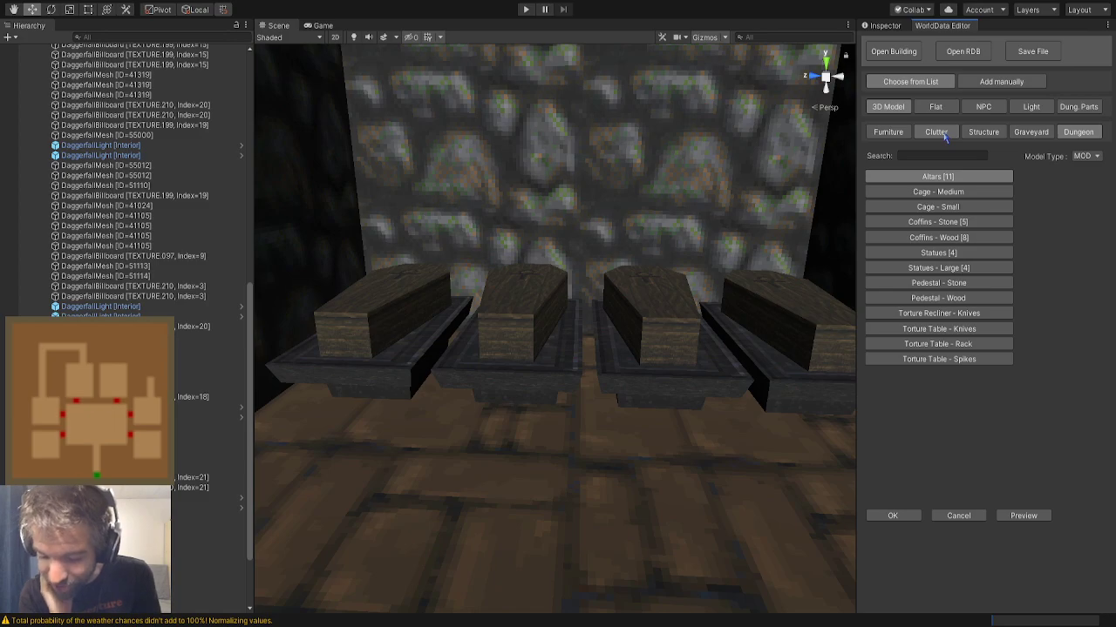
Switch the object list to the light fixtures among the flat objects
mouse_move(631, 381)
right_down()
mouse_move(610, 374)
mouse_move(614, 448)
mouse_move(607, 411)
mouse_move(628, 415)
mouse_move(640, 370)
right_up()
click(628, 414)
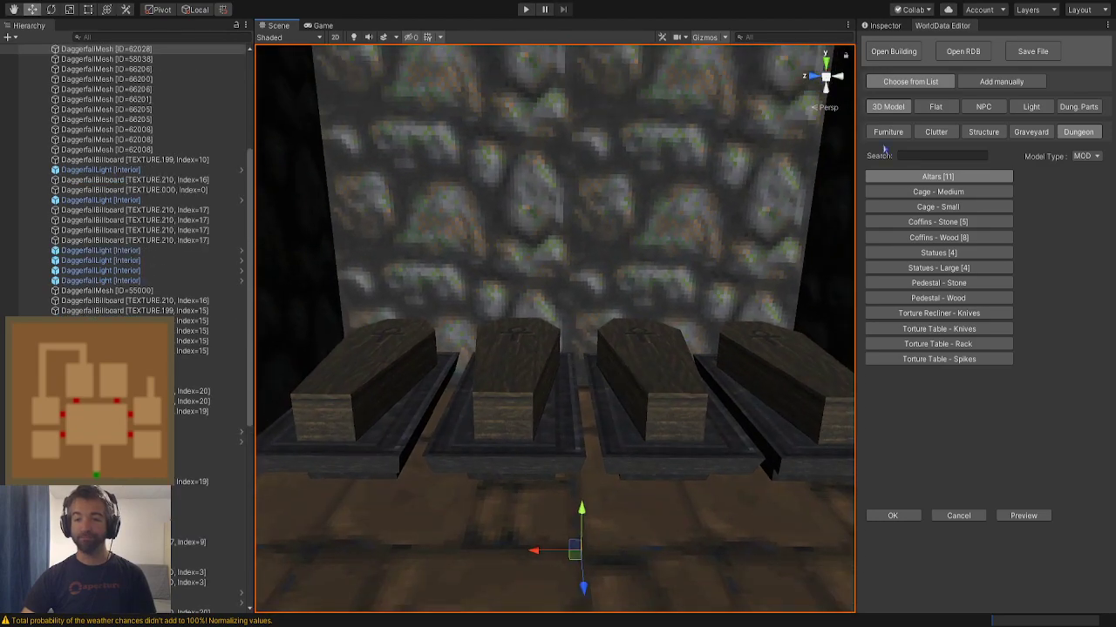
click(1046, 110)
scroll(810, 243, up, 1)
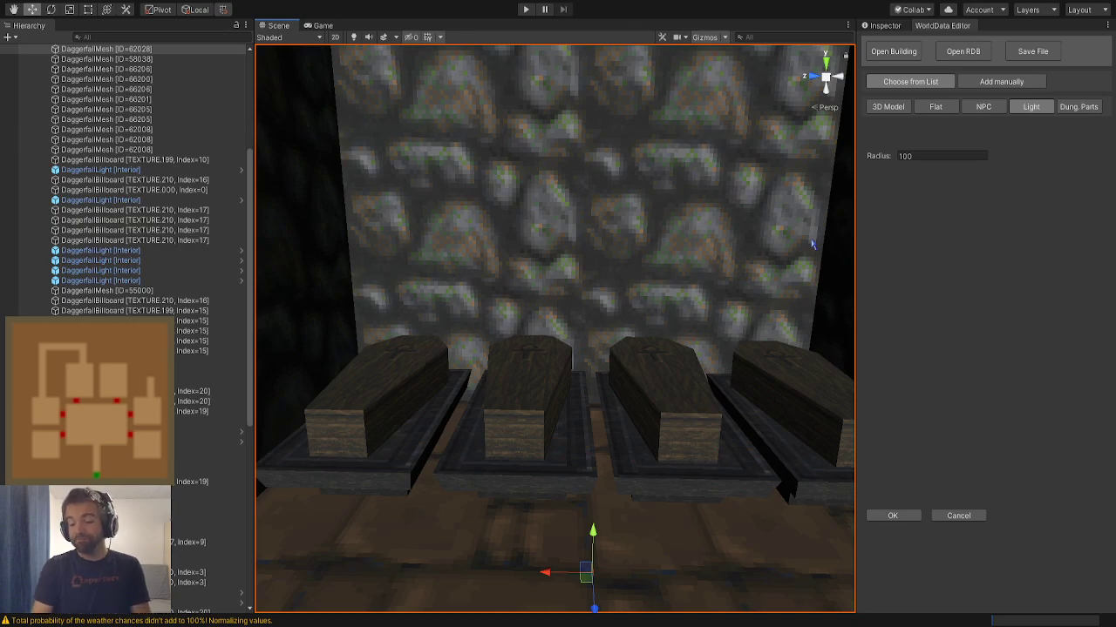
click(935, 107)
click(985, 133)
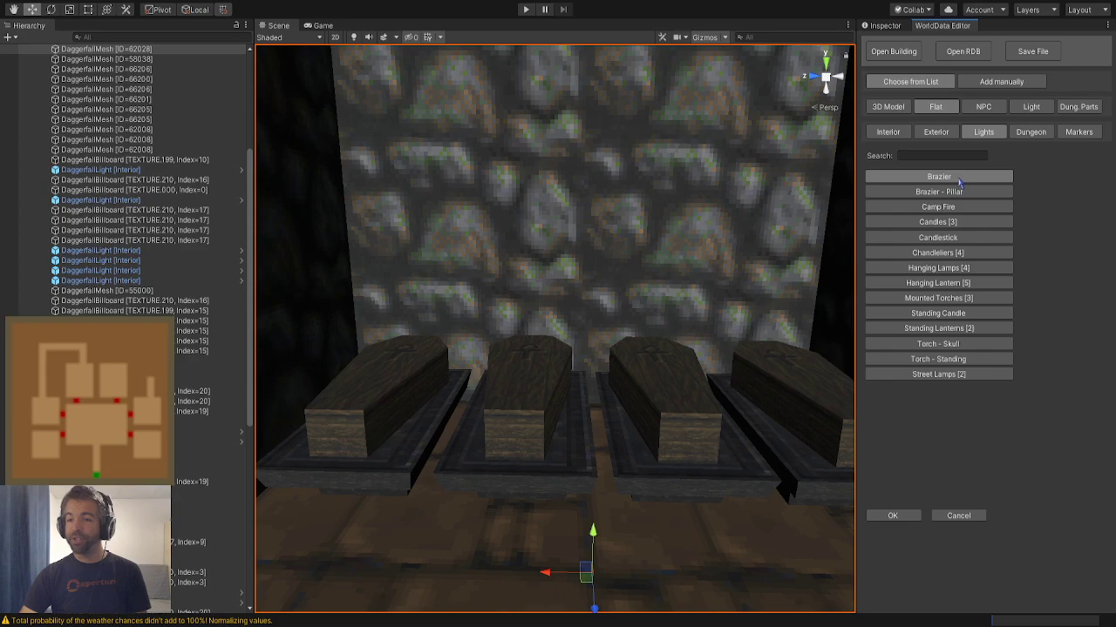
scroll(735, 253, up, 5)
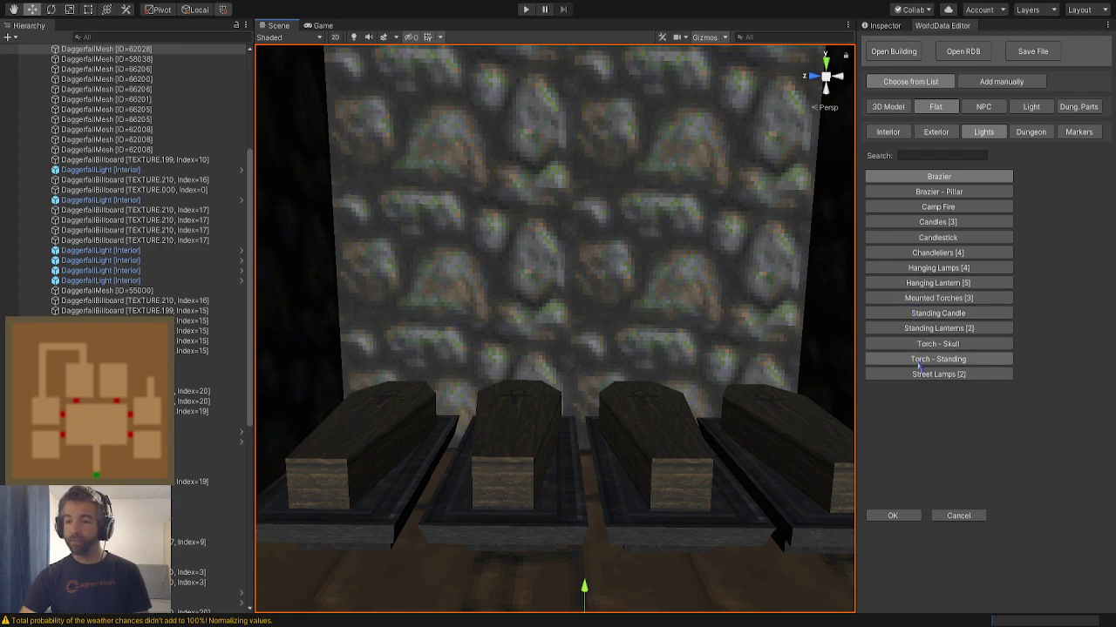
Add a chandelier from the Chandeliers group above the coffins
click(937, 298)
right_drag(794, 324, 792, 322)
right_drag(792, 322, 792, 326)
key(d)
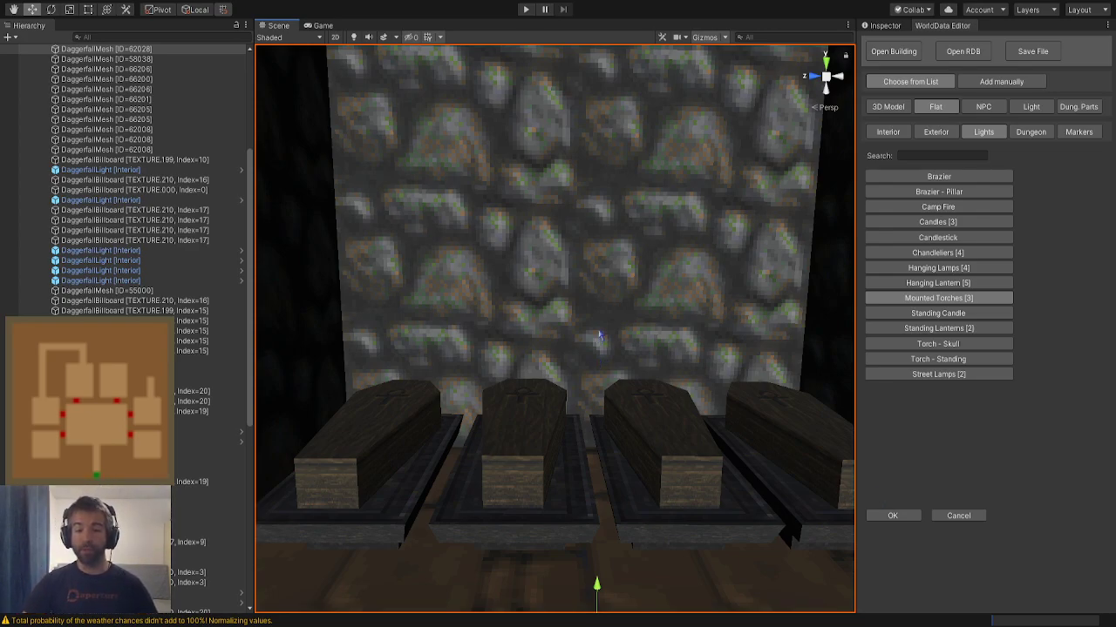
mouse_move(600, 331)
right_down()
mouse_move(593, 324)
mouse_move(600, 329)
right_up()
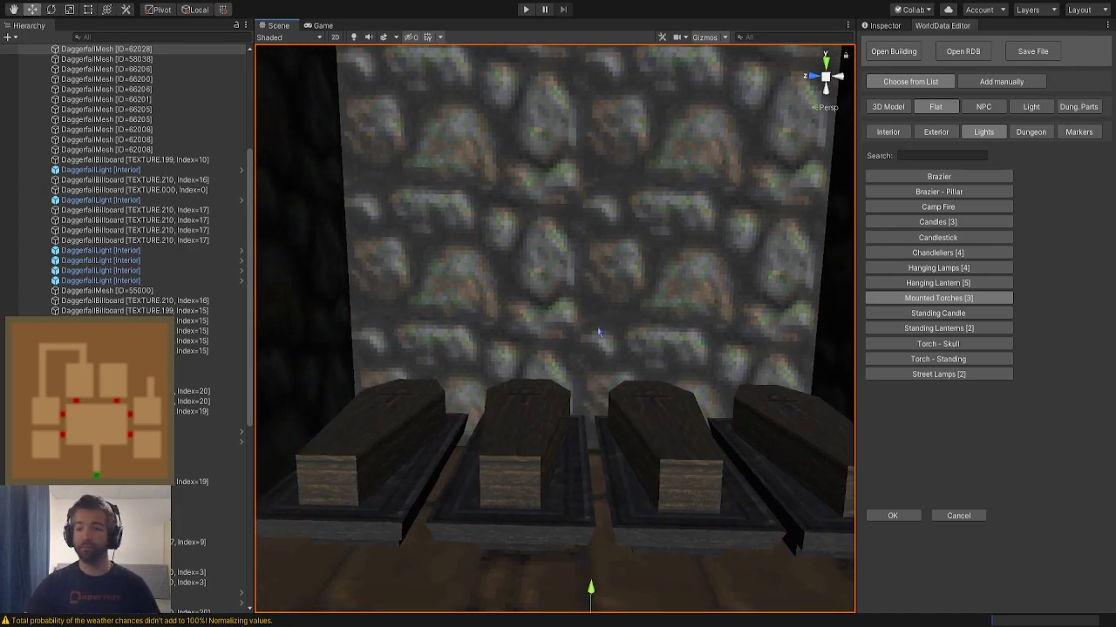
click(933, 253)
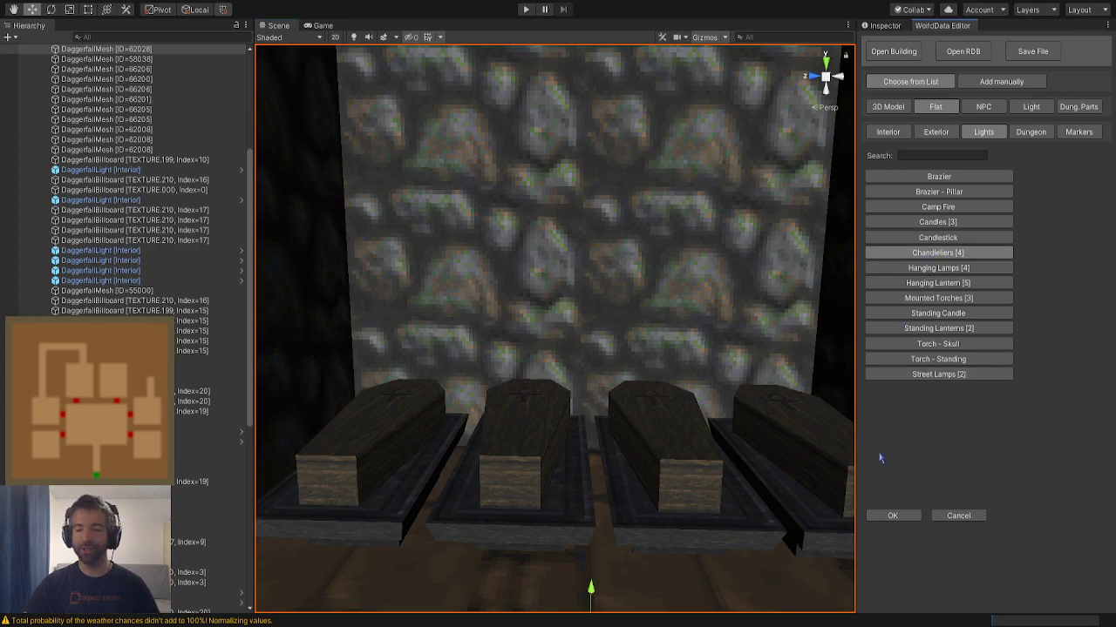
click(897, 515)
right_drag(803, 459, 708, 470)
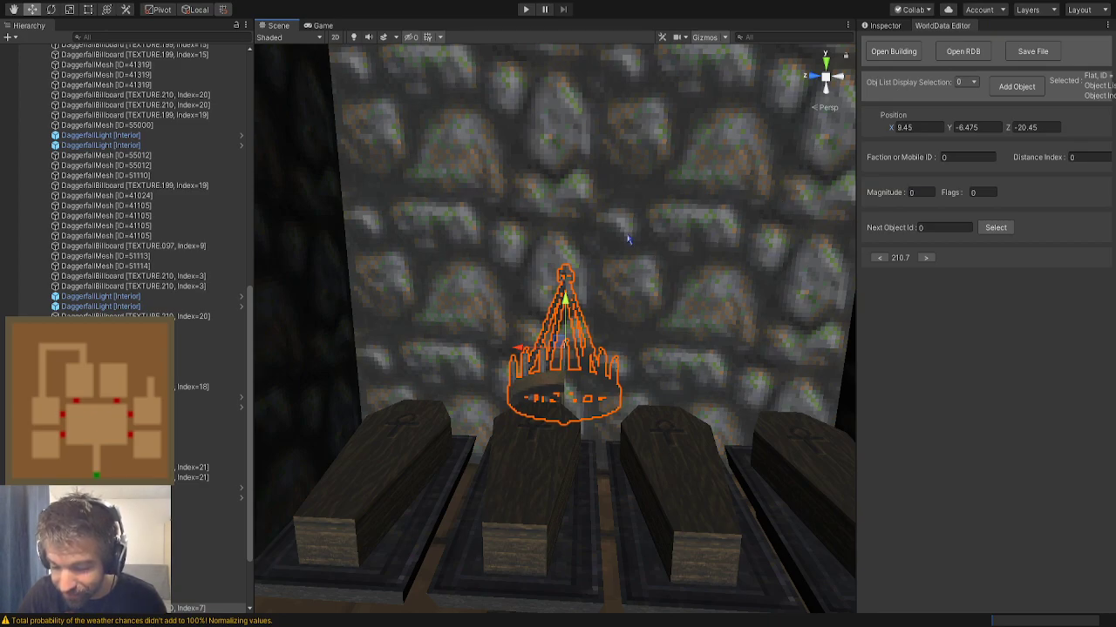
Move the chandelier away from the coffins and raise it to X 7.475, Y -5.275, Z -20.85
right_drag(627, 240, 639, 266)
key(w)
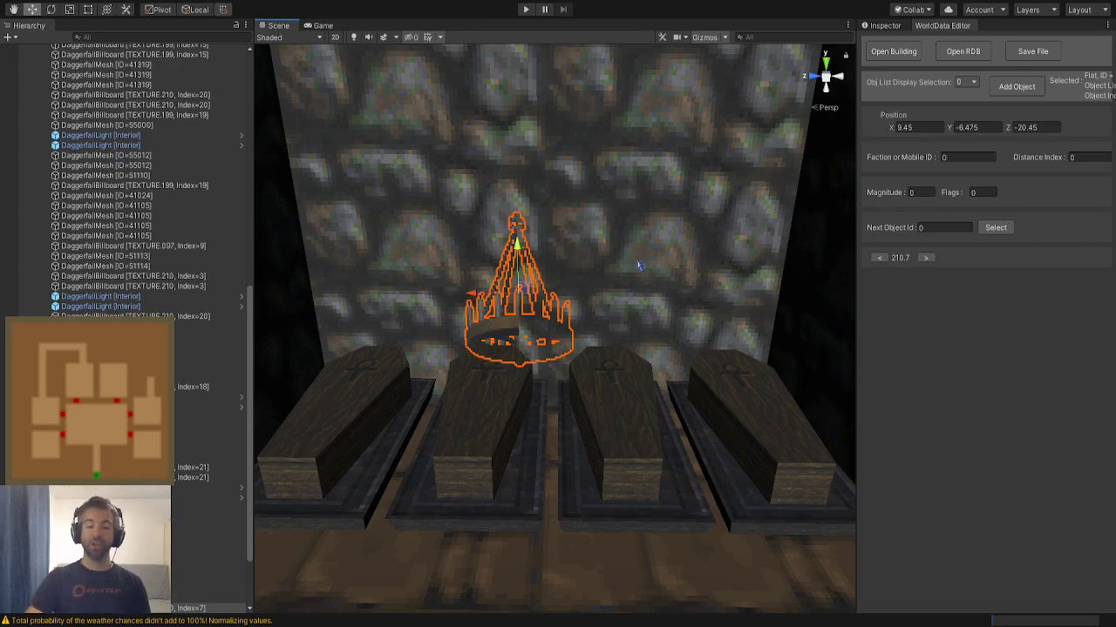
mouse_move(637, 266)
right_down()
mouse_move(640, 239)
mouse_move(626, 260)
right_up()
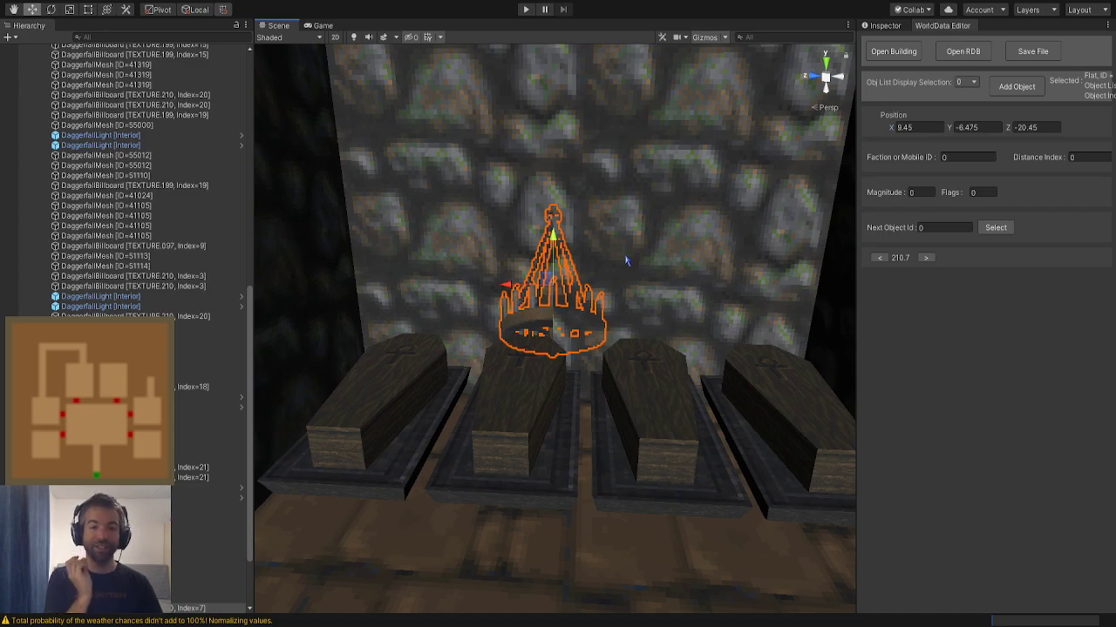
right_drag(625, 261, 638, 242)
key(w)
key(s)
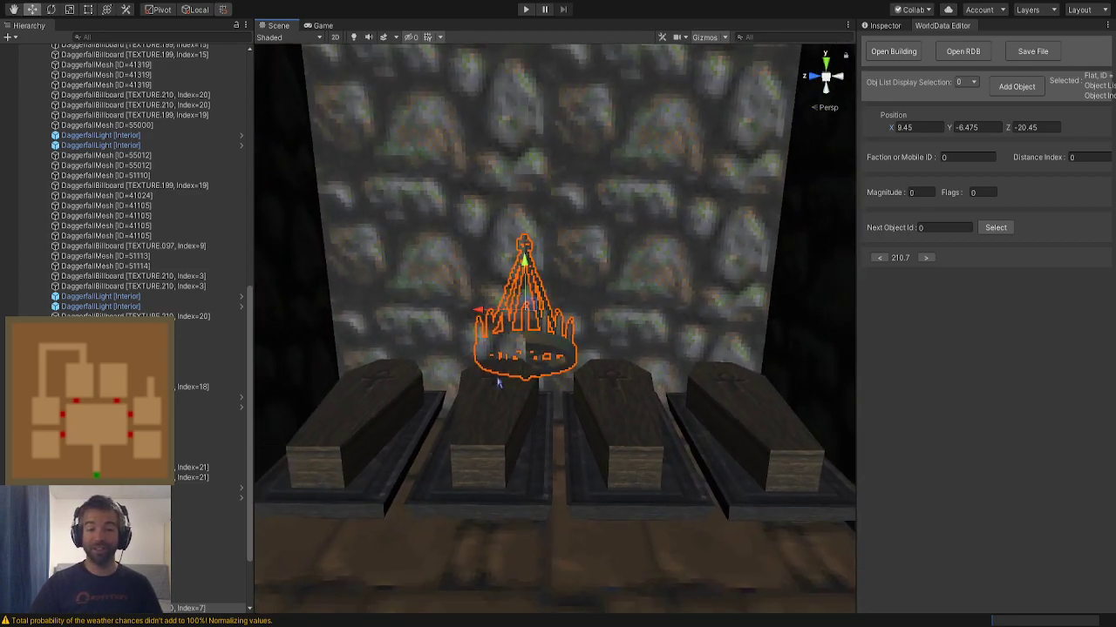
drag(533, 321, 552, 339)
drag(550, 380, 551, 228)
key(w)
right_drag(572, 289, 570, 181)
key(s)
alt+drag(569, 181, 572, 339)
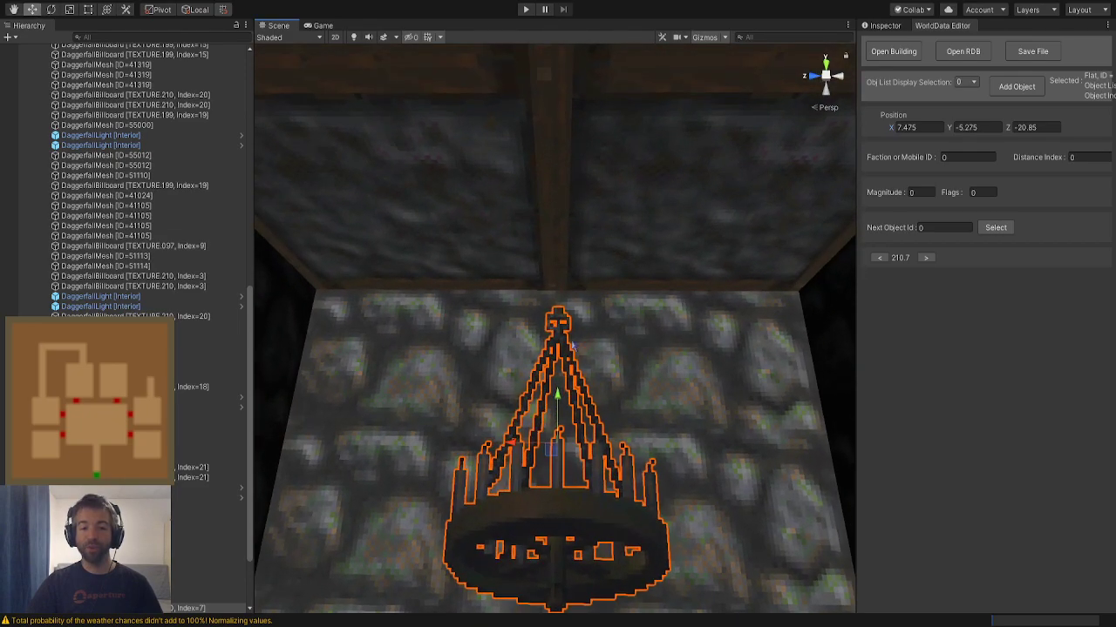
Raise the chandelier to the ceiling at Y -4.1 and centre it under the crossing beams at X 6.425, Z -20.825
drag(556, 396, 552, 233)
right_drag(553, 234, 433, 267)
alt+drag(433, 268, 456, 264)
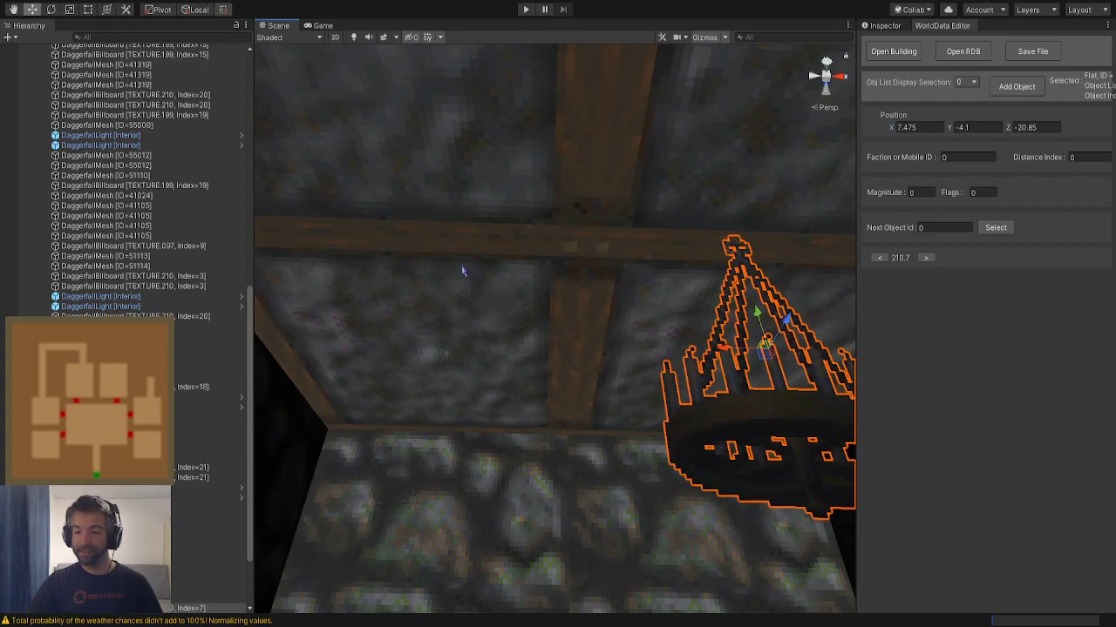
drag(735, 347, 635, 341)
click(728, 412)
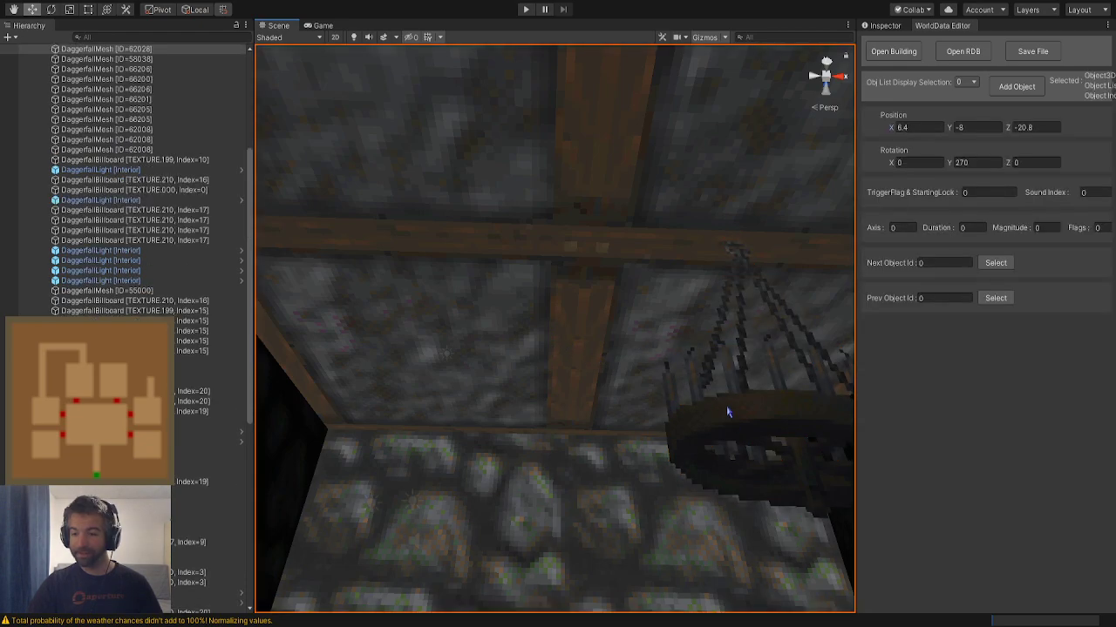
click(727, 412)
key(f)
drag(581, 349, 549, 346)
right_drag(549, 346, 714, 503)
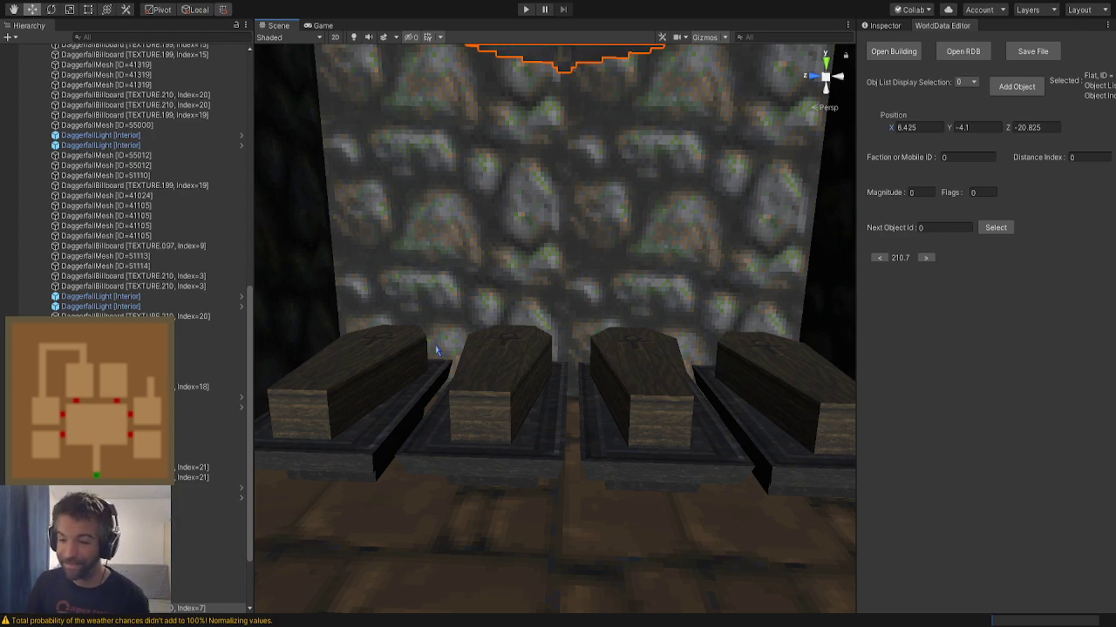
Examine from below how the chandelier hangs from the ceiling beams of the coffin room
right_drag(465, 312, 480, 173)
key(w)
click(489, 489)
key(s)
mouse_move(492, 495)
right_down()
mouse_move(468, 578)
mouse_move(503, 434)
mouse_move(450, 456)
mouse_move(494, 428)
mouse_move(489, 520)
mouse_move(483, 501)
right_up()
key(w)
click(616, 322)
right_drag(576, 388, 568, 389)
click(586, 462)
right_drag(586, 463, 590, 473)
key(d)
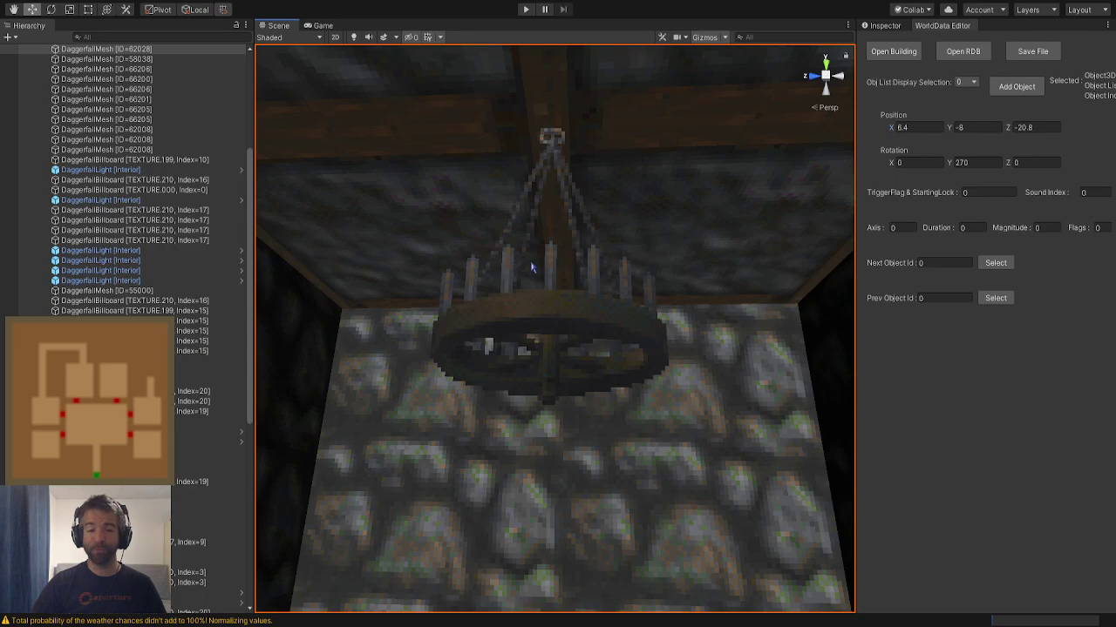
Inspect the side wall and the floor next to the end coffin and its altar
alt+drag(517, 255, 574, 400)
right_drag(575, 400, 575, 441)
key(w)
right_drag(647, 468, 677, 358)
click(677, 358)
right_drag(490, 361, 465, 388)
key(s)
click(465, 389)
key(w)
click(548, 366)
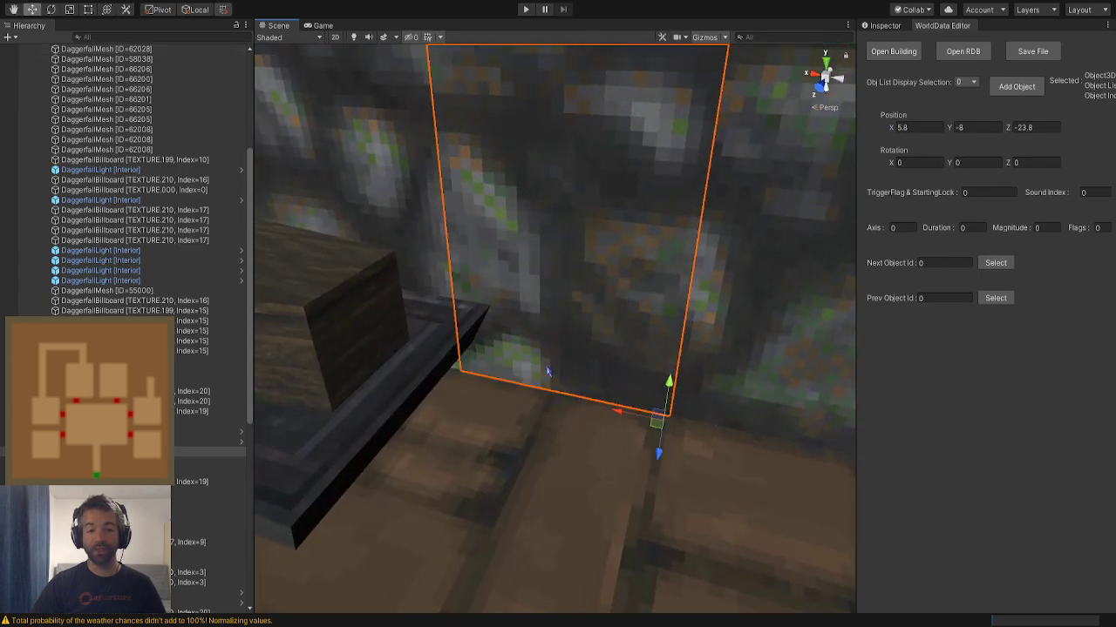
Check the coffin room from above and save the dungeon block file
alt+drag(494, 323, 480, 404)
key(s)
right_drag(480, 403, 437, 394)
click(669, 227)
right_drag(669, 227, 640, 239)
key(w)
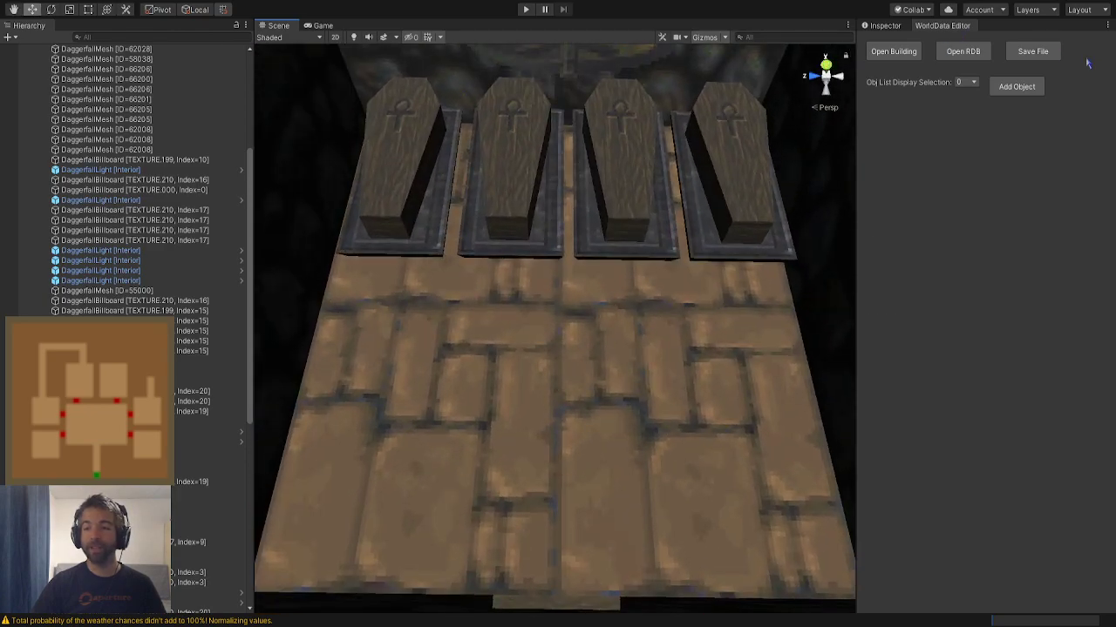
click(1033, 52)
Add the dungeon door model 55000 from the door parts list in front of the coffin room's doorway
right_drag(597, 322, 522, 261)
click(1021, 88)
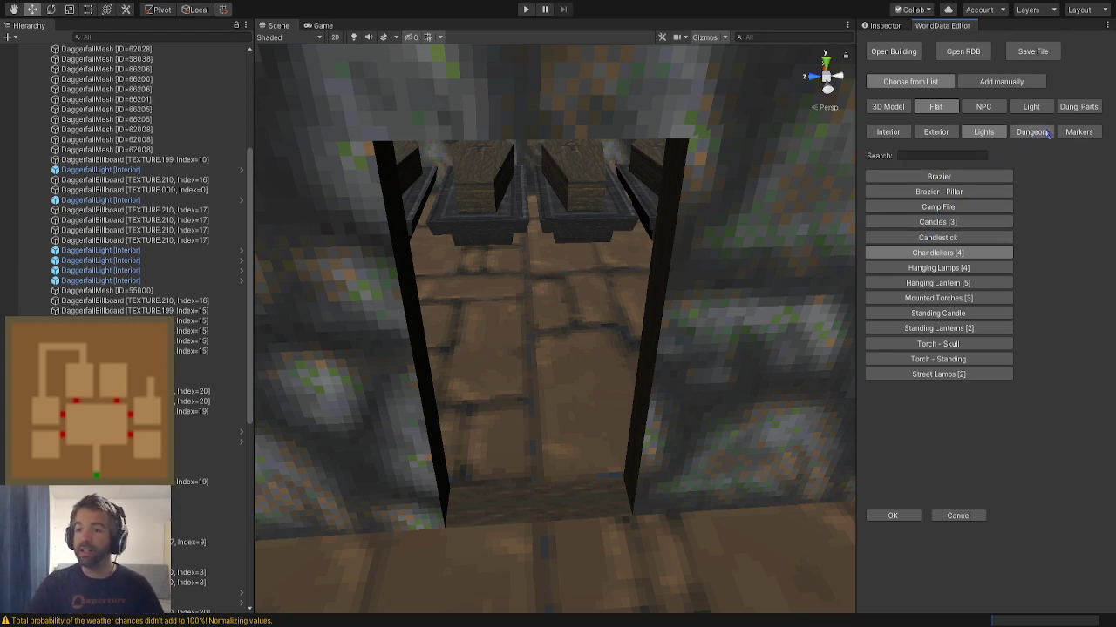
click(1071, 109)
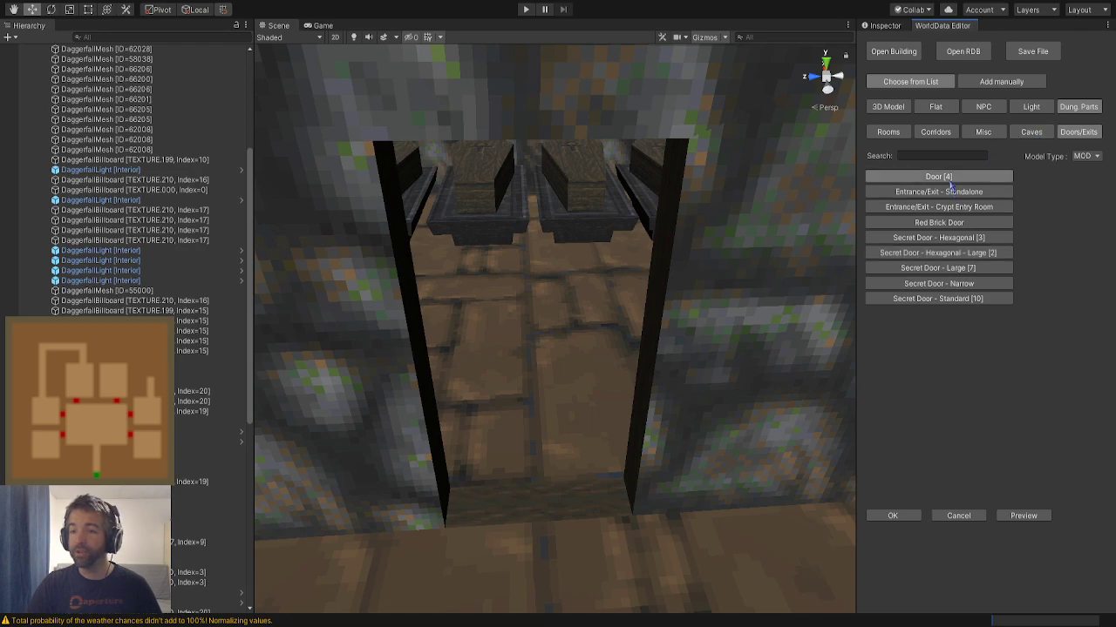
click(1004, 515)
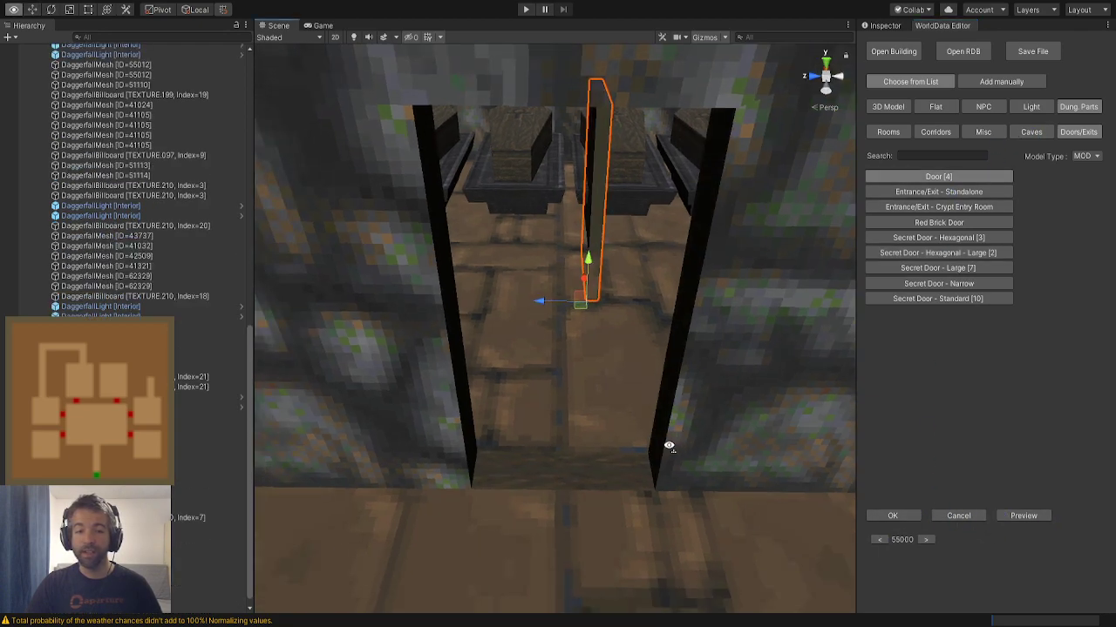
click(892, 516)
Rotate the door to Y 270 and fit it into the coffin room's doorway at about X 3.125, Z -21.425
drag(552, 338, 573, 482)
text(90)
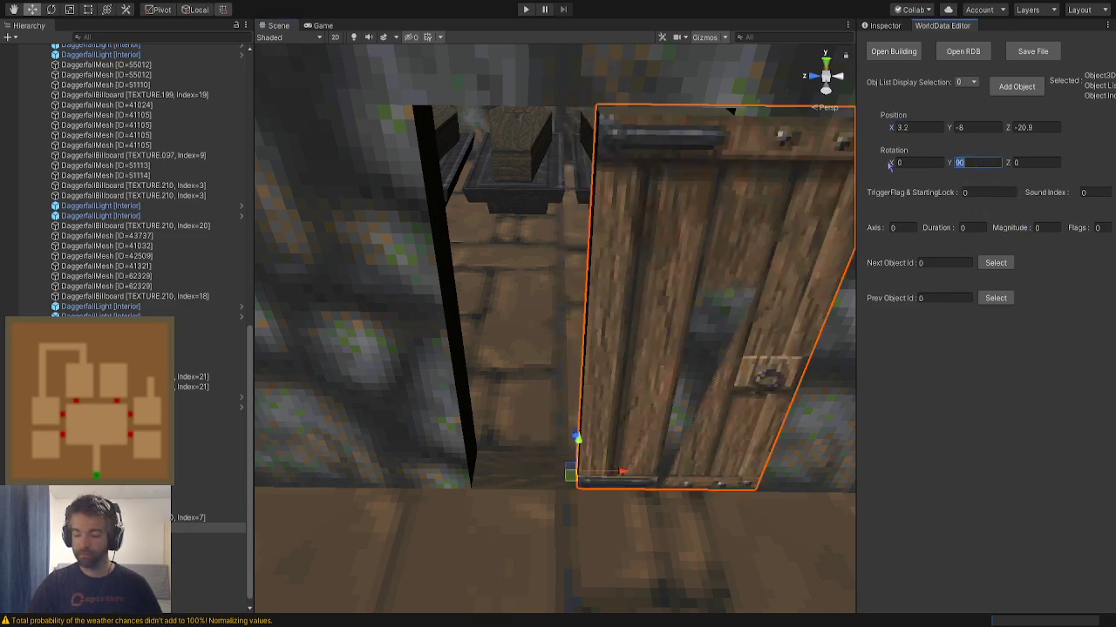
text(270)
drag(576, 485, 649, 492)
drag(656, 453, 656, 463)
key(f)
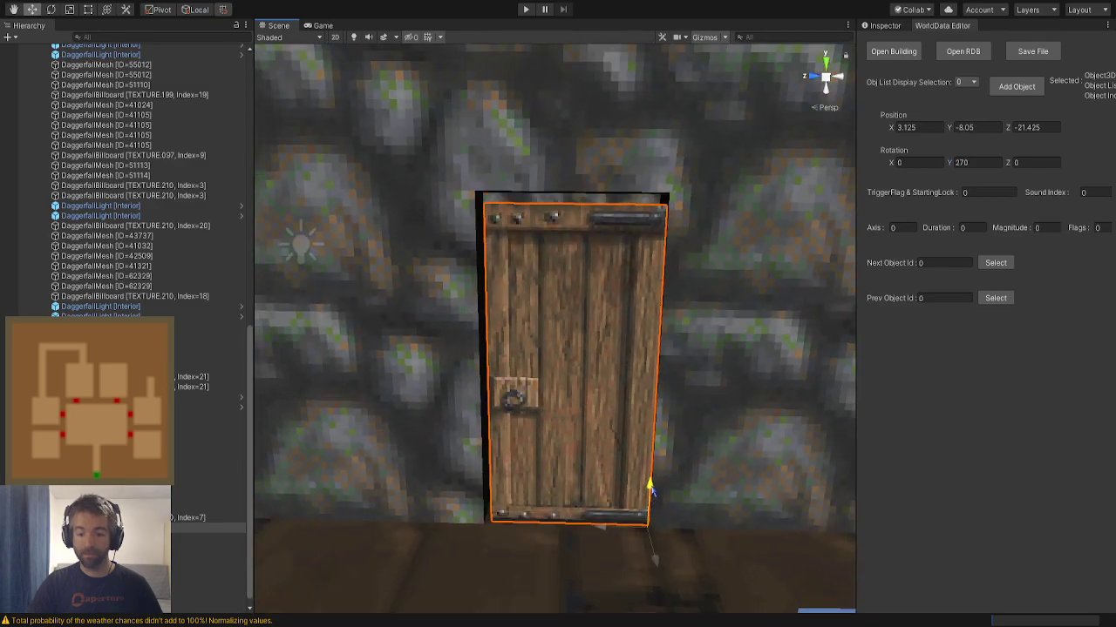
drag(651, 493, 651, 489)
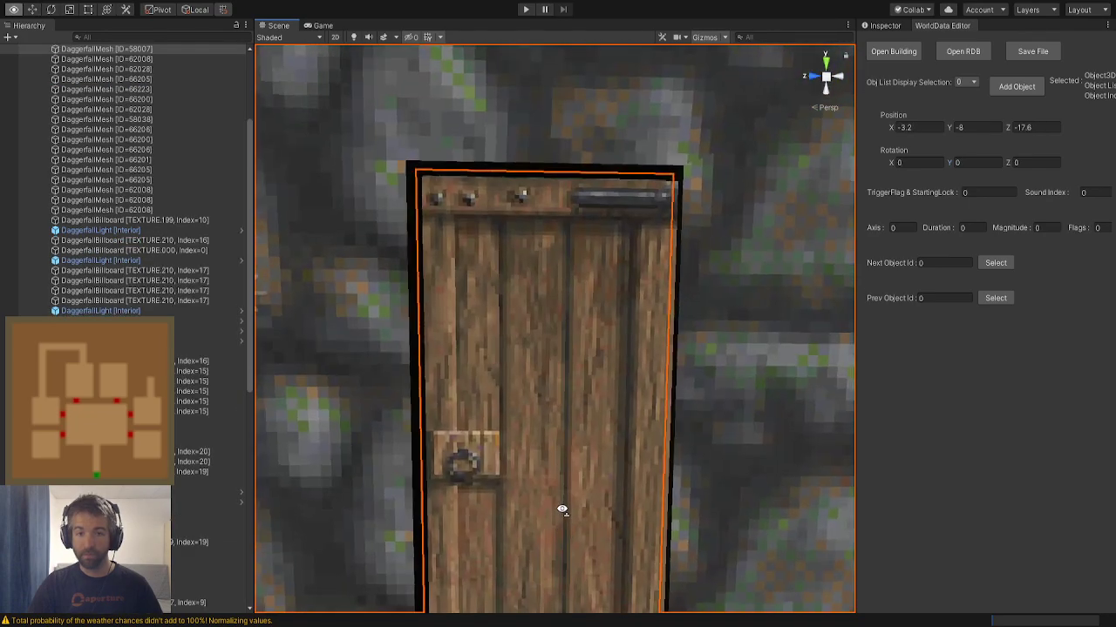
Check the fitted door from the main hall, run the game and load the saved game Ironman
scroll(555, 497, down, 2)
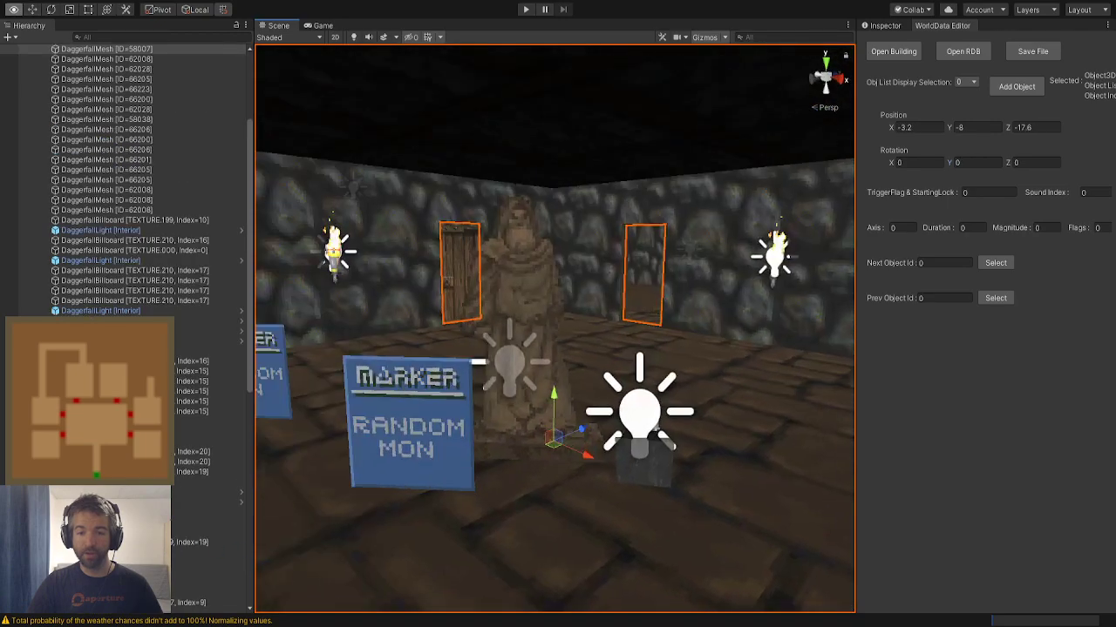
right_drag(656, 427, 961, 155)
key(w)
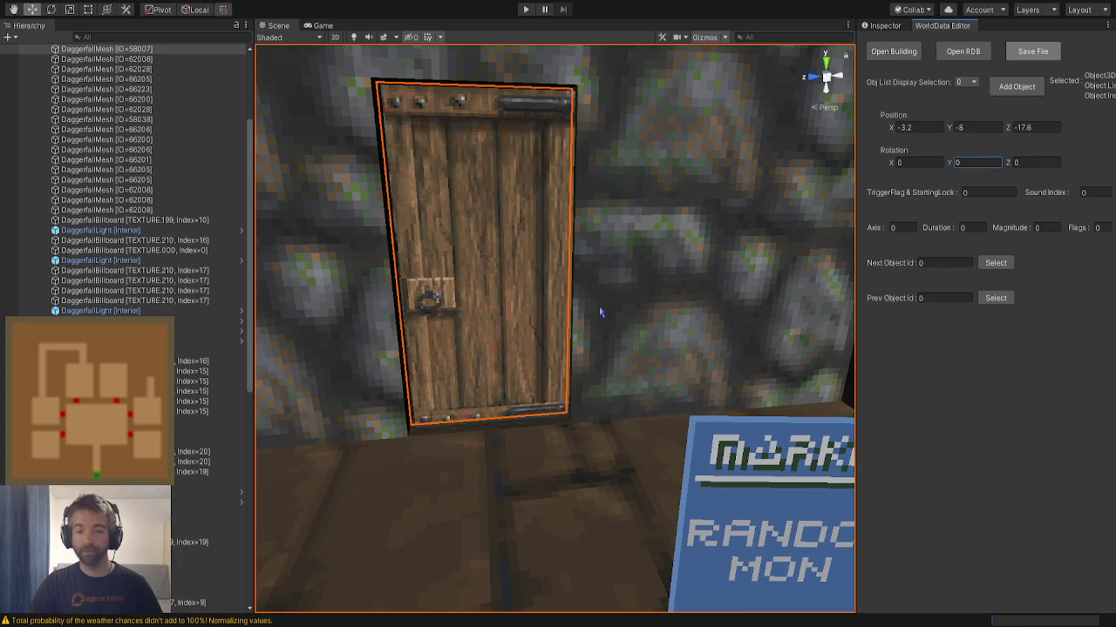
click(526, 13)
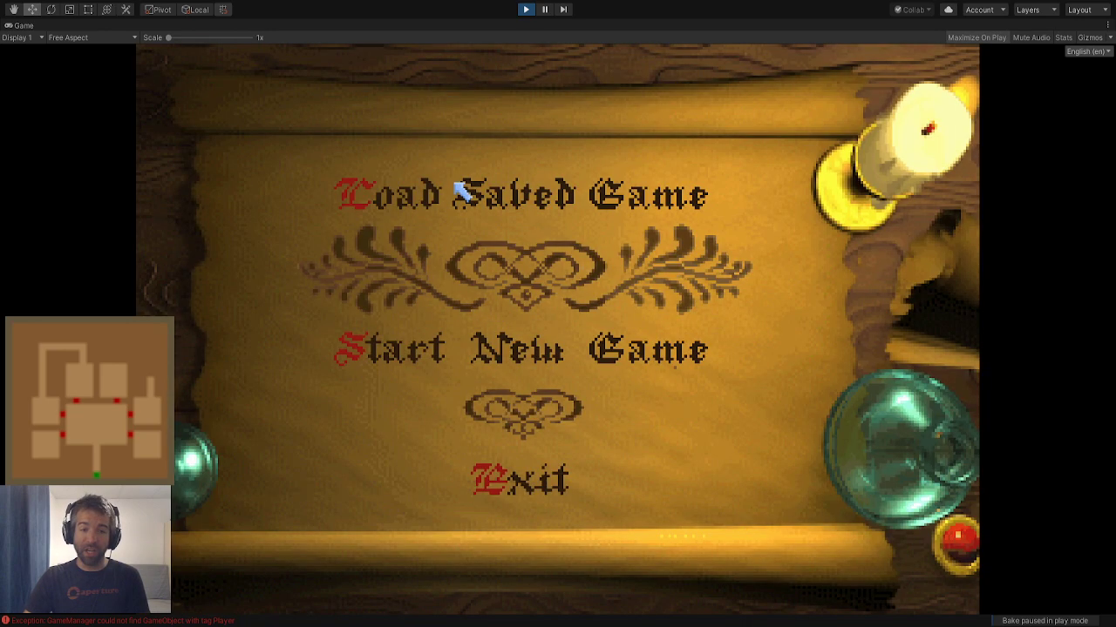
click(459, 190)
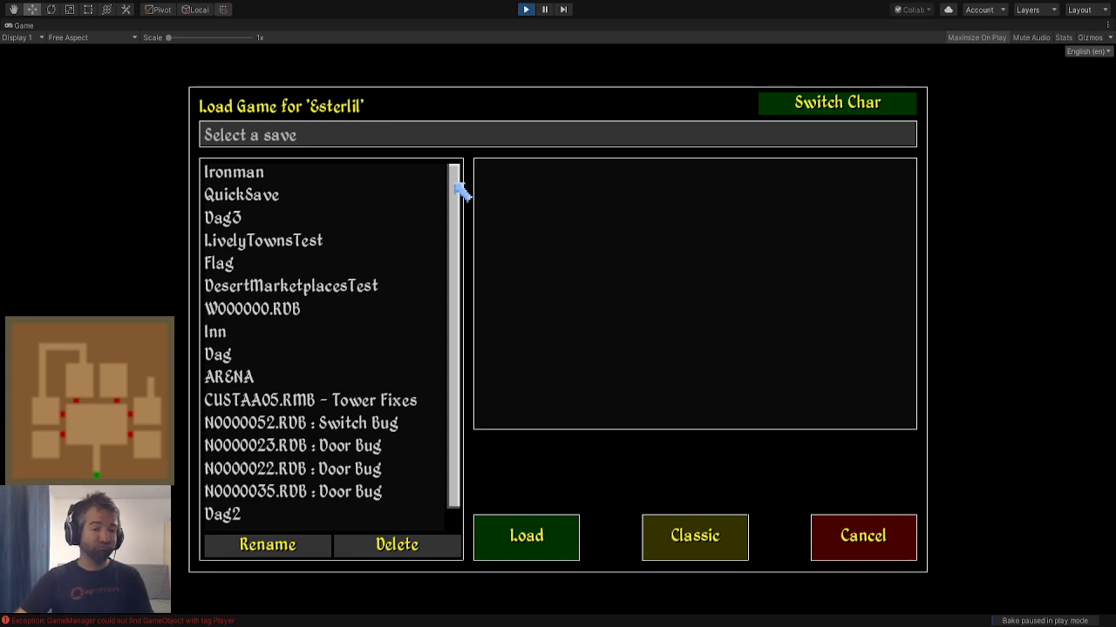
click(330, 173)
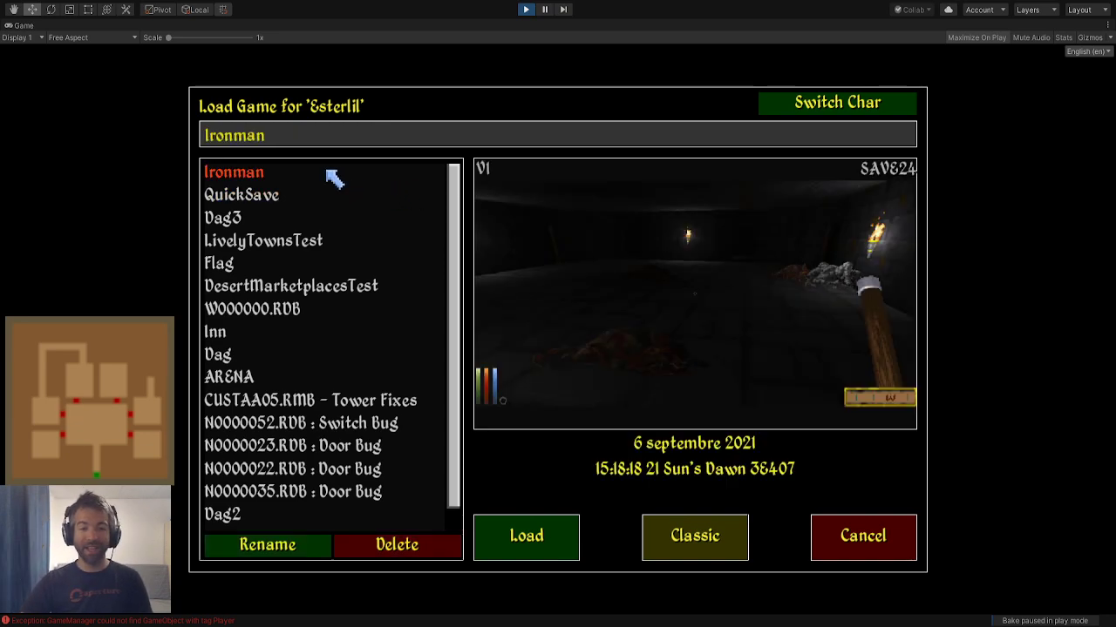
click(546, 544)
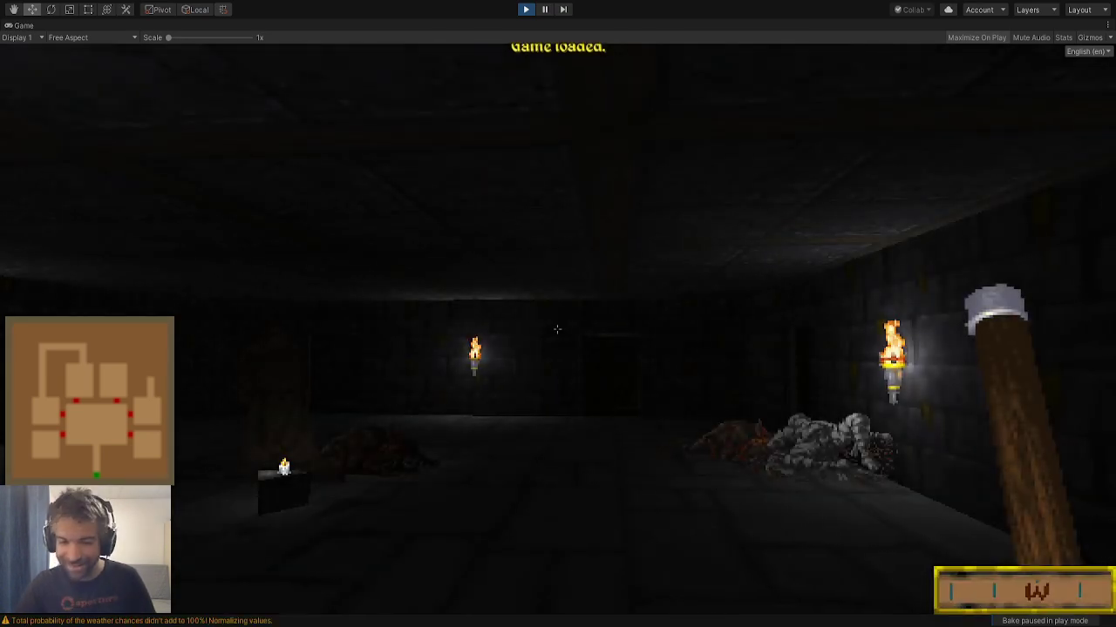
Inspect the central statue and its candle-topped blocks while walking through the main hall in the running game
key(w)
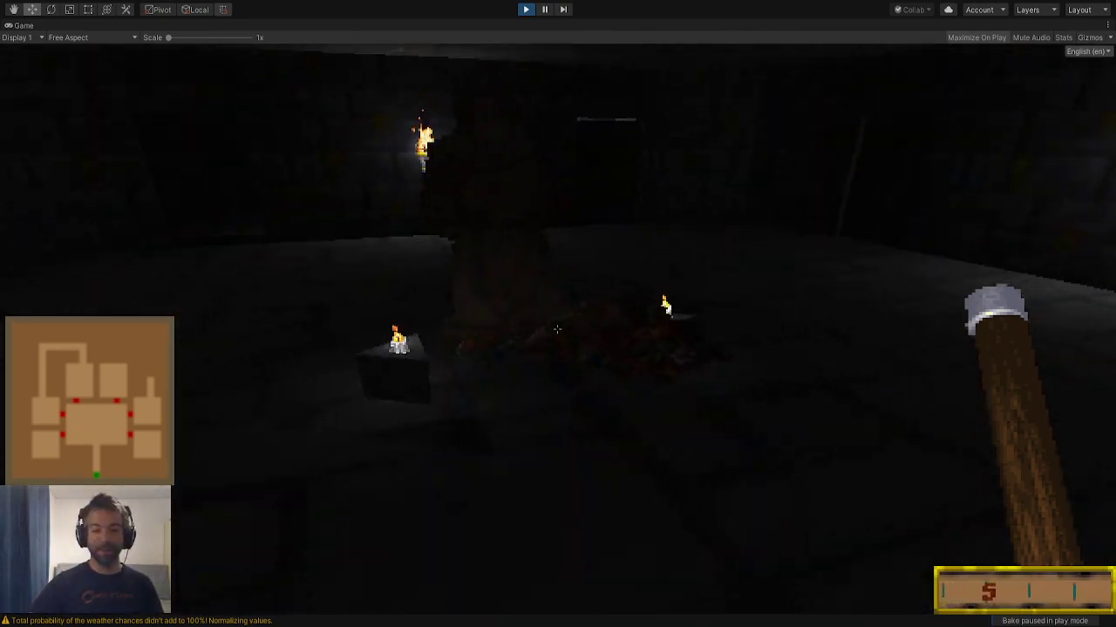
key(a)
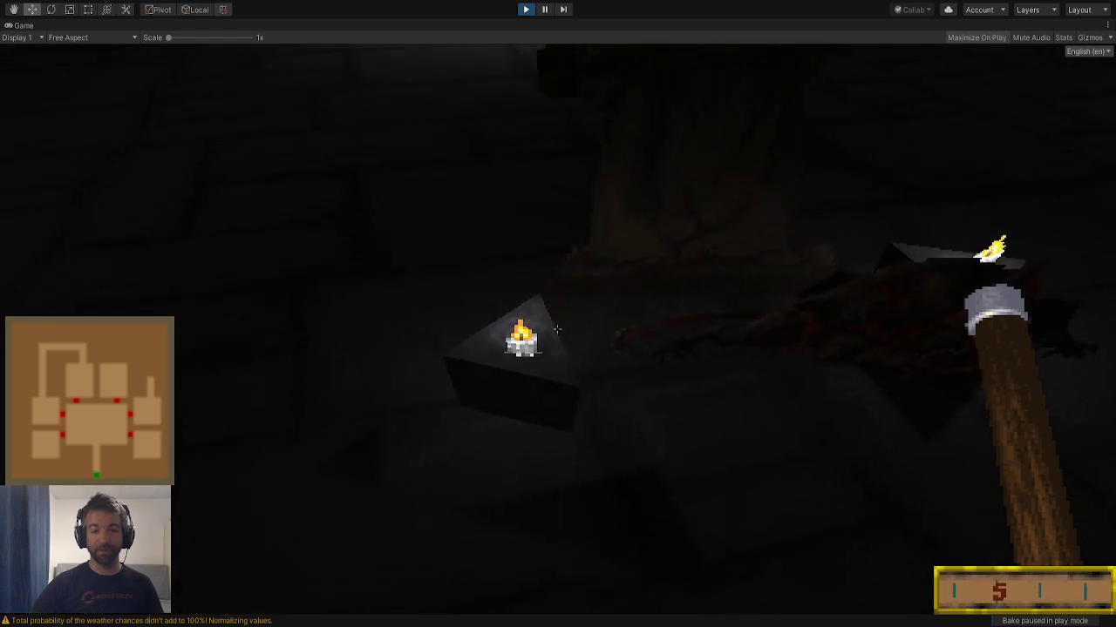
key(w)
key(w)
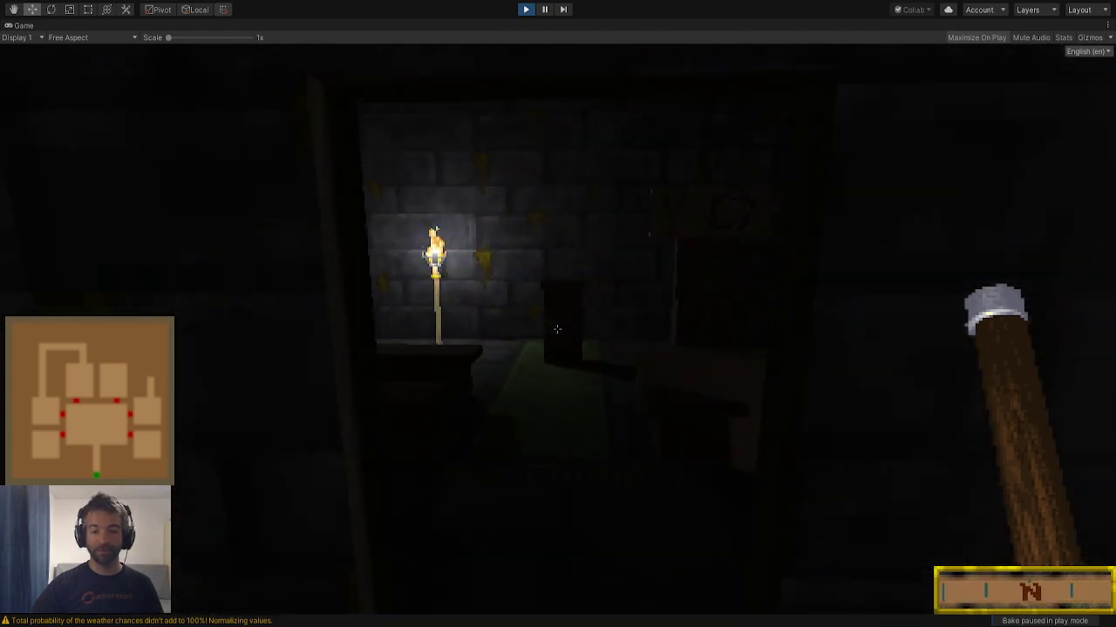
Walk through the chapel room and examine its benches, lectern, green carpet and standing torch
key(w)
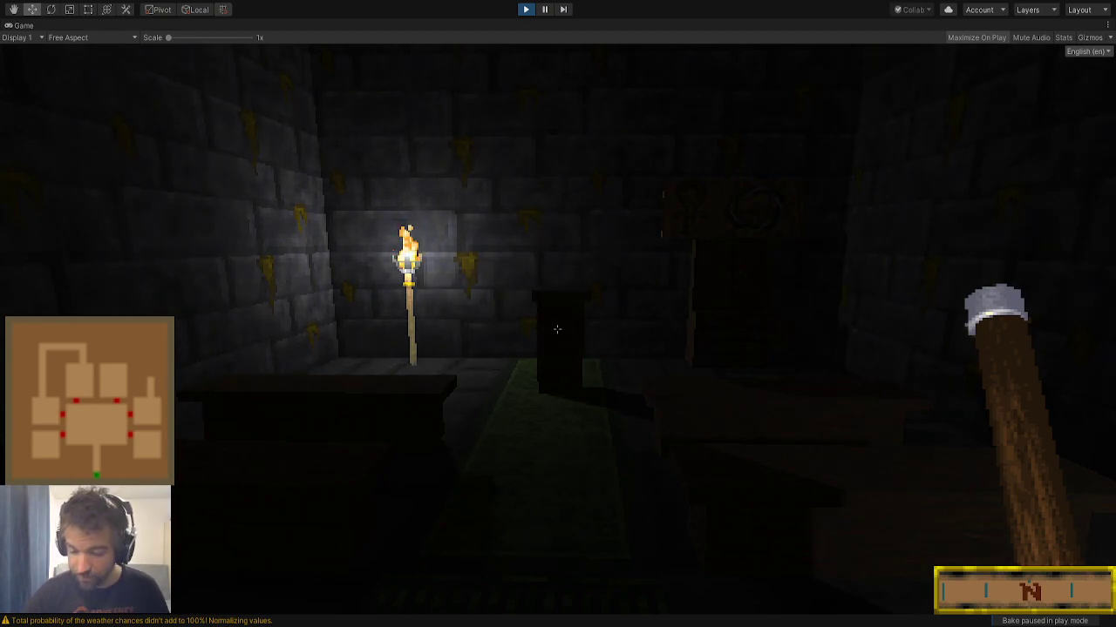
key(s)
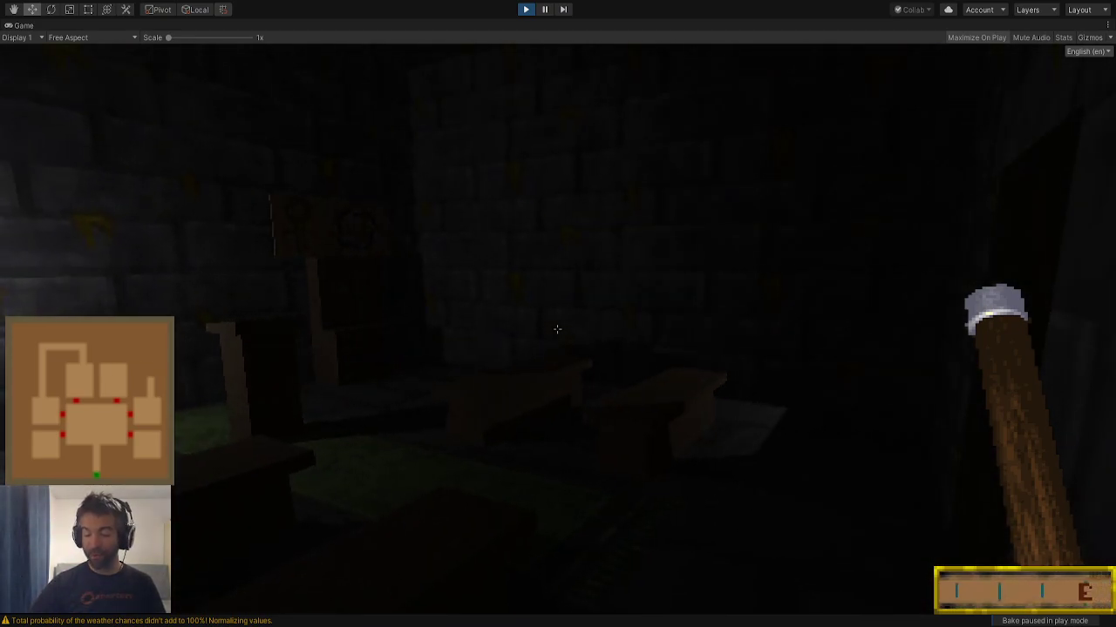
key(q)
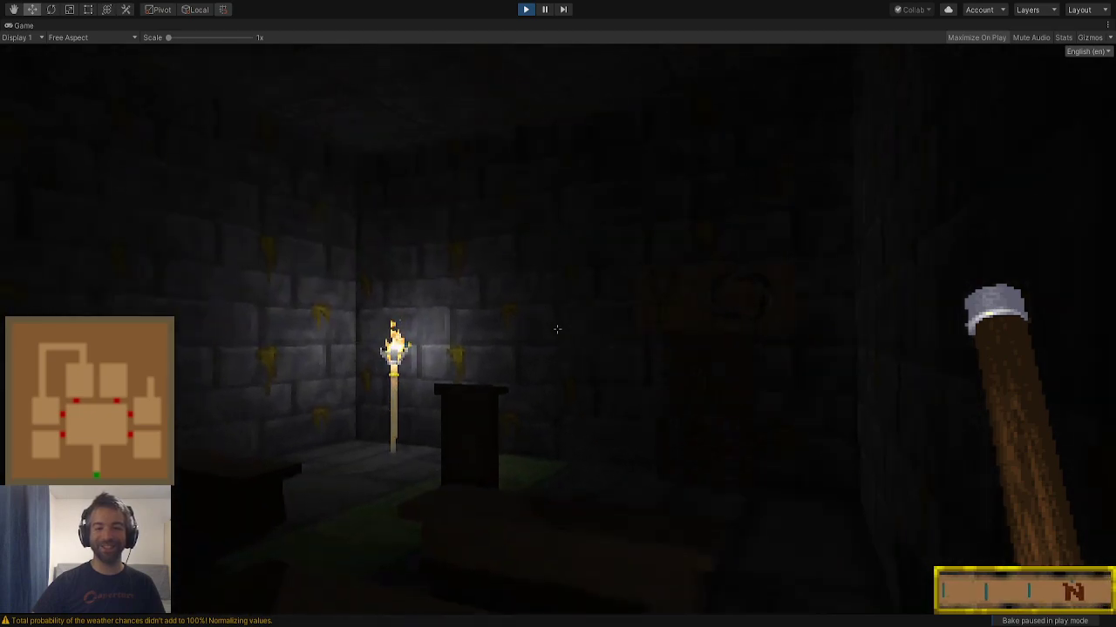
key(w)
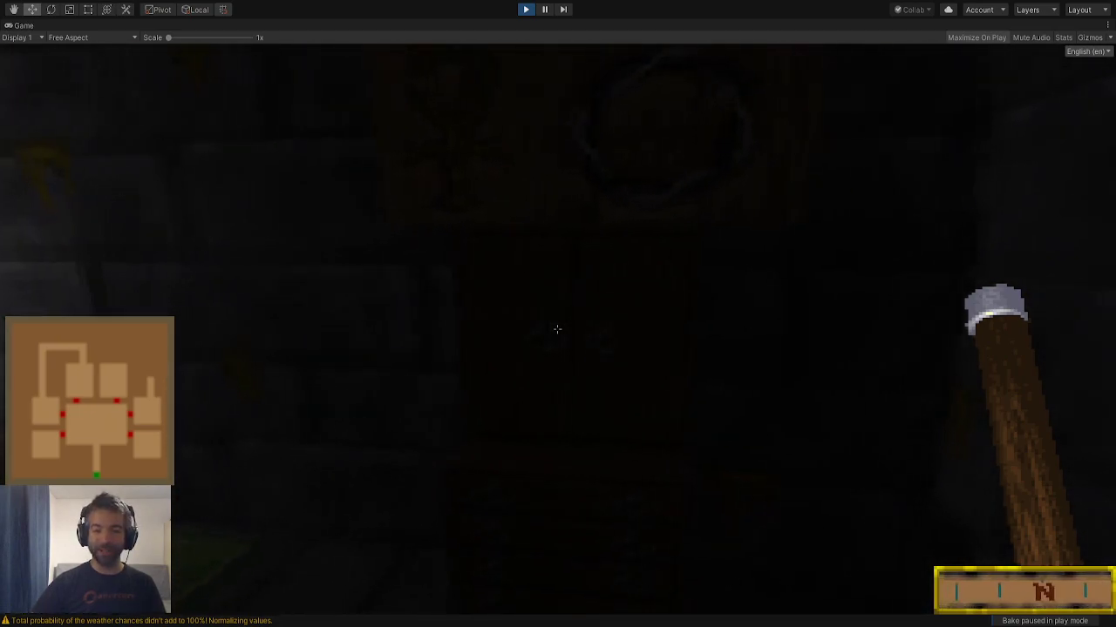
key(q)
key(q)
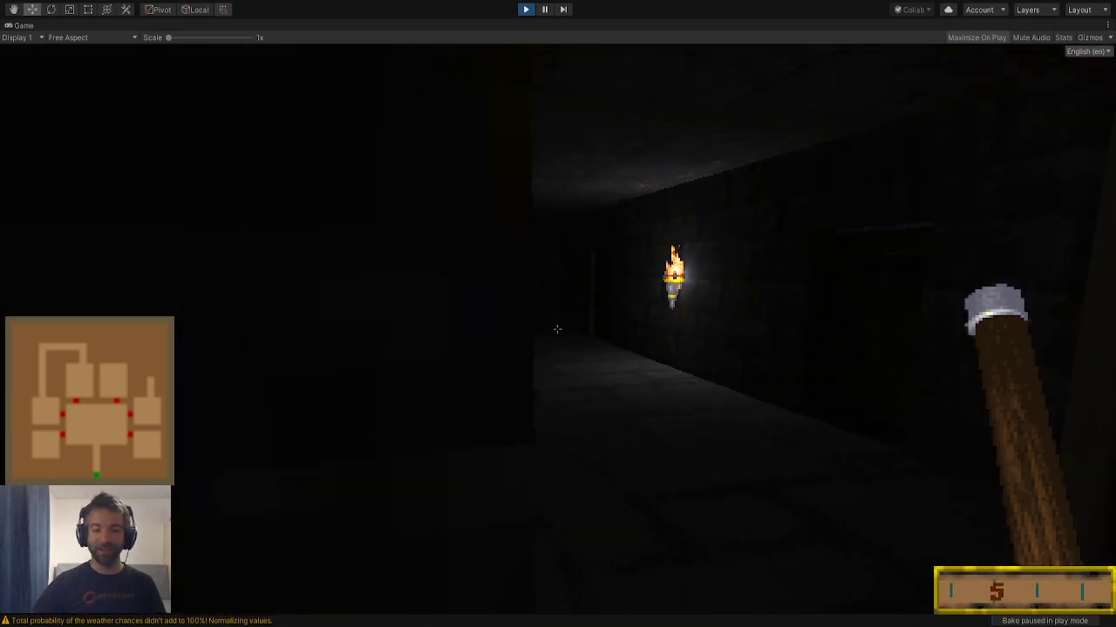
Enter the room on the west side and examine its wall torch, statues, red carpet and blue banners
key(e)
click(557, 330)
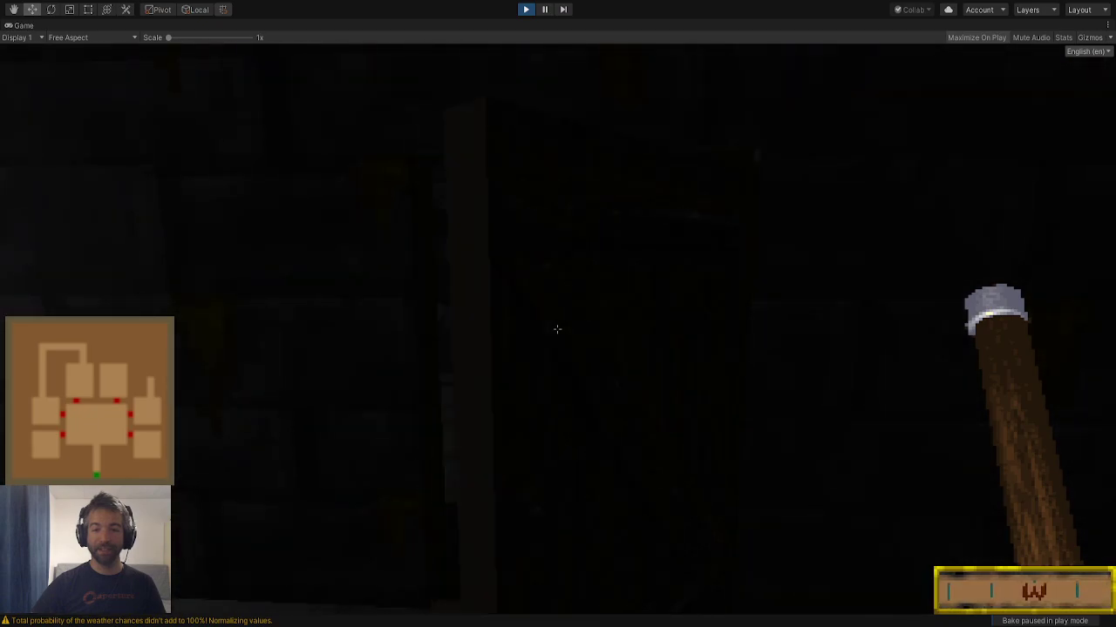
key(w)
key(w)
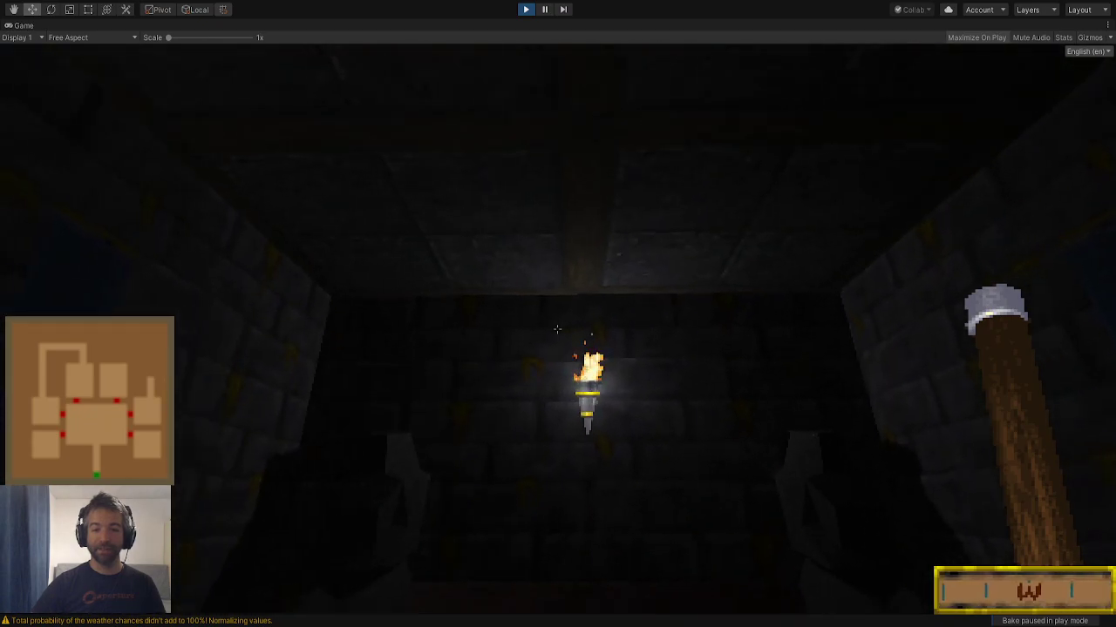
key(q)
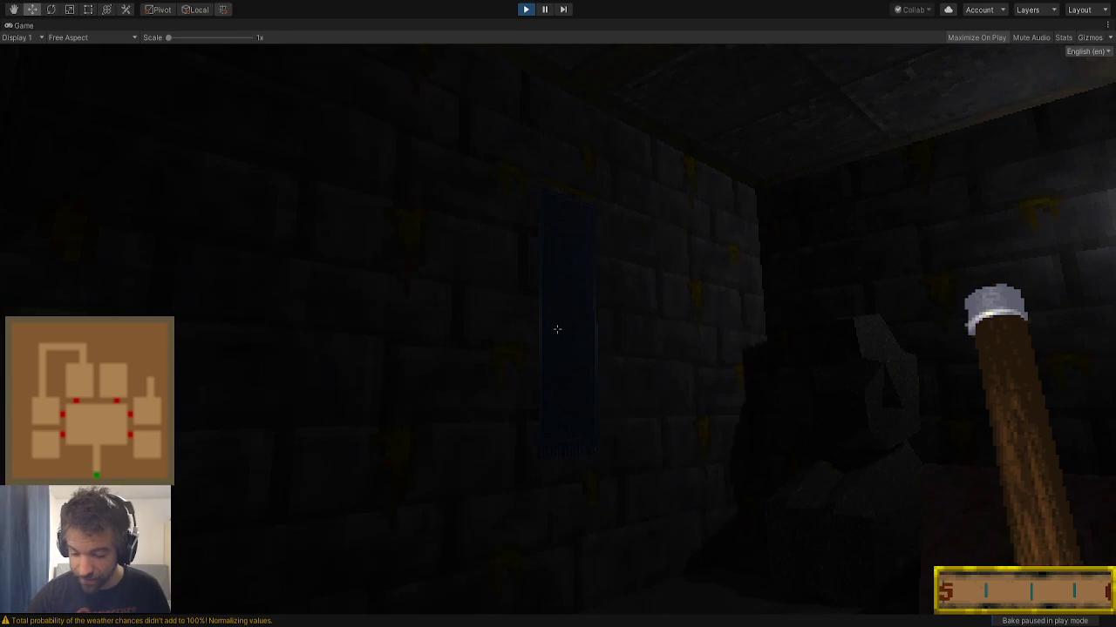
key(w)
key(e)
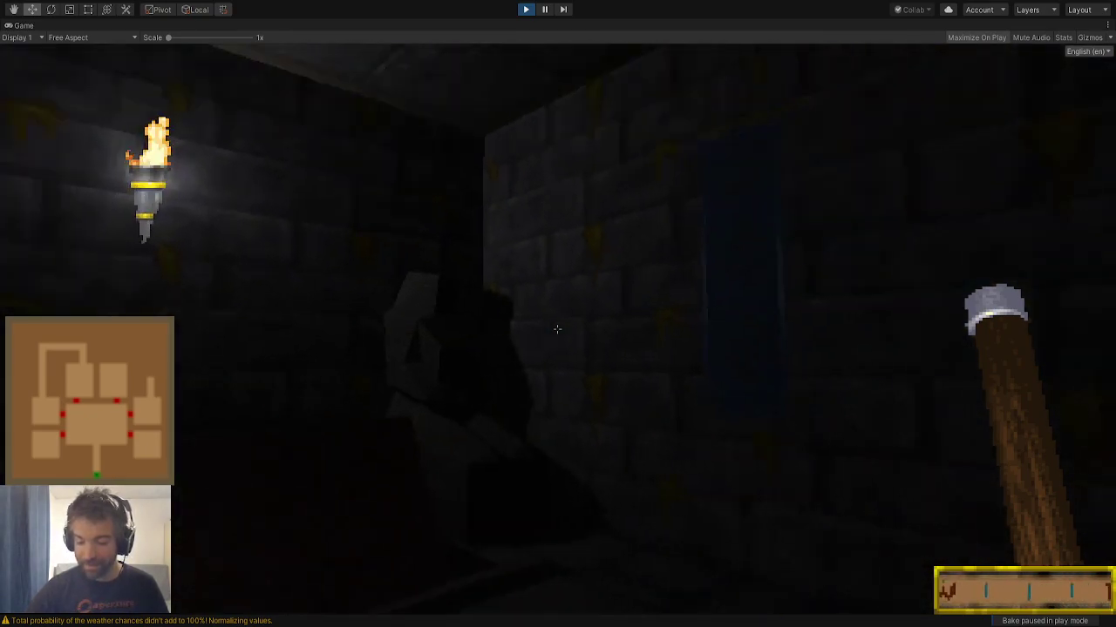
key(e)
key(q)
key(q)
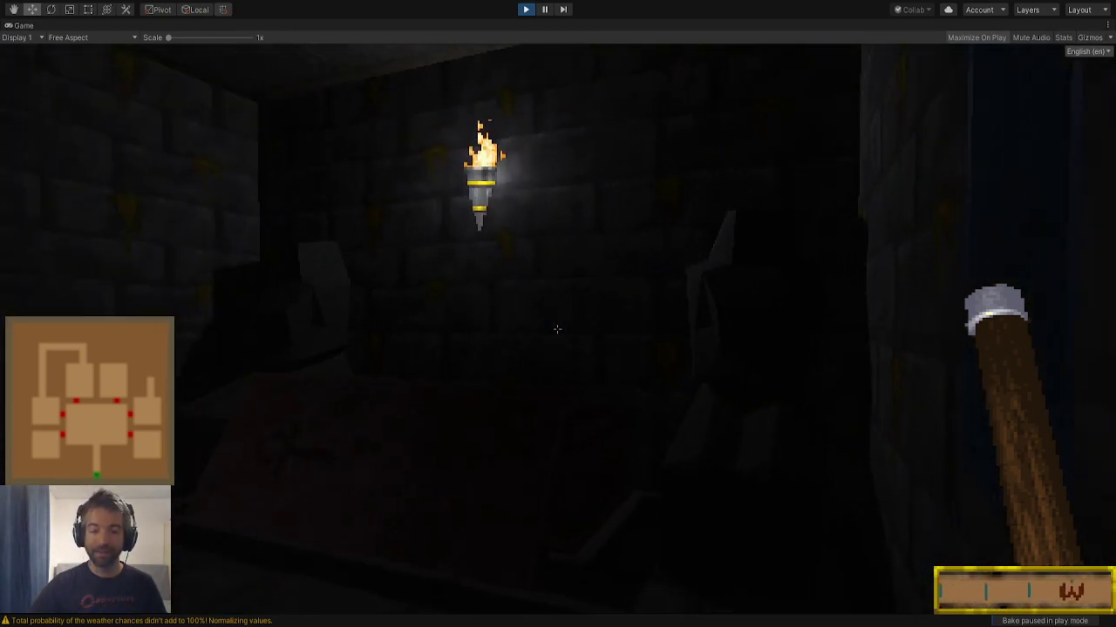
key(q)
Return to the main hall and test how the door to the single-coffin room fits its frame
key(w)
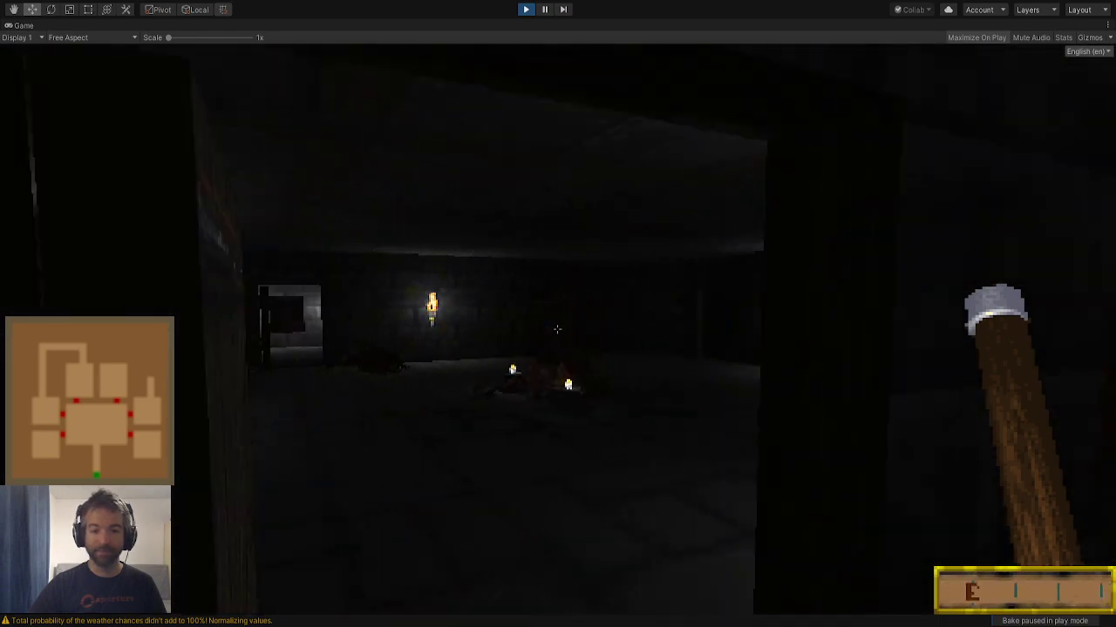
key(e)
key(e)
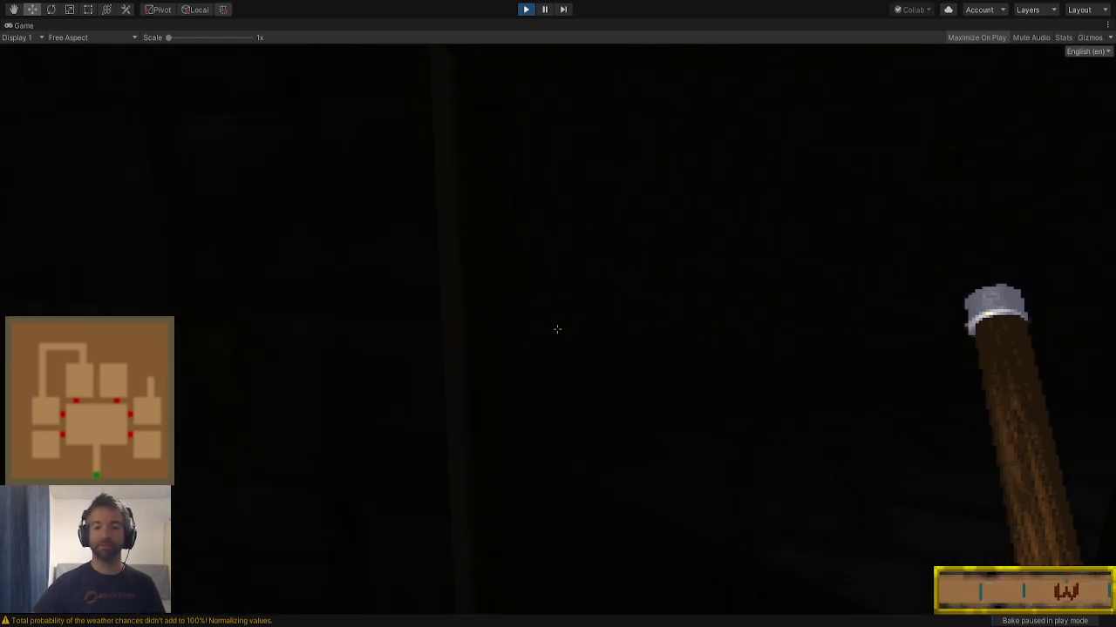
key(q)
key(q)
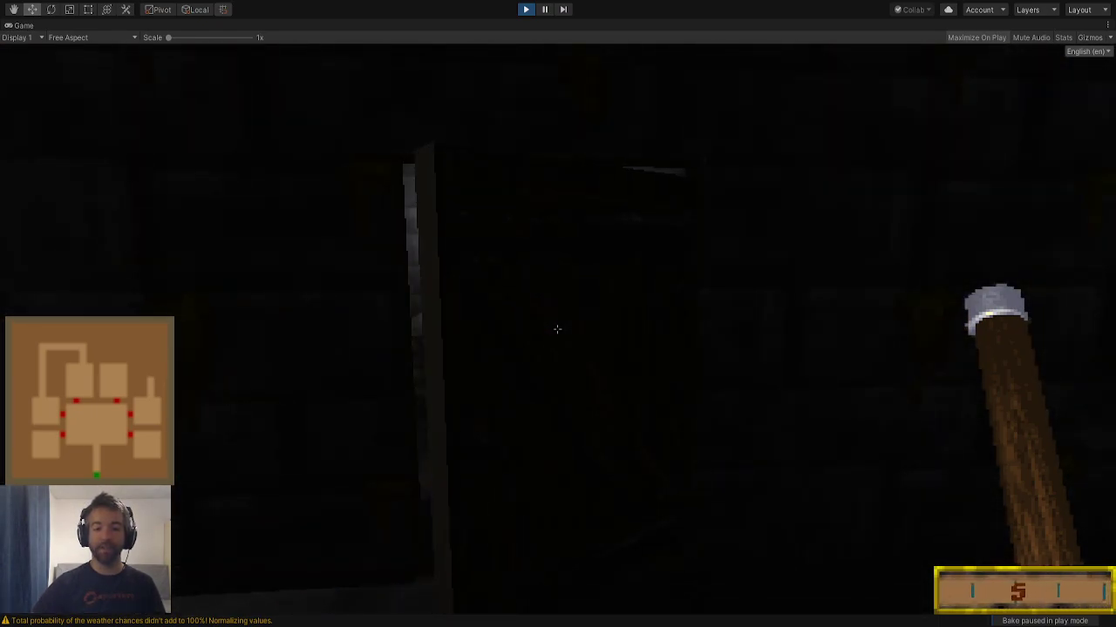
key(e)
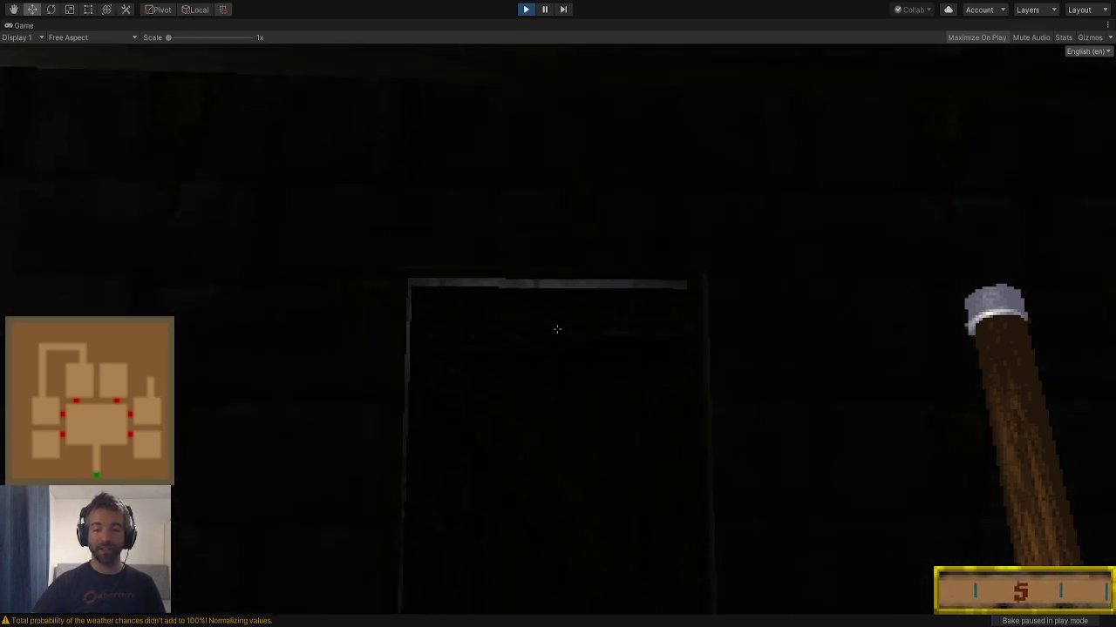
key(q)
key(s)
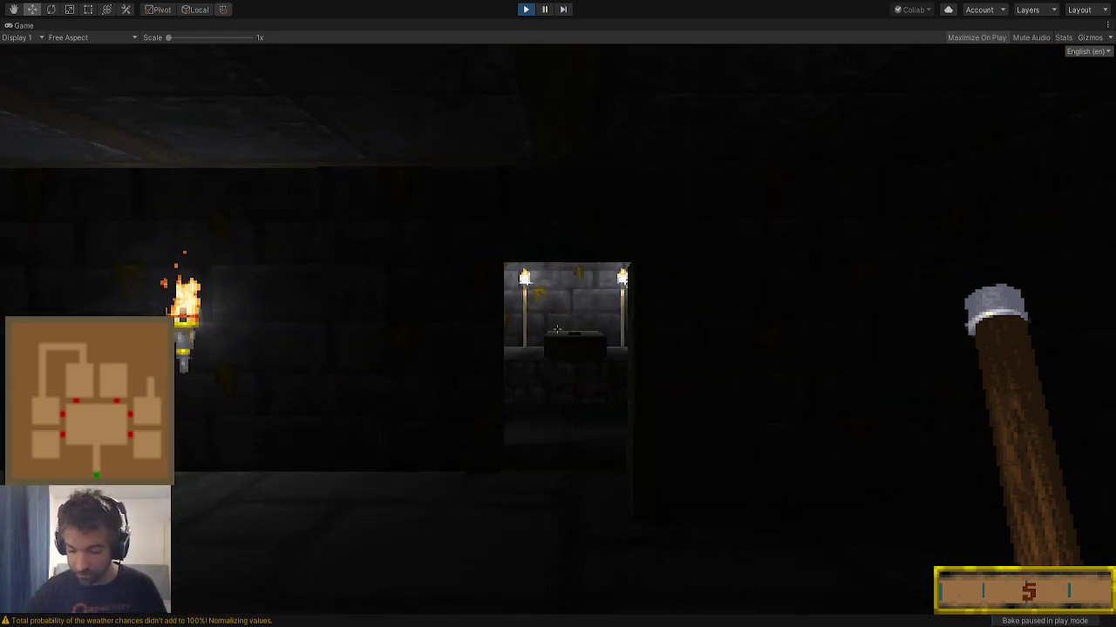
Enter the single-coffin room and examine the raised coffin, the sword on its lid and the two standing lights
key(w)
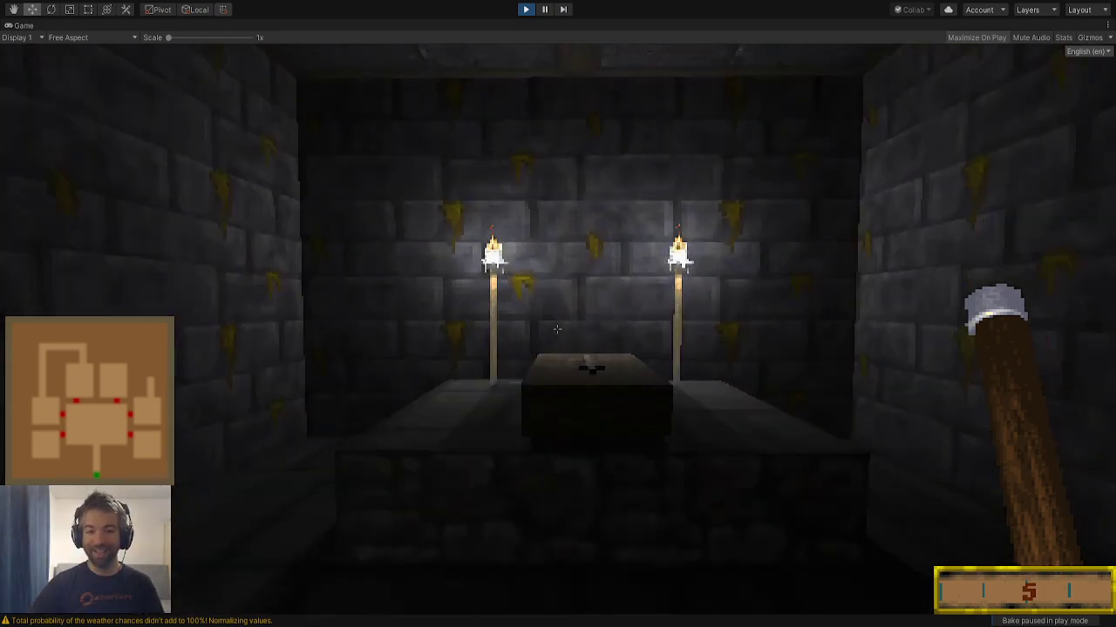
key(e)
key(a)
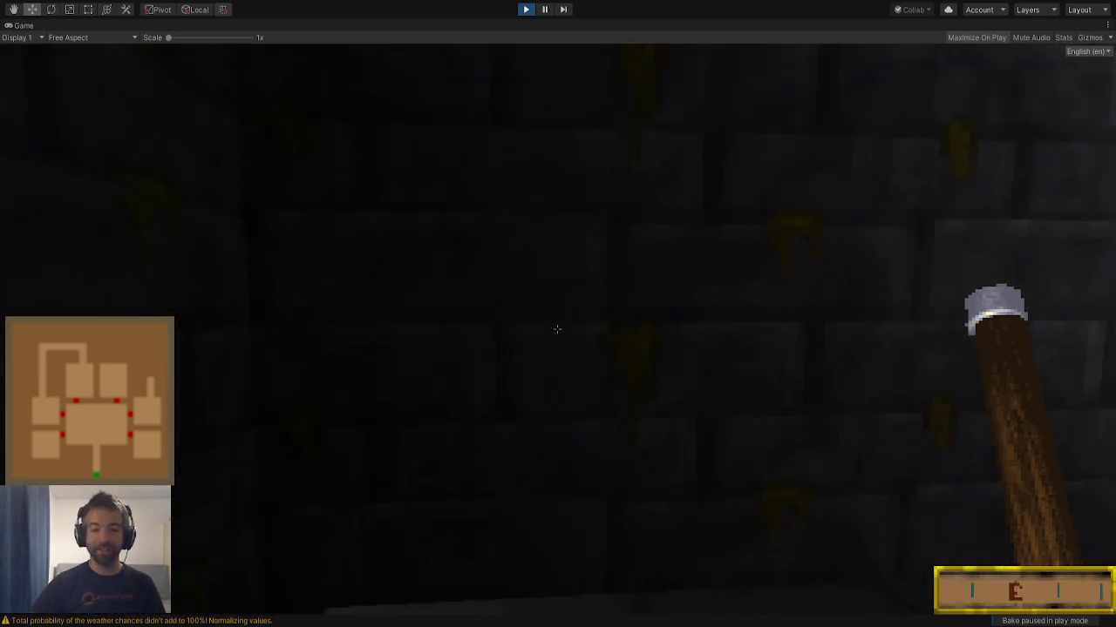
key(e)
key(w)
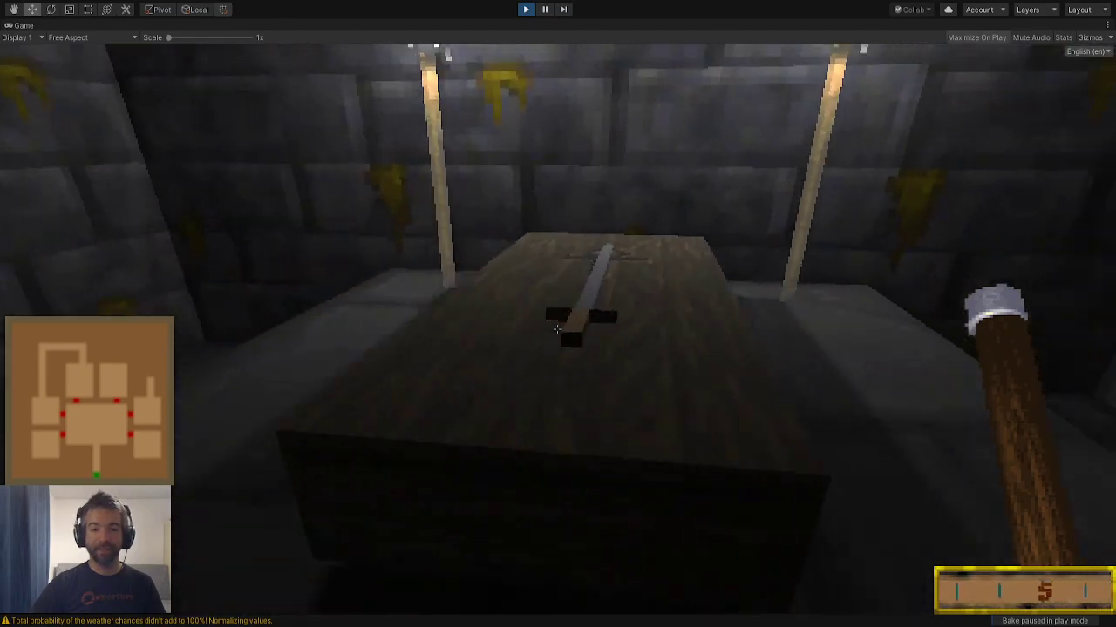
key(w)
key(e)
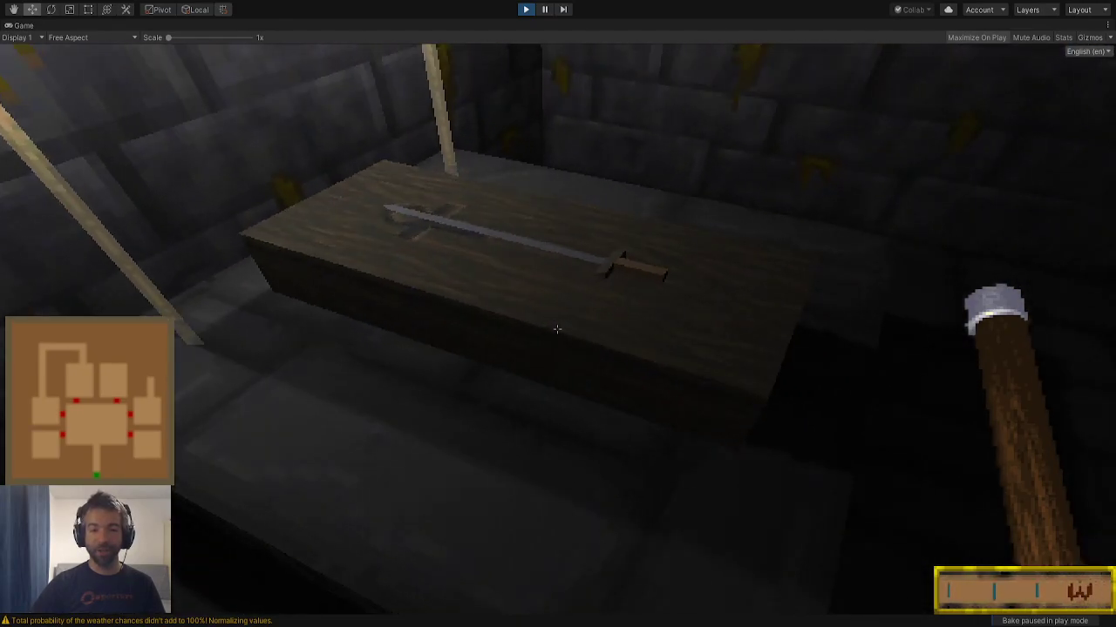
key(d)
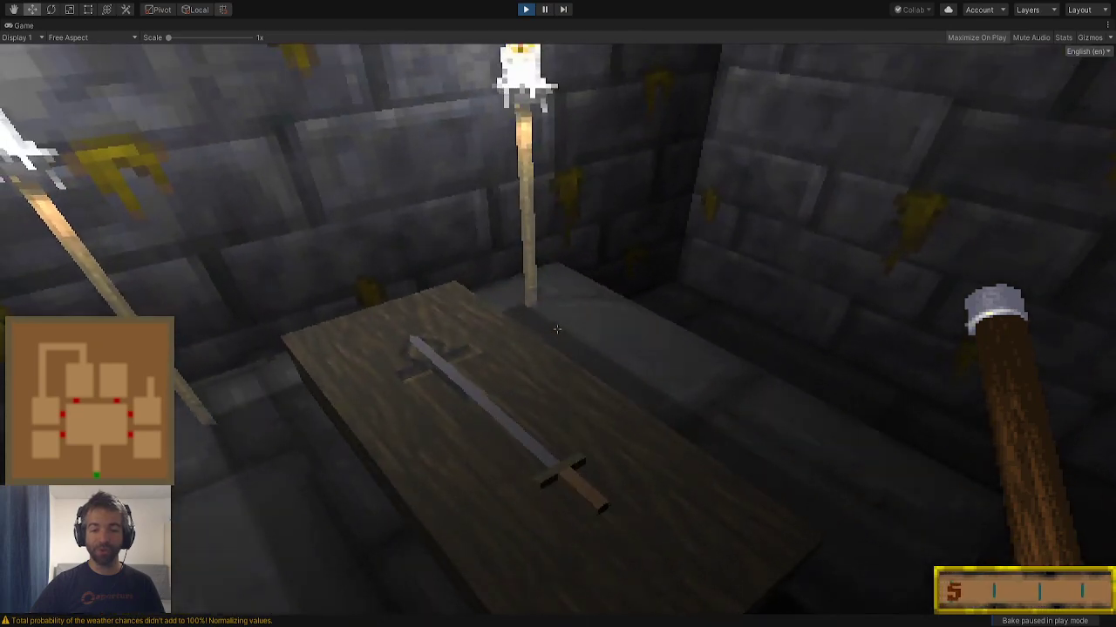
Leave the single-coffin room and examine the closed door on the east side of the main hall
key(a)
key(d)
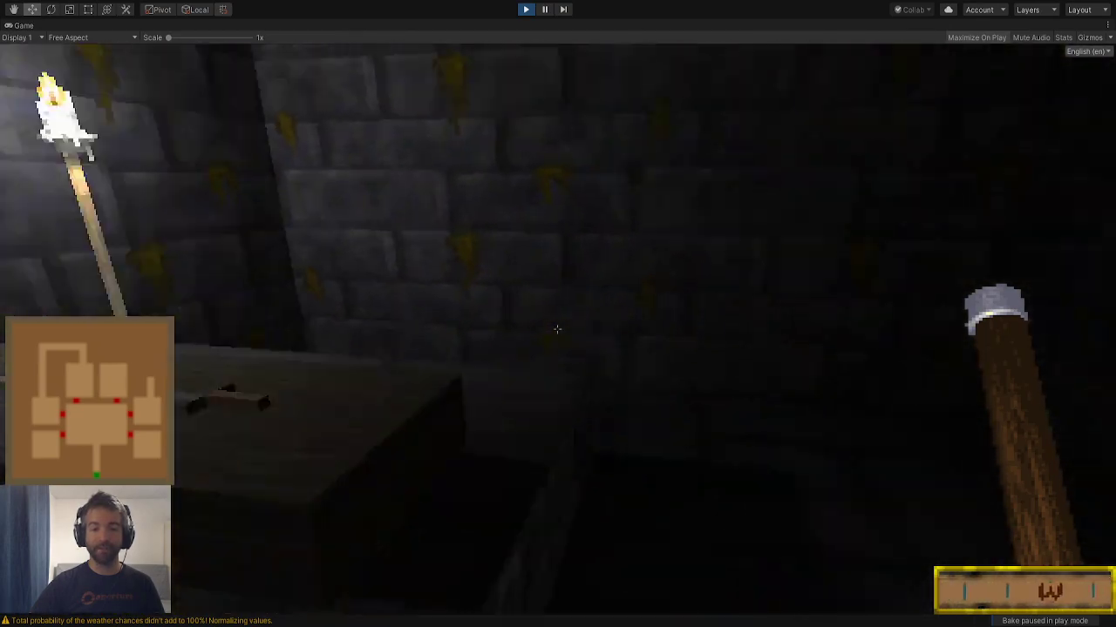
key(s)
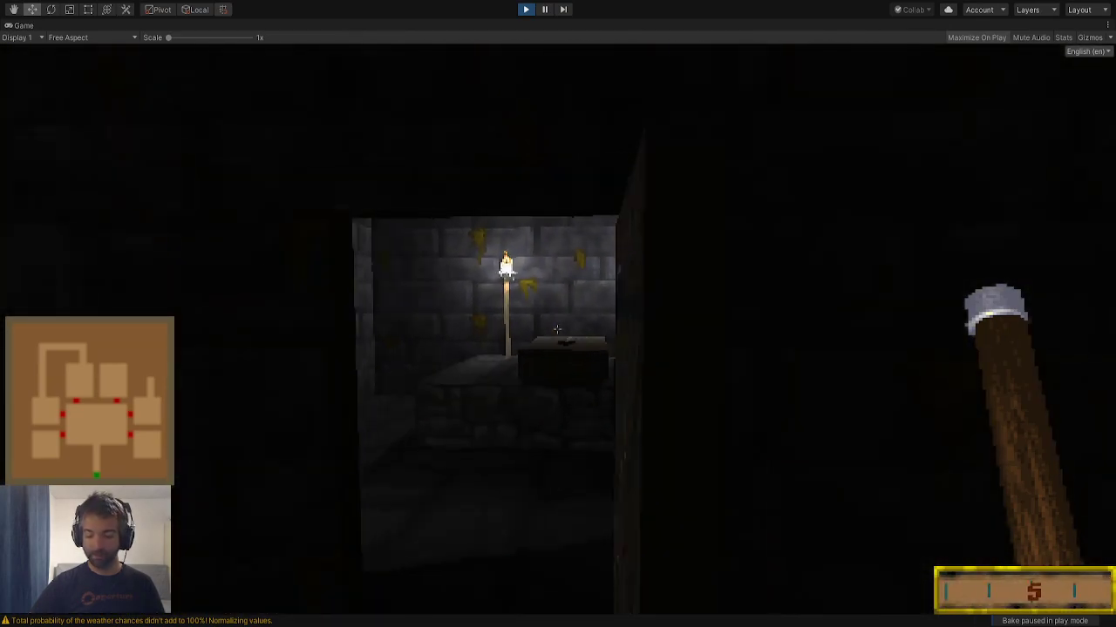
key(a)
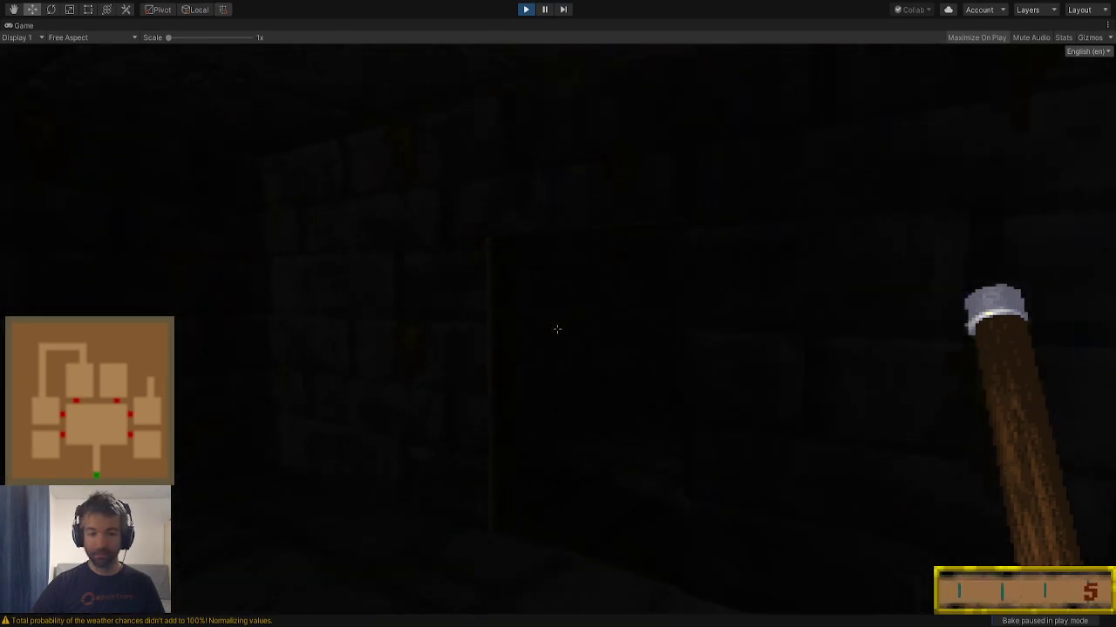
key(q)
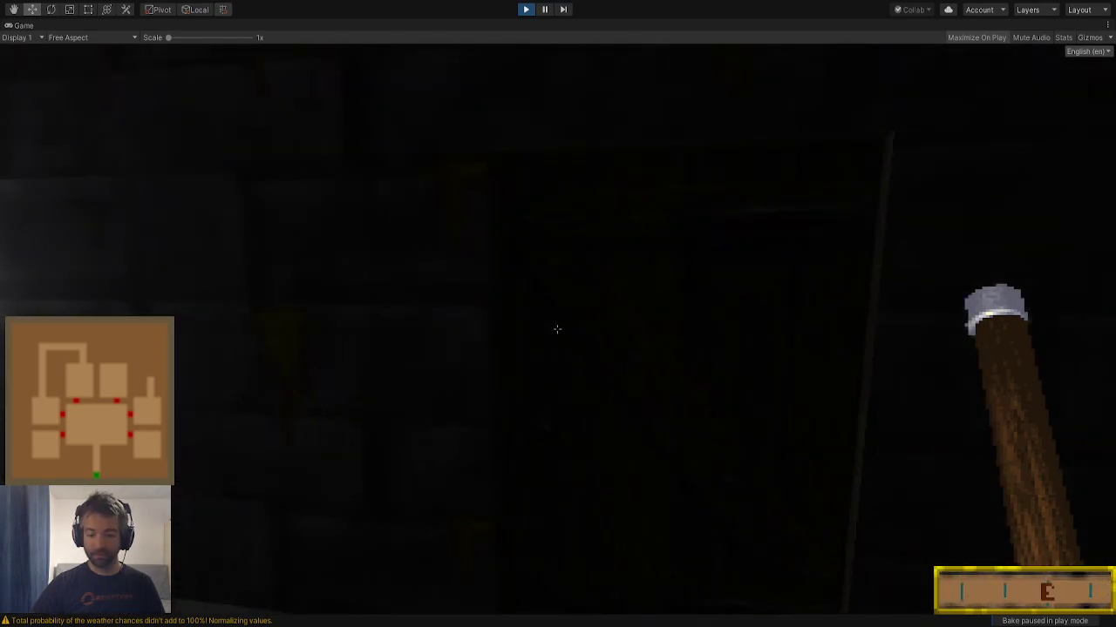
key(e)
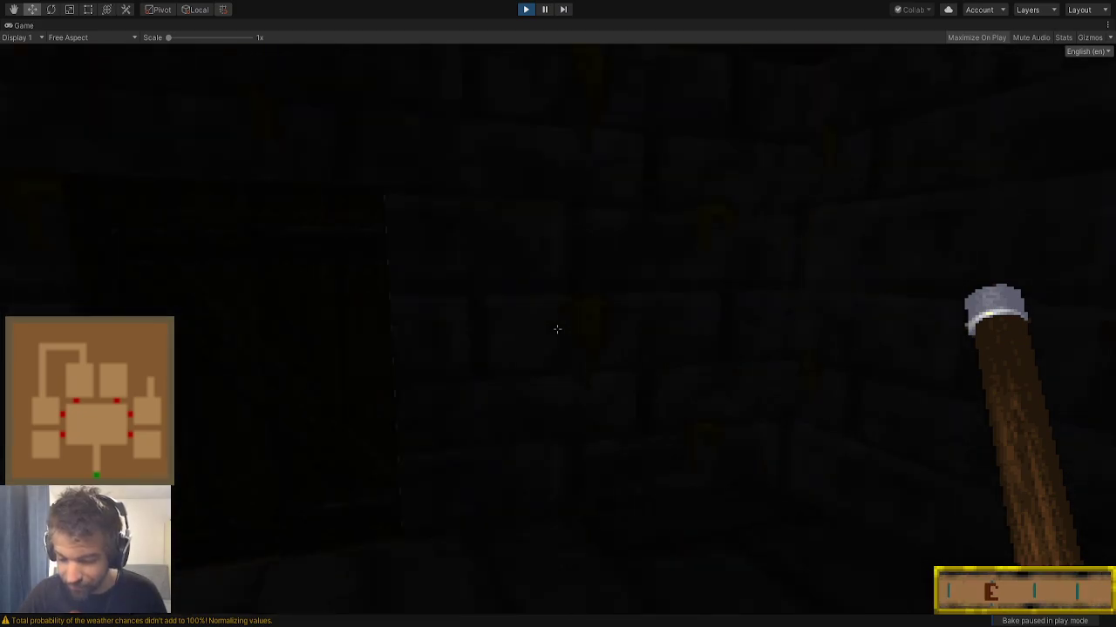
Re-enter the single-coffin room and examine the raised coffin and its standing lights from the front
key(w)
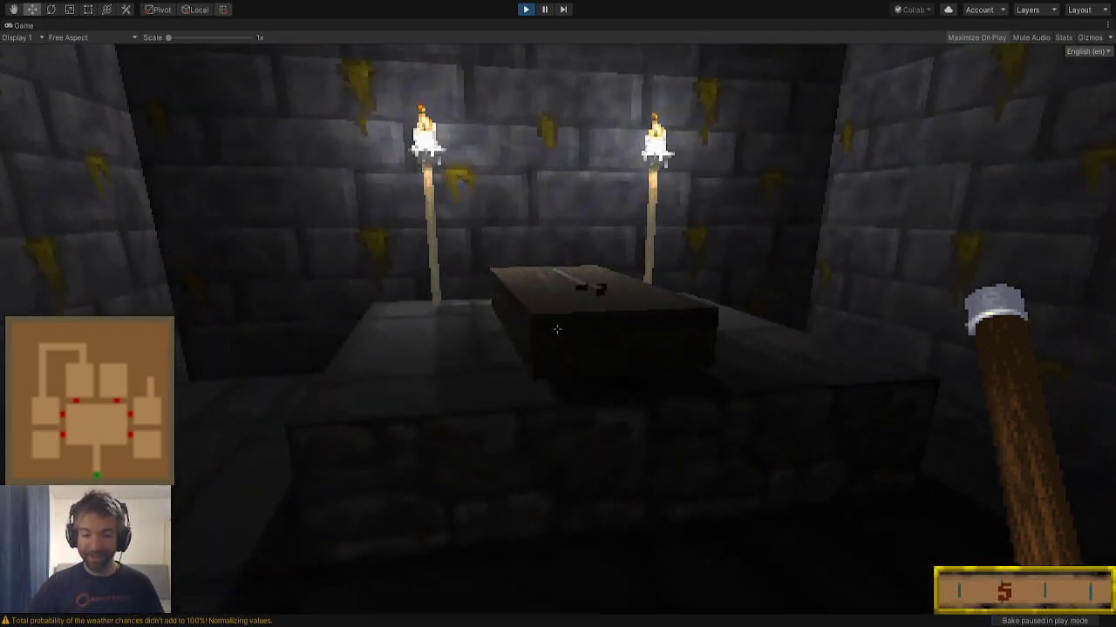
key(e)
key(q)
key(s)
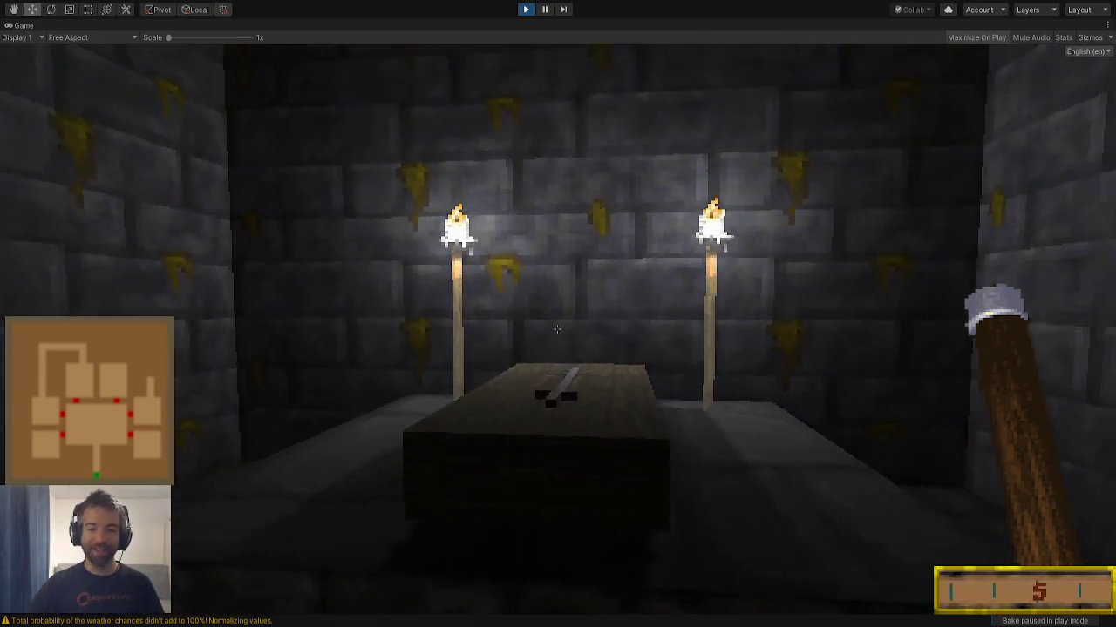
key(w)
Return to the main hall and try to open the closed door on its east side
key(q)
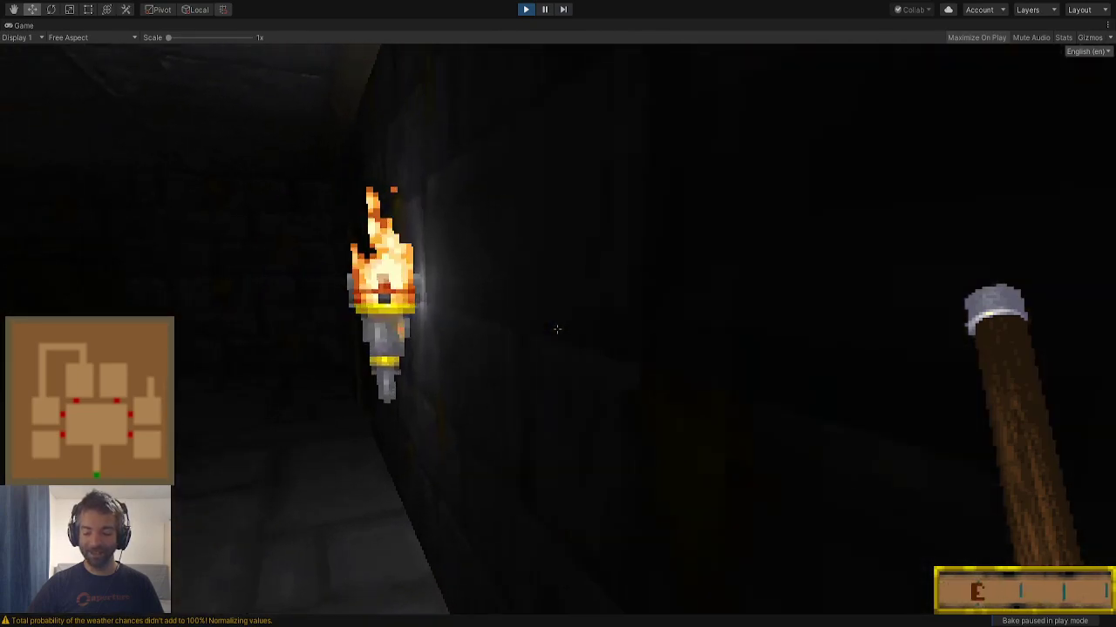
key(w)
key(s)
key(w)
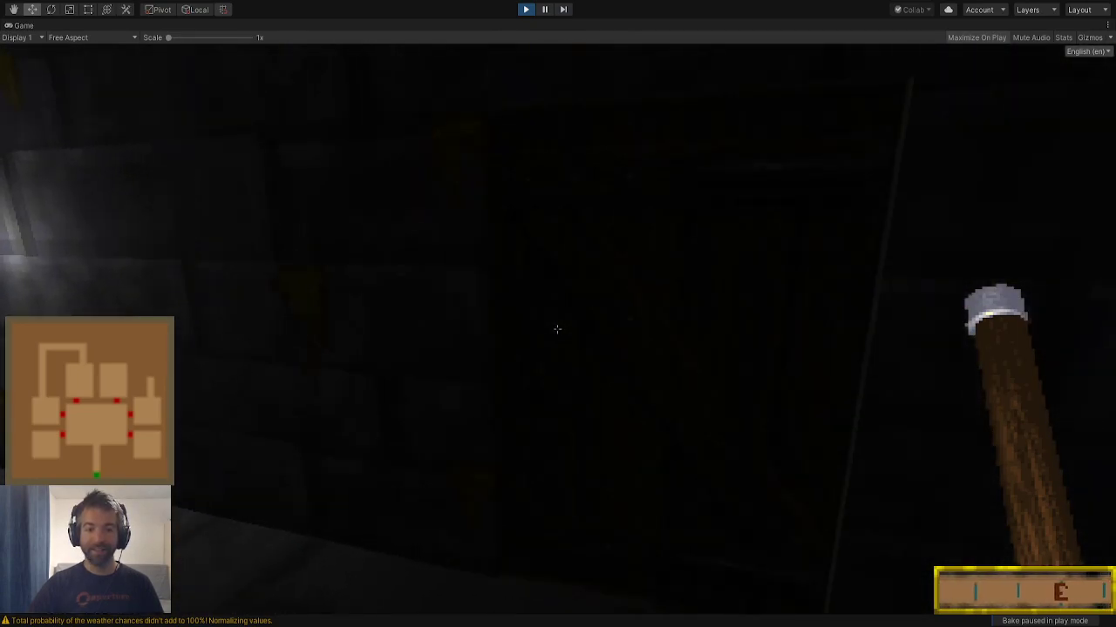
click(557, 329)
key(w)
click(557, 330)
key(s)
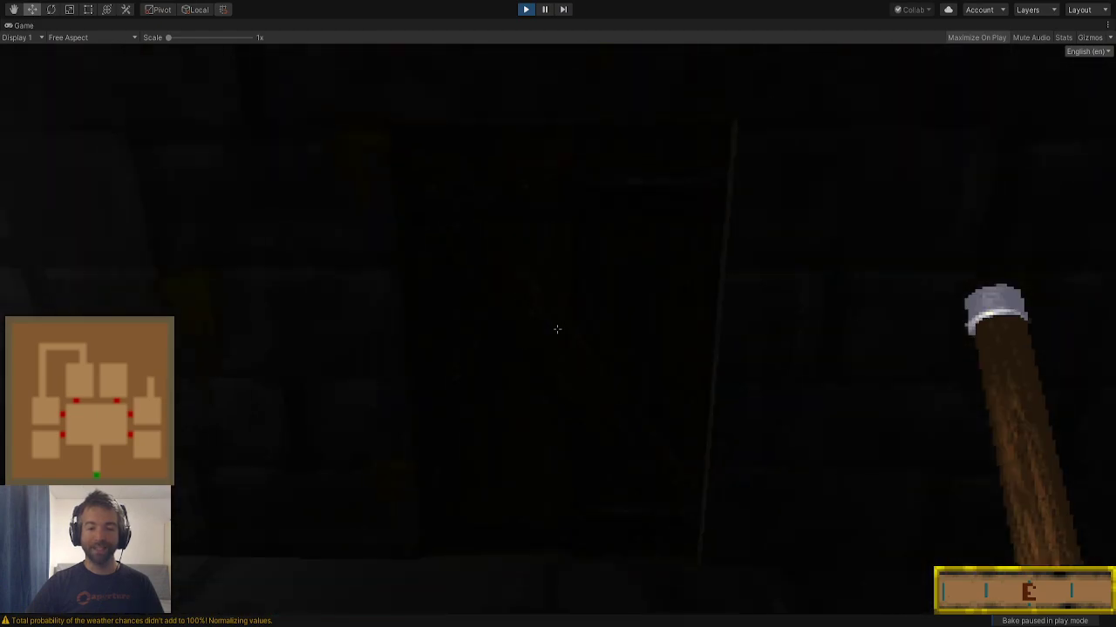
key(q)
key(e)
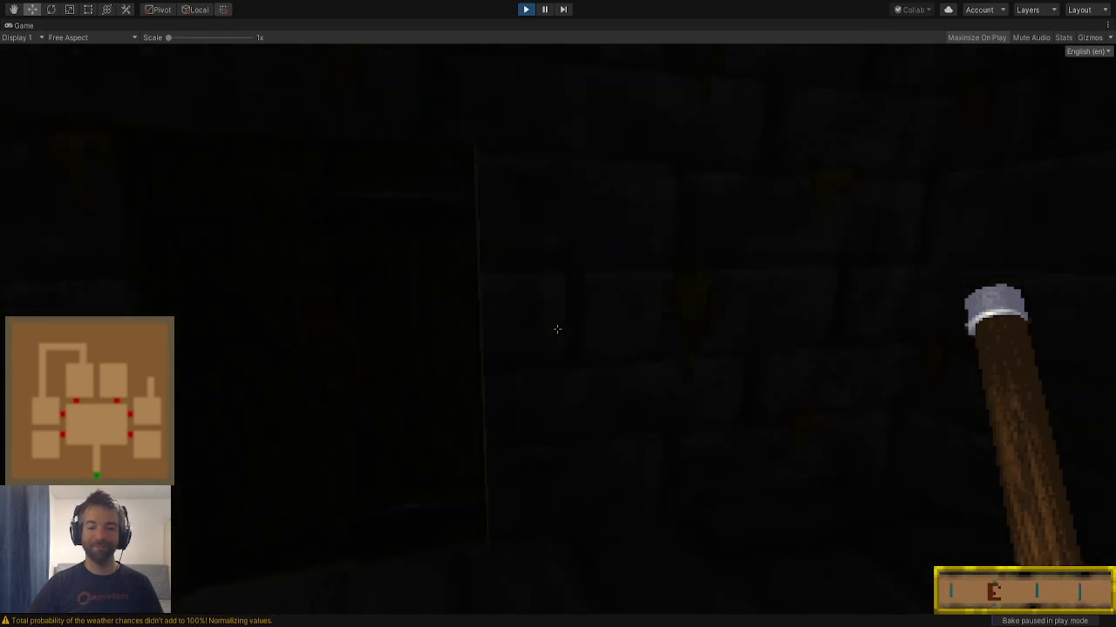
key(w)
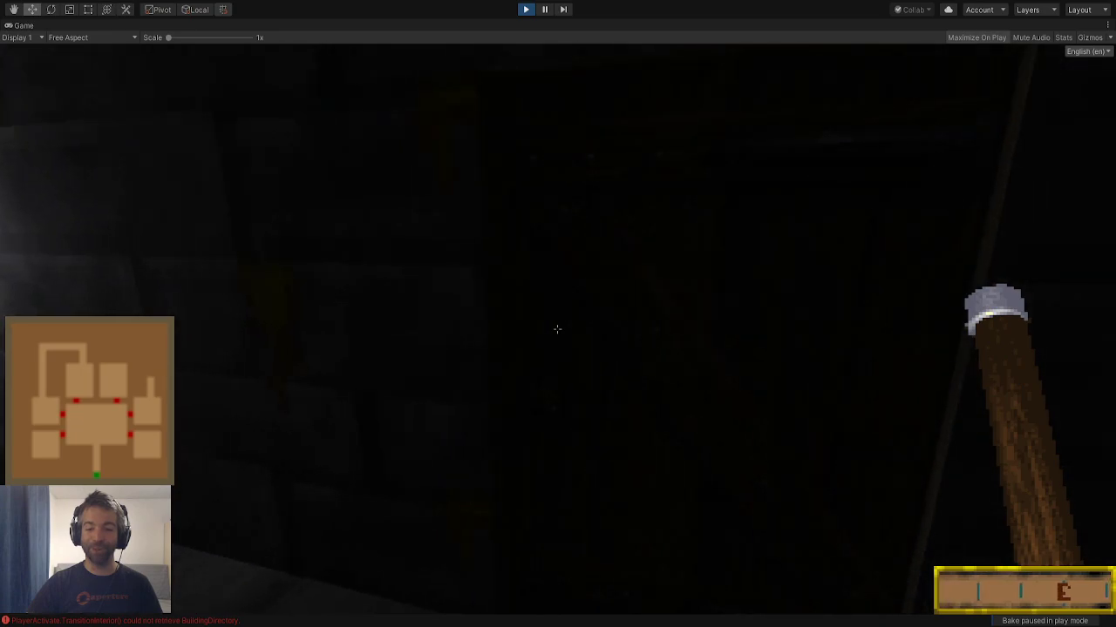
Walk back to the single-coffin room and check the view of the coffin and lights from its doorway
key(e)
key(w)
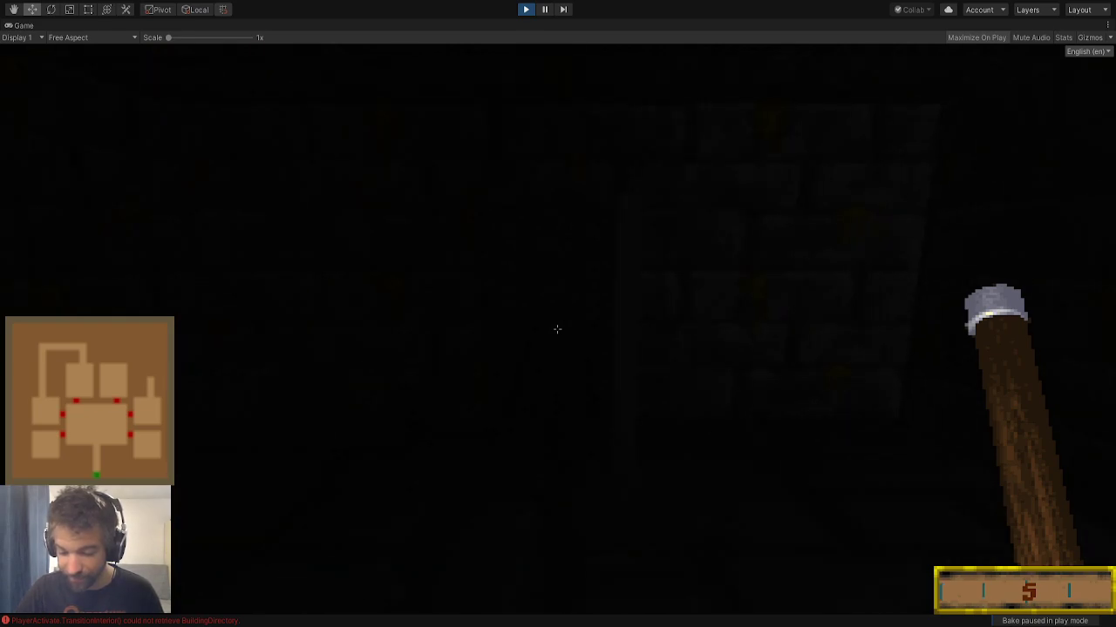
key(w)
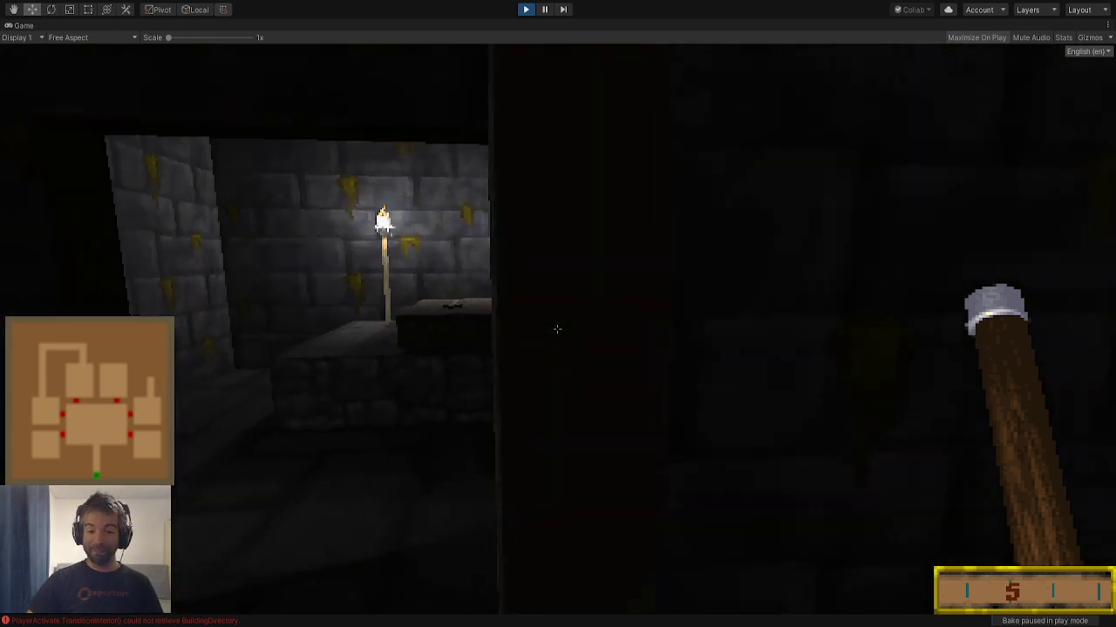
key(w)
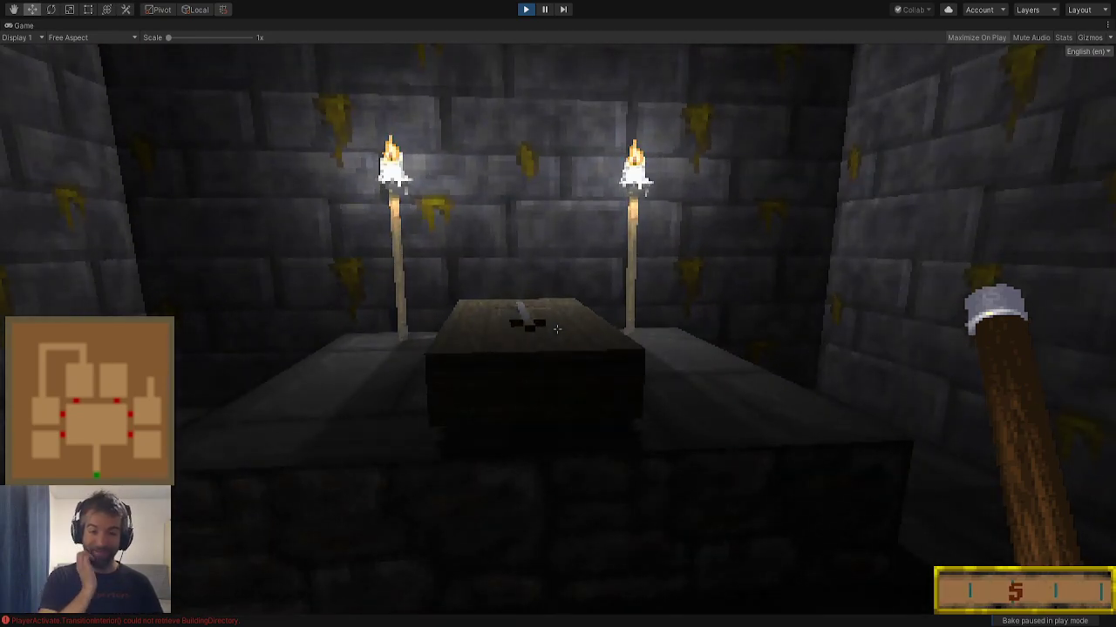
key(w)
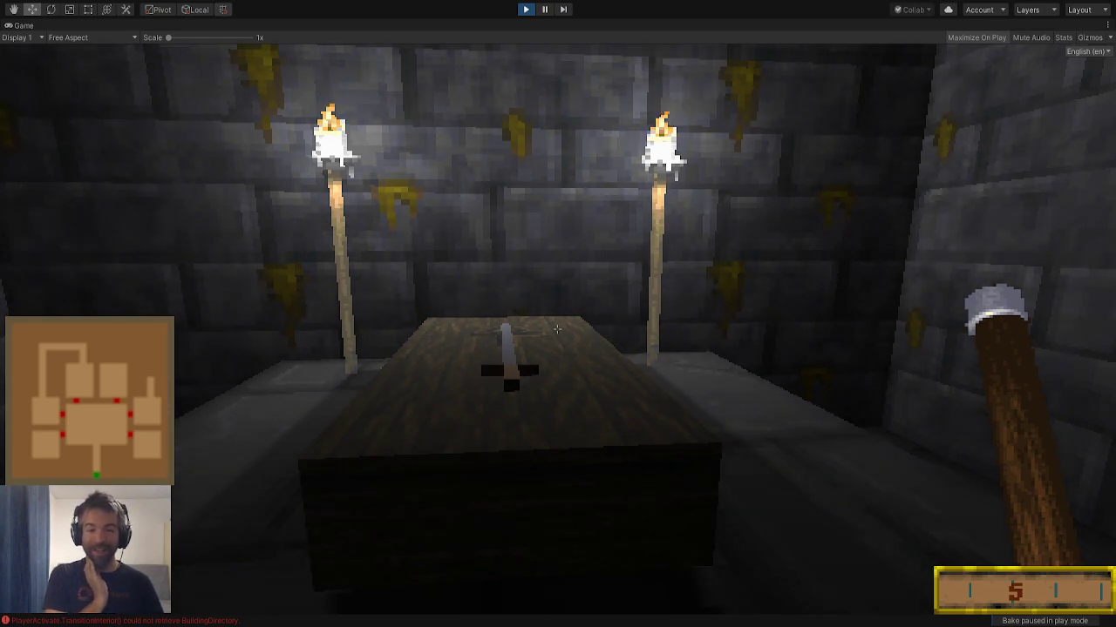
key(s)
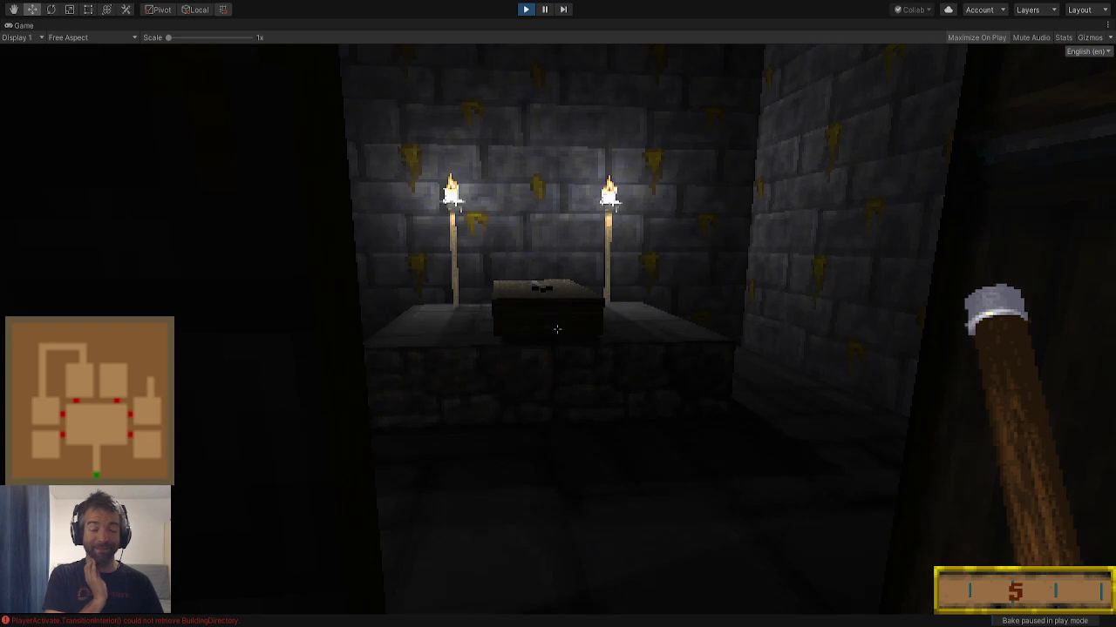
key(w)
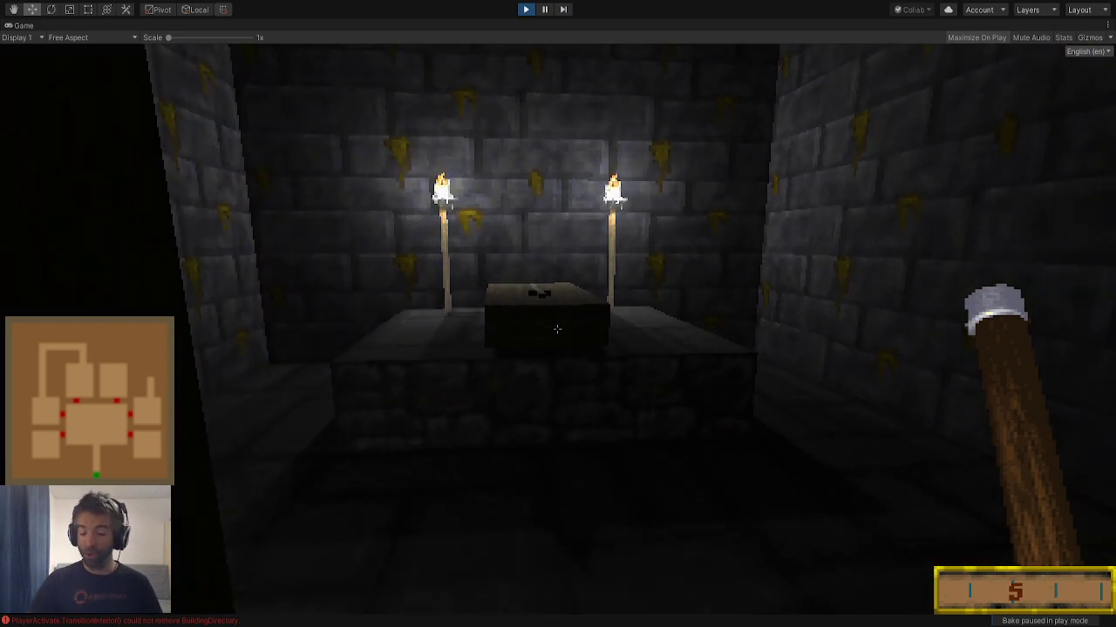
key(s)
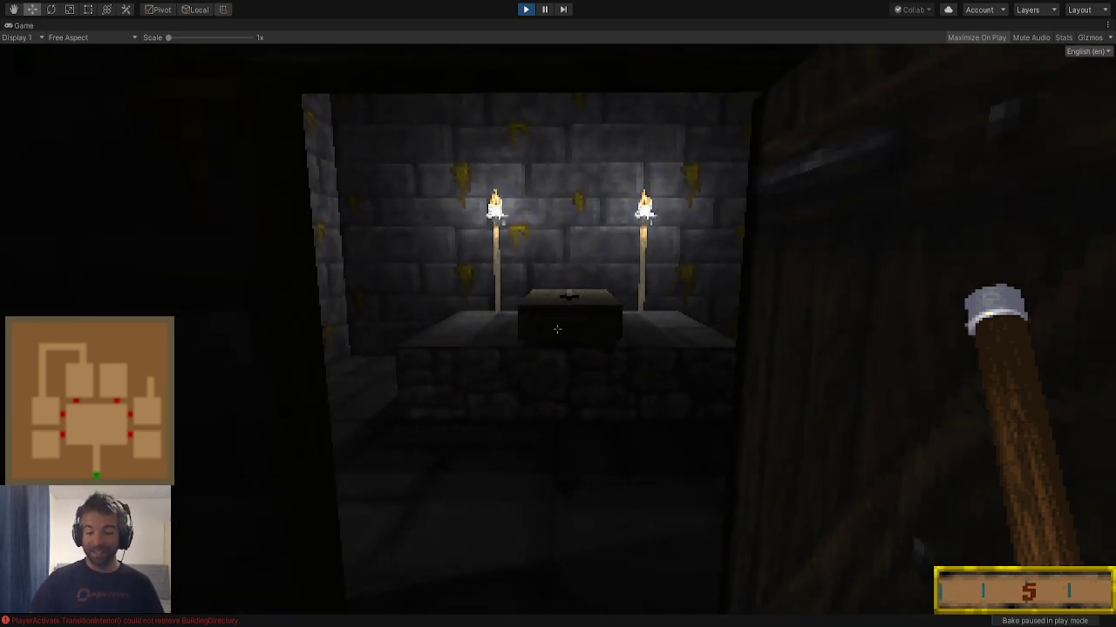
Head north from the coffin room, inspect the items in the loot pile and close the inventory
key(s)
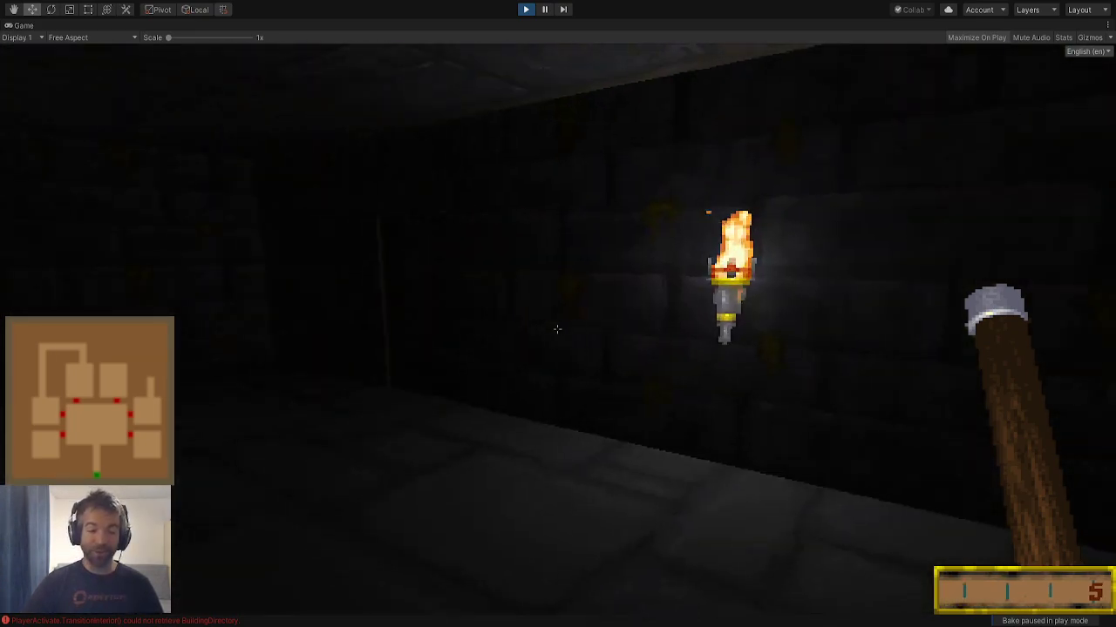
key(w)
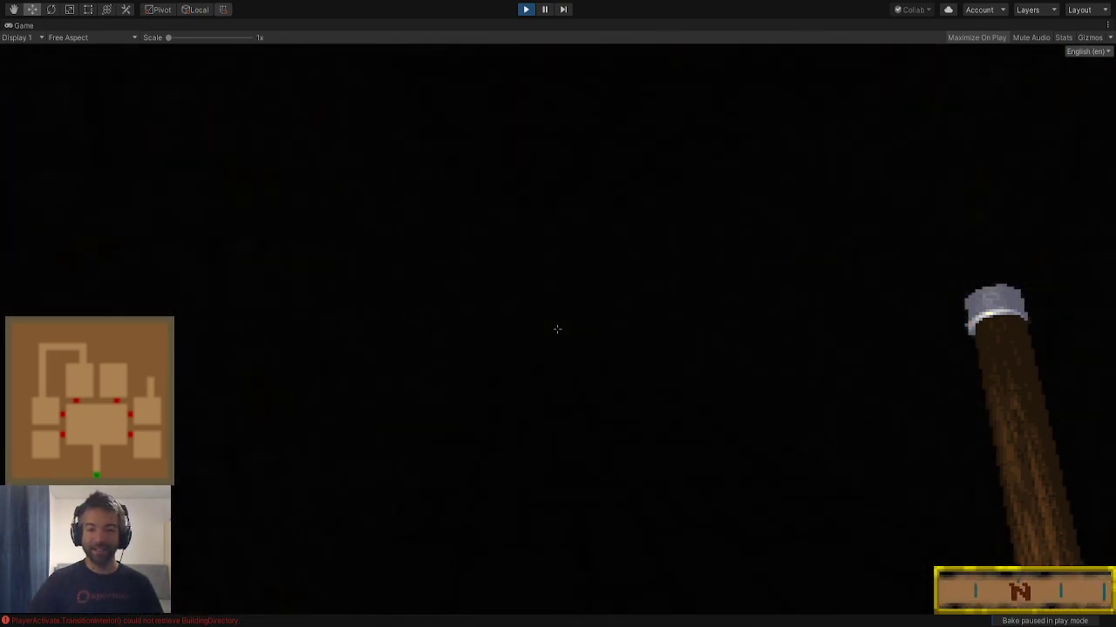
key(Right)
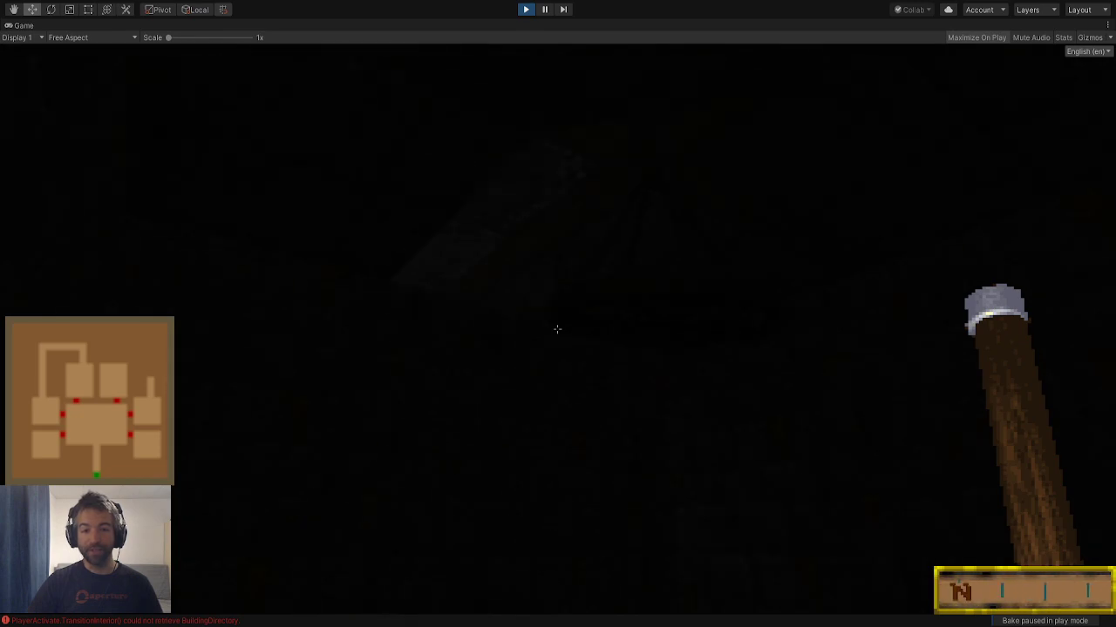
key(Right)
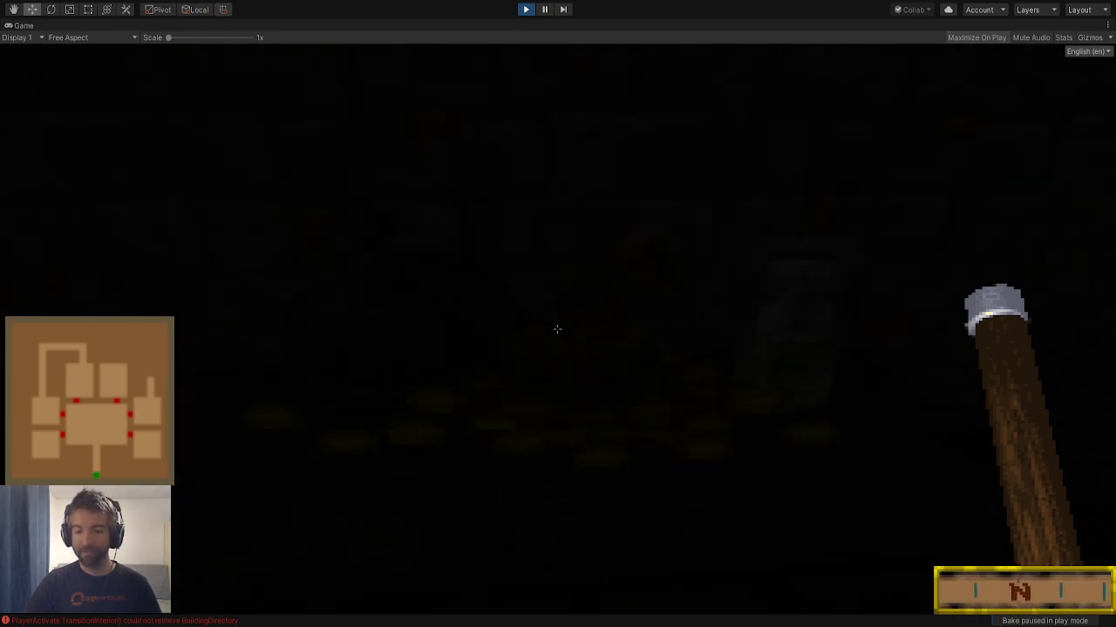
key(i)
click(923, 262)
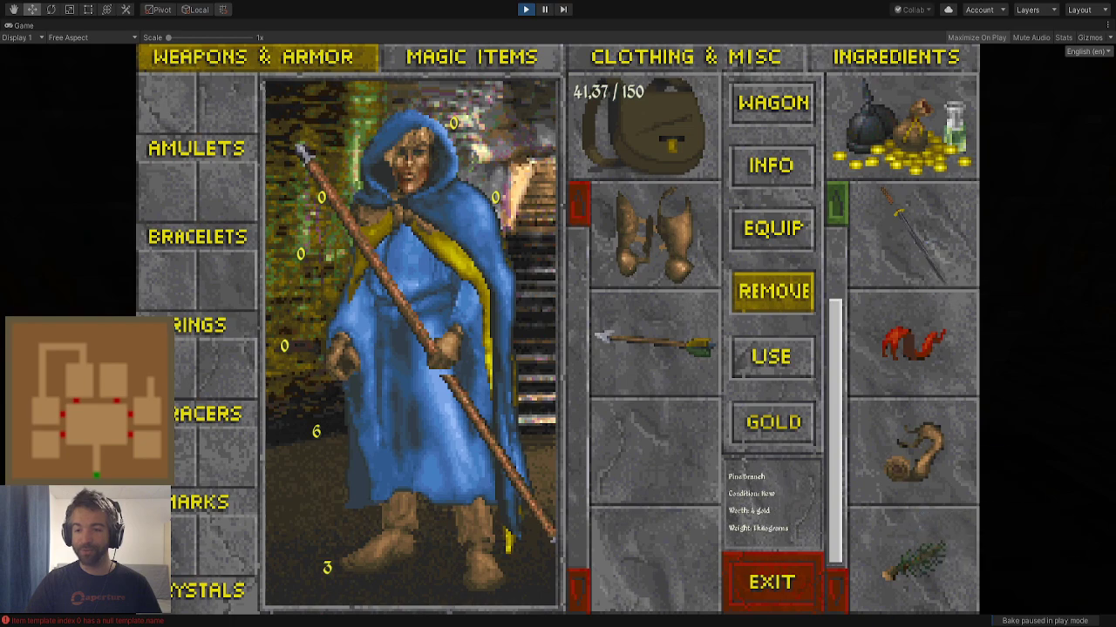
click(773, 582)
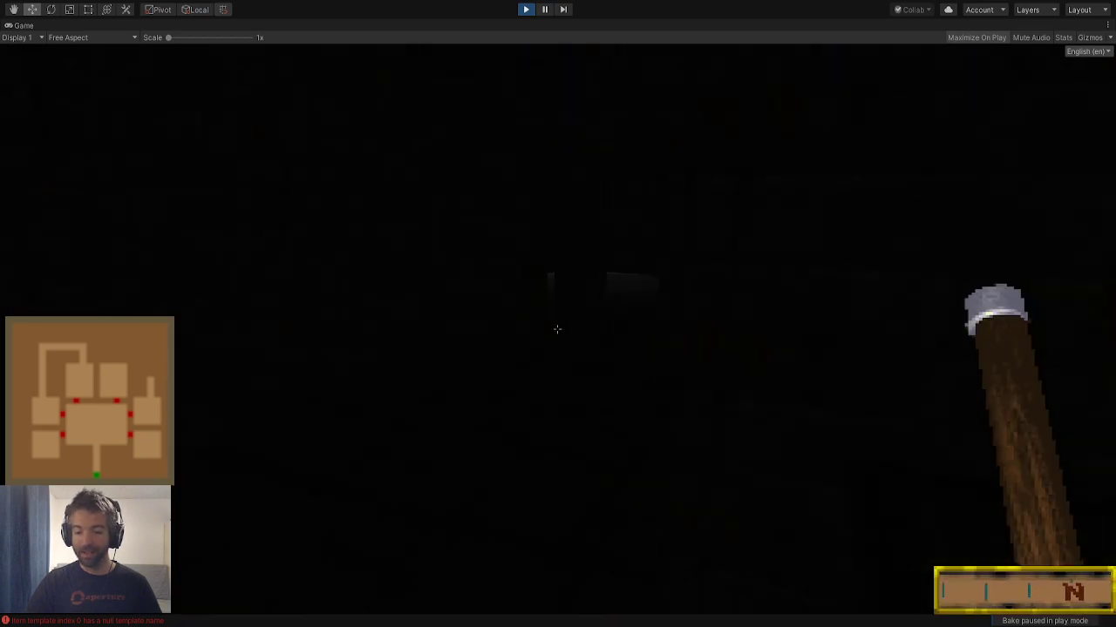
Look over the torchlit main hall and walk on to the block's entrance area, facing its open wooden door
key(w)
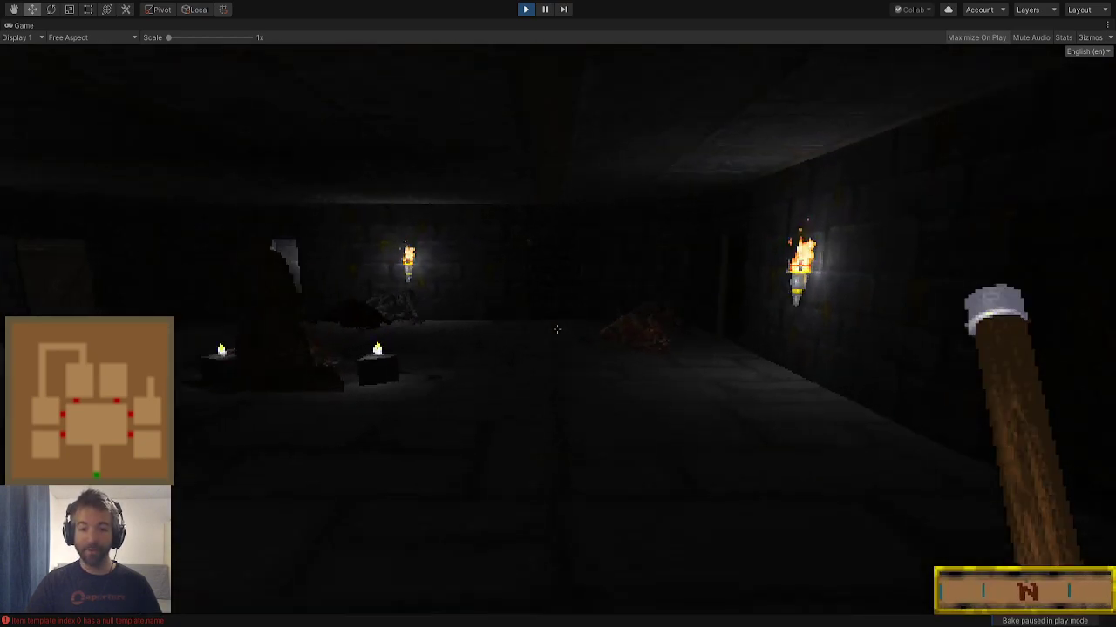
key(q)
key(e)
key(w)
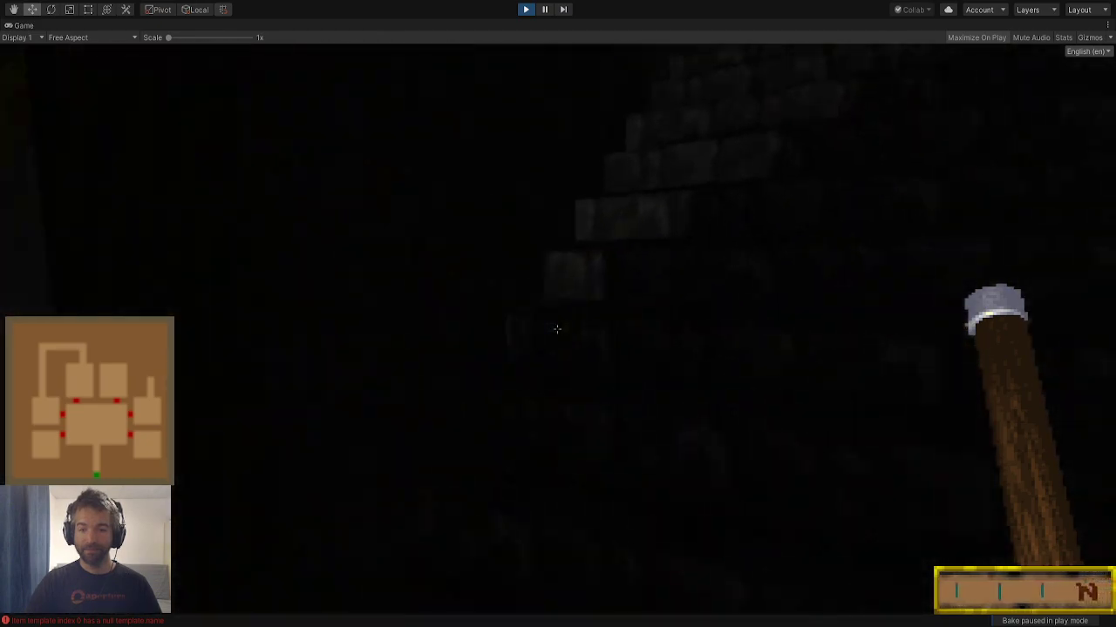
key(w)
key(w)
key(q)
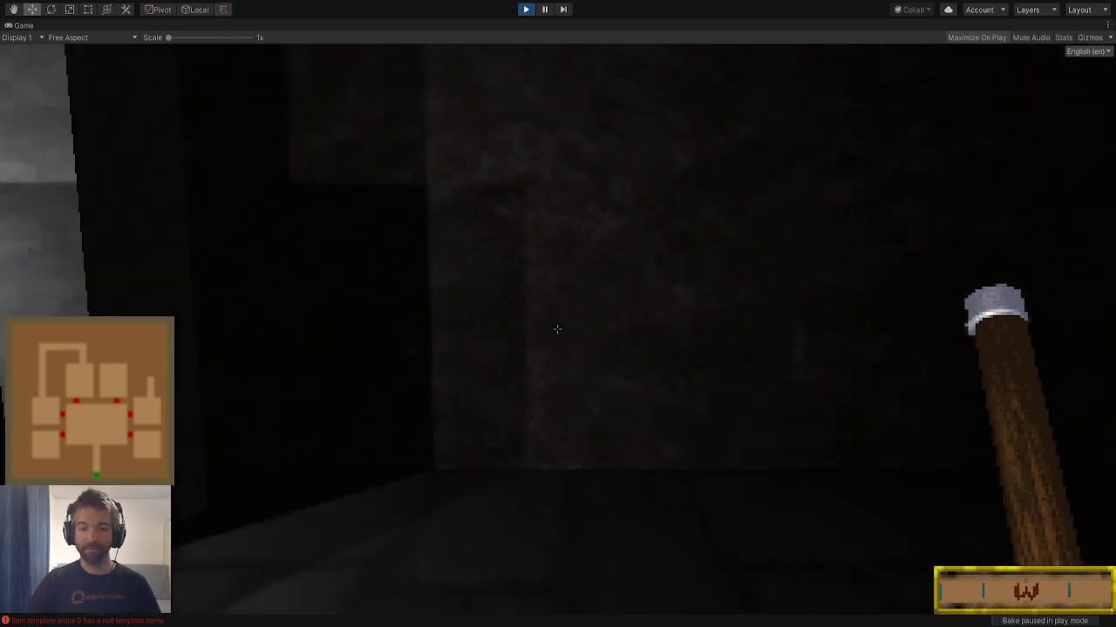
key(q)
key(w)
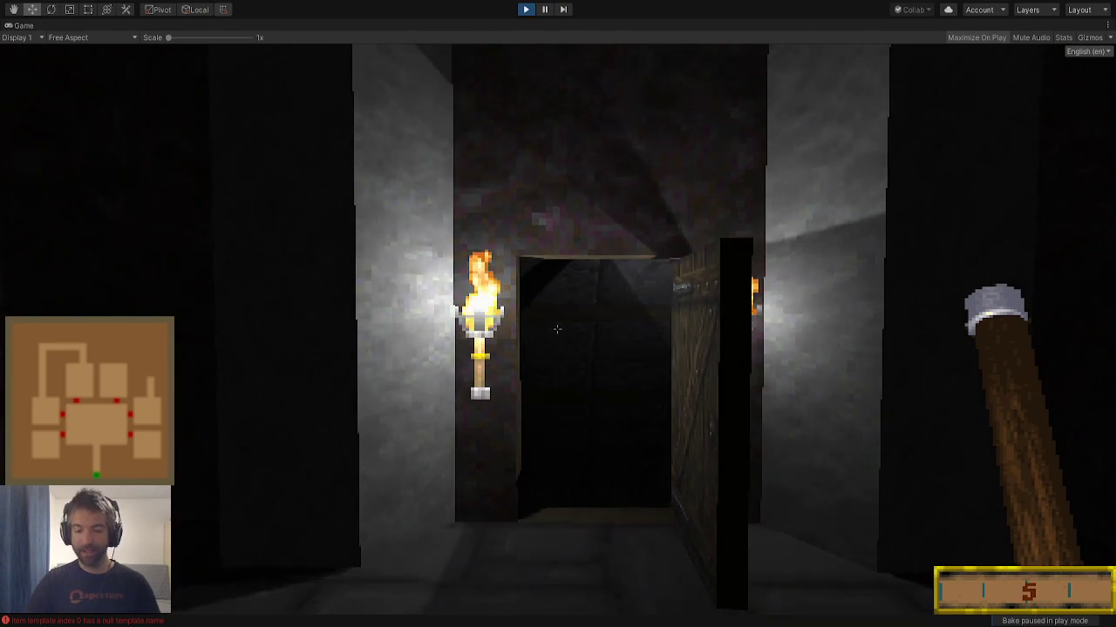
Save the game over the existing Ironman save and exit the game back to the scene editor
key(Escape)
click(392, 185)
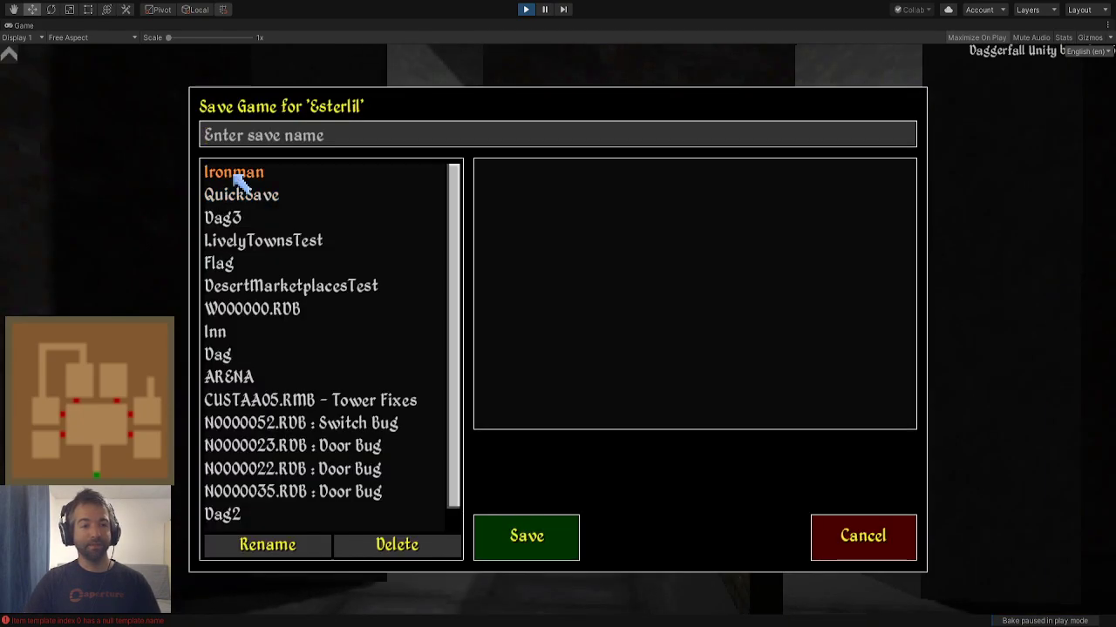
click(570, 523)
click(475, 354)
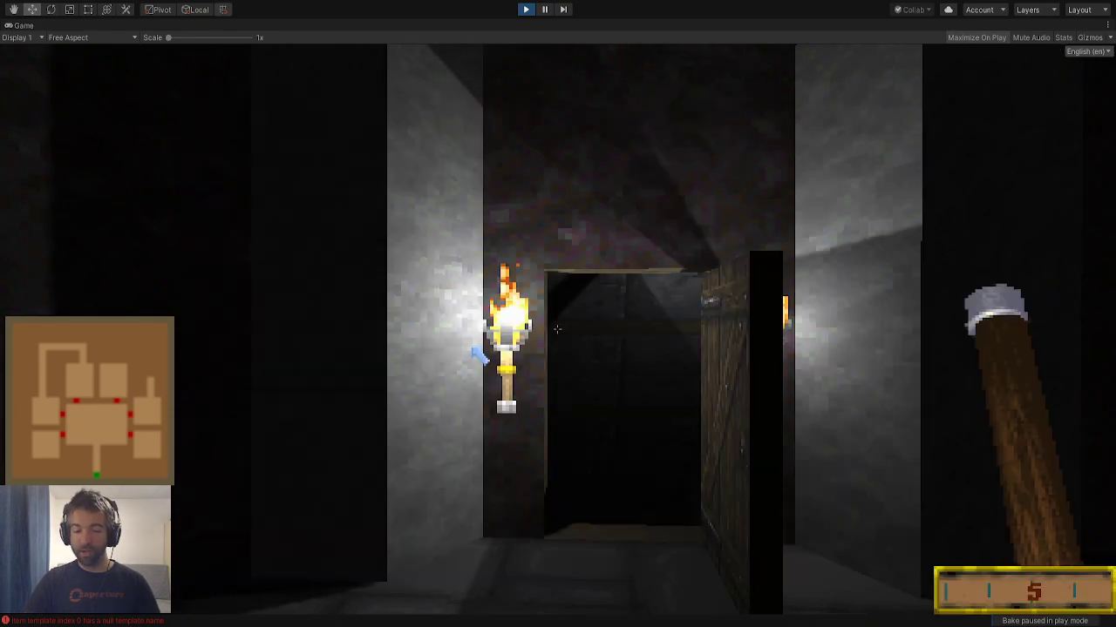
key(Escape)
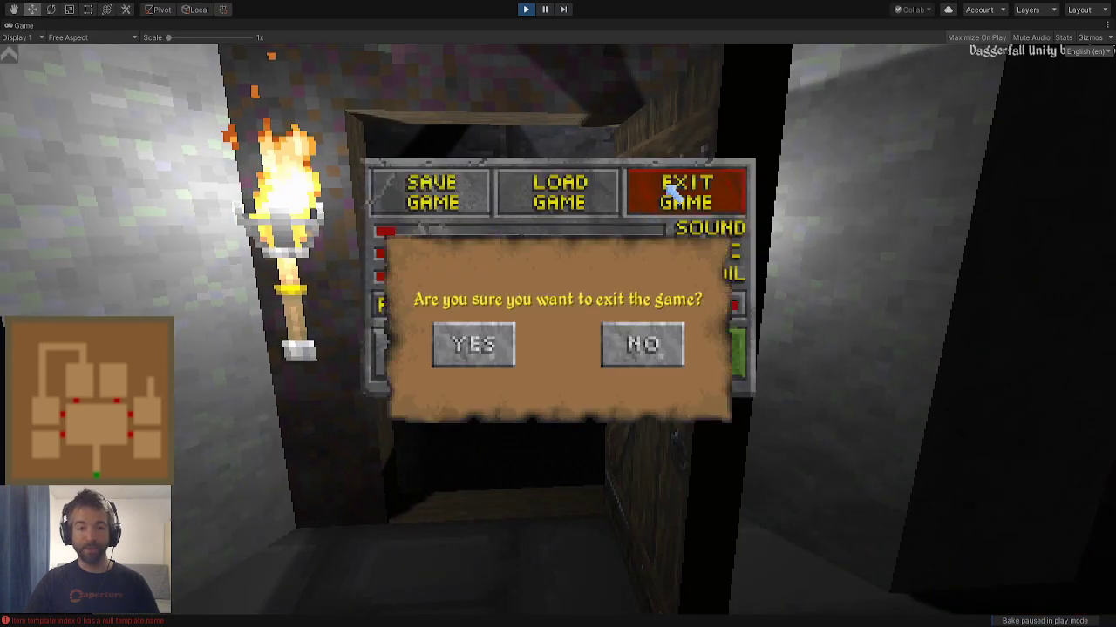
click(491, 339)
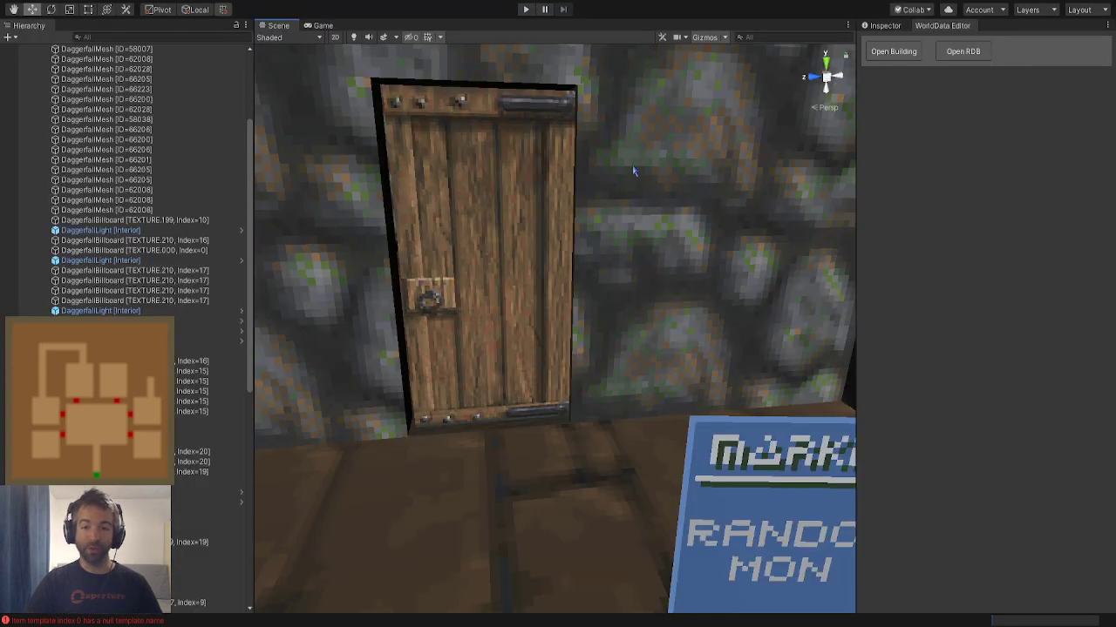
Examine the layout of the whole dungeon block and its furnished rooms from above
right_drag(632, 170, 660, 267)
key(s)
key(w)
alt+drag(660, 266, 976, 245)
right_drag(689, 305, 472, 305)
key(d)
alt+drag(471, 306, 649, 486)
alt+scroll(605, 395, down, 10)
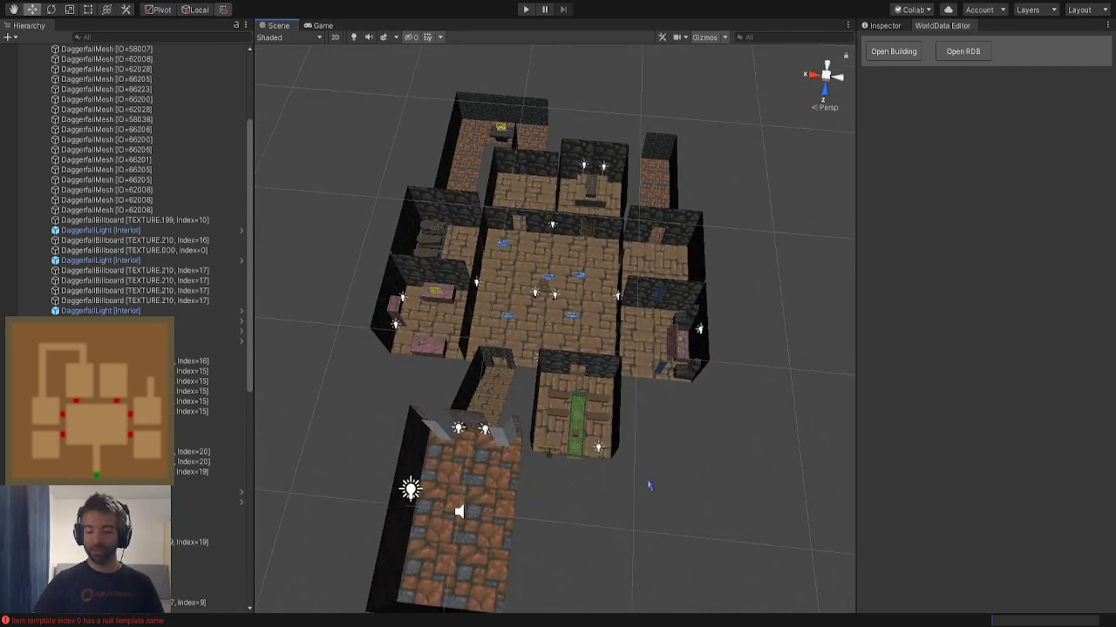